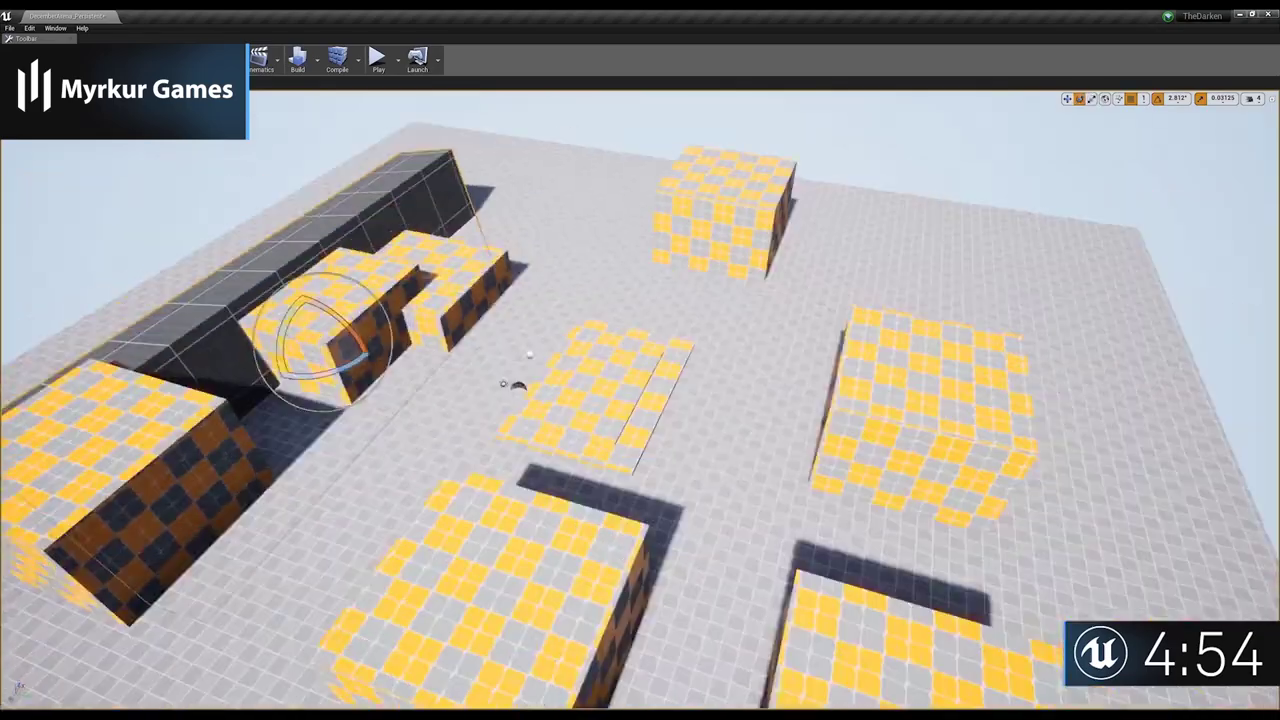
key("w")
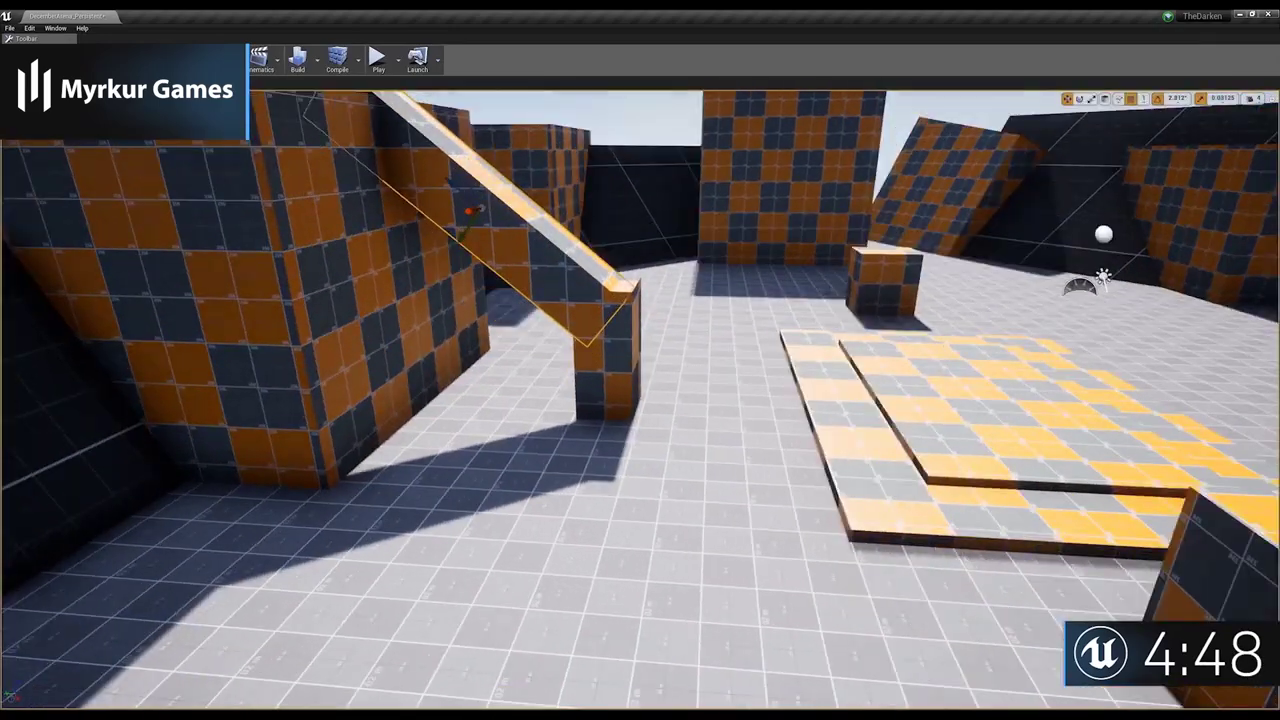
key("r")
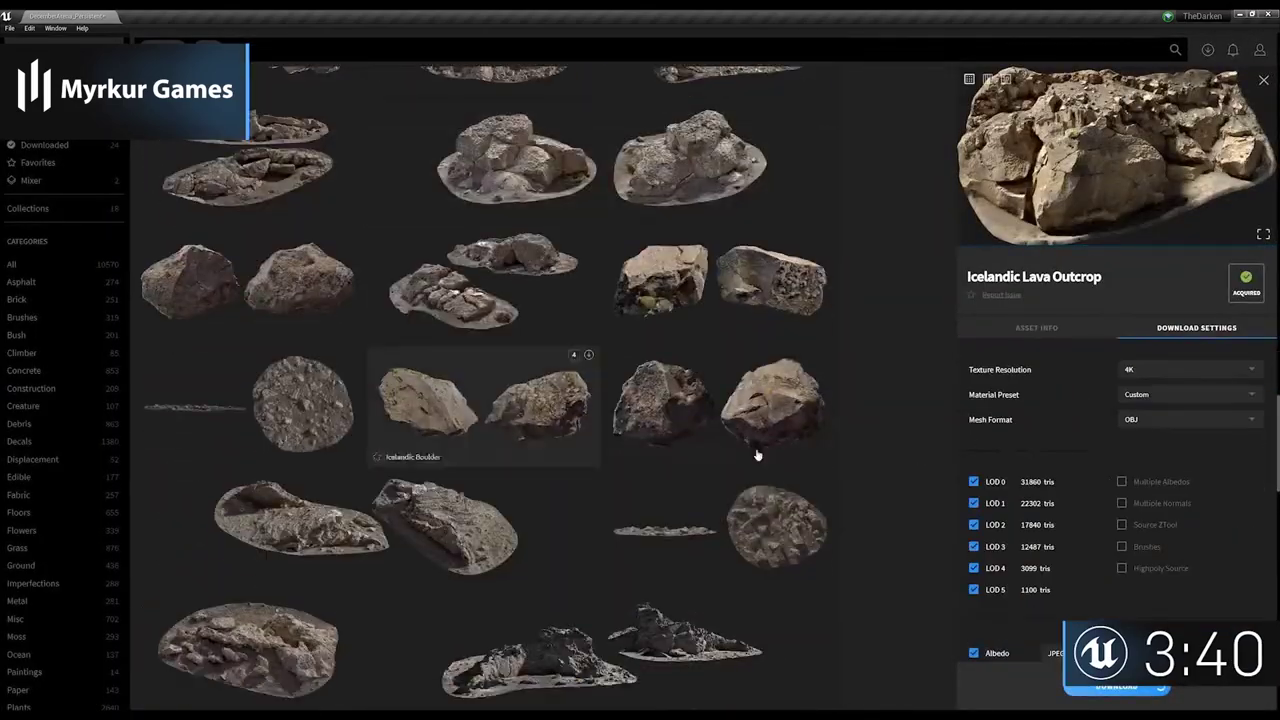
Browse the rock scans in the Megascans library and open the details of the Icelandic Boulder
scroll(546, 356, "down", 10)
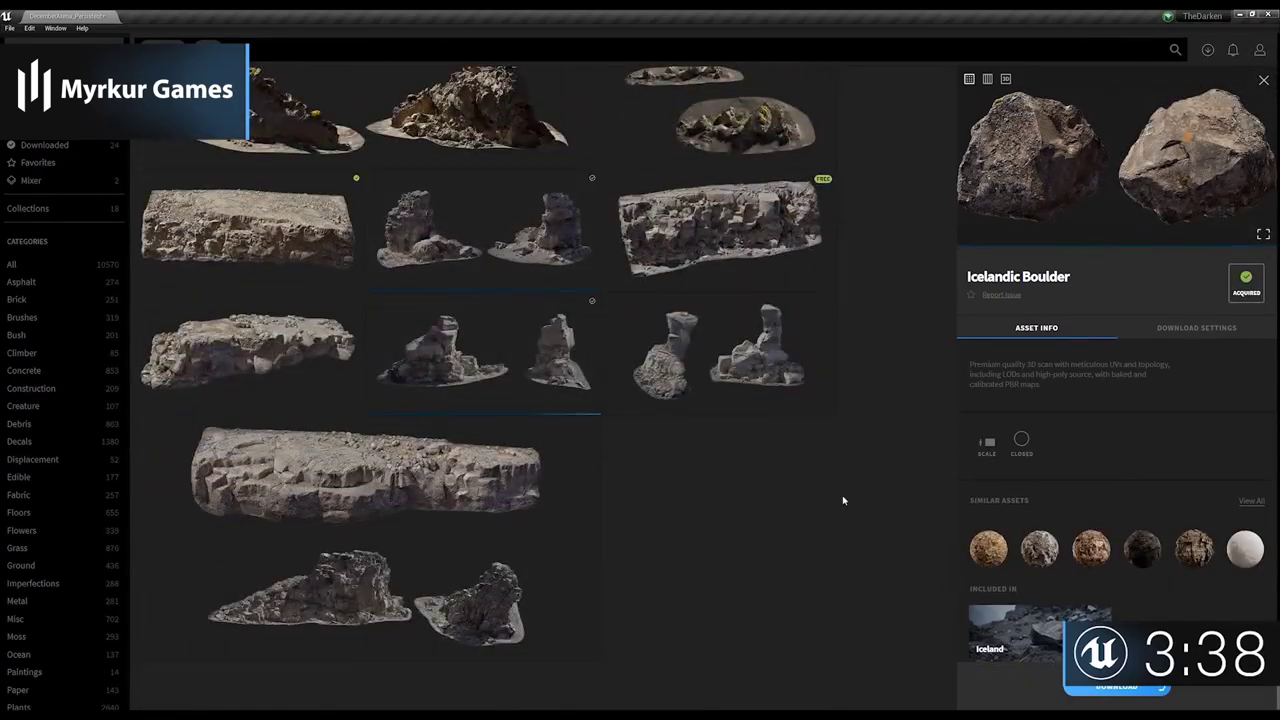
left_click(736, 379)
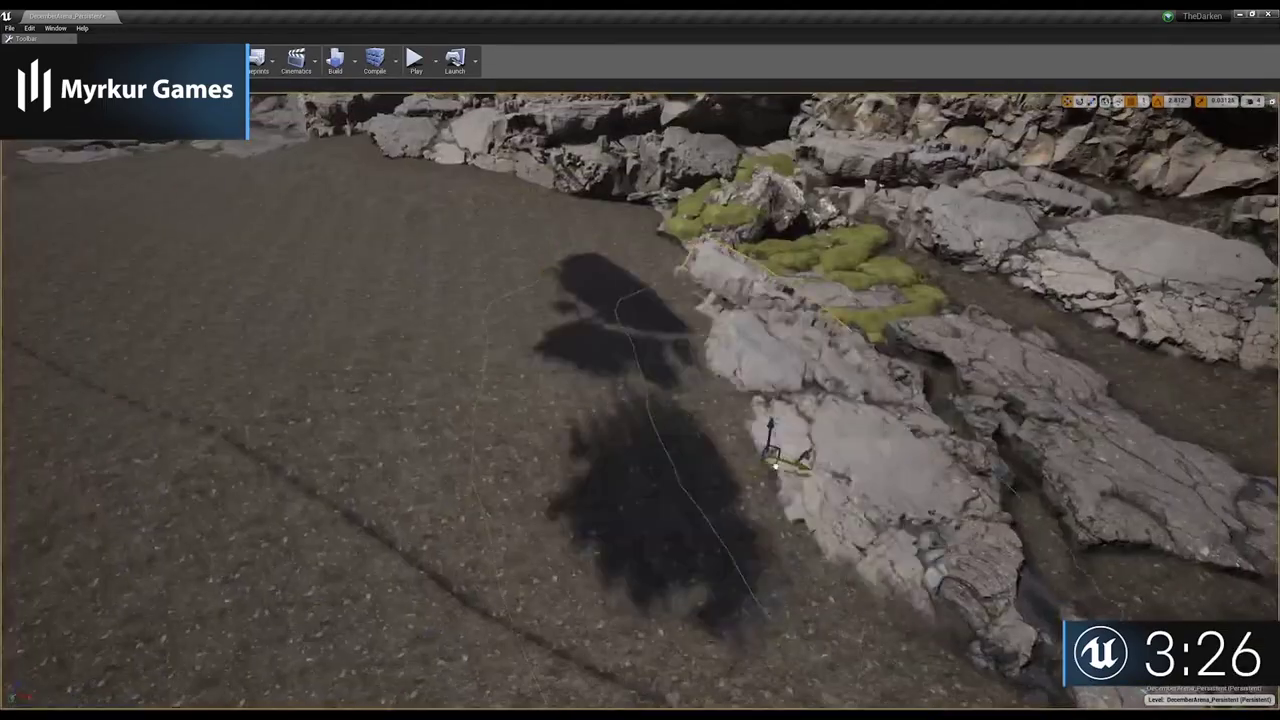
left_click(575, 340)
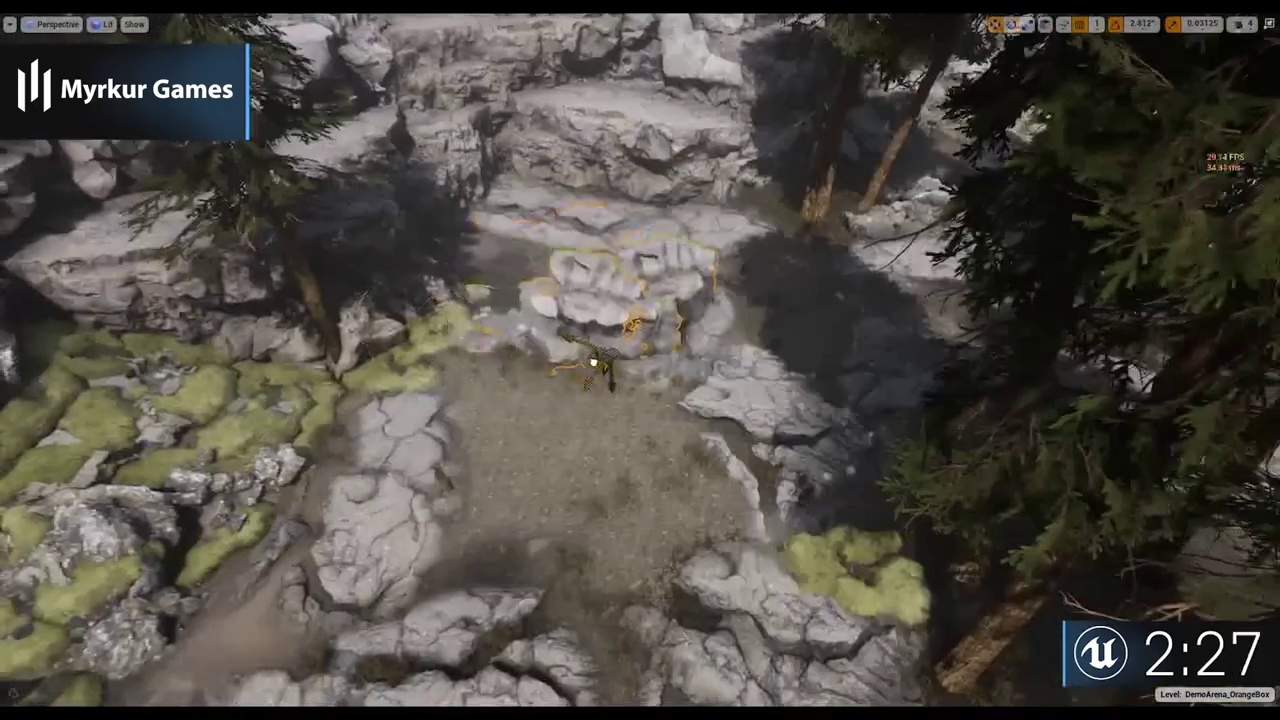
right_click_drag(620, 455, 600, 400)
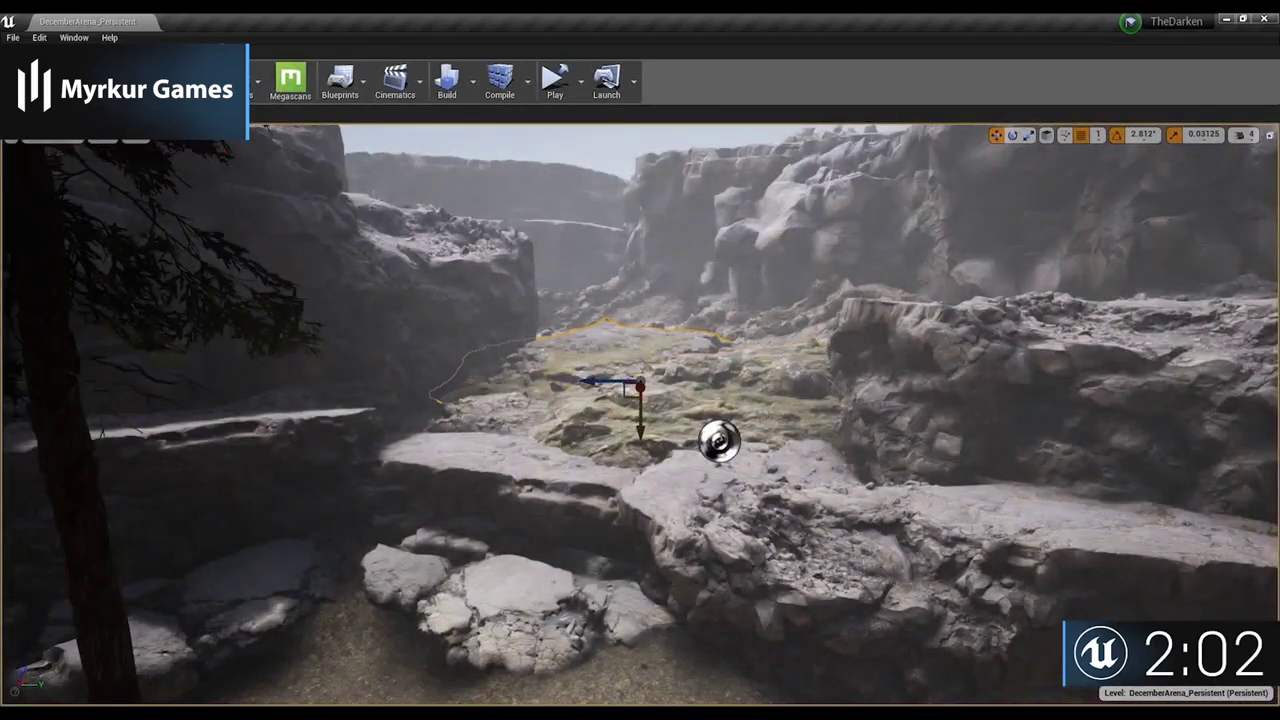
right_click_drag(640, 430, 677, 456)
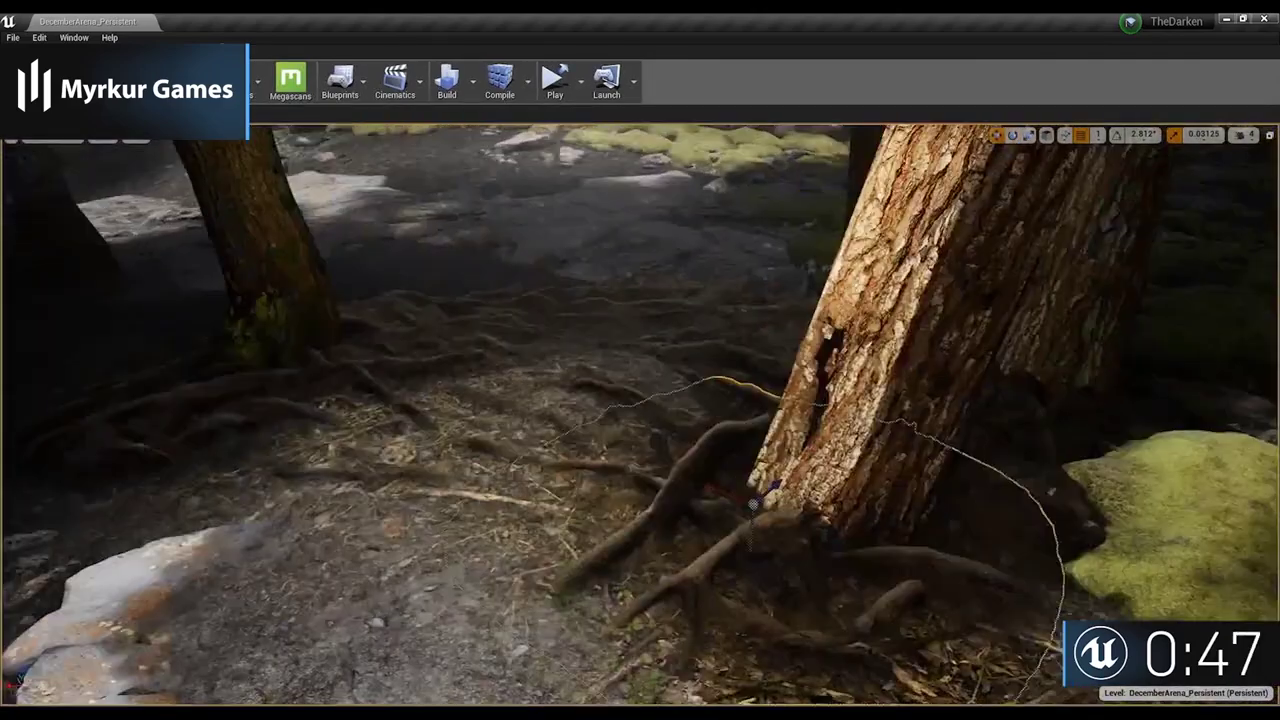
right_click_drag(640, 415, 690, 570)
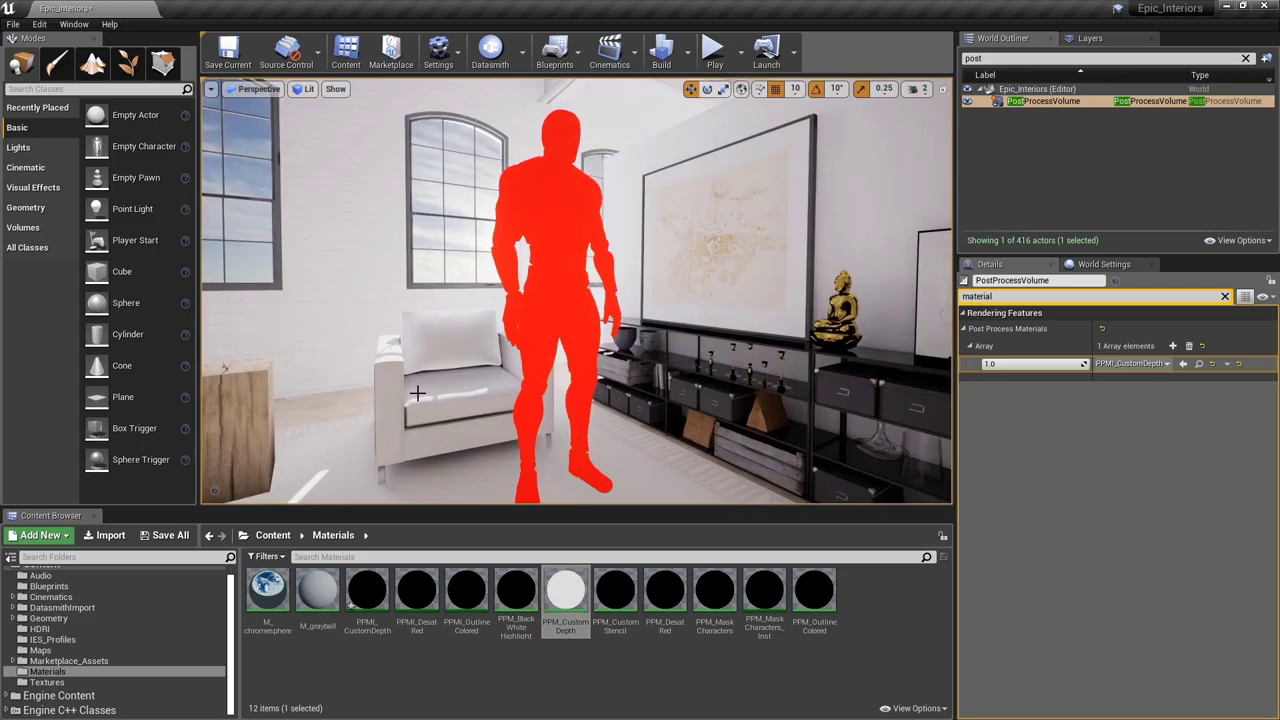
mouse_move(417, 393)
right_mouse_down()
mouse_move(380, 393)
mouse_move(430, 393)
right_mouse_up()
Connect the PostProcessInput0 Color output to the Lerp's A input and the white constant to its B input
left_click_drag(514, 178, 797, 258)
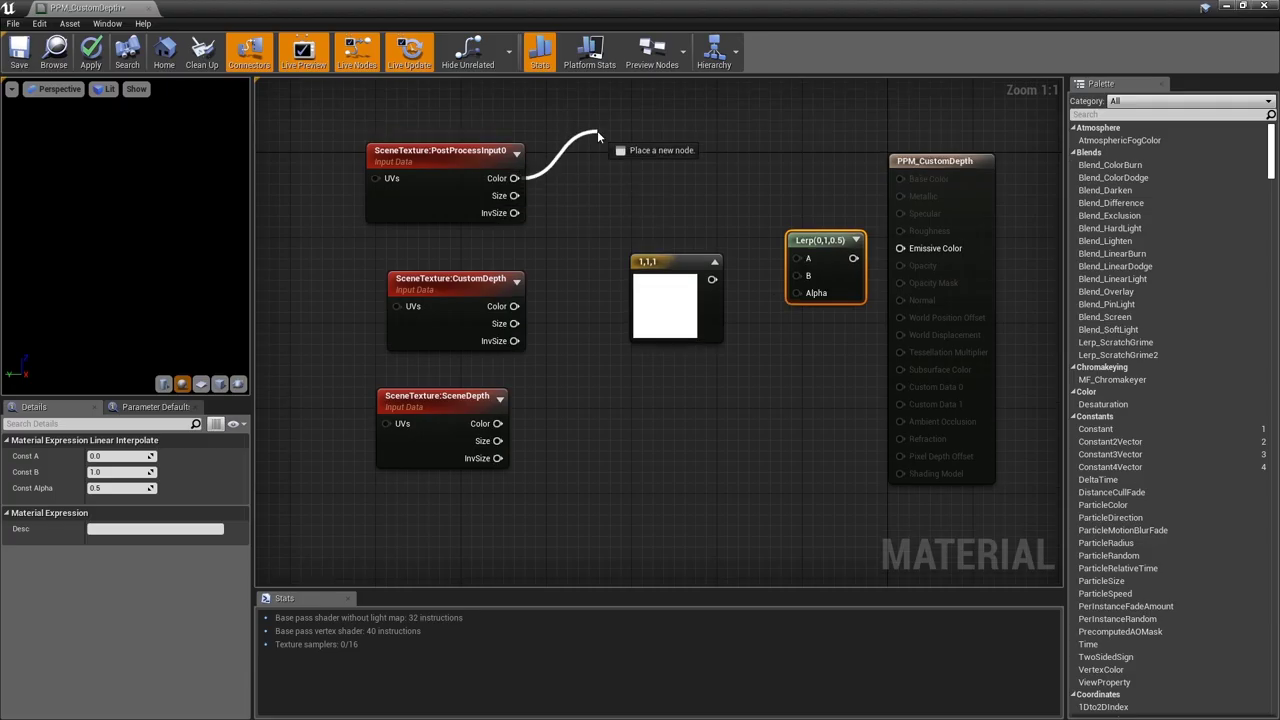
left_click_drag(669, 279, 797, 276)
Add a Subtract node fed by the CustomDepth Color output and connect the SceneDepth Color output to its second input
left_click_drag(445, 397, 423, 461)
left_click_drag(480, 279, 537, 394)
type("sub")
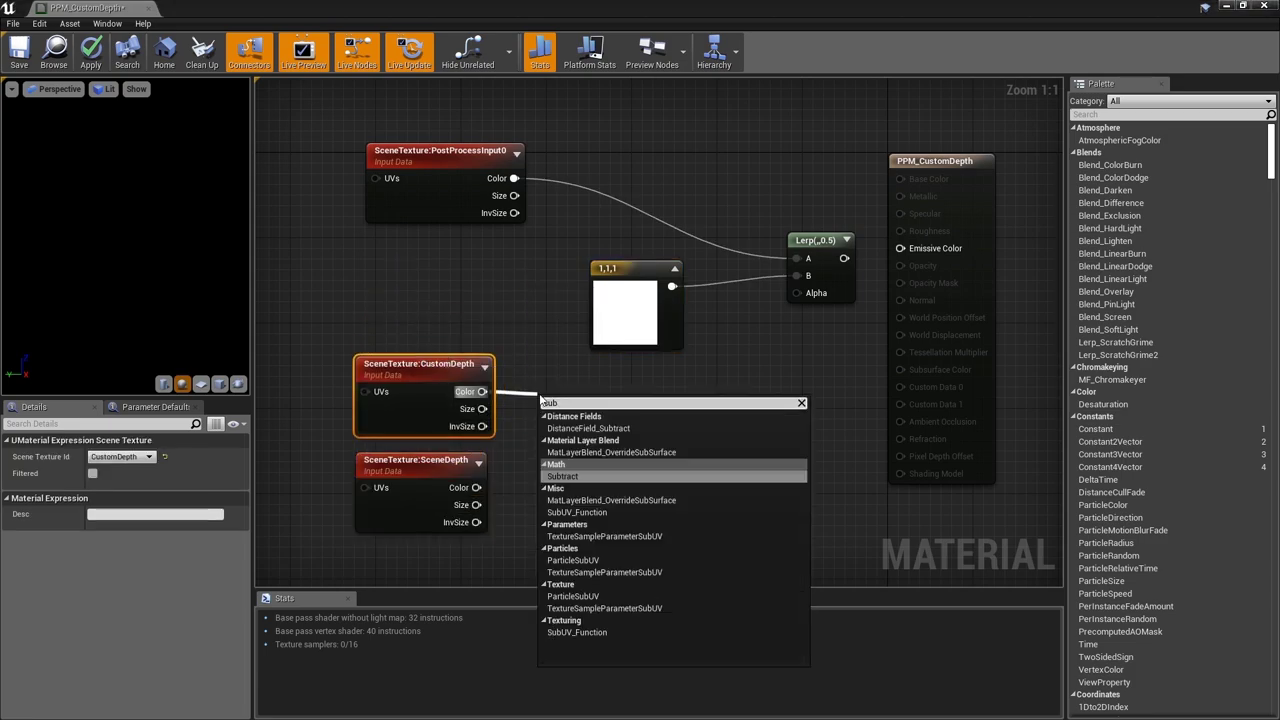
key("Return")
left_click_drag(476, 488, 666, 415)
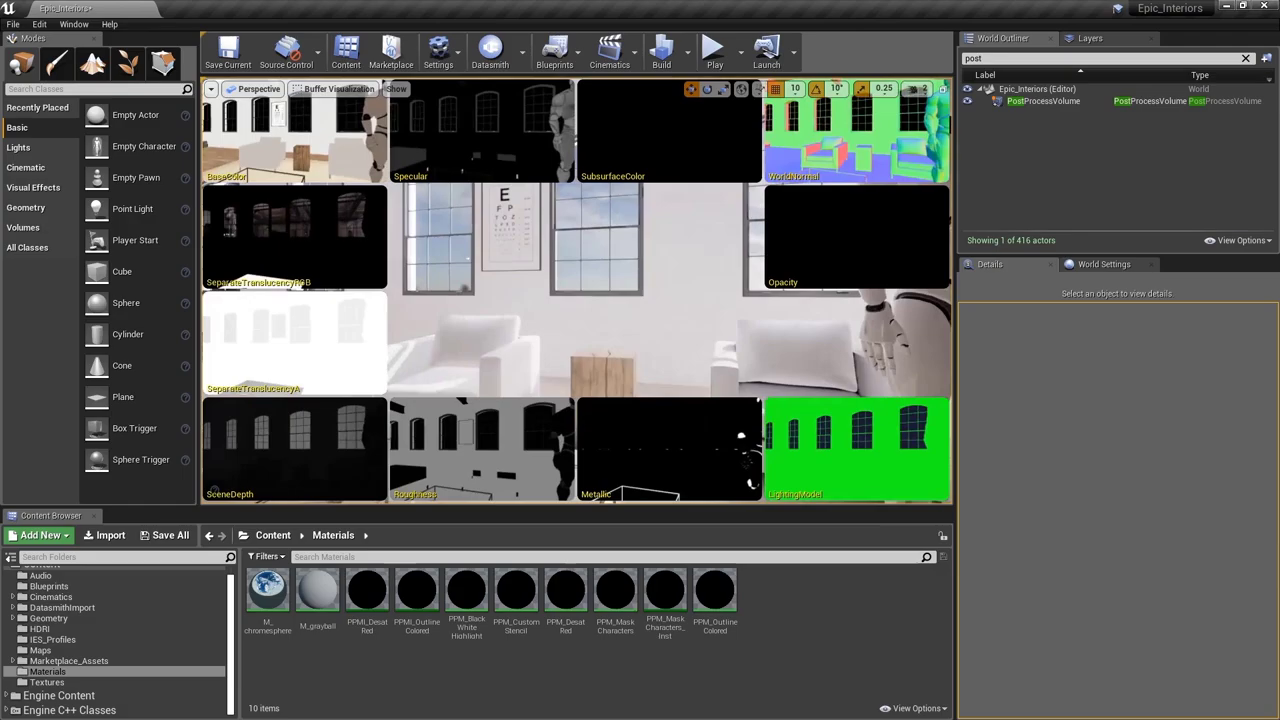
right_click_drag(485, 195, 668, 195)
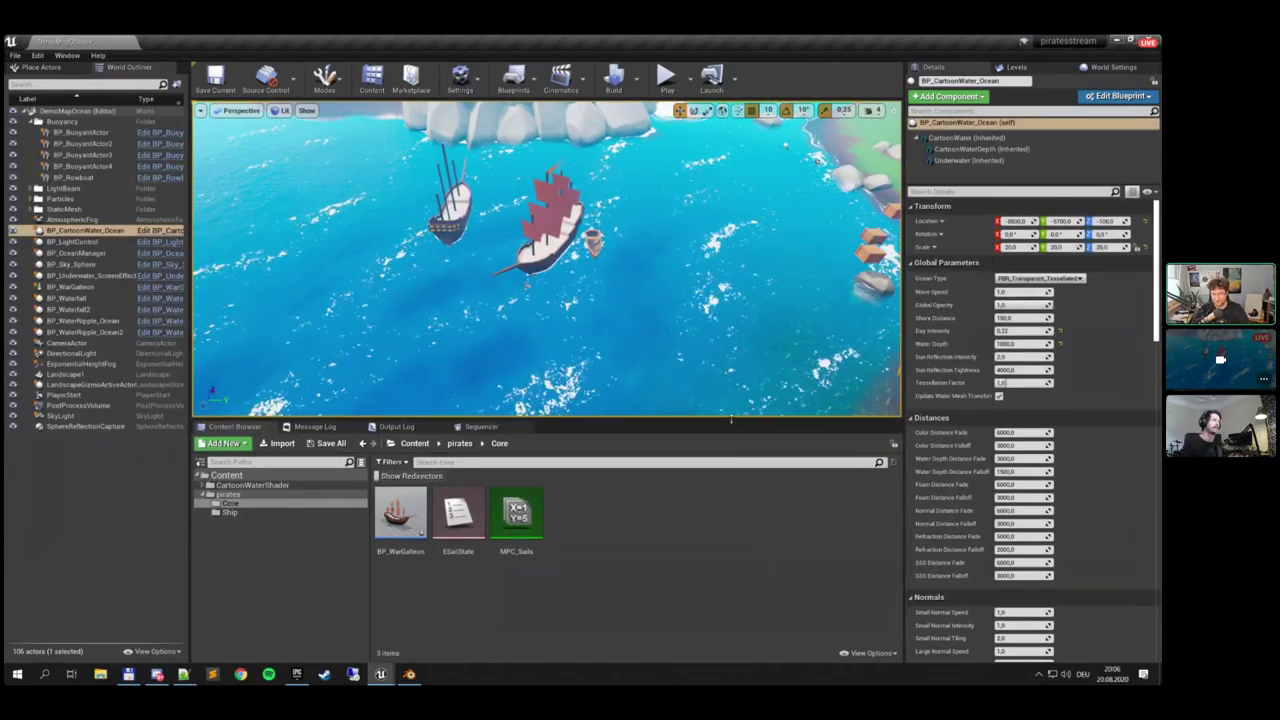
Enlarge the viewport and inspect the two ships and the rowboat on the ocean, including their shadows, from several distances
left_click_drag(718, 418, 718, 487)
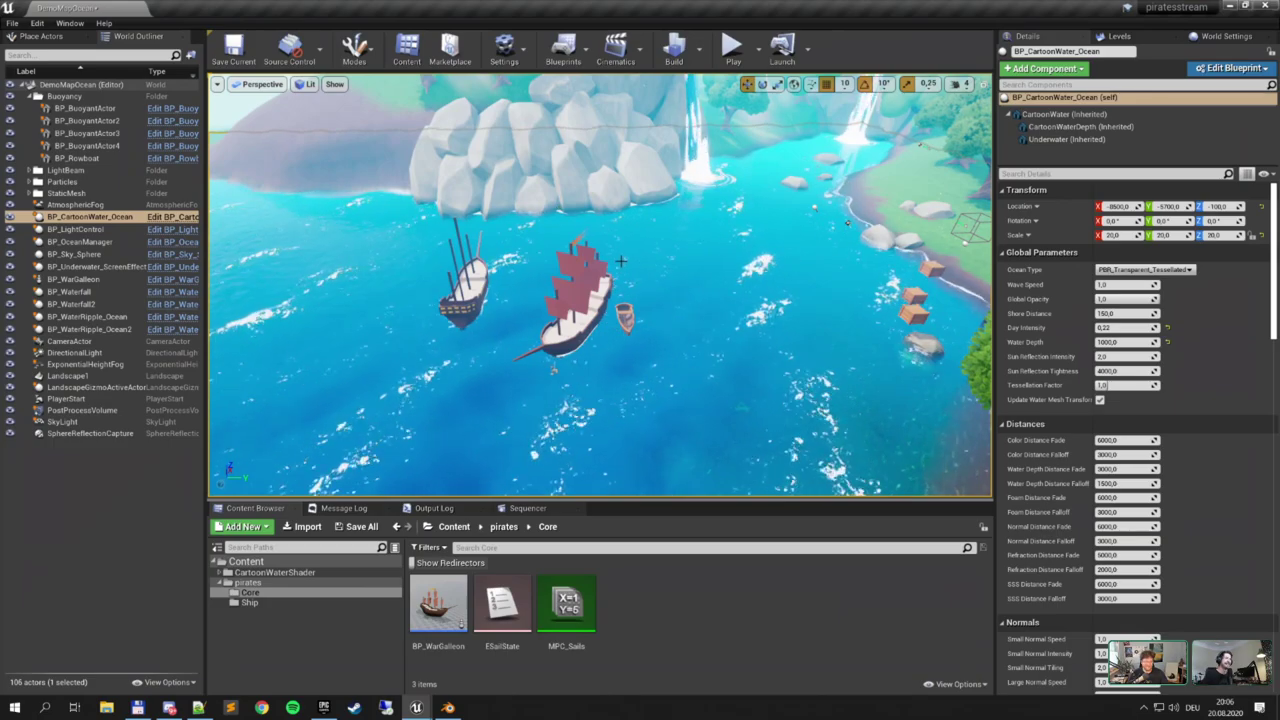
mouse_move(630, 262)
right_mouse_down()
mouse_move(650, 290)
mouse_move(685, 250)
mouse_move(636, 278)
mouse_move(598, 272)
mouse_move(606, 264)
right_mouse_up()
key("w")
key("s")
key("w")
key("d")
left_click_drag(616, 182, 612, 180)
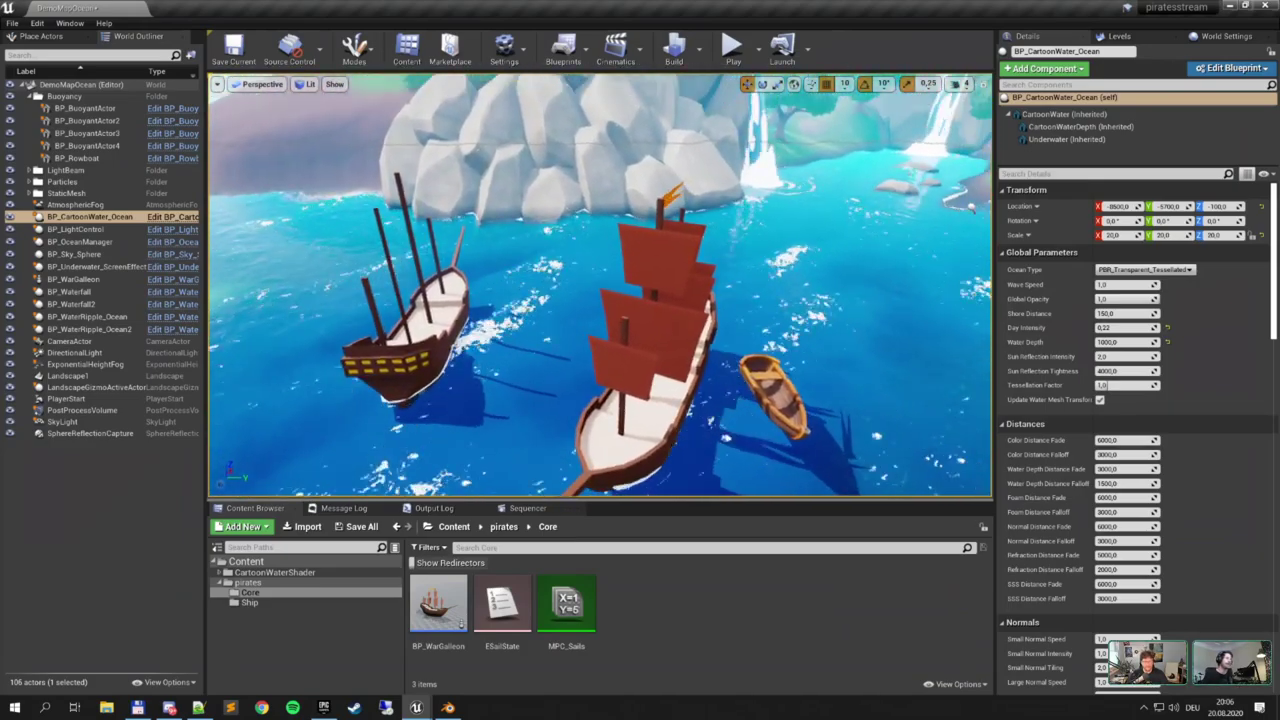
key("alt+Tab")
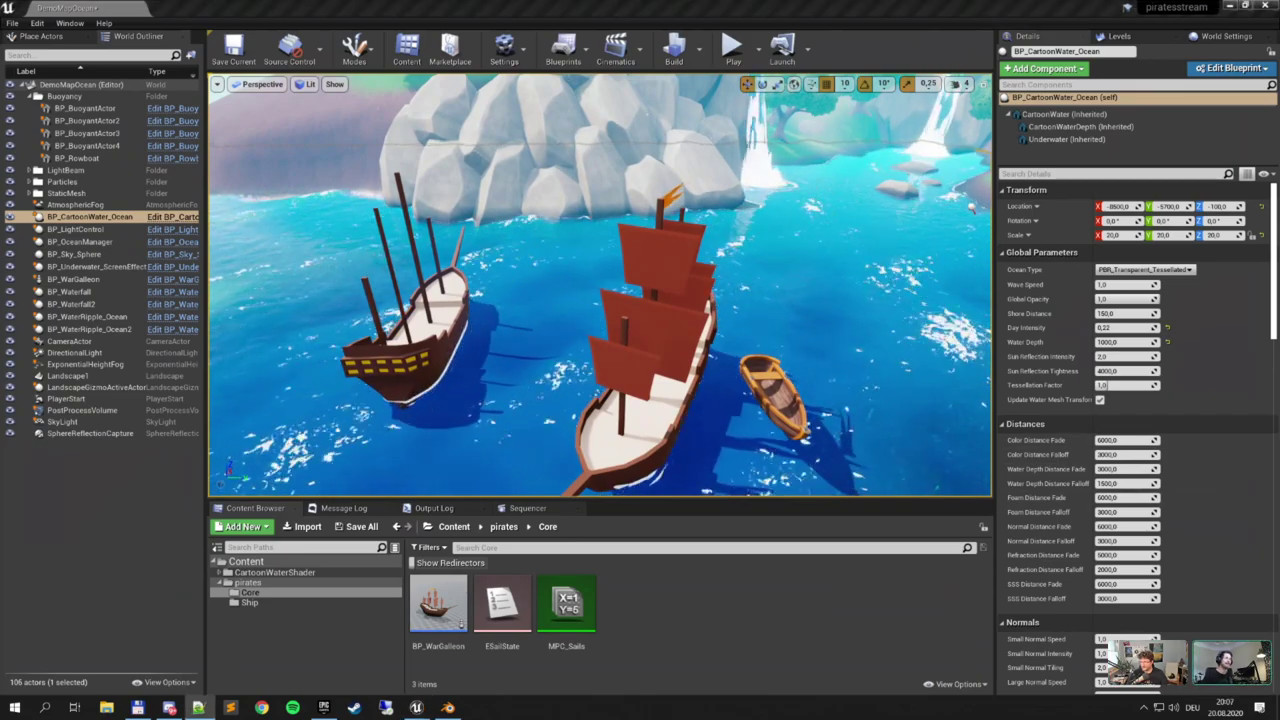
right_click_drag(727, 214, 710, 182)
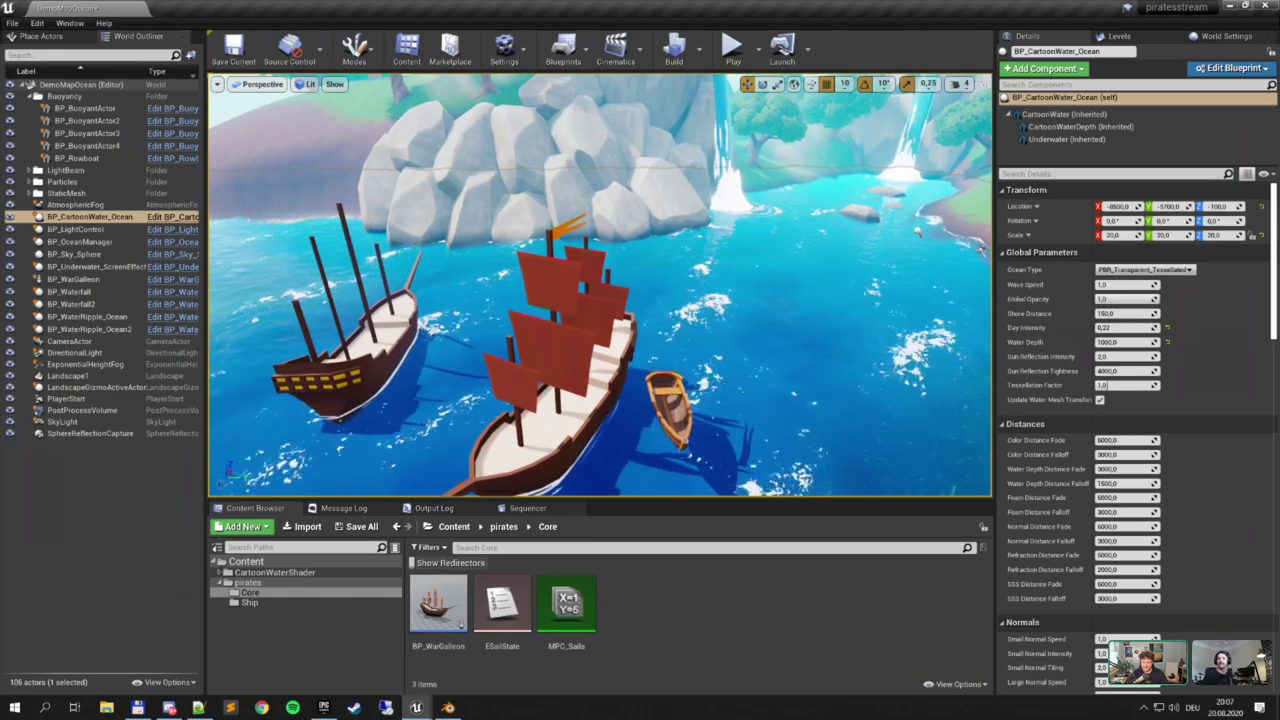
key("a")
mouse_move(710, 182)
right_mouse_down()
mouse_move(738, 190)
mouse_move(729, 202)
mouse_move(712, 192)
mouse_move(721, 197)
right_mouse_up()
key("s")
key("w")
key("s")
key("w")
key("w")
key("s")
key("s")
key("w")
key("s")
key("w")
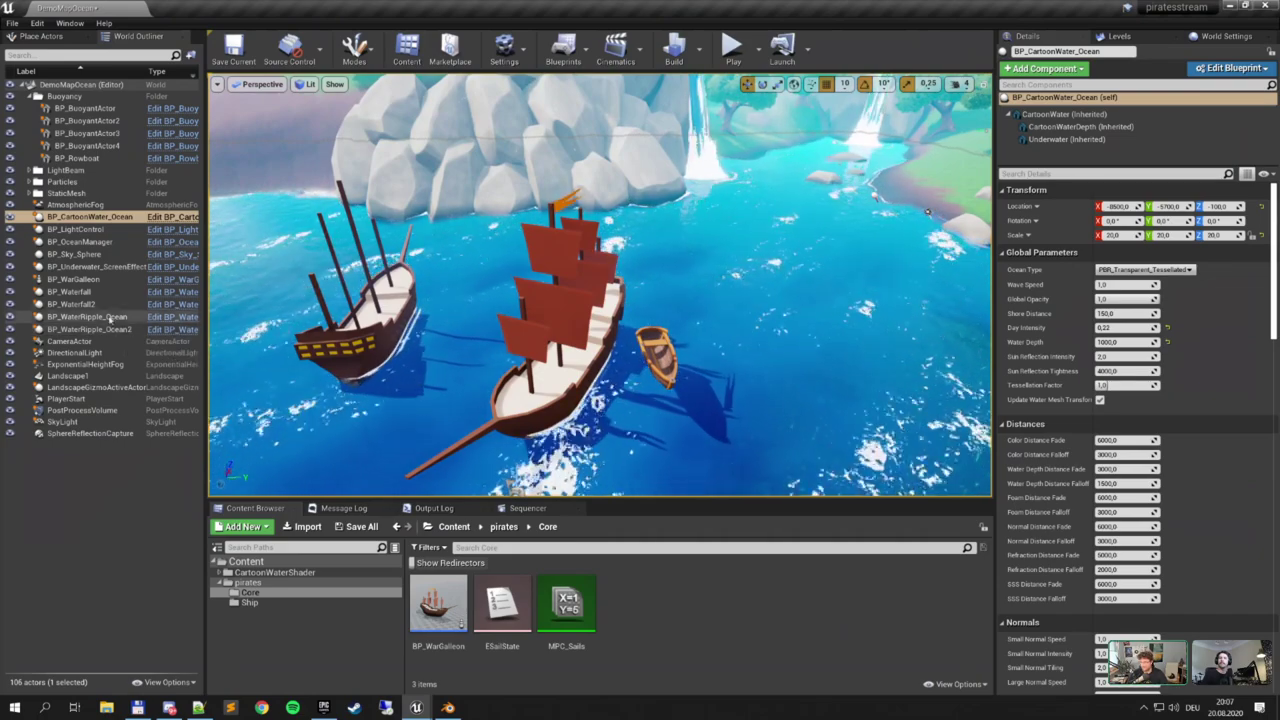
Filter the DirectionalLight's properties by "dist" and set its DistanceField Shadow Distance to 4000
left_click(98, 353)
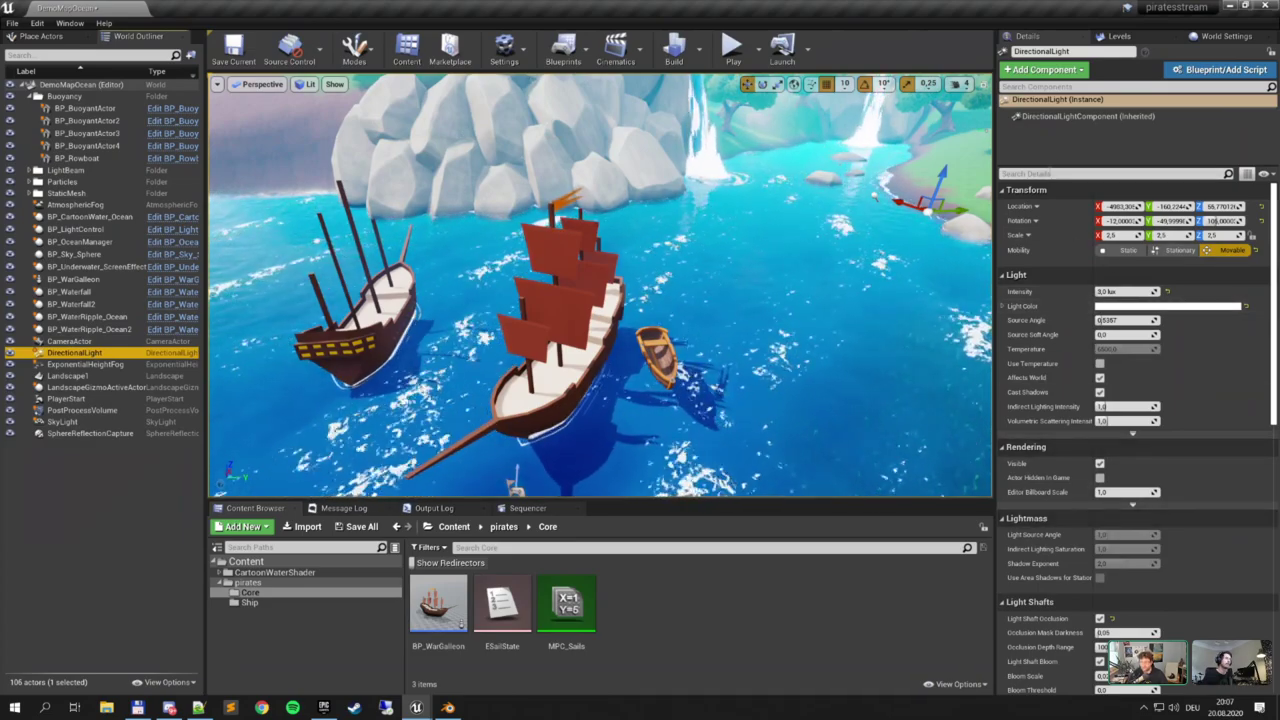
left_click(1050, 174)
type("dist")
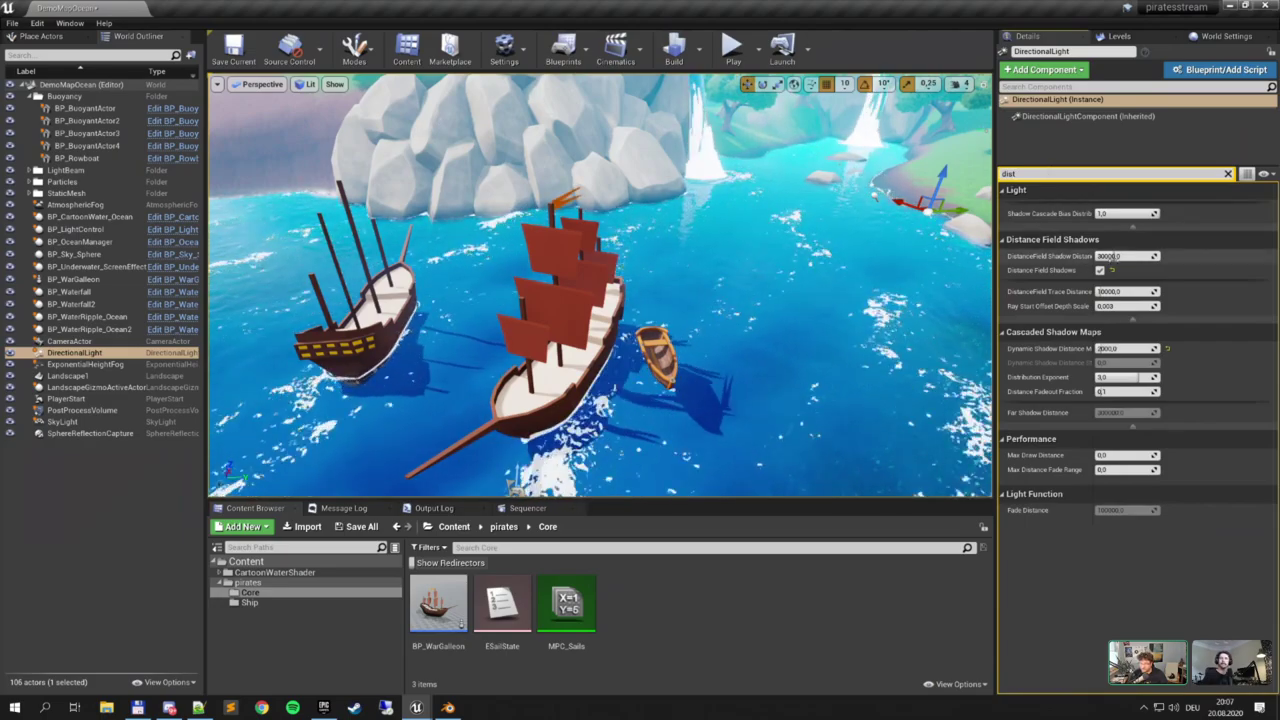
key("s")
right_click_drag(860, 270, 840, 276)
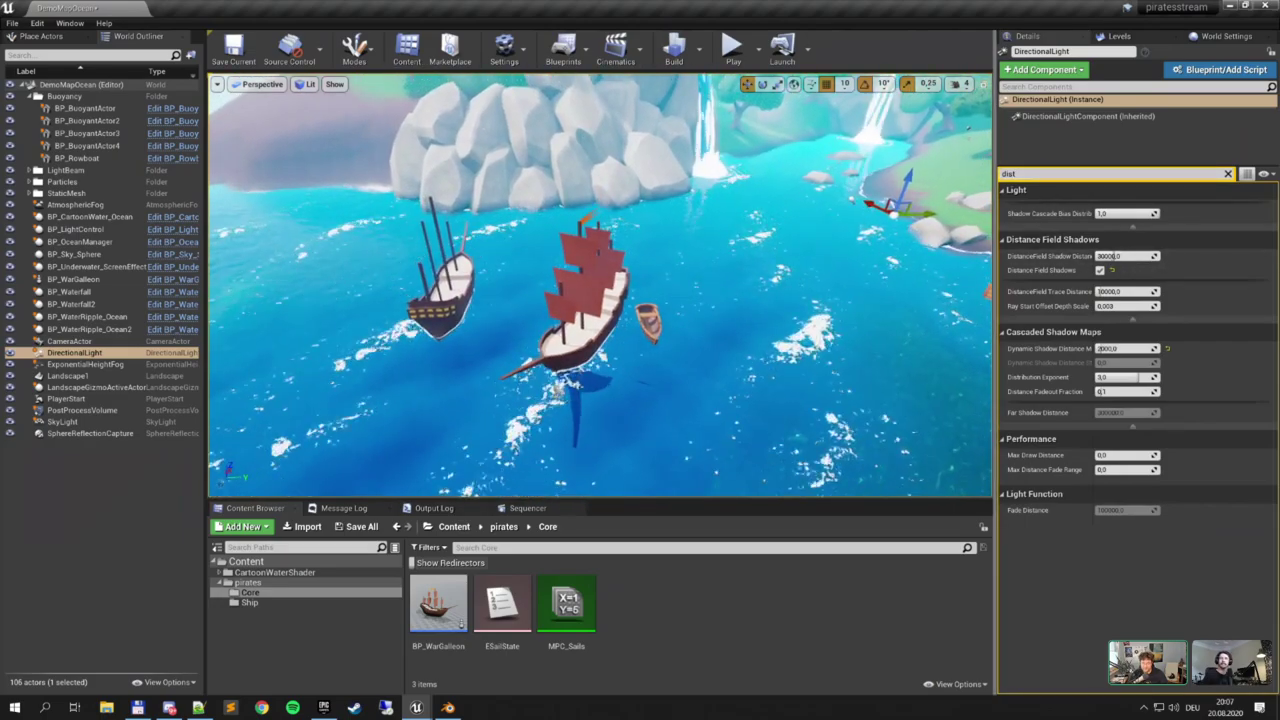
left_click(1125, 256)
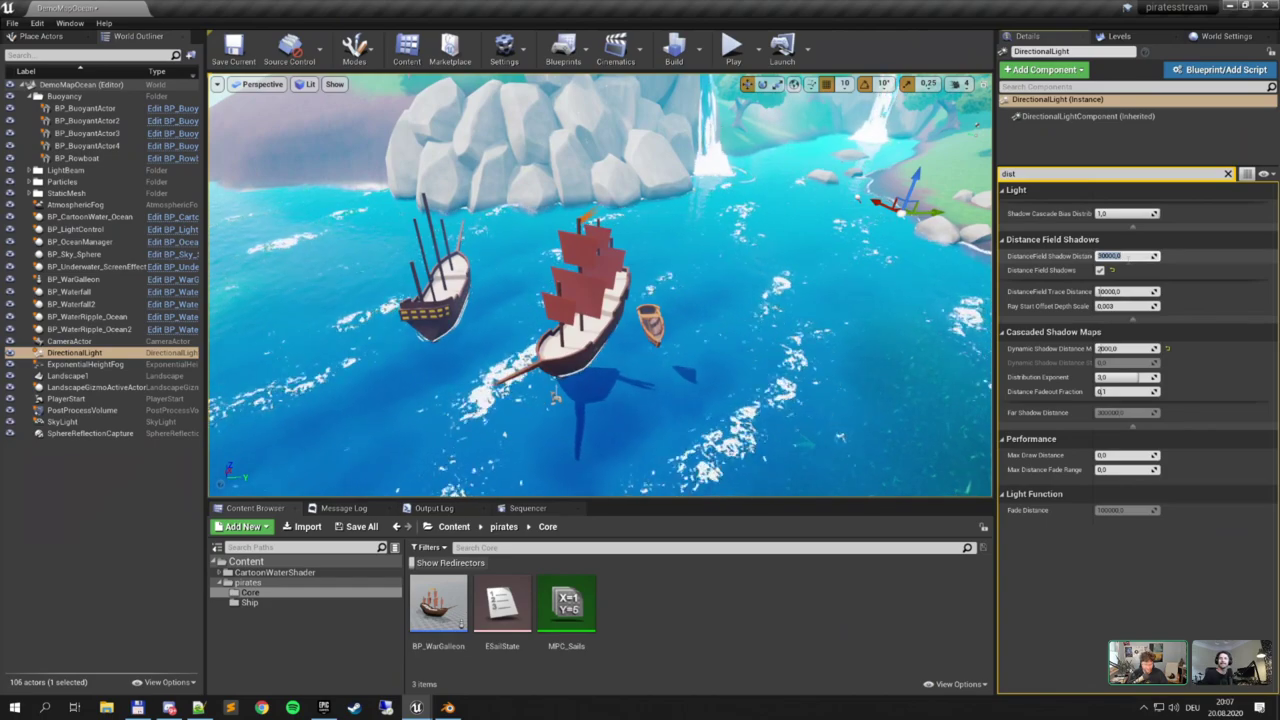
key("Return")
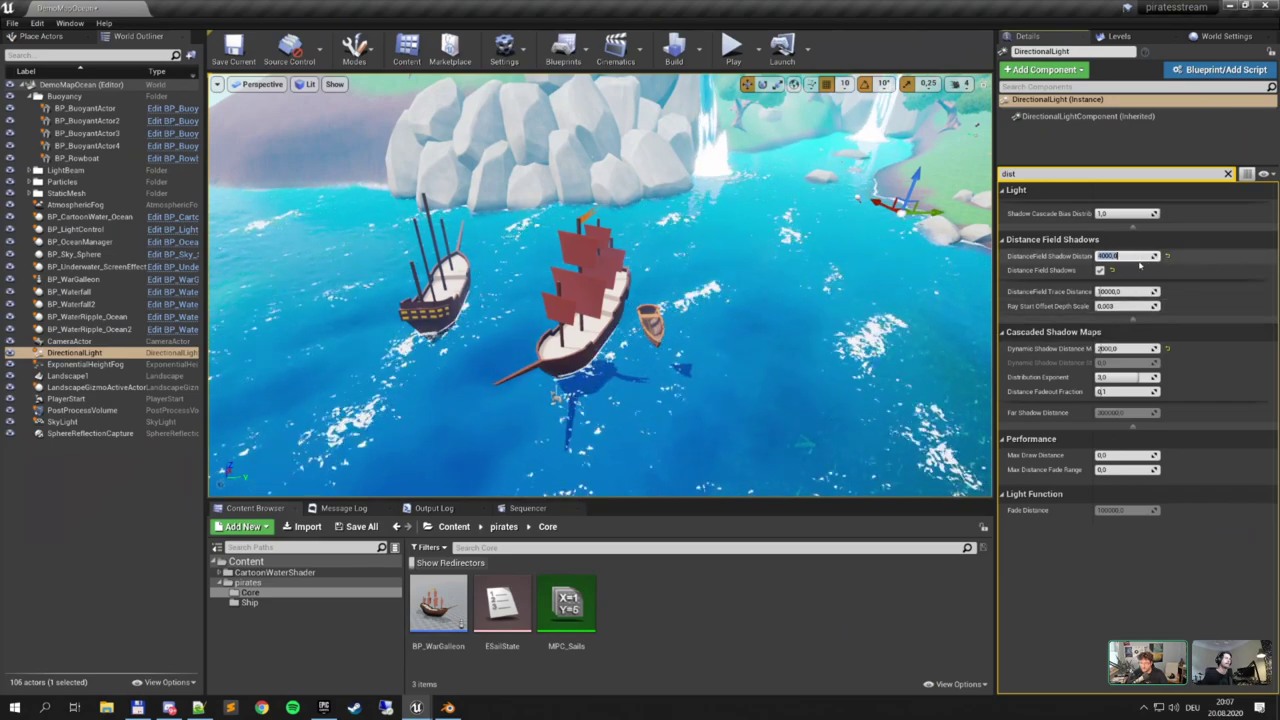
Set the DirectionalLight's Dynamic Shadow Distance under Cascaded Shadow Maps to 4000 and save the level
left_click(1120, 348)
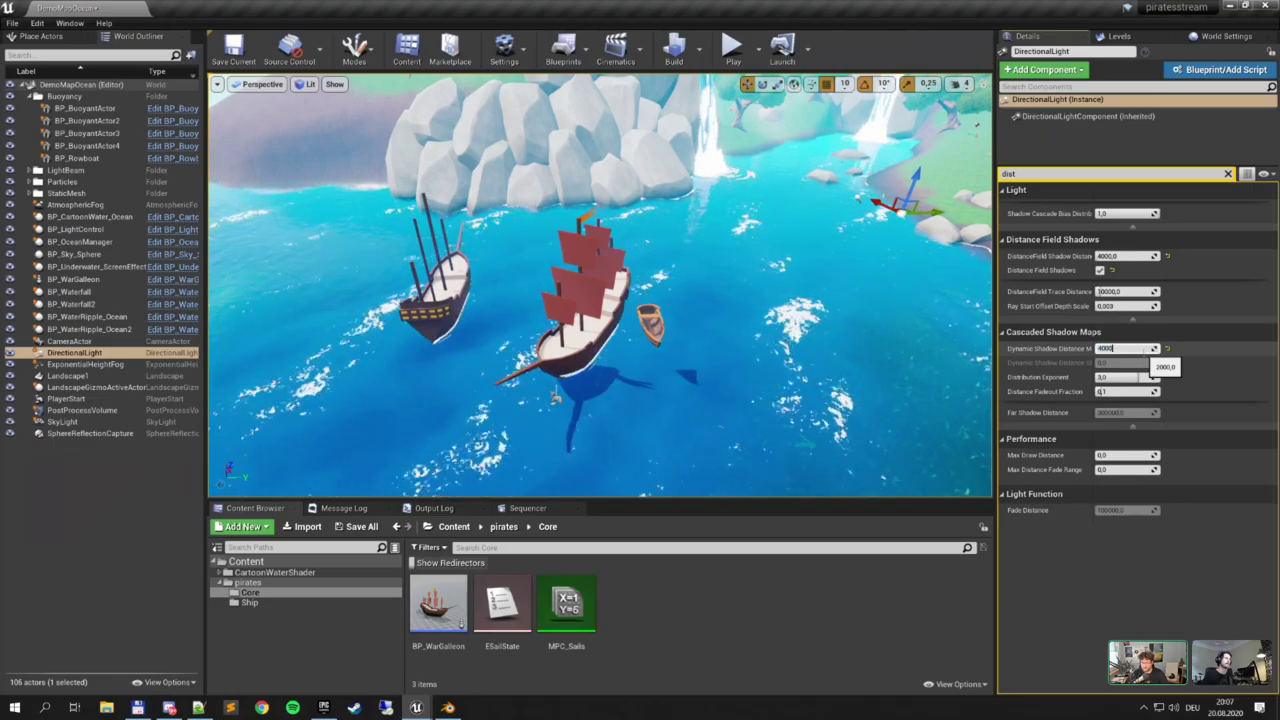
right_click_drag(850, 320, 800, 345)
key("w")
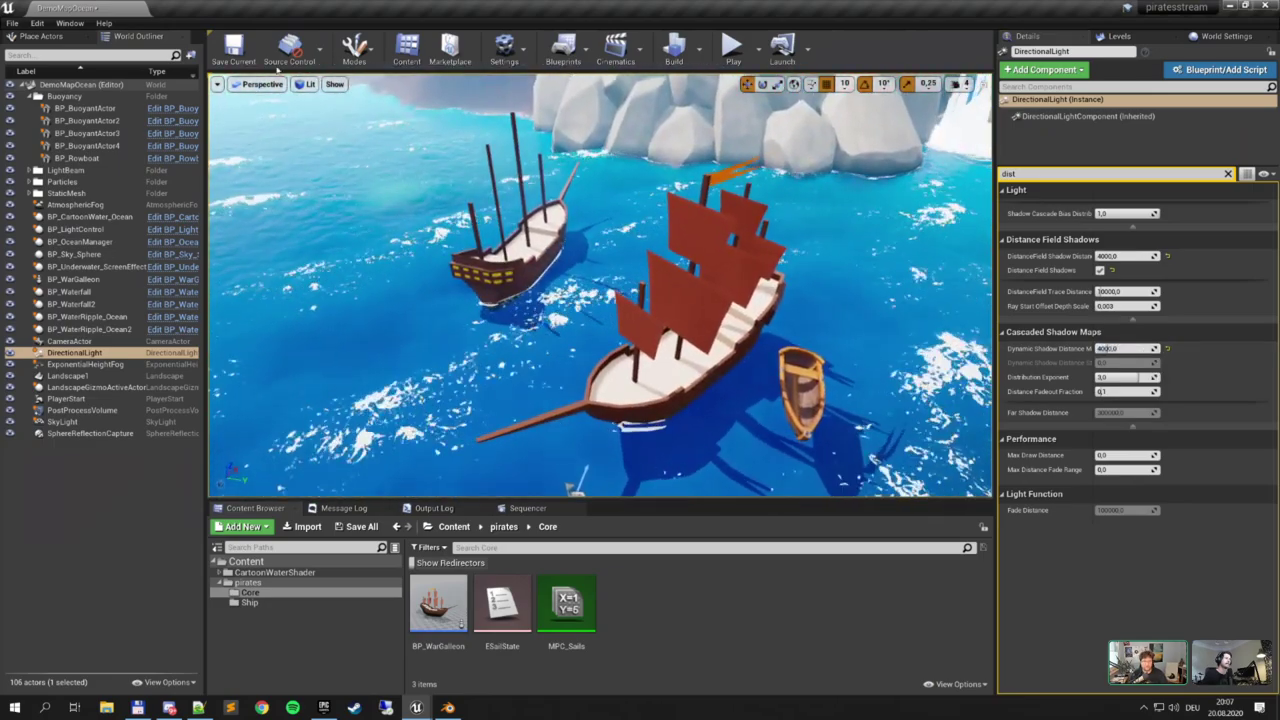
key("ctrl+s")
Play the level to check the ships and their shadows, and return to editing
left_click(733, 45)
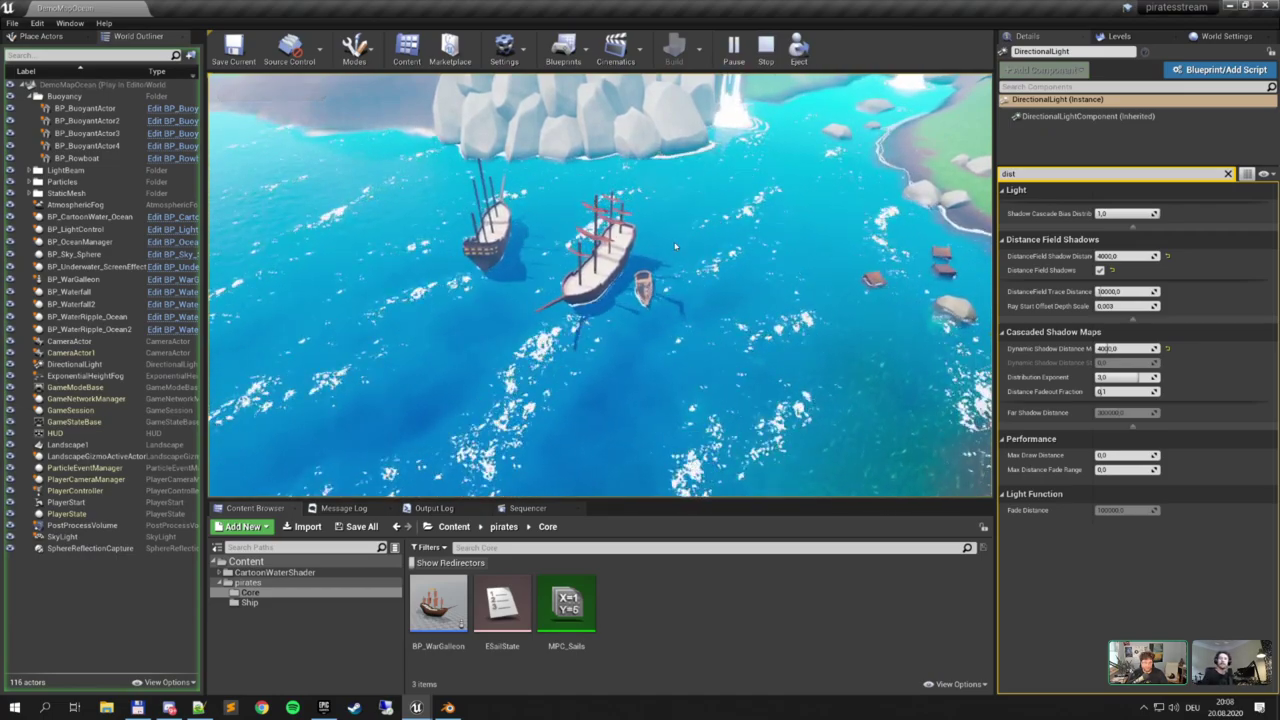
key("Escape")
key("w")
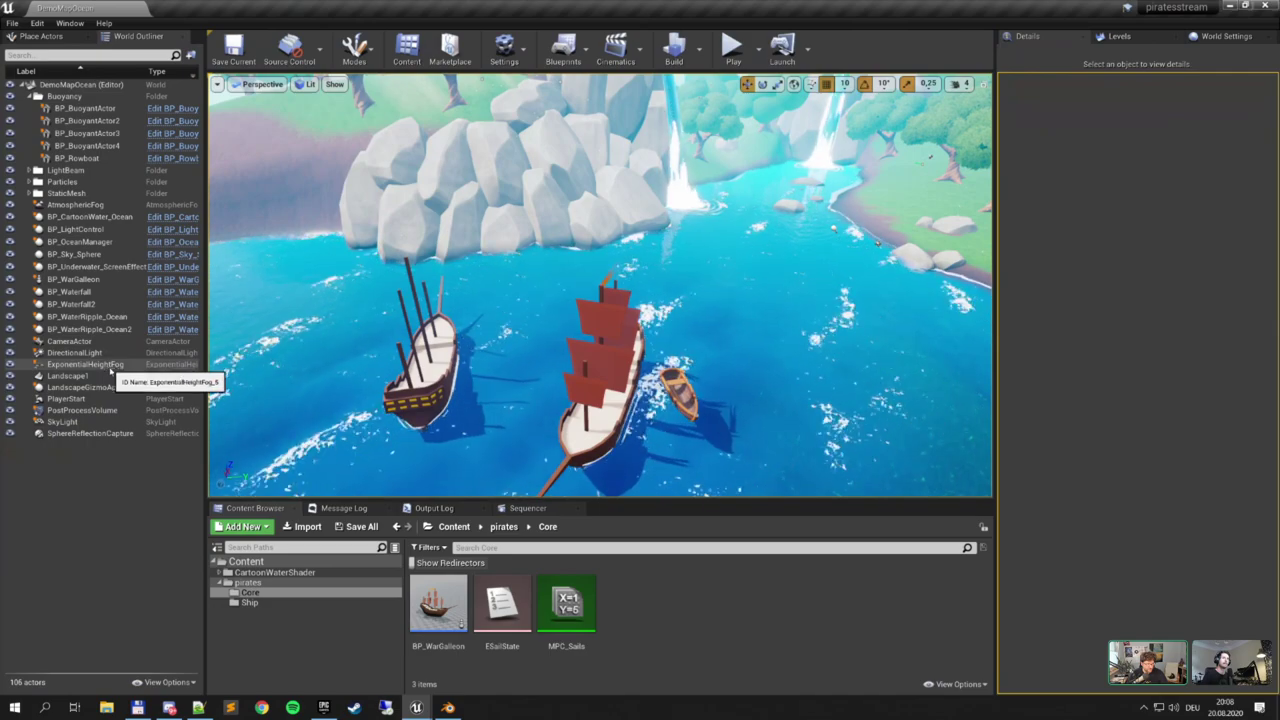
Filter the level's actors by "fog" and select the AtmosphericFog actor
left_click(85, 55)
type("a")
key("BackSpace")
type("fog")
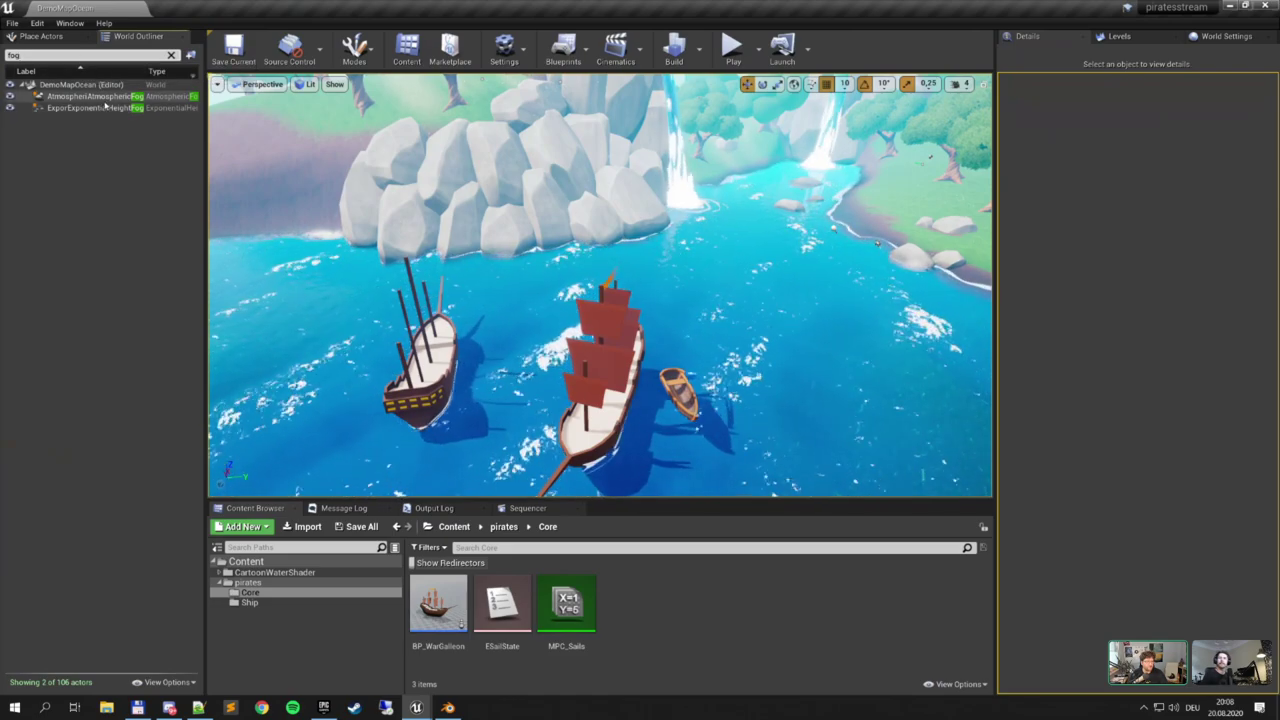
left_click(103, 100)
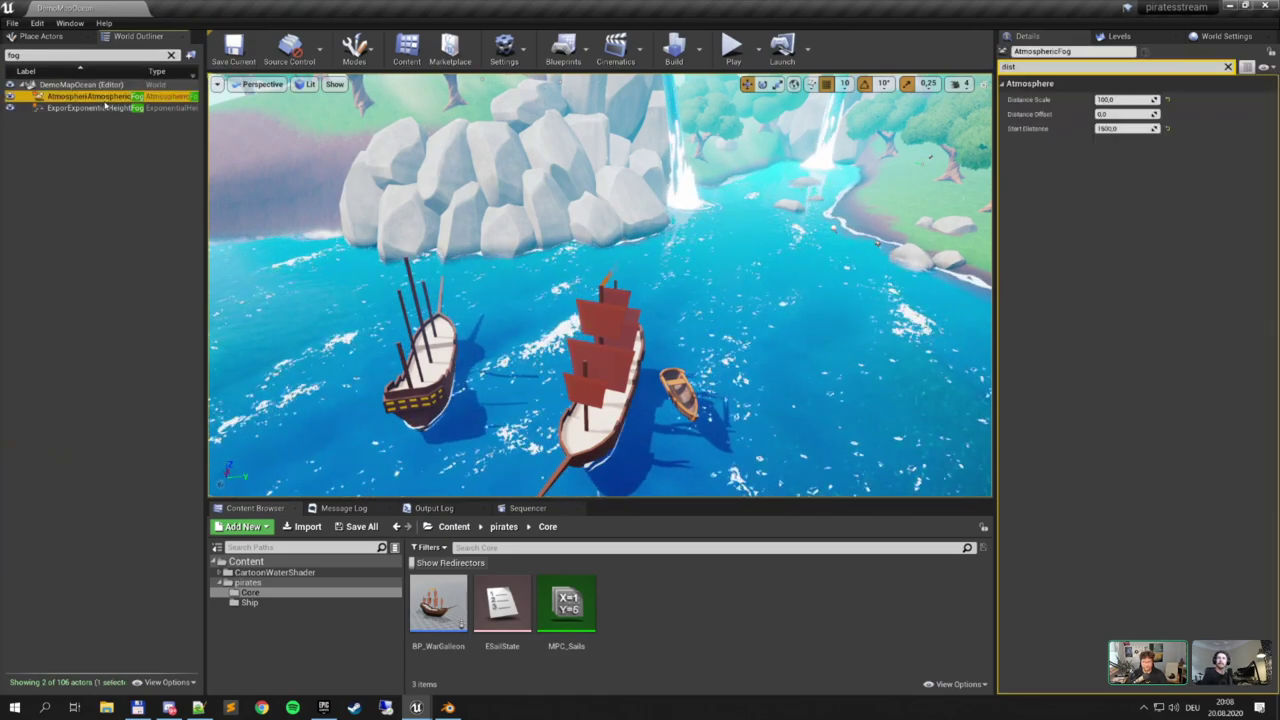
Clear the property filter to set the AtmosphericFog's Fog Multiplier to 2, and save the level
left_click(1228, 67)
left_click(1120, 199)
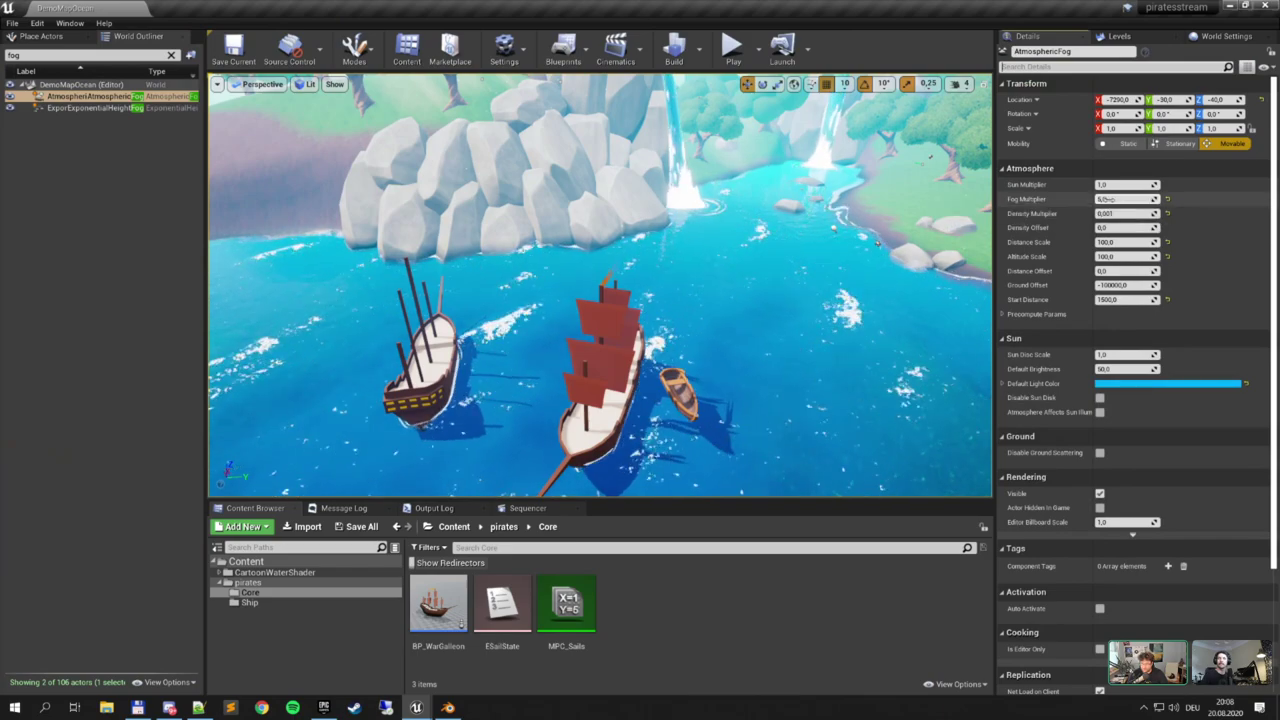
type("2")
key("Return")
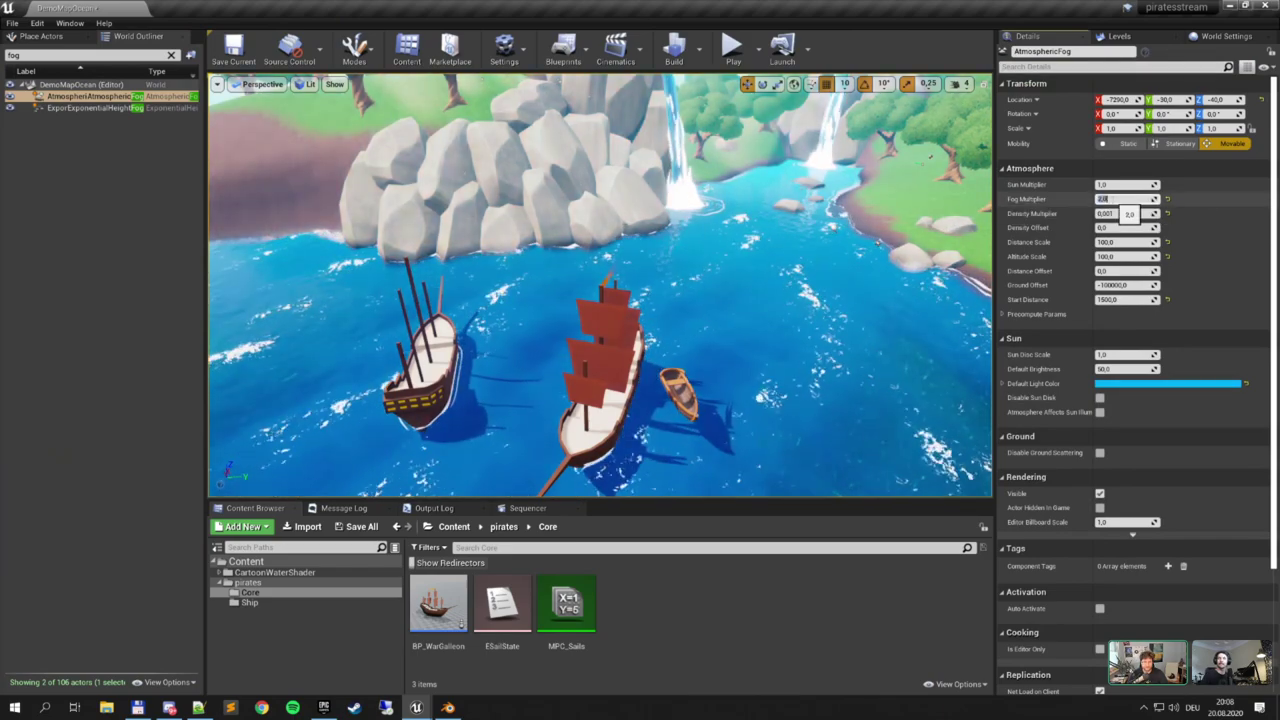
right_click_drag(700, 412, 700, 484)
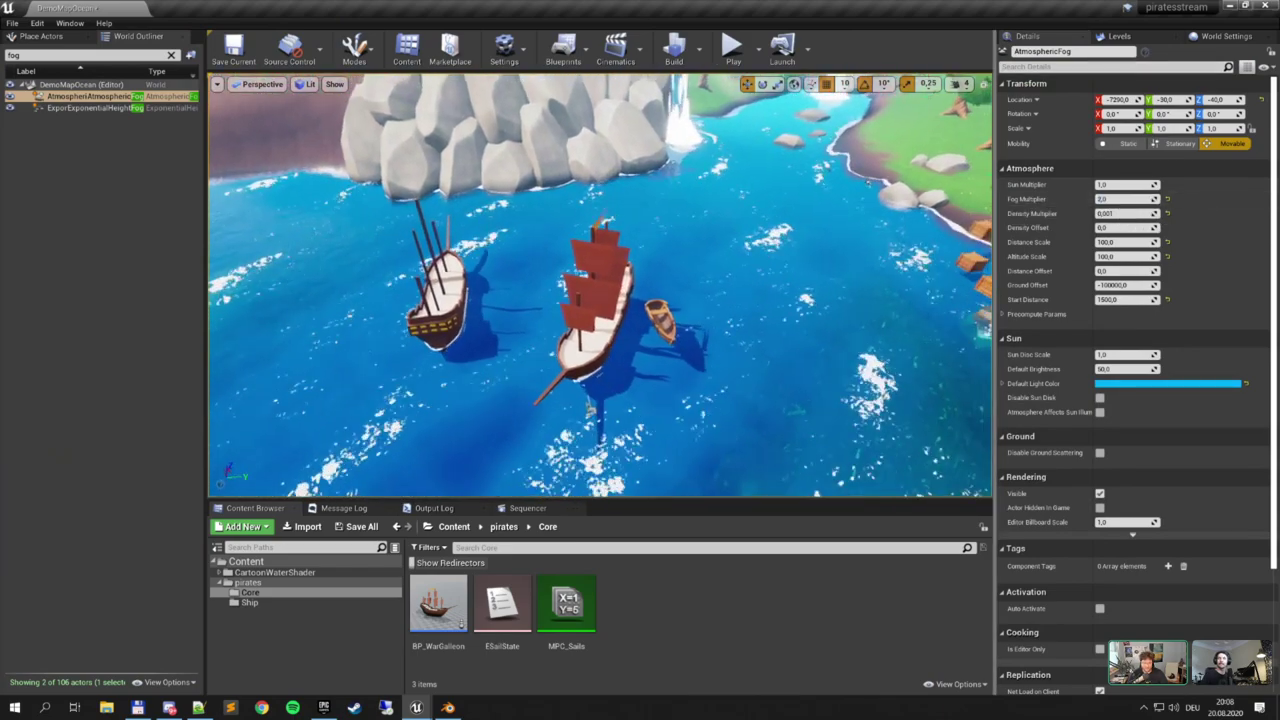
left_click_drag(715, 500, 715, 508)
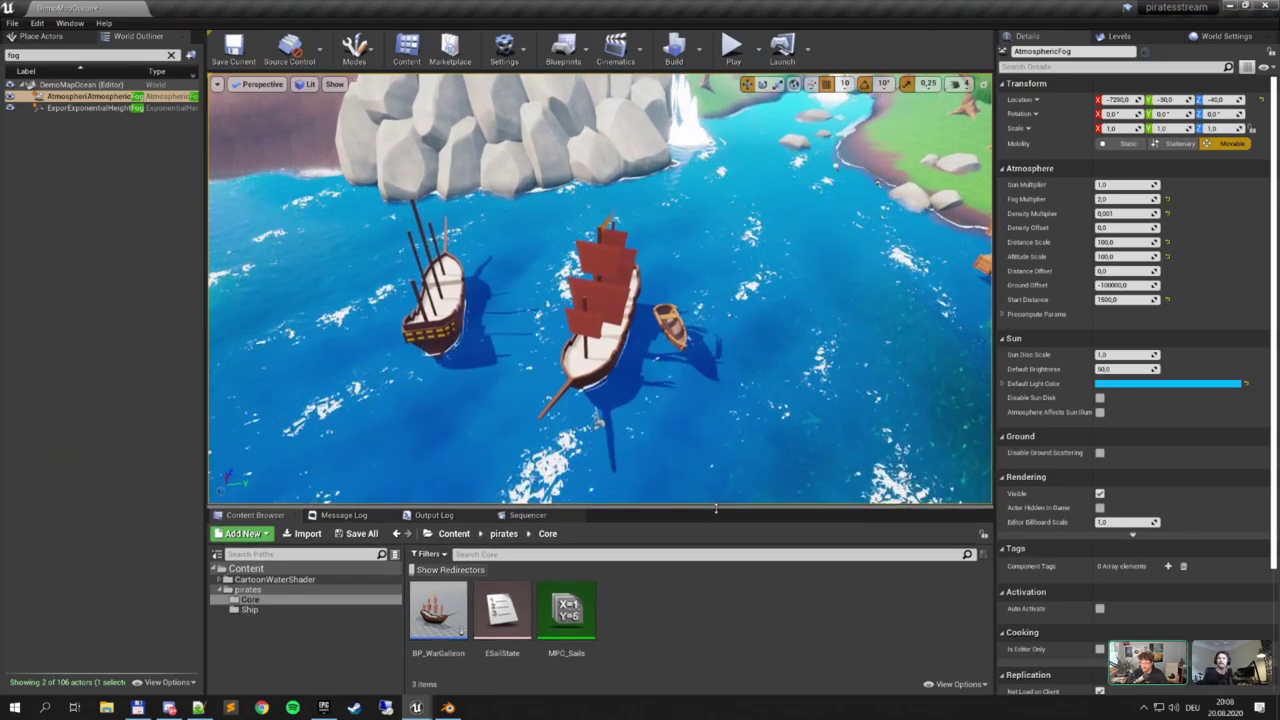
right_click_drag(760, 314, 760, 314)
left_click(233, 48)
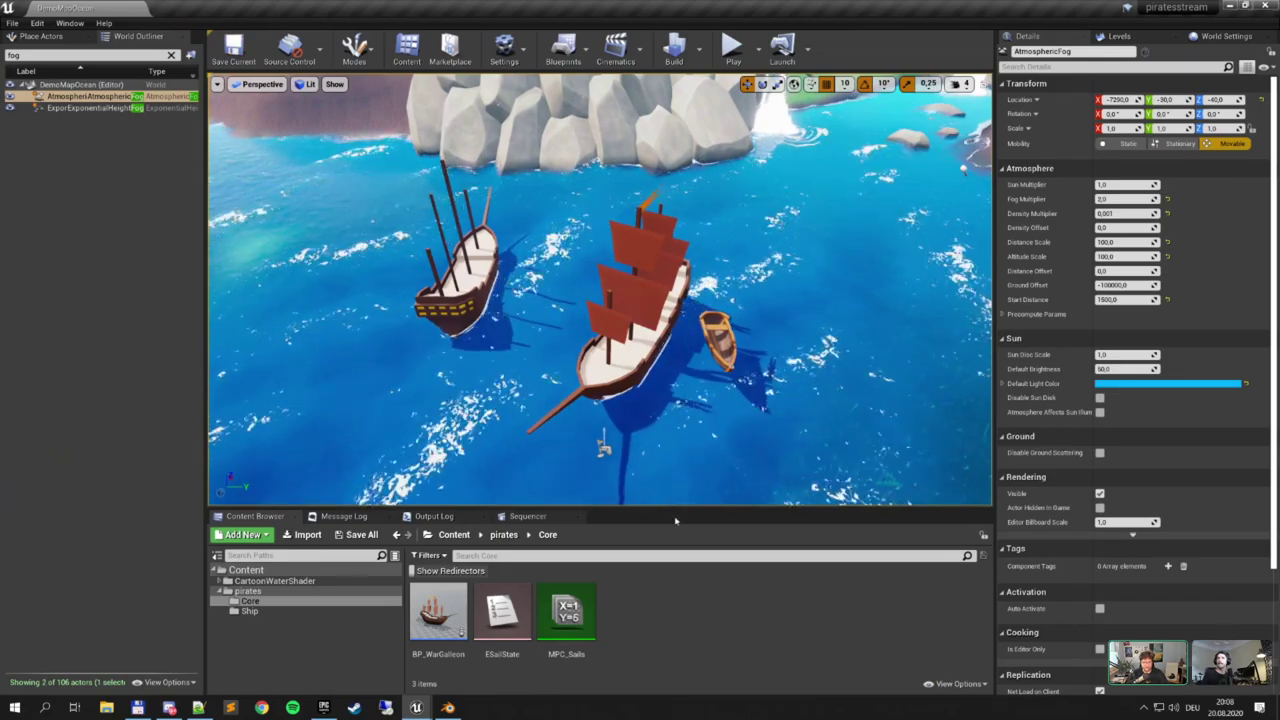
Enlarge the Content Browser area, open the World Settings, and clear the "fog" filter from the actor list
left_click_drag(675, 520, 675, 478)
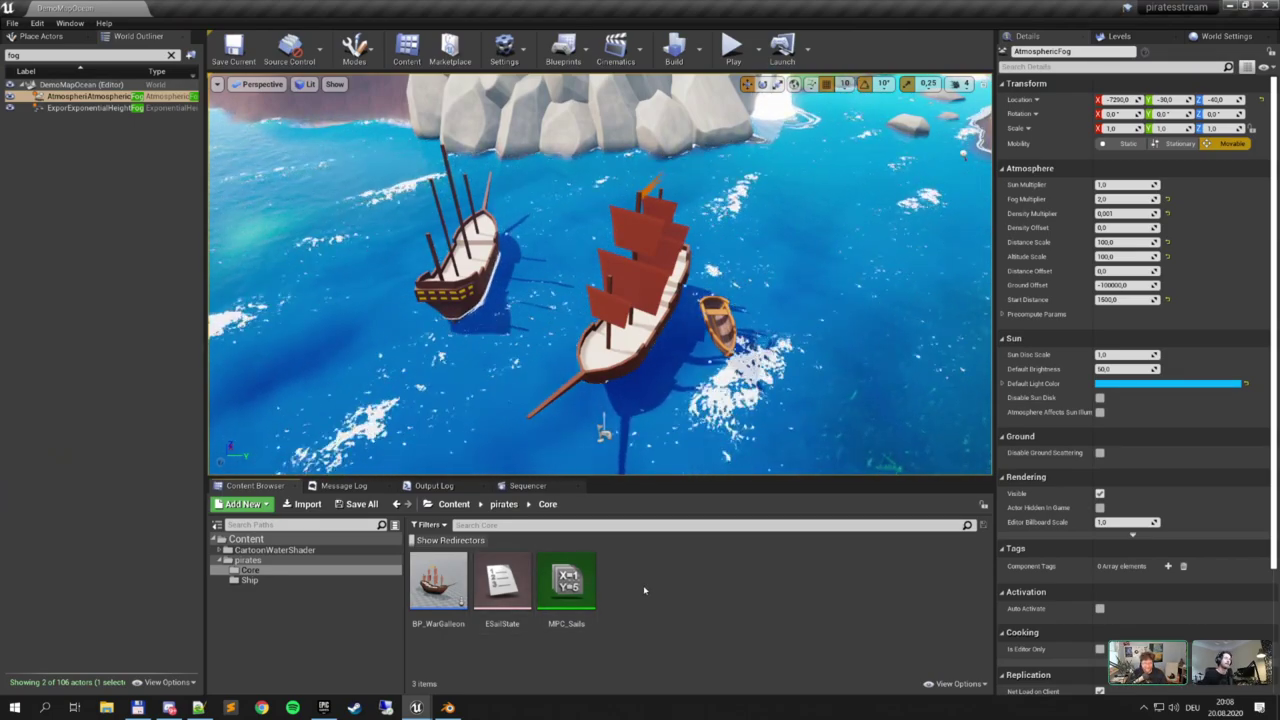
left_click(1222, 36)
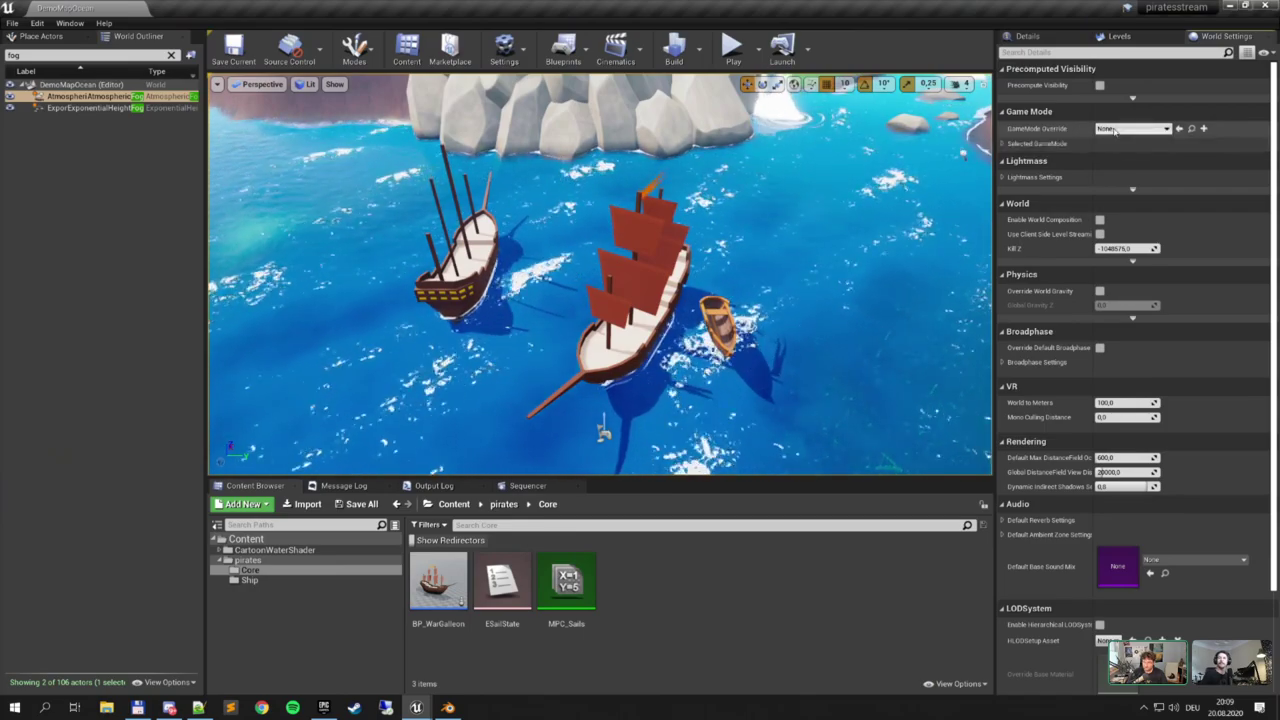
left_click(172, 55)
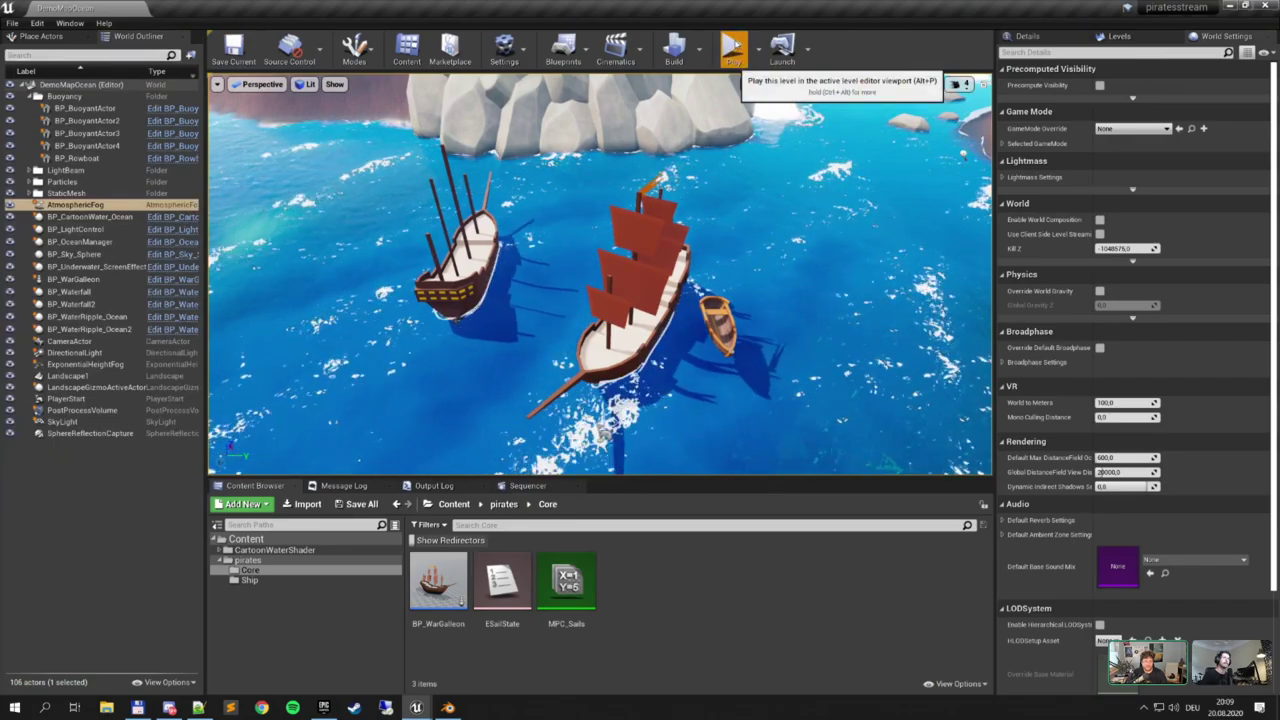
Play the level briefly to examine the actors it spawns, and expand the Selected GameMode settings
left_click(733, 50)
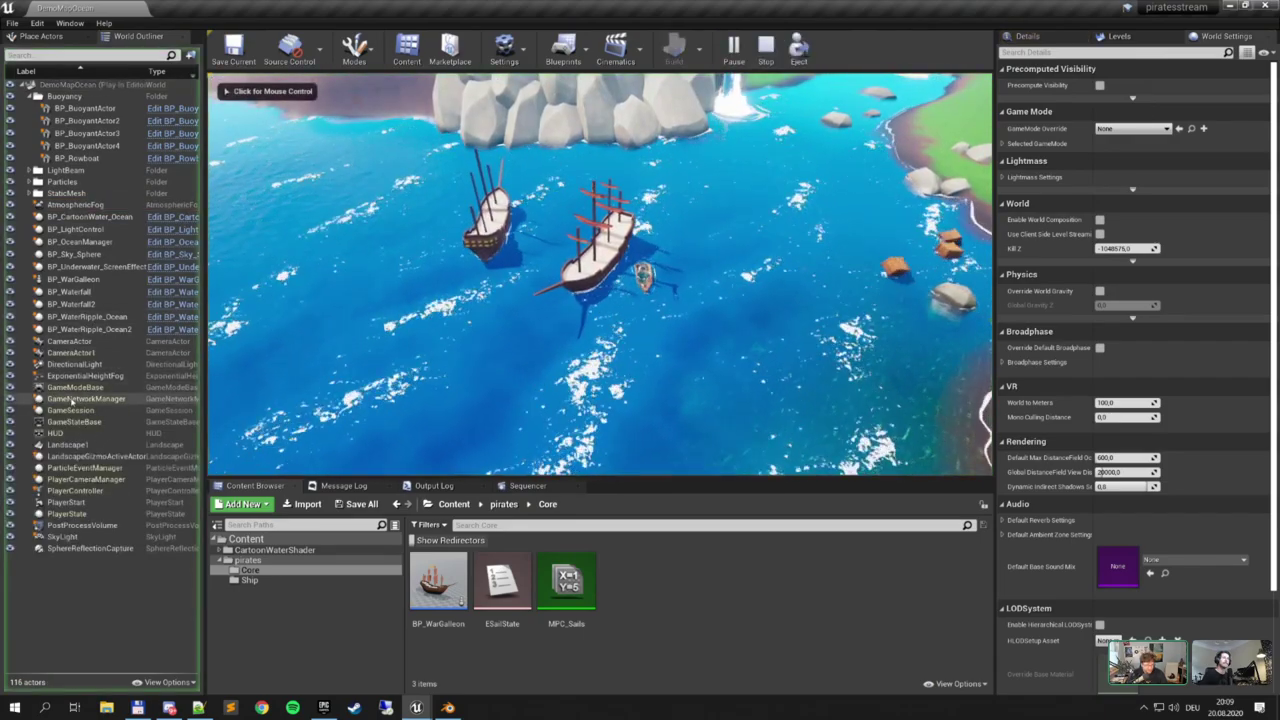
left_click(766, 47)
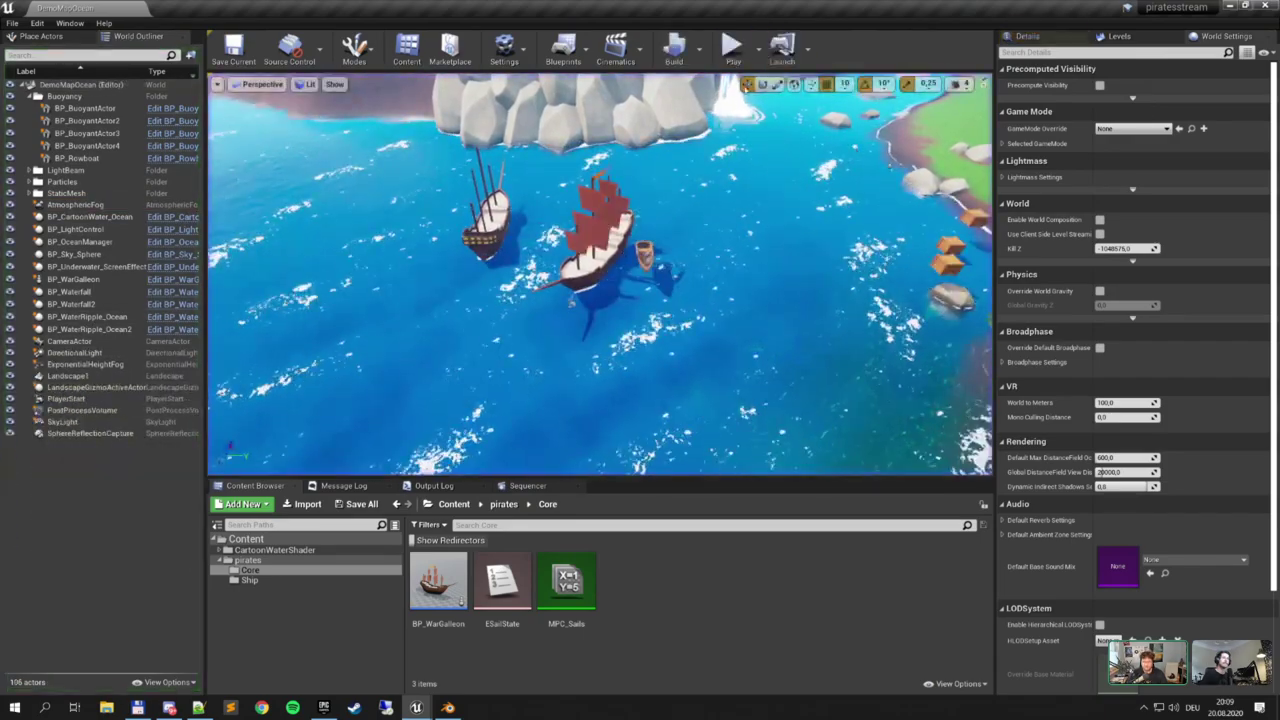
left_click(1001, 144)
Create a Blueprint class based on Game Mode Base in the Core folder and name it GM_Pirates
right_click(699, 575)
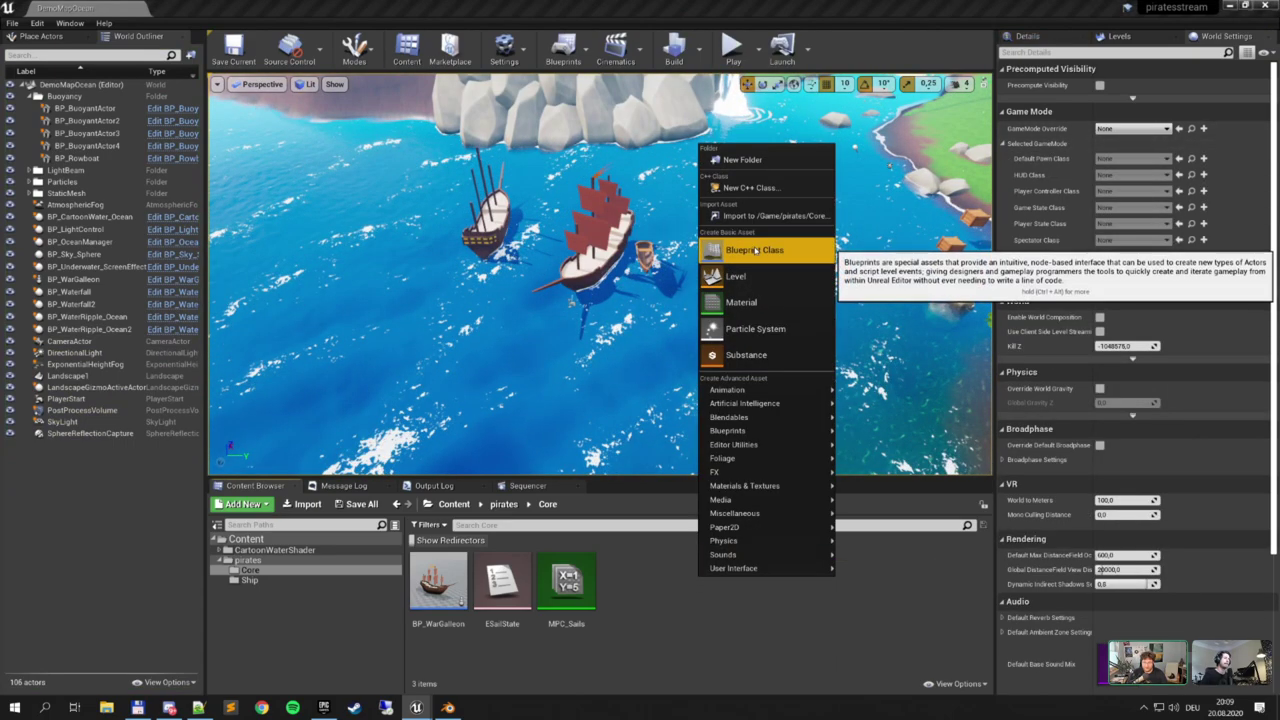
left_click(755, 251)
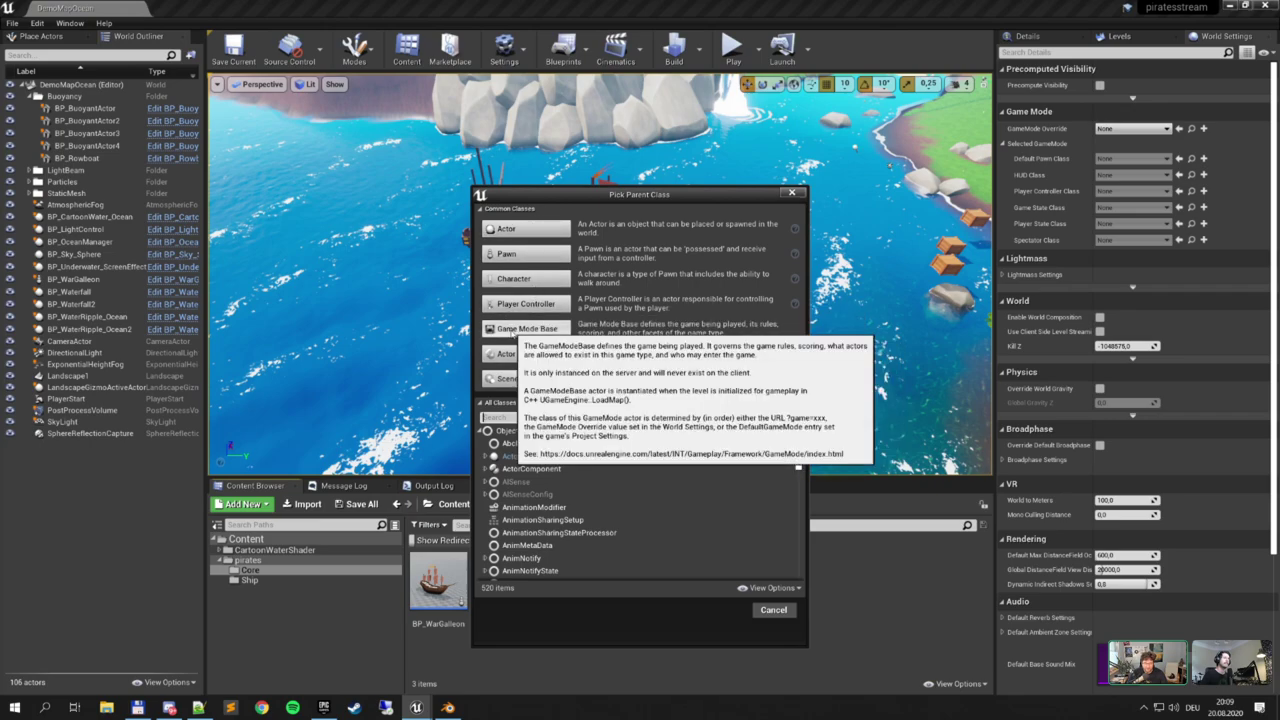
left_click(527, 329)
type("BP_")
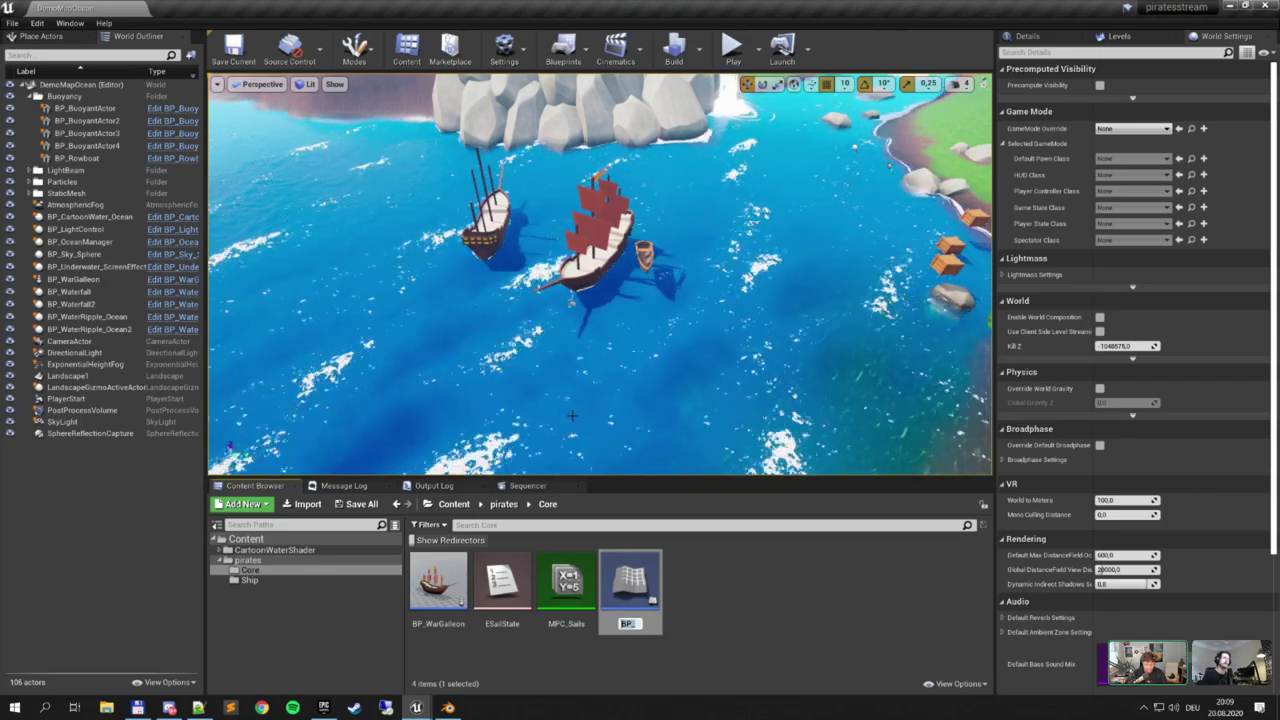
key("BackSpace")
key("BackSpace")
key("BackSpace")
type("GM_Pirate")
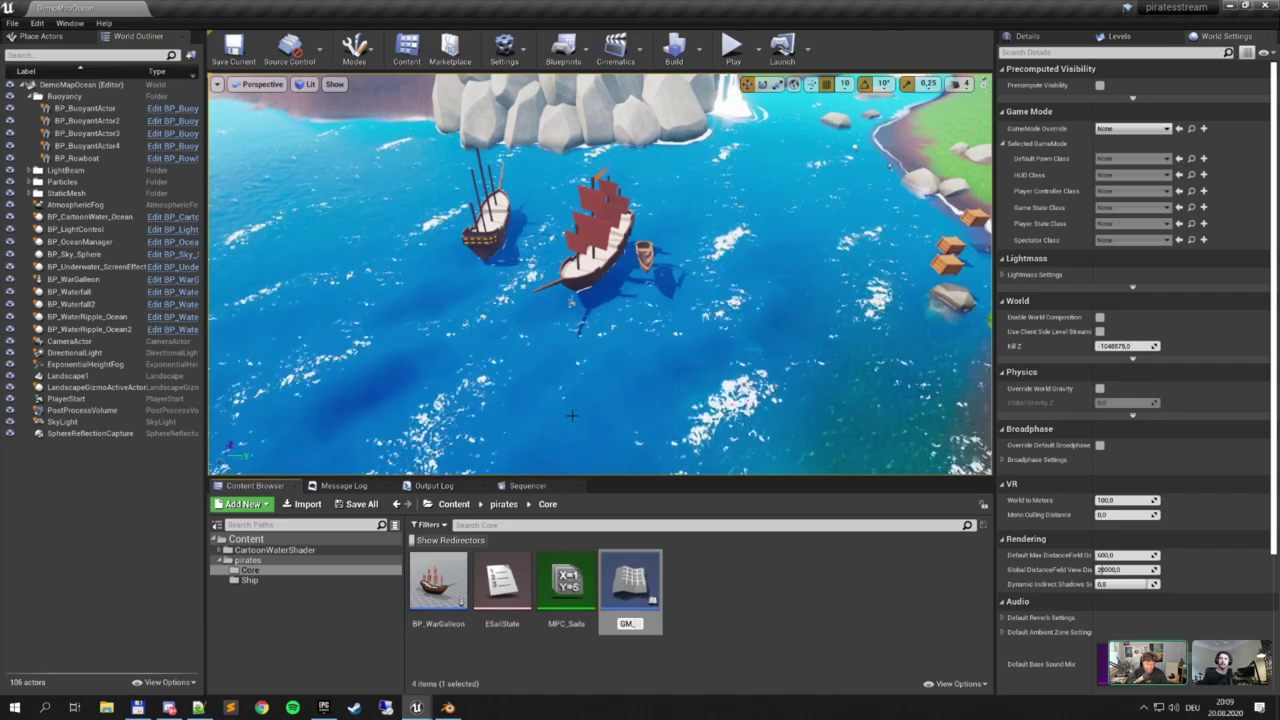
type("s")
key("Return")
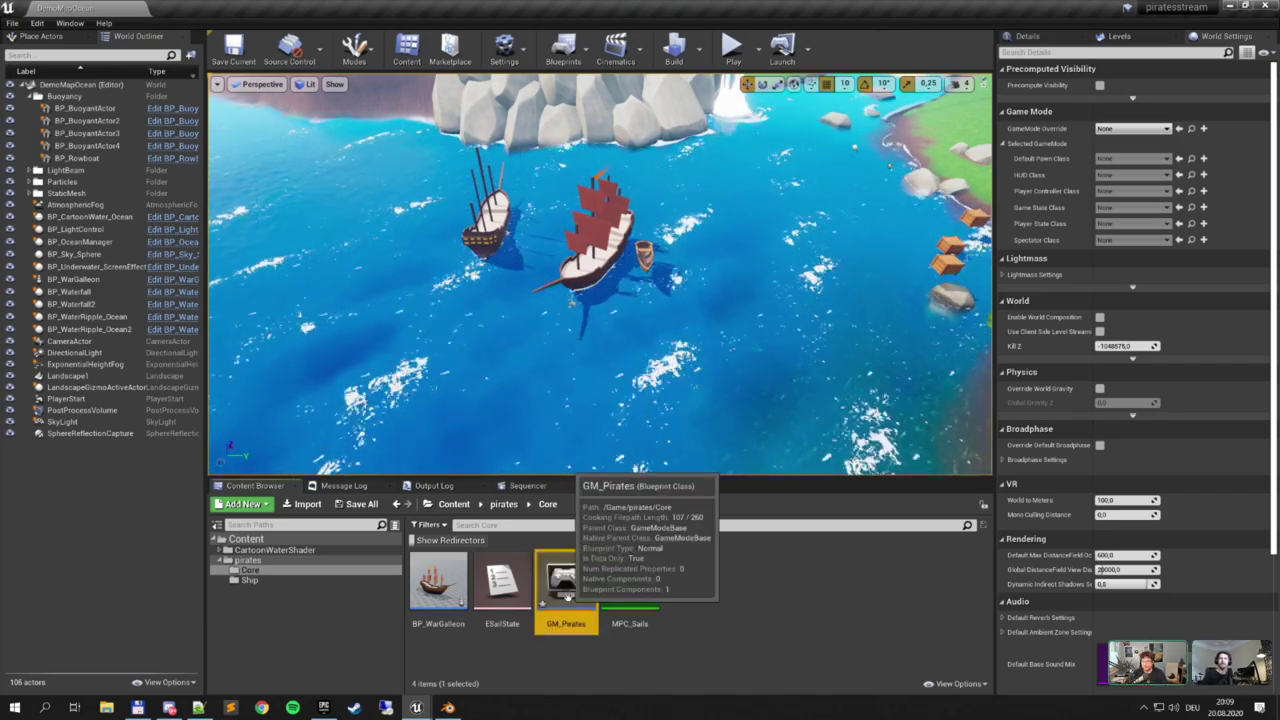
Set the level's GameMode Override to GM_Pirates and that game mode's Default Pawn Class to BP_WarGalleon
left_click(1138, 129)
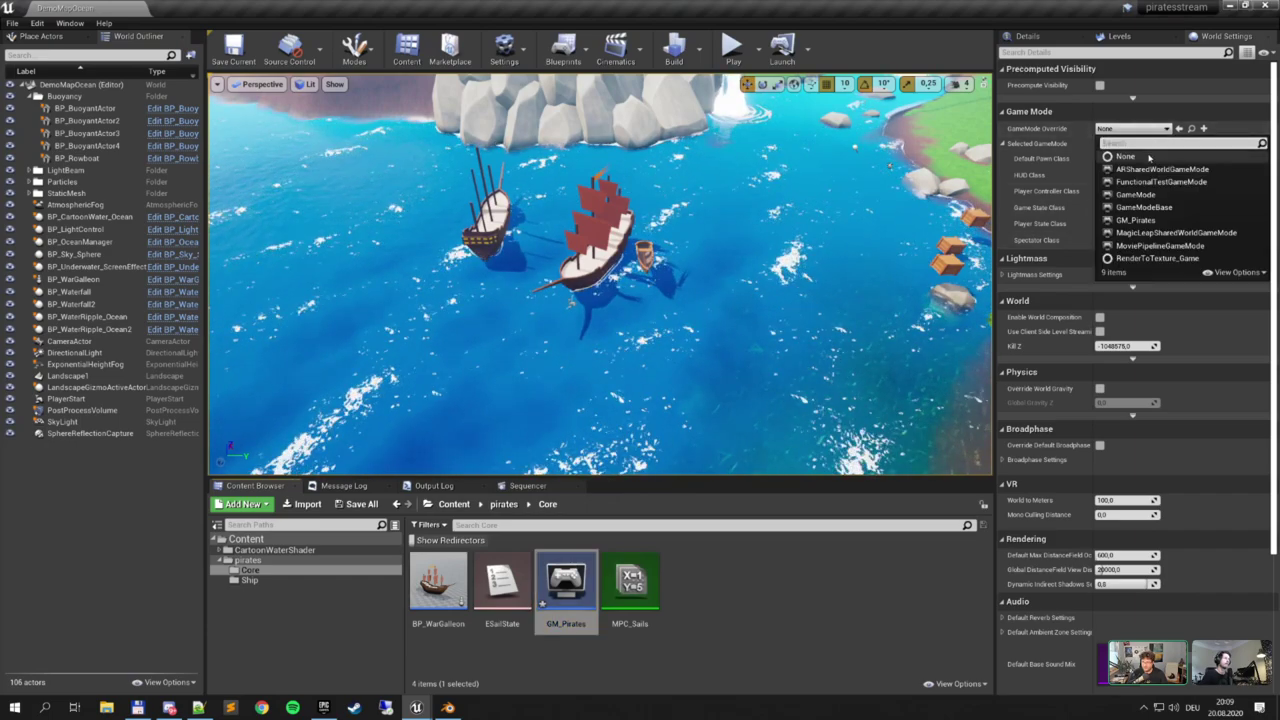
left_click(1136, 220)
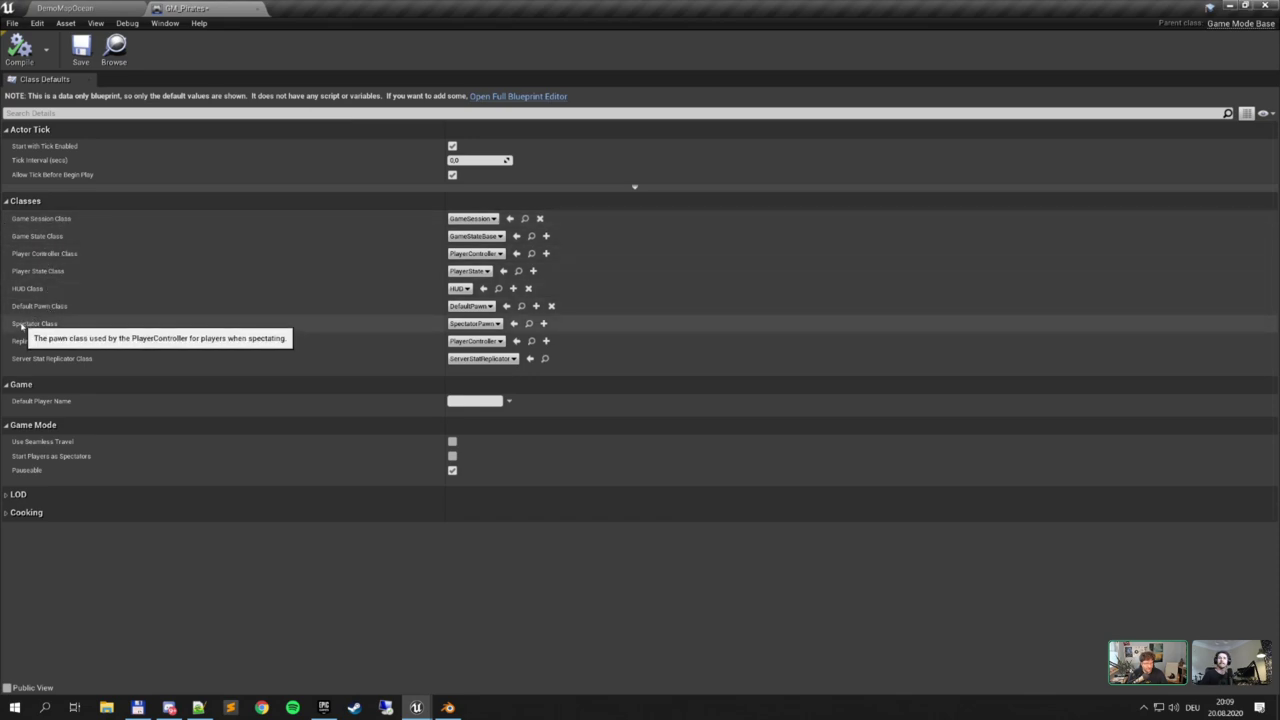
left_click(463, 323)
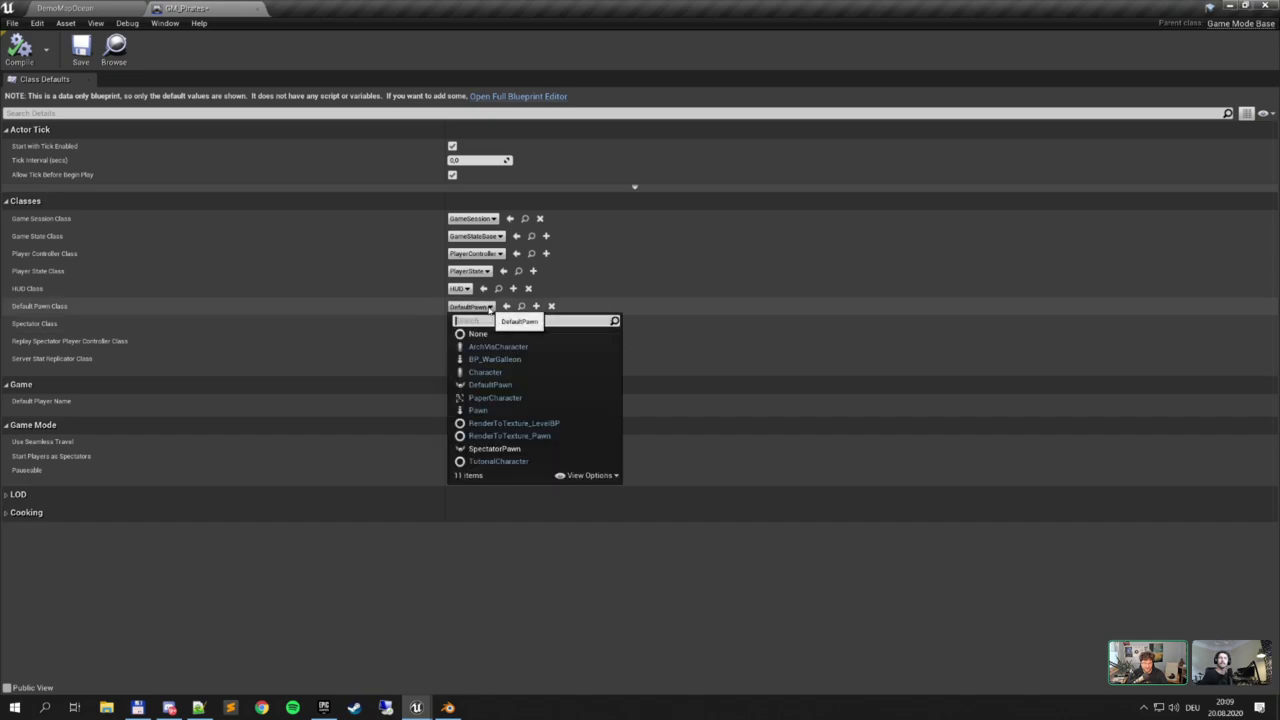
left_click(483, 360)
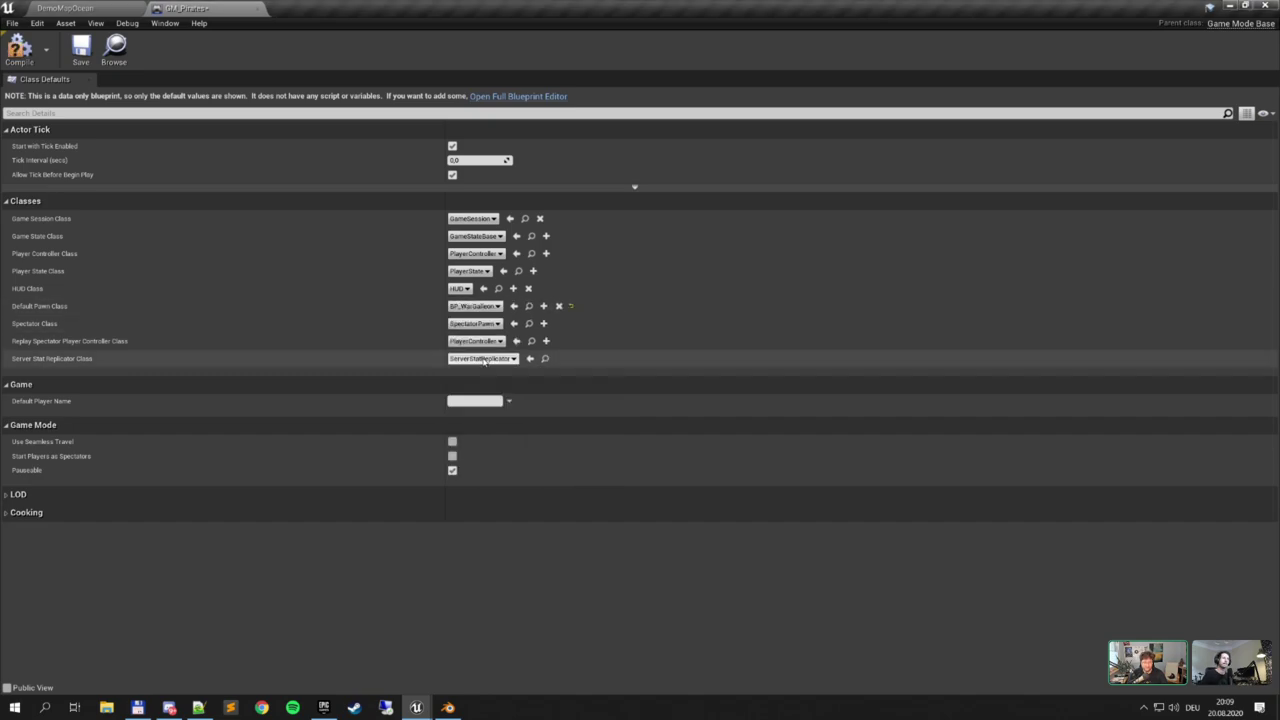
left_click(85, 7)
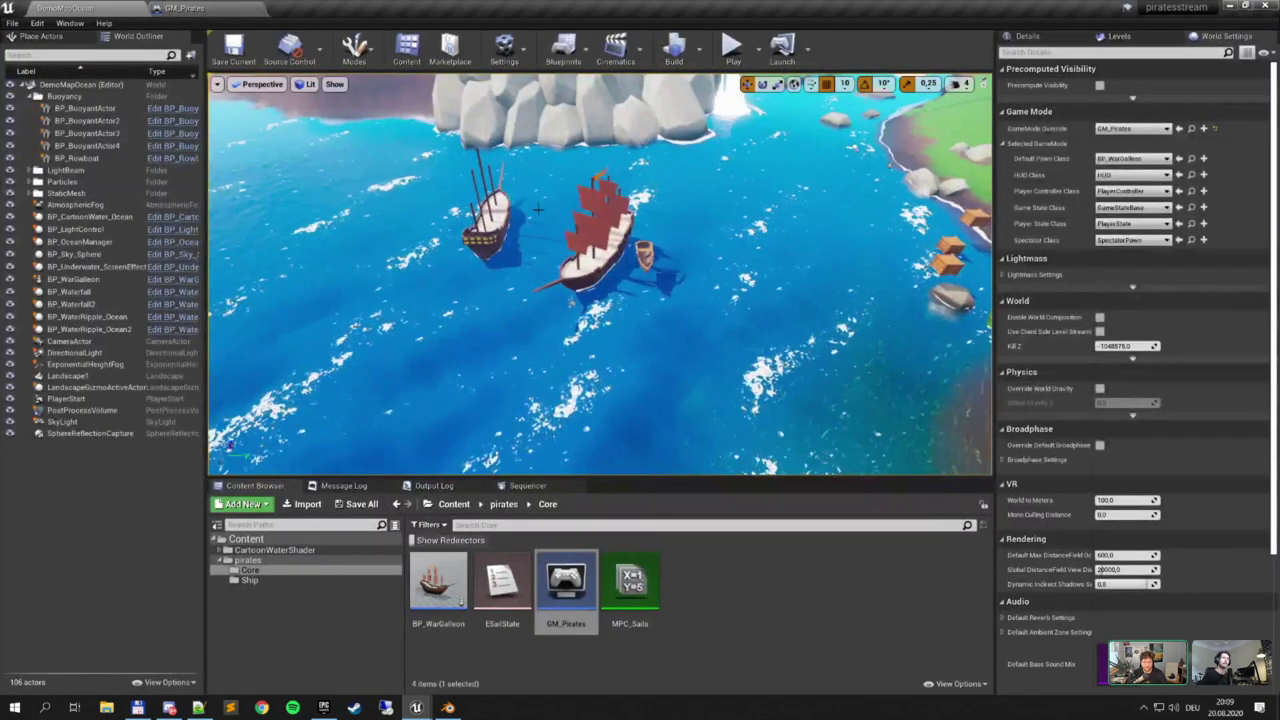
Move the PlayerStart farther away from the placed war galleon, onto open water
right_click_drag(530, 310, 612, 318)
left_click(530, 312)
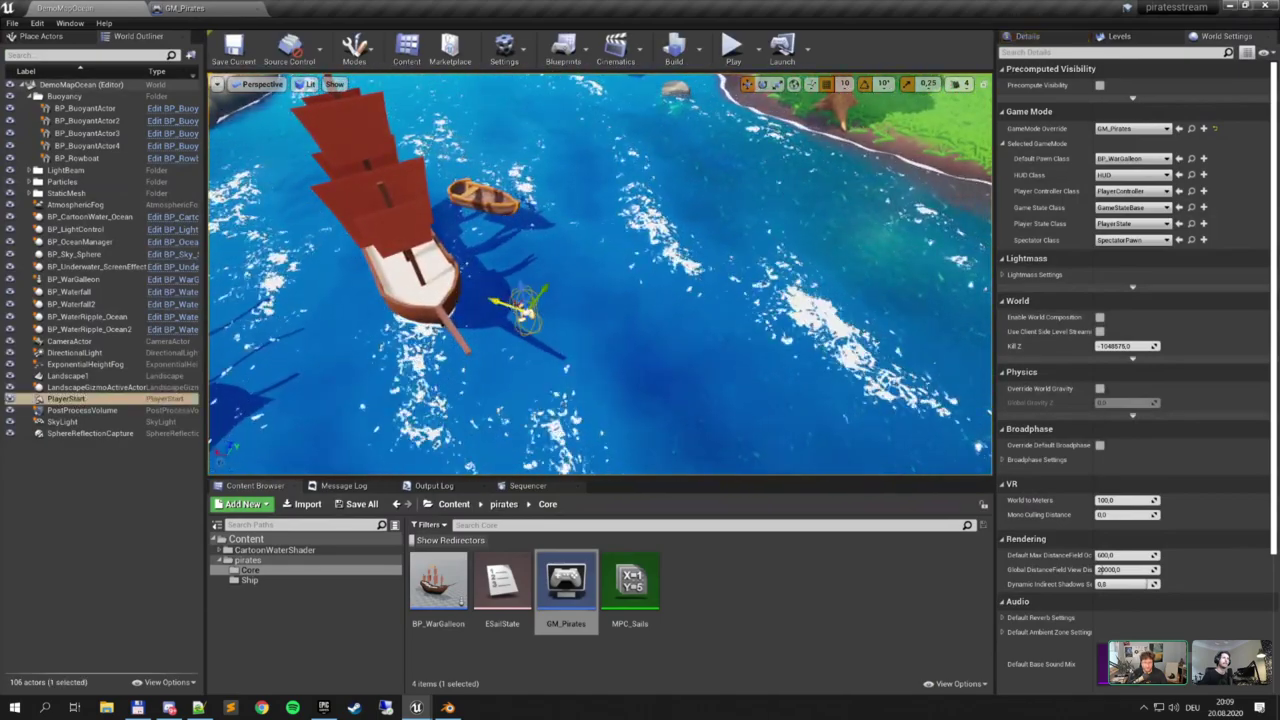
left_click_drag(505, 304, 712, 378)
right_click_drag(712, 378, 785, 392)
right_click_drag(544, 310, 544, 310)
Set Auto Possess Player to Disabled on the BP_WarGalleon placed in the level
left_click(396, 169)
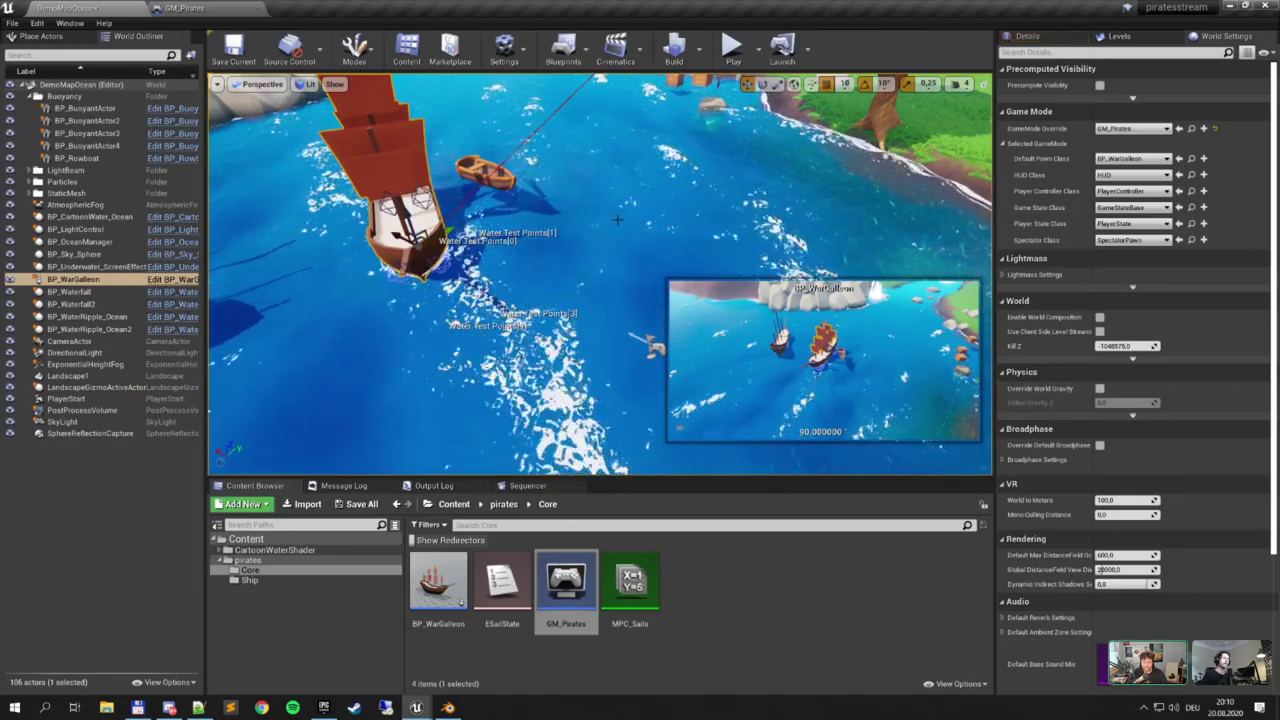
left_click(1027, 37)
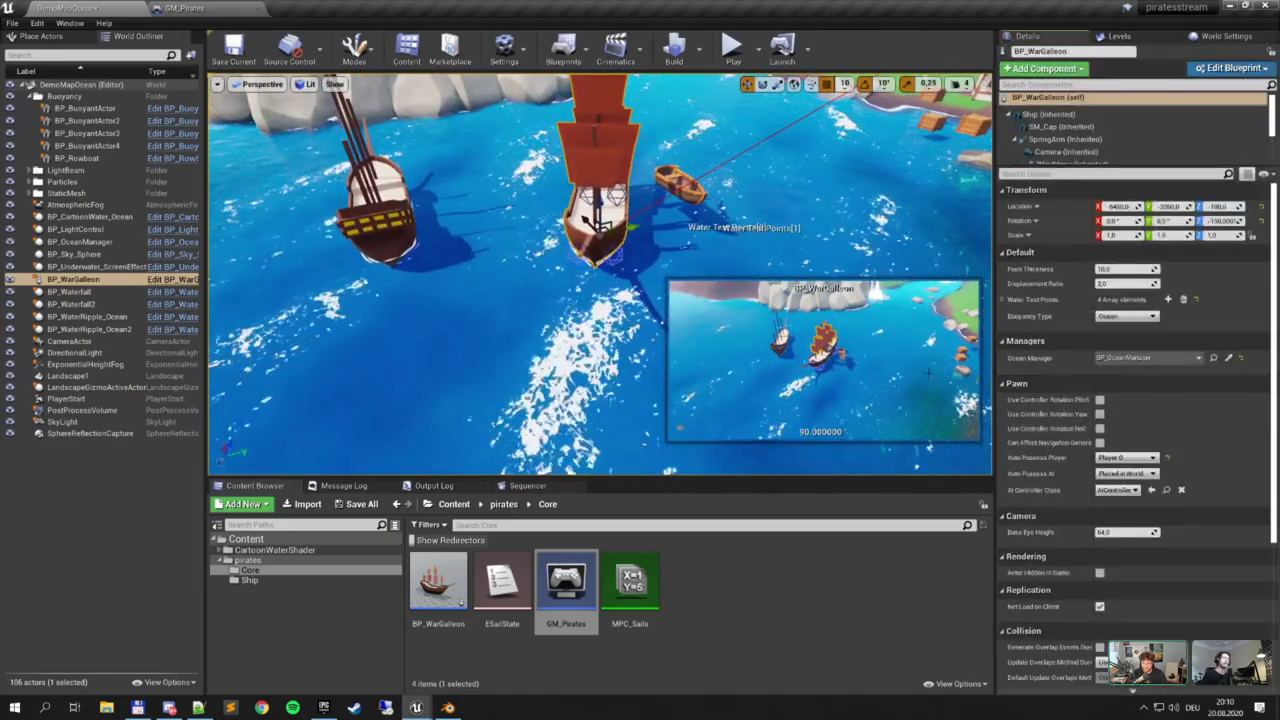
left_click(1125, 457)
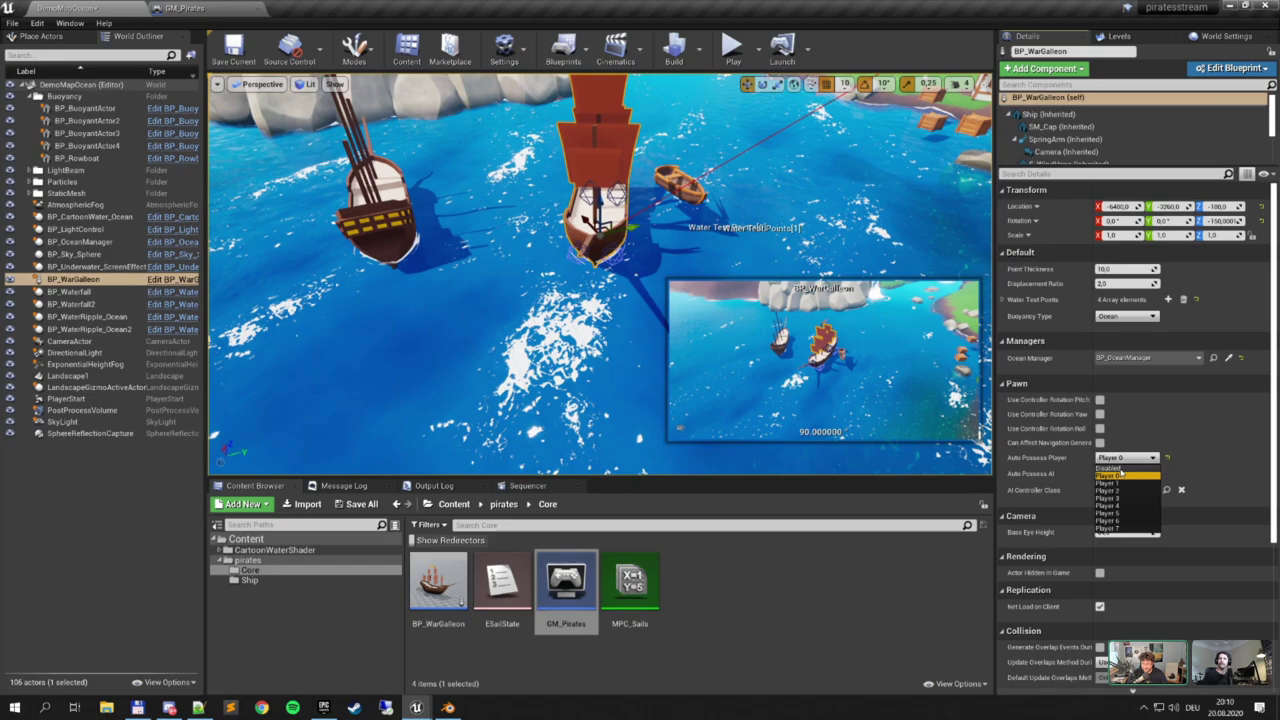
left_click(1115, 468)
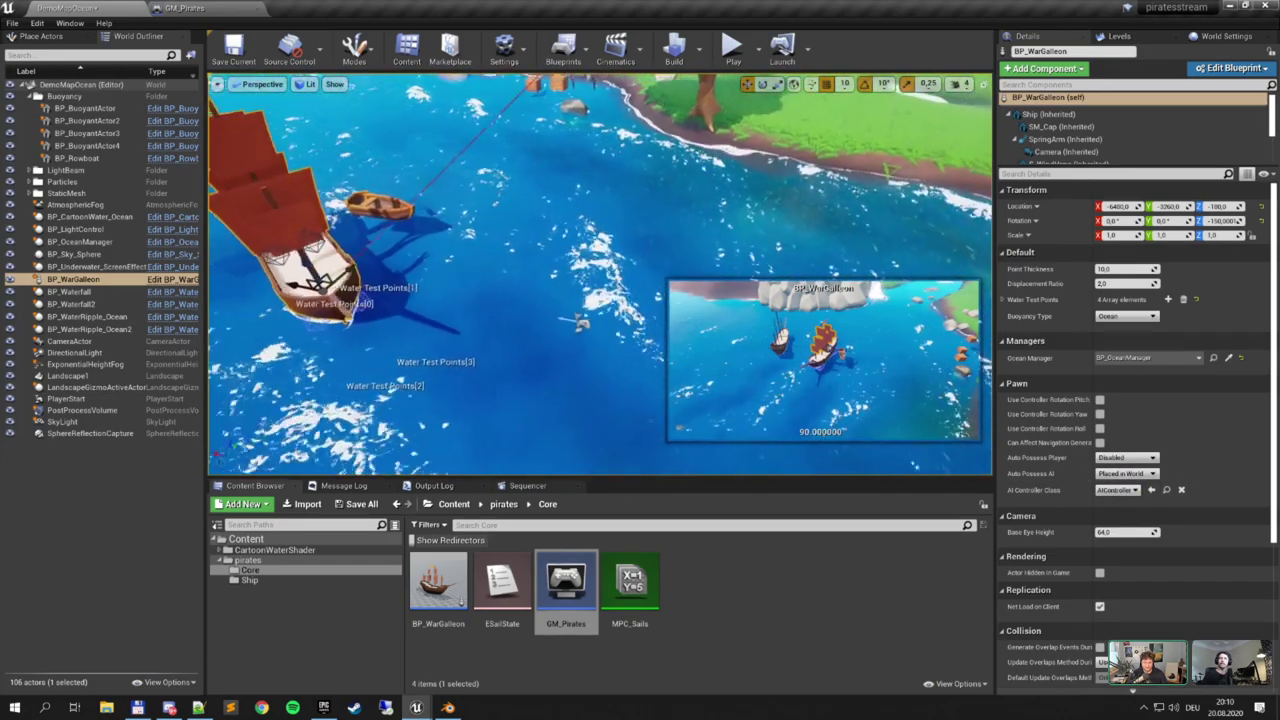
Play the level to check how the player's galleon spawns from the game mode, and return to editing
right_click_drag(582, 322, 515, 322)
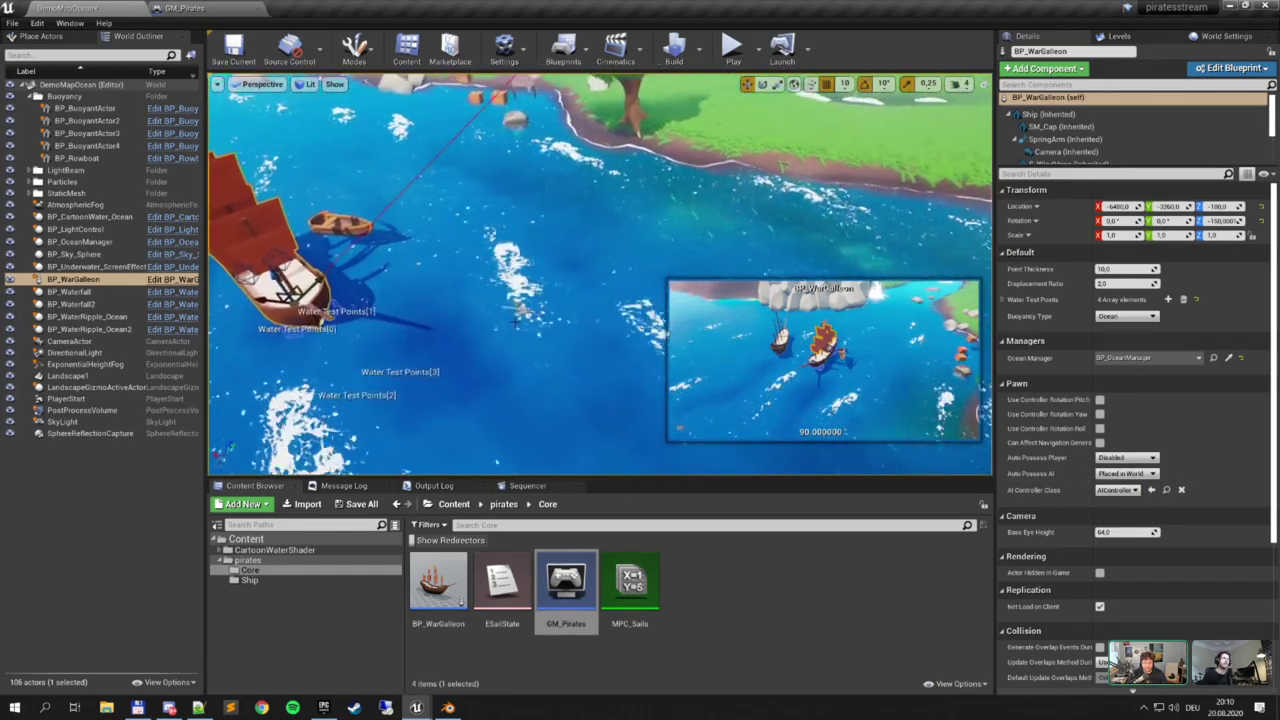
left_click(731, 50)
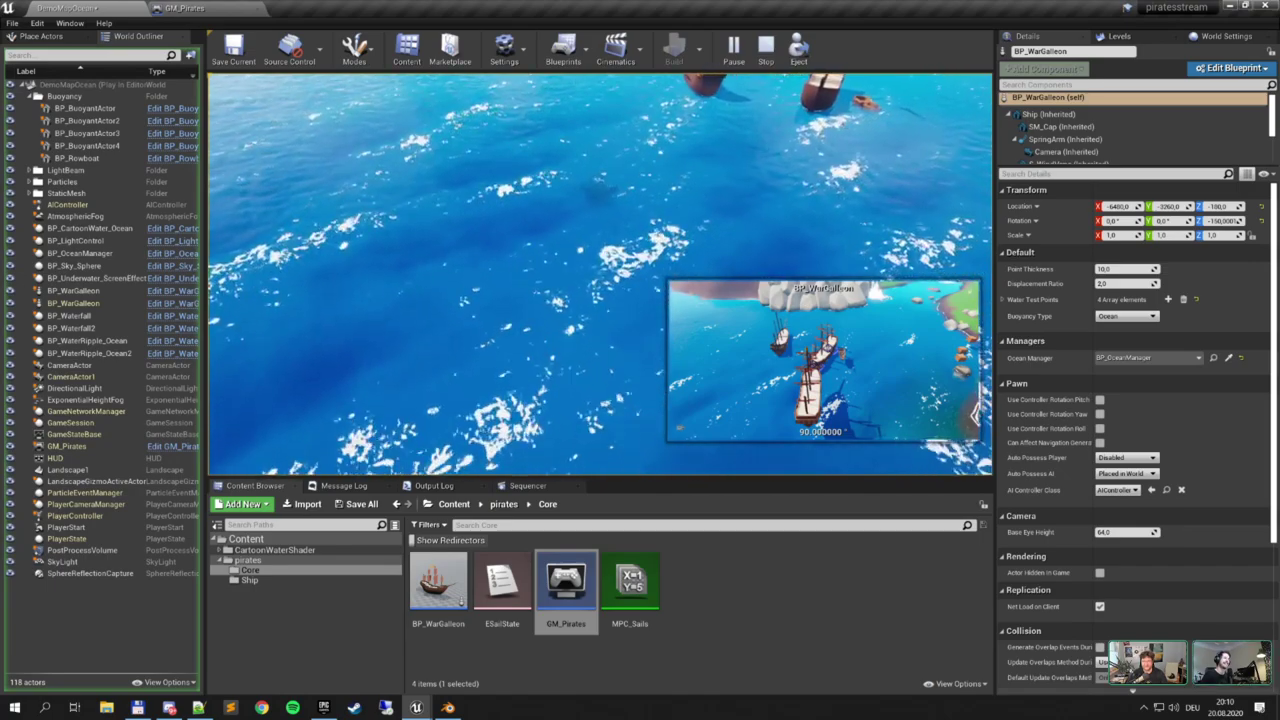
key("Escape")
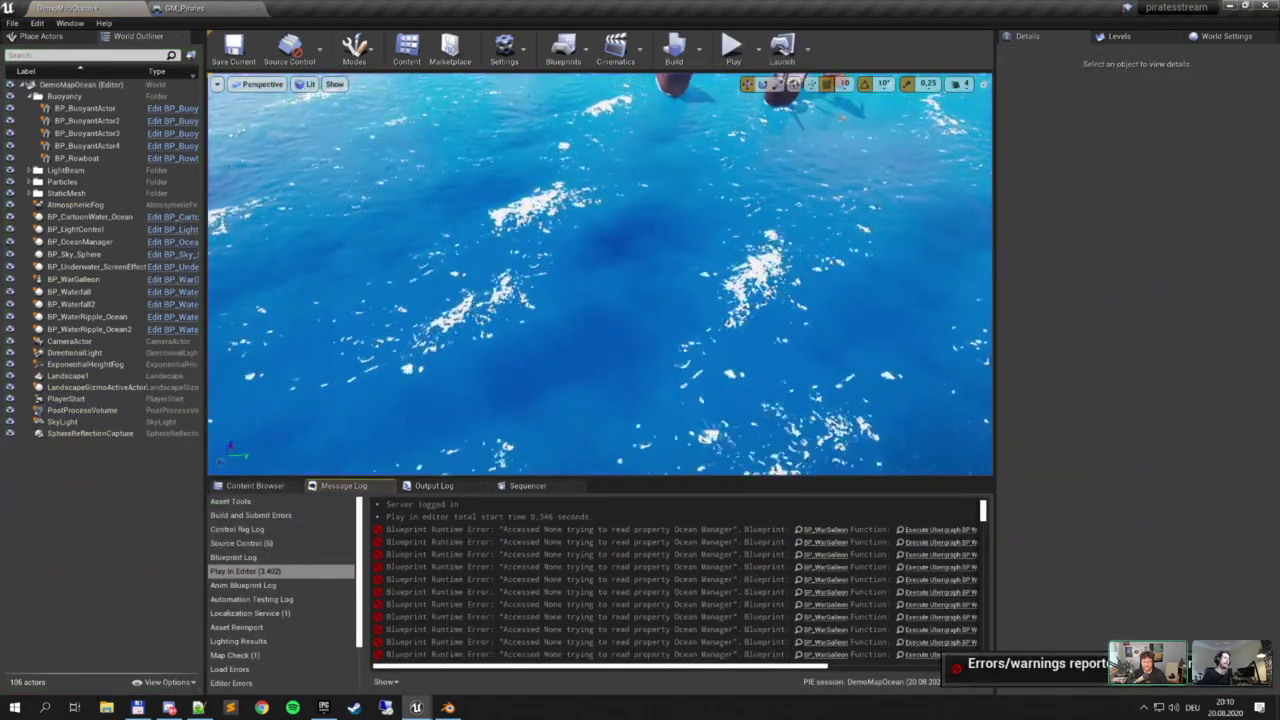
Select the placed BP_WarGalleon and set its Auto Possess Player to Player 0
right_click_drag(600, 275, 800, 195)
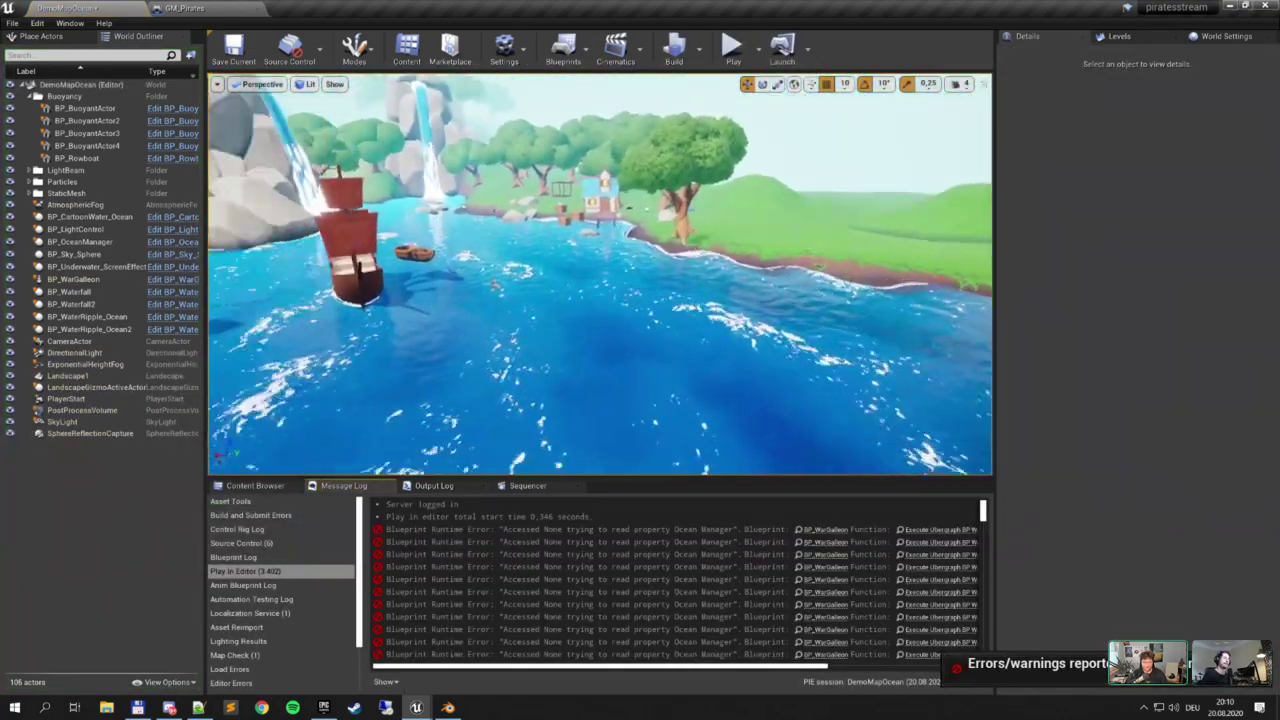
left_click(600, 208)
right_click_drag(600, 208, 662, 228)
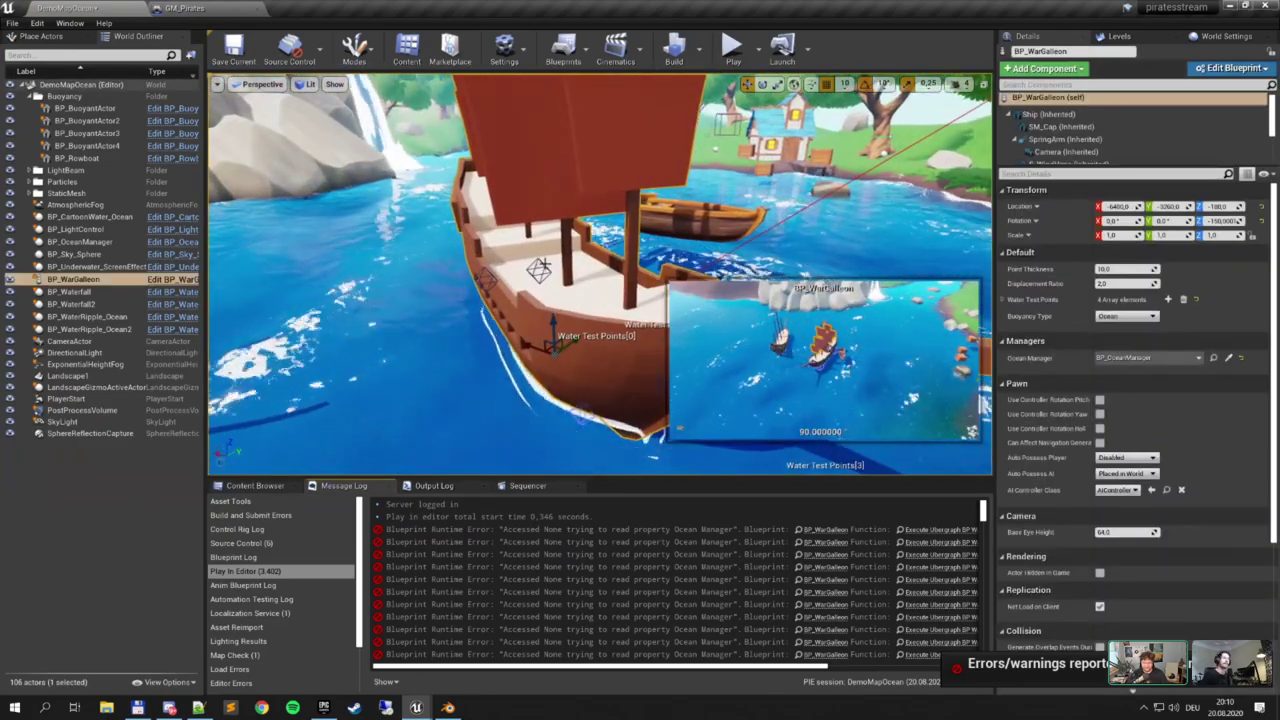
left_click(1127, 457)
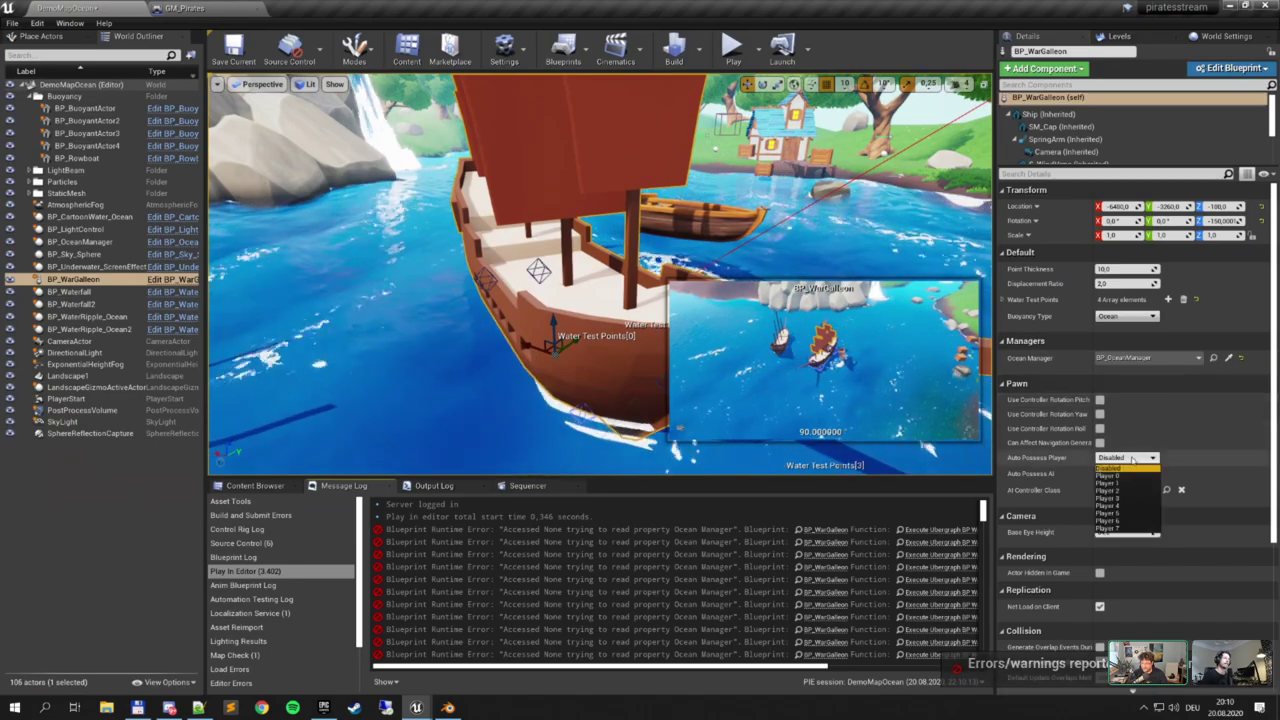
left_click(1117, 477)
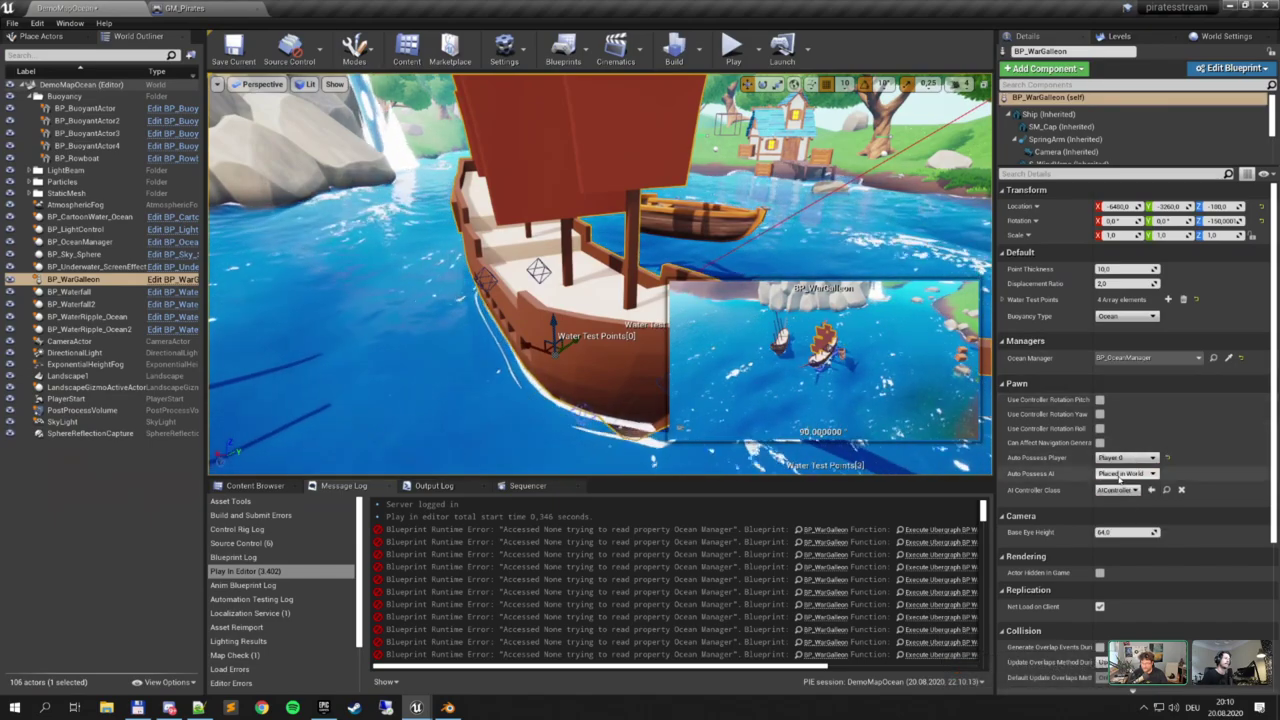
Examine the galleons, their sails and the rowboat from several sides in the level
mouse_move(661, 178)
right_mouse_down()
mouse_move(600, 190)
mouse_move(640, 200)
mouse_move(661, 178)
right_mouse_up()
left_click(661, 178)
left_click(661, 178)
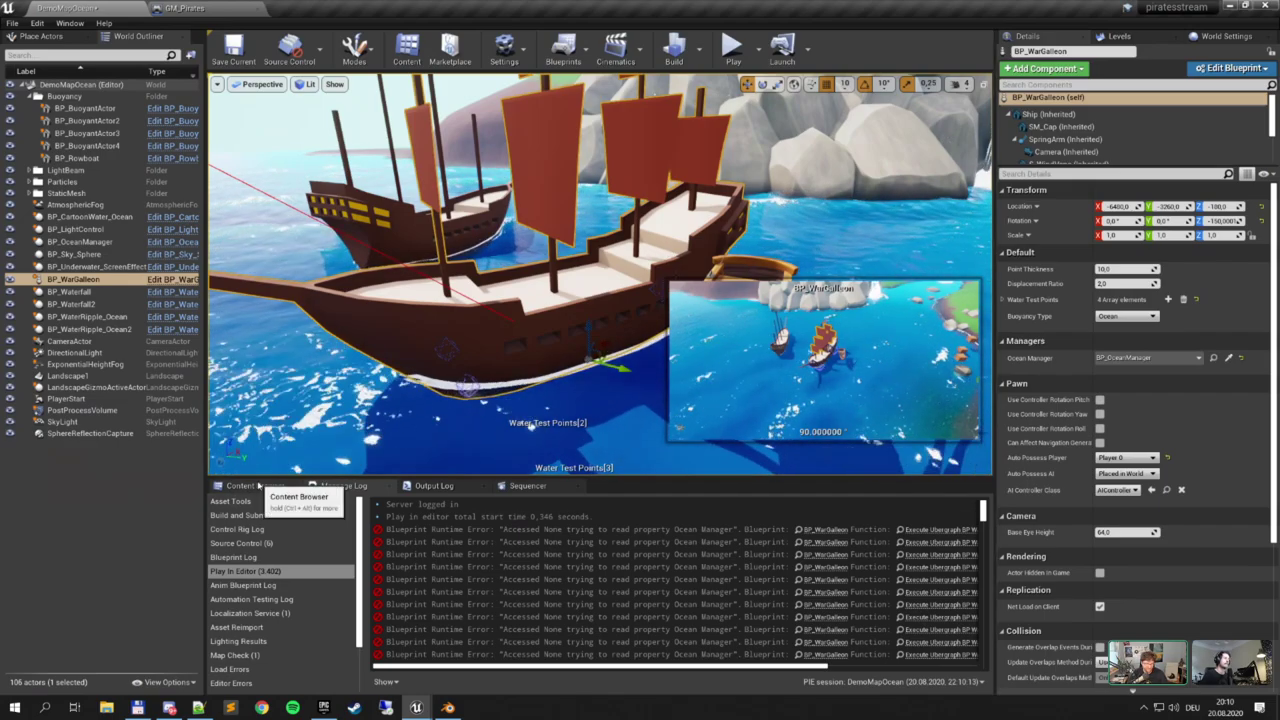
left_click(256, 485)
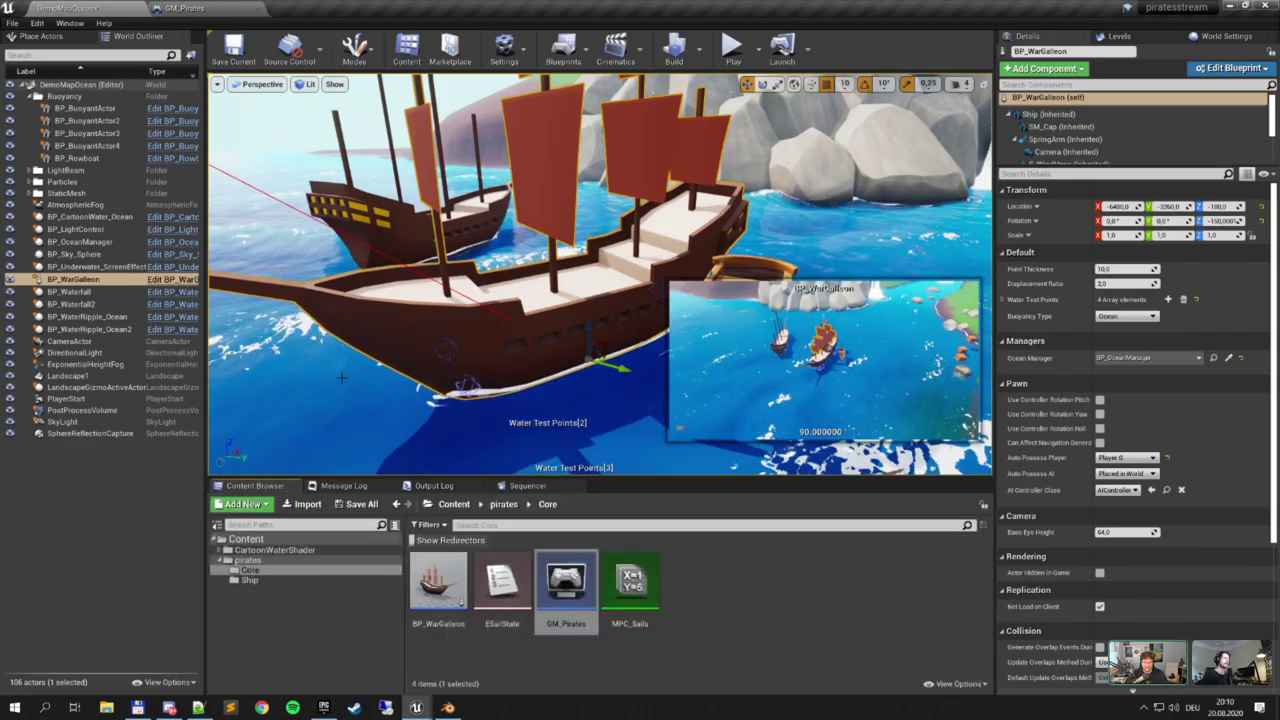
left_click(798, 180)
key("f")
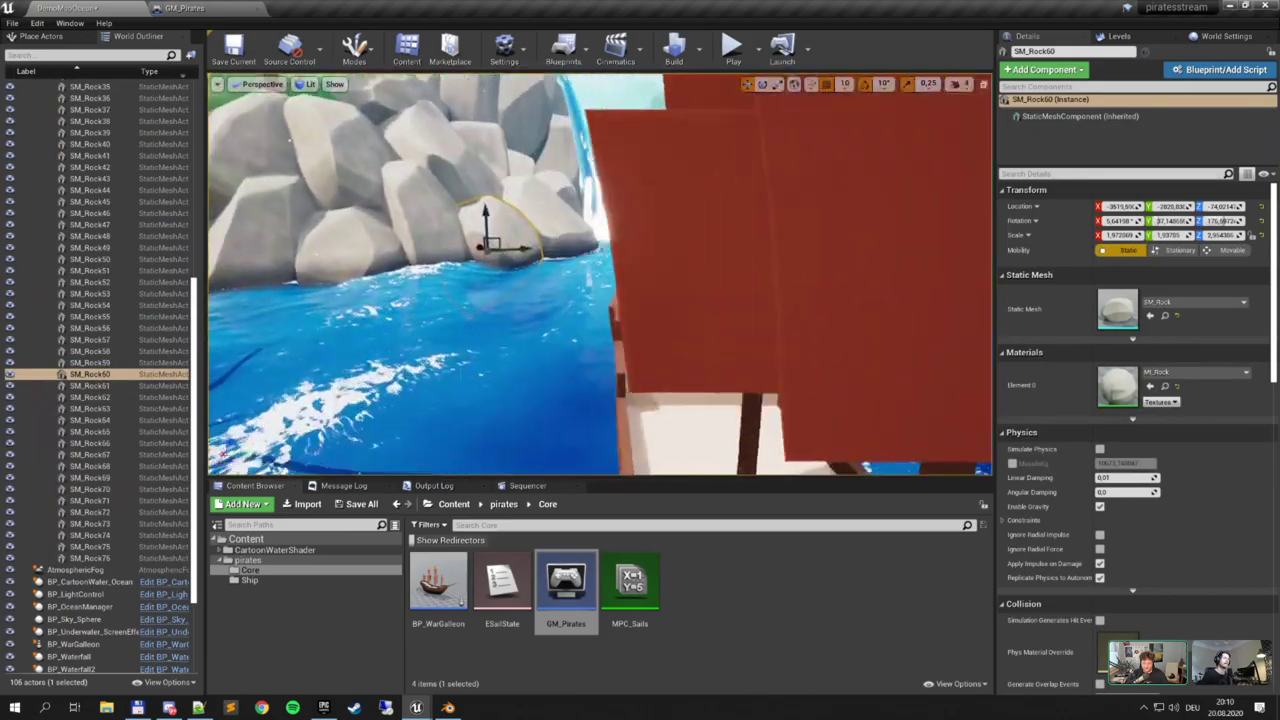
key("s")
right_click_drag(788, 190, 788, 190)
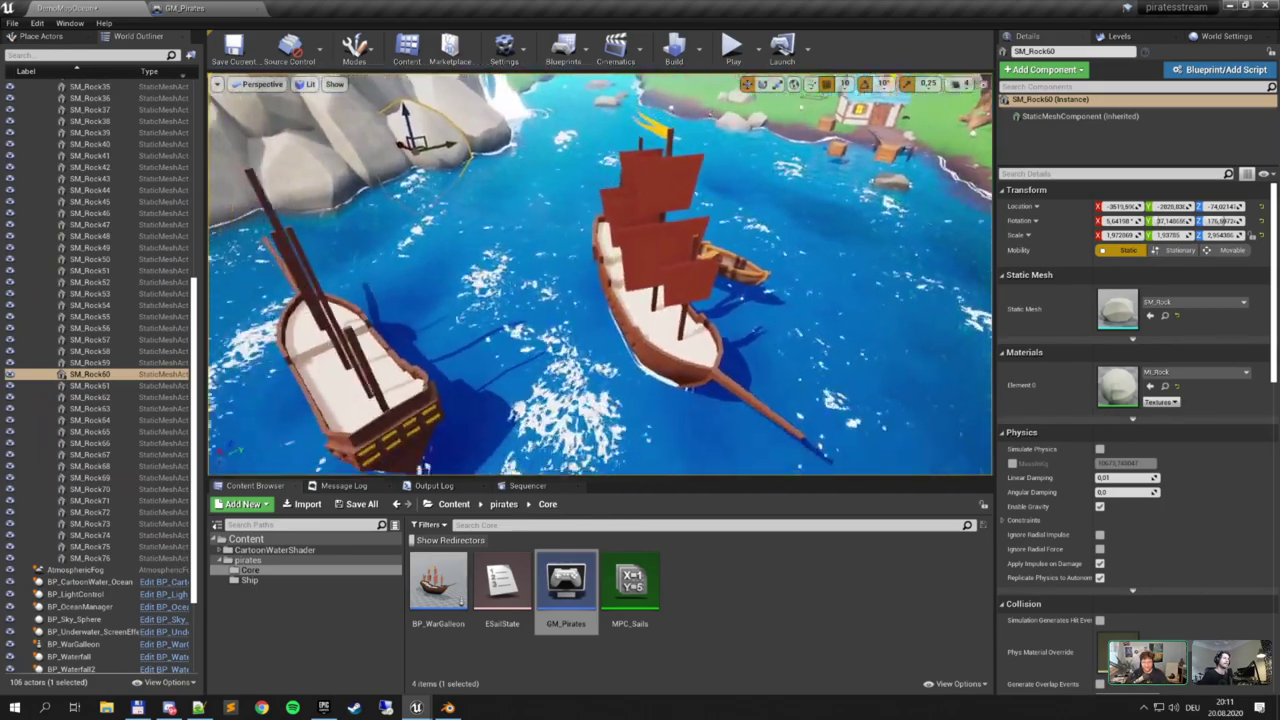
right_click_drag(600, 274, 600, 274)
key("s")
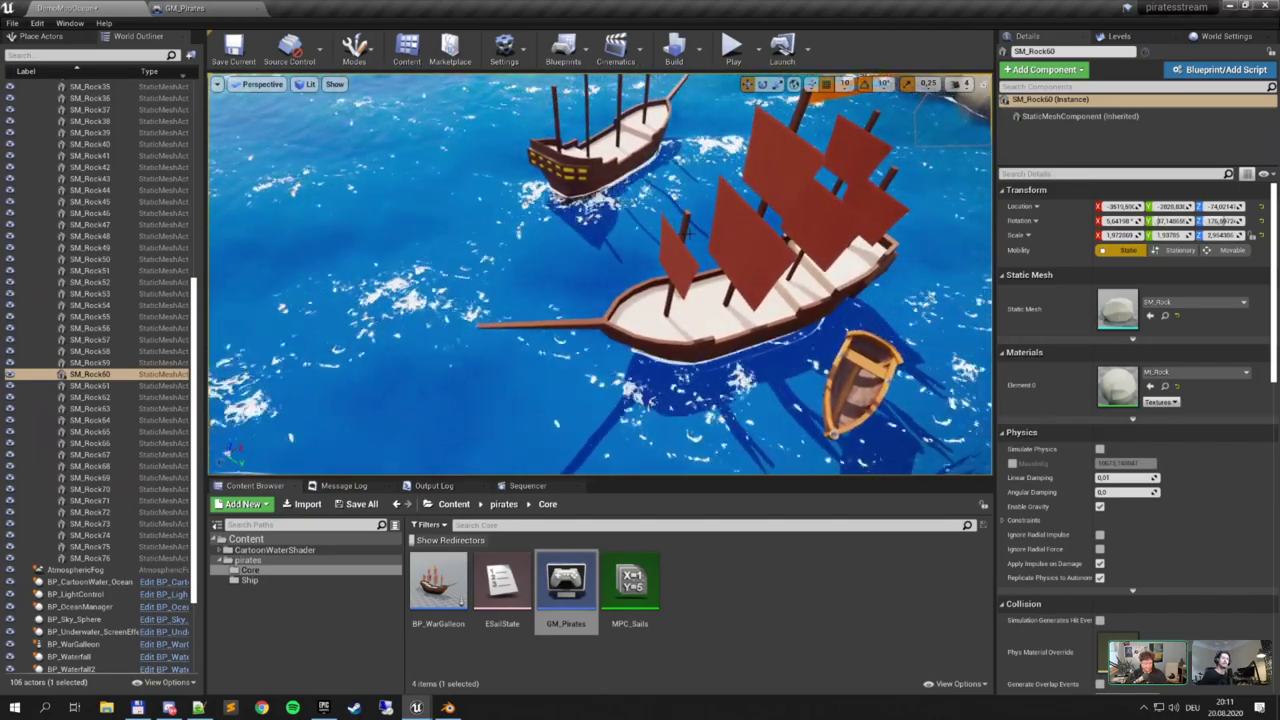
key("s")
right_click_drag(600, 274, 610, 250)
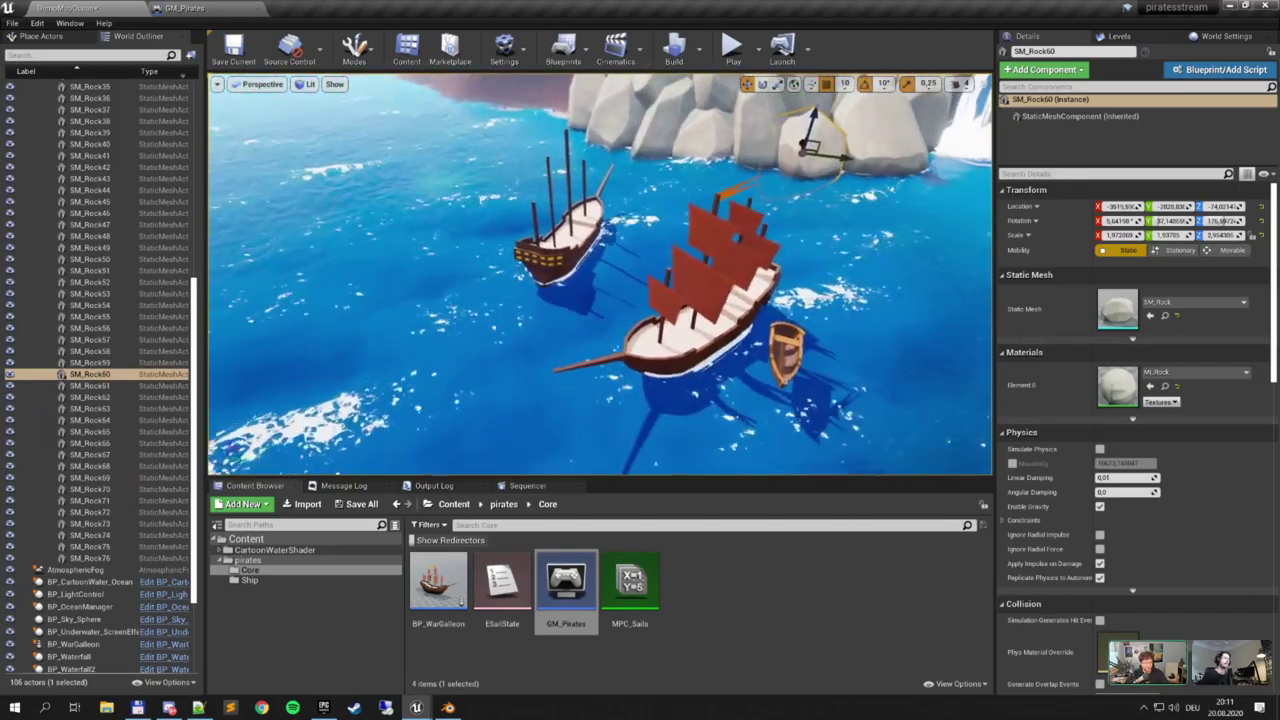
Play the level, eject from the galleon to inspect the ships with a free camera, and stop the session
left_click(733, 47)
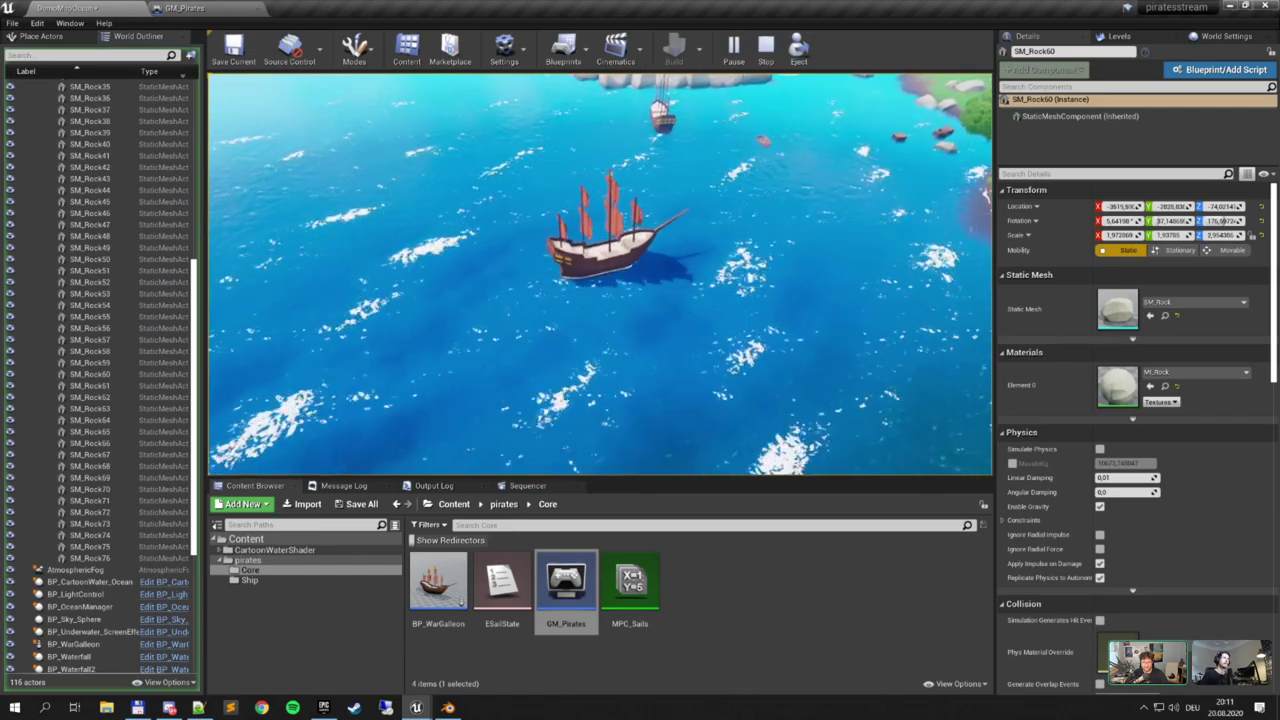
key("shift+F1")
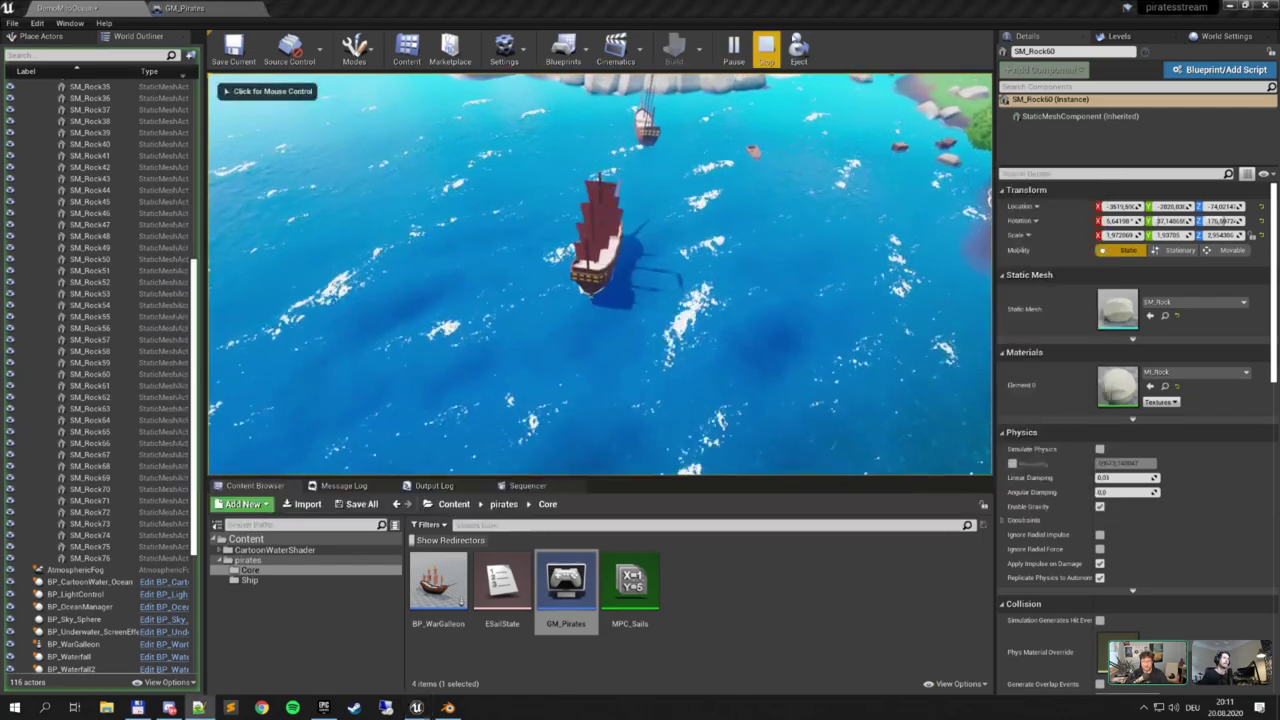
left_click(798, 50)
right_click_drag(720, 210, 830, 178)
key("w")
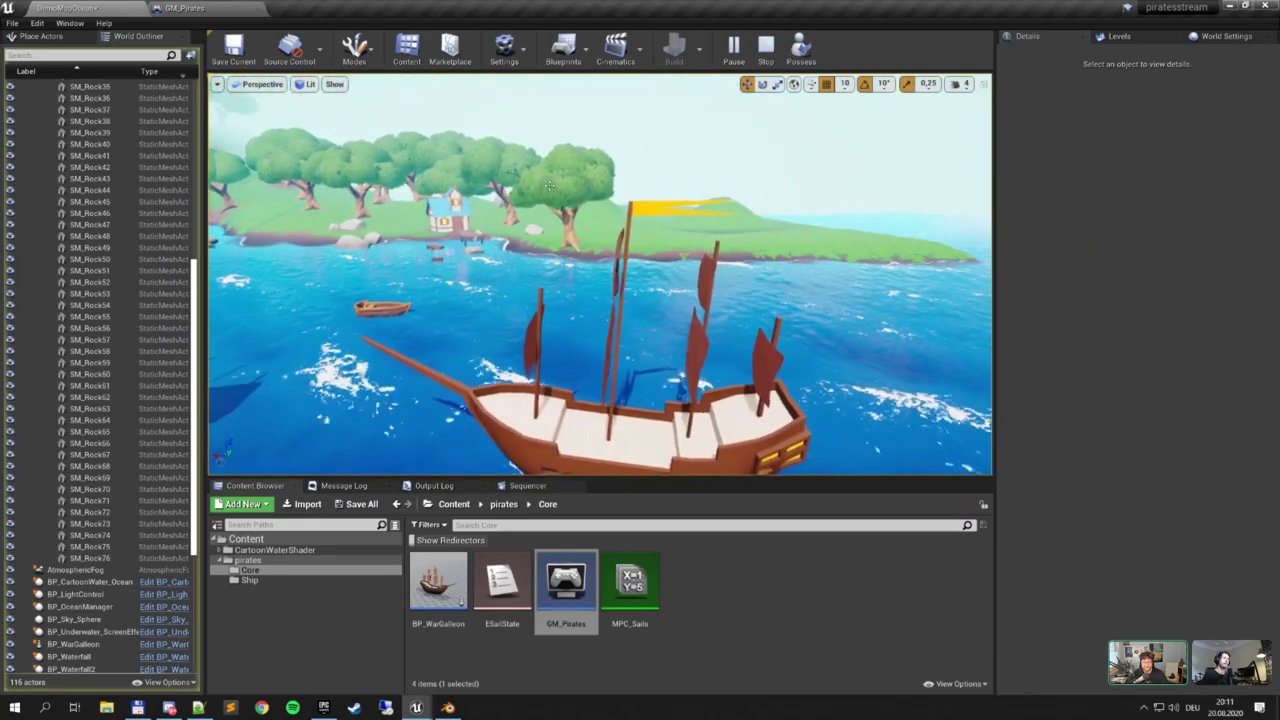
right_click_drag(549, 186, 575, 206)
key("s")
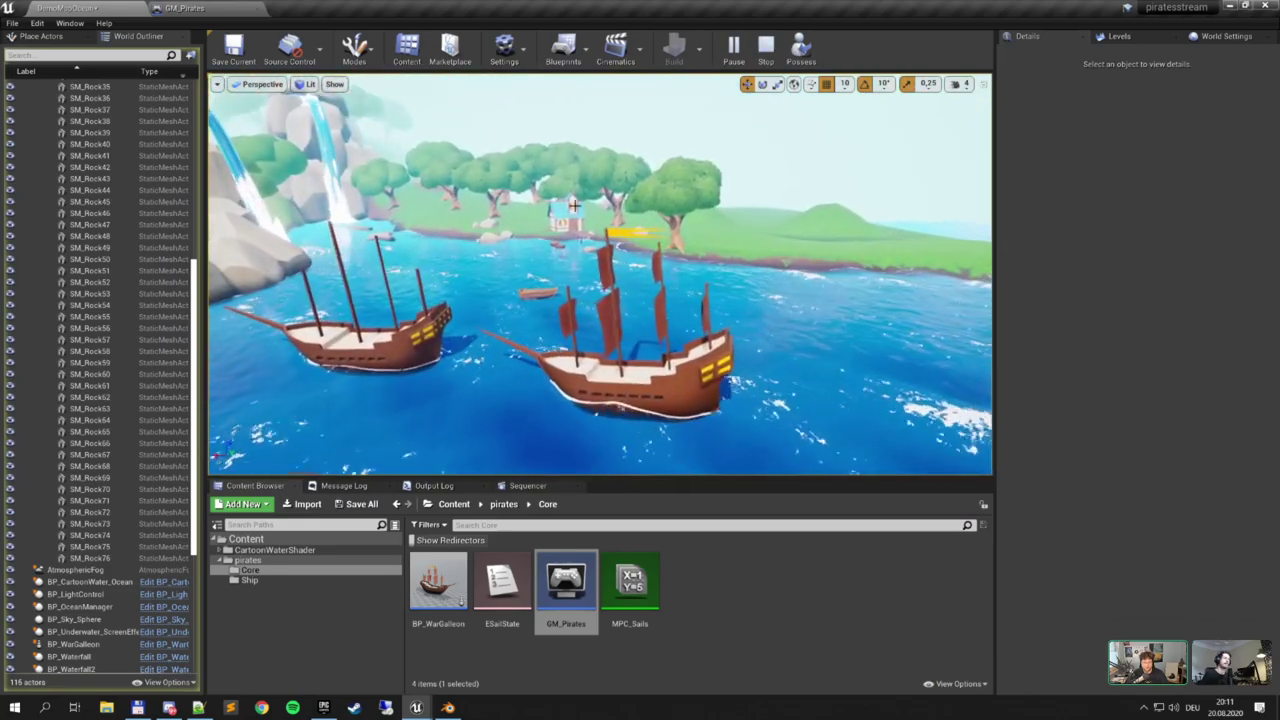
left_click(775, 57)
Select the BP_CartoonWater_Ocean water surface in the level and filter its details for "wind"
key("w")
right_click_drag(600, 274, 541, 277)
key("d")
key("w")
right_click_drag(705, 153, 677, 340)
left_click(677, 340)
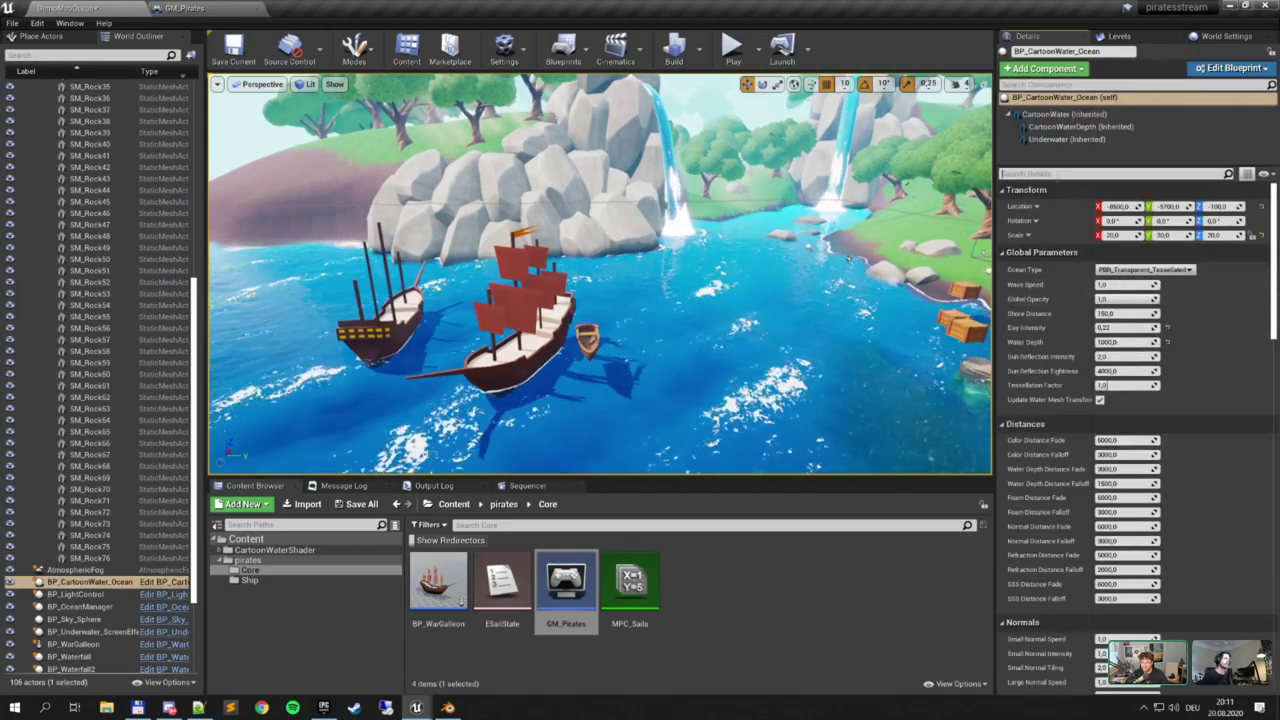
type("wind")
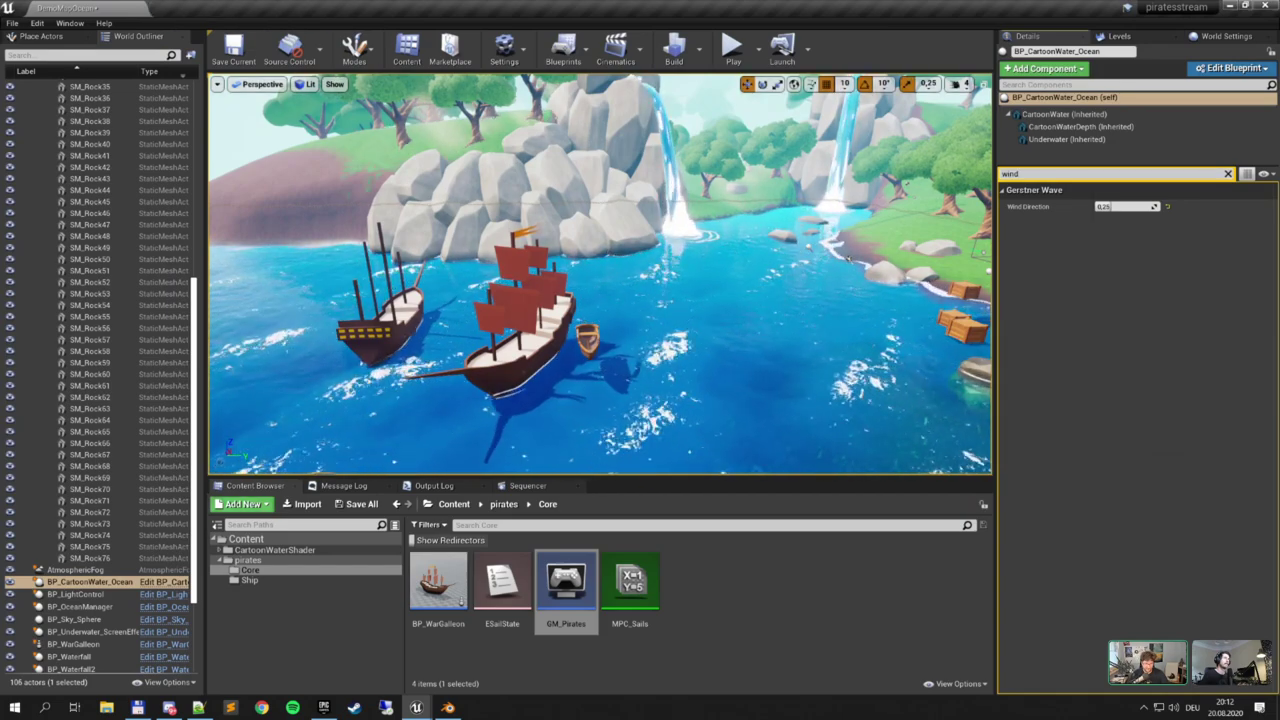
Search the CartoonWaterShader folder for "ocean" and open the BP_OceanManager blueprint
left_click(275, 550)
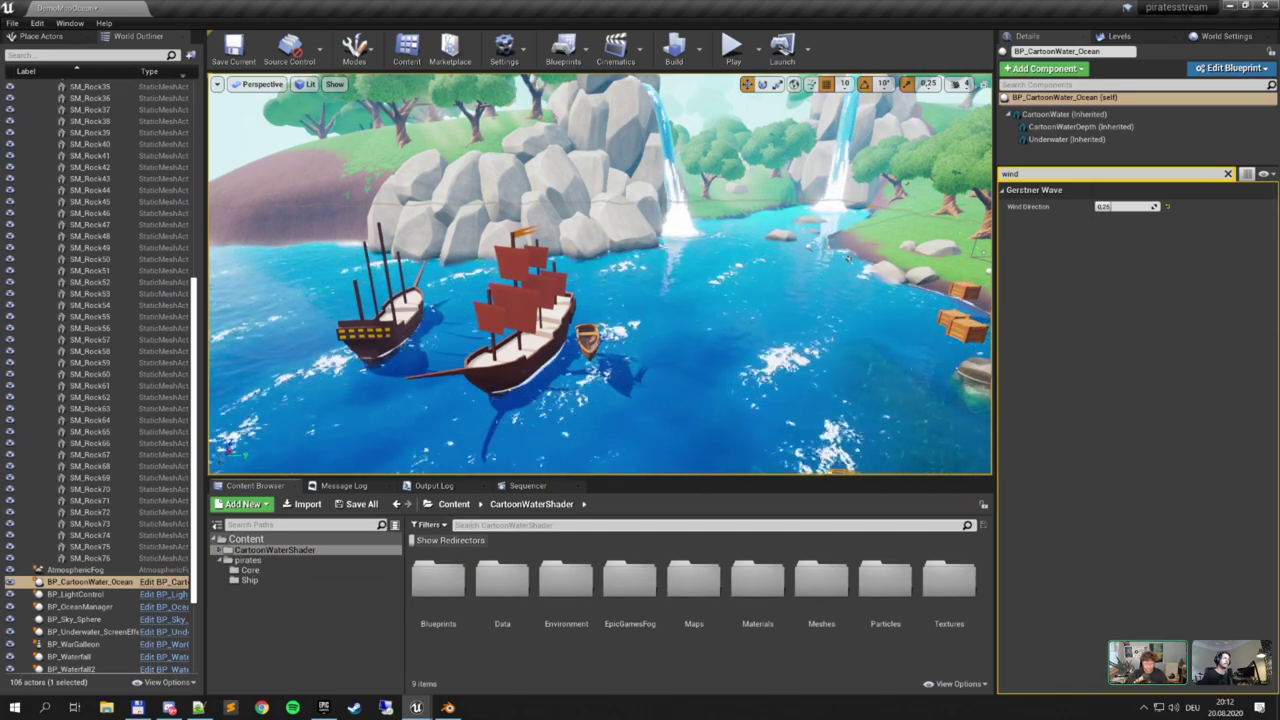
type("ocean")
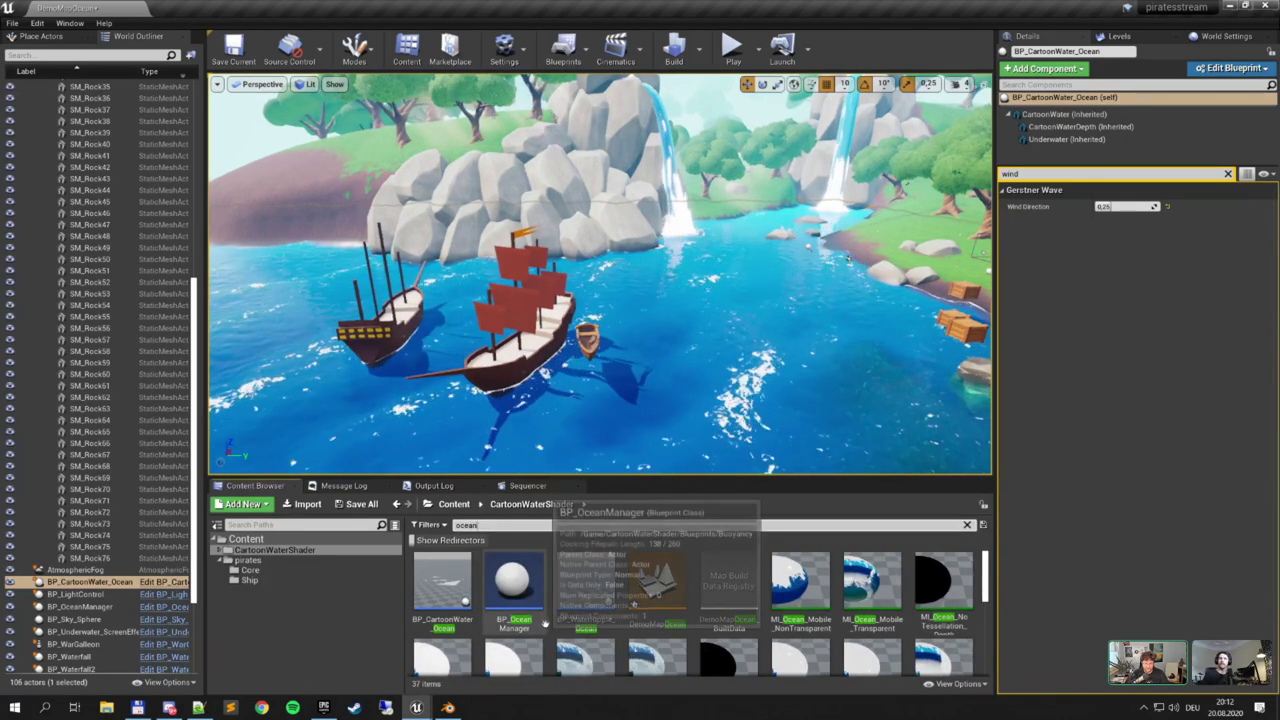
double_click(520, 590)
right_click_drag(518, 316, 598, 397)
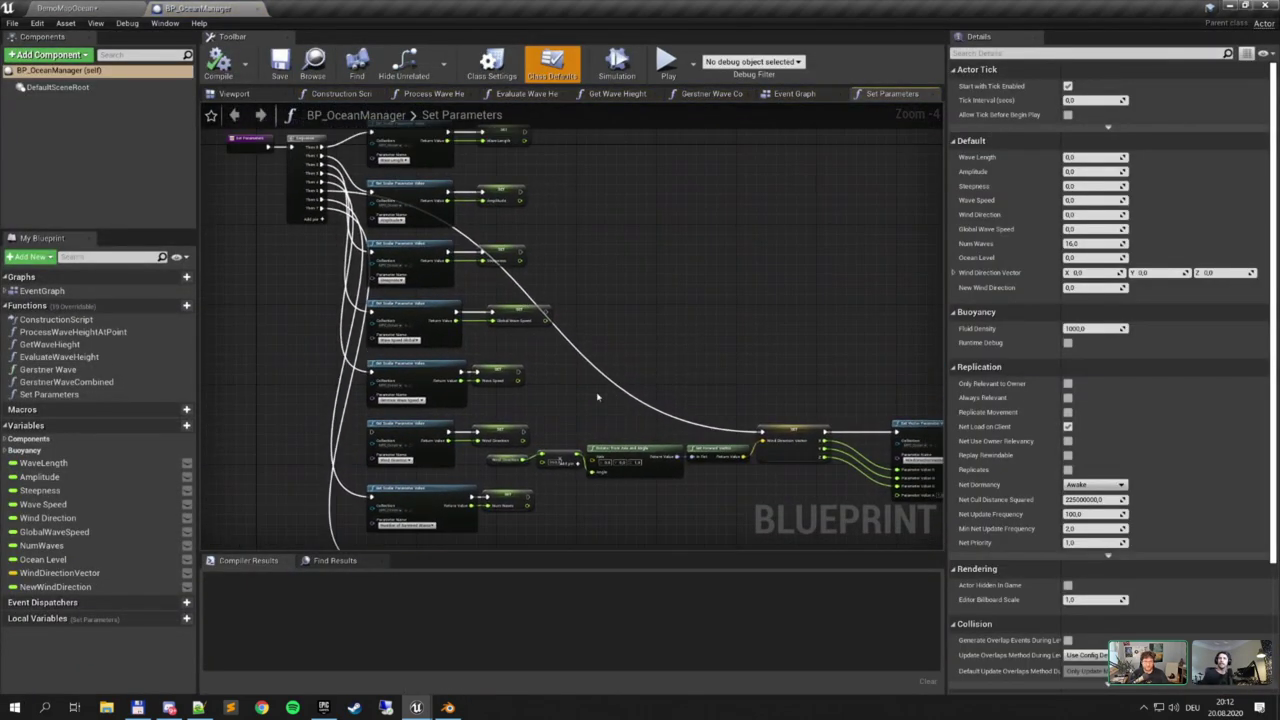
Examine how the Set Parameters function called by Event Tick derives the wind direction vector and writes it to the parameter collection
left_click(789, 96)
right_click_drag(704, 219, 571, 246)
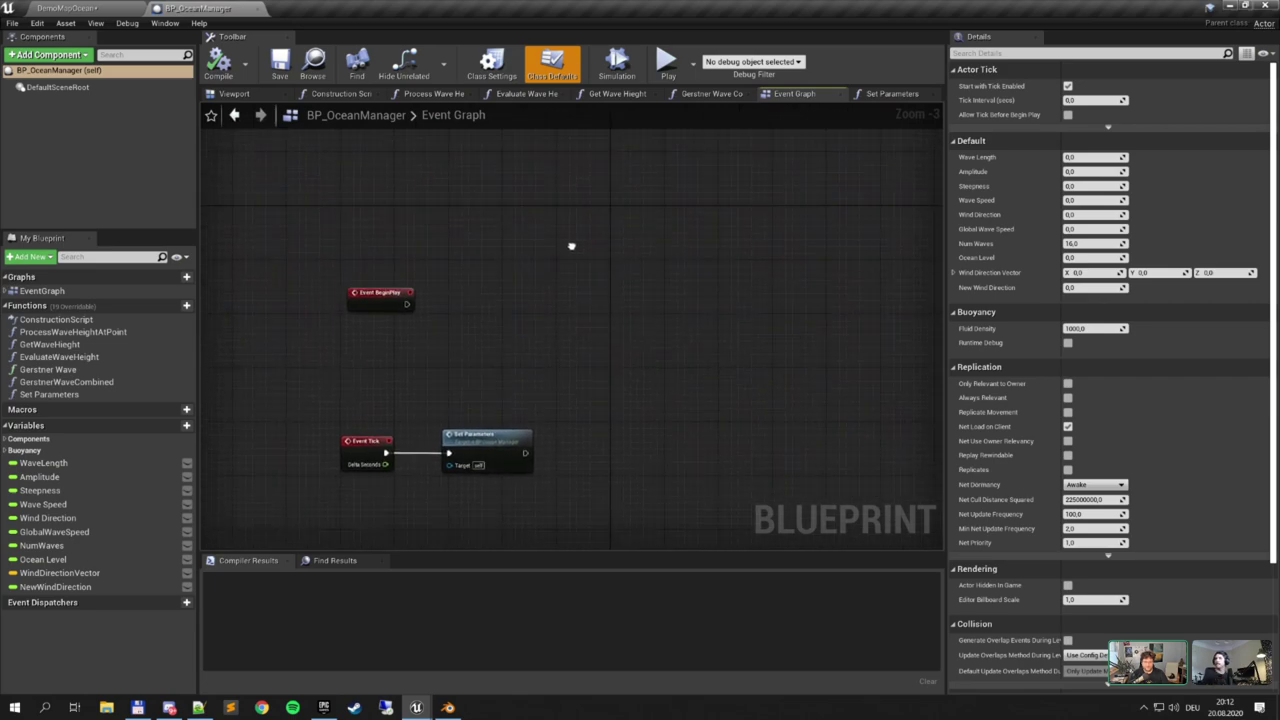
scroll(417, 390, "up", 1)
right_click_drag(417, 390, 506, 258)
scroll(436, 356, "up", 1)
double_click(505, 350)
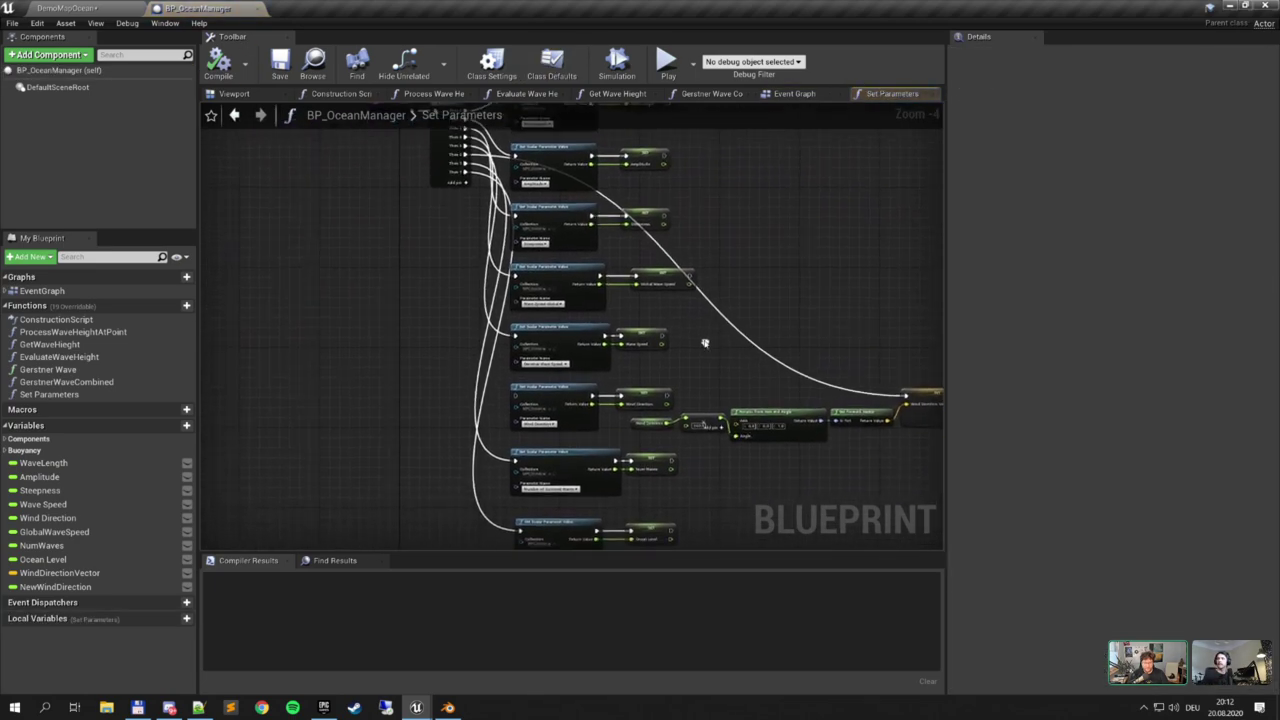
scroll(623, 380, "up", 2)
right_click_drag(728, 397, 447, 277)
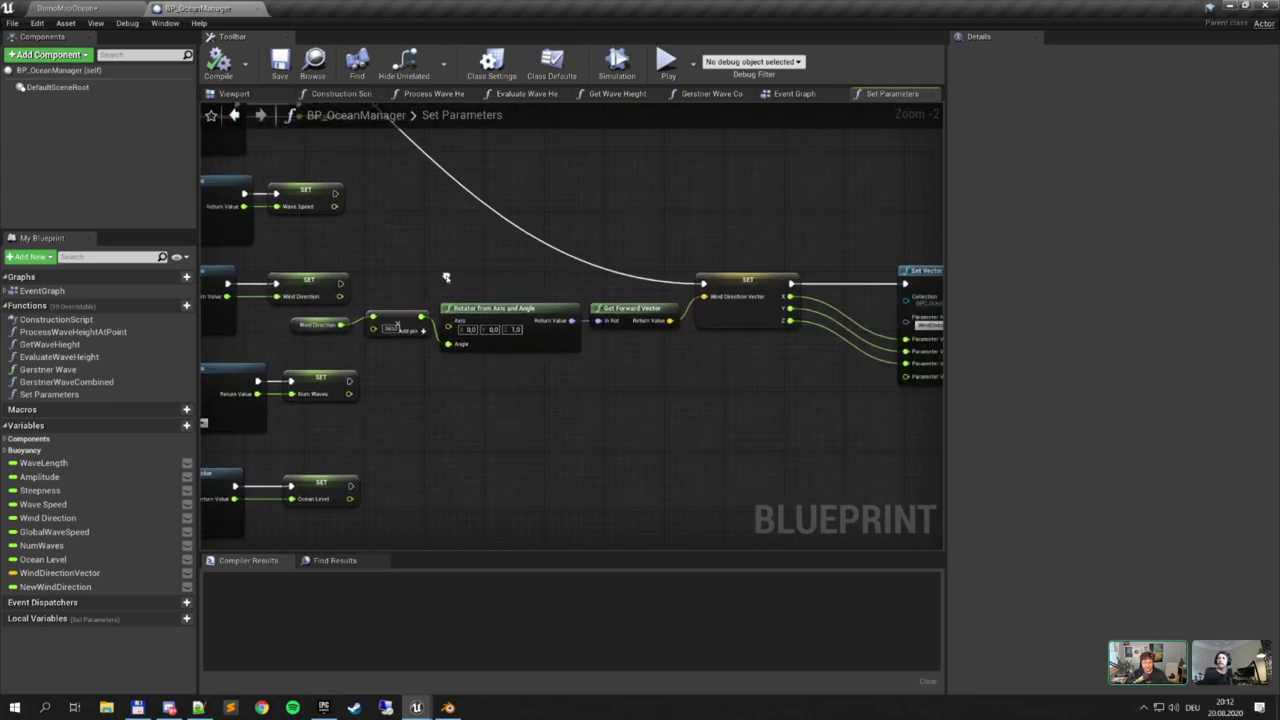
right_click_drag(632, 285, 484, 280)
right_click_drag(571, 331, 586, 334)
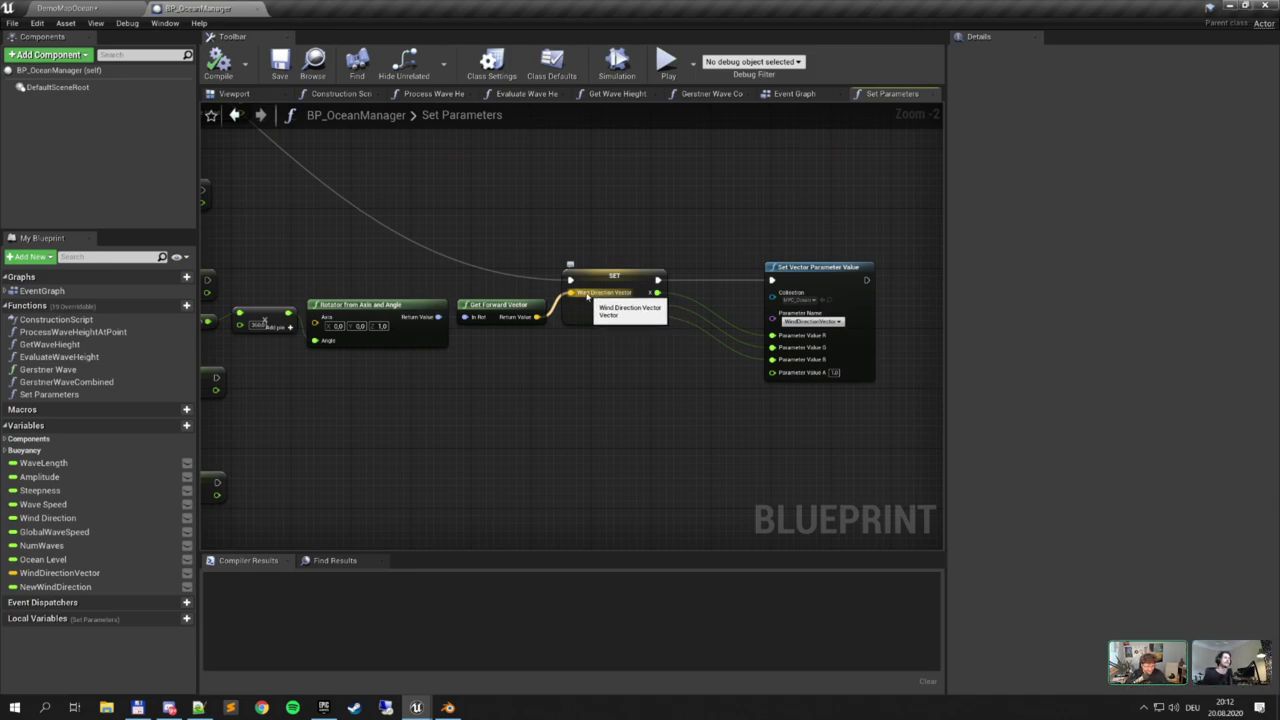
right_click_drag(612, 333, 526, 309)
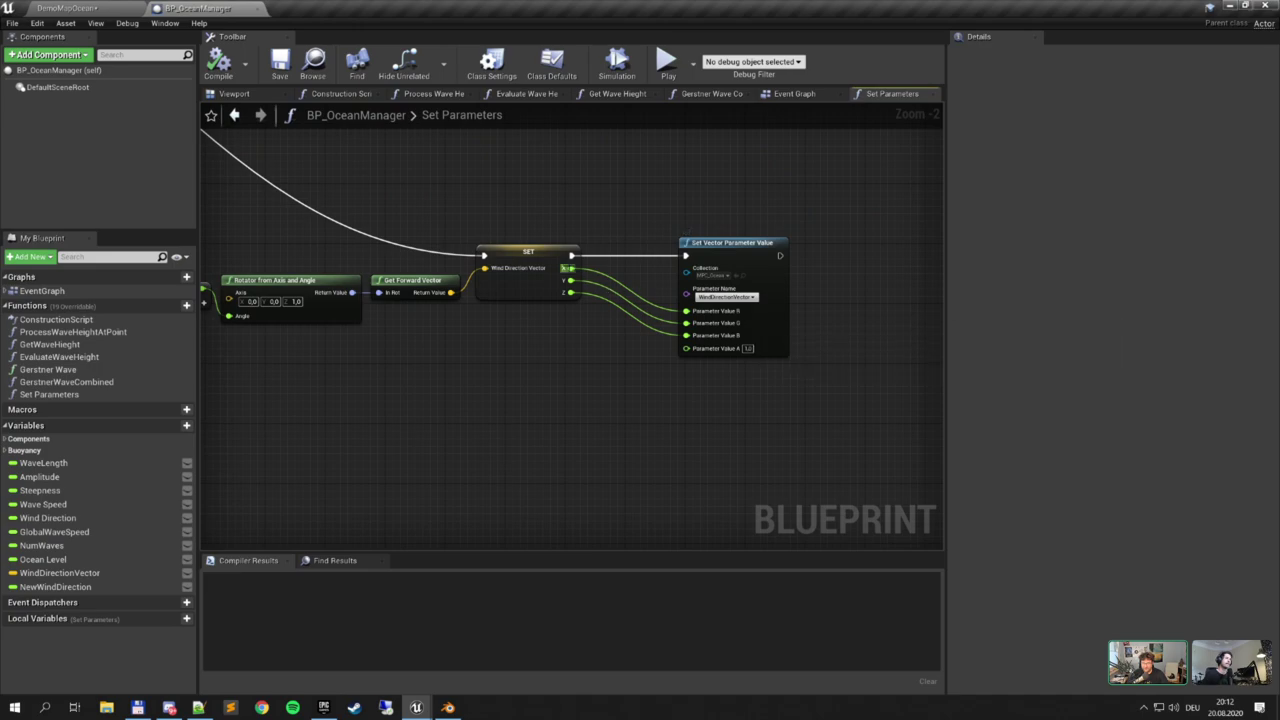
right_click_drag(521, 314, 864, 400)
right_click_drag(678, 281, 600, 296)
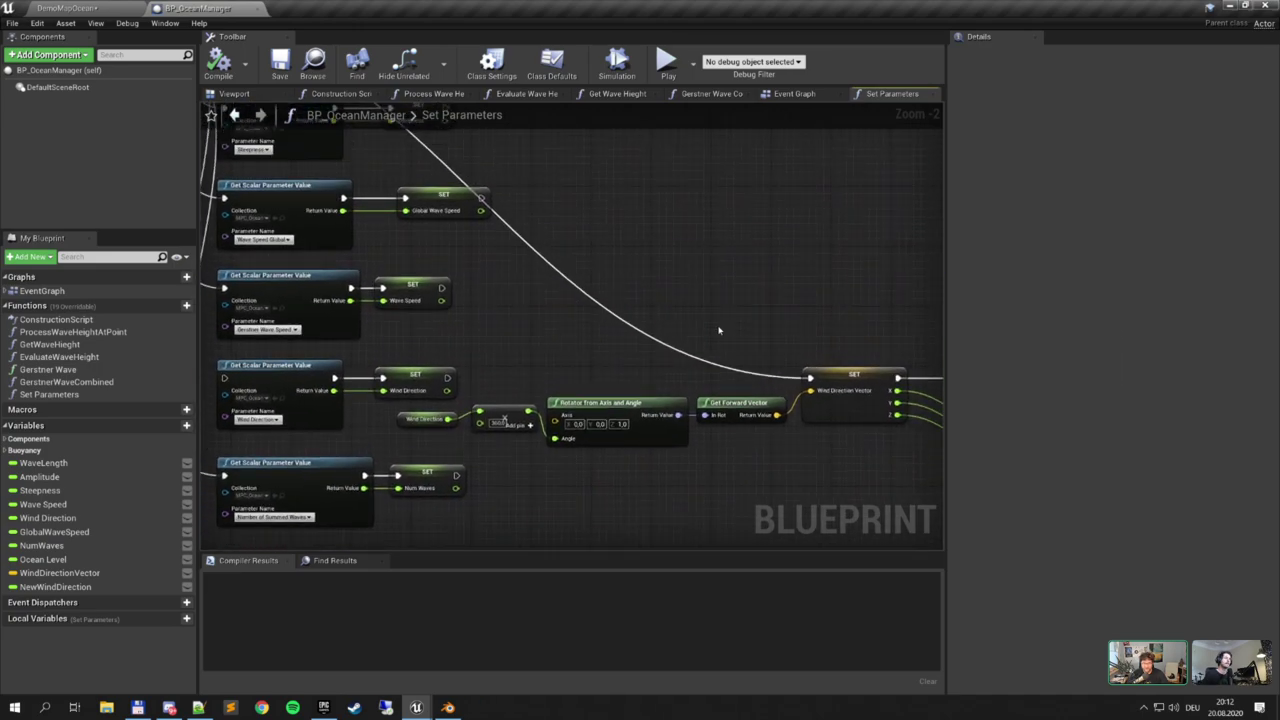
left_click(425, 417)
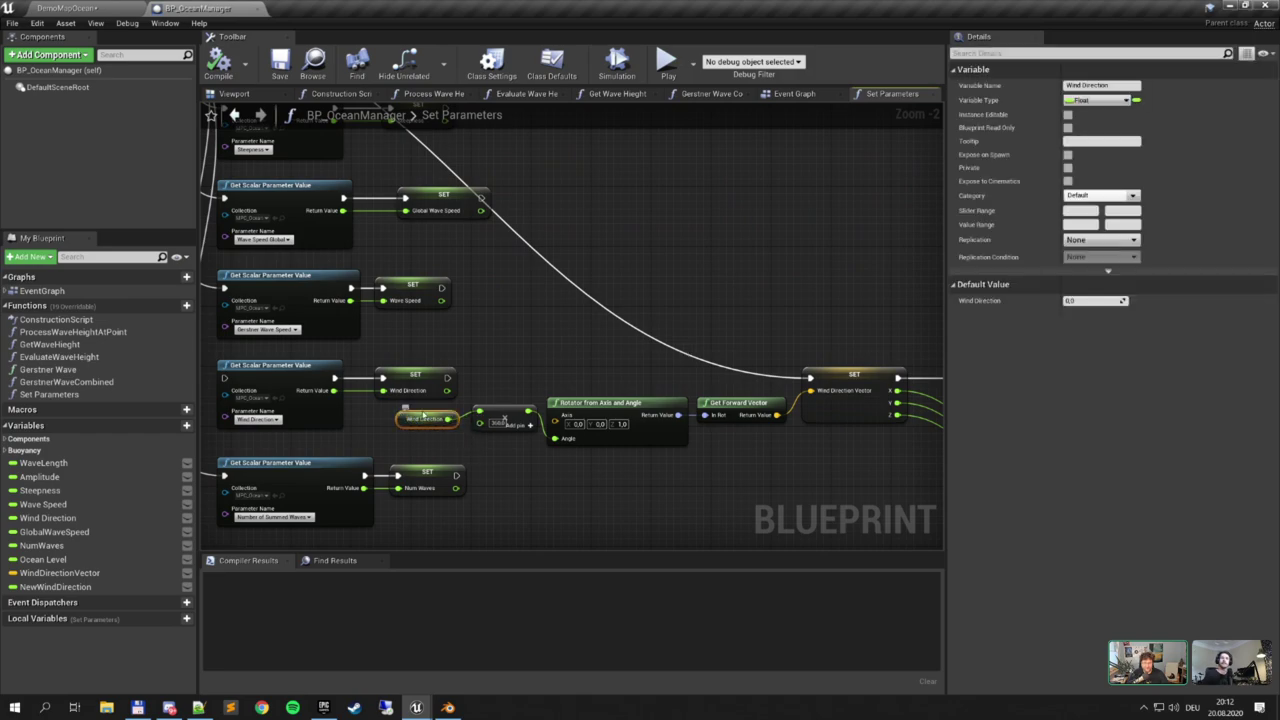
Make room in the Event Graph by moving Event Tick and Set Parameters down and repositioning Event BeginPlay
left_click(777, 98)
right_click_drag(606, 211, 682, 251)
left_click_drag(383, 304, 641, 480)
left_click_drag(627, 401, 619, 505)
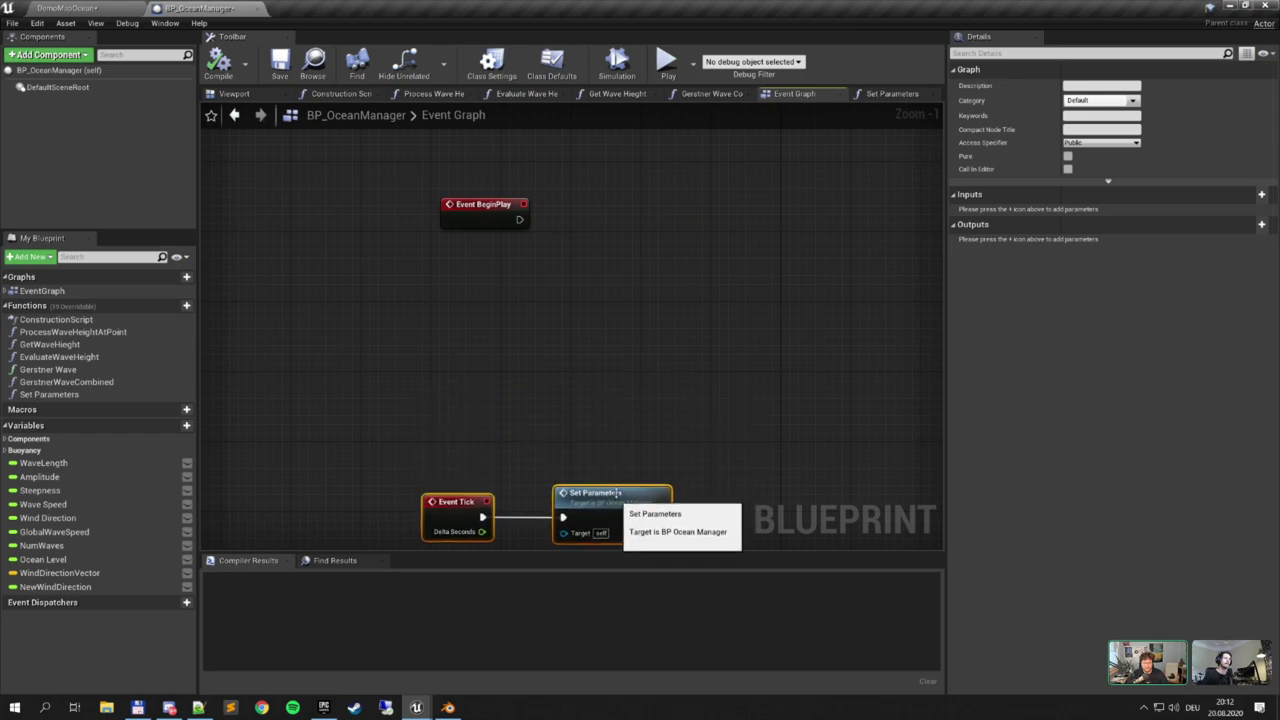
right_click_drag(508, 255, 505, 292)
left_click_drag(501, 264, 483, 237)
Add a custom event named UpdateWindDirection below Event BeginPlay, and compile and save the blueprint
right_click(443, 295)
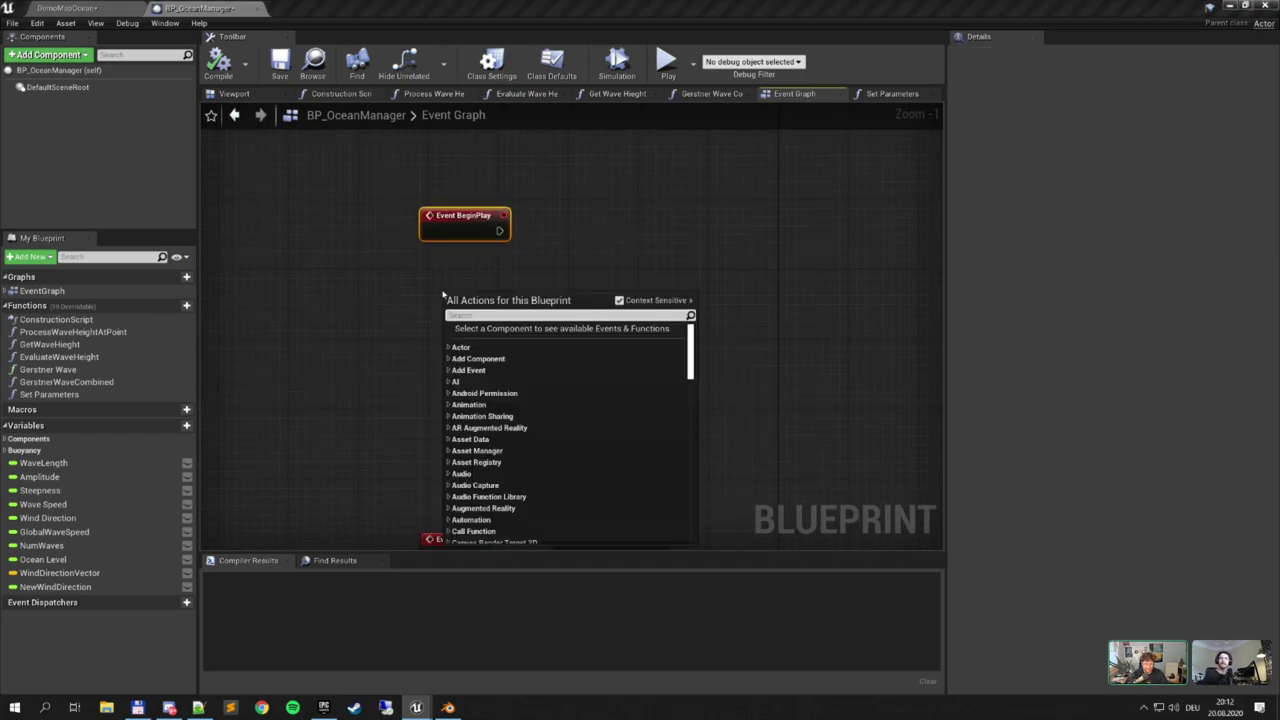
type("custom")
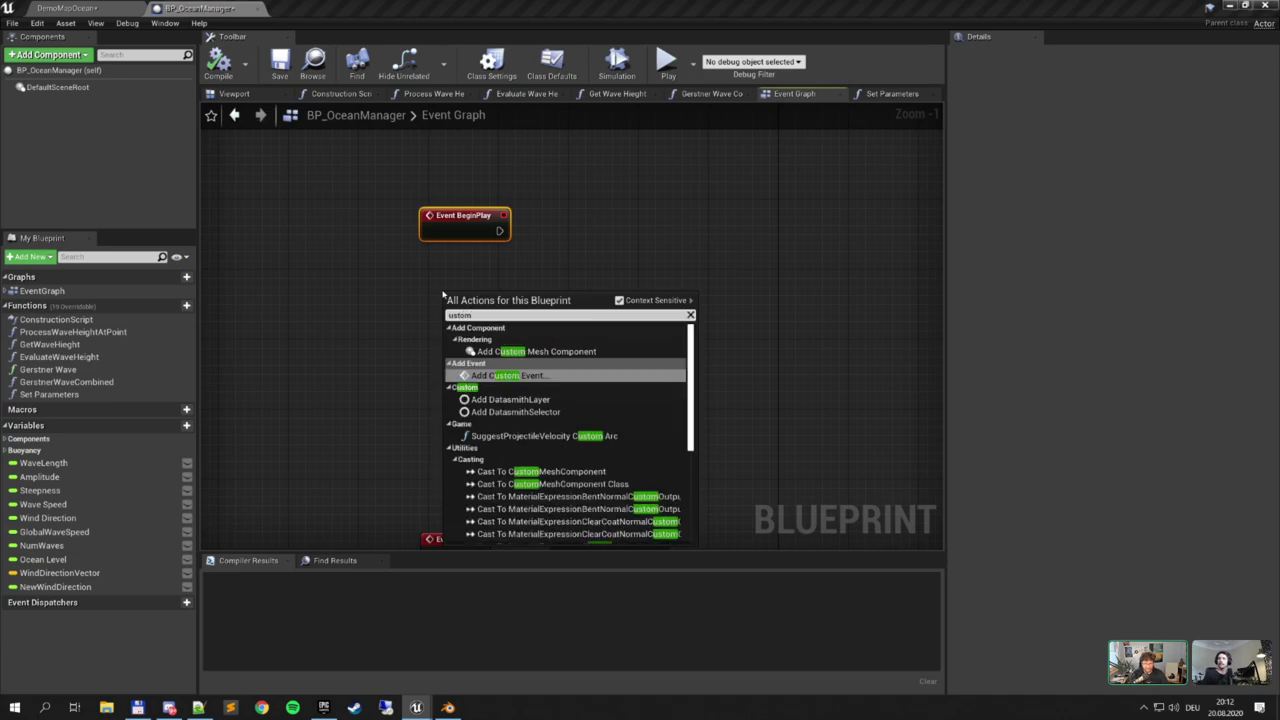
key("Return")
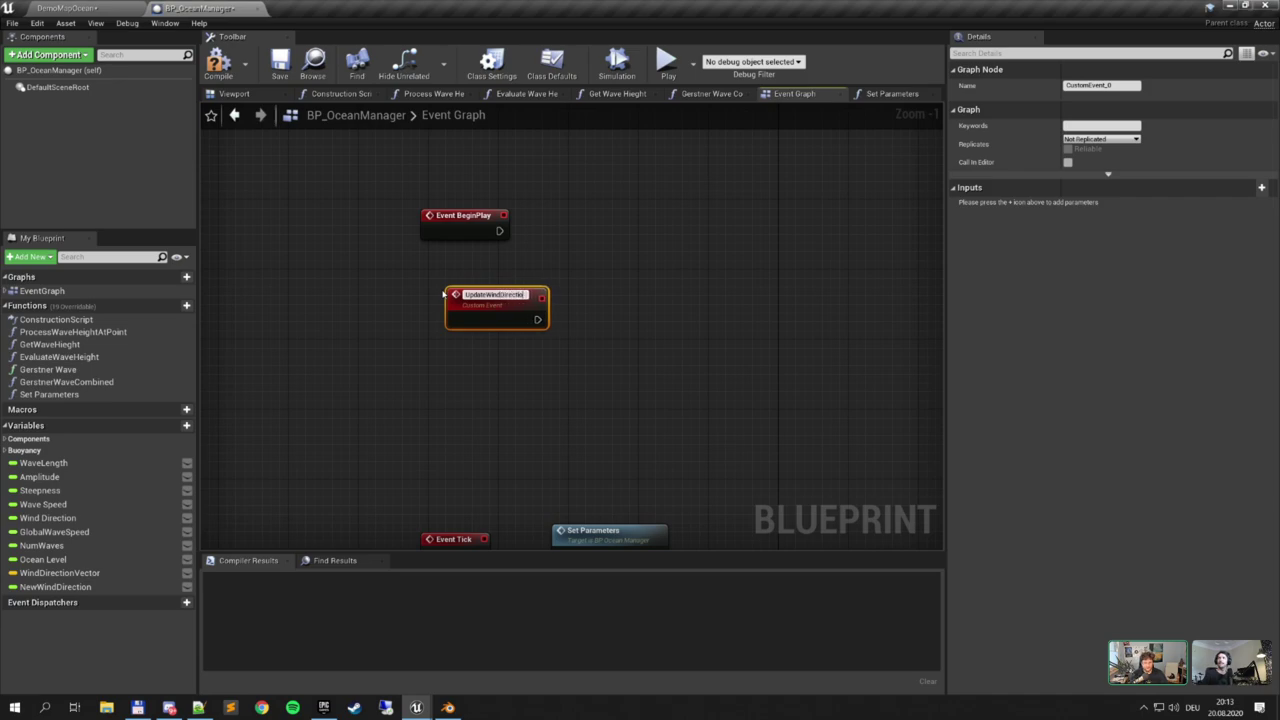
type("n")
key("Return")
left_click_drag(443, 292, 390, 309)
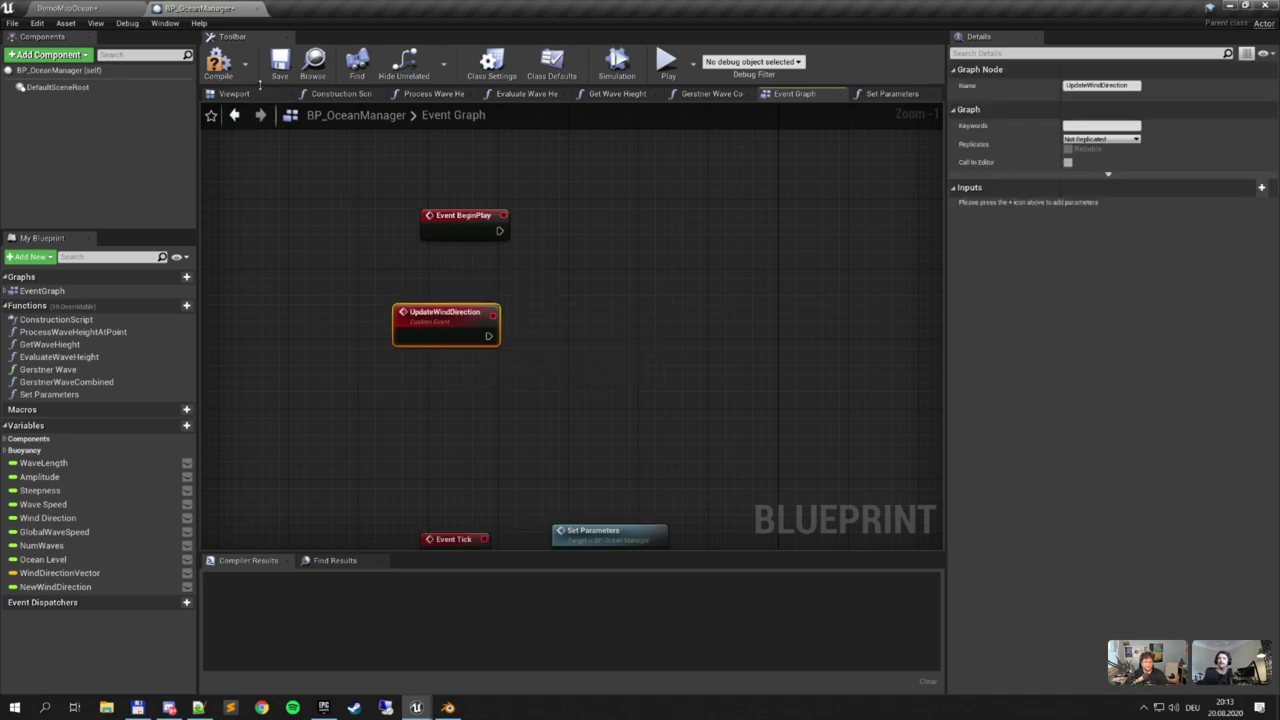
left_click(218, 64)
left_click(280, 64)
Call Update Wind Direction from Event BeginPlay and align the call node beside the event
right_click_drag(442, 211, 390, 237)
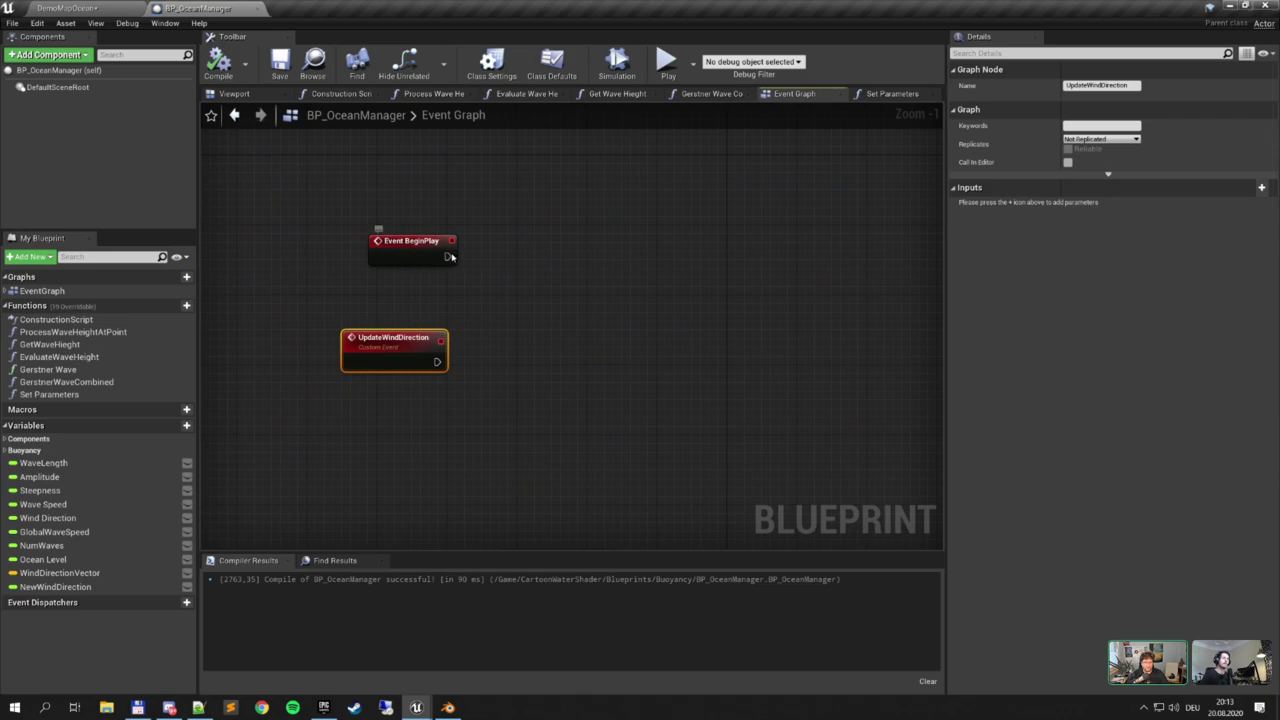
left_click_drag(451, 257, 518, 254)
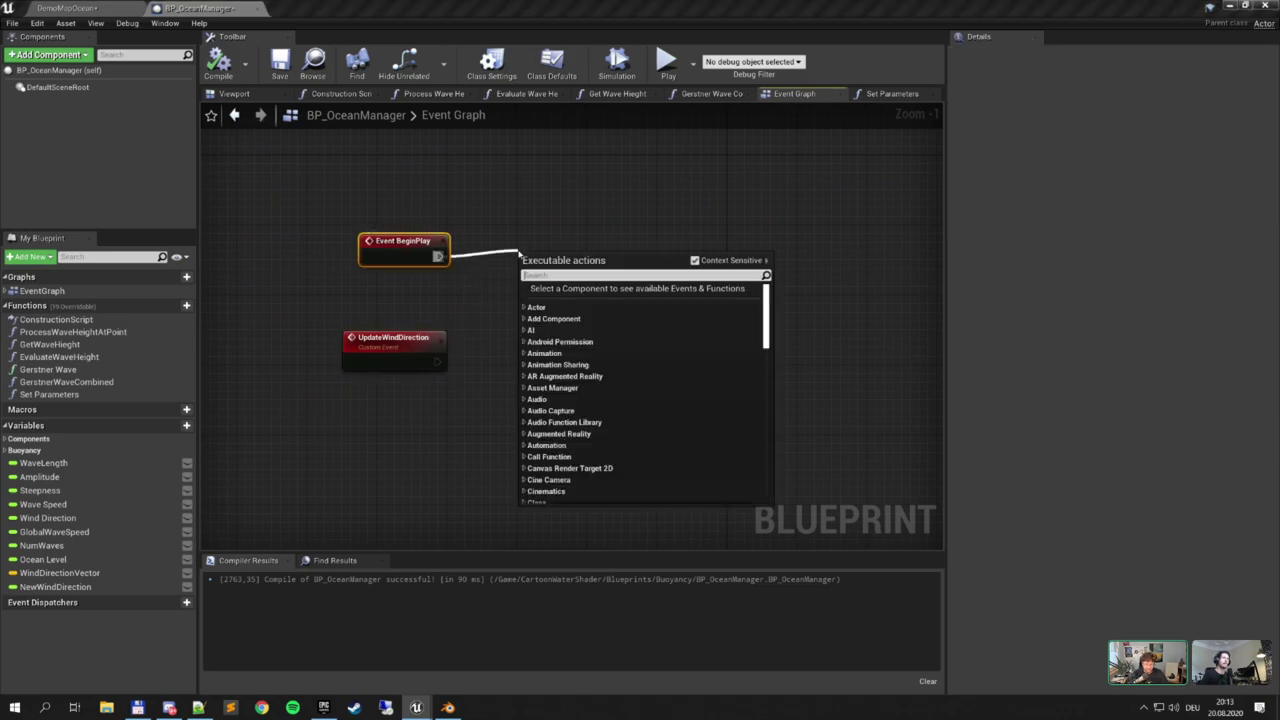
type("update wind")
key("Return")
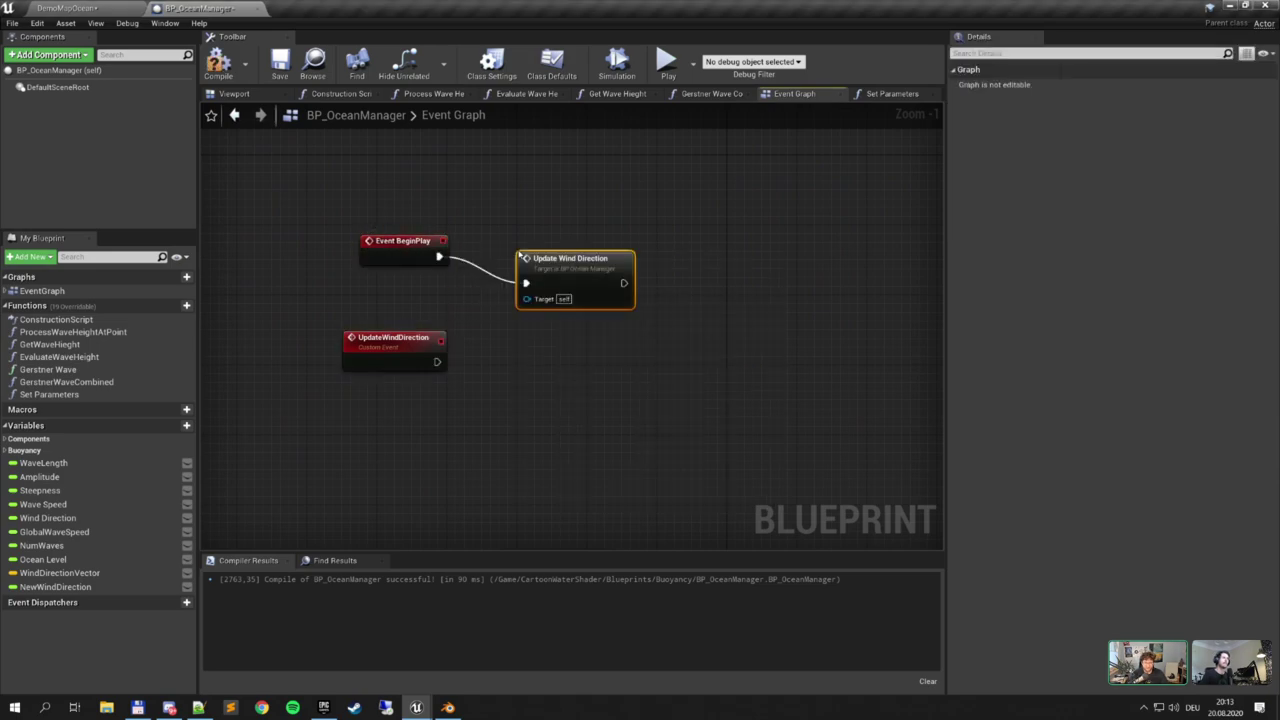
left_click_drag(519, 256, 478, 231)
right_click_drag(498, 302, 520, 206)
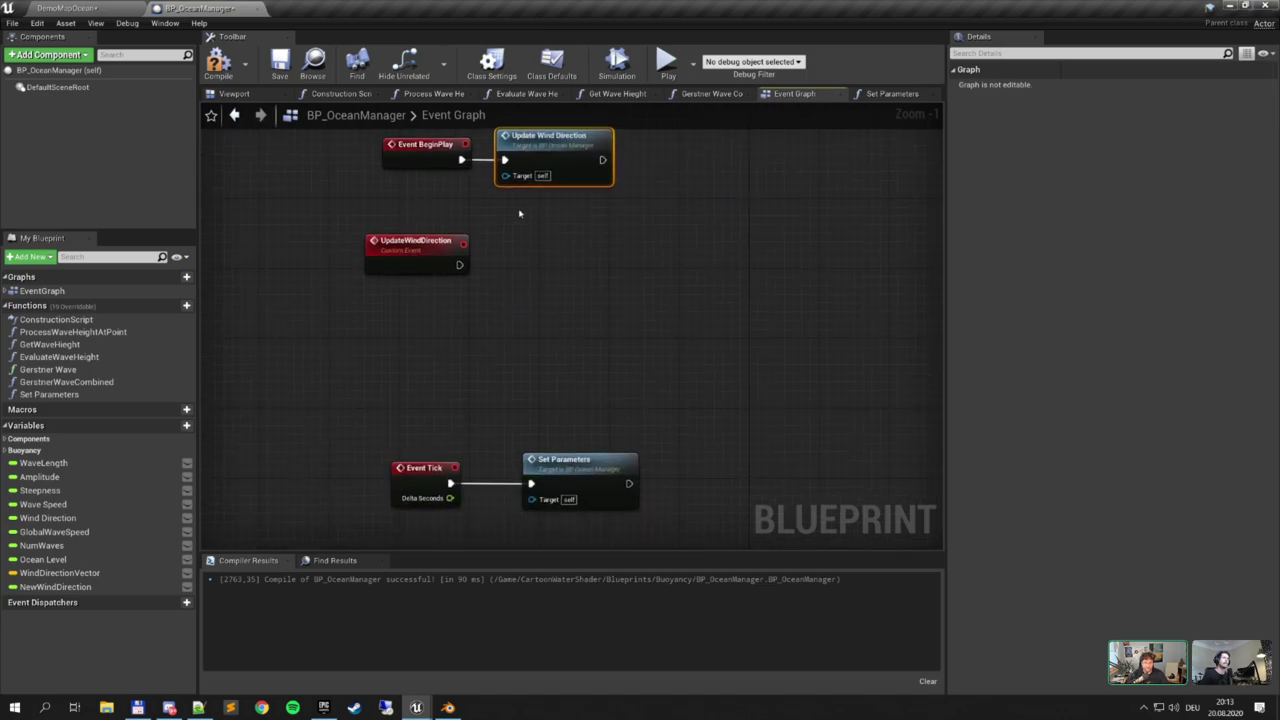
Place a Set NewWindDirection node beside the UpdateWindDirection custom event
left_click(409, 262)
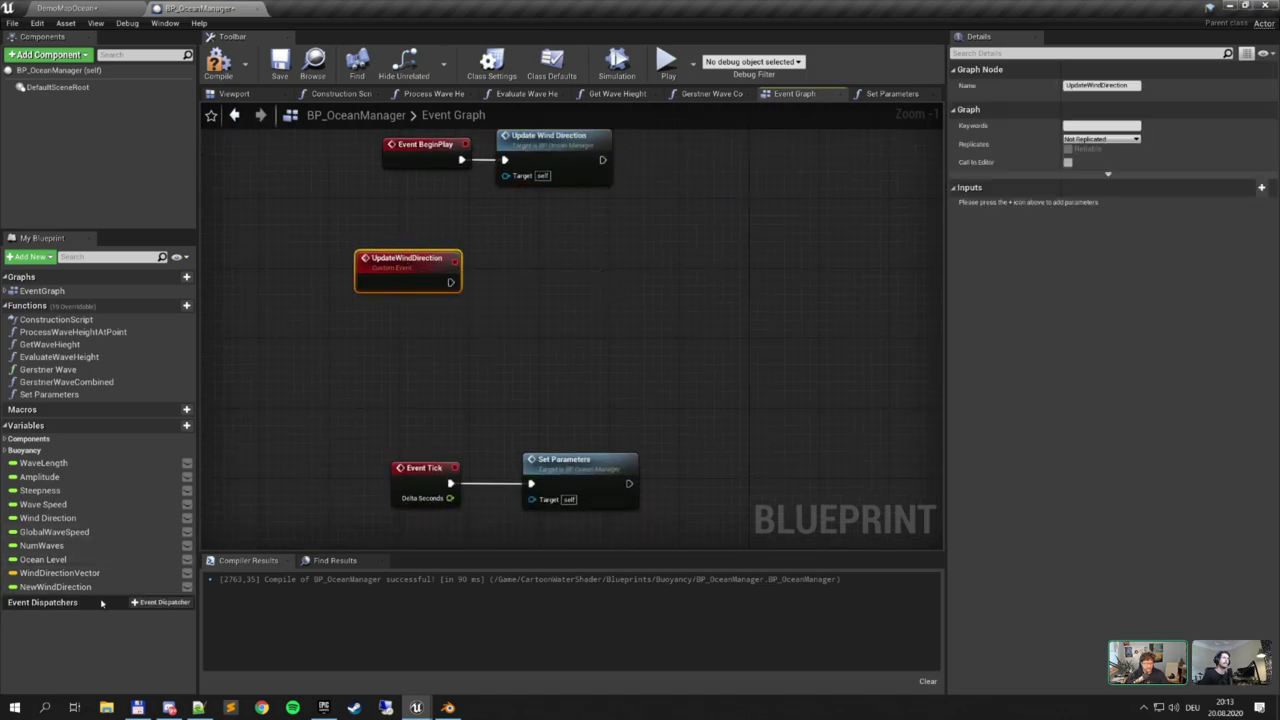
left_click_drag(55, 587, 522, 266)
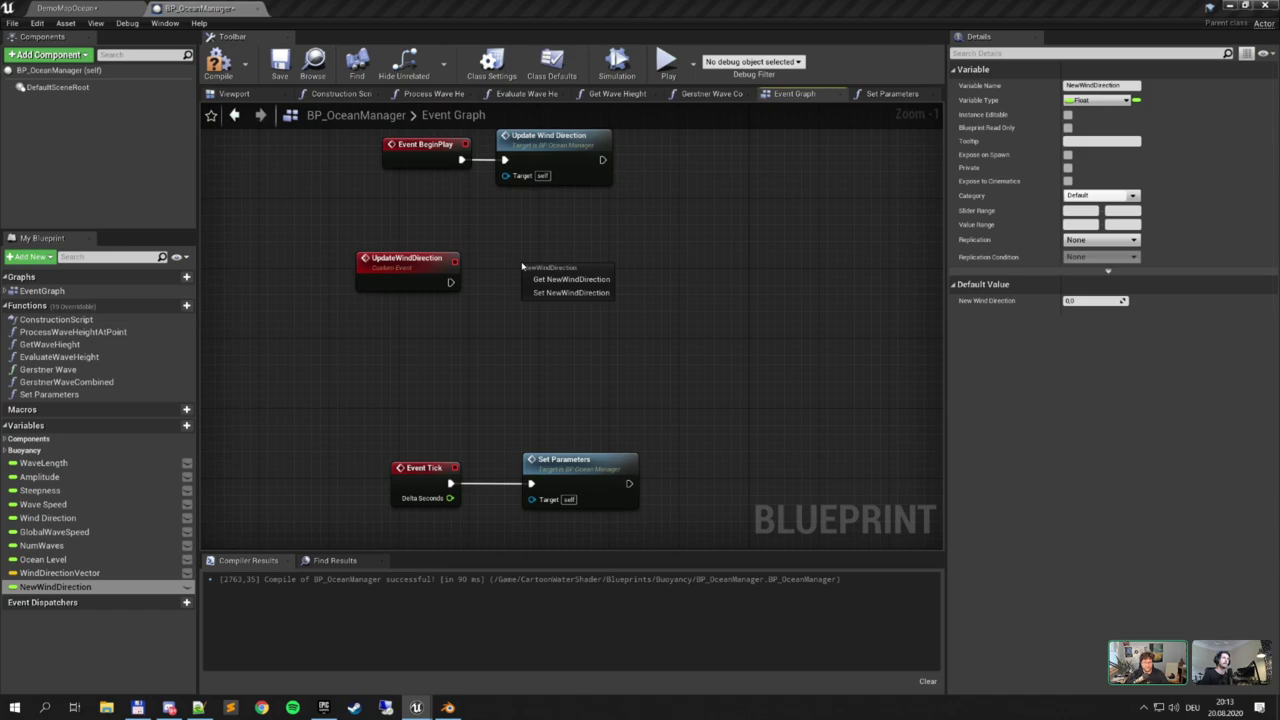
left_click(570, 292)
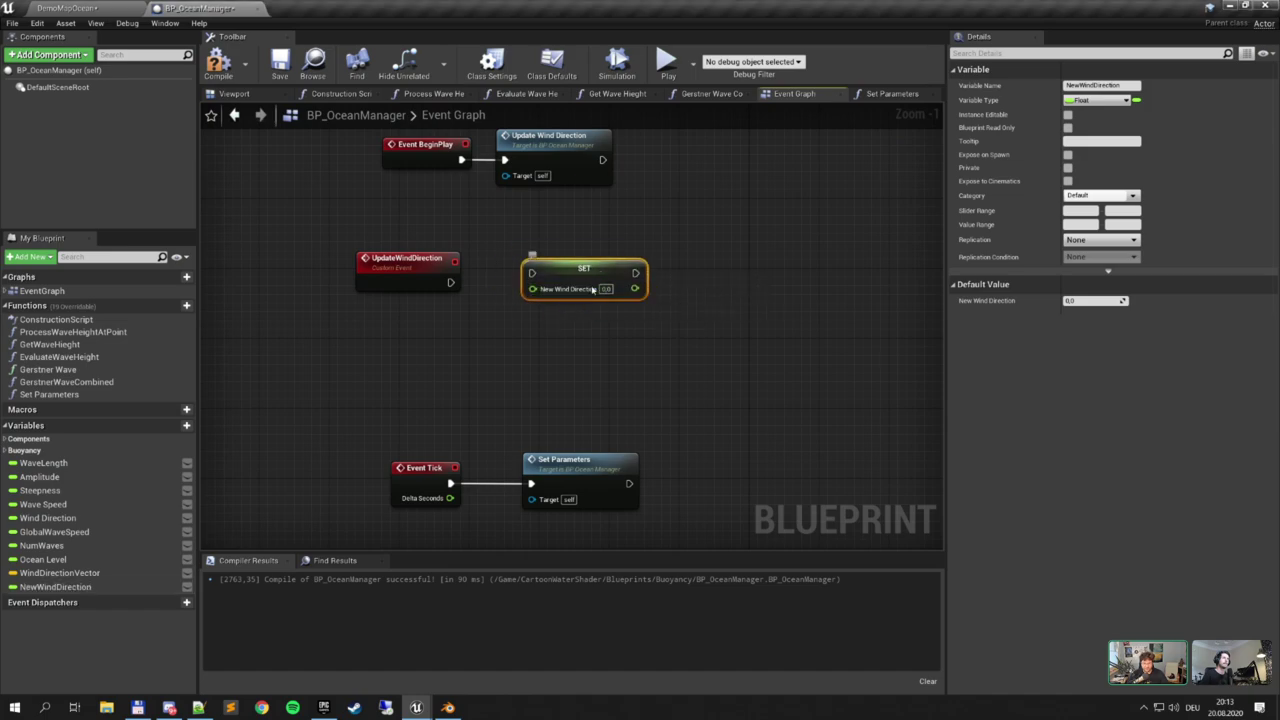
left_click_drag(593, 290, 602, 299)
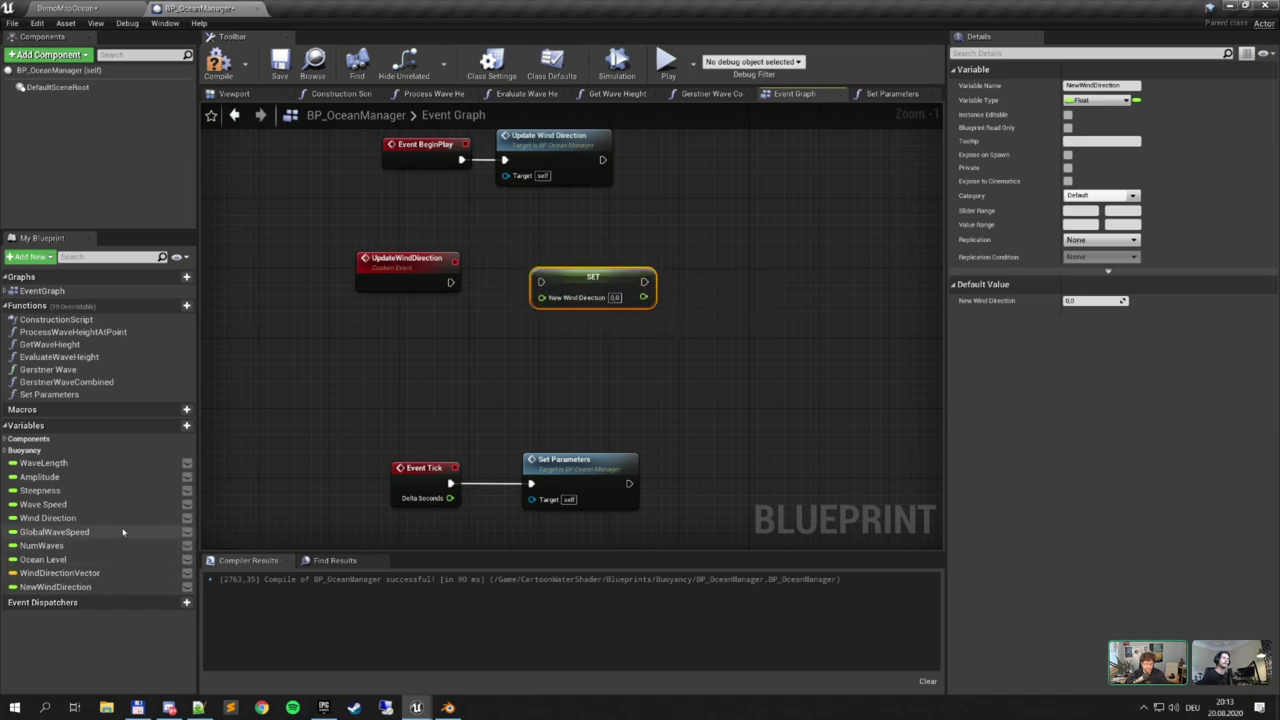
Add a Wind Direction getter feeding a float + float node, and arrange both above the UpdateWindDirection event
left_click_drag(47, 518, 460, 223, "ctrl")
type("+")
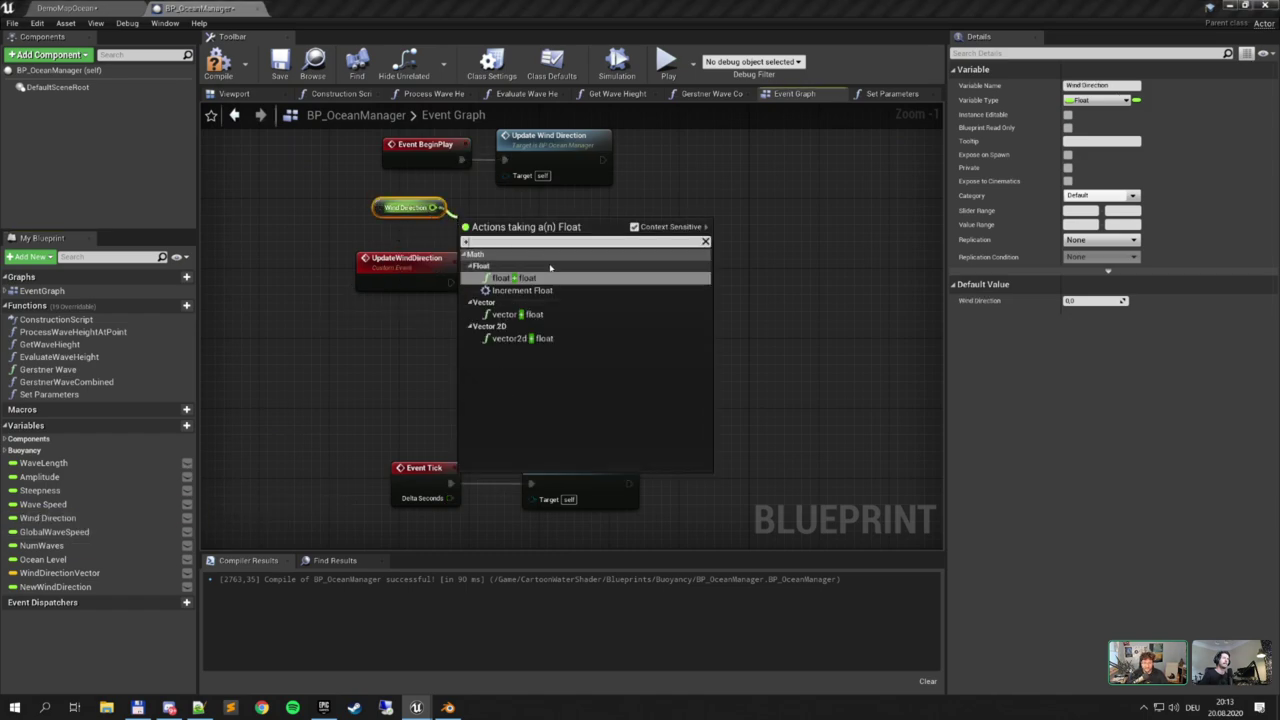
left_click(540, 278)
right_click_drag(503, 221, 515, 250)
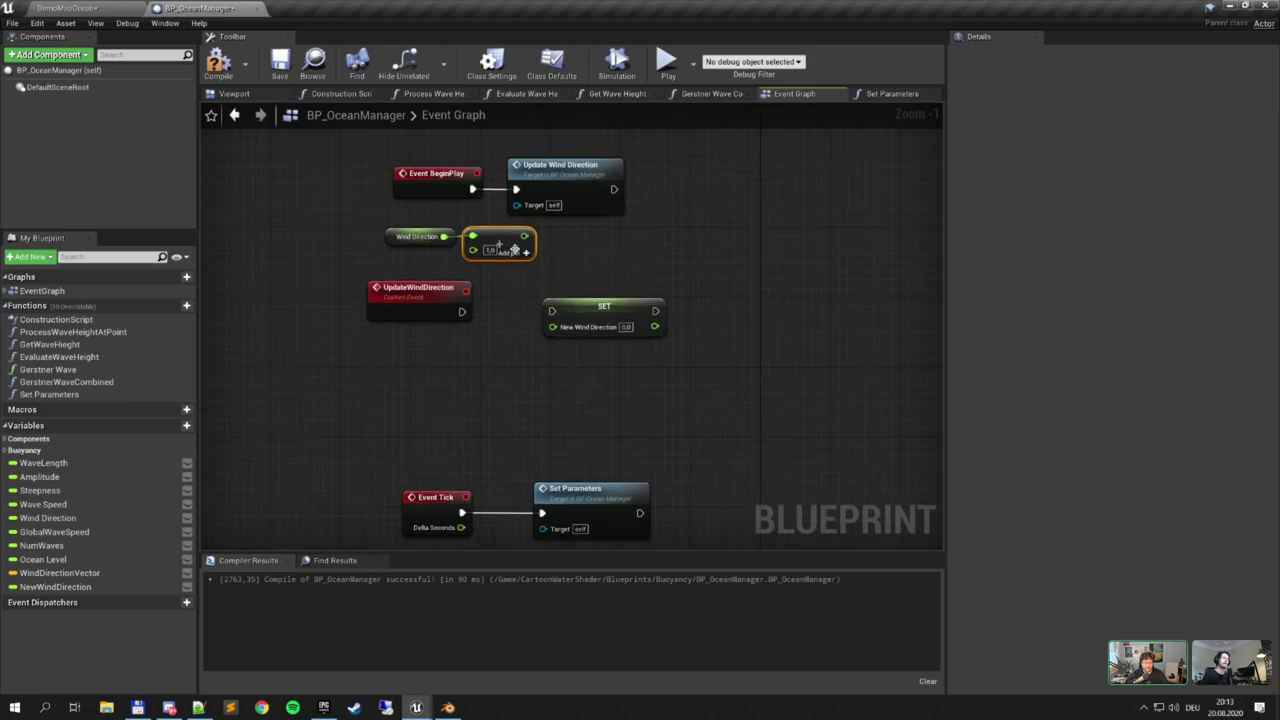
left_click(421, 229)
left_click(488, 242, "ctrl")
left_click_drag(488, 242, 436, 234)
right_click_drag(378, 261, 408, 246)
left_click_drag(434, 265, 443, 289)
Feed the addition's second input from a Random Float in Range node with Min -0,2 and Max 0,2
left_click_drag(452, 226, 410, 254)
type("rando")
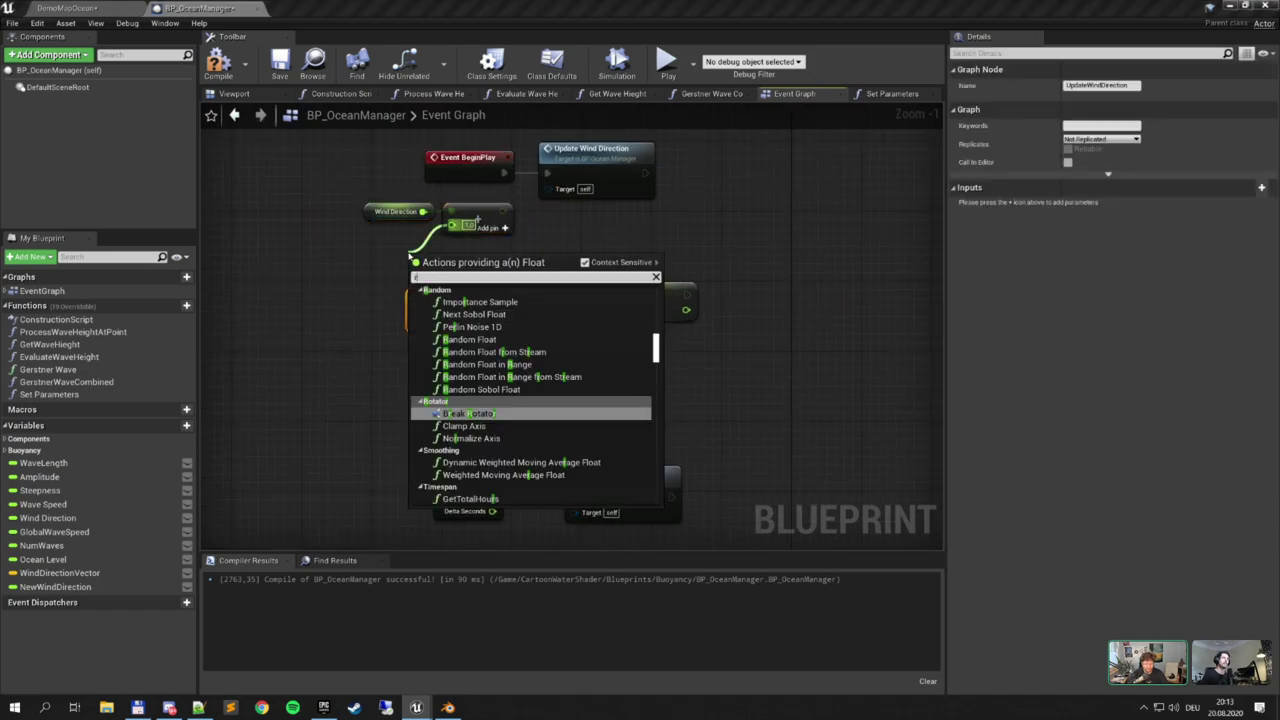
type("m")
key("Down")
key("Down")
key("Return")
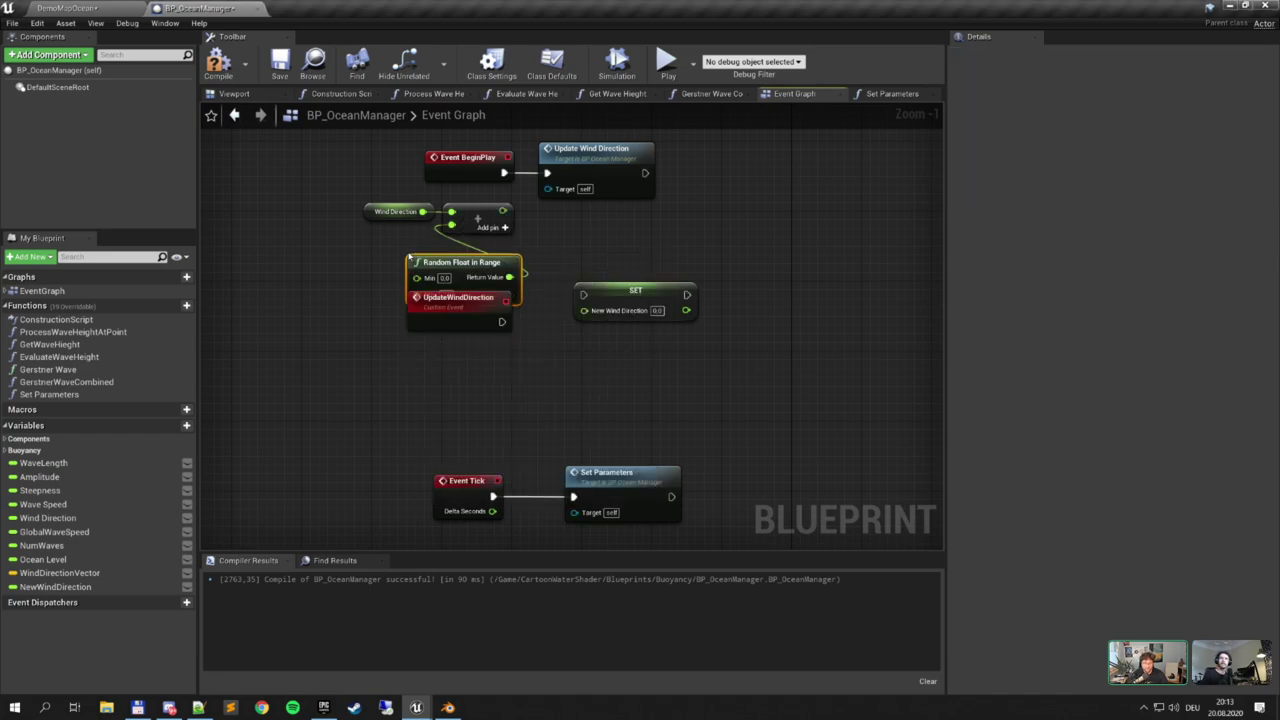
left_click_drag(405, 243, 387, 243)
left_click(366, 252)
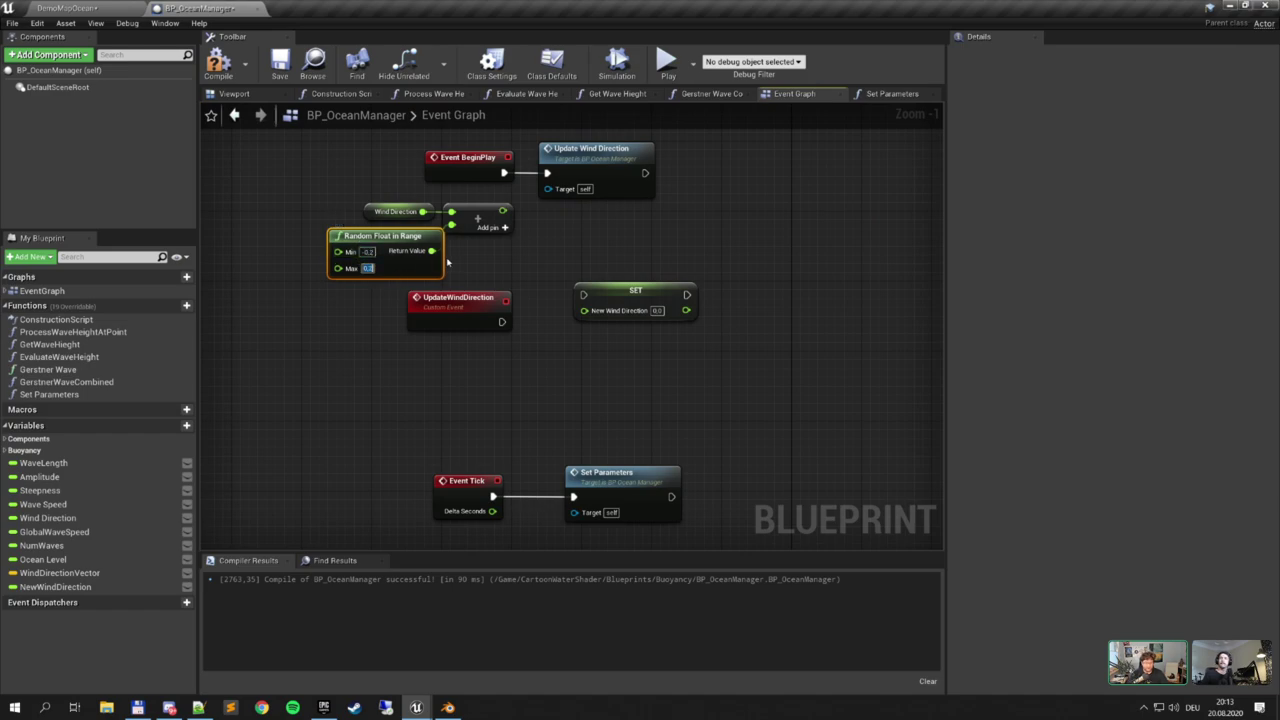
left_click_drag(419, 235, 392, 234)
right_click_drag(494, 282, 434, 257)
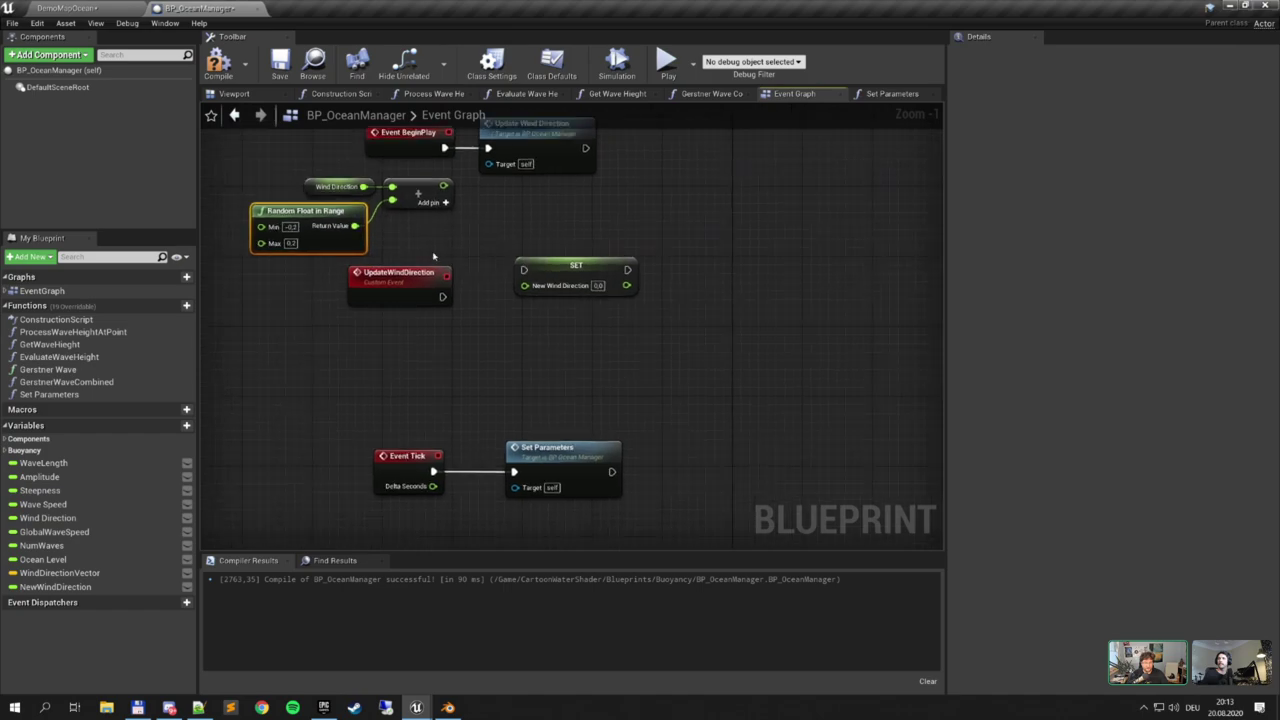
Wire the addition result into Set NewWindDirection, connect the UpdateWindDirection event to execute it, and align the Set node with the event
left_click_drag(443, 186, 524, 285)
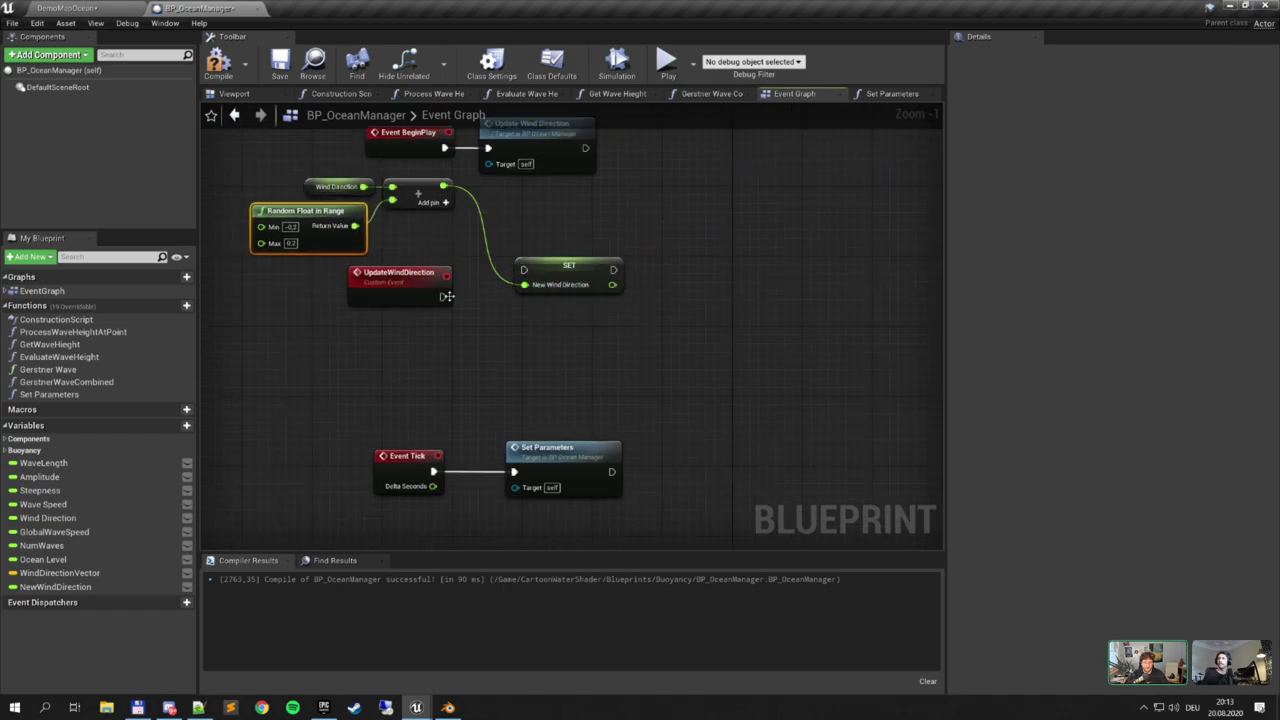
left_click_drag(443, 296, 522, 269)
left_click(540, 283)
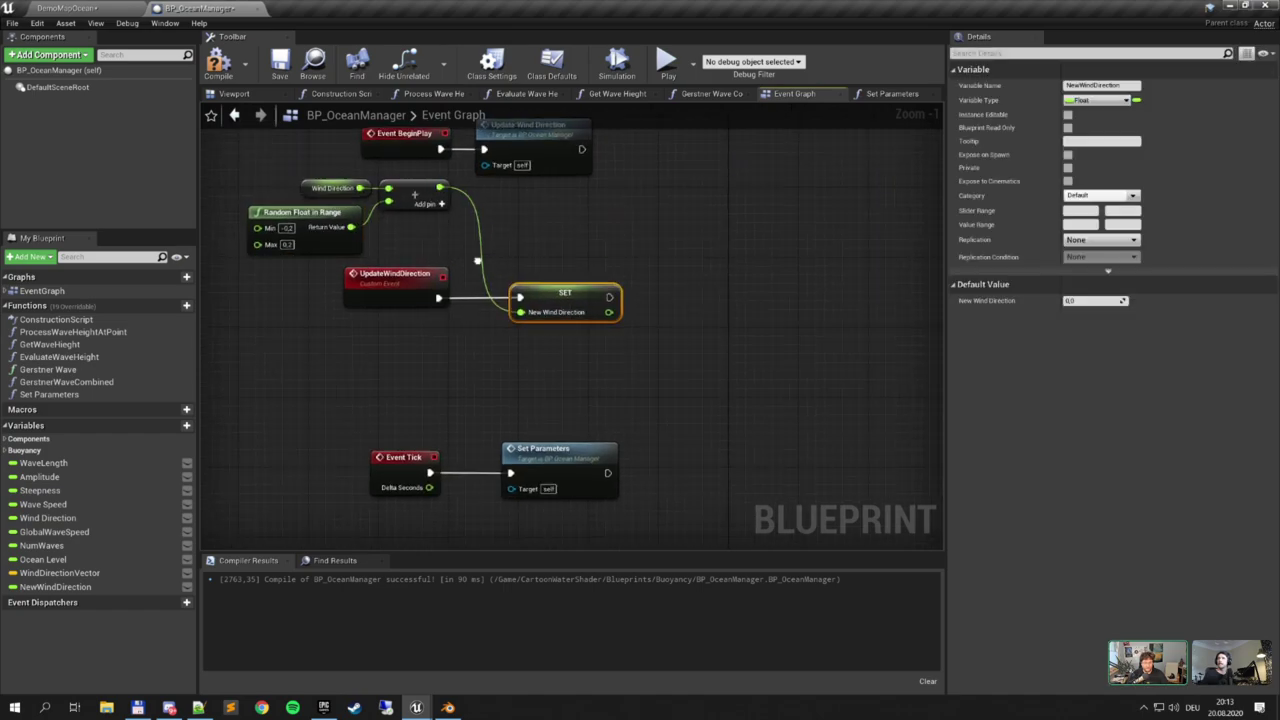
Move the UpdateWindDirection node group down from Event BeginPlay, and shift the Event Tick and Set Parameters nodes further below it
right_click_drag(310, 208, 385, 217)
left_click_drag(293, 199, 501, 279)
left_click(598, 297, "shift")
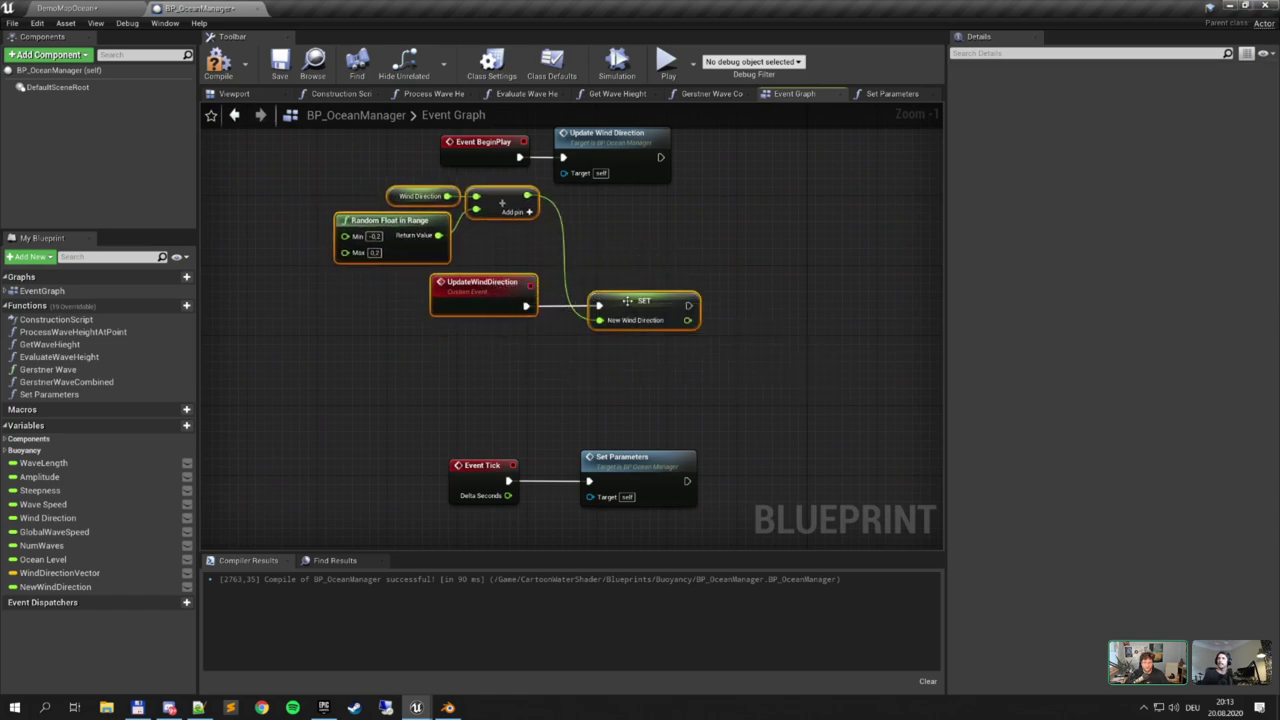
left_click_drag(651, 306, 632, 350)
right_click_drag(620, 410, 608, 351)
left_click_drag(432, 363, 622, 445)
left_click_drag(656, 405, 614, 468)
Add a Set Timer by Function Name node executed after Set NewWindDirection
right_click_drag(649, 378, 438, 447)
left_click_drag(448, 358, 541, 362)
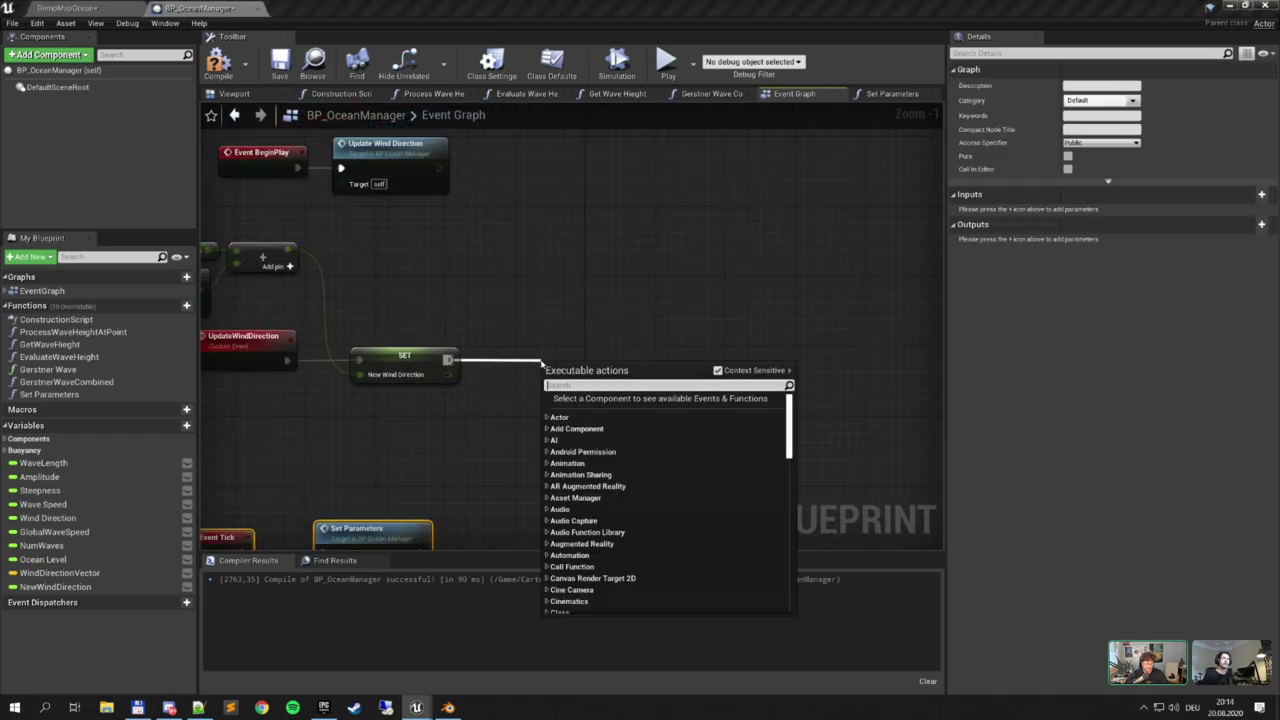
type("set time")
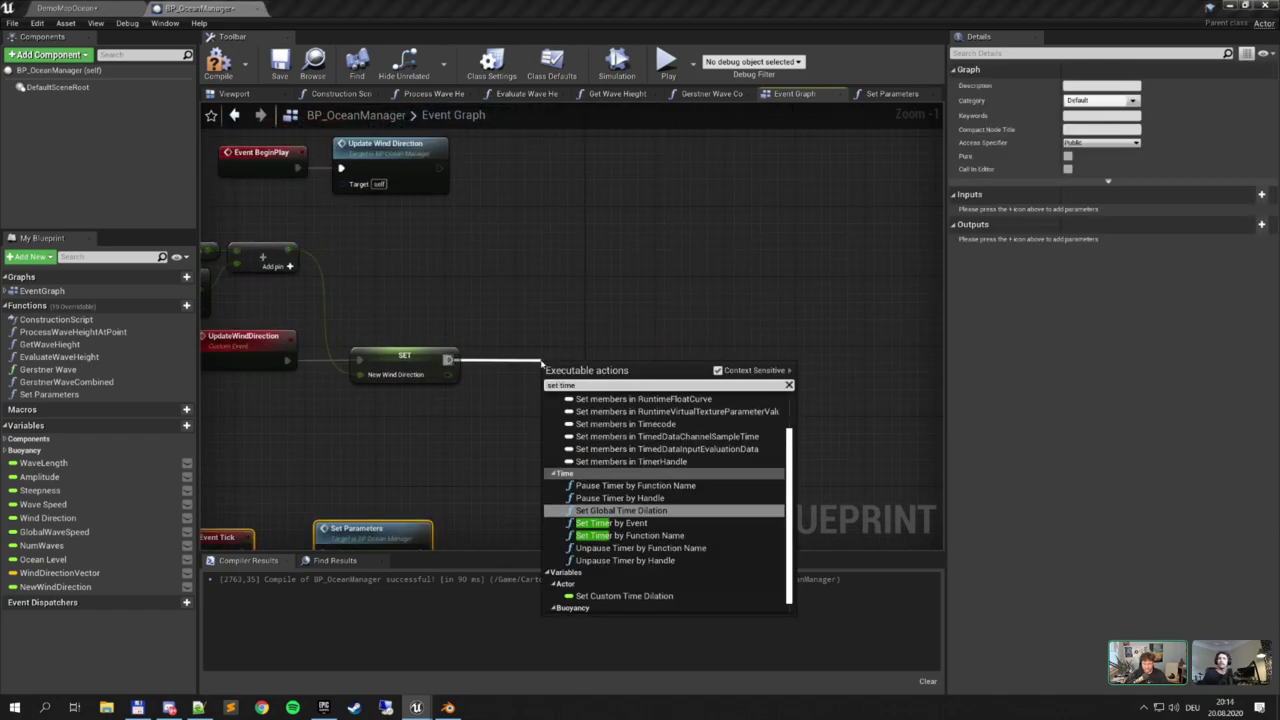
key("Down")
key("Down")
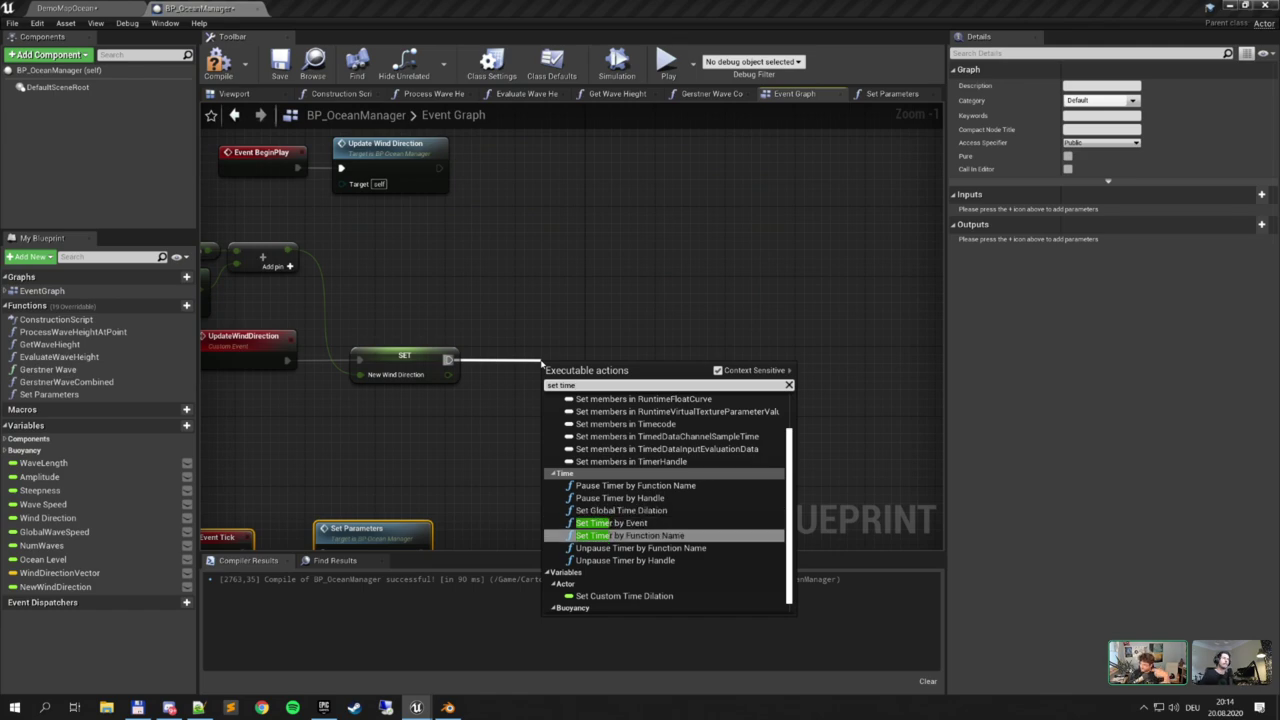
key("Down")
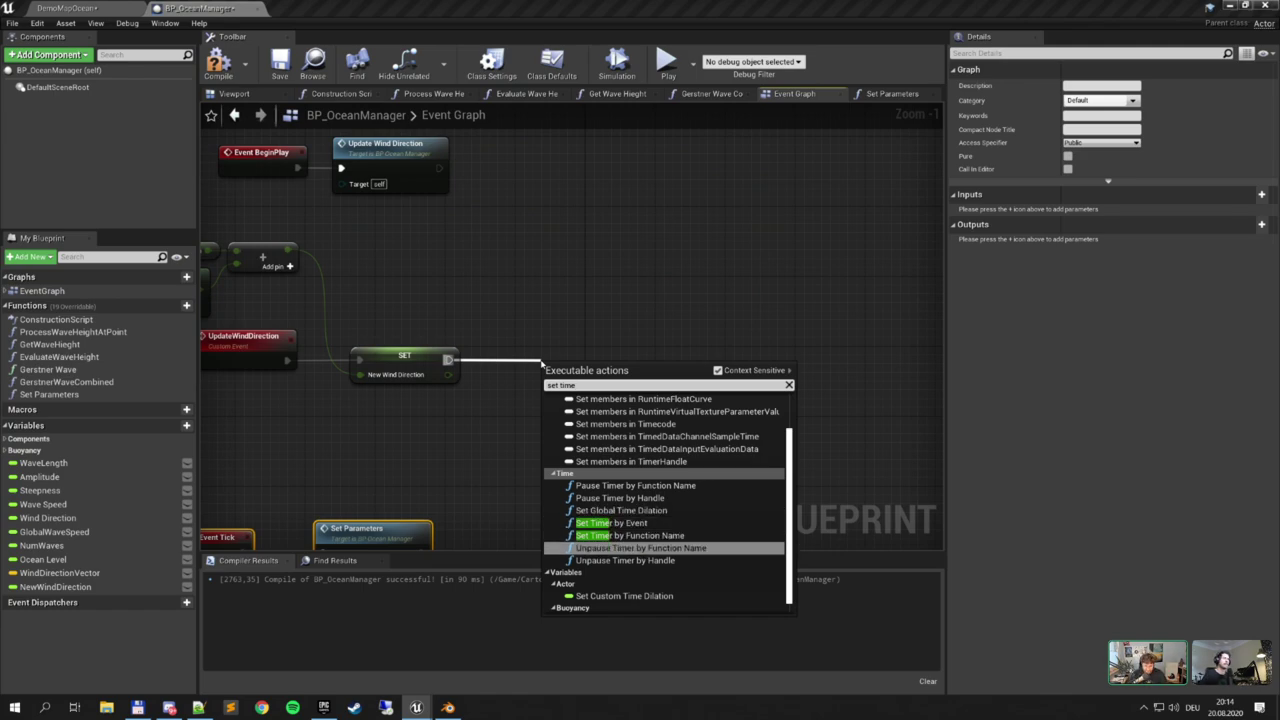
key("Up")
key("Return")
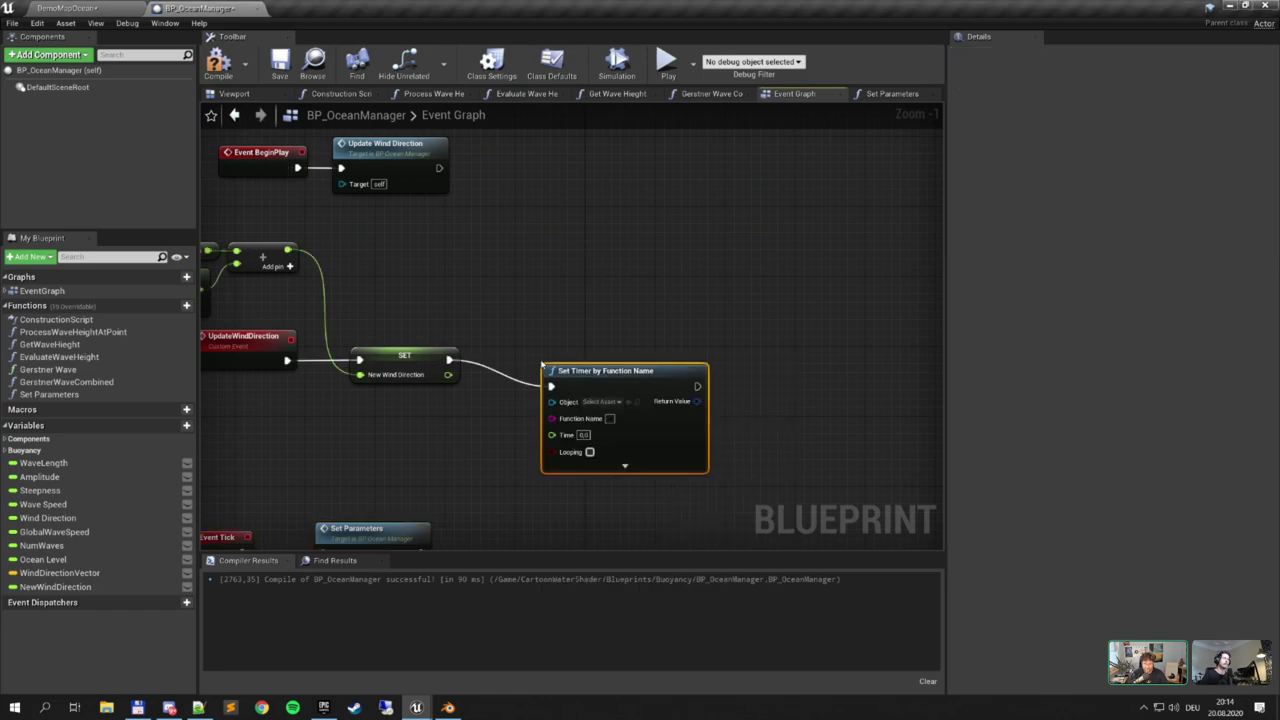
right_click_drag(577, 394, 693, 346)
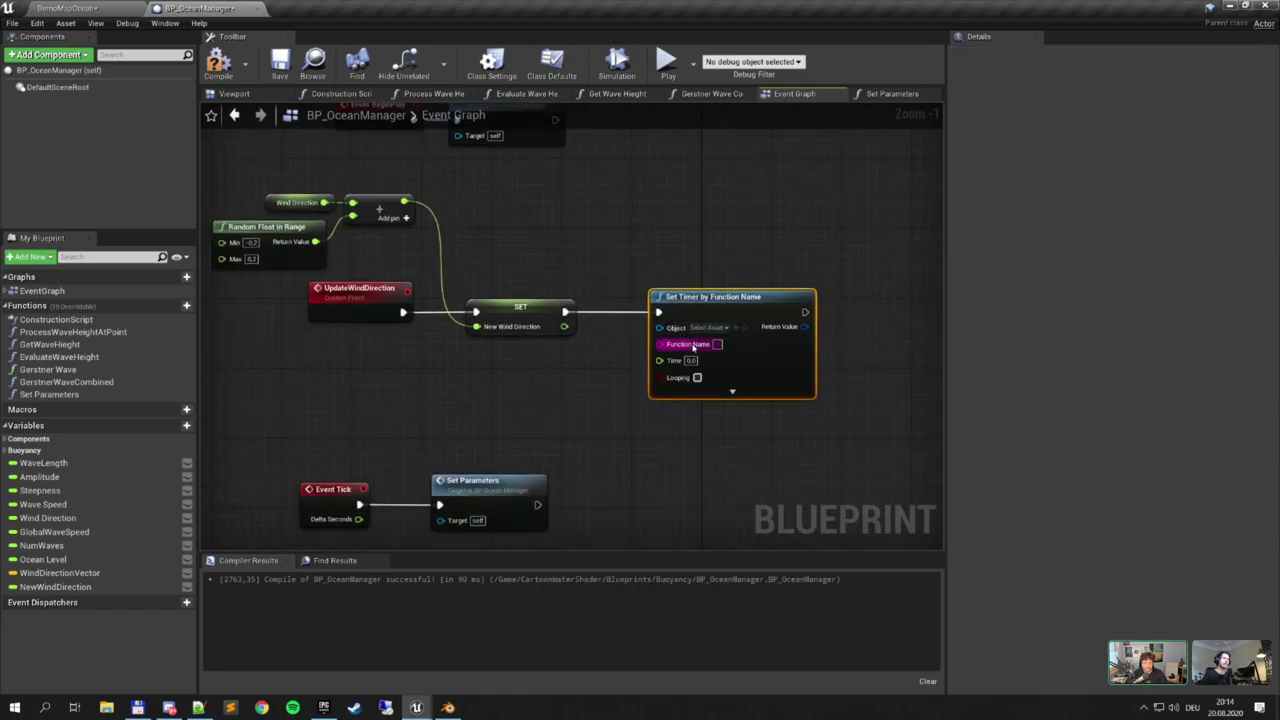
Set the timer's Function Name to UpdateWindDirection, copied from the custom event's name
double_click(368, 291)
key("ctrl+c")
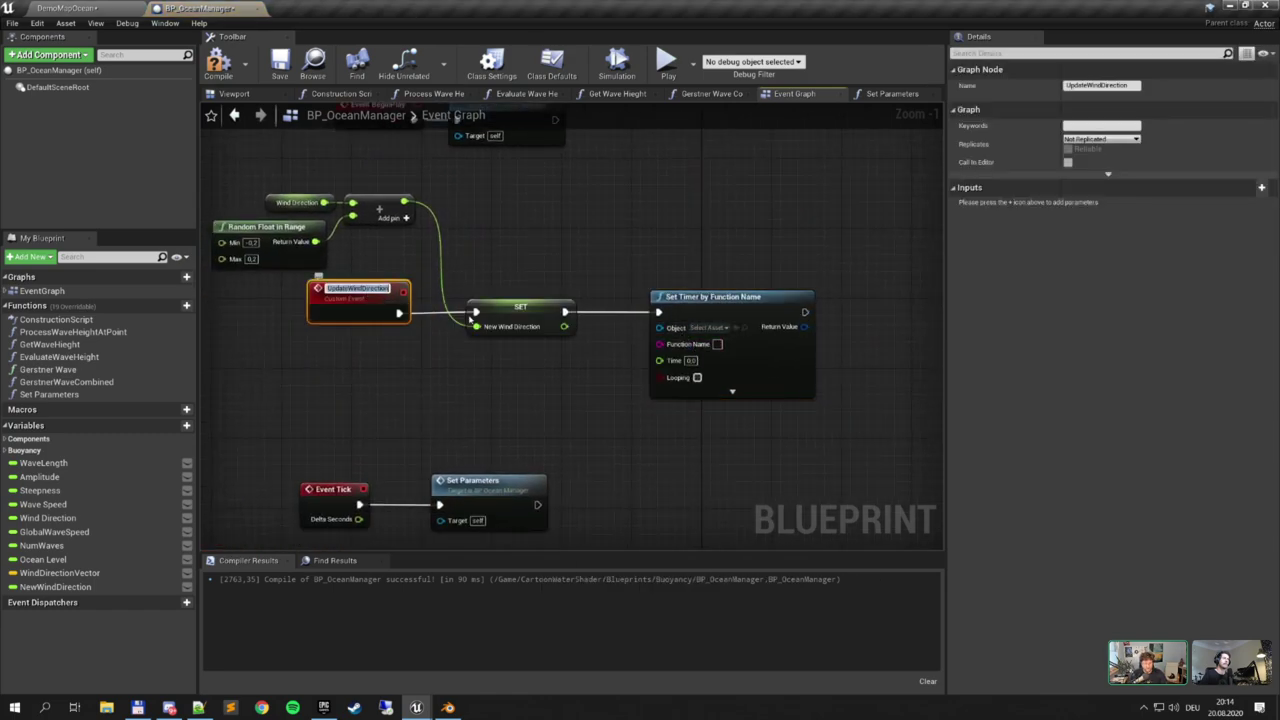
left_click_drag(697, 345, 576, 388)
left_click(677, 351)
left_click(717, 344)
key("ctrl+v")
left_click(700, 420)
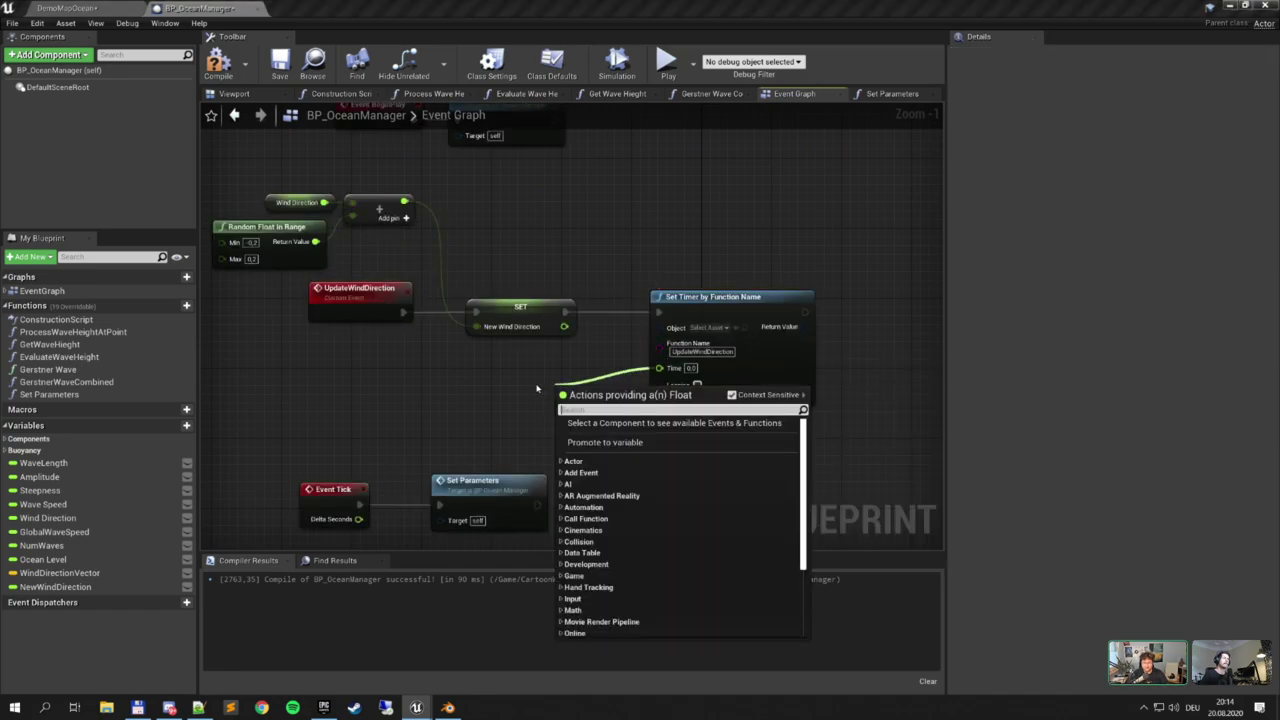
Feed the timer's Time from a Random Integer in Range node with Min 5 and Max 8, arranging it and its float conversion below the Set node
key("Escape")
right_click(489, 383)
type("random in")
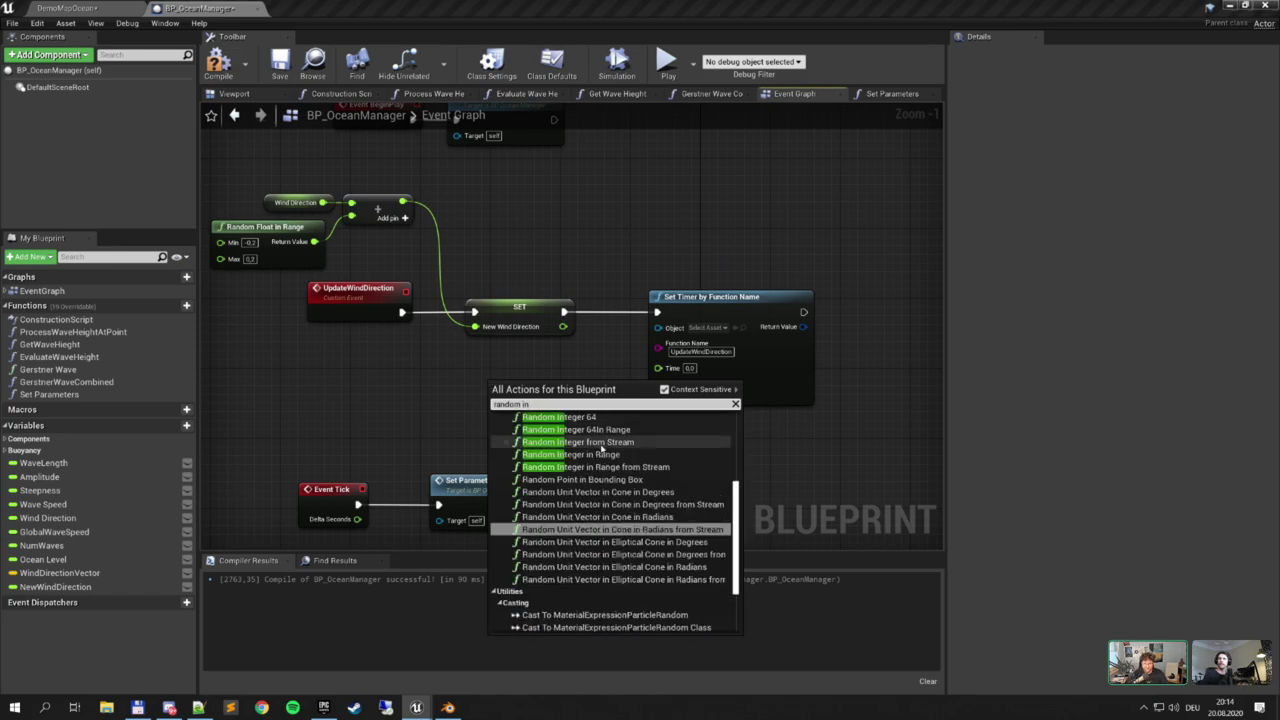
left_click(609, 455)
left_click_drag(600, 400, 498, 368)
key("Escape")
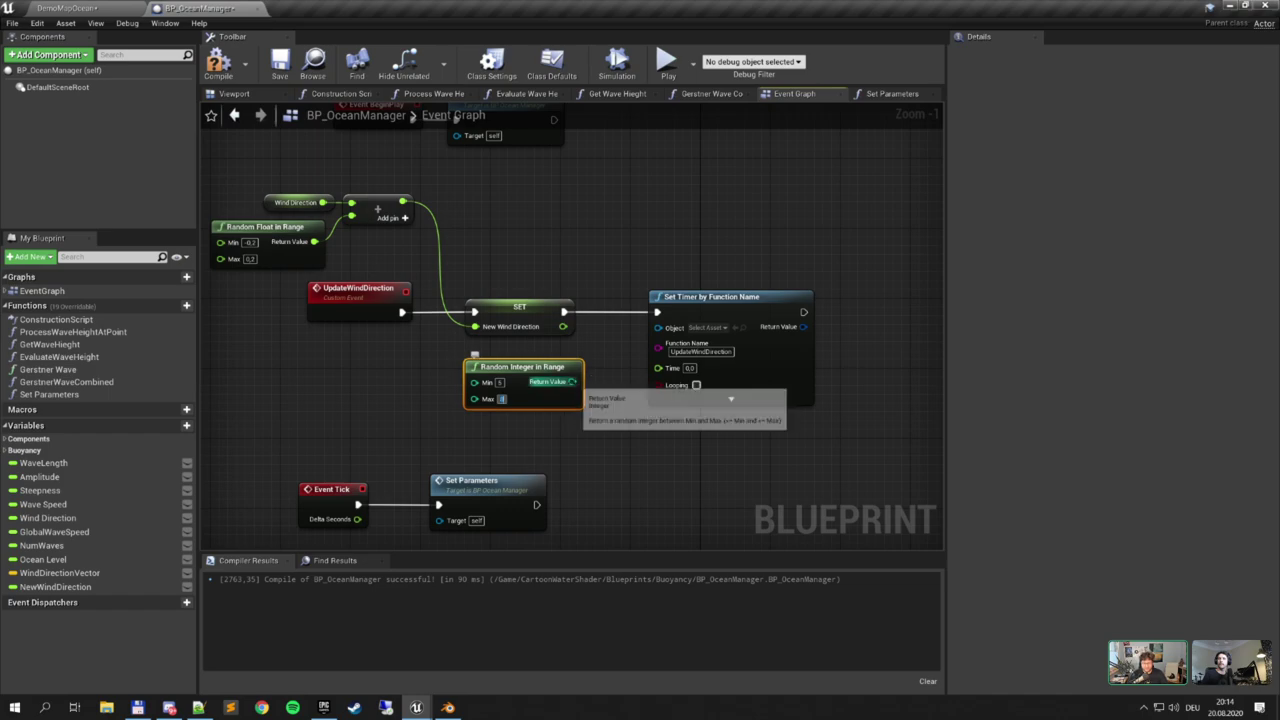
left_click_drag(570, 382, 658, 368)
left_click_drag(594, 339, 620, 383)
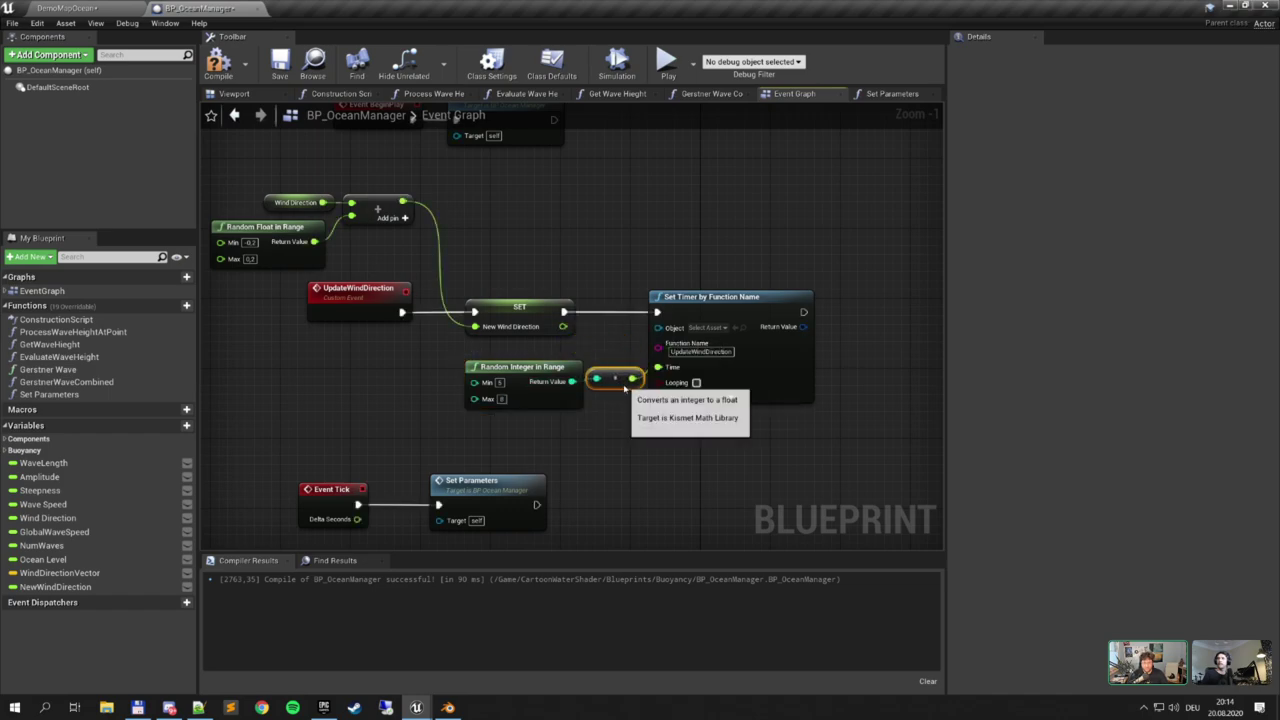
left_click_drag(563, 353, 611, 376)
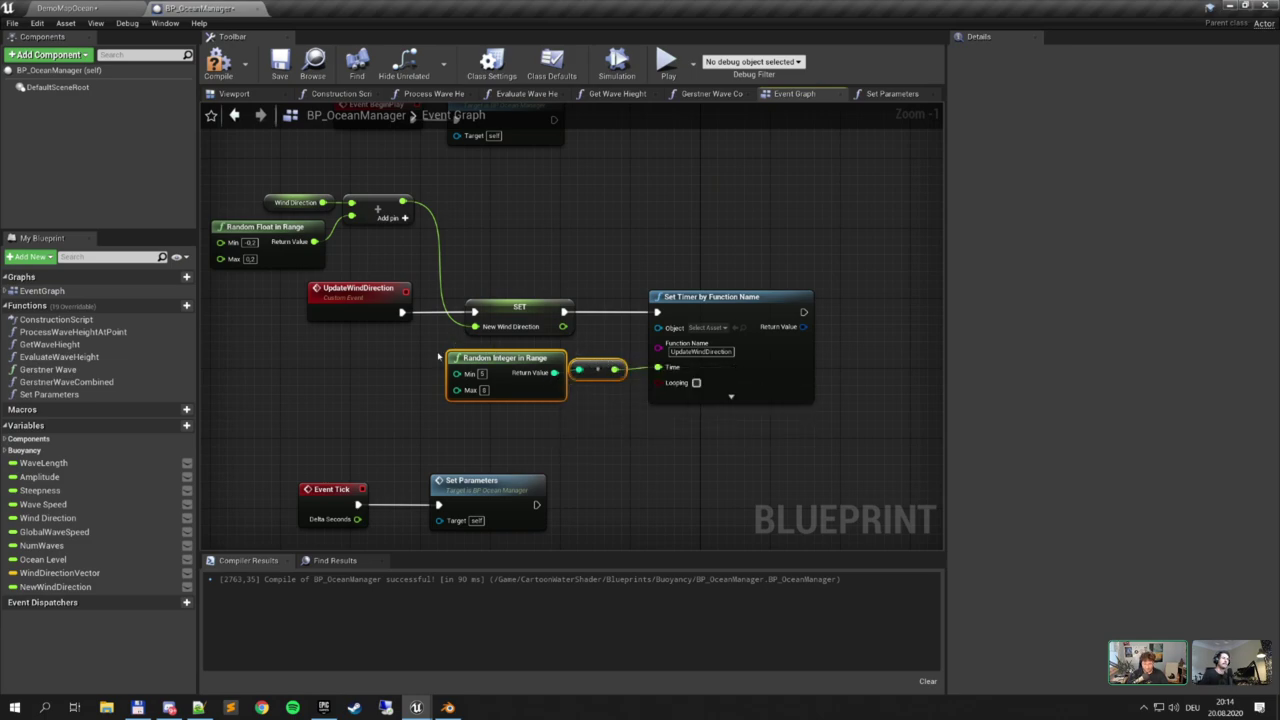
Add a Print String node after the timer and feed its In String from the Set node's New Wind Direction output
right_click_drag(357, 265, 412, 264)
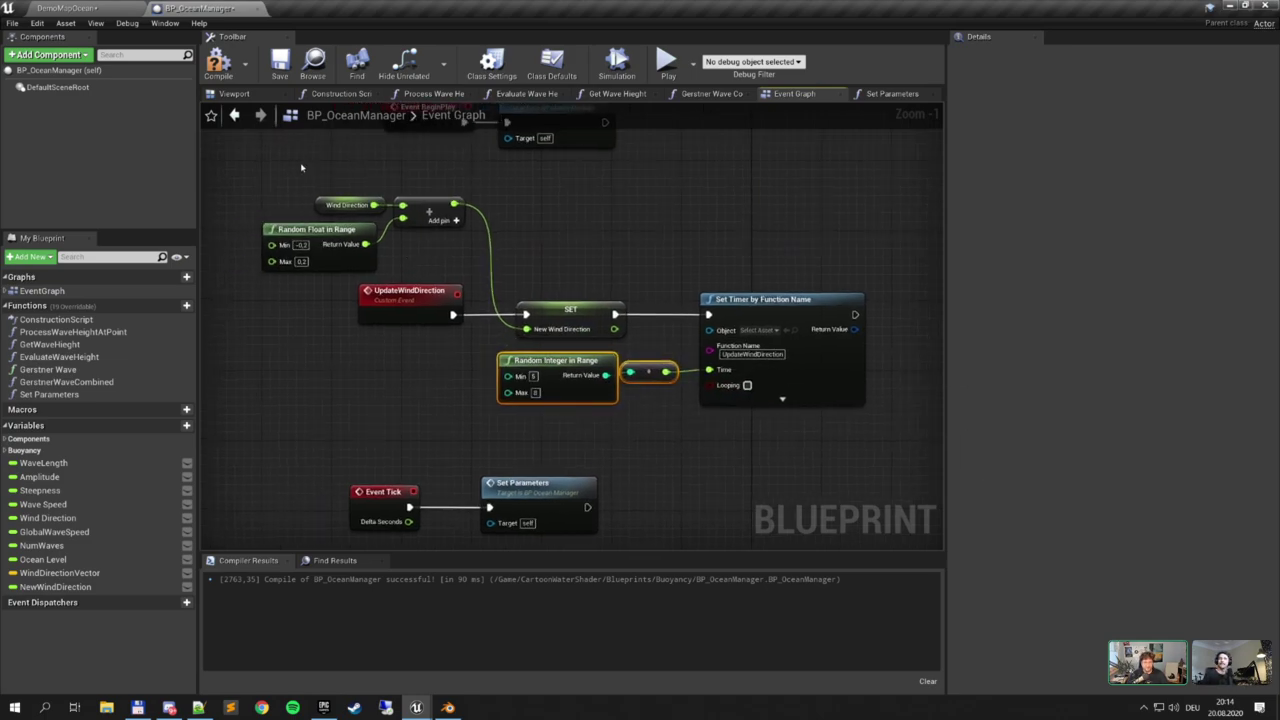
right_click_drag(590, 320, 400, 311)
right_click_drag(497, 356, 611, 277)
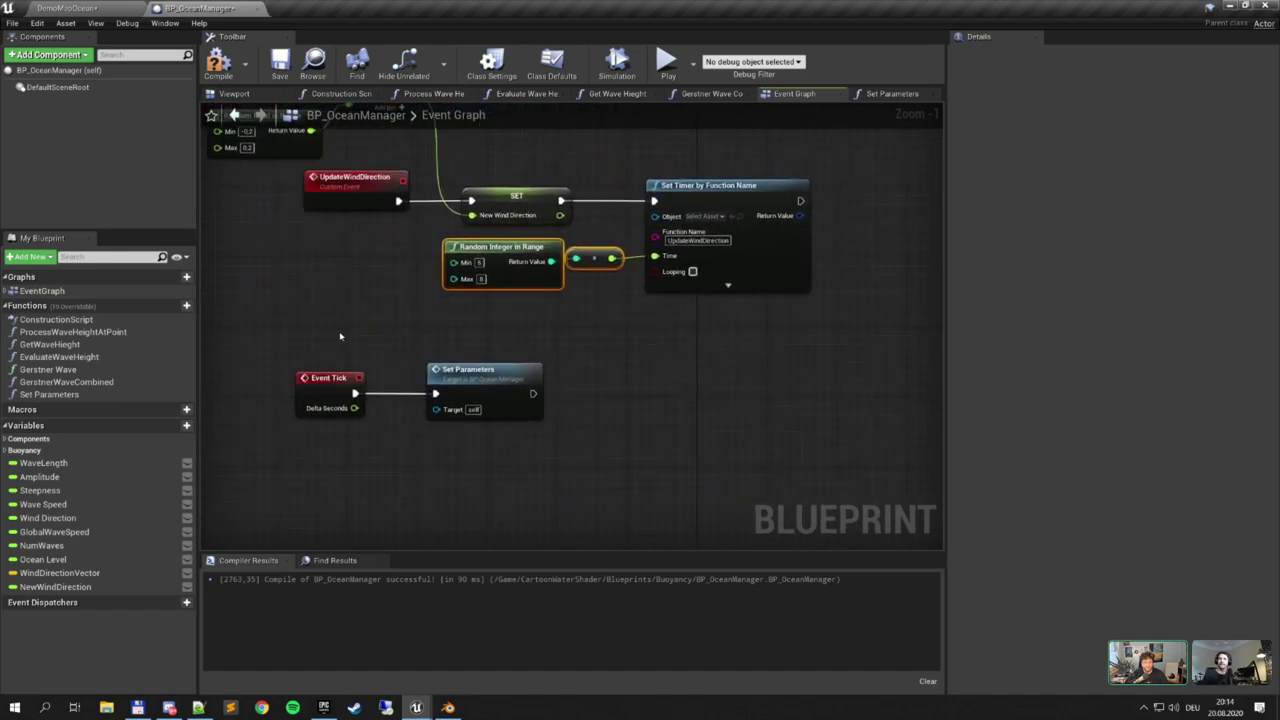
right_click_drag(752, 242, 514, 302)
left_click_drag(561, 261, 628, 266)
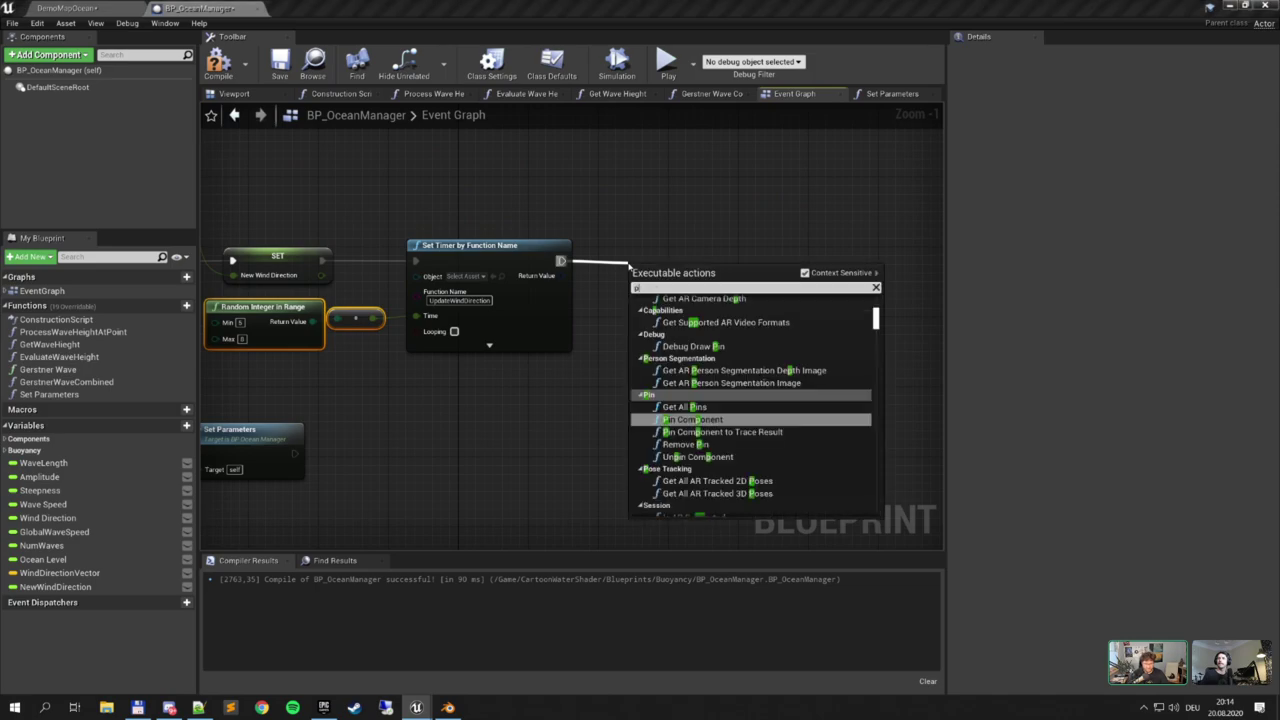
type("print")
key("Return")
scroll(629, 266, "up", 1)
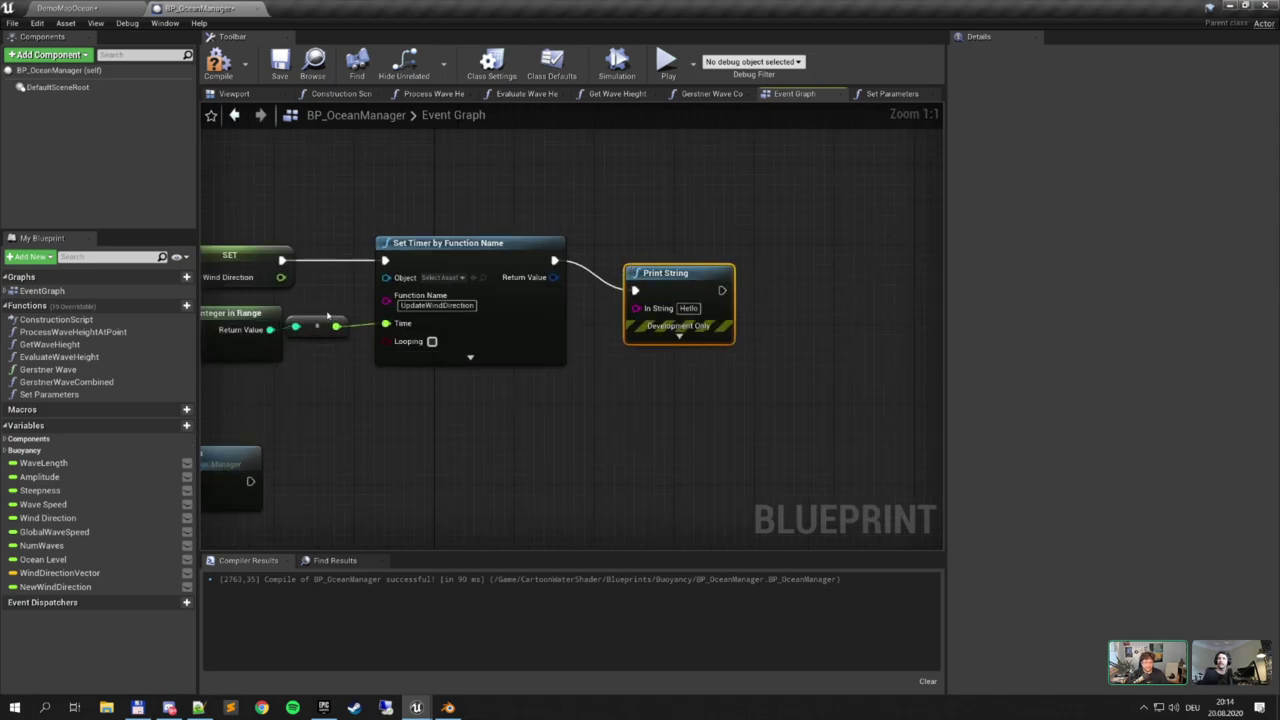
left_click_drag(281, 277, 636, 308)
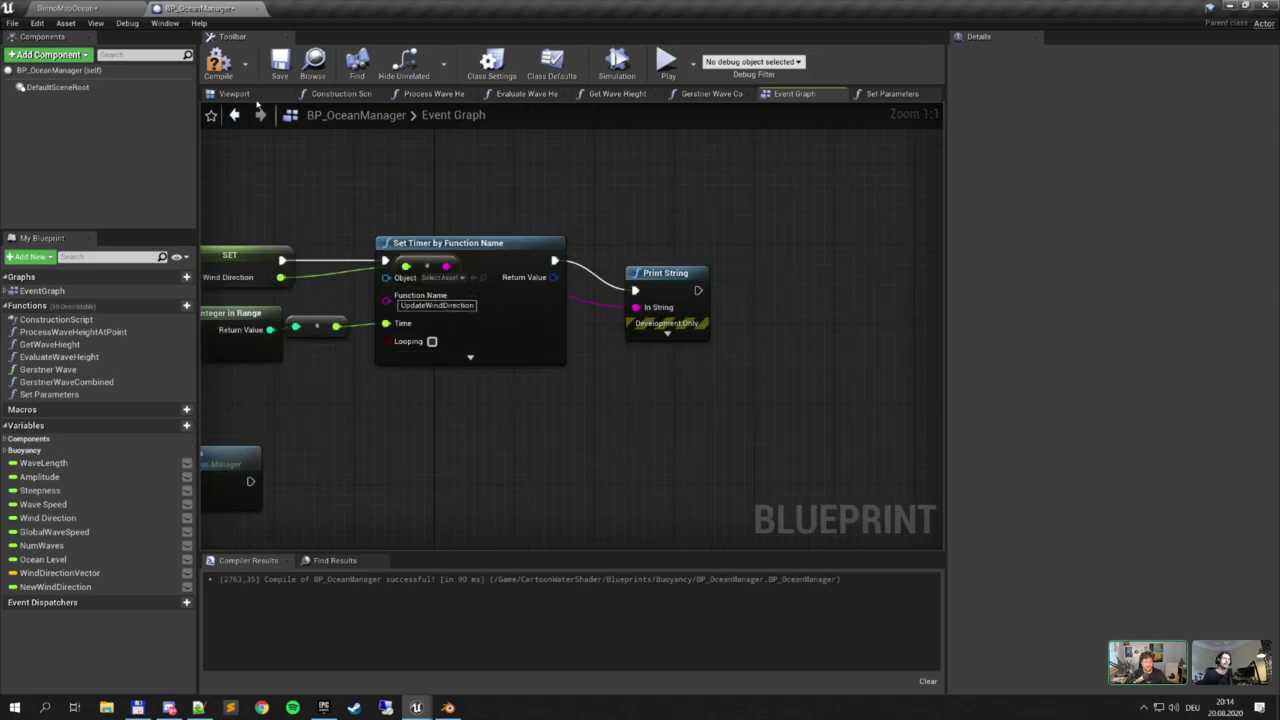
Compile and save the ocean manager blueprint, play the DemoMapOcean level to check the printed wind direction, and stop the session
left_click(218, 64)
left_click(280, 64)
left_click(68, 8)
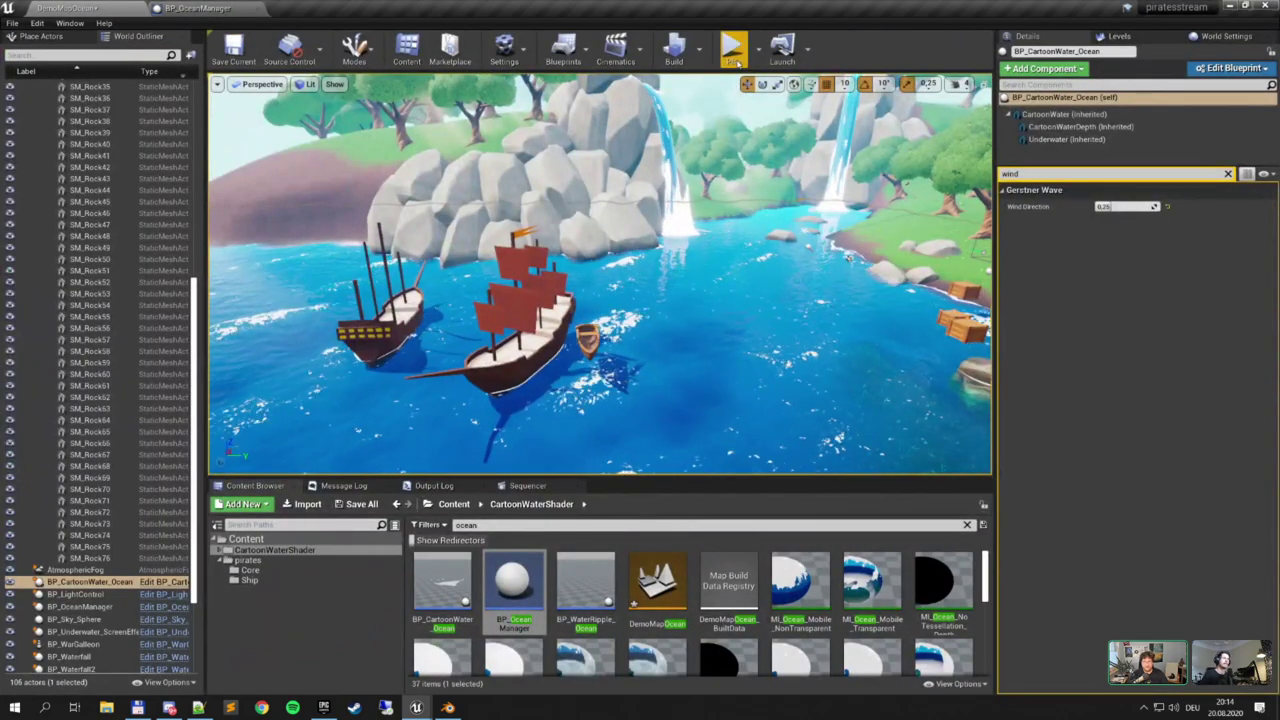
left_click(733, 52)
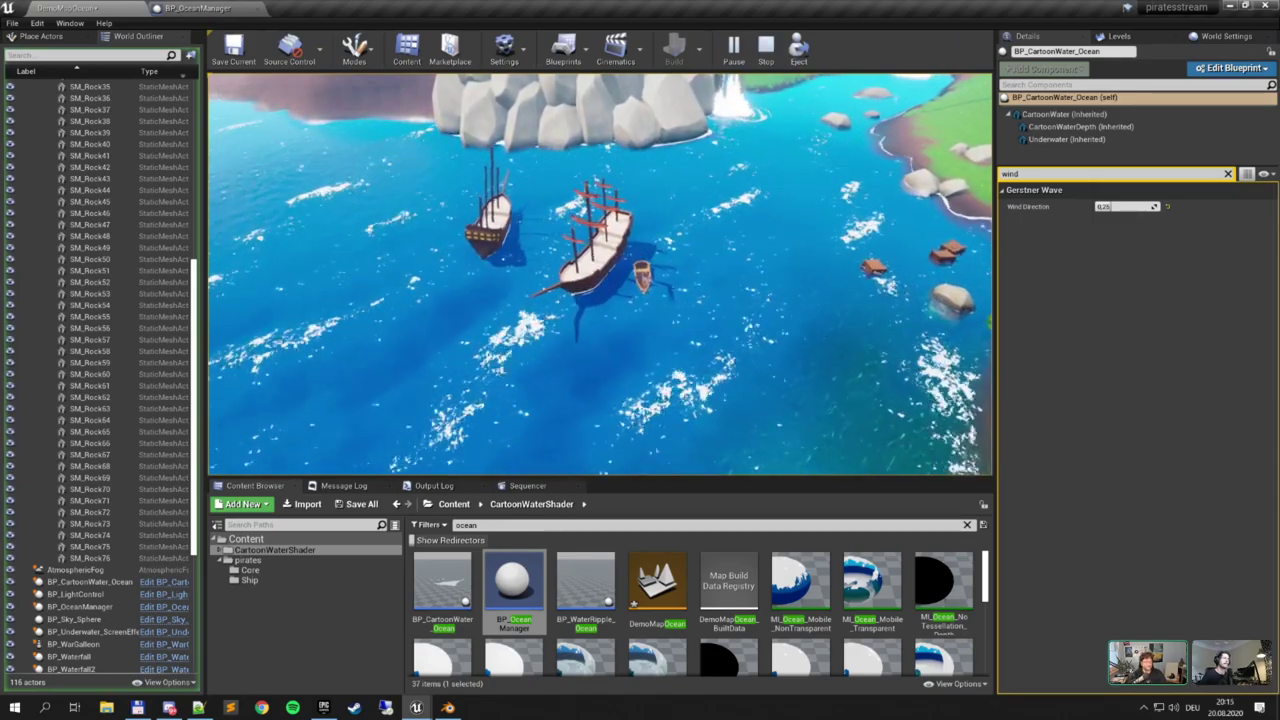
key("Escape")
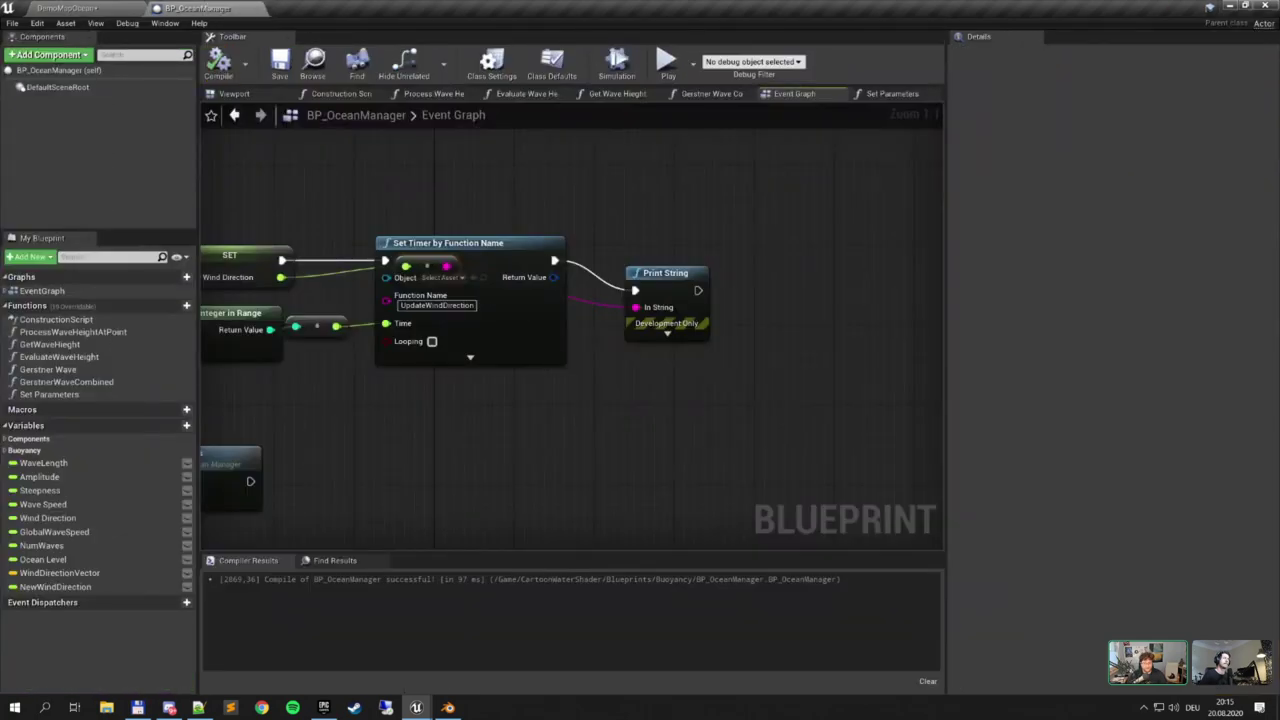
Delete the Print String node and its leftover float-to-string conversion node
right_click_drag(690, 305, 775, 265)
left_click(775, 265)
key("Delete")
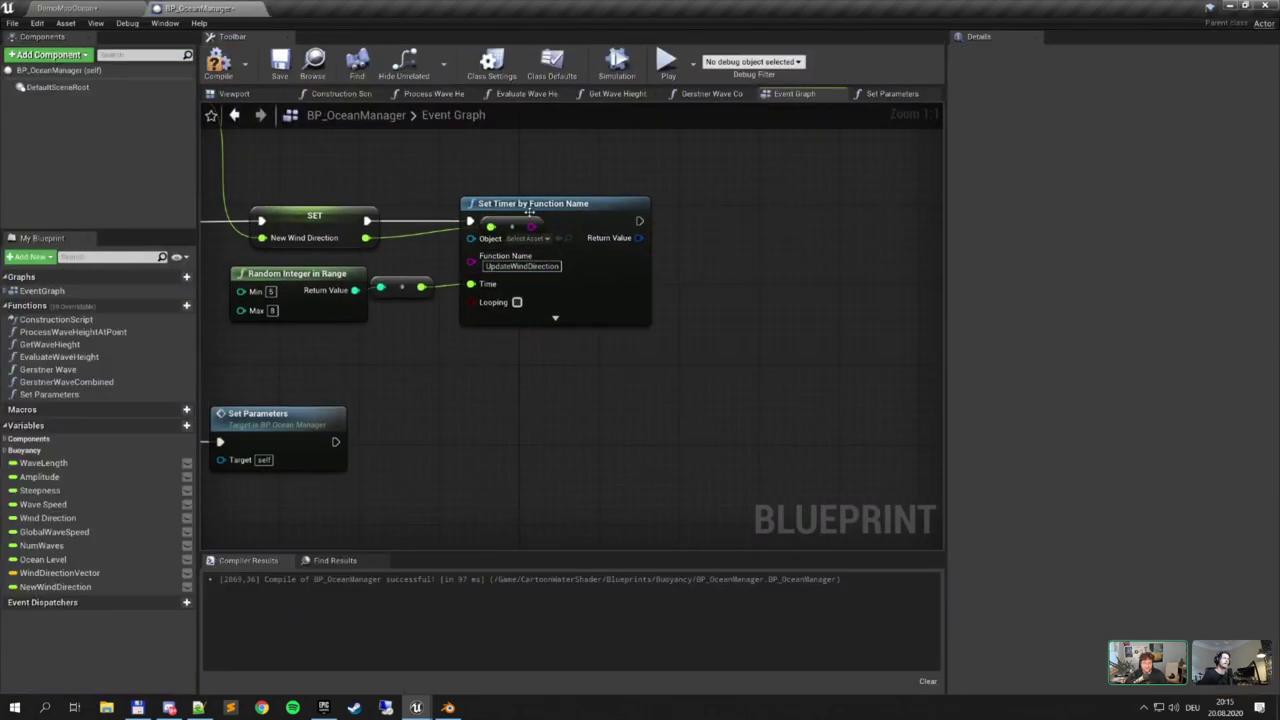
left_click(518, 218)
key("Delete")
Widen the gap between Event Tick and Set Parameters, and move both nodes further down the graph
right_click_drag(518, 218, 756, 131)
scroll(614, 289, "down", 2)
left_click_drag(530, 322, 732, 323)
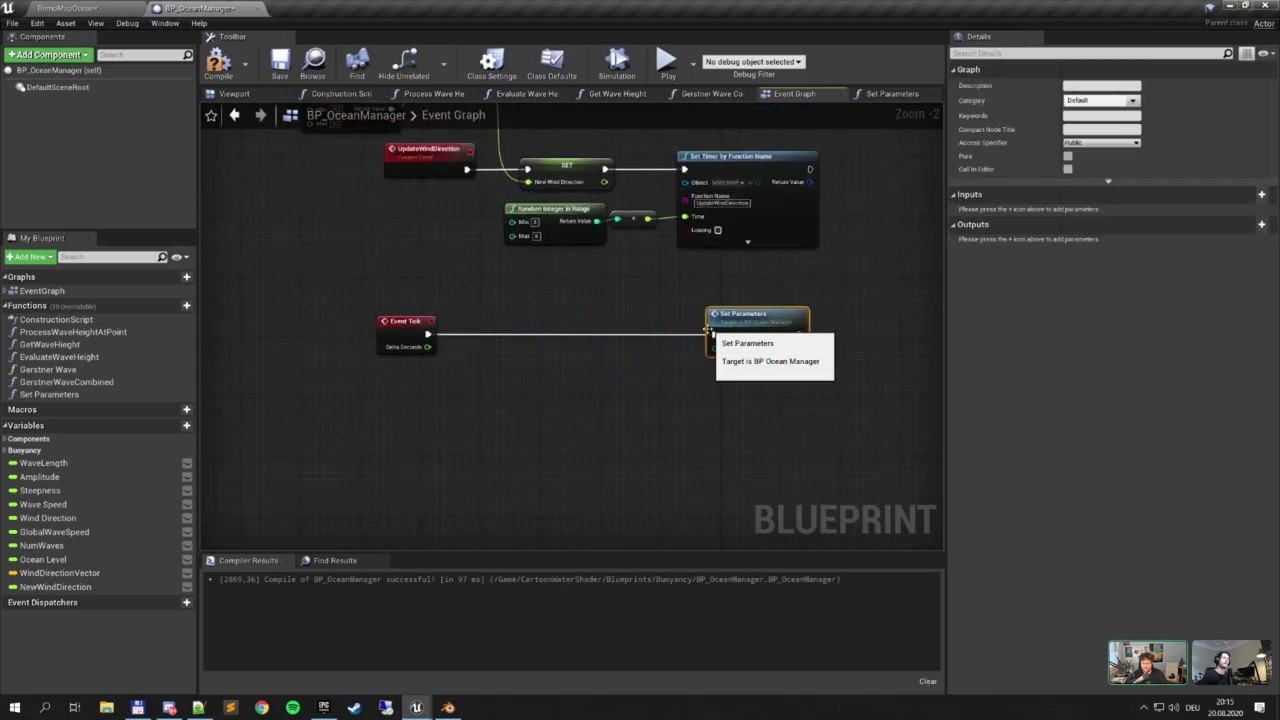
left_click_drag(778, 398, 778, 398)
left_click_drag(772, 321, 772, 374)
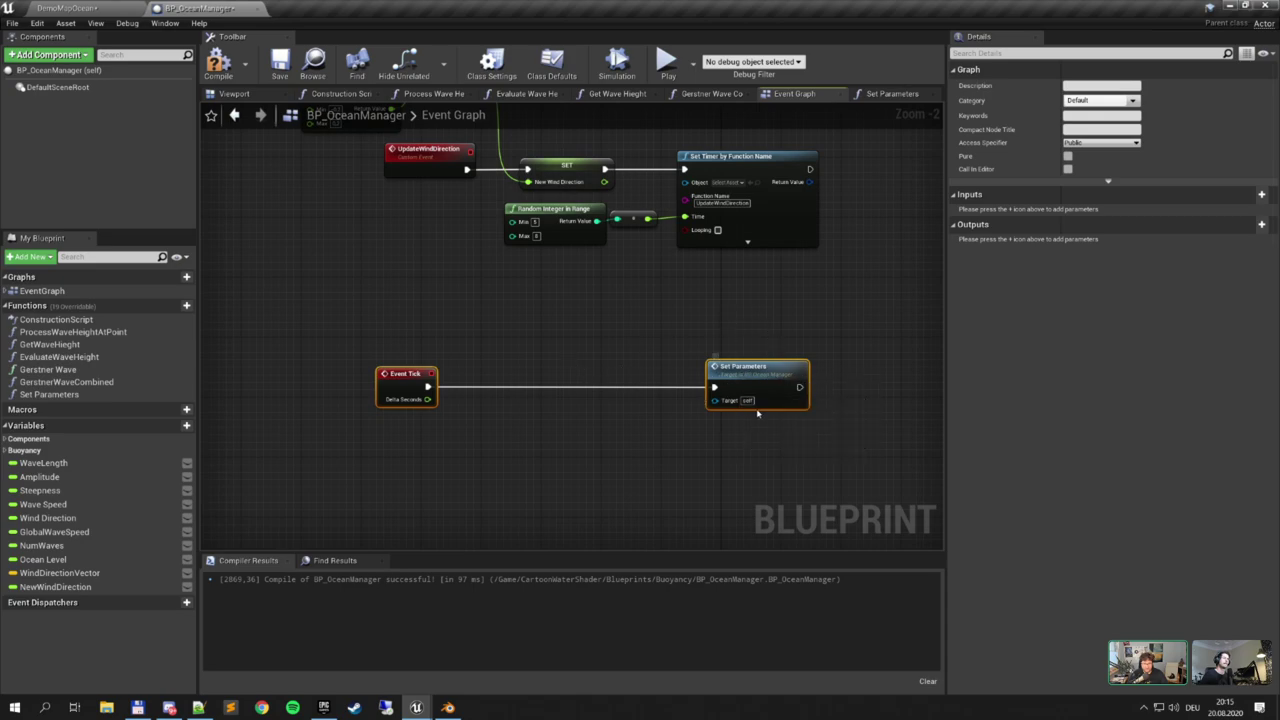
Insert a Set Wind Direction node between Event Tick and Set Parameters, and feed its value from the NewWindDirection variable
right_click_drag(594, 409, 610, 435)
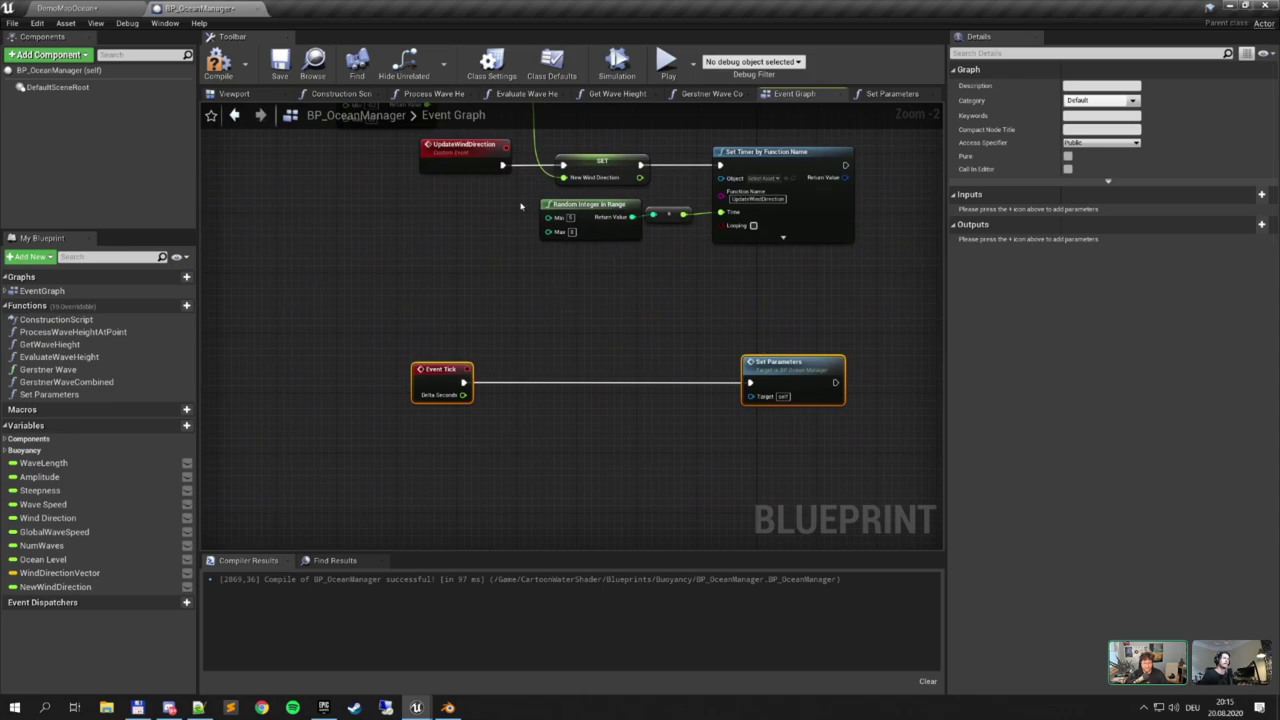
right_click_drag(468, 207, 462, 255)
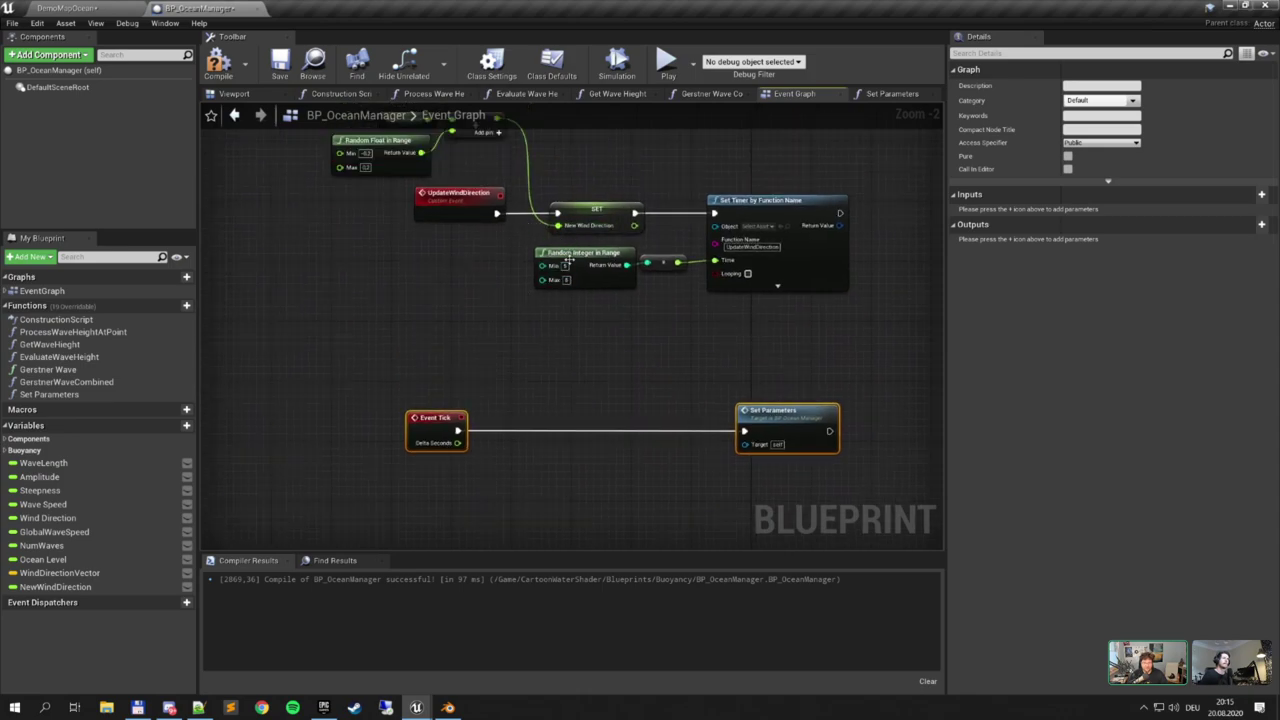
right_click_drag(425, 165, 410, 257)
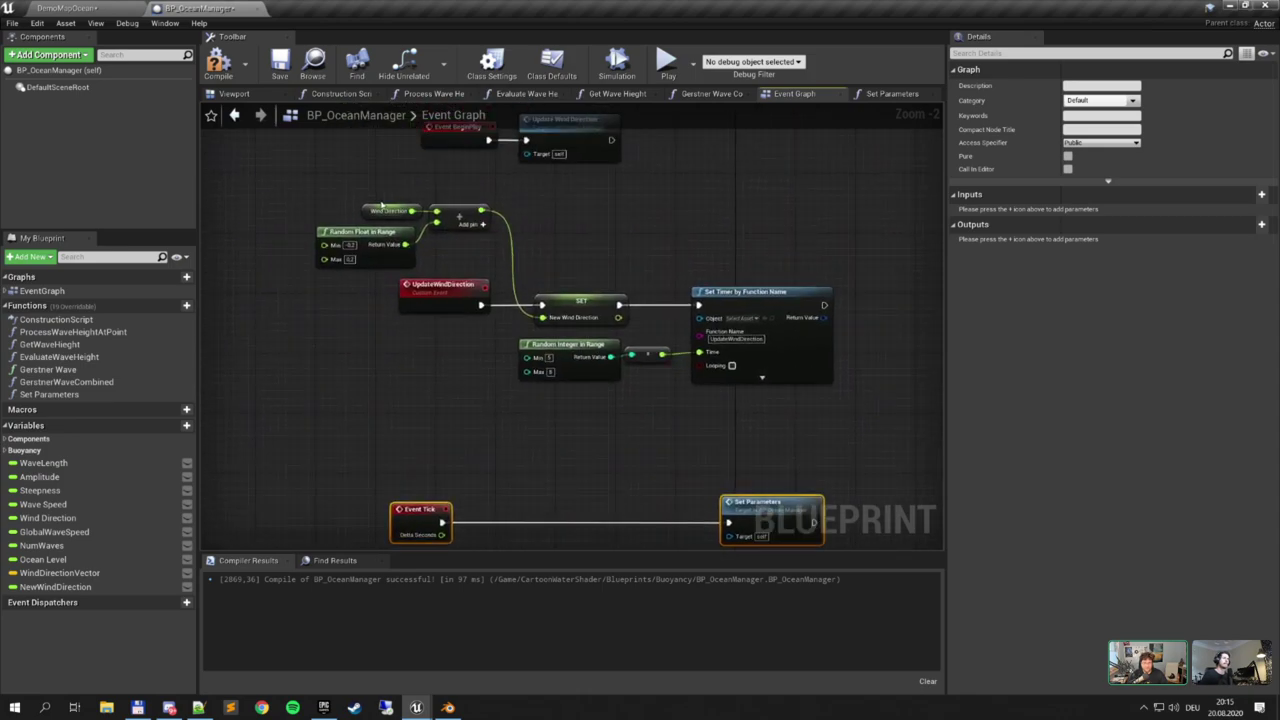
right_click_drag(563, 322, 583, 246)
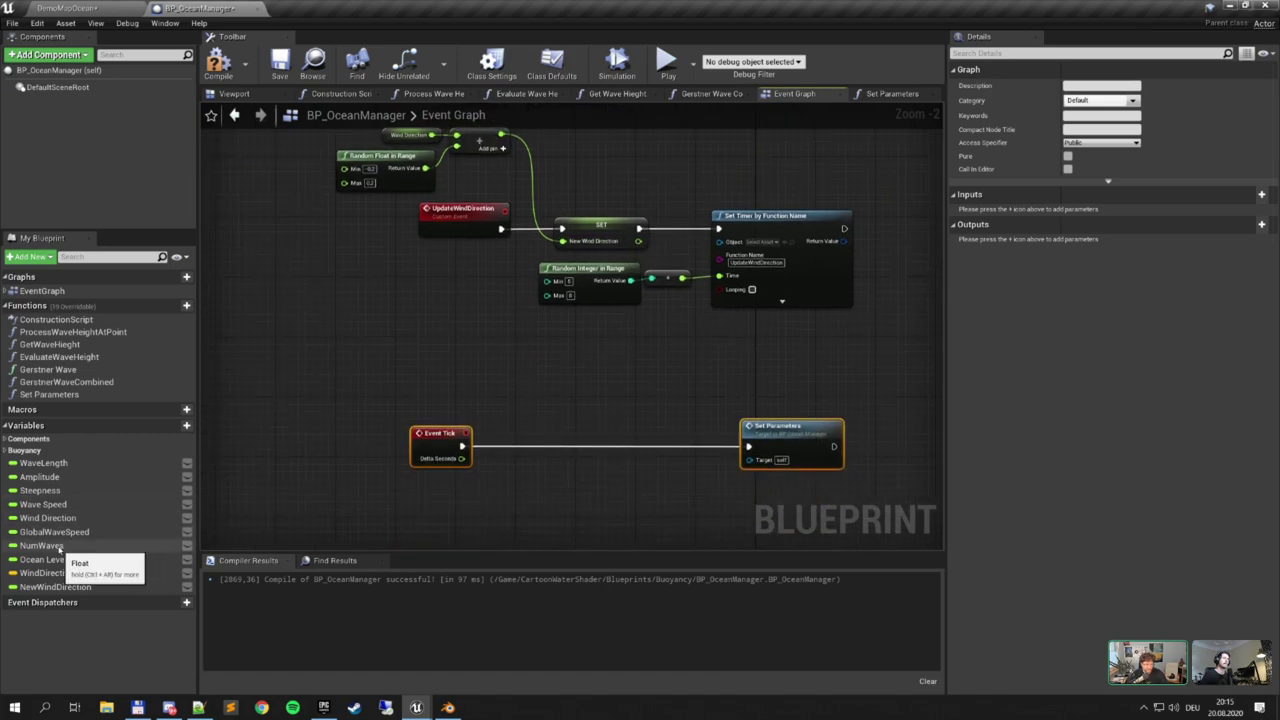
left_click_drag(60, 519, 554, 420, "alt")
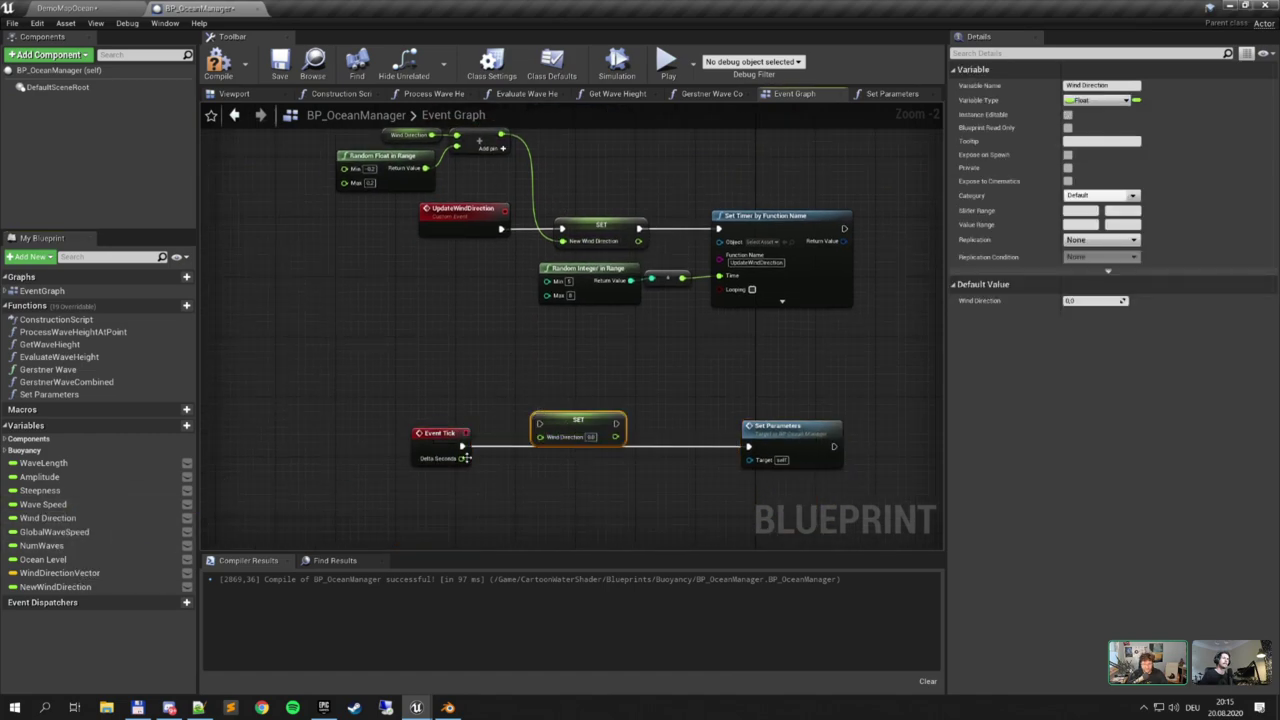
left_click_drag(463, 447, 634, 452)
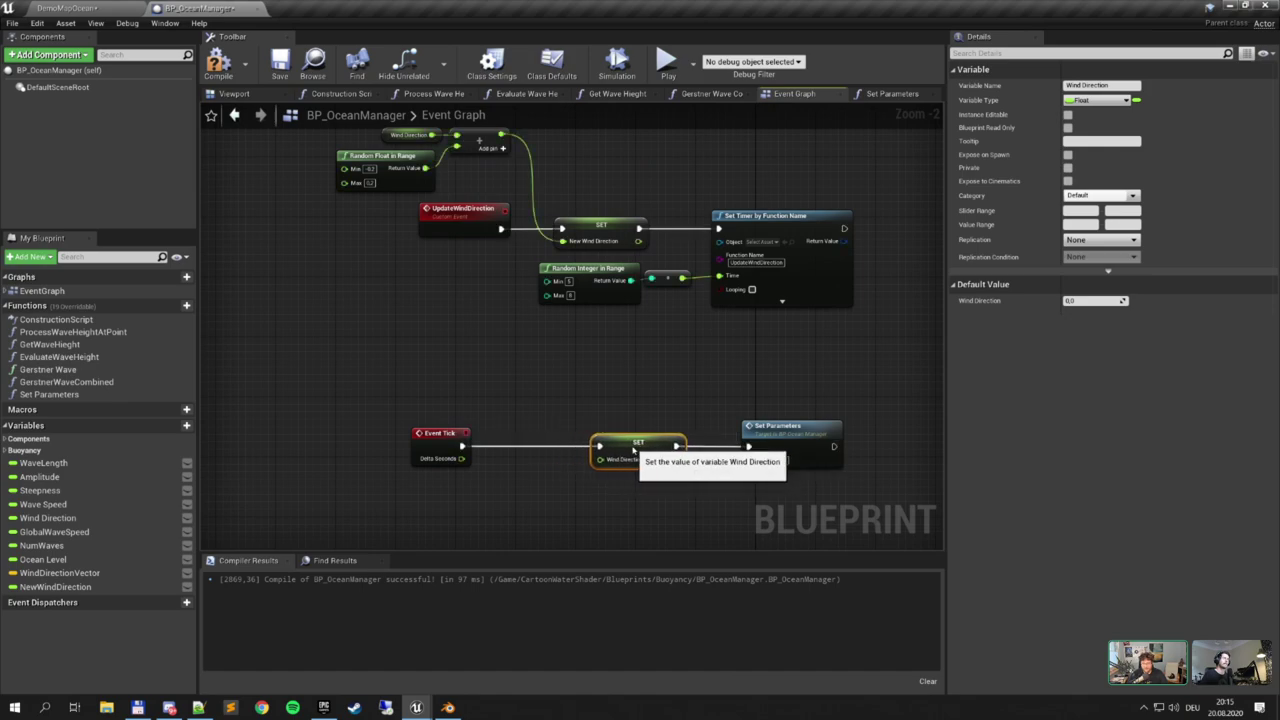
right_click_drag(612, 423, 628, 415)
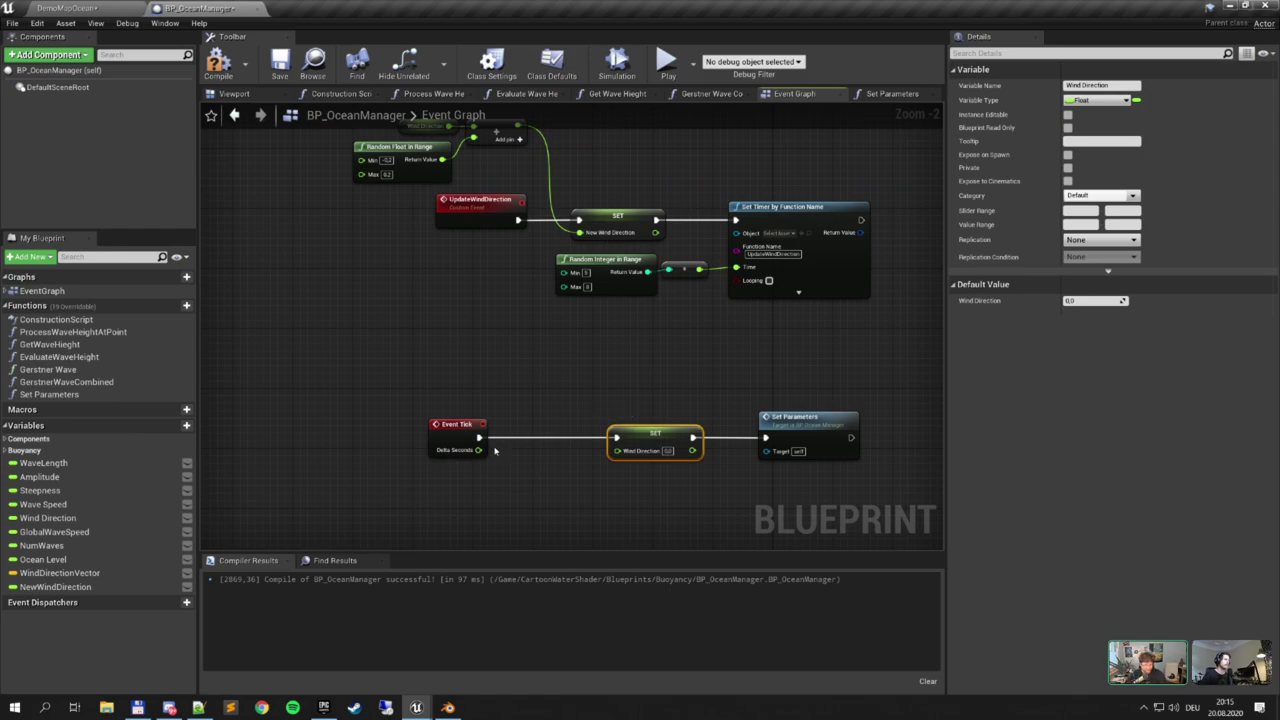
left_click_drag(55, 587, 619, 455)
Play the DemoMapOcean level to watch how the waves react to the updated wind direction
left_click(70, 8)
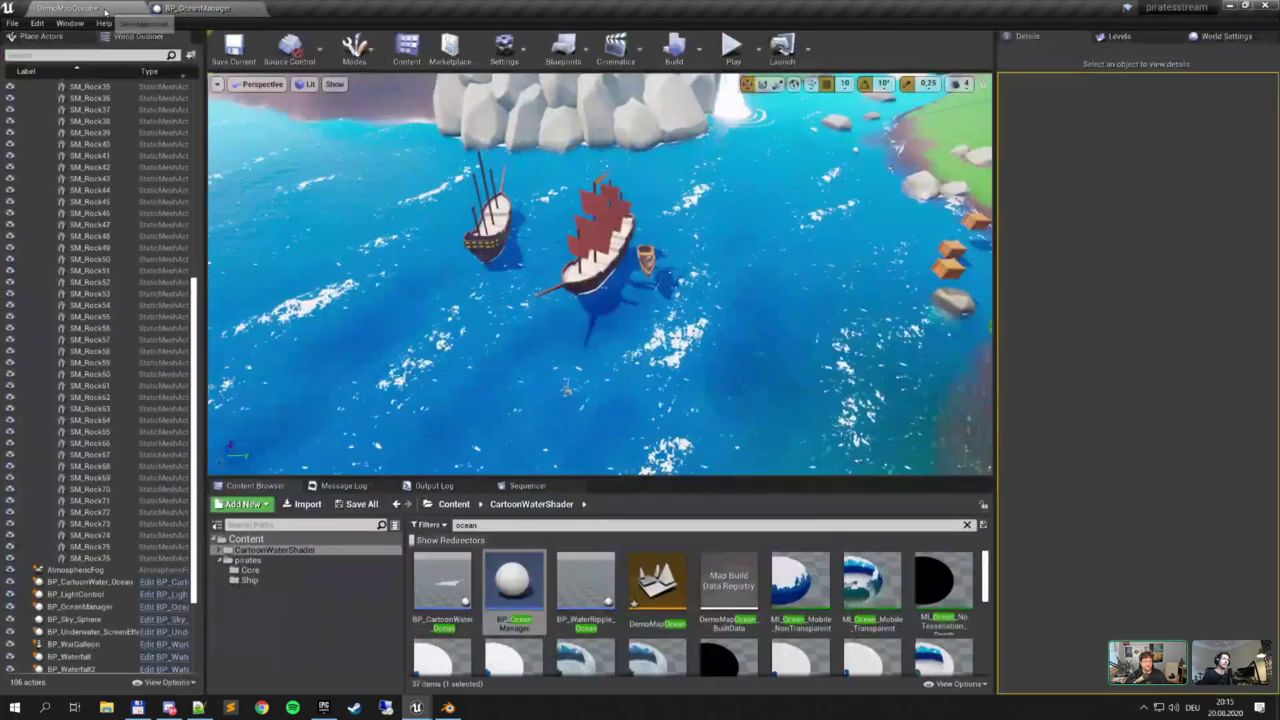
left_click(734, 46)
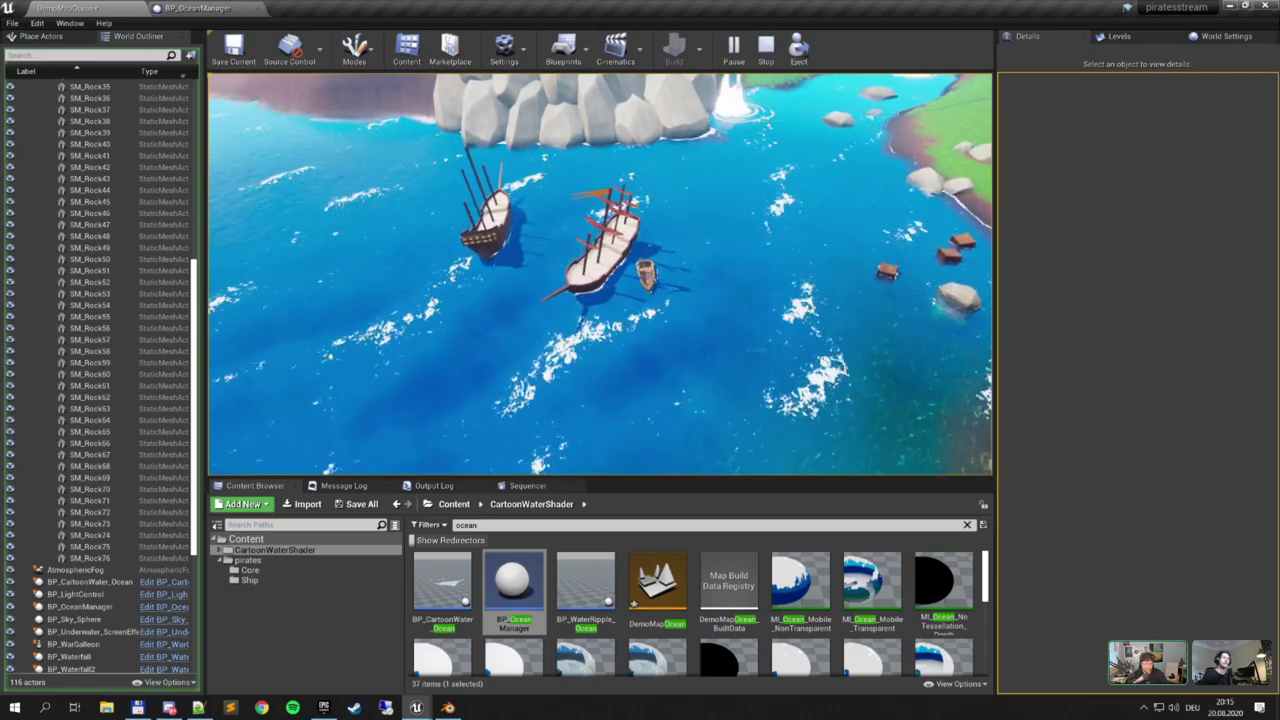
In BP_OceanManager's event graph, move the New Wind Direction node aside and disconnect it from the Set Wind Direction node
left_click(240, 8)
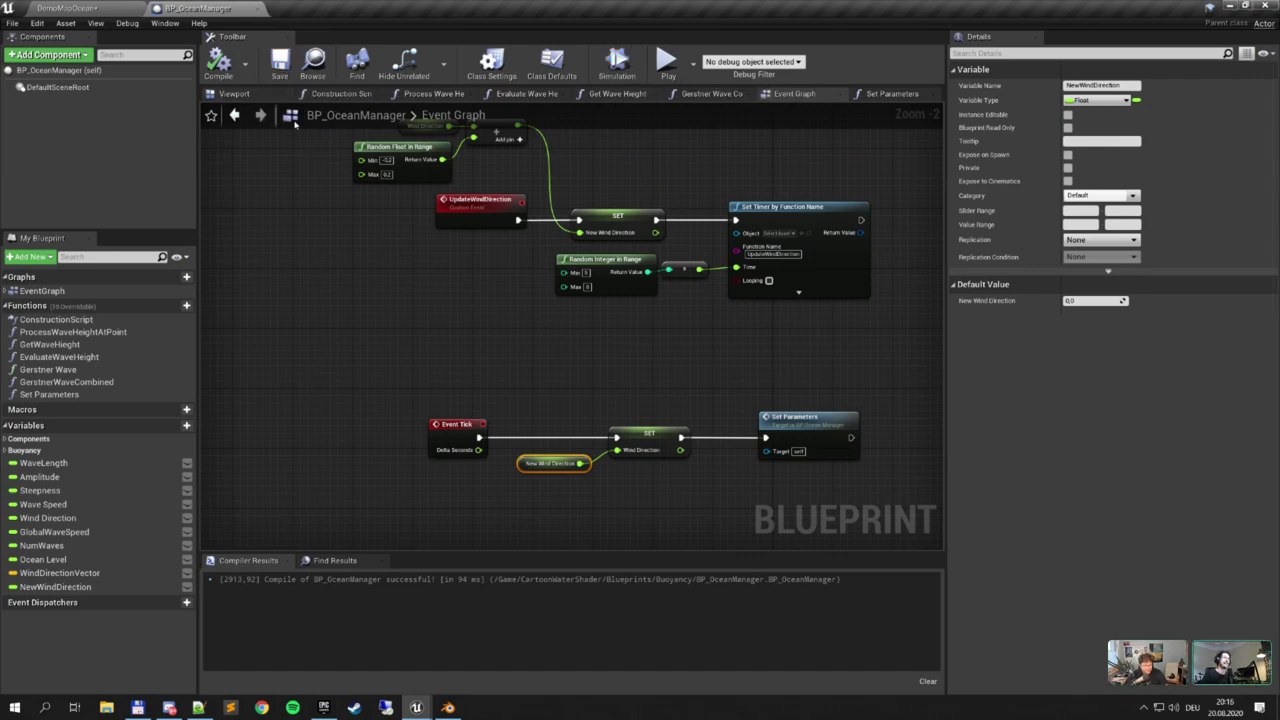
right_click_drag(491, 298, 482, 214)
right_click_drag(492, 333, 554, 268)
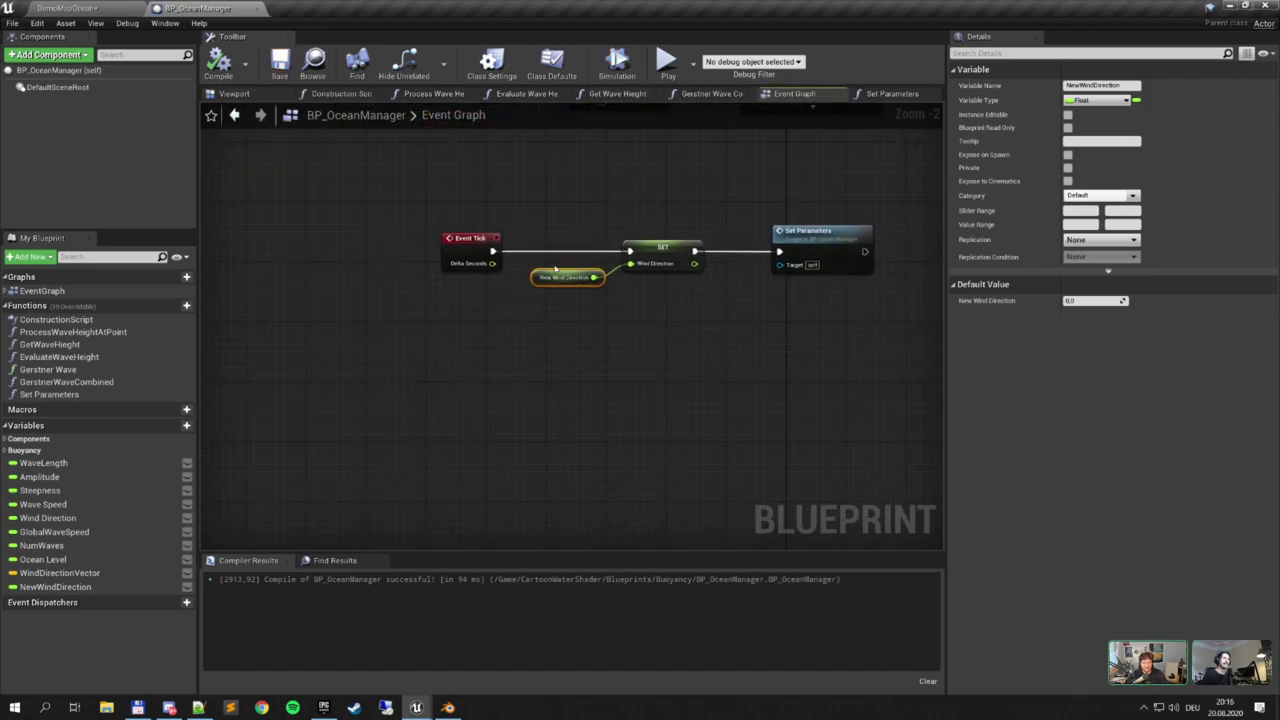
left_click_drag(535, 278, 400, 308)
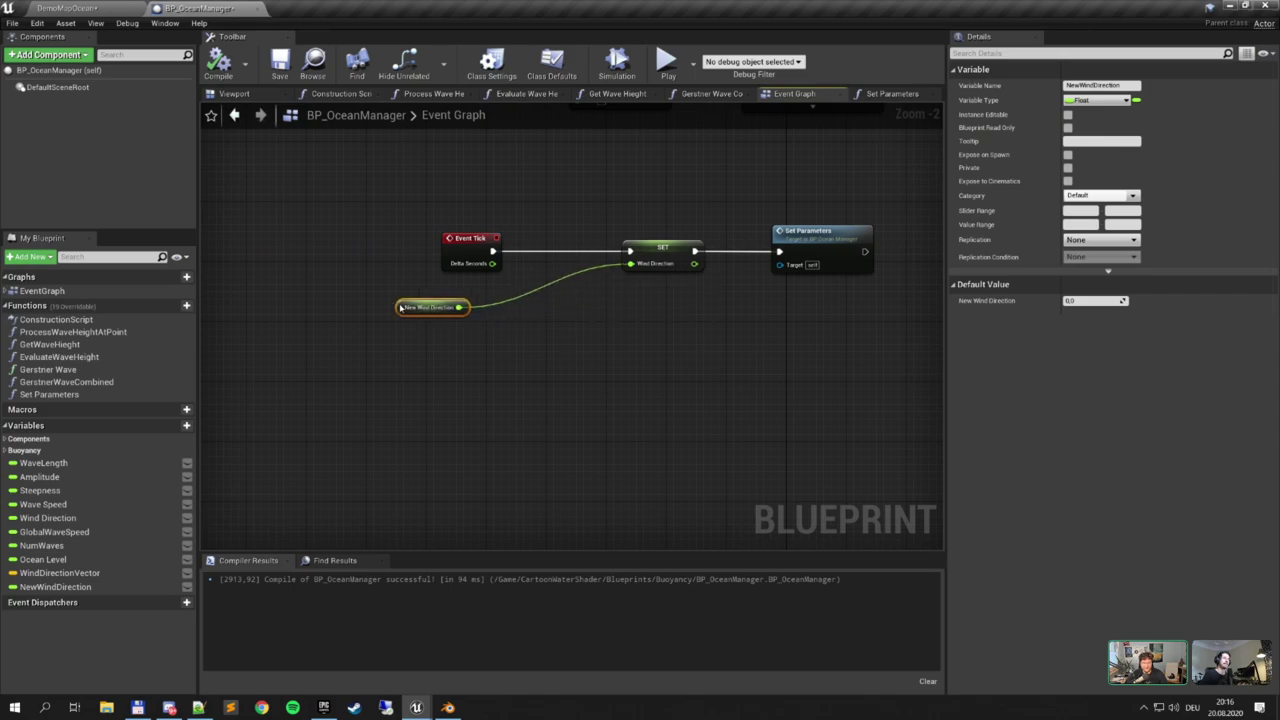
left_click(461, 308, "alt")
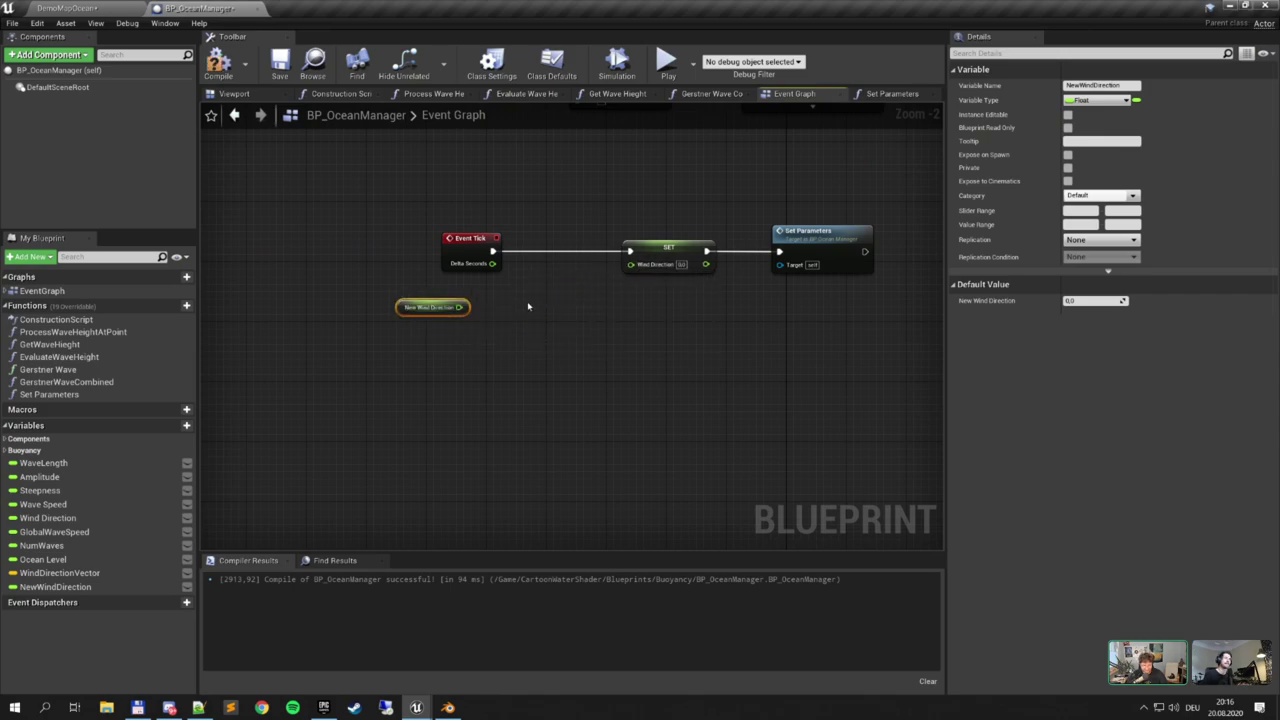
Add an FInterp to Constant node that feeds the value of the Set Wind Direction node
left_click_drag(631, 264, 573, 318)
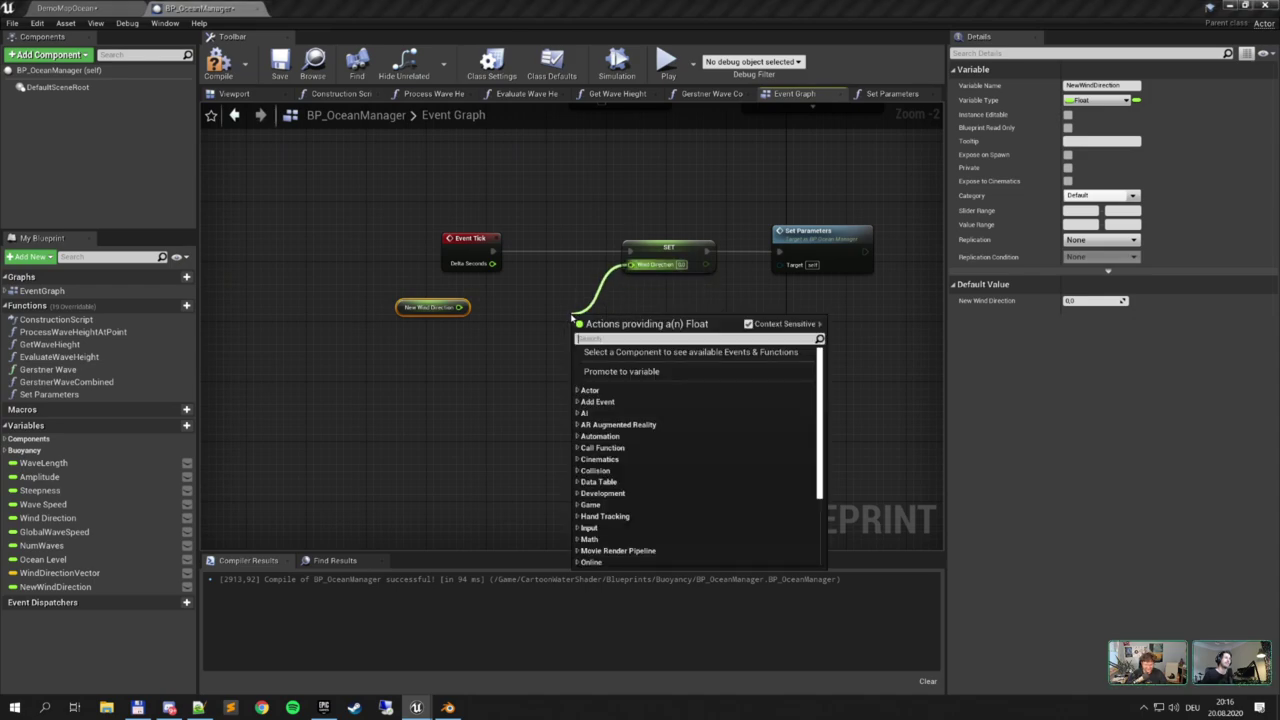
type("lerp")
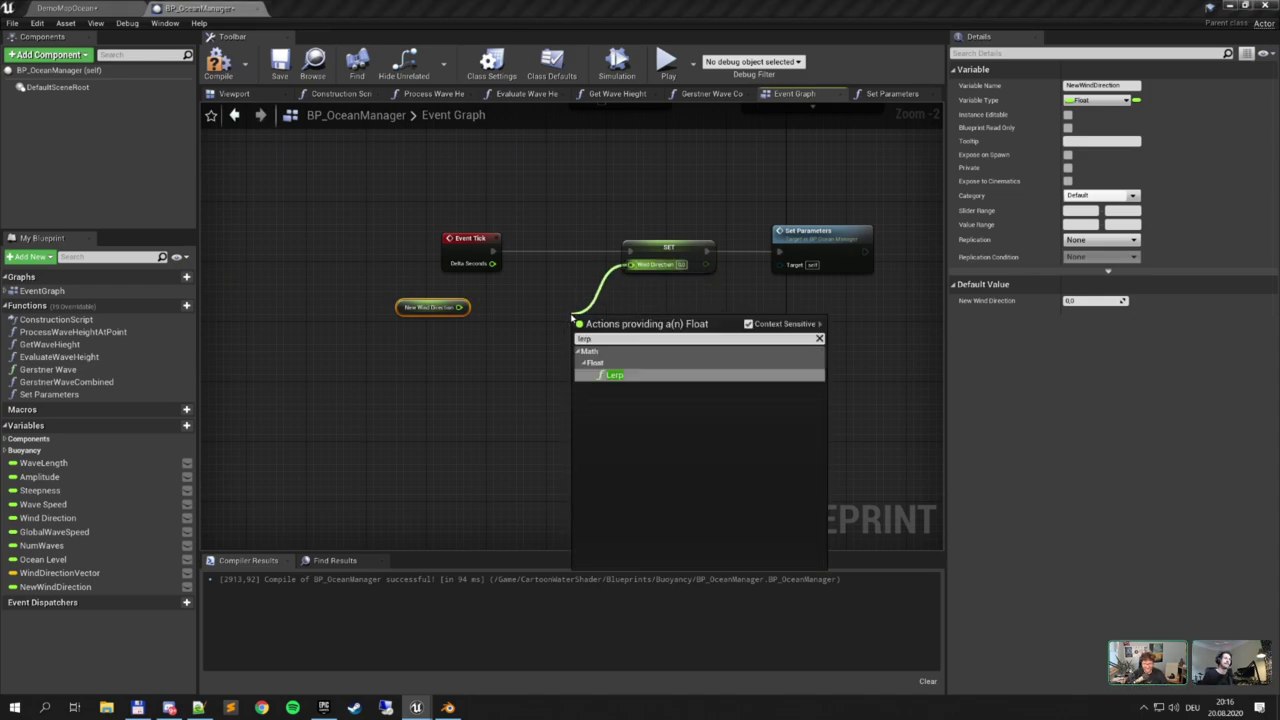
key("BackSpace")
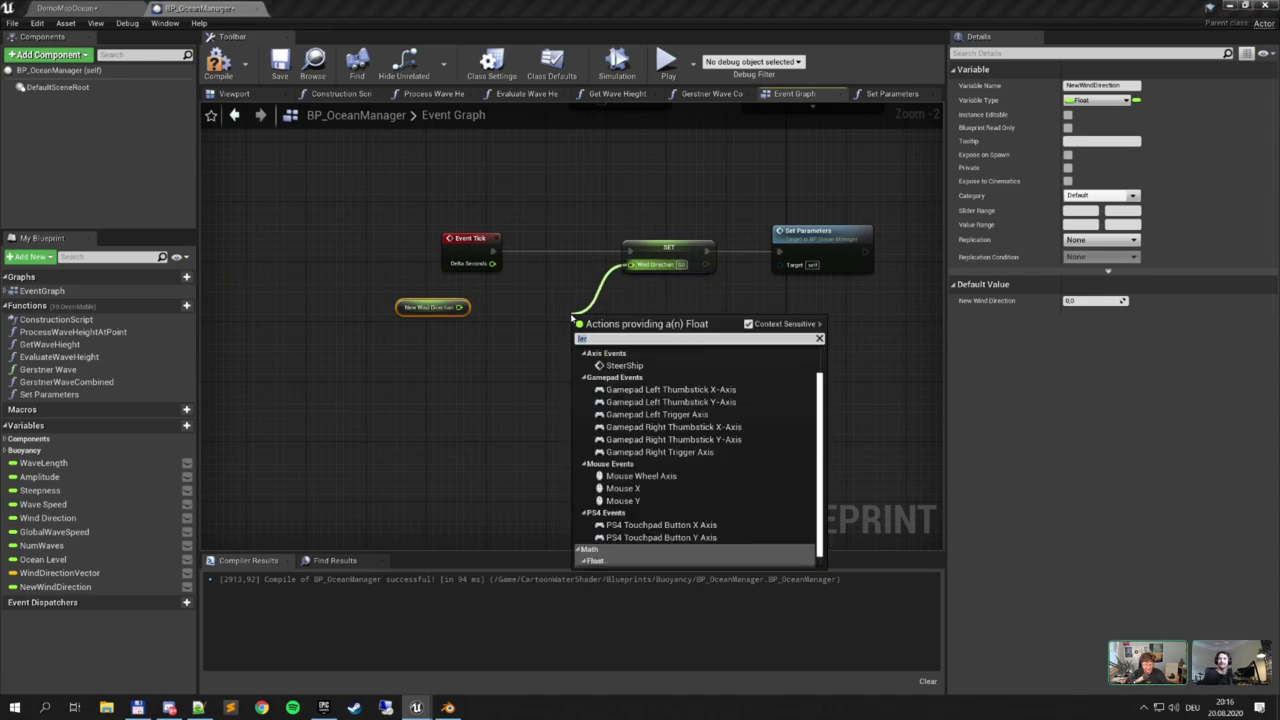
type("fin")
key("Up")
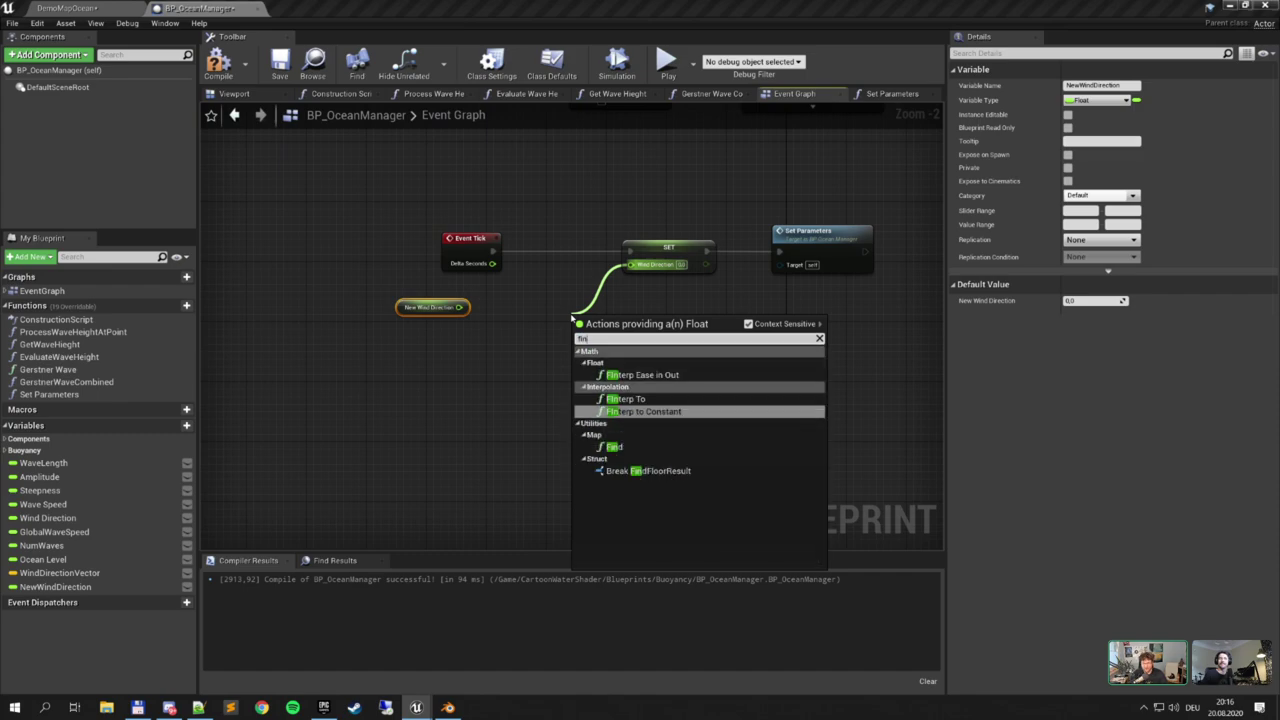
key("Return")
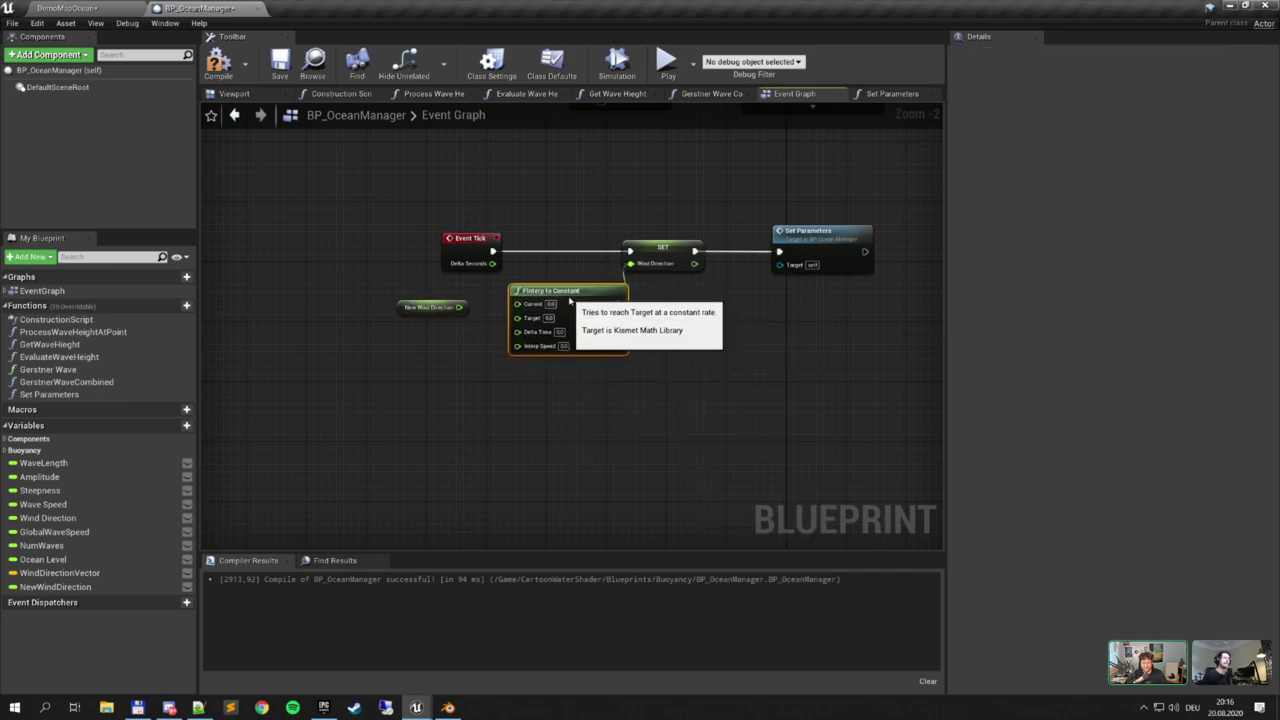
Feed FInterp to Constant's Current from the Wind Direction variable and its Target from New Wind Direction, arranging the nodes beside it
left_click_drag(603, 317, 545, 290)
scroll(499, 373, "up", 2)
left_click(485, 327)
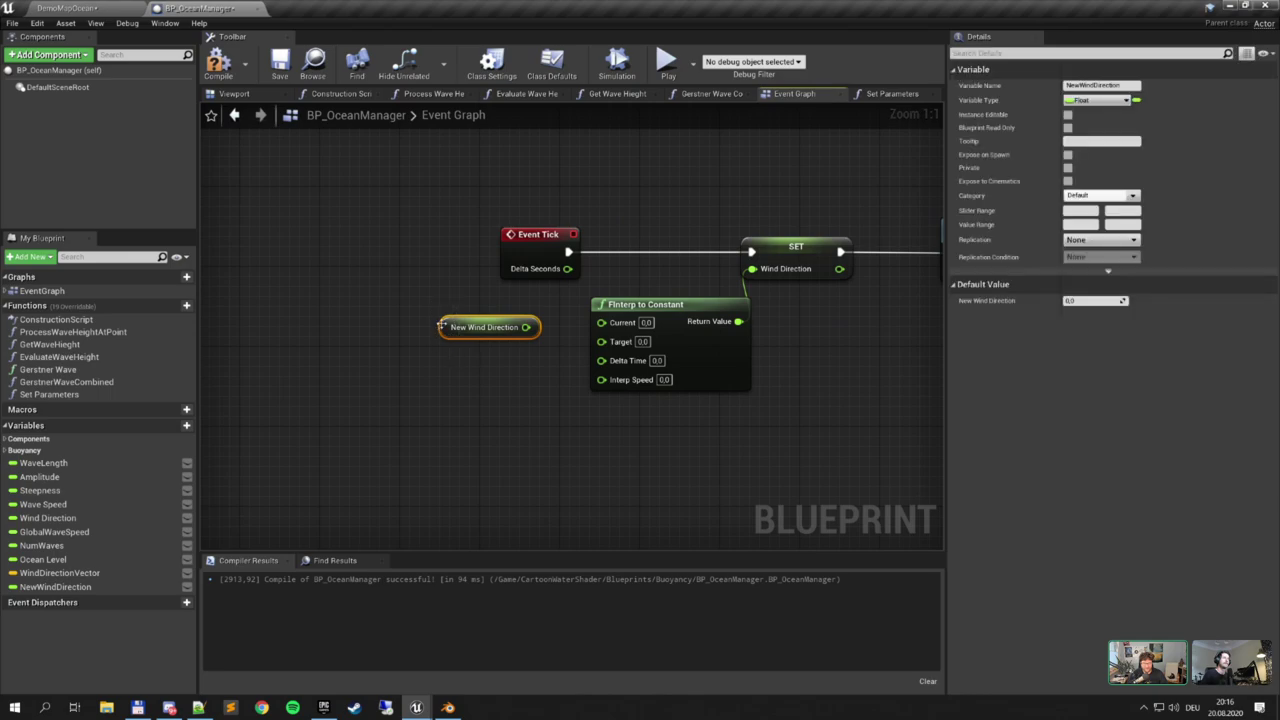
left_click_drag(485, 327, 487, 387)
left_click_drag(62, 520, 601, 321)
left_click_drag(481, 327, 469, 307)
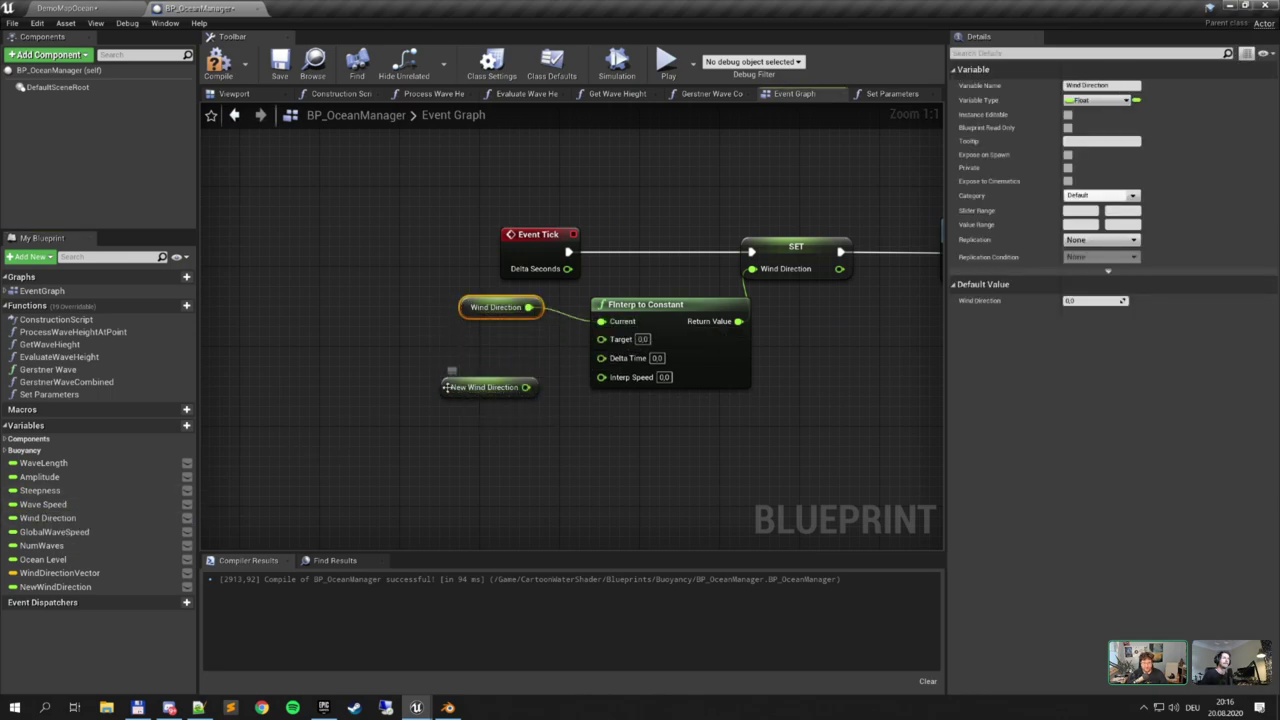
left_click_drag(460, 387, 601, 339)
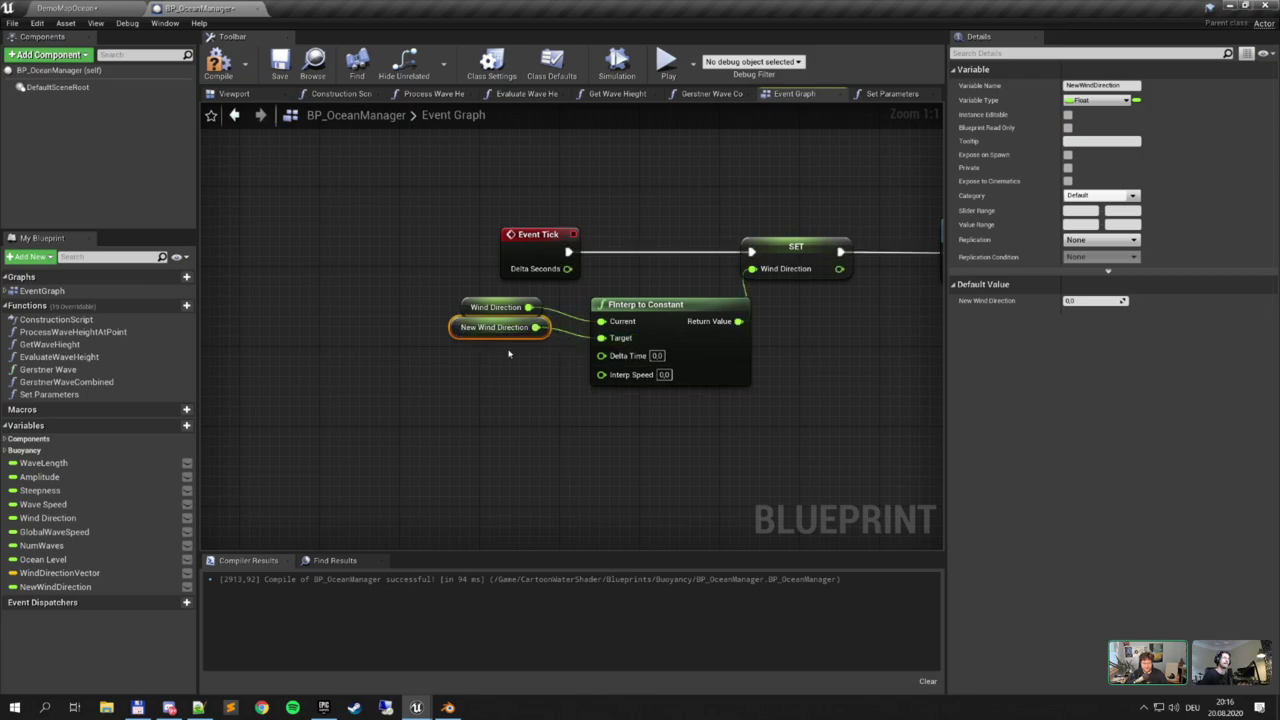
left_click_drag(471, 333, 461, 333)
Shift Set Wind Direction, Set Parameters and FInterp to Constant further along to widen the spacing after Event Tick
right_click_drag(534, 351, 403, 346)
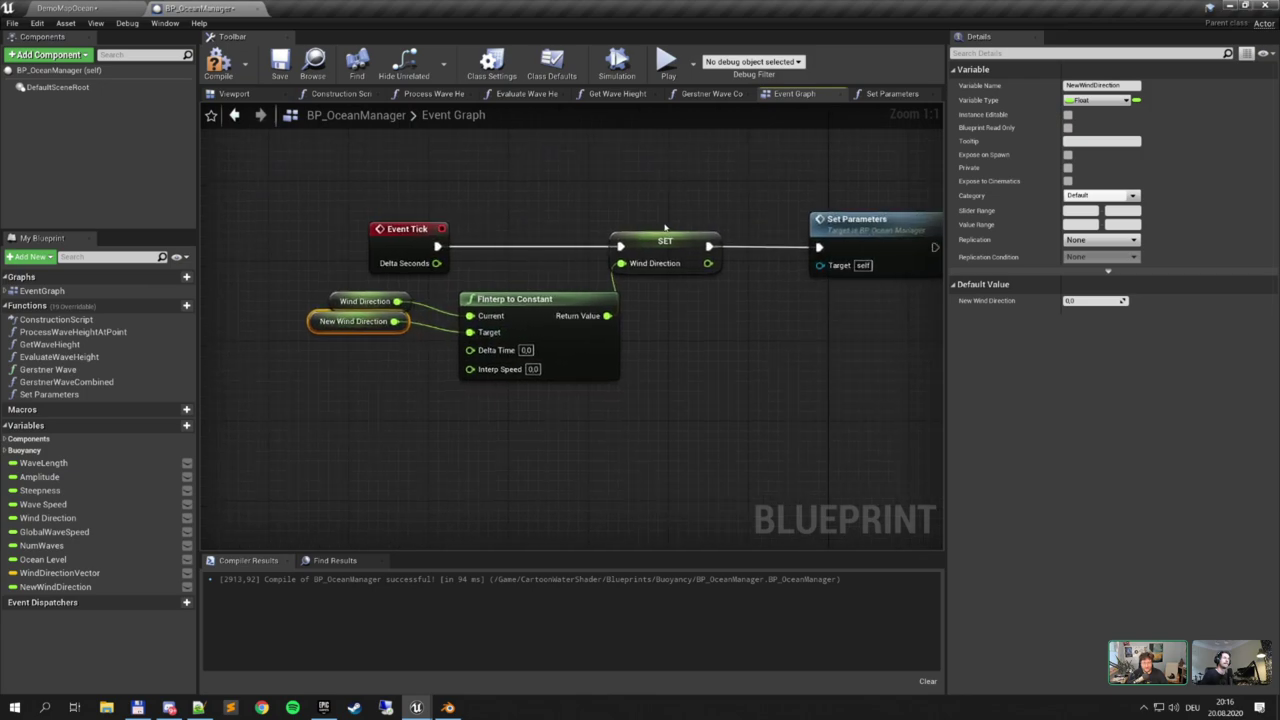
left_click_drag(656, 167, 852, 286)
left_click_drag(860, 238, 890, 238)
left_click_drag(510, 299, 518, 299)
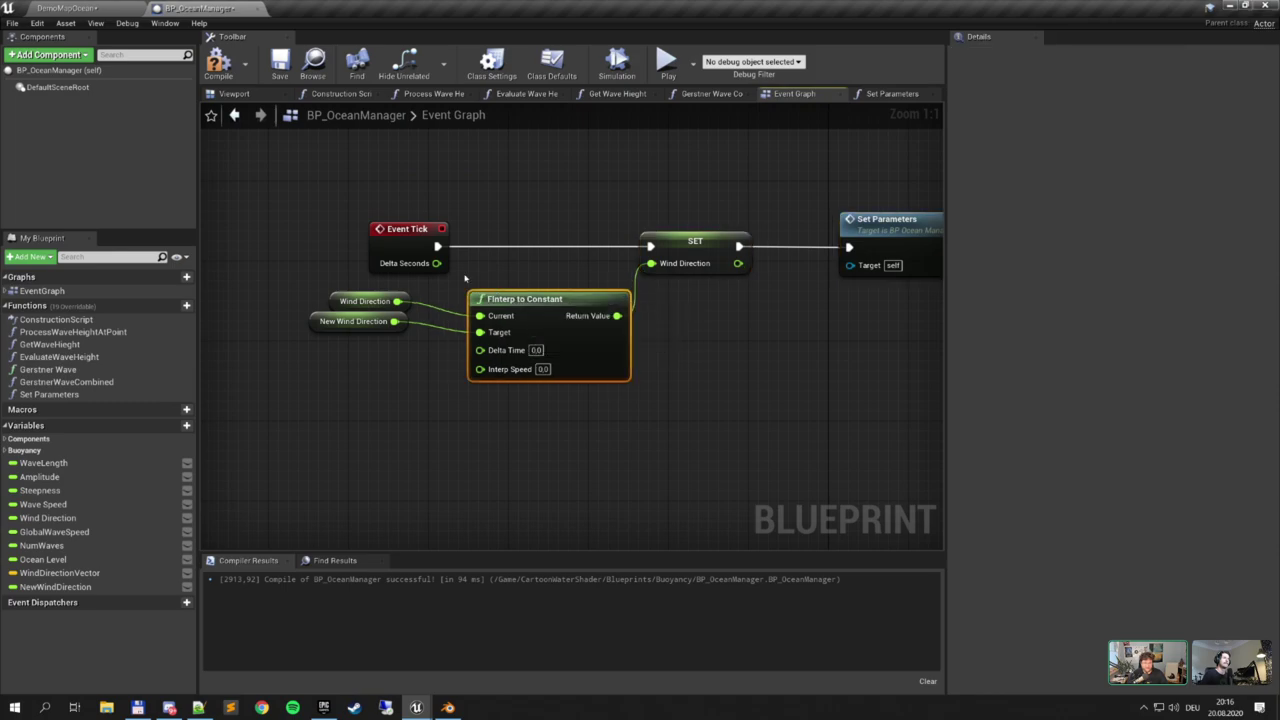
Connect Event Tick's Delta Seconds to FInterp to Constant's Delta Time, and set Interp Speed to 0.1
left_click_drag(436, 263, 480, 352)
right_click_drag(378, 344, 448, 321)
left_click_drag(449, 322, 392, 260)
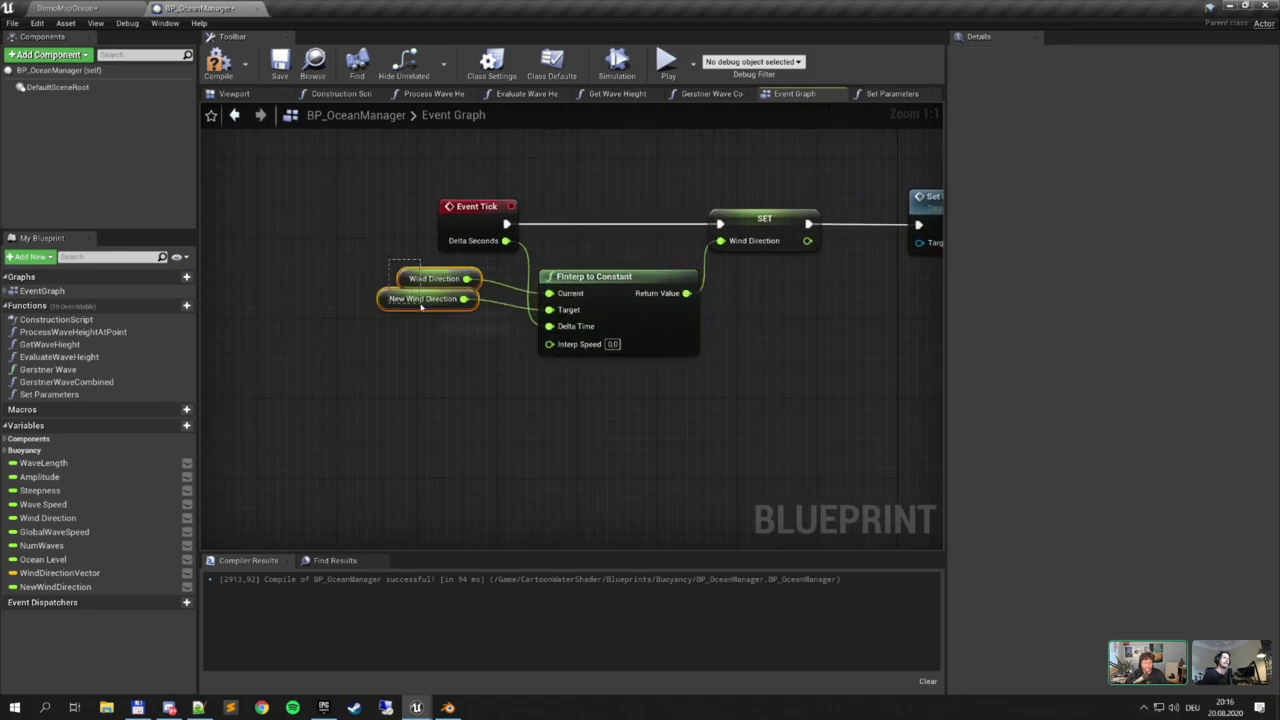
left_click_drag(421, 302, 430, 302)
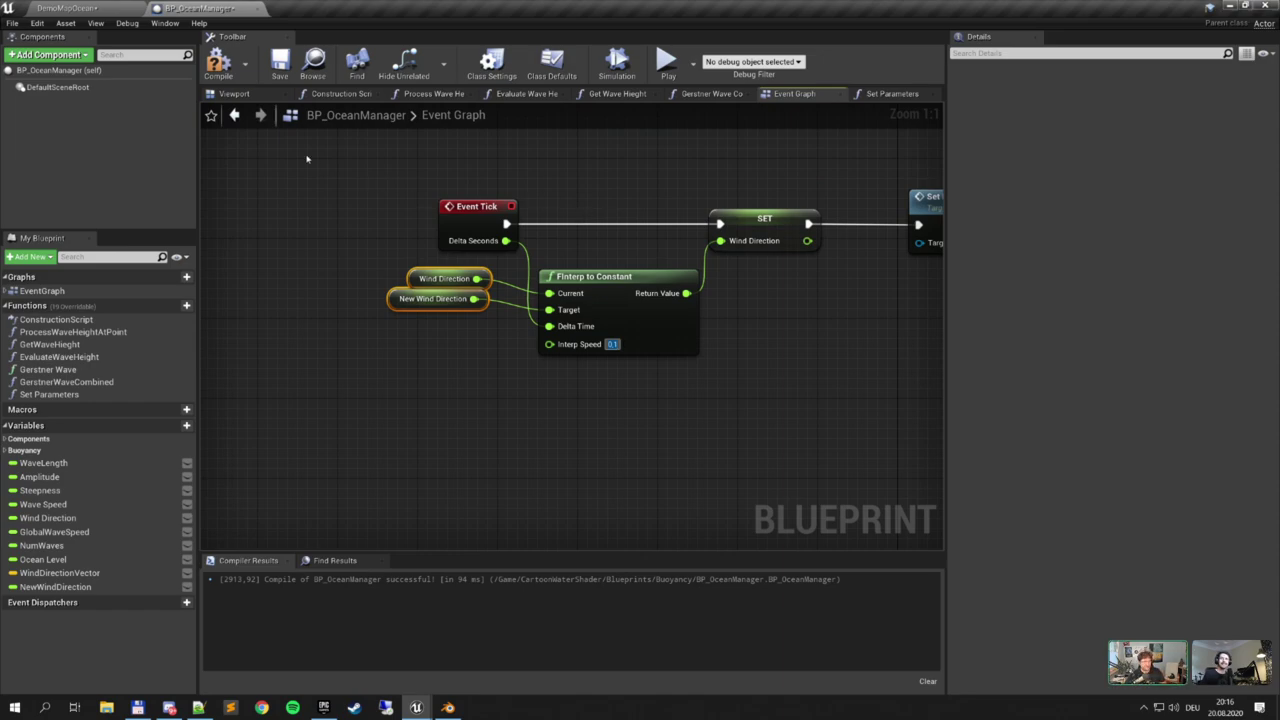
Compile the blueprint, tuck FInterp to Constant and its two variable nodes closer to the tick line, and save
left_click(218, 64)
left_click(279, 64)
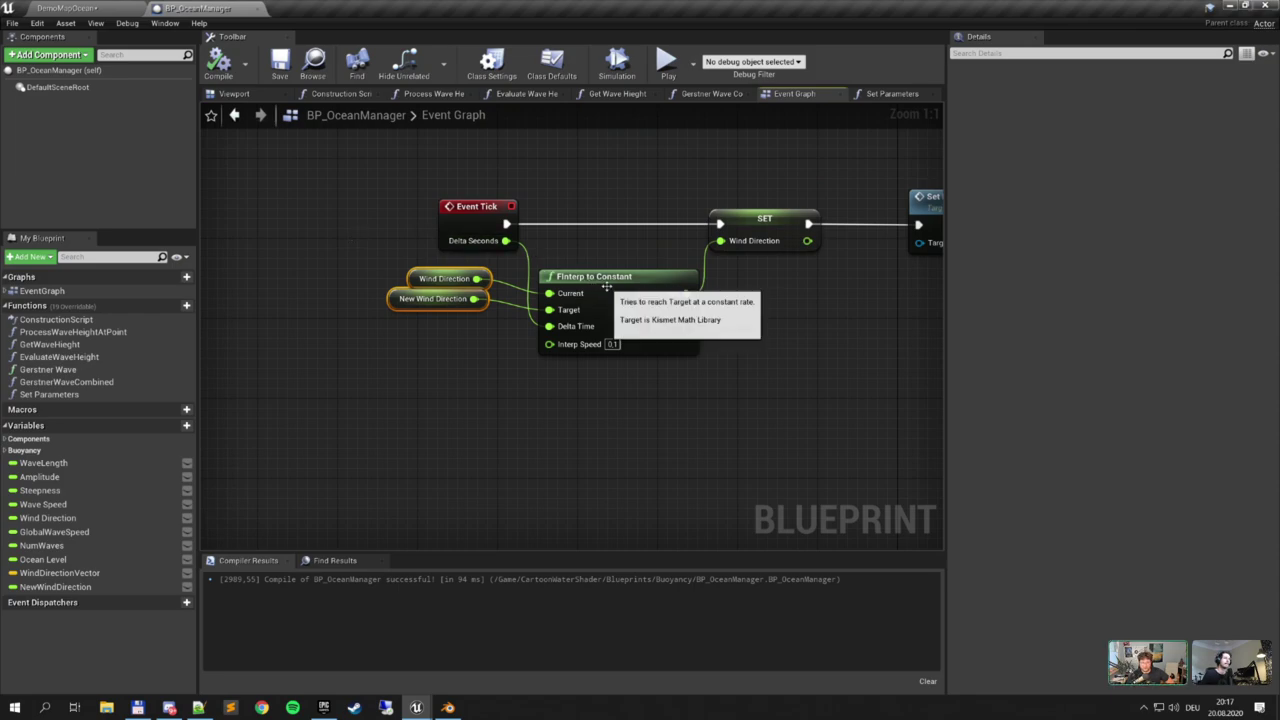
left_click_drag(604, 282, 604, 252)
left_click_drag(388, 265, 456, 289)
left_click(280, 62)
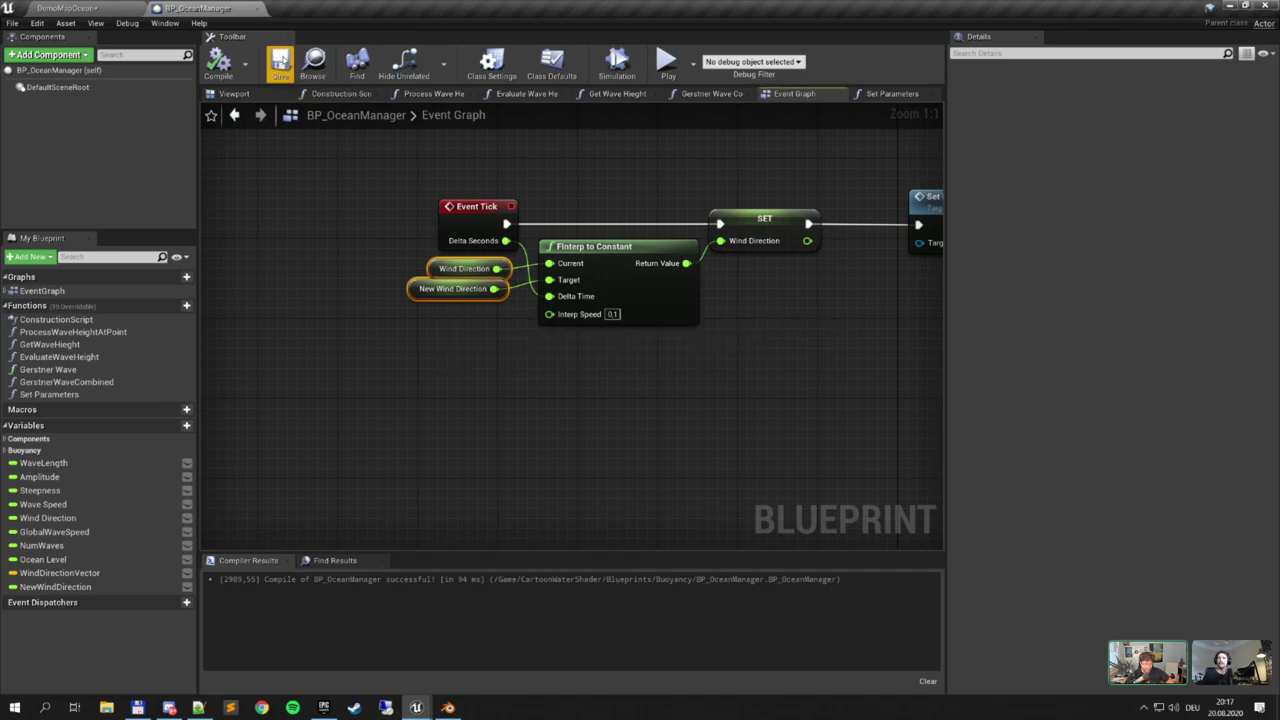
Play the DemoMapOcean level to watch how the waves follow the interpolated wind direction, and stop the session
right_click_drag(639, 199, 536, 197)
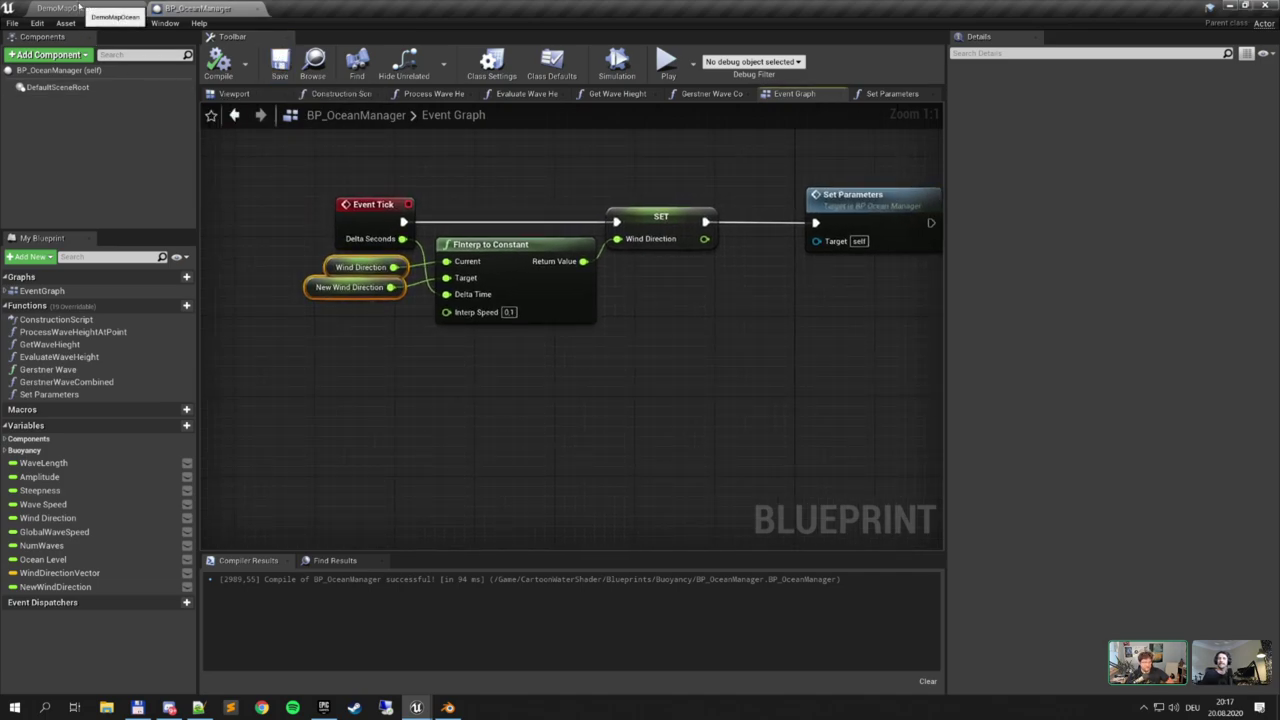
left_click(78, 6)
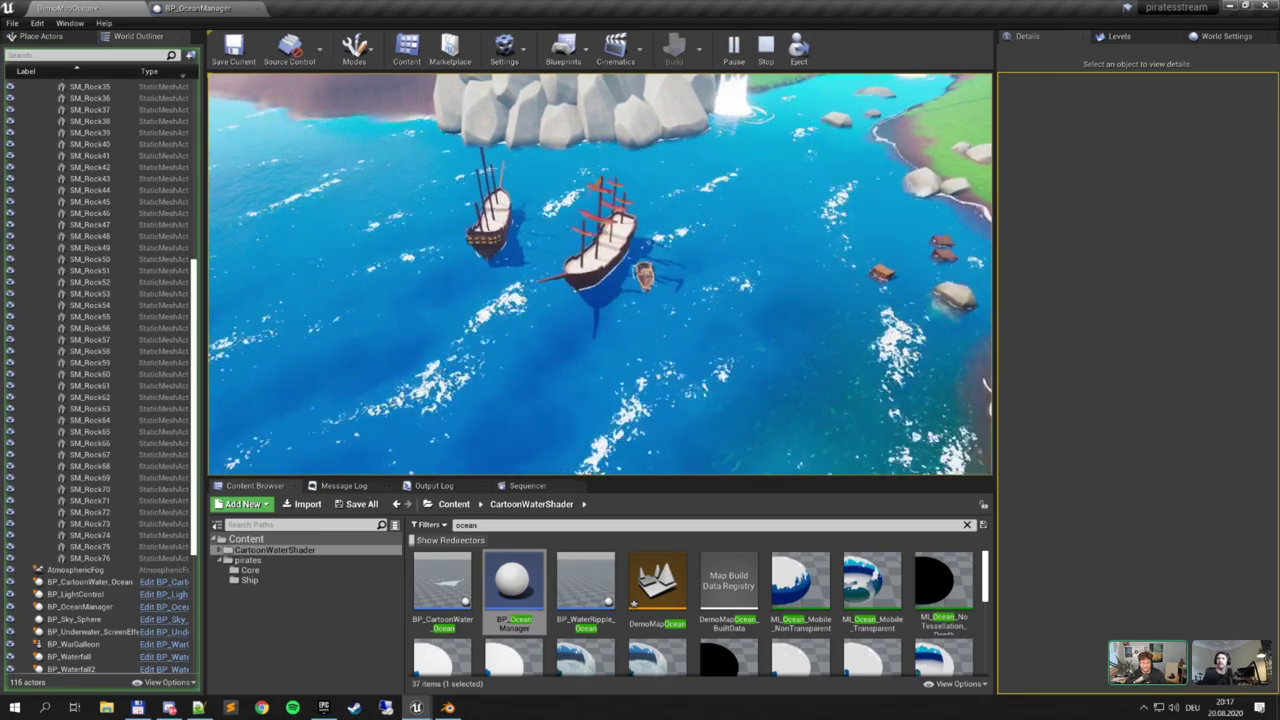
key("Escape")
In BP_OceanManager, add a Print String after Set Parameters that prints the Wind Direction value, and compile
left_click(229, 5)
right_click_drag(826, 298, 505, 321)
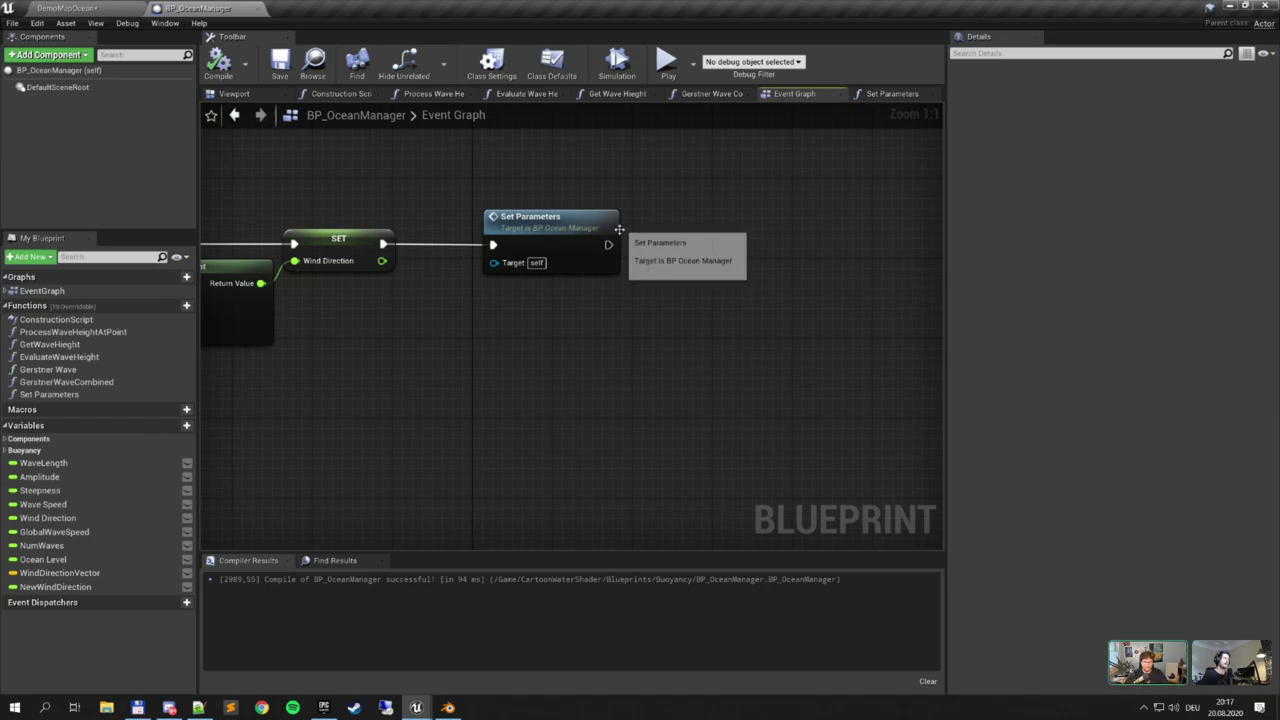
left_click_drag(608, 244, 678, 241)
type("pri")
key("Return")
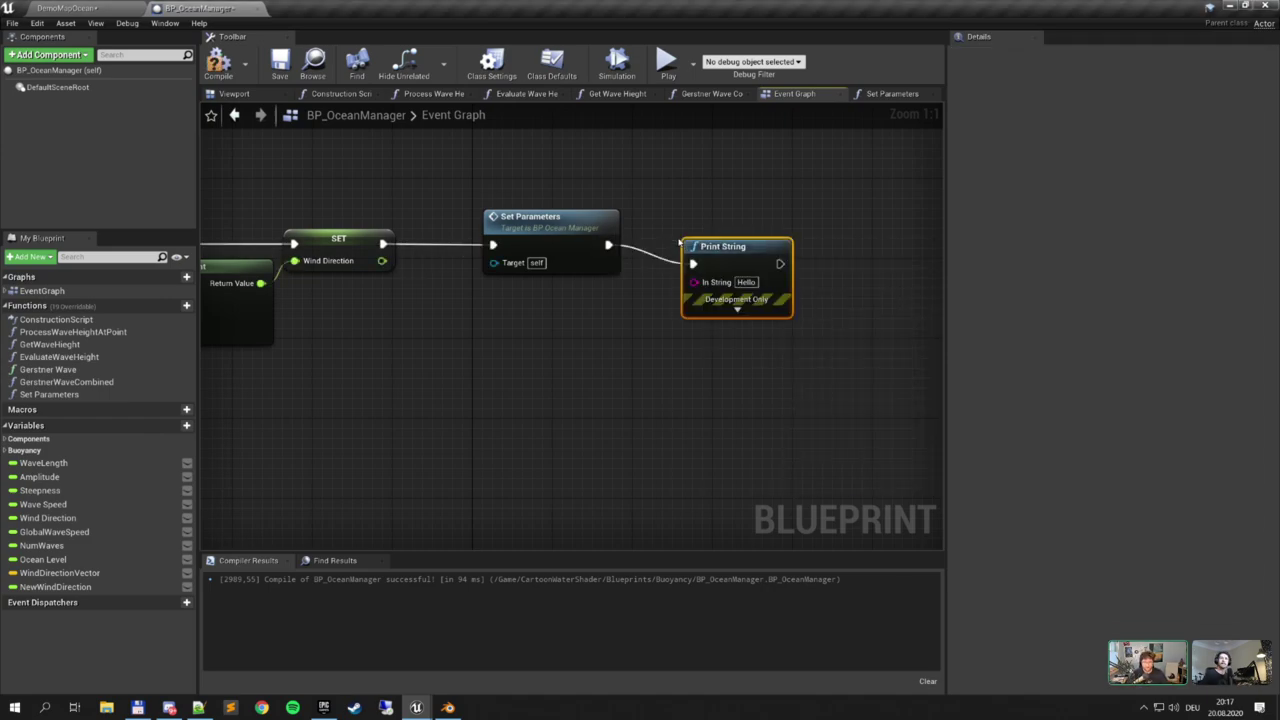
left_click_drag(381, 261, 693, 281)
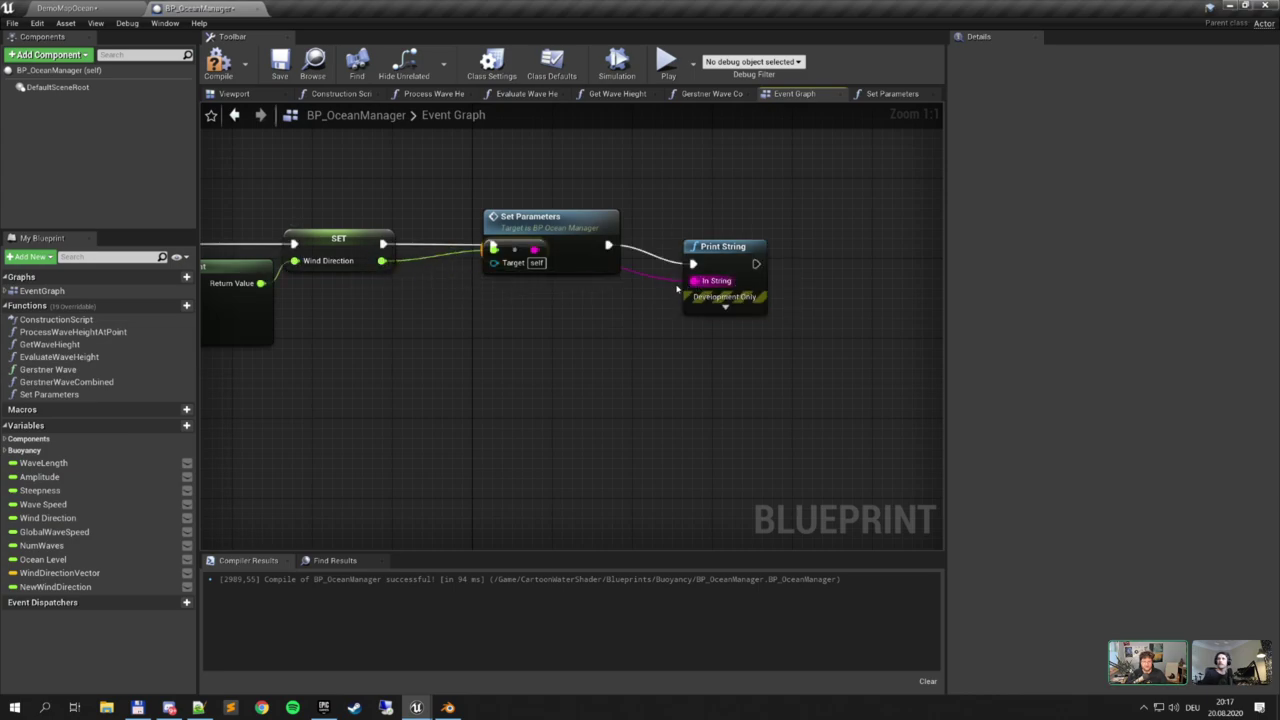
left_click_drag(516, 251, 537, 311)
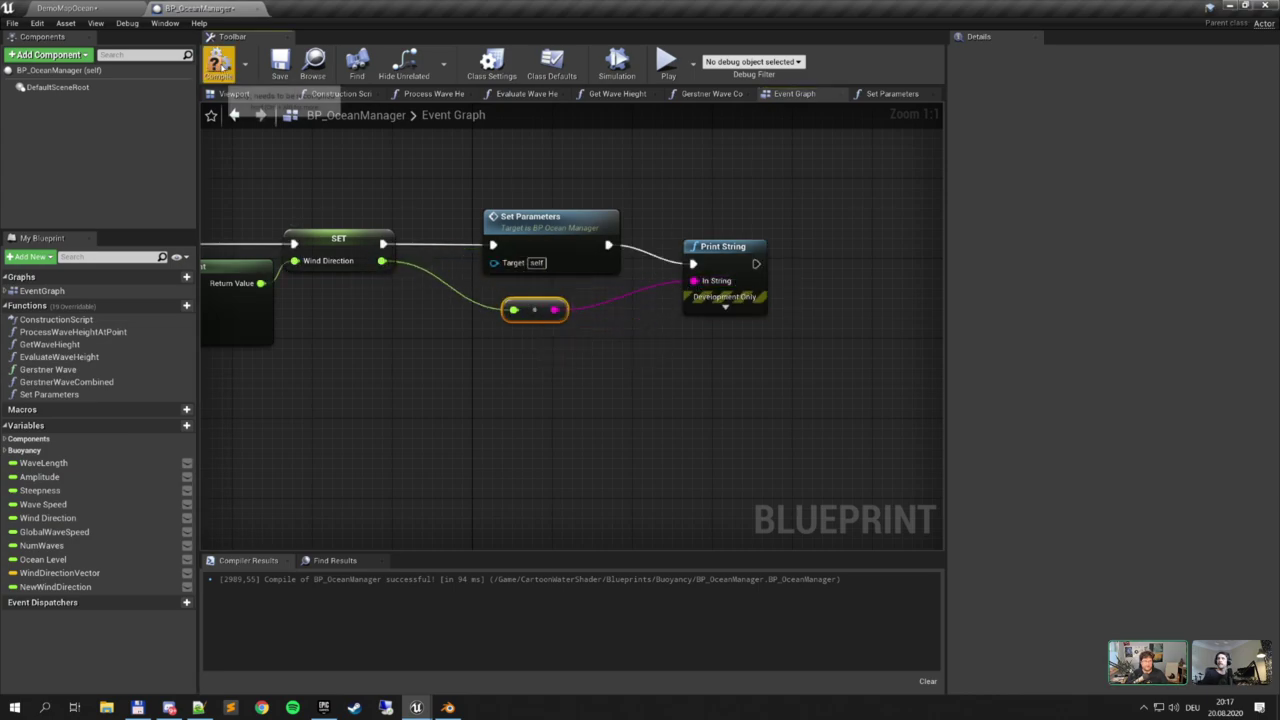
left_click(218, 62)
Play the DemoMapOcean level full screen to watch the printed wind direction values against the waves, and stop the session
left_click(667, 62)
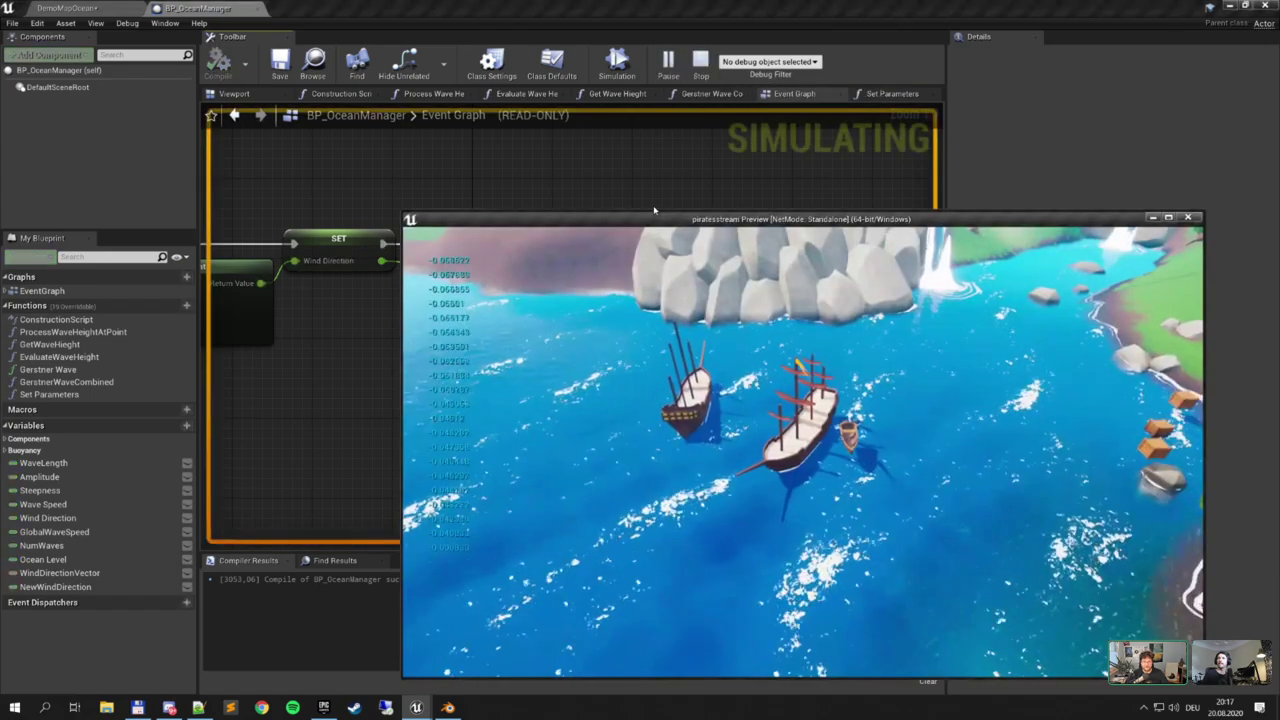
left_click(67, 8)
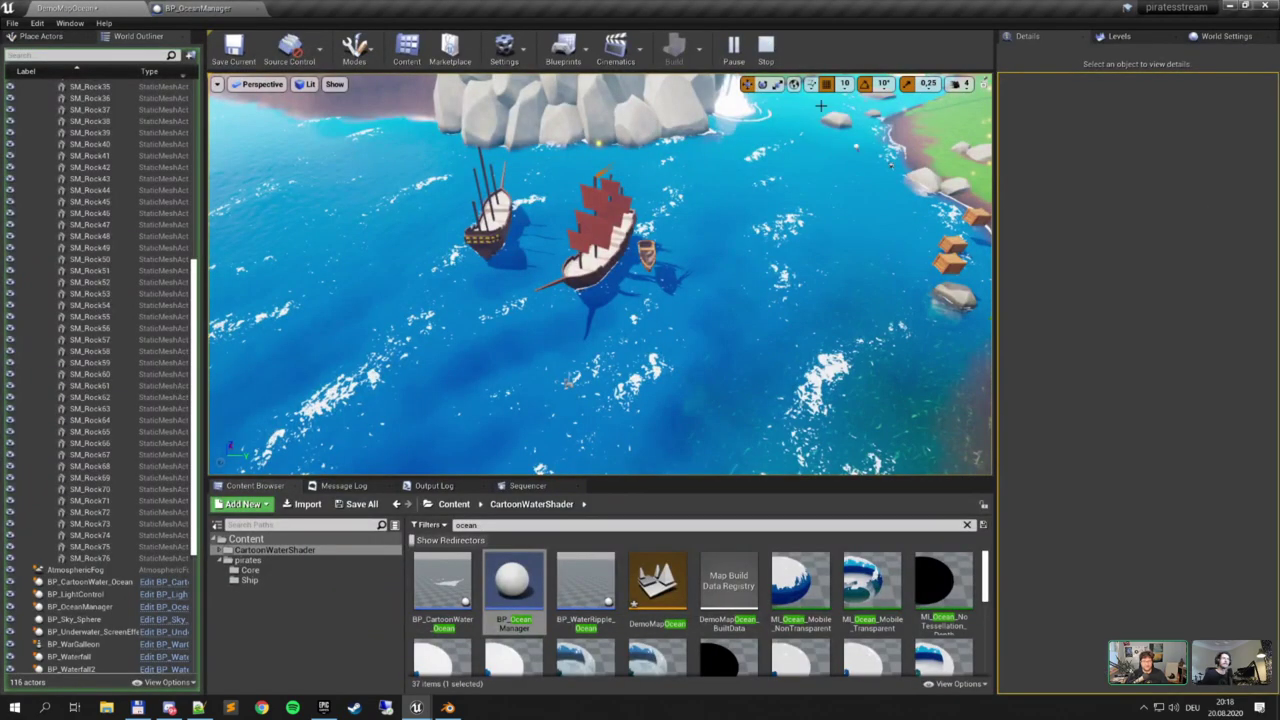
left_click(765, 50)
left_click(735, 48)
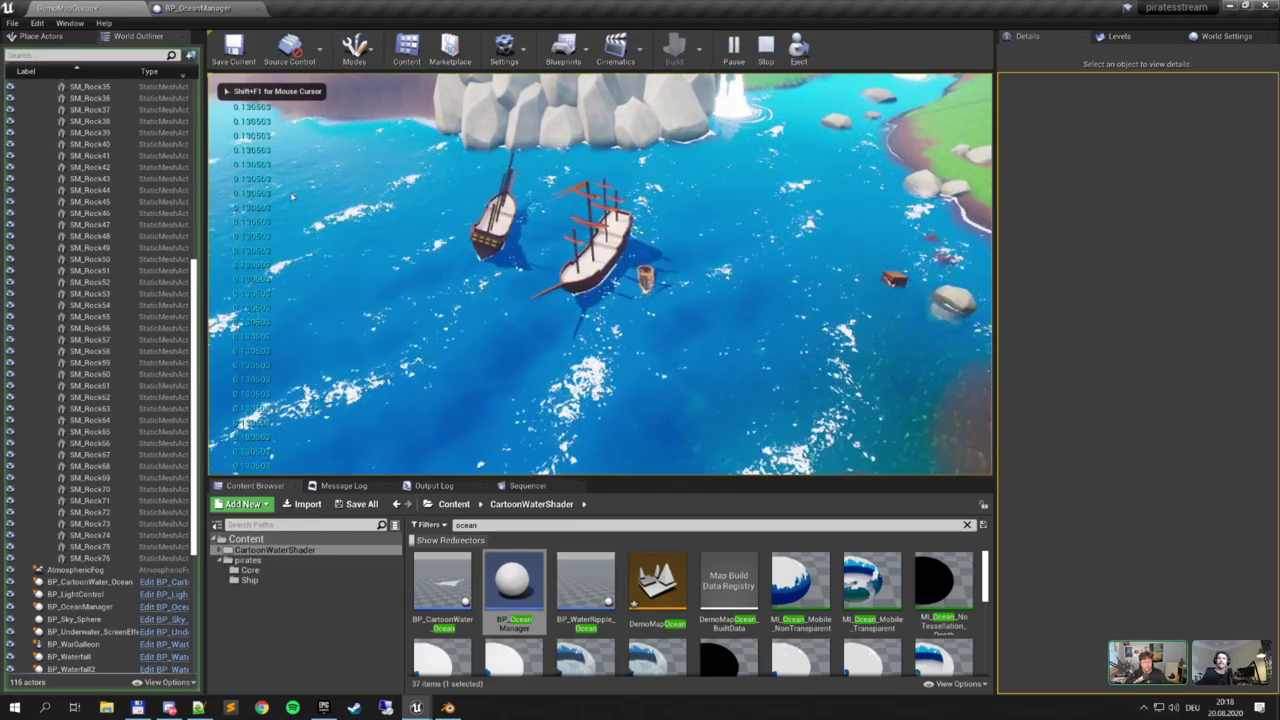
key("F11")
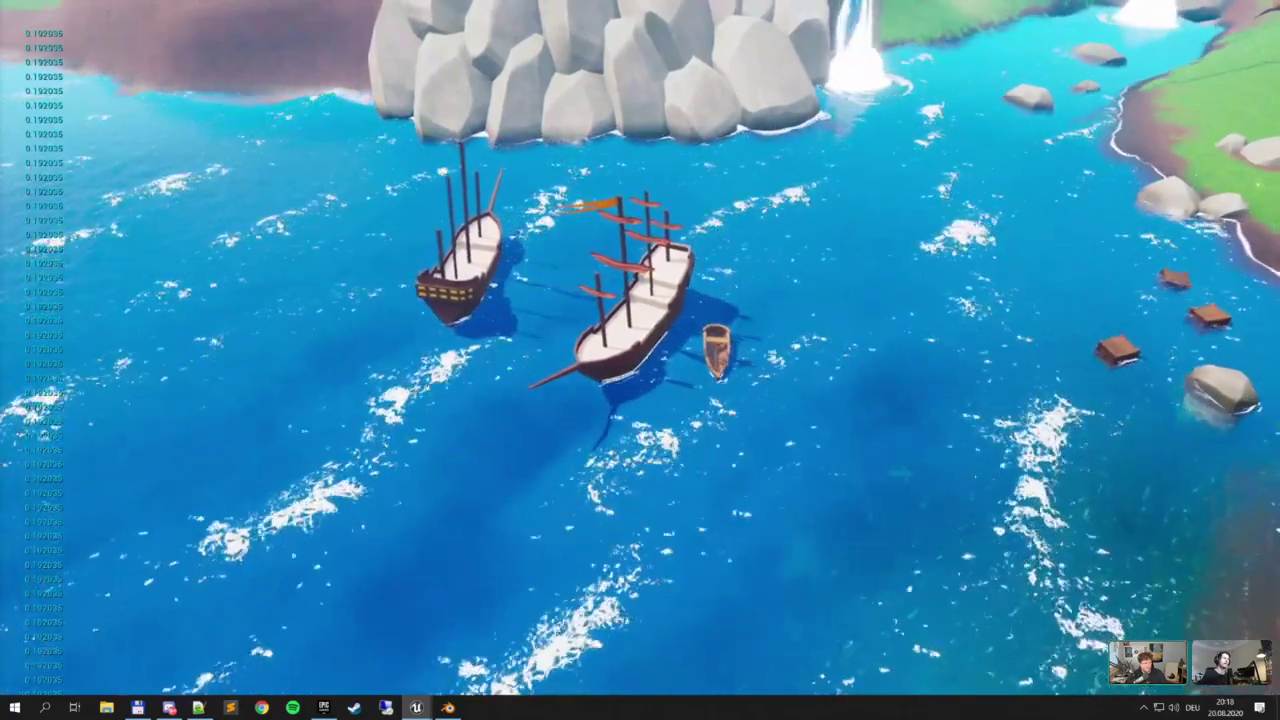
key("Escape")
key("F11")
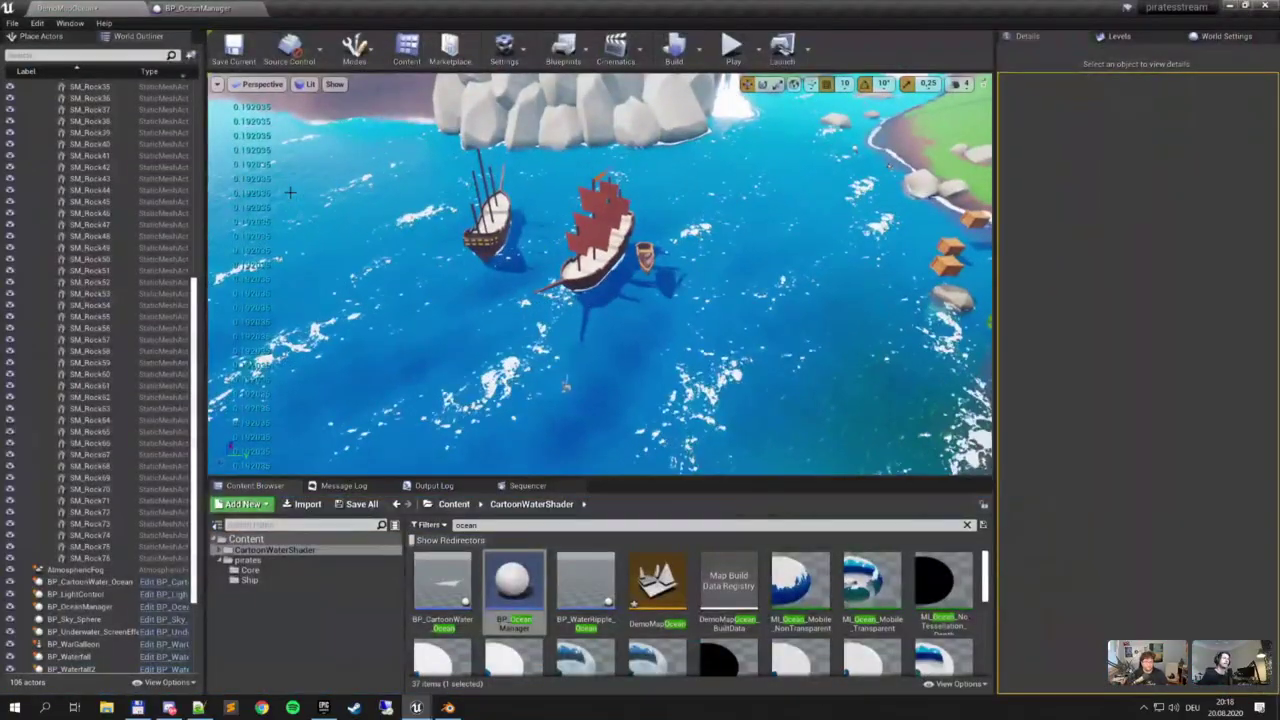
Open BP_OceanManager's Set Parameters function and delete the Get Scalar Parameter Value node for Wind Direction with its setter
left_click(200, 7)
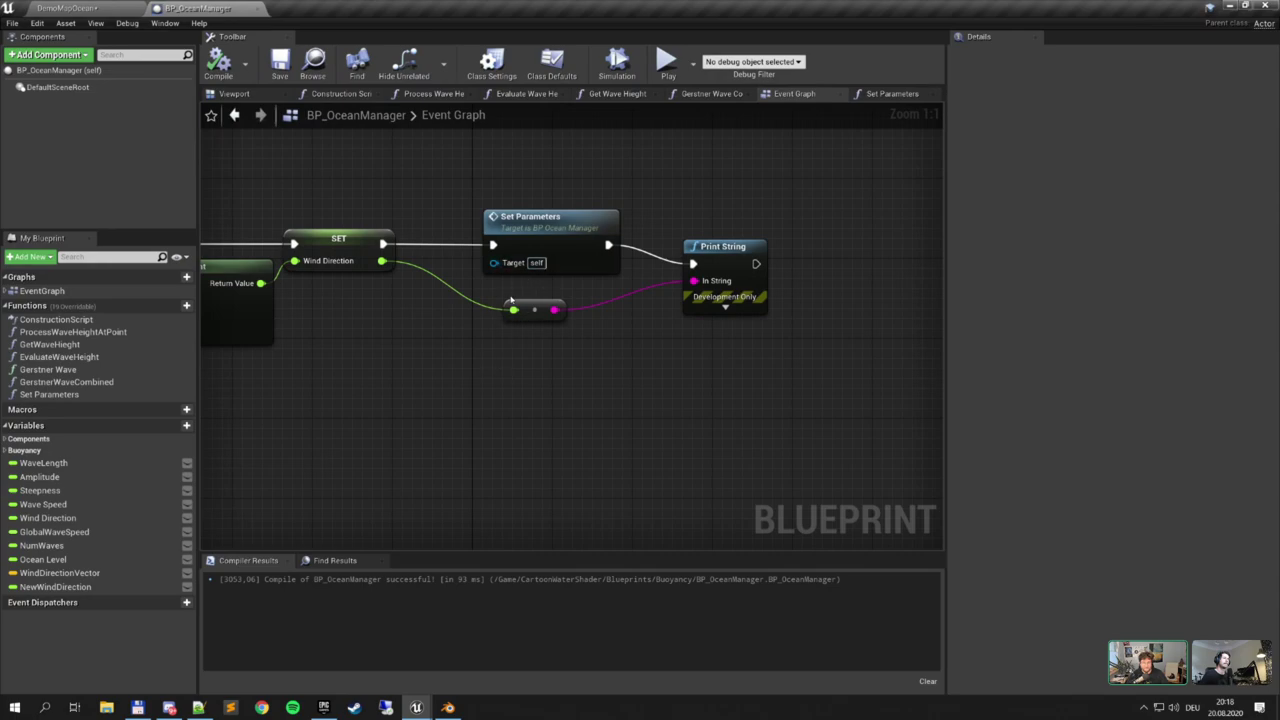
right_click_drag(408, 262, 681, 220)
right_click_drag(566, 317, 570, 340)
right_click_drag(590, 254, 680, 258)
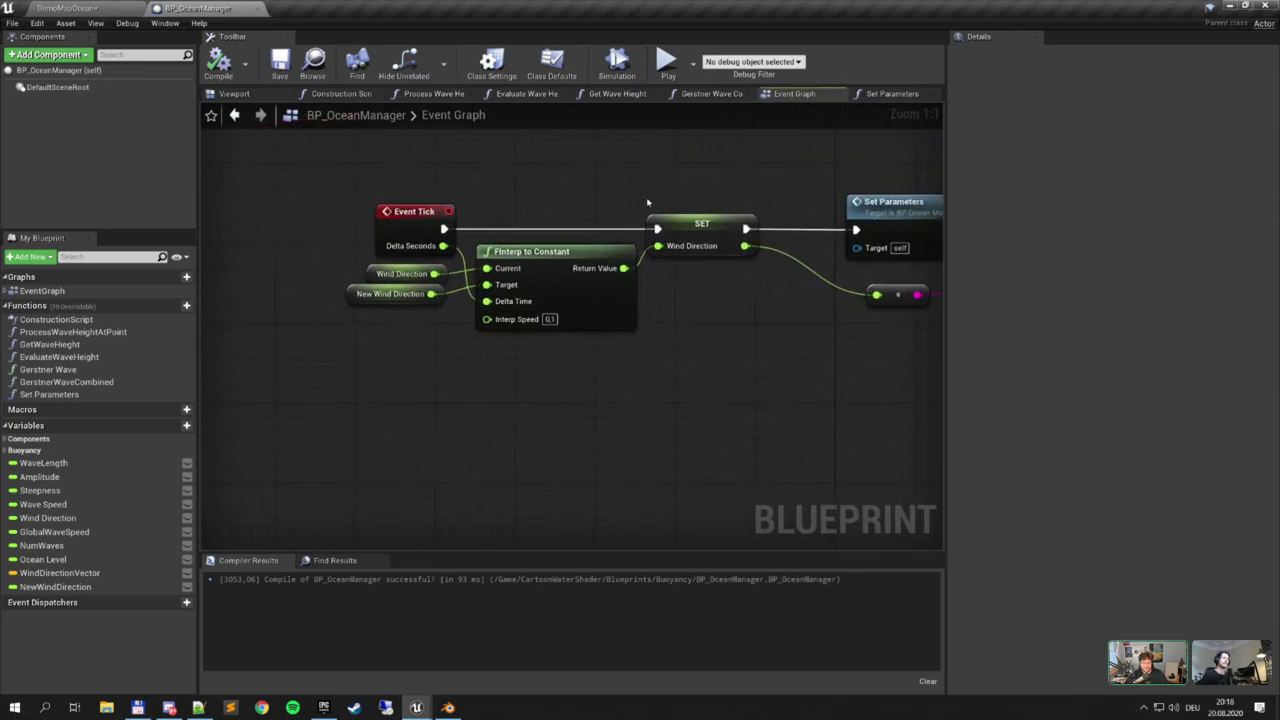
double_click(890, 215)
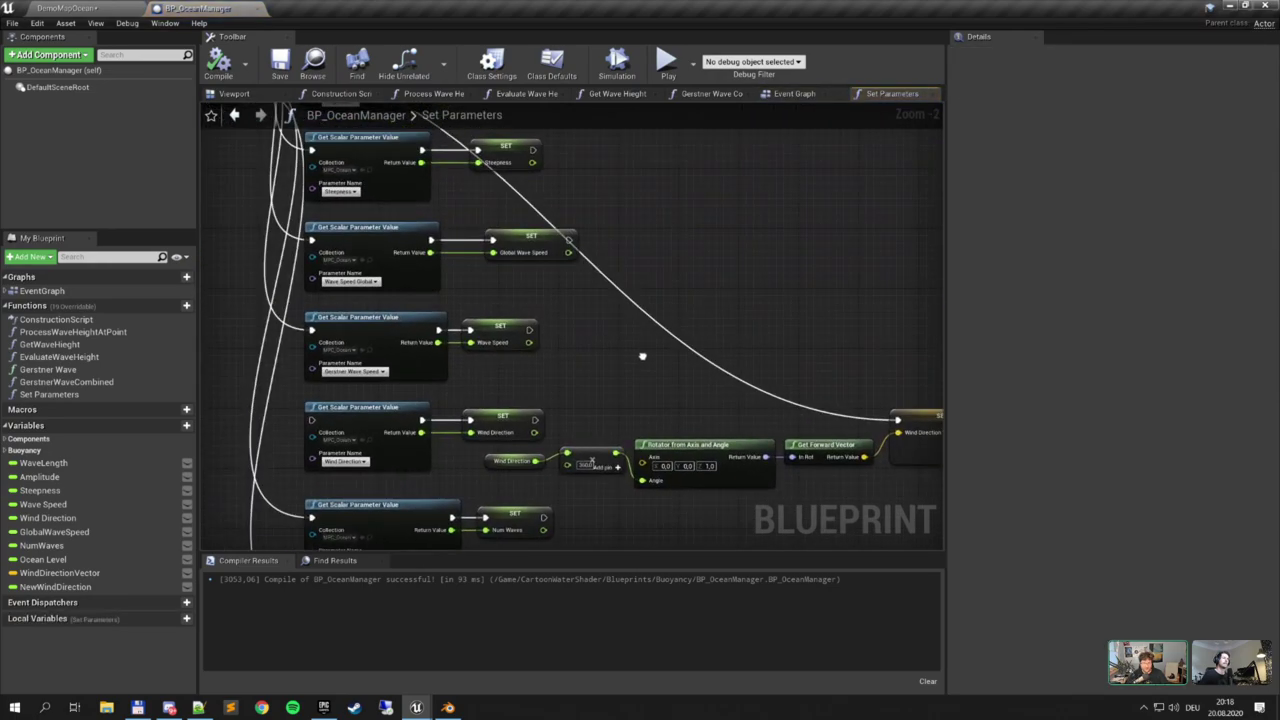
scroll(320, 459, "up", 2)
left_click_drag(303, 406, 586, 450)
Add a Set Scalar Parameter Value node to the Set Parameters function and set its collection to MPC_Ocean
right_click_drag(701, 387, 516, 362)
left_click(541, 370)
right_click_drag(668, 386, 387, 332)
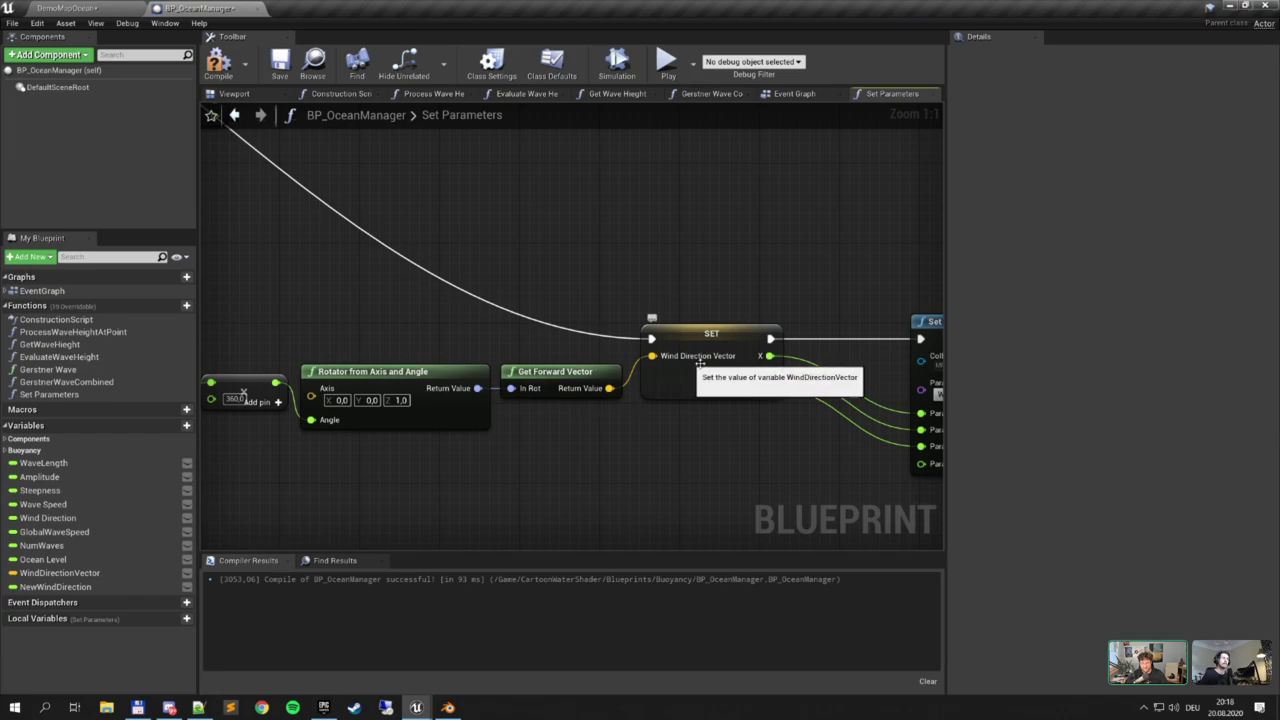
right_click_drag(704, 382, 828, 418)
right_click_drag(709, 352, 885, 356)
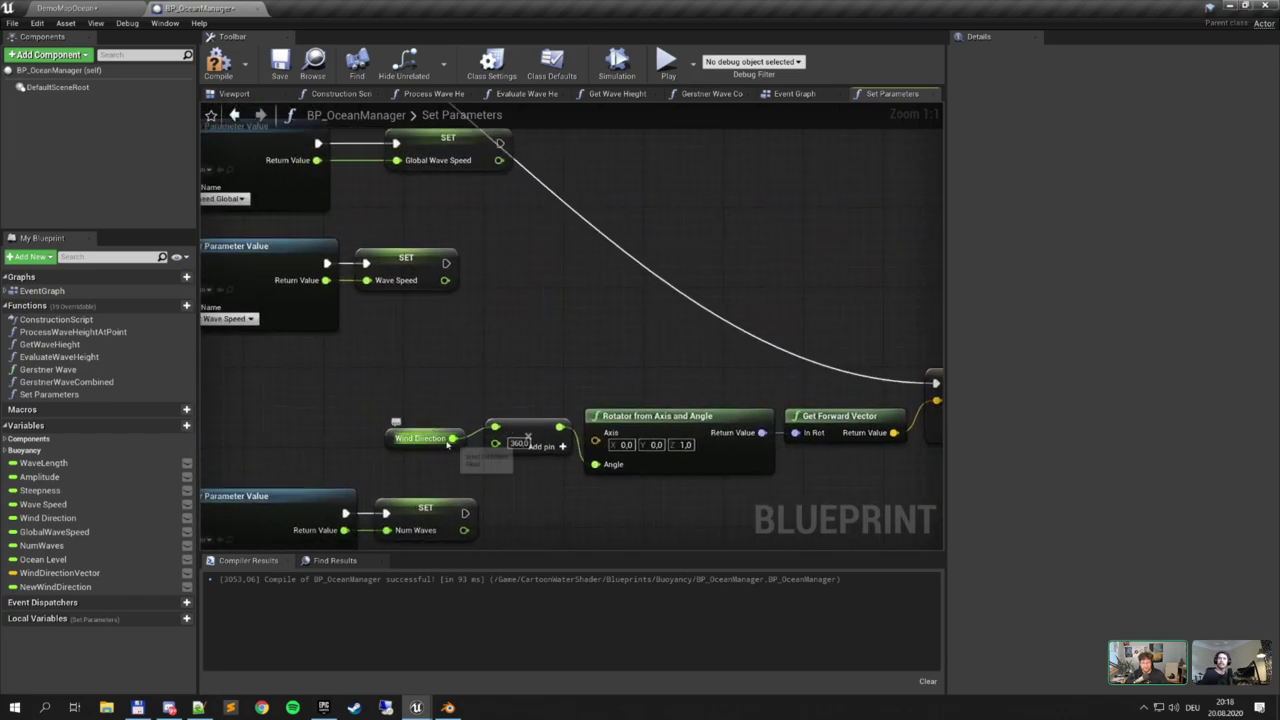
right_click_drag(536, 295, 504, 329)
right_click_drag(707, 353, 640, 367)
right_click(597, 315)
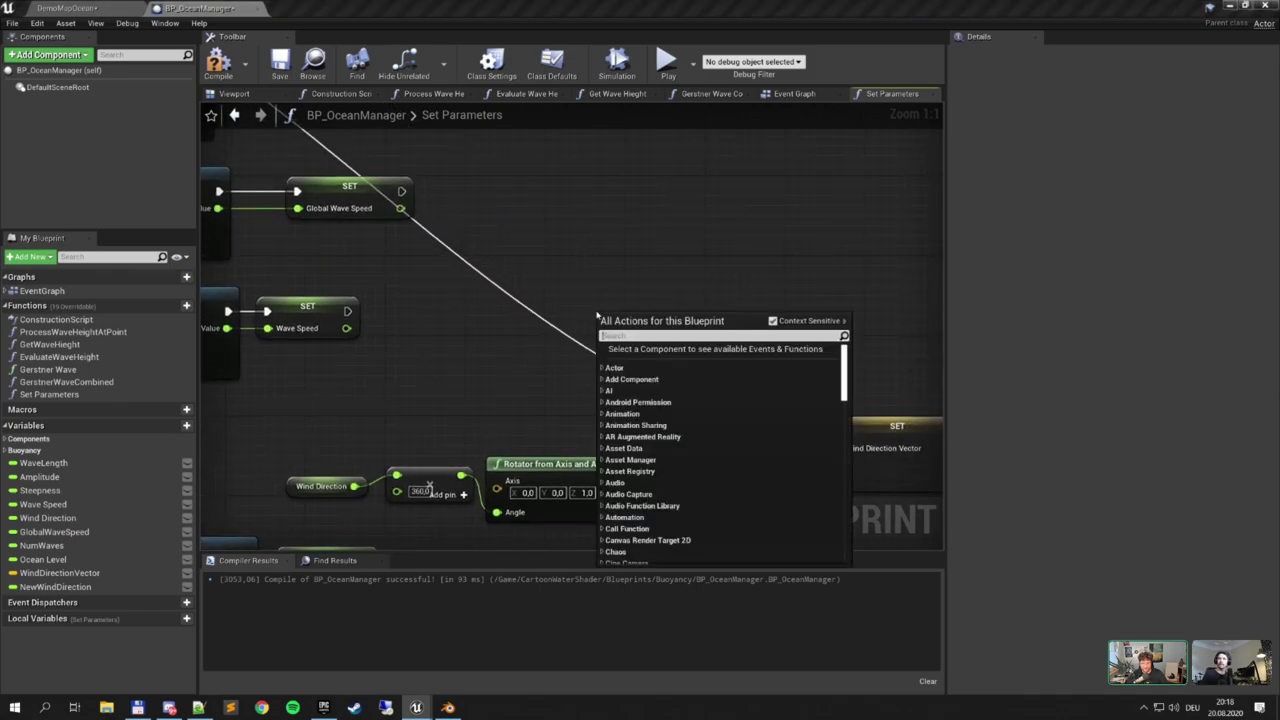
type("set scalar")
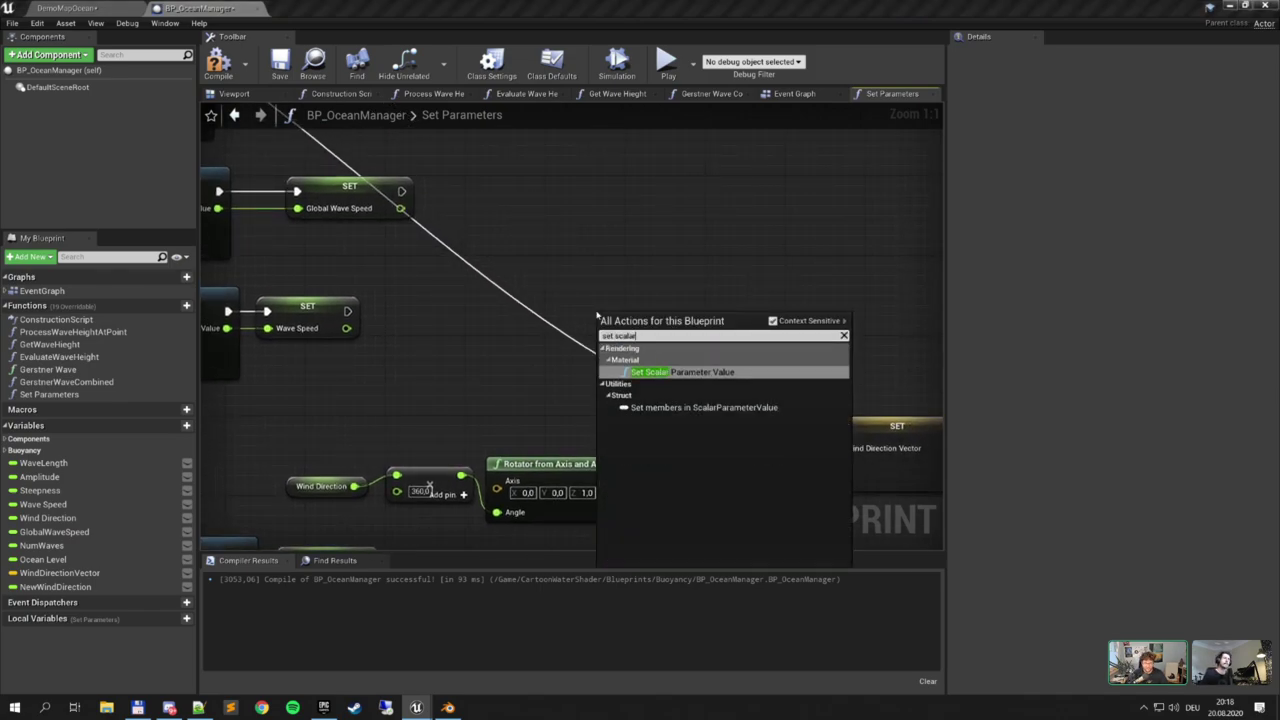
key("Return")
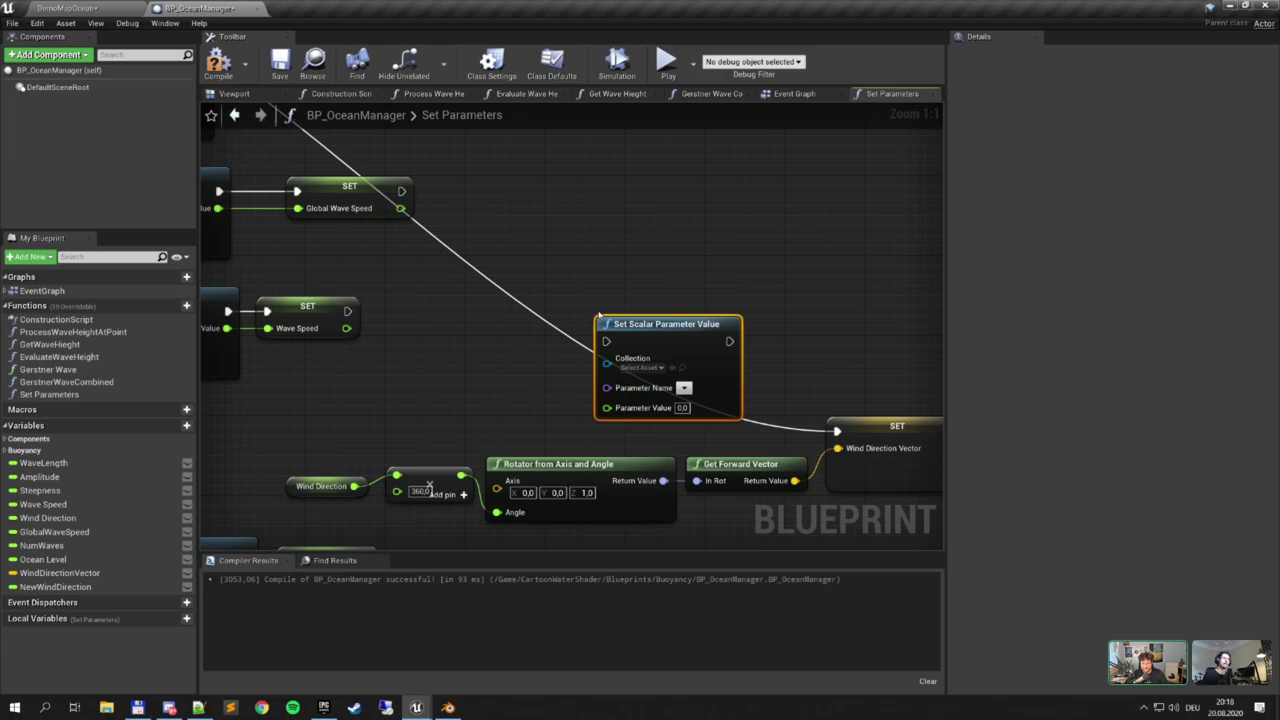
left_click(640, 367)
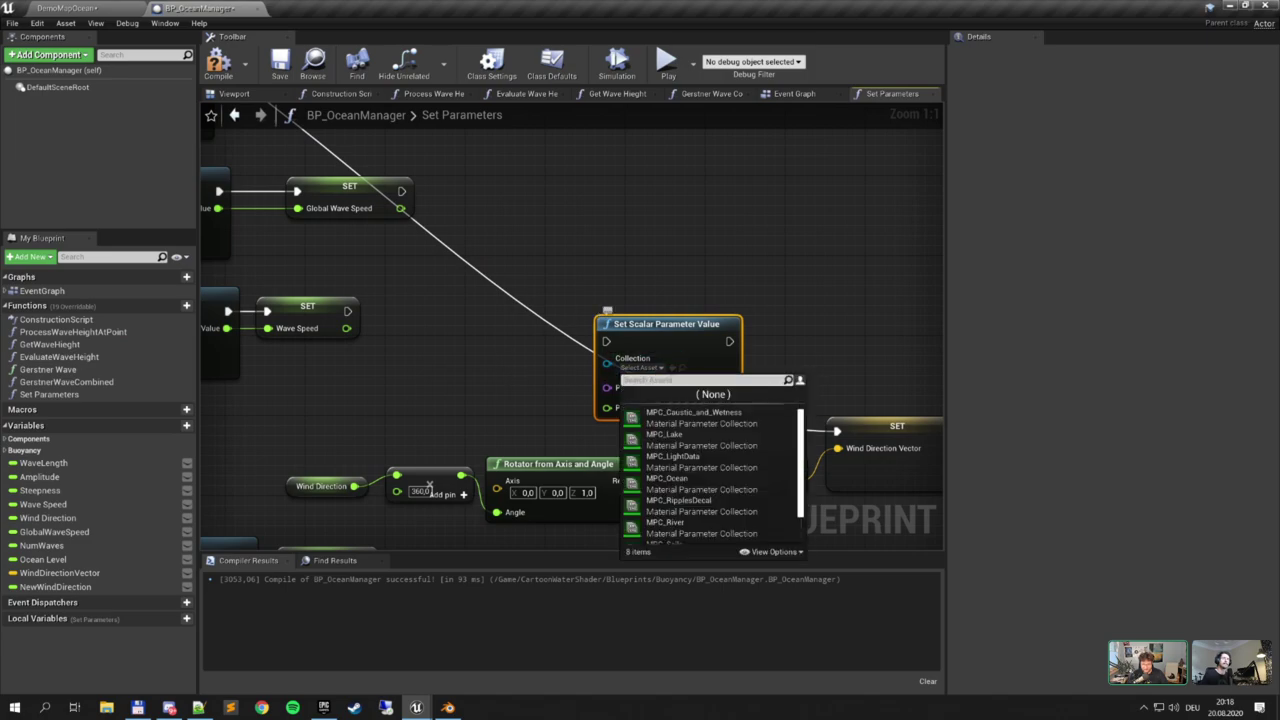
left_click(665, 487)
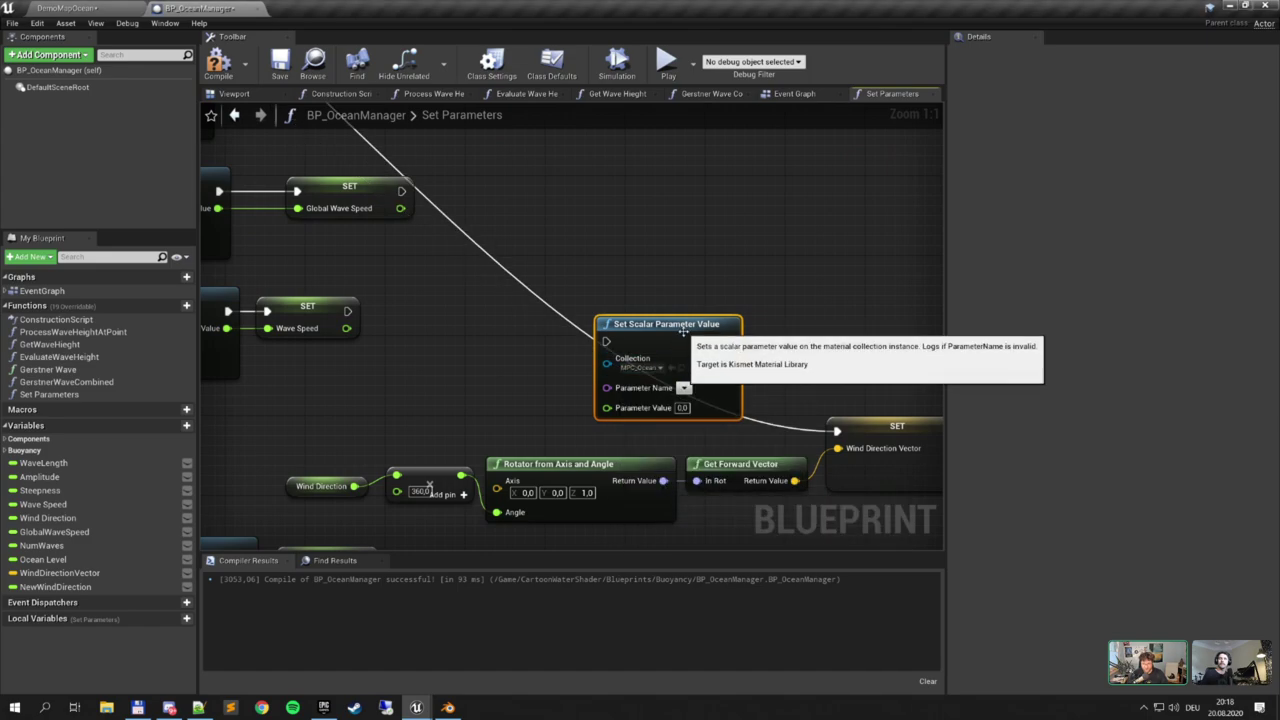
Wire the Set Scalar Parameter Value node into the execution flow just before the Wind Direction Vector setter
left_click_drag(655, 328, 615, 328)
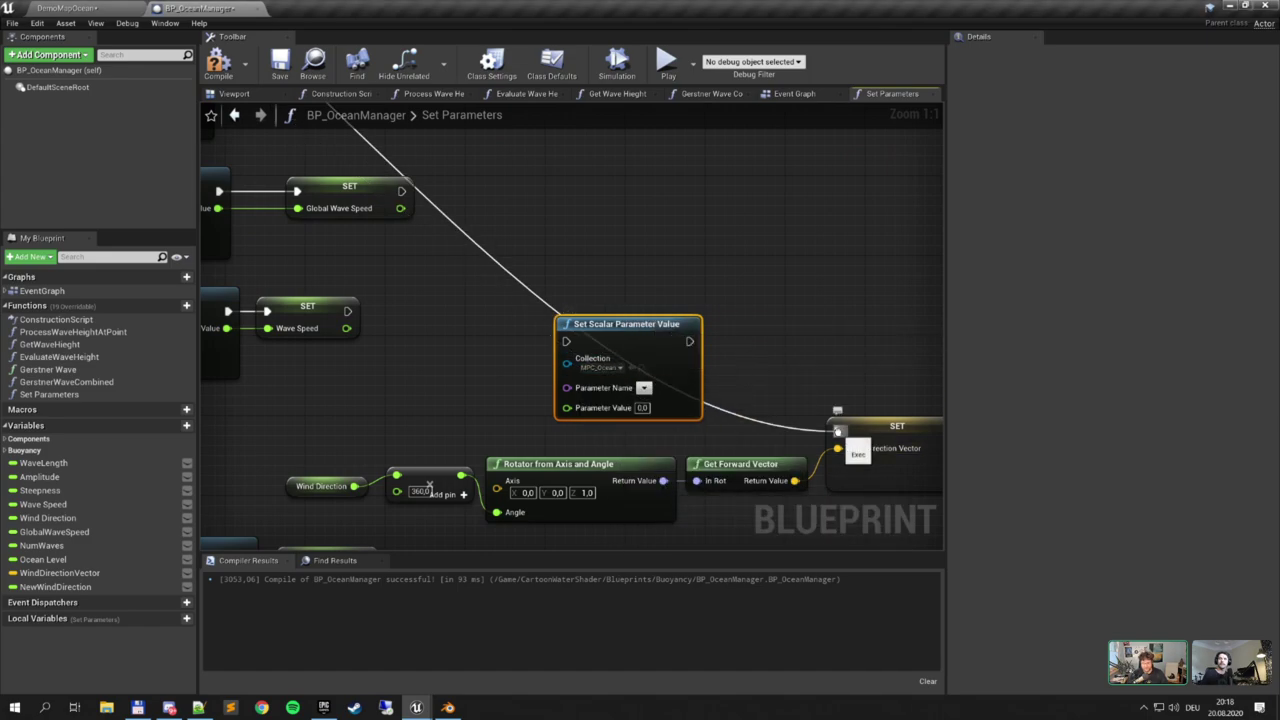
left_click_drag(837, 431, 566, 341, "ctrl")
left_click_drag(690, 342, 836, 431)
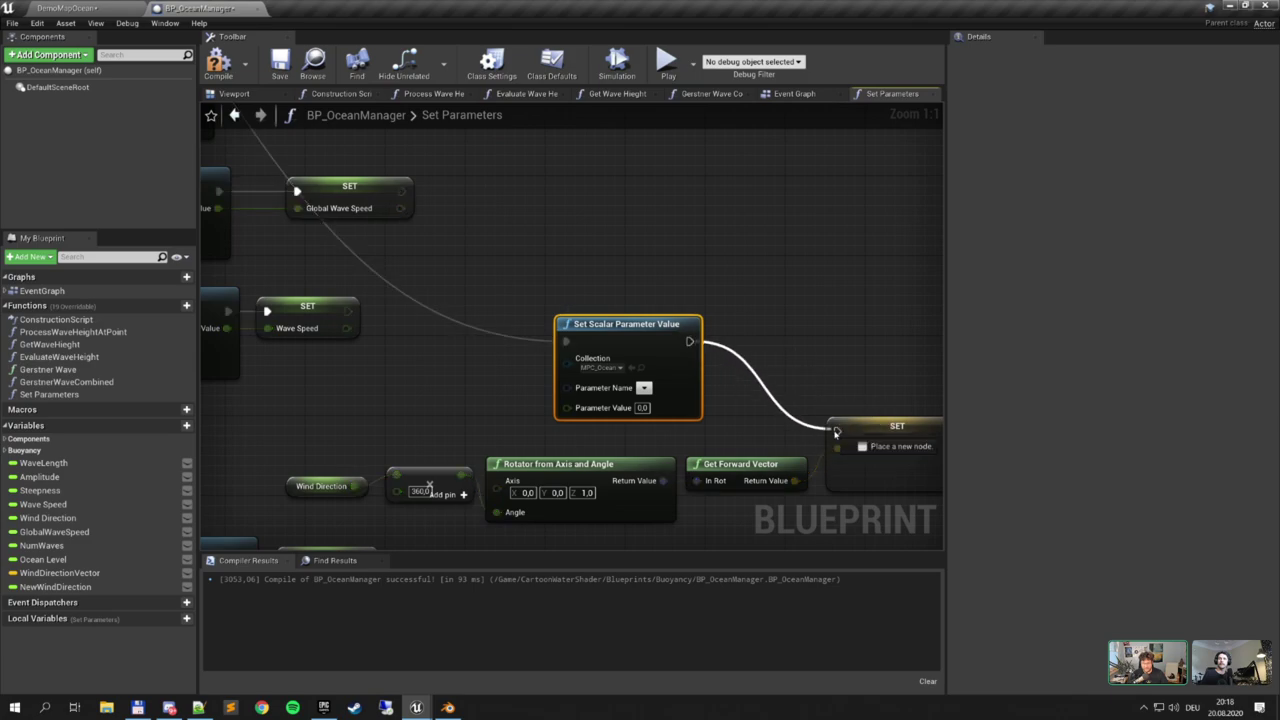
left_click_drag(620, 323, 590, 303)
Set the node's parameter name to Wind Direction, feed its value from the Wind Direction variable, and compile the blueprint
left_click(612, 369)
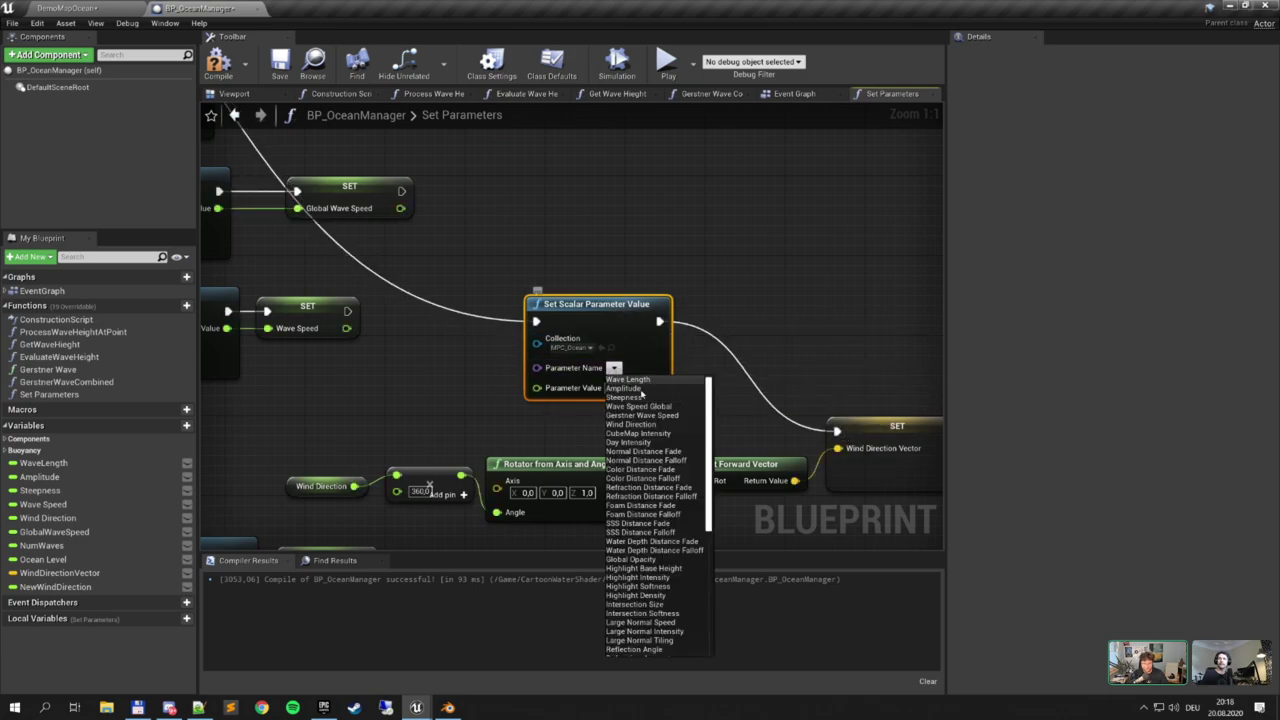
left_click(655, 424)
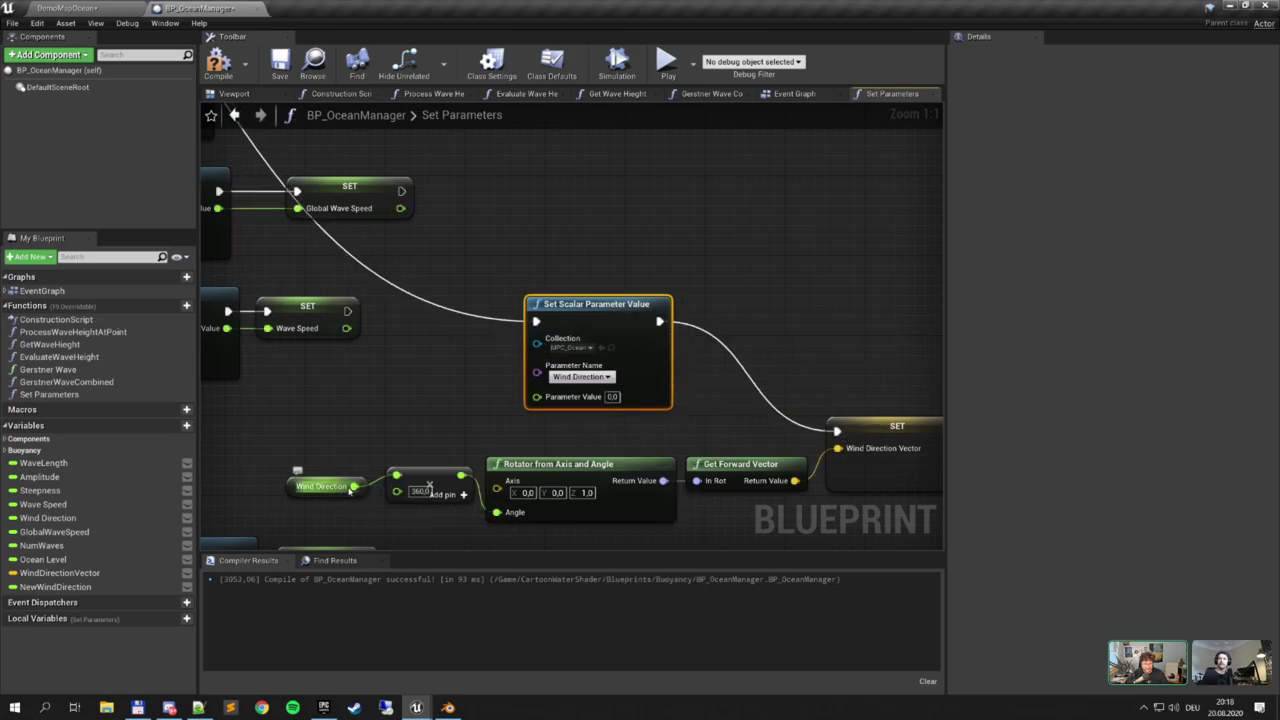
left_click_drag(353, 486, 537, 396)
left_click_drag(314, 485, 349, 396)
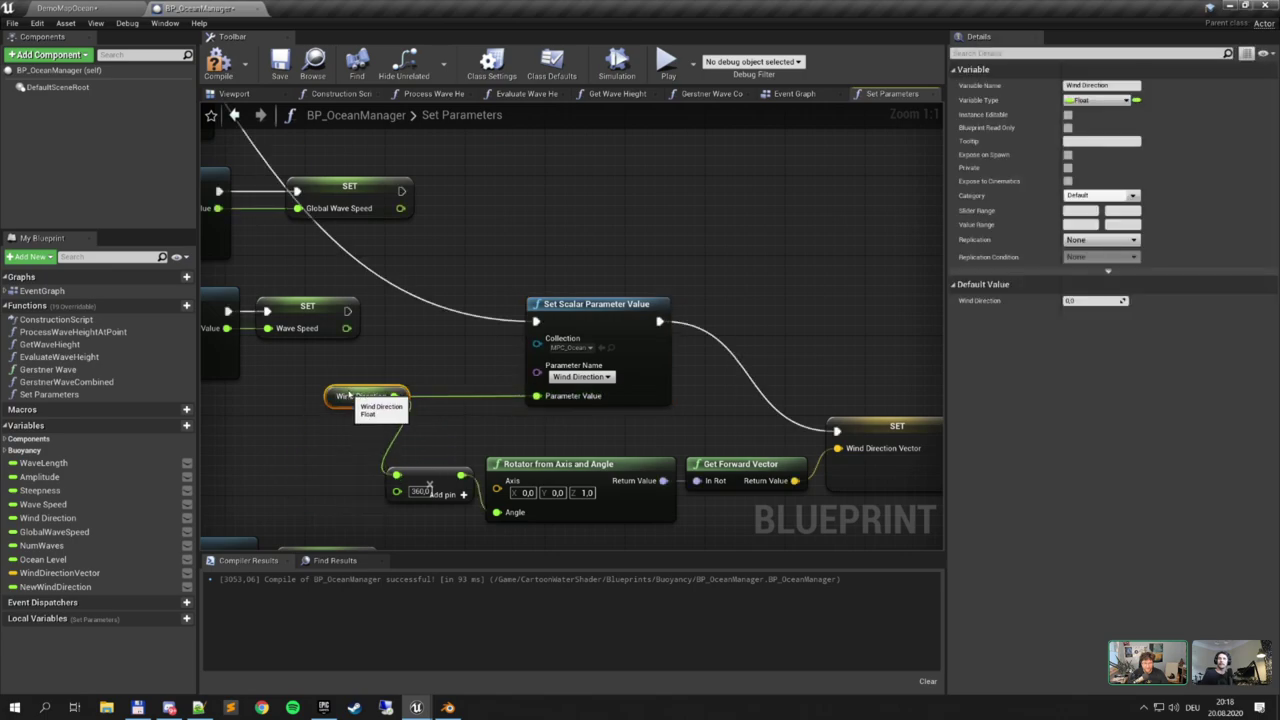
right_click_drag(349, 396, 241, 360)
left_click_drag(310, 408, 669, 483)
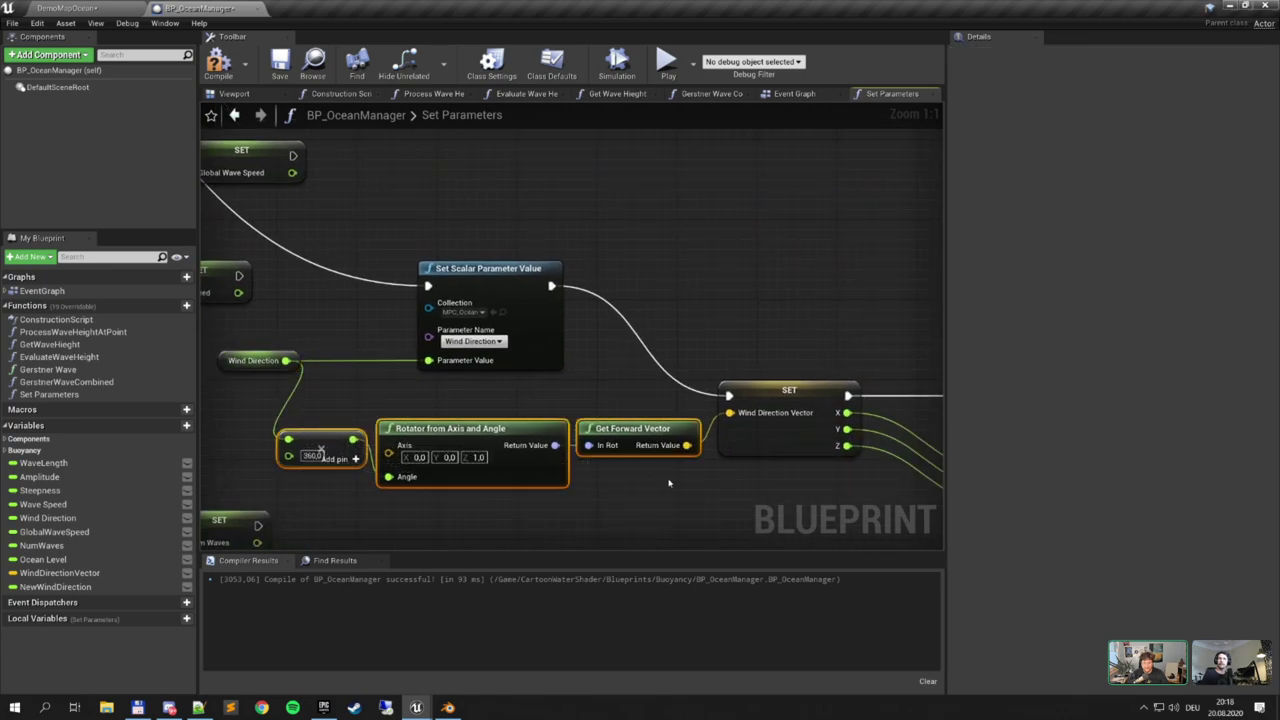
right_click_drag(669, 483, 657, 470)
right_click_drag(640, 393, 621, 385)
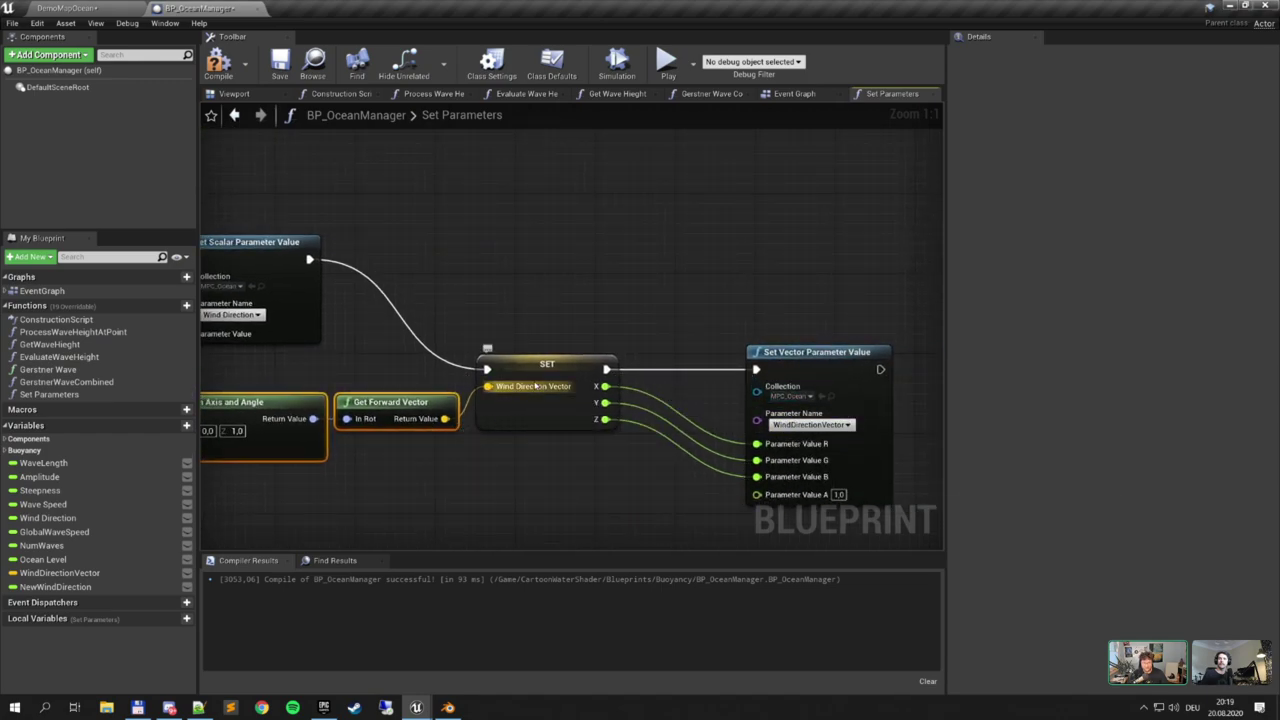
right_click_drag(553, 368, 698, 366)
left_click(218, 62)
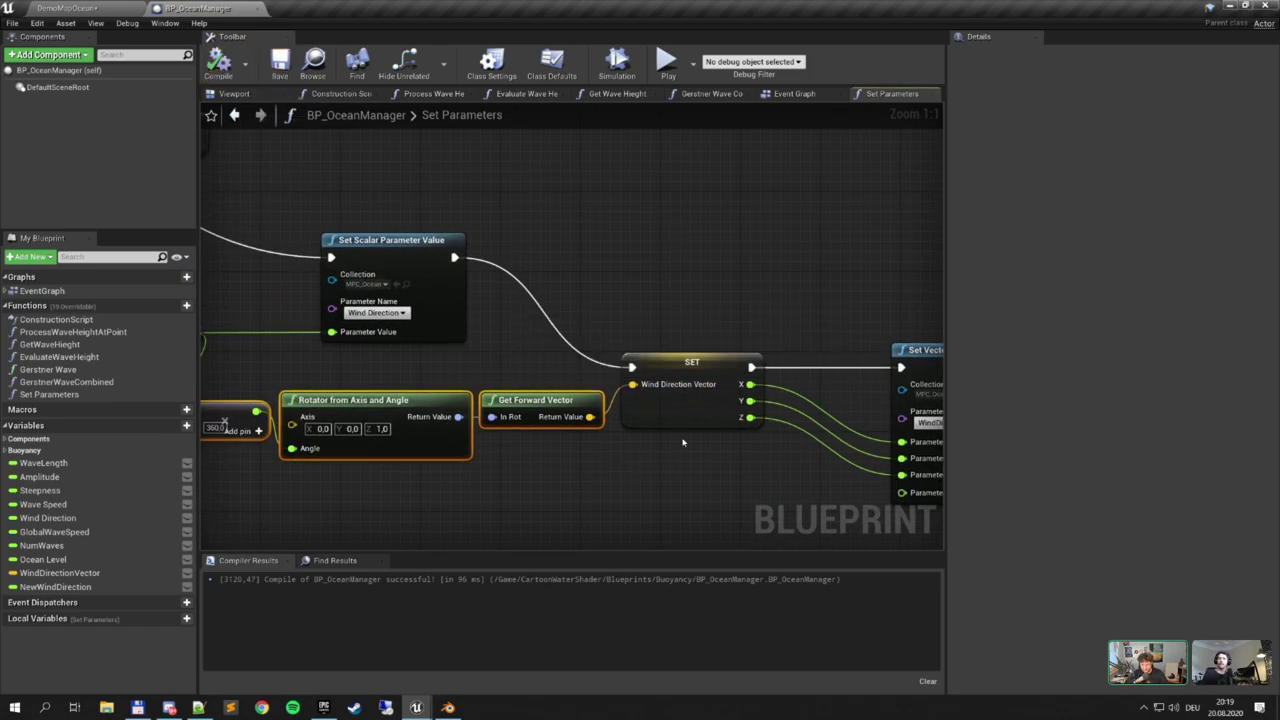
Play the DemoMapOcean level full screen to check whether the waves follow the wind direction, and stop the session
left_click(94, 8)
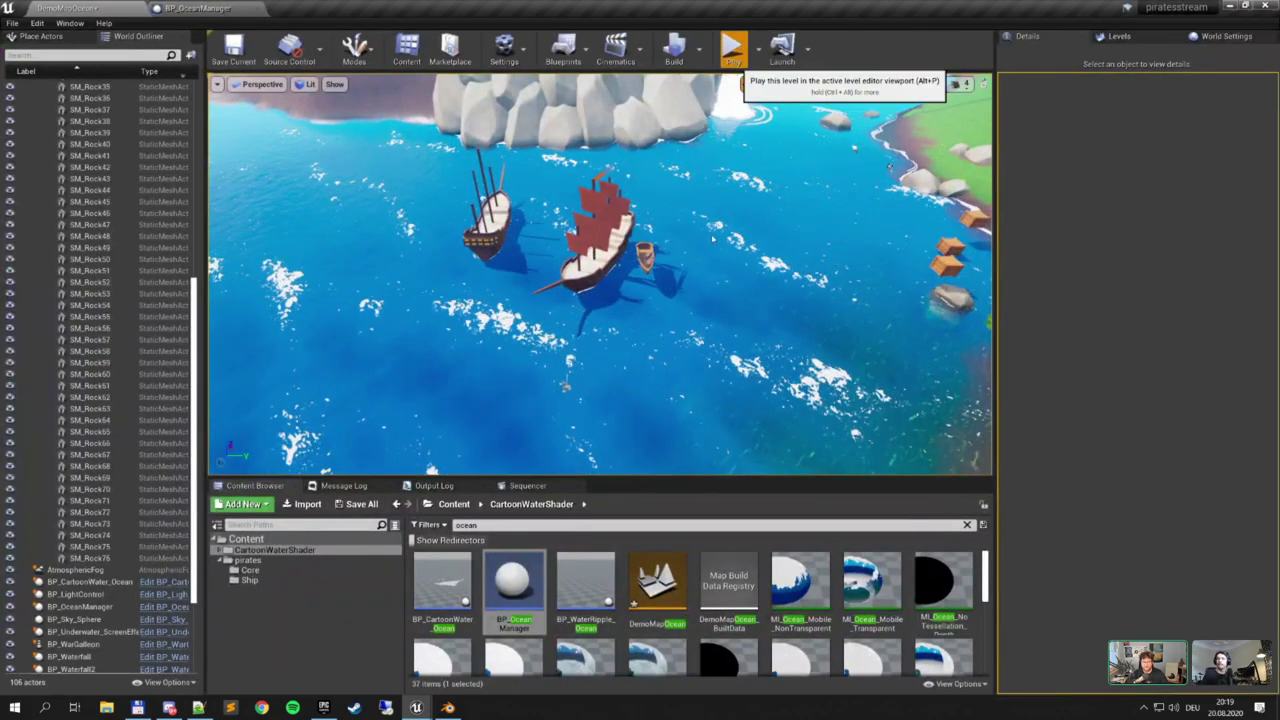
left_click(733, 47)
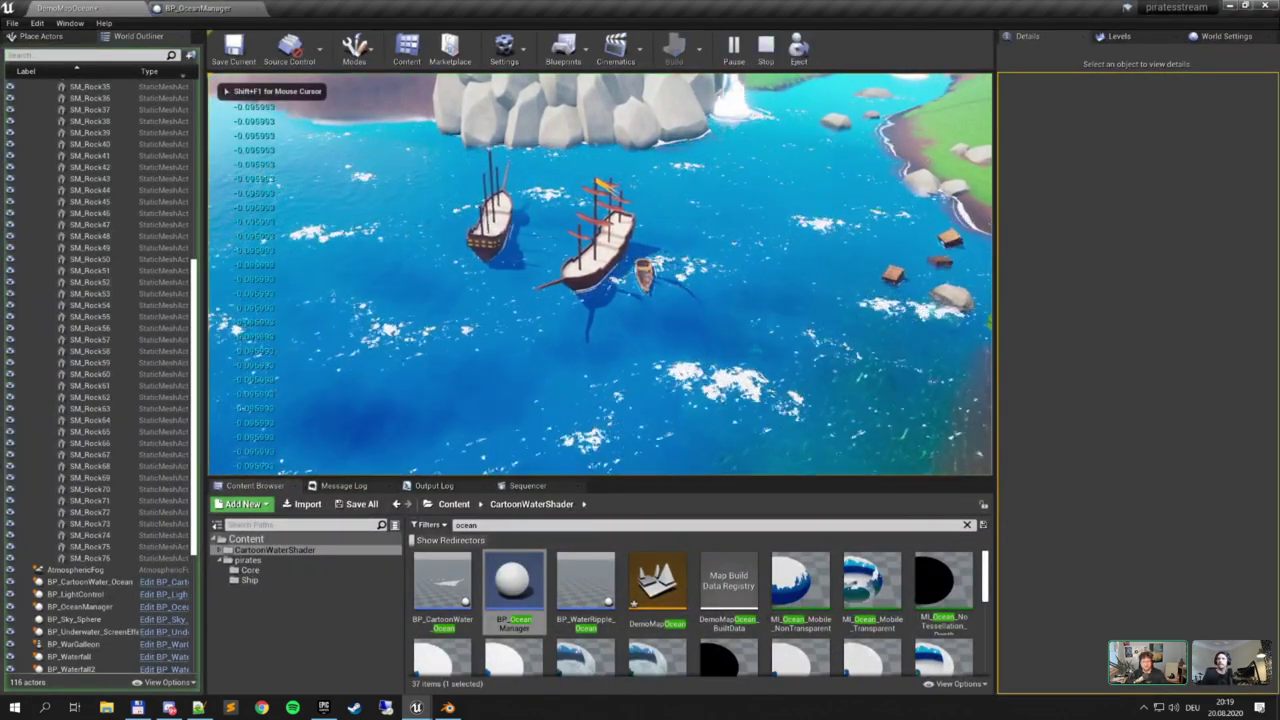
key("shift+F1")
key("F11")
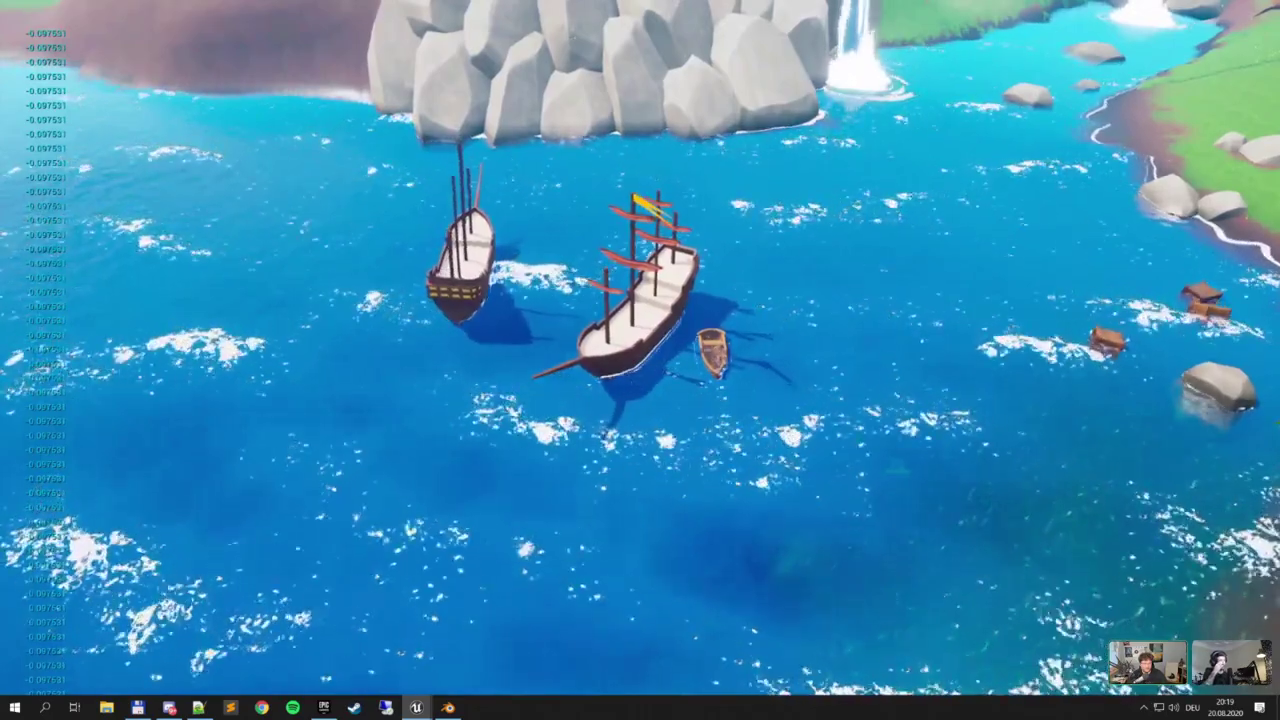
key("Escape")
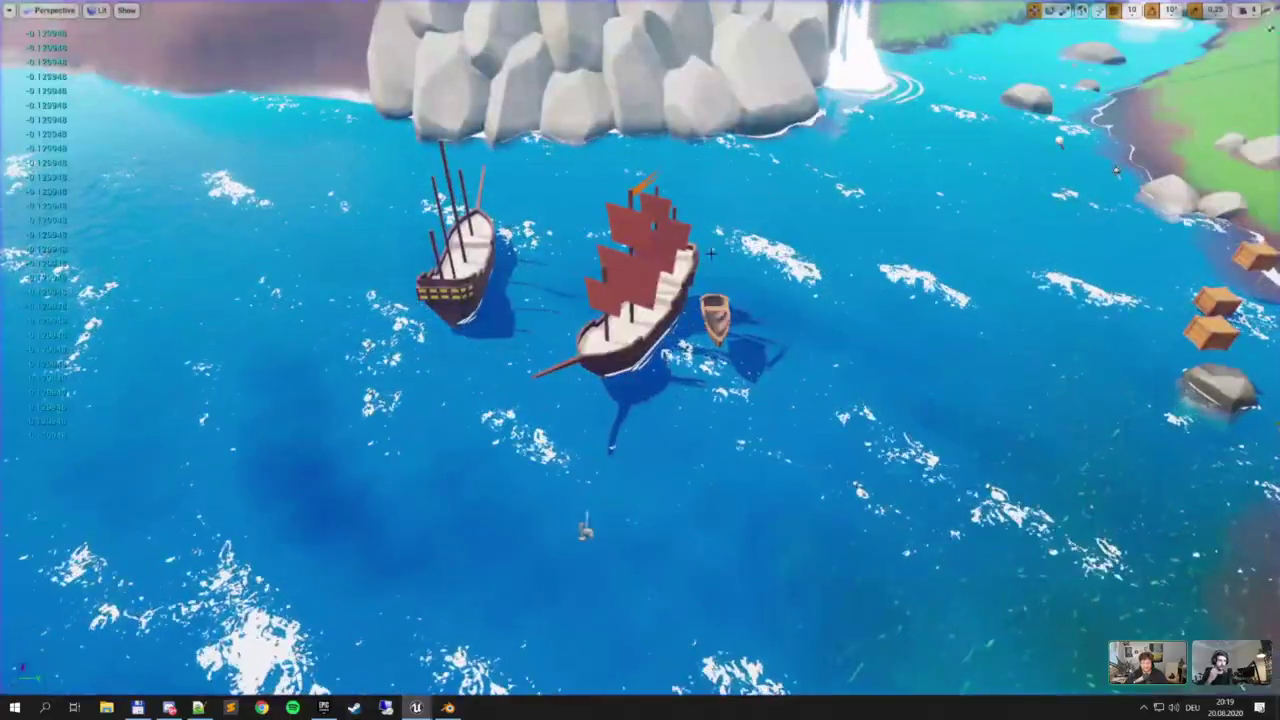
key("F11")
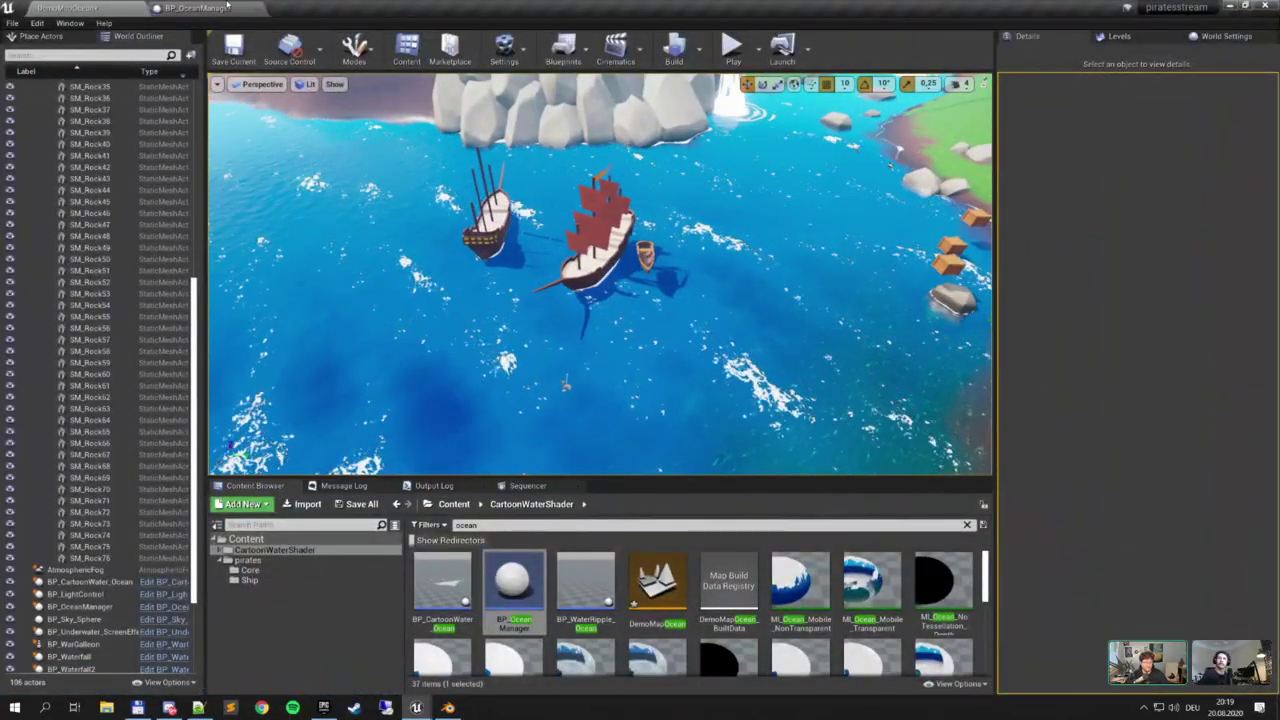
In BP_OceanManager's Event Graph, set UpdateWindDirection's Random Integer in Range to Min 10 and Max 15, and compile
left_click(200, 8)
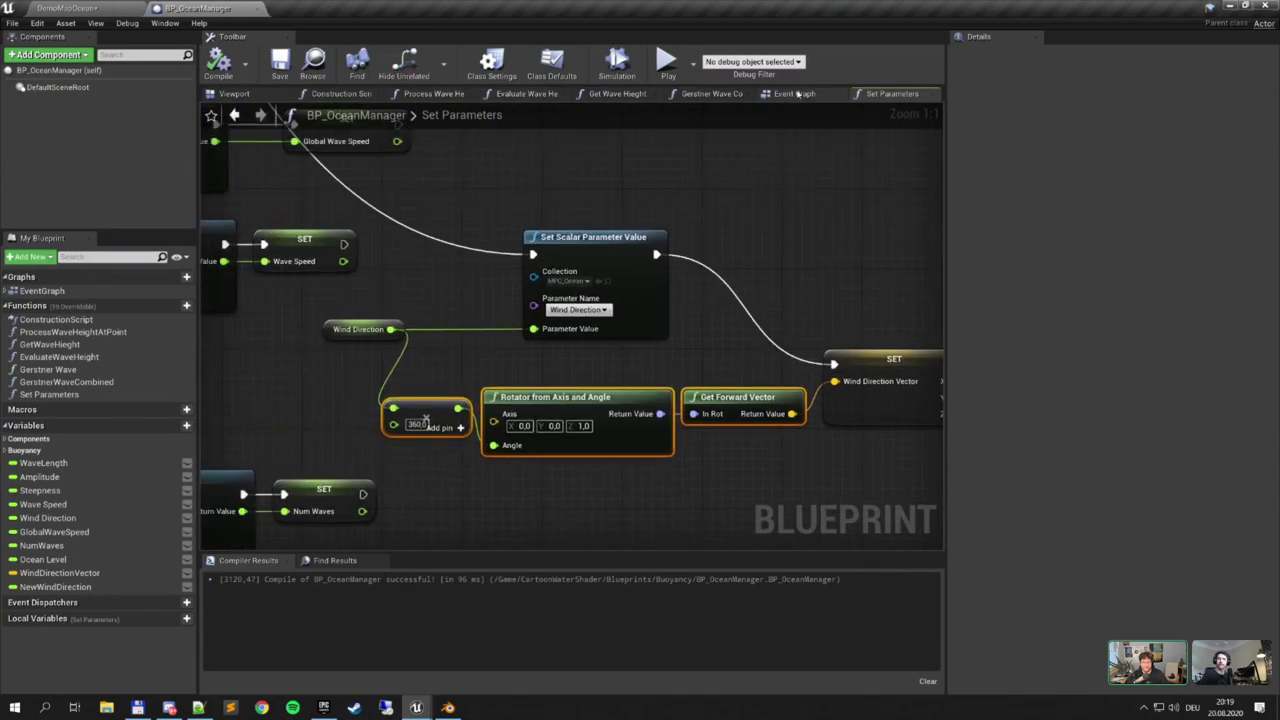
left_click(794, 93)
right_click_drag(562, 193, 580, 280)
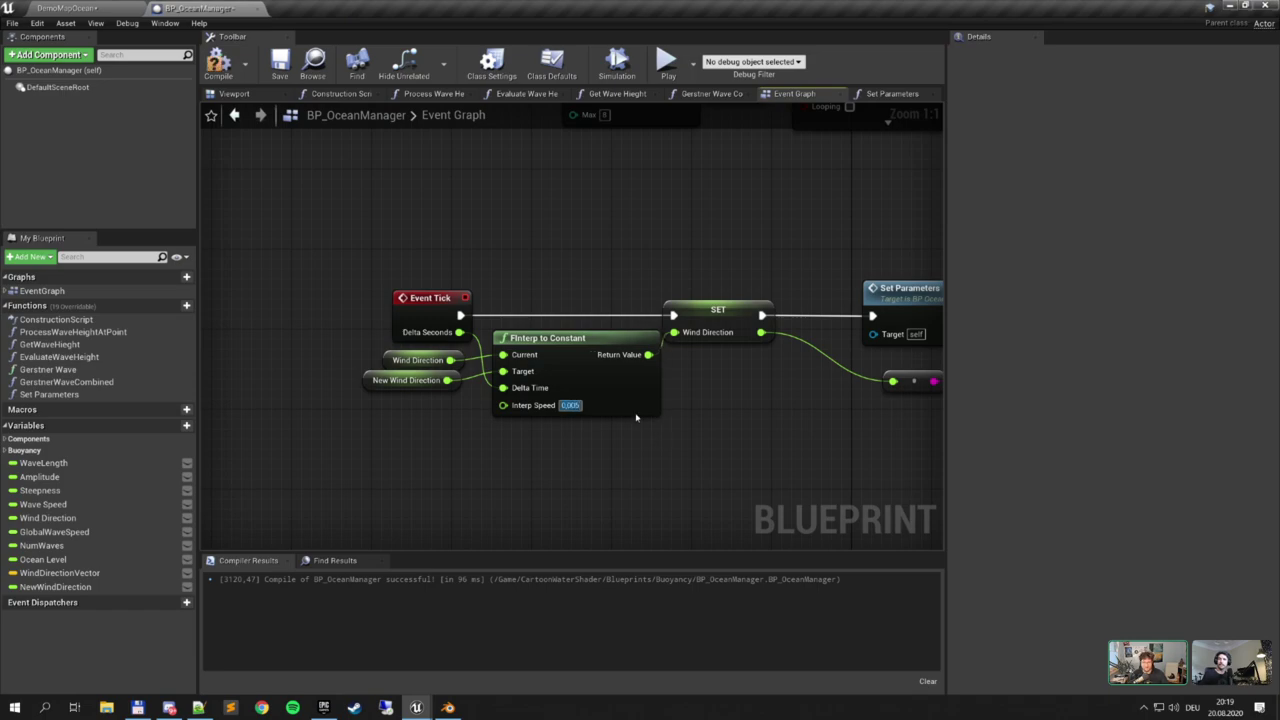
right_click_drag(636, 417, 548, 468)
right_click_drag(267, 246, 359, 274)
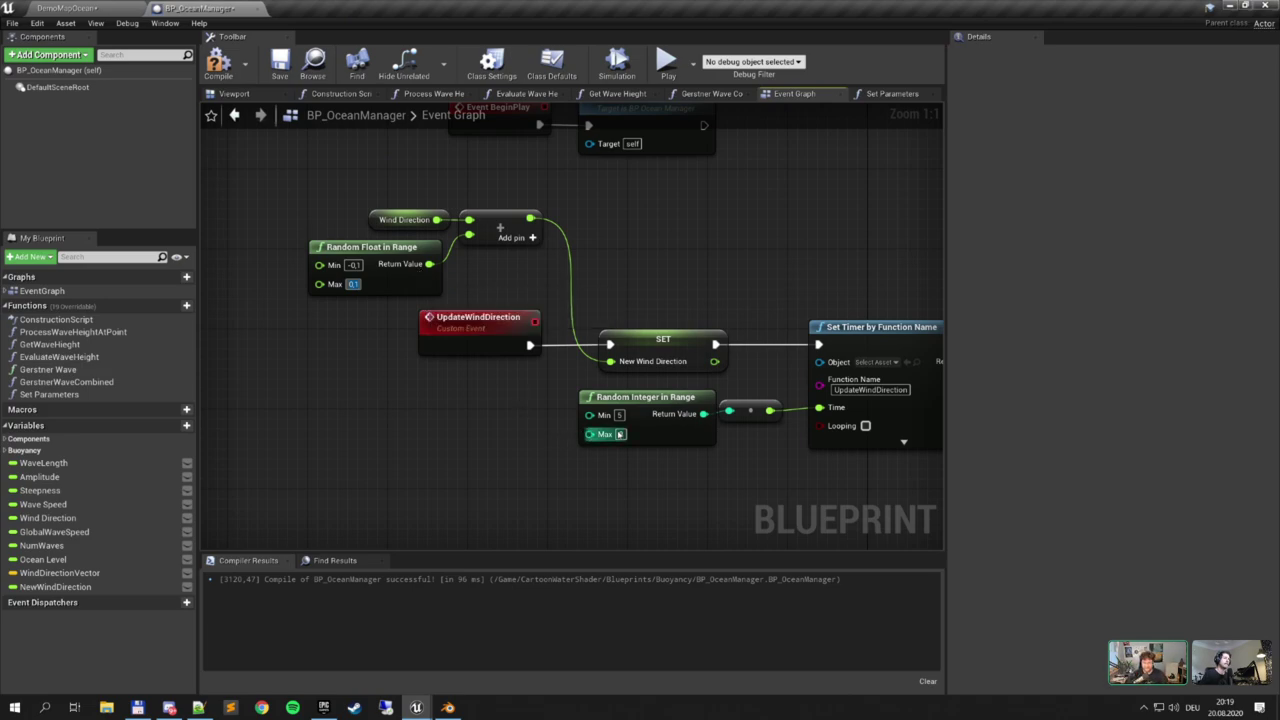
left_click(619, 414)
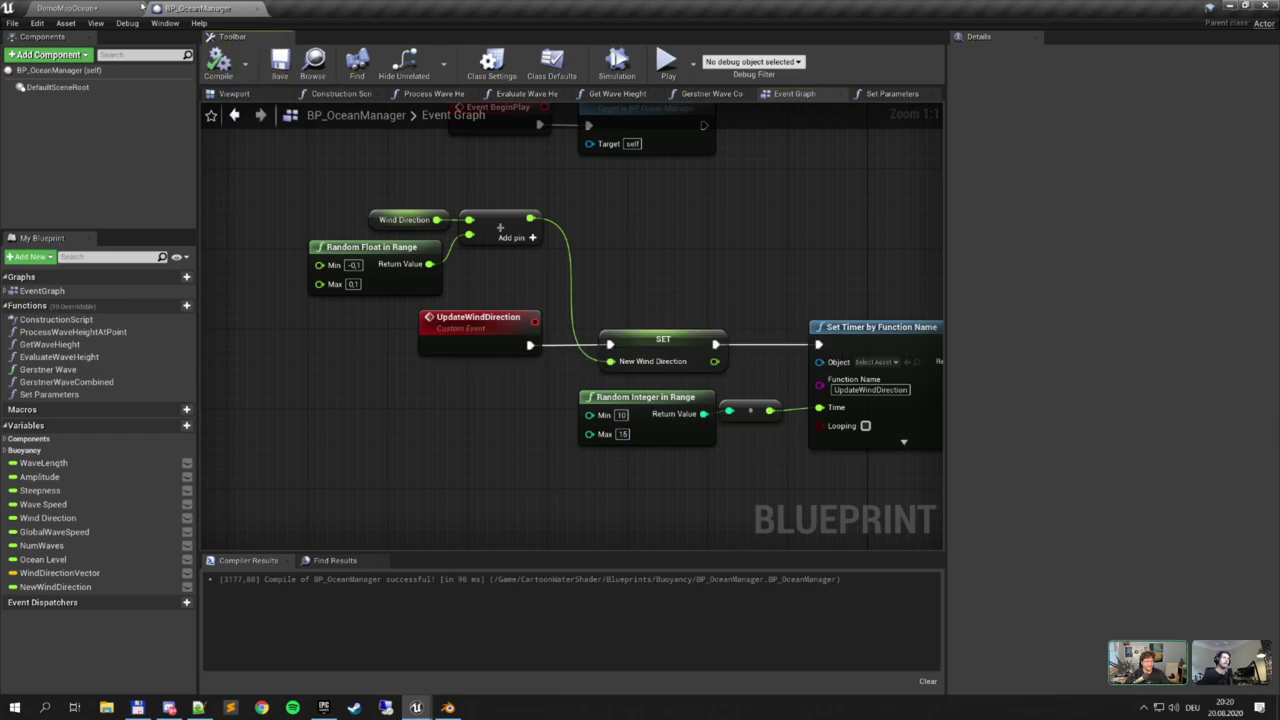
Play DemoMapOcean full screen, sail and turn the galleon while watching the waves and printed wind values, and stop the session
left_click(113, 6)
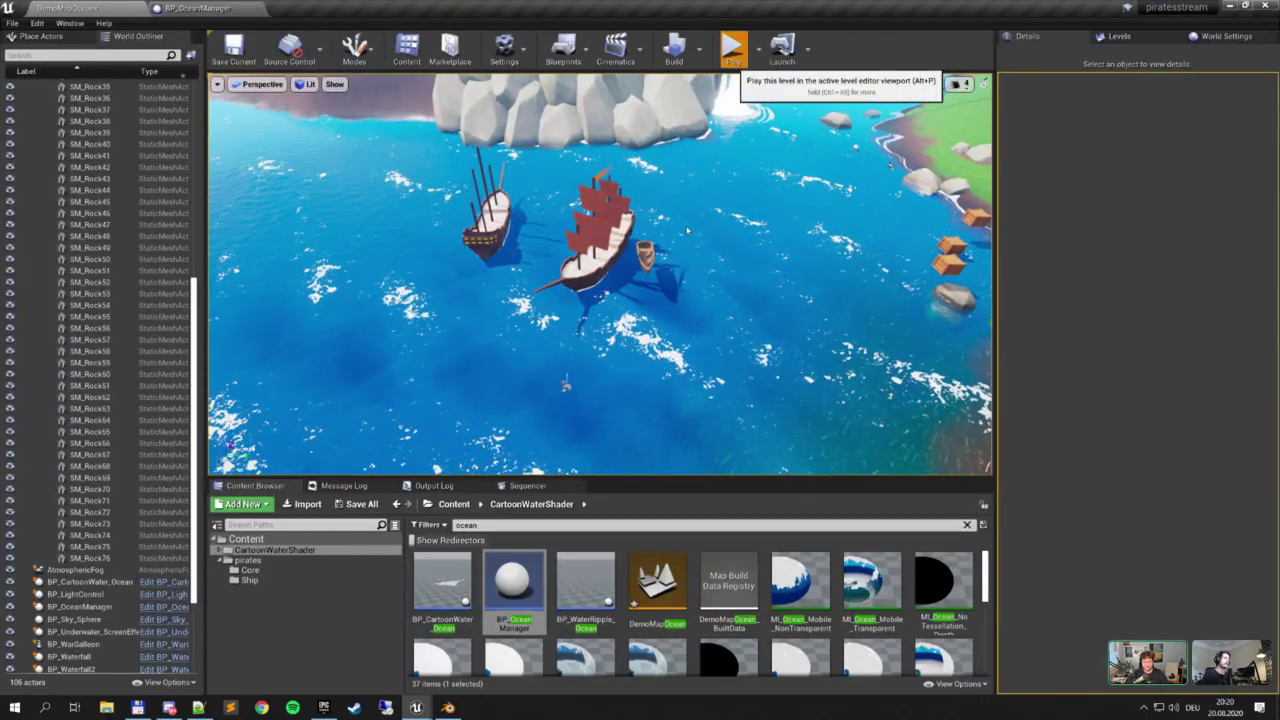
left_click(733, 47)
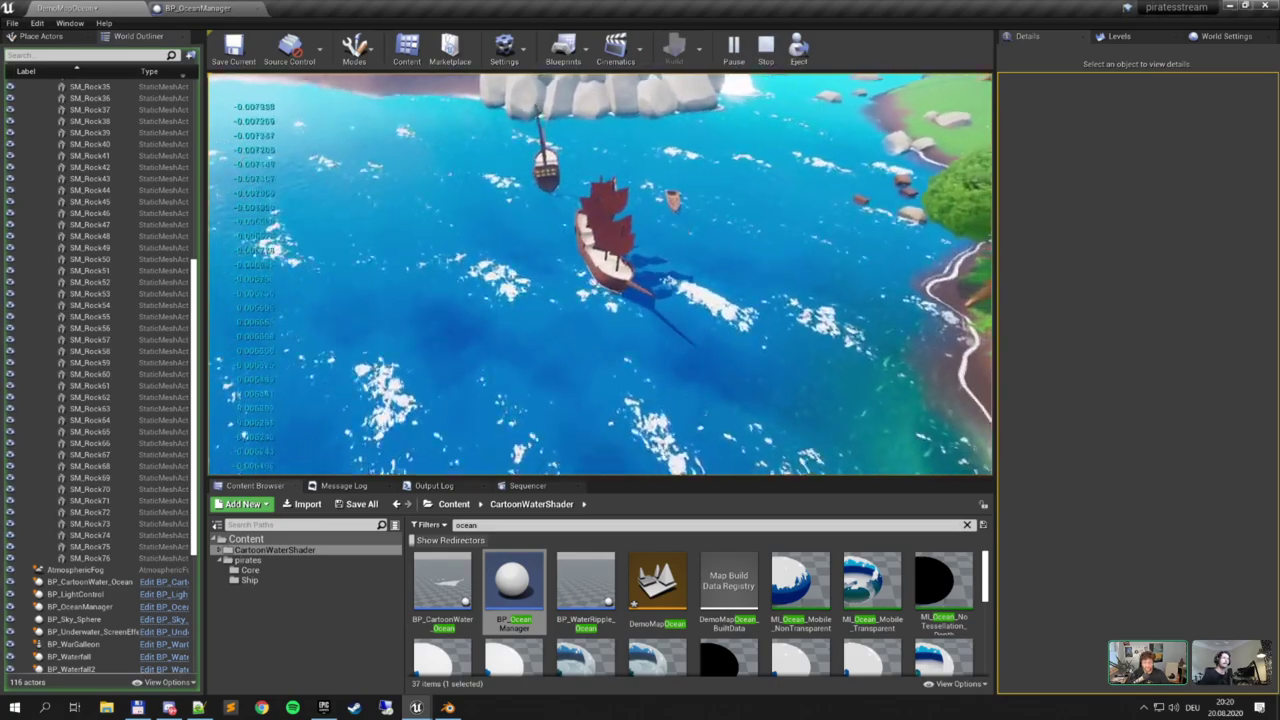
key("F11")
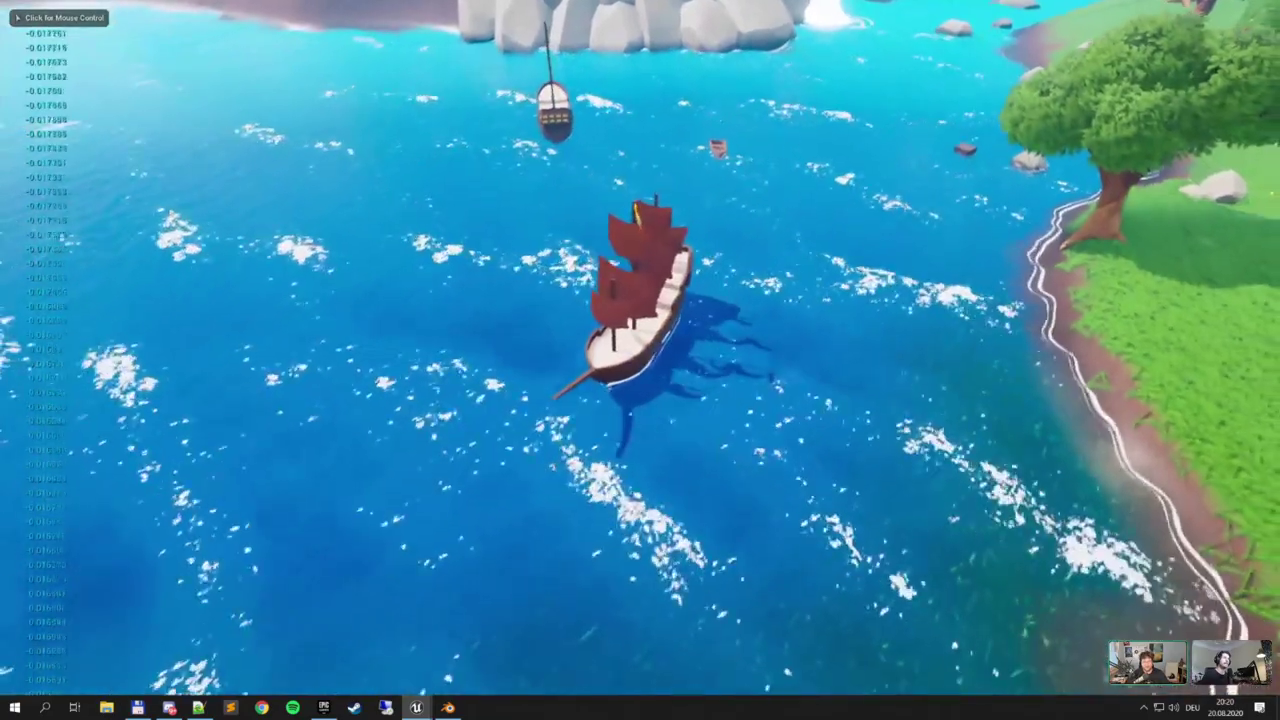
key("d")
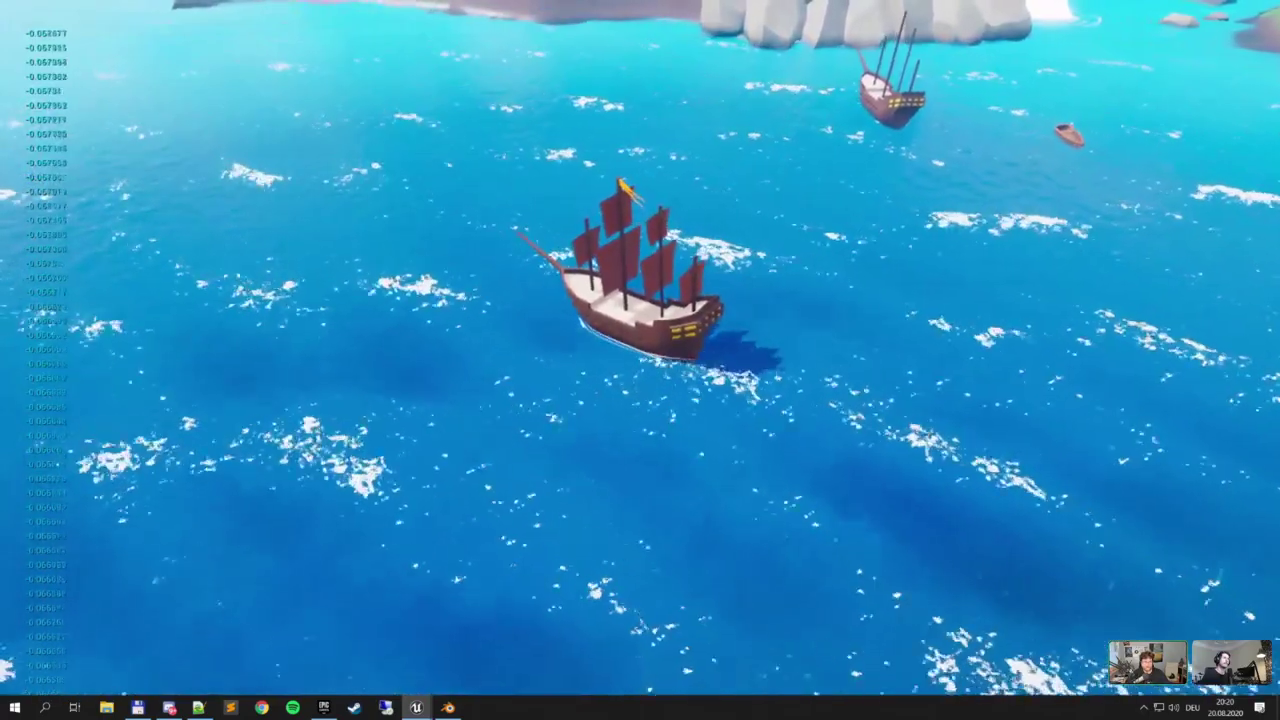
key("Escape")
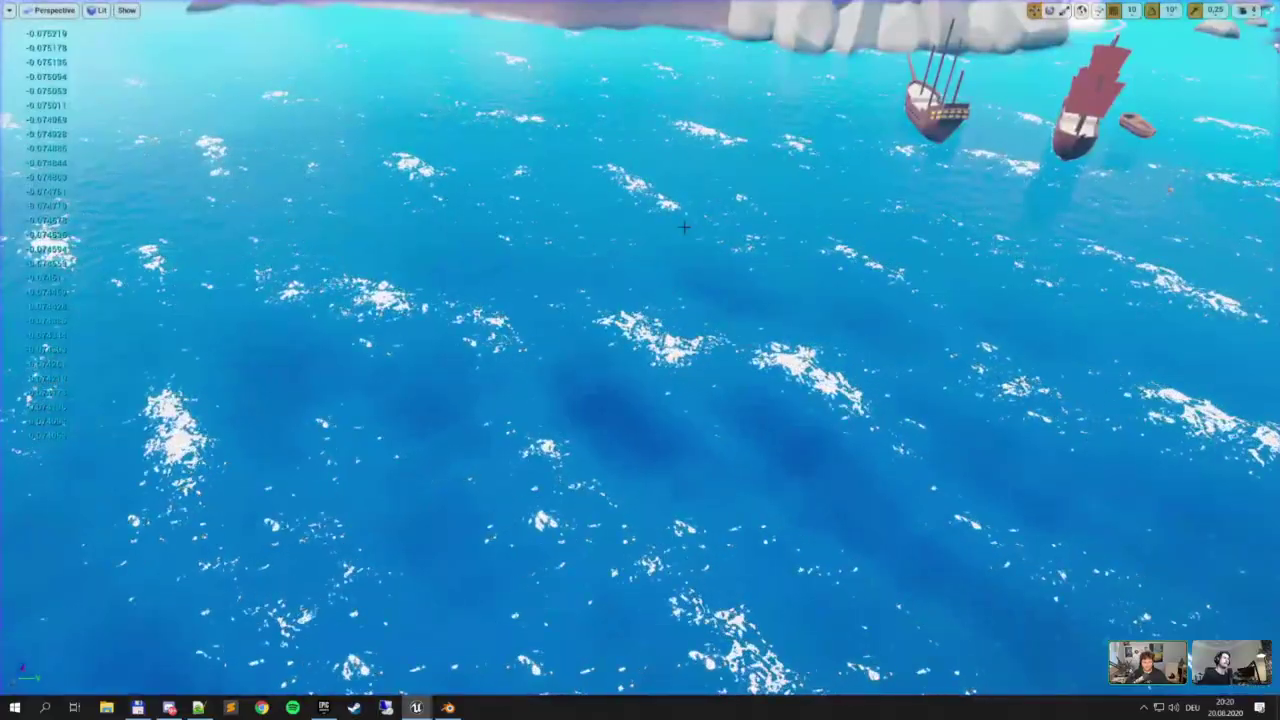
key("F11")
Return to BP_OceanManager's Event Graph, compile the blueprint, and close it
left_click(196, 6)
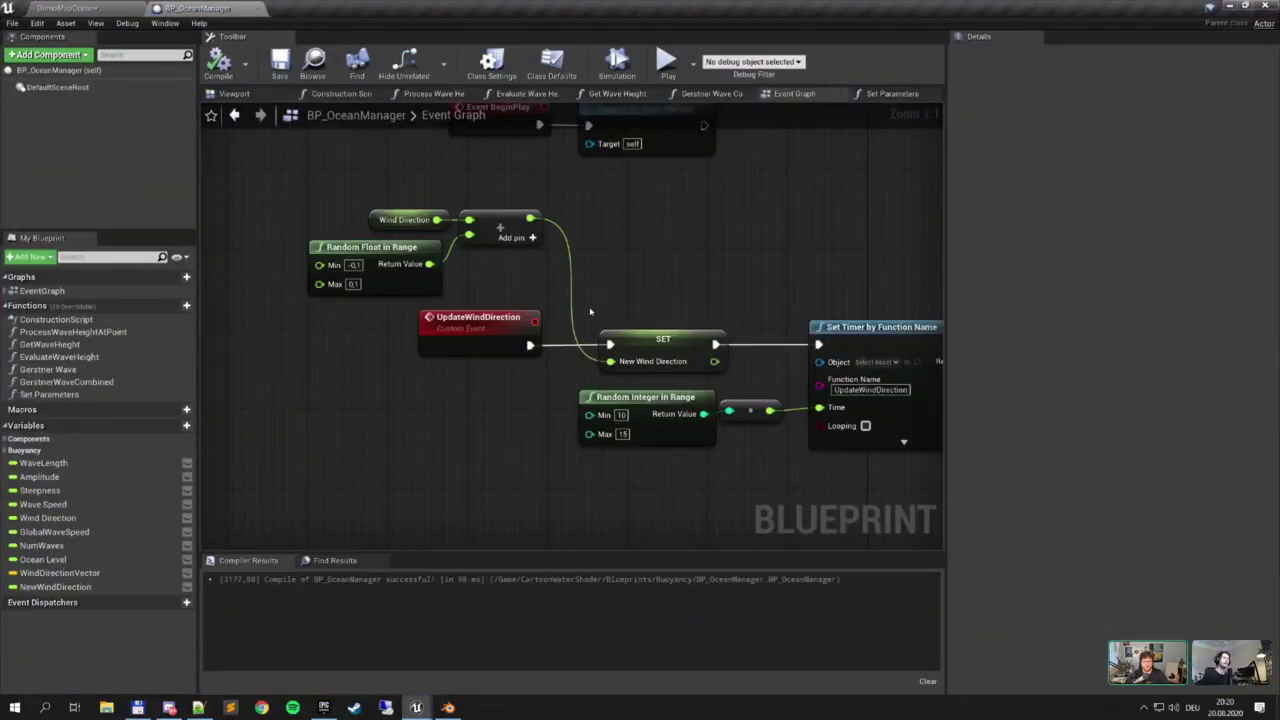
scroll(590, 312, "down", 3)
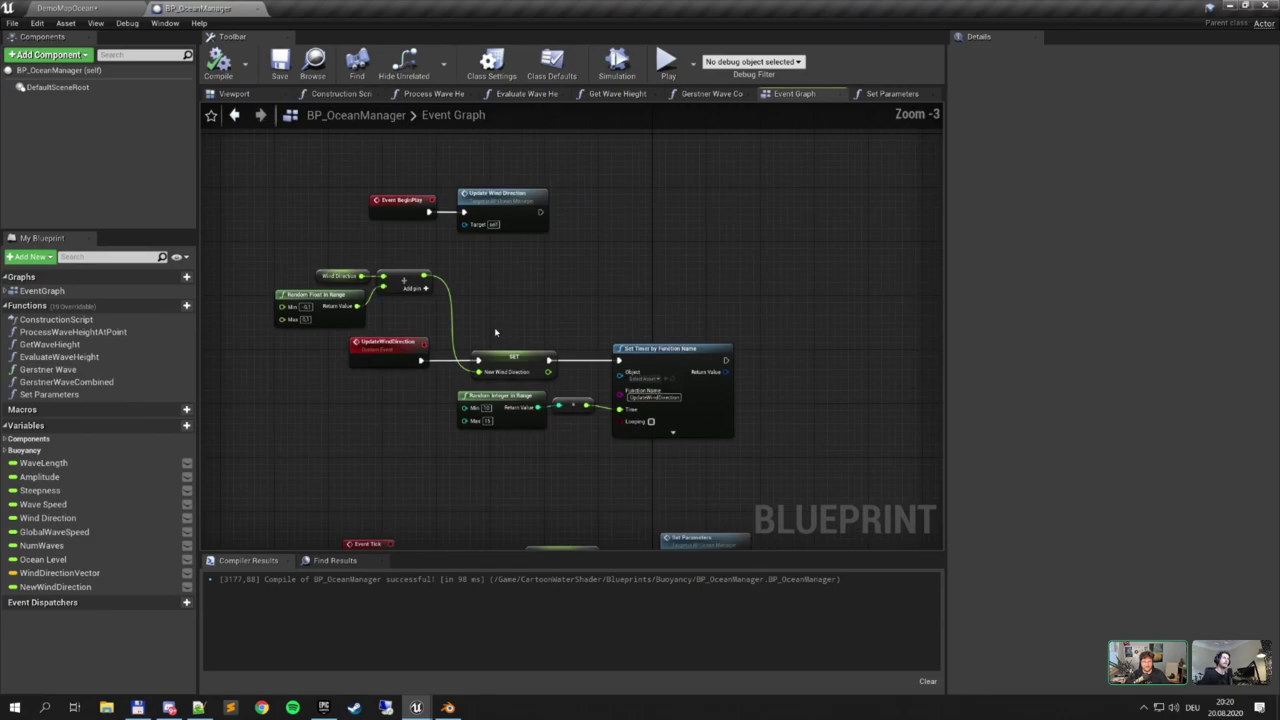
left_click(218, 62)
left_click(257, 8)
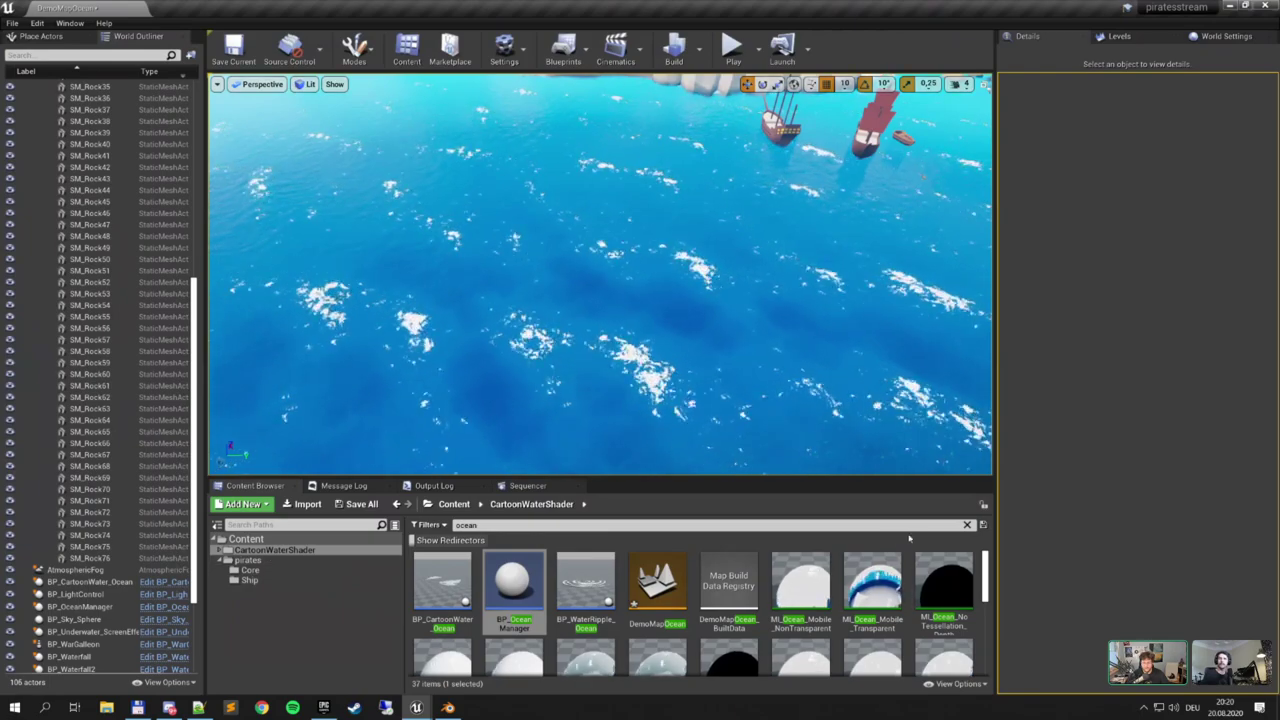
Clear the asset search filter and open the BP_WarGalleon blueprint from the pirates/Core folder
left_click(967, 526)
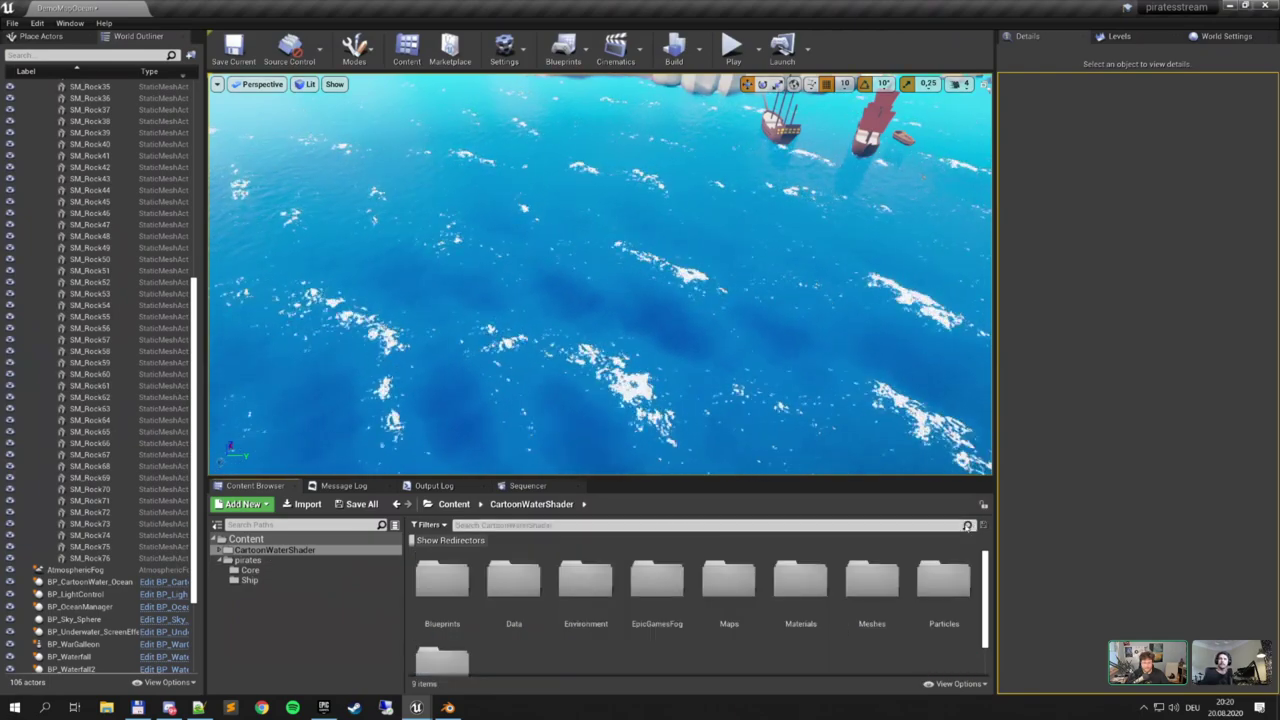
left_click(262, 580)
left_click(262, 570)
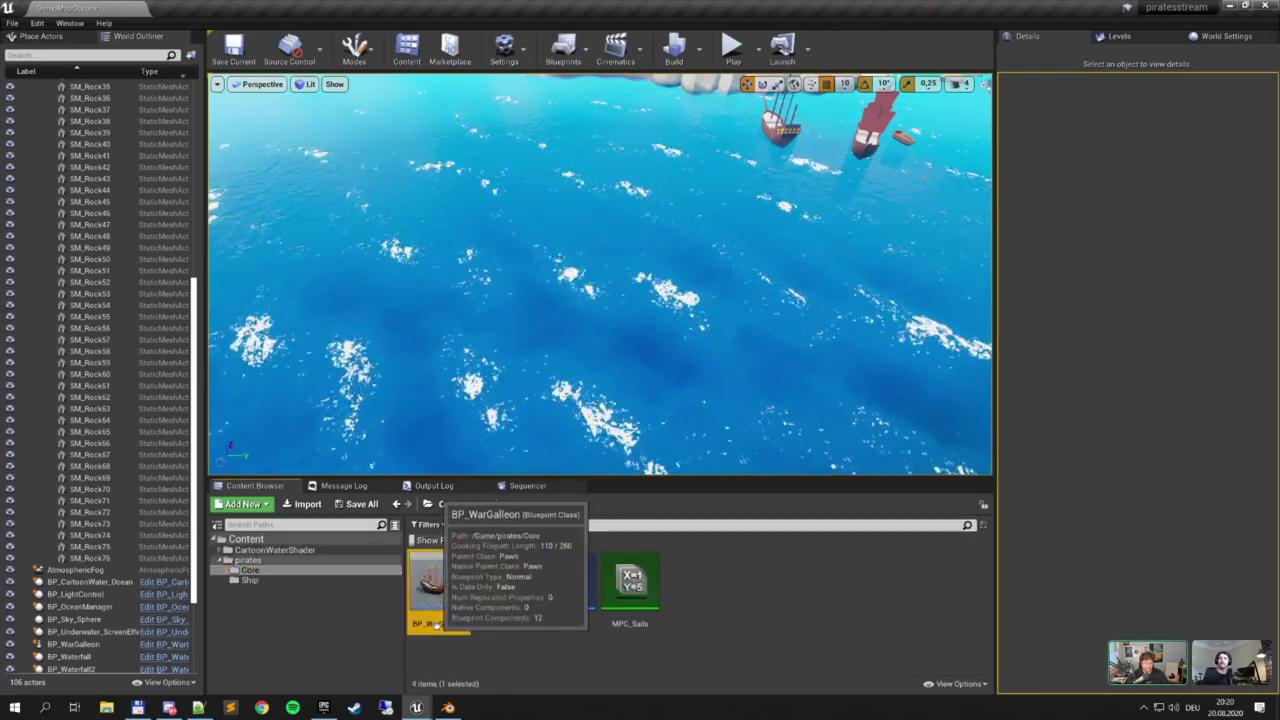
left_click(438, 585)
double_click(438, 585)
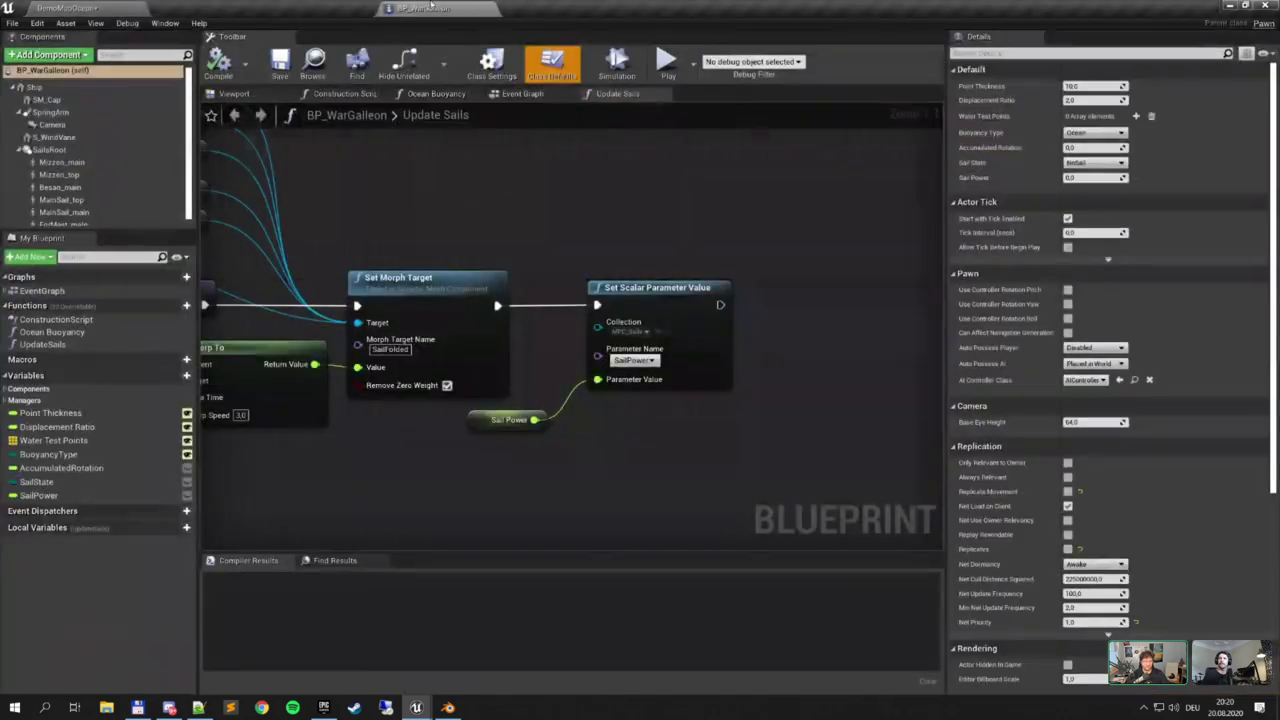
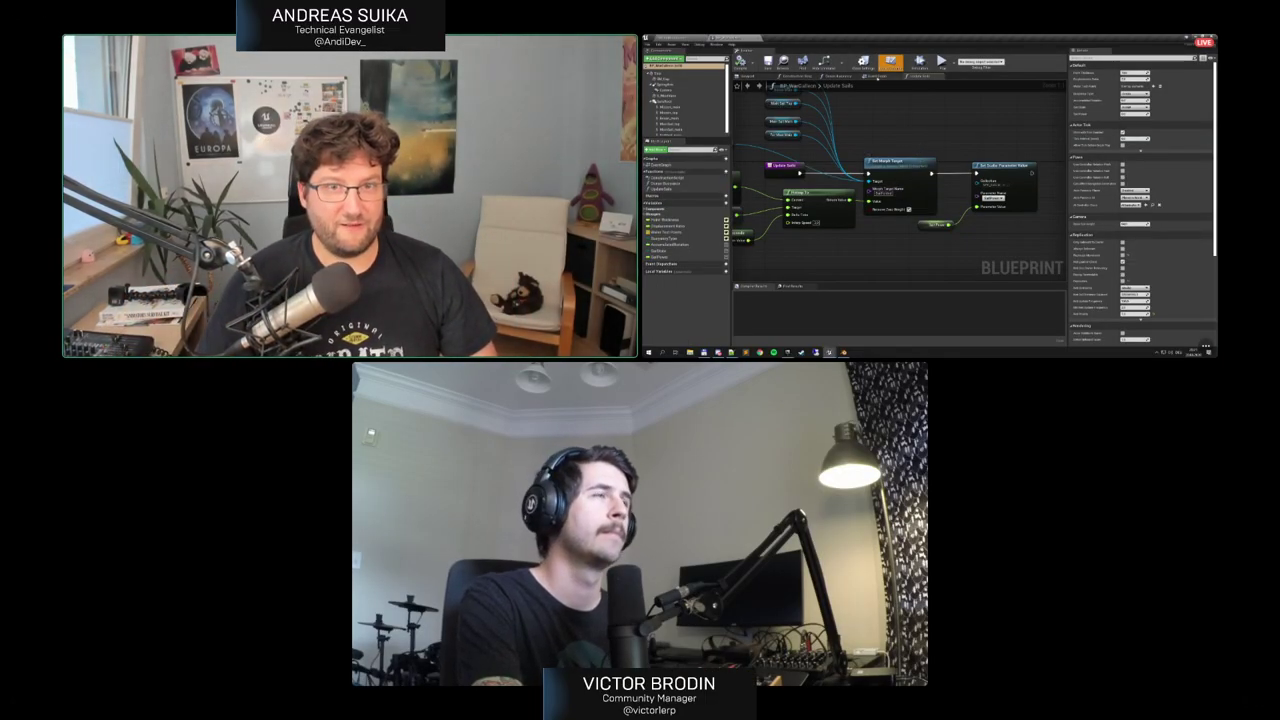
Open BP_WarGalleon's Event Graph and examine the Ship component's advanced physics settings around Center Of Mass Offset
left_click(878, 77)
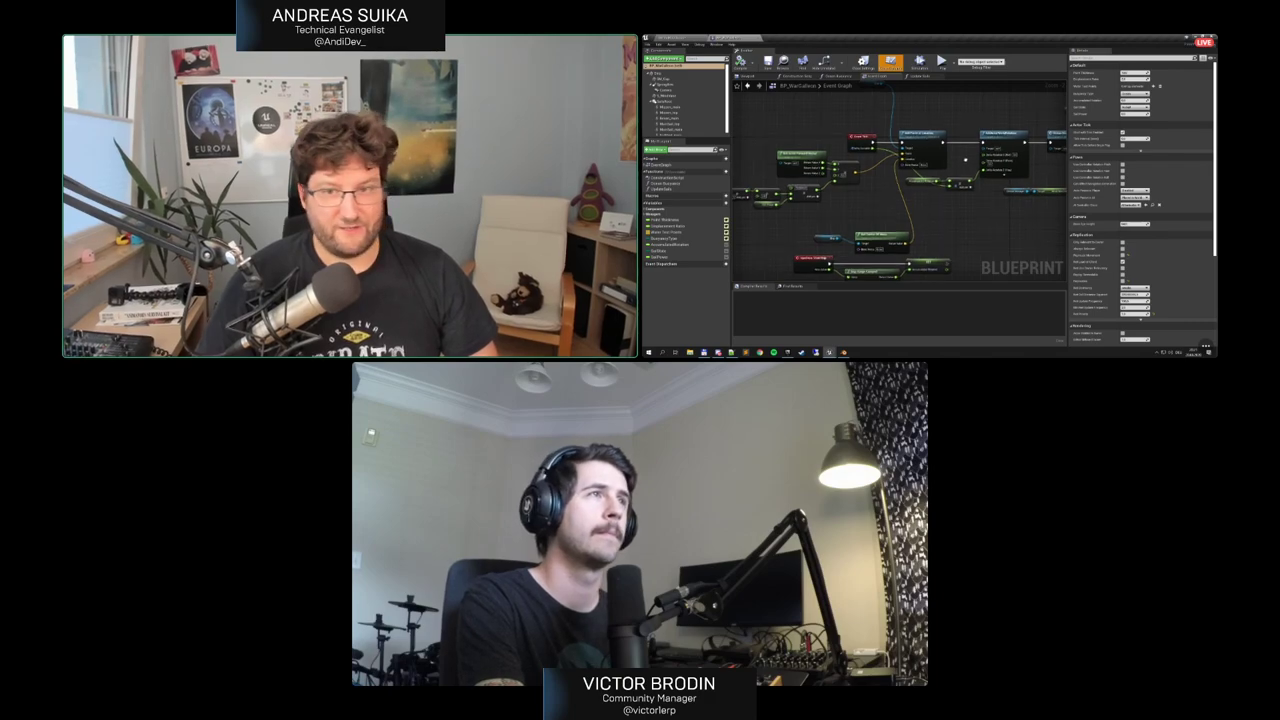
right_click_drag(965, 160, 805, 162)
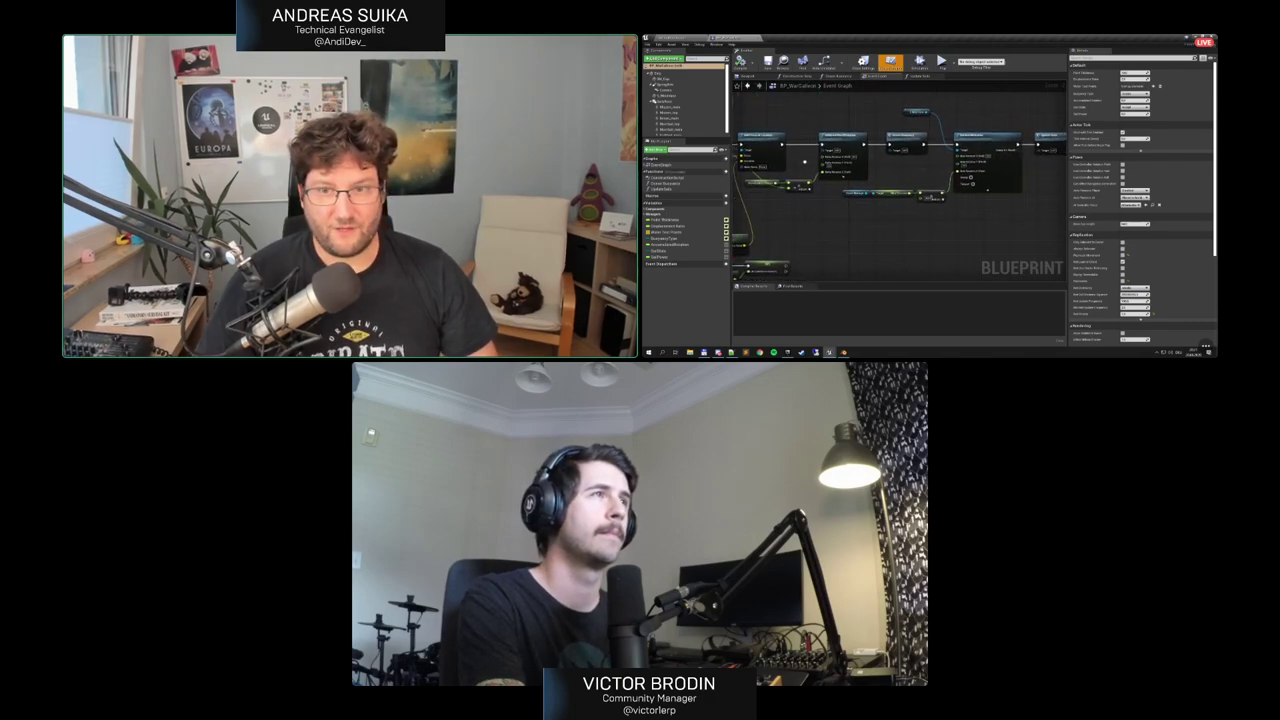
left_click(673, 80)
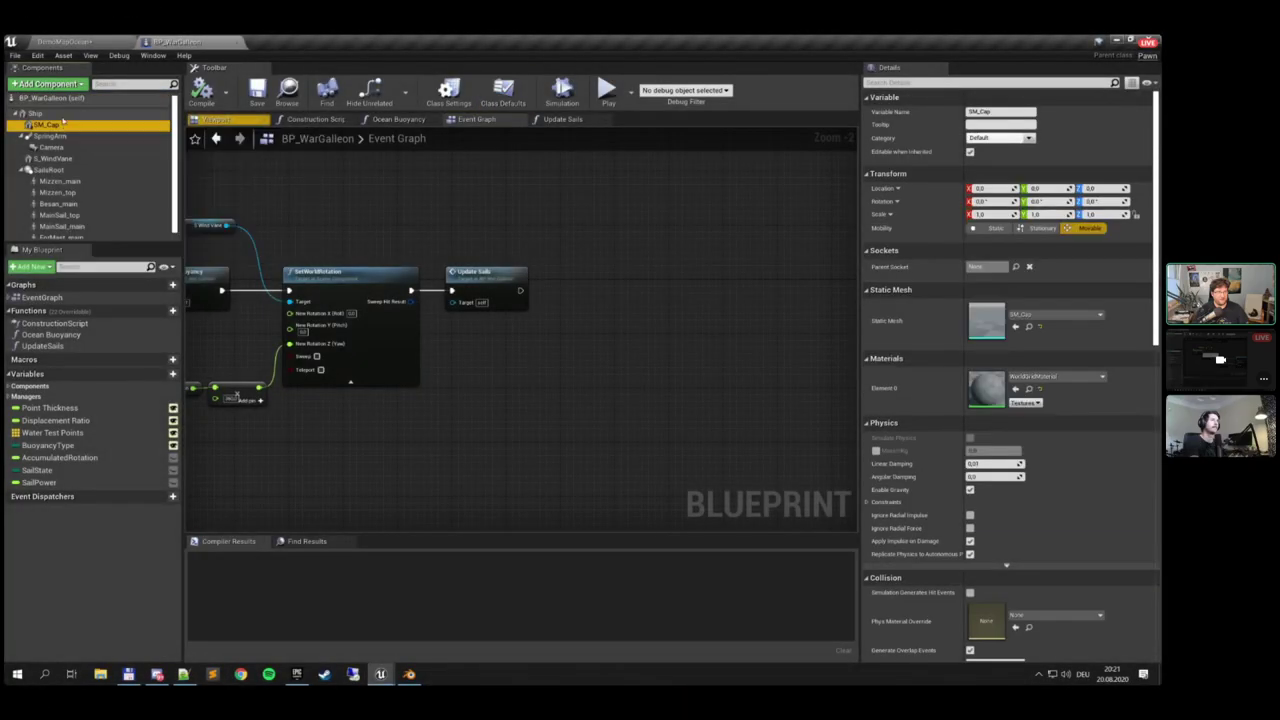
left_click(36, 113)
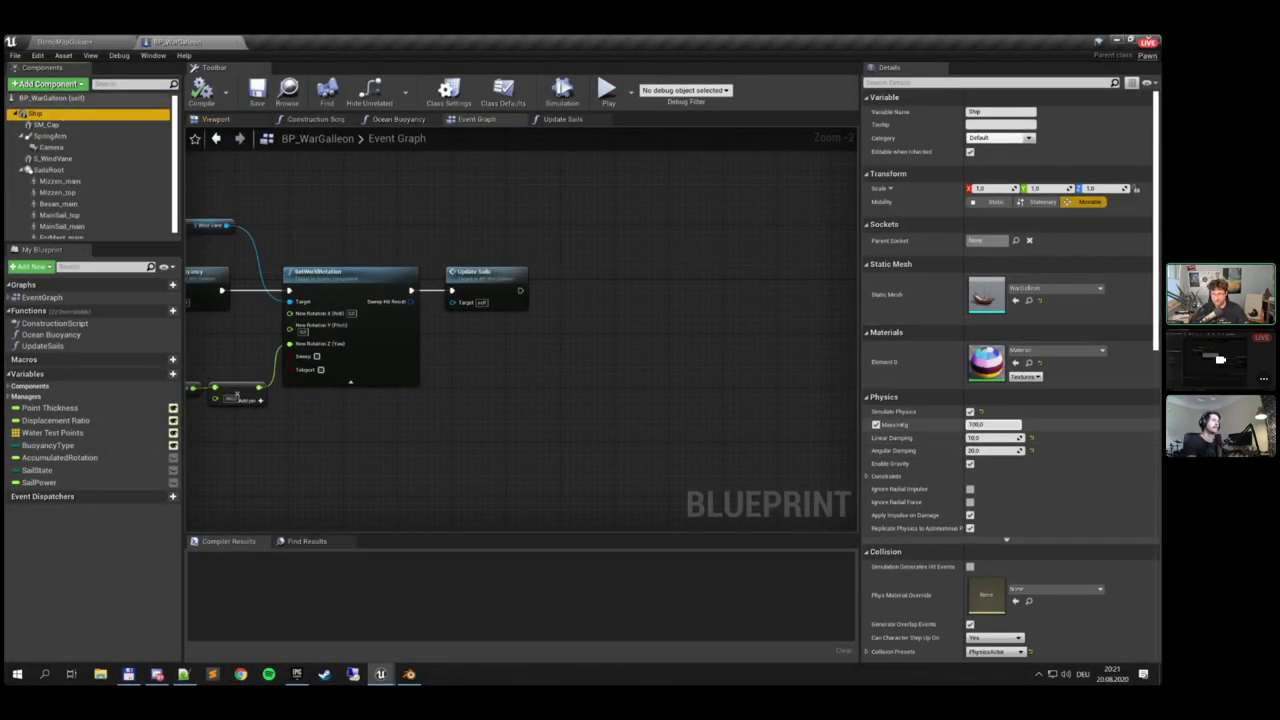
scroll(1008, 490, "down", 2)
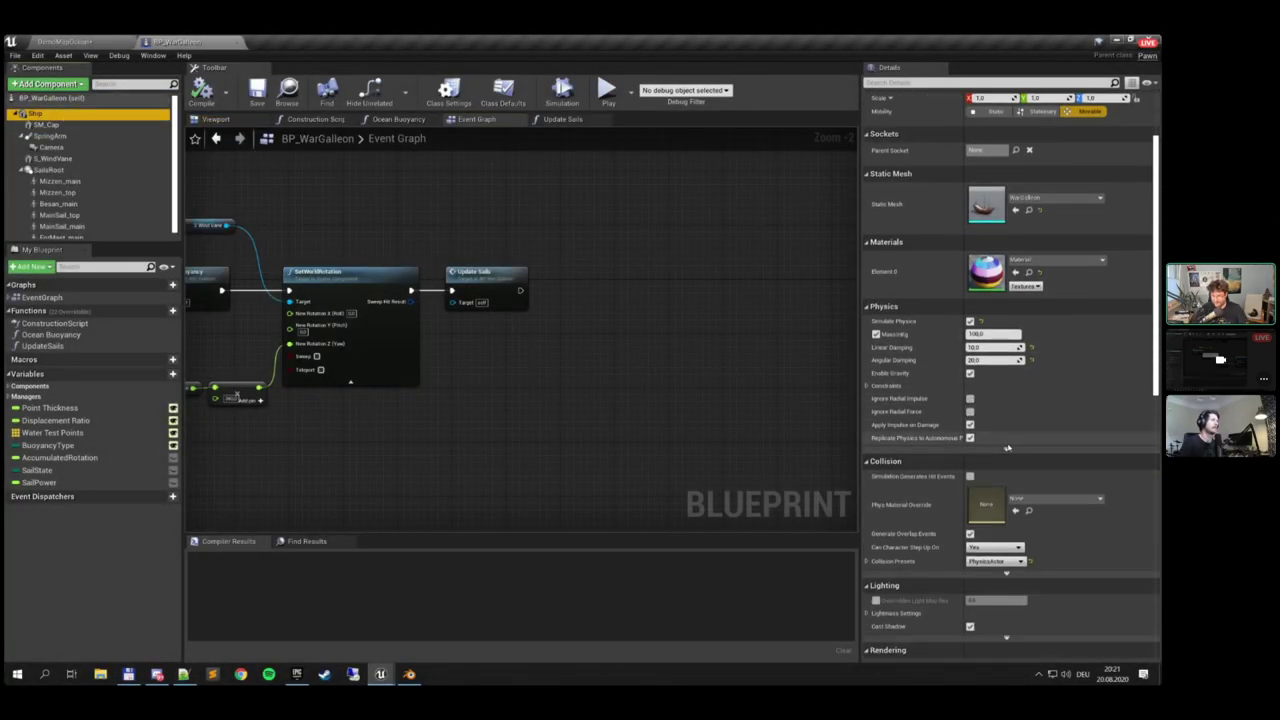
left_click(1006, 449)
scroll(1008, 447, "down", 2)
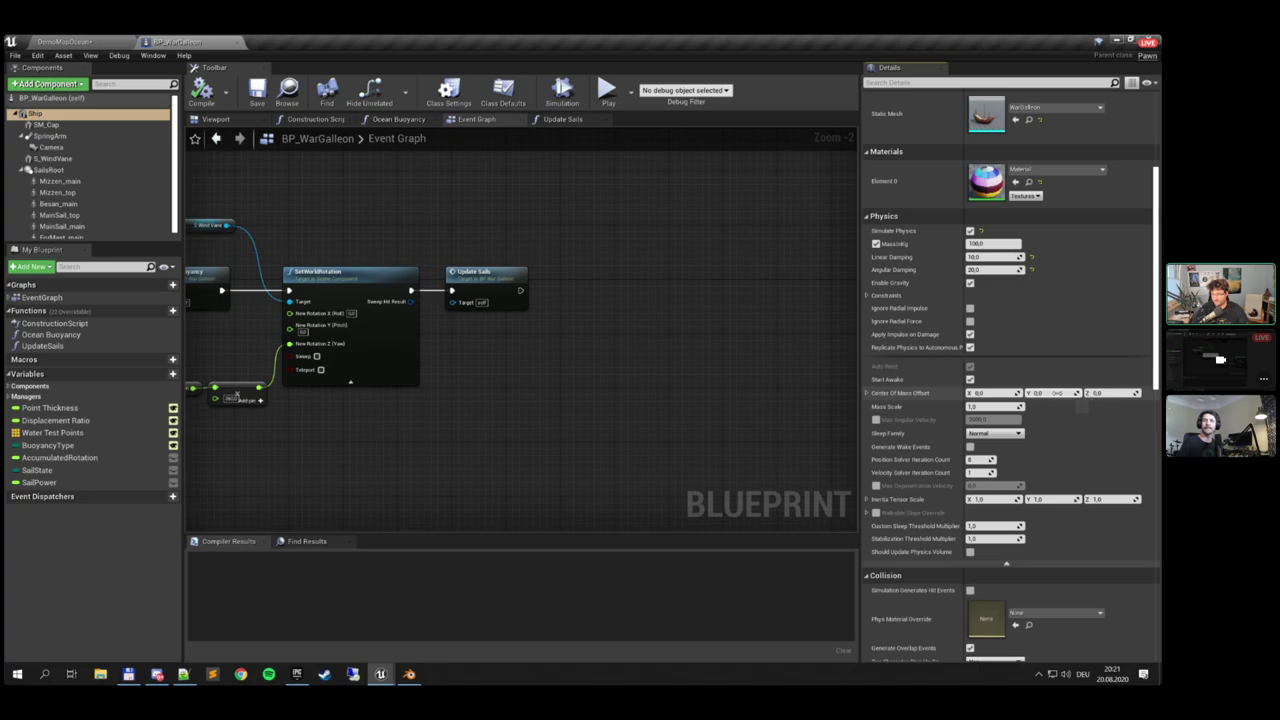
Add a Ship reference with a Set Center Of Mass node, and connect it to execute after Update Sails
right_click_drag(640, 317, 555, 309)
left_click_drag(35, 113, 523, 283)
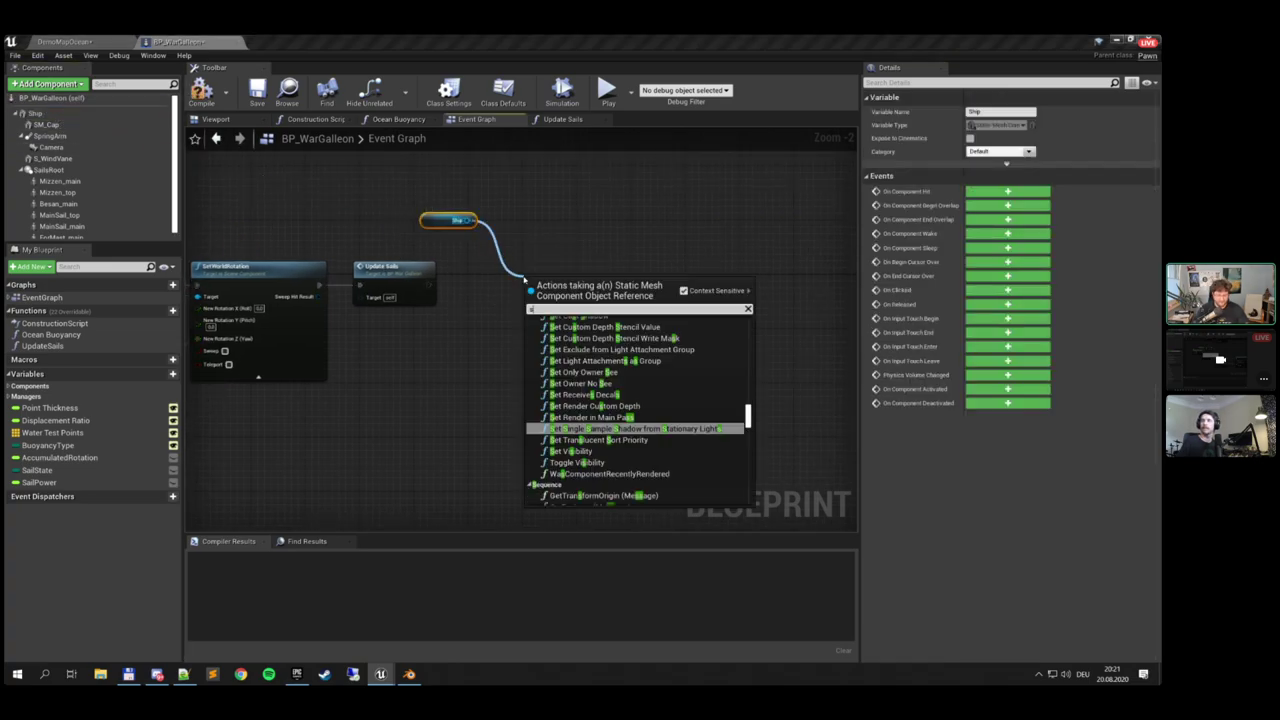
type("set co")
type("nter")
key("Return")
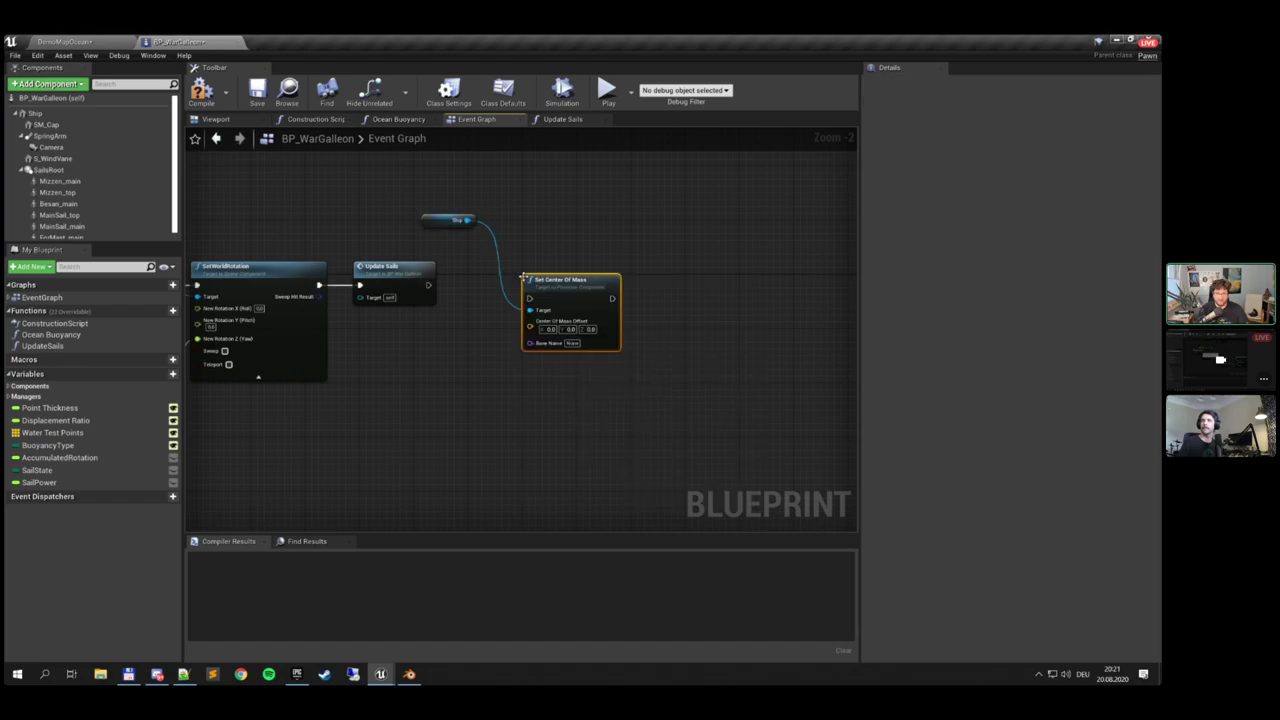
scroll(524, 279, "up", 2)
left_click_drag(398, 289, 550, 310)
Split Set Center Of Mass's offset pin, set Center Of Mass Offset Z to -150, and move both nodes farther from Update Sails
right_click(545, 328)
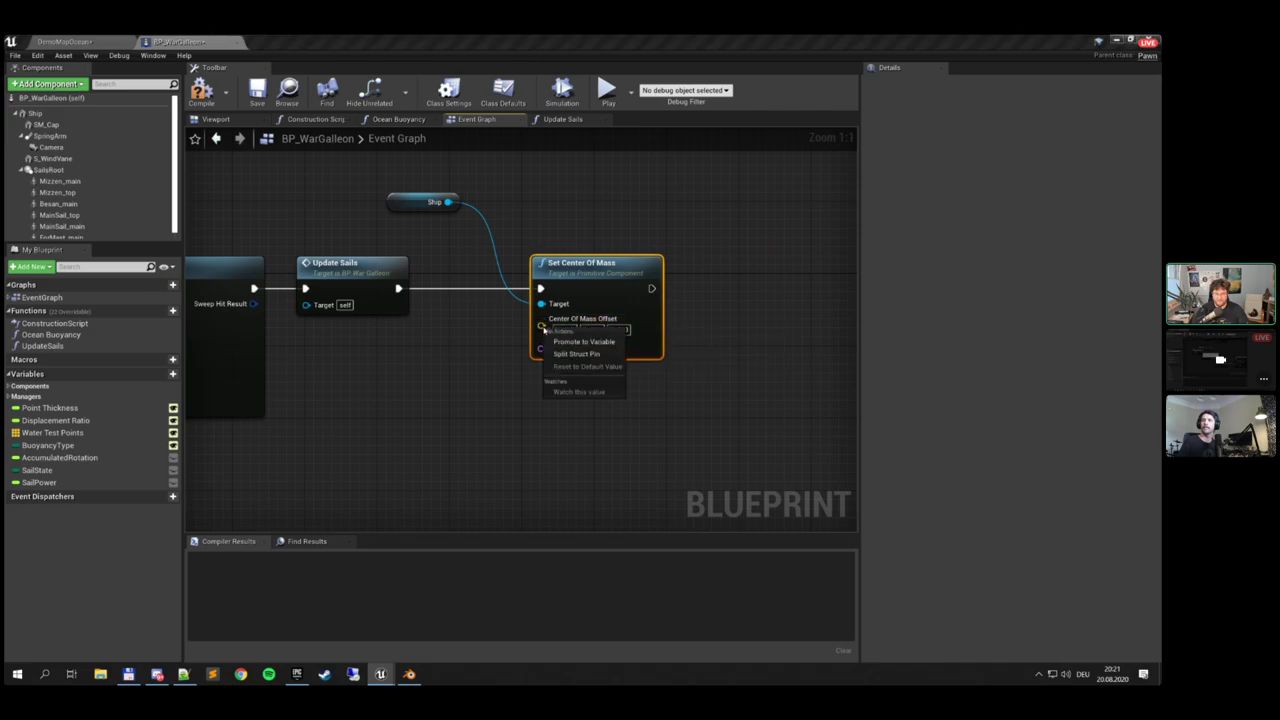
left_click(568, 392)
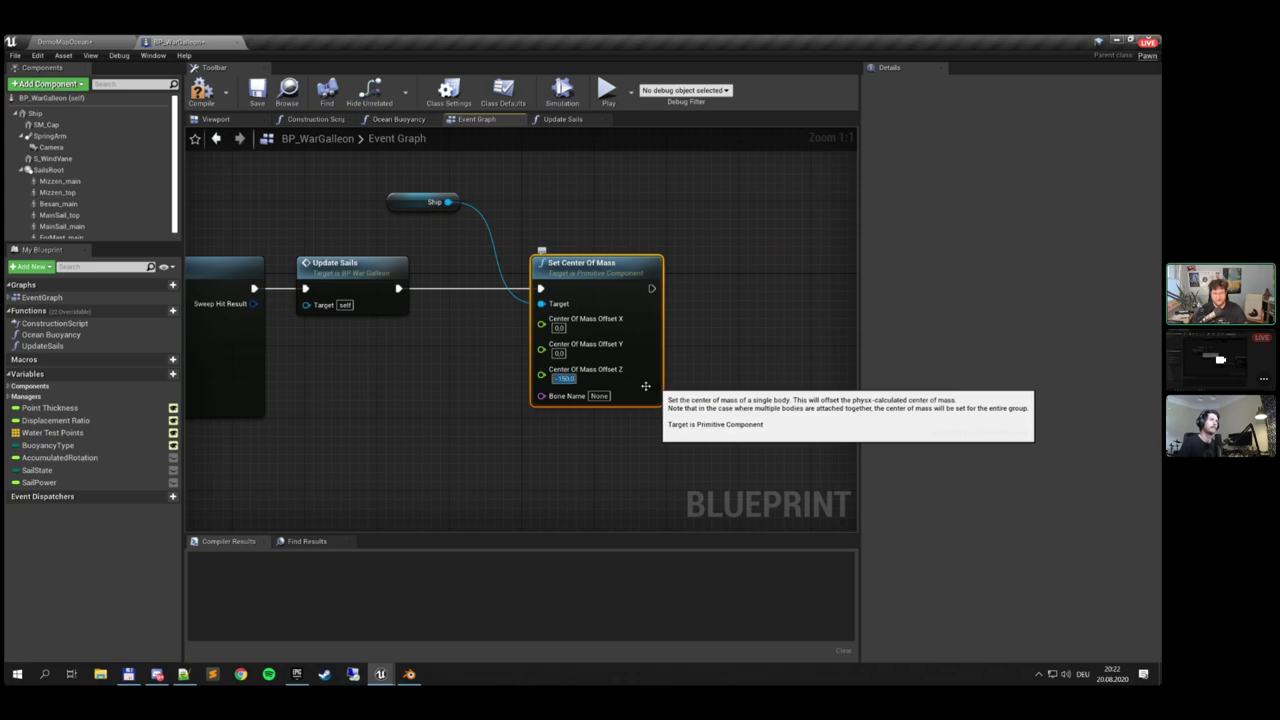
right_click_drag(441, 430, 540, 386)
right_click_drag(527, 159, 508, 221)
left_click(510, 220, "ctrl")
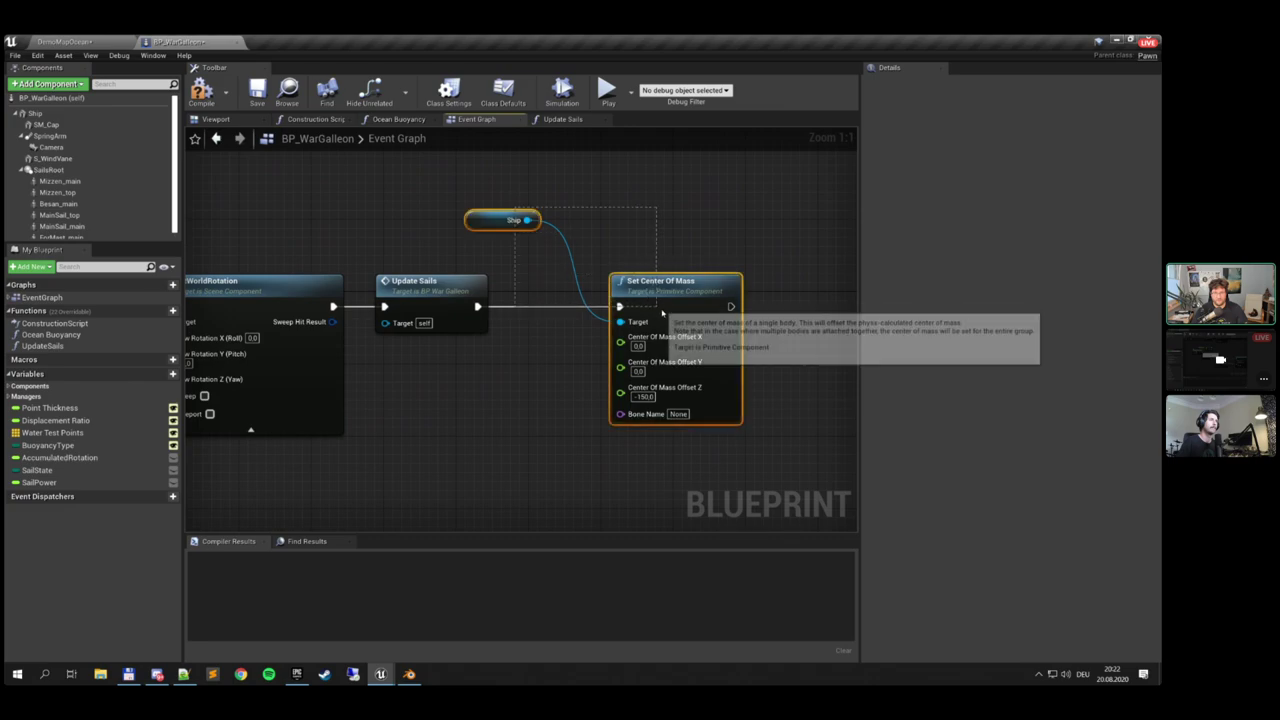
left_click_drag(663, 308, 717, 308)
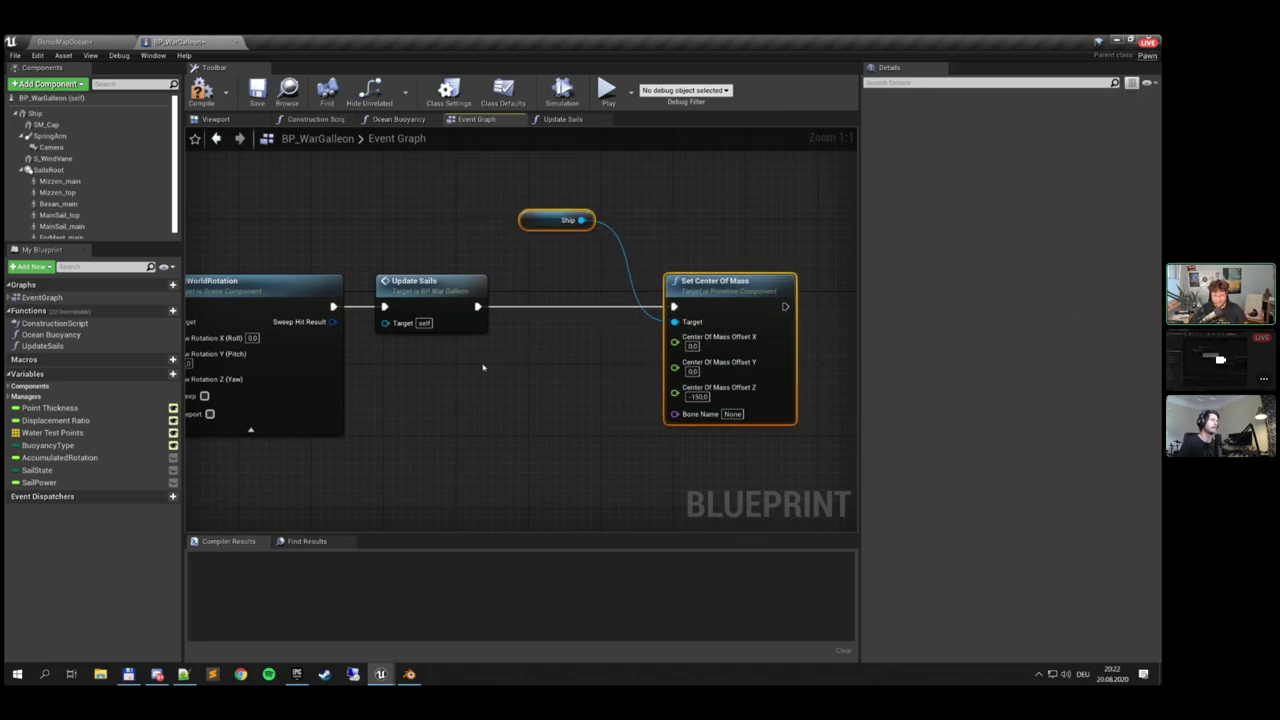
Copy the wind-direction and Get Actor Forward Vector dot-product nodes and paste them beneath the Set Center Of Mass section
scroll(482, 368, "down", 5)
scroll(568, 340, "up", 4)
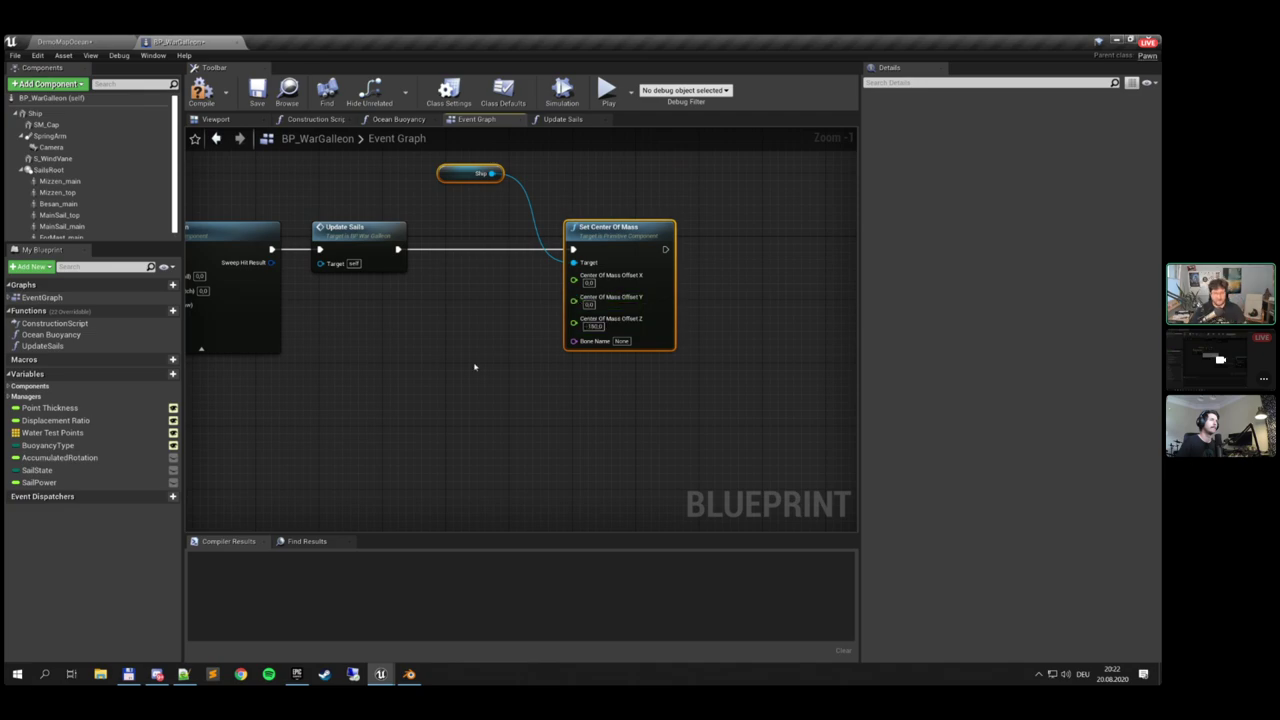
right_click_drag(360, 383, 766, 314)
right_click_drag(486, 383, 906, 357)
right_click_drag(328, 347, 620, 317)
right_click_drag(265, 299, 600, 348)
left_click_drag(323, 204, 618, 339)
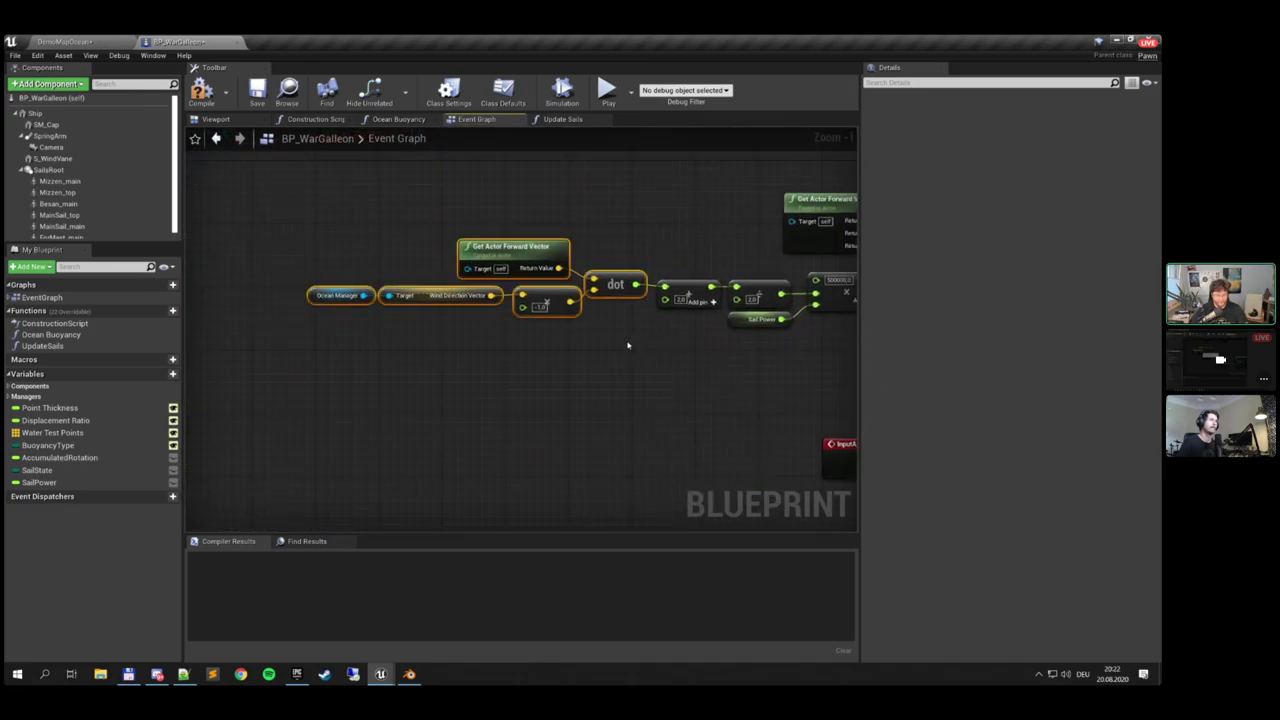
right_click_drag(780, 340, 232, 317)
right_click_drag(820, 345, 210, 310)
right_click_drag(566, 314, 501, 302)
key("ctrl+v")
left_click(463, 359)
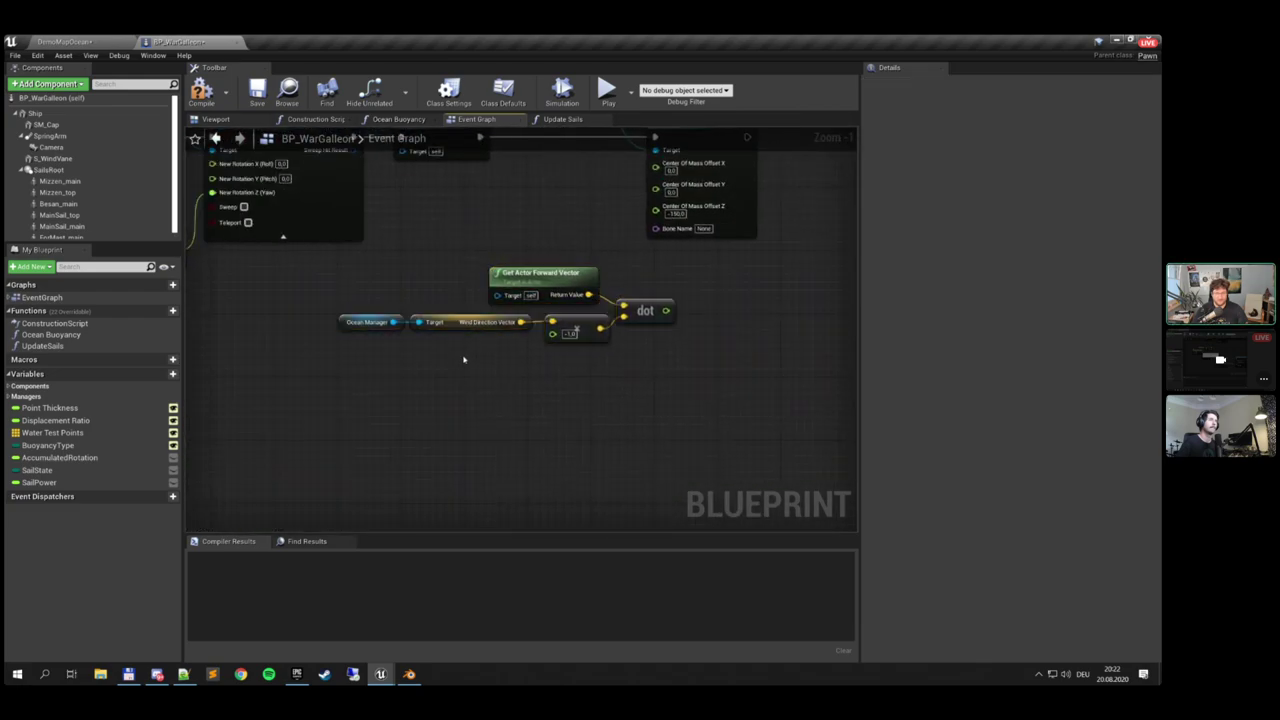
Connect Wind Direction Vector directly to the pasted dot node and delete the copied -1 multiplier
left_click_drag(521, 322, 623, 316)
left_click(578, 332)
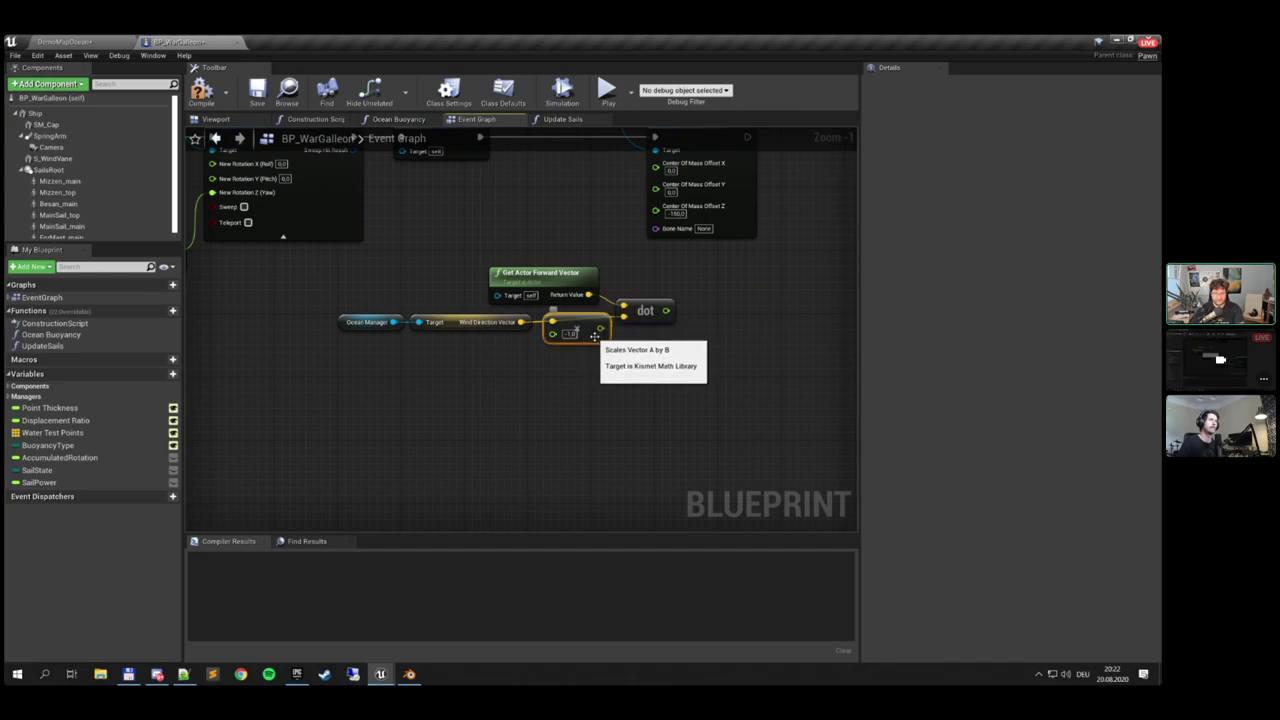
key("Delete")
left_click_drag(336, 290, 438, 335)
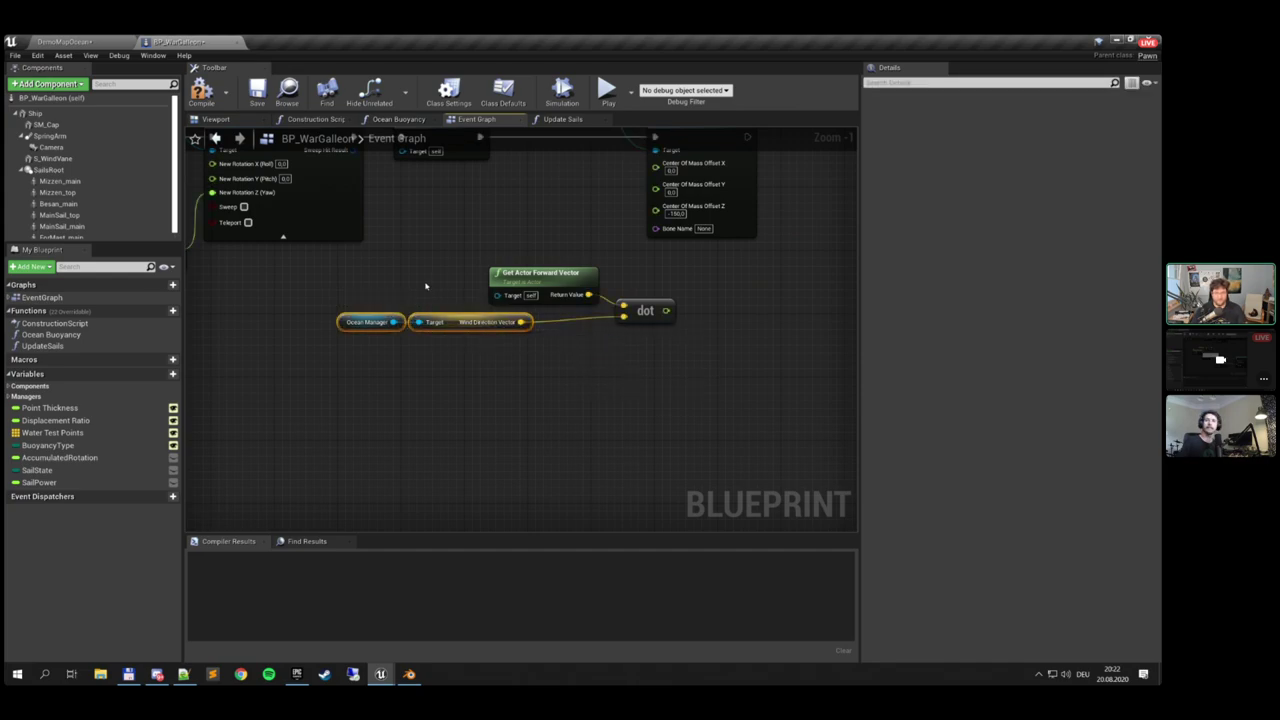
left_click_drag(362, 295, 449, 346)
left_click(458, 304)
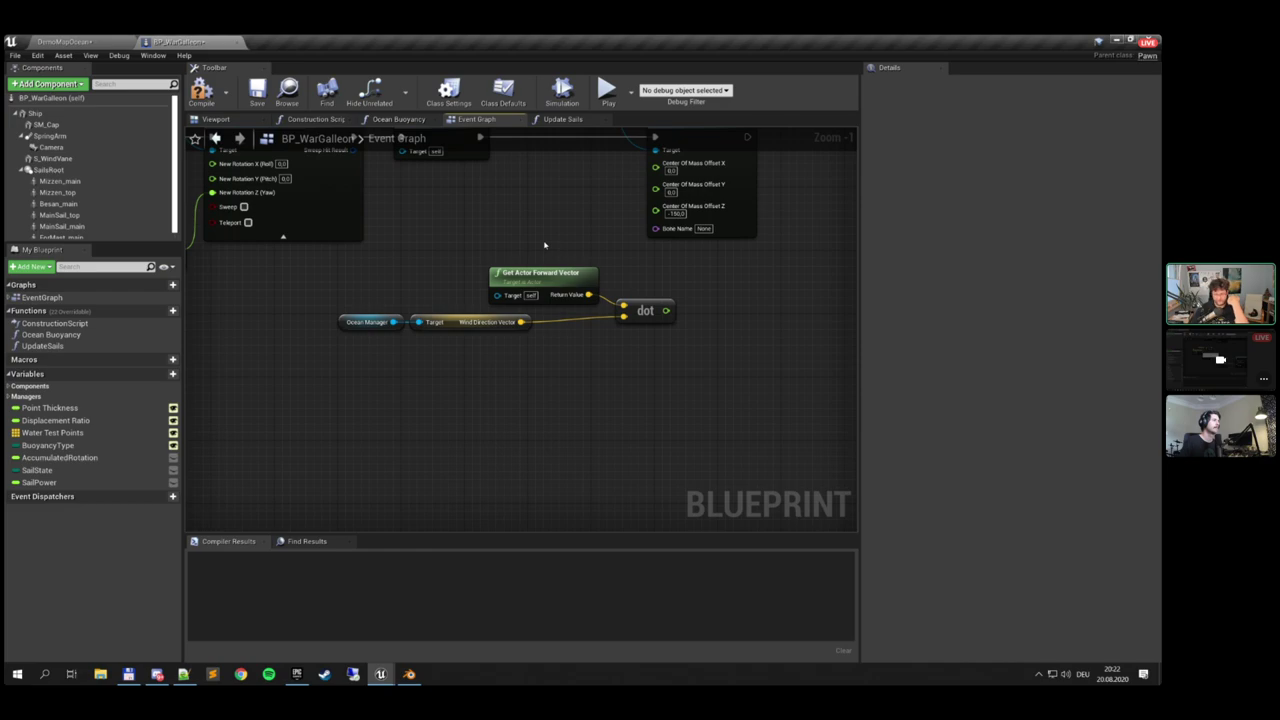
Replace the pasted Get Actor Forward Vector with a Get Actor Right Vector node connected to the dot product
left_click(545, 280)
key("Delete")
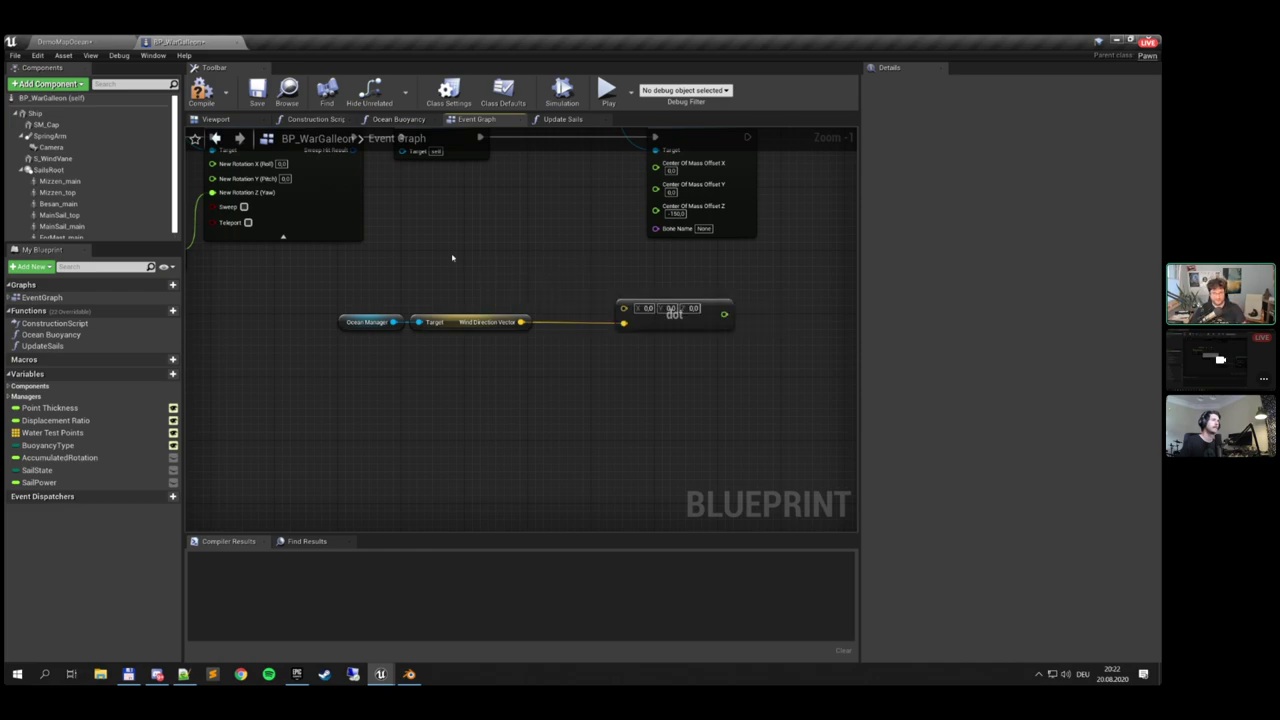
right_click(452, 258)
type("get actor")
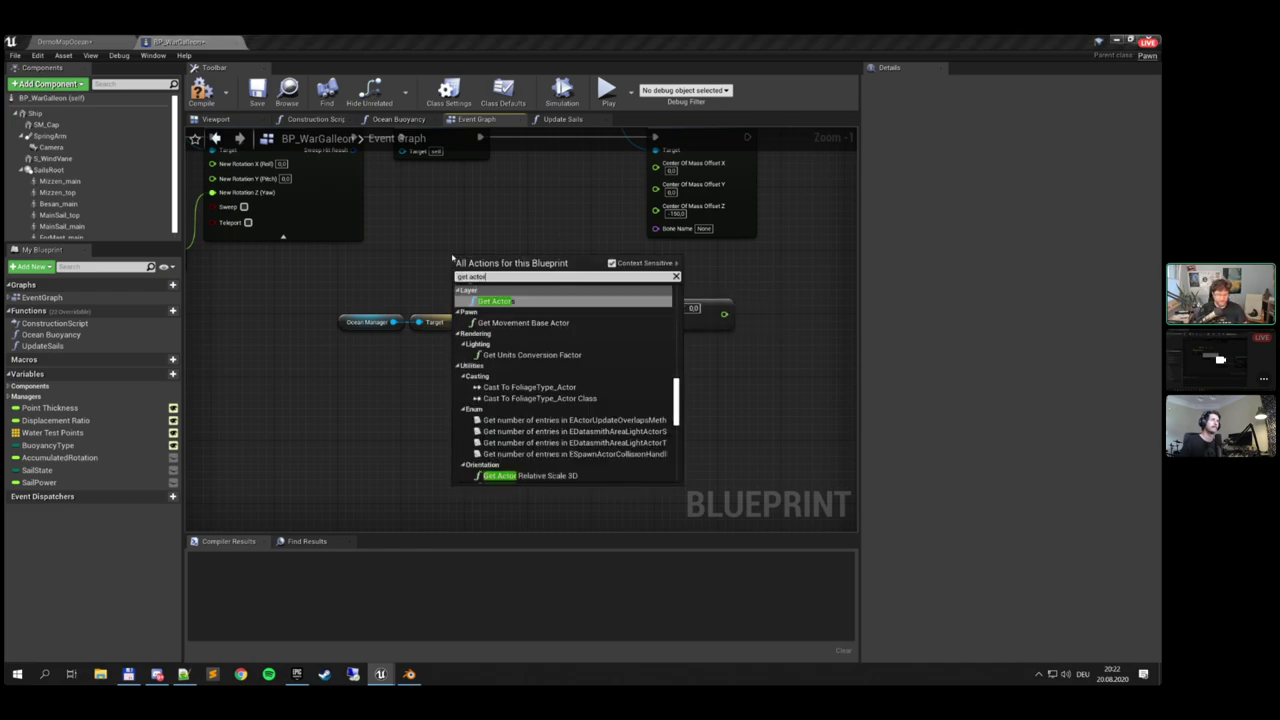
type(" right")
key("Return")
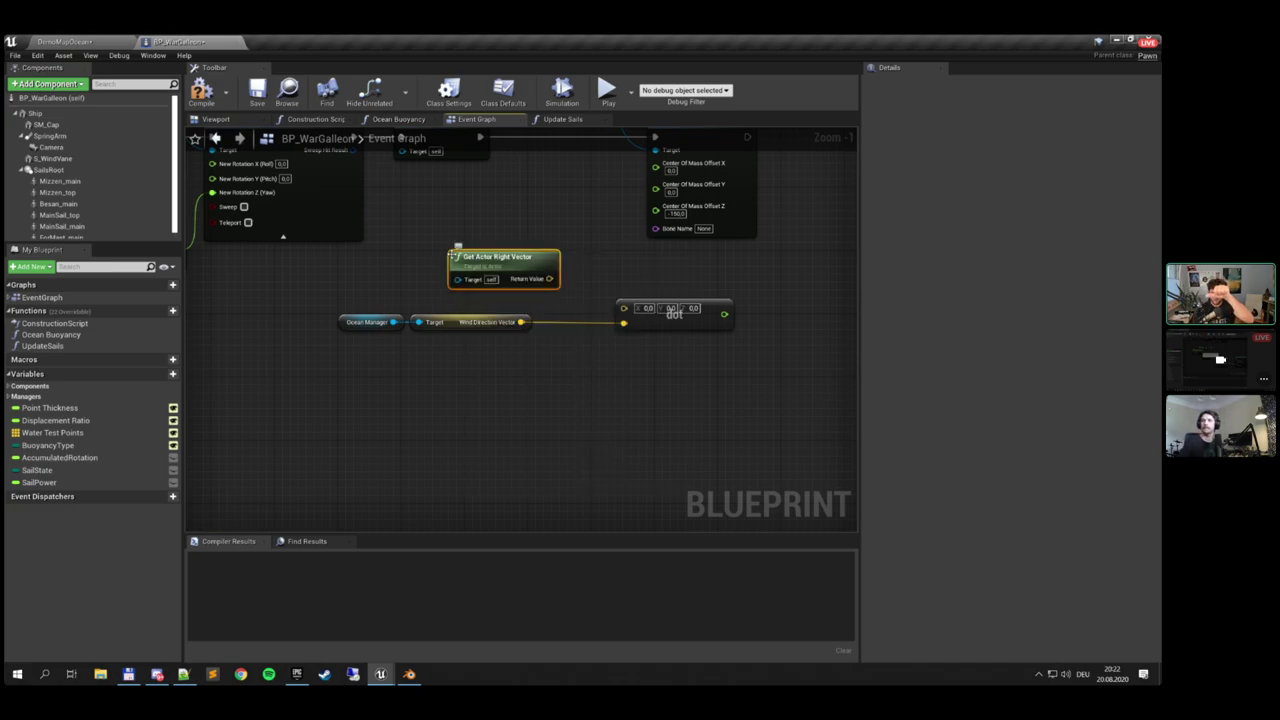
left_click_drag(549, 279, 590, 294)
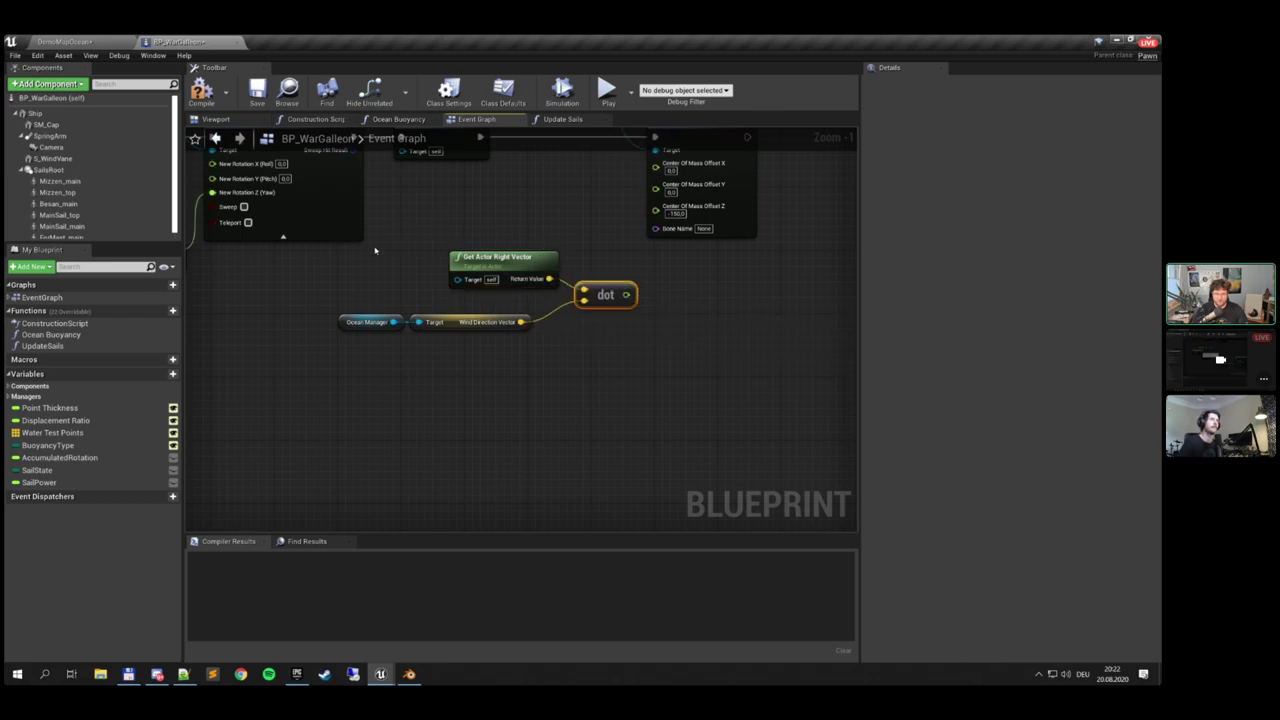
Shift the right-vector dot-product group away from Set Center Of Mass and align the Ocean Manager wind nodes with it
left_click_drag(375, 249, 597, 348)
left_click_drag(599, 296, 496, 290)
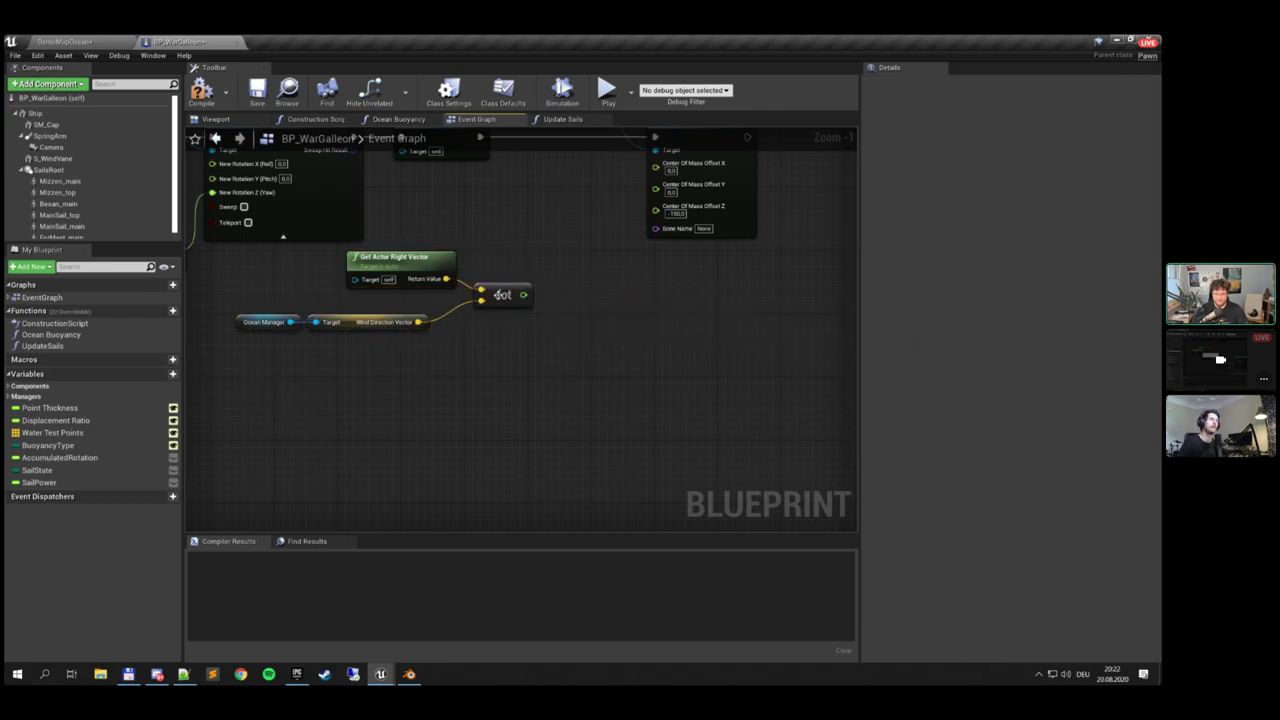
left_click_drag(296, 300, 359, 320)
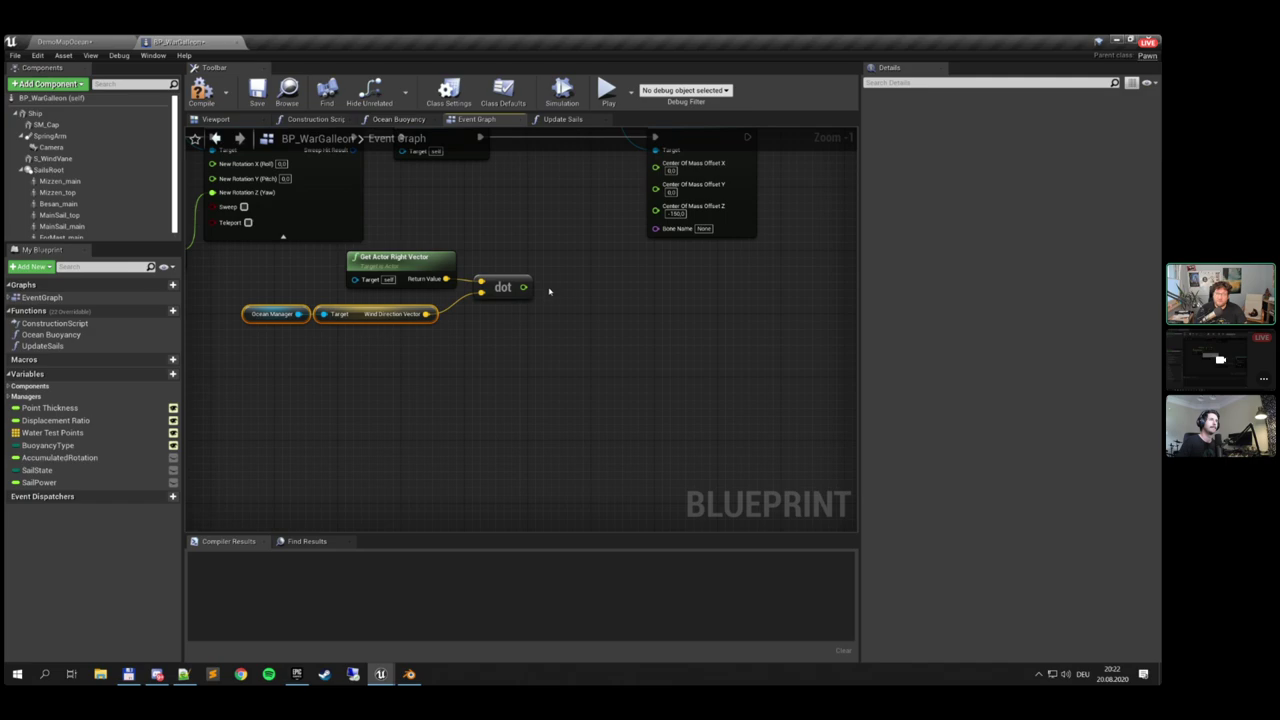
Feed the dot product through a float multiplication into Center Of Mass Offset Y, and compile and save BP_WarGalleon
right_click_drag(538, 274, 518, 292)
left_click_drag(489, 313, 523, 306)
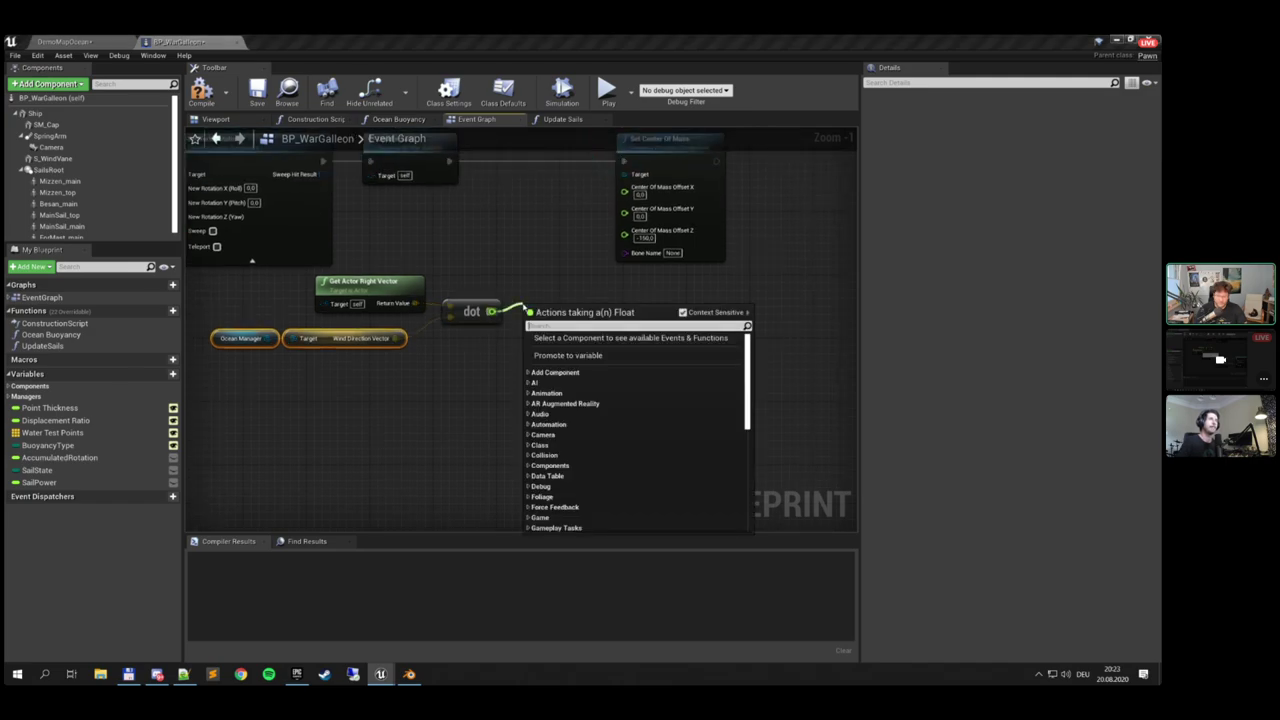
type("*")
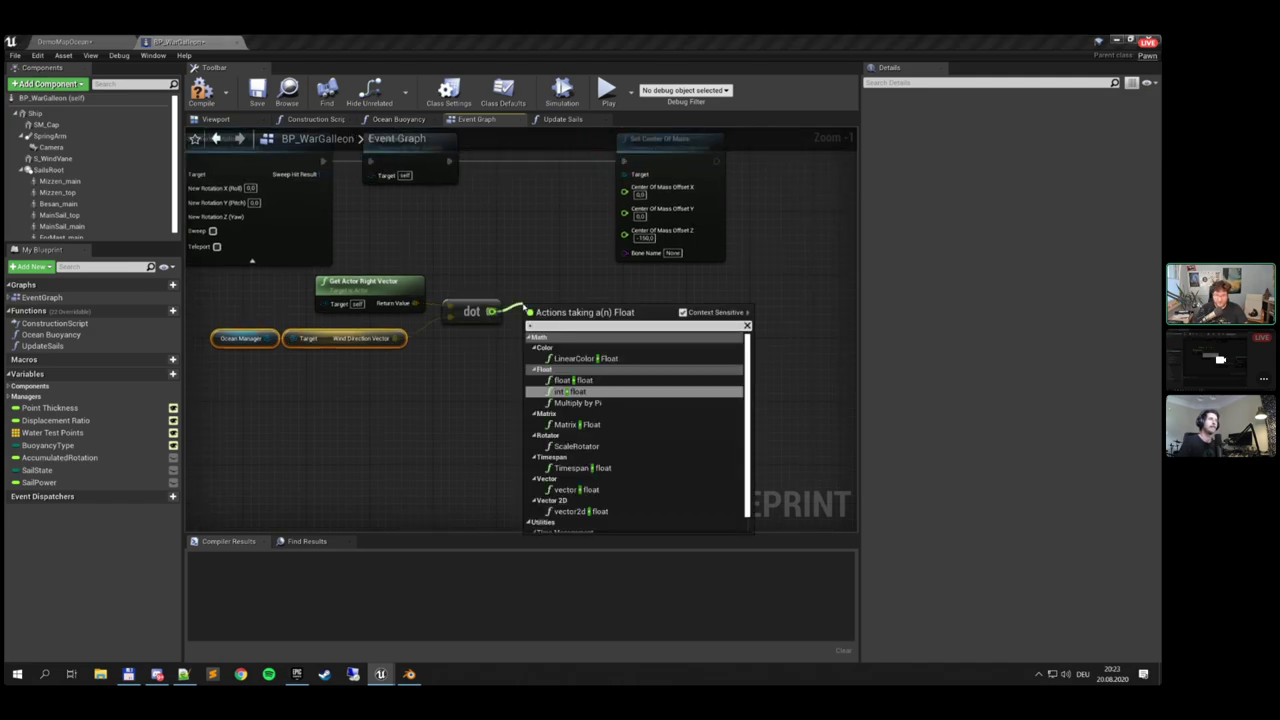
left_click(573, 380)
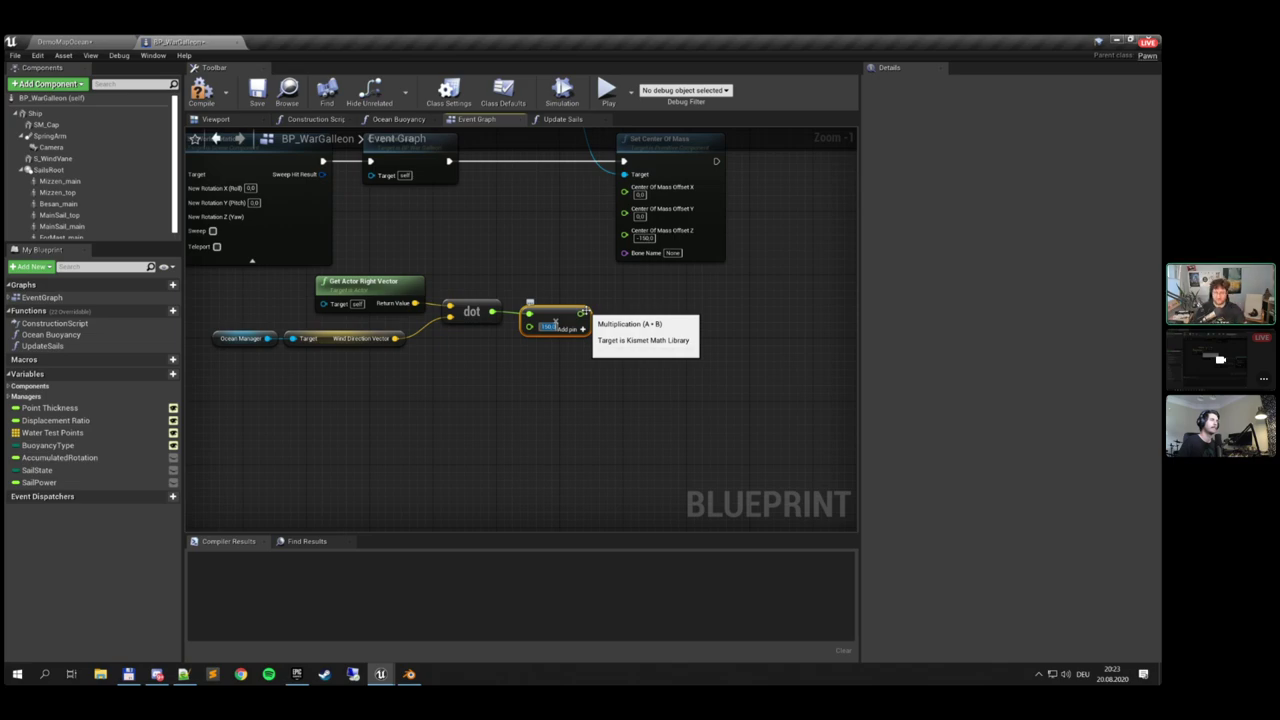
left_click_drag(582, 313, 636, 214)
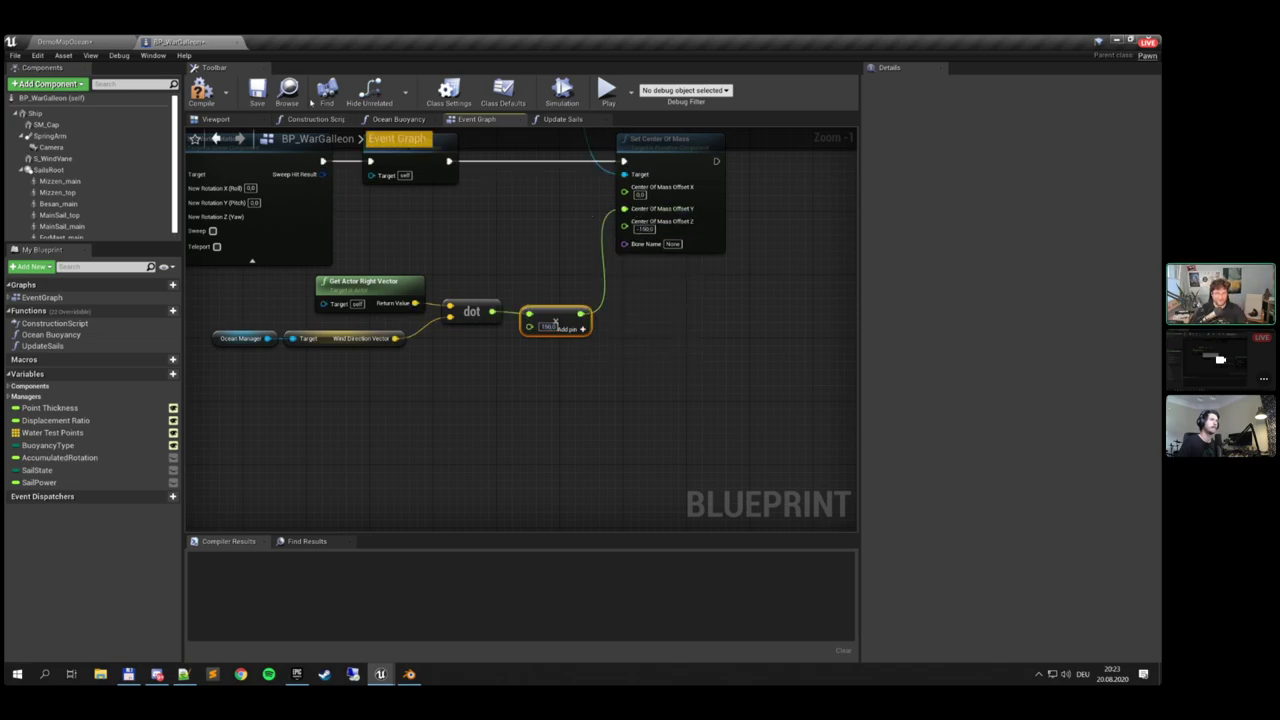
left_click(201, 92)
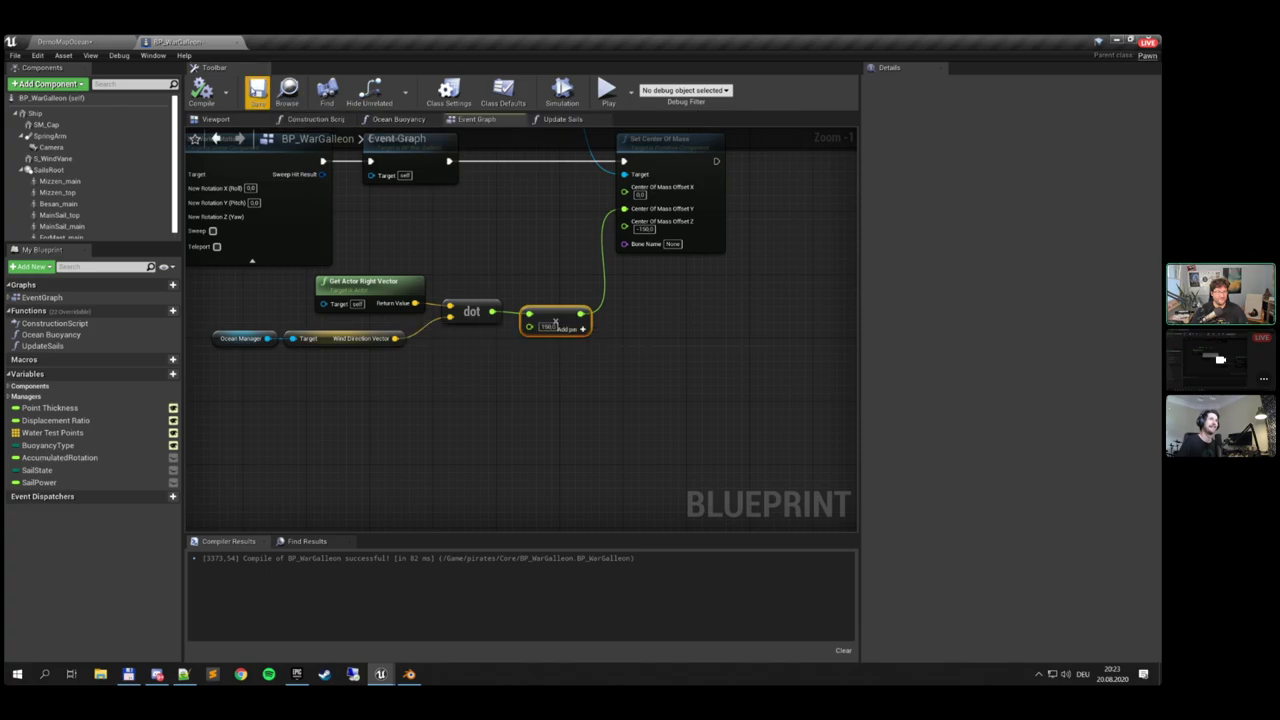
Return to DemoMapOcean, play the level, raise the galleon's sails to watch its tilt, and stop the session
left_click(106, 38)
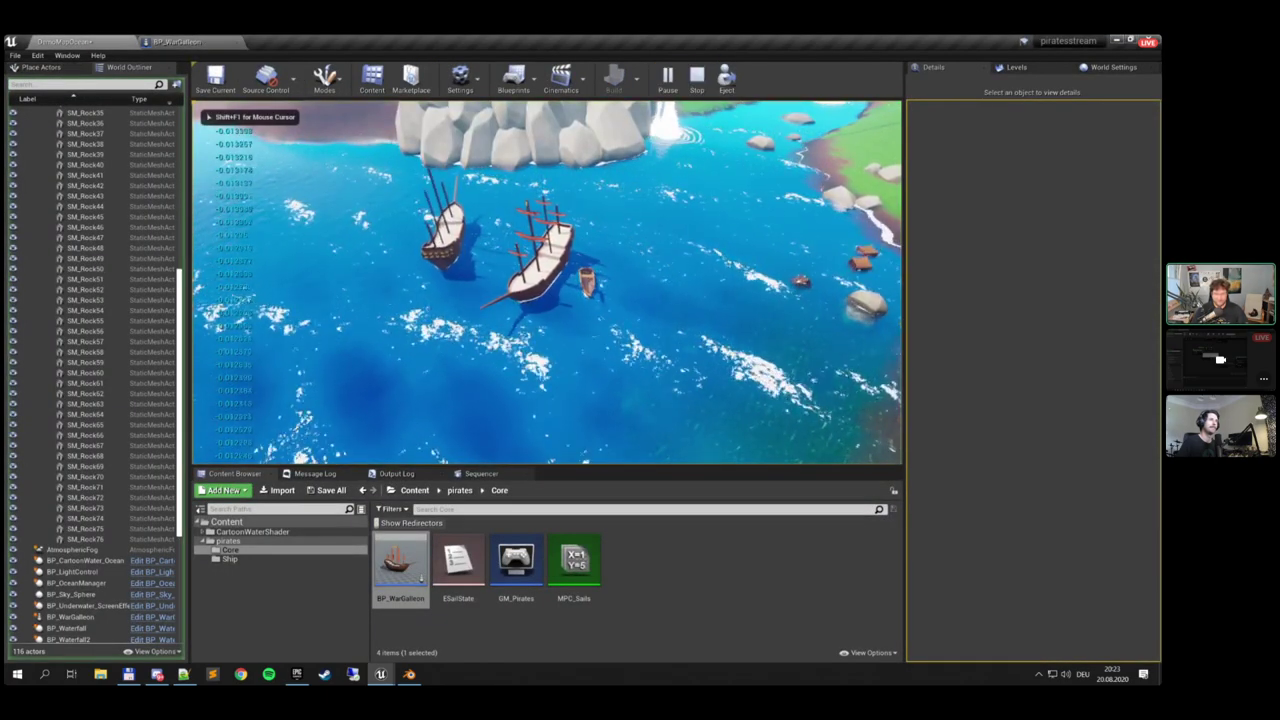
key("w")
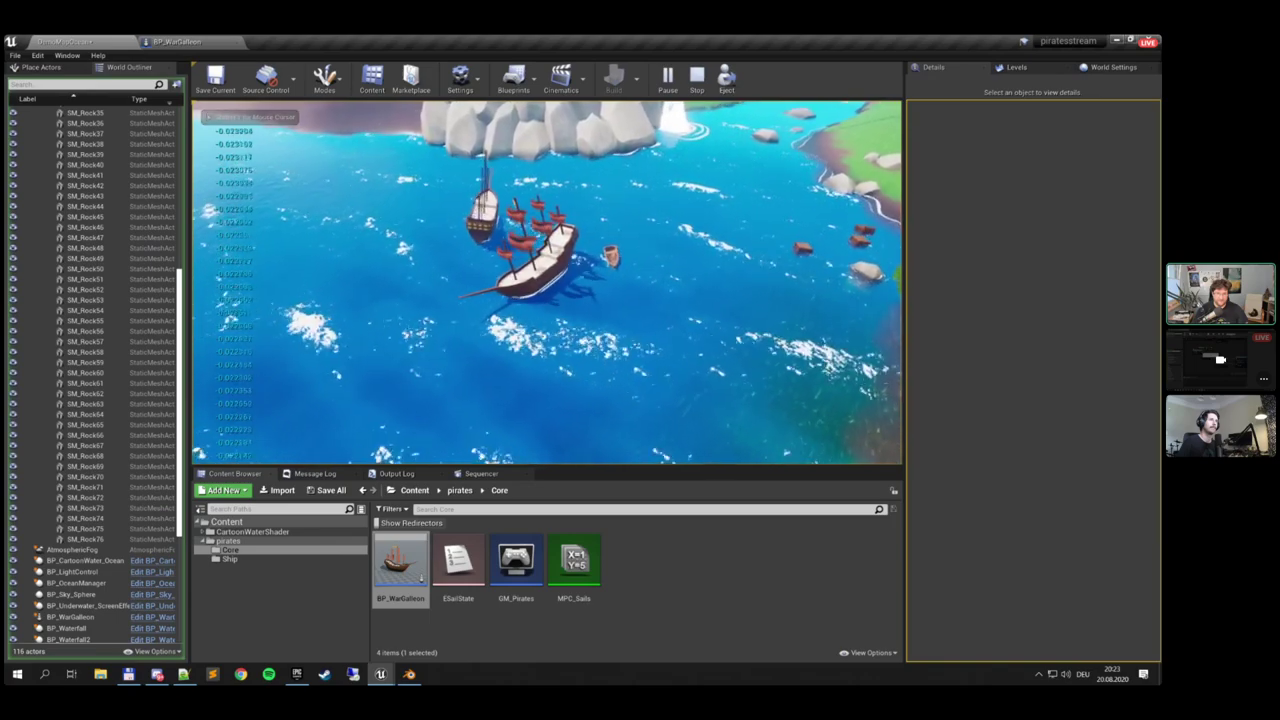
key("Escape")
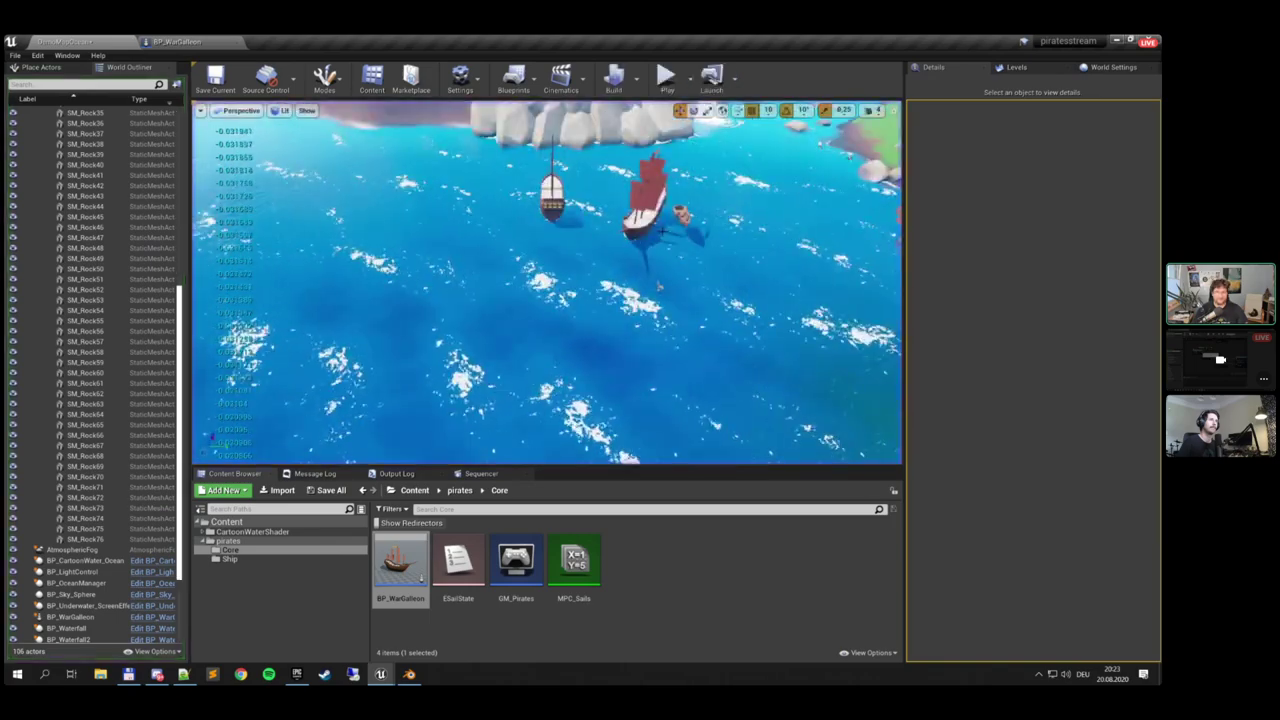
Search the CartoonWaterShader content folder for "ocean" and open the BP_OceanManager blueprint's event graph
left_click(269, 537)
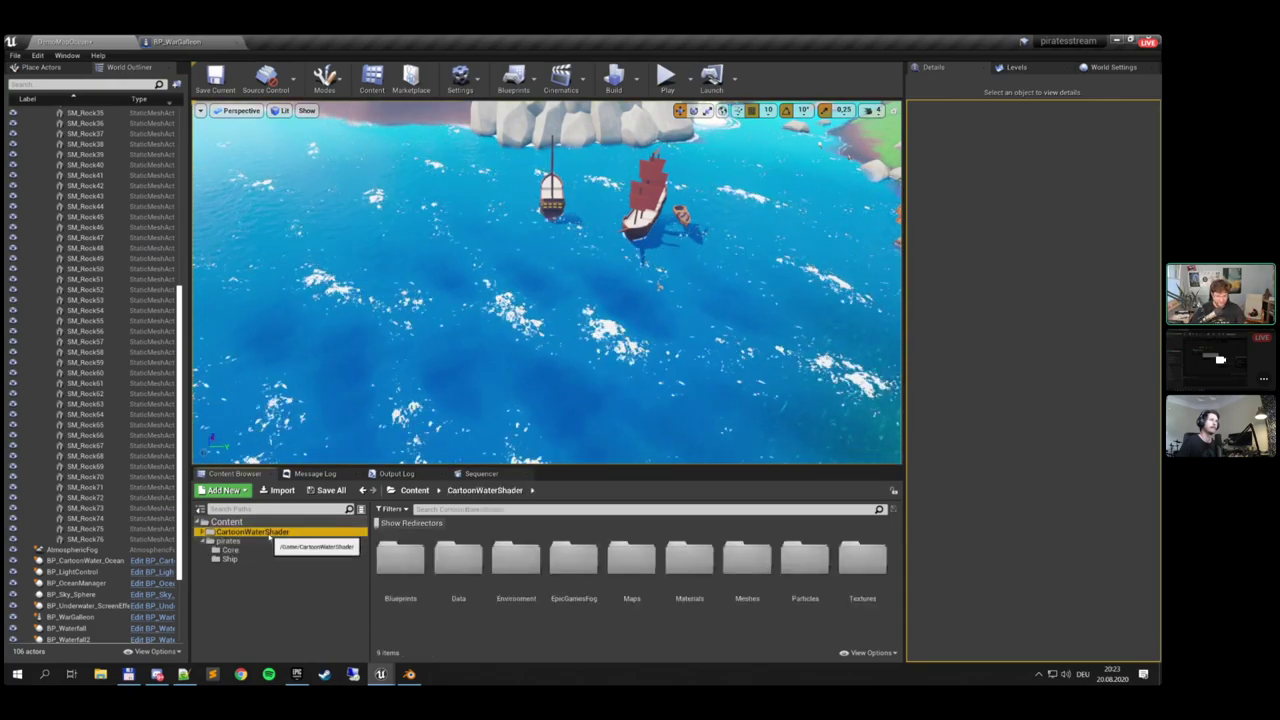
double_click(255, 532)
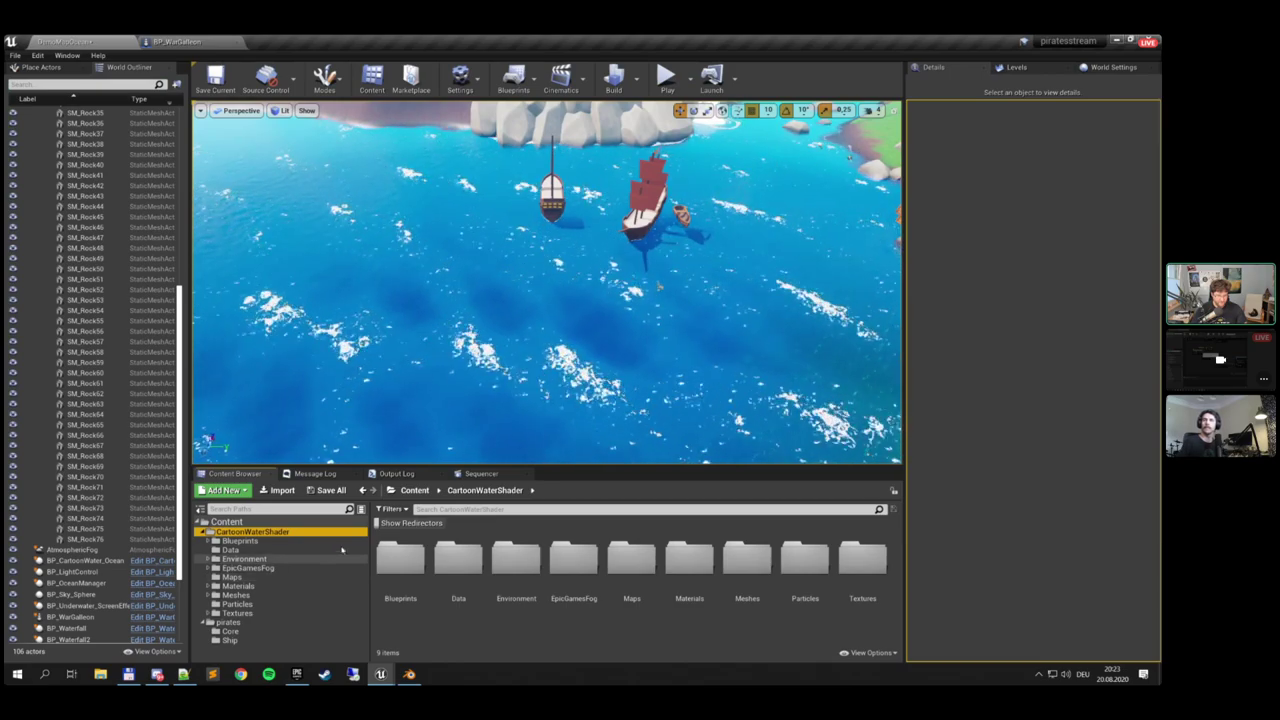
left_click(455, 508)
type("ocean")
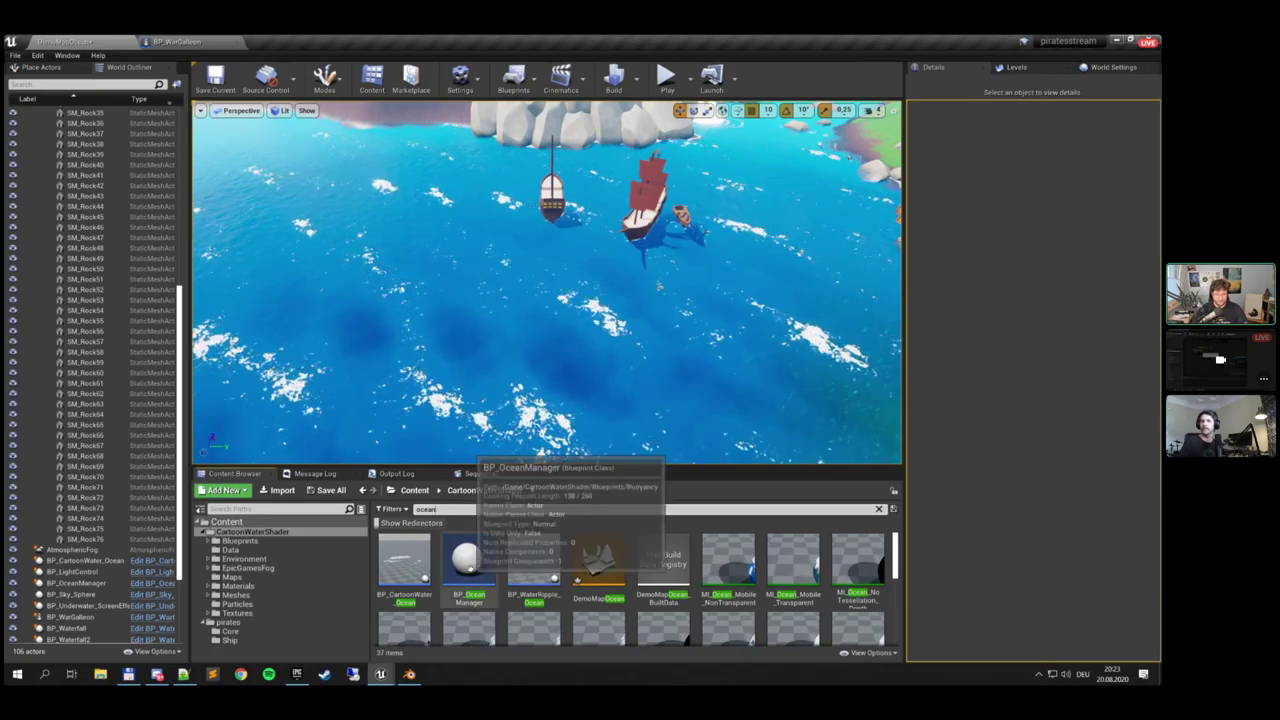
double_click(467, 560)
right_click_drag(513, 269, 521, 273)
scroll(532, 289, "up", 3)
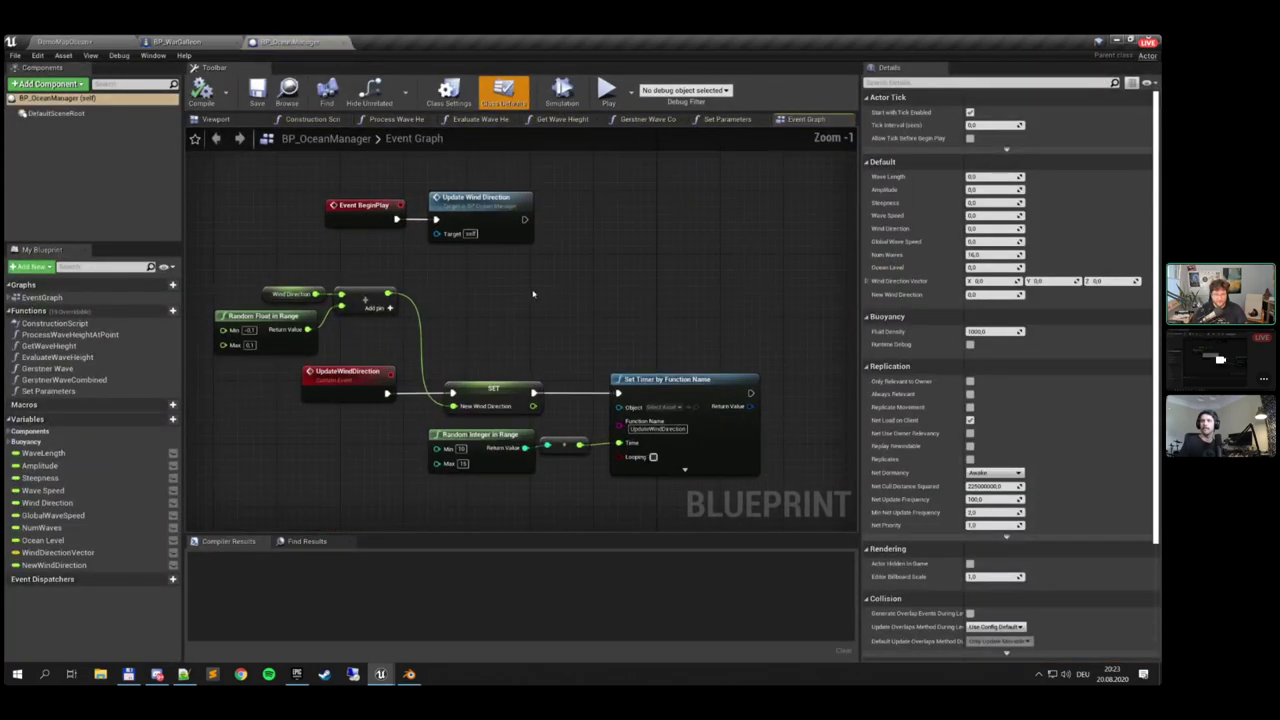
Set the Wind Direction variable's default value to 0.25, and compile and save BP_OceanManager
left_click(491, 211)
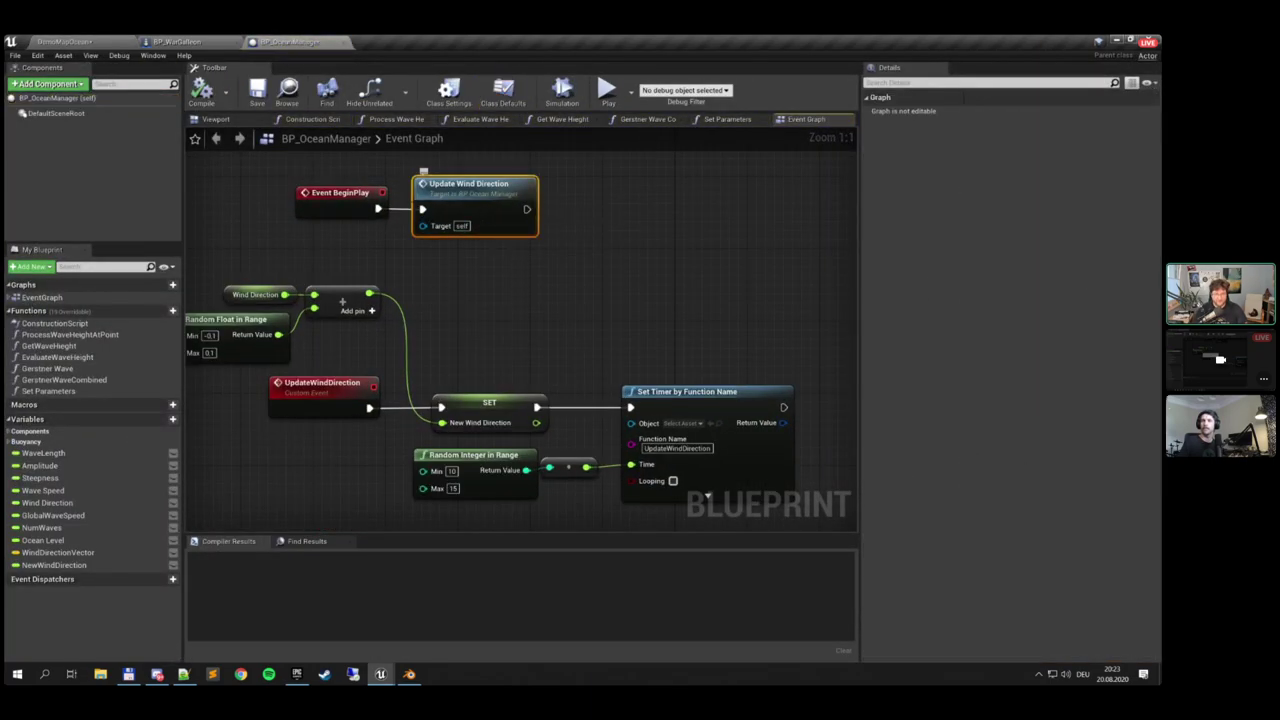
left_click(254, 295)
left_click(989, 307)
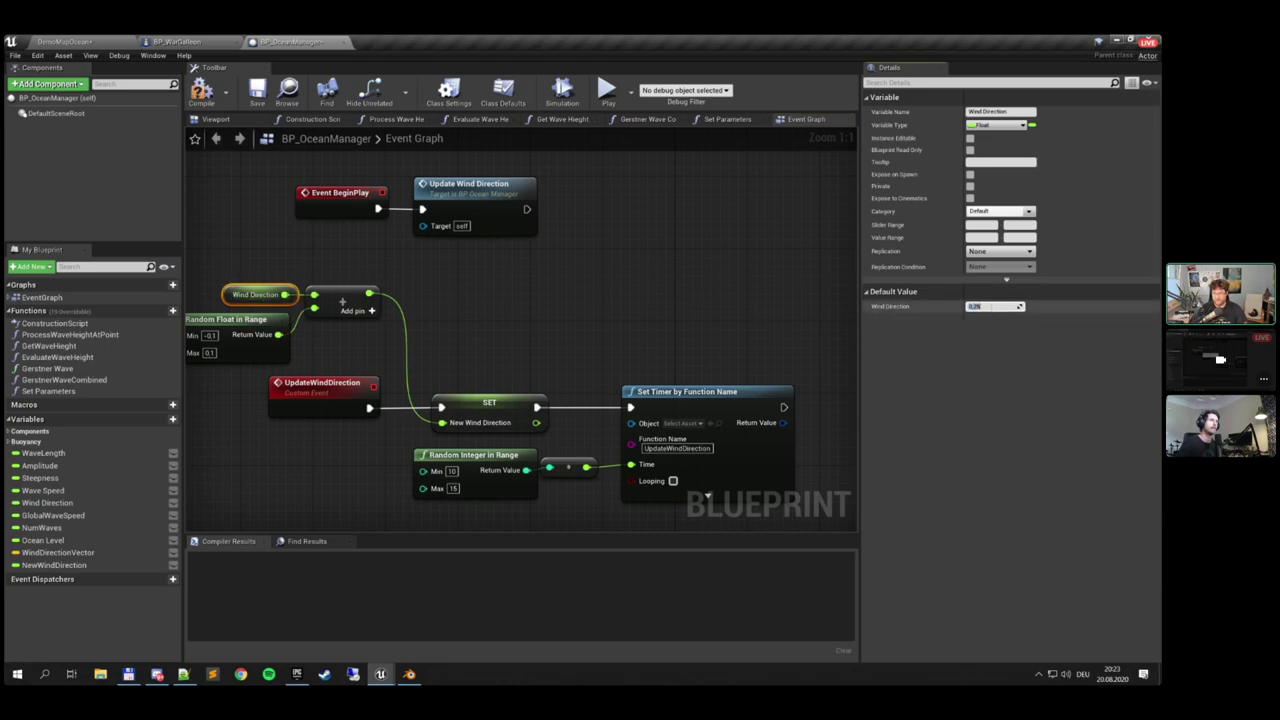
left_click(203, 91)
left_click(258, 91)
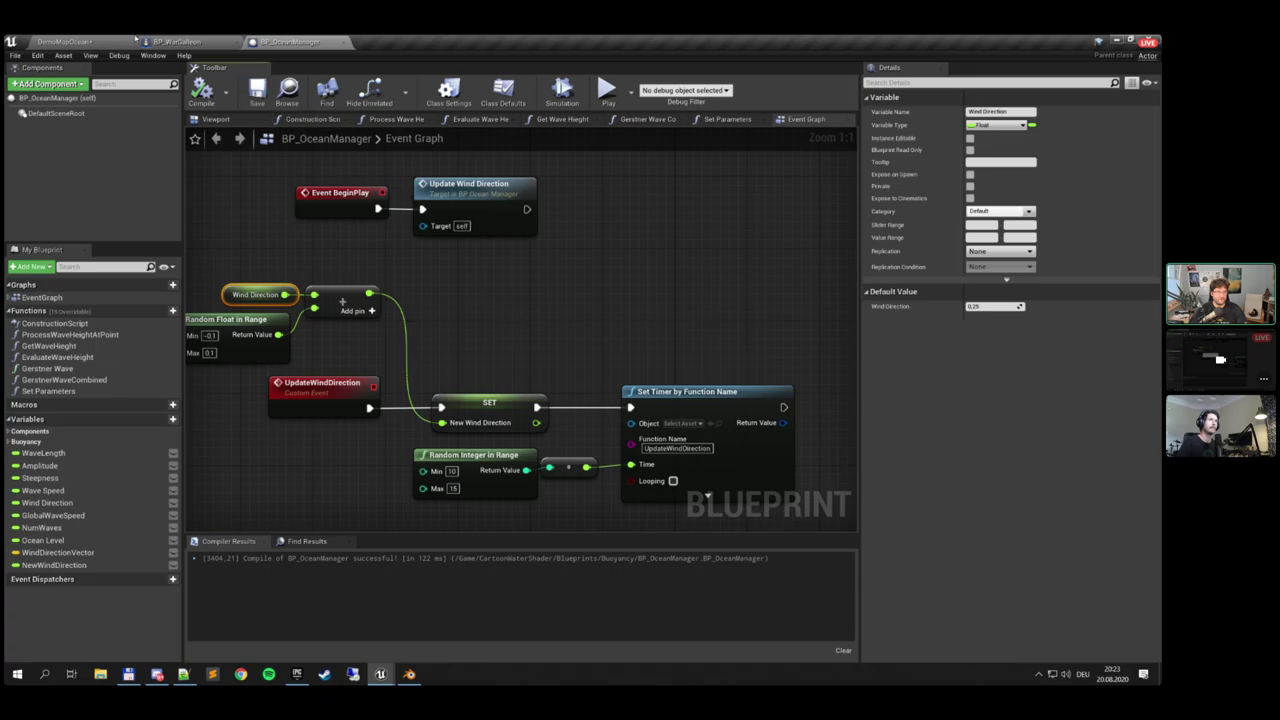
Play DemoMapOcean to watch the galleon sail and tilt under the new wind direction, and stop the session
left_click(75, 42)
left_click(701, 161)
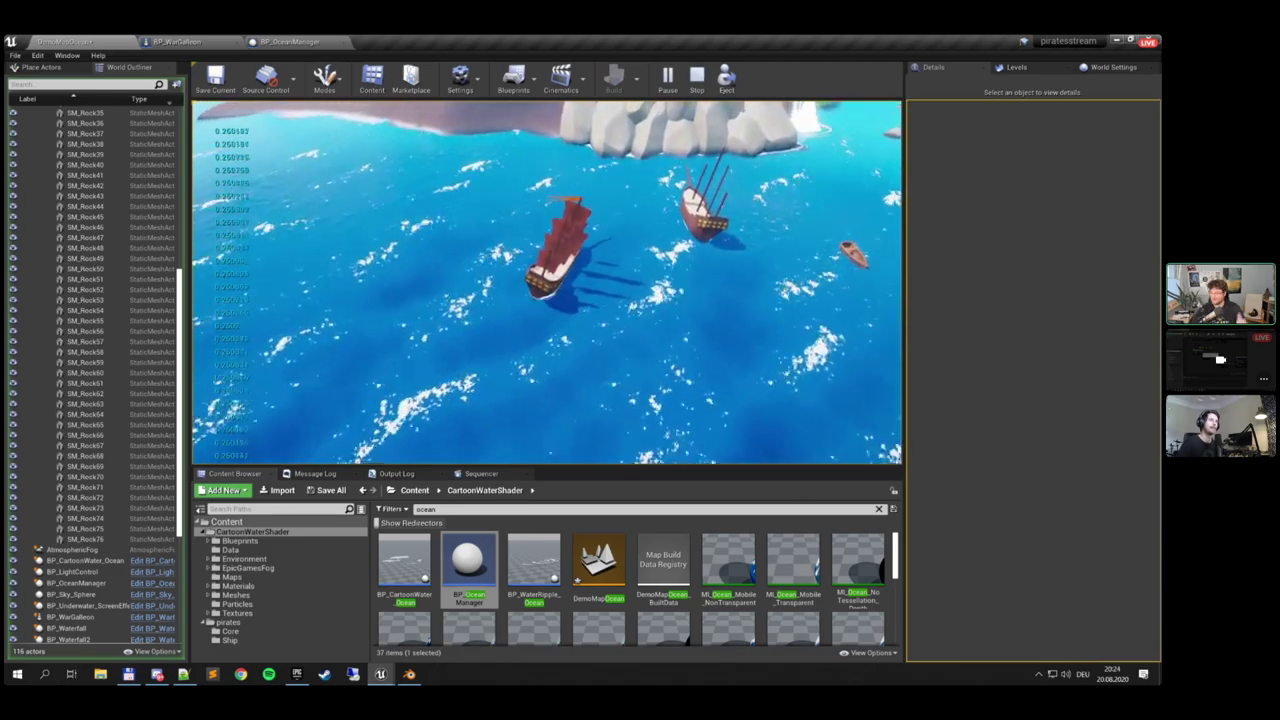
key("Escape")
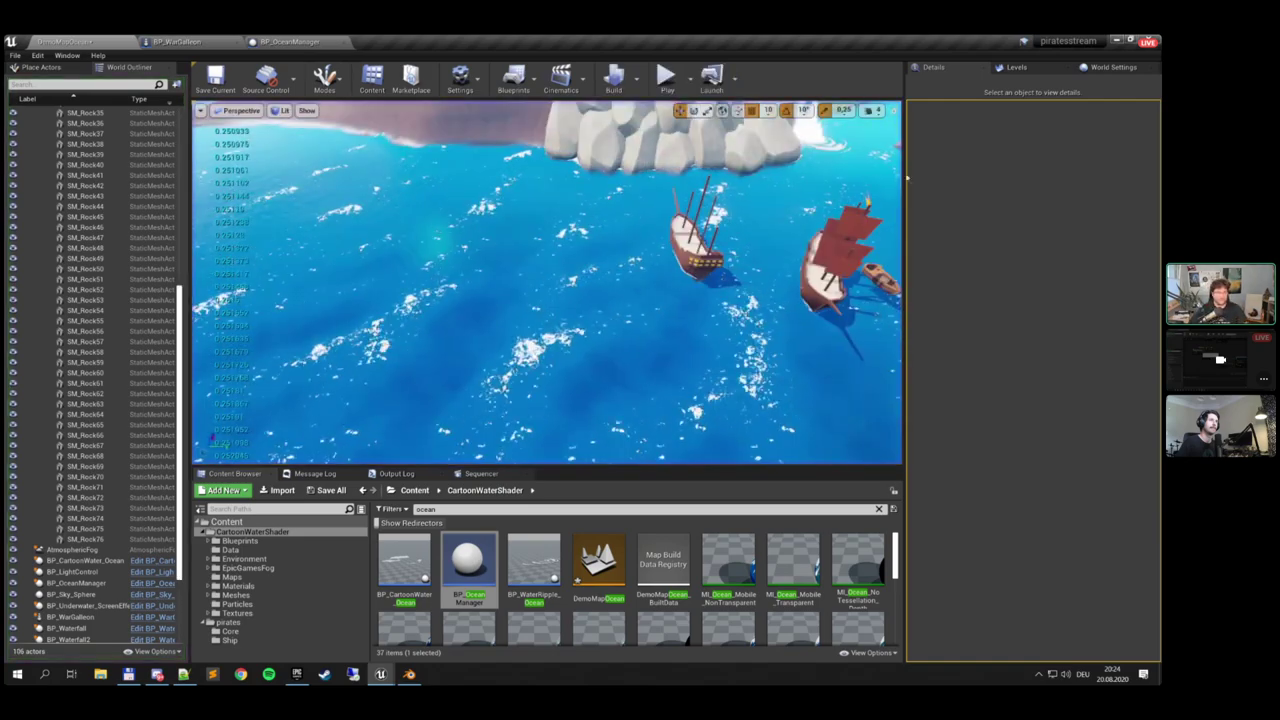
In BP_WarGalleon, set the float multiplier feeding Center Of Mass Offset Y to -150, and compile and save
left_click(303, 42)
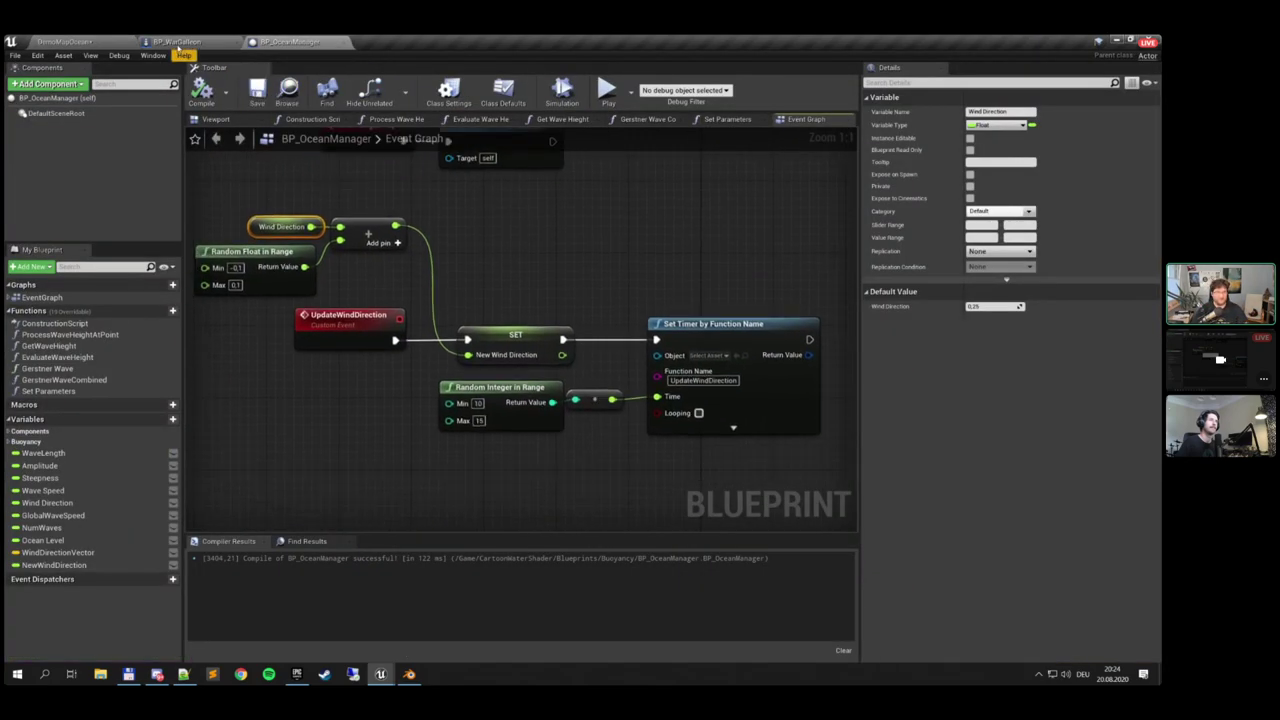
left_click(177, 43)
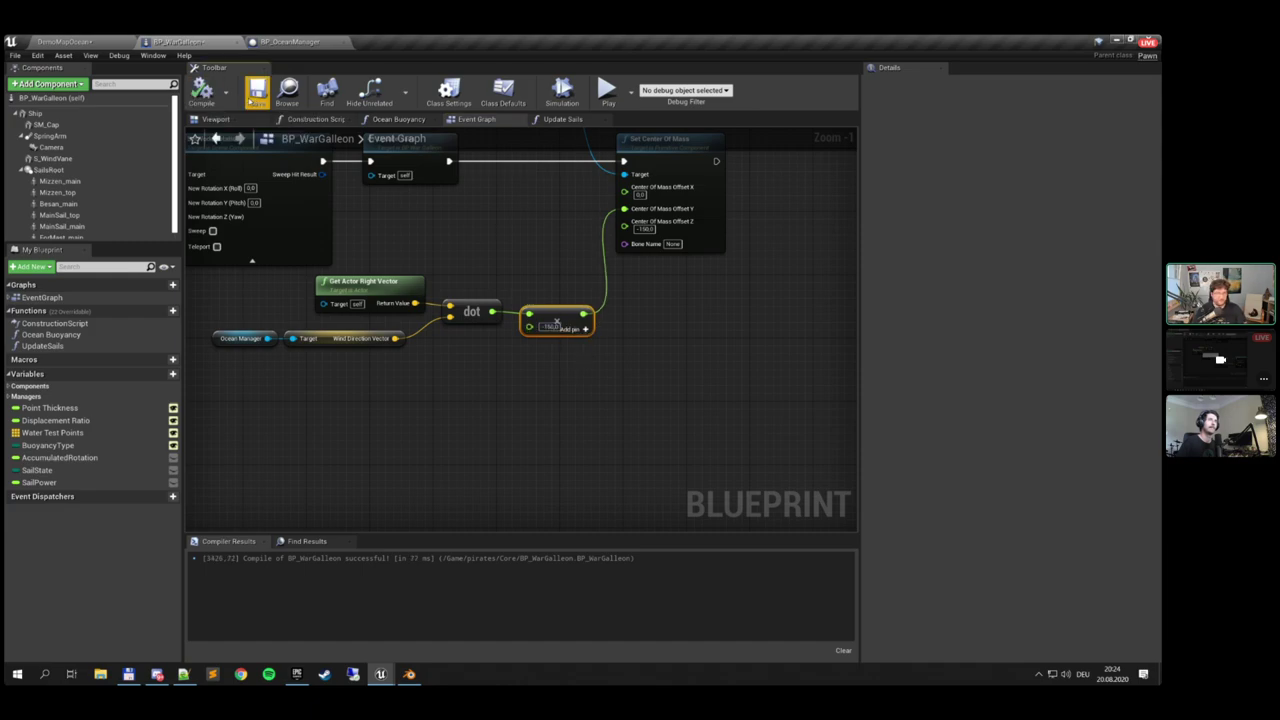
Test the stronger tilt briefly in a standalone preview and in the DemoMapOcean viewport, stopping each session
left_click(607, 90)
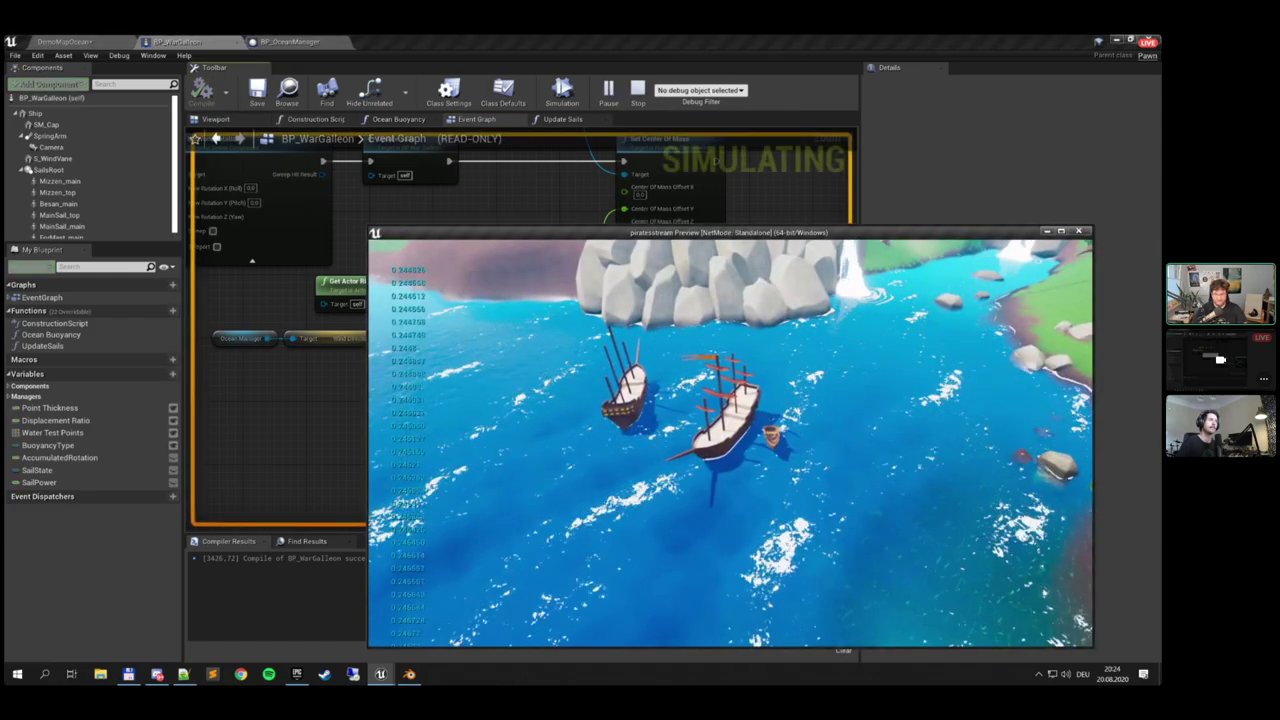
key("Escape")
left_click(66, 42)
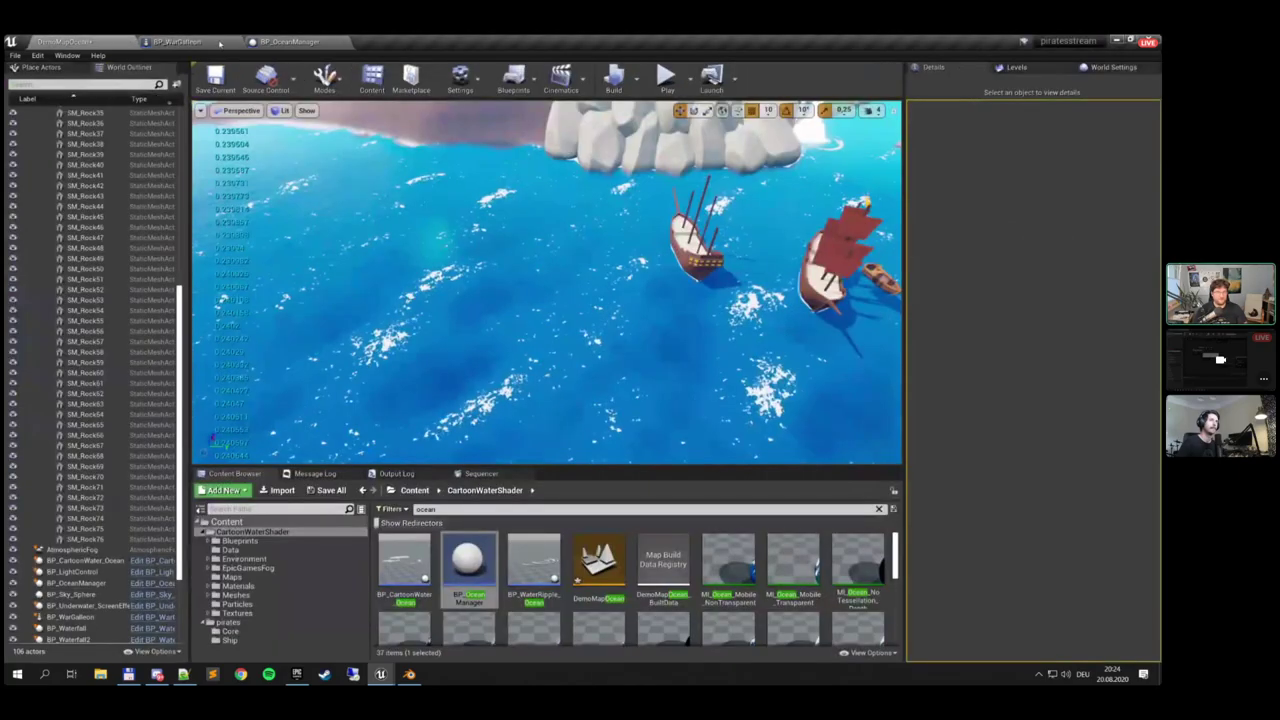
left_click(667, 82)
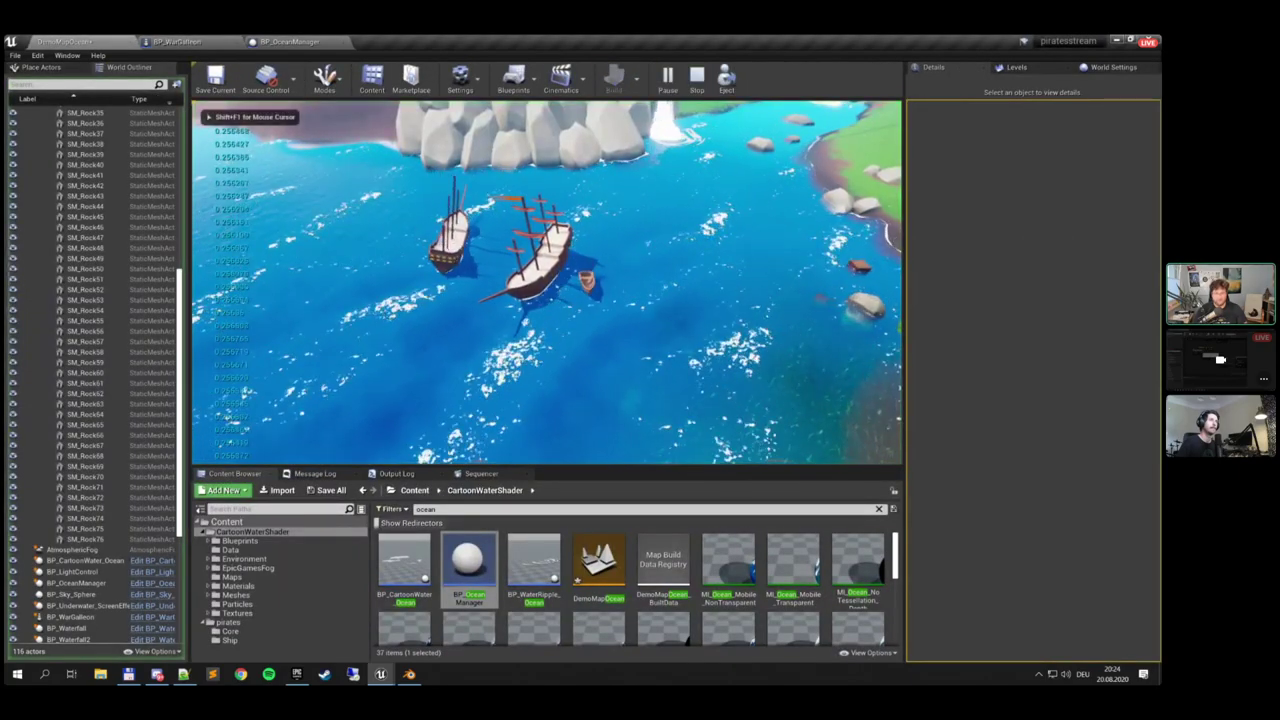
key("Escape")
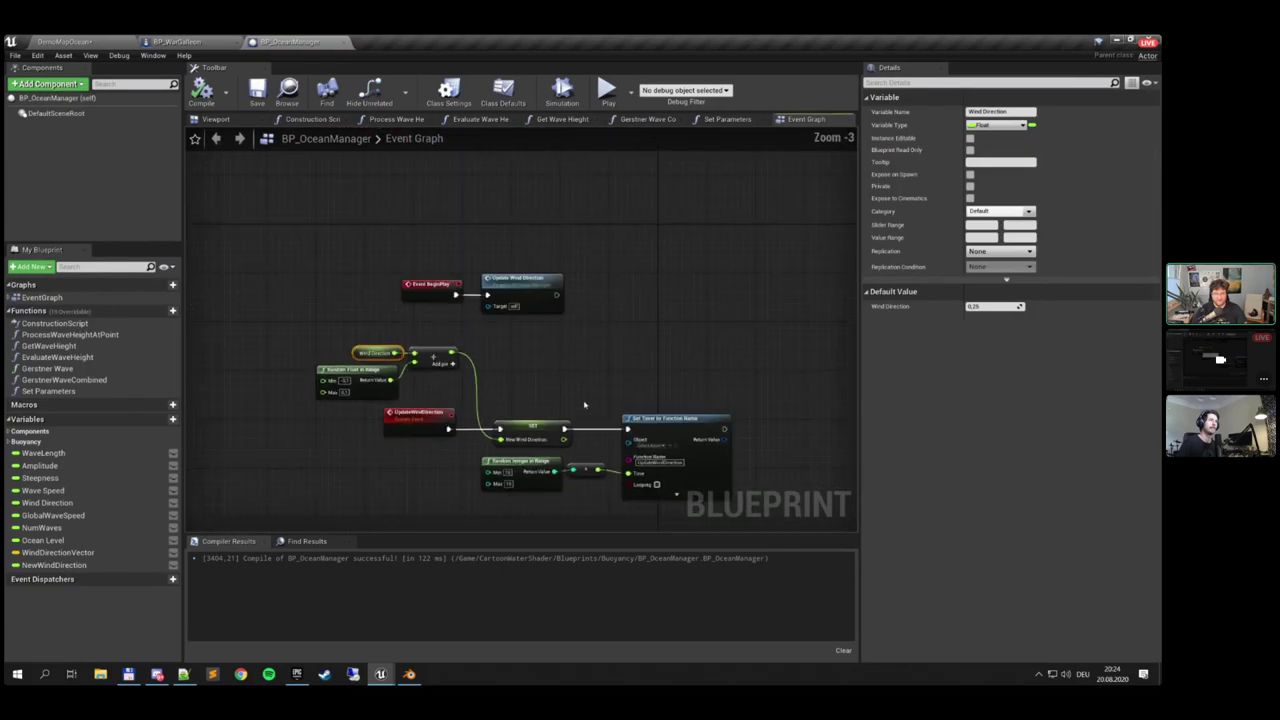
Remove the wind direction debug print nodes from BP_OceanManager's tick chain, compile, and return to DemoMapOcean
left_click(594, 242)
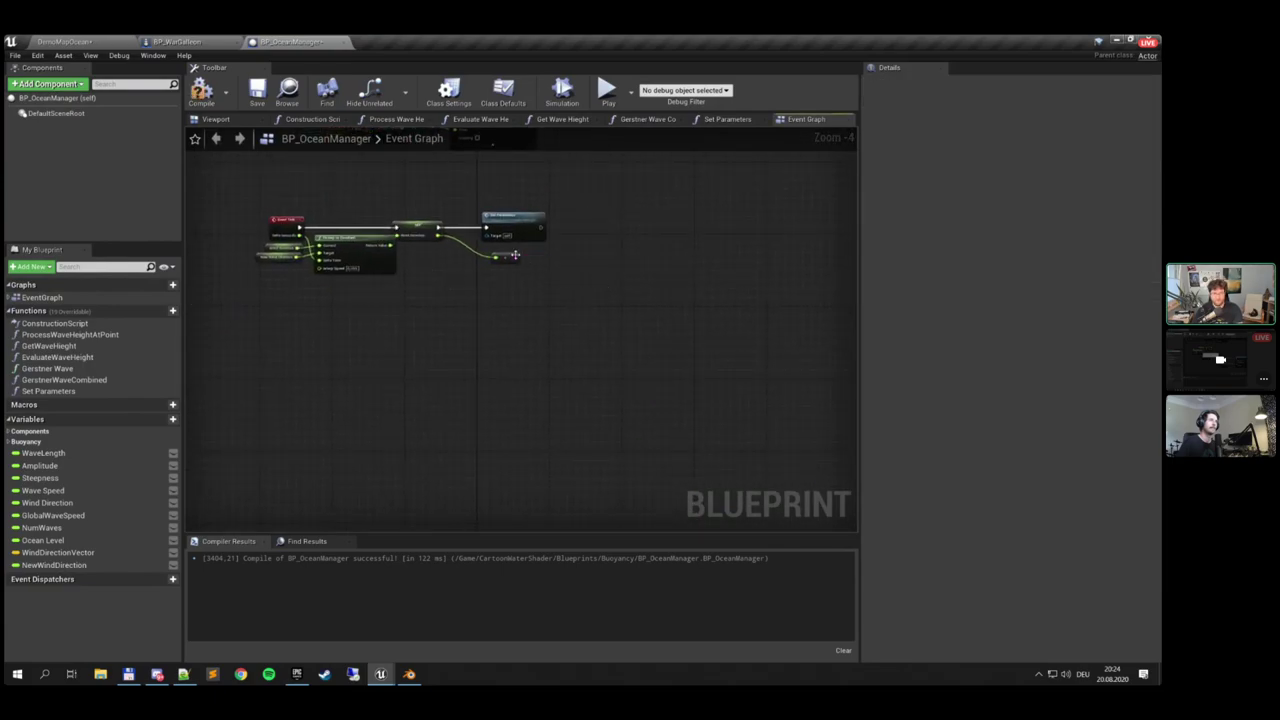
left_click(100, 41)
Play the level full screen while sailing the galleon to check its tilt, and replay it in the normal viewport
key("alt+p")
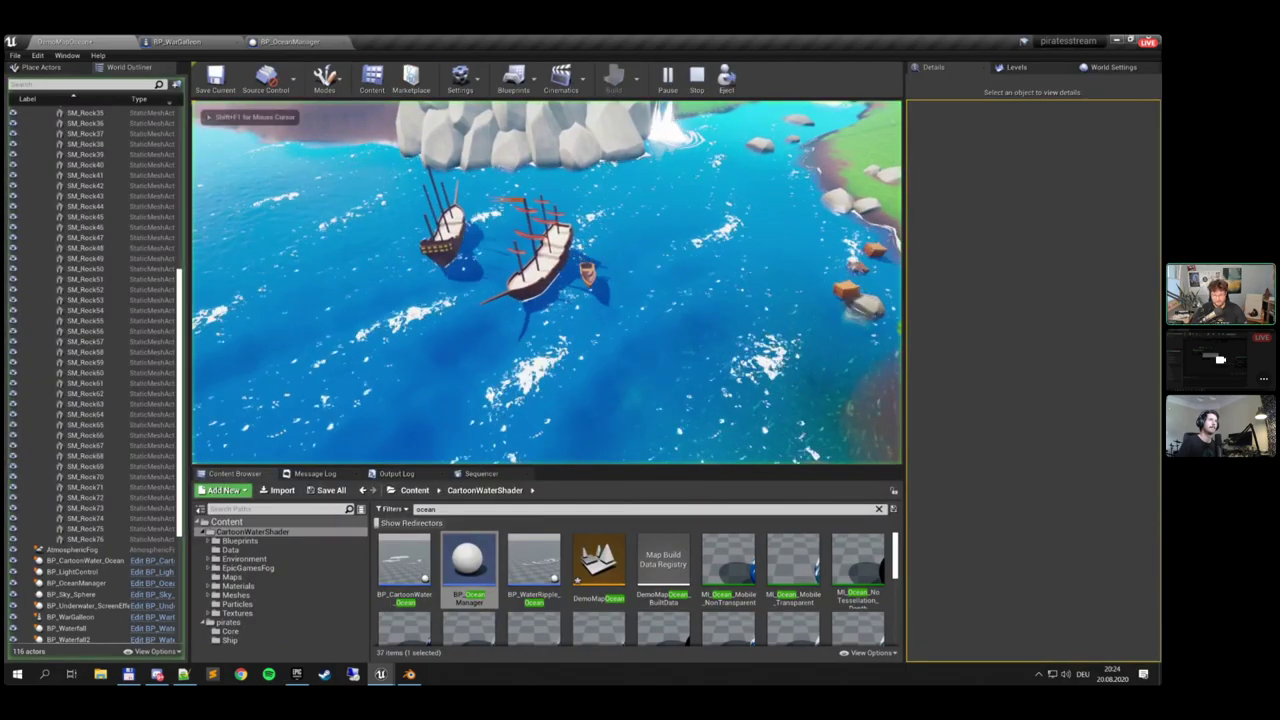
key("F11")
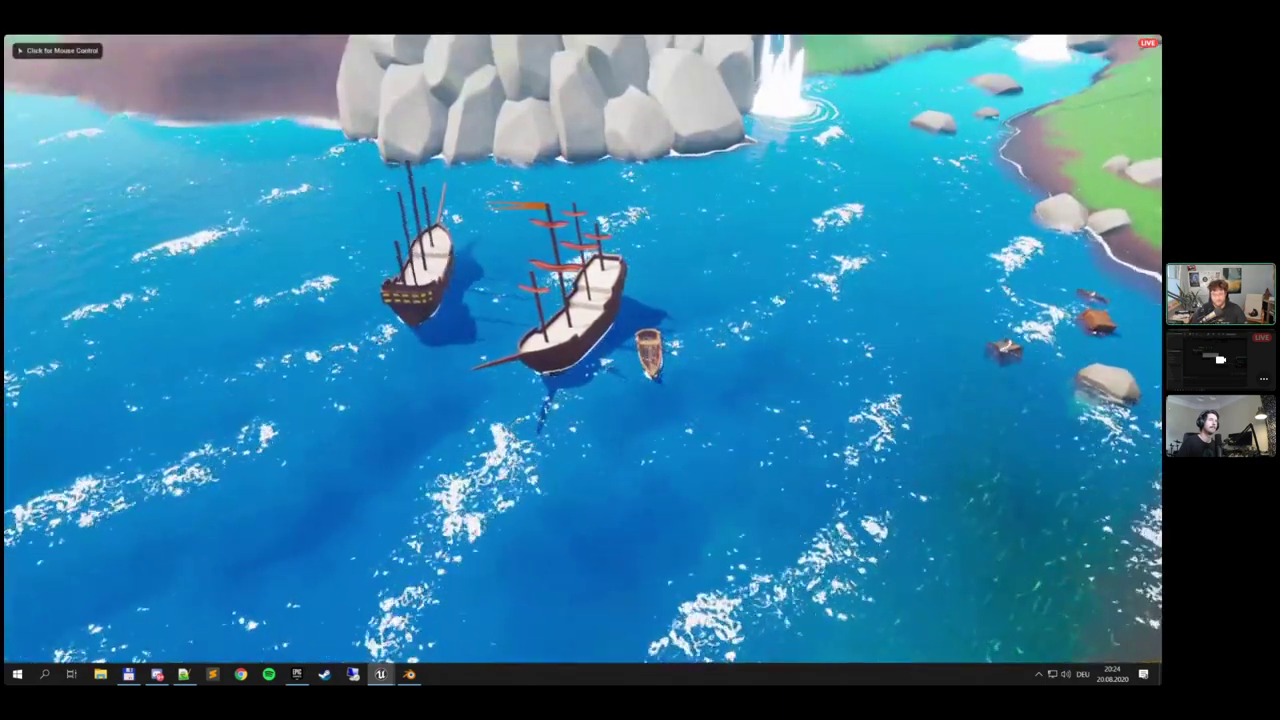
key("w")
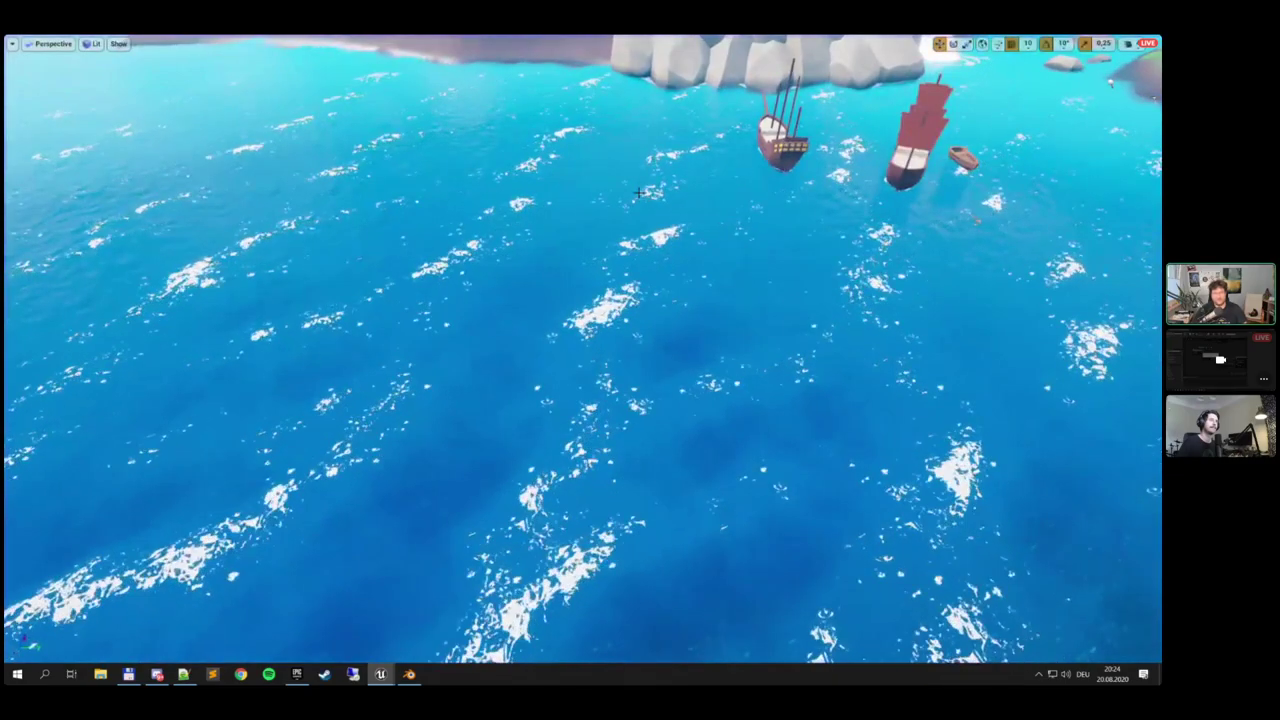
key("Escape")
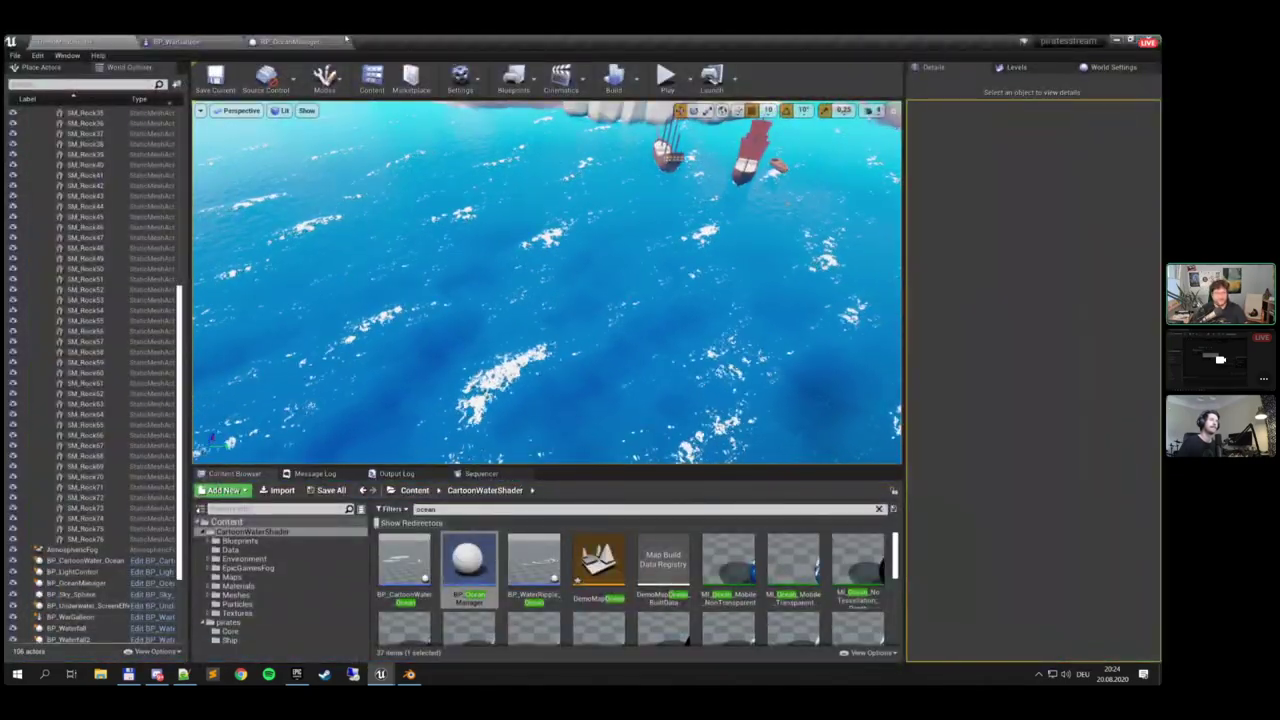
key("alt+p")
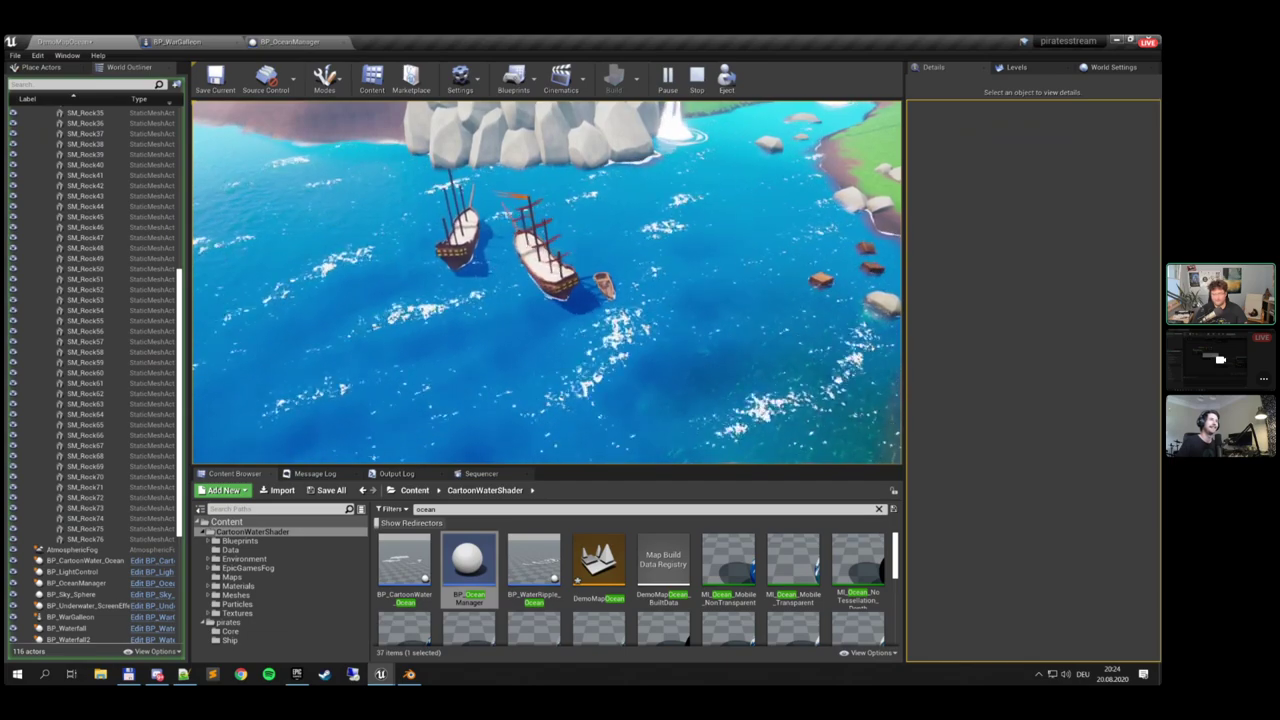
key("Escape")
Multiply BP_WarGalleon's center-of-mass Y offset by Sail Power through a third multiplication input, and compile and save
left_click(303, 42)
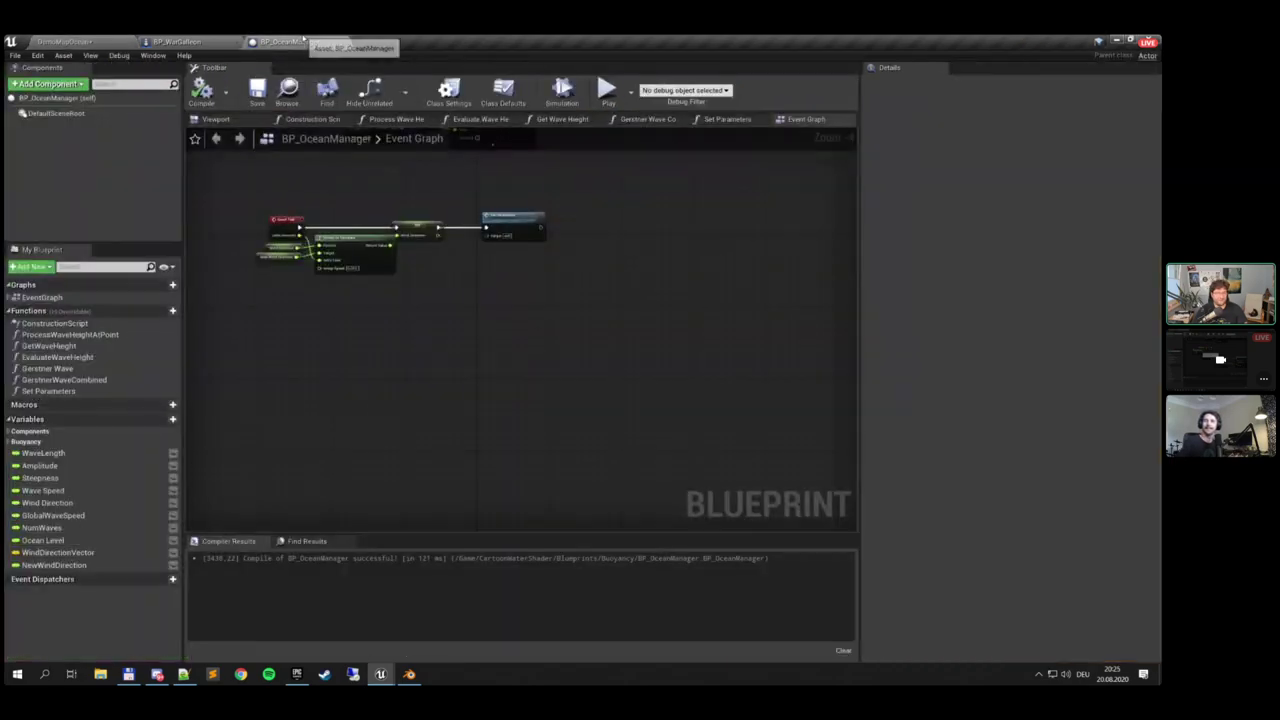
left_click(205, 39)
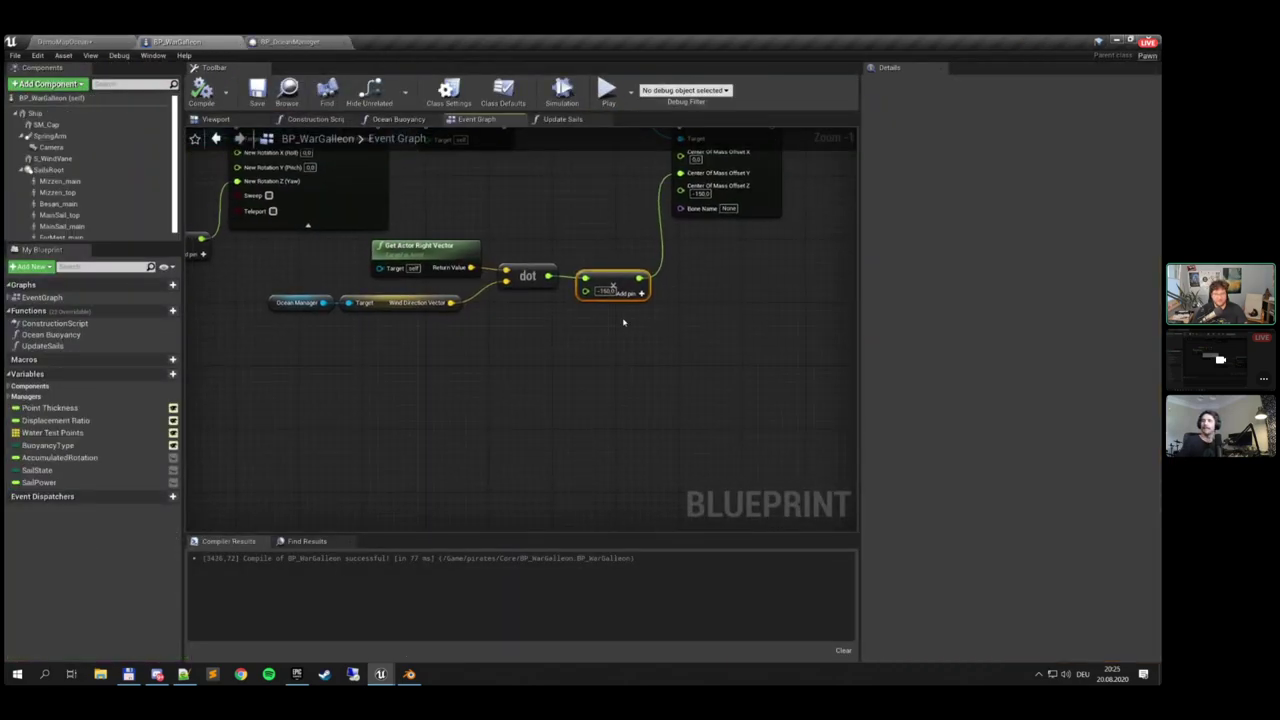
left_click_drag(39, 482, 496, 378)
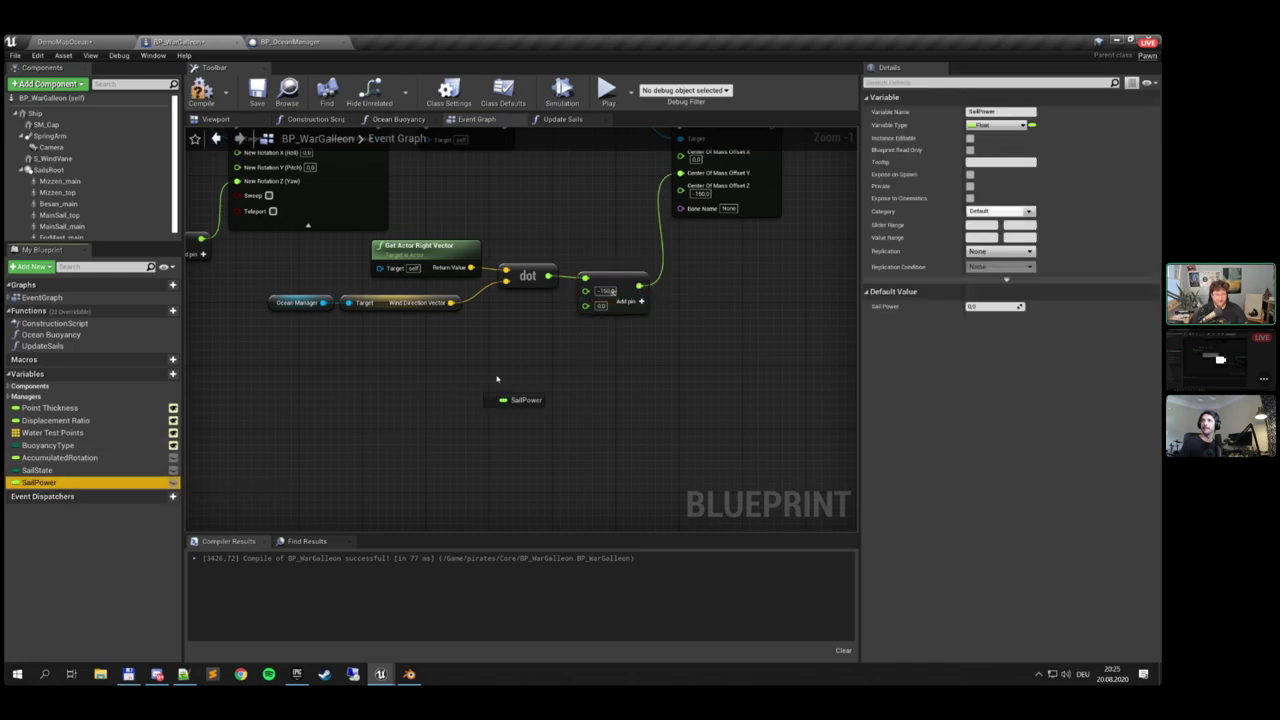
left_click_drag(578, 310, 582, 306)
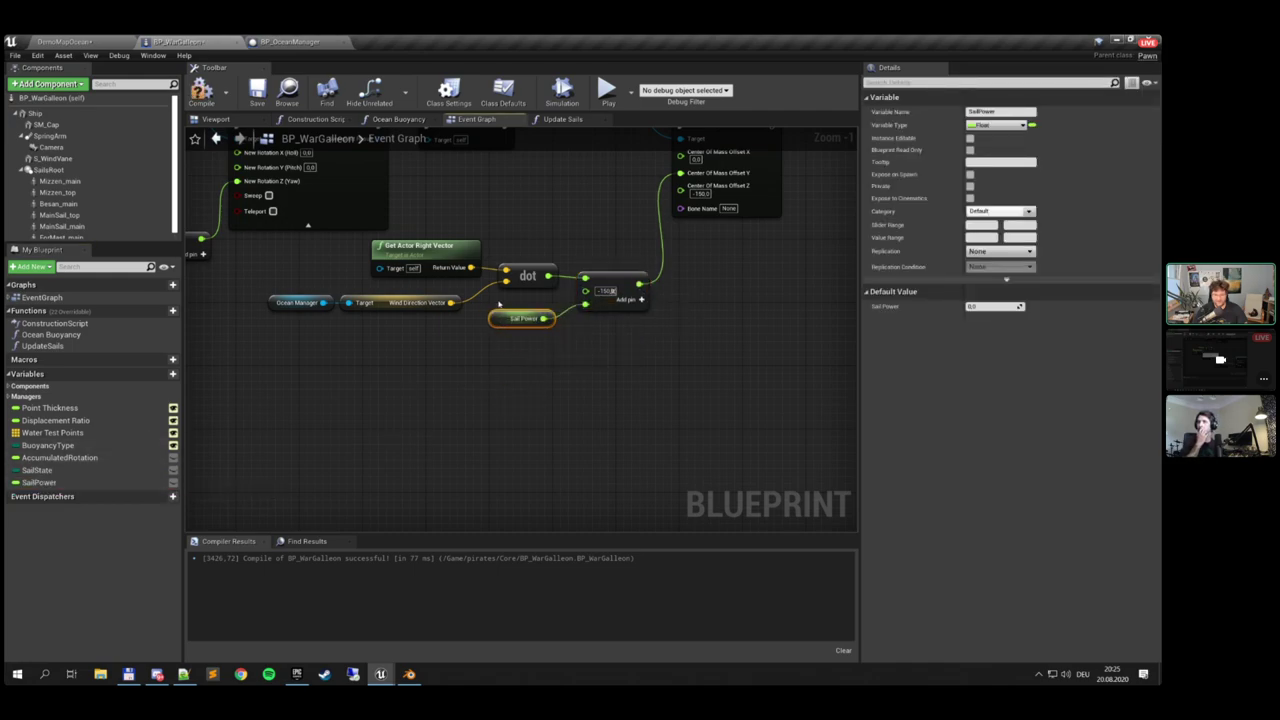
left_click(201, 92)
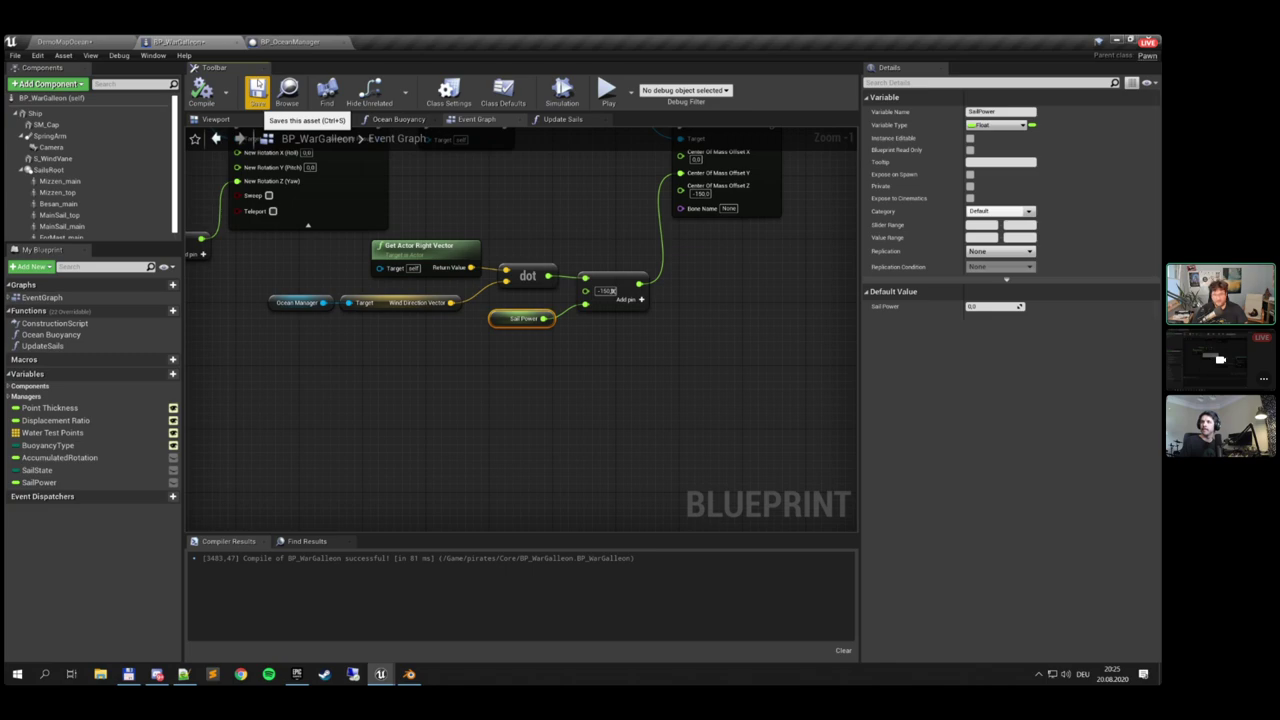
left_click(257, 92)
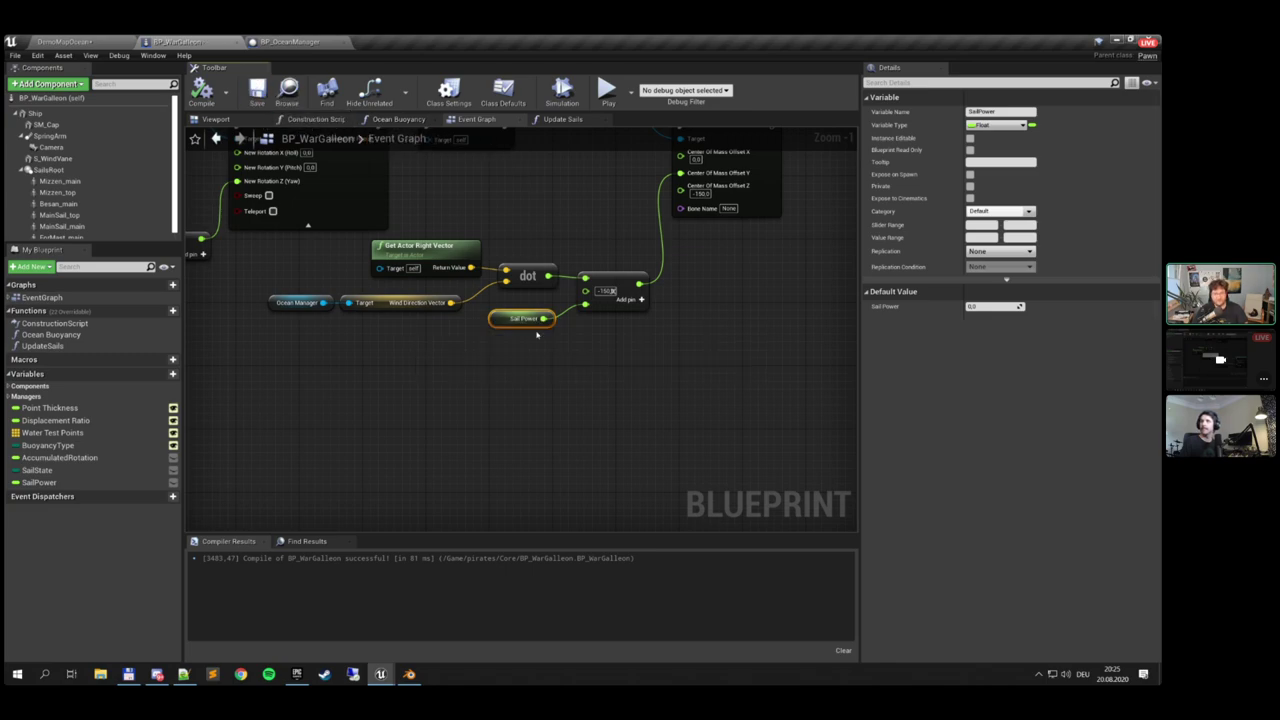
Run a standalone preview and sail the galleon to test the tilt scaled by sail power, and stop it
left_click(607, 90)
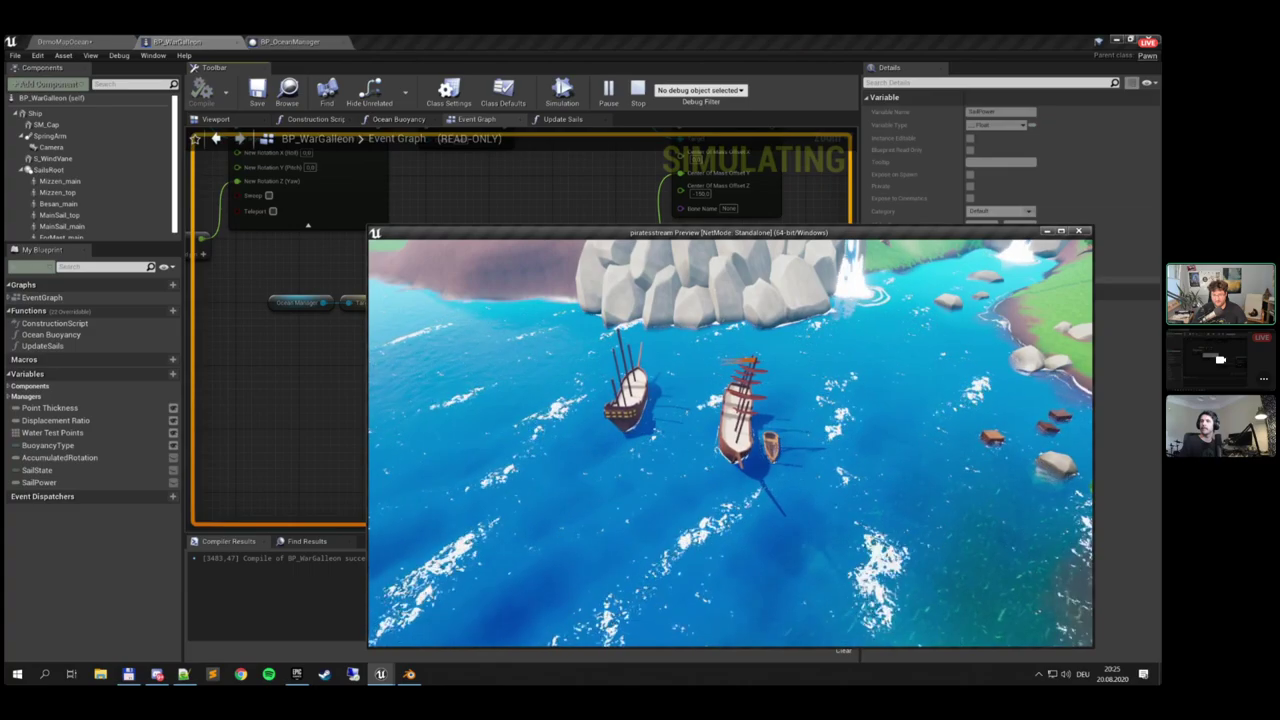
key("w")
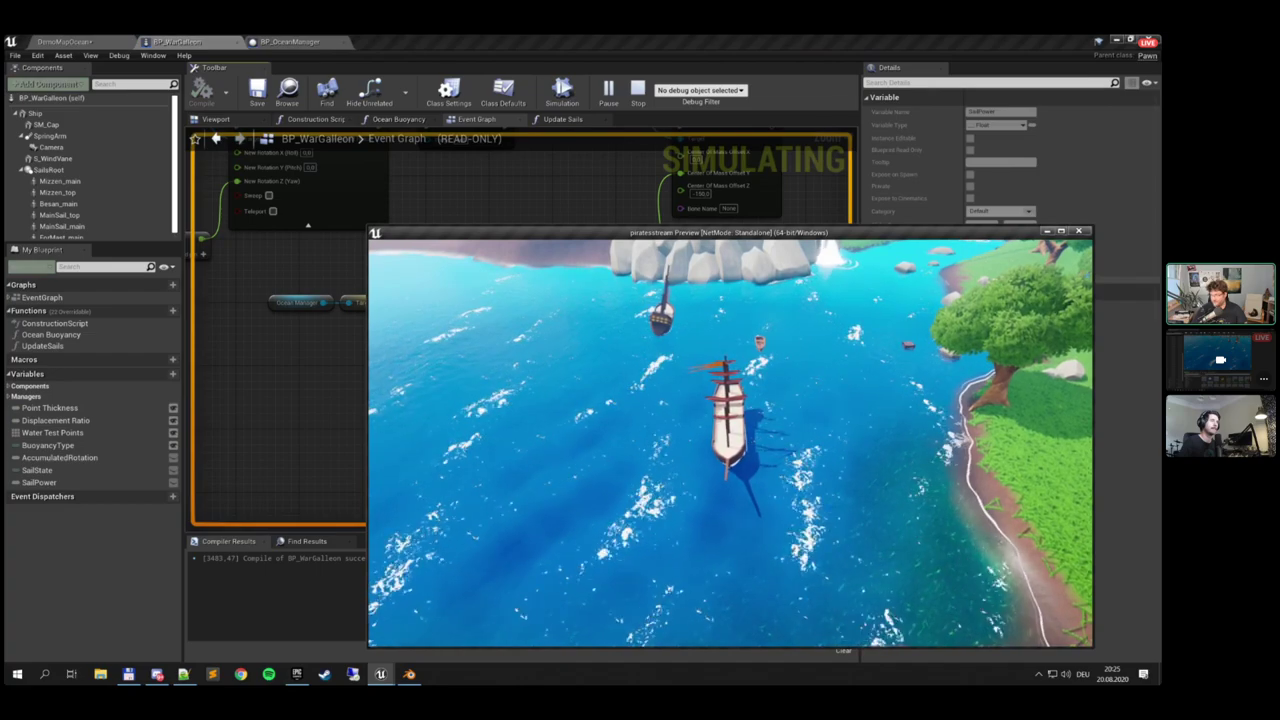
key("Escape")
Examine the Set Center Of Mass chain, the Update Sails function's nodes and the galleon's sails in the blueprint preview
right_click_drag(631, 366, 621, 423)
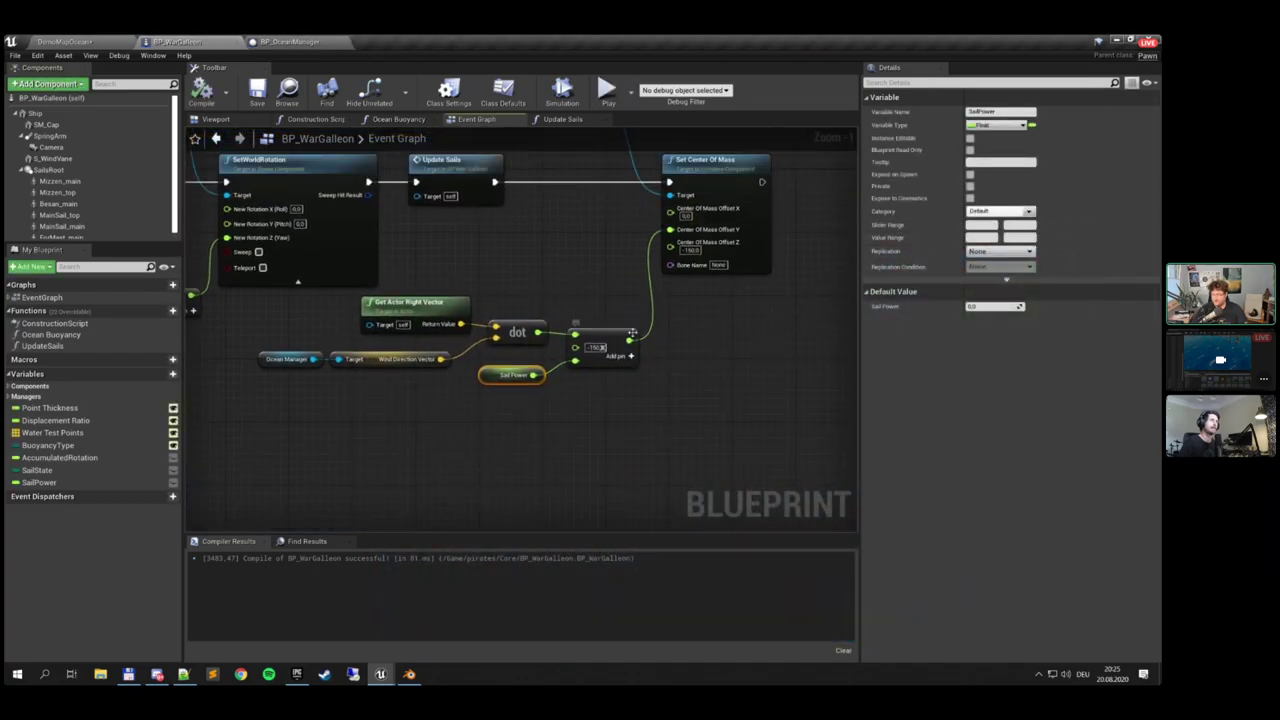
scroll(550, 251, "up", 1)
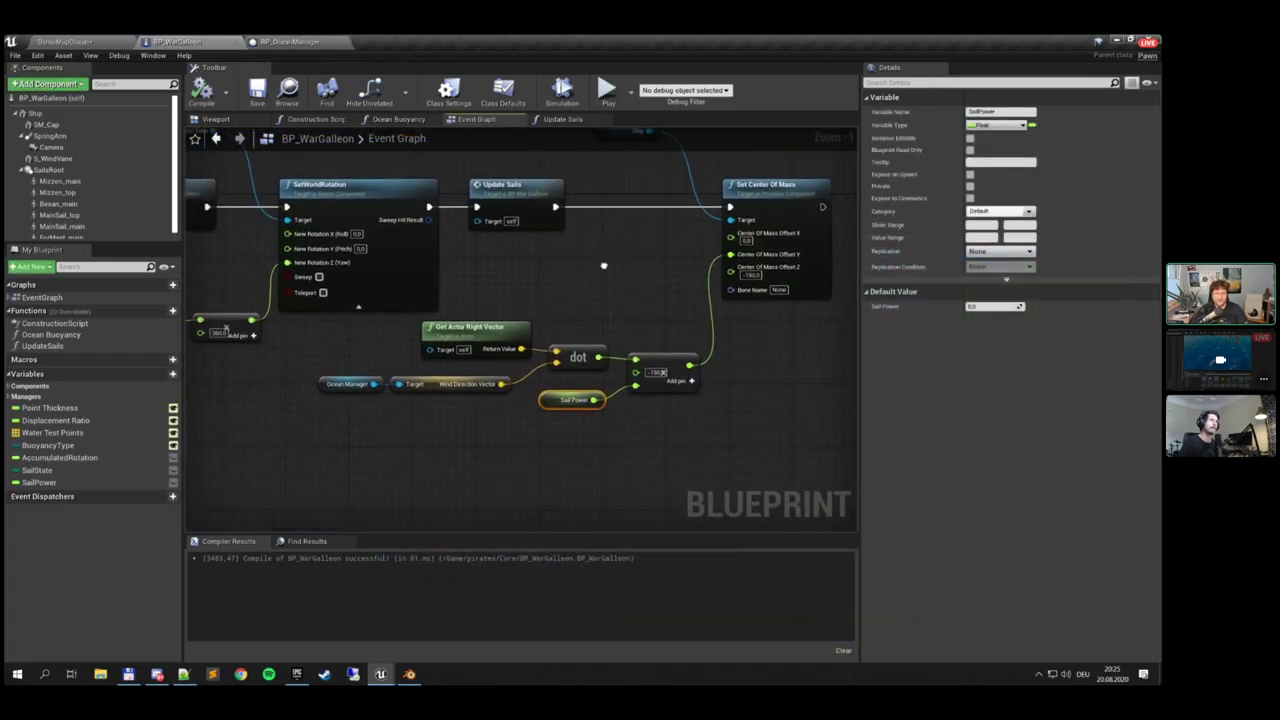
double_click(530, 192)
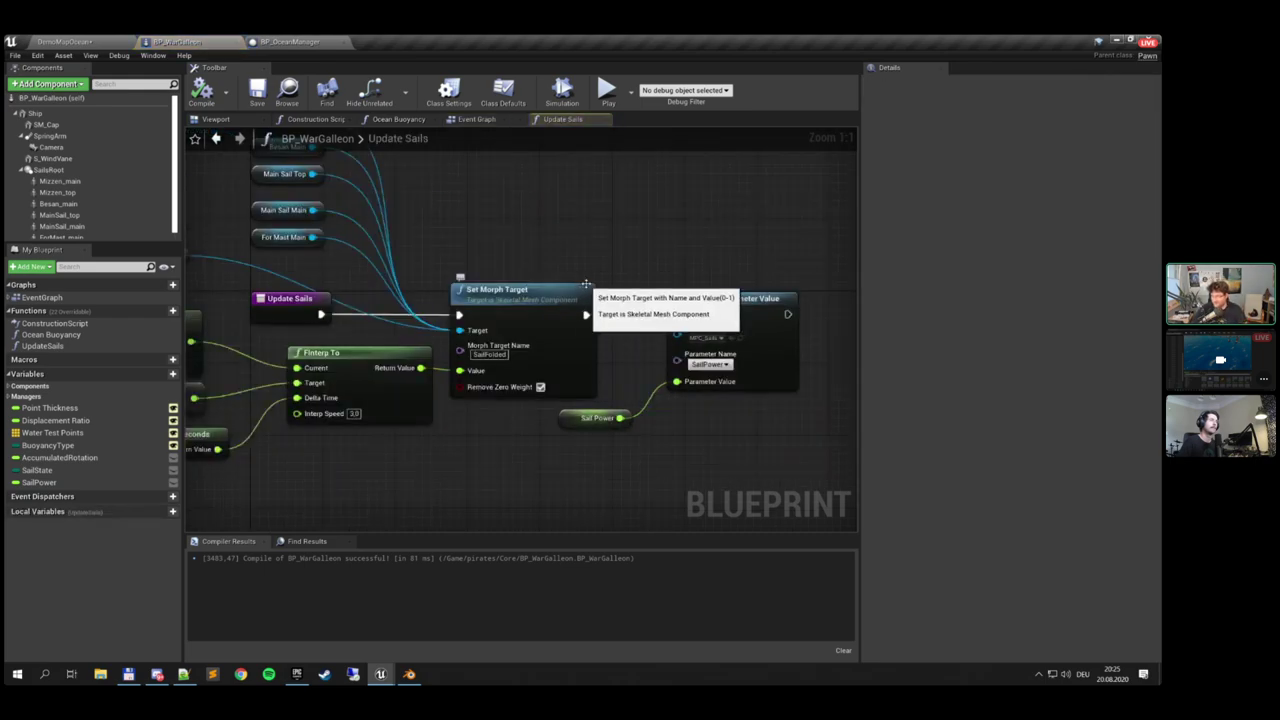
right_click_drag(603, 235, 619, 282)
left_click(215, 119)
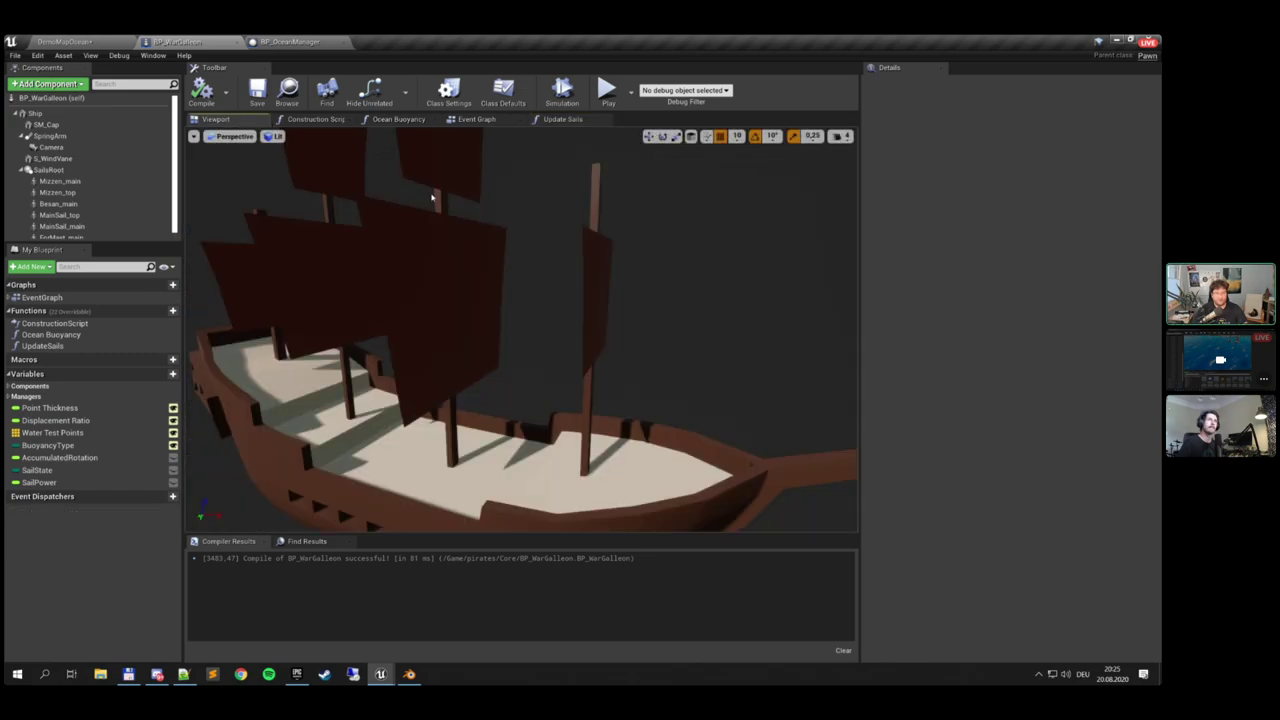
Play the DemoMapOcean level in the viewport, sail and turn the galleon to check its tilt, and stop the preview
left_click(78, 42)
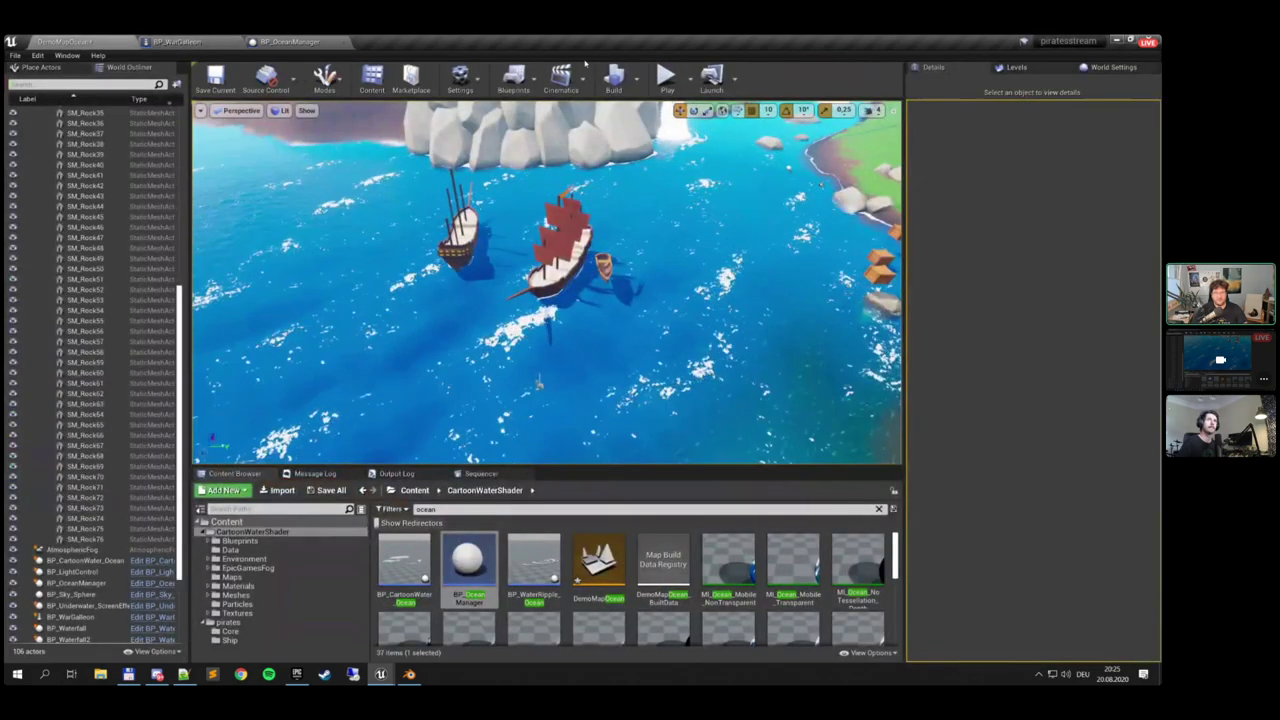
left_click(666, 80)
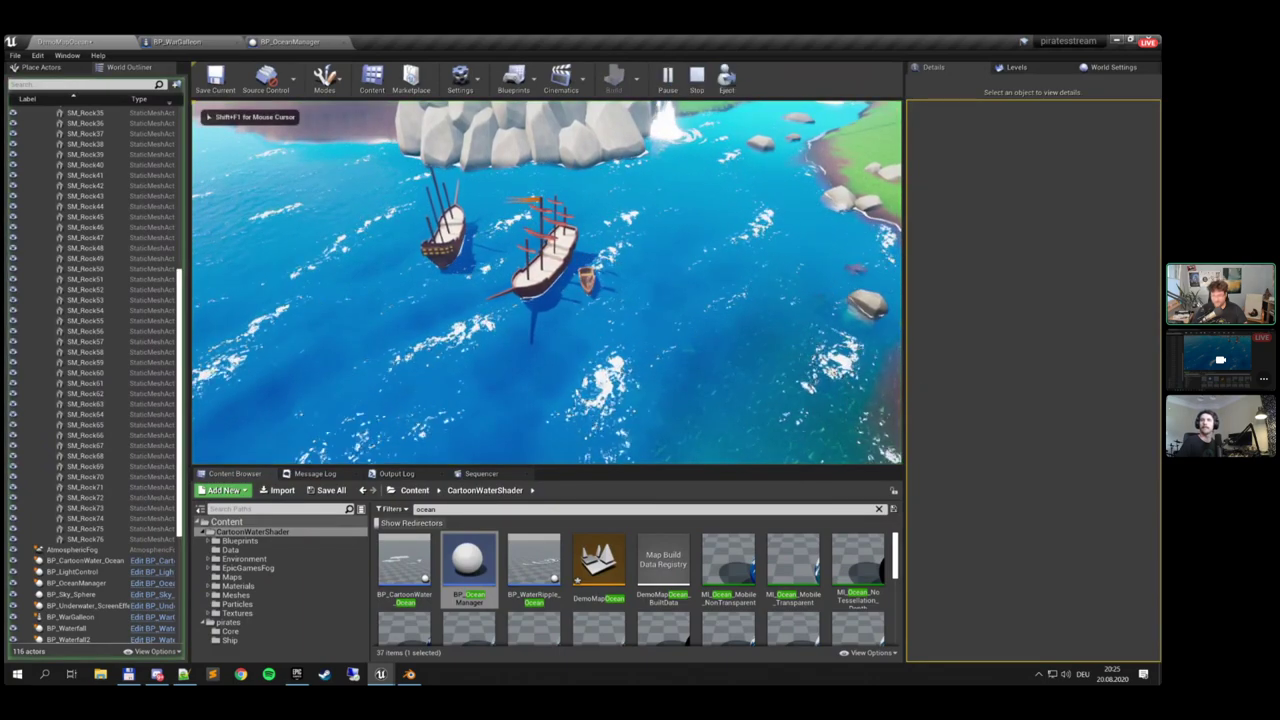
key("w")
key("d")
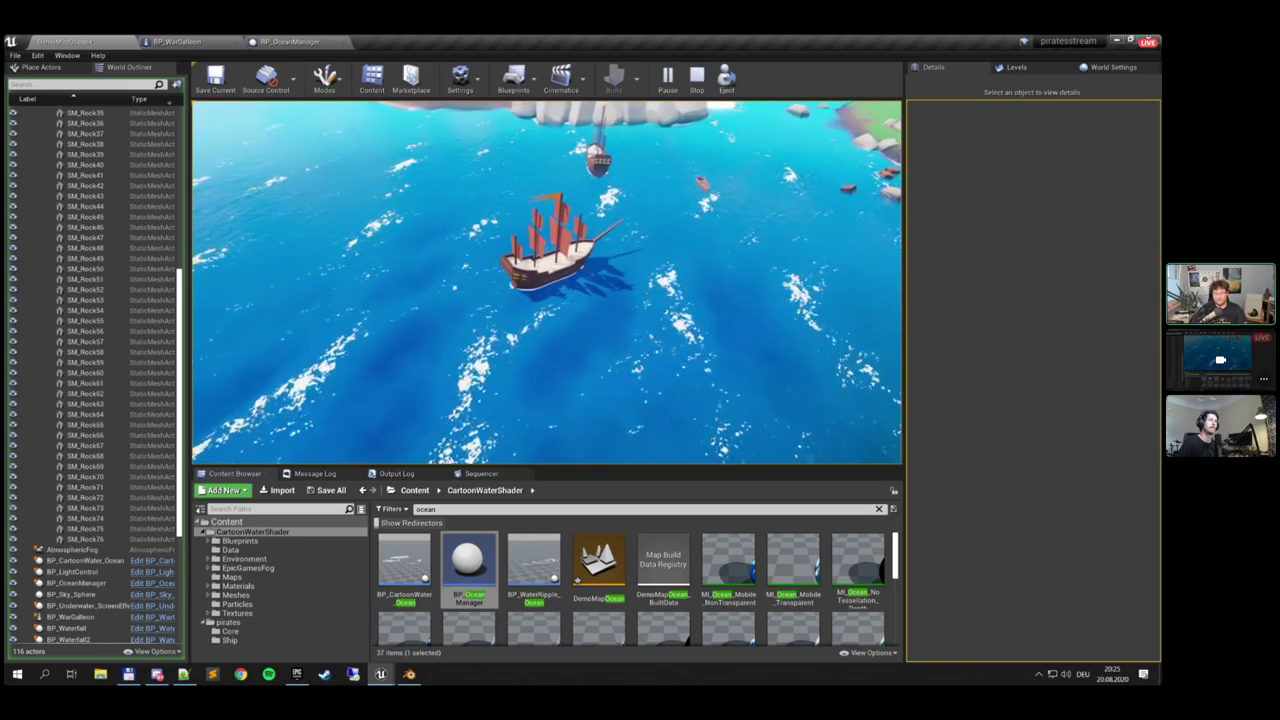
key("Escape")
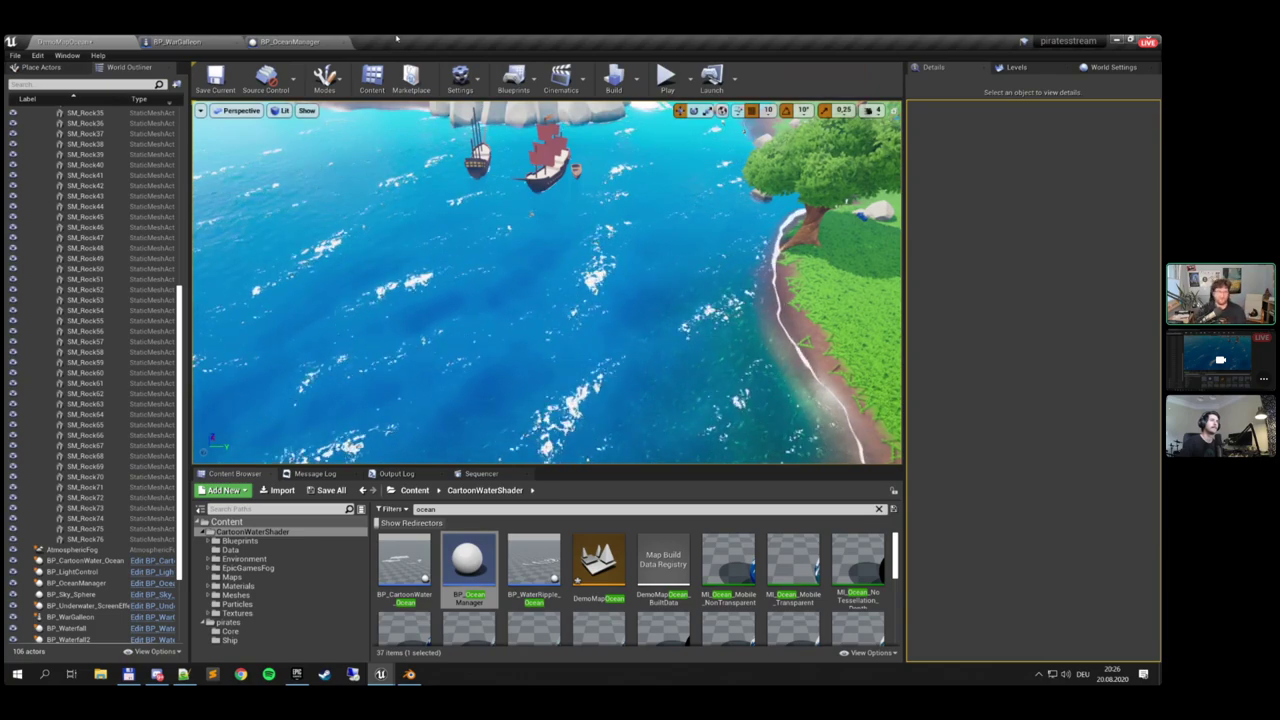
Close the BP_OceanManager blueprint and return to BP_WarGalleon
left_click(185, 41)
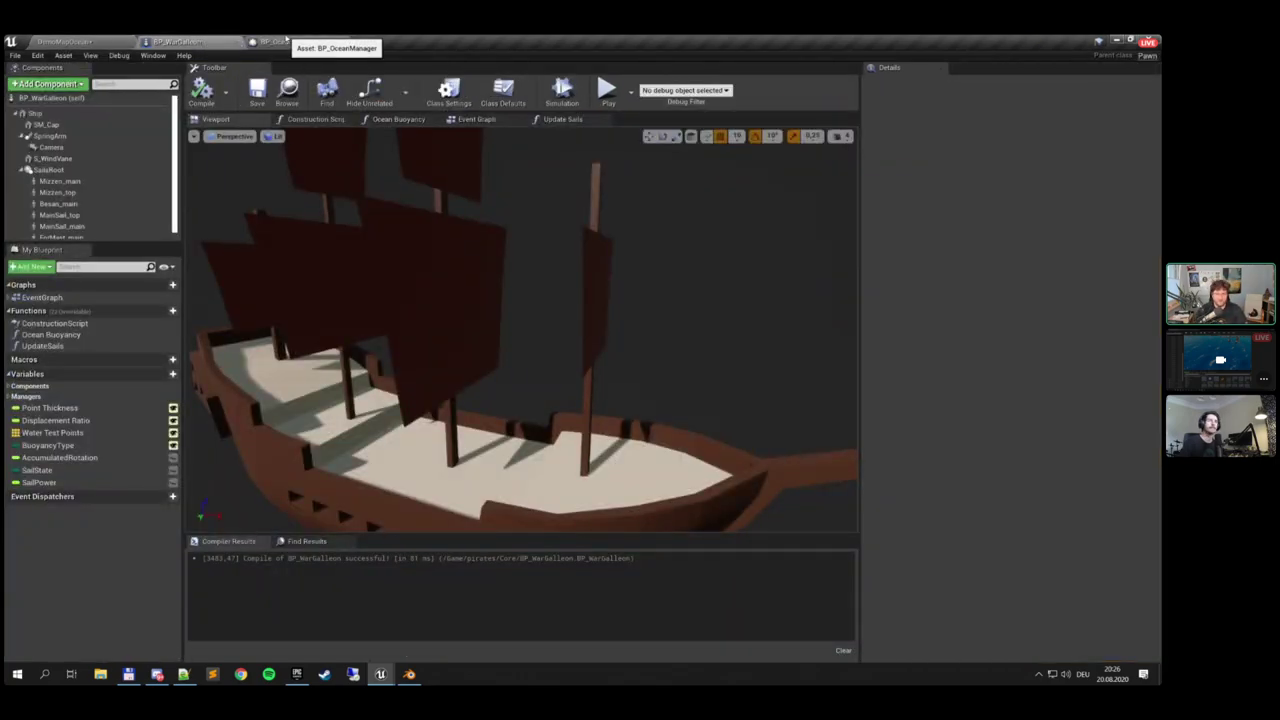
left_click(286, 41)
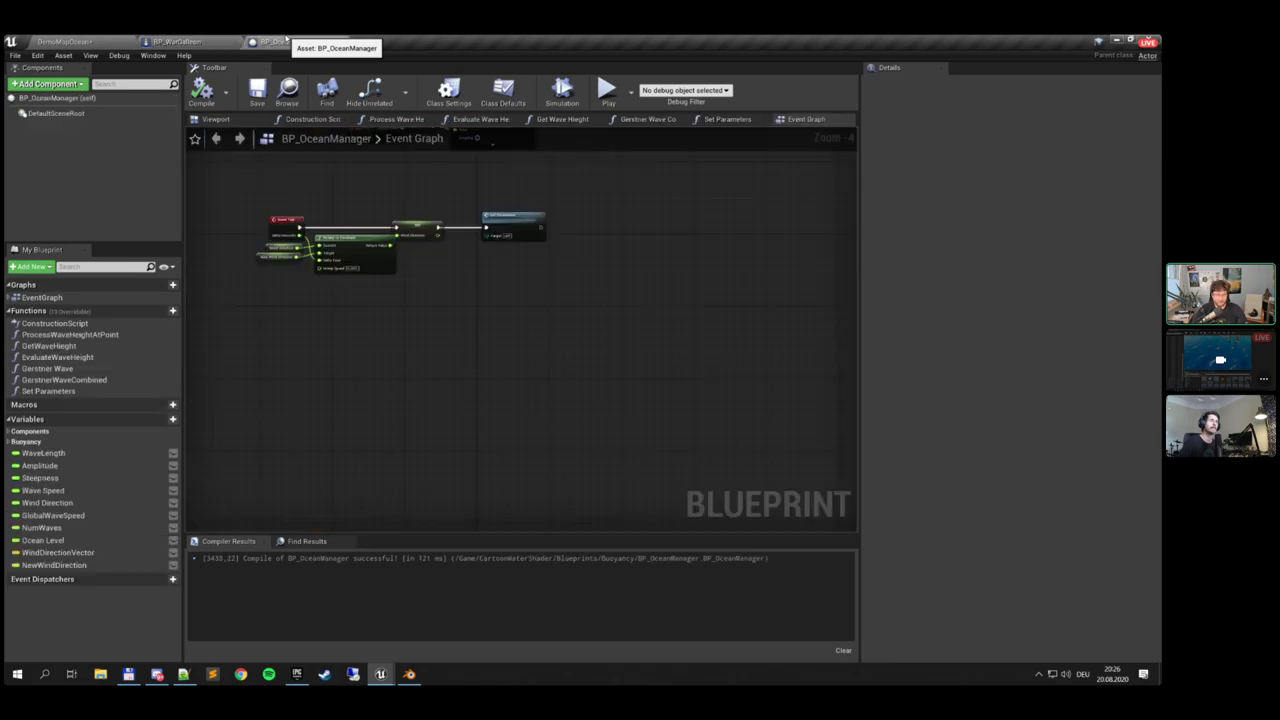
left_click(344, 43)
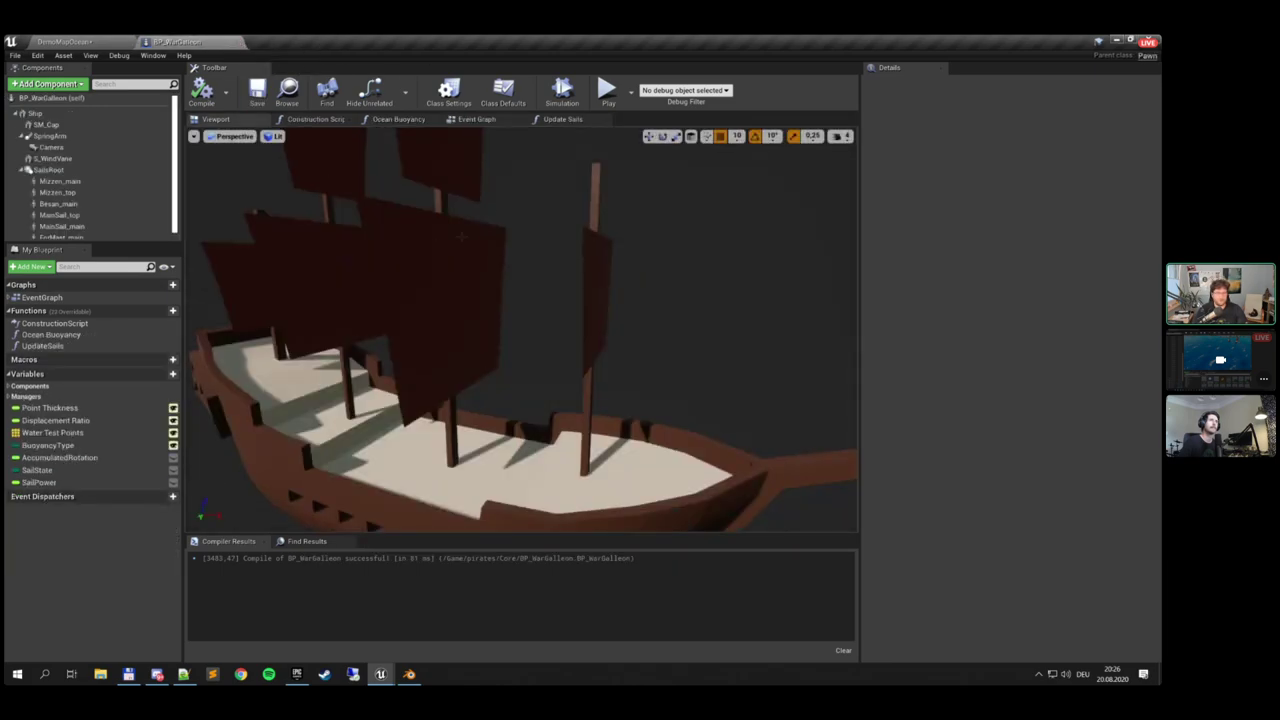
In Update Sails, copy the six sail component references above Set Scalar Parameter Value and place the copied Mizzen Main under For Mast Main
left_click(557, 119)
right_click_drag(615, 297, 546, 279)
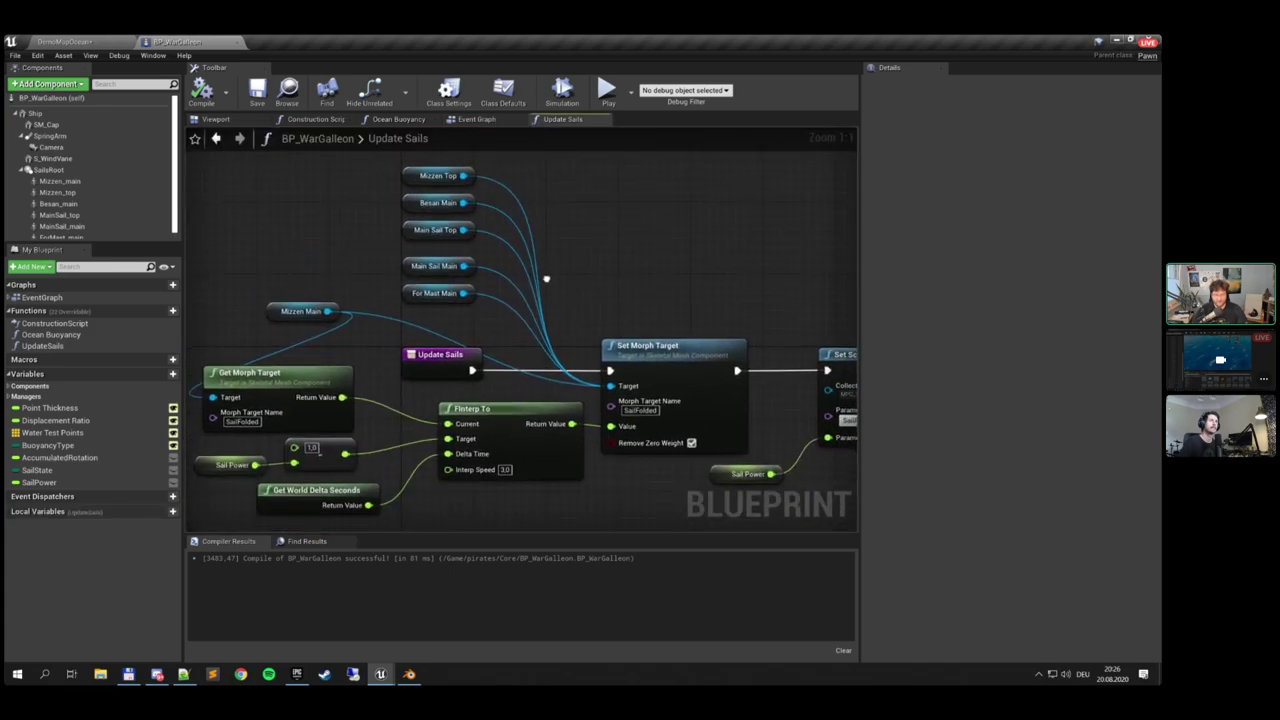
right_click_drag(386, 240, 420, 289)
left_click_drag(288, 205, 500, 366)
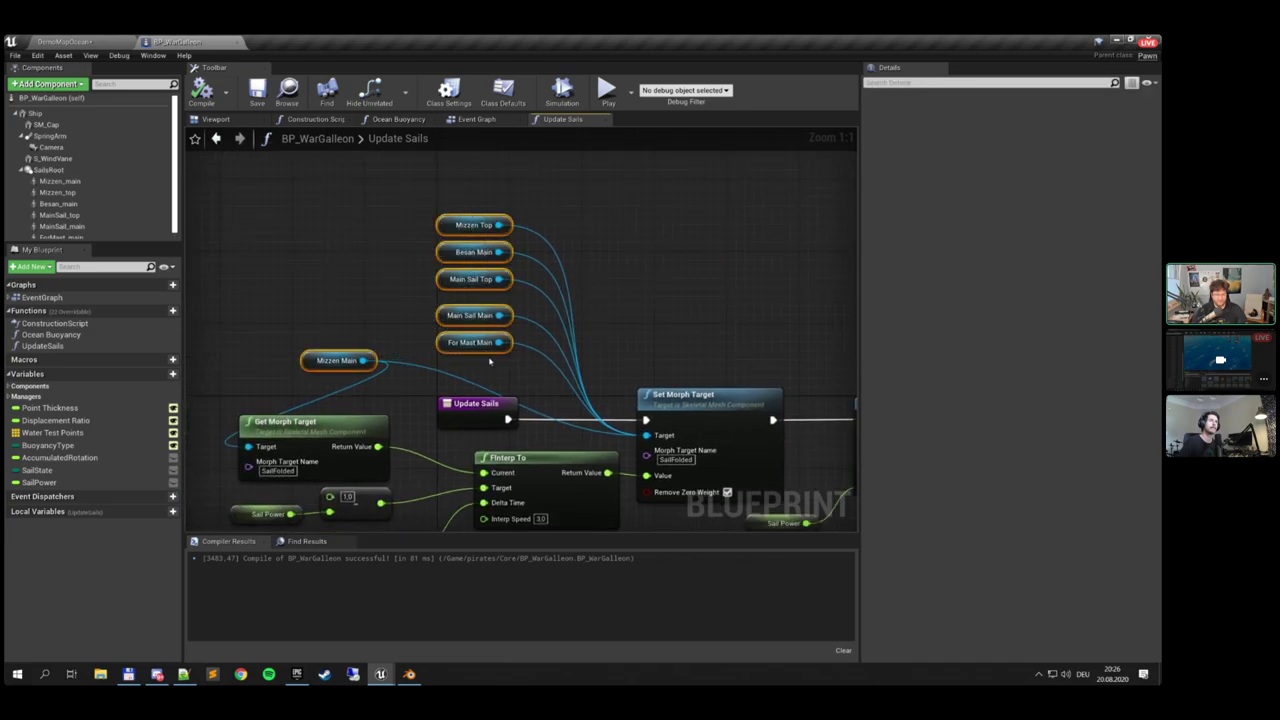
key("ctrl+c")
right_click_drag(719, 310, 106, 306)
key("ctrl+v")
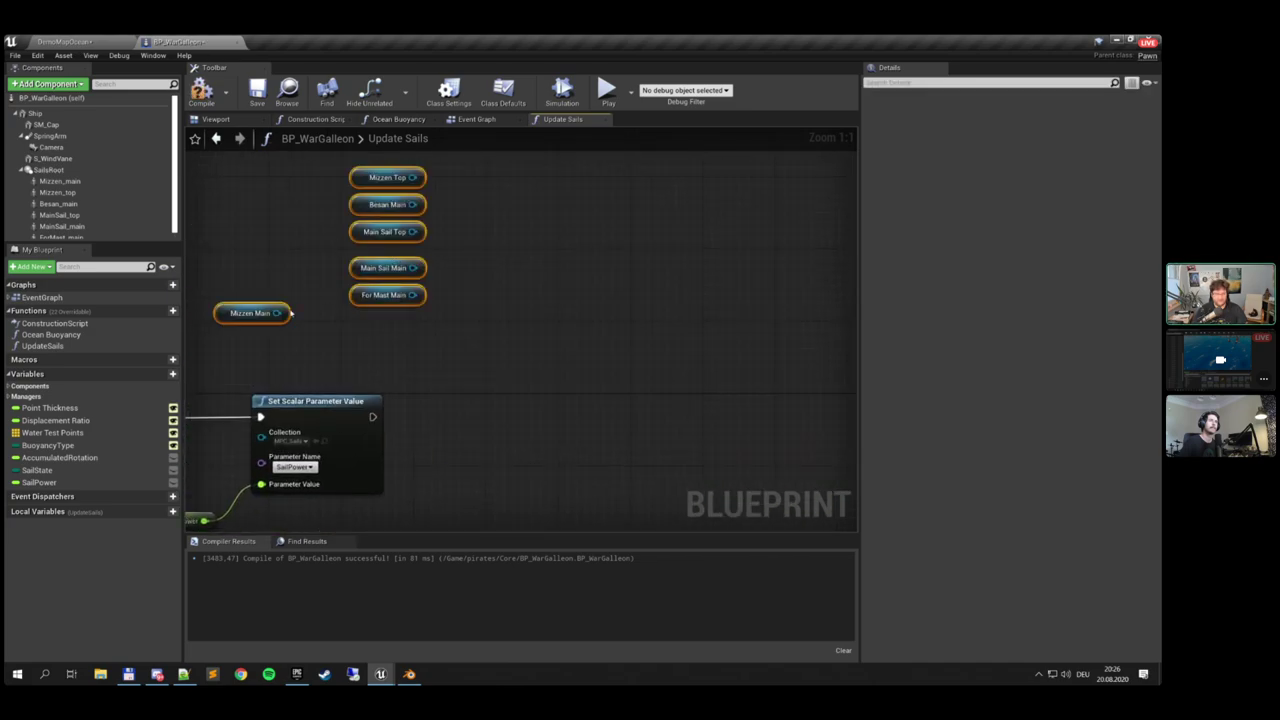
left_click(296, 318)
left_click_drag(232, 317, 358, 324)
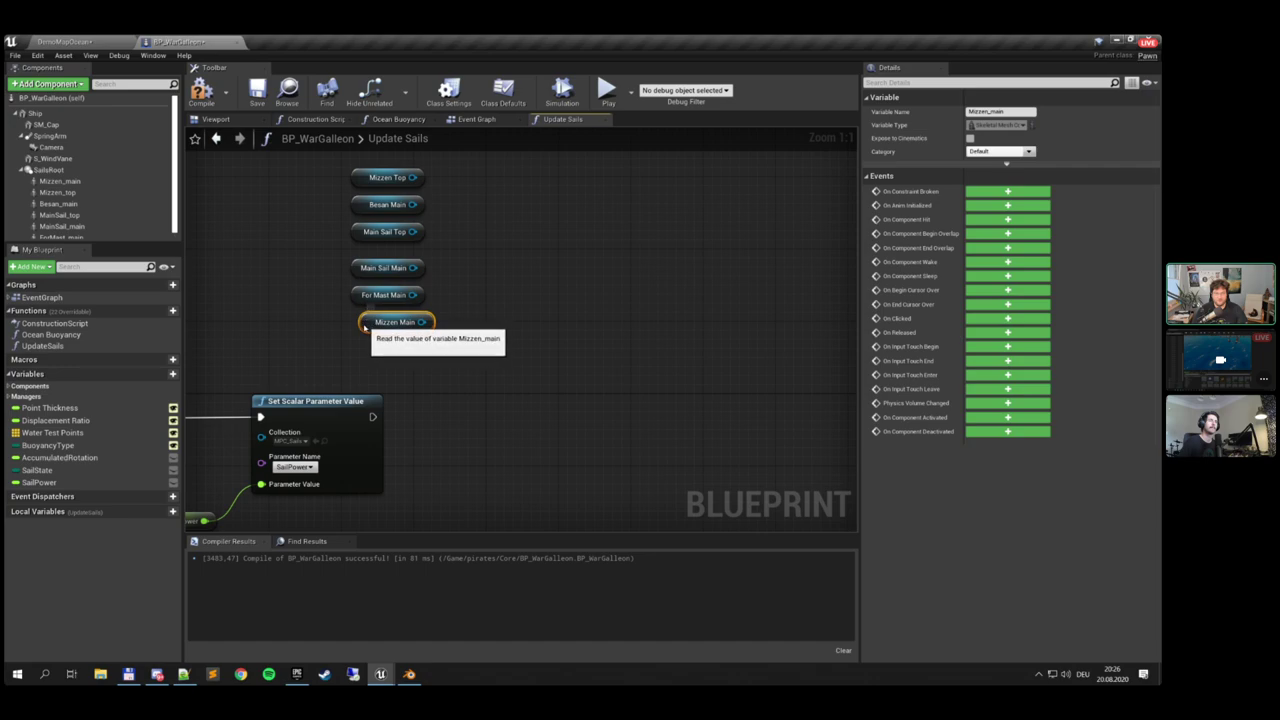
Even out the spacing of the copied sail references by closing the gap between Main Sail Top and Main Sail Main
right_click_drag(202, 436, 573, 398)
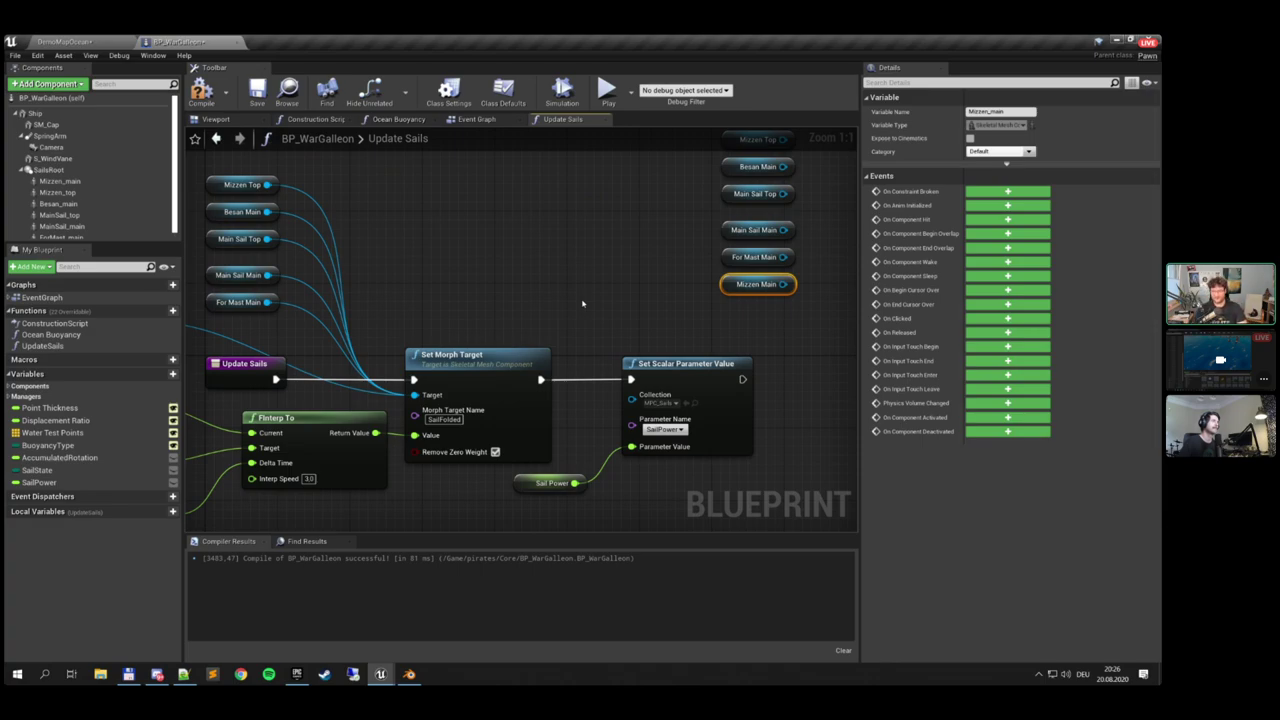
right_click_drag(614, 296, 748, 292)
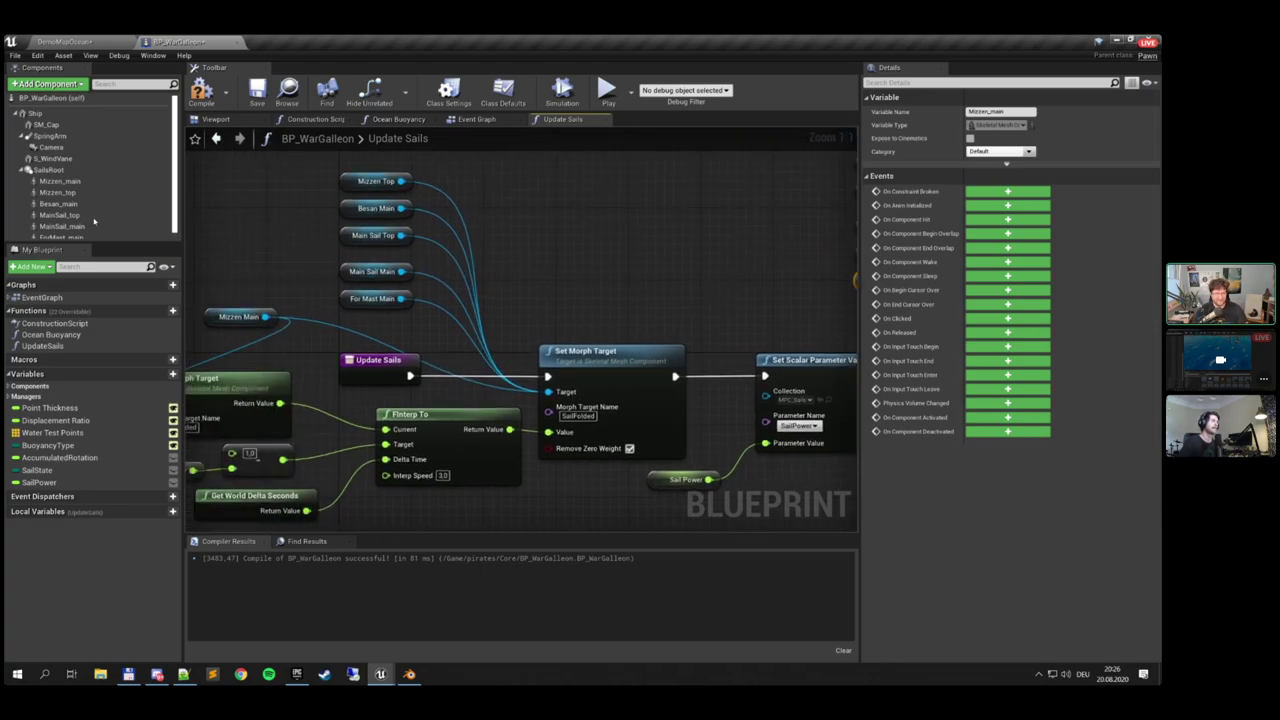
scroll(85, 200, "down", 1)
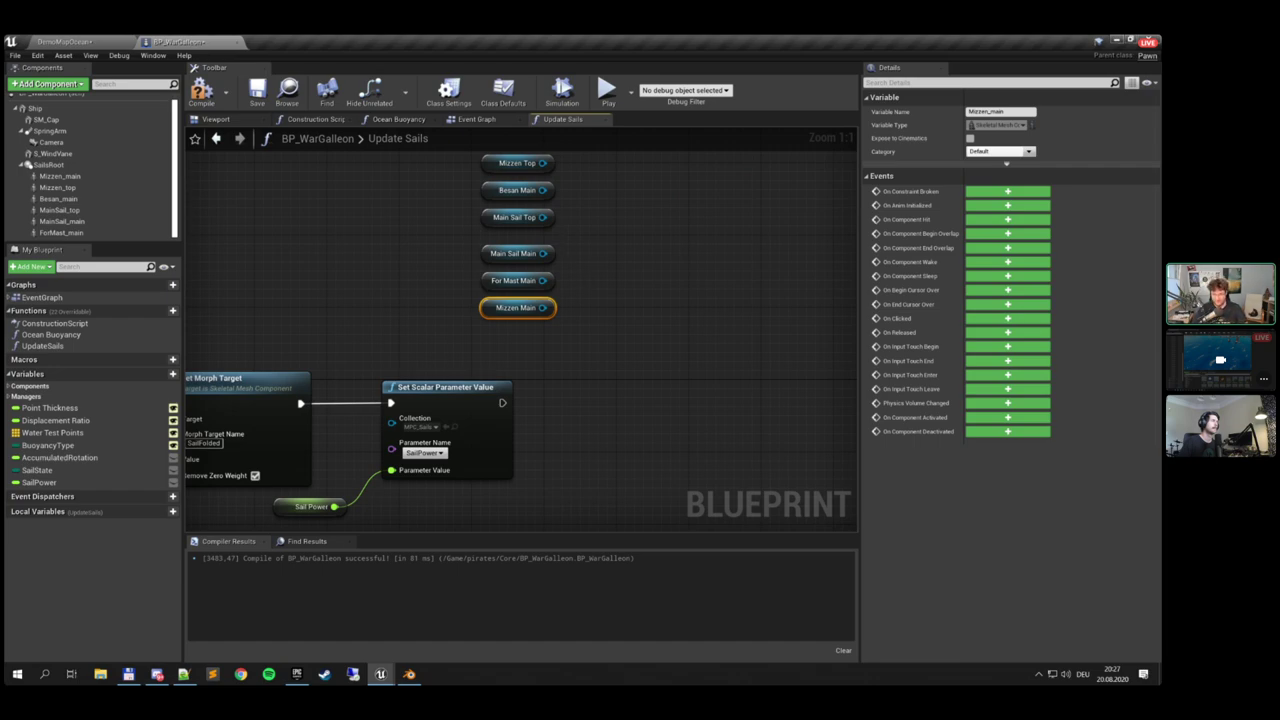
right_click_drag(553, 237, 533, 281)
left_click_drag(453, 285, 480, 347)
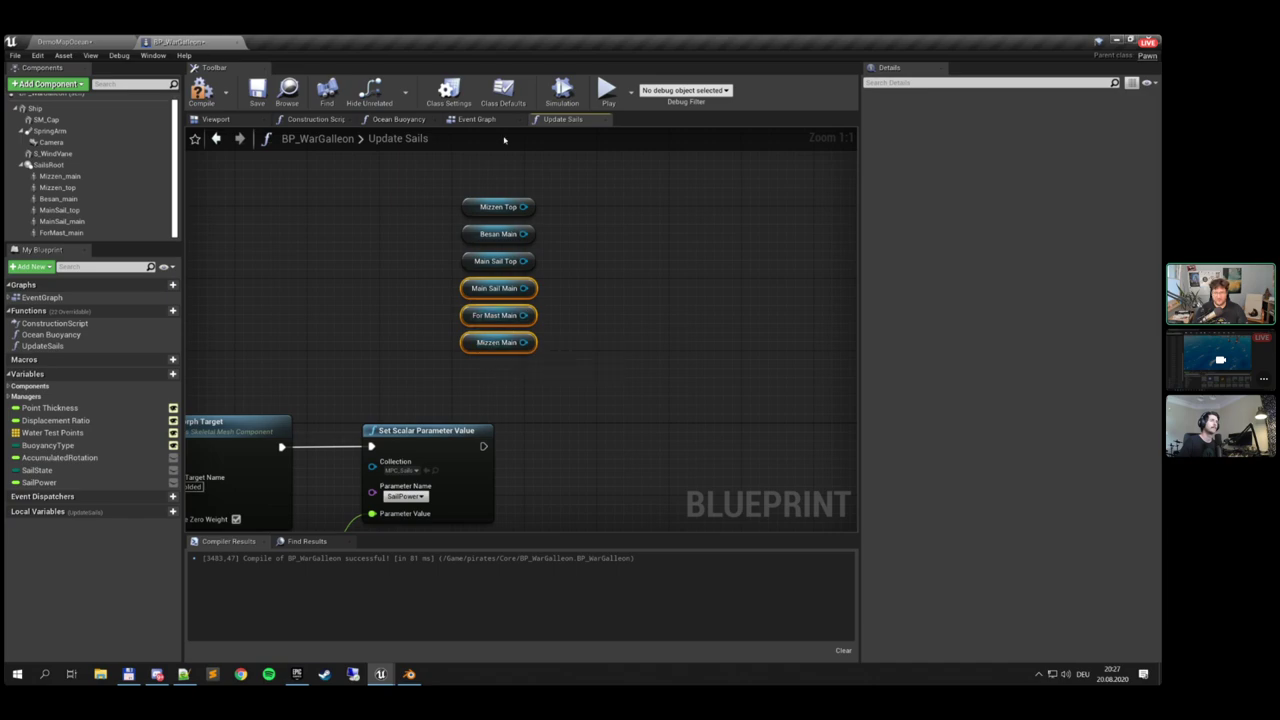
right_click_drag(385, 363, 468, 337)
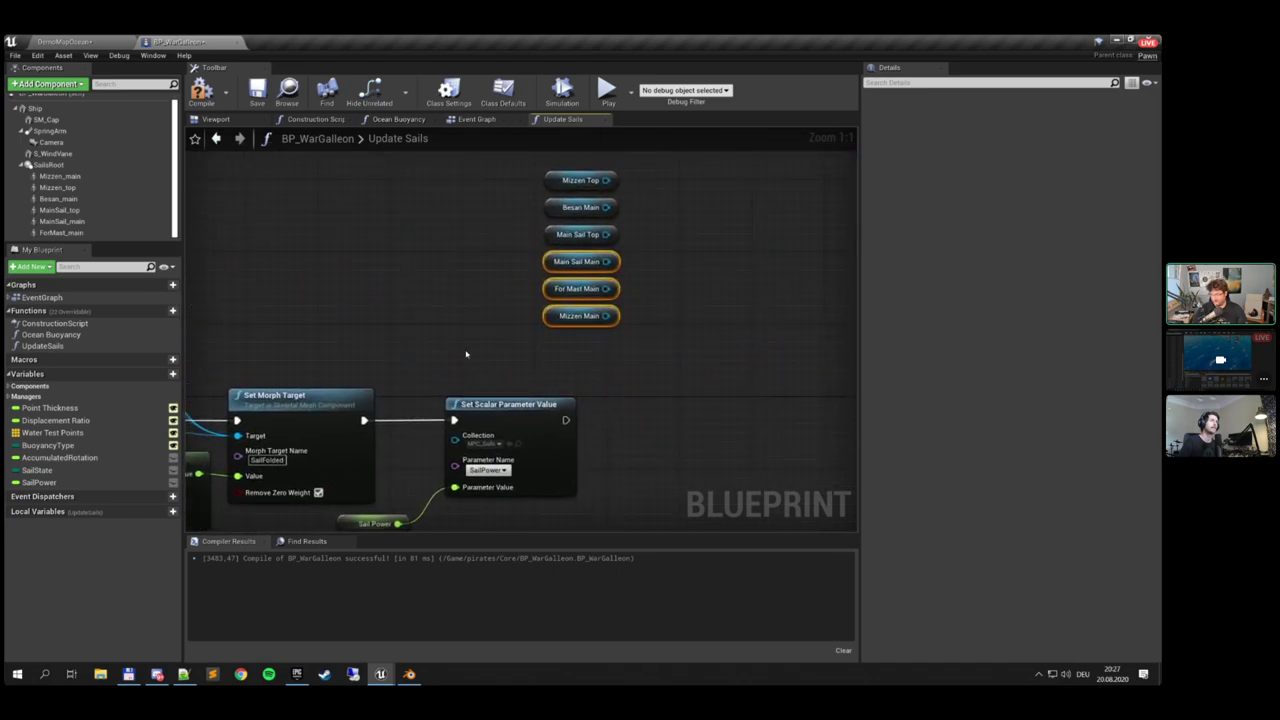
right_click_drag(501, 287, 448, 291)
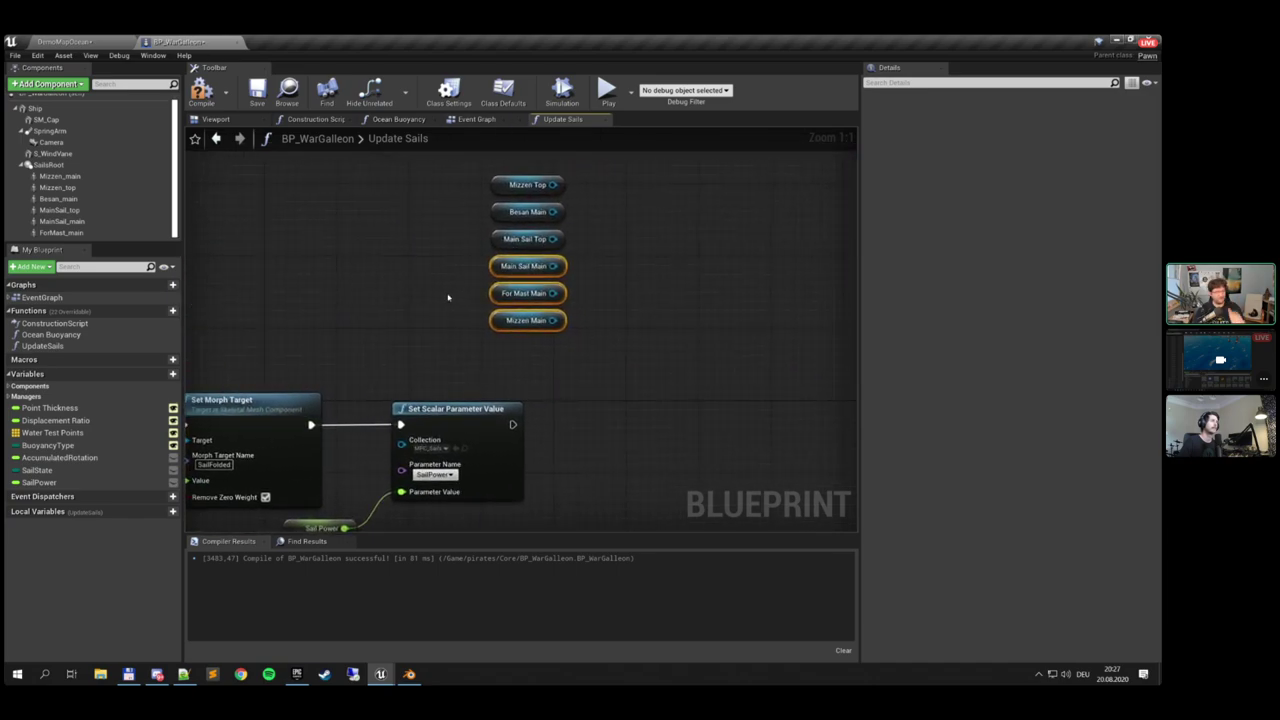
right_click_drag(530, 318, 458, 305)
left_click(549, 235)
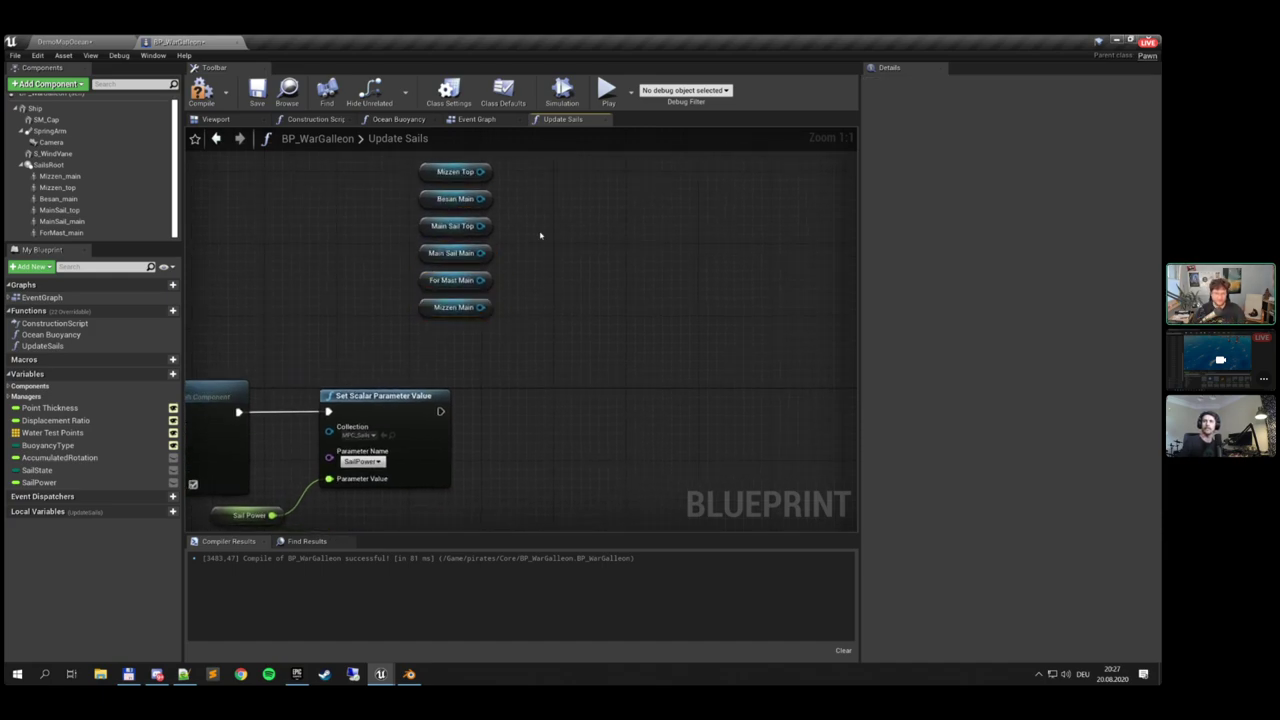
Add a SetRelativeRotation node targeting the copied Mizzen Top reference
right_click_drag(511, 218, 487, 216)
left_click(445, 170)
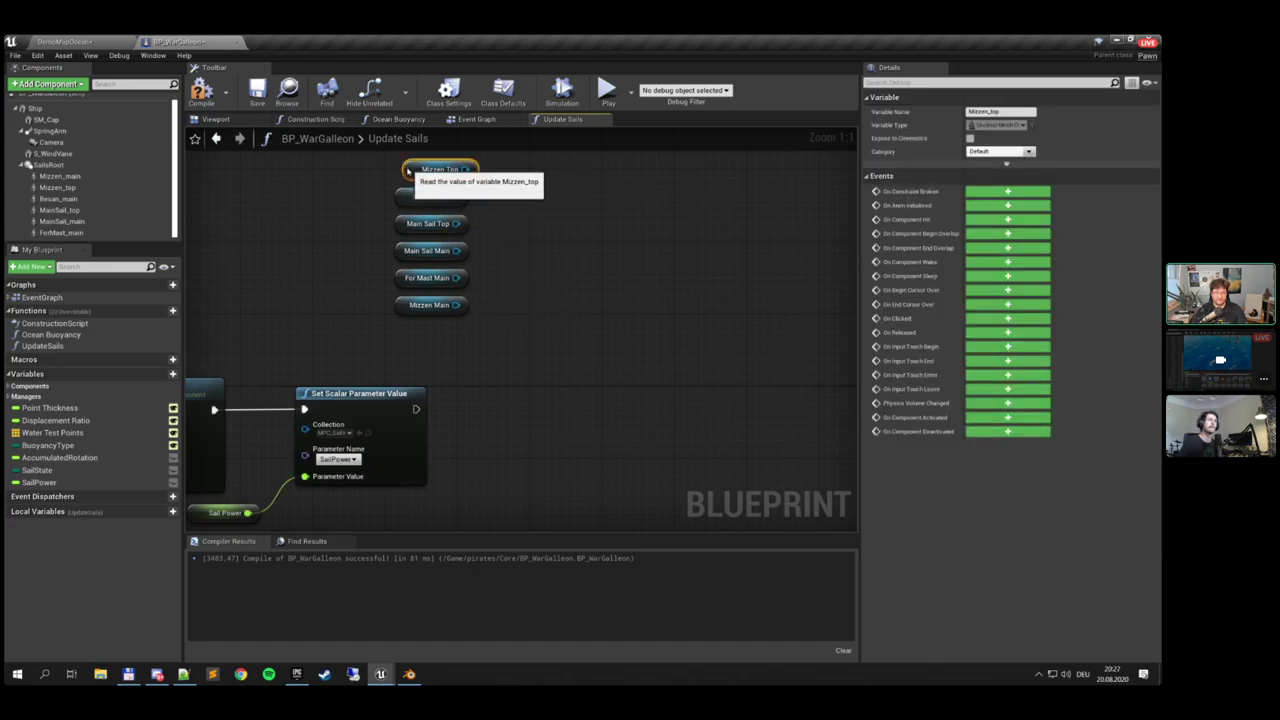
left_click_drag(457, 169, 547, 330)
type("set")
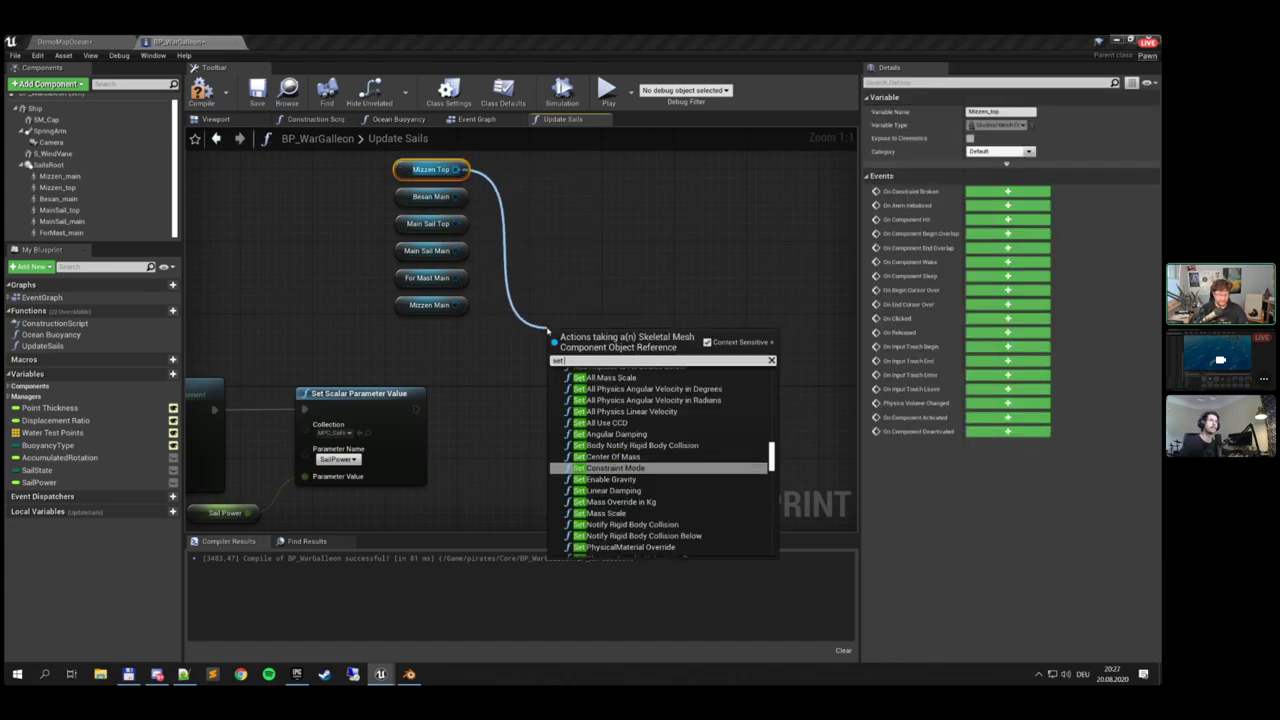
type(" relazt")
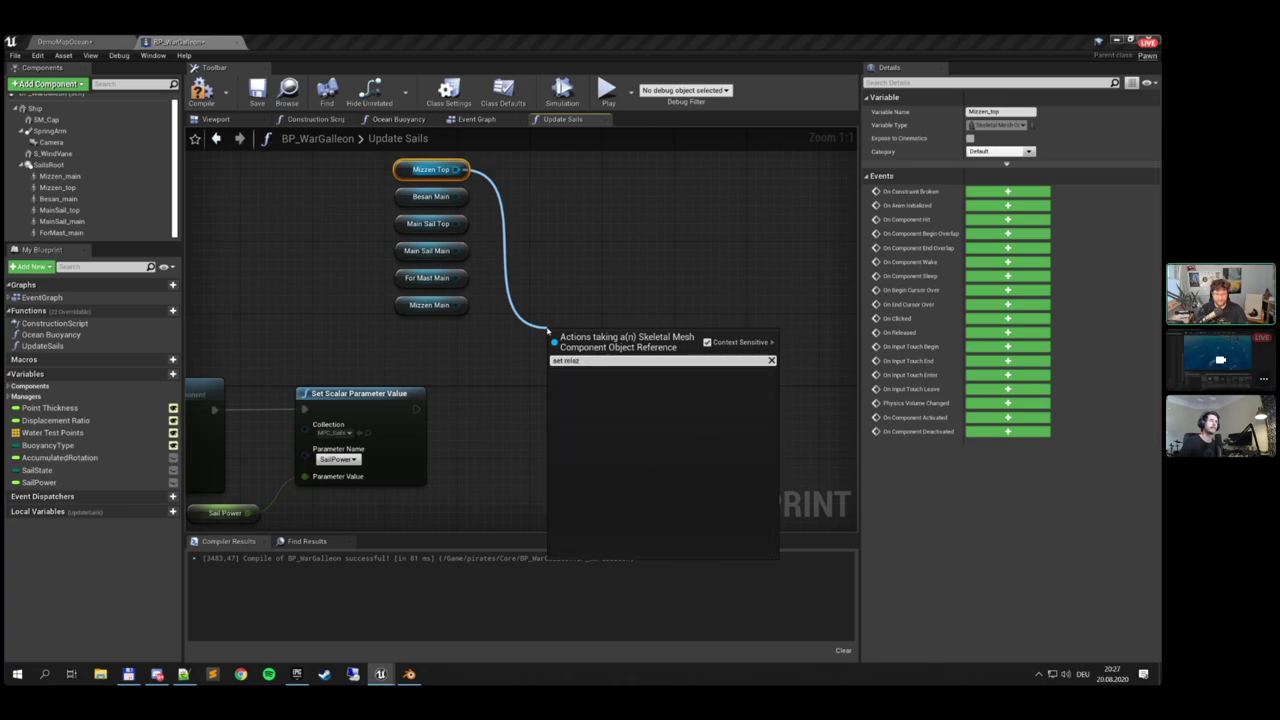
key("BackSpace")
key("Down")
key("Down")
key("Down")
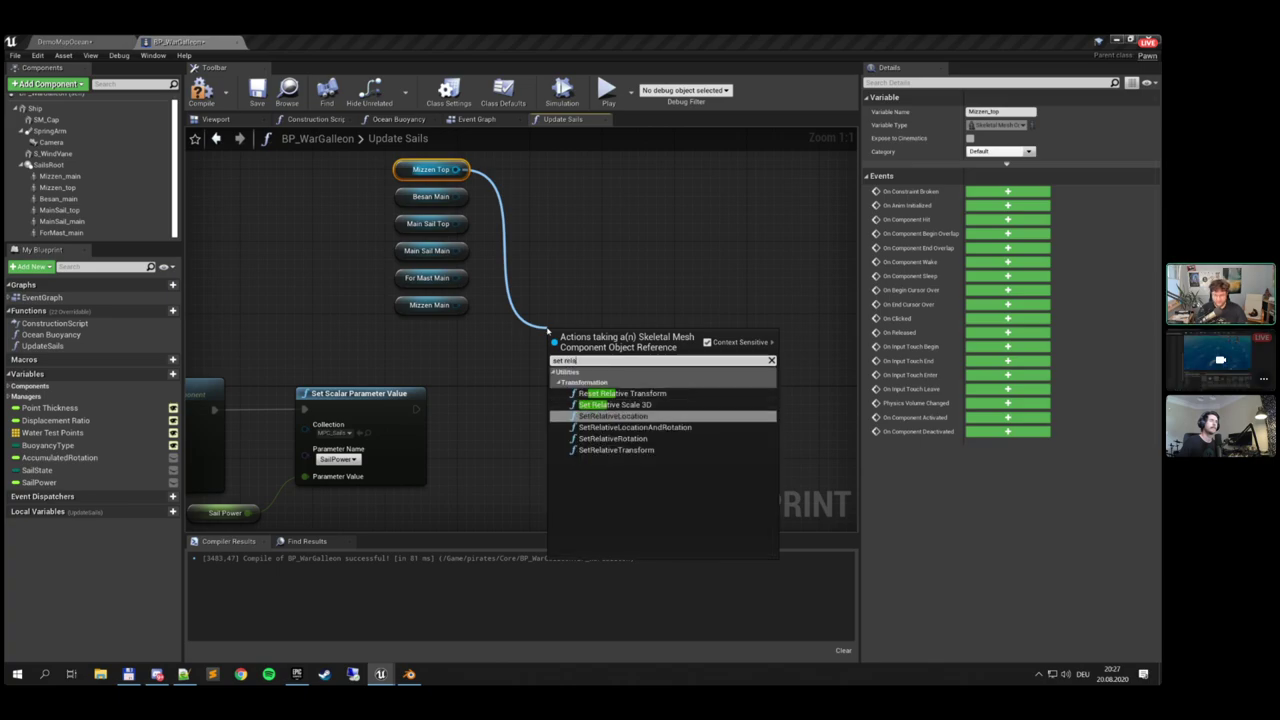
key("Return")
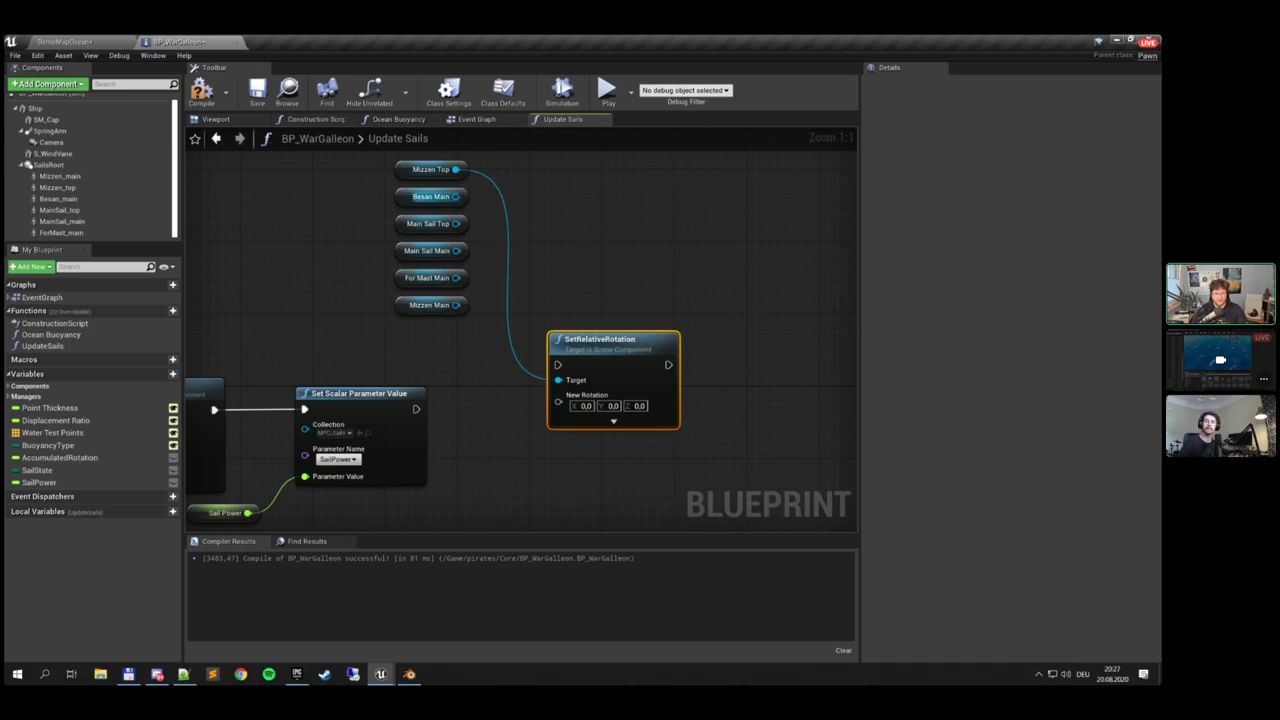
Connect the other copied sail references to SetRelativeRotation's Target and run the node after Set Scalar Parameter Value, aligned with it
left_click_drag(456, 197, 557, 380)
left_click_drag(416, 409, 558, 368)
left_click_drag(599, 341, 643, 385)
Split SetRelativeRotation's New Rotation input into separate roll, pitch and yaw values
right_click_drag(619, 408, 585, 294)
right_click(570, 333)
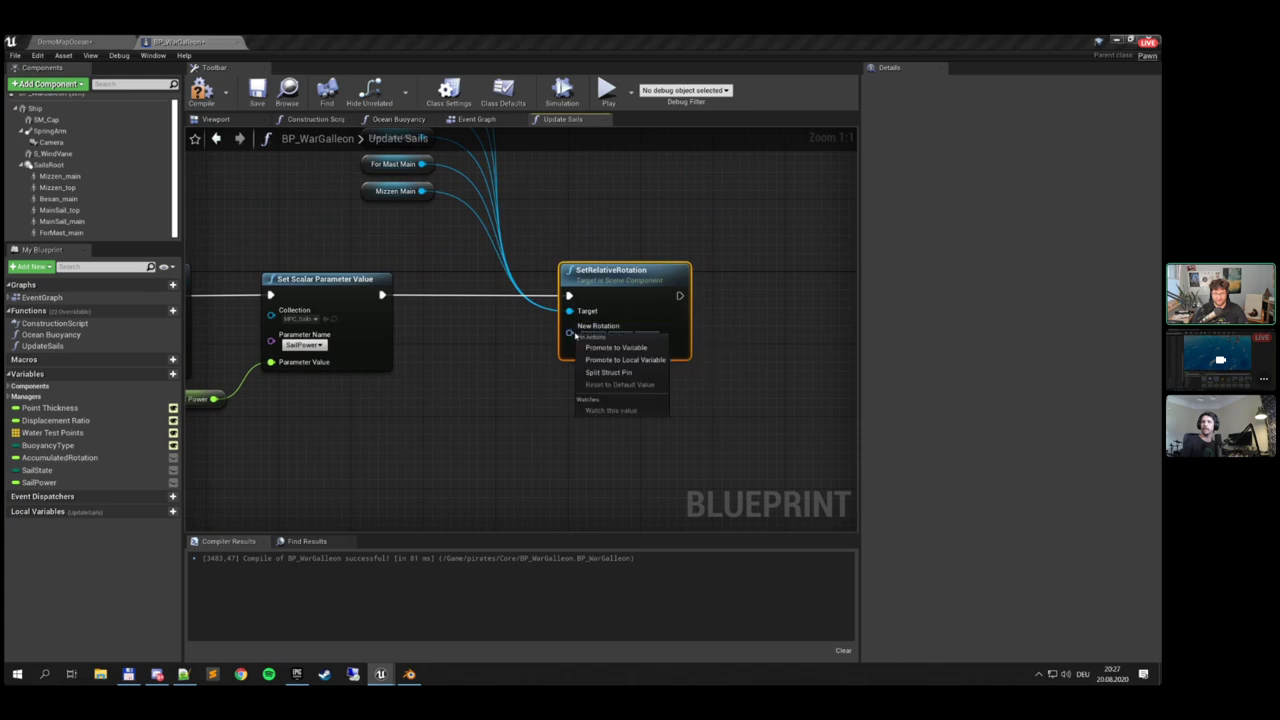
left_click(605, 366)
mouse_move(503, 407)
right_mouse_down()
mouse_move(645, 368)
mouse_move(522, 394)
right_mouse_up()
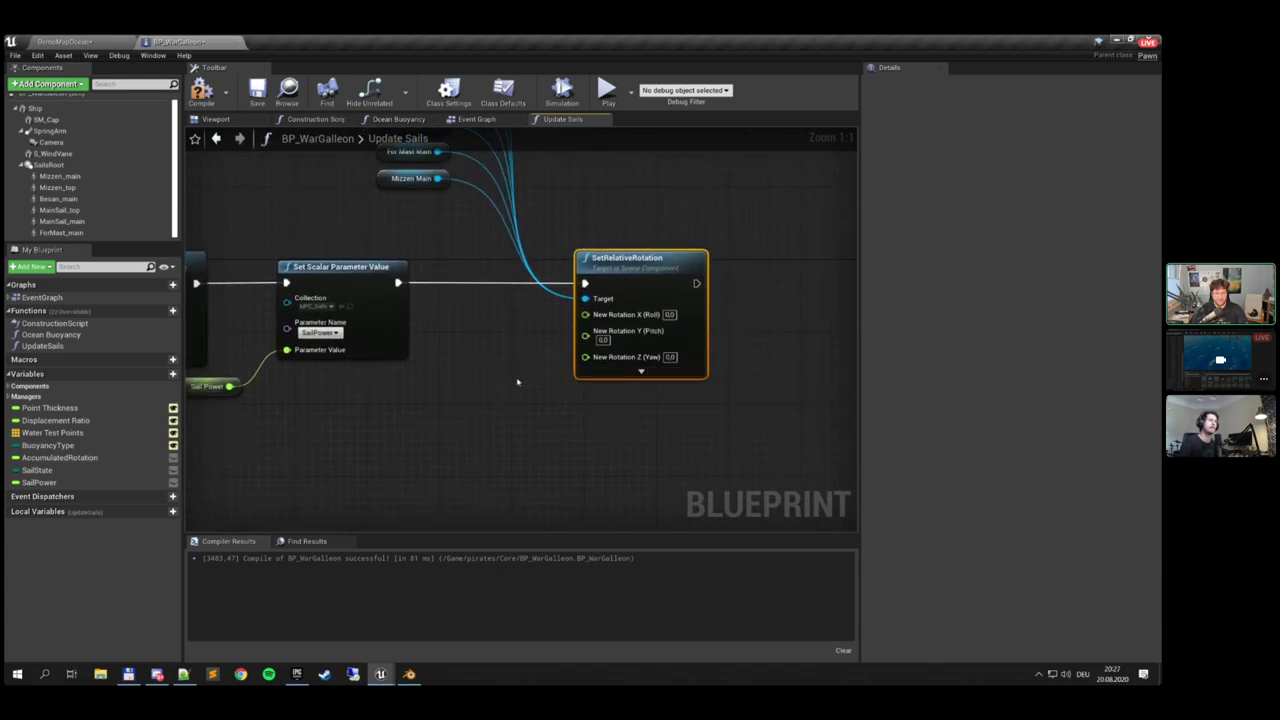
right_click_drag(592, 365, 739, 354)
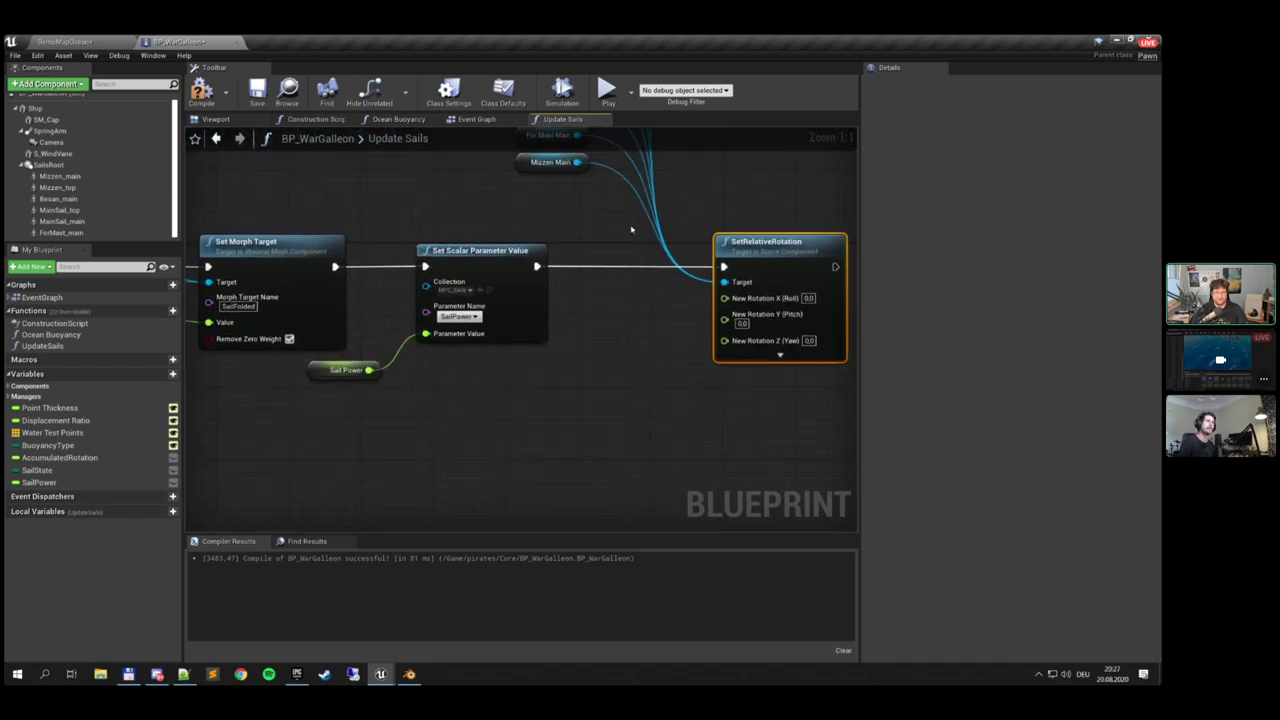
Copy the actor right vector and wind direction dot product nodes from the Event Graph into Update Sails, below Set Scalar Parameter Value
left_click(485, 121)
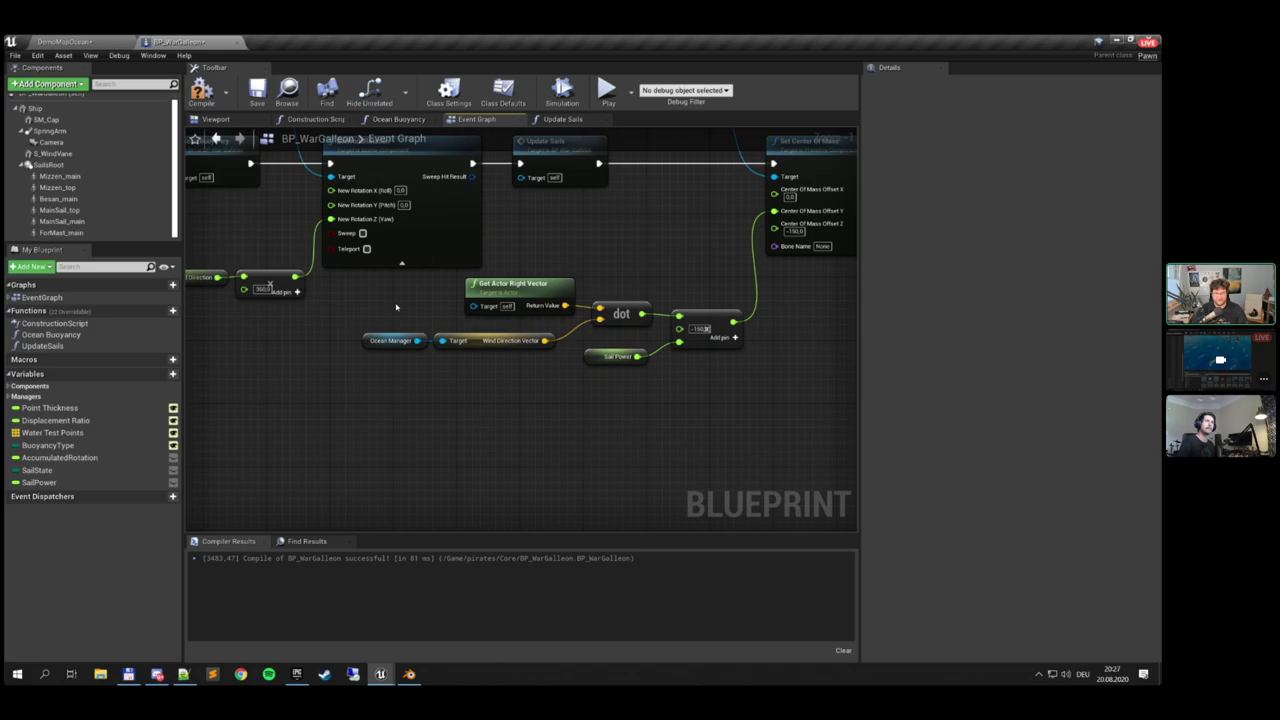
left_click_drag(380, 283, 612, 345)
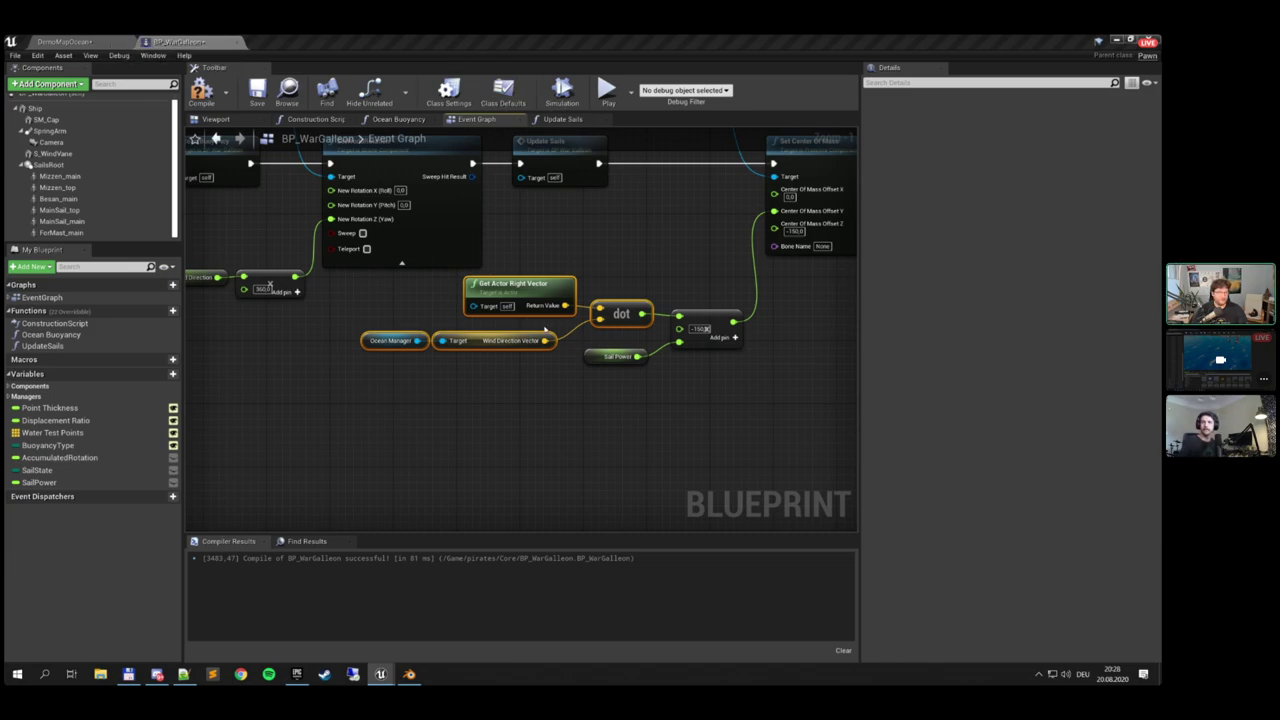
left_click(562, 119)
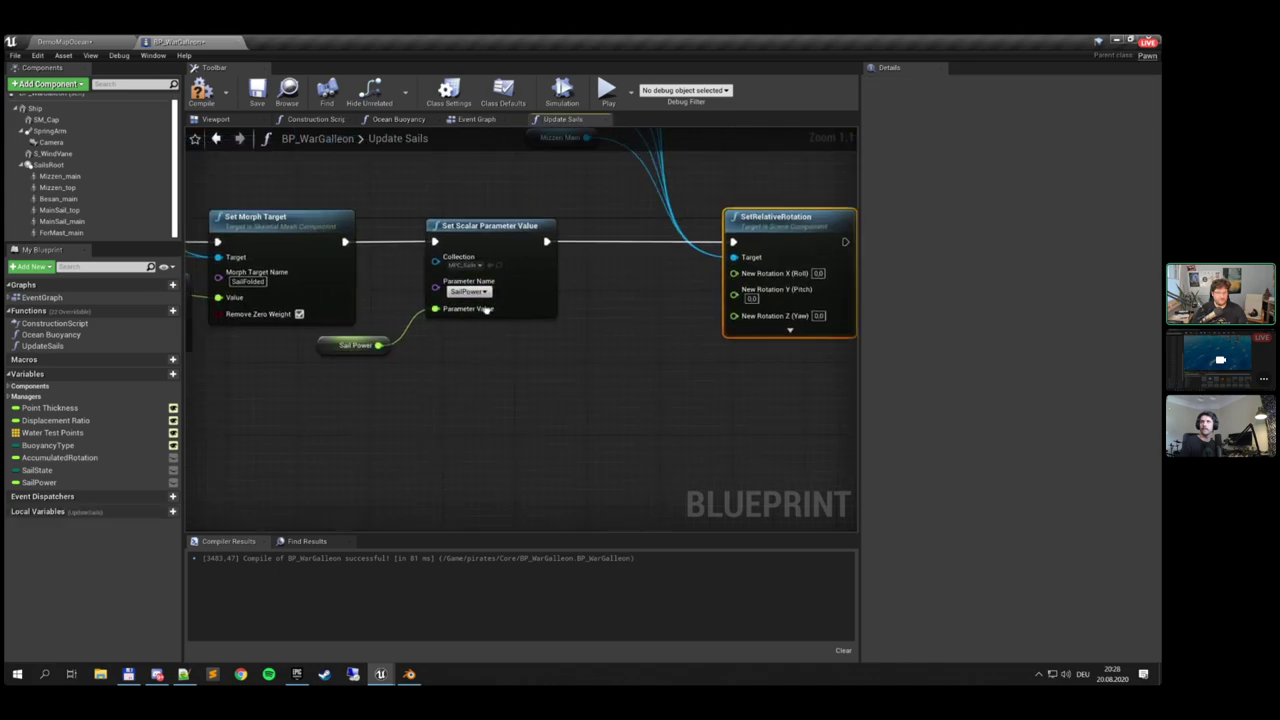
key("ctrl+v")
right_click_drag(649, 348, 564, 334)
left_click_drag(323, 283, 604, 412)
left_click_drag(607, 337, 544, 328)
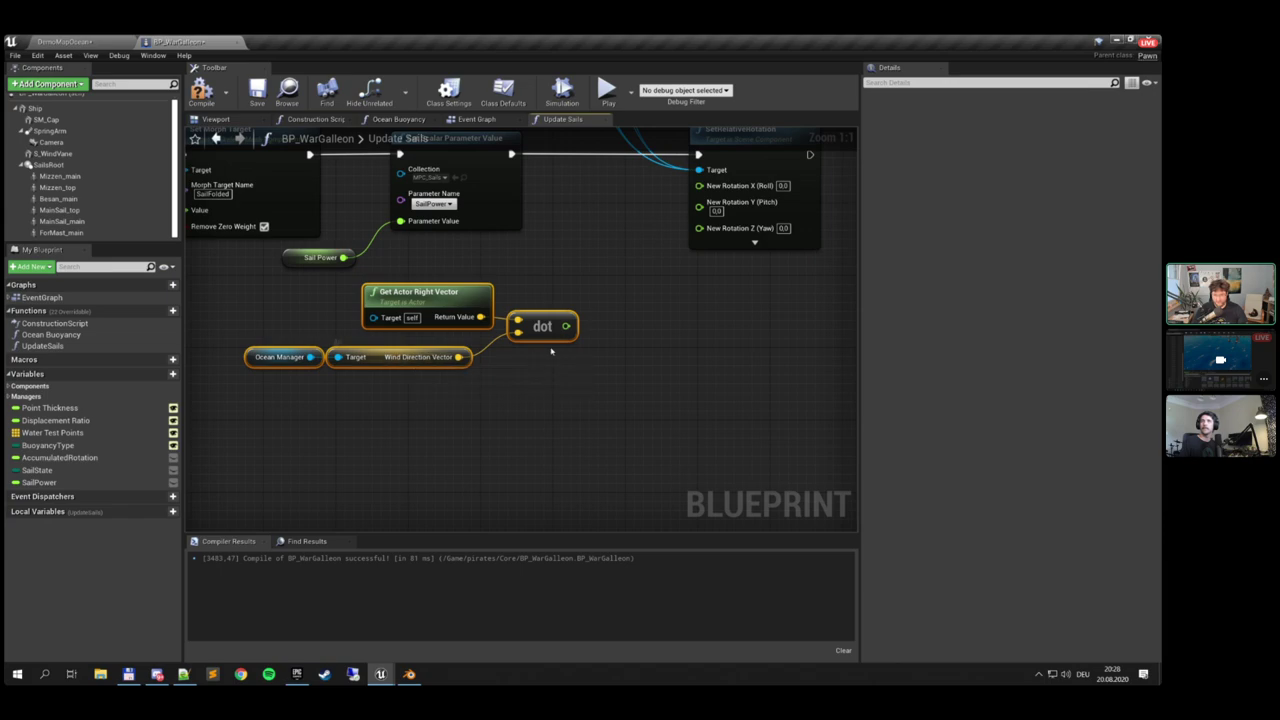
Feed the copied dot product's result into a new Map Range Clamped node
right_click_drag(572, 331, 506, 340)
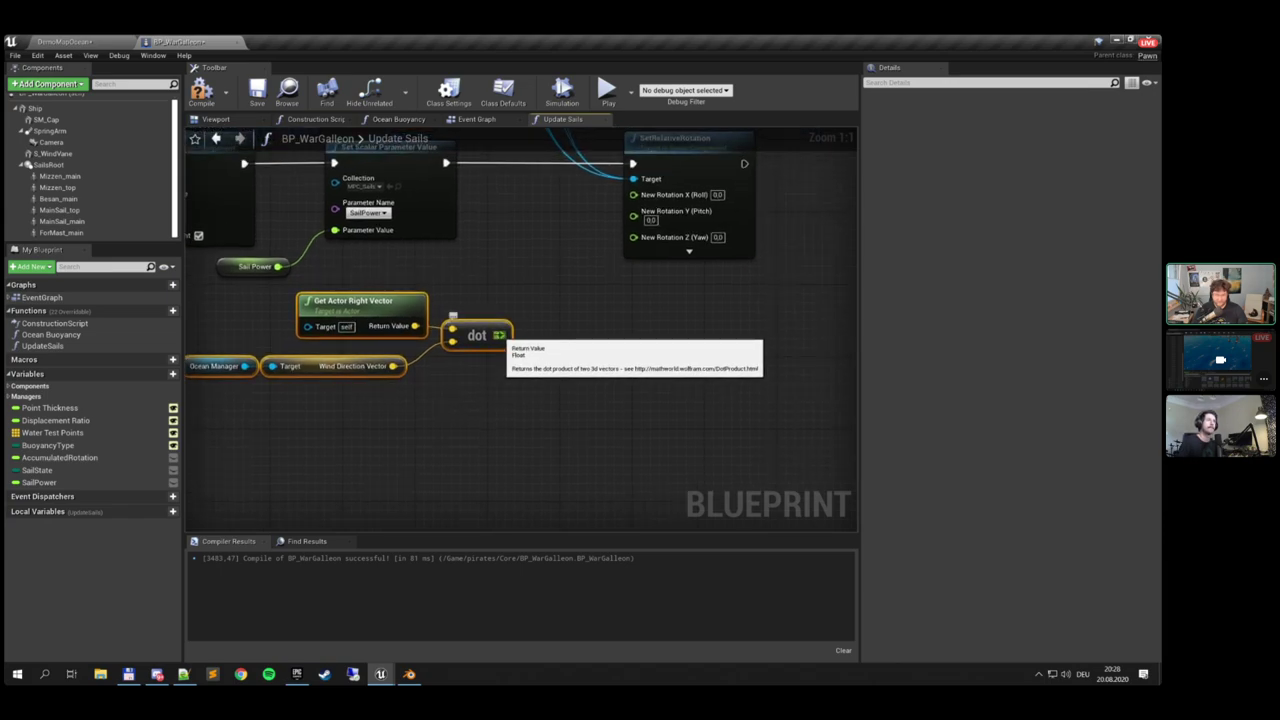
left_click_drag(499, 335, 544, 336)
type("map")
key("Return")
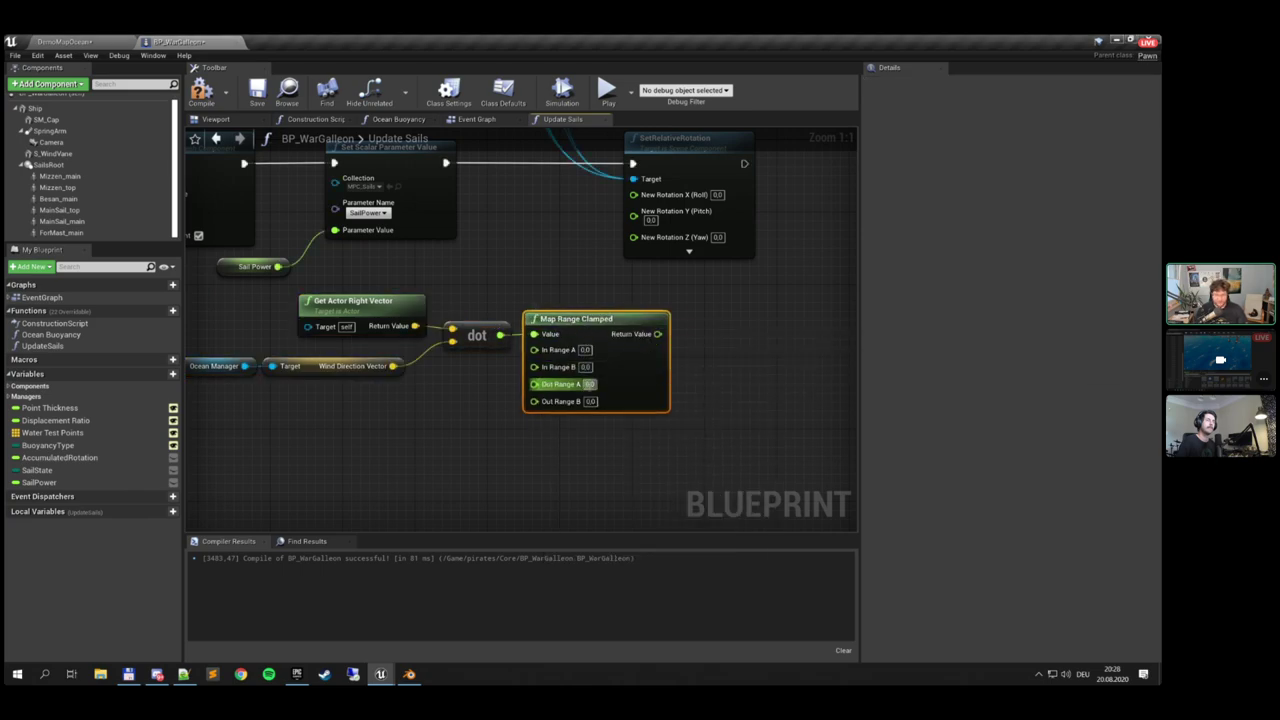
Set the Map Range Clamped node's input range to -1 to 1 and its output range to -40 to 40
right_click_drag(592, 388, 512, 378)
left_click(507, 341)
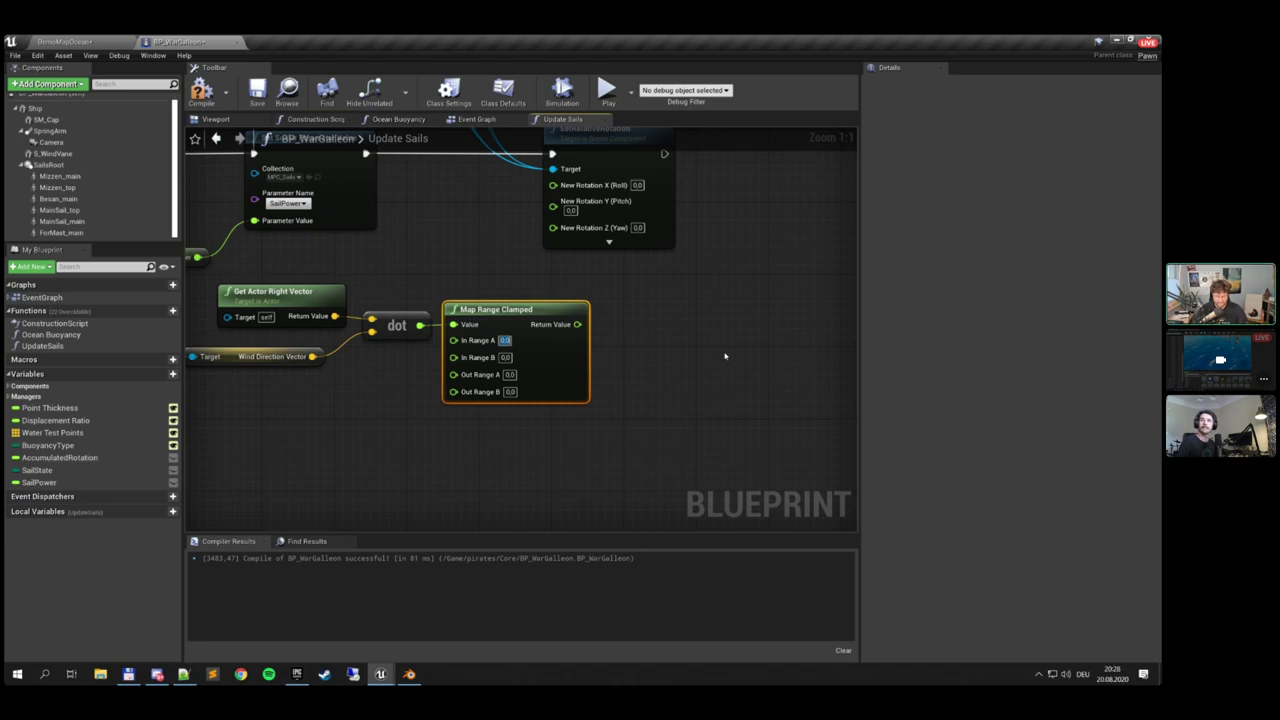
type("-1")
key("Tab")
type("1")
key("Tab")
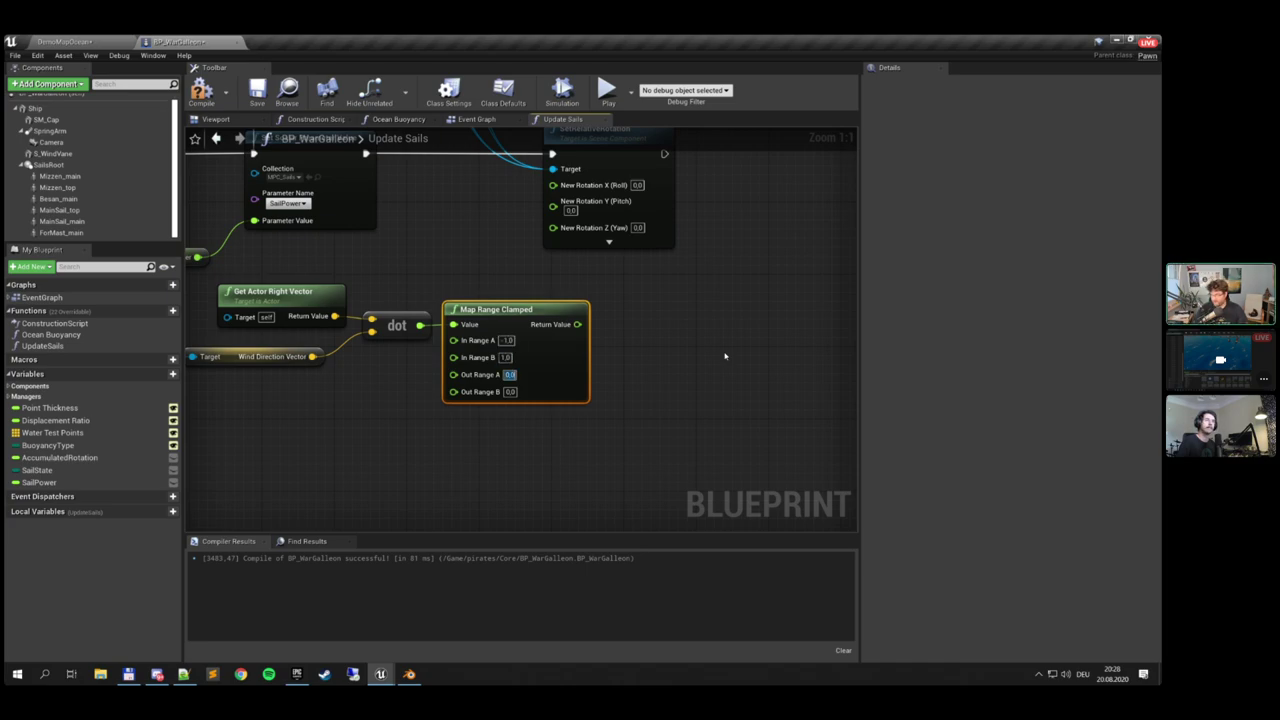
type("-40")
key("Tab")
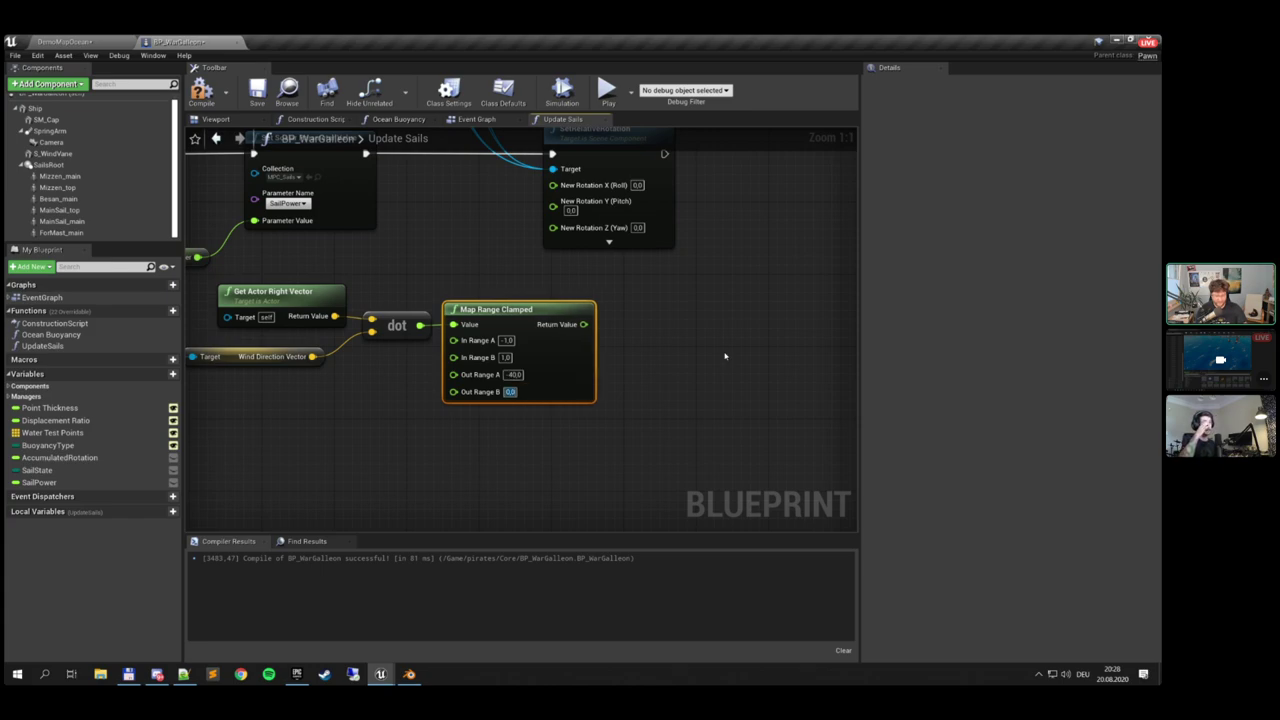
left_click(744, 337)
Feed the mapped value into SetRelativeRotation's New Rotation Z (Yaw) and compile the blueprint
left_click_drag(584, 324, 552, 228)
right_click_drag(471, 306, 661, 241)
left_click_drag(554, 285, 683, 326)
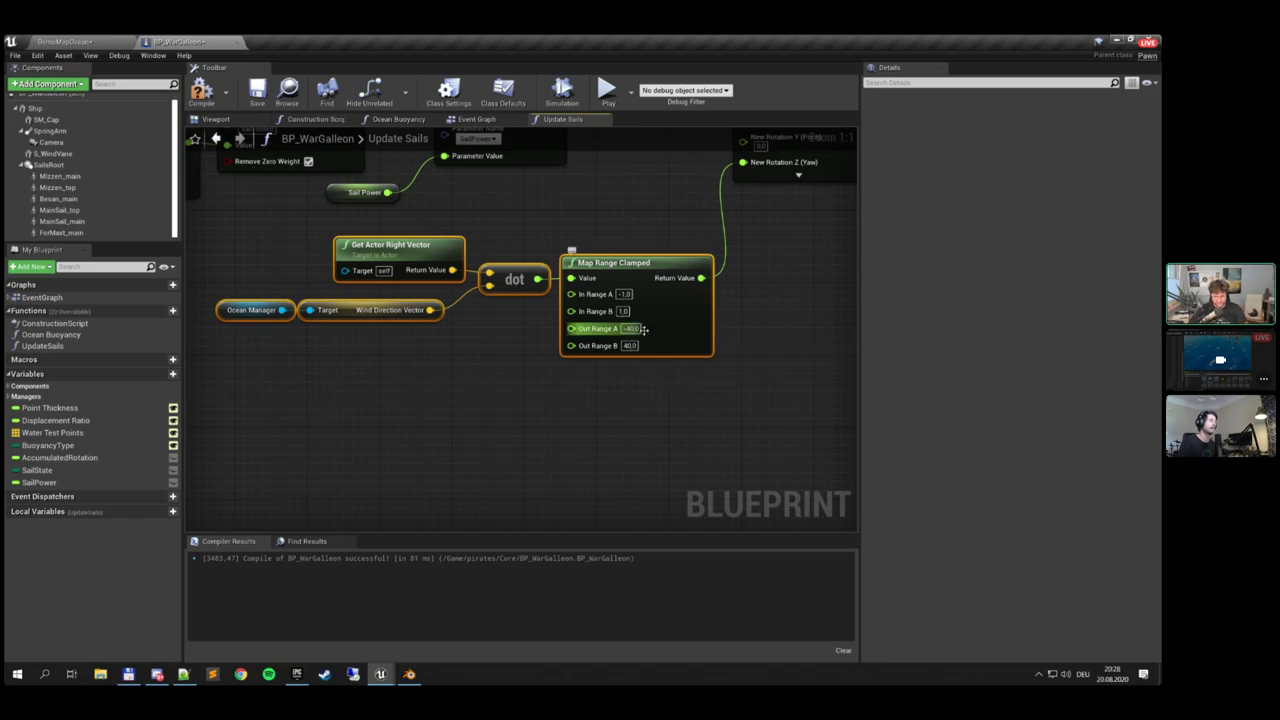
left_click(203, 92)
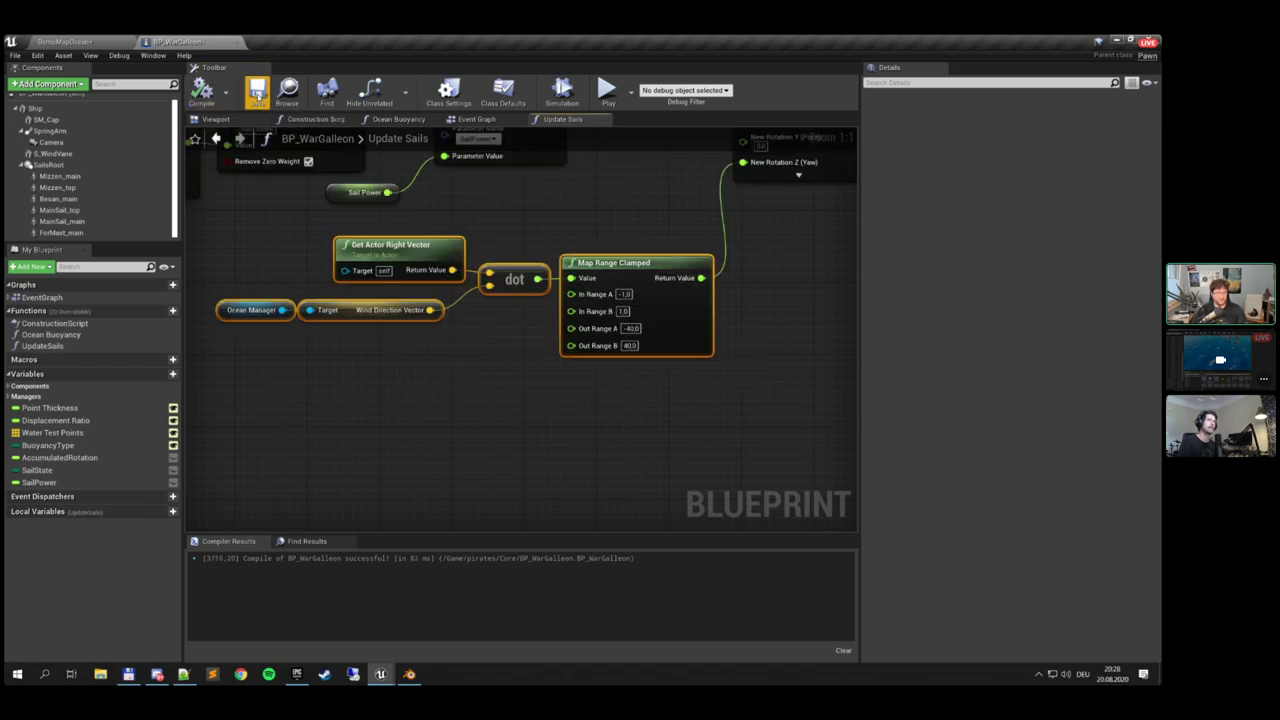
Test-rotate the MainSail_main sail around its vertical axis in the blueprint viewport to check the yaw direction
left_click(216, 119)
left_click(404, 247)
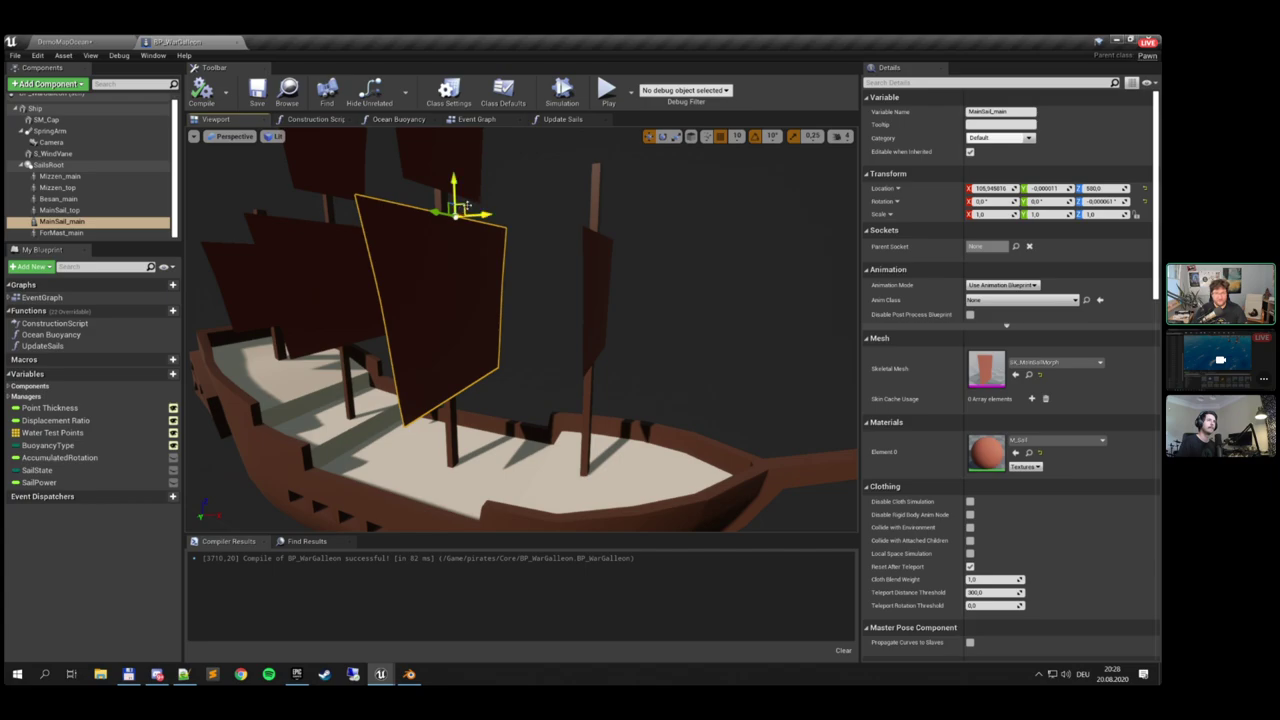
mouse_move(467, 206)
right_mouse_down()
mouse_move(455, 150)
mouse_move(467, 206)
right_mouse_up()
key("w")
key("s")
key("w")
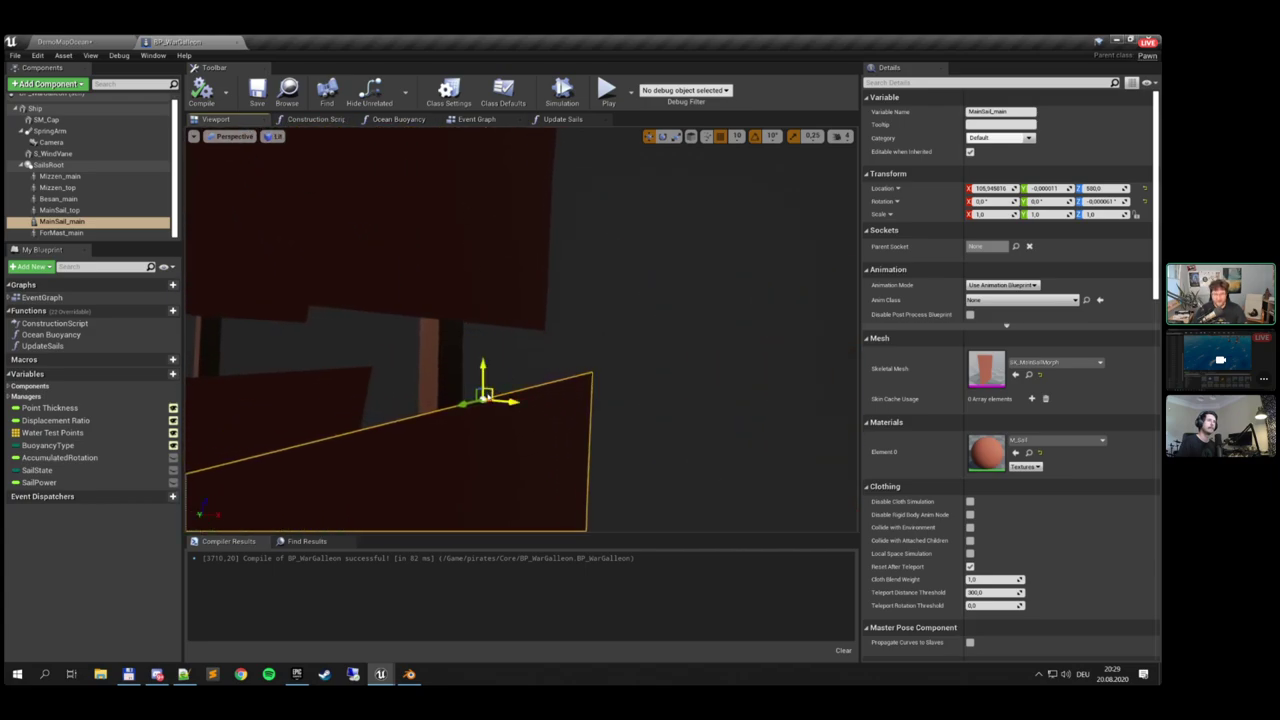
key("s")
right_click_drag(484, 394, 473, 404)
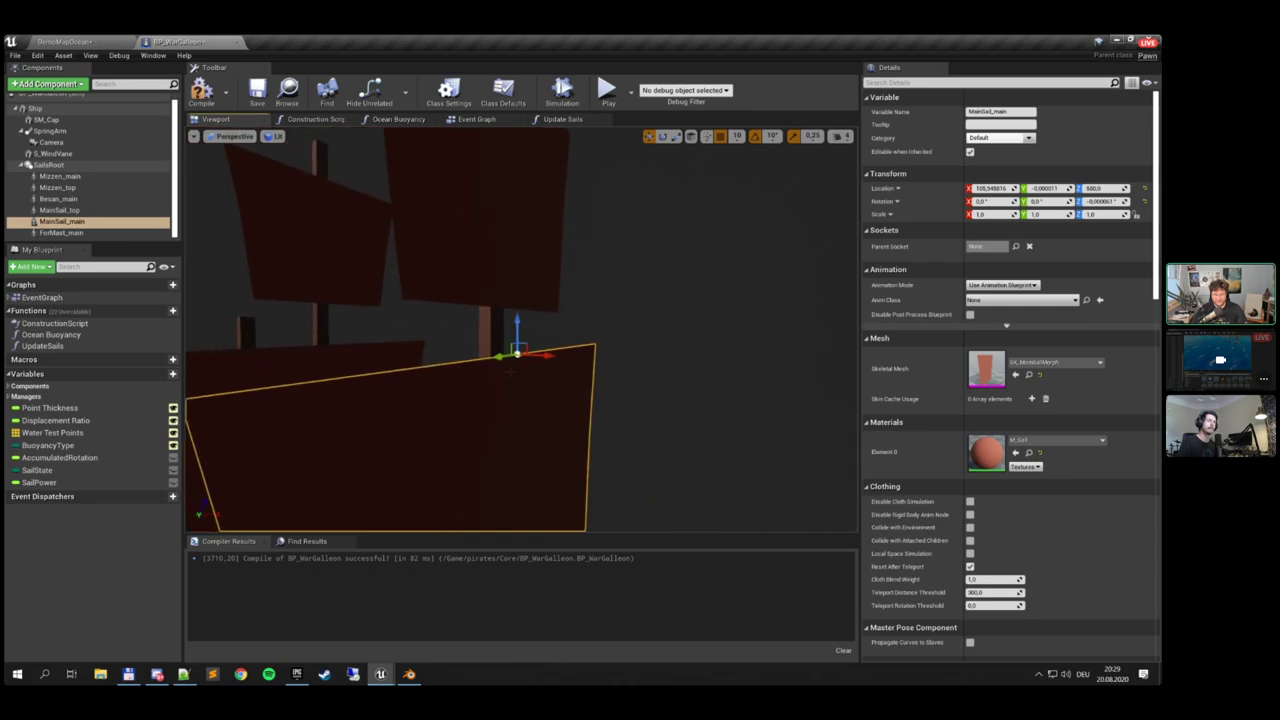
right_click_drag(534, 350, 510, 375)
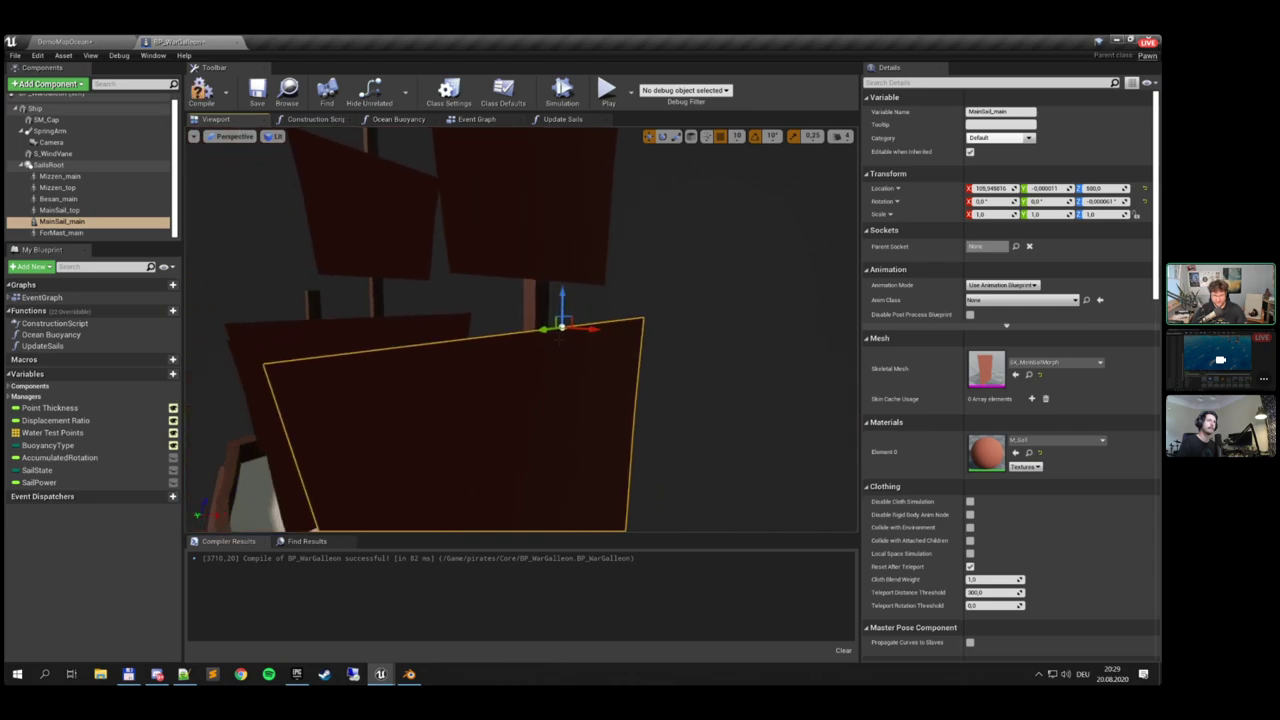
key("e")
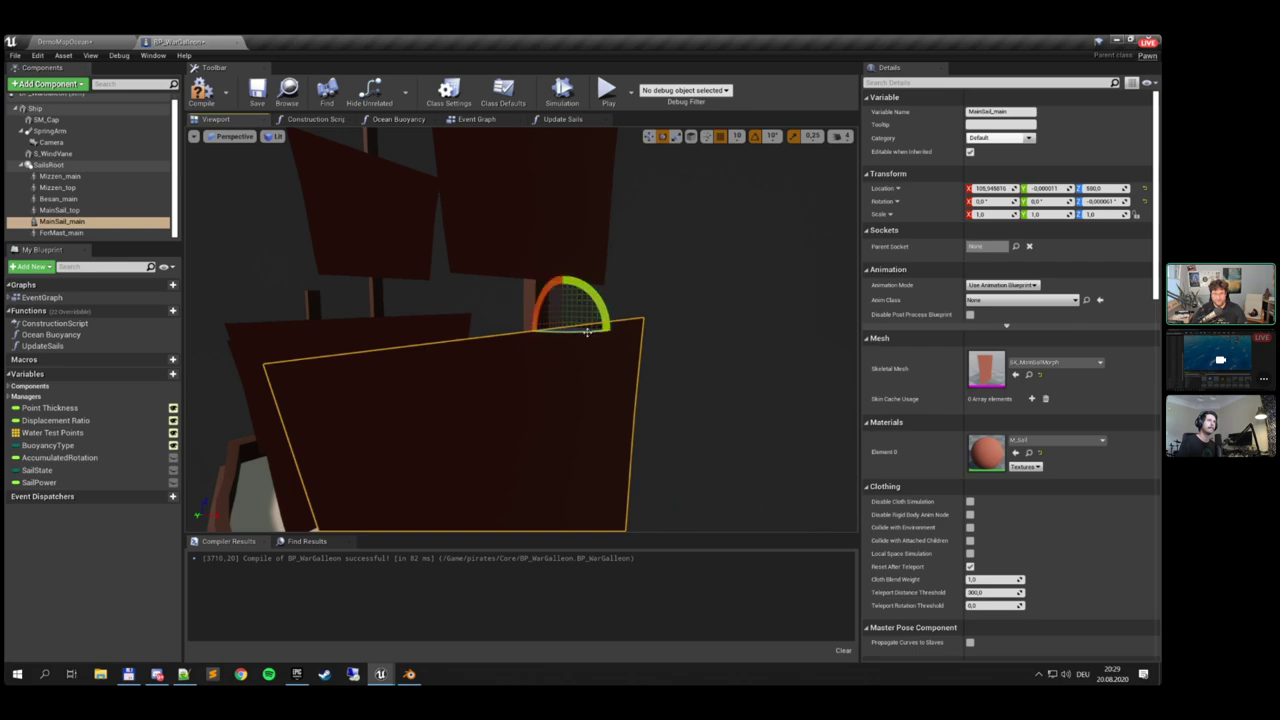
left_click_drag(583, 333, 620, 331)
Save the galleon blueprint and play the level, sailing and turning the ship to check the sail rotation
left_click(257, 92)
left_click(606, 91)
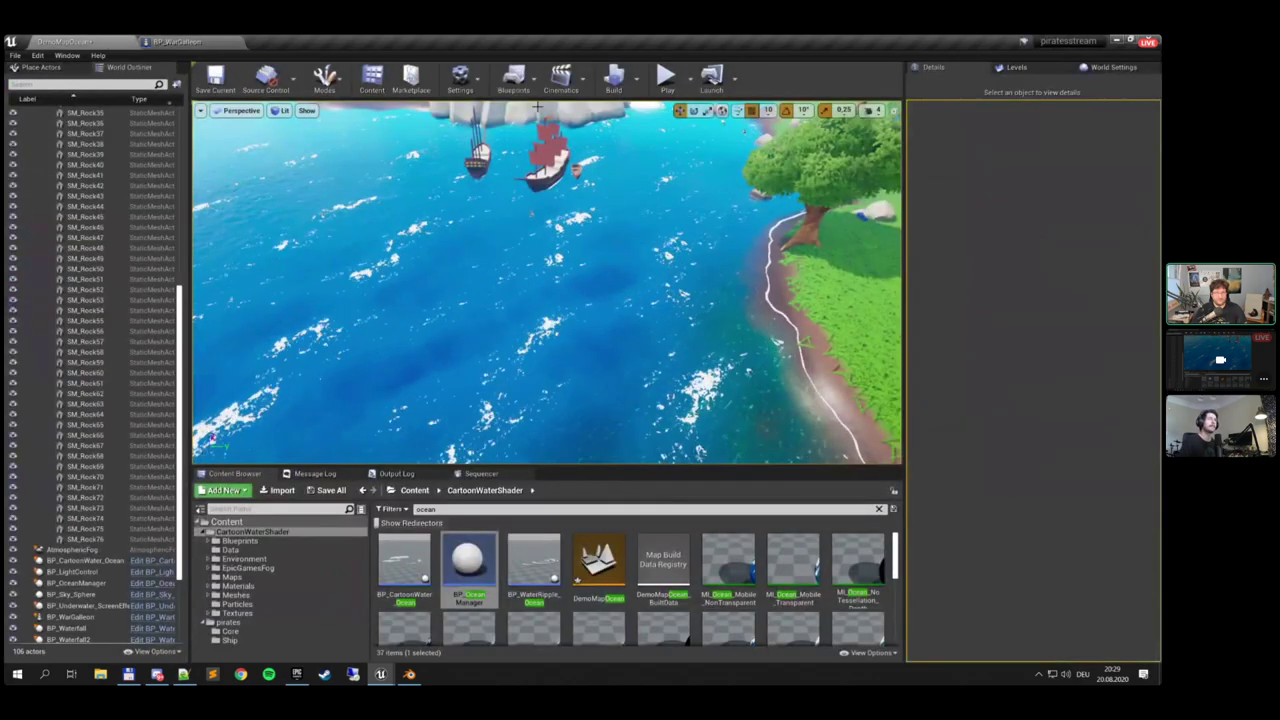
left_click(666, 80)
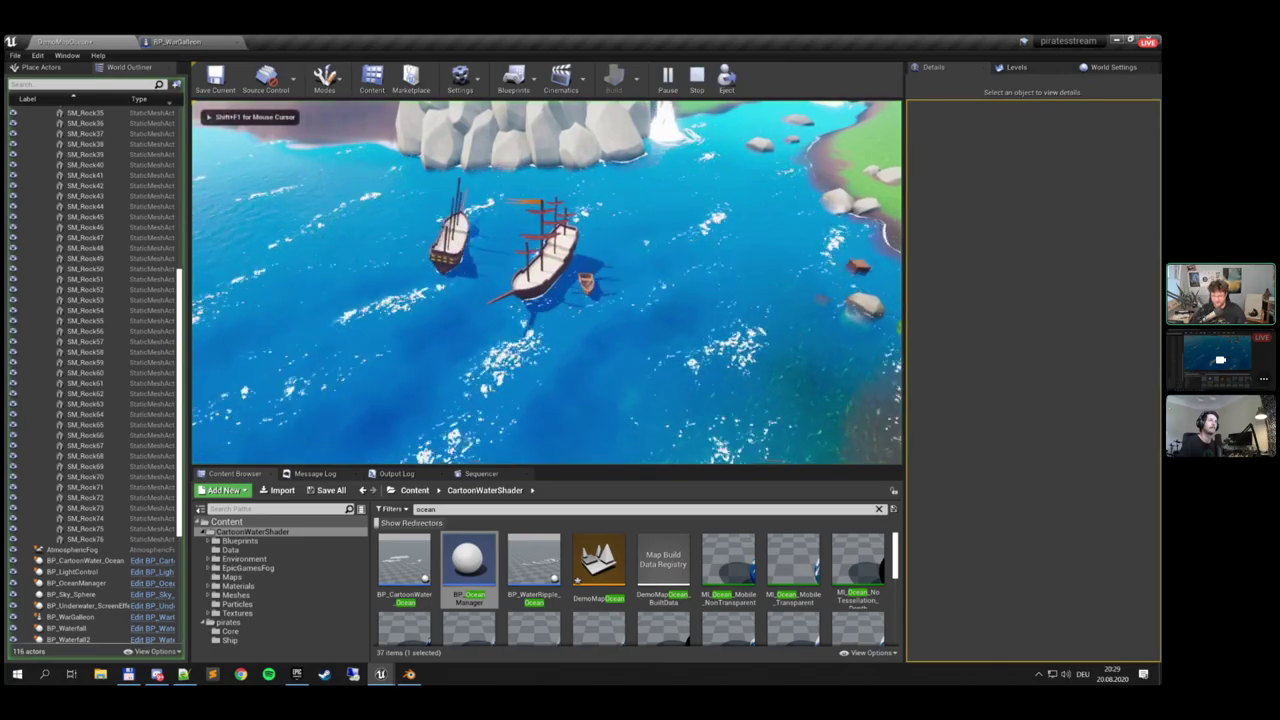
key("w")
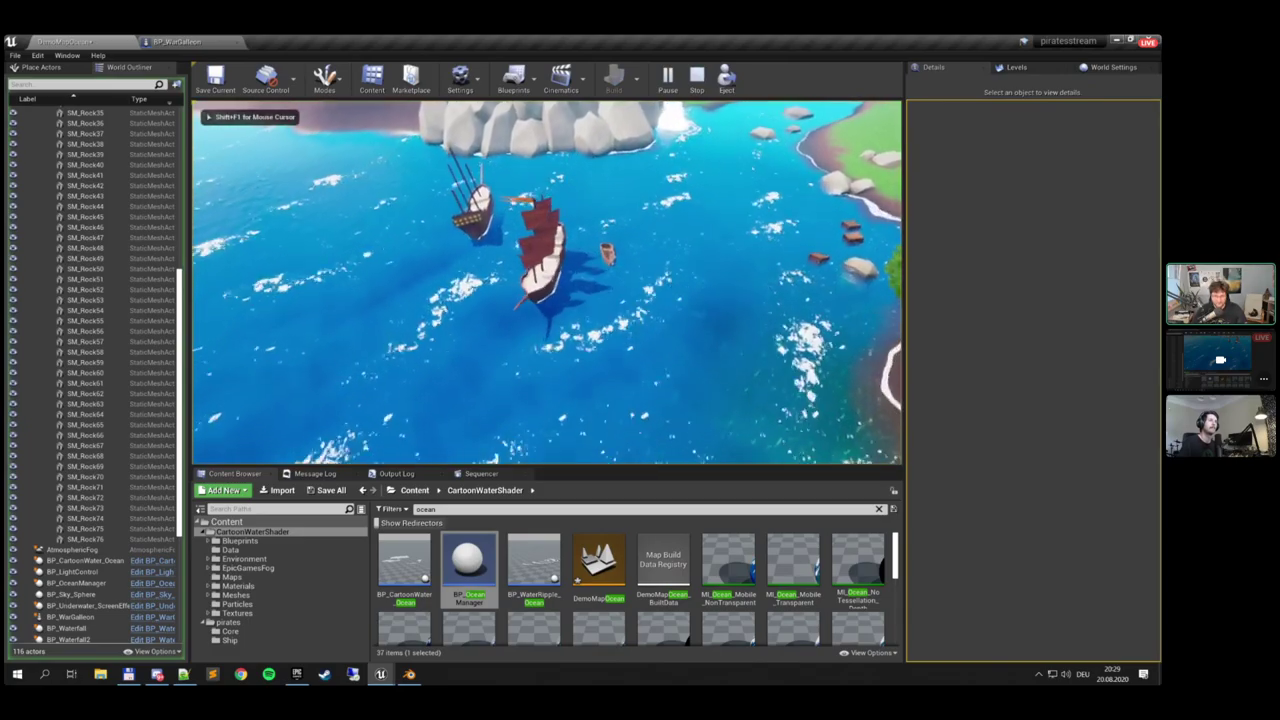
key("d")
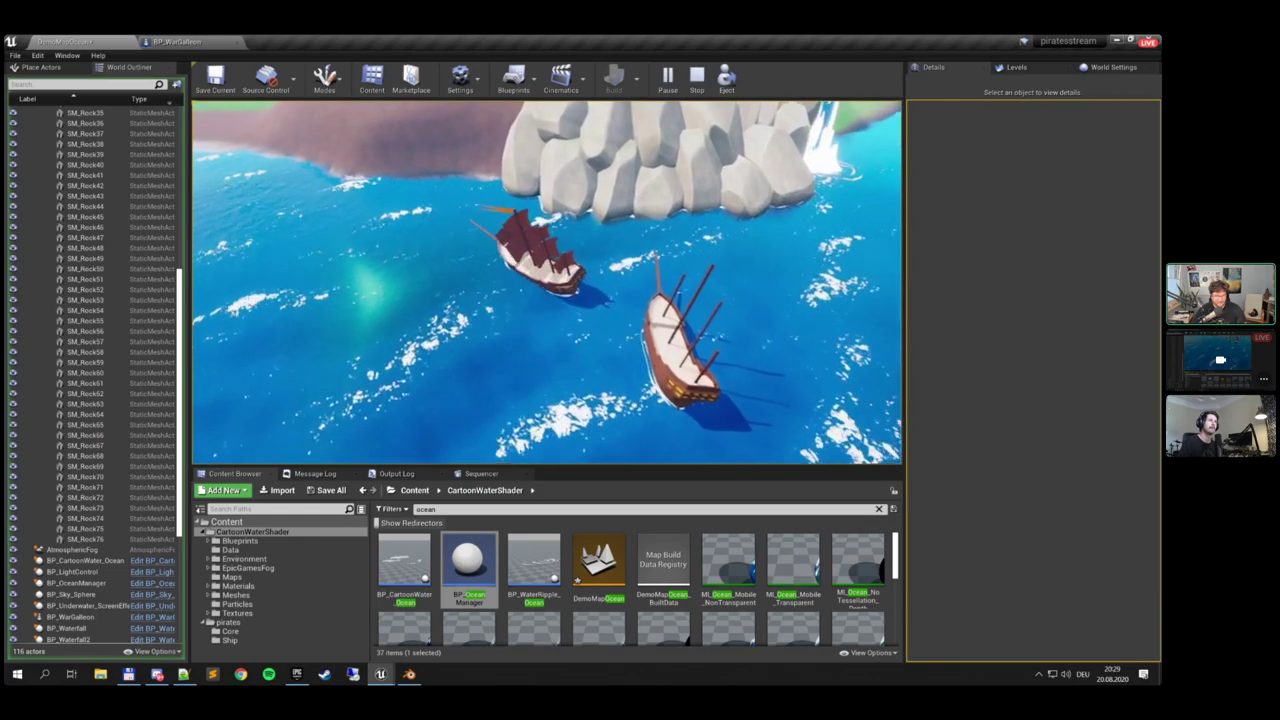
In Update Sails, set Map Range Clamped's Out Range A to 40 and Out Range B to -40, and save the blueprint
left_click(187, 40)
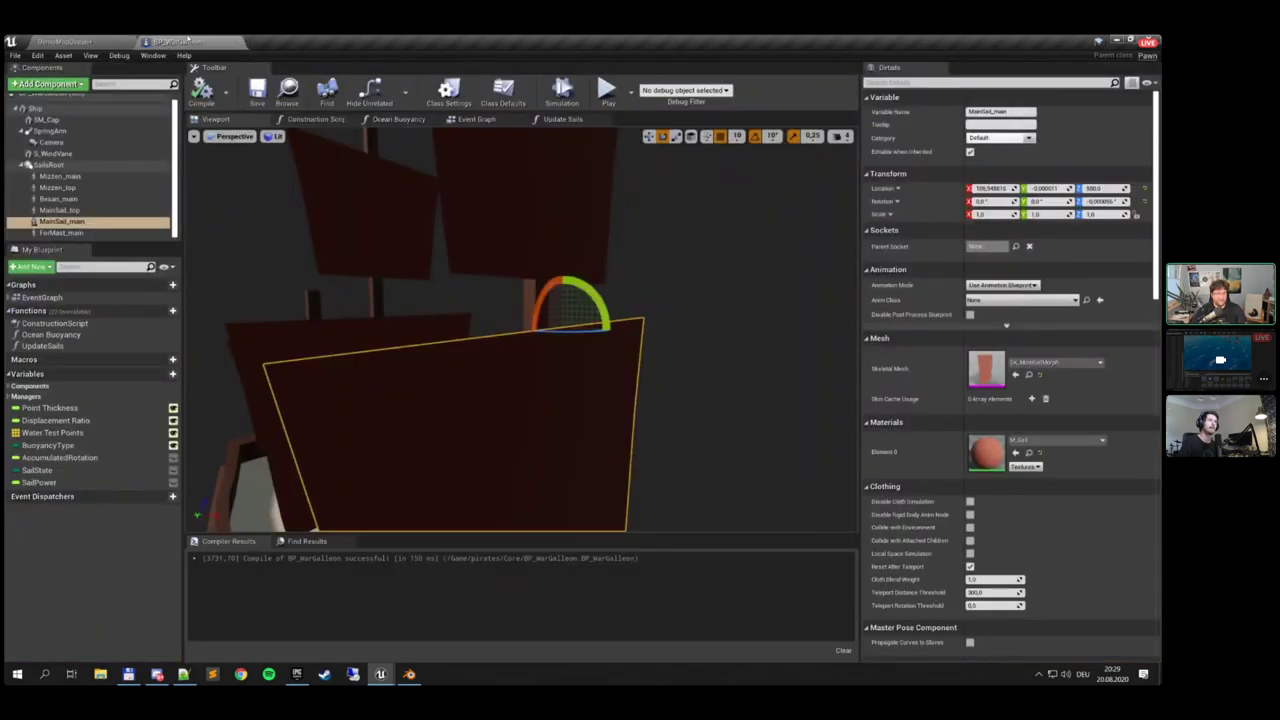
left_click(85, 42)
left_click(183, 42)
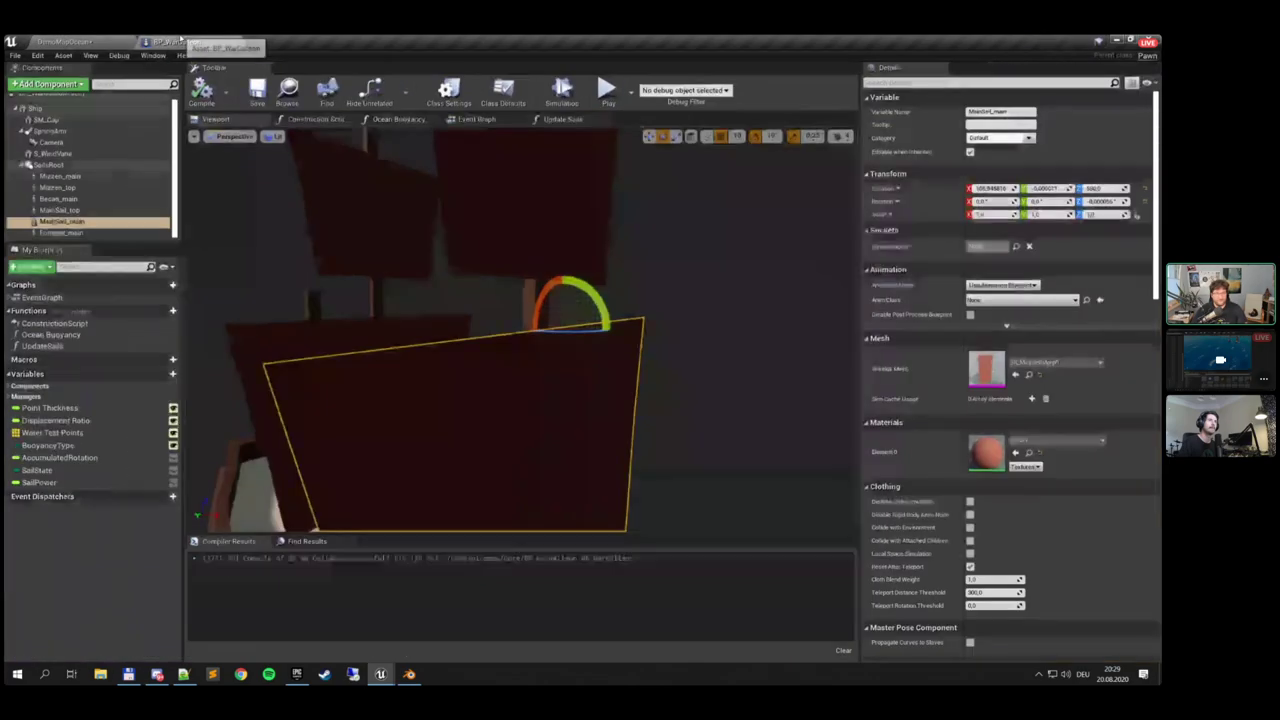
left_click(561, 120)
scroll(591, 305, "up", 2)
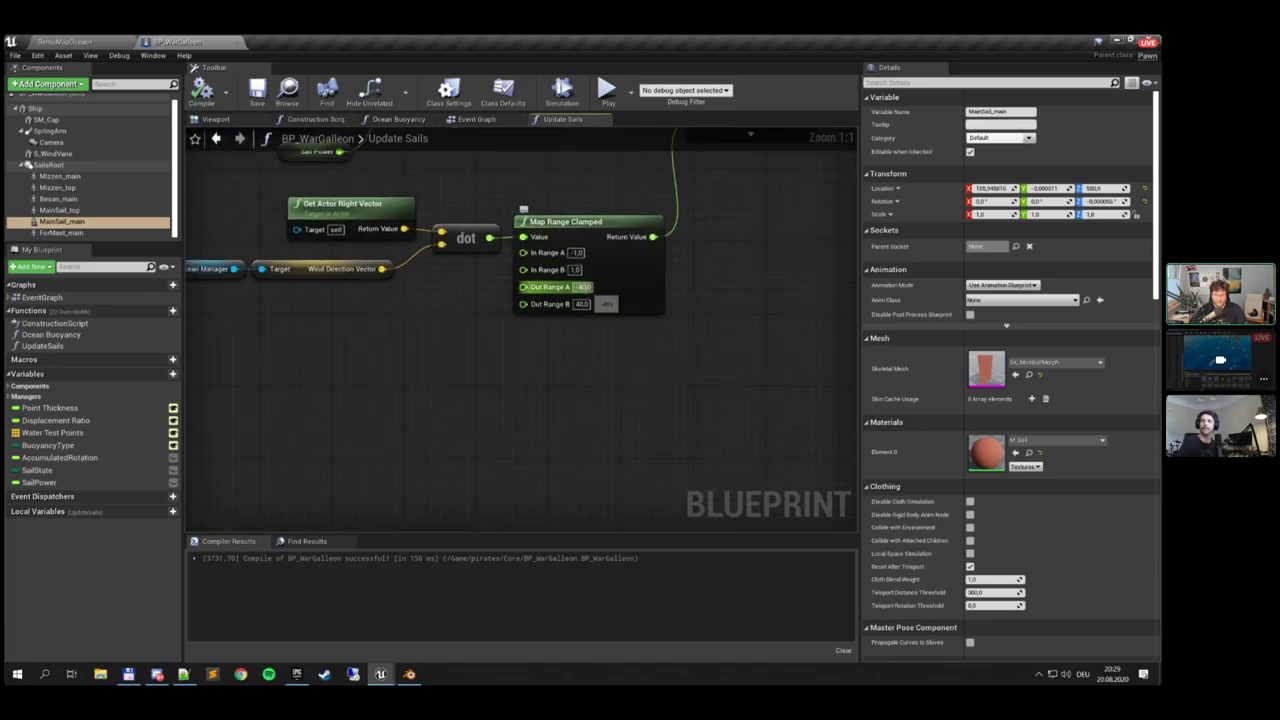
left_click(586, 287)
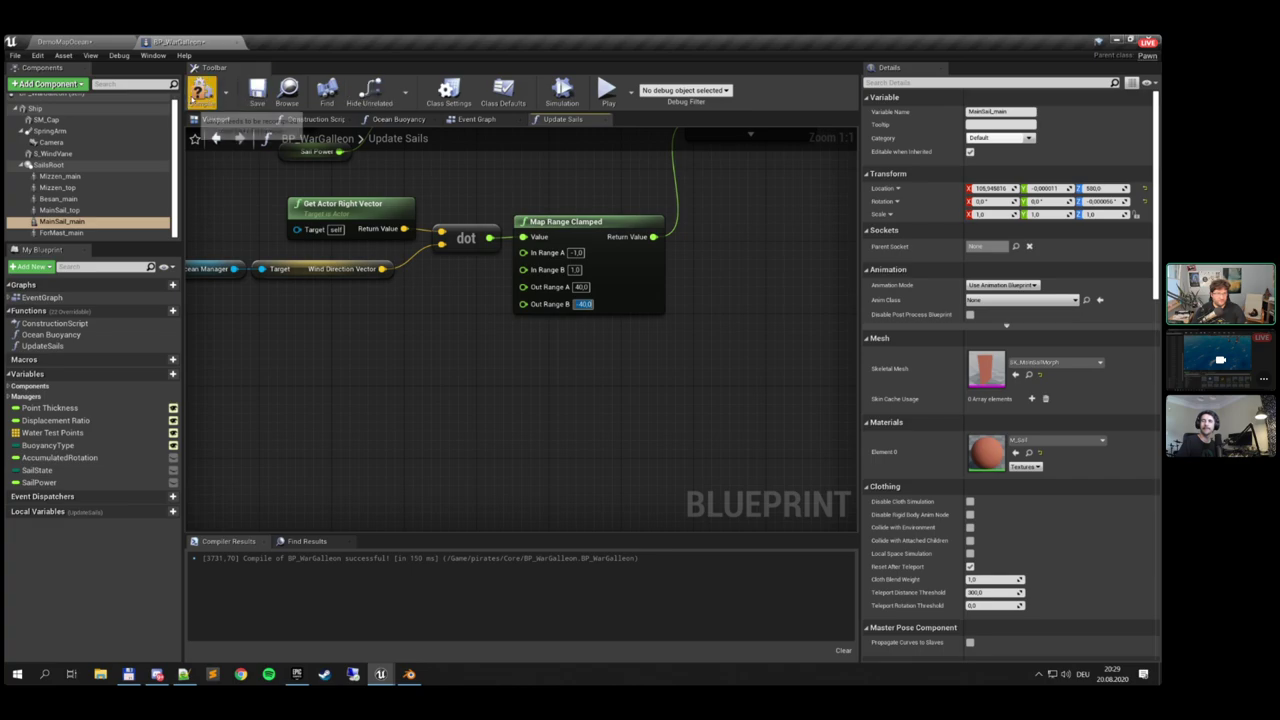
left_click(257, 92)
Play the level in a preview window to check the galleon's sail rotation, ending the session once checked
left_click(607, 93)
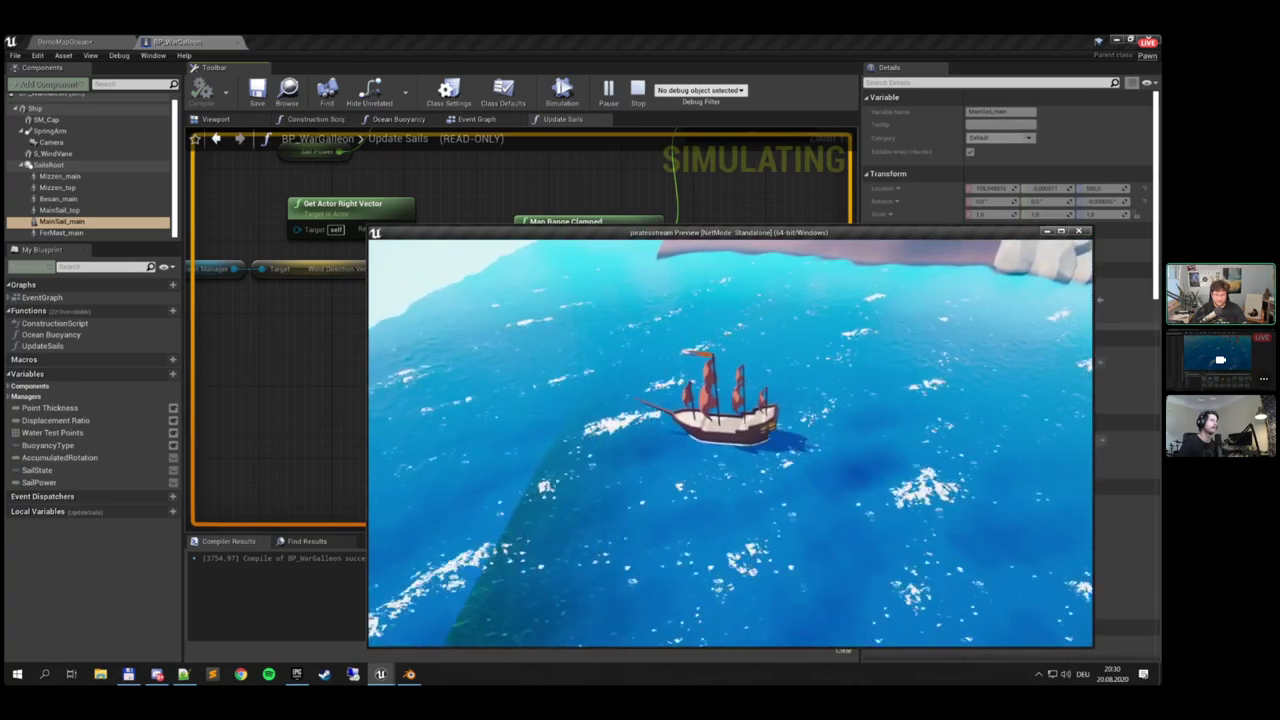
key("Escape")
right_click_drag(614, 331, 694, 402)
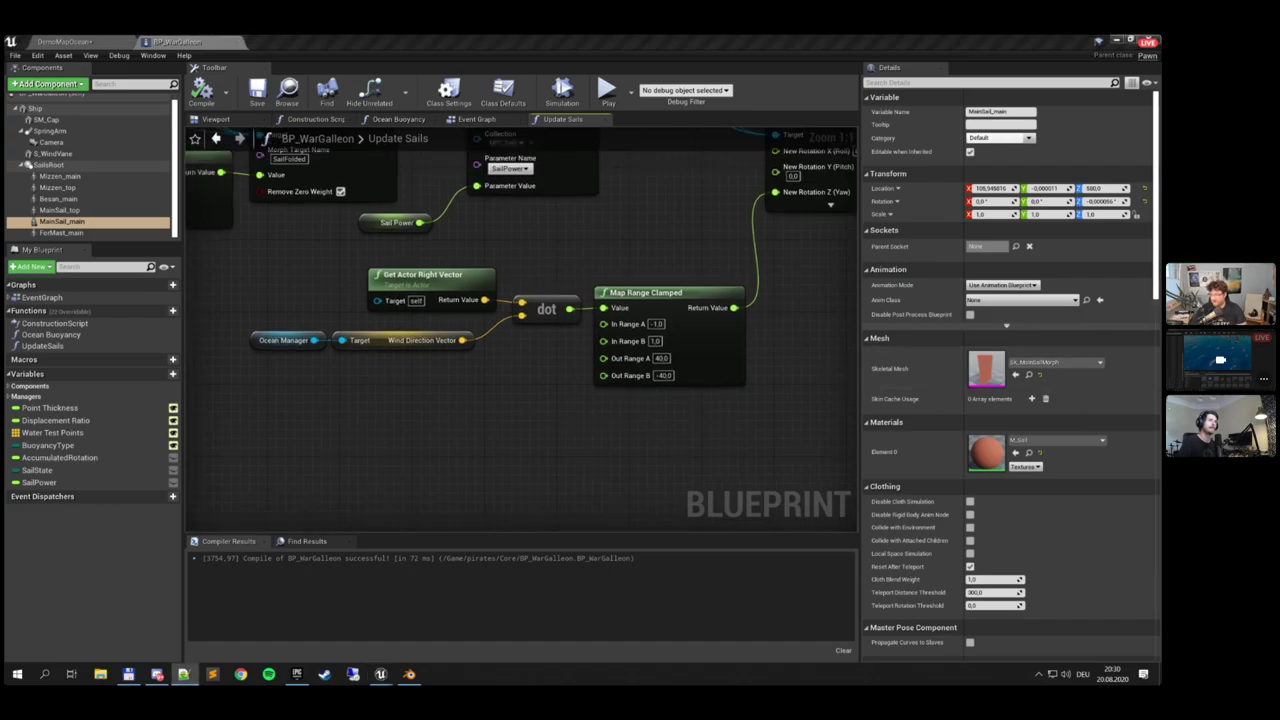
Recompile and close the BP_WarGalleon blueprint, and browse to the pirates content folder
left_click(201, 90)
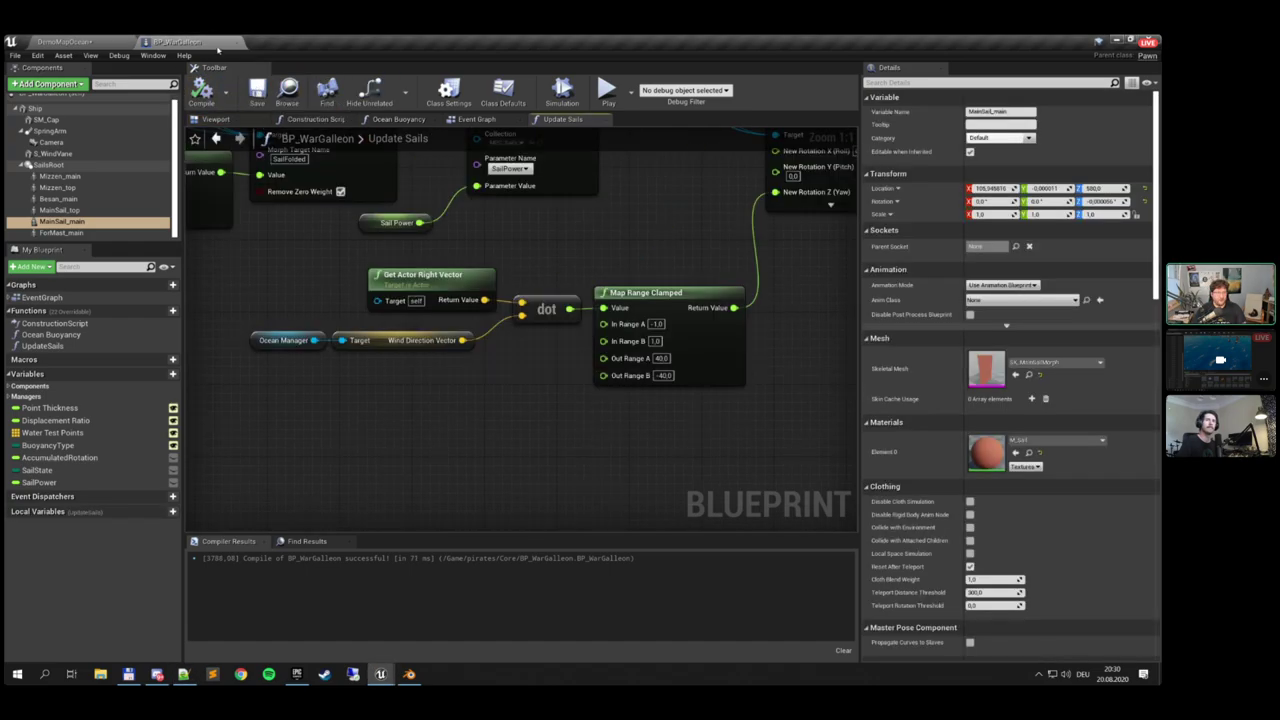
left_click(237, 43)
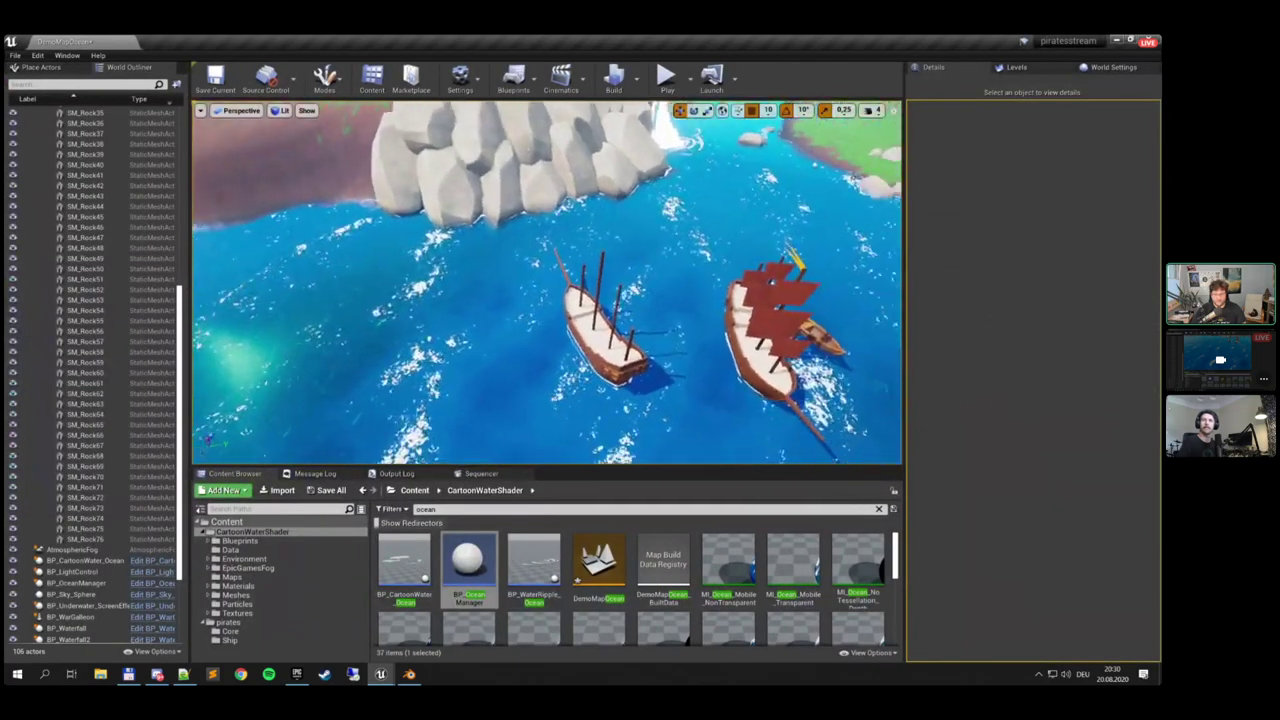
left_click(240, 623)
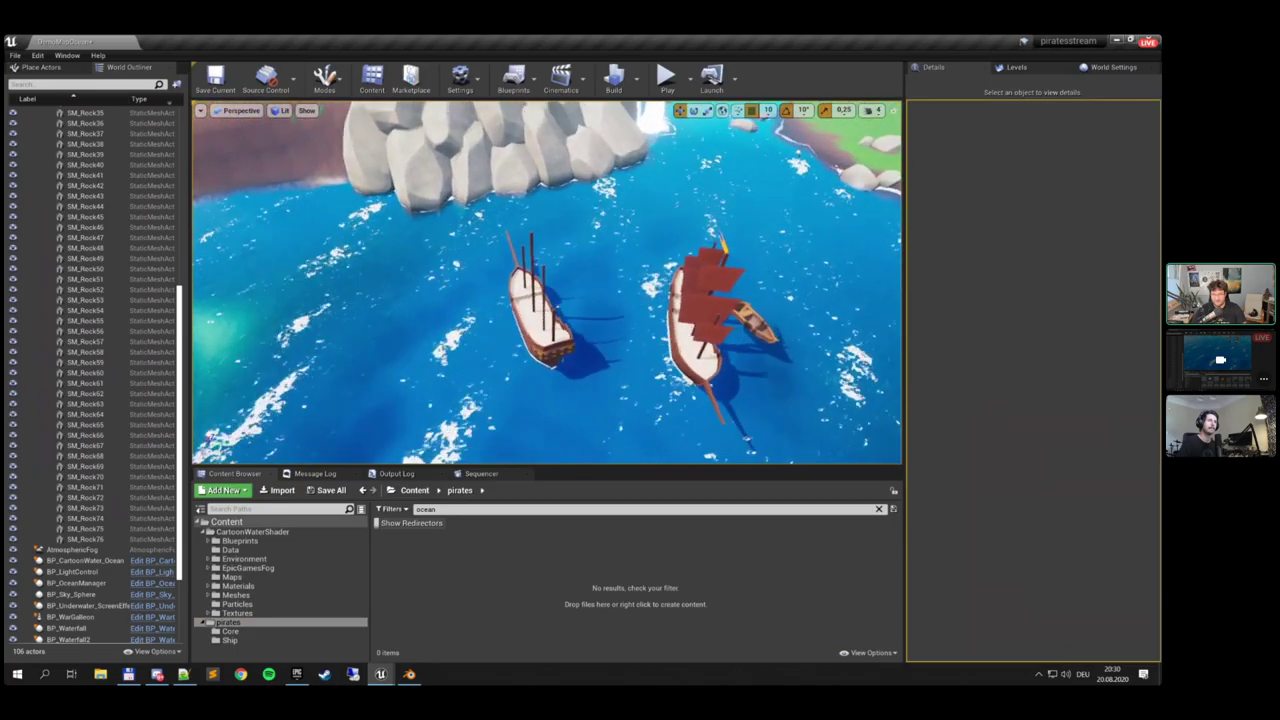
right_click_drag(600, 290, 480, 280)
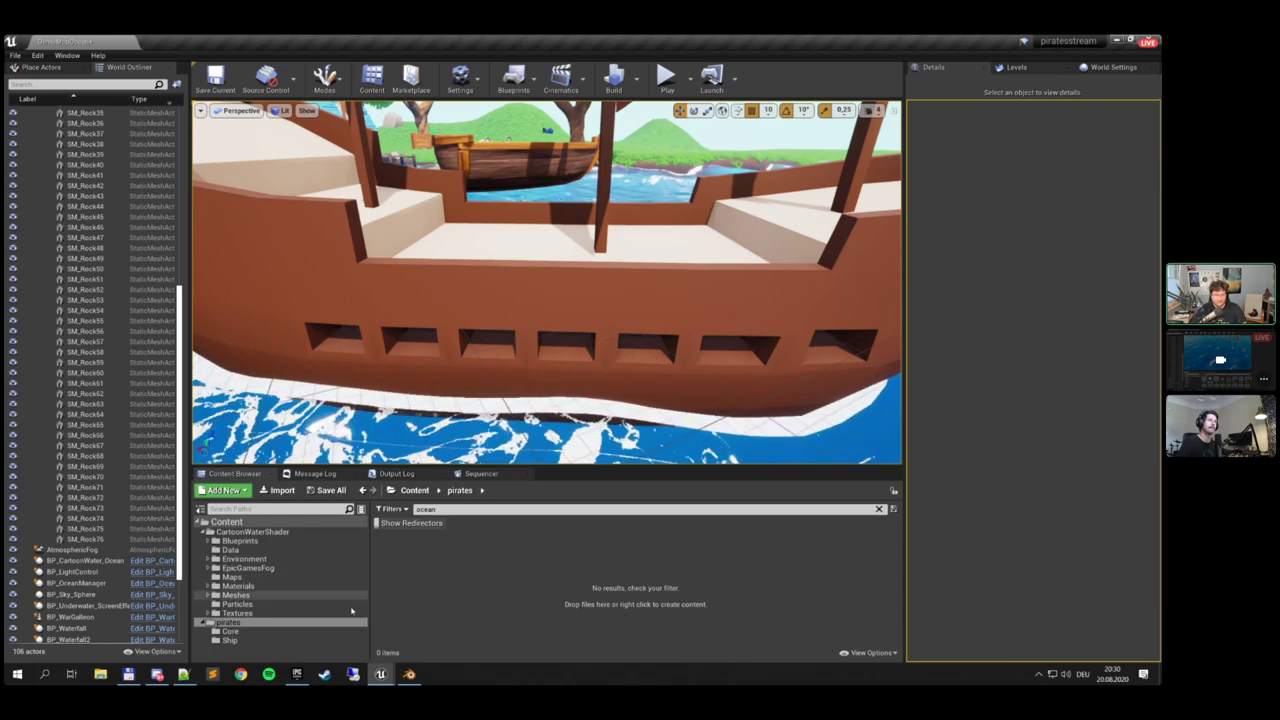
Switch to Blender, view the cannon rig from several sides and change the armature from Pose Mode to Object Mode
left_click(409, 674)
right_click(556, 337)
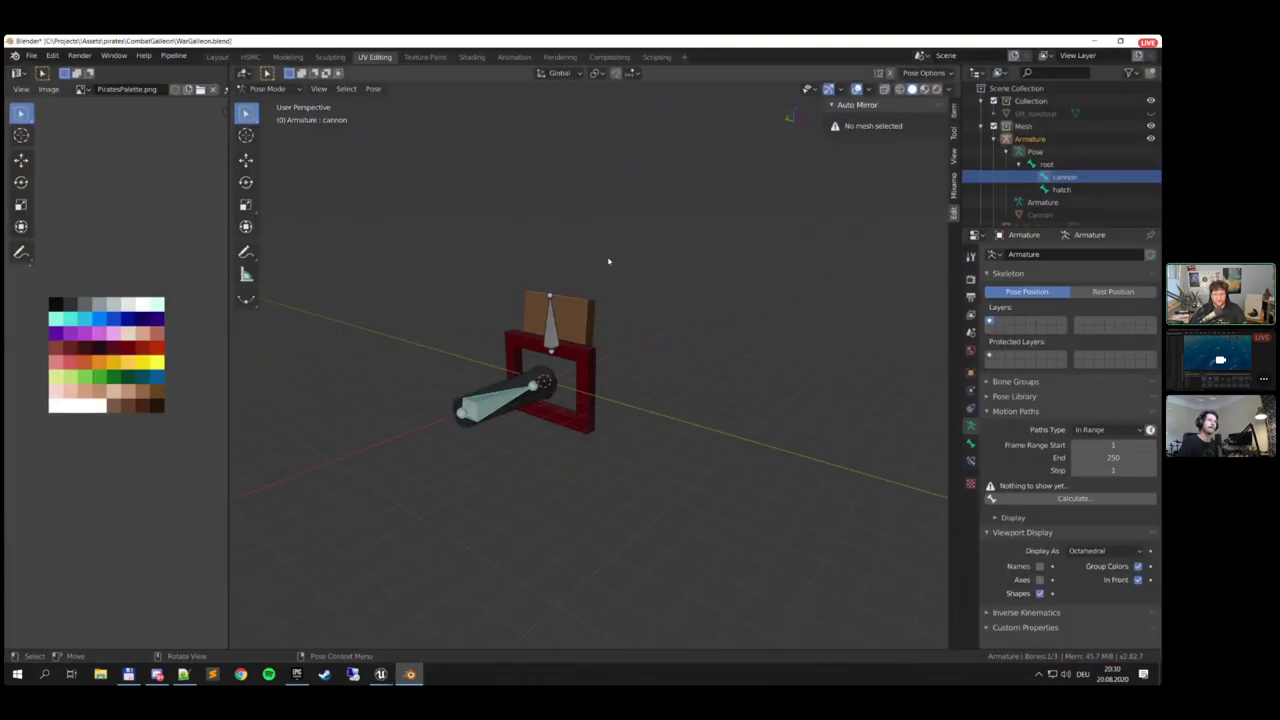
middle_click_drag(608, 260, 551, 260)
scroll(612, 303, "up", 3)
mouse_move(570, 331)
middle_mouse_down()
mouse_move(590, 323)
mouse_move(506, 320)
mouse_move(506, 283)
mouse_move(588, 366)
middle_mouse_up()
left_click(588, 352)
left_click(267, 88)
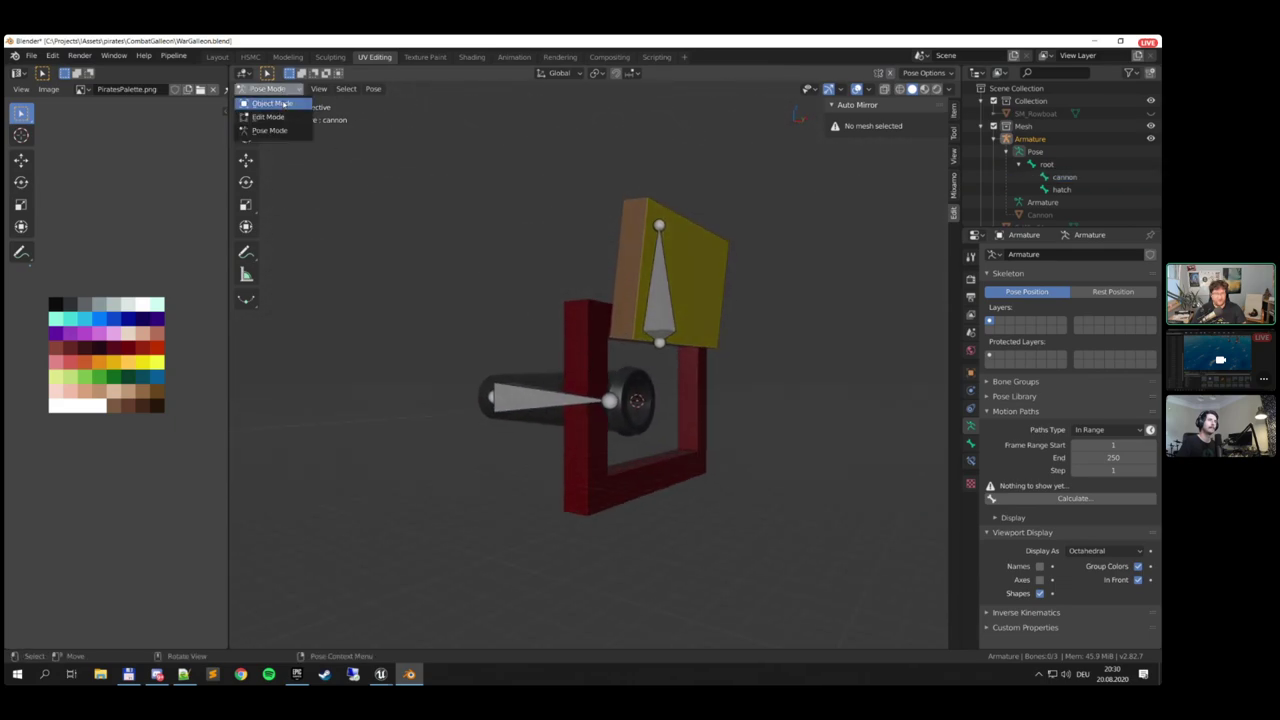
left_click(270, 102)
Examine the Cannon mesh in Edit Mode, looking at how the barrel, frame and hatch relate to the root, cannon and hatch bones
left_click(580, 337)
key("Tab")
middle_click_drag(600, 331, 613, 357)
scroll(613, 357, "up", 2)
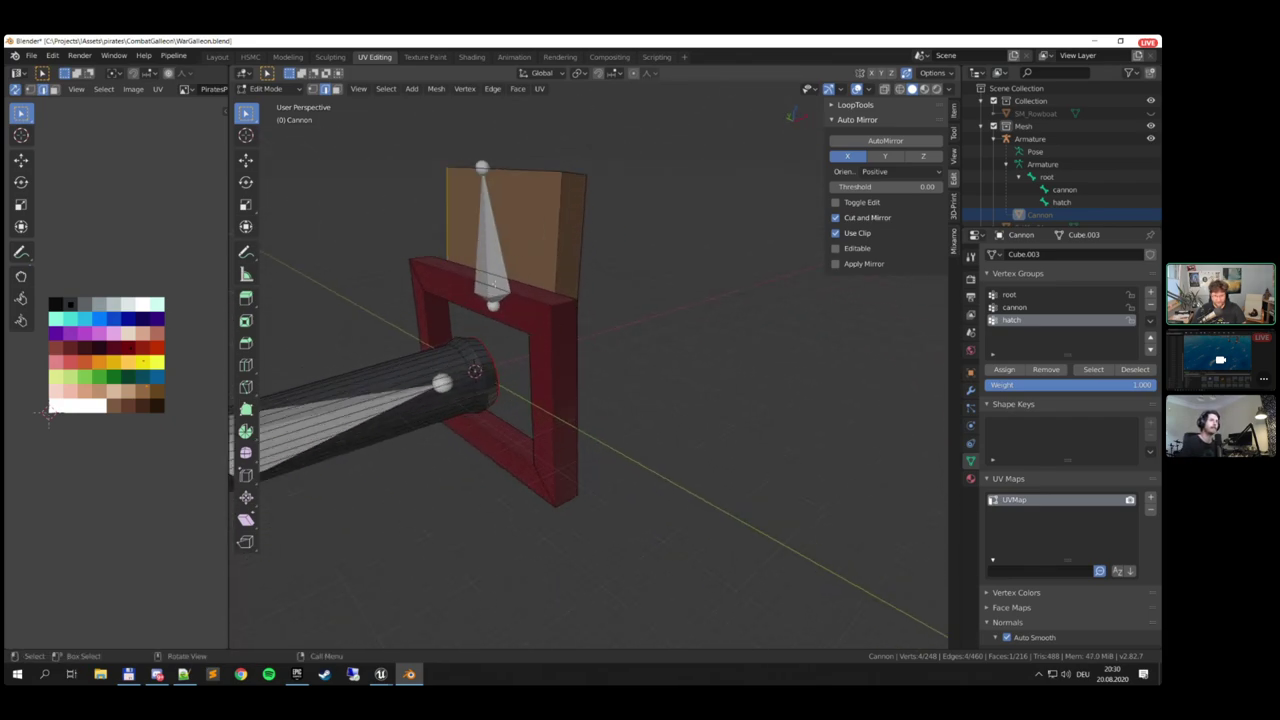
middle_click_drag(531, 332, 516, 313)
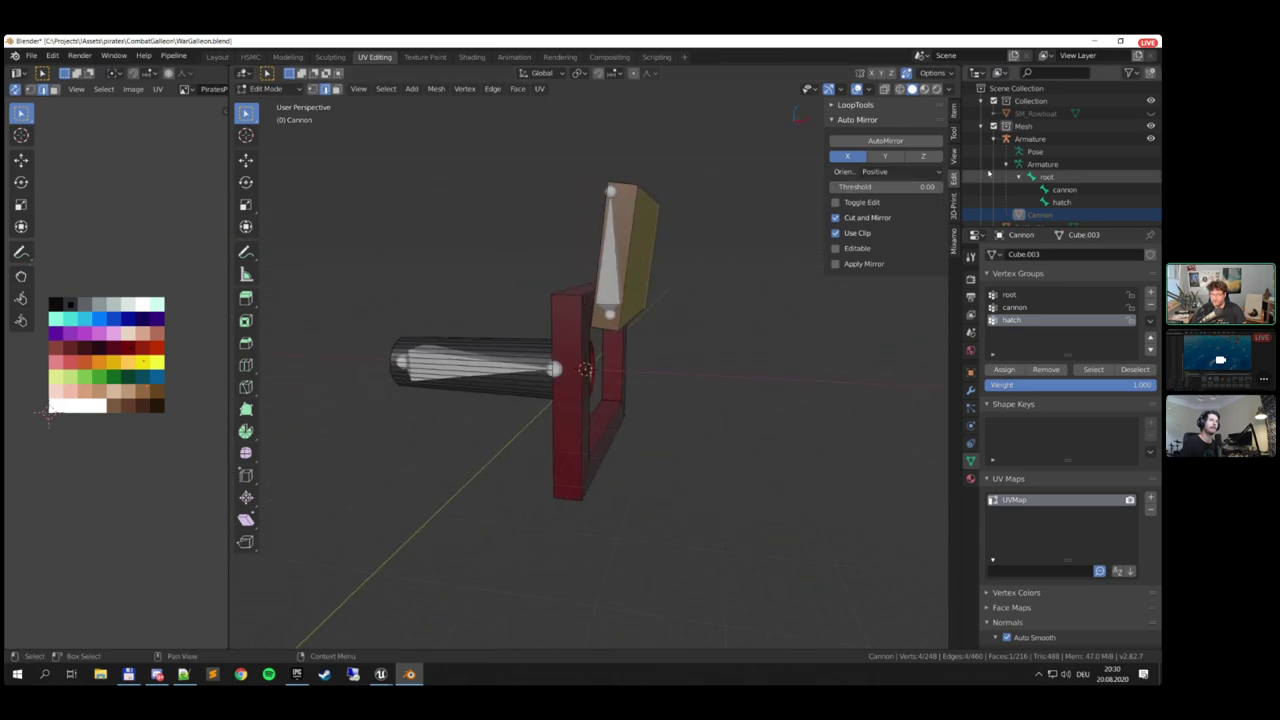
left_click(1046, 177)
middle_click_drag(731, 351, 643, 347)
scroll(743, 416, "up", 4)
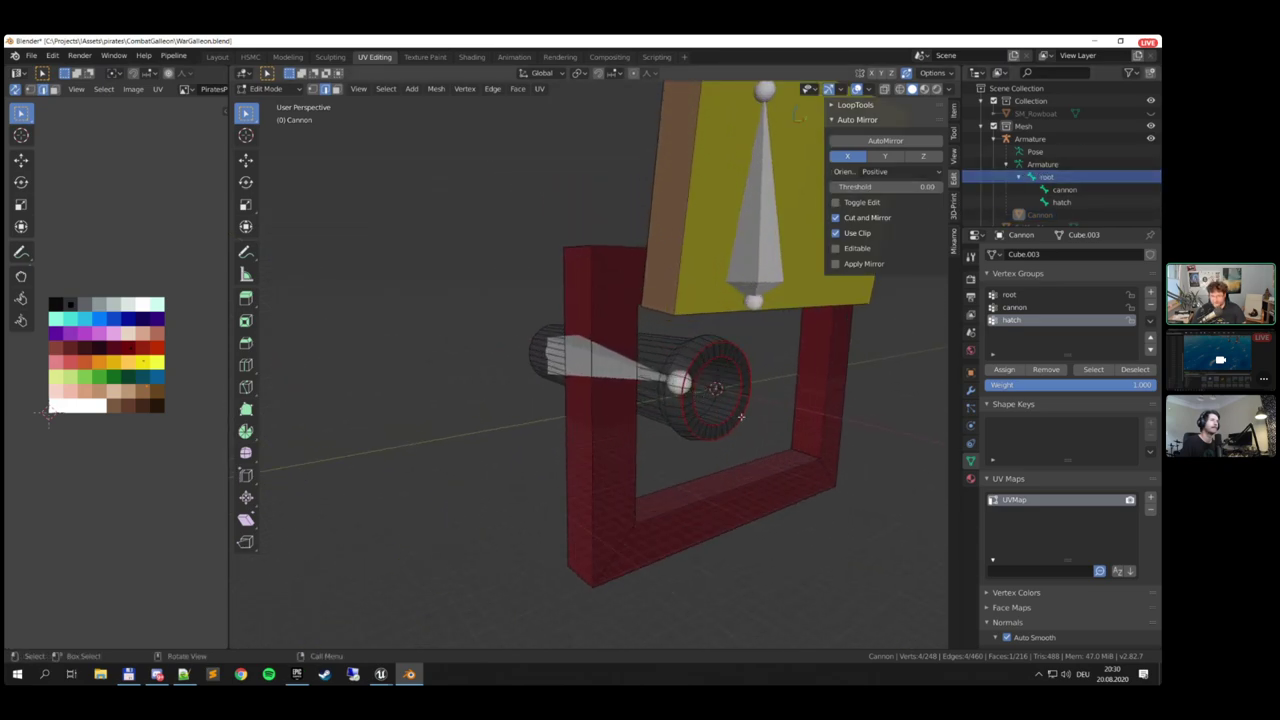
scroll(748, 395, "down", 3)
middle_click_drag(748, 395, 474, 360)
middle_click_drag(600, 152, 543, 175)
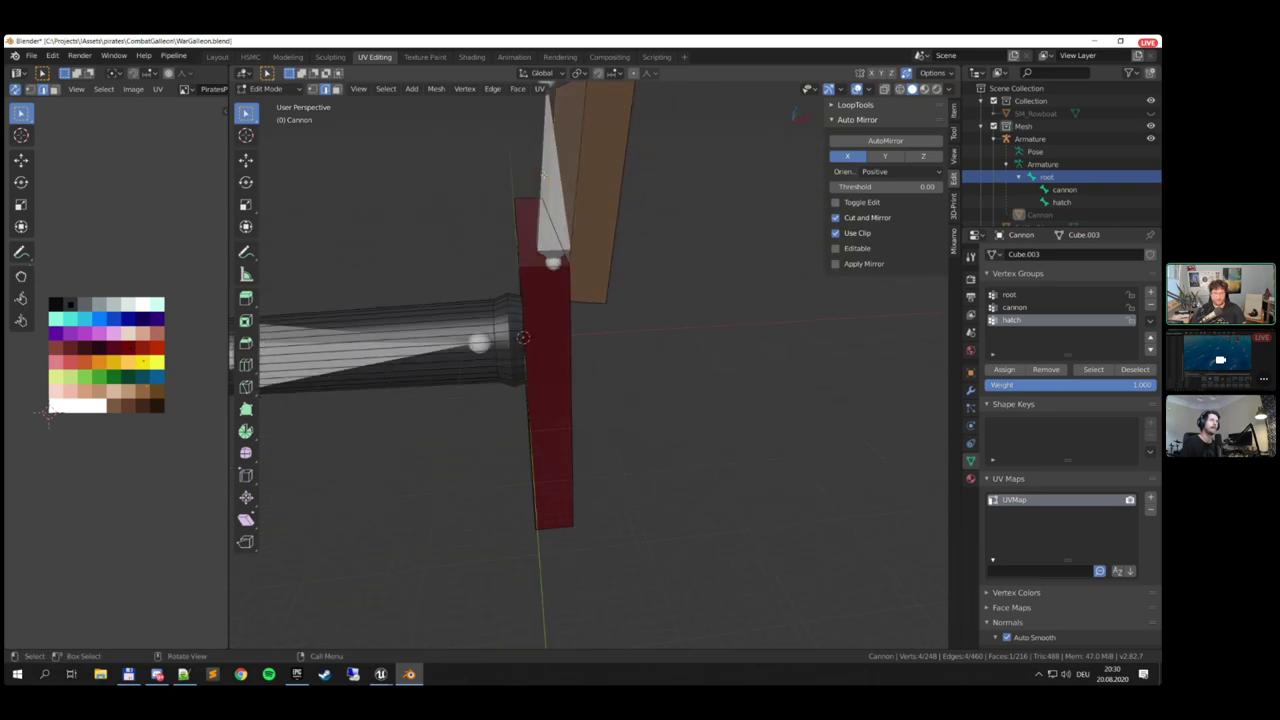
Leave mesh editing and put the cannon's armature into Pose Mode
key("Tab")
left_click(548, 182)
left_click(266, 88)
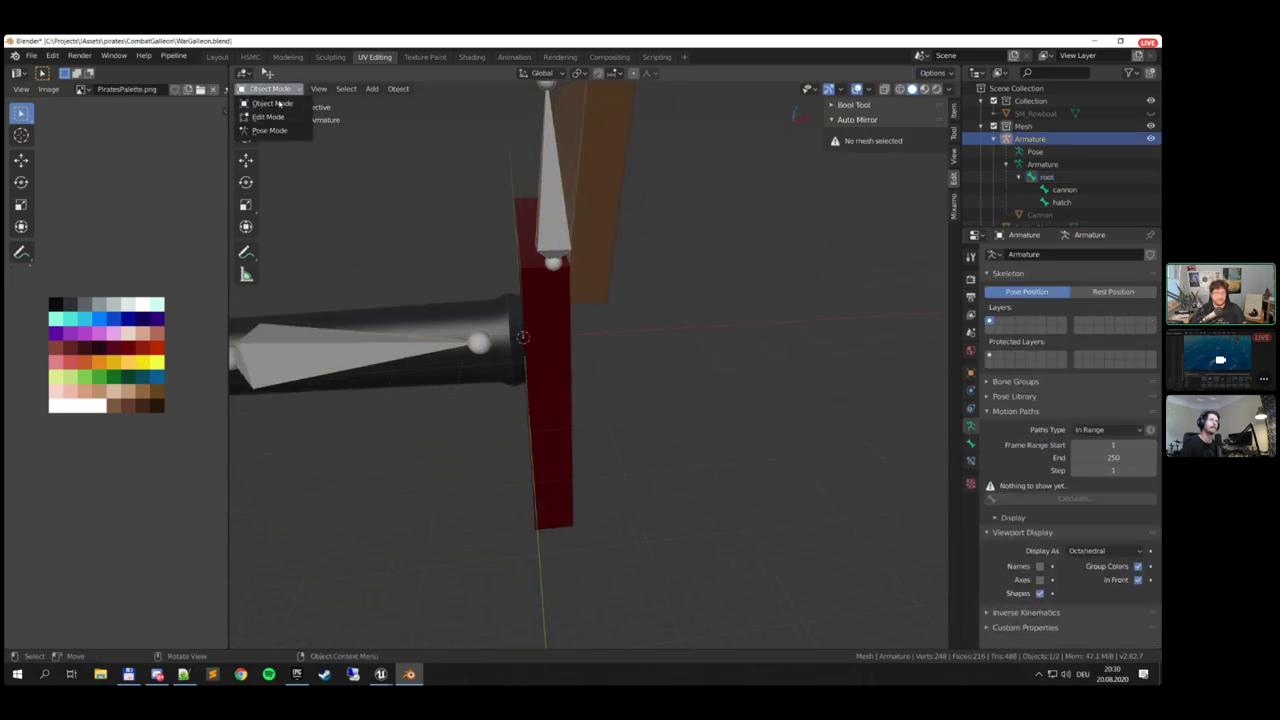
left_click(275, 128)
Try rotating the hatch bone around its hinge above the gun port frame
scroll(573, 258, "down", 3)
left_click(573, 258)
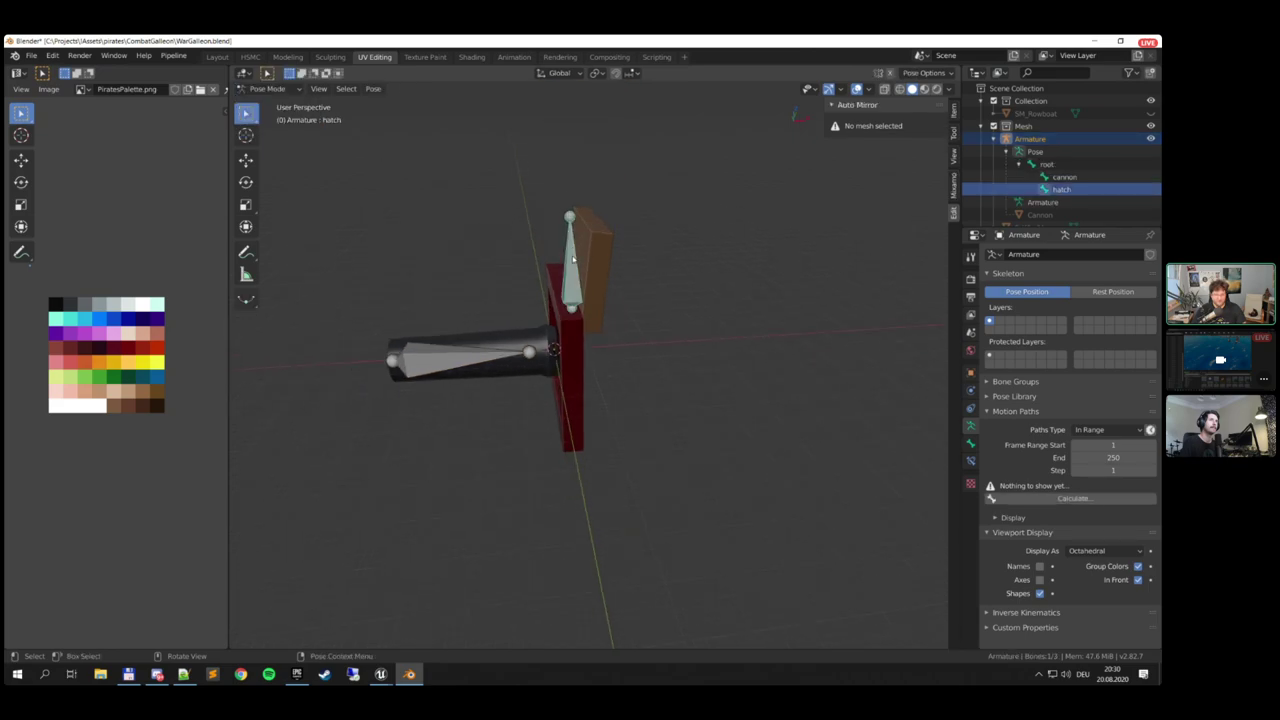
key("r")
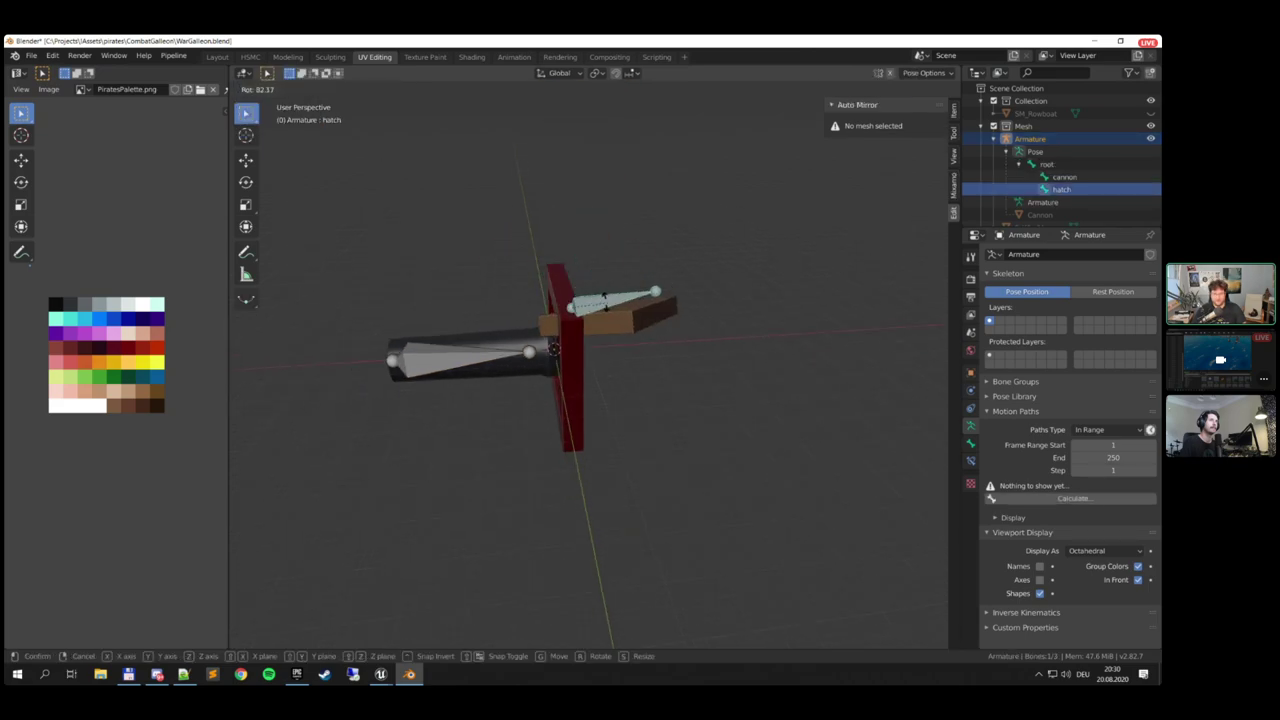
right_click(520, 271)
Try sliding the cannon bone forward through the gun port frame, then cancel the move and view the rig from other sides
left_click(487, 354)
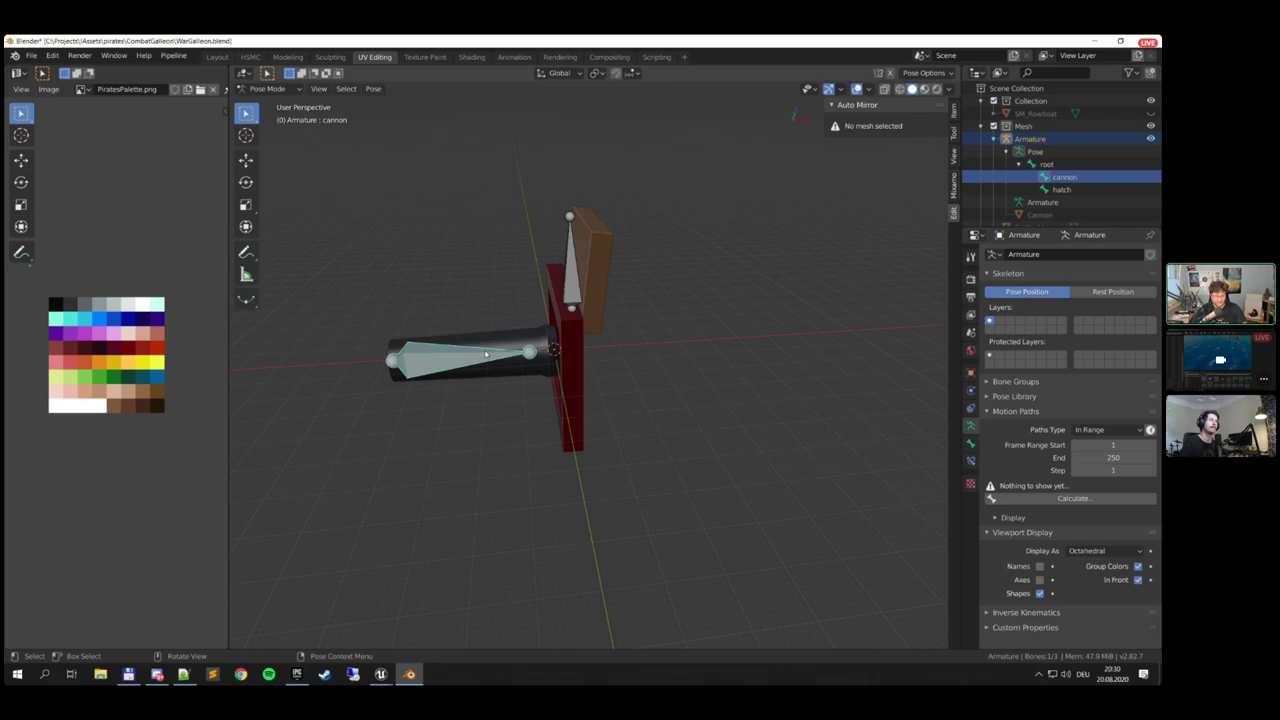
key("g")
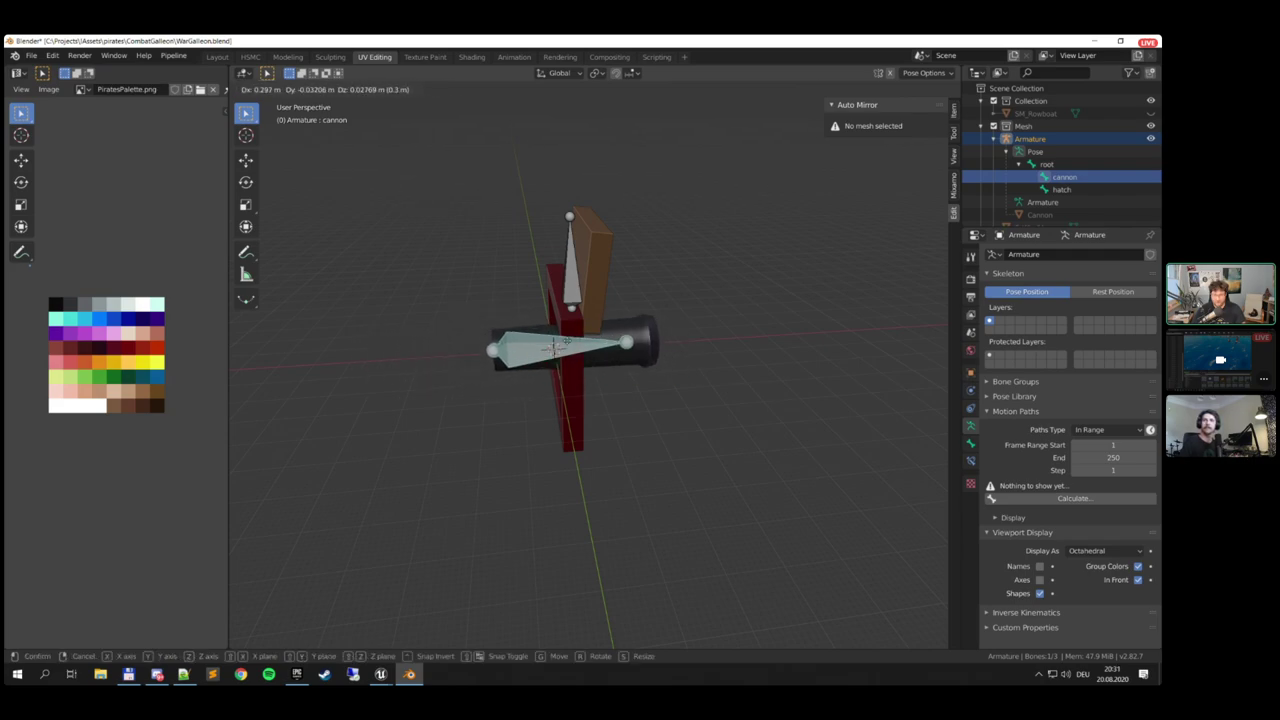
right_click(555, 346)
middle_click_drag(555, 346, 468, 387)
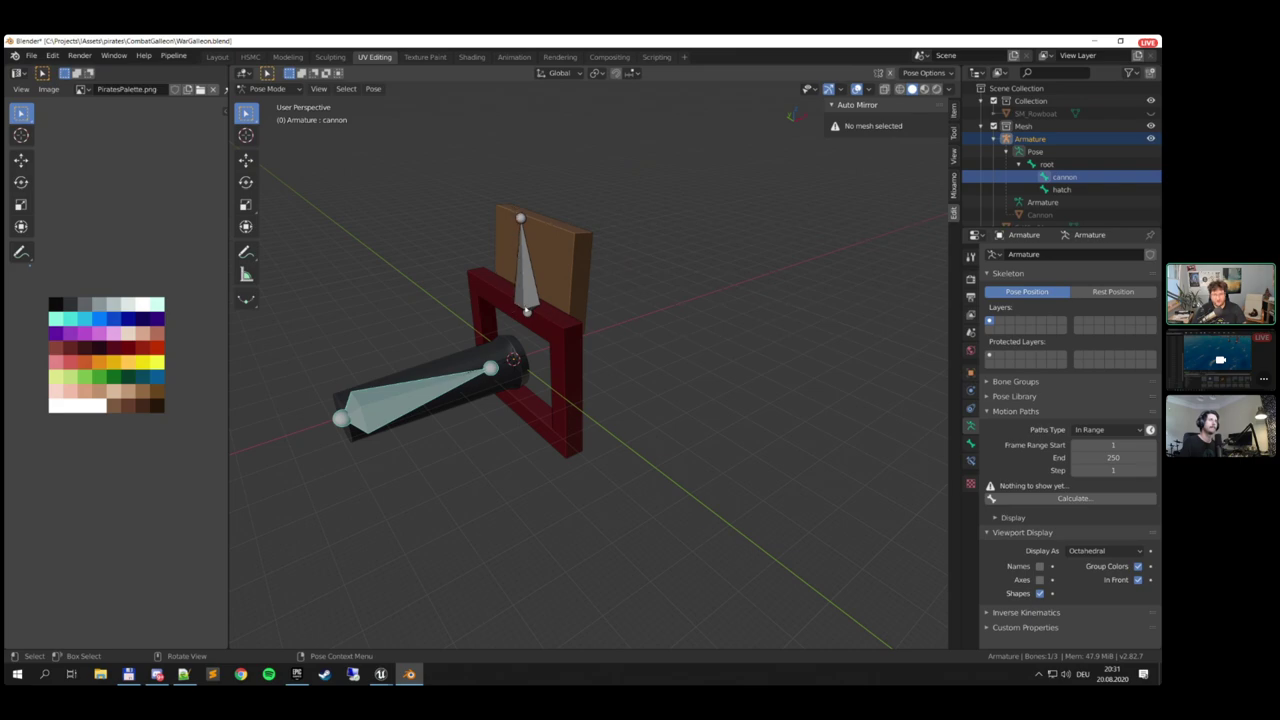
middle_click_drag(519, 253, 419, 340)
Switch to the piratesstream project in Unreal Engine and select the pirates content folder
left_click(380, 674)
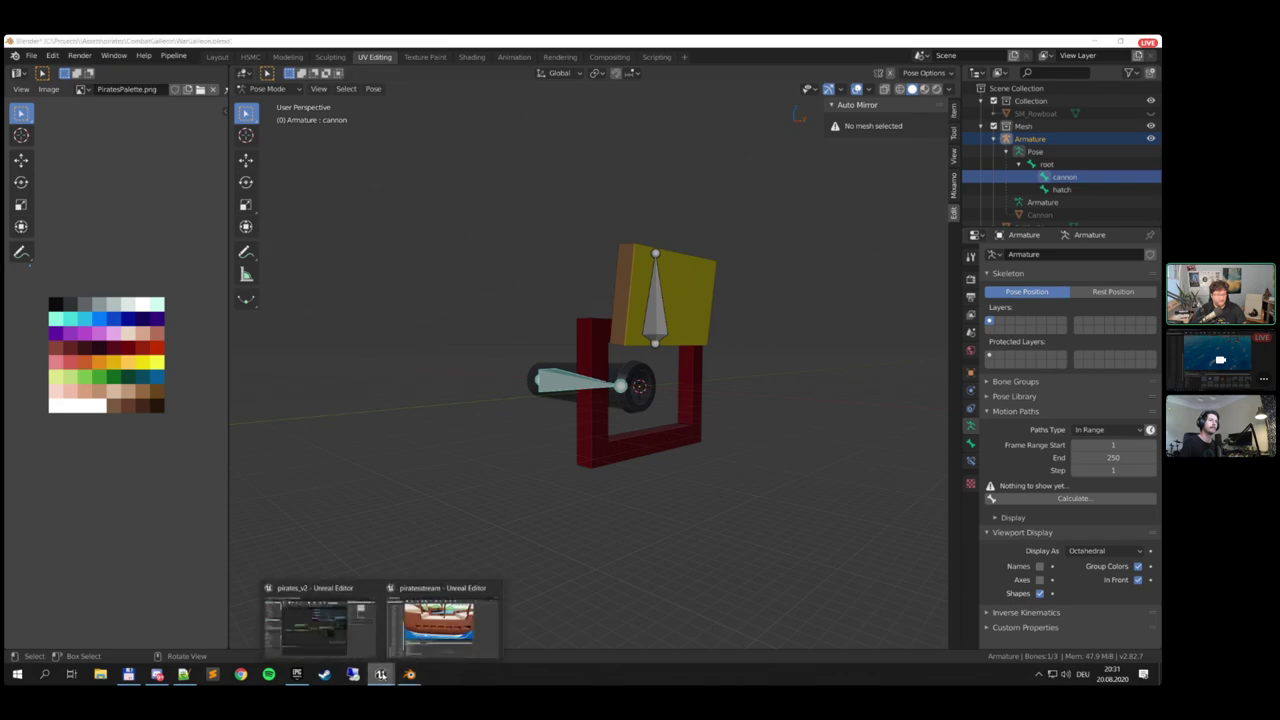
left_click(315, 594)
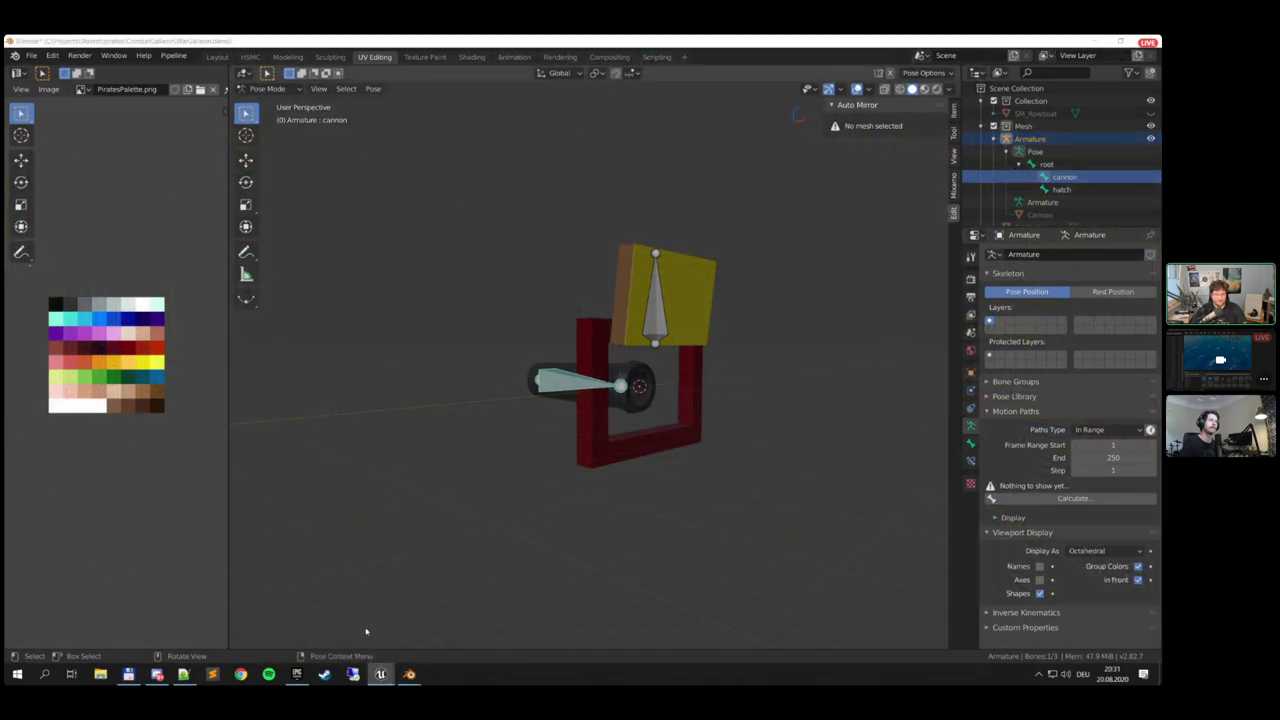
left_click(380, 674)
left_click(445, 615)
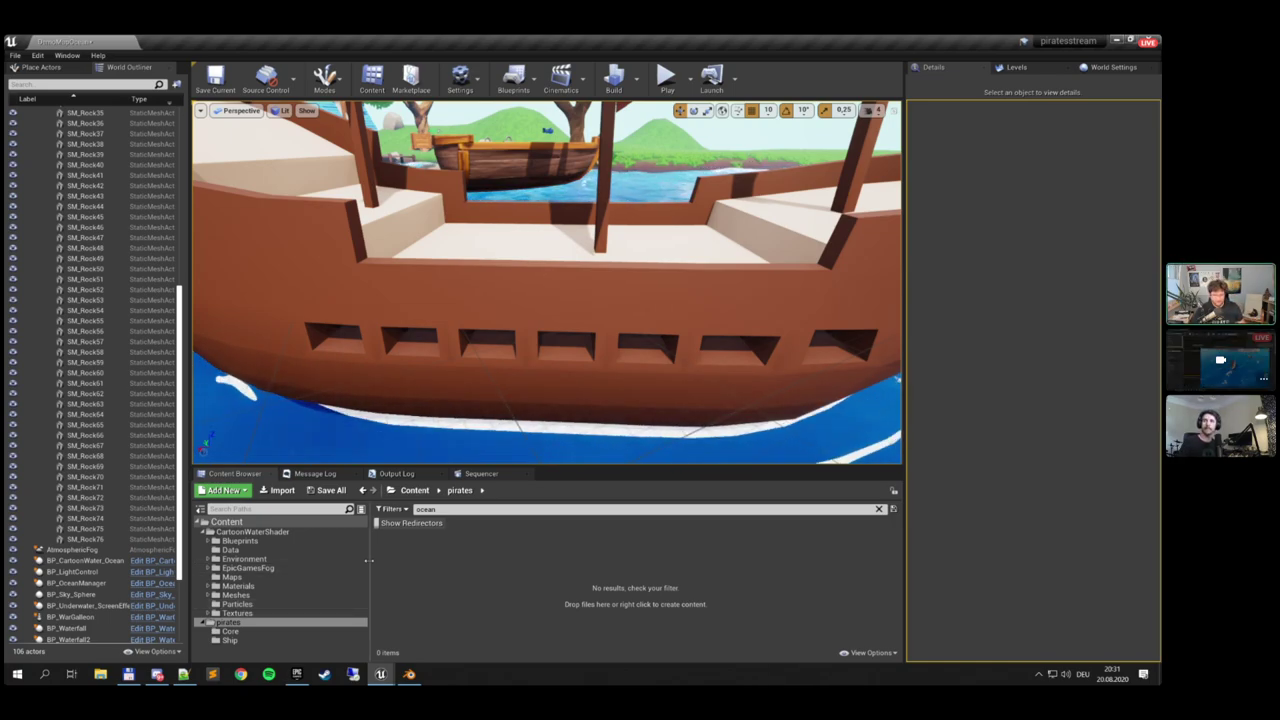
left_click(262, 623)
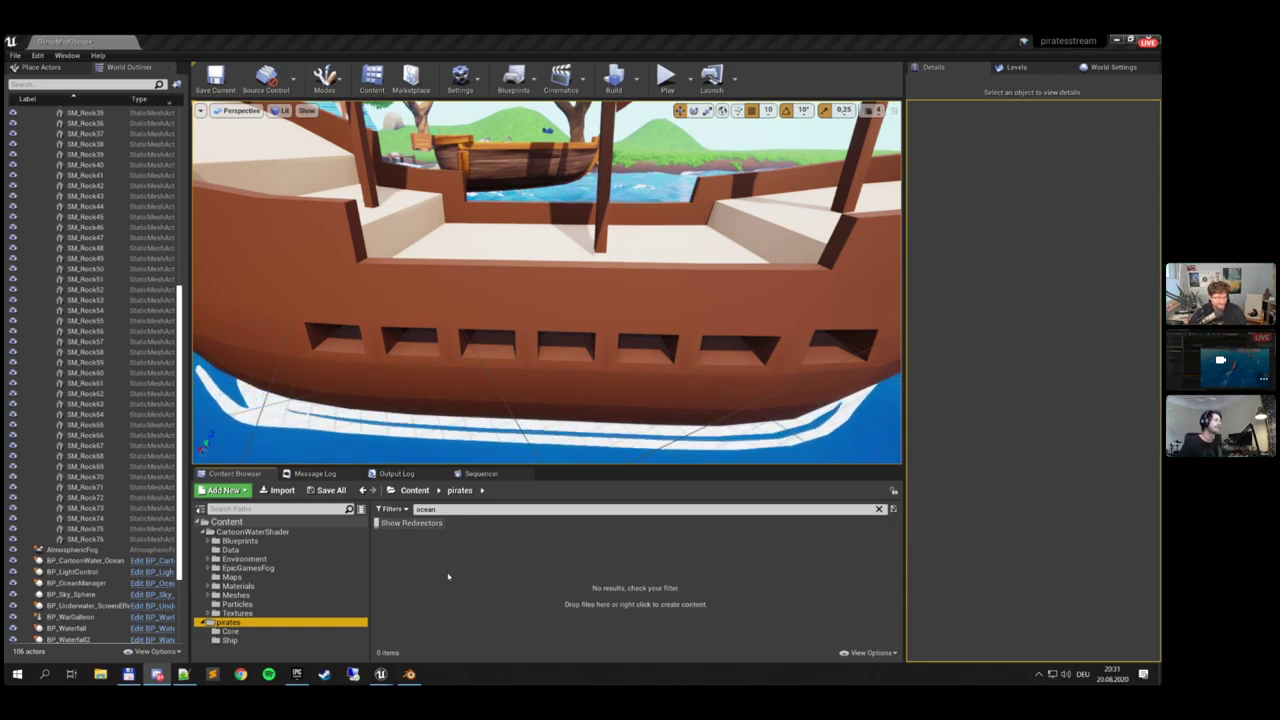
left_click(418, 565)
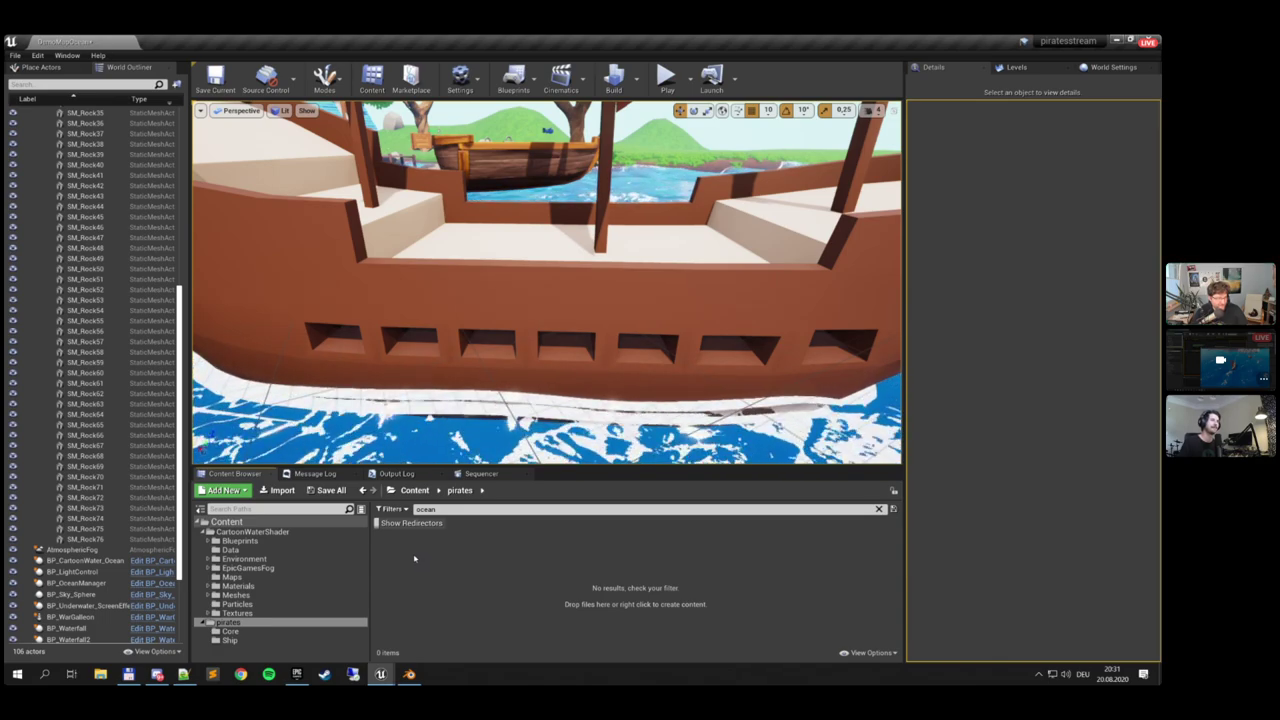
Create a new folder named cannons inside the pirates folder
right_click(414, 559)
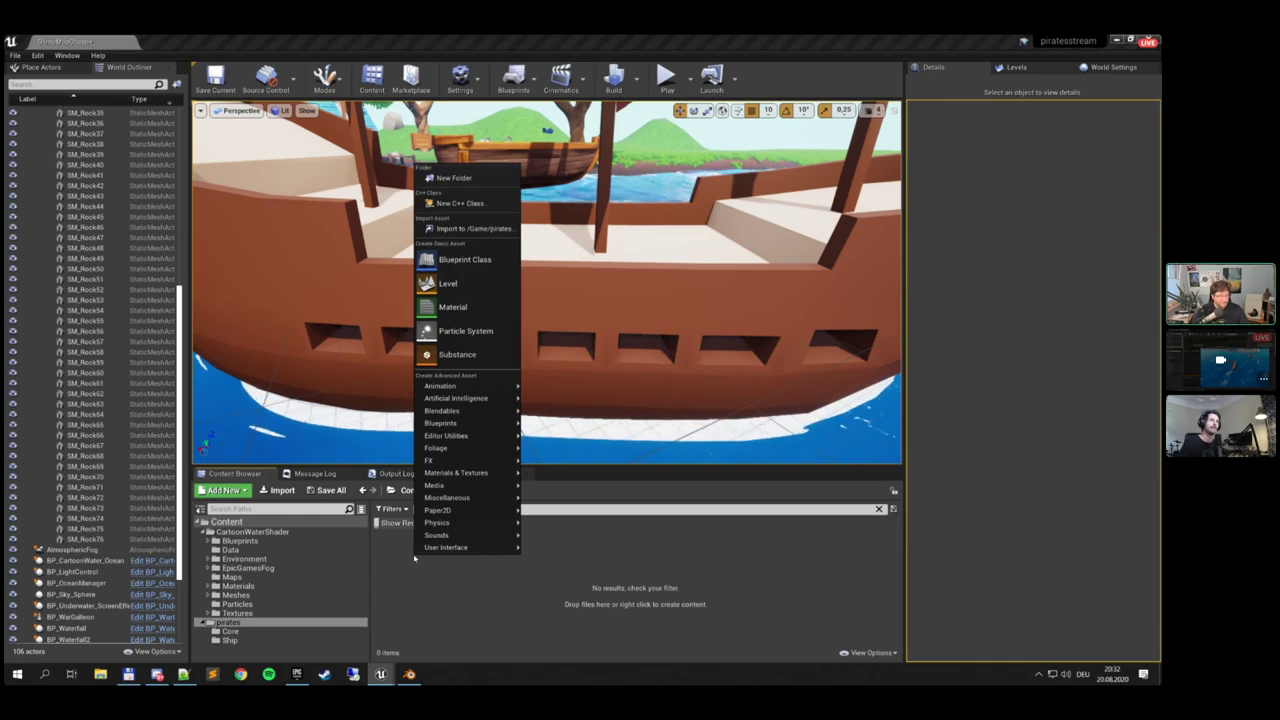
mouse_move(454, 549)
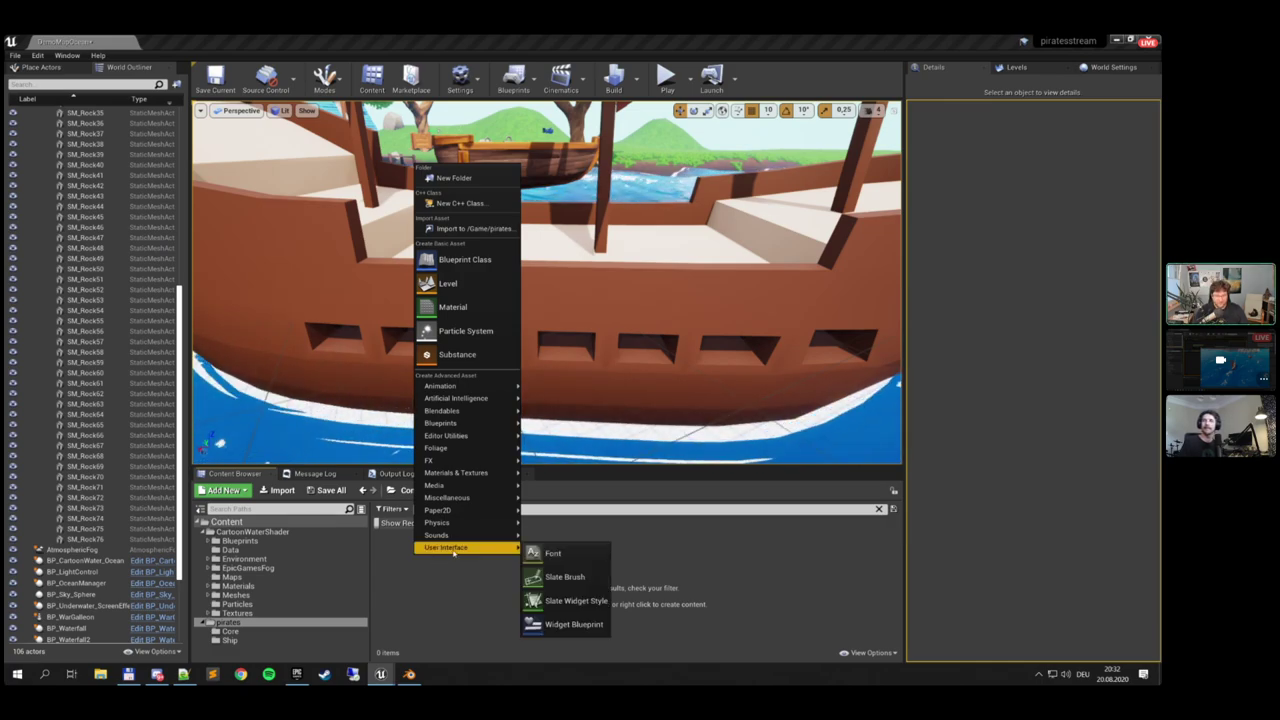
left_click(441, 594)
right_click(427, 589)
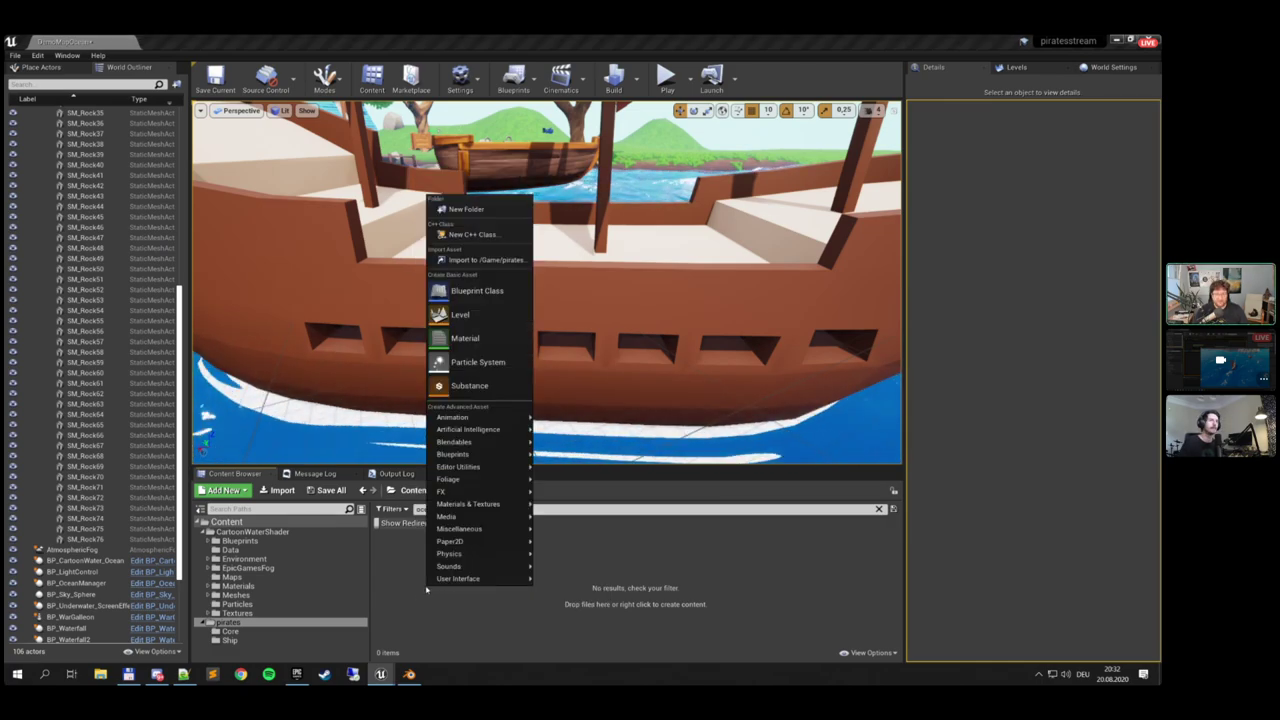
left_click(466, 209)
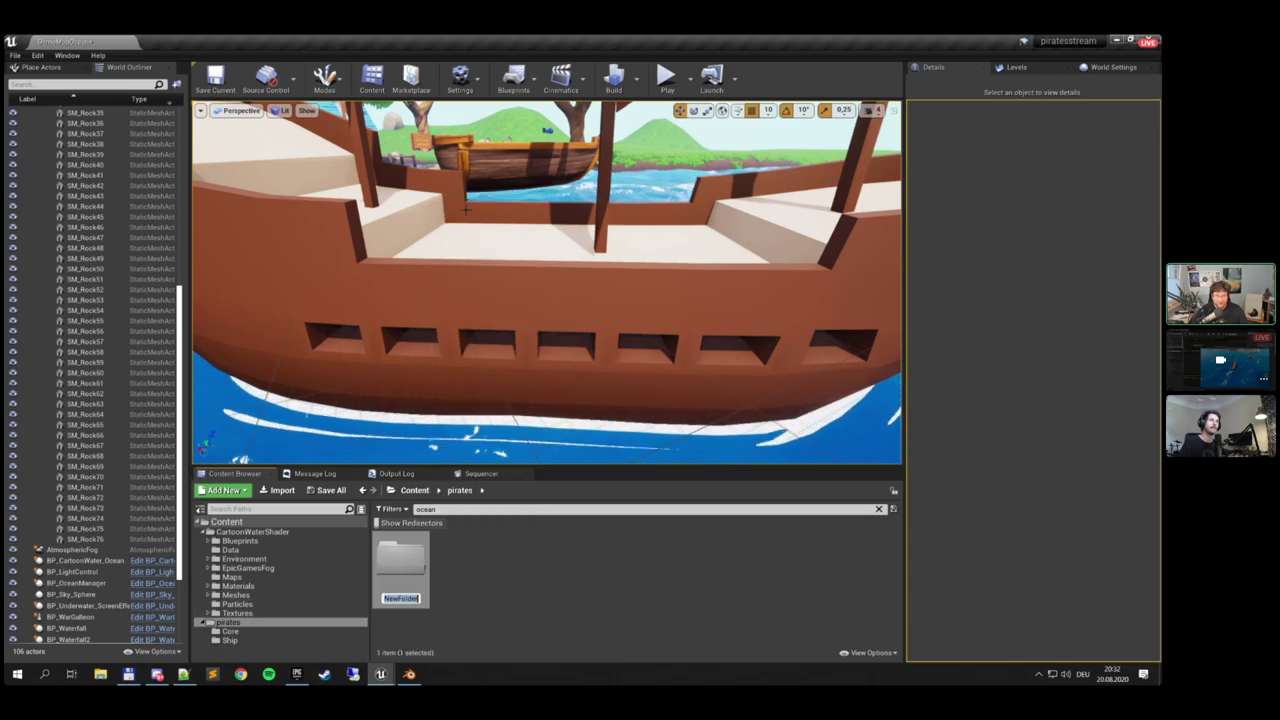
type("canno")
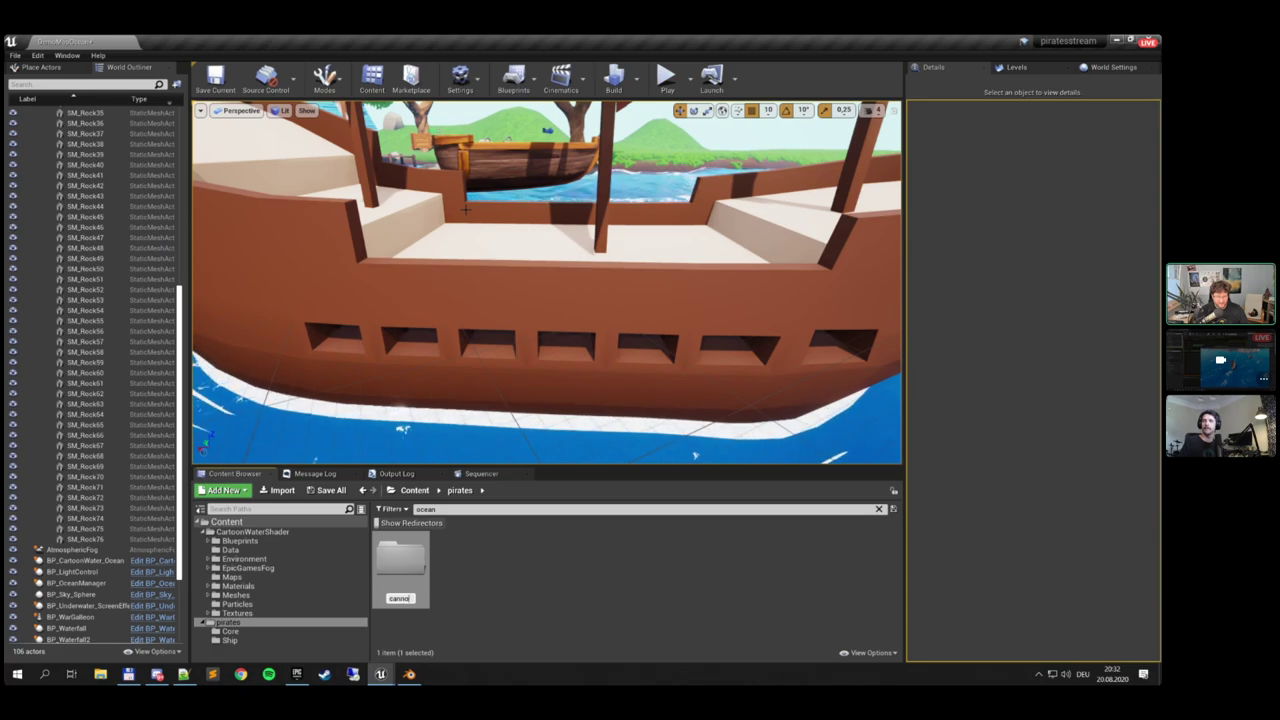
type("ns")
key("Return")
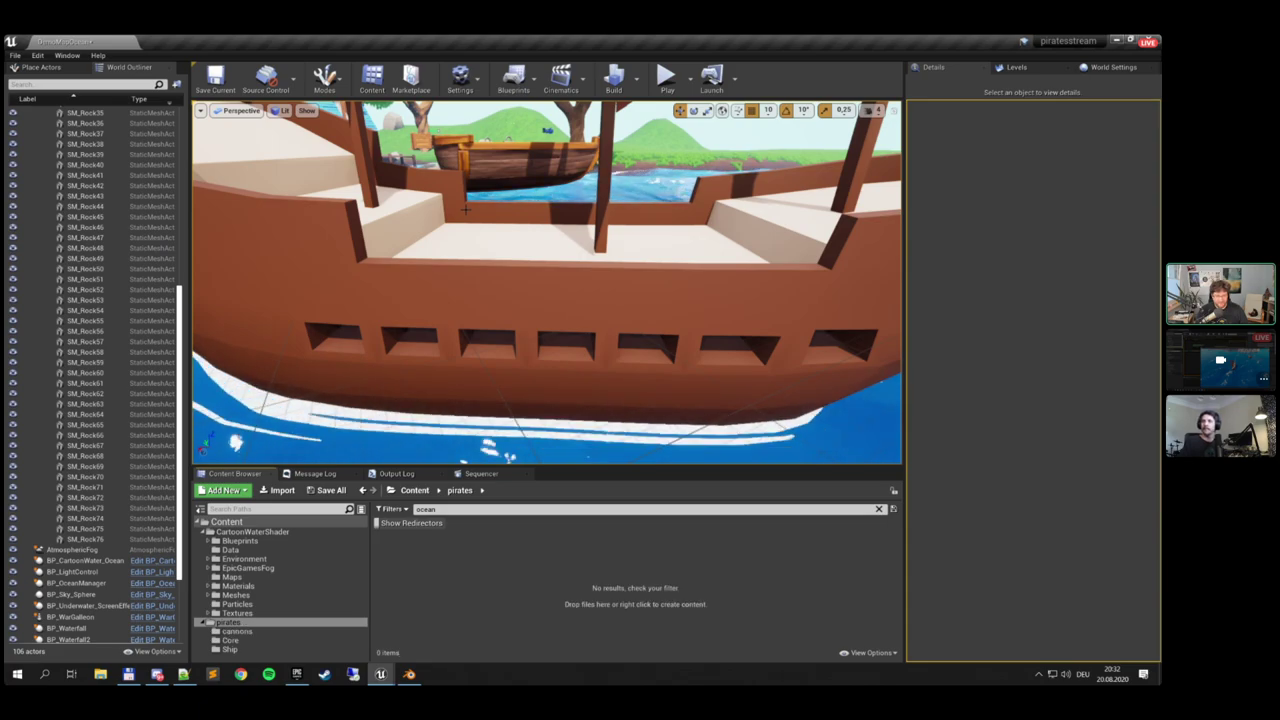
Choose the Cannon01 file from the CombatGalleon folder for import into the pirates folder
left_click(277, 490)
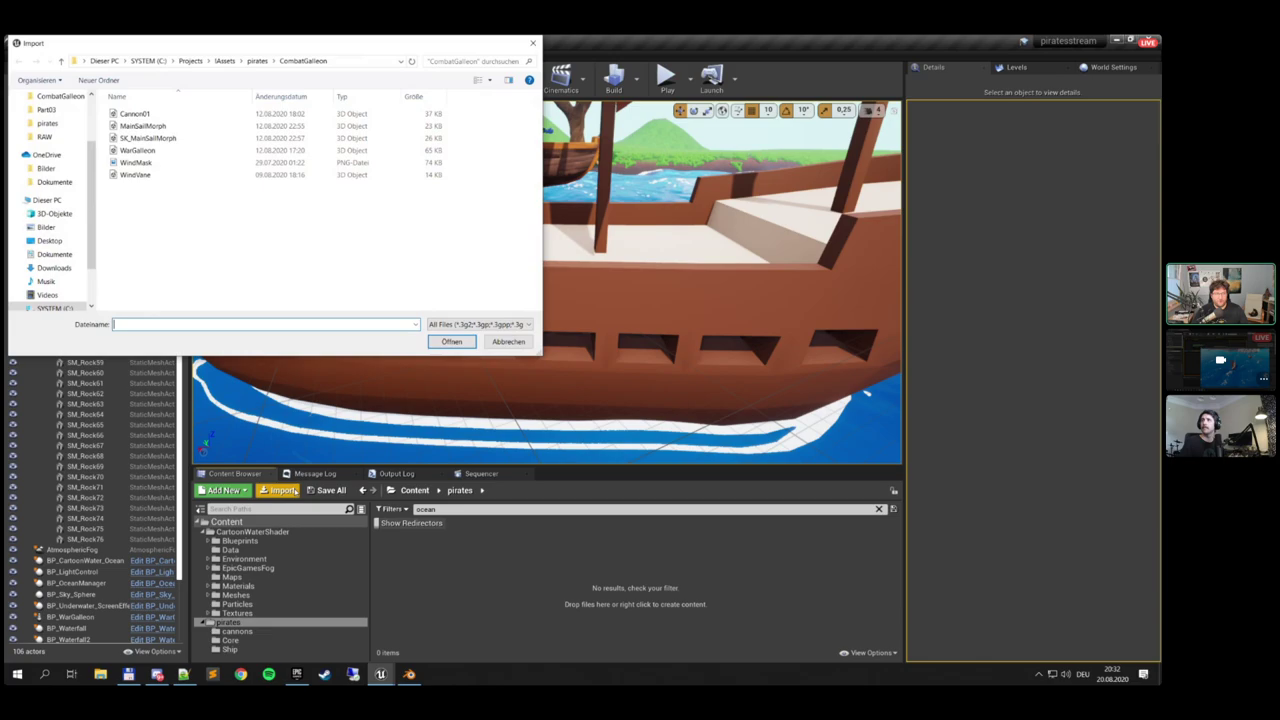
left_click(134, 115)
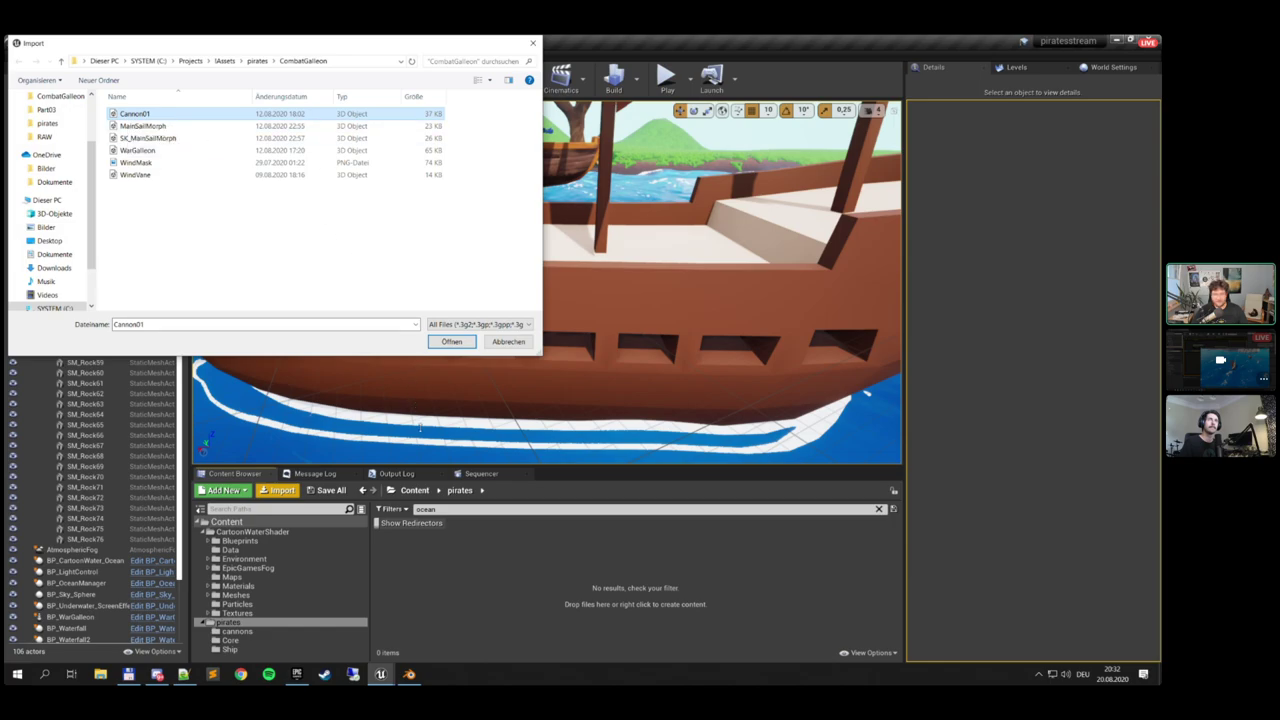
left_click(451, 342)
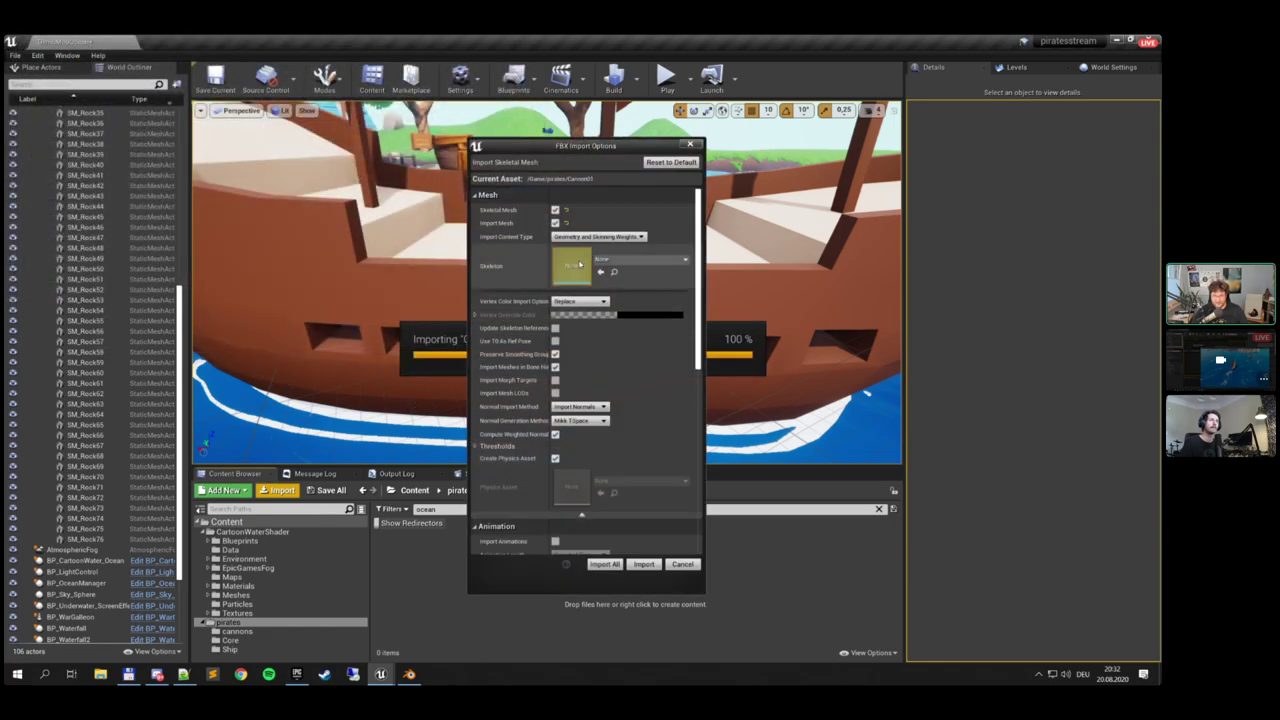
Import Cannon01 as a skeletal mesh without a physics asset and with the material import method set to Do Not Create Material
left_click(556, 459)
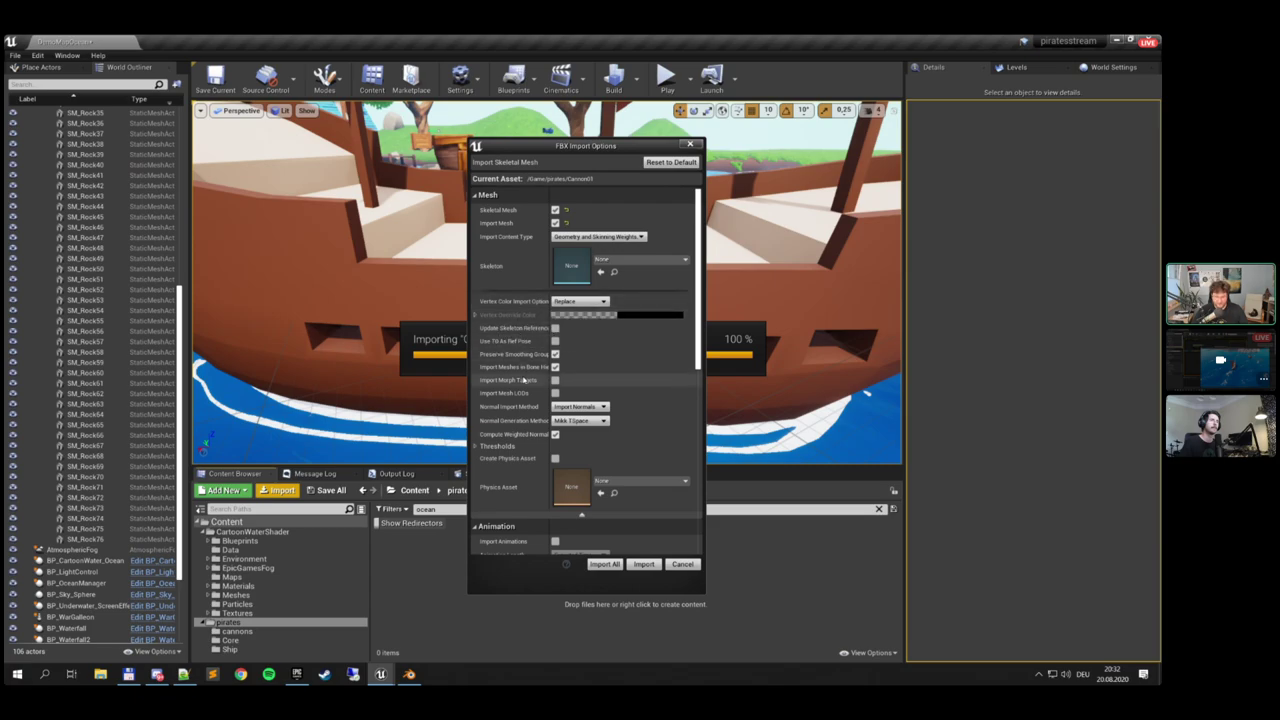
scroll(505, 355, "down", 4)
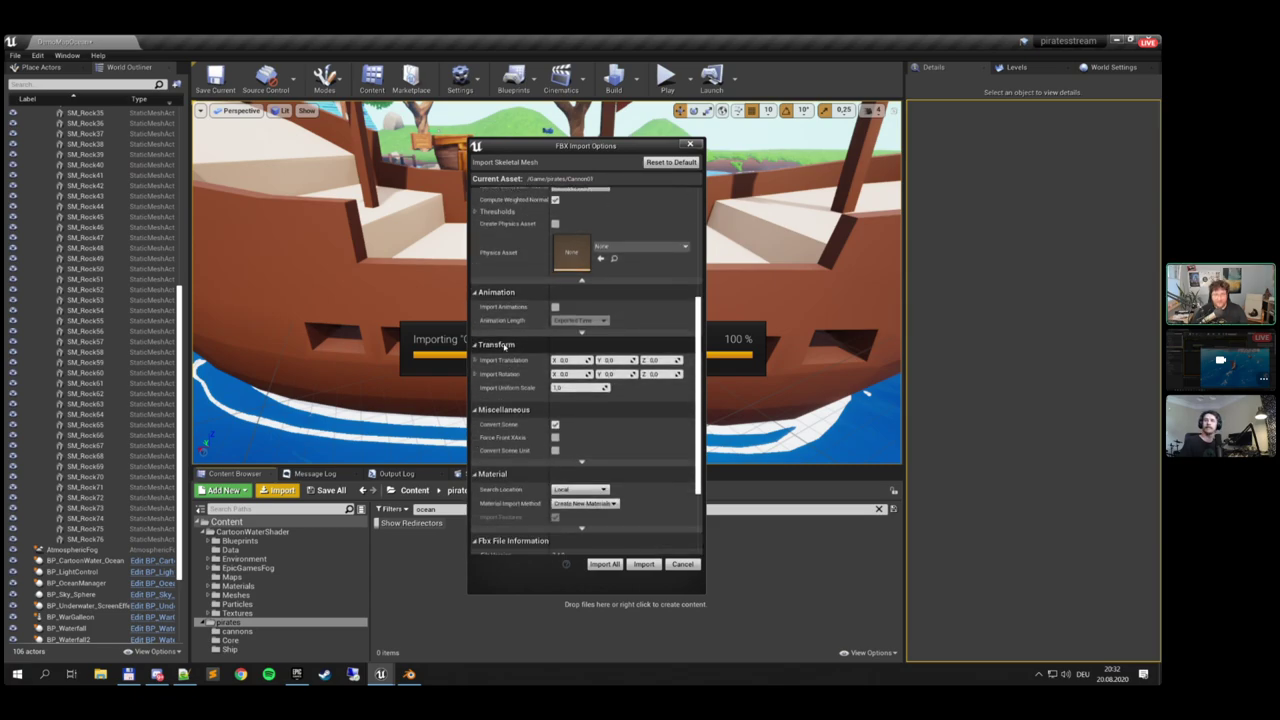
scroll(514, 445, "down", 2)
scroll(514, 447, "down", 1)
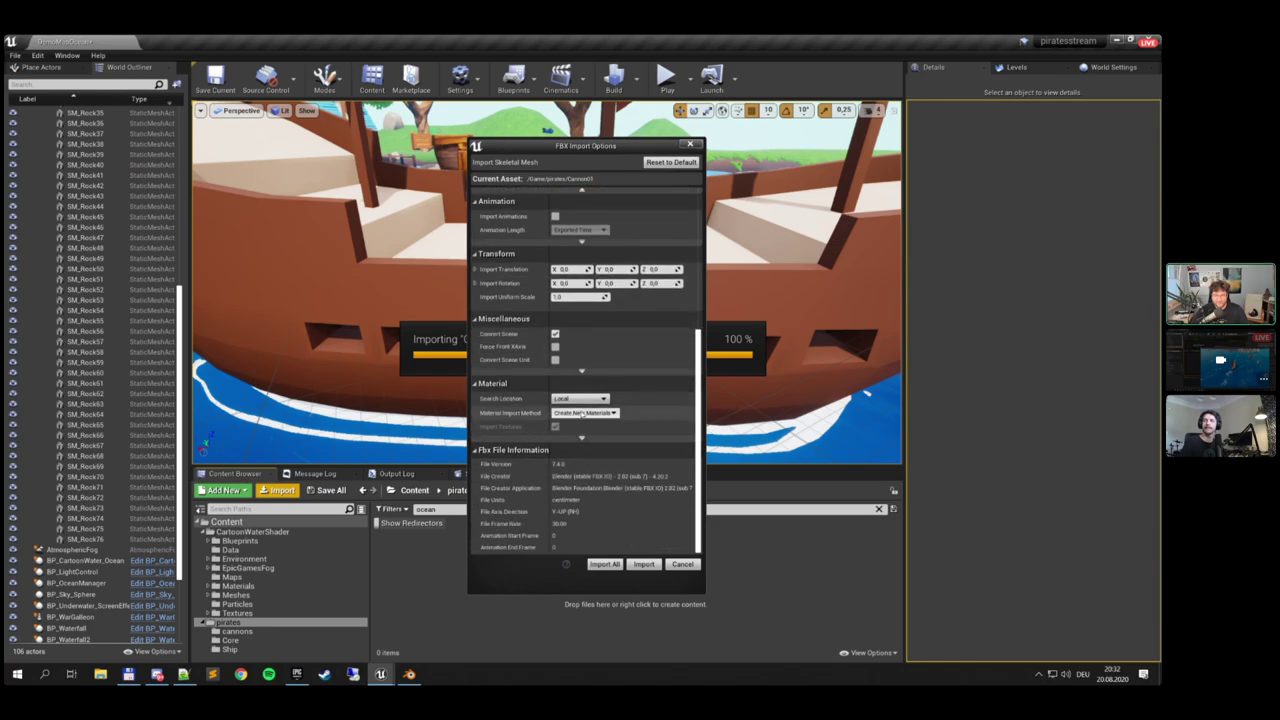
left_click(588, 413)
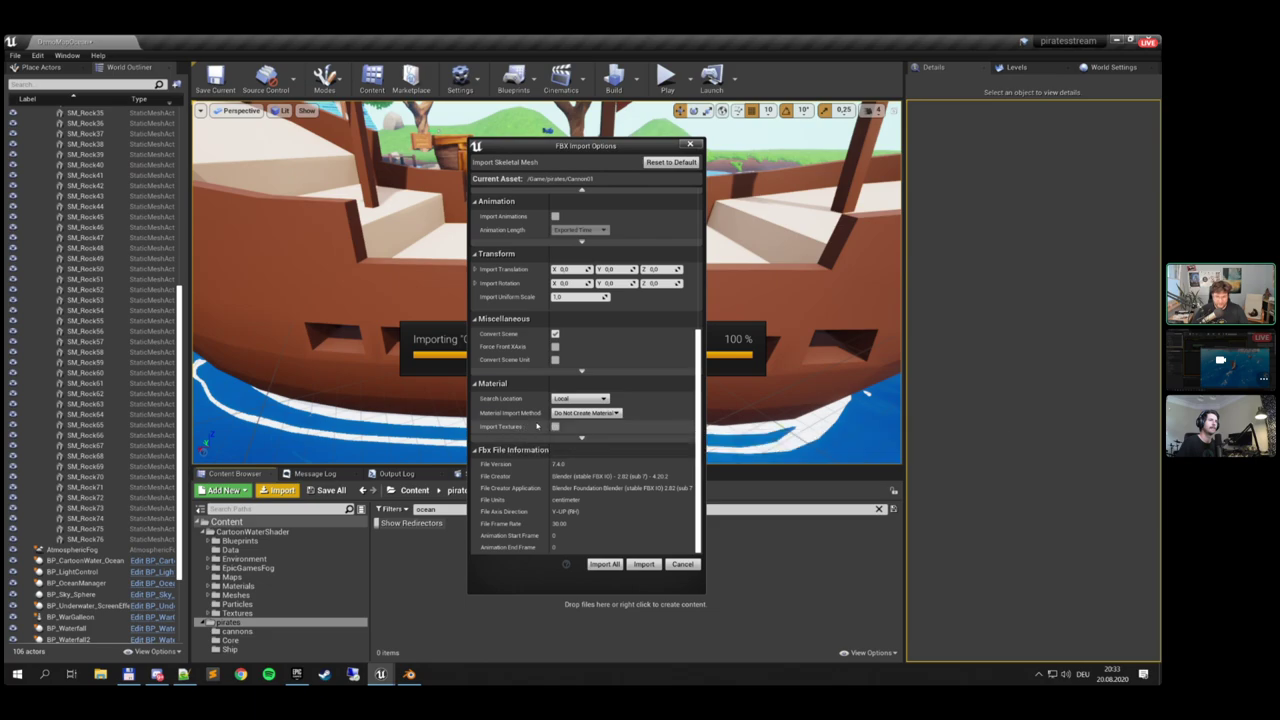
left_click(643, 564)
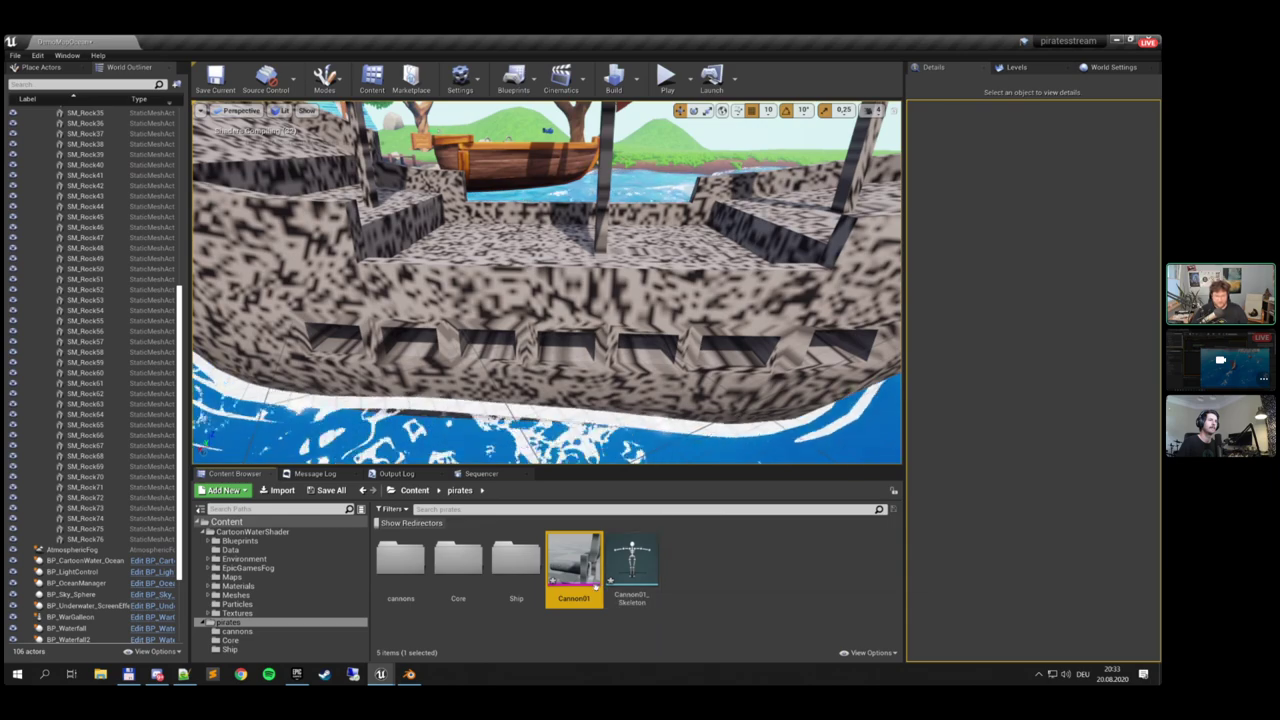
Move the Cannon01 mesh and its skeleton into the cannons folder and open that folder
left_click(634, 592, "ctrl")
left_click_drag(634, 592, 392, 578)
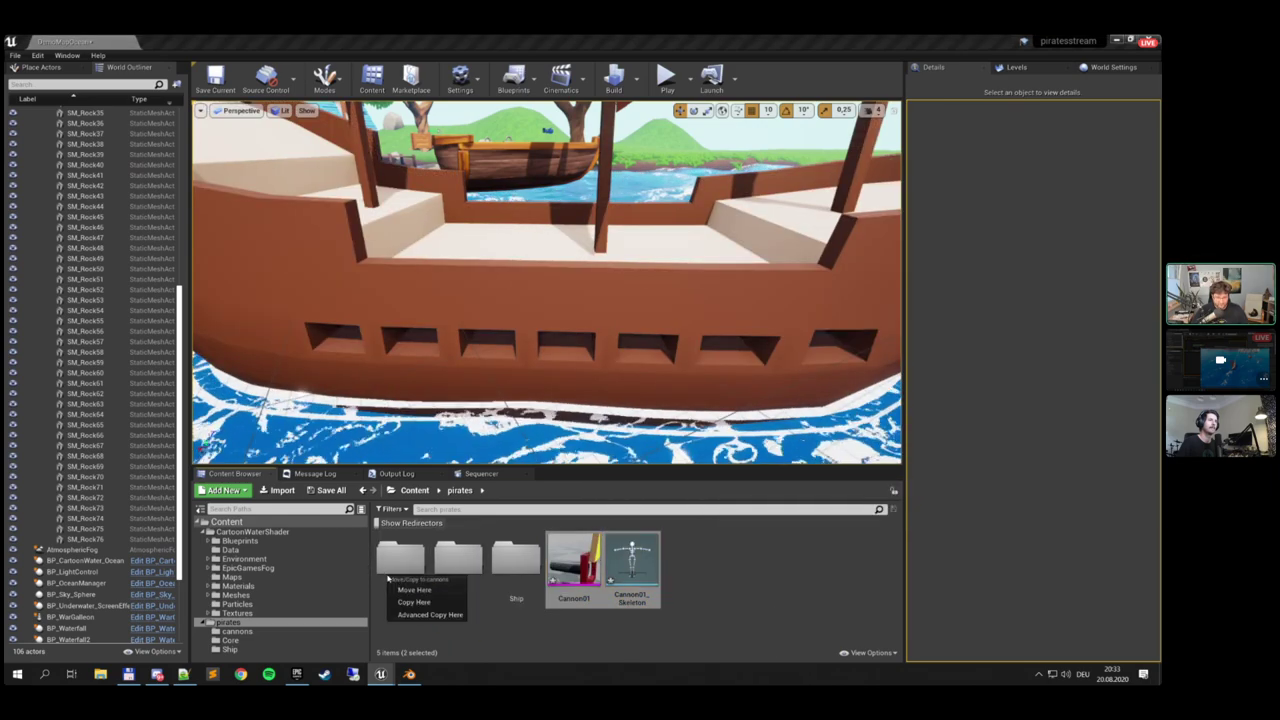
left_click(415, 590)
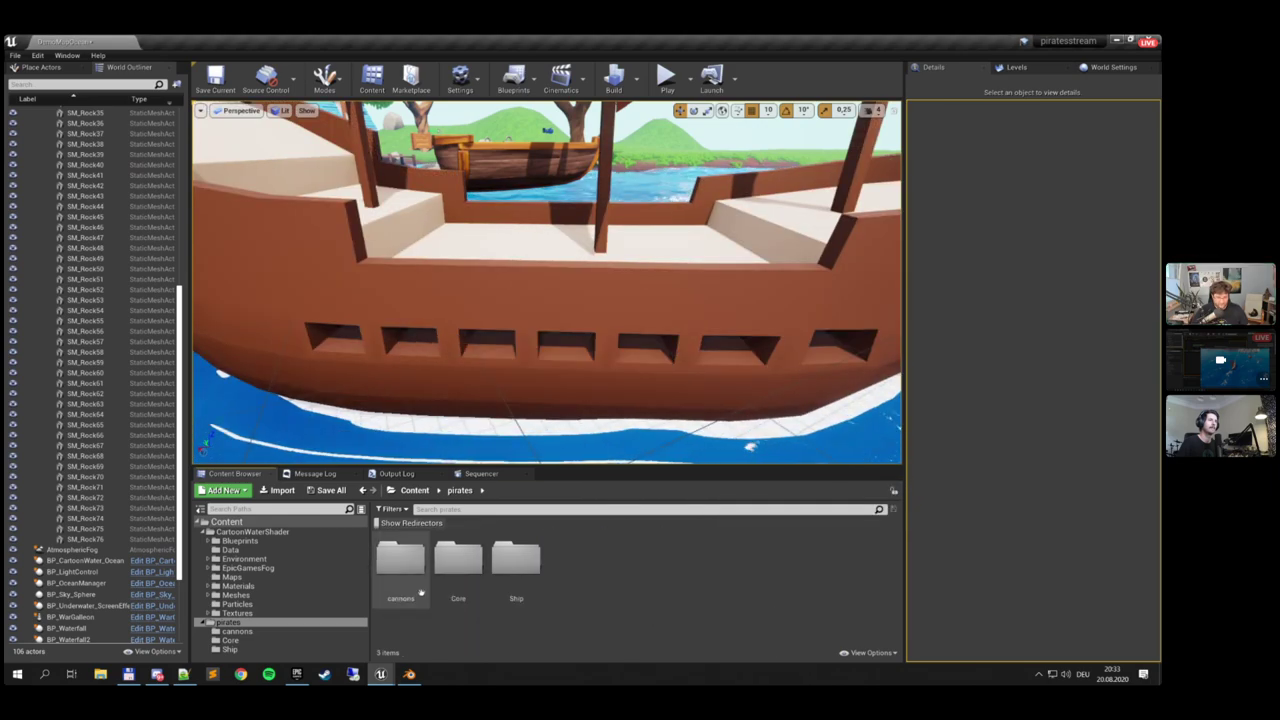
double_click(400, 556)
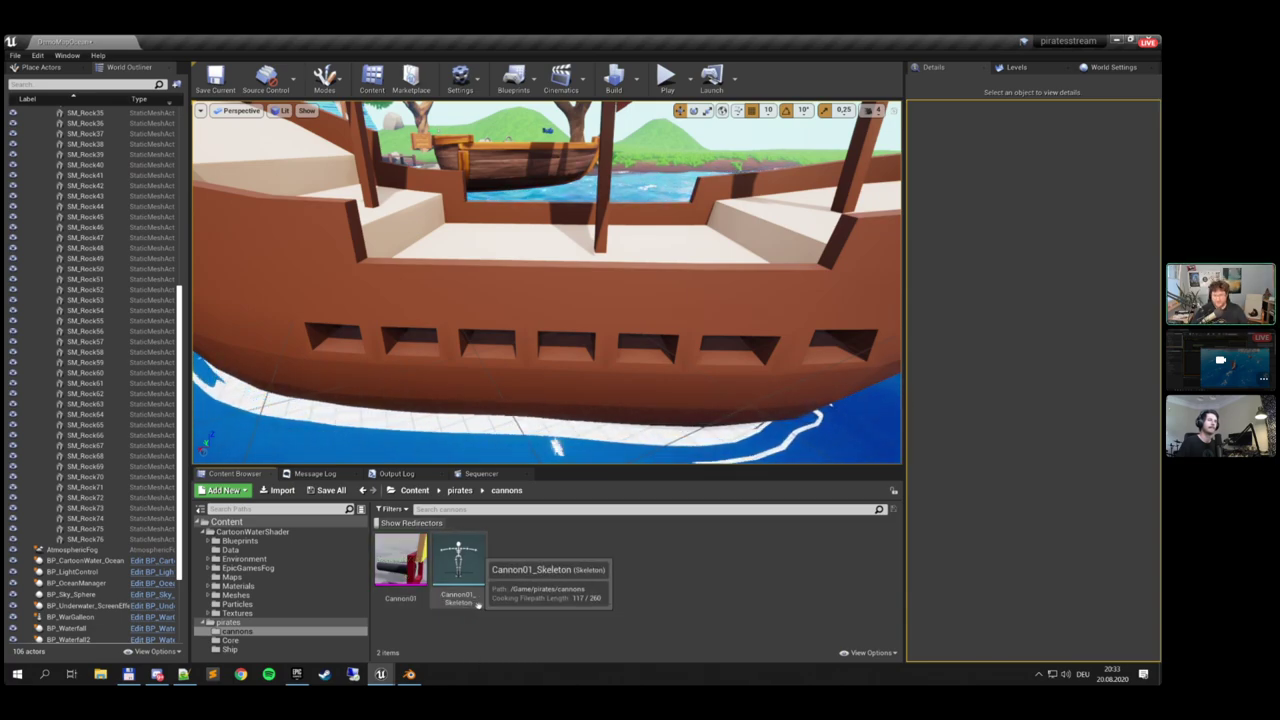
left_click(398, 597)
left_click(212, 622)
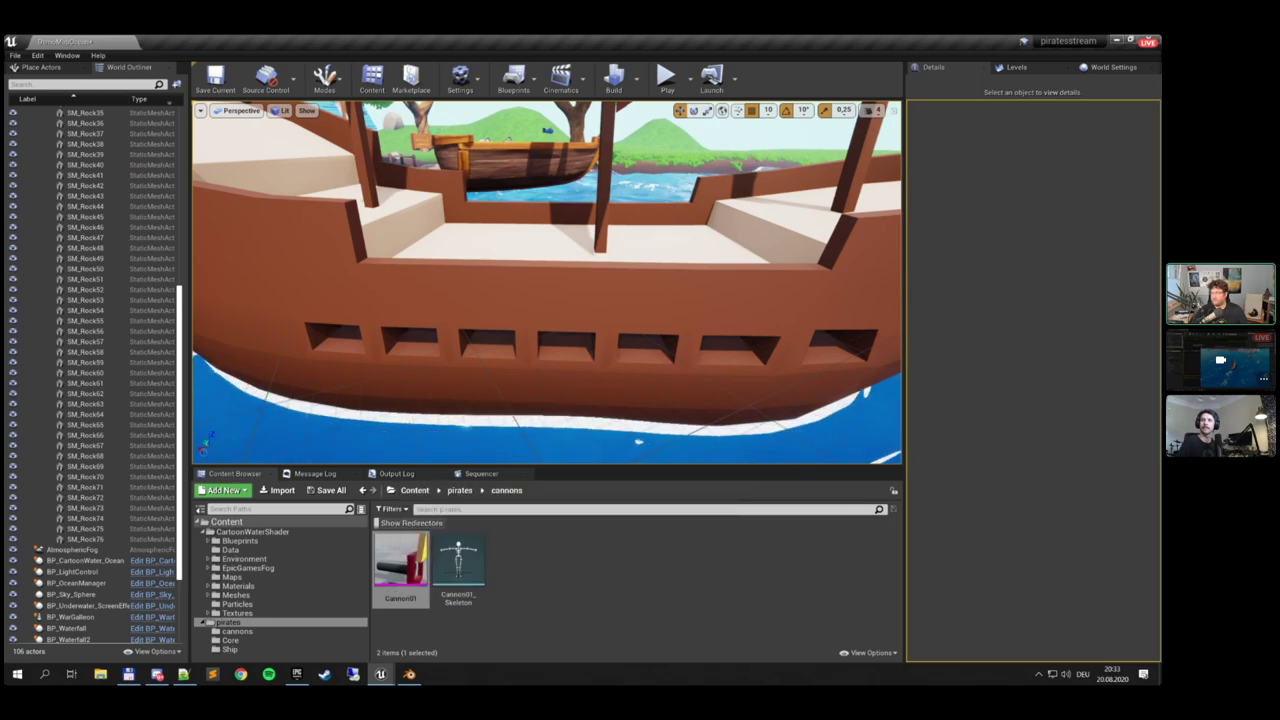
Open the Cannon01 mesh and examine its assigned material and the palette texture feeding the base color
double_click(400, 570)
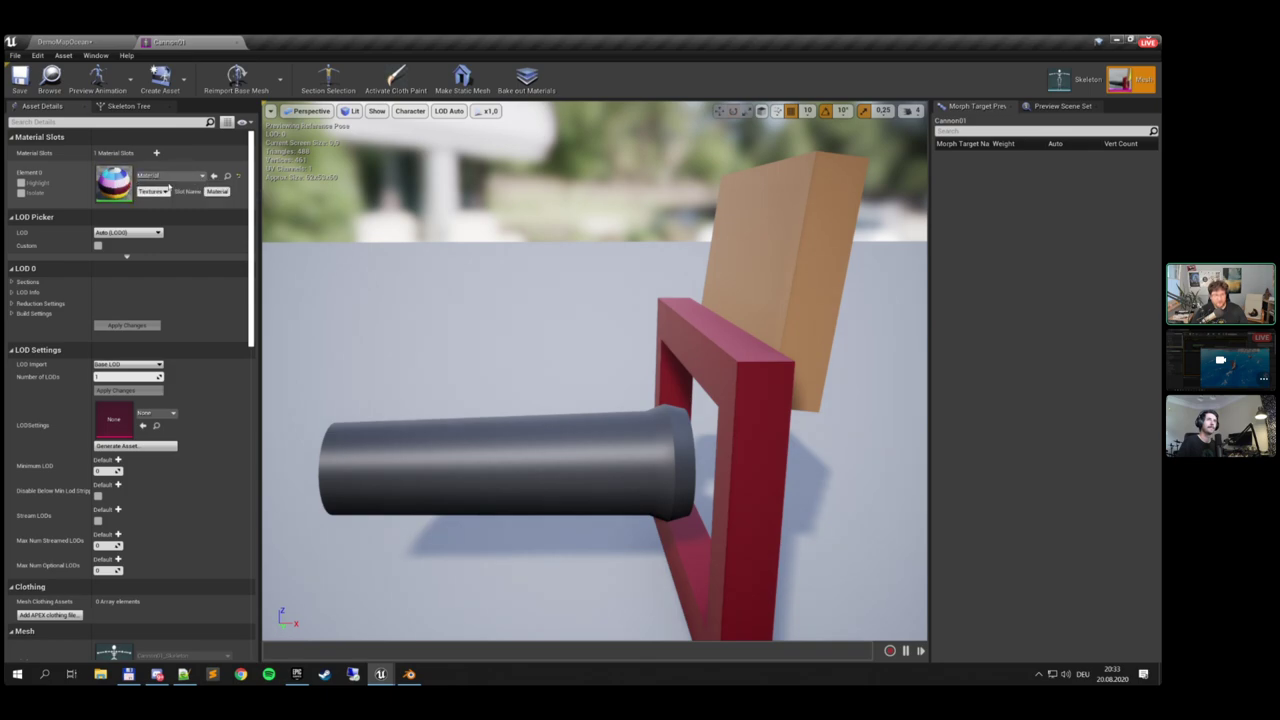
left_click(227, 177)
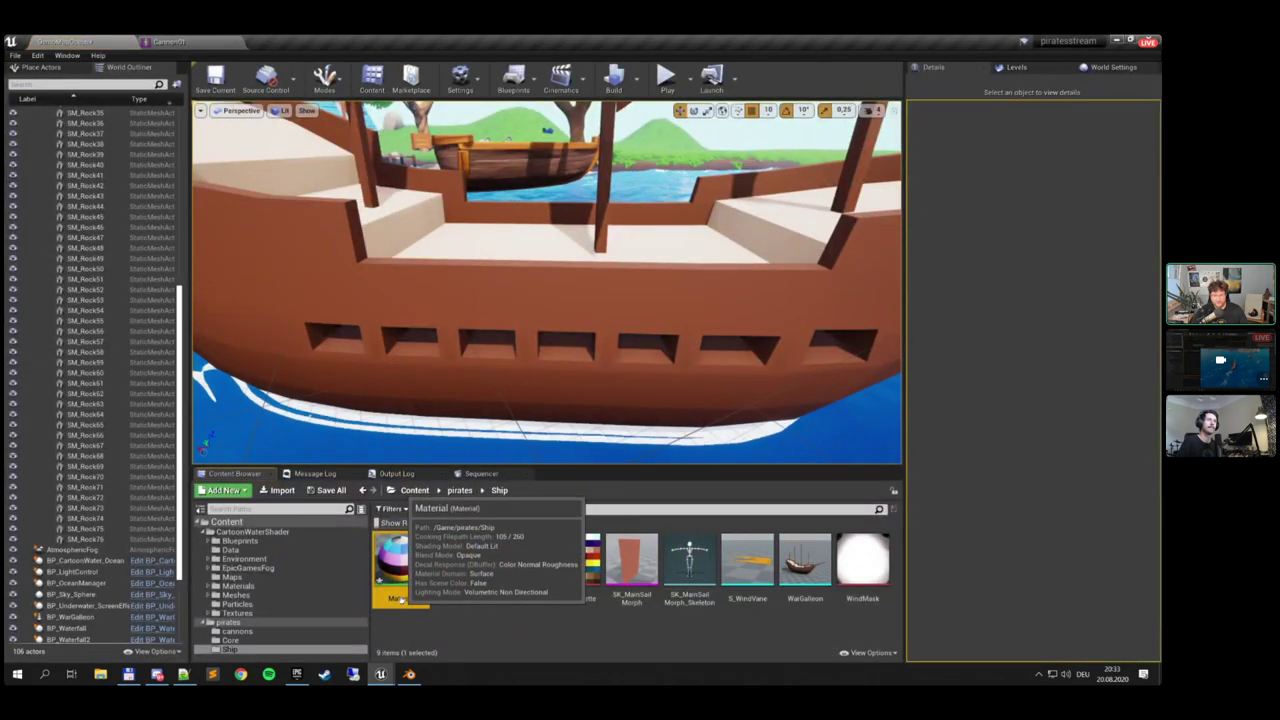
double_click(401, 598)
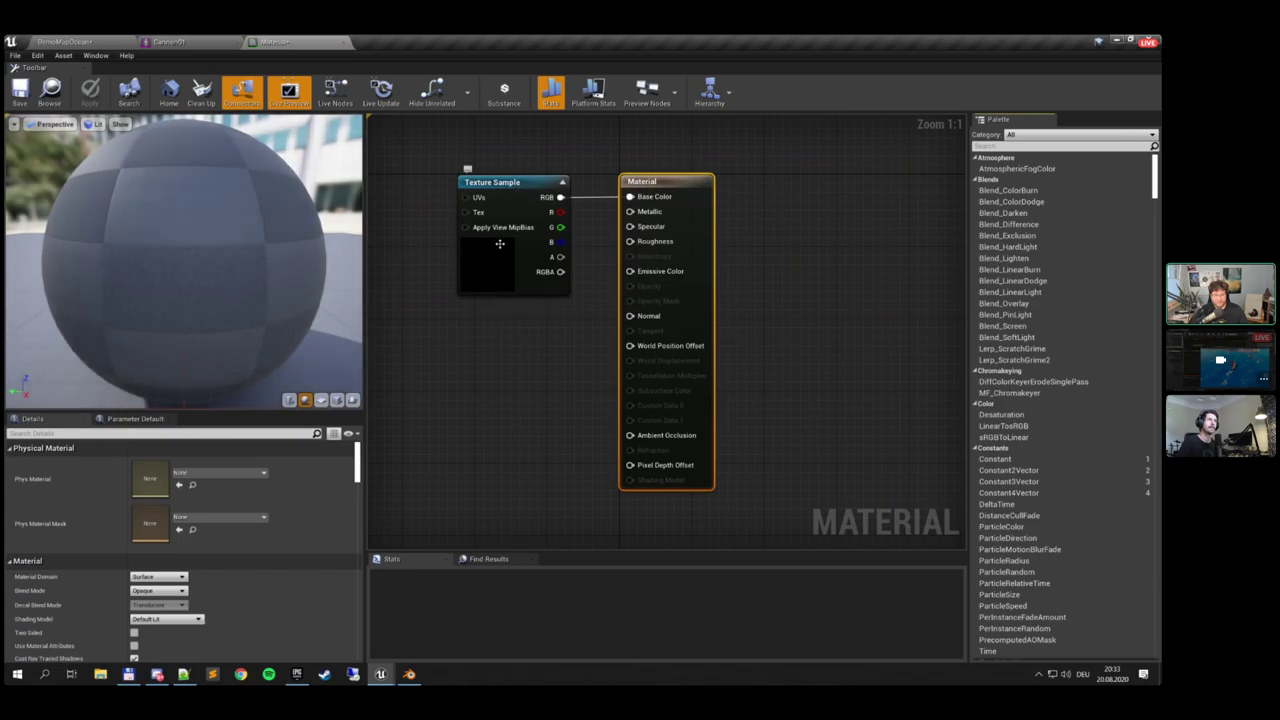
left_click(490, 262)
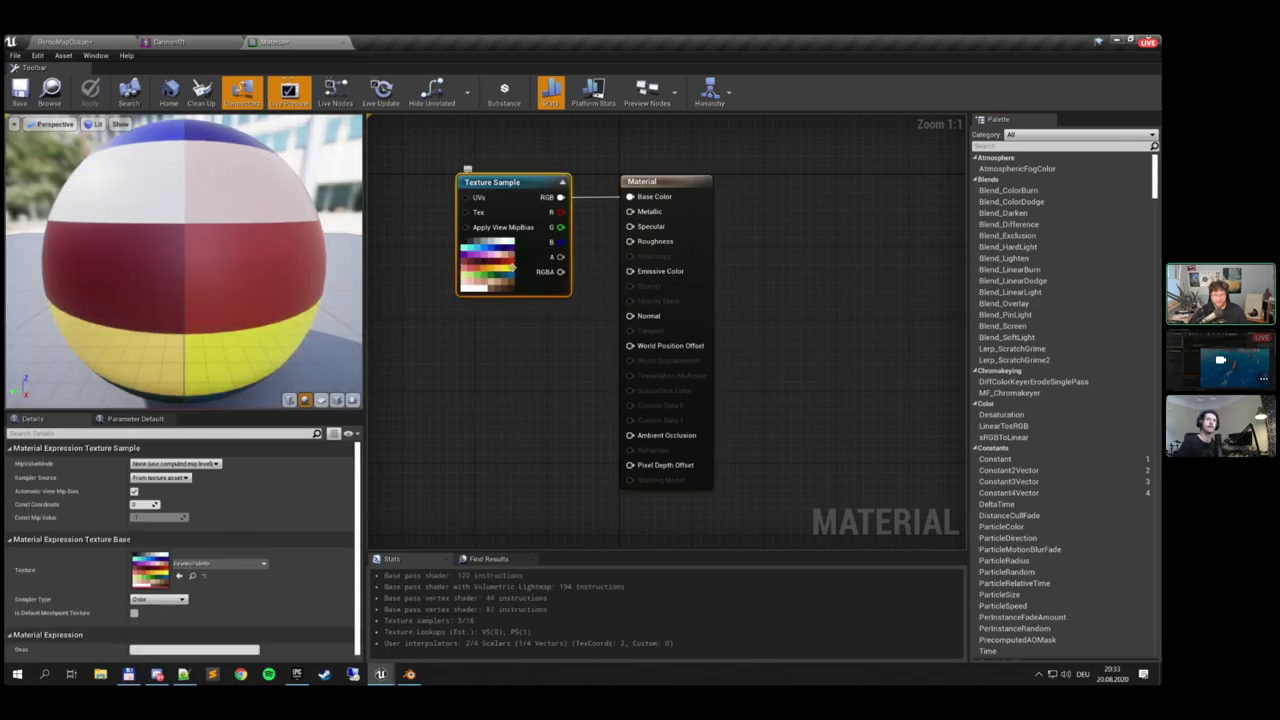
left_click(168, 41)
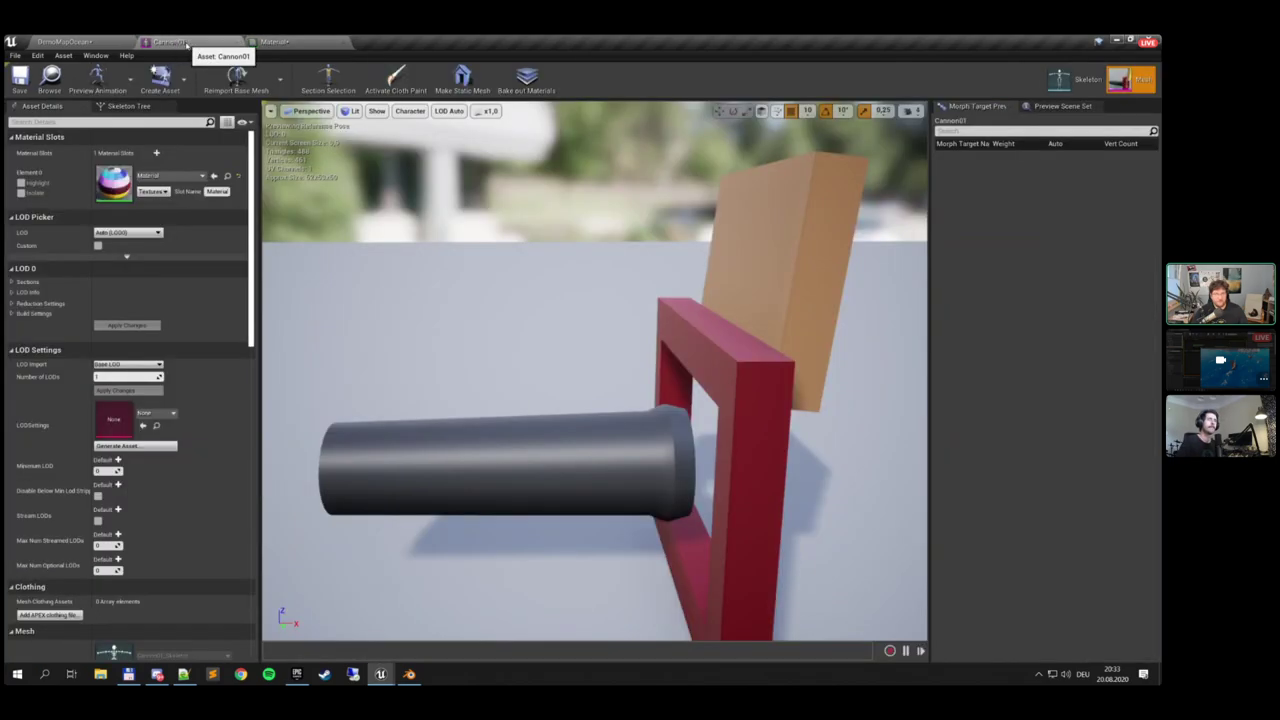
left_click(68, 41)
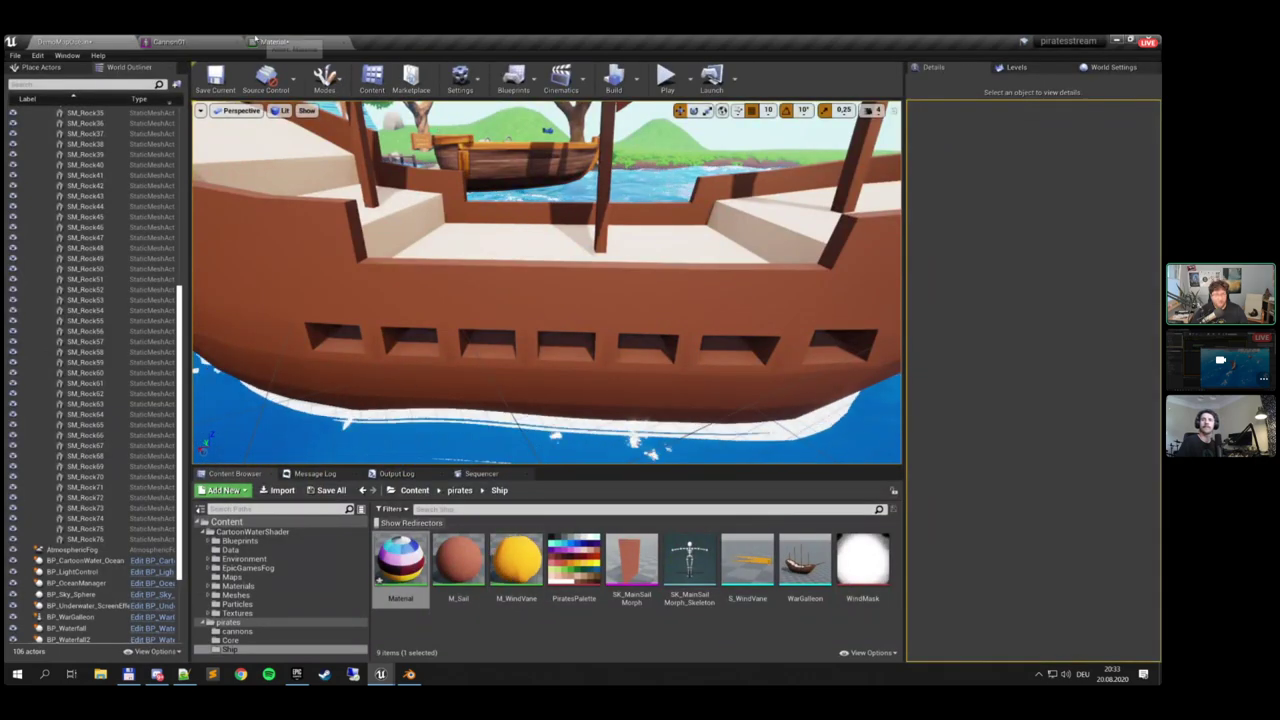
left_click(211, 40)
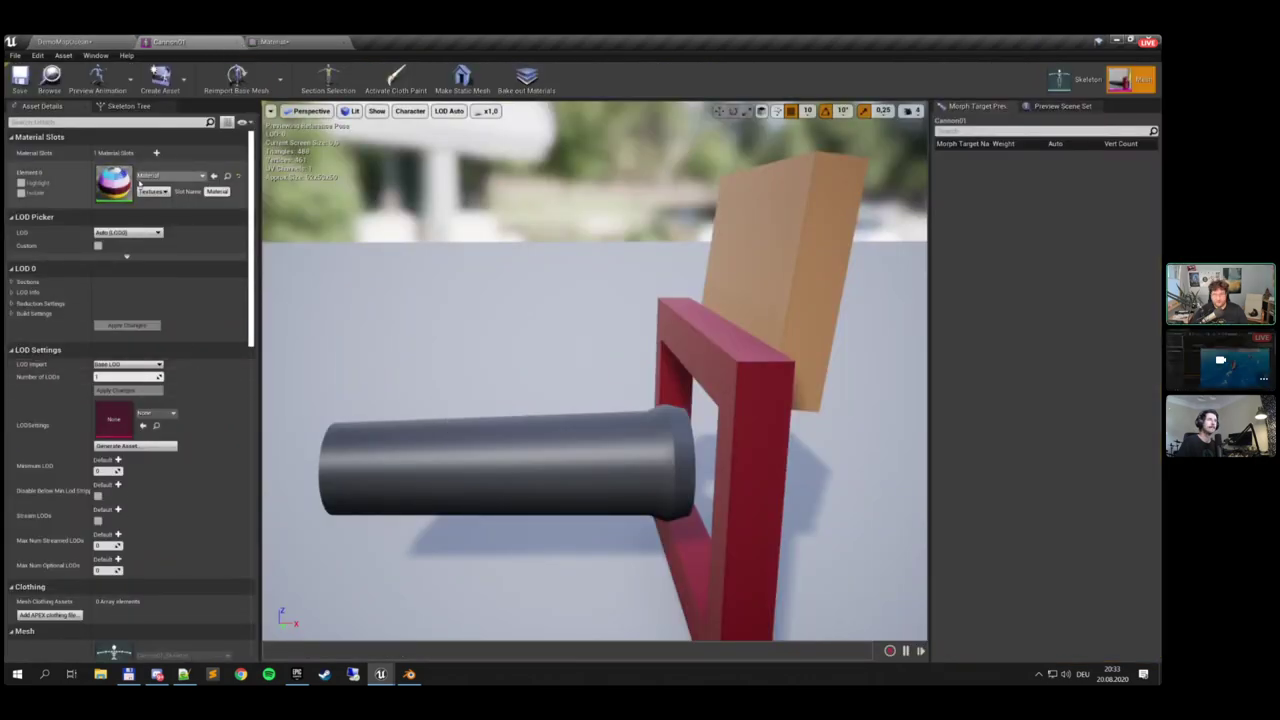
Open the cannon's skeleton and test how the cannon and hatch bones rotate, then return to the mesh view
left_click(1075, 80)
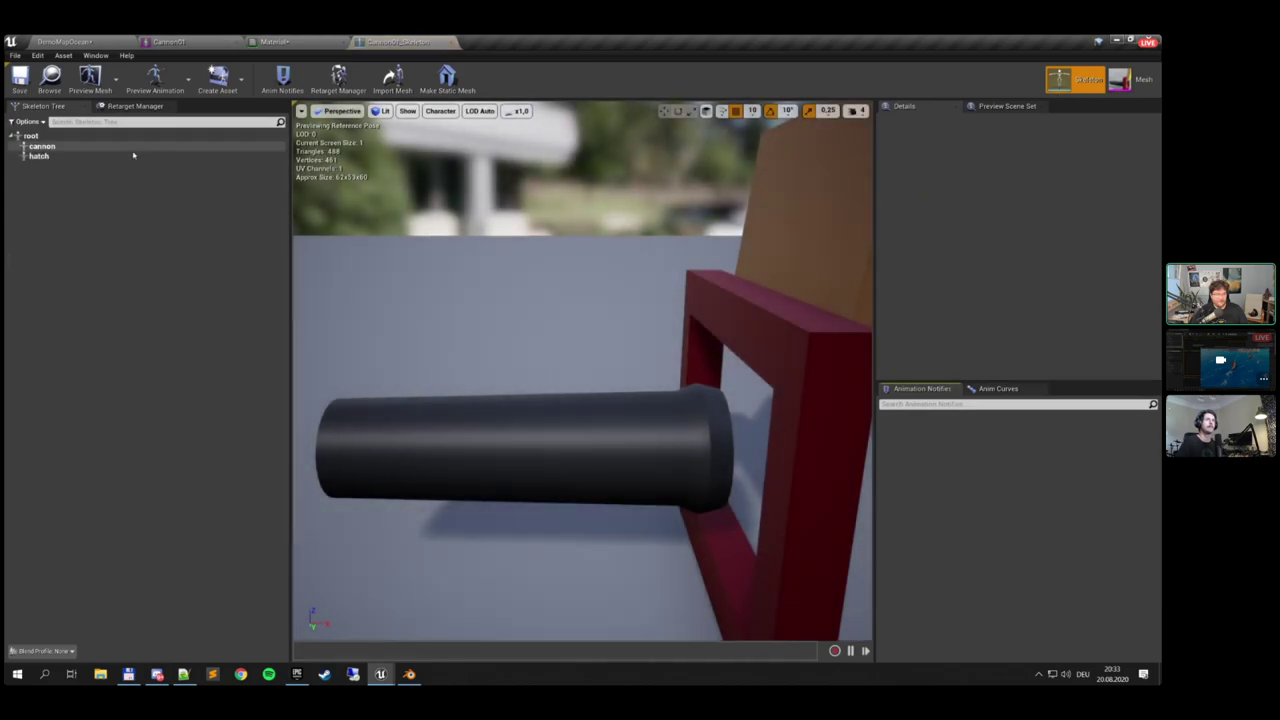
left_click(69, 146)
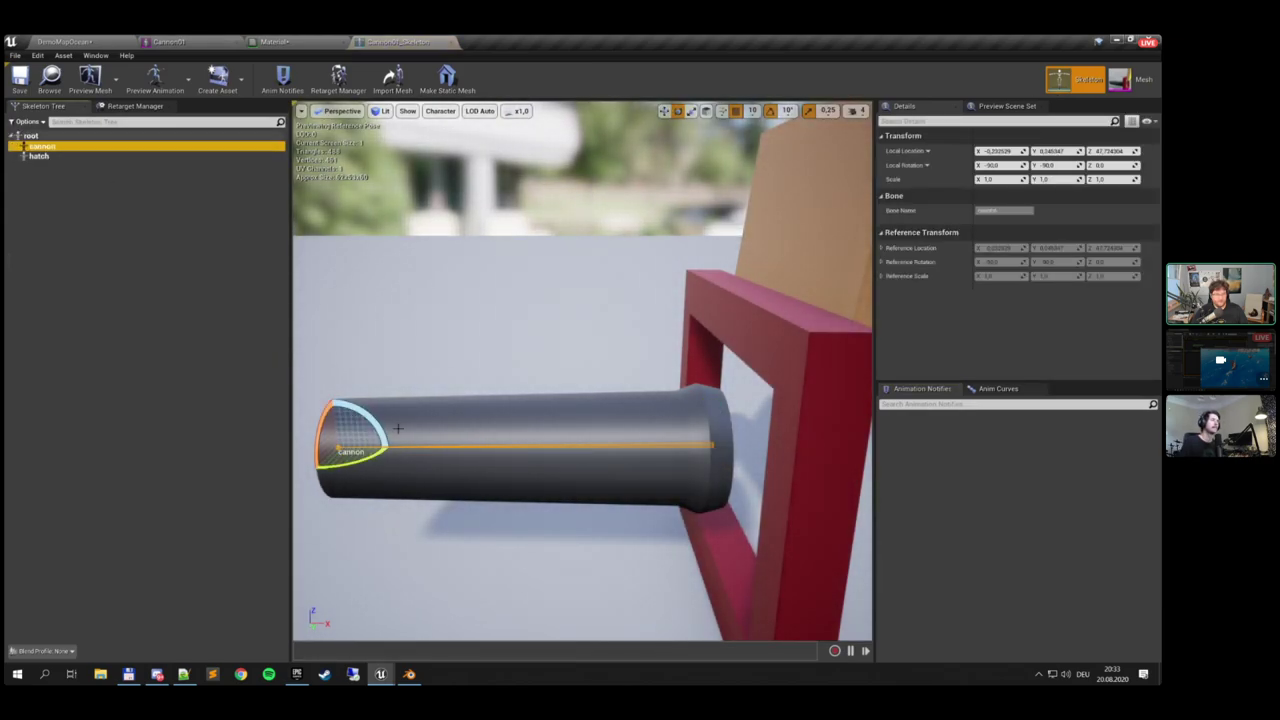
left_click_drag(480, 340, 545, 400)
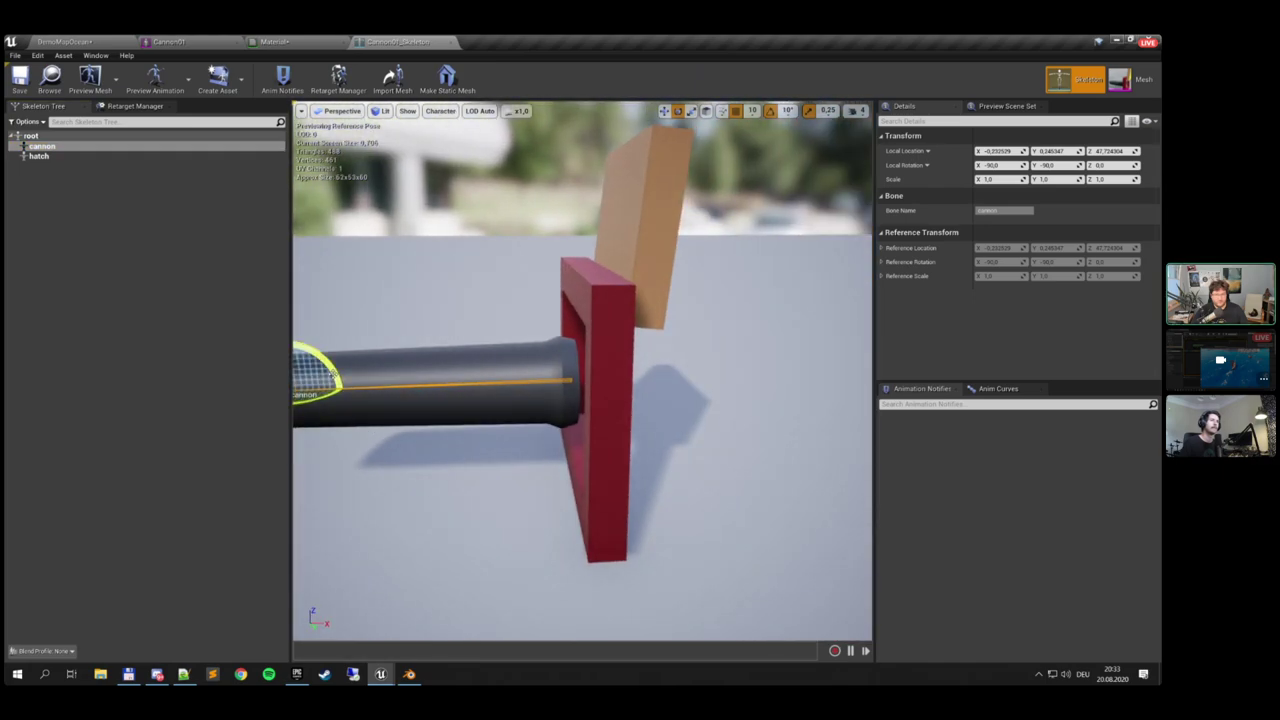
mouse_move(332, 360)
left_mouse_down()
mouse_move(340, 396)
mouse_move(334, 345)
mouse_move(336, 366)
left_mouse_up()
left_click(60, 156)
left_click_drag(573, 268, 588, 257)
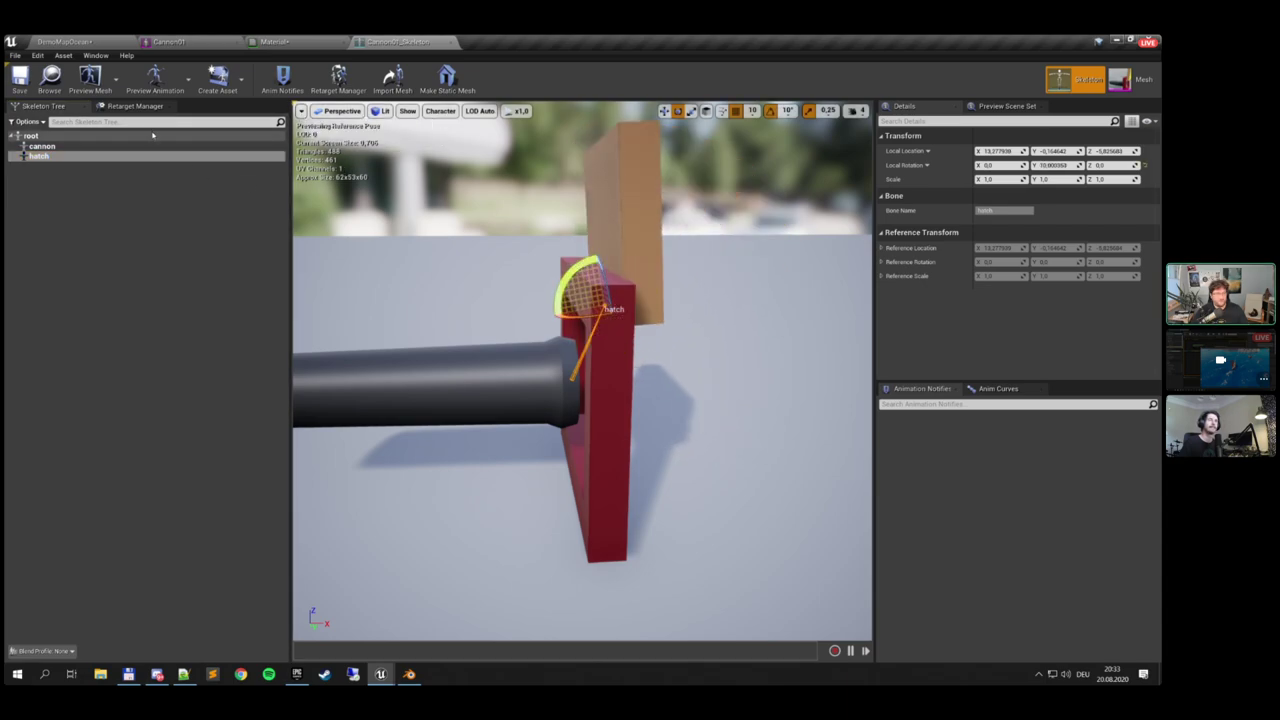
left_click(1128, 83)
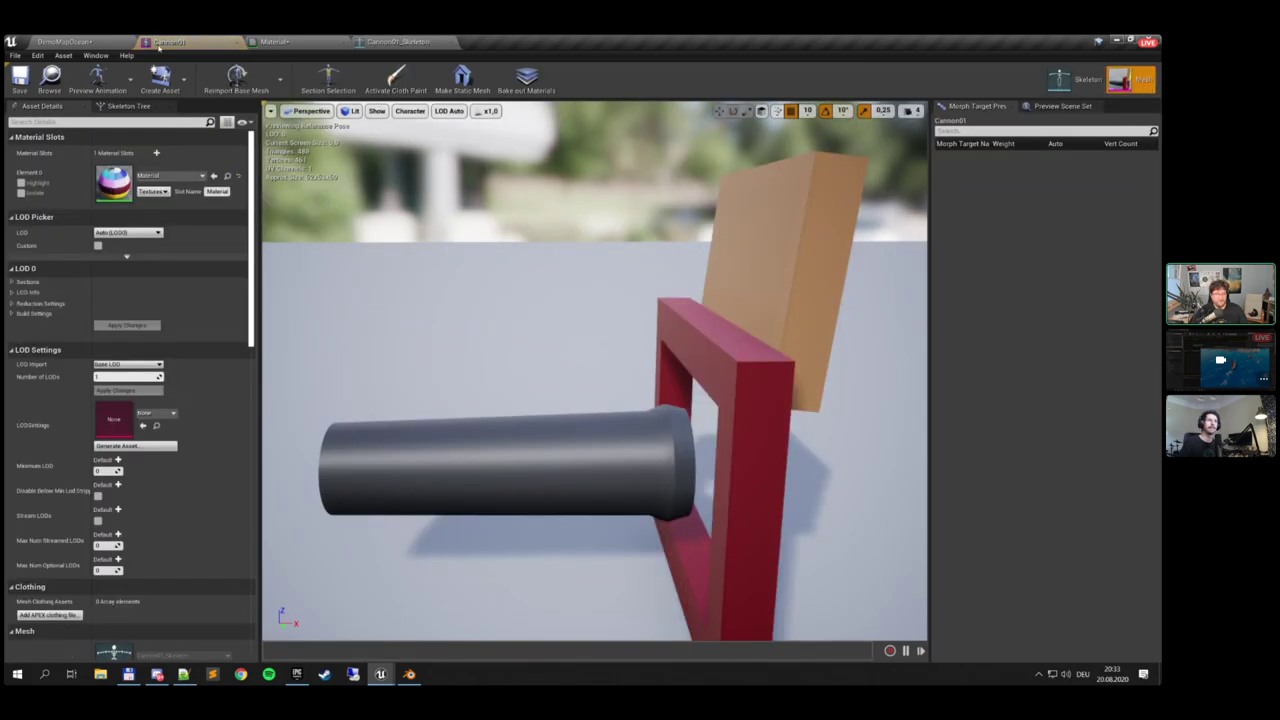
Open the BP_WarGalleon blueprint from the Core folder and display the ship in its 3D viewport
left_click(80, 42)
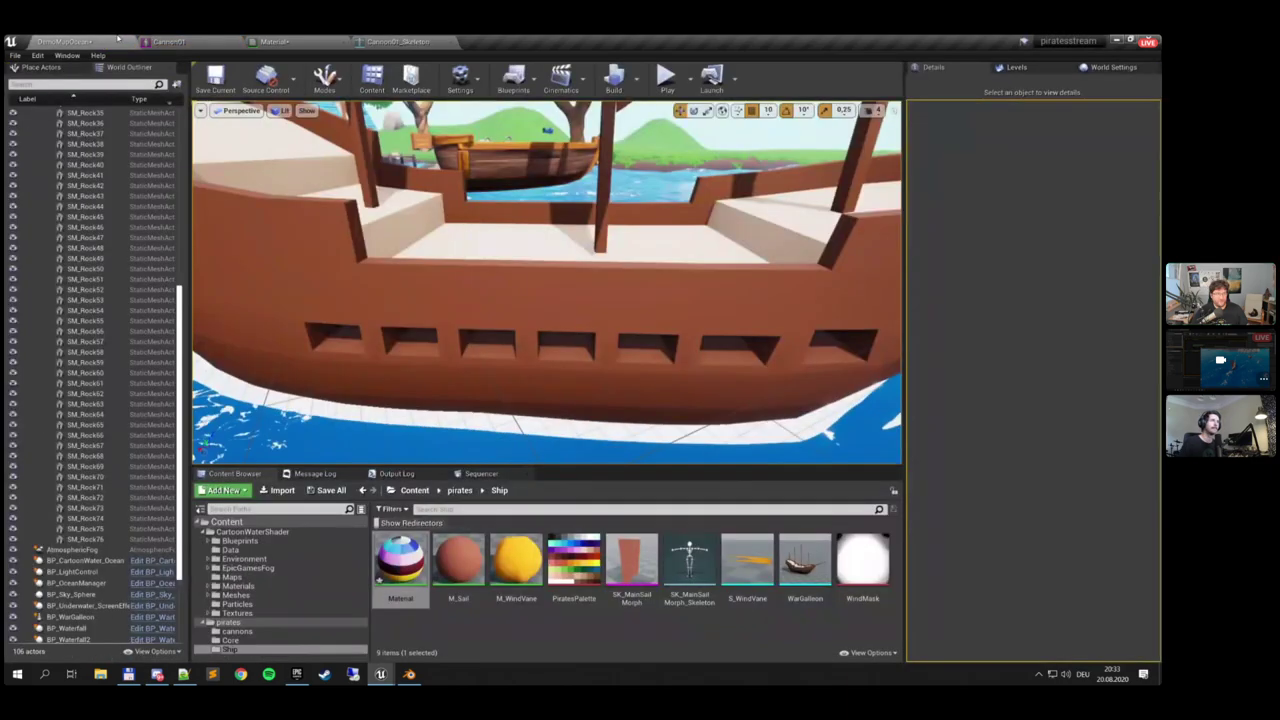
left_click(245, 631)
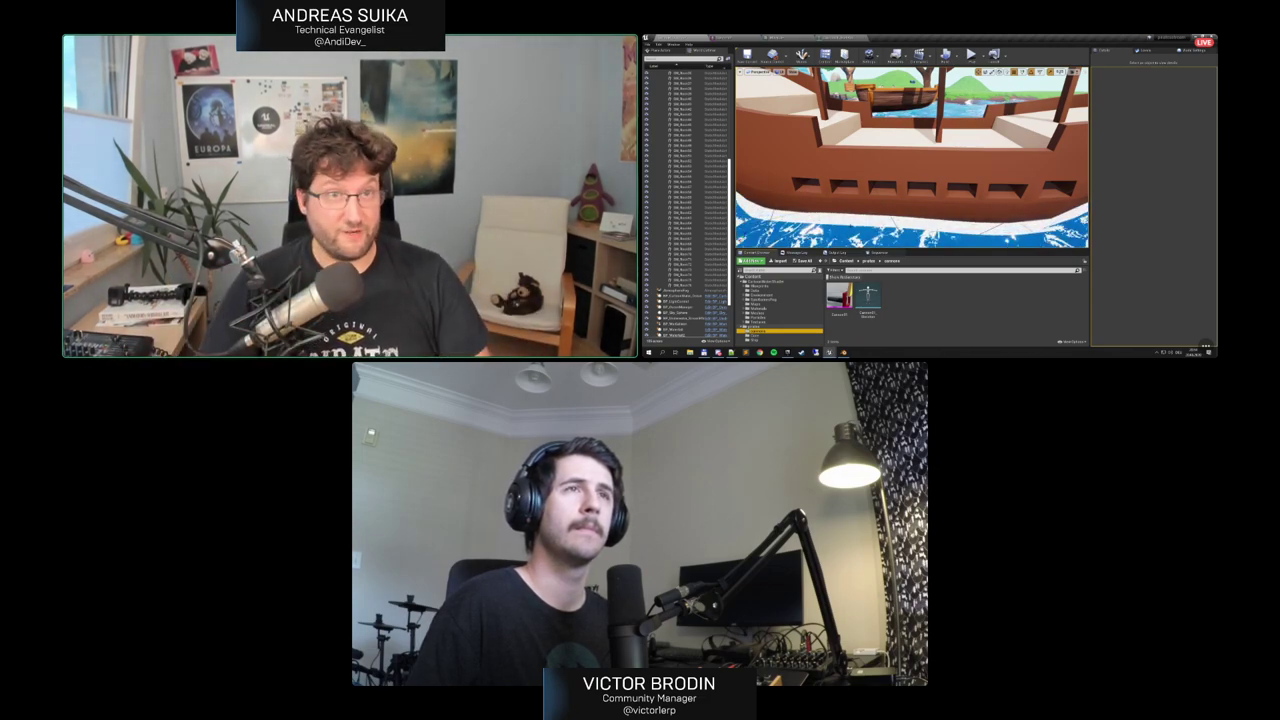
left_click(762, 336)
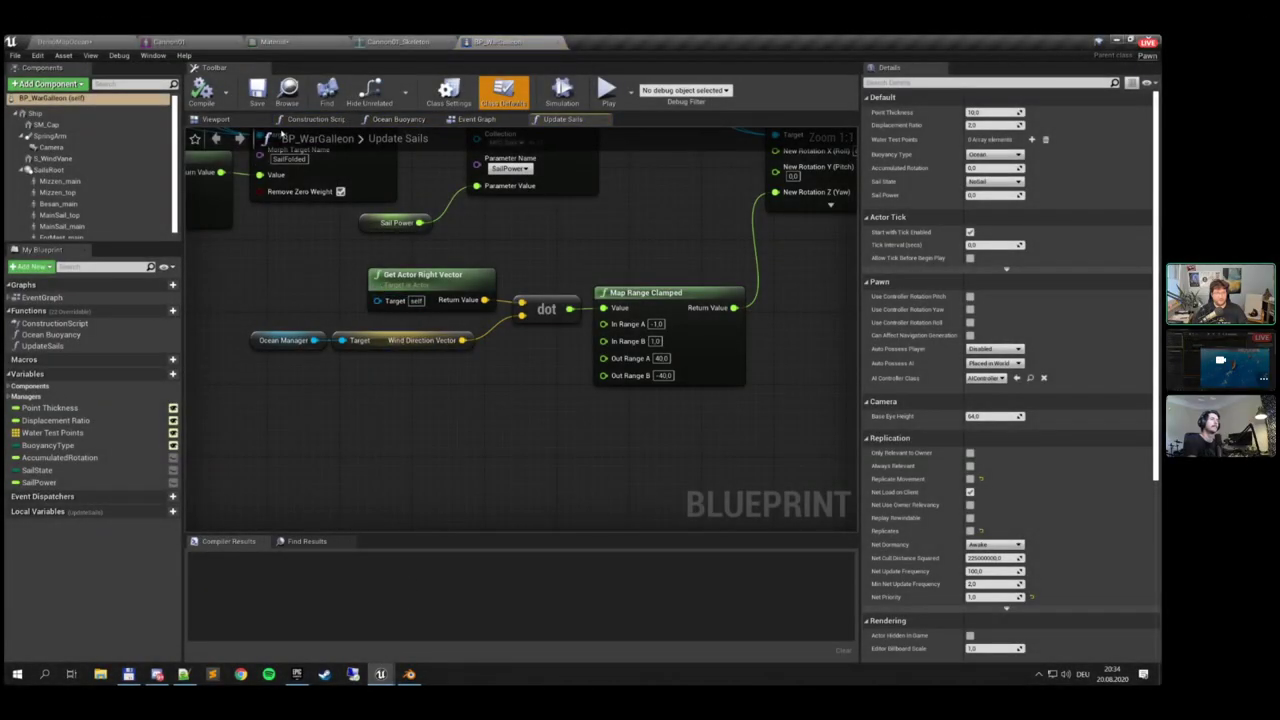
left_click(215, 119)
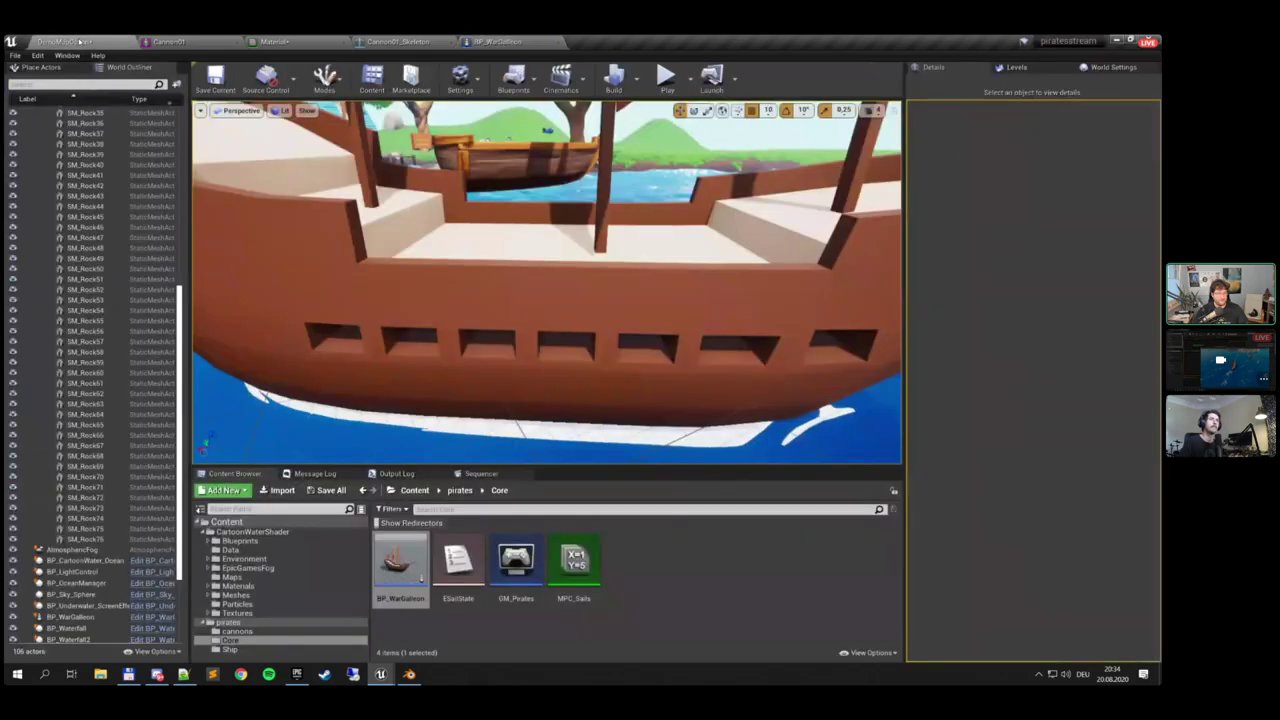
Select the Cannon01 mesh in the cannons folder and add it to BP_WarGalleon as a skeletal mesh component
left_click(65, 41)
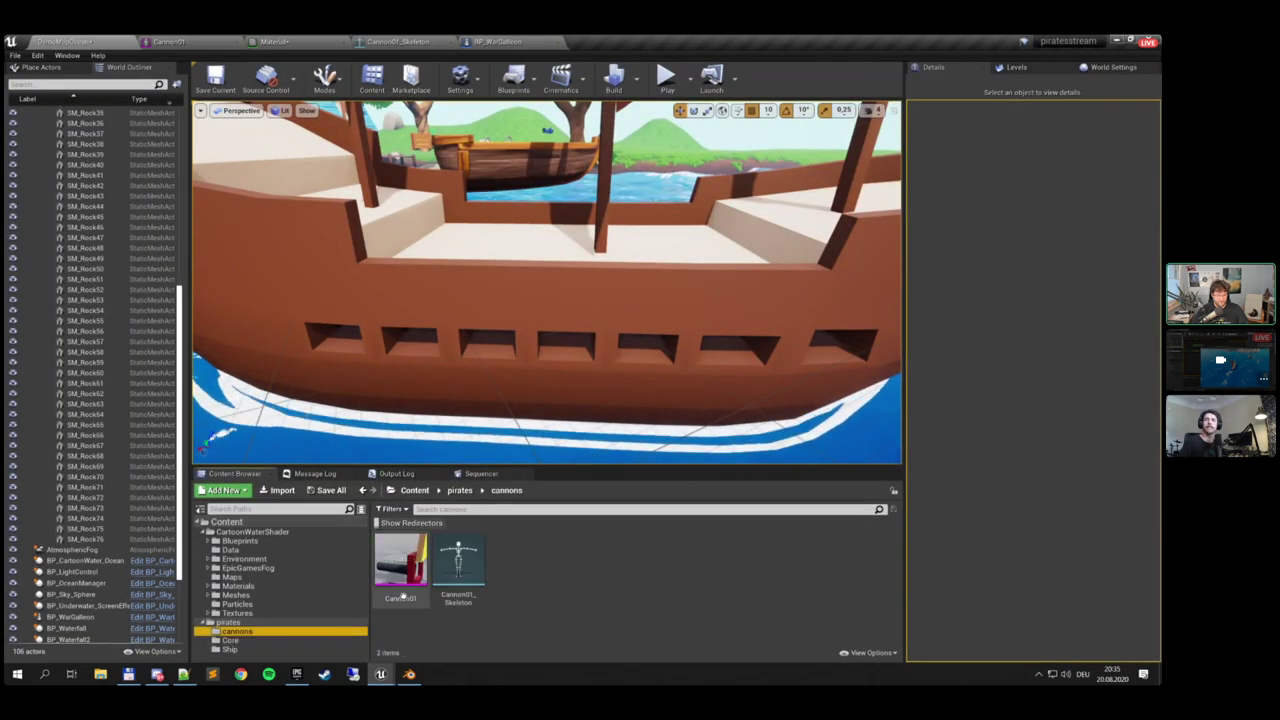
left_click(497, 41)
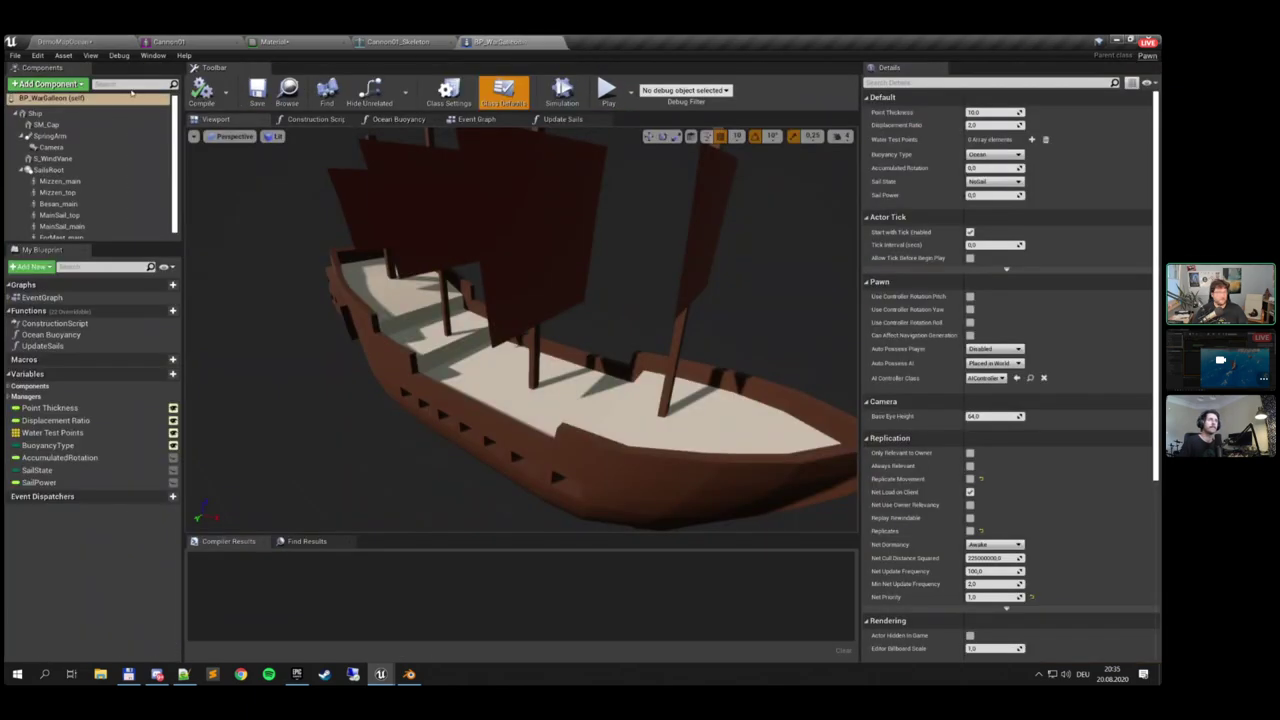
left_click(47, 84)
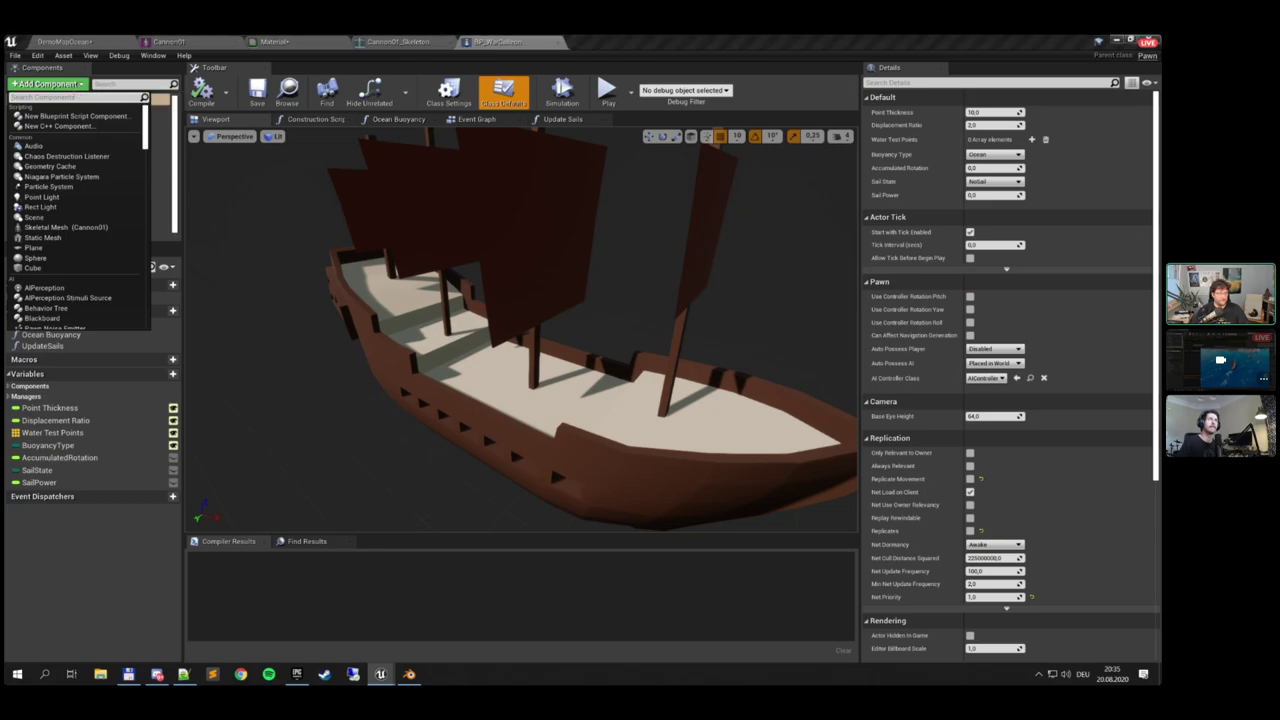
left_click(66, 227)
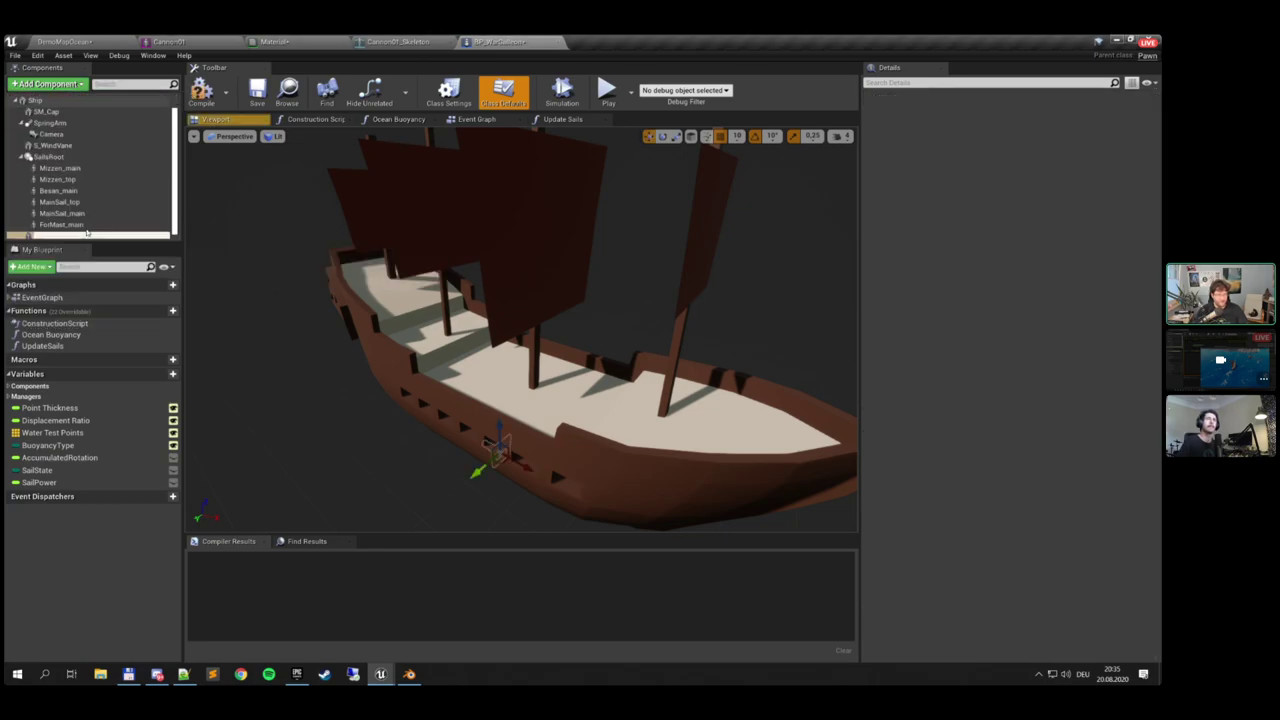
left_click(500, 441)
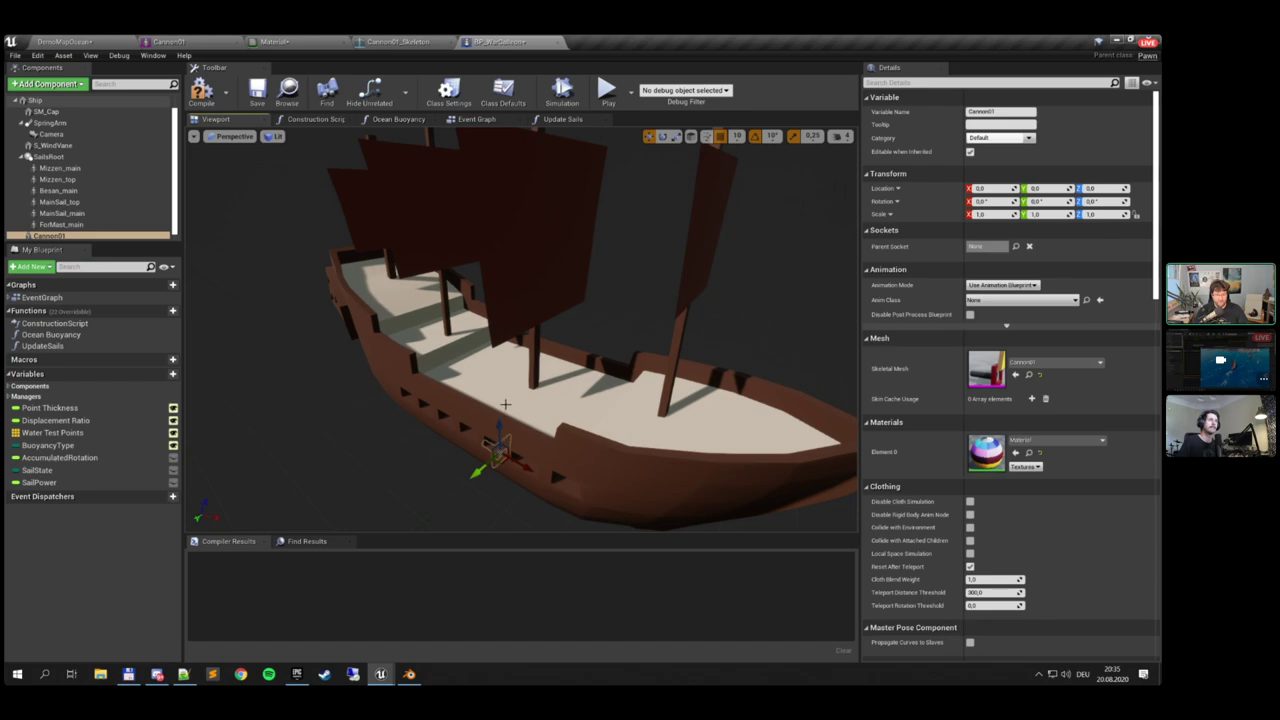
Raise the cannon, rotate it about 90° around Z and move it out to the ship's side at about Y 130
left_click_drag(500, 440, 508, 378)
key("e")
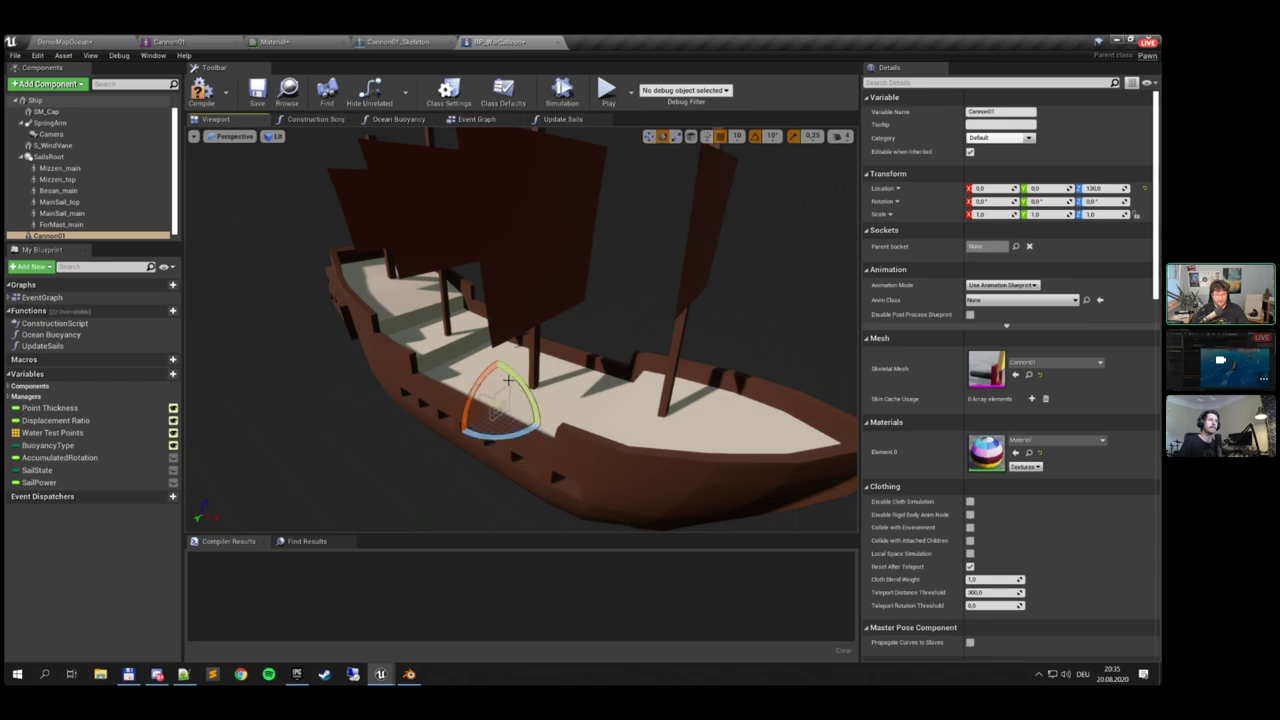
mouse_move(521, 430)
left_mouse_down()
mouse_move(470, 434)
mouse_move(523, 428)
left_mouse_up()
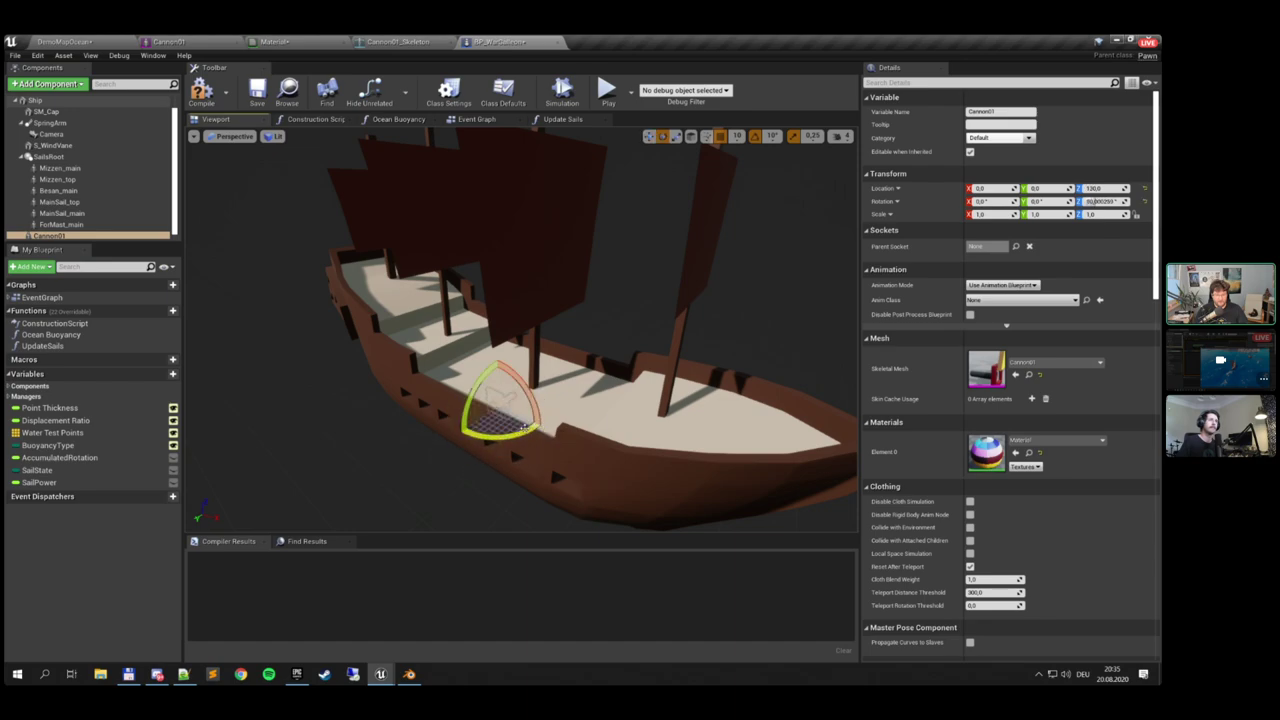
key("w")
left_click_drag(486, 388, 423, 444)
right_click_drag(423, 444, 370, 446)
right_click_drag(426, 437, 426, 458)
Fit the cannon to the hull's gun port at Z 170 with the position snap set to 5, and compile the blueprint
key("w")
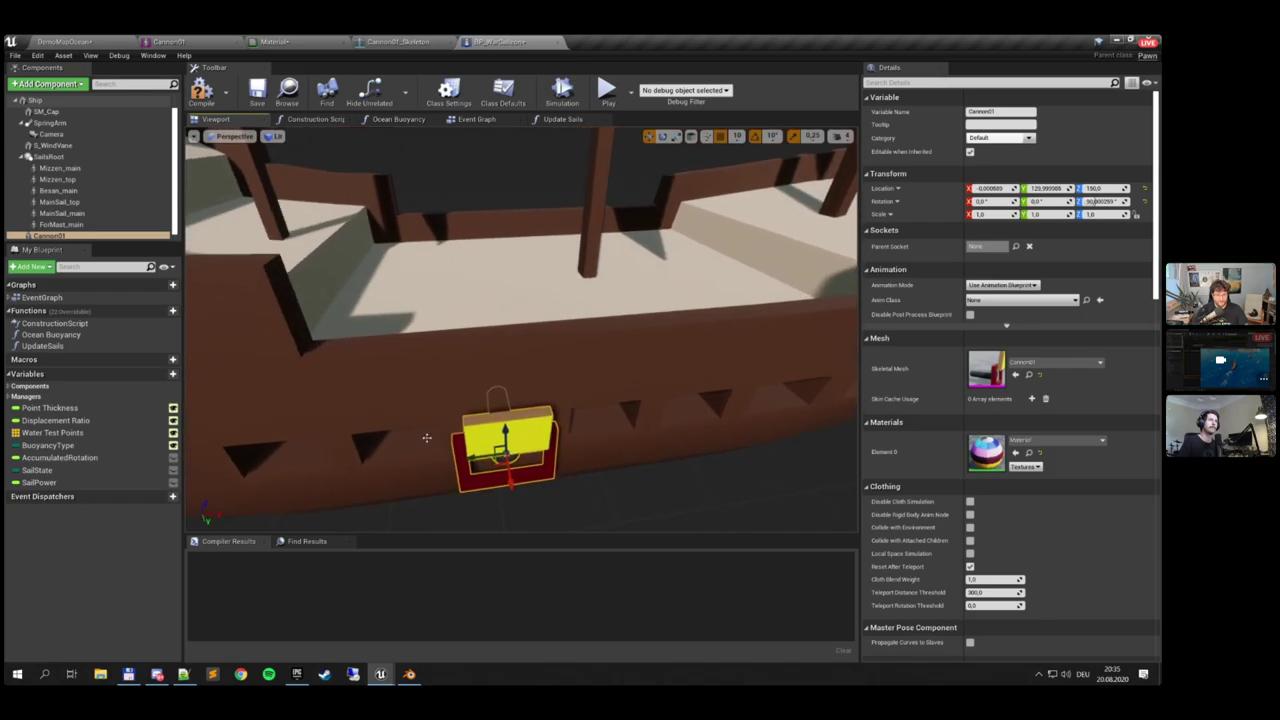
left_click_drag(504, 442, 507, 414)
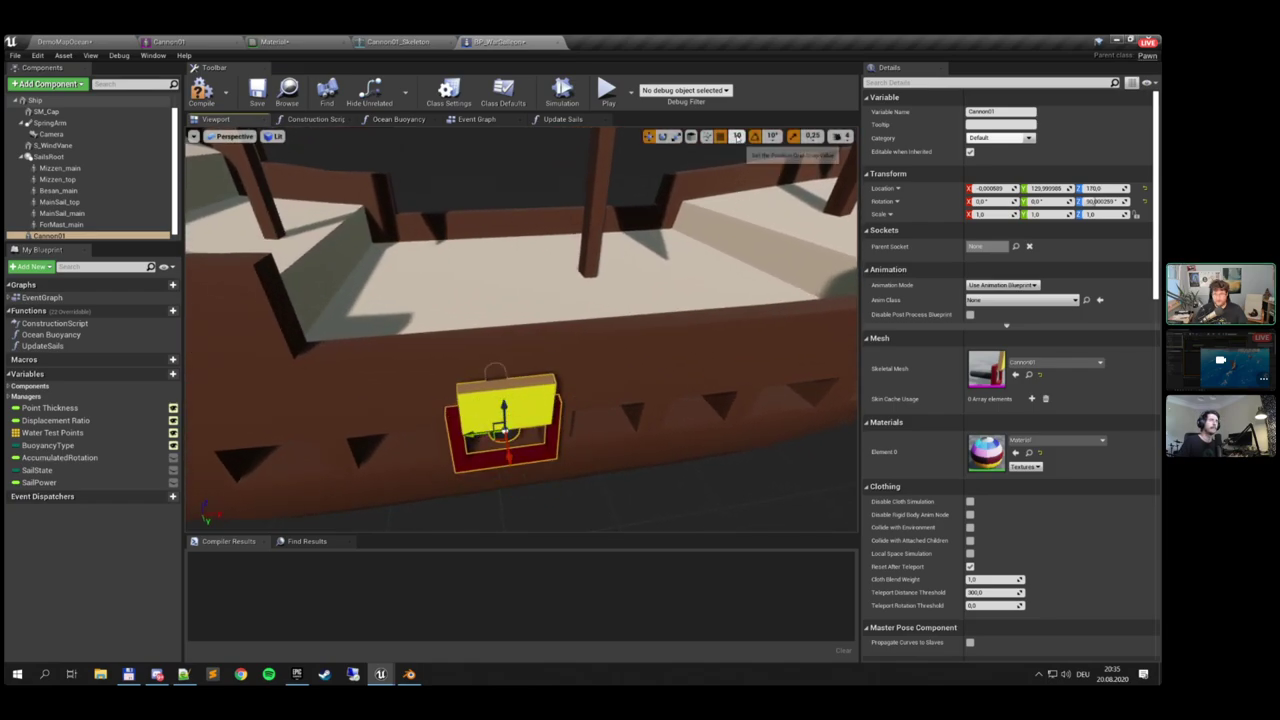
left_click(737, 136)
left_click_drag(469, 428, 483, 432)
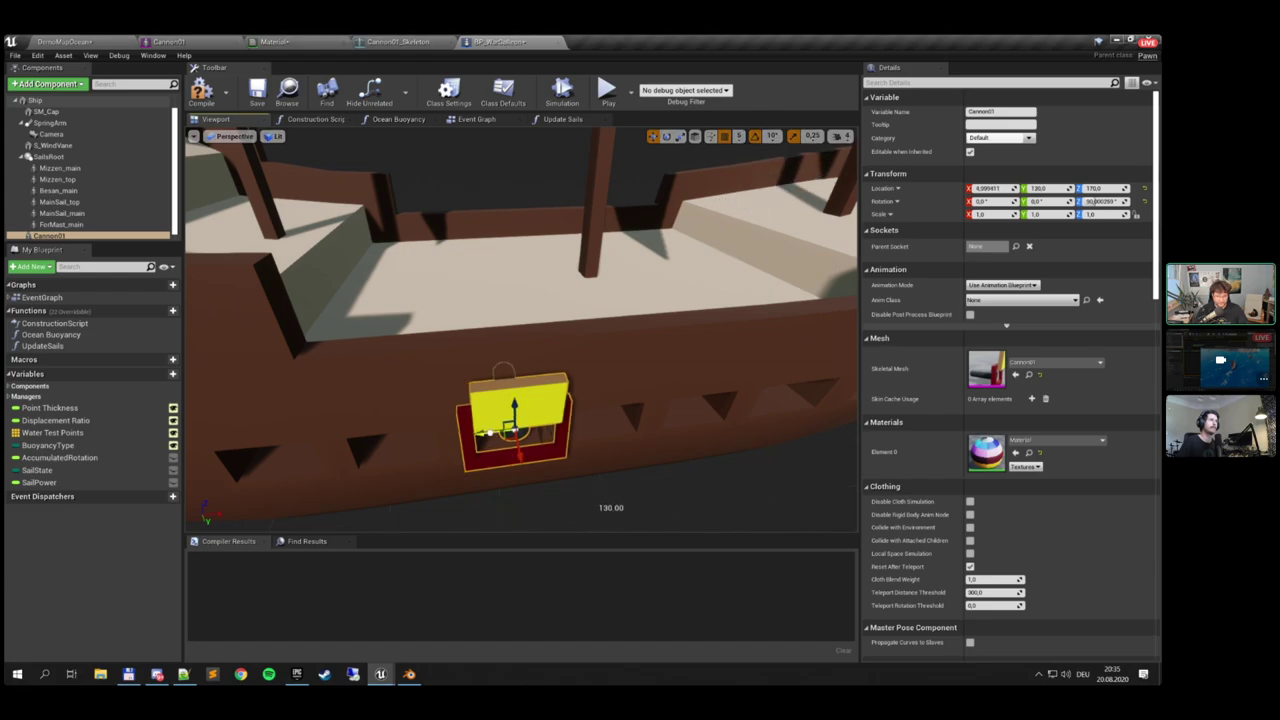
right_click_drag(484, 434, 465, 385)
left_click(201, 90)
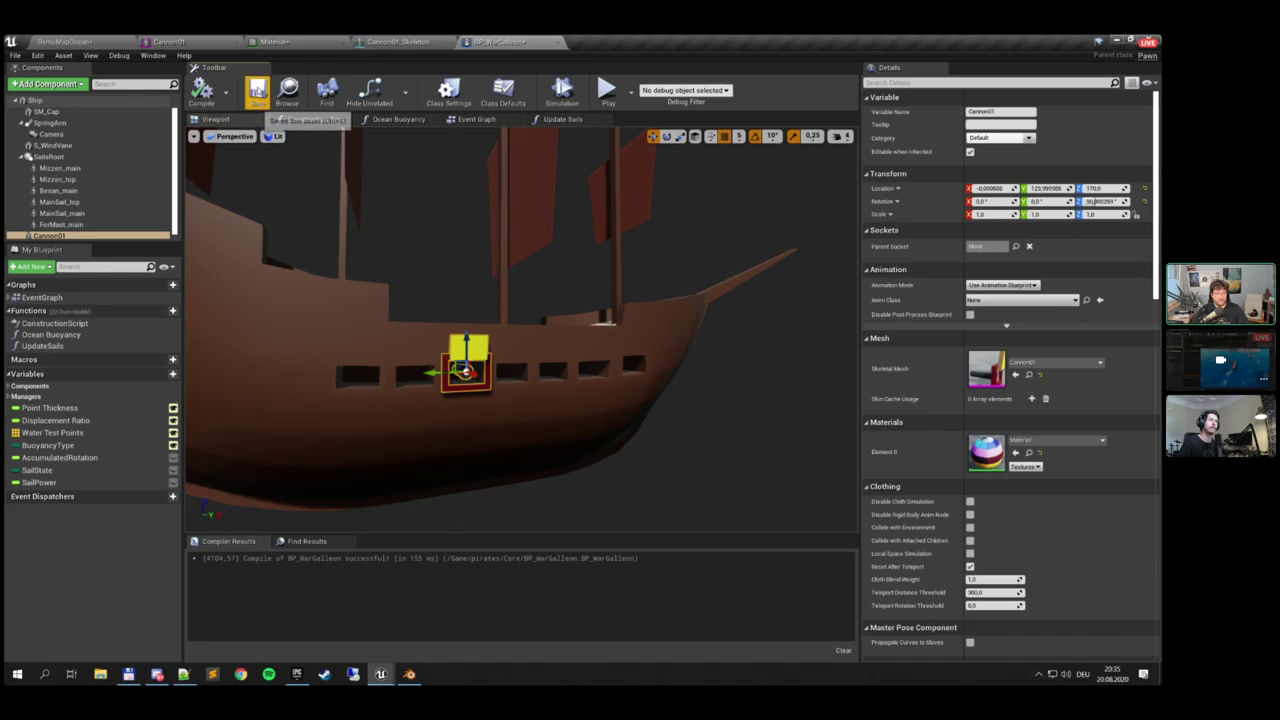
In the DemoMapOcean level, create an animation blueprint named AnimBp_Cannon from the Cannon01 skeletal mesh in the cannons folder
left_click(110, 41)
right_click_drag(594, 329, 725, 345)
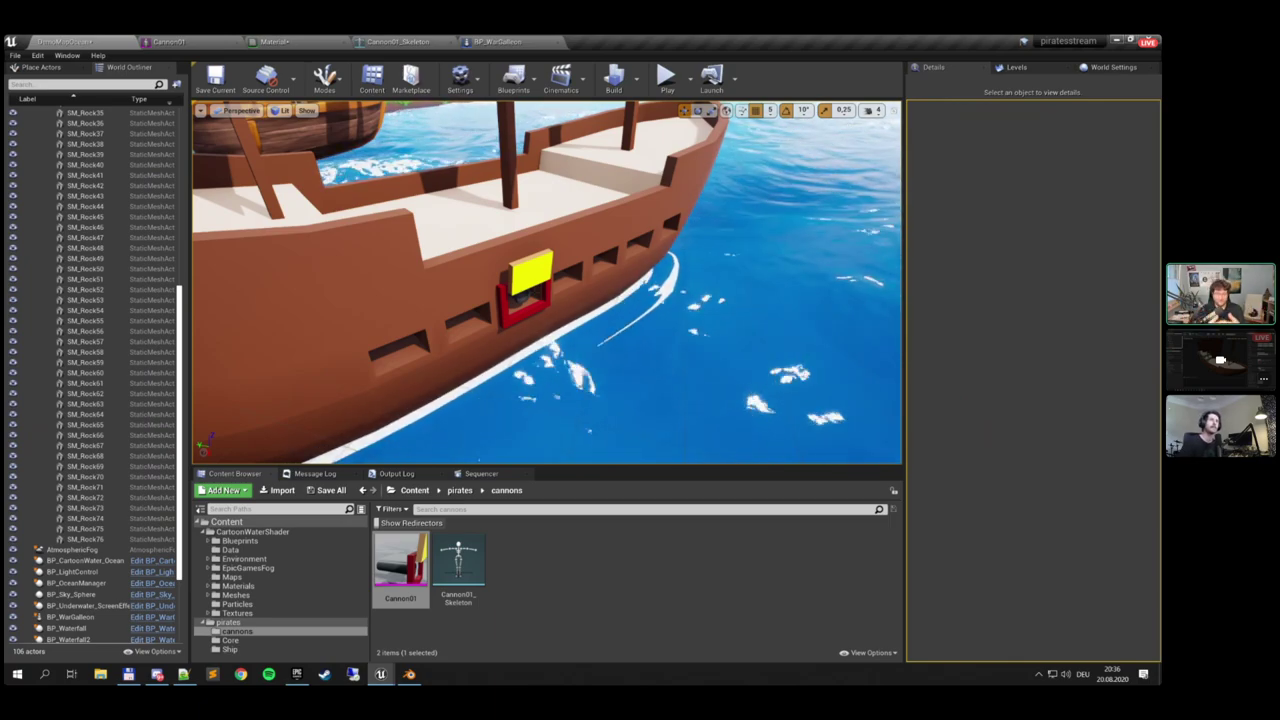
left_click(542, 563)
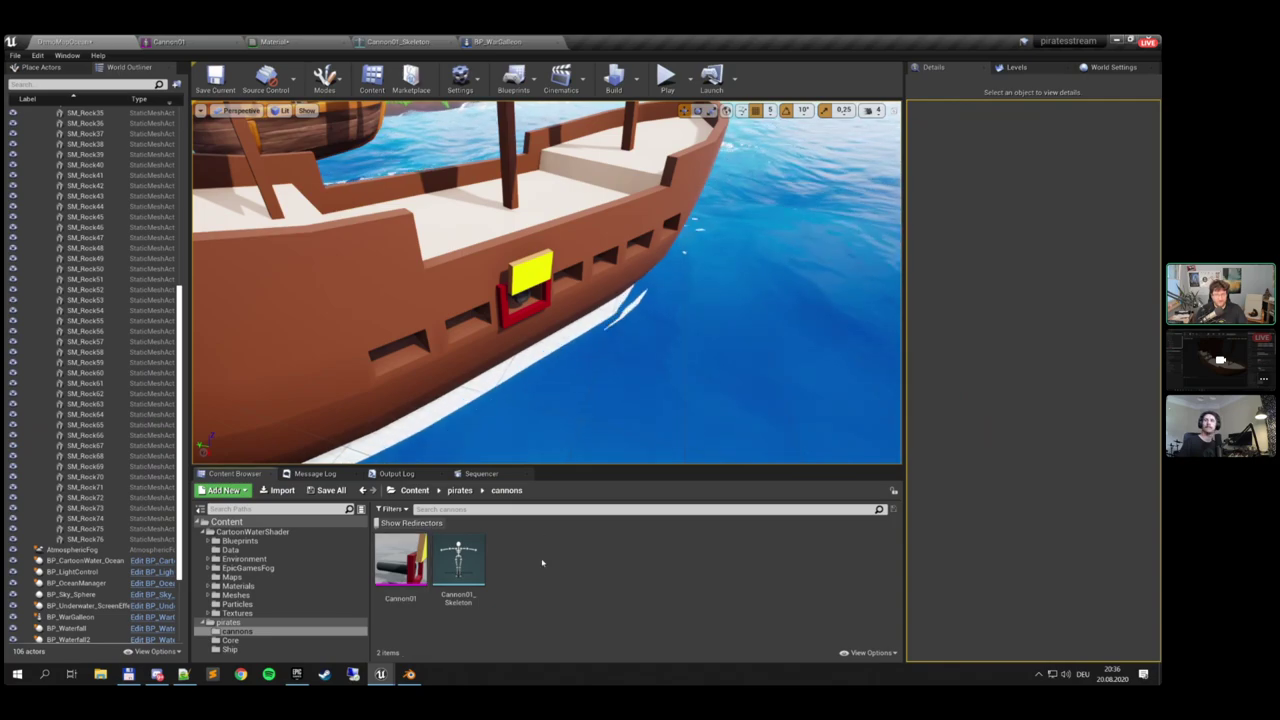
mouse_move(568, 326)
right_mouse_down()
mouse_move(585, 296)
mouse_move(572, 316)
mouse_move(582, 324)
mouse_move(640, 328)
mouse_move(567, 321)
right_mouse_up()
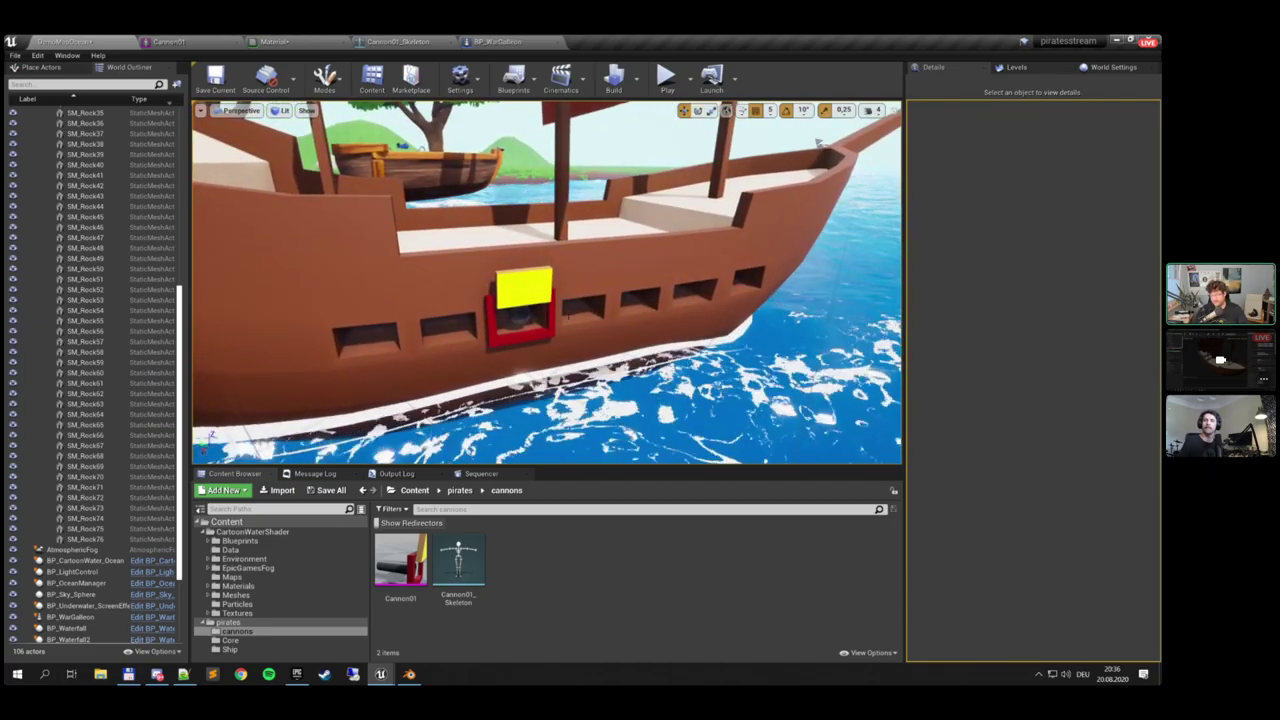
left_click(400, 590)
right_click(398, 596)
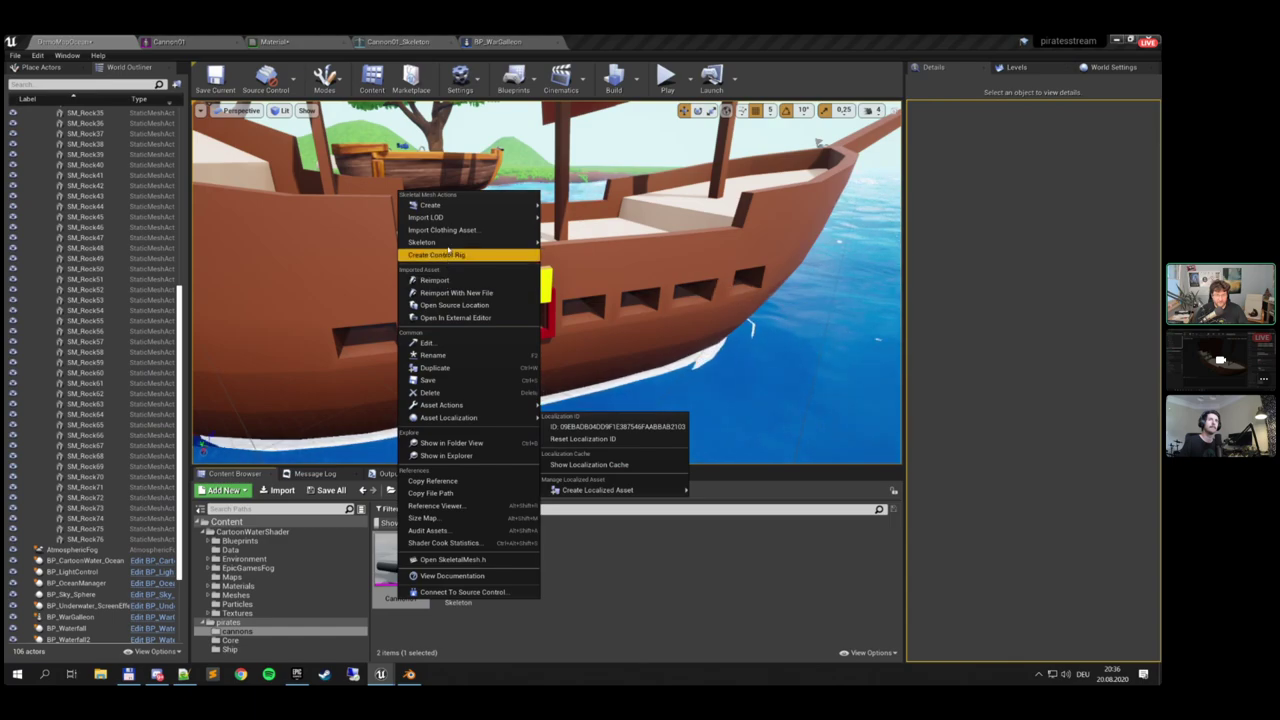
mouse_move(470, 205)
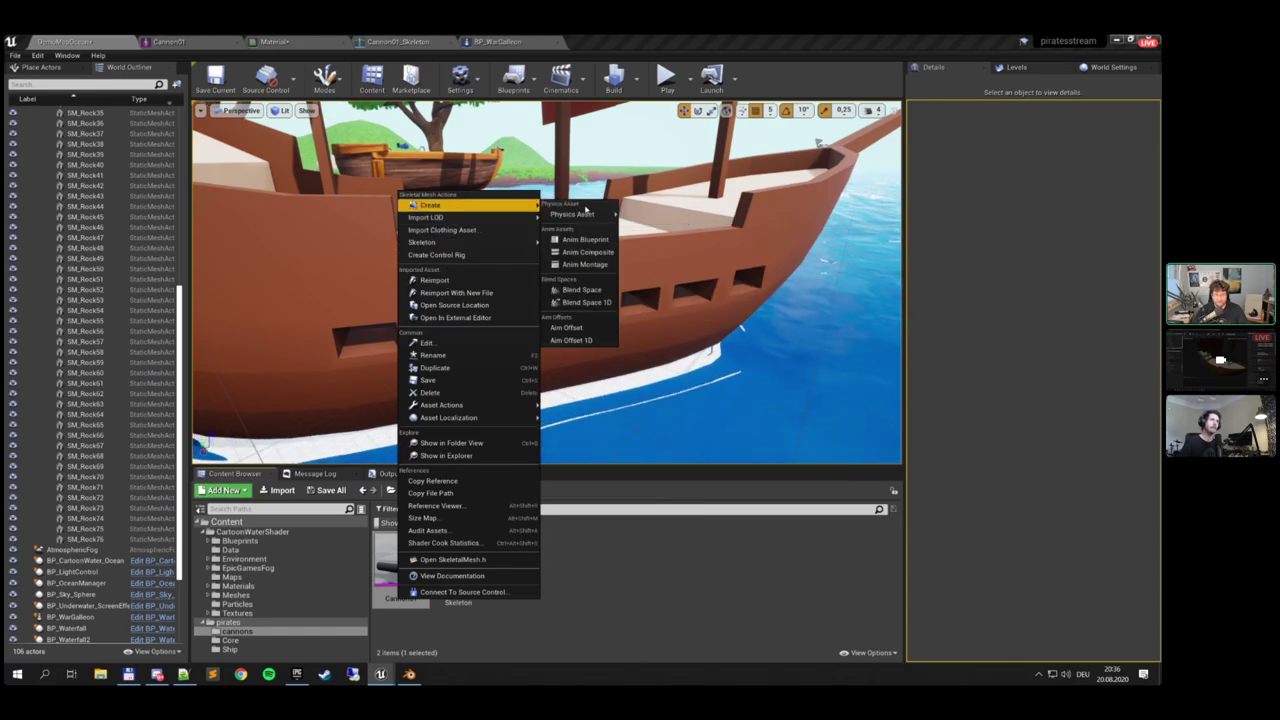
left_click(585, 240)
type("A")
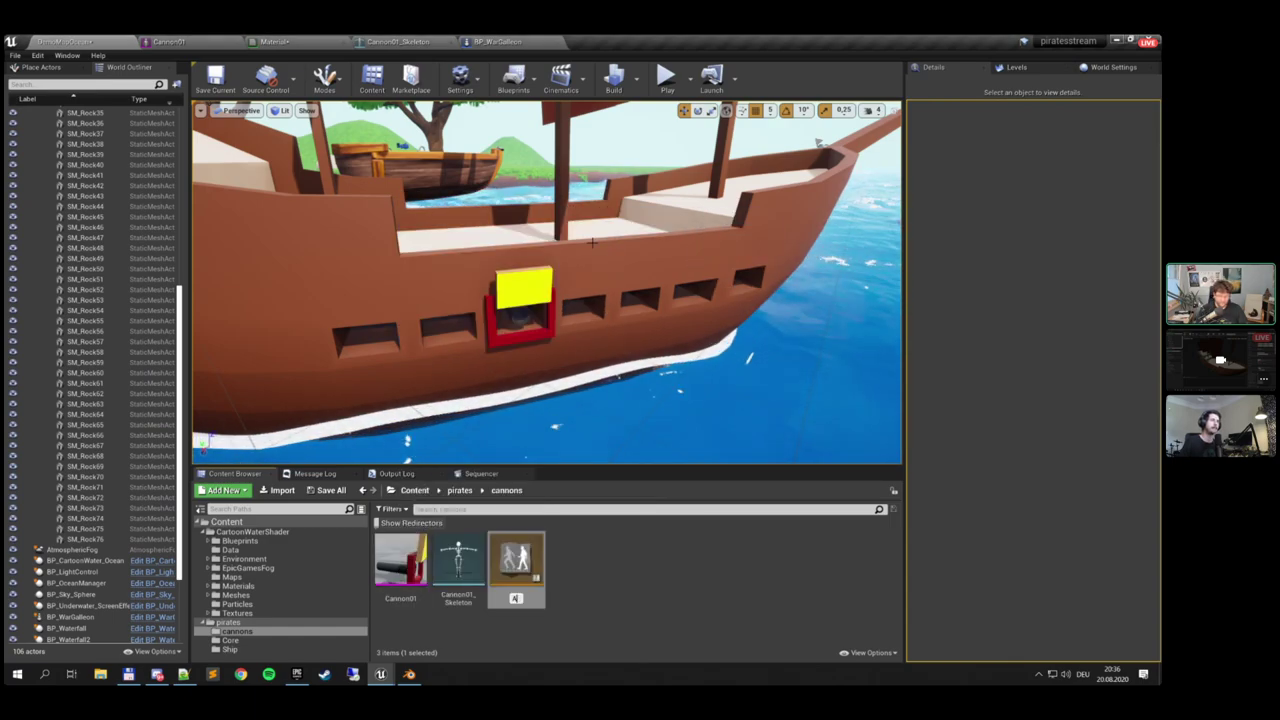
type("nimBP_Cannon")
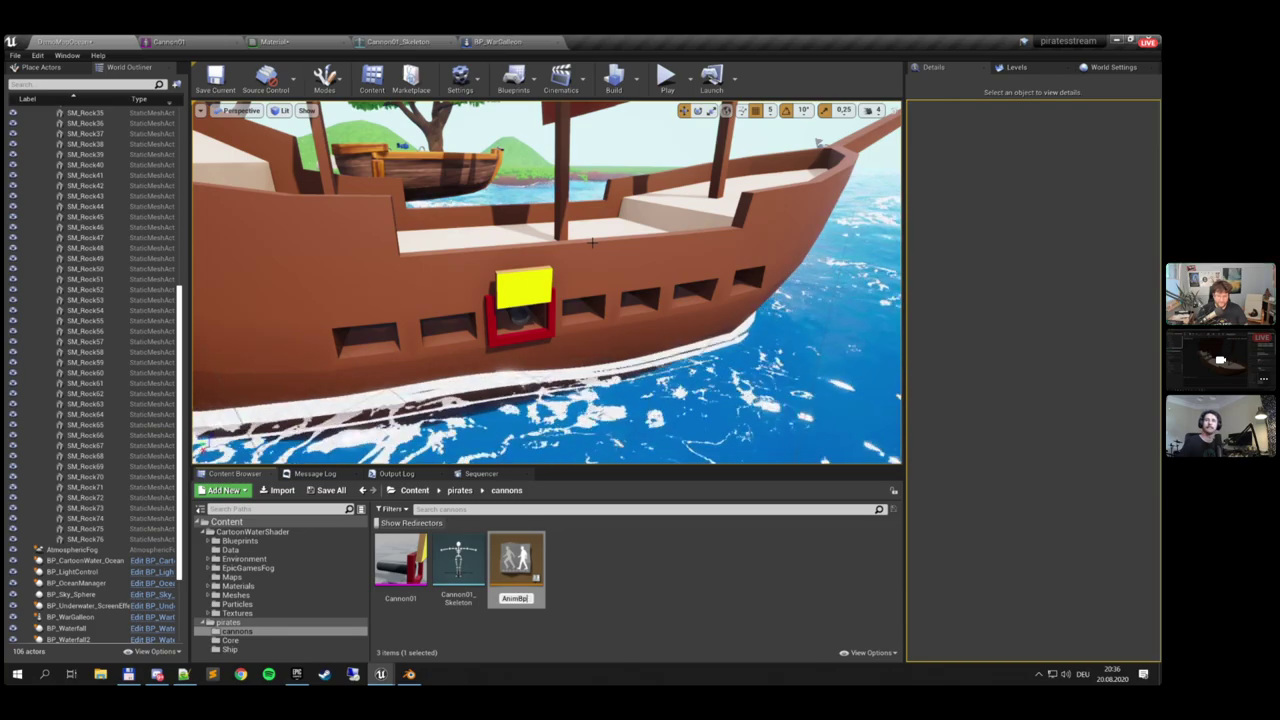
key("Return")
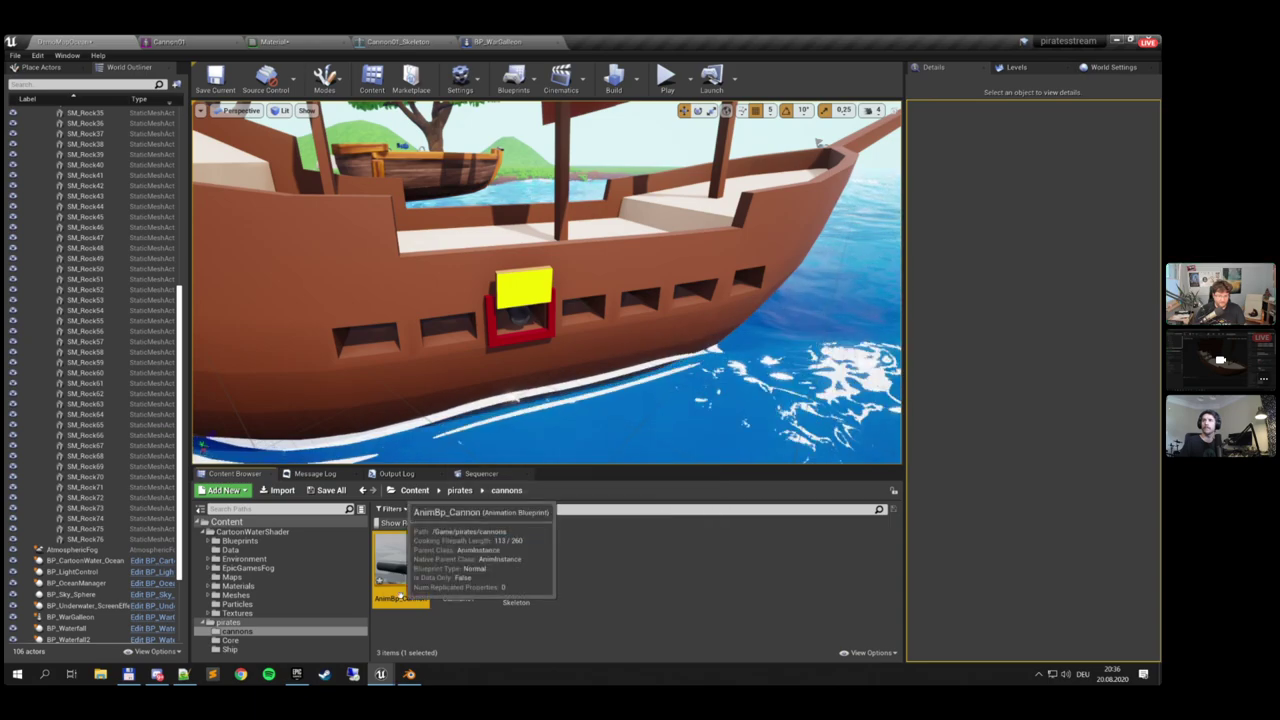
Rename the new animation blueprint as AnimBP_Cannon
left_click(396, 599)
key("Delete")
type("P")
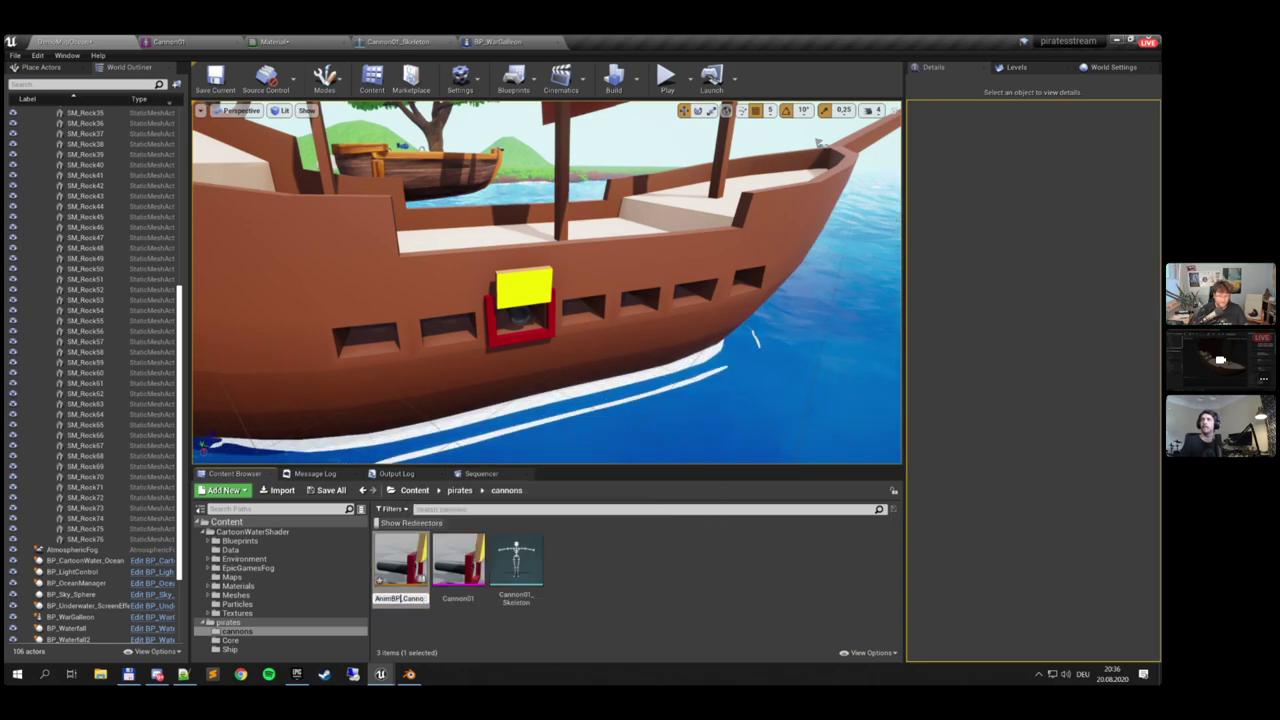
key("Return")
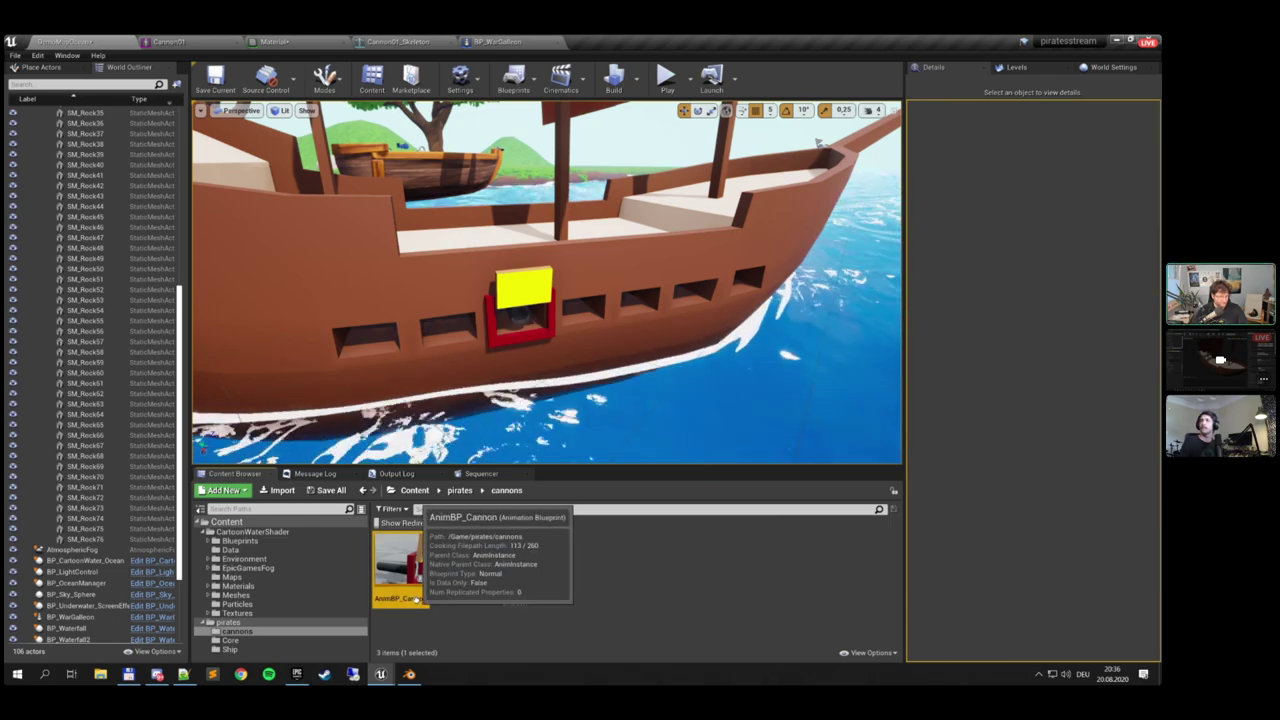
Open AnimBP_Cannon and examine its linked skeleton, event graph and anim graph
double_click(415, 597)
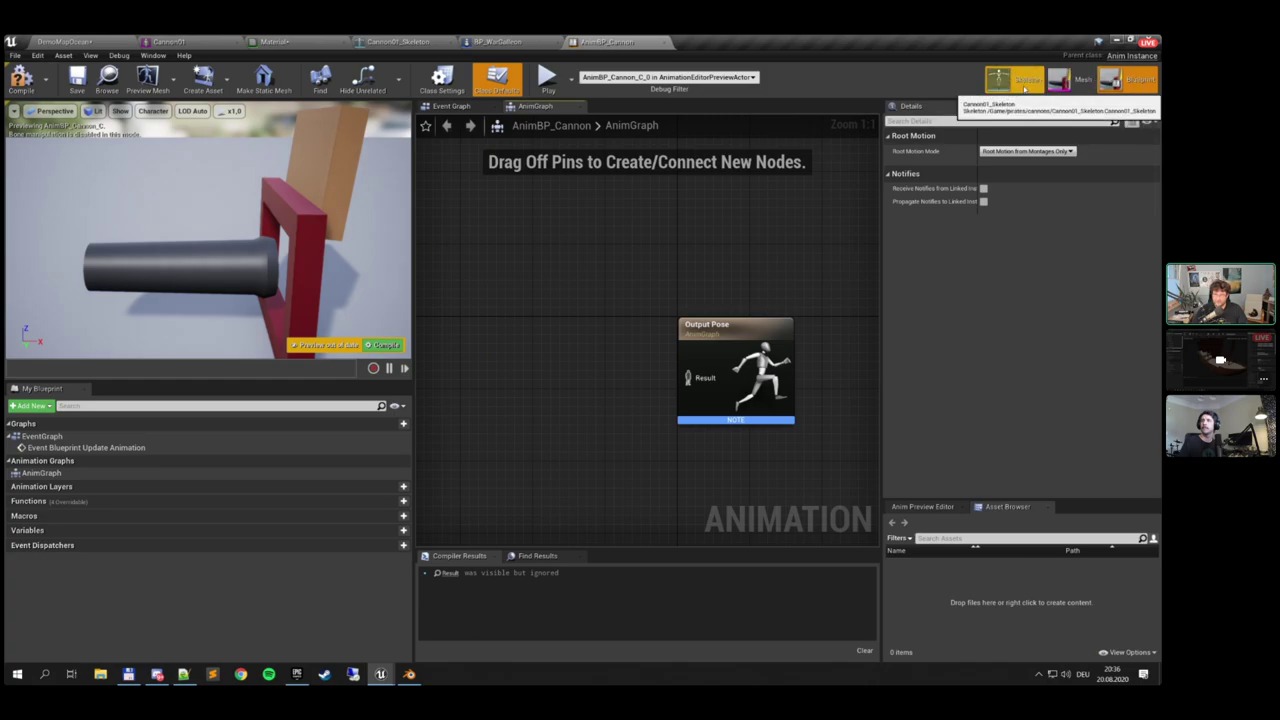
left_click(1018, 82)
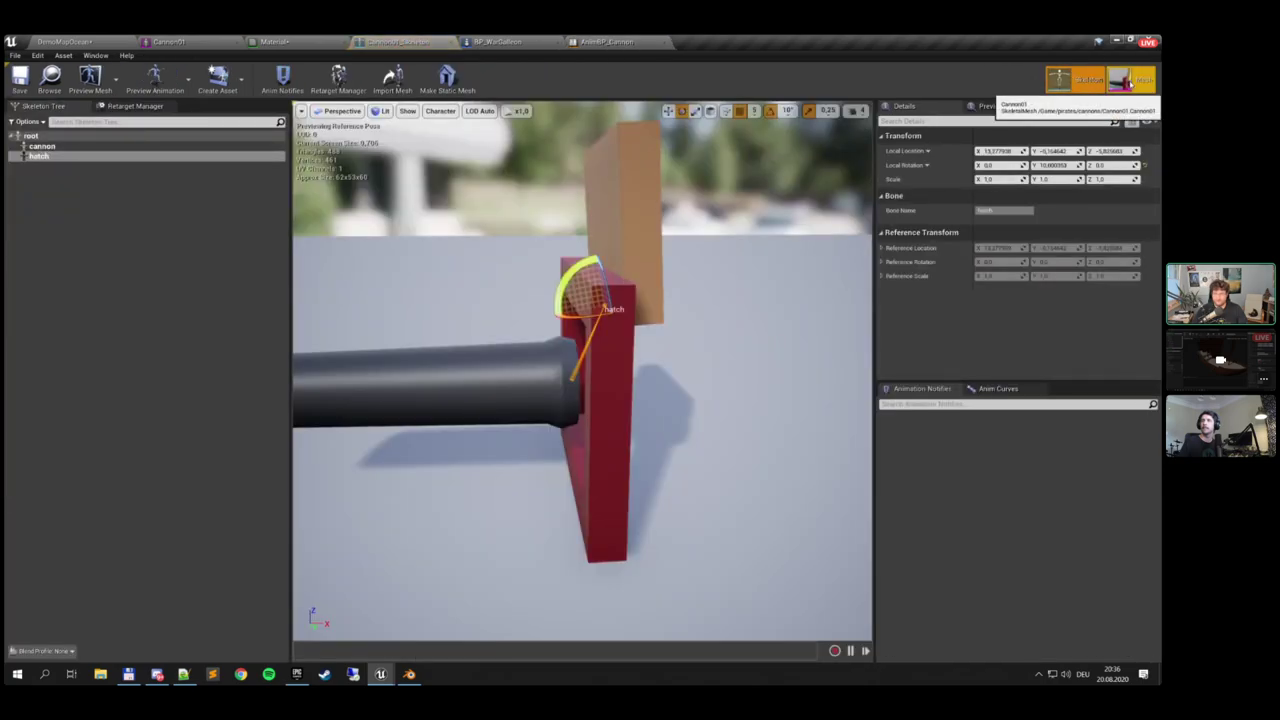
left_click(606, 42)
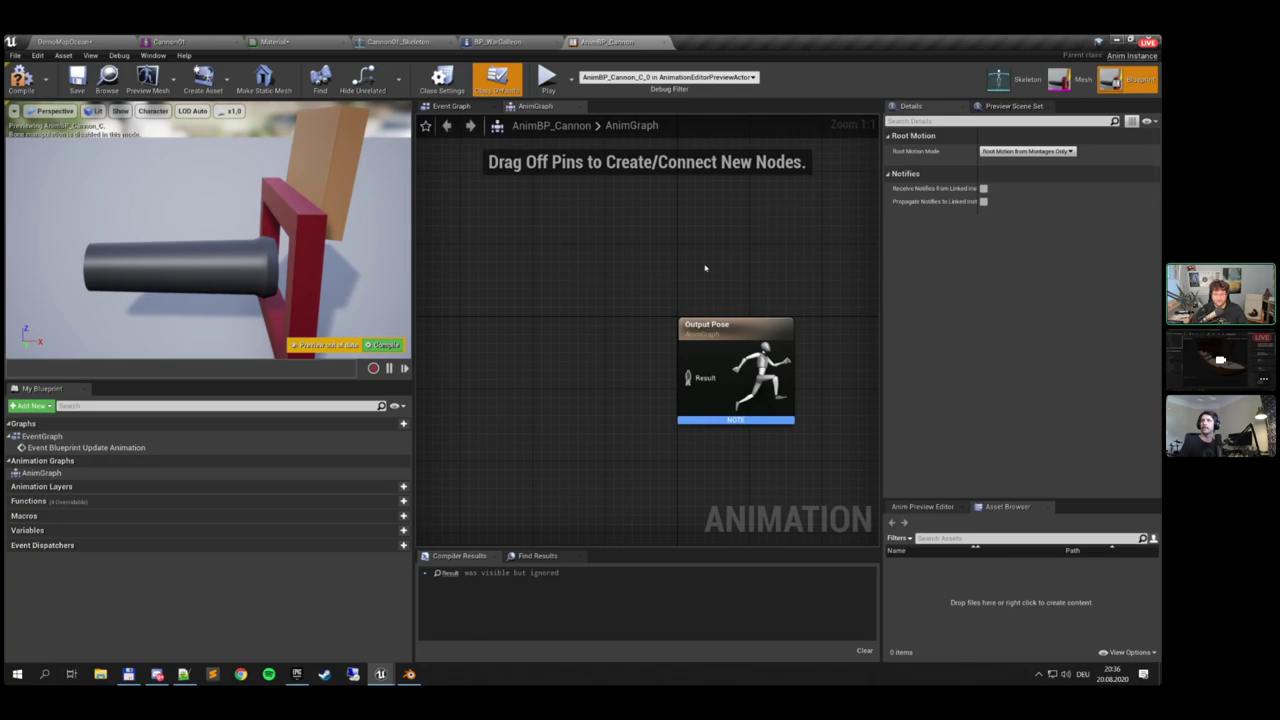
left_click(453, 106)
right_click_drag(679, 345, 570, 286)
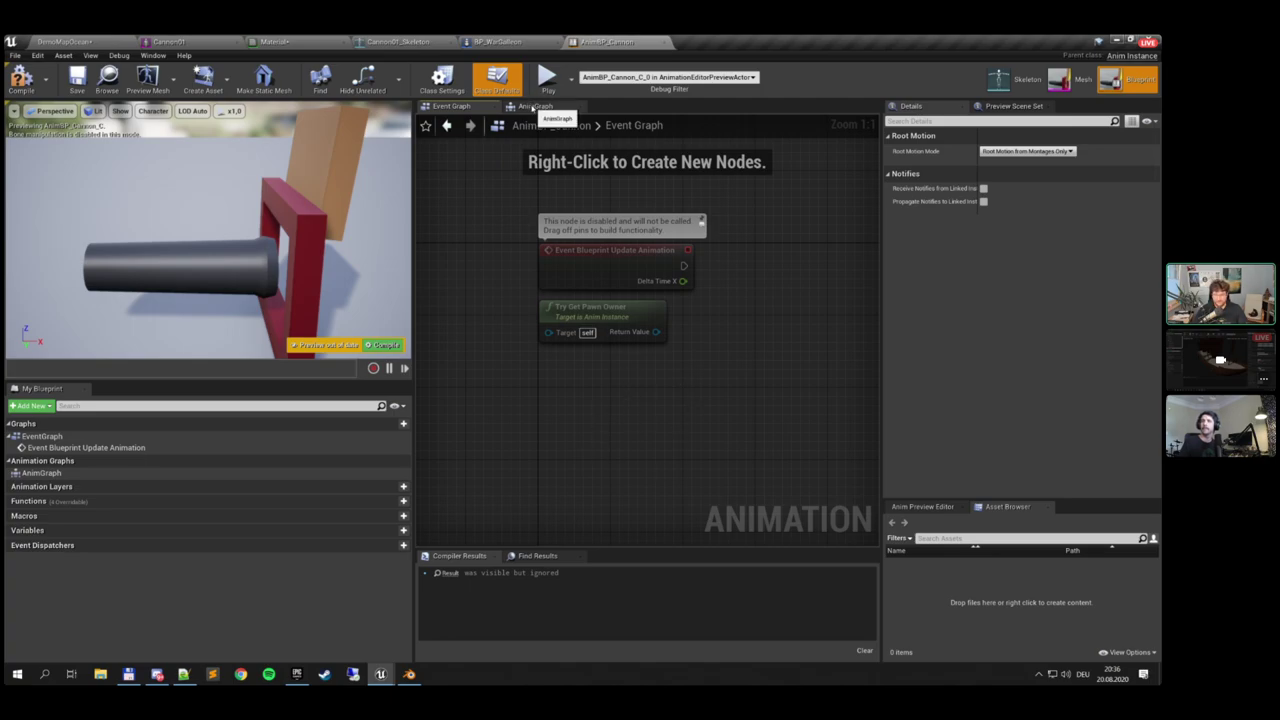
left_click(533, 107)
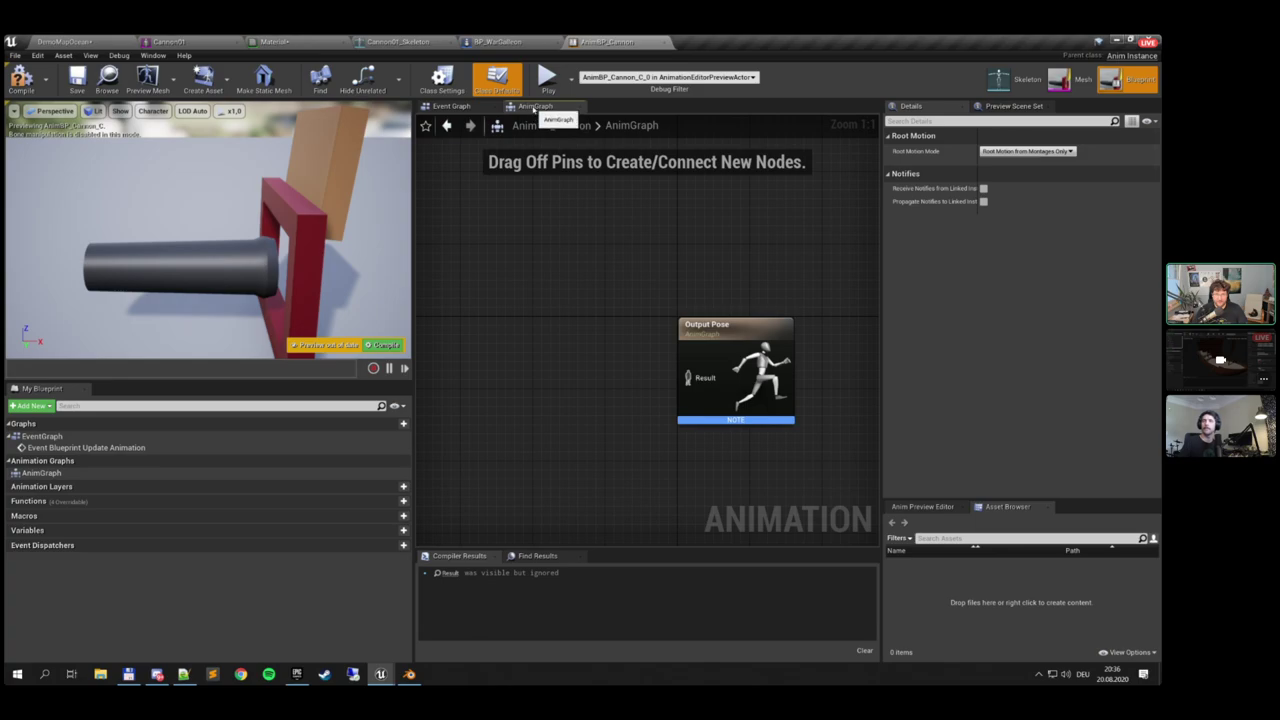
right_click_drag(612, 369, 654, 338)
right_click_drag(570, 345, 493, 352)
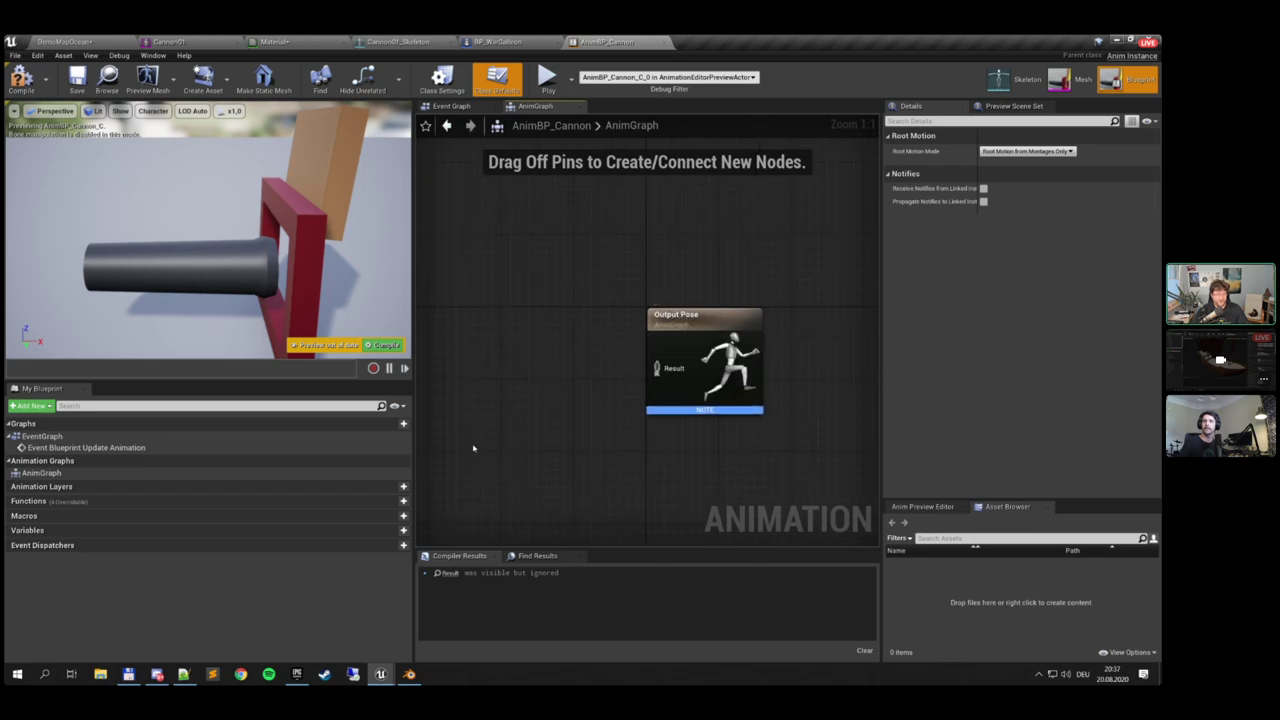
right_click_drag(677, 441, 732, 420)
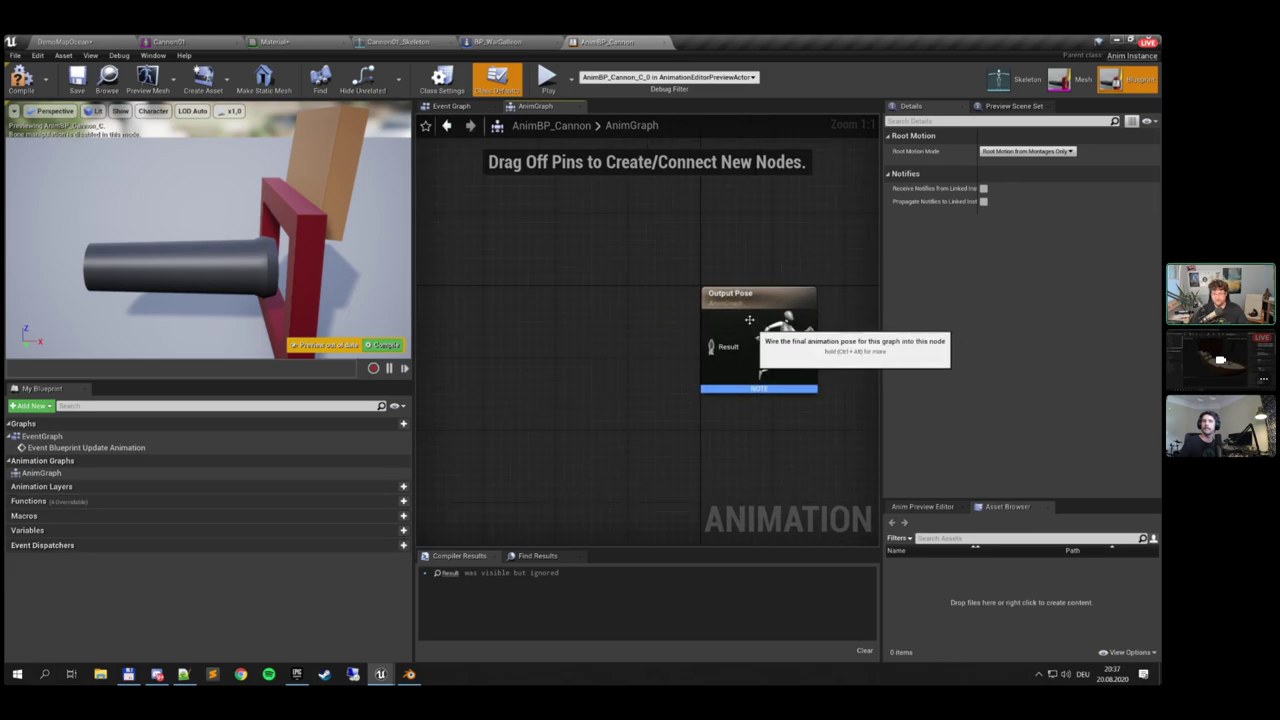
Add a state machine named Default that feeds the Output Pose result in the anim graph
left_click_drag(709, 346, 594, 356)
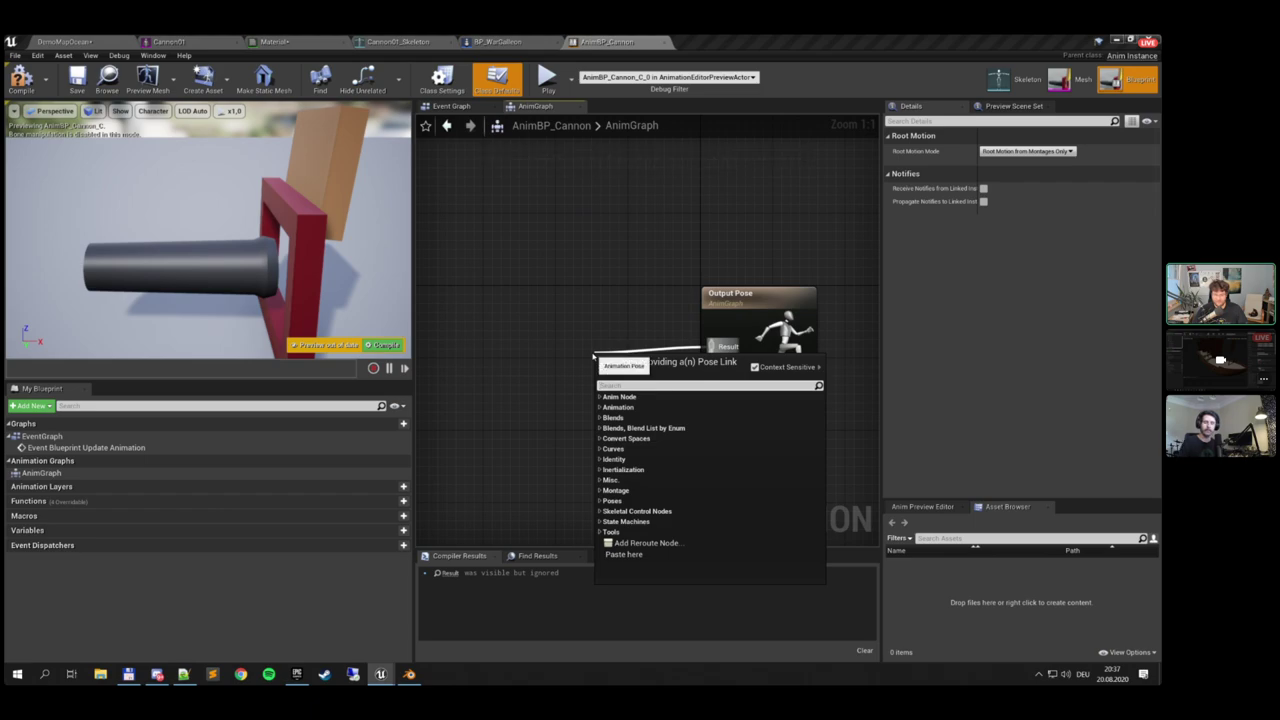
type("state")
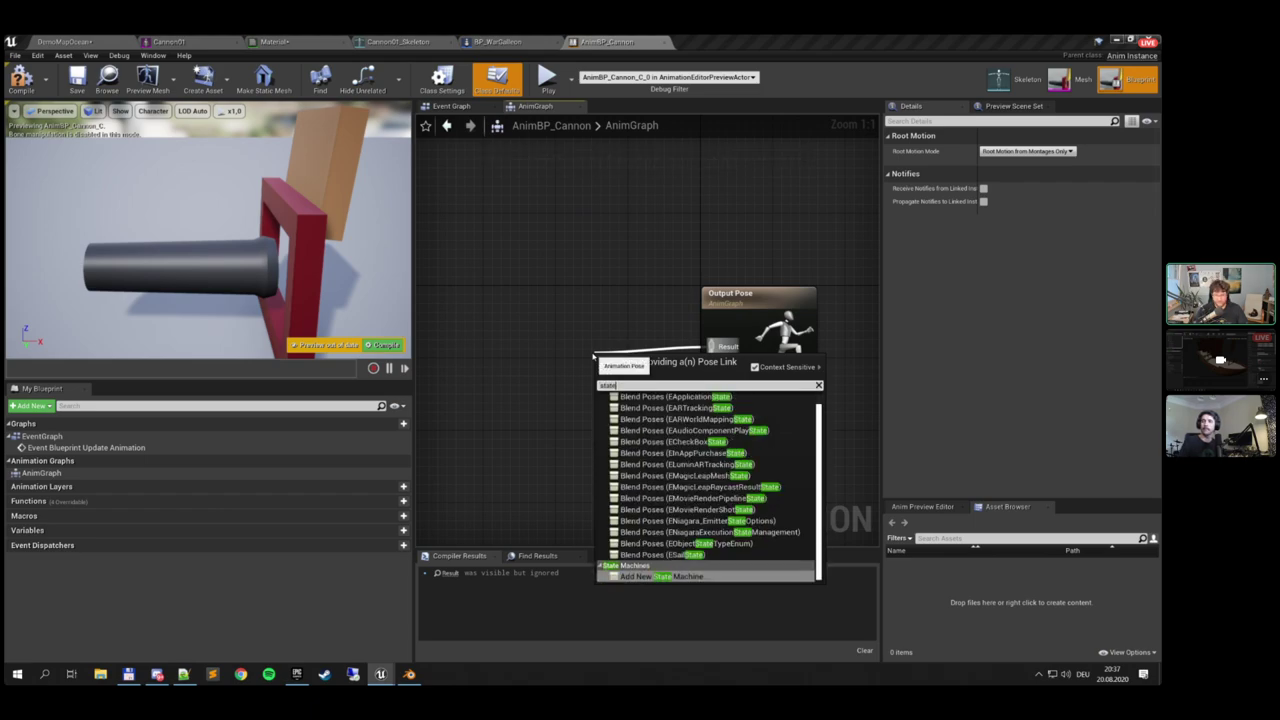
key("Return")
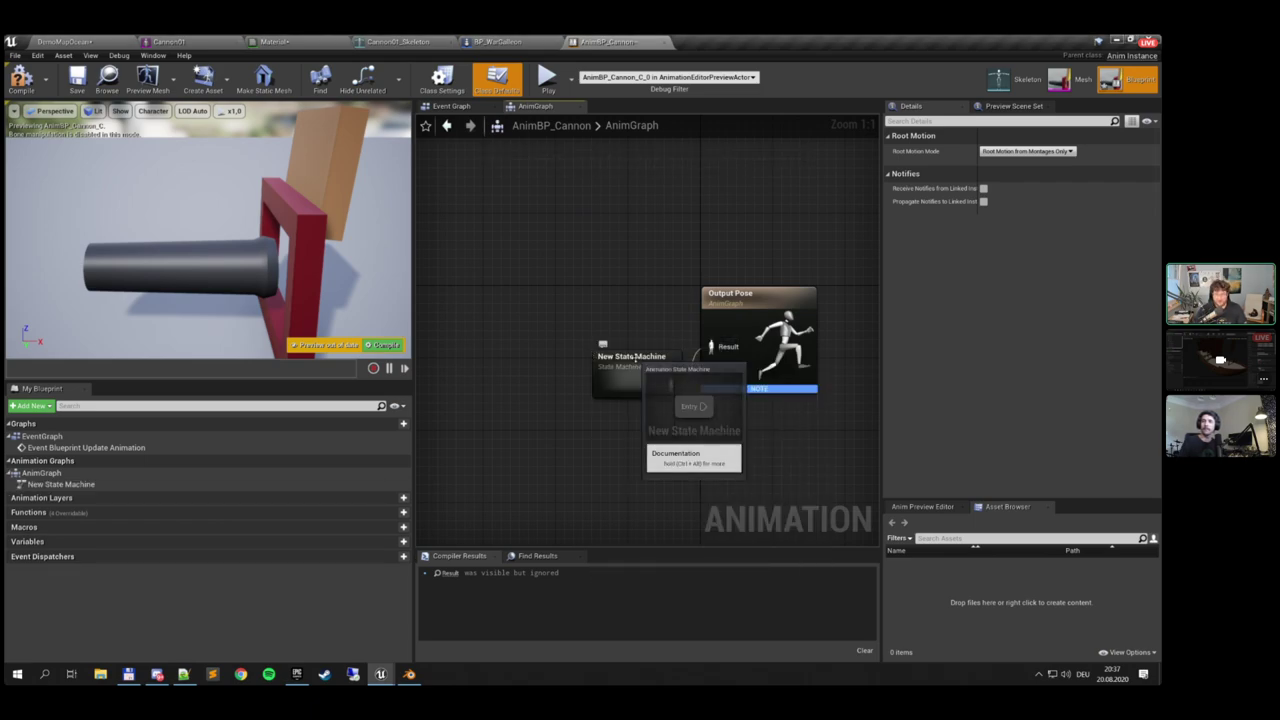
left_click(628, 362)
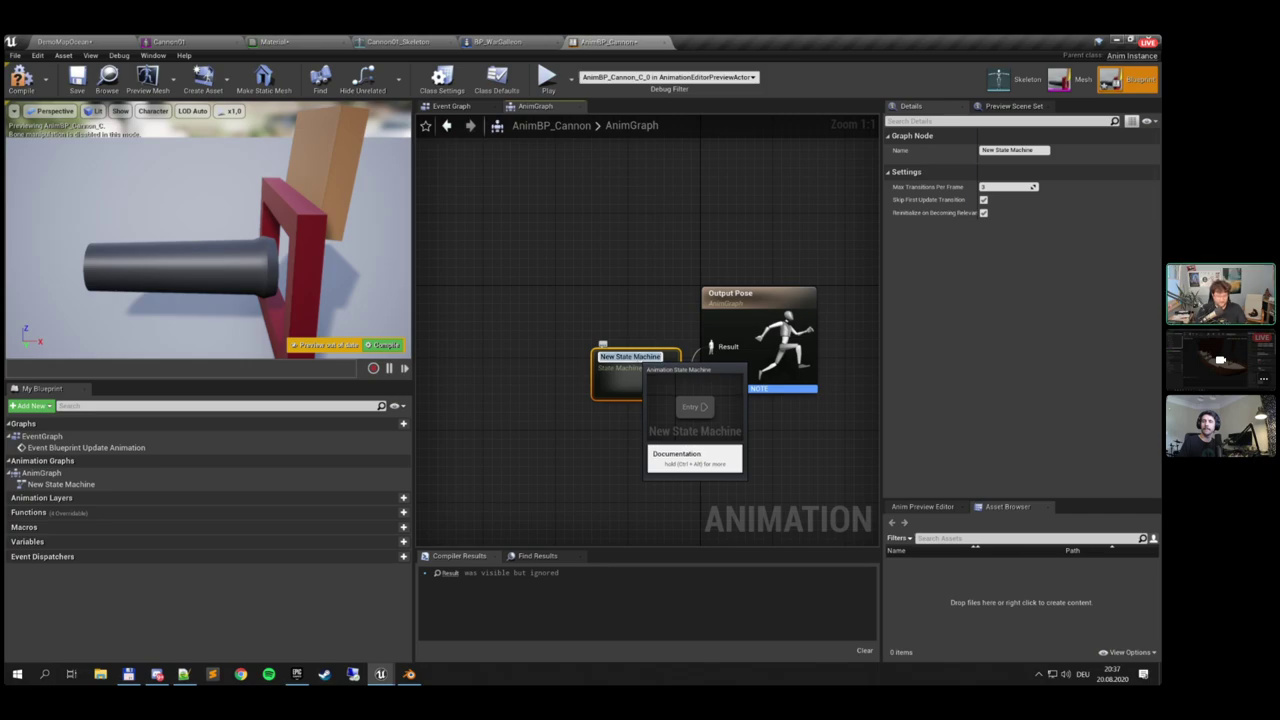
type("Default")
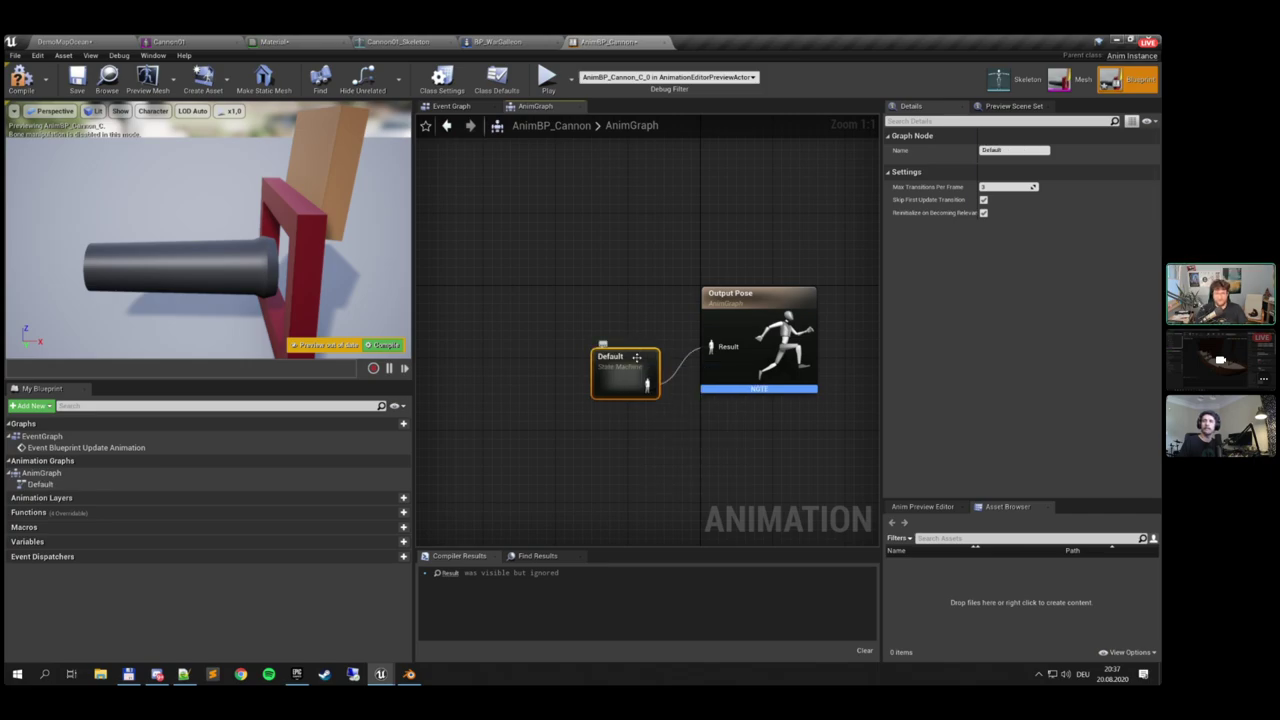
Open the Default state machine, add a Ready state connected from Entry, and align it with the Entry node
double_click(635, 365)
right_click_drag(651, 281, 581, 284)
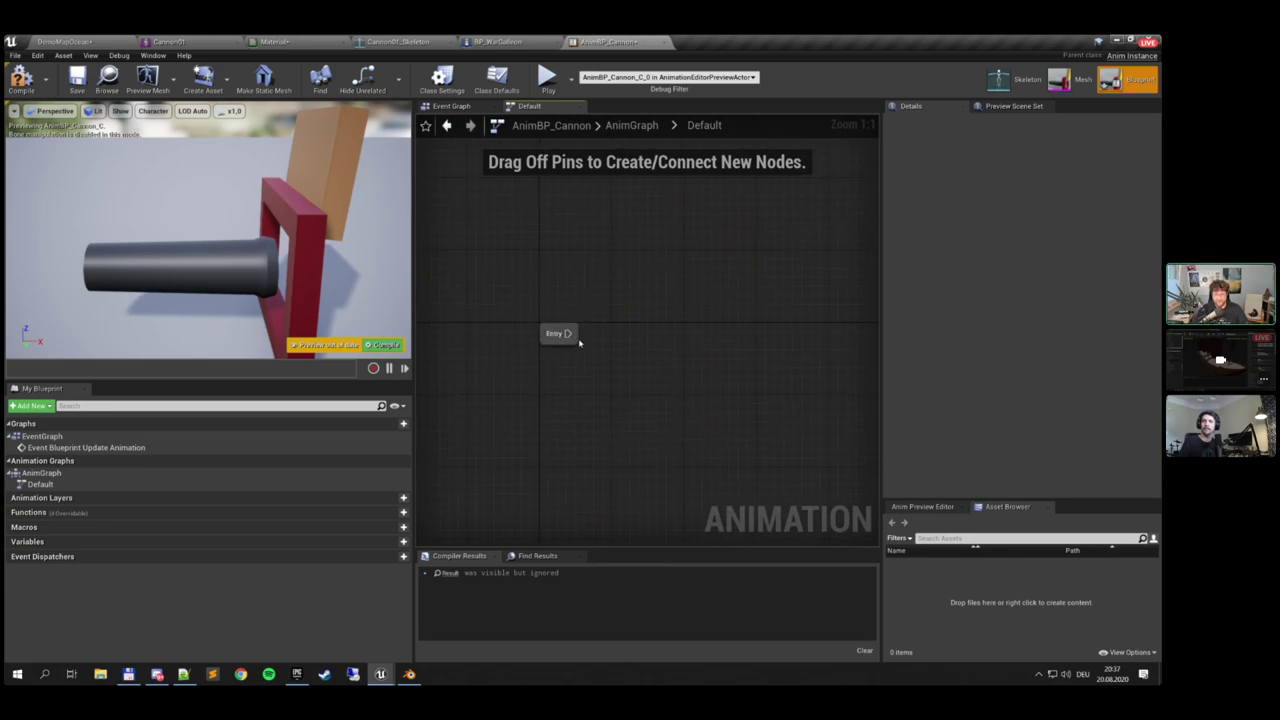
right_click_drag(578, 343, 537, 337)
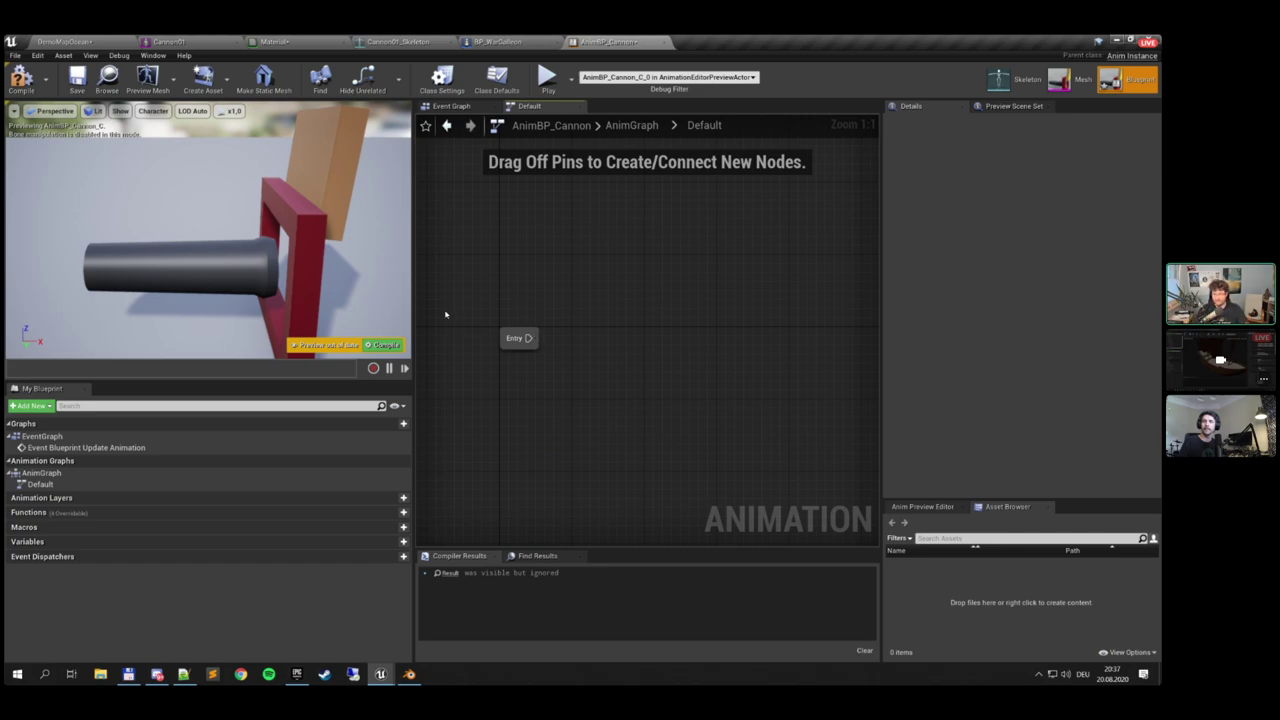
right_click_drag(528, 338, 504, 357)
left_click_drag(504, 357, 542, 364)
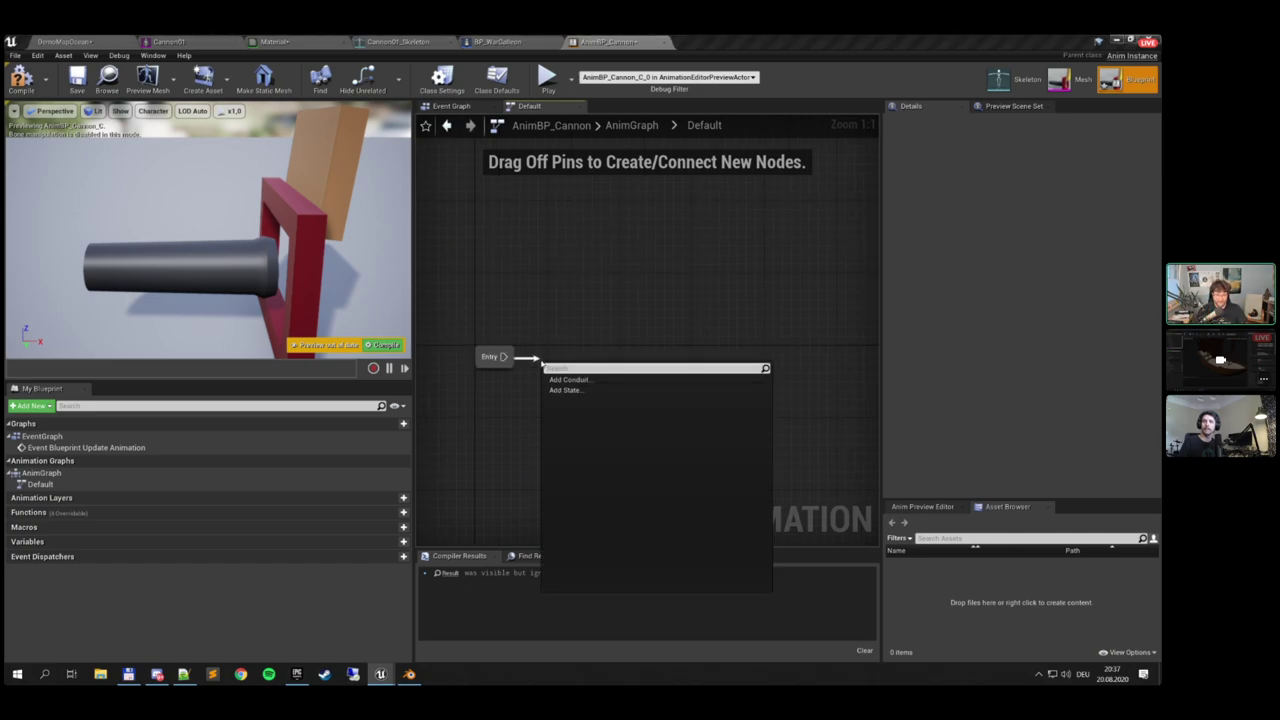
left_click(589, 393)
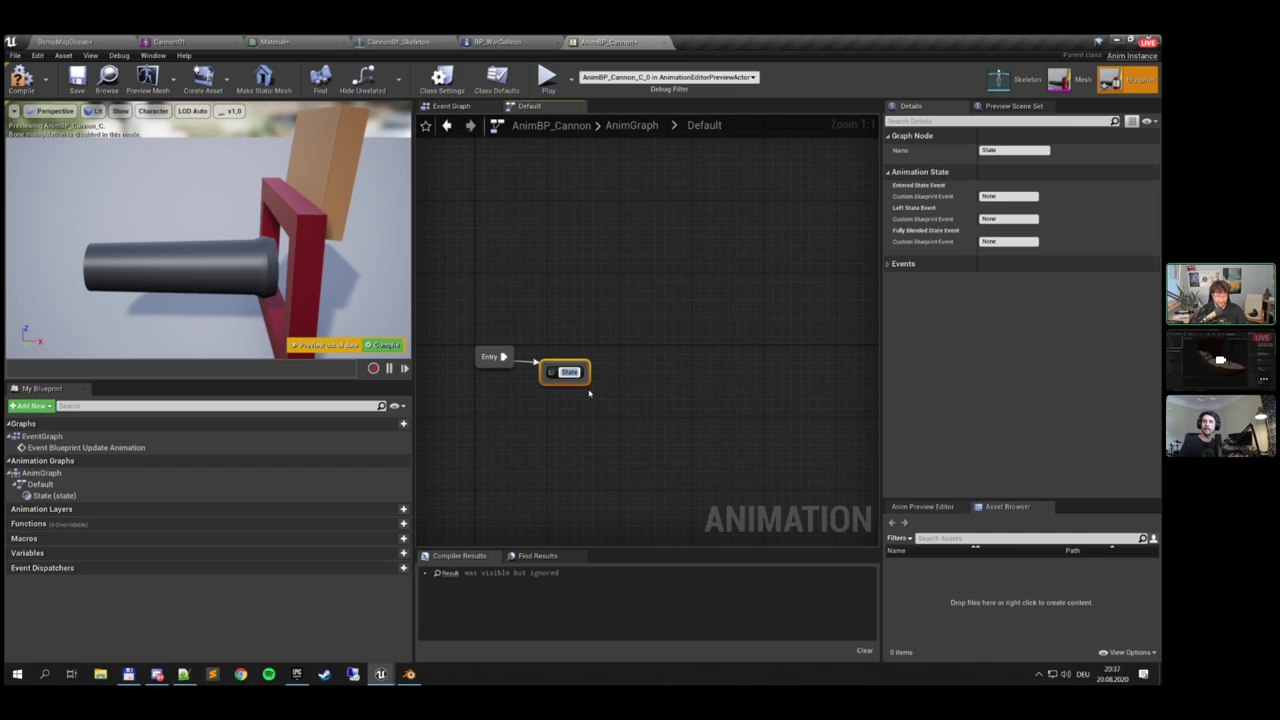
key("Return")
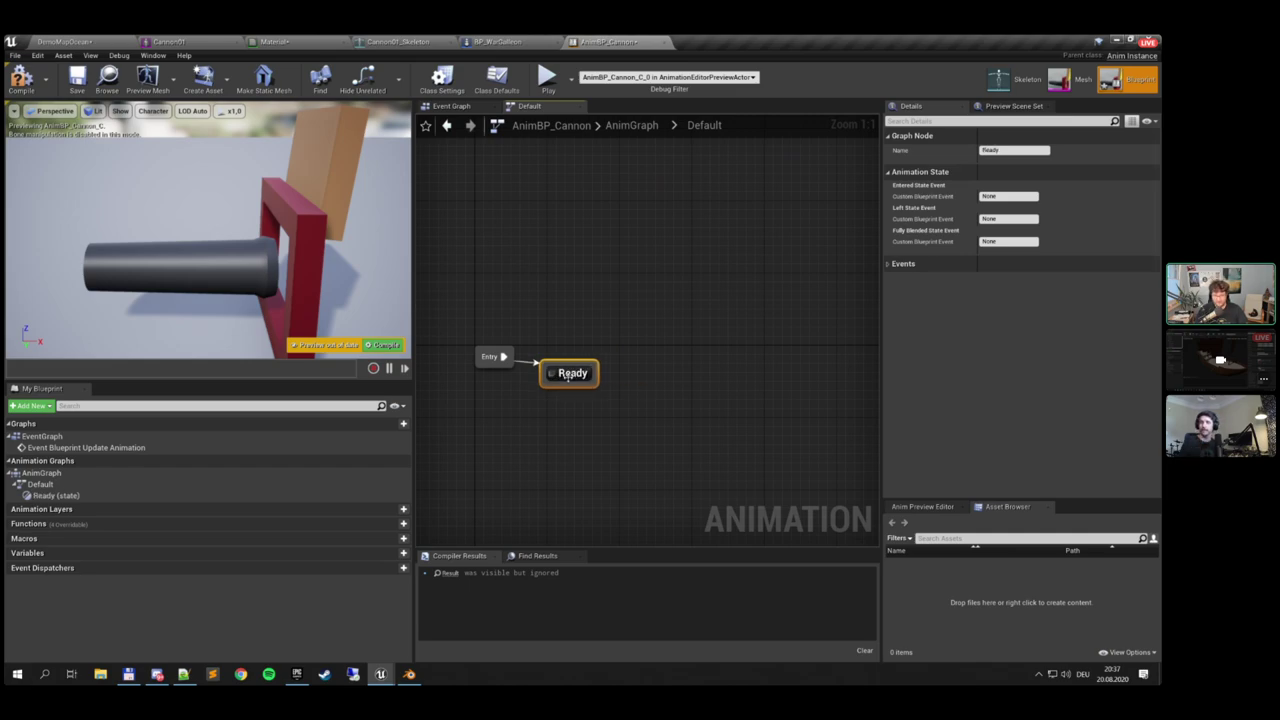
left_click_drag(580, 377, 580, 363)
Add a Shooting state with a transition from Ready and place it above and beyond Ready
right_click_drag(607, 338, 552, 352)
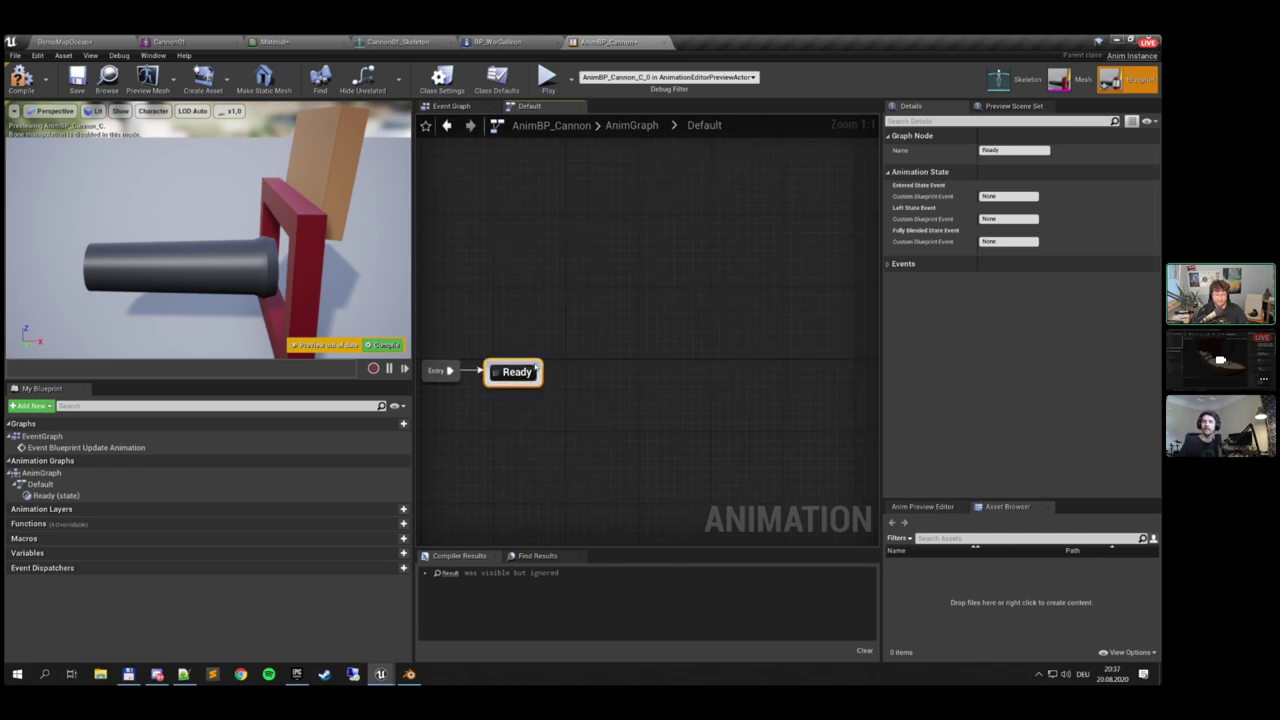
left_click_drag(536, 368, 618, 309)
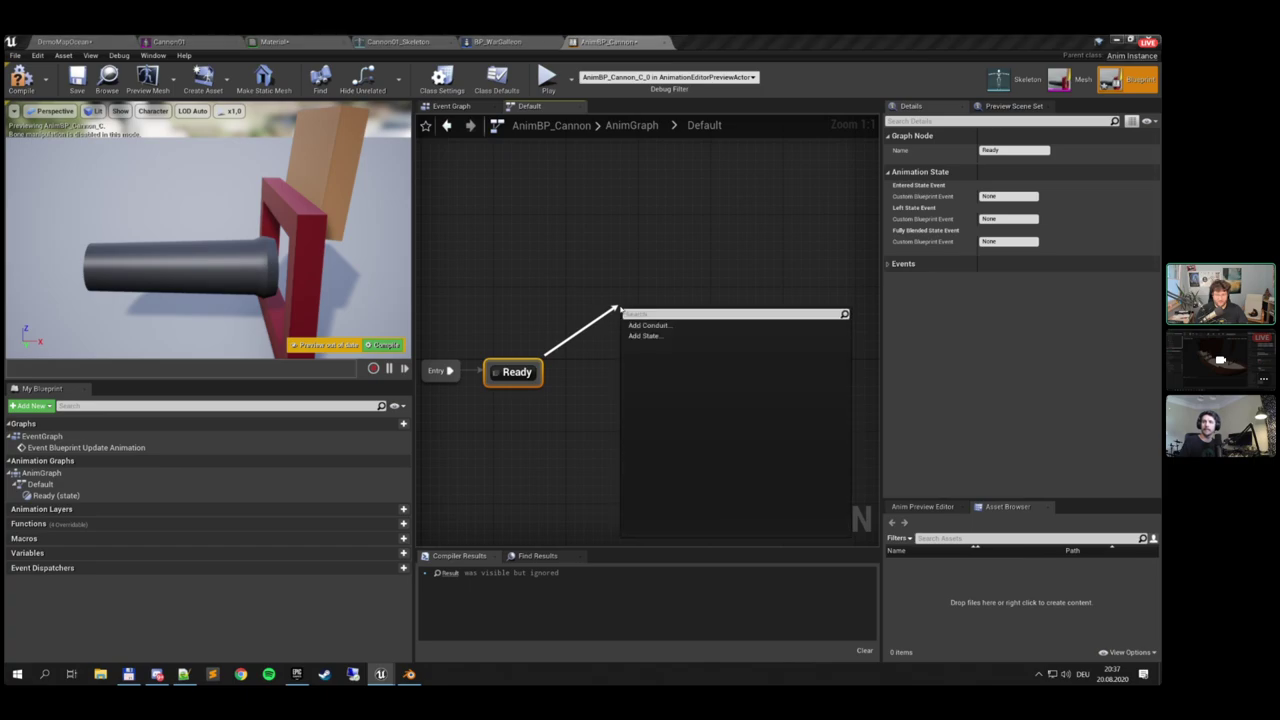
left_click(660, 337)
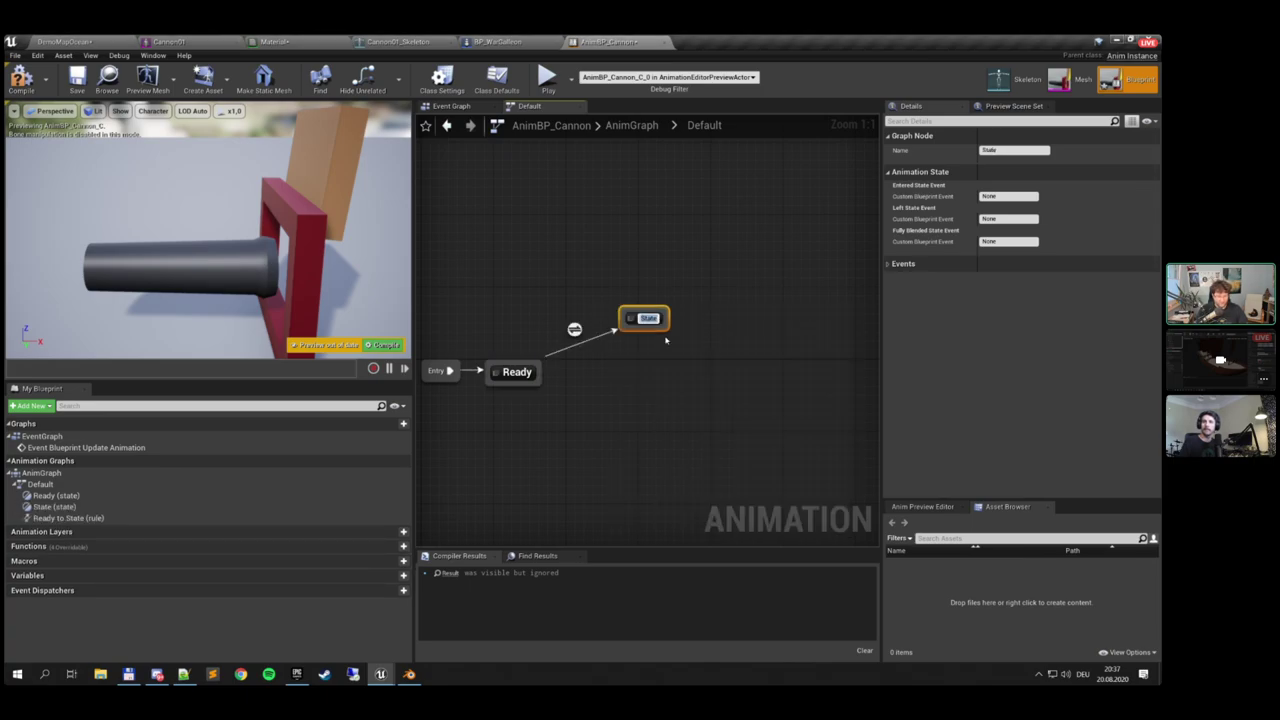
type("Shooting")
key("Return")
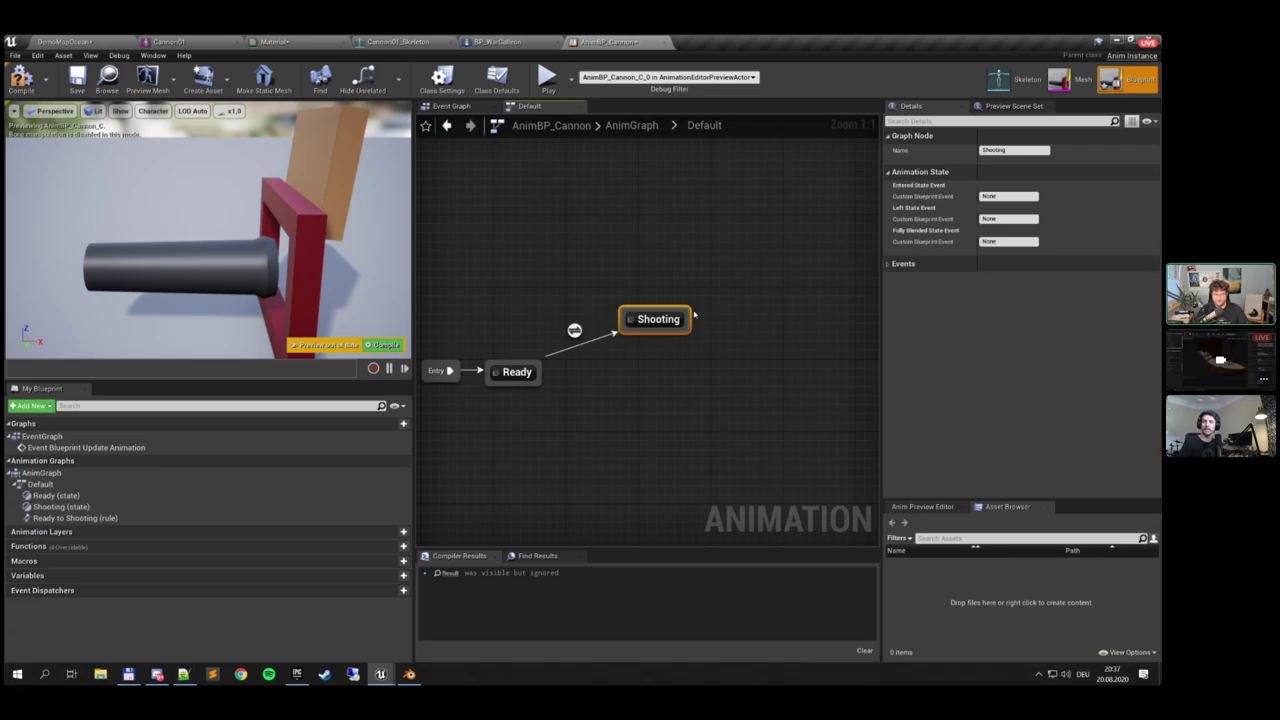
left_click_drag(661, 323, 653, 295)
Add a ClosingHatch state with a transition from Shooting, placed below and beyond Shooting
right_click_drag(697, 322, 580, 327)
left_click_drag(570, 308, 613, 377)
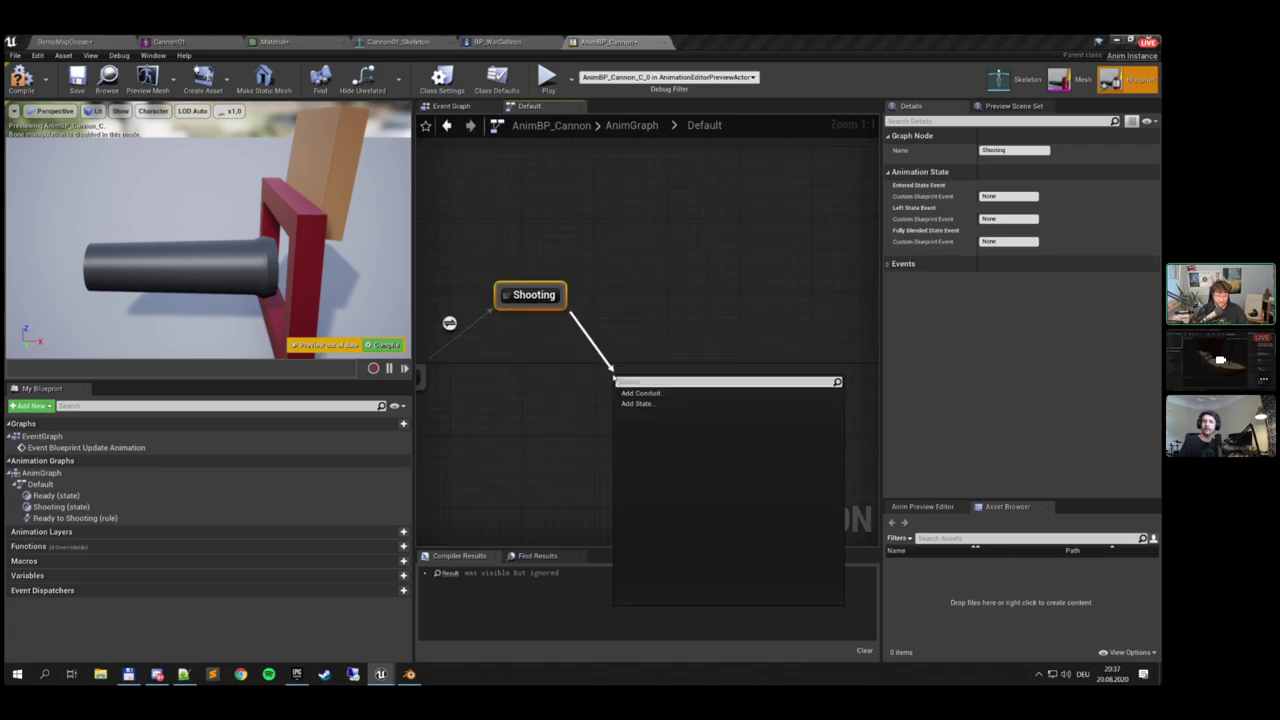
left_click(640, 403)
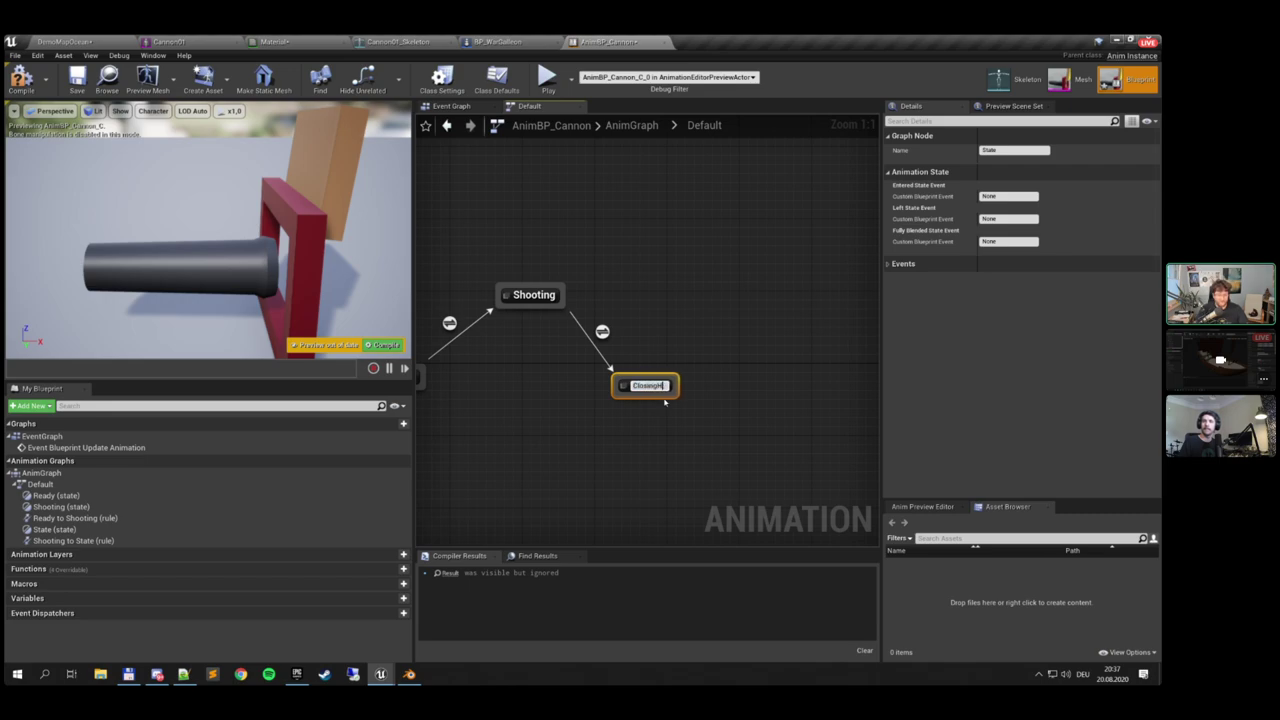
type("ClosingHatch")
key("Return")
Add an OpeningHatch state with a transition from ClosingHatch, connect it back to Ready, and compile the blueprint
right_click_drag(628, 428, 743, 366)
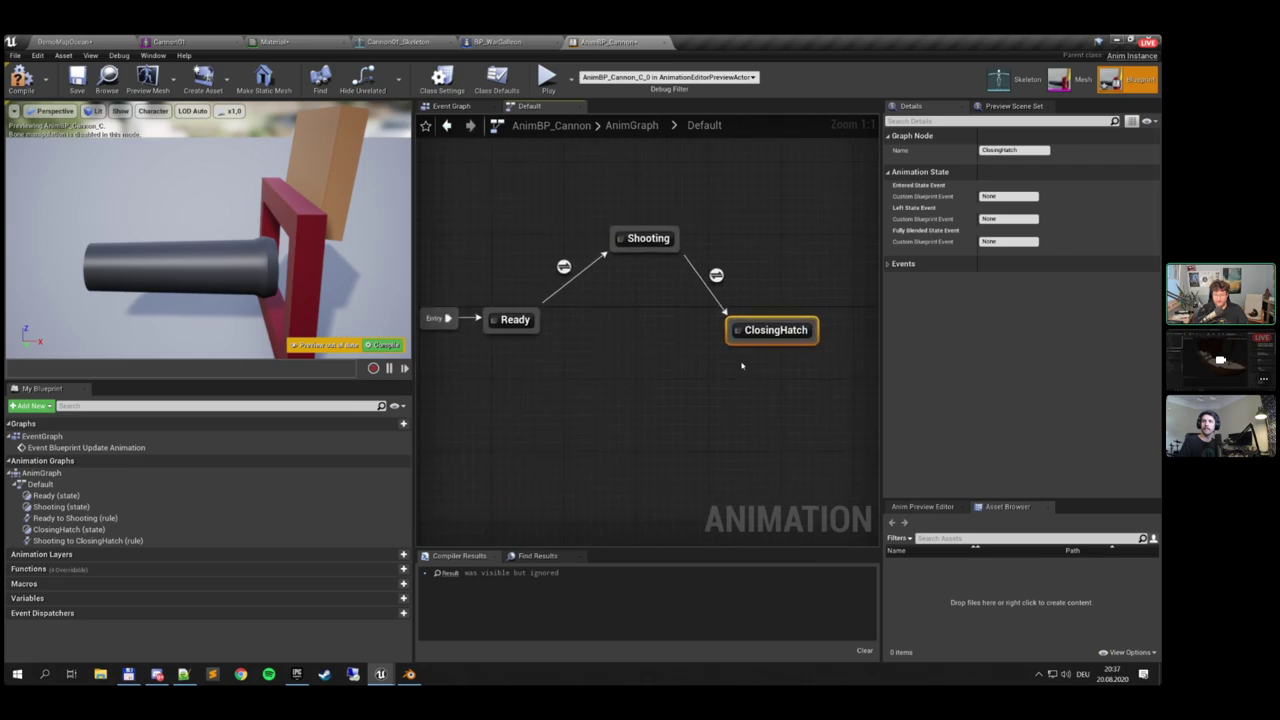
left_click_drag(761, 343, 649, 421)
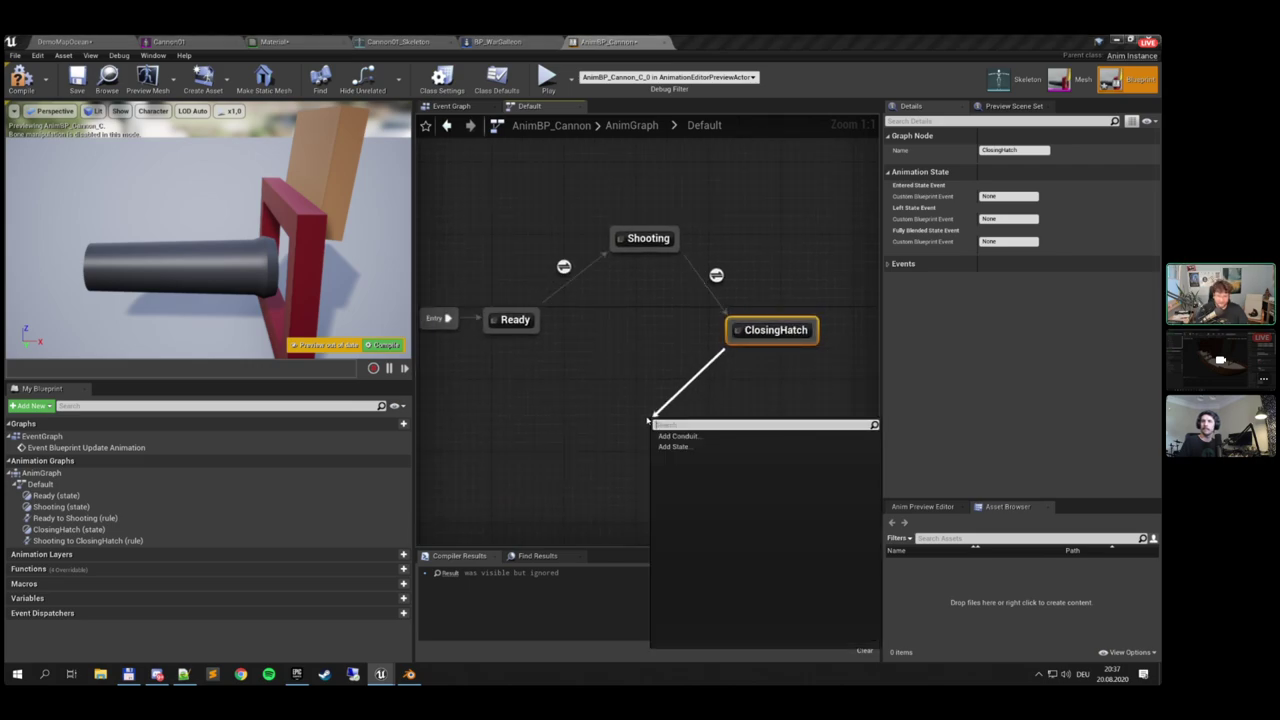
left_click(688, 447)
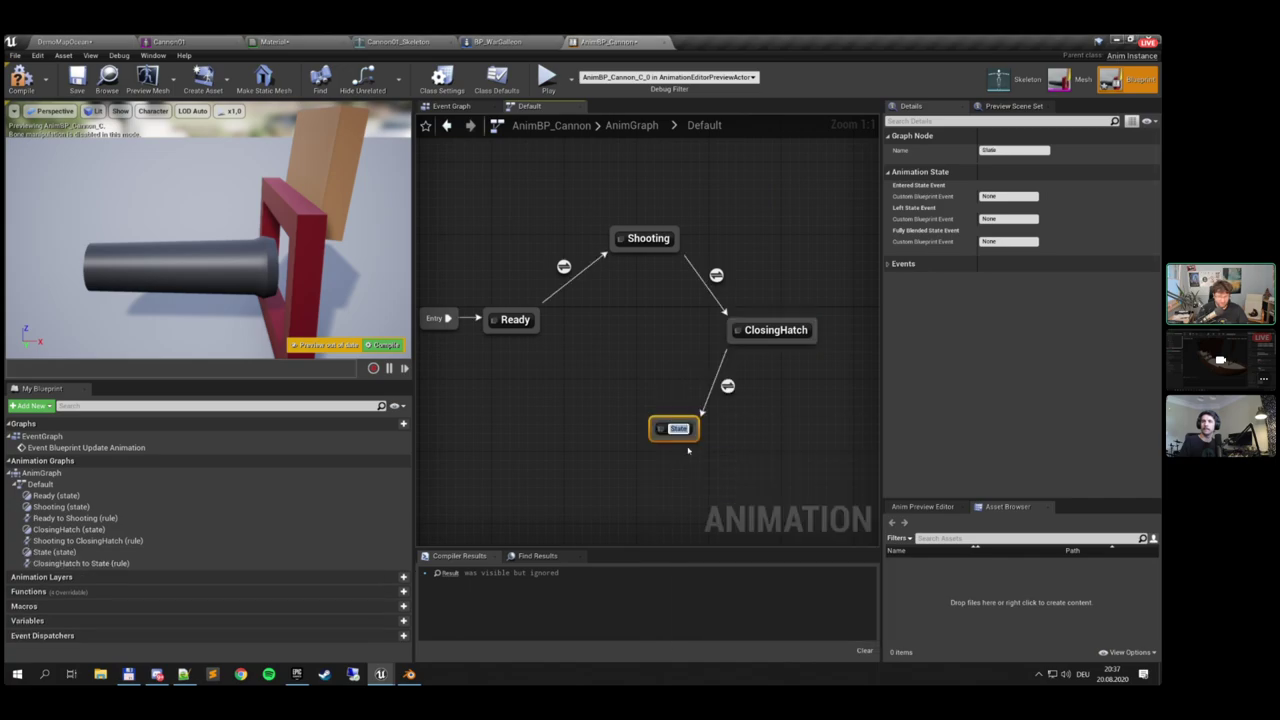
type("OpeningHatch")
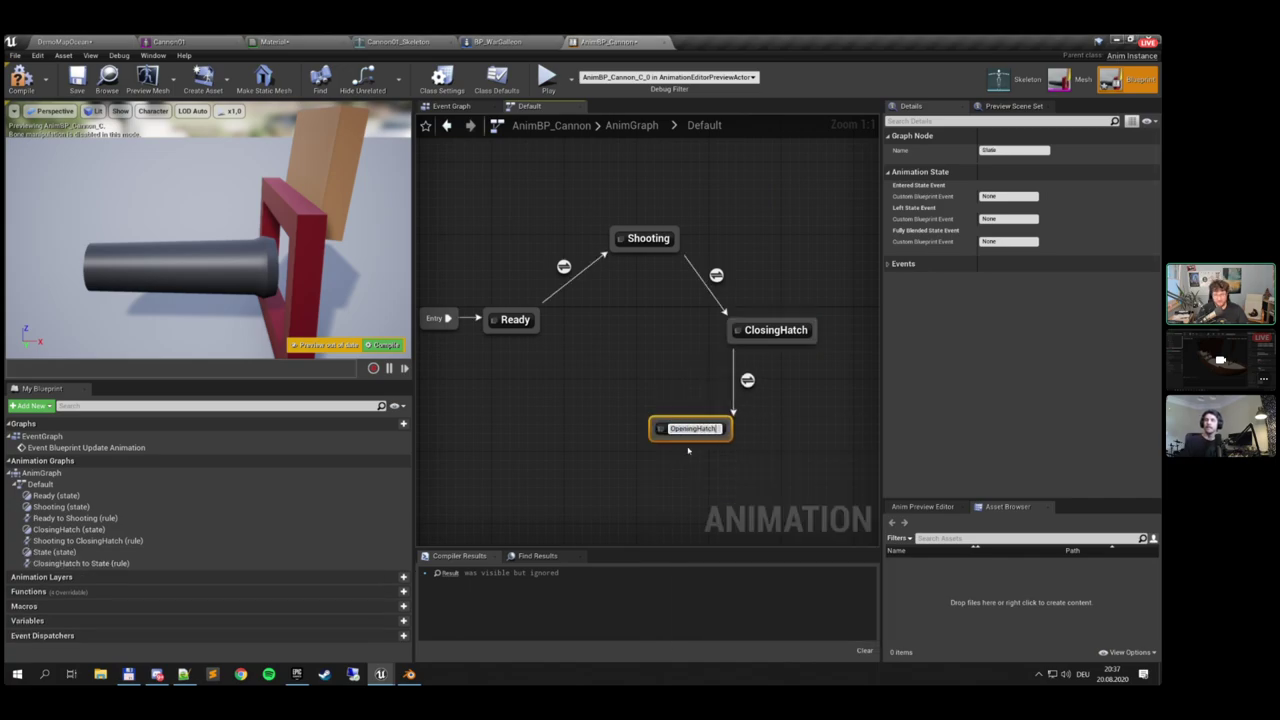
key("Return")
left_click_drag(662, 424, 562, 338)
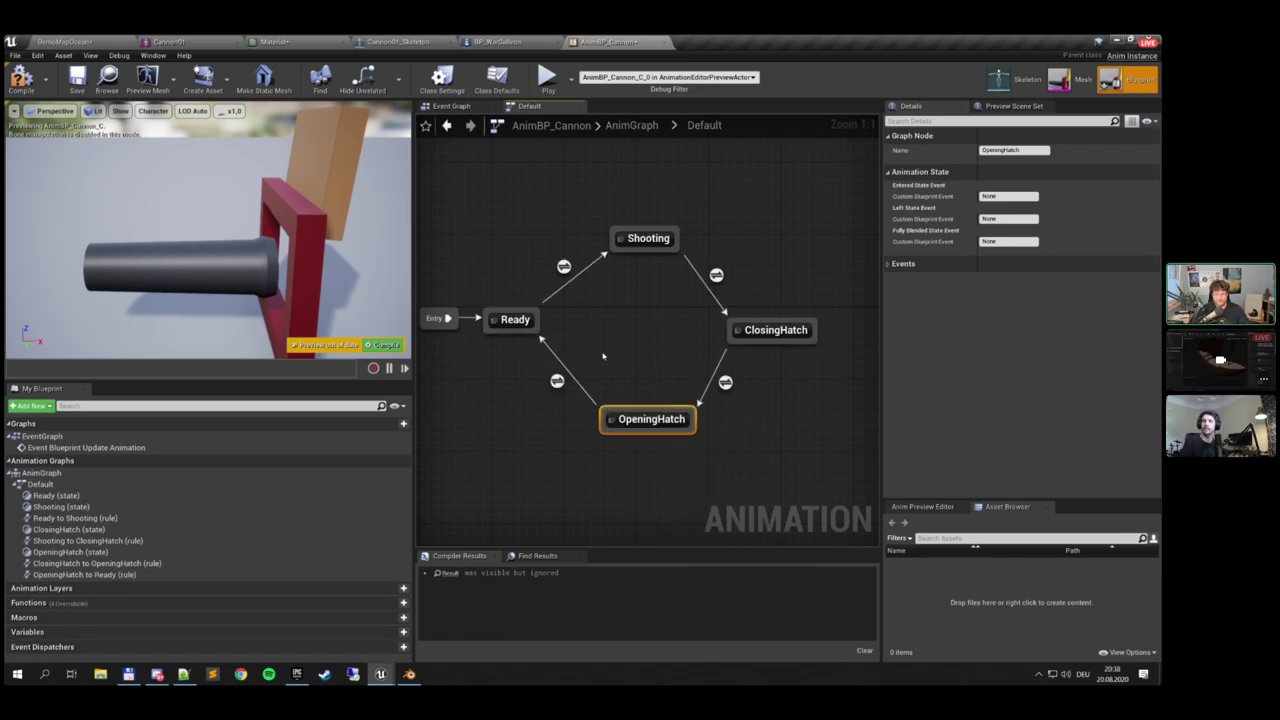
key("F7")
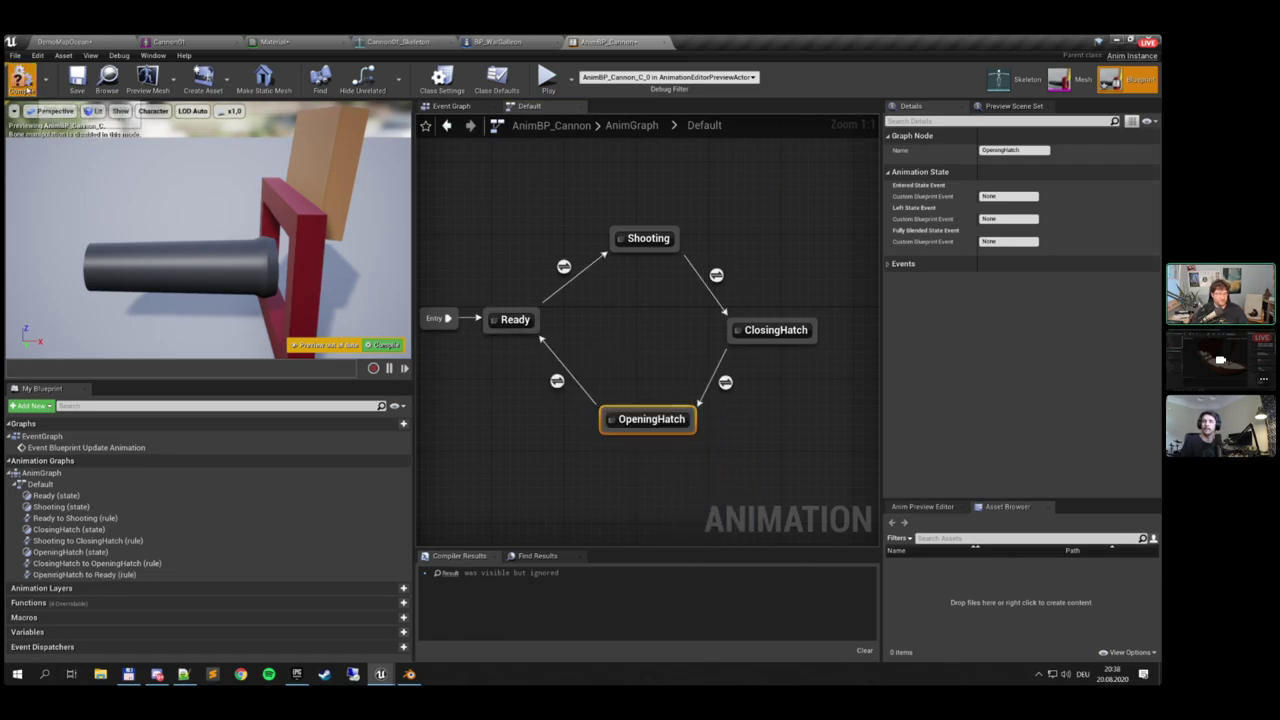
Enable the automatic rule based on the sequence player for the Shooting to ClosingHatch transition
right_click_drag(614, 338, 634, 328)
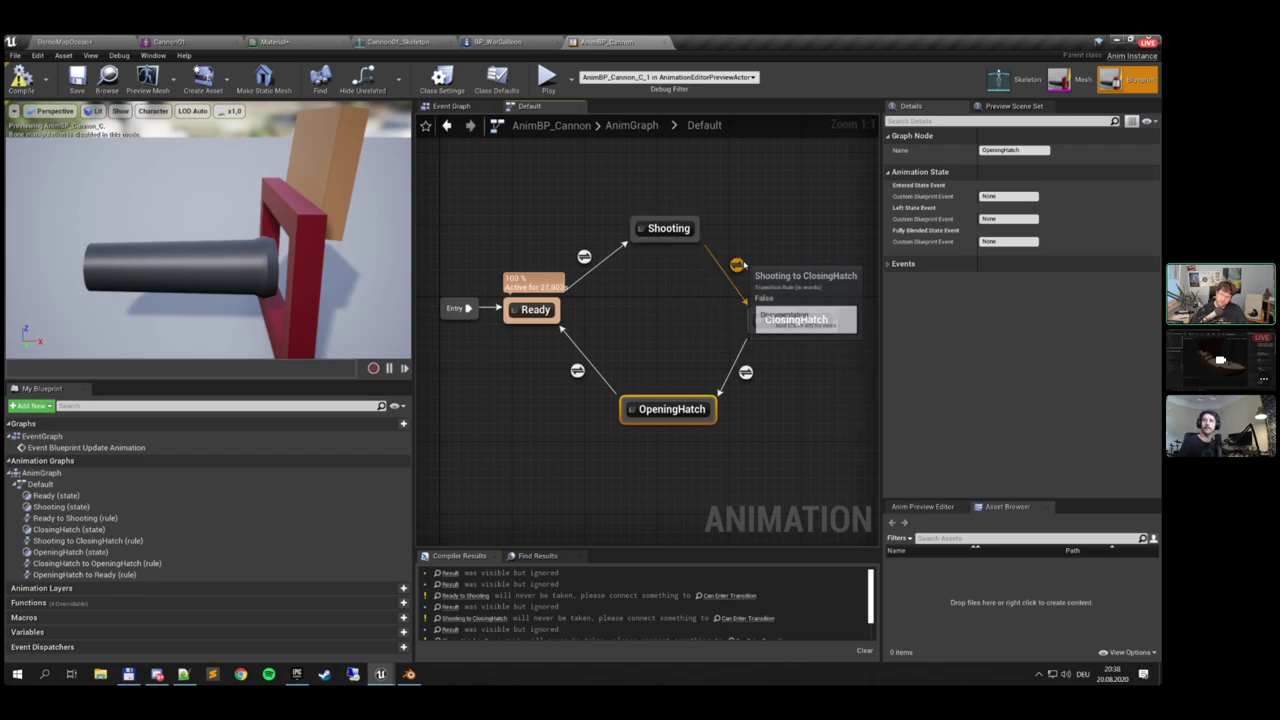
left_click(737, 265)
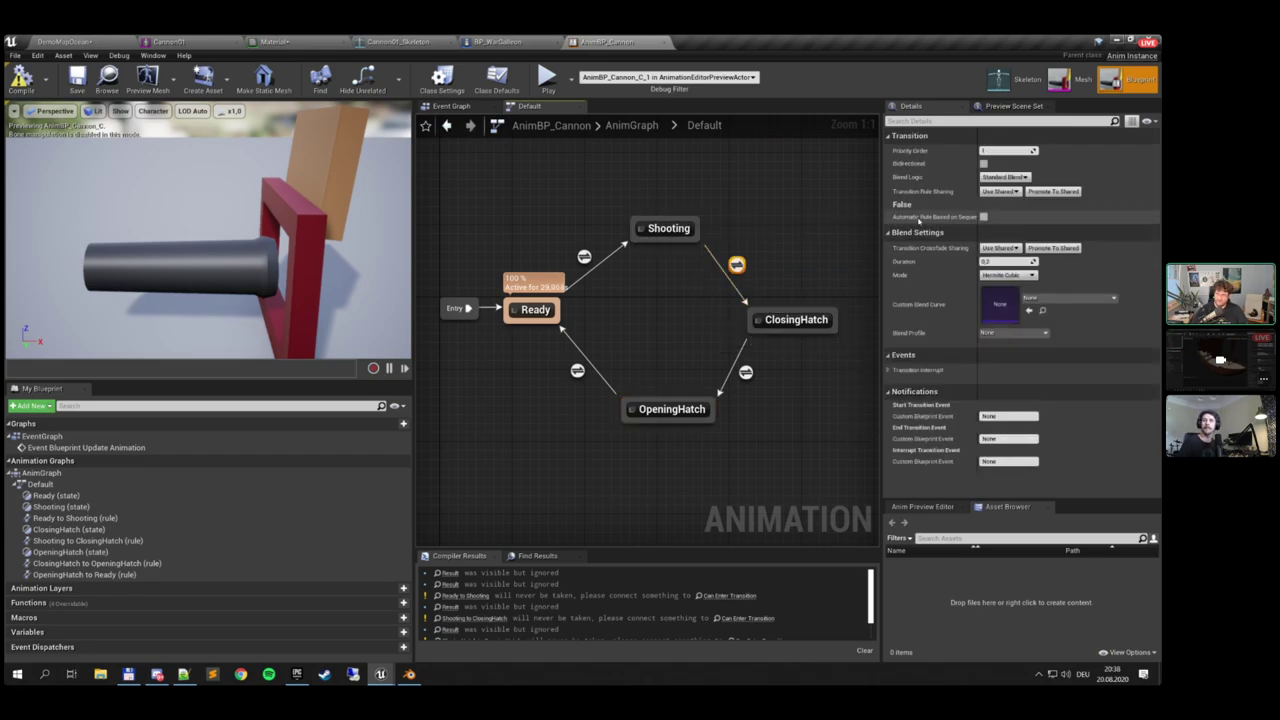
left_click(984, 217)
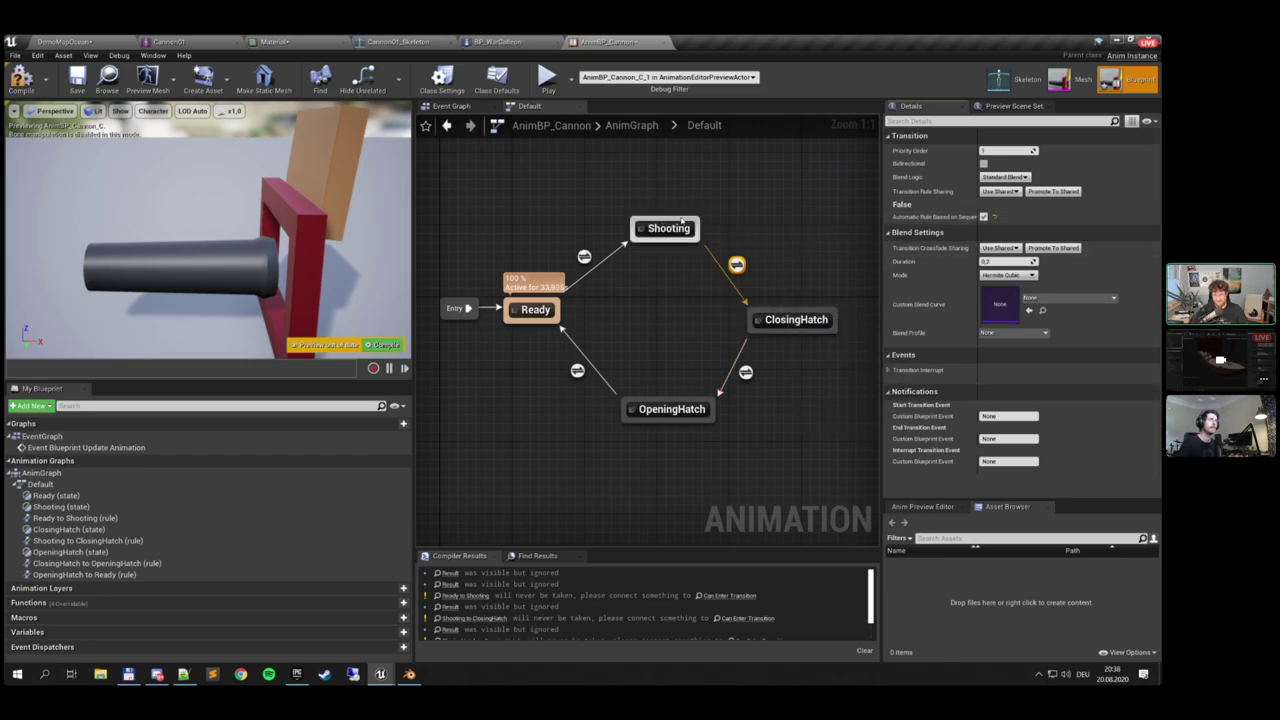
Enable the automatic sequence-based rule for the OpeningHatch to Ready transition and compile the blueprint
right_click_drag(778, 379, 761, 325)
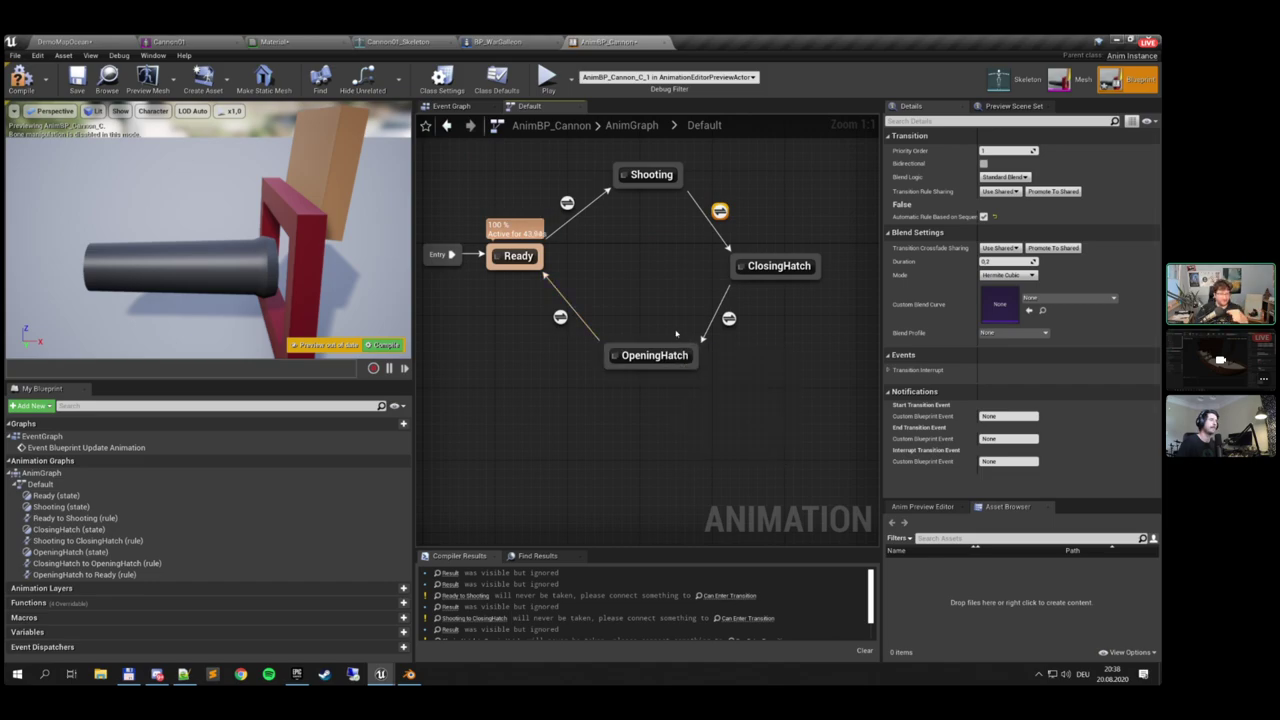
left_click(560, 317)
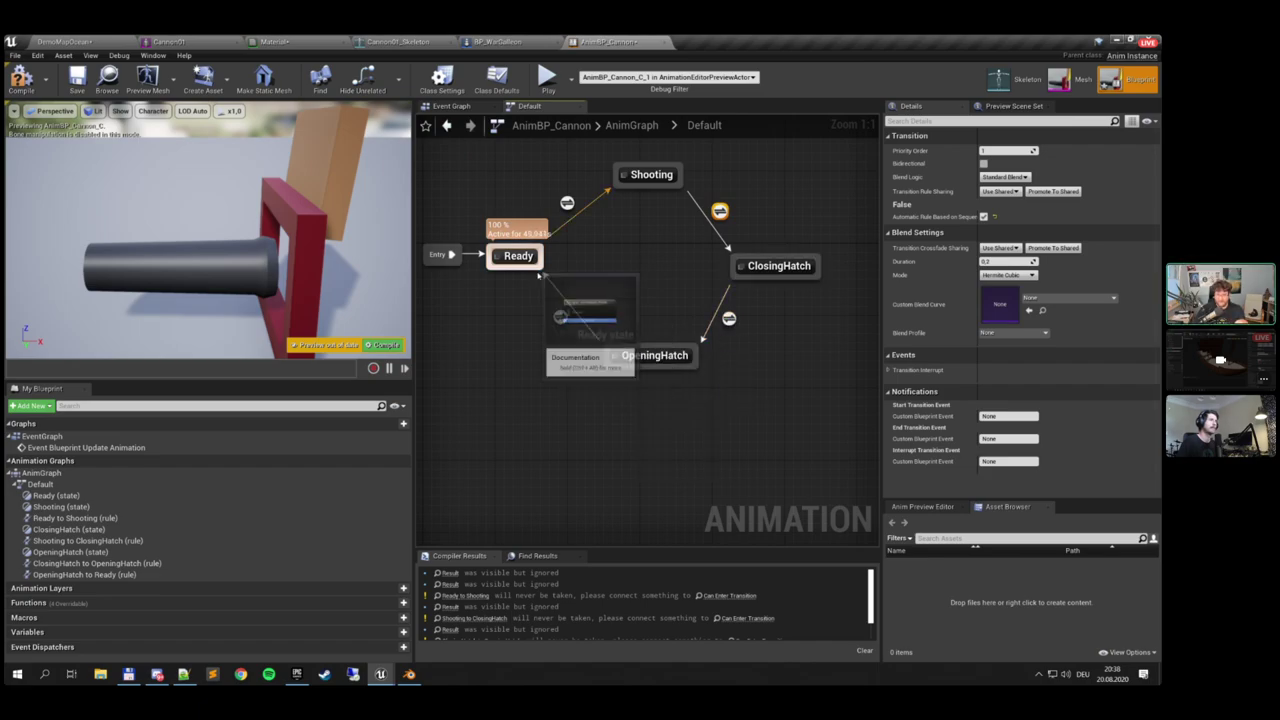
left_click(984, 216)
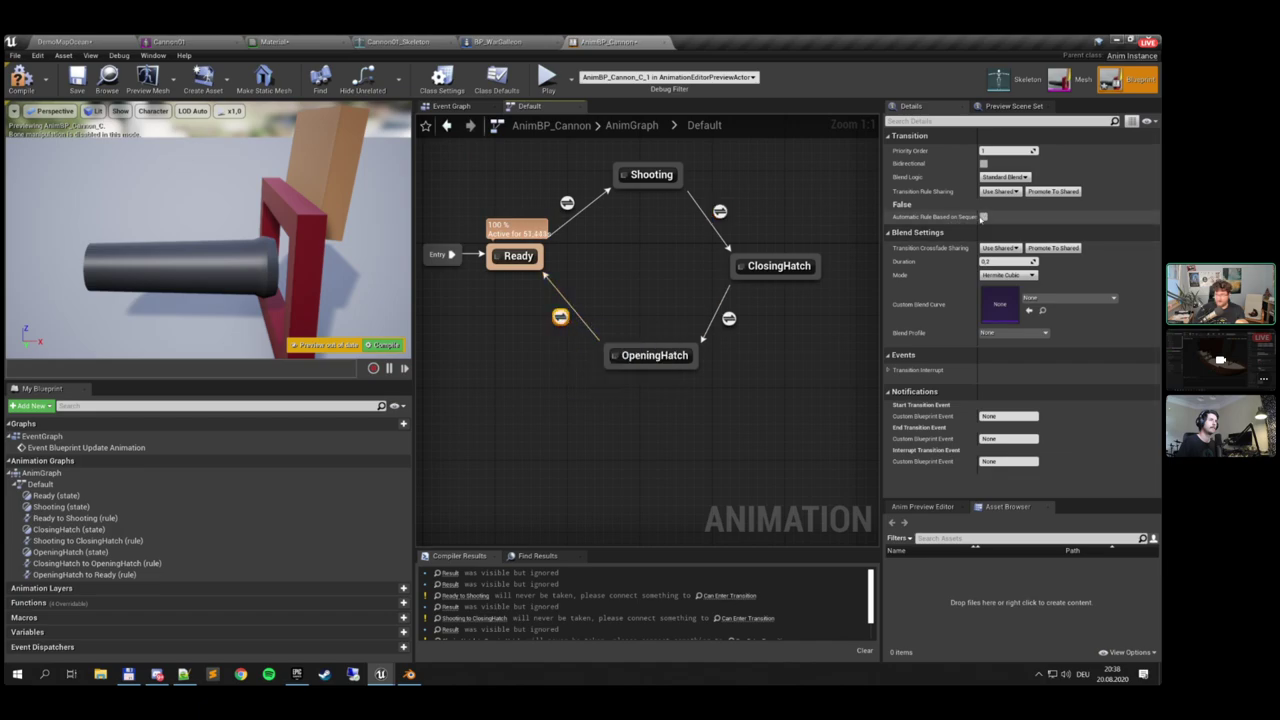
left_click(984, 216)
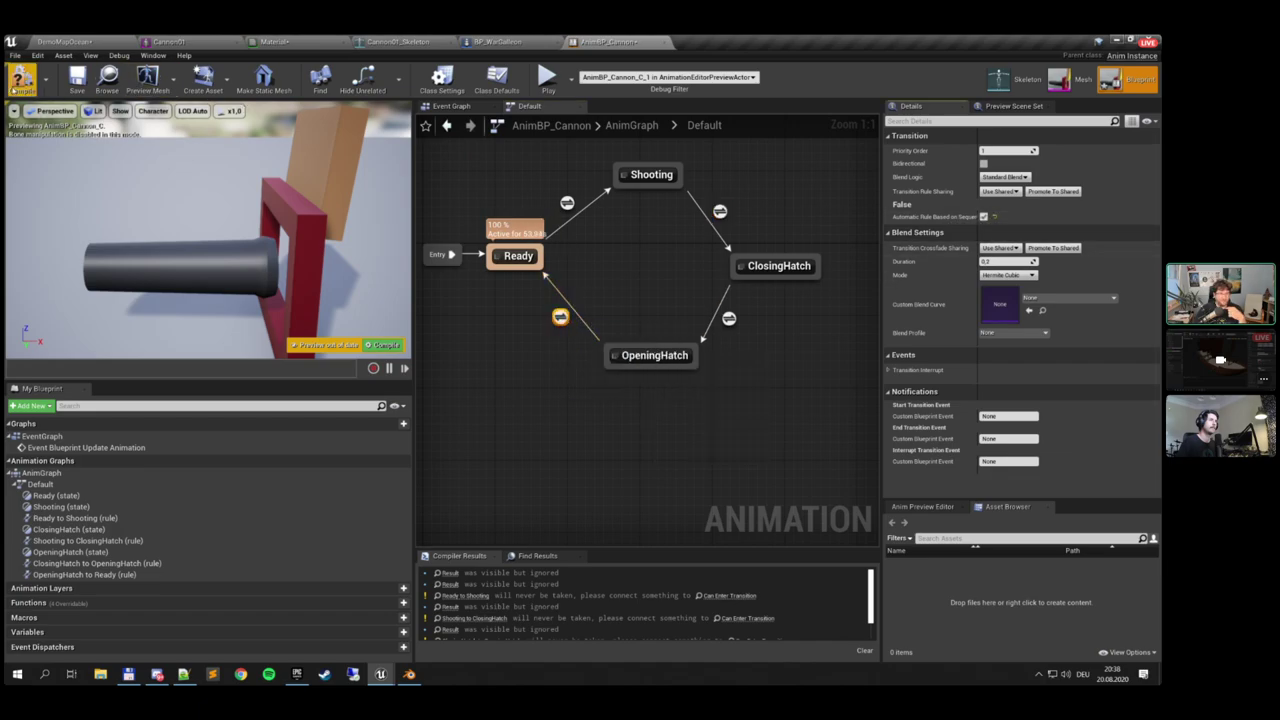
left_click(21, 80)
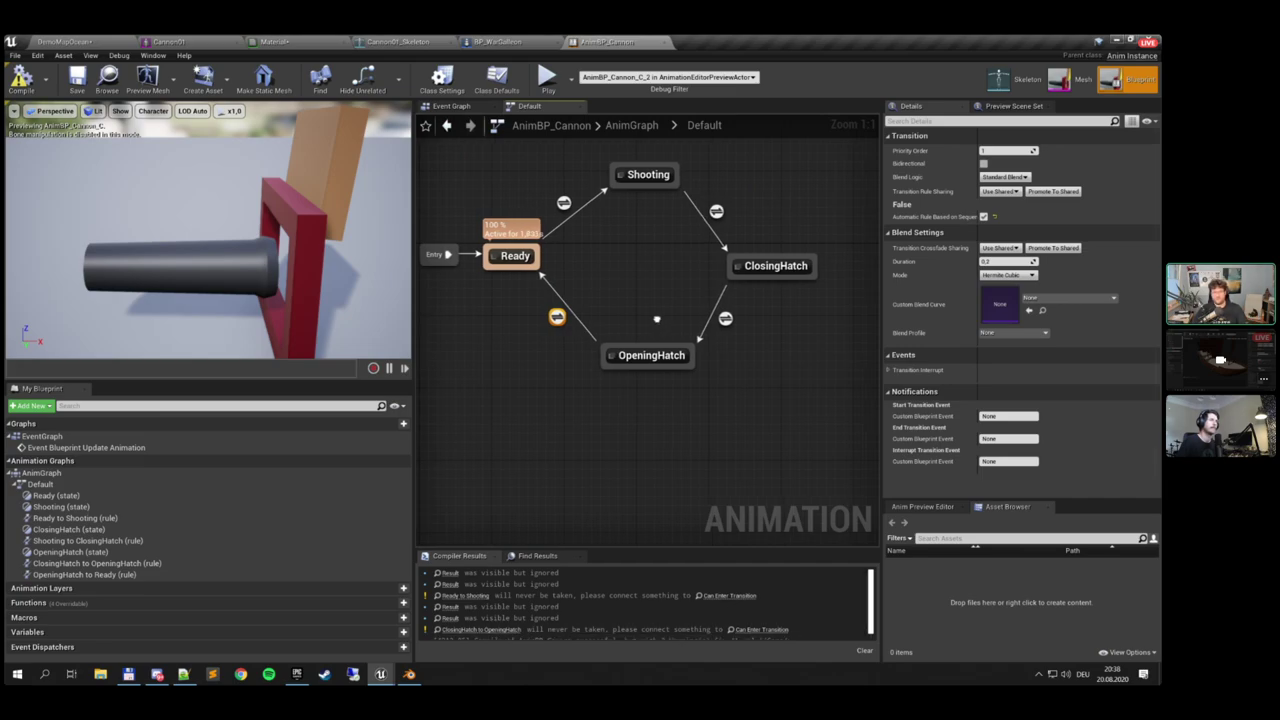
right_click_drag(657, 319, 639, 323)
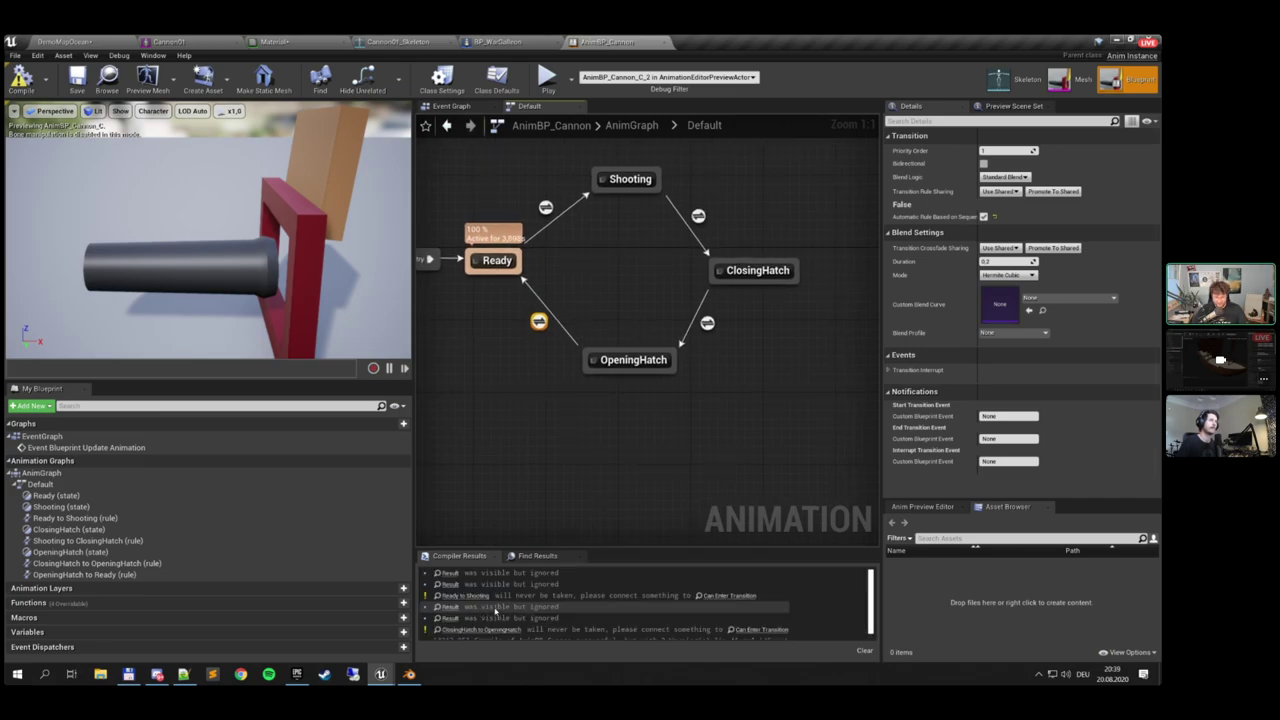
right_click_drag(579, 238, 647, 290)
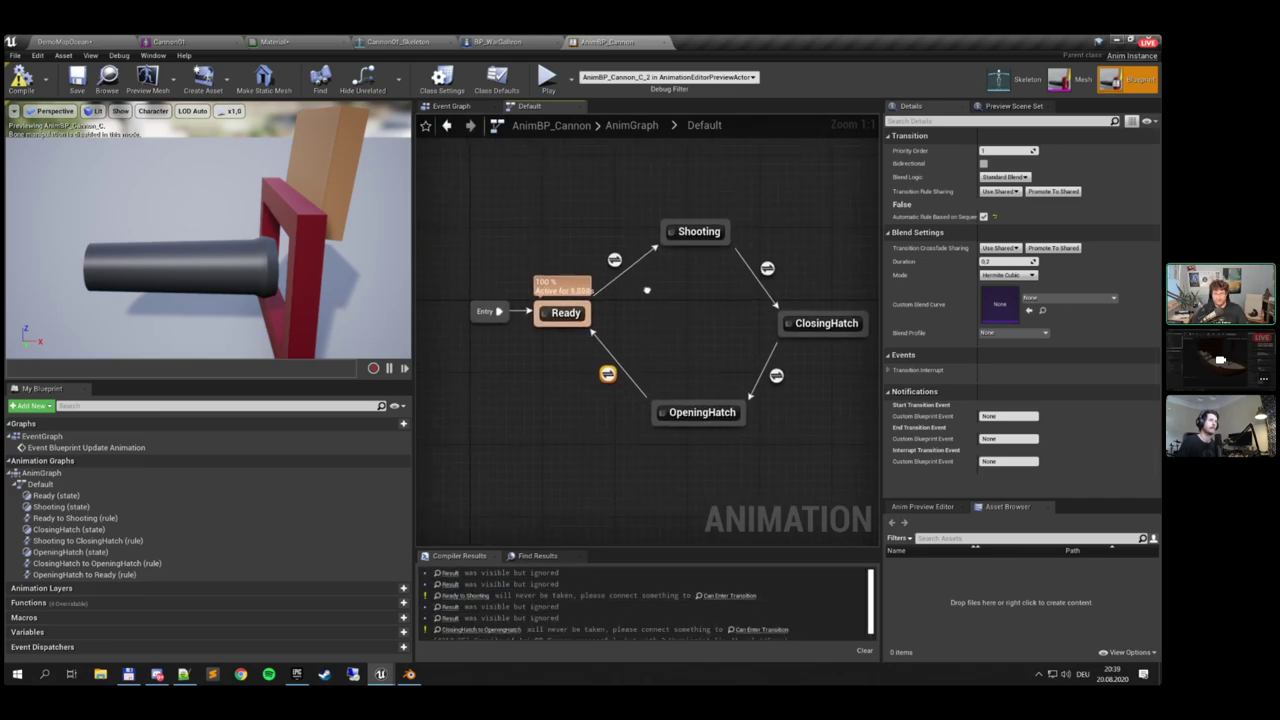
double_click(705, 233)
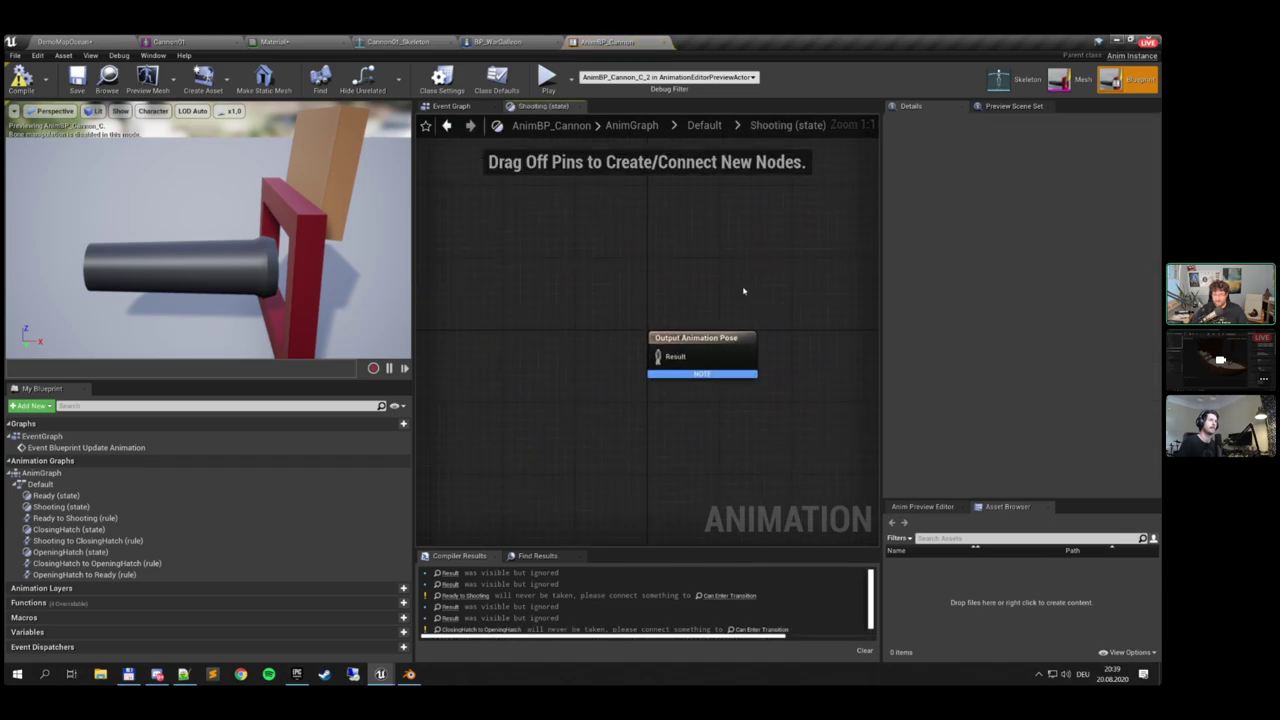
left_click_drag(658, 356, 560, 357)
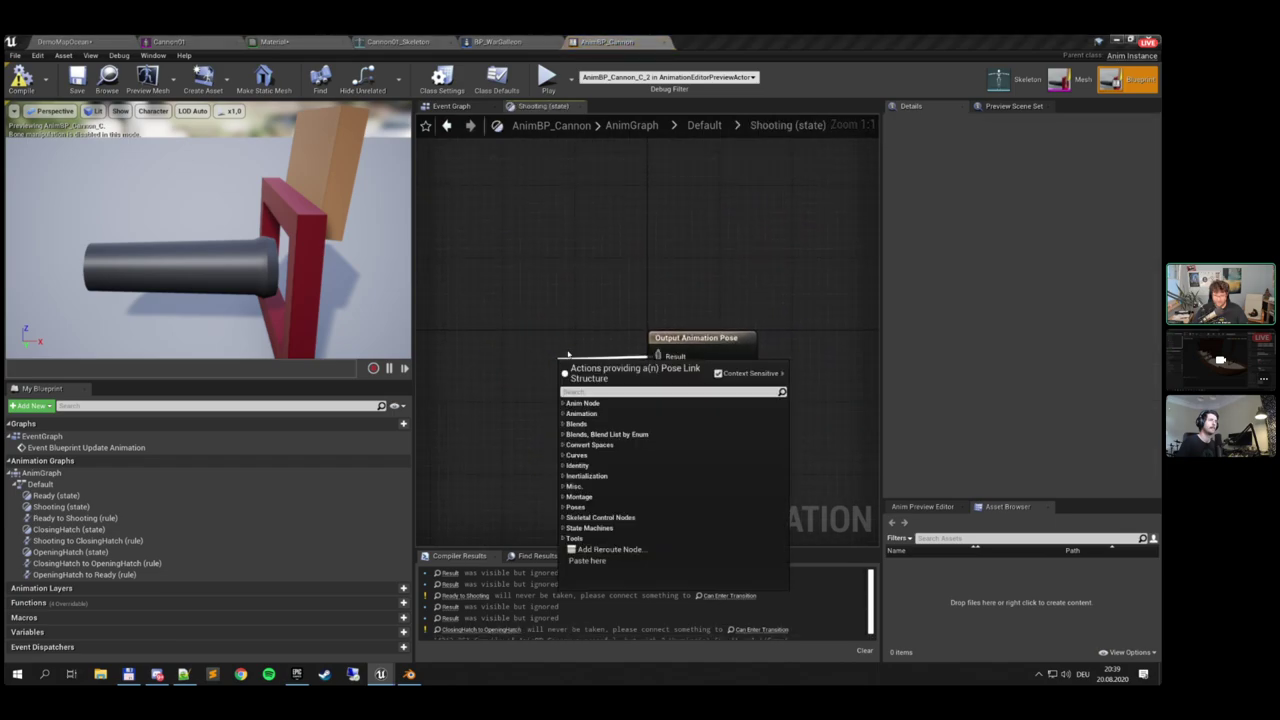
left_click(537, 239)
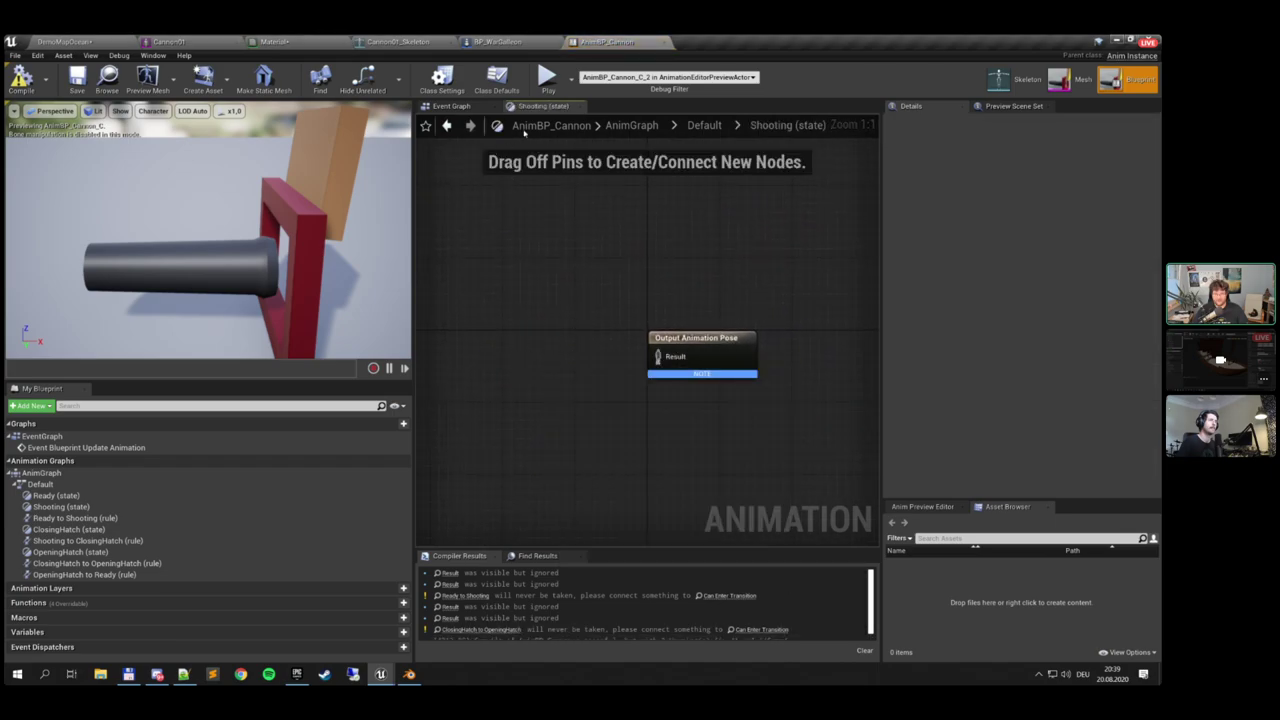
left_click(704, 125)
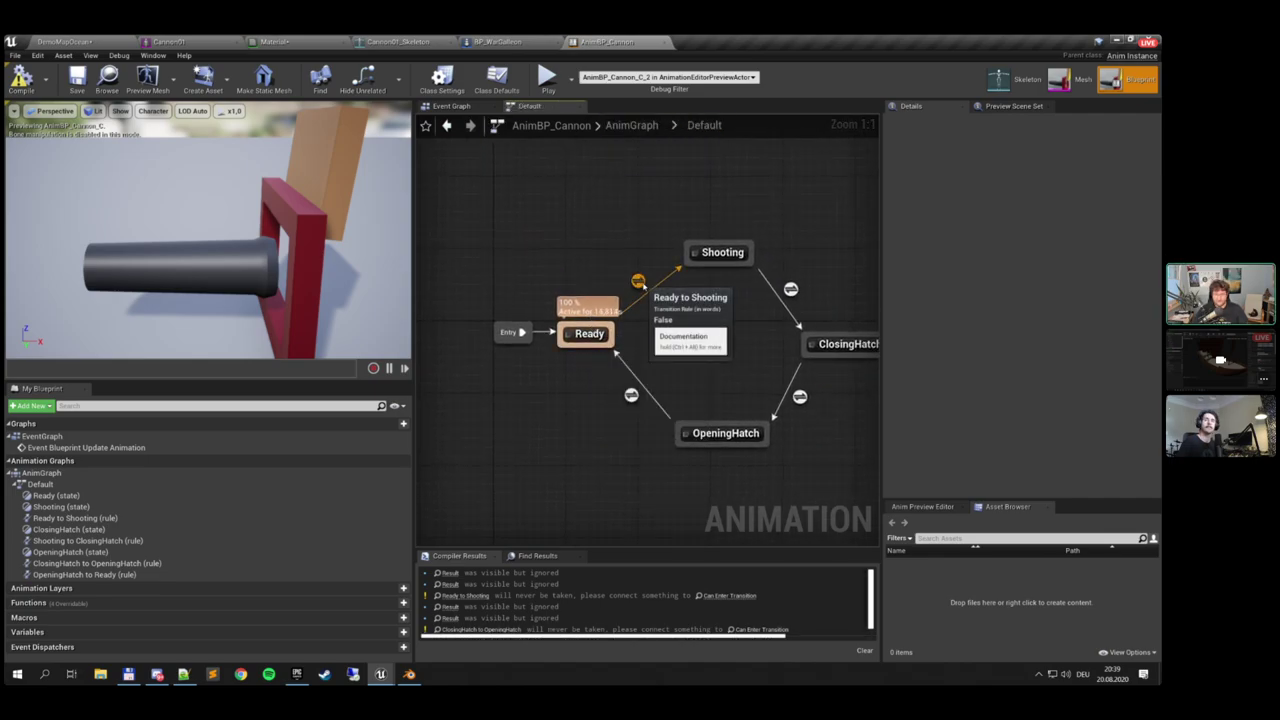
right_click_drag(638, 281, 554, 287)
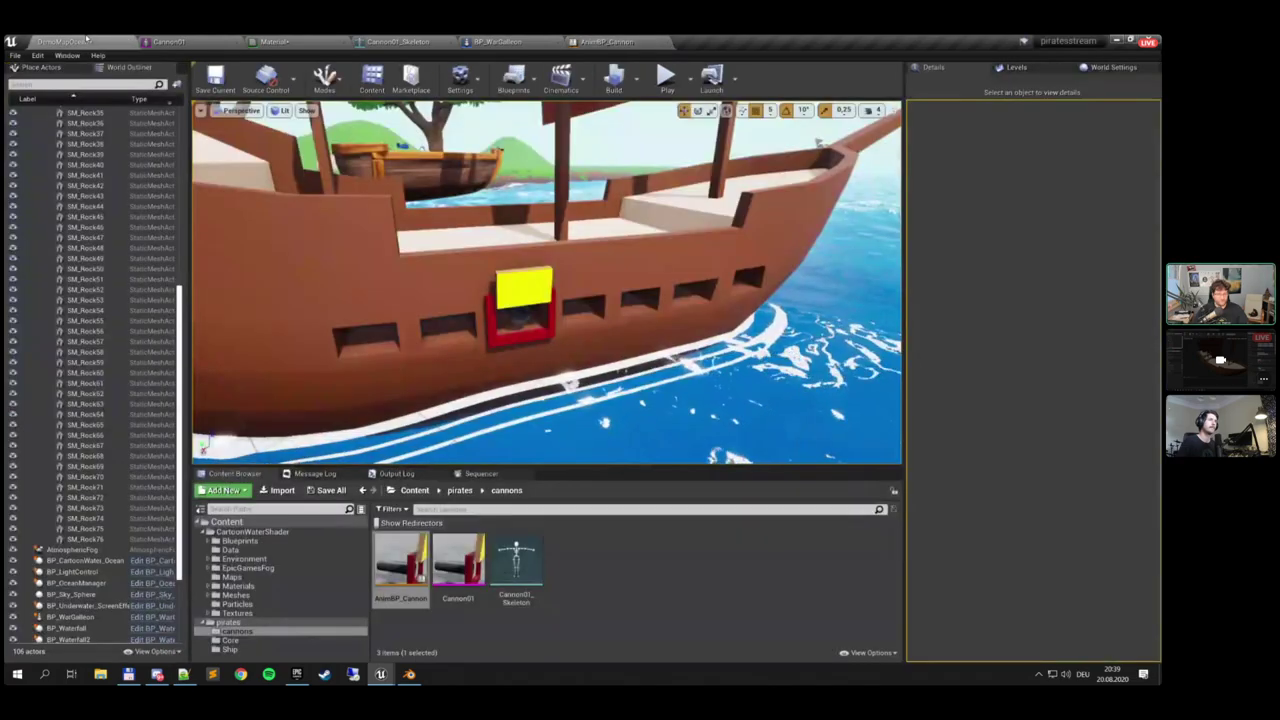
Switch to the level editor and create an enumeration named ECannonState in the pirates/Core folder
left_click(65, 41)
left_click(253, 641)
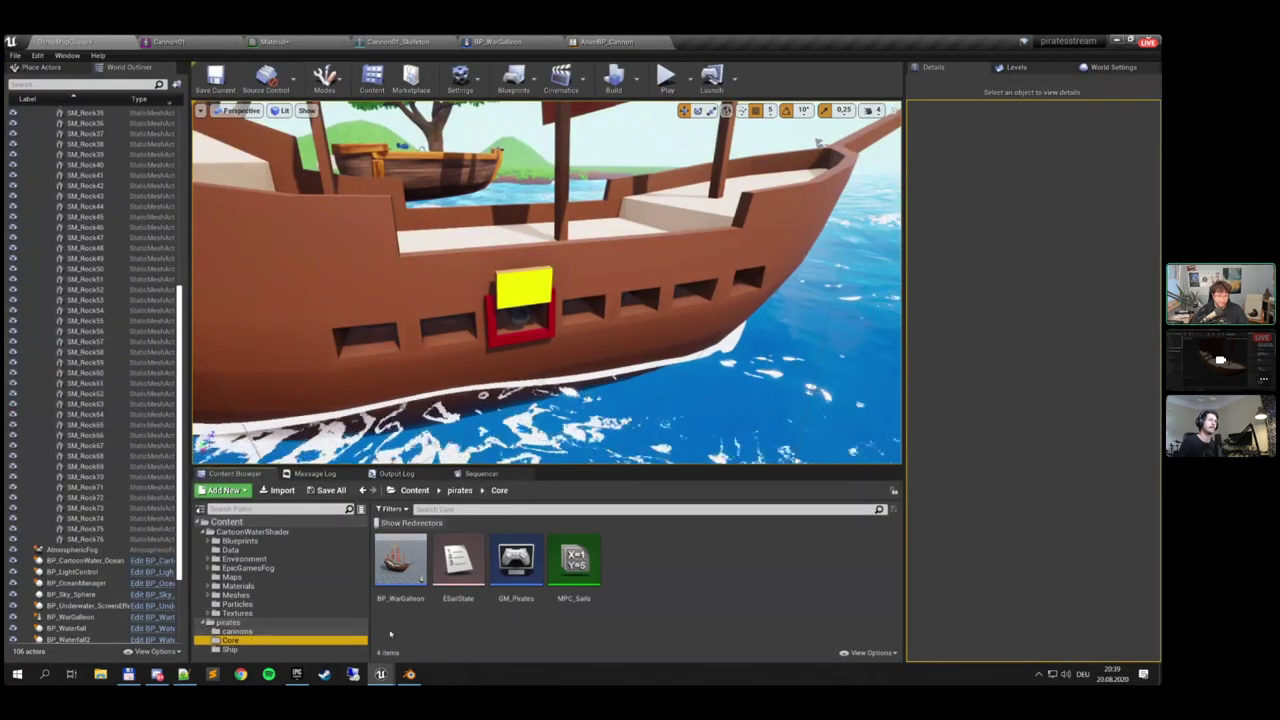
right_click(675, 566)
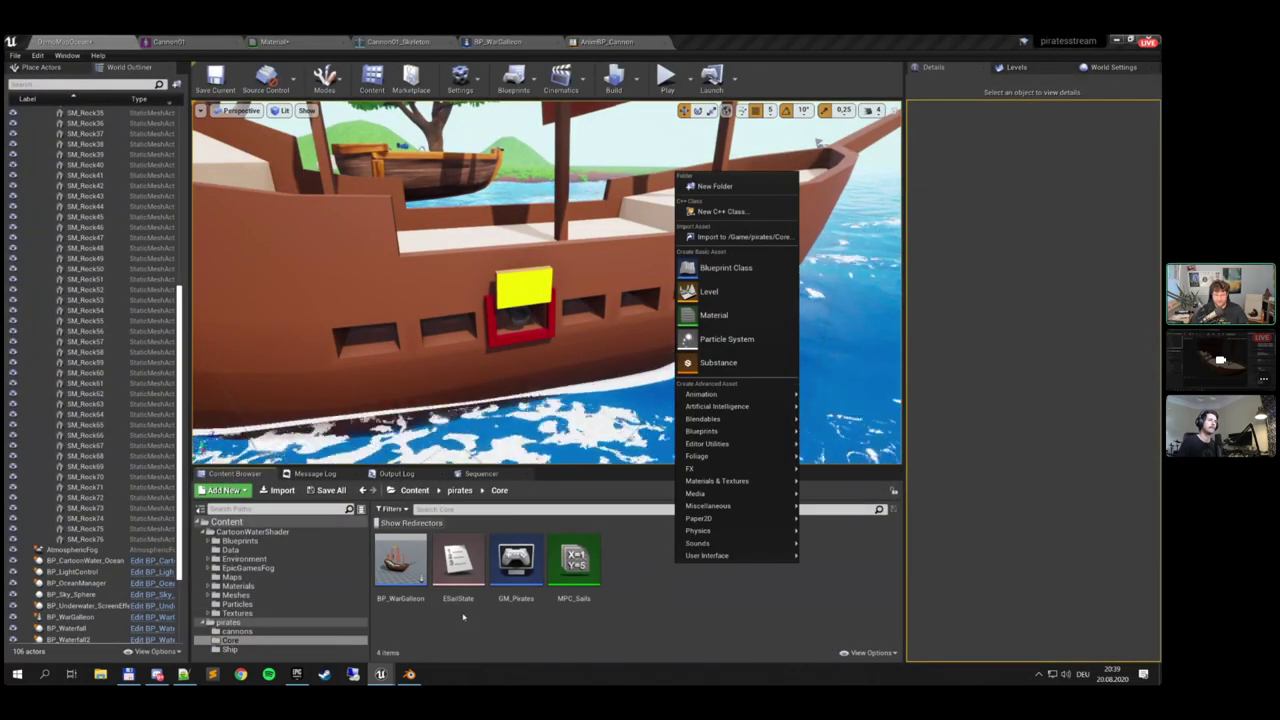
right_click(635, 585)
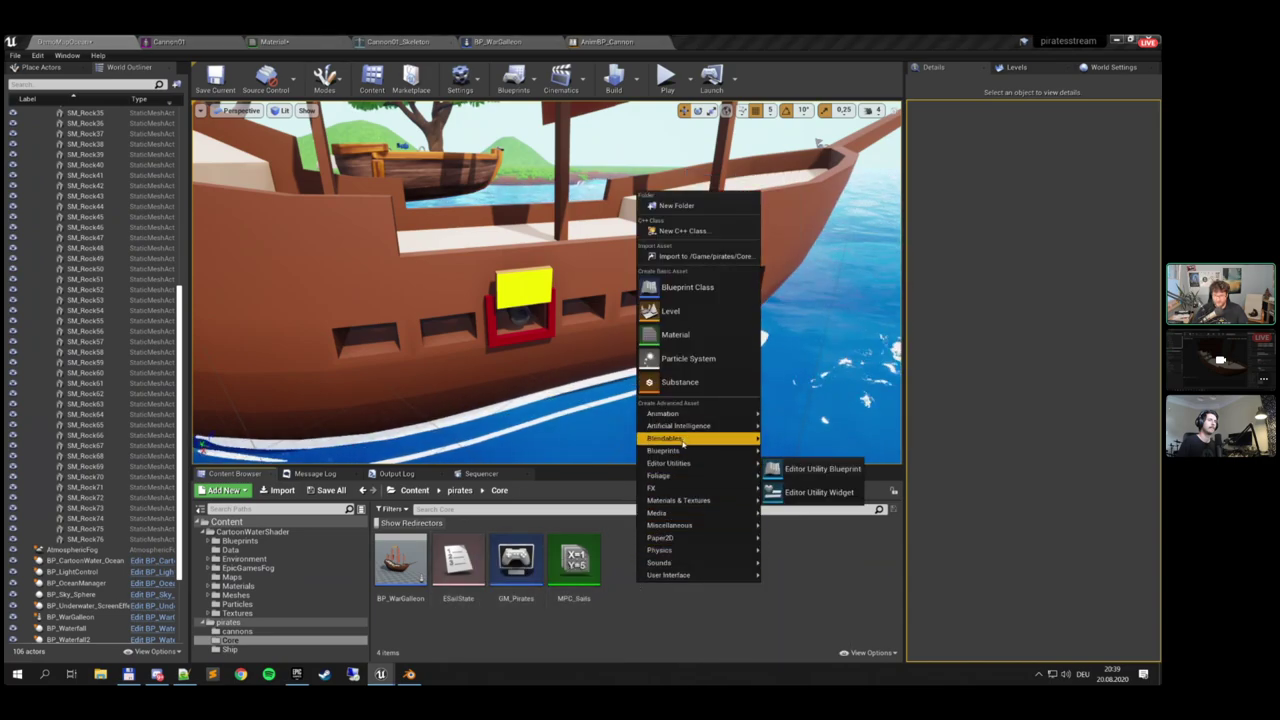
mouse_move(681, 452)
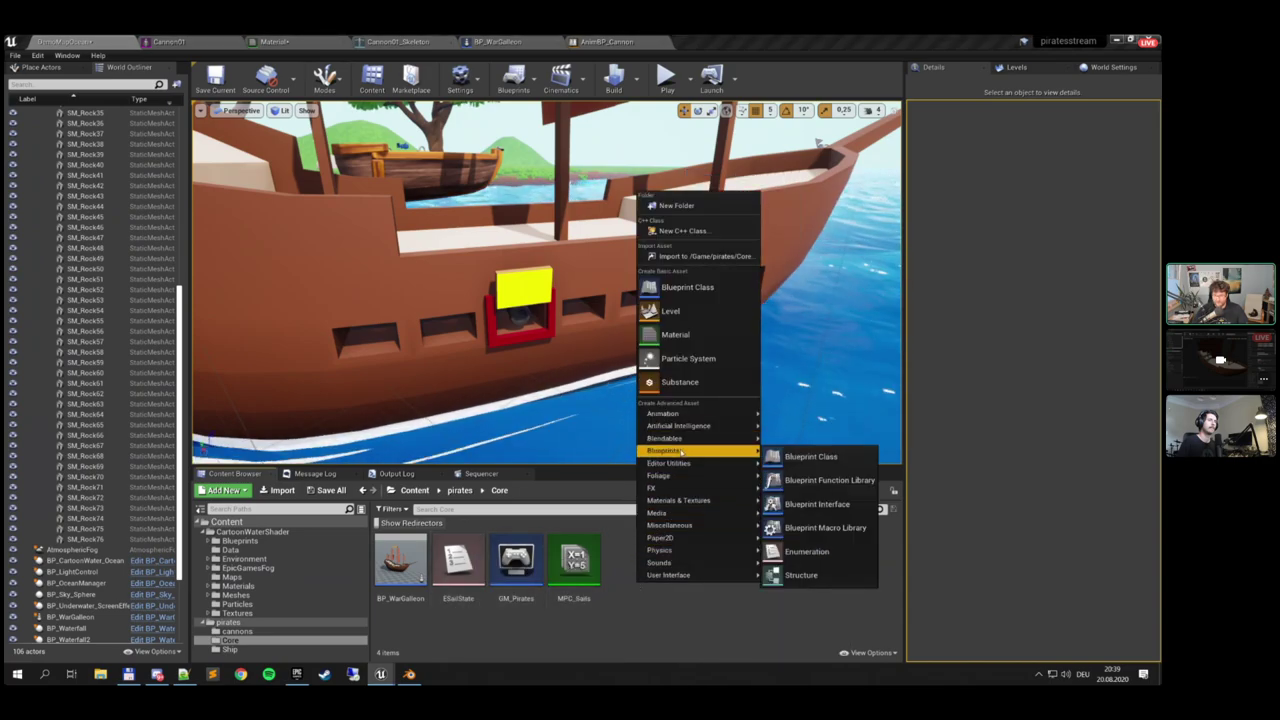
left_click(807, 552)
type("E")
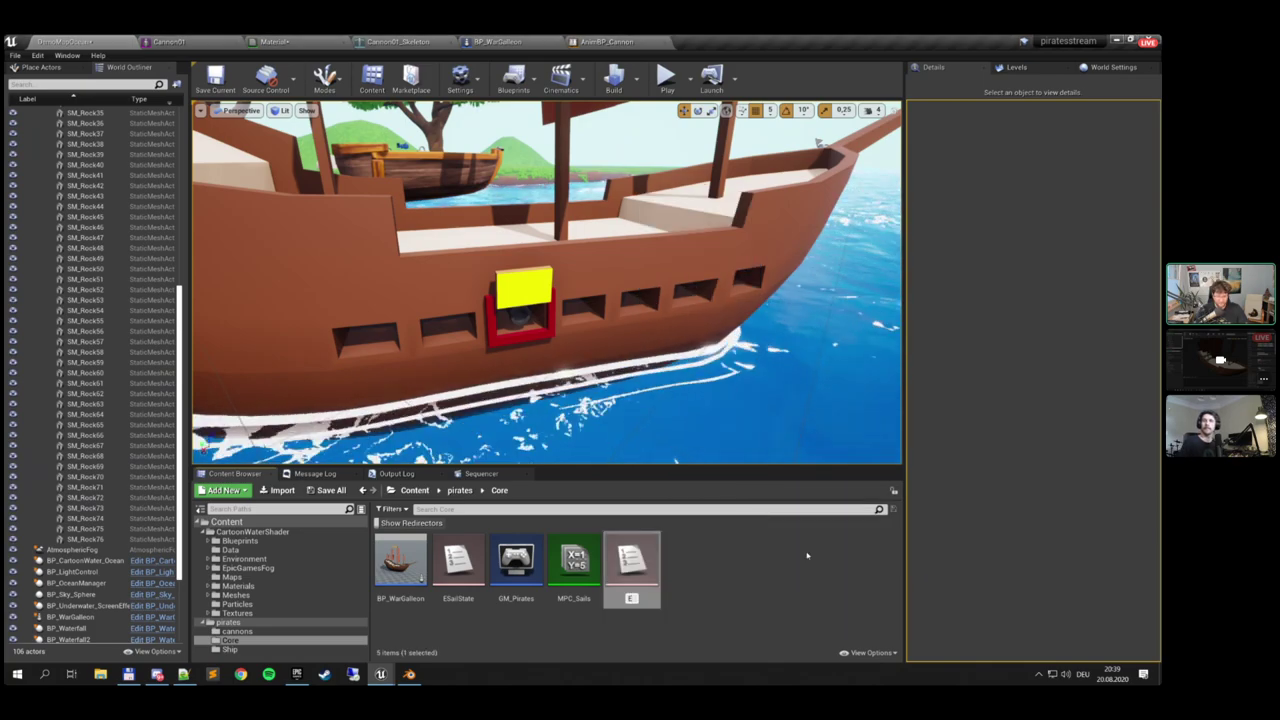
type("CannonState")
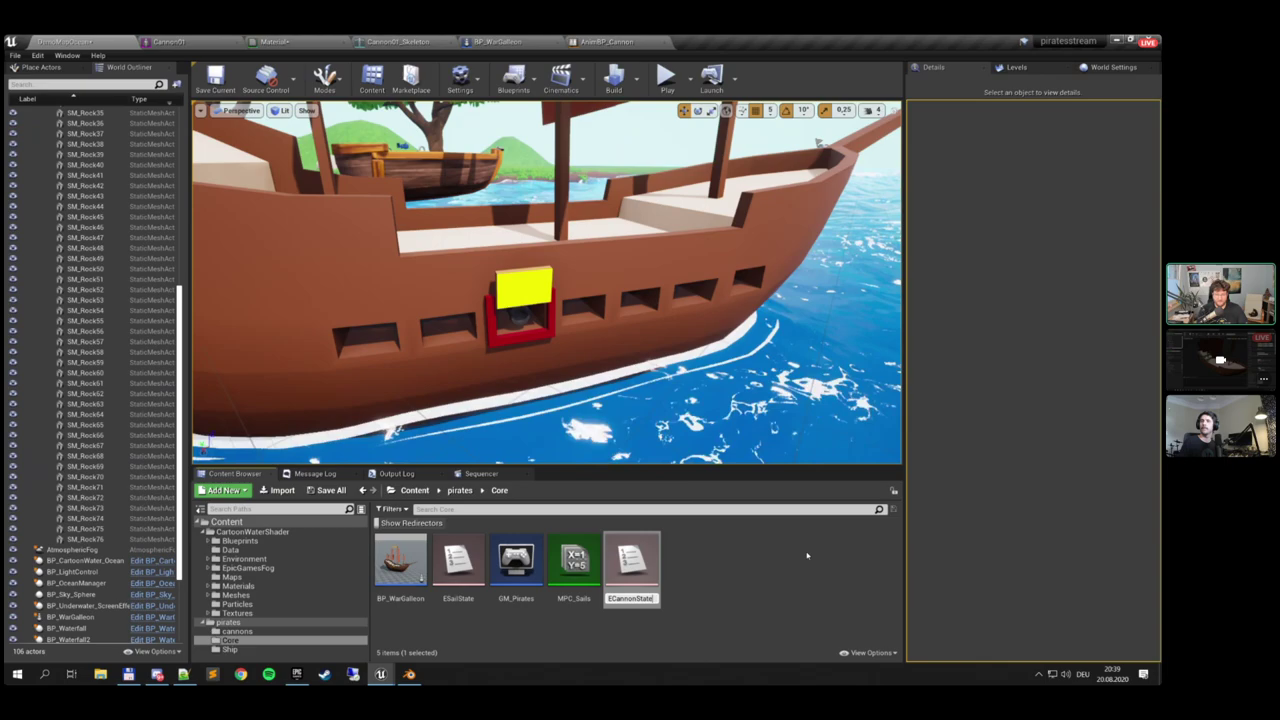
key("Return")
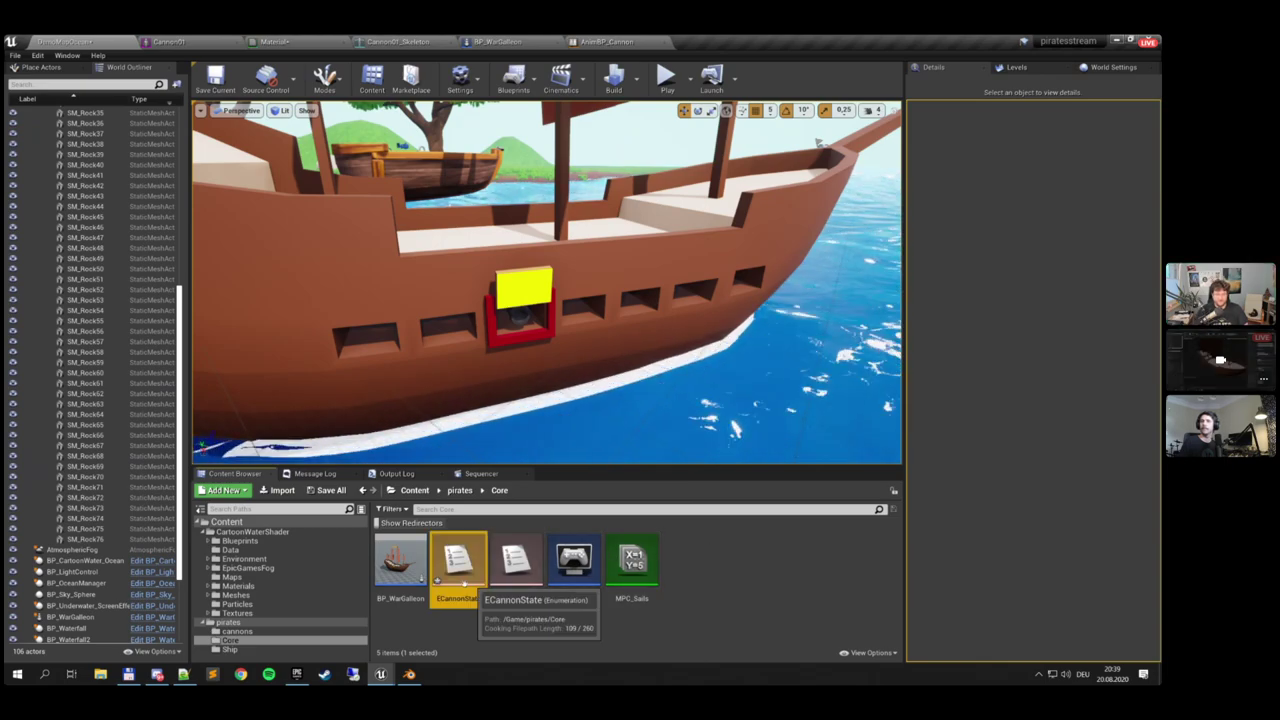
Open the ECannonState enumeration and add a first enumerator with the display name Ready
double_click(458, 570)
left_click(1139, 138)
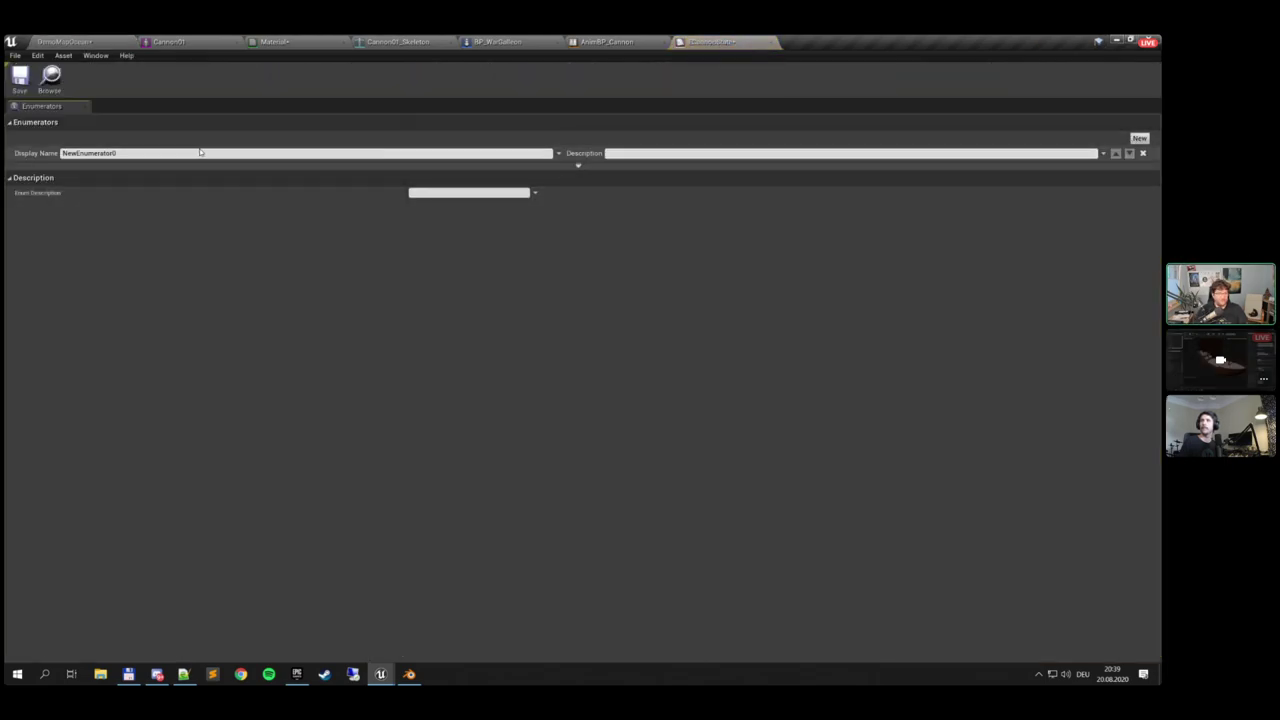
left_click(193, 153)
type("Rea")
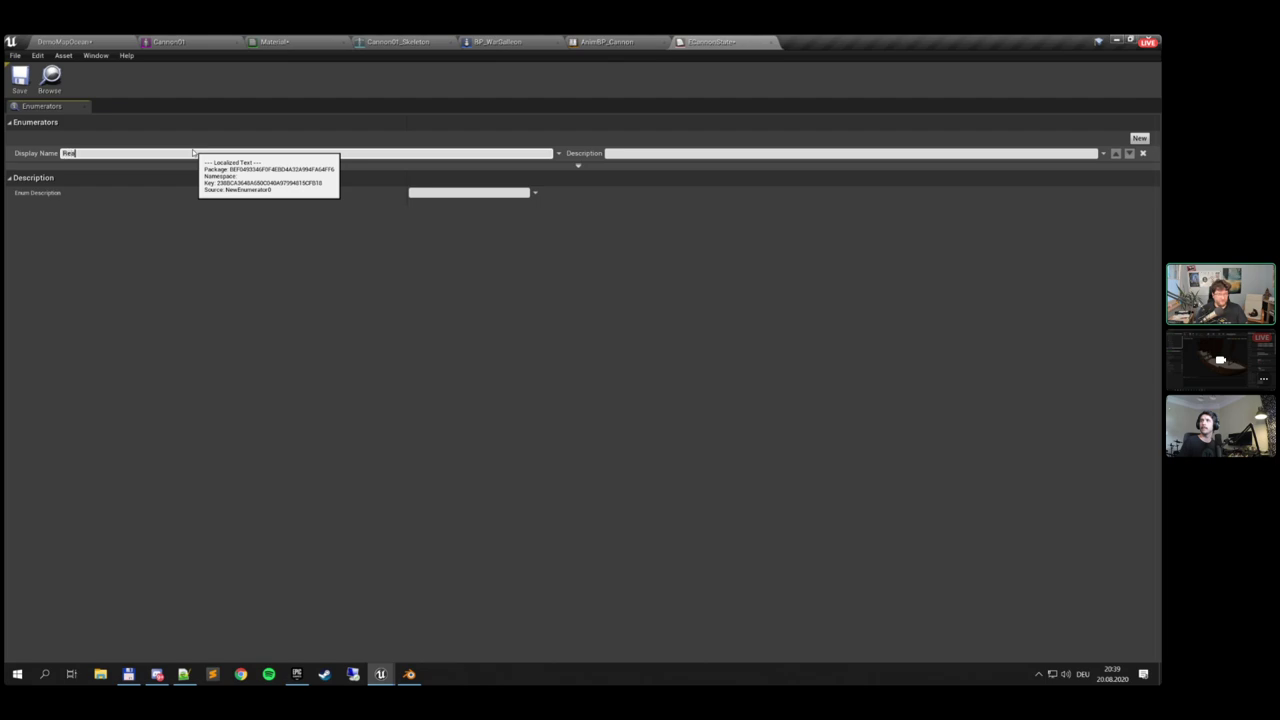
type("dy")
key("Return")
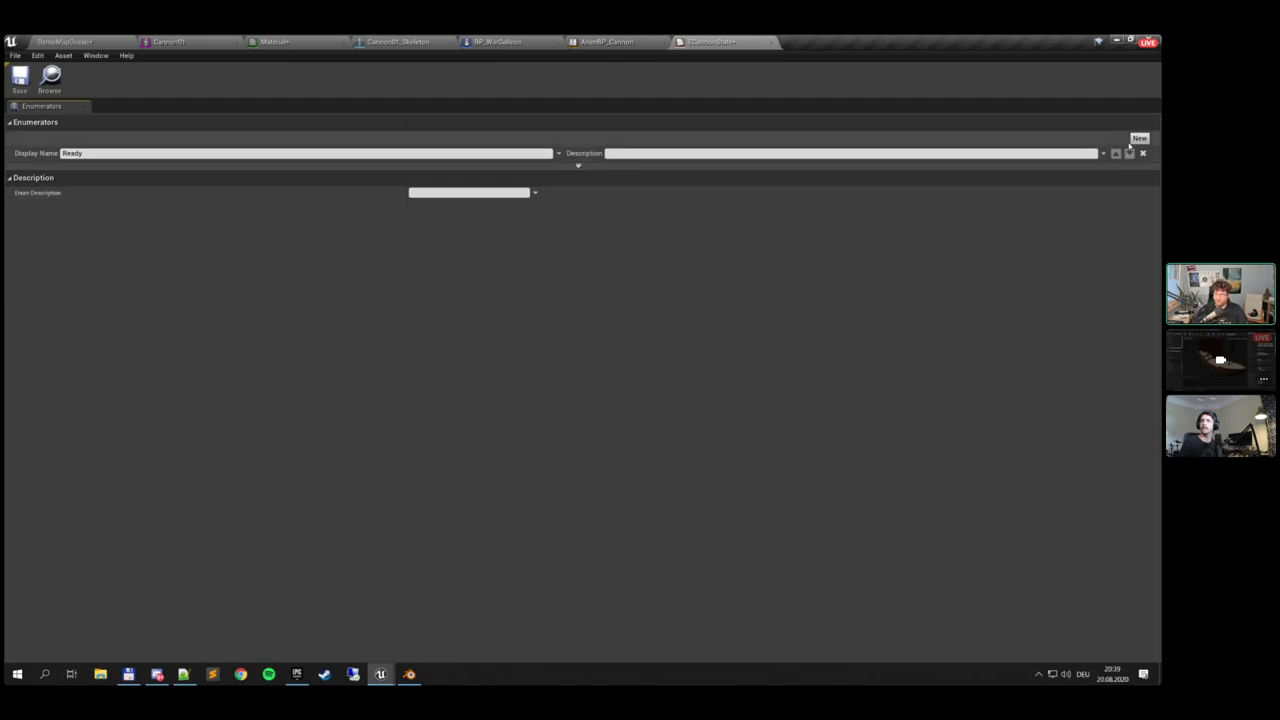
Add two more enumerators with the display names Shoot and Reload to ECannonState and save the enumeration
left_click(1139, 138)
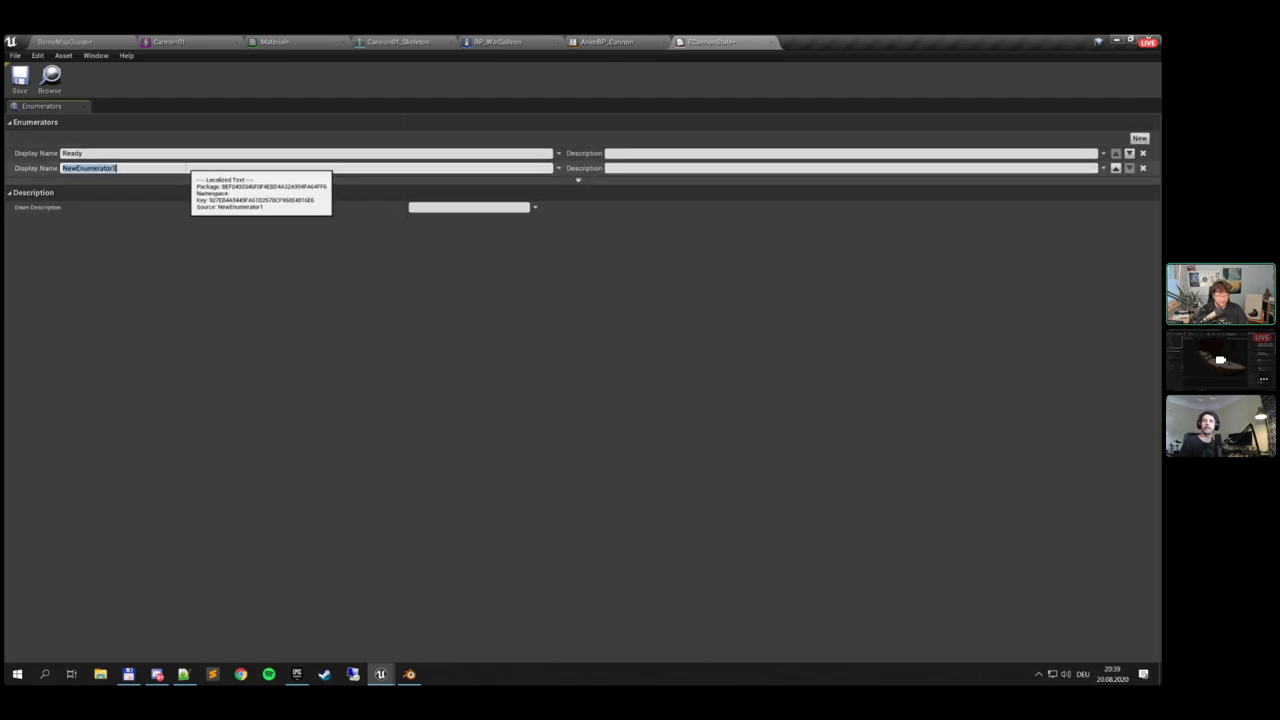
left_click(186, 167)
type("Shoot")
key("Return")
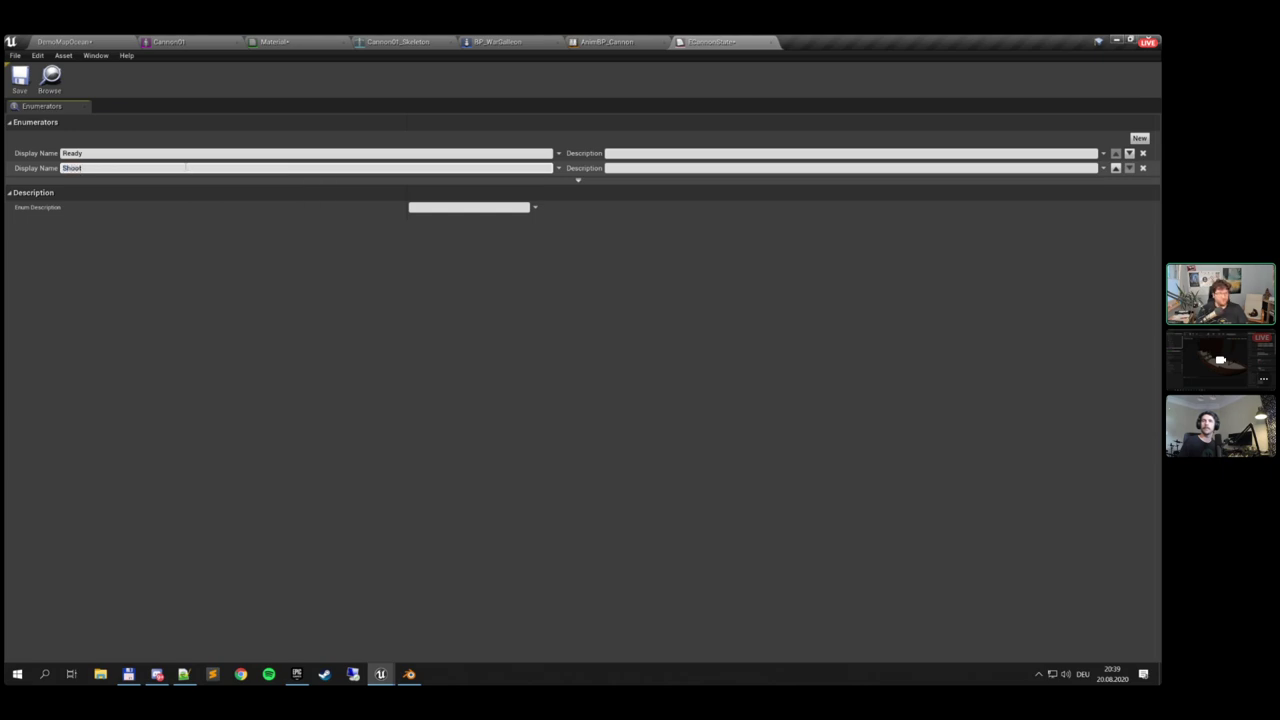
left_click(1139, 138)
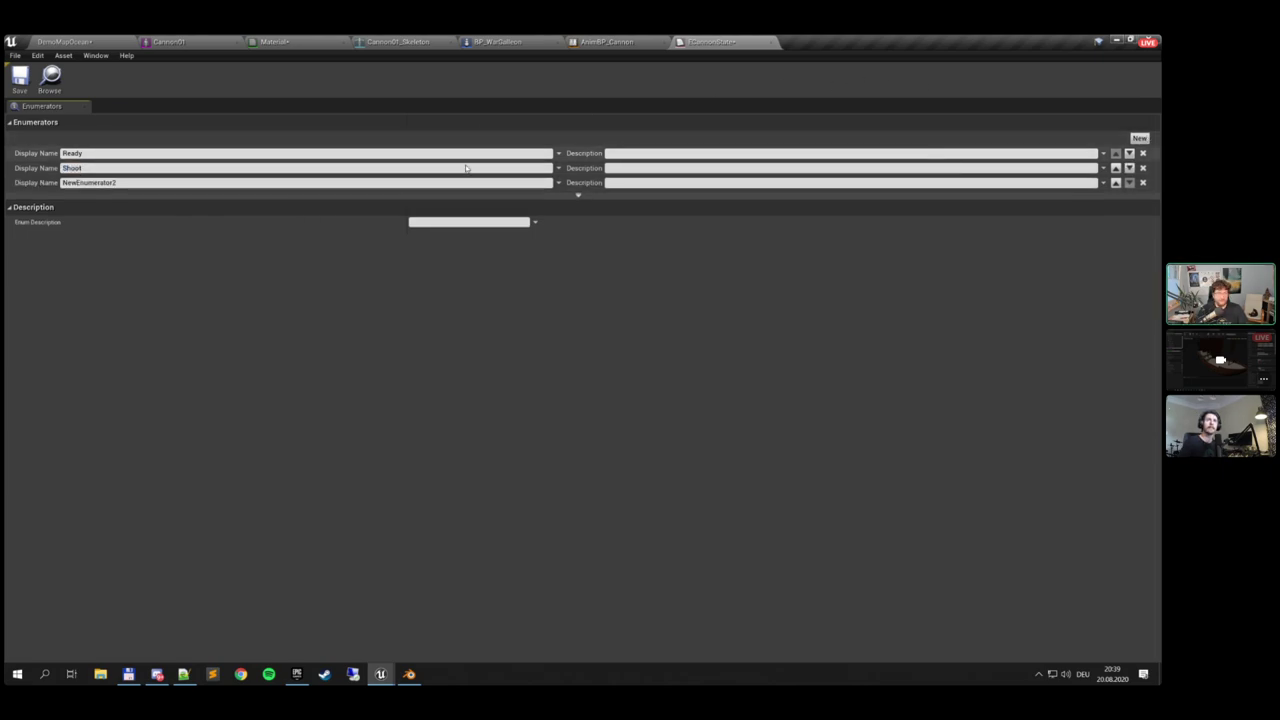
left_click(166, 183)
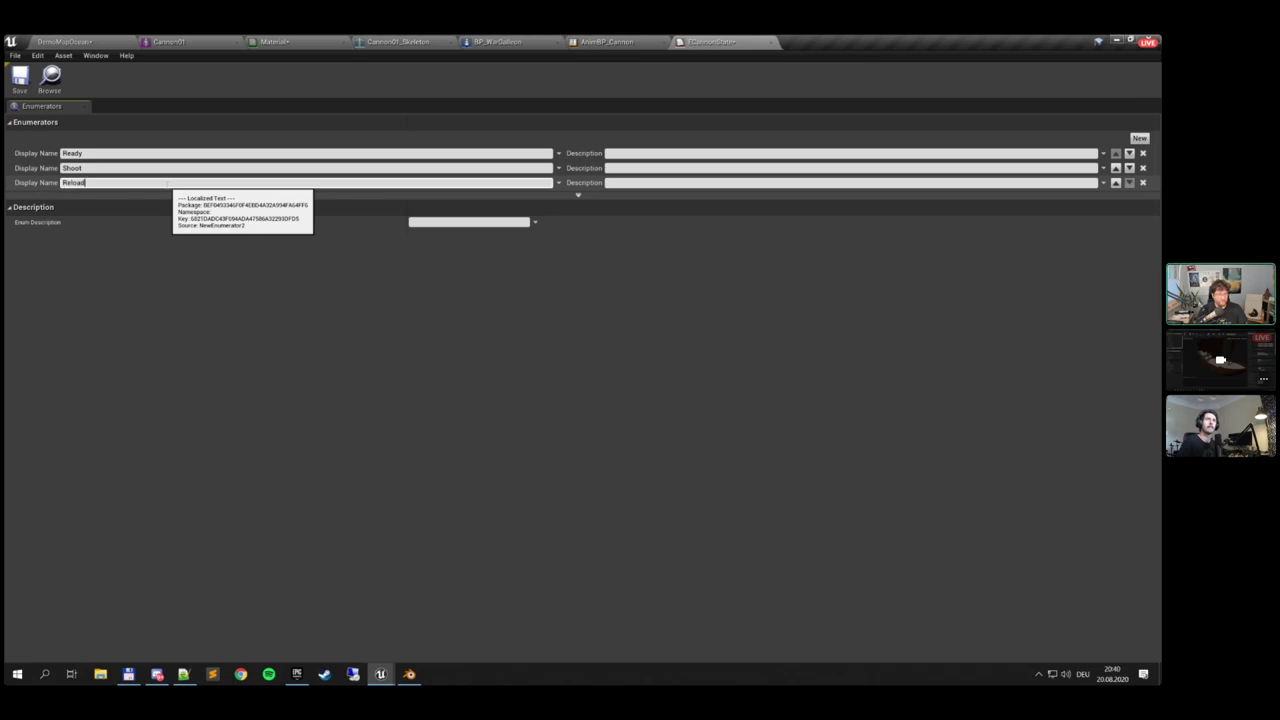
type("Reload")
key("Return")
left_click(20, 78)
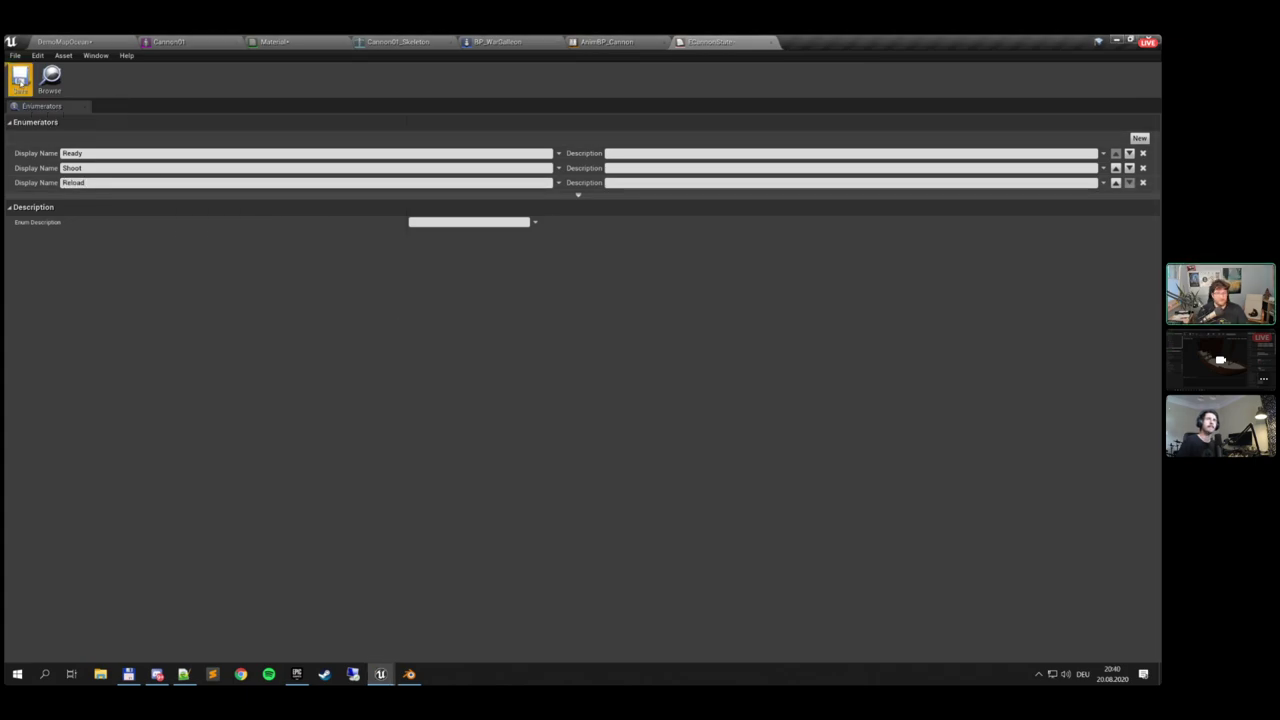
In AnimBP_Cannon's Ready to Shooting rule, create a variable CannonState of type ECannonState, then compile and save the blueprint
left_click(664, 41)
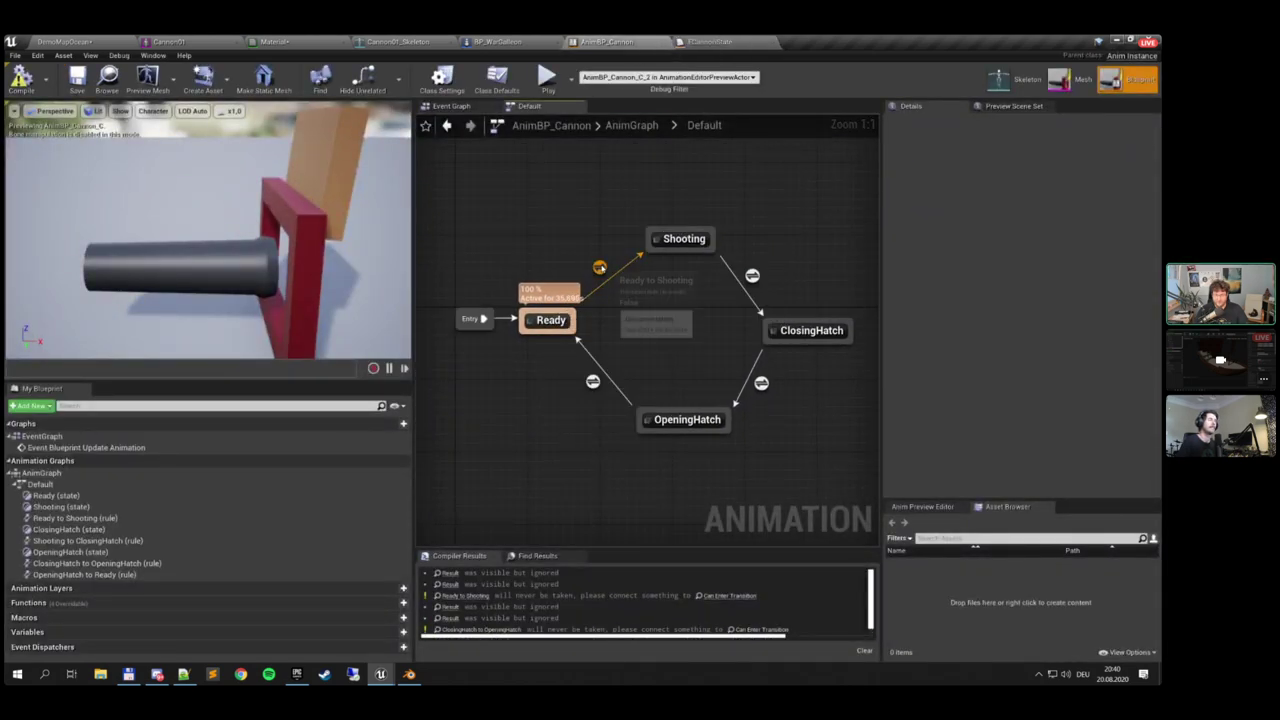
double_click(599, 267)
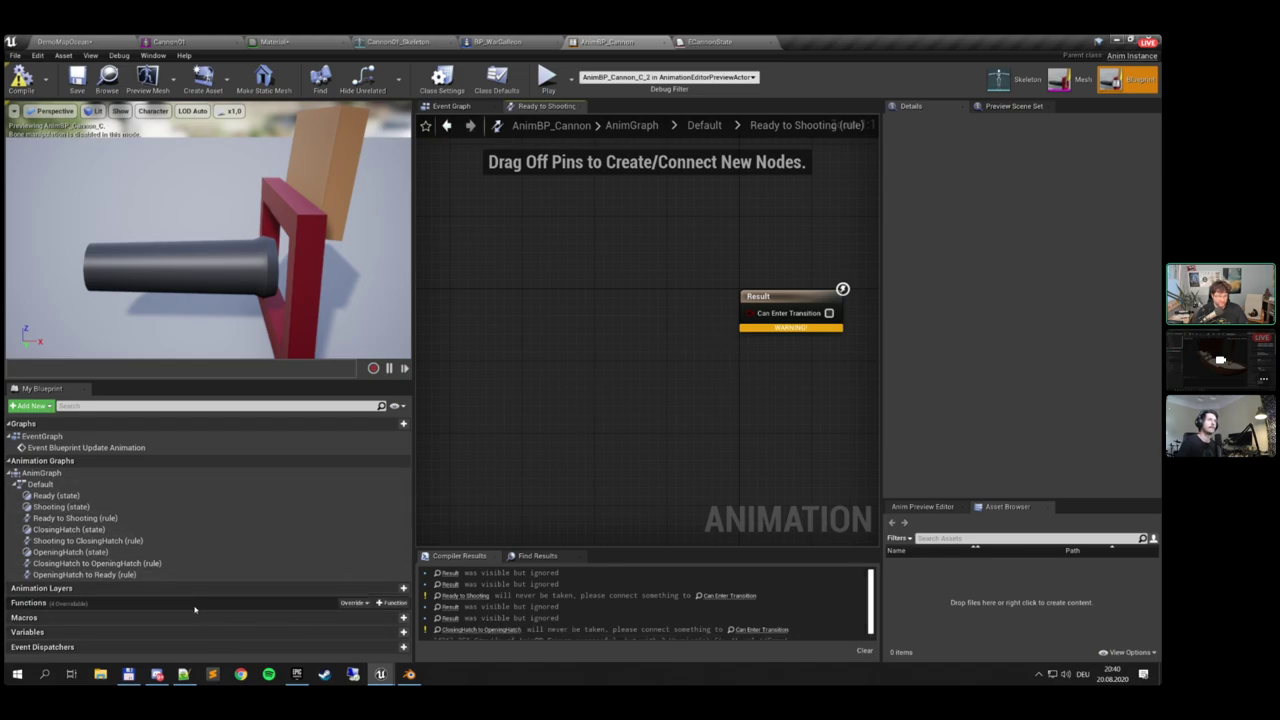
left_click(391, 632)
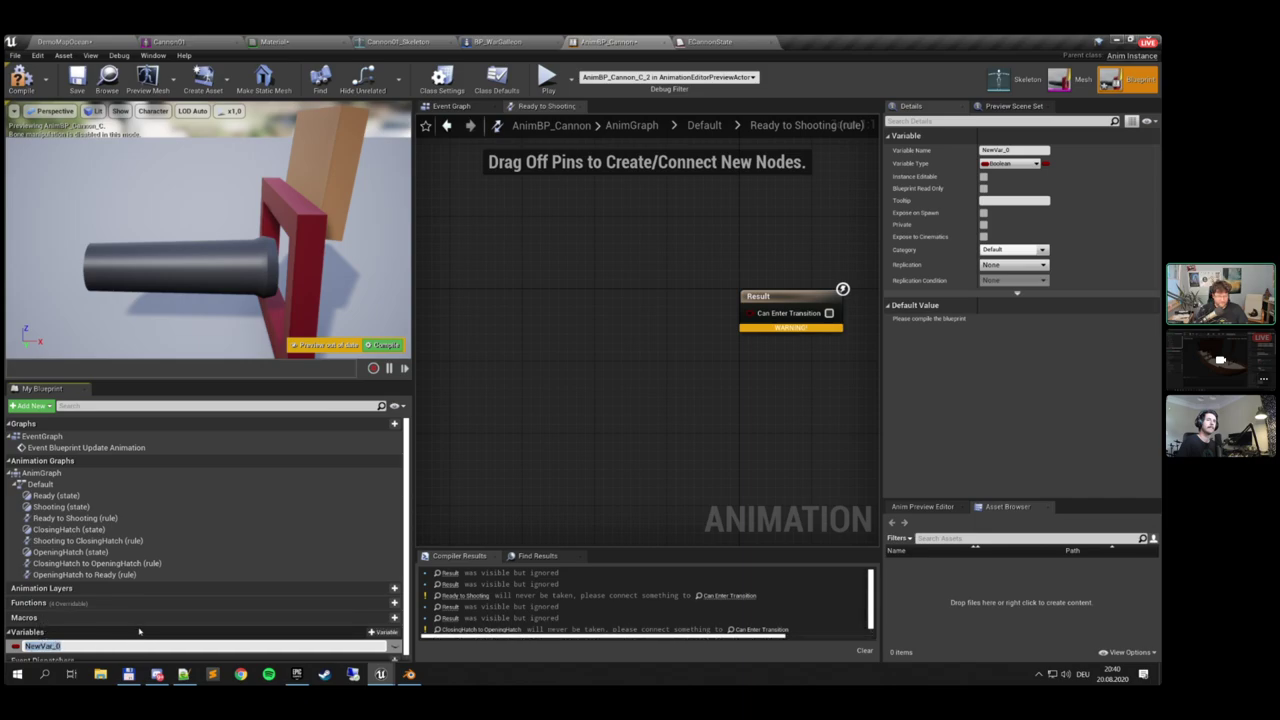
type("CannonState")
key("Return")
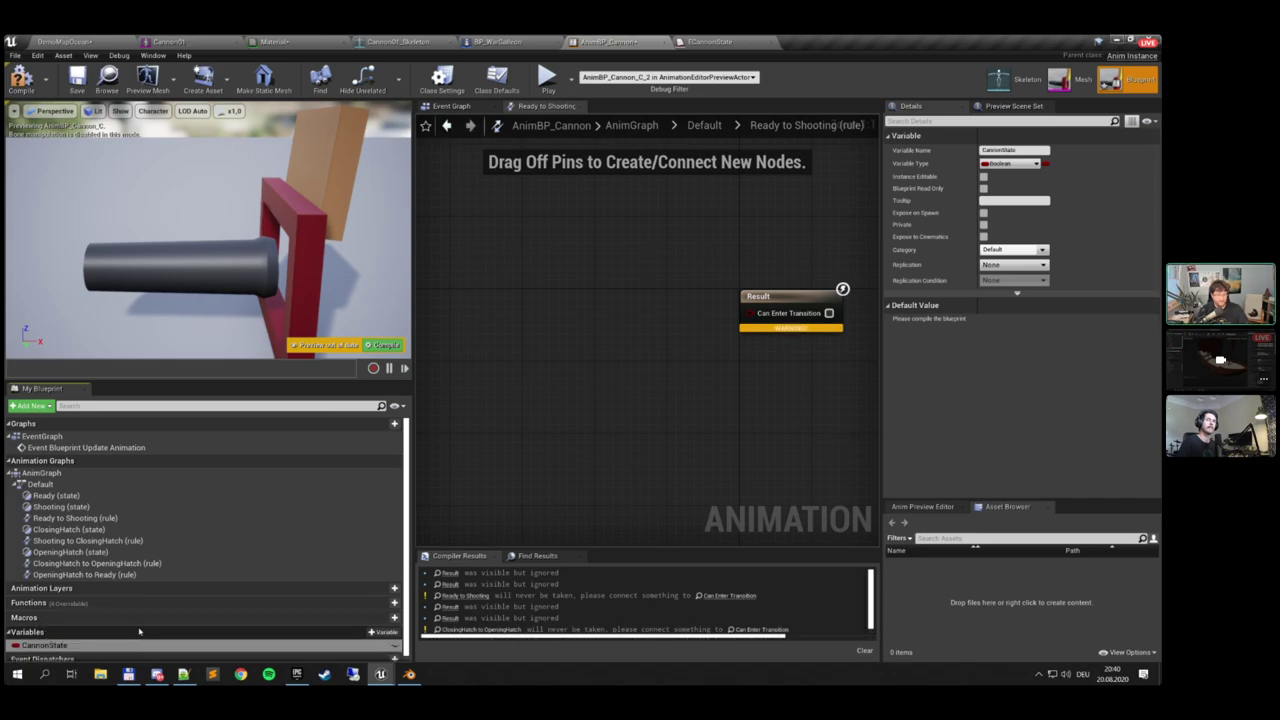
left_click(15, 645)
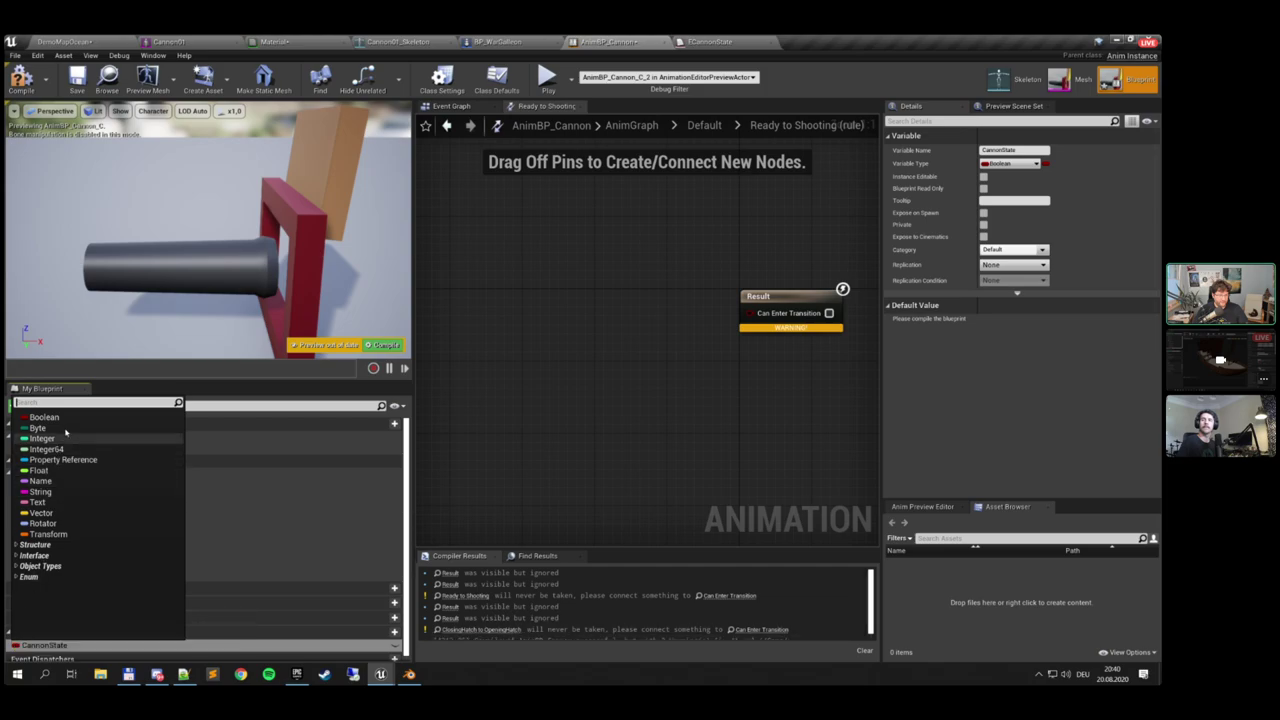
type("ecan")
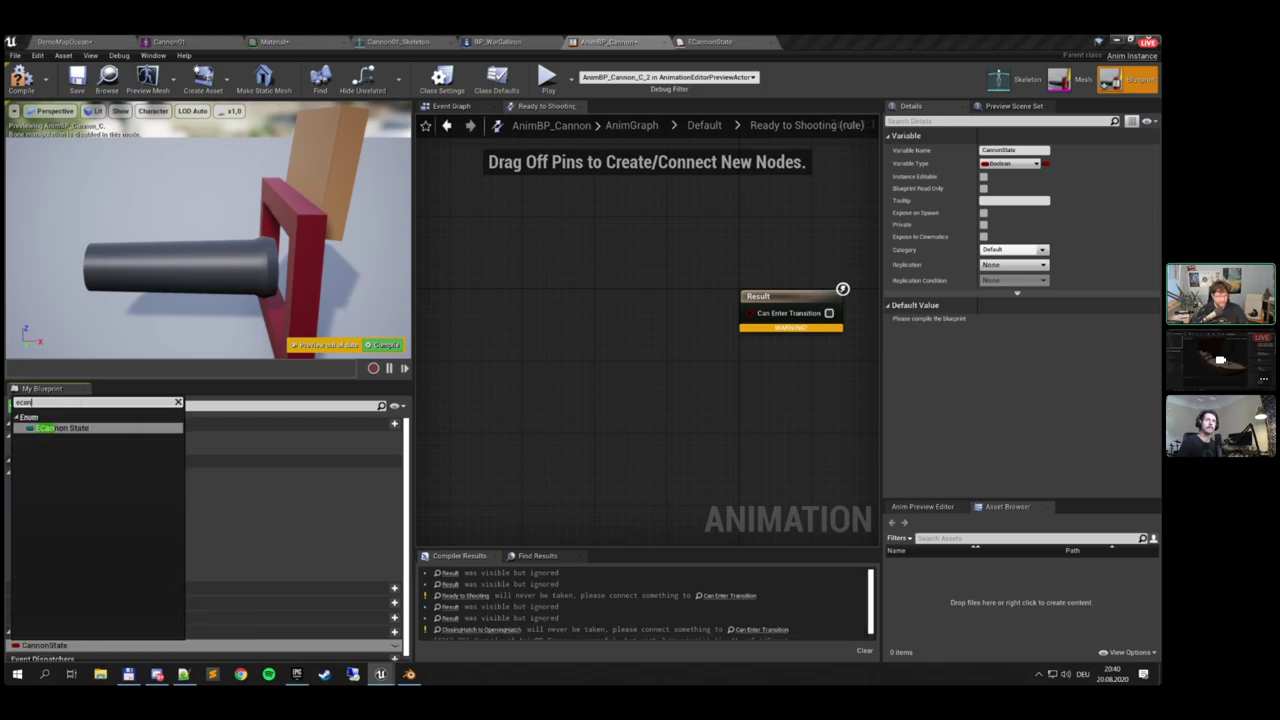
left_click(62, 428)
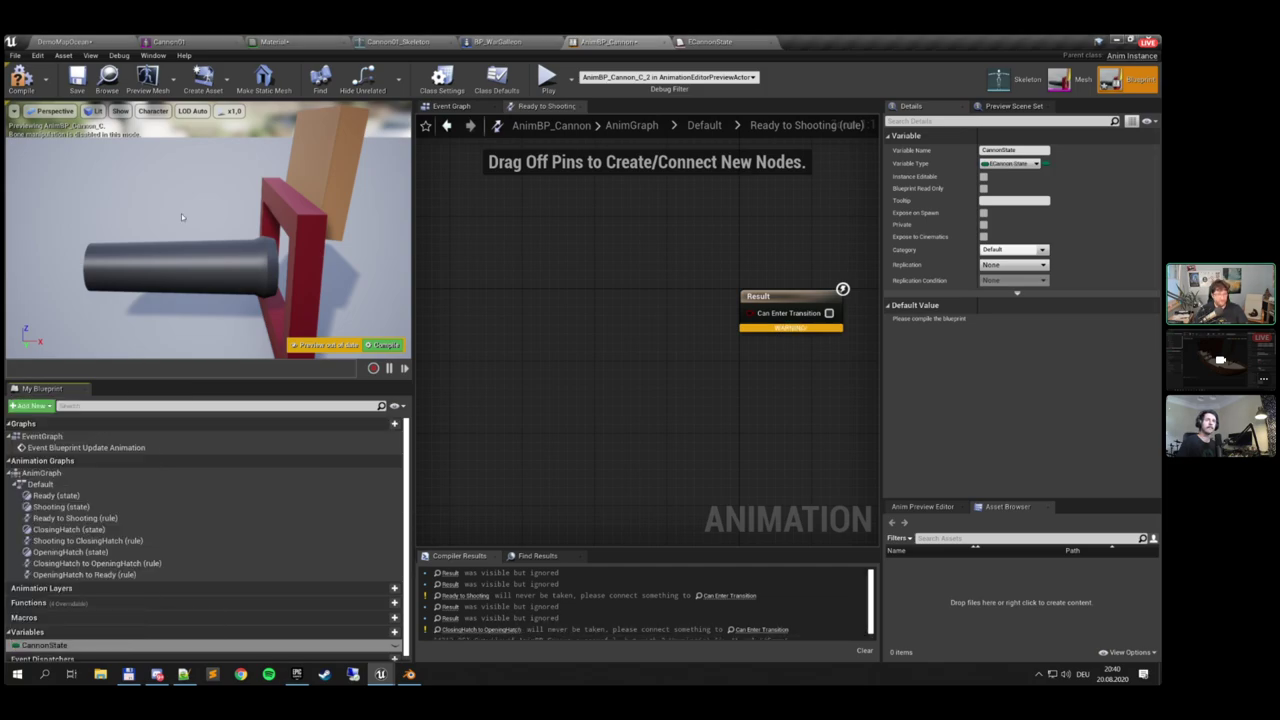
left_click(78, 82)
Let the Ready to Shooting transition be entered when CannonState equals Shoot, using an Equal (Enum) node wired to the result
right_click_drag(481, 309, 529, 277)
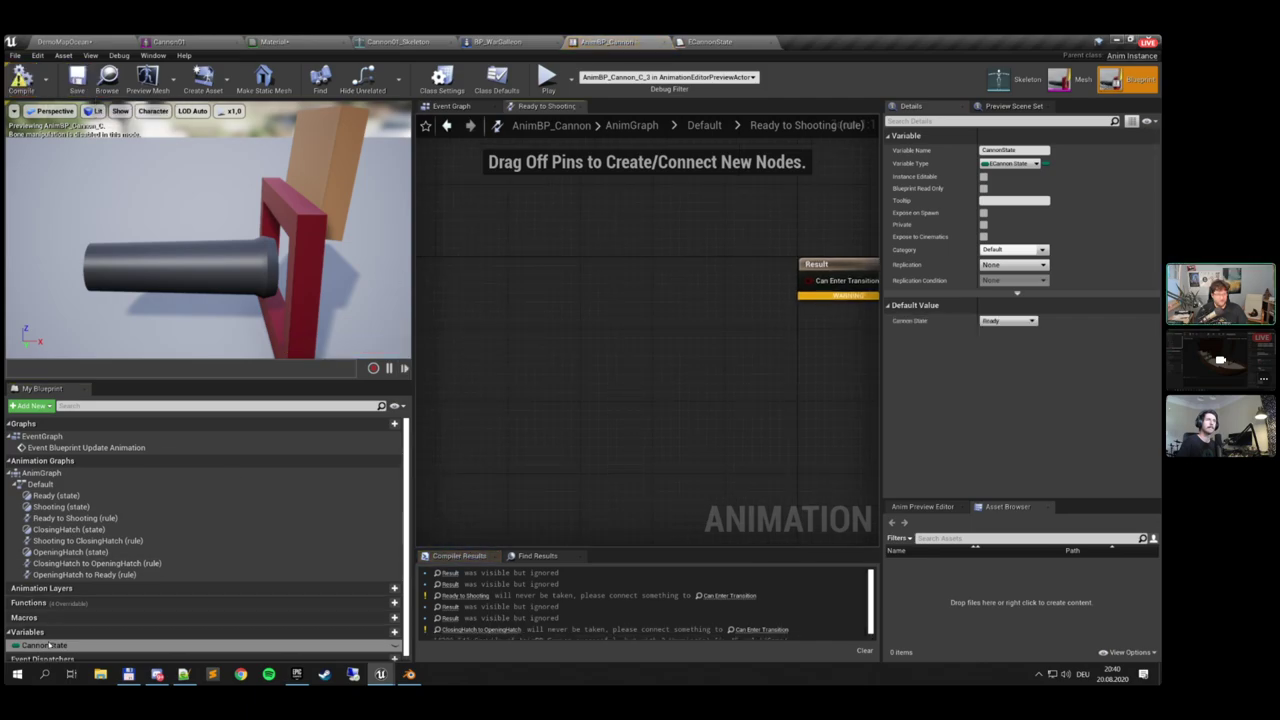
left_click_drag(44, 645, 538, 327)
left_click(550, 337)
right_click_drag(598, 328, 499, 322)
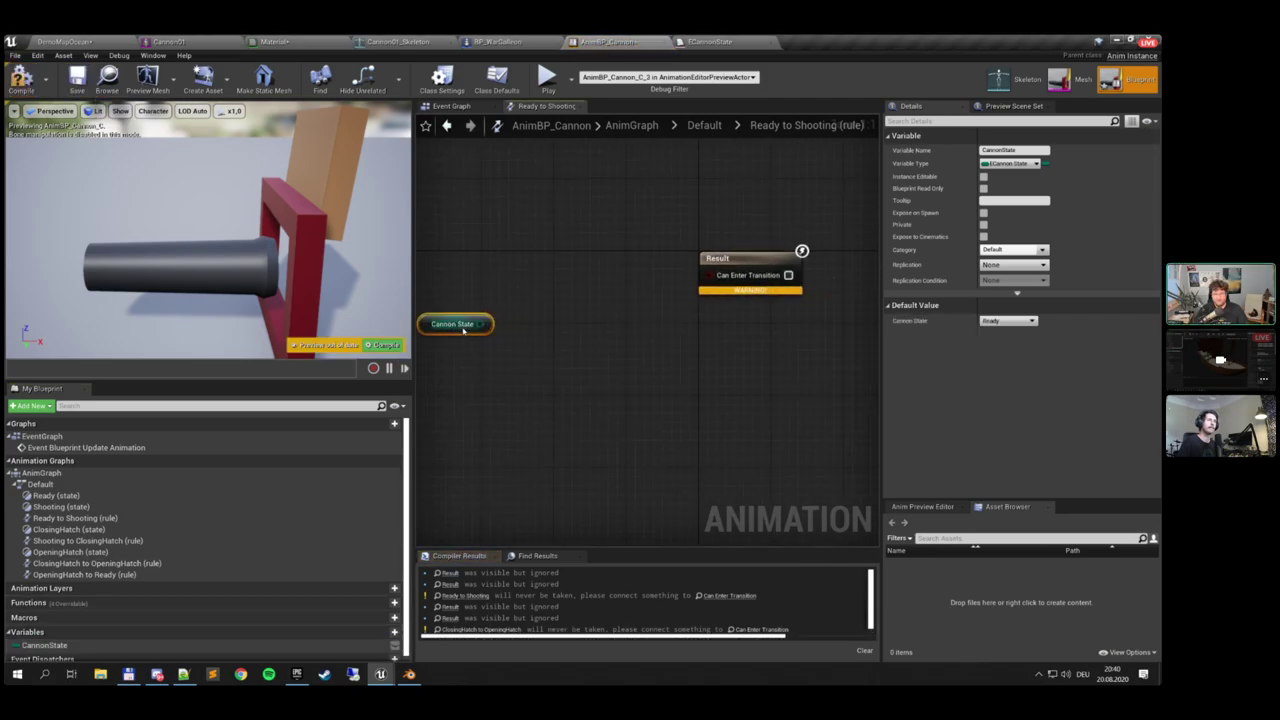
left_click_drag(473, 325, 550, 281)
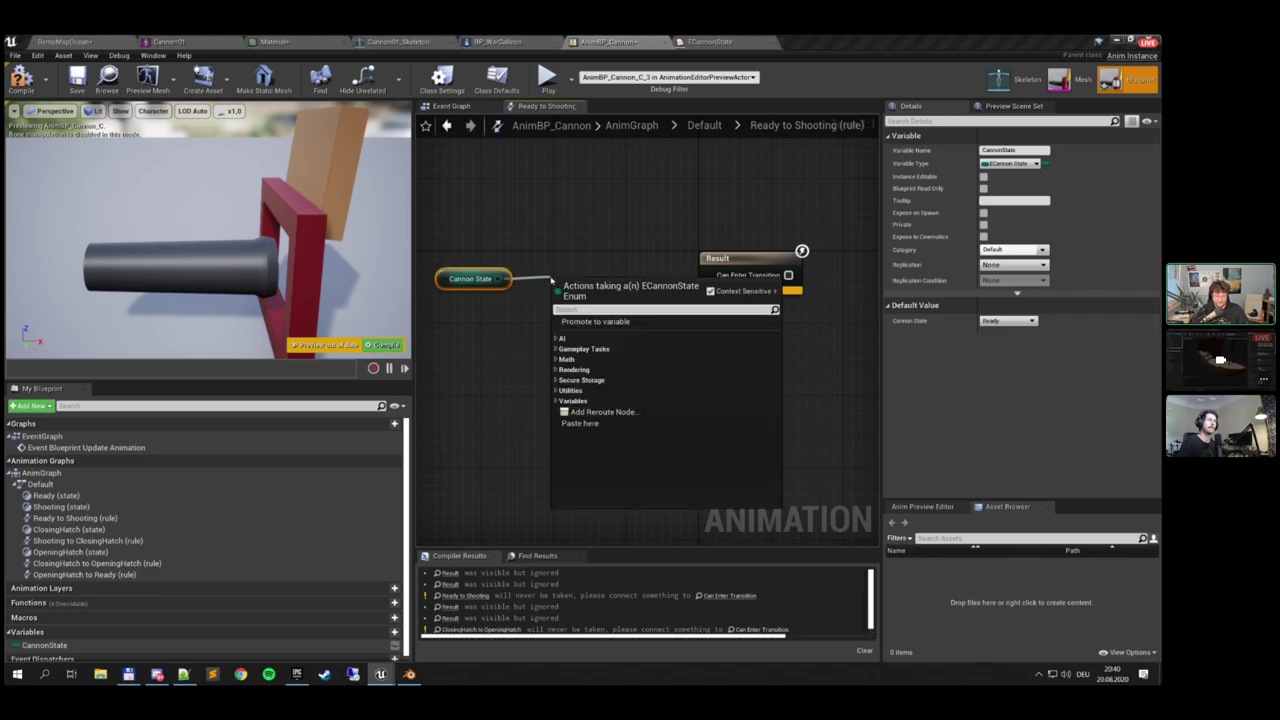
type("==")
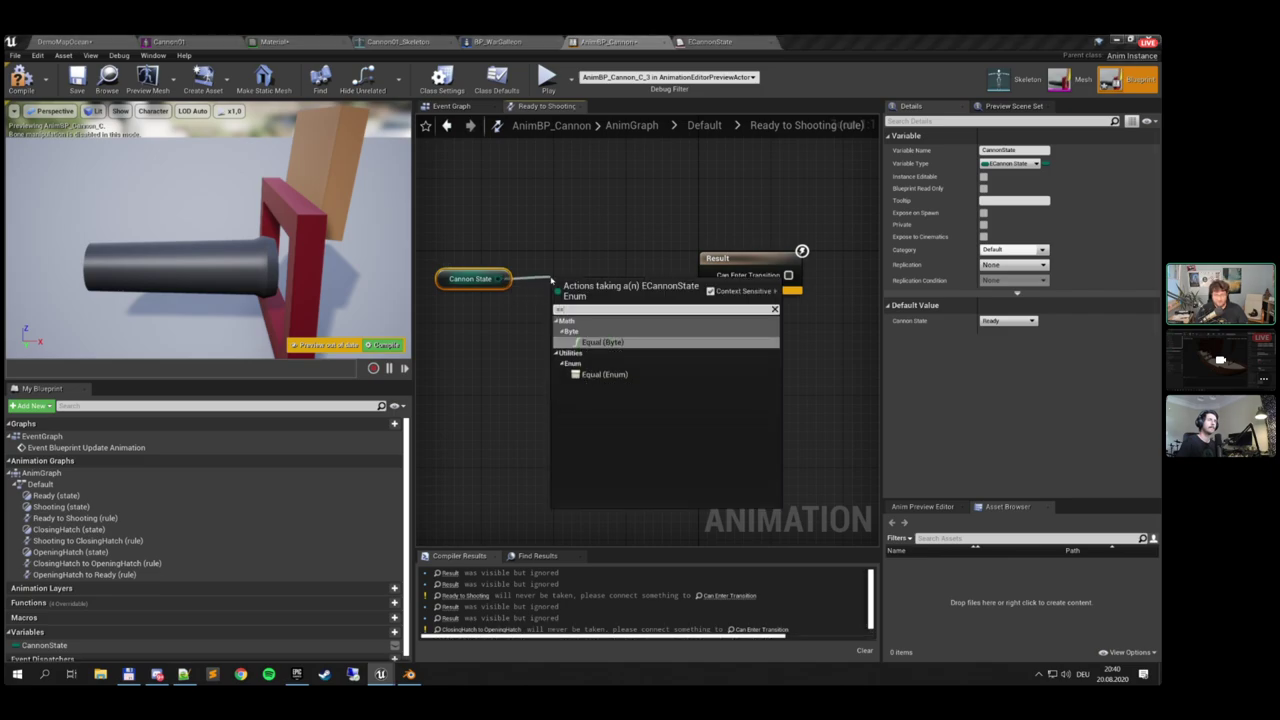
left_click(604, 374)
left_click(620, 302)
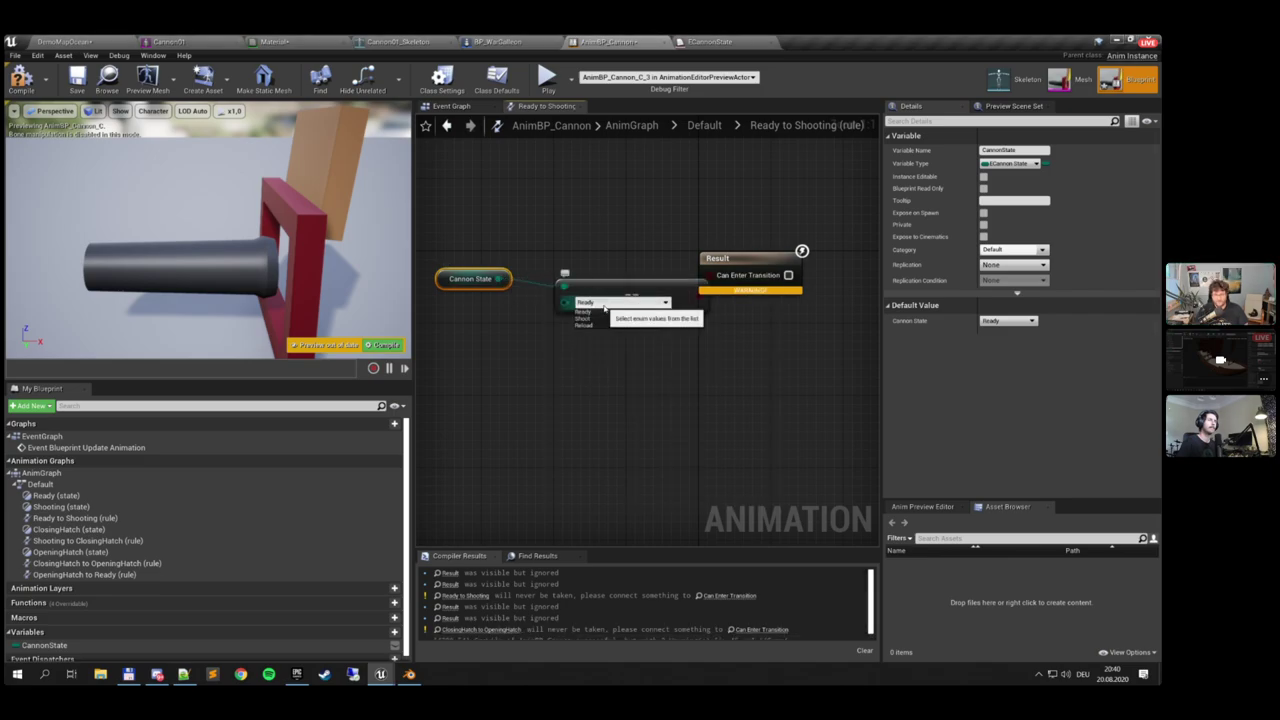
left_click(604, 319)
left_click_drag(630, 286, 709, 274)
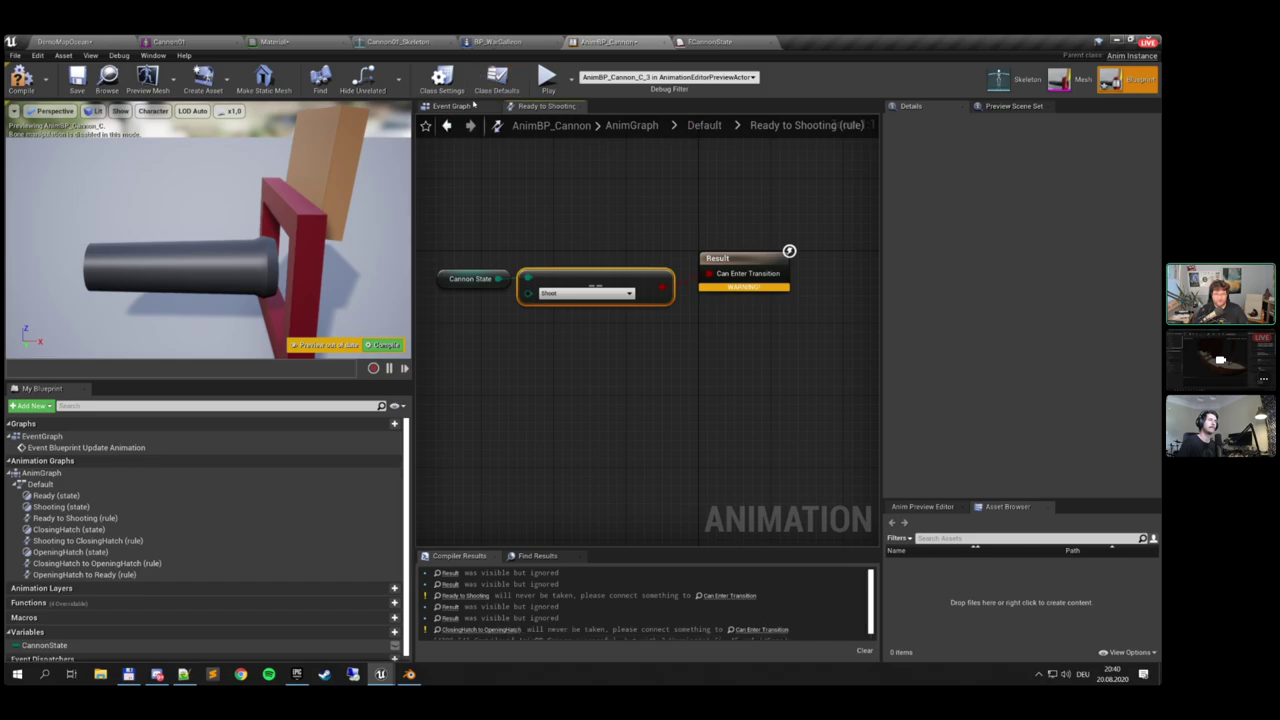
Let the ClosingHatch to OpeningHatch transition be entered when CannonState equals Reload, using an Equal (Enum) node, and compile the blueprint
left_click(636, 127)
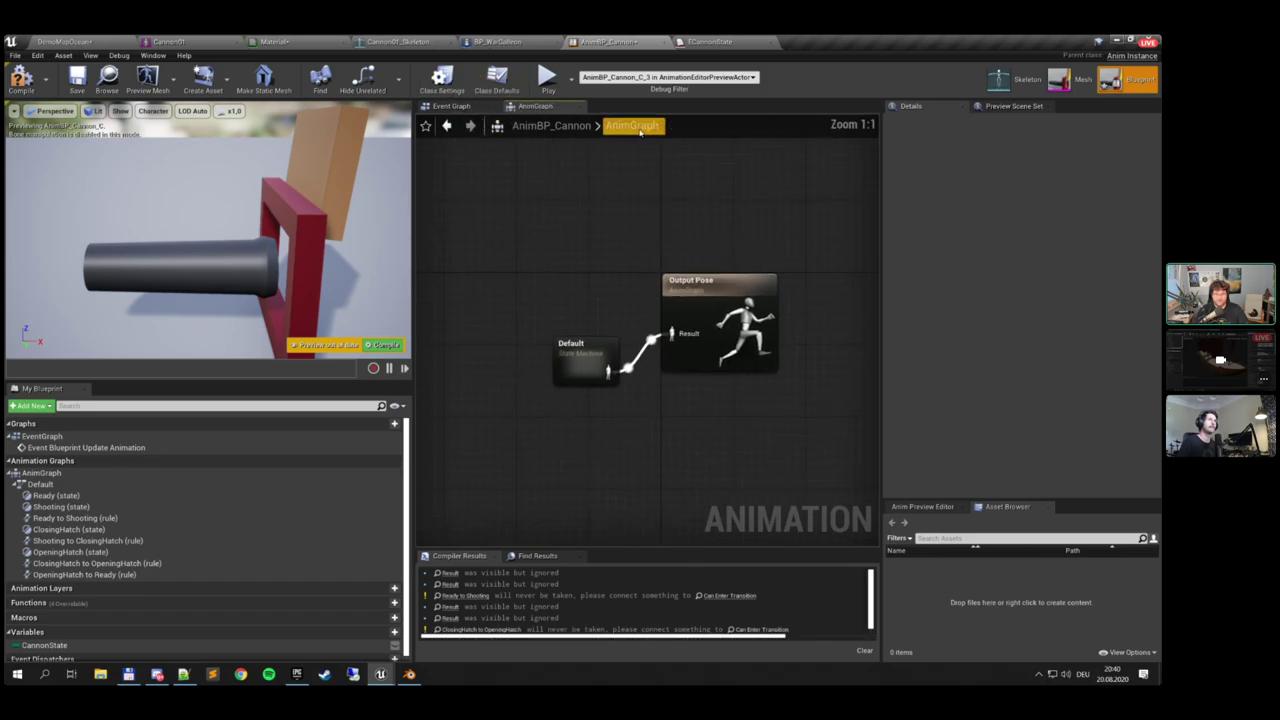
double_click(625, 385)
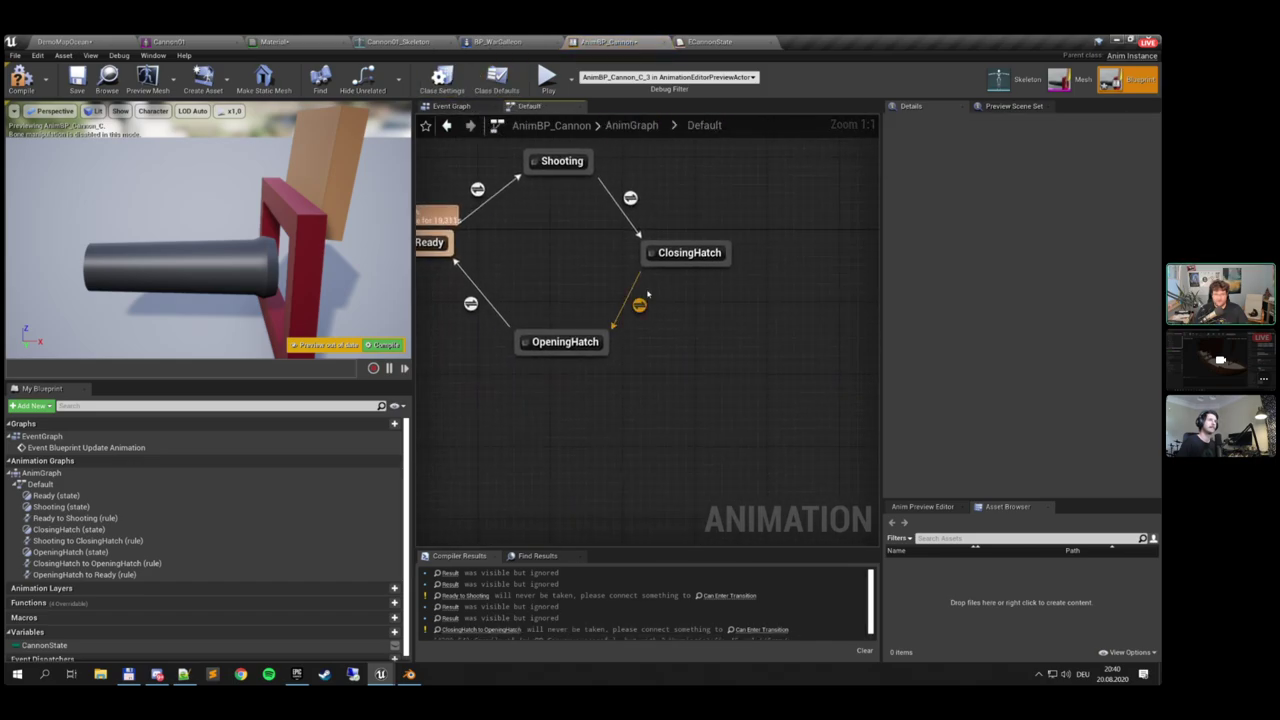
left_click(639, 304)
double_click(639, 304)
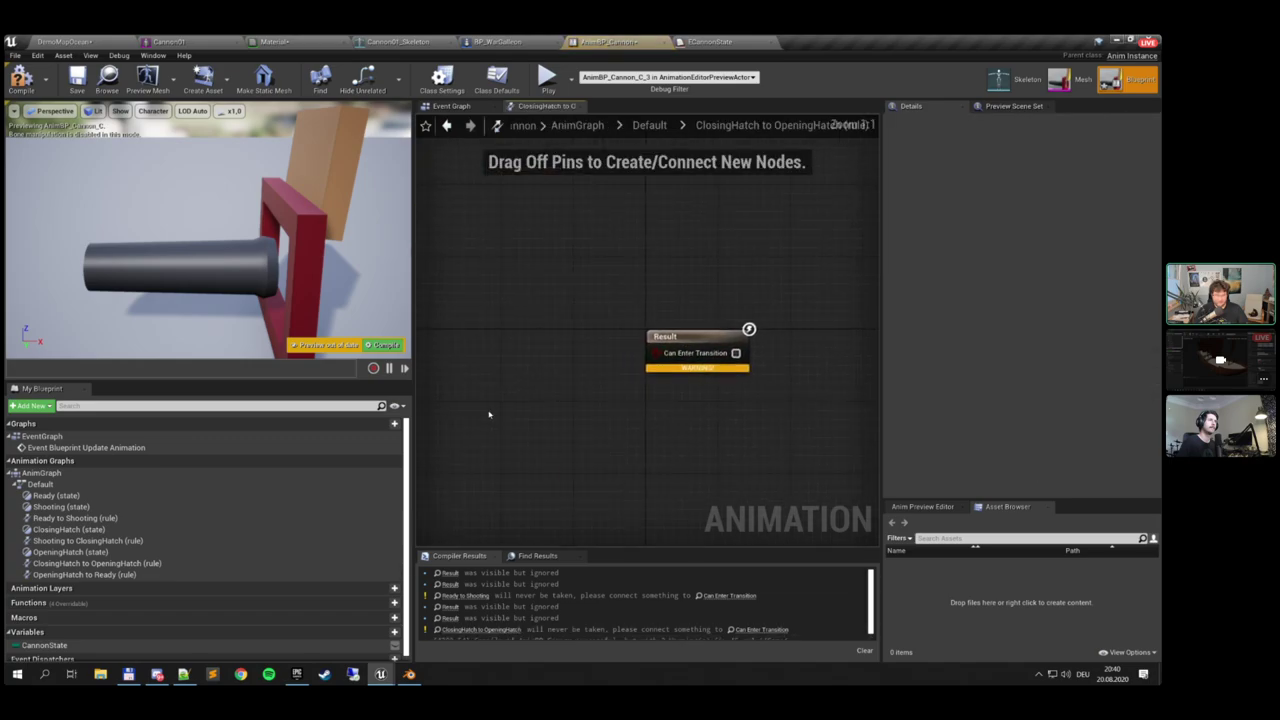
left_click_drag(44, 645, 603, 290, "ctrl")
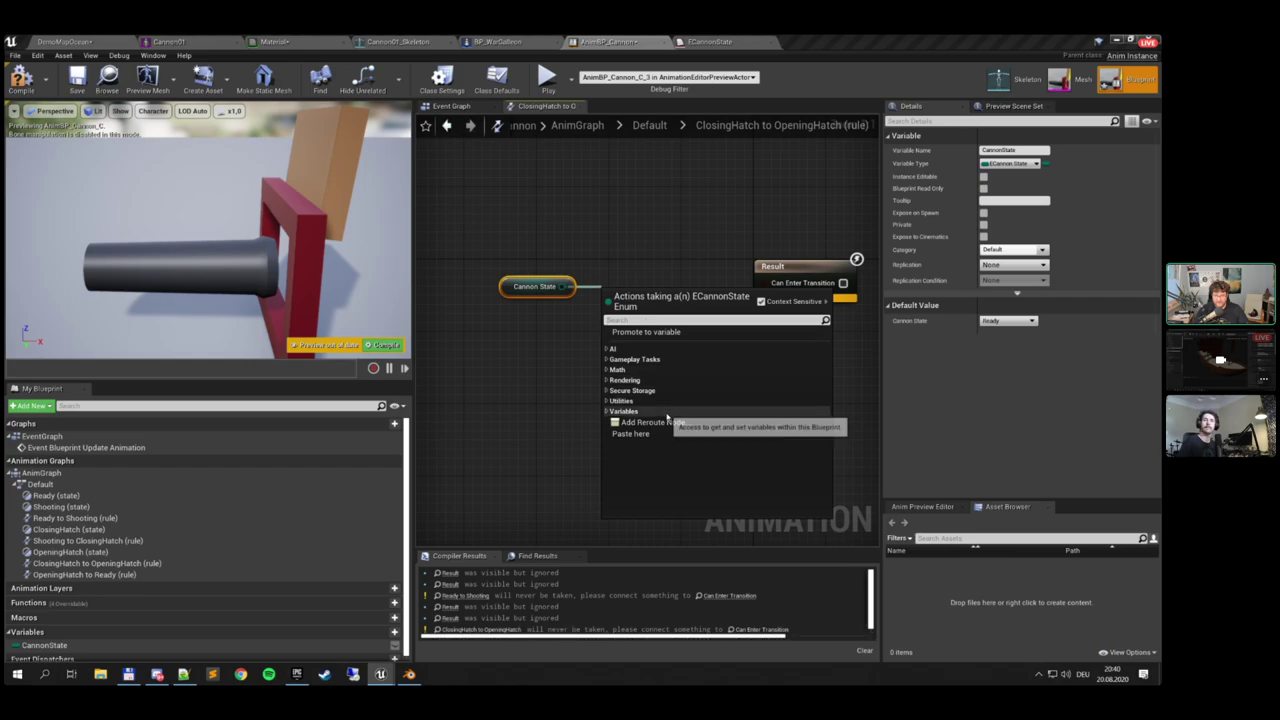
type("==")
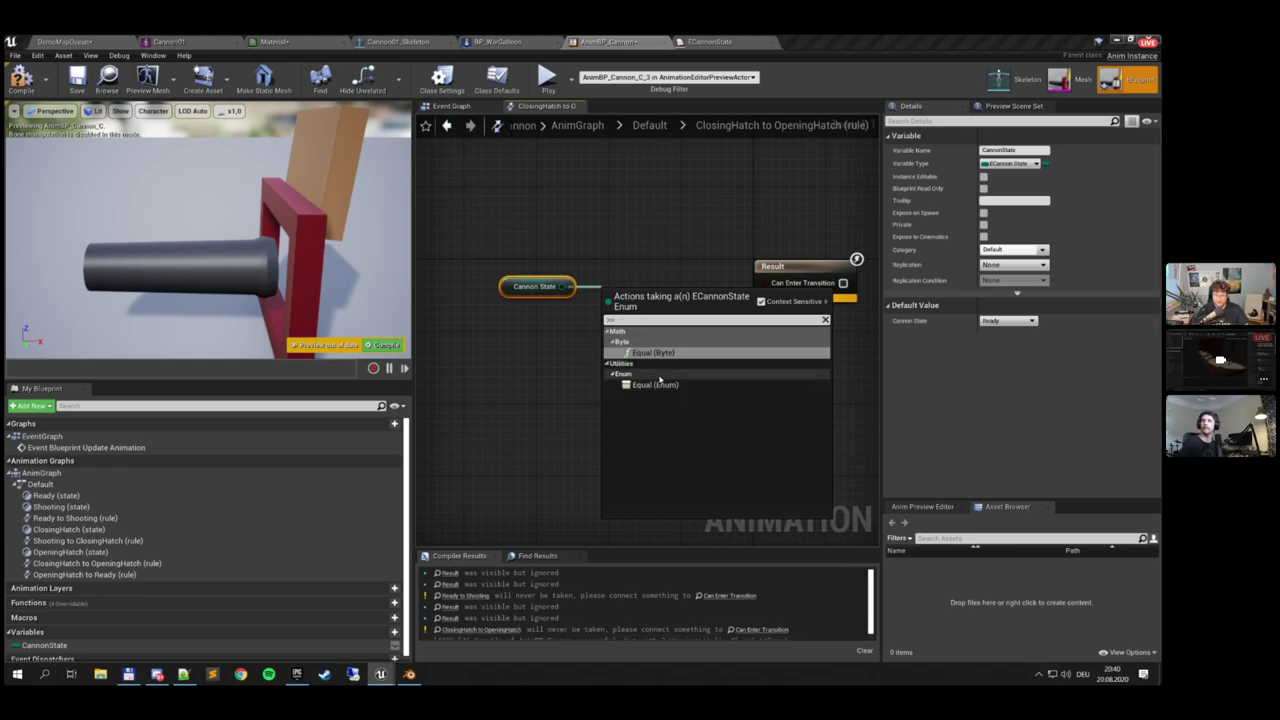
left_click(658, 376)
left_click(665, 385)
left_click(666, 310)
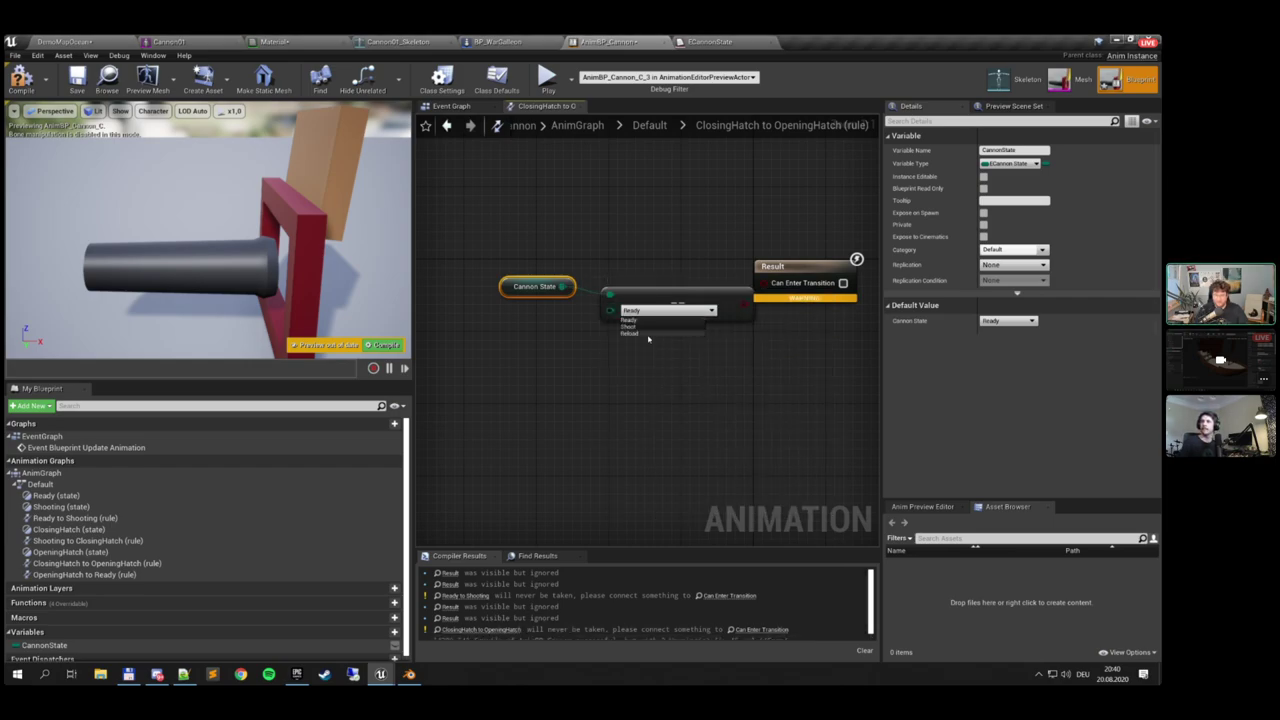
left_click(635, 338)
left_click_drag(706, 300, 678, 290)
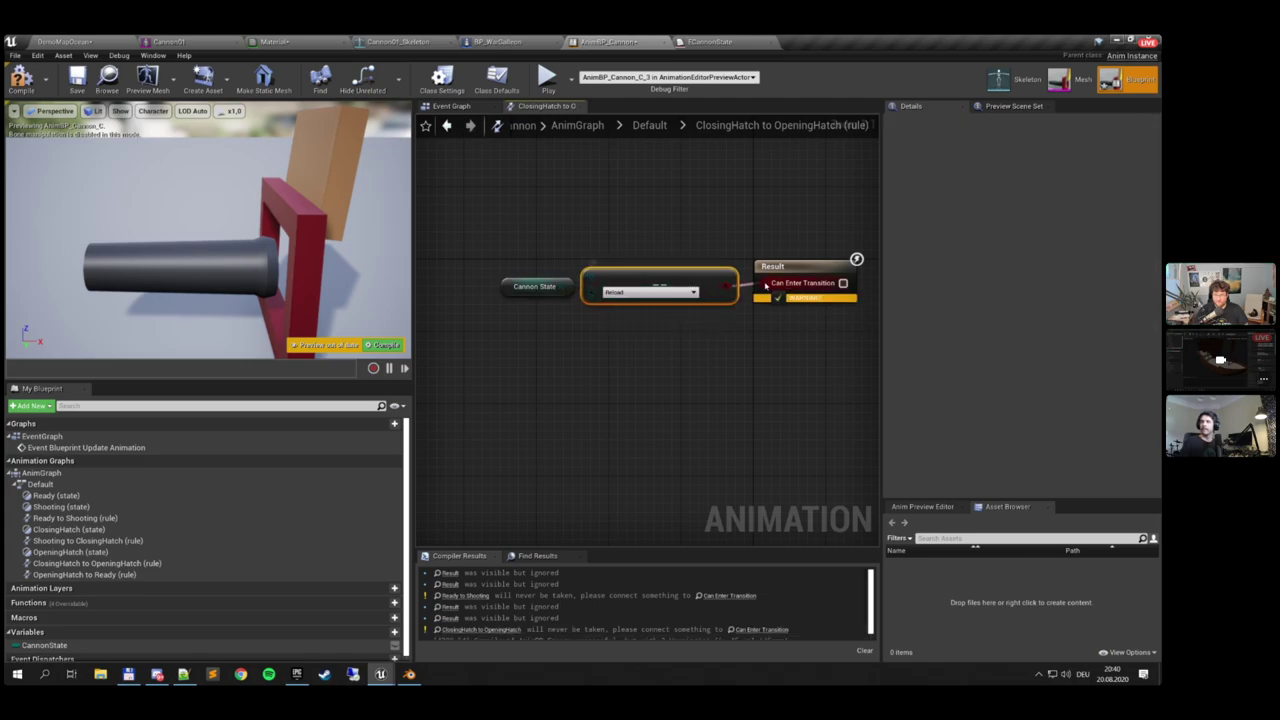
left_click(460, 107)
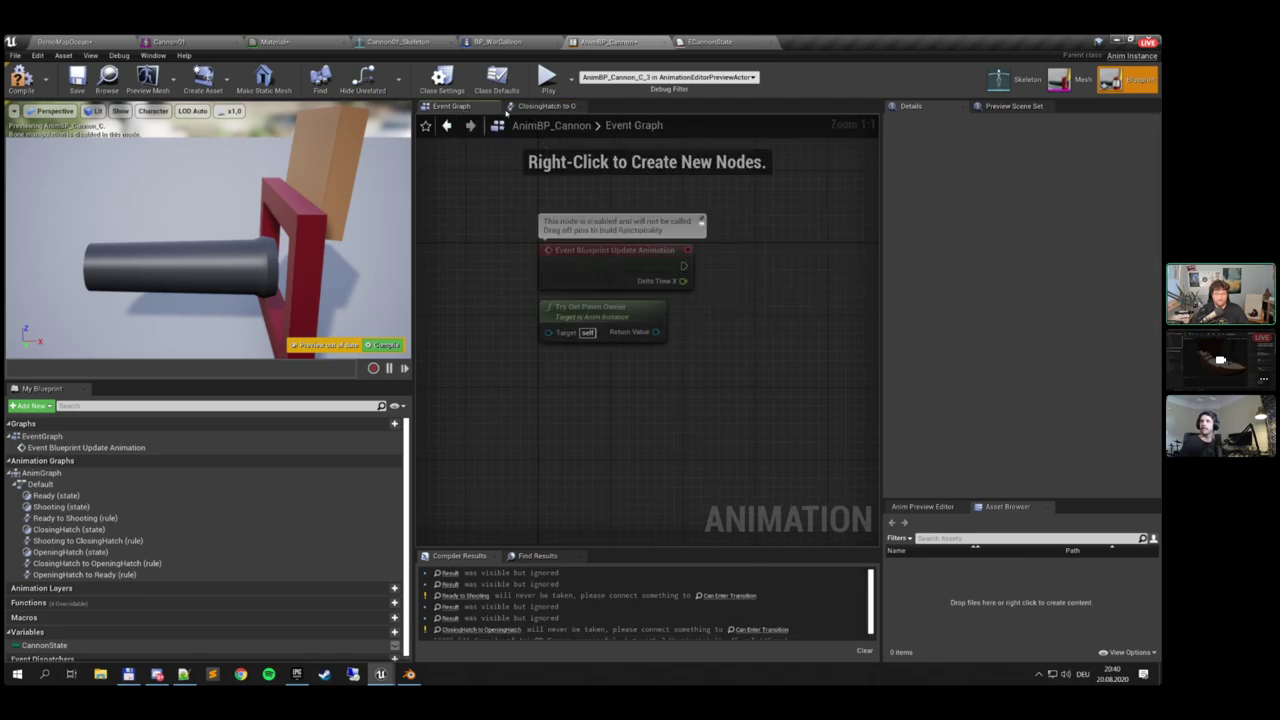
left_click(24, 78)
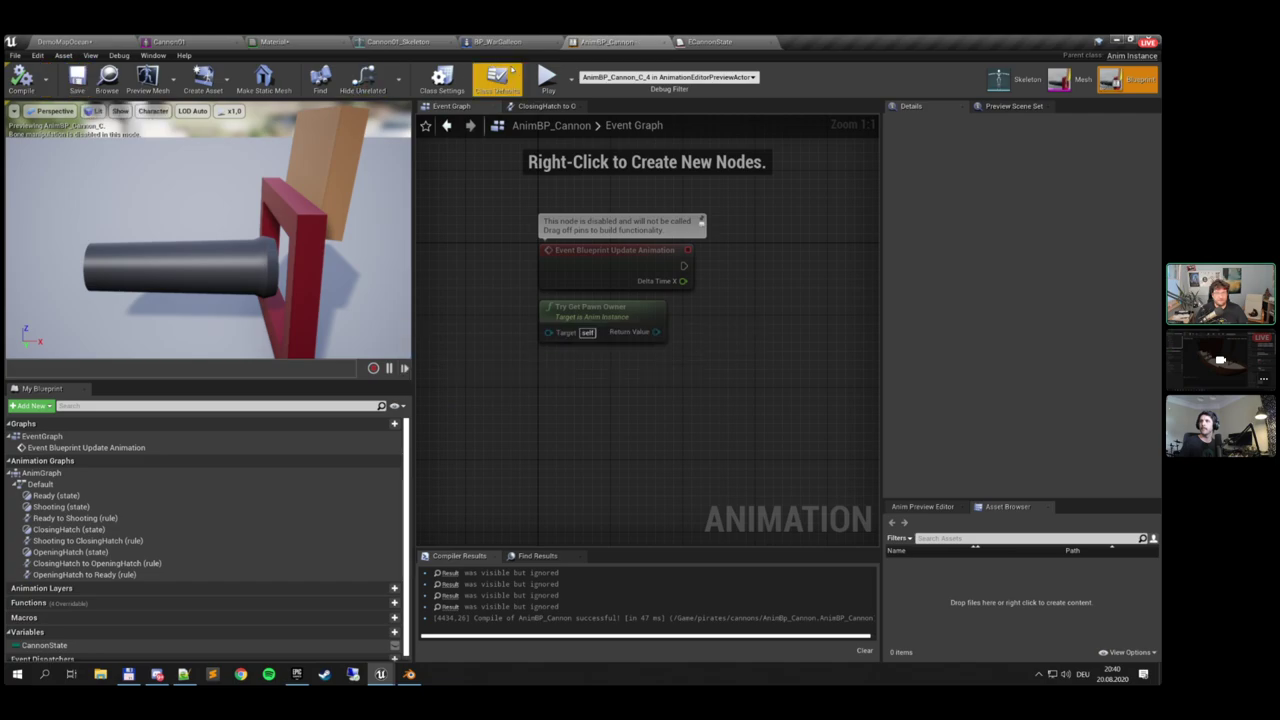
Rename the third enumerator of ECannonState to Reloaded
left_click(713, 40)
left_click(115, 183)
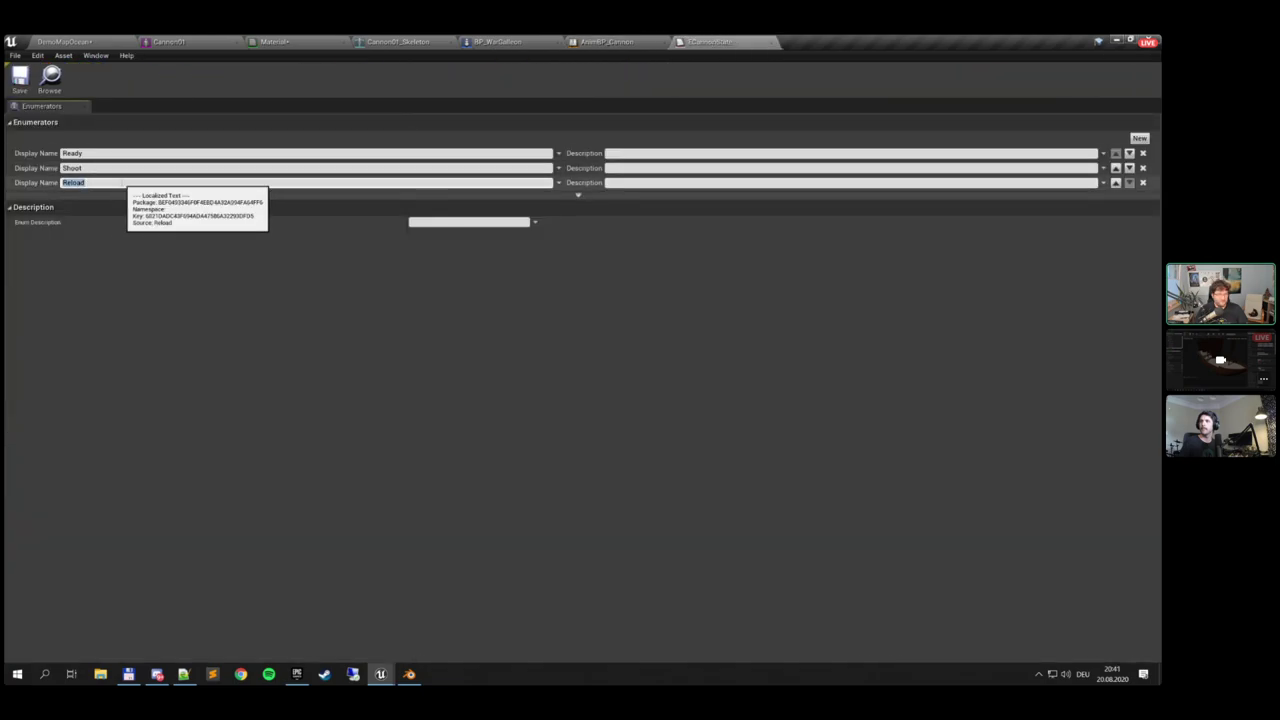
type("ed")
key("Return")
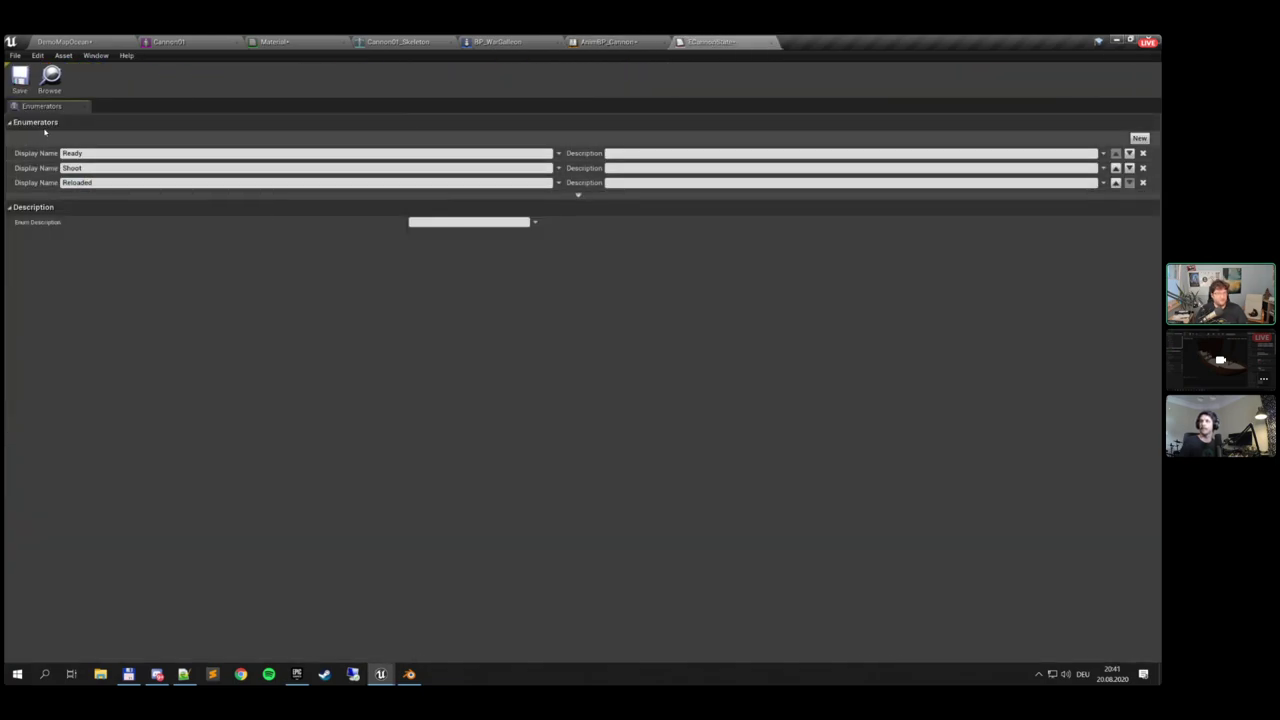
Return to the Default state machine of AnimBP_Cannon, then compile and save the animation blueprint
left_click(609, 41)
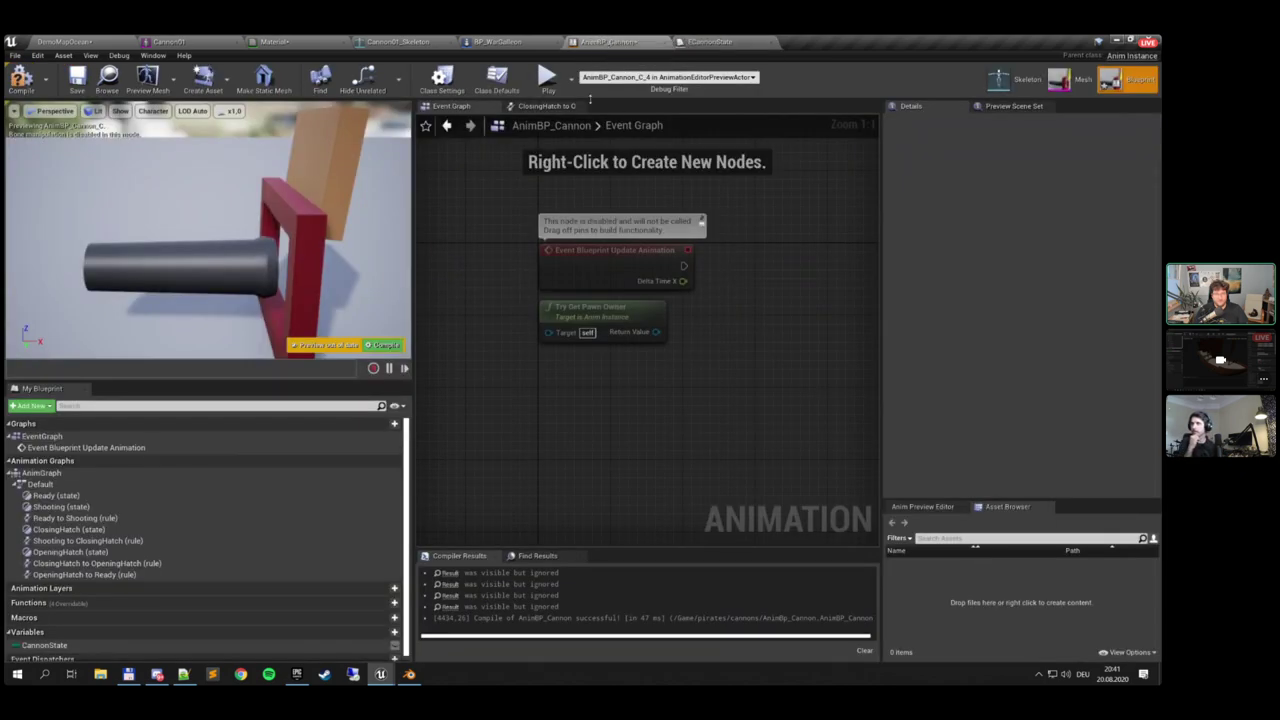
left_click(543, 105)
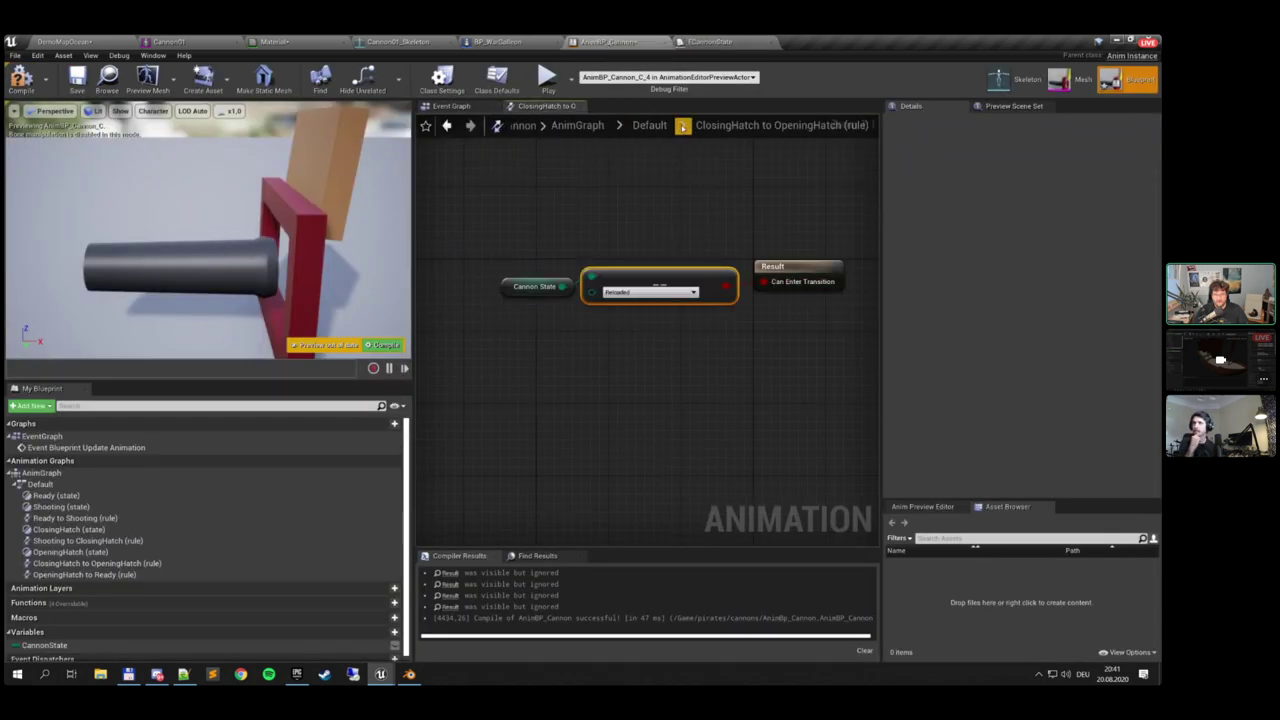
left_click(649, 125)
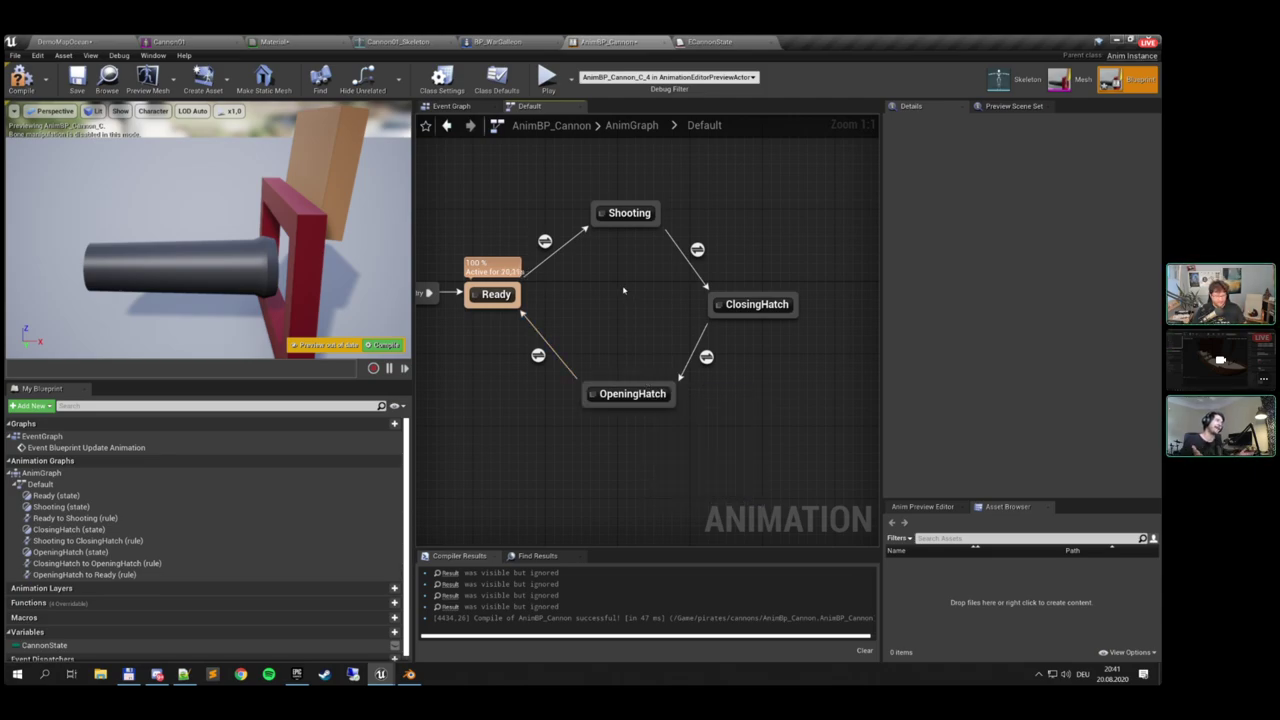
right_click_drag(623, 290, 646, 300)
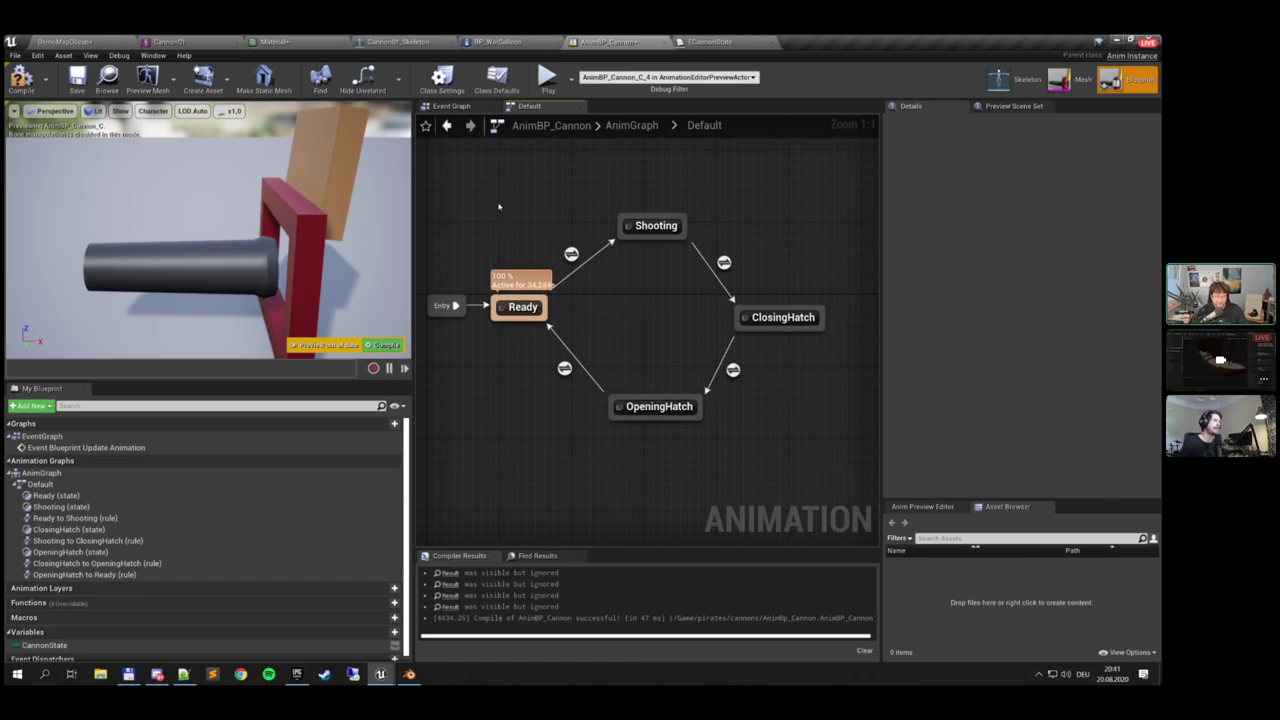
mouse_move(499, 207)
right_mouse_down()
mouse_move(491, 186)
mouse_move(490, 204)
right_mouse_up()
left_click(27, 80)
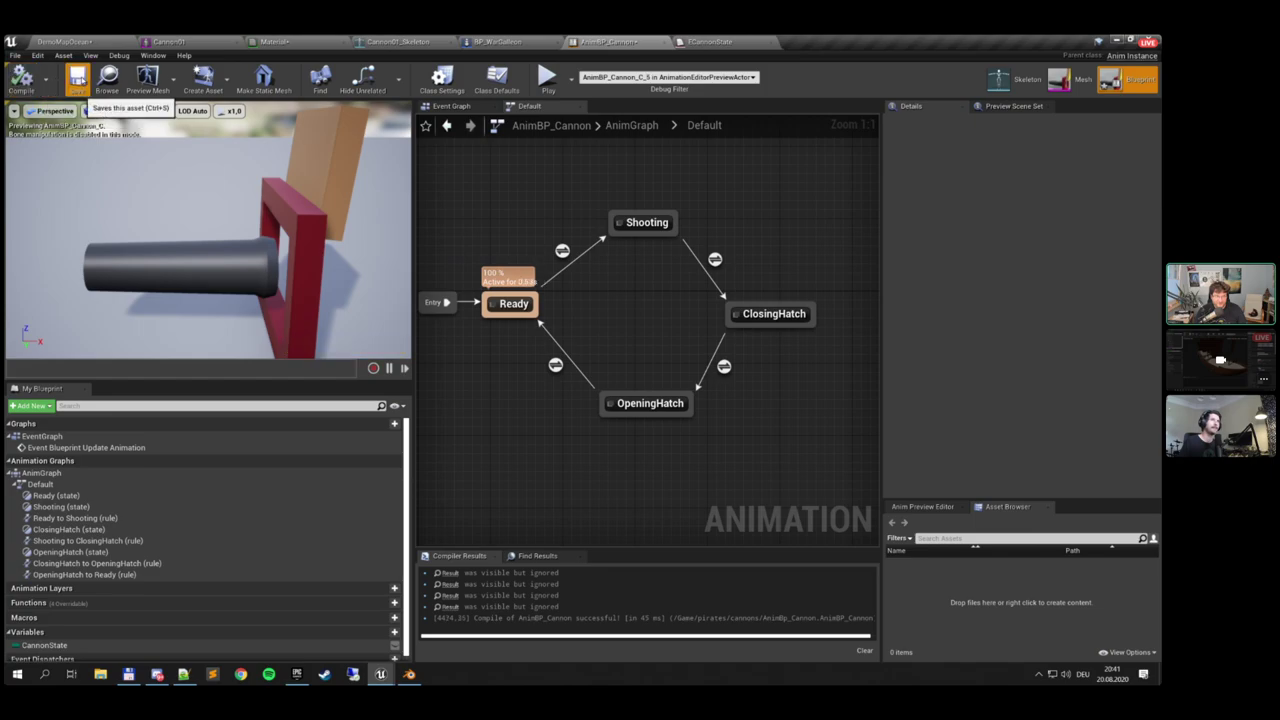
left_click(77, 80)
right_click_drag(596, 349, 623, 358)
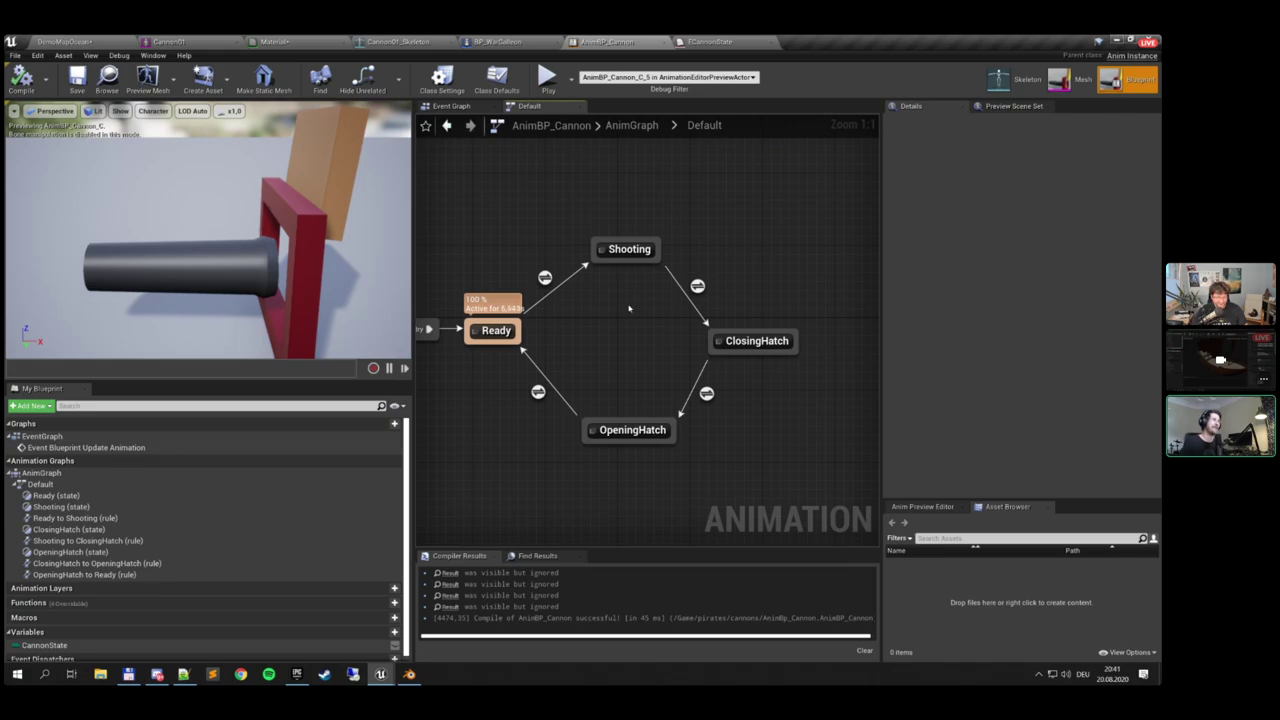
right_click_drag(629, 309, 627, 324)
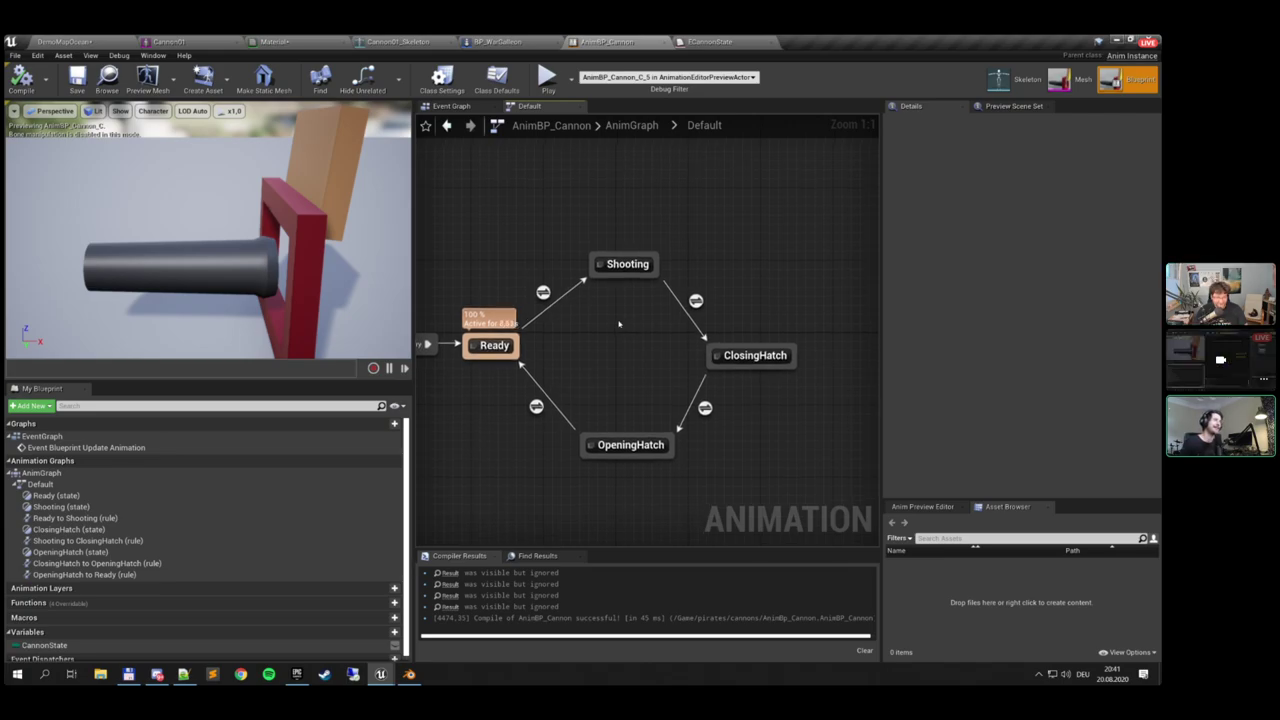
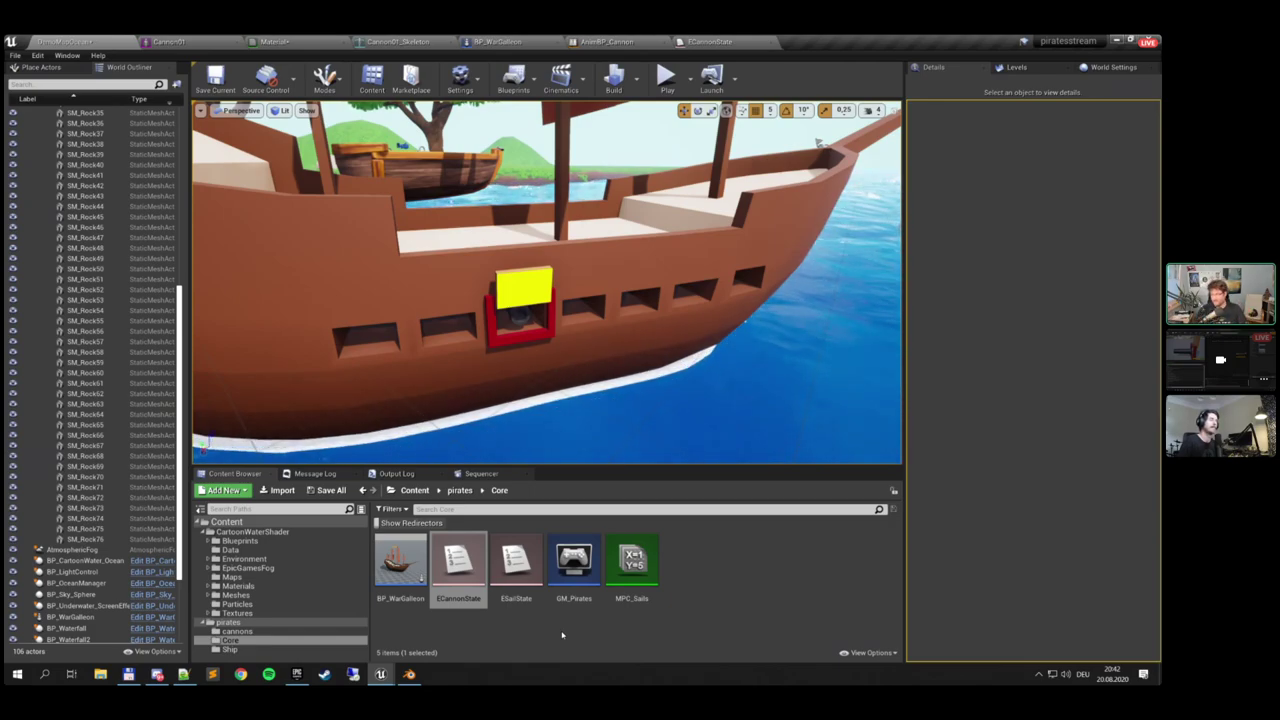
left_click(409, 674)
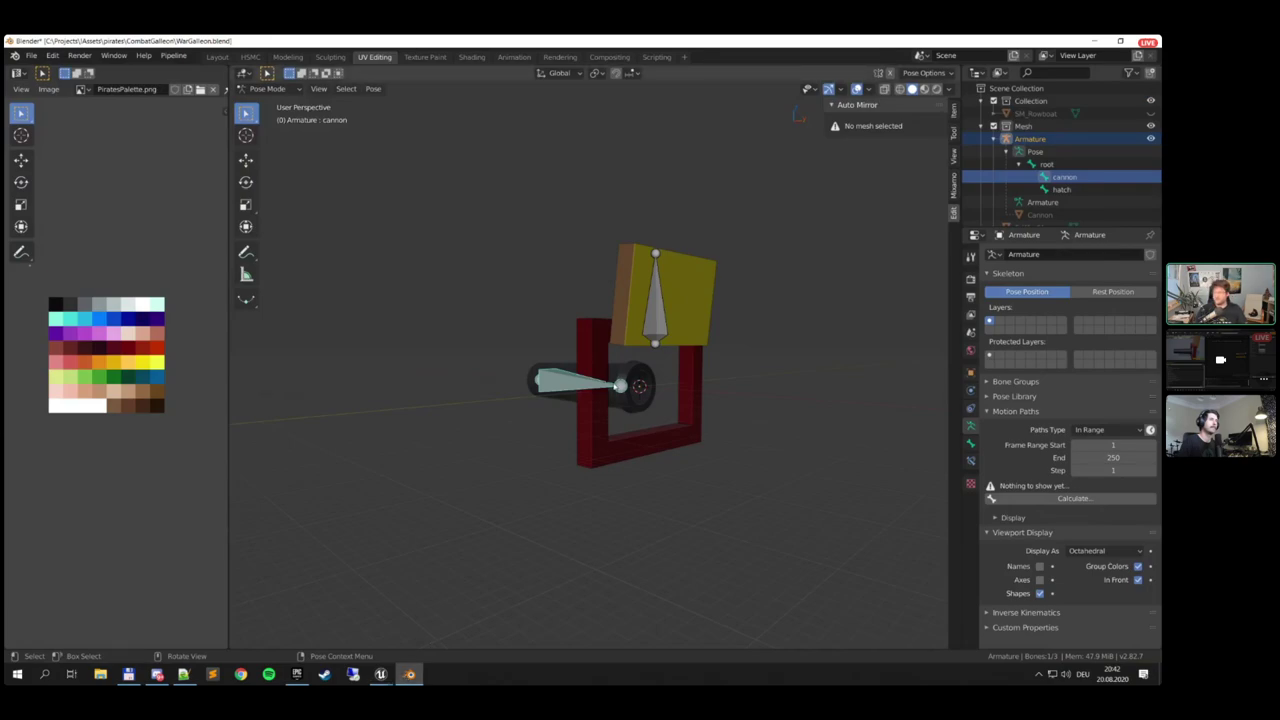
key("alt+Tab")
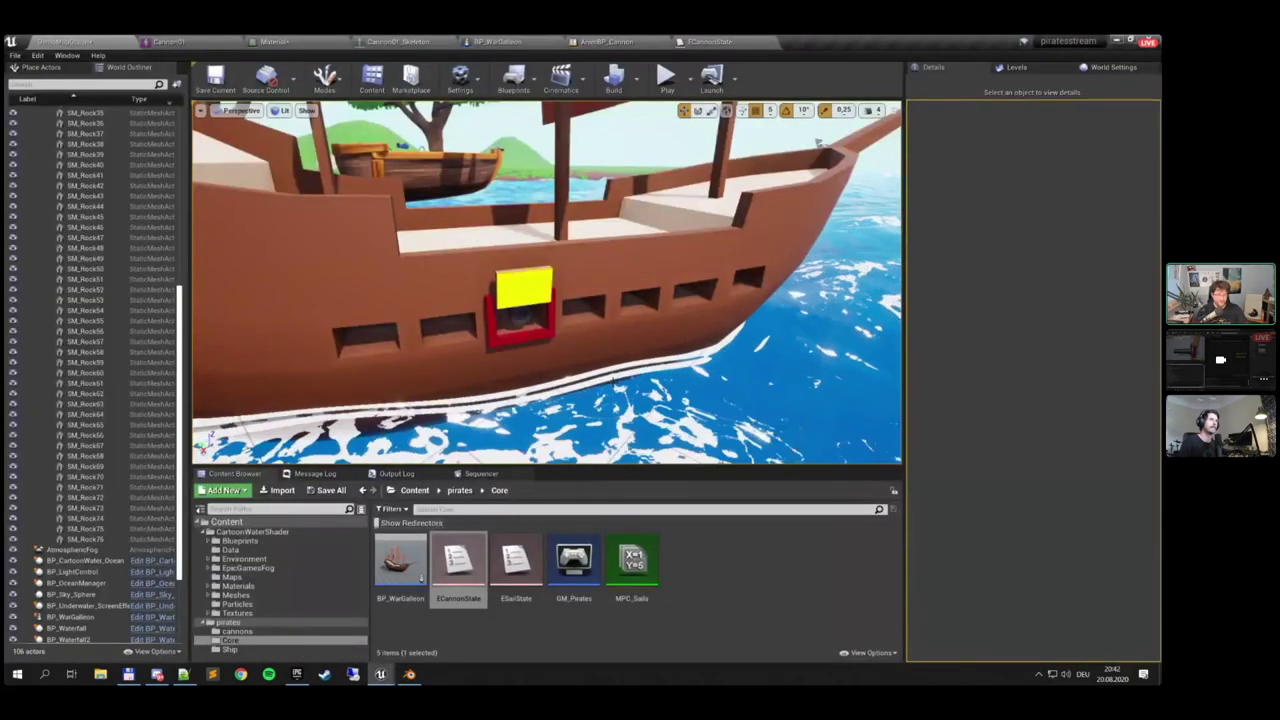
Create a control rig from the Cannon01 skeletal mesh in the pirates/cannons folder and open the new Cannon01_CtrlRig asset
left_click(284, 622)
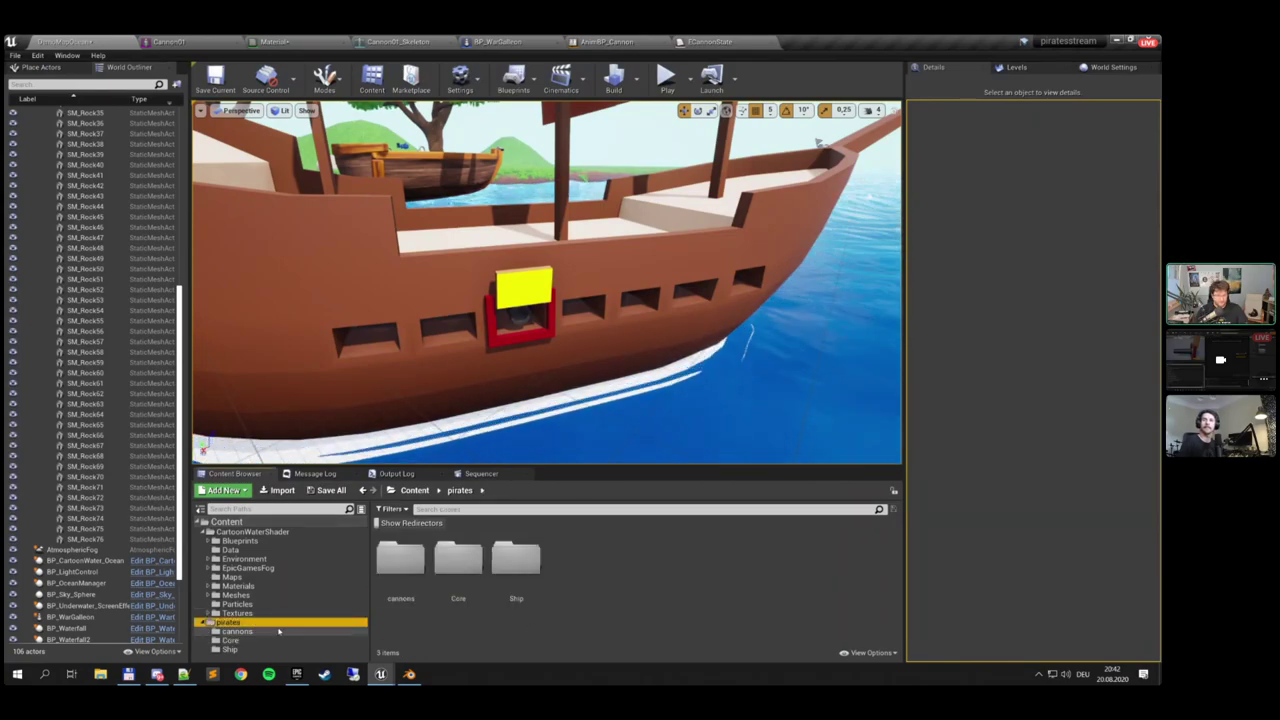
left_click(237, 631)
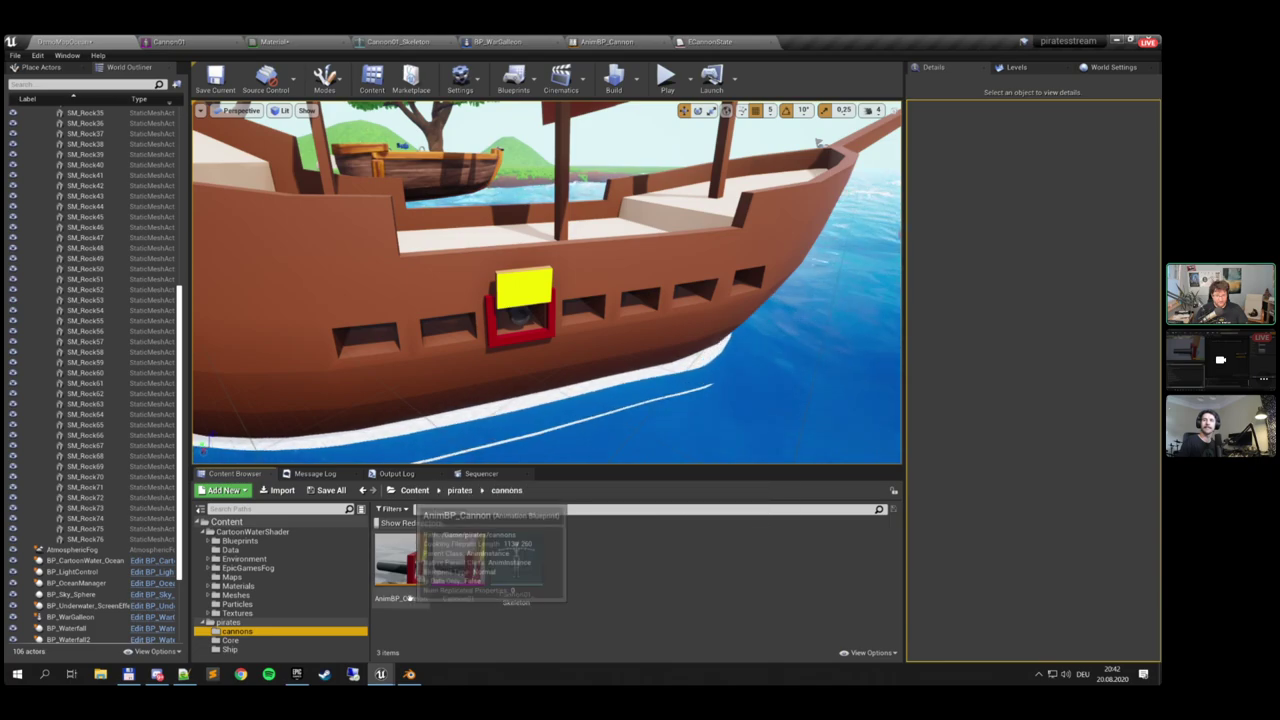
right_click(455, 598)
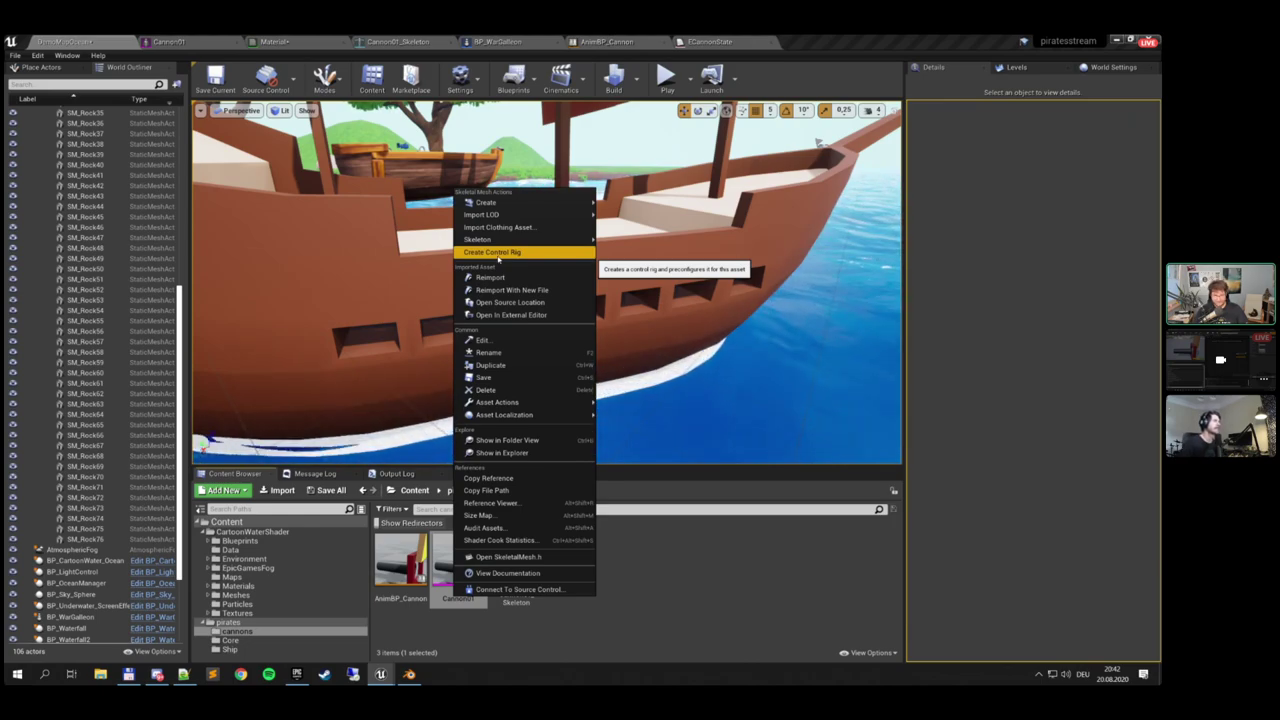
left_click(498, 253)
double_click(576, 594)
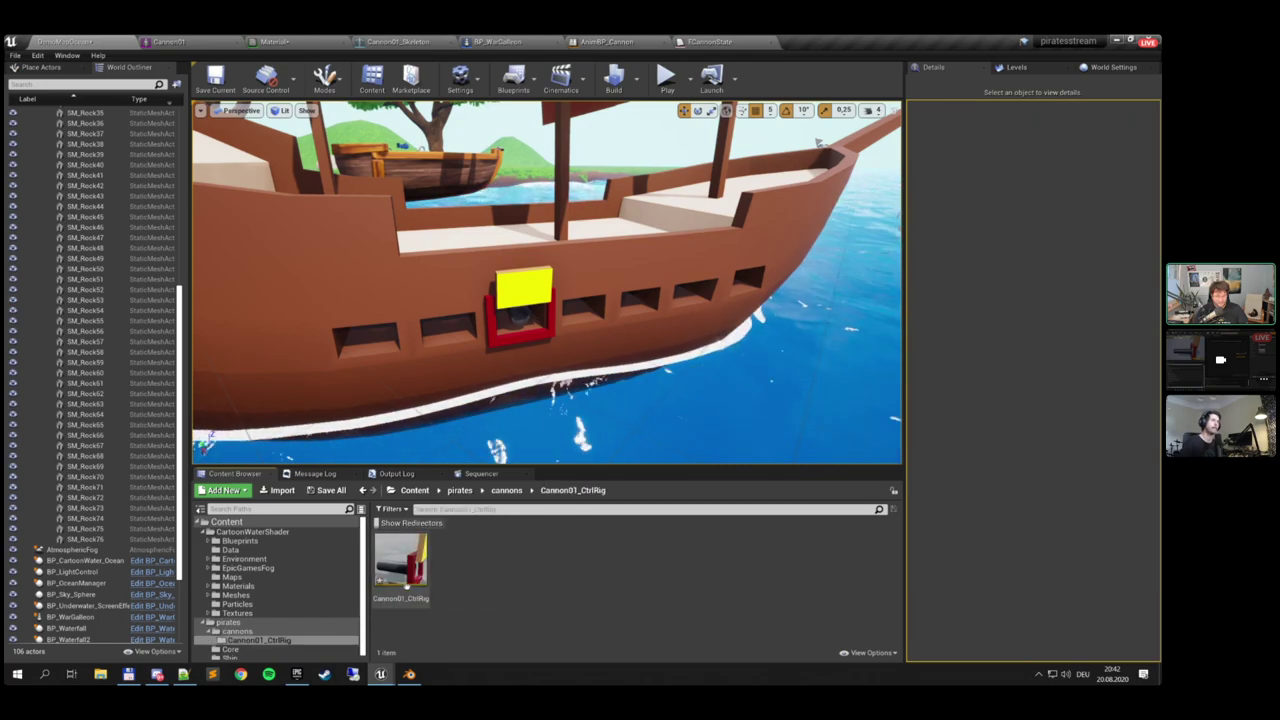
double_click(405, 578)
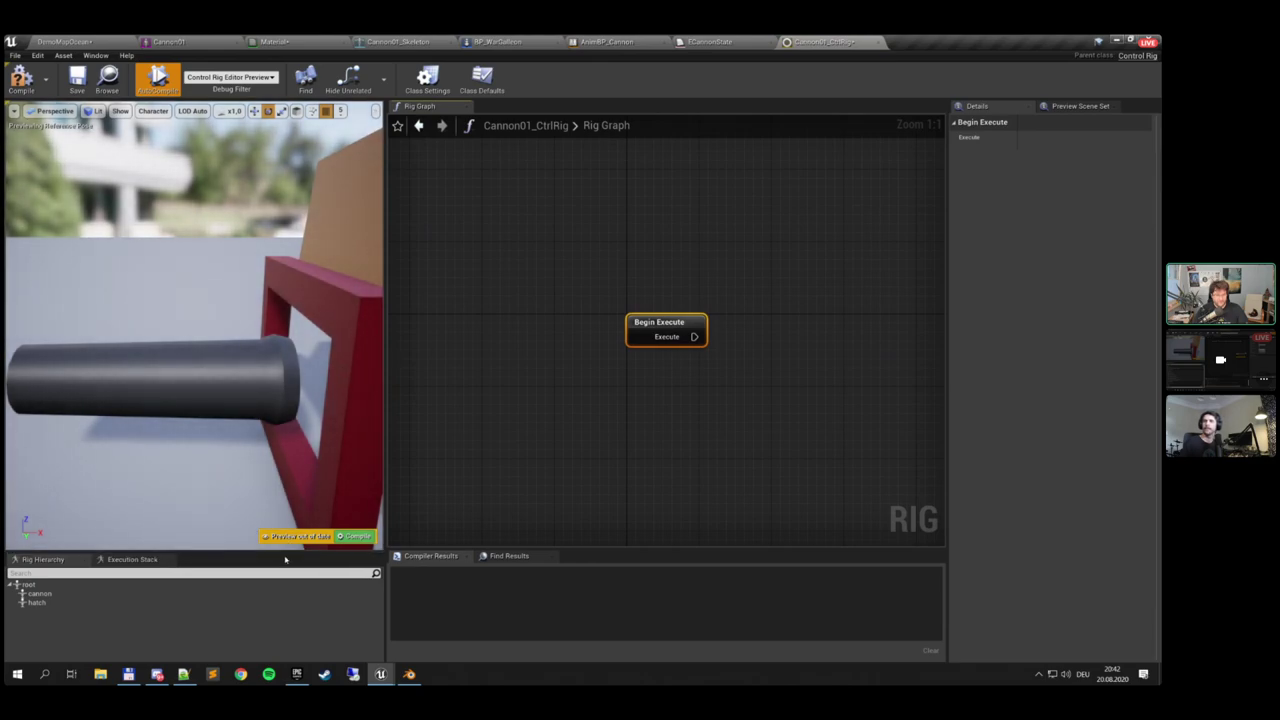
left_click_drag(285, 551, 285, 438)
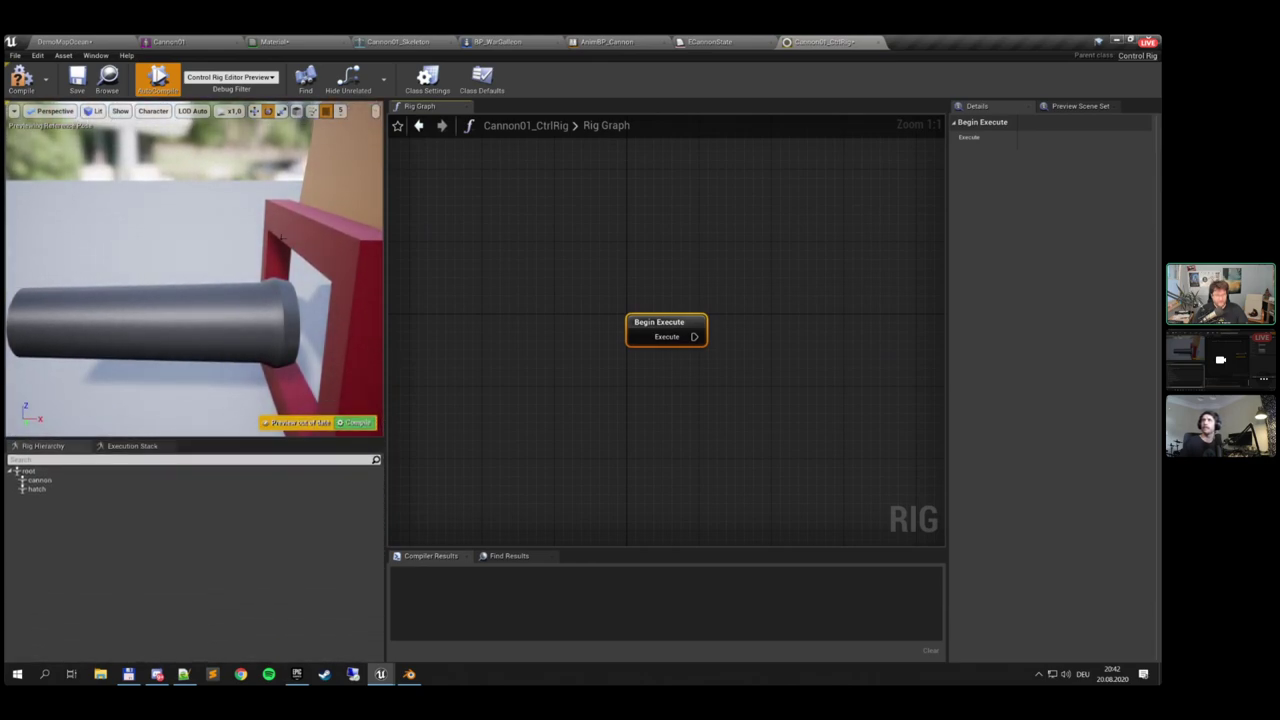
right_click_drag(282, 238, 142, 398)
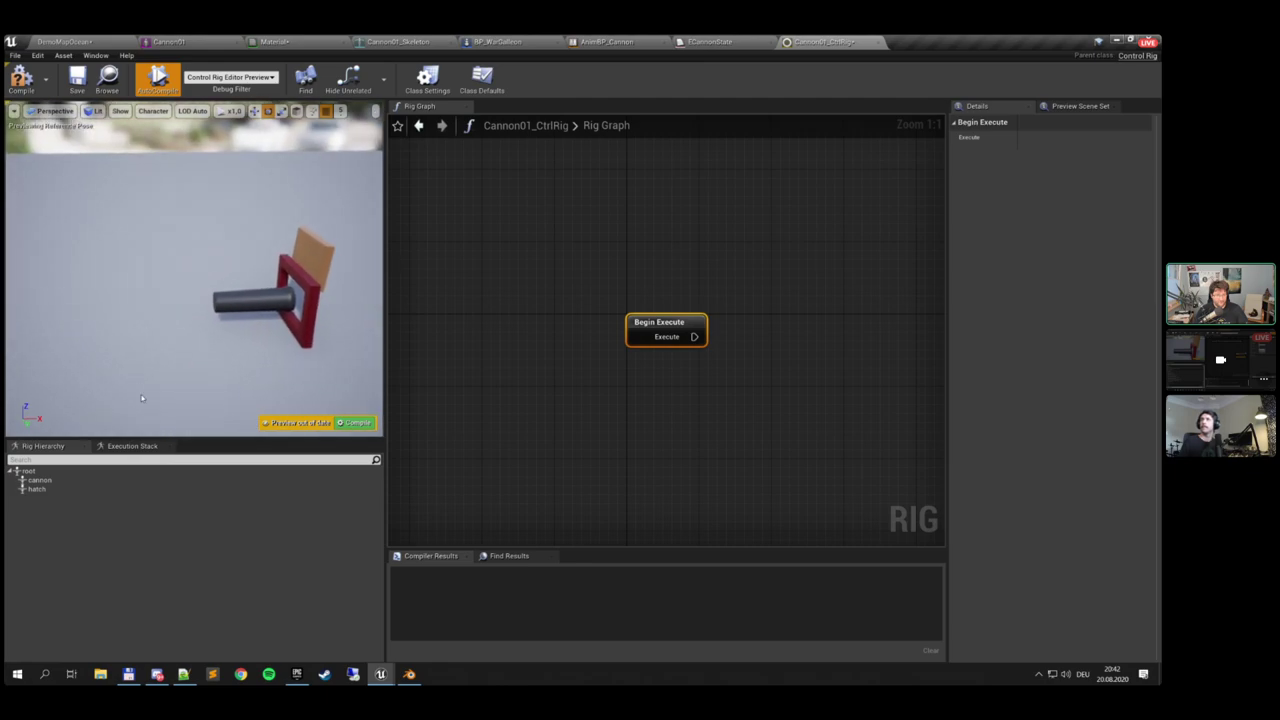
right_click_drag(701, 290, 577, 296)
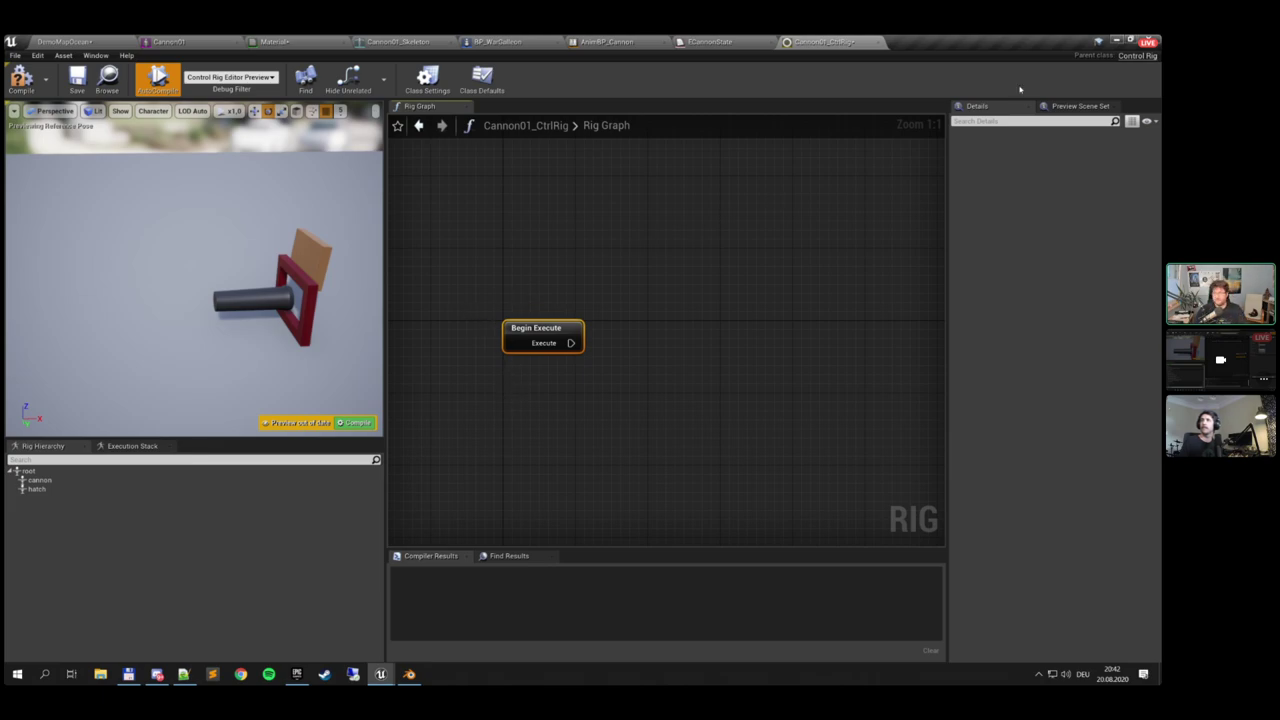
Compile and save the Cannon01_CtrlRig control rig
left_click(126, 41)
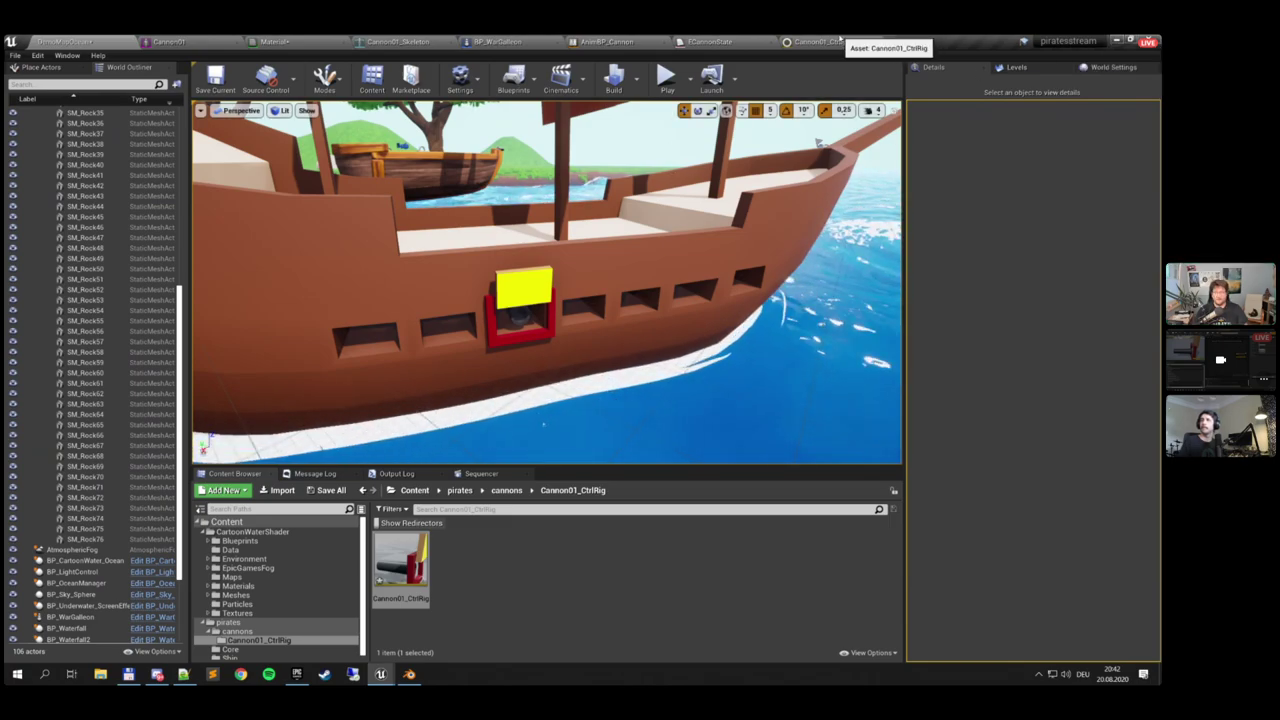
left_click(832, 41)
left_click(22, 80)
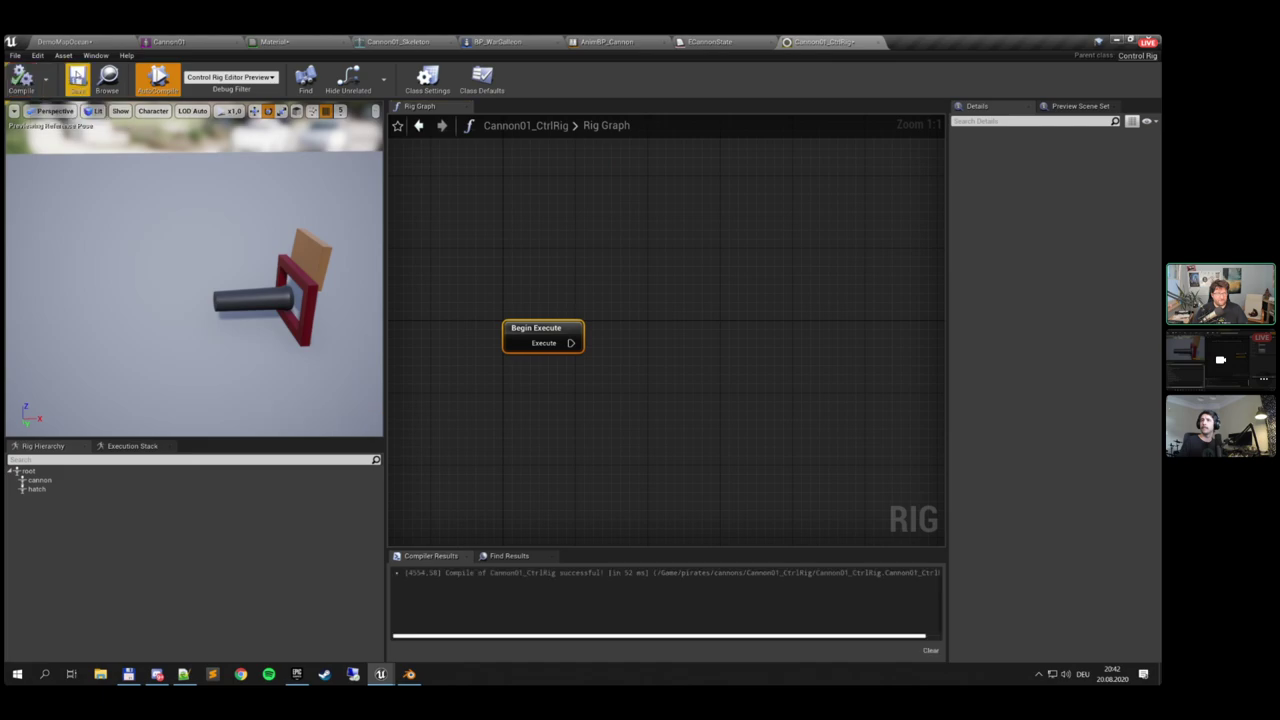
left_click(77, 79)
Examine the rig's cannon and root bones, including their initial transforms
right_click_drag(528, 307, 511, 307)
right_click_drag(344, 280, 240, 274)
left_click_drag(260, 240, 339, 283)
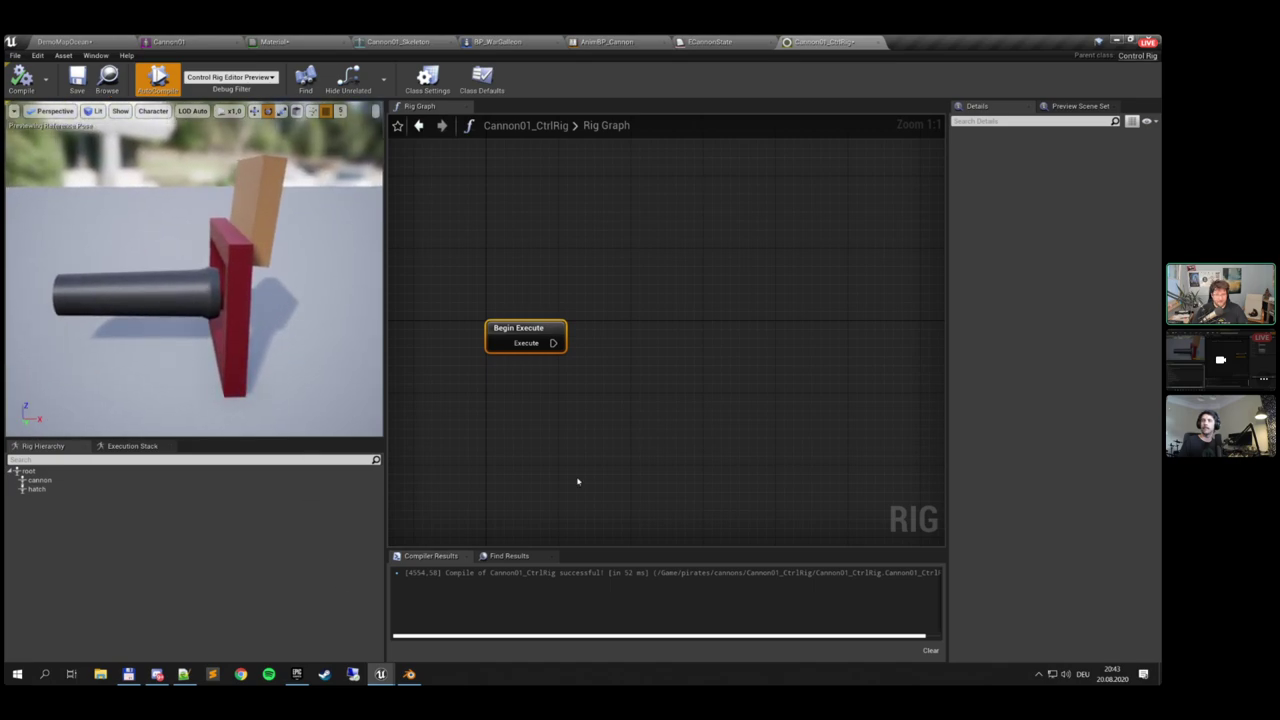
left_click(682, 349)
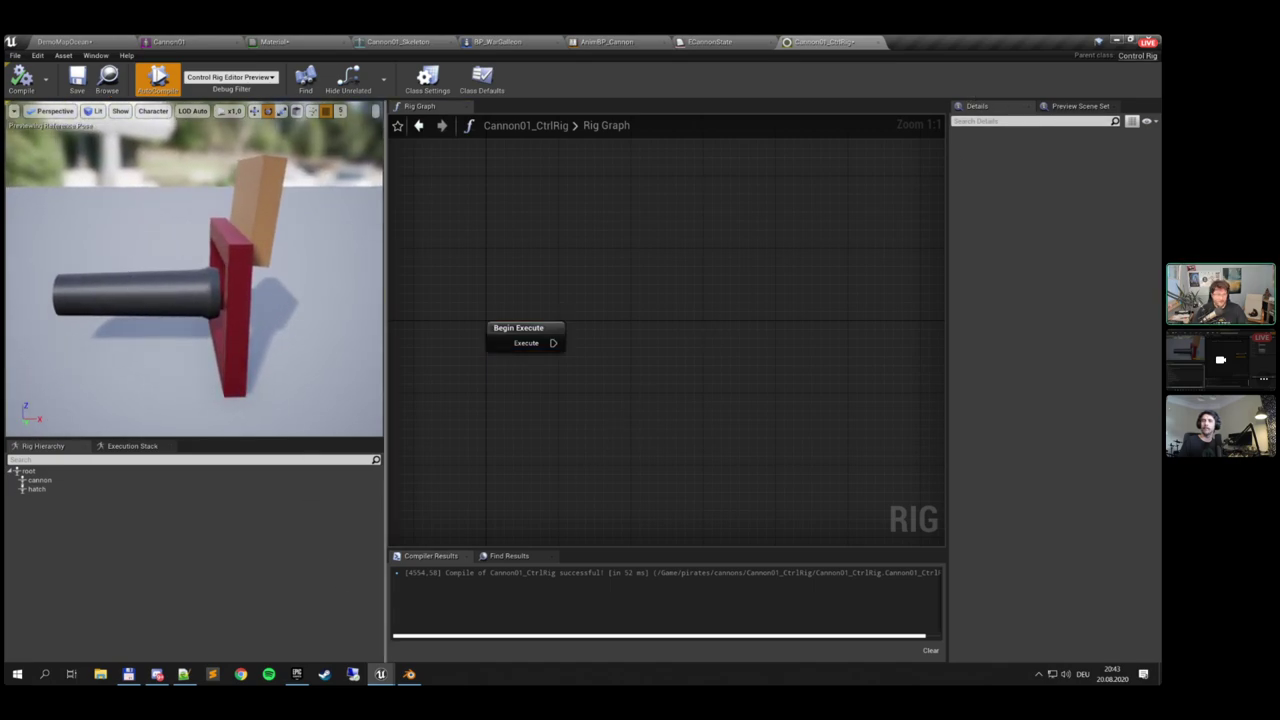
left_click(52, 471)
left_click(40, 480)
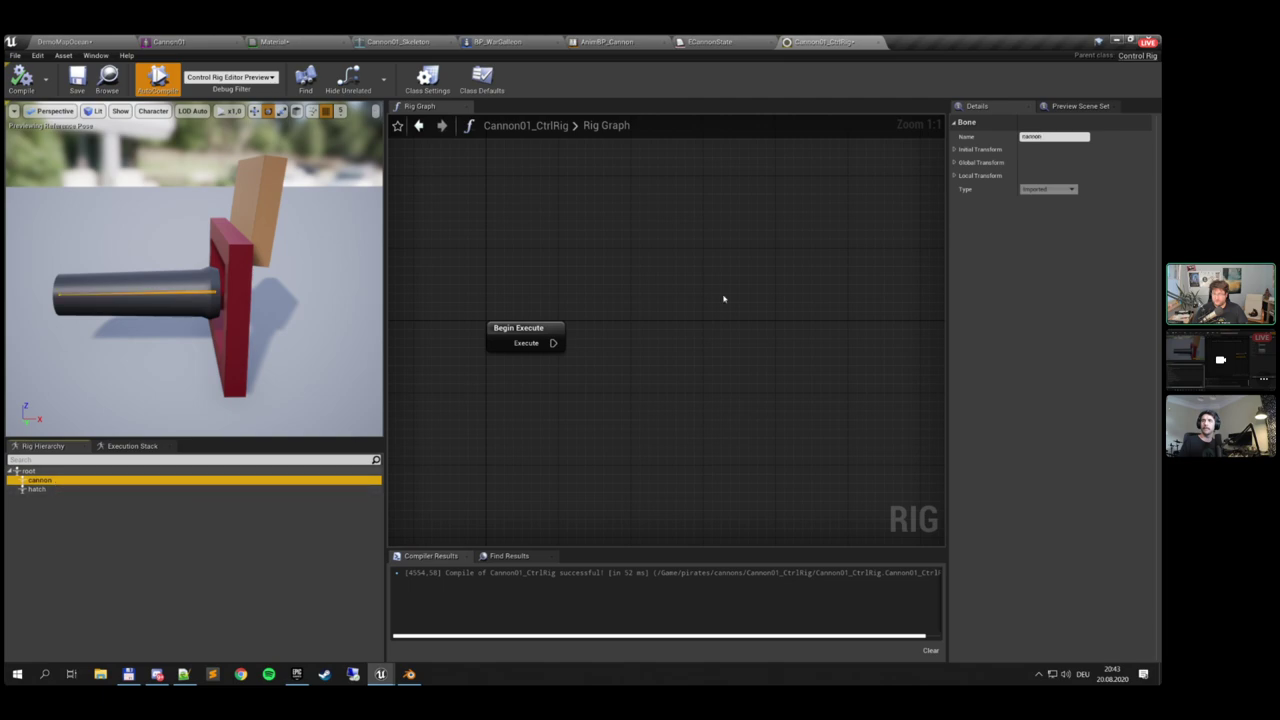
left_click(956, 149)
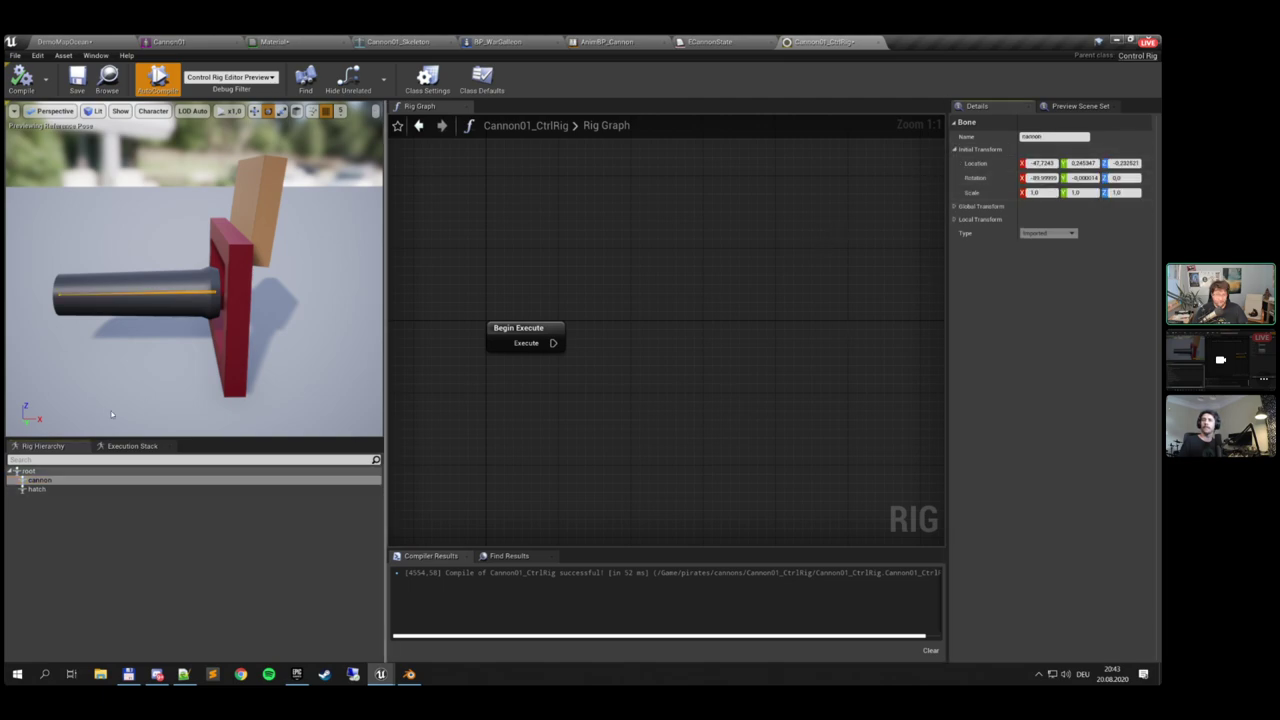
left_click(39, 472)
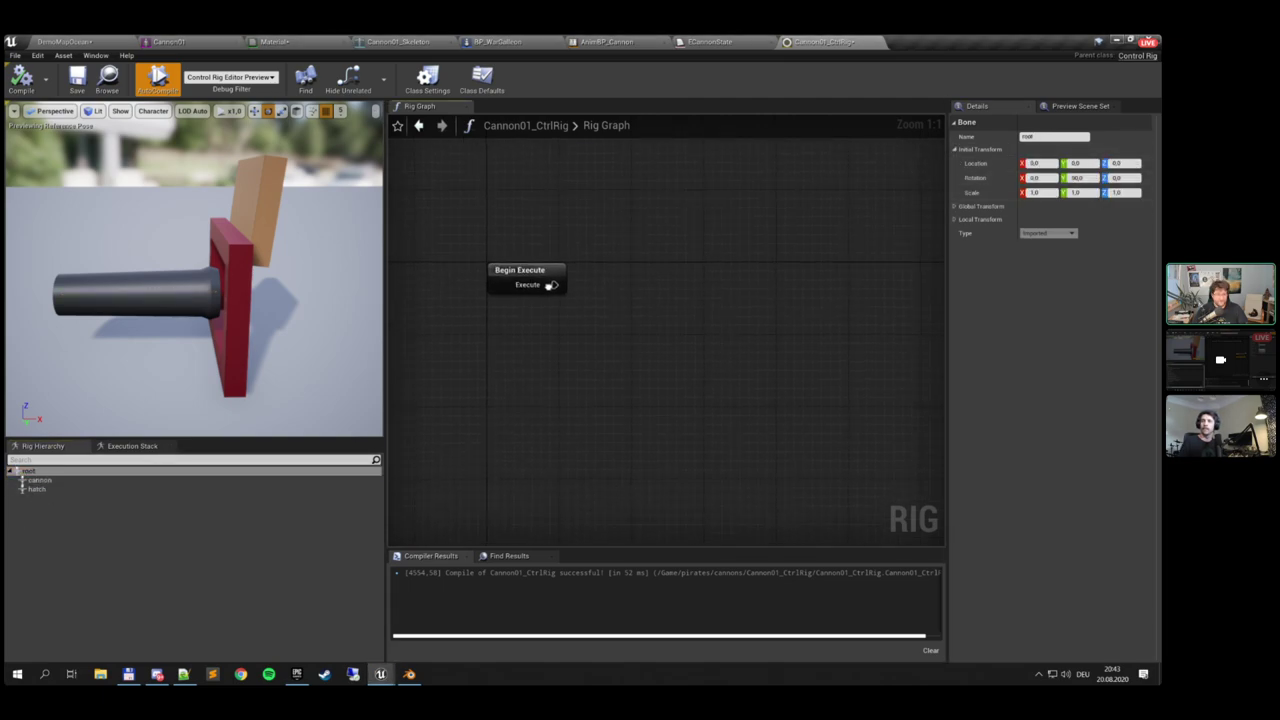
Add a new control to the rig hierarchy and name it HatchControl
right_click(69, 530)
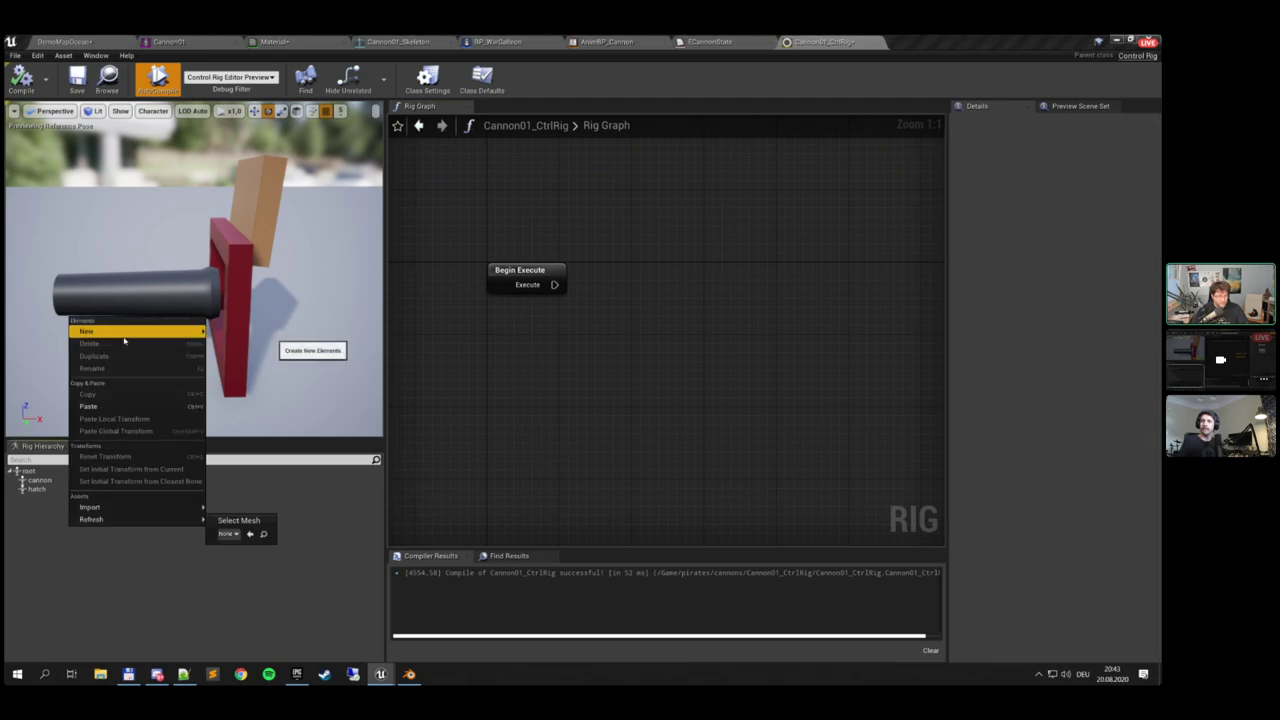
mouse_move(150, 331)
left_click(243, 344)
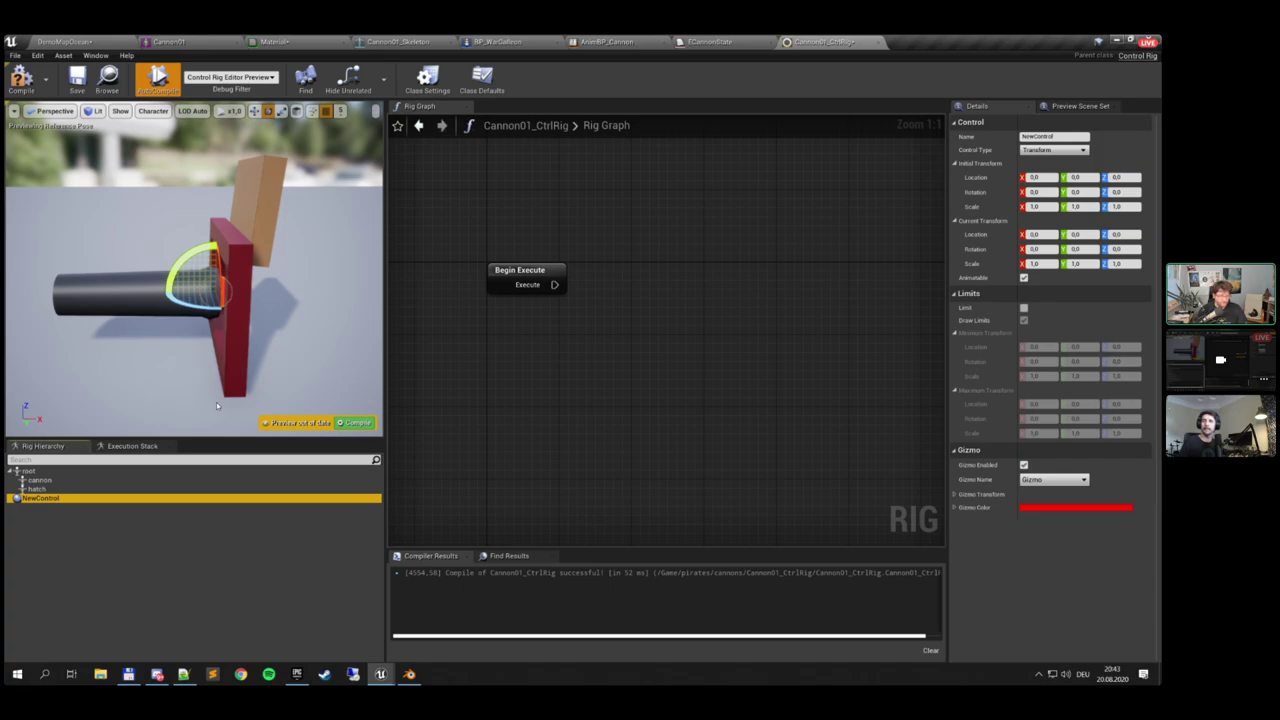
double_click(115, 498)
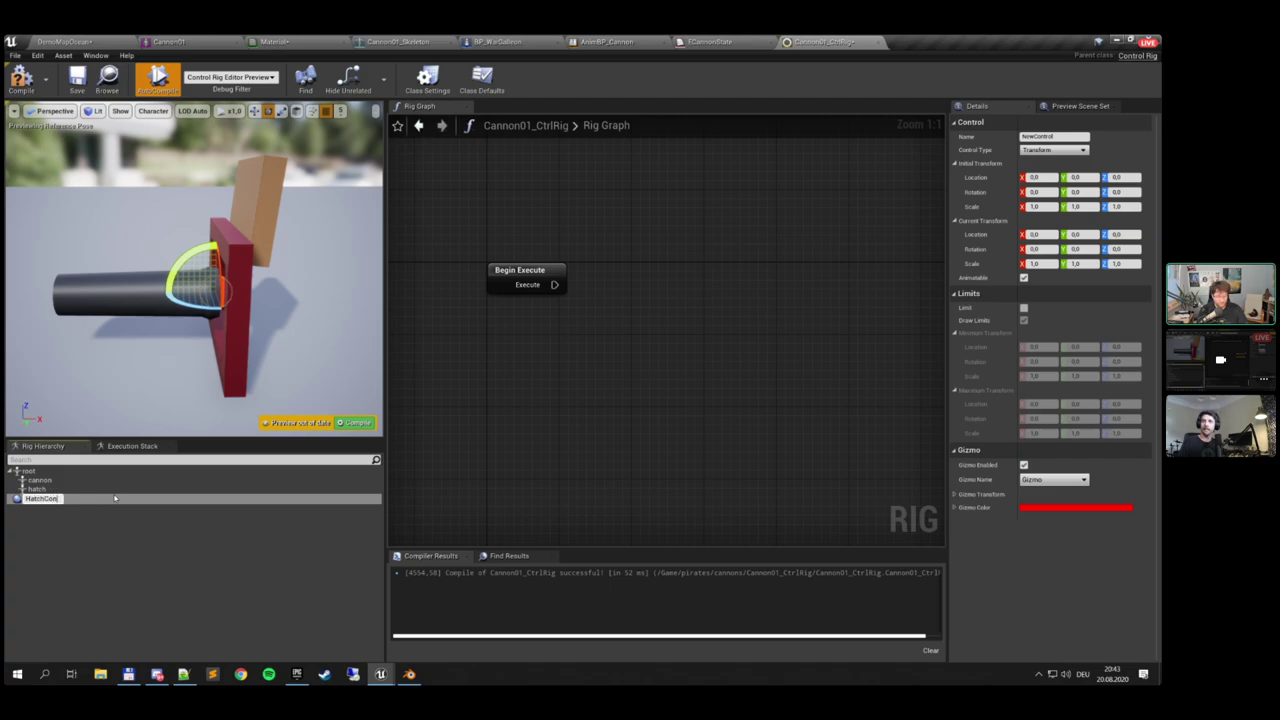
type("HatchControl")
key("Return")
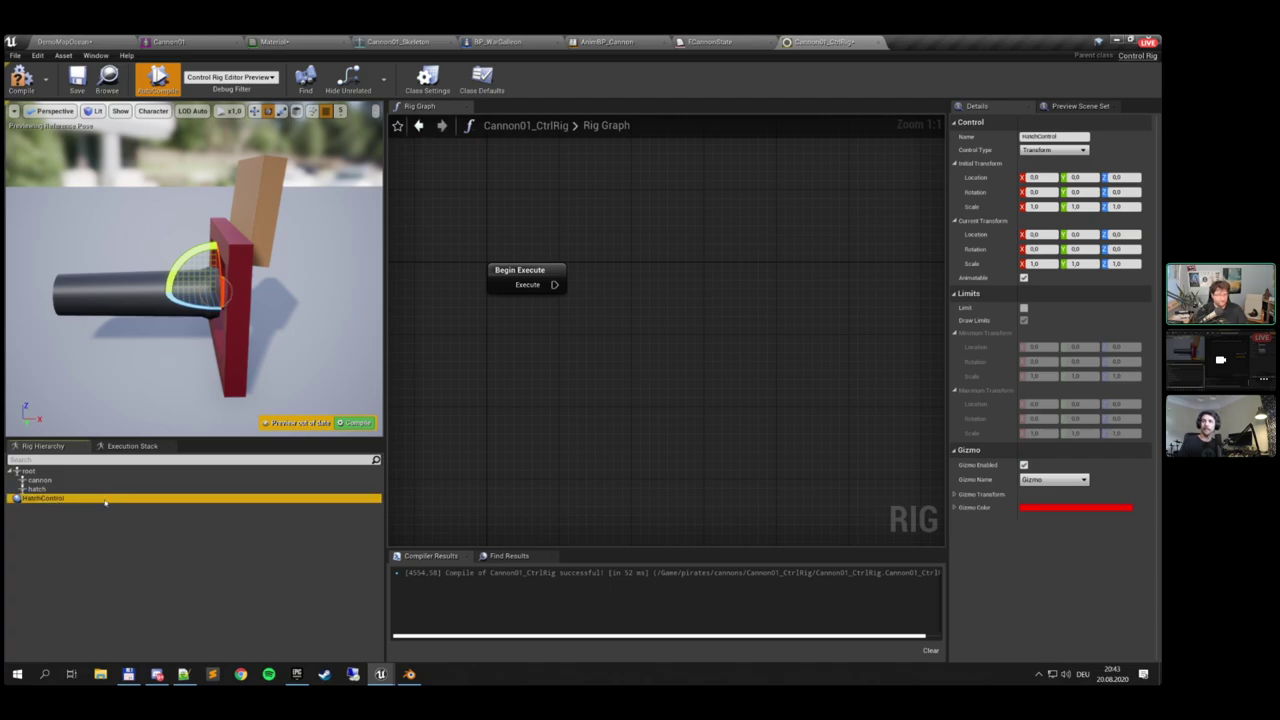
left_click_drag(428, 415, 462, 392)
left_click(488, 403)
mouse_move(583, 417)
left_mouse_down()
mouse_move(588, 389)
mouse_move(558, 360)
left_mouse_up()
key("Delete")
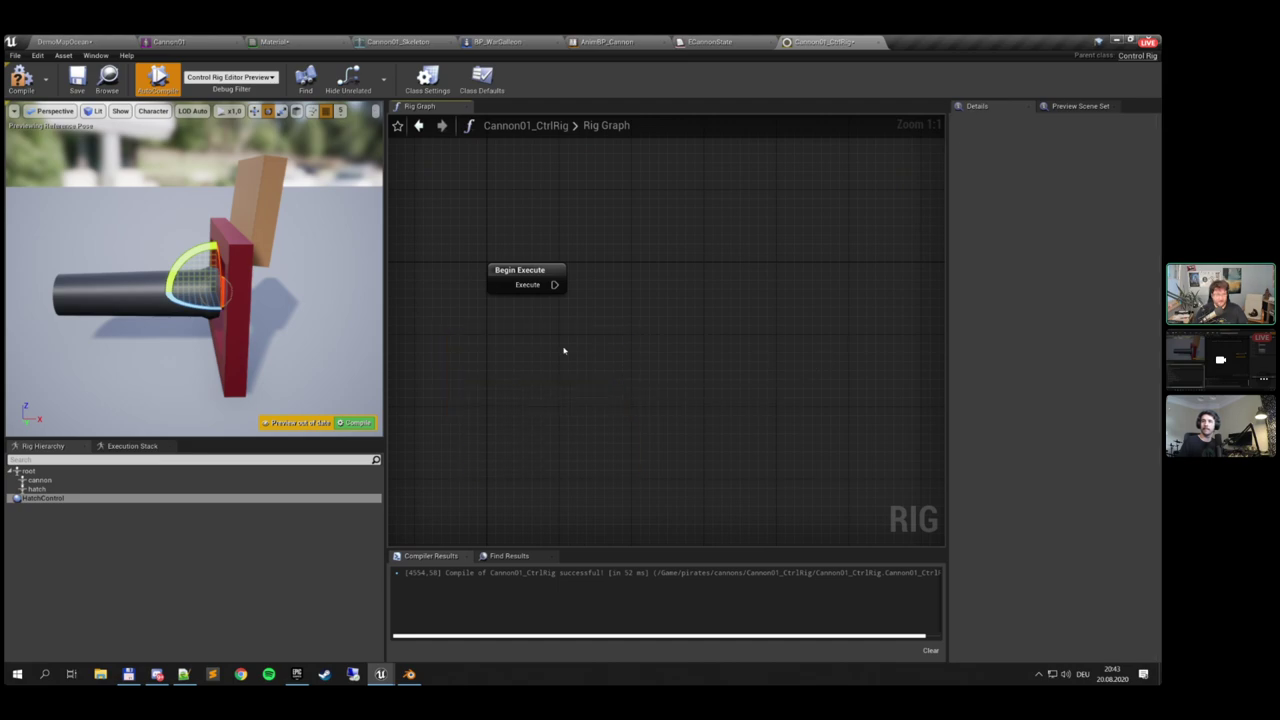
Move HatchControl up from the cannon's muzzle to the hatch's hinge at the upper edge of the red frame
right_click_drag(220, 270, 160, 270)
right_click_drag(195, 210, 163, 208)
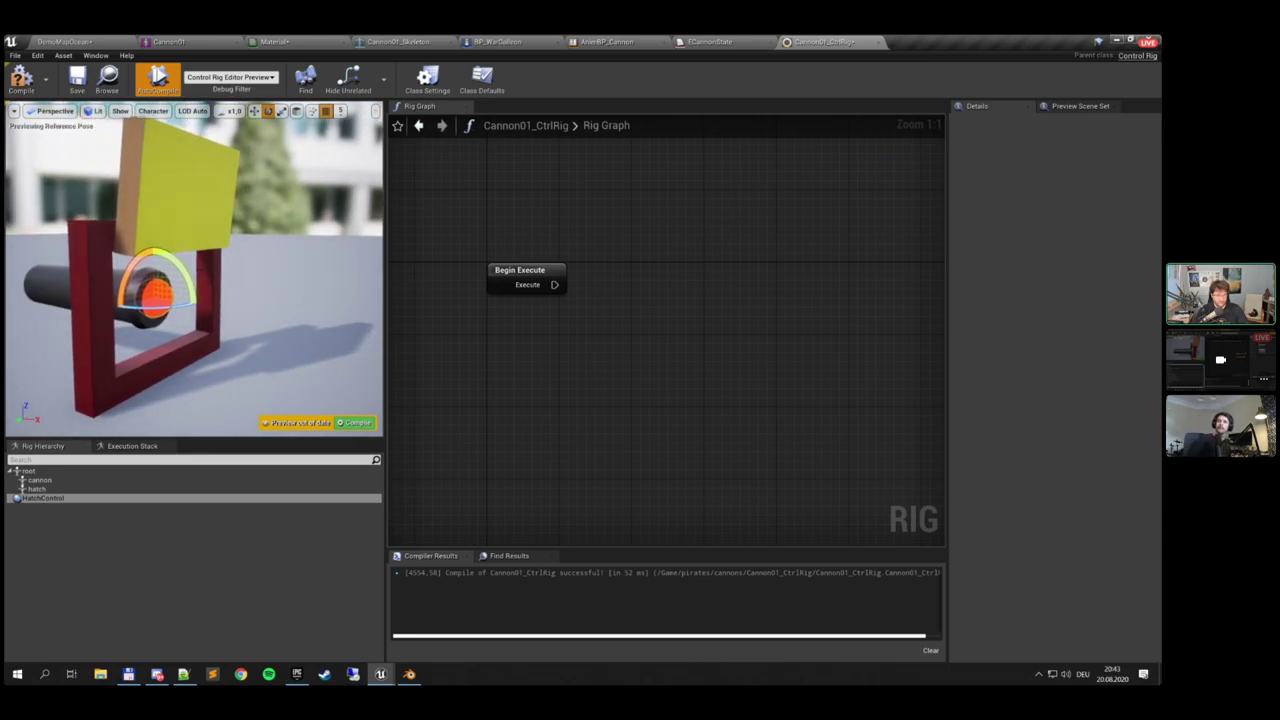
right_click_drag(203, 267, 203, 267)
key("w")
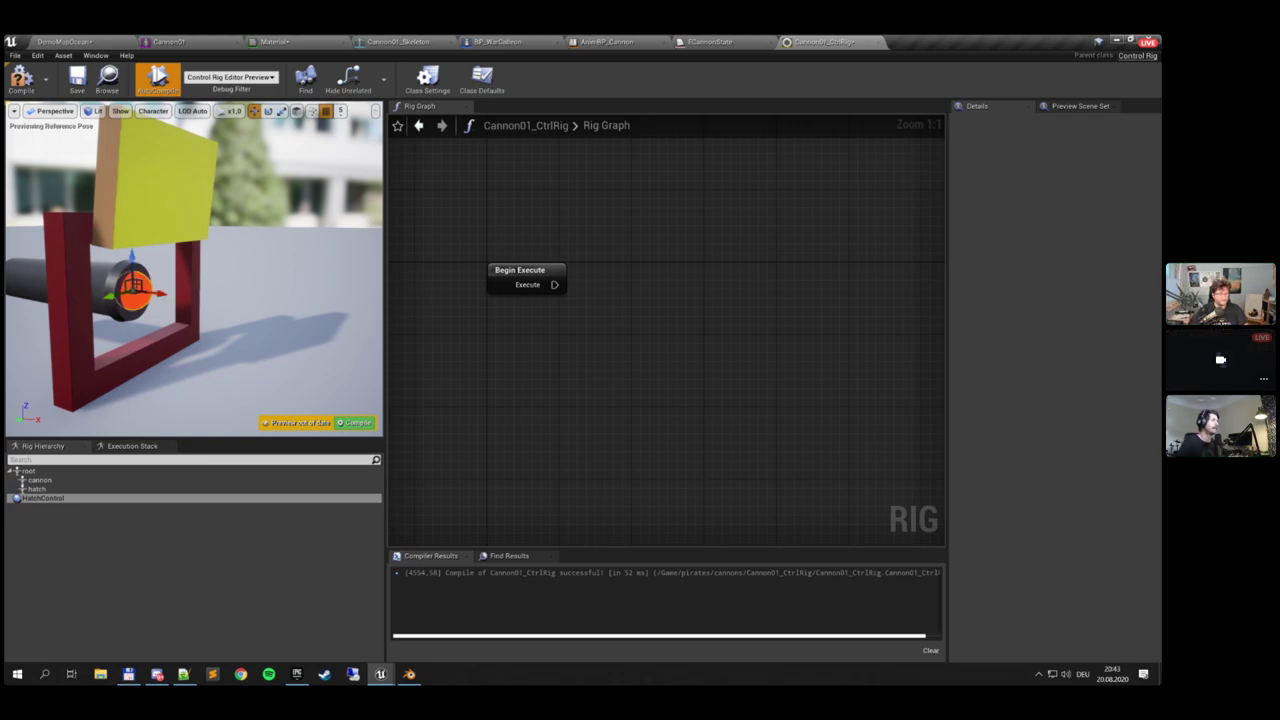
left_click_drag(240, 290, 252, 275)
left_click_drag(125, 288, 145, 215)
mouse_move(147, 212)
right_mouse_down()
mouse_move(230, 214)
mouse_move(217, 264)
right_mouse_up()
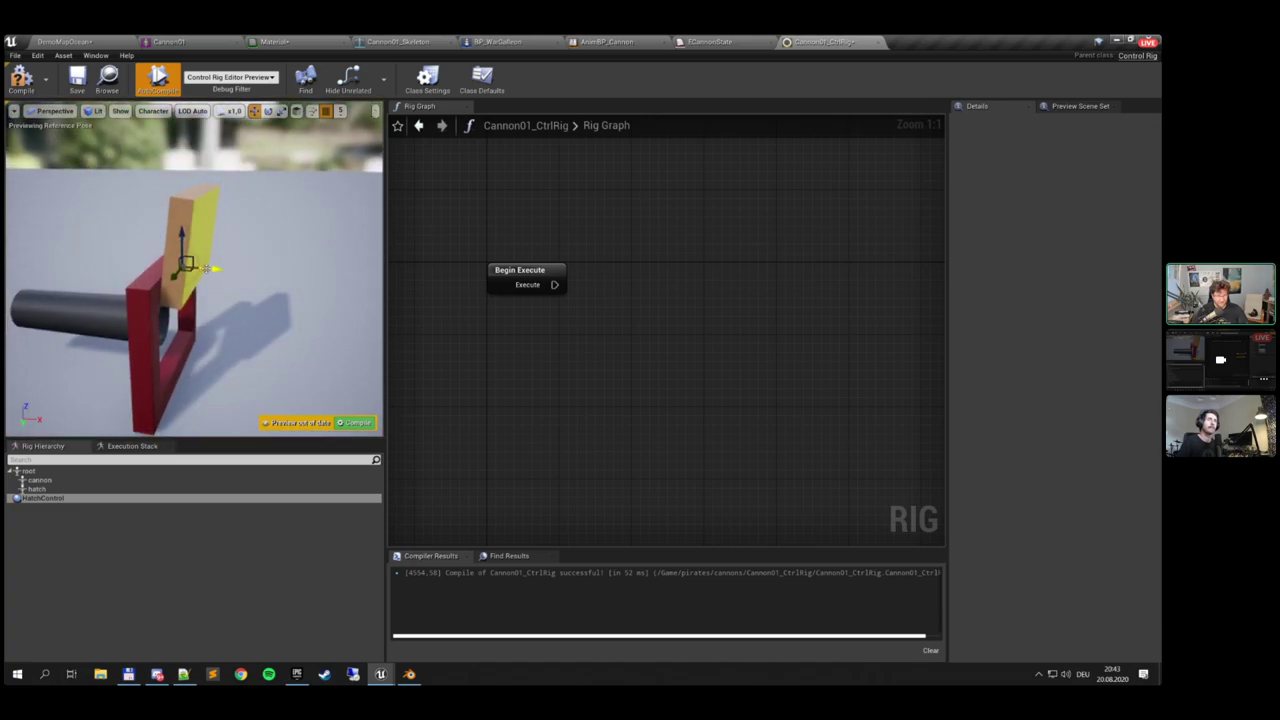
left_click_drag(211, 267, 207, 268)
mouse_move(208, 257)
right_mouse_down()
mouse_move(186, 268)
mouse_move(150, 258)
mouse_move(186, 262)
mouse_move(175, 262)
right_mouse_up()
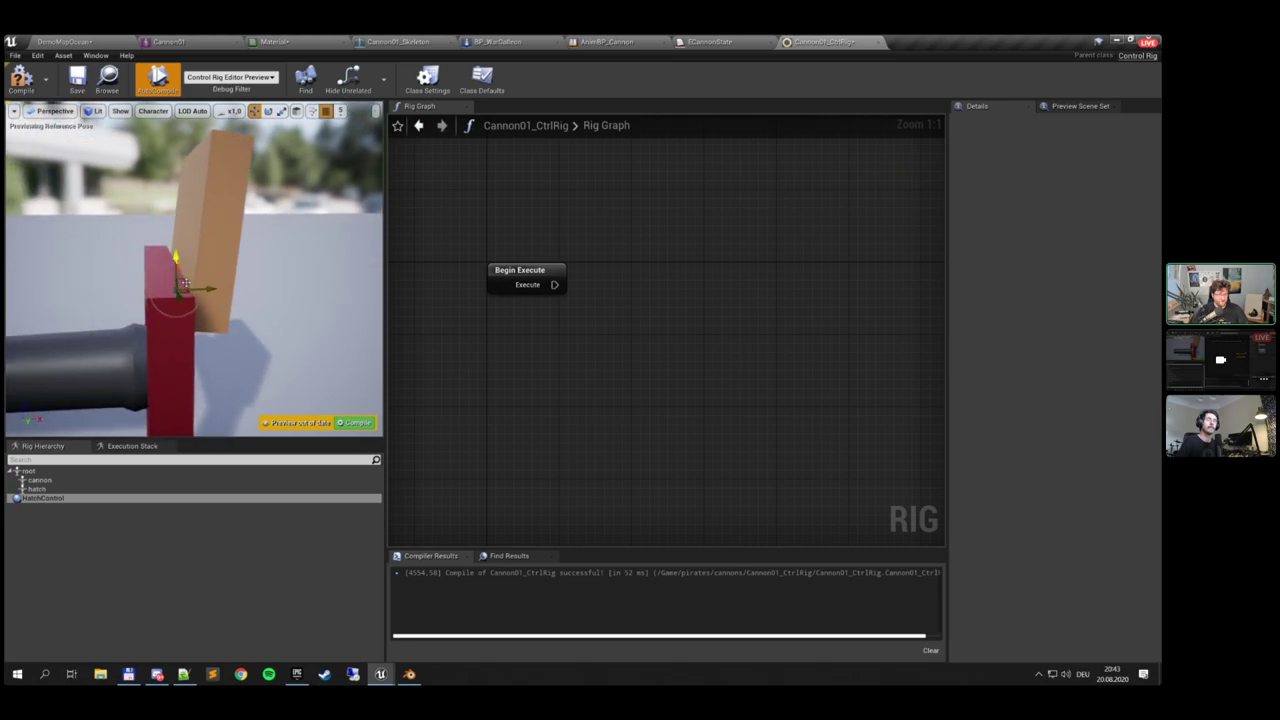
Set HatchControl's initial transform from the closest bone
right_click(211, 290)
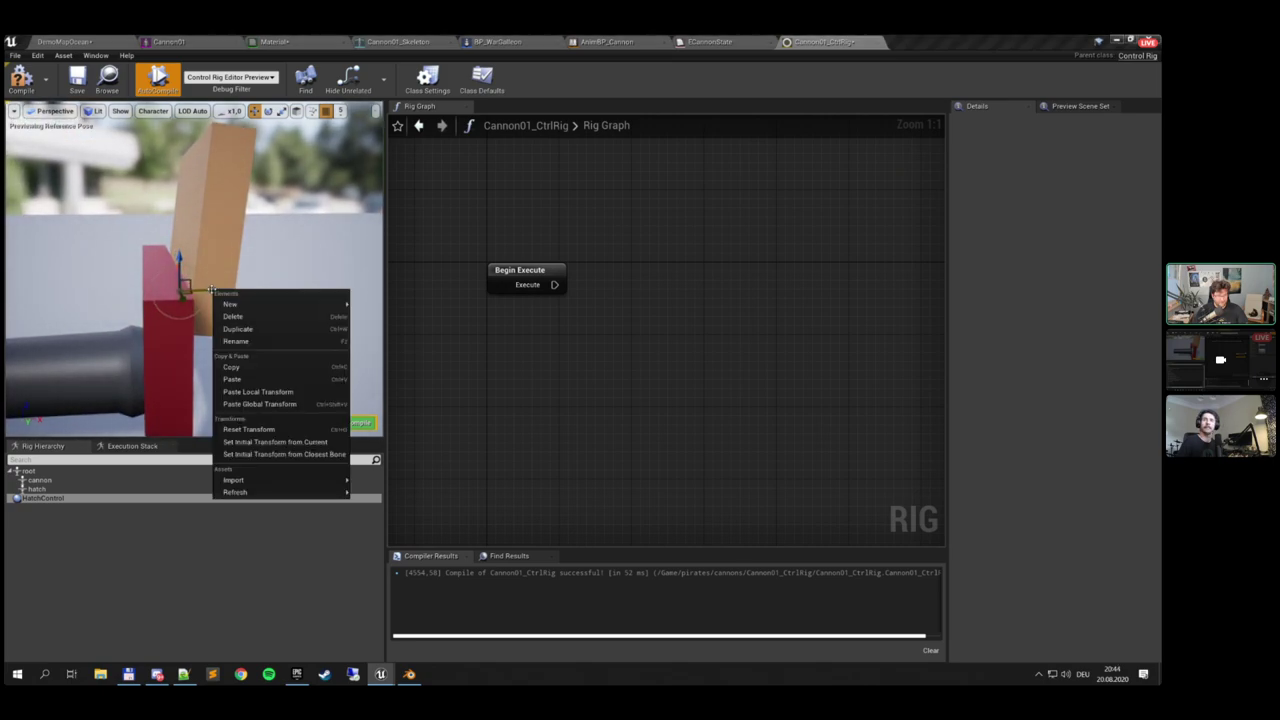
left_click(247, 455)
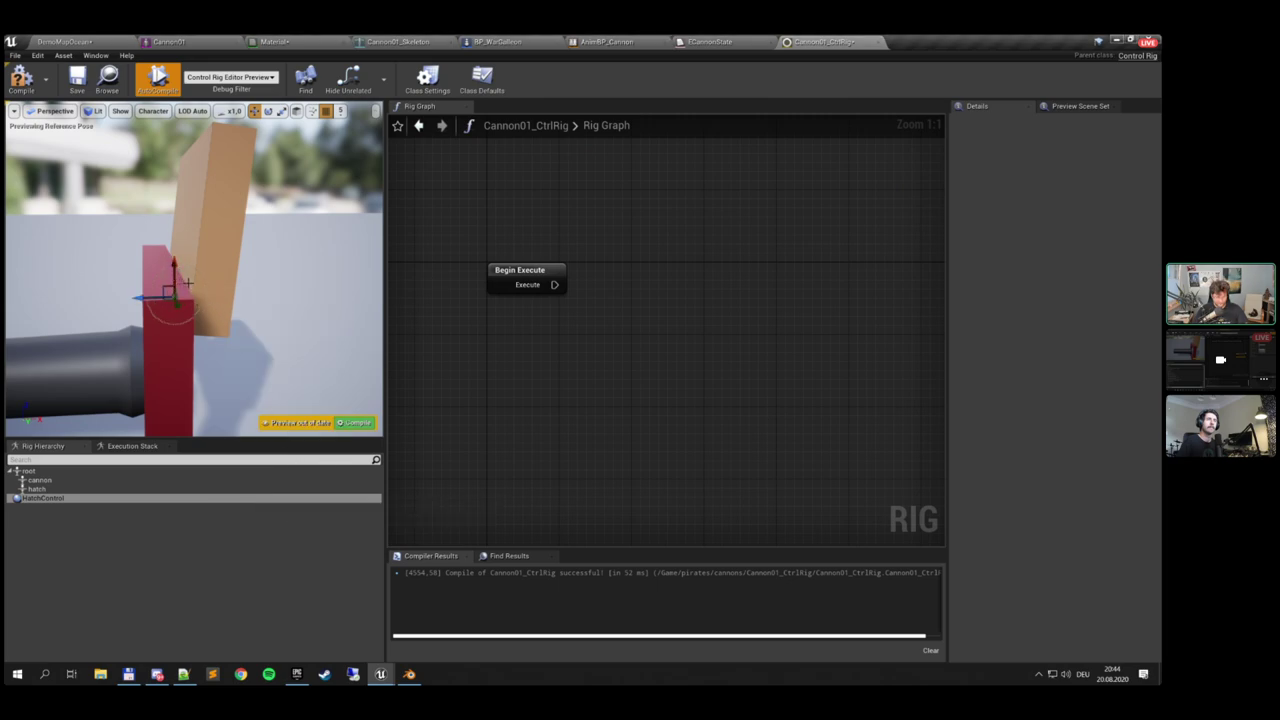
mouse_move(237, 243)
right_mouse_down()
mouse_move(225, 243)
mouse_move(237, 243)
right_mouse_up()
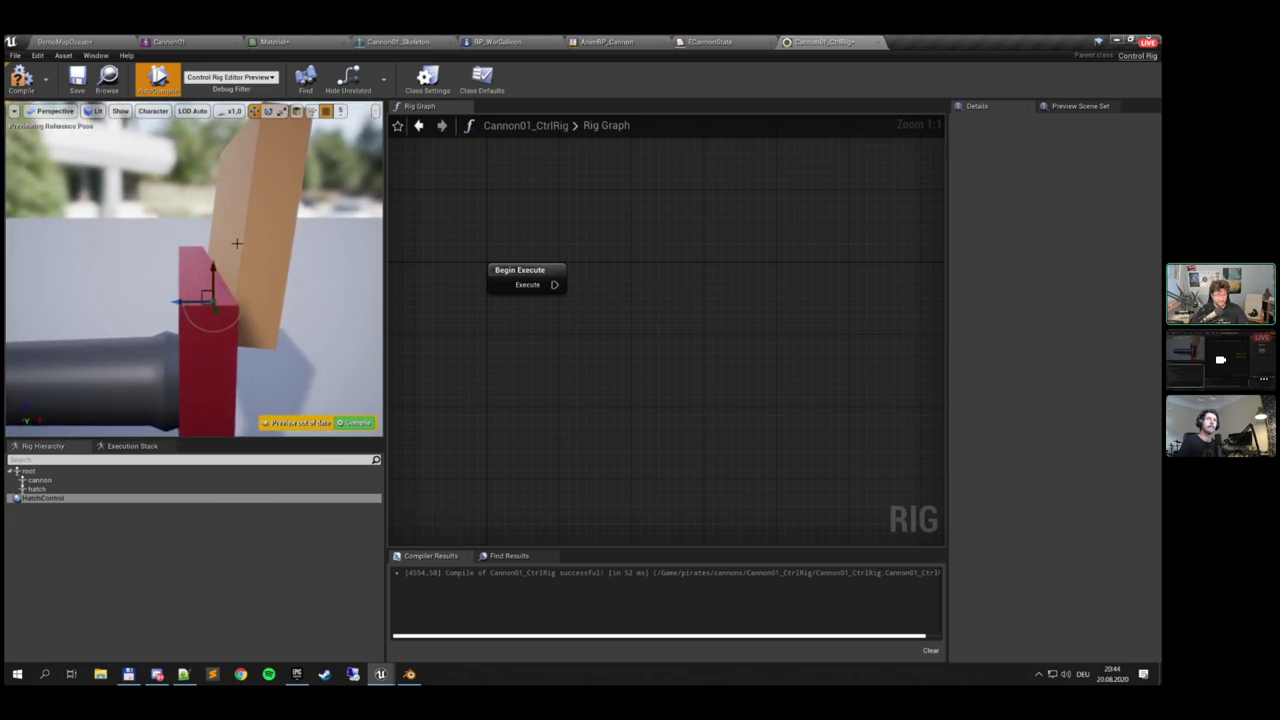
left_click_drag(237, 243, 227, 265)
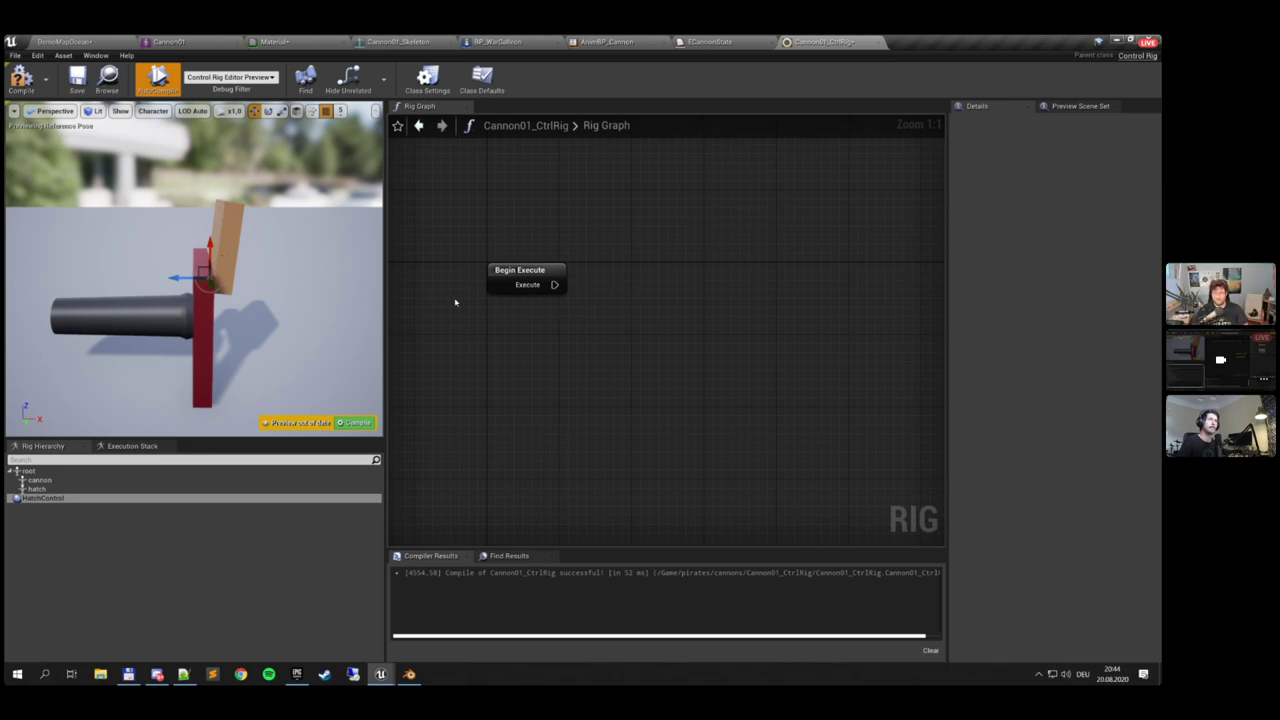
Change HatchControl's gizmo shape to Circle_Thick
left_click(222, 291)
left_click(43, 498)
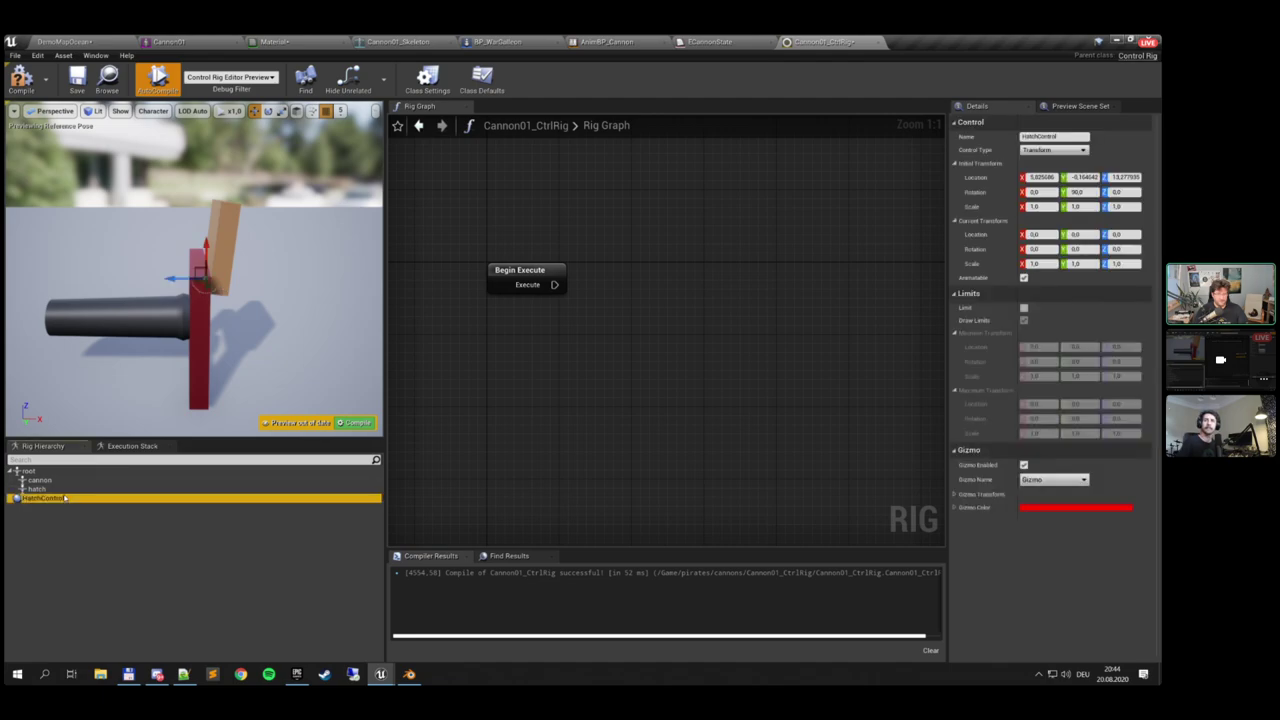
left_click(1035, 480)
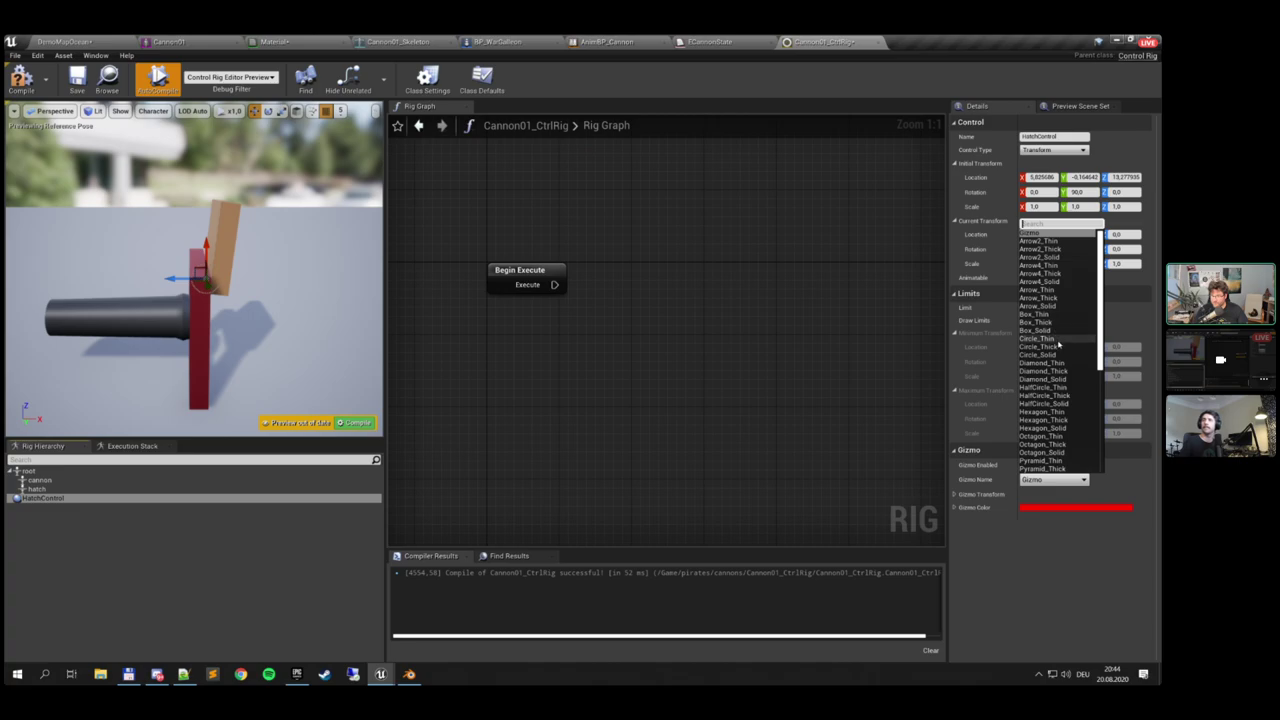
left_click(1059, 347)
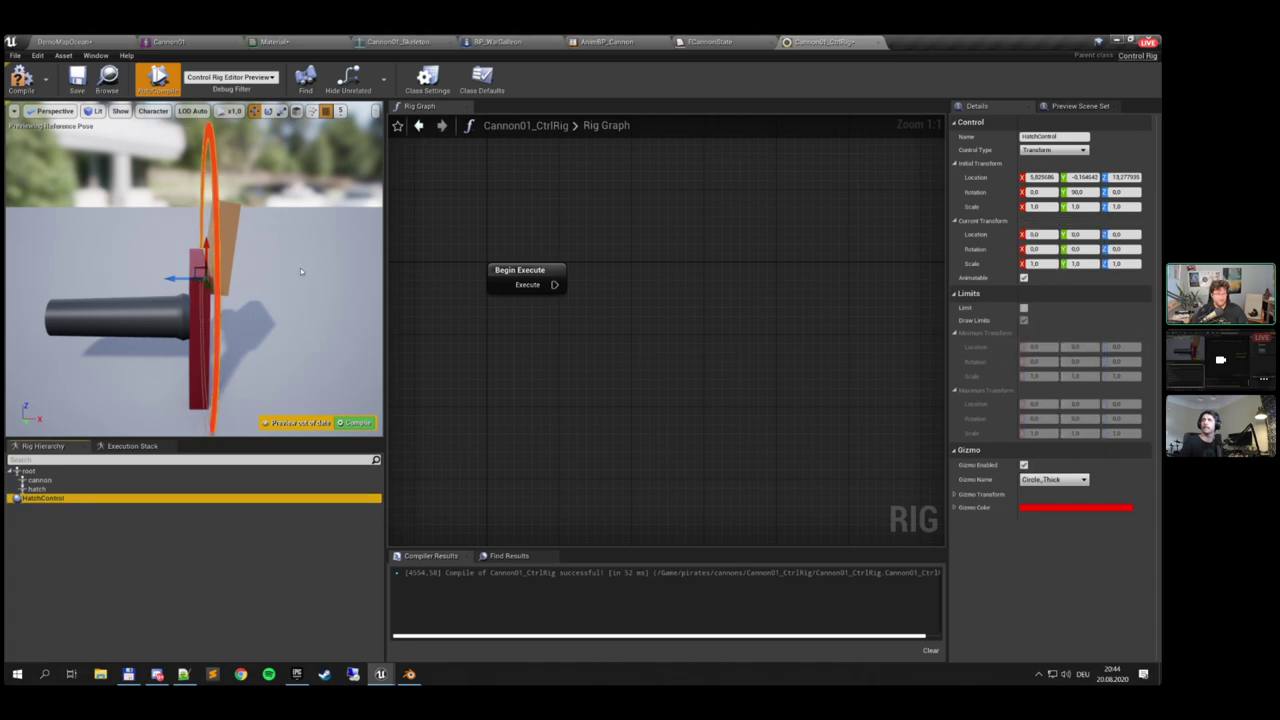
Rotate HatchControl's gizmo 90 degrees about the X axis
left_click_drag(250, 280, 92, 280, "alt")
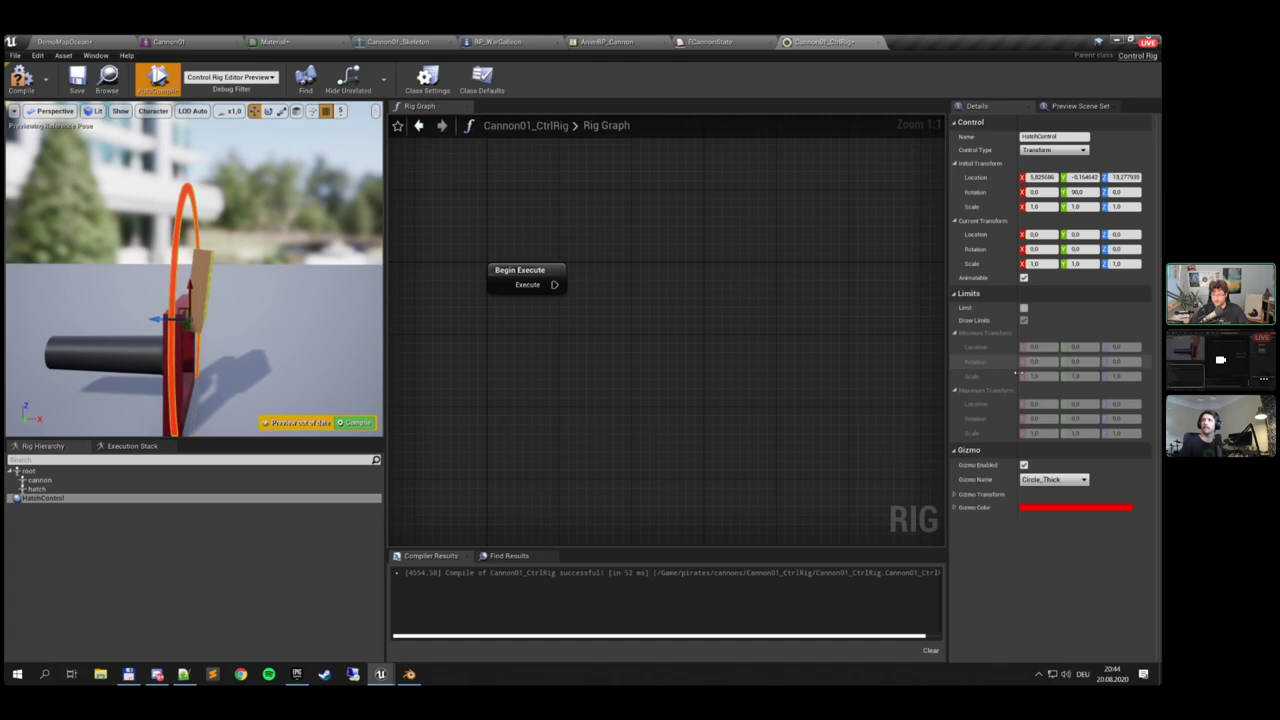
left_click(955, 494)
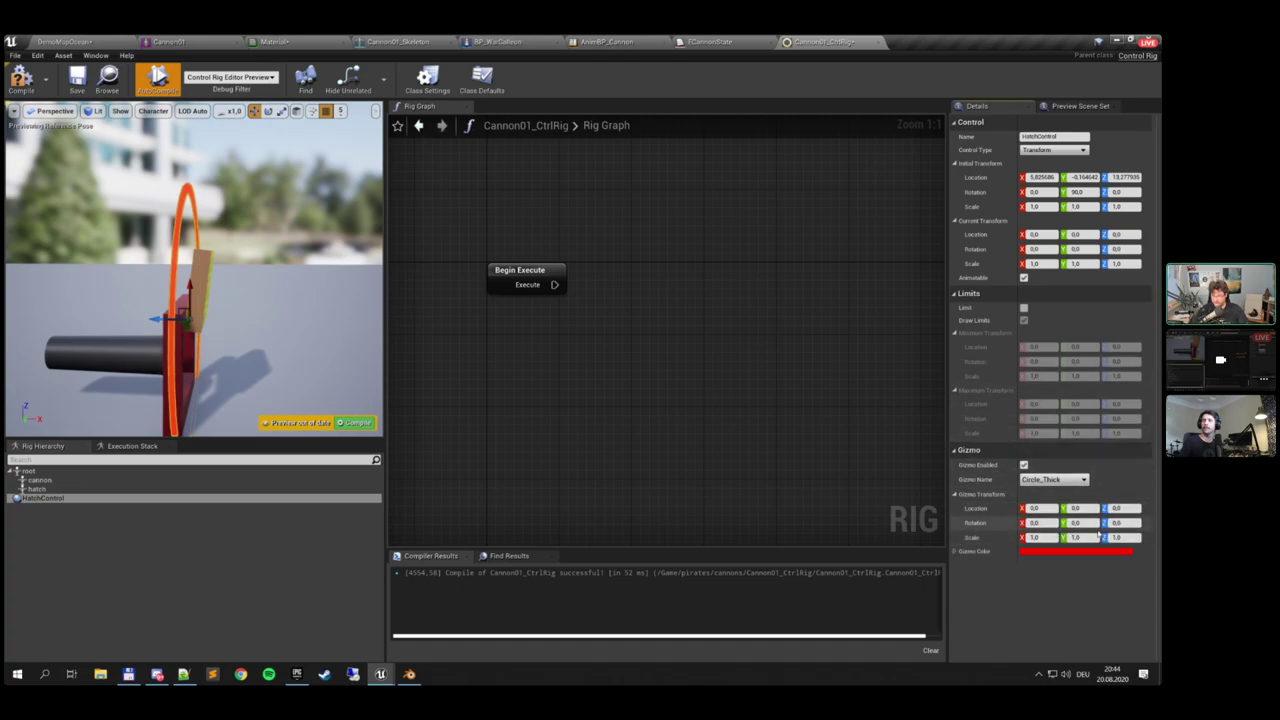
left_click(1040, 523)
type("90")
key("Return")
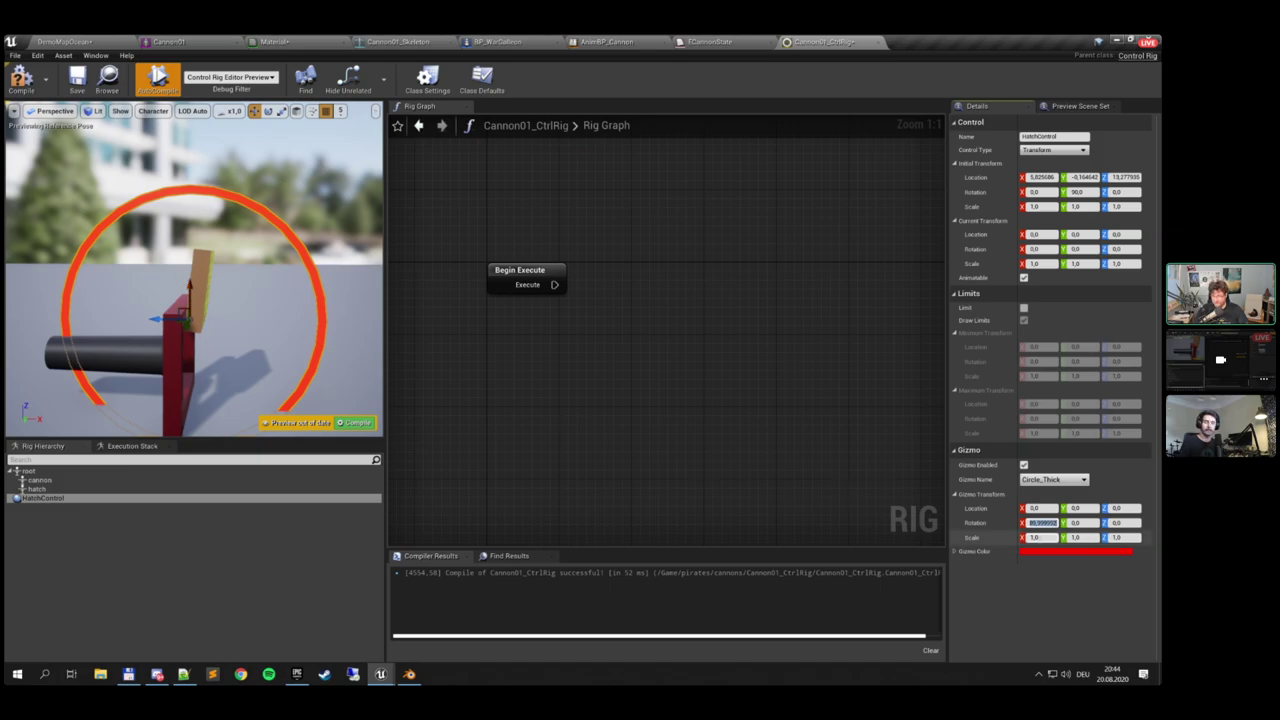
Scale HatchControl's gizmo to 0.3 on all three axes and compile the rig
left_click(1036, 538)
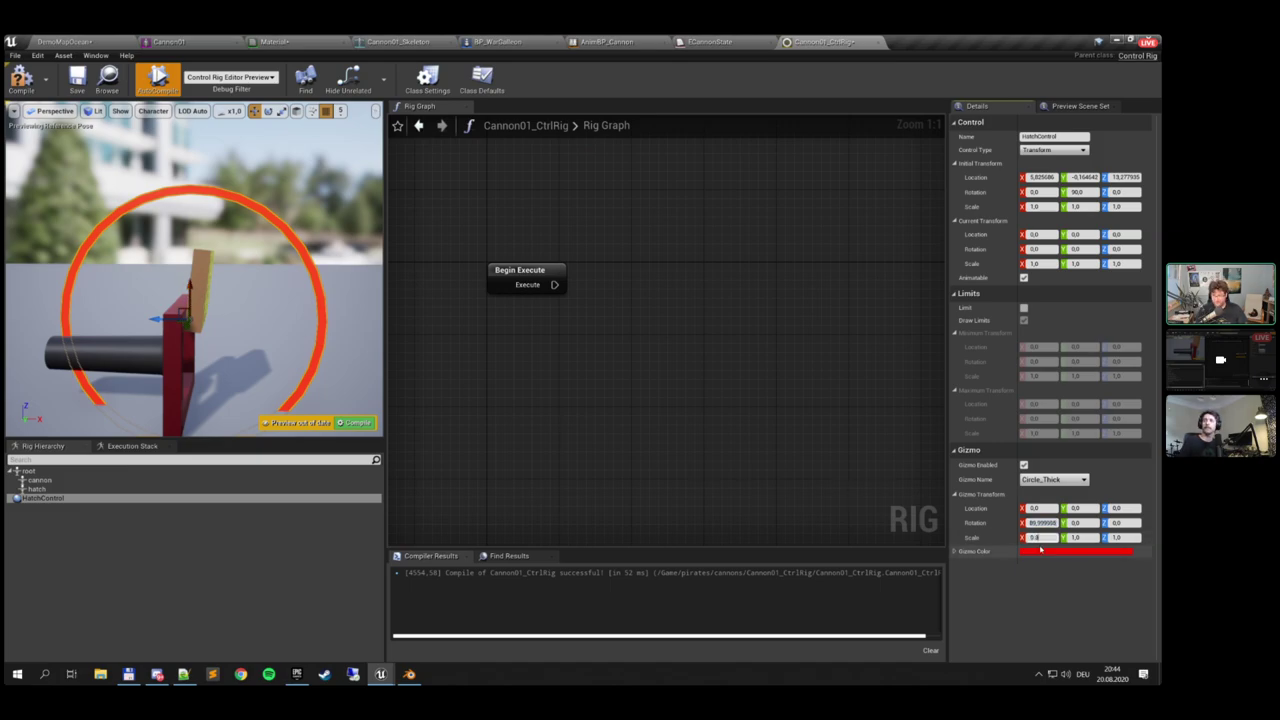
key("Tab")
type("0,3")
key("Tab")
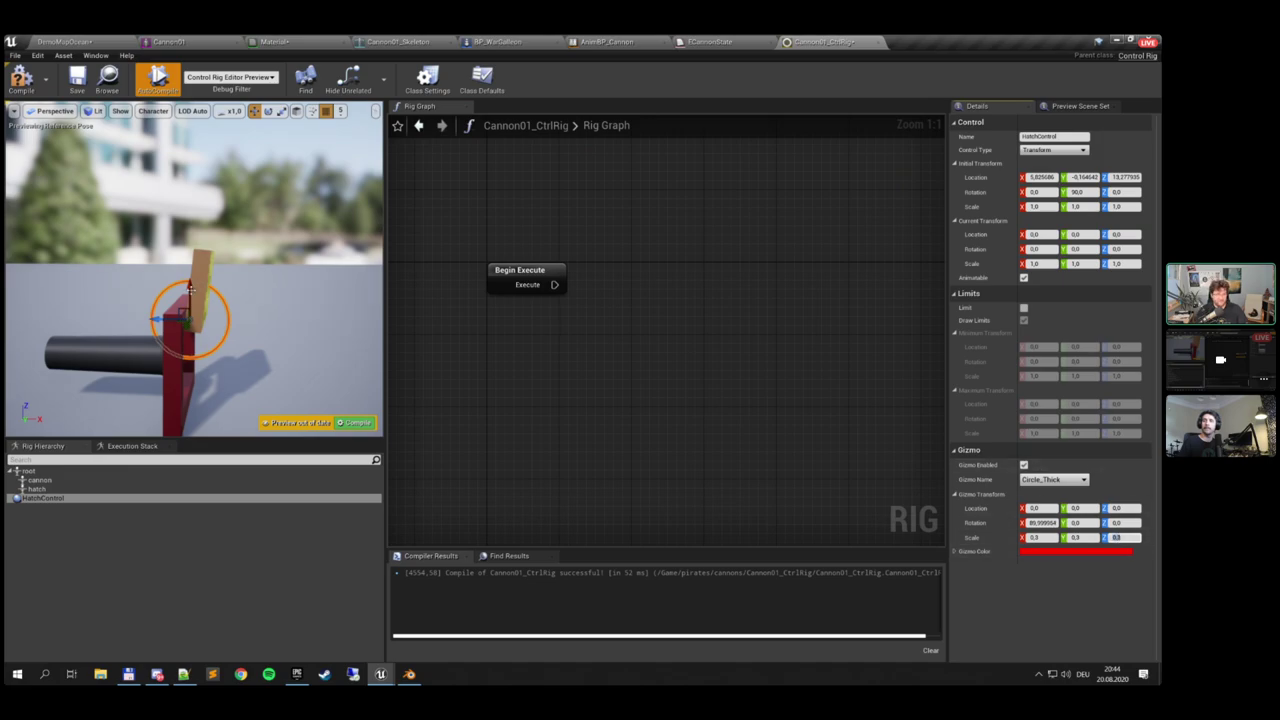
left_click(31, 87)
left_click(21, 80)
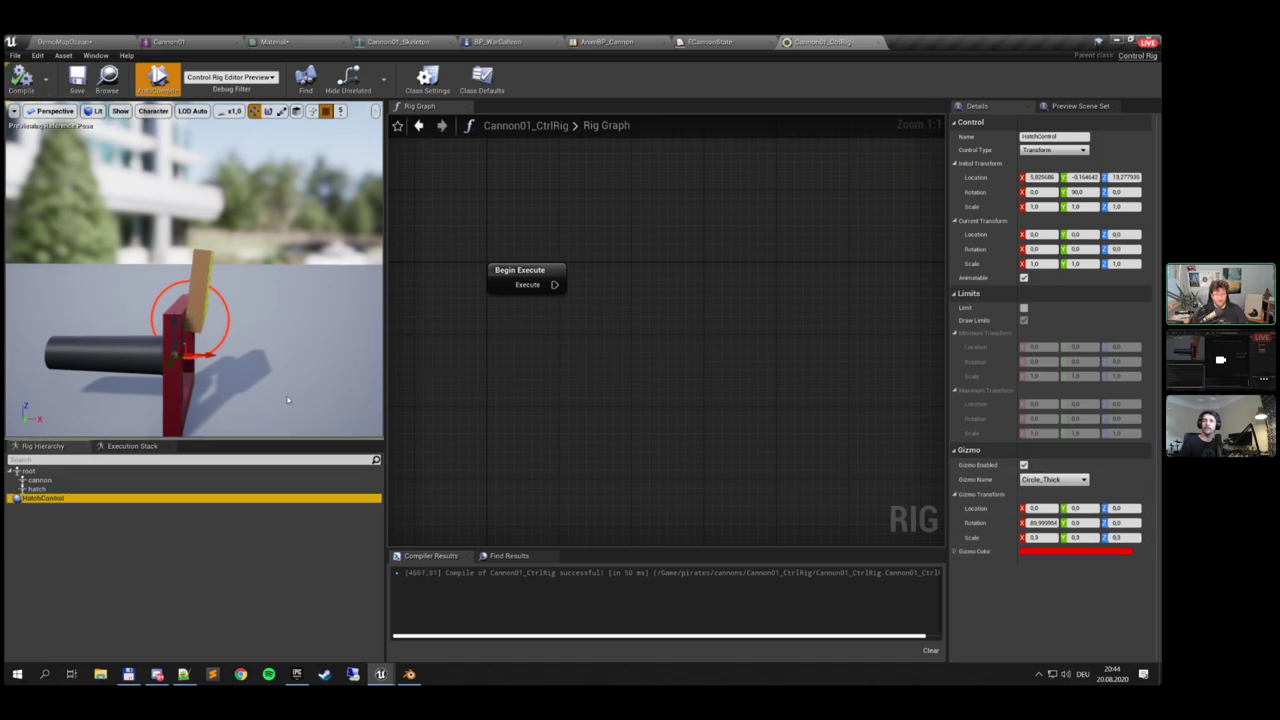
Connect a Draw Hierarchy node to Begin Execute, align the two nodes, and compile and save the rig
right_click_drag(537, 320, 537, 355)
right_click_drag(527, 399, 543, 403)
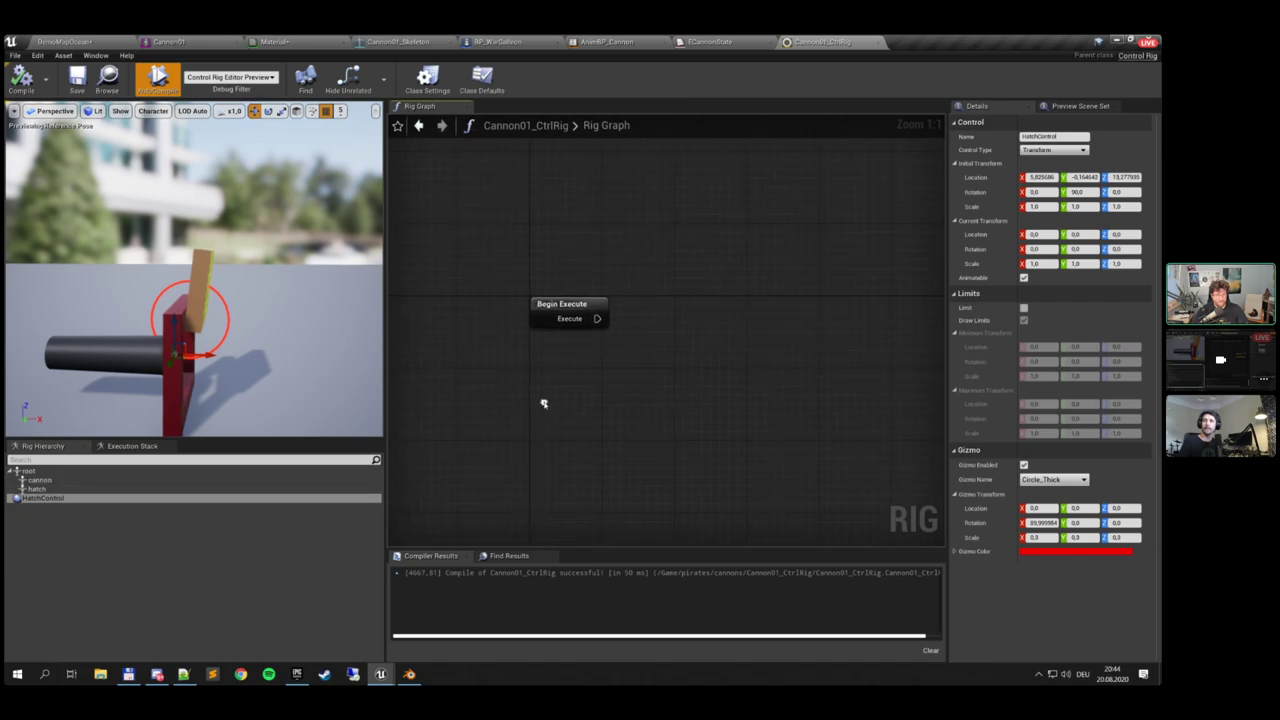
left_click_drag(597, 318, 657, 318)
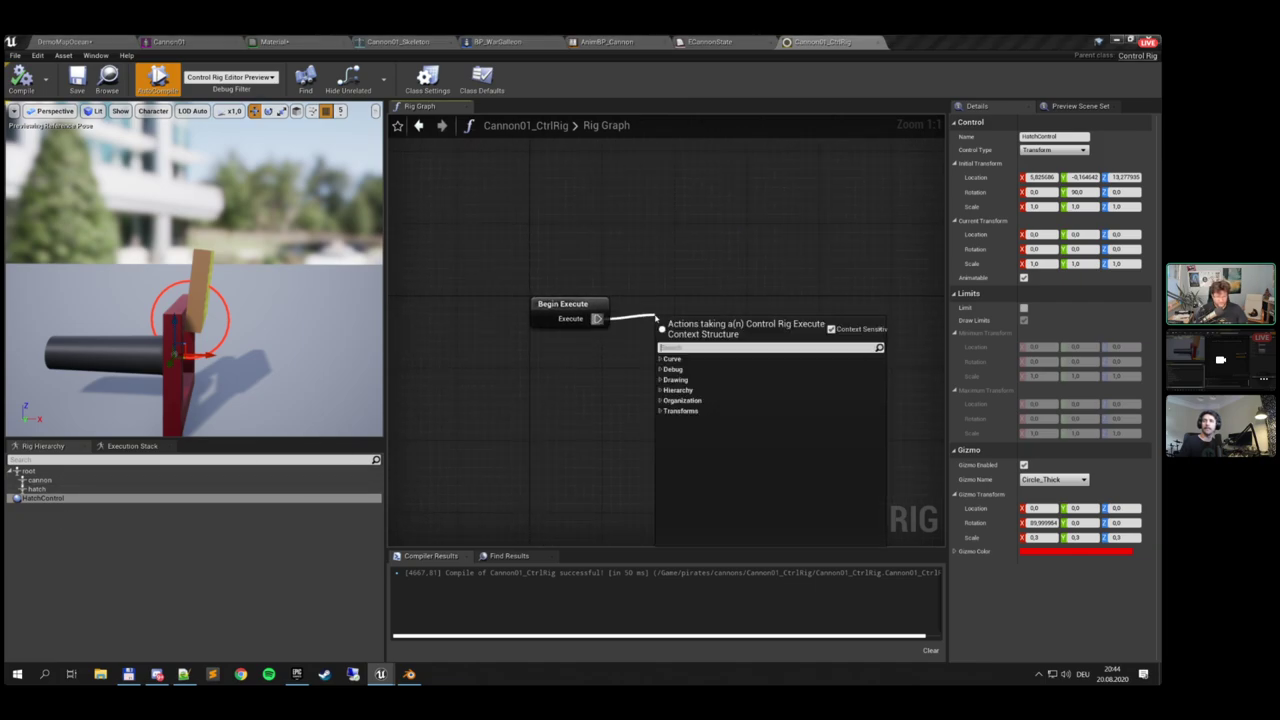
type("draw hie")
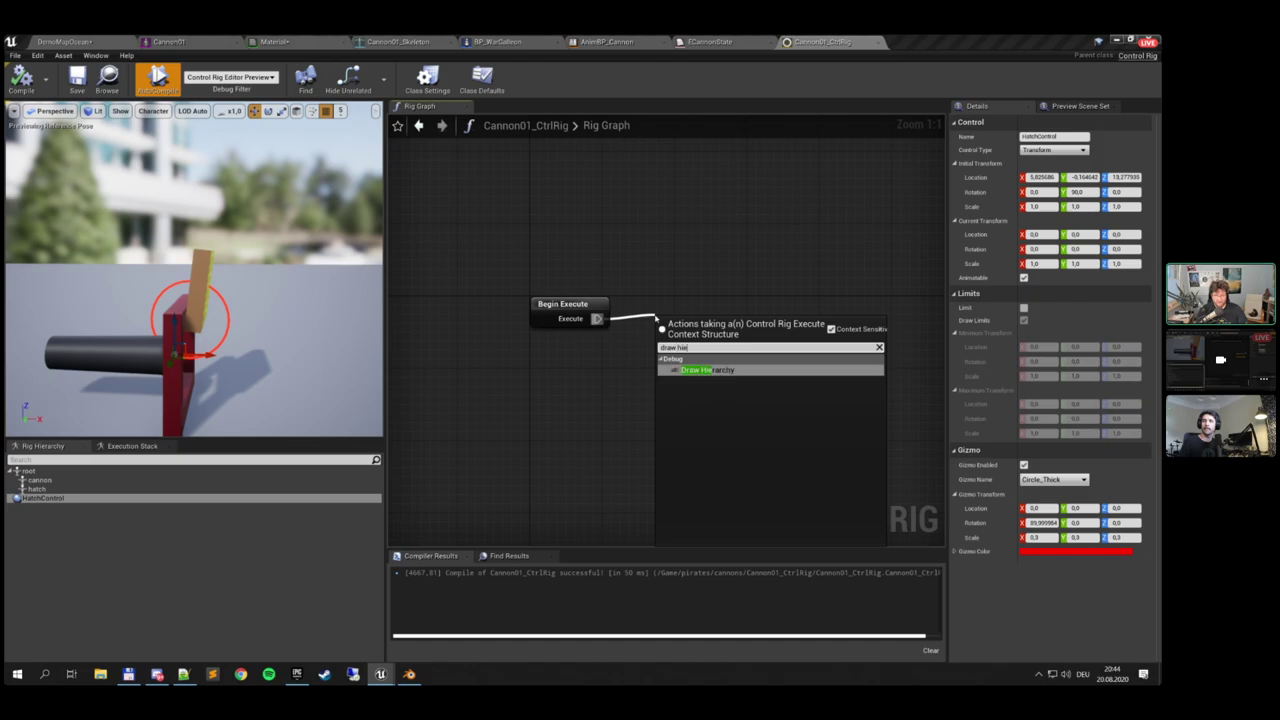
key("Return")
left_click_drag(704, 328, 695, 310)
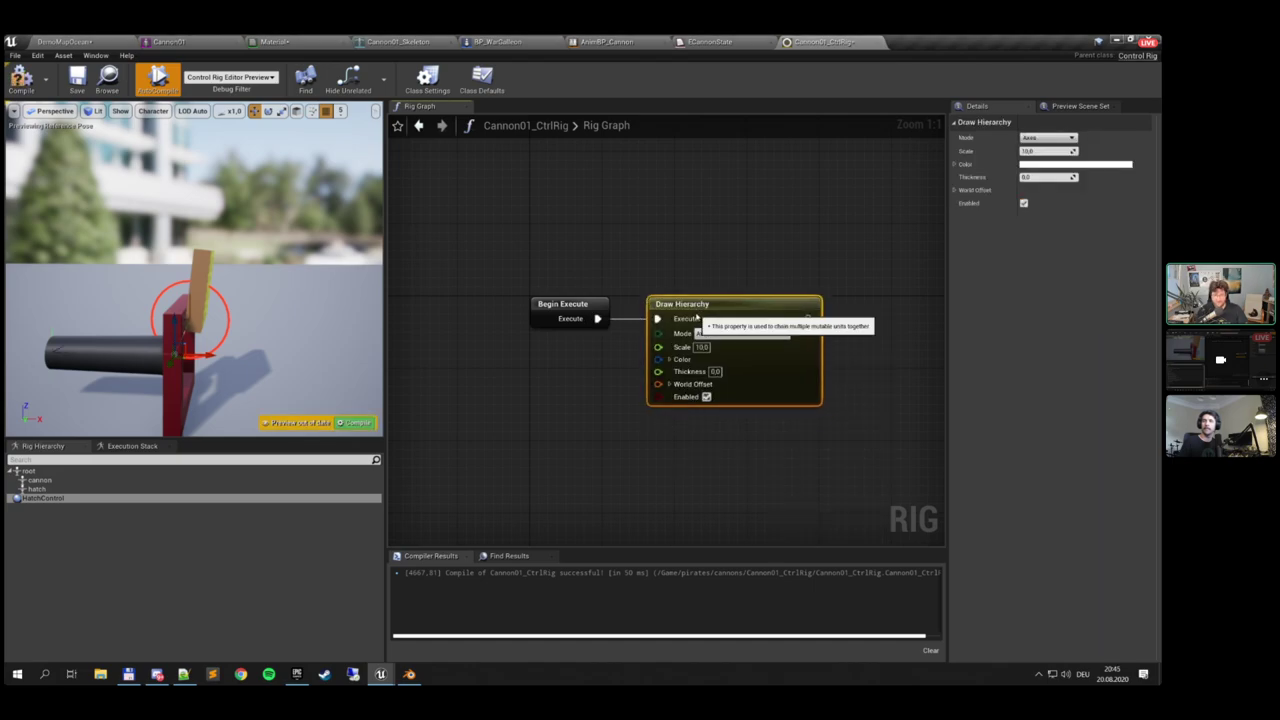
left_click(26, 70)
left_click(77, 78)
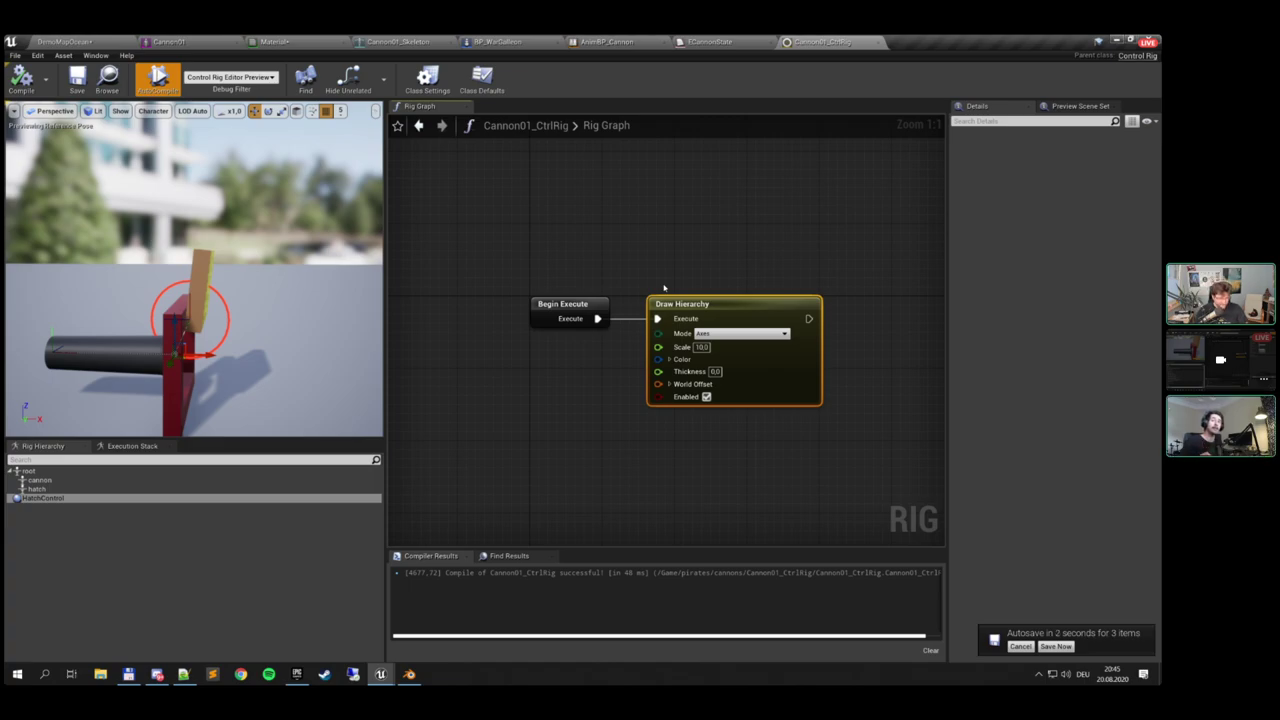
Try thicknesses of 10 and 5 on the Draw Hierarchy node and settle on 3
right_click_drag(664, 288, 665, 263)
left_click_drag(759, 218, 791, 276)
left_click(760, 360)
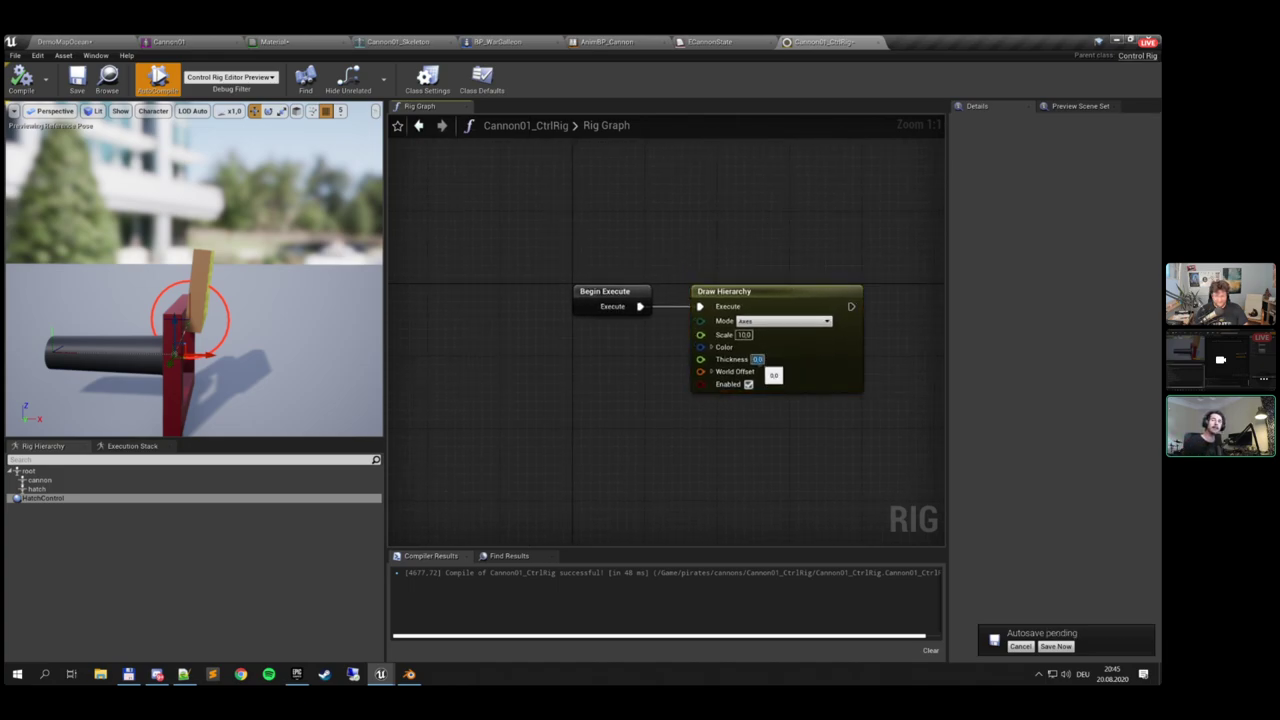
type("10")
key("Return")
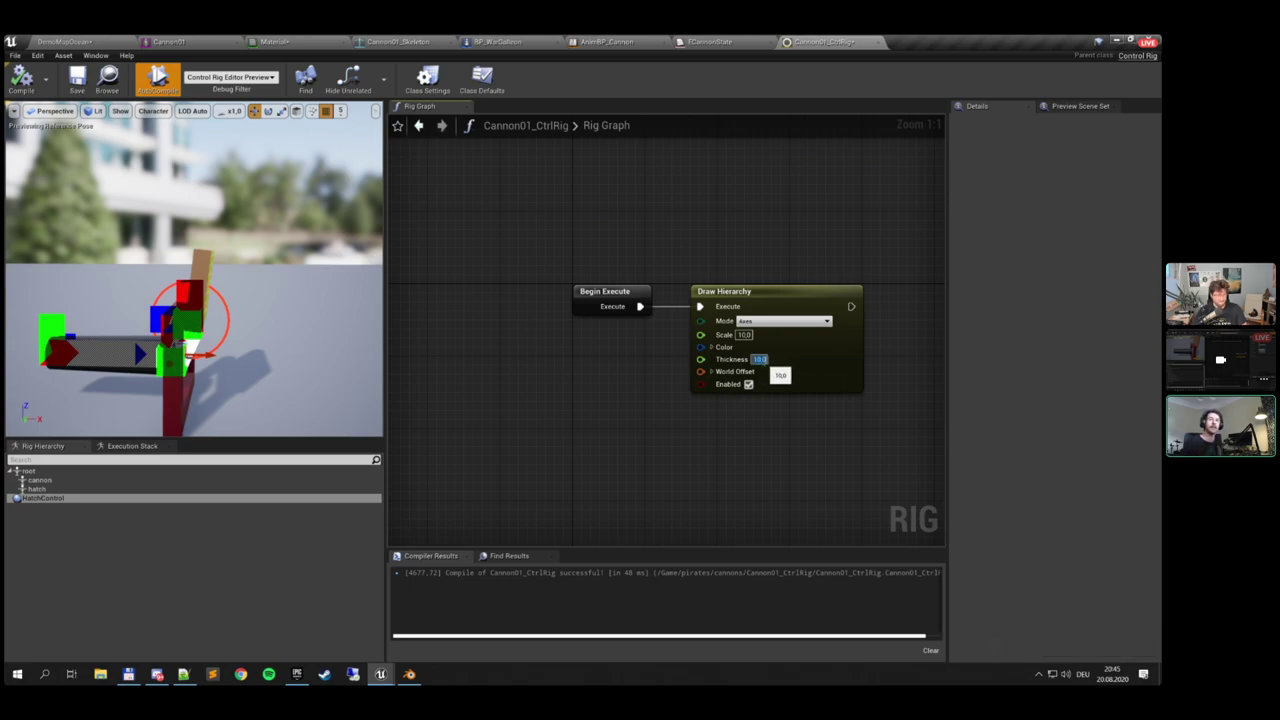
type("5")
key("Return")
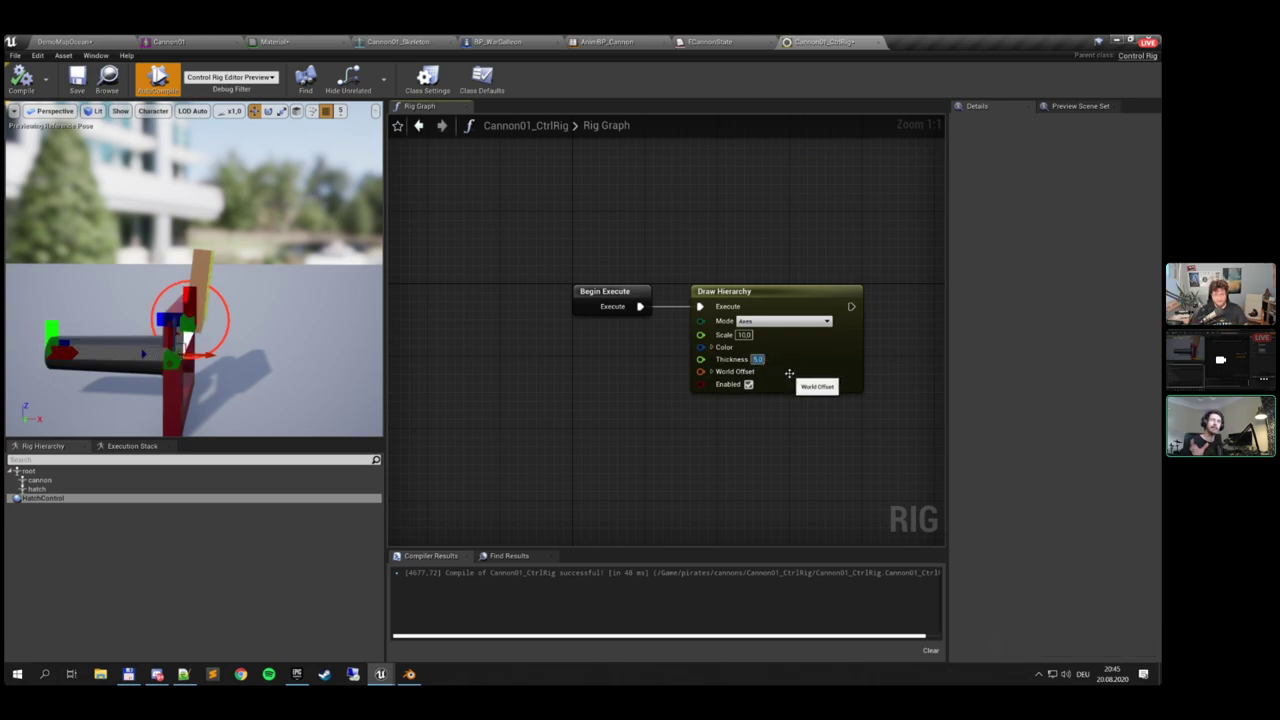
type("3")
key("Return")
Examine the drawn bone axes around the cannon and hatch, and delete the Draw Hierarchy node
mouse_move(210, 335)
right_mouse_down()
mouse_move(163, 371)
mouse_move(215, 386)
mouse_move(190, 396)
mouse_move(217, 412)
mouse_move(209, 405)
right_mouse_up()
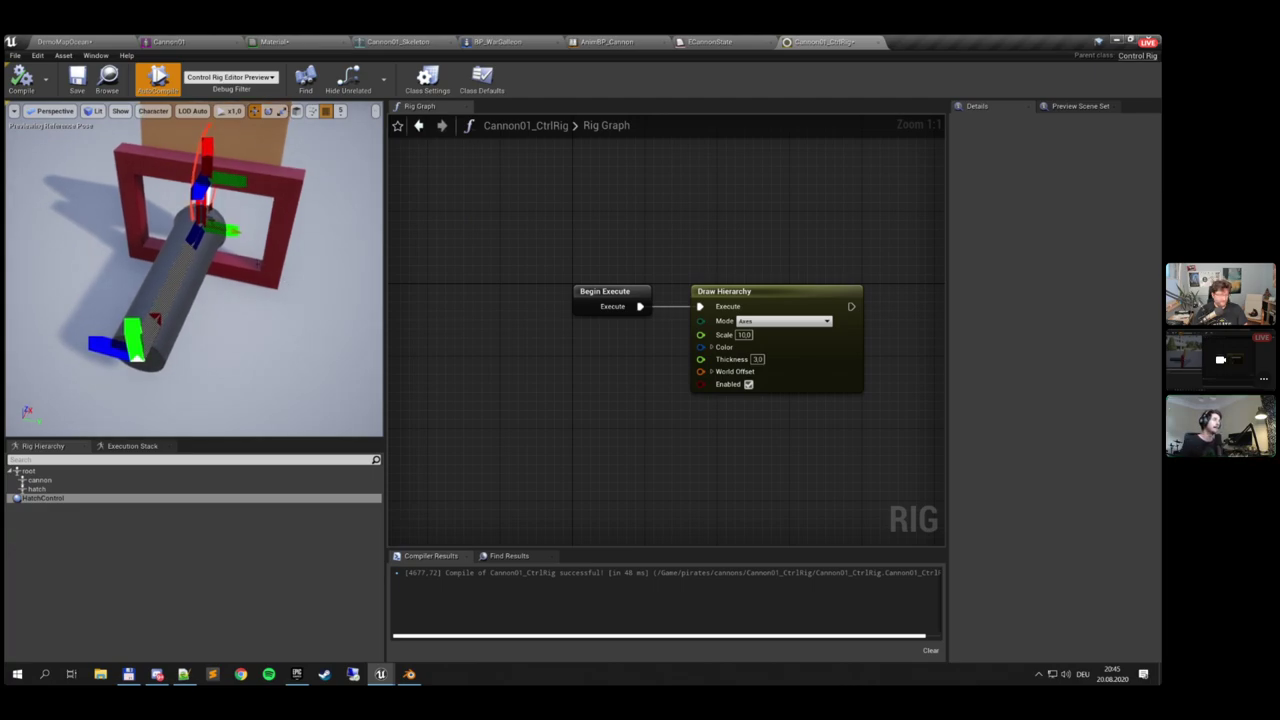
mouse_move(244, 251)
right_mouse_down()
mouse_move(160, 216)
mouse_move(206, 262)
mouse_move(172, 225)
right_mouse_up()
mouse_move(250, 253)
left_mouse_down()
mouse_move(274, 241)
mouse_move(227, 241)
left_mouse_up()
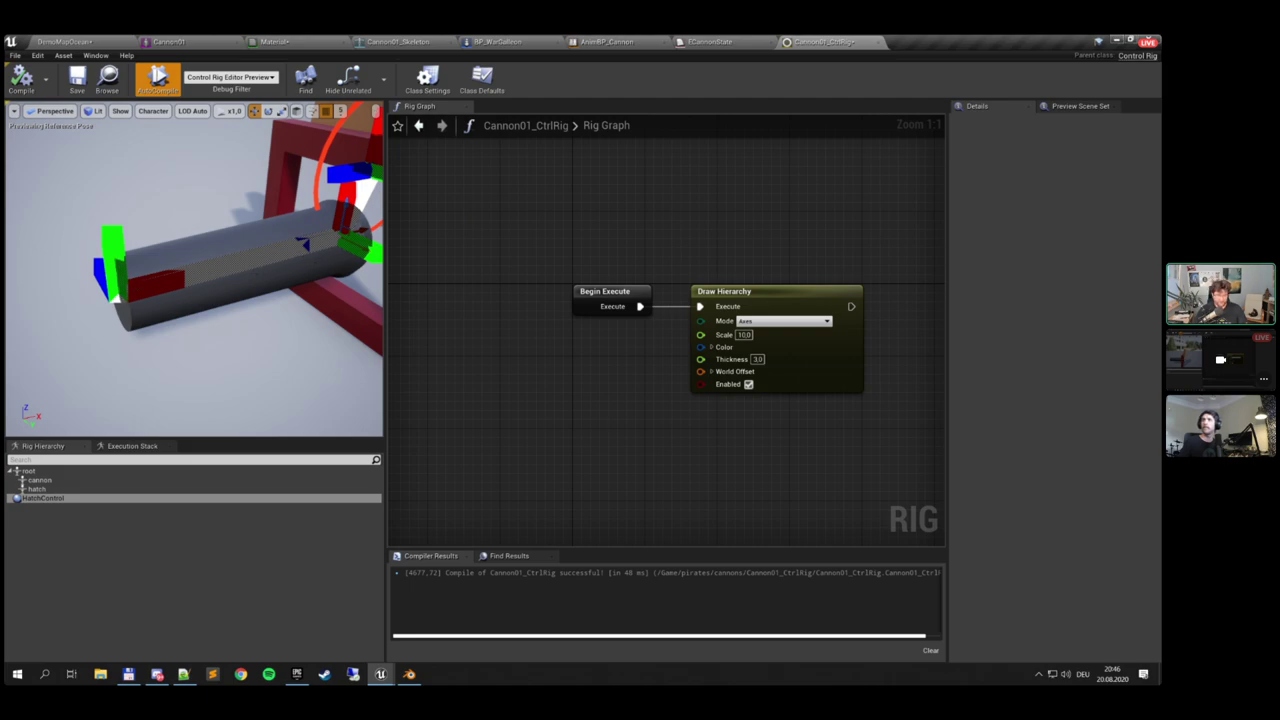
mouse_move(243, 267)
right_mouse_down()
mouse_move(226, 265)
mouse_move(264, 266)
right_mouse_up()
left_click(772, 311)
key("Delete")
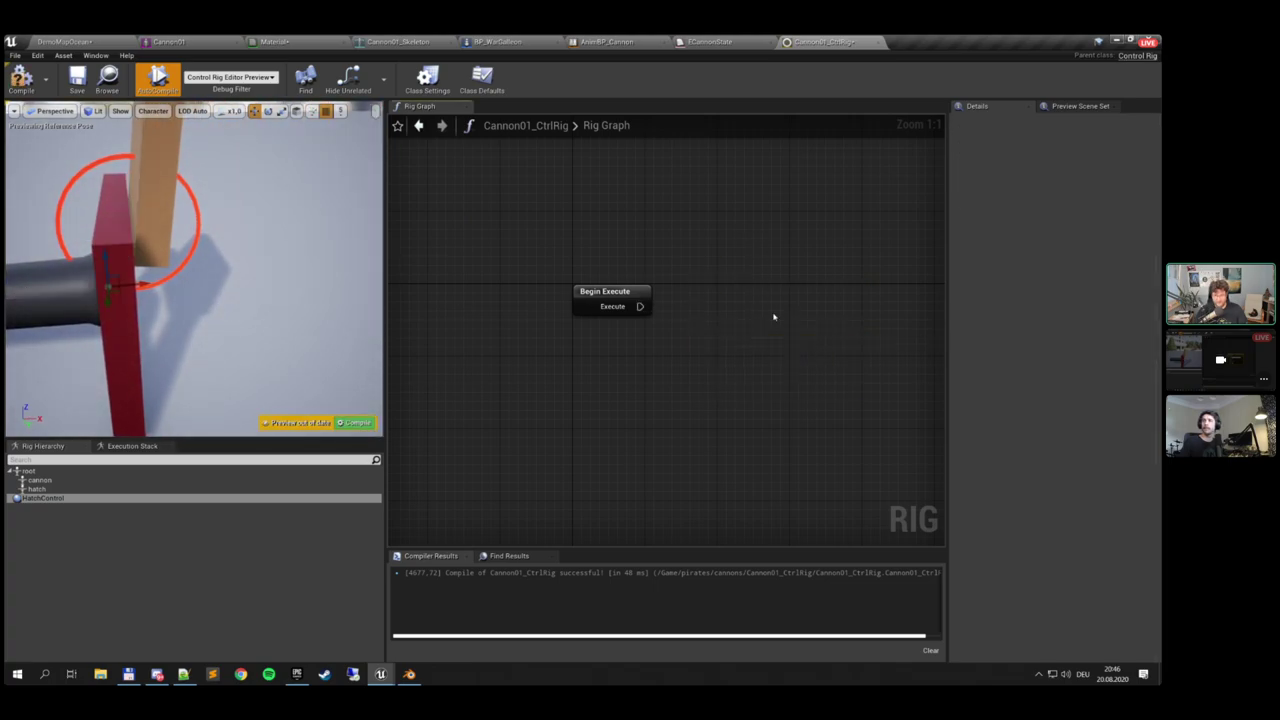
Add a Set Transform node for the hatch bone to the rig graph, executed from Begin Execute
right_click_drag(520, 329, 580, 304)
key("f")
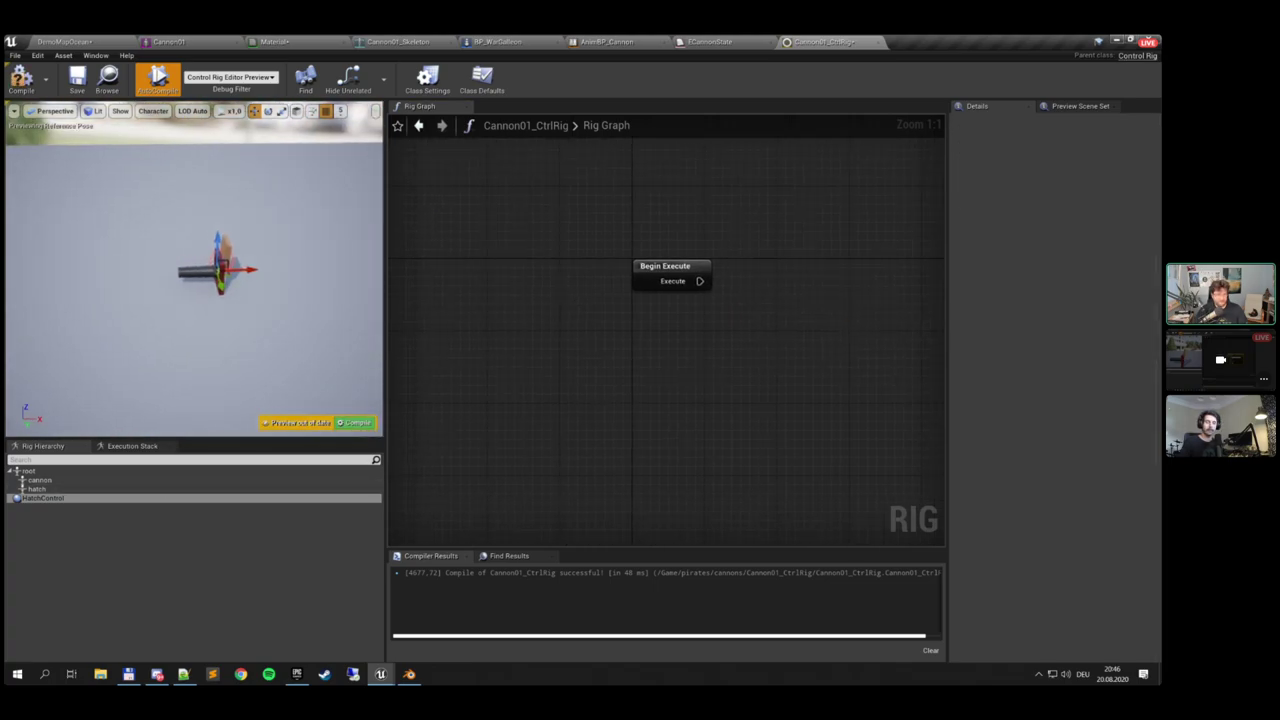
scroll(252, 256, "up", 5)
scroll(252, 256, "down", 2)
mouse_move(252, 256)
right_mouse_down()
mouse_move(257, 241)
mouse_move(298, 261)
mouse_move(254, 259)
mouse_move(272, 250)
right_mouse_up()
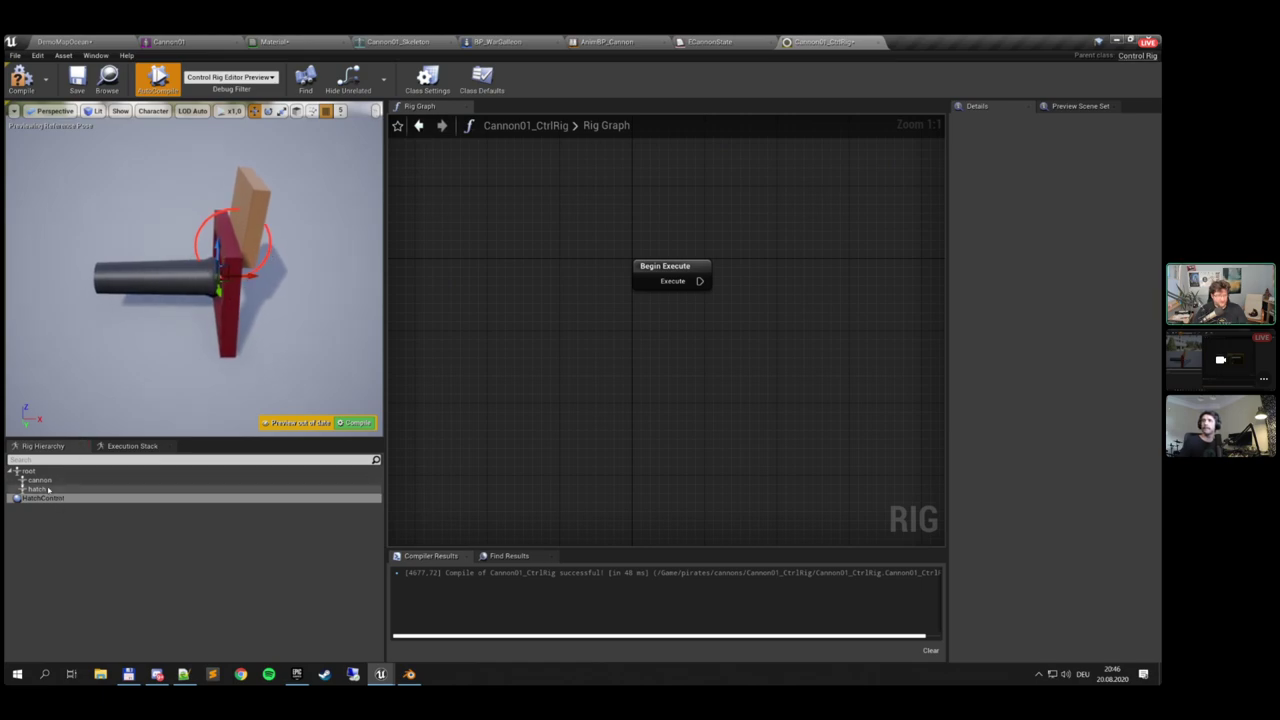
mouse_move(45, 490)
left_mouse_down()
mouse_move(735, 260)
mouse_move(796, 275)
left_mouse_up()
left_click(786, 278)
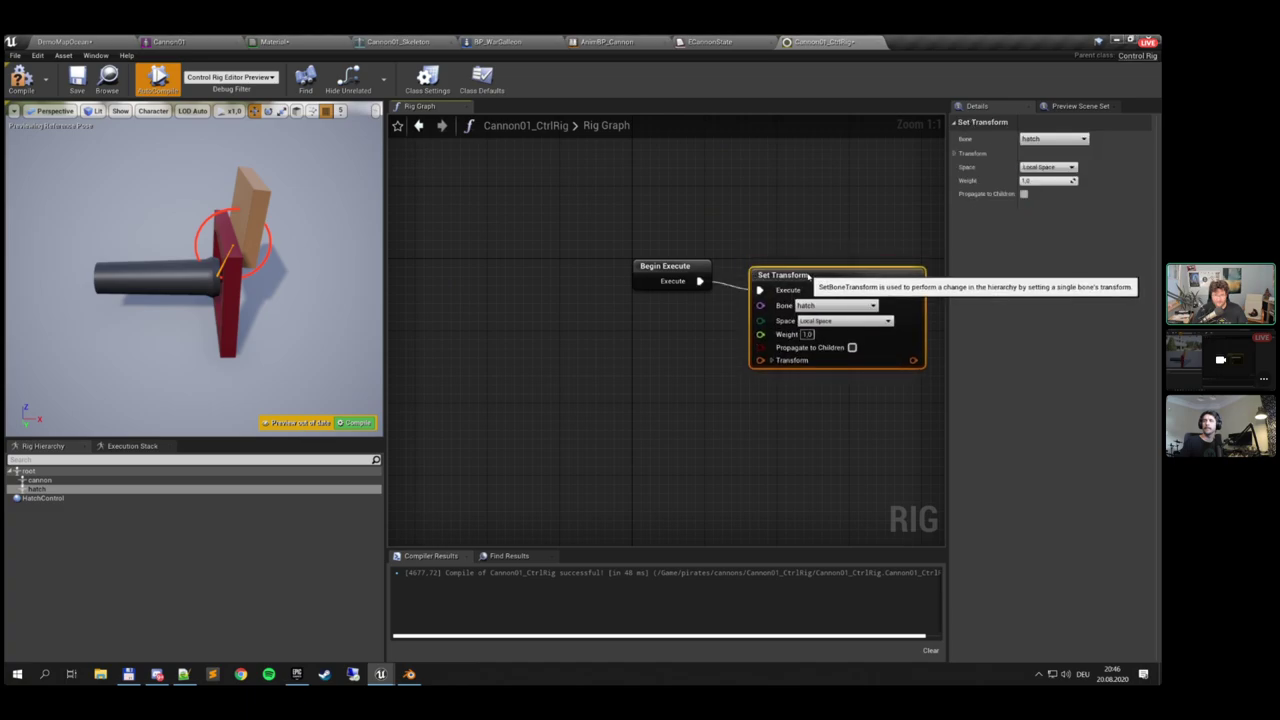
Set the hatch's Set Transform node to Global Space and align it with Begin Execute
left_click(845, 321)
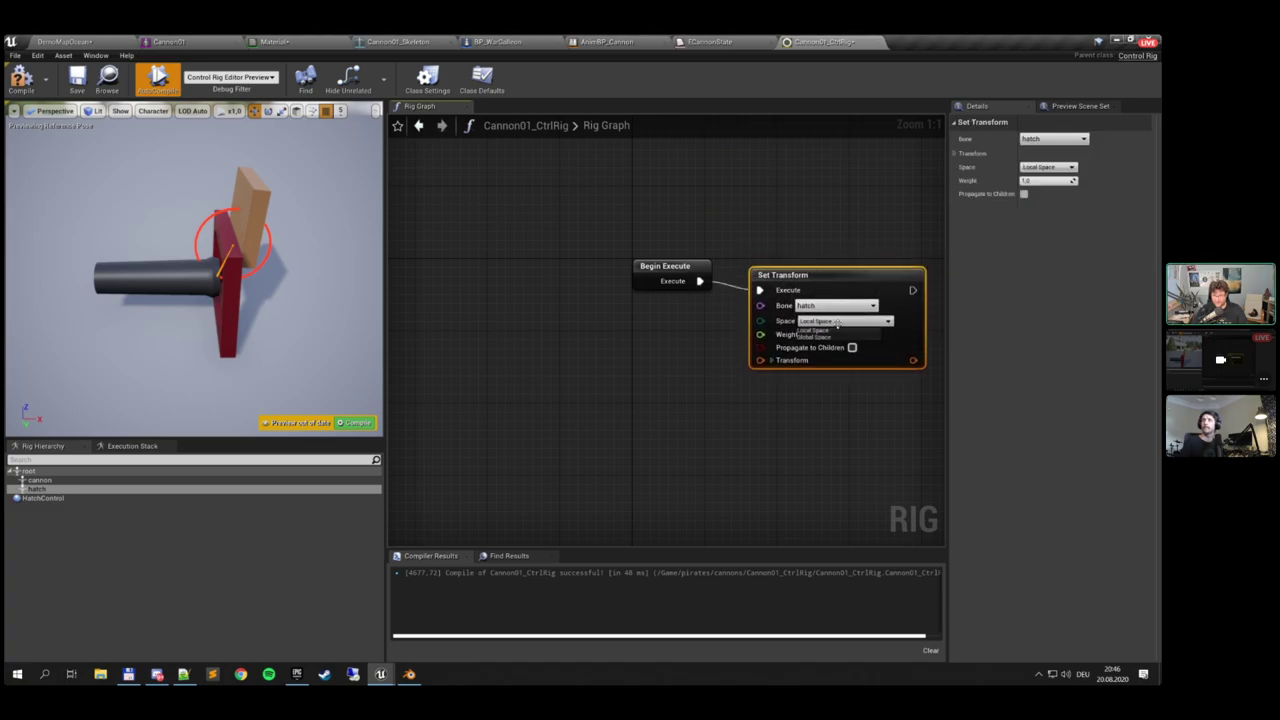
left_click(820, 350)
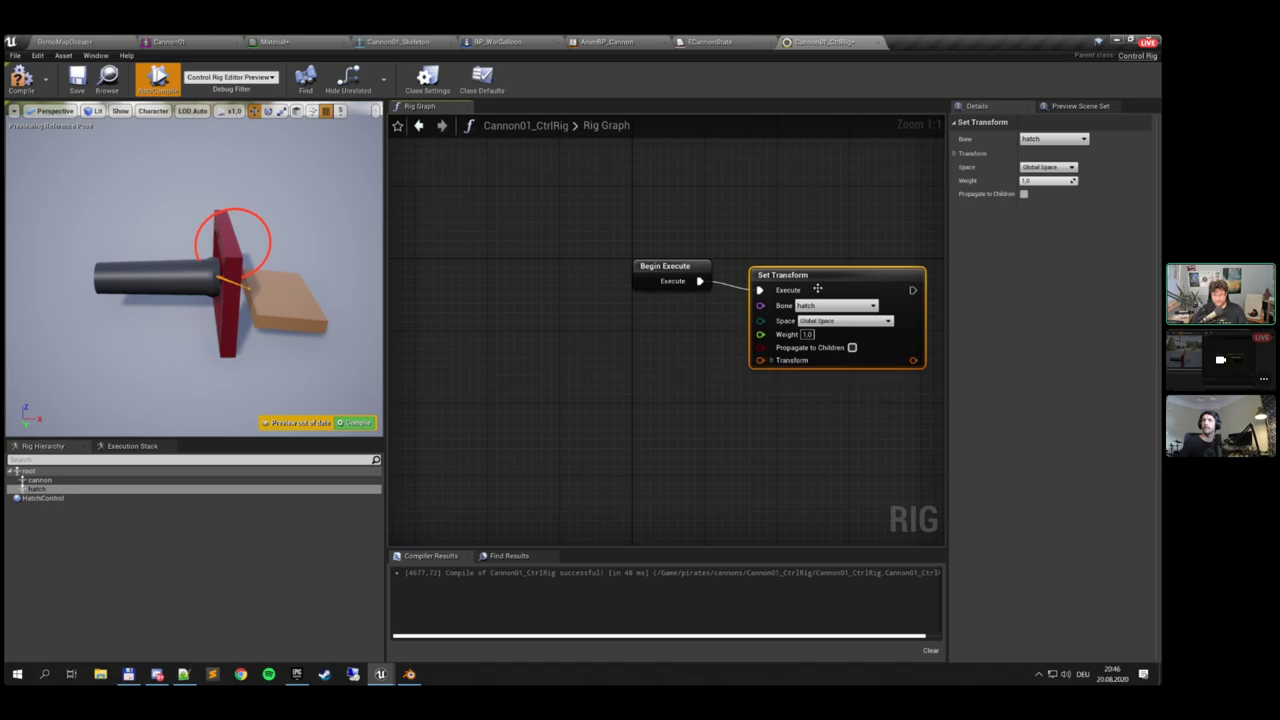
left_click_drag(818, 287, 818, 278)
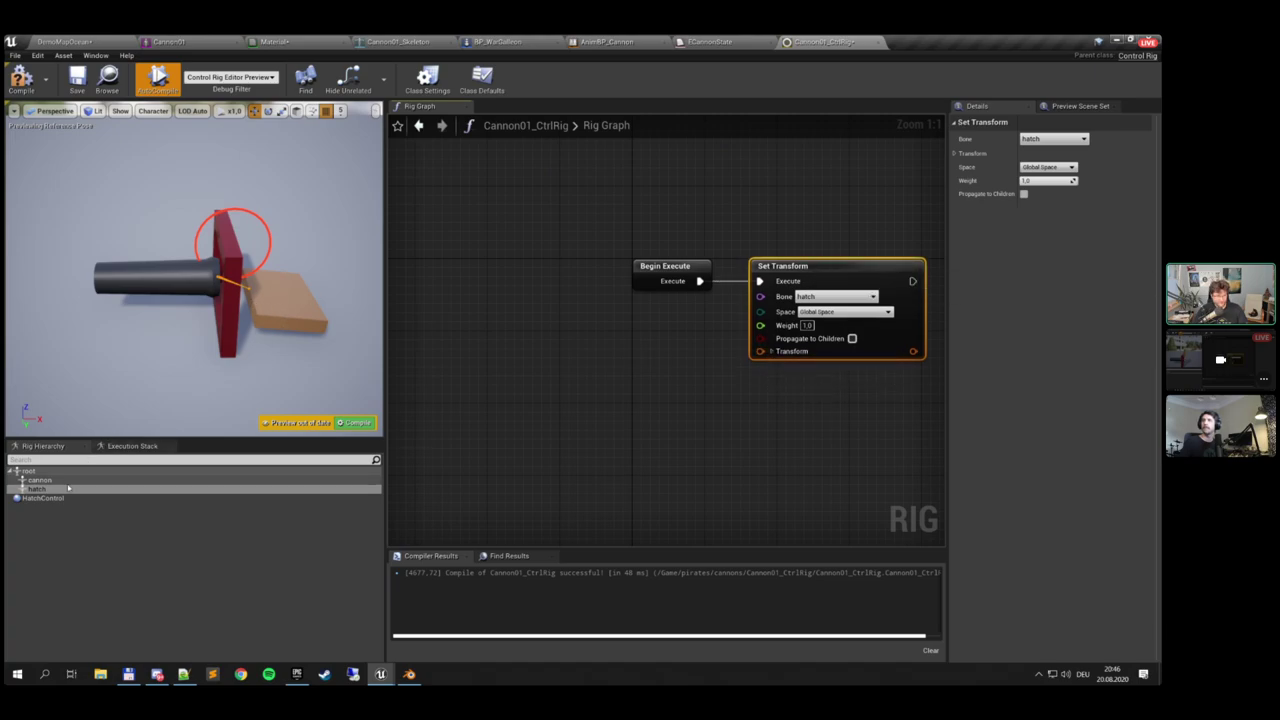
Add a Get Control Transform node for HatchControl and feed its Transform into the hatch's Set Transform node
left_click_drag(40, 497, 548, 350)
left_click(573, 357)
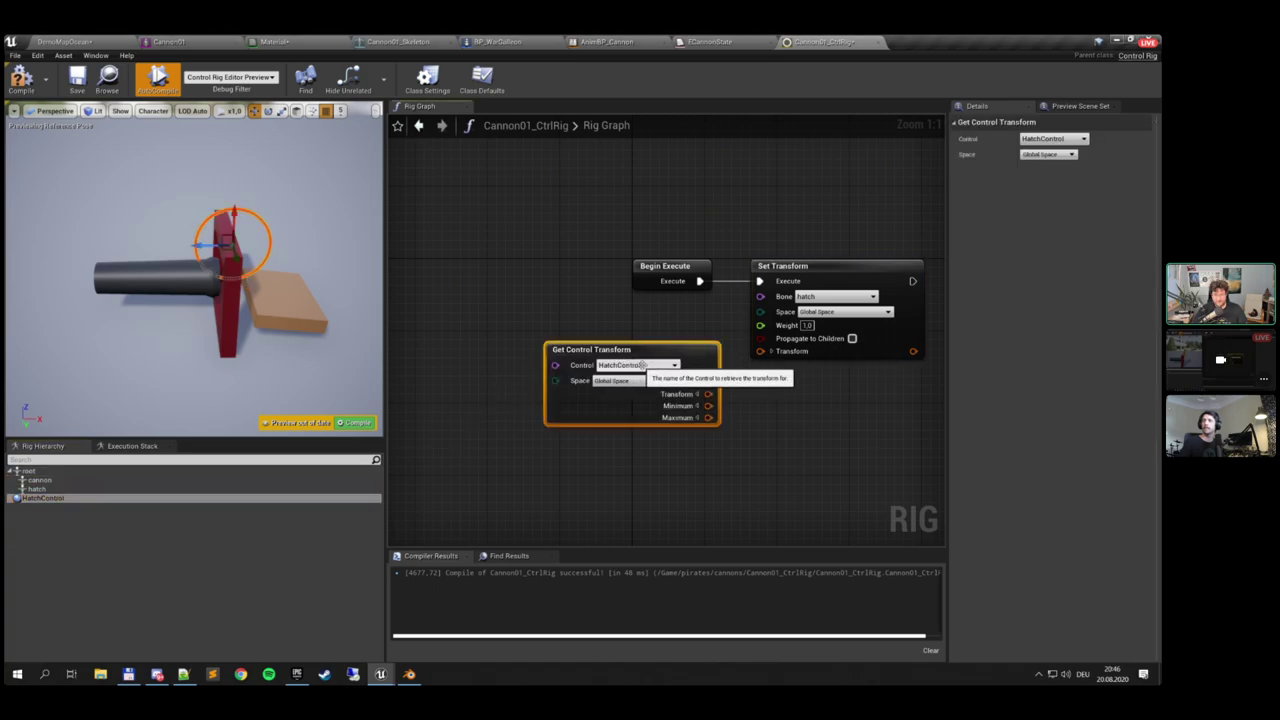
mouse_move(655, 376)
left_mouse_down()
mouse_move(645, 363)
mouse_move(760, 351)
left_mouse_up()
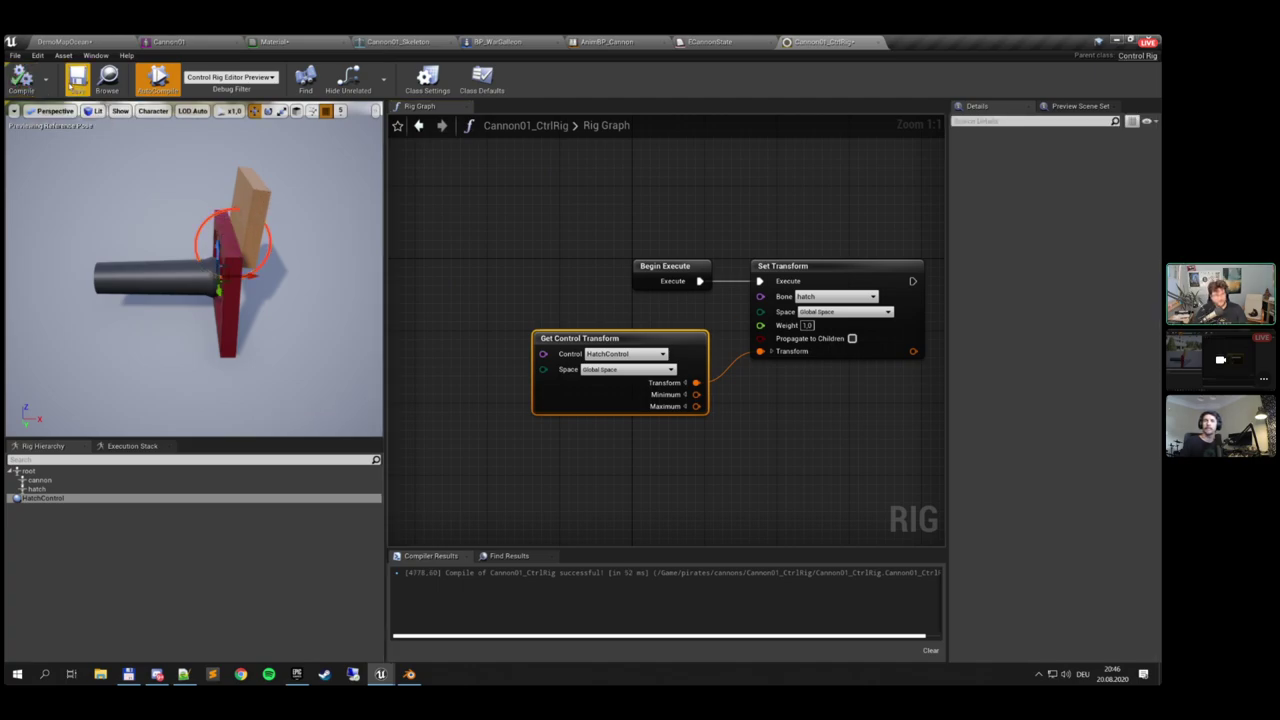
Test the hatch's motion by rotating HatchControl, and save and compile the rig
left_click(228, 209)
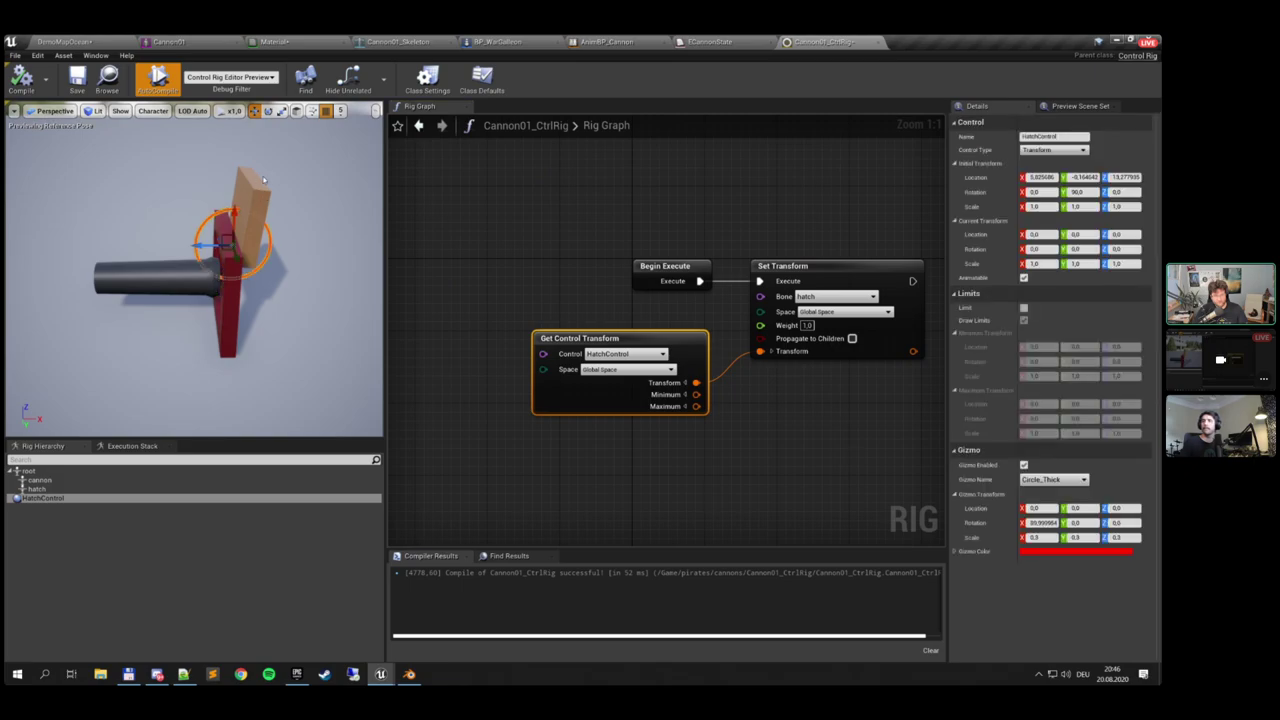
mouse_move(254, 206)
left_mouse_down("alt")
mouse_move(282, 220)
mouse_move(252, 205)
mouse_move(206, 217)
mouse_move(236, 201)
mouse_move(225, 200)
mouse_move(277, 229)
mouse_move(220, 192)
mouse_move(270, 212)
mouse_move(215, 196)
mouse_move(268, 212)
mouse_move(247, 203)
left_mouse_up("alt")
key("e")
left_click(78, 81)
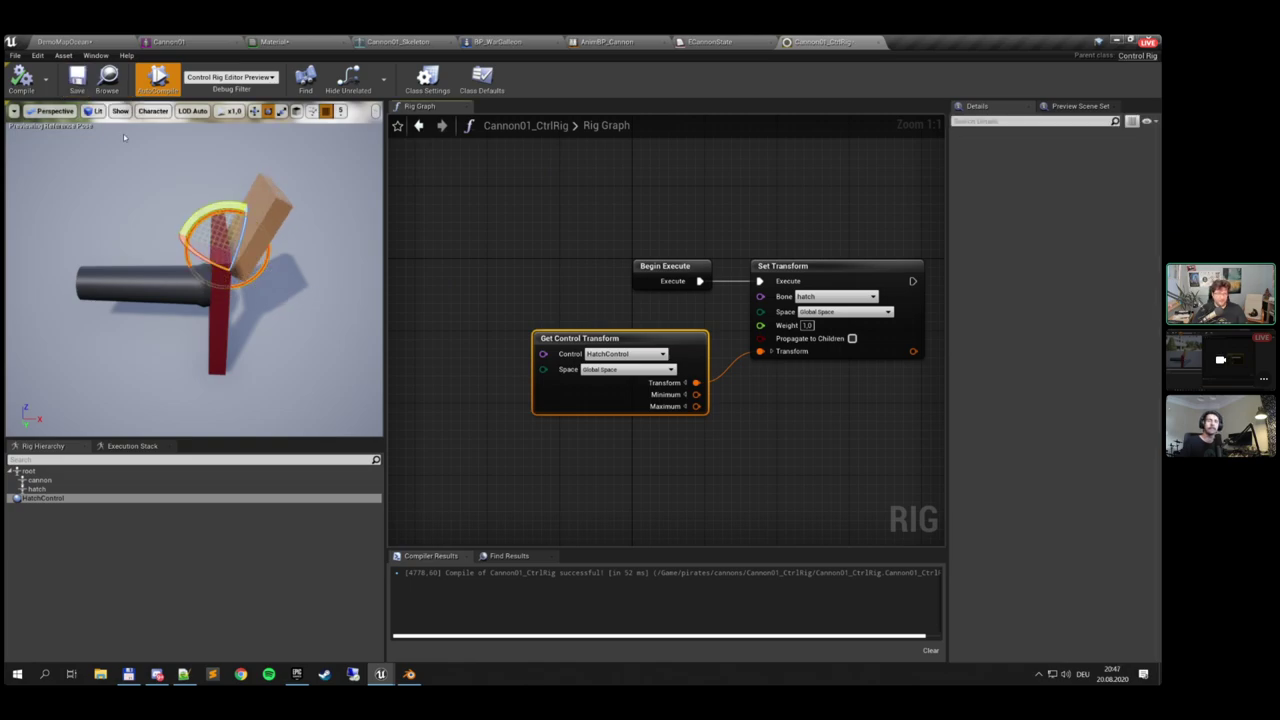
left_click(21, 77)
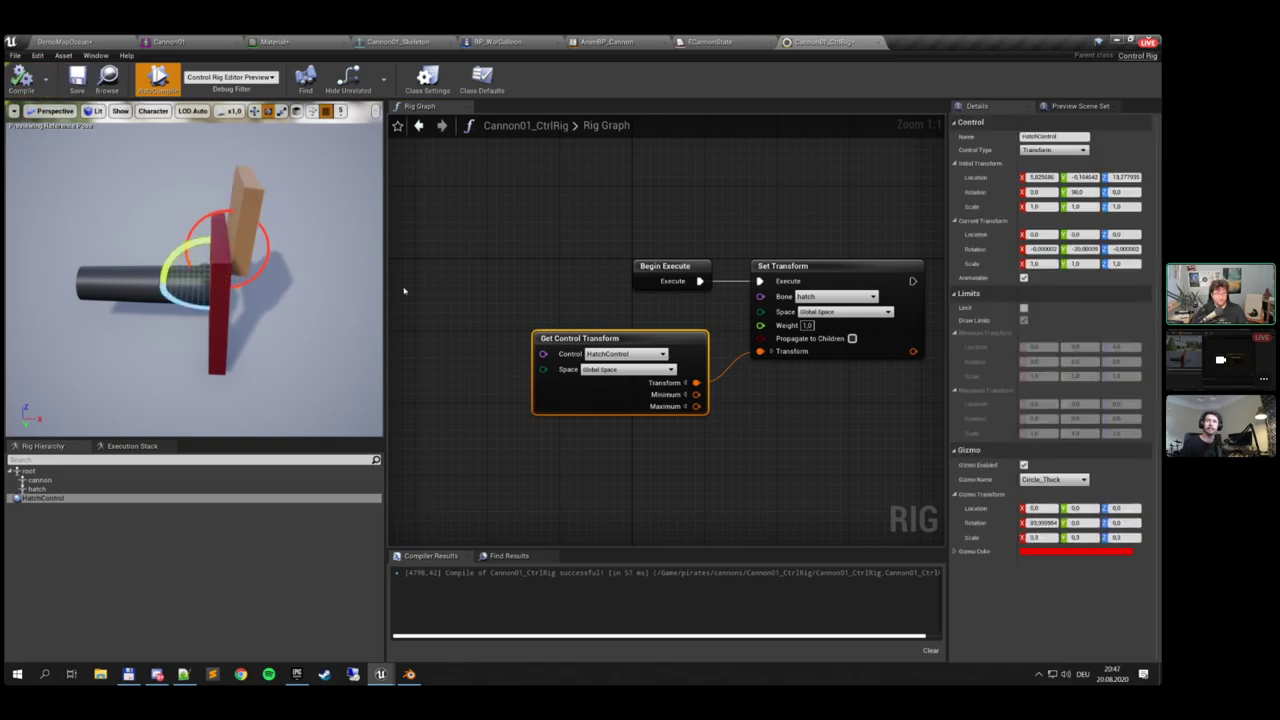
Add a new control to the rig hierarchy and name it CannonControl
right_click_drag(708, 310, 553, 284)
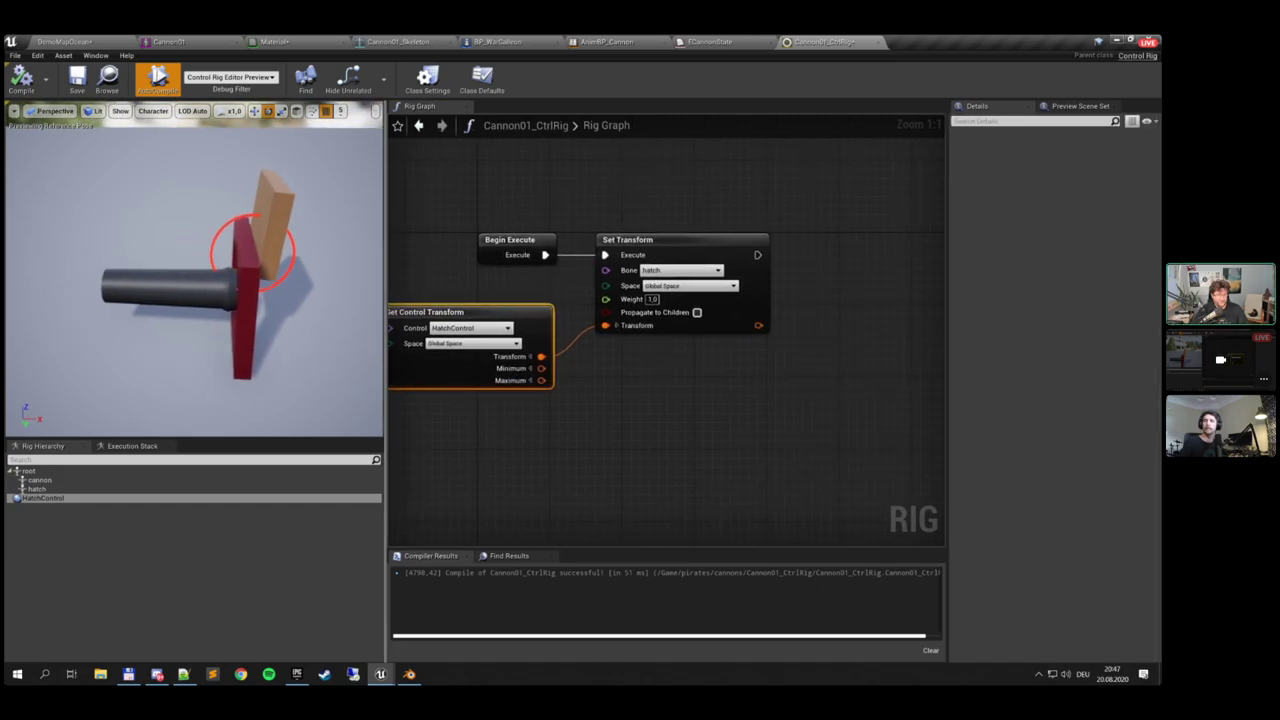
right_click_drag(549, 350, 445, 354)
right_click(55, 530)
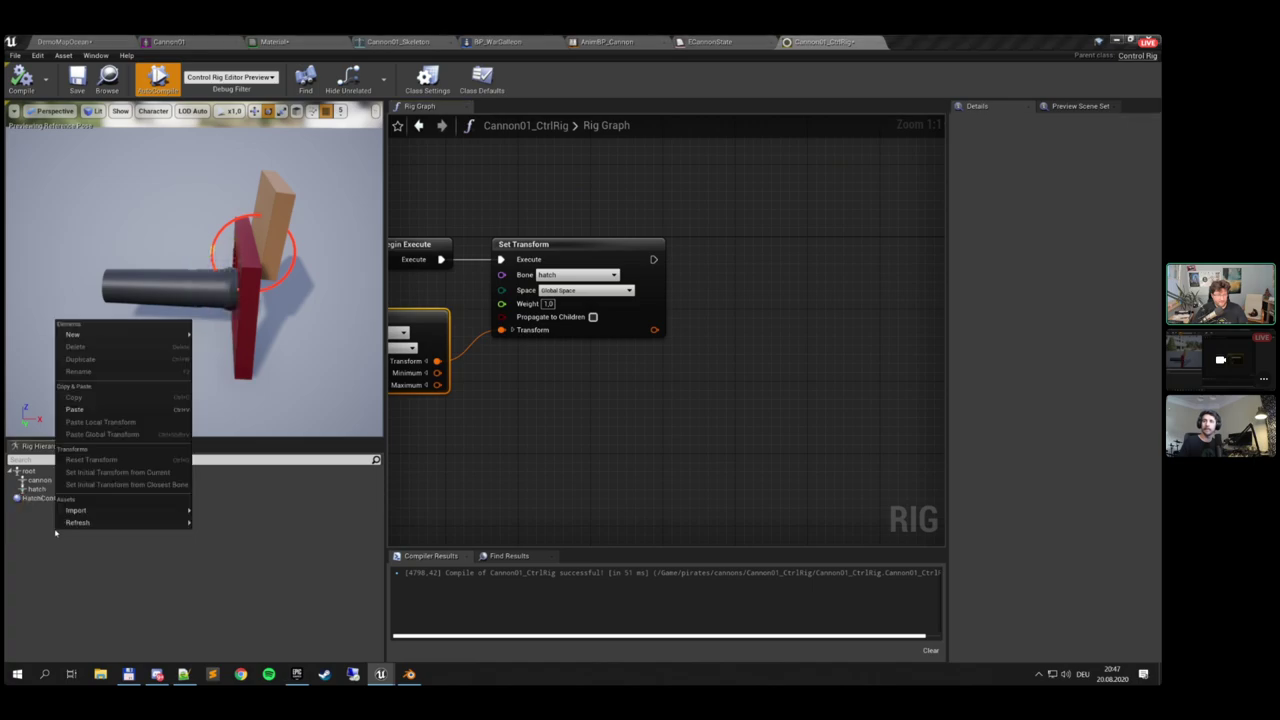
mouse_move(127, 335)
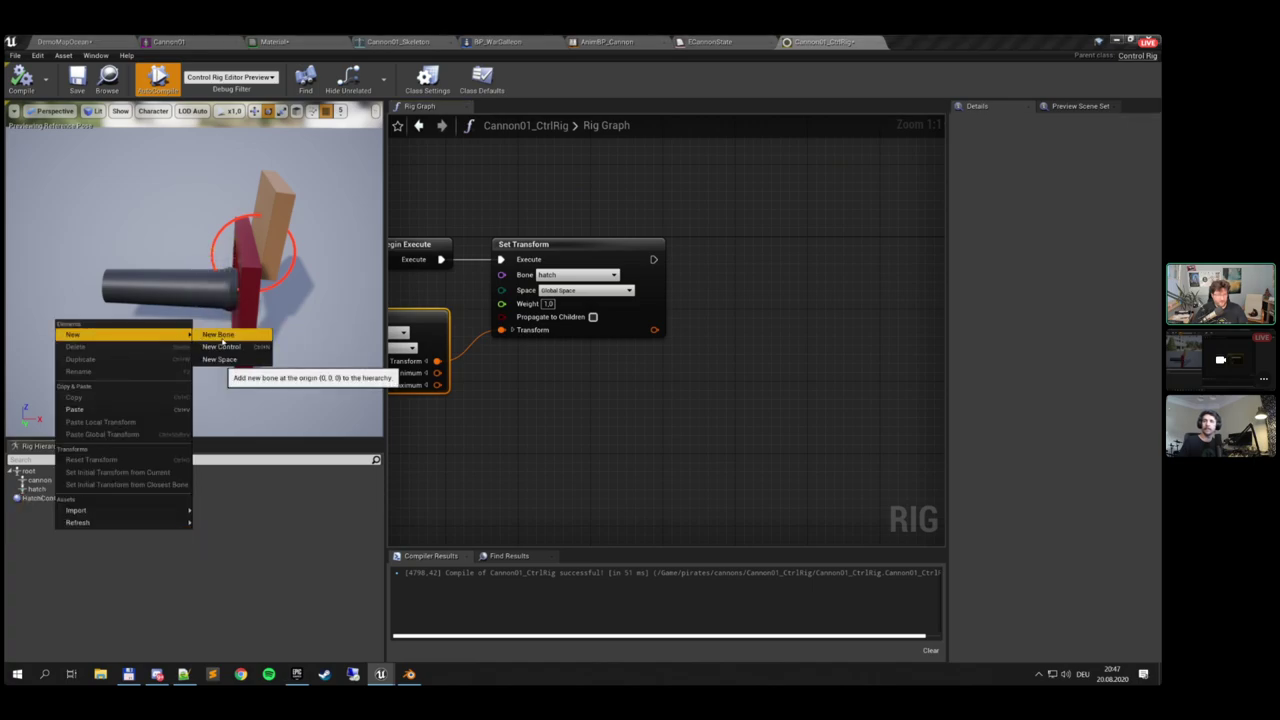
left_click(225, 345)
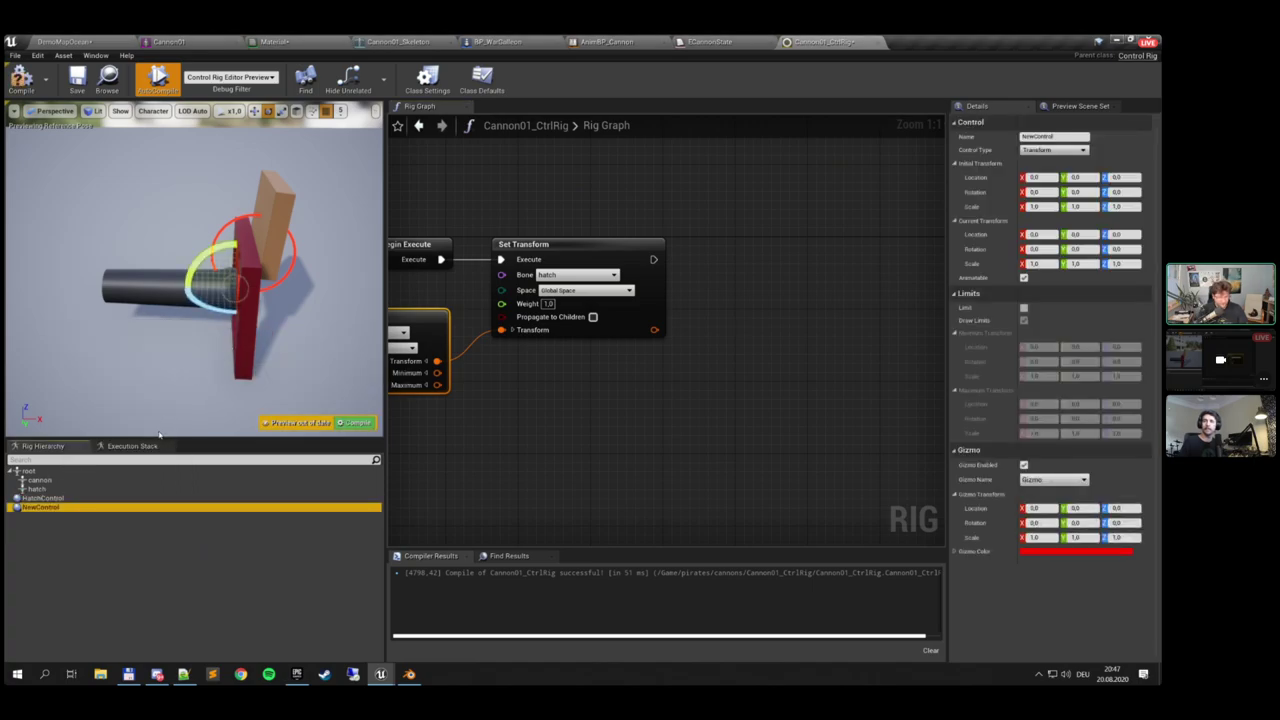
key("F2")
type("C")
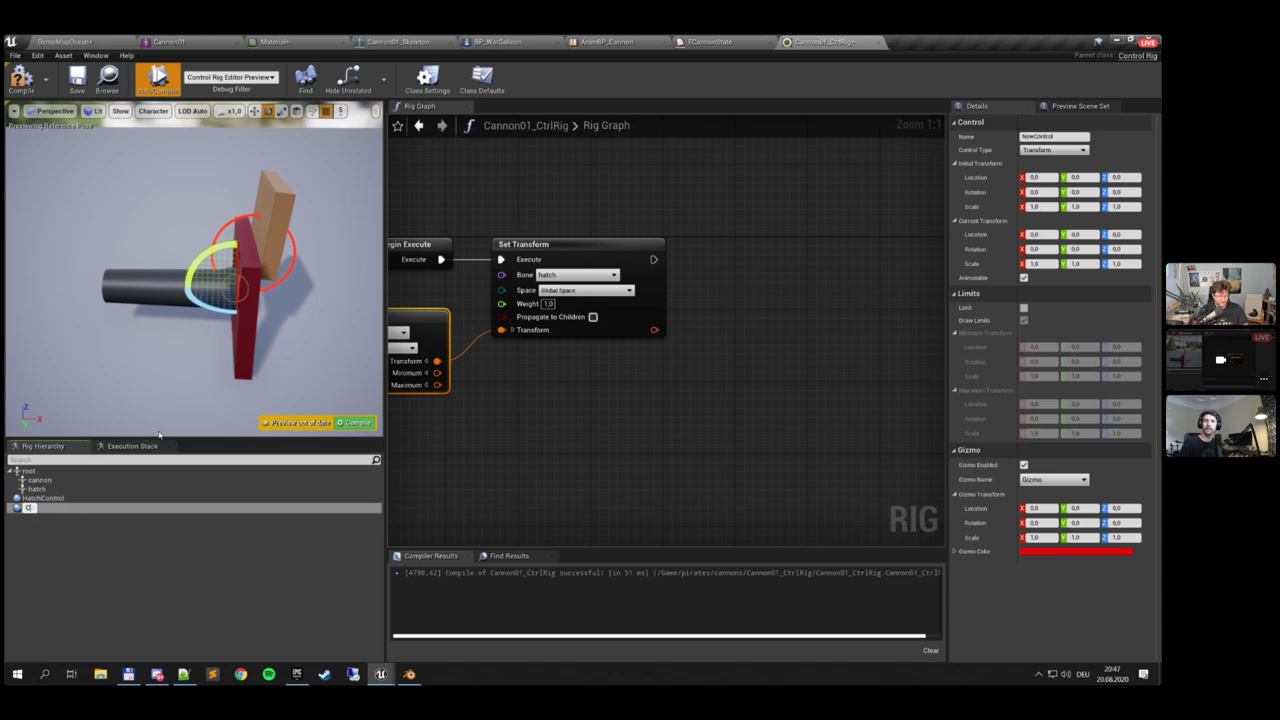
type("annonControl")
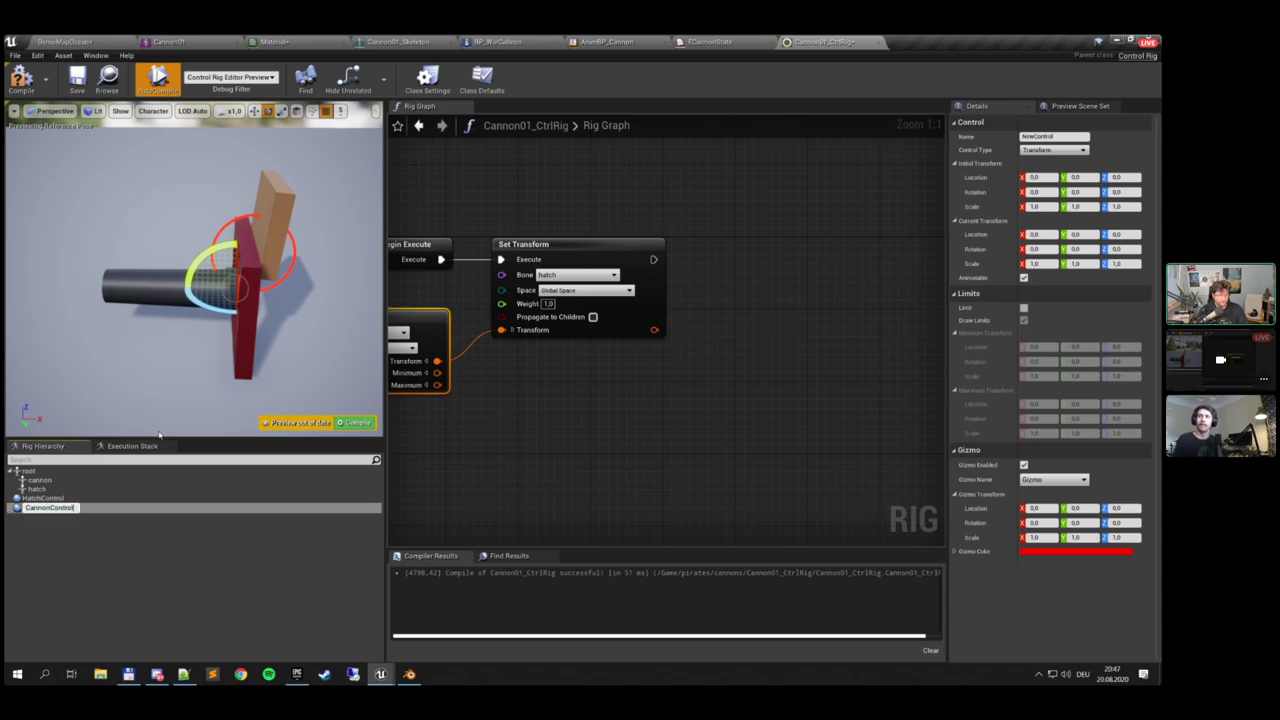
key("Return")
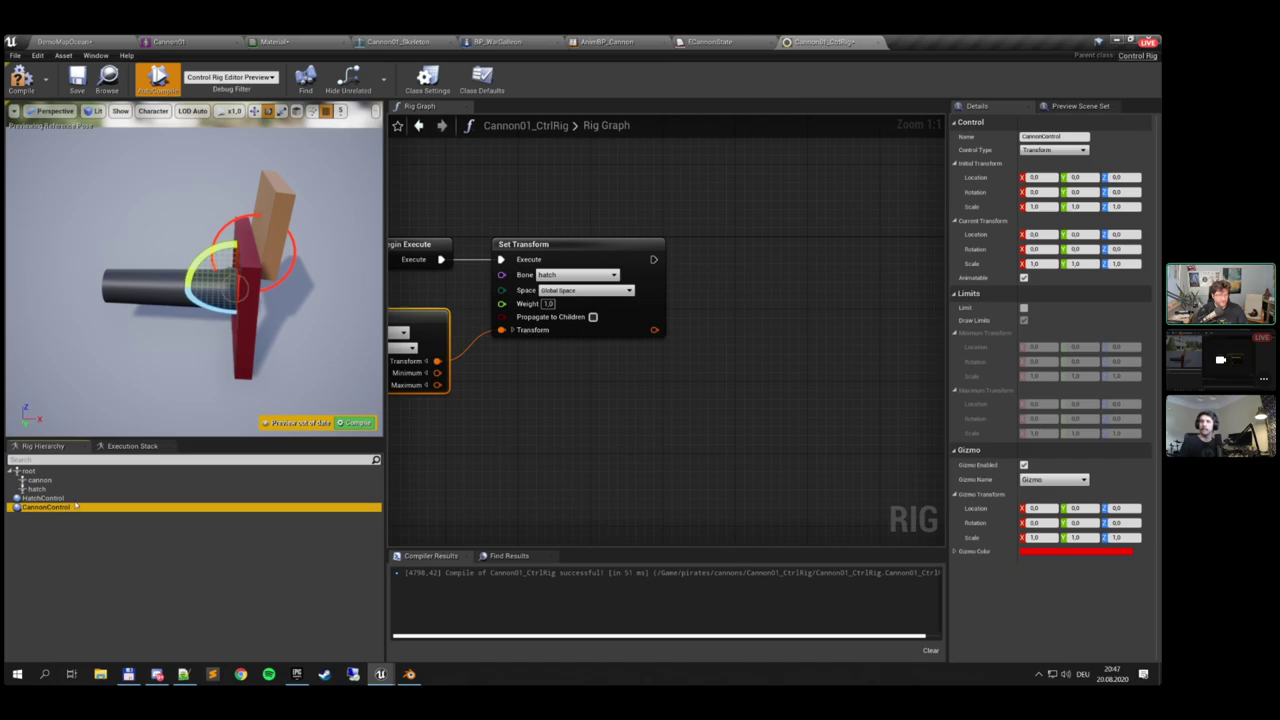
Move CannonControl to the cannon's rear end and store that placement as its initial transform, at X about -47.73
right_click_drag(226, 281, 250, 297)
key("w")
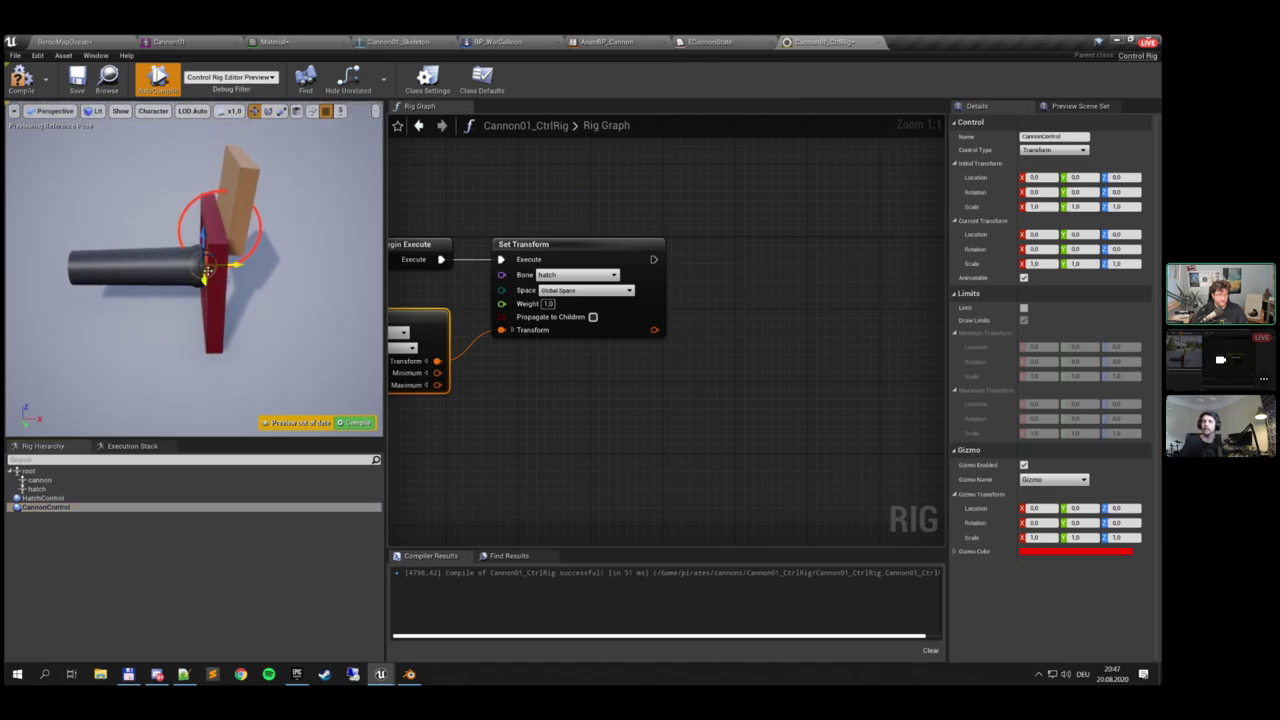
left_click_drag(232, 264, 103, 266)
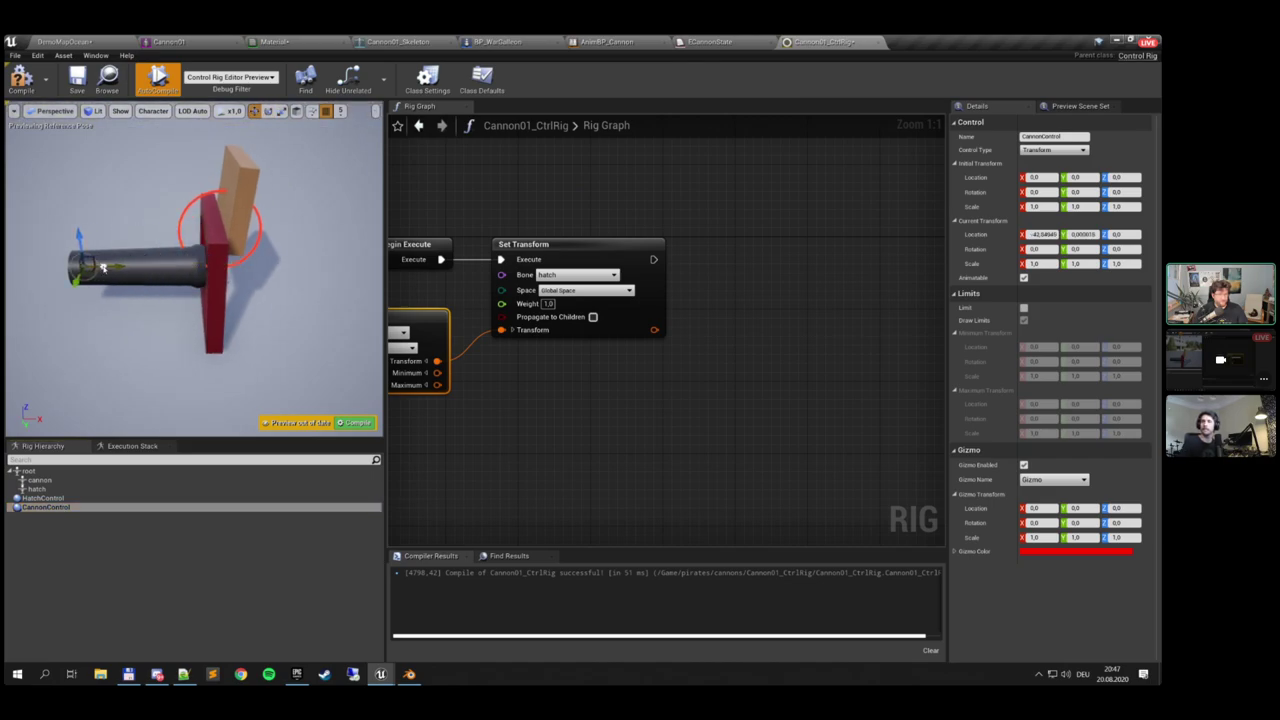
right_click(103, 266)
left_click(164, 430)
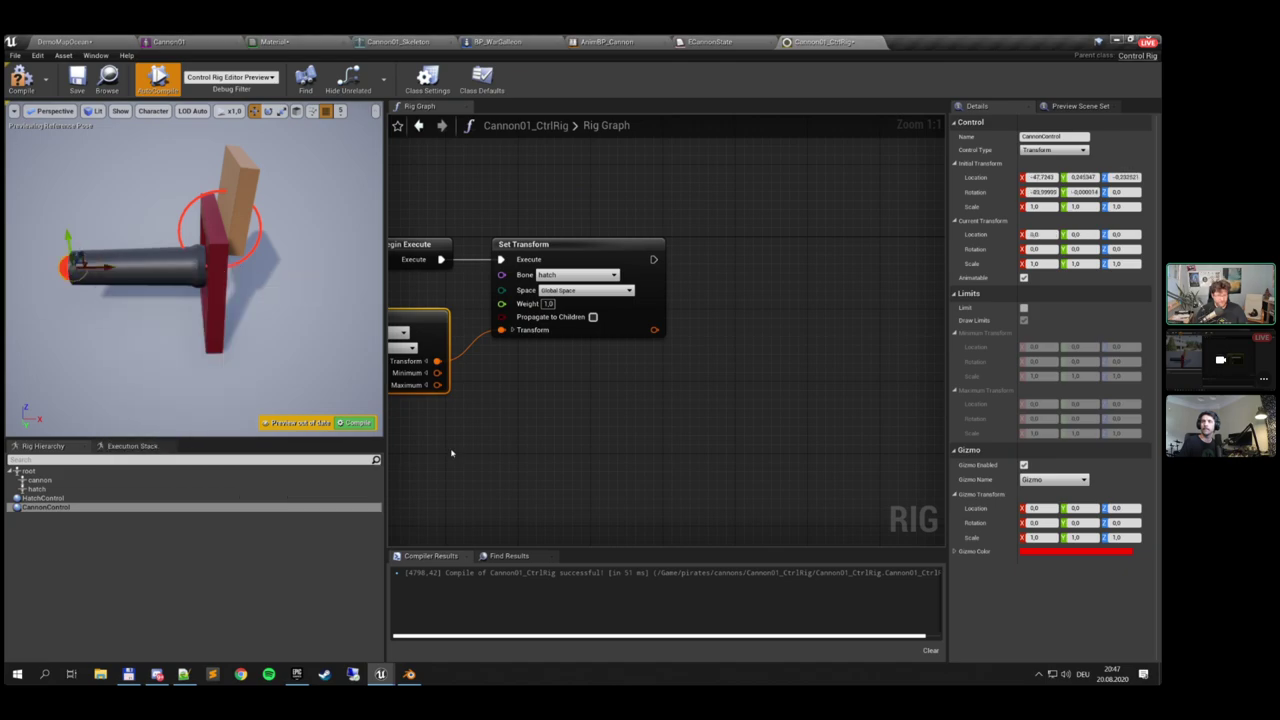
Give CannonControl the Arrow2_Thick gizmo and rotate the gizmo 90 degrees about both X and Y
left_click(1054, 479)
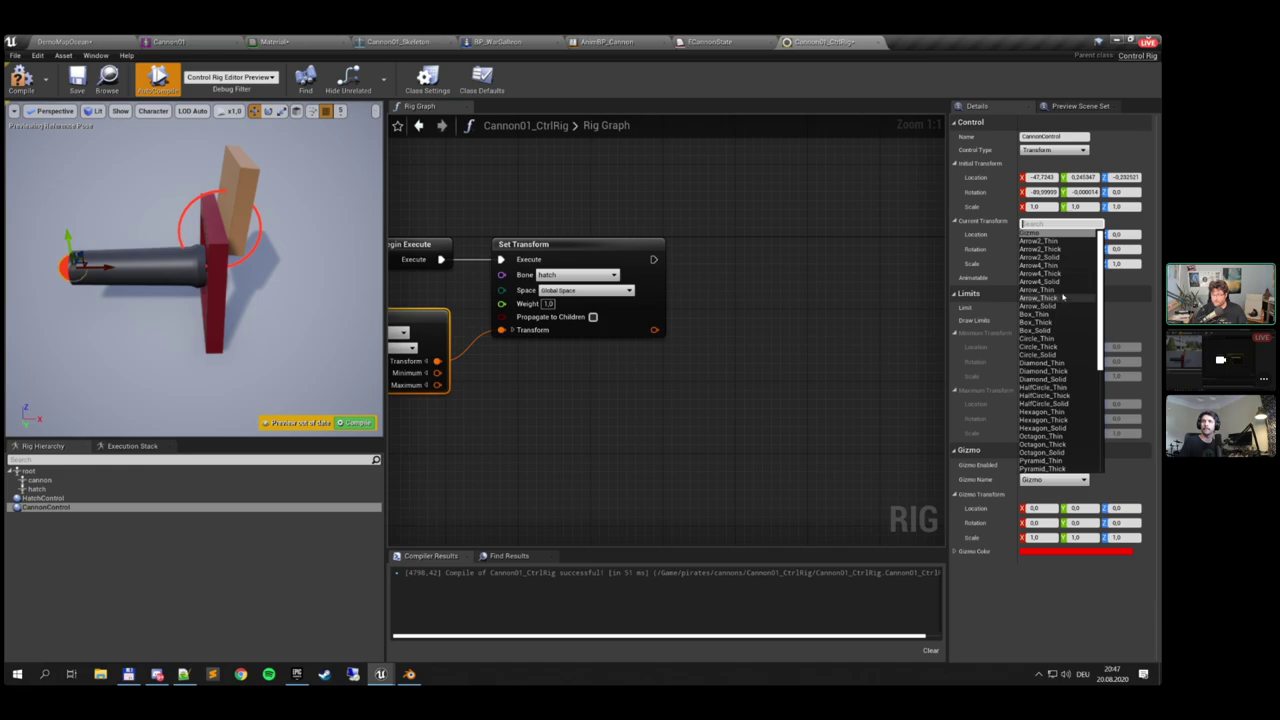
left_click(1040, 249)
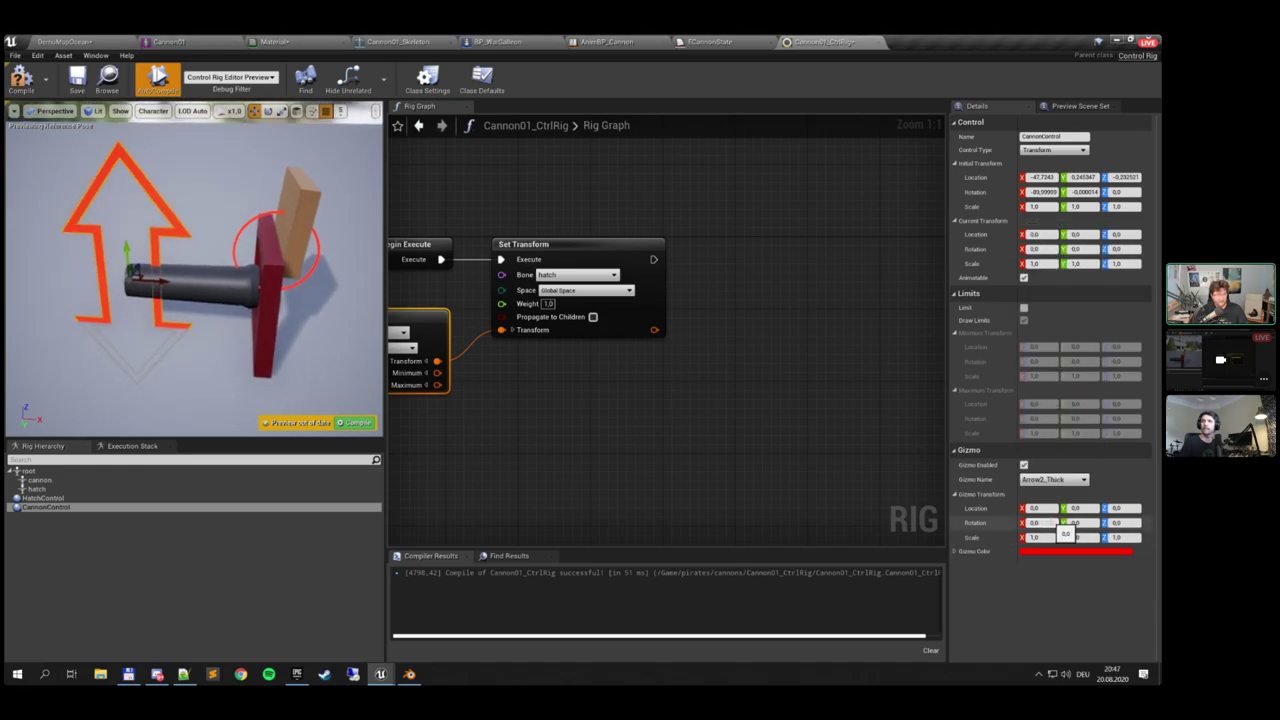
left_click(1088, 523)
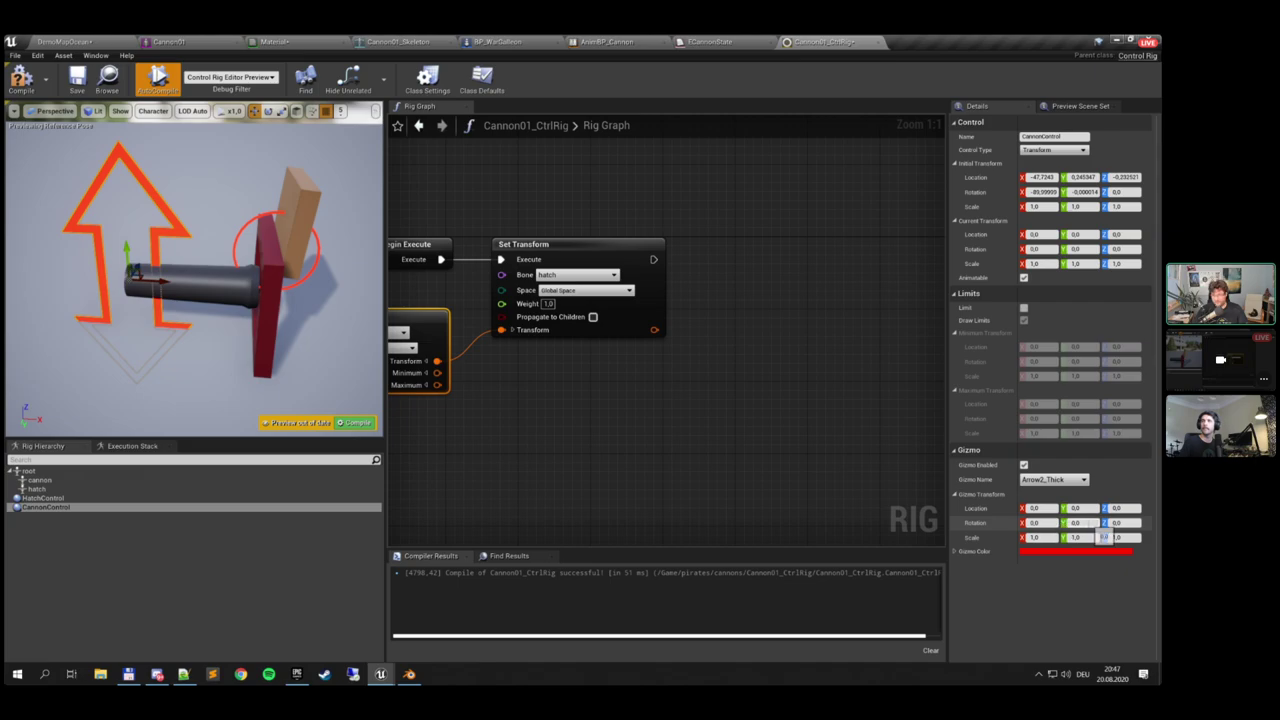
type("90")
key("Return")
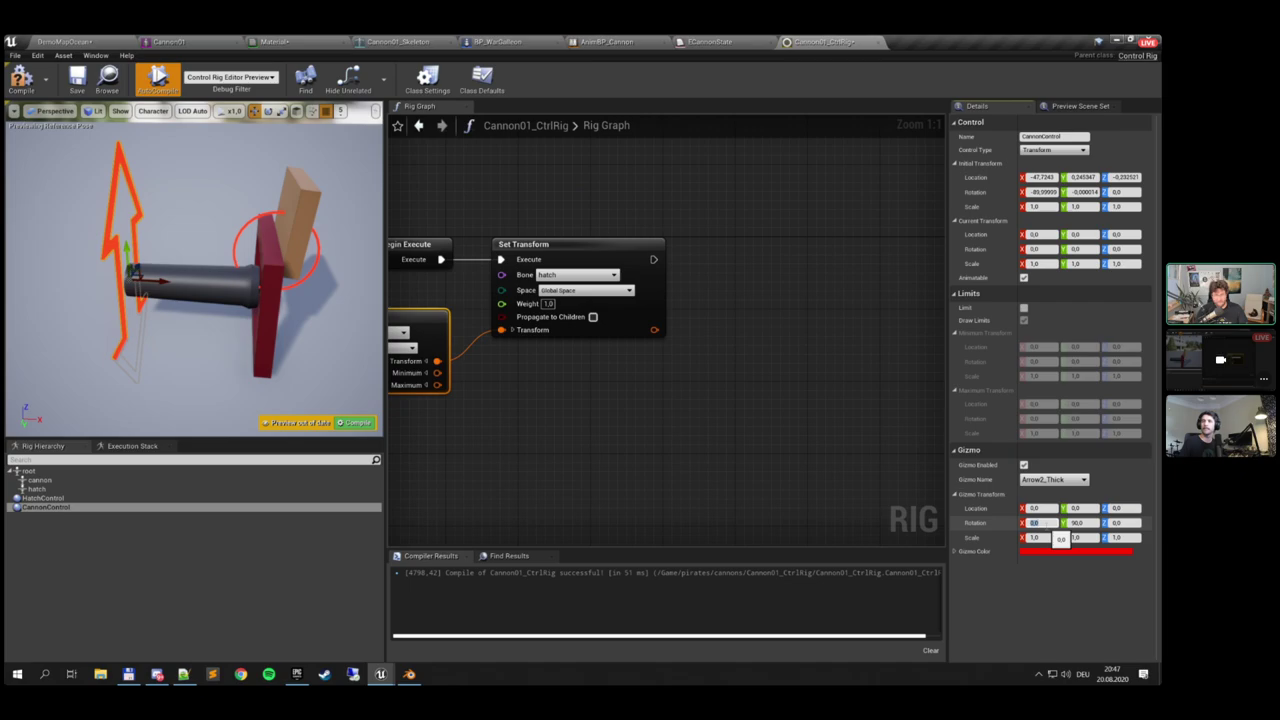
key("Return")
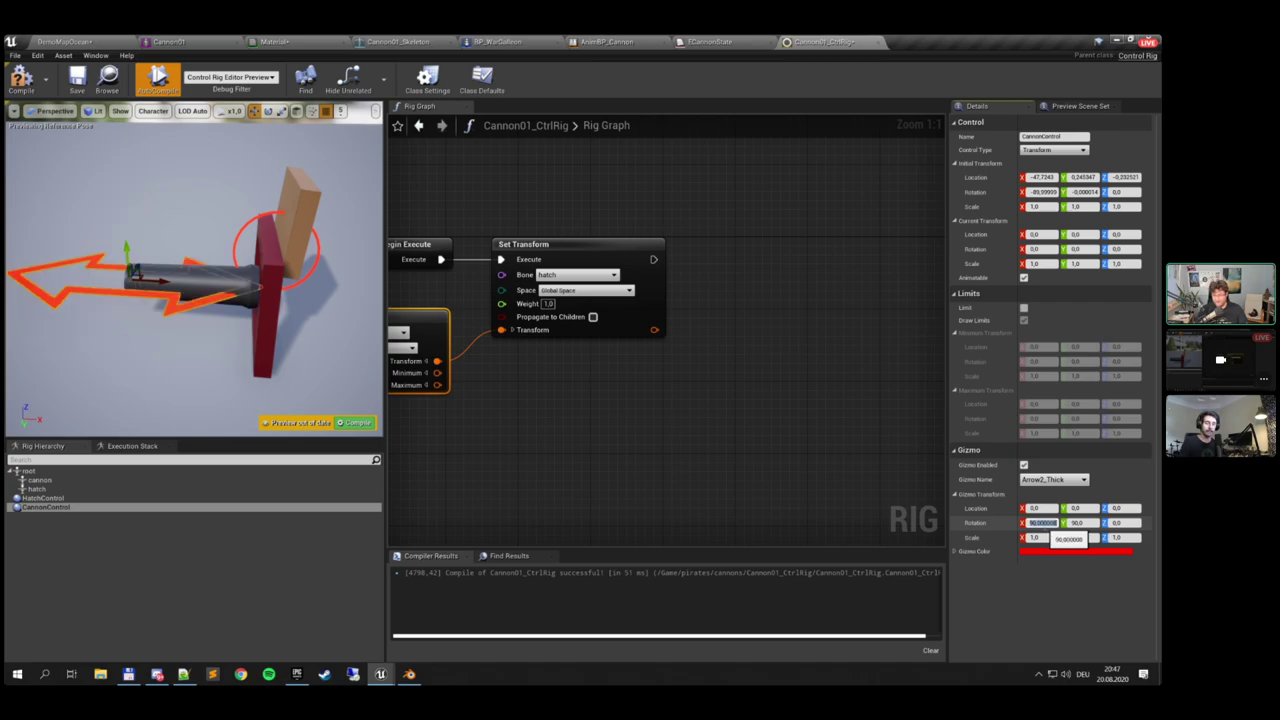
Scale CannonControl's arrow gizmo to 0.4 on all three axes
left_click(1050, 538)
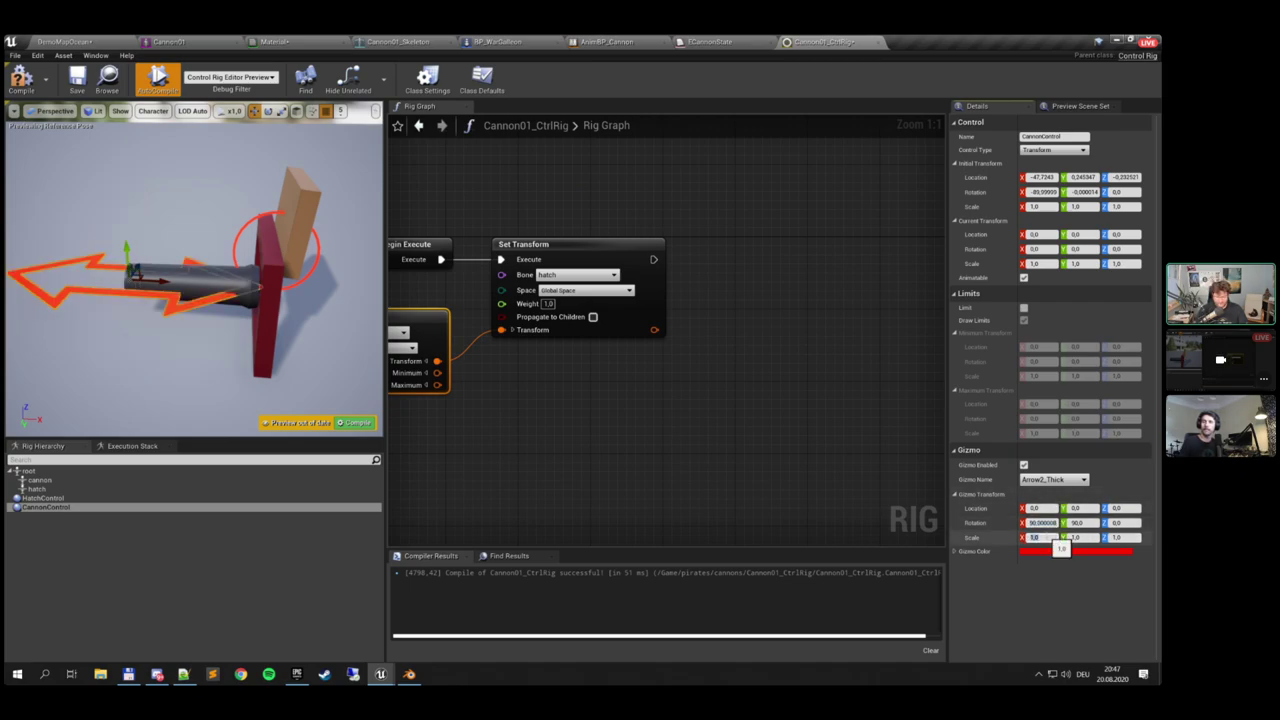
type("0,4")
key("Return")
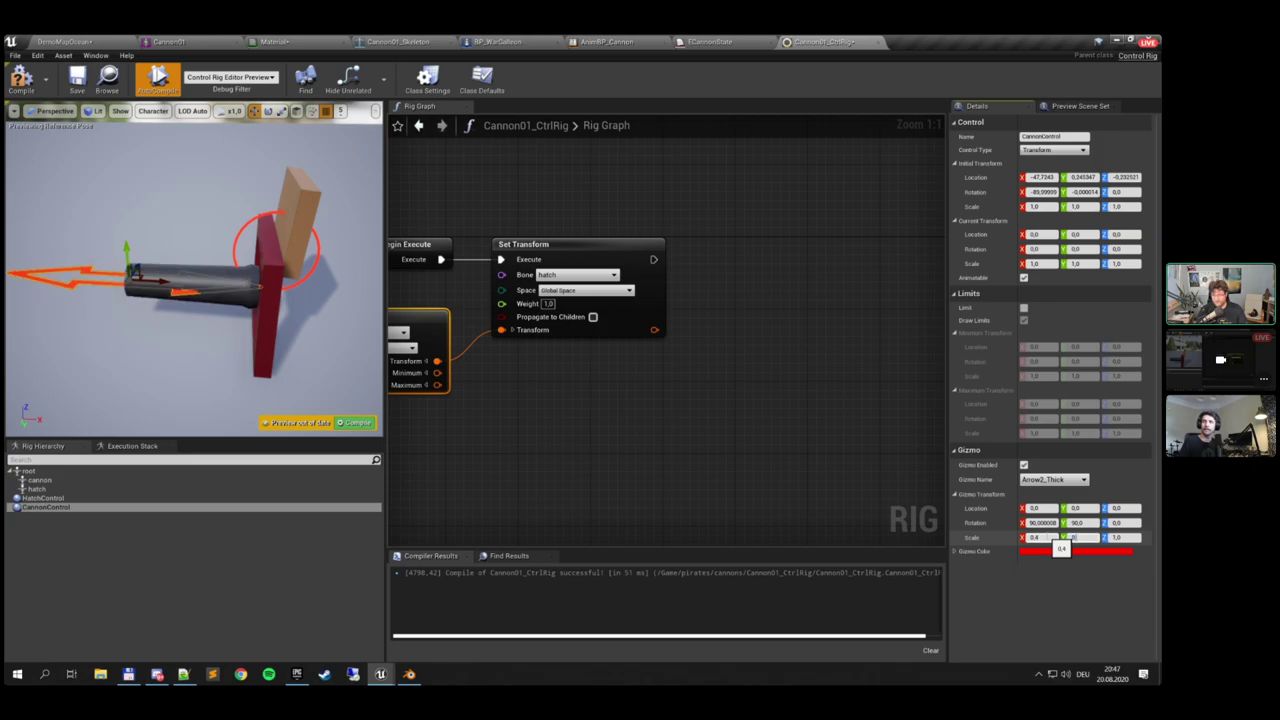
key("Tab")
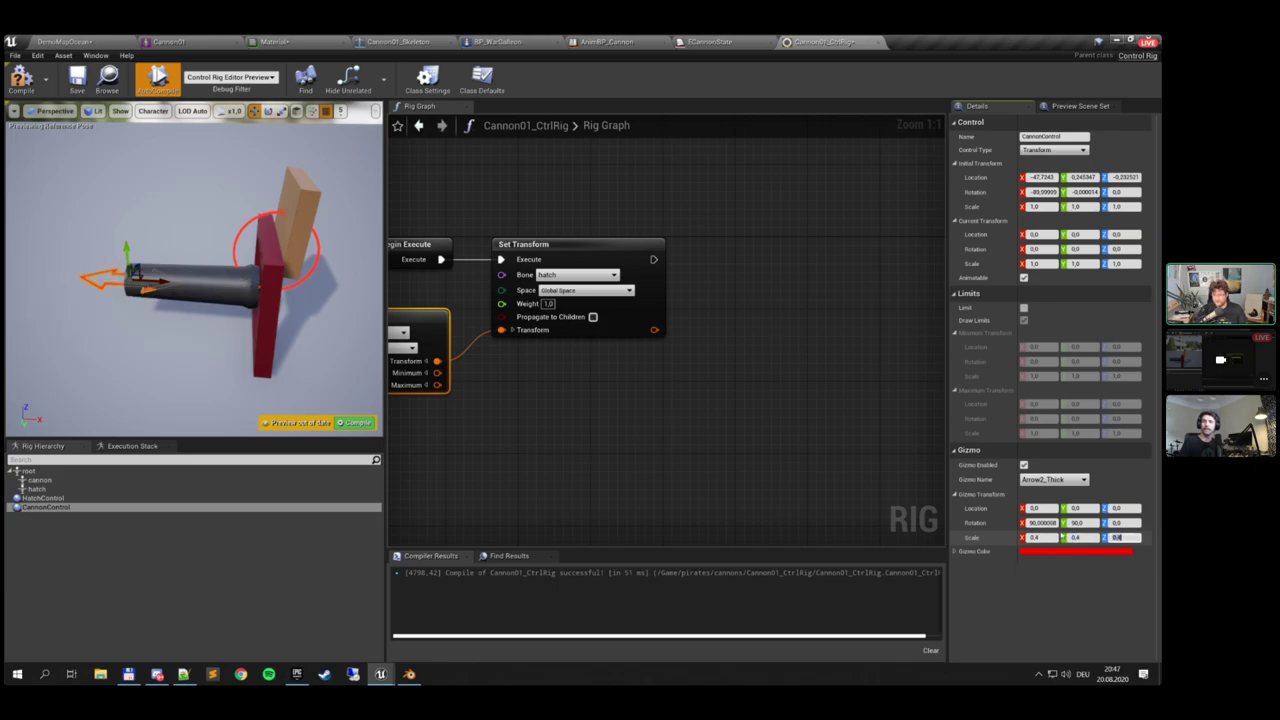
Color CannonControl's gizmo bright lime green, set the gizmo's Y location to 10, and compile the rig
left_click(1083, 551)
left_click(894, 504)
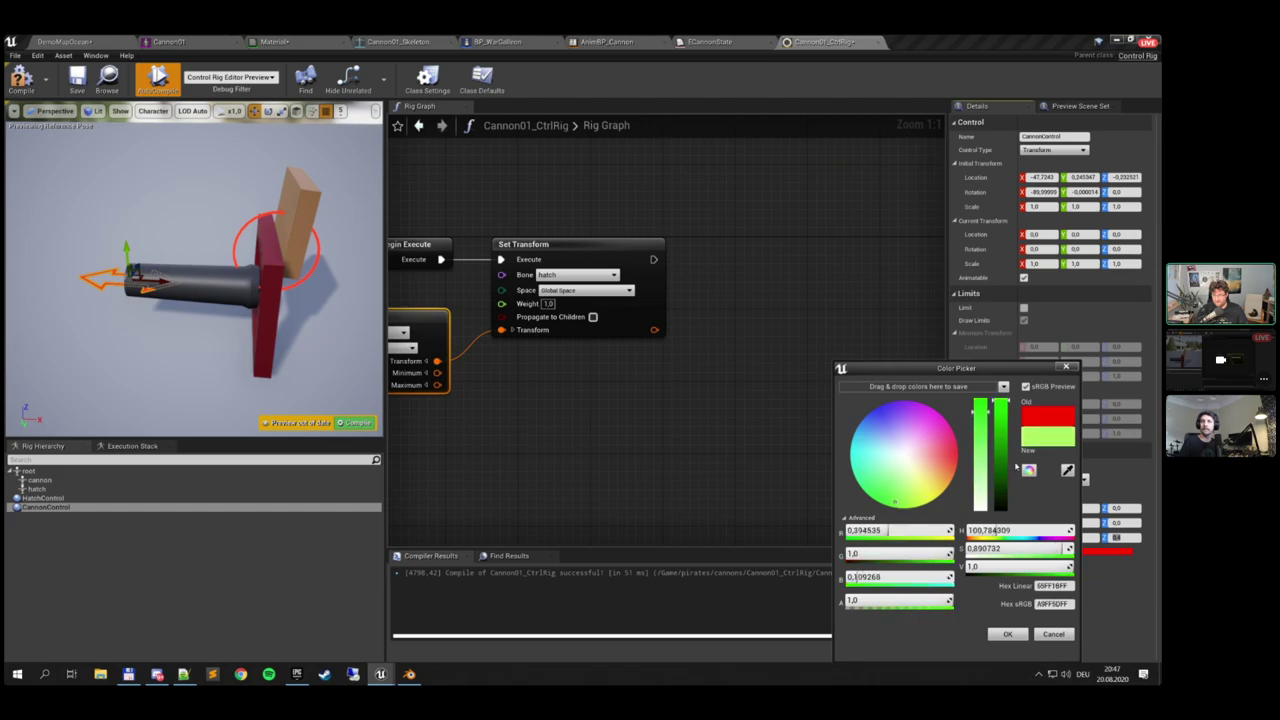
left_click(981, 406)
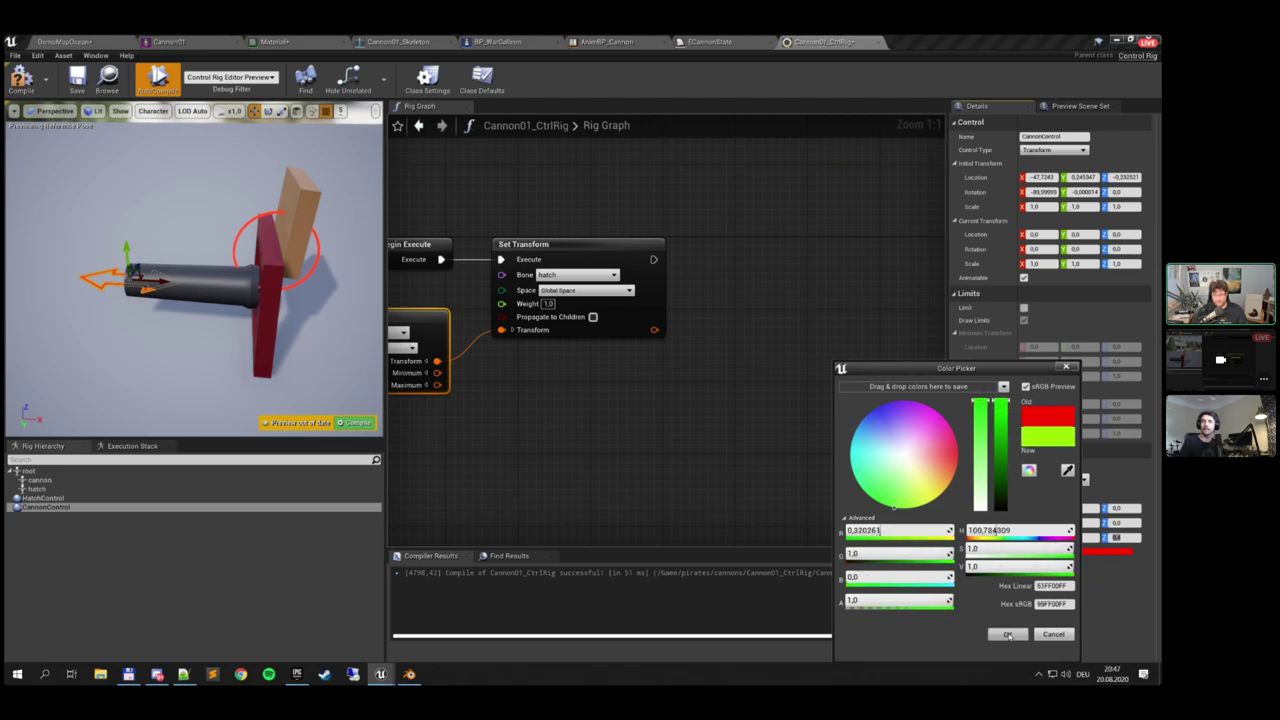
left_click(1008, 635)
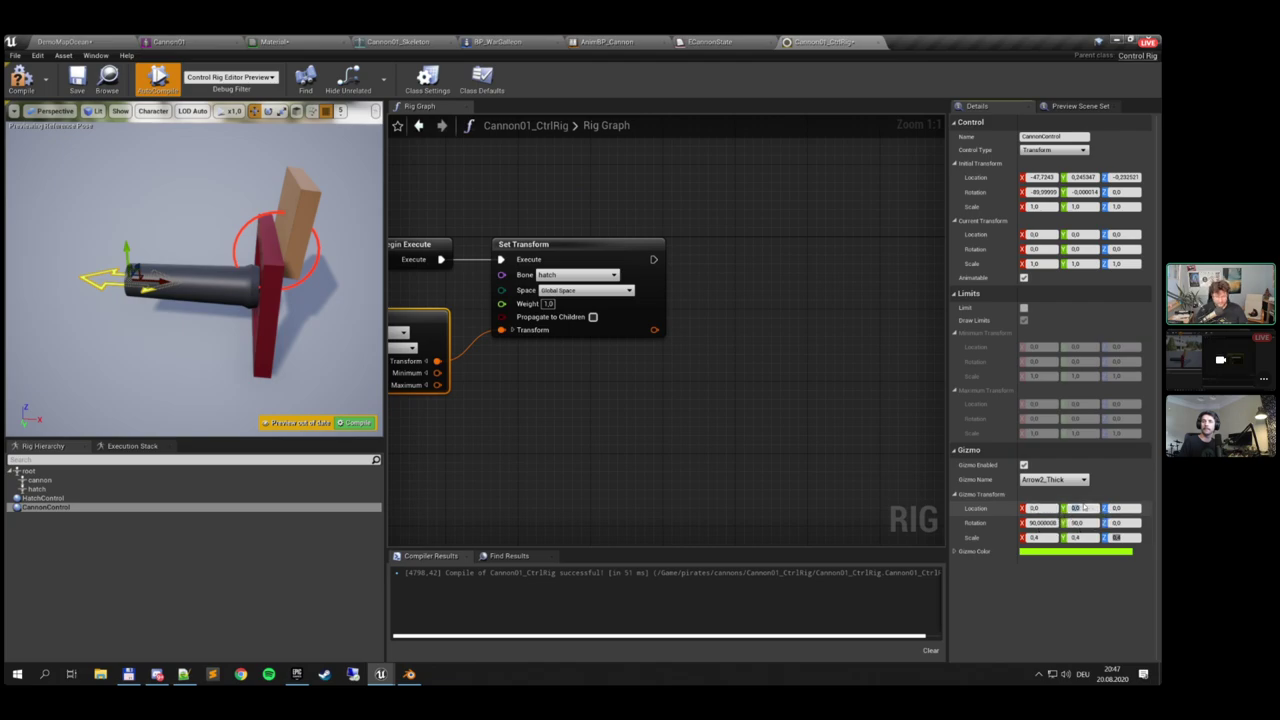
left_click_drag(1084, 508, 1084, 508)
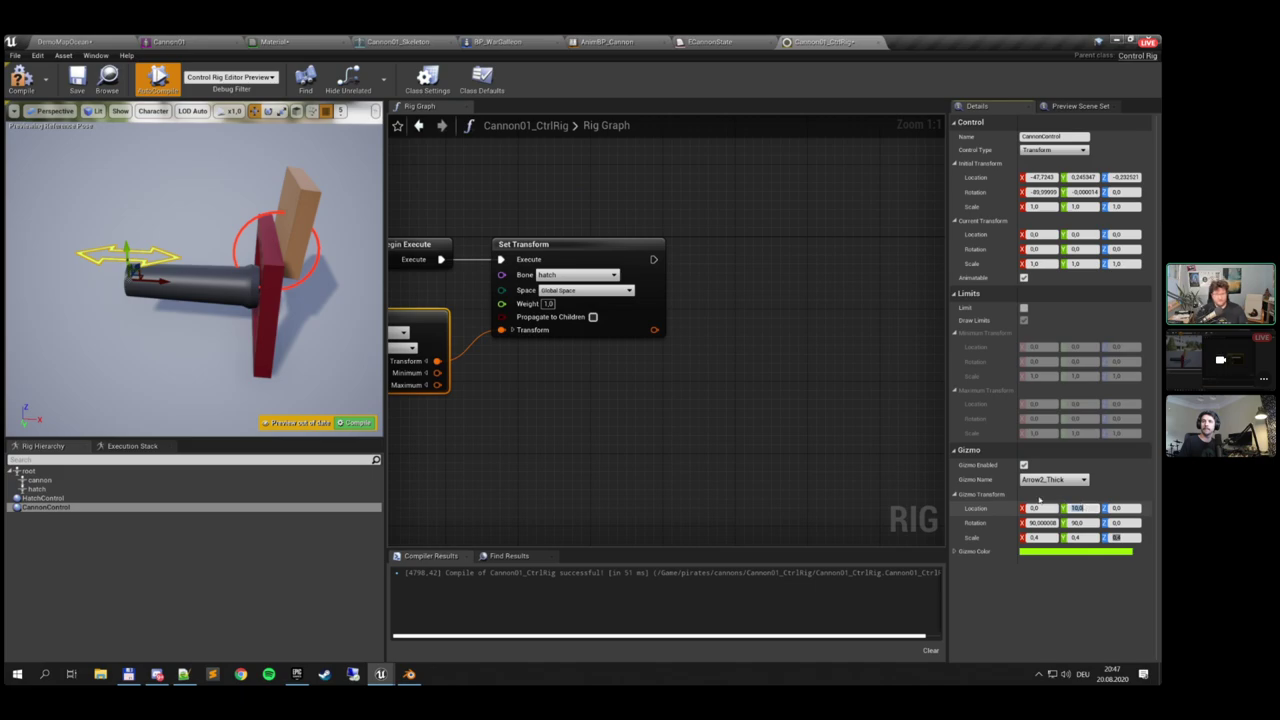
left_click(358, 424)
Test moving CannonControl in the preview, recompile the rig, and reselect the control
left_click(154, 262)
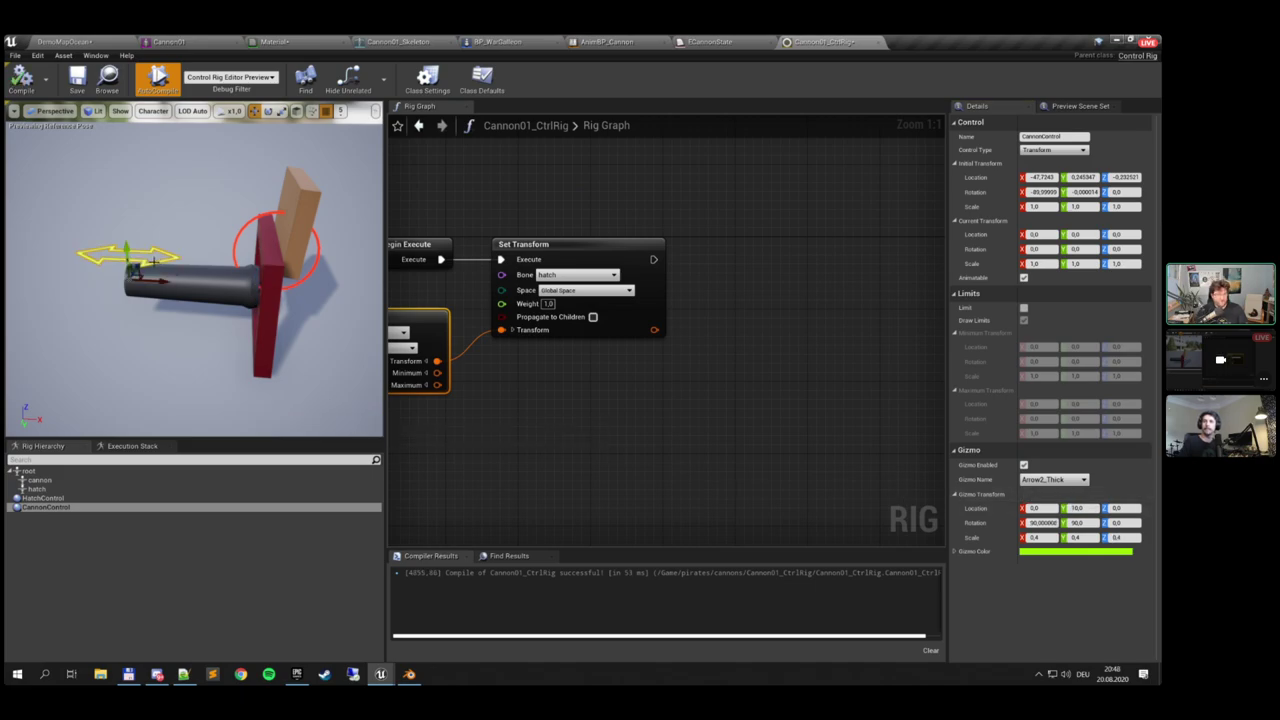
mouse_move(155, 279)
left_mouse_down()
mouse_move(140, 285)
mouse_move(160, 290)
mouse_move(157, 238)
mouse_move(138, 262)
mouse_move(163, 264)
left_mouse_up()
left_click(22, 80)
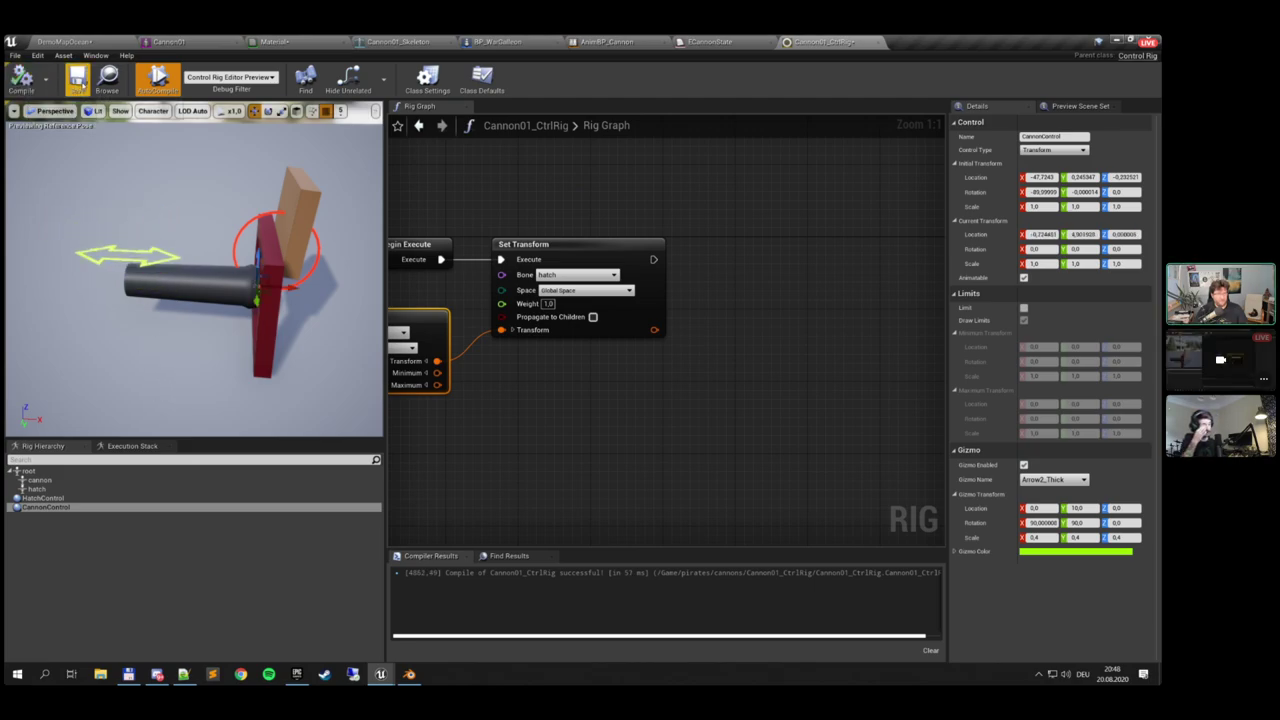
left_click(152, 262)
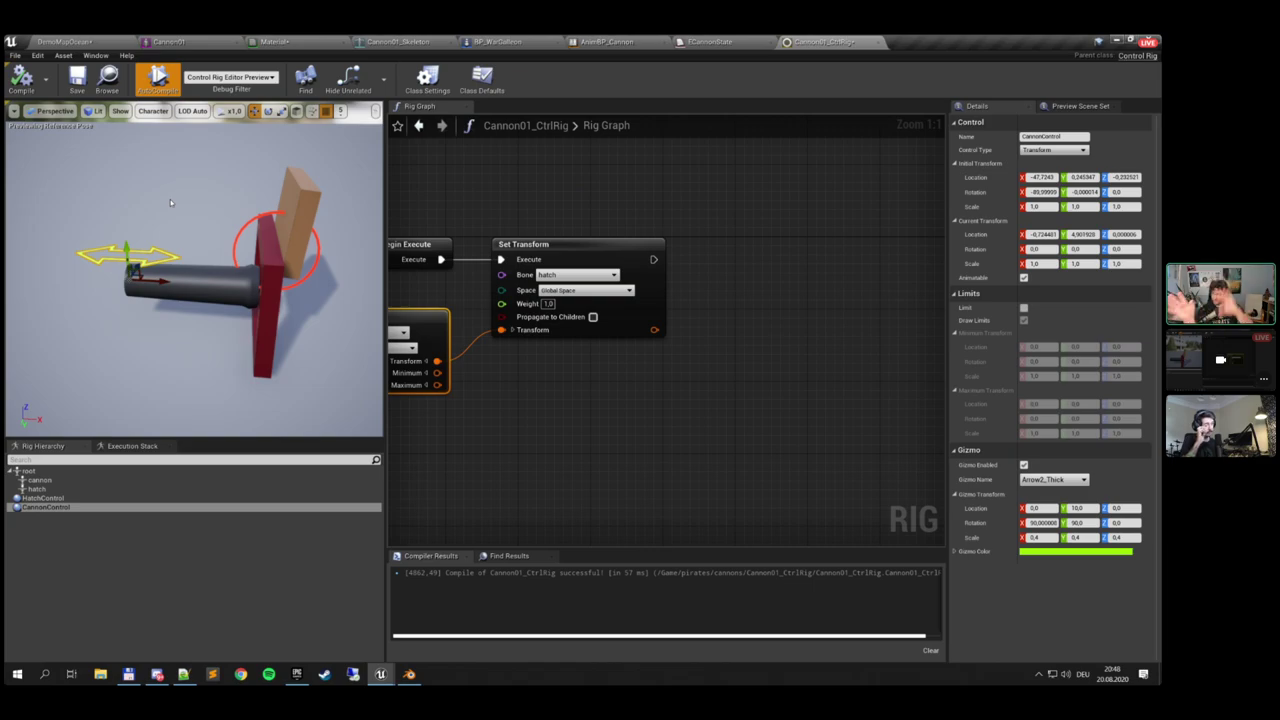
Enable limits on CannonControl with a maximum X location of 40, and try moving the control
left_click(1024, 308)
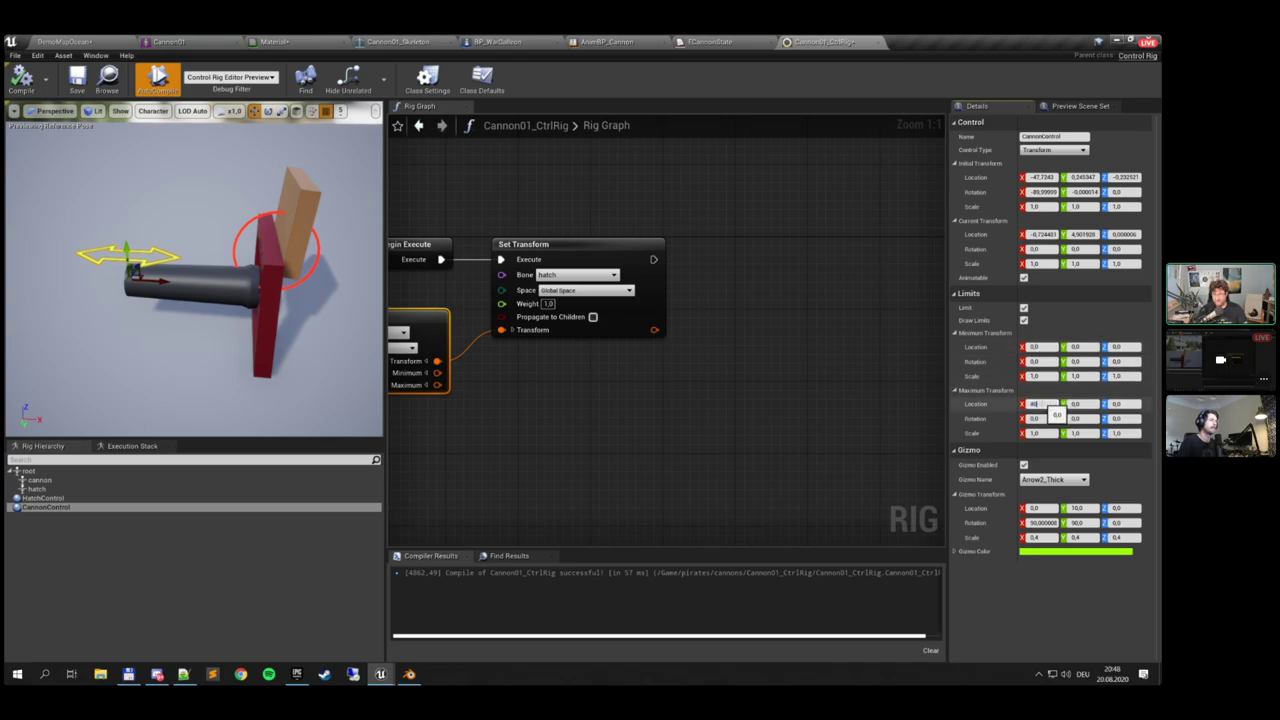
left_click_drag(157, 281, 103, 280)
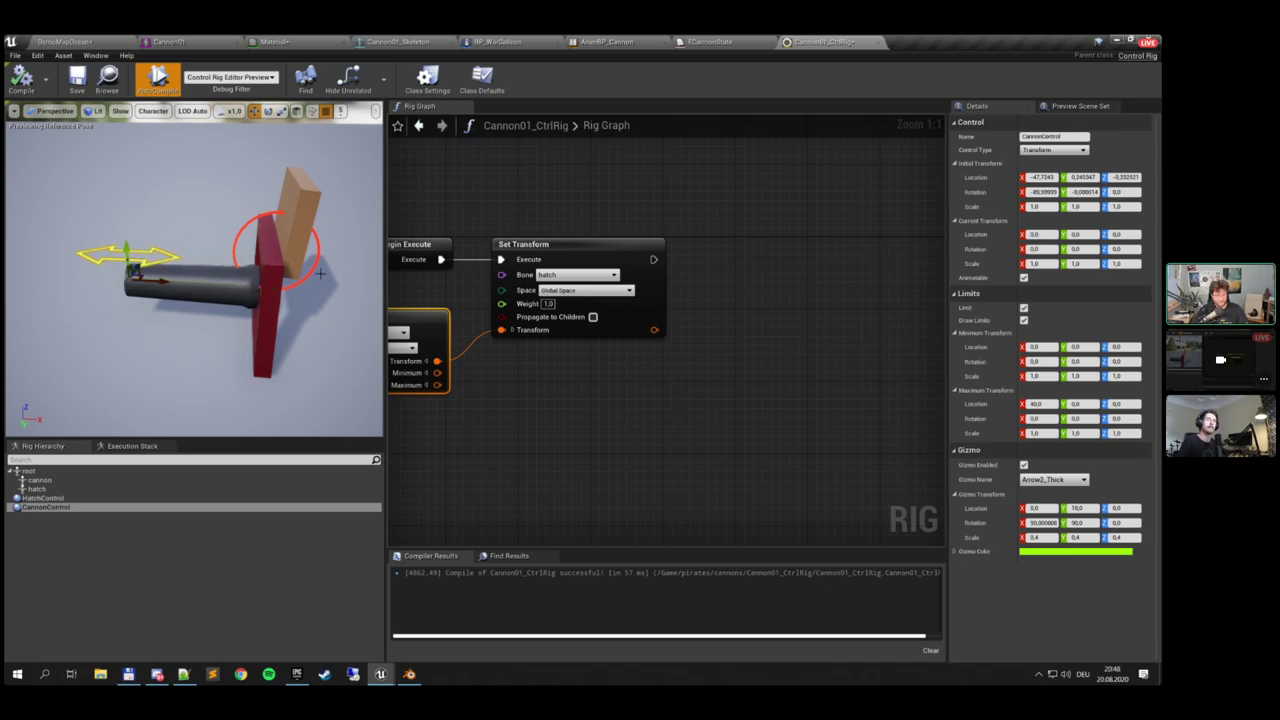
Add a Set Bone Transform node for the cannon bone after the hatch's Set Transform node and set it to Global Space
right_click_drag(563, 390, 493, 397)
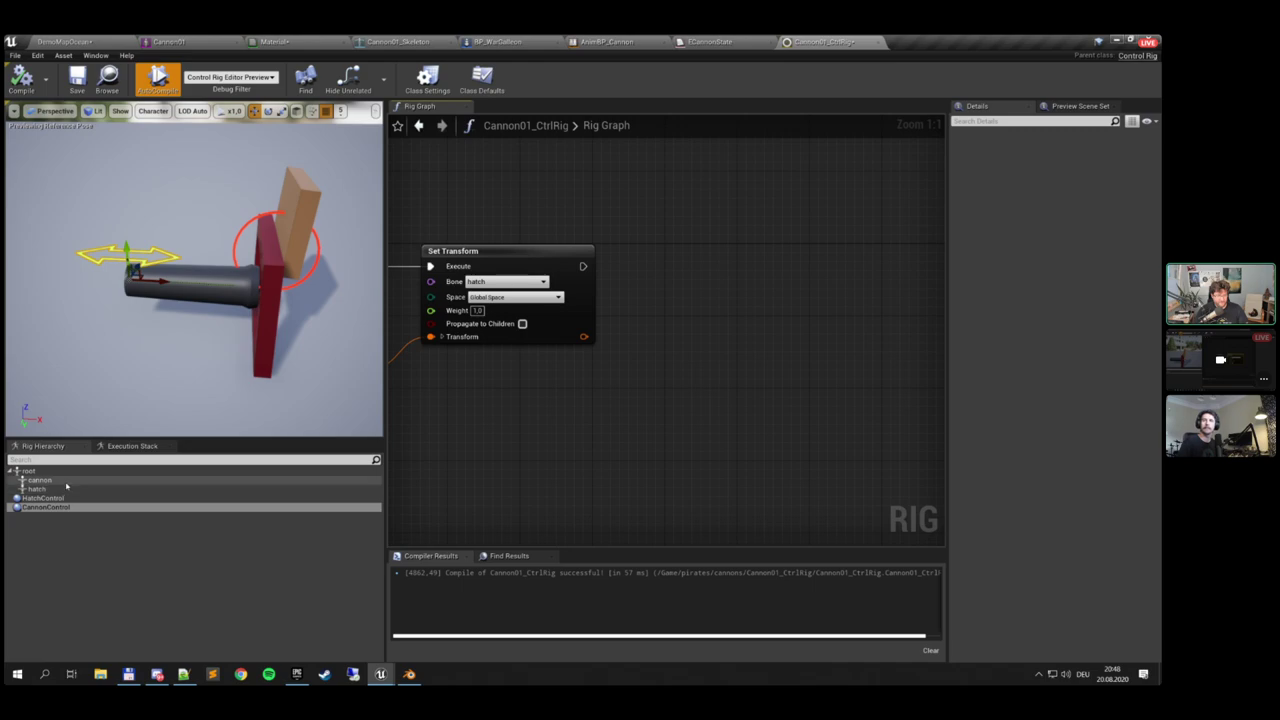
left_click_drag(66, 483, 615, 339)
left_click_drag(675, 285, 676, 284)
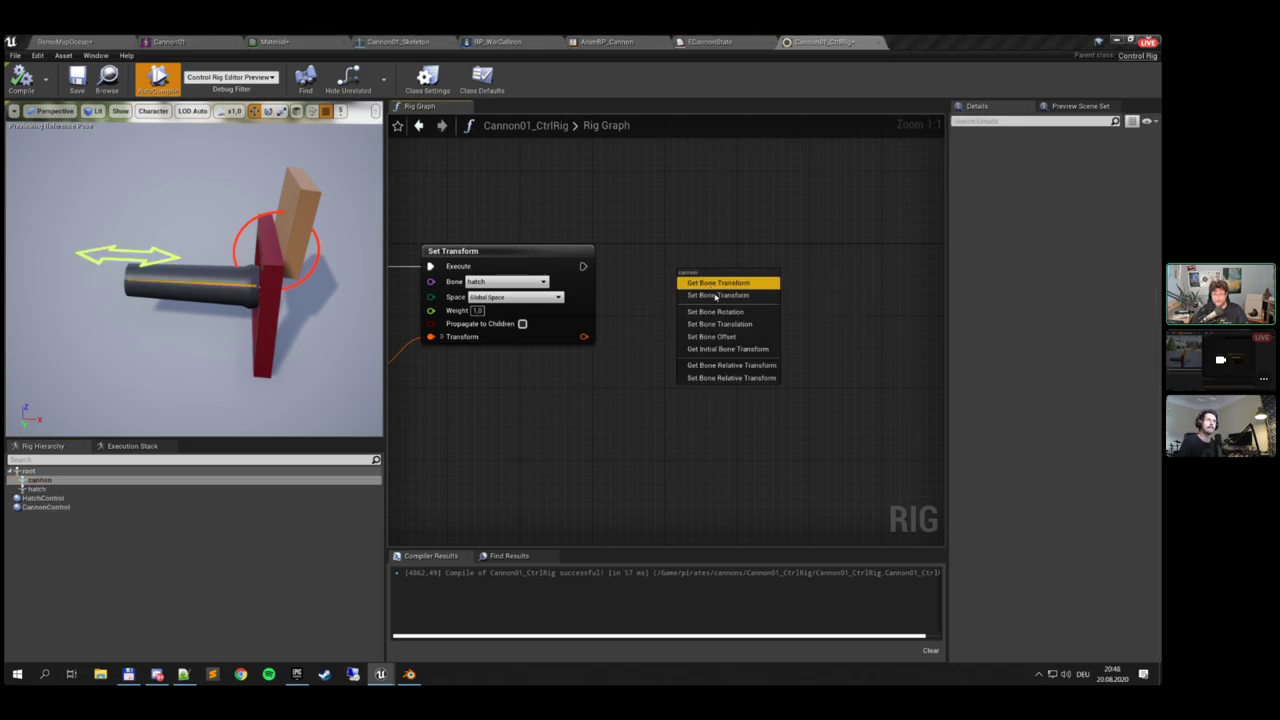
left_click(738, 292)
left_click_drag(759, 280, 765, 265)
left_click(776, 305)
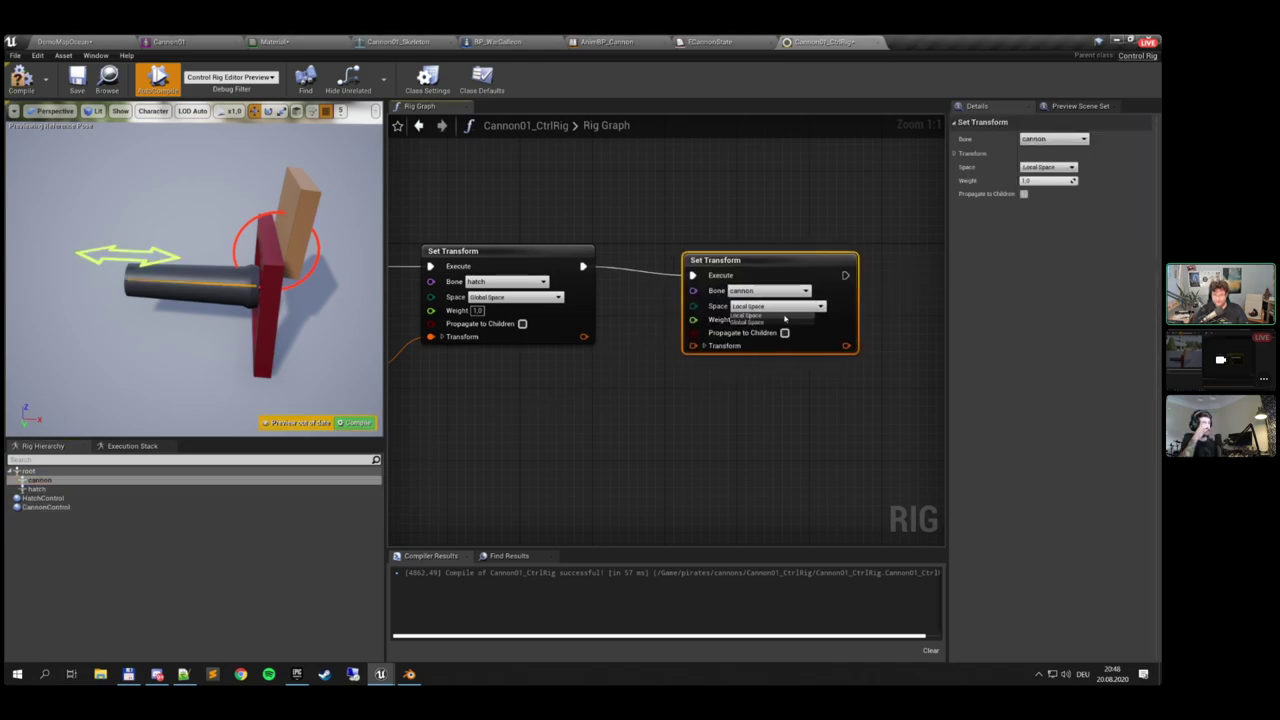
left_click(762, 325)
Add a Get Control Transform node for CannonControl, feed its Transform into the cannon's Set Transform node, and align the nodes
left_click_drag(50, 507, 516, 402)
left_click(553, 411)
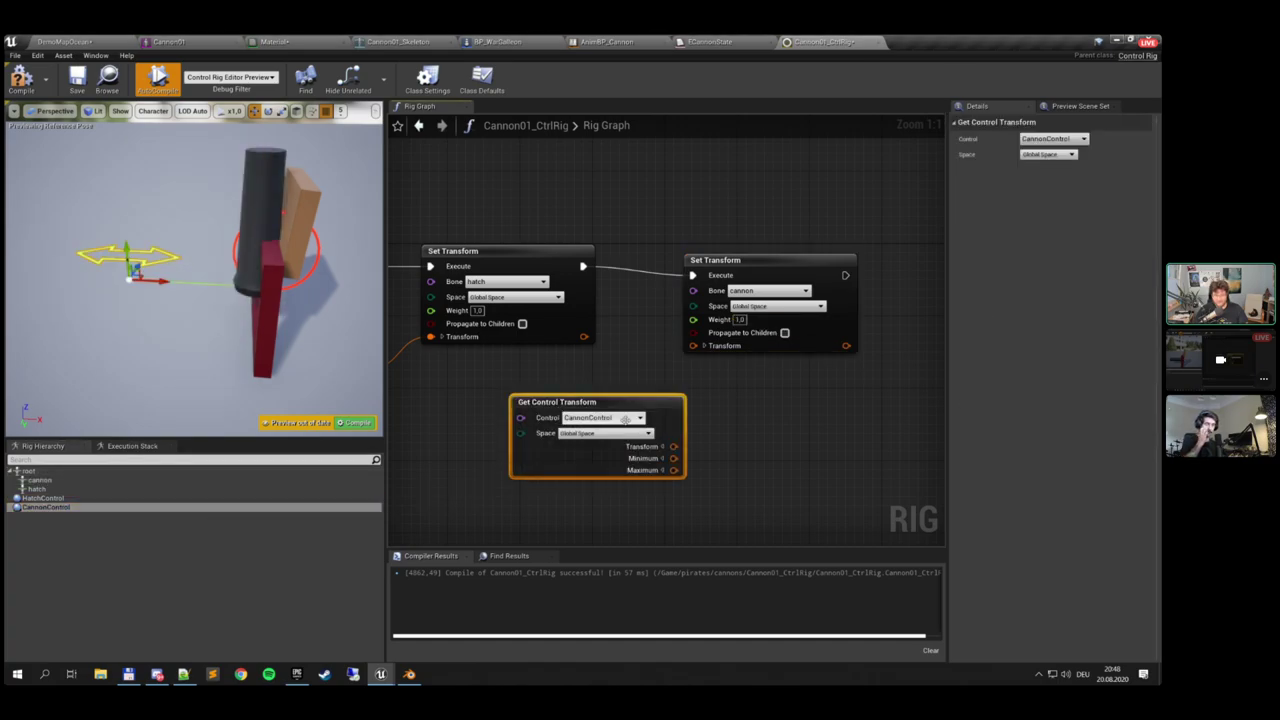
left_click_drag(685, 402, 690, 363)
left_click_drag(654, 418, 692, 346)
left_click_drag(761, 259, 744, 251)
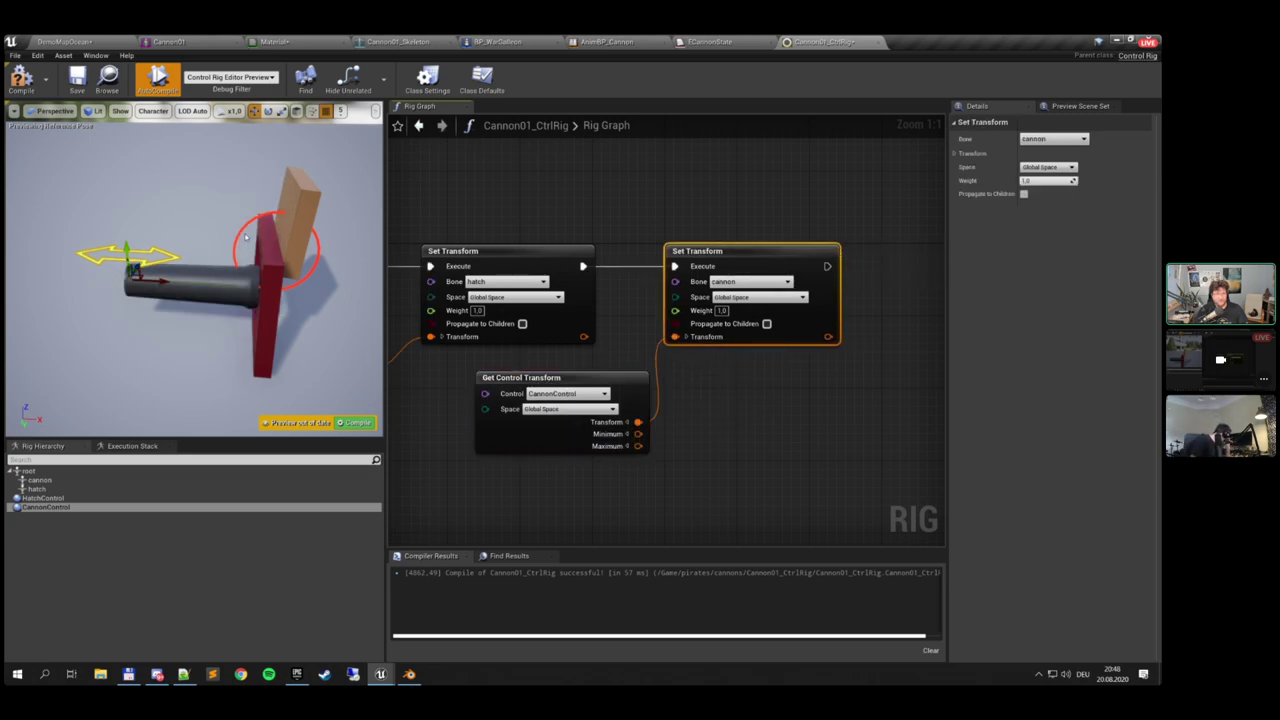
Compile and save the rig, and test the cannon's motion by moving CannonControl
left_click(22, 86)
left_click(81, 87)
left_click(143, 256)
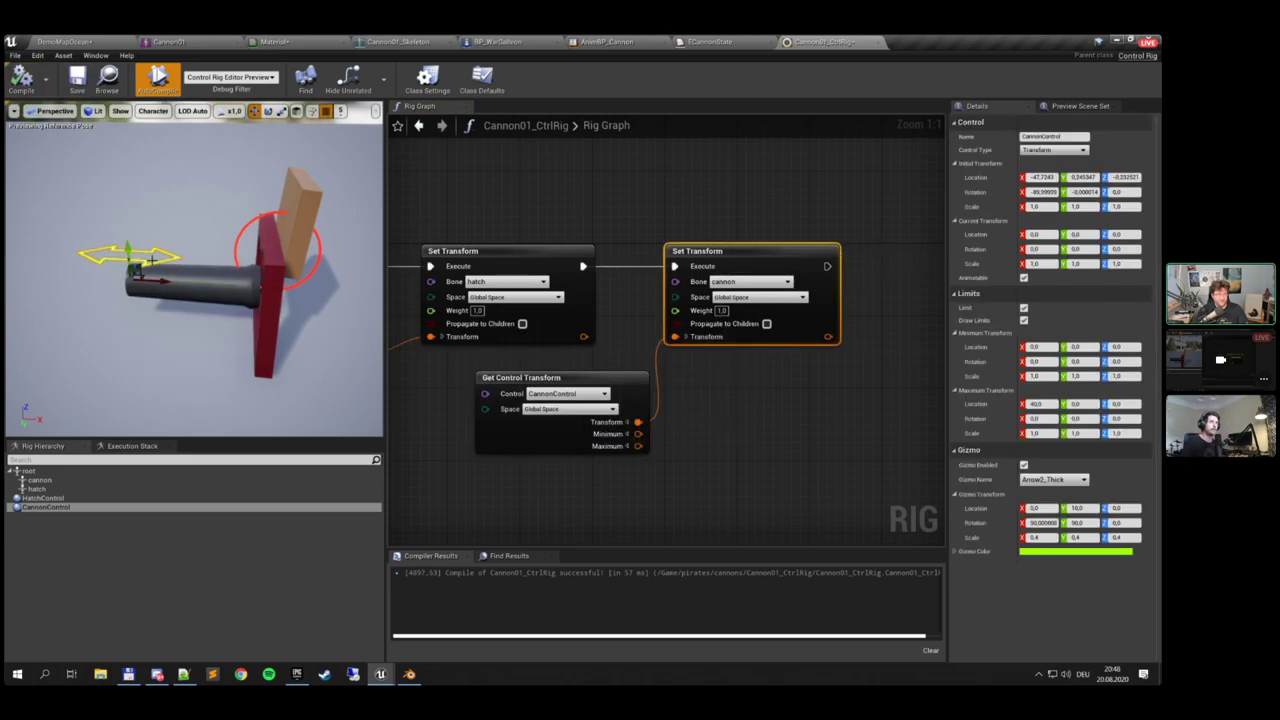
mouse_move(145, 258)
left_mouse_down()
mouse_move(170, 282)
mouse_move(132, 279)
left_mouse_up()
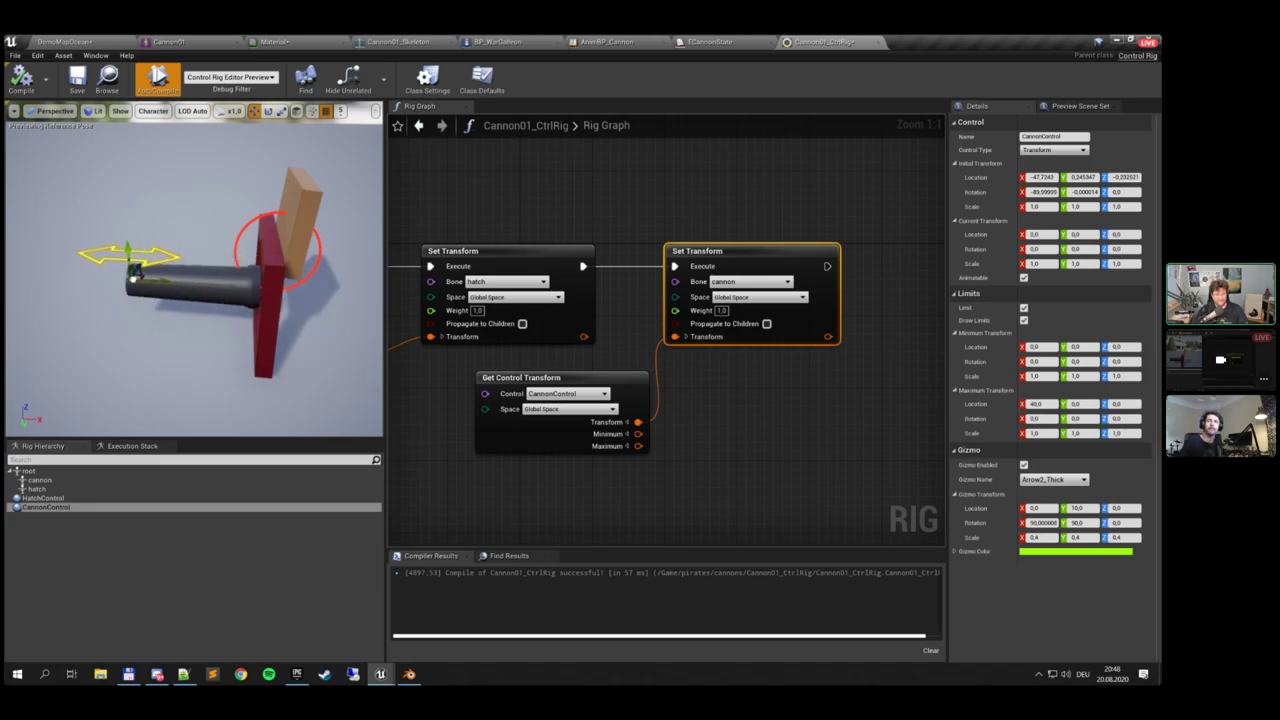
Test the hatch by rotating HatchControl, recompile the rig, and review the complete node graph
left_click(240, 226)
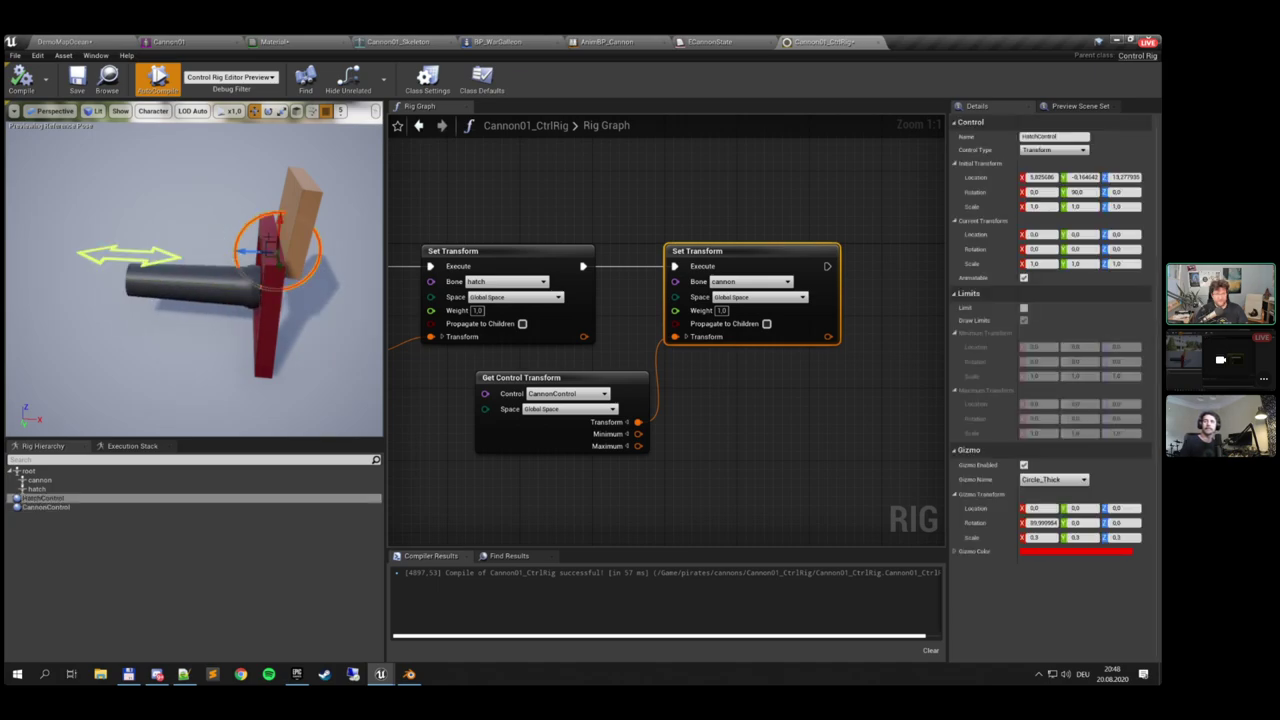
key("e")
mouse_move(244, 217)
left_mouse_down()
mouse_move(274, 204)
mouse_move(260, 207)
left_mouse_up()
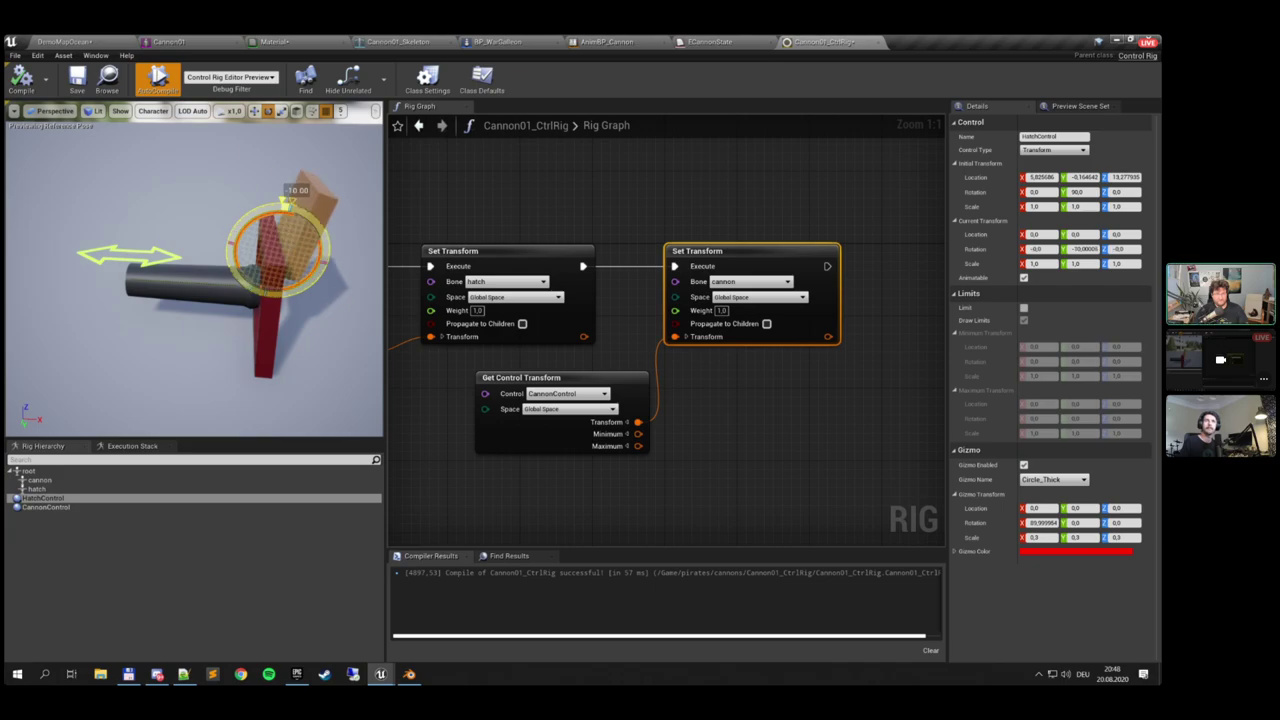
left_click(21, 78)
left_click(699, 213)
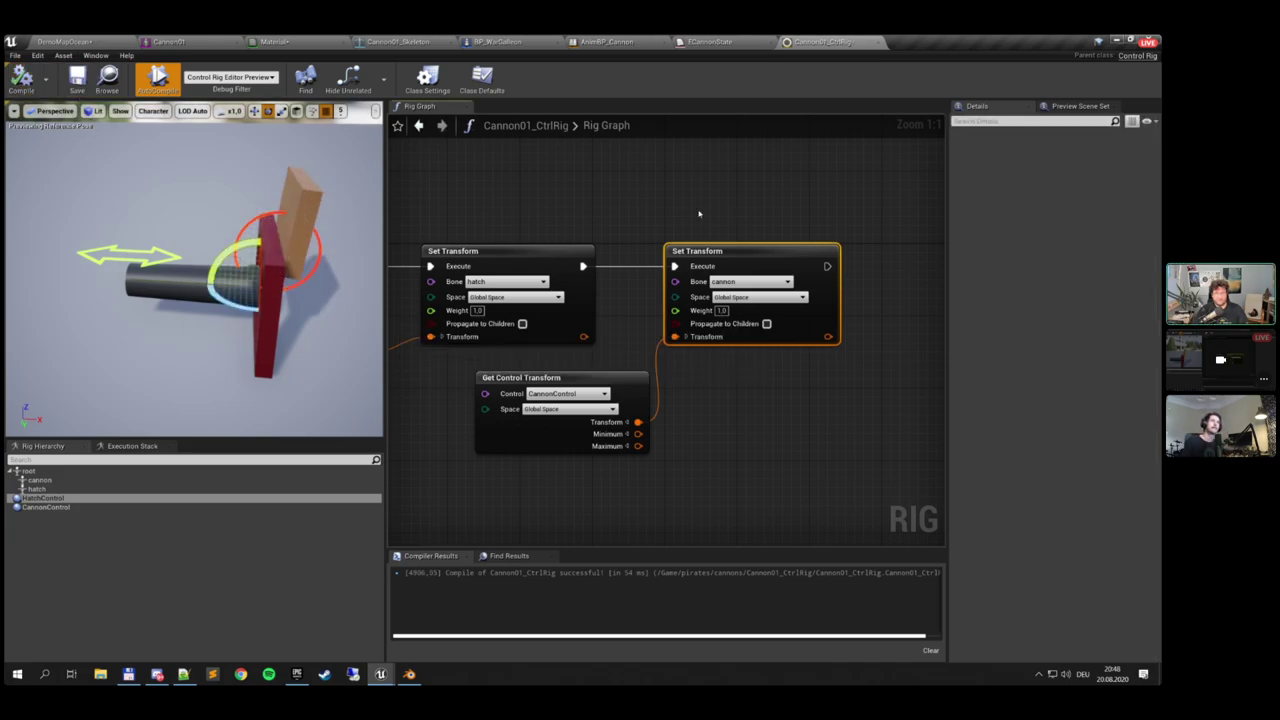
right_click_drag(554, 244, 657, 226)
scroll(657, 226, "down", 2)
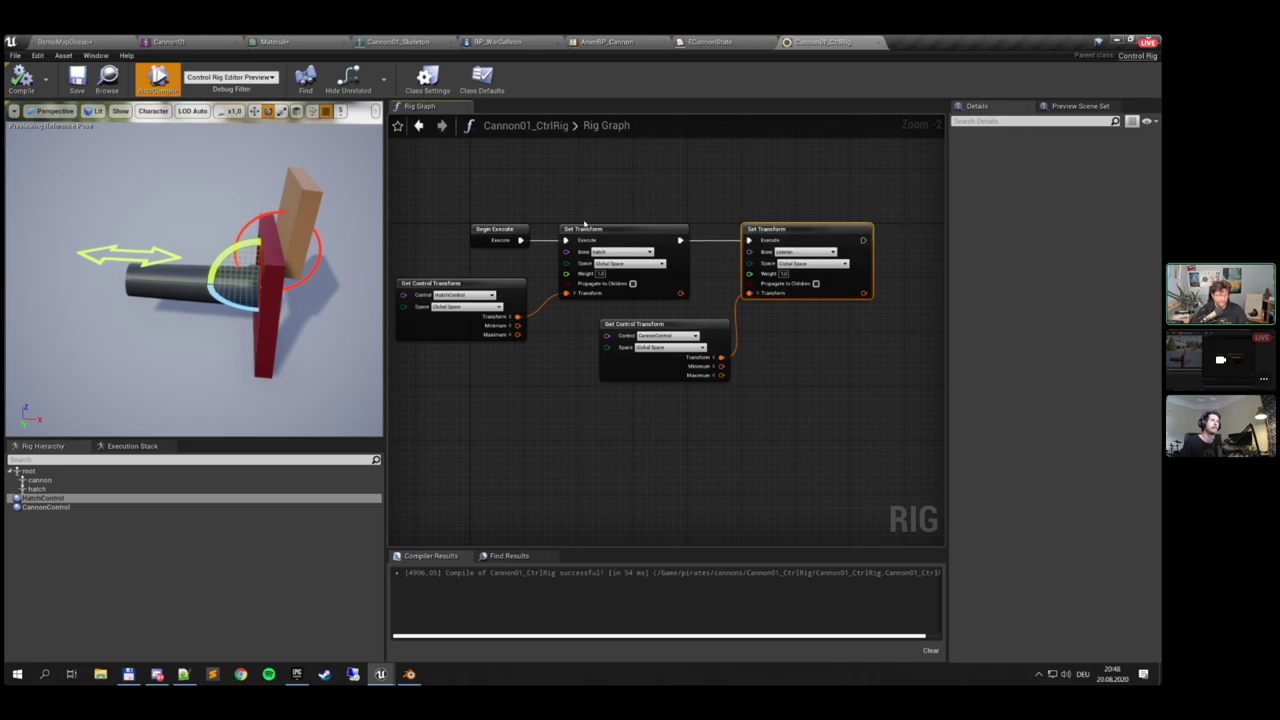
Return to the level editor and create a new level from the Default template
left_click(66, 42)
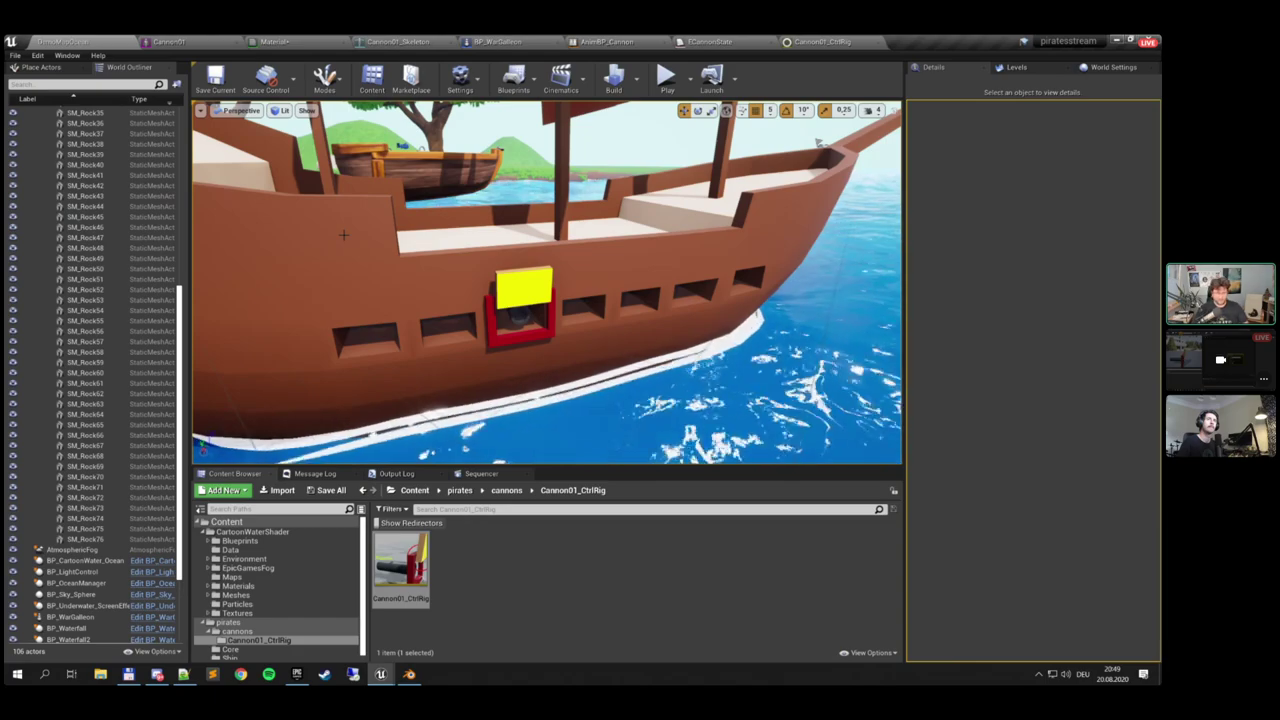
left_click(15, 55)
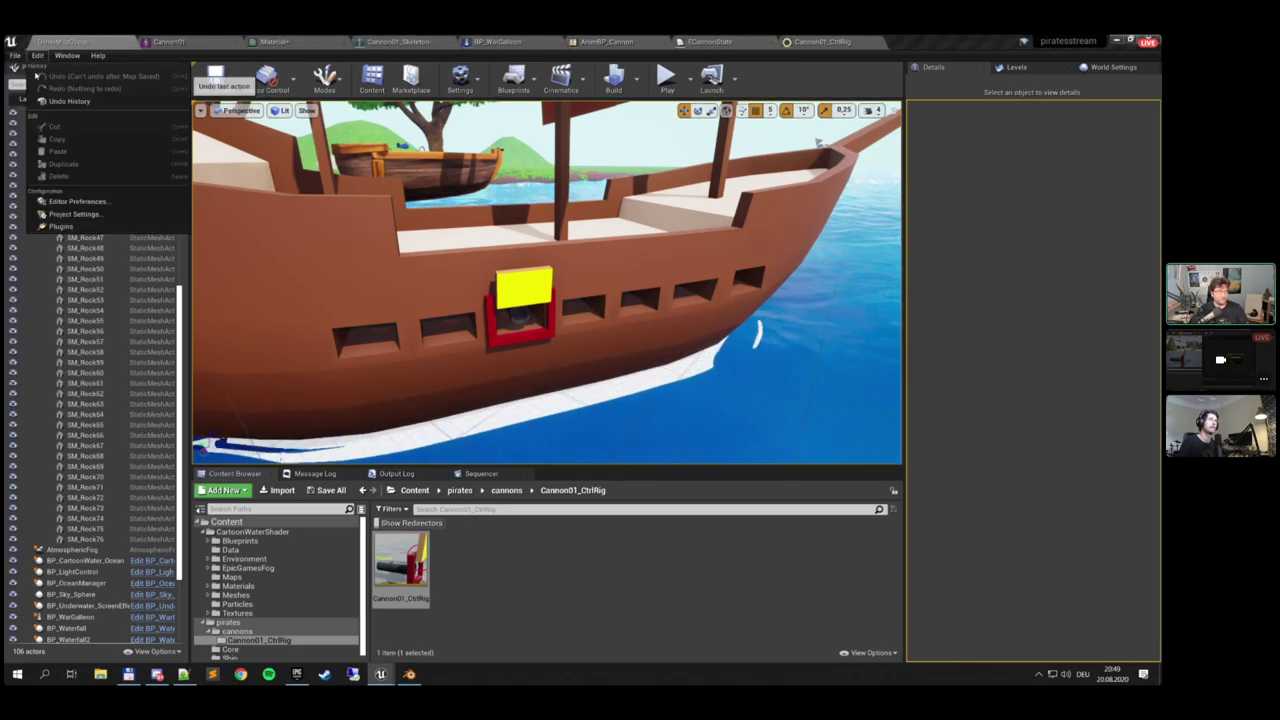
left_click(43, 76)
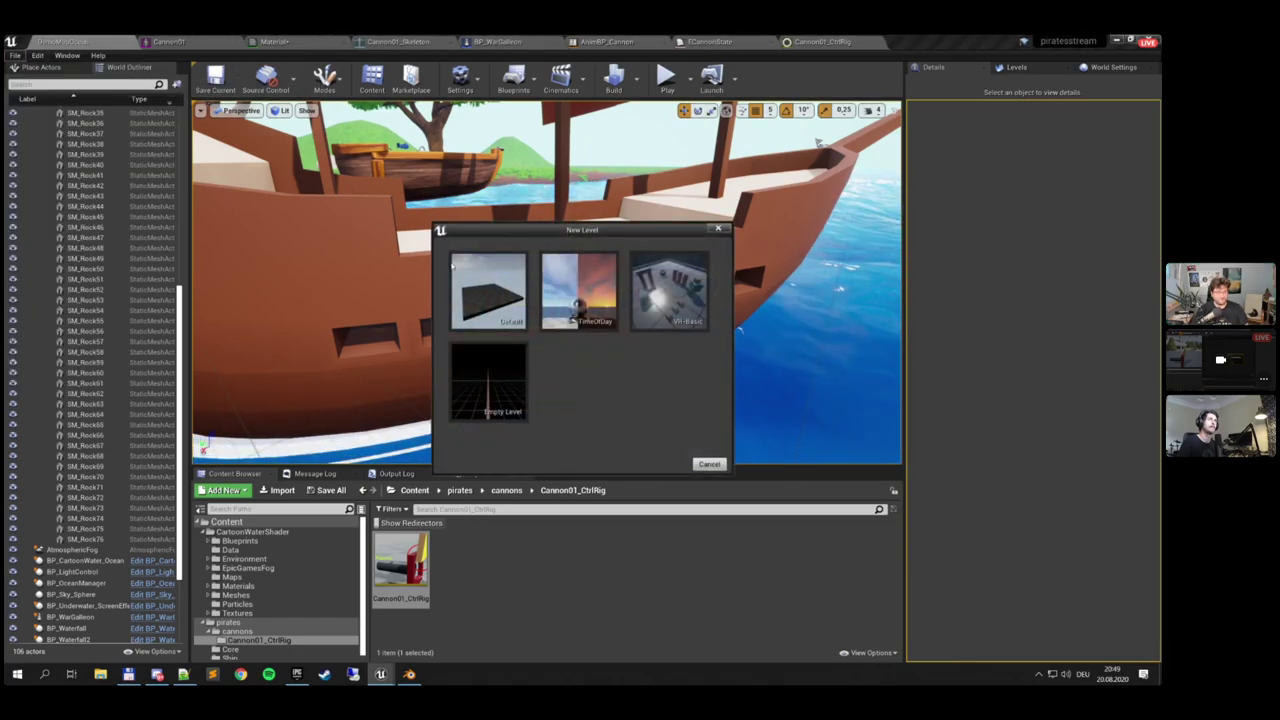
left_click(488, 283)
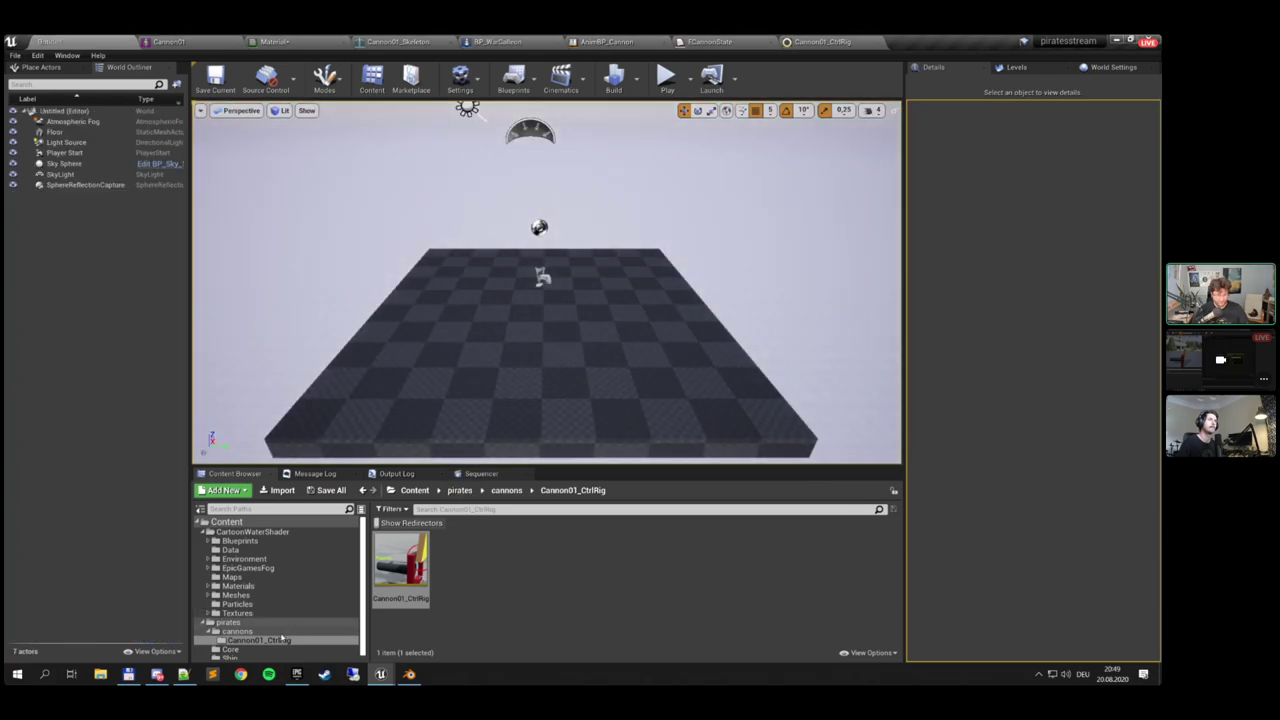
Start saving the new level and create a folder named AnimTools inside the pirates folder
left_click(216, 88)
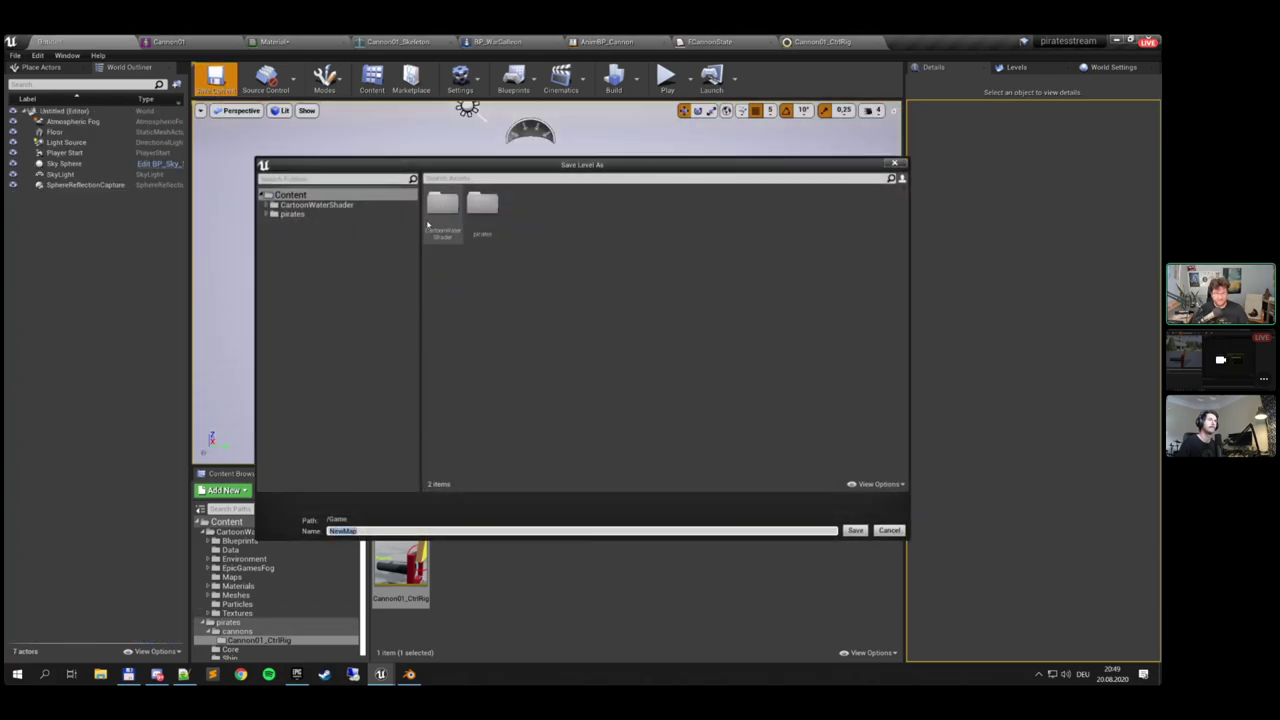
double_click(300, 214)
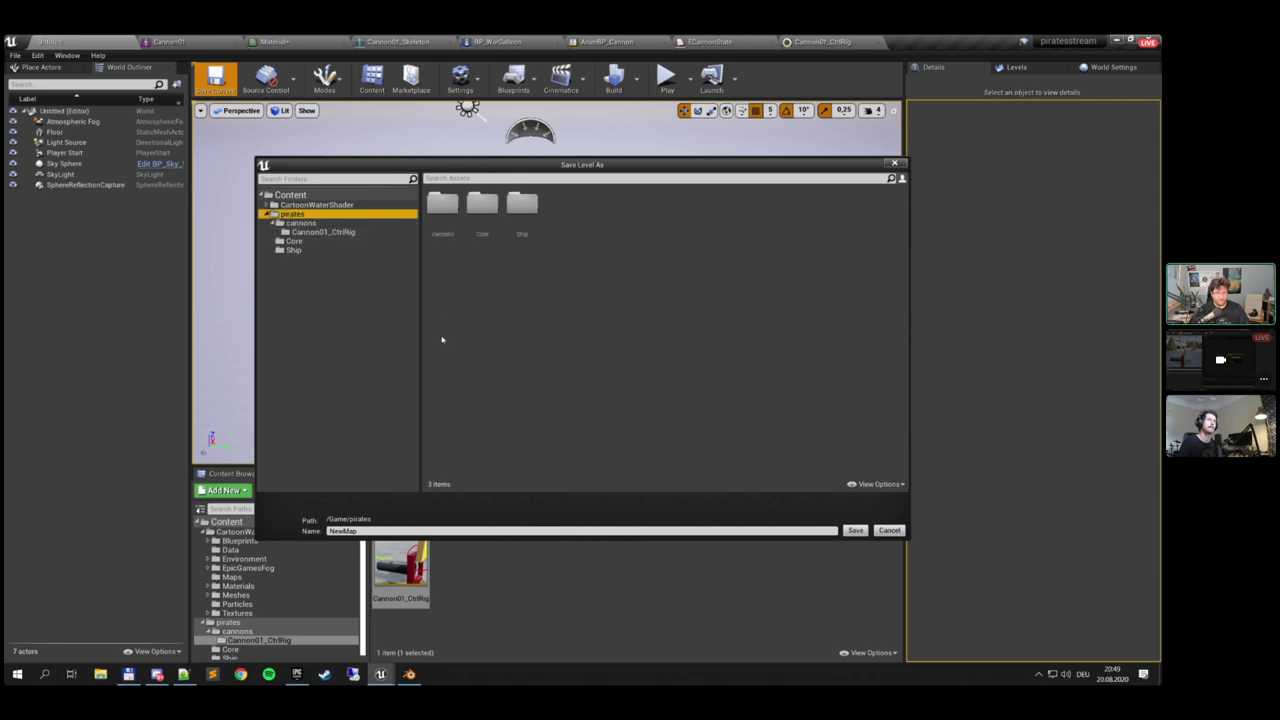
right_click(537, 292)
left_click(561, 307)
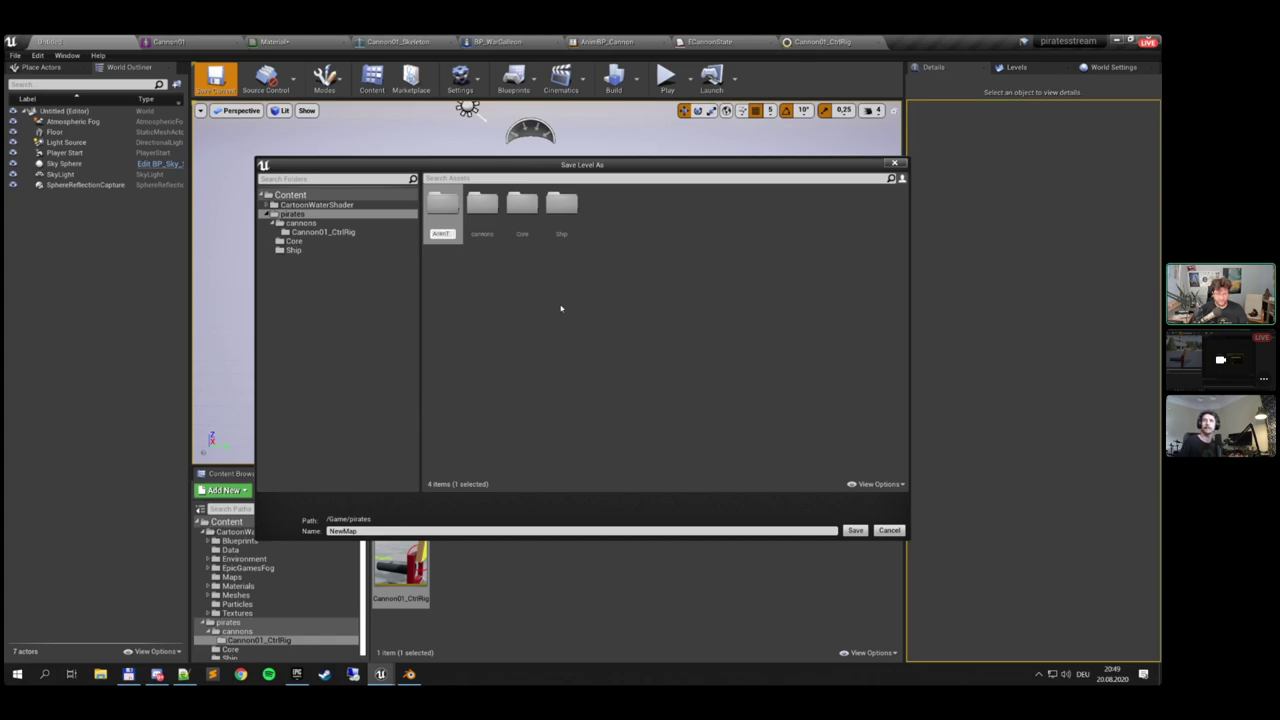
type("AnimTools")
key("Return")
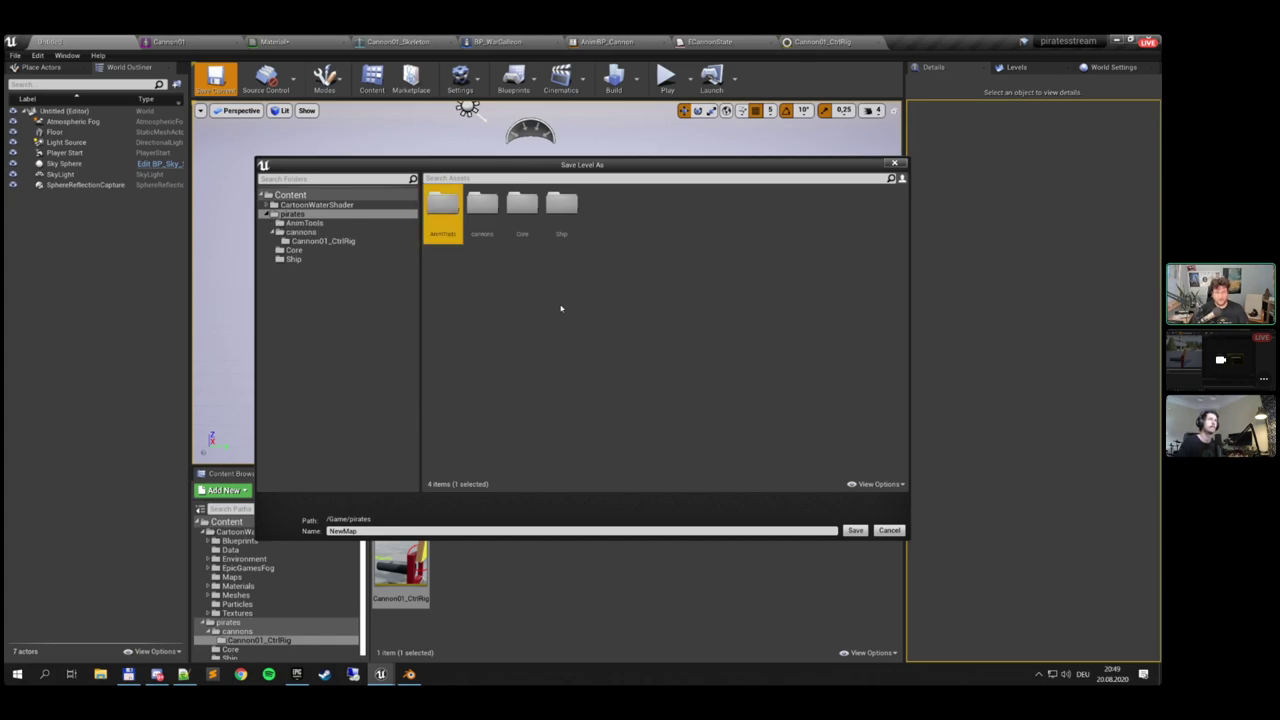
Save the level as AnimMap in the pirates/AnimTools folder
left_click(379, 531)
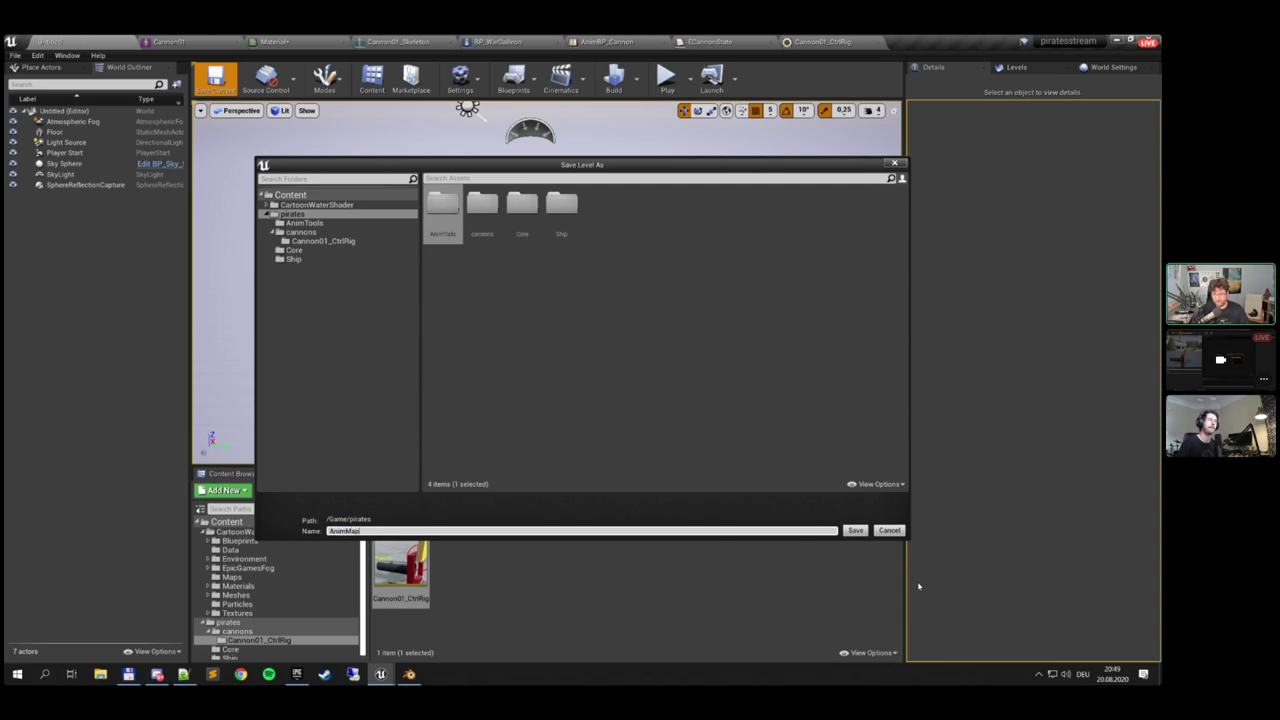
double_click(450, 228)
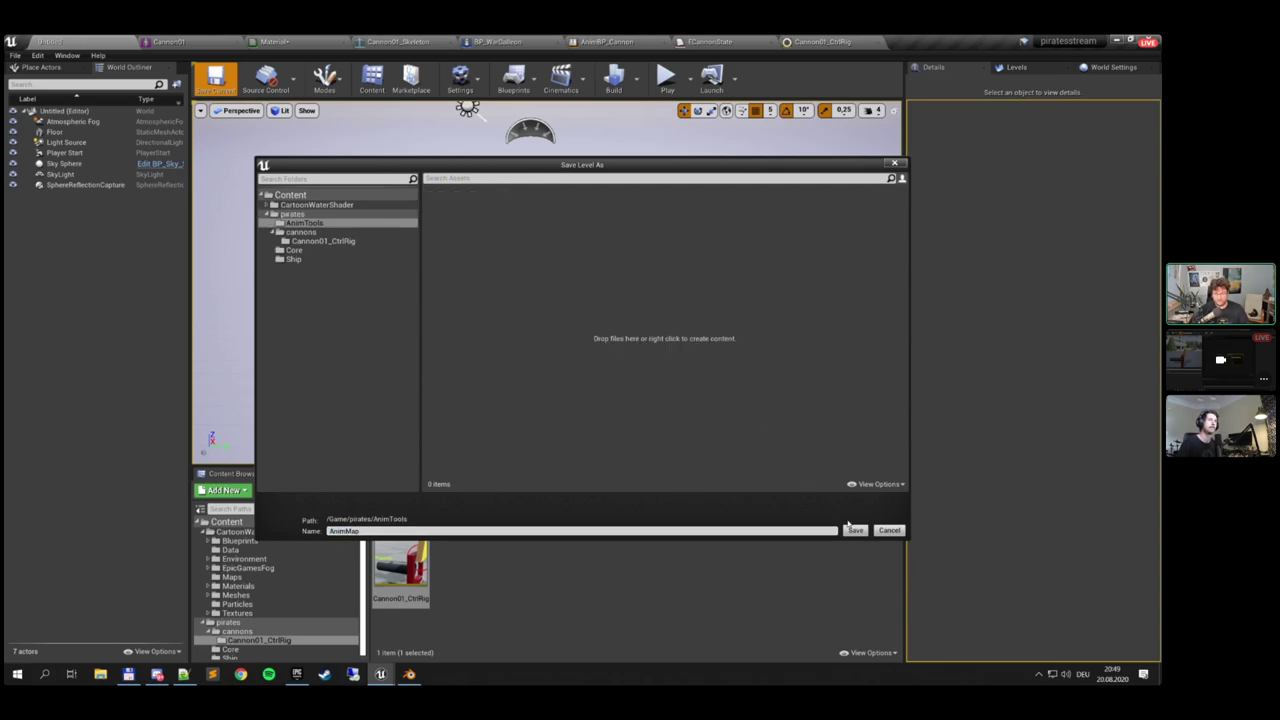
left_click(854, 530)
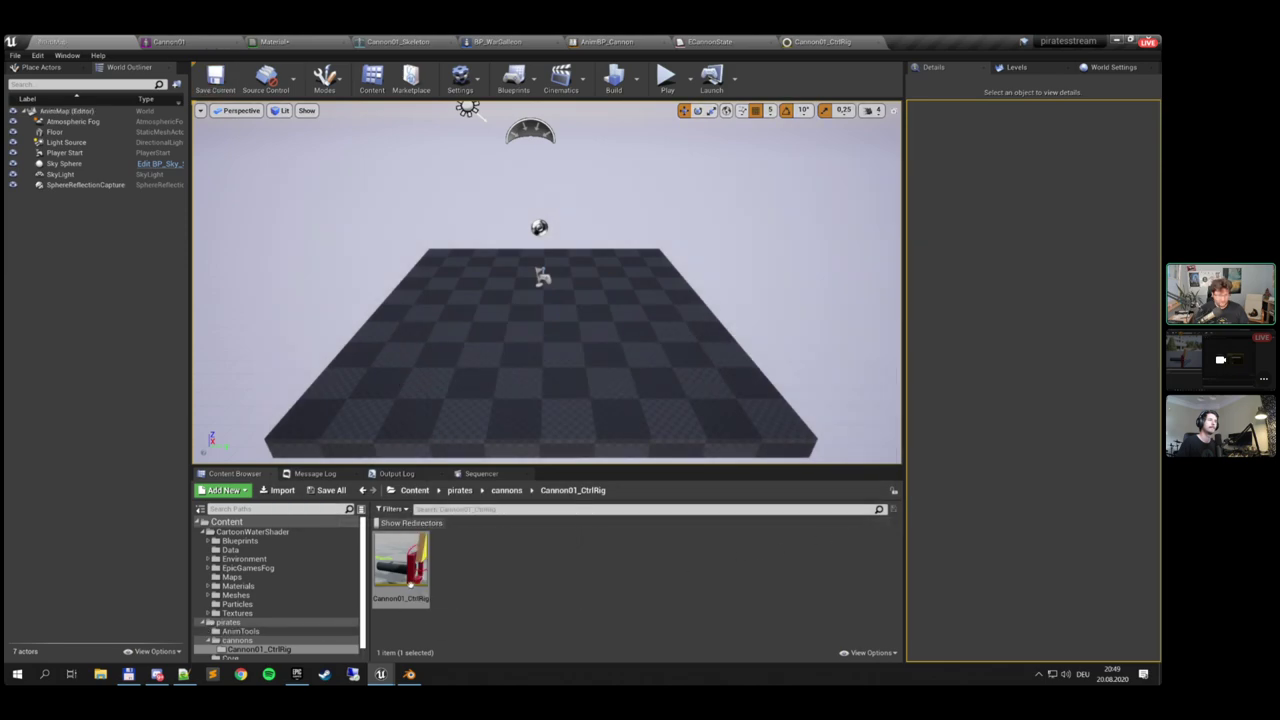
Move the Cannon01_CtrlRig asset into the AnimTools folder and check its former folder
left_click_drag(411, 585, 270, 631)
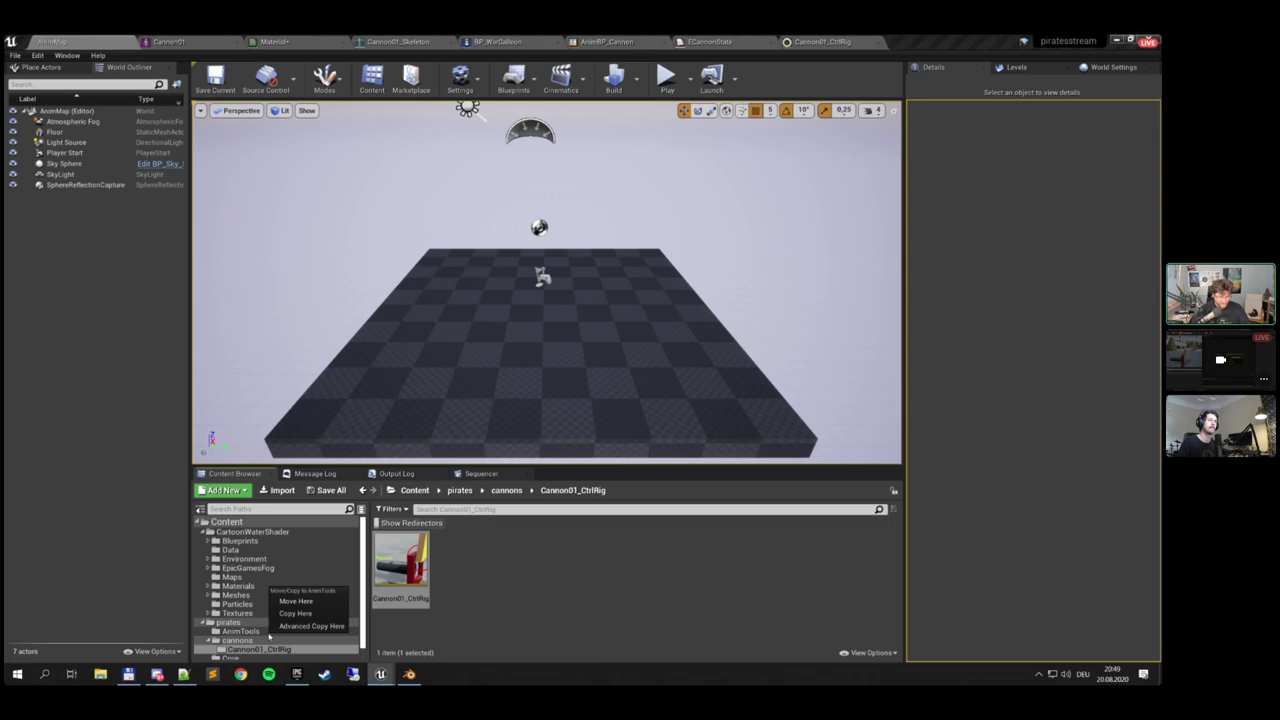
left_click(319, 601)
left_click(238, 640)
left_click(268, 650)
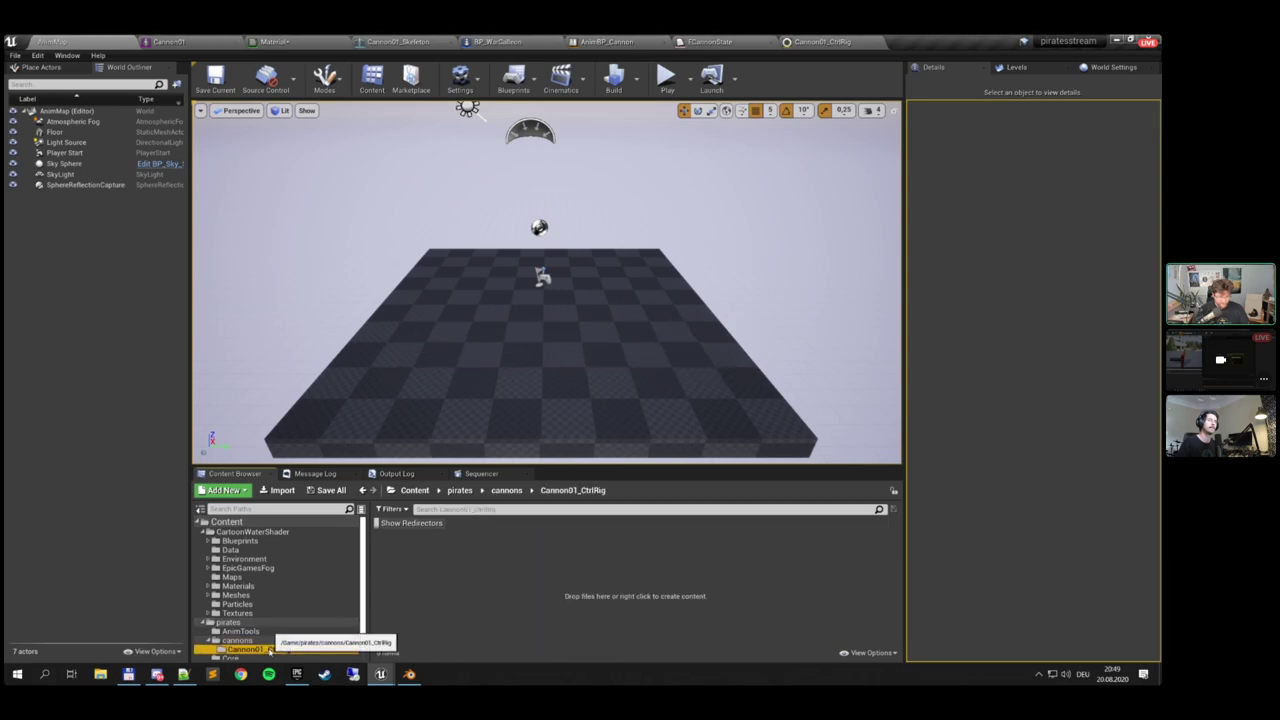
Delete the emptied Cannon01_CtrlRig folder under cannons and open the AnimTools folder
left_click(260, 641)
left_click(278, 649)
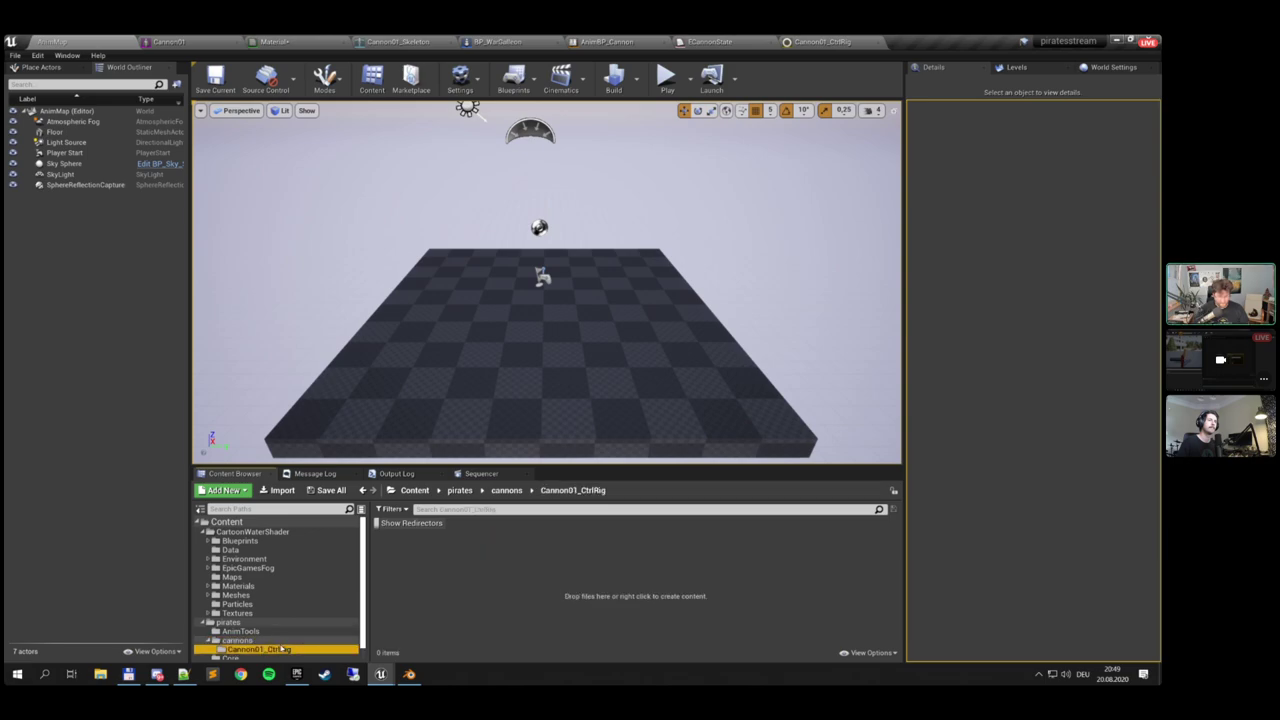
key("Delete")
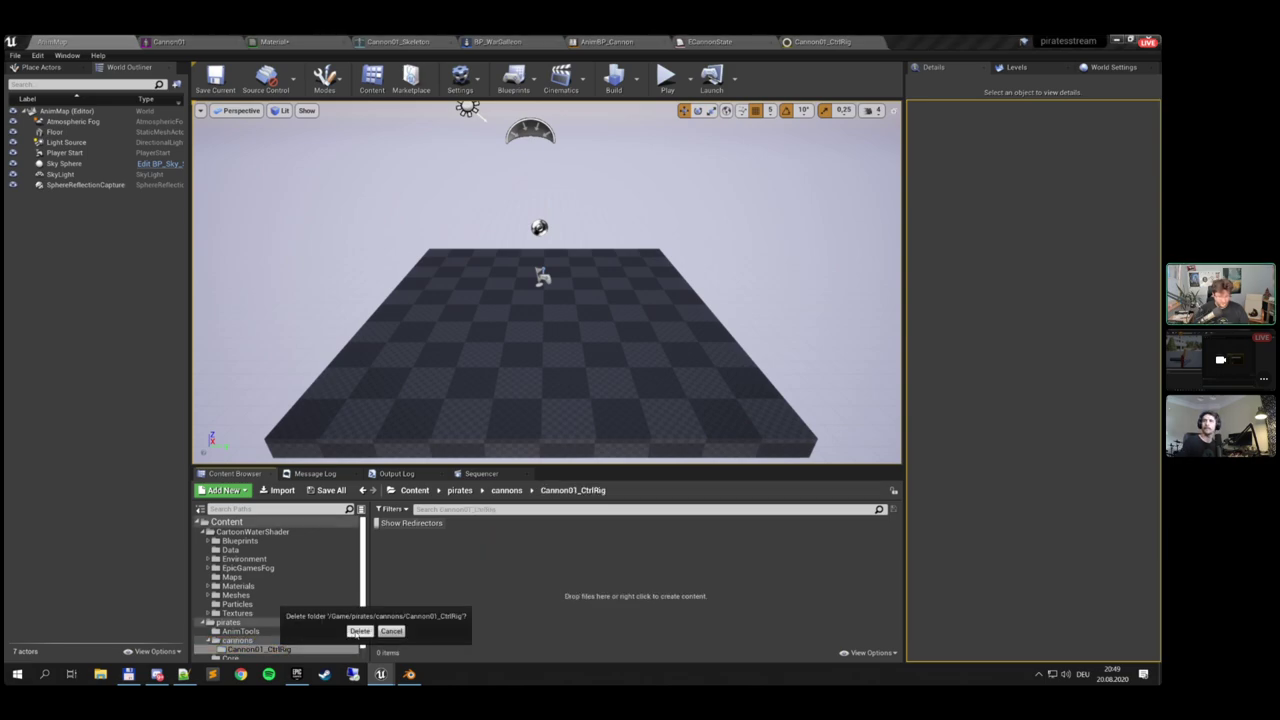
left_click(358, 631)
left_click(240, 631)
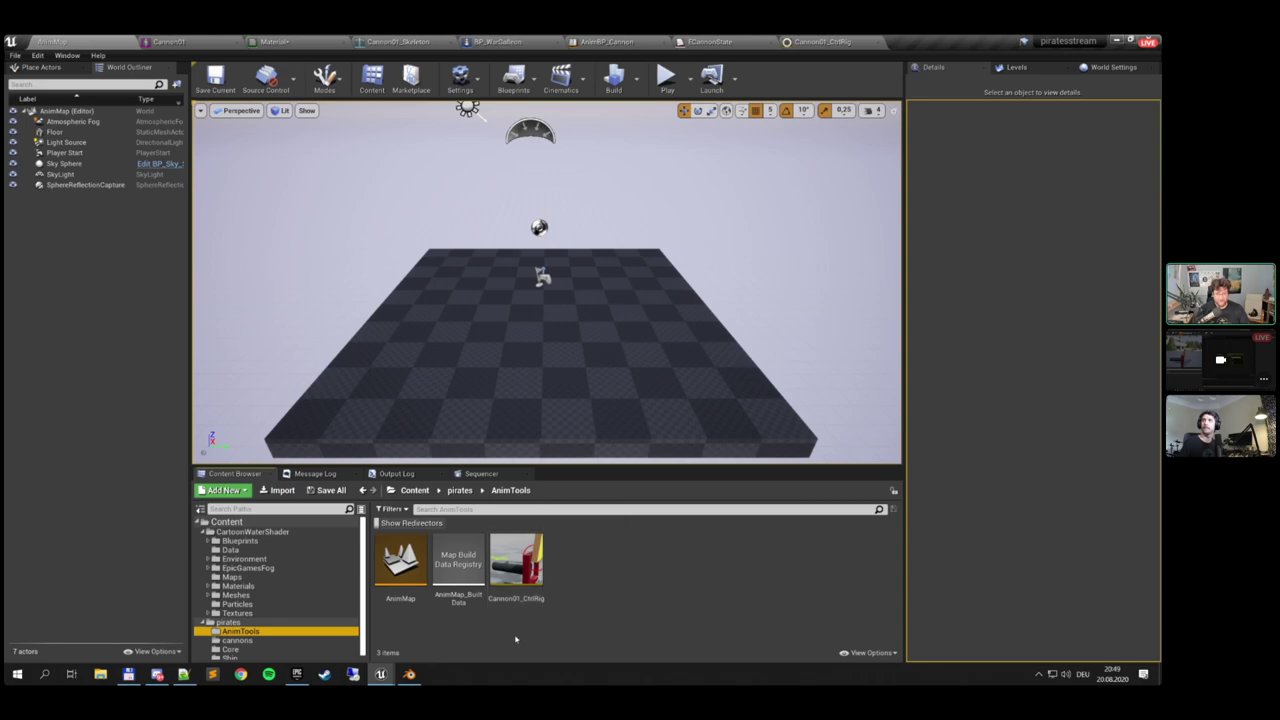
Delete the SphereReflectionCapture, Player Start and Floor actors from AnimMap
left_click(470, 330)
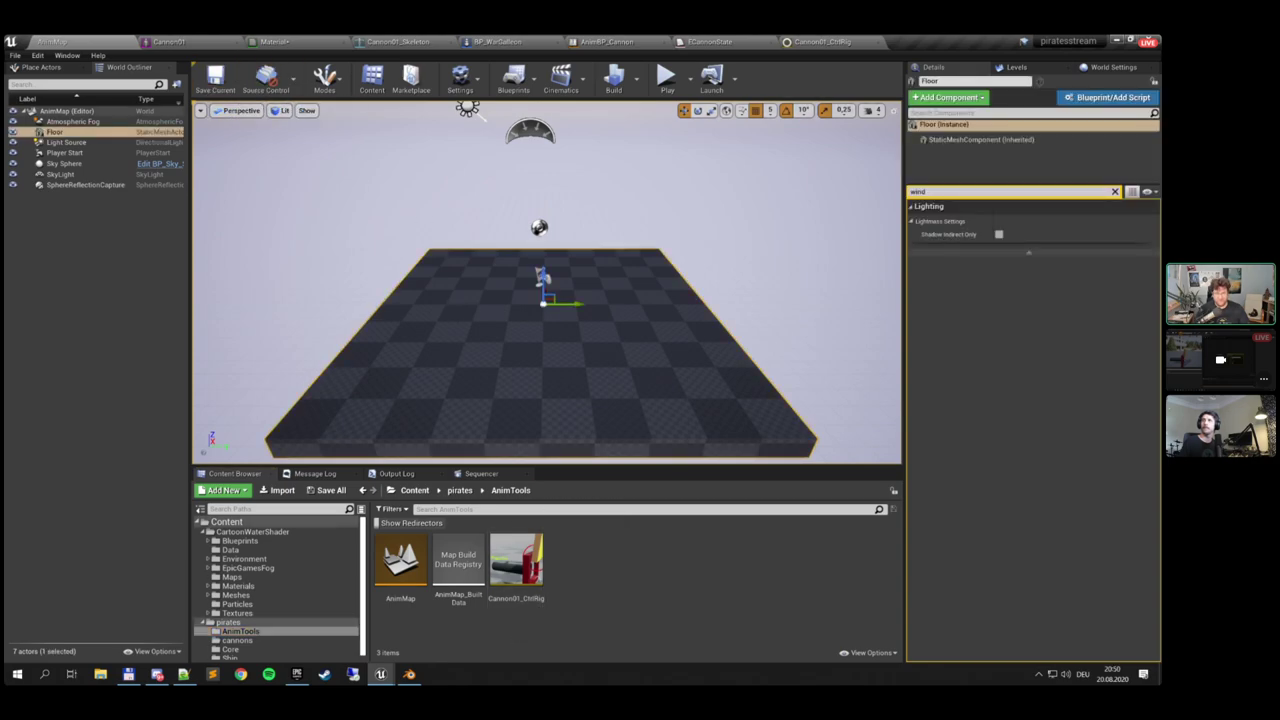
left_click(538, 227)
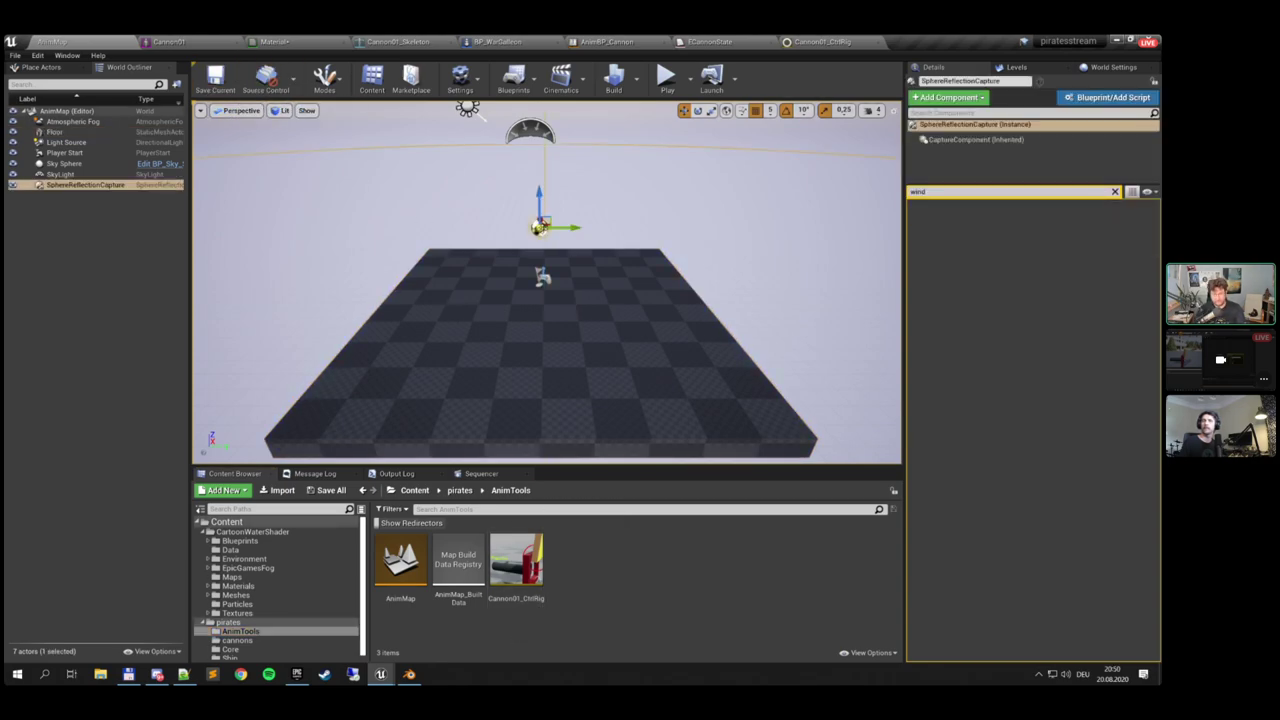
key("Delete")
left_click(541, 277)
key("Delete")
left_click(557, 313)
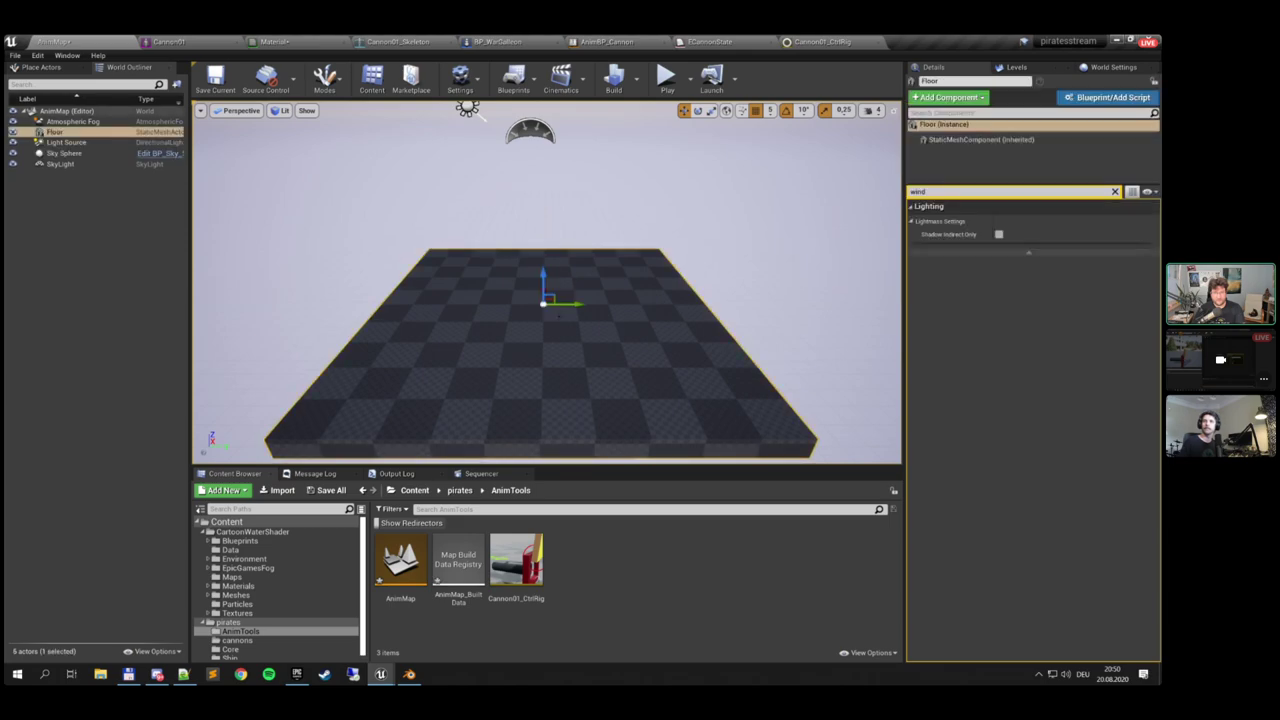
key("Delete")
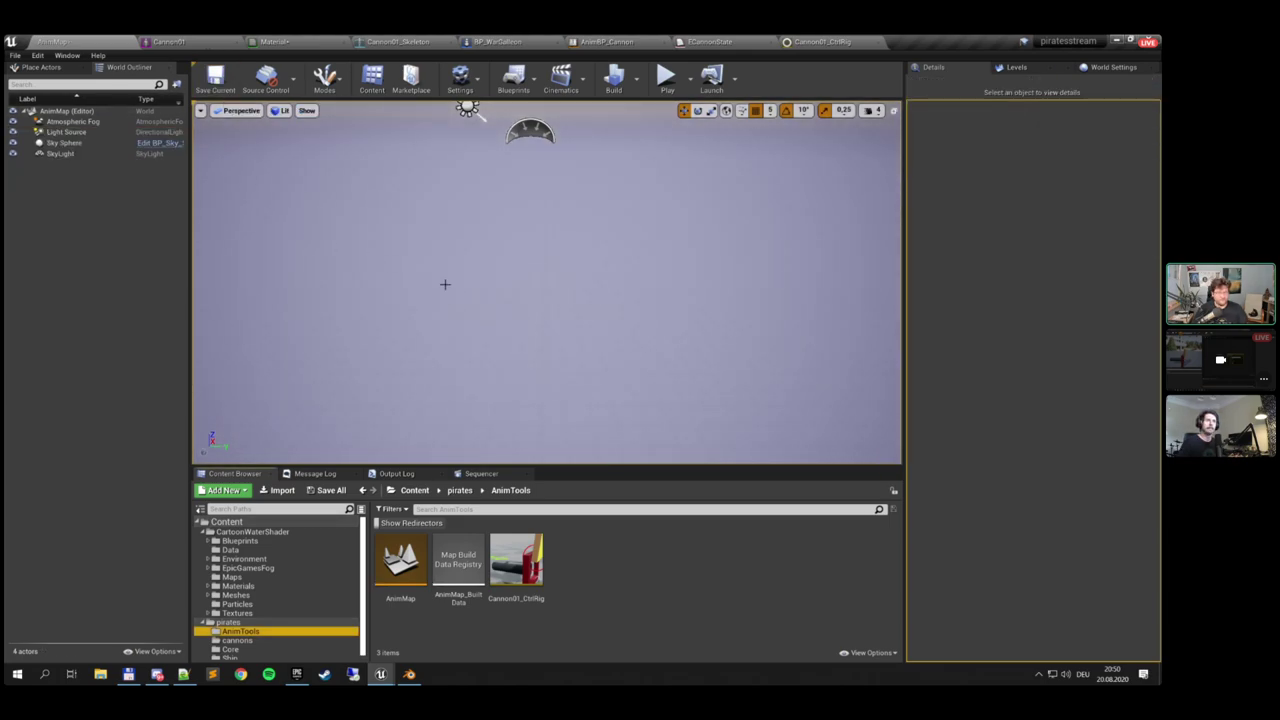
Place the Cannon01_CtrlRig asset in the level and set its location to 0, 0, 0
right_click_drag(445, 284, 471, 289)
left_click_drag(516, 565, 532, 352)
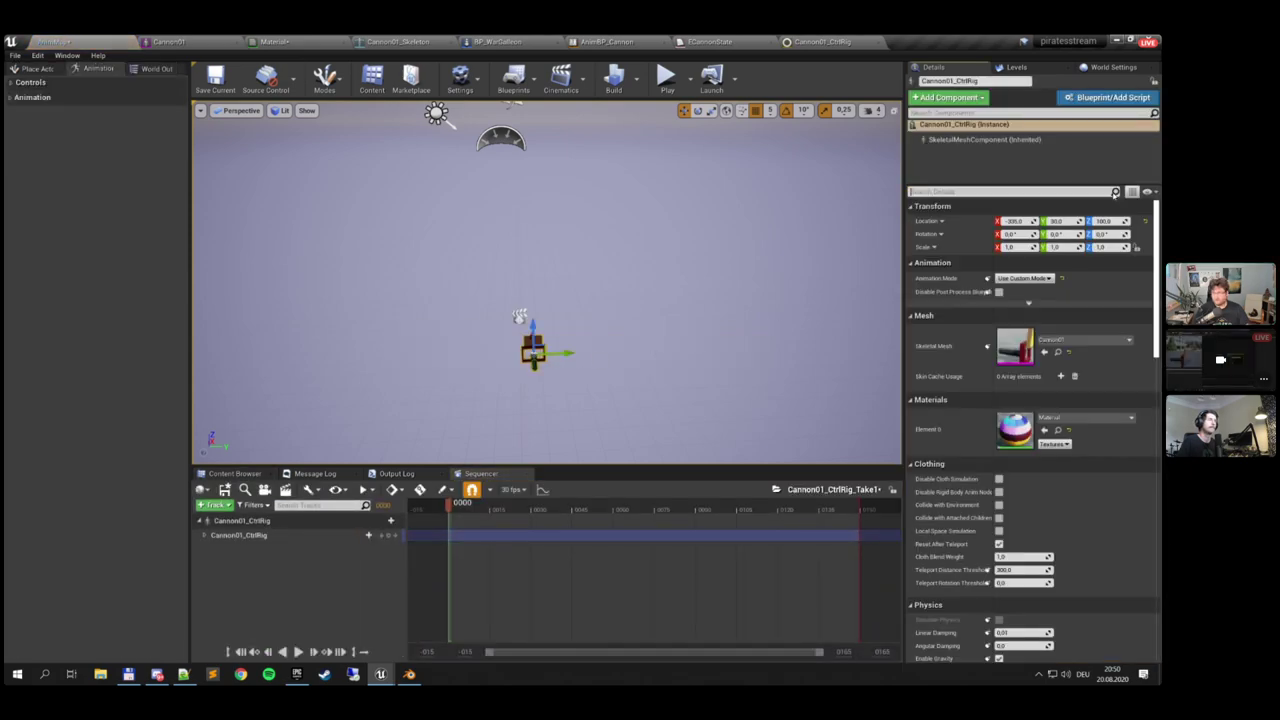
left_click(1014, 221)
type("0")
key("Tab")
type("0")
key("Tab")
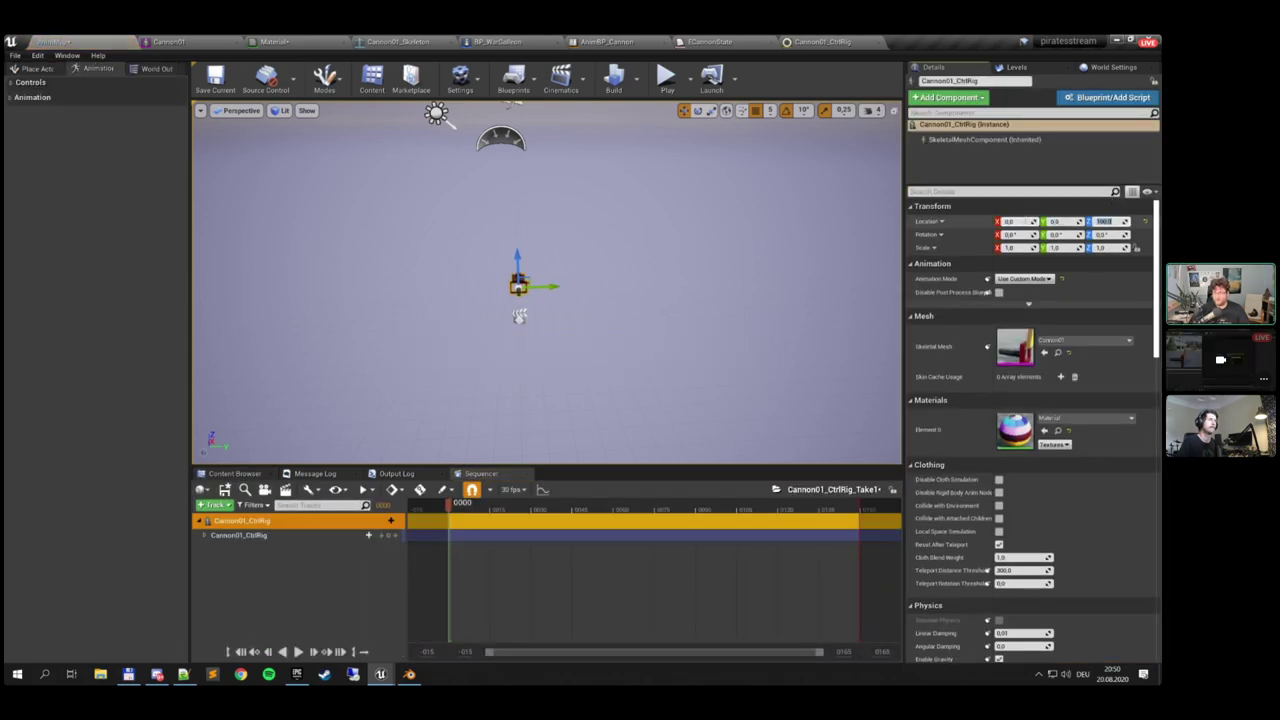
type("0")
key("Return")
Frame the cannon in a close side view and enlarge the Sequencer area
right_click_drag(640, 280, 565, 350)
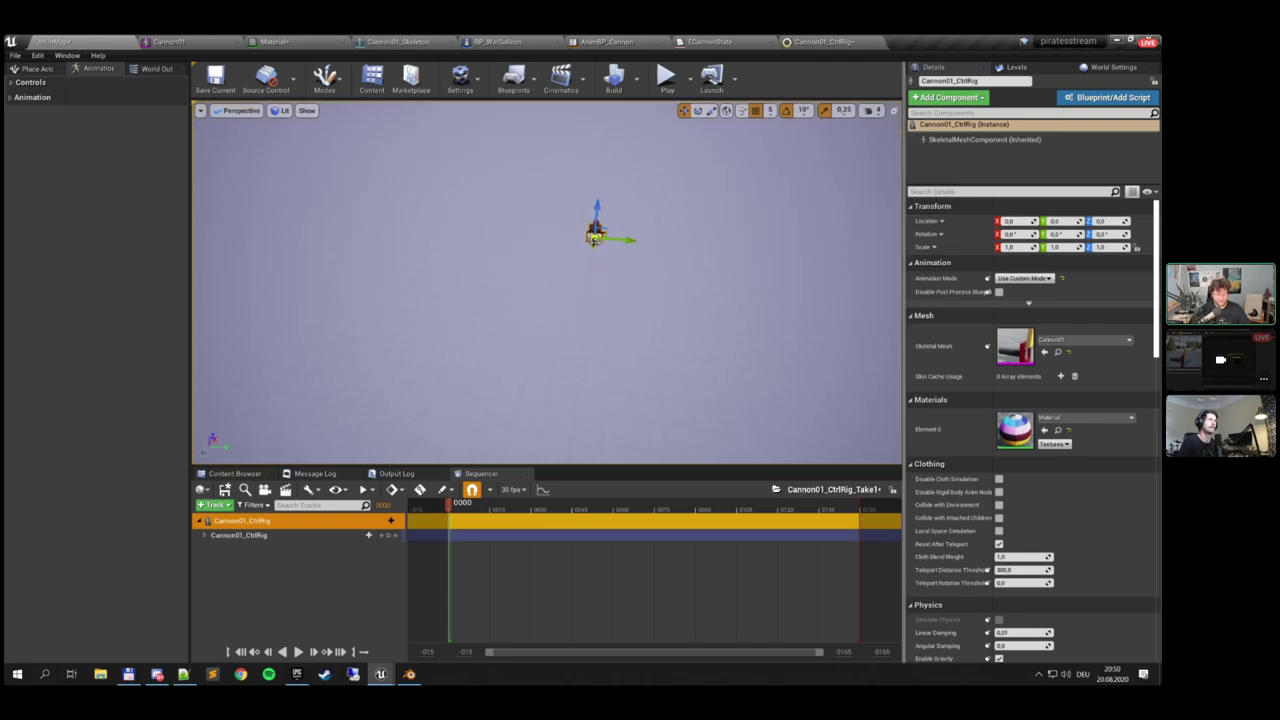
key("f")
mouse_move(640, 280)
right_mouse_down()
mouse_move(480, 290)
mouse_move(560, 350)
mouse_move(660, 325)
mouse_move(545, 315)
mouse_move(650, 300)
right_mouse_up()
key("s")
left_click_drag(503, 240, 895, 240, "alt")
left_click(476, 239)
mouse_move(600, 280)
right_mouse_down()
mouse_move(800, 265)
mouse_move(630, 270)
mouse_move(510, 255)
mouse_move(620, 275)
mouse_move(600, 290)
right_mouse_up()
left_click_drag(575, 466, 580, 442)
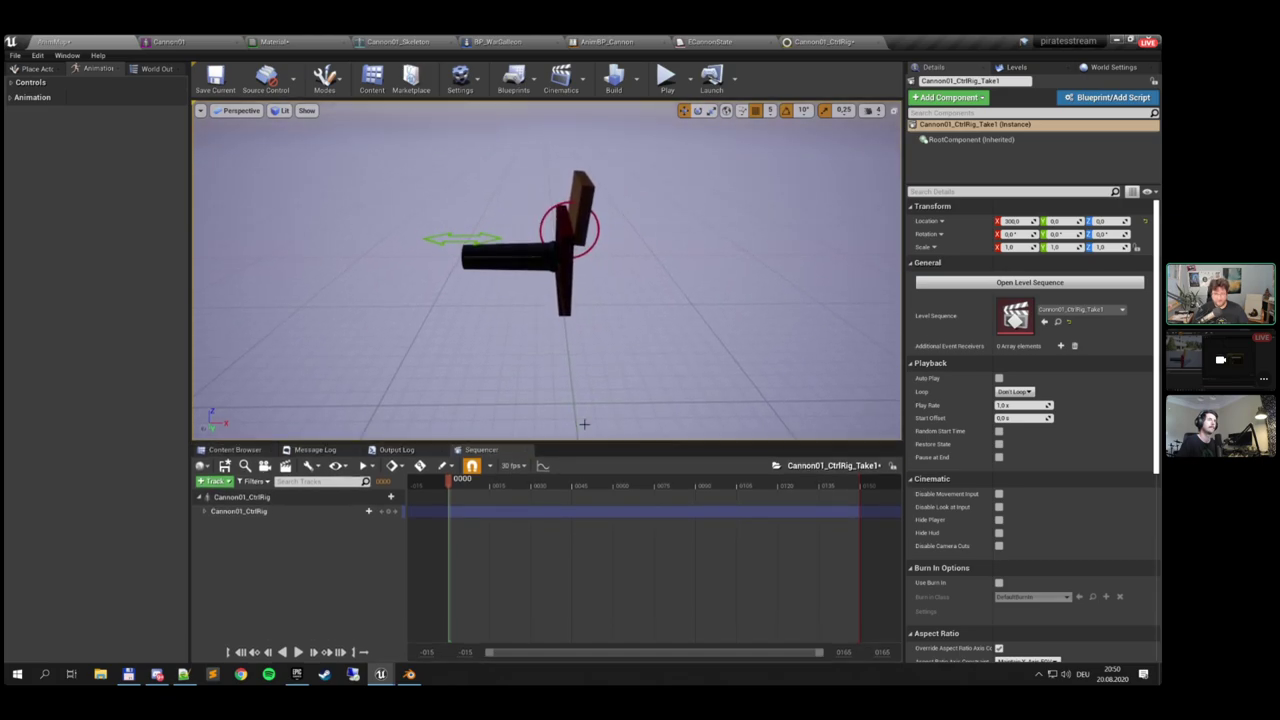
mouse_move(583, 420)
right_mouse_down()
mouse_move(641, 418)
mouse_move(603, 418)
right_mouse_up()
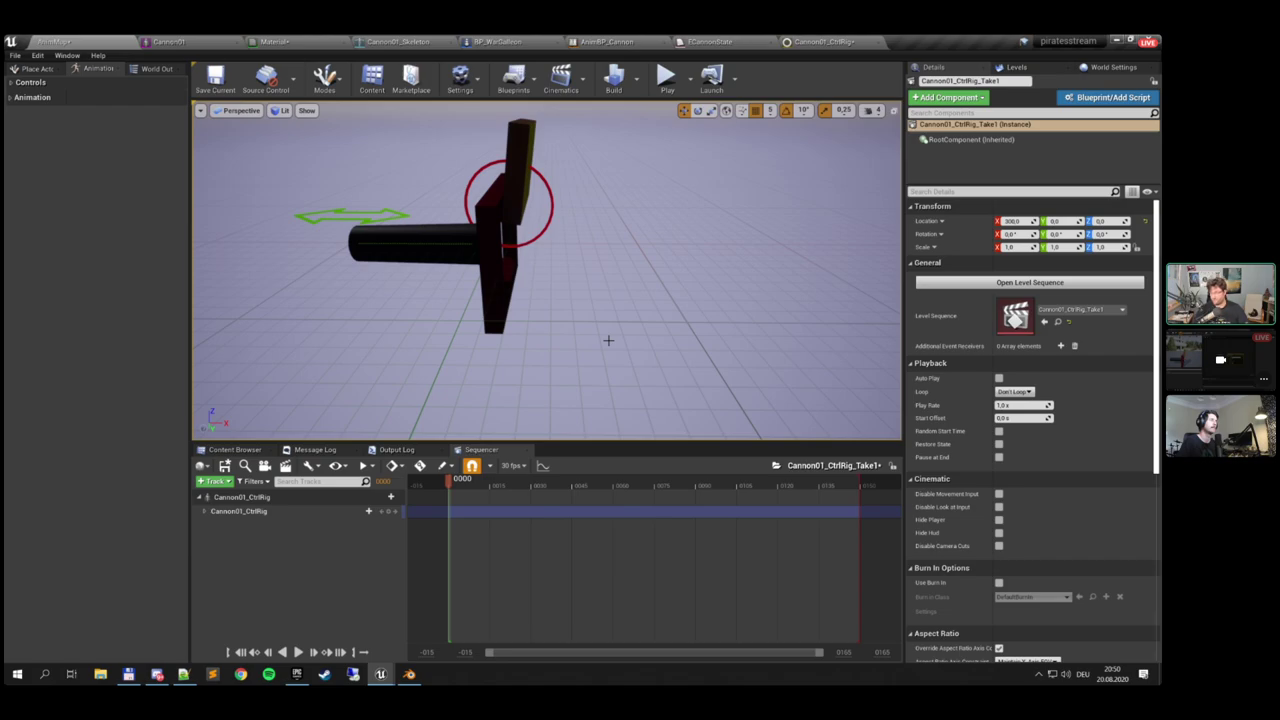
Expand the Cannon01_CtrlRig track and the animation settings, and select HatchControl and expand its transform channels
left_click(204, 511)
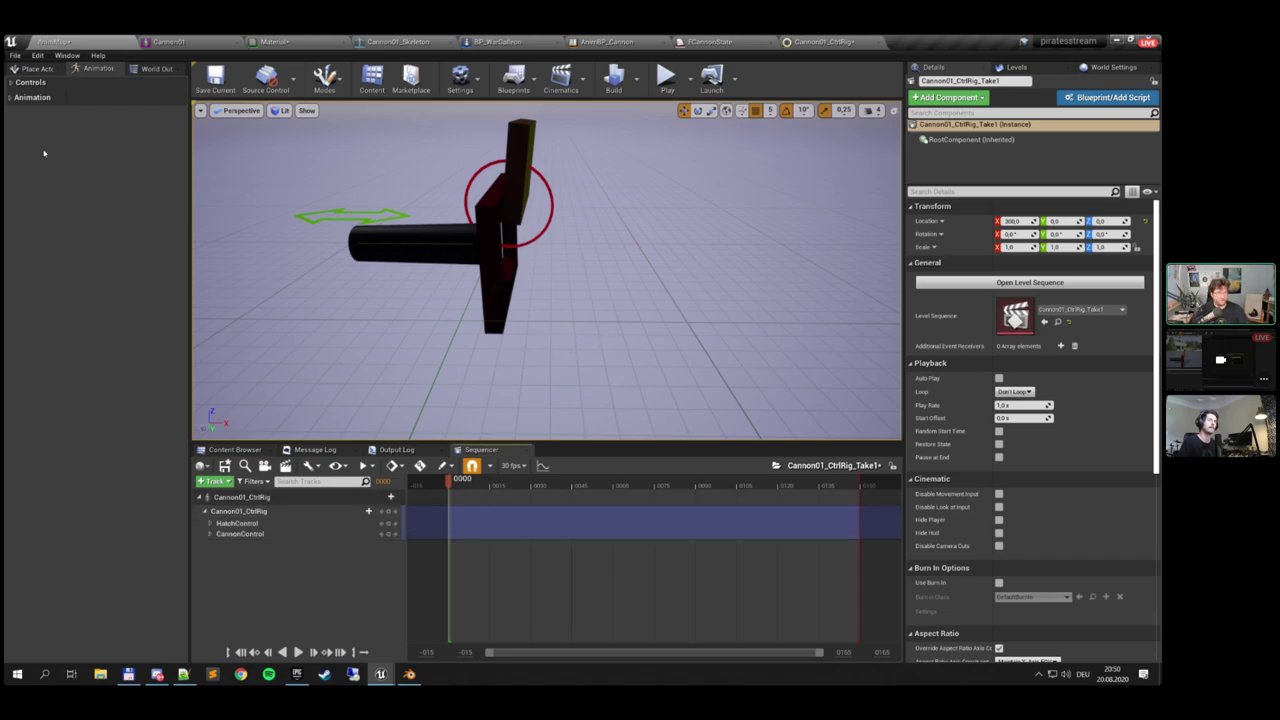
left_click(27, 99)
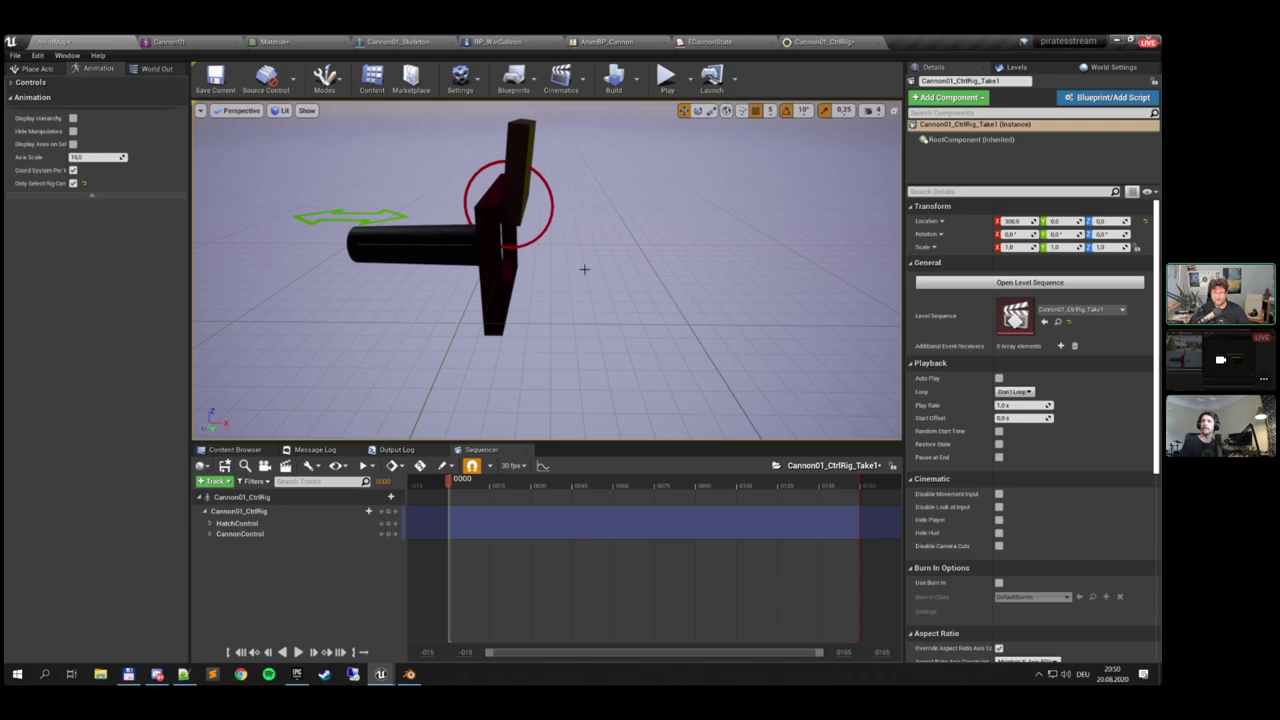
left_click(551, 190)
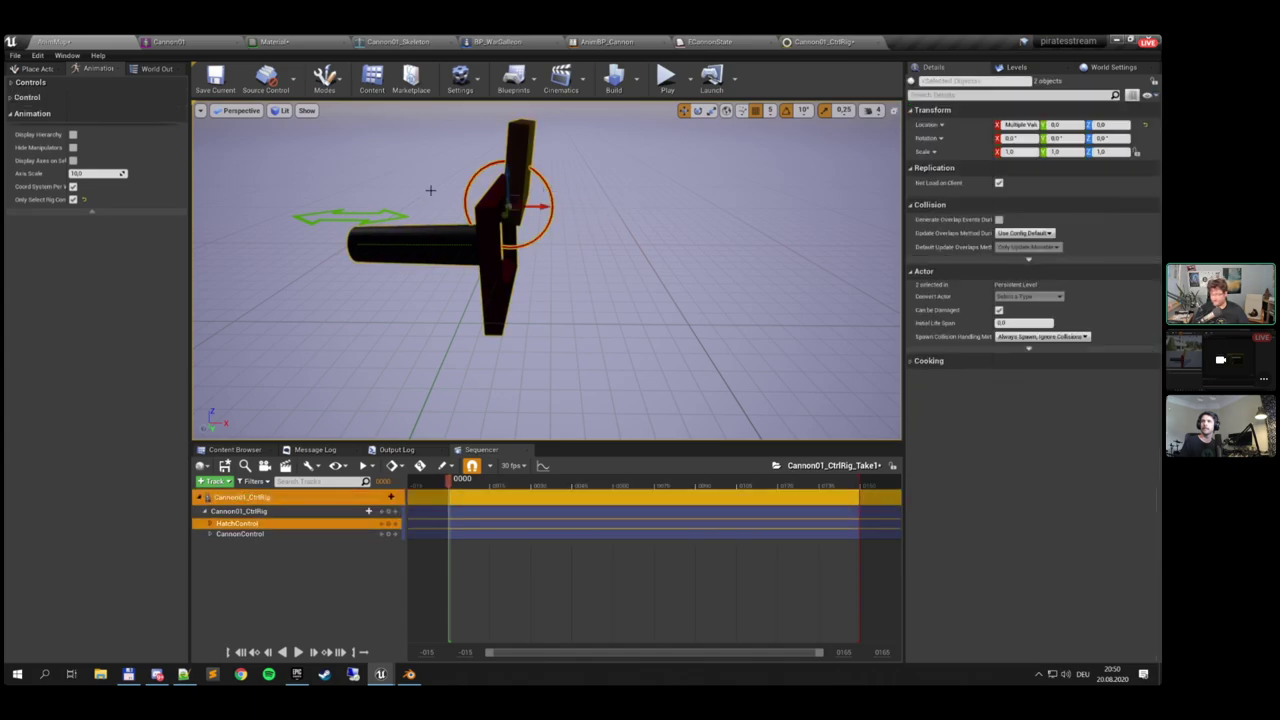
left_click(210, 524)
right_click_drag(640, 245, 640, 260)
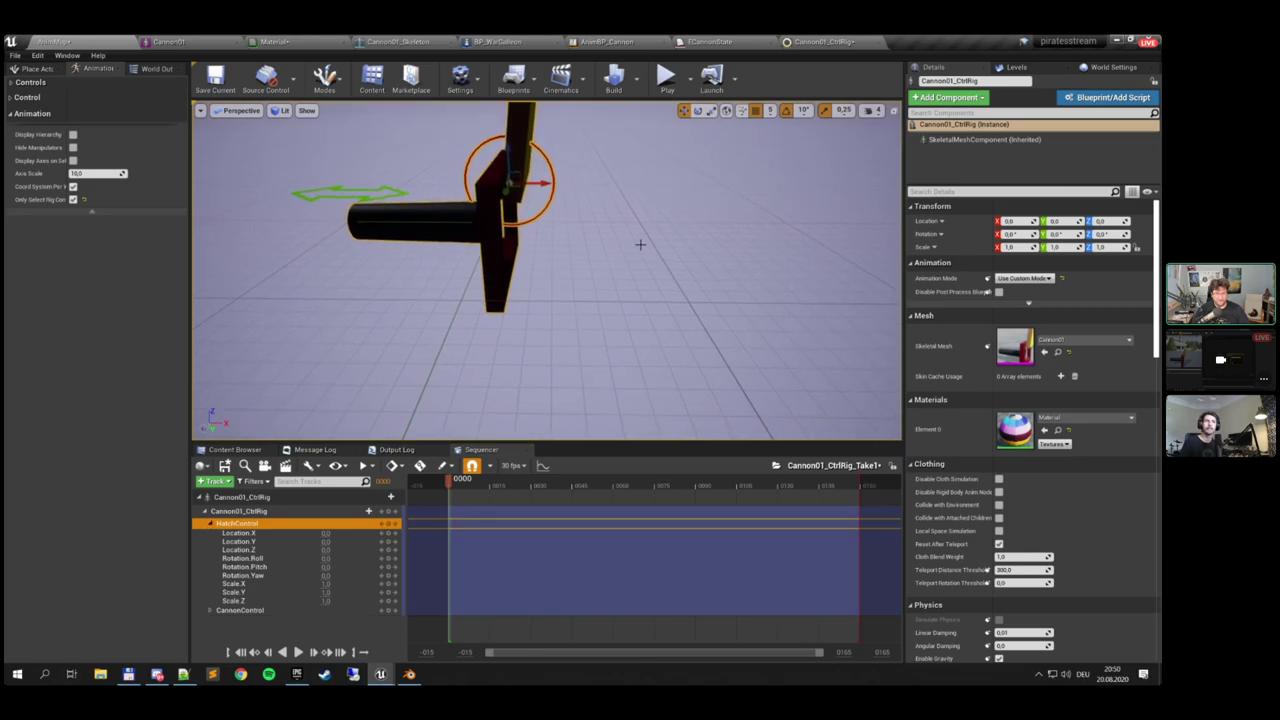
Select CannonControl on the rig and expand its transform channels in Sequencer
left_click(378, 191)
mouse_move(375, 222)
left_mouse_down()
mouse_move(500, 225)
mouse_move(375, 221)
left_mouse_up()
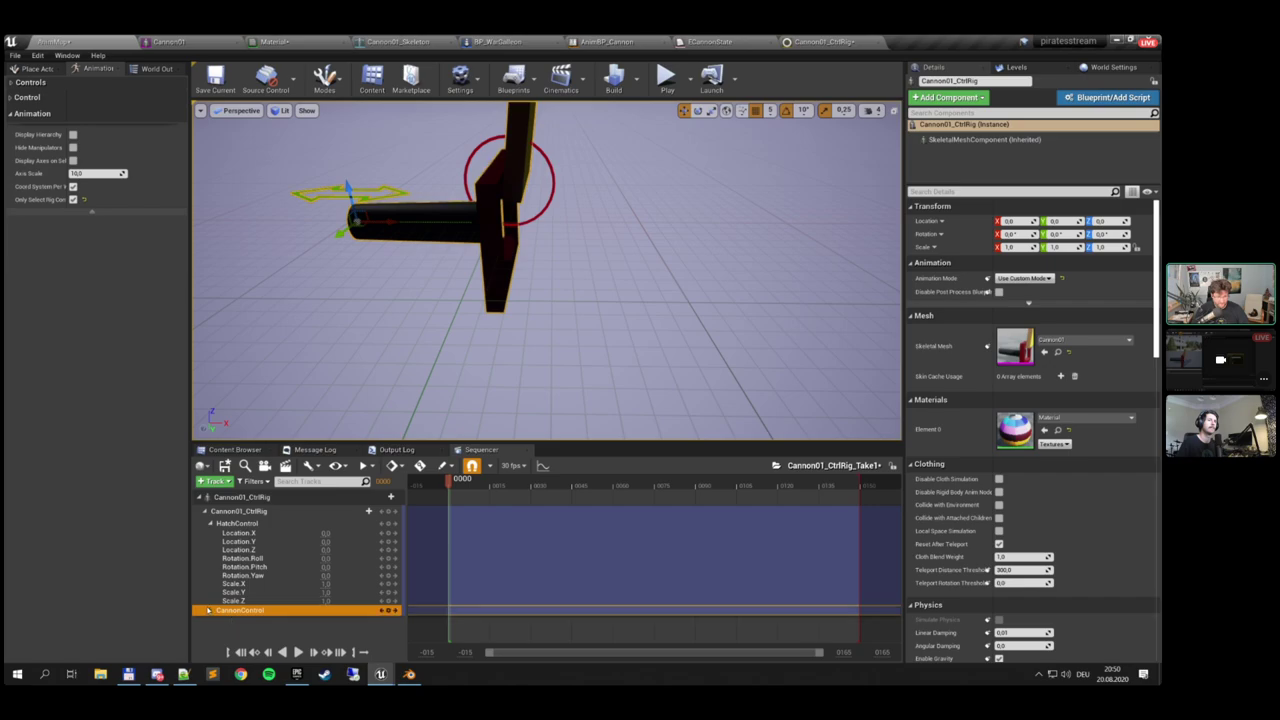
left_click(208, 611)
scroll(464, 566, "down", 2)
scroll(464, 566, "up", 2)
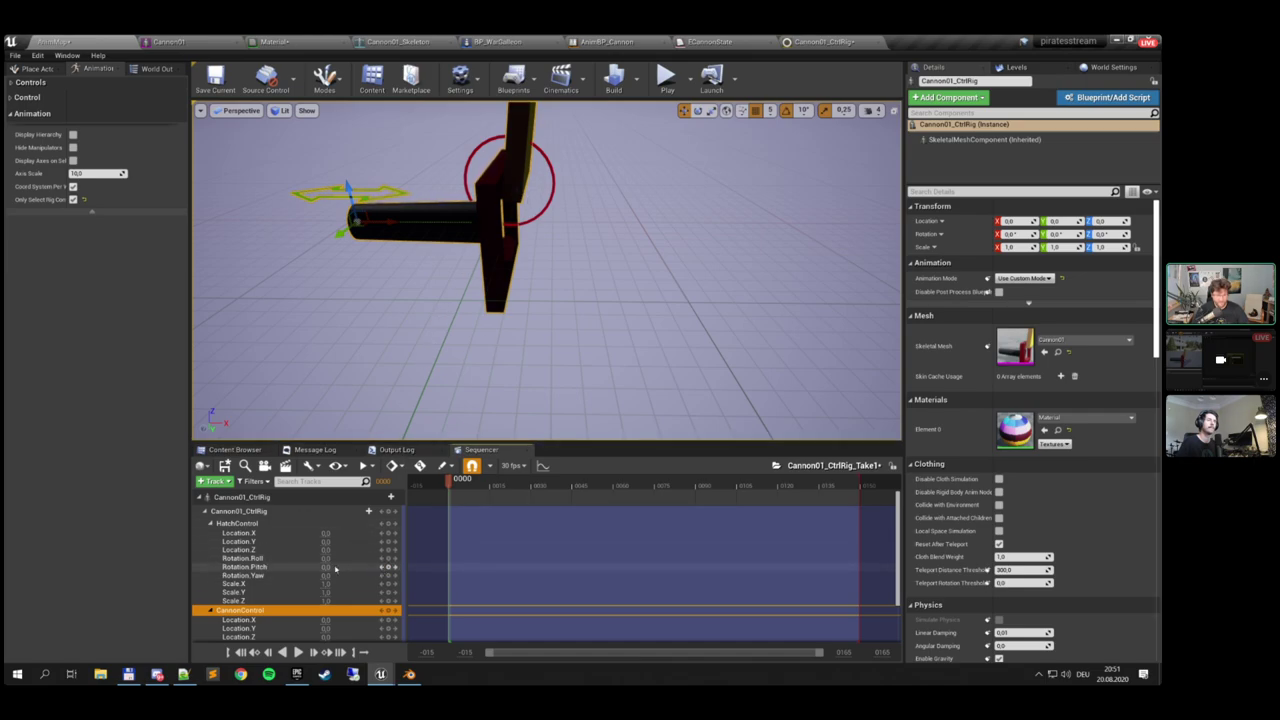
Key HatchControl's Rotation.Pitch at about -171 on frame 0 for the closed hatch, and key the hatch open on frame 25
mouse_move(336, 567)
left_mouse_down()
mouse_move(208, 567)
mouse_move(253, 567)
mouse_move(230, 567)
left_mouse_up()
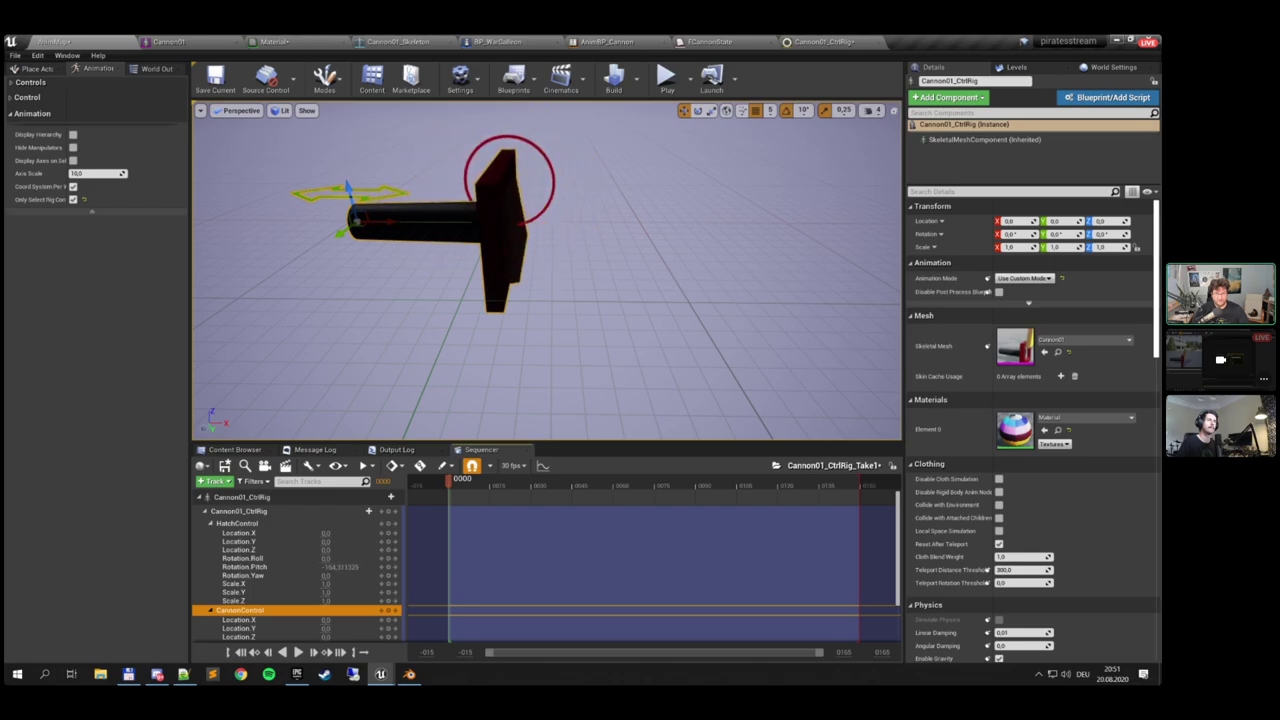
left_click(388, 567)
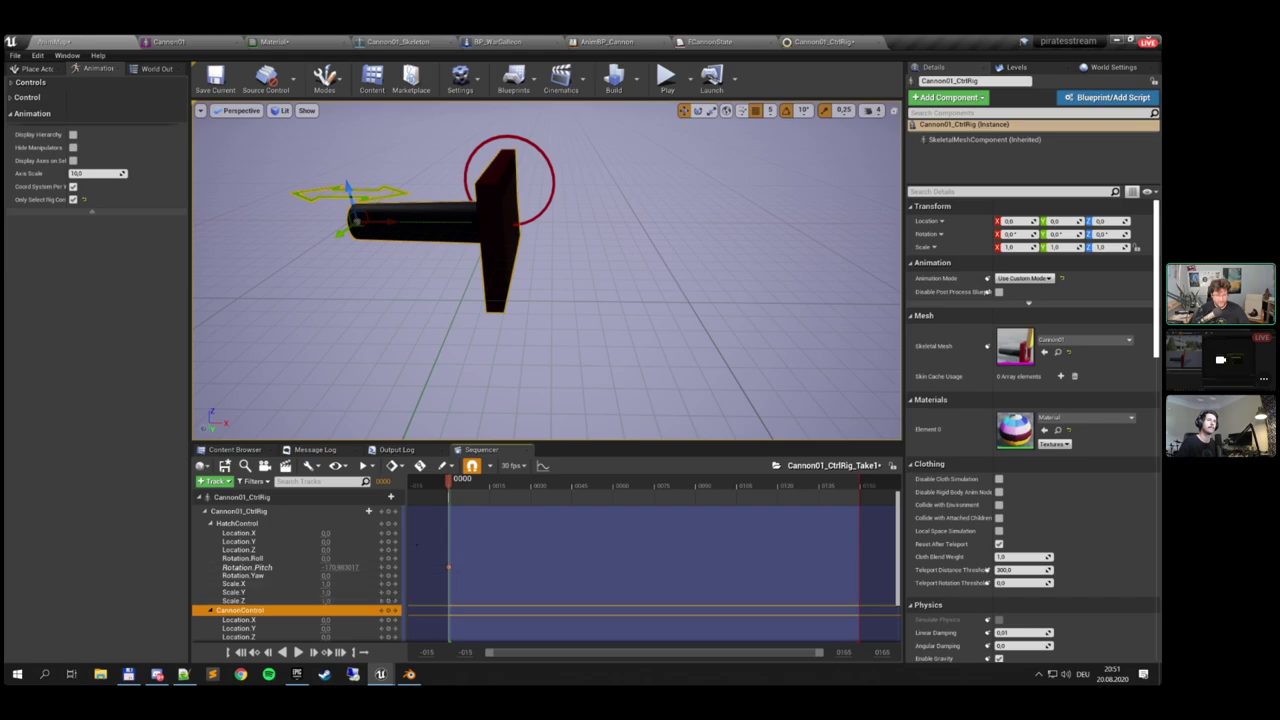
left_click_drag(449, 482, 535, 482)
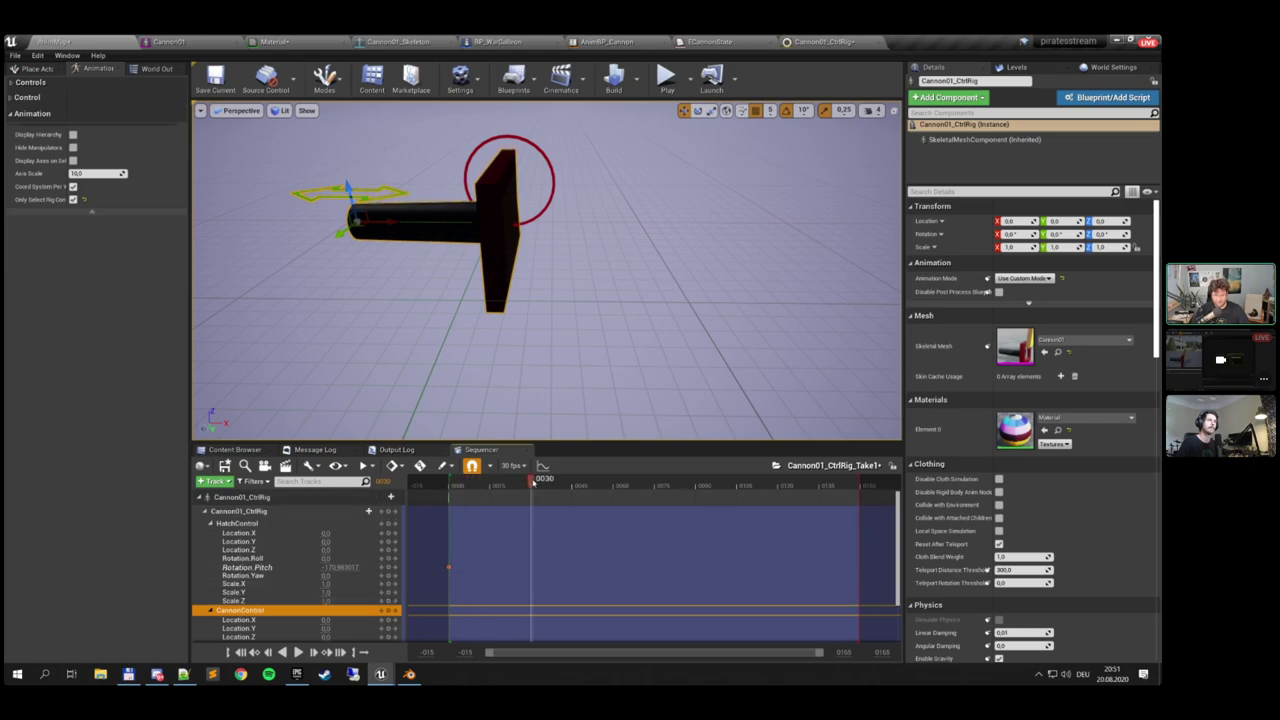
left_click_drag(529, 482, 529, 482)
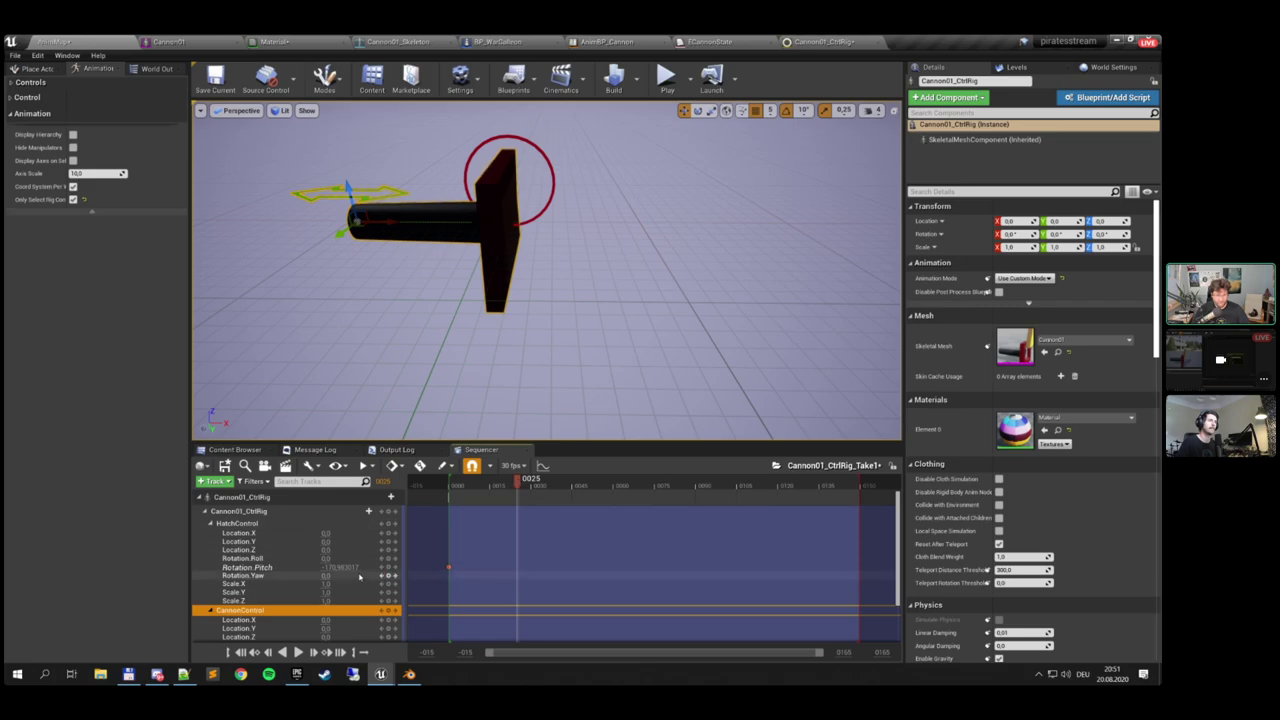
mouse_move(342, 568)
left_mouse_down()
mouse_move(372, 568)
mouse_move(361, 567)
left_mouse_up()
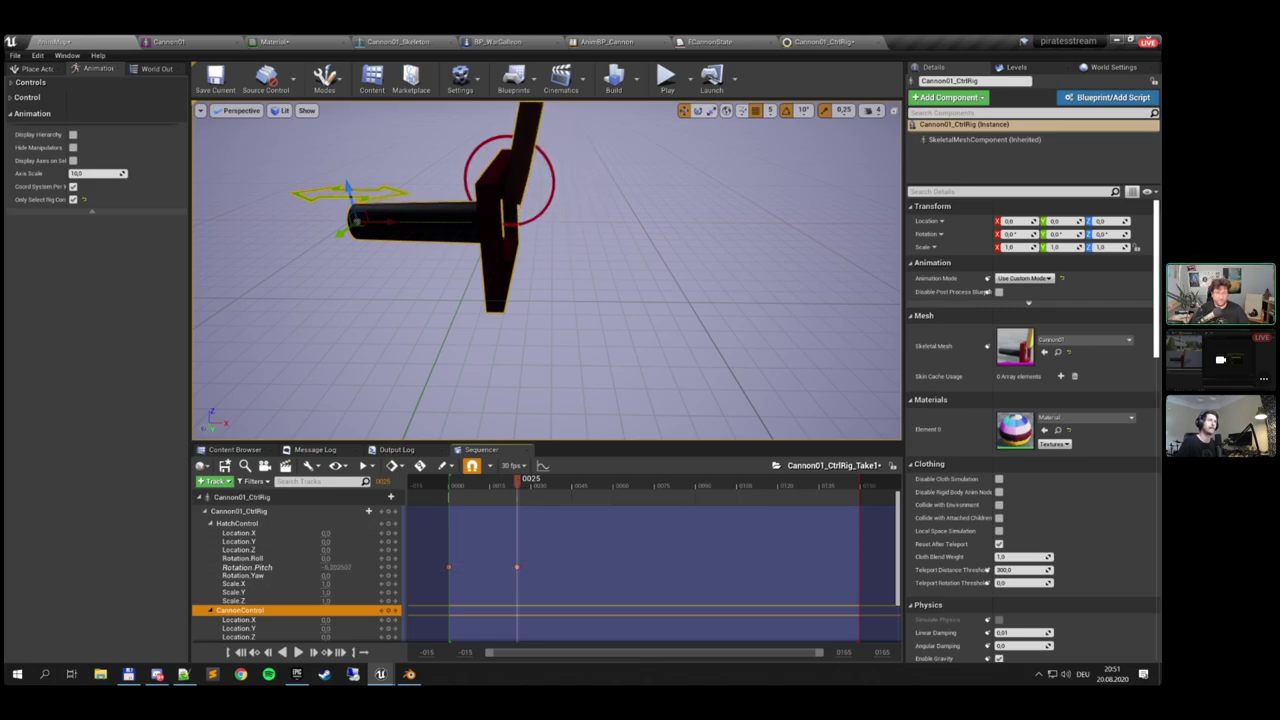
Key HatchControl's Rotation.Pitch at about -13 on frame 30 and shorten the playback range to end at about that frame
left_click_drag(520, 485, 531, 486)
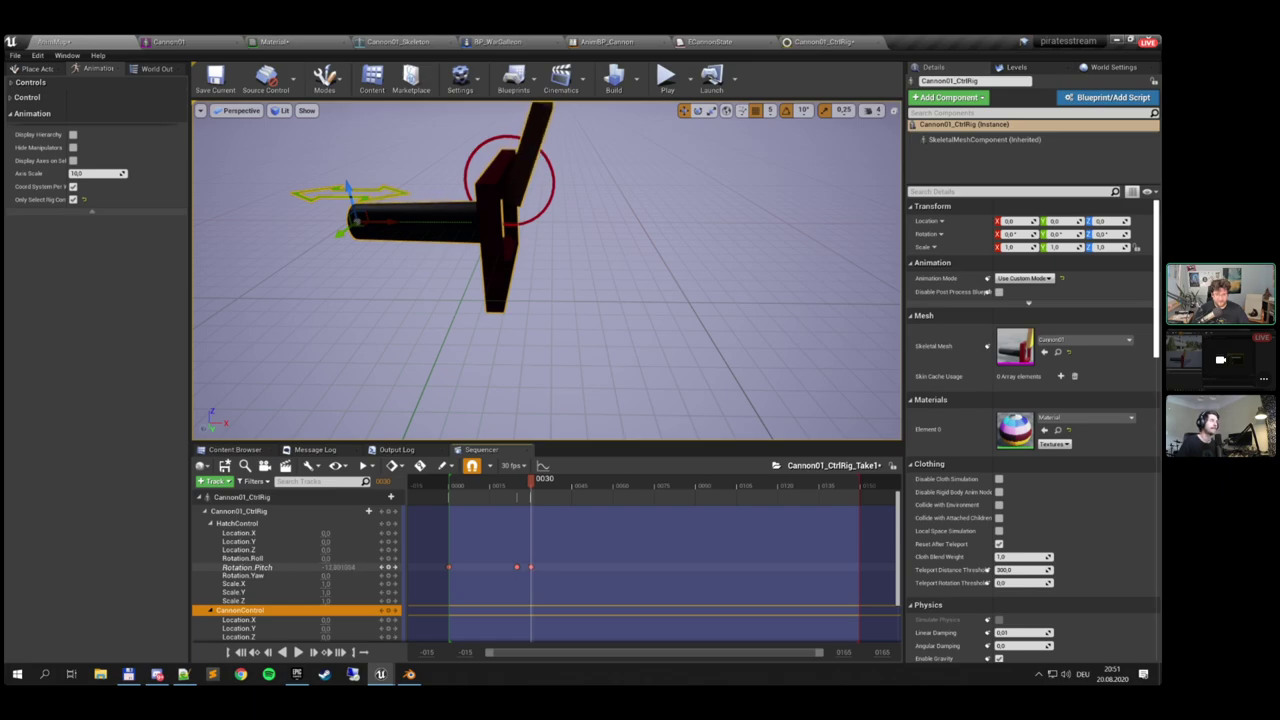
left_click_drag(338, 567, 328, 567)
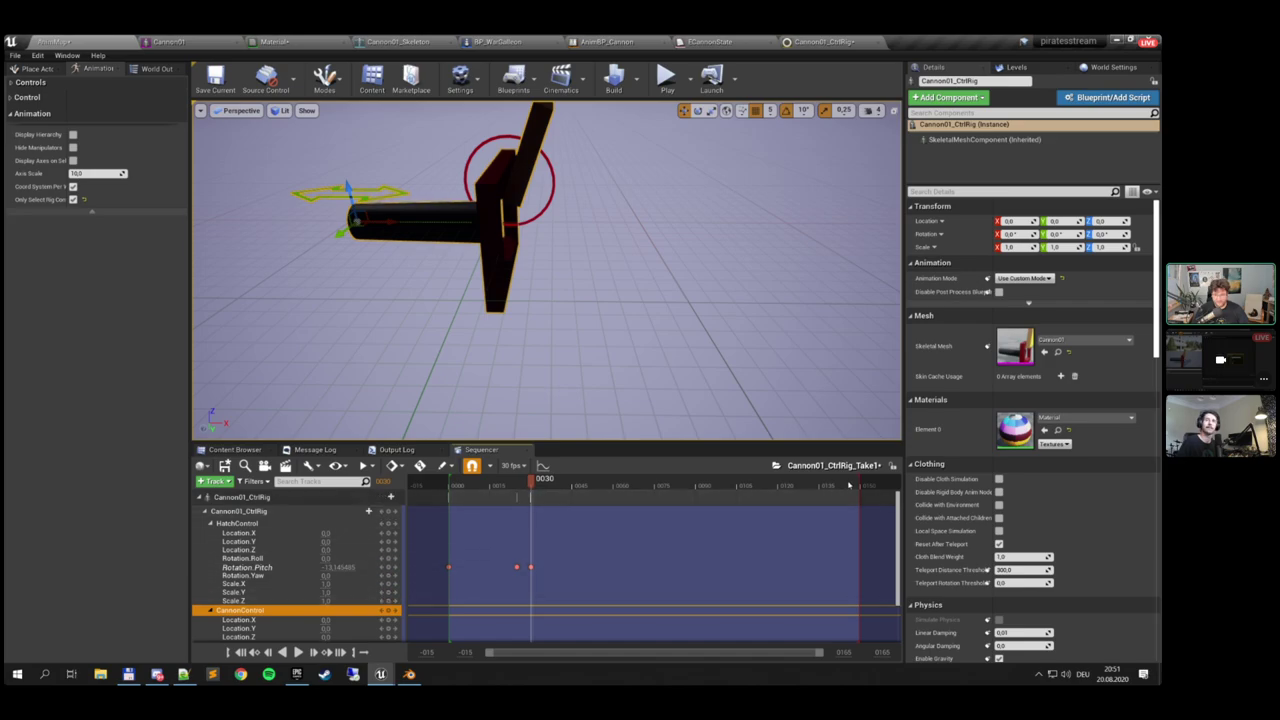
left_click_drag(859, 485, 536, 484)
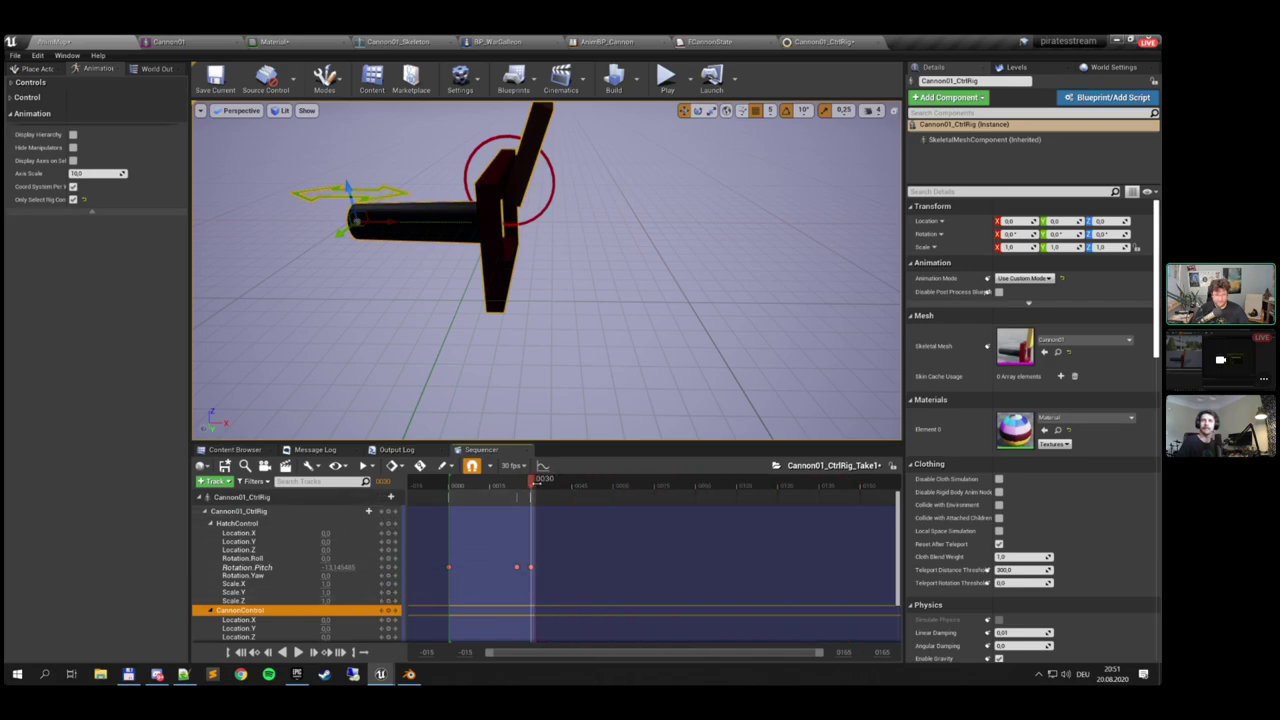
Move HatchControl's open Rotation.Pitch key to frame 27, key the pitch at about -163 on frame 6, and play back the result
left_click(299, 652)
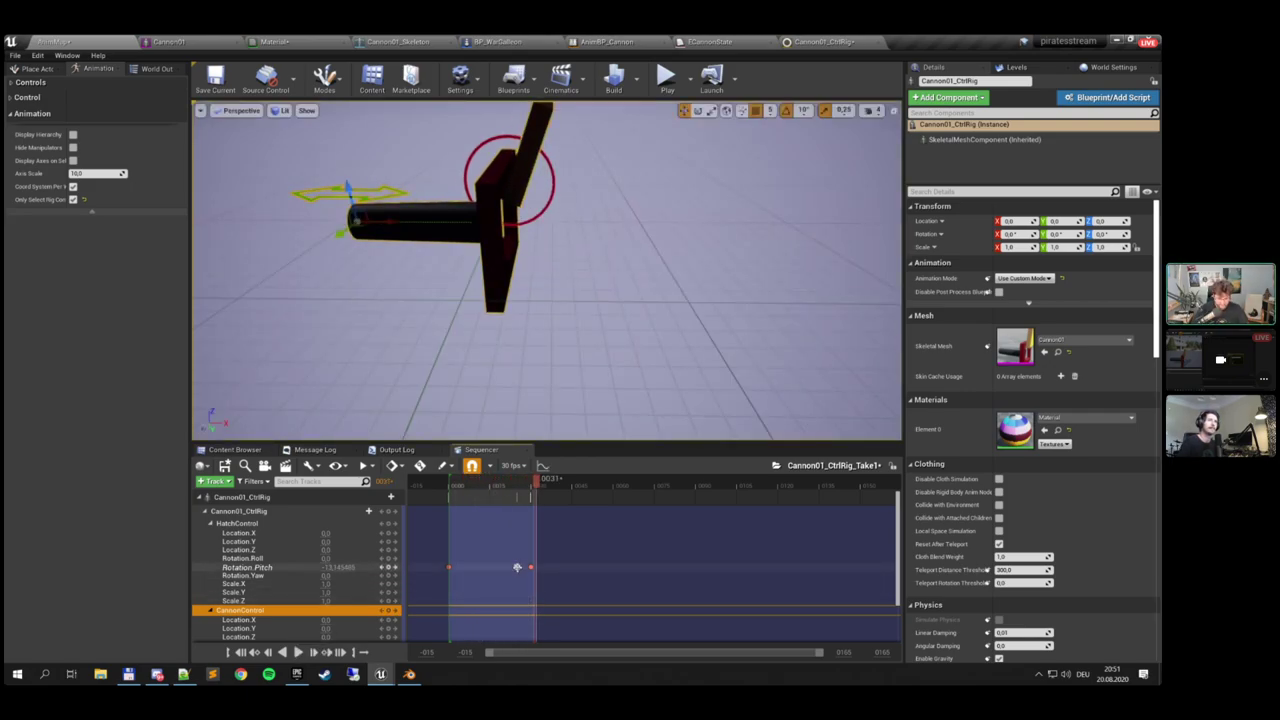
left_click_drag(530, 567, 523, 567)
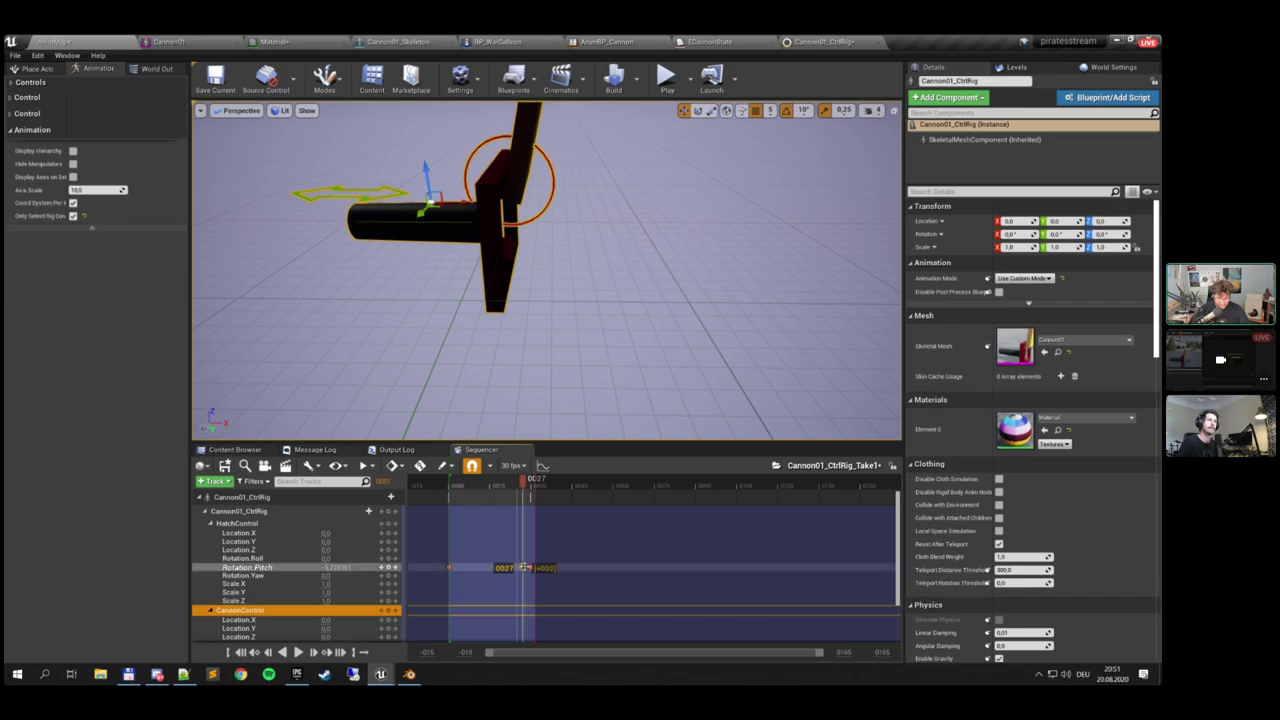
left_click_drag(528, 485, 463, 487)
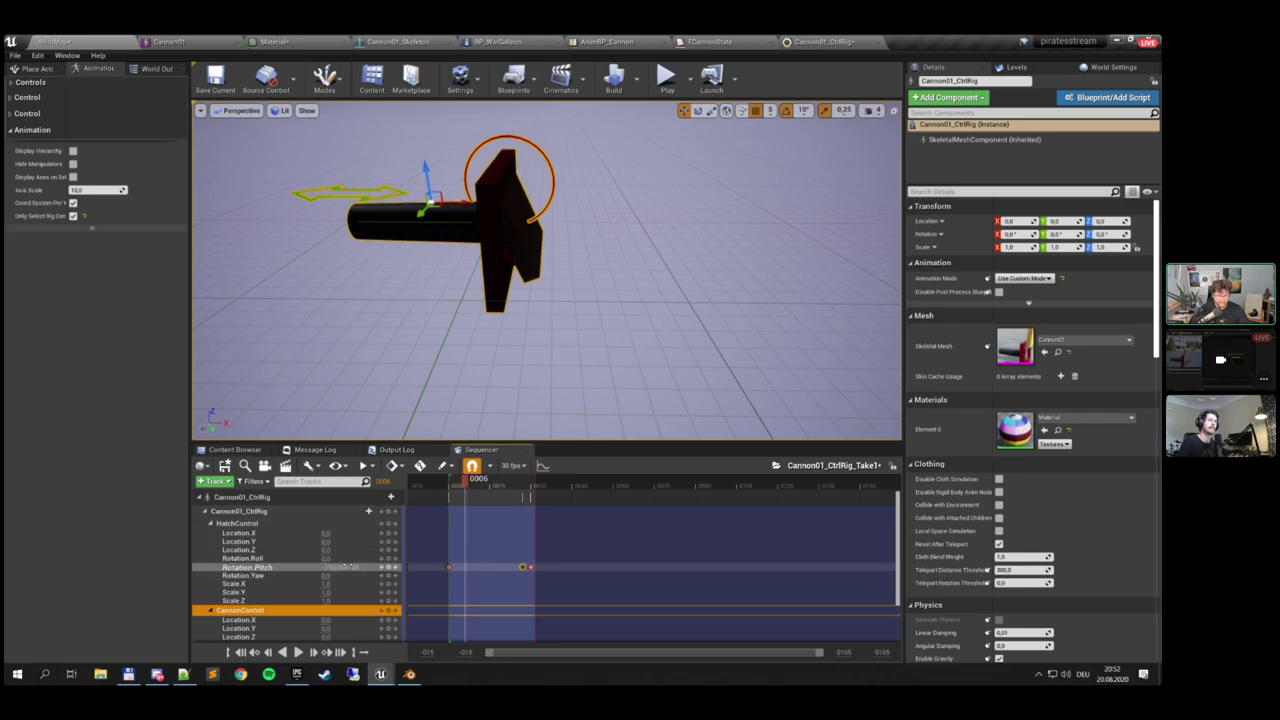
left_click_drag(345, 567, 345, 567)
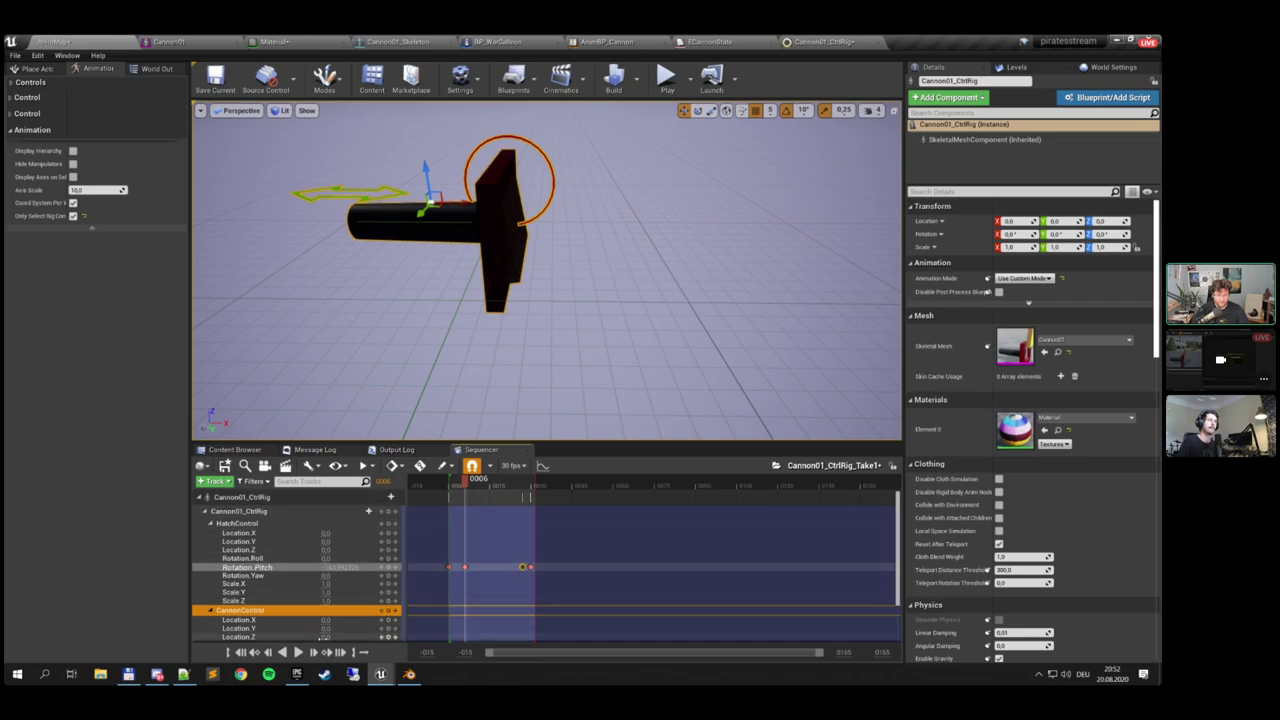
left_click(298, 651)
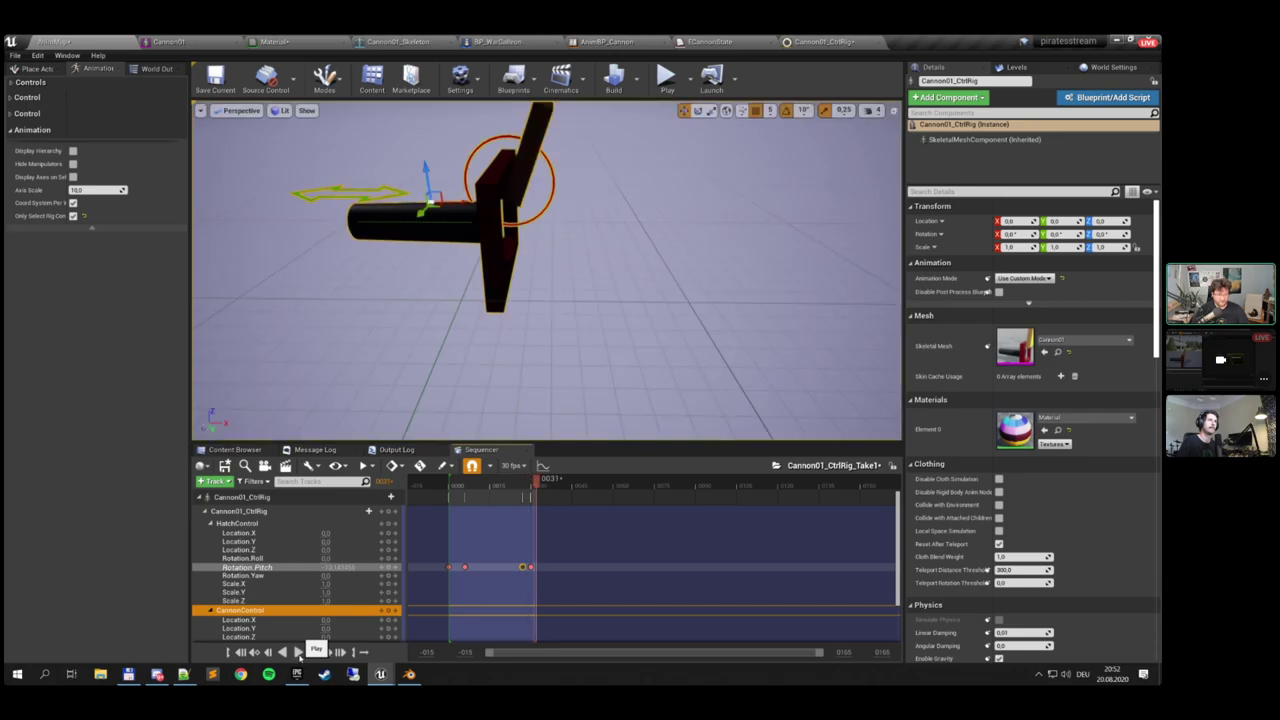
left_click(298, 651)
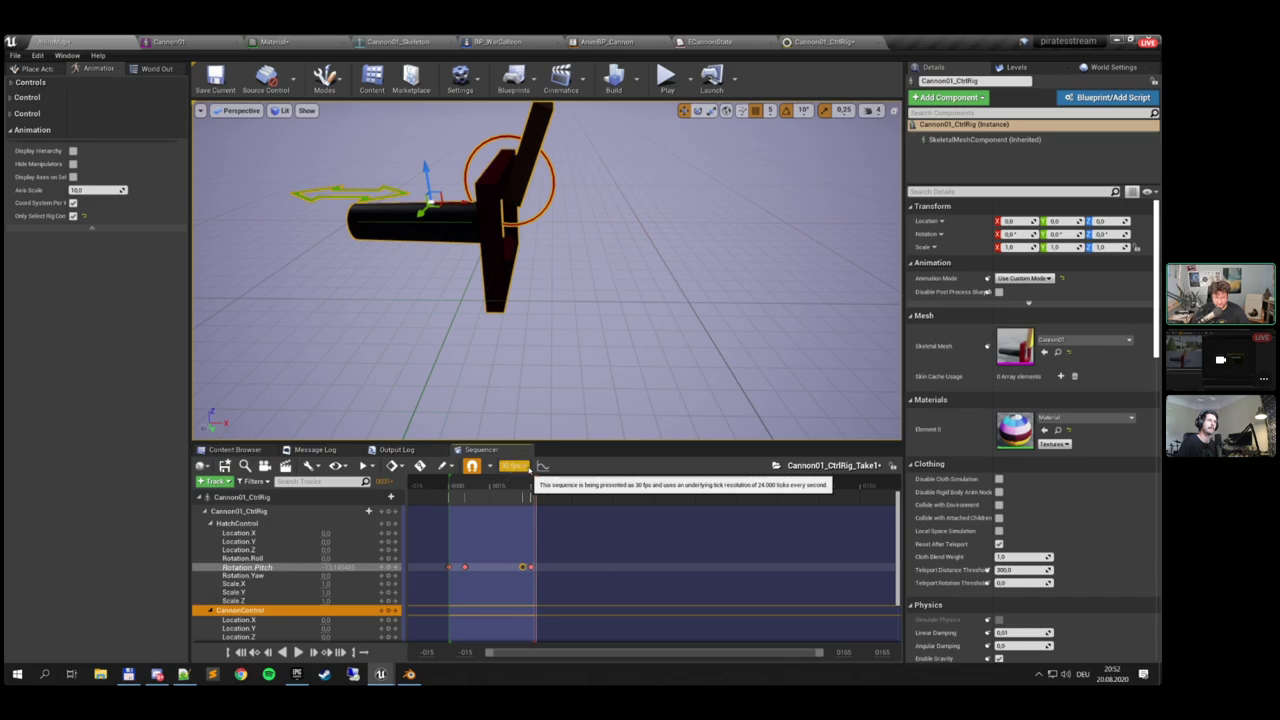
Tilt the incoming tangent of HatchControl's frame 30 pitch key slightly downward in the curve editor, and return to Sequencer
left_click(542, 466)
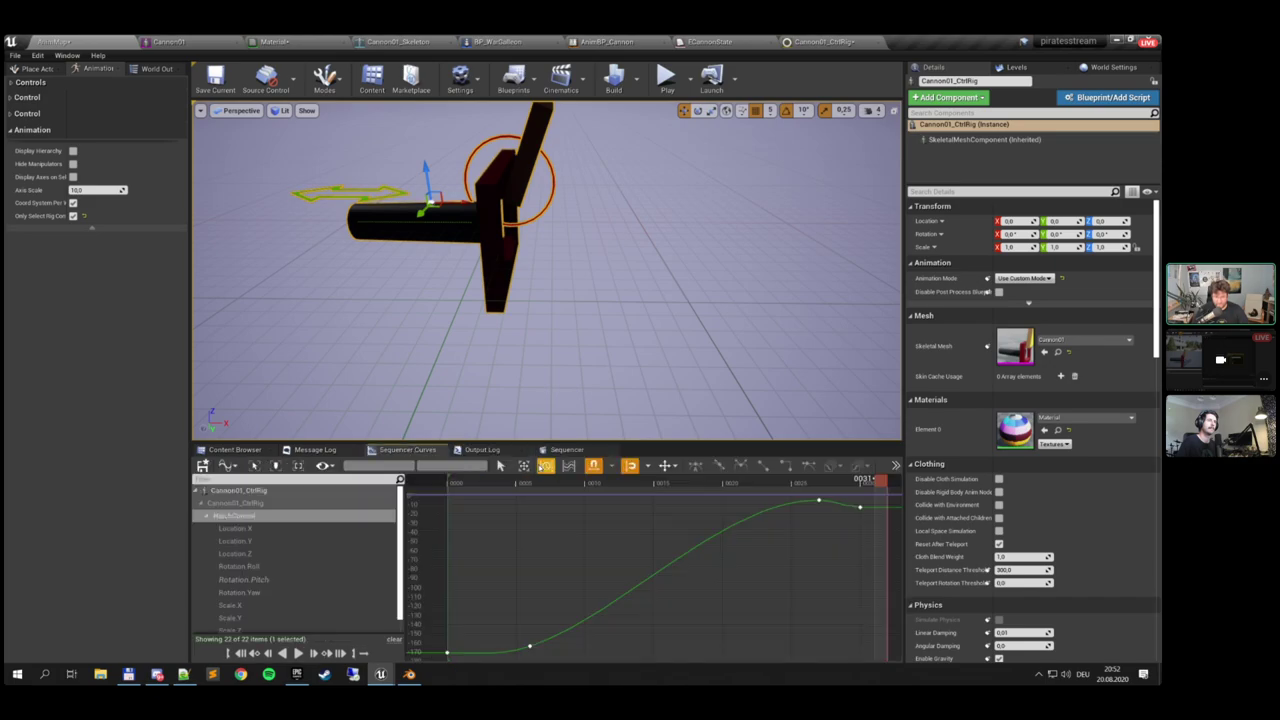
left_click(818, 500)
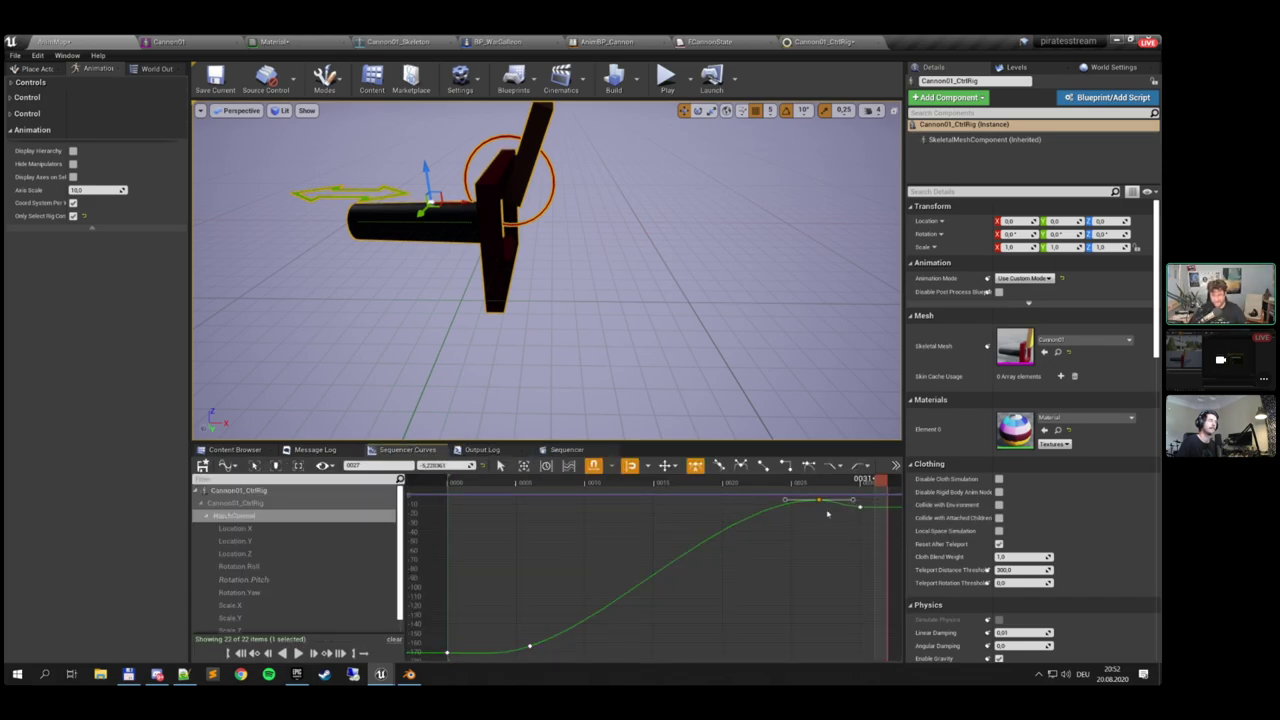
mouse_move(859, 510)
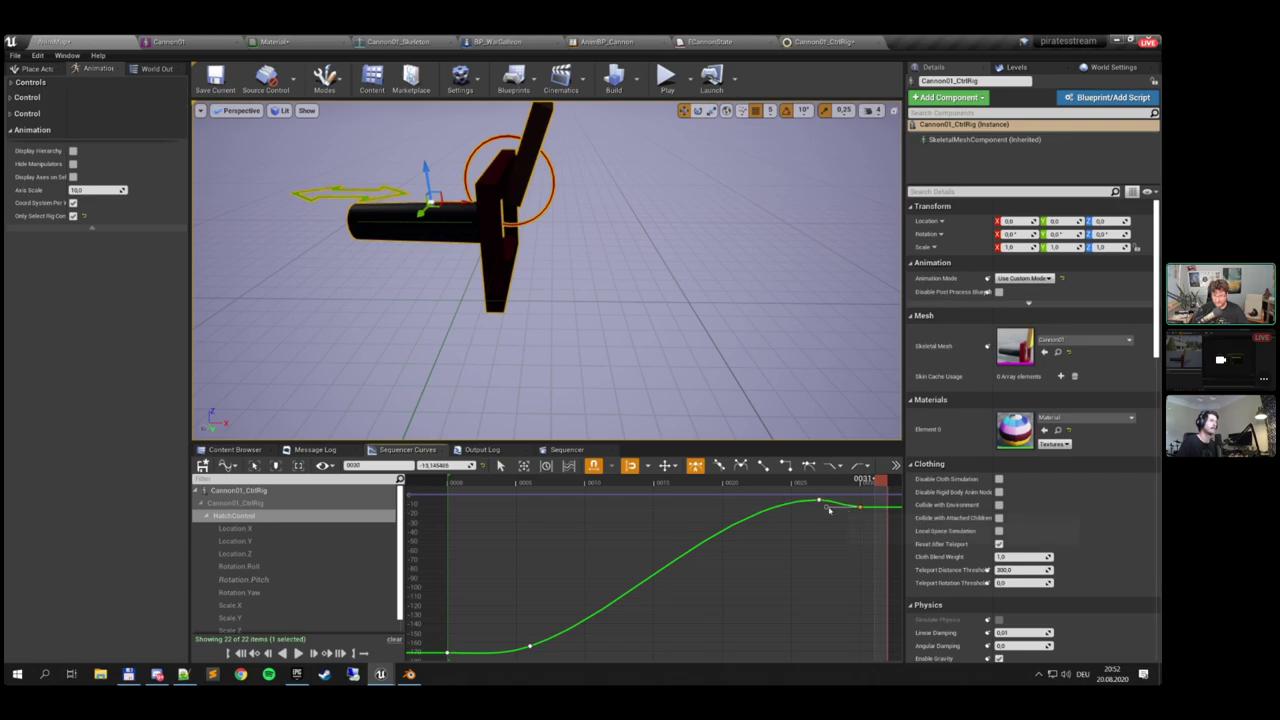
left_click_drag(827, 508, 827, 515)
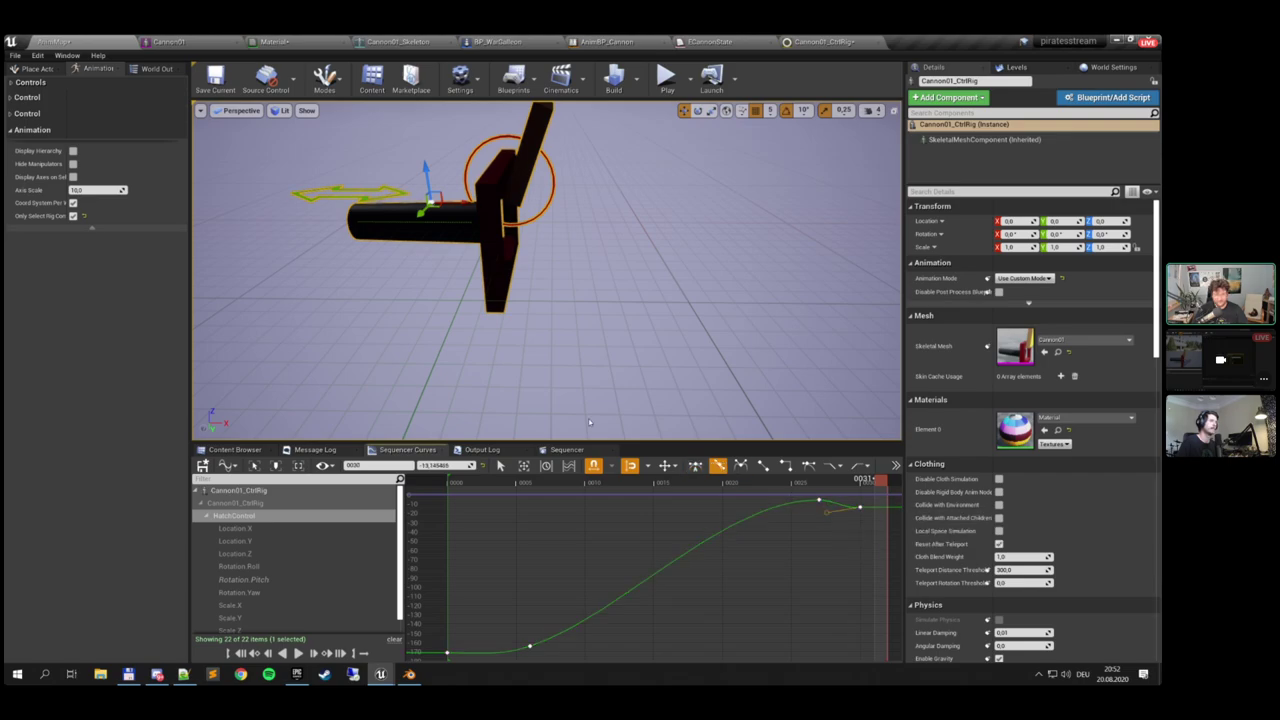
left_click(236, 449)
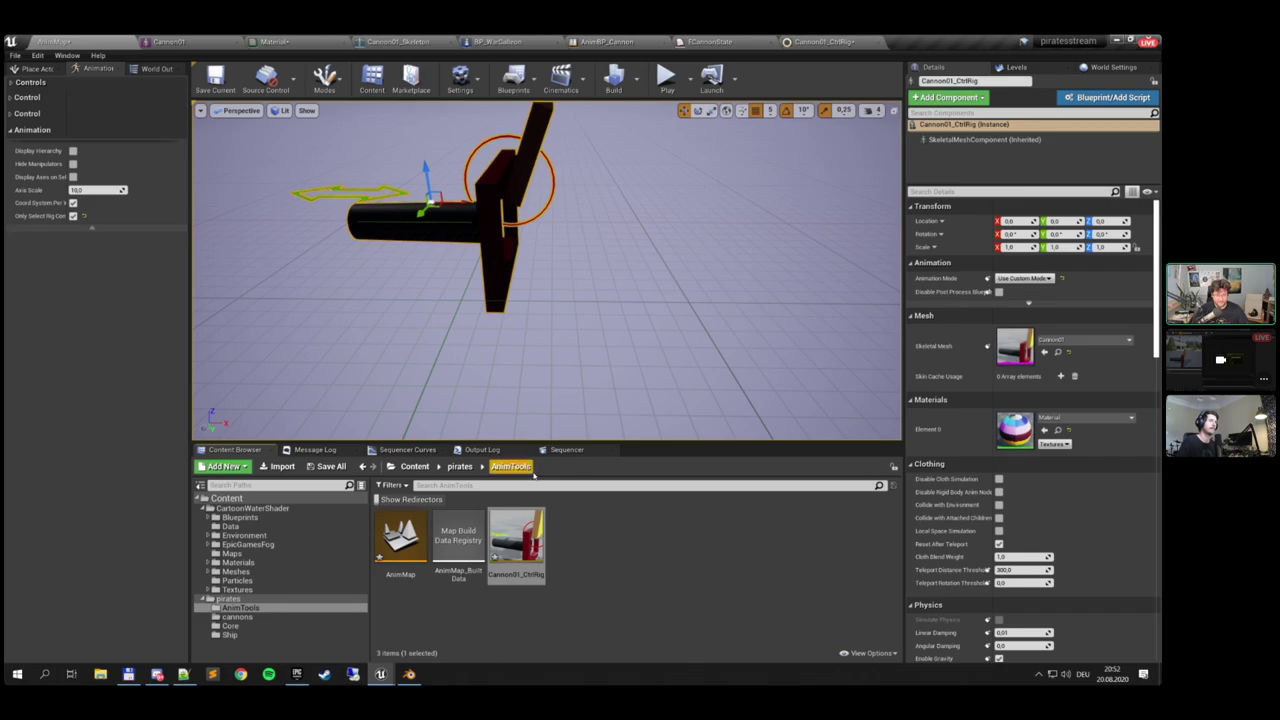
left_click(568, 449)
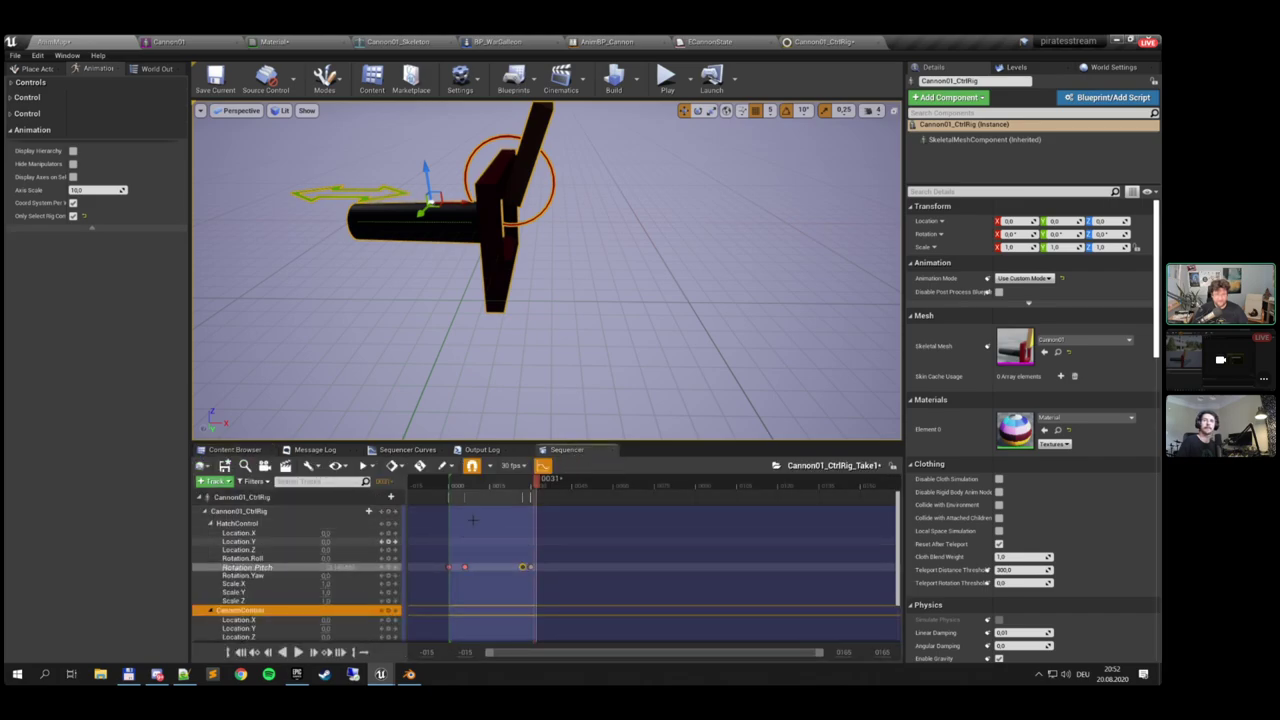
Key CannonControl's Location.X on frame 22 and delete the stray Location.X key from HatchControl
left_click_drag(535, 481, 511, 484)
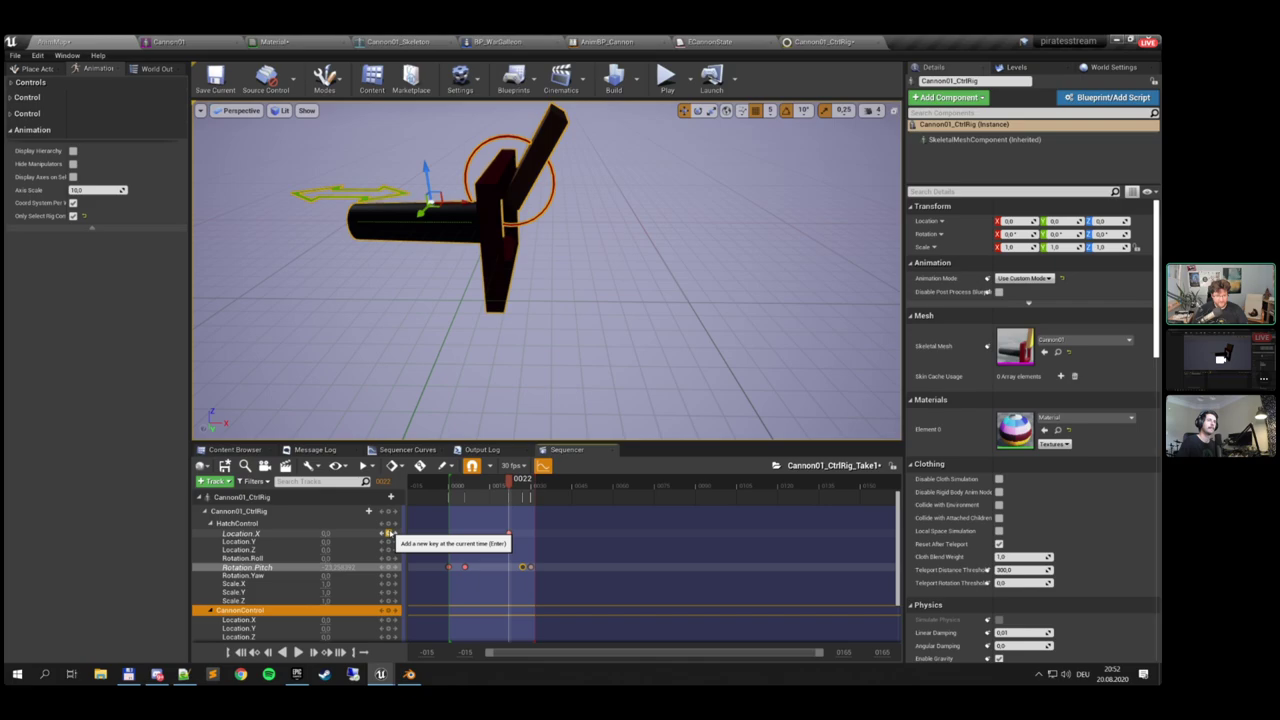
left_click_drag(502, 528, 519, 543)
key("Delete")
scroll(342, 573, "down", 2)
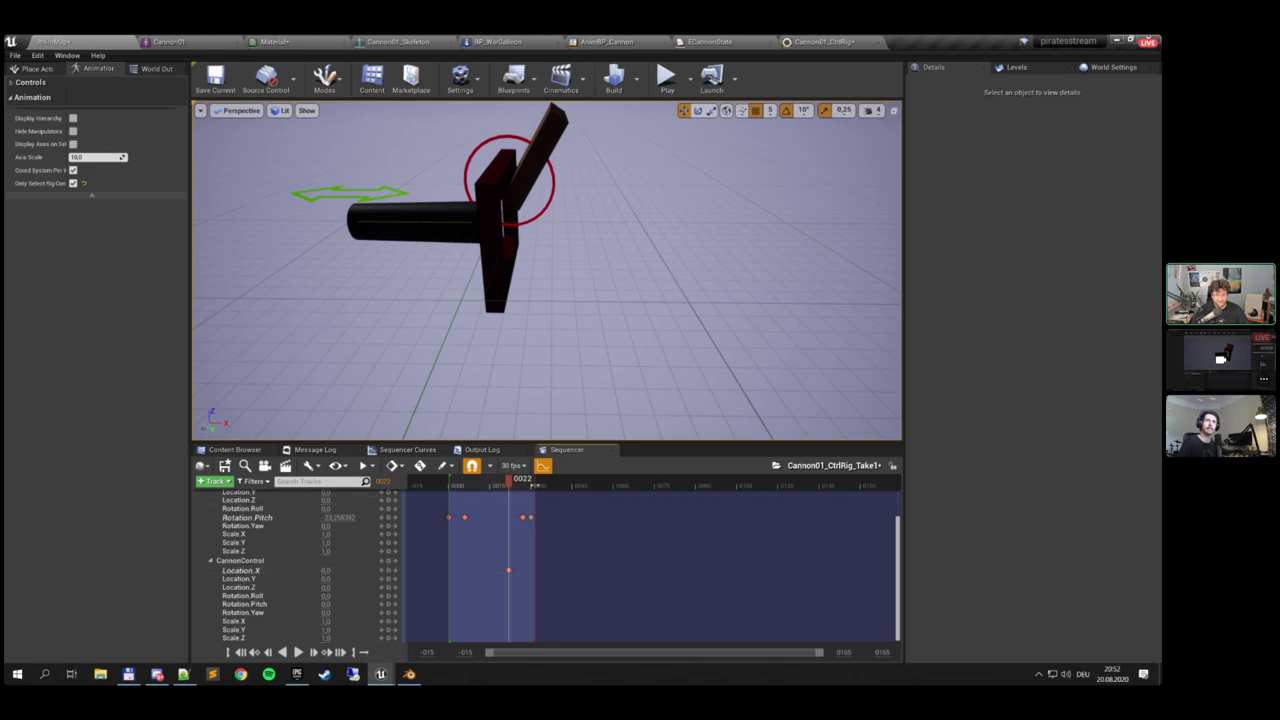
Extend the playback range to about frame 90 and retime CannonControl's key to frame 19 and the last two hatch keys to frames 19 and 22
left_click_drag(537, 480, 700, 484)
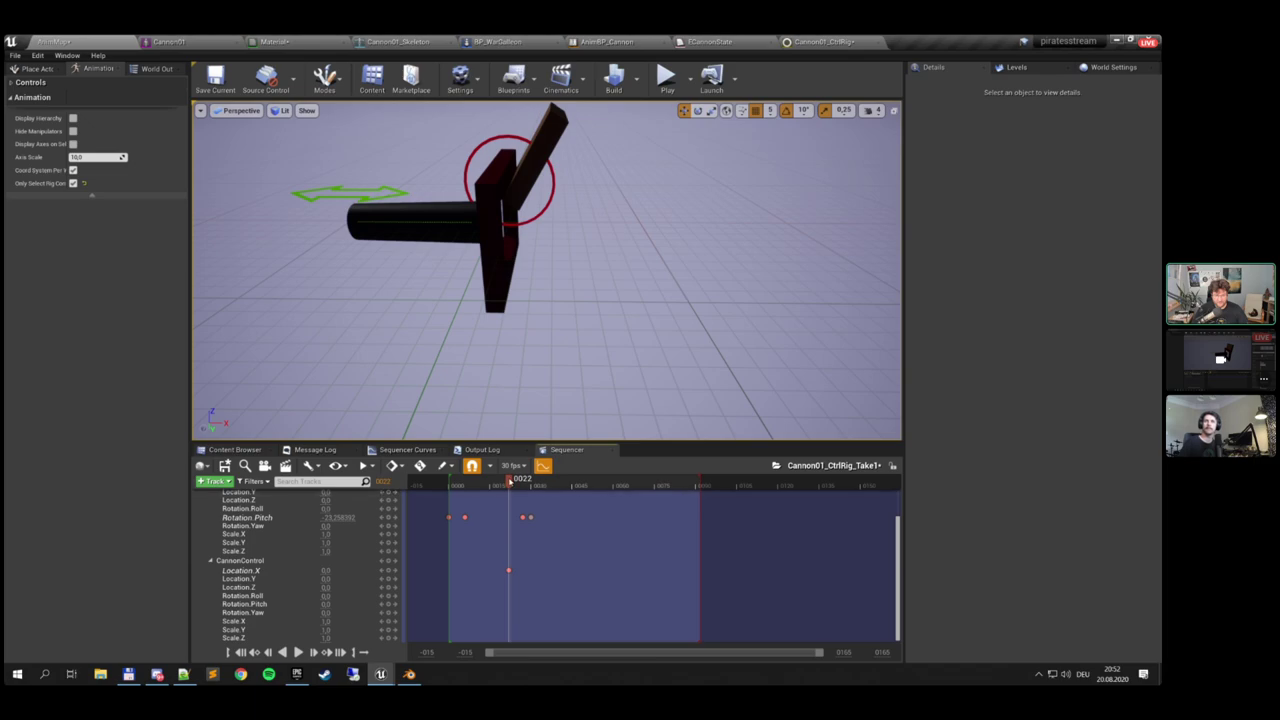
left_click_drag(513, 481, 500, 571)
left_click(527, 517)
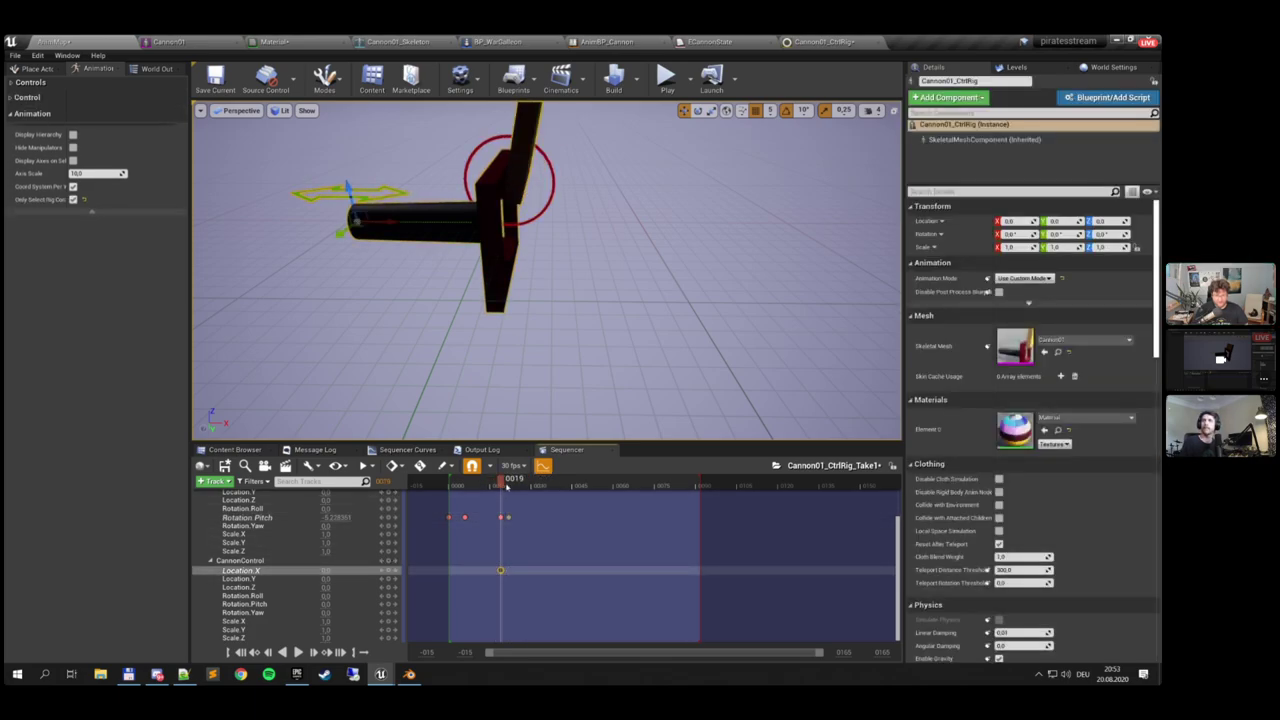
Key CannonControl's Location.X at about 37 on frame 45, with a slightly larger overshoot value on frame 42
left_click_drag(503, 482, 528, 486)
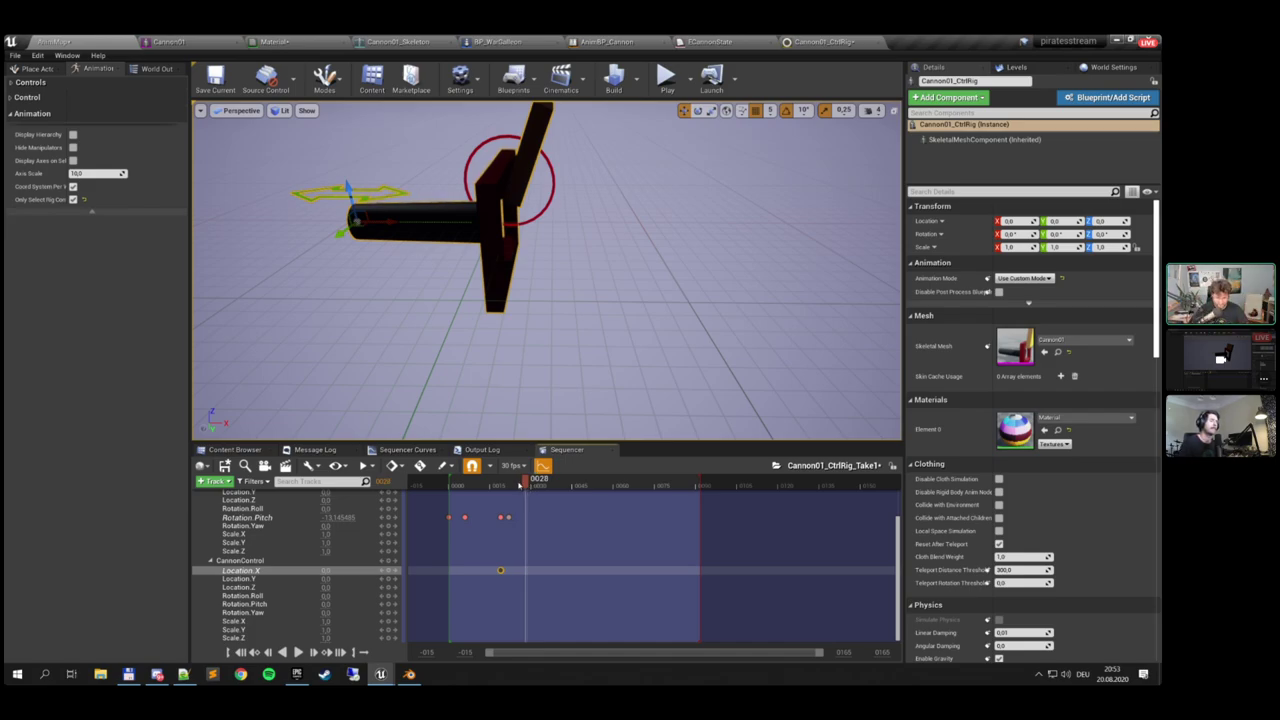
left_click_drag(526, 484, 574, 487)
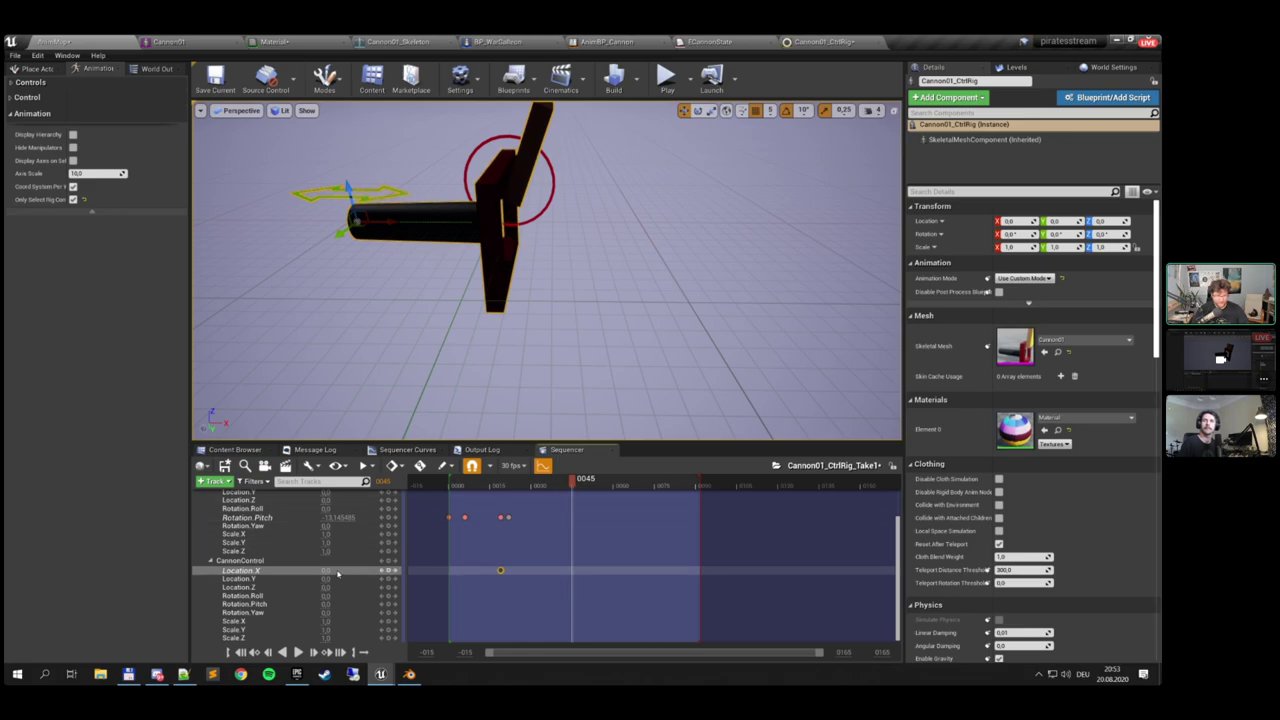
left_click_drag(325, 570, 360, 570)
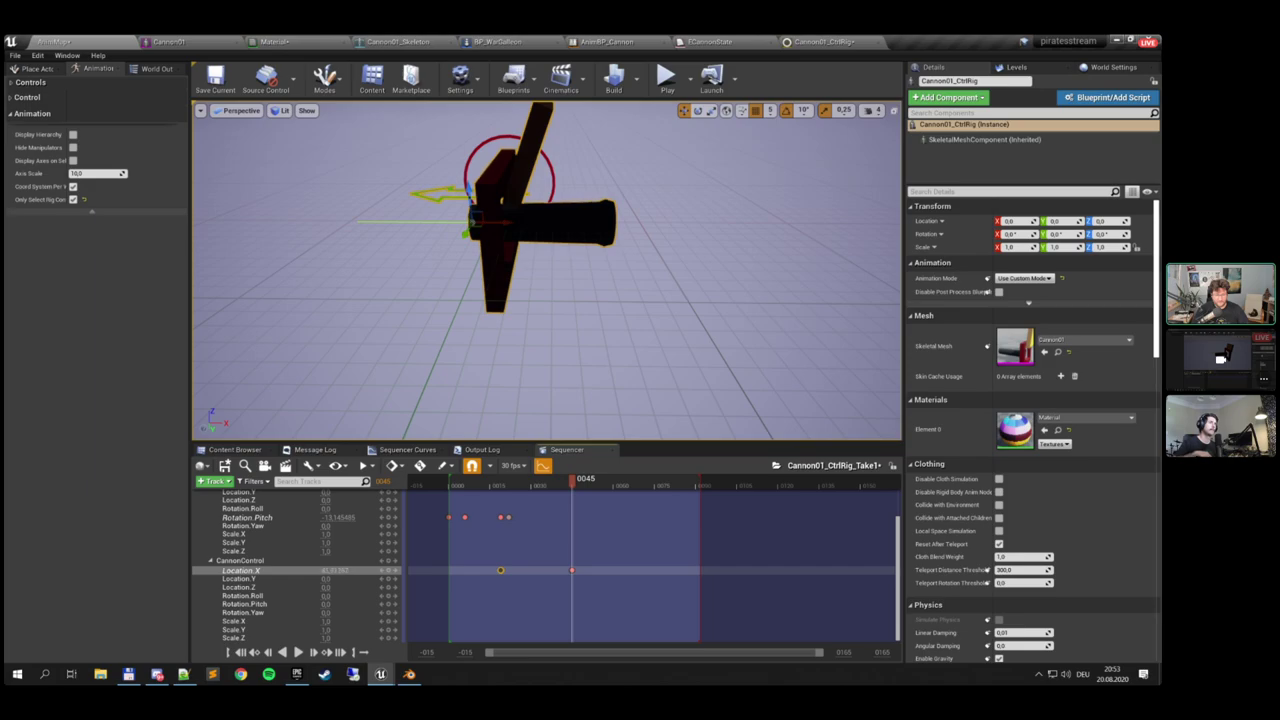
left_click_drag(338, 570, 329, 570)
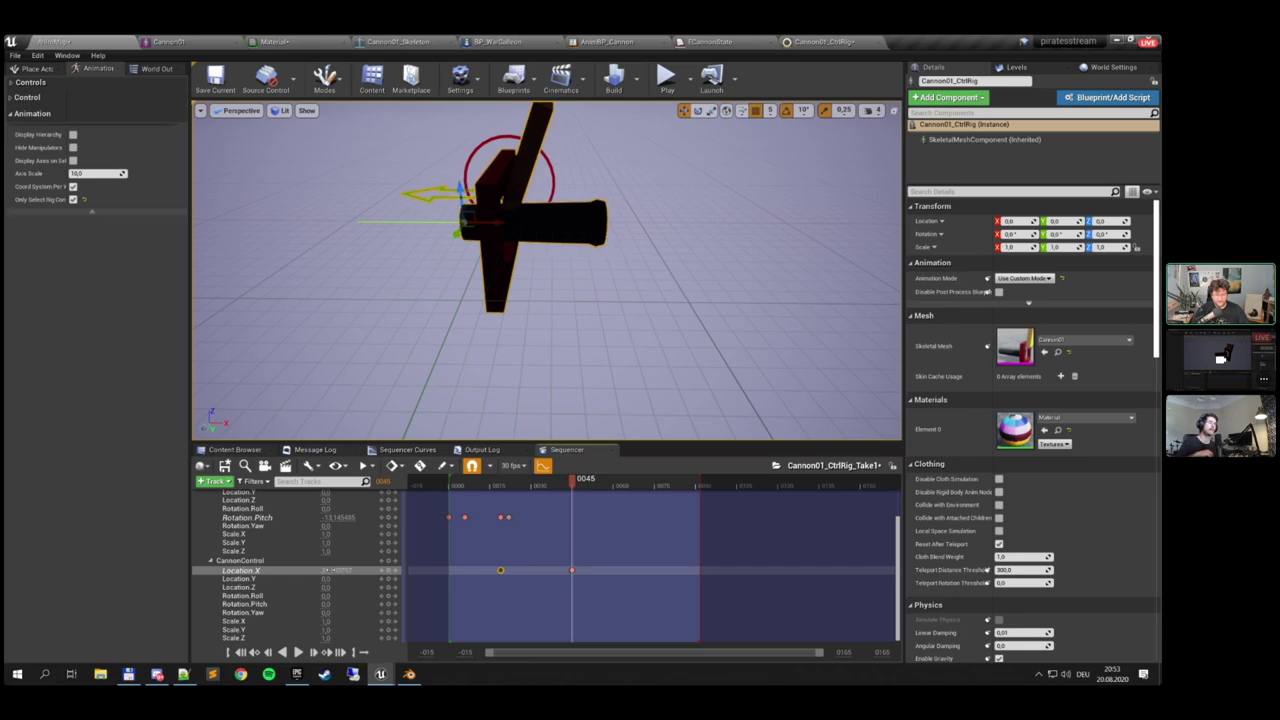
left_click_drag(572, 486, 566, 487)
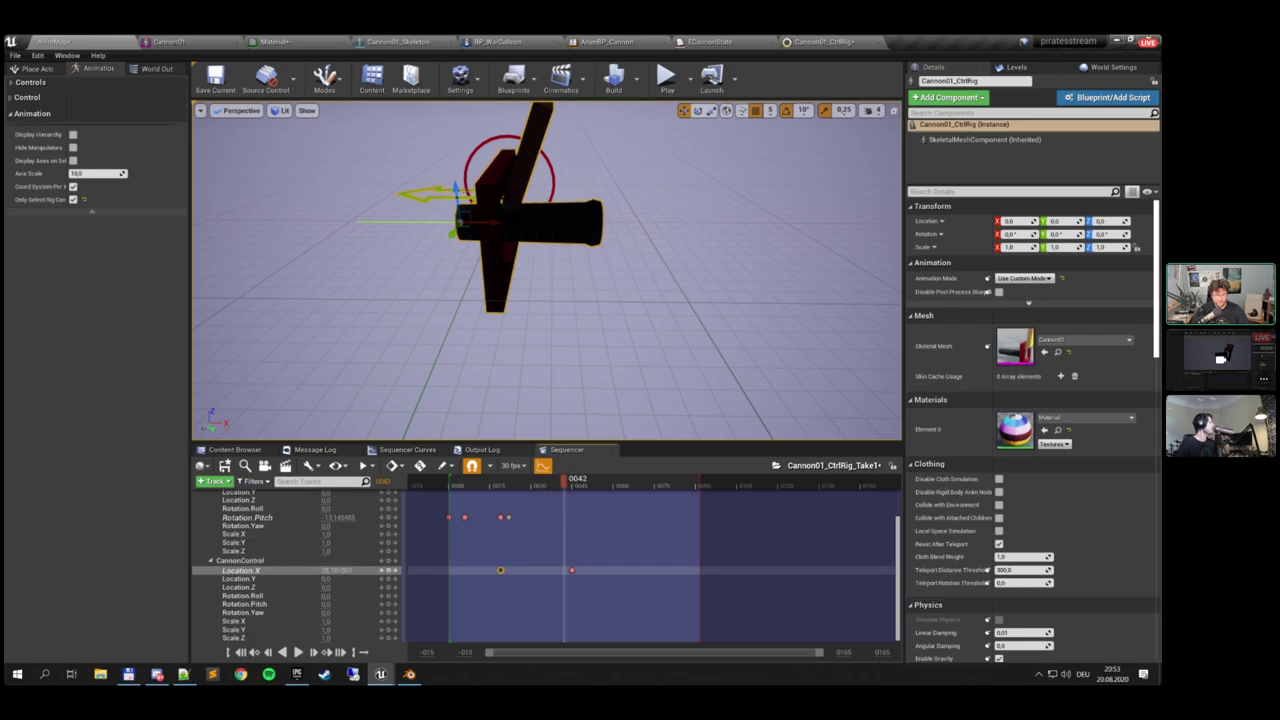
left_click_drag(337, 570, 349, 570)
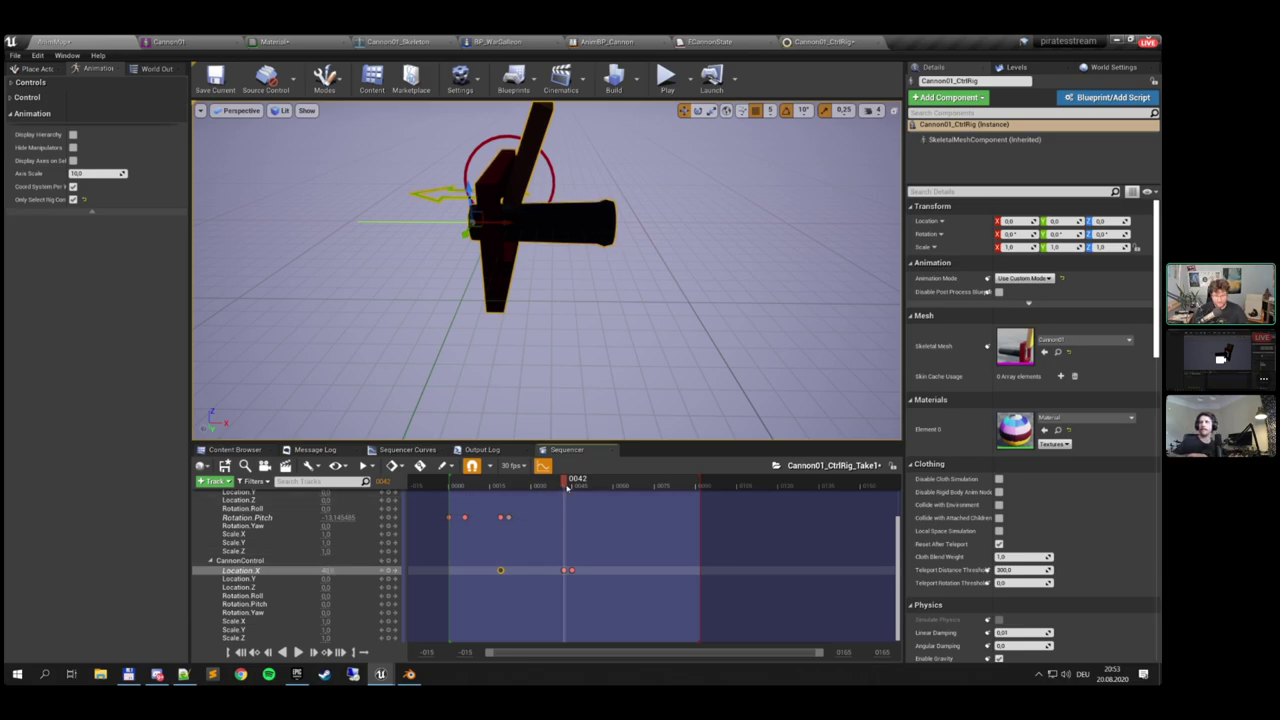
Shorten the playback range to end at about frame 45 and review the combined hatch and cannon motion
left_click_drag(702, 480, 572, 480)
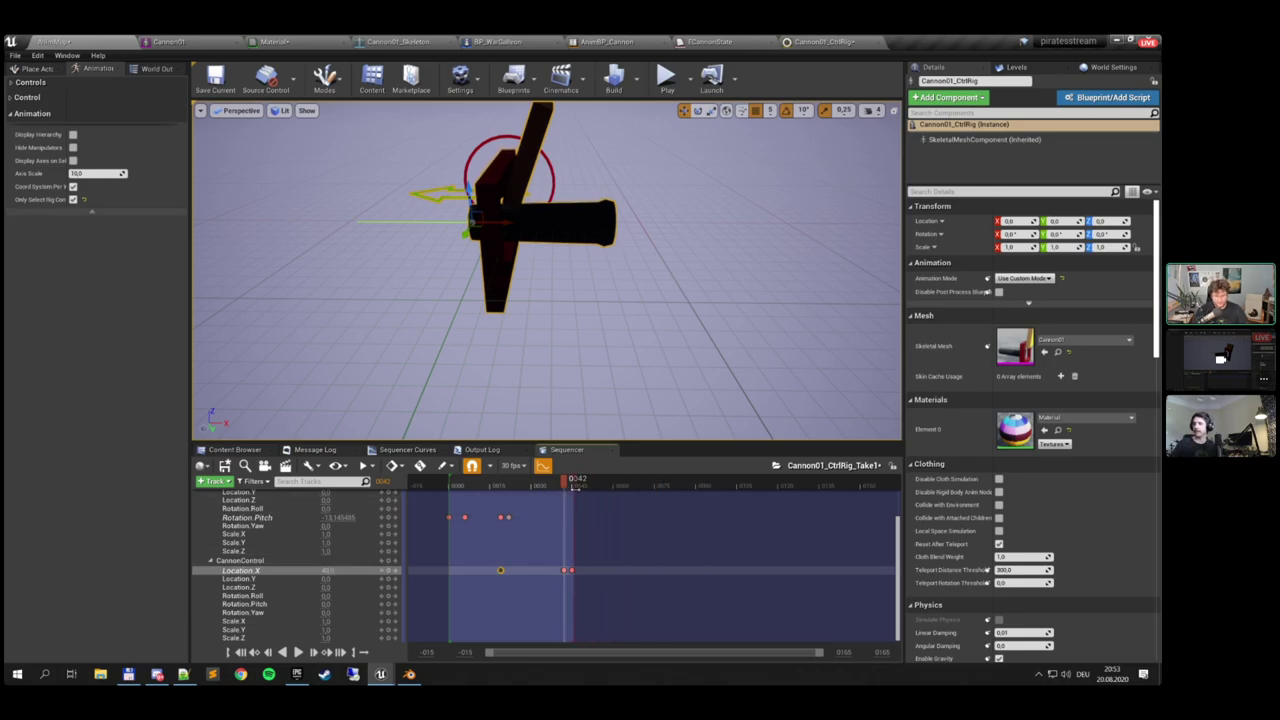
left_click(313, 651)
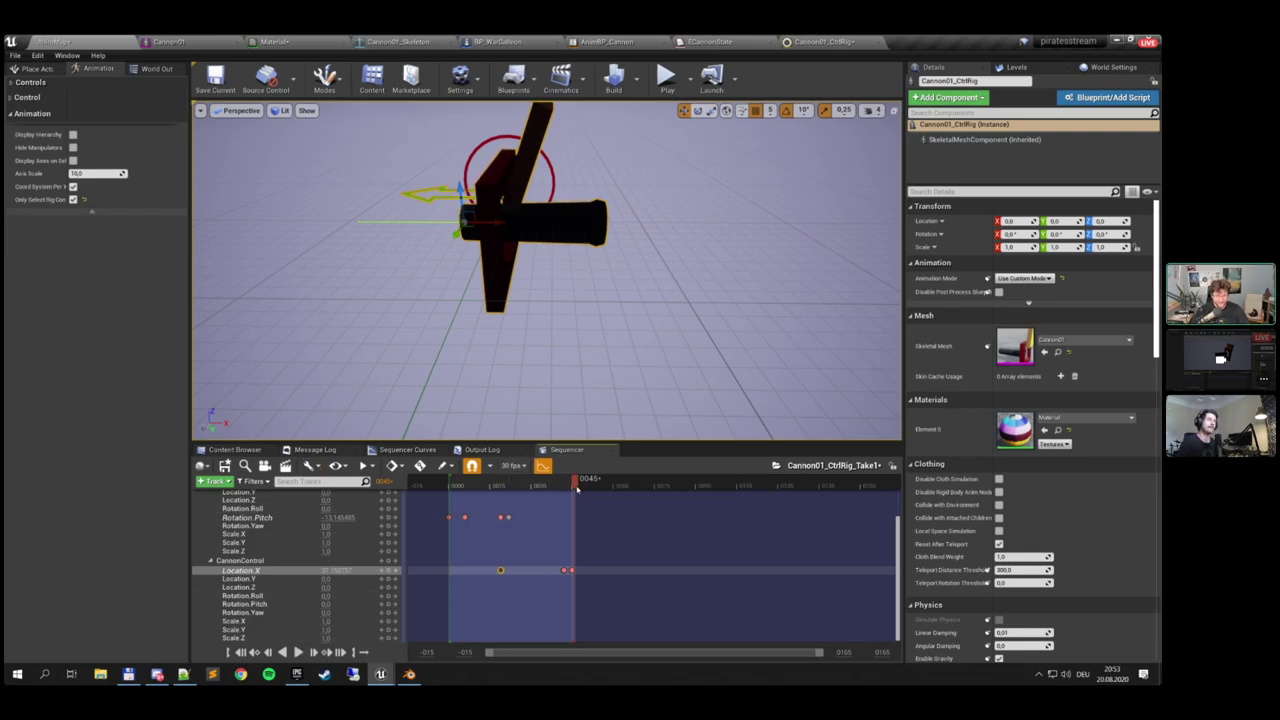
scroll(265, 568, "up", 2)
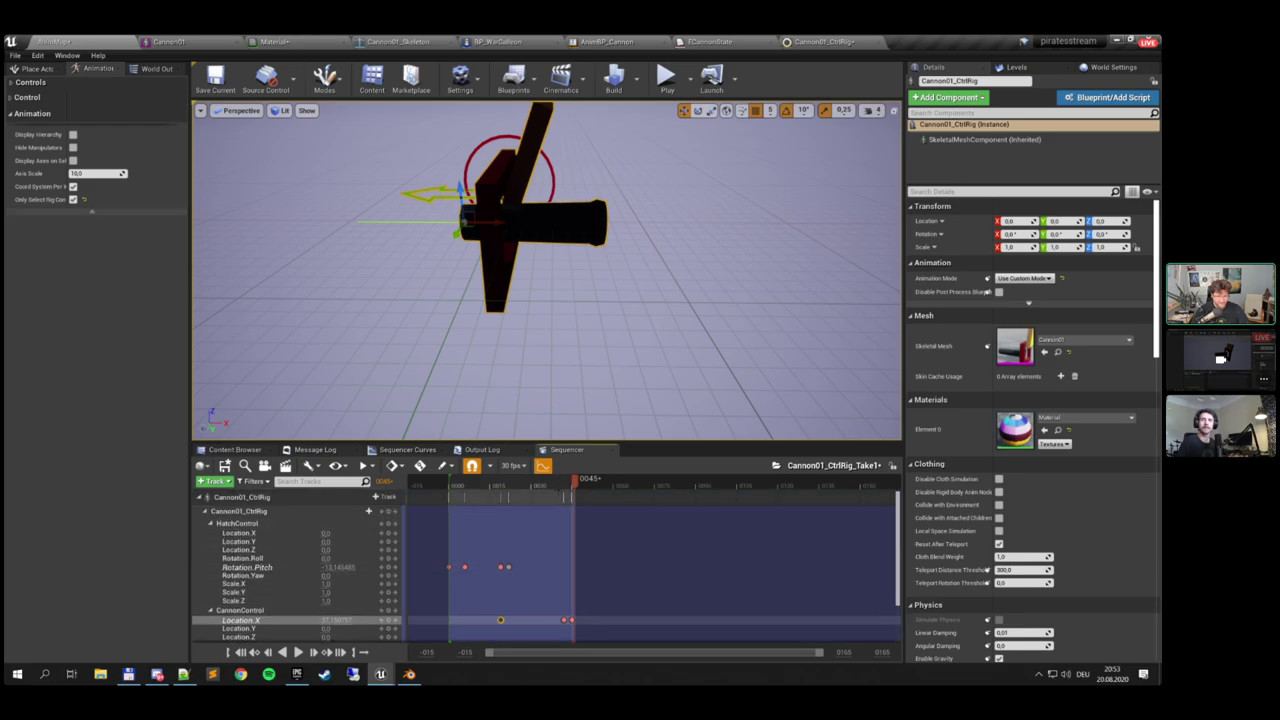
left_click_drag(575, 483, 553, 487)
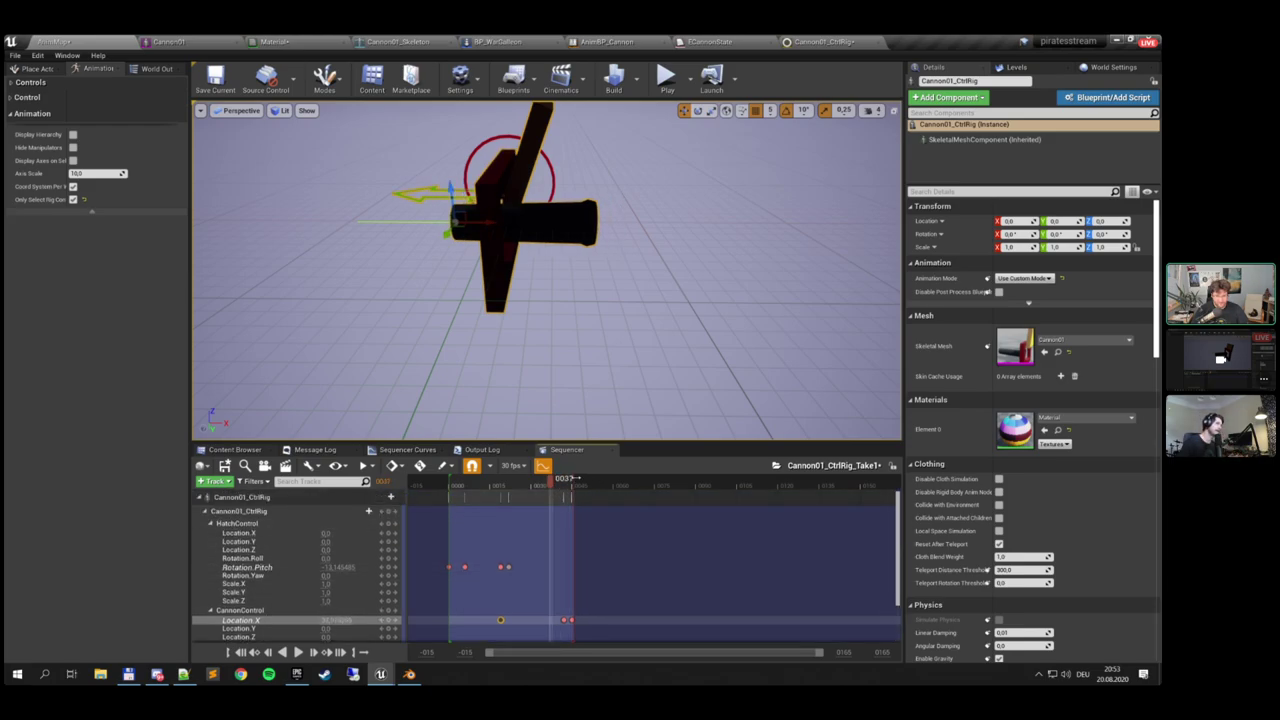
Create an animation sequence named A_OpenHatch from the Cannon01_CtrlRig track in the cannons folder
right_click(252, 497)
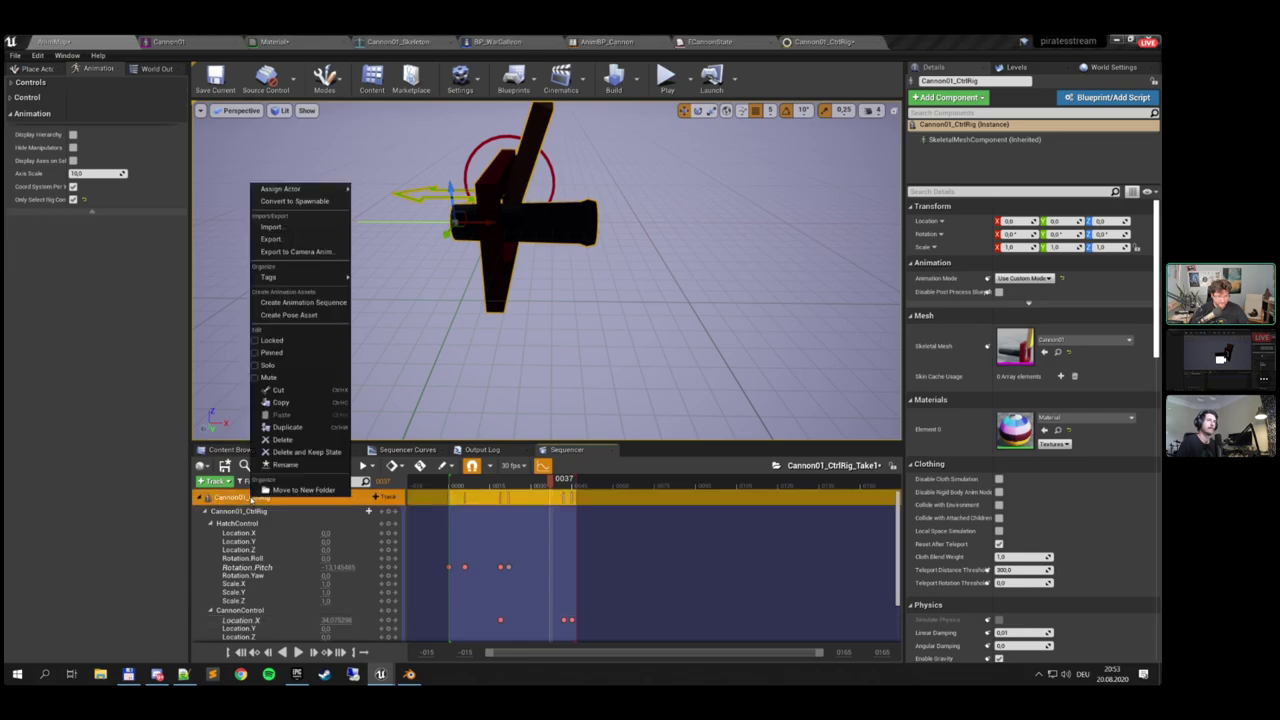
left_click(303, 302)
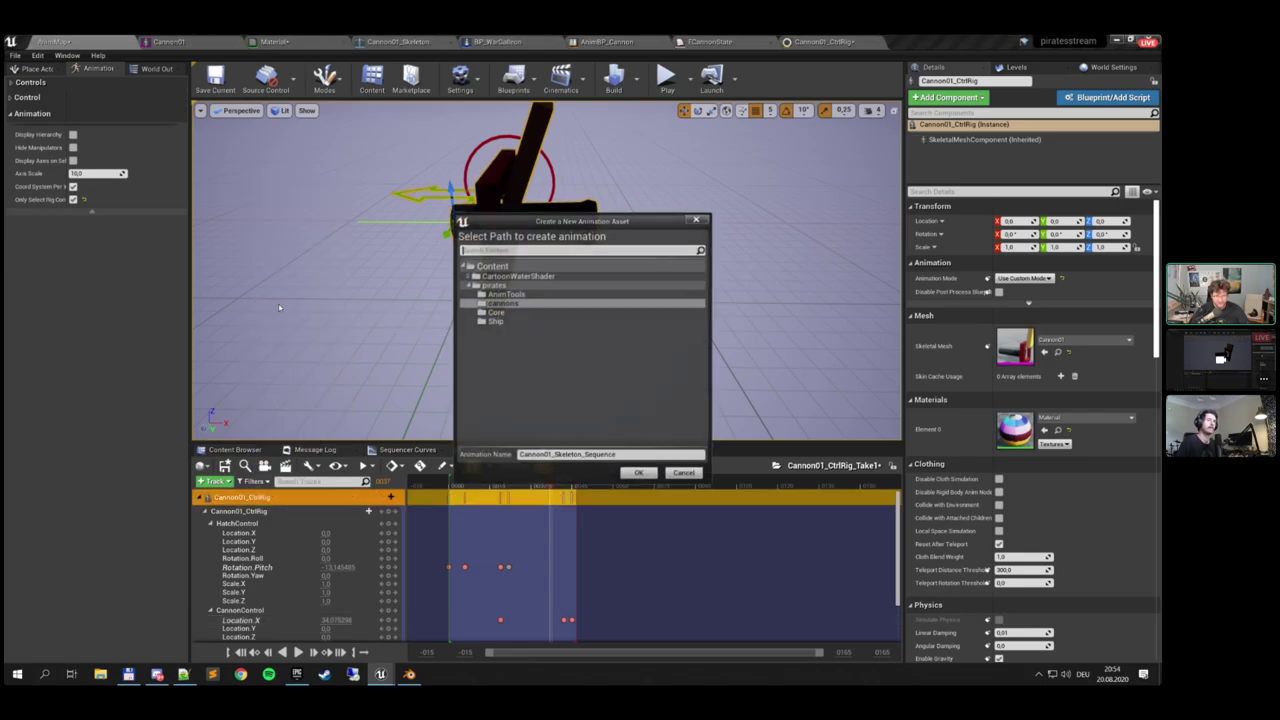
left_click(522, 303)
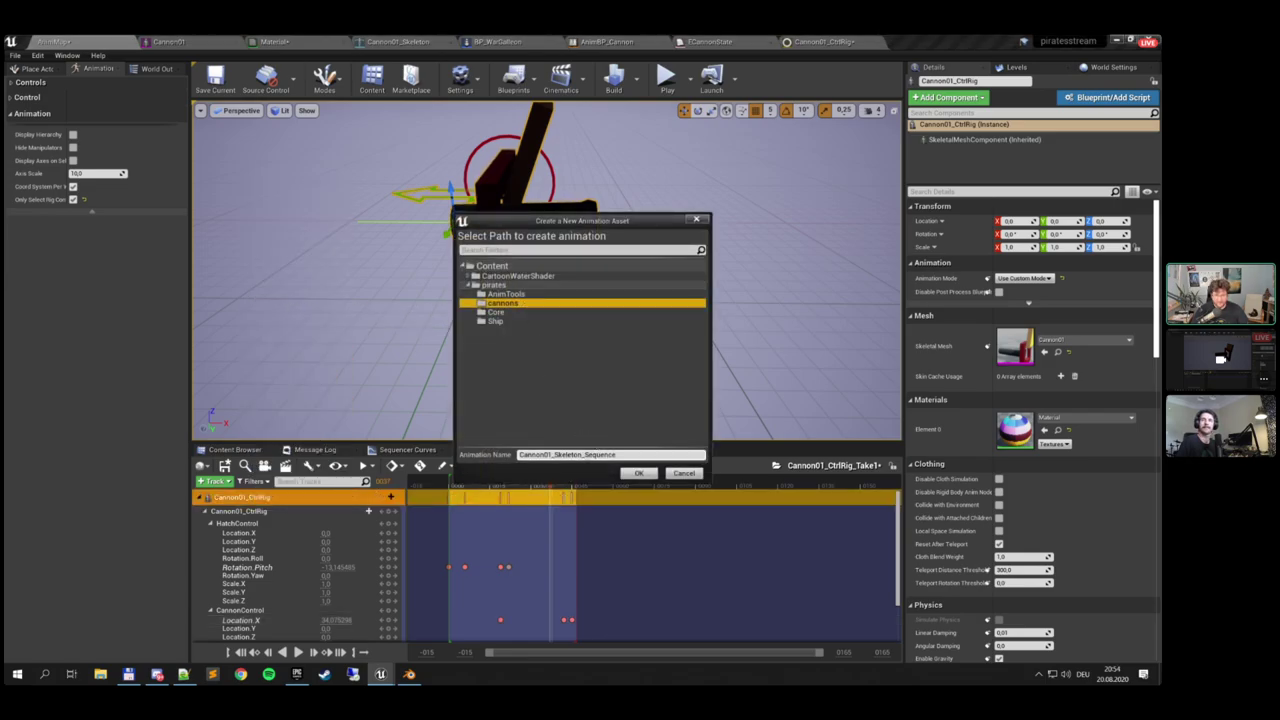
left_click(636, 455)
left_click_drag(605, 455, 476, 460)
type("A_OpenHatch")
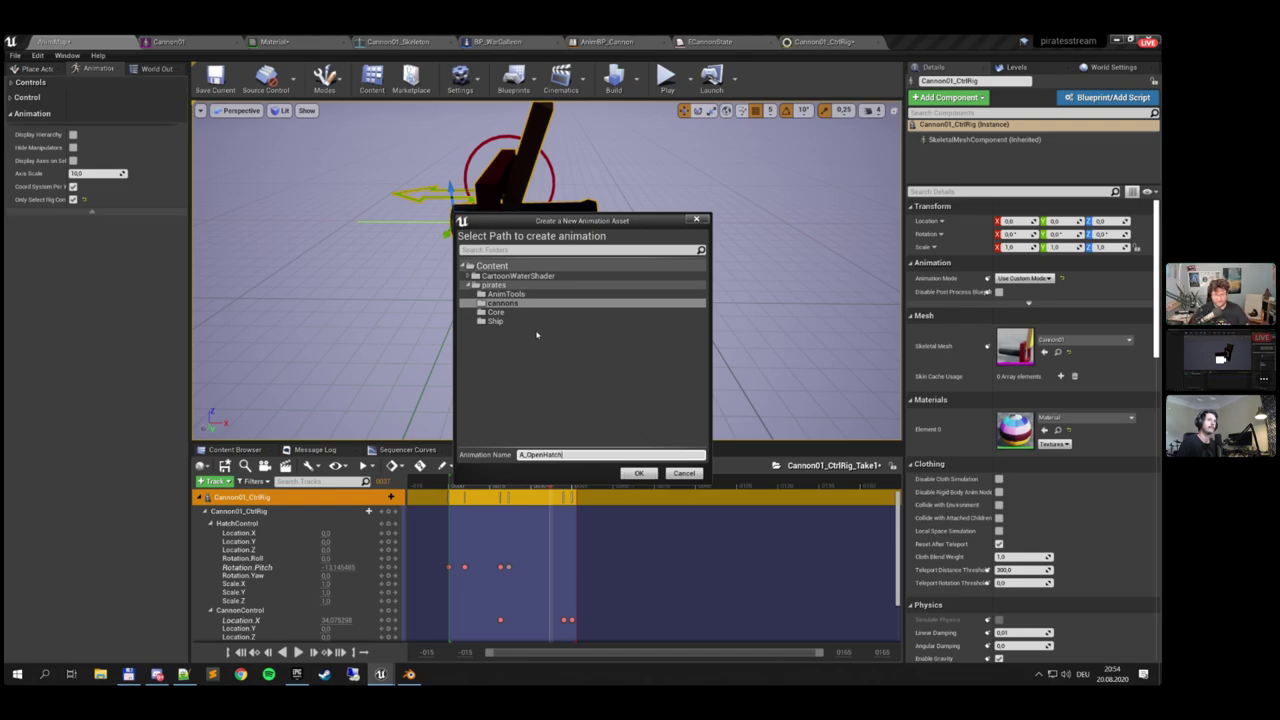
left_click(521, 303)
left_click(636, 472)
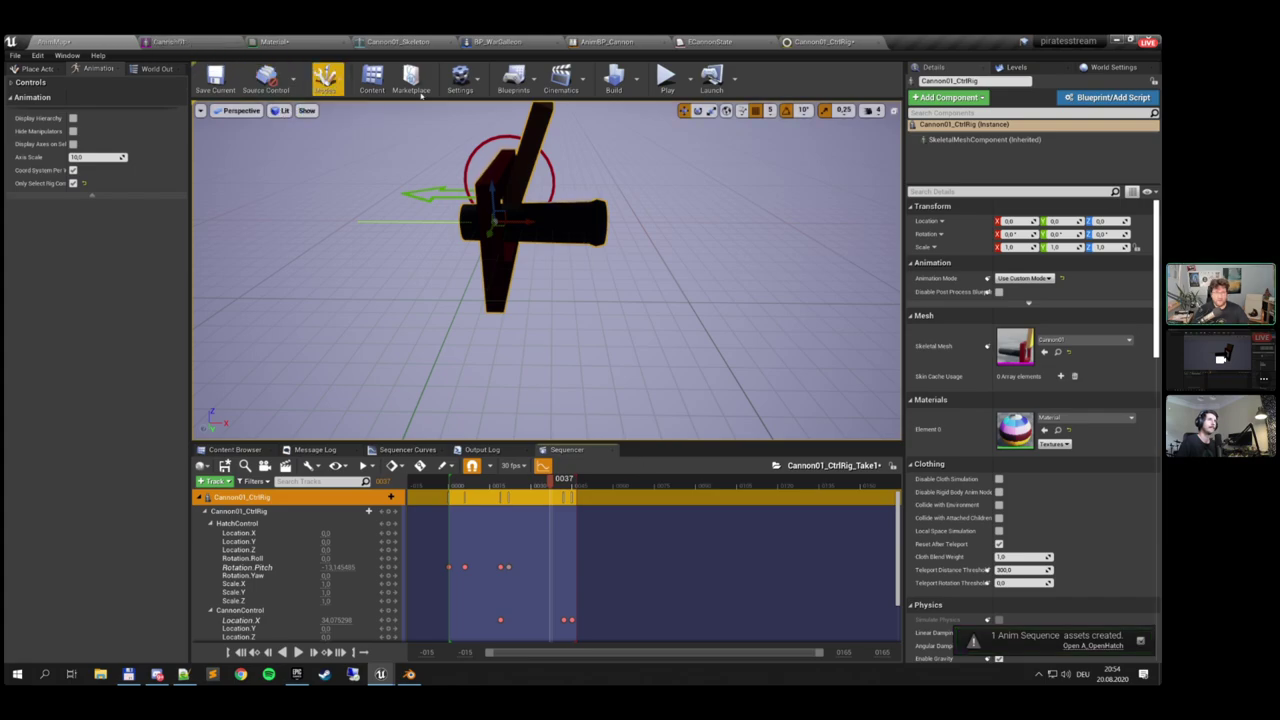
Open A_OpenHatch from the pirates/cannons folder to check the exported animation, and pause its preview
left_click(227, 451)
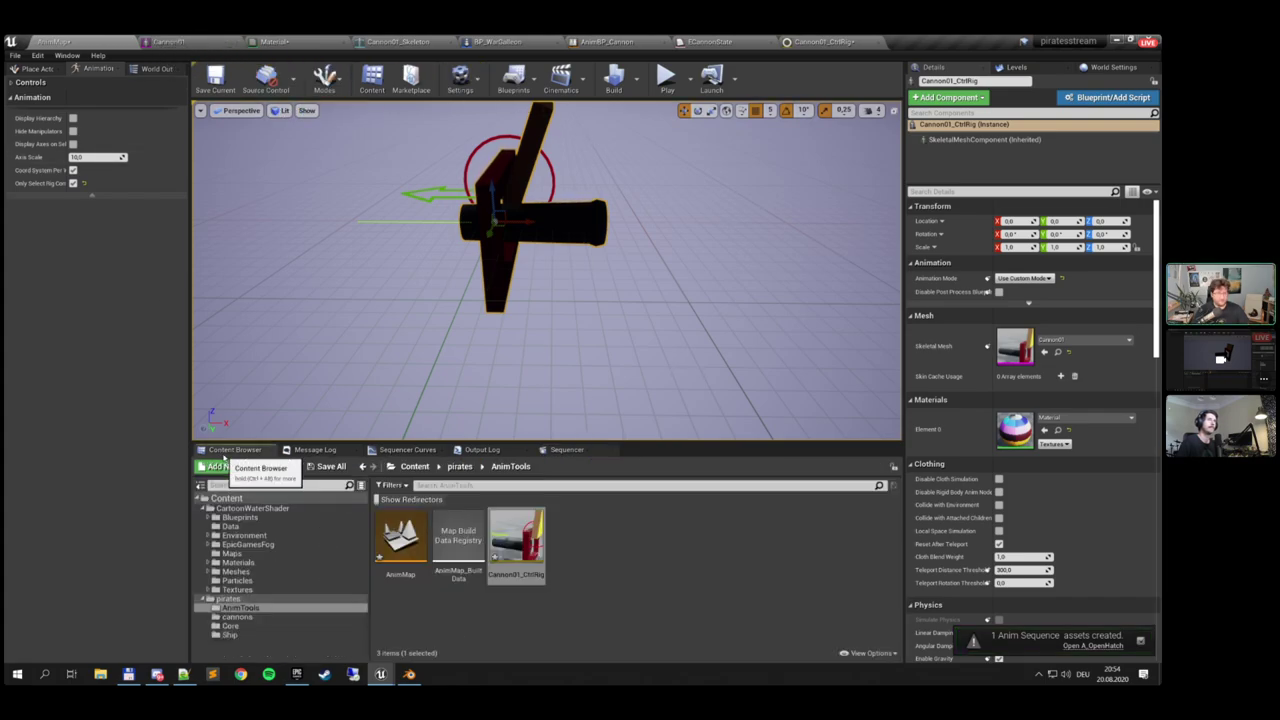
left_click(237, 617)
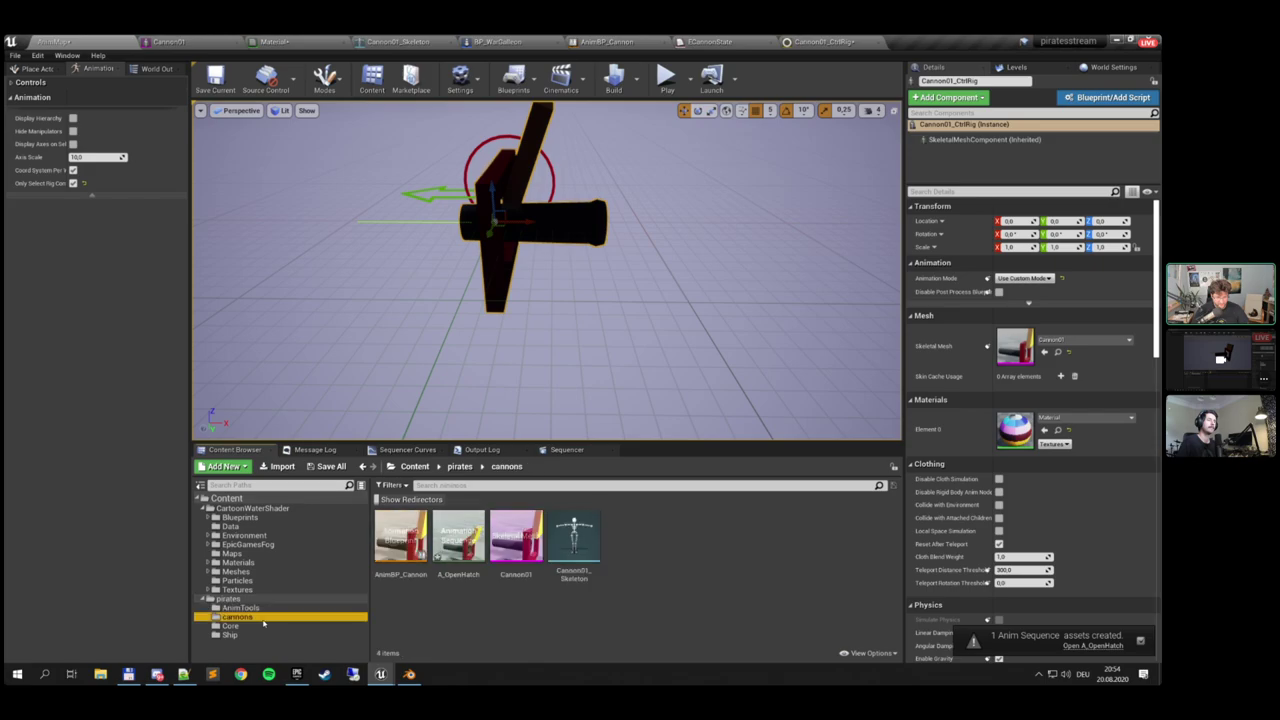
left_click(460, 575)
double_click(460, 575)
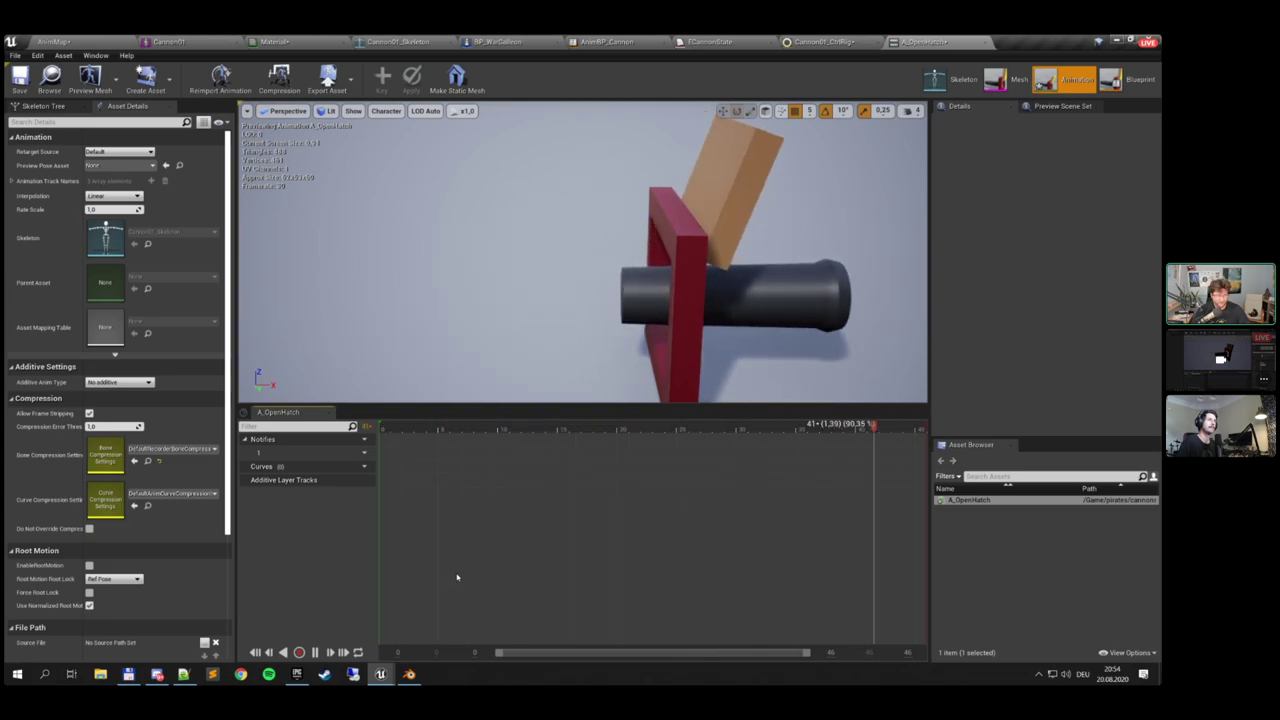
left_click(315, 652)
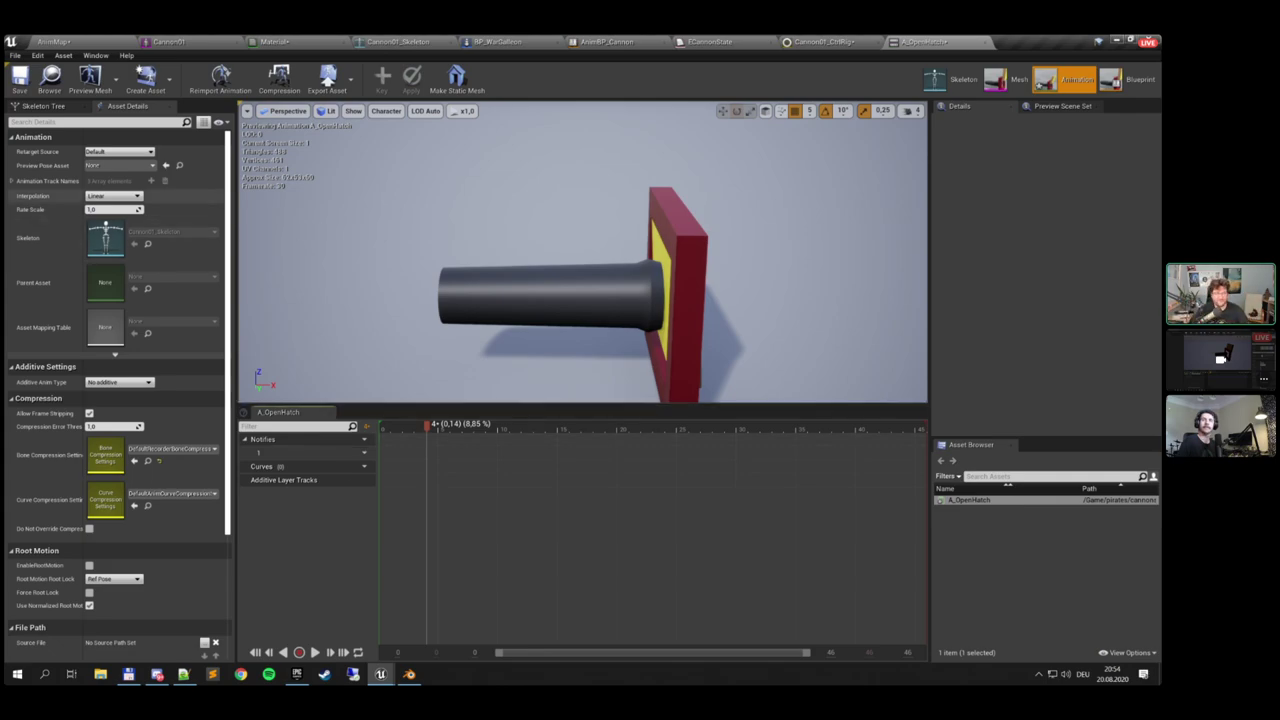
Return to the AnimMap level's Cannon01_CtrlRig_Take1 sequence and enlarge the track area so all control channels are visible
left_click(72, 41)
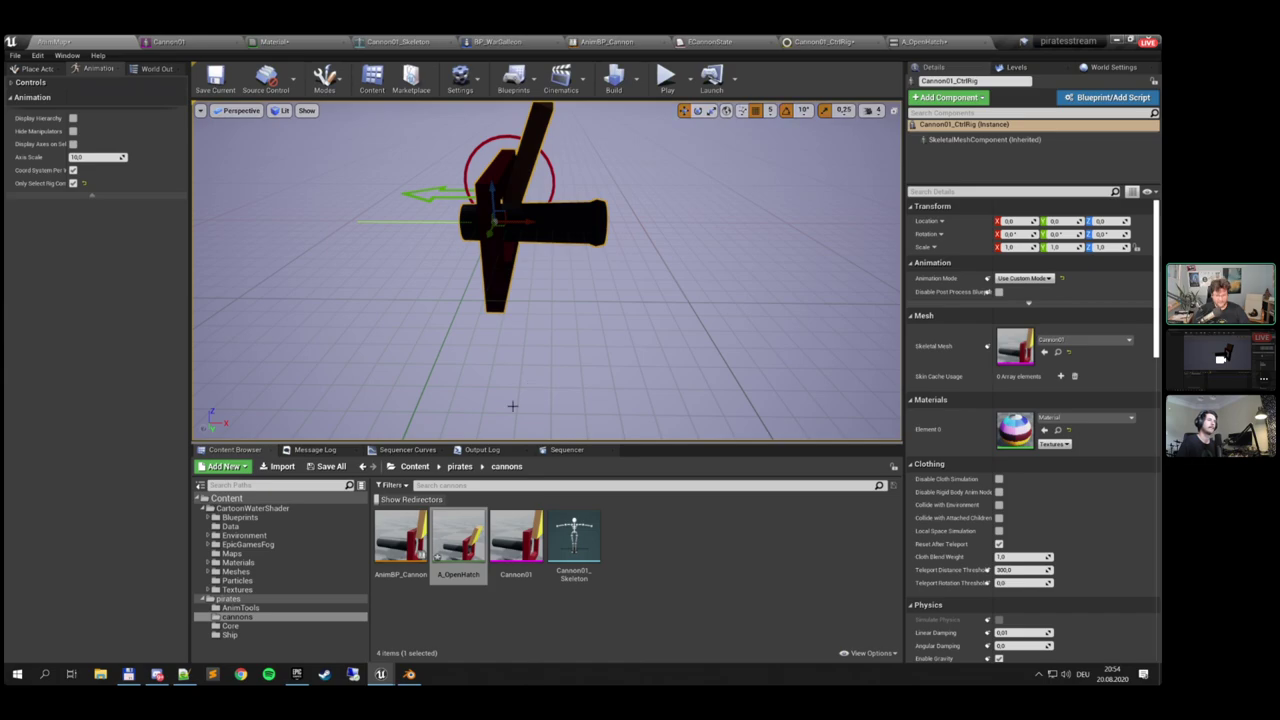
left_click(406, 450)
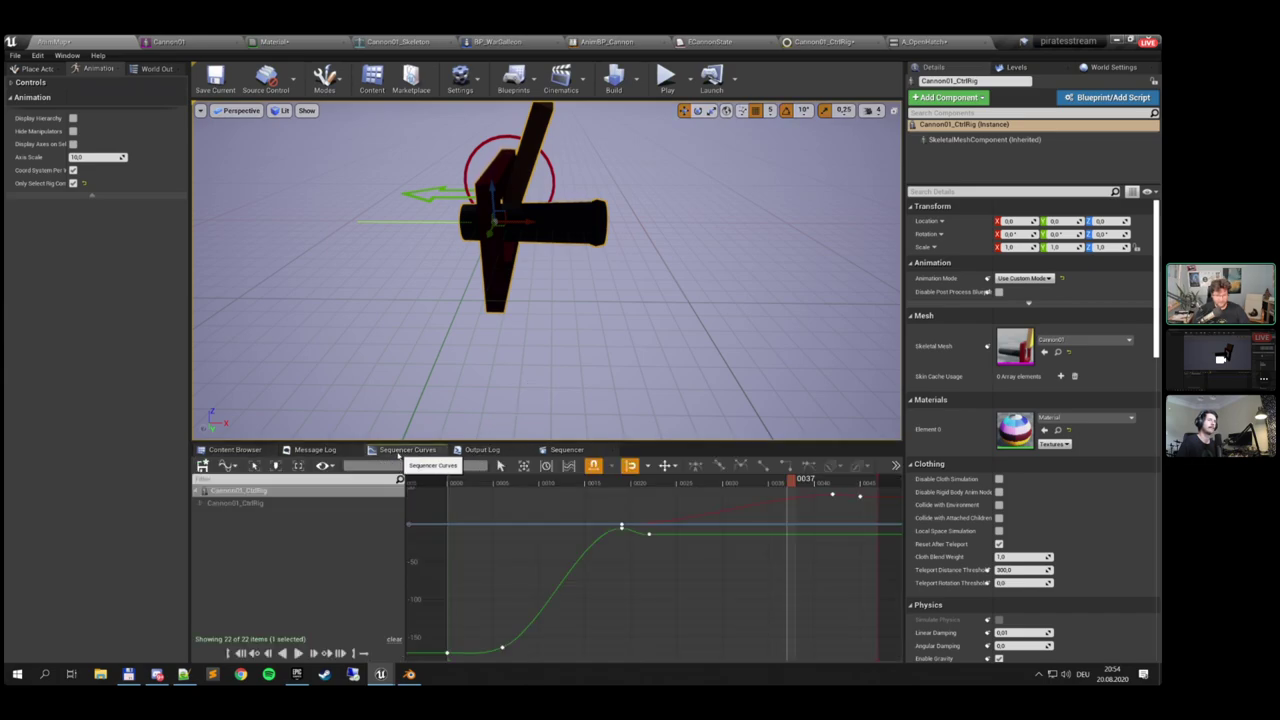
left_click(562, 450)
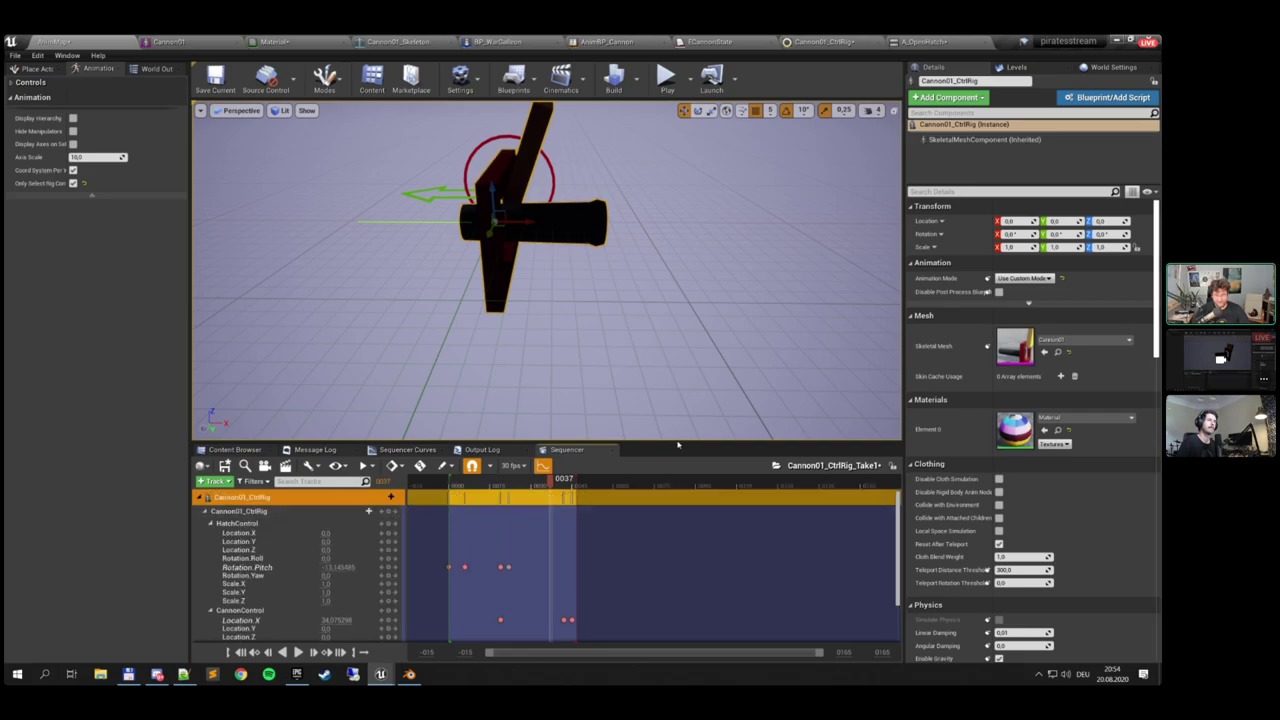
left_click_drag(676, 441, 676, 382)
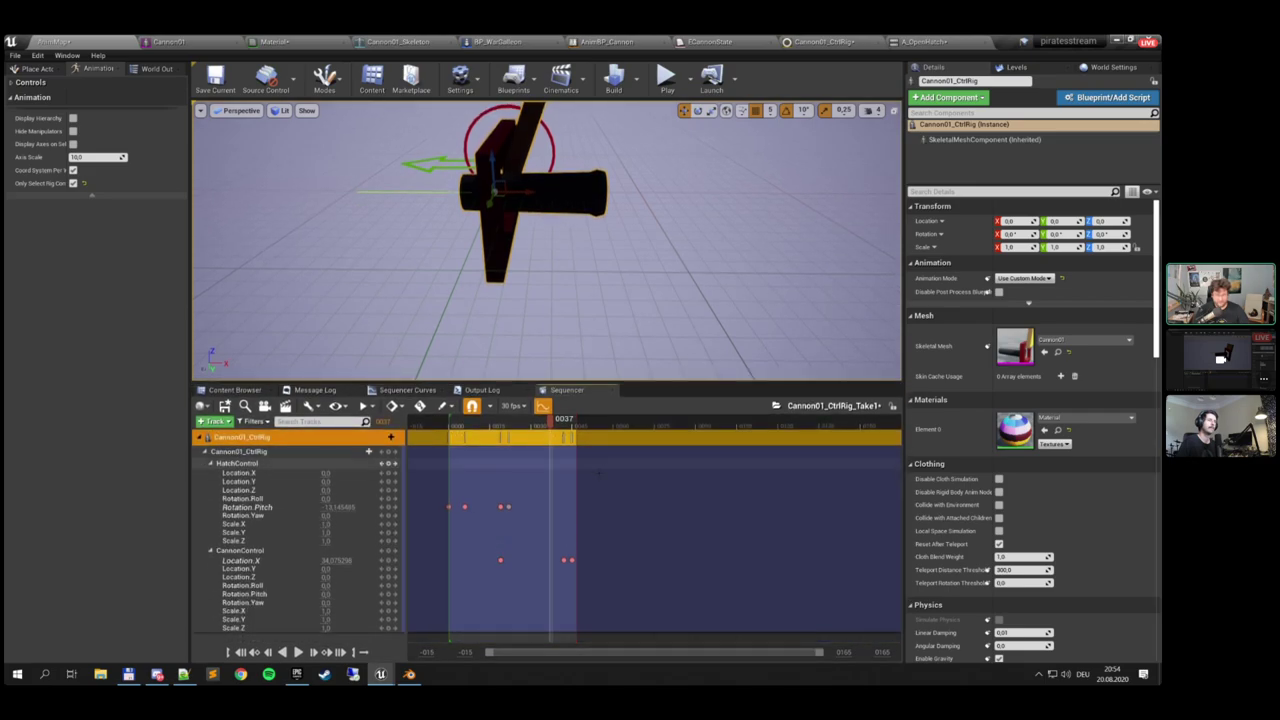
Delete the earlier HatchControl Rotation.Pitch and CannonControl Location.X keys, and move the final key of each channel to frame 0
left_click(572, 560)
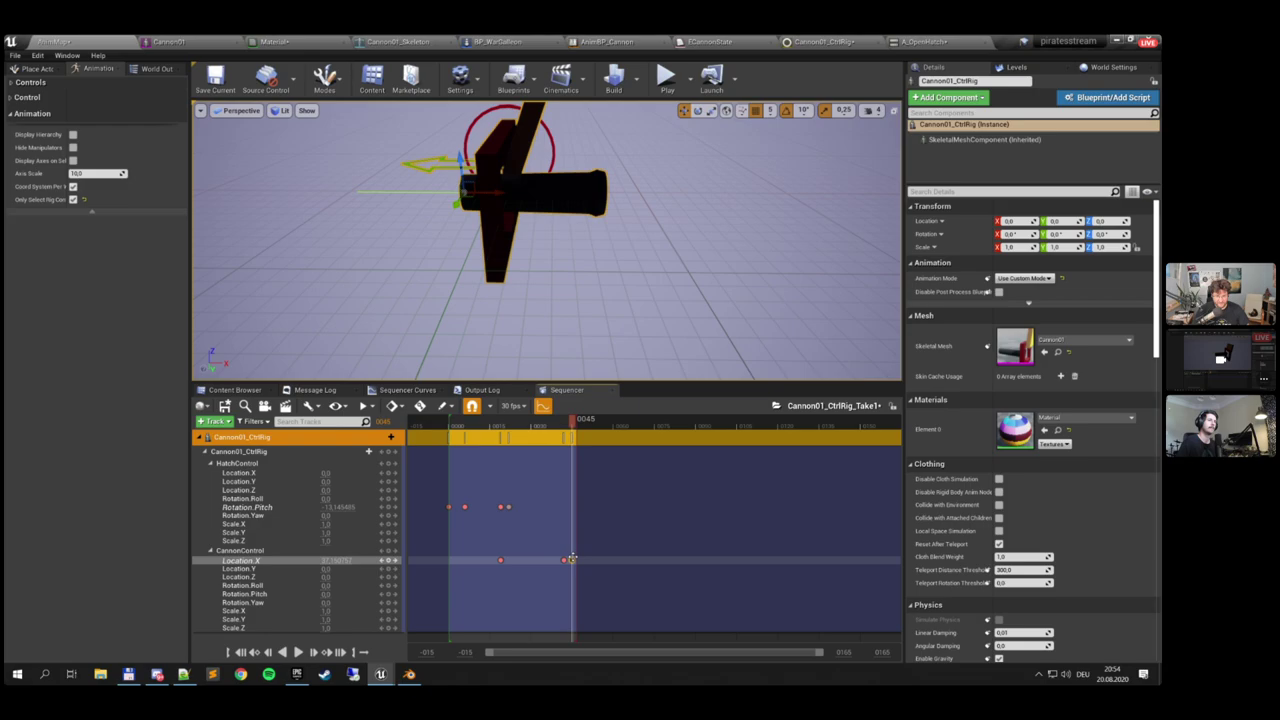
left_click(509, 507)
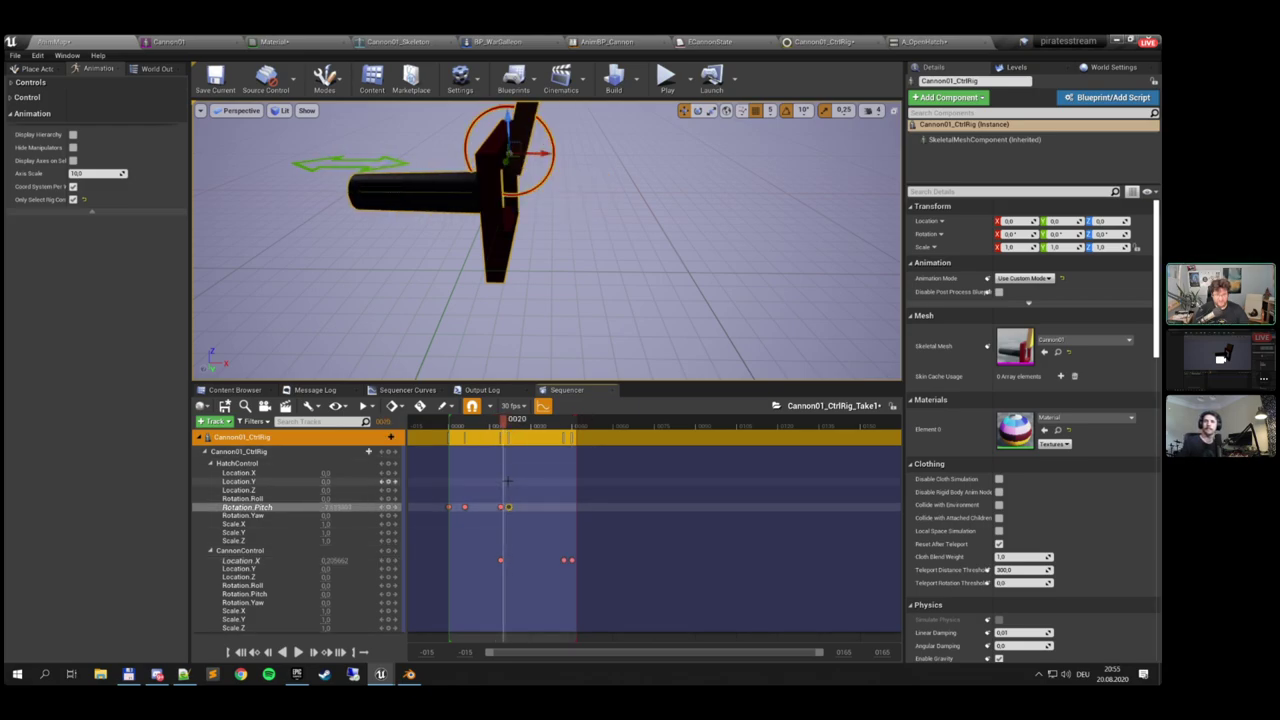
left_click_drag(452, 490, 502, 521)
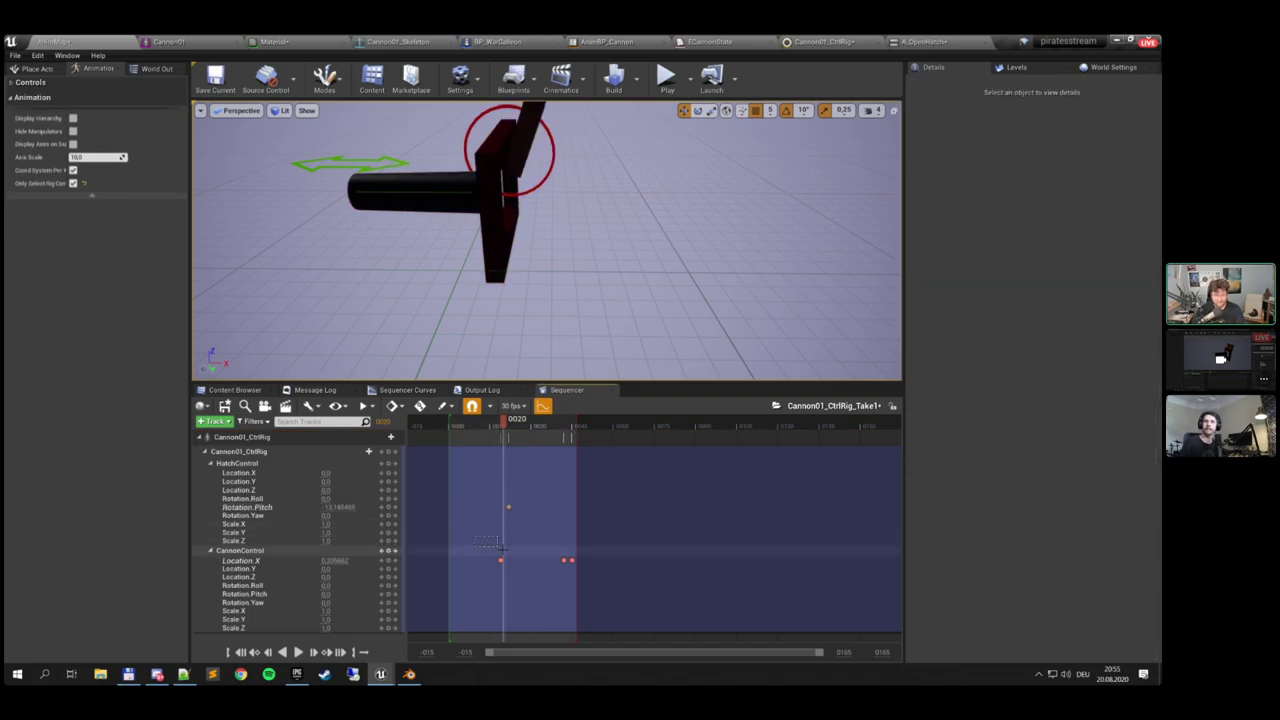
key("Delete")
left_click_drag(510, 508, 450, 508)
left_click_drag(571, 560, 448, 560)
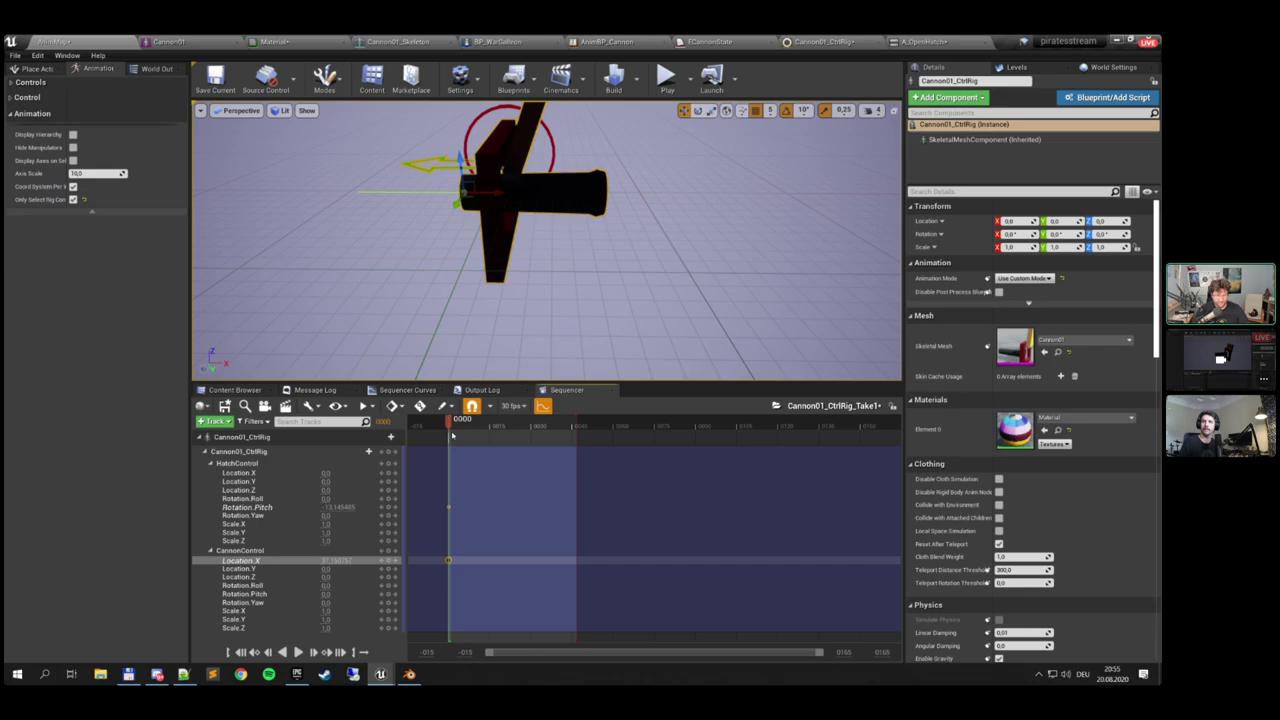
Key CannonControl's recoil in Location.X on frame 4, with a slight rebound to about 15 on frame 5
left_click_drag(452, 436, 461, 430)
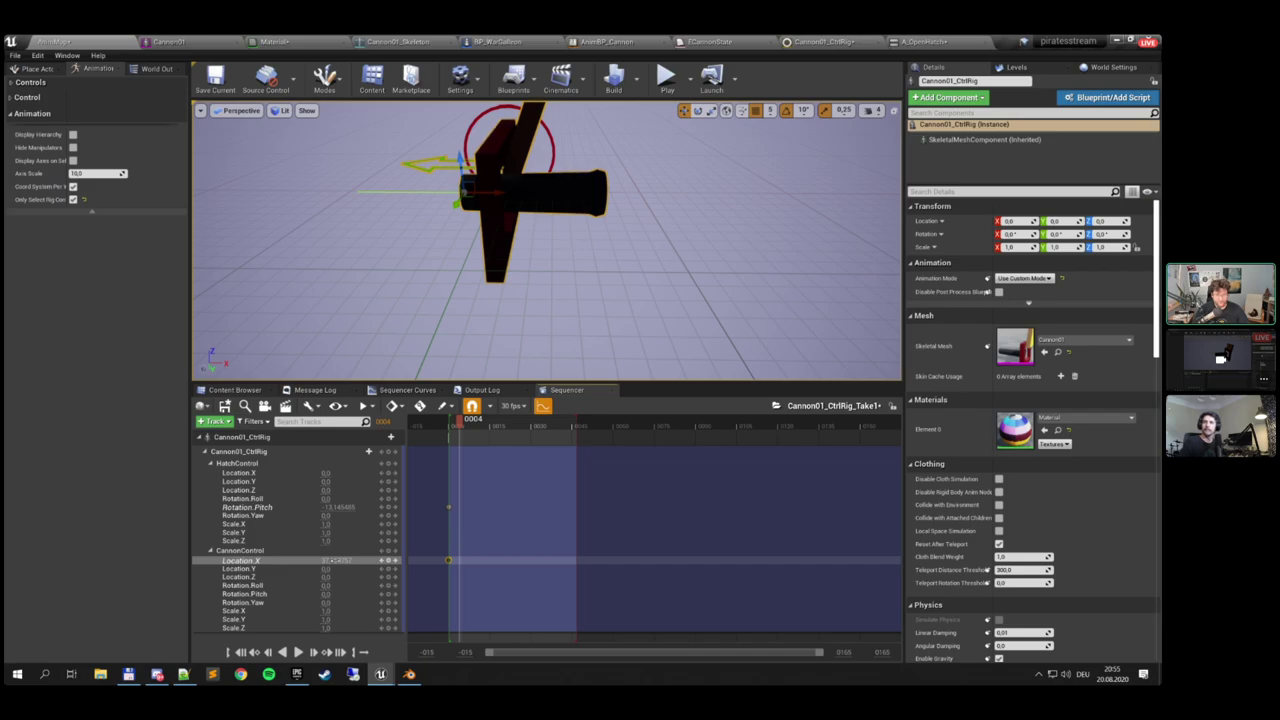
left_click_drag(337, 560, 313, 560)
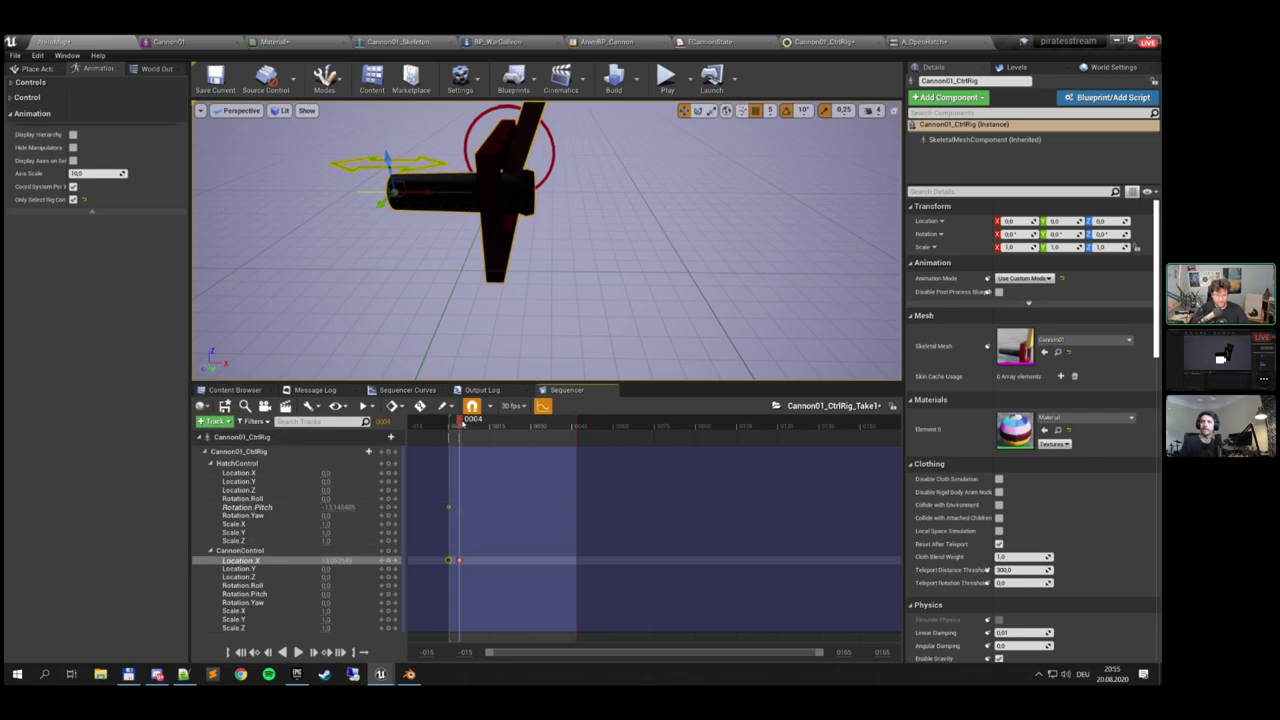
left_click_drag(461, 422, 463, 422)
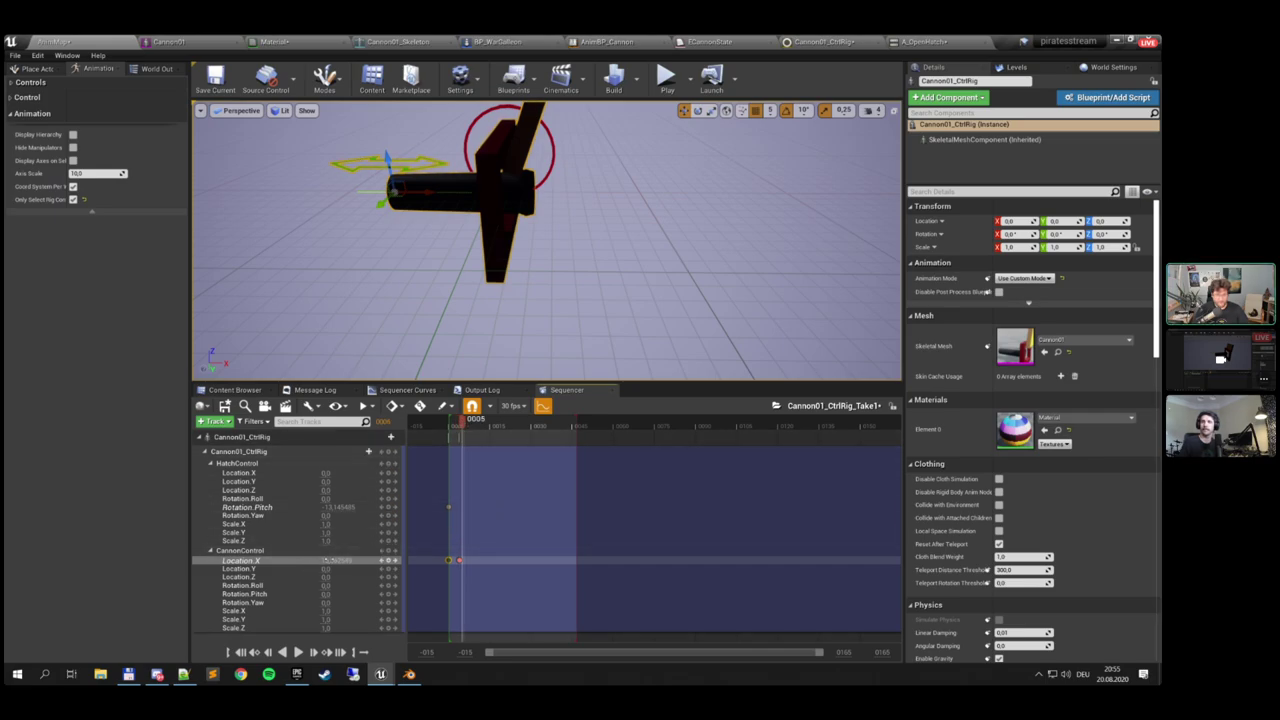
left_click_drag(329, 560, 334, 560)
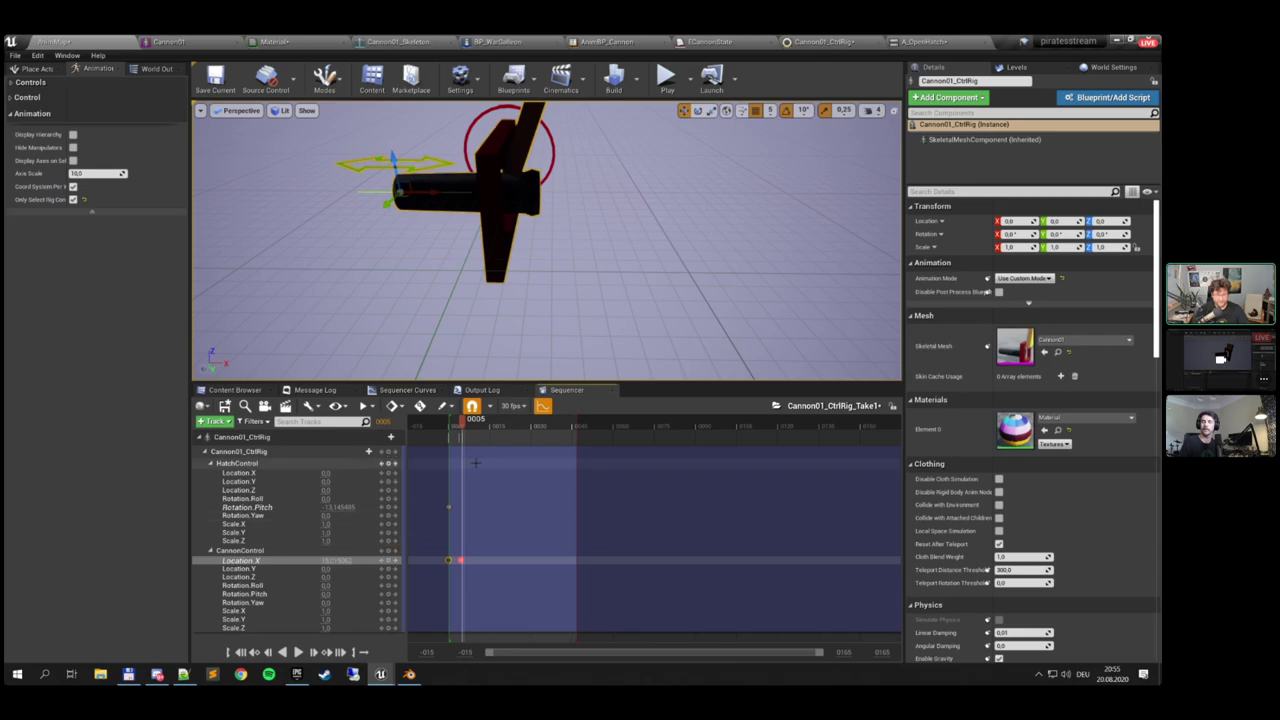
left_click(460, 424)
left_click_drag(460, 424, 450, 430)
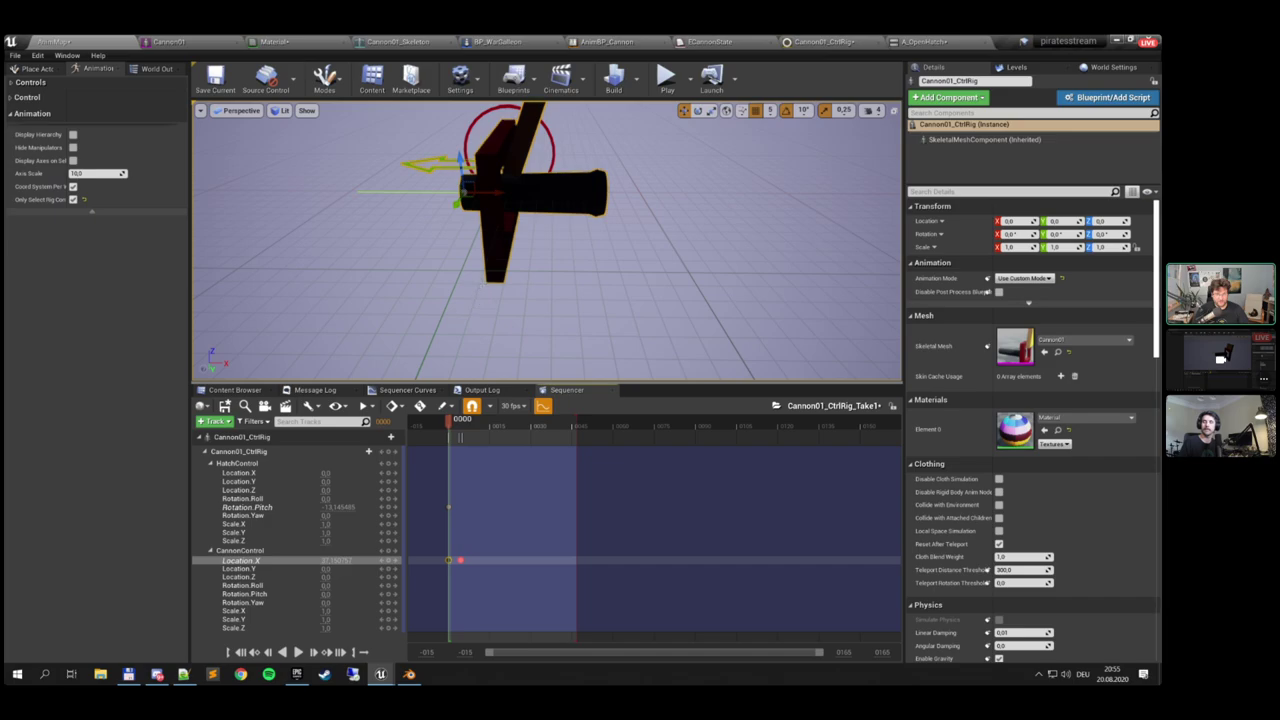
Key a small hatch wobble in HatchControl's Rotation.Pitch on frames 2 and 4, ending at about -9
right_click_drag(545, 285, 558, 256)
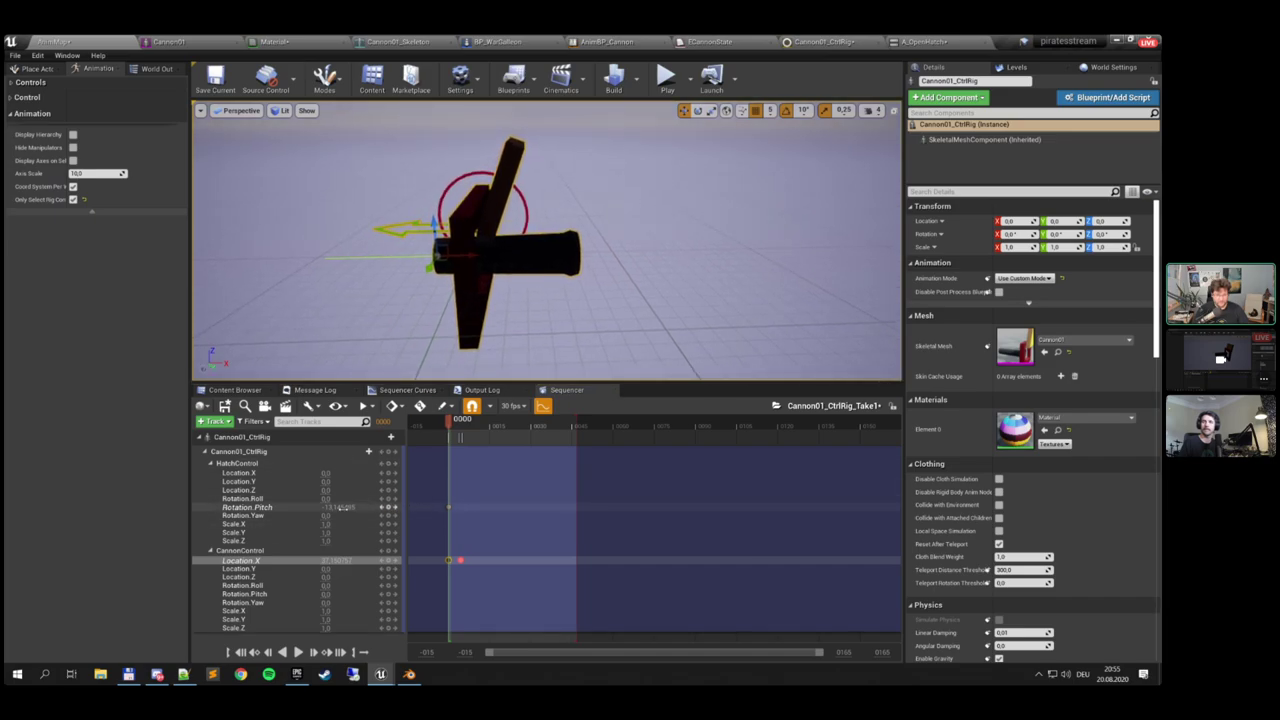
left_click_drag(451, 426, 458, 427)
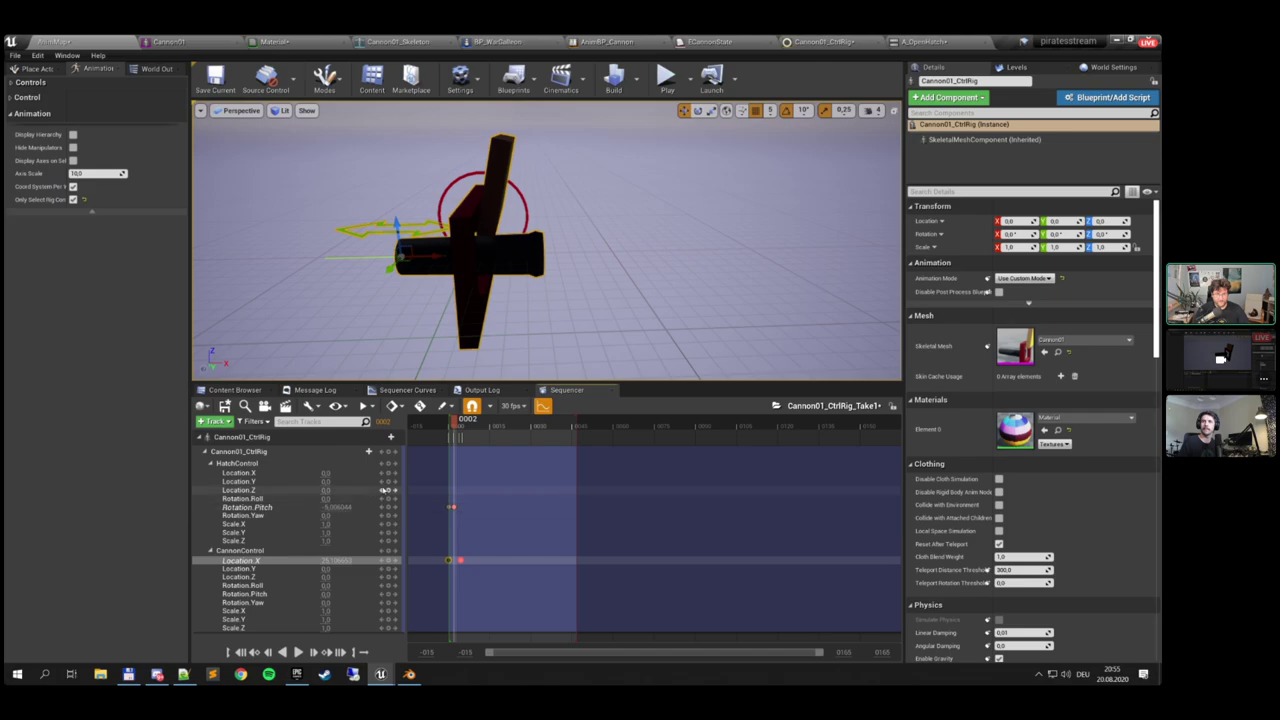
left_click_drag(455, 424, 460, 422)
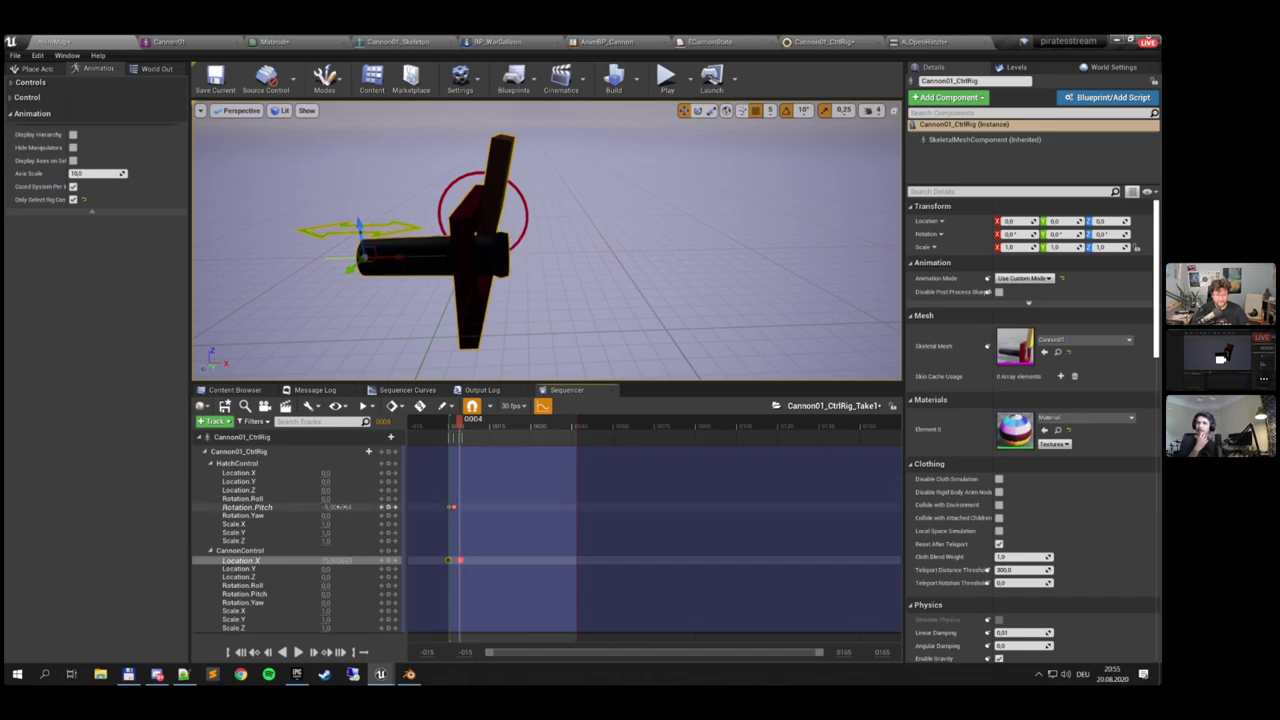
left_click_drag(337, 507, 327, 507)
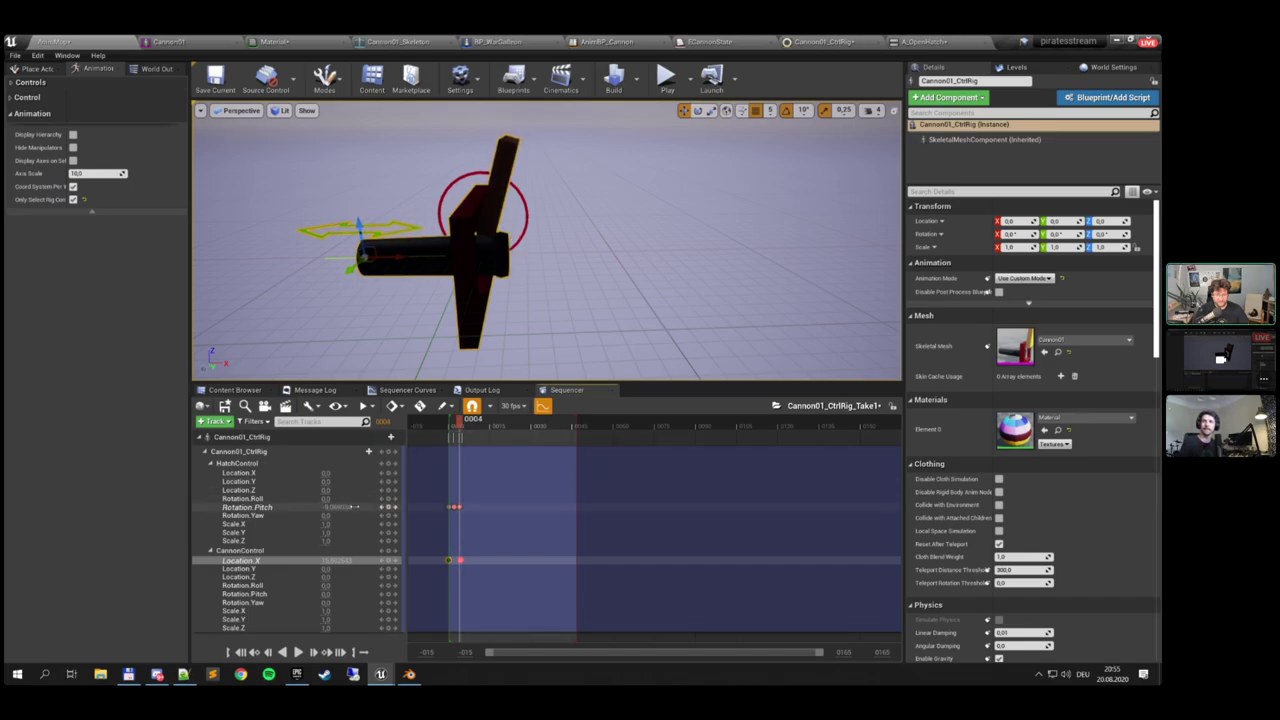
Shorten the playback range to end at about frame 11 and play back the recoil motion
left_click_drag(575, 424, 480, 425)
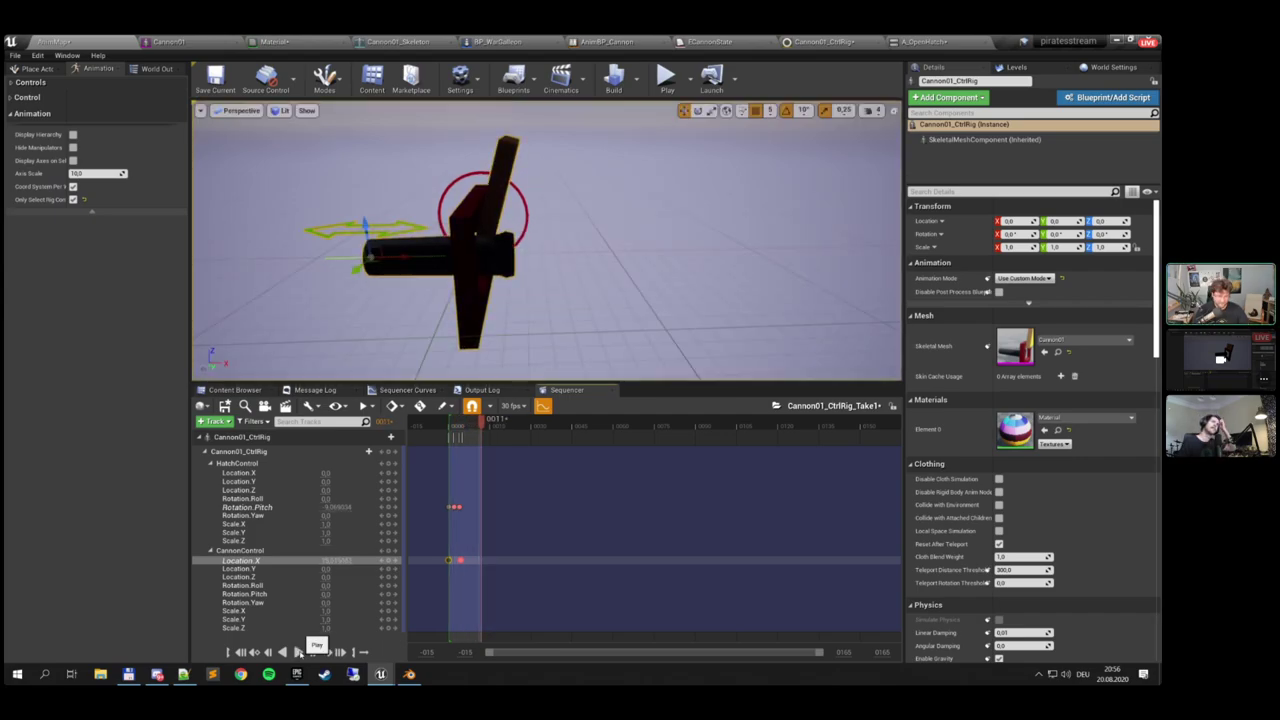
left_click(297, 652)
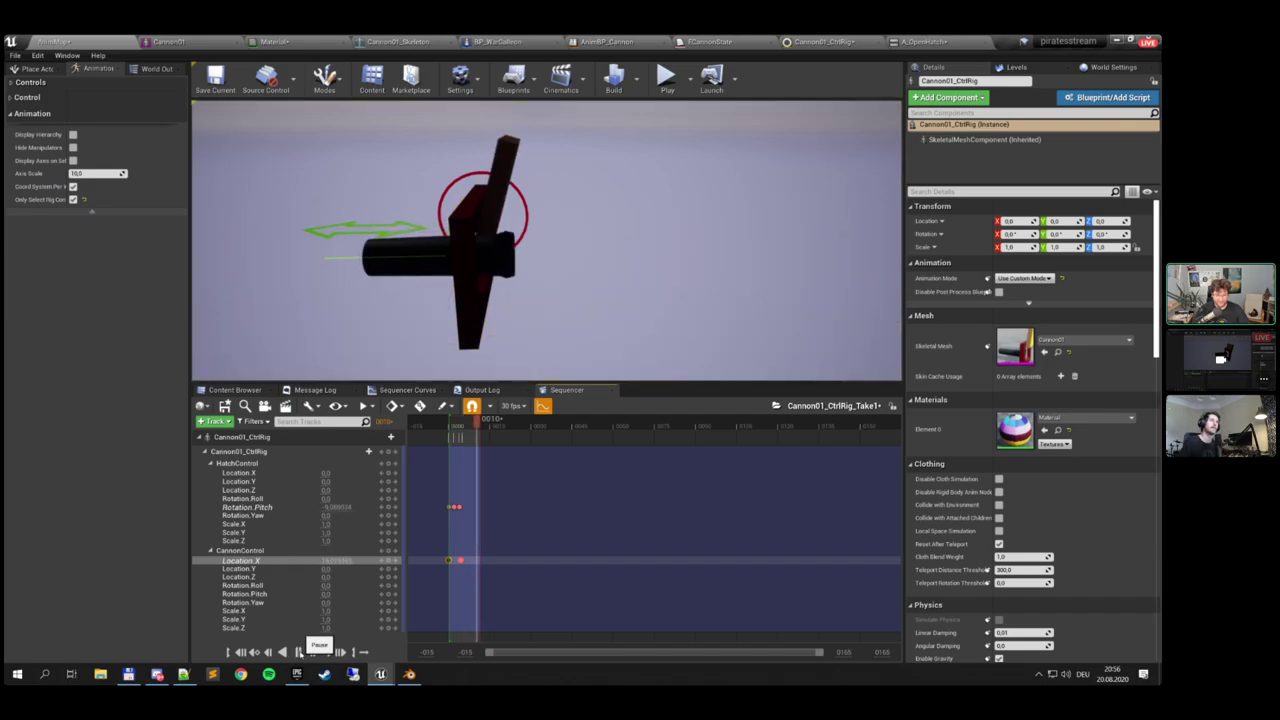
left_click(298, 652)
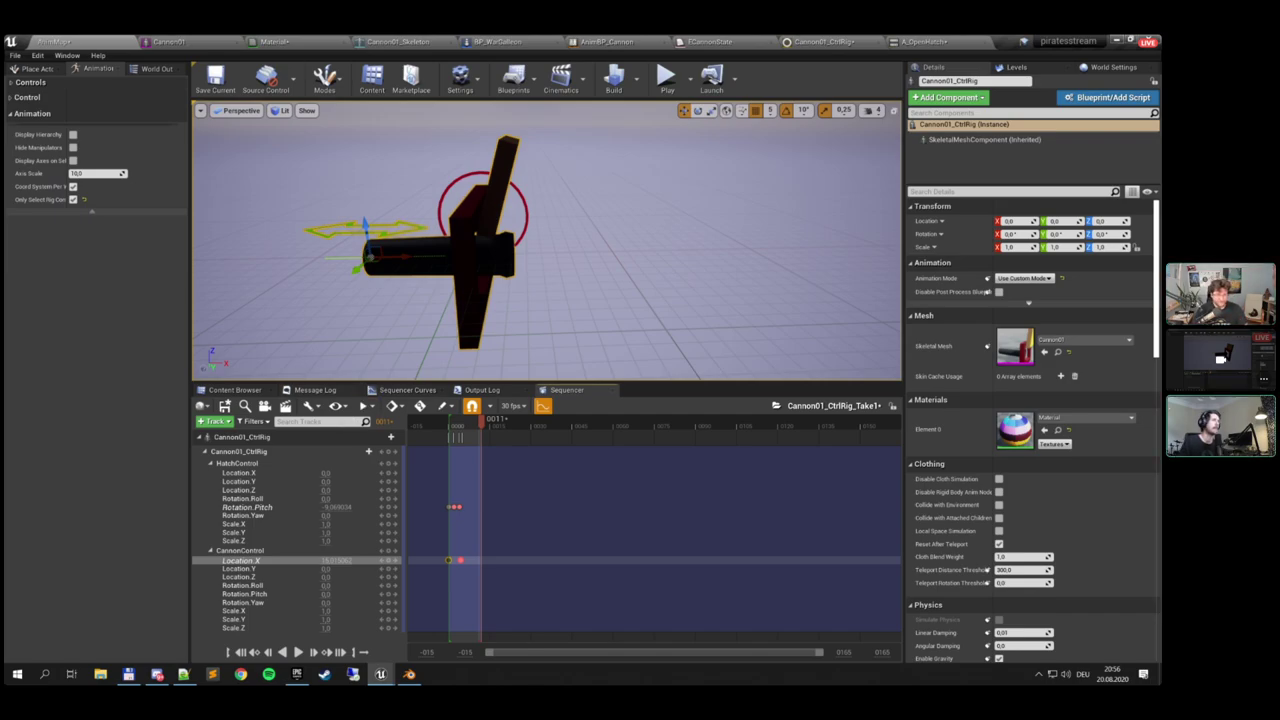
Create an animation sequence named A_Shoot from the Cannon01_CtrlRig track in the cannons folder
right_click(262, 459)
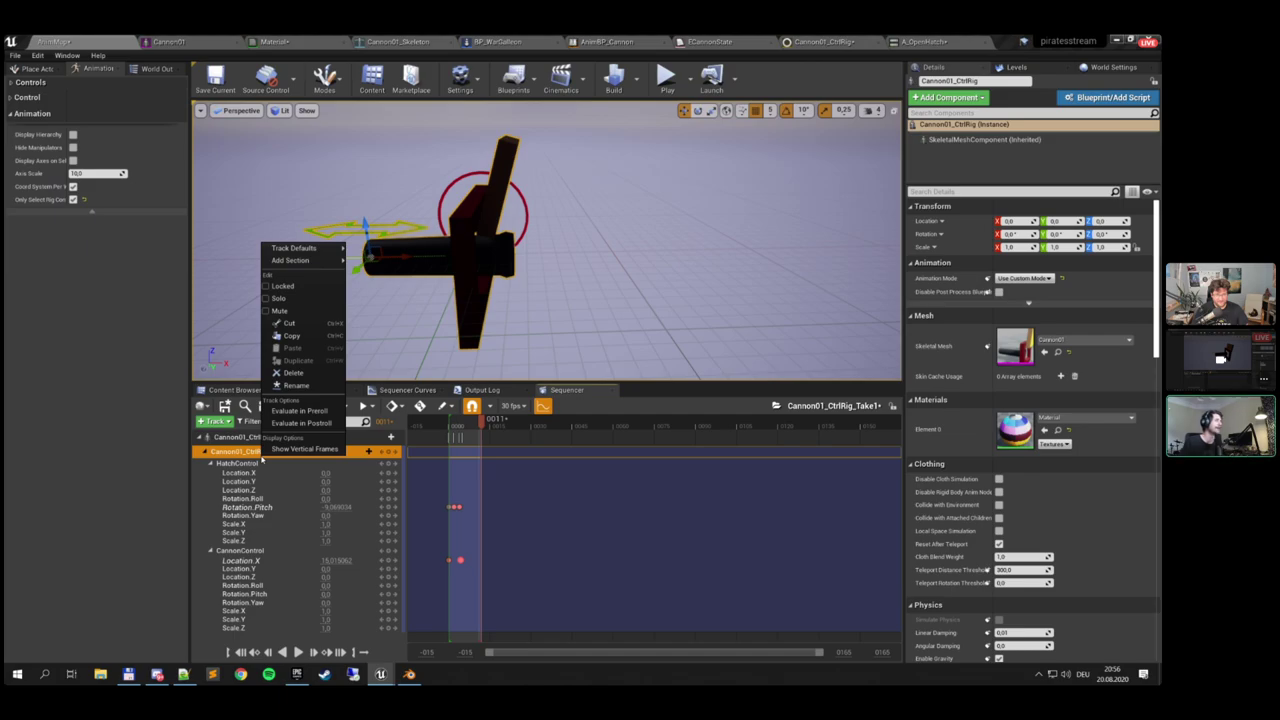
left_click(245, 437)
right_click(245, 437)
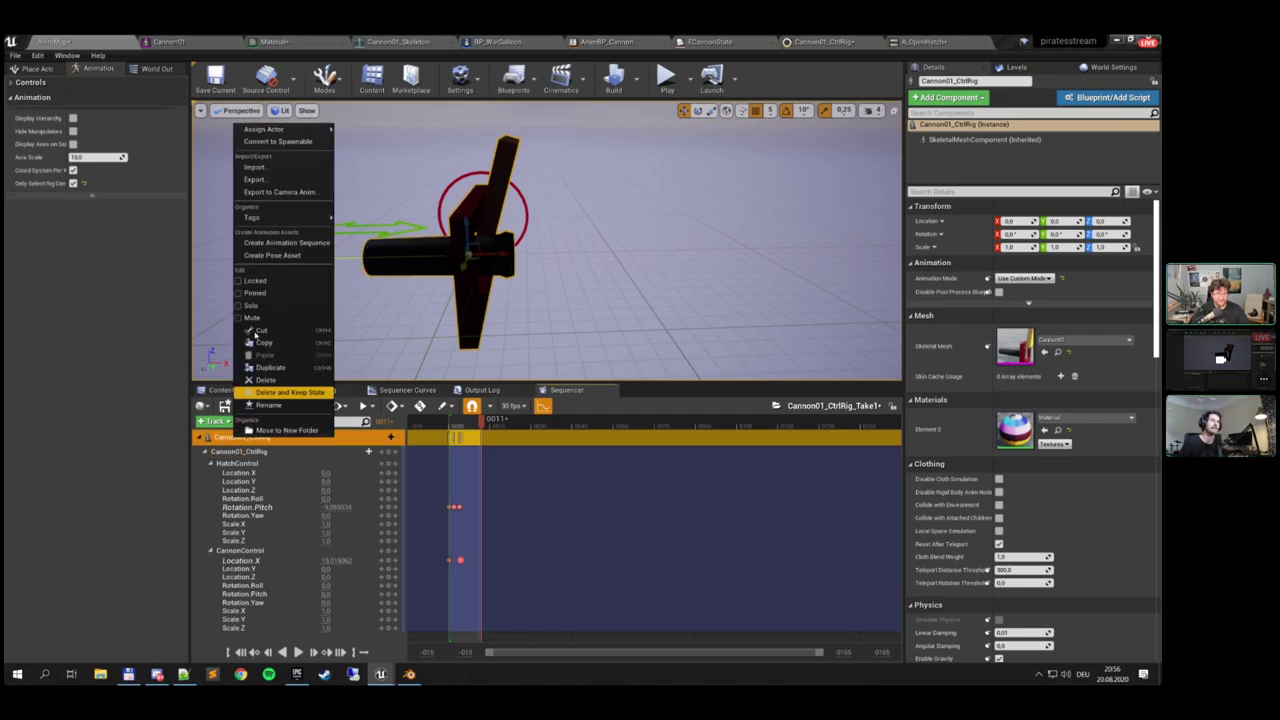
left_click(276, 244)
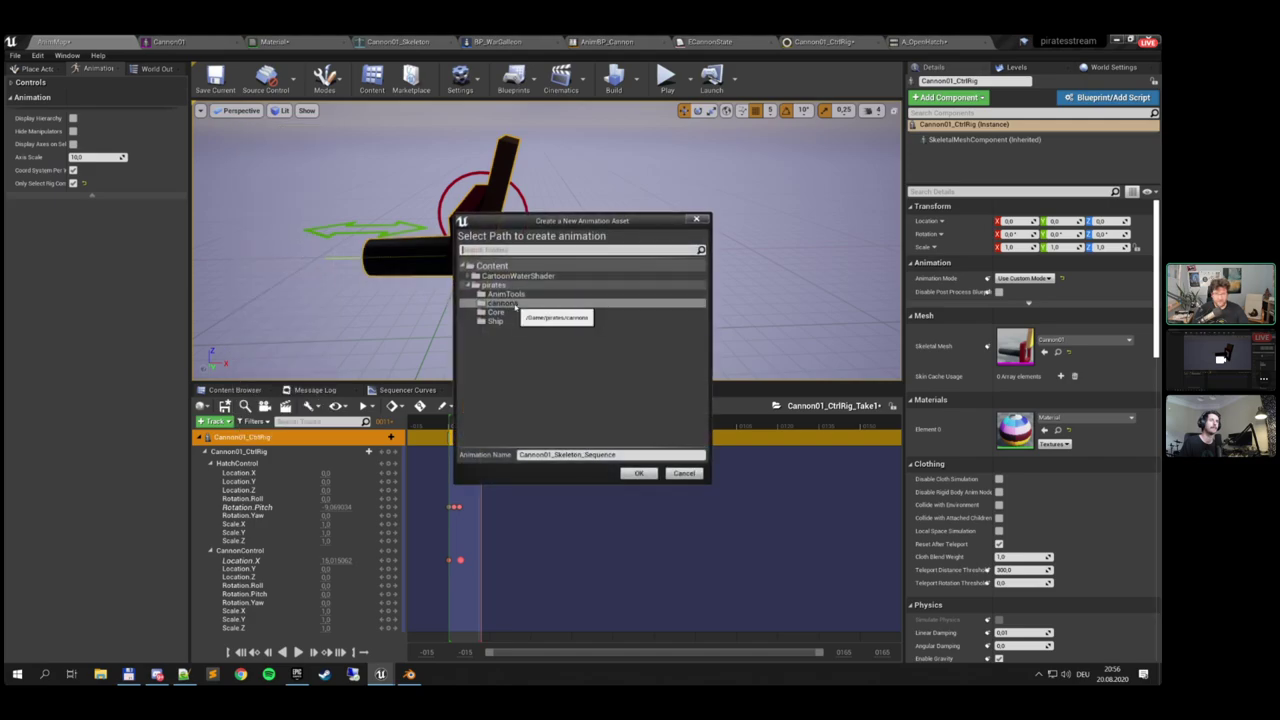
left_click(516, 304)
left_click(567, 454)
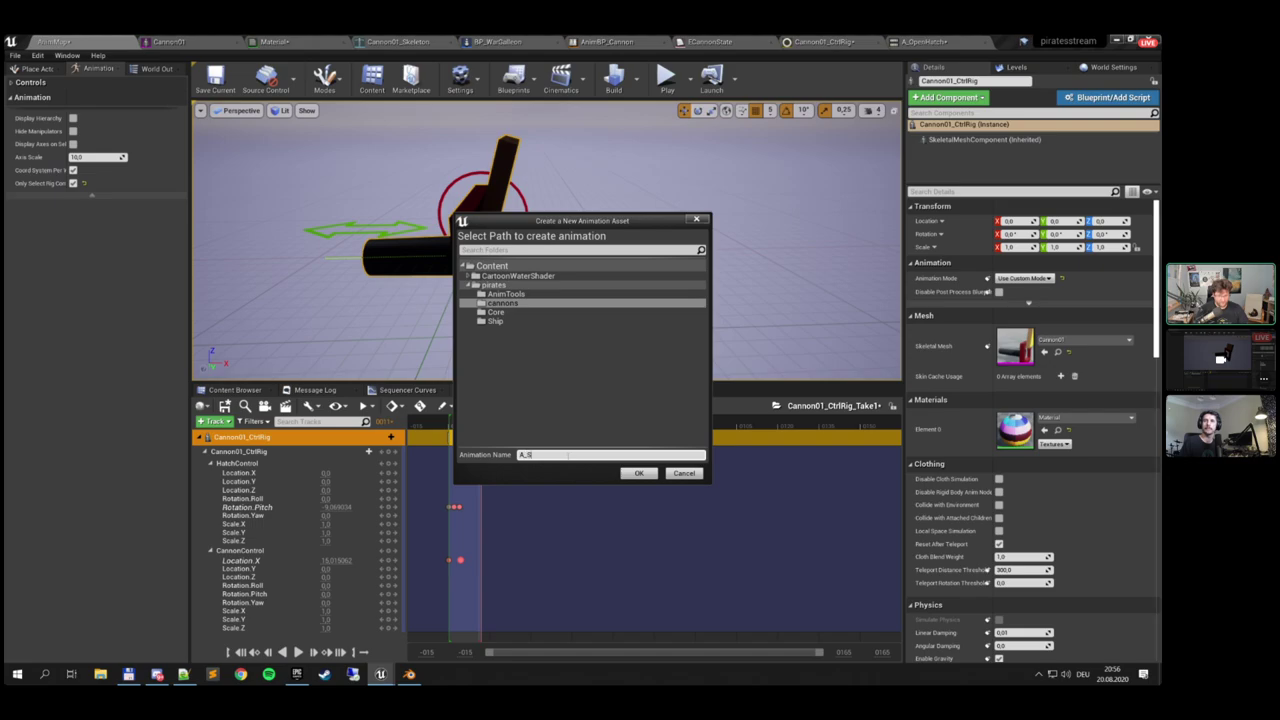
left_click(632, 473)
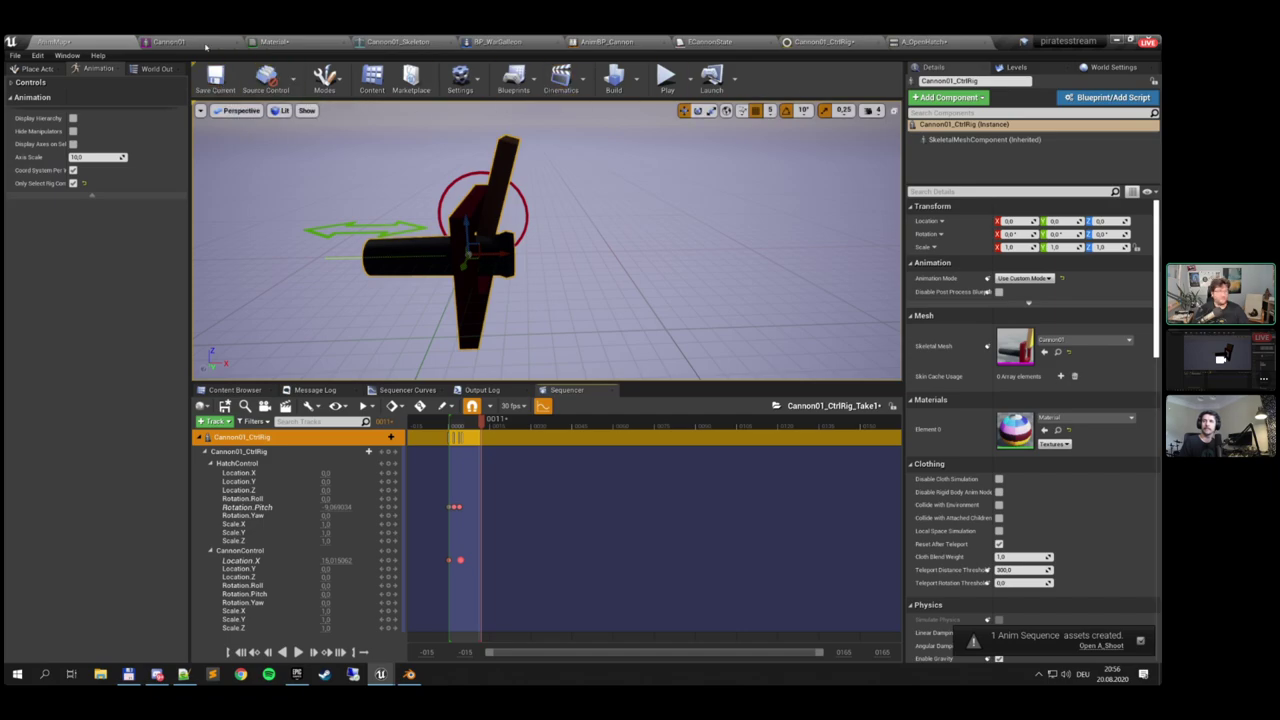
Open A_Shoot from the pirates/cannons folder, play its preview to check the recoil, and pause it
left_click(236, 390)
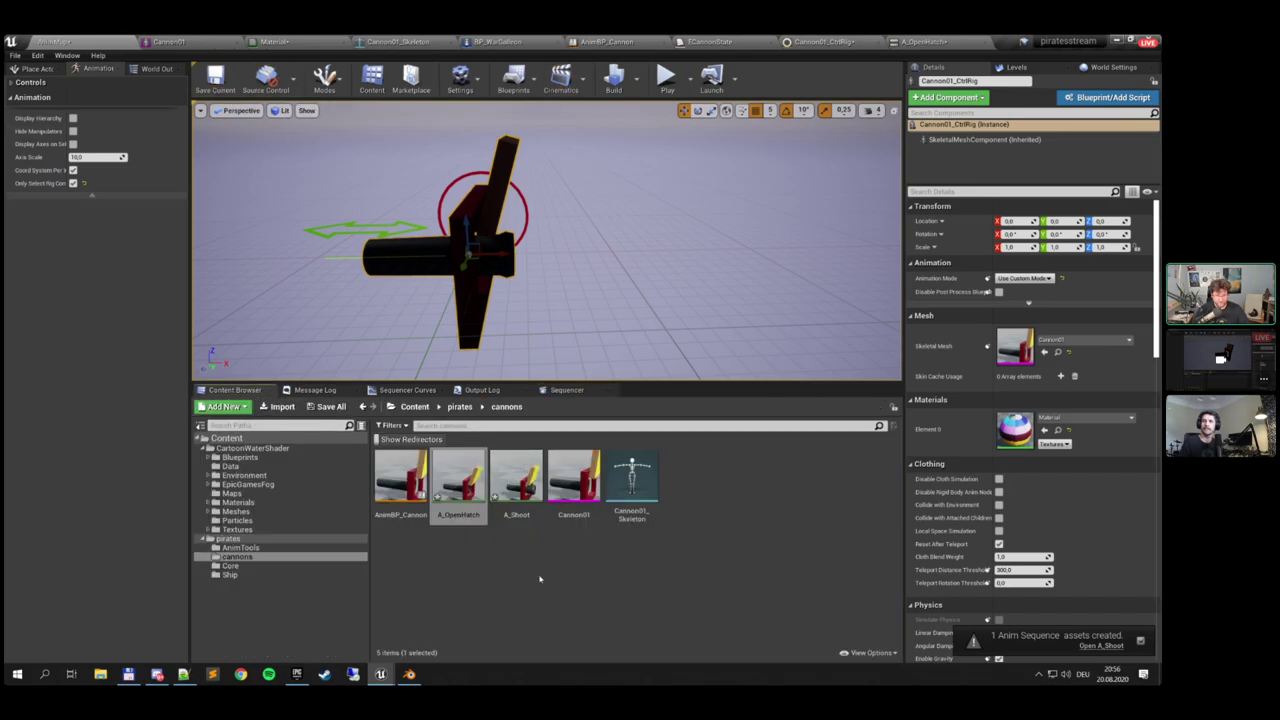
double_click(513, 505)
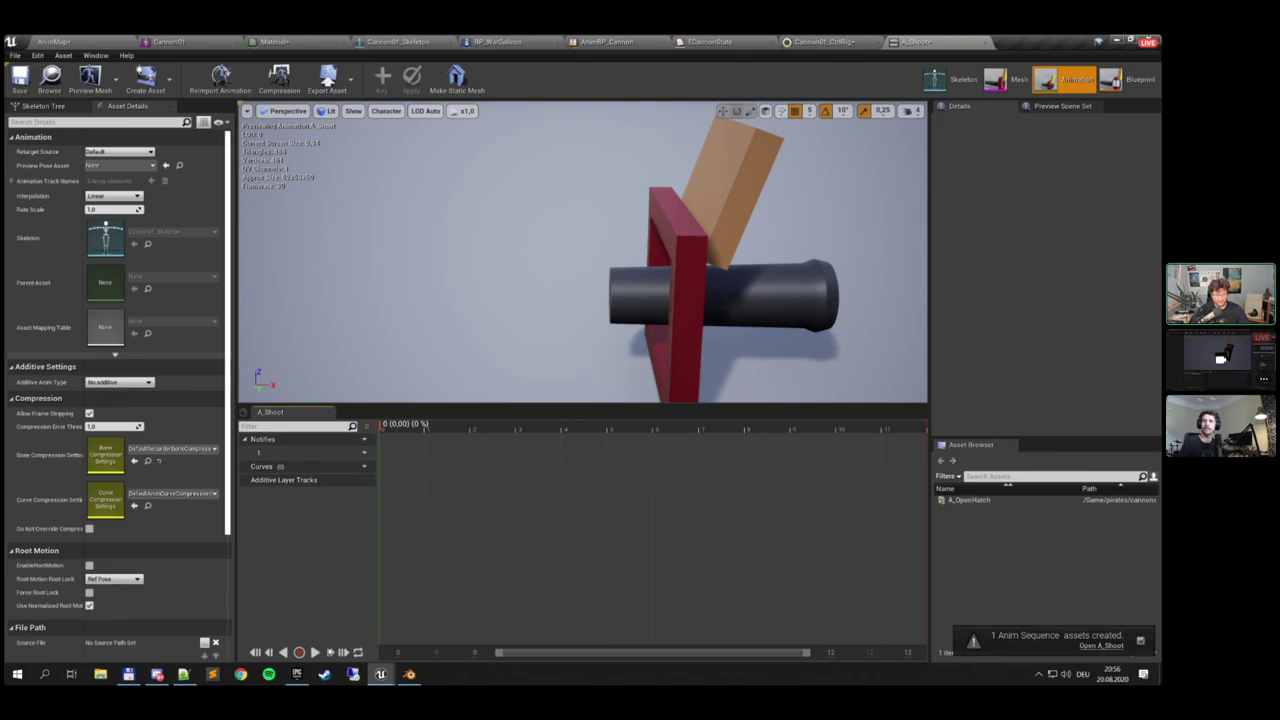
left_click(314, 652)
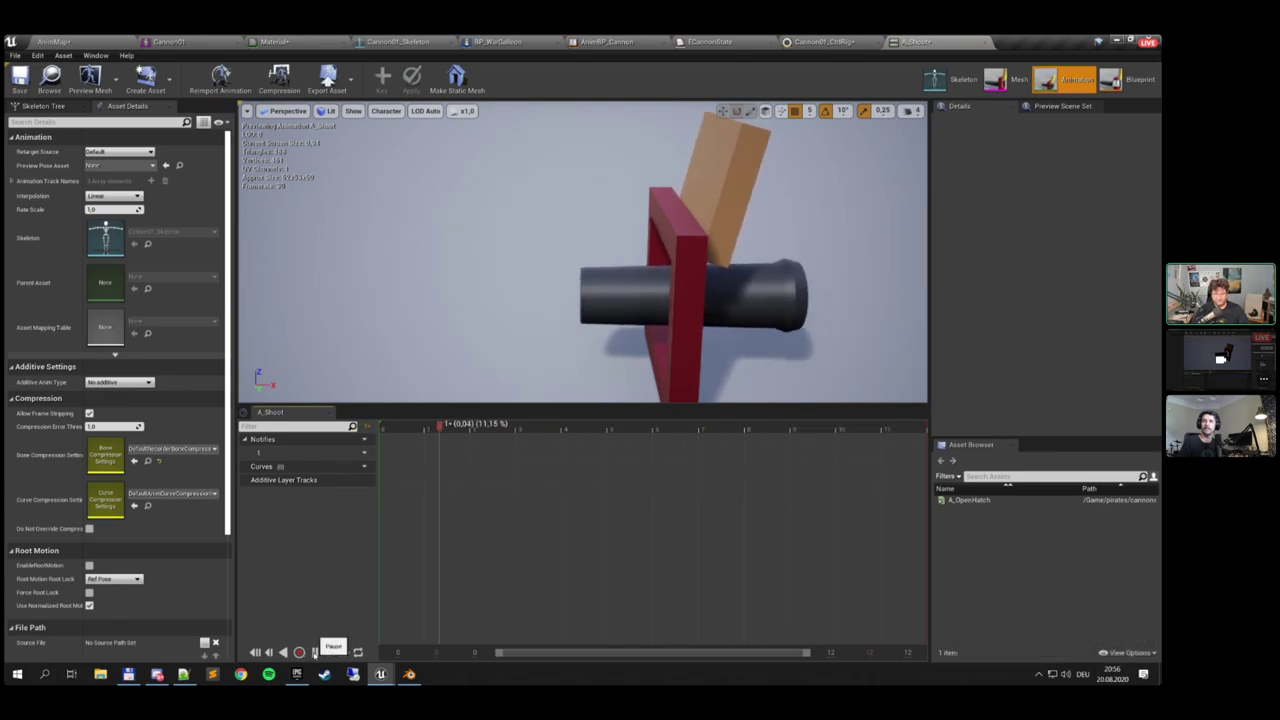
left_click(314, 652)
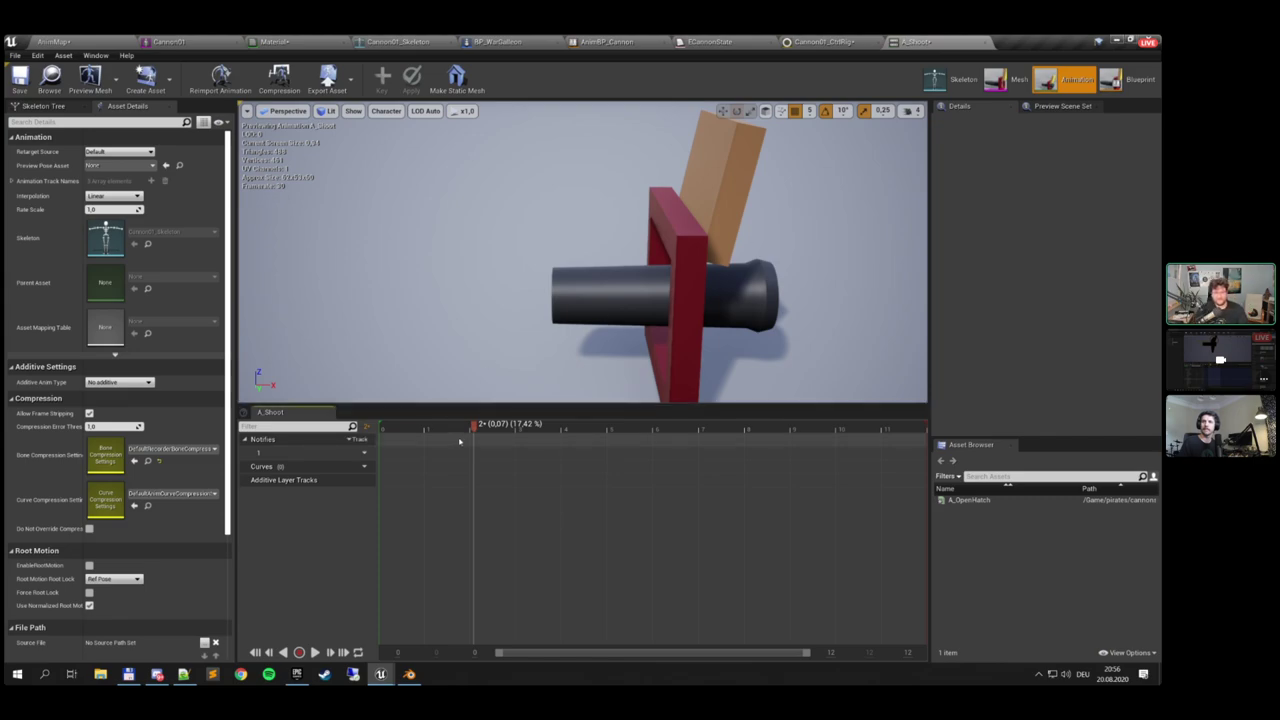
Create an animation named A_Ready in the cannons folder from A_Shoot's pose at frame 0, and select it among the animation assets
left_click(376, 430)
left_click_drag(374, 433, 380, 427)
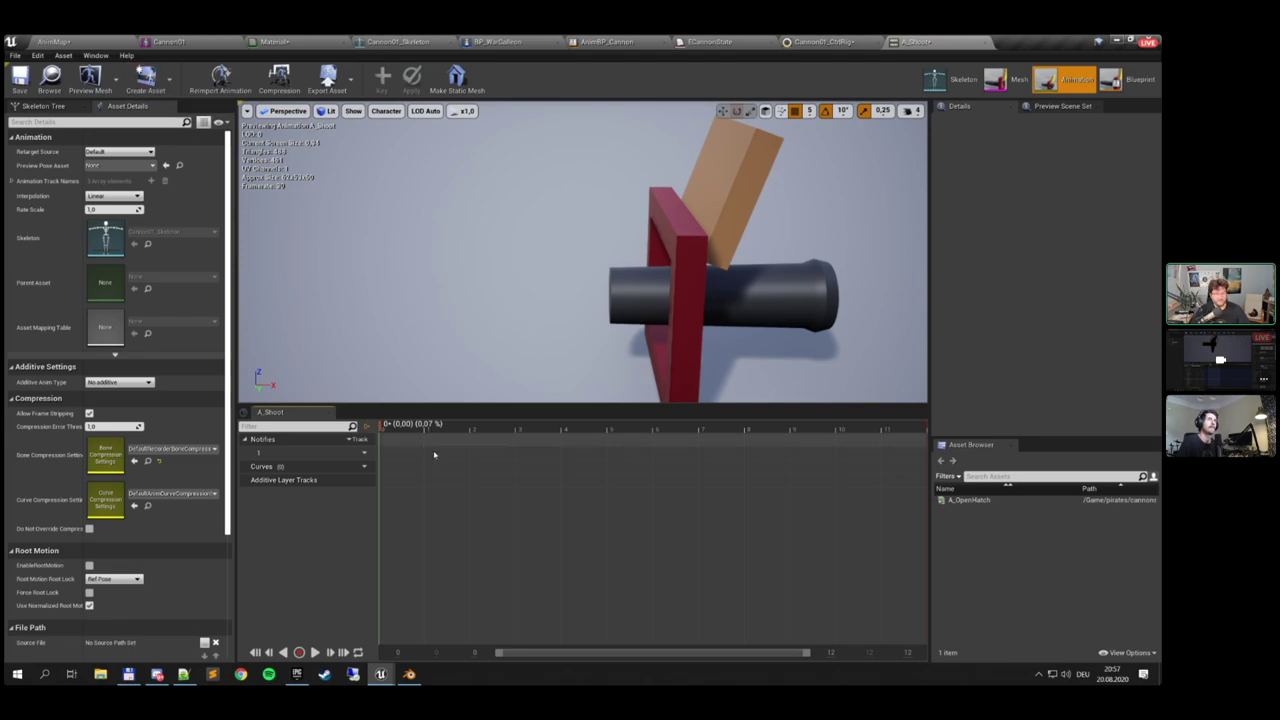
mouse_move(381, 428)
left_mouse_down()
mouse_move(840, 440)
mouse_move(380, 447)
left_mouse_up()
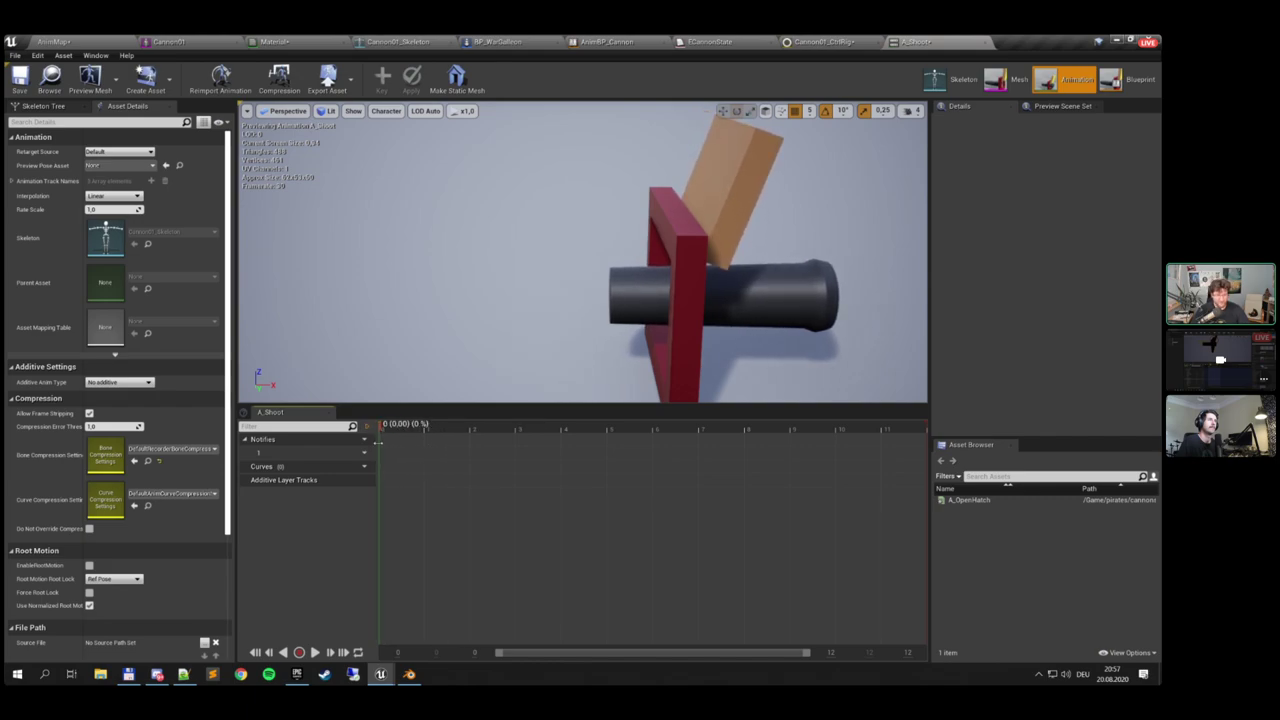
left_click(145, 78)
mouse_move(190, 113)
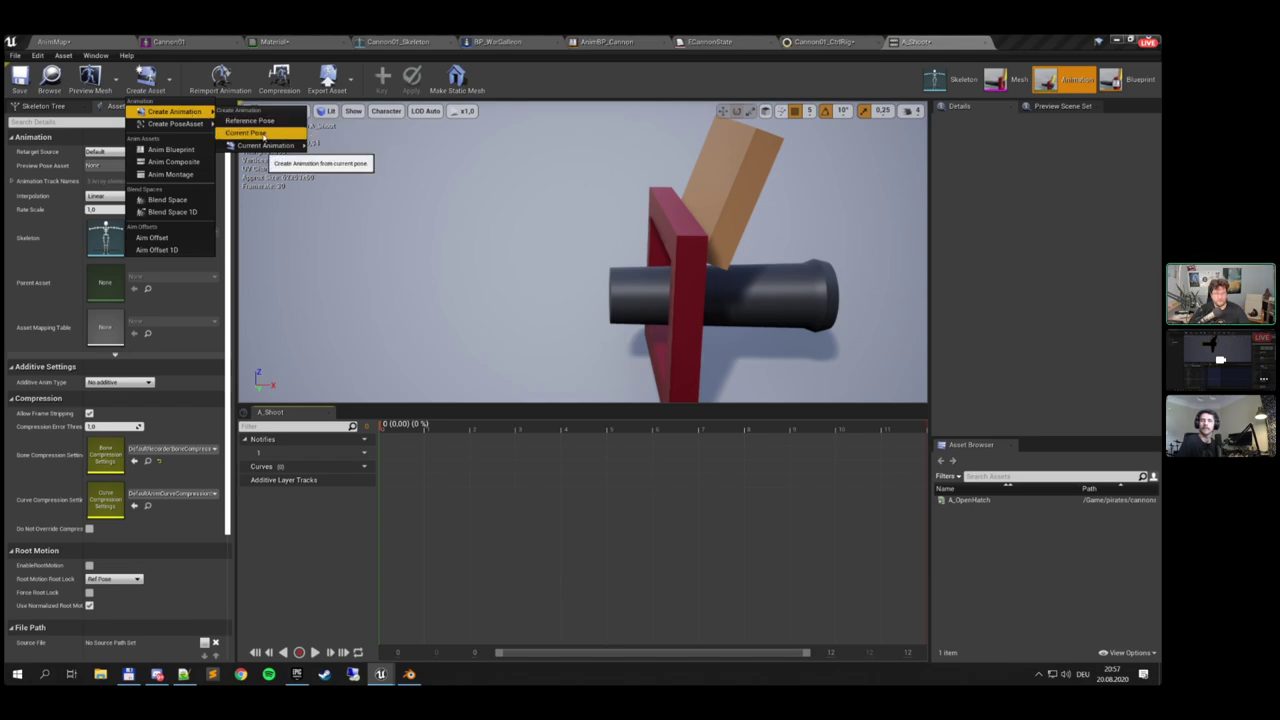
left_click(262, 133)
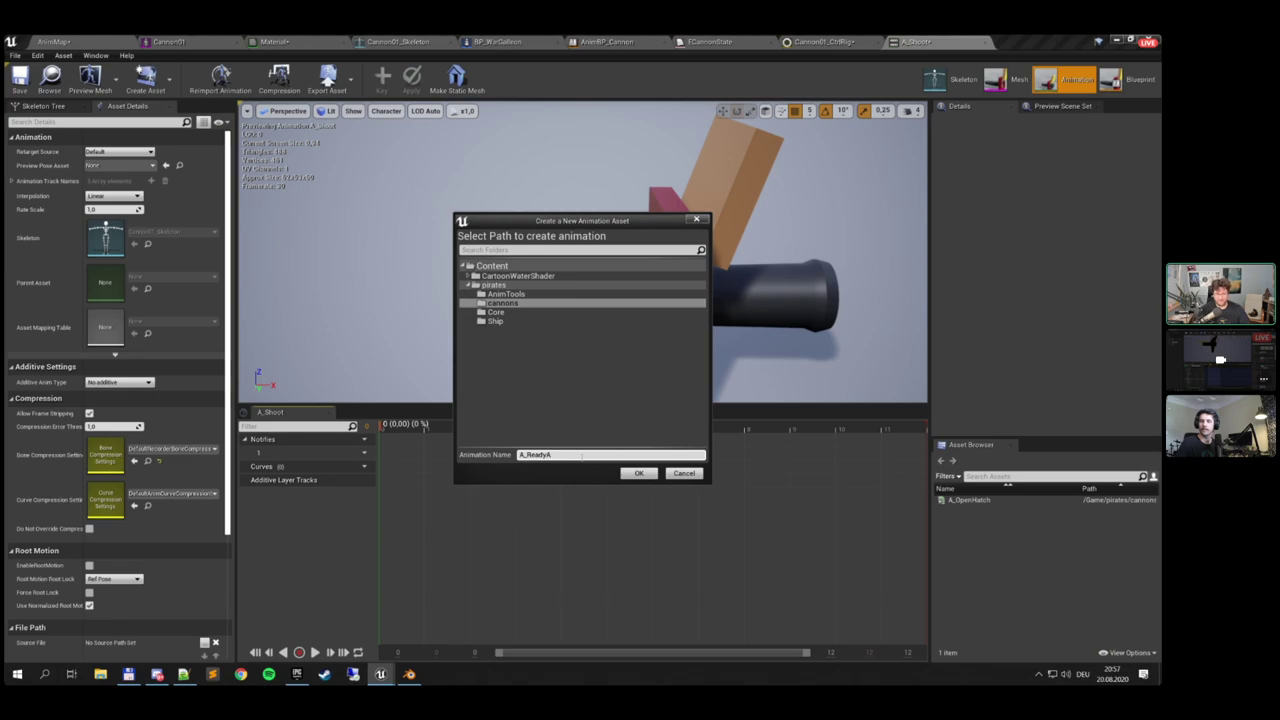
left_click(636, 473)
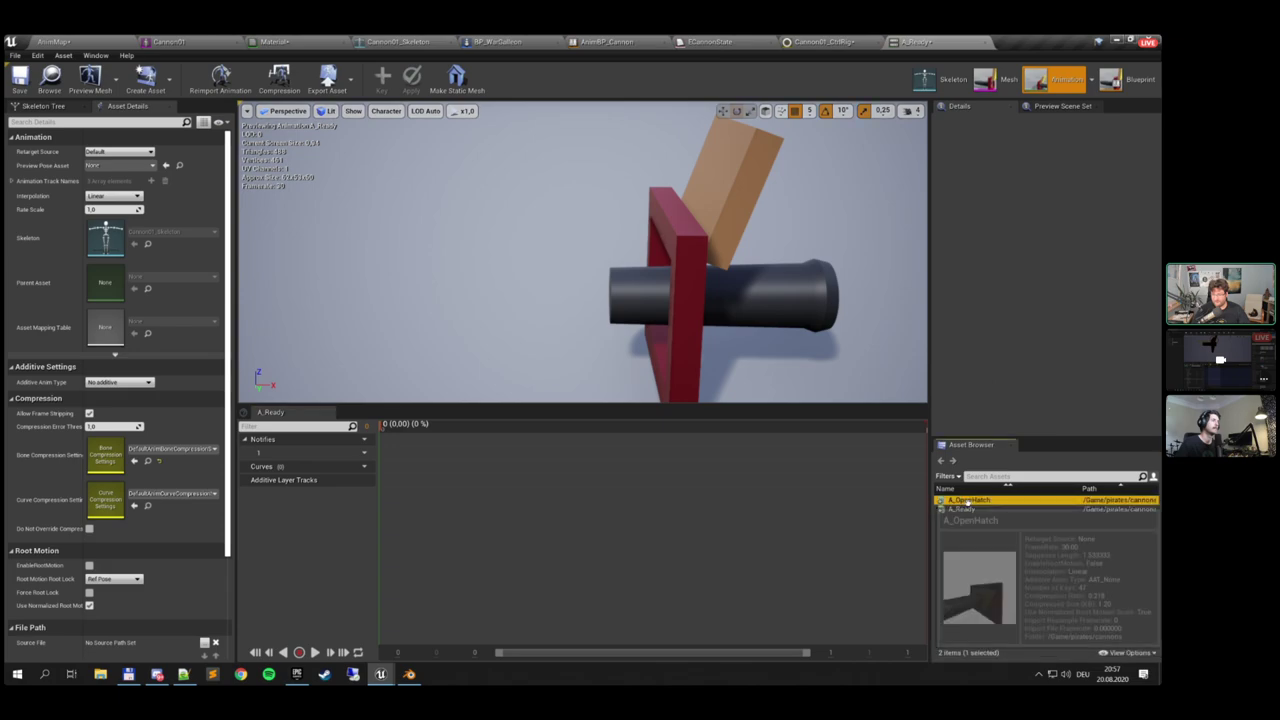
left_click(982, 500)
left_click(970, 510)
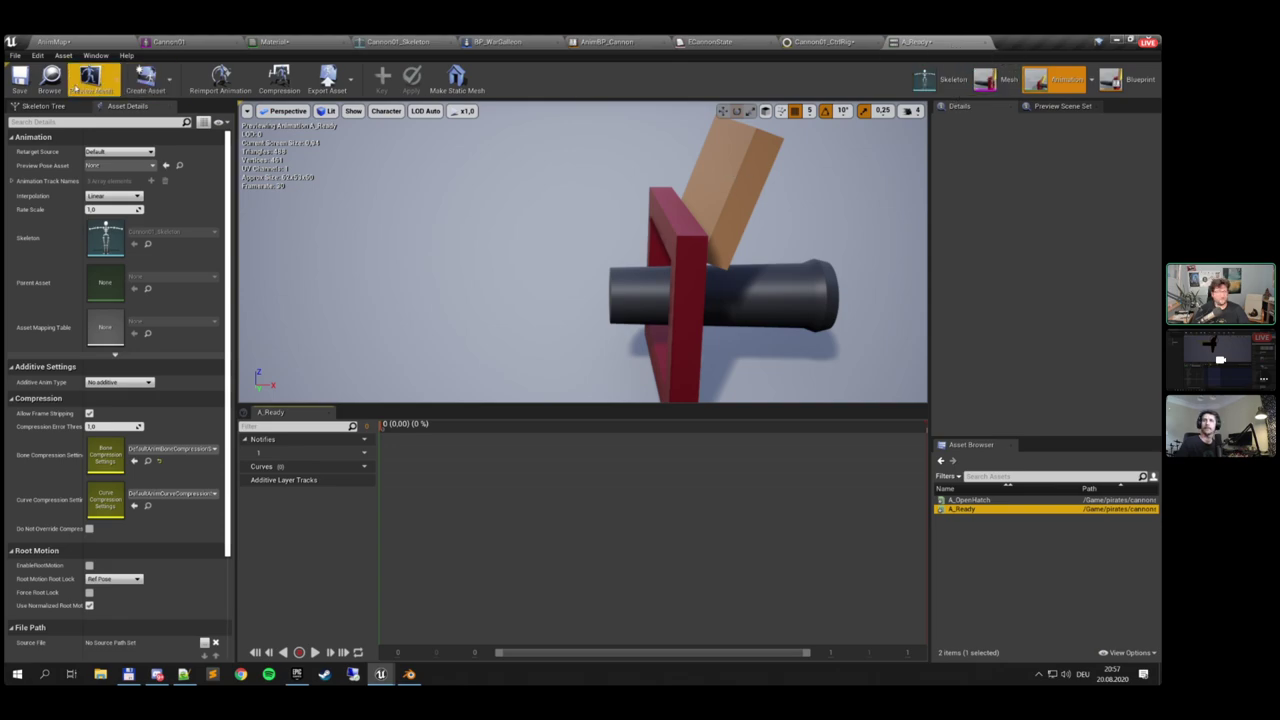
Save A_Ready and close the A_Ready, Cannon01_CtrlRig, ECannonState and AnimBP_Cannon editors
left_click(20, 79)
left_click(985, 43)
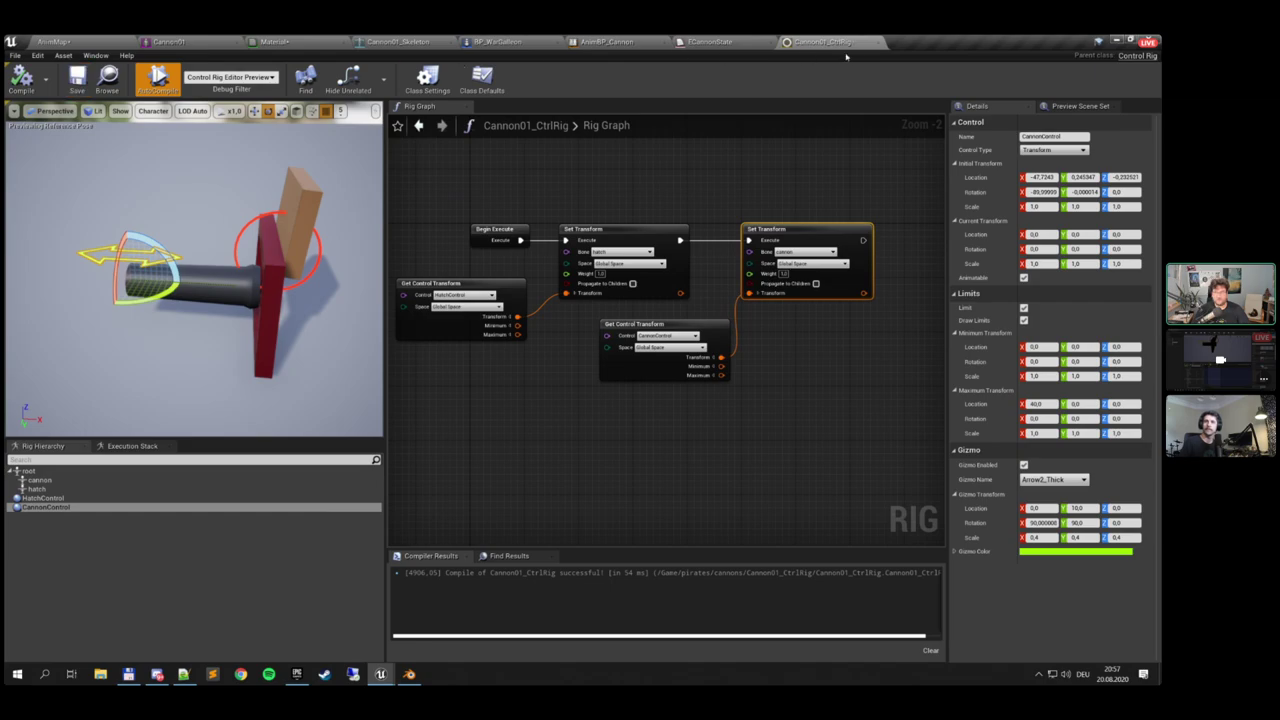
left_click(878, 42)
left_click(771, 43)
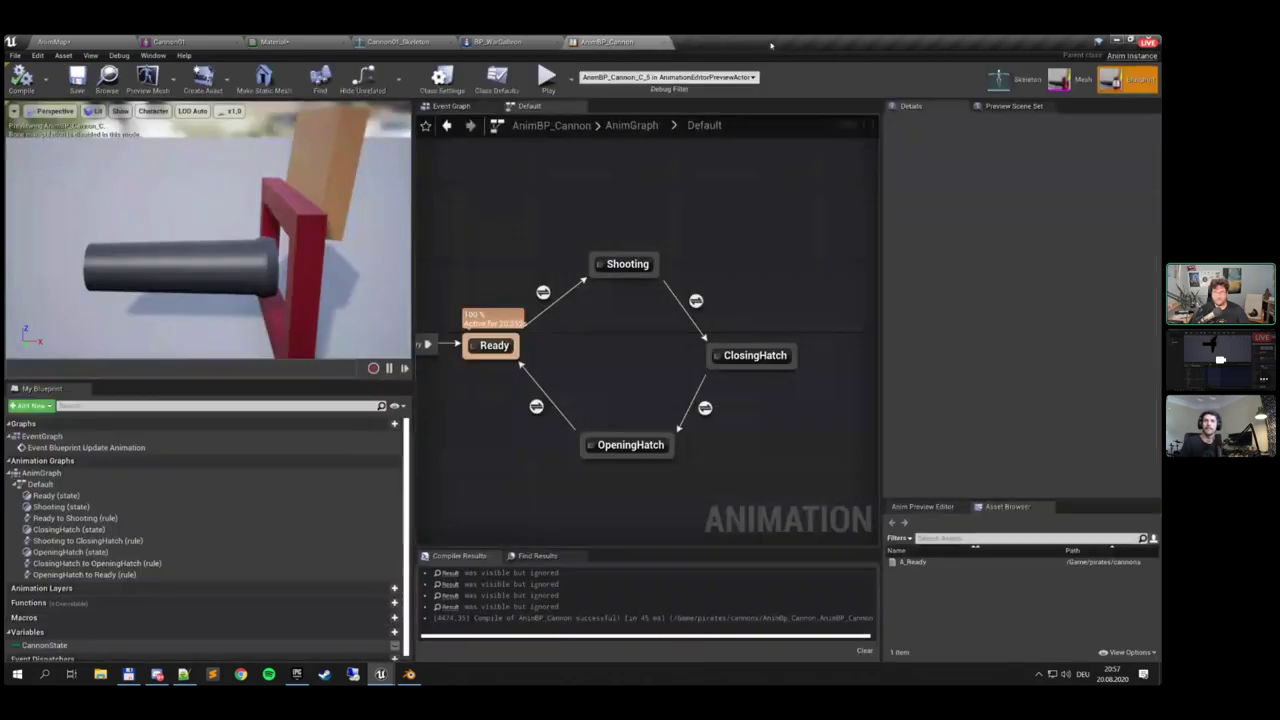
left_click(664, 43)
Return to the AnimMap level and save all modified assets
left_click(276, 42)
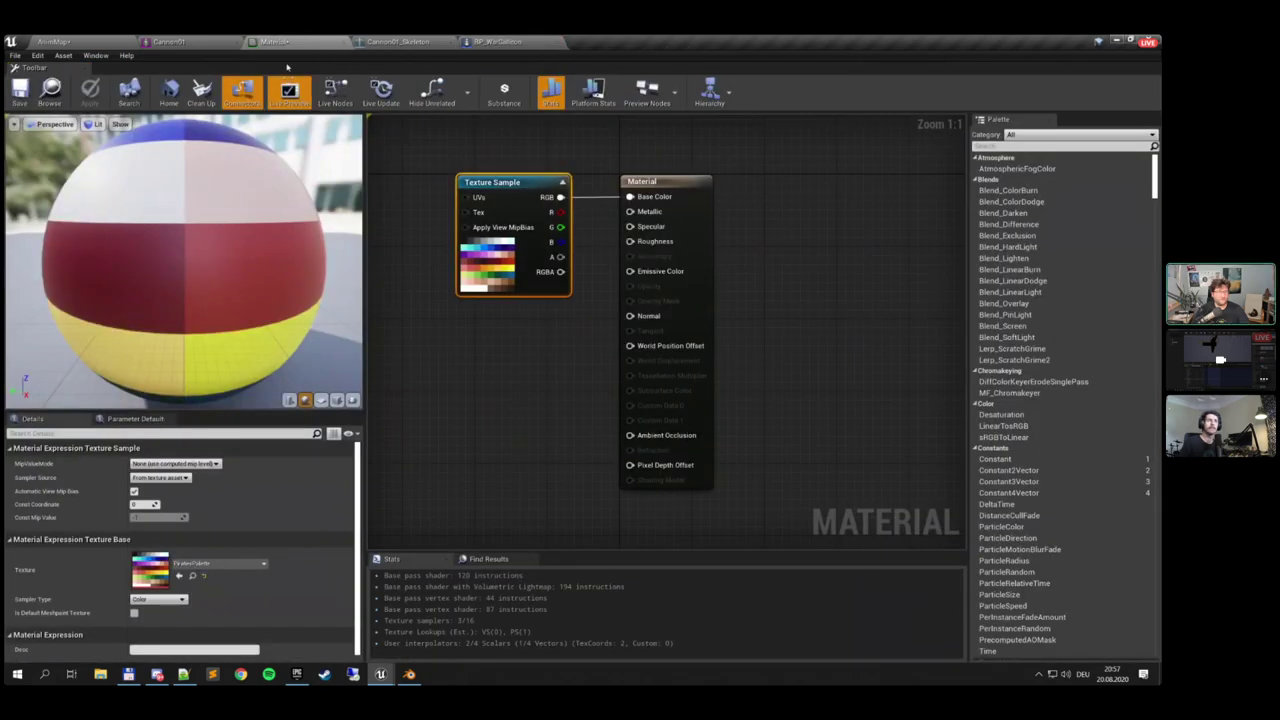
left_click(55, 42)
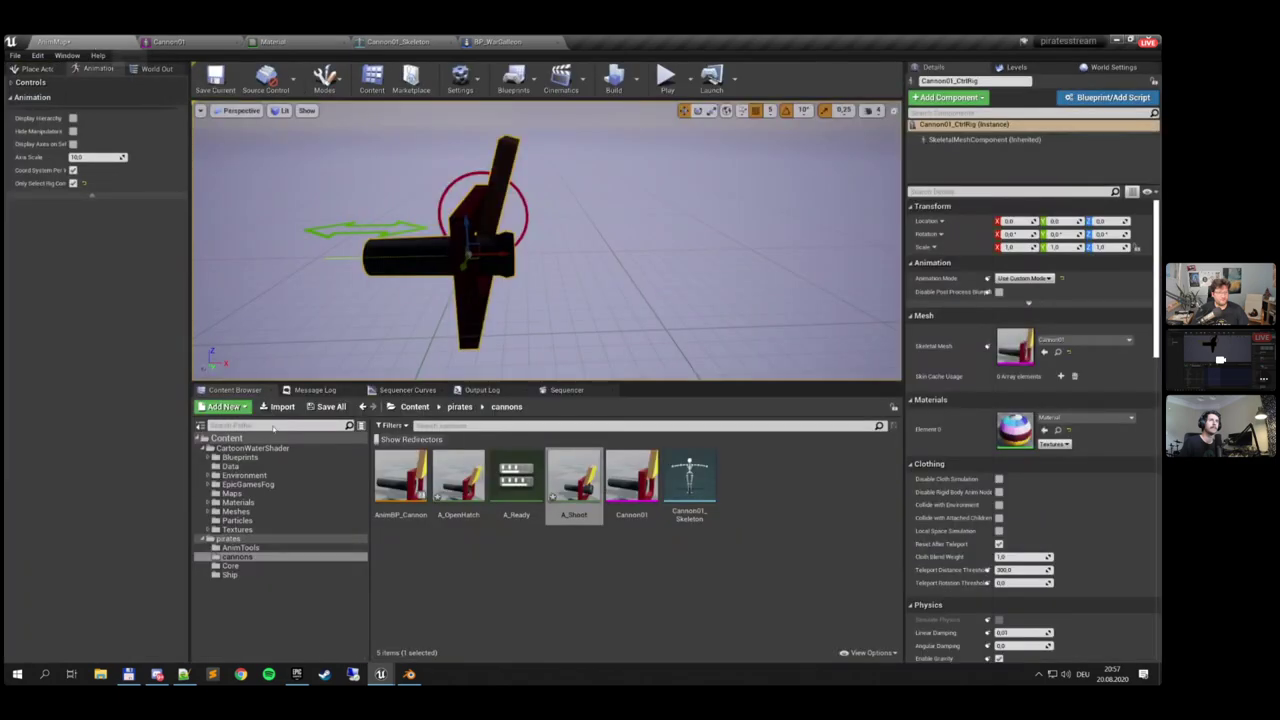
left_click(328, 407)
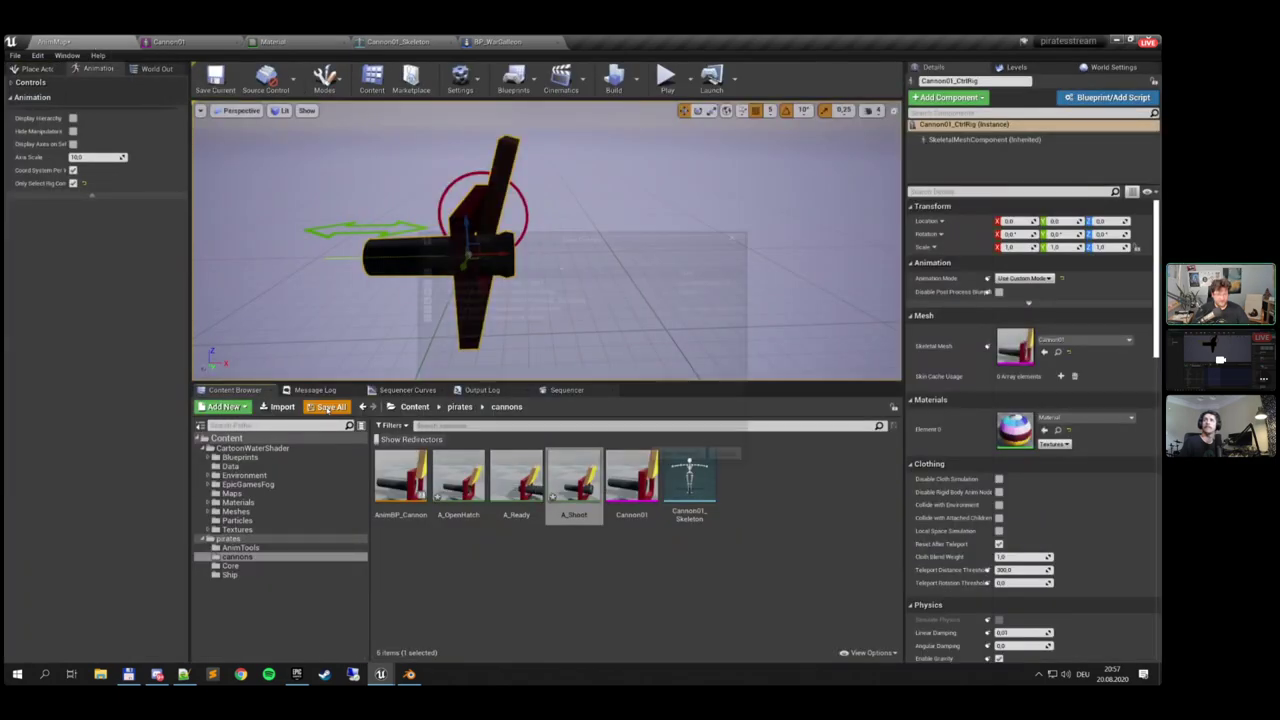
left_click(672, 459)
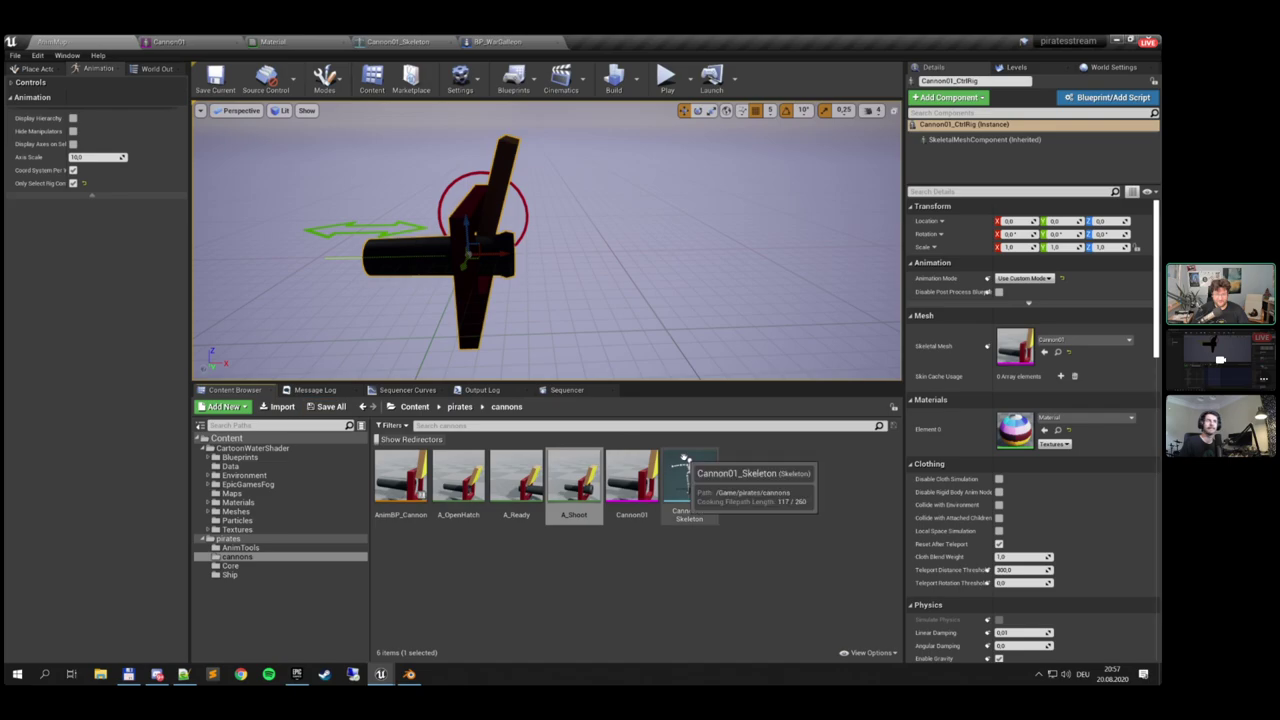
Reopen AnimBP_Cannon, preview the A_OpenHatch, A_Ready and A_Shoot animations, and return to the blueprint's state machine
double_click(401, 478)
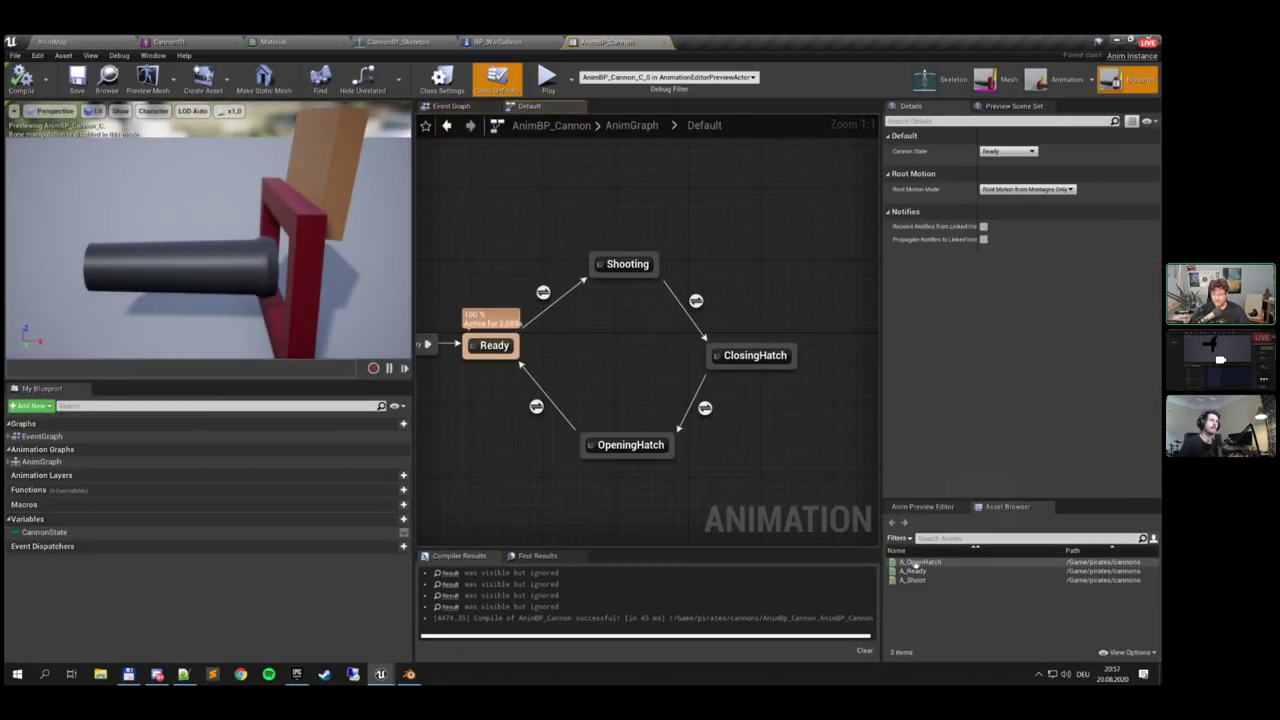
double_click(918, 563)
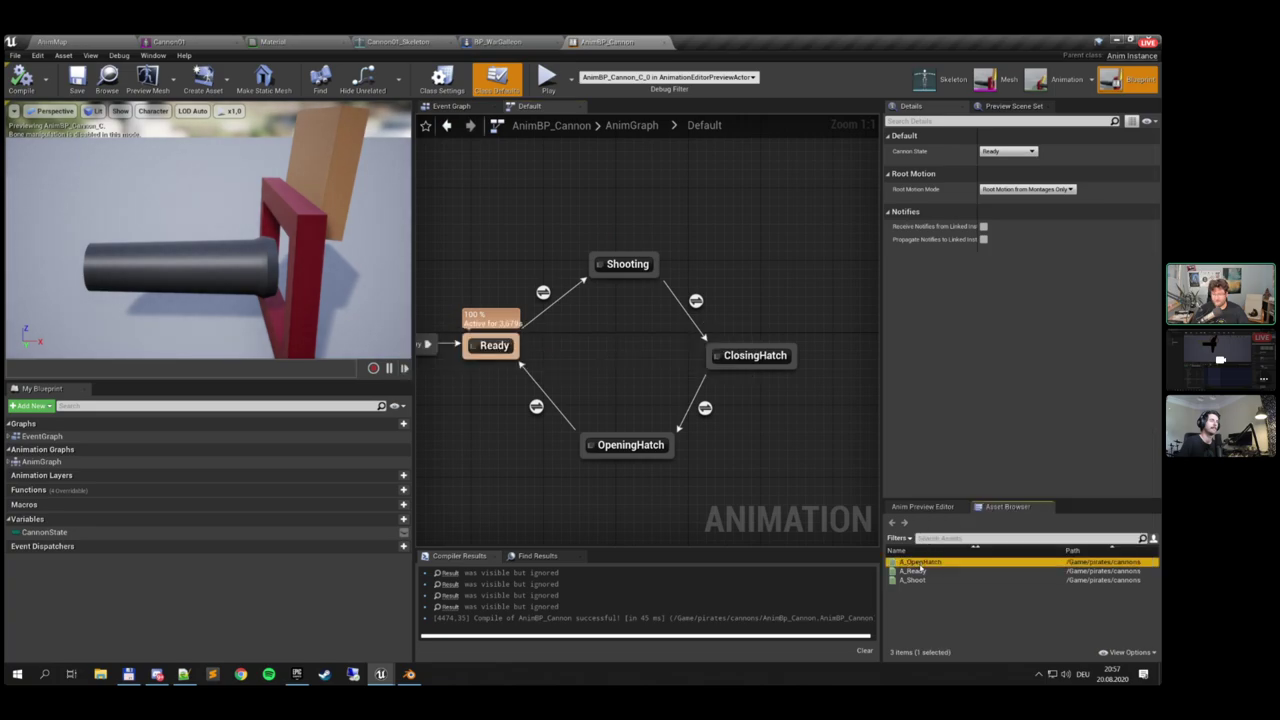
double_click(965, 509)
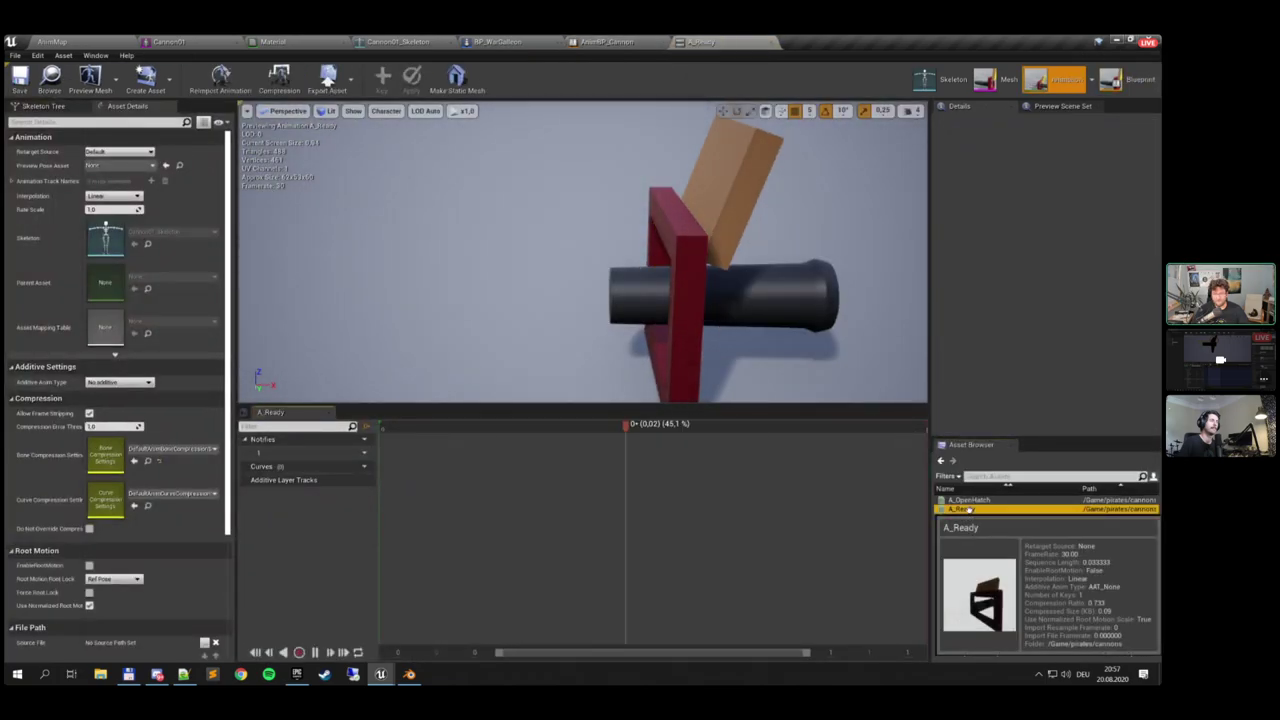
double_click(970, 519)
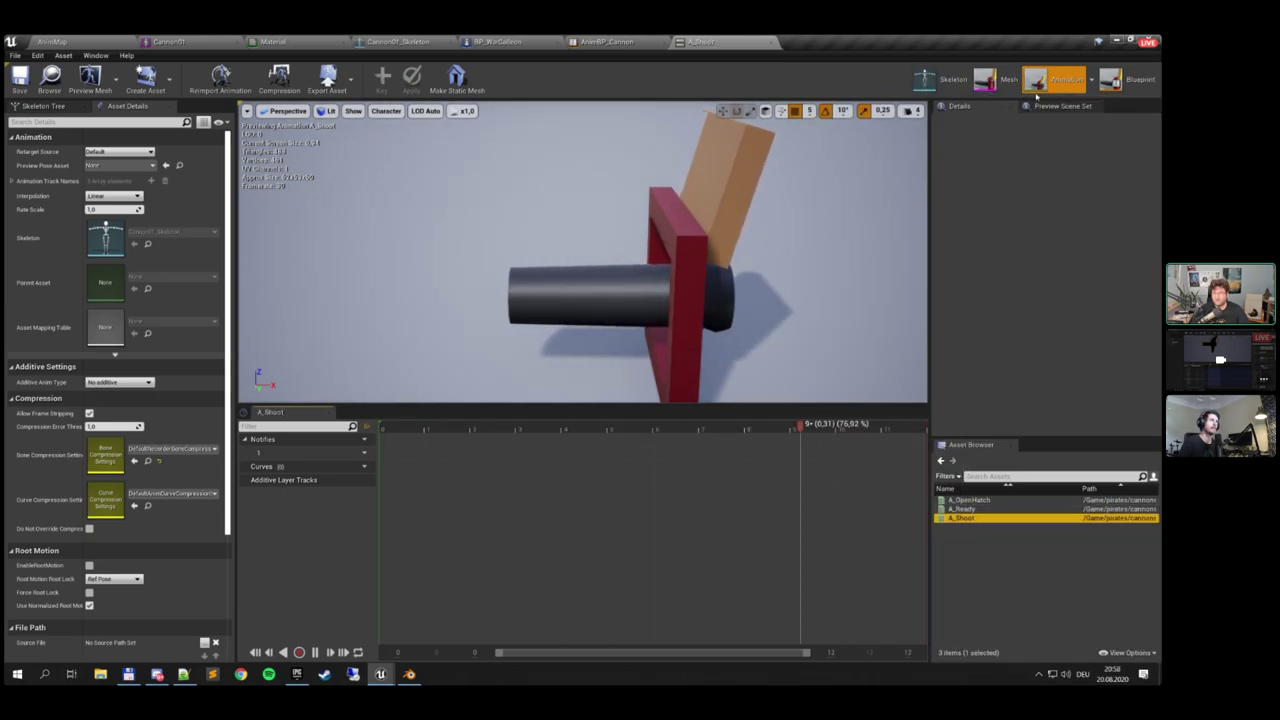
left_click(1115, 80)
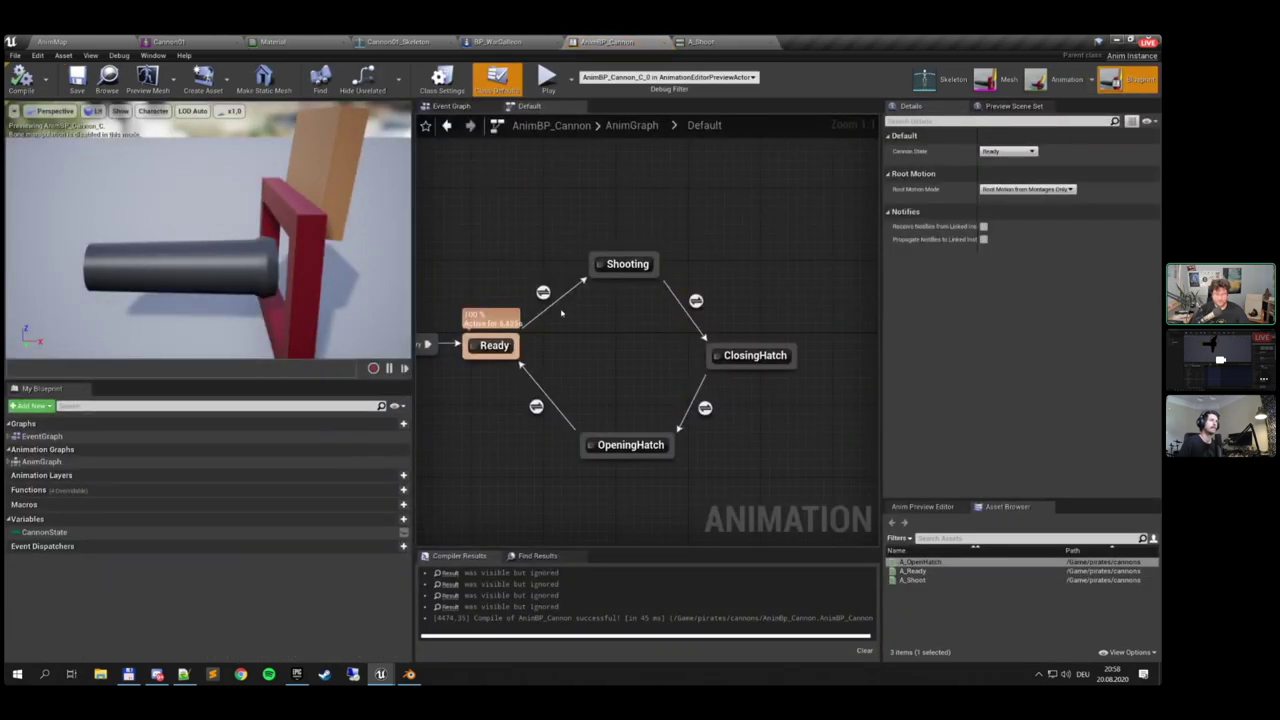
In the Ready state, play A_Ready without looping into the Output Animation Pose, and compile the blueprint
double_click(496, 346)
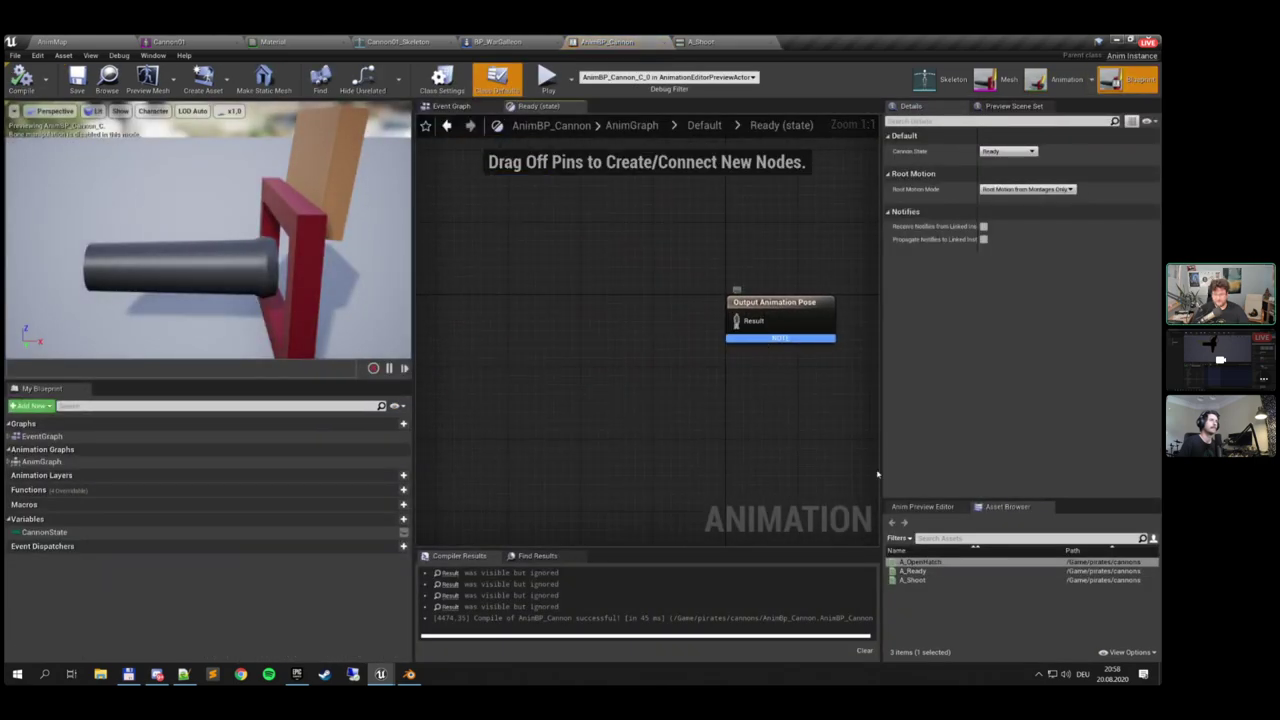
left_click_drag(912, 571, 533, 256)
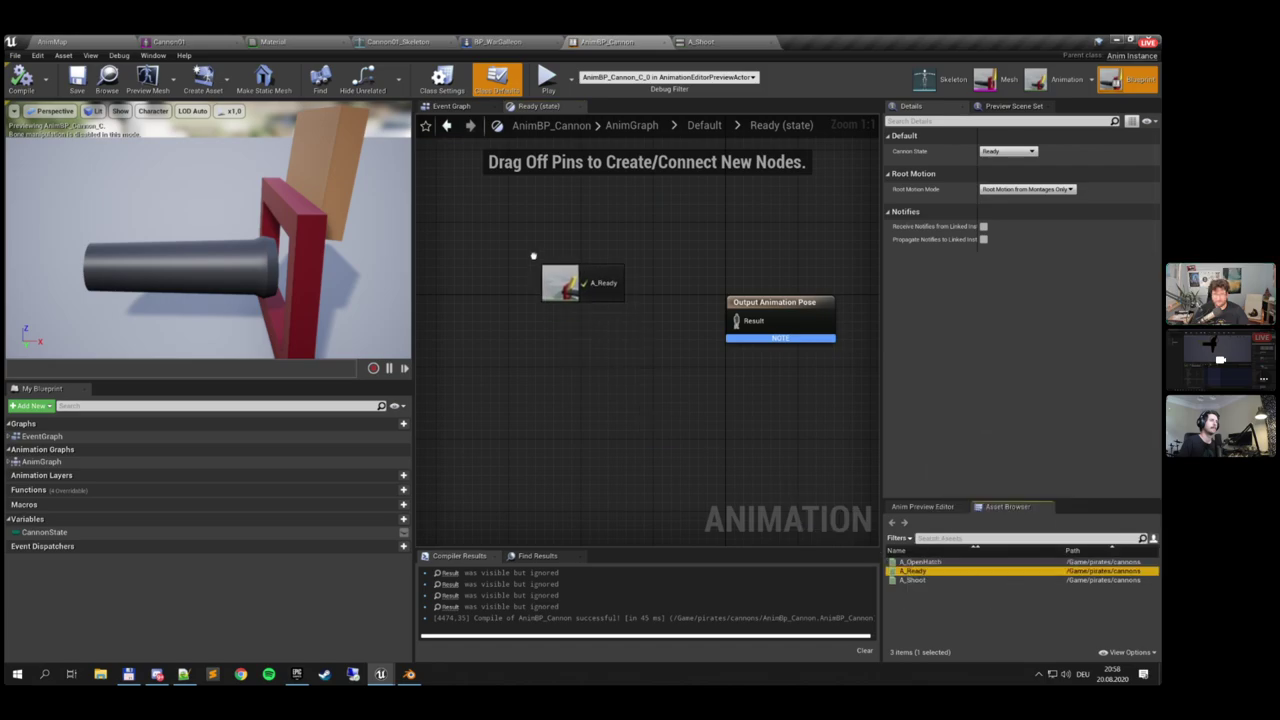
left_click_drag(605, 278, 617, 311)
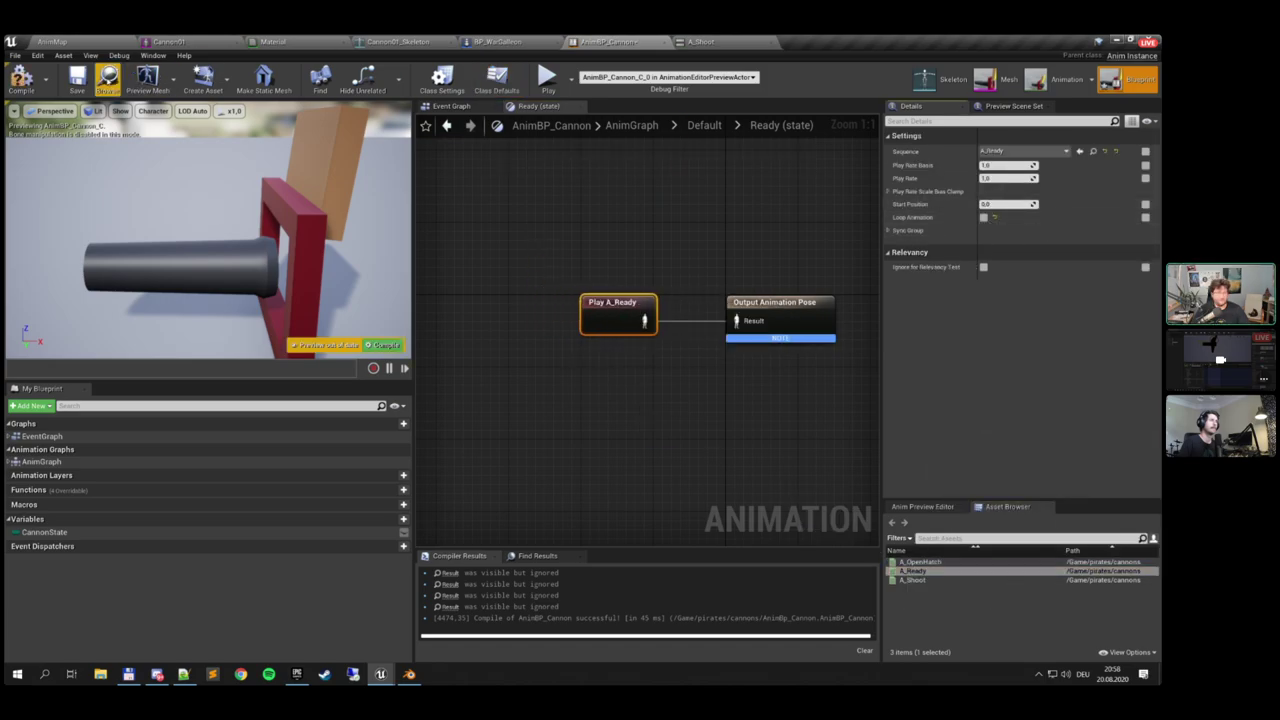
left_click(21, 78)
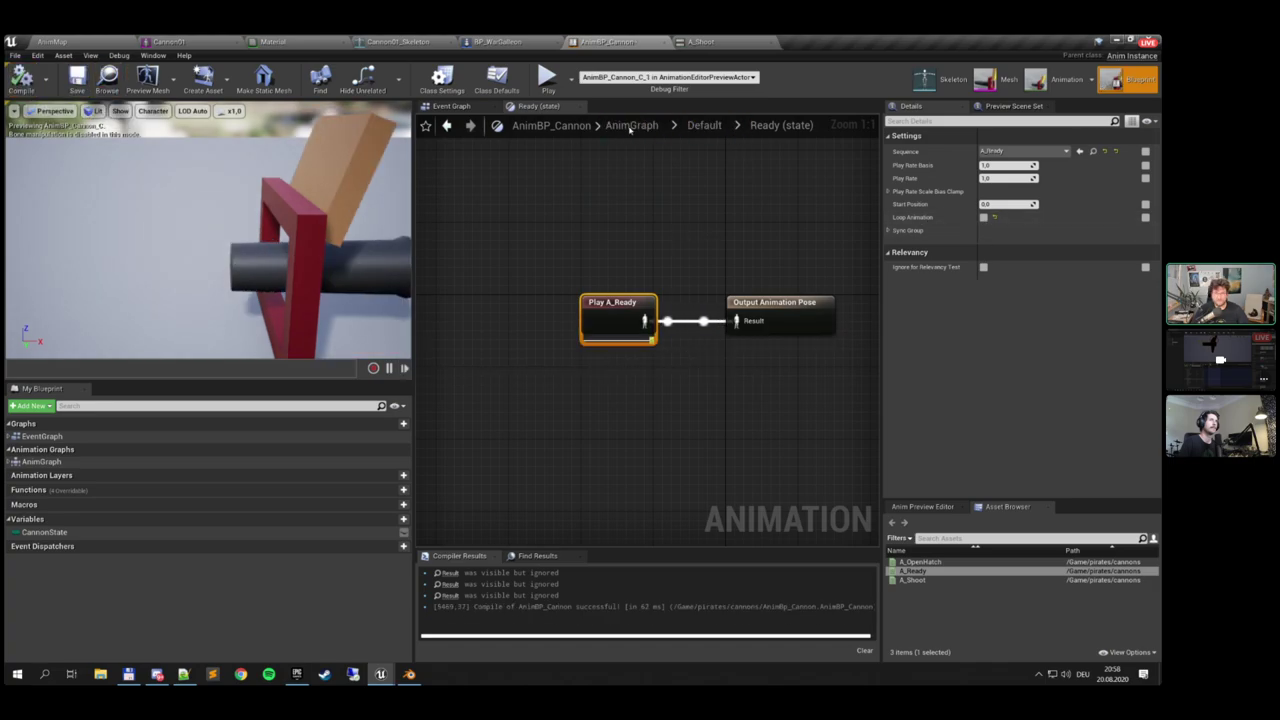
In the Shooting state, connect an A_Shoot player to the Output Animation Pose and compile the blueprint
left_click(704, 125)
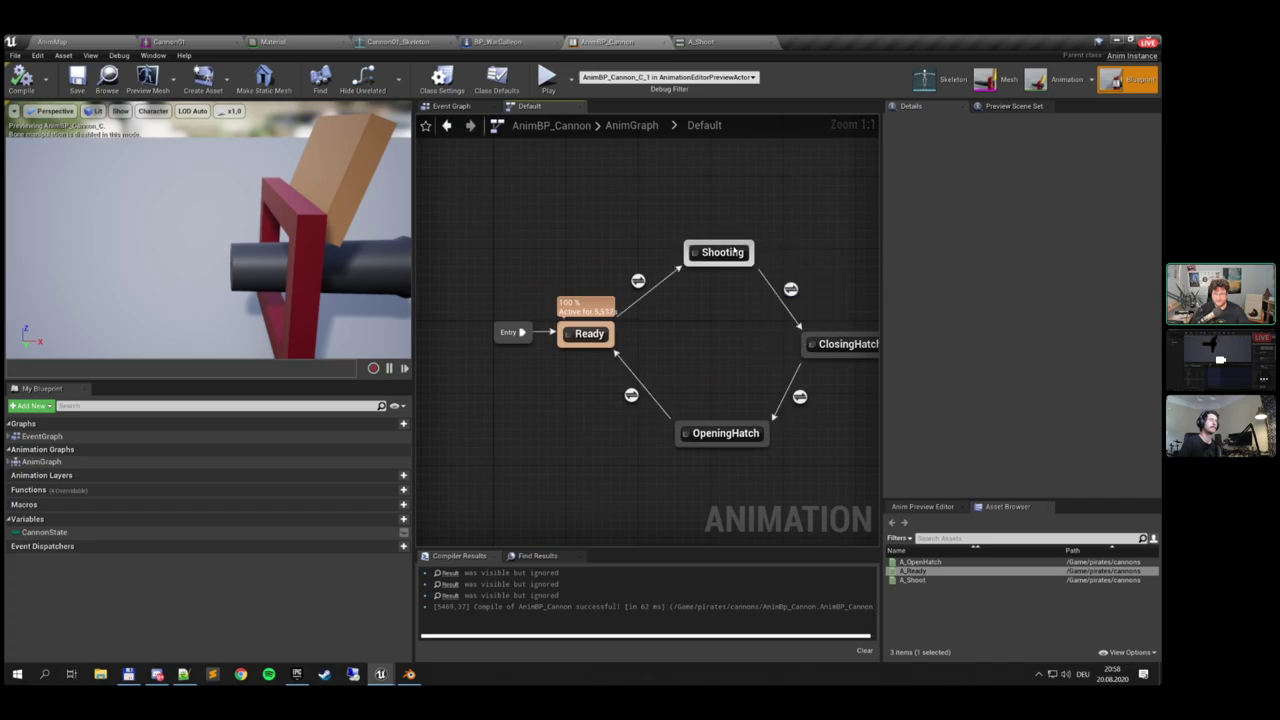
double_click(735, 253)
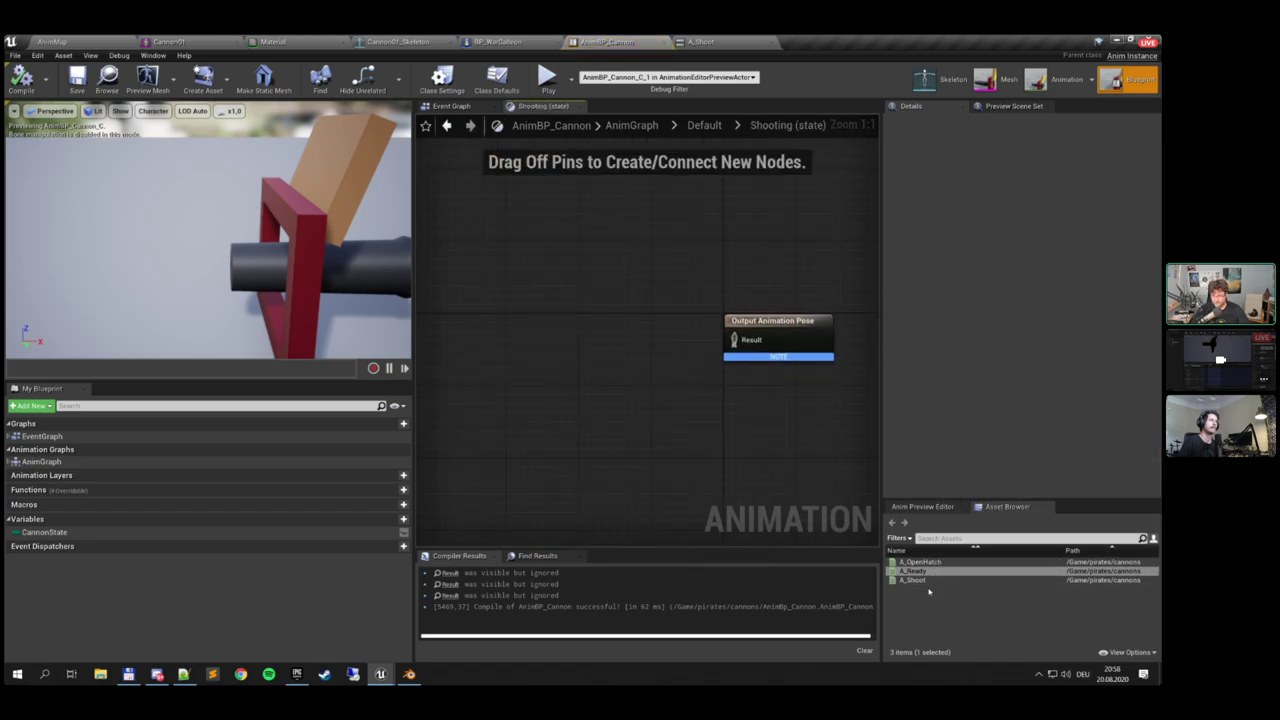
left_click_drag(912, 580, 736, 341)
left_click_drag(646, 346, 637, 337)
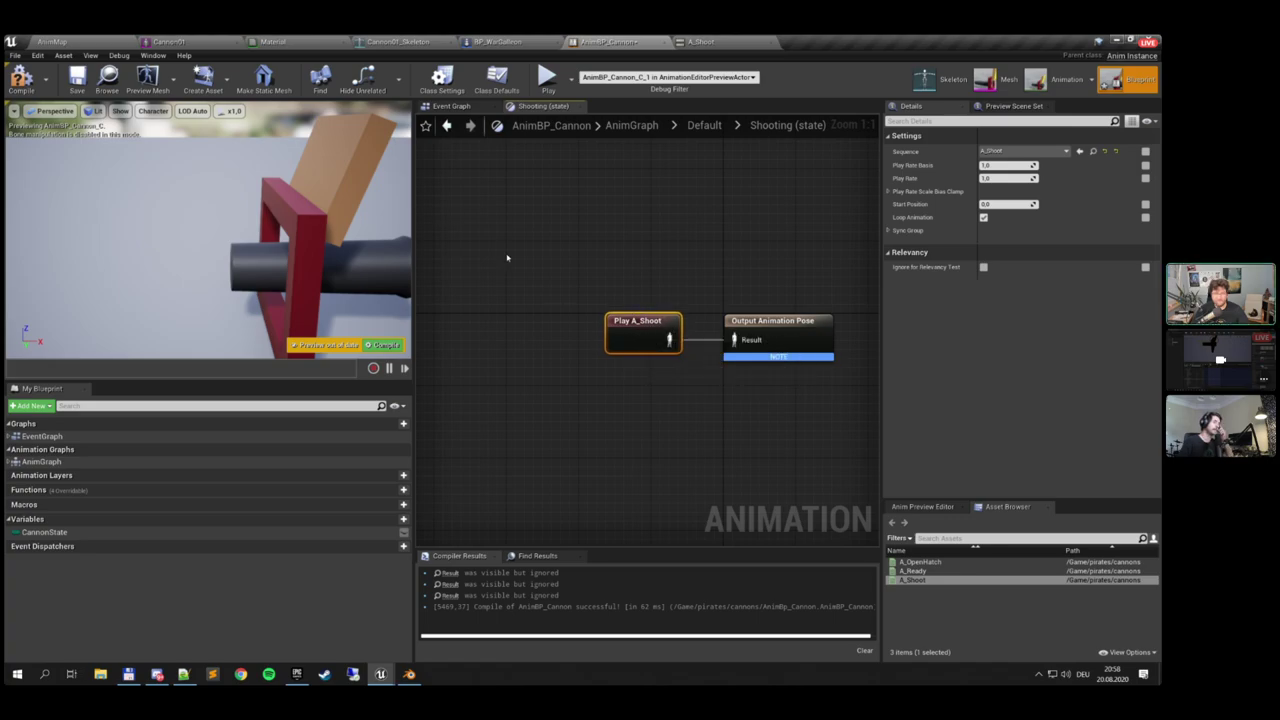
key("F7")
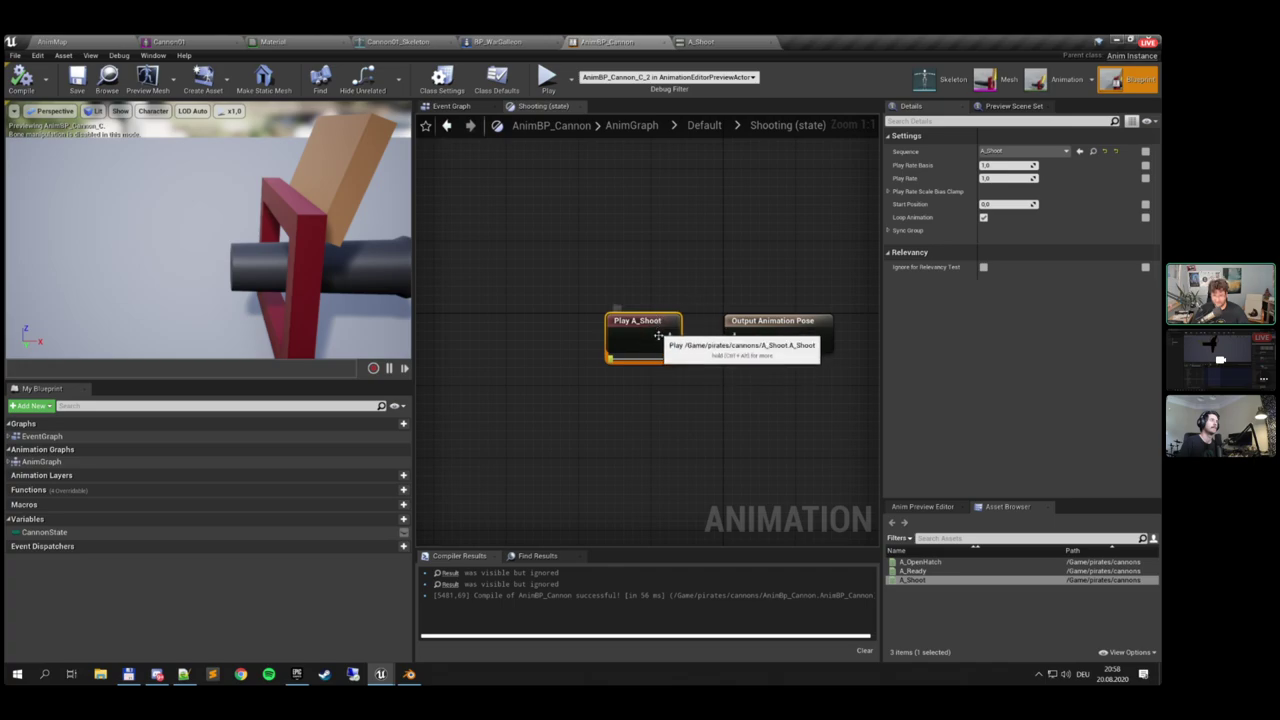
In the ClosingHatch state, add an A_OpenHatch player and connect it to the Output Animation Pose
left_click(706, 128)
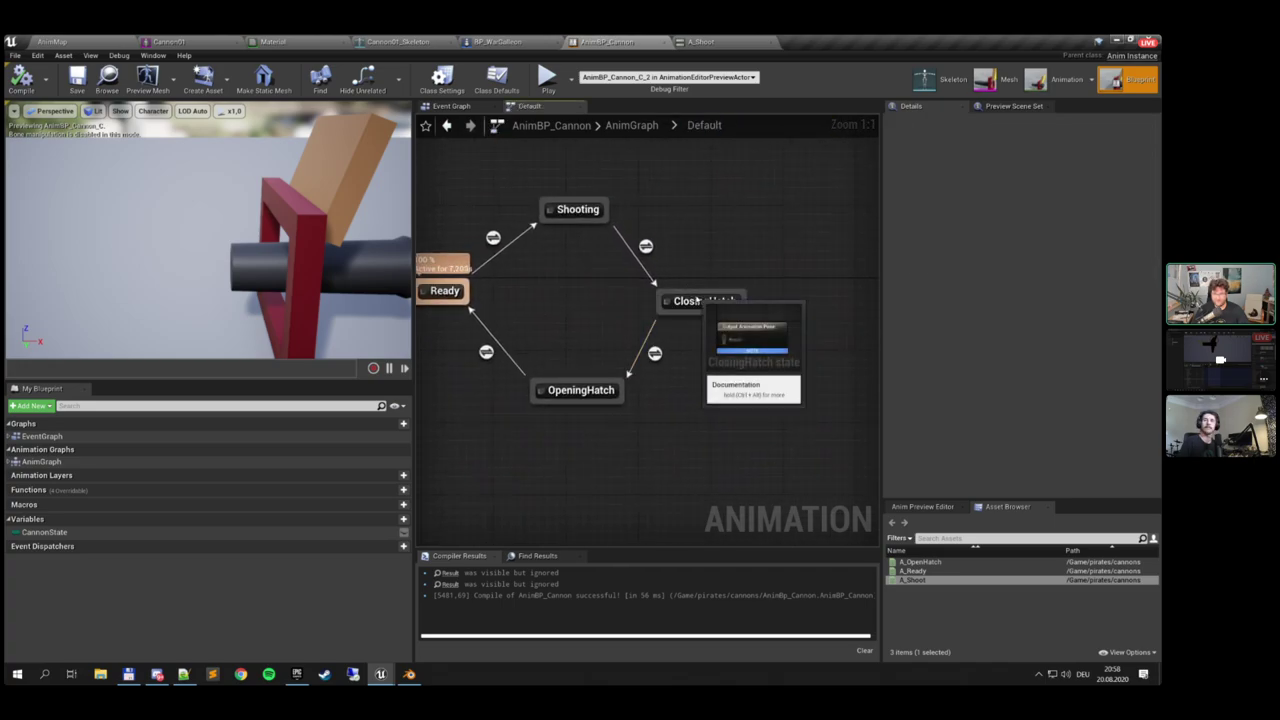
double_click(695, 296)
left_click(915, 562)
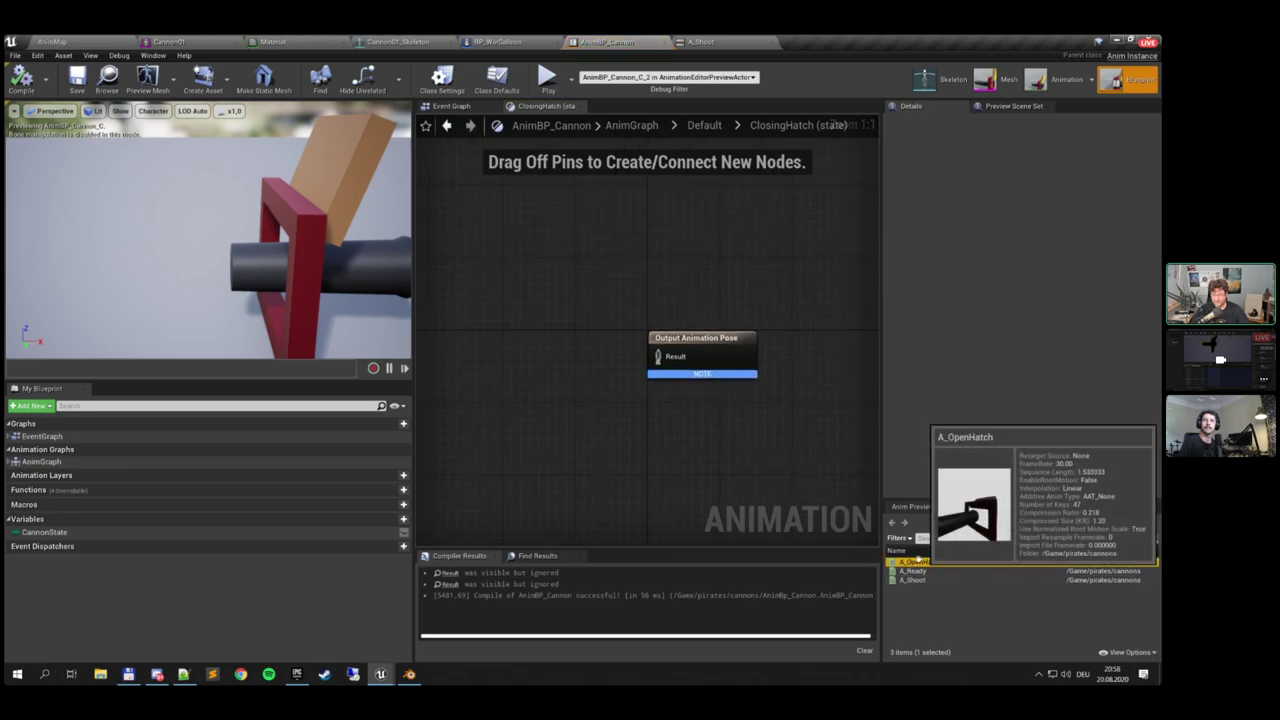
left_click_drag(530, 344, 530, 344)
left_click_drag(611, 357, 657, 357)
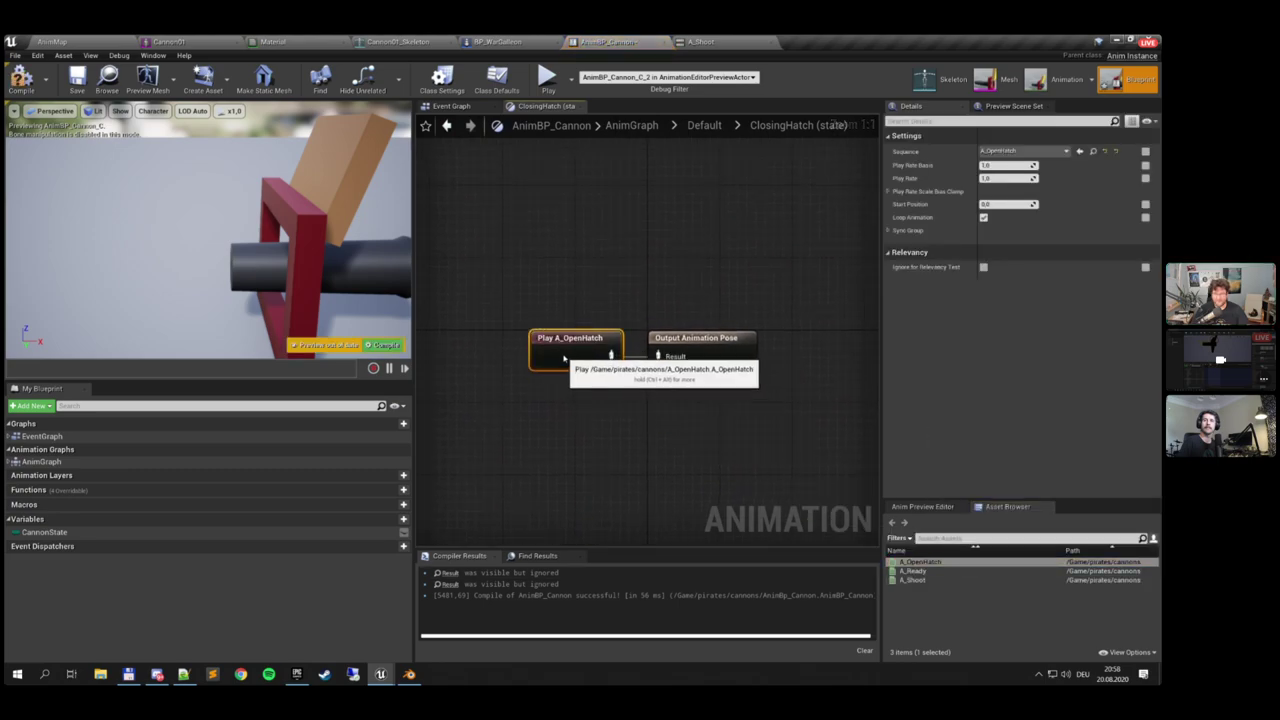
Turn off looping for ClosingHatch's A_OpenHatch player, set its play rate to -1 and start position to 0.5, and compile
left_click(985, 217)
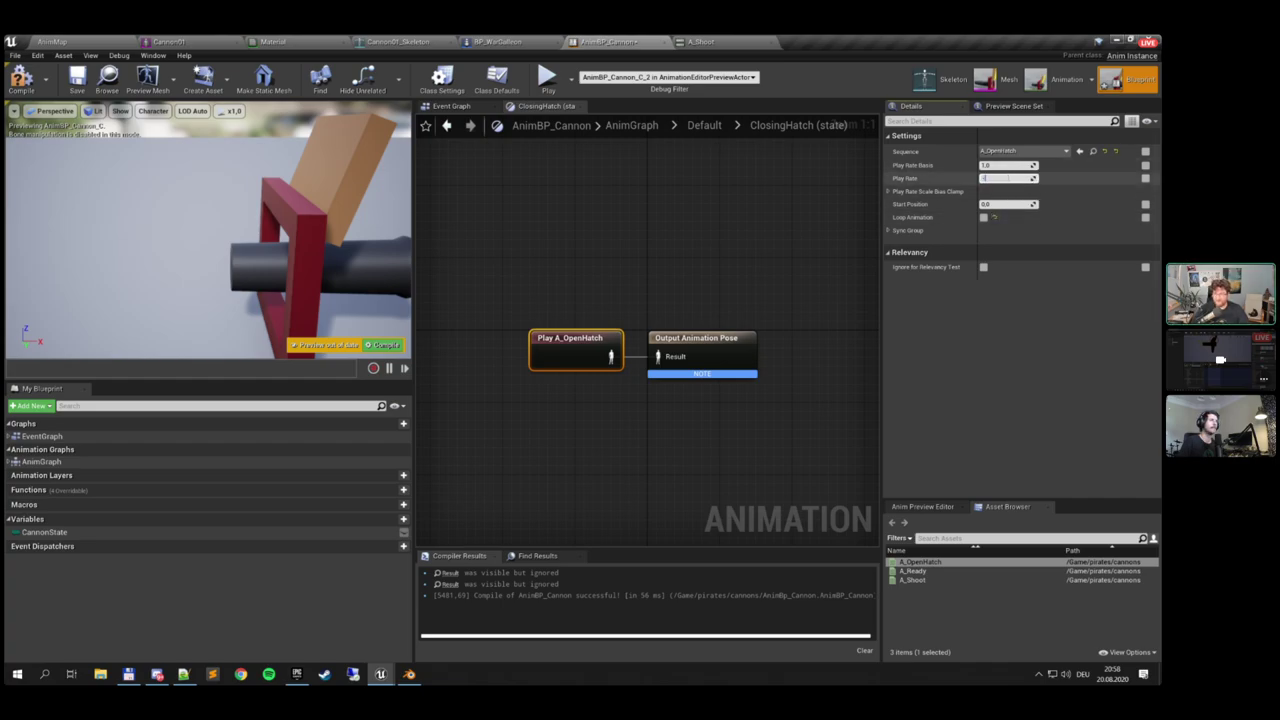
key("Return")
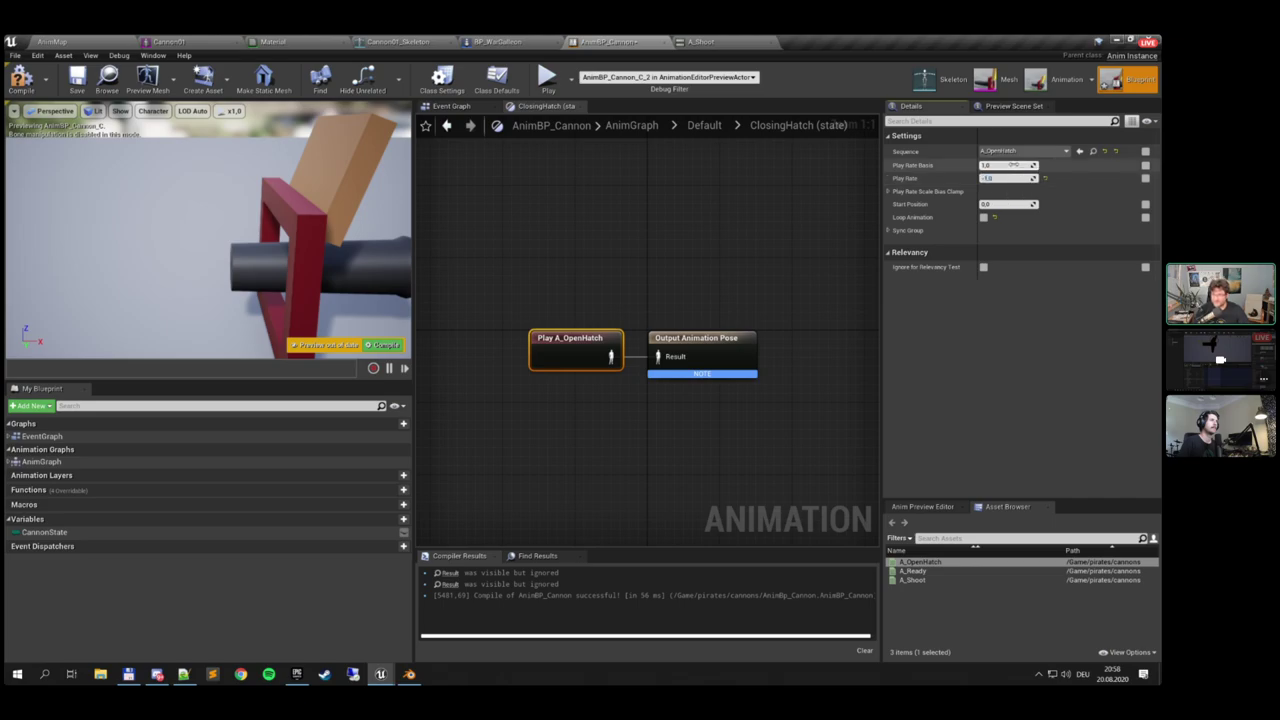
left_click(1010, 204)
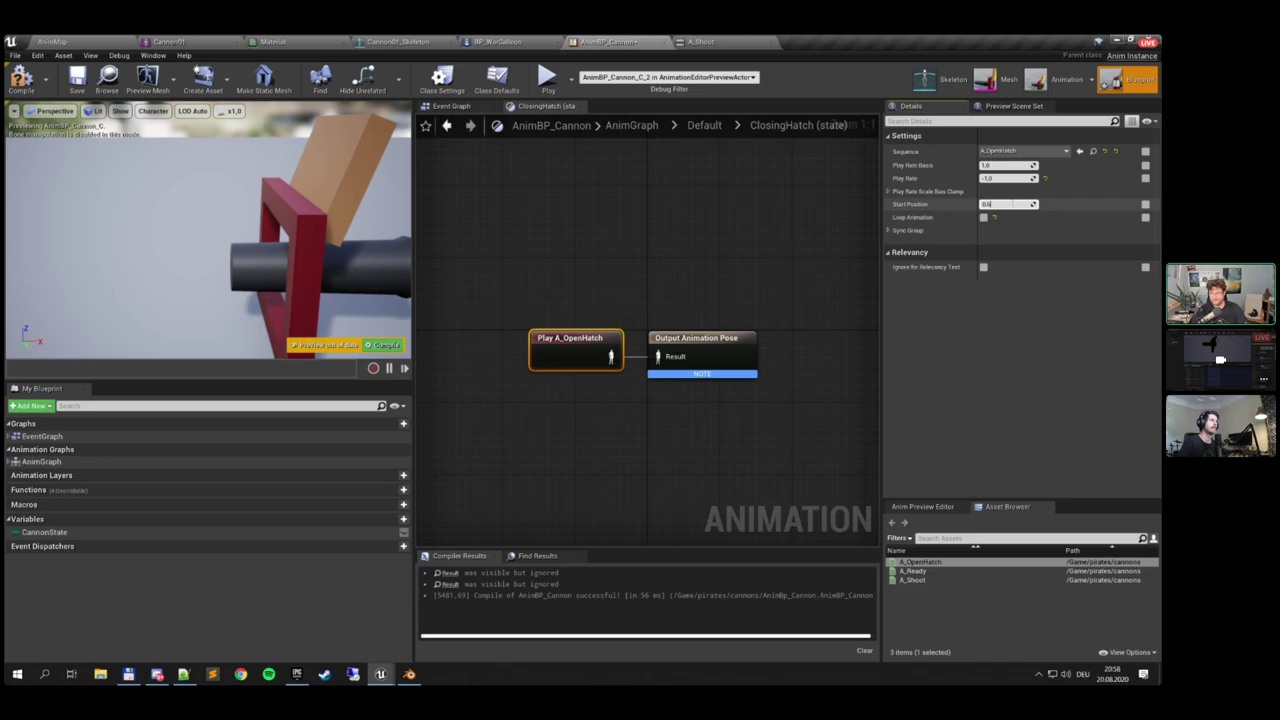
left_click(21, 78)
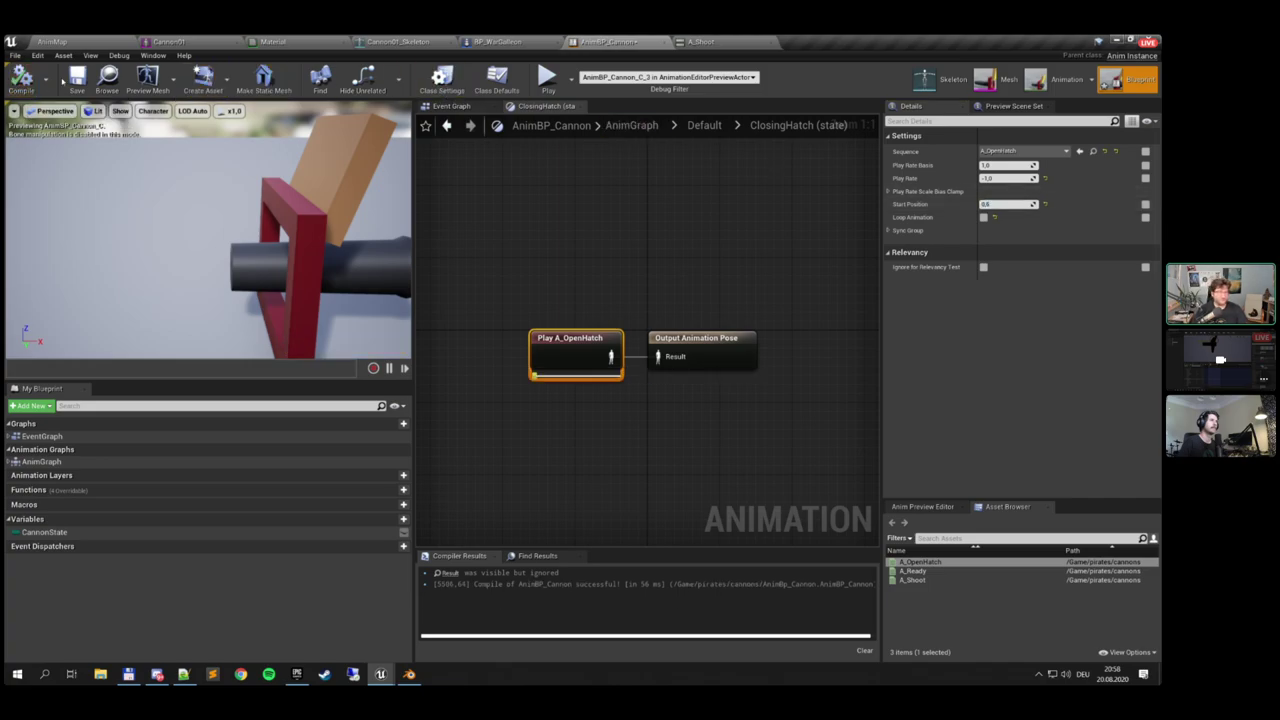
In the OpeningHatch state, play A_OpenHatch without looping into the Output Animation Pose, and compile the blueprint
left_click(704, 125)
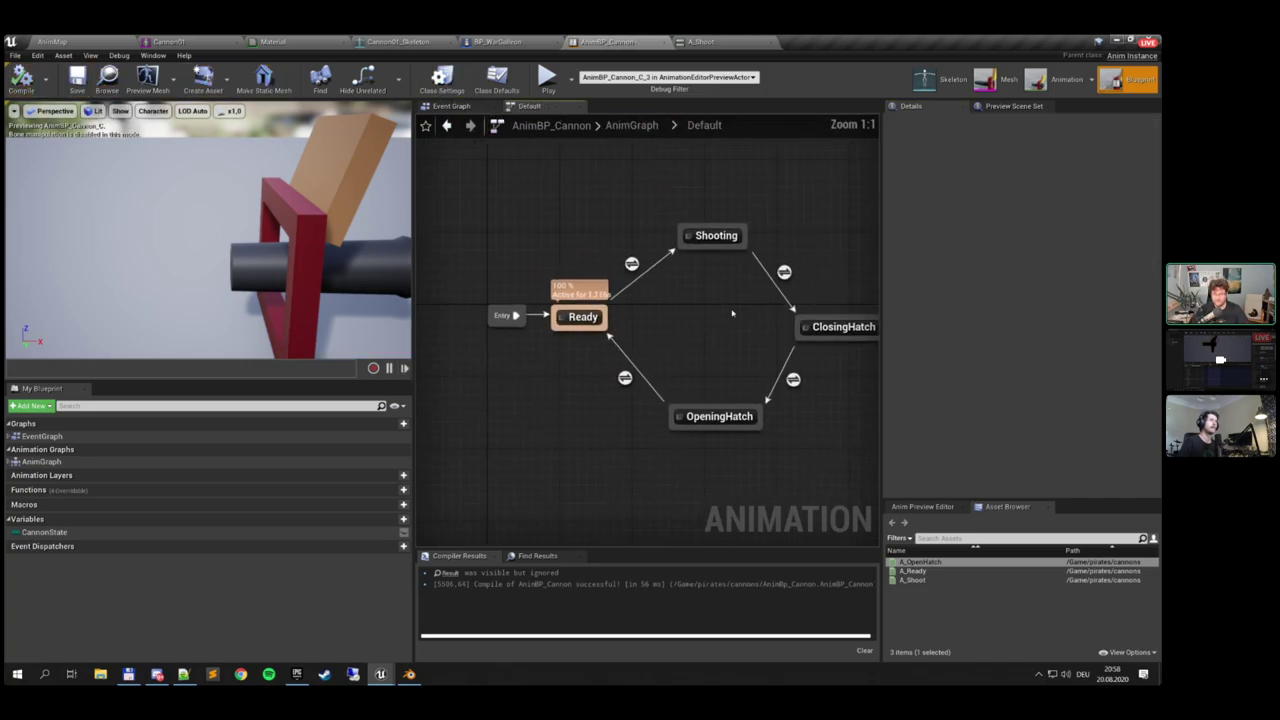
double_click(716, 431)
left_click_drag(918, 562, 658, 357)
left_click(983, 217)
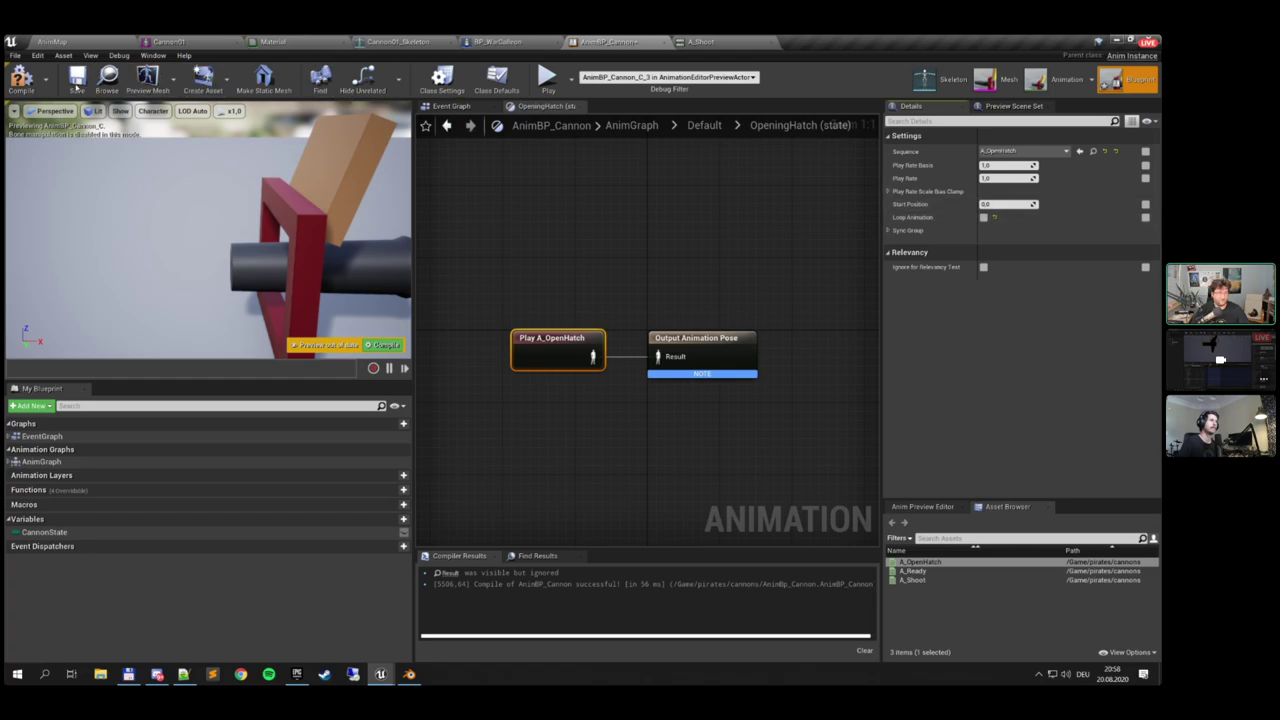
left_click(21, 80)
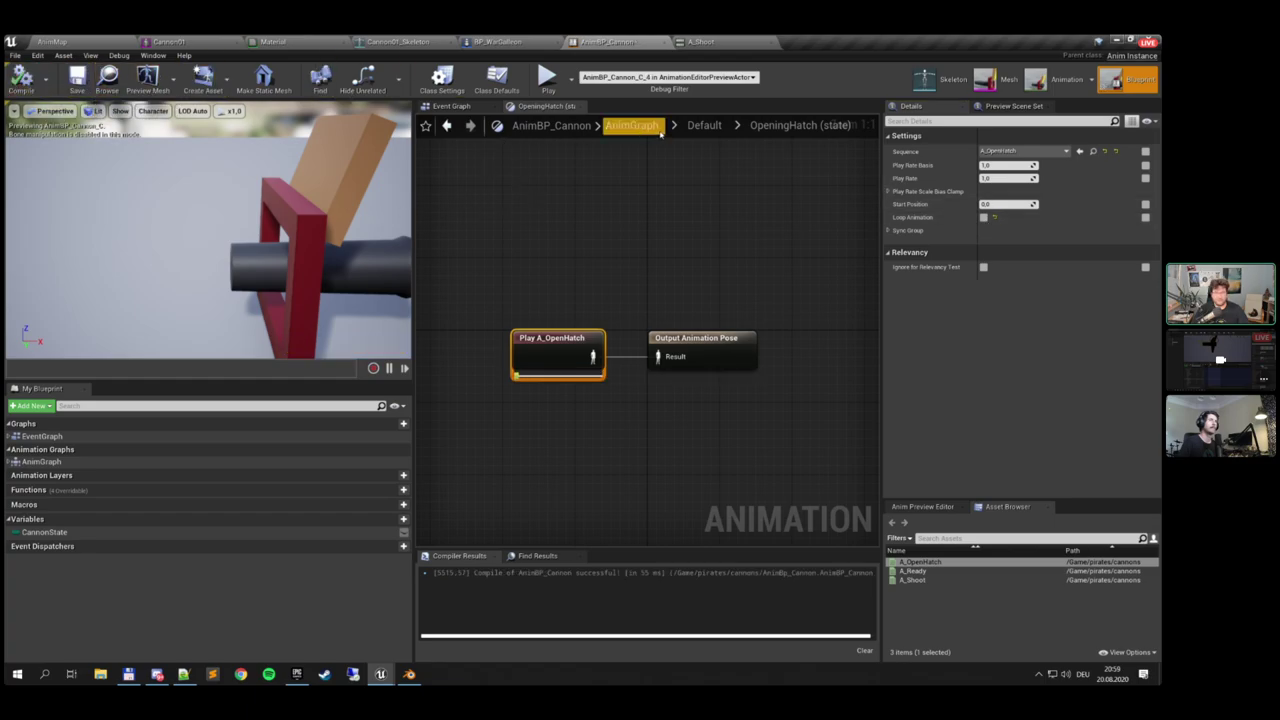
Test the state machine transitions by setting CannonState's default value to Shoot, followed by Reloaded
left_click(704, 125)
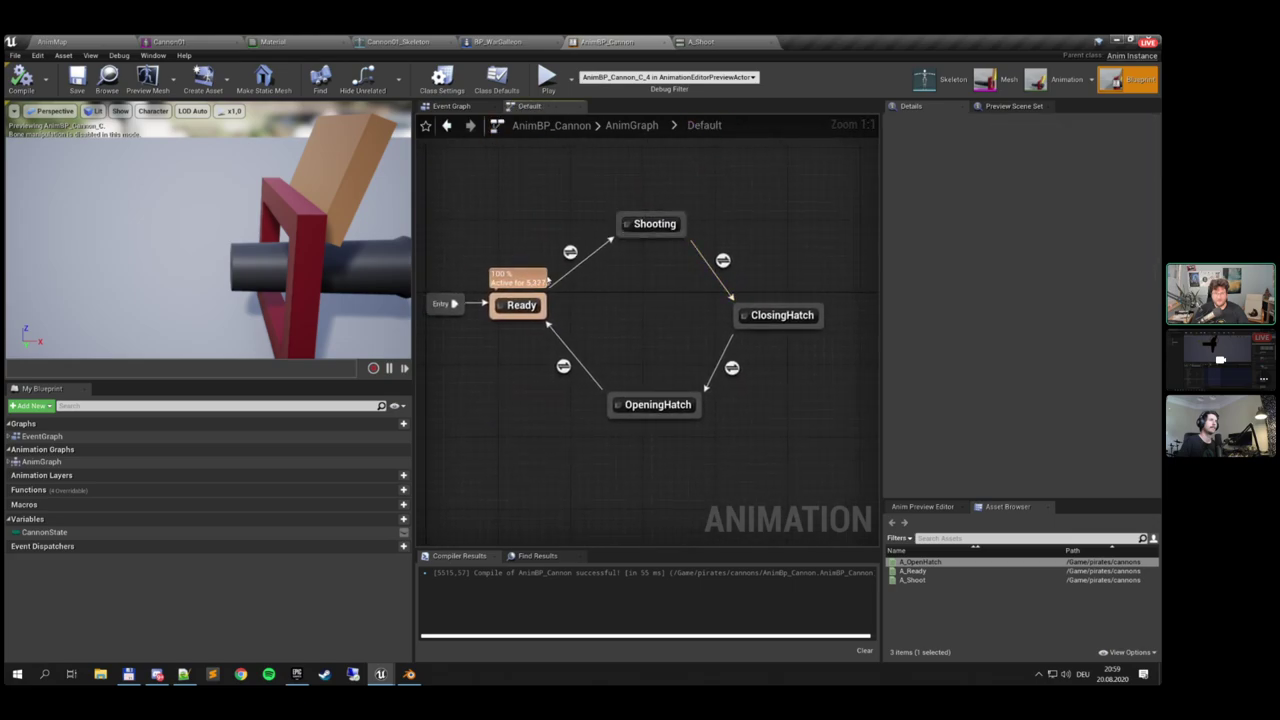
left_click(40, 532)
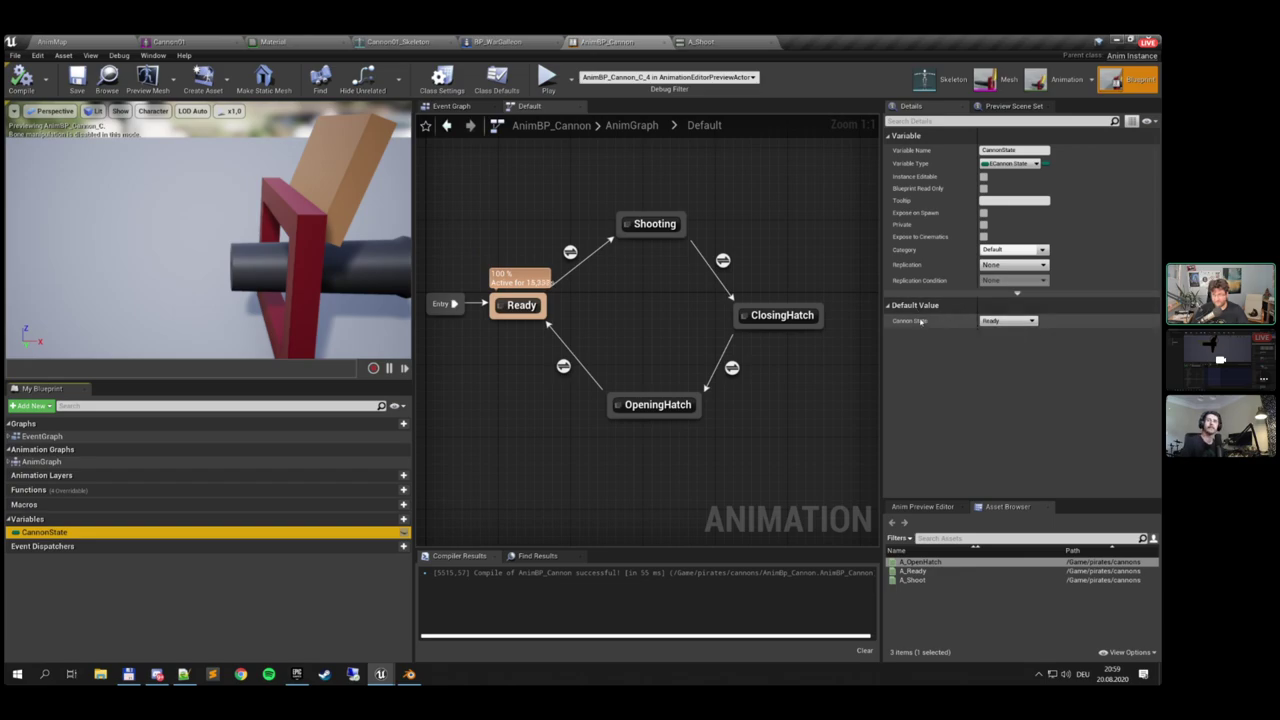
left_click(1005, 321)
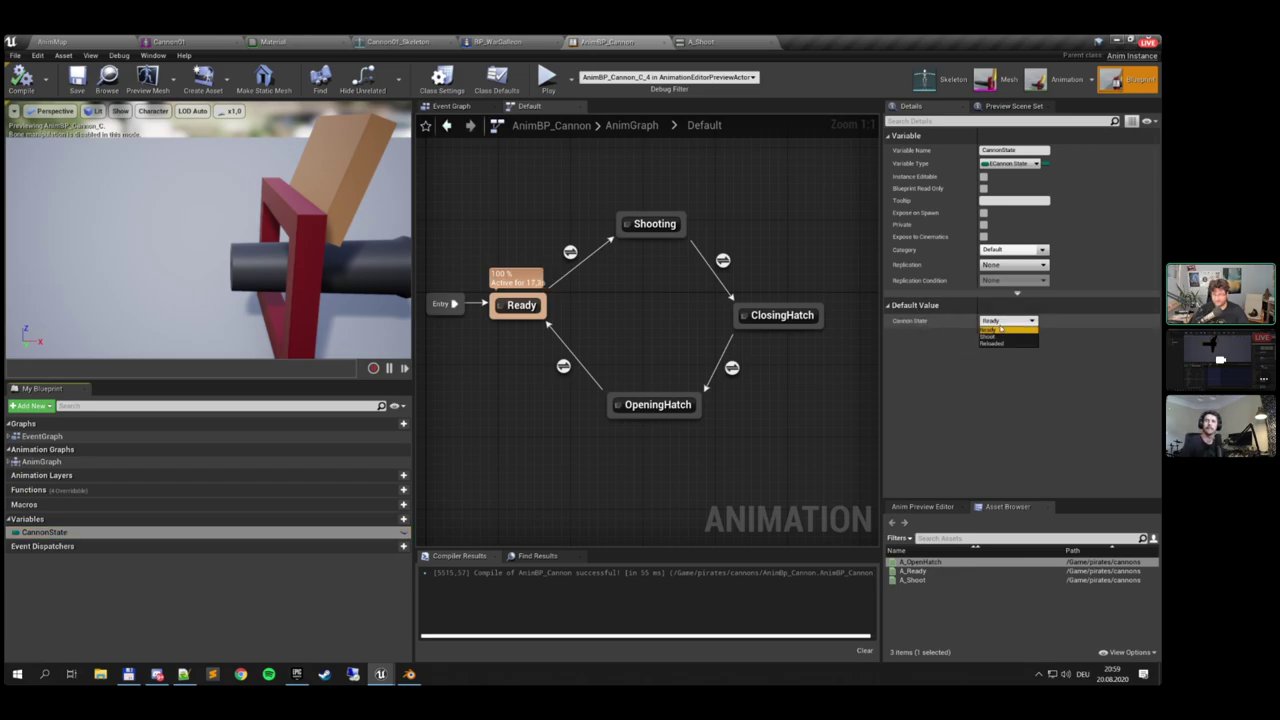
left_click(997, 343)
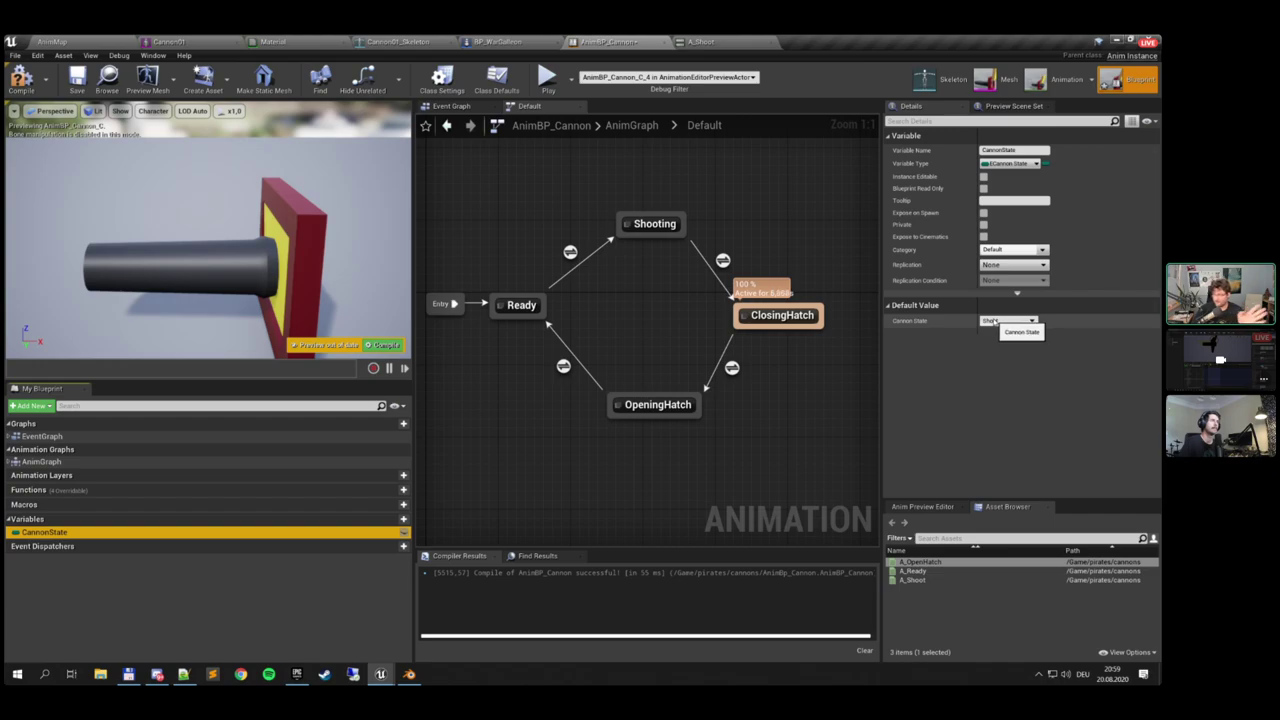
left_click(1008, 321)
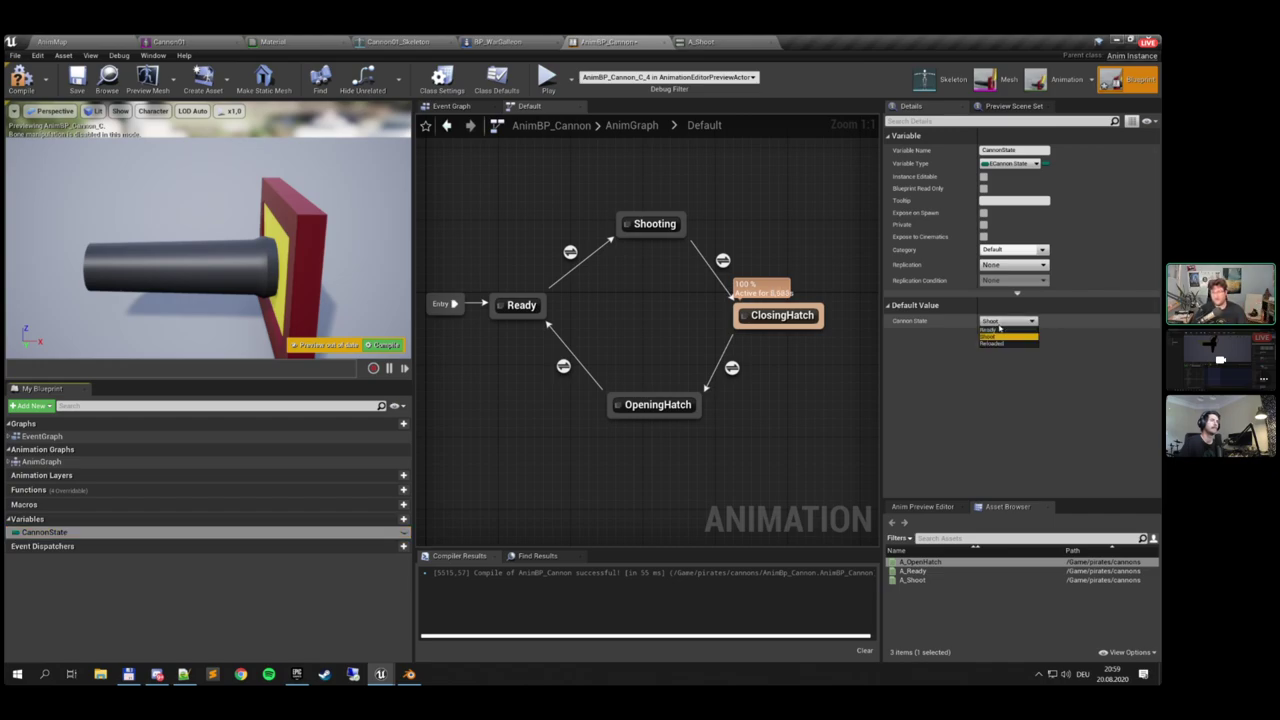
left_click(1003, 344)
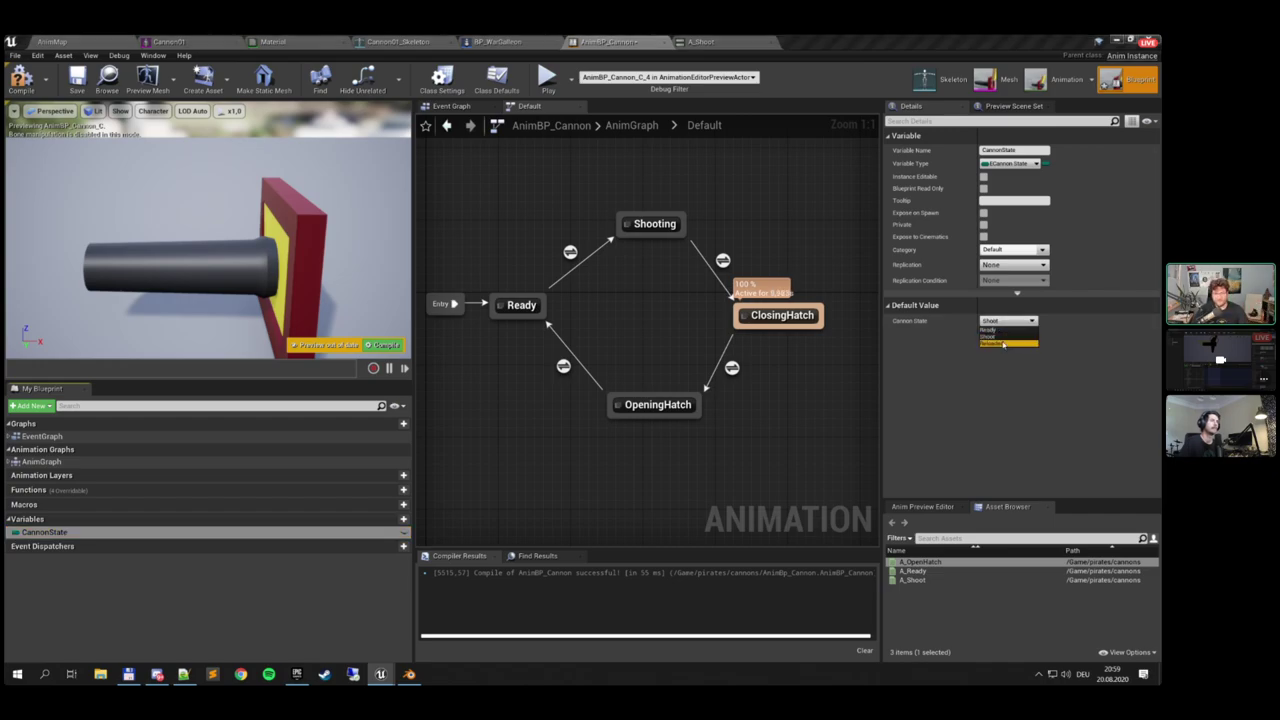
Test the state machine transitions by setting CannonState's default value to Shoot, Reloaded and finally Ready
left_click(1007, 321)
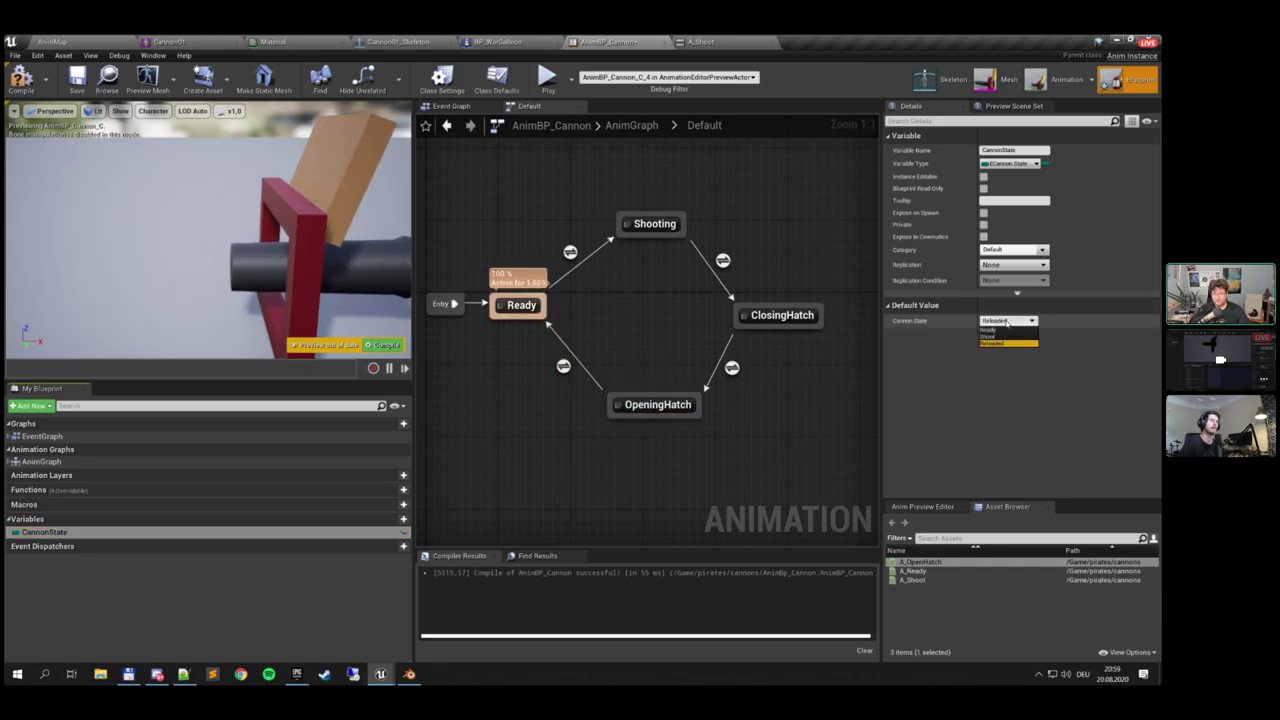
left_click(1000, 336)
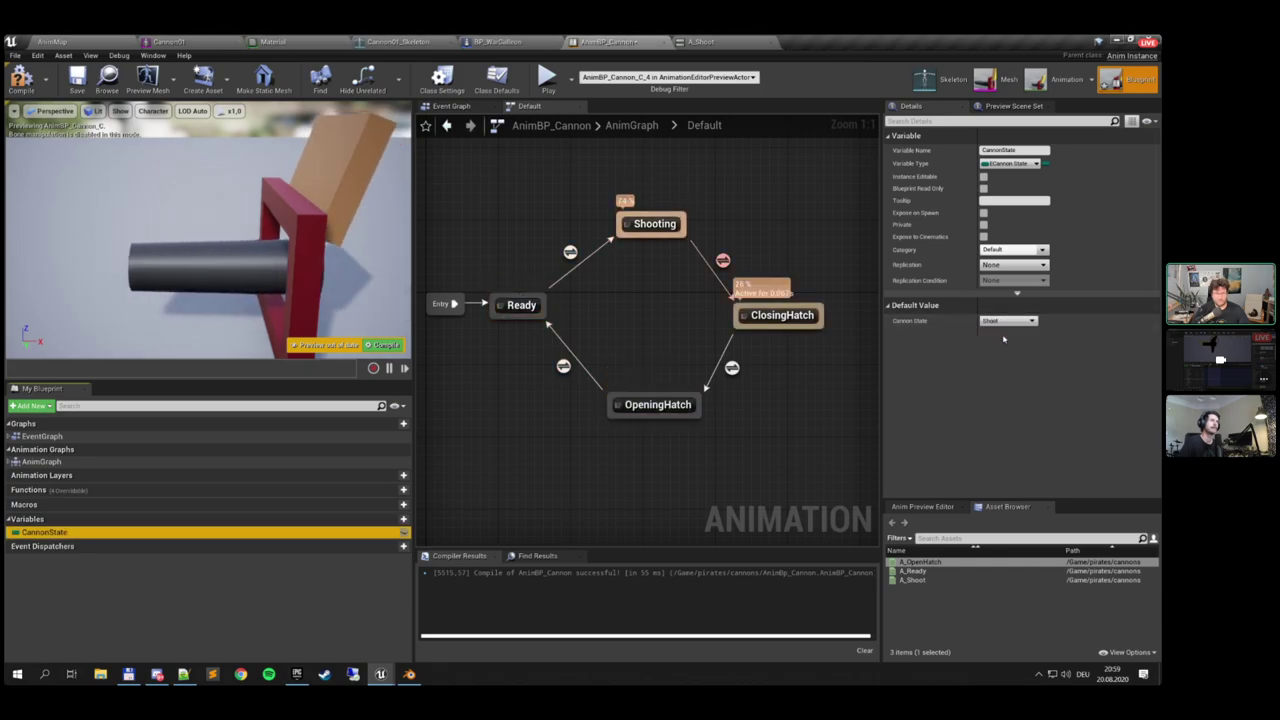
left_click(1007, 321)
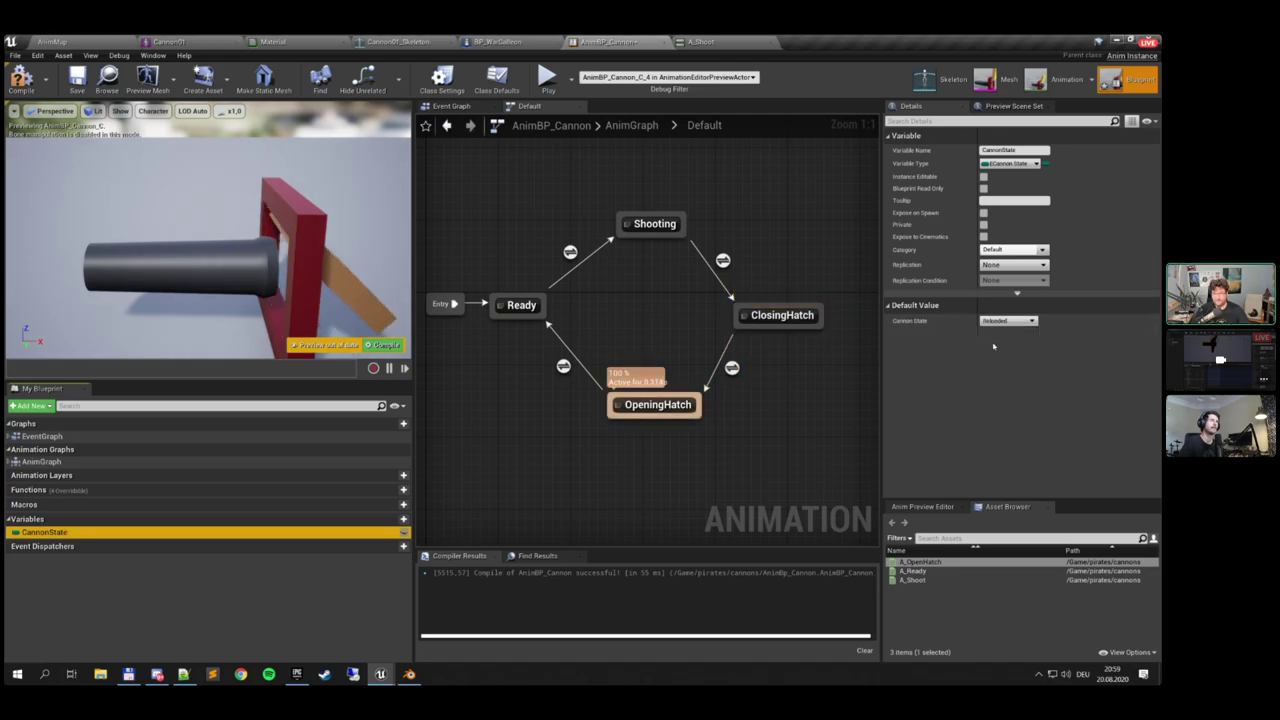
left_click(994, 343)
left_click(1007, 321)
left_click(991, 329)
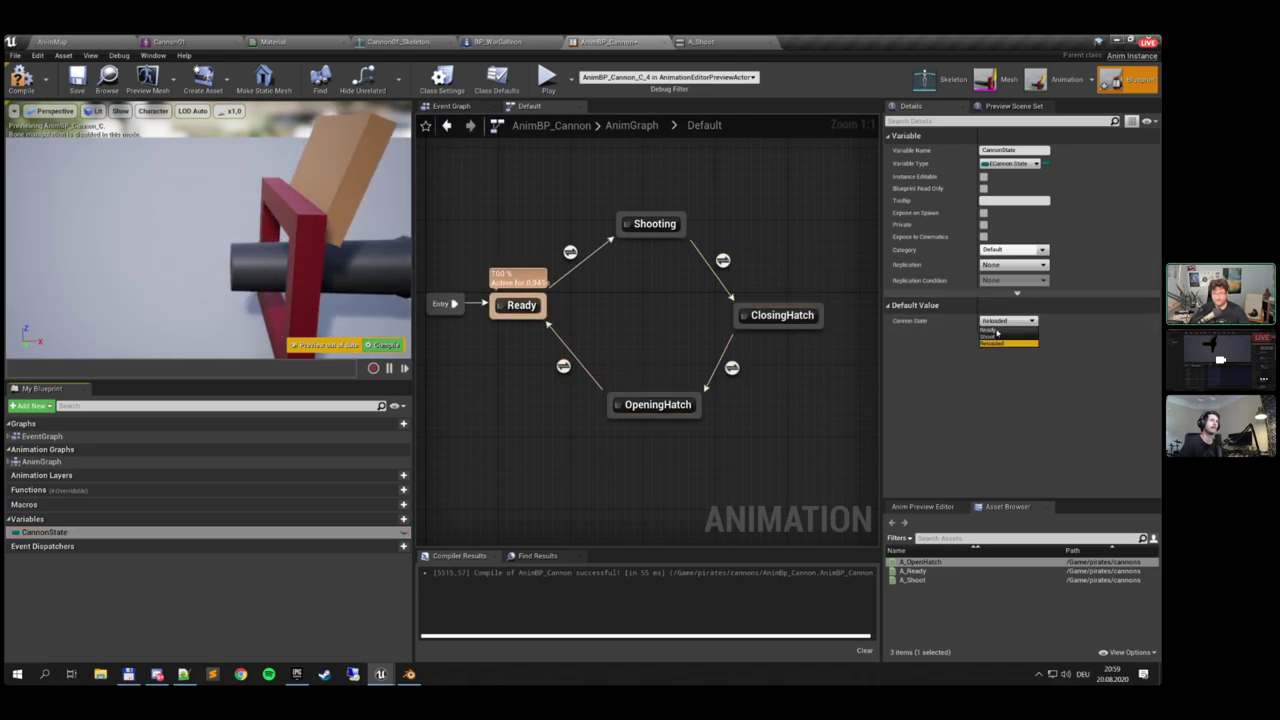
Append extra frames at the end of the Shooting state's A_Shoot animation and save it
right_click_drag(668, 286, 593, 288)
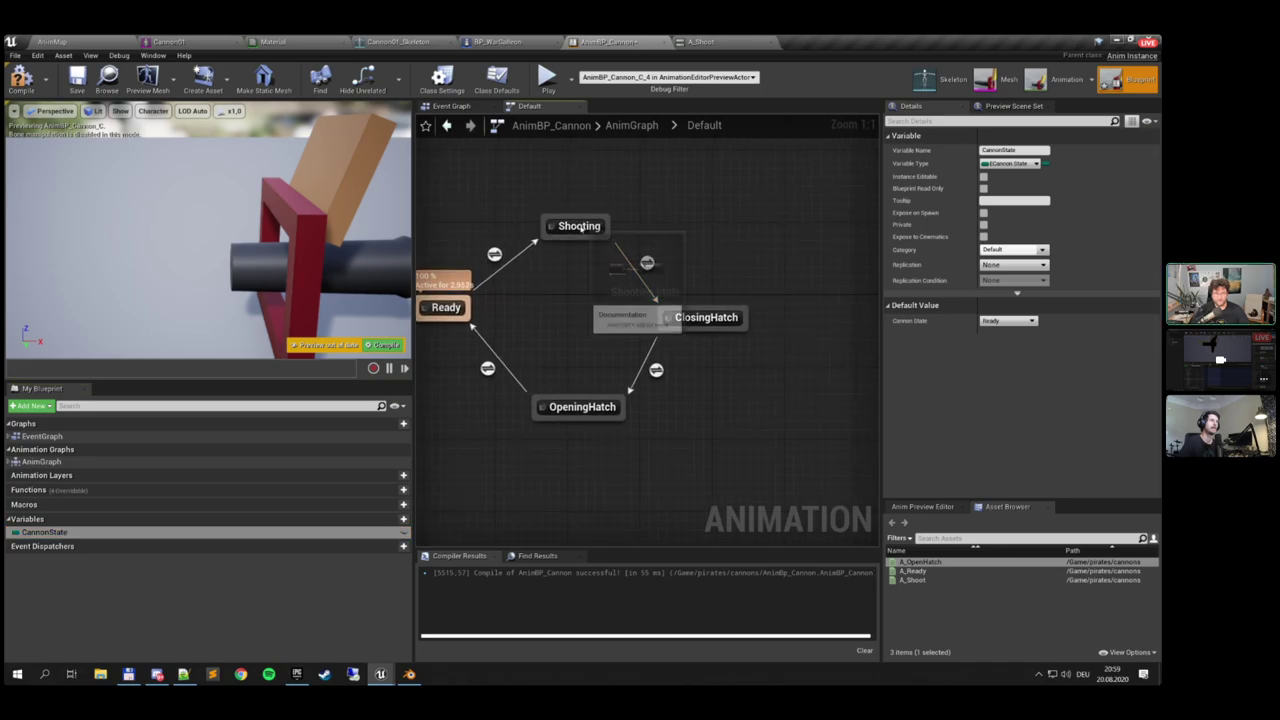
left_click(587, 229)
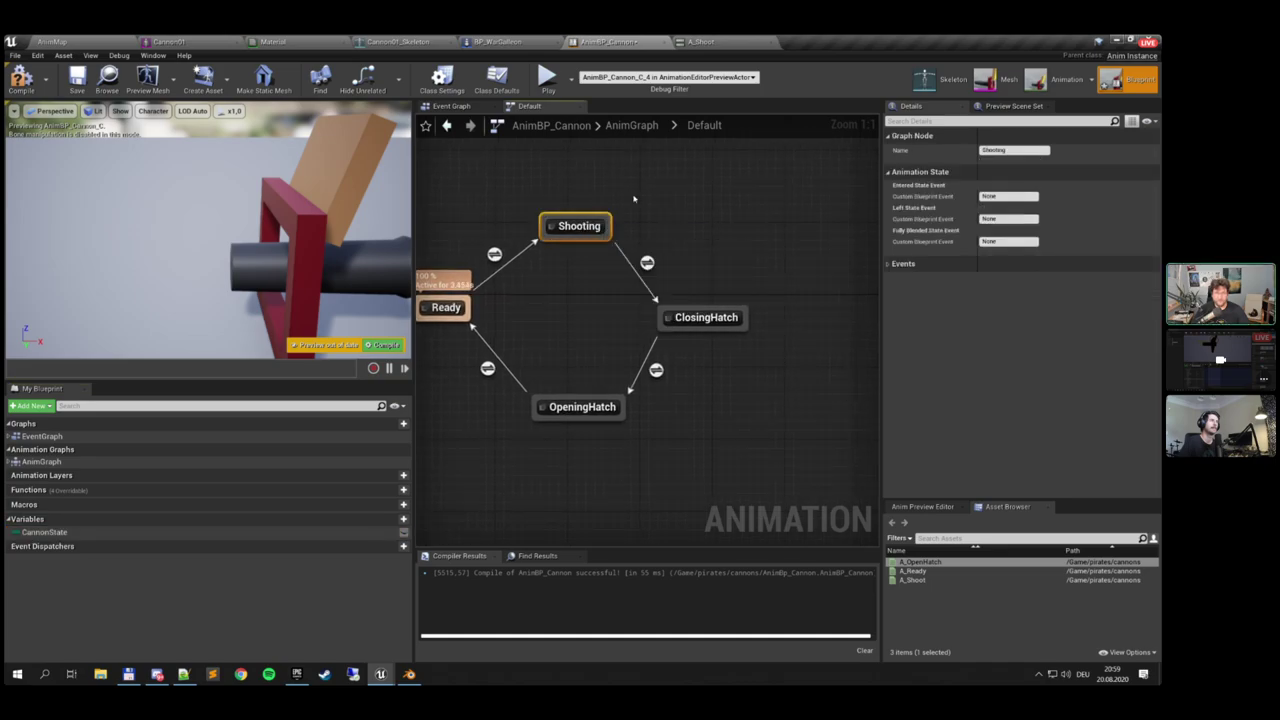
double_click(913, 580)
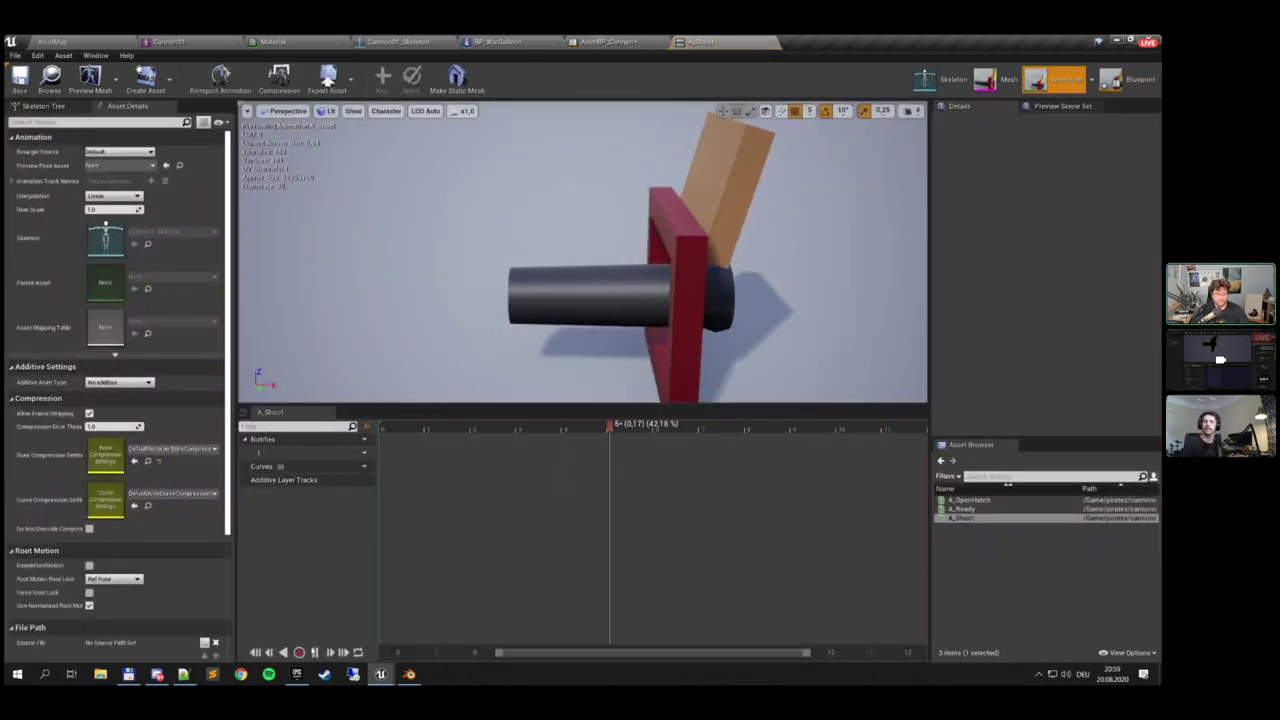
left_click(478, 426)
left_click_drag(480, 426, 929, 414)
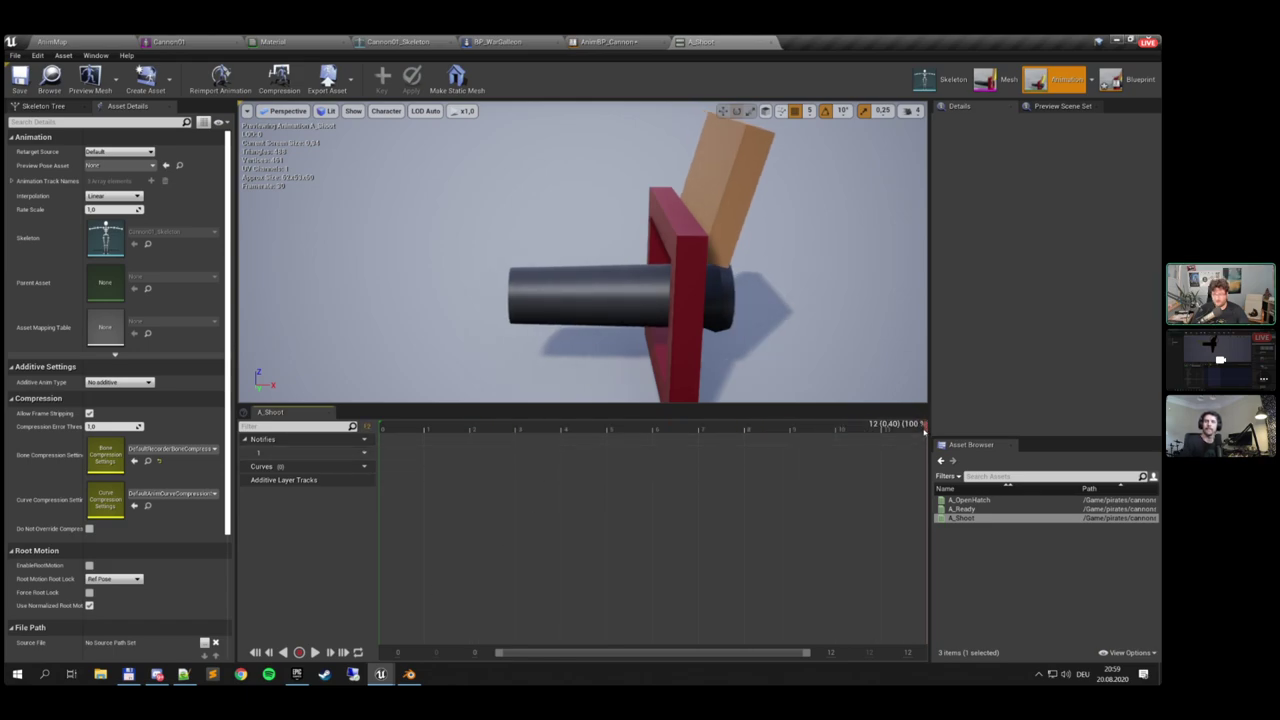
right_click(924, 426)
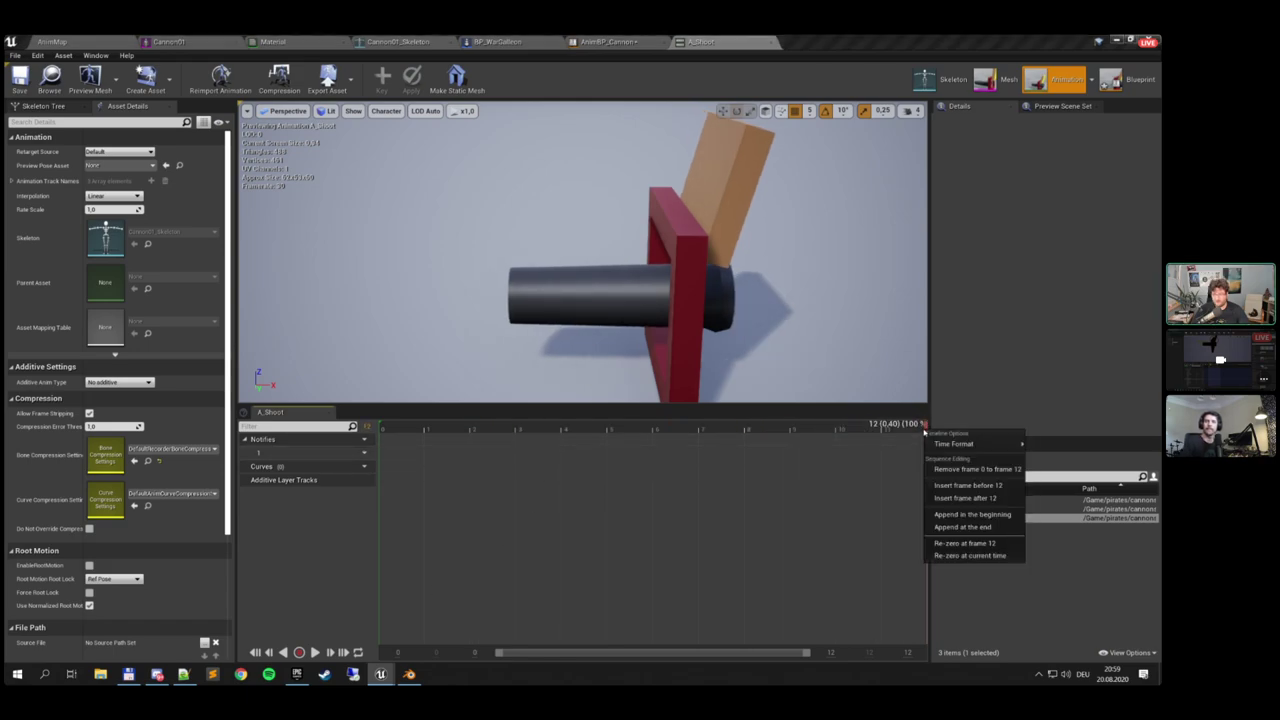
left_click(943, 527)
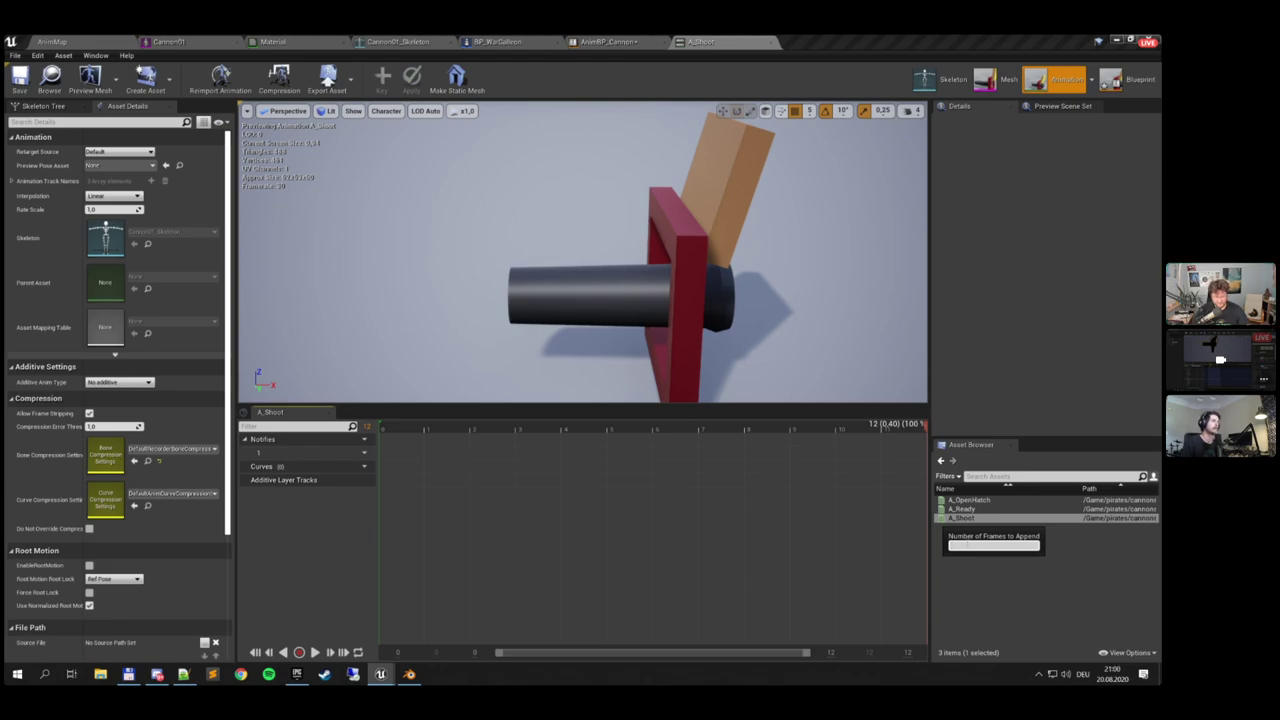
key("Return")
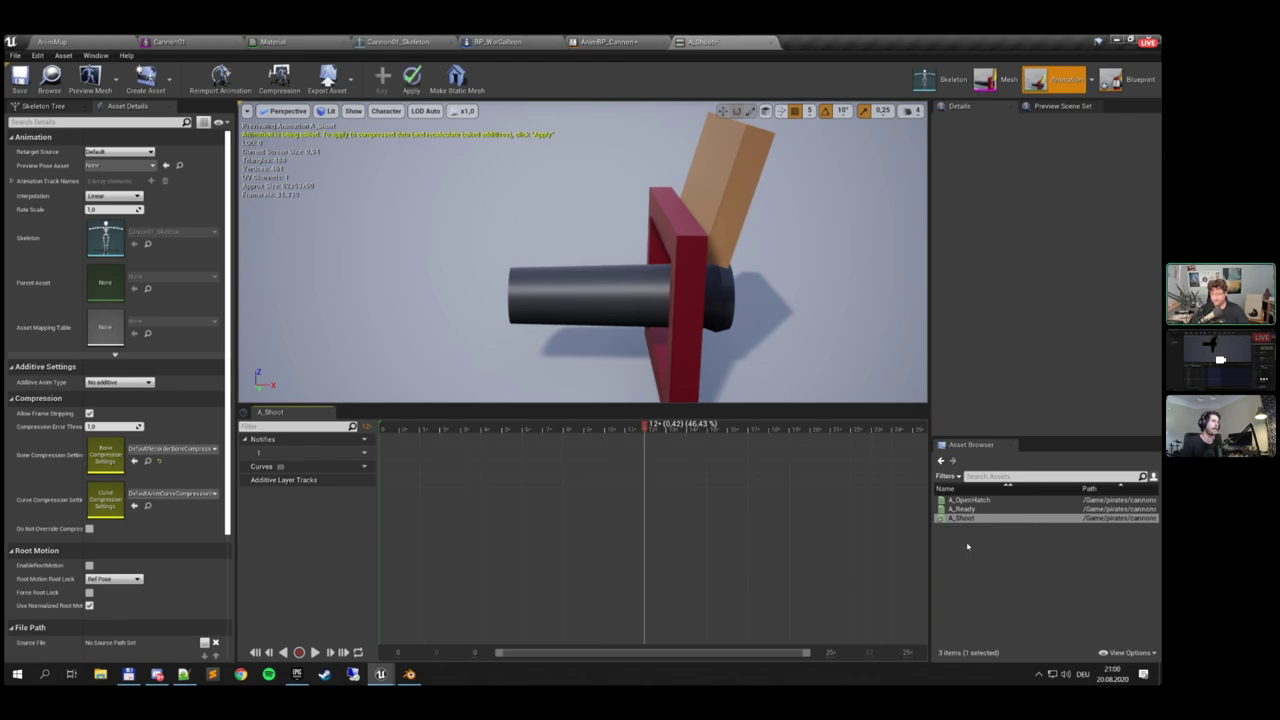
left_click(19, 79)
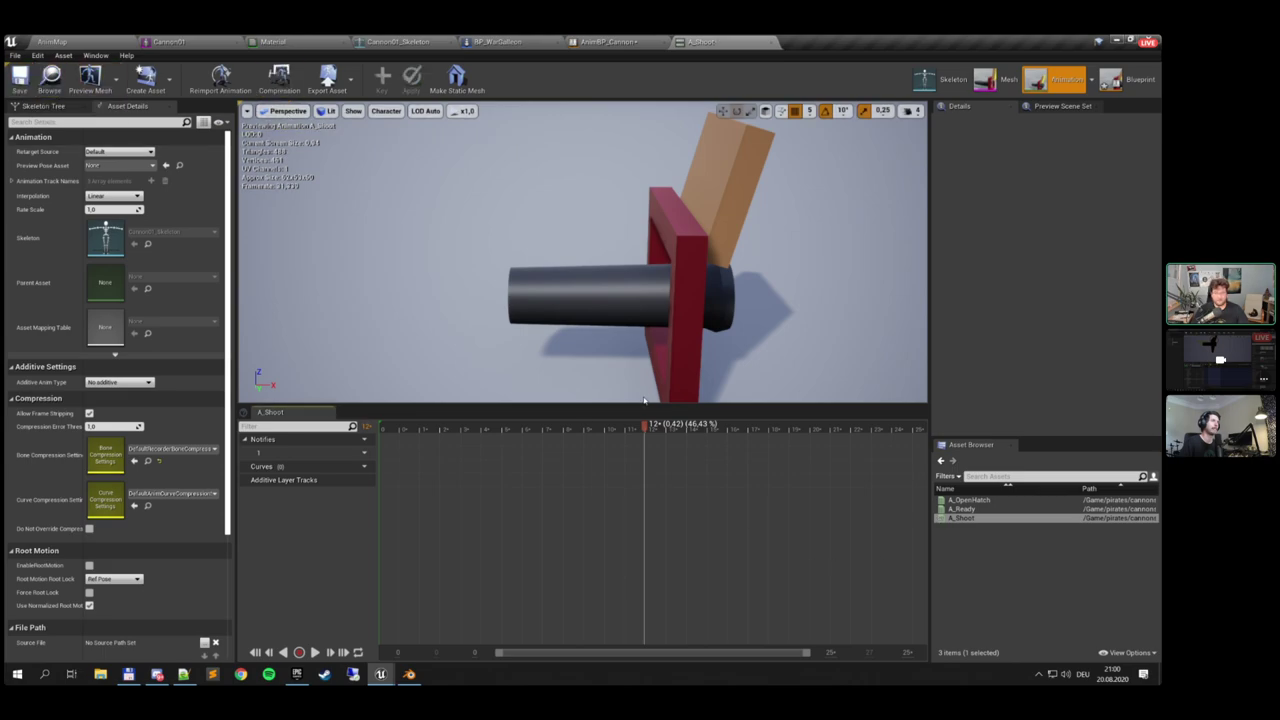
Rewind the A_Shoot animation to its start and play it back to check the timing
left_click_drag(644, 432, 378, 446)
left_click(314, 653)
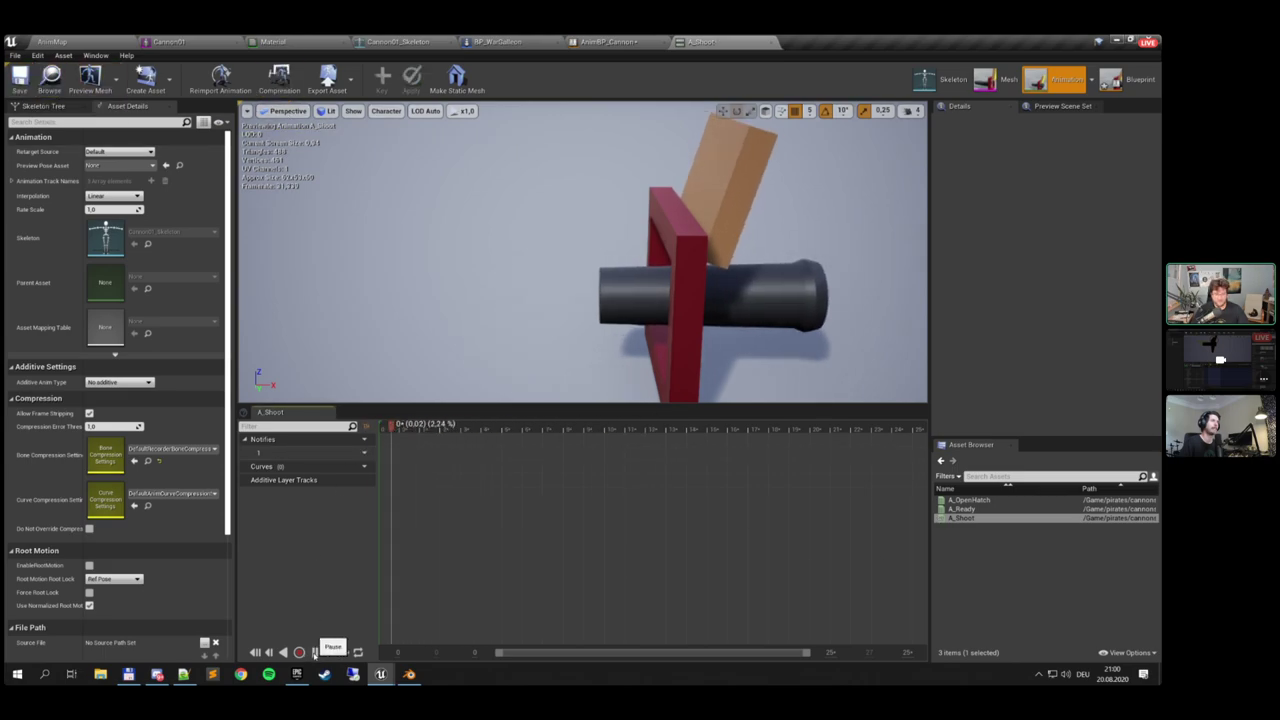
left_click(315, 651)
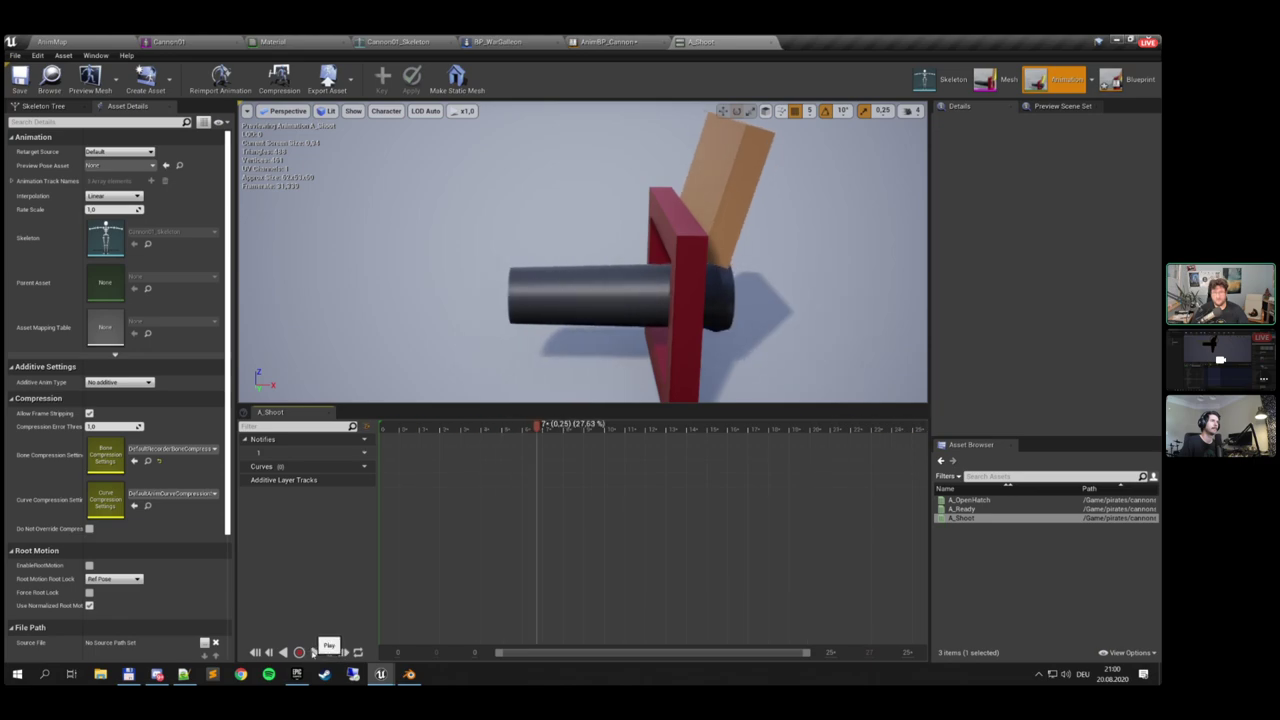
In AnimBP_Cannon, set CannonState's default value to Shoot to check the extended animation, and compile the blueprint
left_click(612, 41)
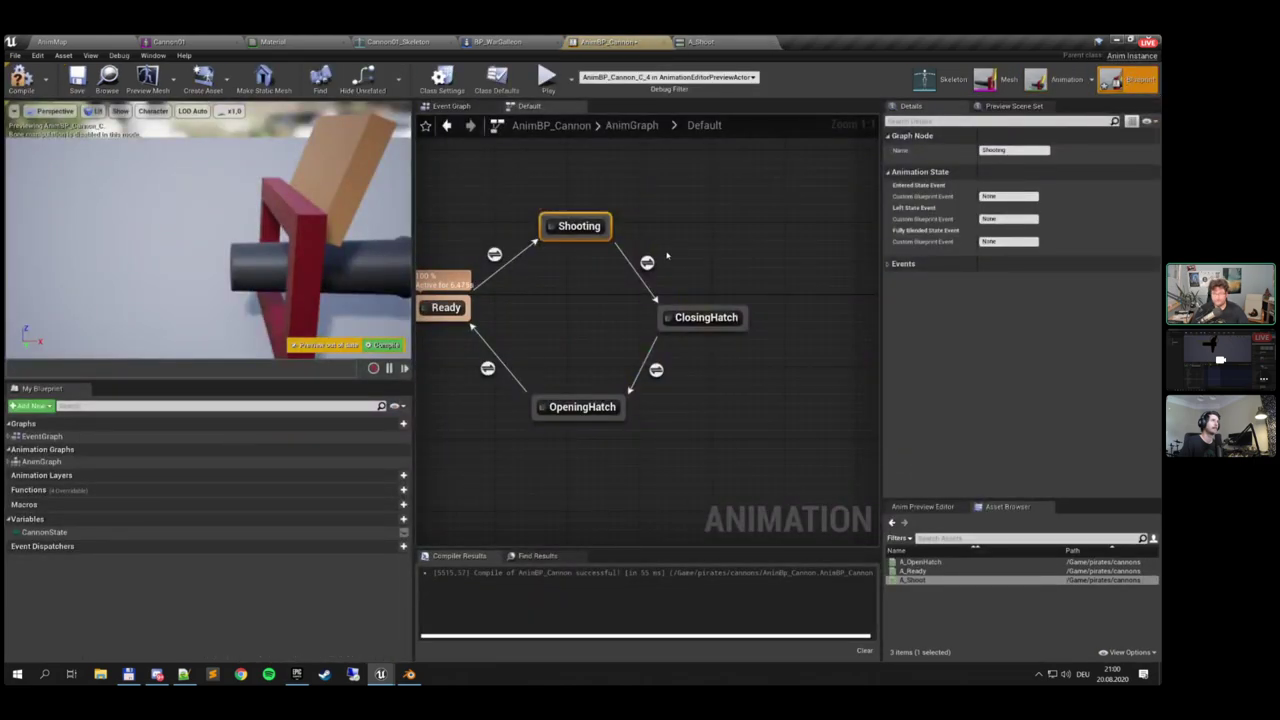
right_click_drag(708, 354, 819, 355)
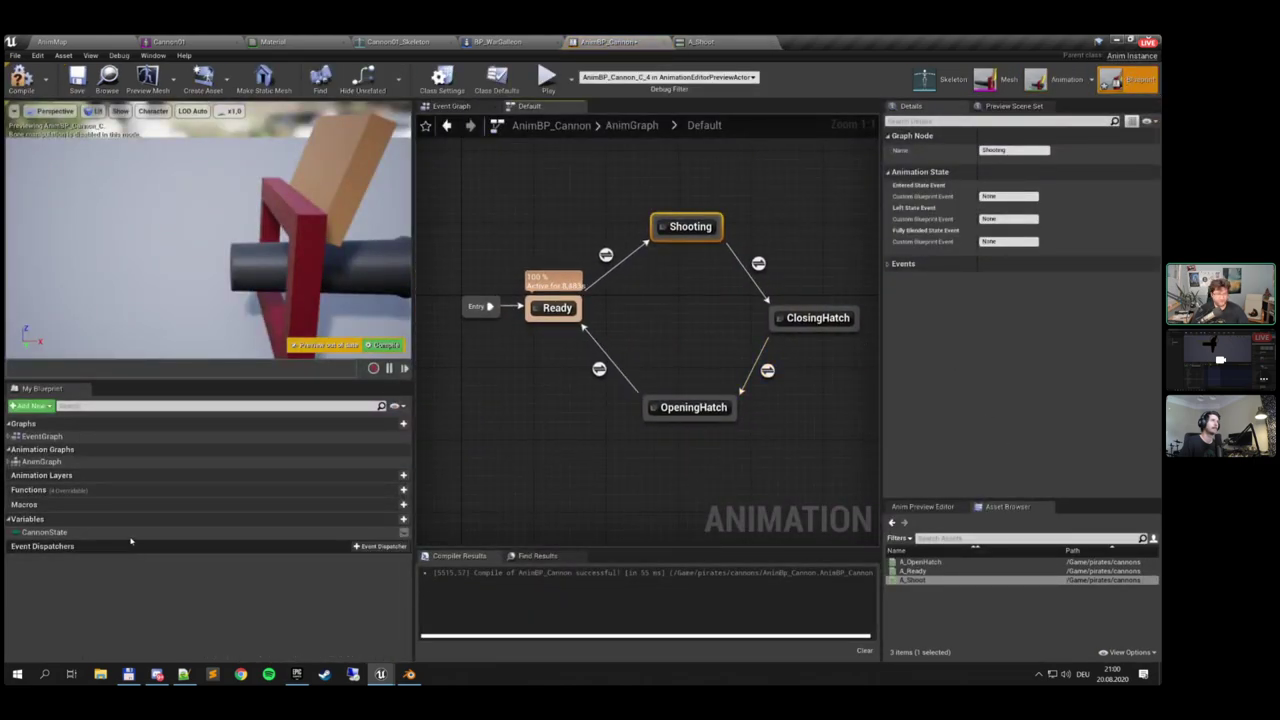
left_click(100, 533)
left_click(1009, 320)
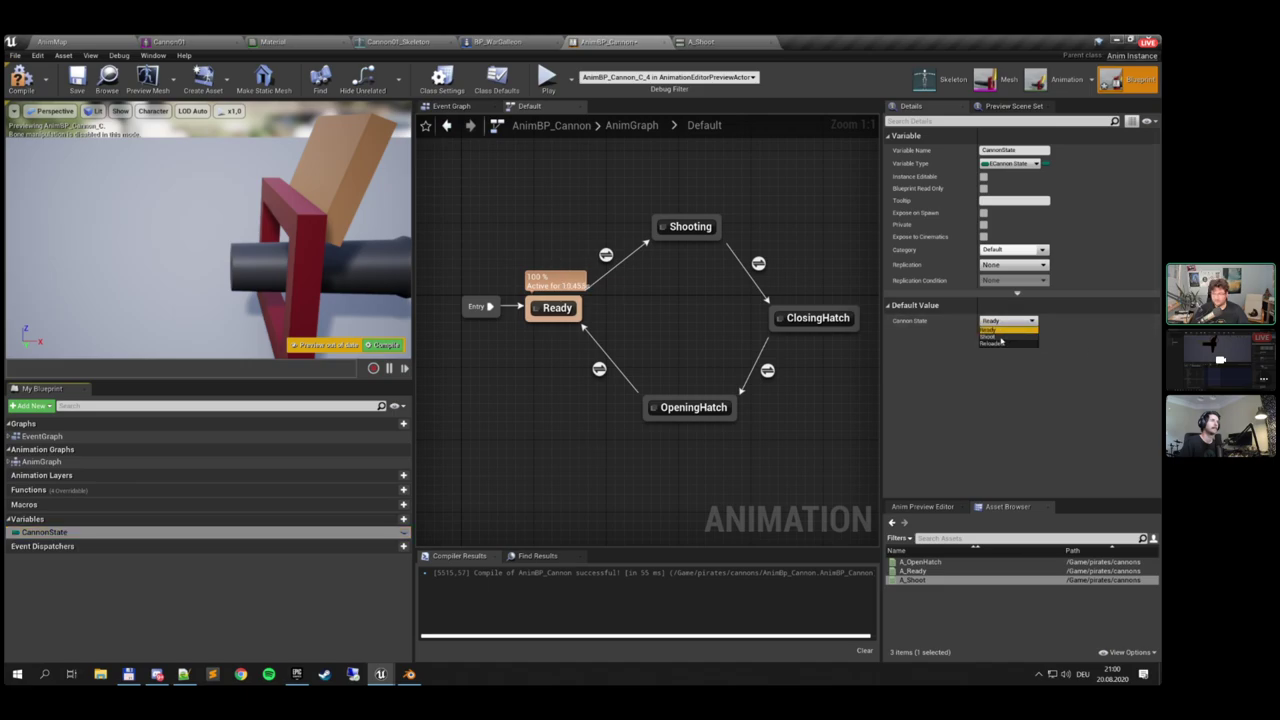
left_click(1001, 338)
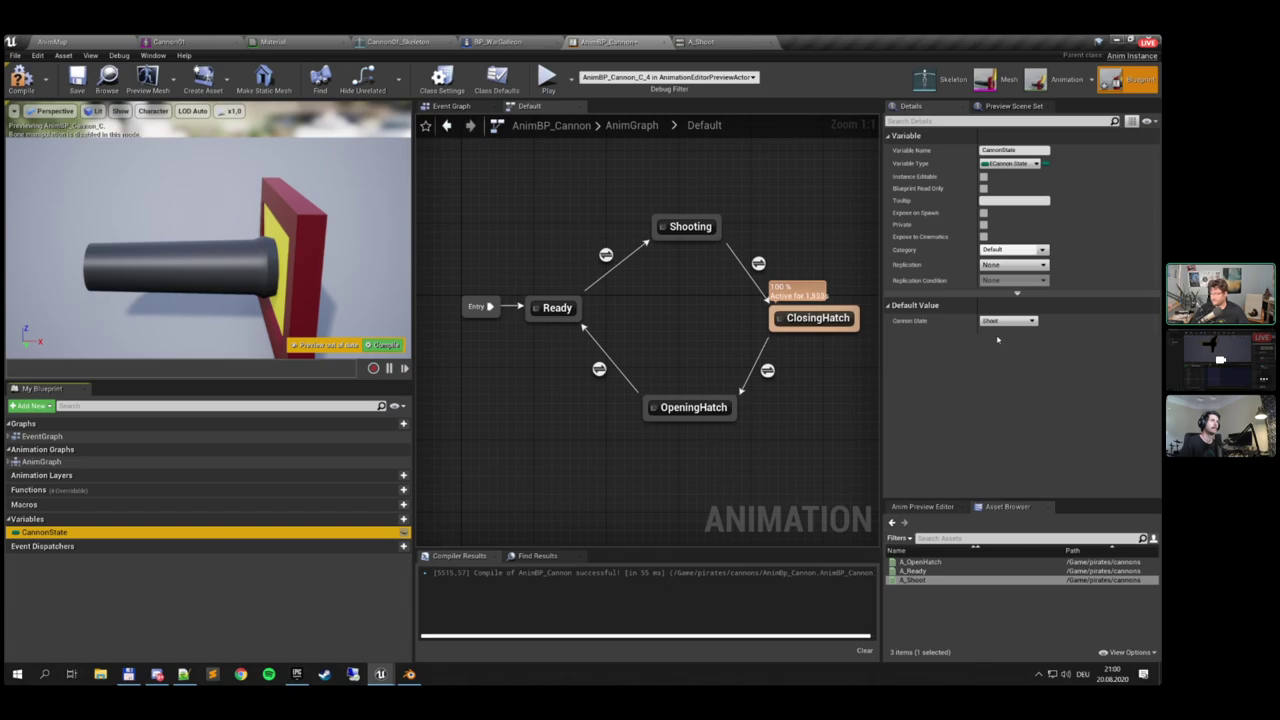
left_click(21, 78)
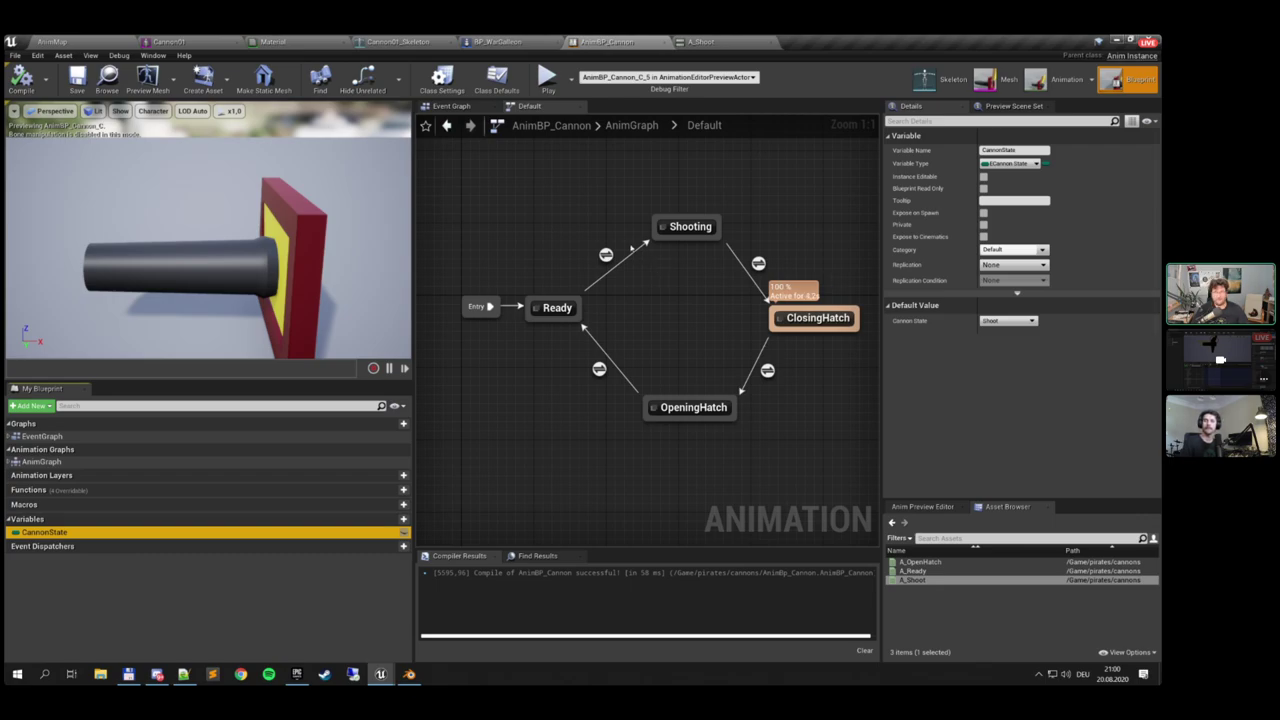
Delete the Cannon01 component from BP_WarGalleon and compile the blueprint
left_click(500, 42)
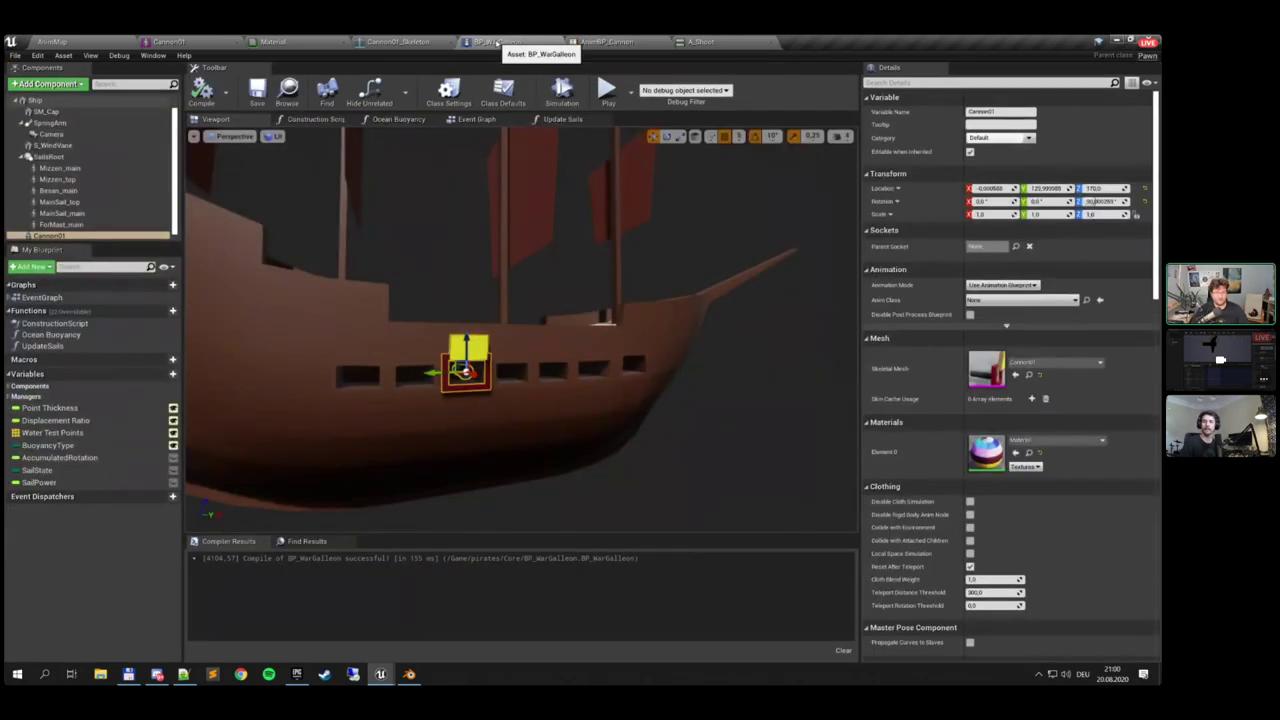
right_click_drag(528, 311, 517, 301)
right_click_drag(643, 361, 480, 366)
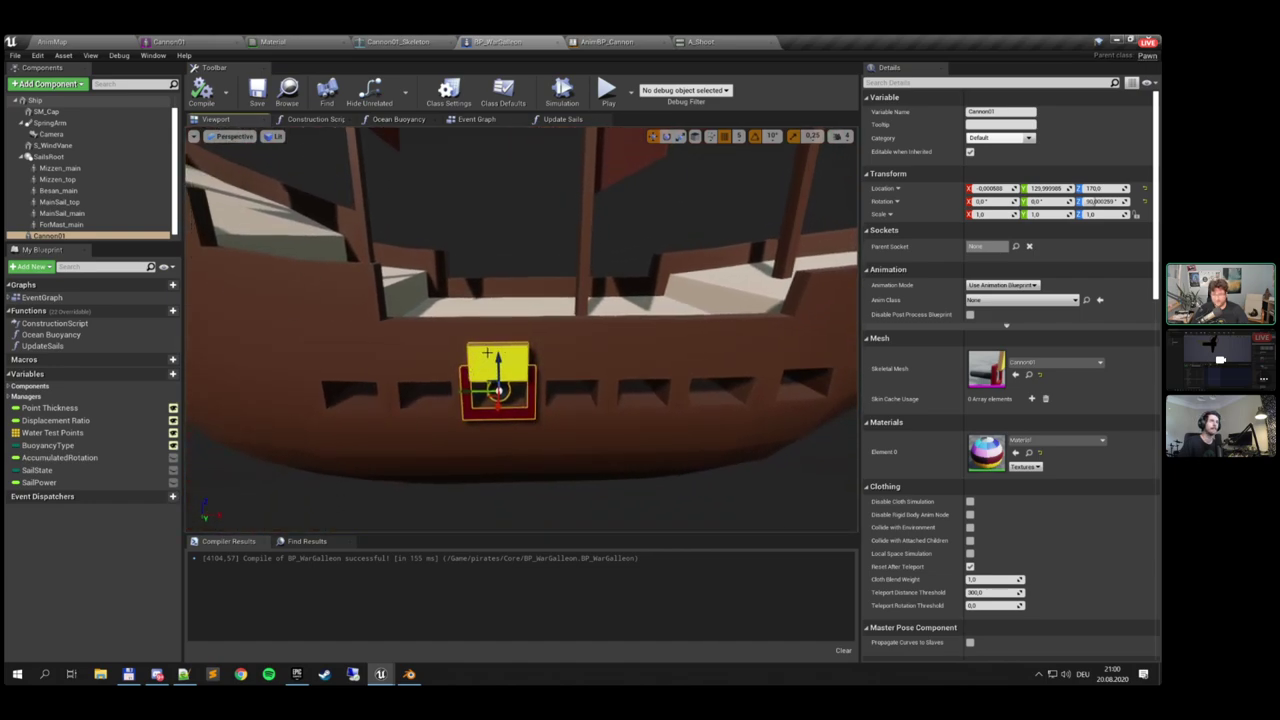
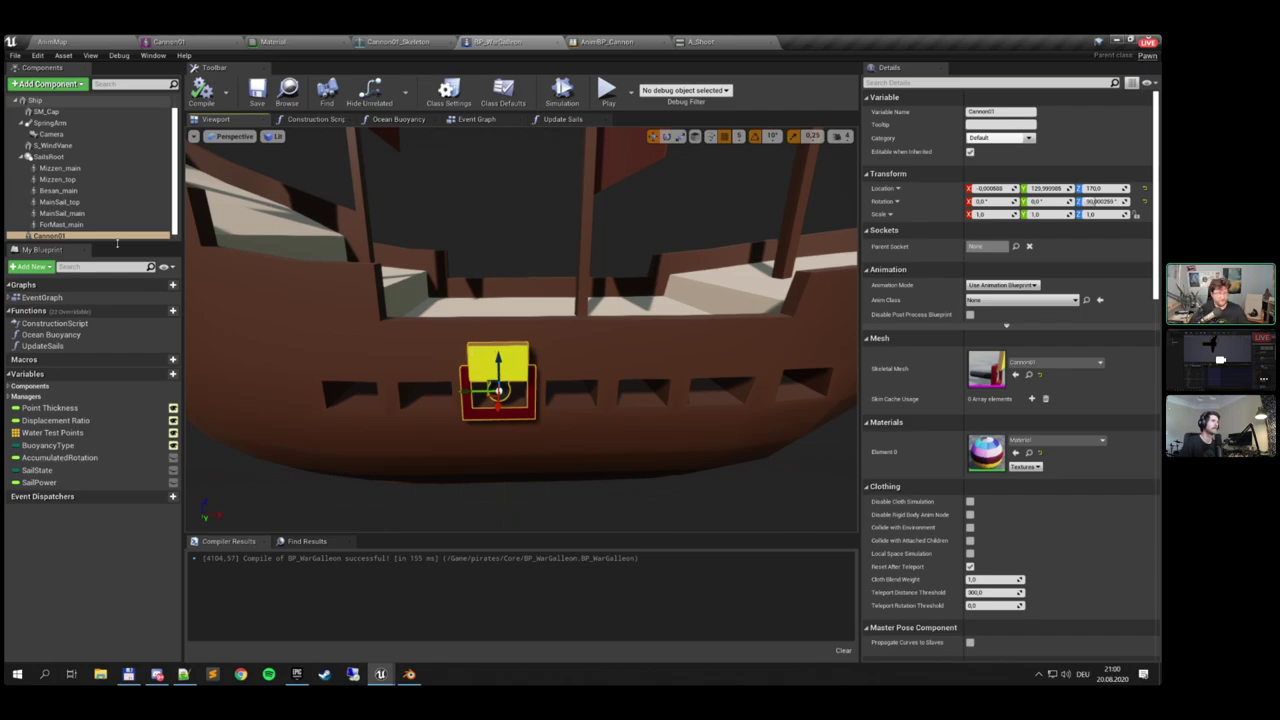
key("Delete")
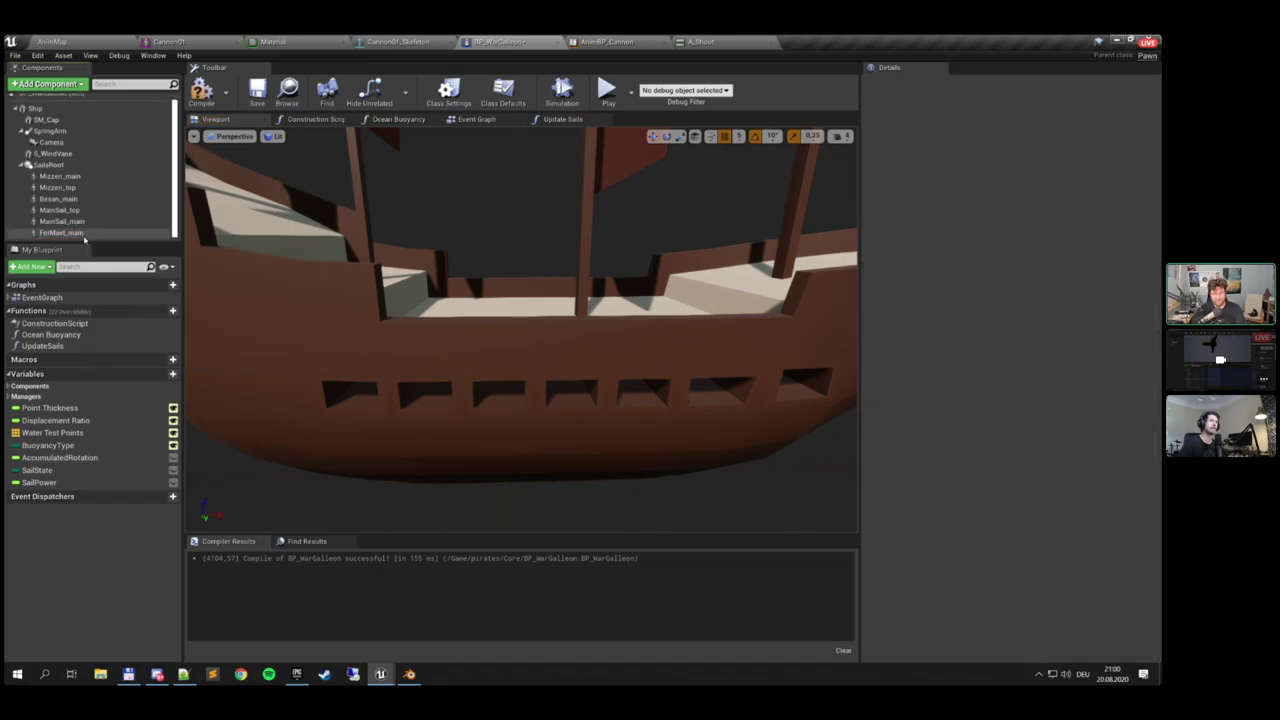
left_click(201, 92)
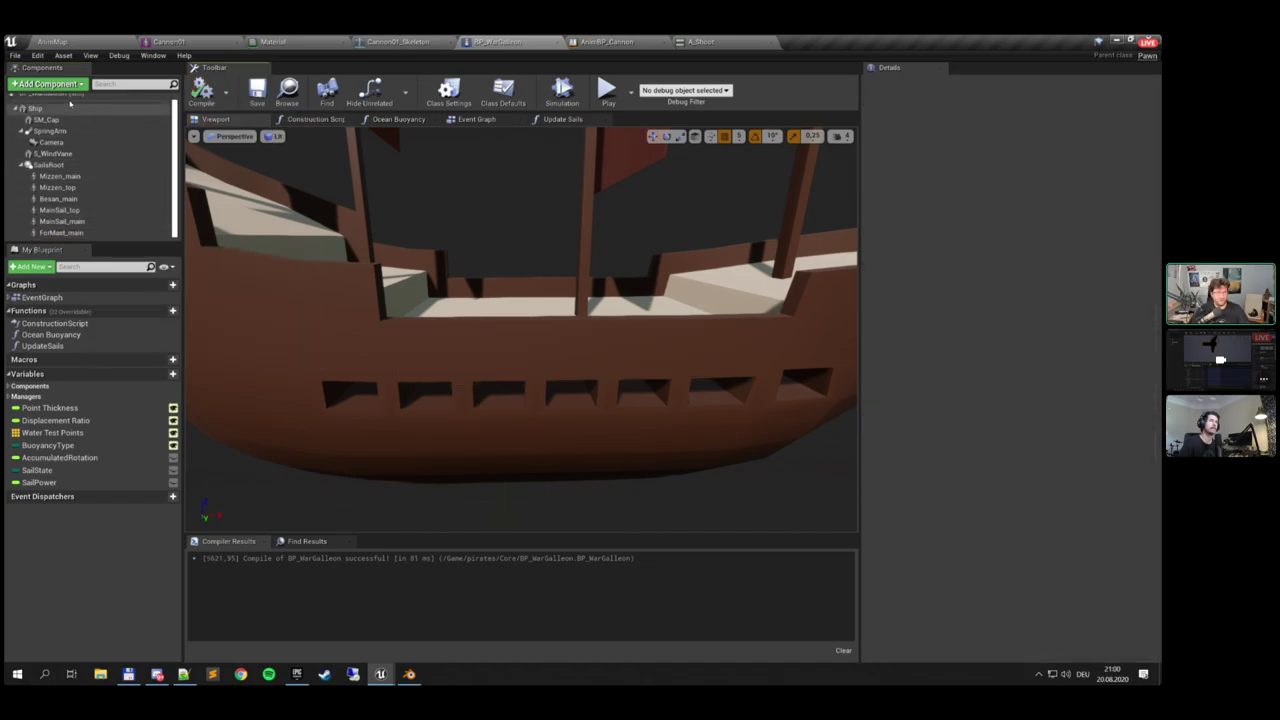
left_click(48, 84)
scroll(61, 262, "down", 5)
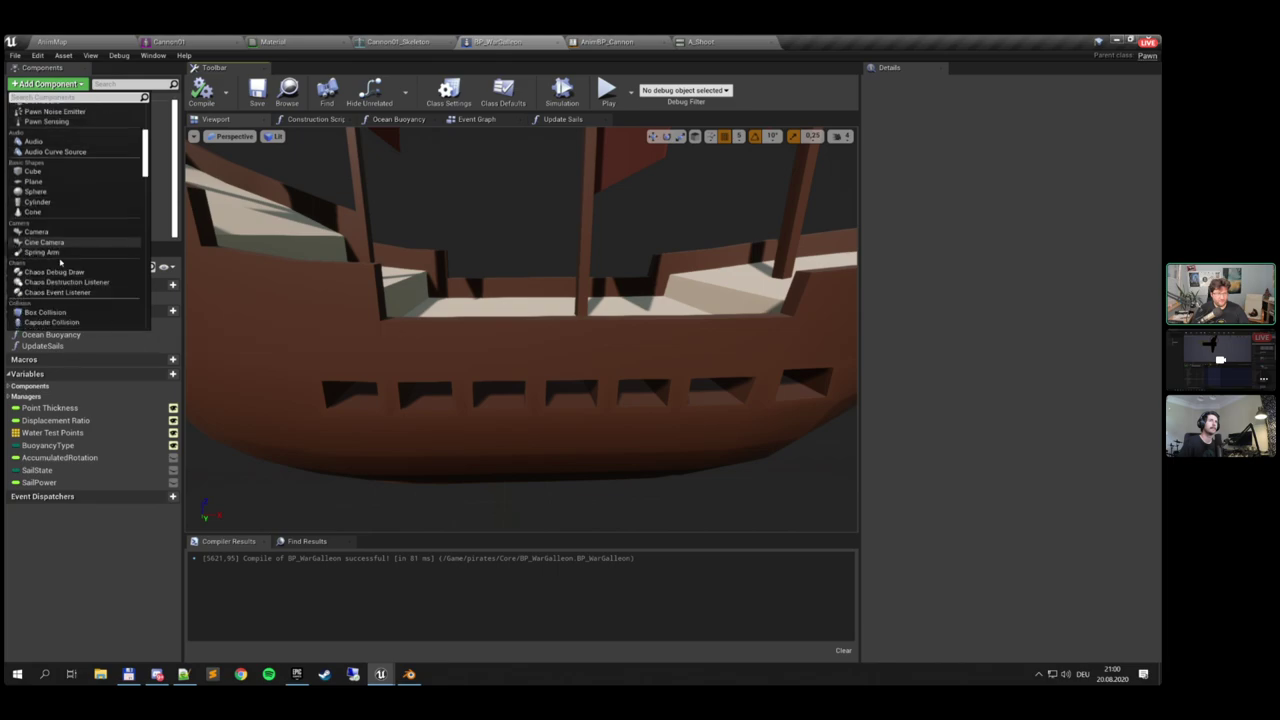
scroll(70, 248, "down", 5)
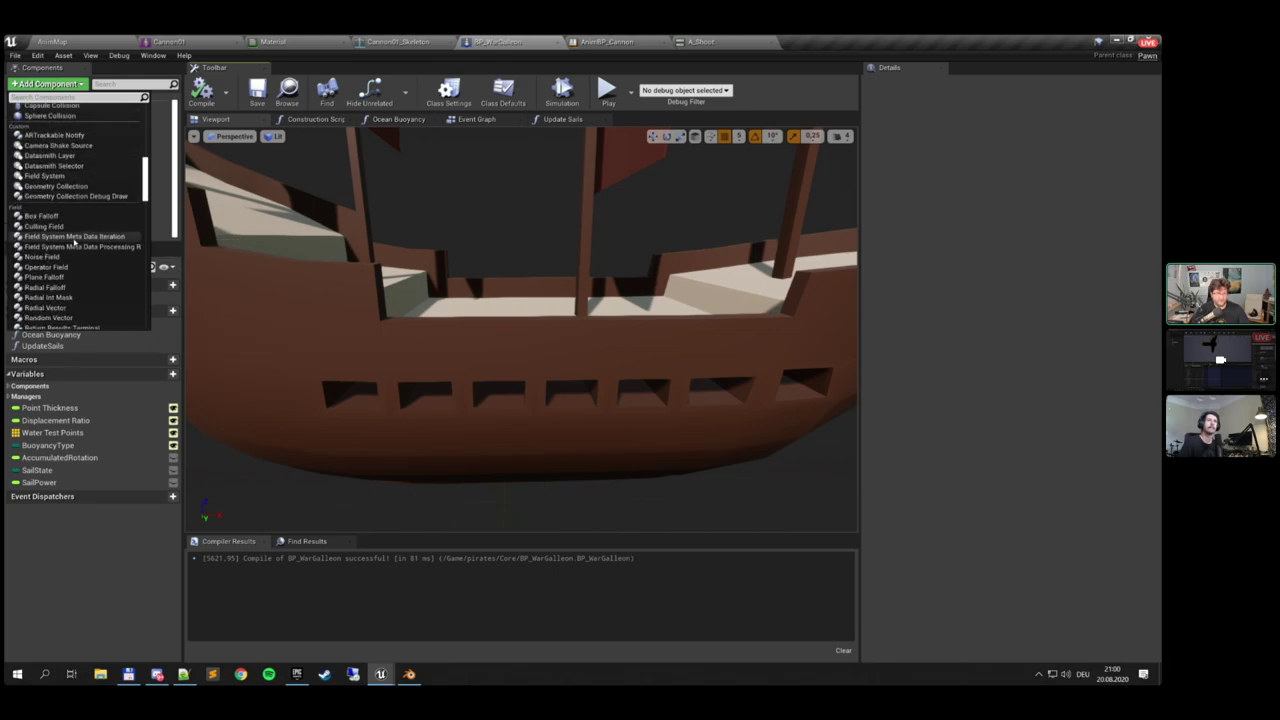
Start a new Blueprint Class in the pirates/Core folder, search its parent classes for "component" and select SkeletalMeshComponent
left_click(75, 40)
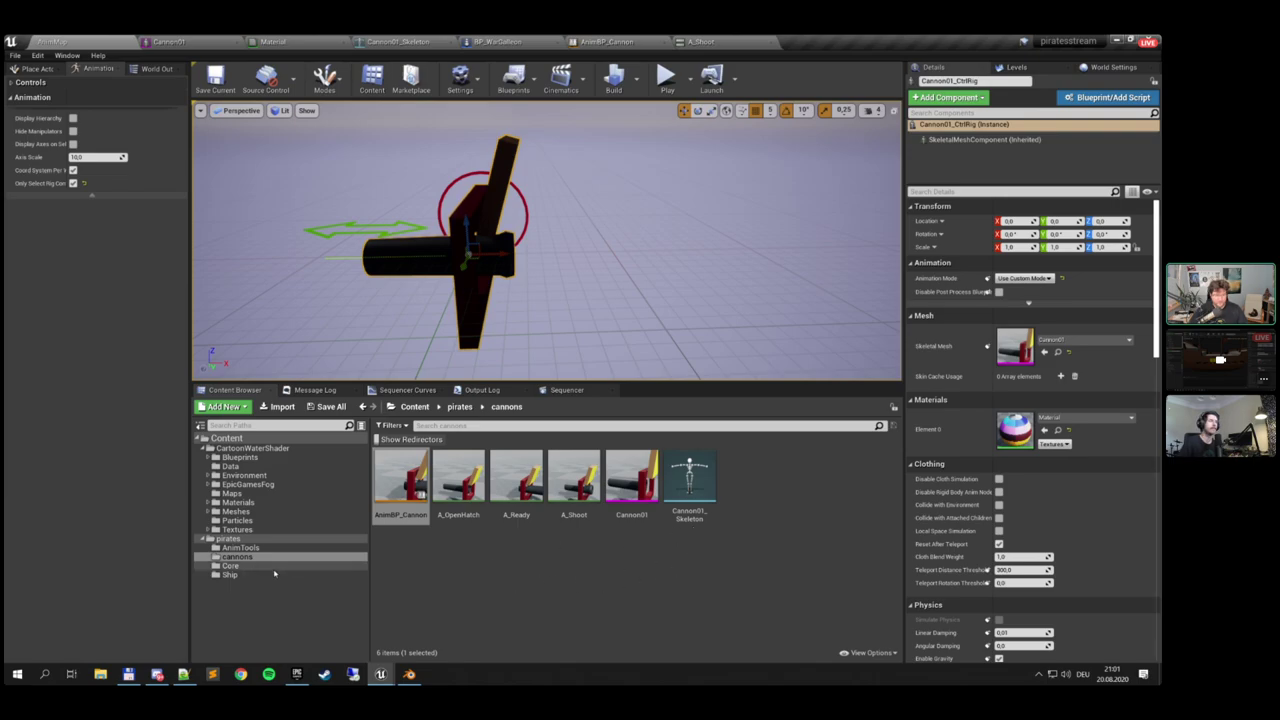
left_click(230, 565)
right_click(691, 482)
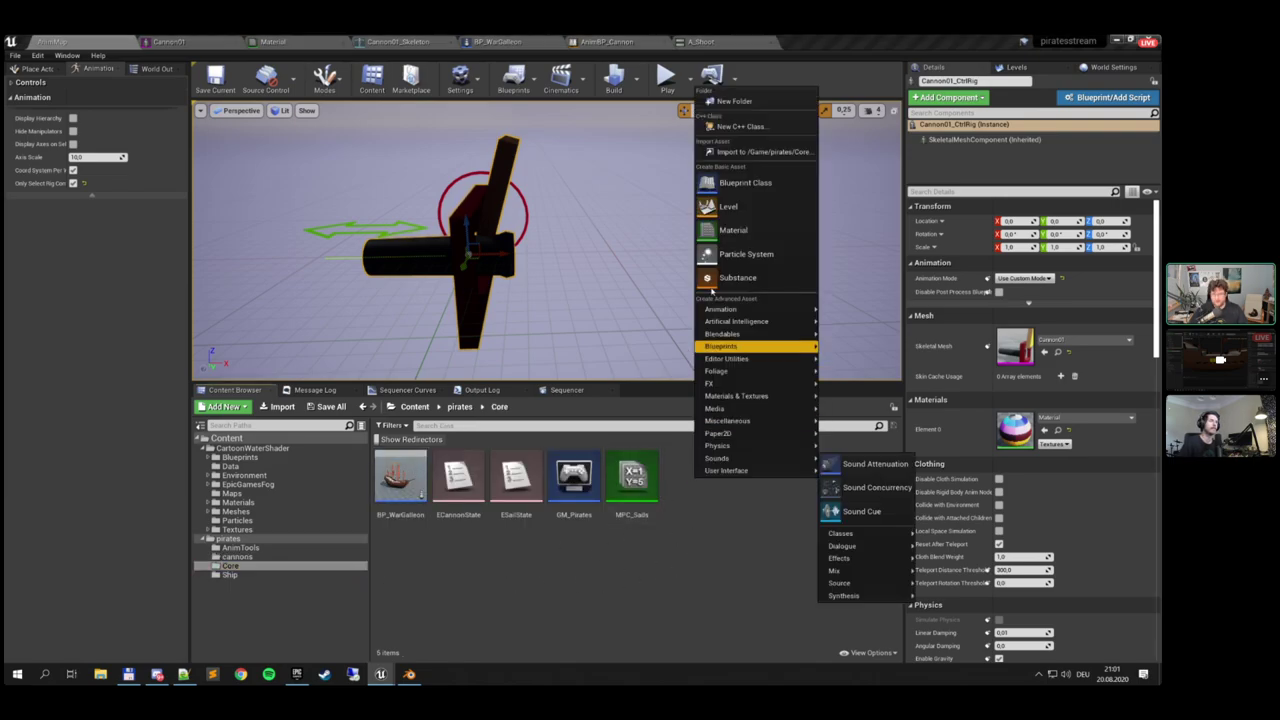
left_click(742, 182)
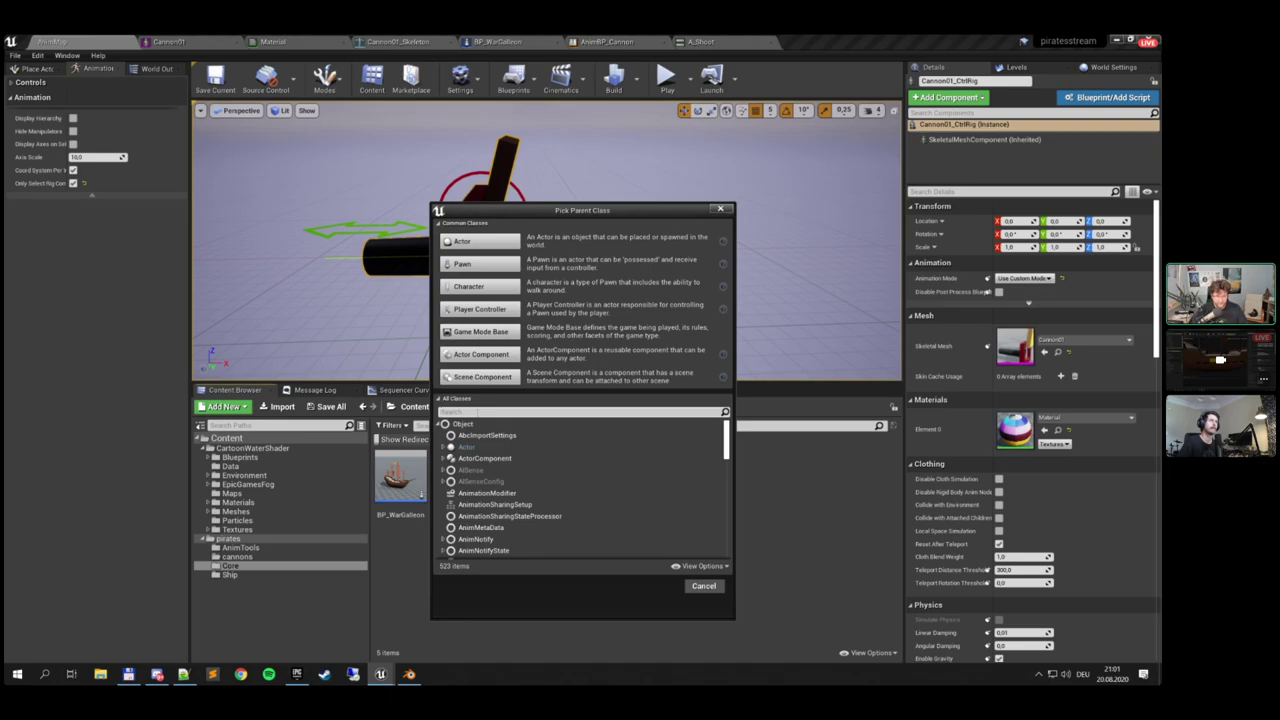
type("component")
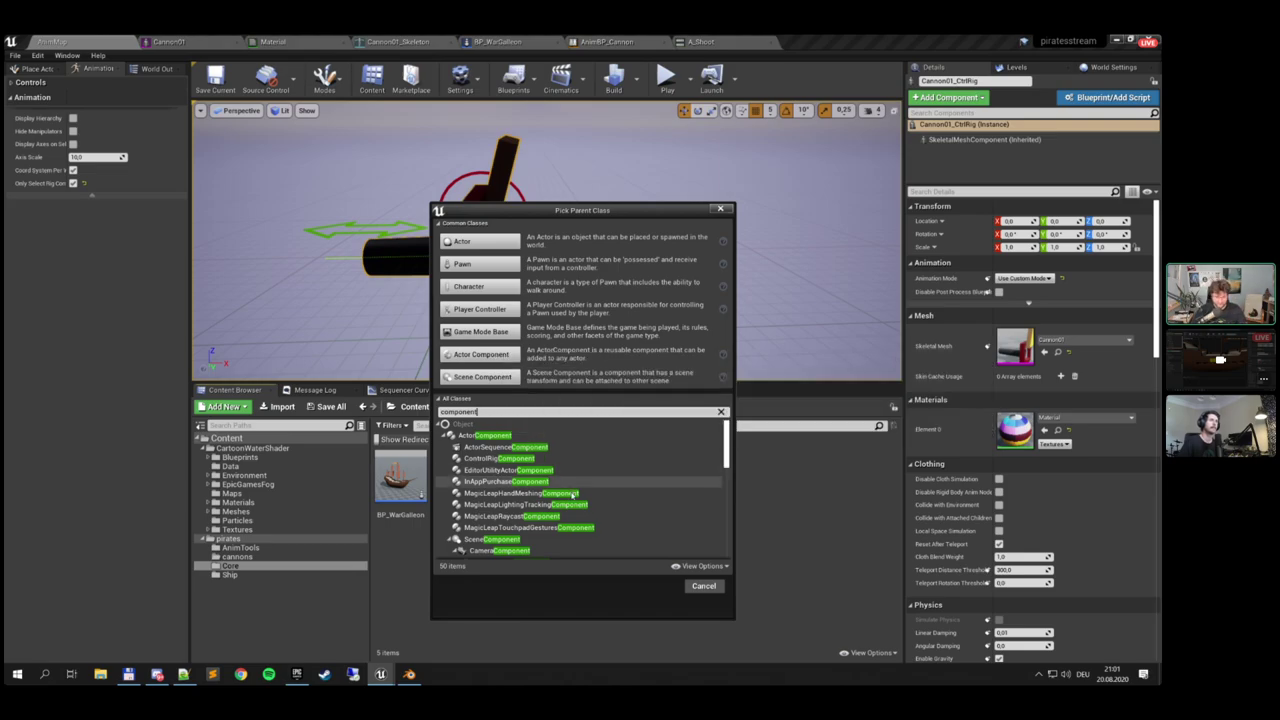
scroll(572, 494, "down", 10)
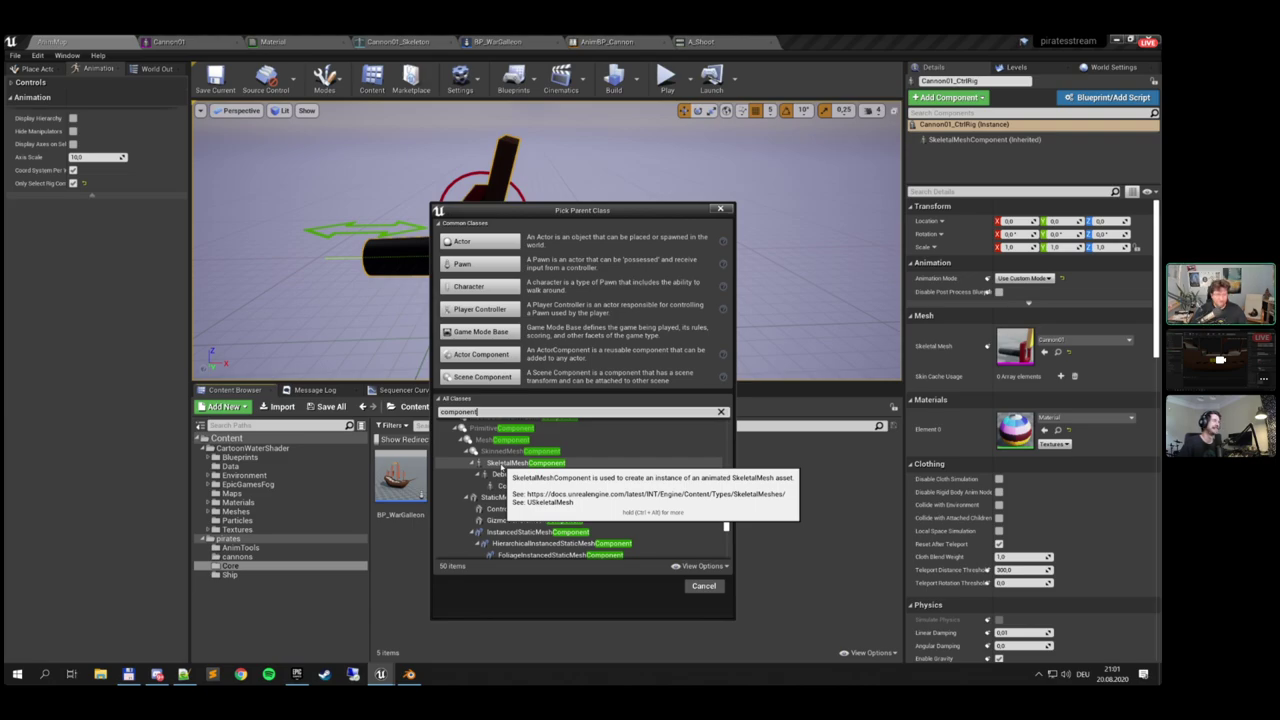
left_click(501, 464)
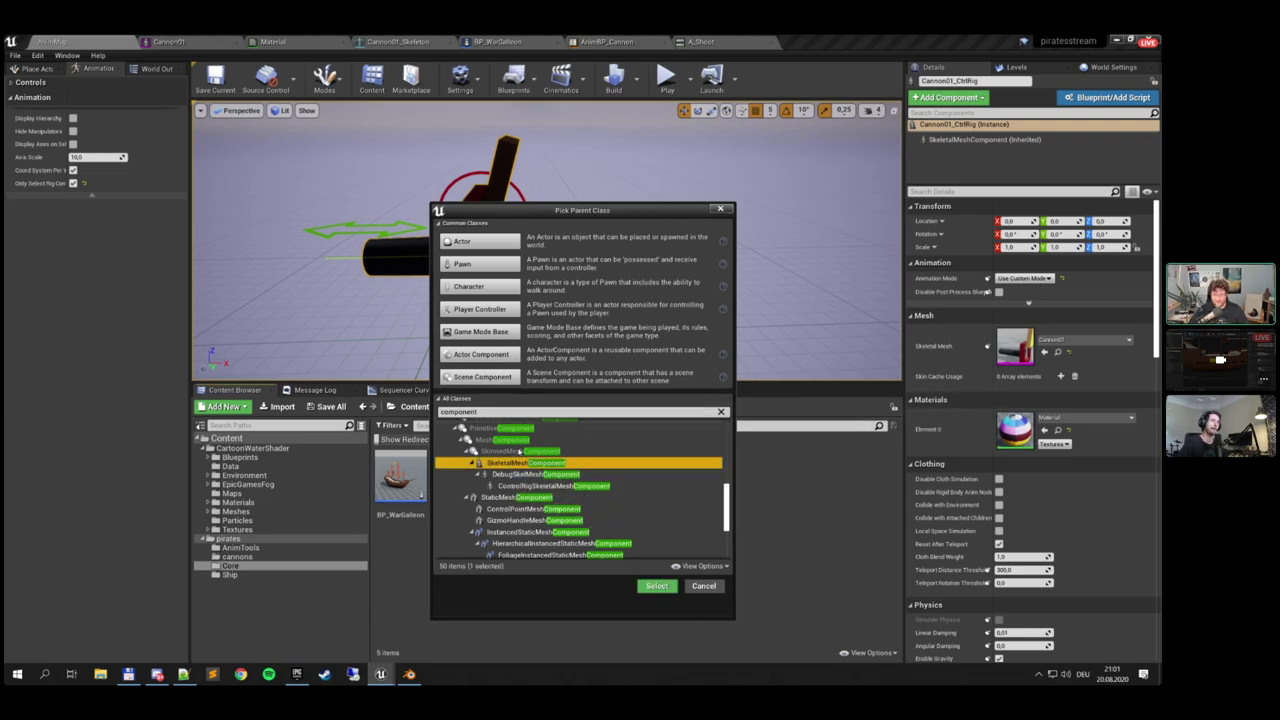
Examine the component class hierarchy under SceneComponent, collapsing the camera and light branches, down to SkeletalMeshComponent
scroll(483, 487, "up", 2)
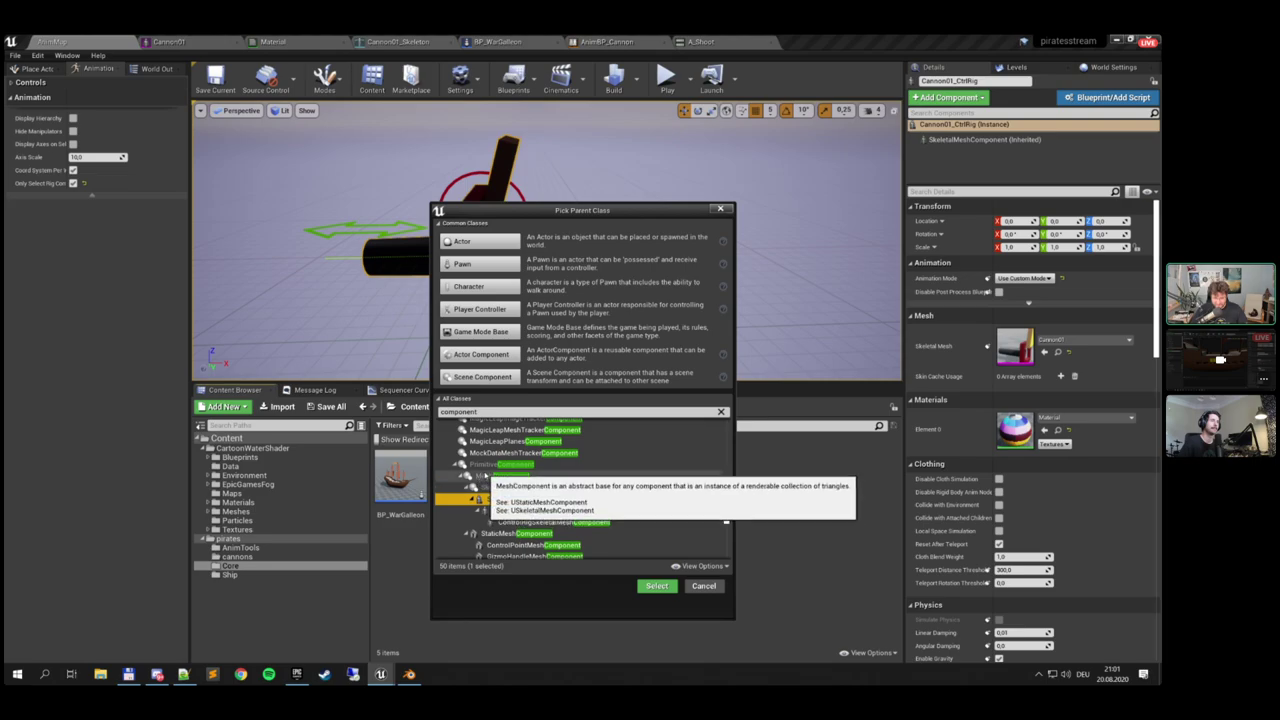
scroll(484, 489, "up", 5)
scroll(485, 490, "up", 2)
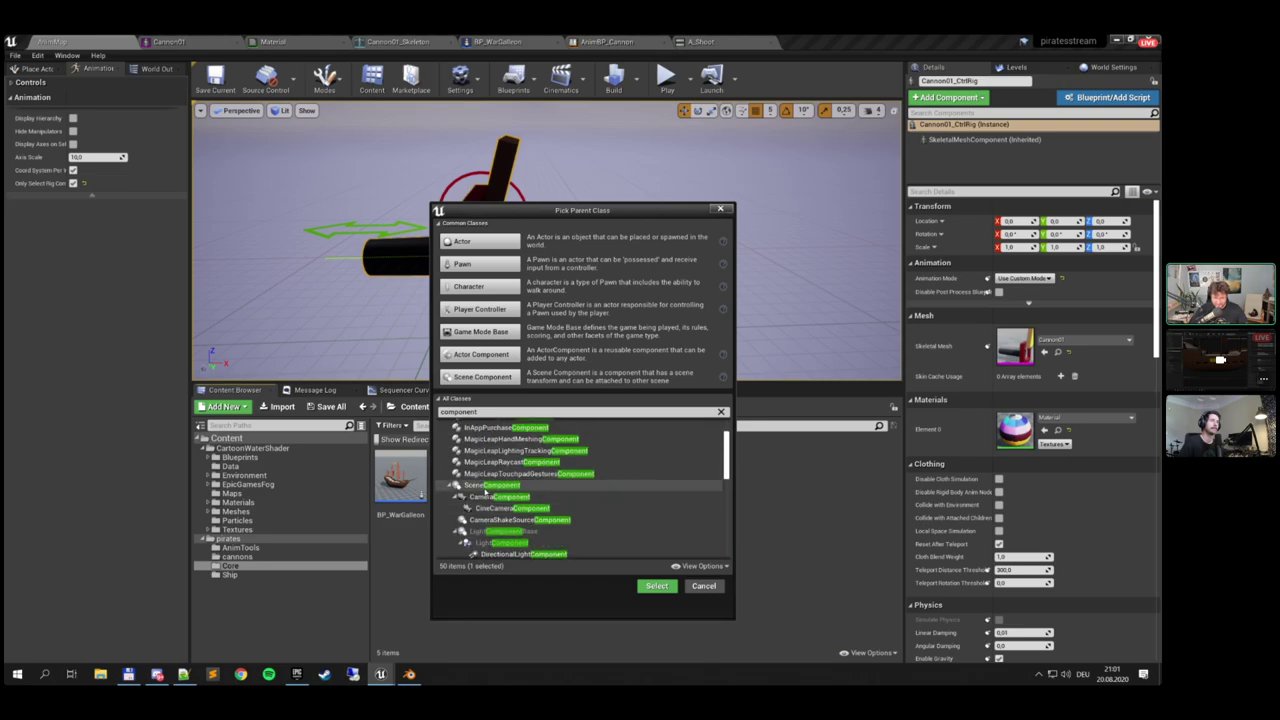
left_click(448, 489)
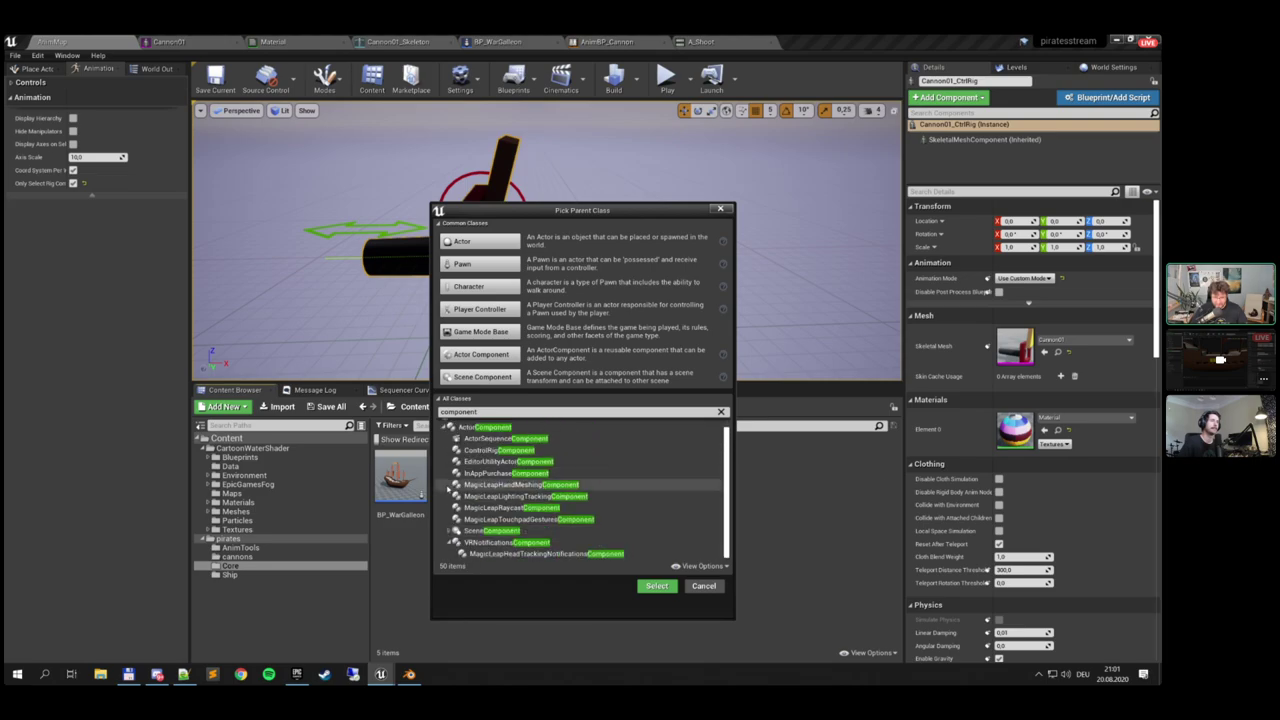
left_click(452, 531)
scroll(453, 525, "down", 2)
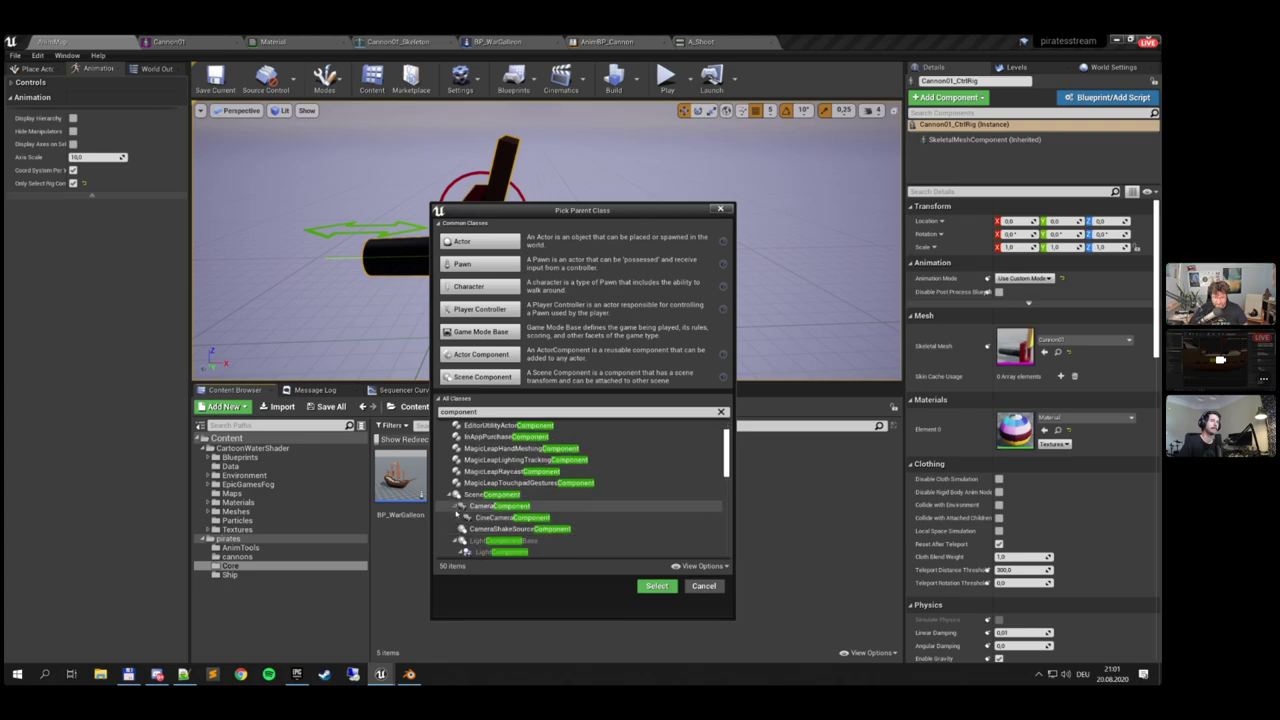
left_click(456, 507)
left_click(457, 529)
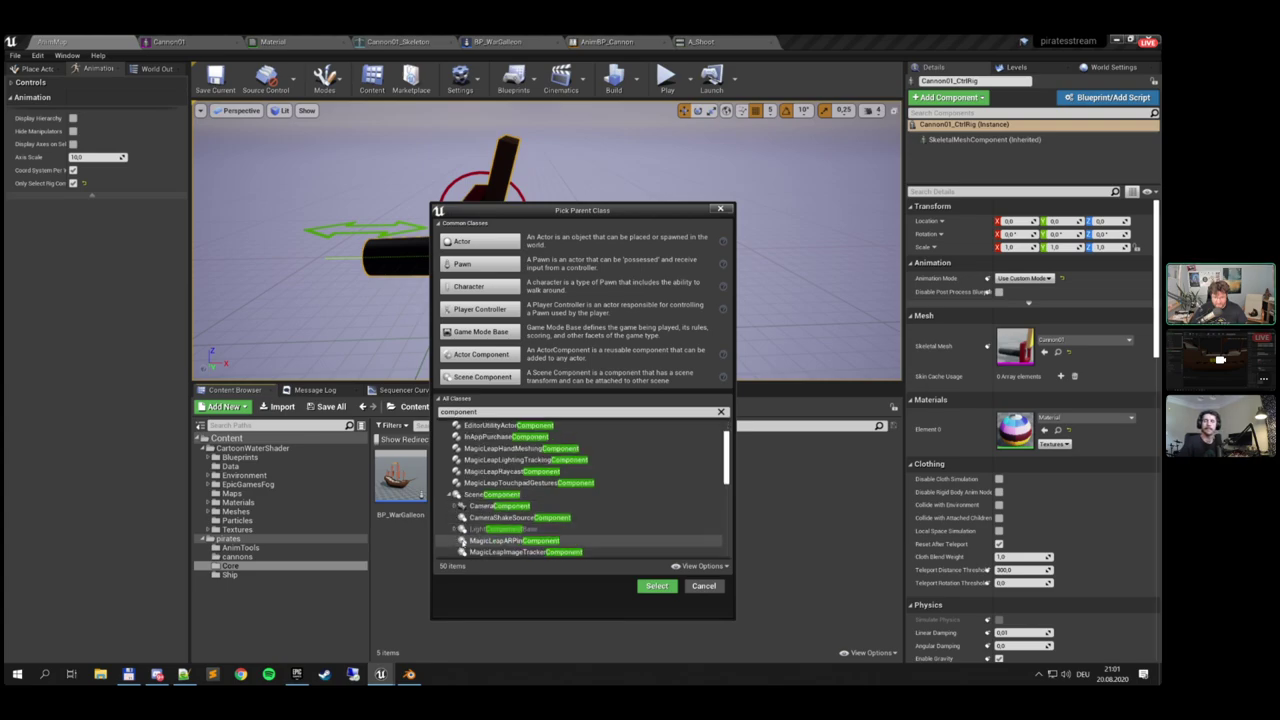
scroll(490, 530, "down", 5)
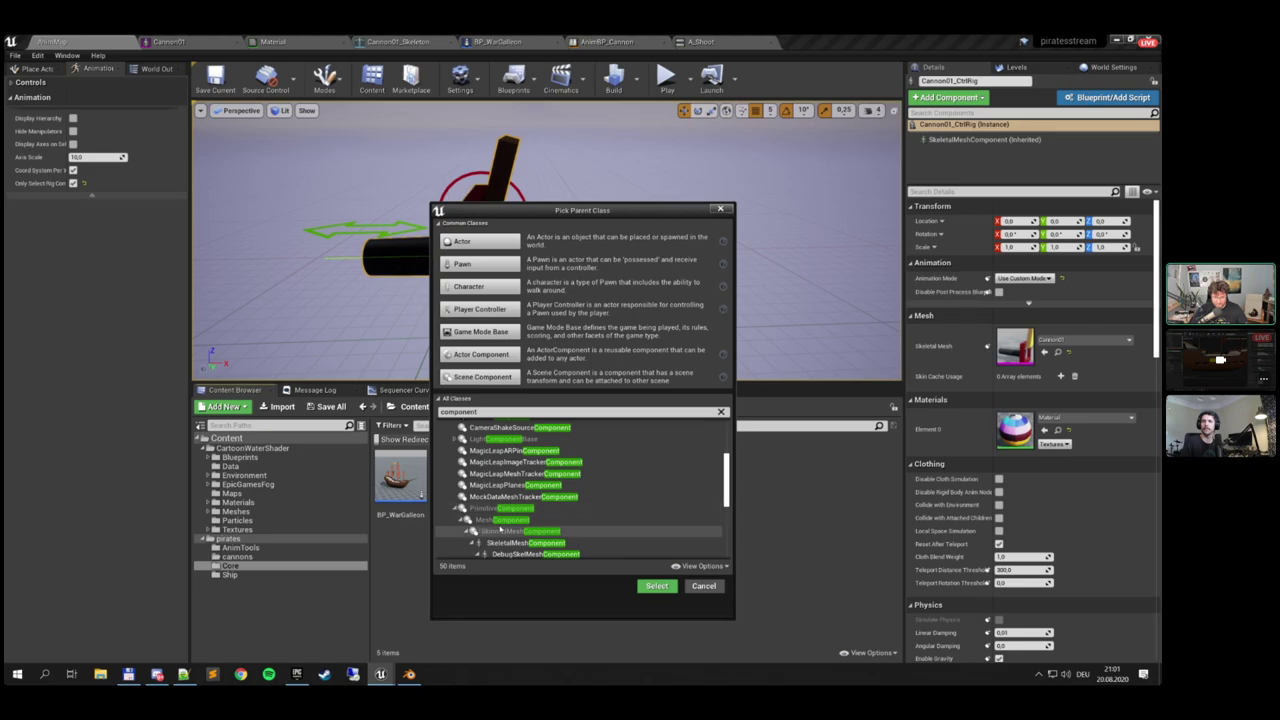
scroll(500, 530, "down", 2)
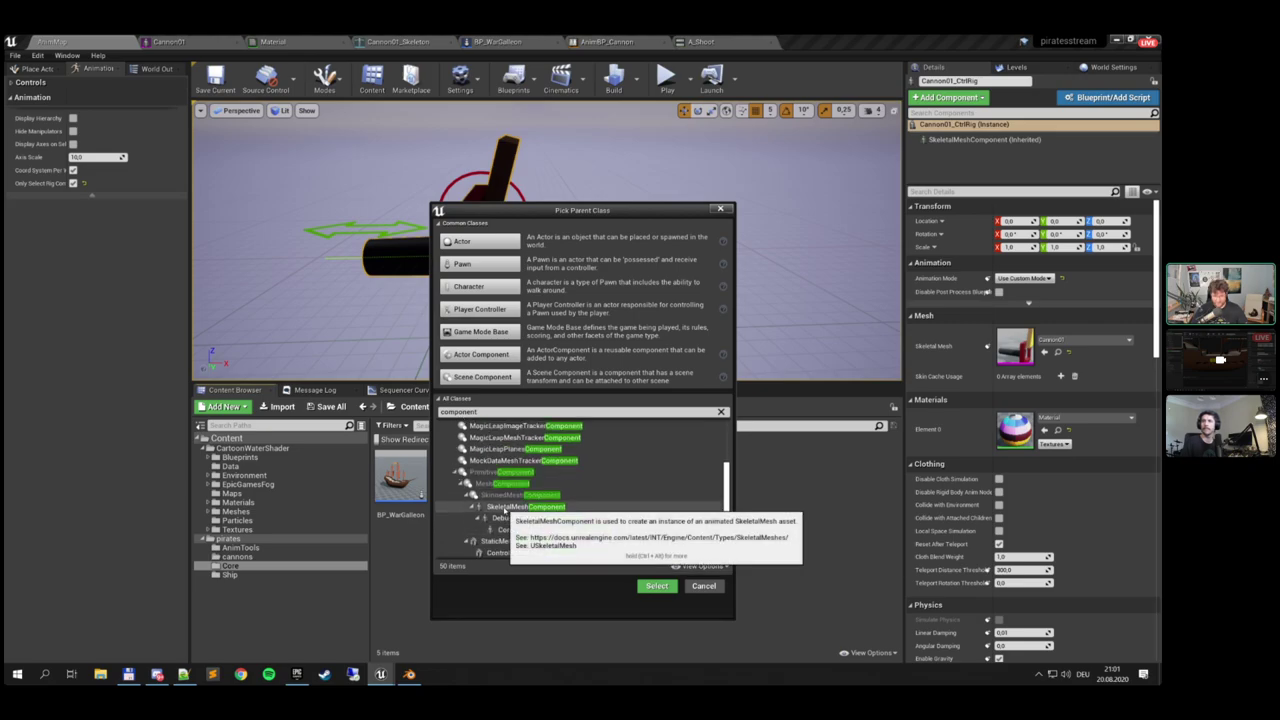
Create the blueprint with SkeletalMeshComponent as its parent class and name it BP_CannonCOmp
left_click(505, 509)
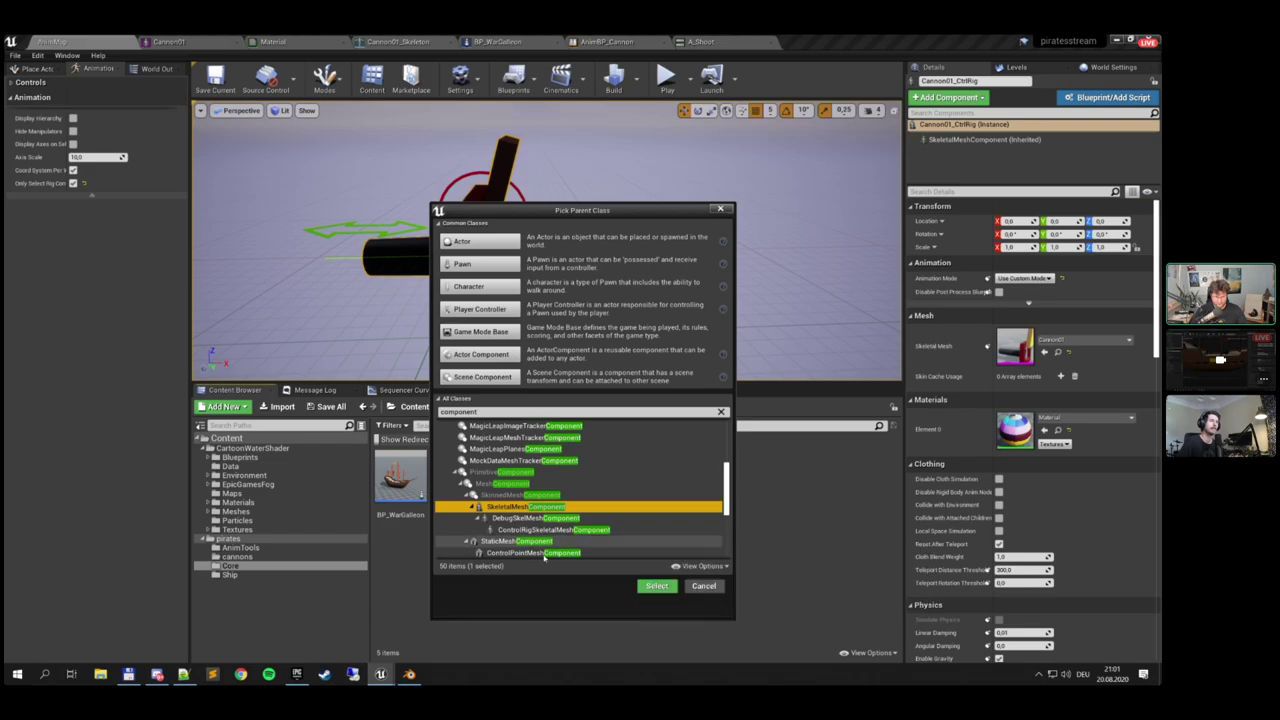
left_click(656, 586)
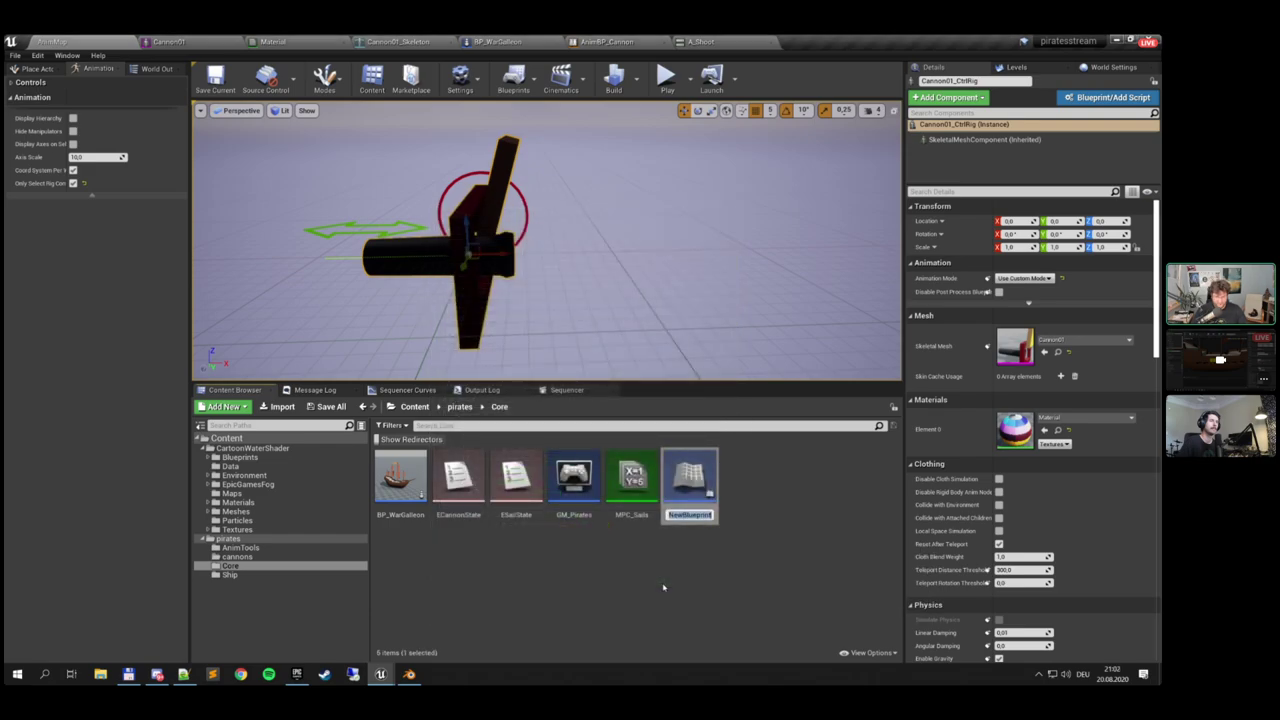
type("BP_CannonCOmp")
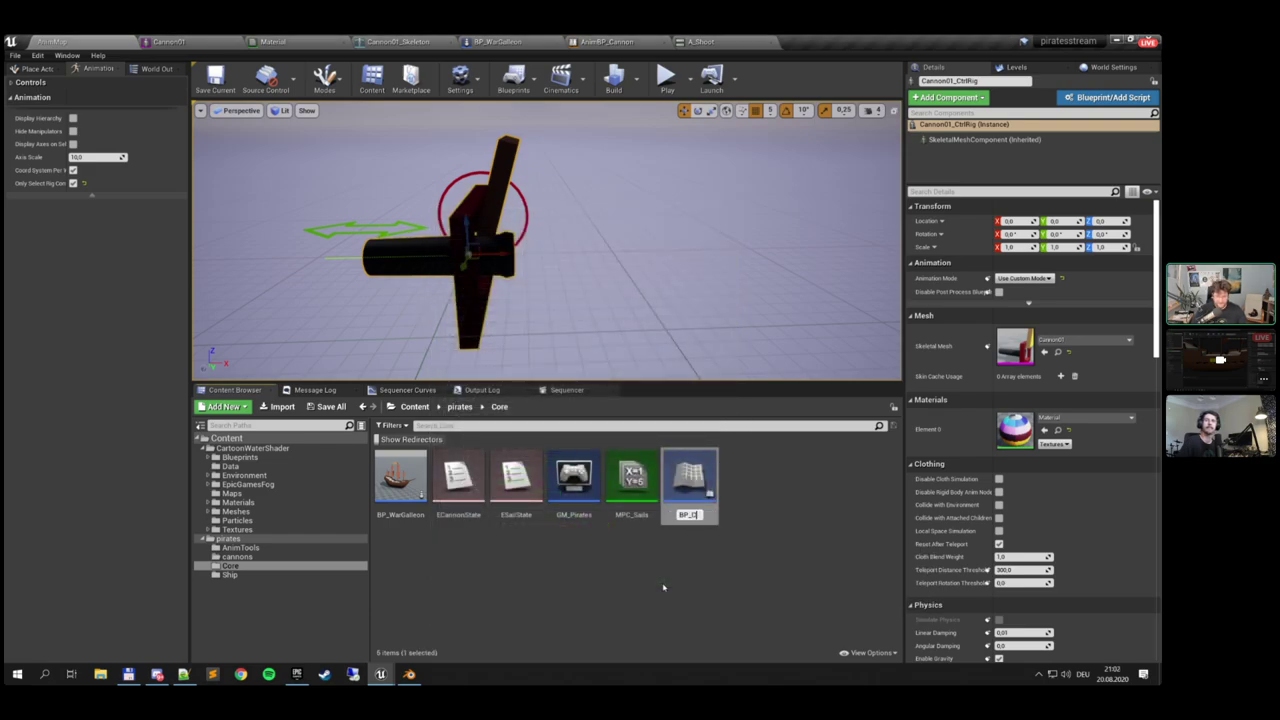
Name the new blueprint asset BP_CannonComponent and open it for editing
key("BackSpace")
key("BackSpace")
key("BackSpace")
type("omponent")
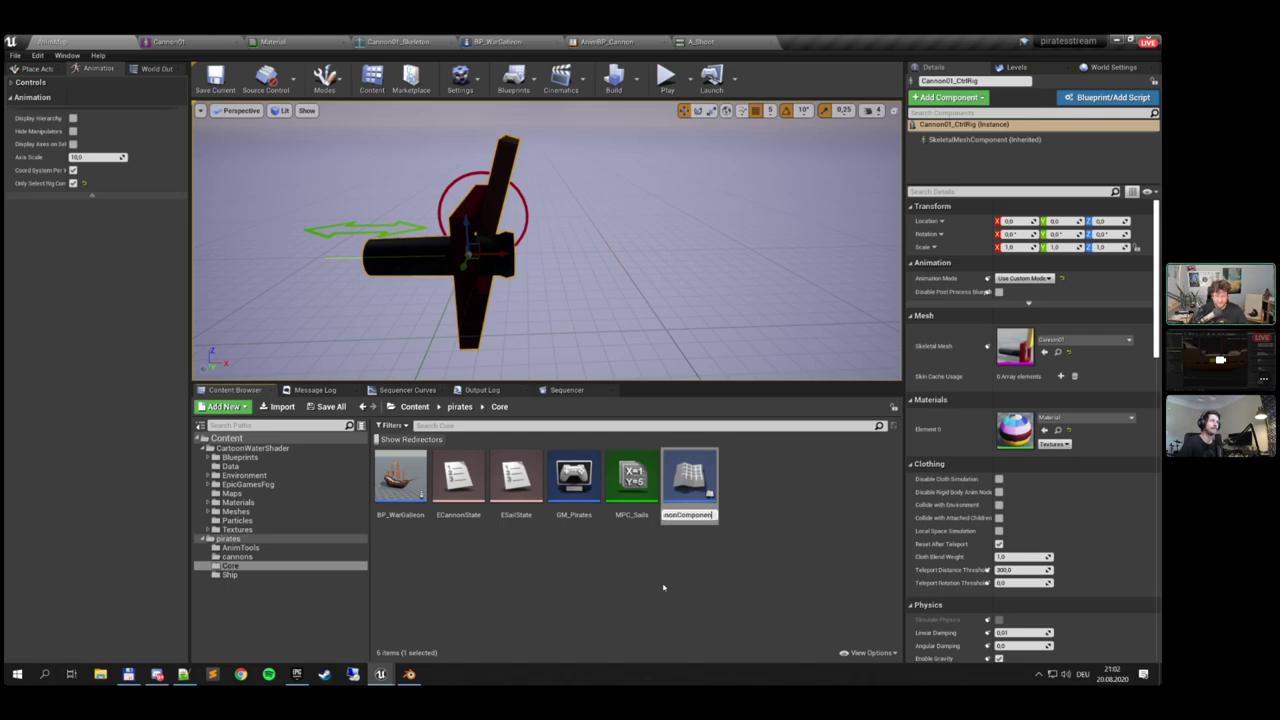
key("Return")
double_click(413, 521)
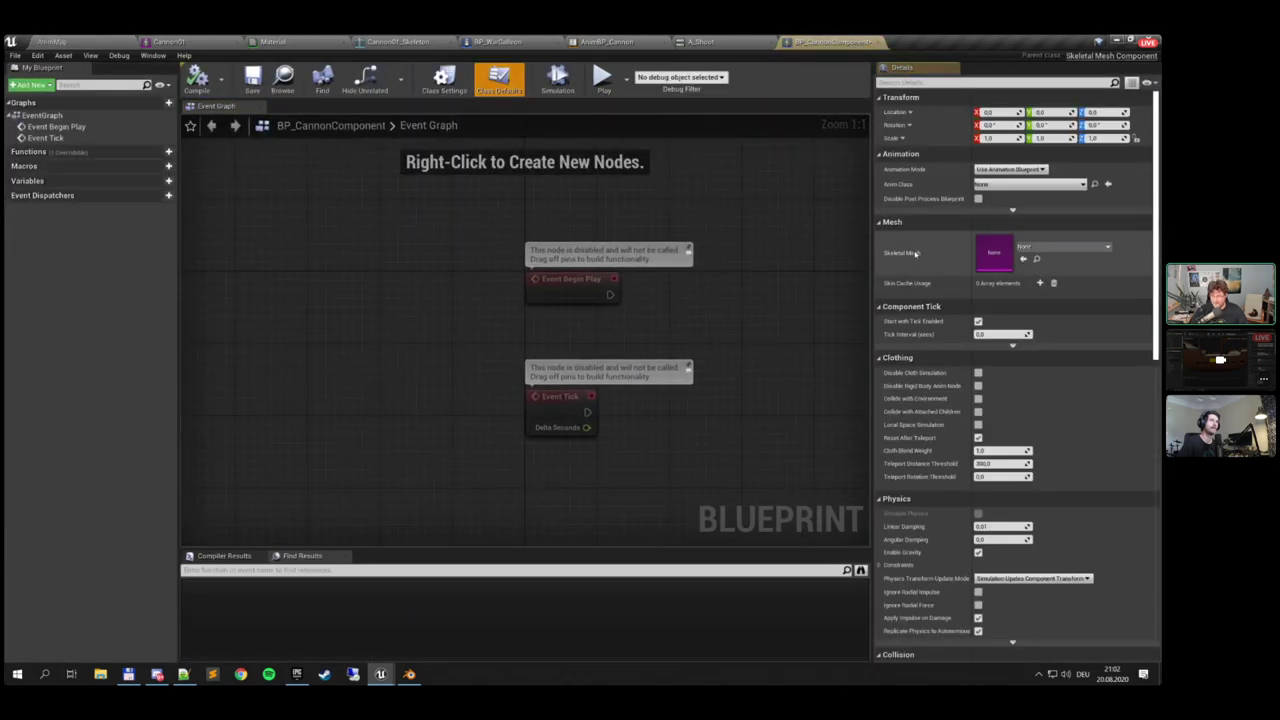
Assign the Cannon01 skeletal mesh and the AnimBP_Cannon animation class to the cannon component's defaults
left_click(1060, 246)
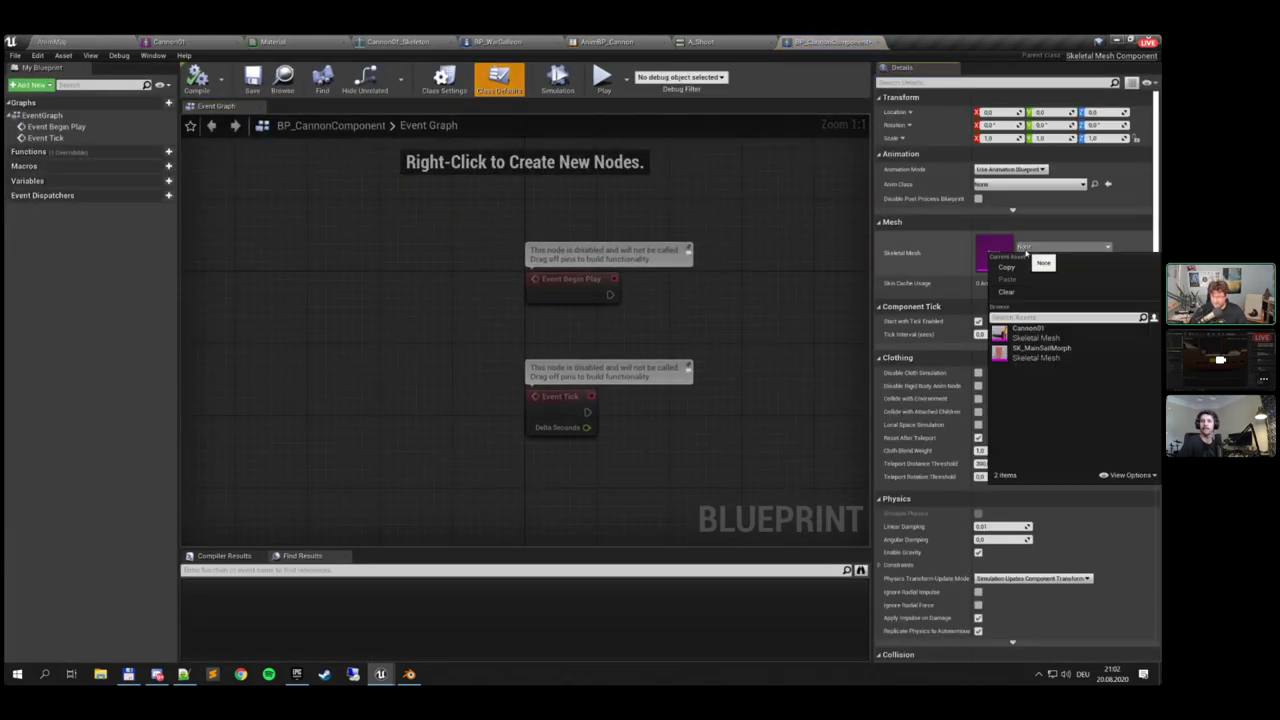
left_click(1058, 336)
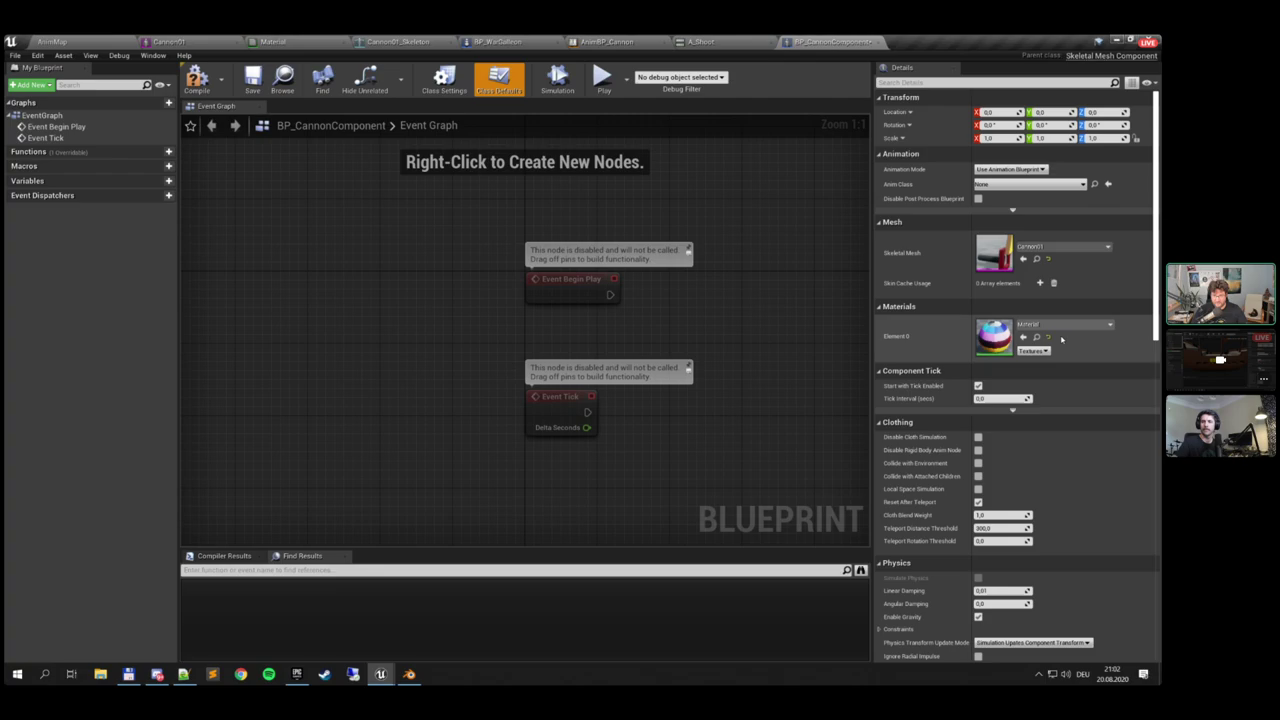
left_click(1030, 184)
left_click(1005, 223)
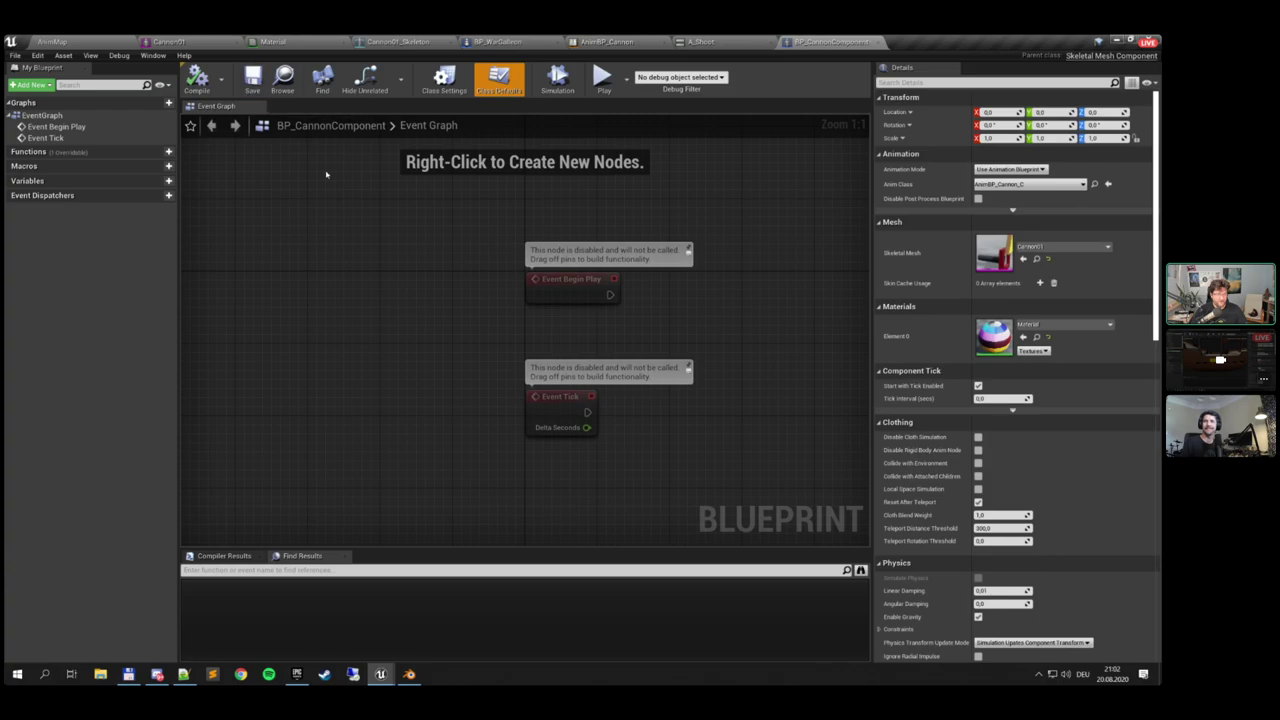
Add a BP_CannonComponent to the BP_WarGalleon blueprint
left_click(493, 40)
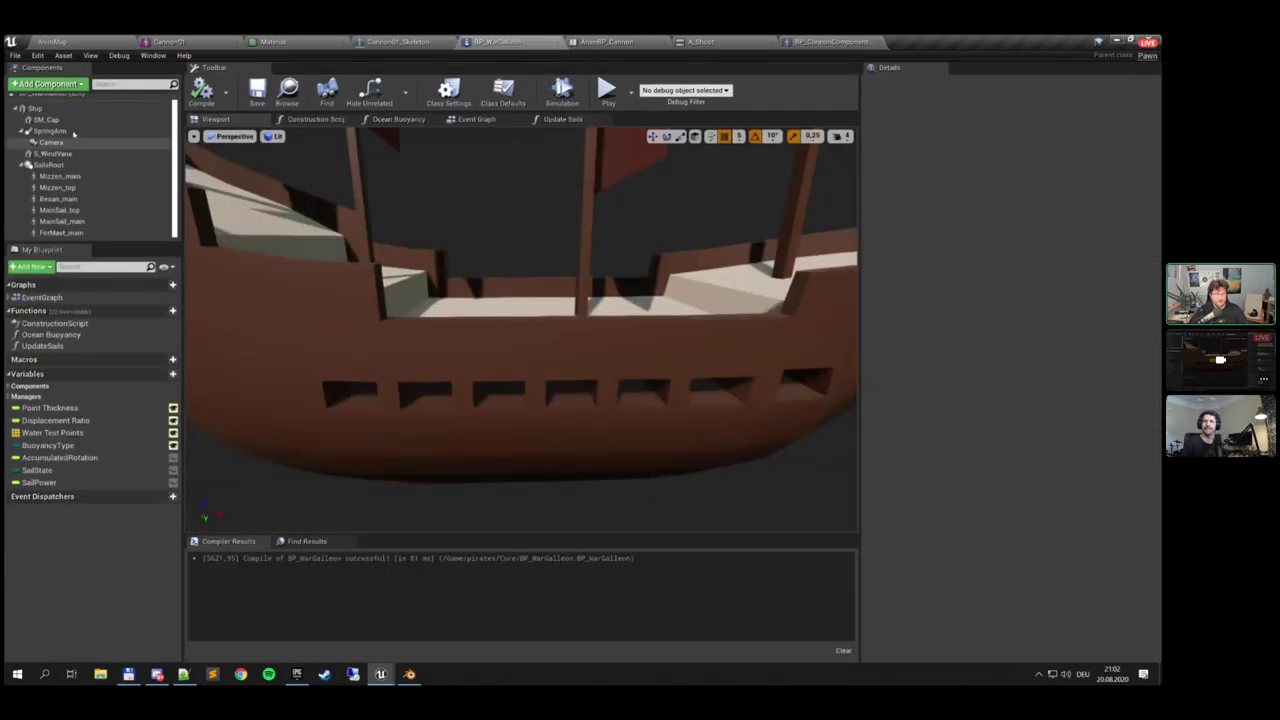
left_click(52, 85)
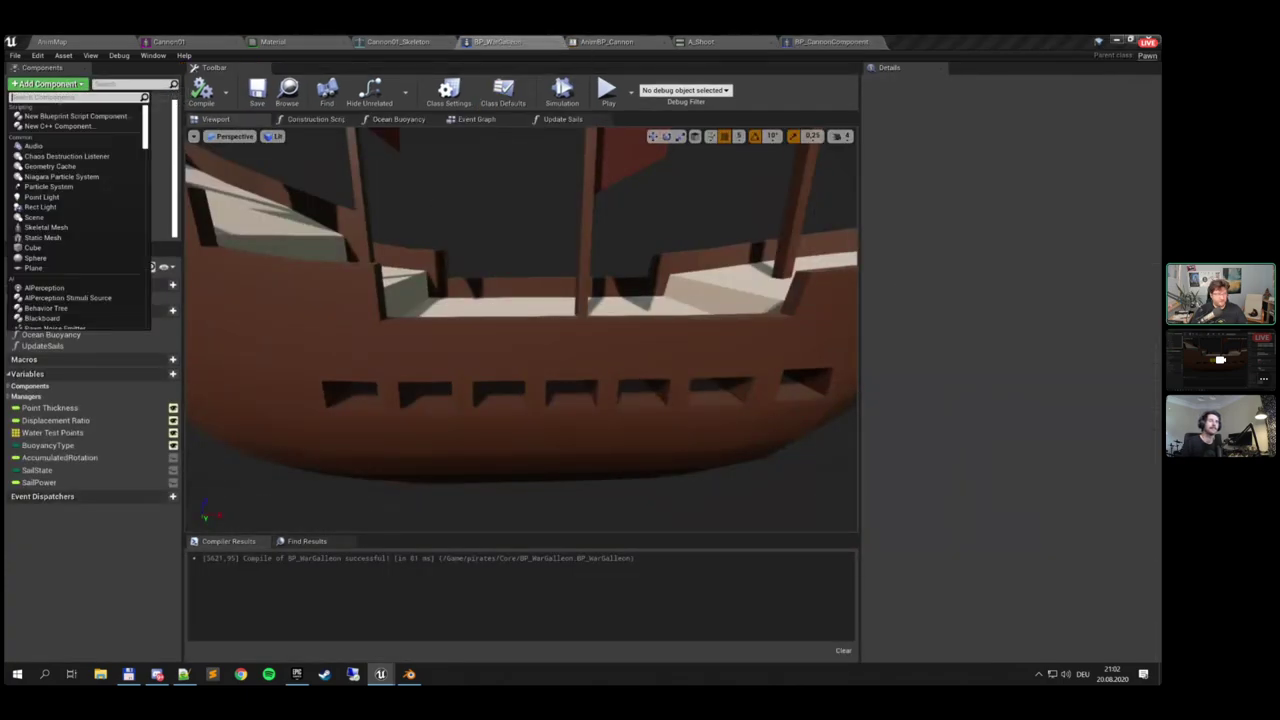
type("bp_")
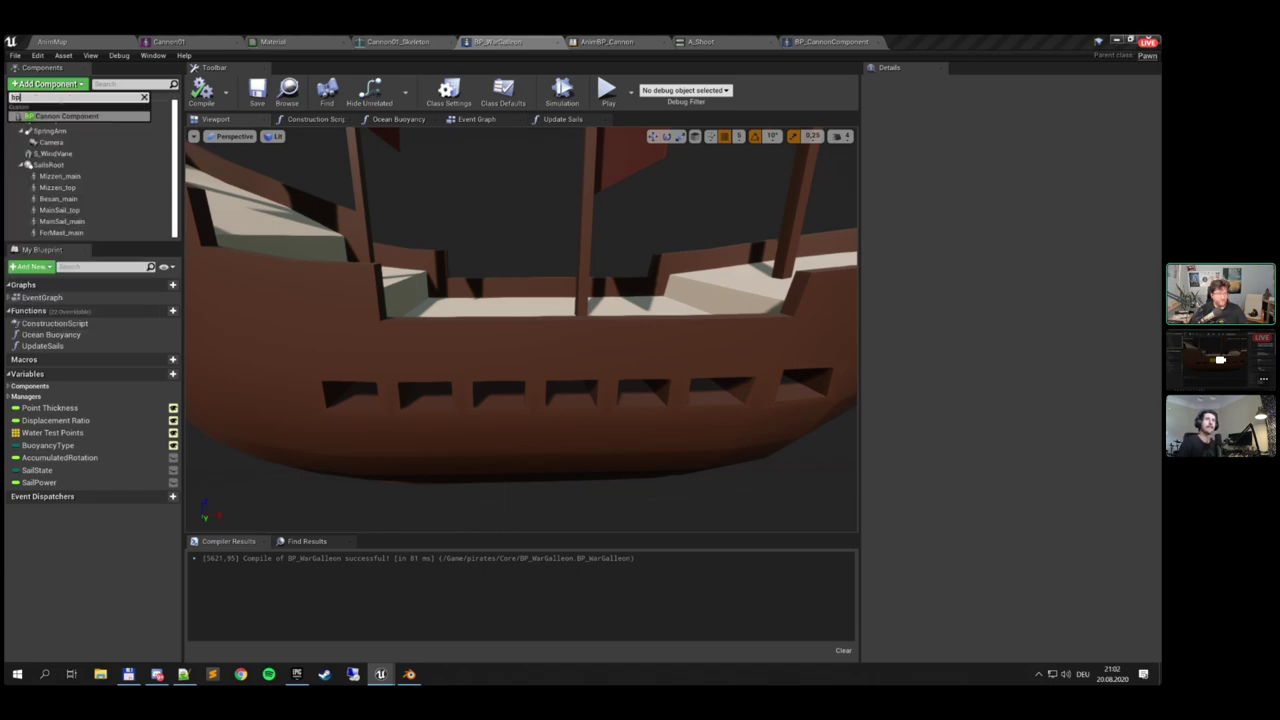
key("BackSpace")
left_click(70, 117)
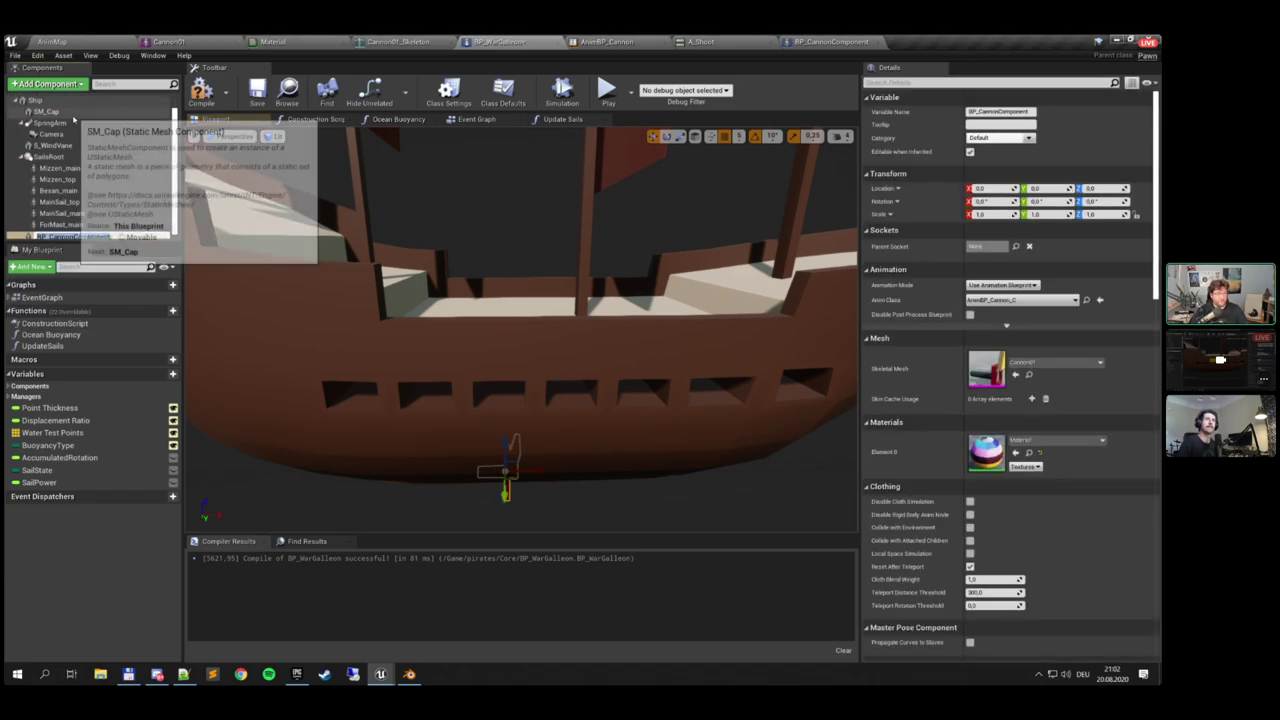
Rotate the cannon 90° about Z, place it over a gun port at about Y 125, Z 108, and compile the galleon blueprint
left_click(503, 458)
mouse_move(523, 478)
right_mouse_down()
mouse_move(572, 490)
mouse_move(550, 500)
mouse_move(474, 412)
mouse_move(546, 483)
right_mouse_up()
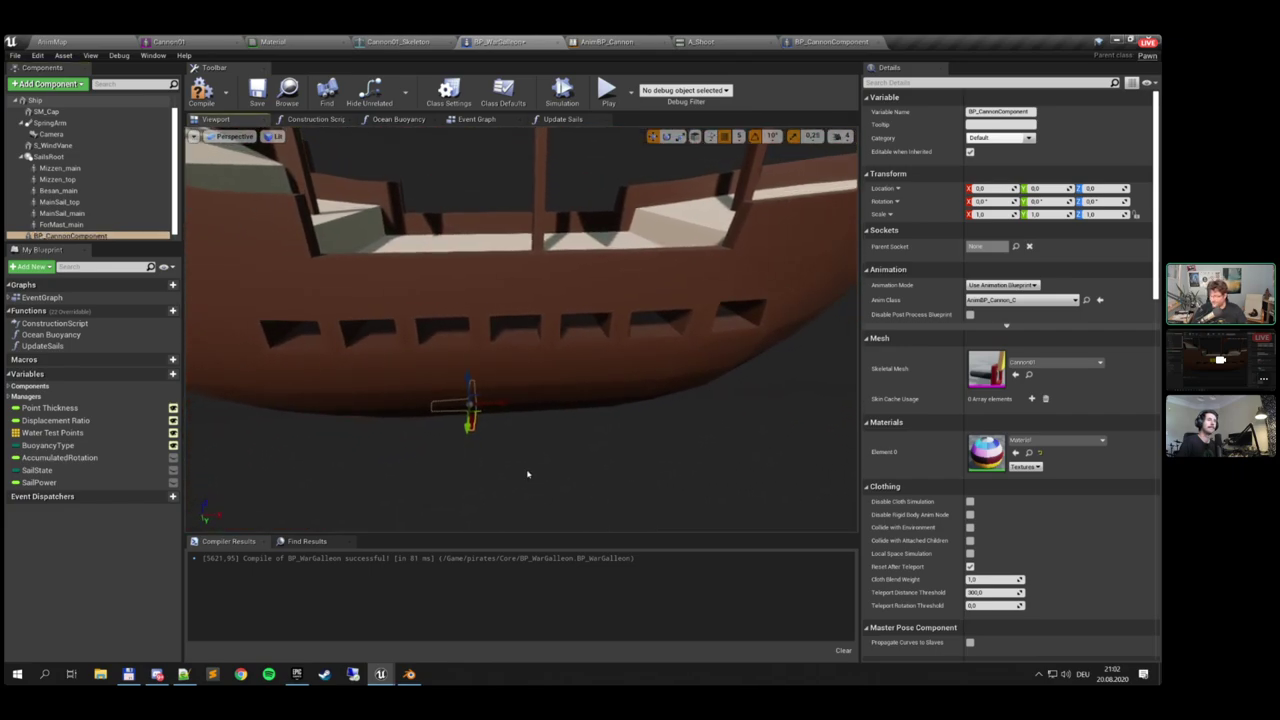
left_click_drag(470, 390, 545, 382)
key("e")
key("w")
left_click_drag(464, 345, 446, 295)
left_click(202, 94)
left_click(201, 92)
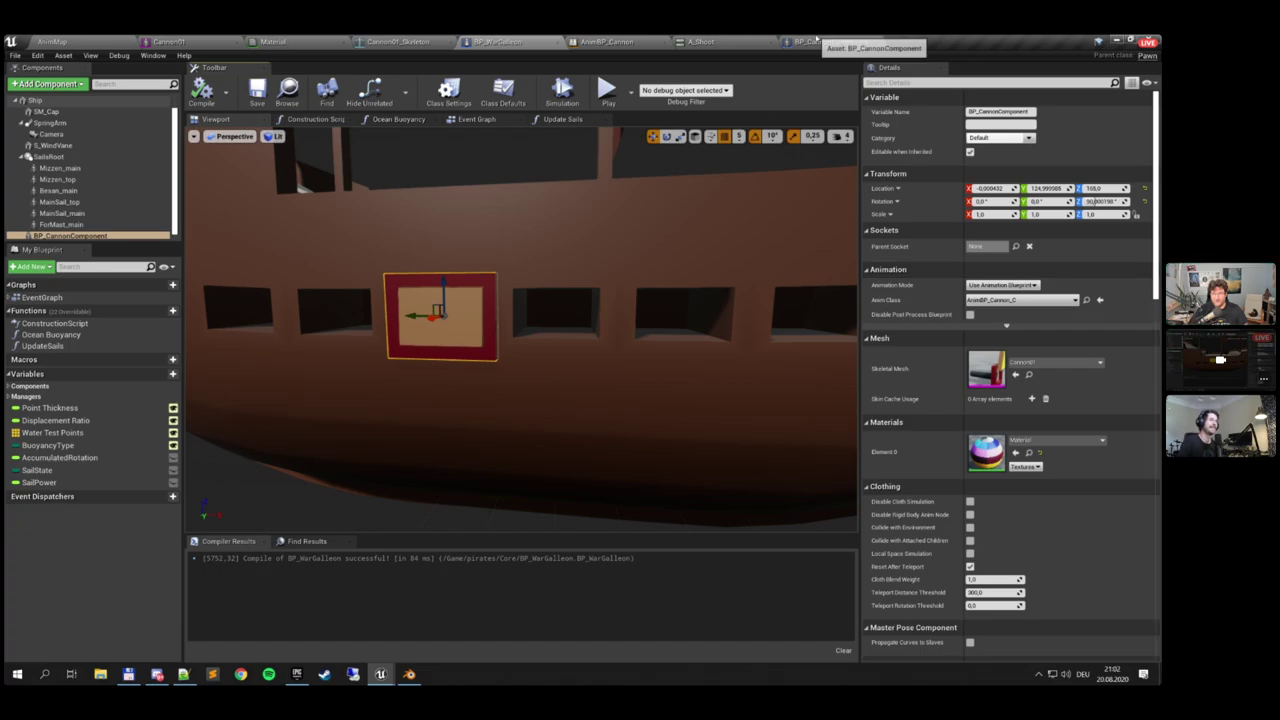
Set the CannonState variable's default value to Ready in AnimBP_Cannon and compile
left_click(607, 42)
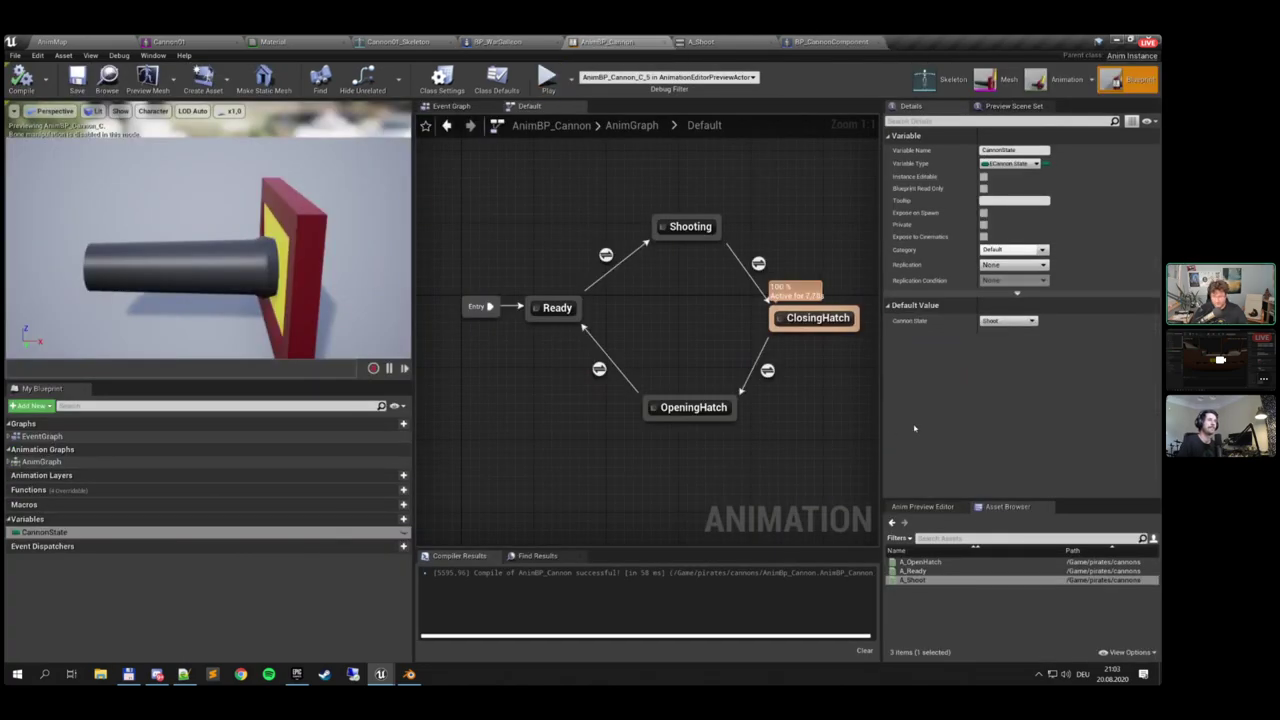
left_click(1004, 321)
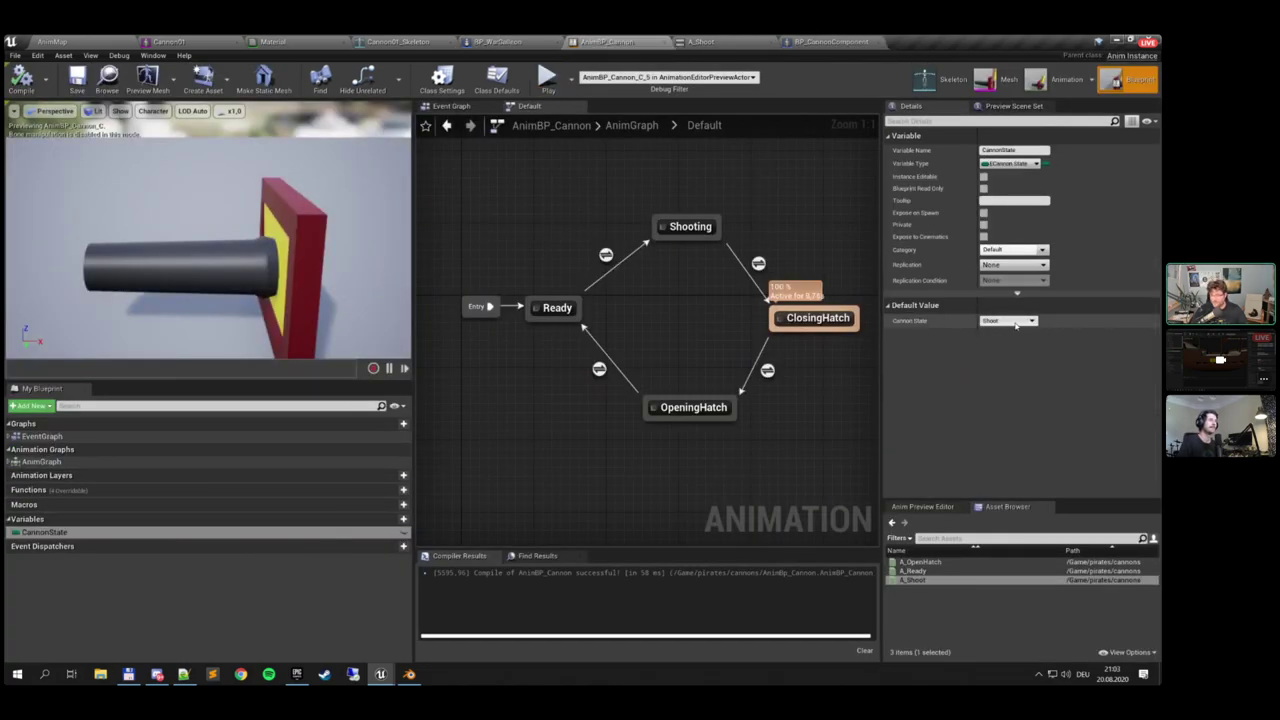
left_click(992, 329)
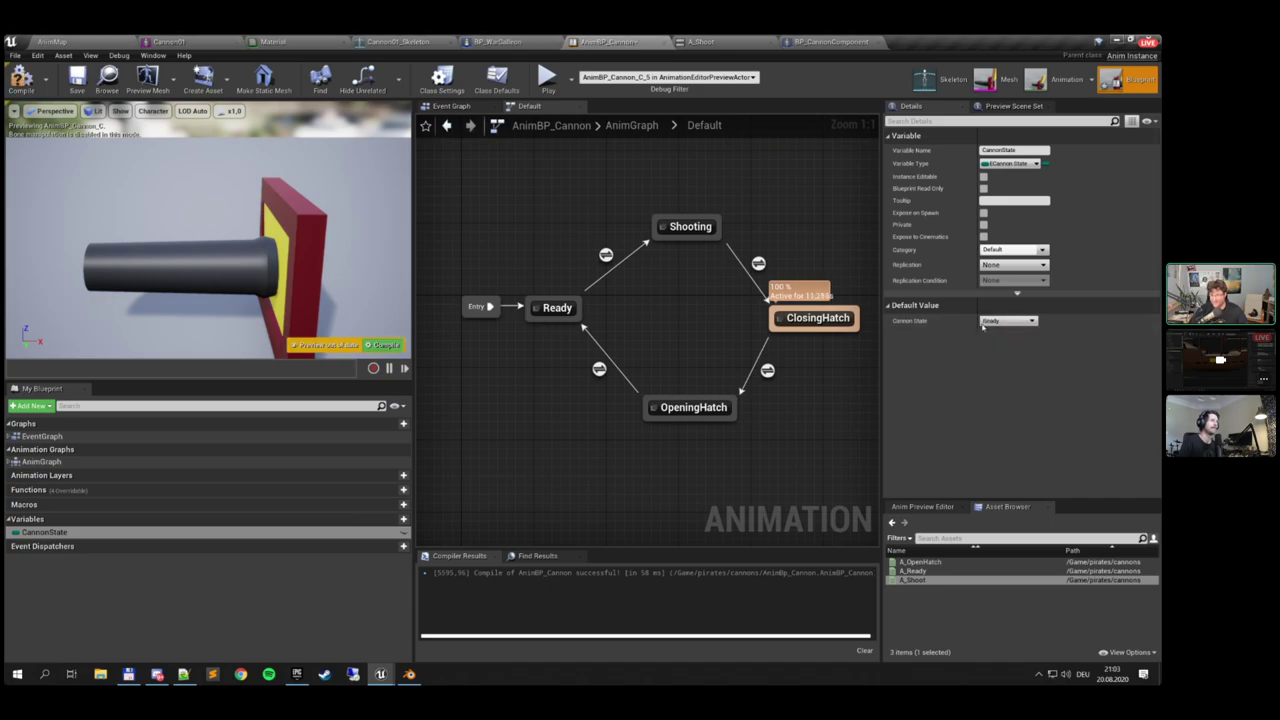
left_click(21, 80)
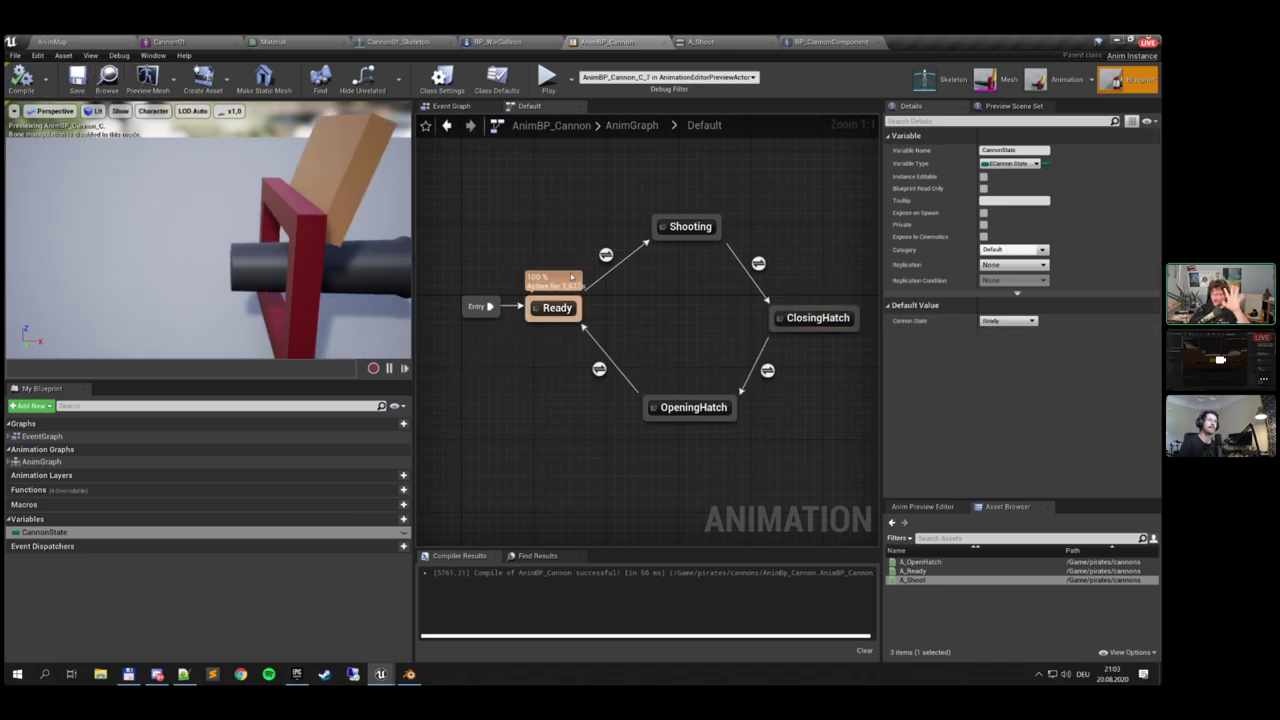
Examine the cannon's placement and open hatch on the galleon's hull in BP_WarGalleon from several angles
left_click(818, 41)
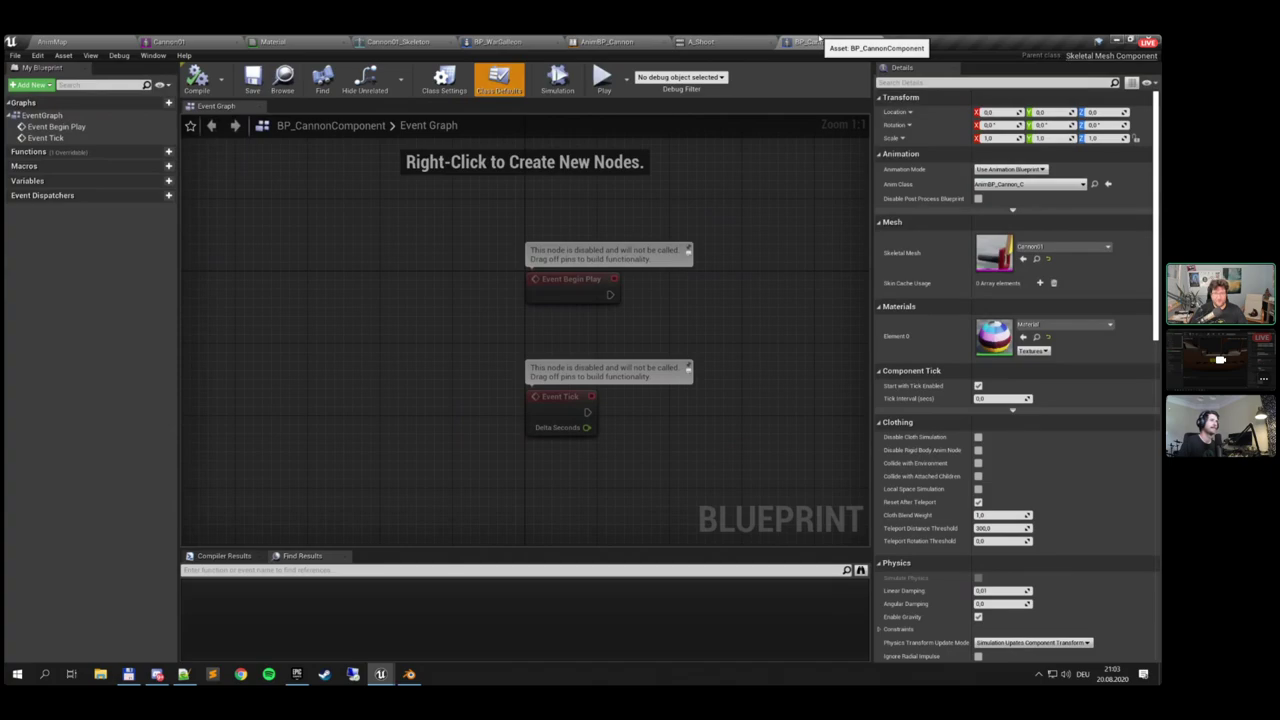
left_click(503, 41)
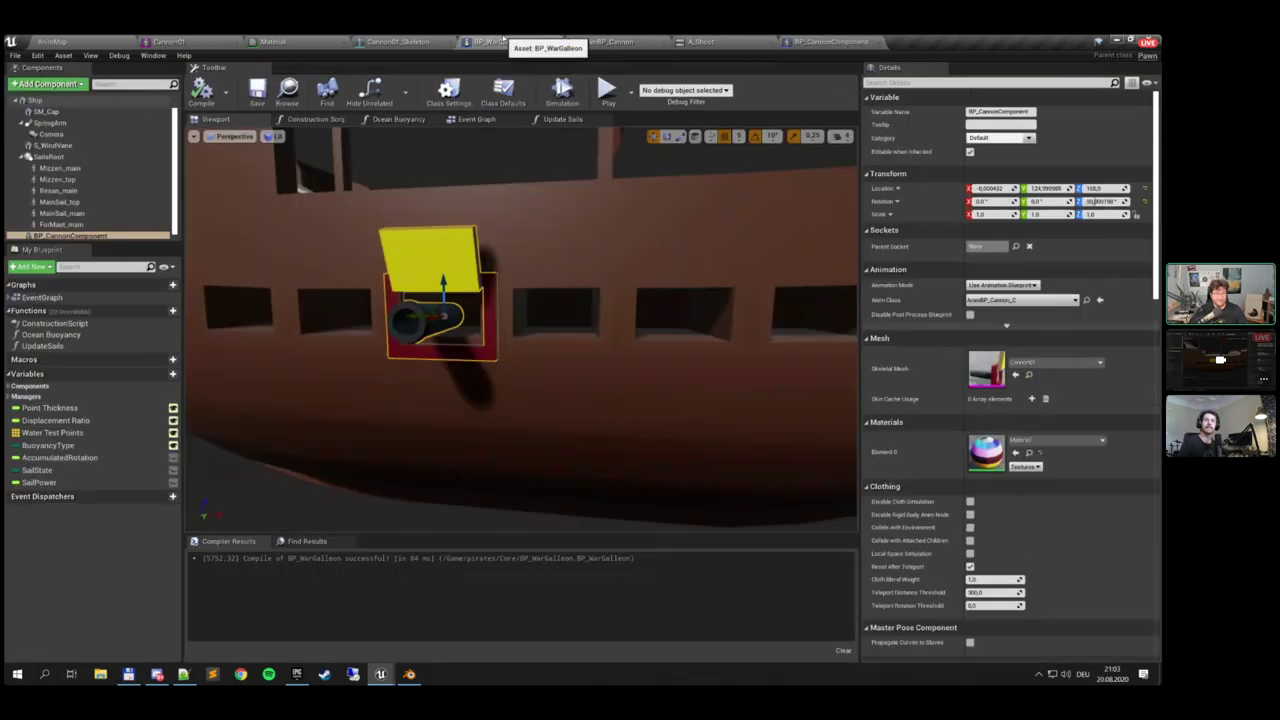
key("w")
right_click_drag(520, 330, 490, 320)
key("s")
key("w")
key("s")
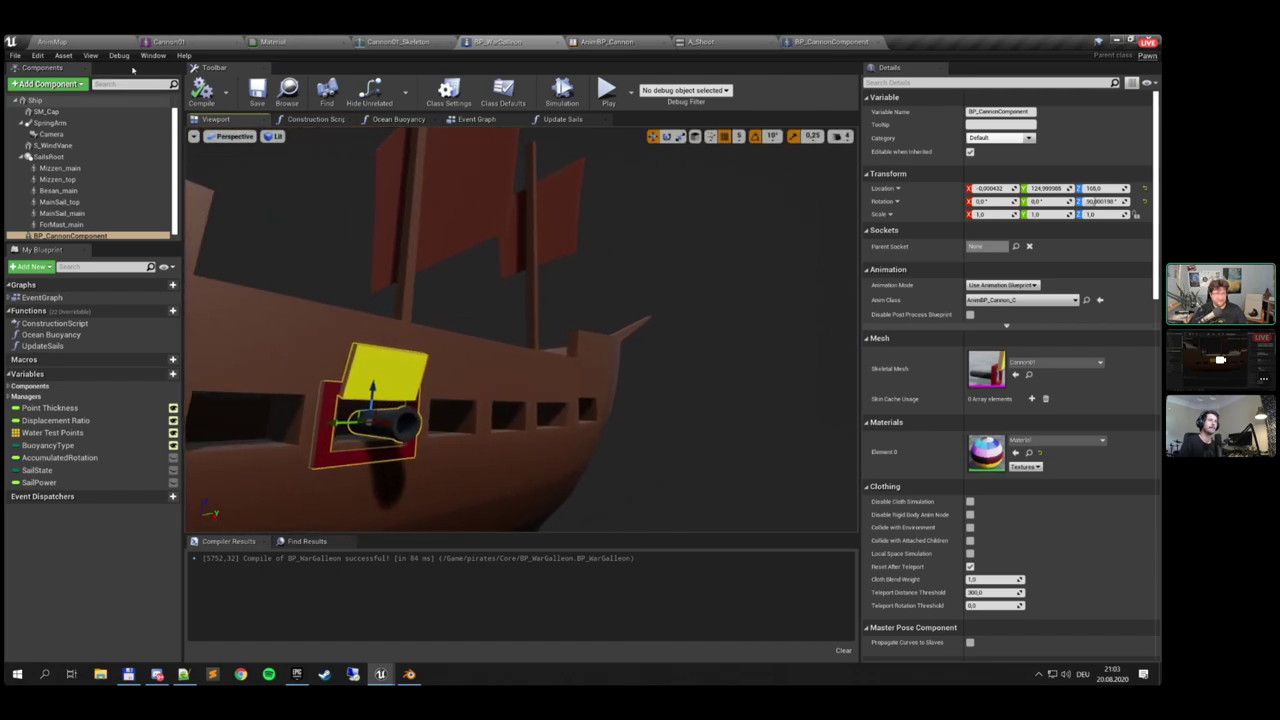
Delete the Event Tick node from BP_CannonComponent's event graph
left_click(81, 39)
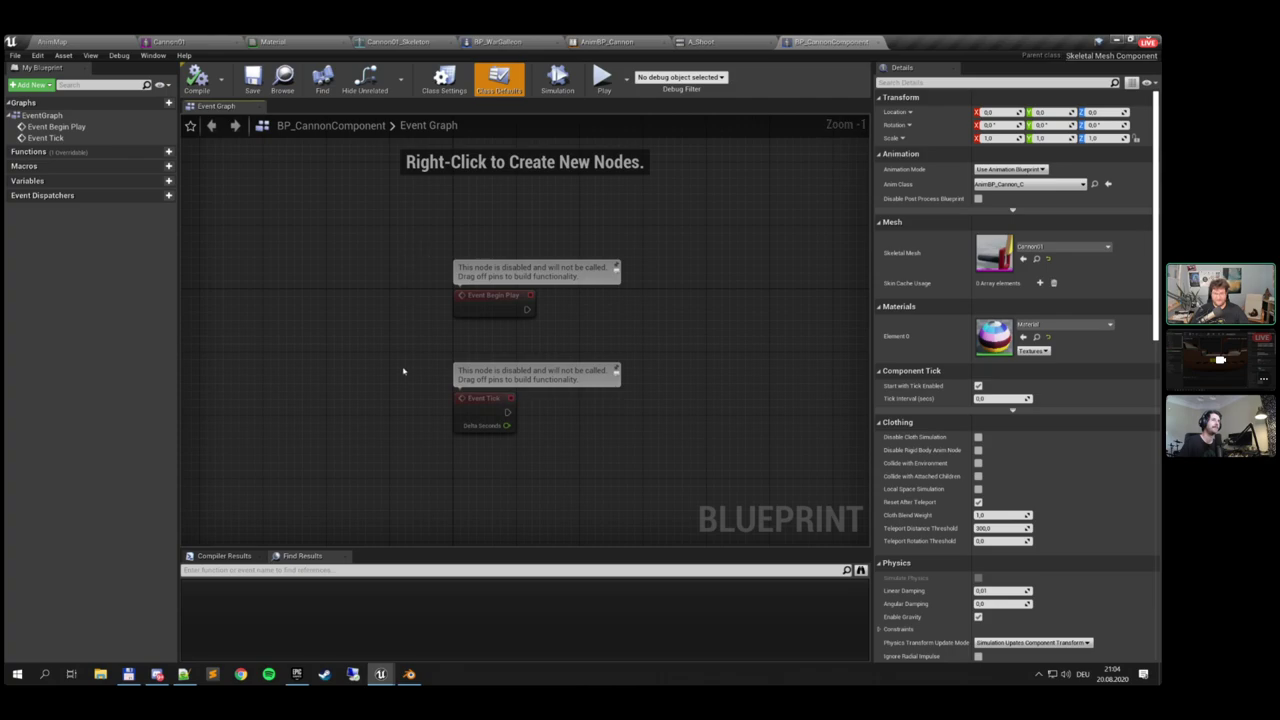
left_click(485, 415)
key("Delete")
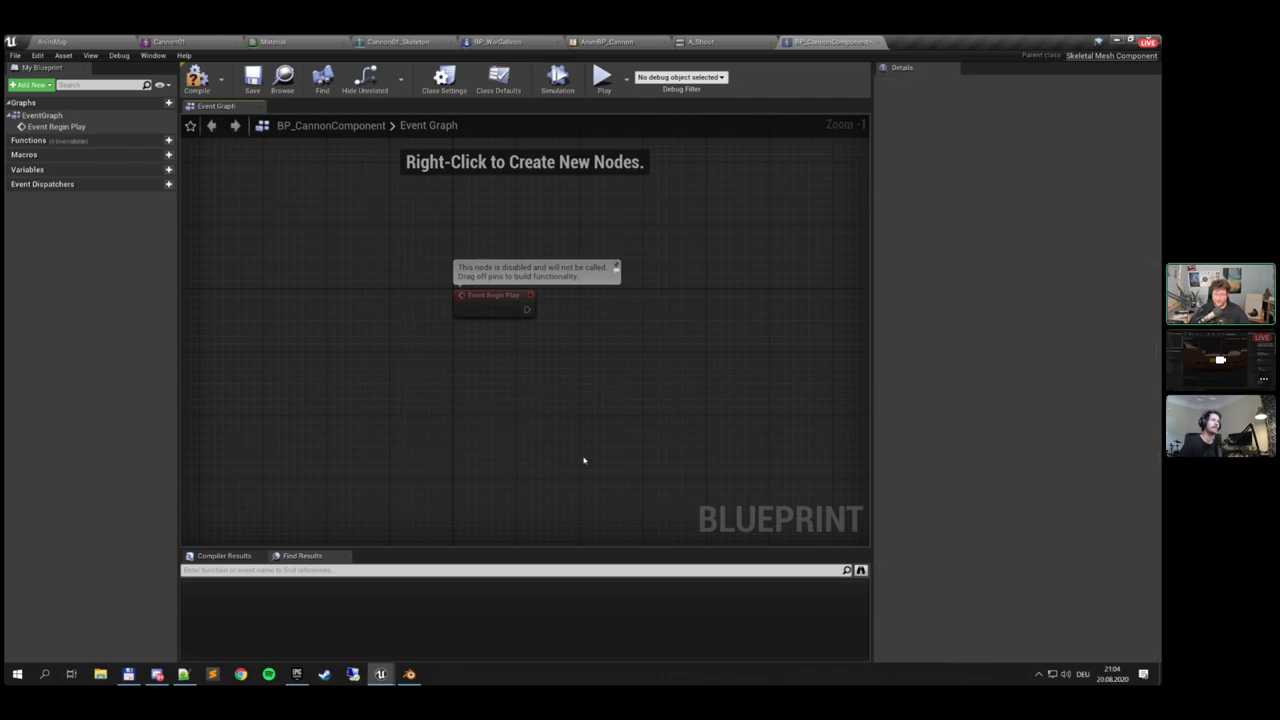
Add a custom event named Shoot below Event Begin Play
left_click(503, 300)
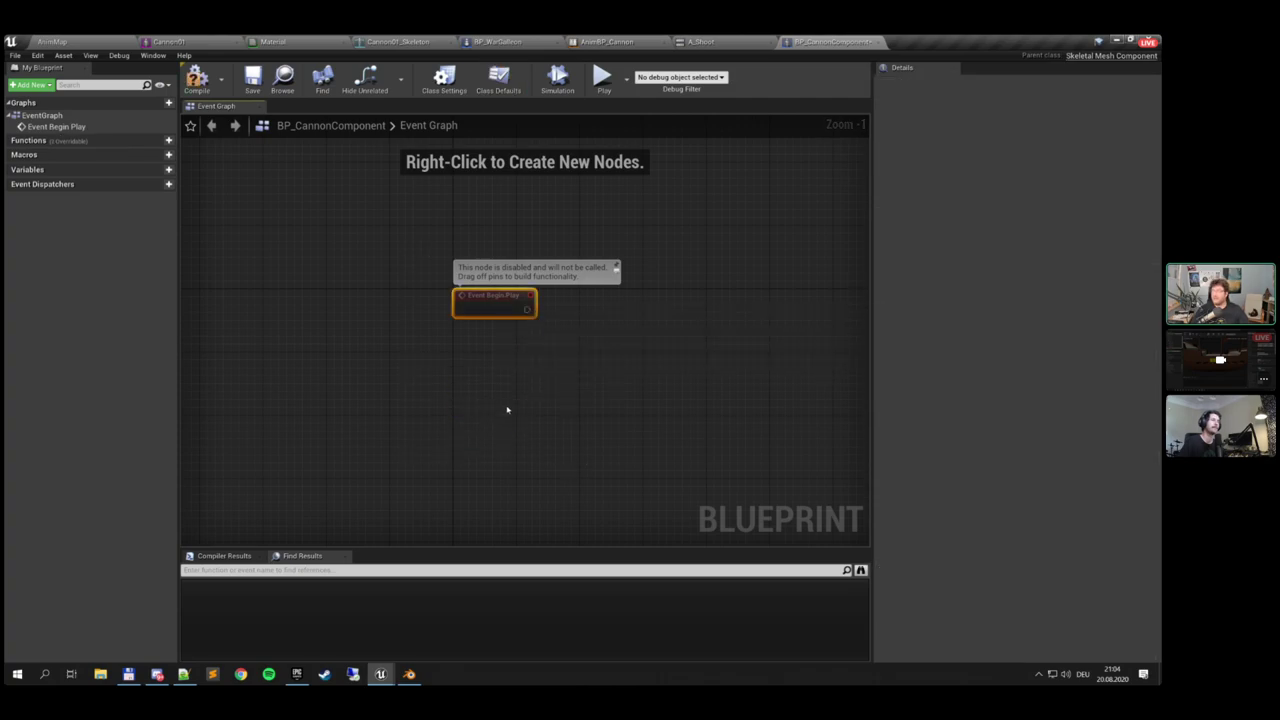
right_click_drag(507, 410, 561, 310)
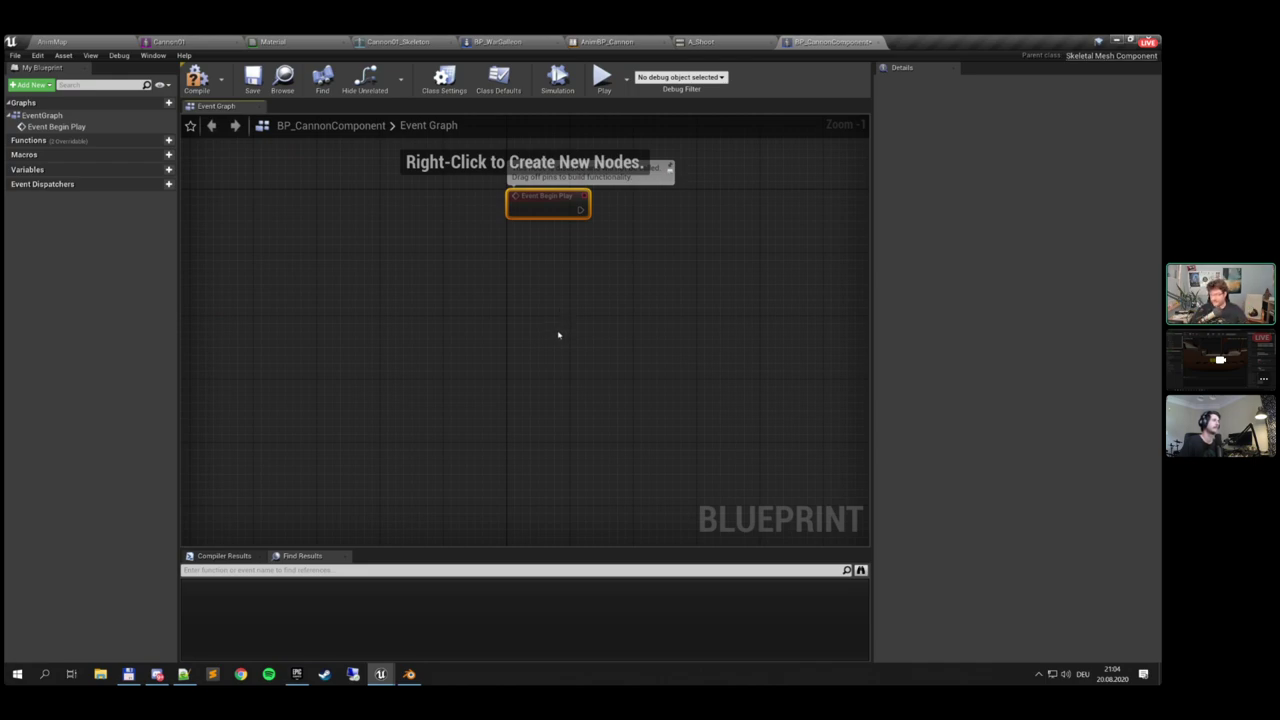
right_click_drag(558, 335, 536, 305)
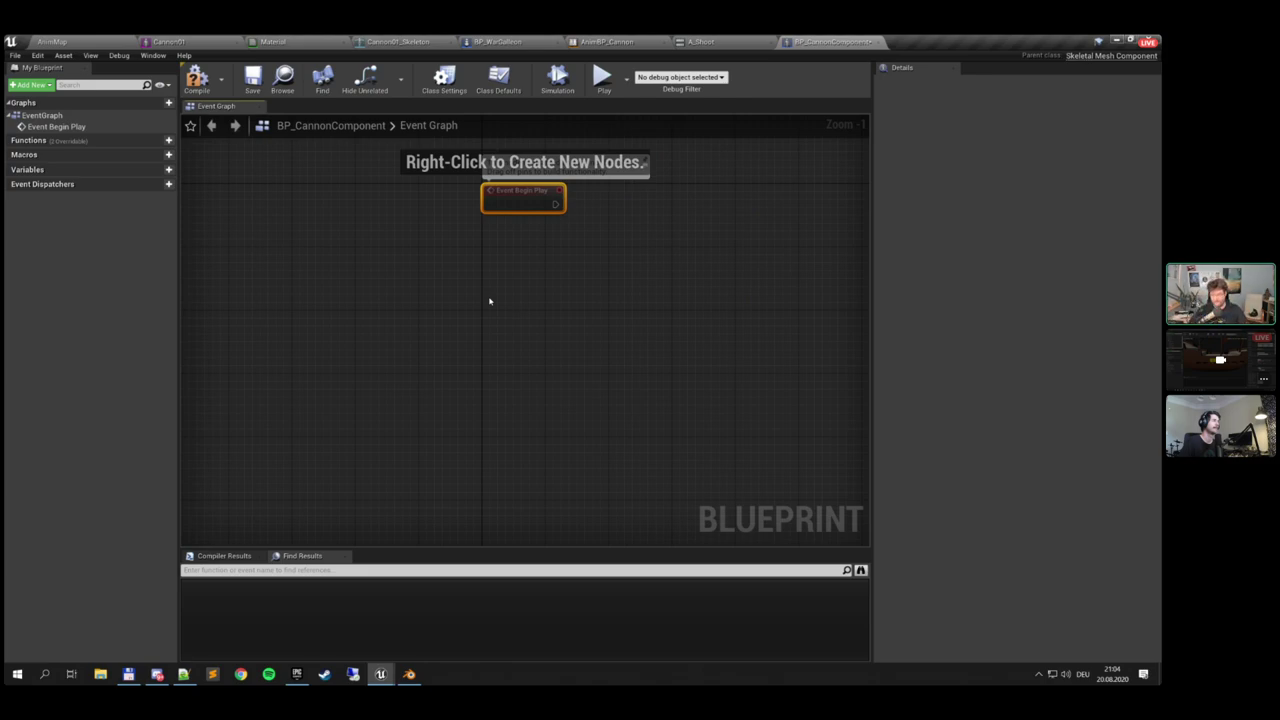
right_click_drag(453, 297, 500, 322)
right_click(500, 322)
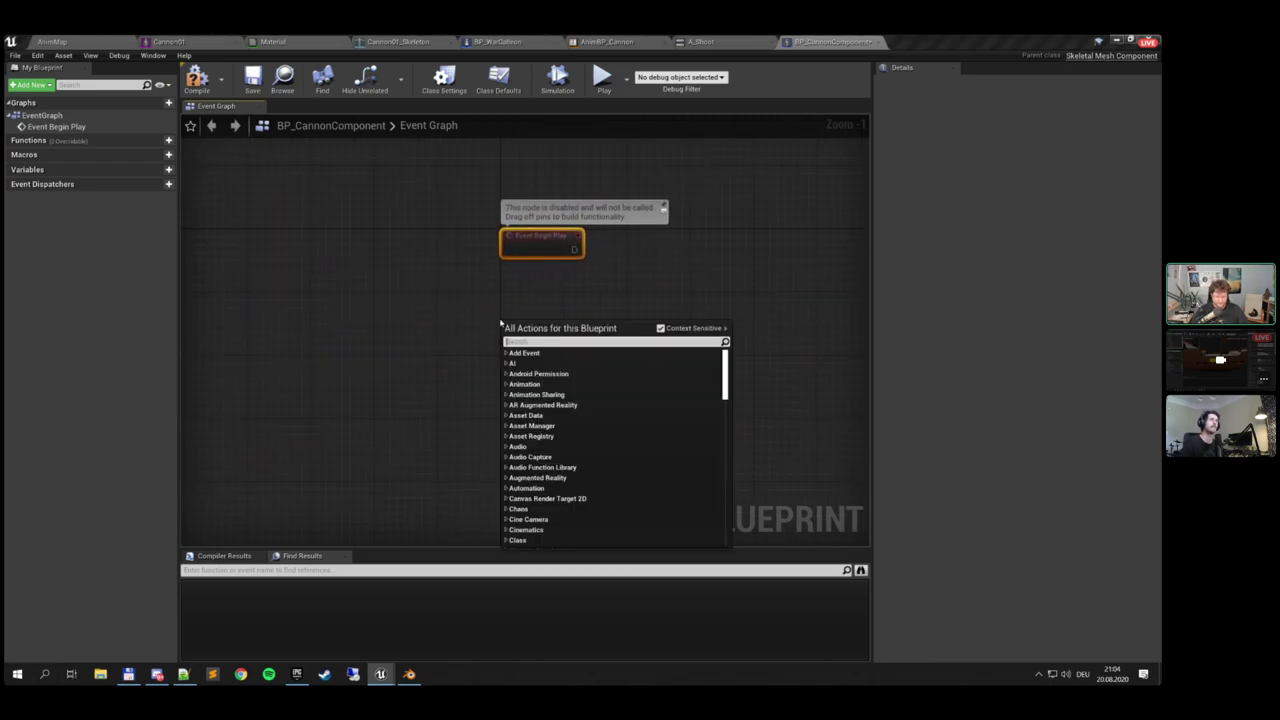
type("custom event")
key("Return")
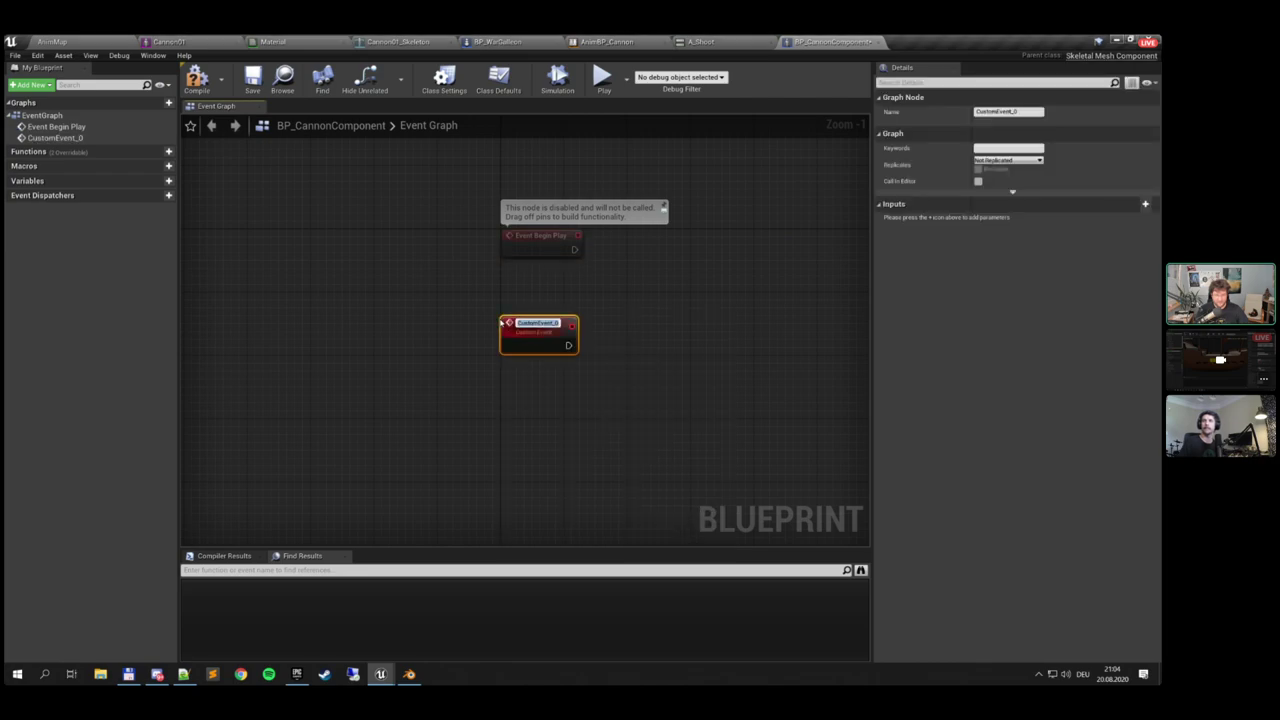
key("Return")
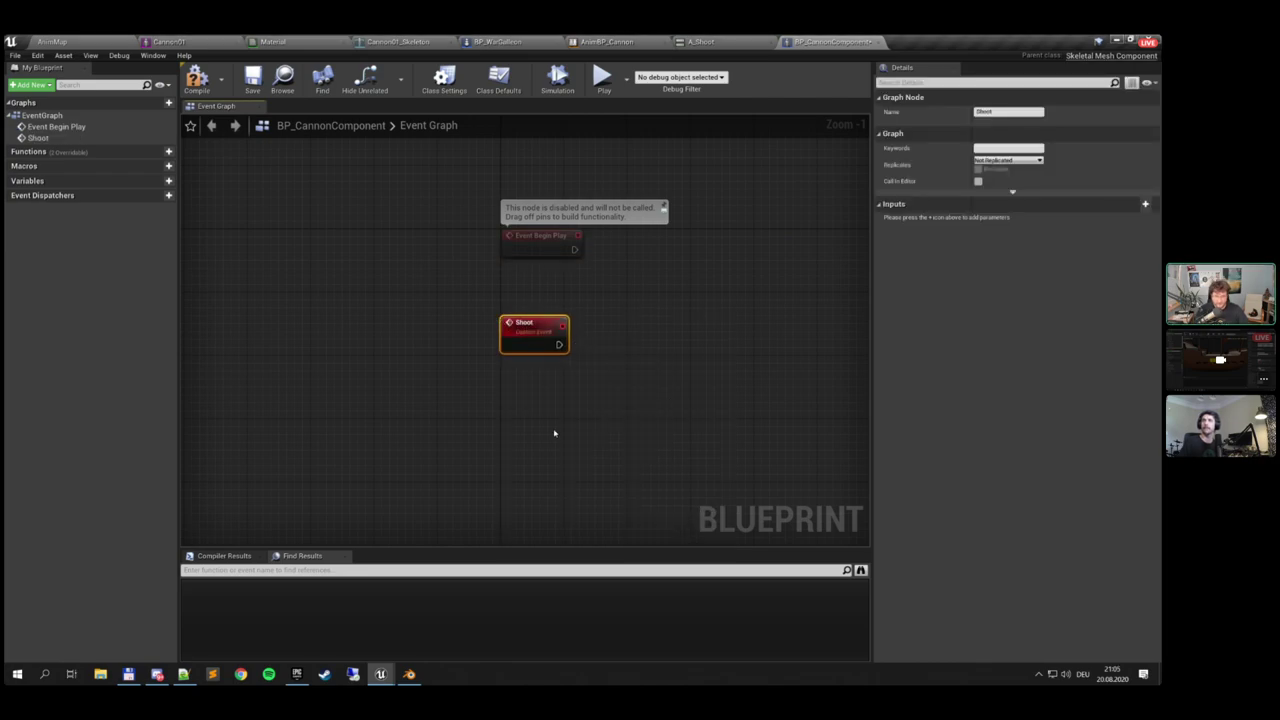
Add a custom event named Reload below the Shoot event
right_click(519, 437)
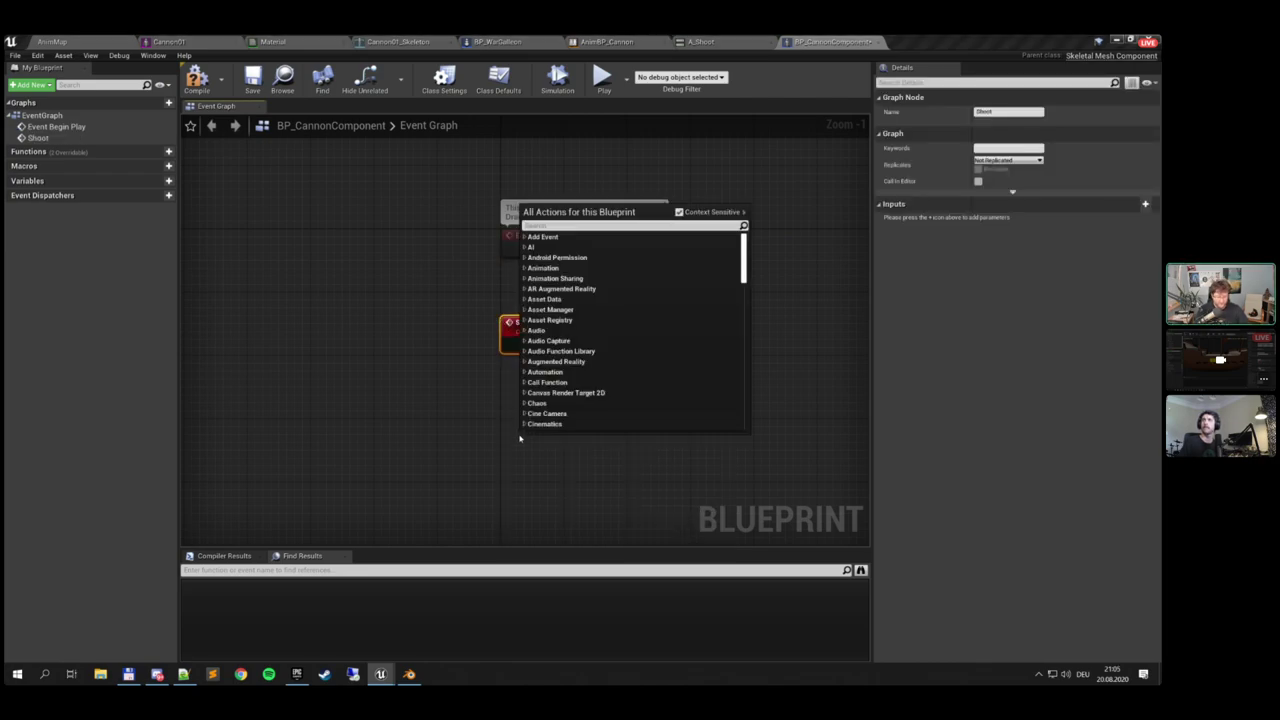
type("custom event")
key("Return")
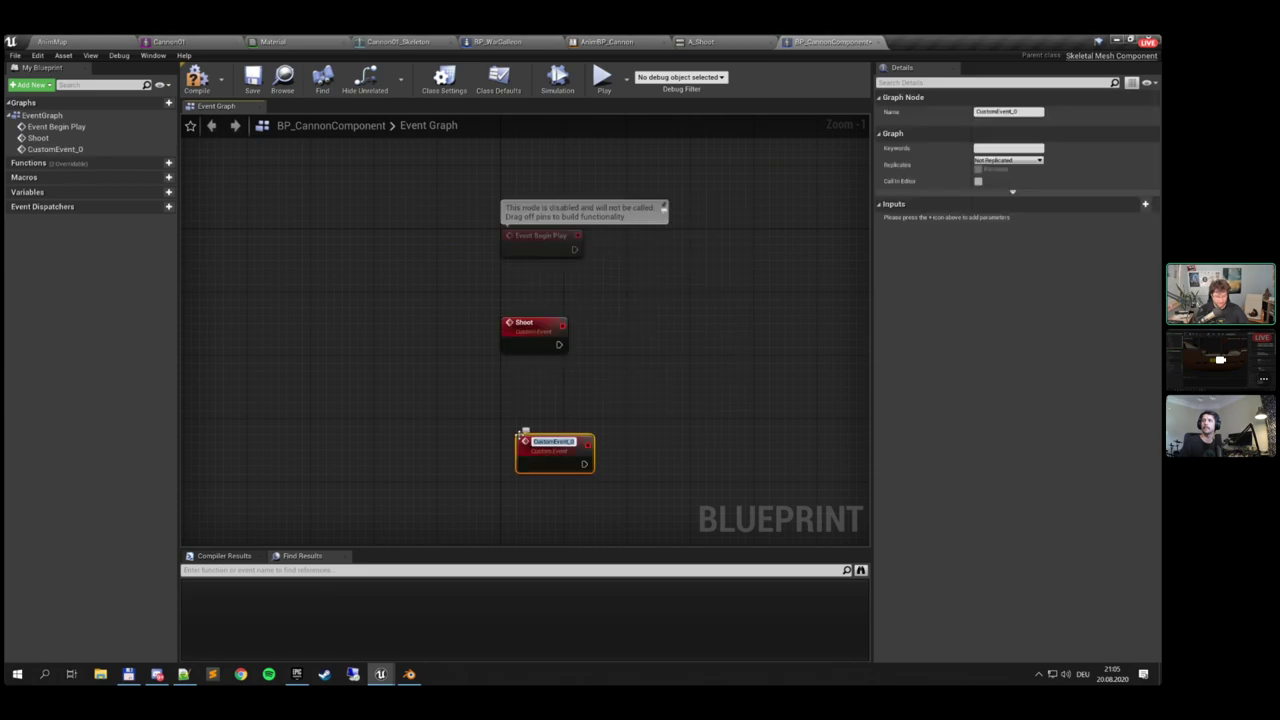
type("Reload")
key("Return")
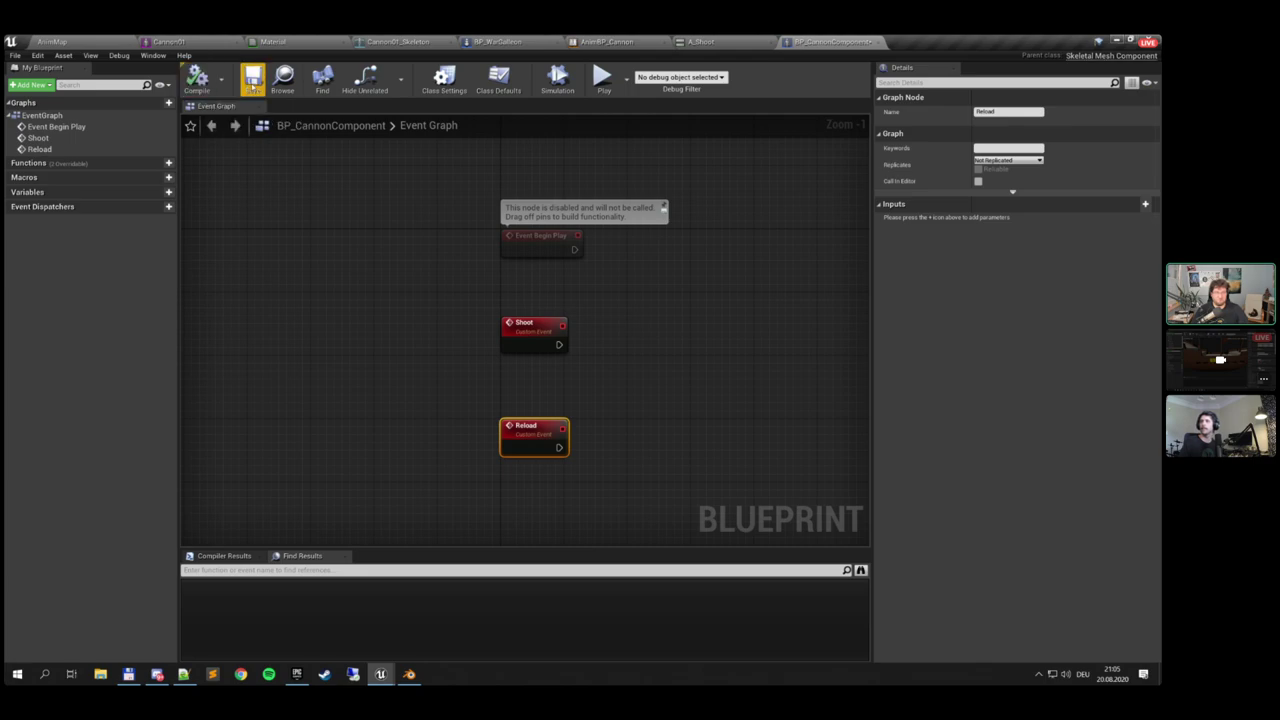
Move the Shoot and Reload events down and Event Begin Play up to make room between them
mouse_move(553, 303)
right_mouse_down()
mouse_move(574, 286)
mouse_move(478, 284)
mouse_move(526, 303)
mouse_move(560, 297)
right_mouse_up()
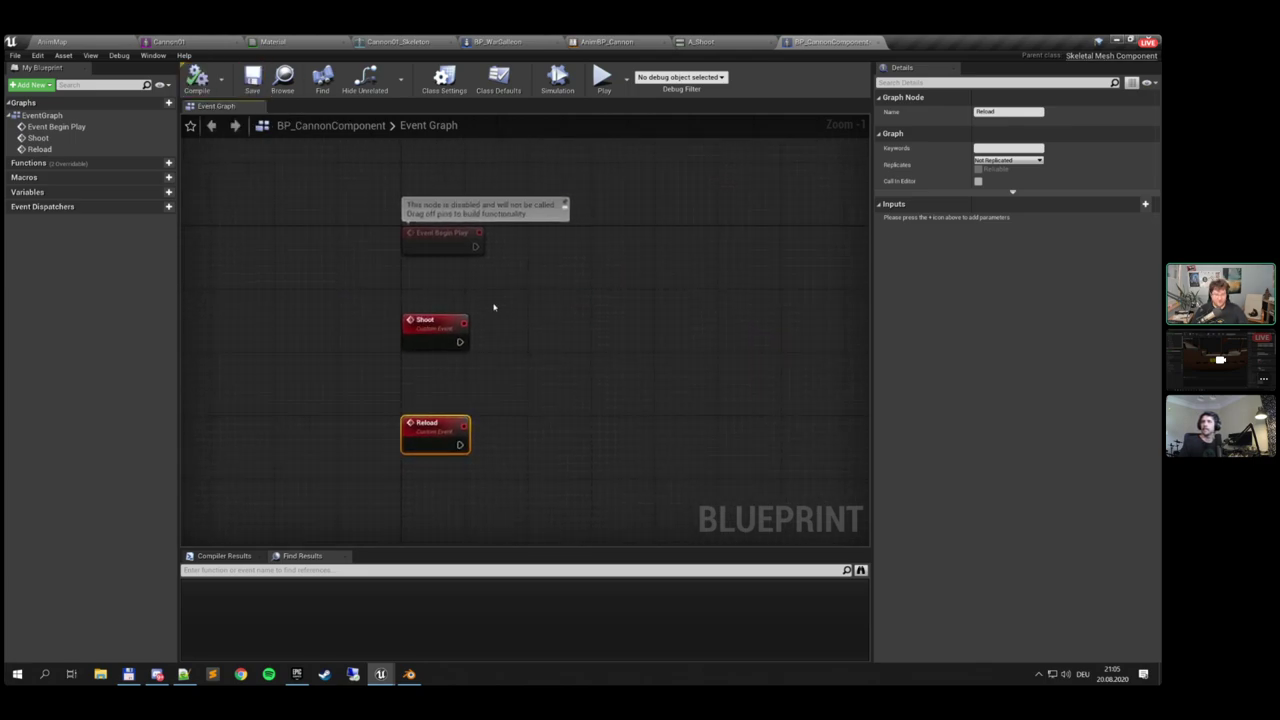
left_click_drag(389, 295, 453, 461)
left_click_drag(430, 436, 437, 475)
right_click_drag(481, 298, 457, 349)
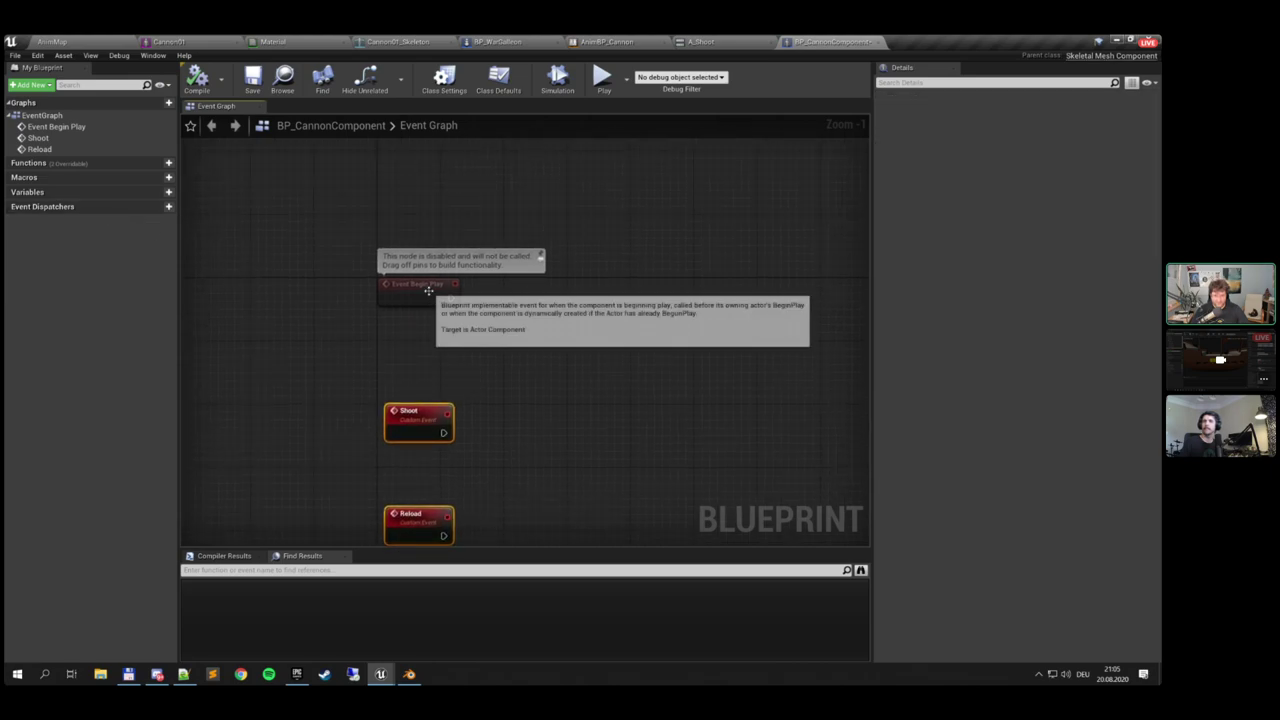
left_click_drag(429, 289, 437, 234)
right_click_drag(447, 292, 501, 330)
Add a Self reference below Event Begin Play and connect it to a Get Anim Instance node
right_click(439, 320)
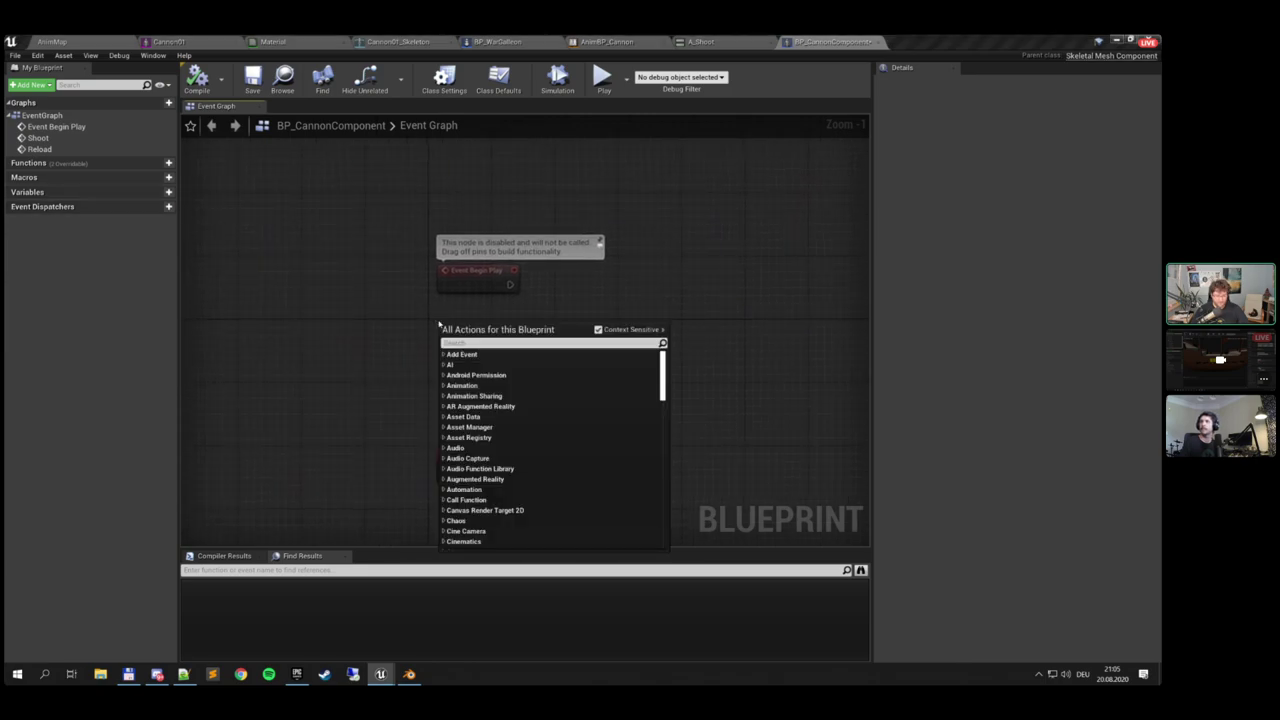
type("self")
key("Return")
left_click_drag(491, 327, 525, 342)
type("get anim instance")
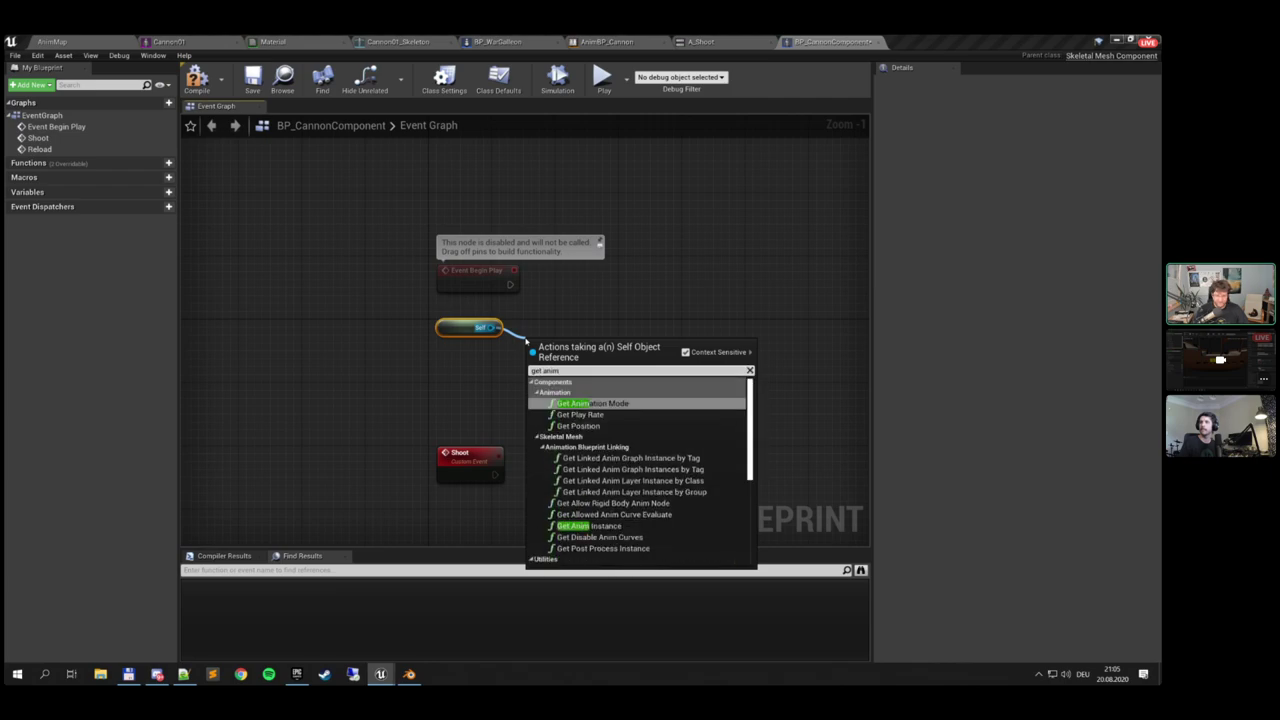
key("Return")
left_click_drag(560, 342, 544, 318)
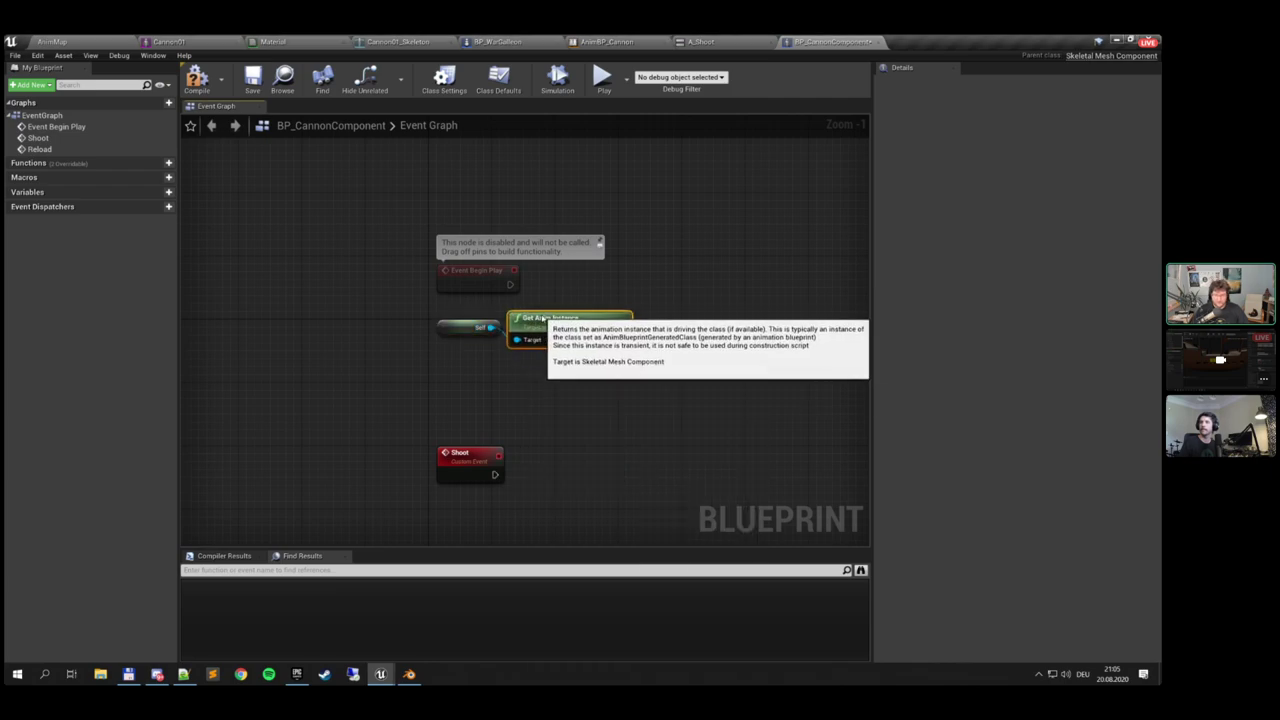
Cast the anim instance's return value to AnimBP_Cannon
left_click_drag(462, 304, 576, 313)
type("cast")
key("Return")
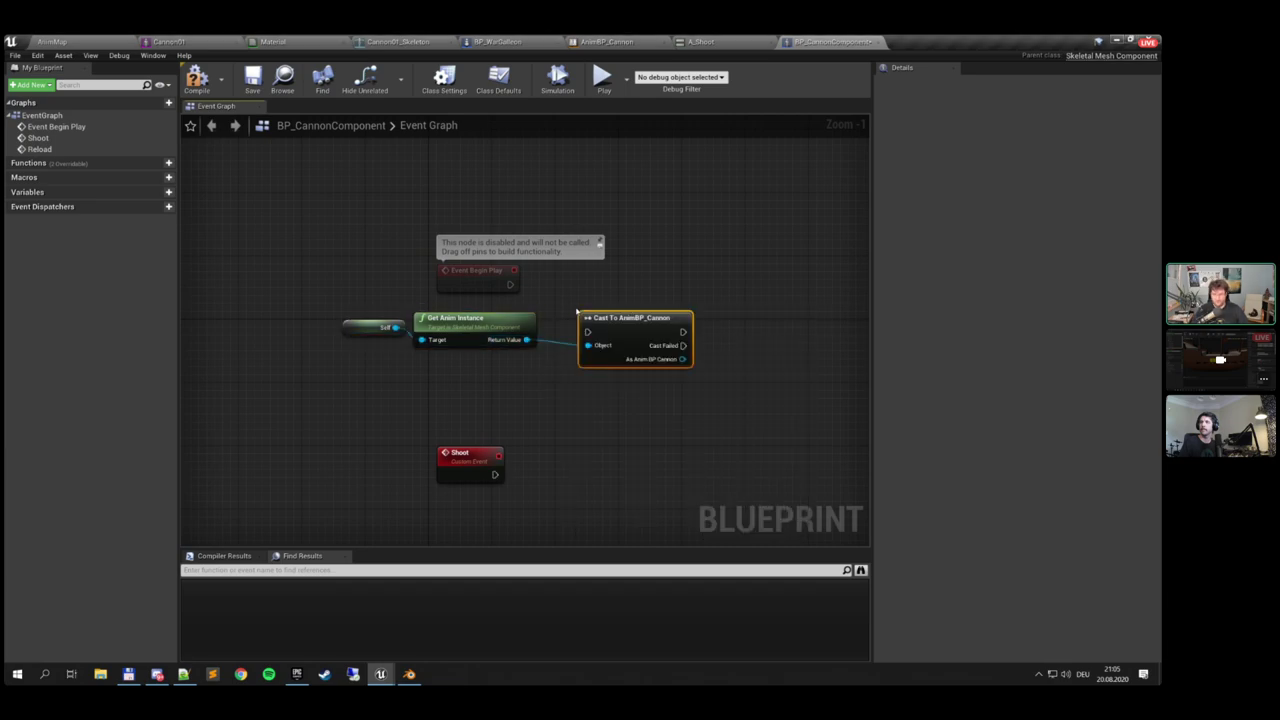
Run the AnimBP_Cannon cast from Event Begin Play, promote its output to a variable named AnimBP, and compile
left_click_drag(510, 284, 610, 271)
right_click_drag(670, 315, 590, 325)
left_click_drag(582, 322, 628, 338)
left_click(667, 370)
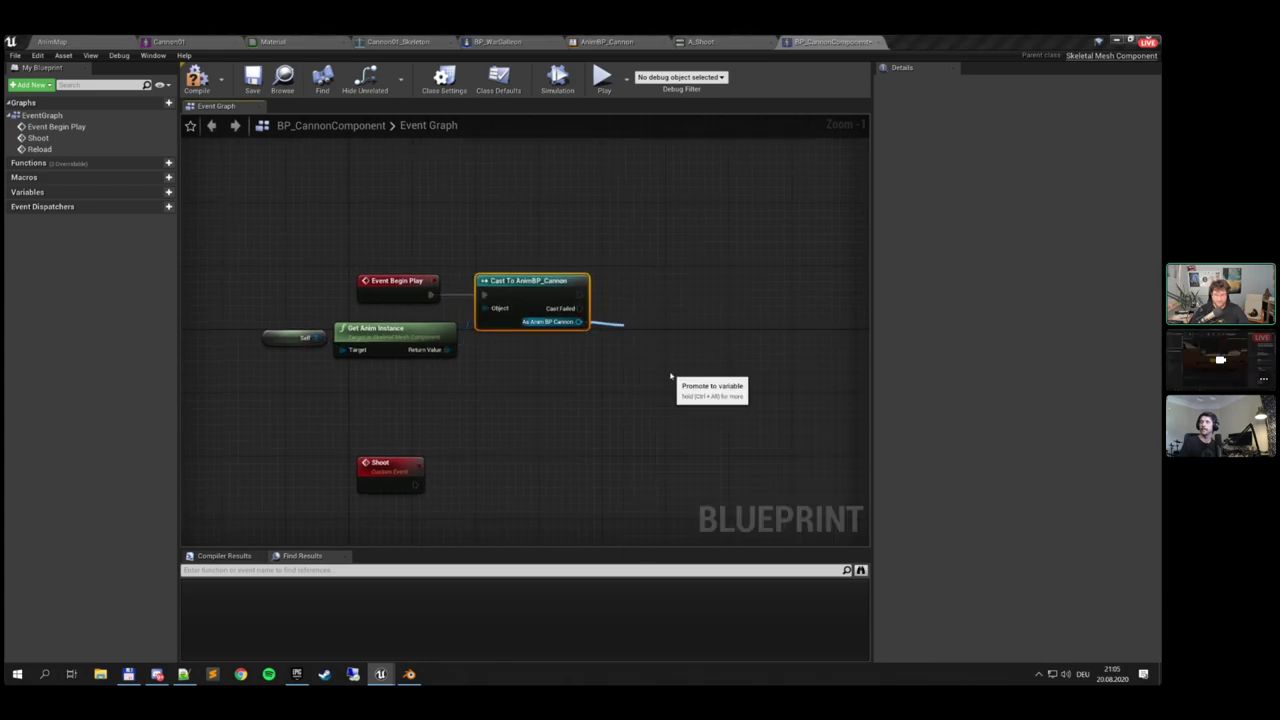
type("AnimB")
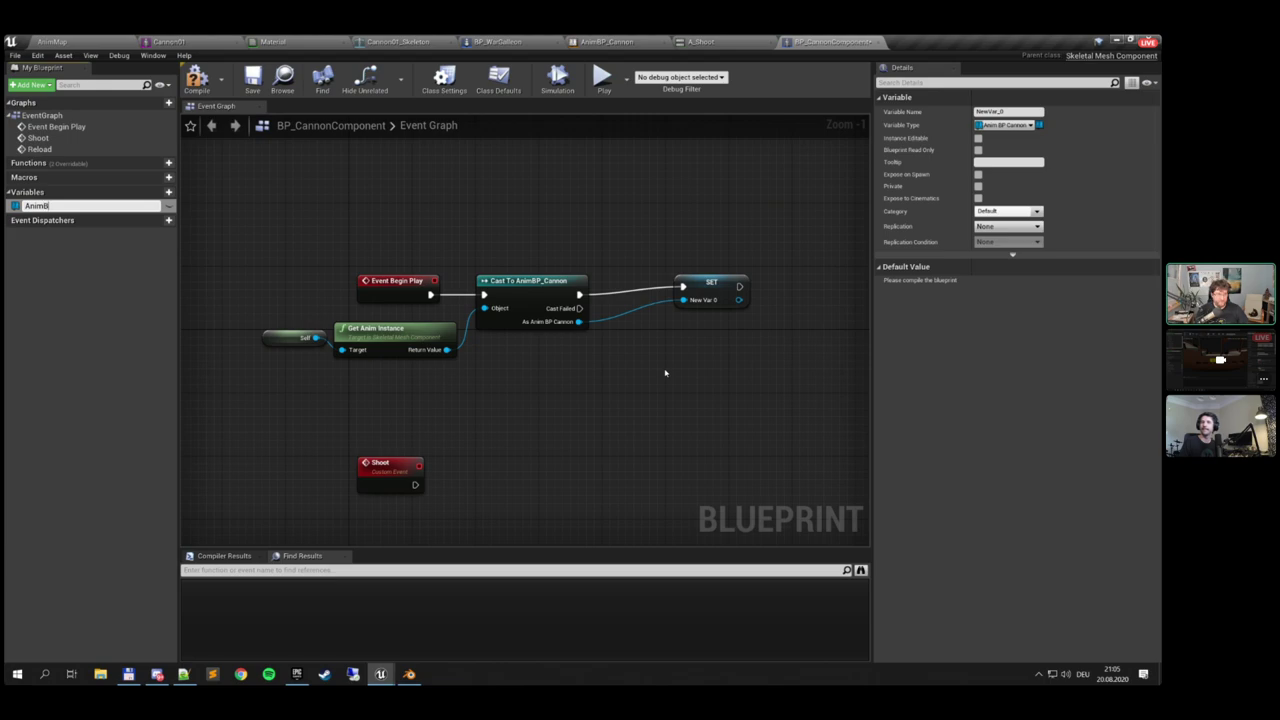
type("P")
key("Return")
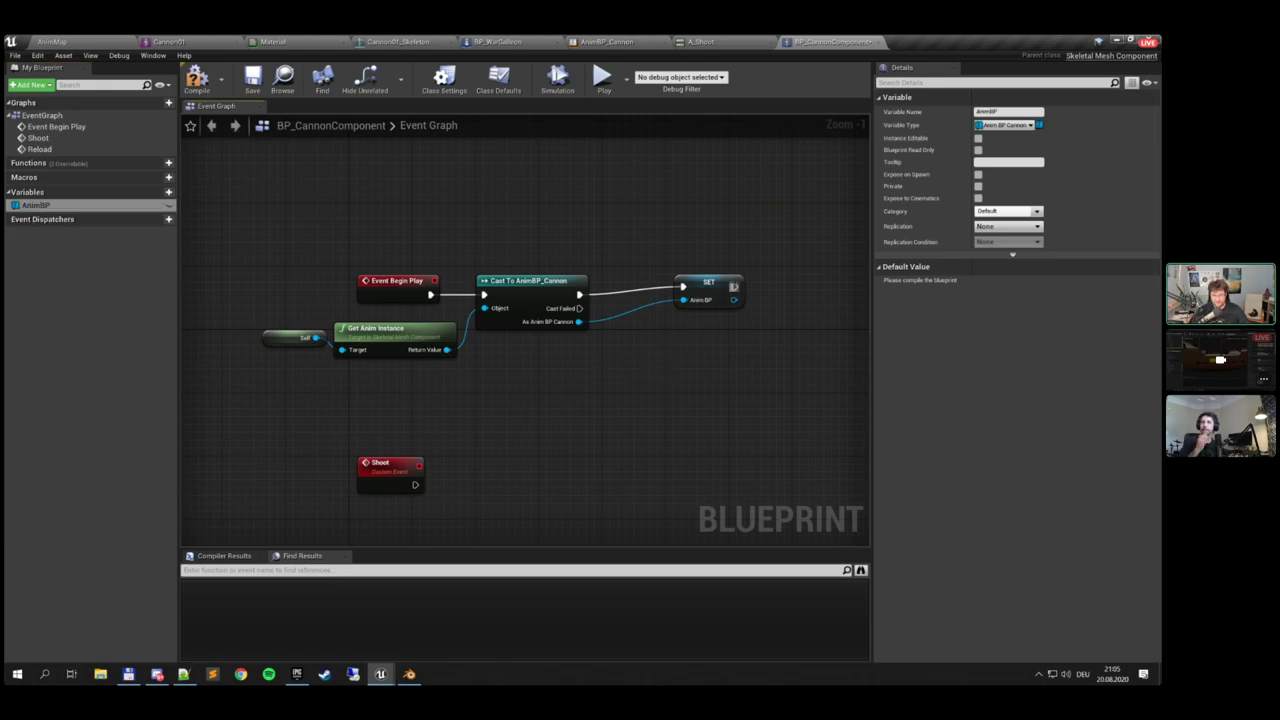
left_click_drag(700, 282, 633, 280)
key("F7")
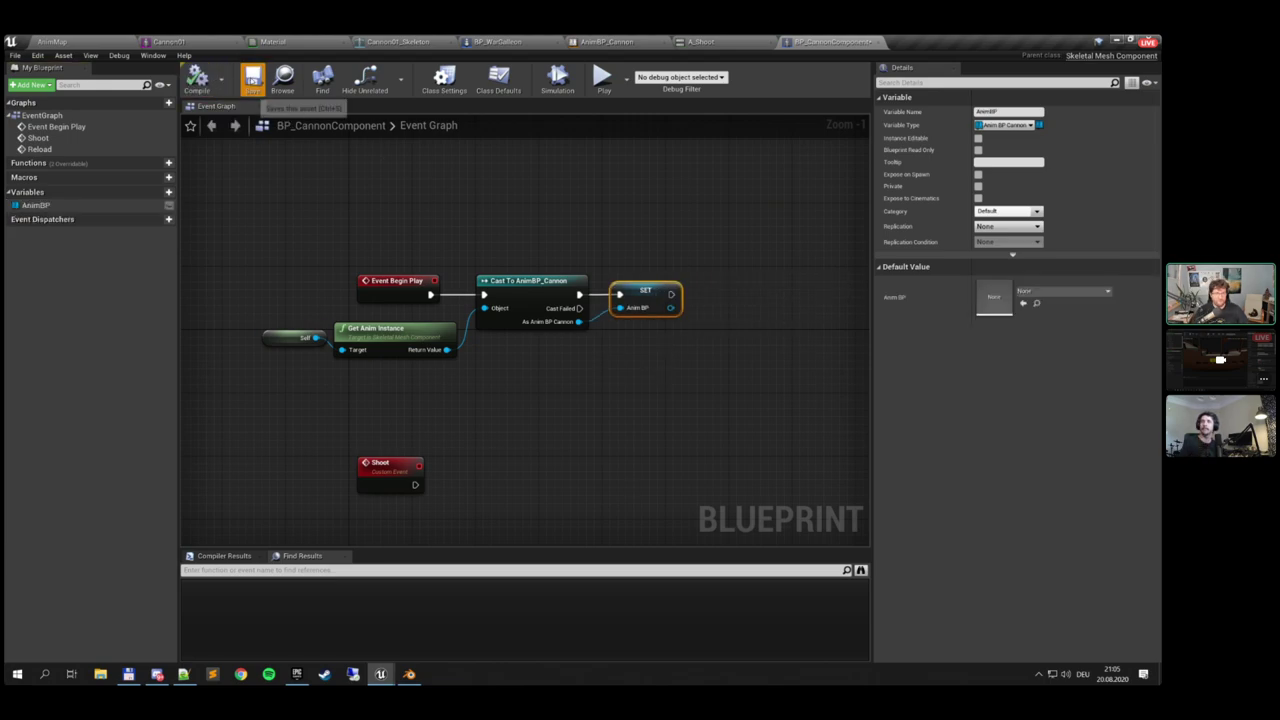
Place an AnimBP reference above the Shoot event and create a Set Cannon State node from it, moving Reload down for space
right_click_drag(497, 450, 651, 248)
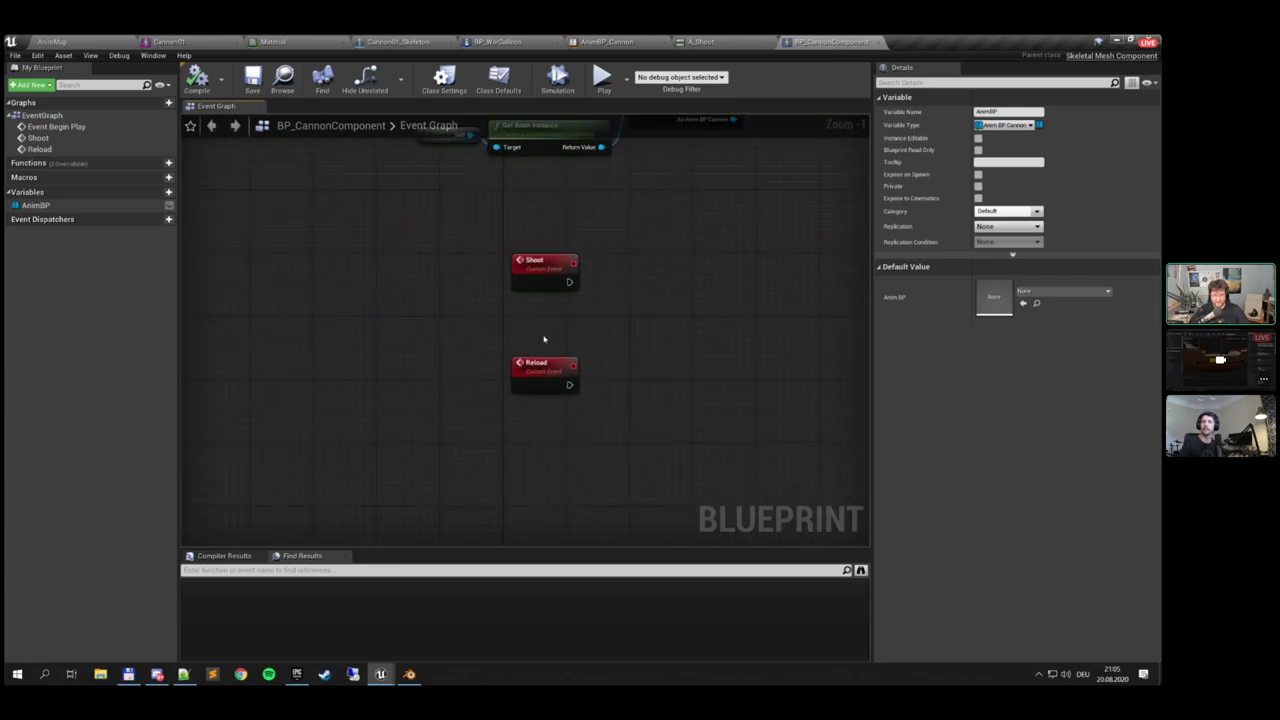
left_click_drag(533, 373, 540, 411)
left_click_drag(62, 205, 620, 245)
type("st")
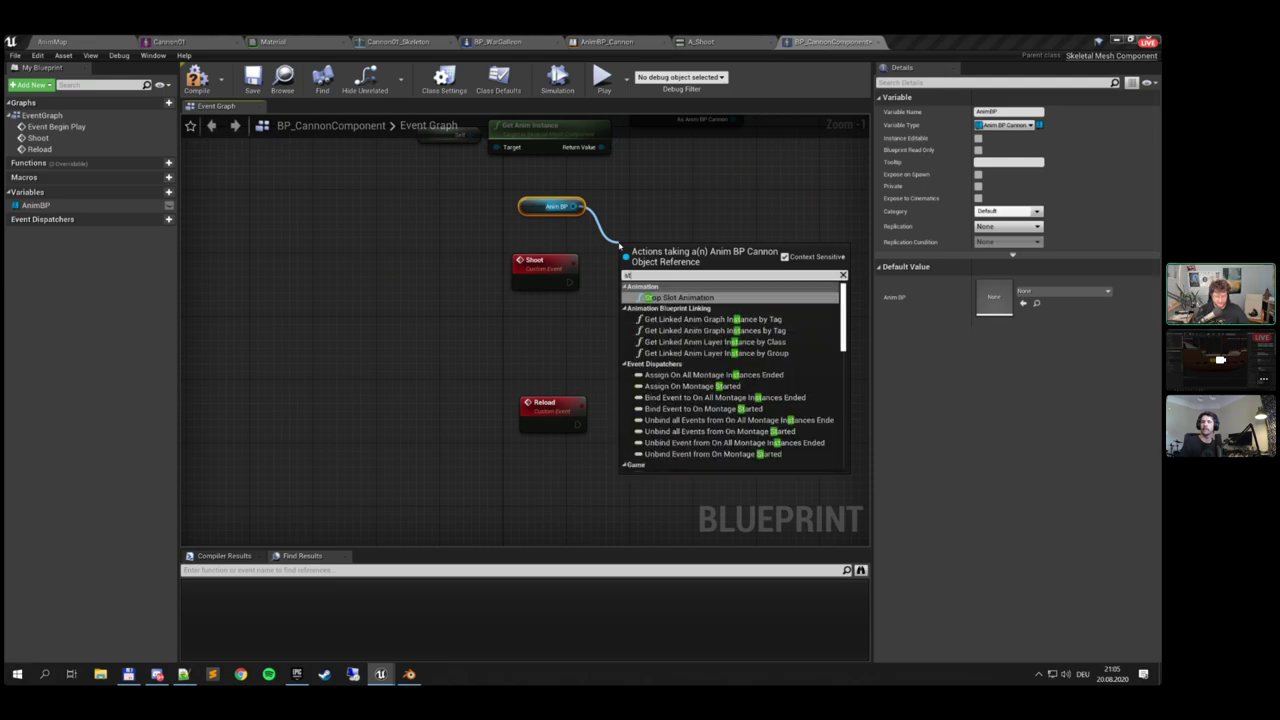
key("BackSpace")
key("BackSpace")
type("cannon")
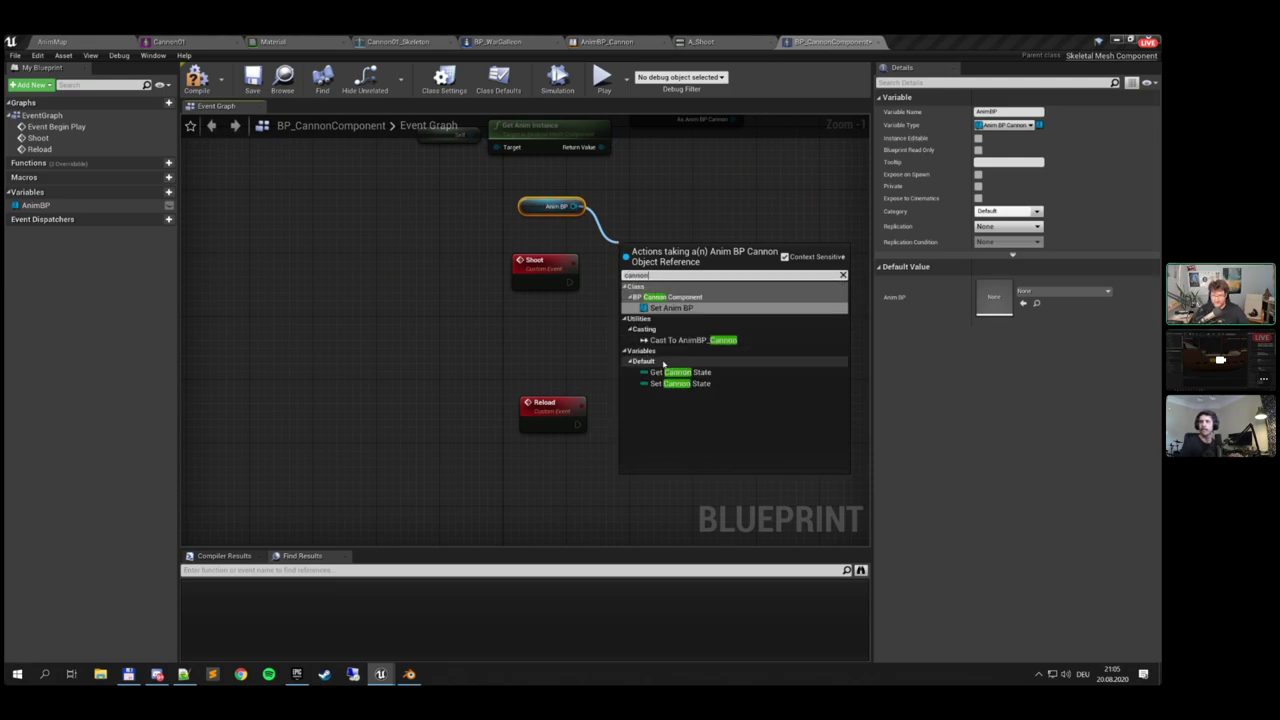
left_click(680, 383)
Connect the Shoot event to the Set Cannon State node and set its state to Shoot
left_click_drag(569, 281, 633, 259)
left_click_drag(674, 260, 698, 276)
left_click(698, 296)
left_click(680, 311)
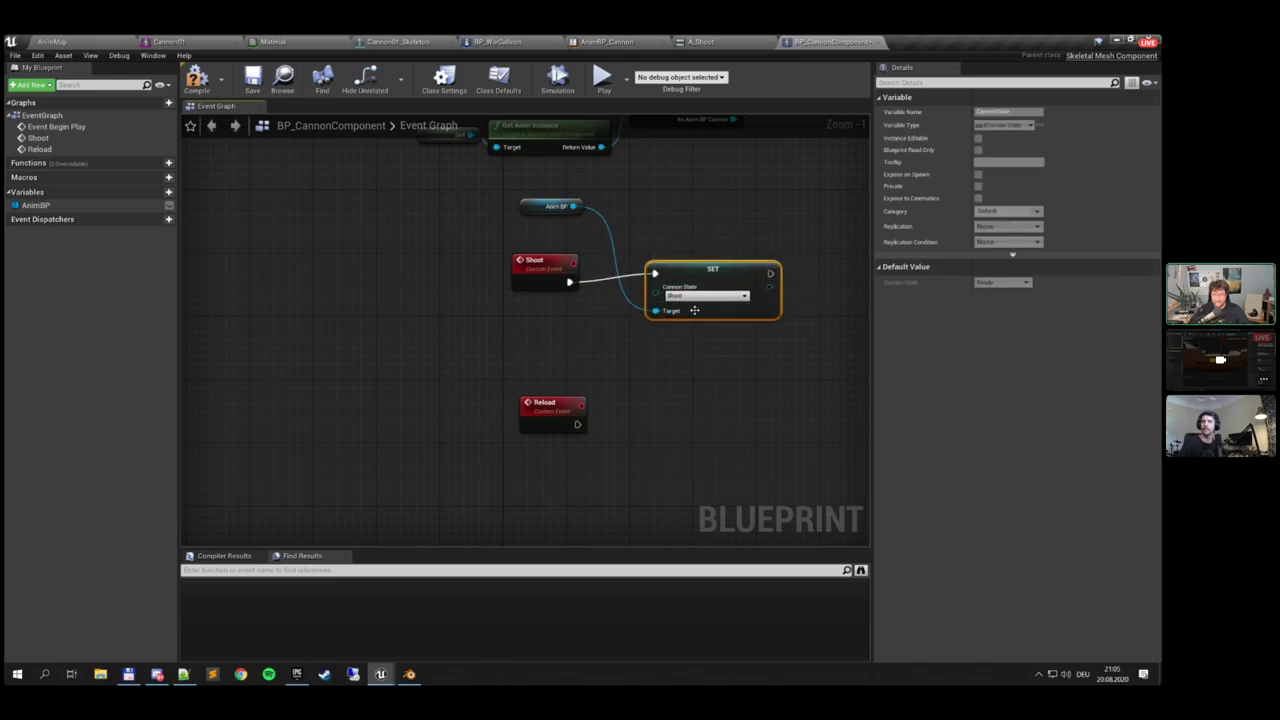
Move the AnimBP reference between the Shoot and Reload events and paste a copy of the Set Cannon State node below
right_click_drag(623, 214, 576, 205)
left_click_drag(478, 203, 485, 329)
right_click_drag(618, 352, 569, 324)
left_click(611, 241)
key("ctrl+c")
key("ctrl+v")
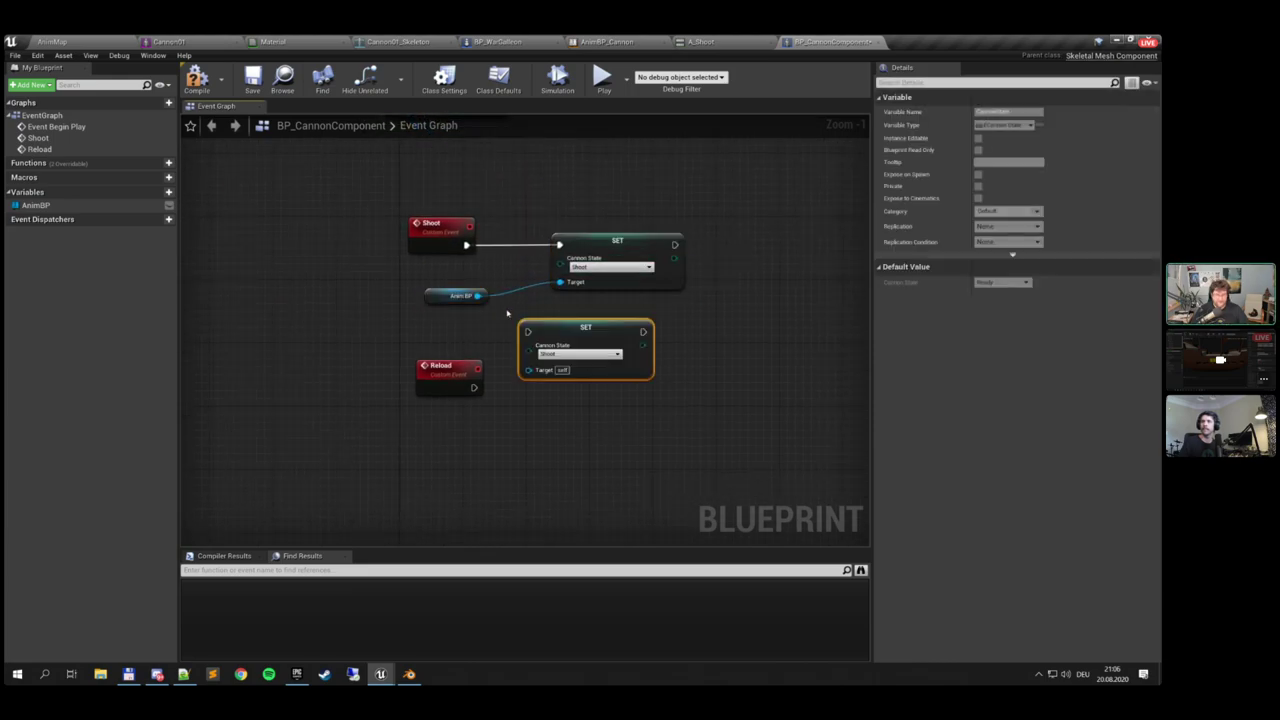
Wire AnimBP and the Reload event into the copied Set node, set its Cannon State to Reloaded, and compile
left_click_drag(478, 296, 533, 335)
left_click(578, 354)
left_click(549, 376)
left_click_drag(576, 329, 614, 384)
left_click(198, 78)
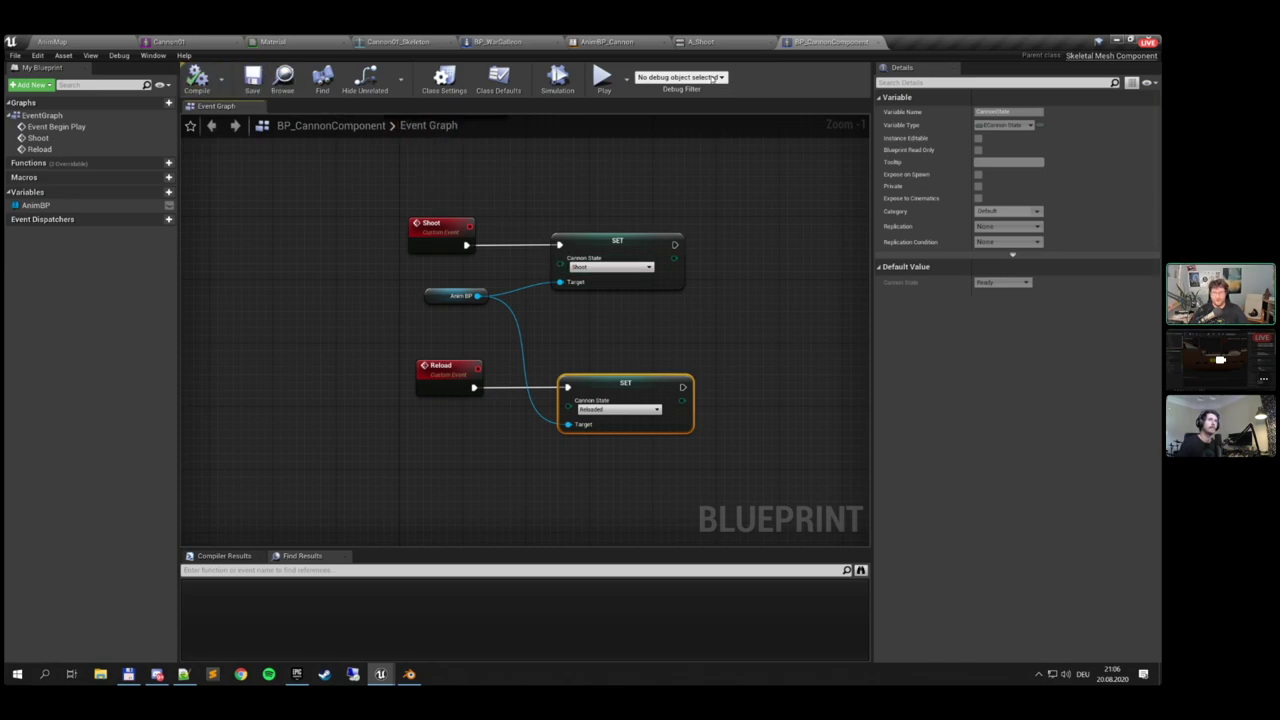
Shift the mounted cannon in BP_WarGalleon to about 130 on the Y axis, and compile and save the blueprint
left_click(490, 41)
left_click(386, 430)
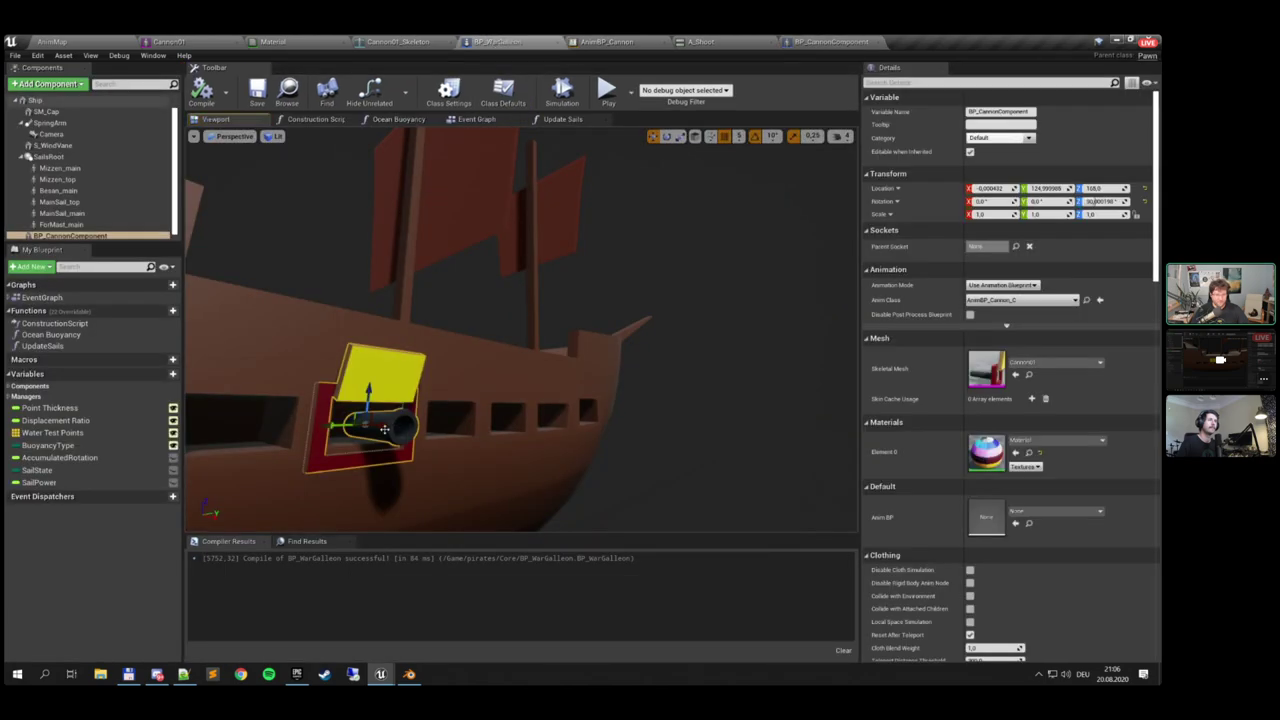
left_click(202, 92)
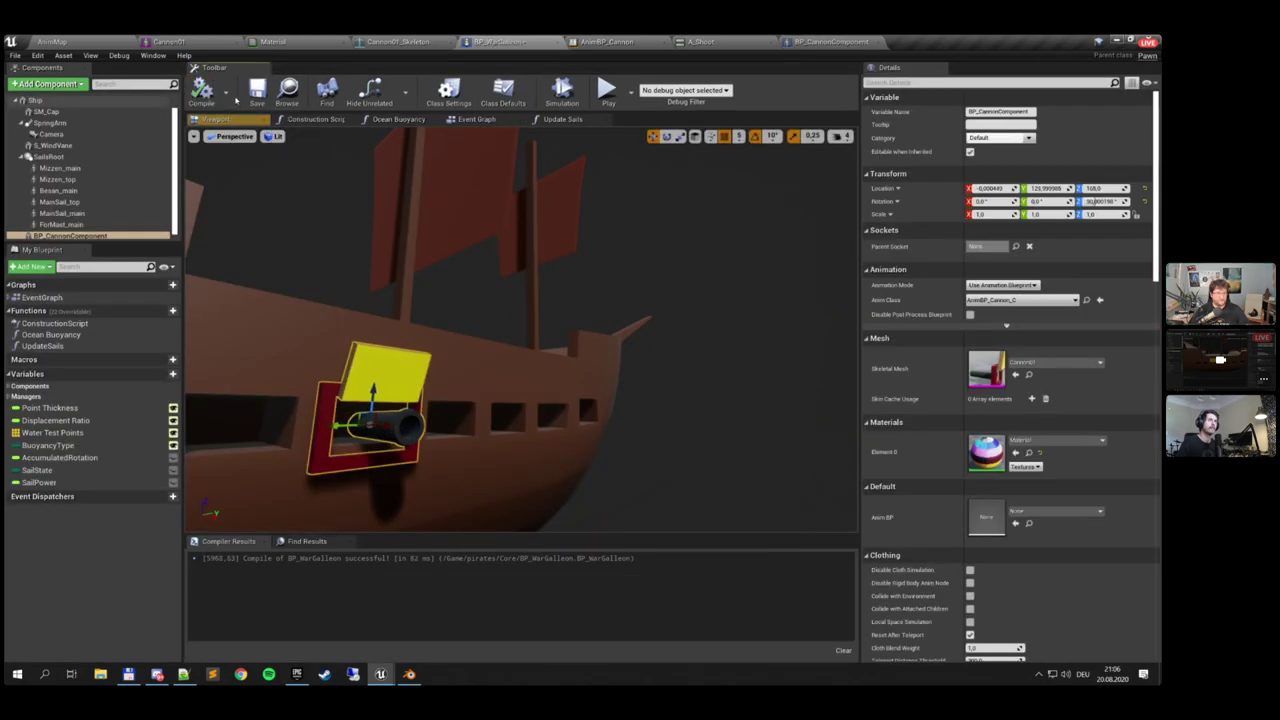
left_click(257, 92)
Open BP_WarGalleon's event graph at the free area below the sail input actions
left_click(477, 120)
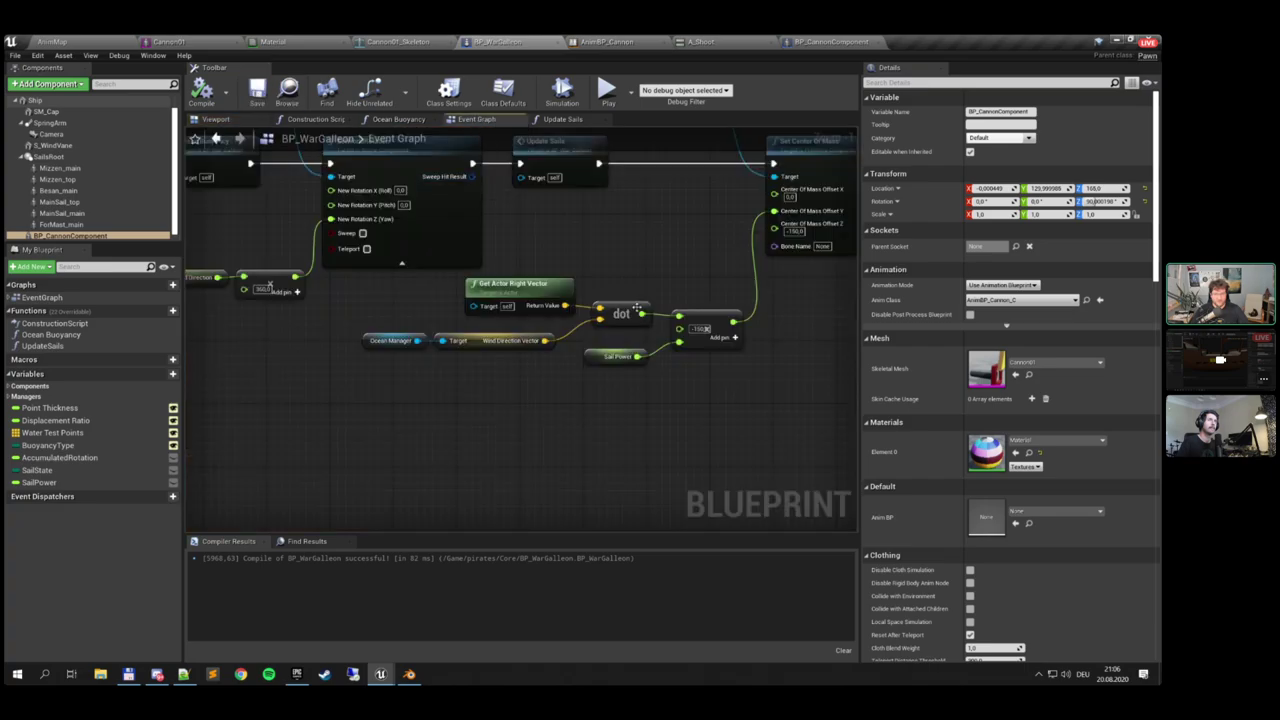
scroll(671, 242, "down", 6)
scroll(517, 357, "up", 5)
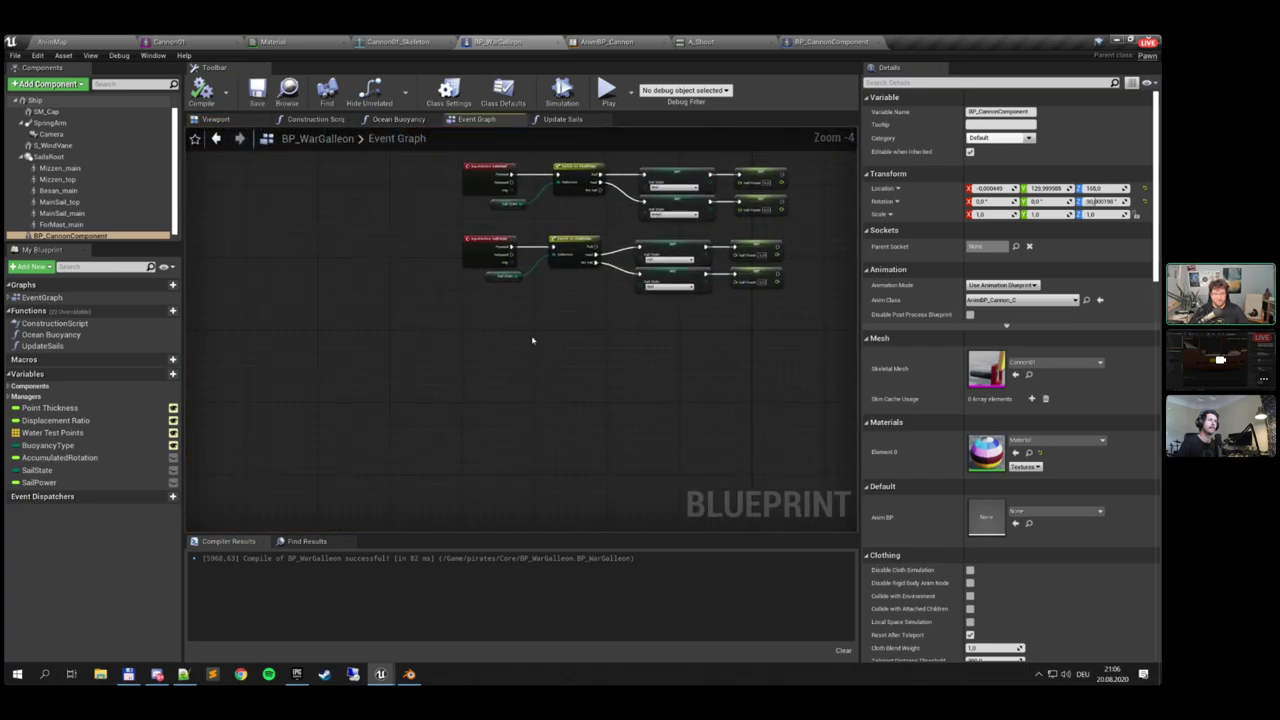
right_click_drag(515, 321, 551, 296)
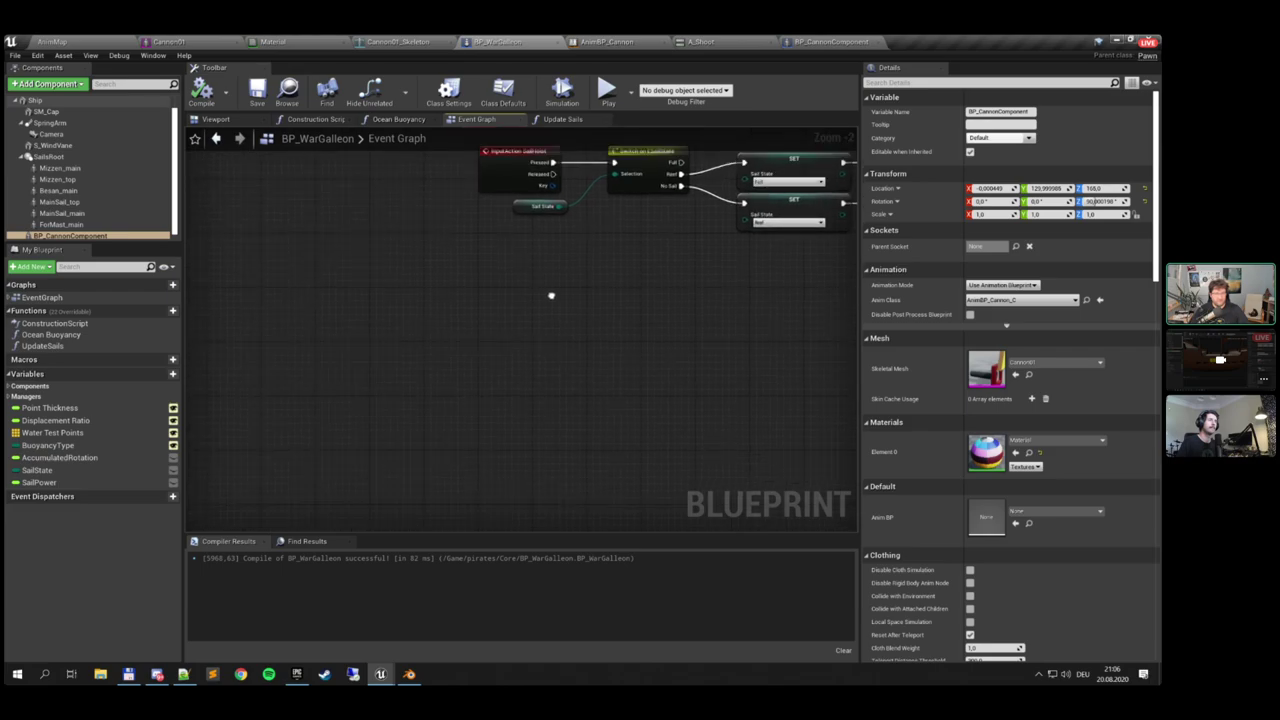
Open the project's input settings and add an action mapping named Fire
left_click(104, 40)
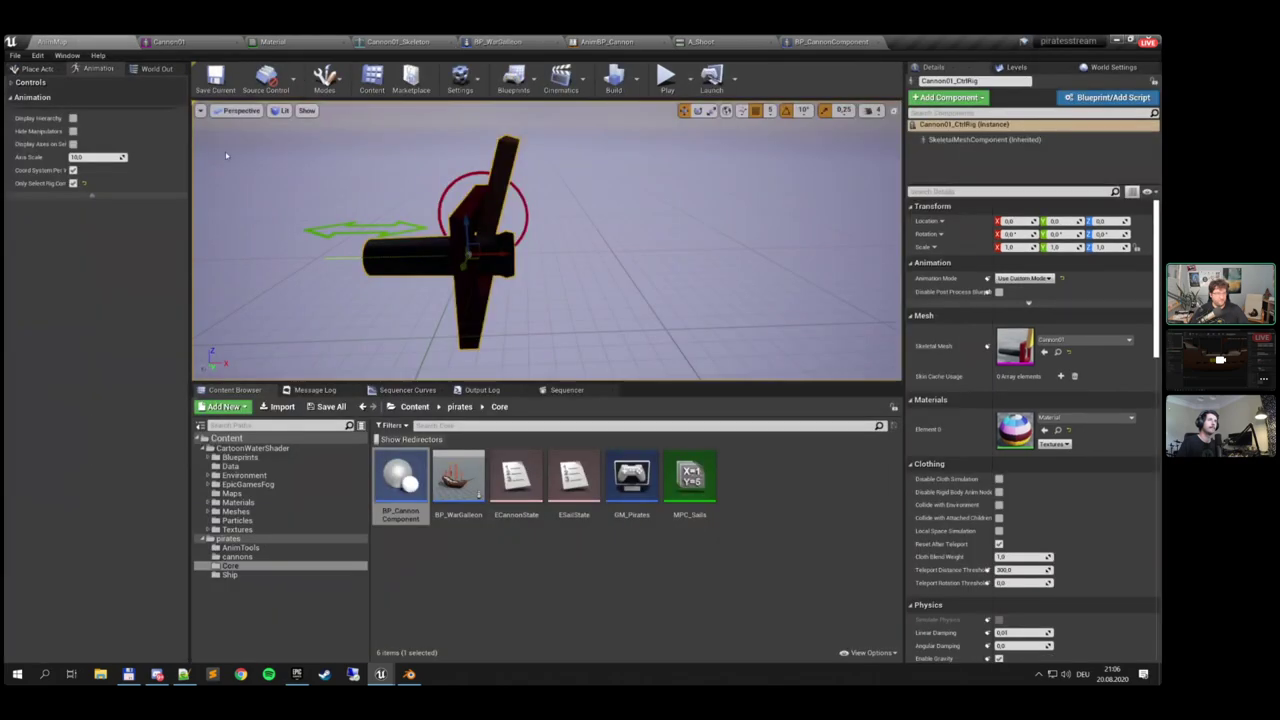
left_click(58, 55)
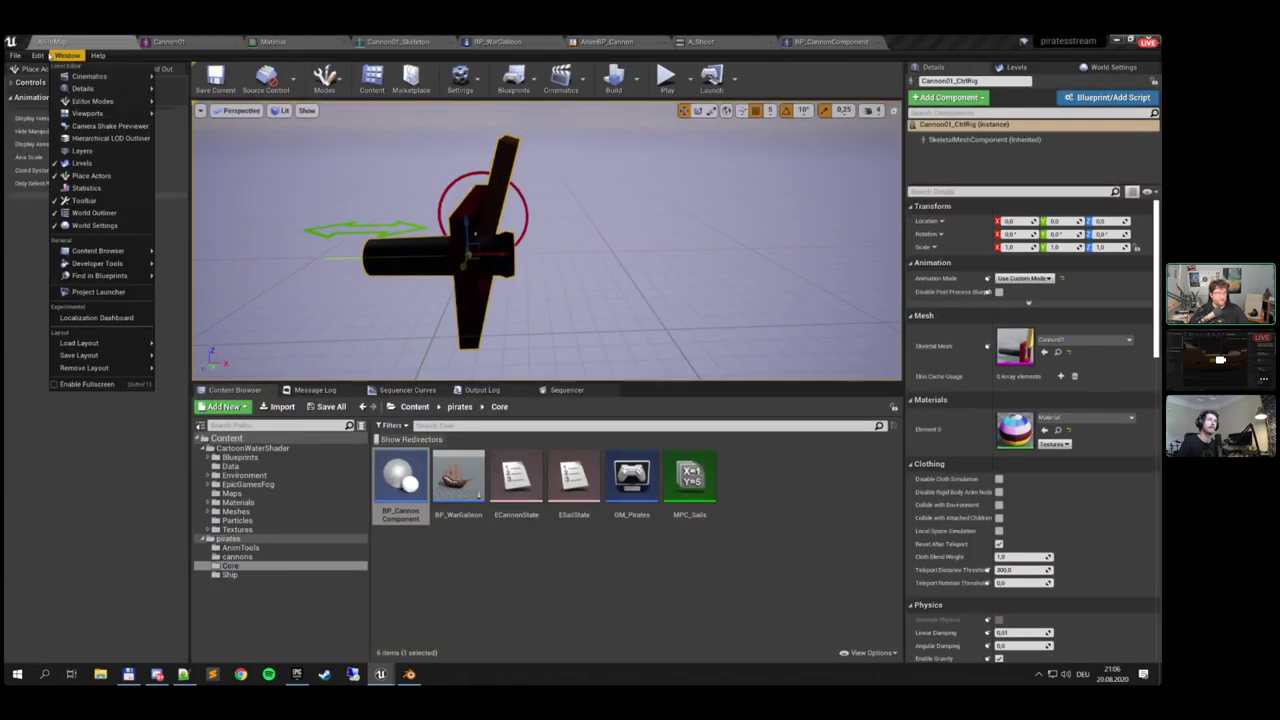
mouse_move(37, 55)
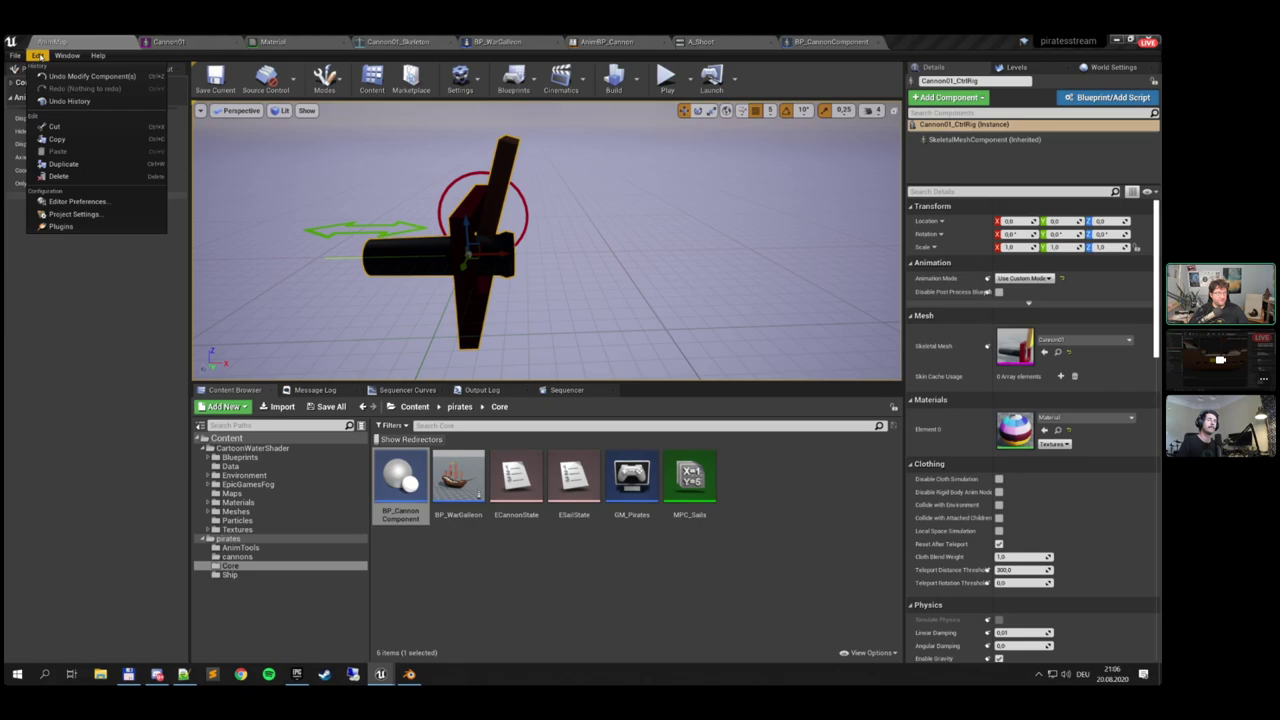
left_click(94, 214)
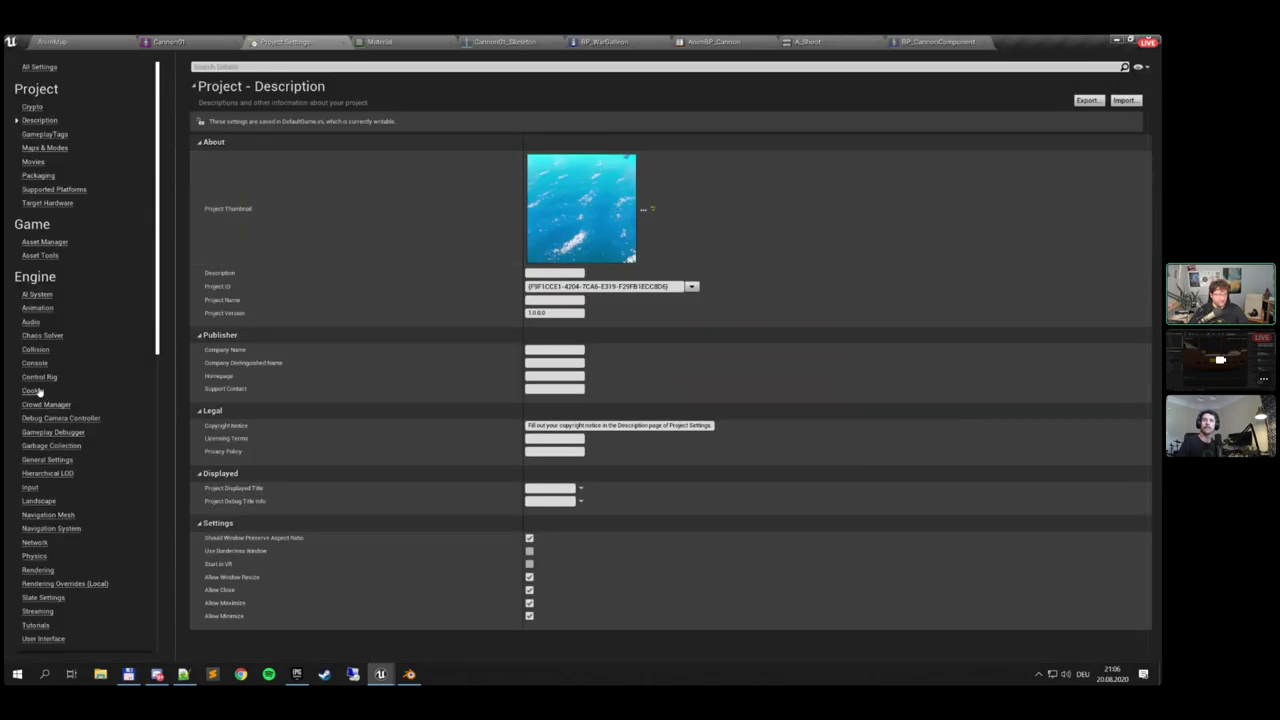
left_click(32, 487)
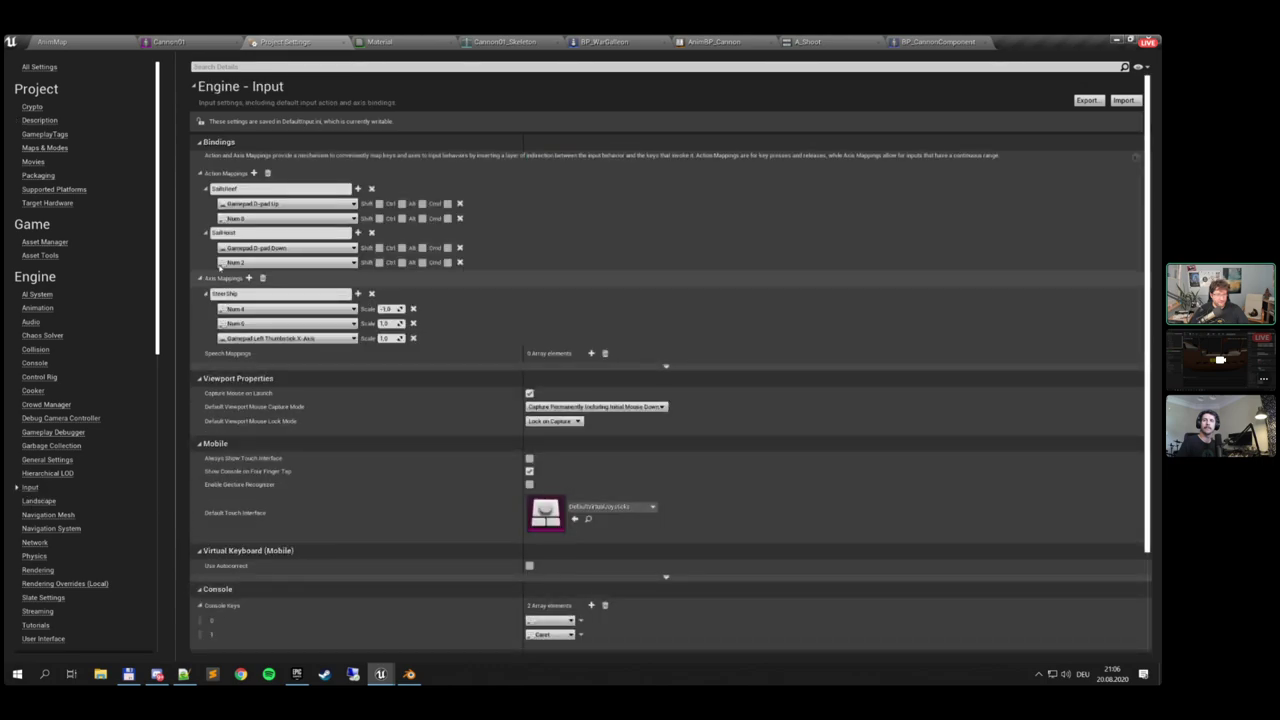
left_click(253, 174)
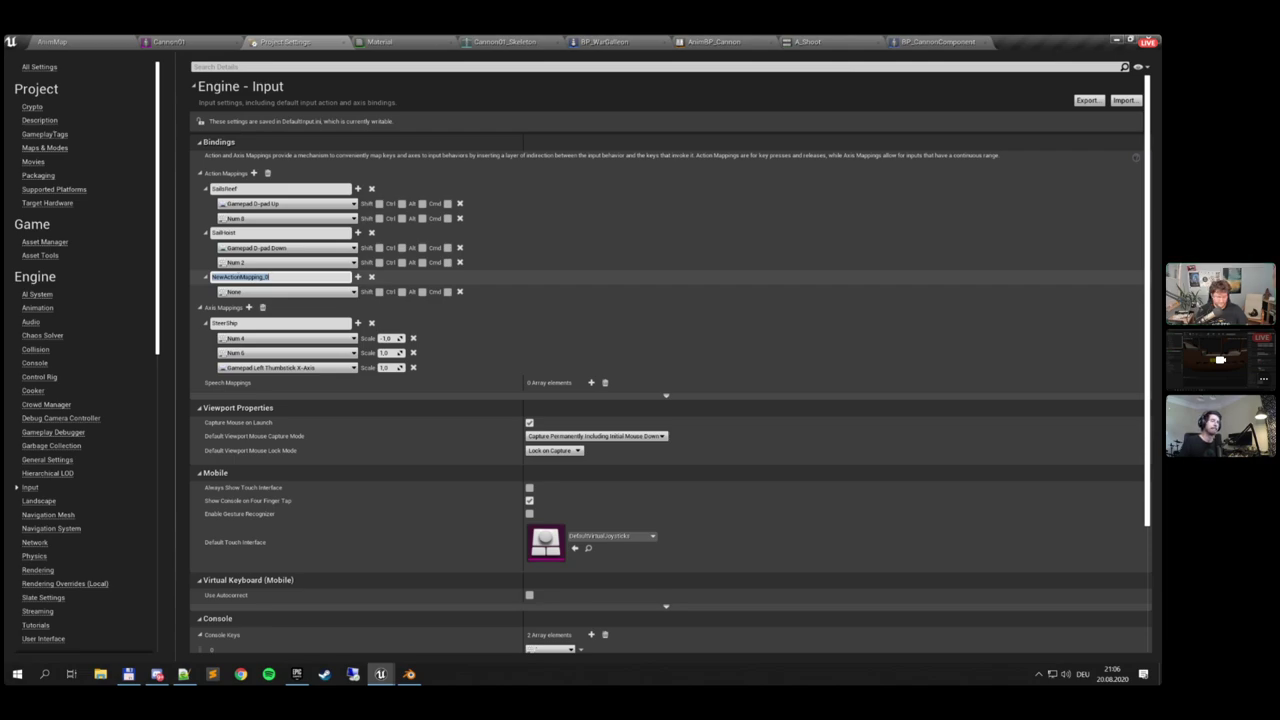
type("Fire")
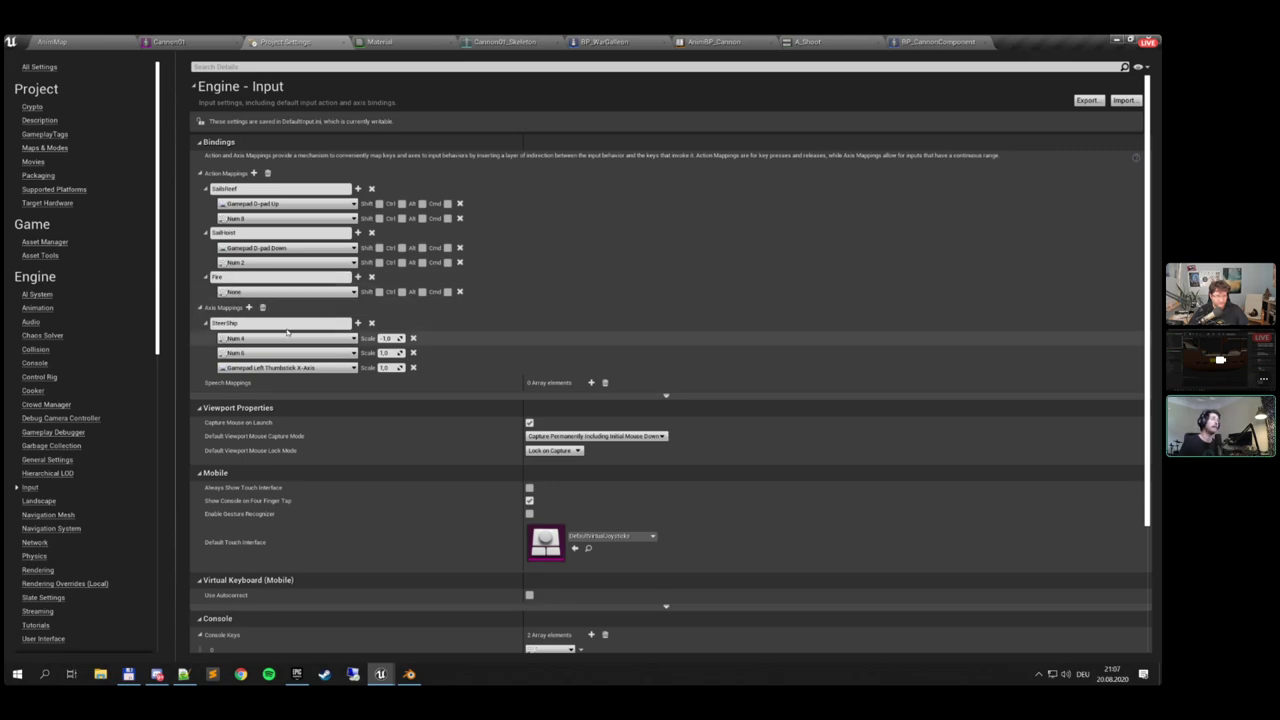
Assign Gamepad Face Button Bottom to the Fire action mapping
left_click(286, 291)
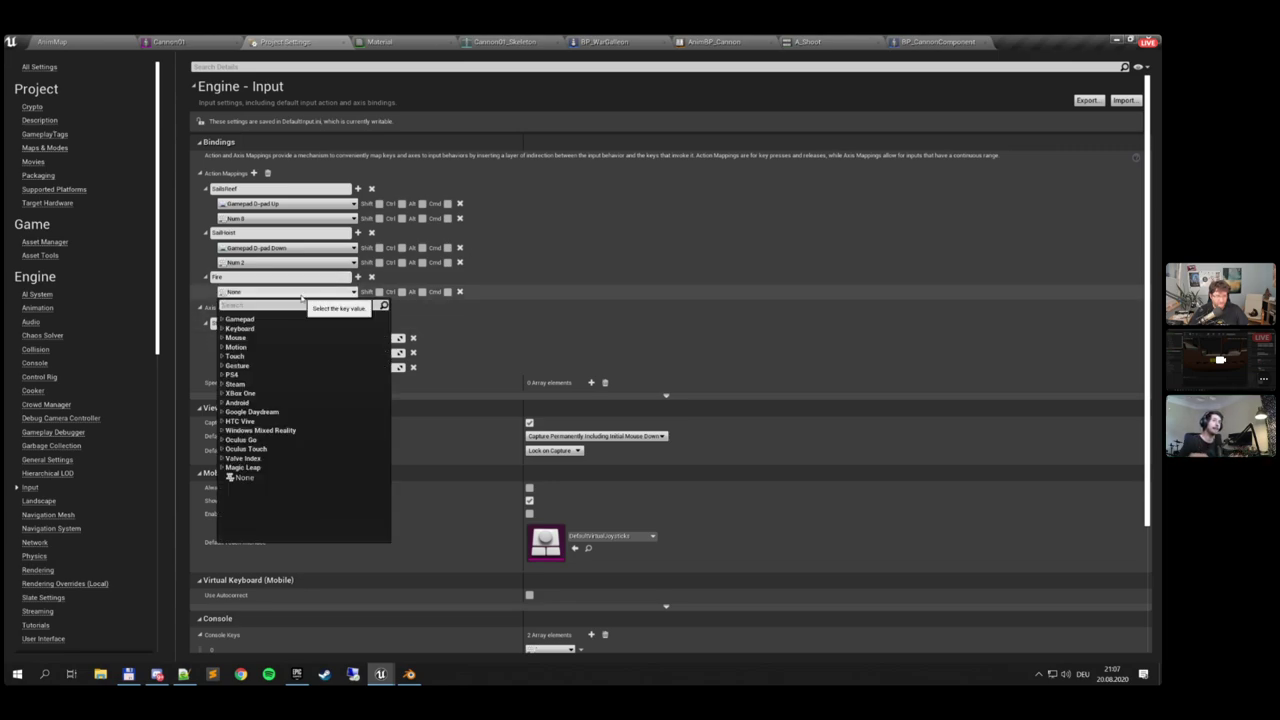
left_click(238, 318)
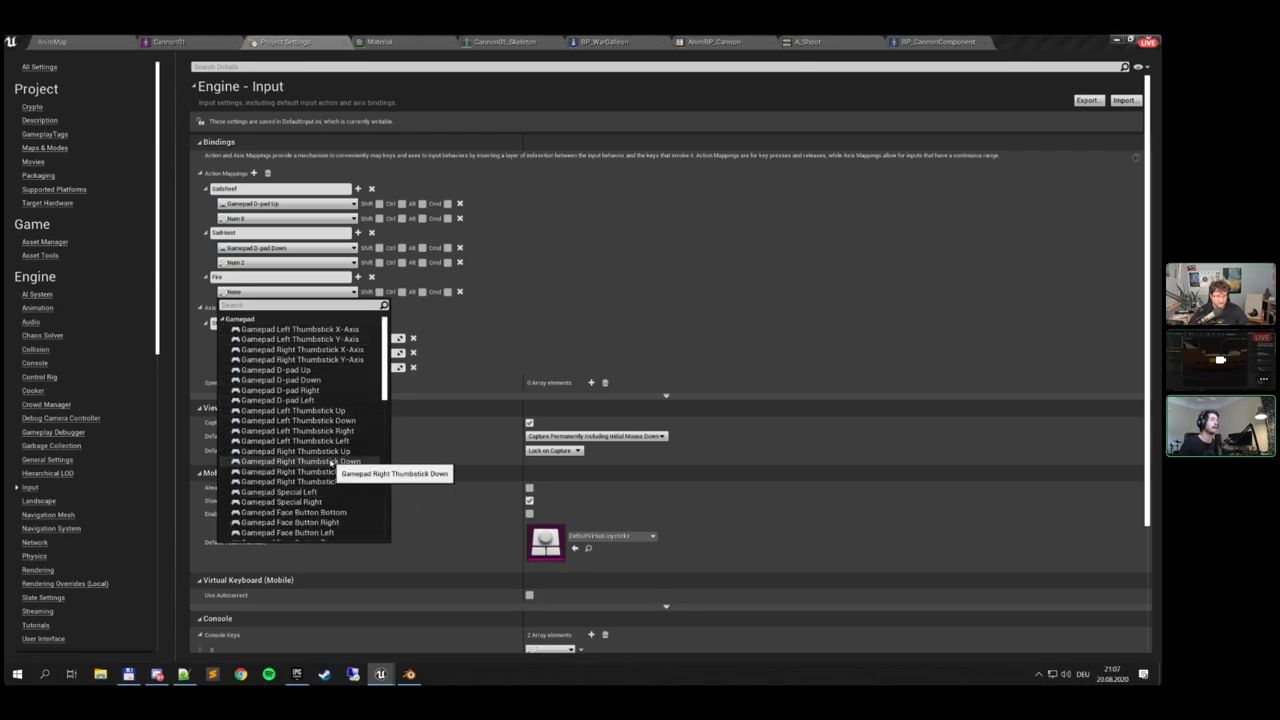
scroll(331, 462, "down", 1)
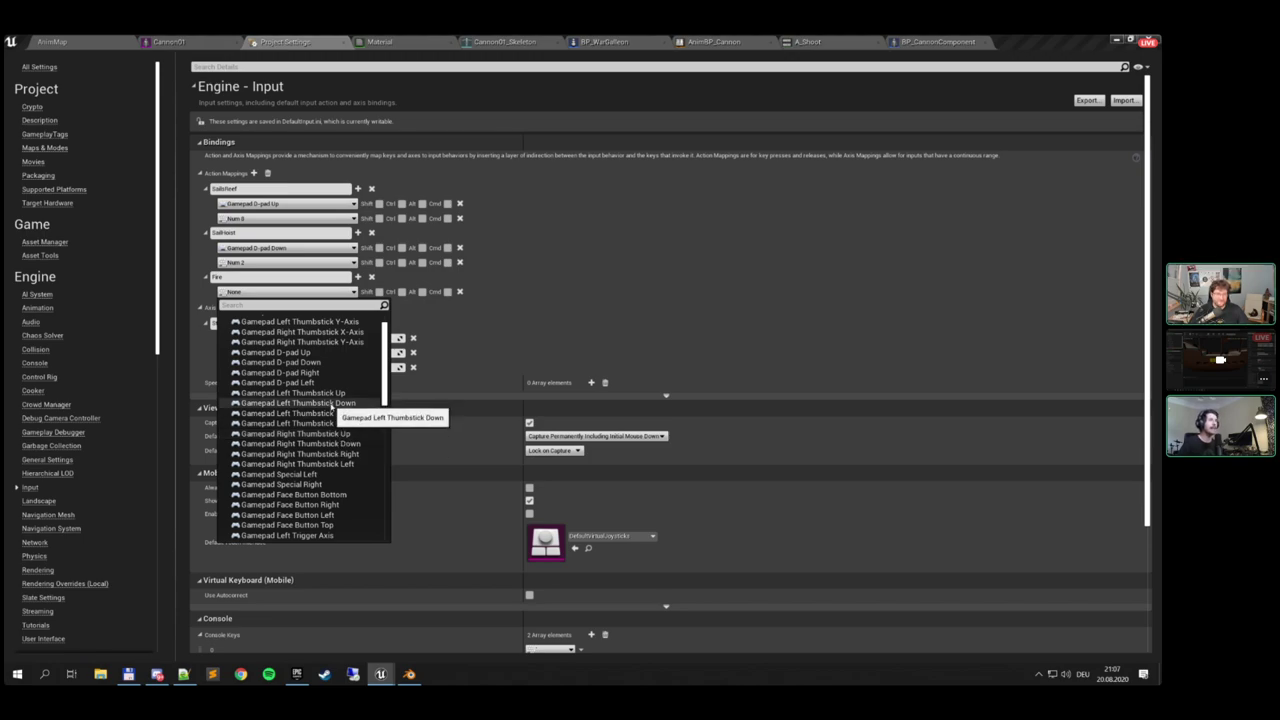
scroll(340, 480, "down", 1)
left_click(292, 477)
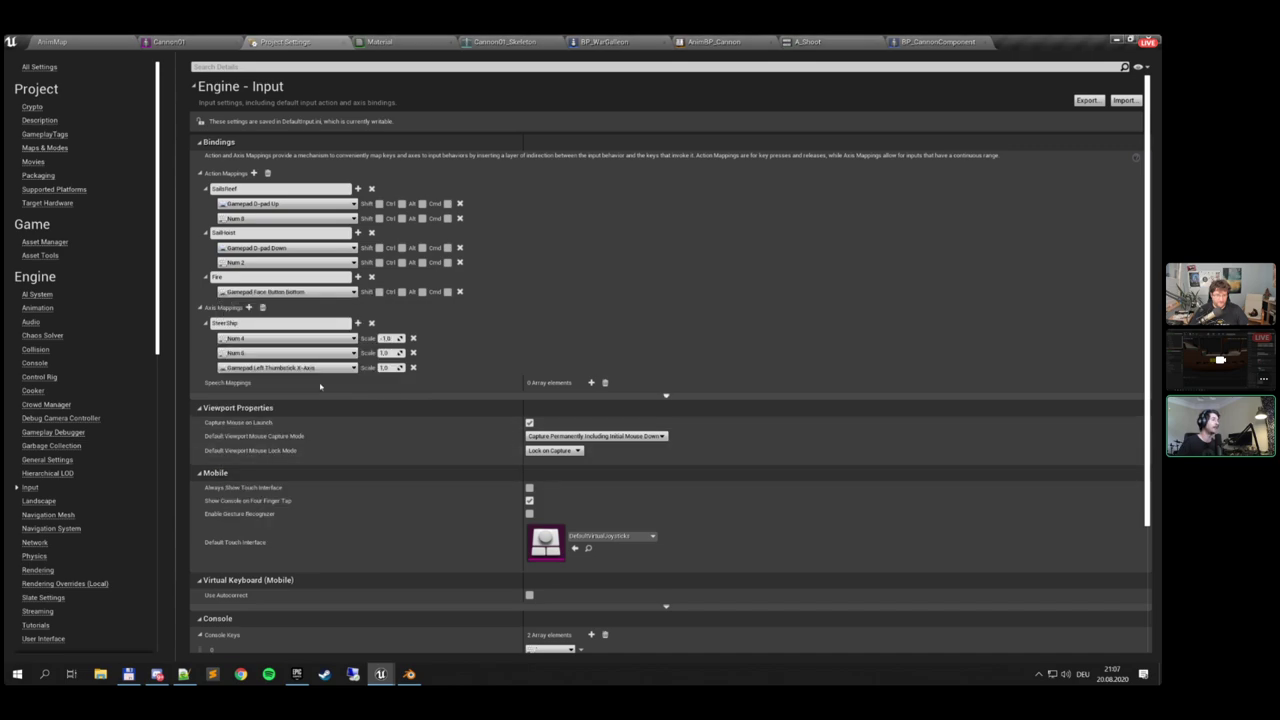
Add a second key binding to the Fire action mapping and set it to Num 5
left_click(358, 276)
left_click(298, 307)
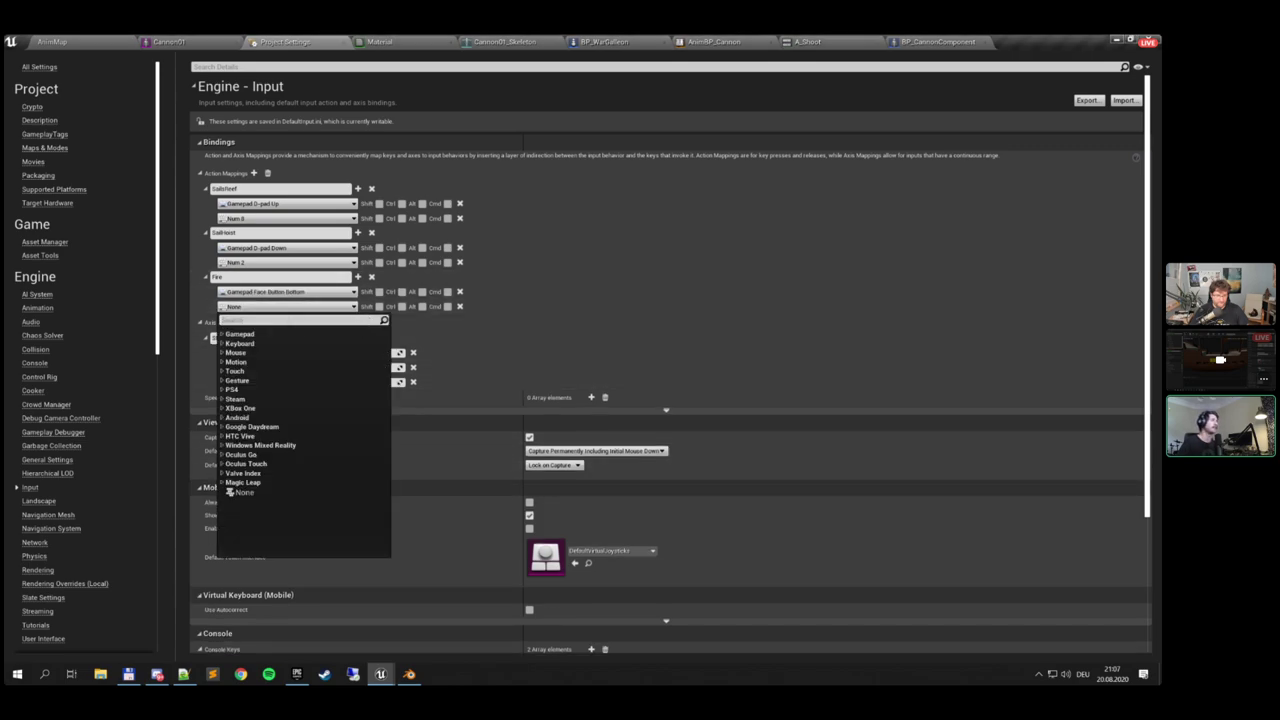
type("num 5")
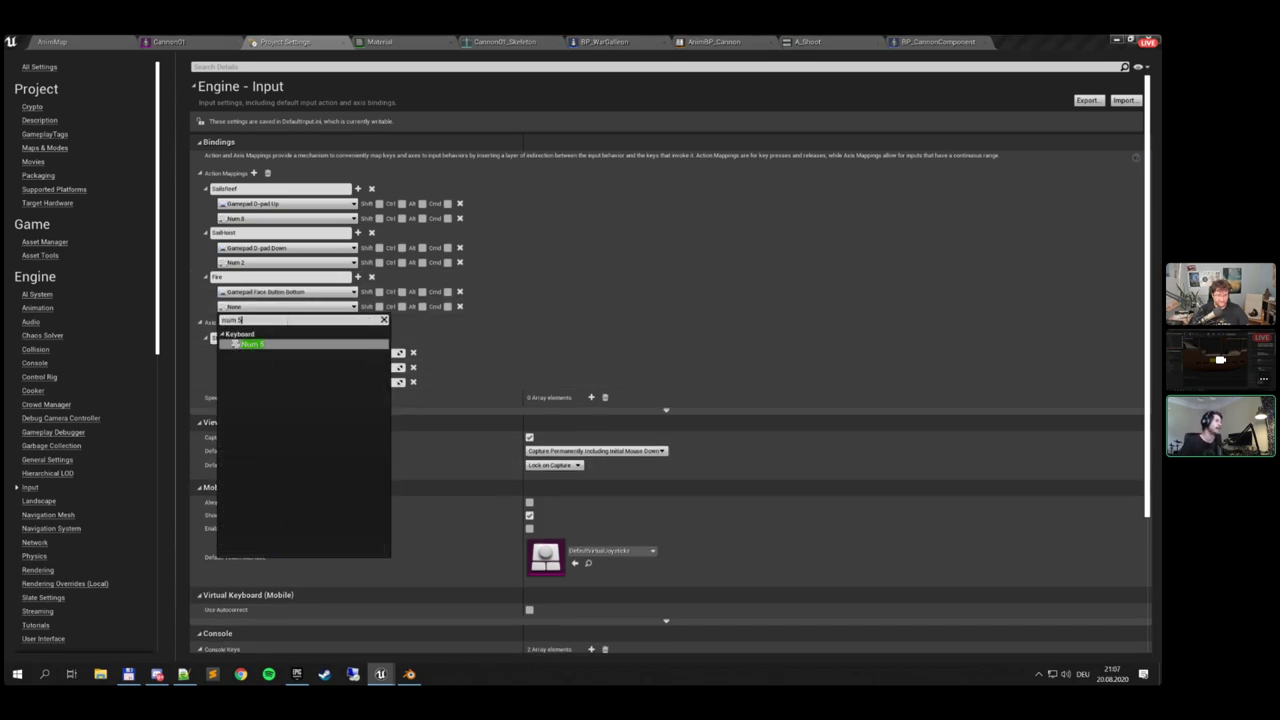
key("Return")
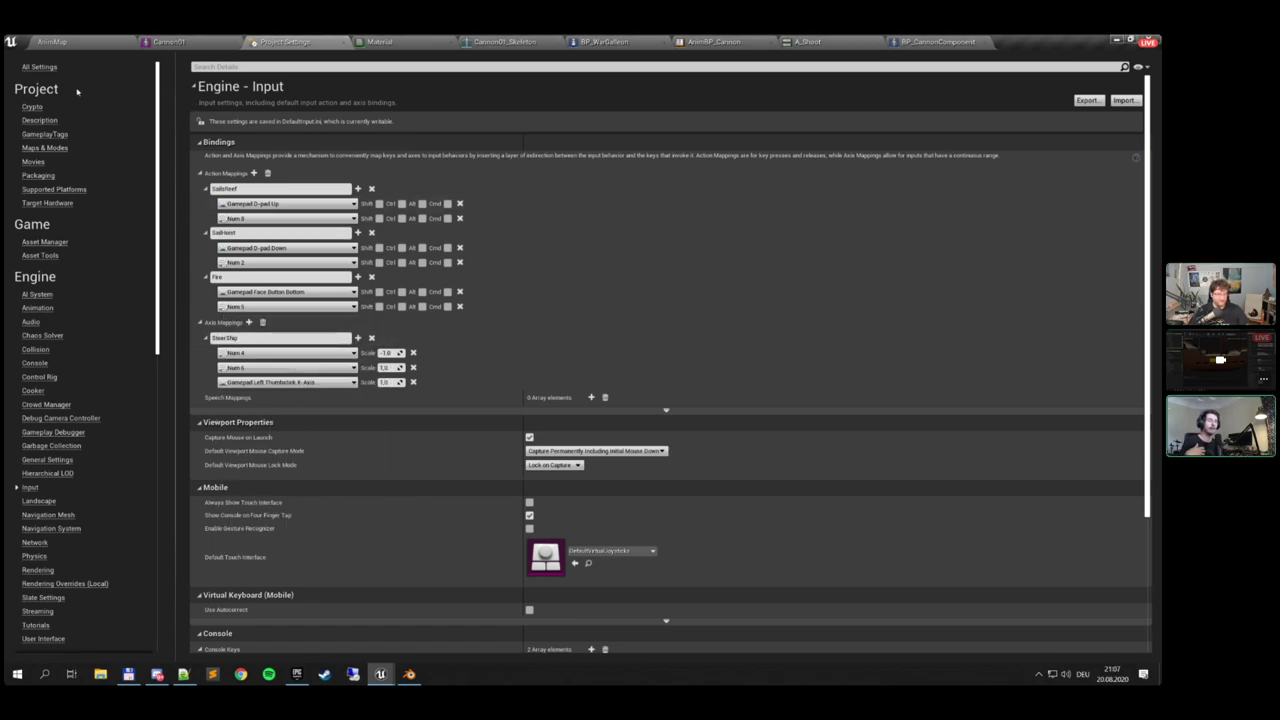
Add an InputAction Fire event below the sail input actions in BP_WarGalleon's event graph
left_click(937, 42)
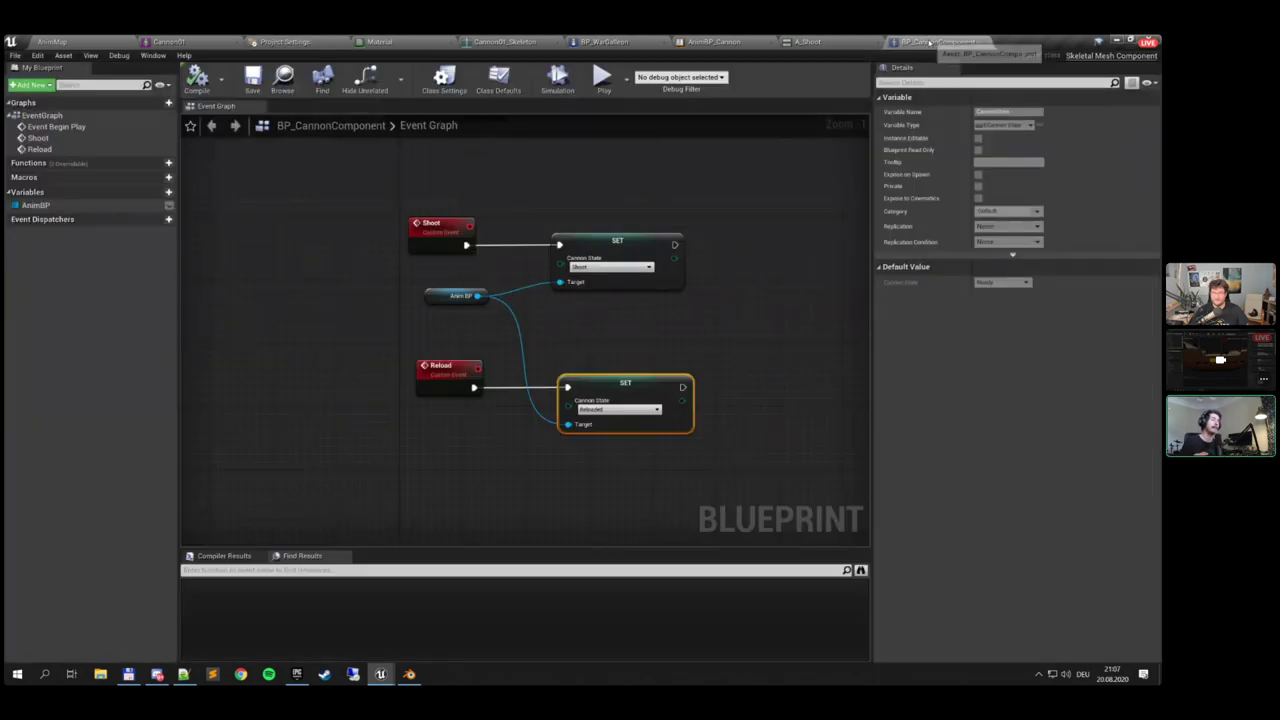
right_click_drag(549, 443, 526, 488)
left_click(618, 40)
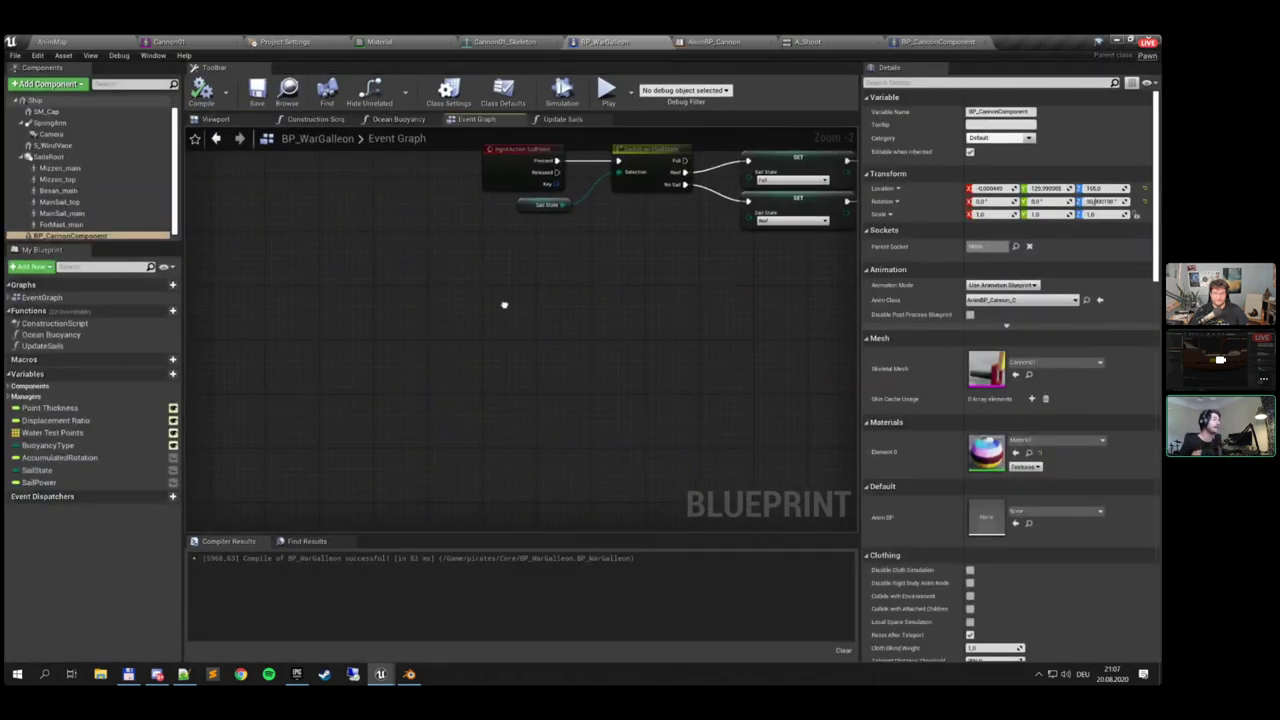
right_click(503, 309)
type("fire")
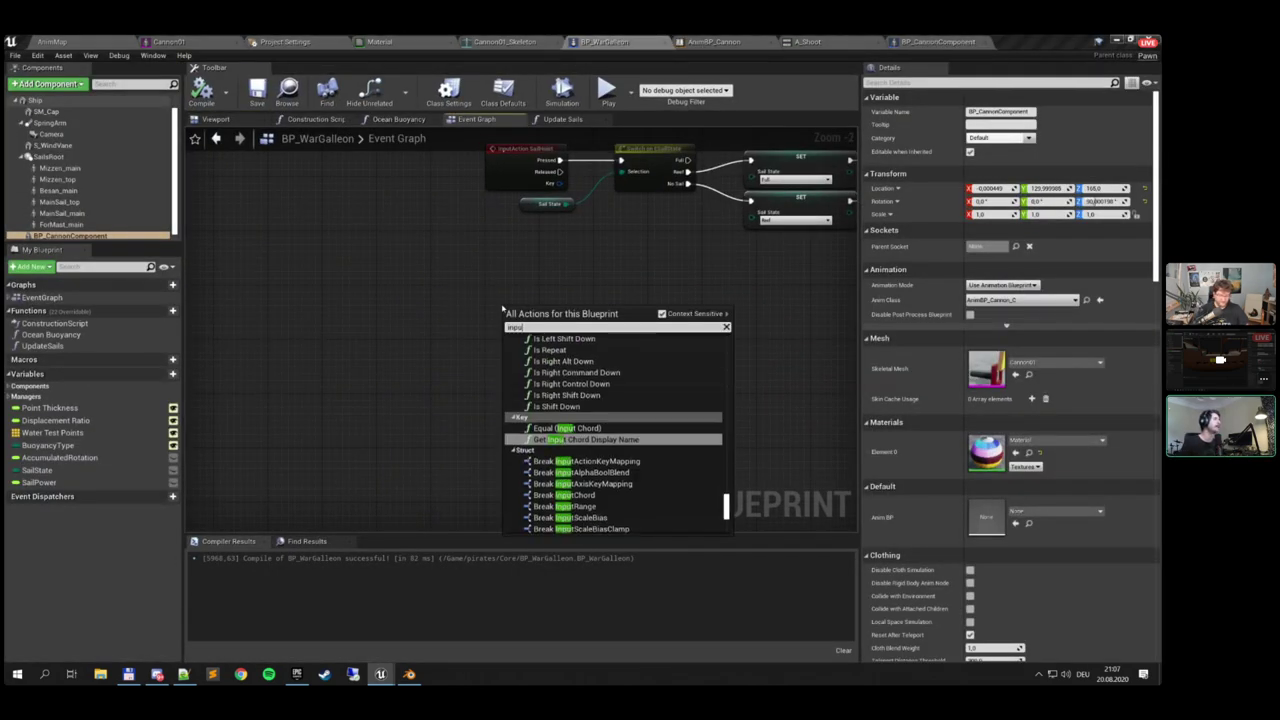
key("Return")
scroll(505, 310, "up", 3)
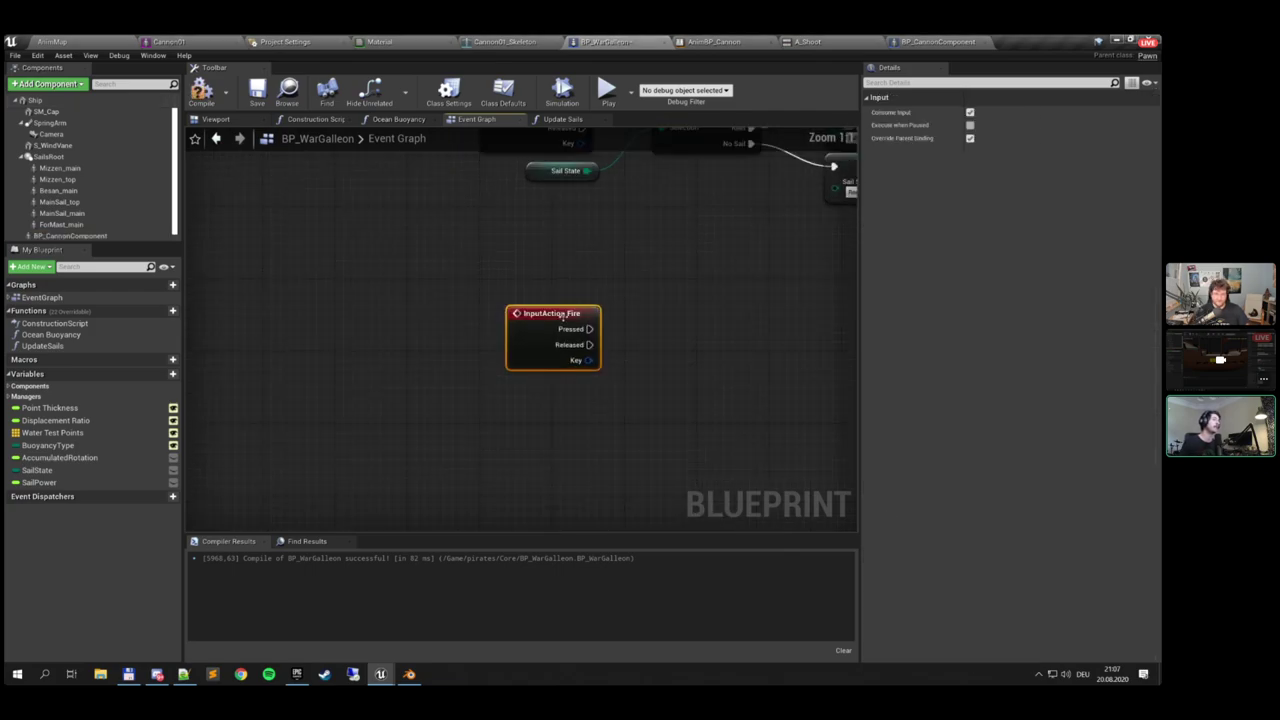
Add a BP_CannonComponent reference above InputAction Fire and create a Shoot call targeting it
left_click_drag(70, 235, 500, 252)
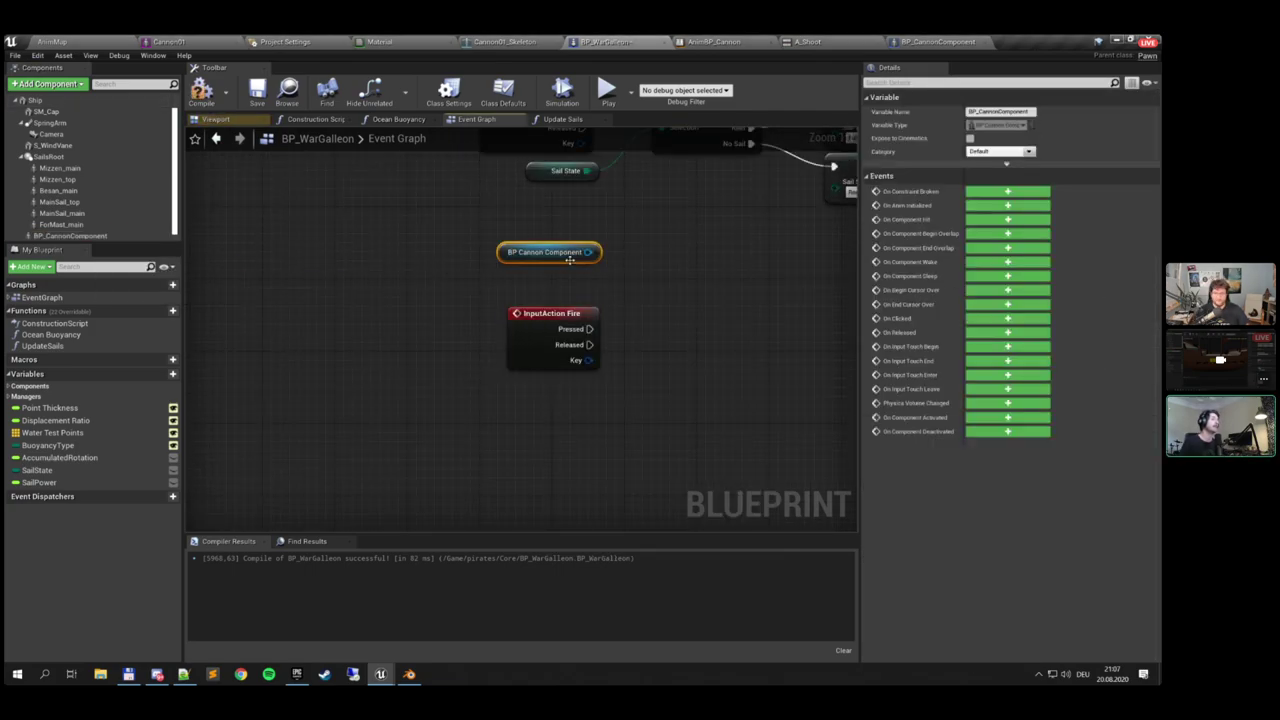
left_click_drag(594, 252, 642, 303)
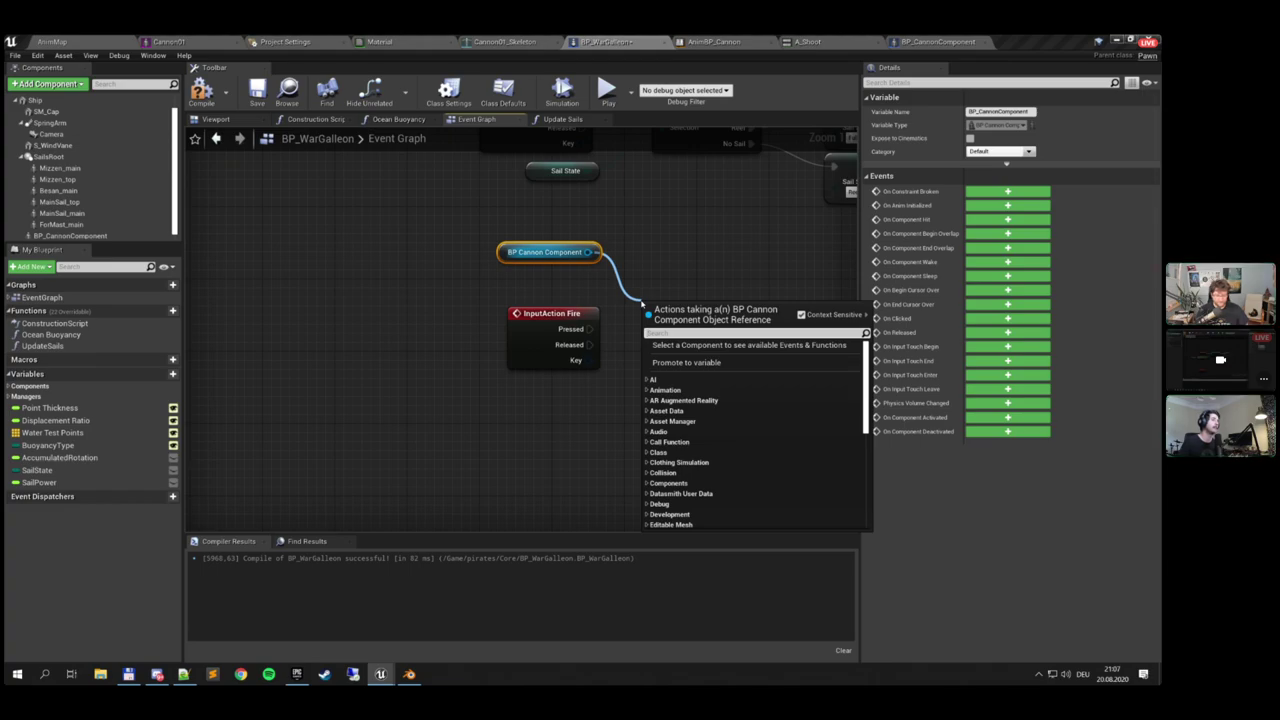
type("shoot")
key("Return")
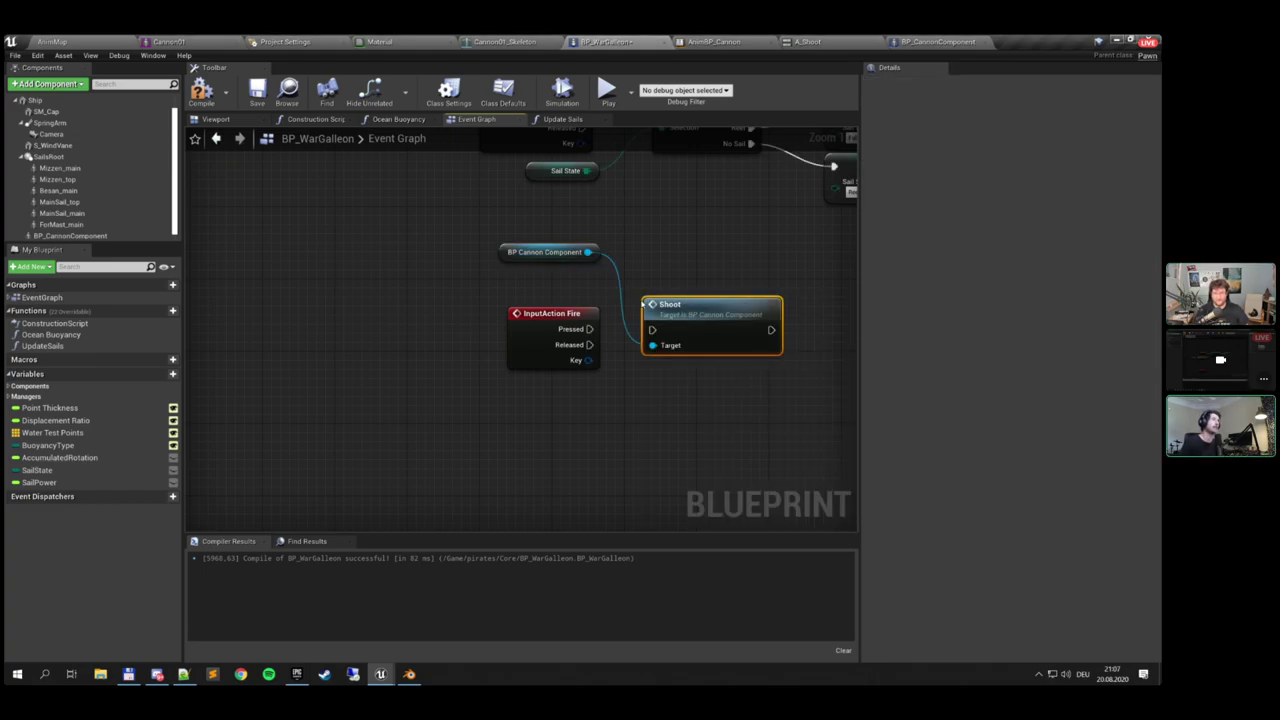
Rename the Shoot custom event in BP_CannonComponent to Fire and save the blueprint
left_click(938, 41)
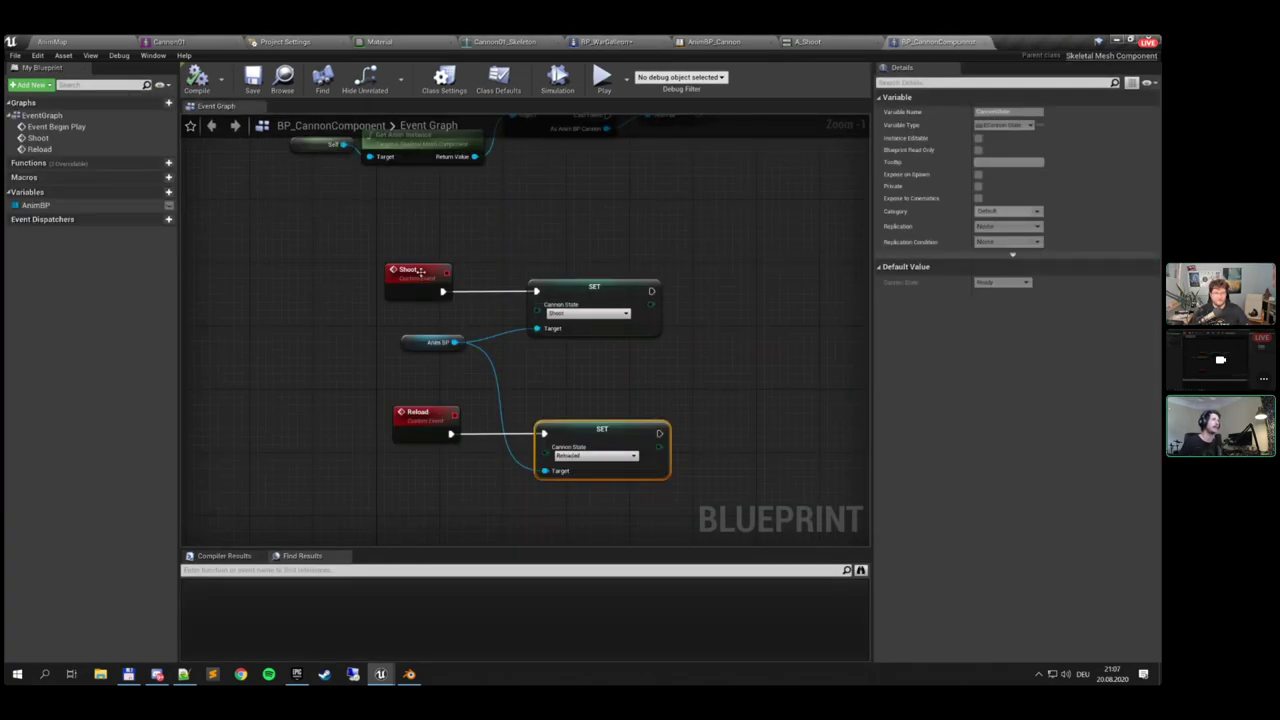
left_click(415, 274)
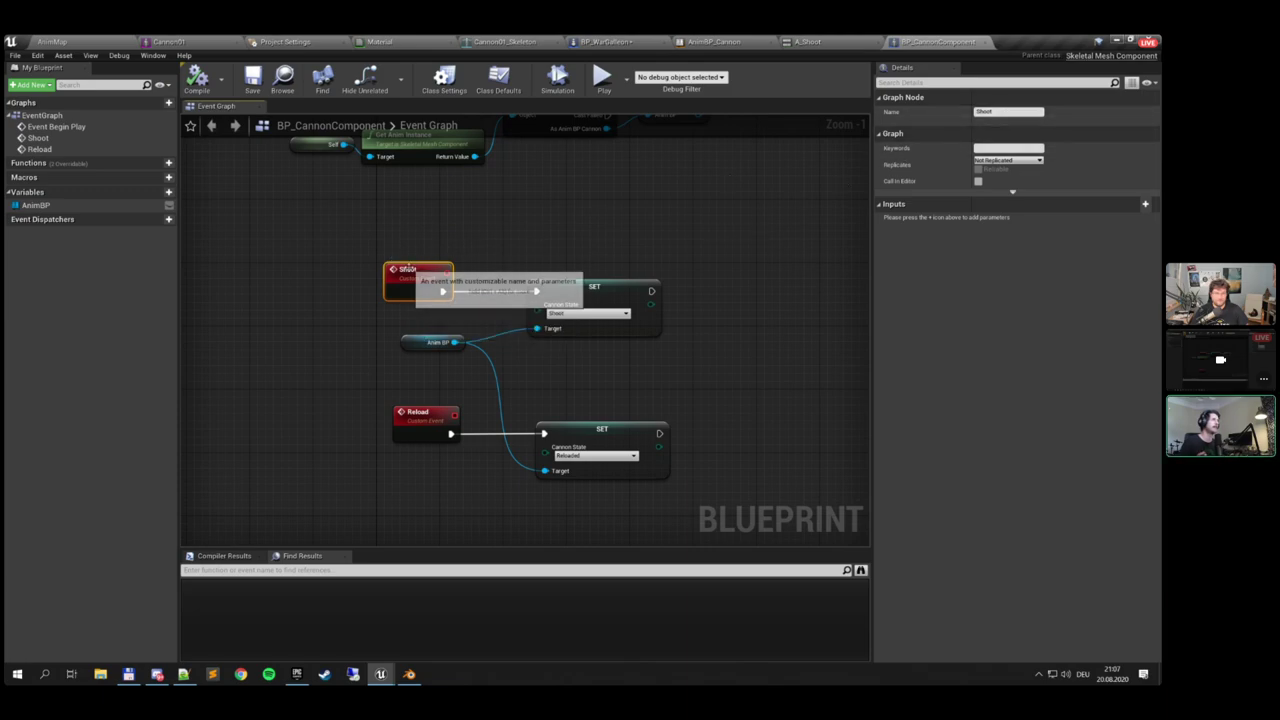
double_click(435, 279)
type("Fi")
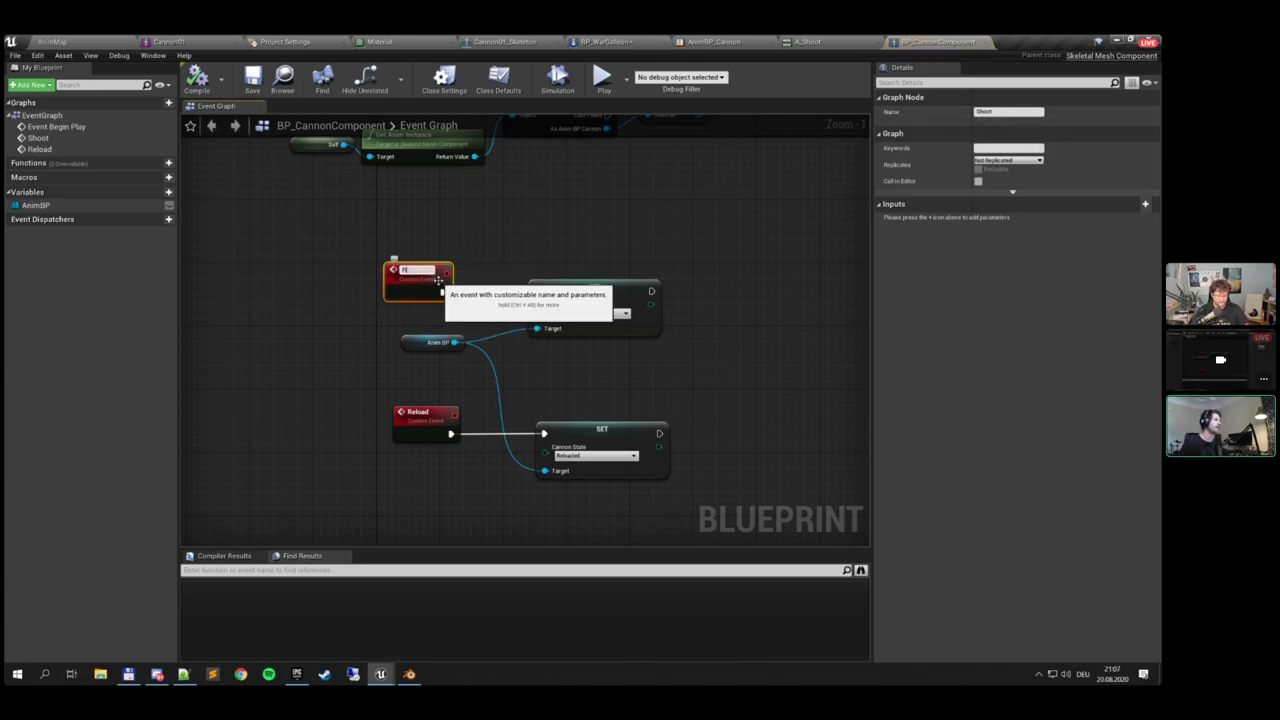
type("re")
key("Return")
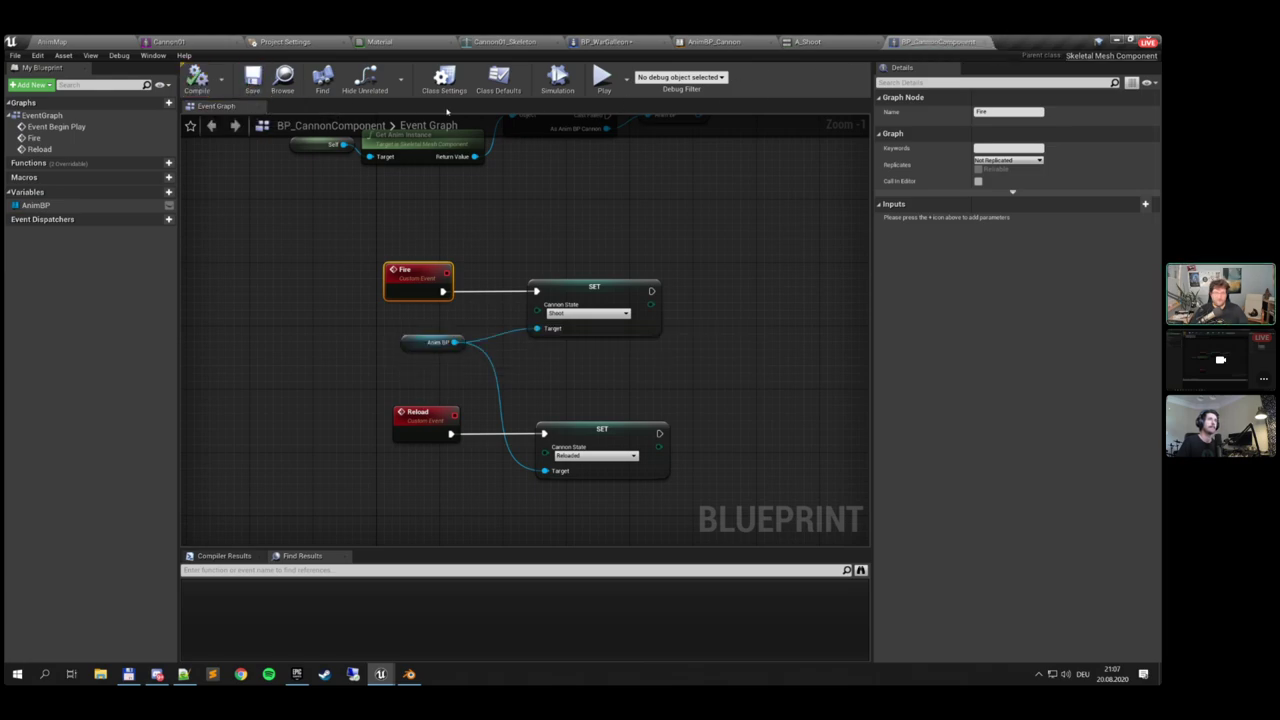
left_click(253, 80)
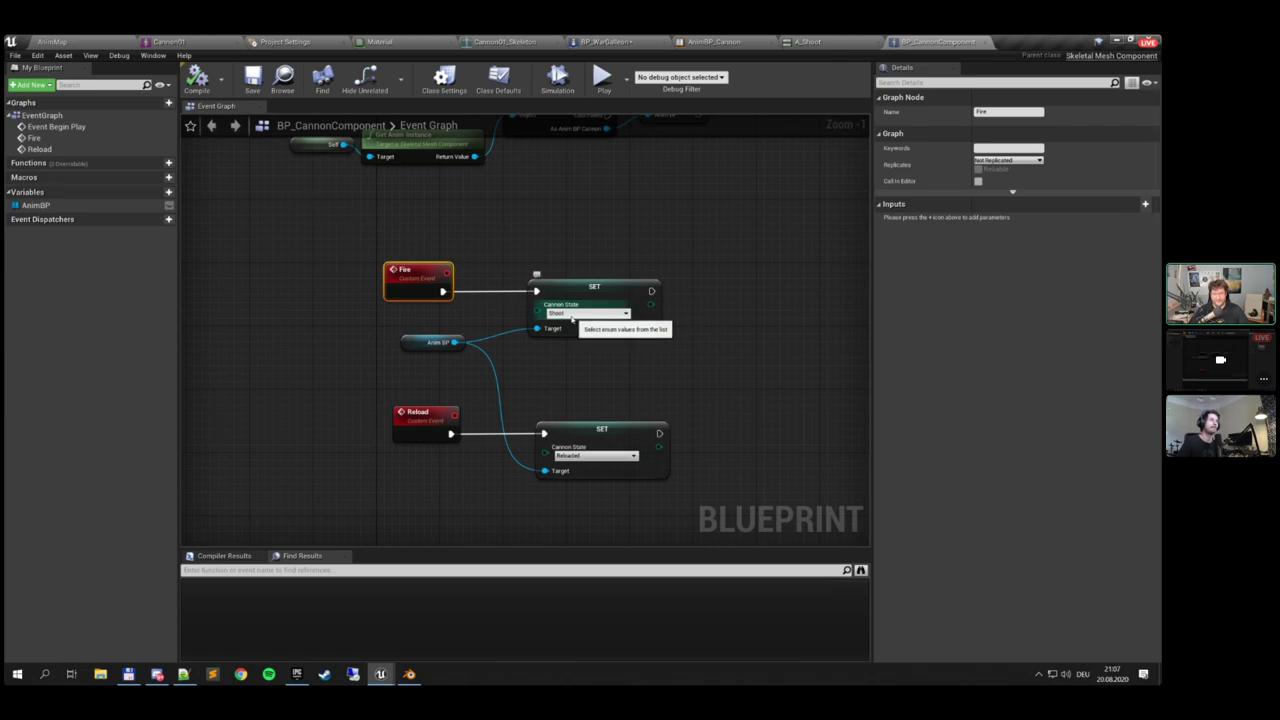
Compile BP_WarGalleon and connect the Pressed output of InputAction Fire to the cannon component's Fire call
left_click(607, 41)
left_click(201, 92)
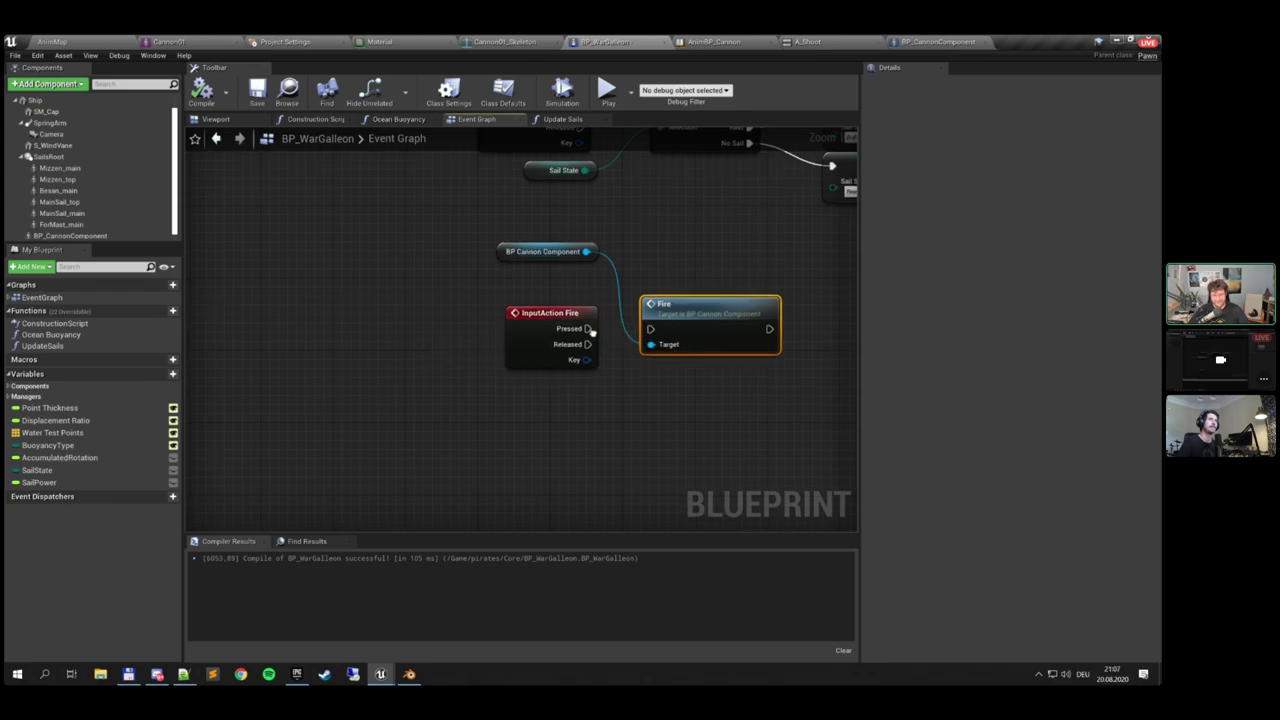
right_click_drag(561, 334, 470, 320)
left_click(462, 300)
left_click_drag(462, 300, 617, 291)
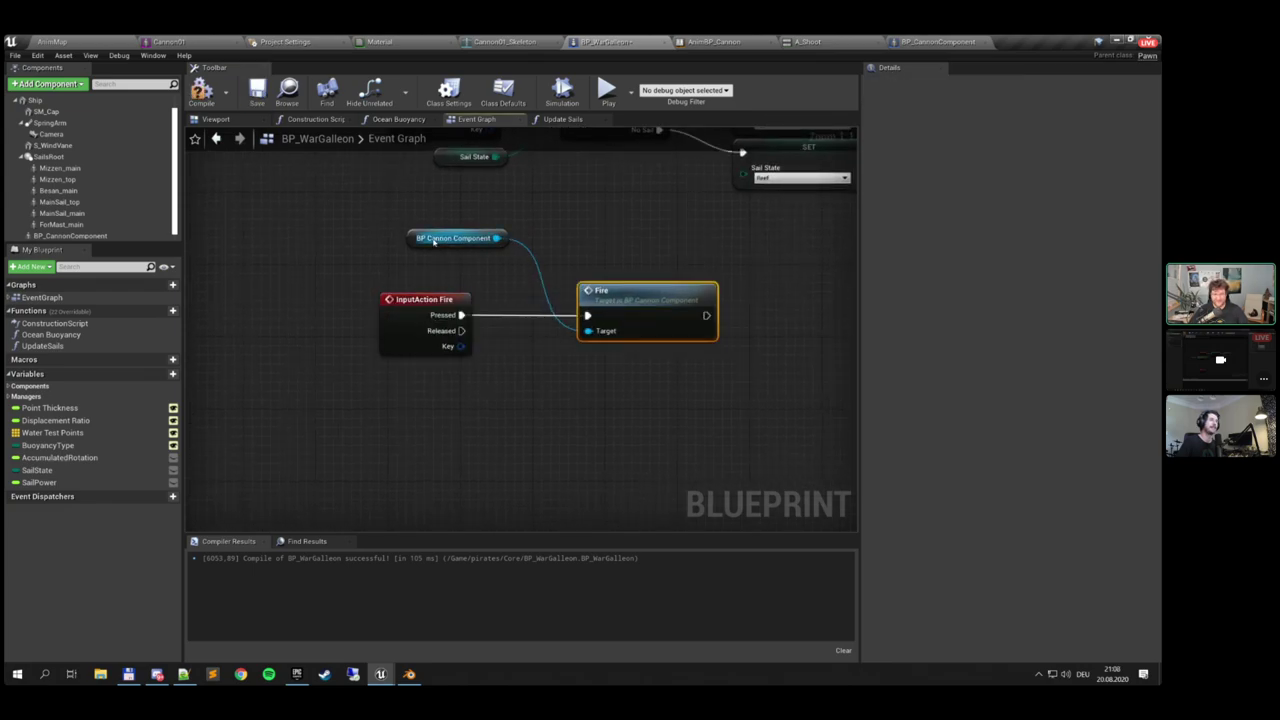
Move the BP Cannon Component reference closer to the Fire call and recompile BP_WarGalleon
left_click_drag(436, 238, 480, 248)
left_click(201, 90)
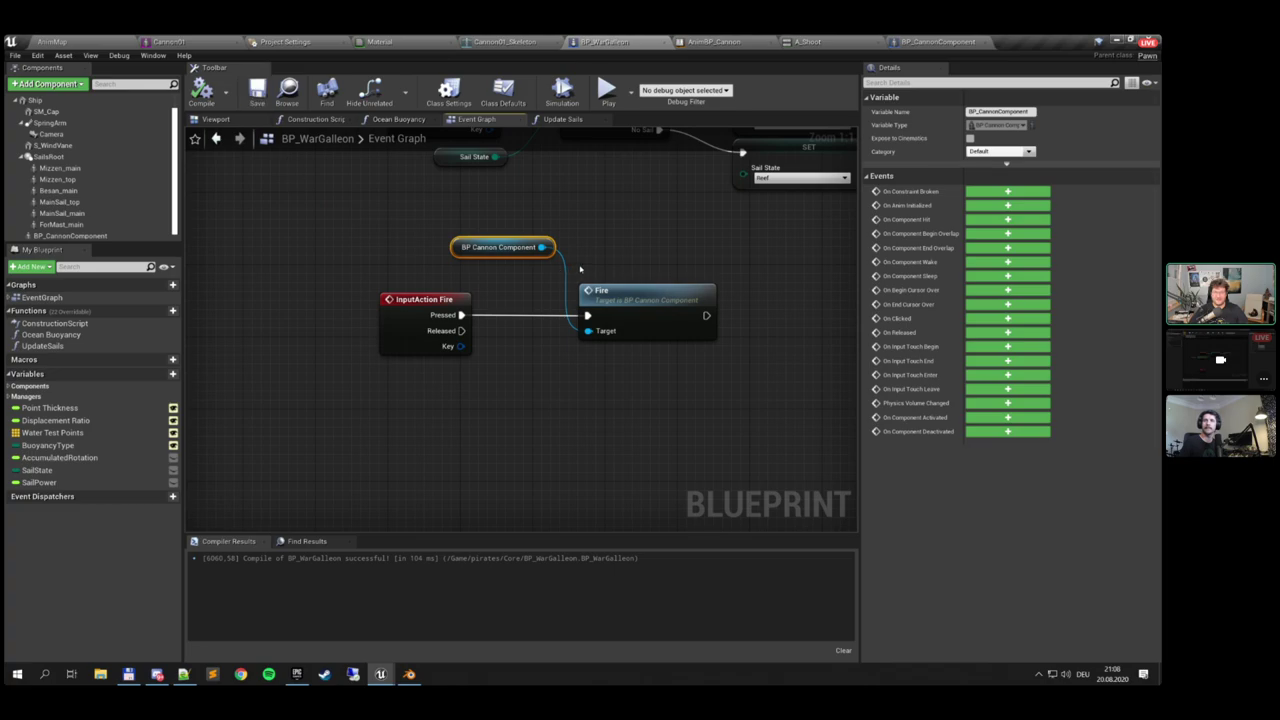
scroll(500, 276, "down", 2)
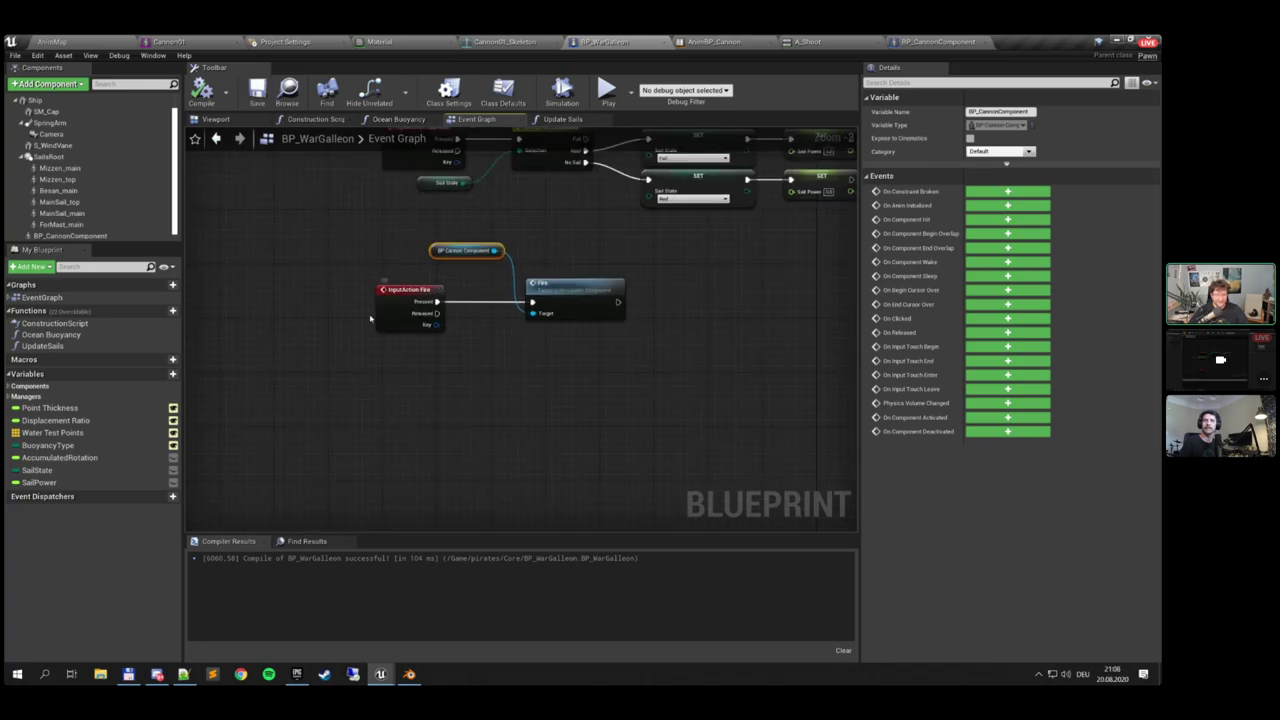
scroll(386, 301, "up", 2)
left_click_drag(459, 202, 502, 246)
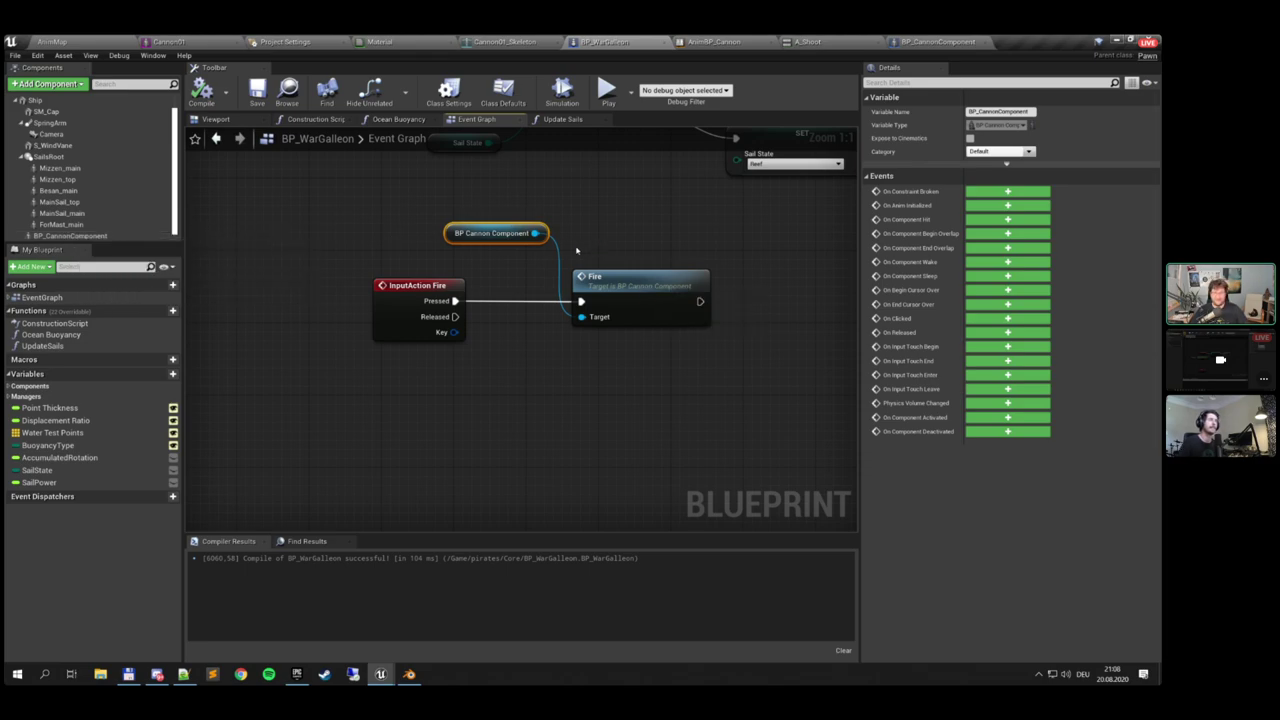
right_click_drag(610, 252, 562, 235)
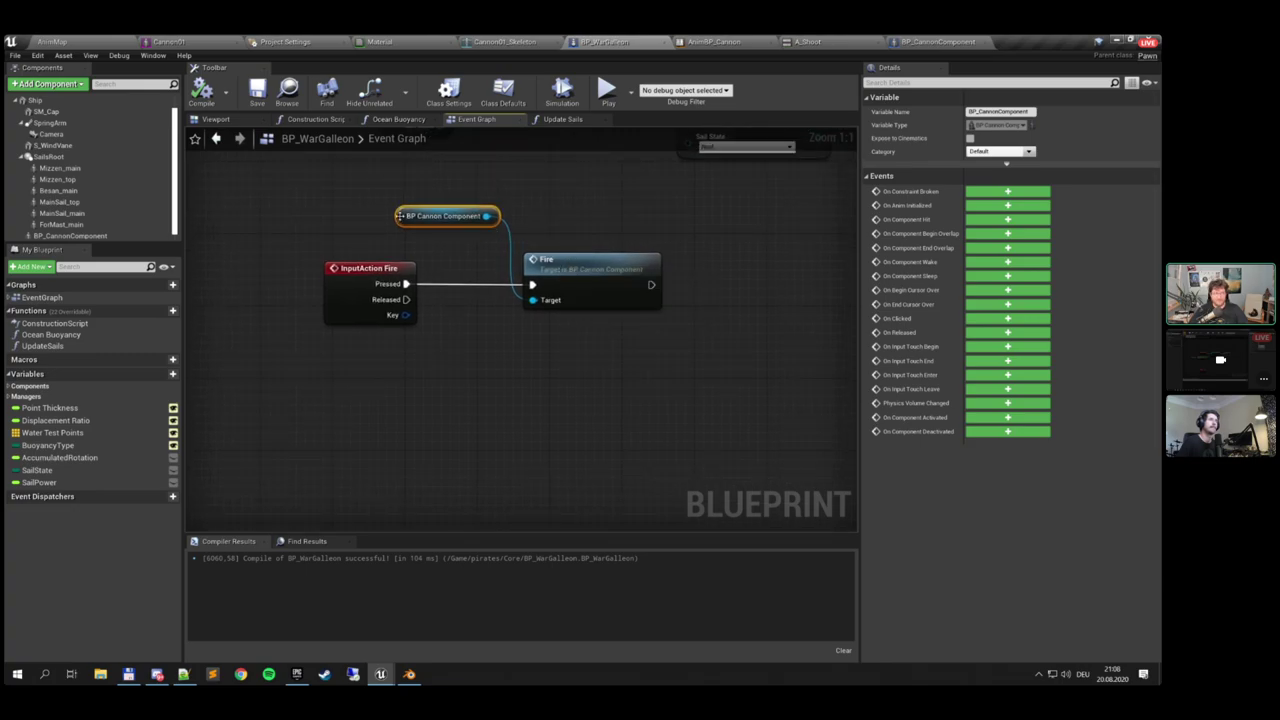
Open the DemoMapOcean level from the CartoonWaterShader Maps folder
left_click(940, 42)
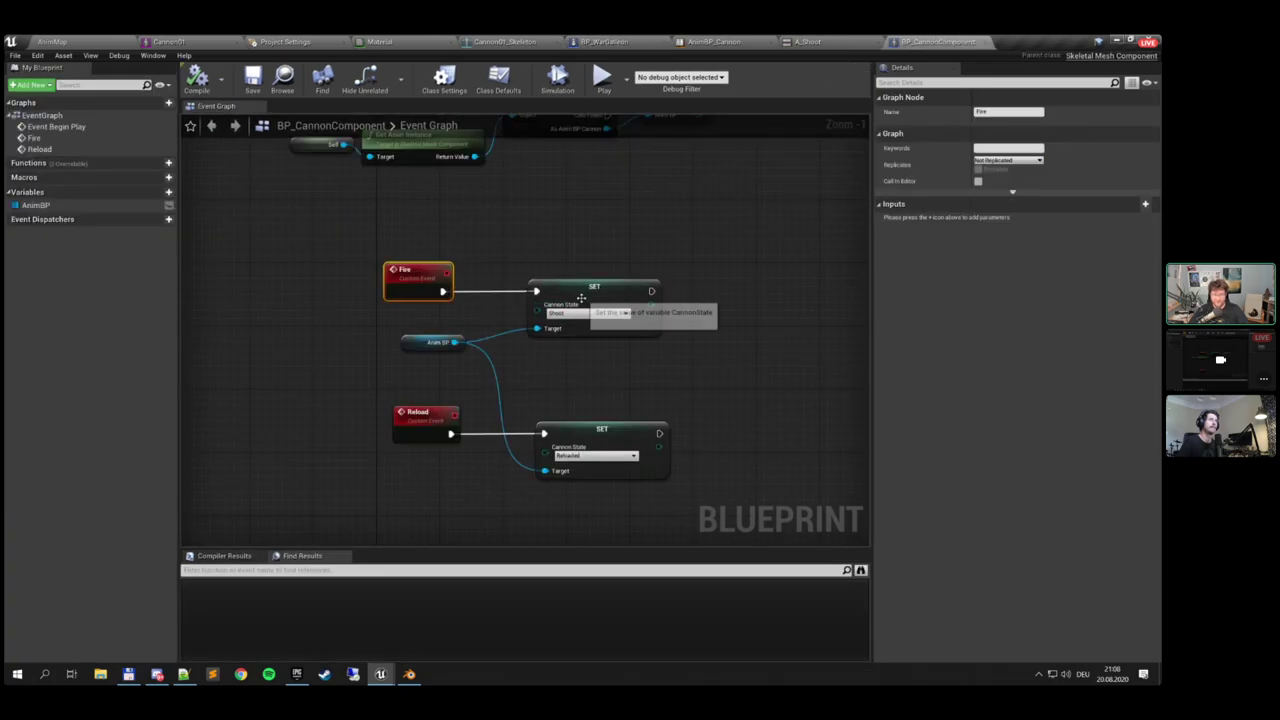
left_click(83, 38)
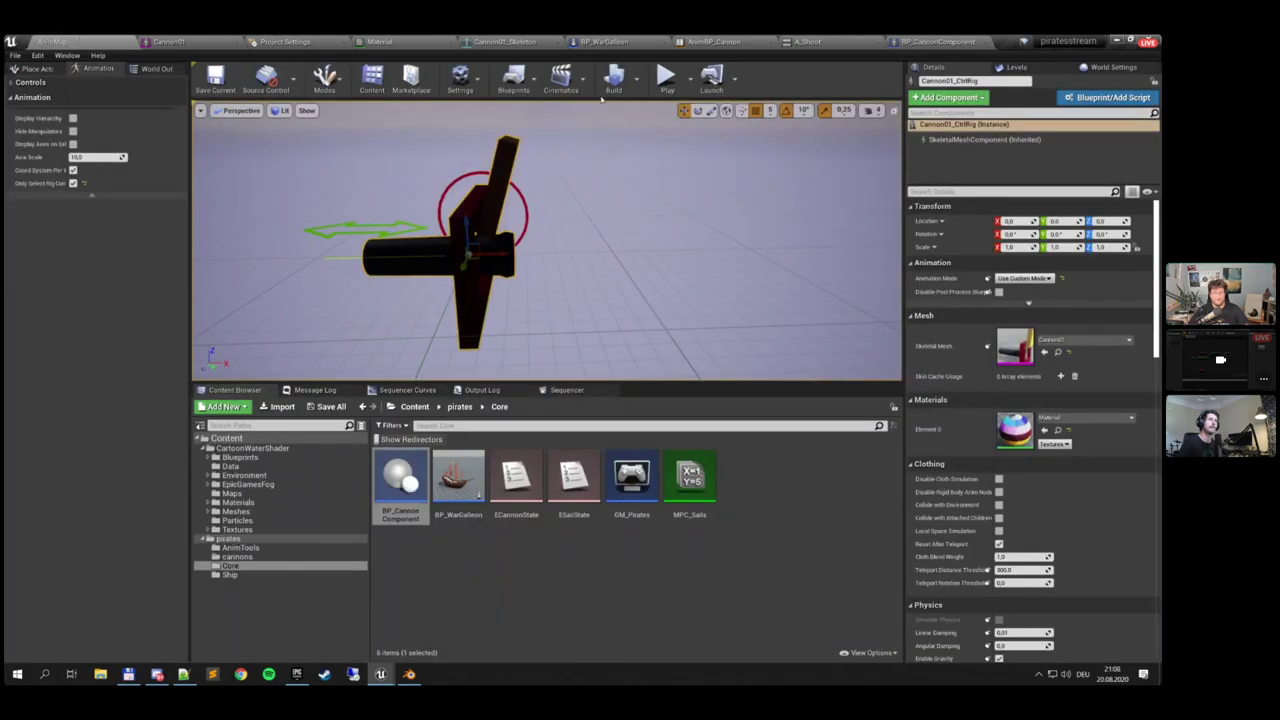
left_click(247, 495)
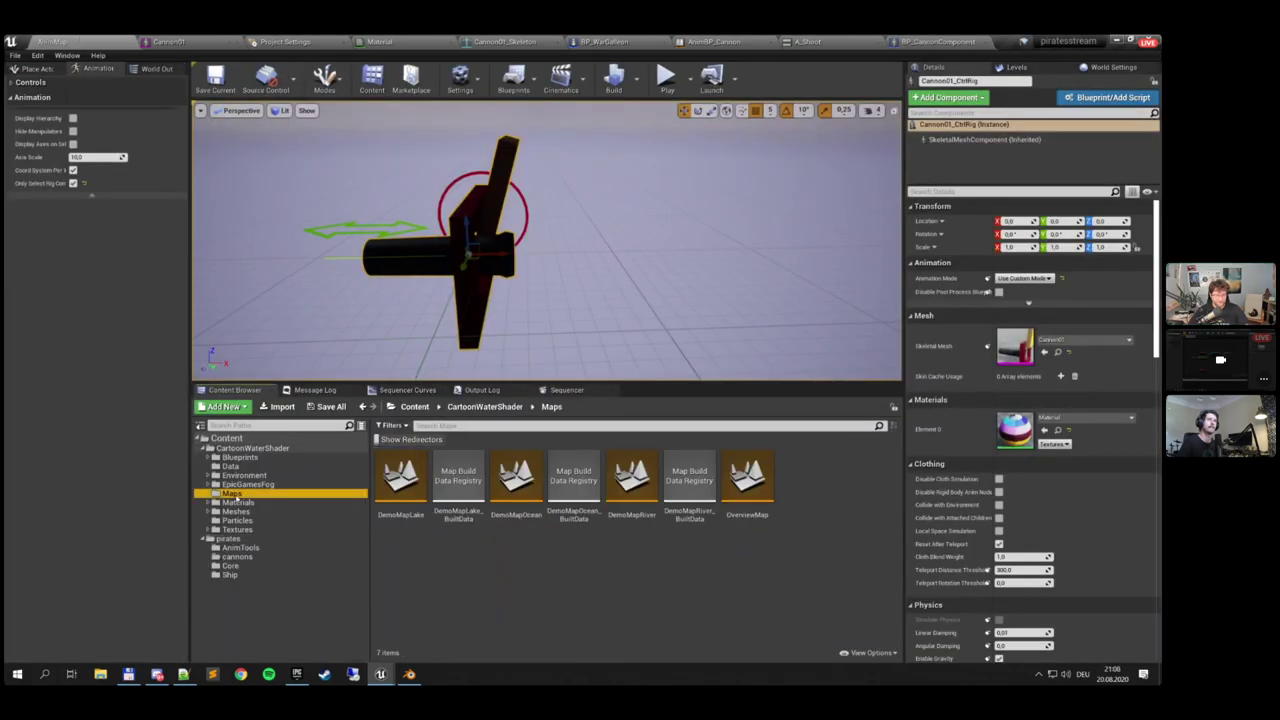
double_click(508, 515)
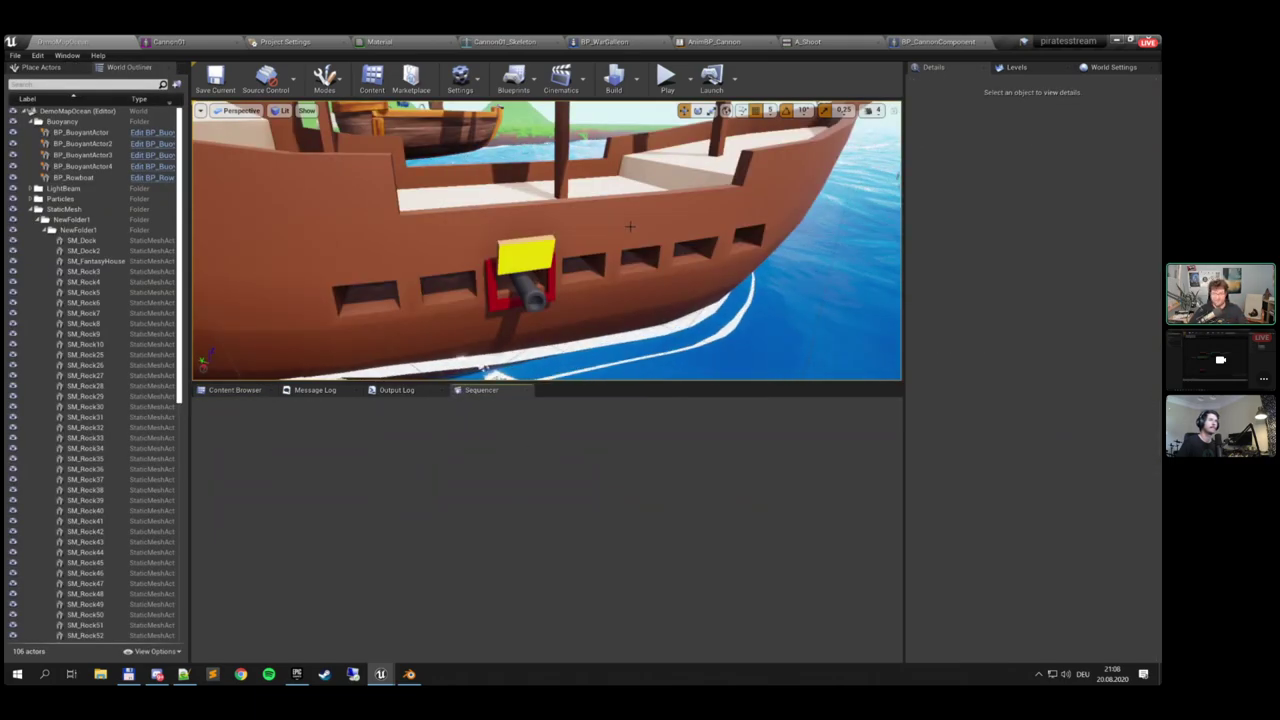
Enlarge the level viewport's height and run a brief play test of DemoMapOcean
right_click_drag(547, 270, 508, 264)
left_click_drag(683, 381, 683, 488)
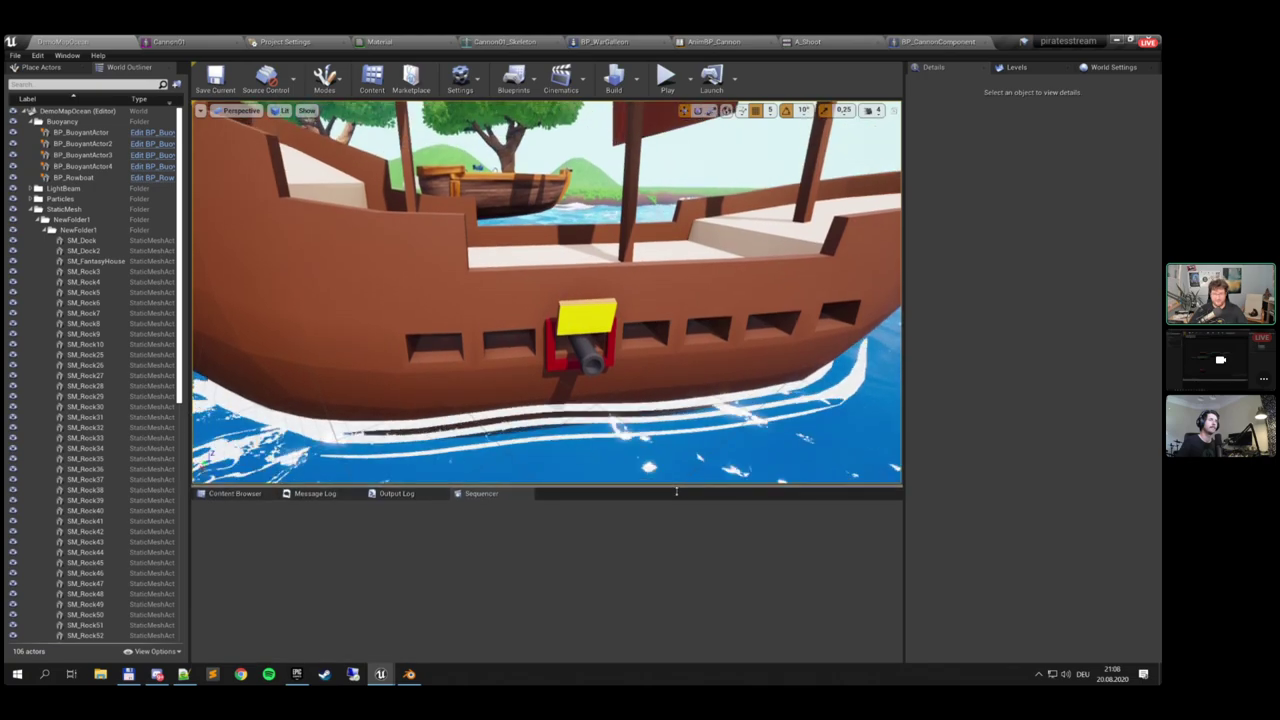
right_click_drag(620, 300, 610, 302)
left_click(667, 80)
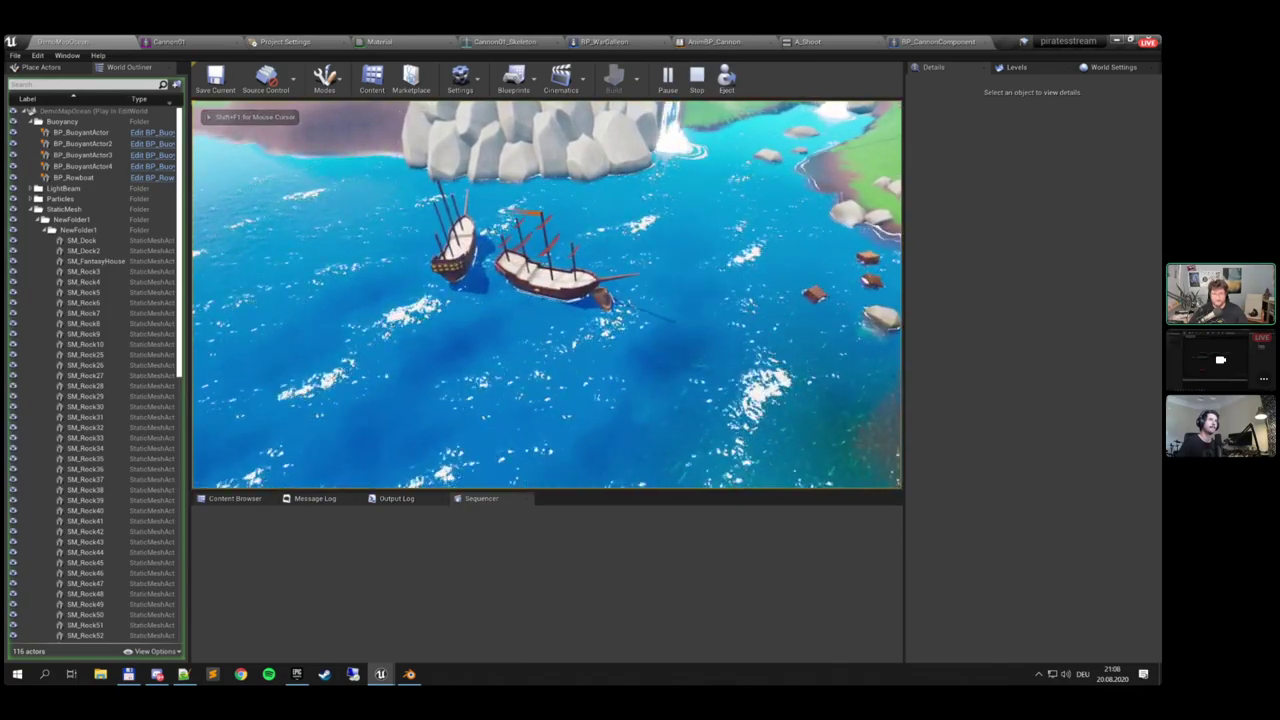
key("Escape")
Rotate the BP_WarGalleon actor in the level about its vertical axis to turn its cannon side toward the camera
right_click_drag(547, 295, 700, 385)
key("w")
key("w")
key("s")
left_click(553, 288)
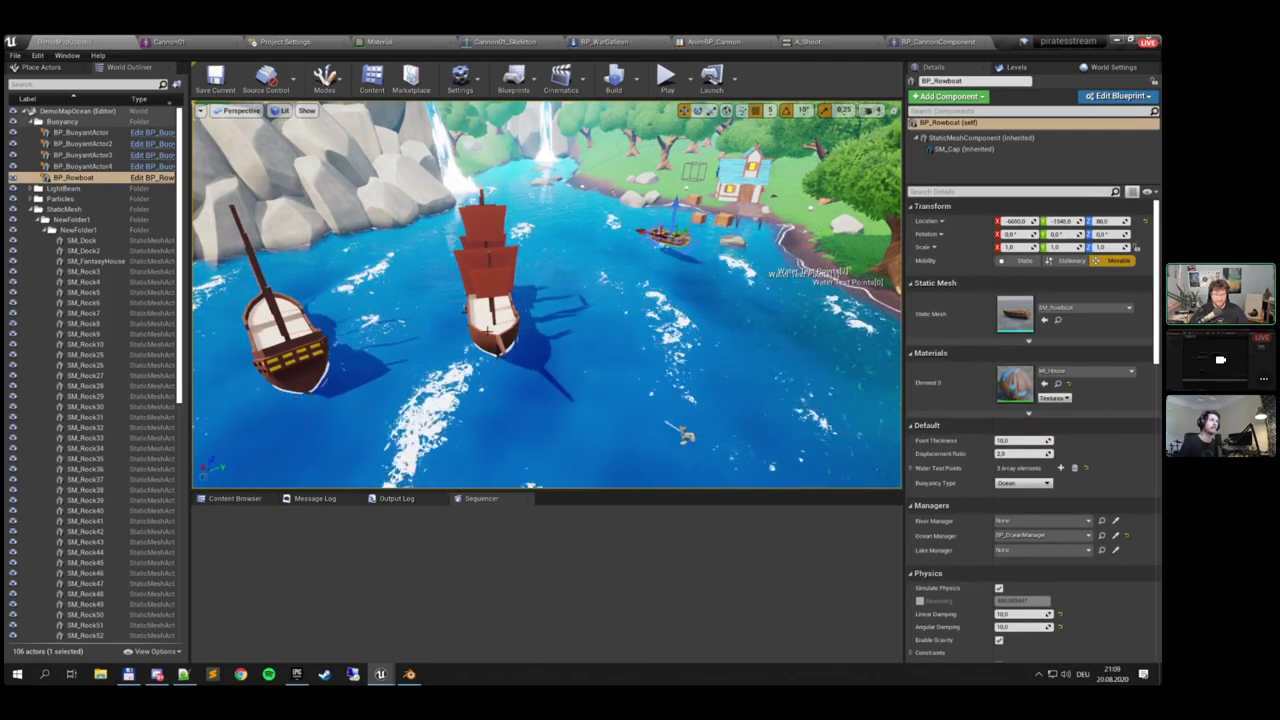
left_click(490, 320)
key("e")
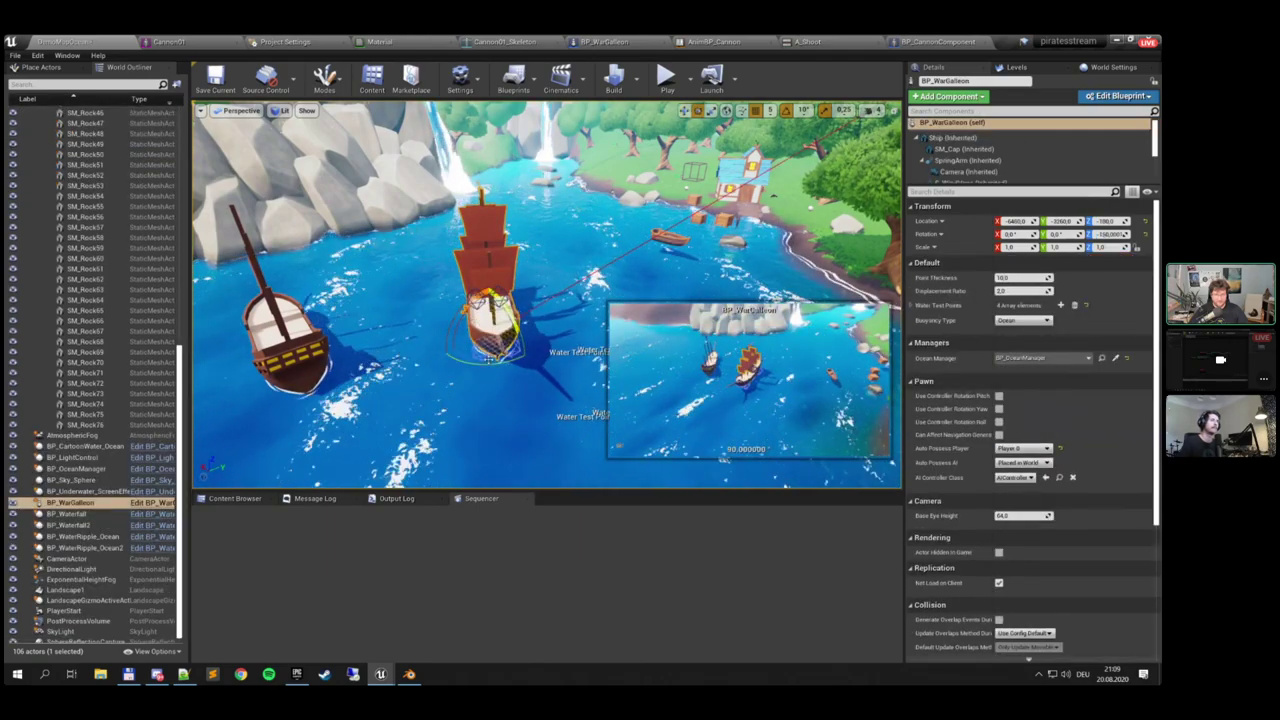
left_click_drag(490, 355, 440, 342)
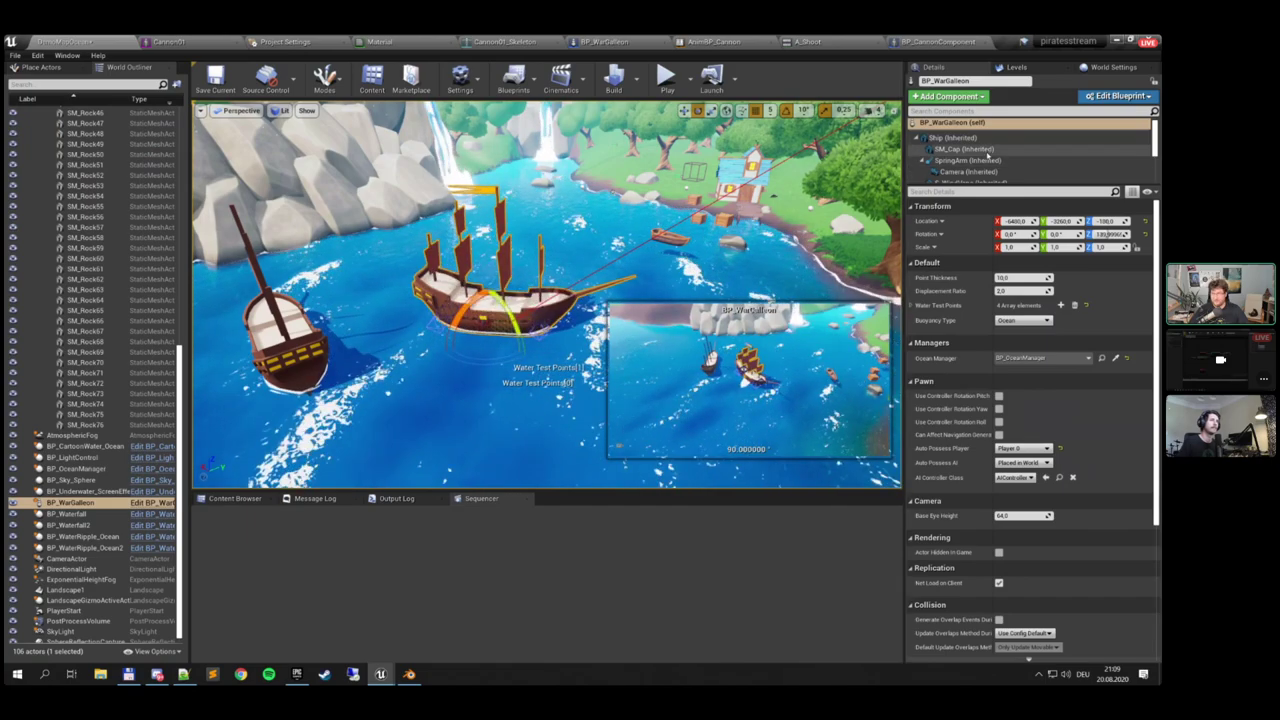
Set the Target Arm Length of the war galleon's SpringArm to 2000
left_click(966, 160)
left_click(1022, 278)
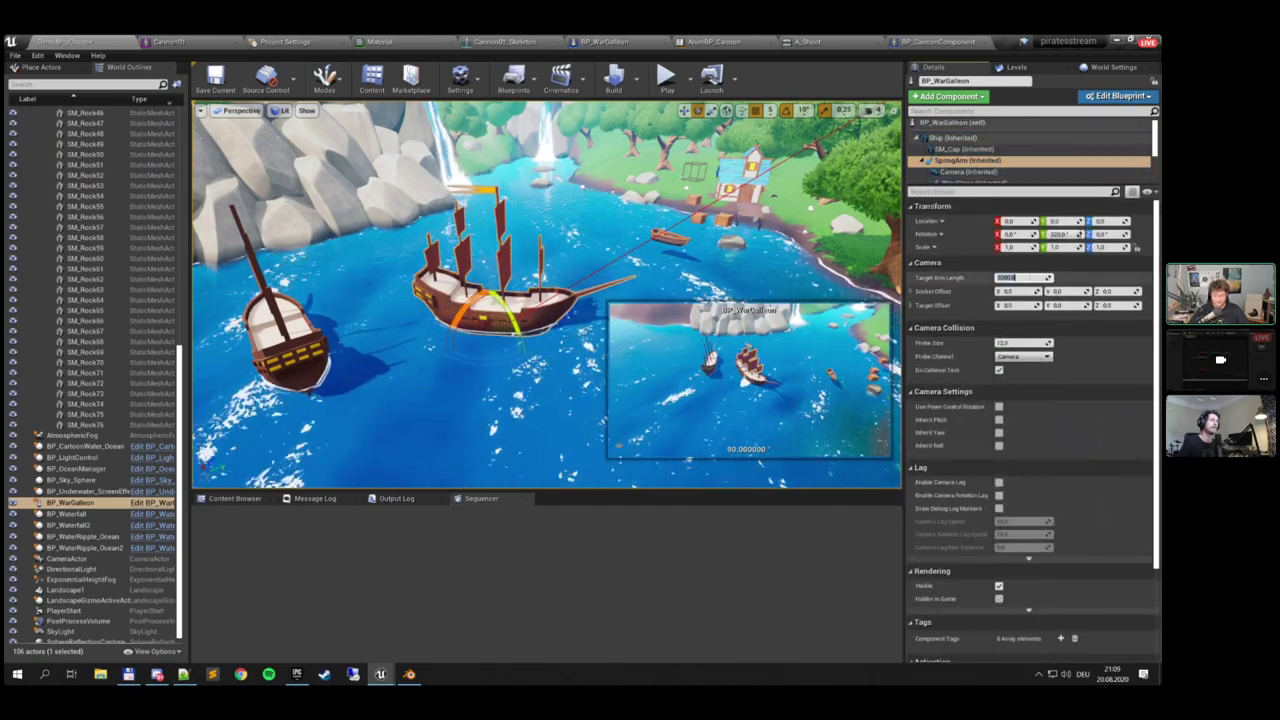
type("2000")
key("Return")
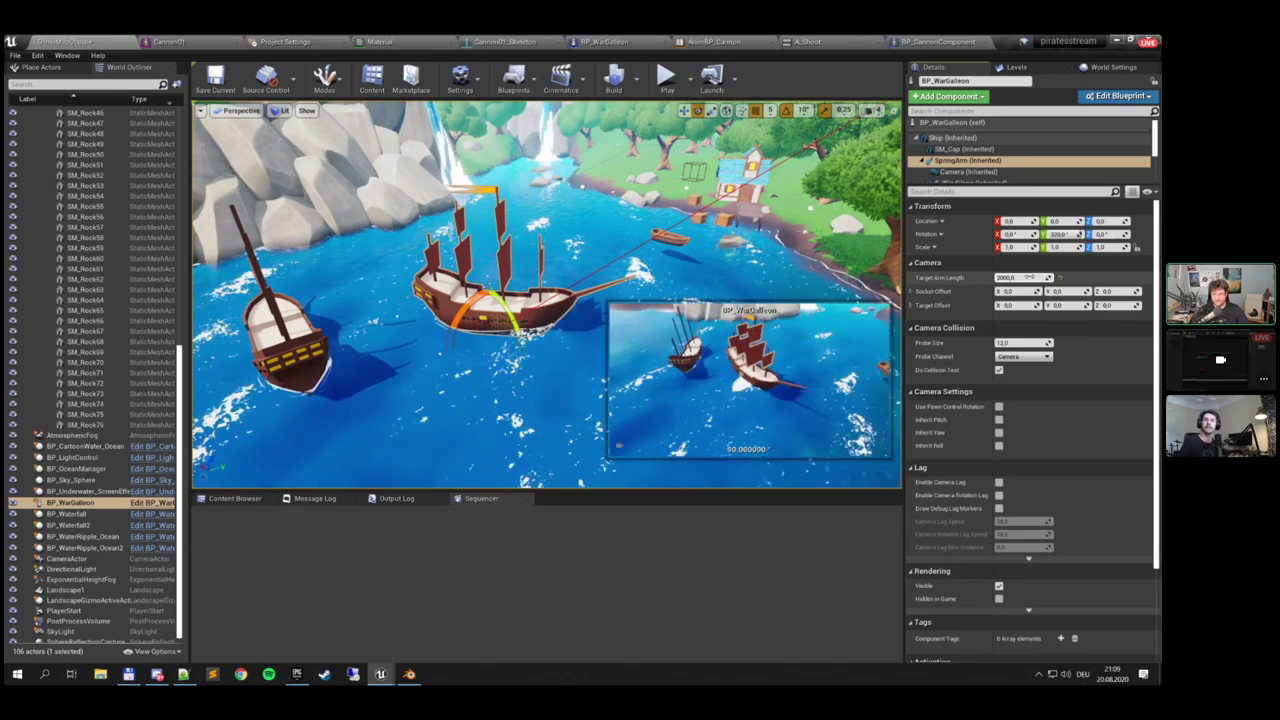
left_click(683, 436)
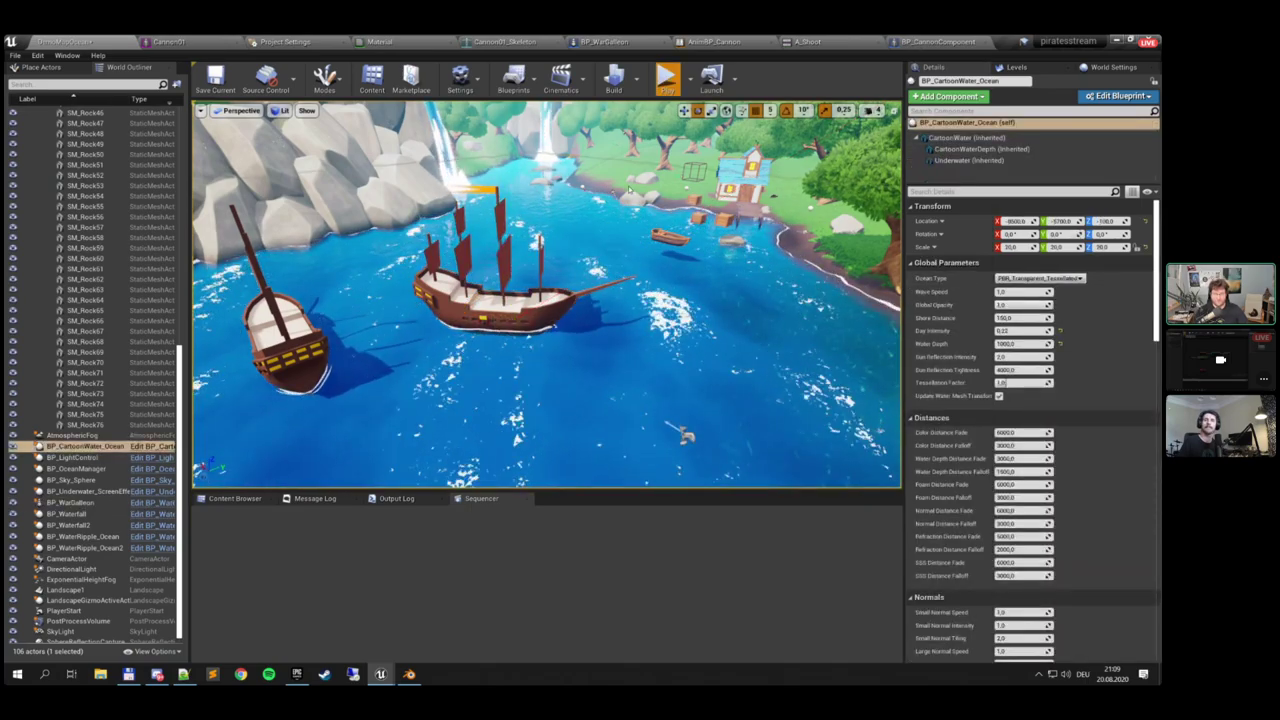
Play-test the level in full screen with the closer camera
left_click(666, 80)
key("F11")
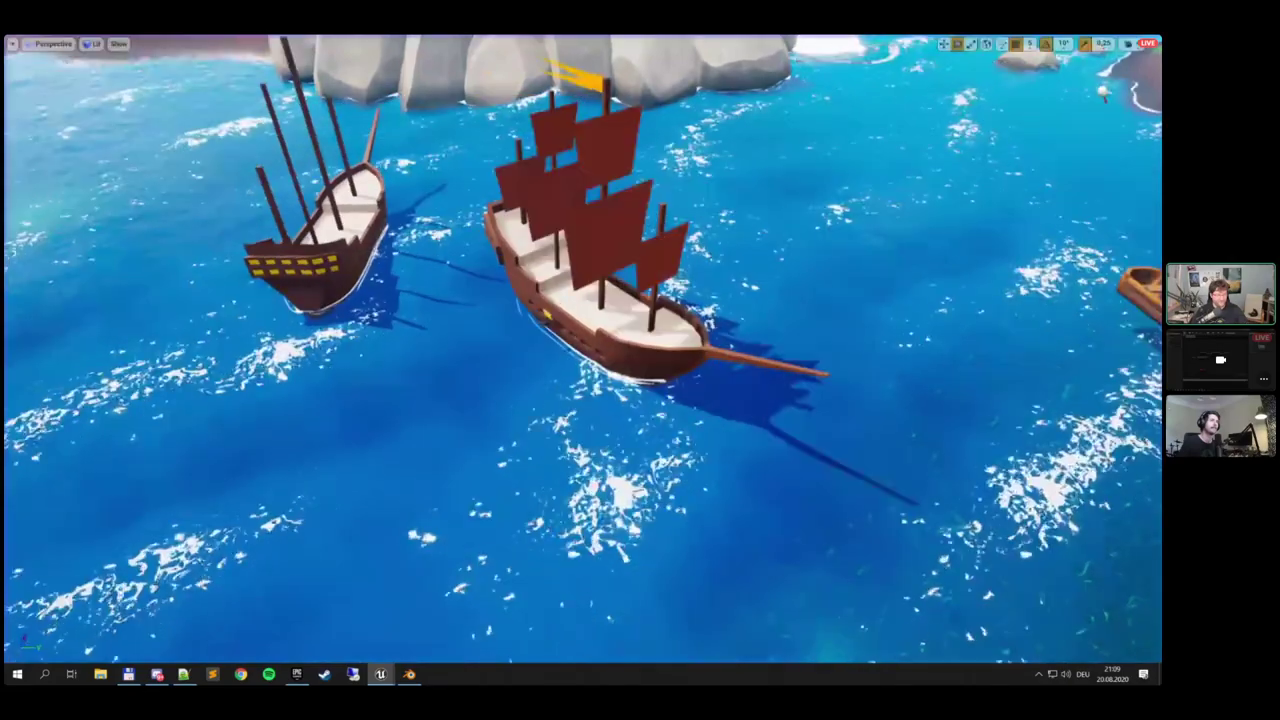
key("F11")
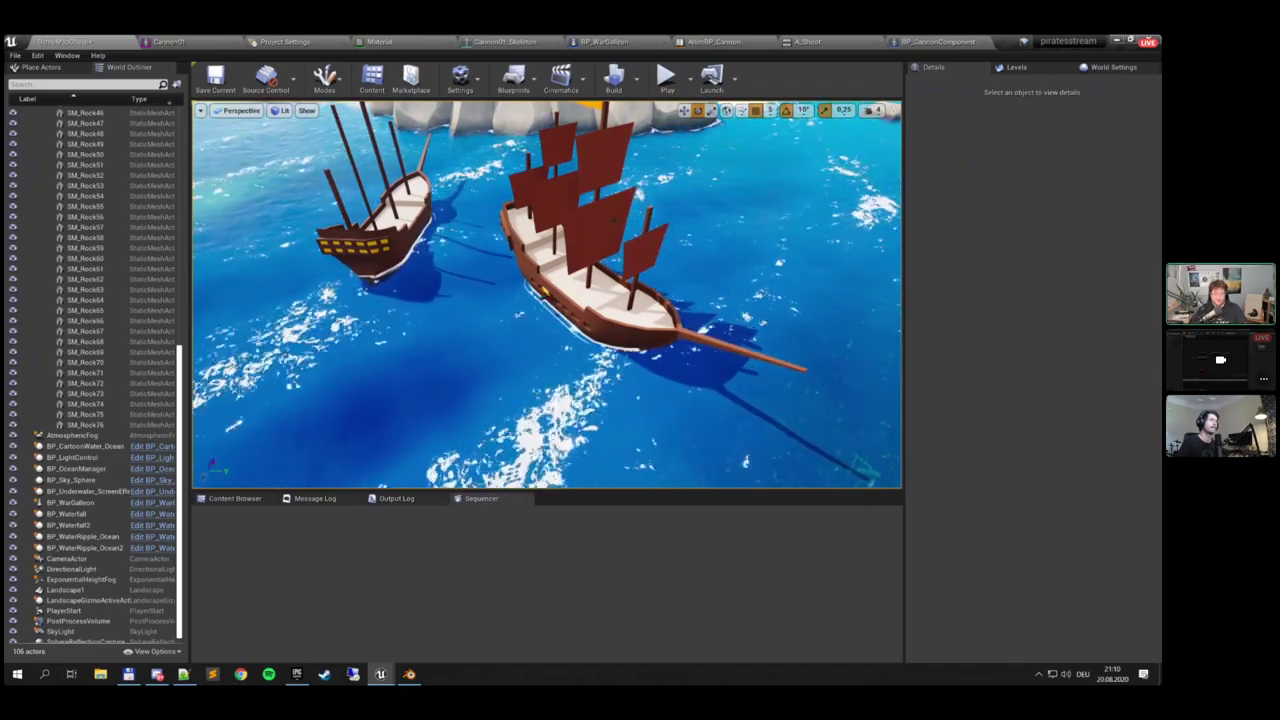
Examine the galleon's gun ports up close and run another short full-screen play test
right_click_drag(546, 294, 530, 245)
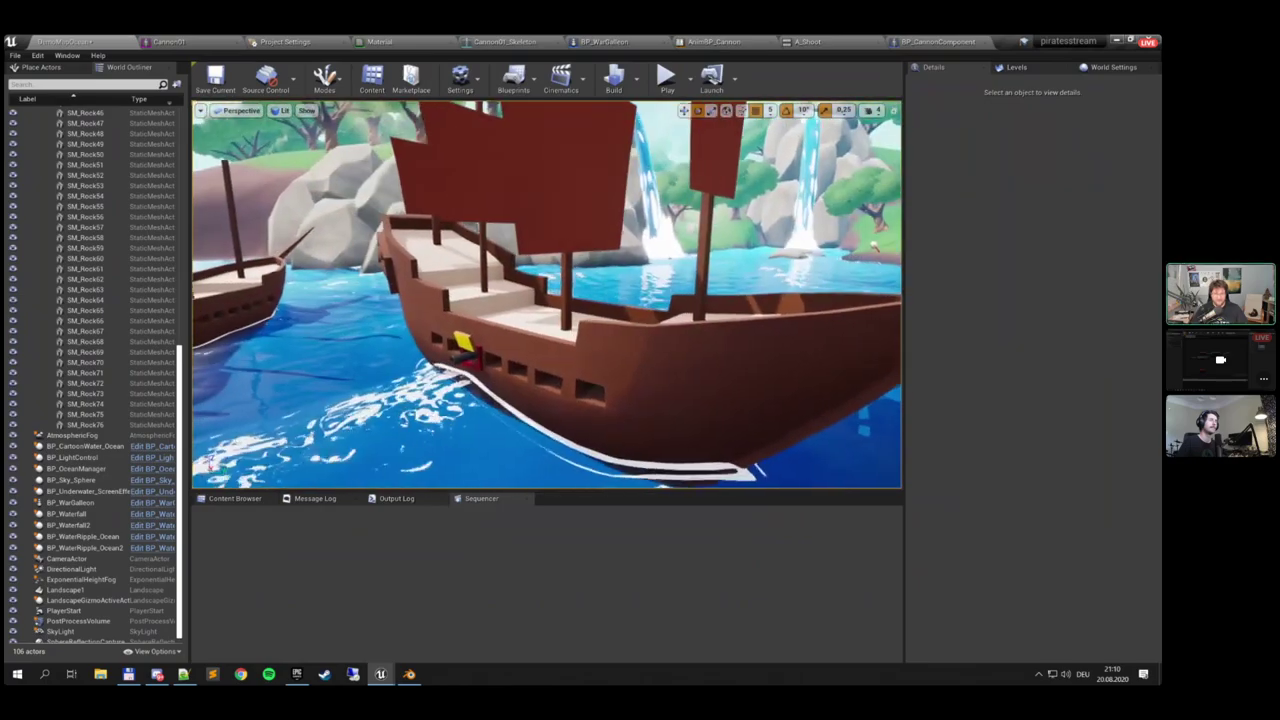
key("alt+p")
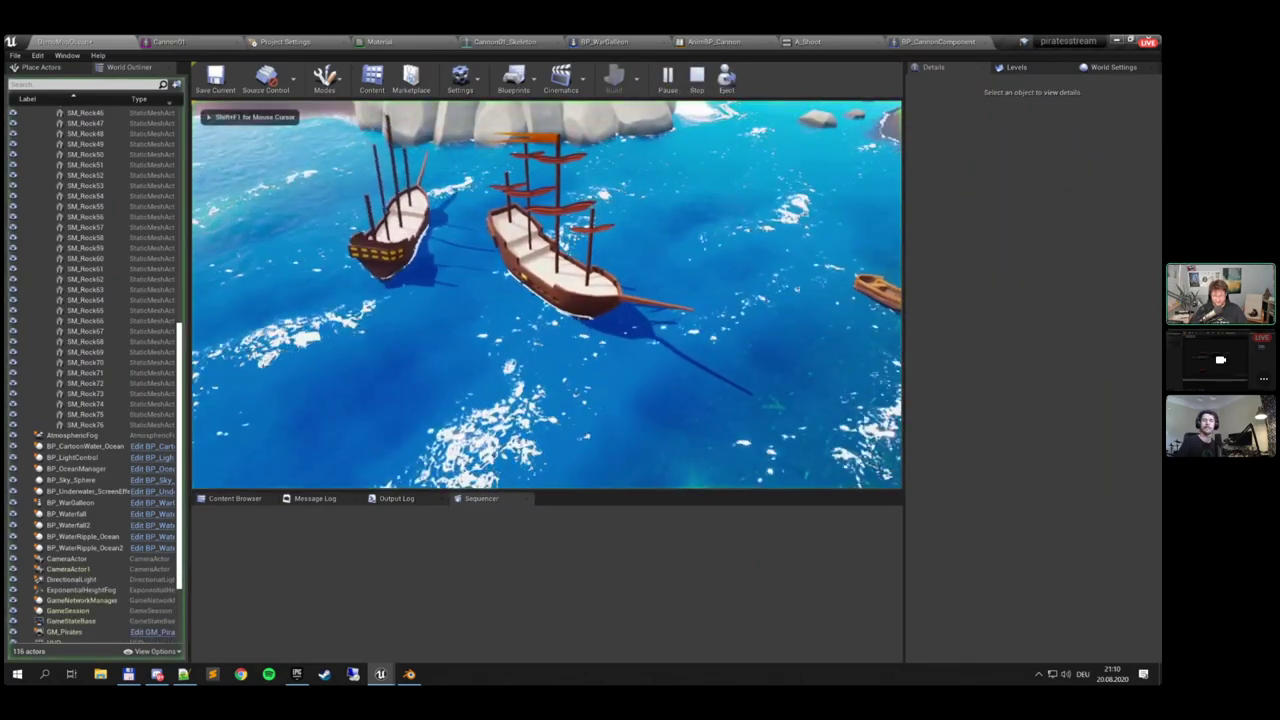
key("F11")
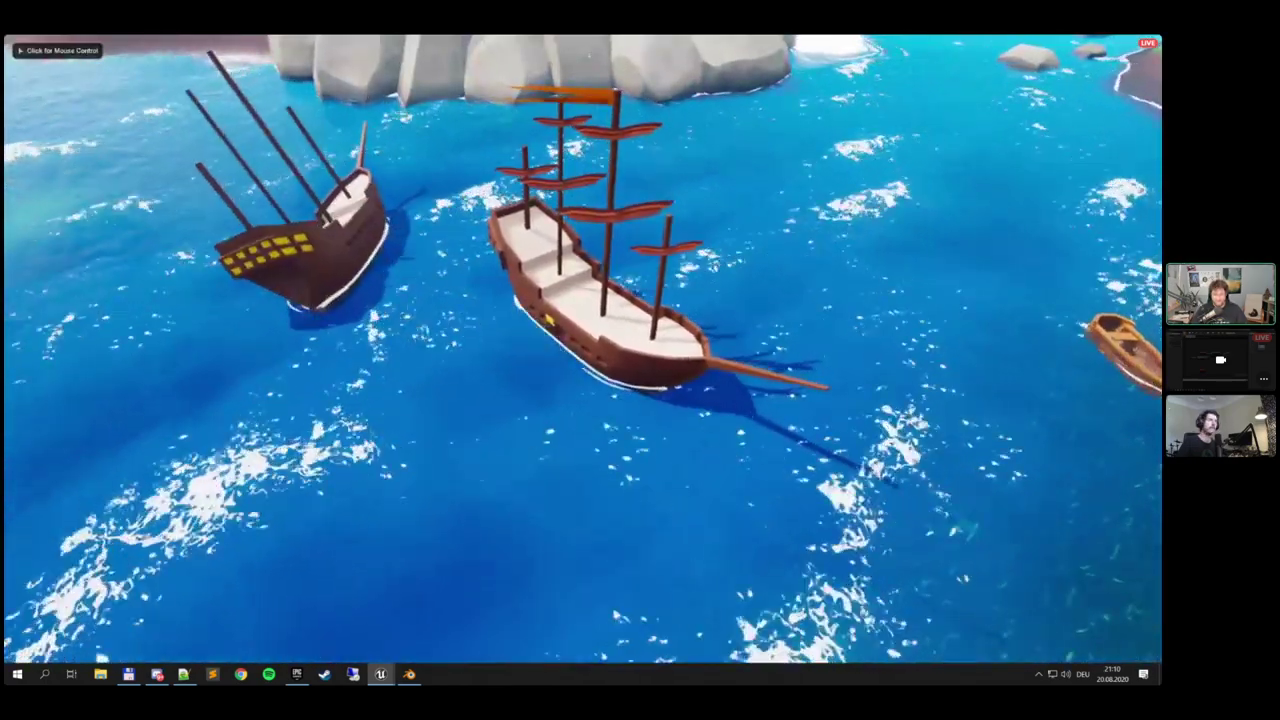
key("Escape")
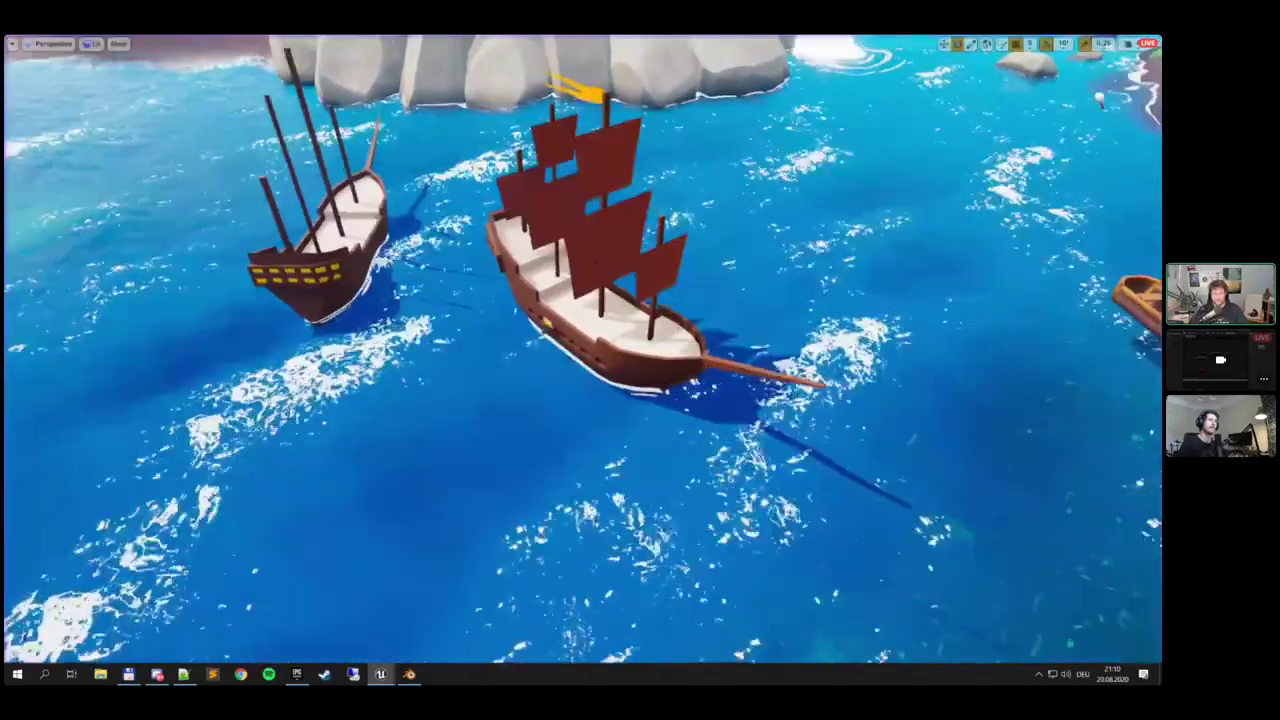
key("F11")
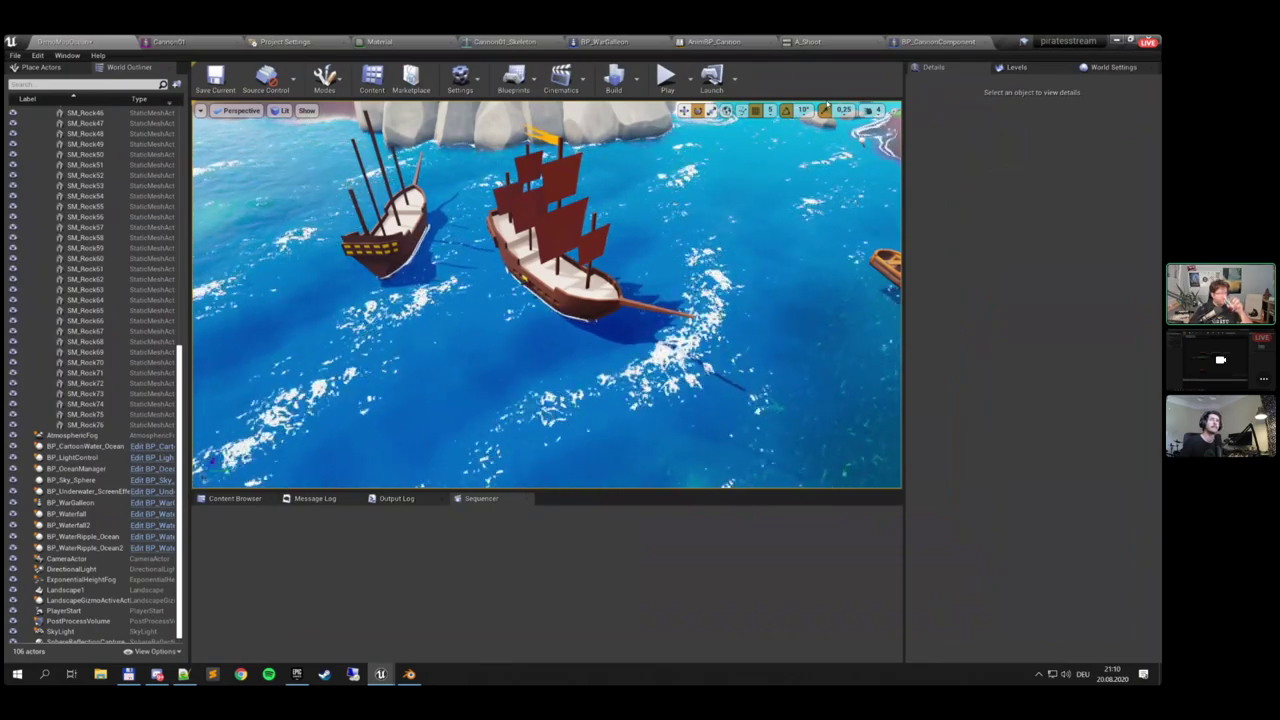
Review the event logic in BP_CannonComponent and the InputAction Fire nodes in BP_WarGalleon
left_click(948, 40)
right_click_drag(600, 234, 604, 281)
scroll(514, 314, "down", 4)
scroll(501, 325, "up", 4)
right_click_drag(517, 287, 503, 338)
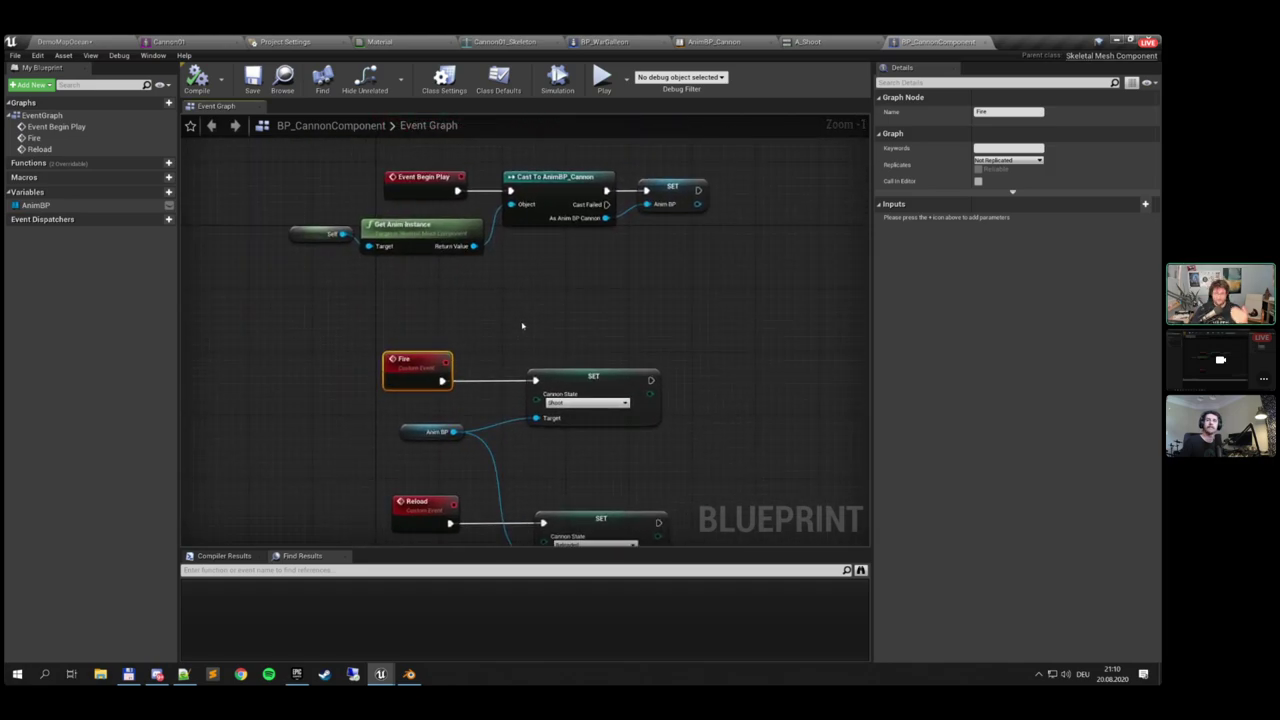
left_click(608, 42)
right_click_drag(486, 347, 491, 427)
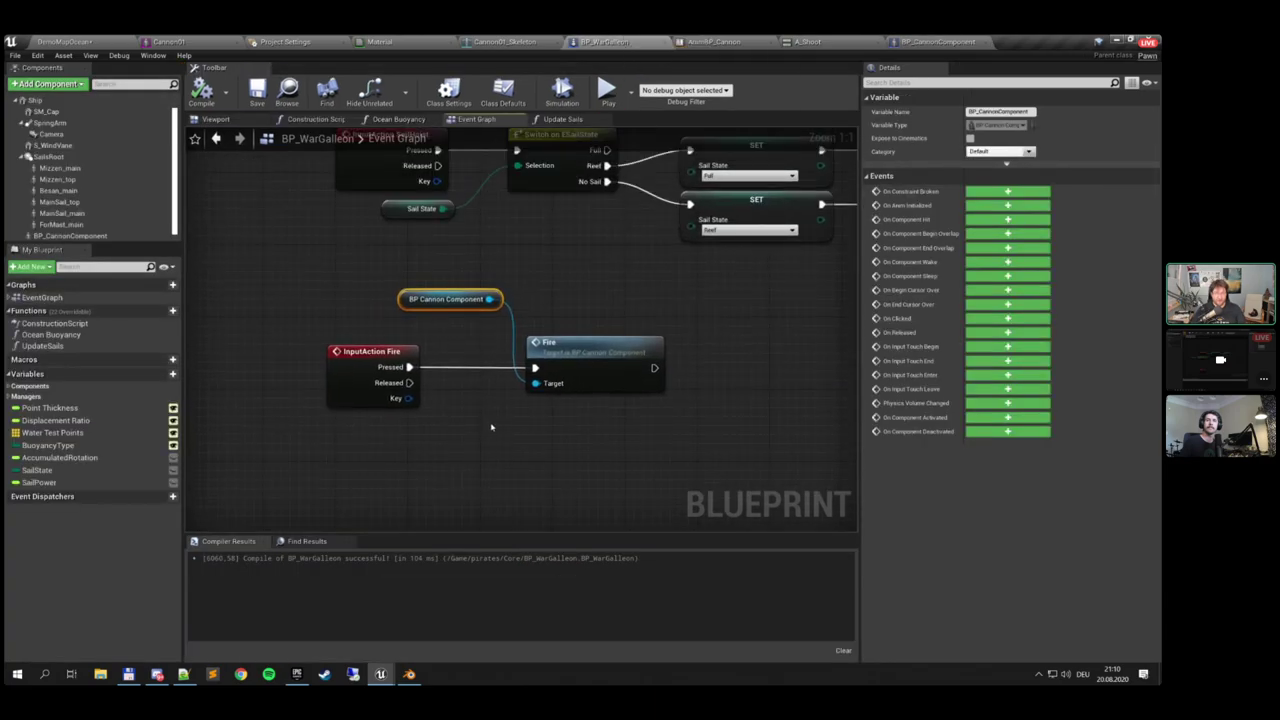
Move the InputAction Fire node group further down, clear of the sail input events in the event graph
scroll(494, 422, "down", 3)
right_click_drag(516, 347, 504, 389)
left_click_drag(354, 366, 551, 451)
left_click(524, 406)
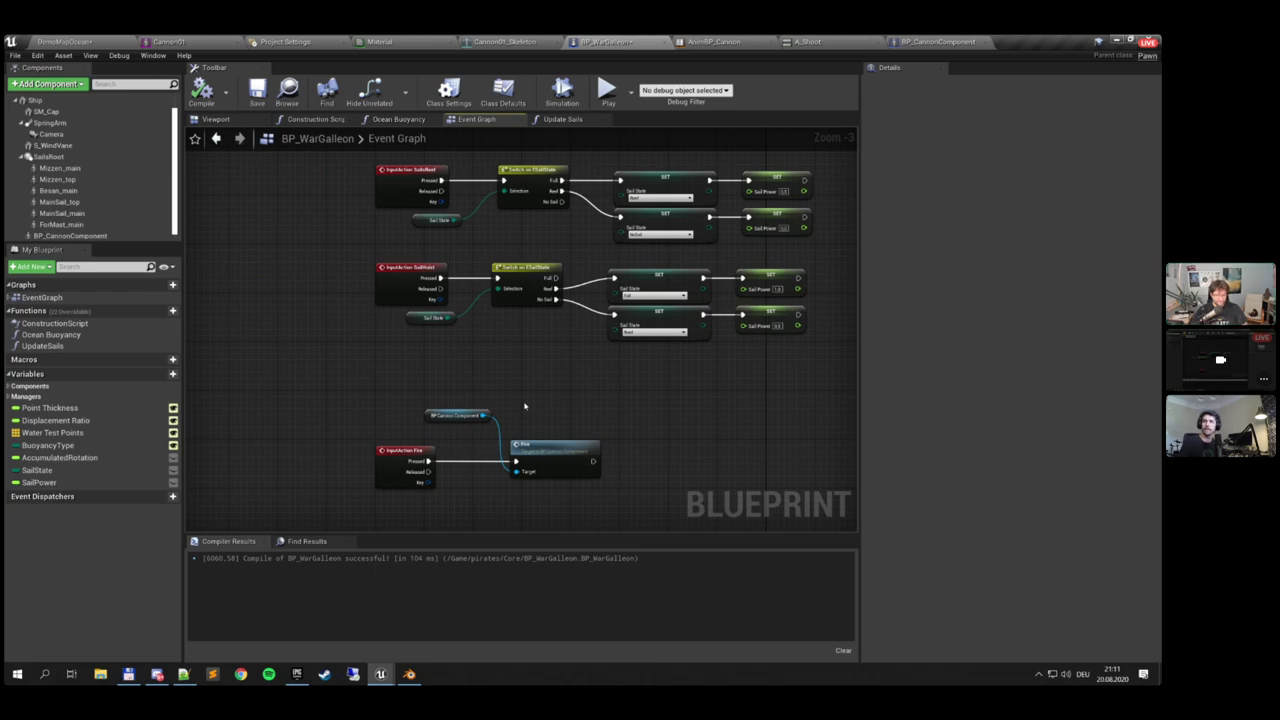
scroll(508, 423, "up", 3)
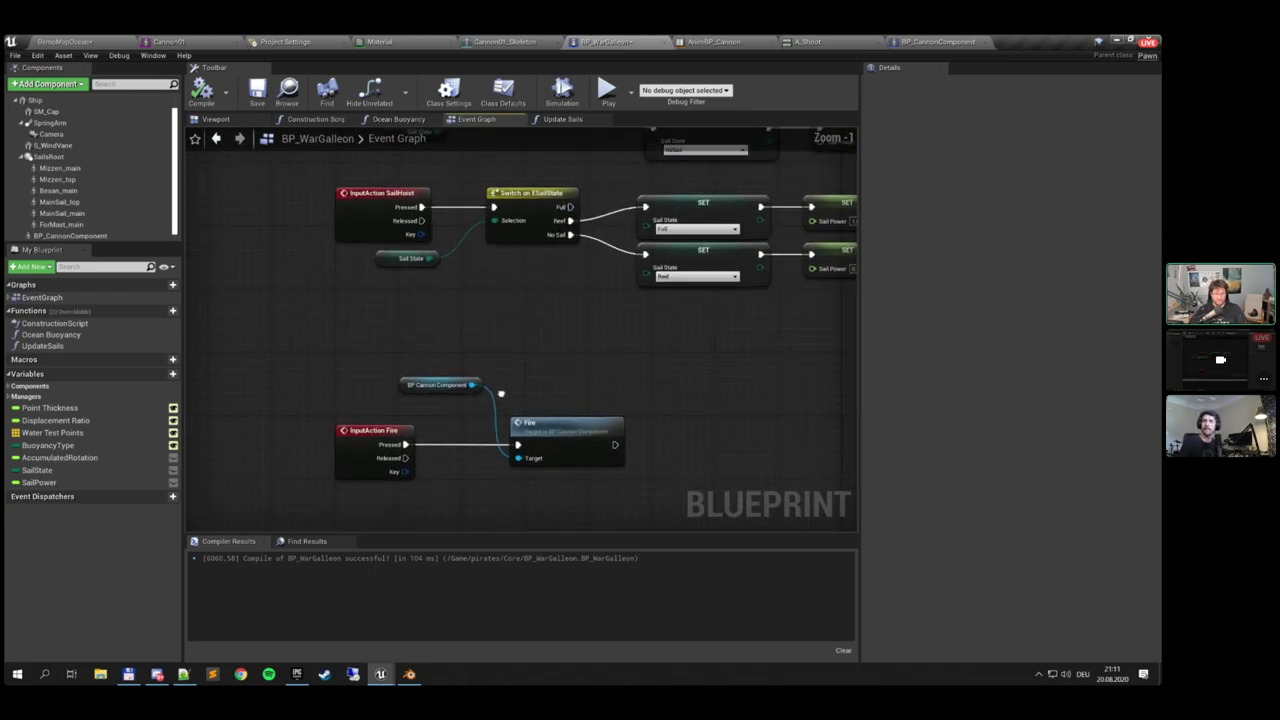
mouse_move(442, 386)
left_mouse_down()
mouse_move(428, 386)
mouse_move(443, 384)
left_mouse_up()
right_click_drag(456, 358, 497, 325)
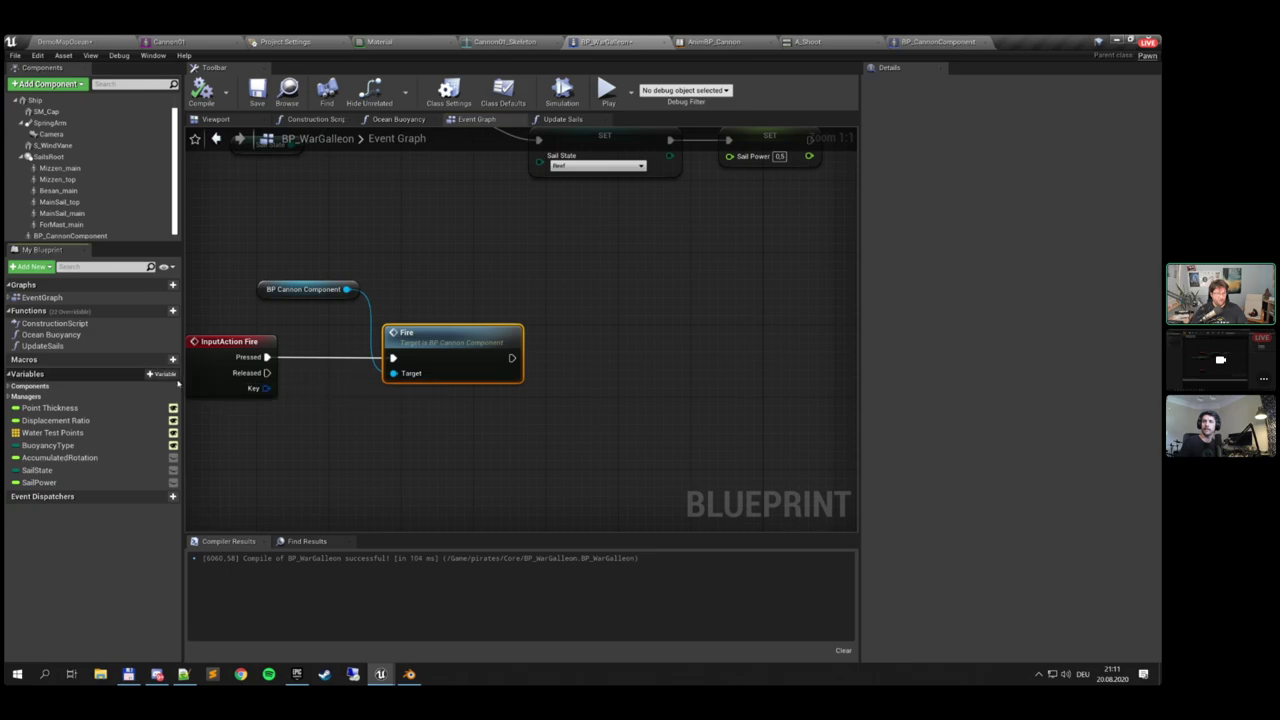
Add a float variable named ReloadTimer to BP_WarGalleon
left_click(172, 373)
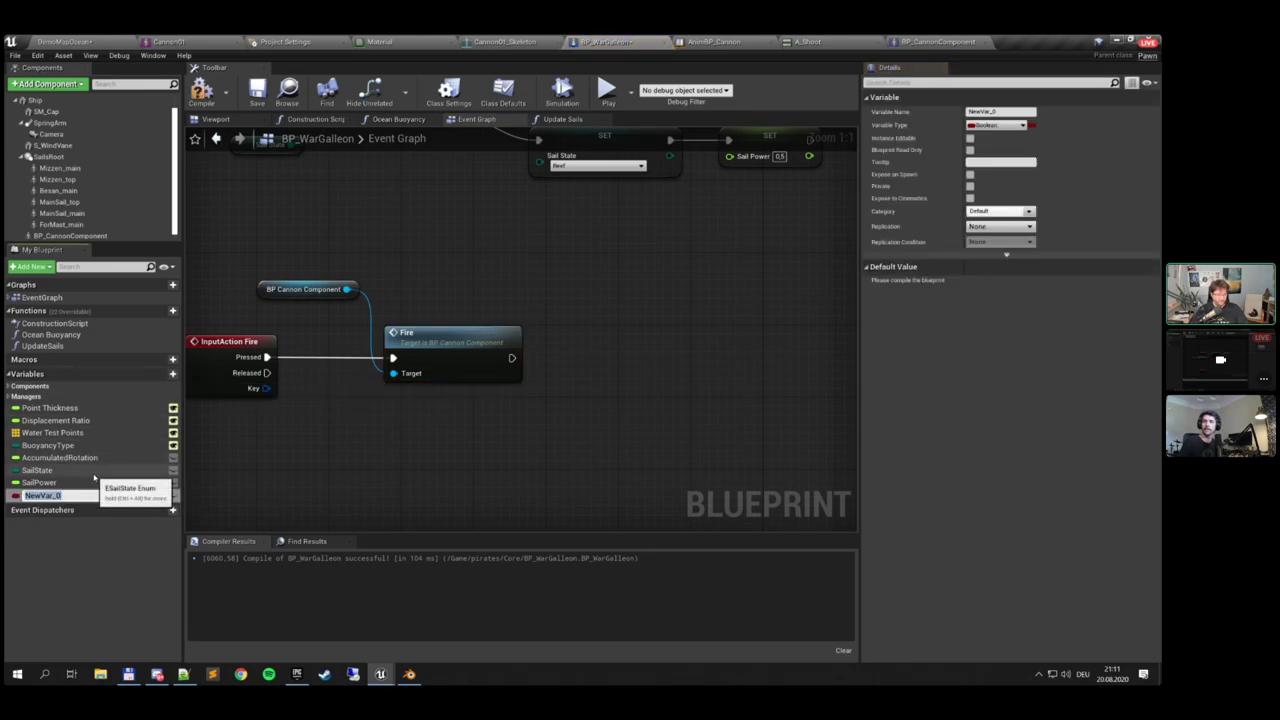
type("ReloadTimer")
key("Return")
left_click(15, 496)
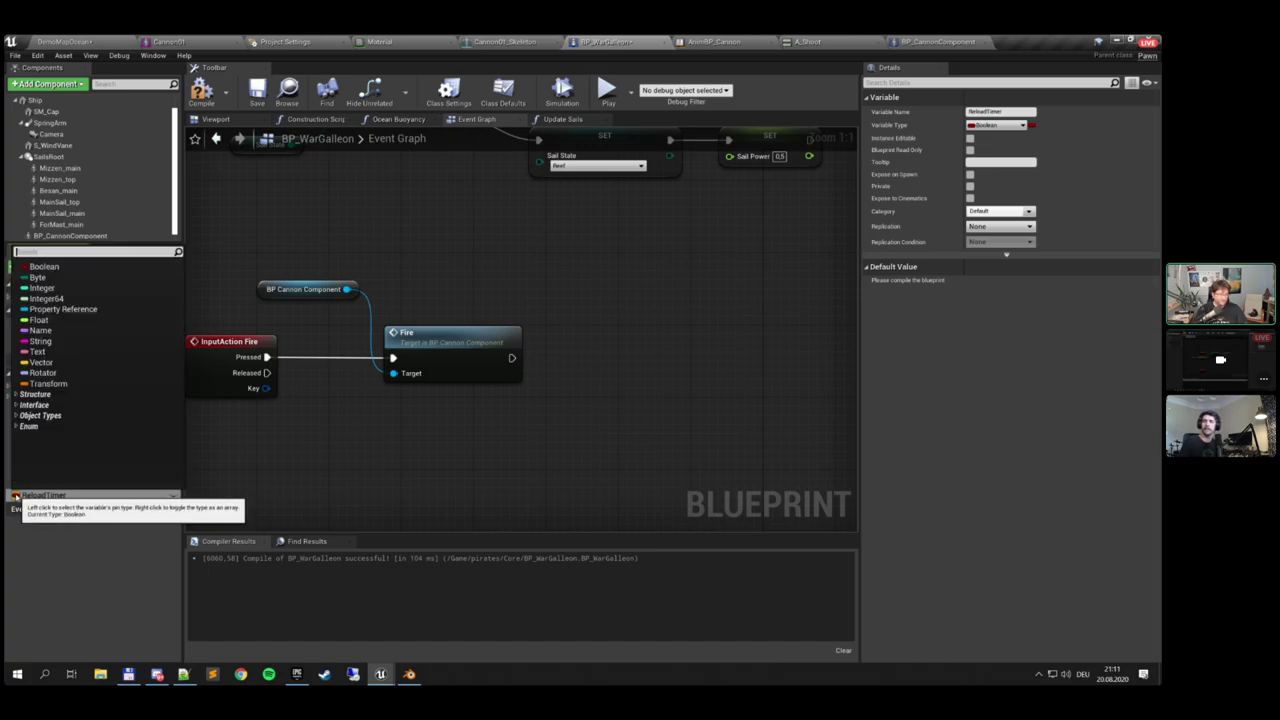
left_click(38, 320)
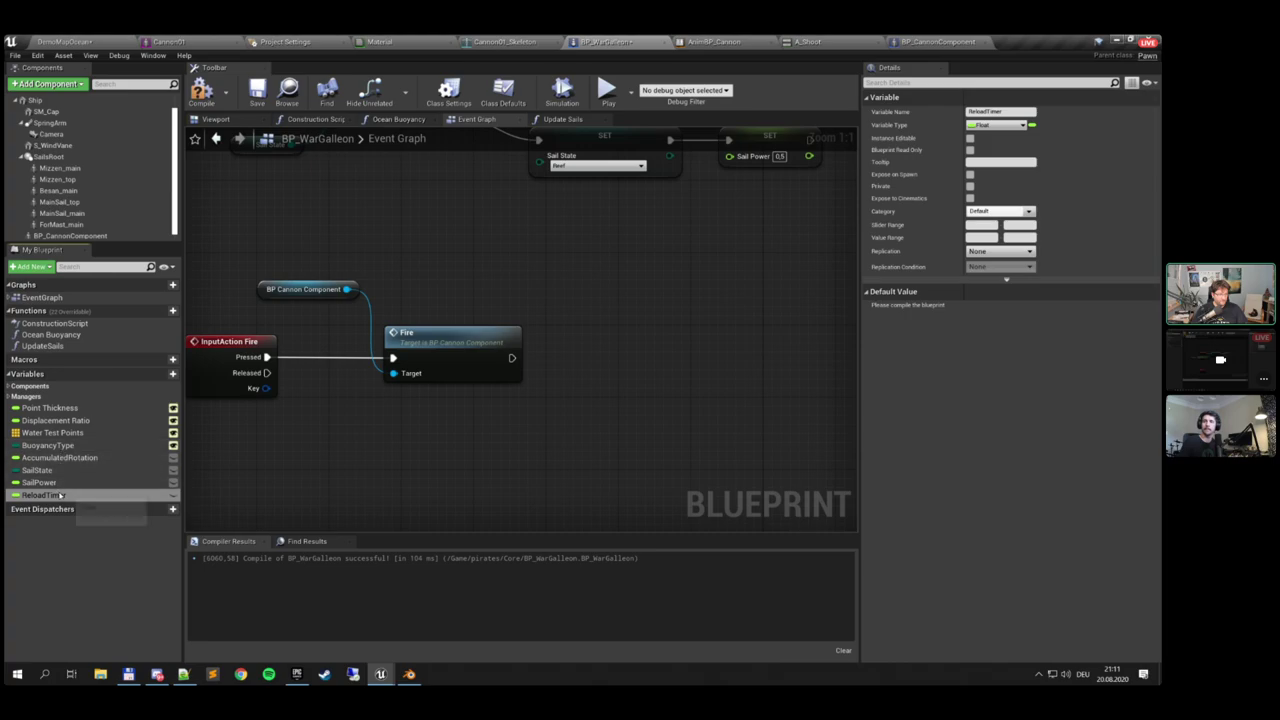
Set Reload Timer to 2.0 after the cannon component's Fire call and compile the blueprint
left_click_drag(60, 495, 510, 360)
left_click(600, 362)
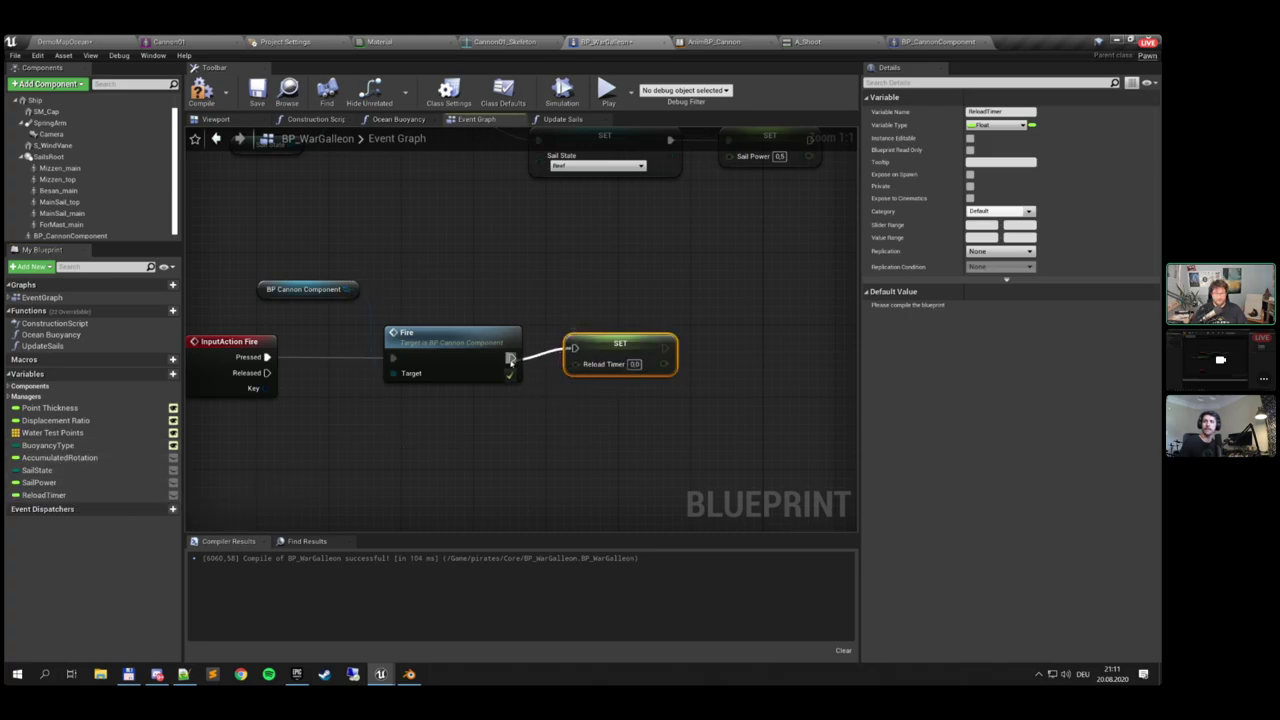
left_click_drag(607, 341, 617, 350)
left_click(644, 373)
type("2")
left_click(674, 440)
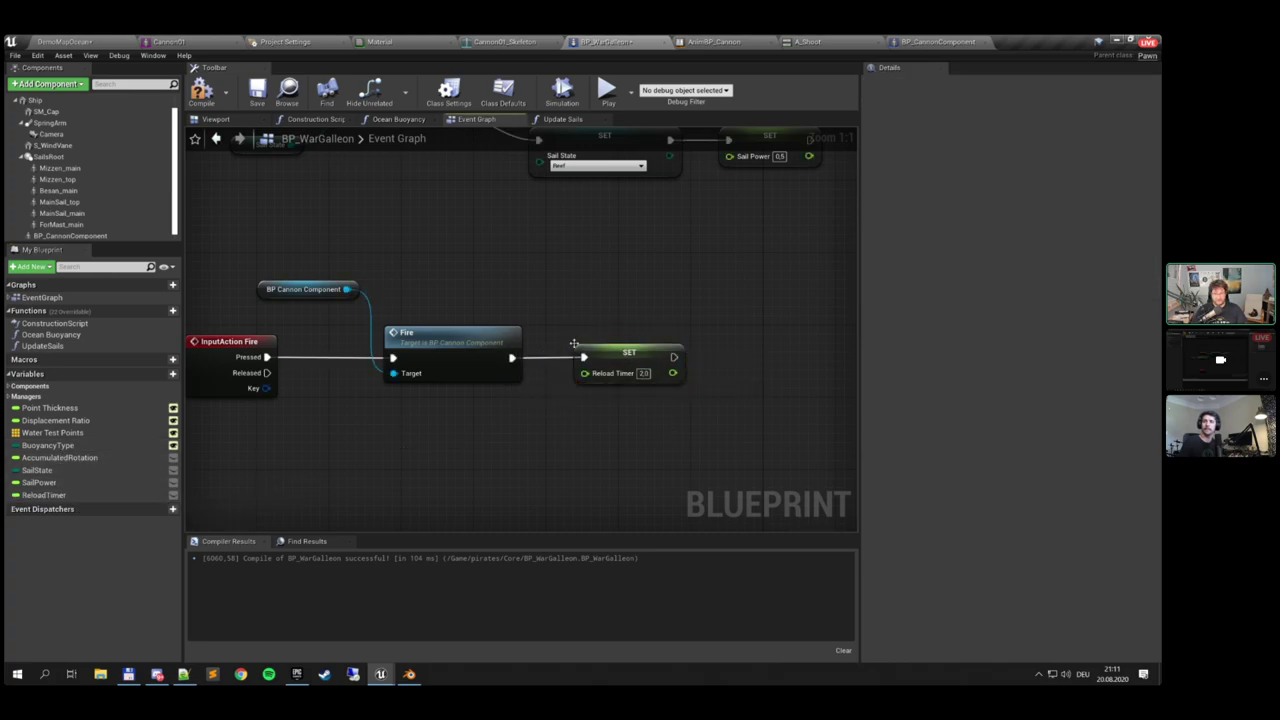
right_click_drag(573, 343, 655, 367)
left_click(200, 93)
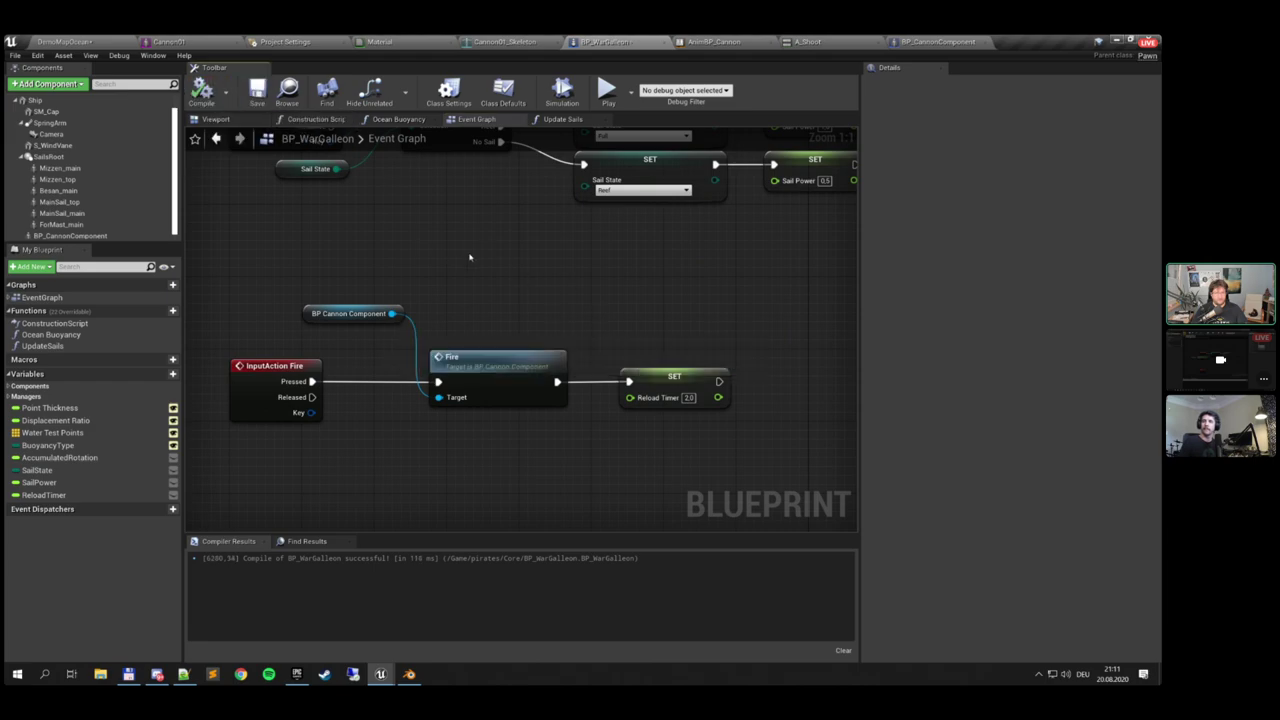
Shift the force calculation nodes that feed Add Force at Location to sit more tidily below Event Tick
scroll(469, 257, "down", 3)
right_click_drag(473, 258, 529, 349)
right_click_drag(483, 180, 597, 520)
right_click_drag(488, 306, 660, 343)
scroll(452, 430, "up", 3)
scroll(515, 408, "down", 2)
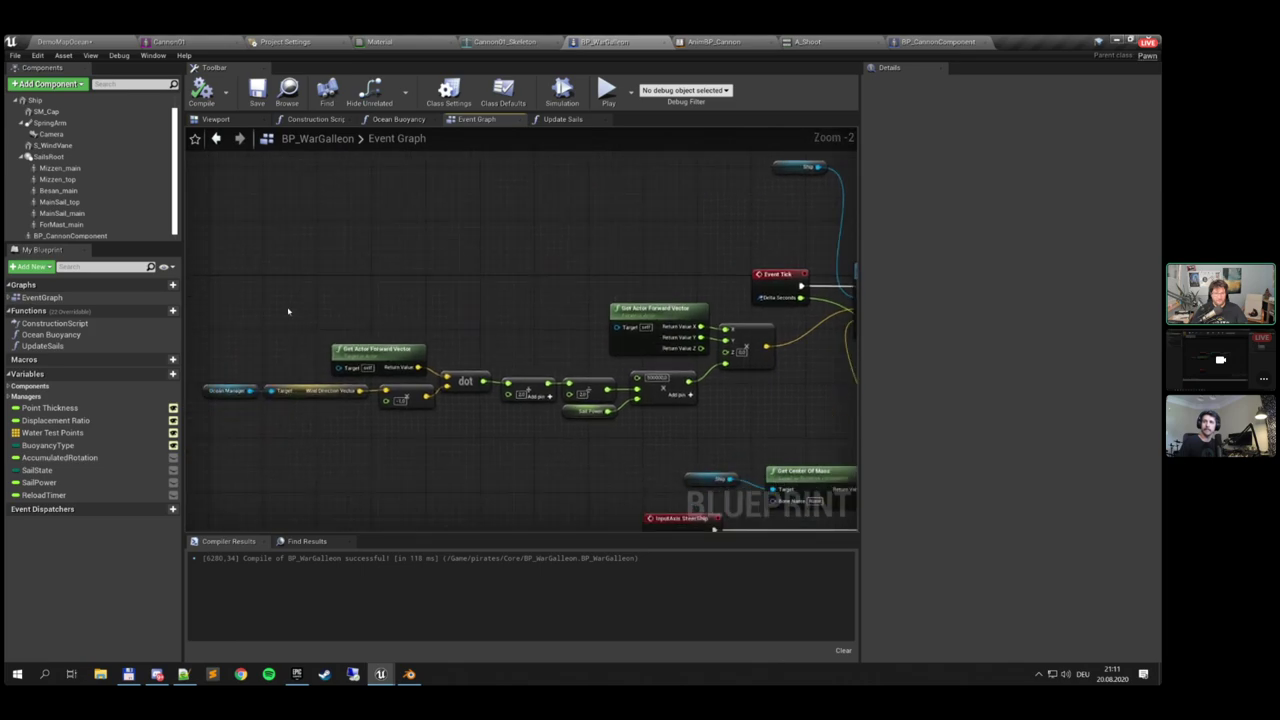
left_click_drag(237, 310, 746, 423)
left_click_drag(746, 363, 780, 390)
right_click_drag(811, 323, 357, 304)
scroll(514, 335, "up", 2)
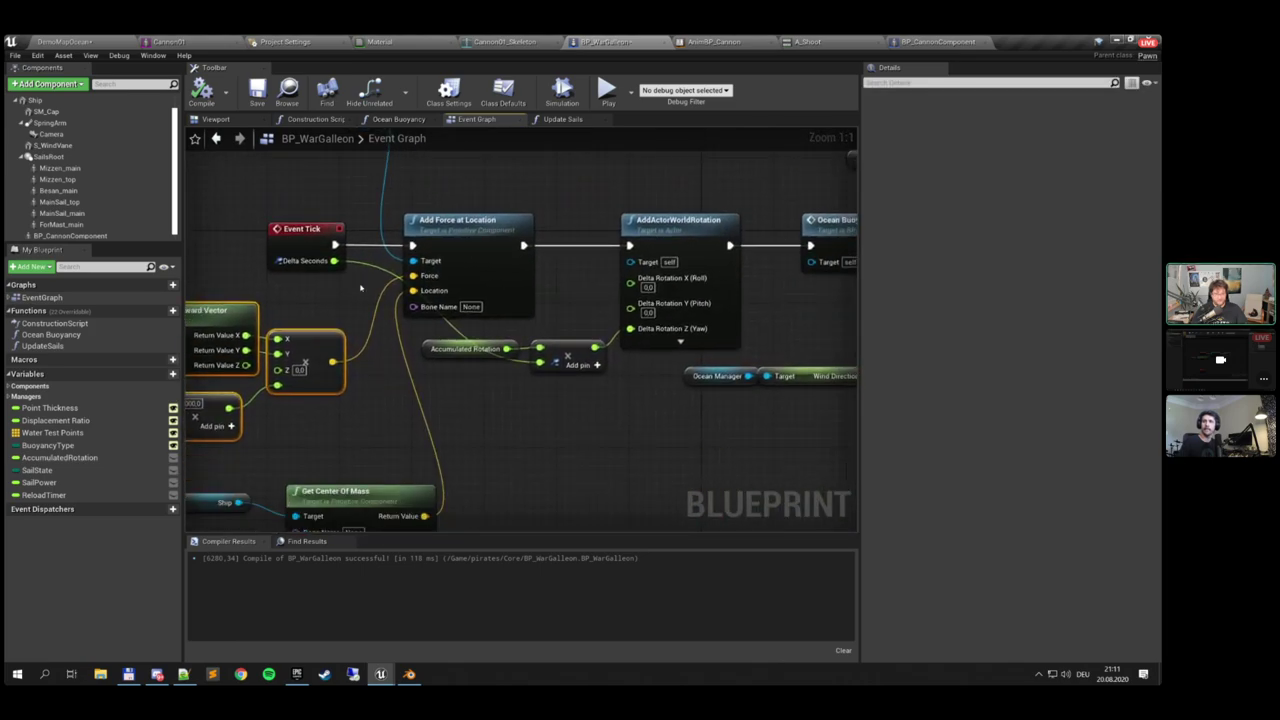
Feed Get World Delta Seconds into the Accumulated Rotation multiplication in place of Event Tick's Delta Seconds, and place it beneath Accumulated Rotation
left_click_drag(540, 362, 484, 395)
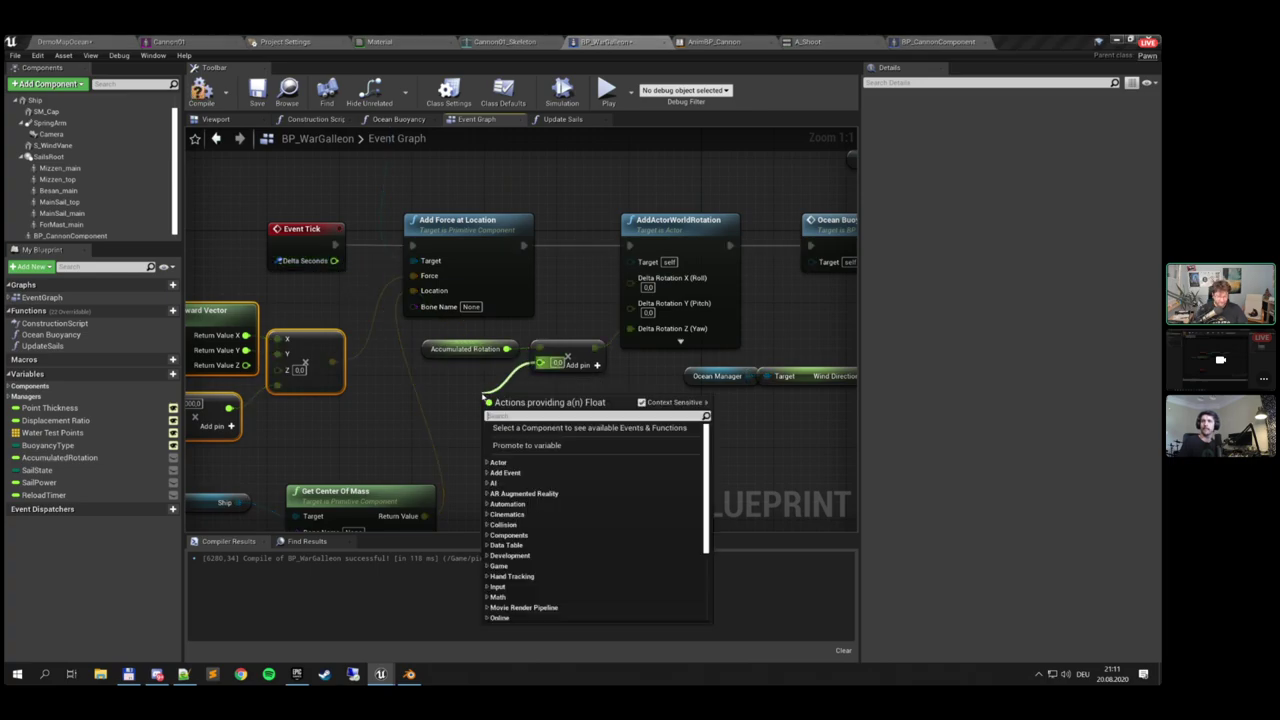
type("delta tim")
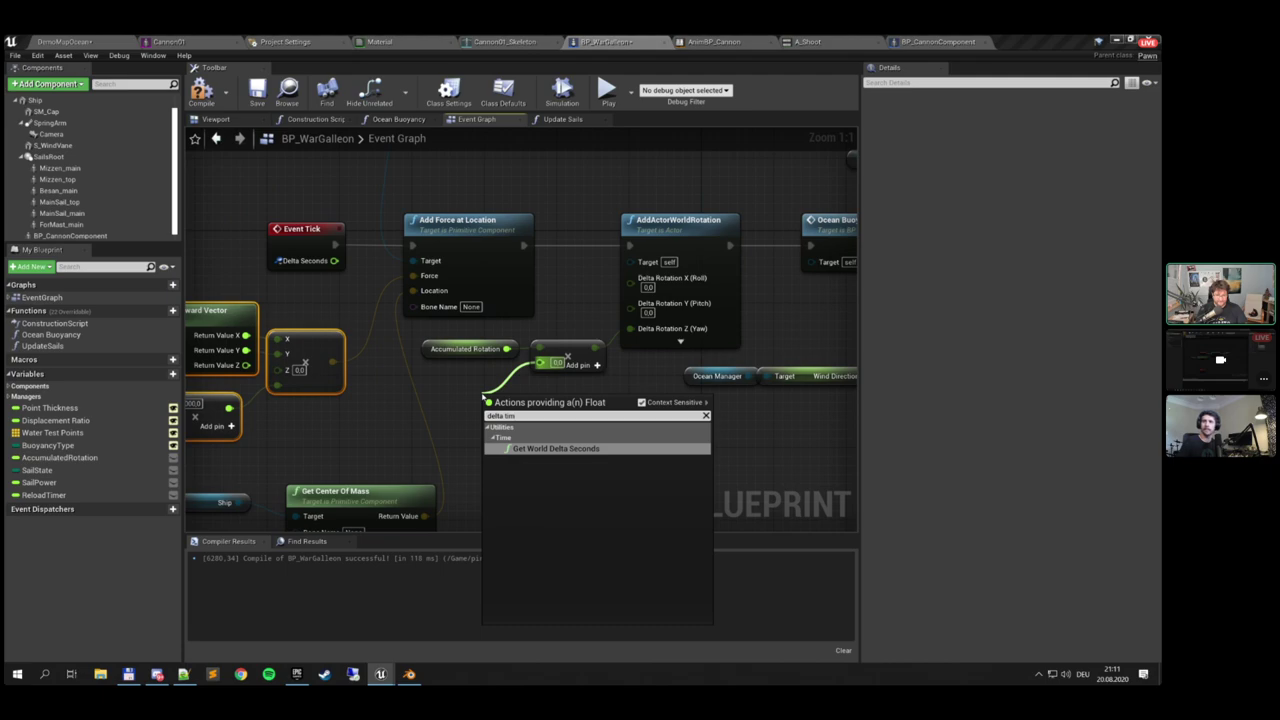
key("Return")
left_click_drag(483, 397, 394, 370)
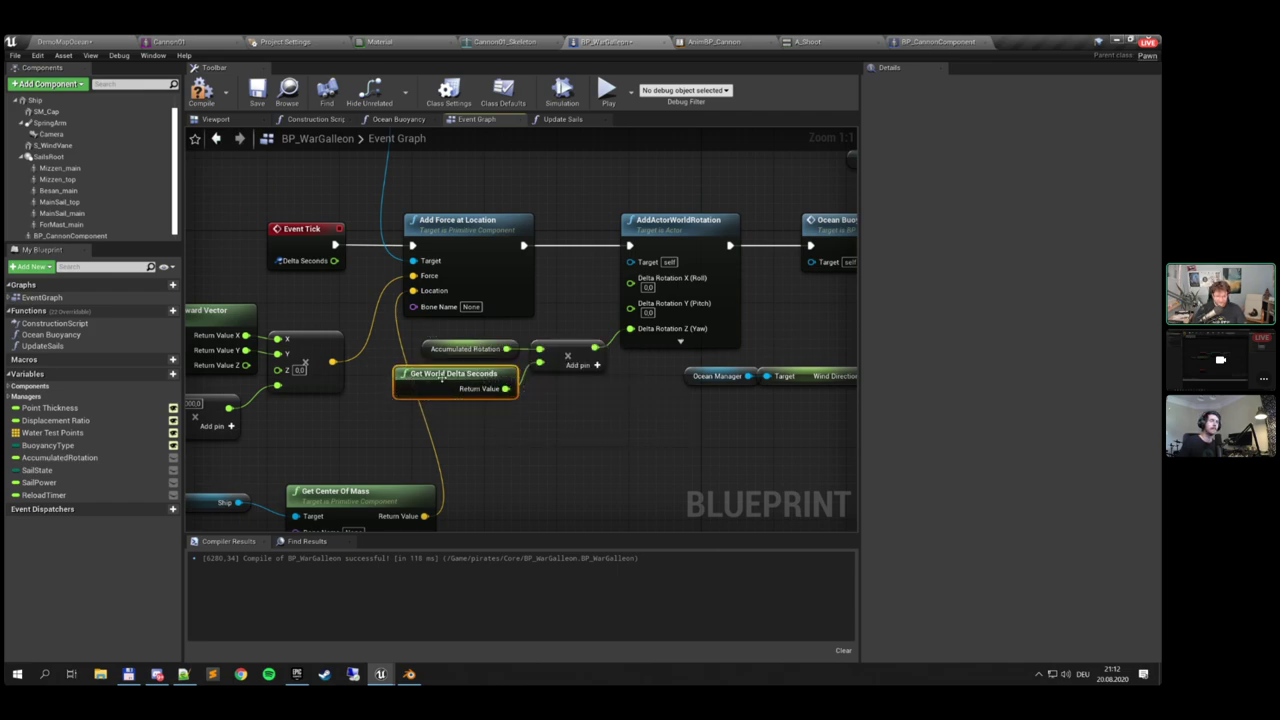
Make room after Event Tick by moving it away from Add Force at Location, and place the Ship reference beside the force node
right_click_drag(441, 377, 580, 338)
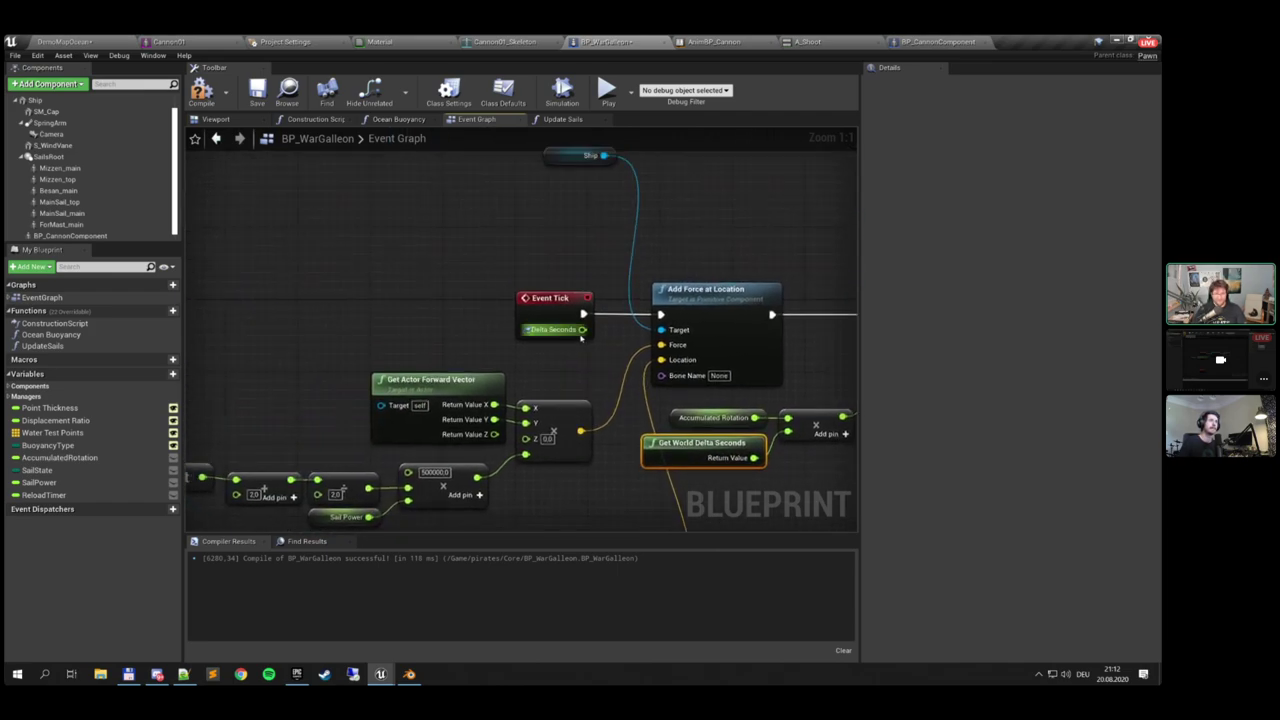
left_click_drag(580, 338, 332, 338)
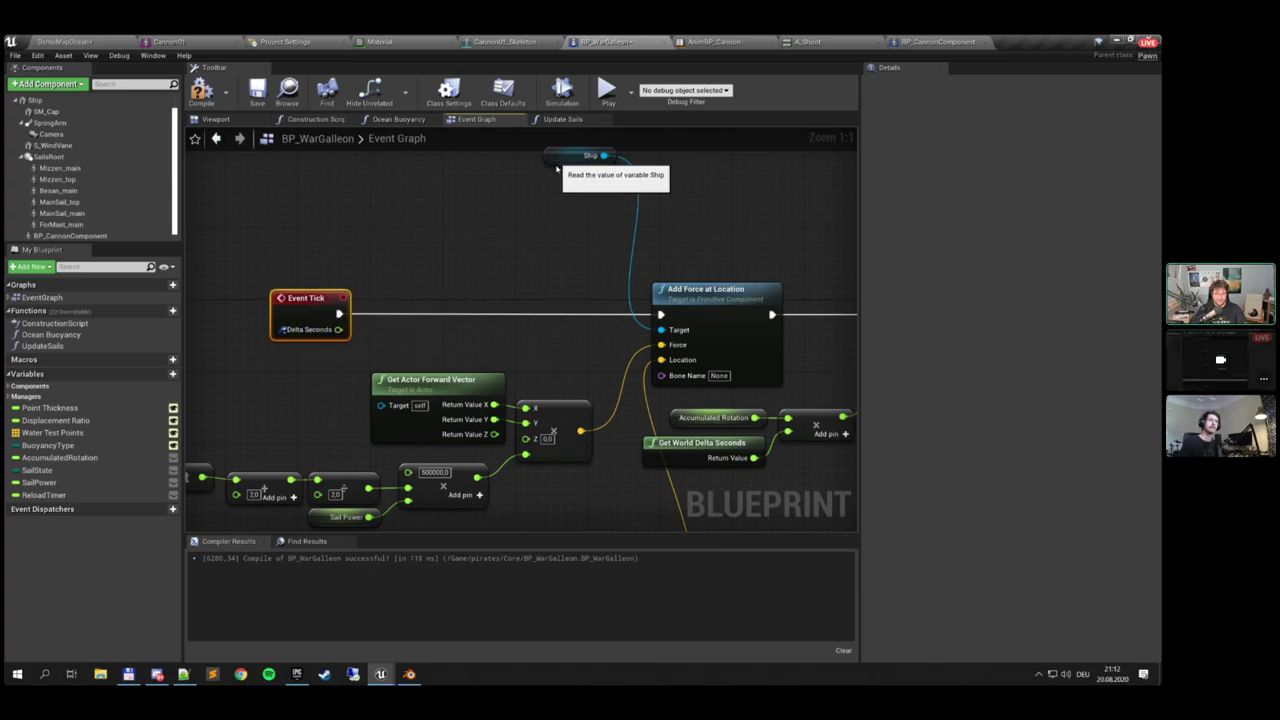
left_click_drag(557, 164, 575, 345)
Insert a Sequence node between Event Tick and Add Force at Location, with the force chain running from Then 1
right_click_drag(477, 317, 604, 327)
left_click_drag(432, 334, 488, 322)
type("sew")
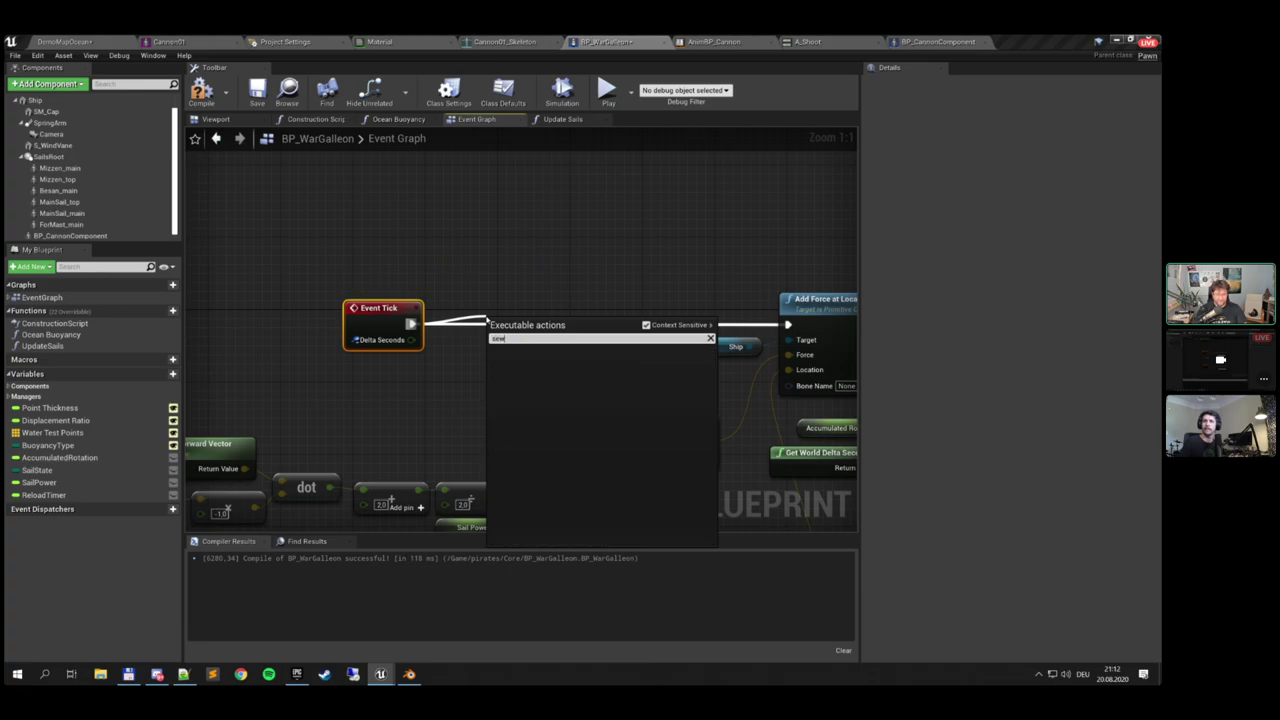
key("BackSpace")
type("que")
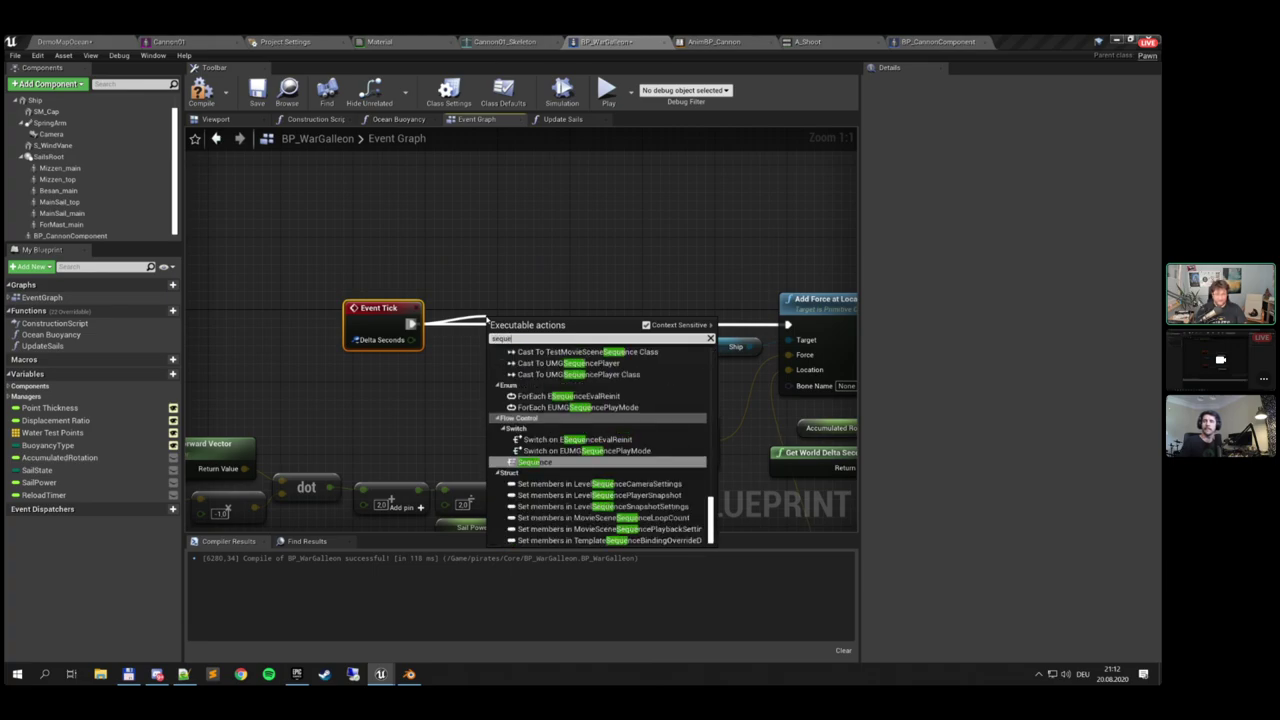
key("Return")
mouse_move(534, 318)
left_mouse_down()
mouse_move(508, 306)
mouse_move(523, 340)
left_mouse_up()
left_click(391, 277)
Place get and set nodes for ReloadTimer above the tick chain and attach a float subtraction to the getter
right_click_drag(526, 215, 409, 287)
left_click_drag(44, 495, 427, 252, "ctrl")
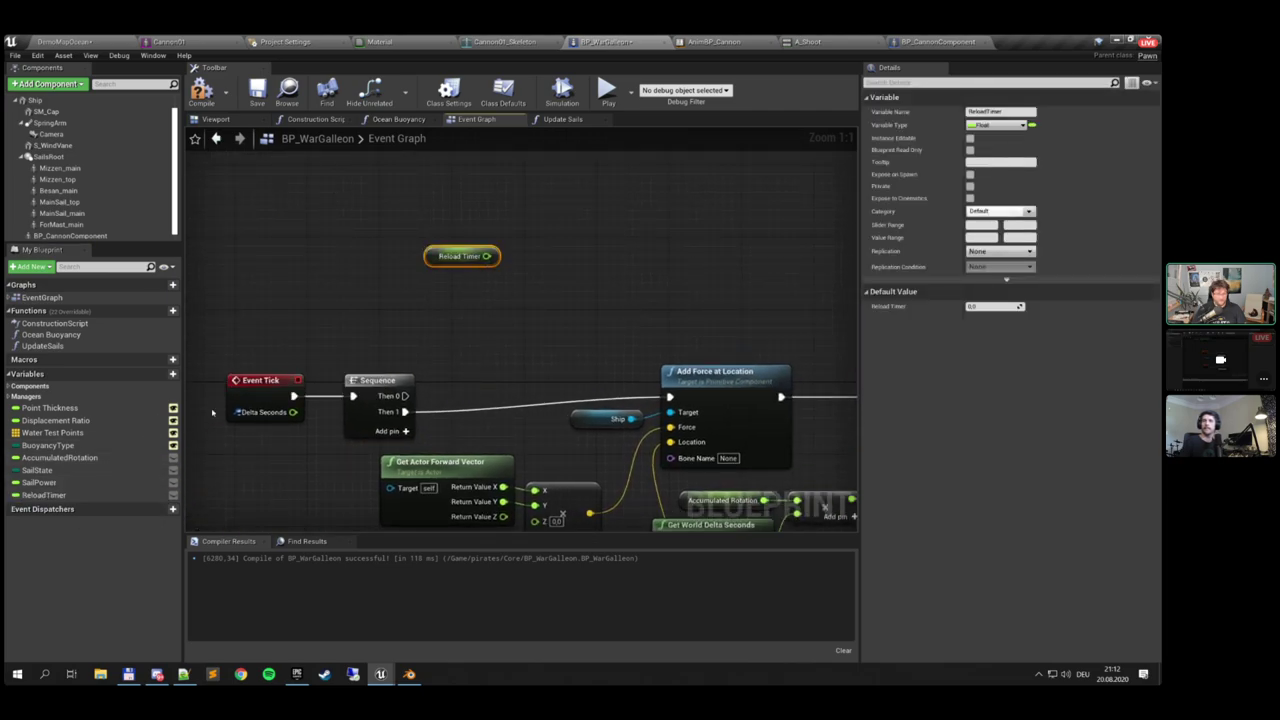
left_click_drag(44, 495, 572, 238, "alt")
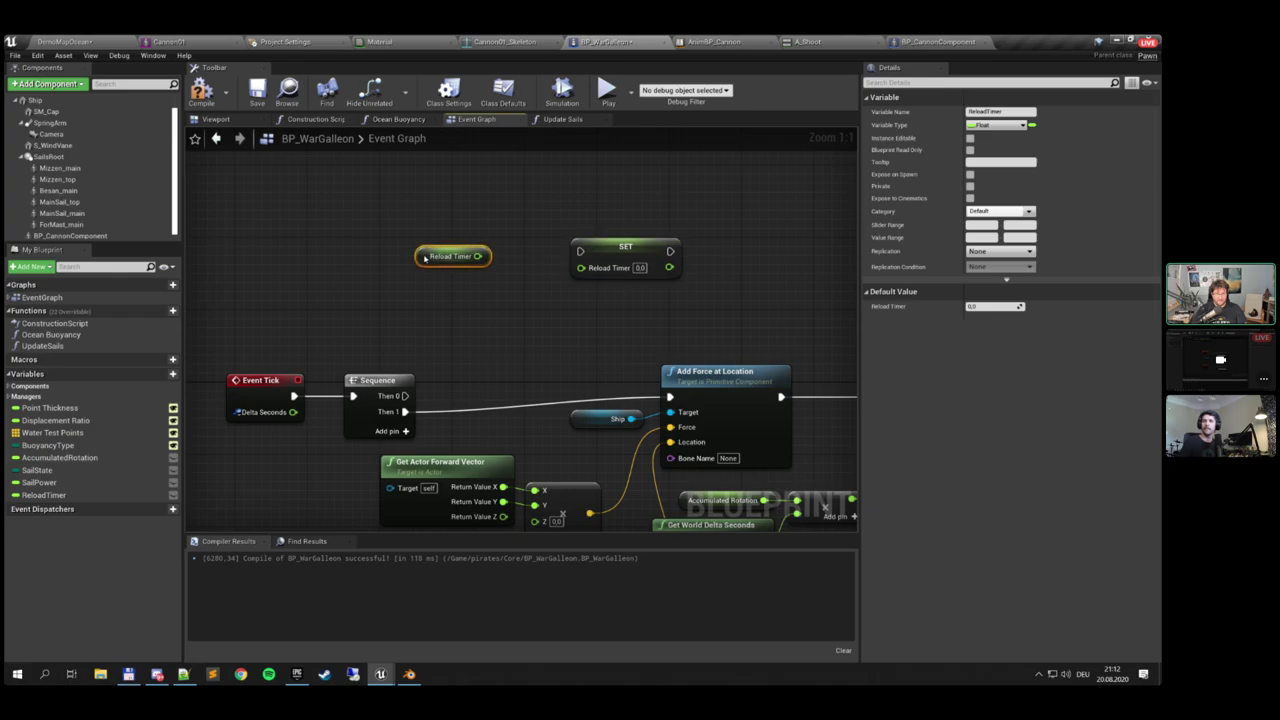
mouse_move(455, 256)
left_mouse_down()
mouse_move(382, 247)
mouse_move(486, 266)
mouse_move(452, 257)
left_mouse_up()
type("-")
key("Return")
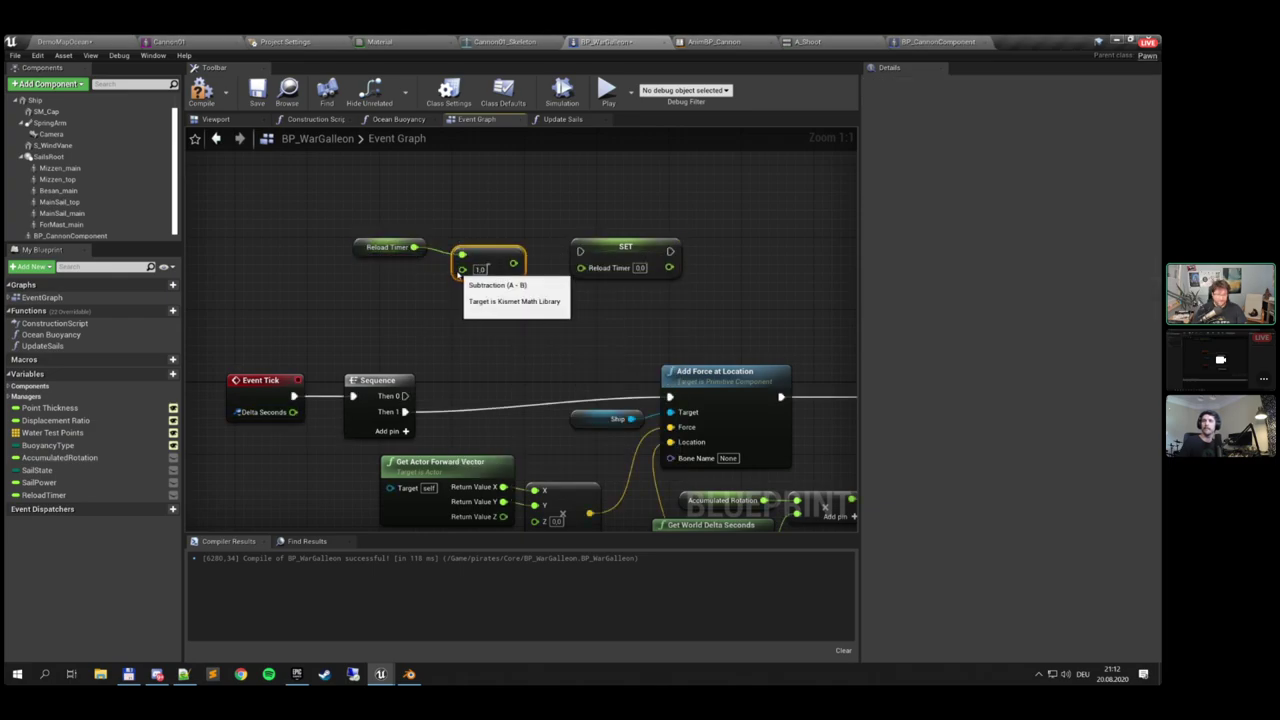
Subtract Get World Delta Seconds from Reload Timer, store the result in the Set node, and run it from the Sequence's Then 0
left_click_drag(462, 278, 369, 301)
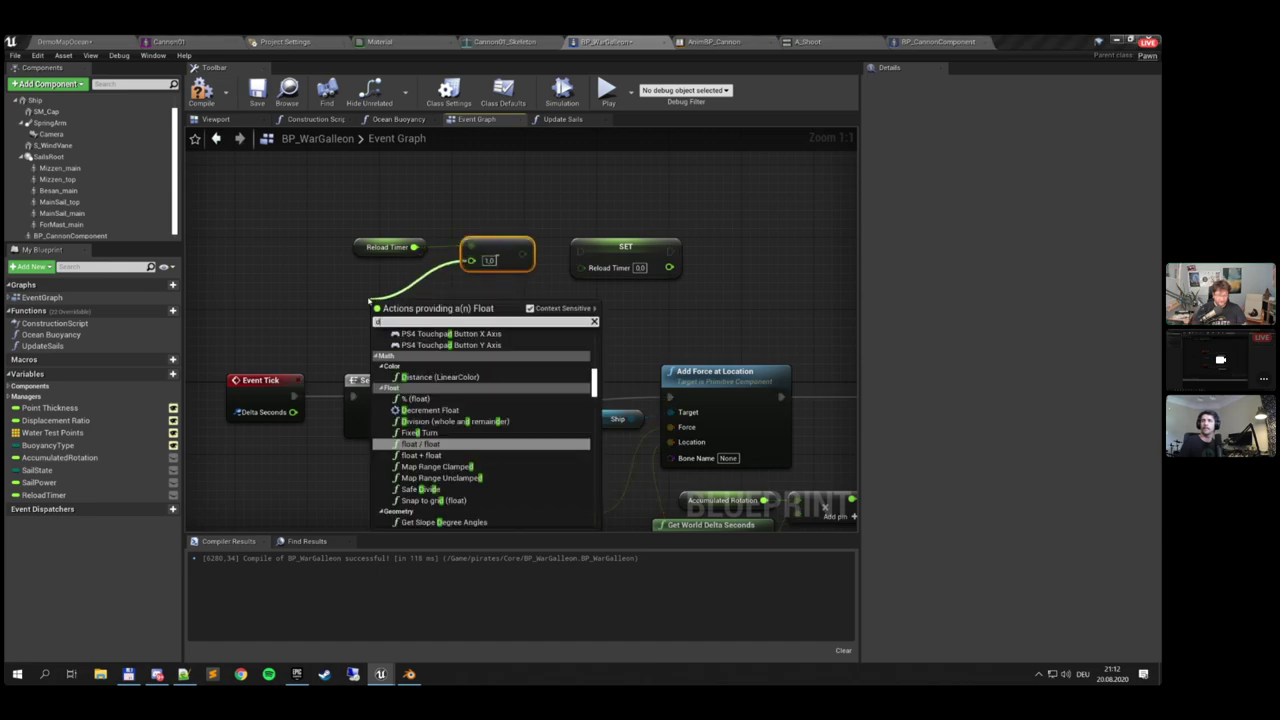
type("delta se")
key("Return")
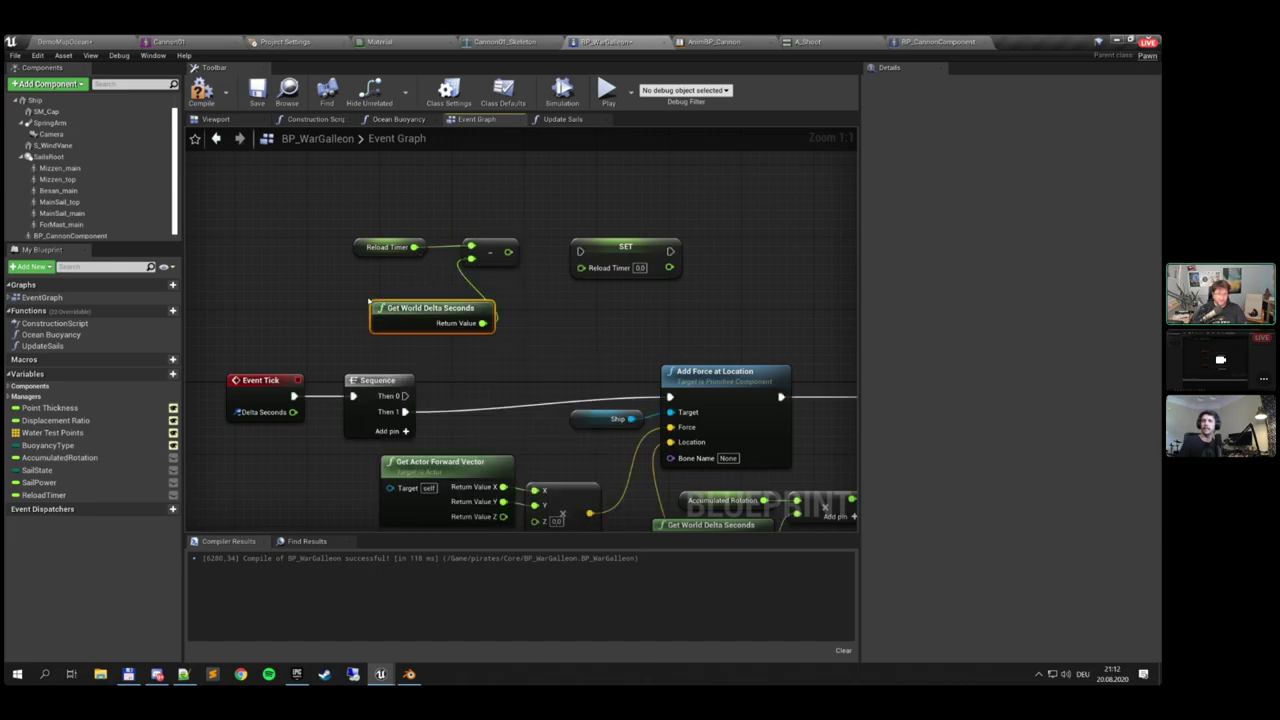
left_click_drag(375, 302, 311, 272)
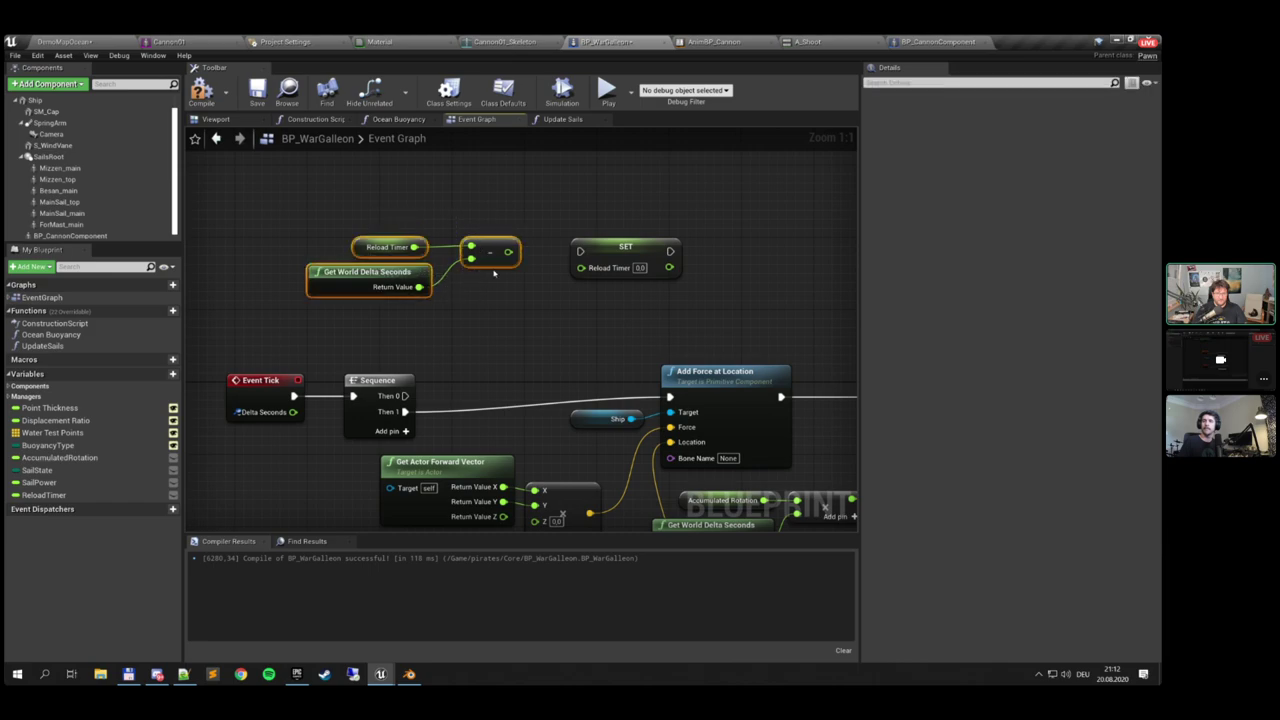
left_click_drag(516, 250, 582, 268)
left_click_drag(589, 243, 405, 396)
left_click(627, 235)
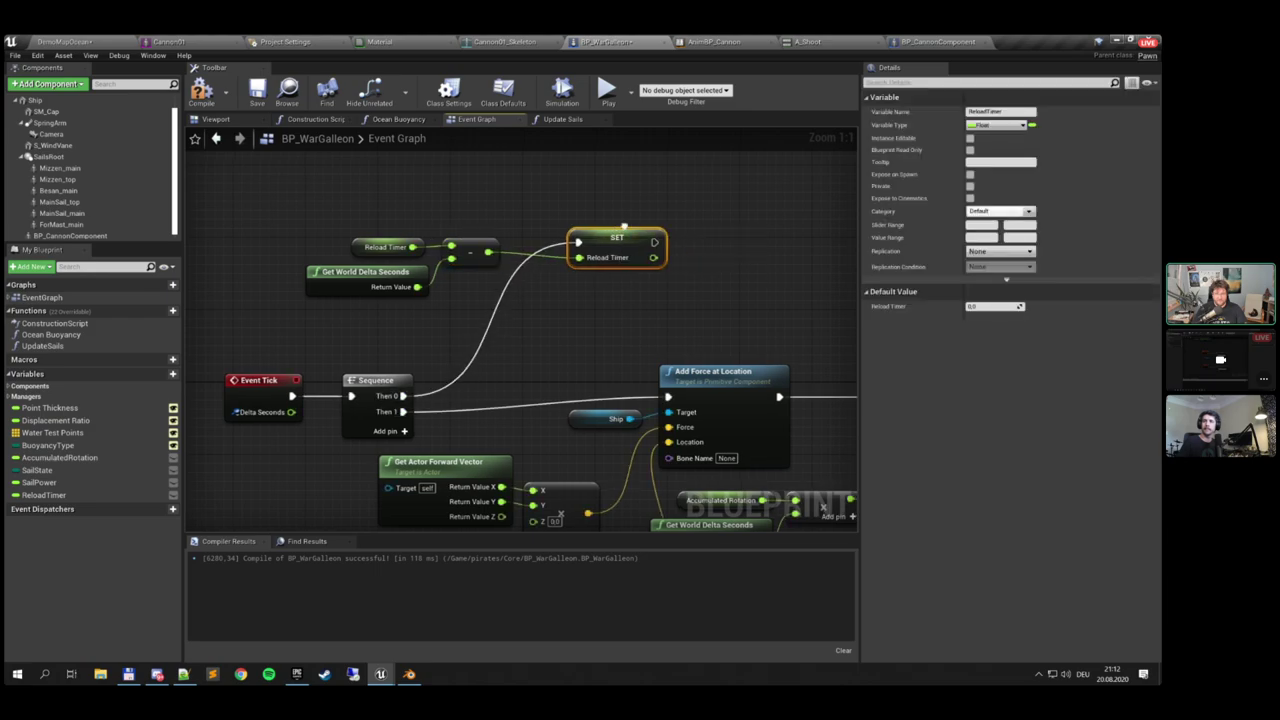
Compare the updated Reload Timer with a float >= 0.0 node and use the result as the condition of a Branch after the Set node
right_click_drag(640, 270, 509, 282)
left_click_drag(531, 271, 568, 284)
type("-")
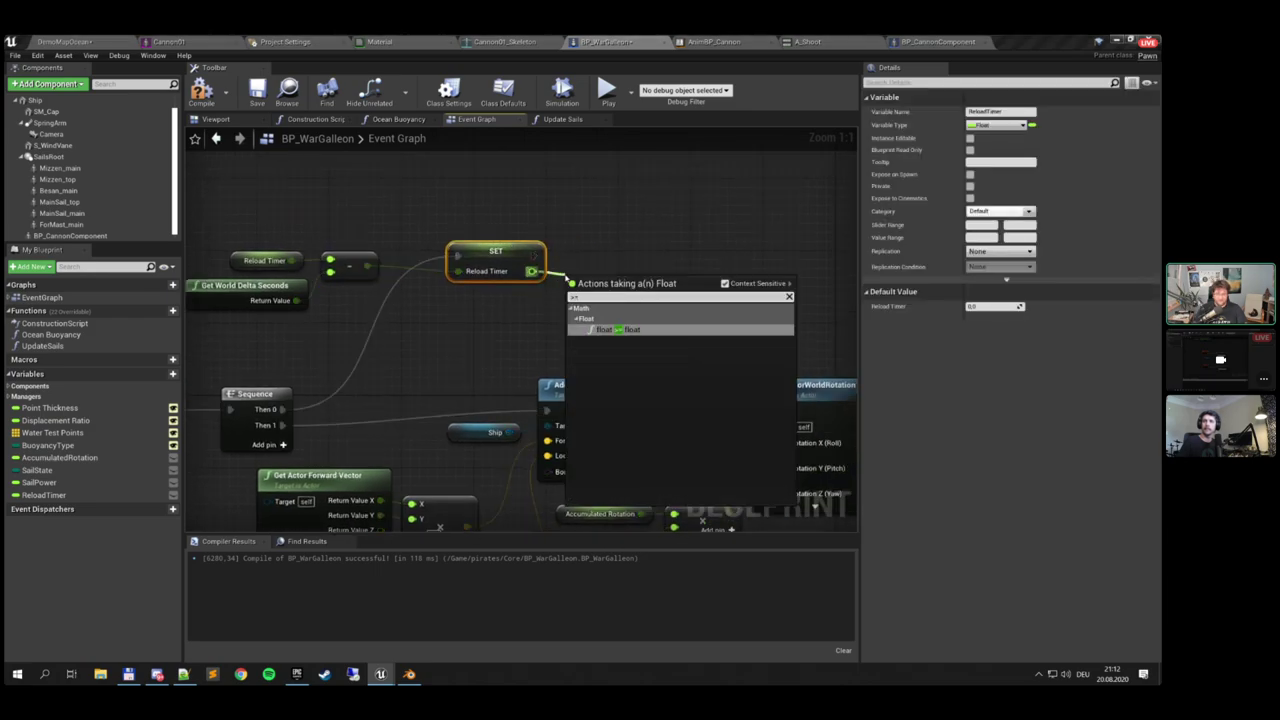
key("Return")
left_click_drag(624, 294, 661, 262)
type("if")
key("Return")
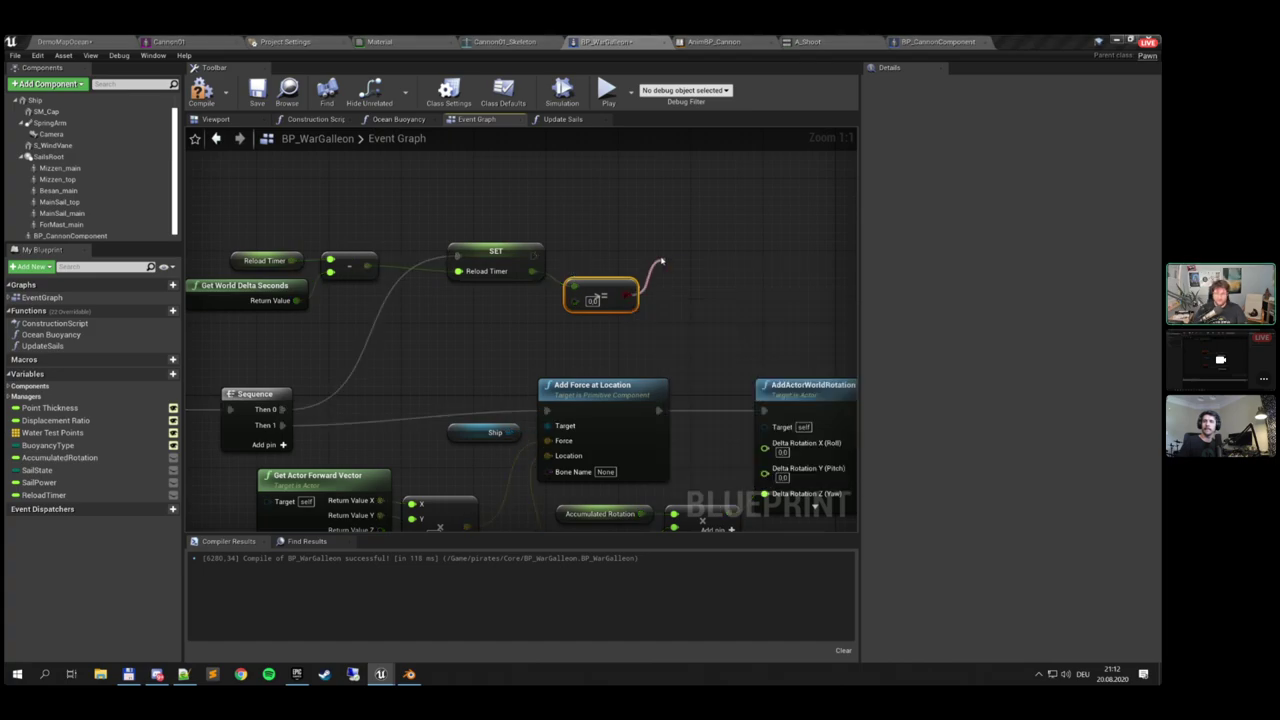
left_click_drag(532, 256, 697, 240)
right_click_drag(697, 240, 533, 251)
Call Reload on BP_CannonComponent from the Branch's True output and compile the blueprint
left_click(70, 235)
left_click_drag(70, 235, 632, 226)
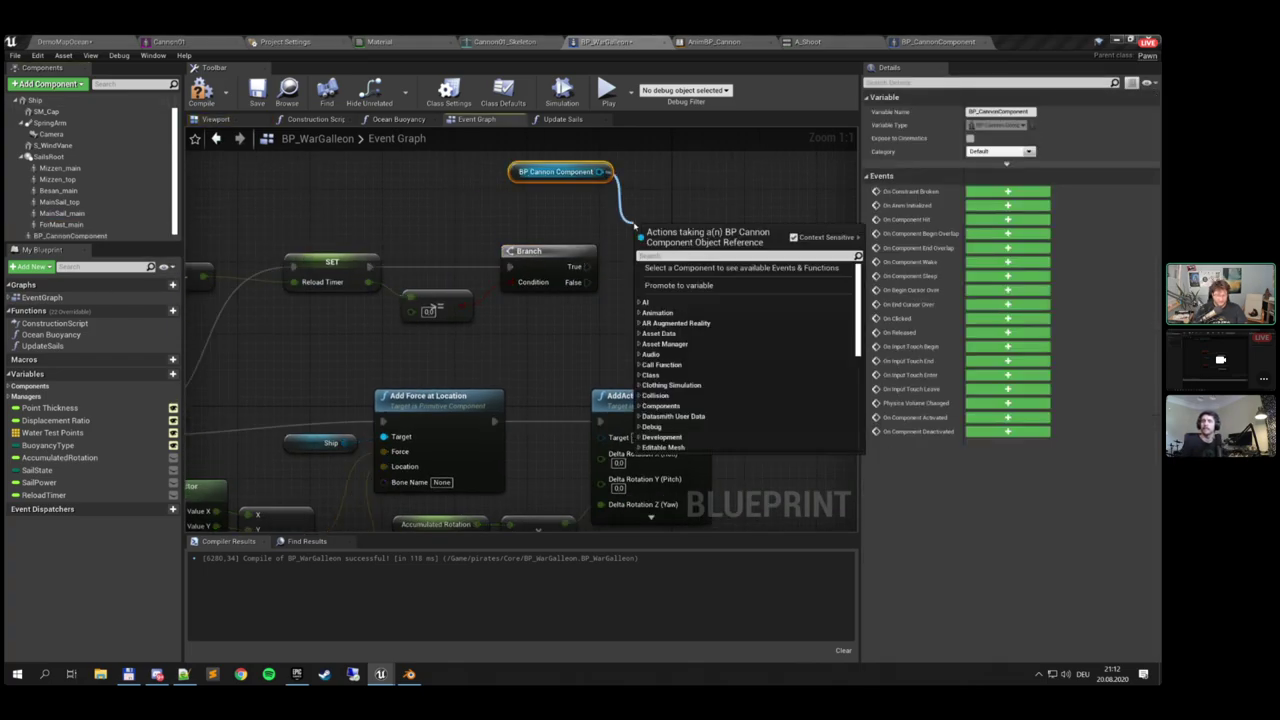
type("relo")
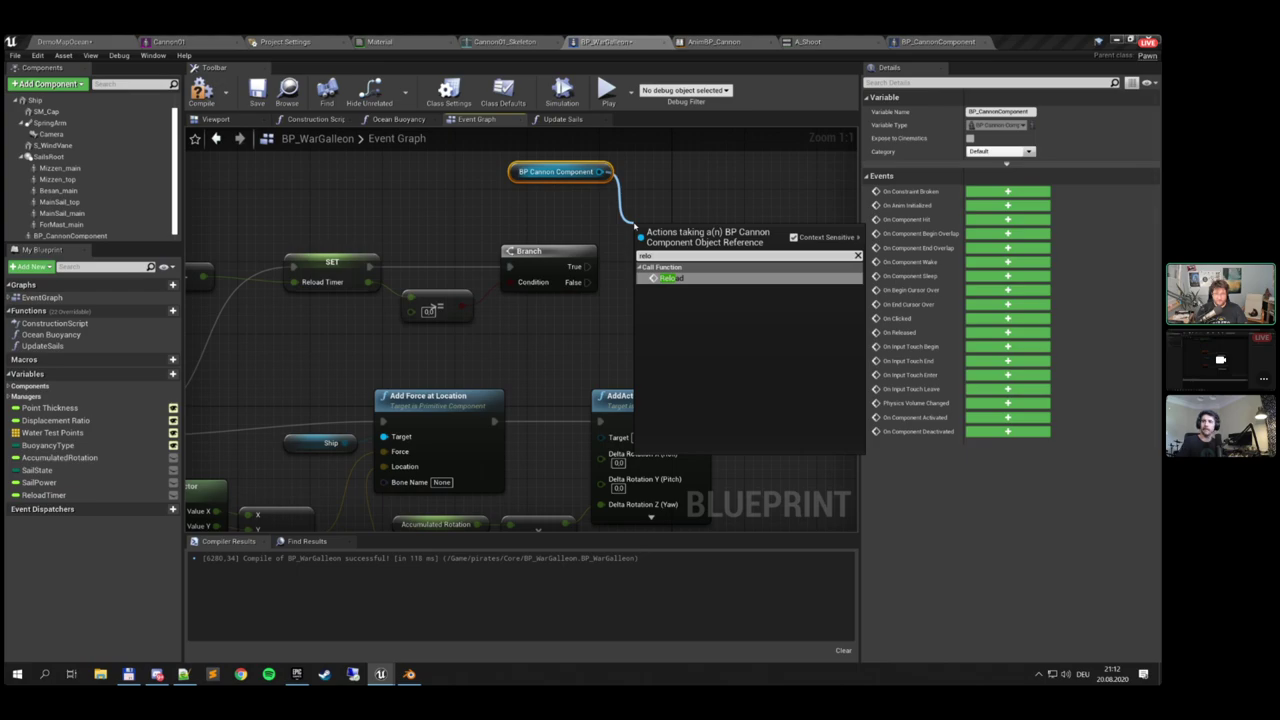
key("Return")
left_click_drag(588, 267, 687, 249)
left_click_drag(518, 176, 513, 194)
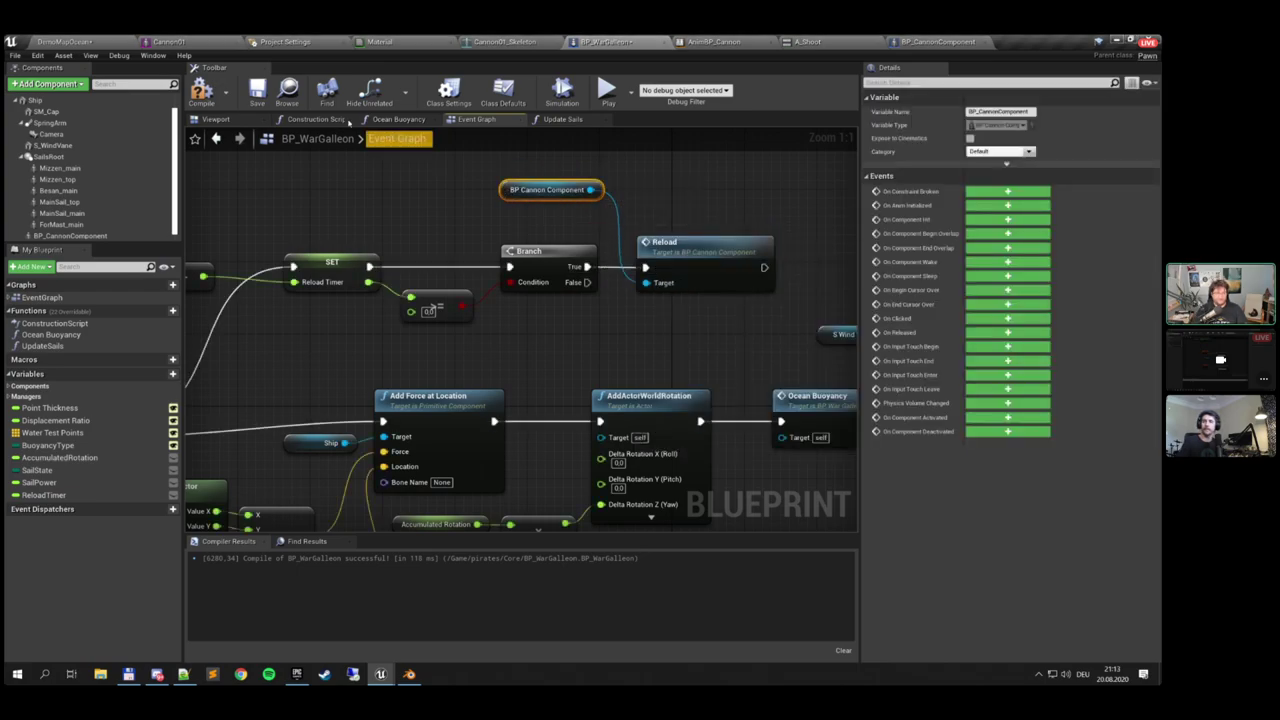
left_click(201, 92)
Review the InputAction Fire chain and the reload timer comparison on Event Tick
right_click_drag(348, 200, 480, 177)
scroll(420, 280, "down", 4)
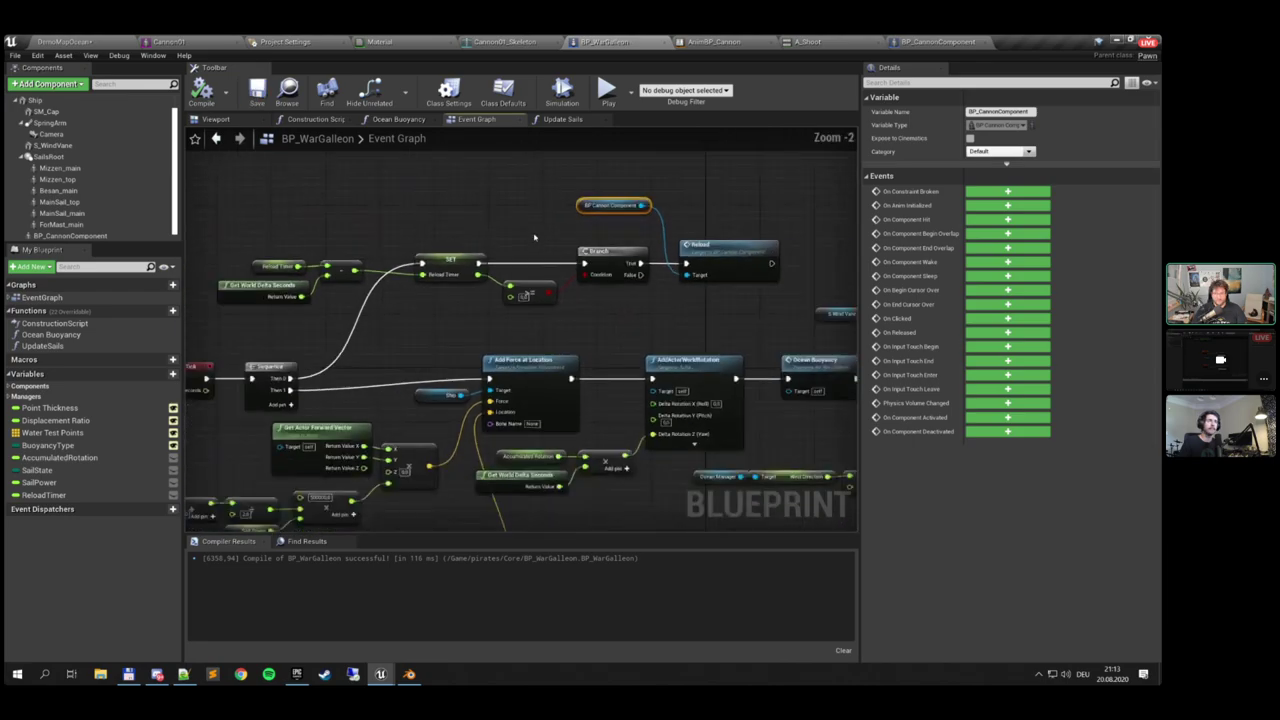
right_click_drag(420, 400, 488, 136)
right_click_drag(569, 468, 614, 193)
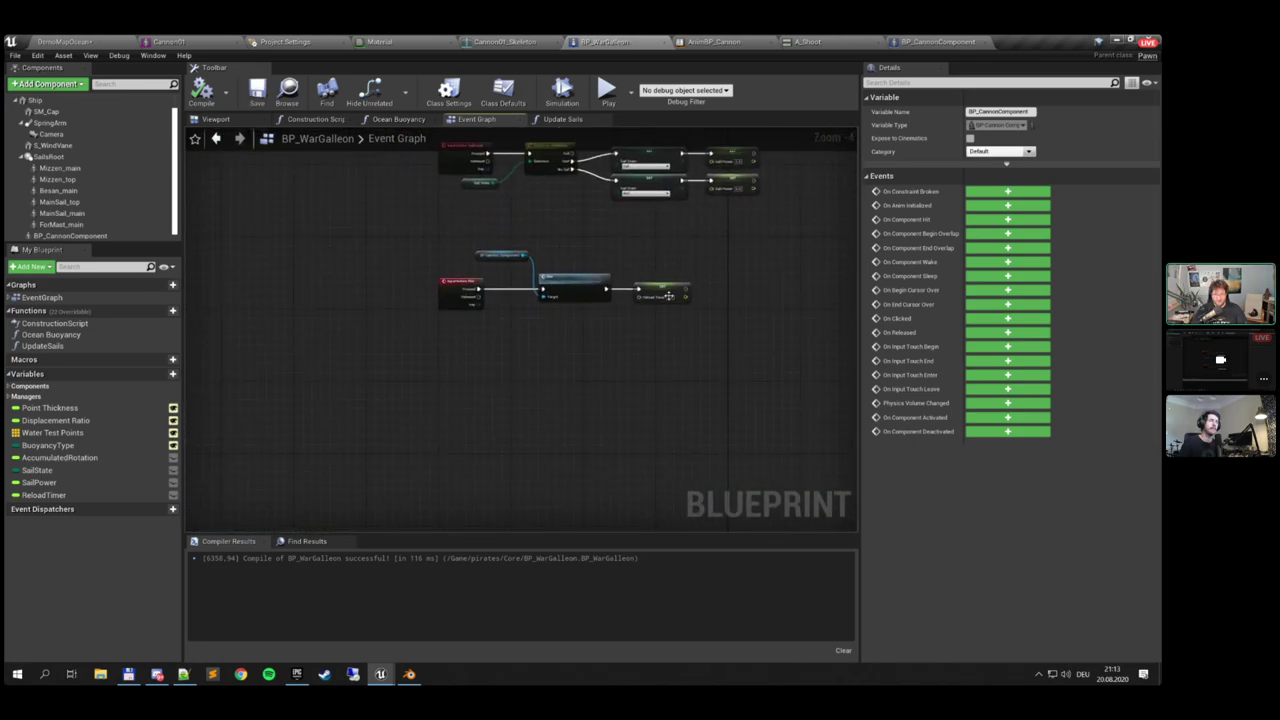
scroll(668, 296, "up", 6)
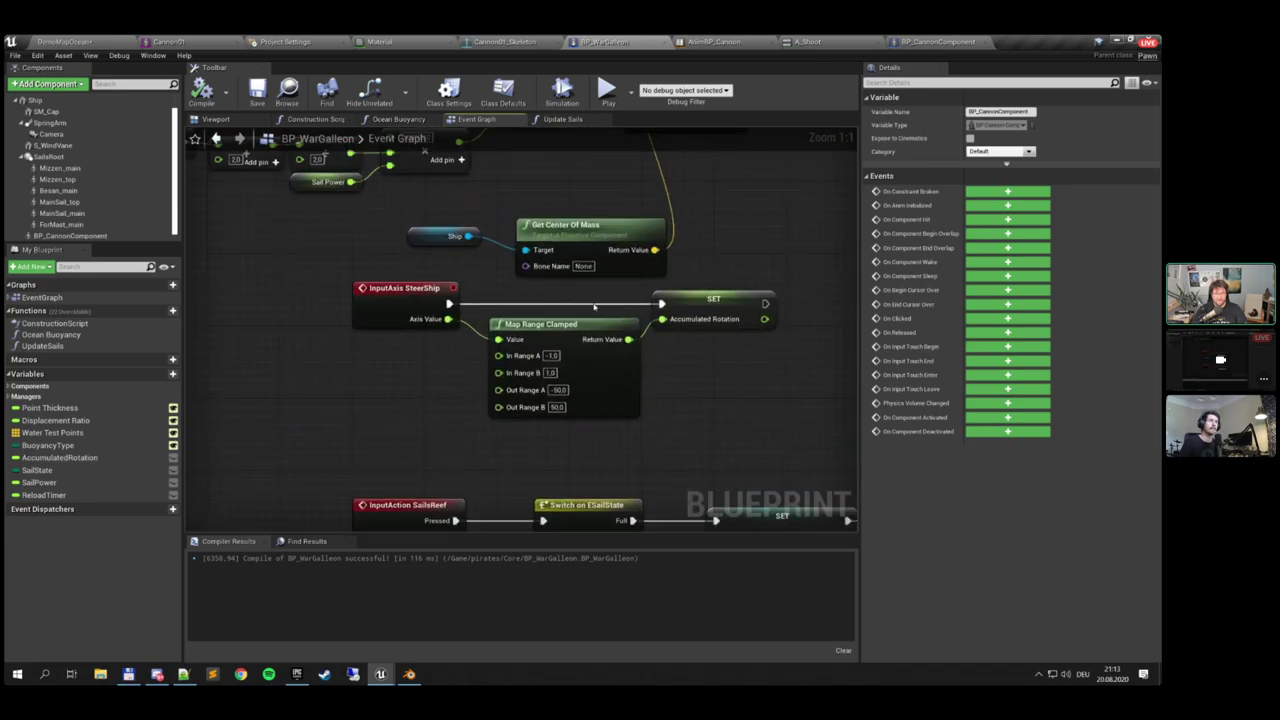
scroll(594, 307, "down", 6)
scroll(620, 407, "up", 4)
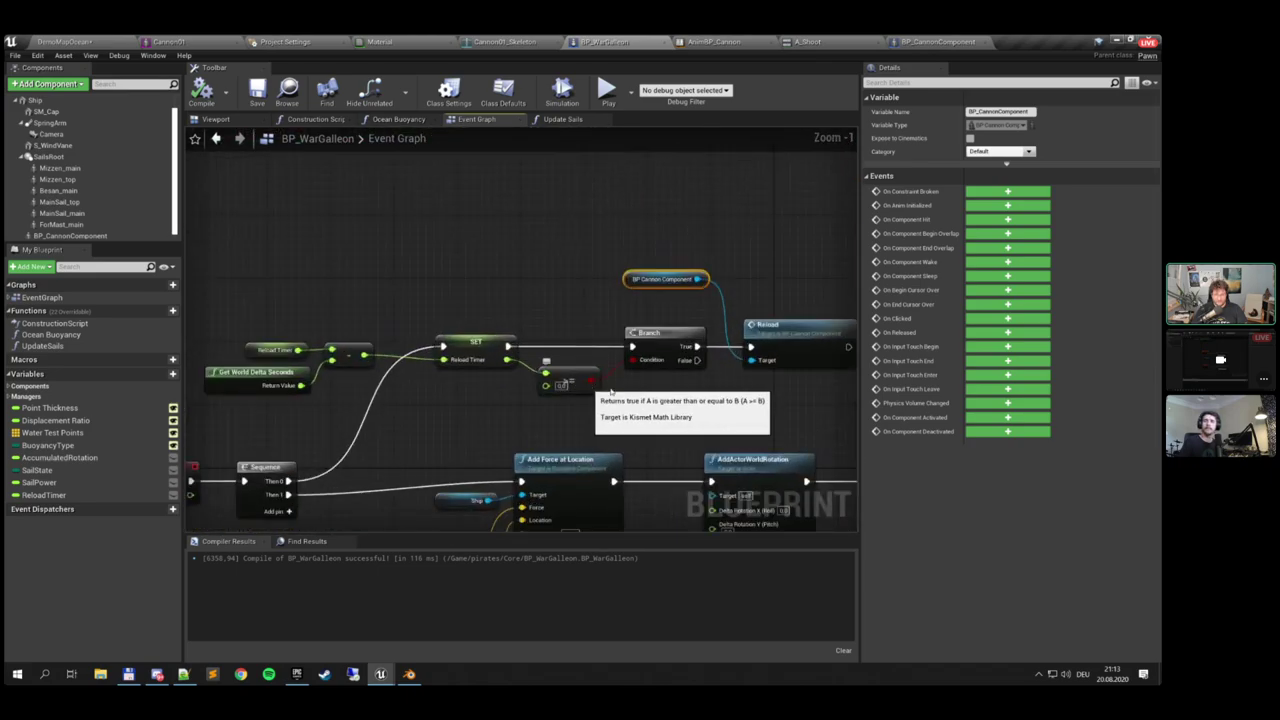
right_click_drag(611, 392, 522, 393)
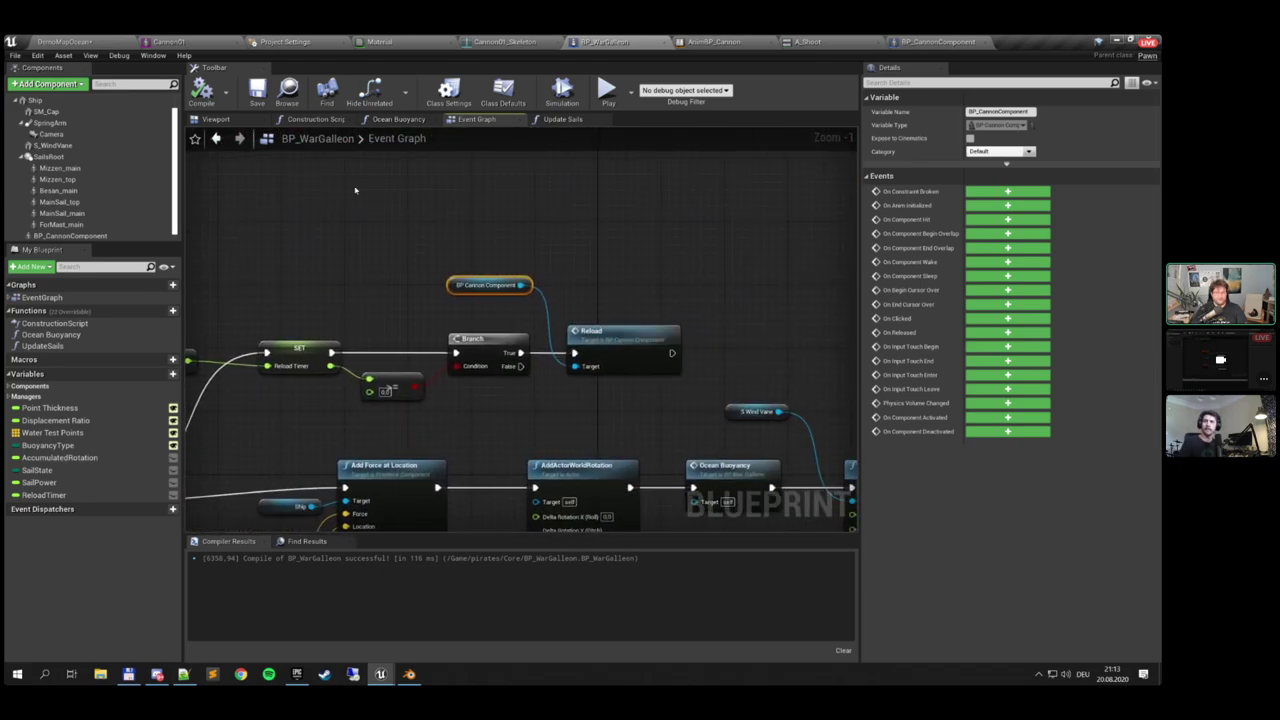
Playtest the war galleon's cannon and steering full screen in the DemoMapOcean level, and end the session
left_click(70, 42)
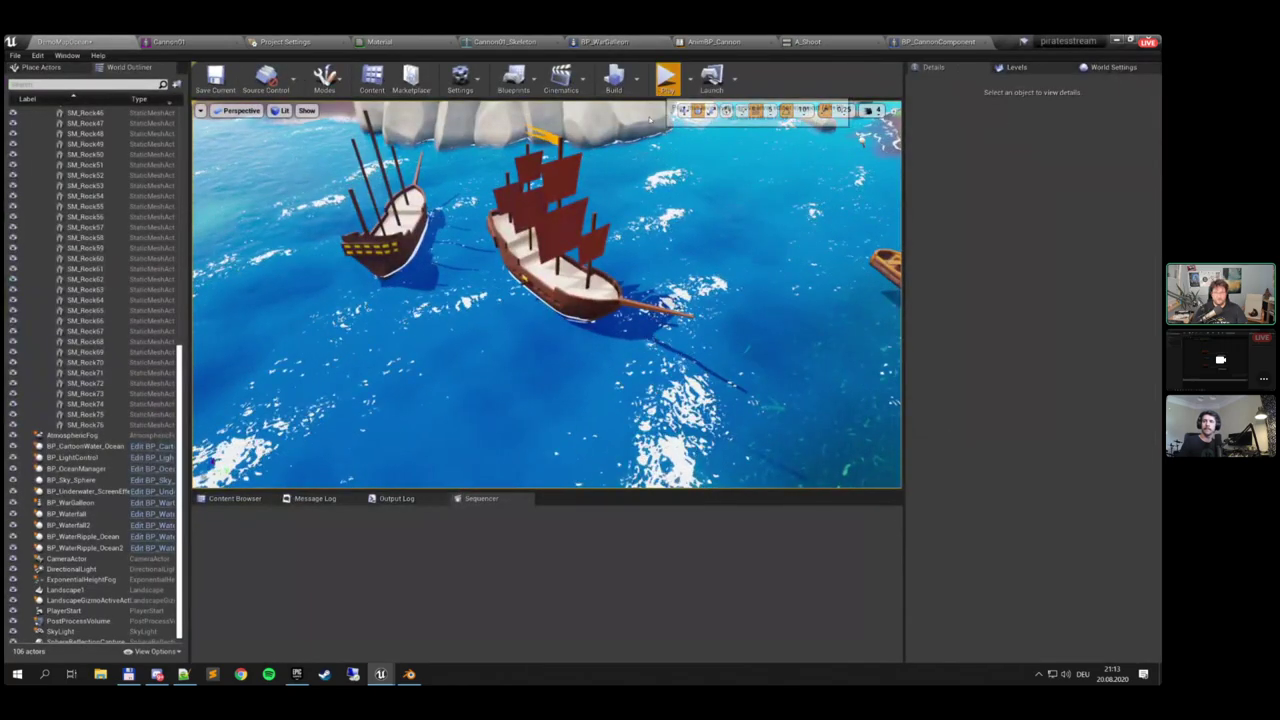
key("F11")
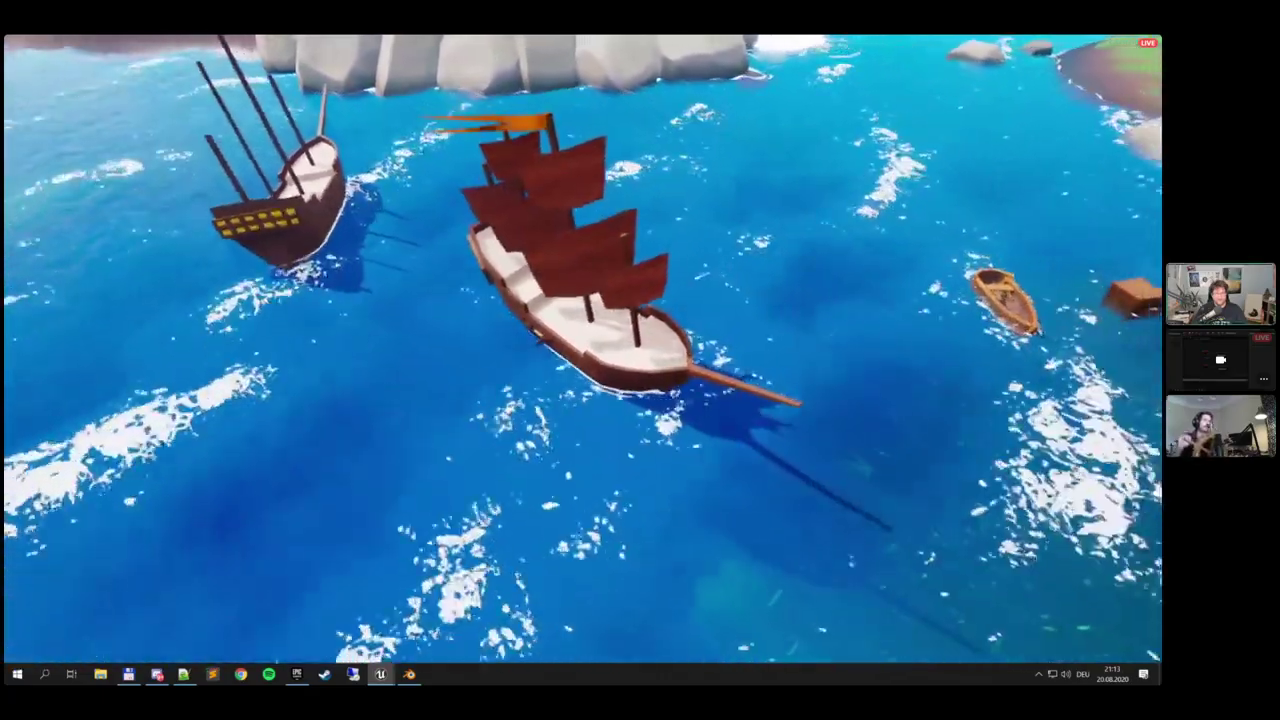
key("d")
key("a")
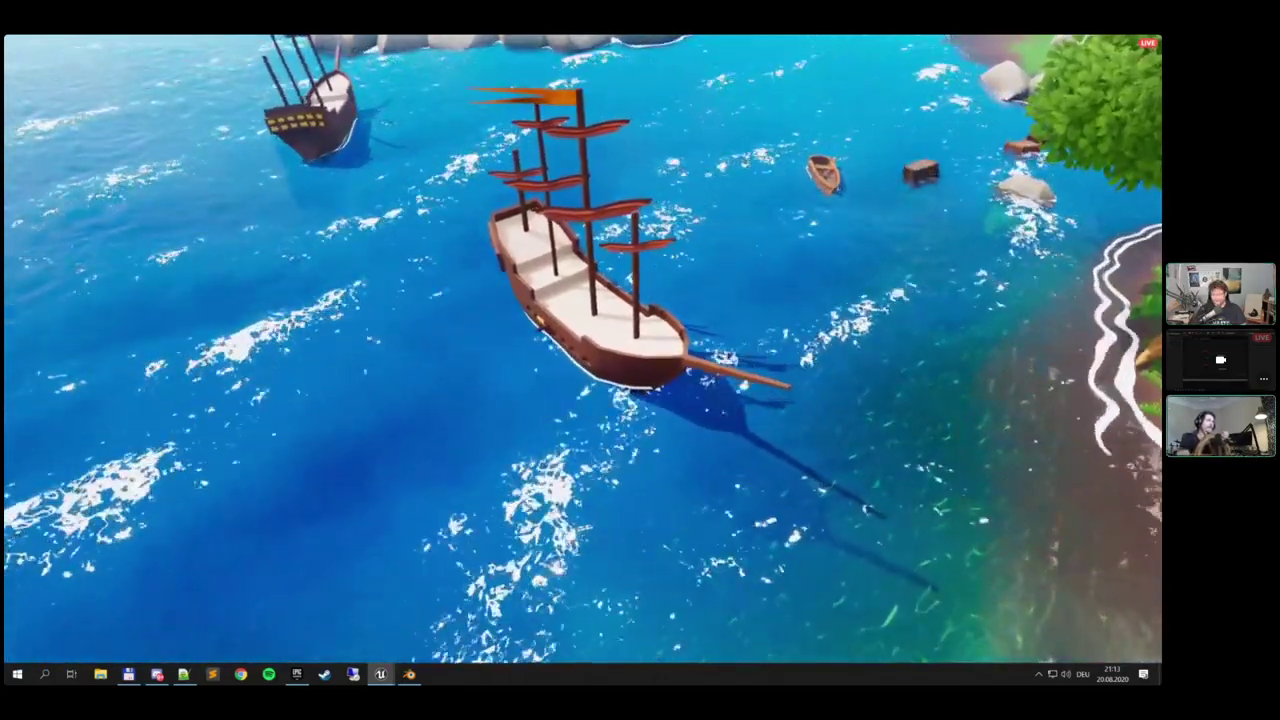
key("F11")
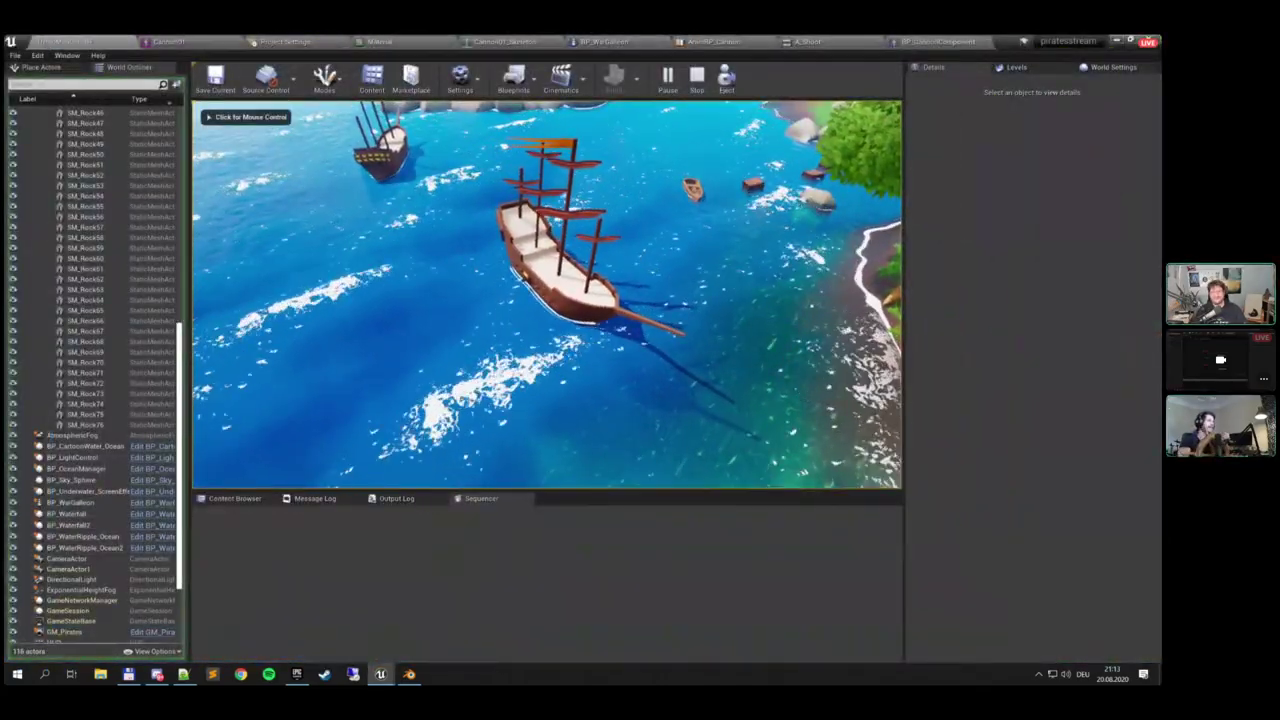
left_click(698, 84)
Review the Fire and Reload custom events in the BP_CannonComponent event graph
right_click_drag(597, 289, 555, 319)
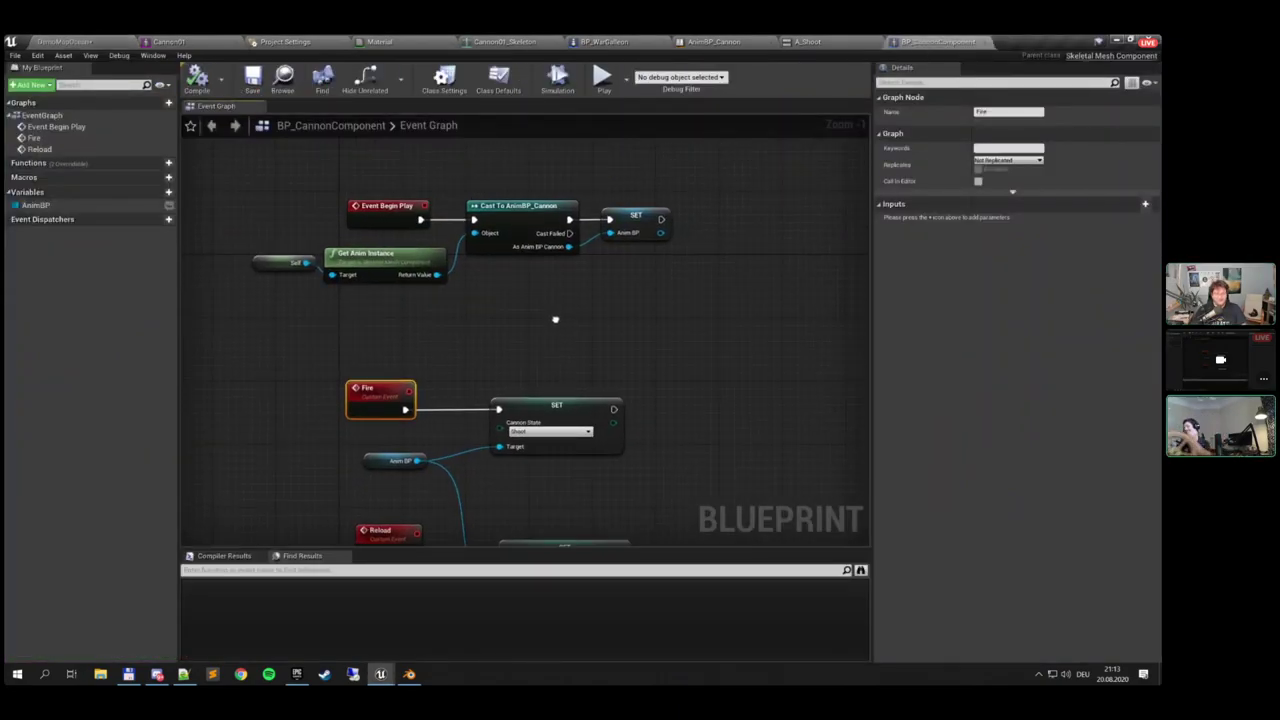
scroll(555, 319, "down", 4)
scroll(555, 288, "up", 4)
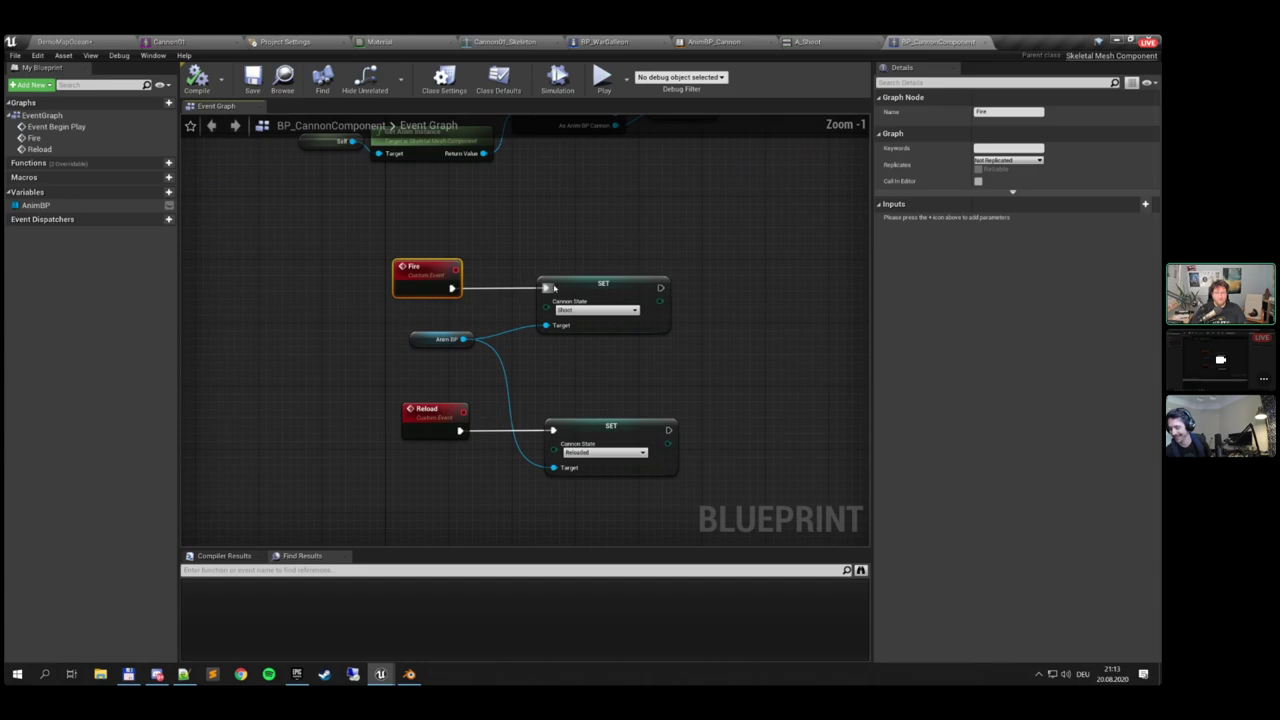
In BP_WarGalleon, replace the >= node after Reload Timer with float <= 0.0, connect it to the Branch condition, and save the blueprint
left_click(603, 41)
right_click_drag(640, 390, 469, 347)
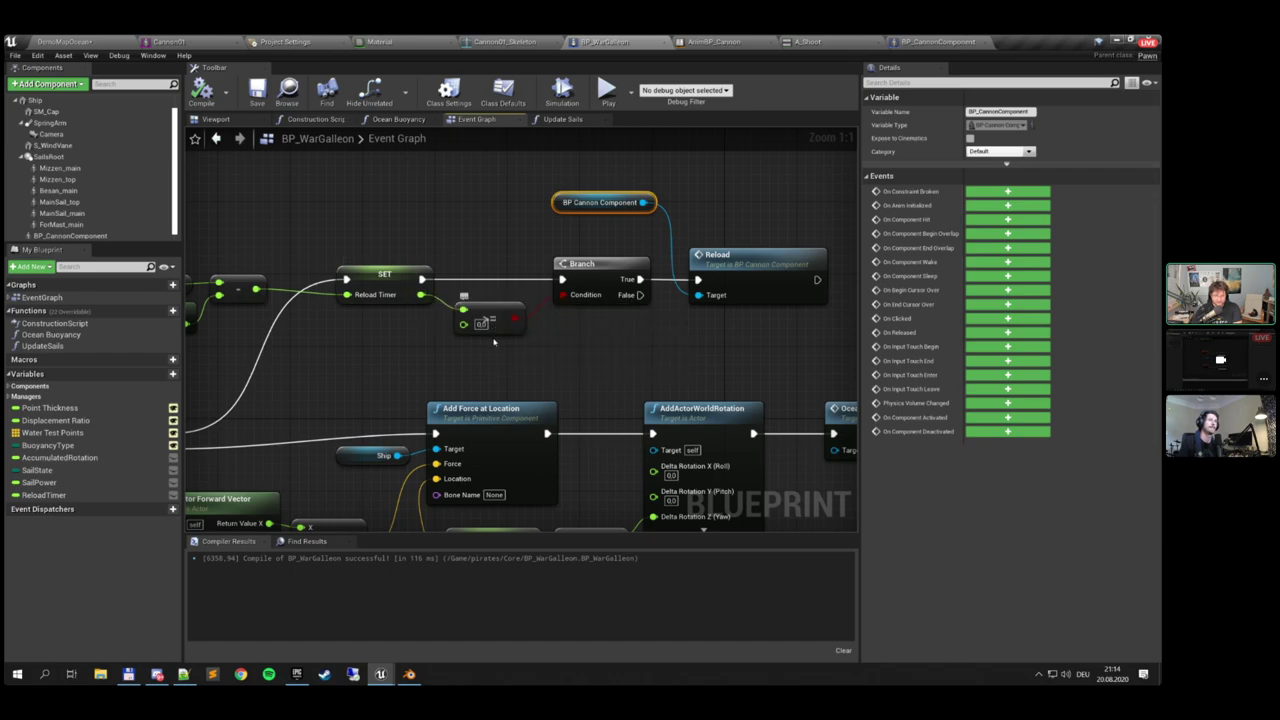
left_click(470, 318)
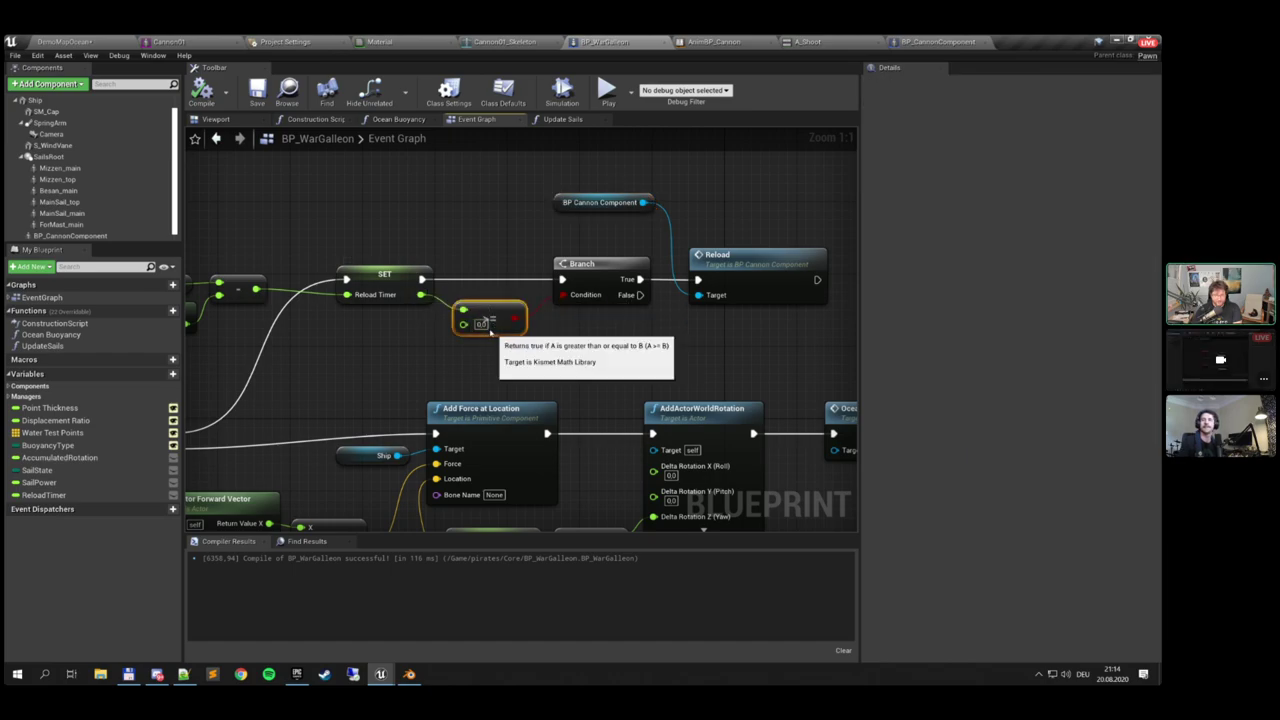
key("Delete")
left_click_drag(421, 294, 458, 312)
type("<=")
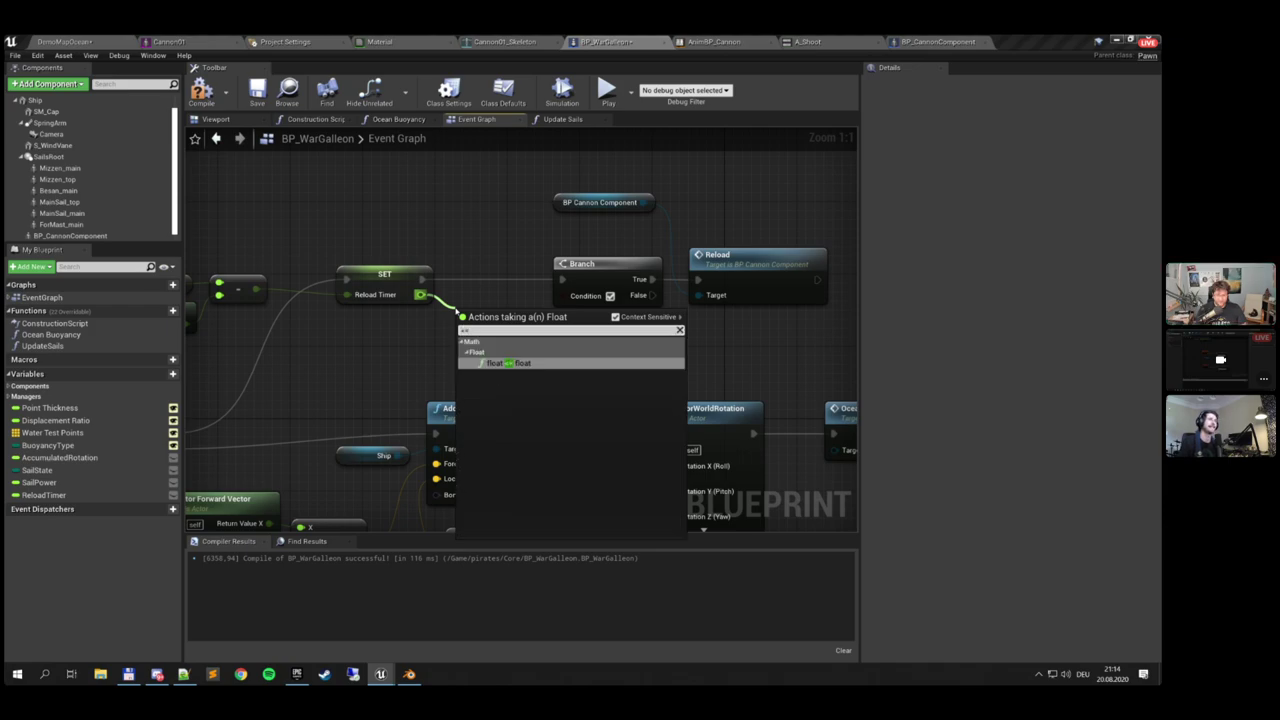
key("Return")
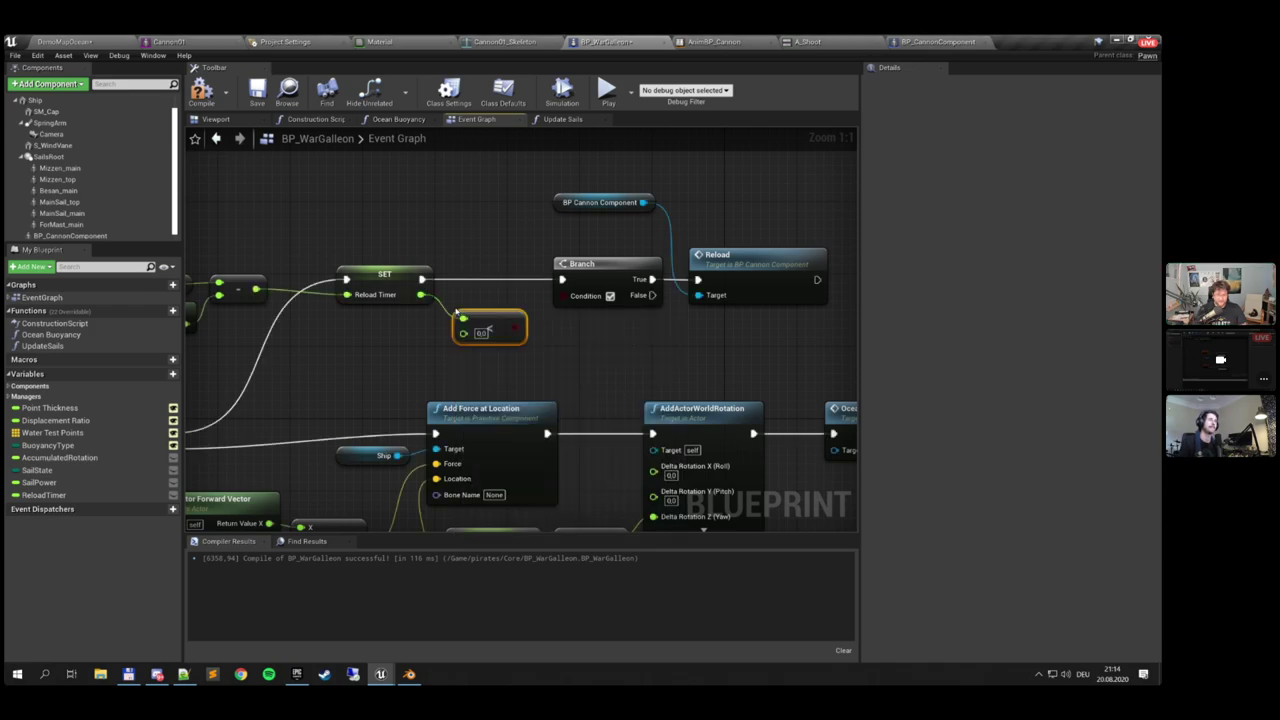
left_click_drag(513, 327, 563, 295)
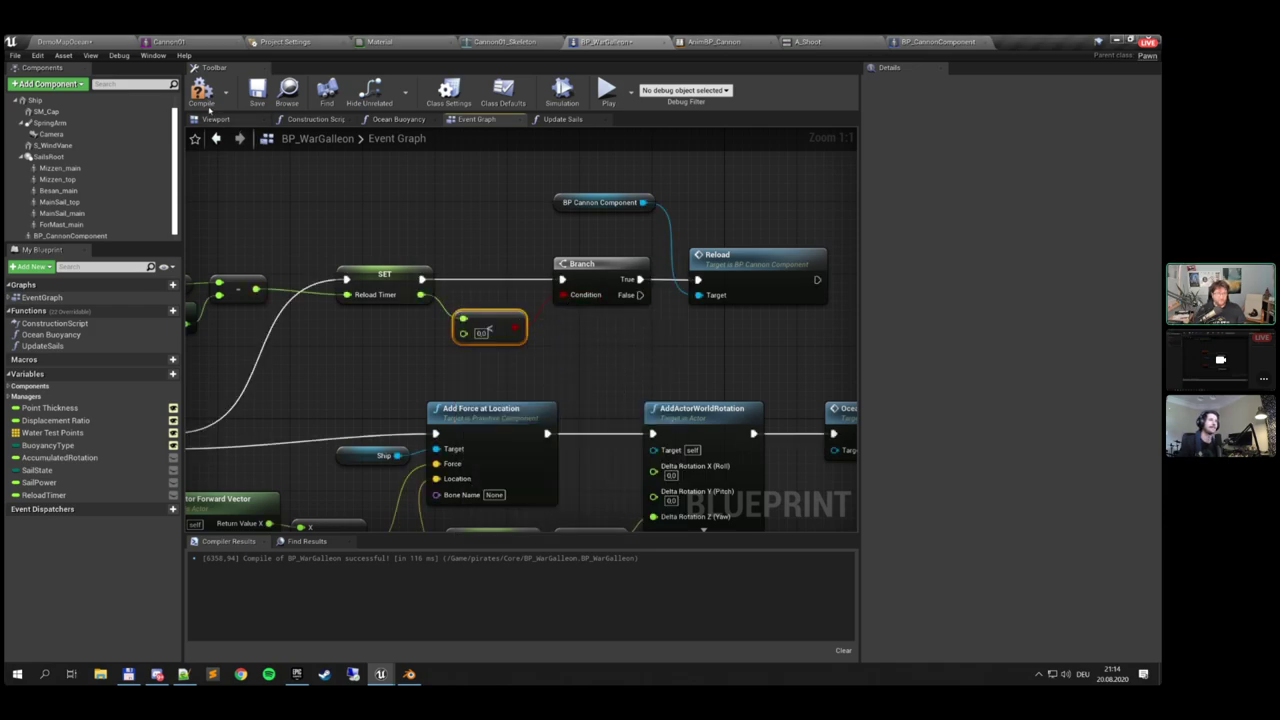
left_click(258, 93)
Playtest the cannon's firing and reloading again full screen in the DemoMapOcean level, and end the session
left_click(82, 40)
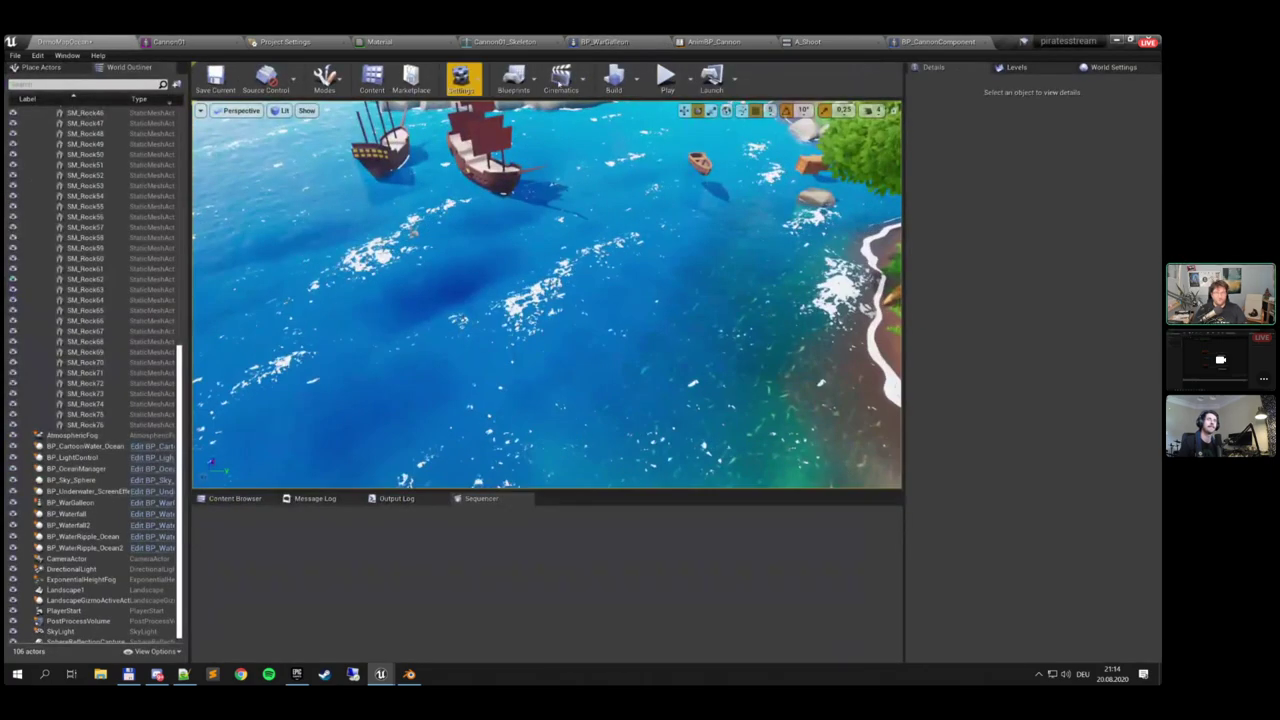
left_click(507, 241)
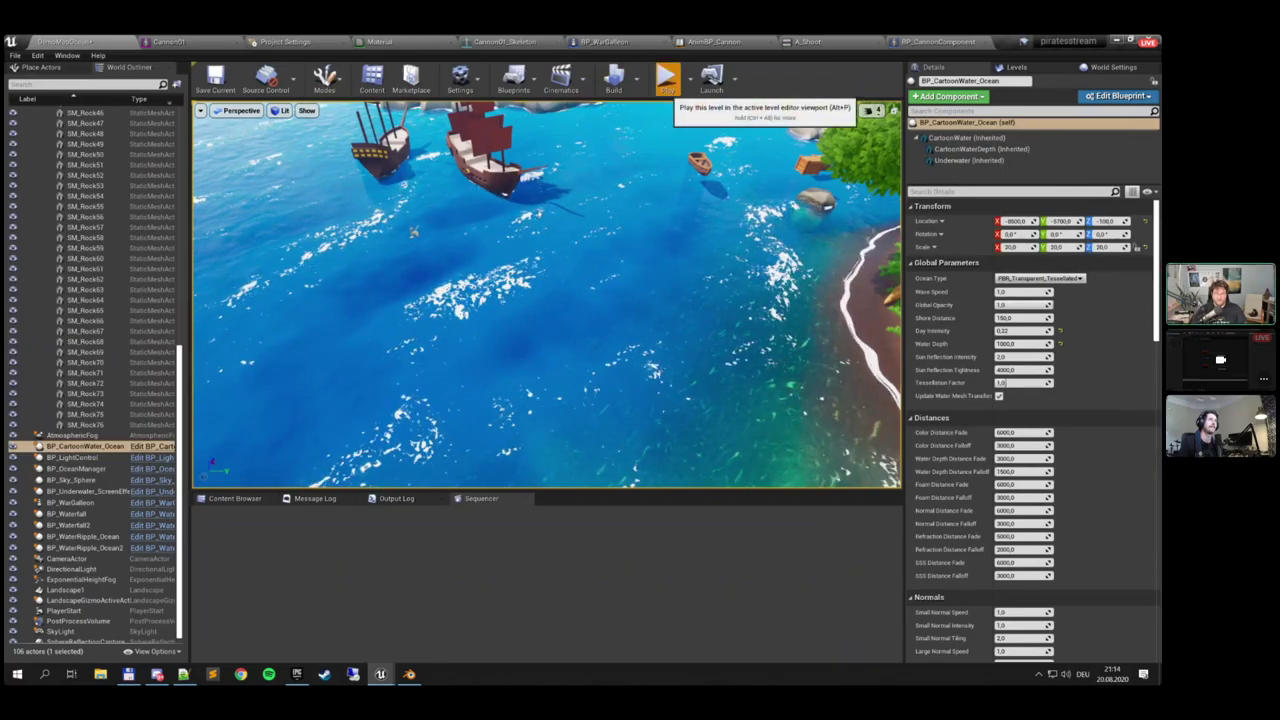
left_click(667, 78)
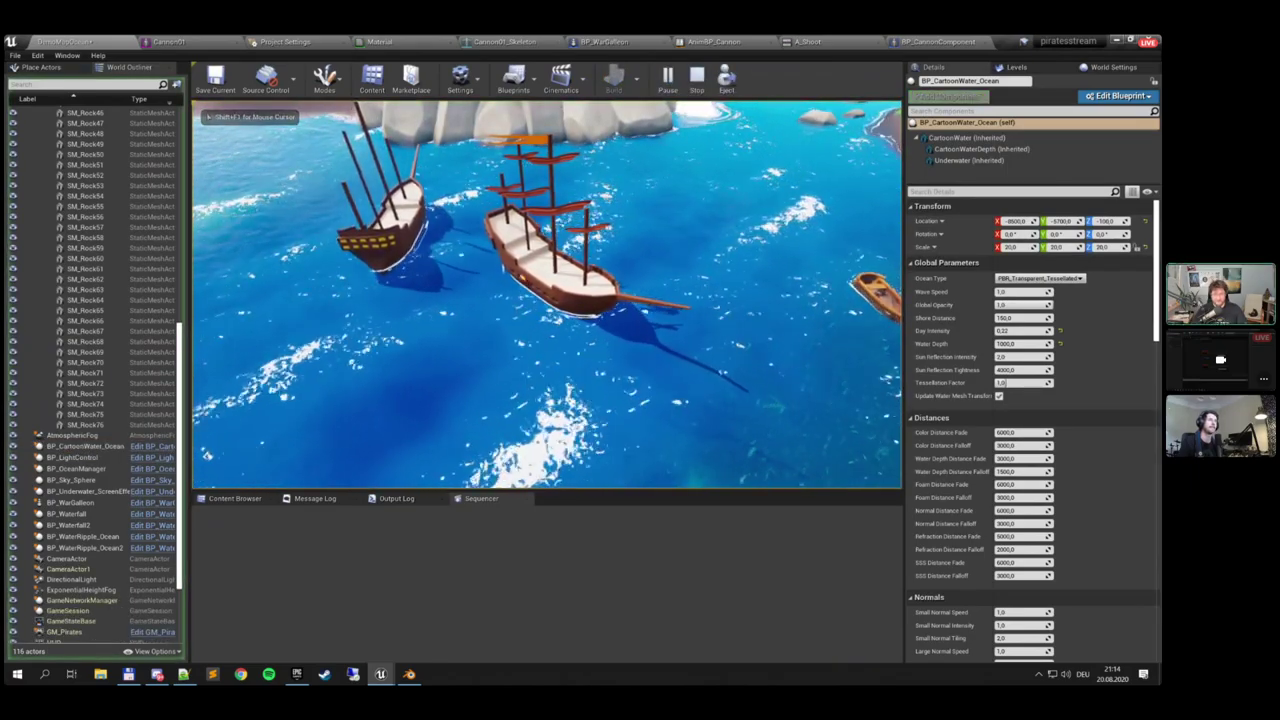
key("F11")
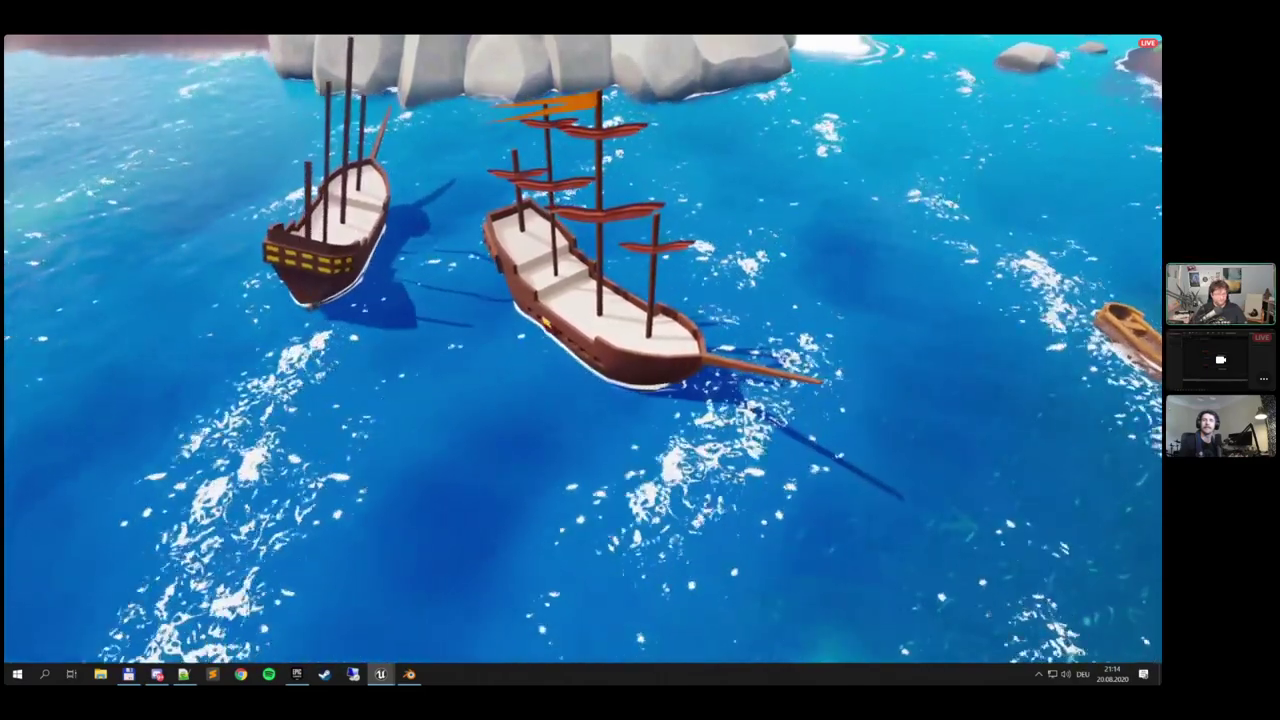
key("F11")
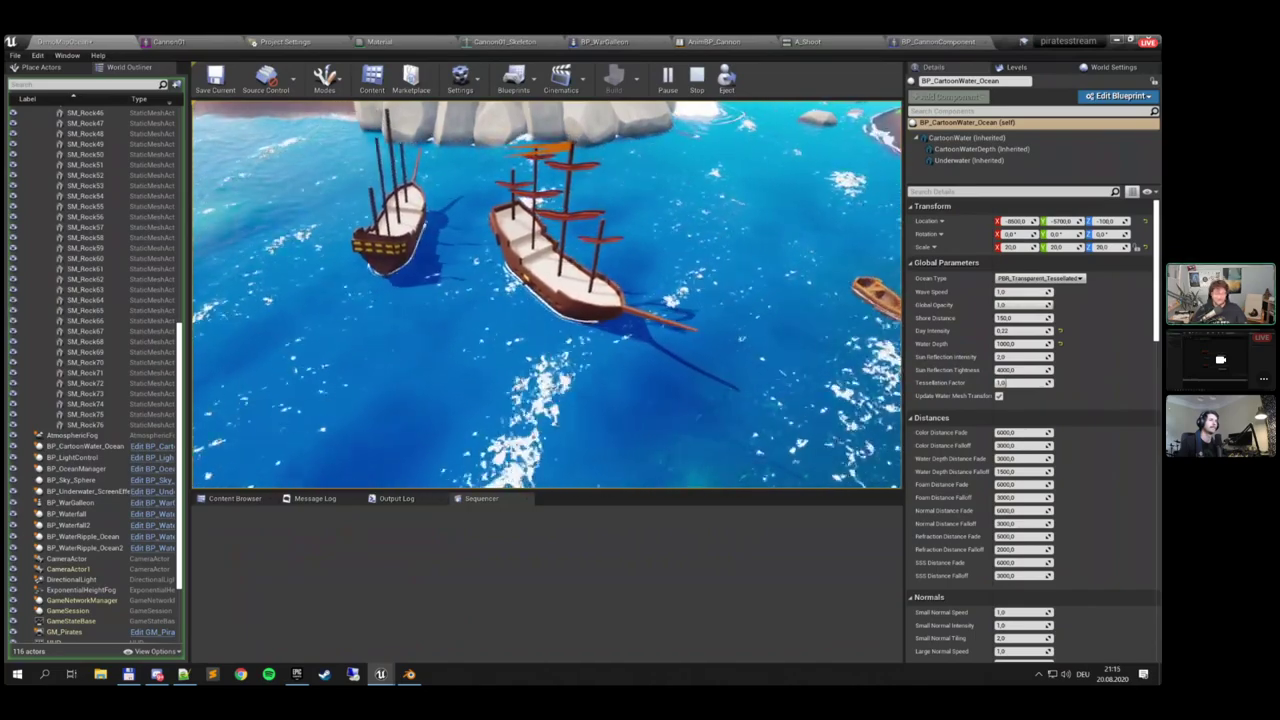
key("Escape")
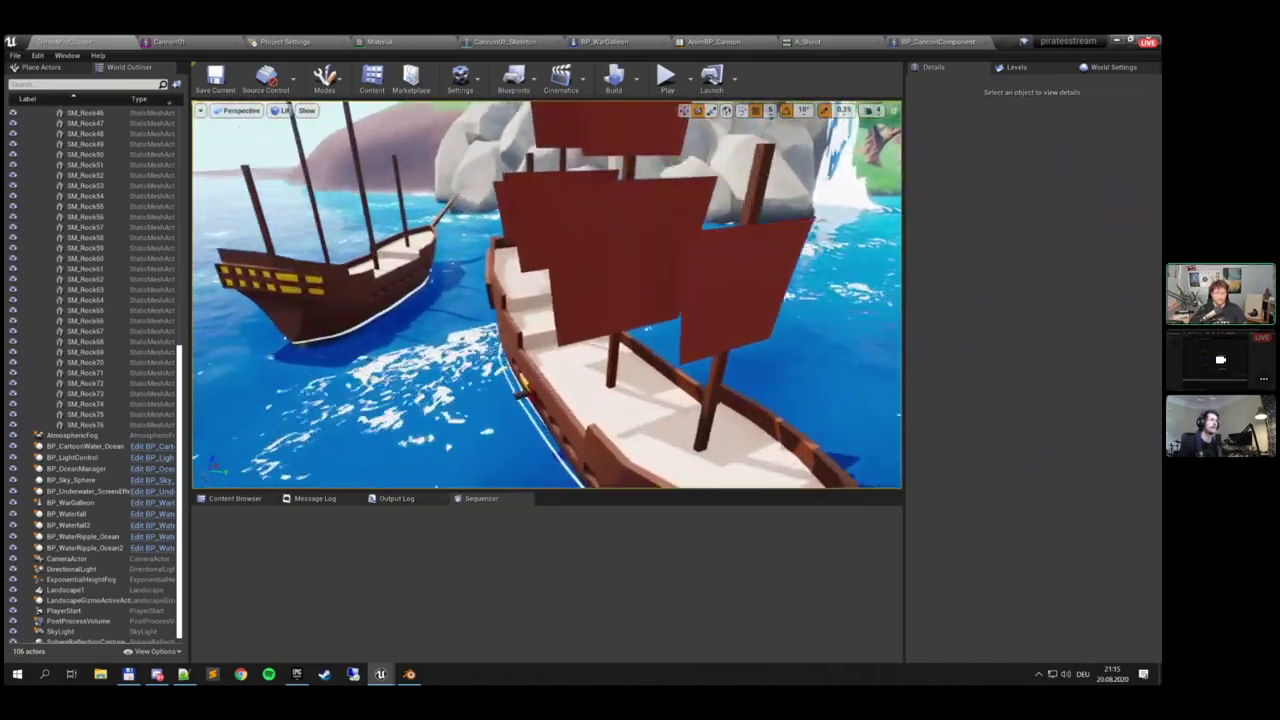
Align the comparison node with the Reload Timer Set node in BP_WarGalleon's event graph
left_click(603, 41)
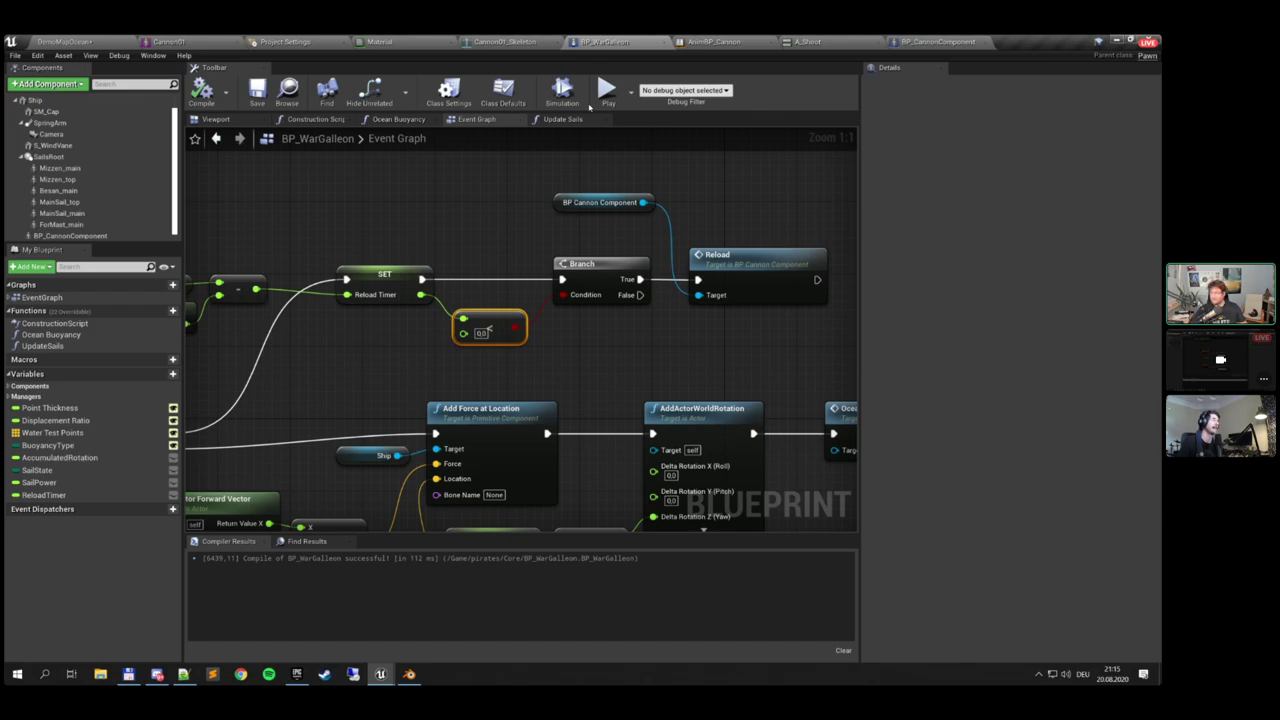
left_click_drag(502, 321, 502, 303)
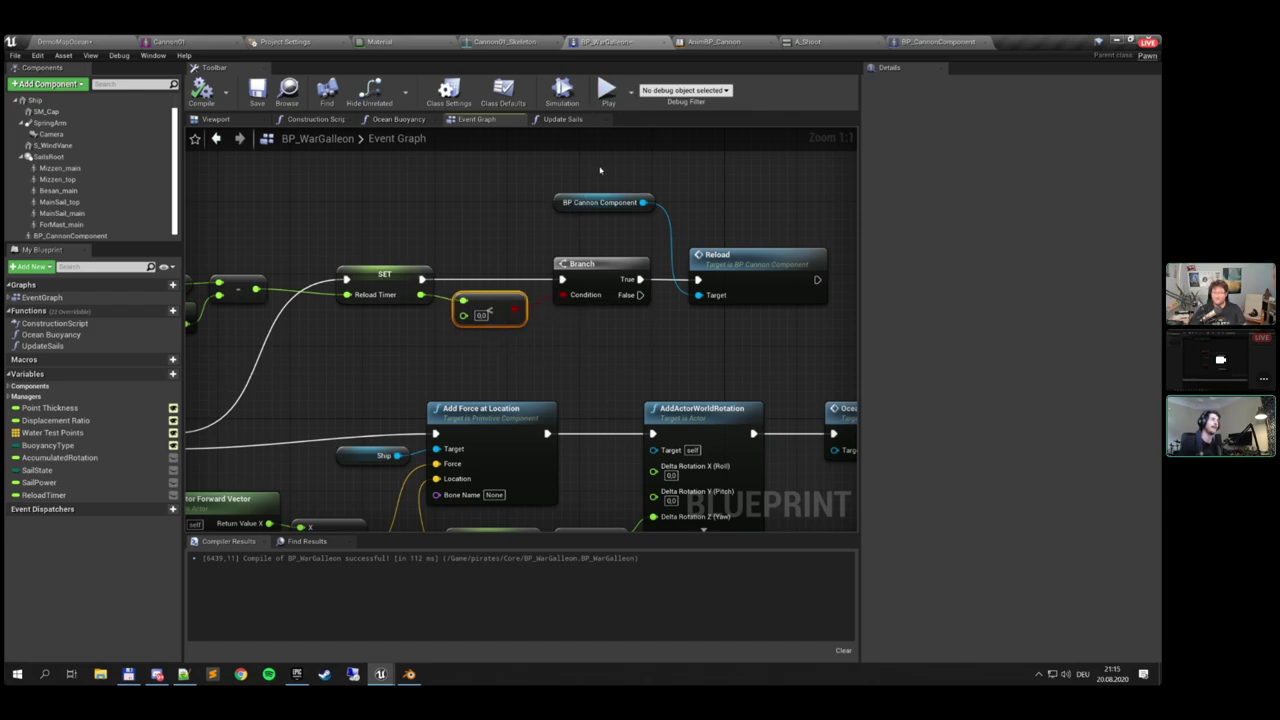
Add an Event BeginPlay node in the empty space above the Event Tick chain and compile the blueprint
scroll(540, 291, "down", 6)
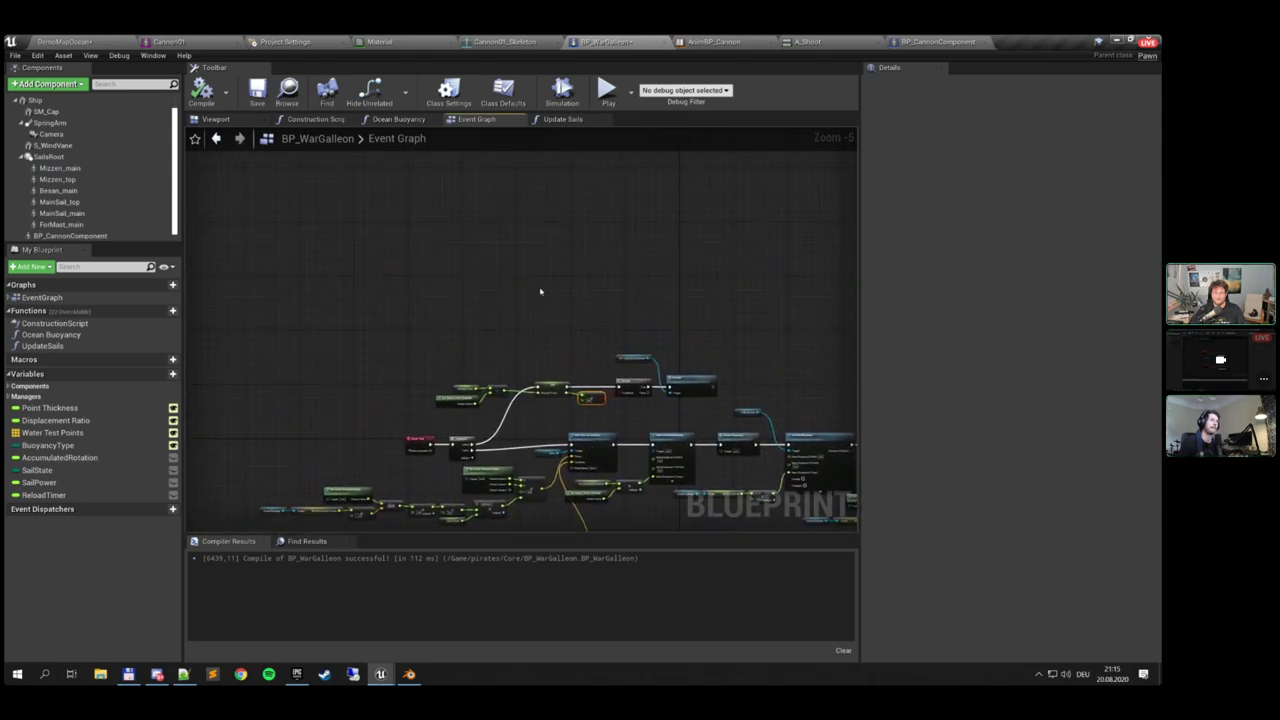
right_click_drag(540, 291, 585, 347)
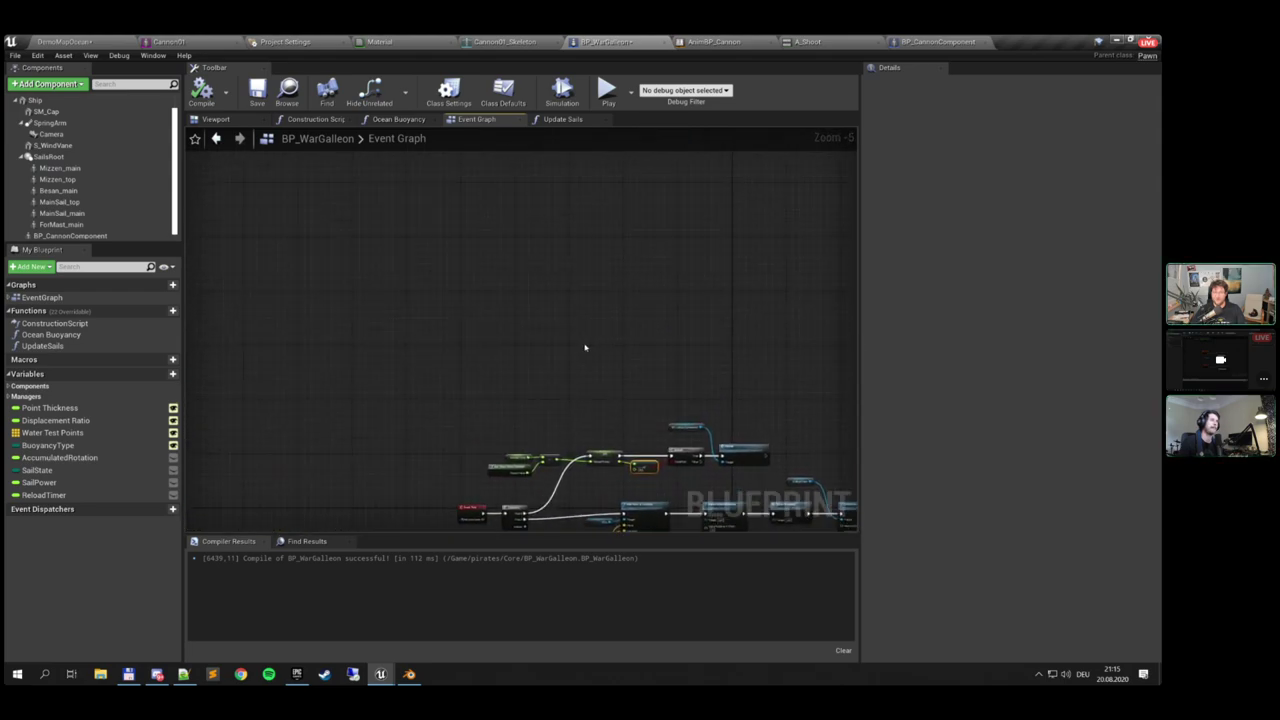
right_click(489, 263)
type("begin")
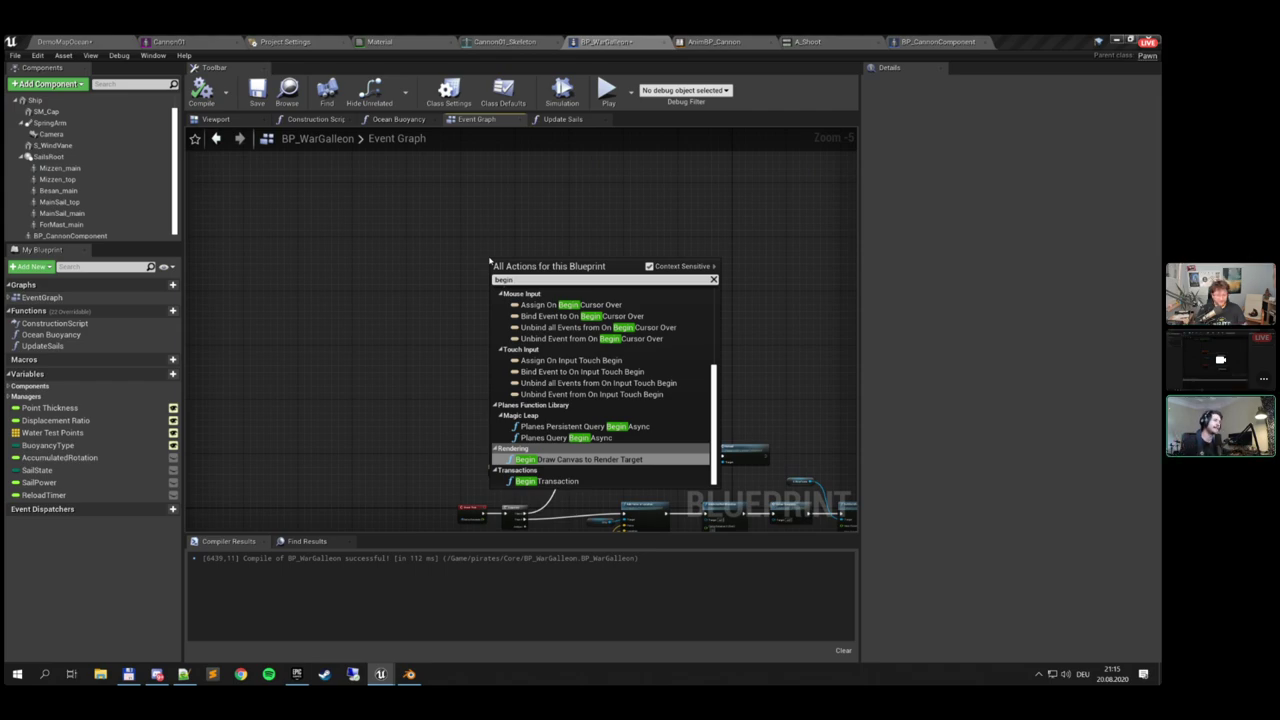
type("pla")
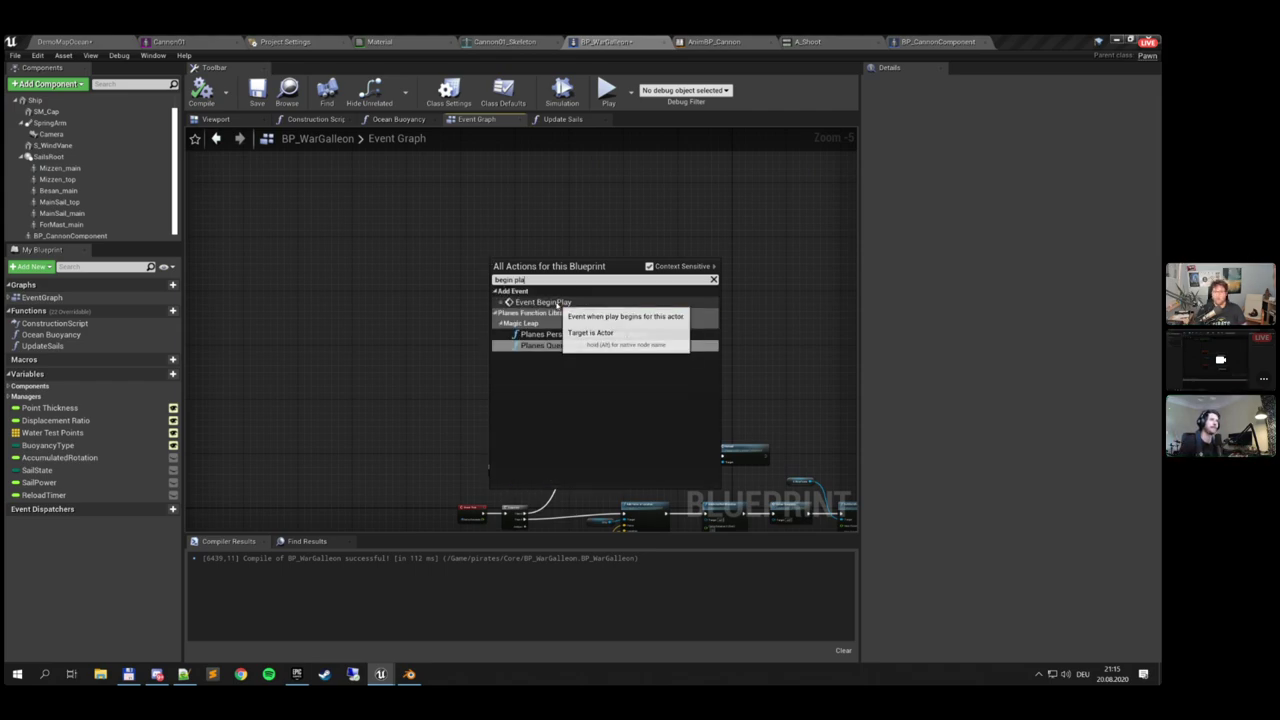
left_click(543, 302)
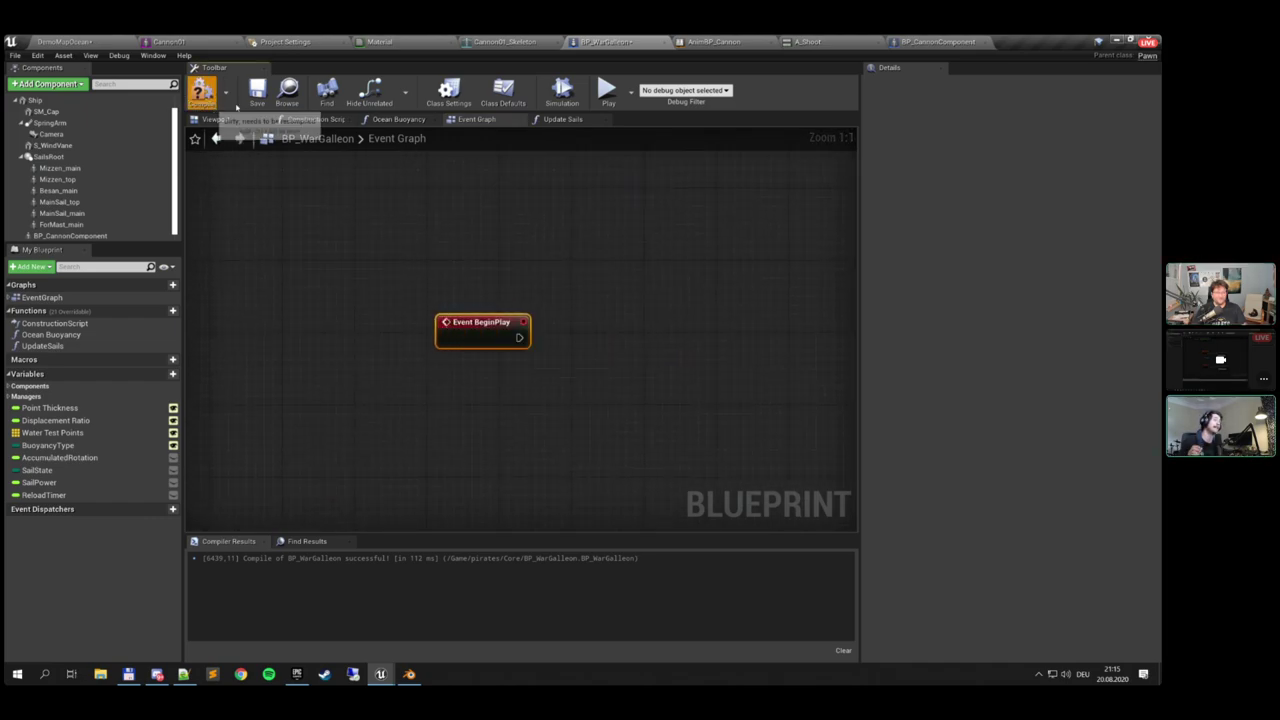
left_click(201, 92)
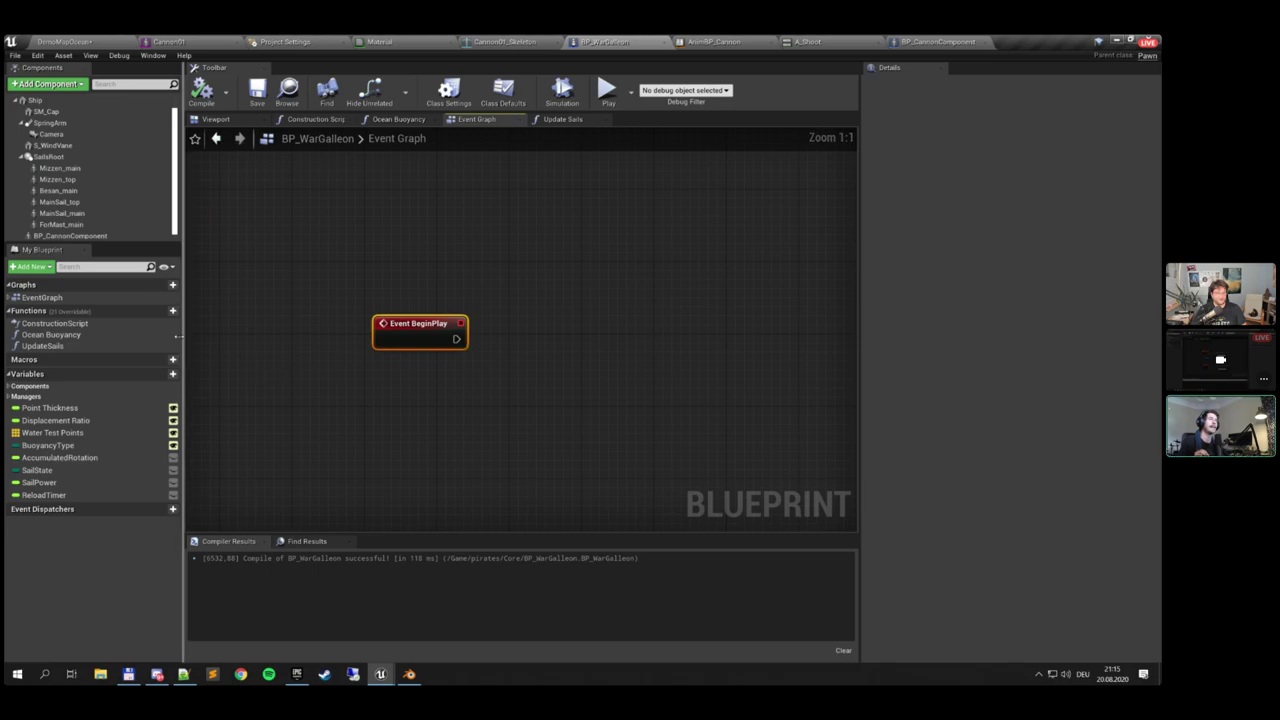
Create a function named InitCannons in BP_WarGalleon and compile the blueprint
left_click(172, 310)
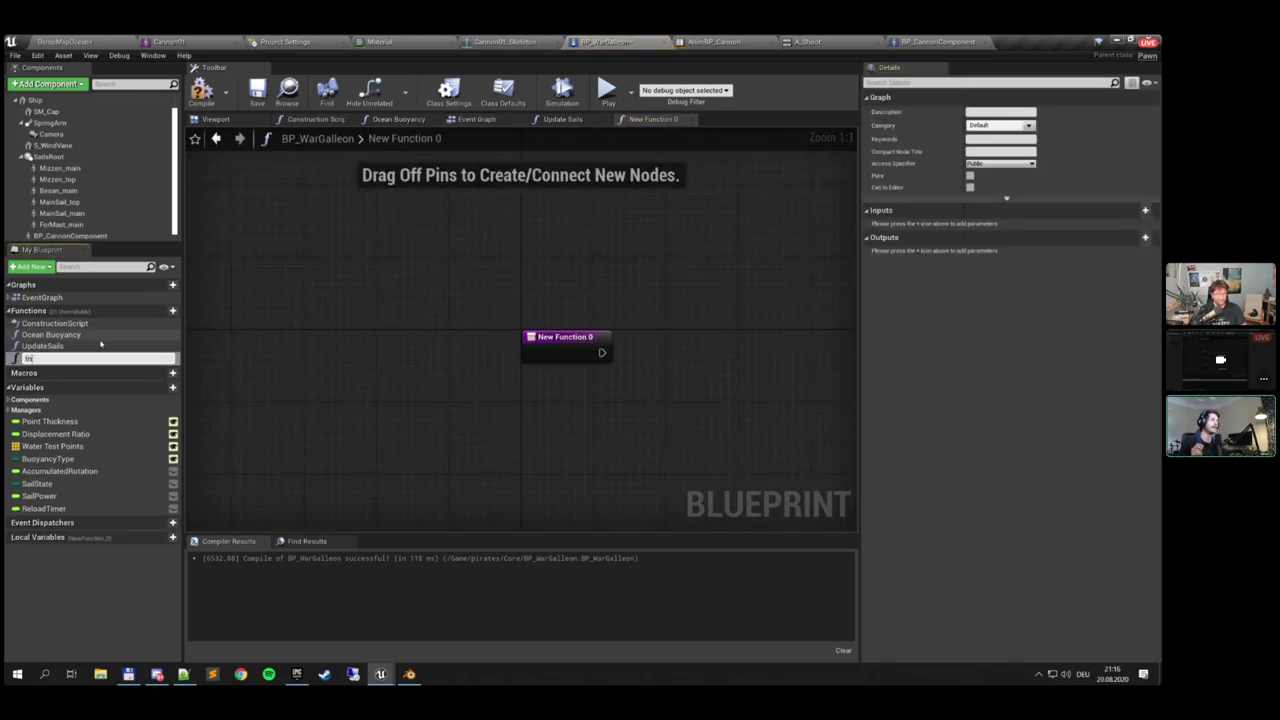
key("Return")
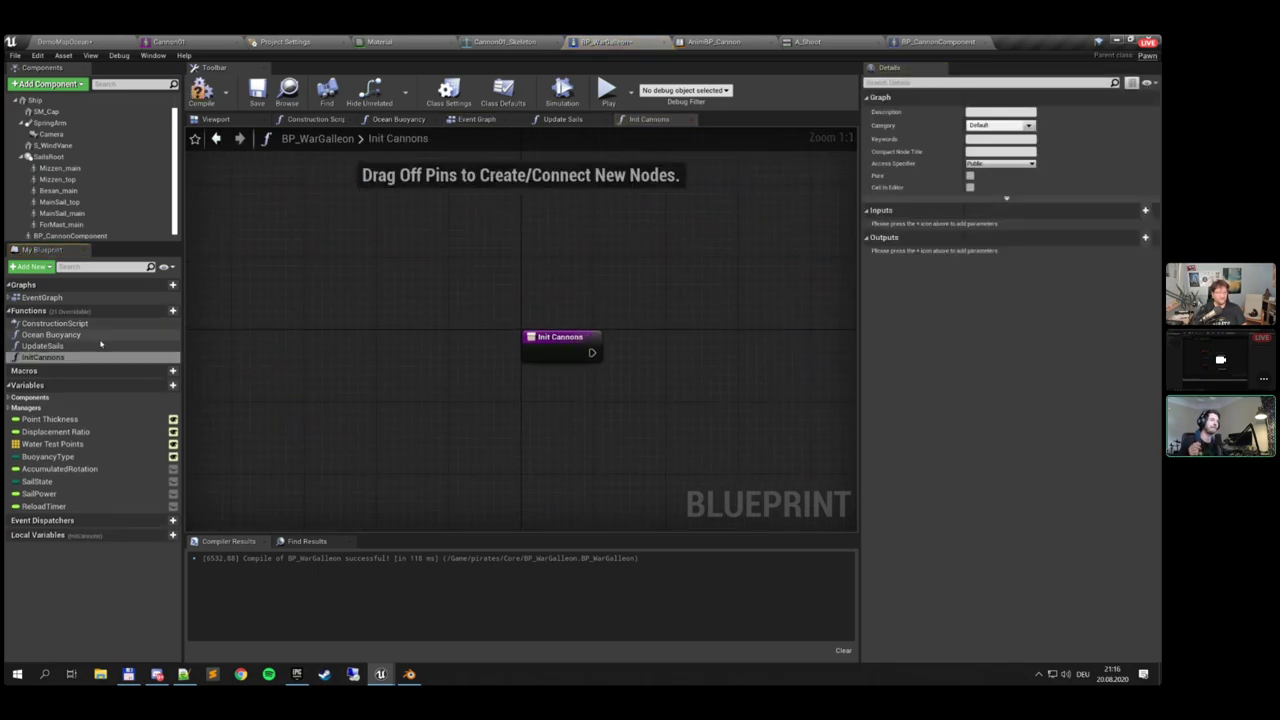
left_click(201, 92)
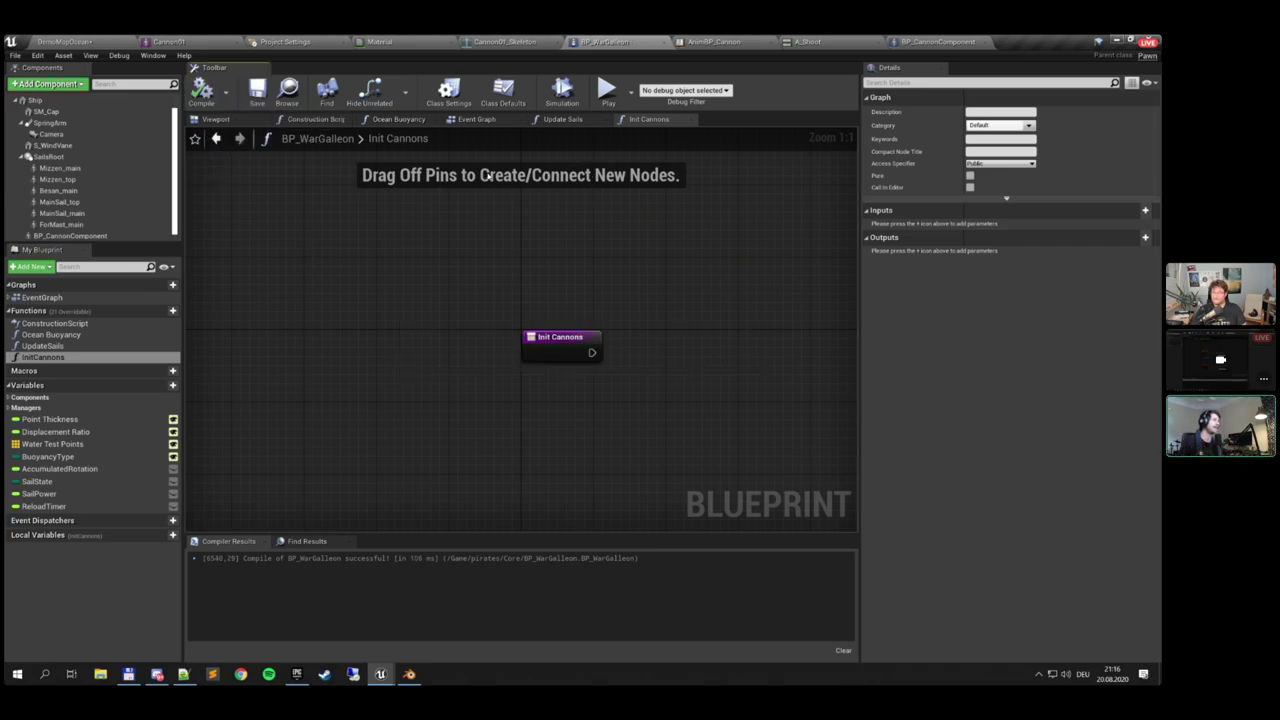
left_click(474, 121)
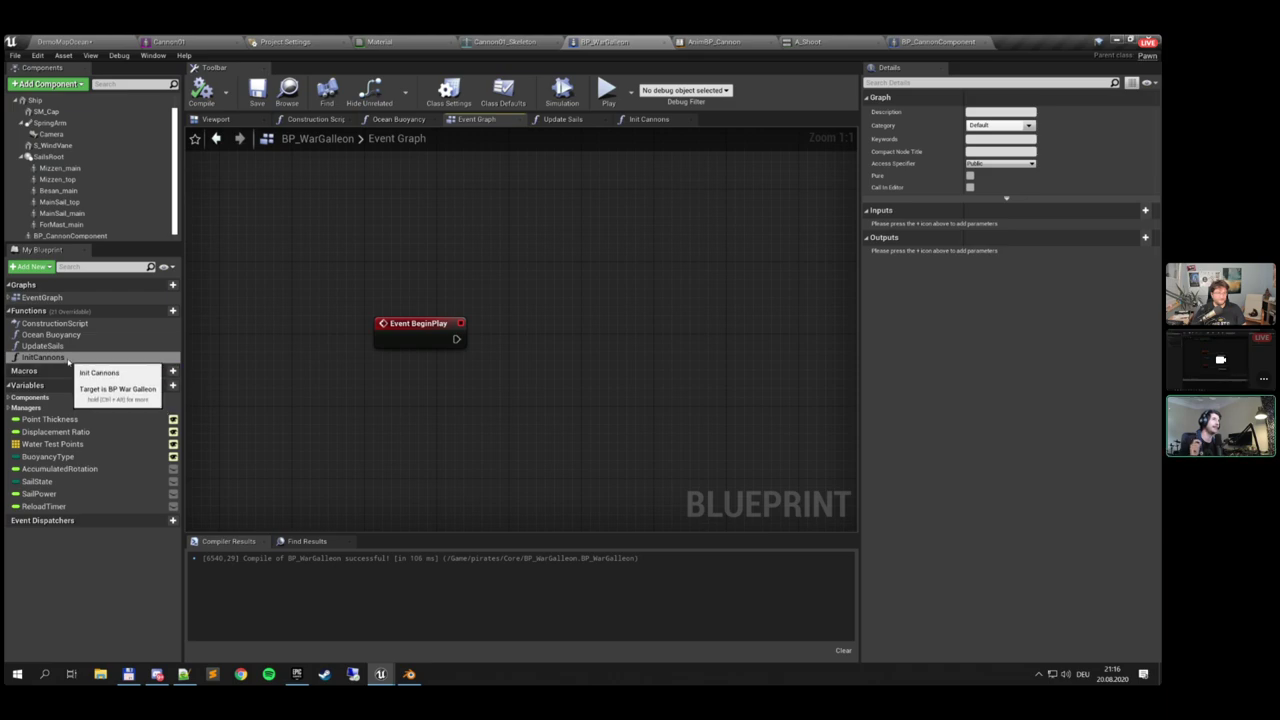
left_click_drag(42, 357, 524, 332)
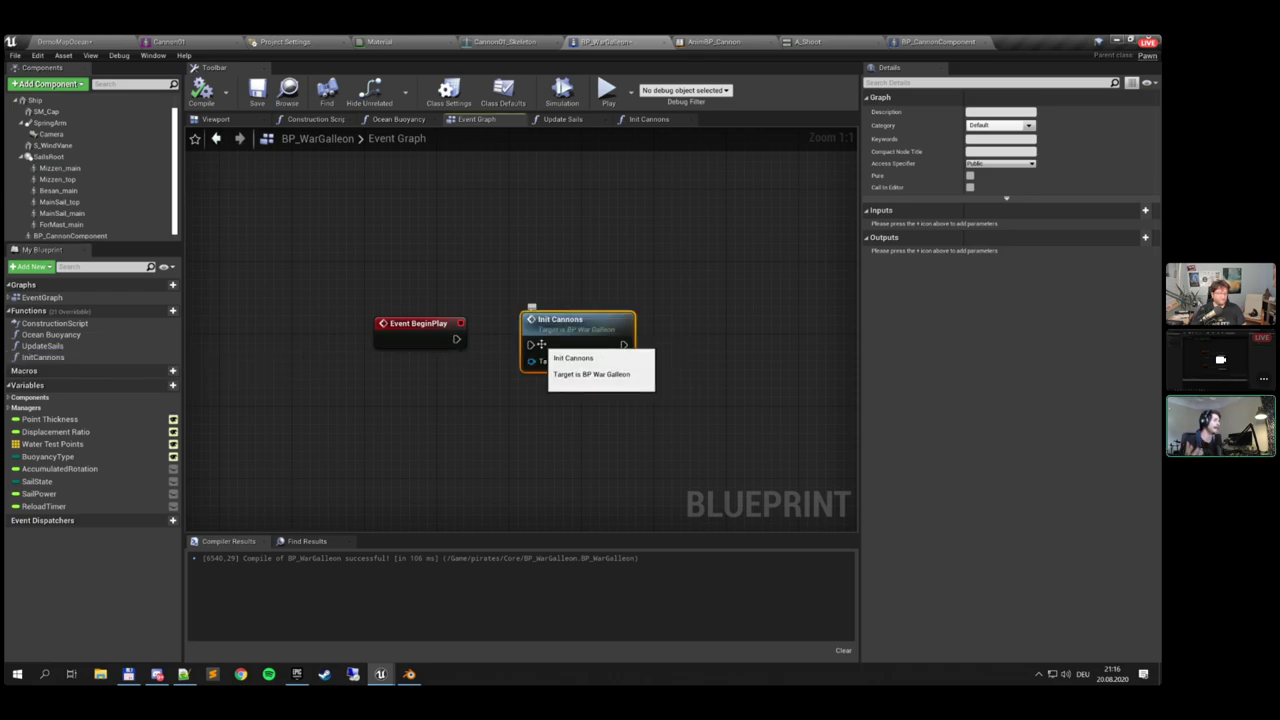
key("Delete")
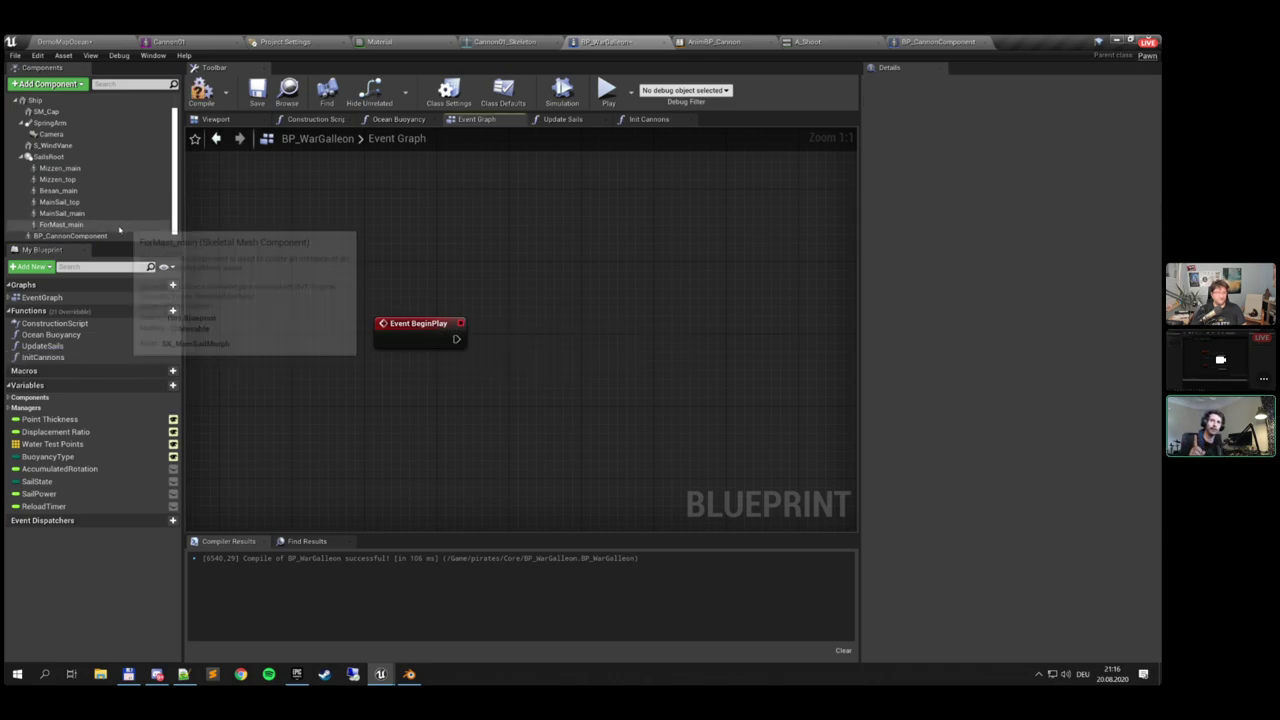
Add a Scene component to BP_WarGalleon
left_click(216, 119)
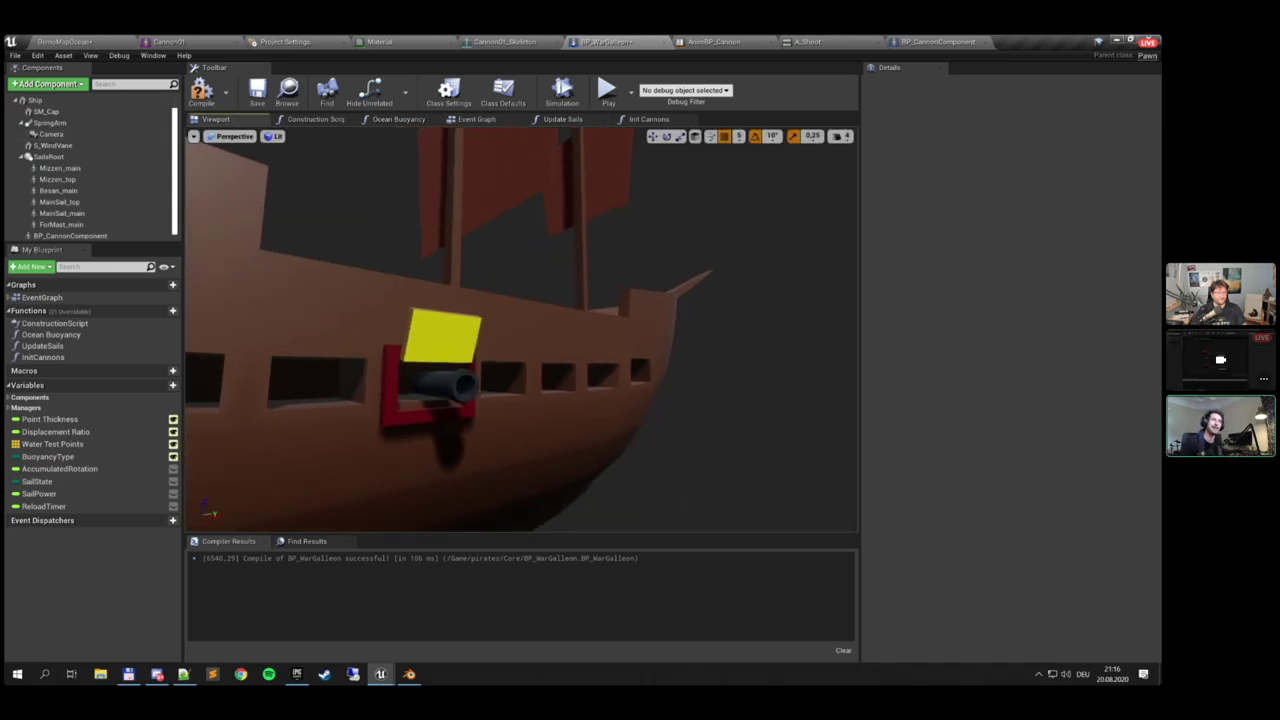
right_click_drag(450, 290, 410, 290)
left_click(60, 85)
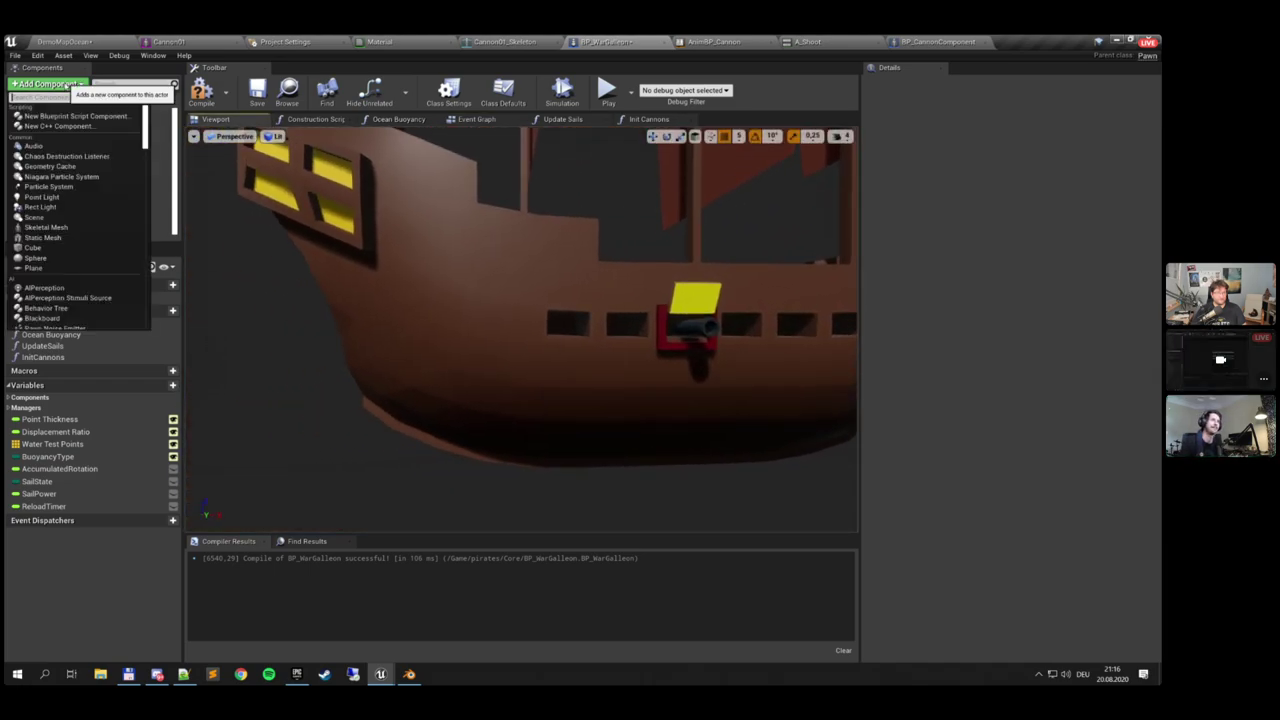
type("scene")
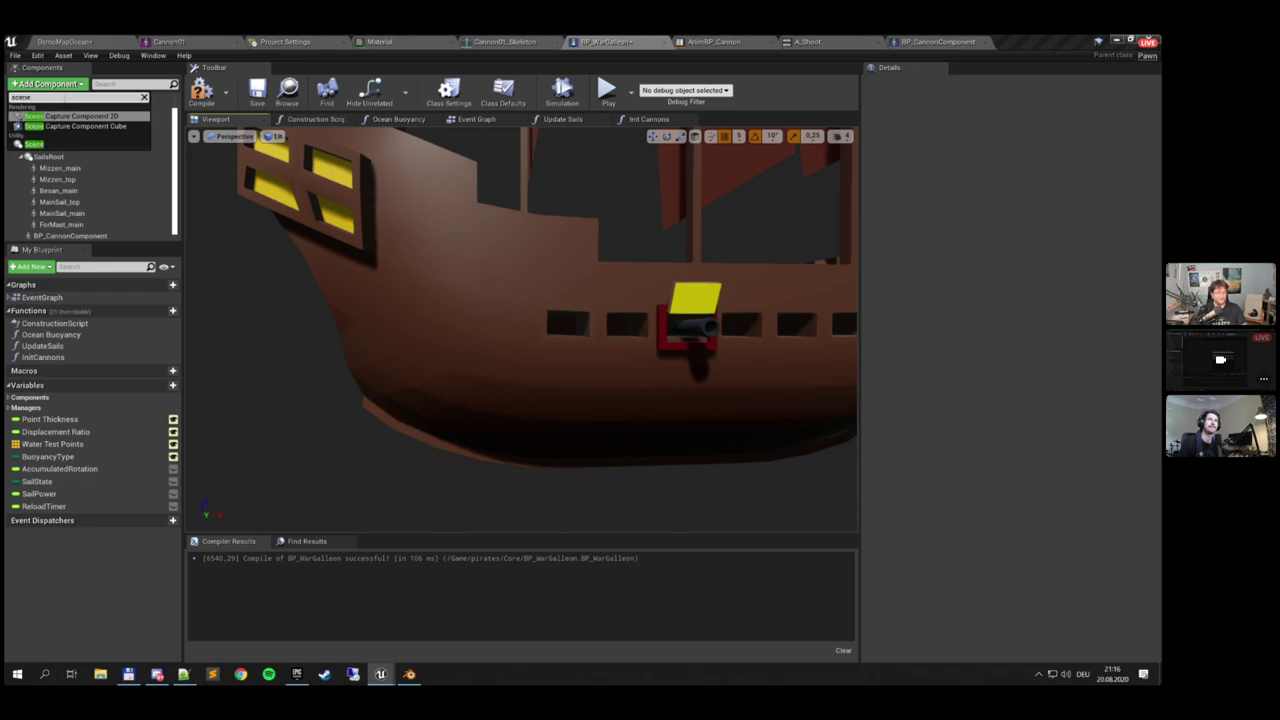
left_click(36, 144)
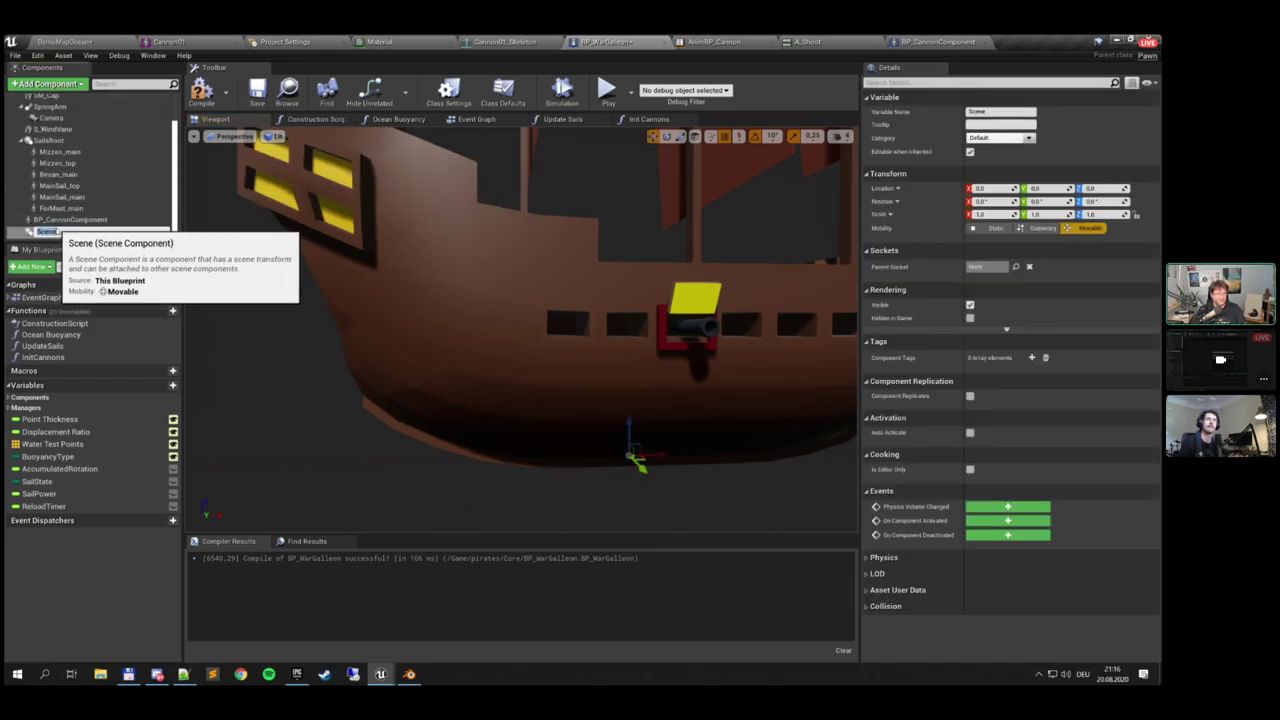
Rename the new Scene component to Cannons_r and attach BP_CannonComponent to it as a child
left_click(60, 220)
left_click(82, 232)
left_click(85, 232)
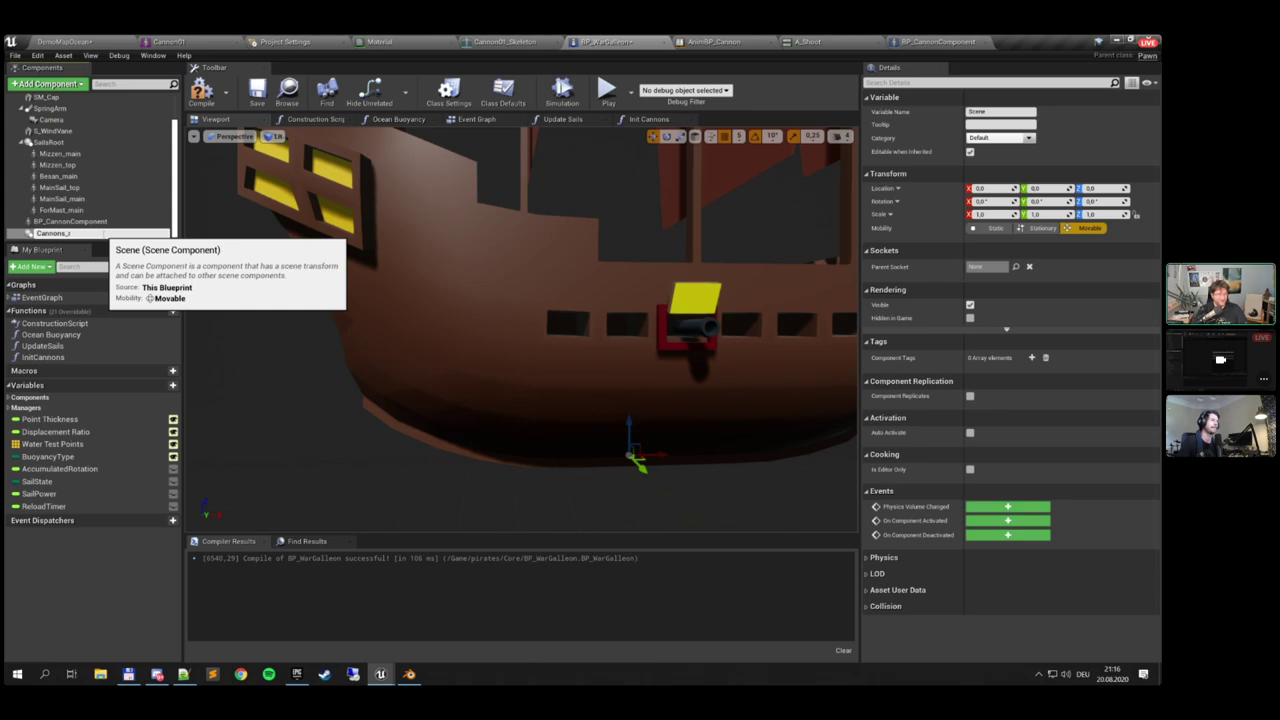
key("Return")
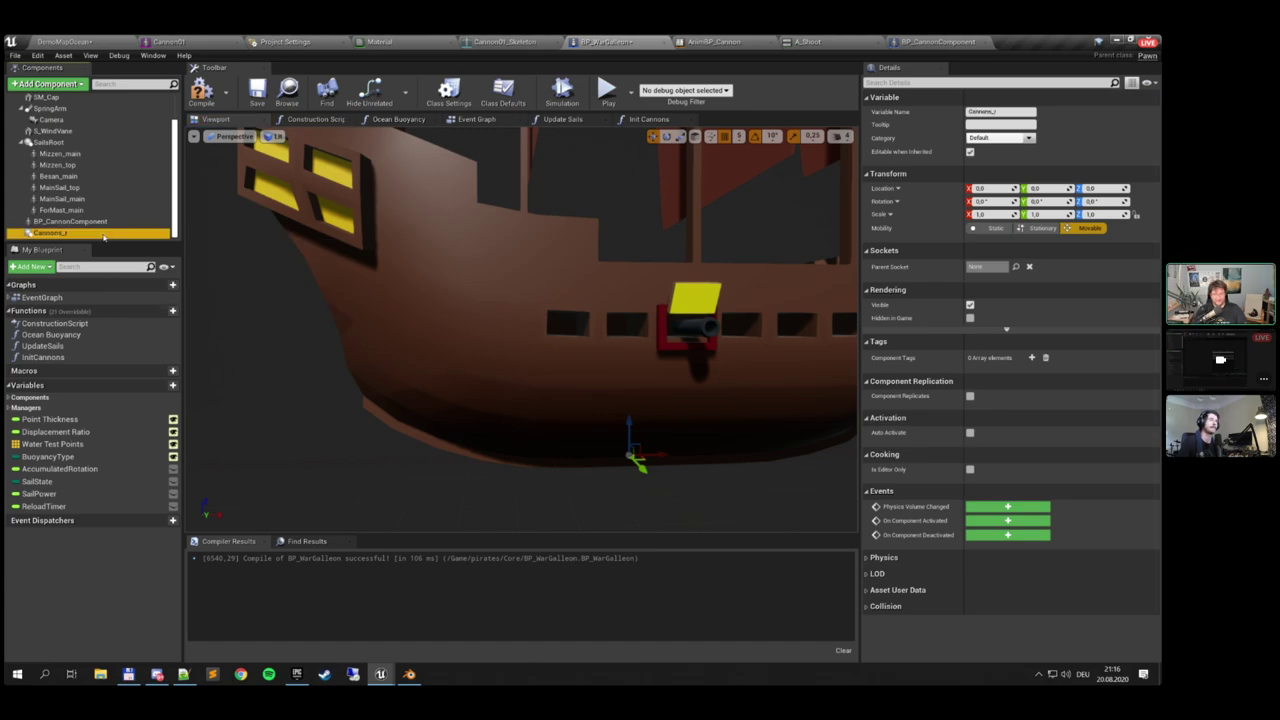
left_click_drag(113, 217, 75, 232)
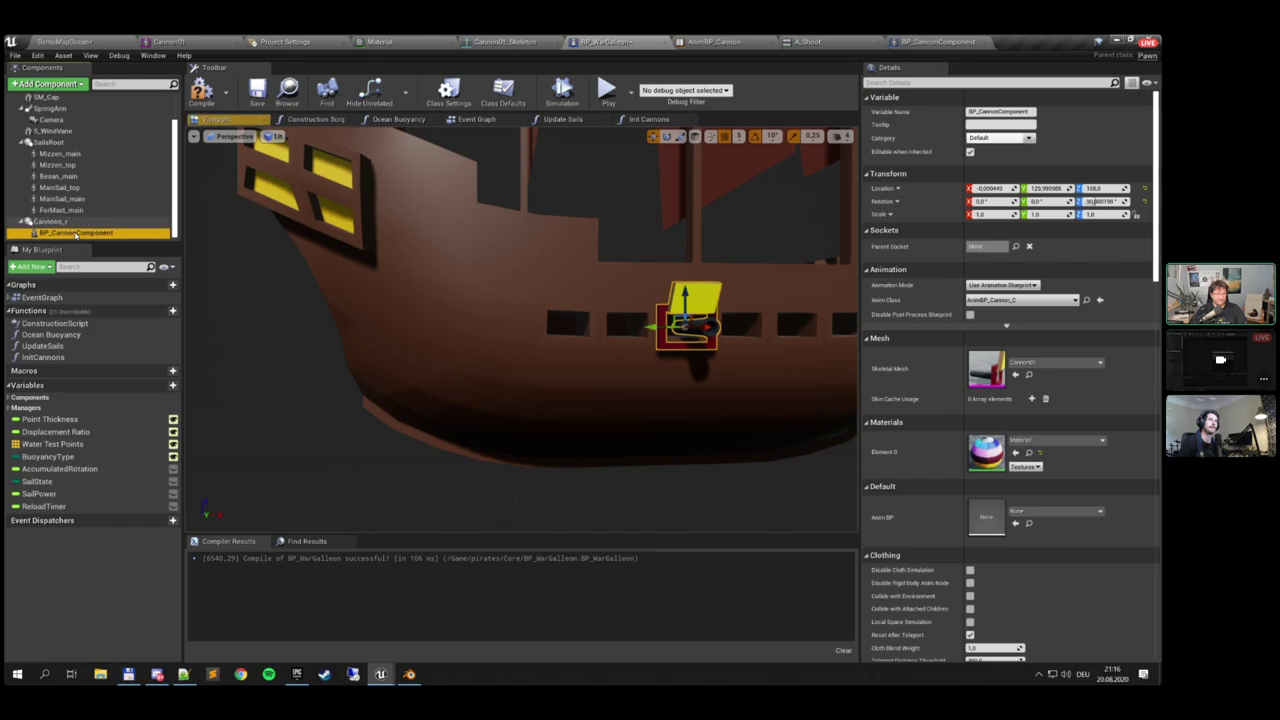
left_click(55, 221)
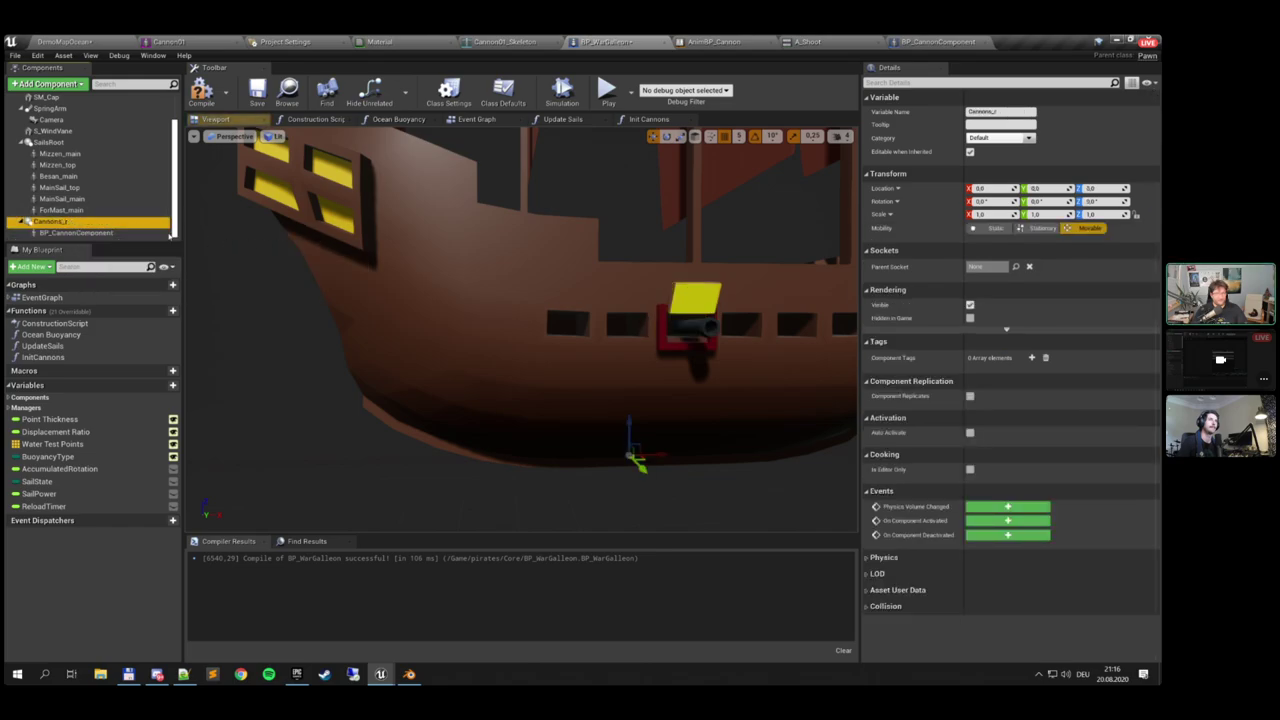
Duplicate the cannon component twice and move the copies along the hull into the two gun ports toward the stern
left_click(88, 233)
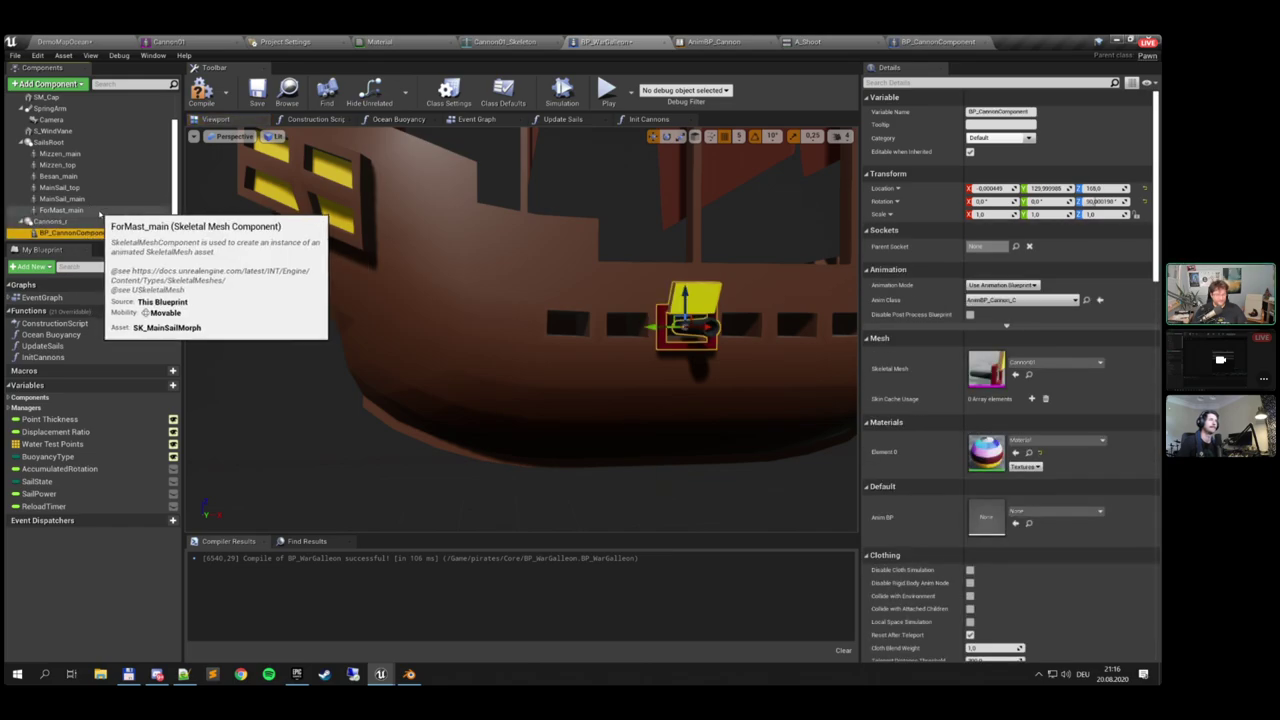
key("ctrl+w")
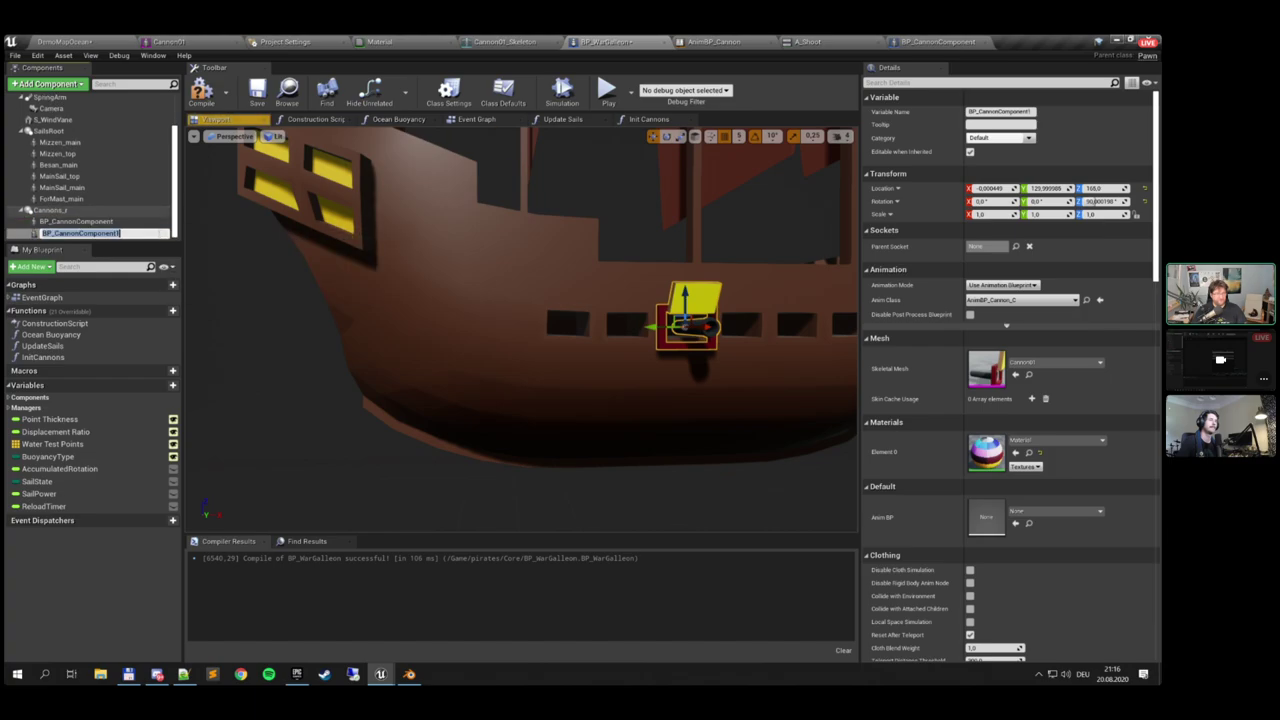
left_click(652, 327)
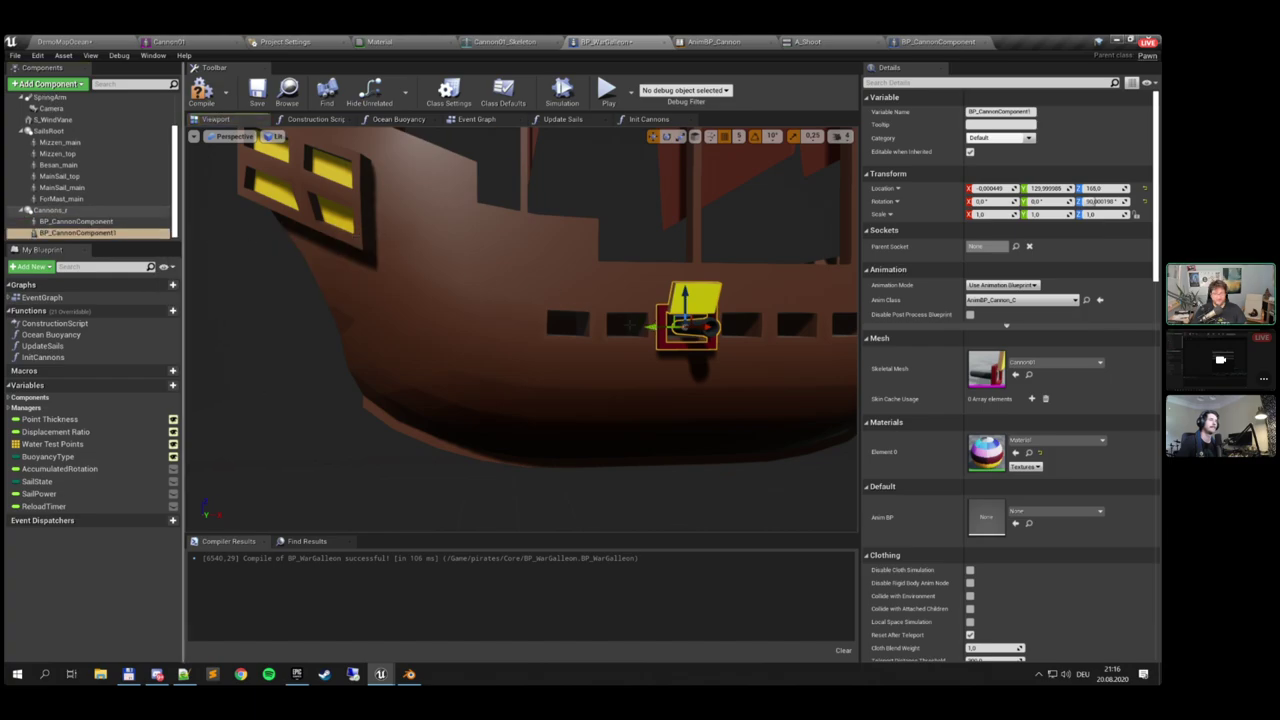
left_click_drag(649, 328, 588, 327)
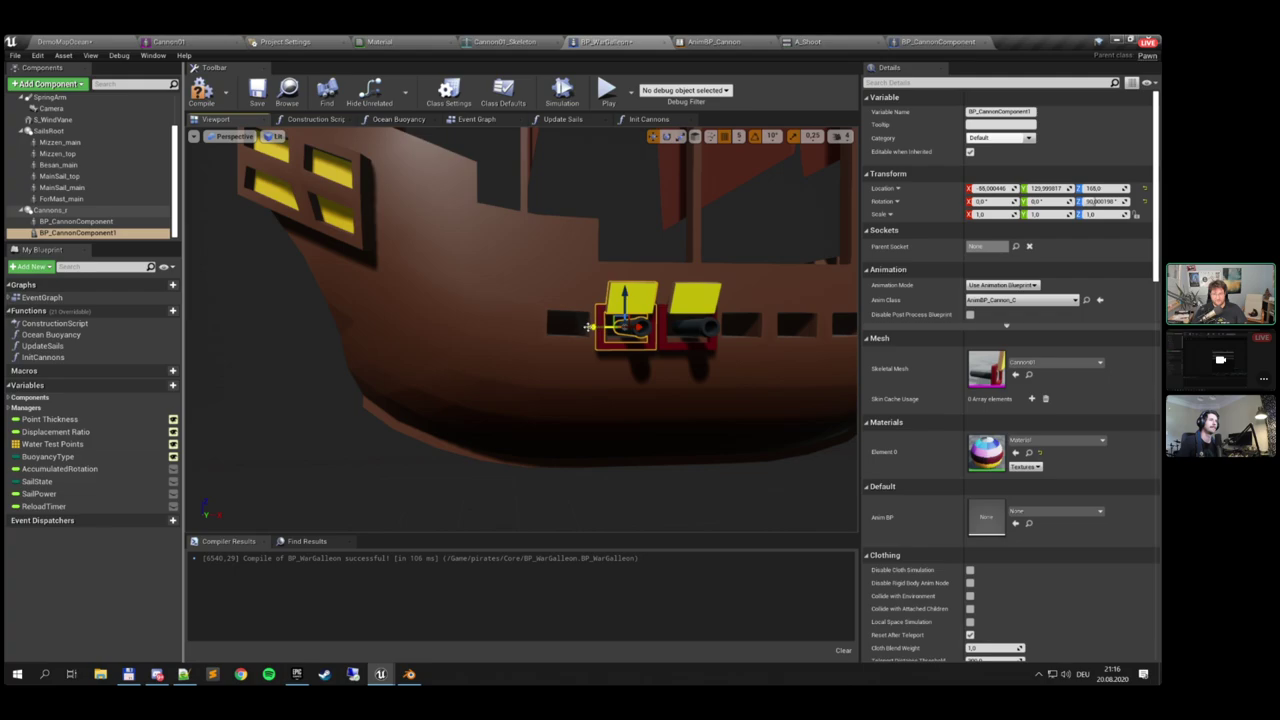
key("ctrl+w")
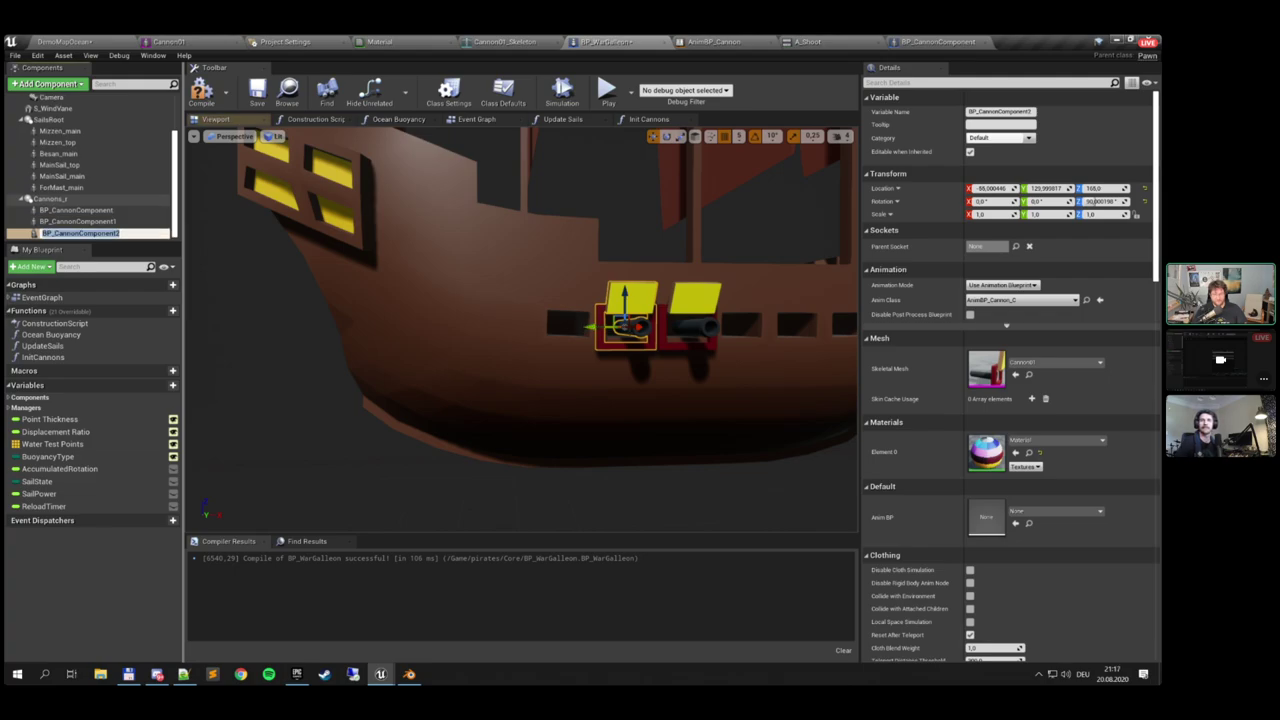
left_click_drag(592, 327, 525, 327)
right_click_drag(525, 327, 600, 332)
Duplicate the original cannon twice toward the bow, placing the copies in the next gun ports at X about 55 and 110
left_click(625, 343)
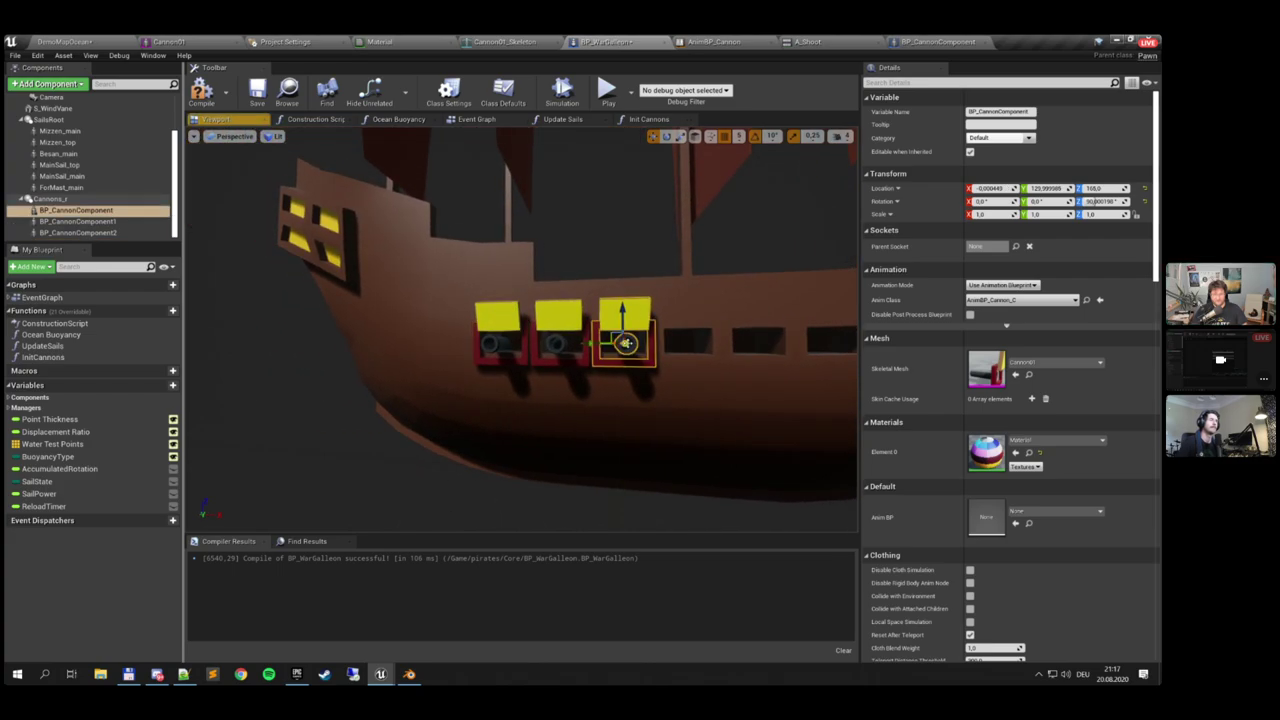
key("ctrl+w")
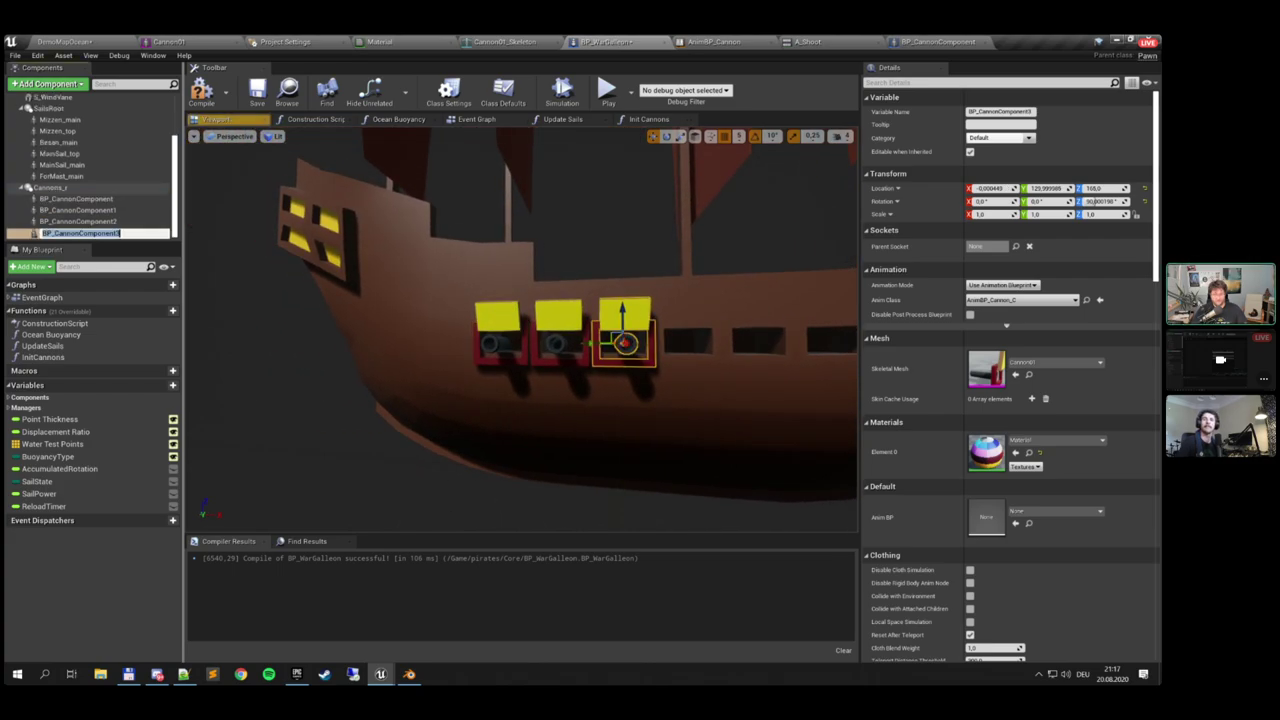
left_click_drag(584, 343, 670, 341)
key("ctrl+w")
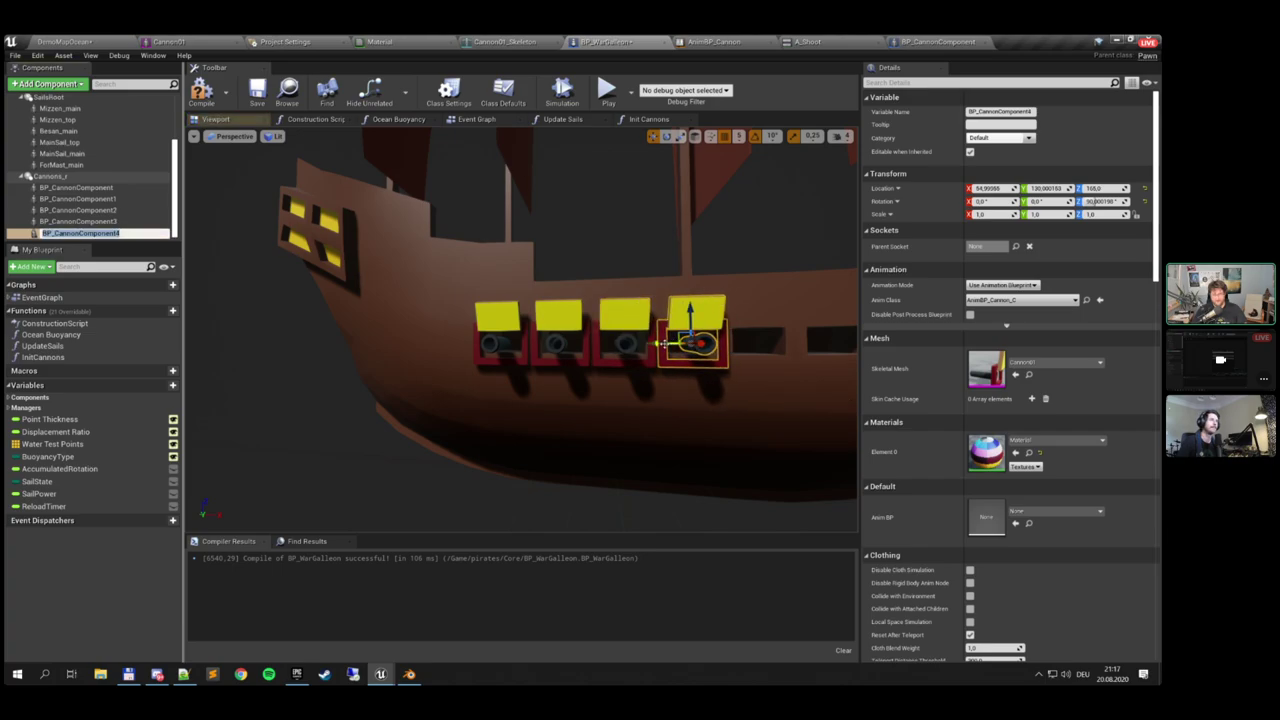
left_click_drag(670, 343, 744, 343)
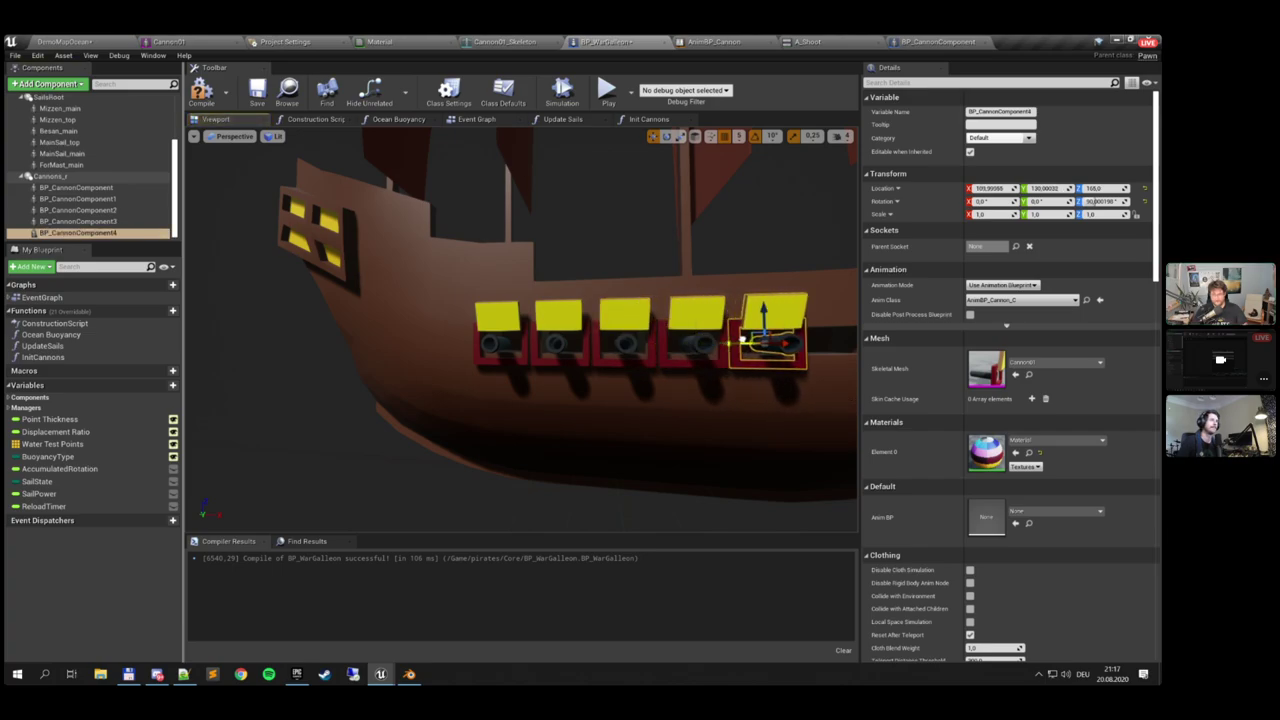
Duplicate the foremost cannon twice into the last bow gun ports, at X about 165 and at X about 230 with Z 170
key("d")
right_click_drag(744, 345, 690, 345)
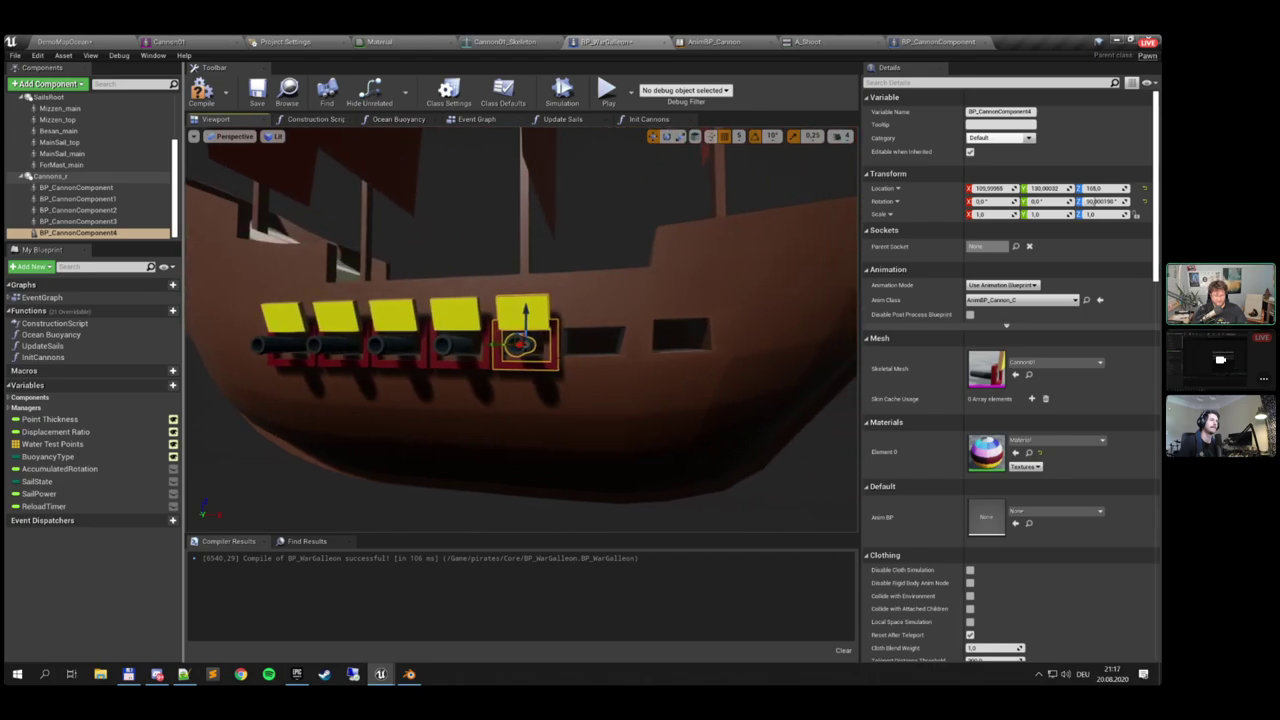
key("ctrl+w")
left_click_drag(498, 345, 569, 343)
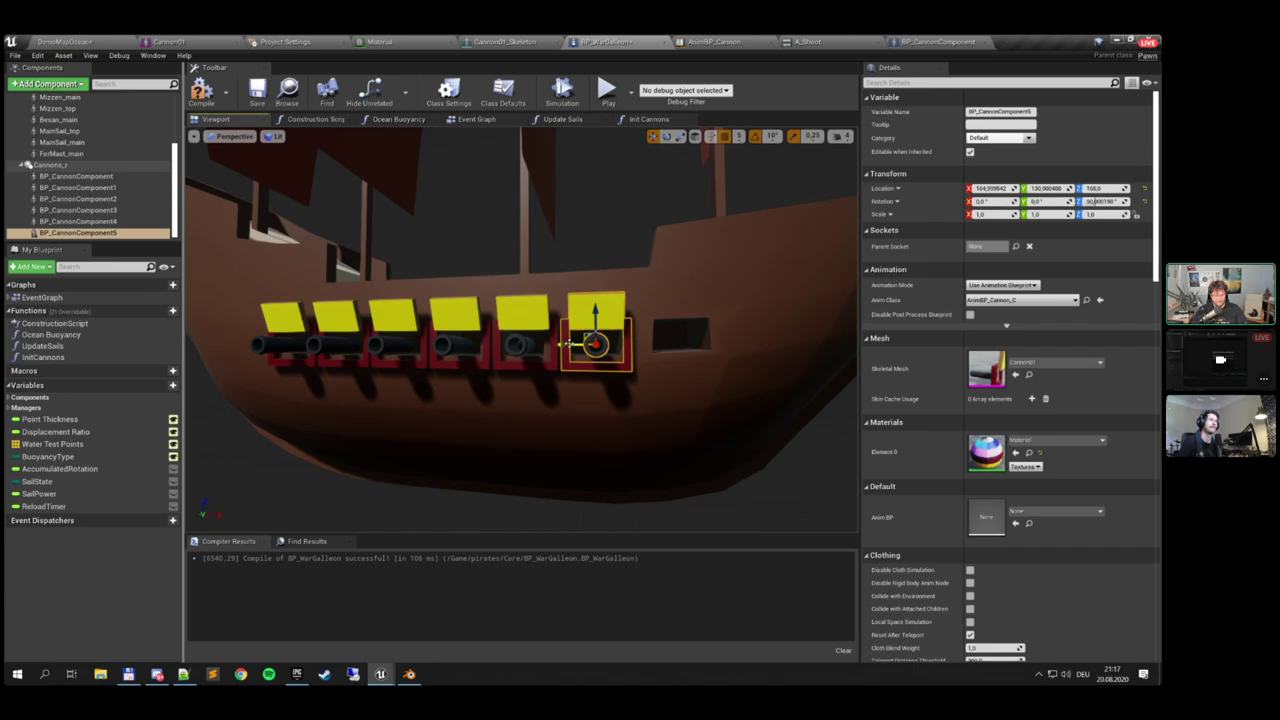
key("ctrl+w")
left_click_drag(567, 344, 682, 323)
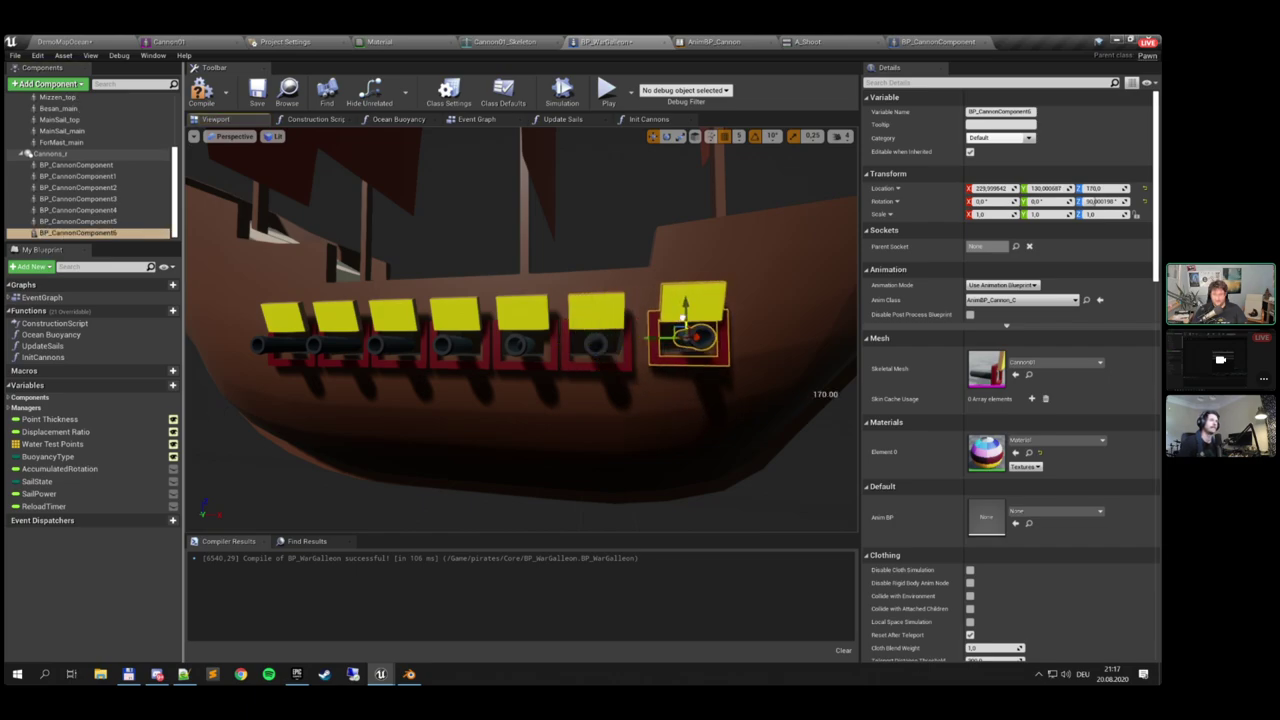
Check the row of cannons along the hull, then compile and save BP_WarGalleon
mouse_move(682, 323)
right_mouse_down()
mouse_move(630, 360)
mouse_move(700, 325)
right_mouse_up()
right_click_drag(564, 334, 528, 345)
left_click(202, 93)
left_click(257, 93)
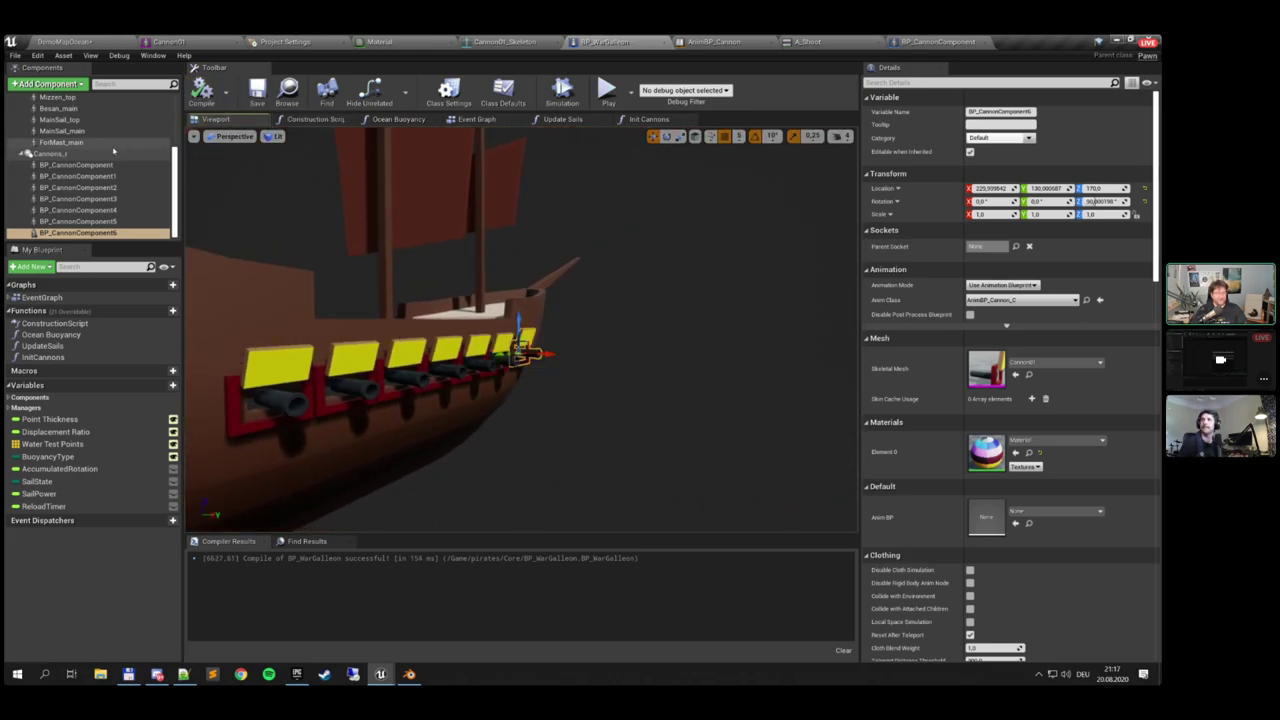
Examine how the Update Sails function references its sail components, then return to the Init Cannons graph
left_click(50, 154)
double_click(49, 155)
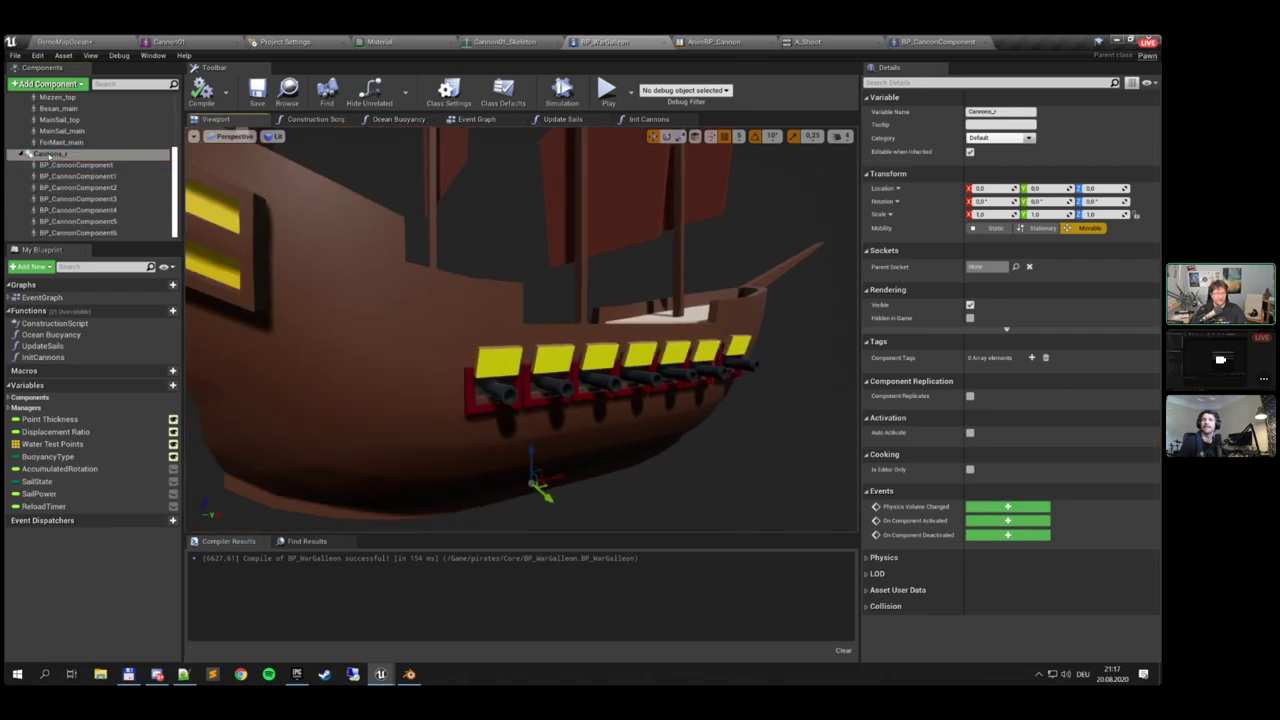
left_click(649, 119)
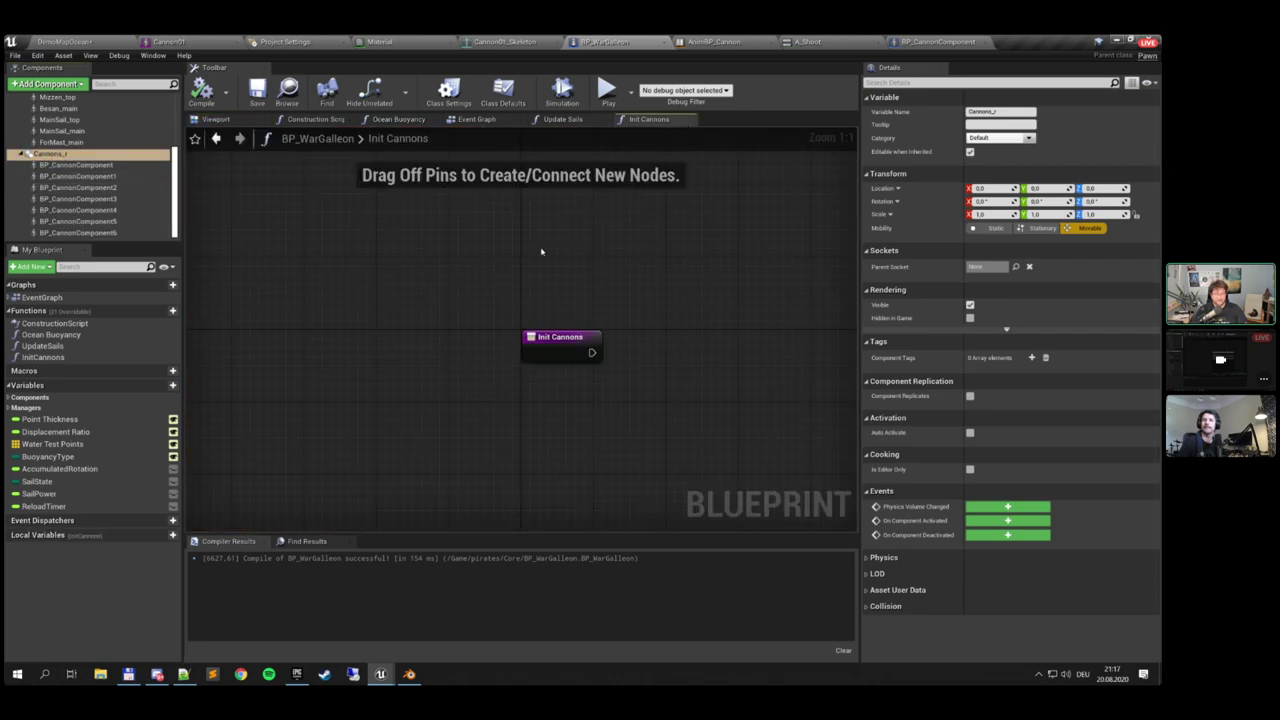
left_click(42, 357)
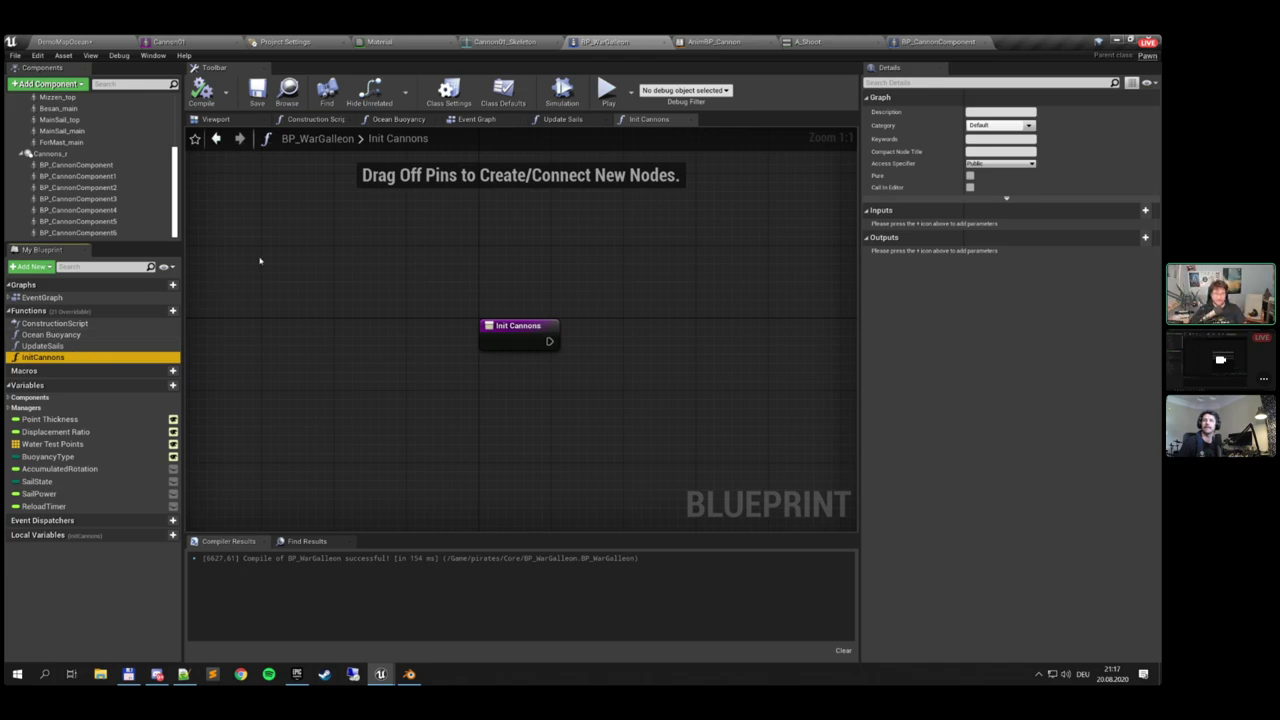
left_click(562, 119)
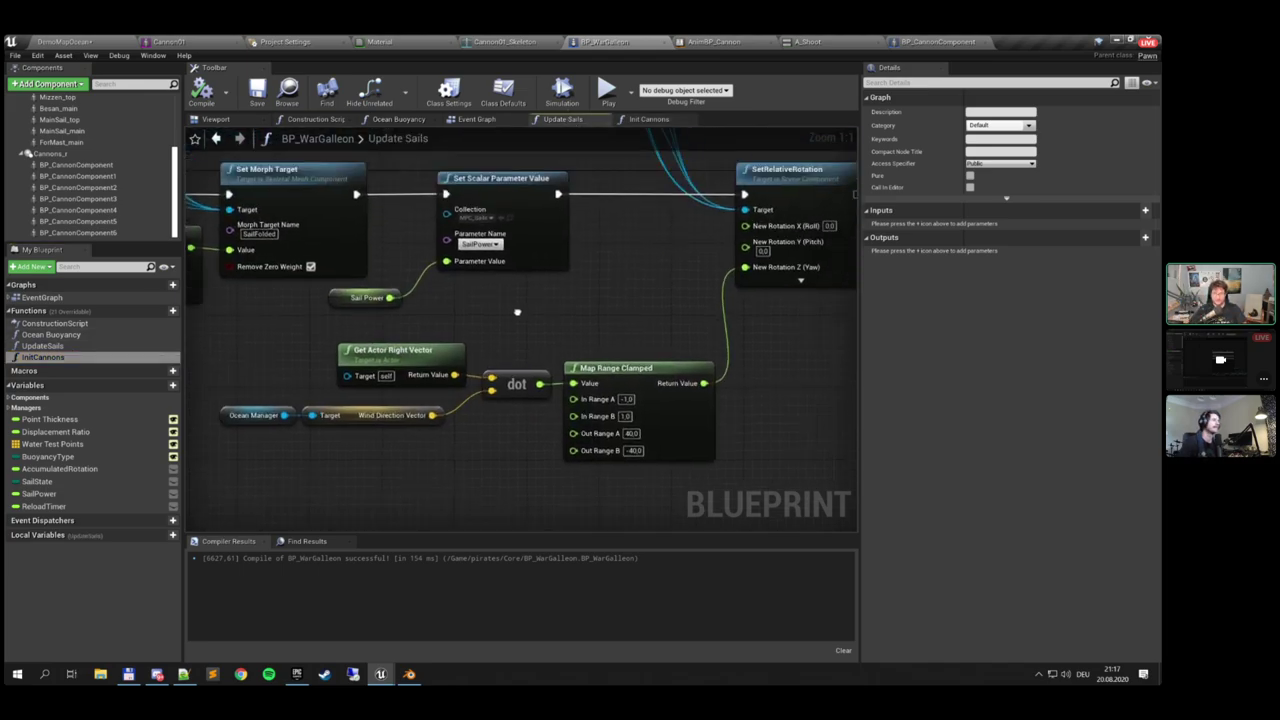
left_click_drag(456, 211, 541, 319)
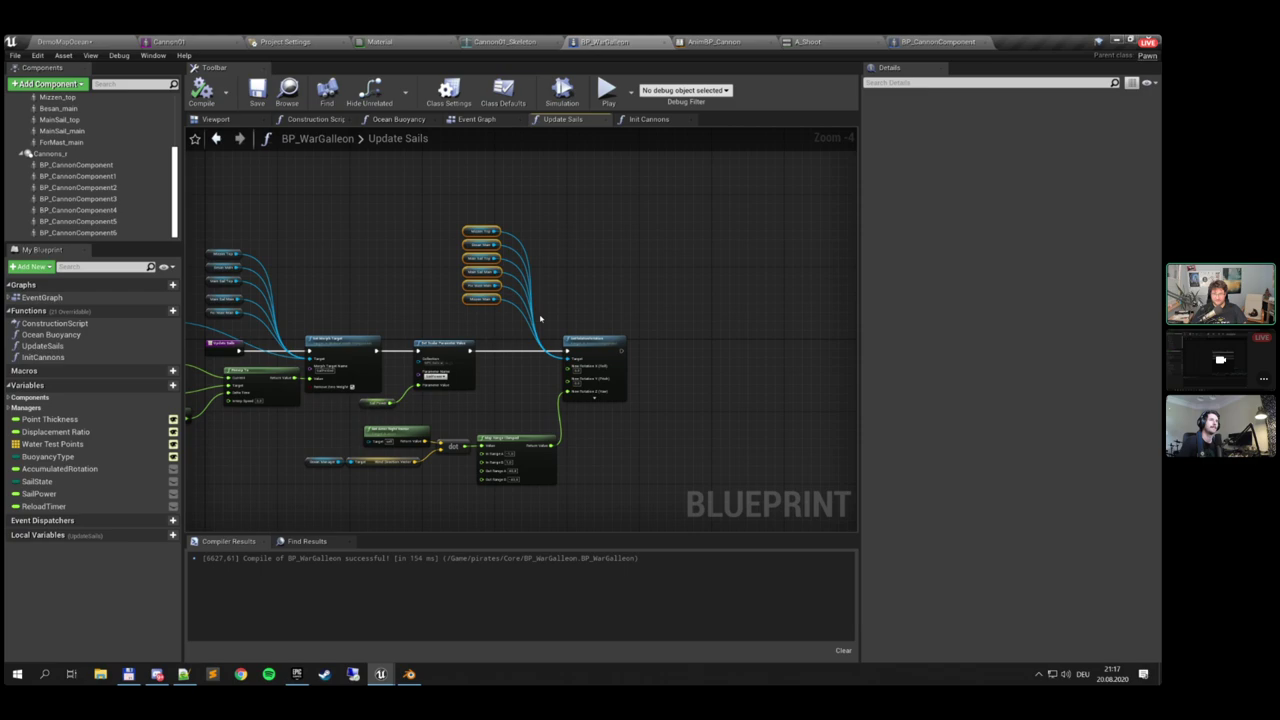
left_click(648, 119)
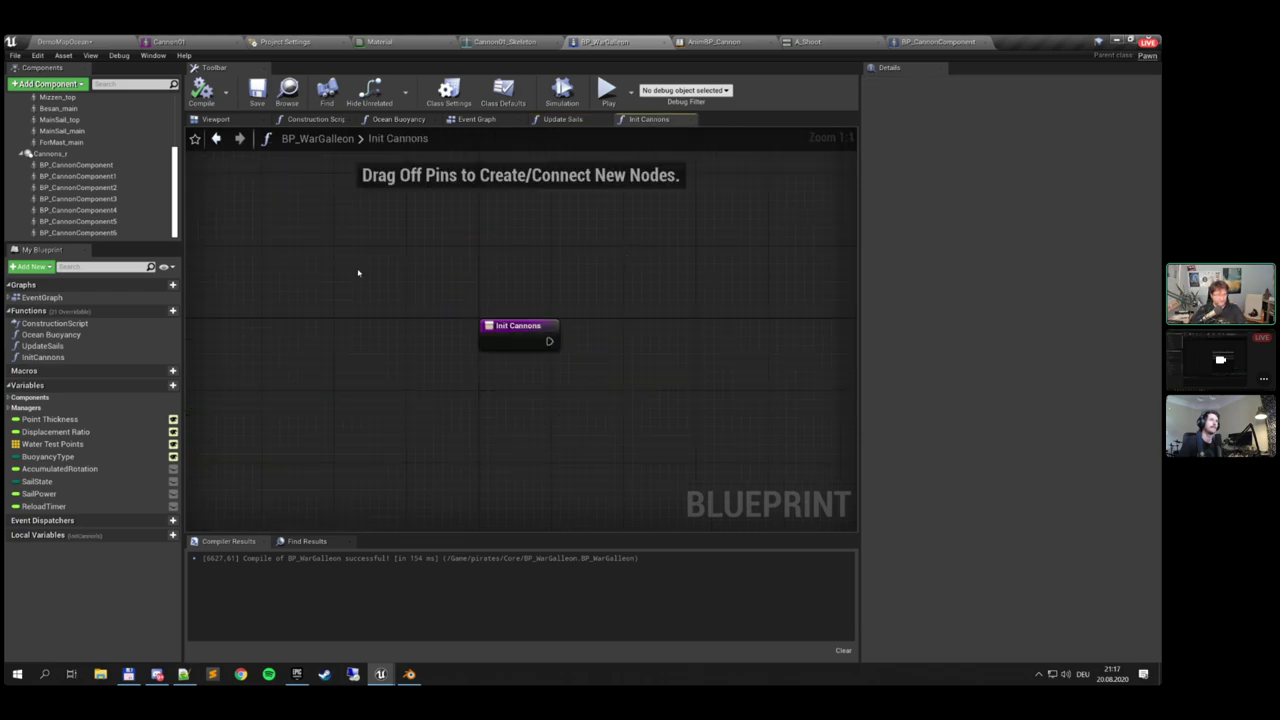
right_click_drag(539, 272, 489, 261)
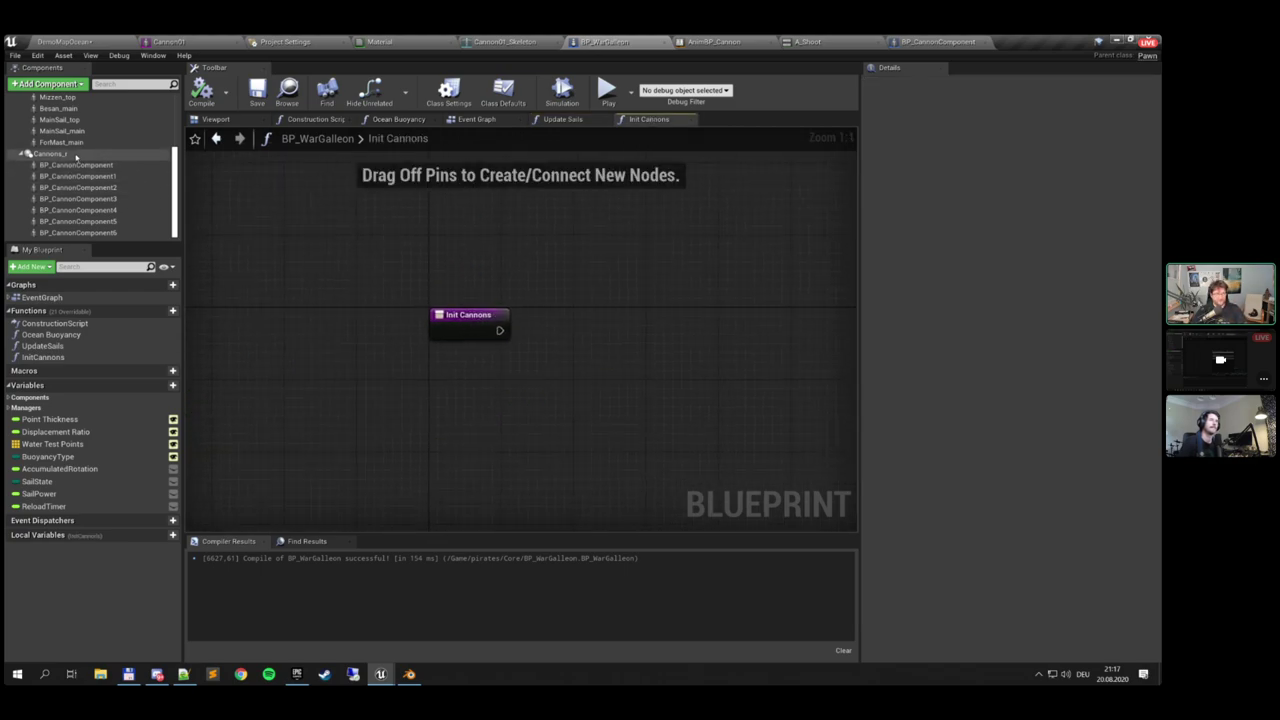
Add a Cannons_r reference to the Init Cannons graph and connect it to a Get Children Components node
left_click(477, 325)
right_click_drag(546, 308, 485, 282)
left_click_drag(79, 158, 474, 354)
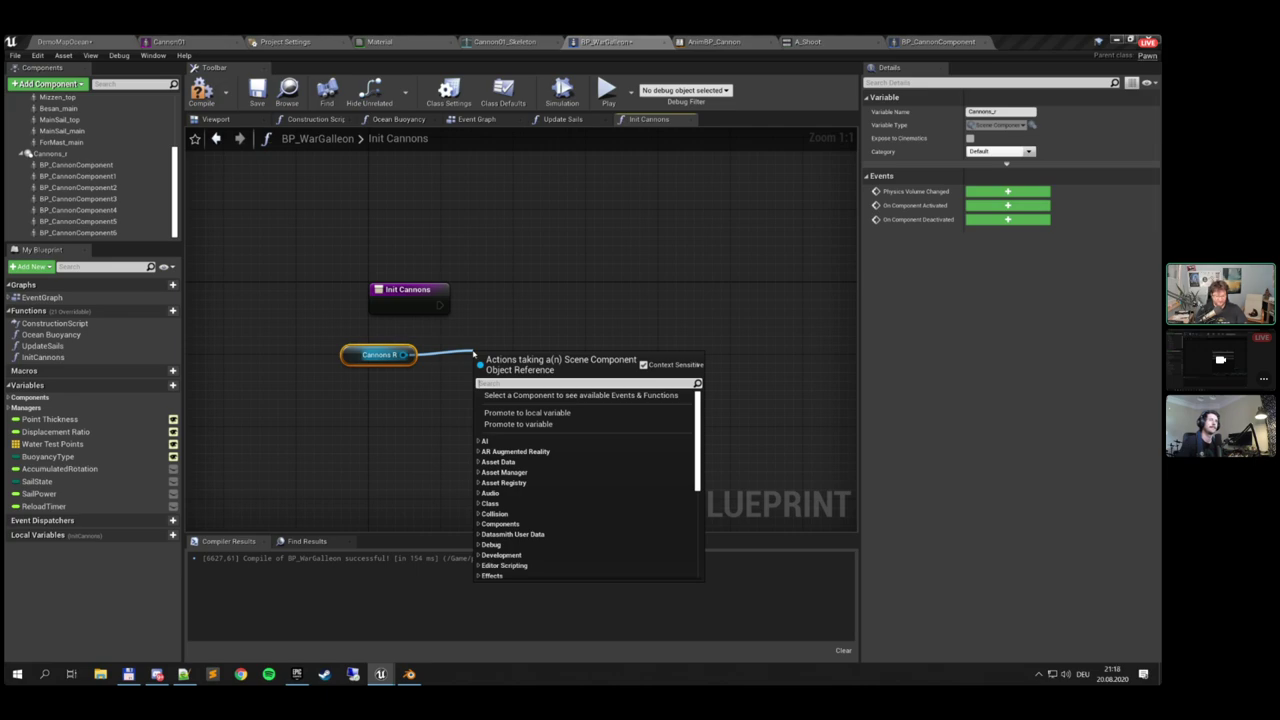
type("get chi")
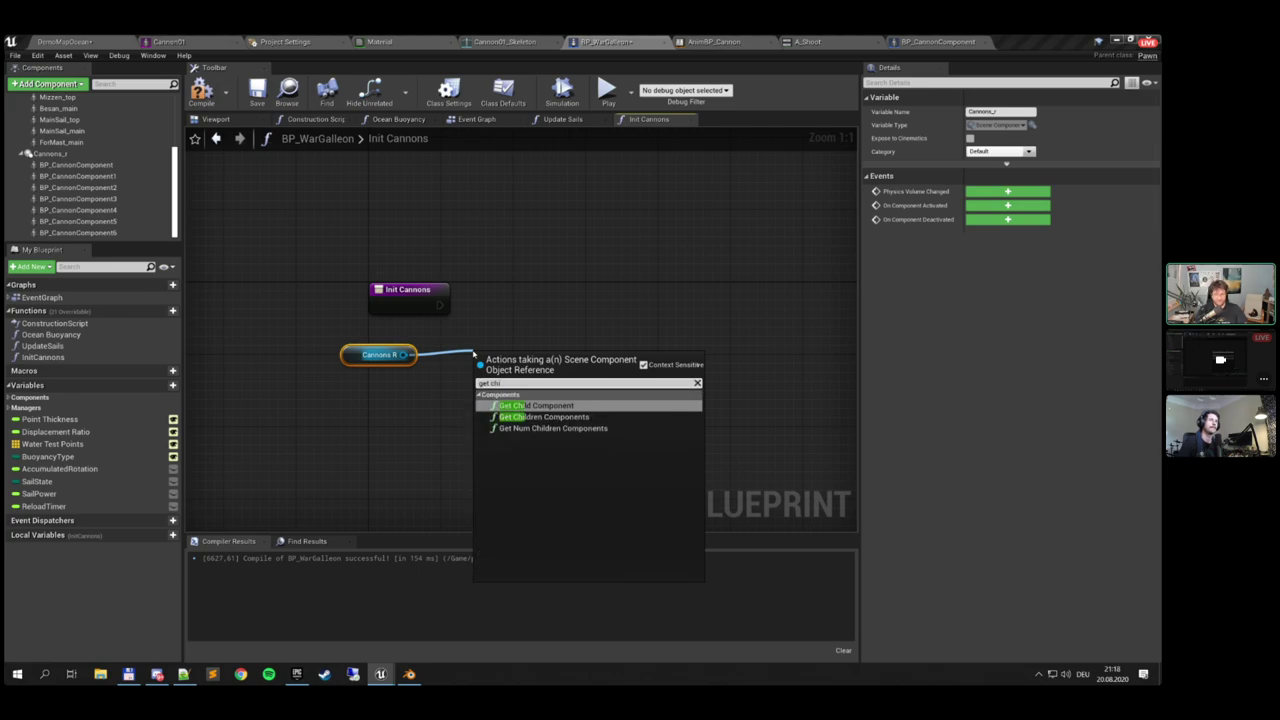
left_click(543, 416)
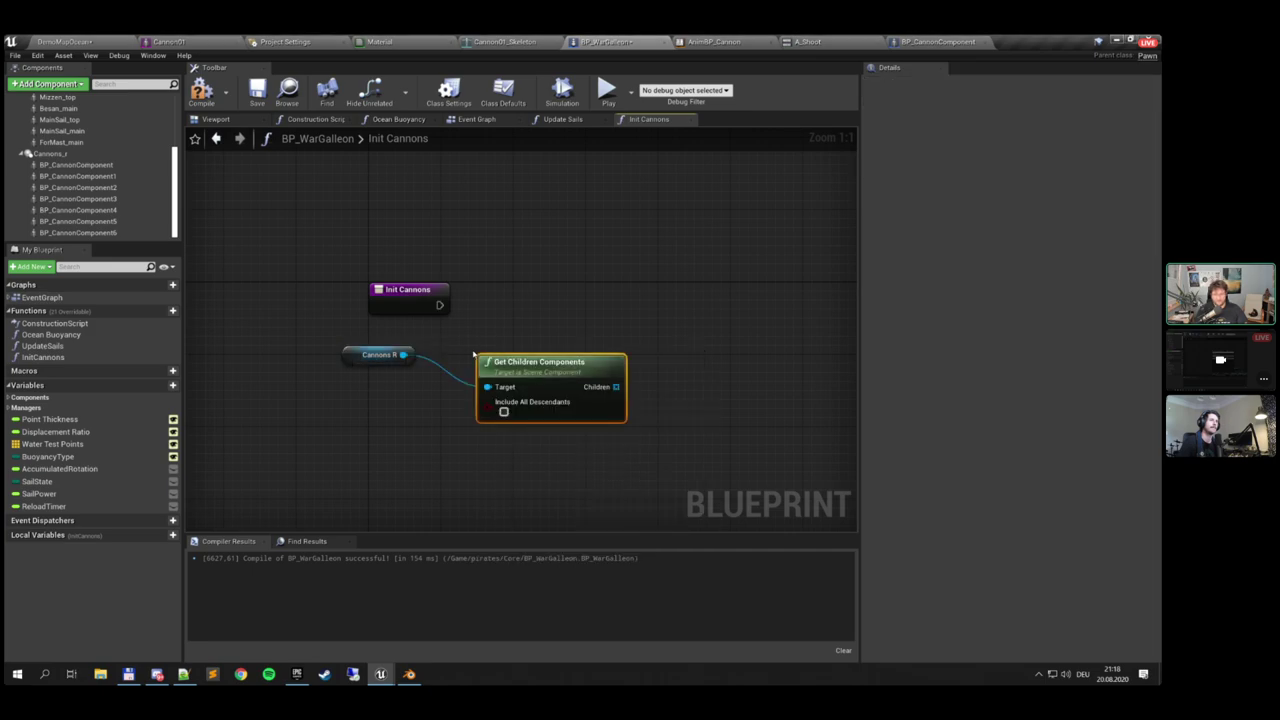
left_click_drag(540, 355, 521, 337)
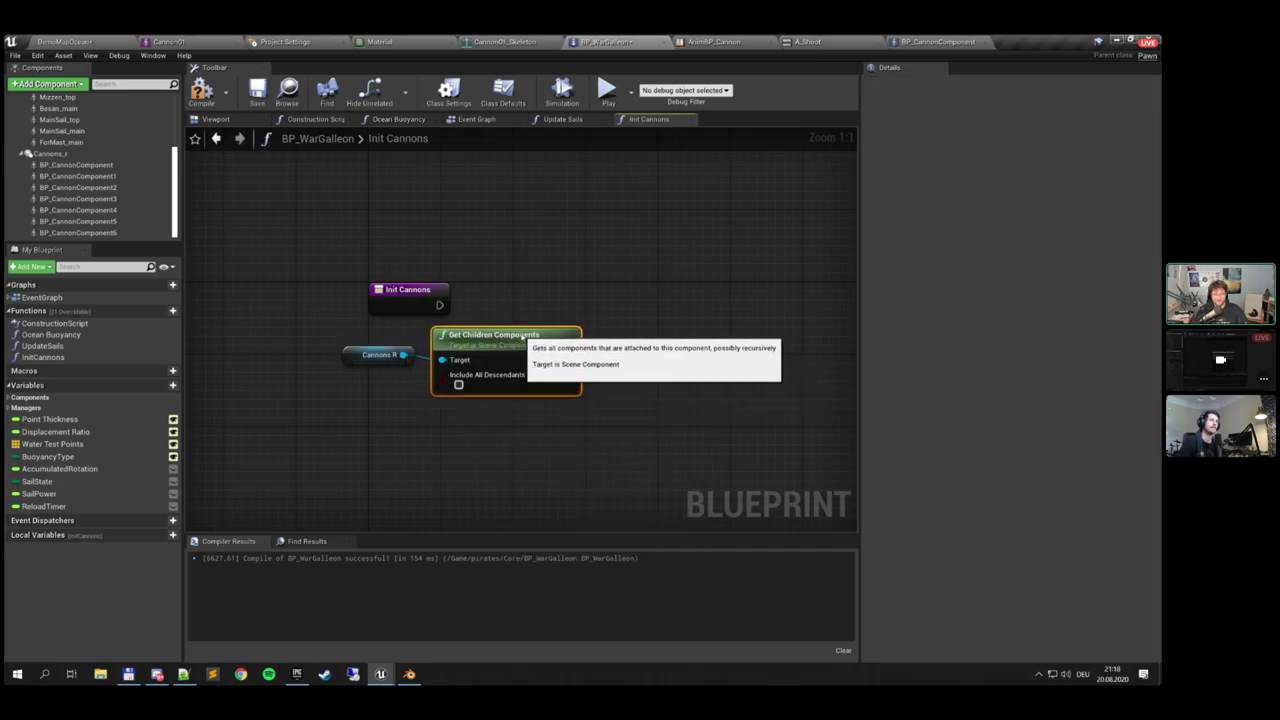
Add a For Each Loop over the Children array and connect the Init Cannons execution to it
left_click(348, 367)
right_click_drag(348, 367, 288, 376)
left_click_drag(509, 368, 598, 315)
type("for")
key("Return")
left_click_drag(378, 314, 571, 314)
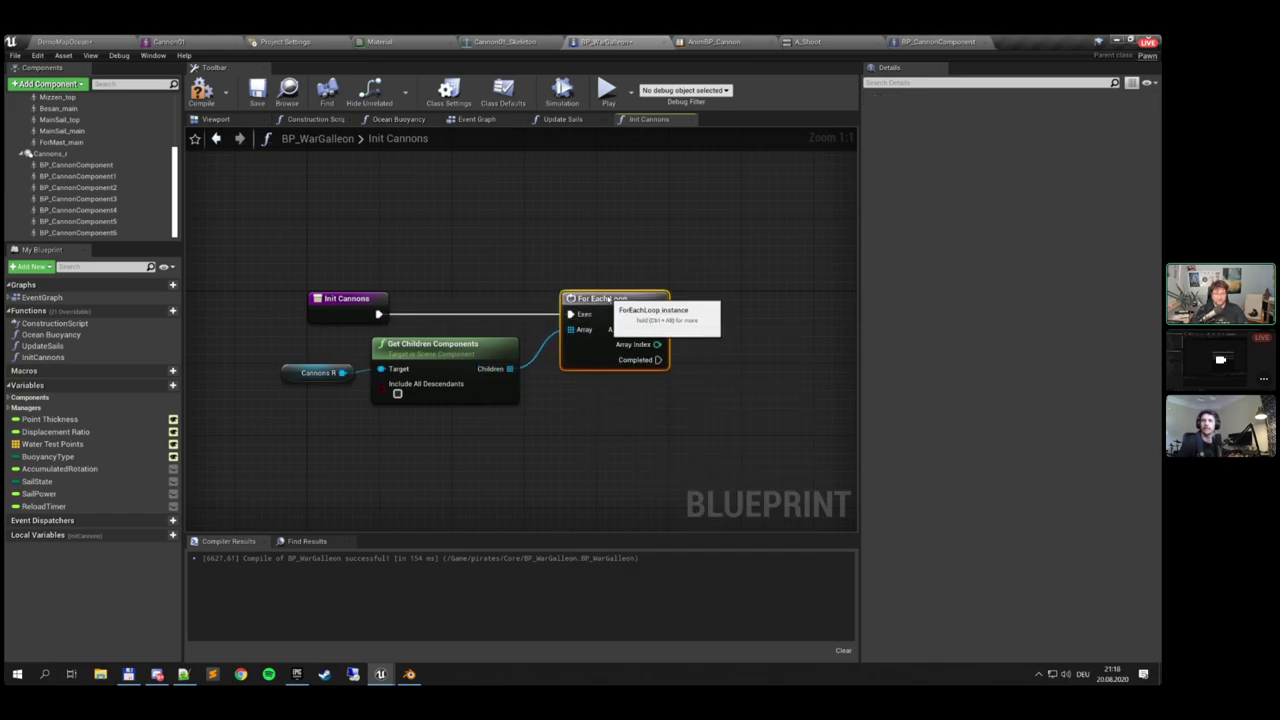
Cast the loop's Array Element to BP_CannonComponent and run the cast from the Loop Body
right_click_drag(607, 298, 459, 301)
left_click_drag(510, 332, 553, 336)
type("cast")
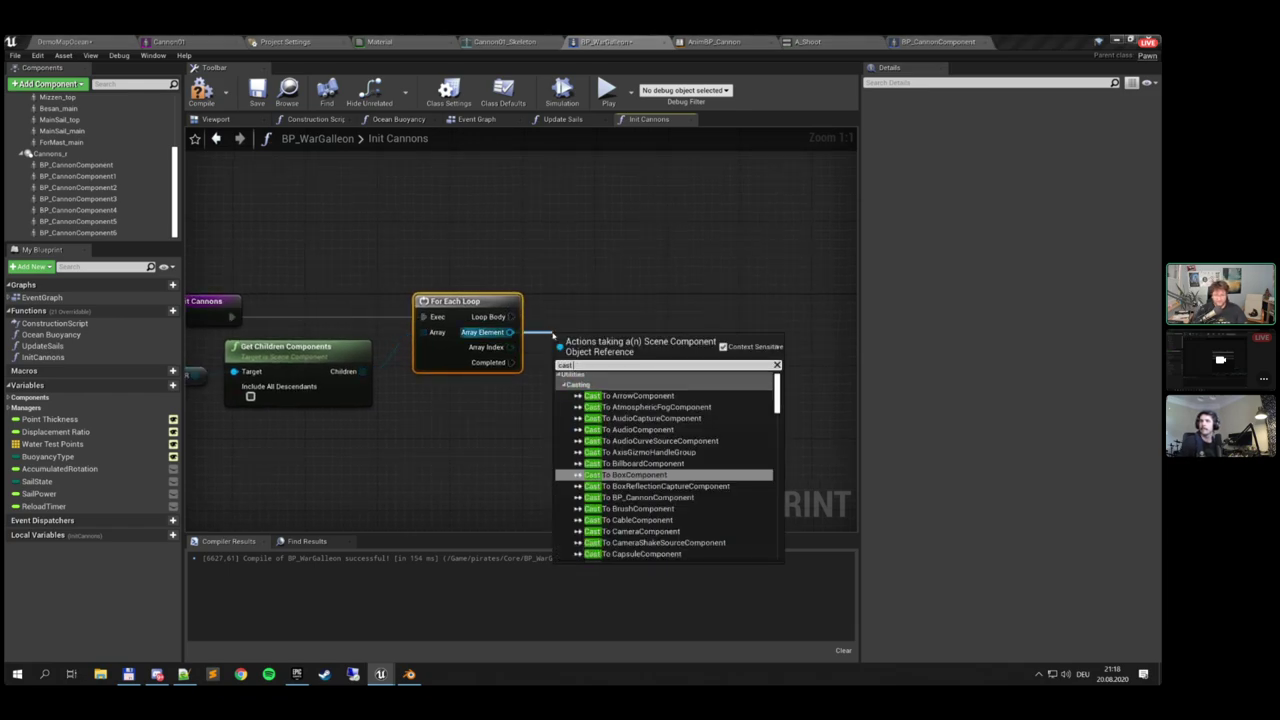
left_click(640, 497)
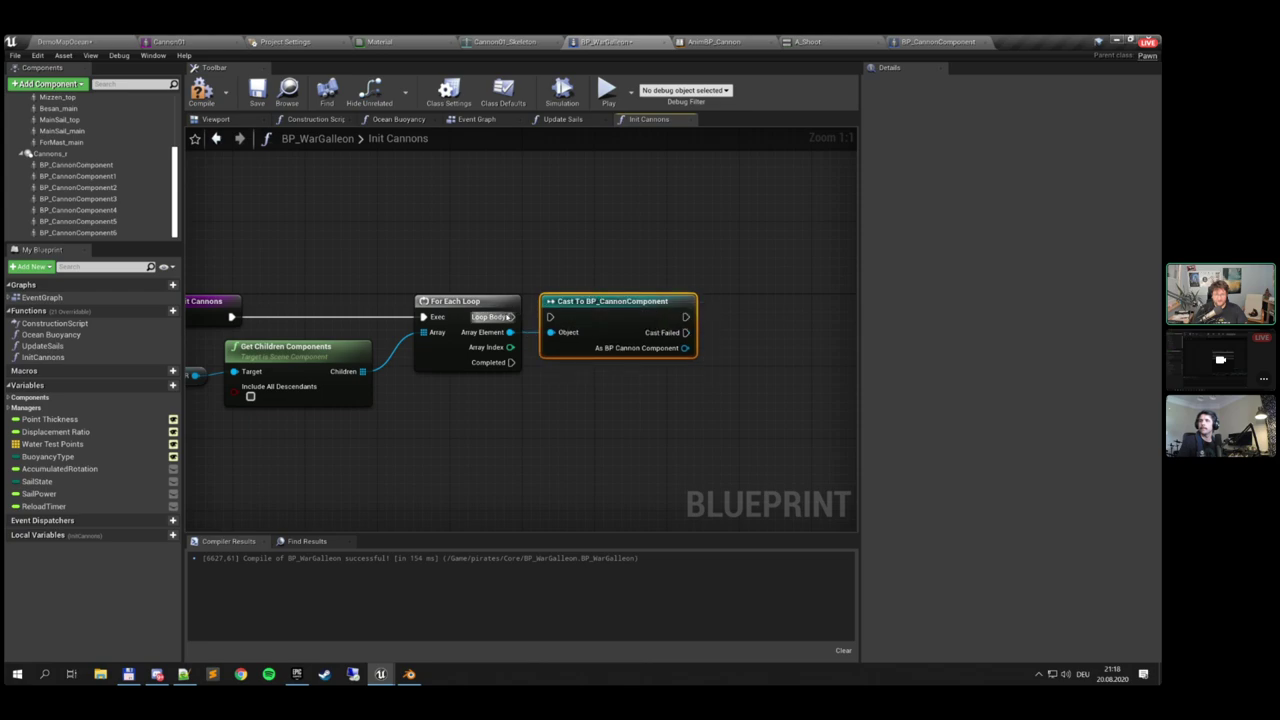
Promote the As BP Cannon Component output of the cast to a variable named Cannons
right_click_drag(690, 334, 490, 326)
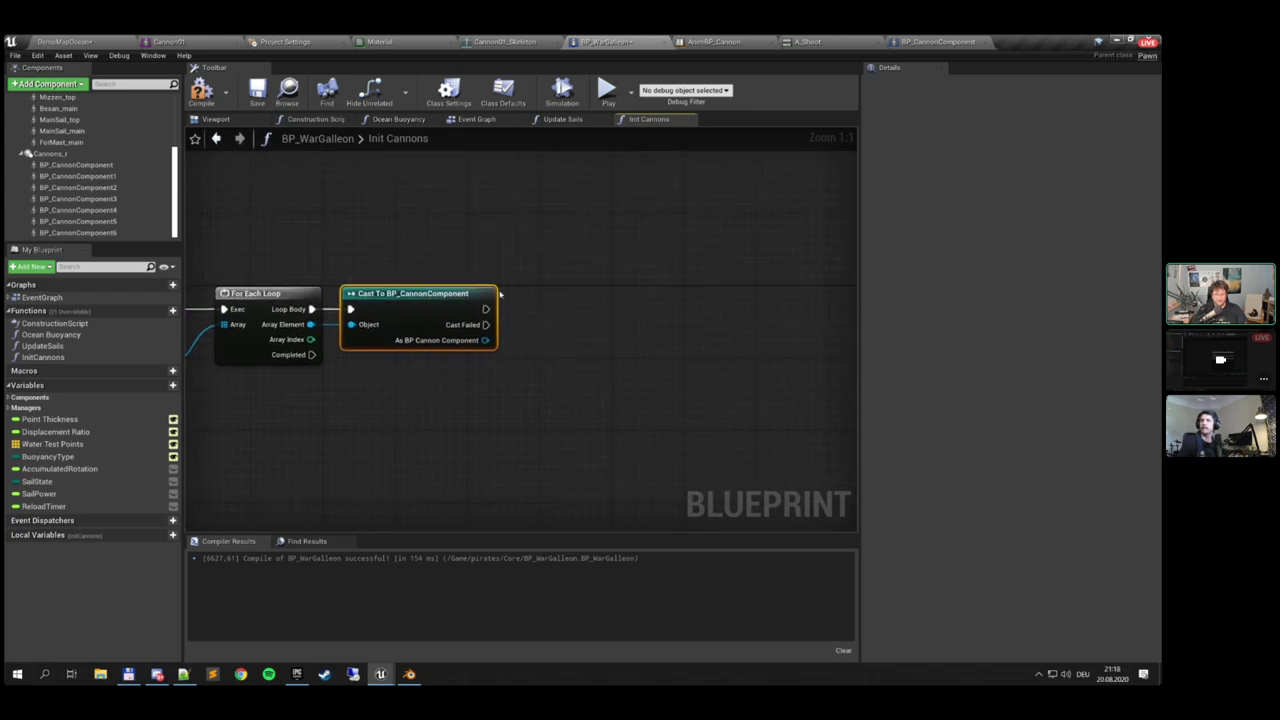
left_click_drag(485, 340, 570, 326)
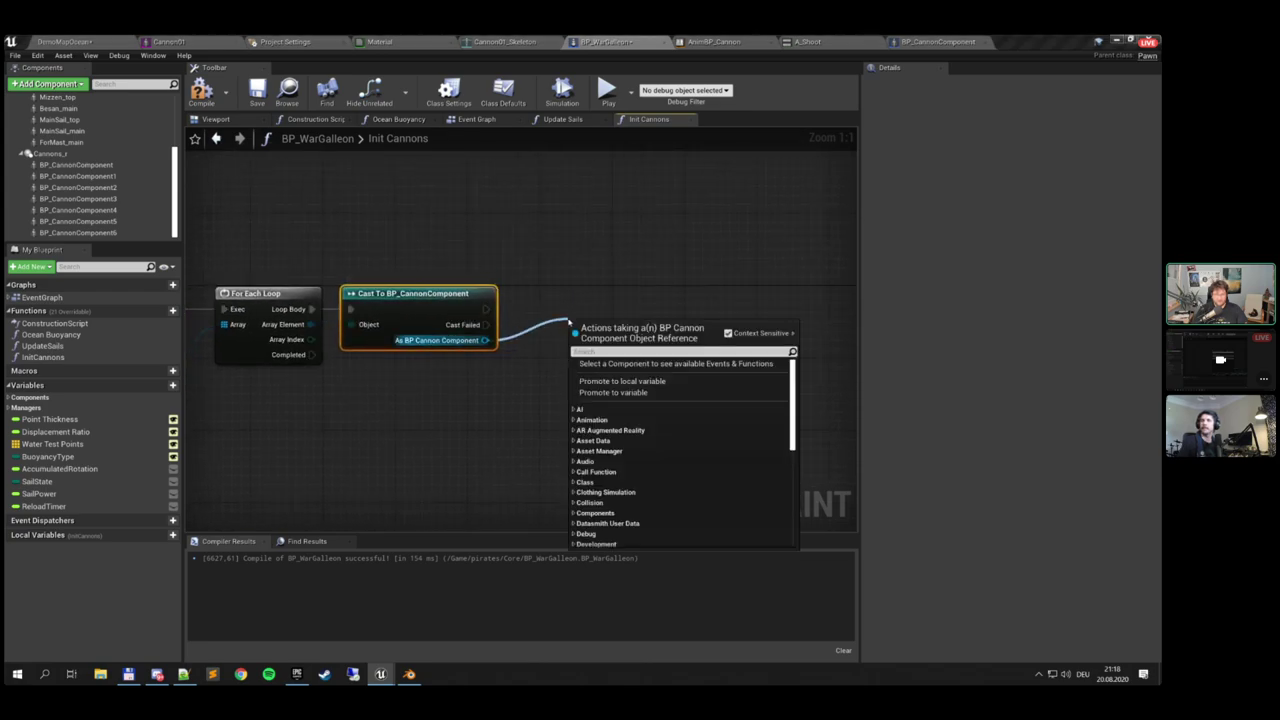
left_click(640, 396)
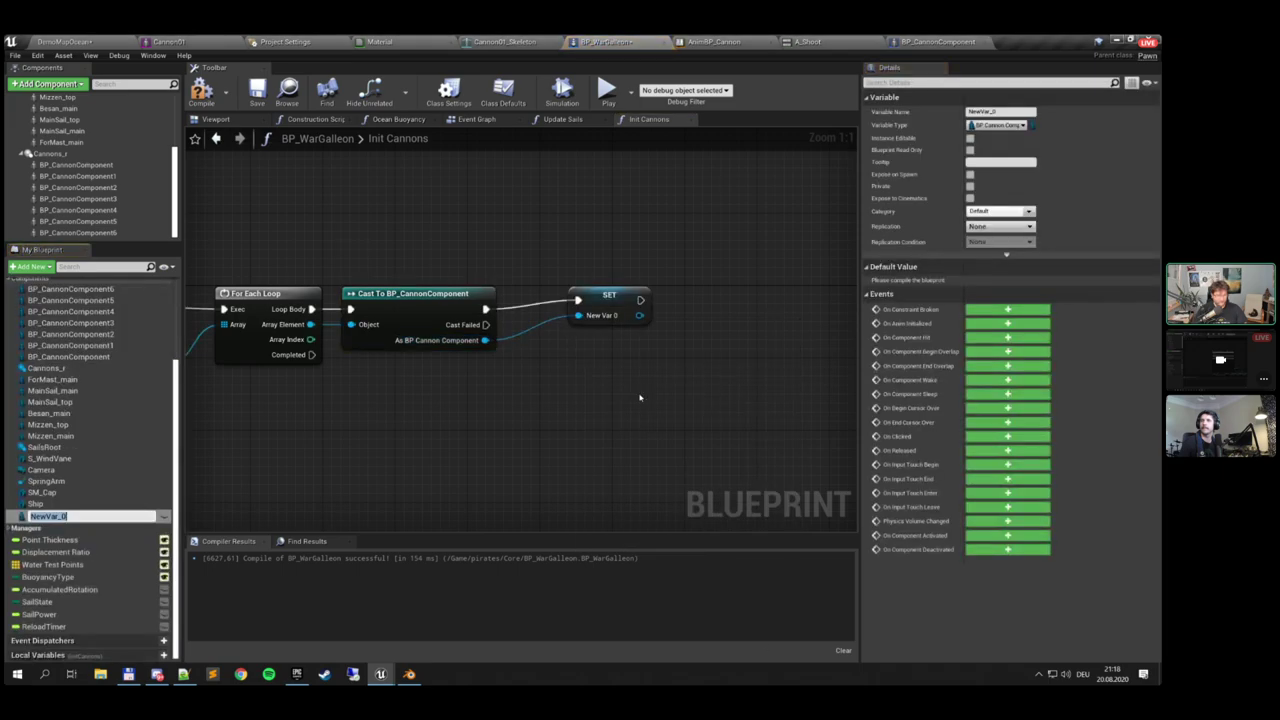
type("Cannons")
key("Return")
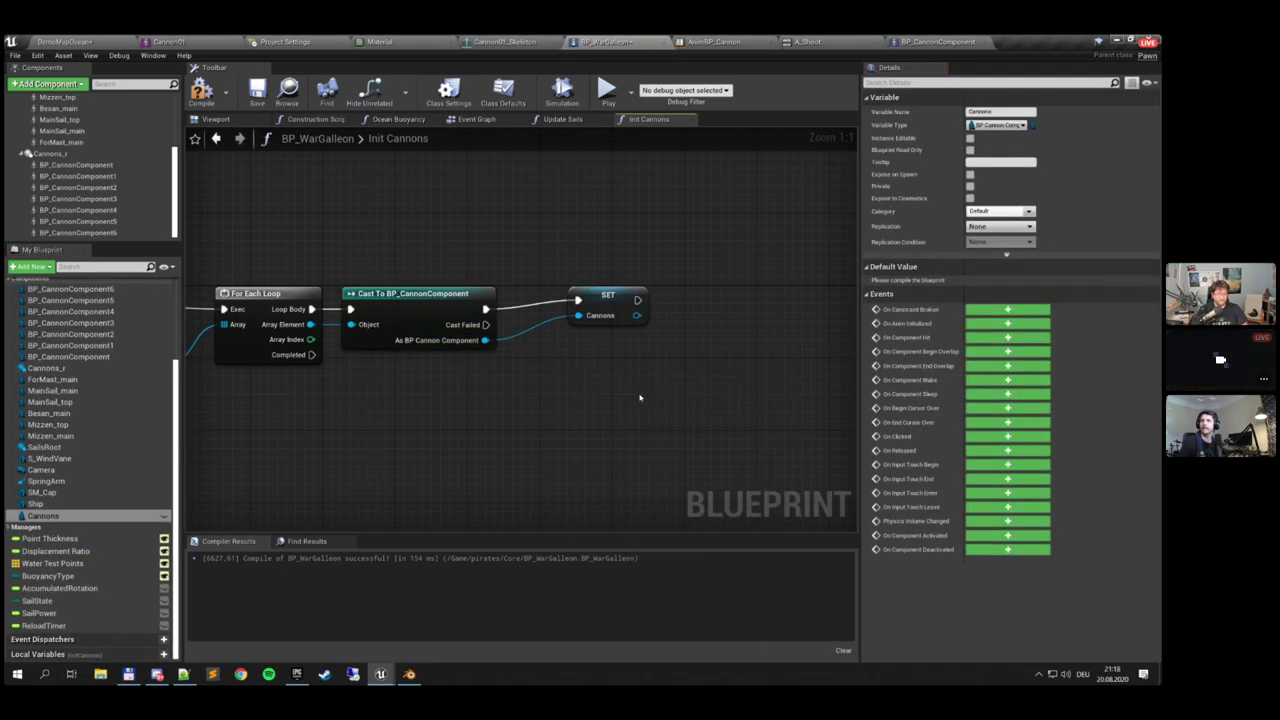
Change the Cannons variable to an array and delete its SET node from the Init Cannons graph
left_click(1031, 125)
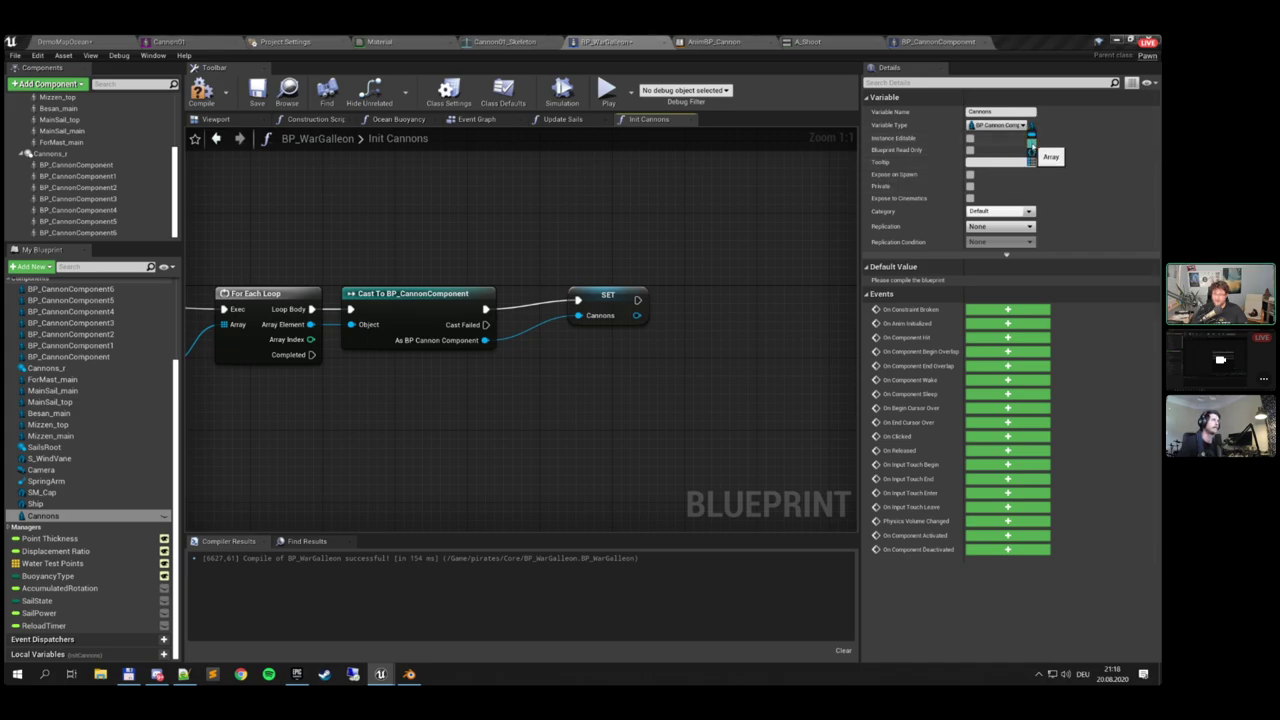
left_click(1031, 145)
left_click(597, 379)
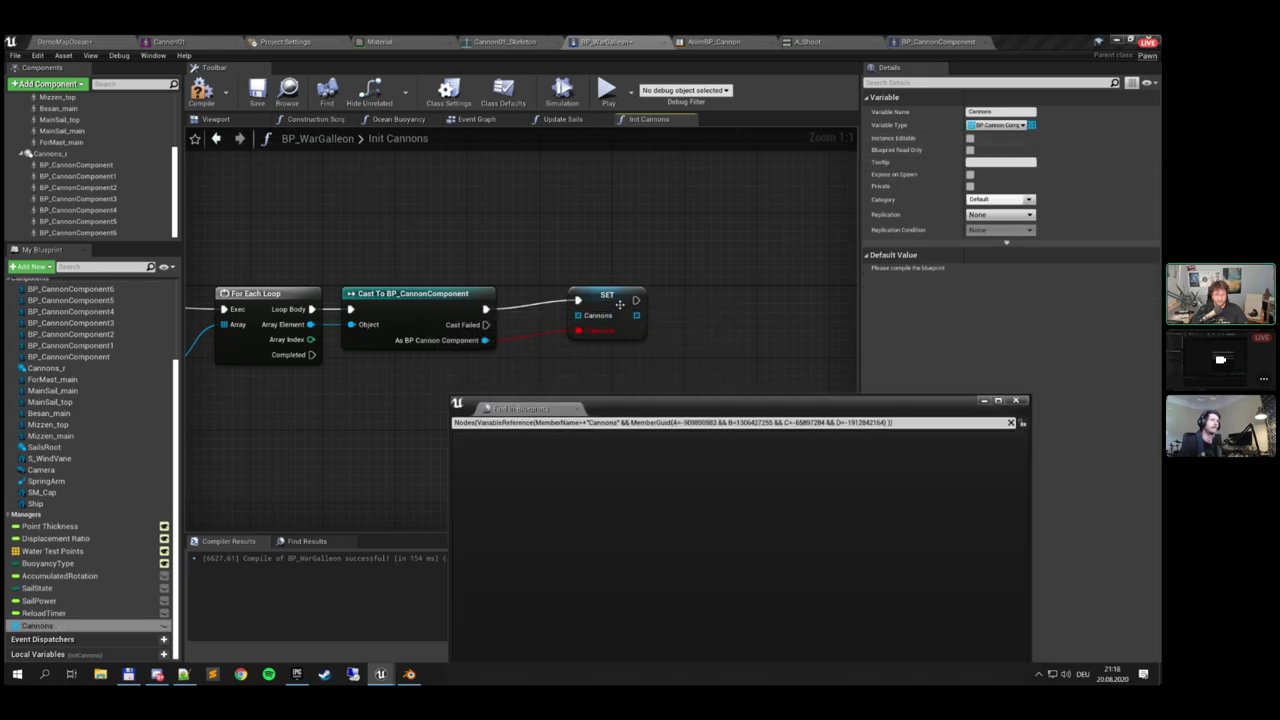
left_click(1017, 401)
left_click(605, 355)
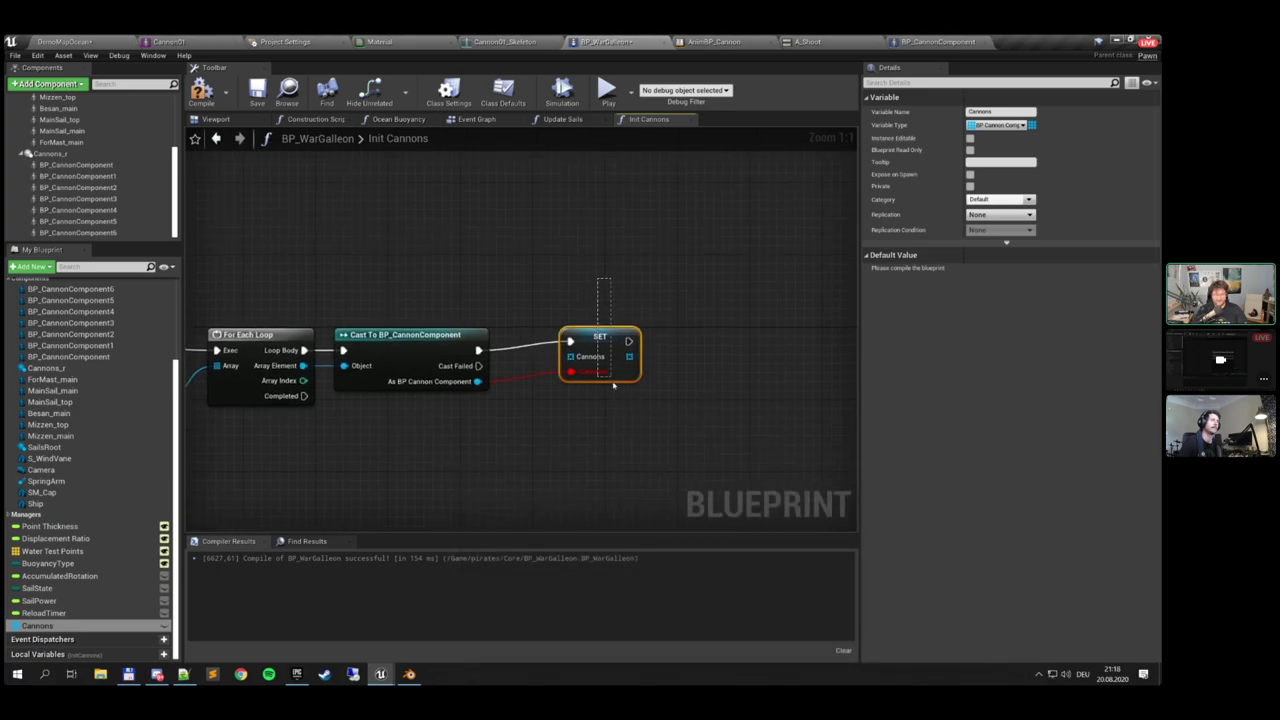
key("Delete")
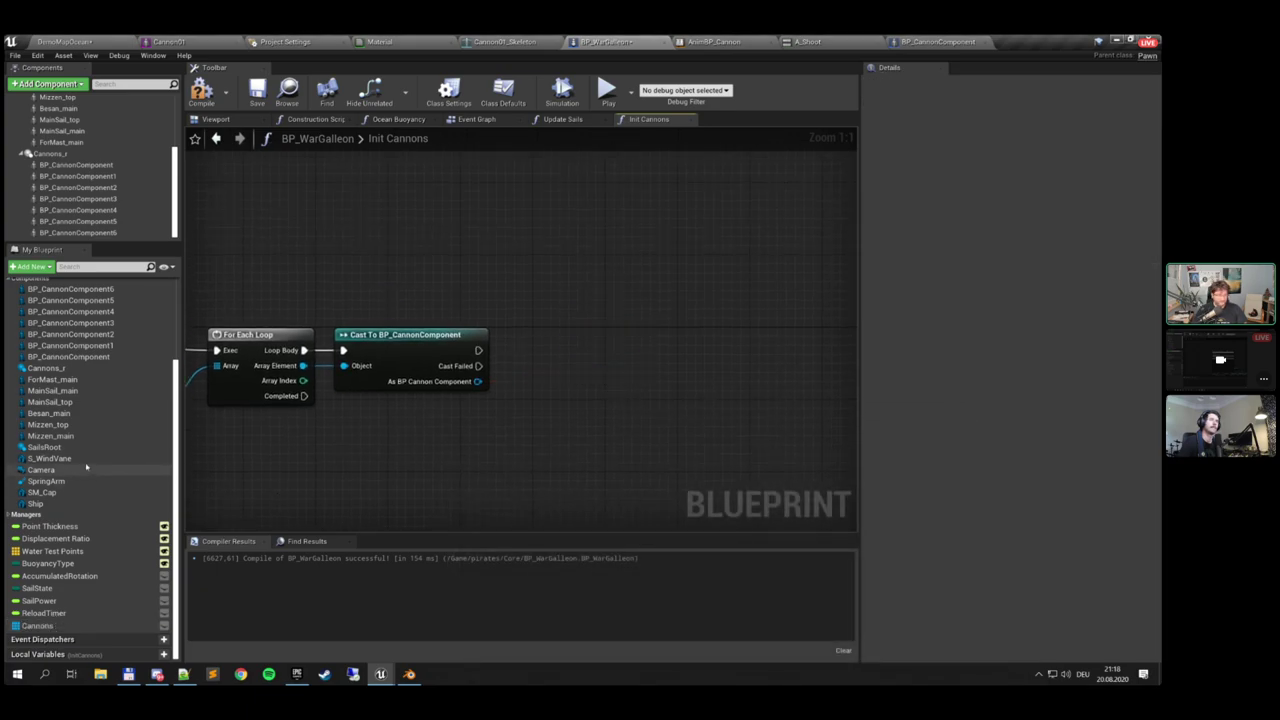
Add each cast cannon component to the Cannons array with an Add node run after the cast, and compile the blueprint
scroll(14, 315, "up", 2)
left_click(12, 333)
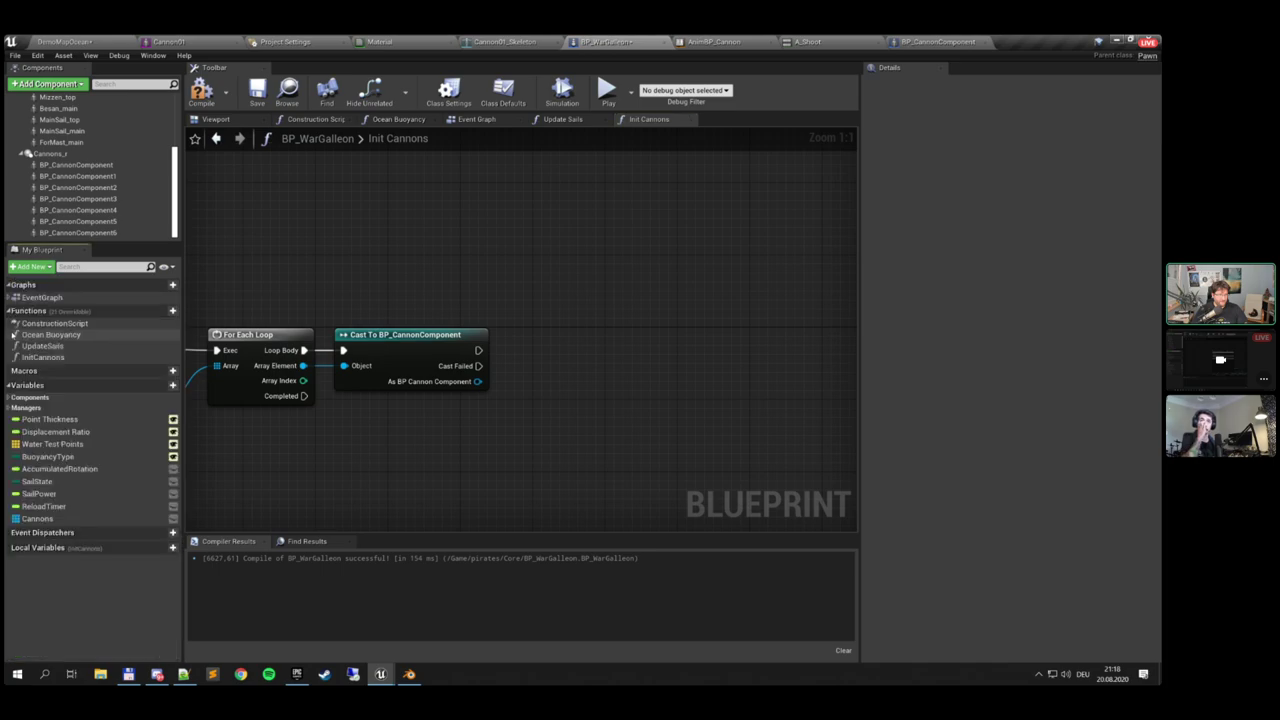
left_click_drag(37, 518, 572, 318)
type("add")
key("Return")
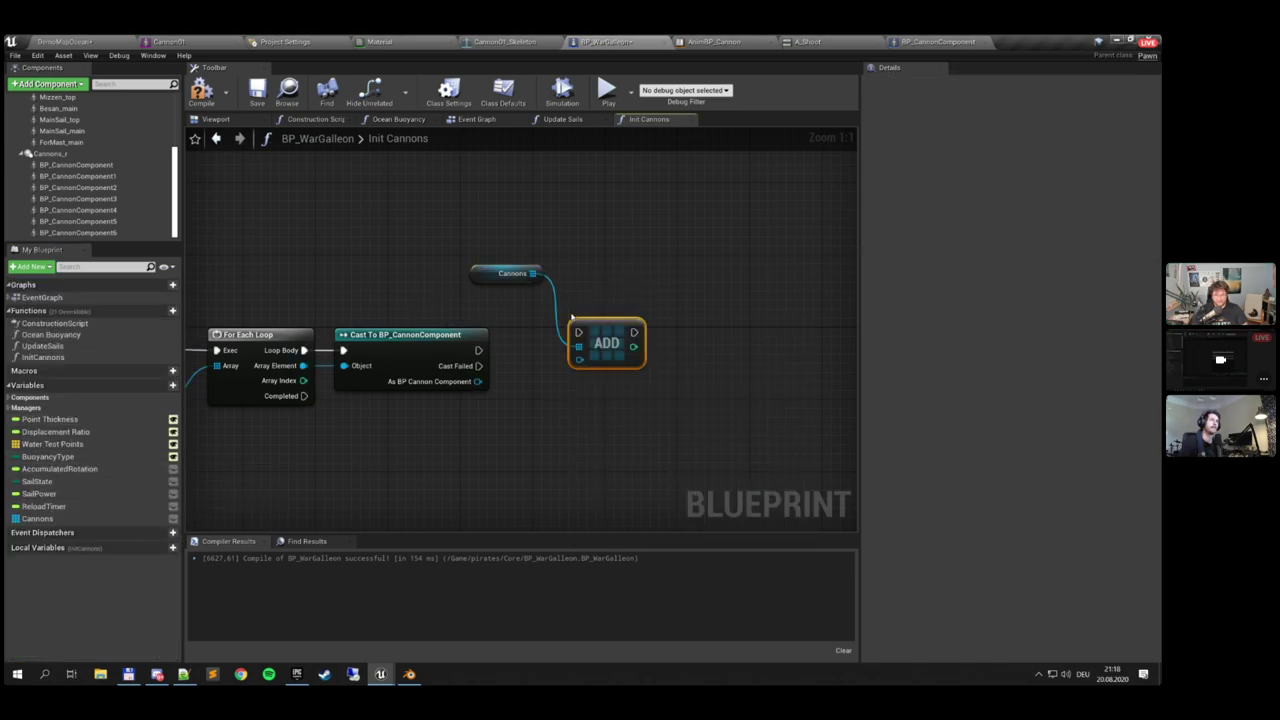
left_click_drag(477, 381, 479, 351)
left_click_drag(616, 329, 607, 347)
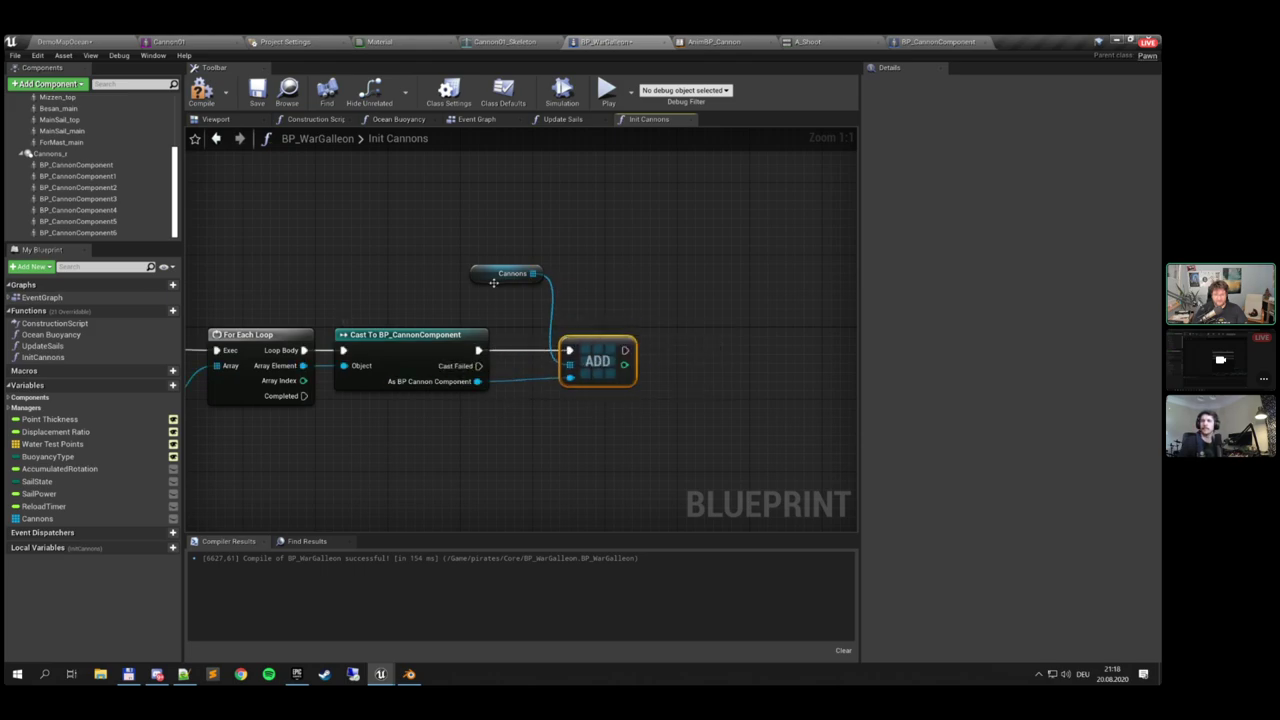
left_click_drag(490, 280, 468, 294)
right_click_drag(467, 297, 672, 255)
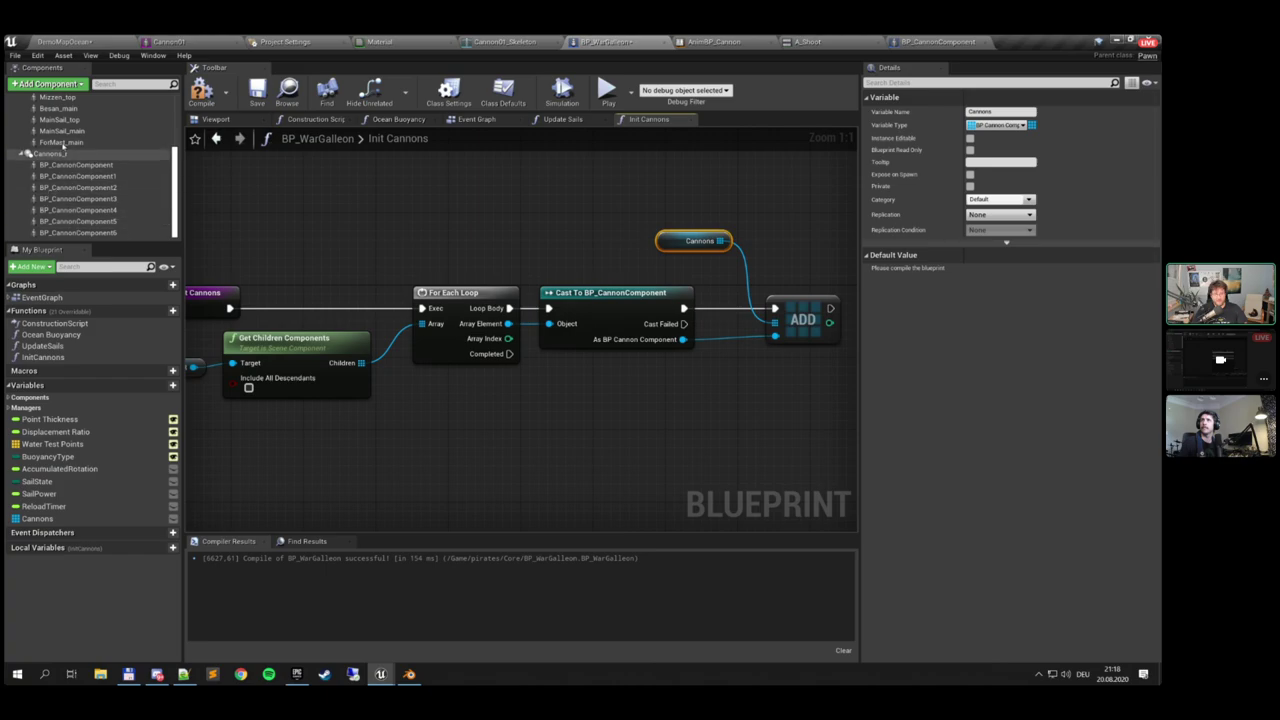
left_click(202, 93)
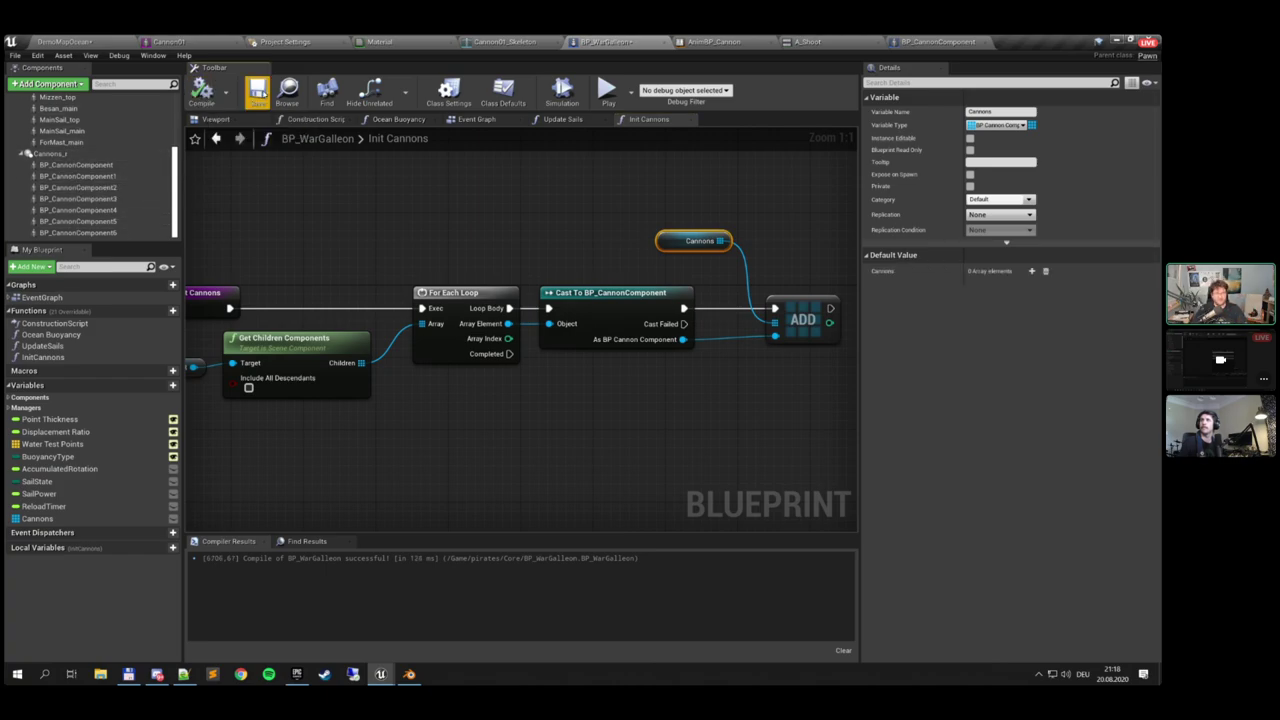
Call Init Cannons from Event BeginPlay in the Event Graph, and compile and save the blueprint
right_click_drag(387, 268, 475, 217)
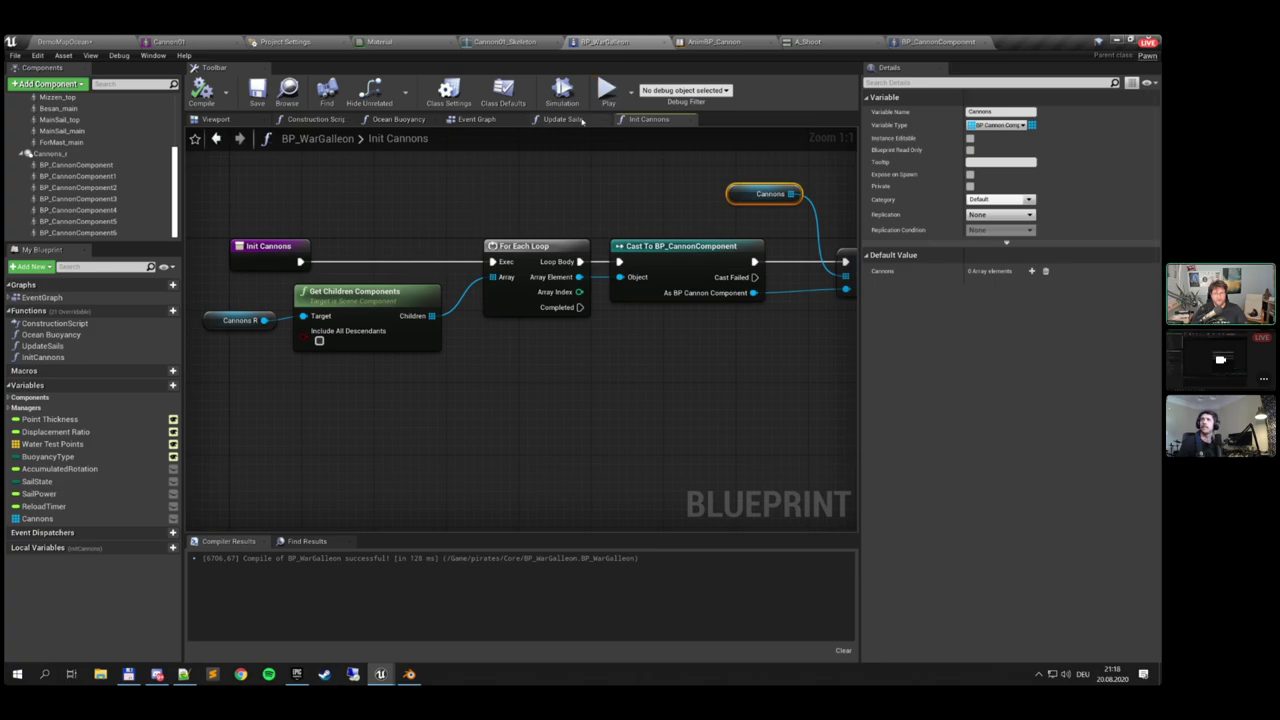
left_click(488, 120)
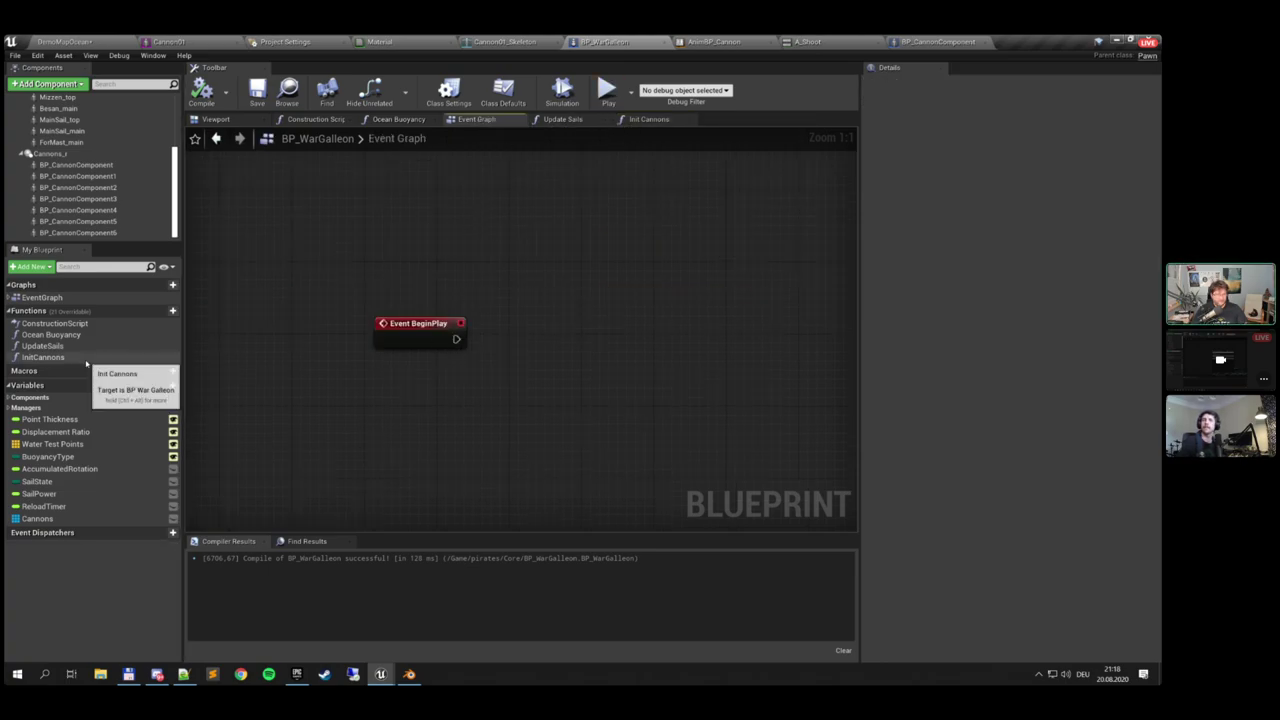
left_click_drag(42, 357, 518, 321)
left_click(511, 321)
left_click(205, 97)
left_click(262, 100)
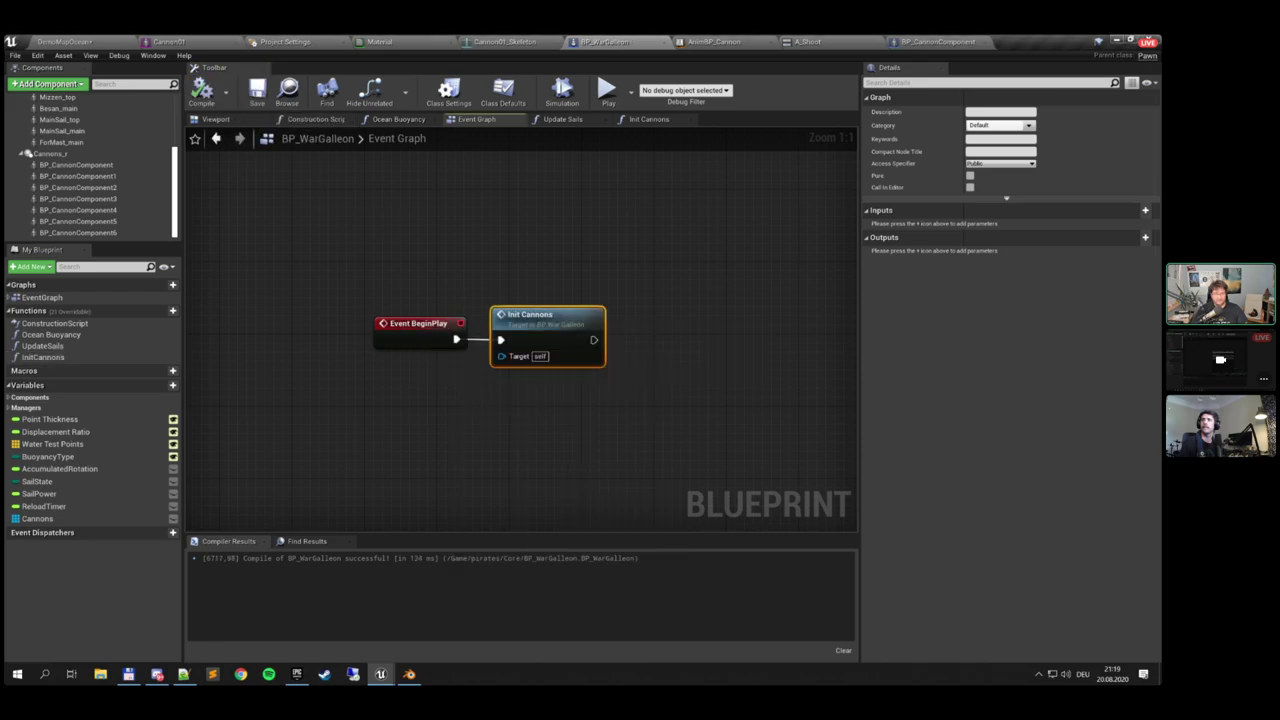
Delete the BP Cannon Component reference and its Fire call from the InputAction Fire chain
scroll(529, 294, "down", 5)
right_click_drag(516, 134, 430, 134)
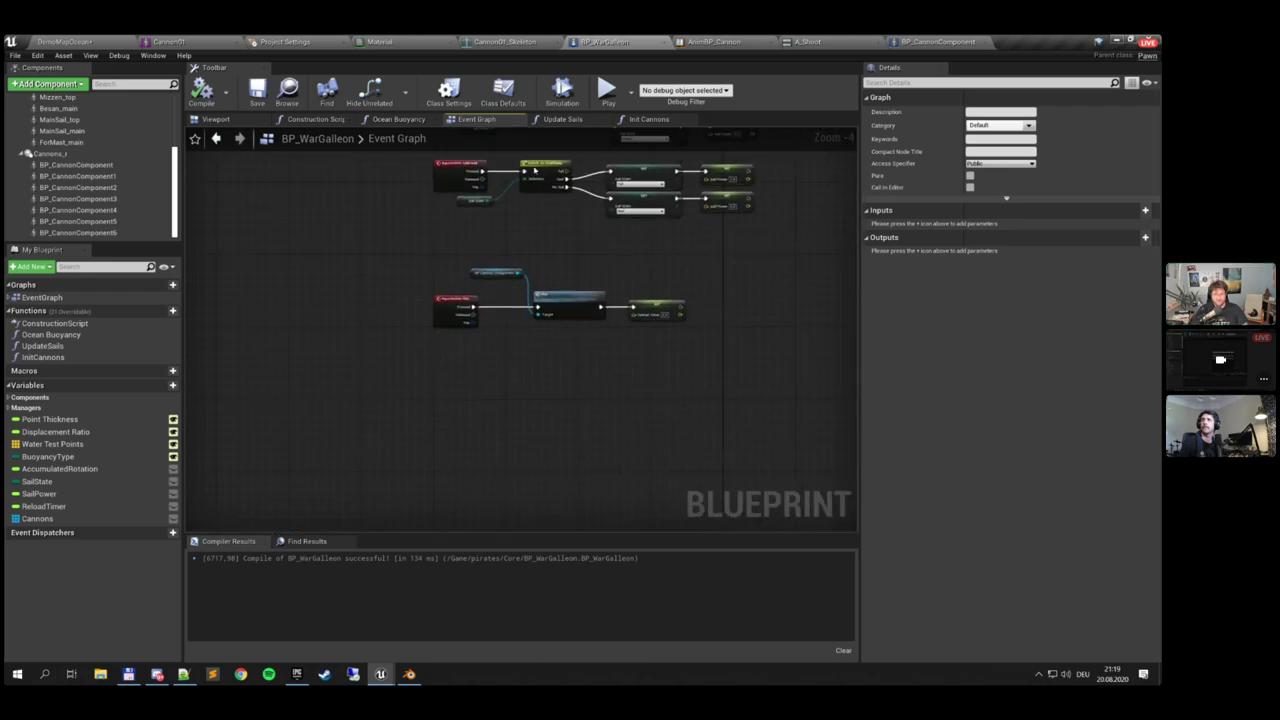
scroll(530, 215, "up", 4)
right_click_drag(528, 217, 520, 273)
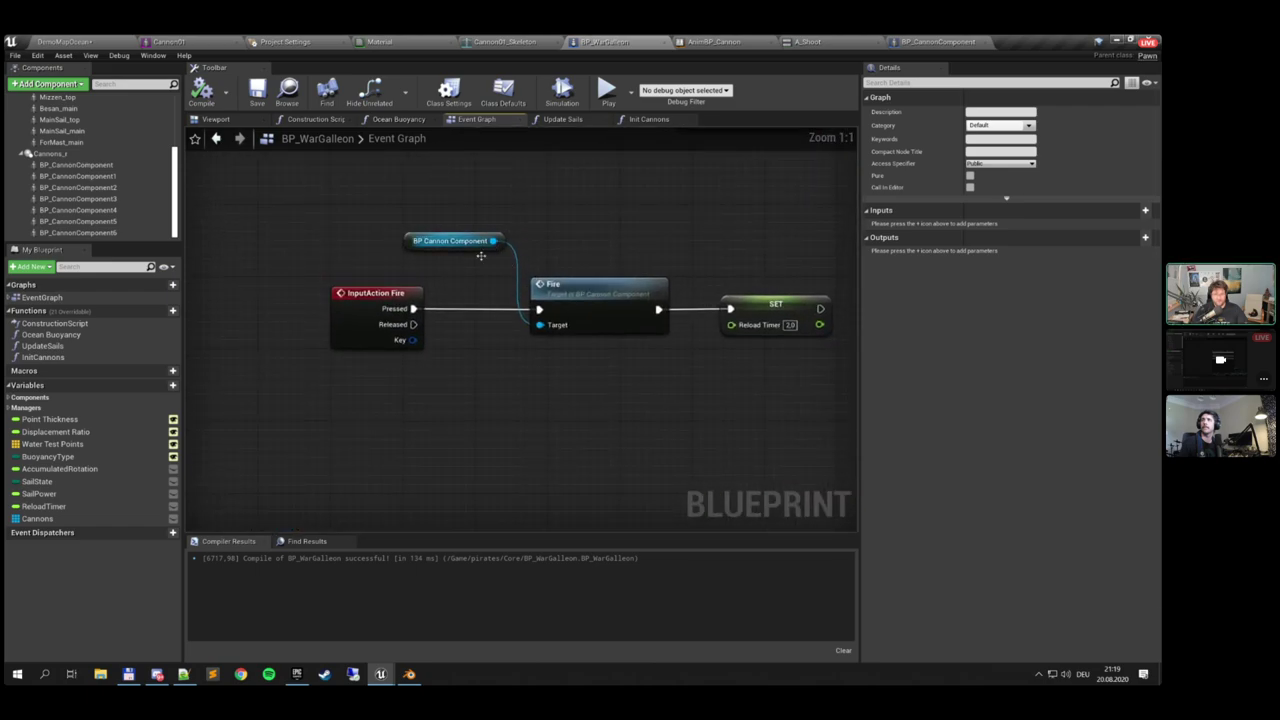
left_click(452, 241)
left_click(599, 290, "ctrl")
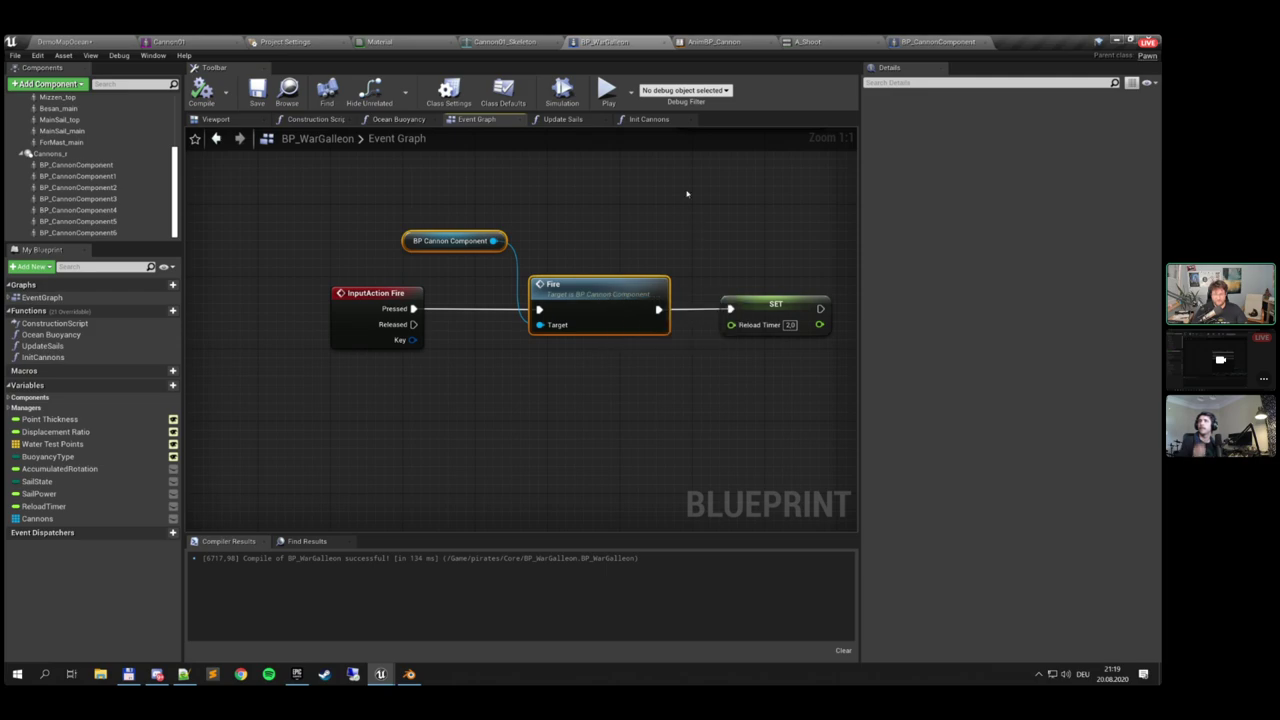
key("Delete")
Add a For Each Loop over the Cannons array and run it from the Pressed output of InputAction Fire
right_click_drag(477, 197, 550, 171)
left_click_drag(37, 518, 548, 241, "ctrl")
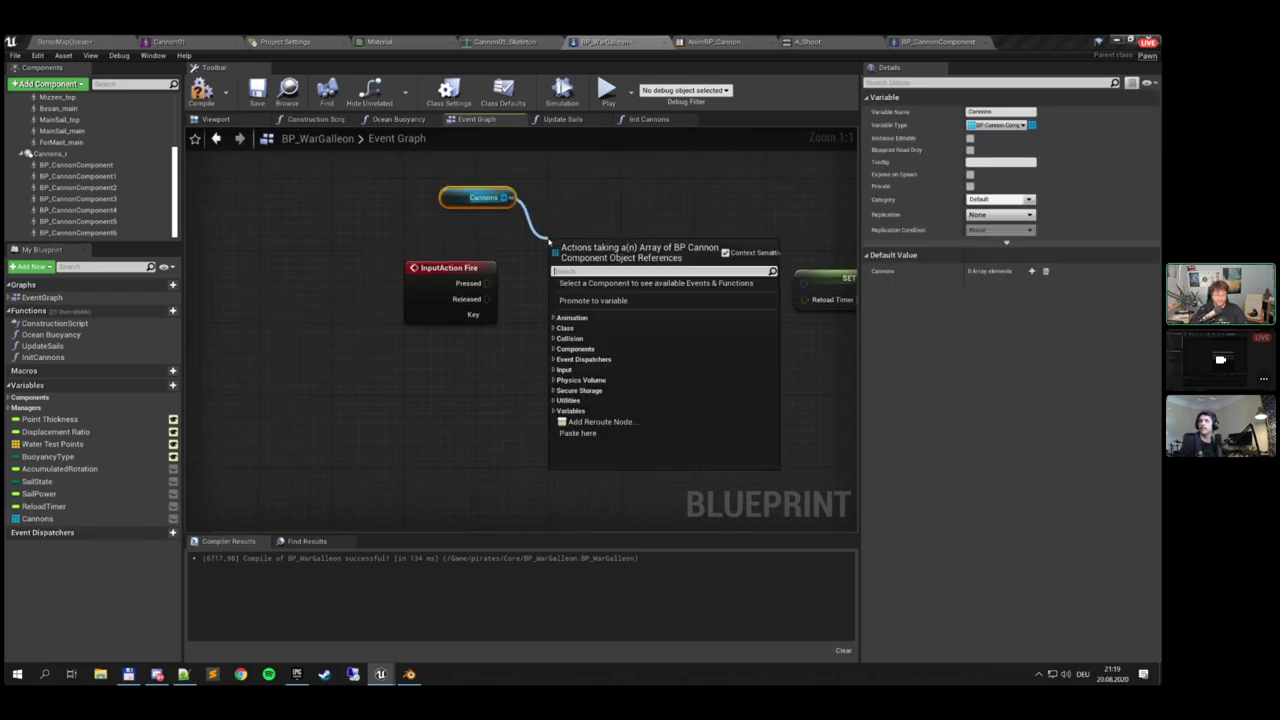
type("for")
key("Return")
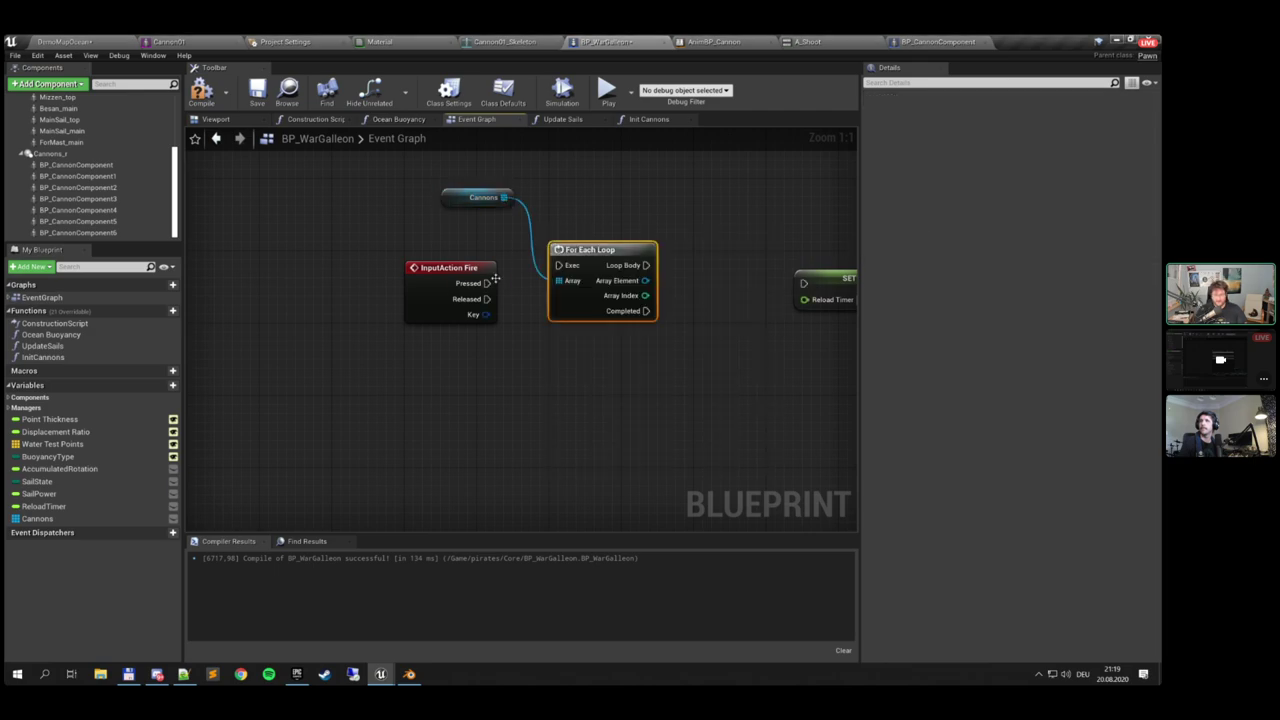
left_click_drag(488, 283, 601, 267)
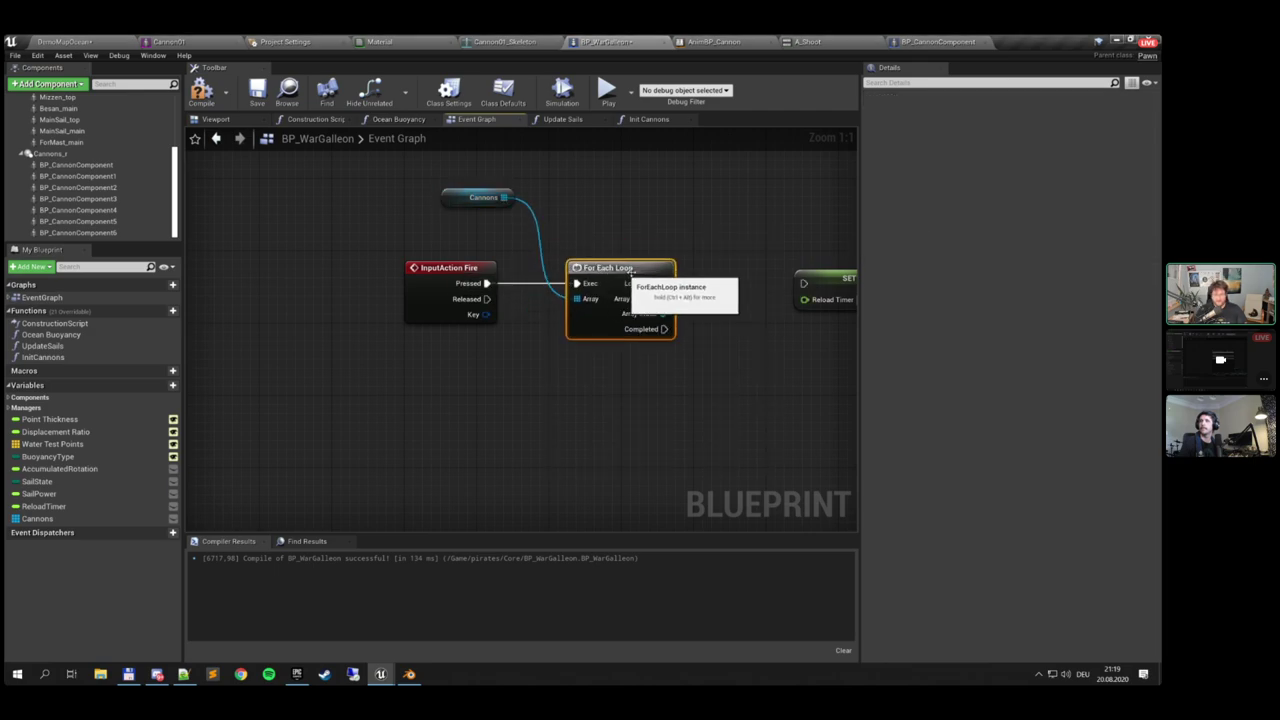
Call Fire on the loop's Array Element and execute it from the Loop Body
right_click_drag(655, 293, 550, 287)
left_click_drag(557, 291, 598, 284)
type("shoo")
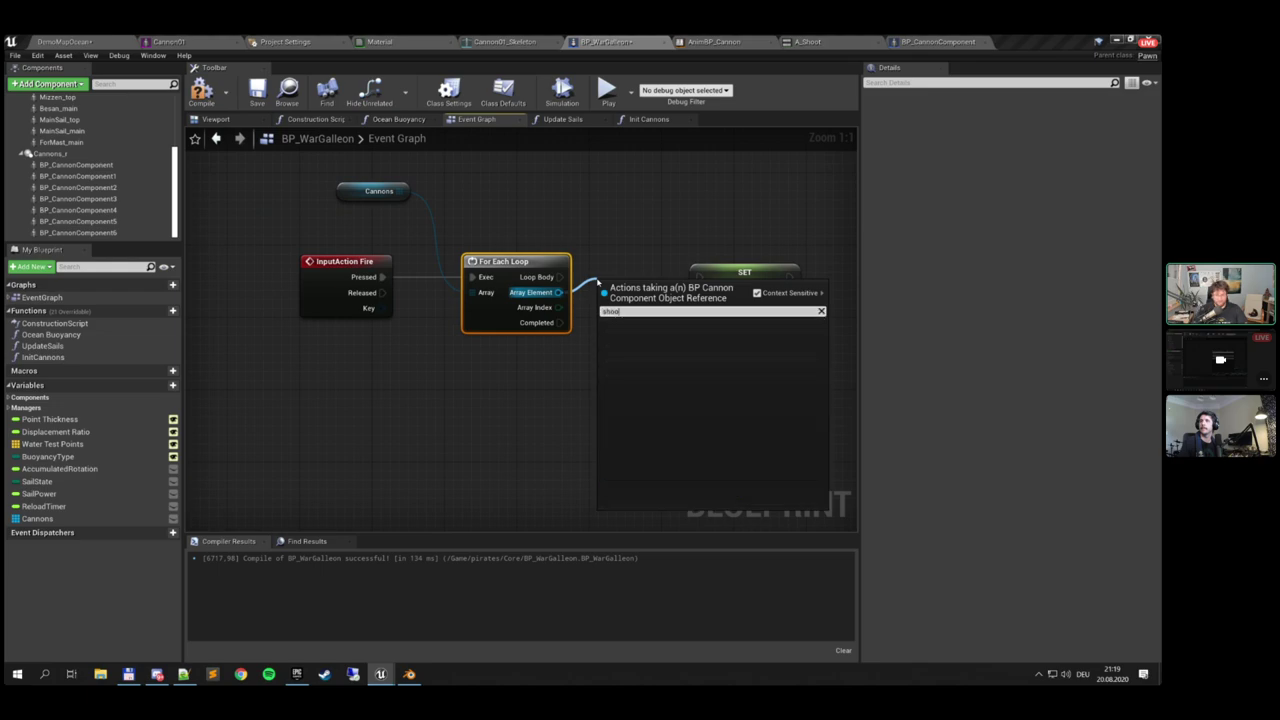
key("BackSpace")
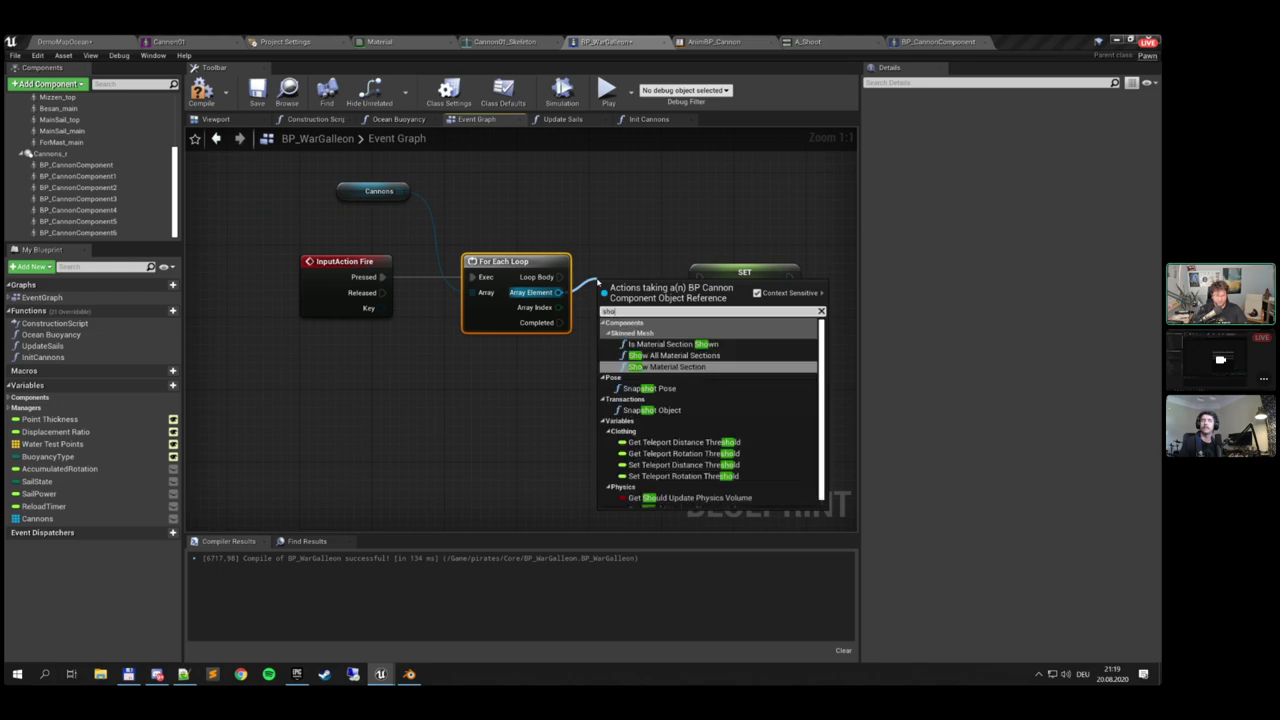
key("BackSpace")
key("BackSpace")
key("BackSpace")
type("fi")
key("Return")
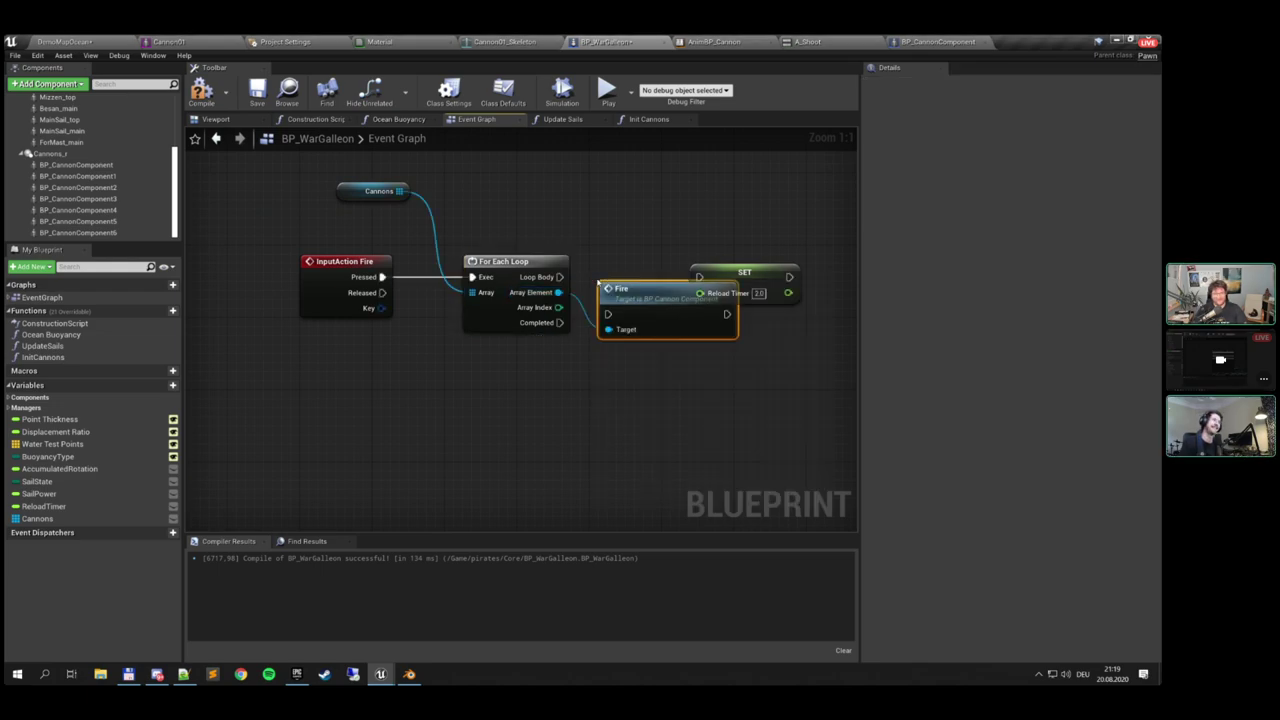
left_click_drag(622, 288, 598, 278)
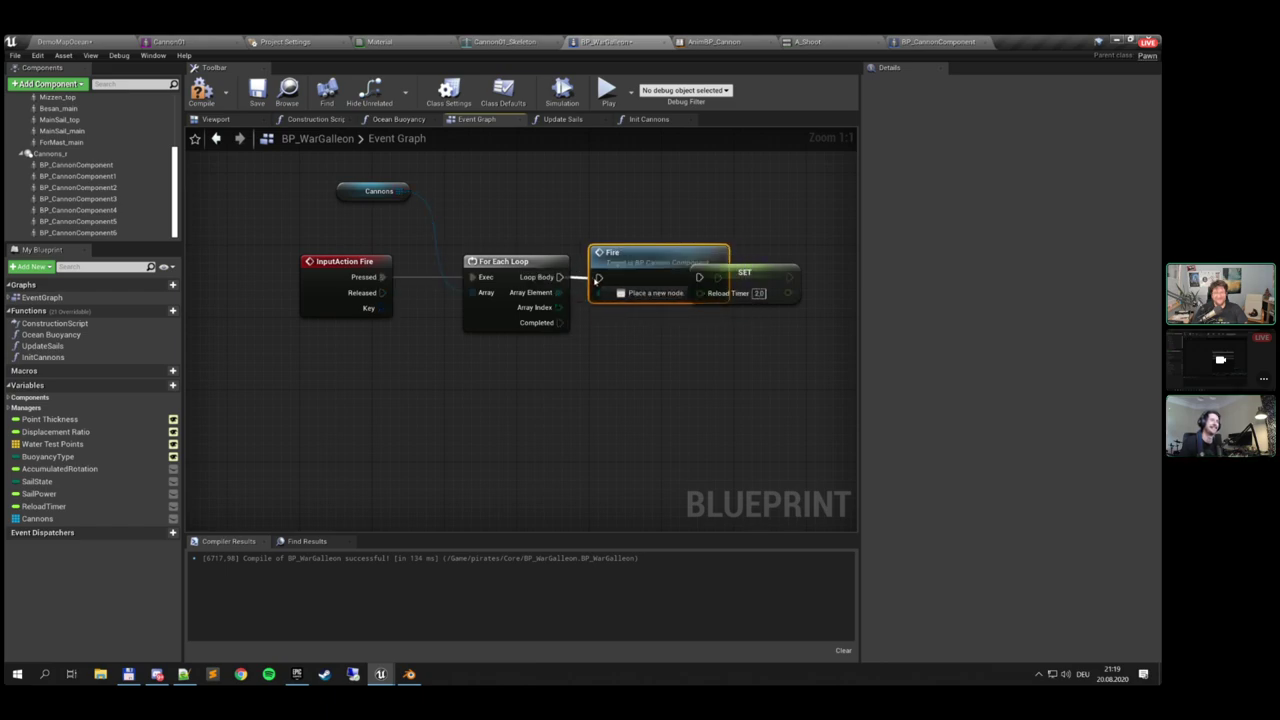
Connect the loop's Completed output to the Reload Timer SET node below Fire, and compile and save the blueprint
left_click_drag(740, 281, 631, 345)
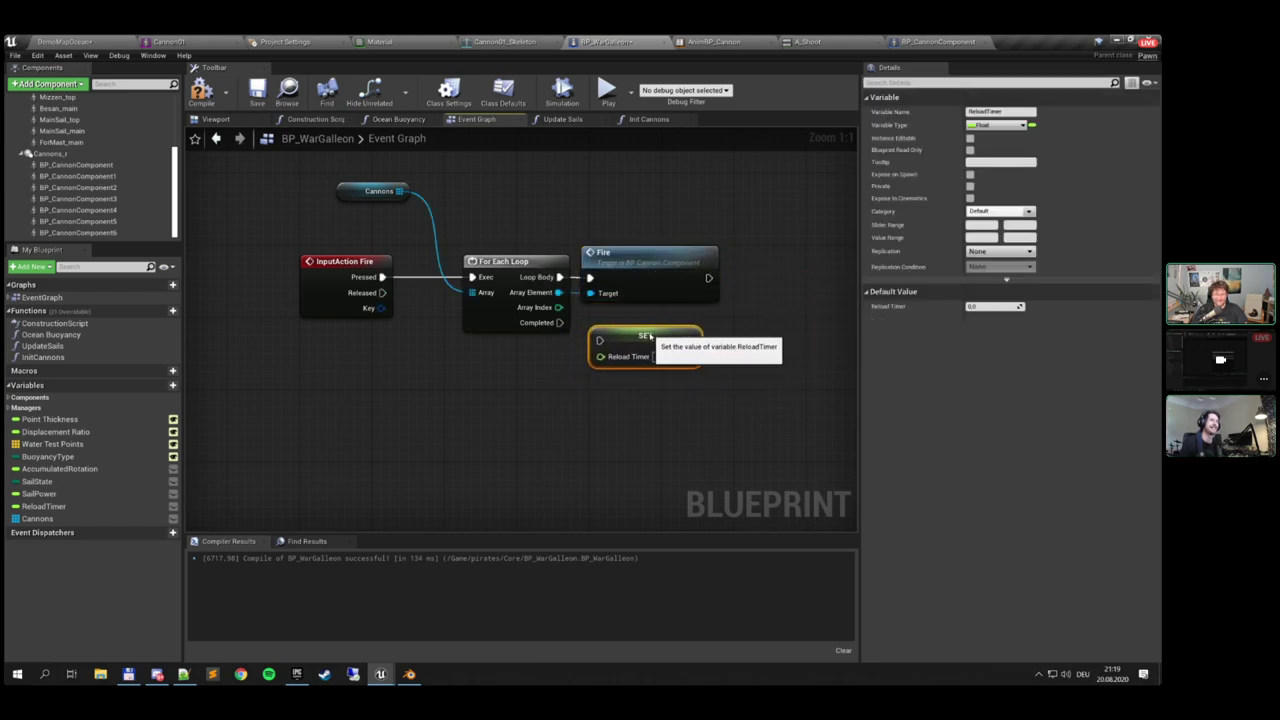
left_click_drag(559, 322, 591, 340)
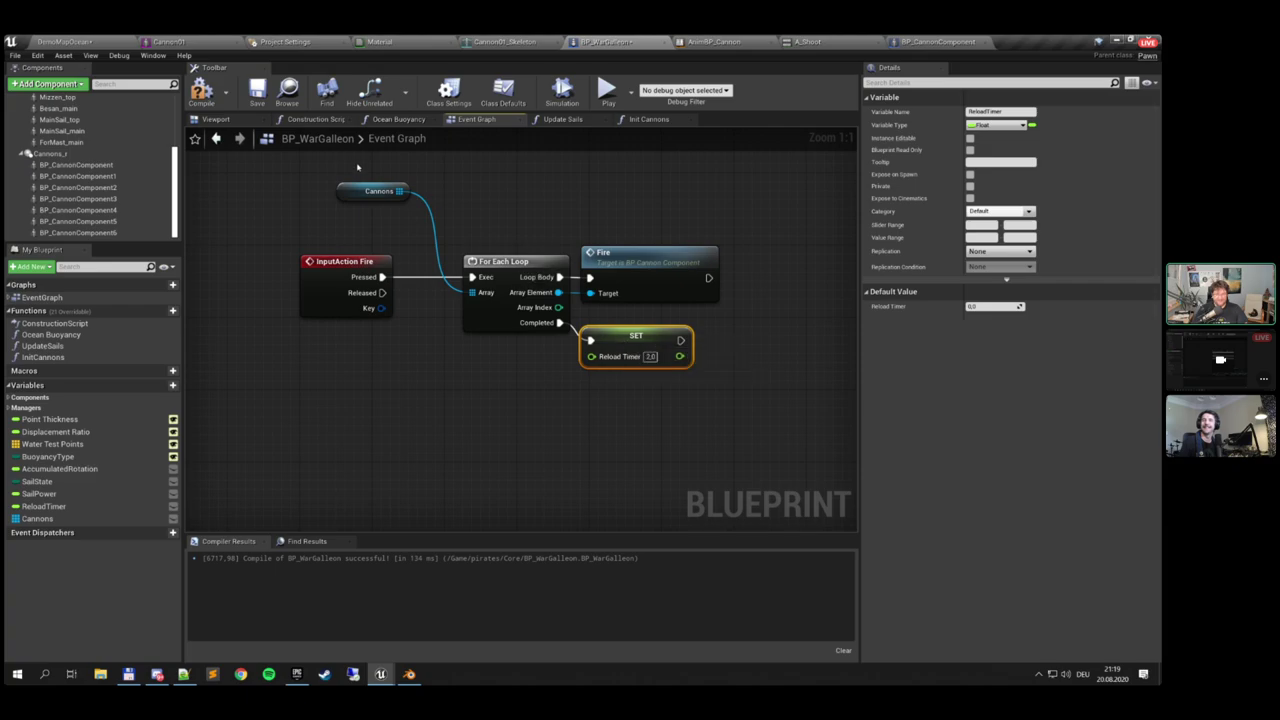
left_click_drag(355, 190, 355, 199)
left_click(202, 92)
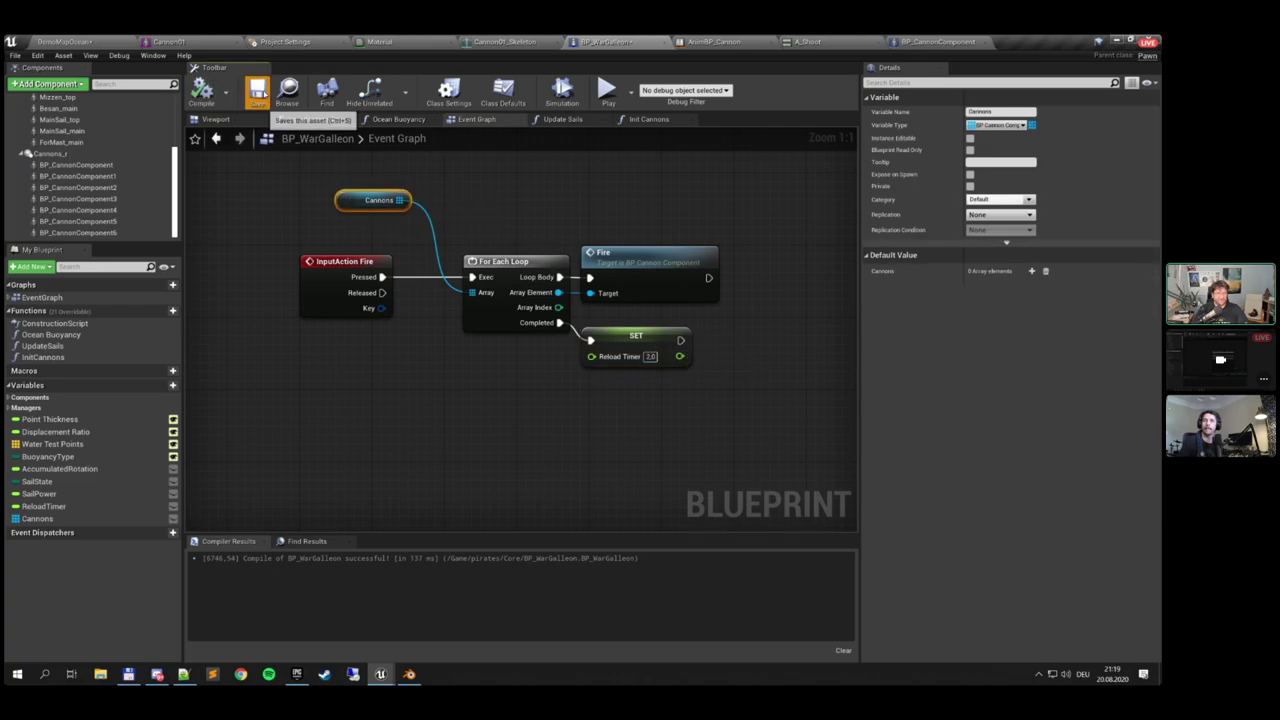
left_click(257, 92)
Move the whole reload timer node chain, including Branch and Reload, farther above the Event Tick chain
right_click_drag(493, 190, 565, 445)
scroll(507, 253, "down", 5)
right_click_drag(630, 246, 660, 471)
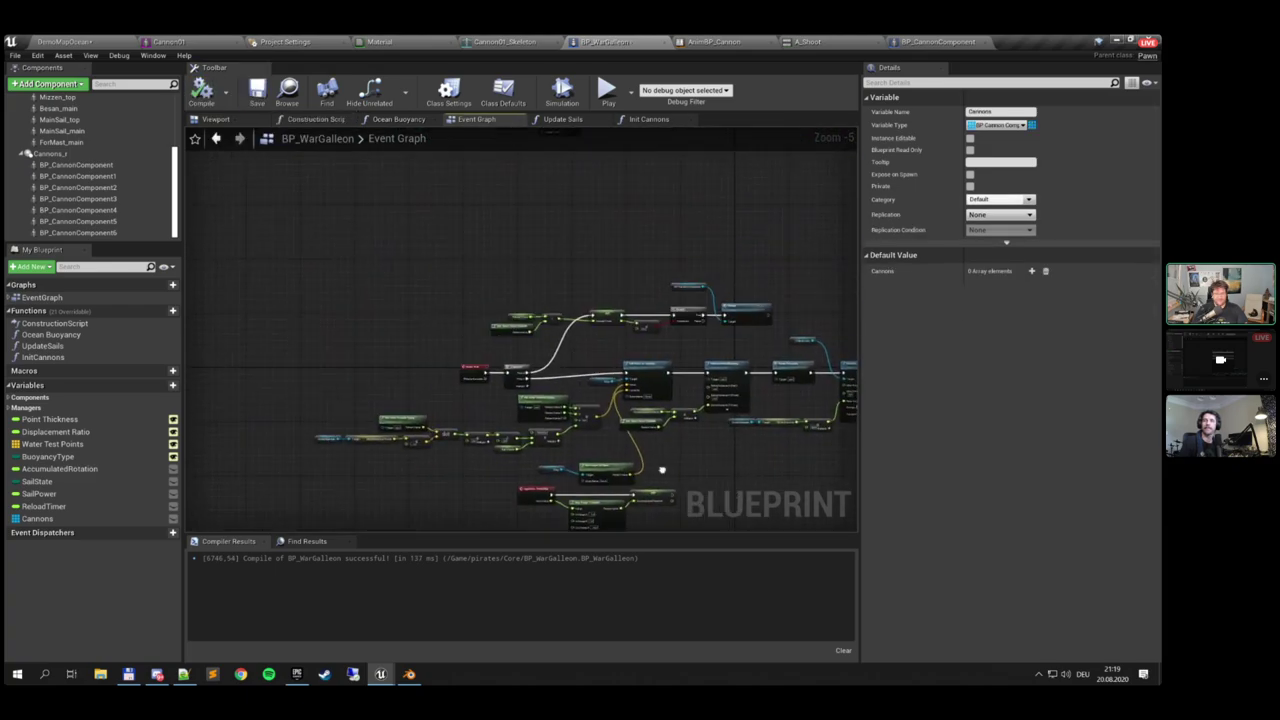
scroll(650, 372, "up", 4)
right_click_drag(692, 321, 532, 347)
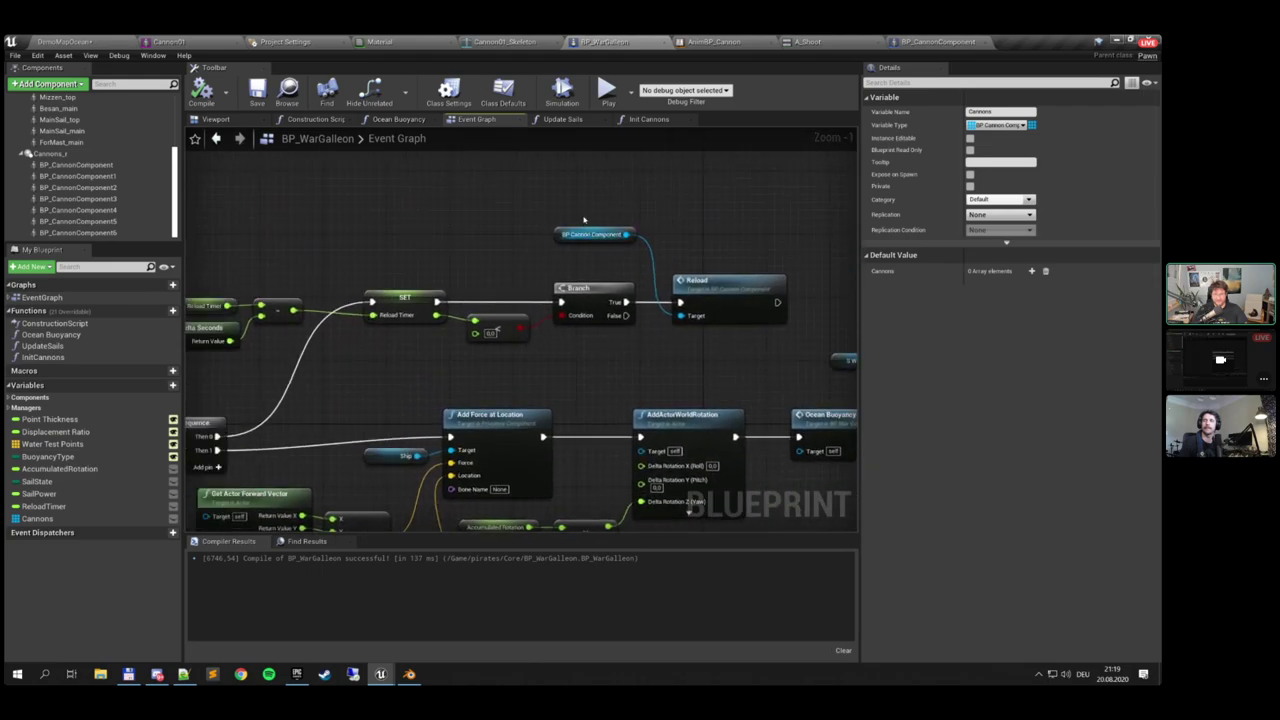
left_click_drag(587, 215, 660, 257)
scroll(600, 267, "down", 4)
right_click_drag(600, 267, 652, 259)
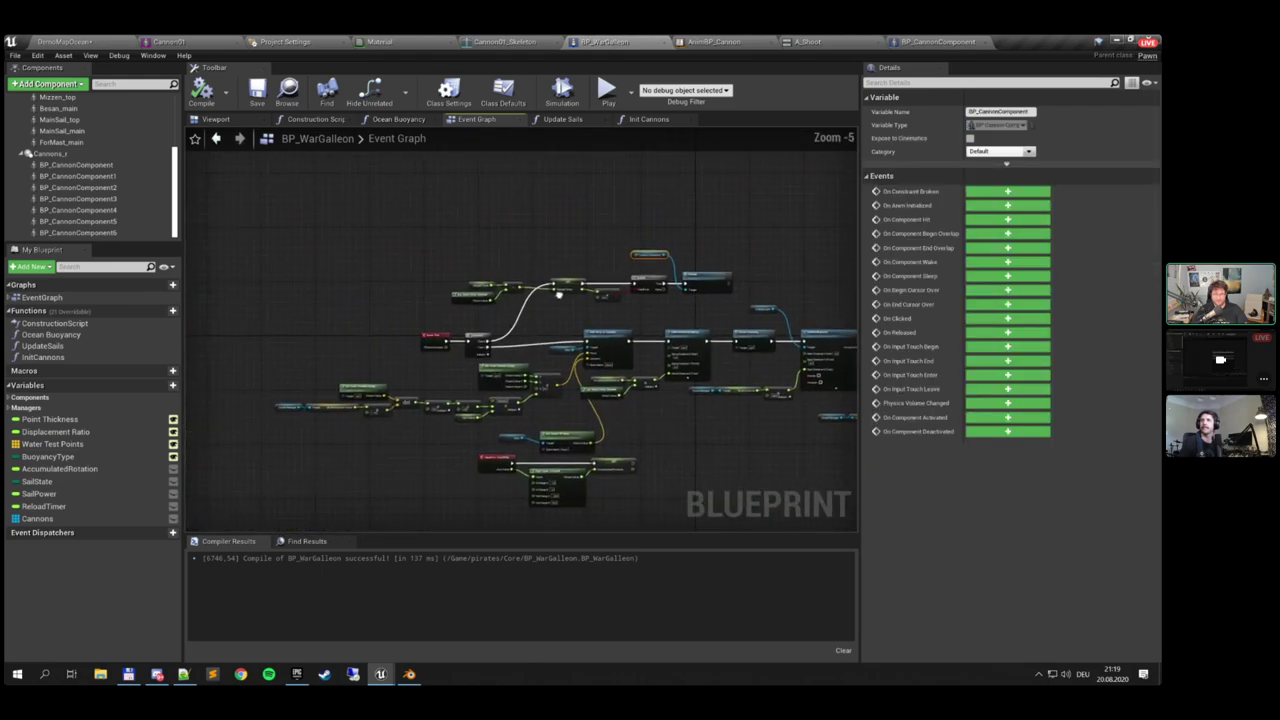
scroll(527, 267, "up", 2)
scroll(527, 267, "down", 1)
right_click_drag(527, 267, 423, 297)
left_click_drag(361, 279, 688, 285)
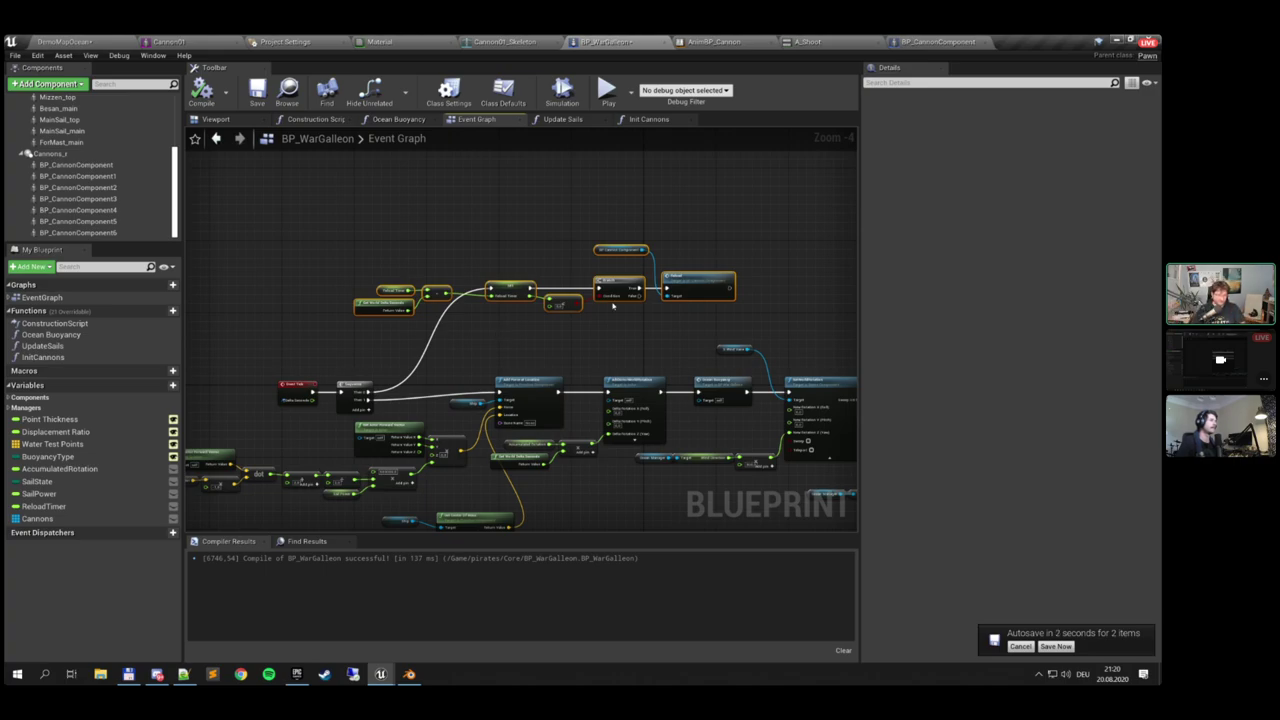
Duplicate the Cannons array variable and name the copy CannonsToReload
scroll(391, 342, "down", 3)
right_click_drag(391, 342, 500, 144)
right_click_drag(534, 382, 600, 262)
scroll(528, 285, "up", 4)
scroll(530, 286, "up", 1)
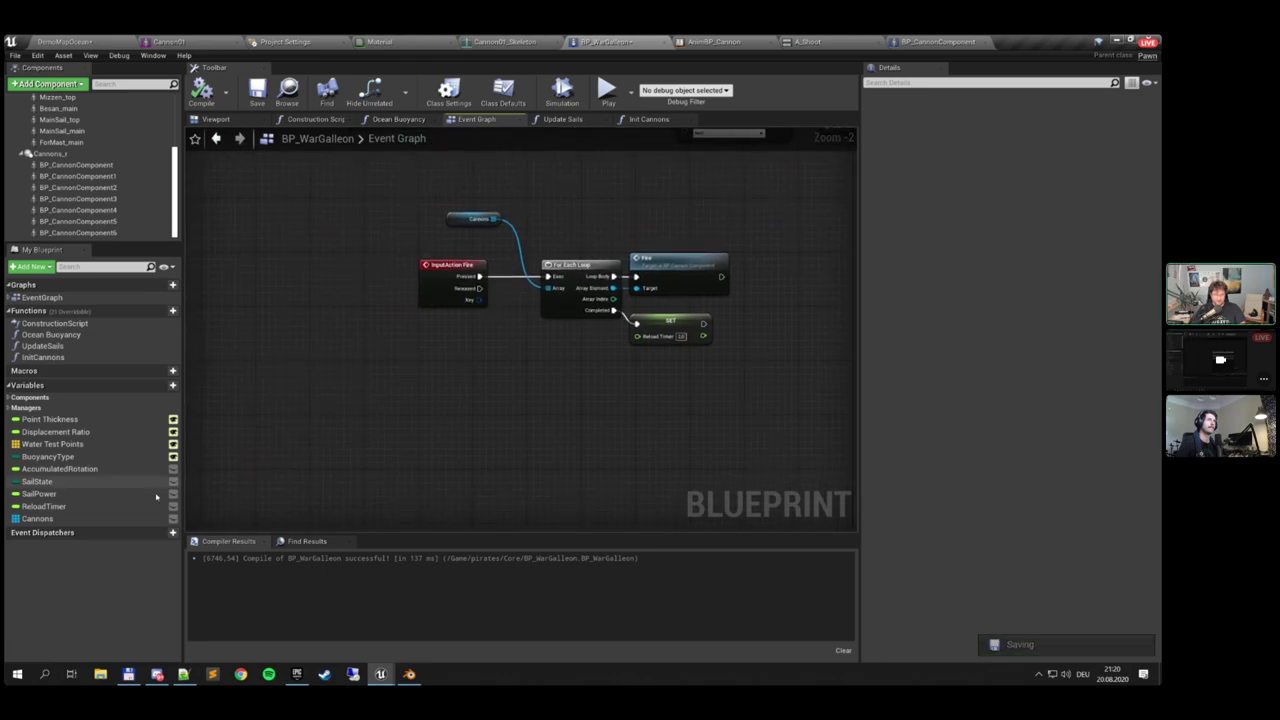
left_click(60, 519)
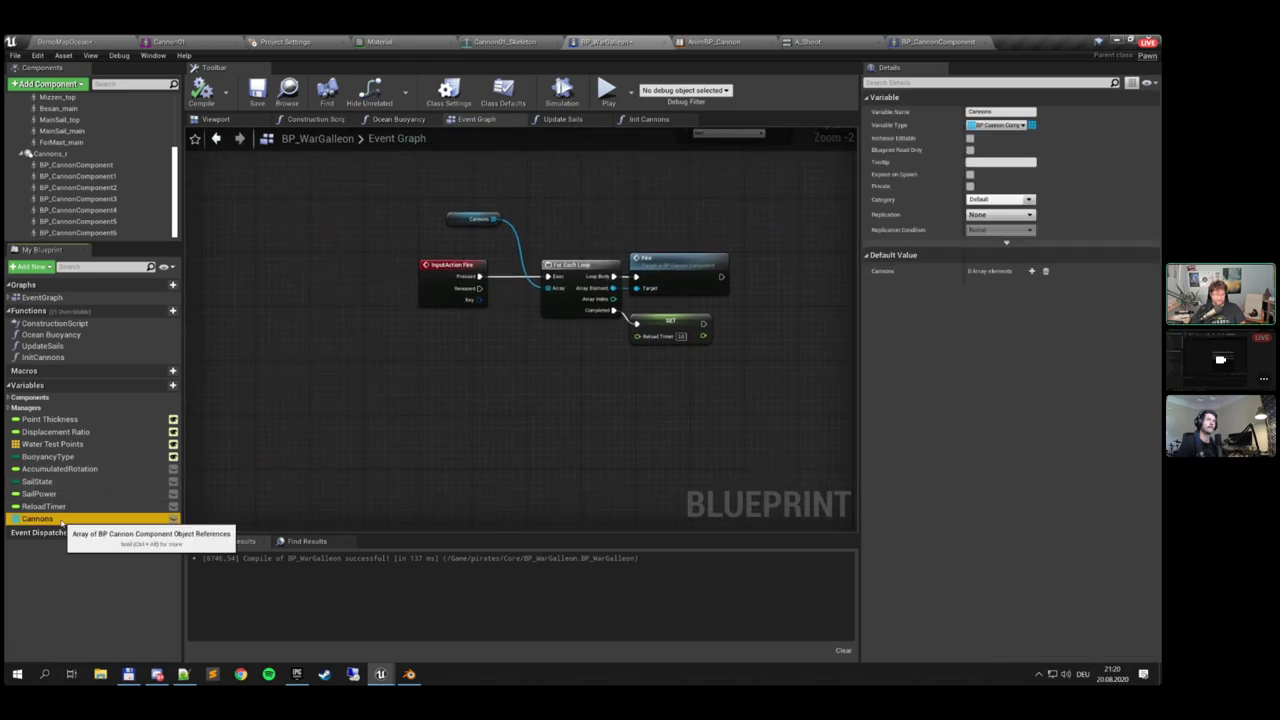
key("ctrl+w")
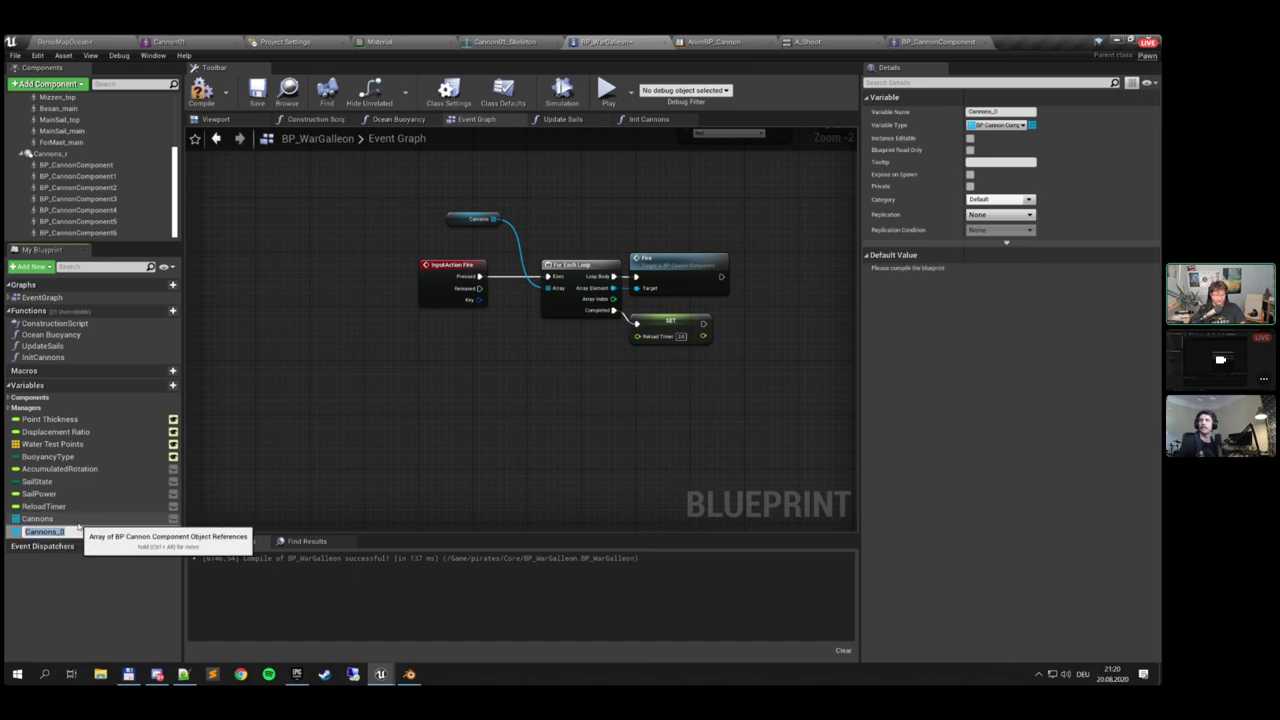
type("CannonsToR")
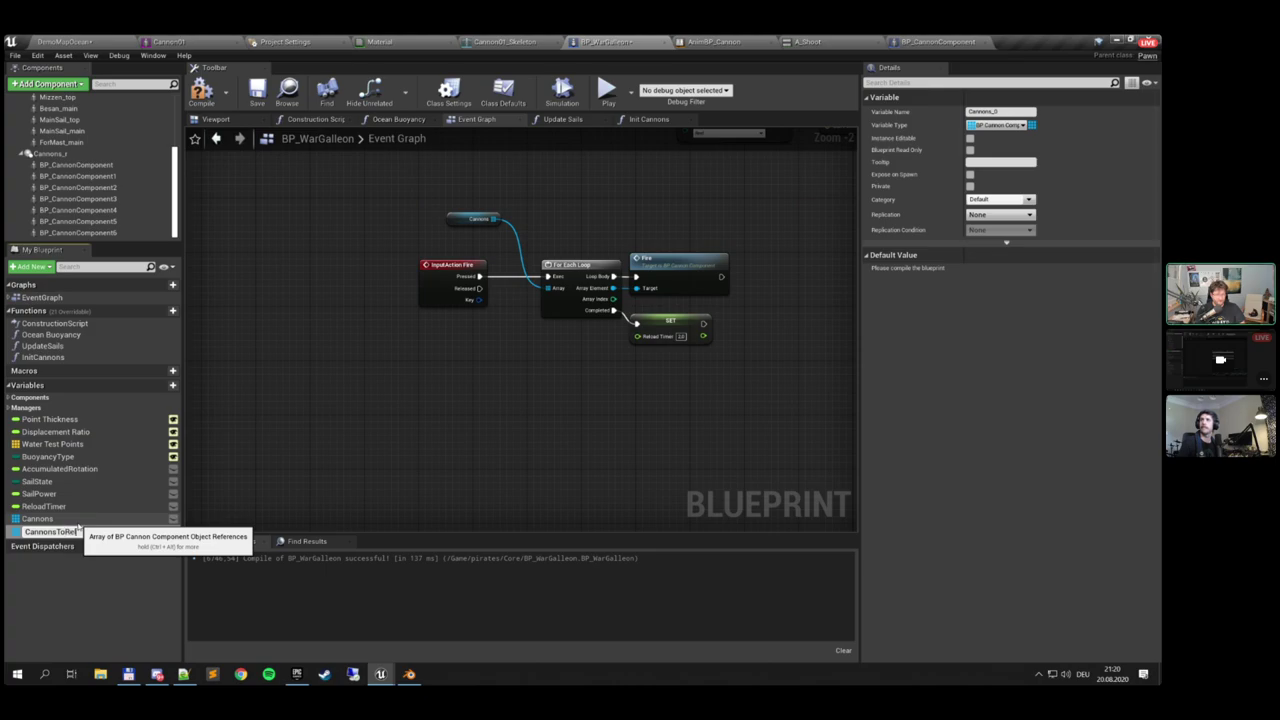
type("eload")
key("Return")
Insert a Clear node for the CannonsToReload array between InputAction Fire's Pressed output and the For Each Loop
left_click_drag(94, 531, 364, 341)
right_click_drag(402, 329, 488, 357)
left_click_drag(529, 312, 380, 312)
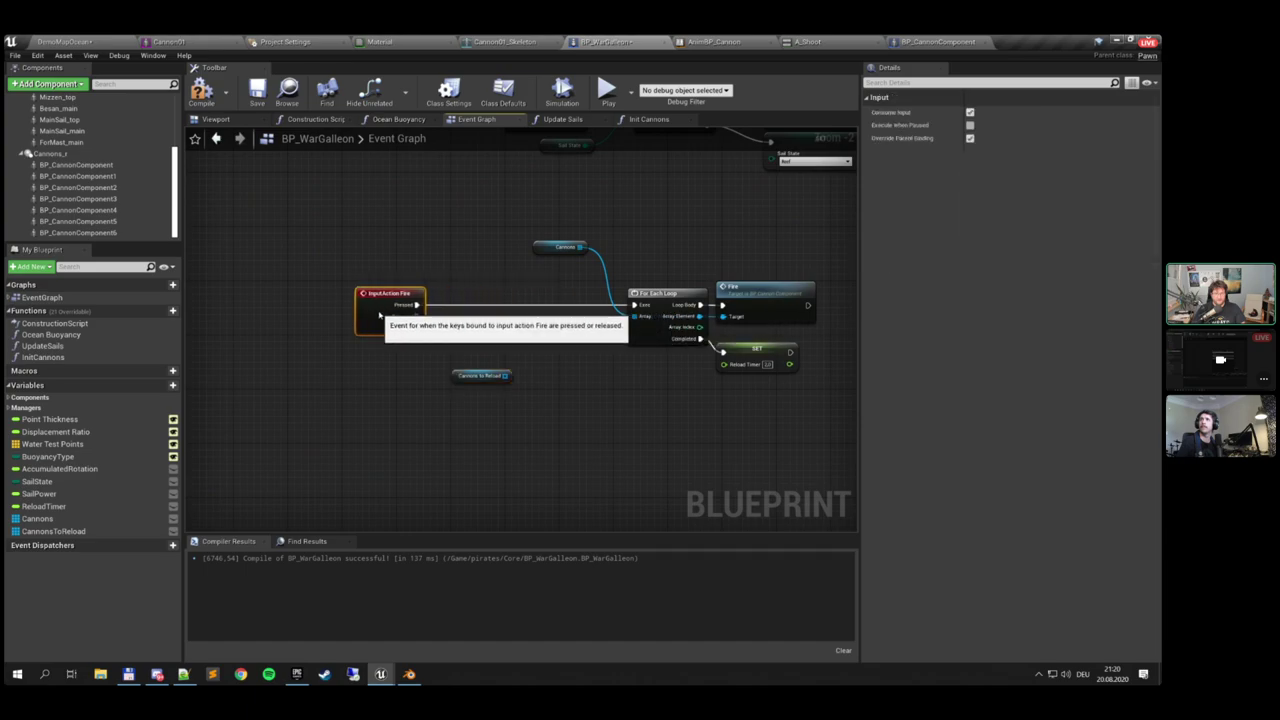
left_click_drag(463, 380, 490, 291)
type("clear")
key("Return")
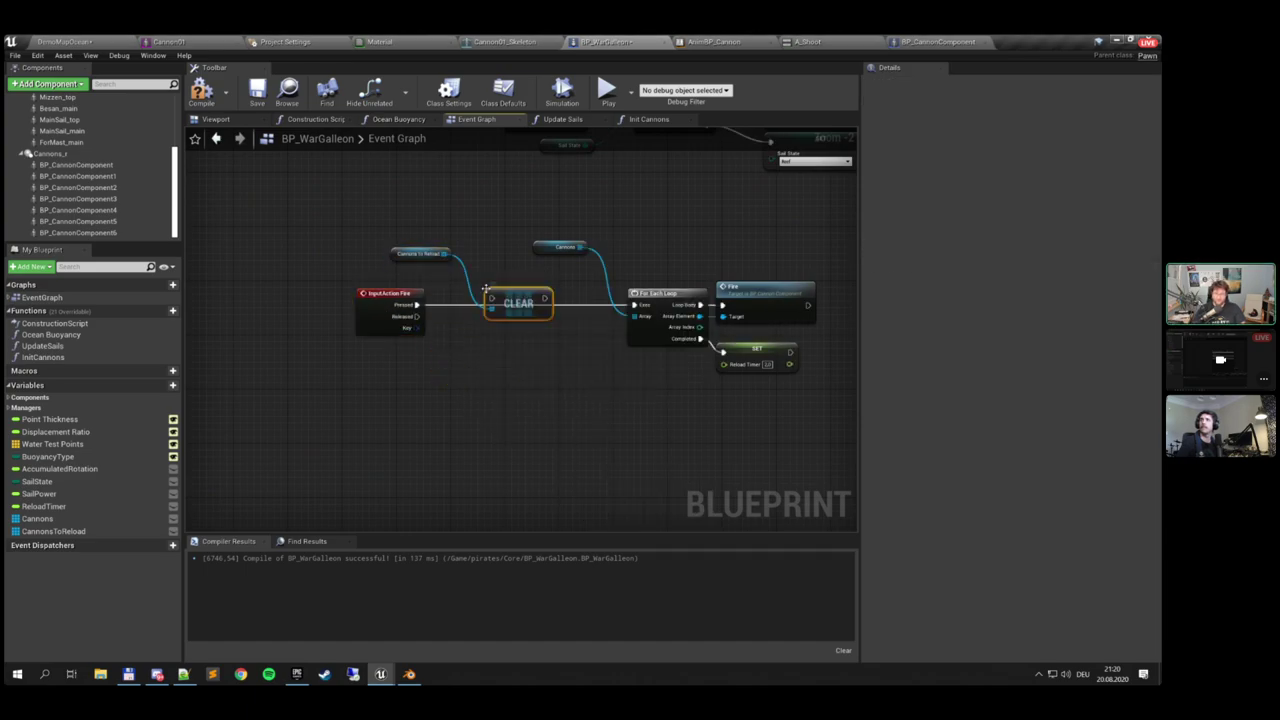
left_click_drag(417, 305, 638, 306)
right_click_drag(672, 294, 531, 292)
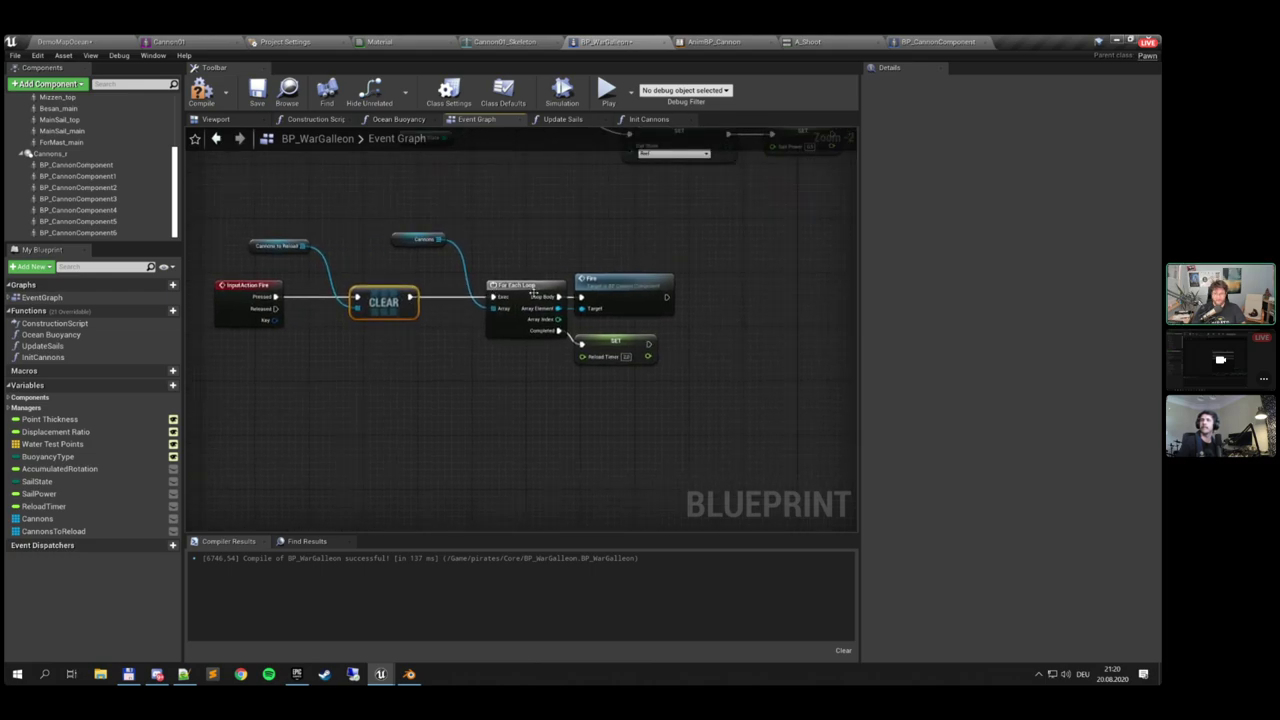
Add an array ADD node for CannonsToReload after Fire and feed it the loop's Array Element
left_click_drag(625, 284, 651, 284)
right_click_drag(650, 298, 560, 298)
left_click_drag(526, 350, 533, 357)
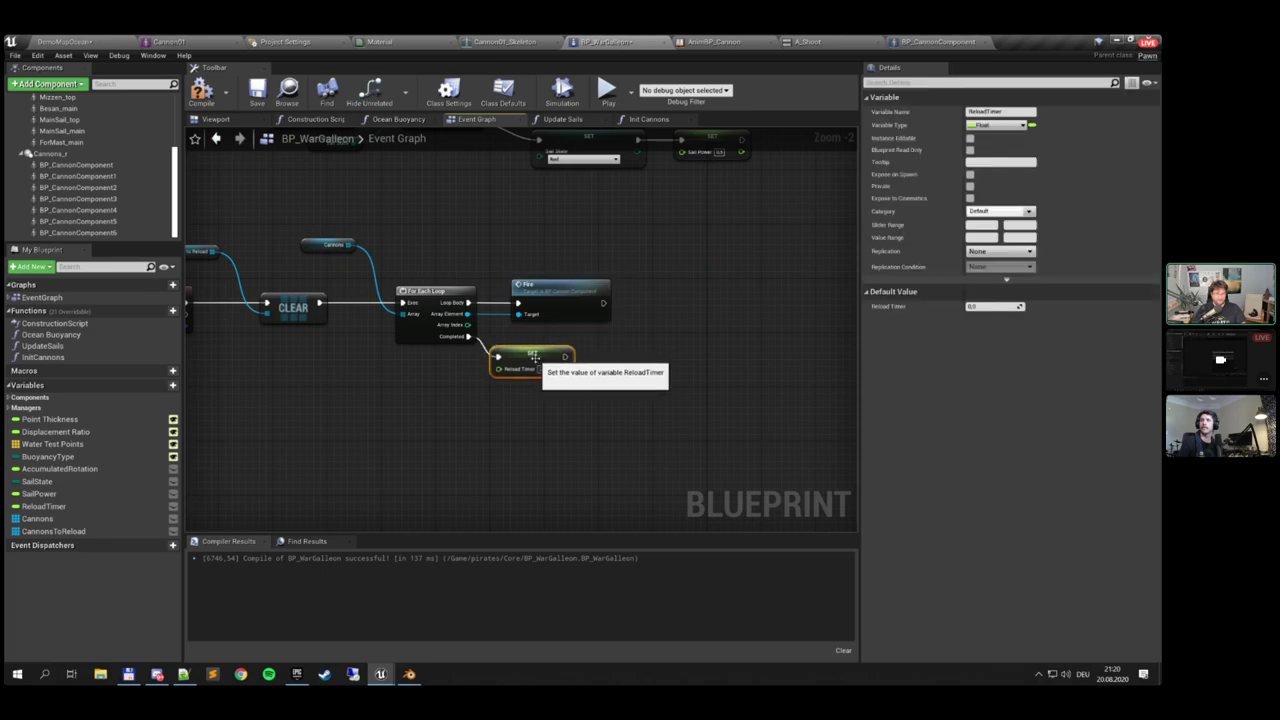
left_click_drag(91, 532, 652, 288, "ctrl")
type("add")
key("Return")
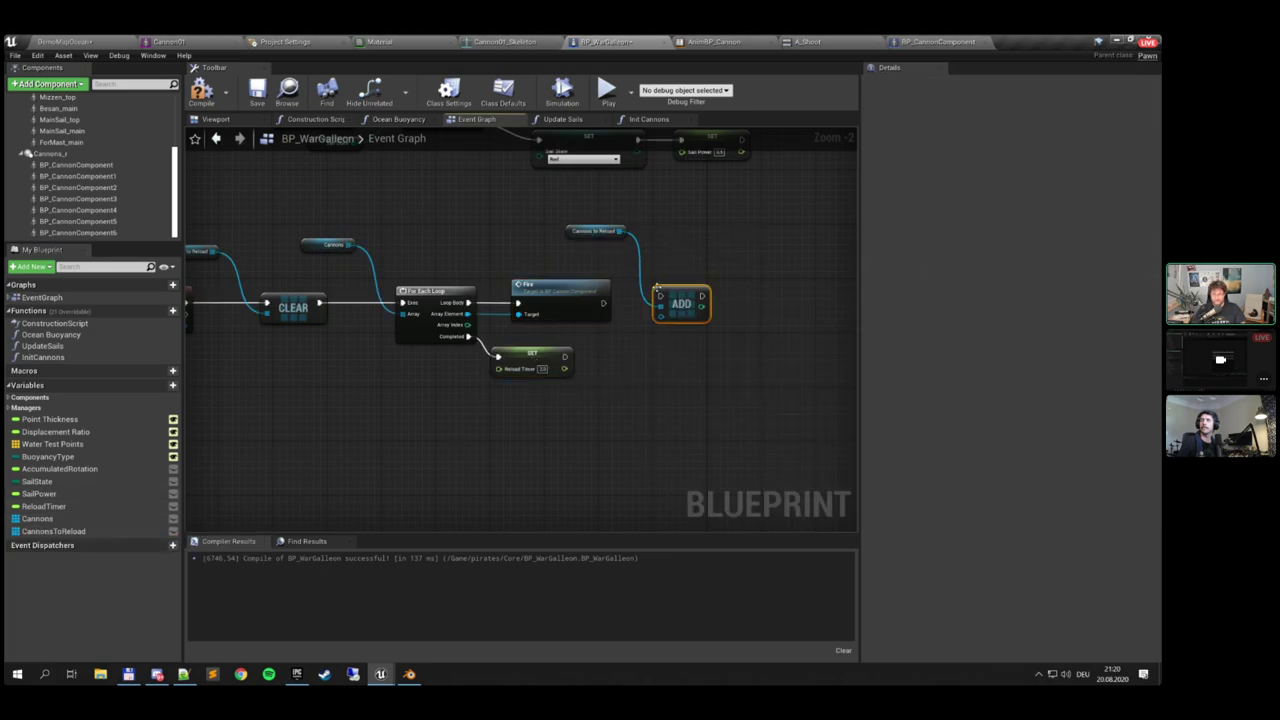
left_click_drag(654, 317, 468, 315)
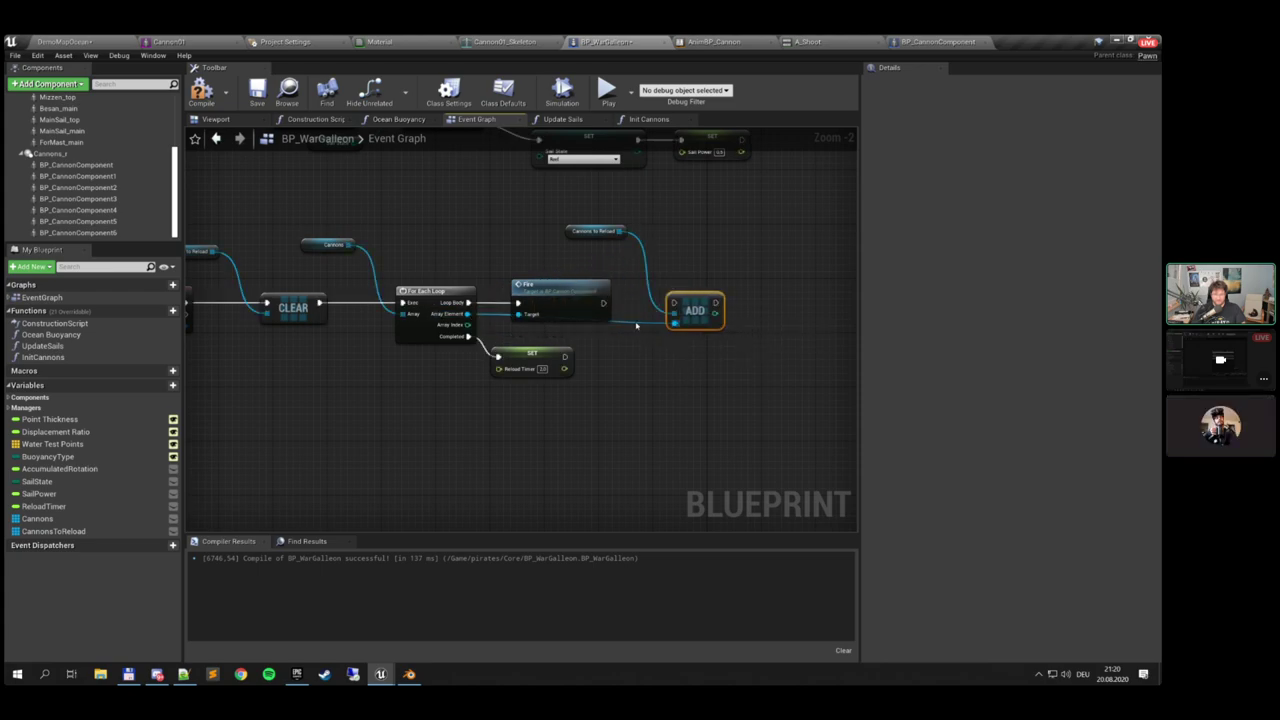
Reroute the Array Element wire above the Fire node and execute ADD after Fire
double_click(633, 322)
left_click_drag(635, 324, 523, 263)
left_click_drag(604, 301, 709, 302)
mouse_move(658, 237)
right_mouse_down()
mouse_move(716, 238)
mouse_move(674, 246)
right_mouse_up()
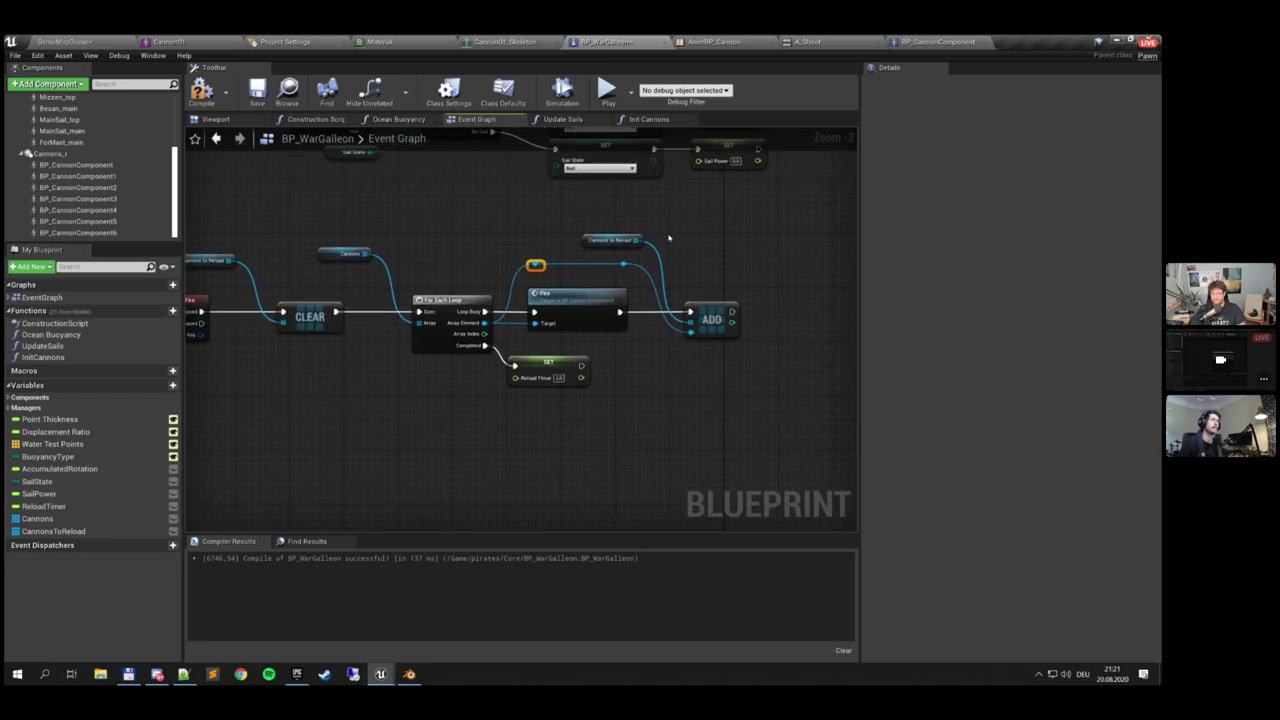
Compile and save the war galleon blueprint
left_click(201, 92)
left_click(257, 92)
right_click_drag(592, 347, 666, 299)
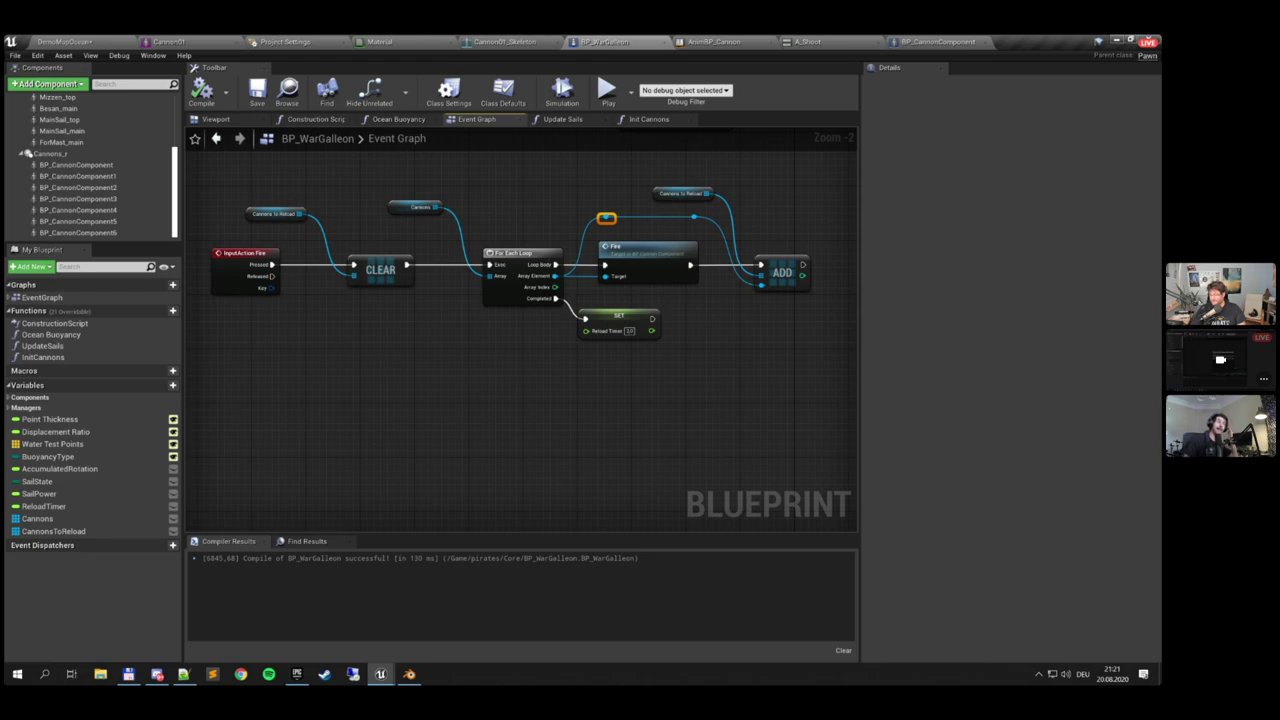
mouse_move(1063, 349)
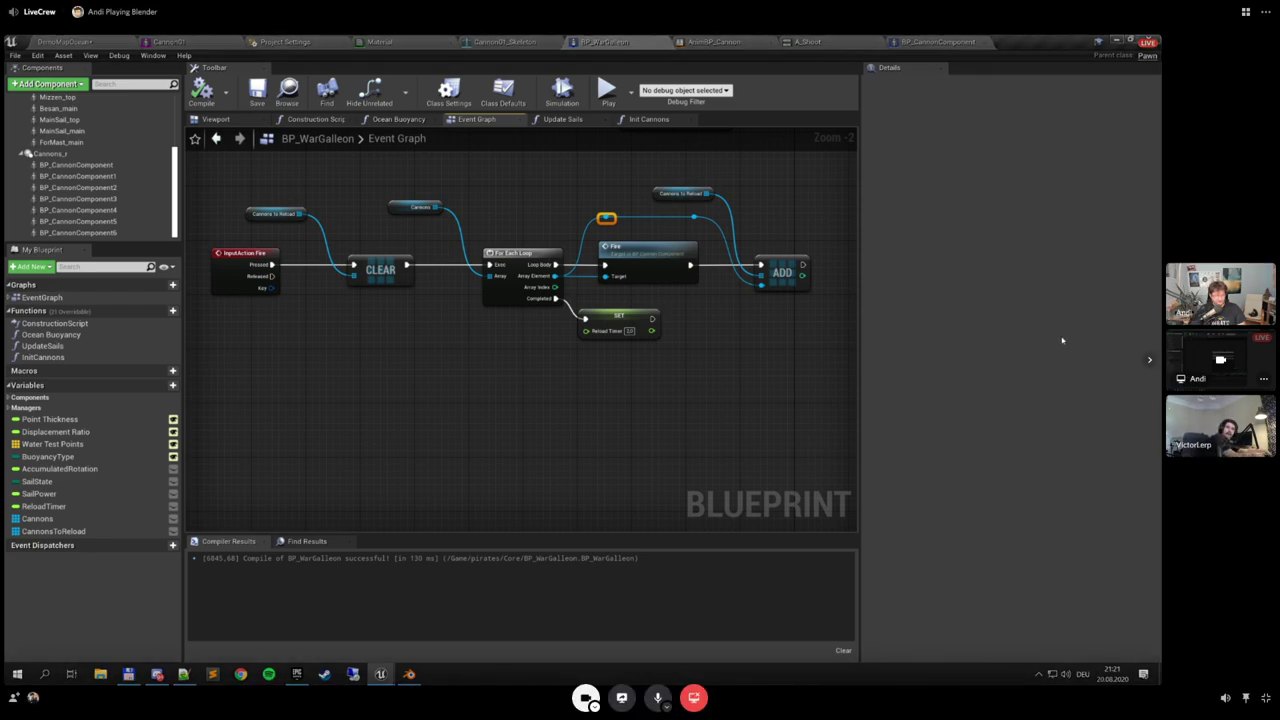
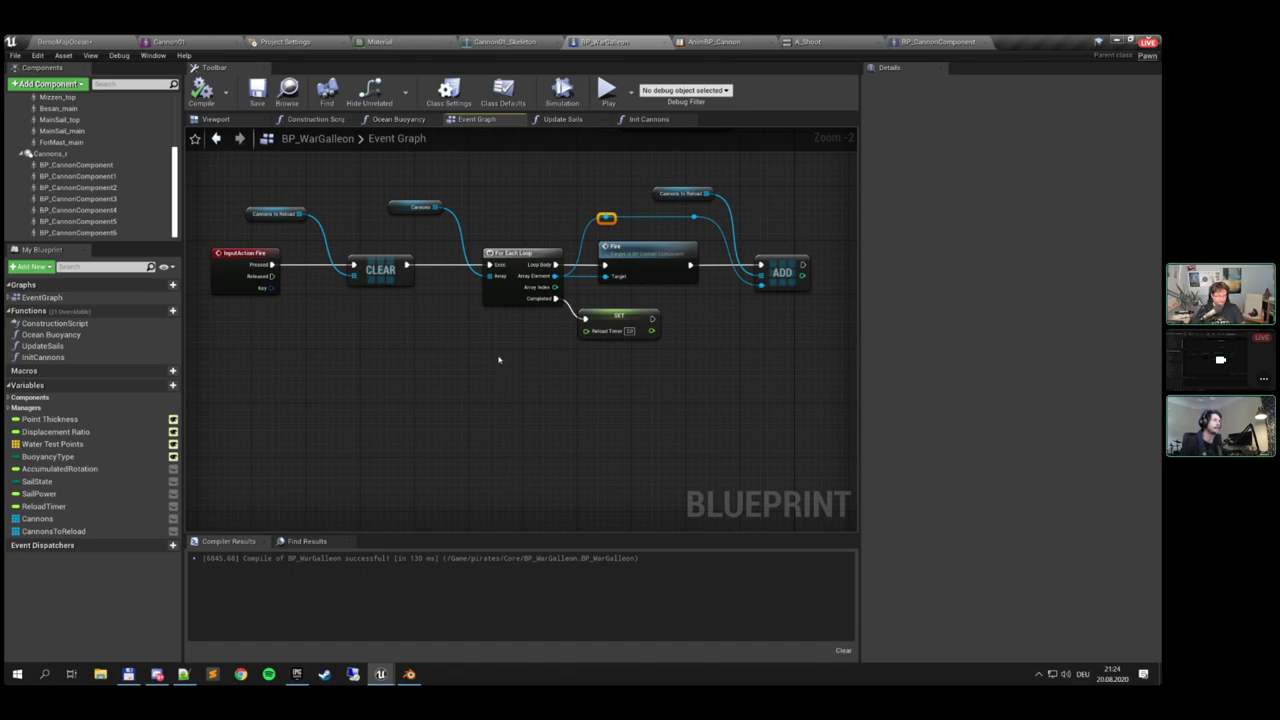
Review the InputAction Fire chain from the Clear node through the loop and Fire to the ADD node
right_click_drag(500, 363, 386, 396)
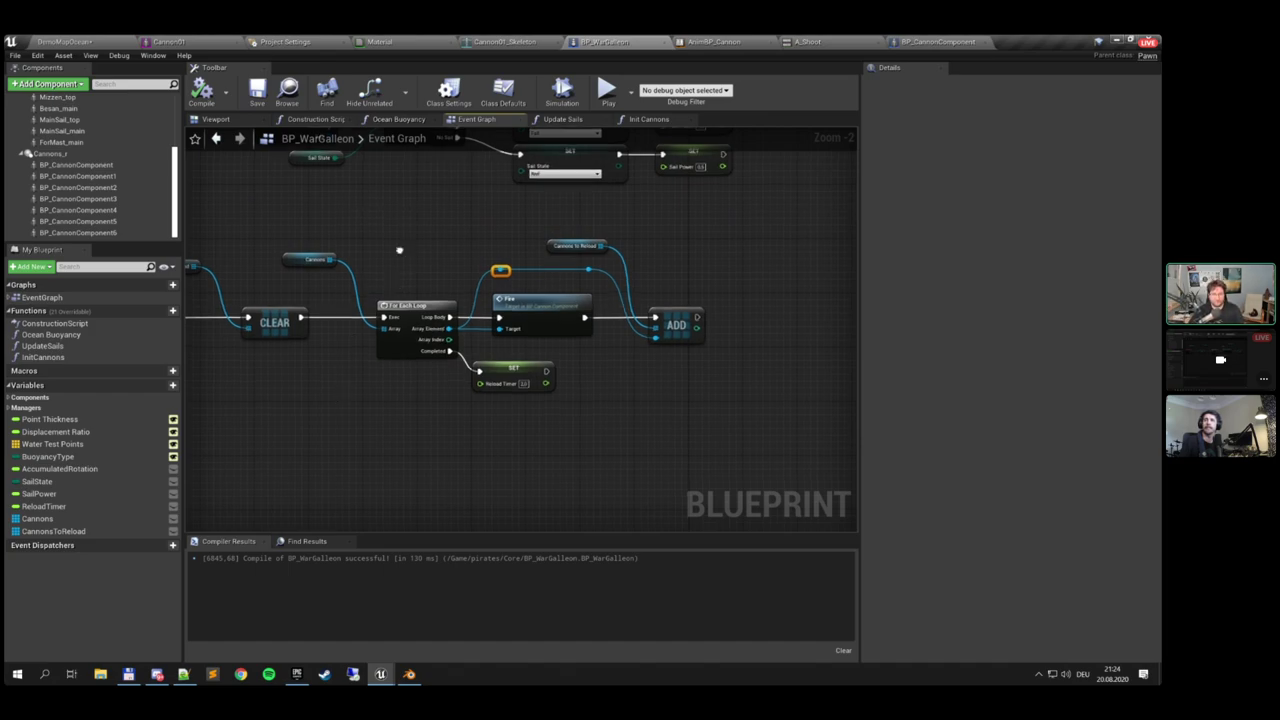
right_click_drag(397, 249, 469, 266)
scroll(408, 283, "up", 3)
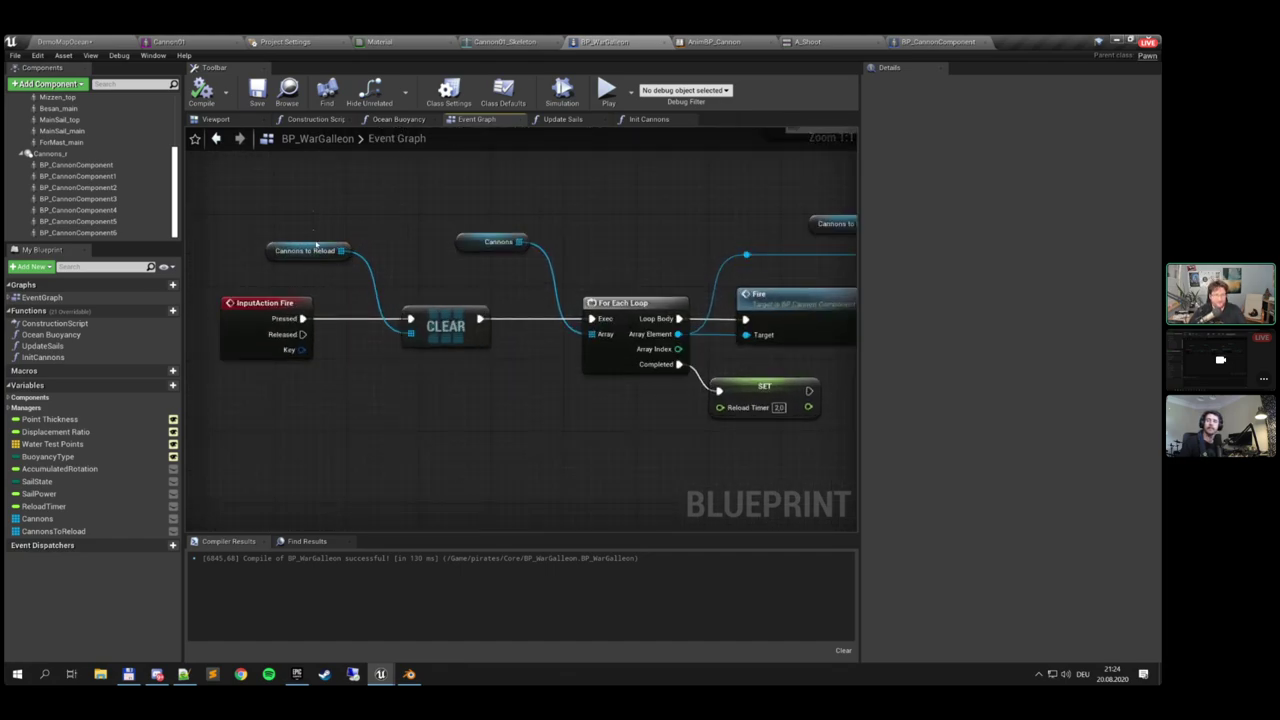
left_click(345, 251)
left_click_drag(412, 291, 571, 401, "shift")
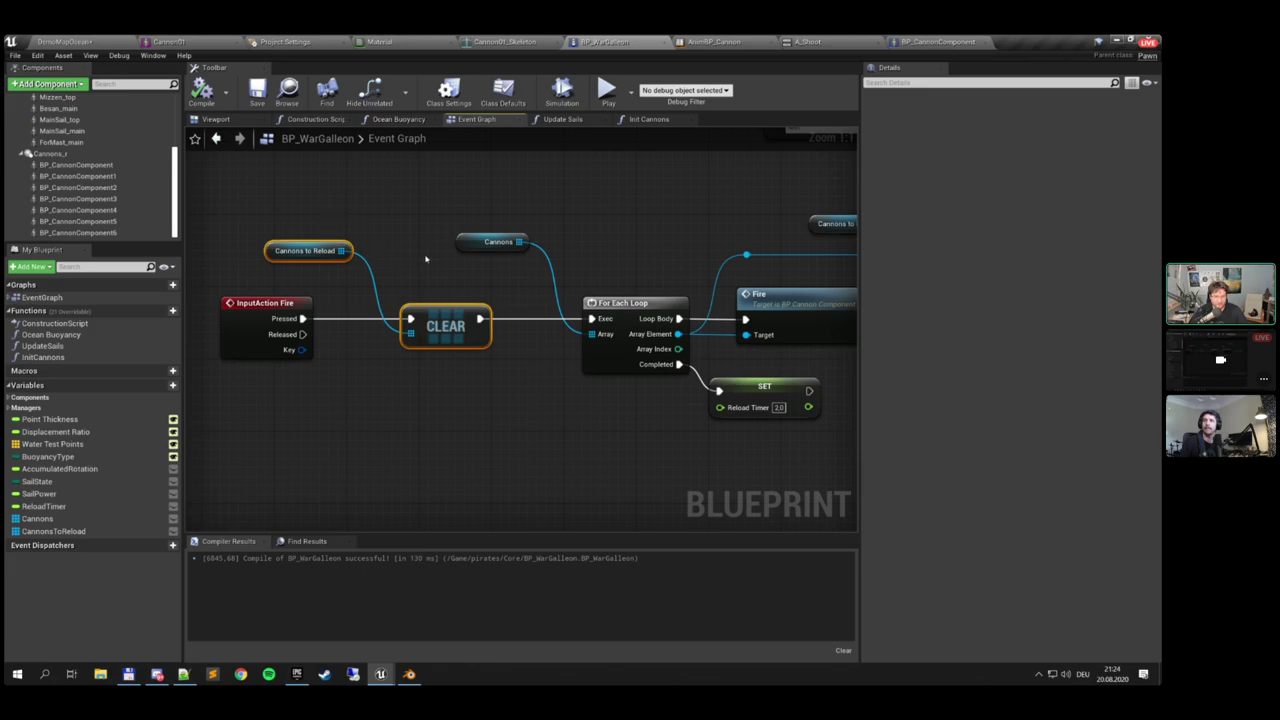
right_click_drag(425, 260, 170, 245)
left_click(508, 290)
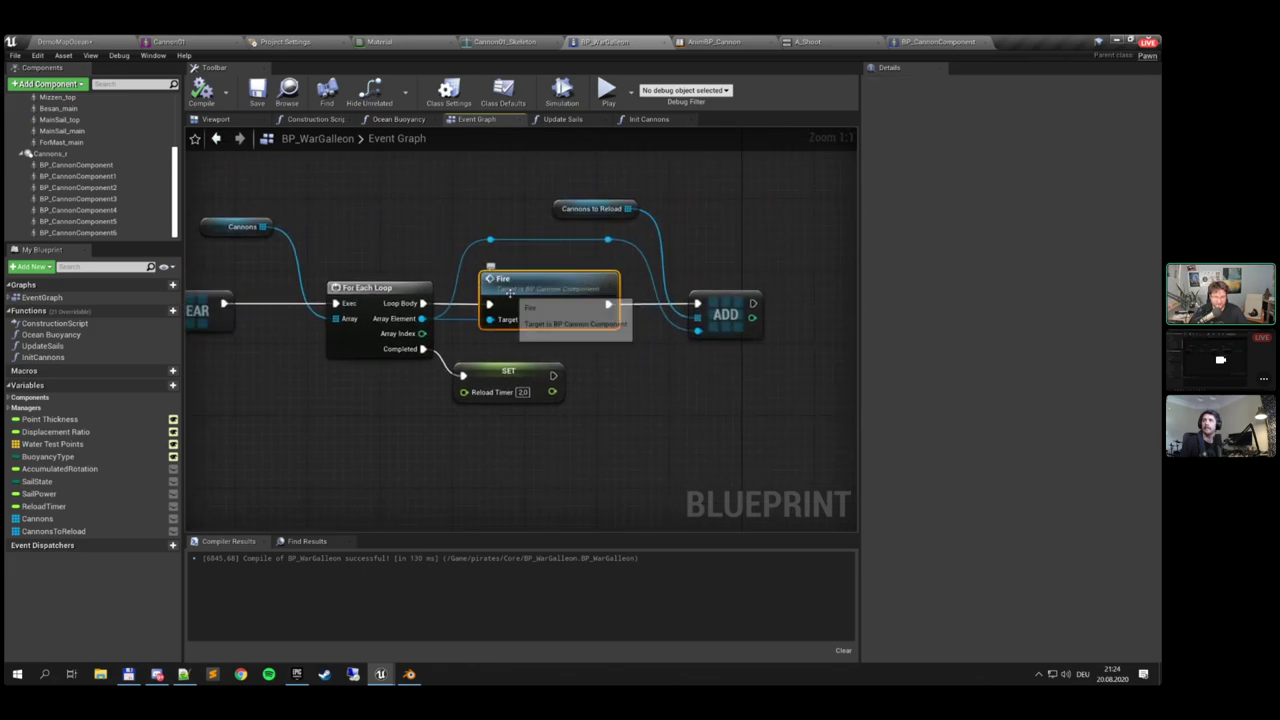
right_click_drag(510, 292, 417, 290)
left_click(500, 207)
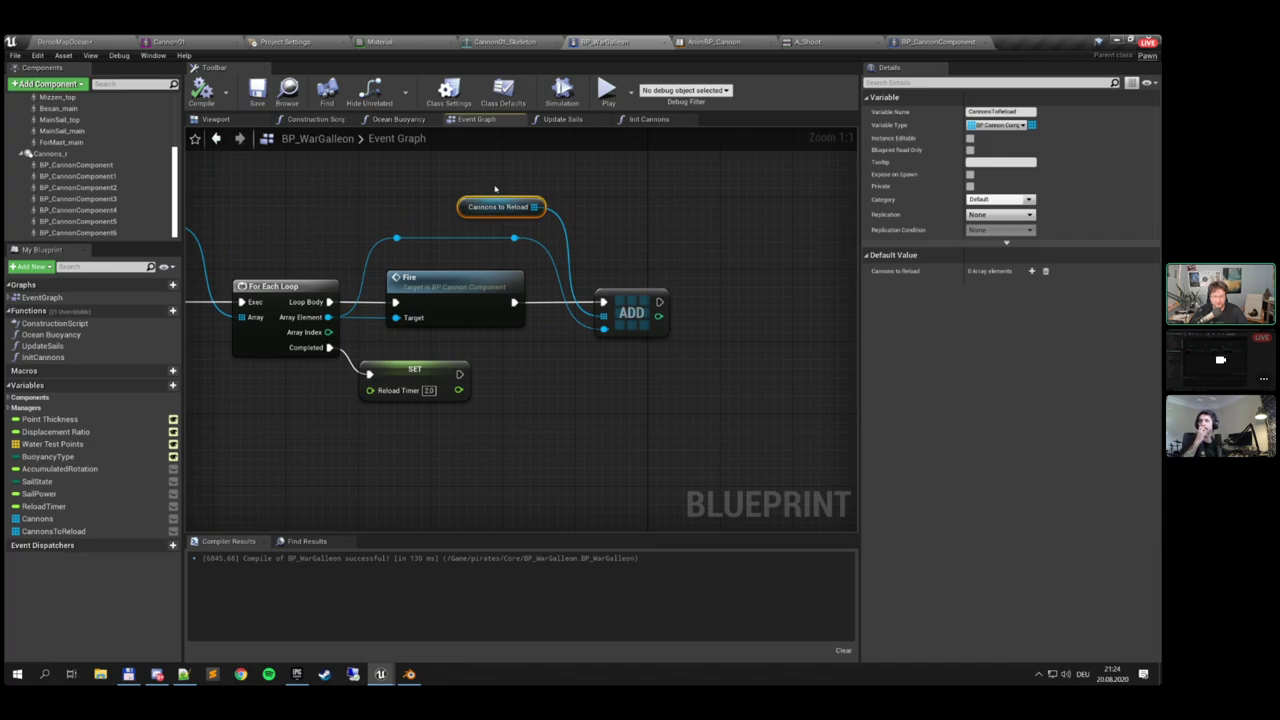
Place a CannonsToReload getter with a Length node near the start of the reload timer chain
scroll(632, 285, "down", 5)
right_click_drag(548, 245, 586, 440)
right_click_drag(600, 196, 562, 461)
scroll(513, 362, "up", 3)
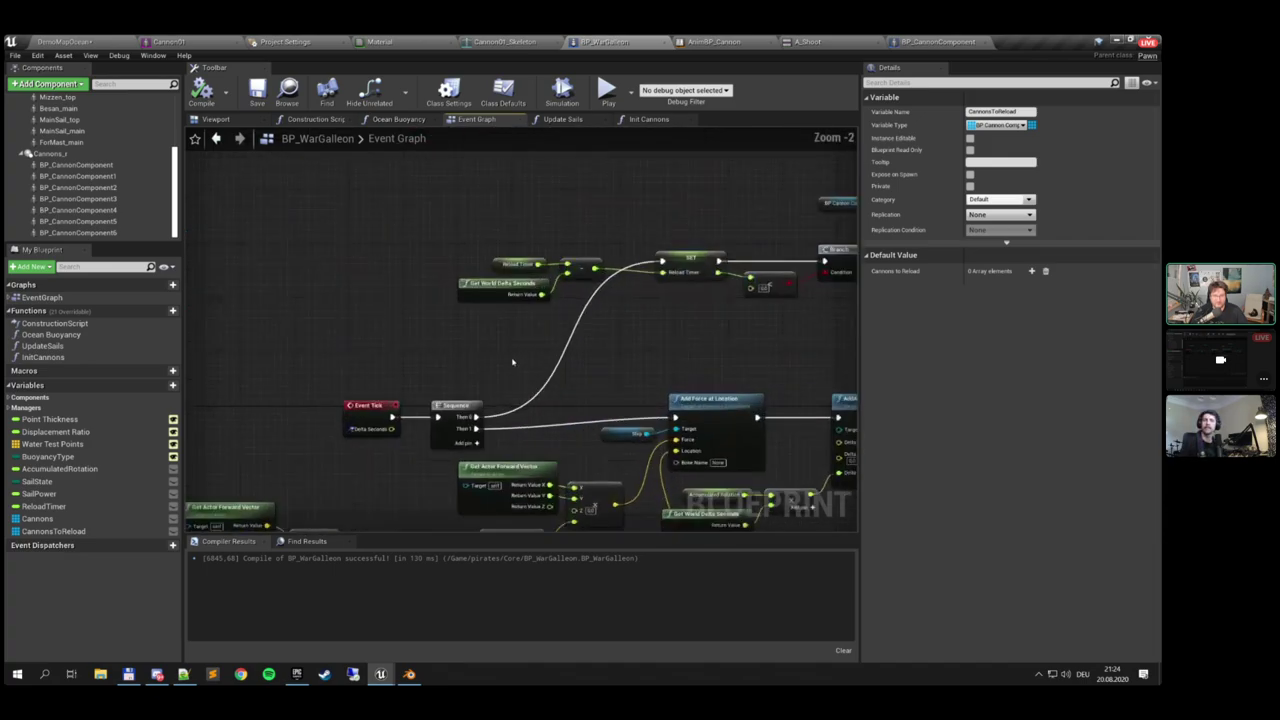
scroll(512, 362, "up", 1)
left_click_drag(55, 531, 413, 283, "ctrl")
type("leng")
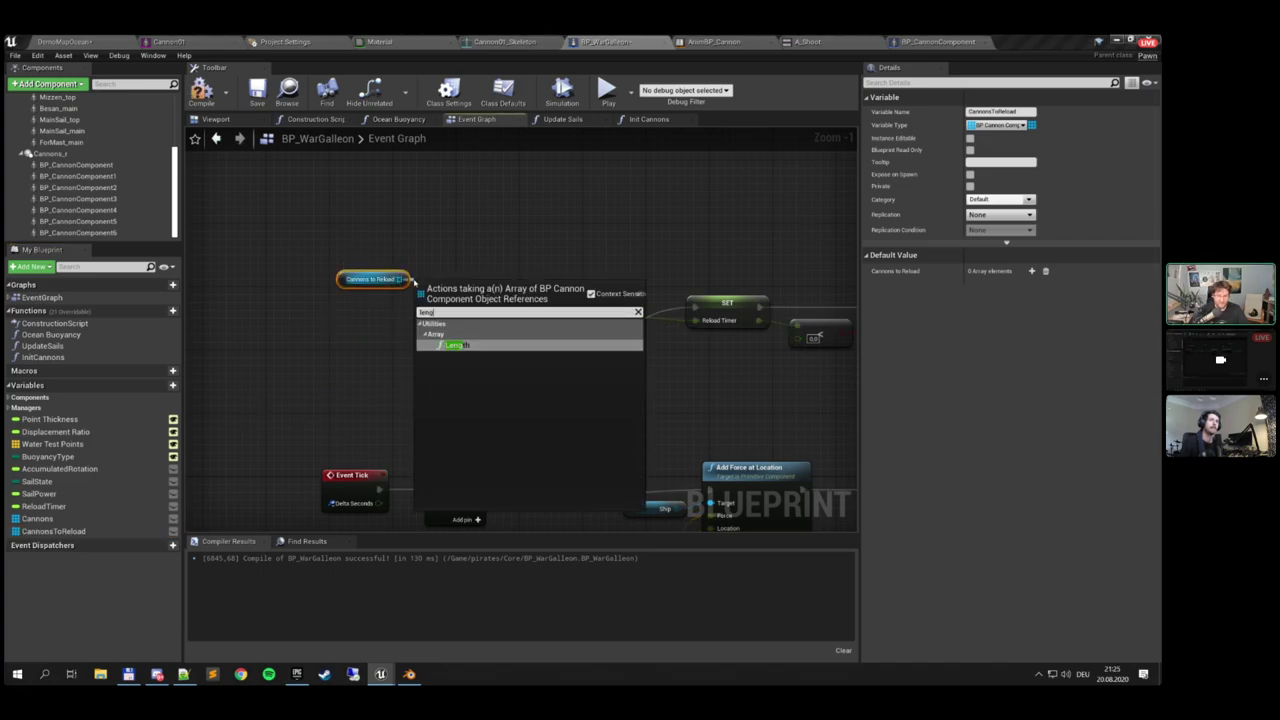
key("Return")
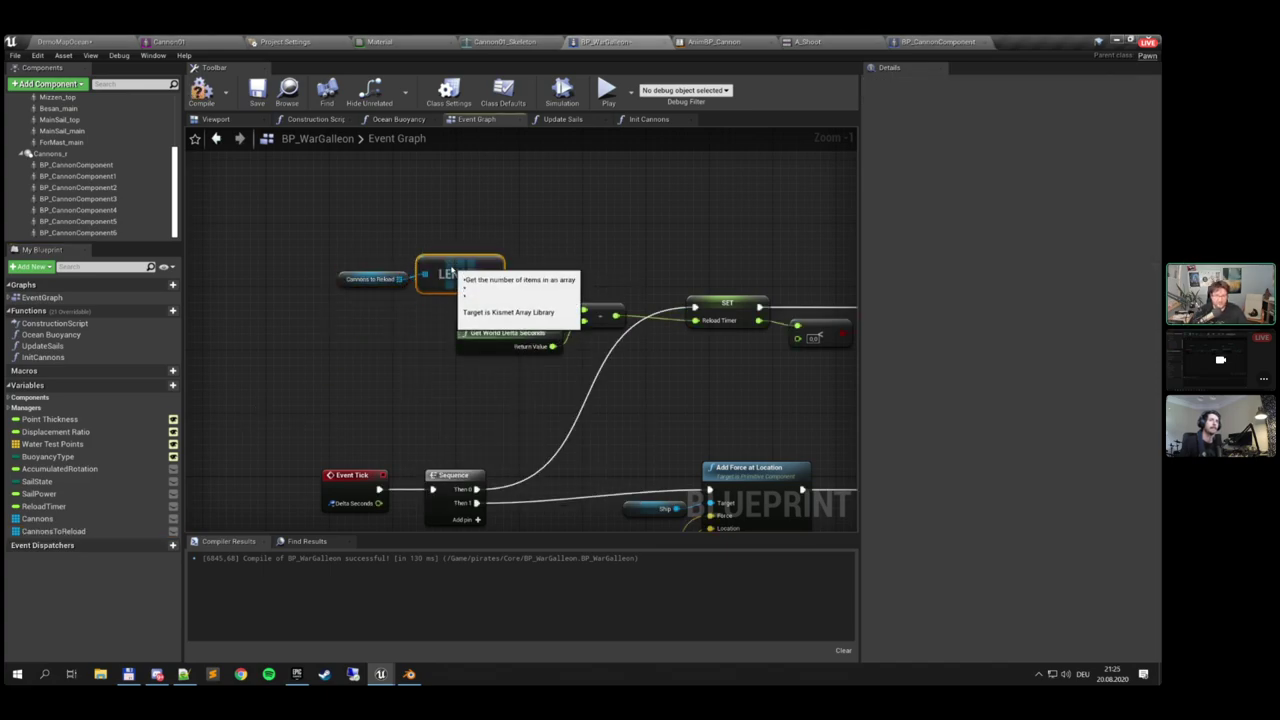
Check whether the CannonsToReload length is greater than 0 and use the result as a new Branch's condition
left_click_drag(462, 282, 408, 303)
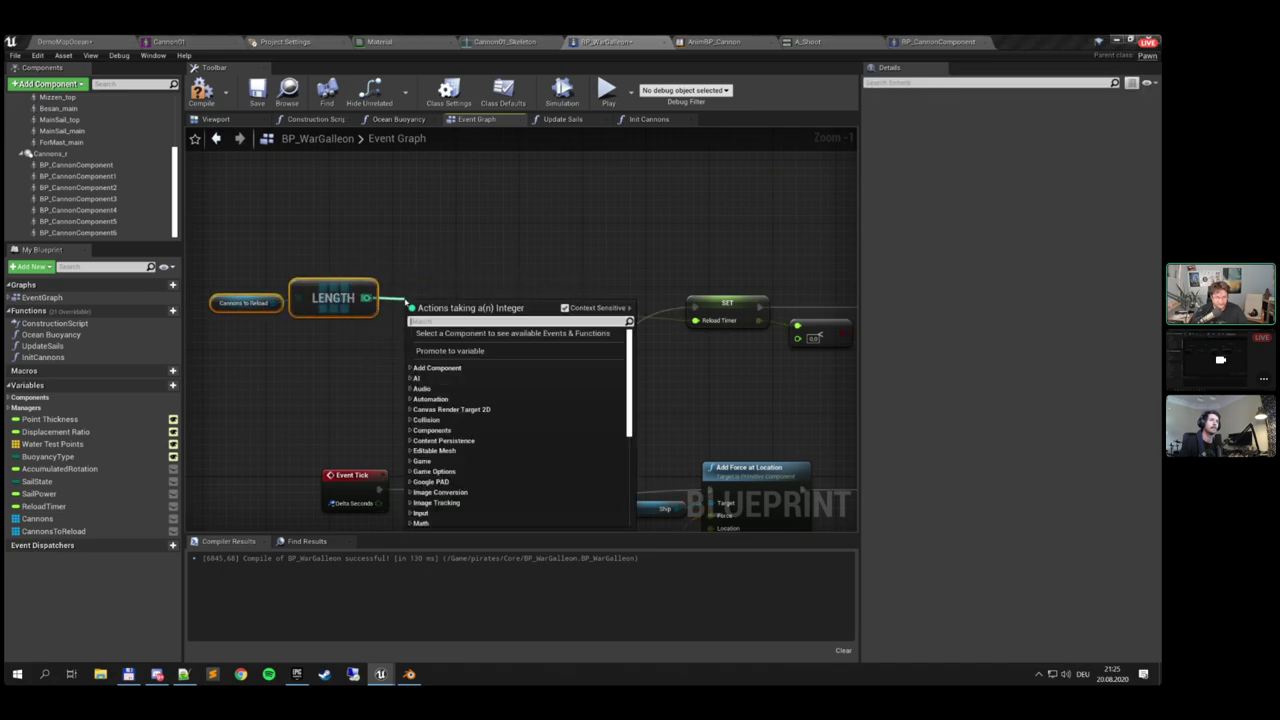
type(">")
left_click(472, 353)
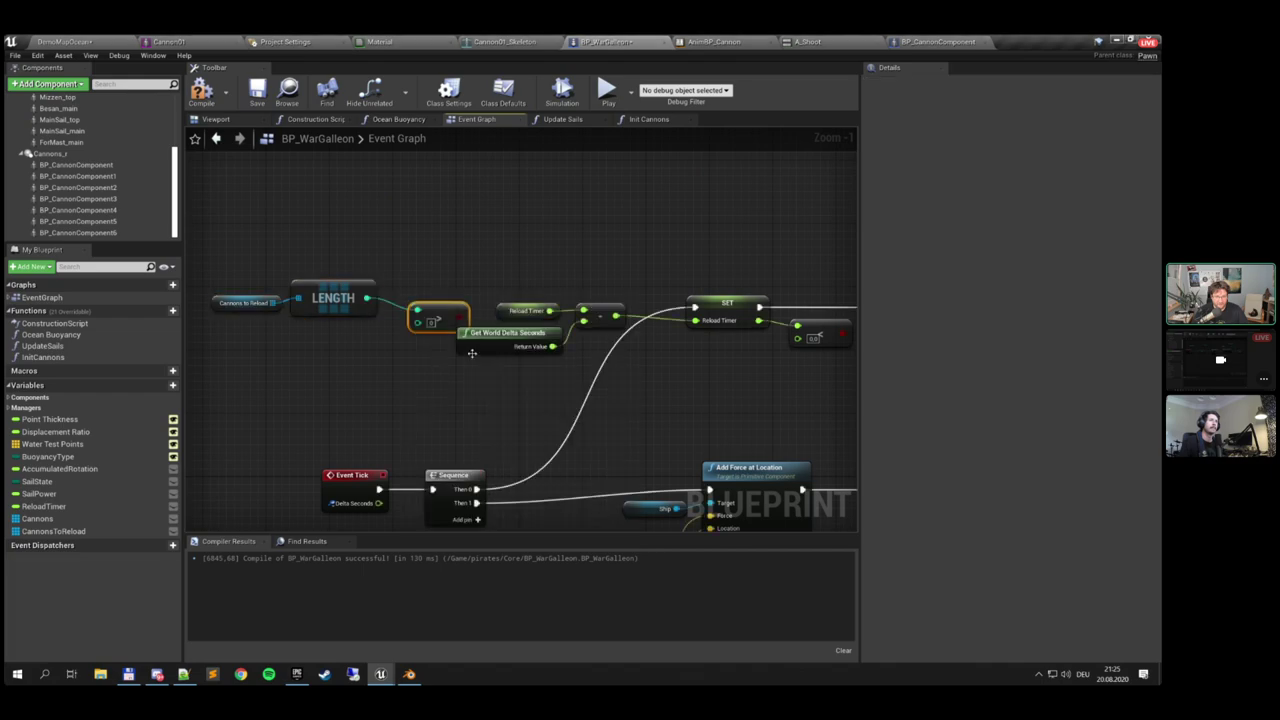
left_click_drag(462, 318, 533, 422)
type("if")
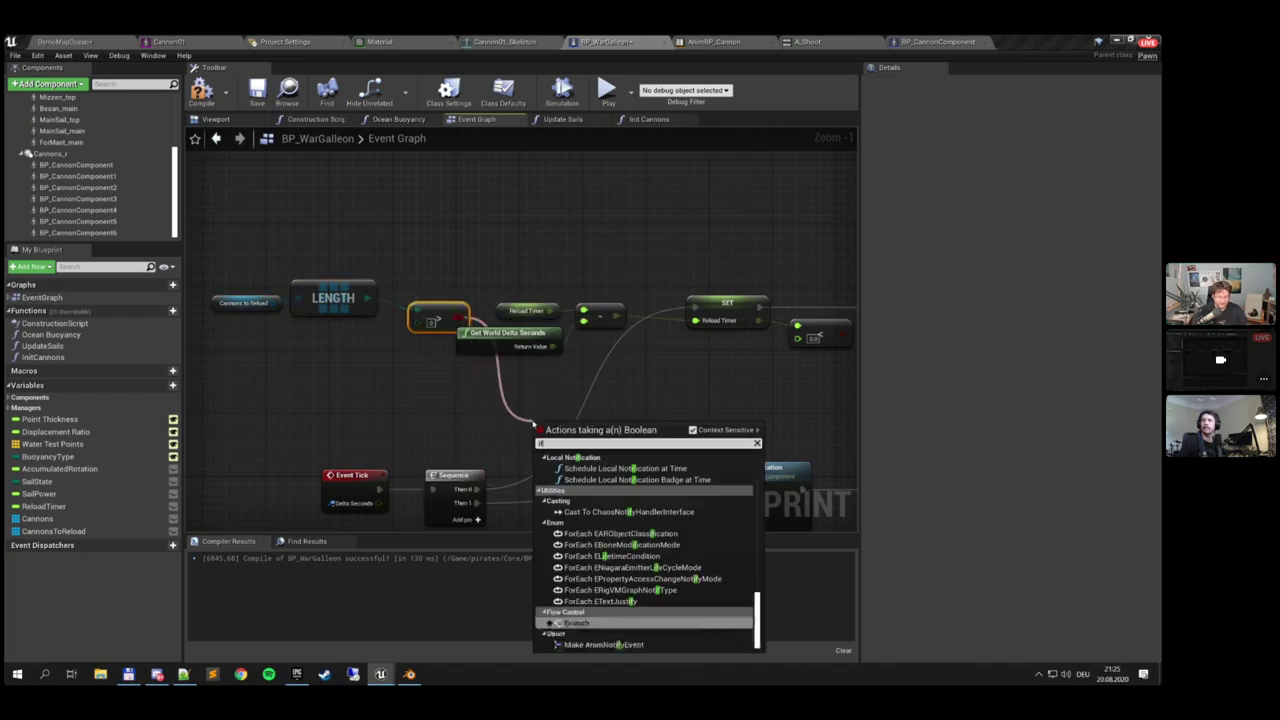
key("Return")
Wire the new Branch between Sequence's Then 0 and the Reload Timer SET via True, moving the timer subtraction nodes above it
left_click_drag(476, 489, 546, 442)
left_click_drag(572, 429, 580, 397)
left_click_drag(503, 267, 638, 234)
left_click_drag(598, 405, 621, 304)
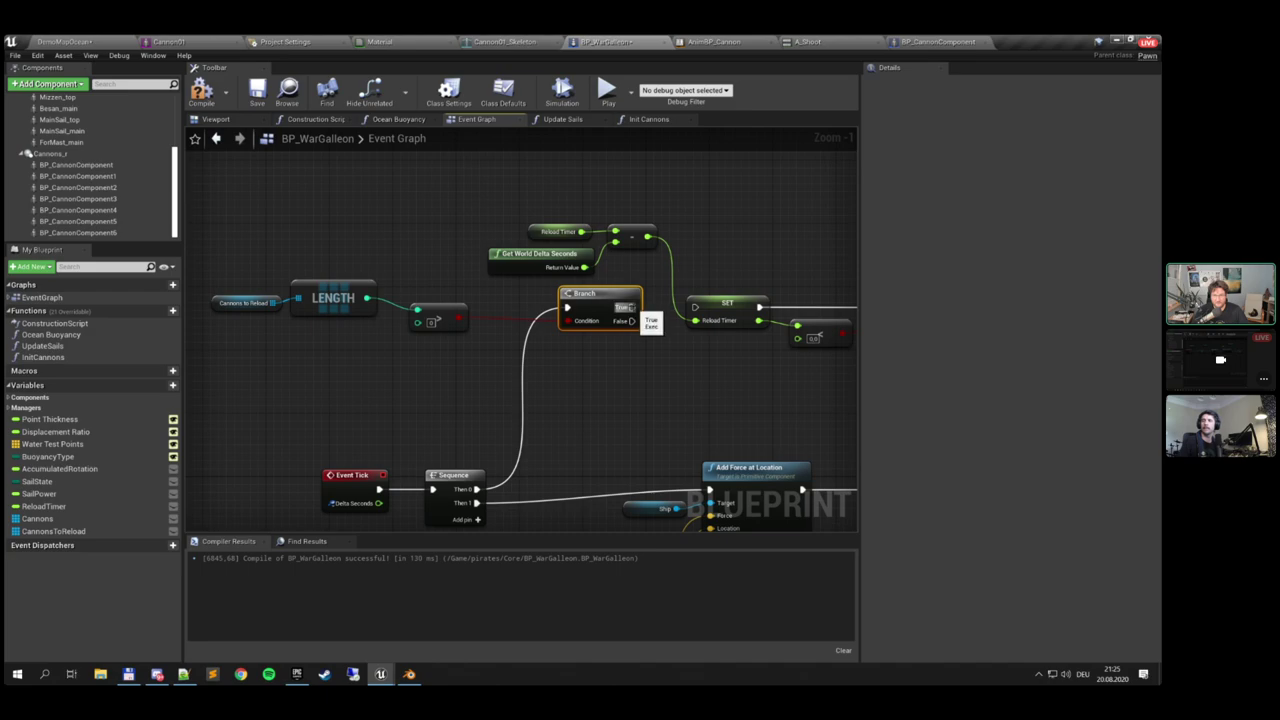
left_click_drag(630, 307, 694, 307)
Align the CannonsToReload getter, Length and greater-than nodes closer to the new Branch
right_click_drag(457, 318, 503, 314)
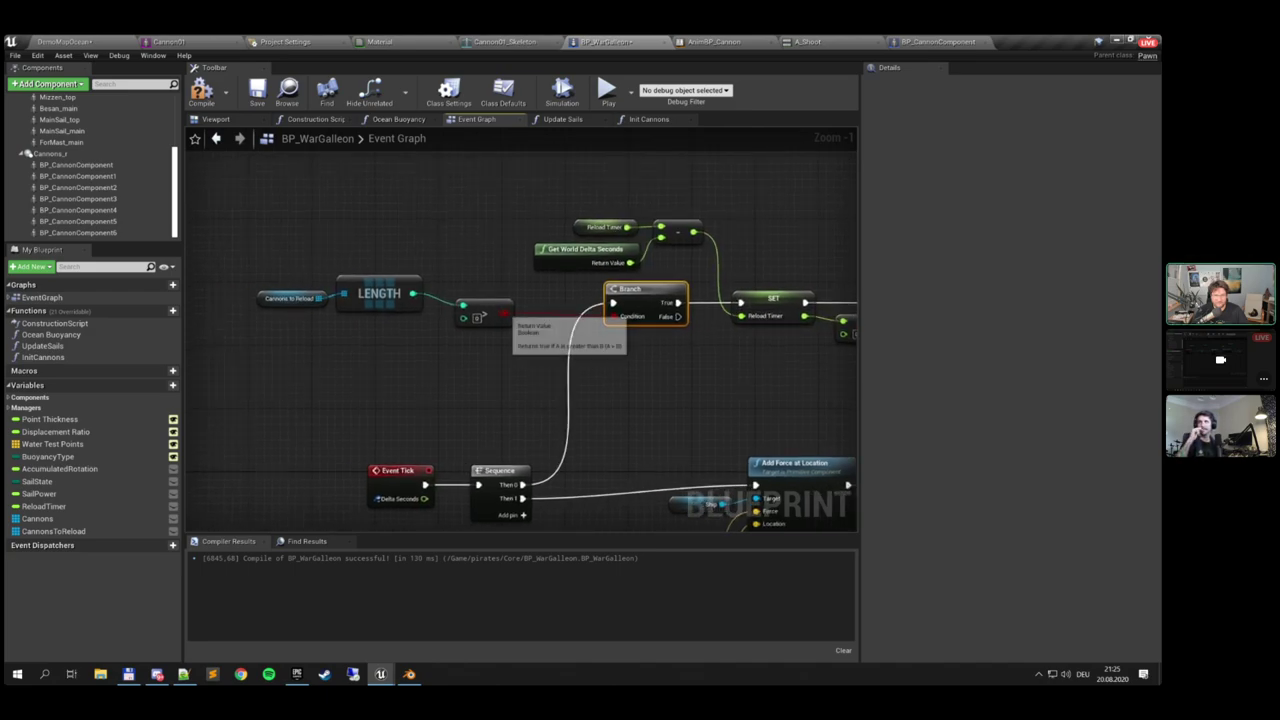
left_click_drag(482, 312, 458, 302)
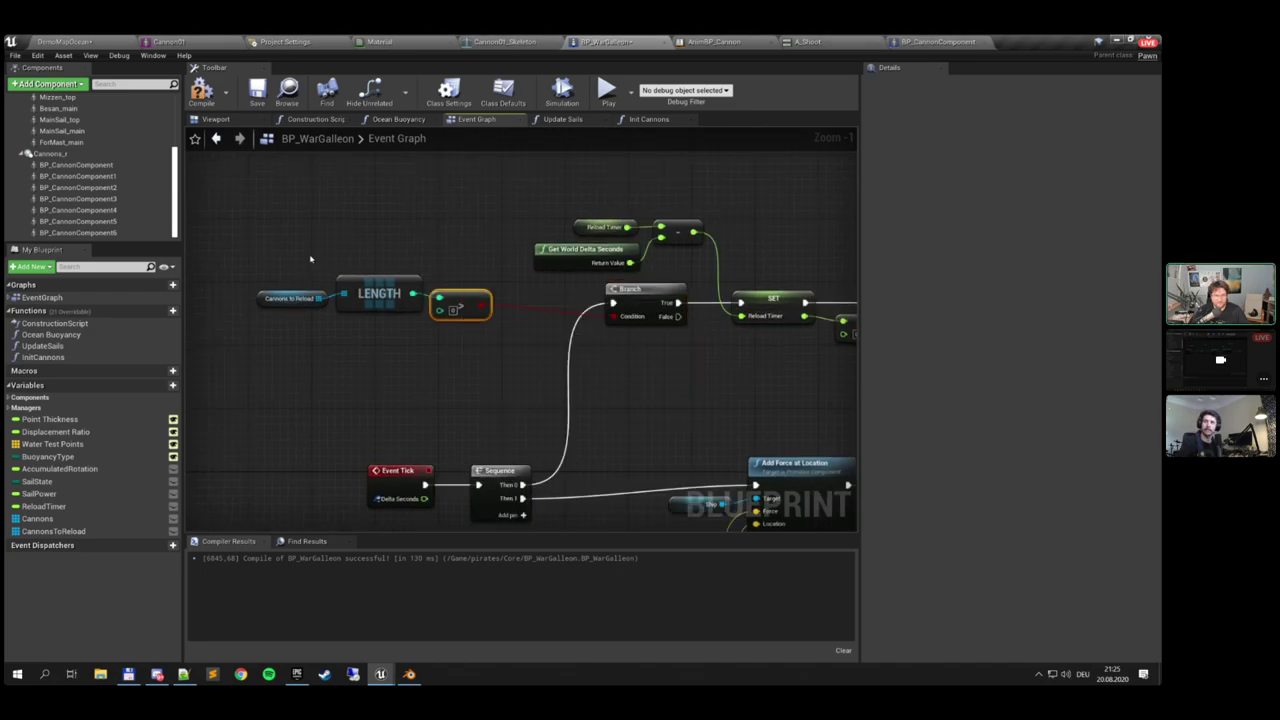
left_click_drag(310, 257, 470, 331)
left_click_drag(468, 305, 499, 305)
right_click_drag(540, 317, 355, 329)
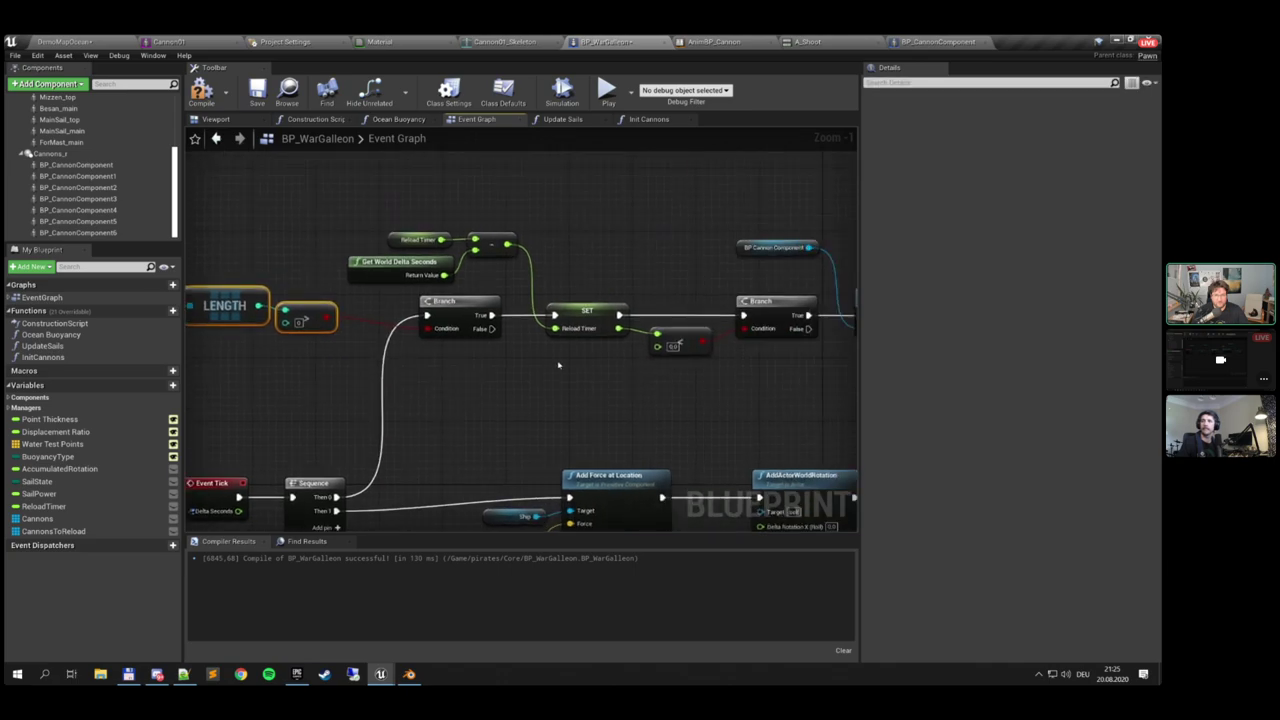
Delete the BP Cannon Component getter feeding Reload and move the Reload node farther from the Branch
right_click_drag(558, 365, 484, 365)
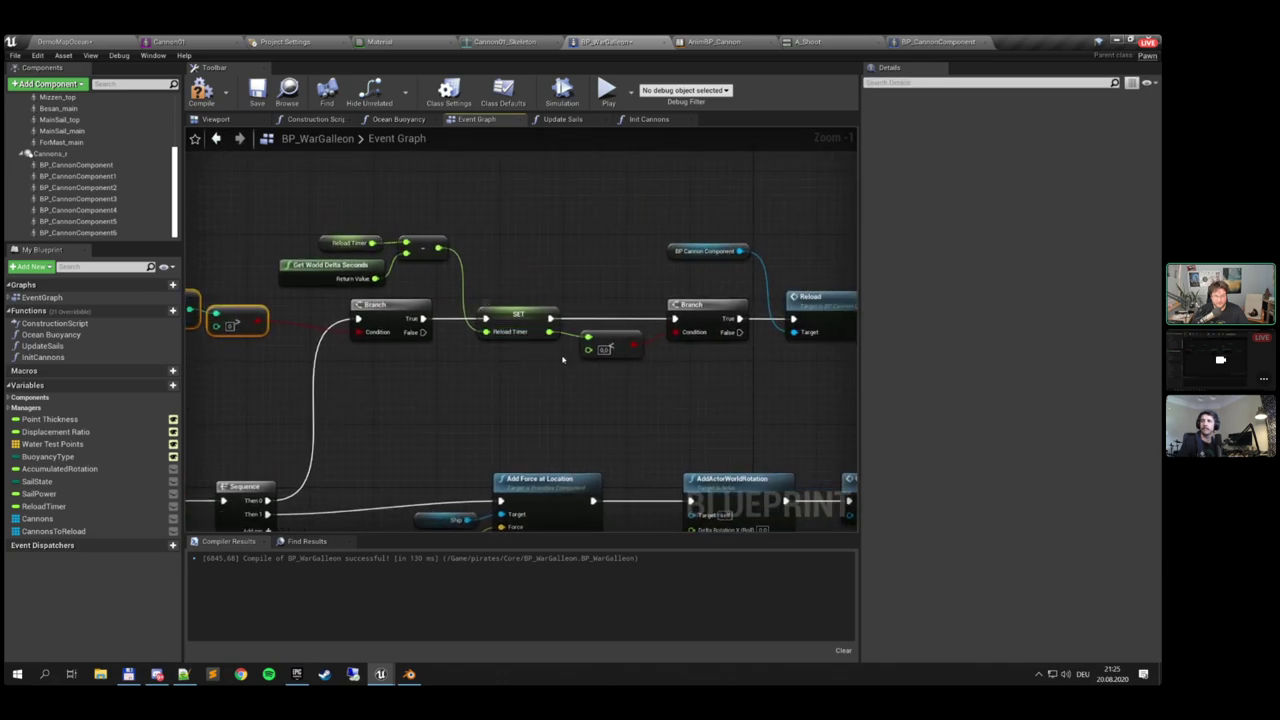
right_click_drag(627, 371, 447, 350)
right_click_drag(552, 362, 463, 371)
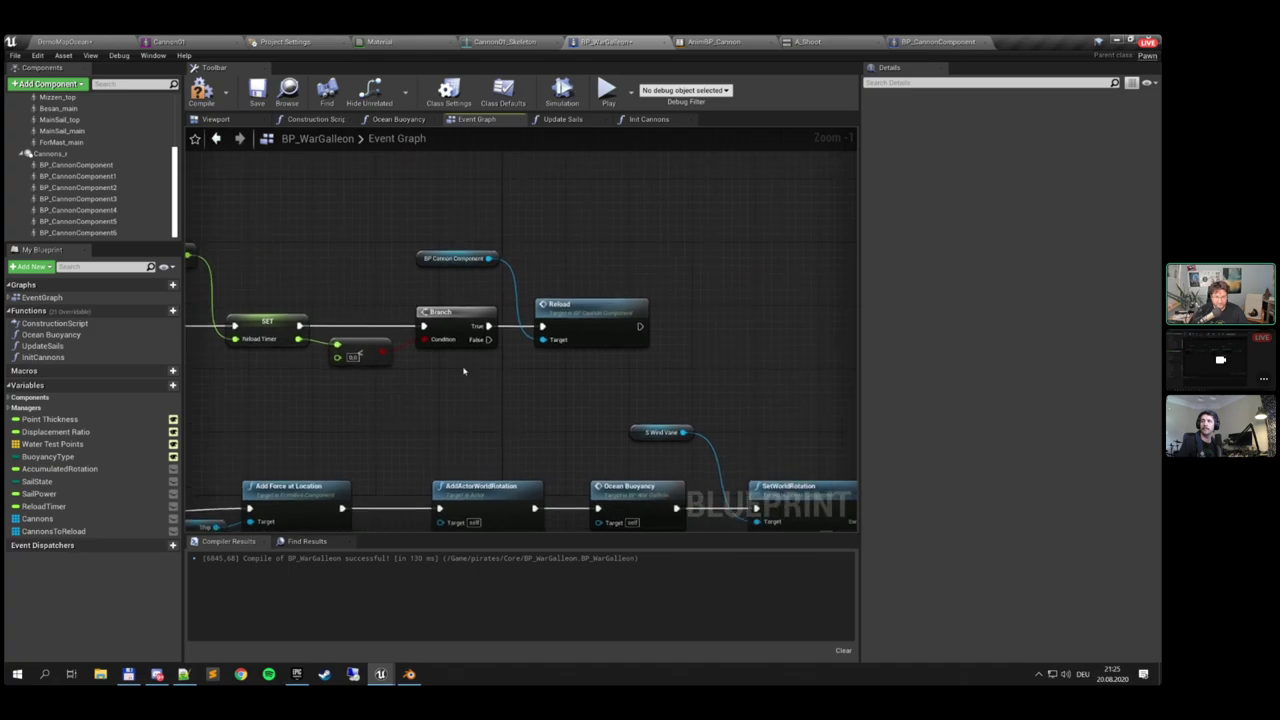
left_click(460, 258)
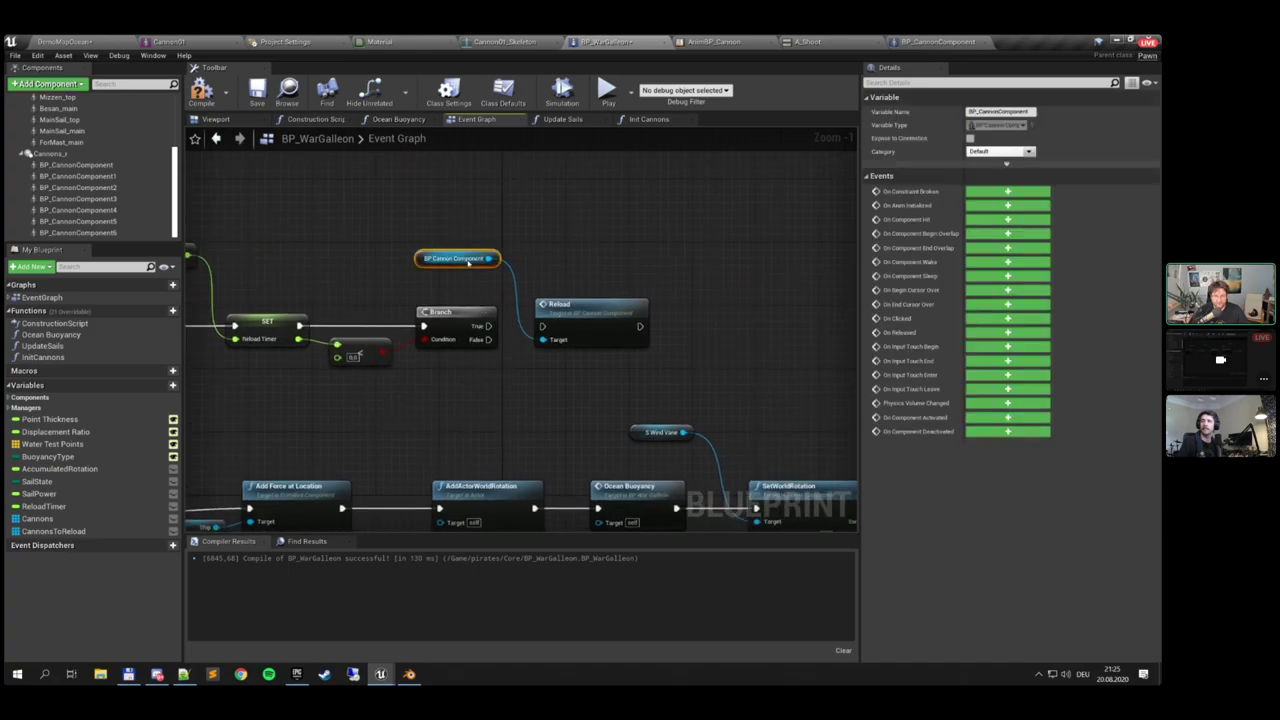
key("Delete")
left_click_drag(575, 303, 703, 303)
Add a For Each Loop over CannonsToReload and execute it from the True output of the Branch before Reload
left_click_drag(53, 531, 530, 297)
left_click(484, 257)
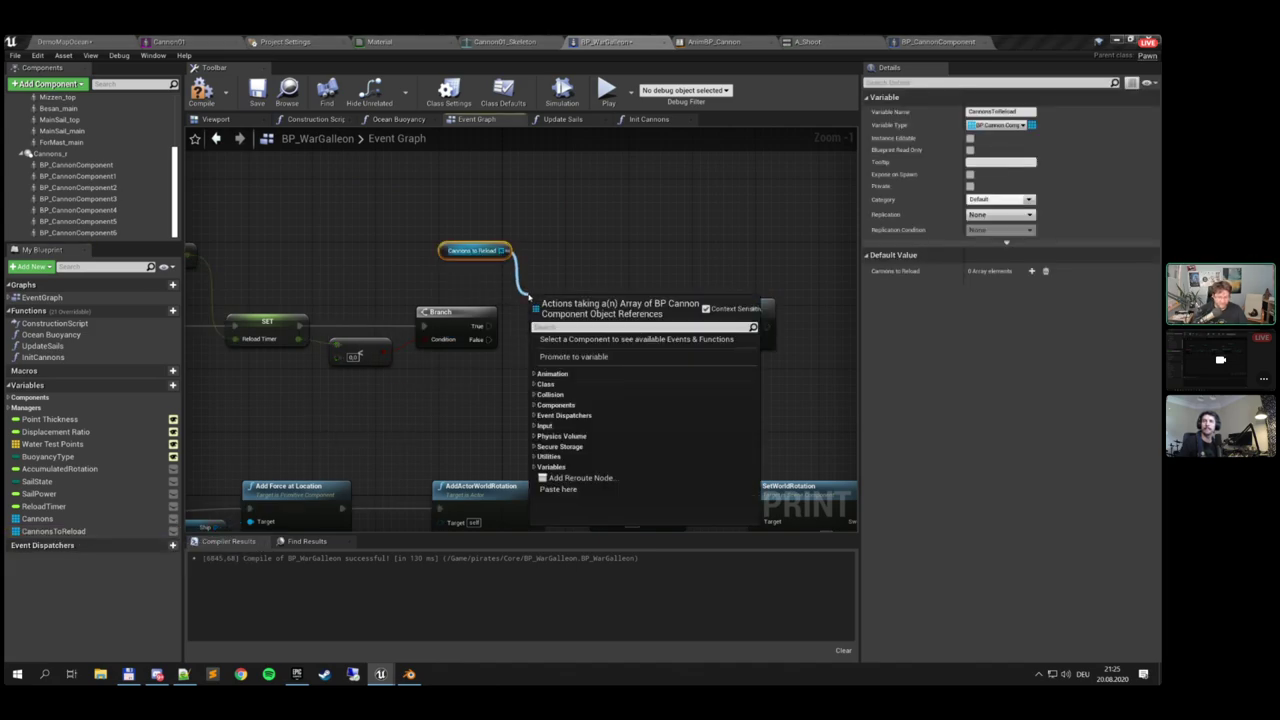
type("for each")
key("Return")
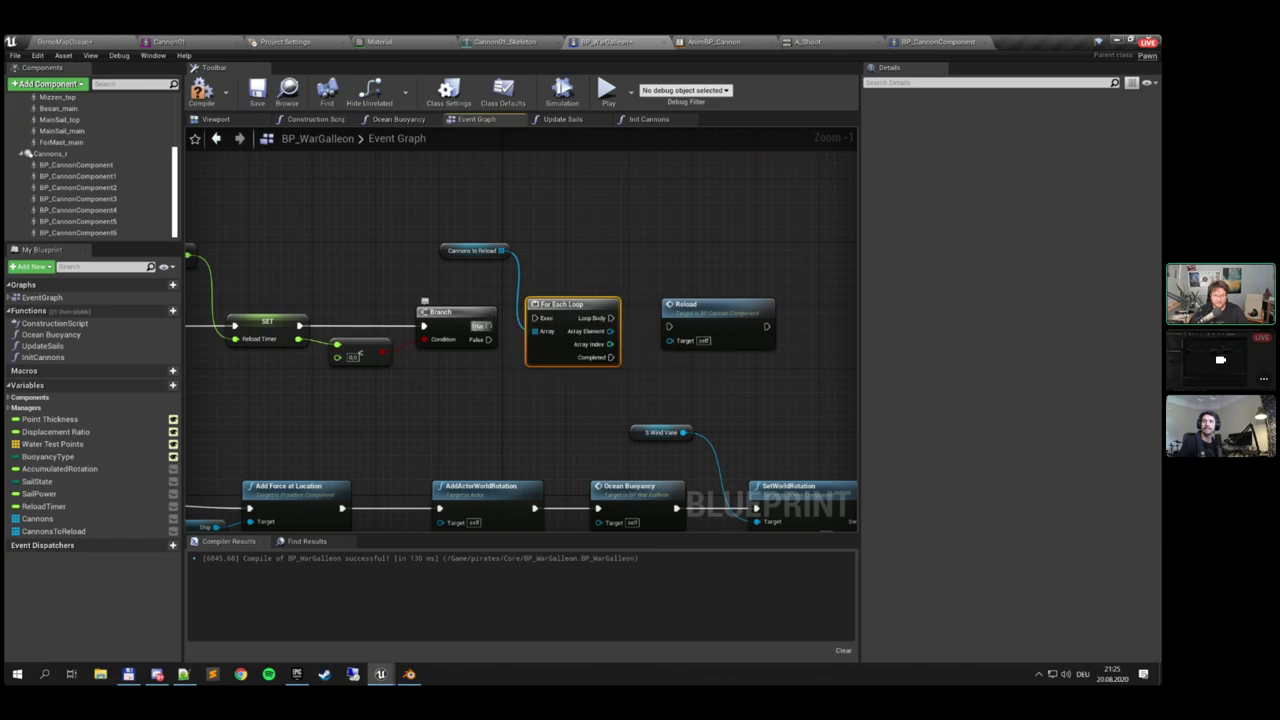
left_click_drag(488, 326, 536, 318)
left_click_drag(570, 304, 578, 312)
Connect the loop's Array Element to Reload's Target and its Loop Body to Reload's execution input
right_click_drag(619, 317, 517, 316)
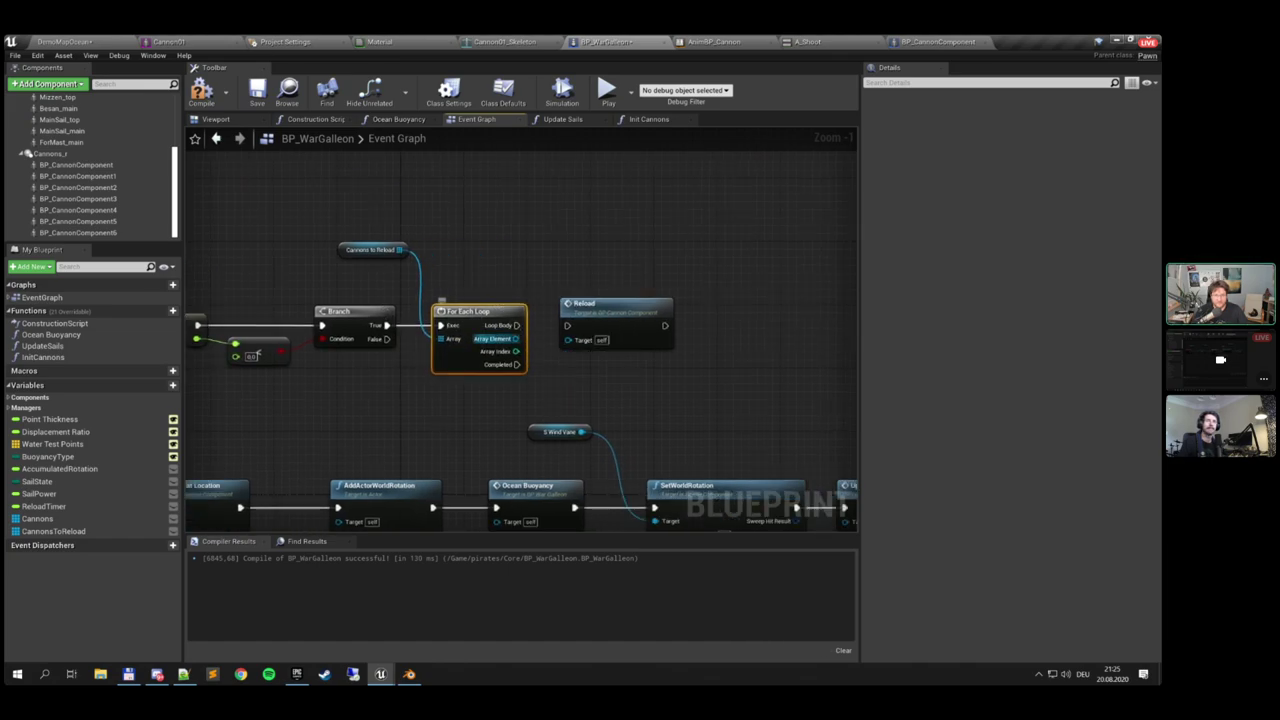
left_click_drag(516, 339, 569, 340)
left_click_drag(567, 326, 518, 326)
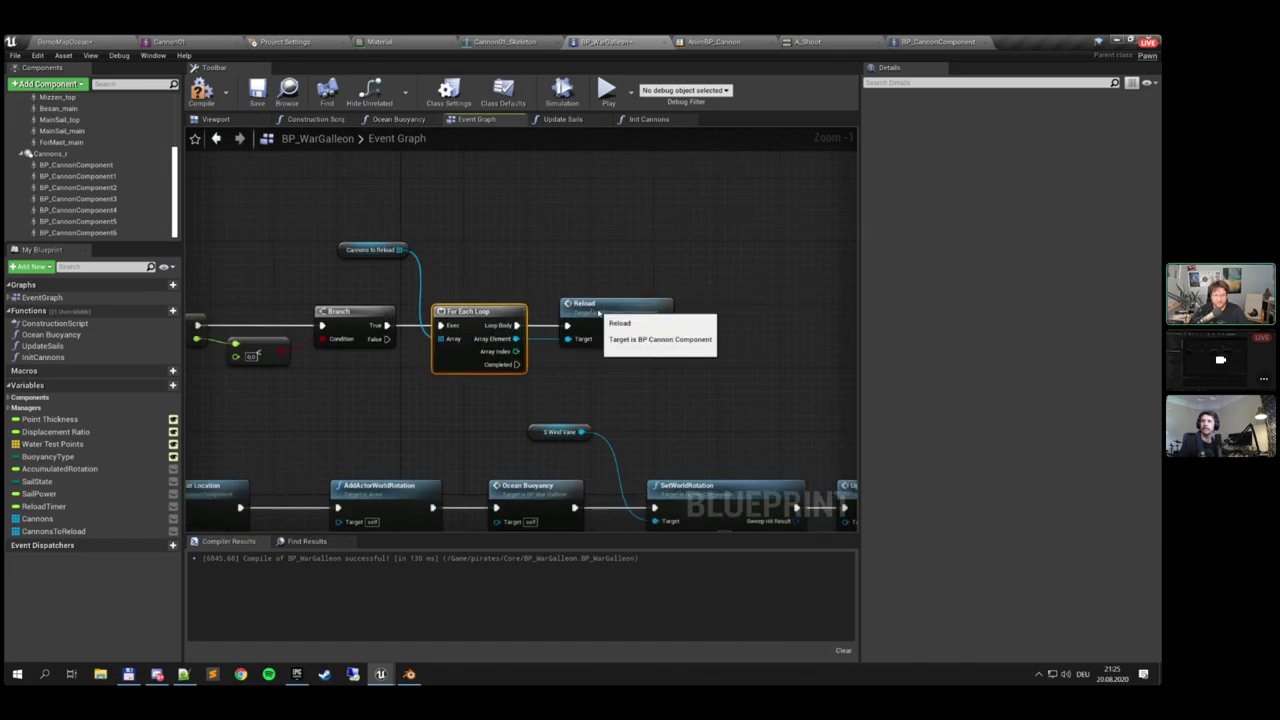
left_click(598, 313)
right_click_drag(500, 261, 524, 277)
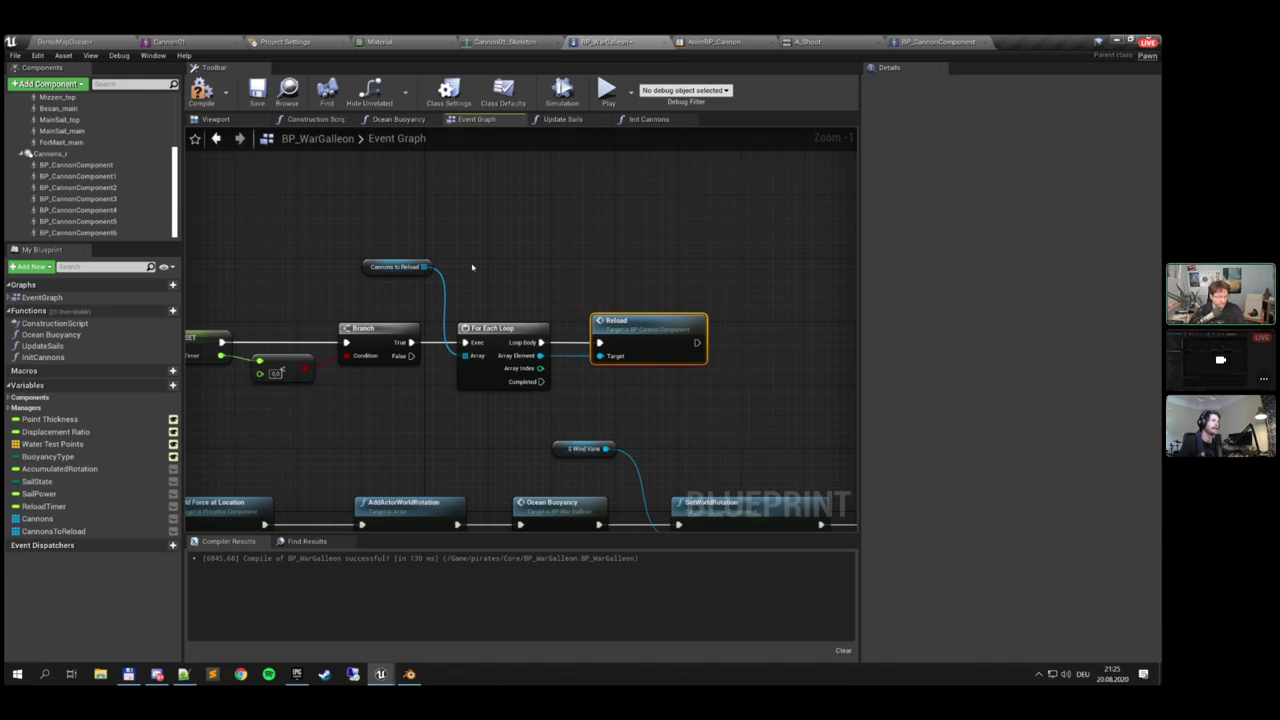
Review the Event Tick graph from the Sequence's second output through Add Force at Location to Set Center Of Mass
scroll(463, 292, "down", 4)
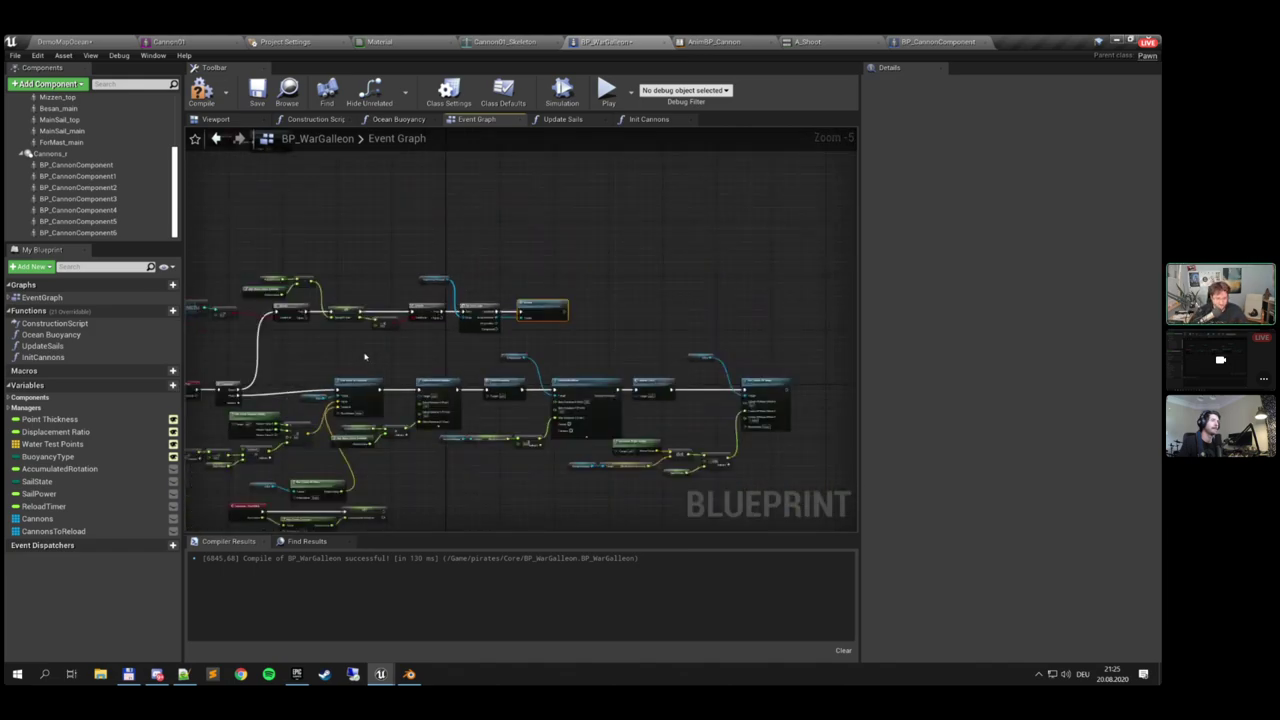
right_click_drag(365, 357, 610, 289)
left_click_drag(409, 295, 420, 308)
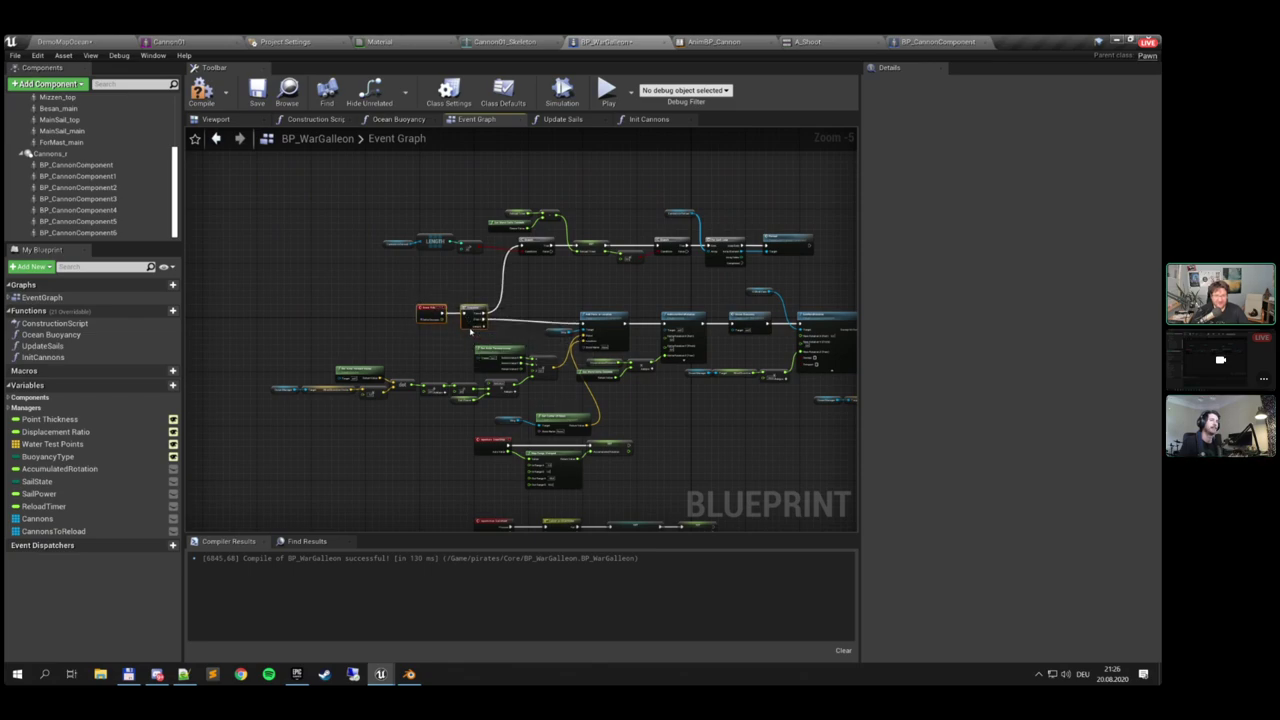
scroll(540, 320, "up", 2)
right_click_drag(561, 323, 719, 253)
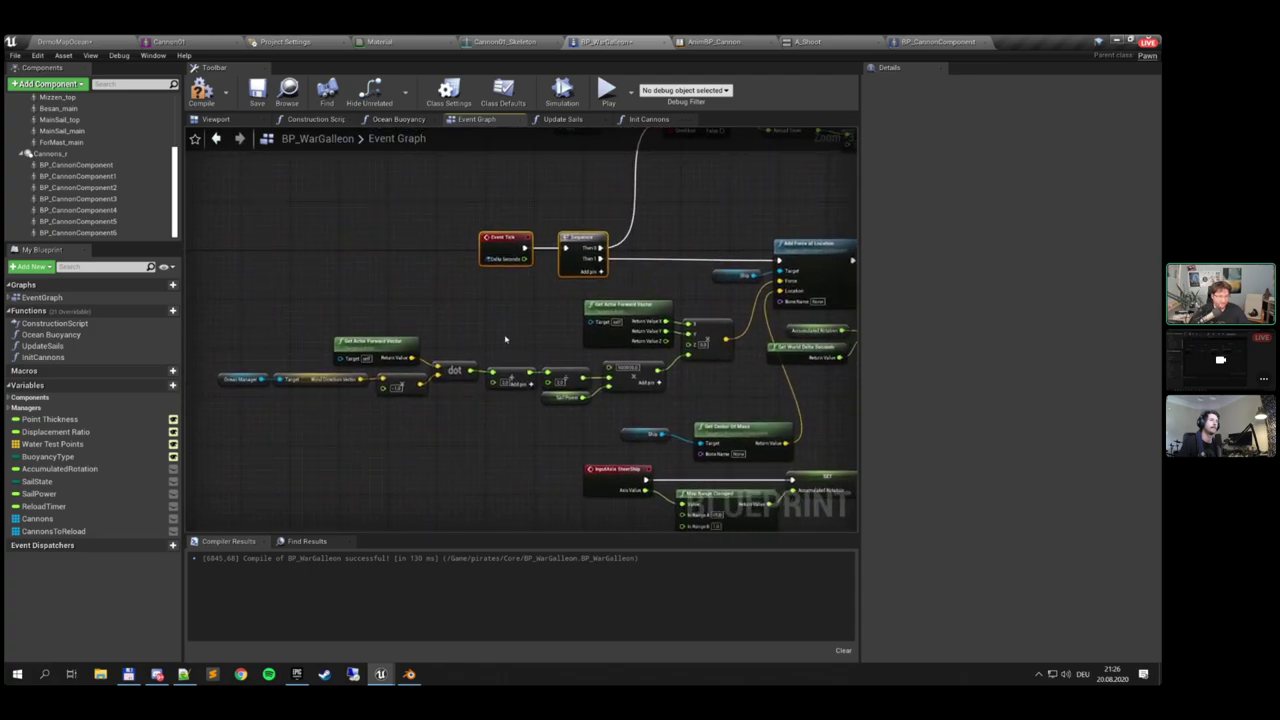
right_click_drag(495, 367, 277, 382)
left_click(576, 264)
right_click_drag(576, 264, 352, 263)
scroll(352, 263, "up", 3)
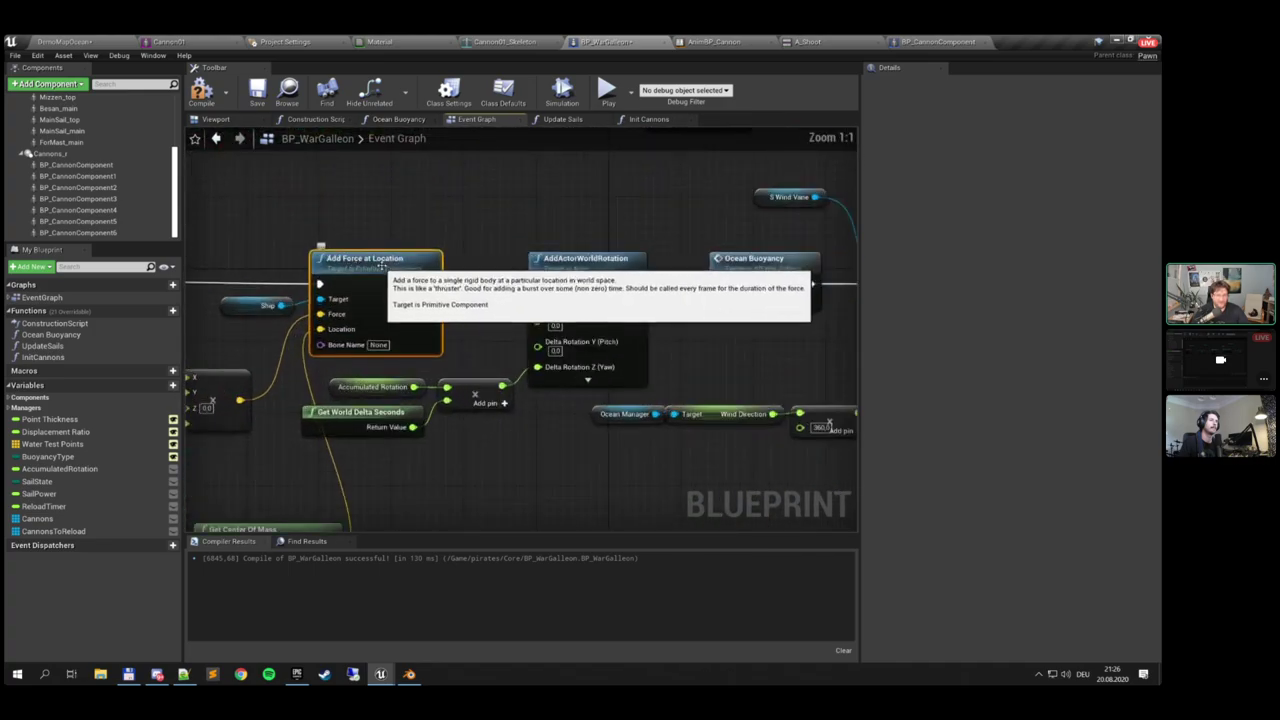
scroll(380, 265, "down", 1)
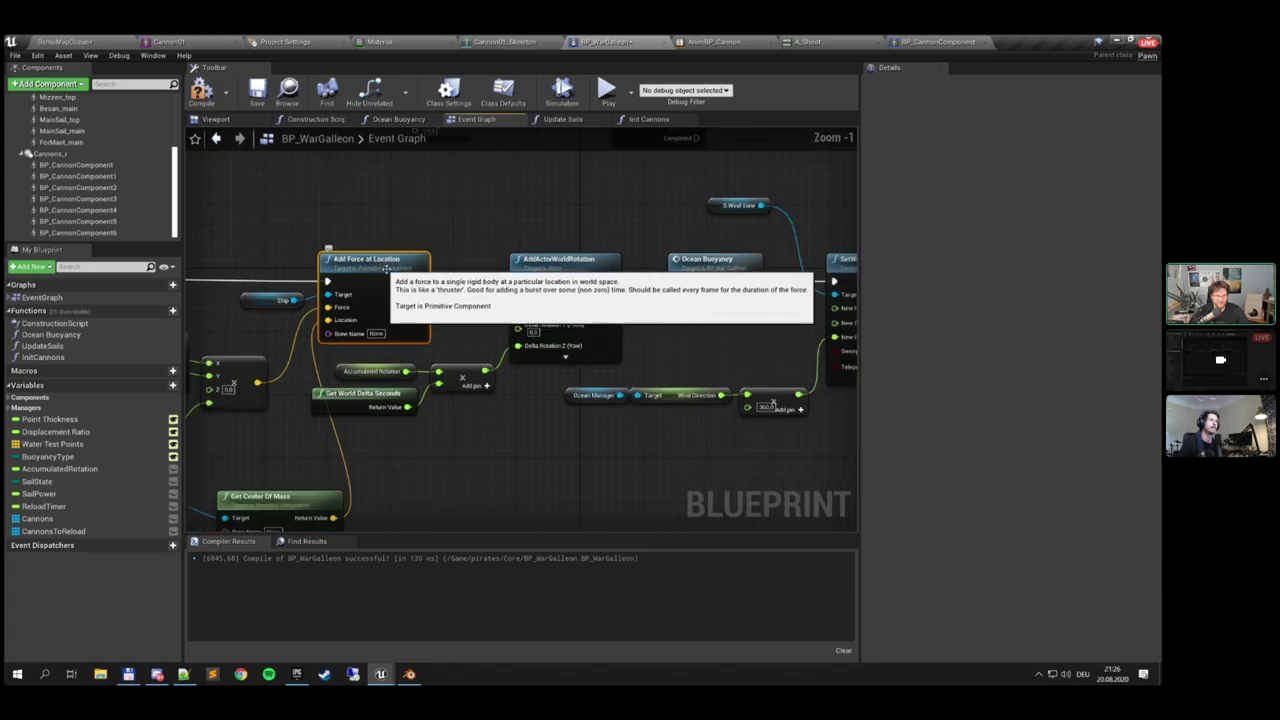
right_click_drag(541, 275, 400, 247)
left_click(463, 254)
scroll(401, 249, "down", 2)
right_click_drag(623, 240, 642, 293)
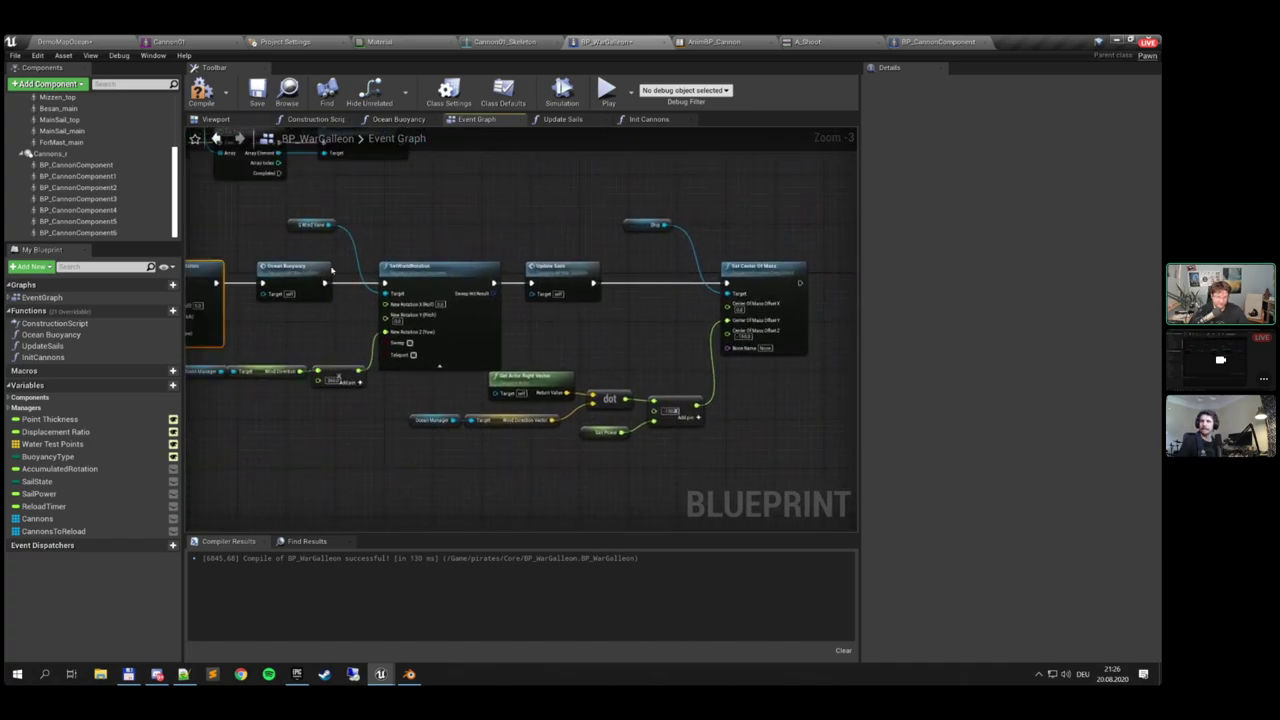
right_click_drag(412, 276, 612, 298)
right_click_drag(271, 291, 602, 286)
right_click_drag(486, 297, 520, 291)
Try a Get All Actors Of Class node for StaticMeshActor on the Sequence's Then 1 output, and delete it again
left_click_drag(473, 293, 539, 269)
type("get actors of c")
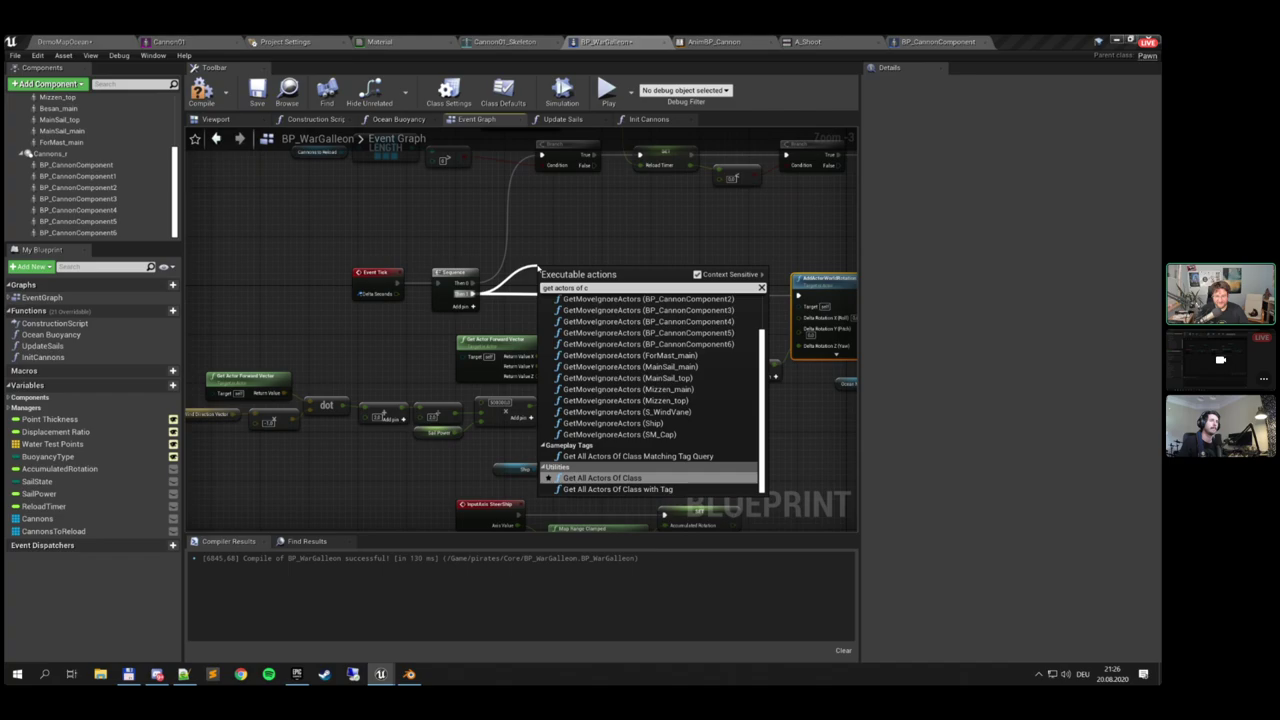
key("Return")
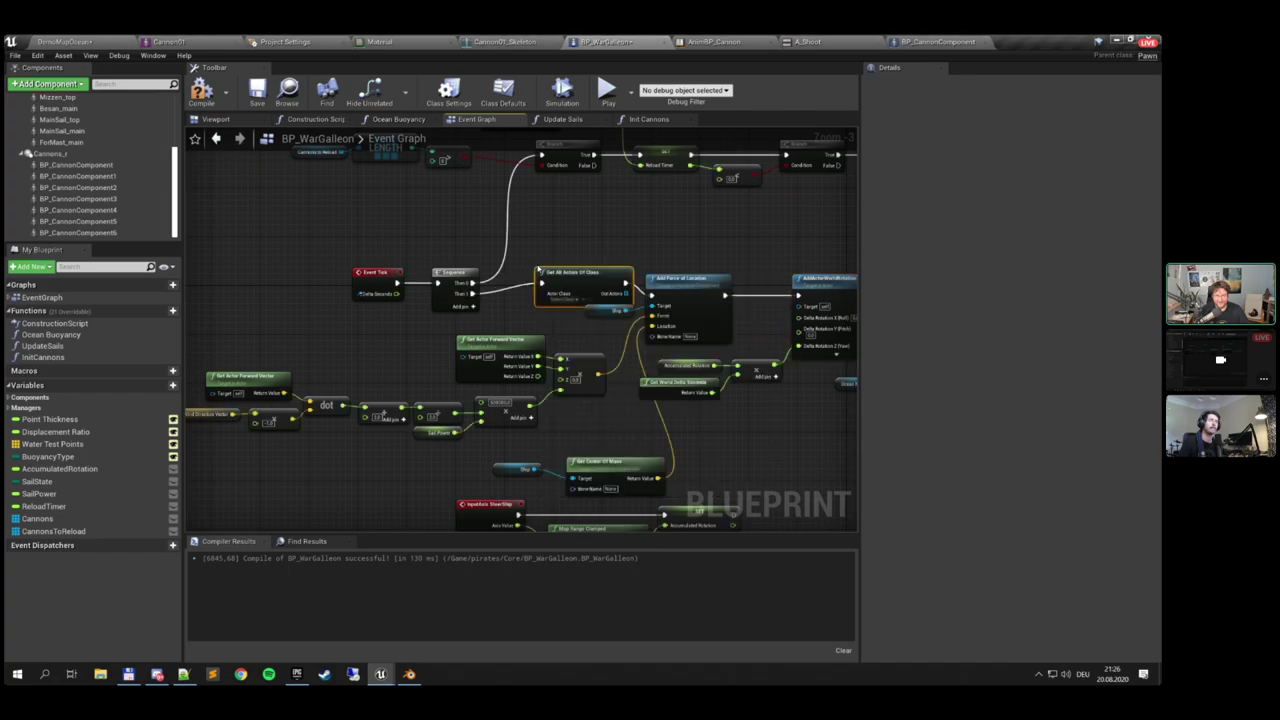
left_click(557, 298)
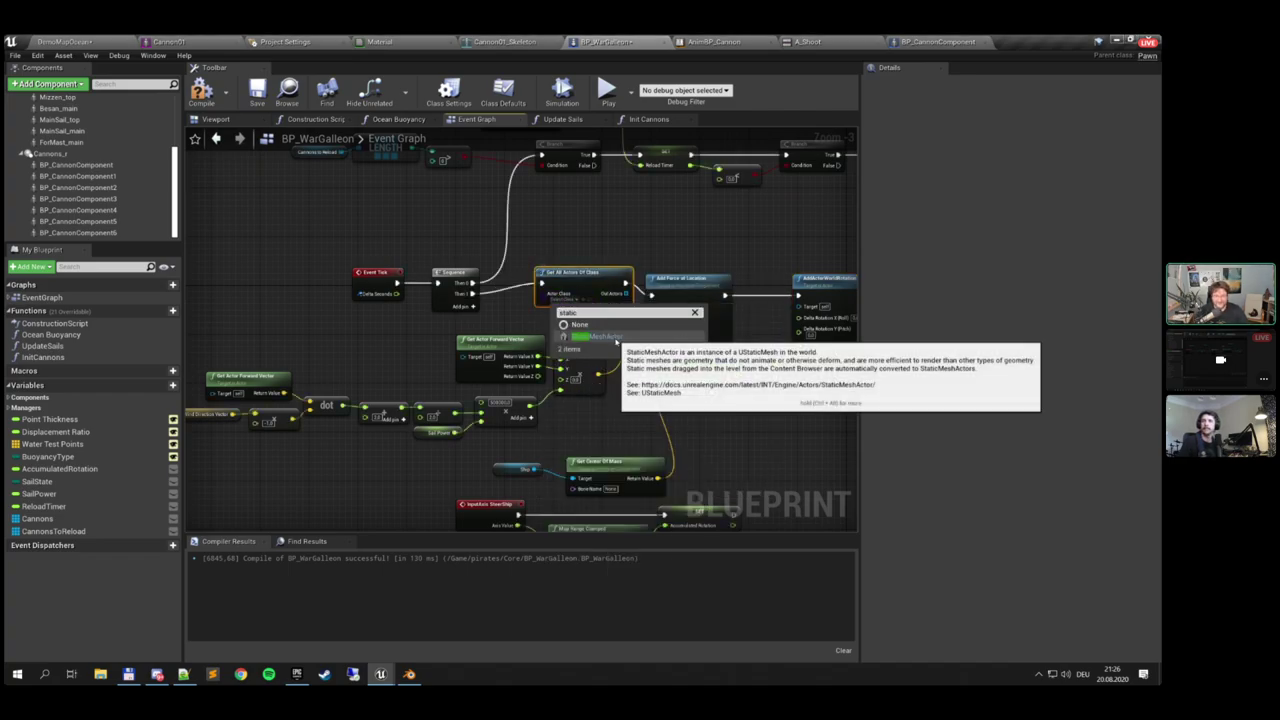
left_click(580, 338)
left_click_drag(580, 263, 565, 250)
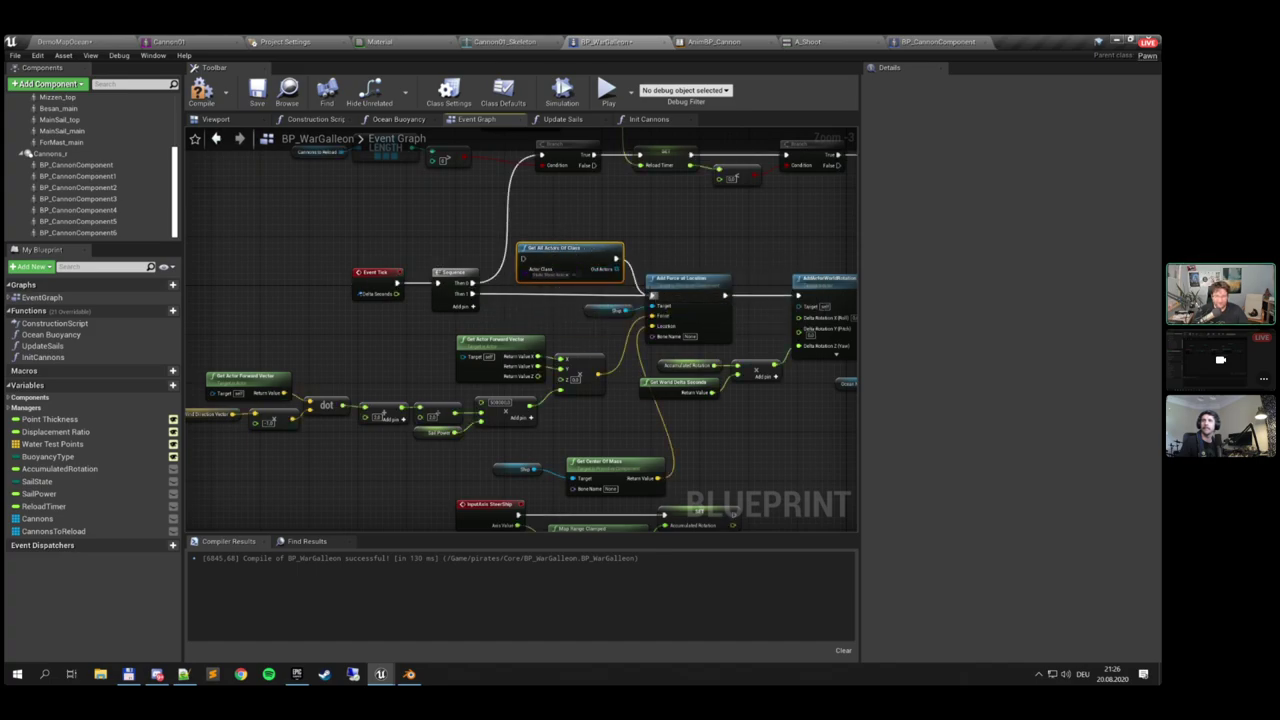
key("Delete")
Compile and save the war galleon blueprint
right_click_drag(616, 202, 597, 318)
left_click_drag(284, 237, 467, 289)
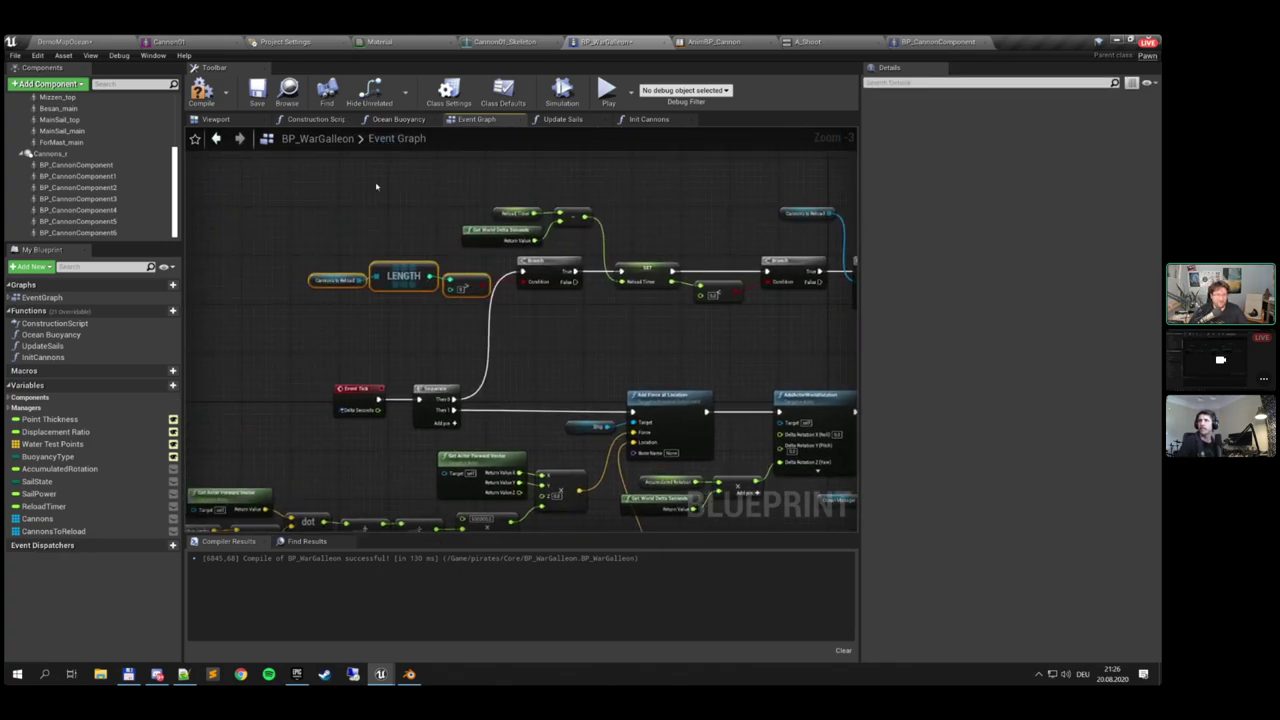
left_click(214, 95)
left_click(257, 93)
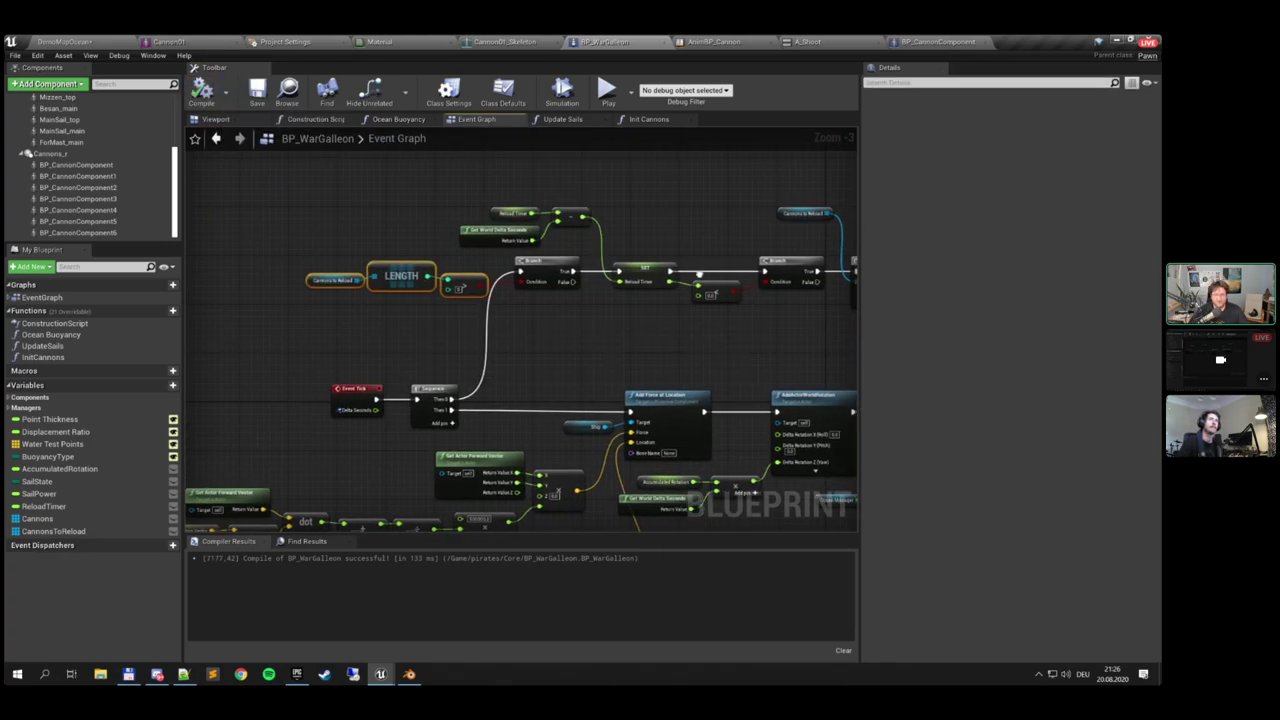
Delete the For Each Loop between Branch and Reload together with the CannonsToReload getter feeding it
right_click_drag(702, 275, 458, 280)
right_click_drag(620, 306, 467, 307)
scroll(629, 277, "up", 4)
right_click_drag(384, 200, 384, 222)
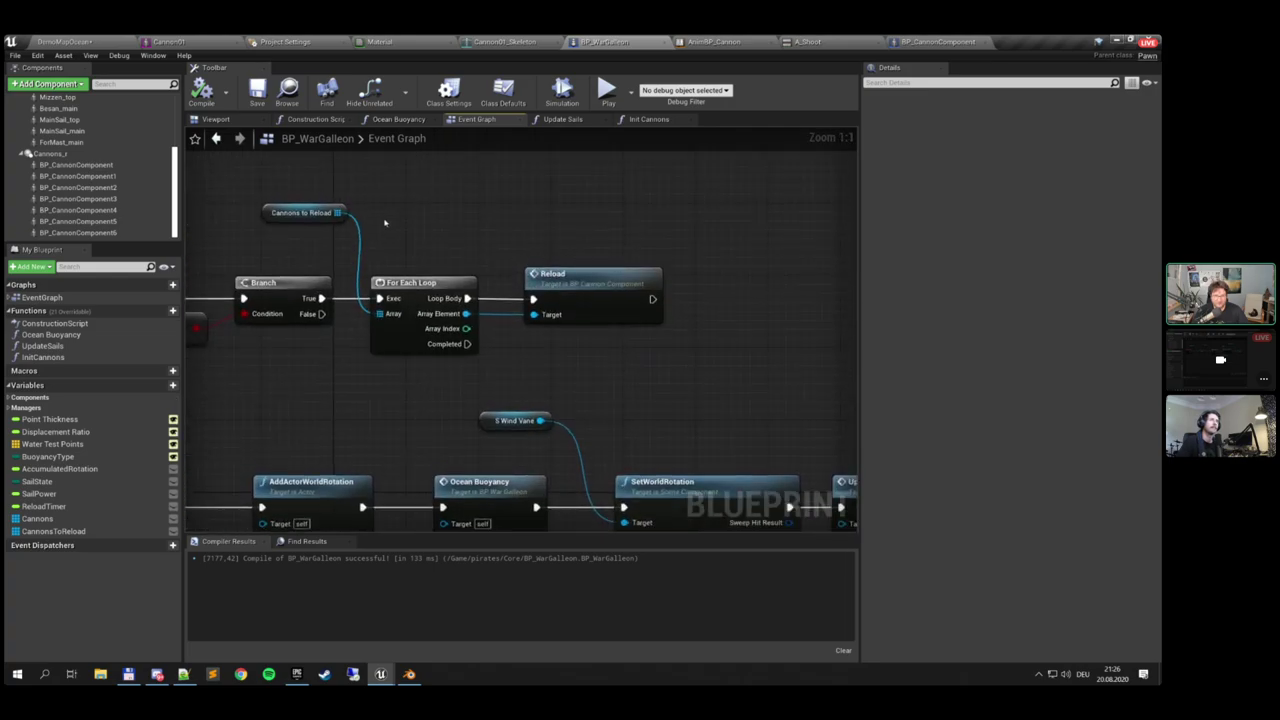
left_click(305, 212)
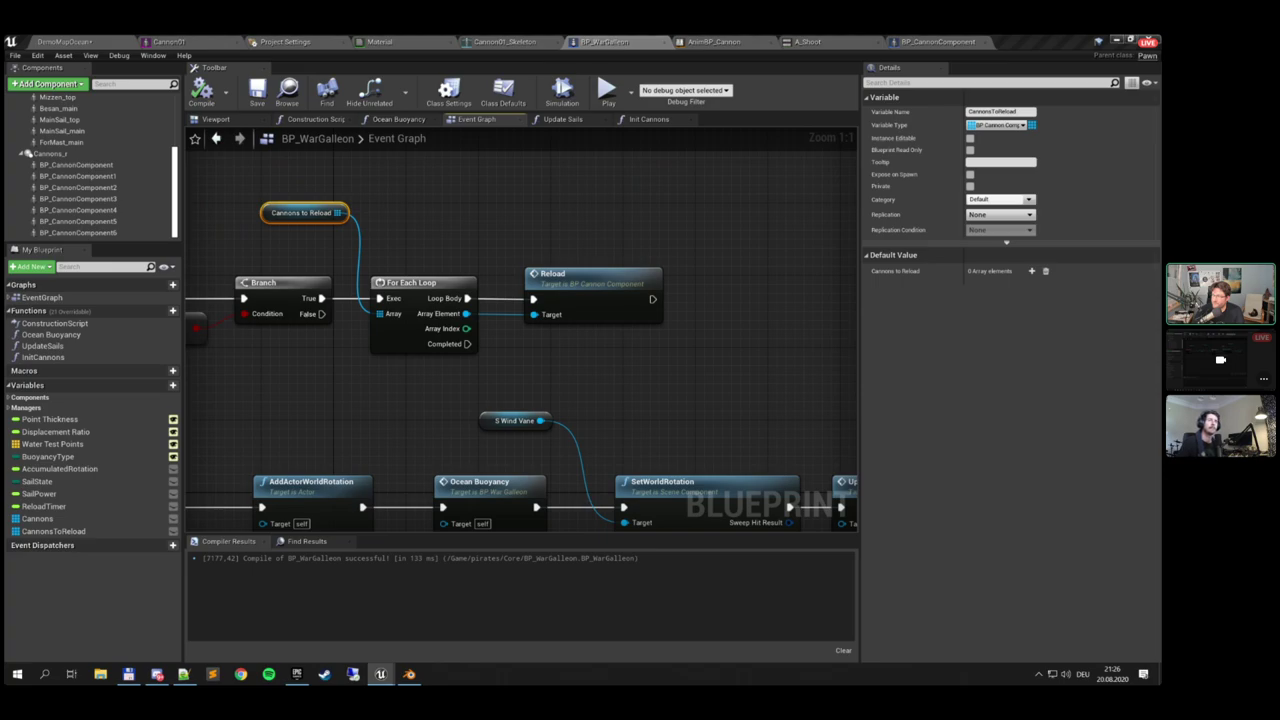
left_click(423, 312)
key("Delete")
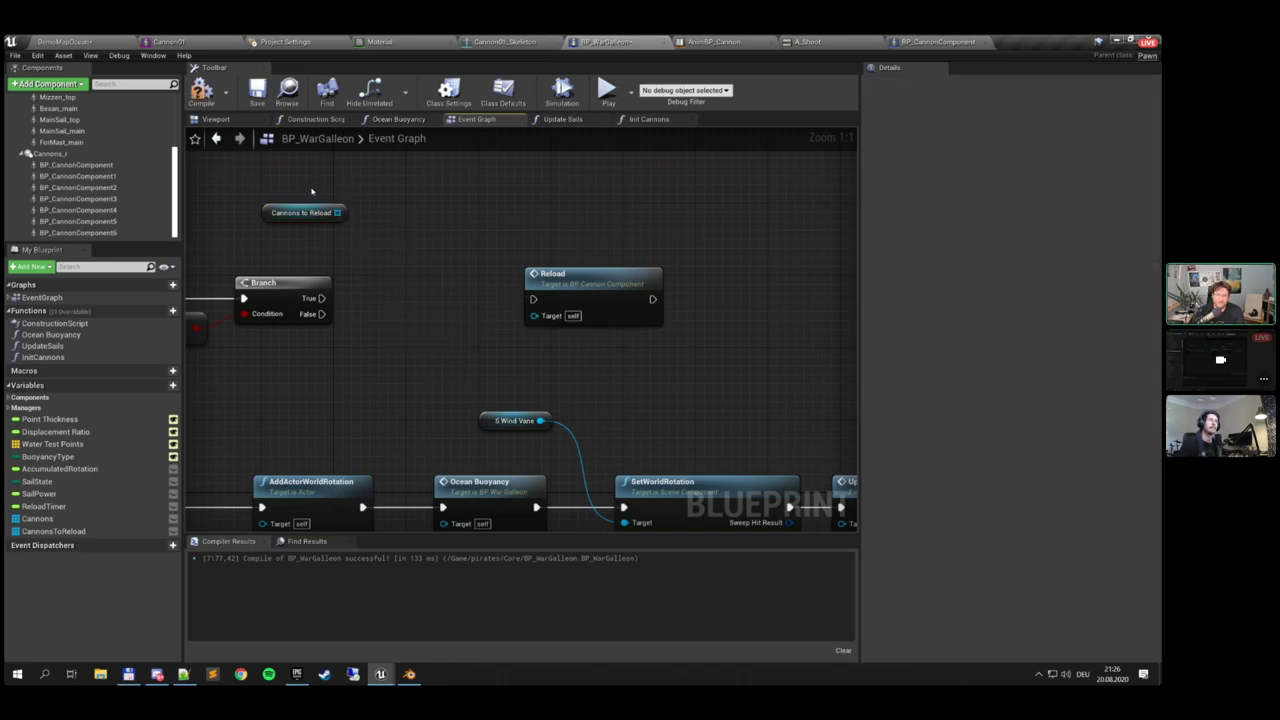
left_click(308, 211)
key("Delete")
Place a CannonsToReload getter above the reload timer's Branch and add a Last Index node fed by it
right_click_drag(440, 250, 700, 248)
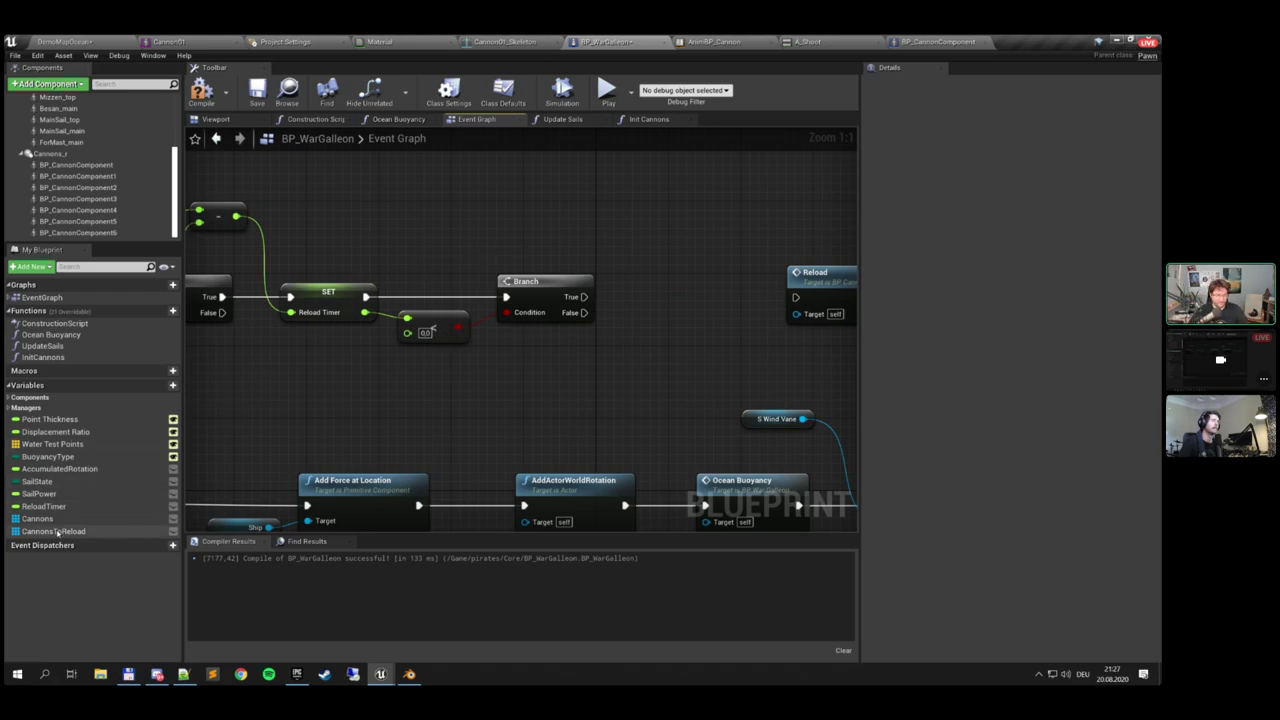
left_click_drag(45, 531, 505, 192)
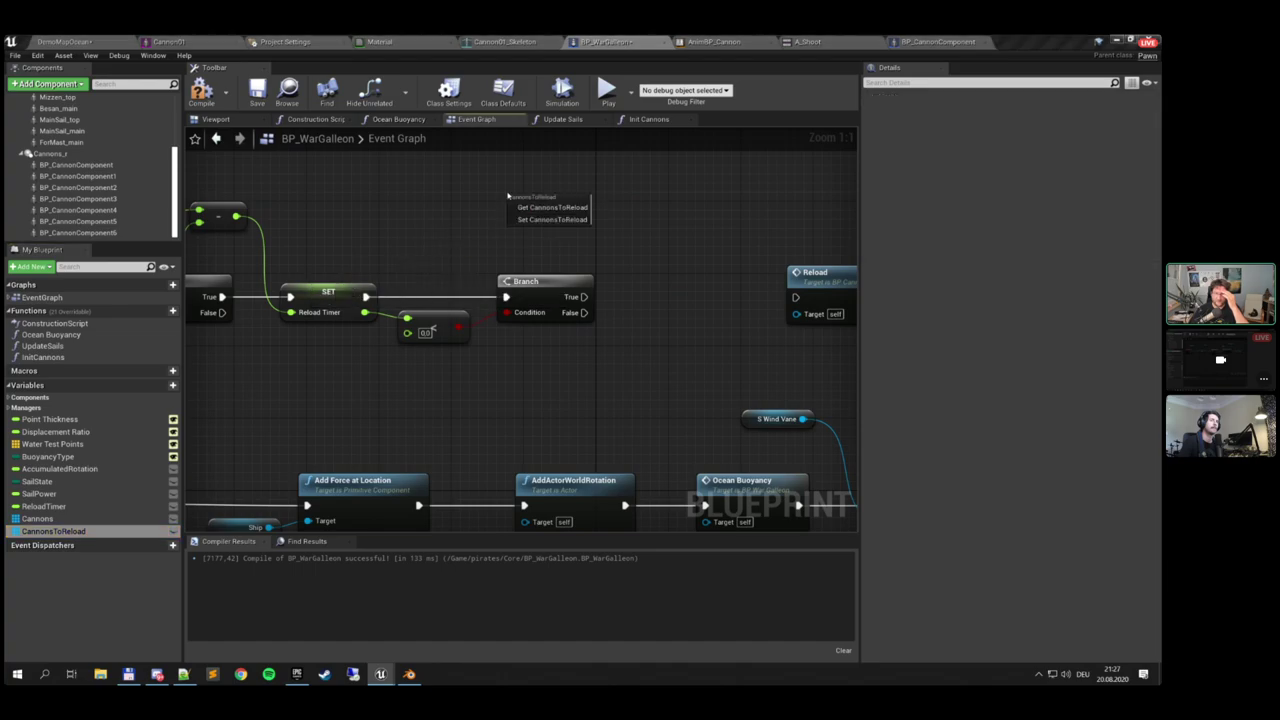
left_click(573, 210)
right_click_drag(616, 211, 461, 248)
left_click_drag(429, 240, 439, 265)
type("last")
key("Return")
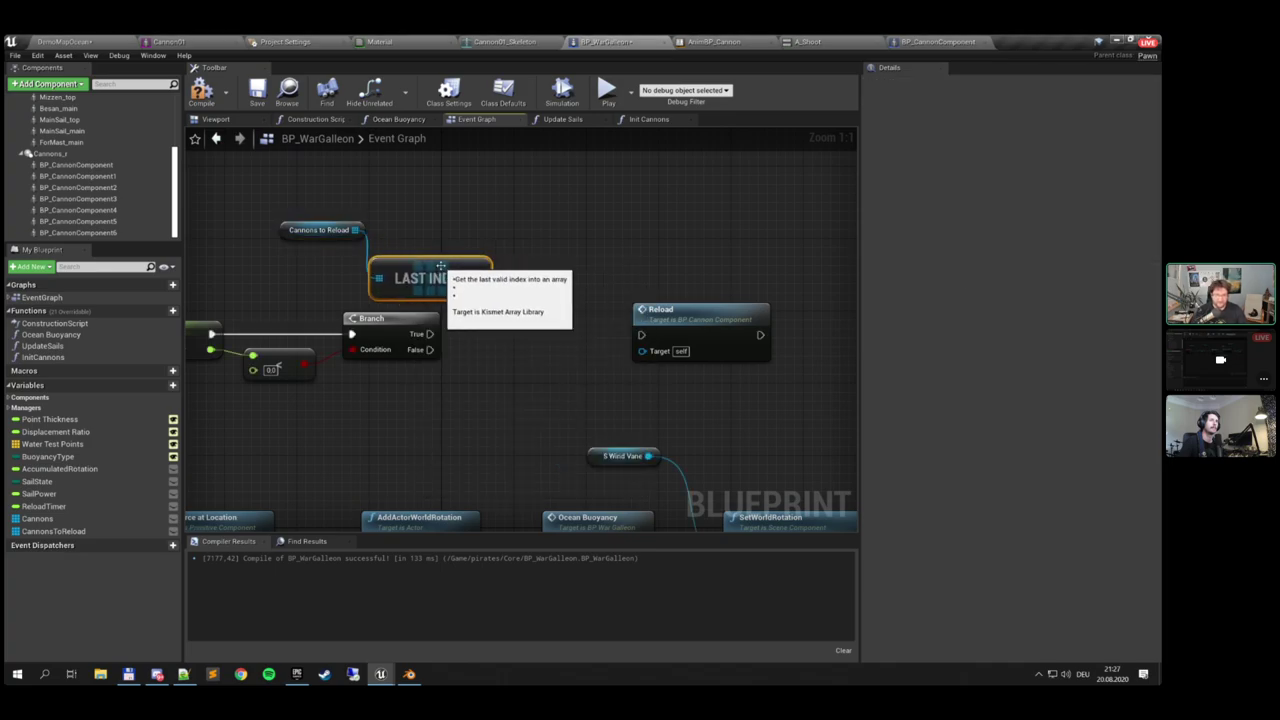
left_click_drag(355, 230, 519, 228)
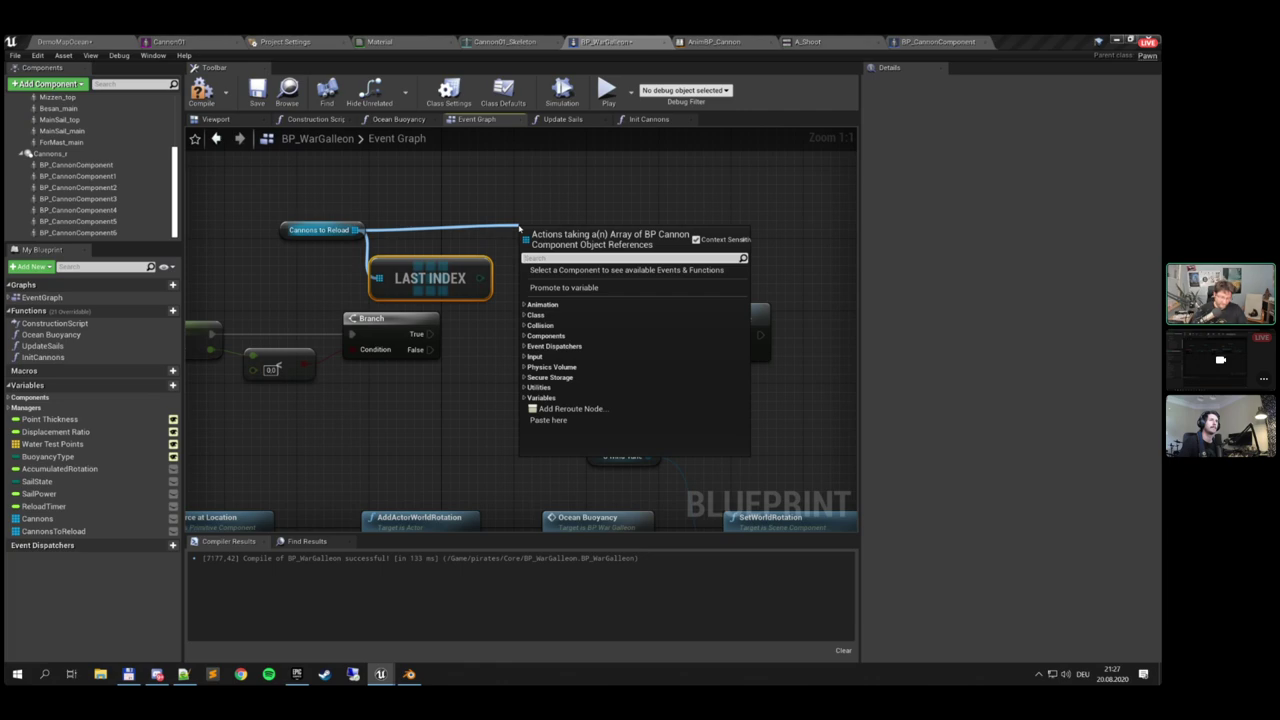
type("get")
key("Return")
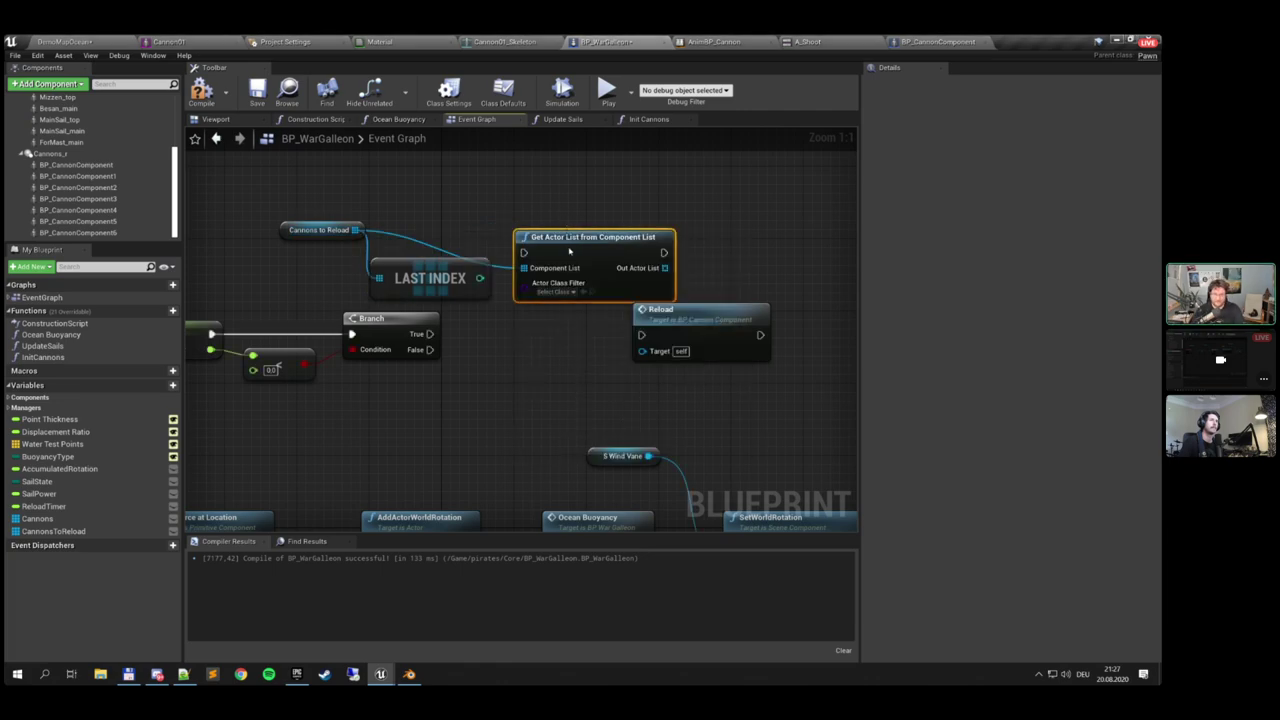
key("ctrl+z")
Add an array Get (a copy) node on CannonsToReload, use Last Index as its index, and straighten the array connection
left_click_drag(355, 230, 497, 228)
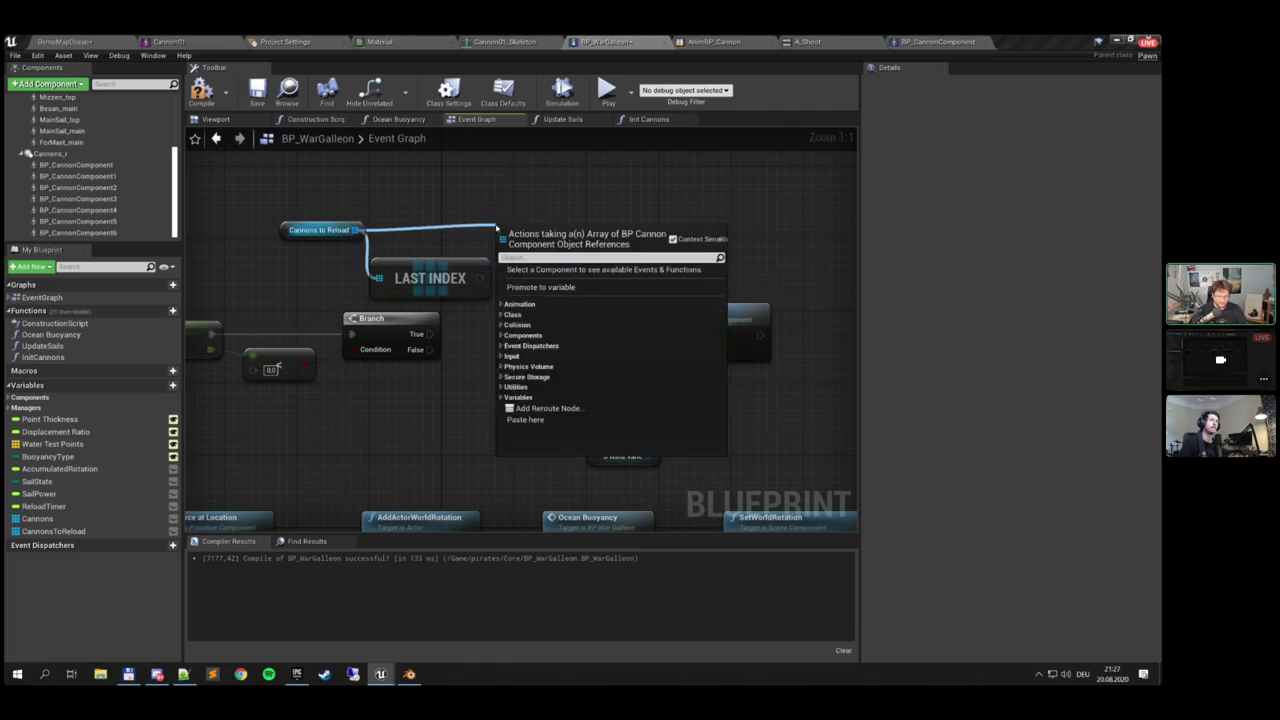
type("get")
key("Return")
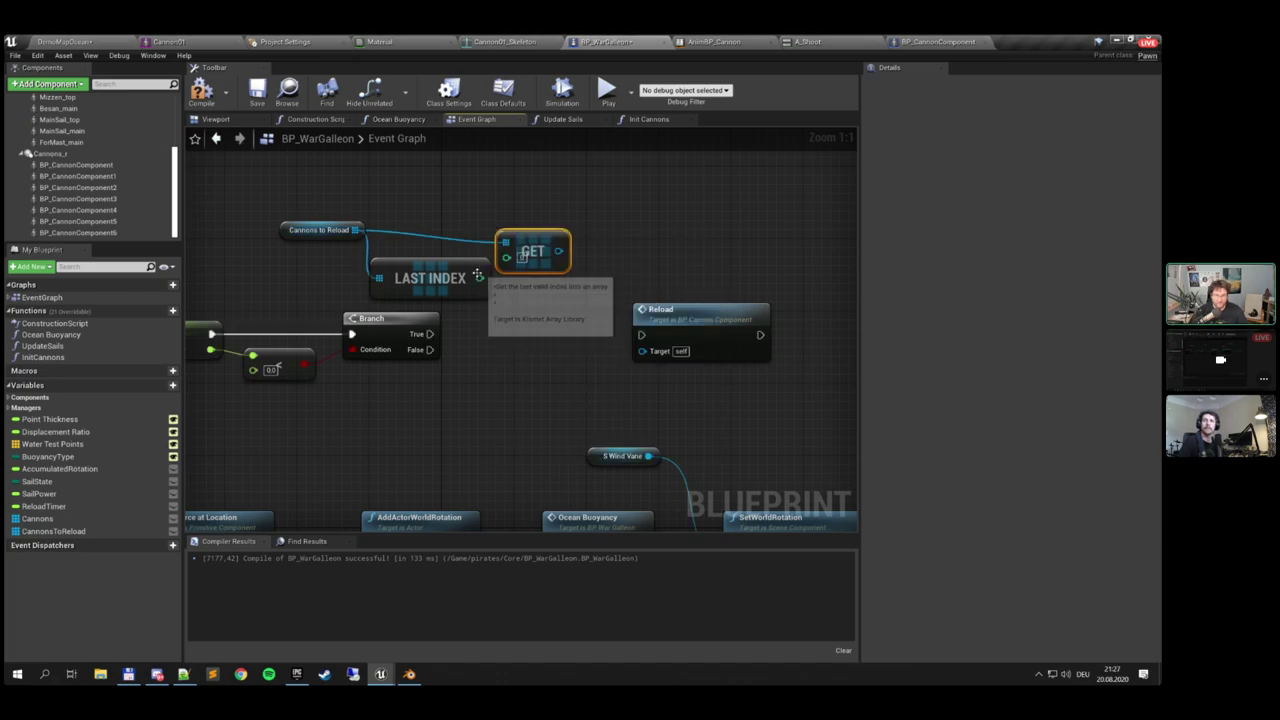
left_click_drag(478, 277, 542, 230)
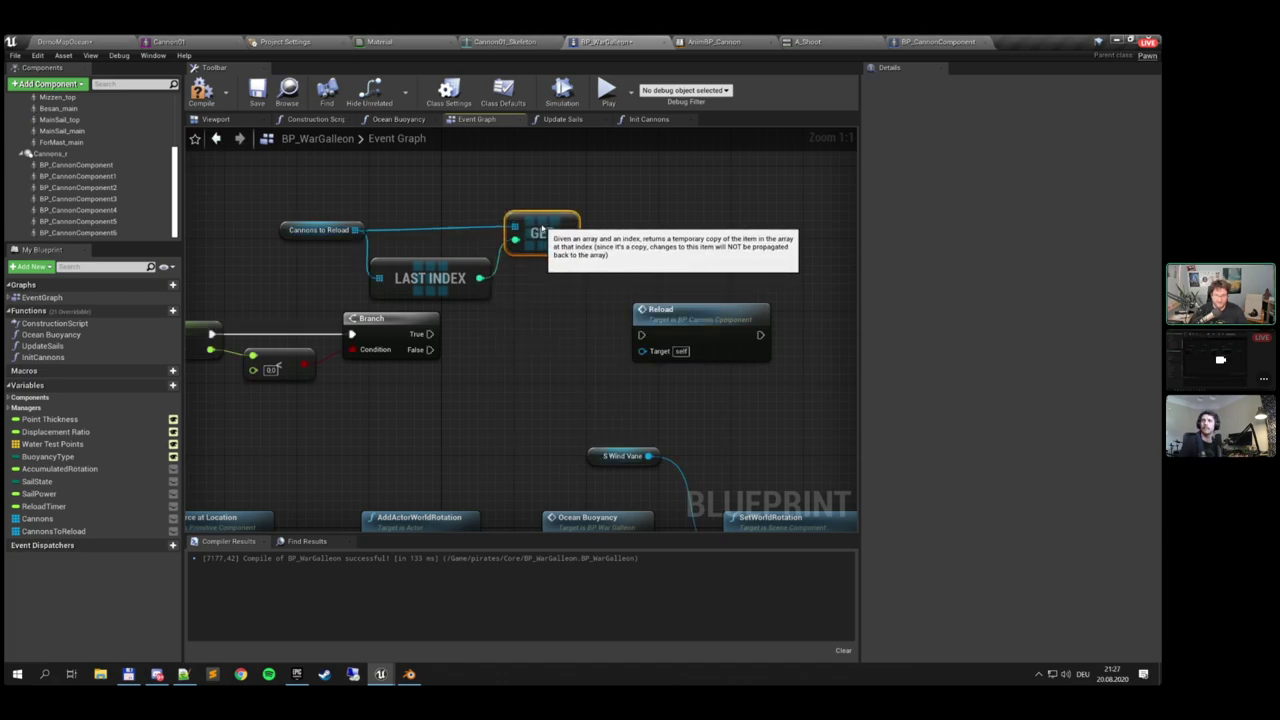
left_click_drag(328, 198, 551, 241)
key("q")
left_click_drag(314, 180, 450, 281)
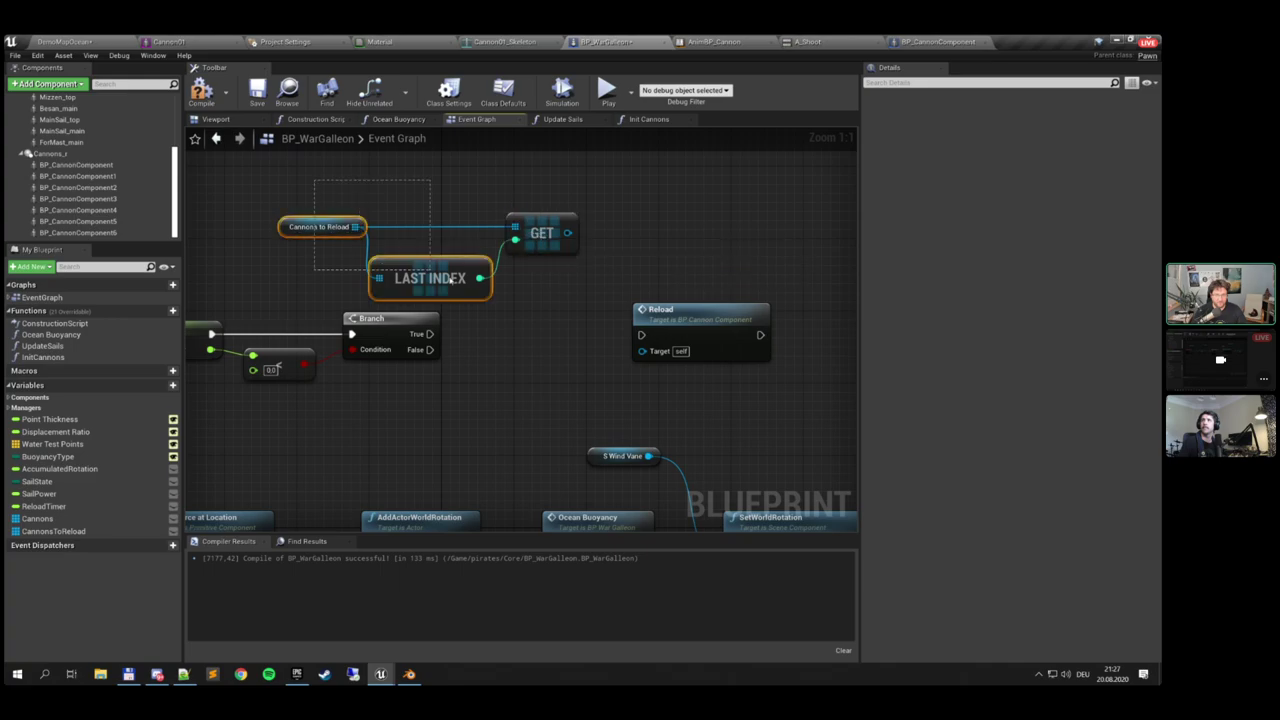
Call Reload on the Get result, execute it from the Branch's True output, and delete the old unconnected Reload node
left_click_drag(547, 241, 508, 305)
type("reload")
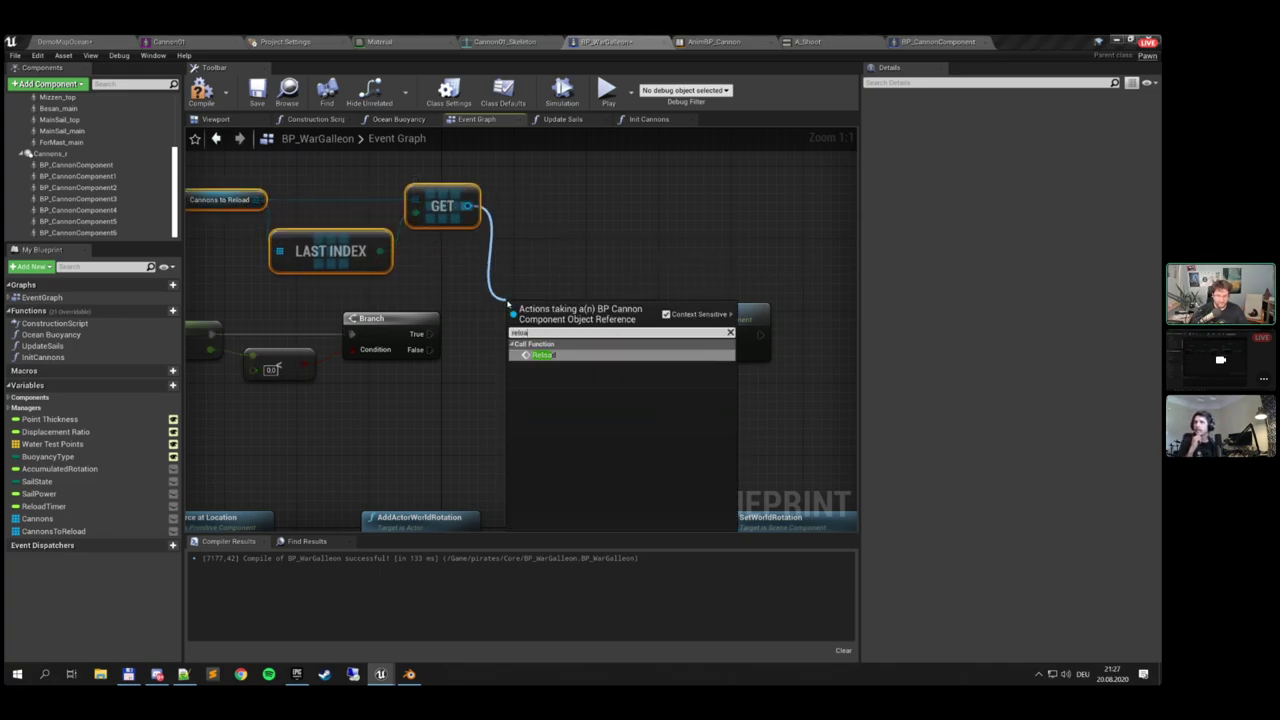
key("Return")
left_click_drag(425, 336, 514, 335)
left_click_drag(698, 357, 731, 347)
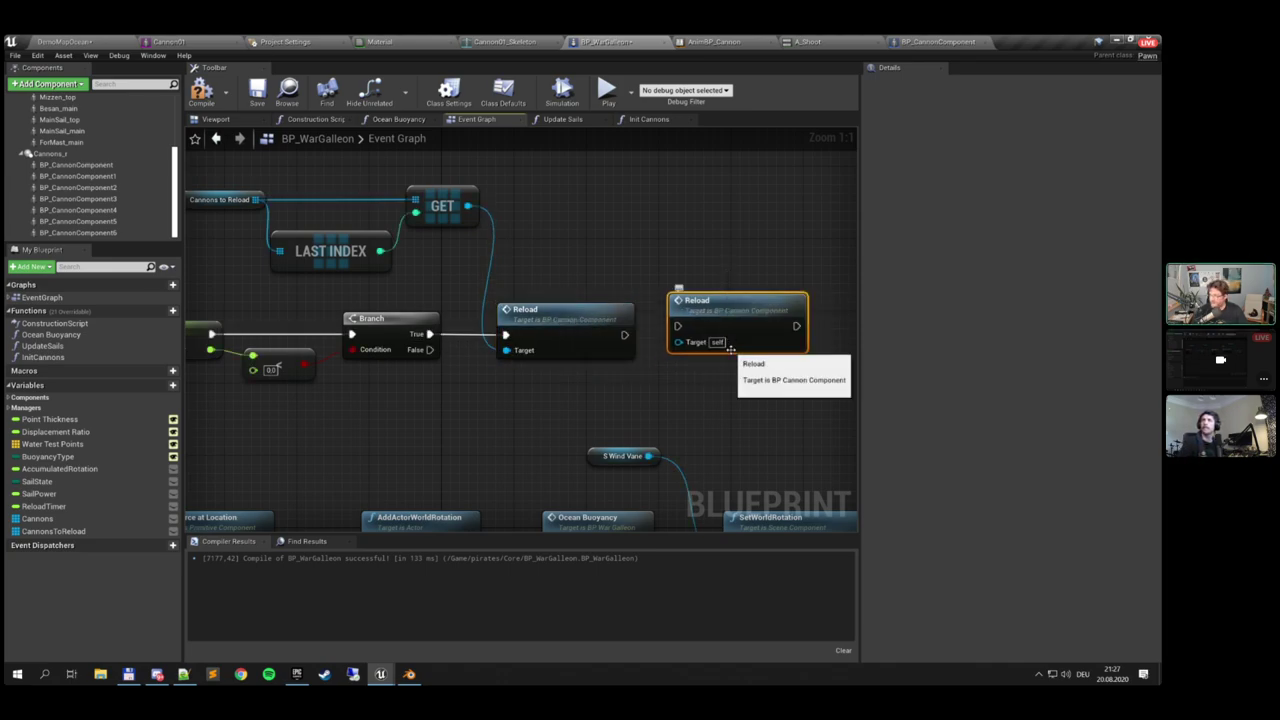
key("Delete")
Duplicate the CannonsToReload getter beyond Reload and add a Remove Item node operating on that array
right_click_drag(657, 329, 606, 335)
right_click_drag(457, 214, 538, 235)
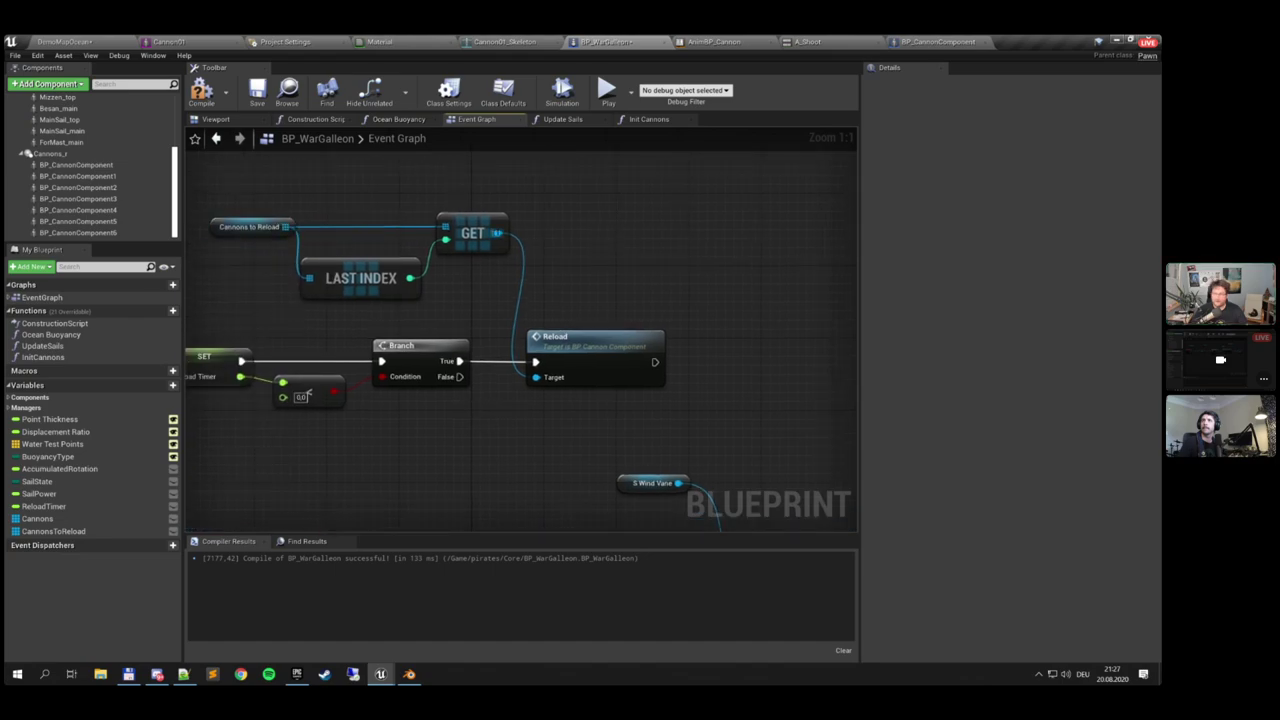
left_click(255, 232)
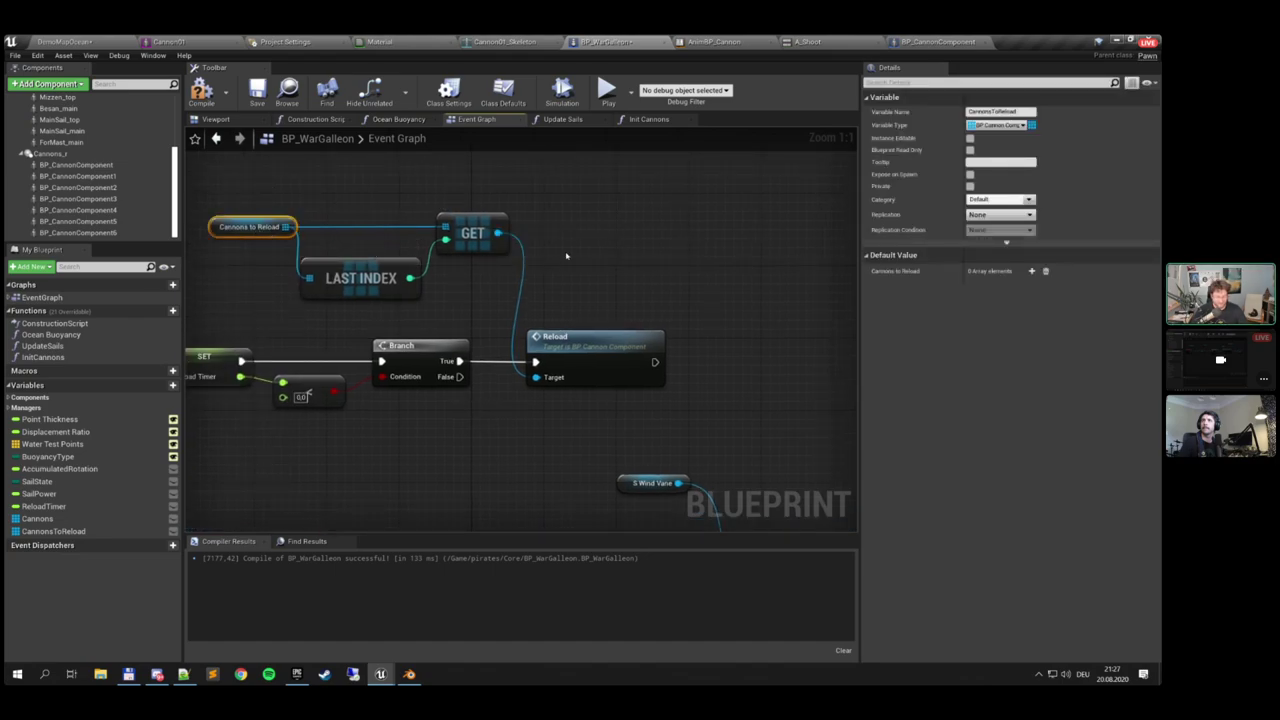
key("ctrl+c")
key("ctrl+v")
left_click_drag(697, 230, 726, 282)
type("r")
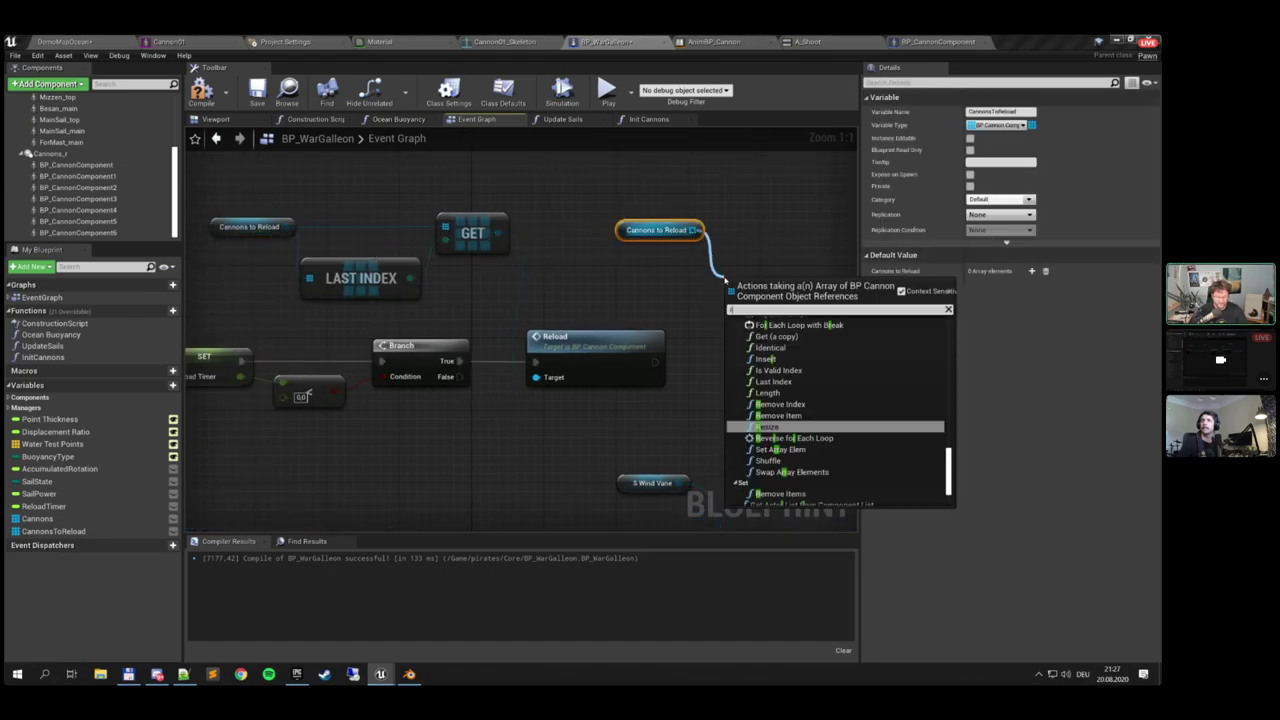
type("emove")
key("Return")
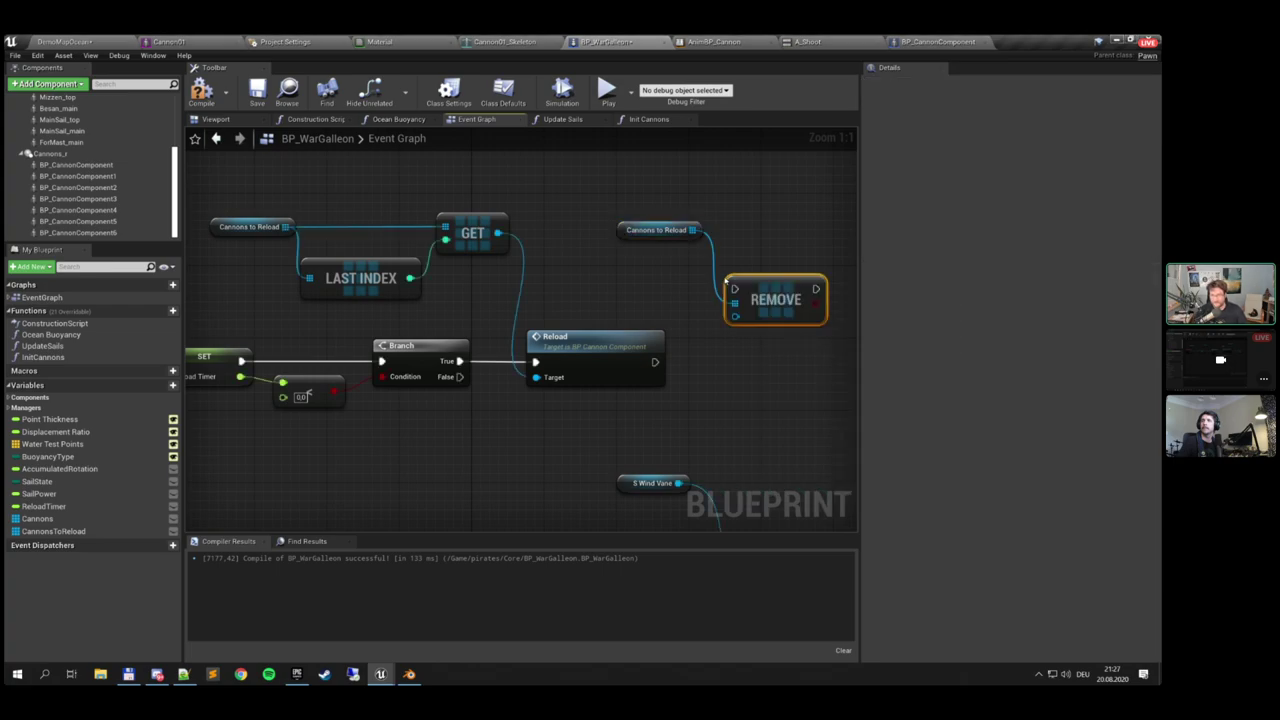
Connect the Get result to Remove's item input through a reroute node and execute Remove after Reload
left_click_drag(497, 233, 735, 316)
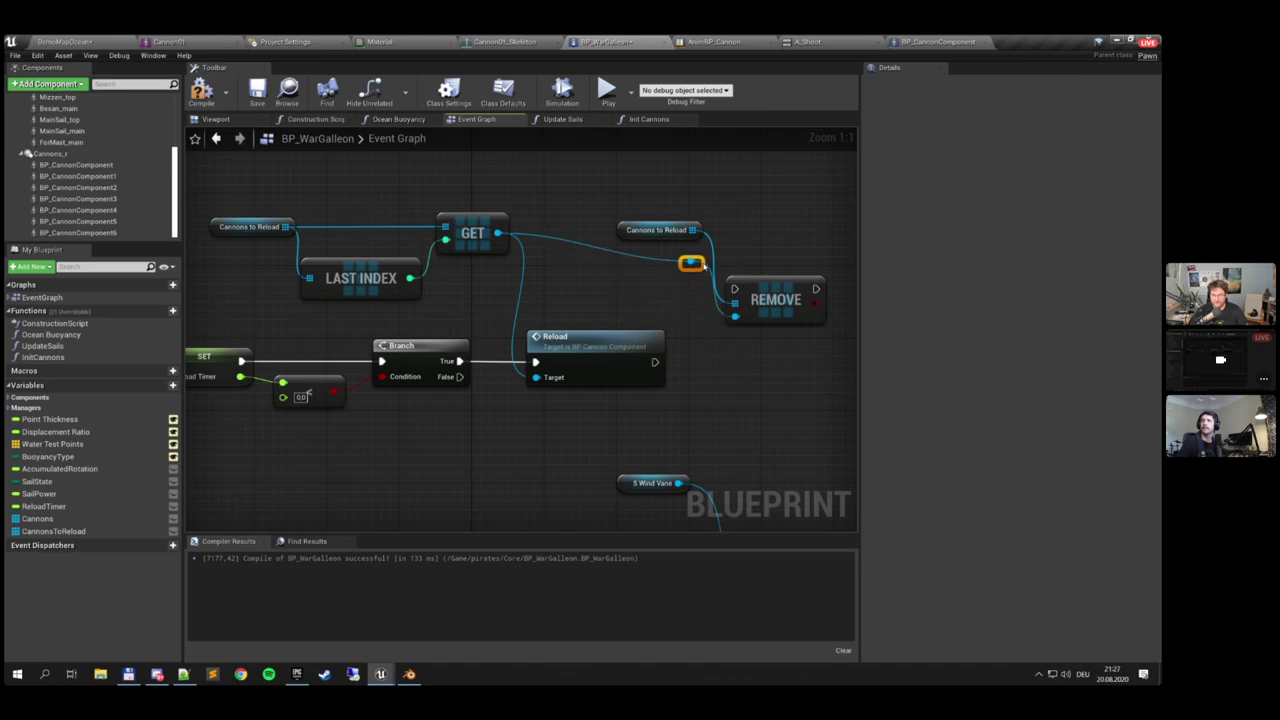
left_click_drag(631, 231, 643, 222)
left_click_drag(776, 298, 793, 350)
left_click_drag(655, 362, 755, 348)
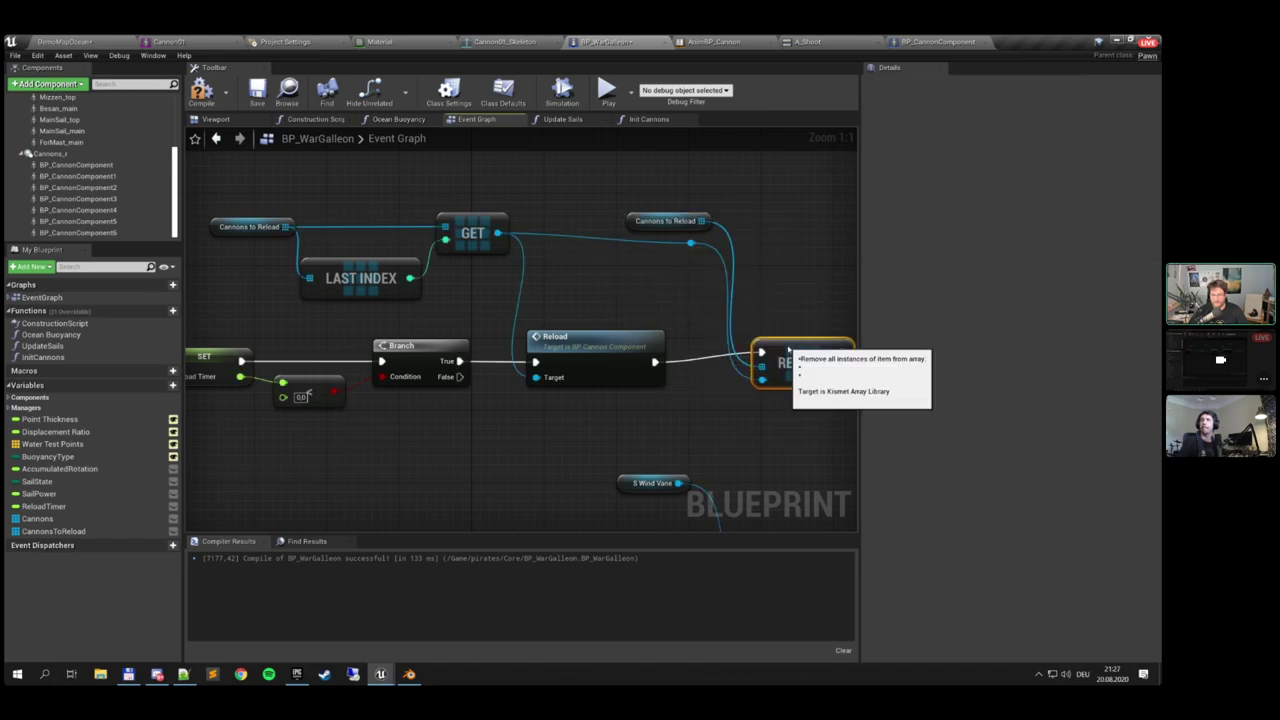
Add a Set Reload Timer node executed after the Remove node and align it directly beside Remove
right_click_drag(792, 332, 520, 311)
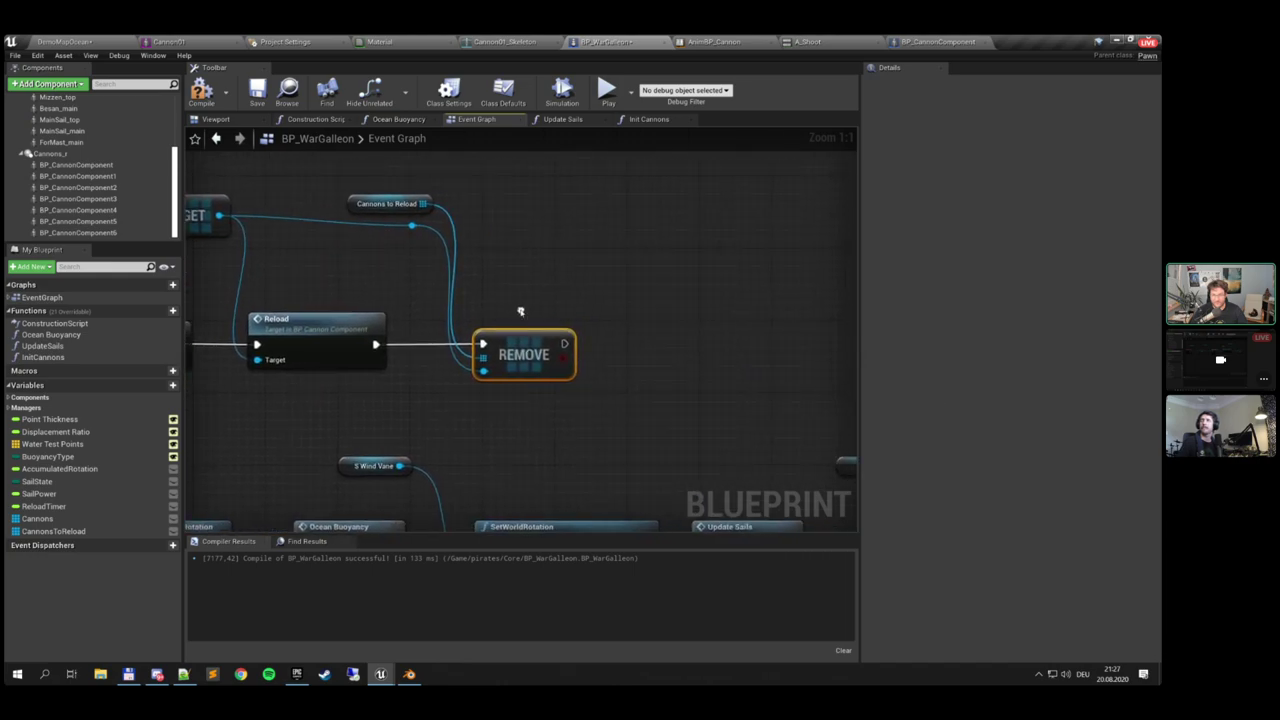
left_click_drag(566, 343, 632, 345)
type("set")
key("Down")
key("Down")
key("Down")
key("Down")
key("Down")
key("Down")
key("Down")
key("Down")
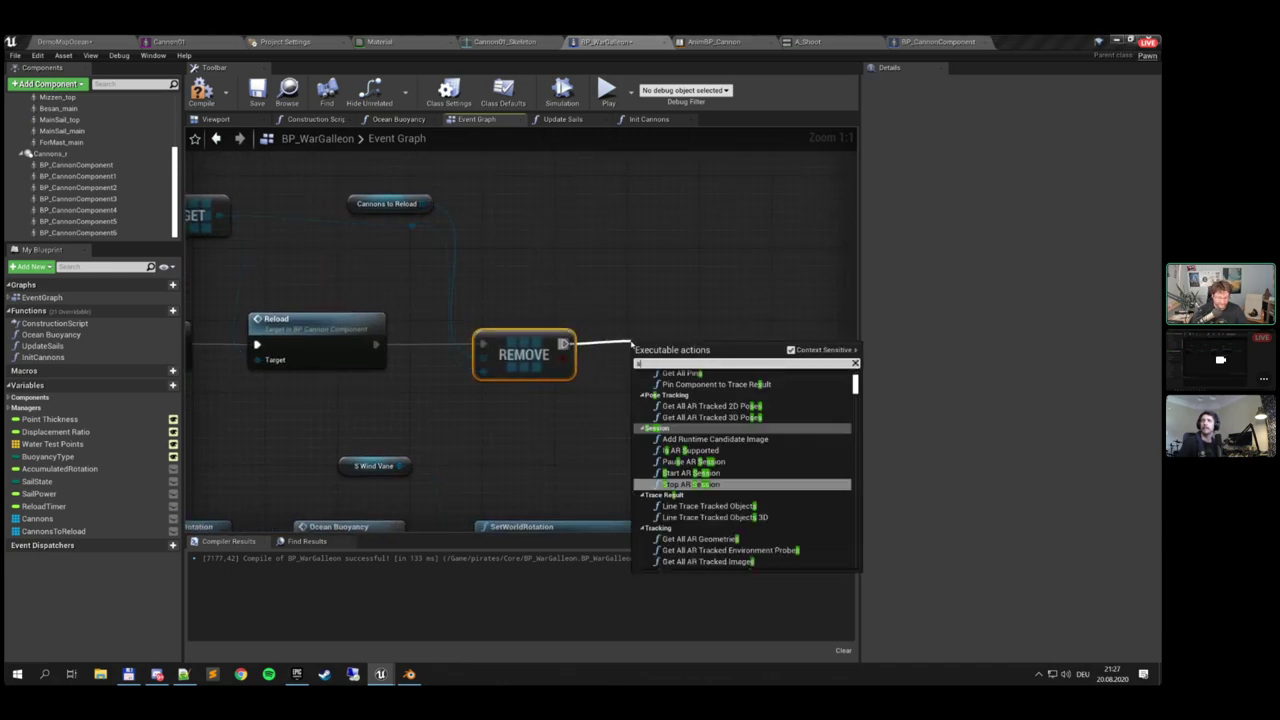
type("timer")
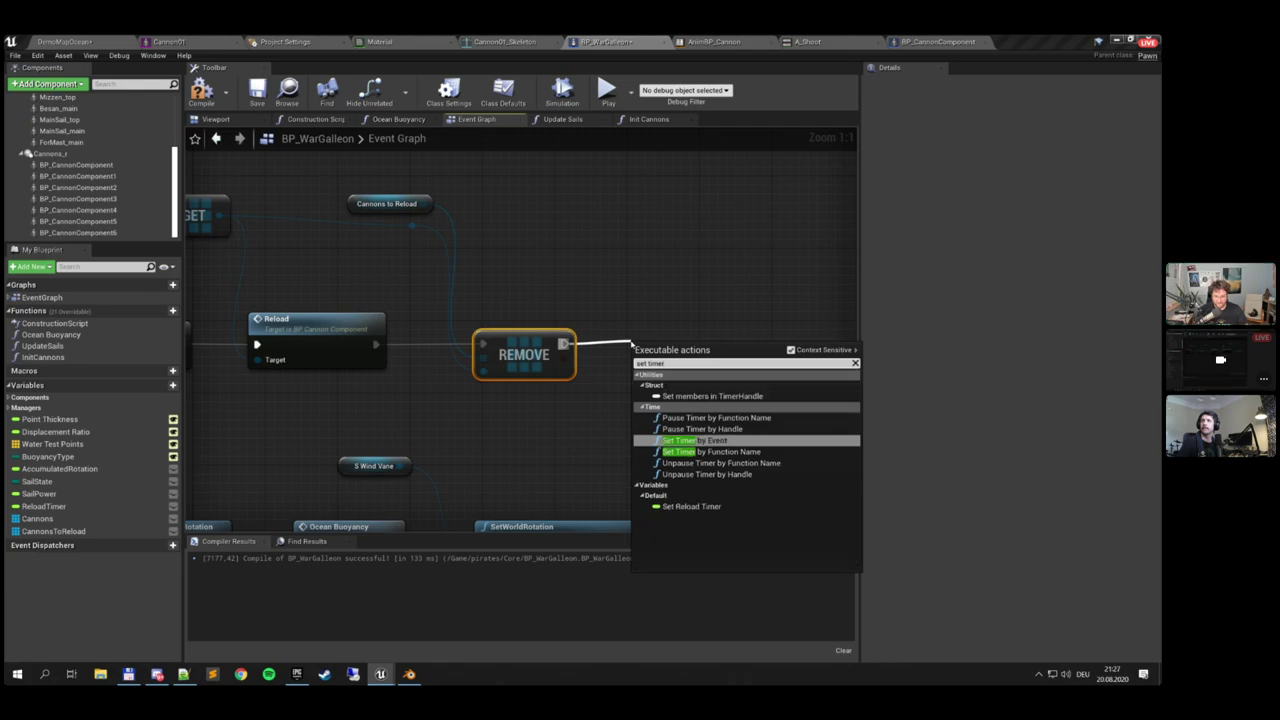
left_click(691, 506)
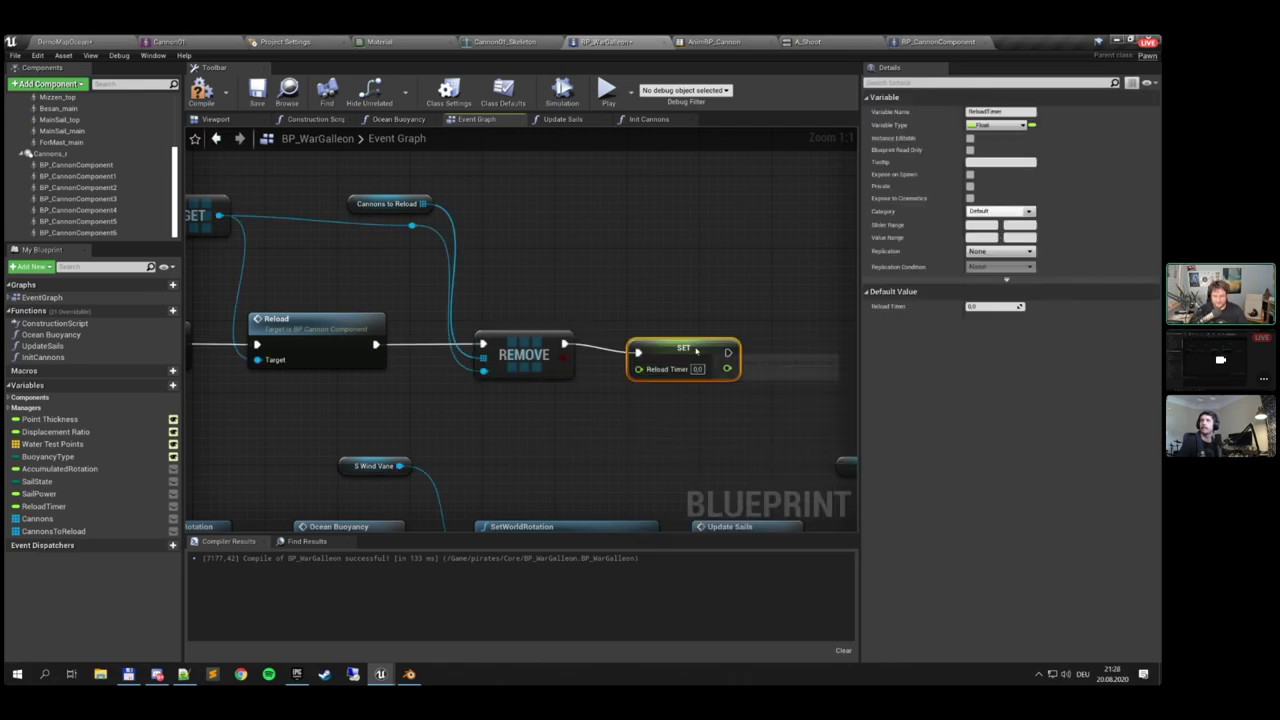
left_click_drag(699, 340, 660, 339)
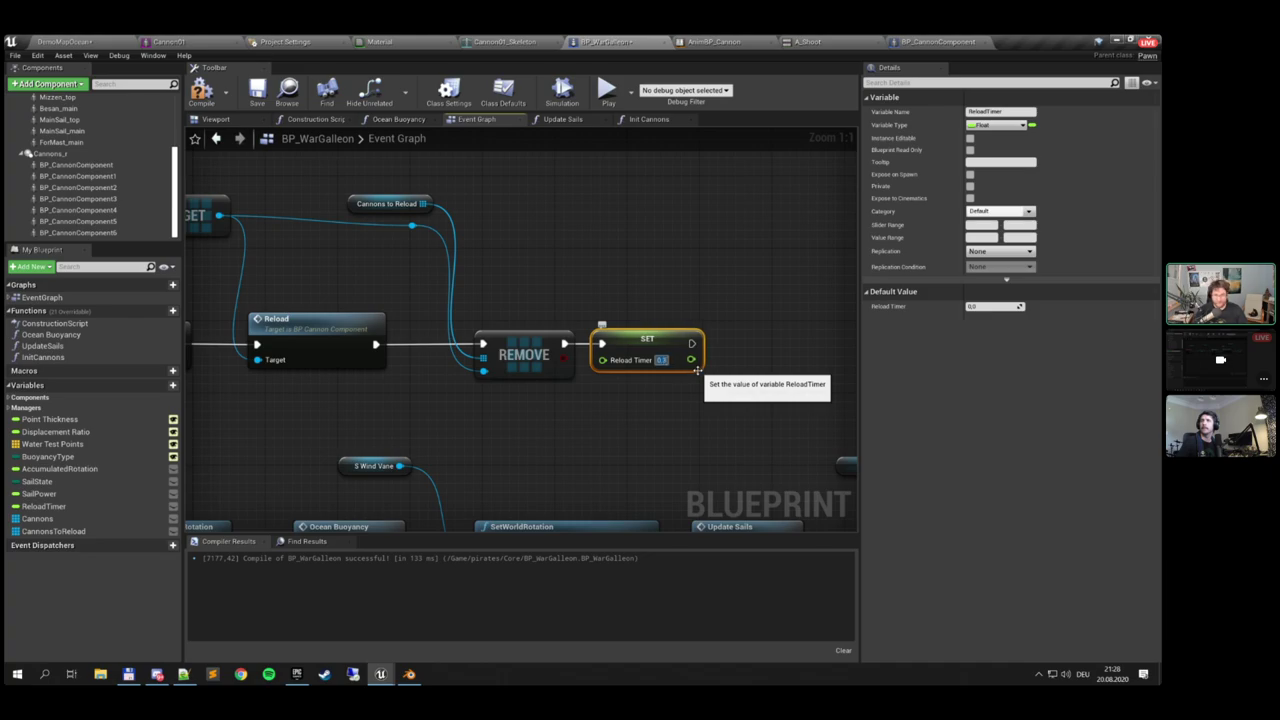
Set Reload Timer to 0.3 in the Set node after Remove and compile the Blueprint
scroll(643, 403, "down", 6)
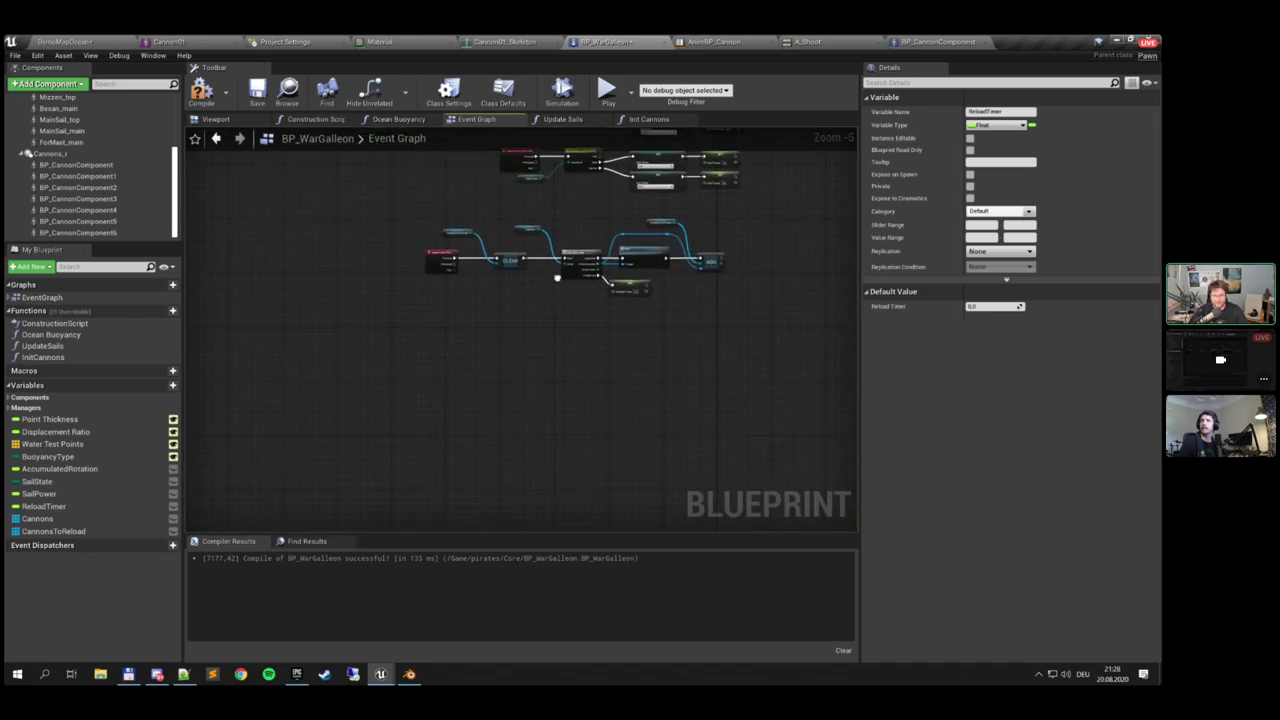
scroll(557, 278, "up", 6)
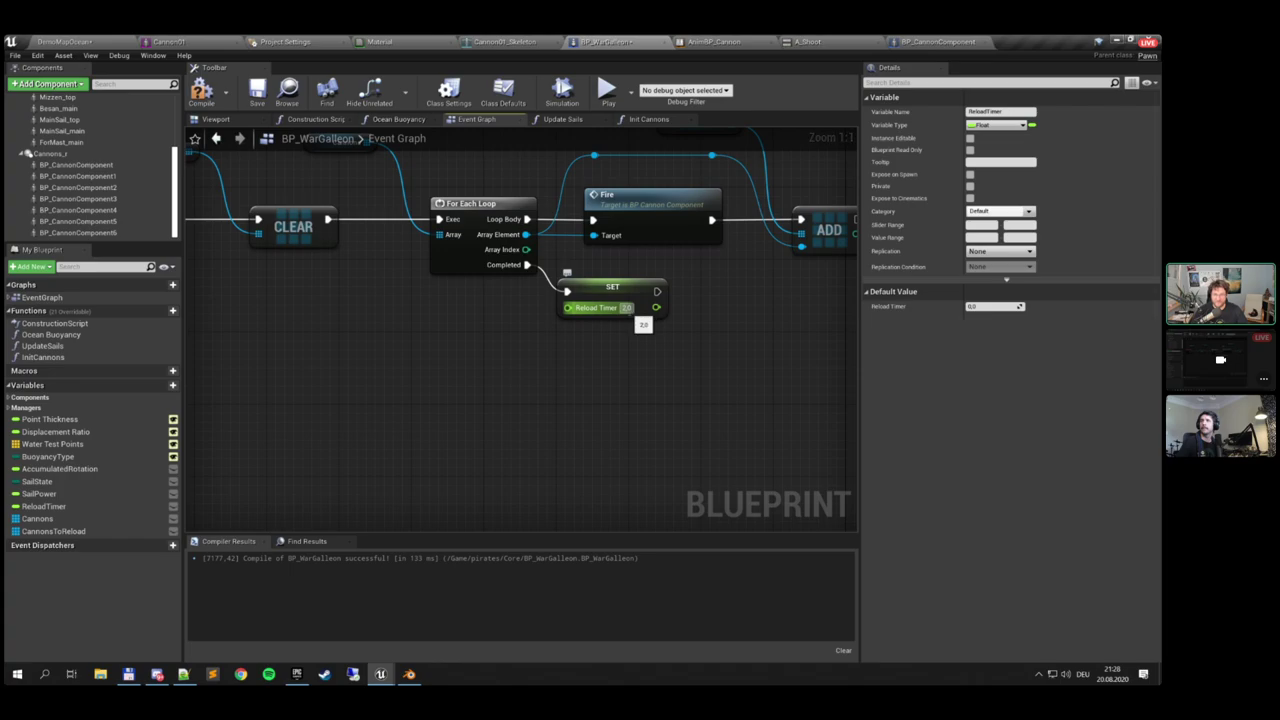
scroll(636, 316, "down", 5)
scroll(422, 364, "up", 3)
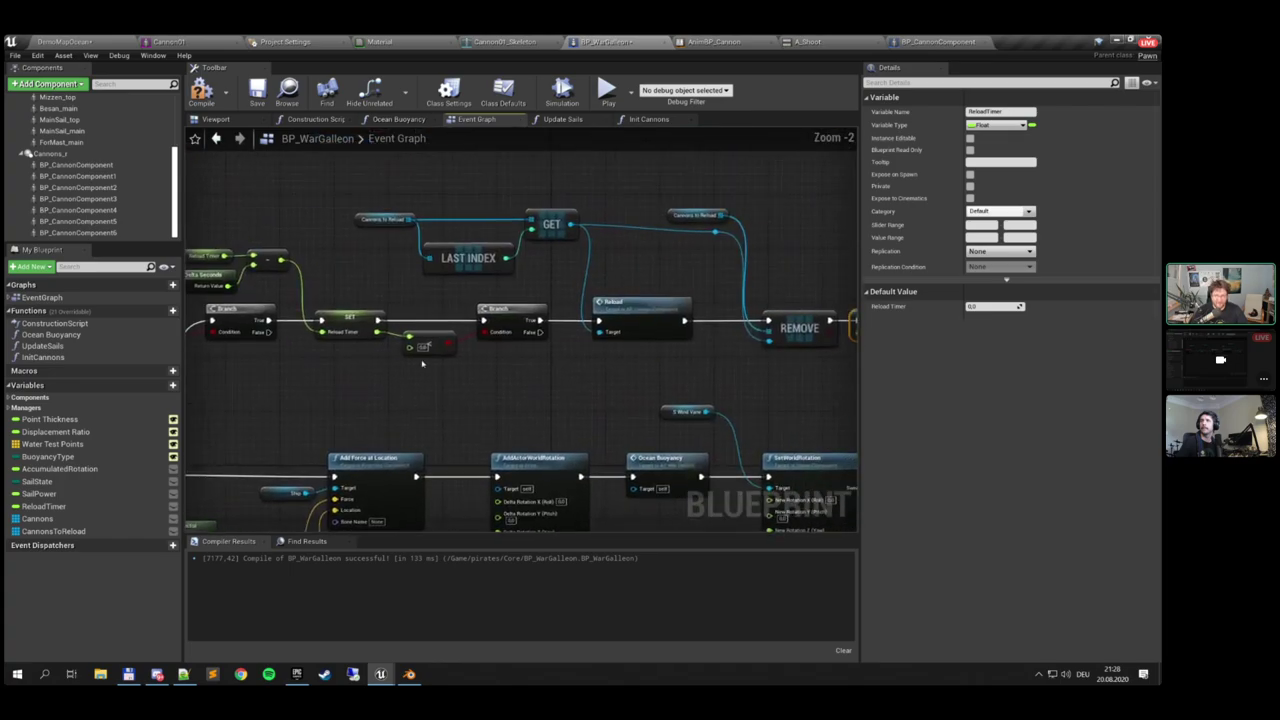
right_click_drag(422, 364, 271, 369)
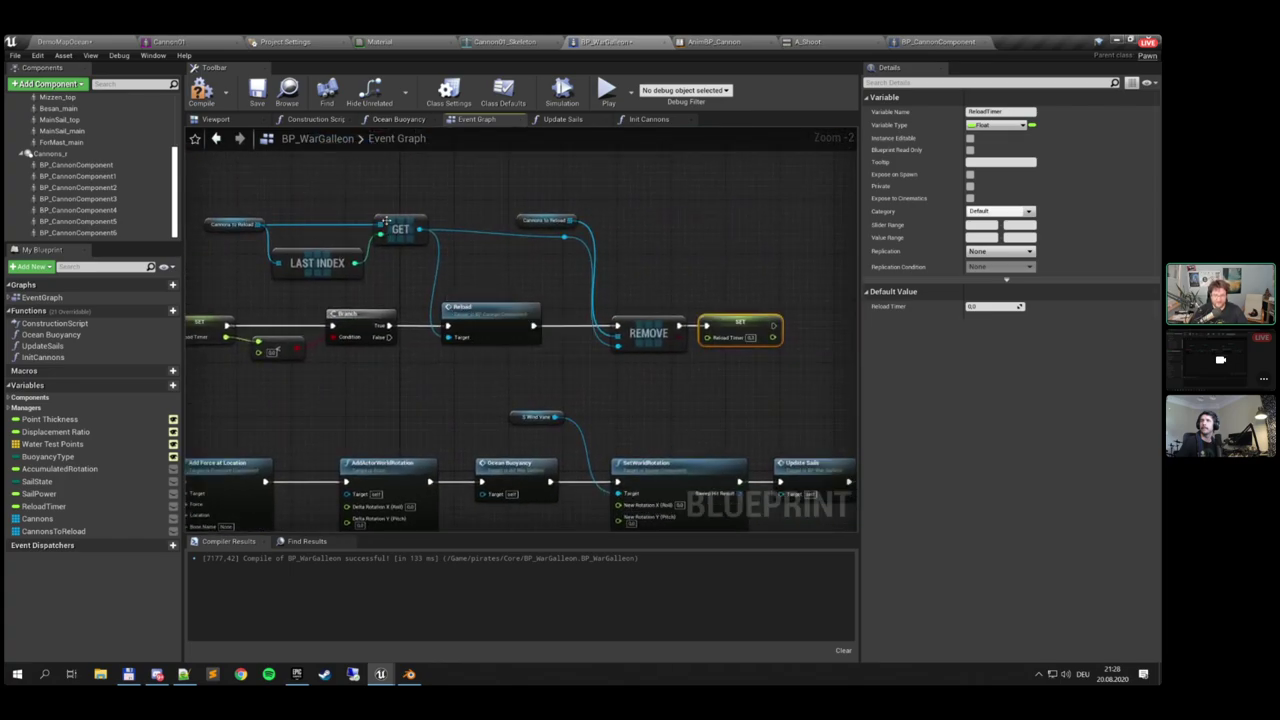
right_click_drag(268, 245, 605, 281)
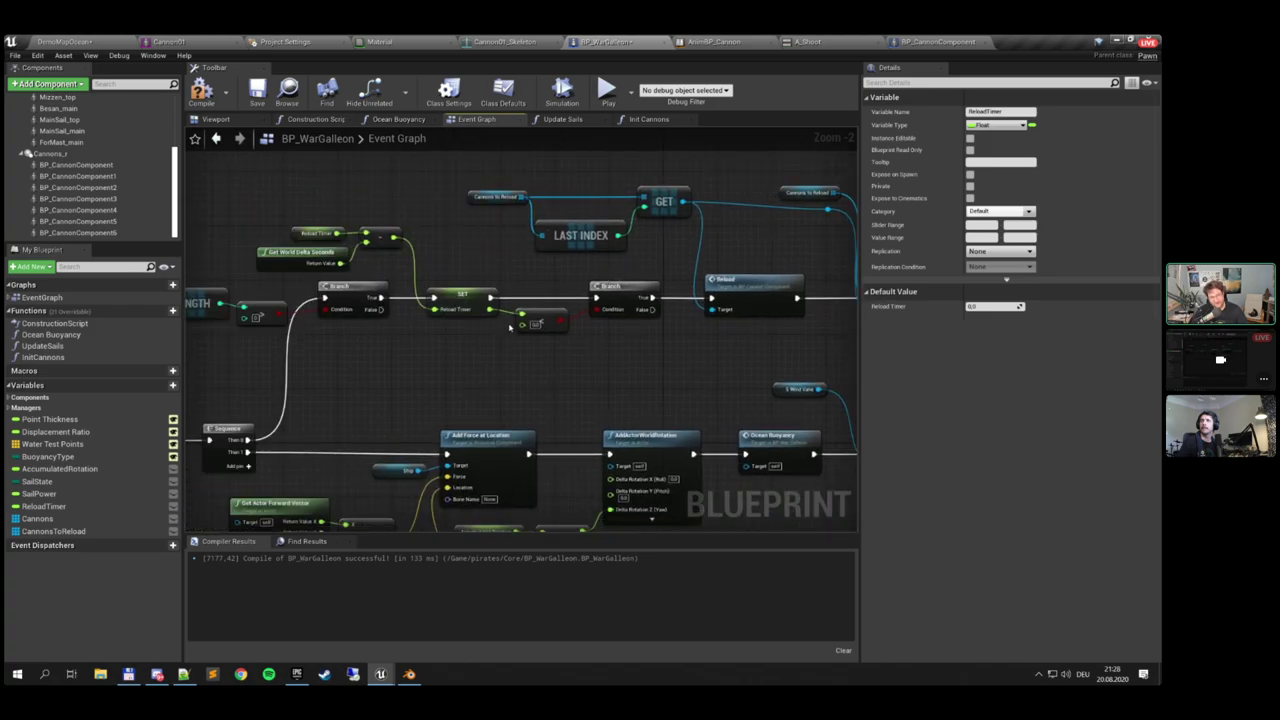
right_click_drag(540, 333, 357, 337)
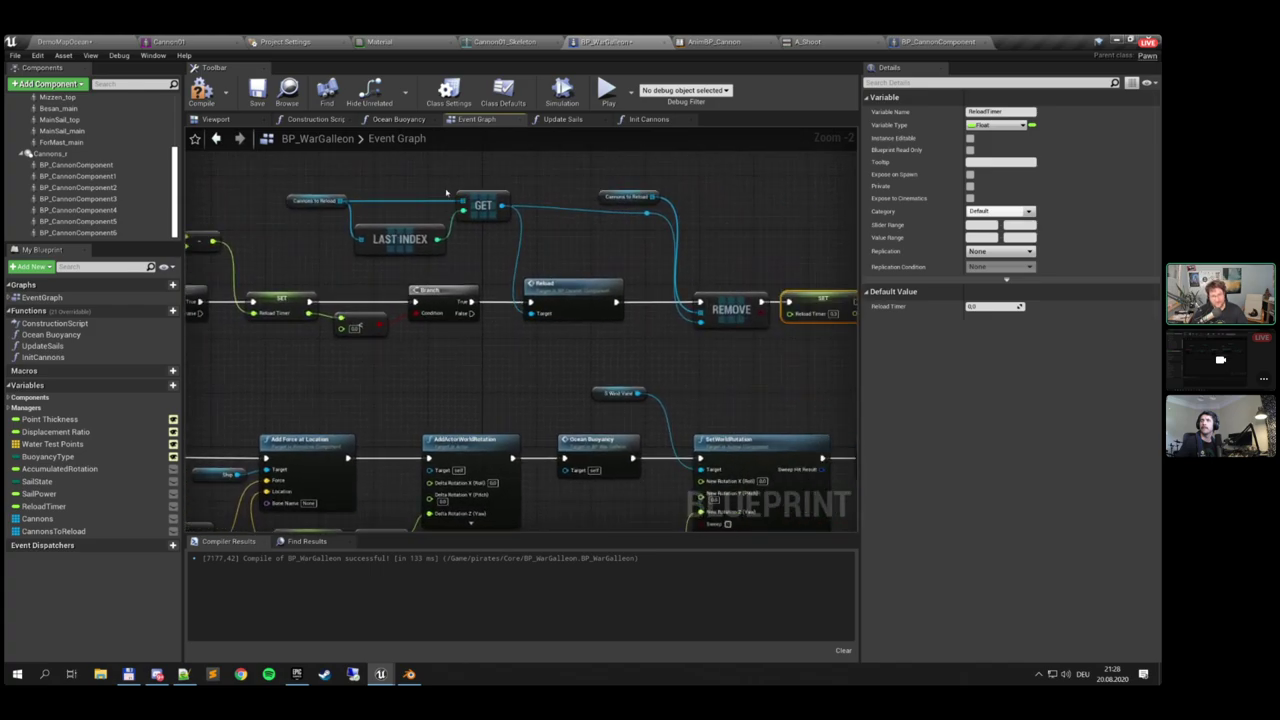
right_click_drag(717, 271, 511, 252)
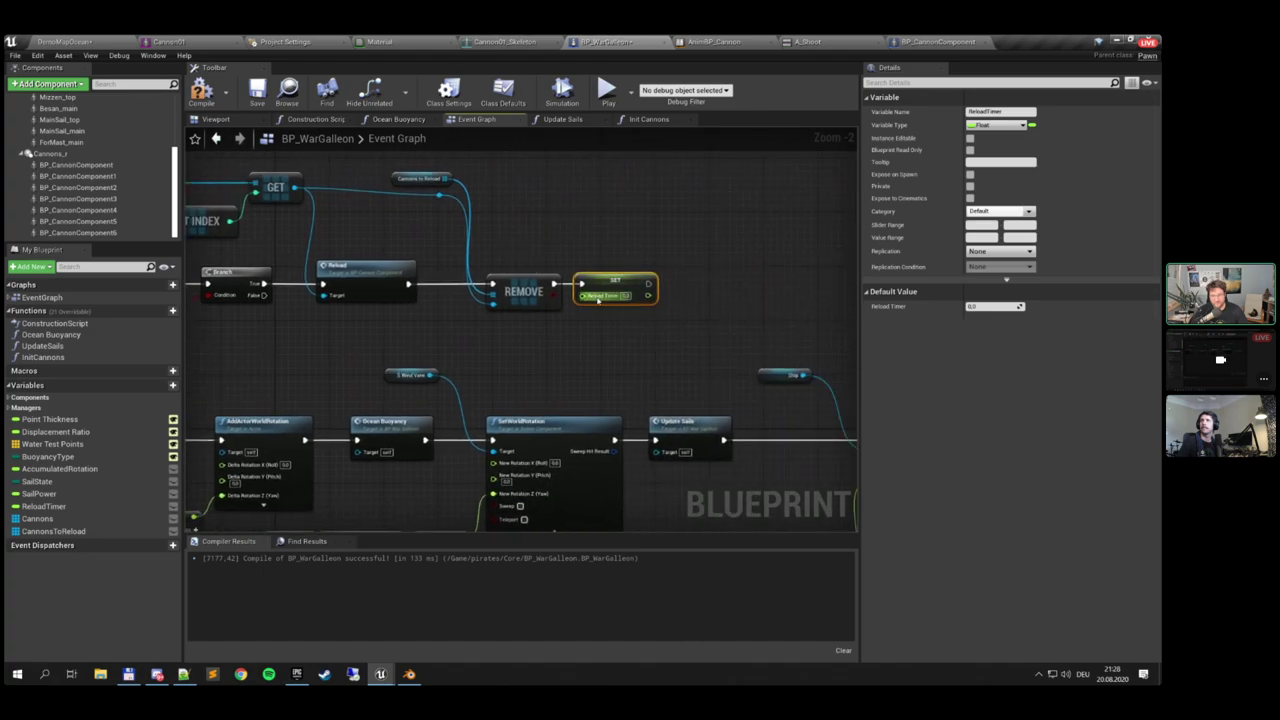
scroll(620, 287, "up", 2)
left_click(224, 106)
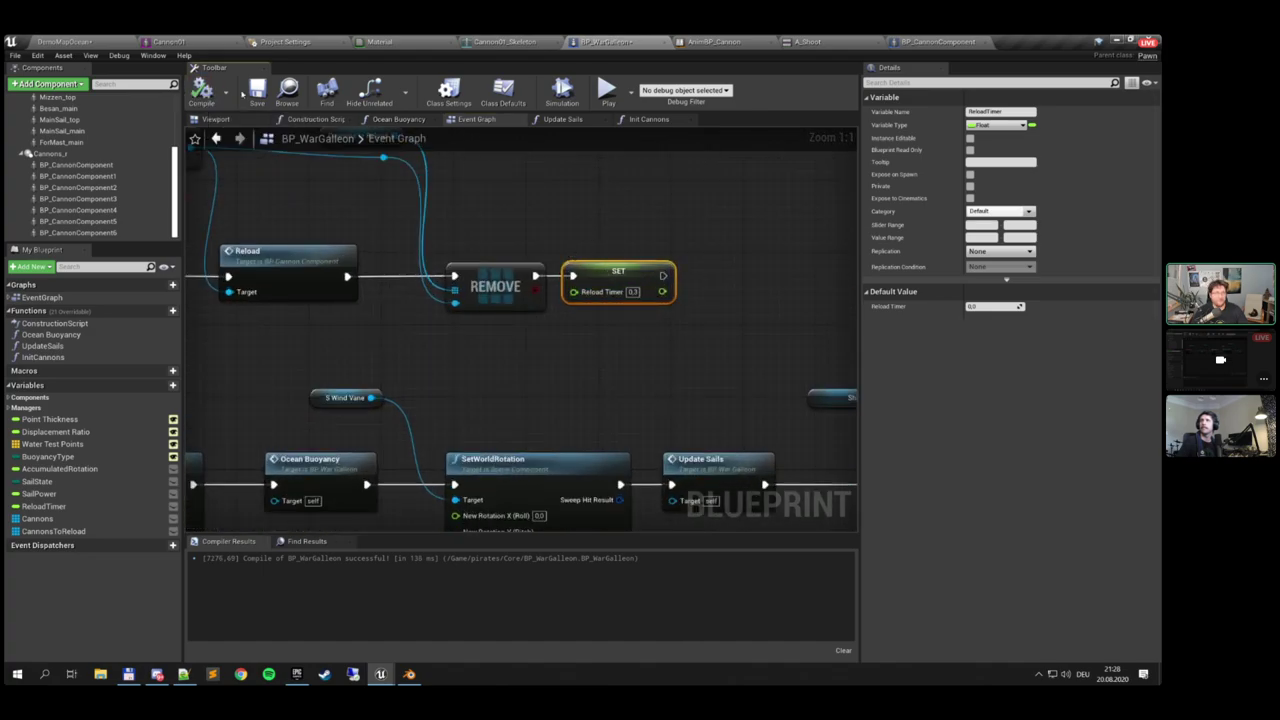
Play the DemoMapOcean level full screen to test the galleon's cannon firing and reloading, and stop the session
left_click(70, 41)
left_click(666, 72)
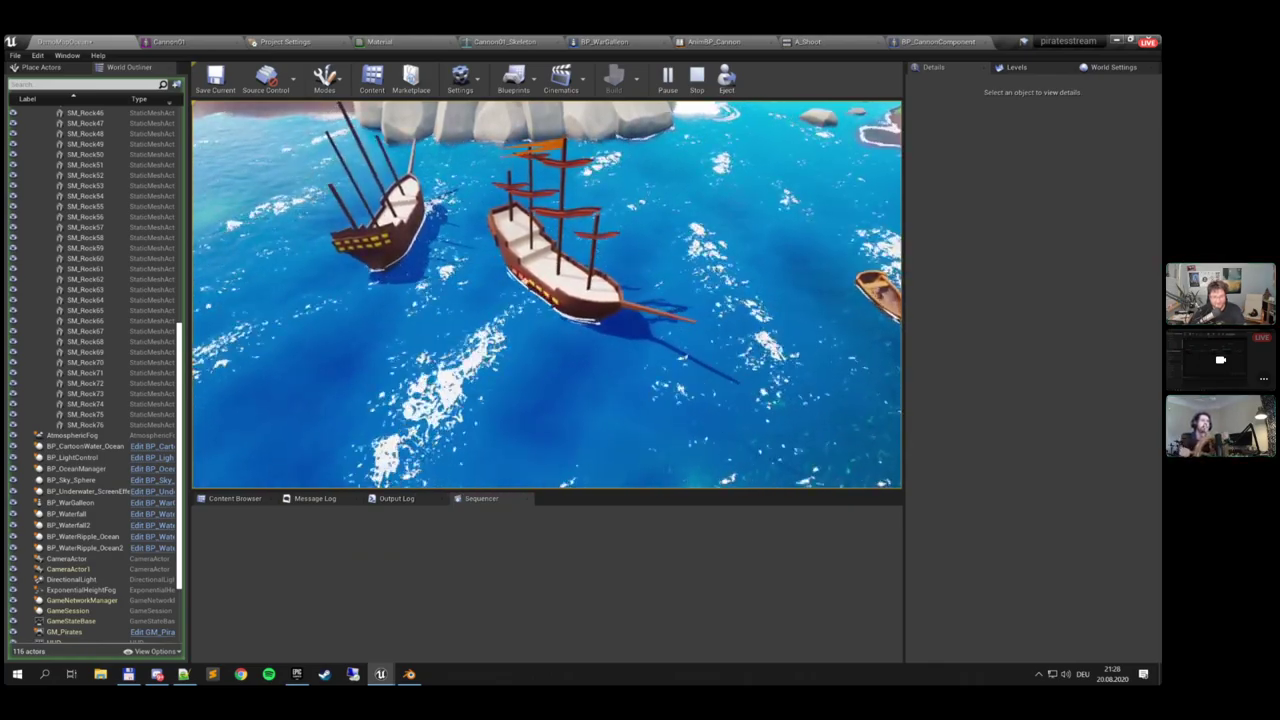
key("F11")
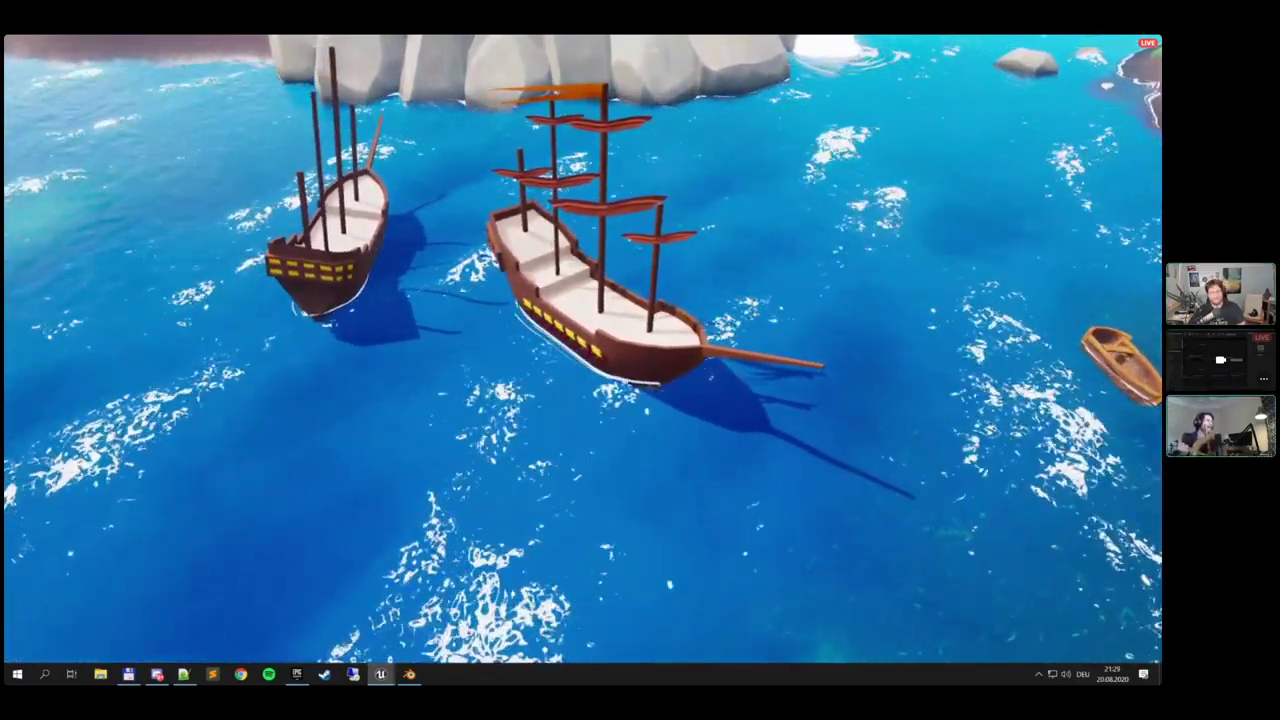
key("Escape")
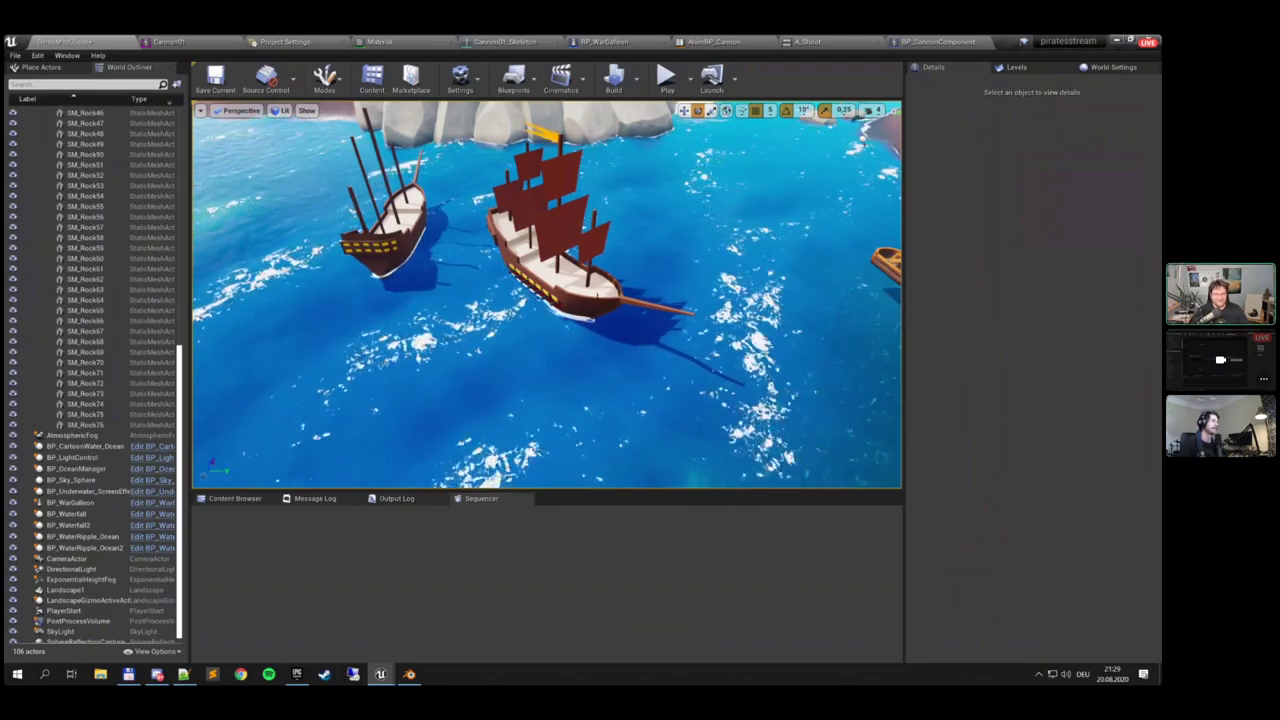
Examine the ships in the level and the Fire and Reload events in BP_CannonComponent's Event Graph
right_click_drag(547, 295, 540, 258)
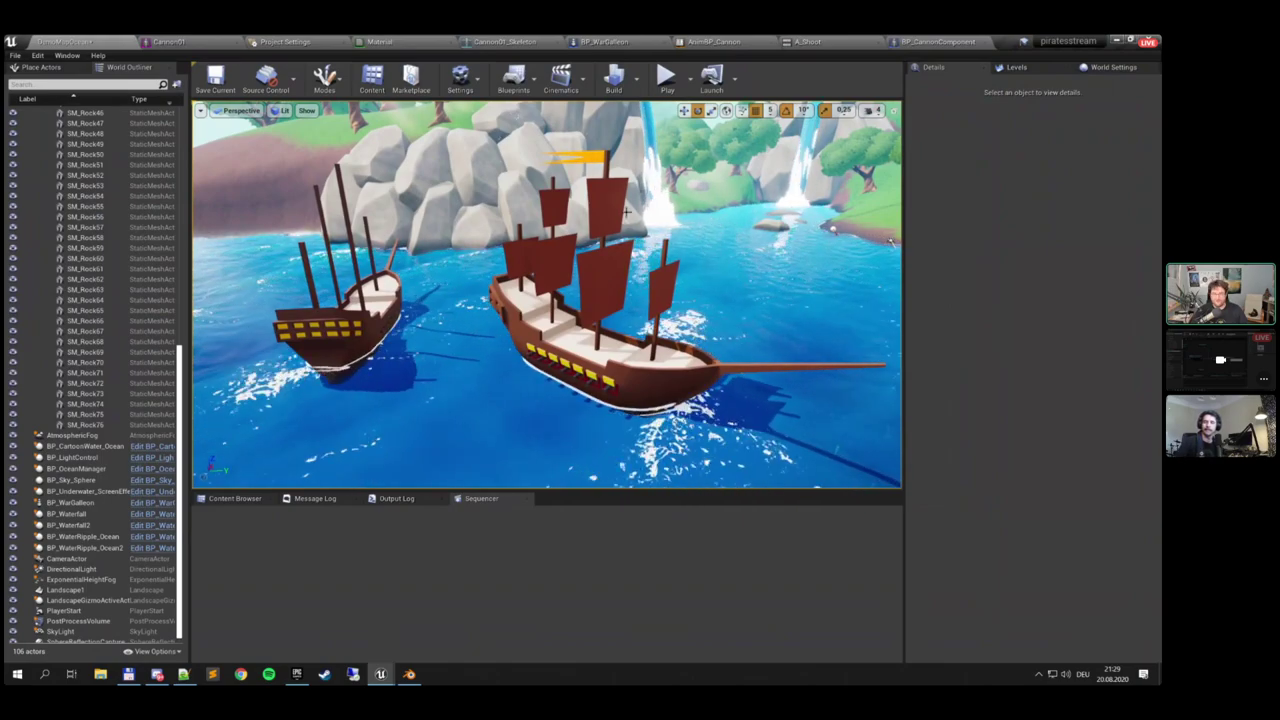
left_click(905, 42)
scroll(580, 270, "down", 3)
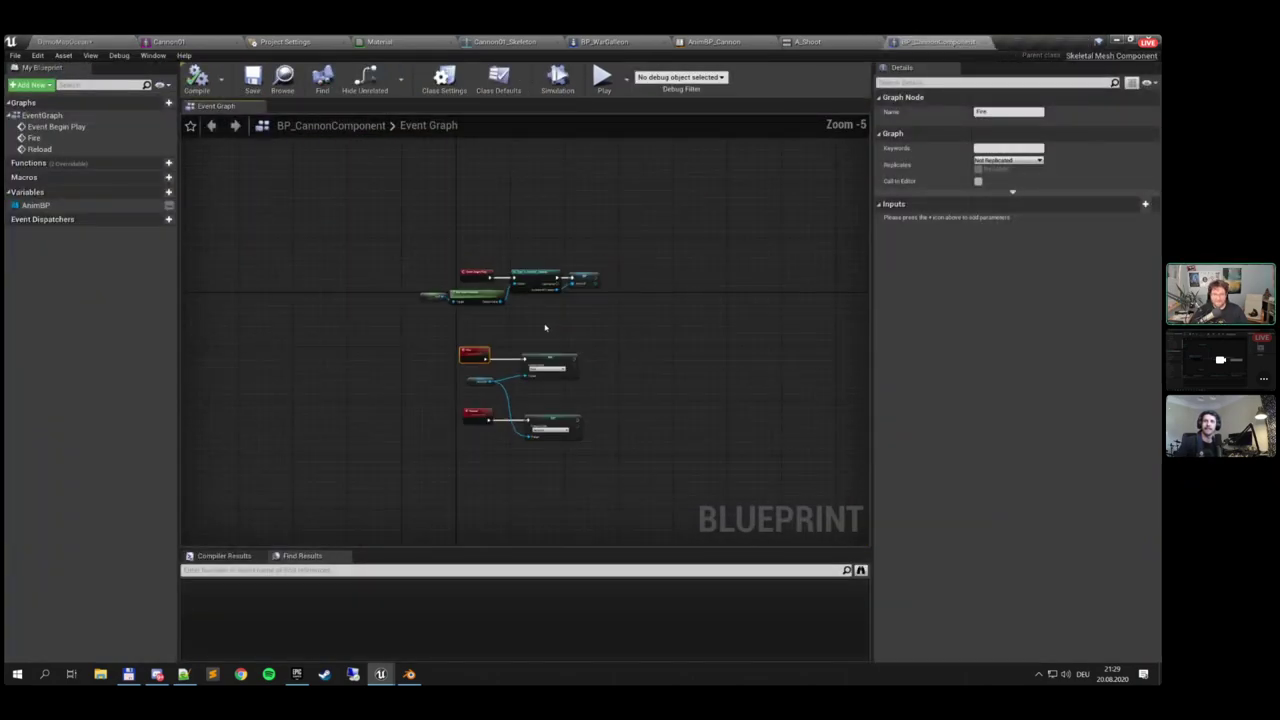
scroll(537, 318, "up", 3)
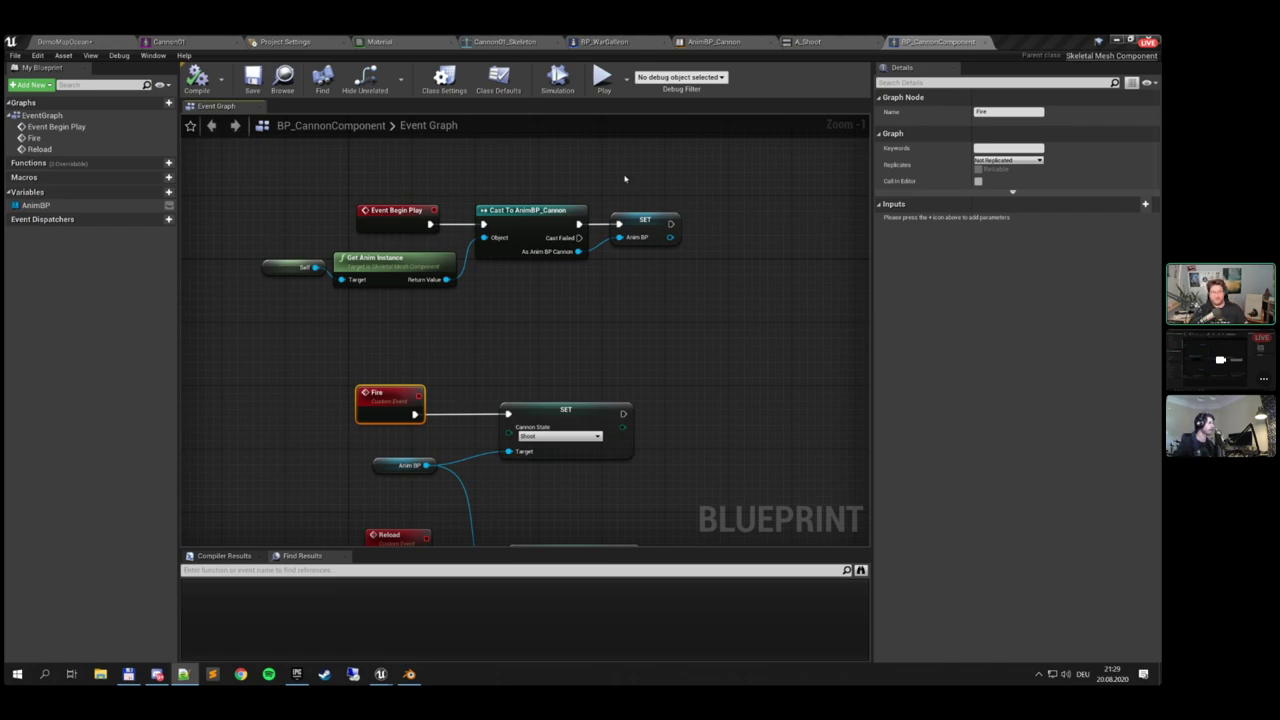
Play the level briefly, stop it, and increase the Target Arm Length of BP_WarGalleon's SpringArm to move its camera farther away
left_click(84, 42)
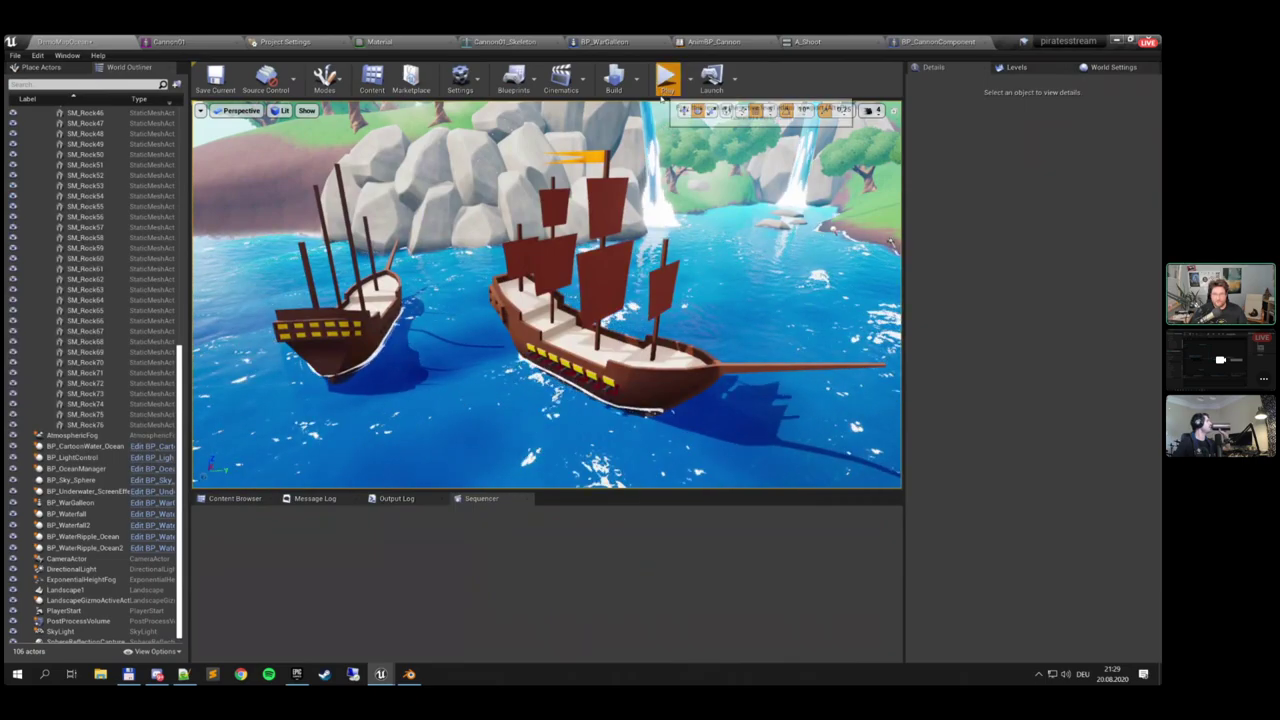
left_click(667, 79)
left_click(697, 76)
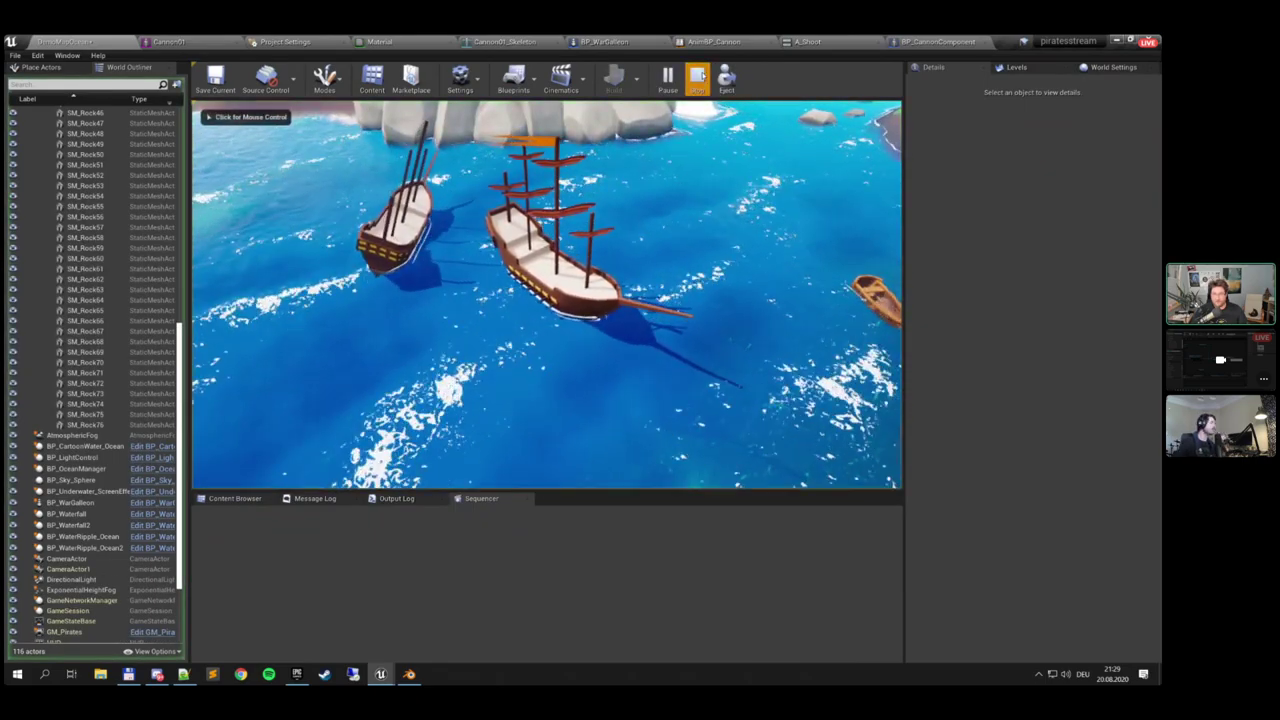
left_click(562, 238)
left_click(968, 160)
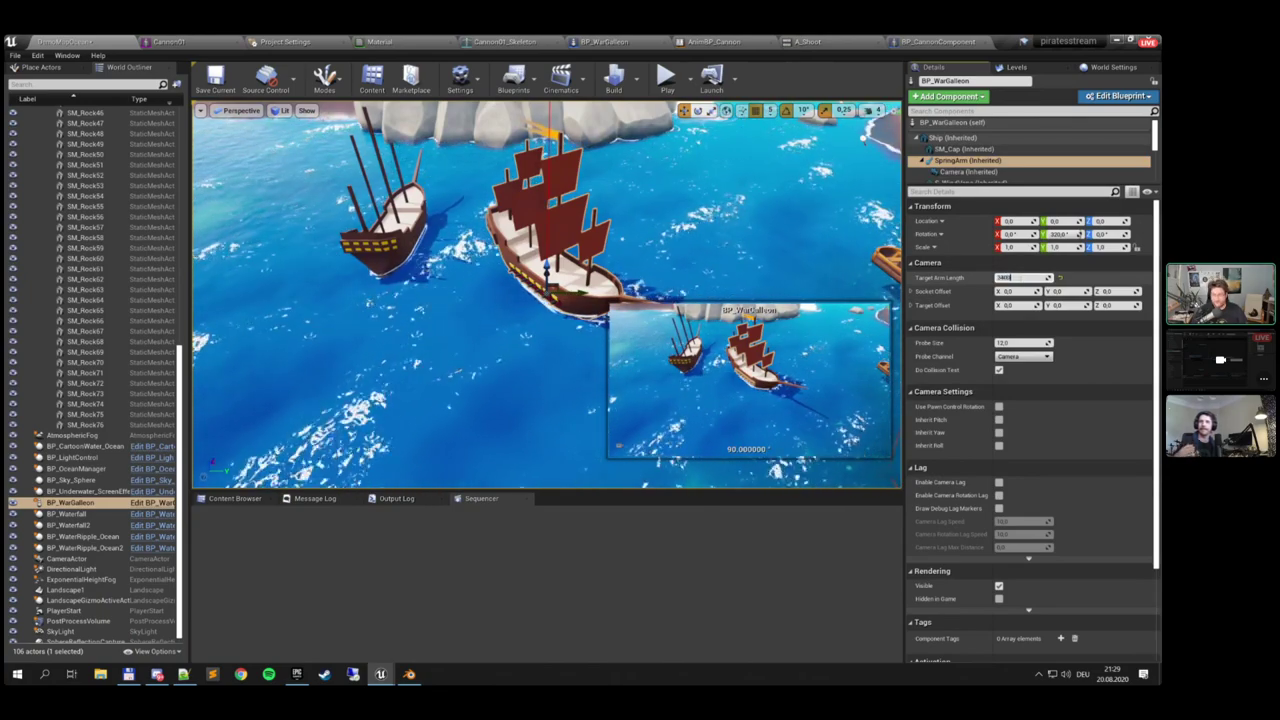
left_click(740, 235)
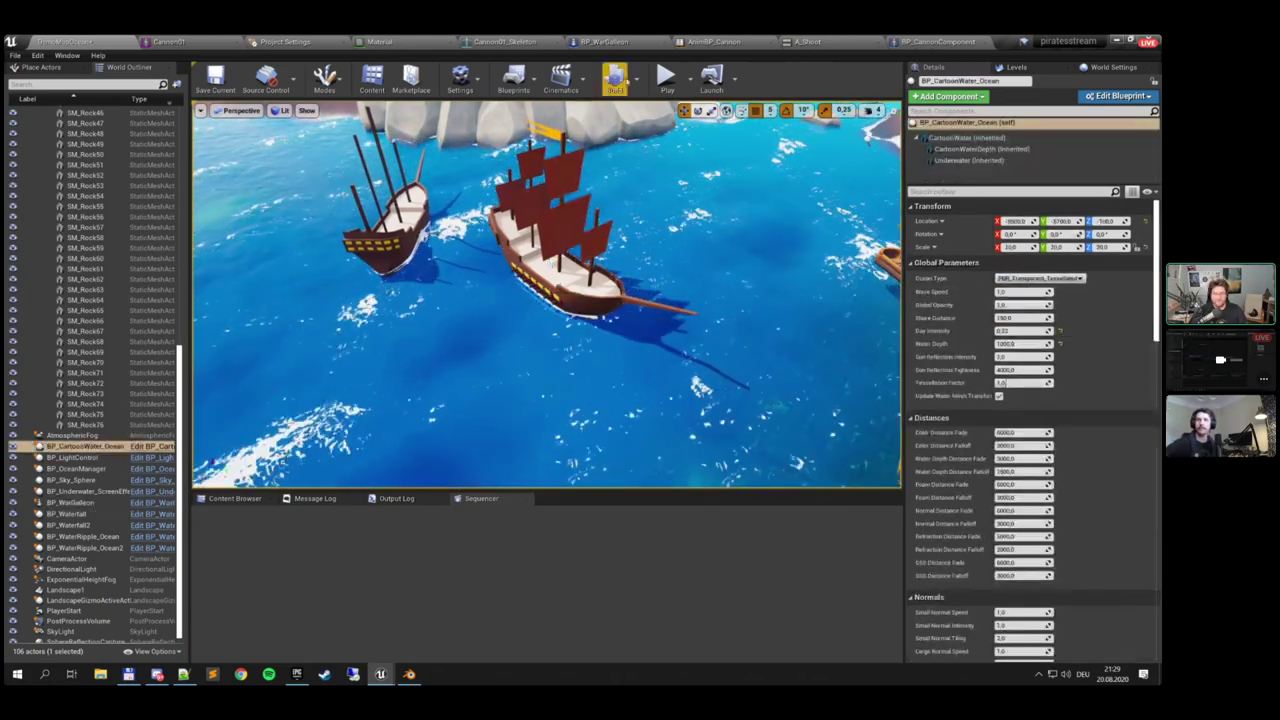
Play the level full screen to check the wider galleon camera view, and stop the session
left_click(667, 78)
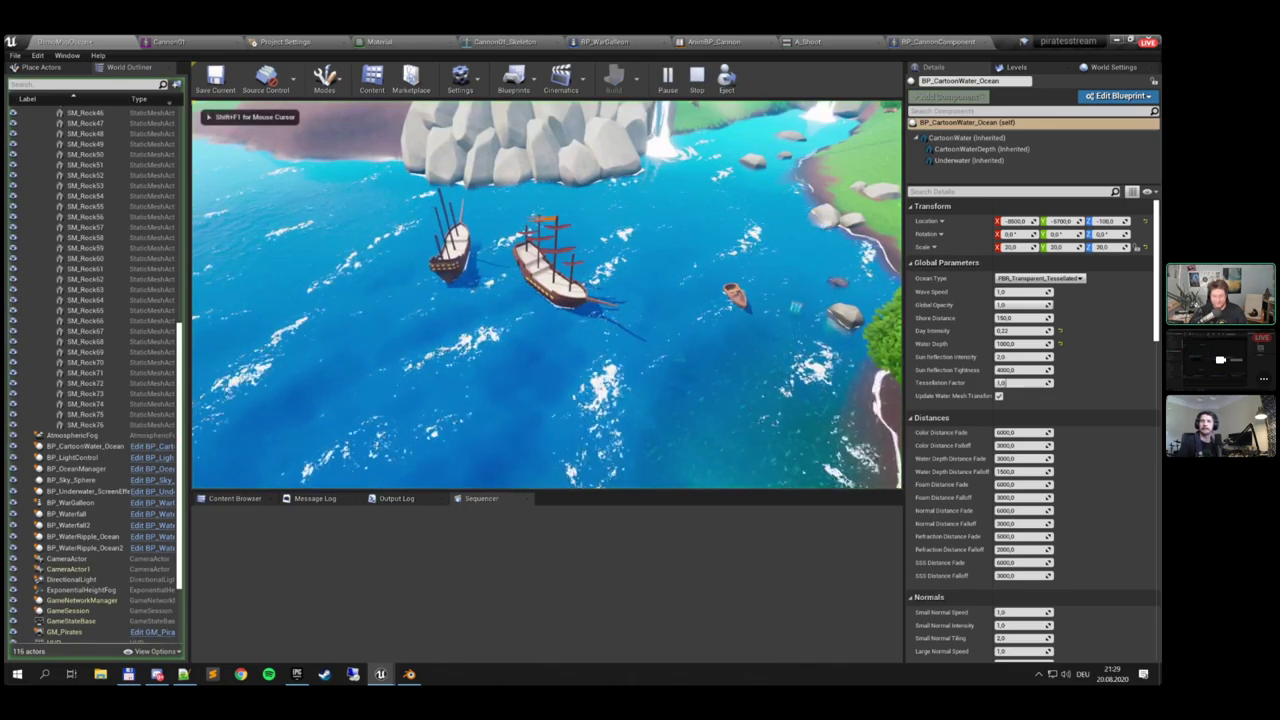
key("F11")
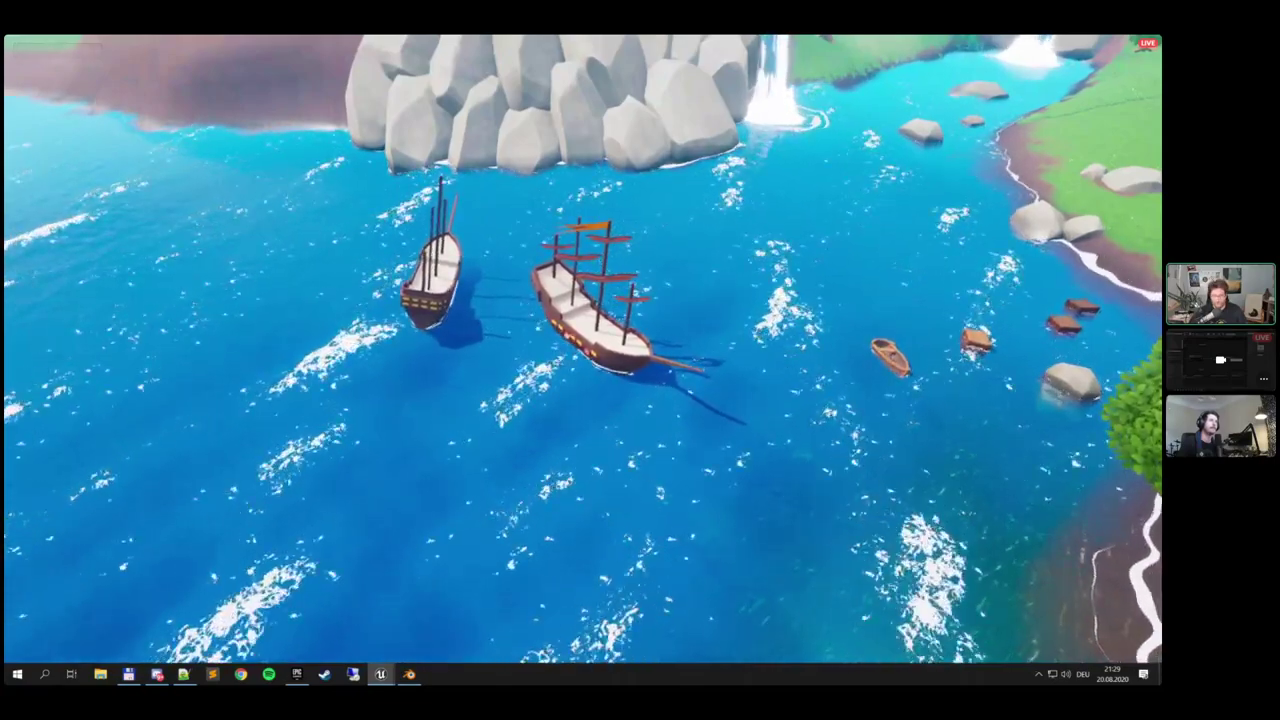
key("Escape")
key("F11")
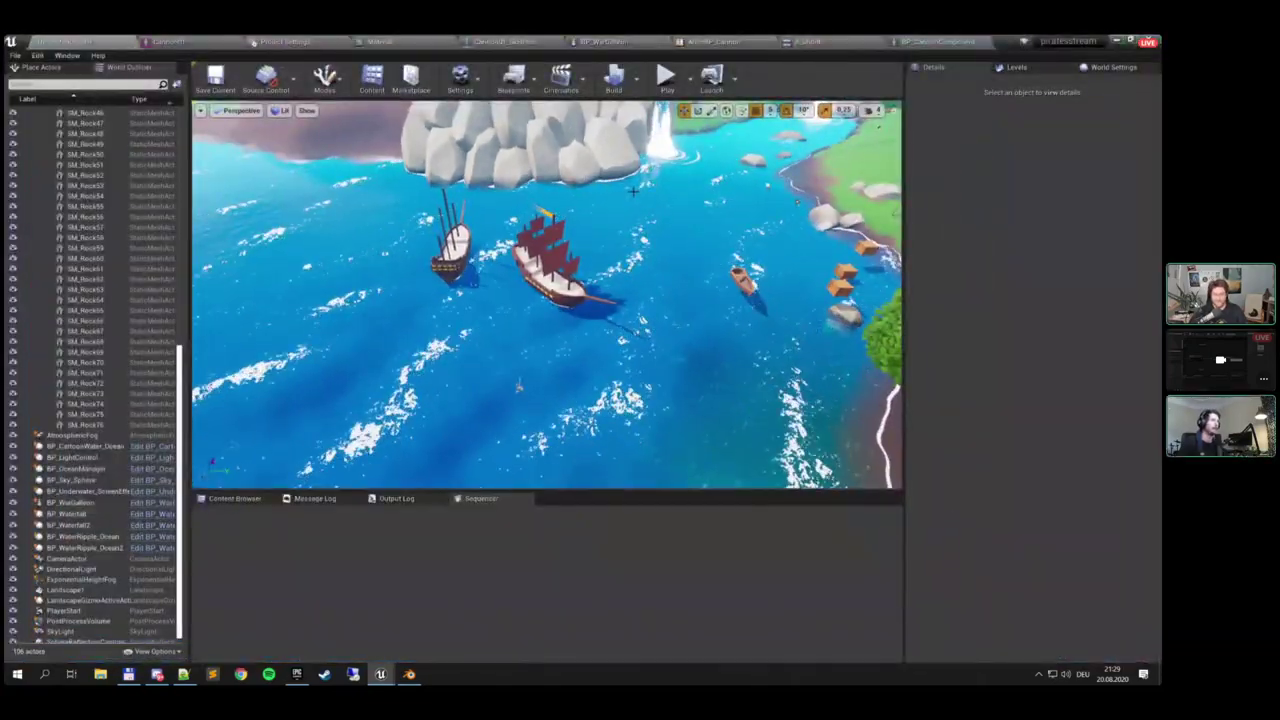
Return to the level and show the contents of the pirates/cannons asset folder
left_click(950, 41)
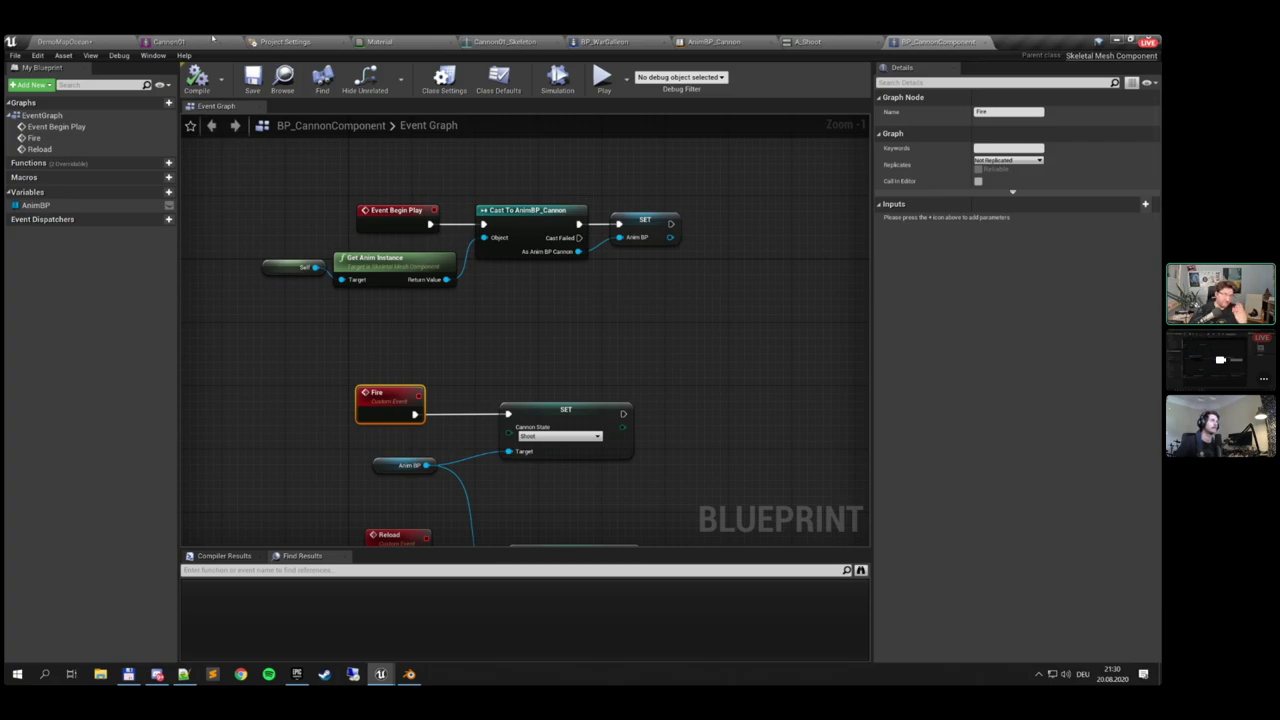
left_click(65, 41)
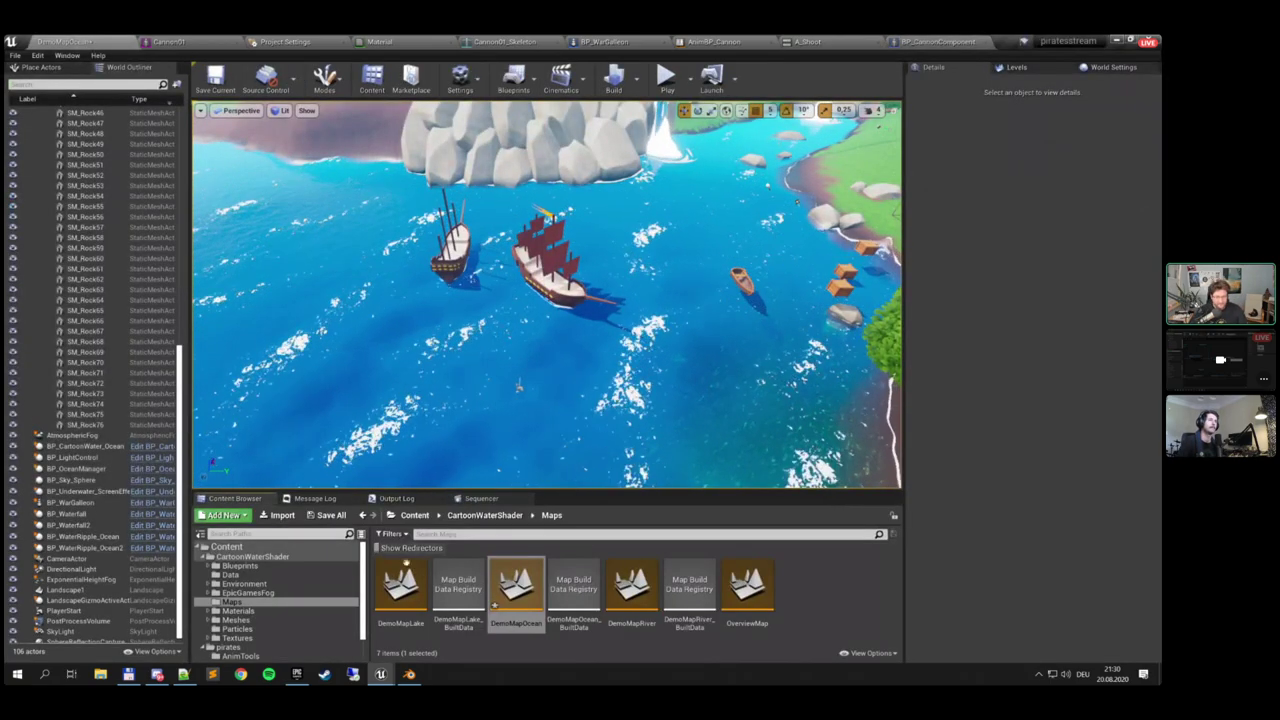
scroll(284, 615, "down", 2)
left_click(256, 639)
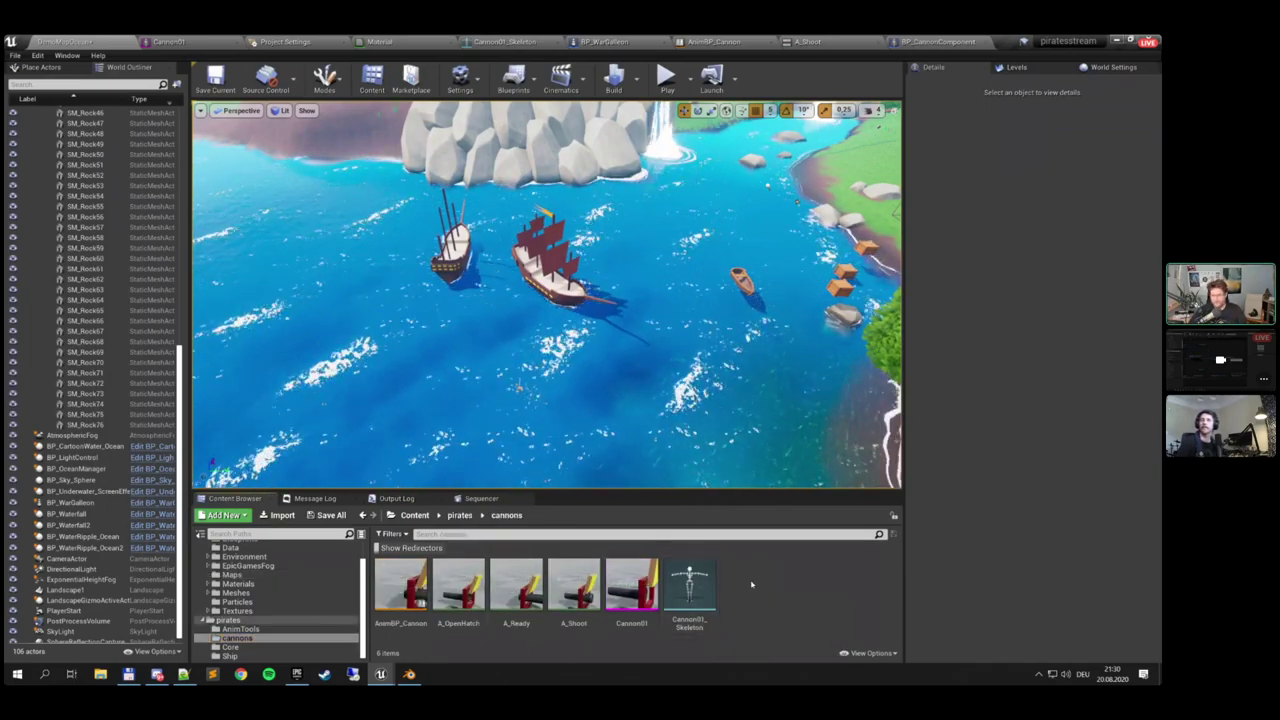
Create a Niagara System in the cannons folder from the Simple Explosion template and name it FX_CannonSmoke
right_click(752, 584)
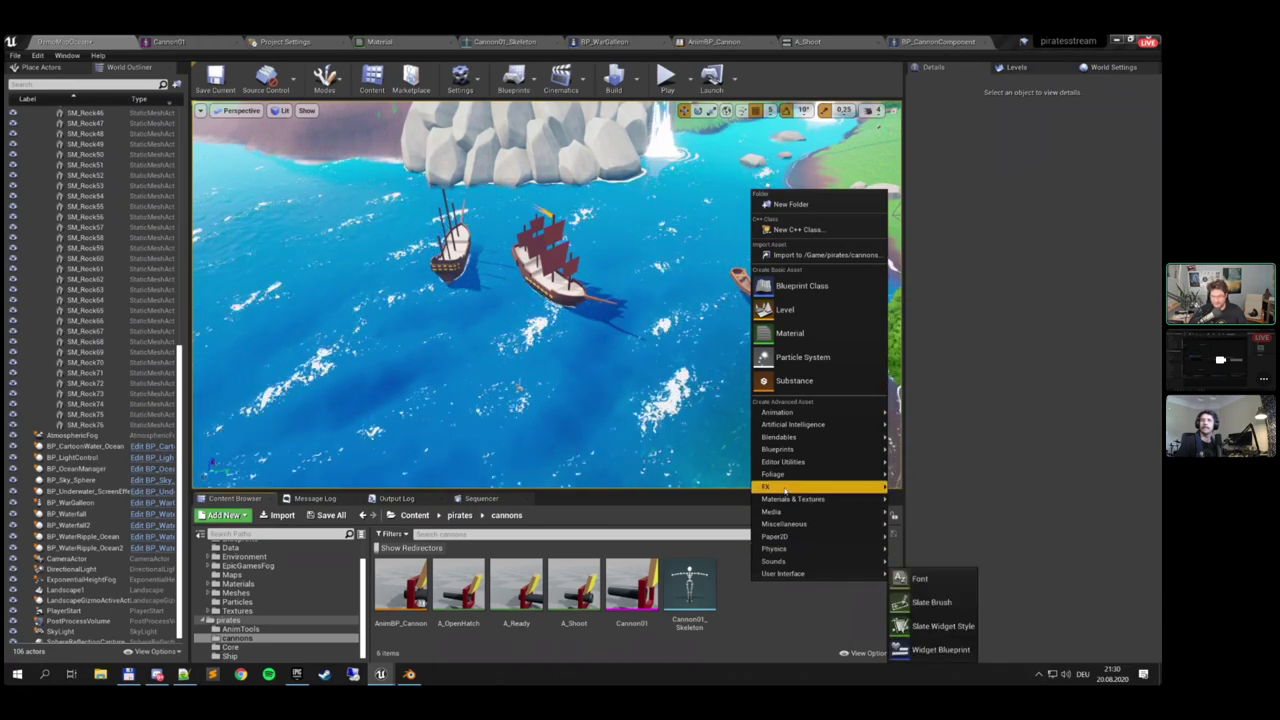
mouse_move(786, 489)
left_click(930, 649)
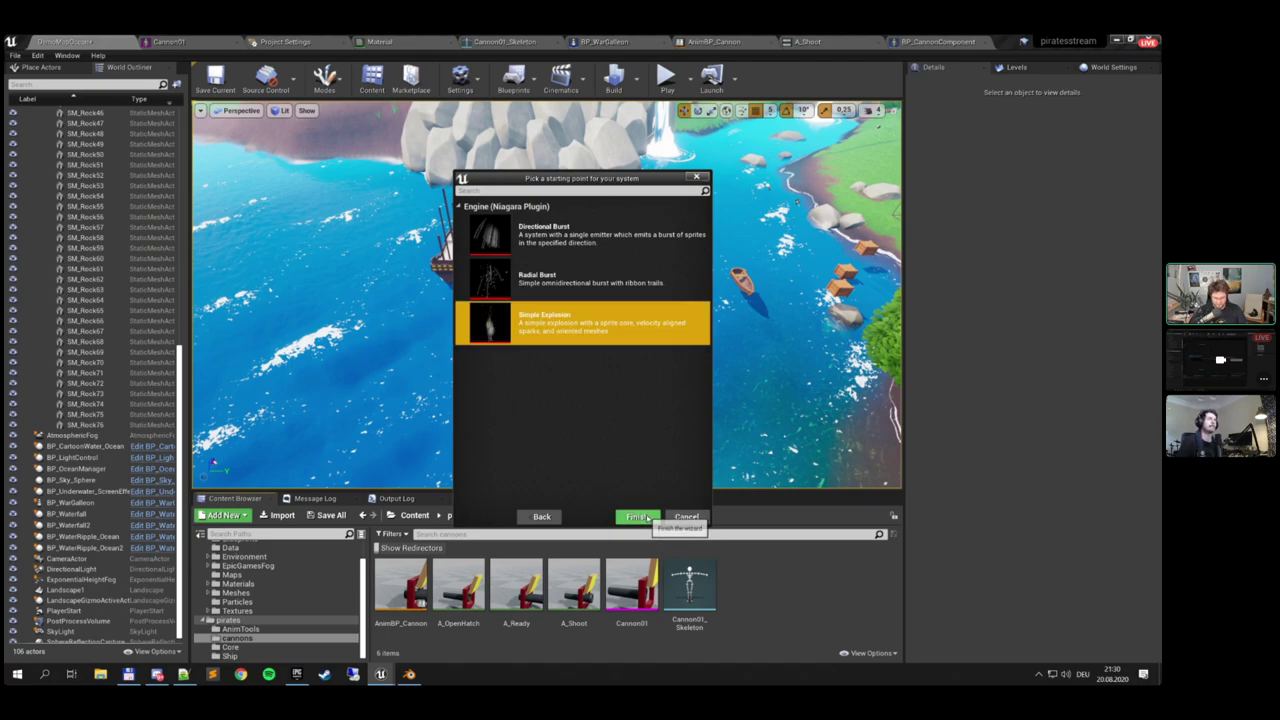
left_click(636, 517)
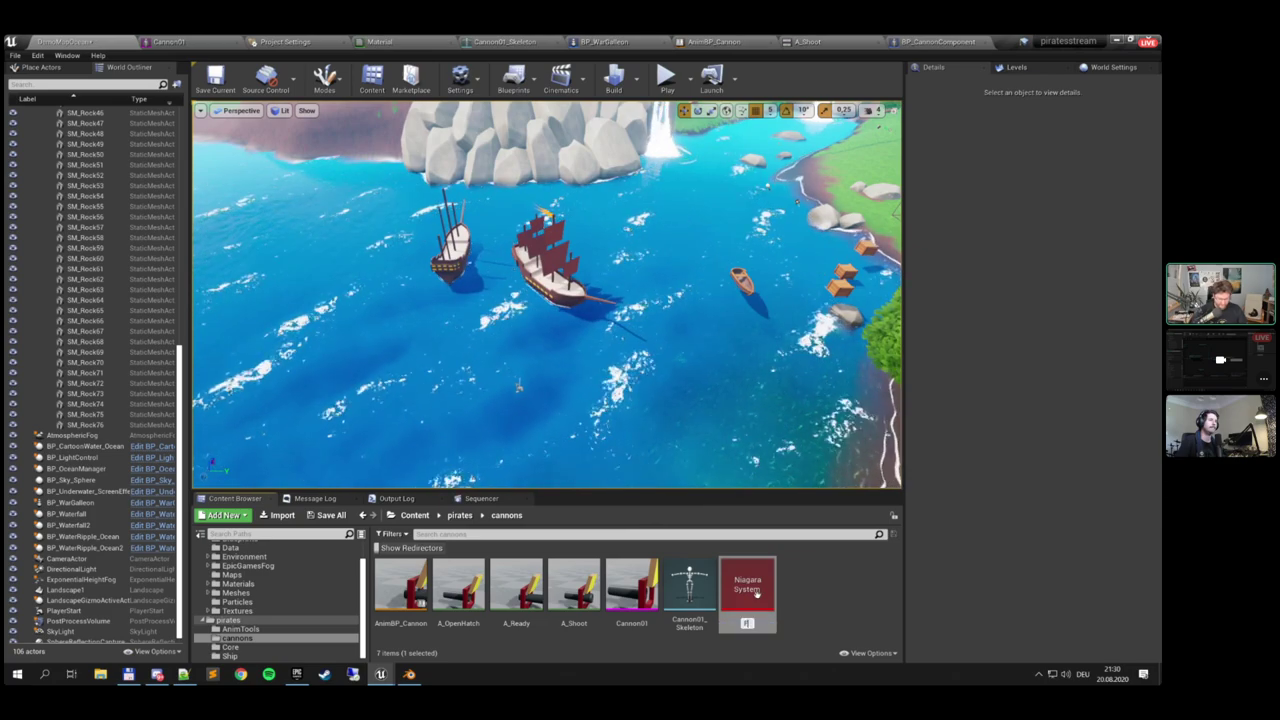
type("FX_C")
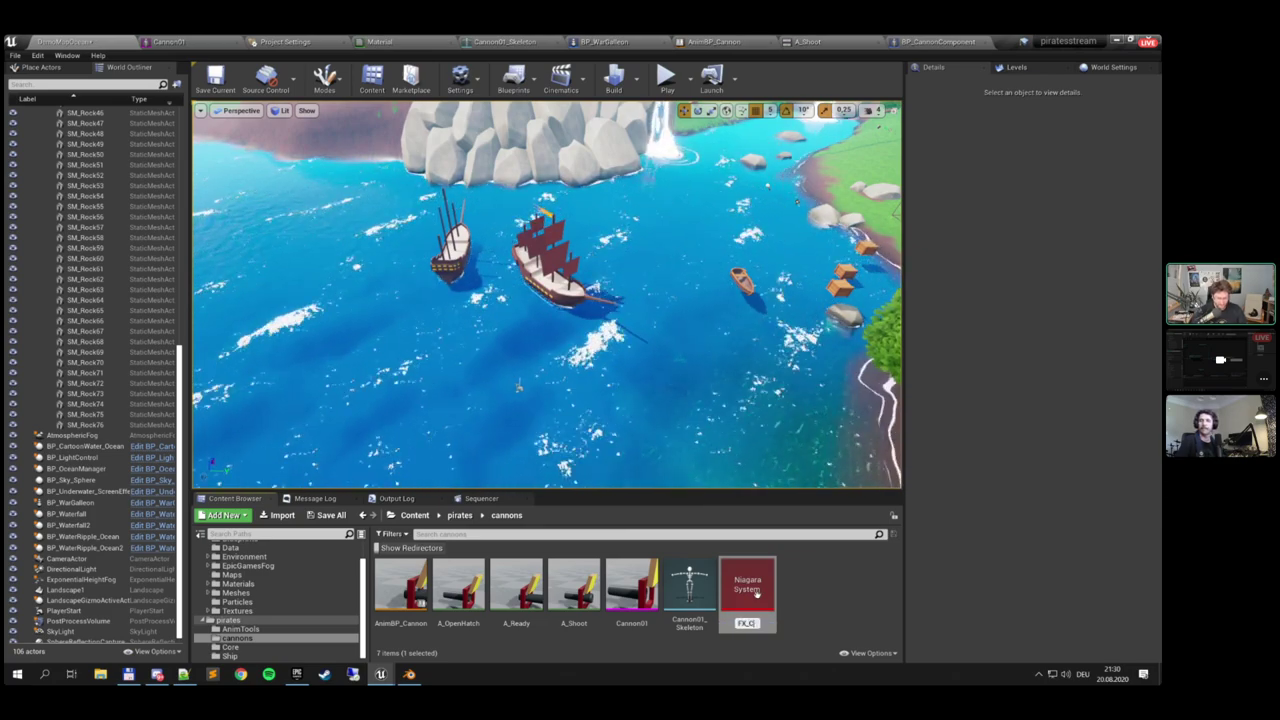
type("annonSmoke")
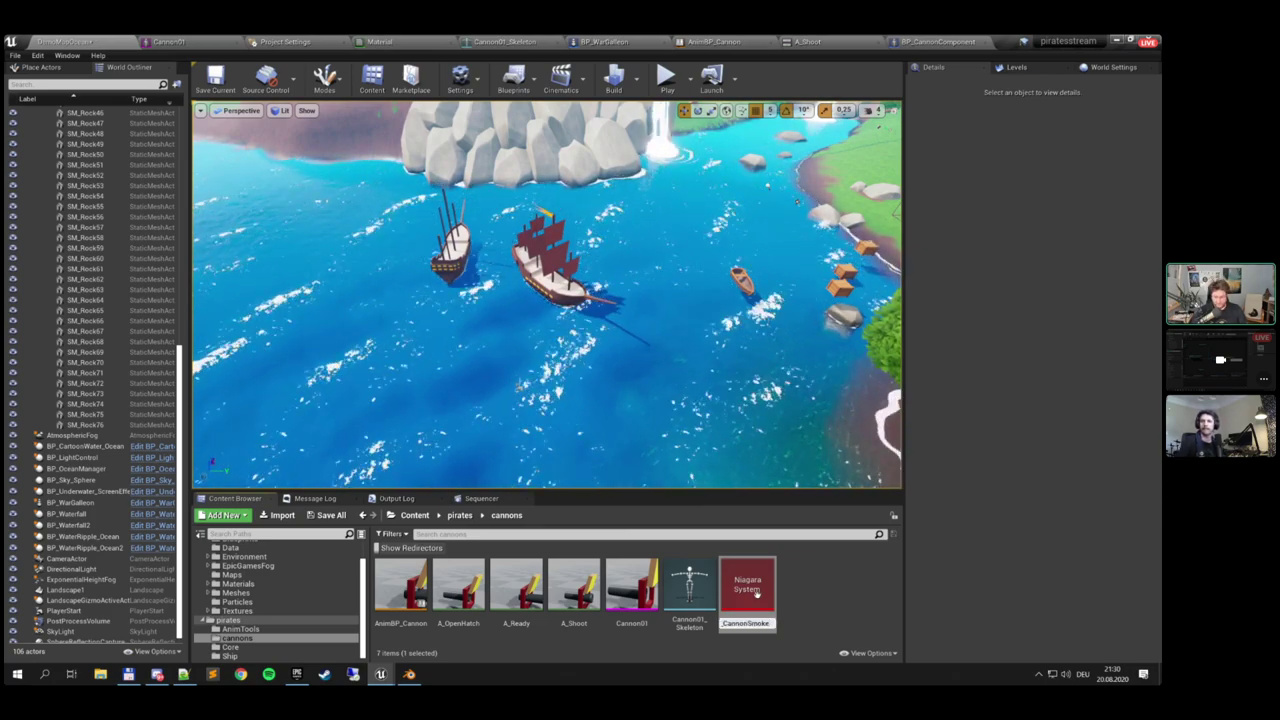
key("Return")
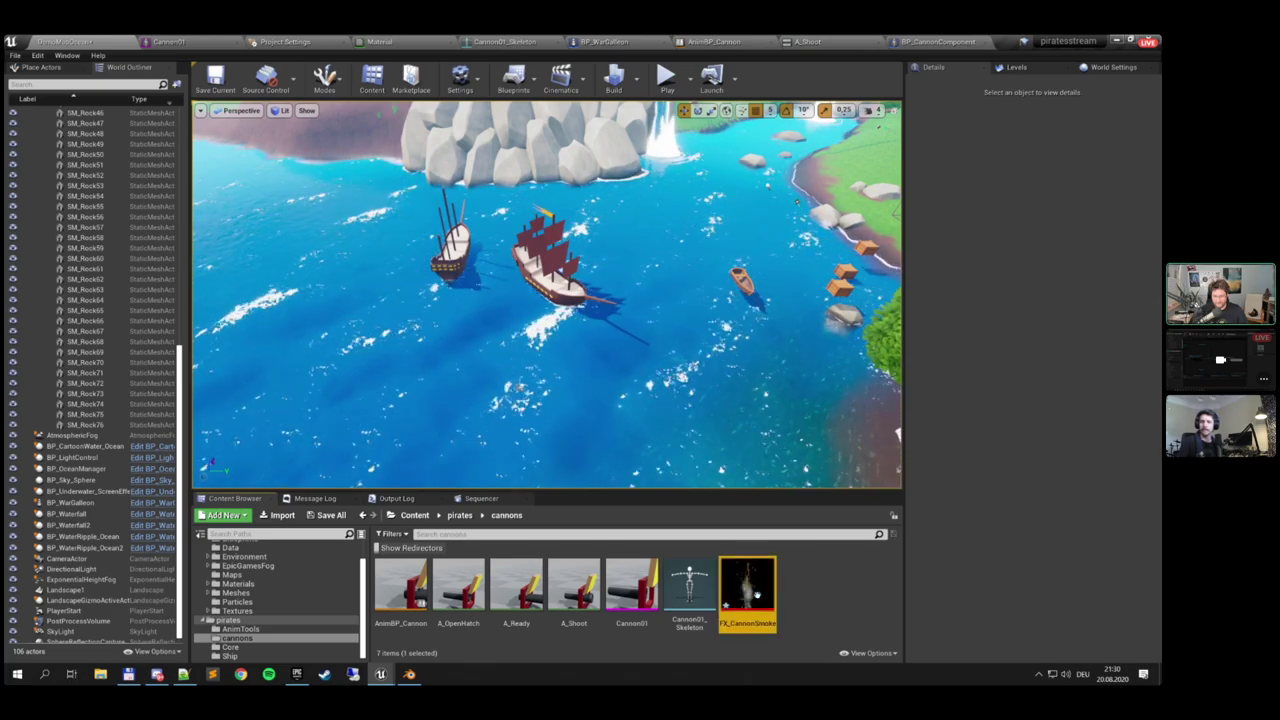
Open the FX_CannonSmoke system and bring its three emitter nodes into view
double_click(750, 590)
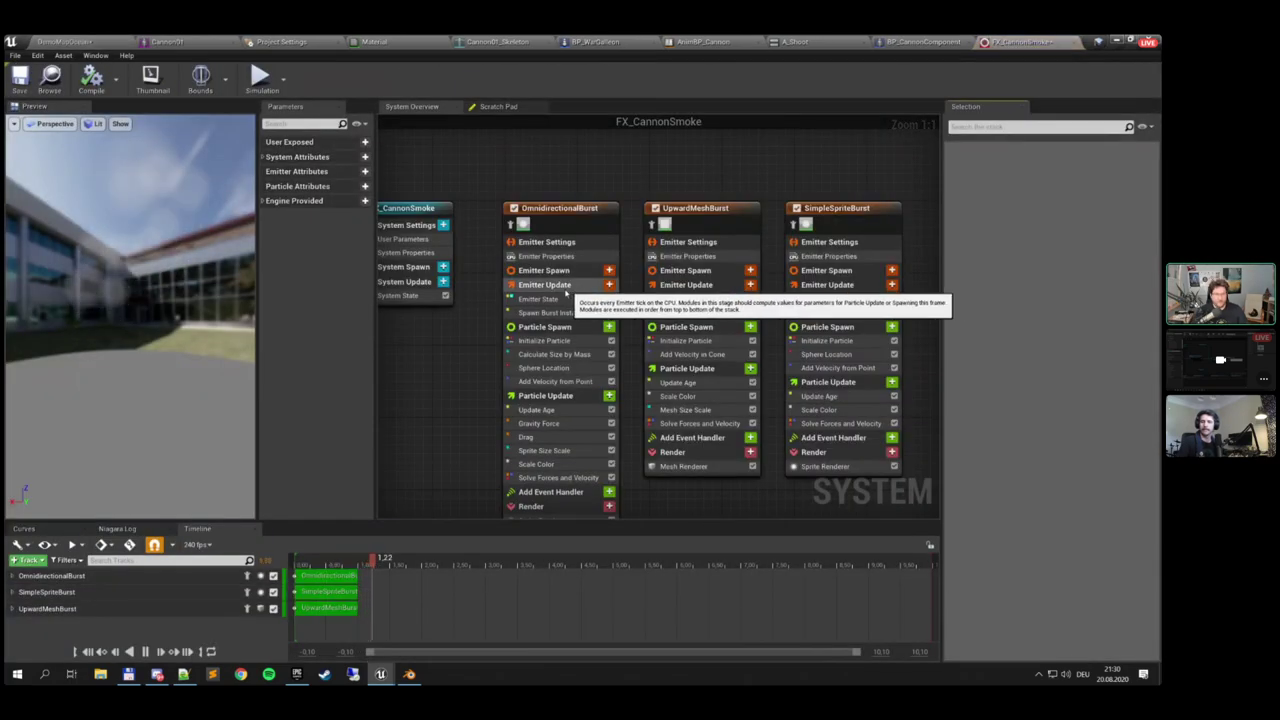
left_click_drag(376, 322, 361, 324)
right_click_drag(416, 329, 499, 309)
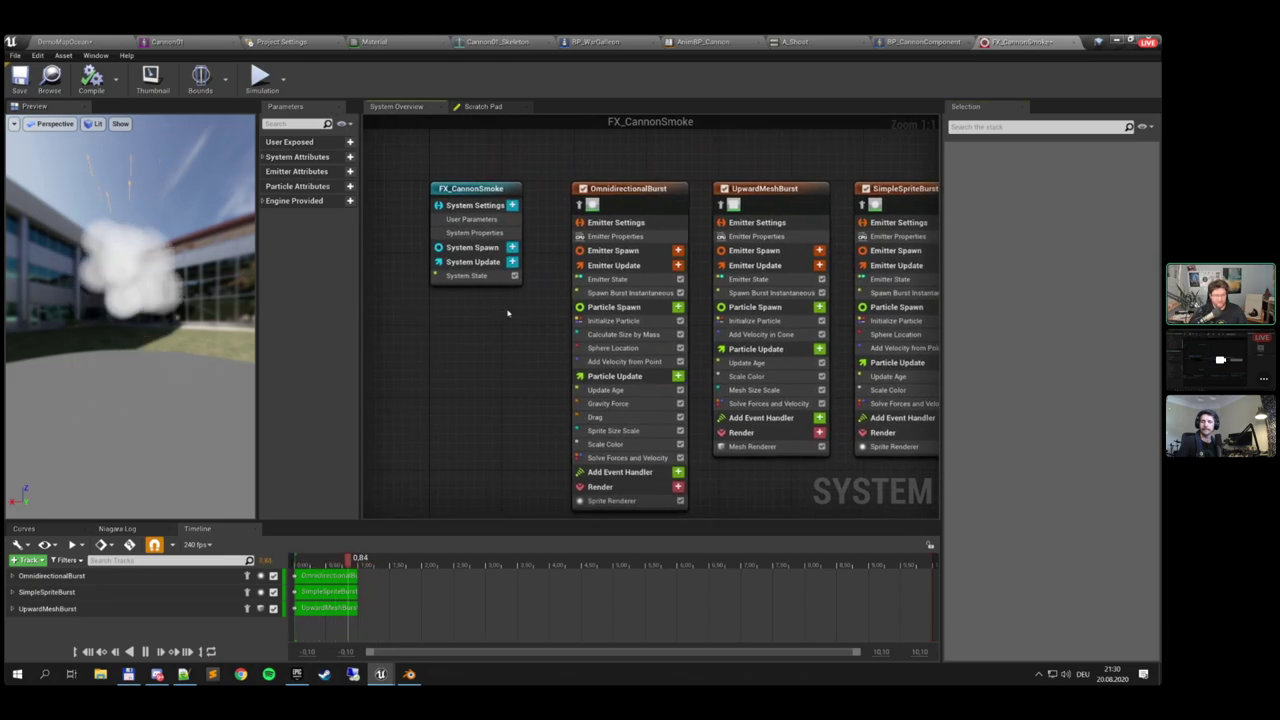
right_click_drag(526, 298, 512, 282)
right_click_drag(578, 156, 525, 197)
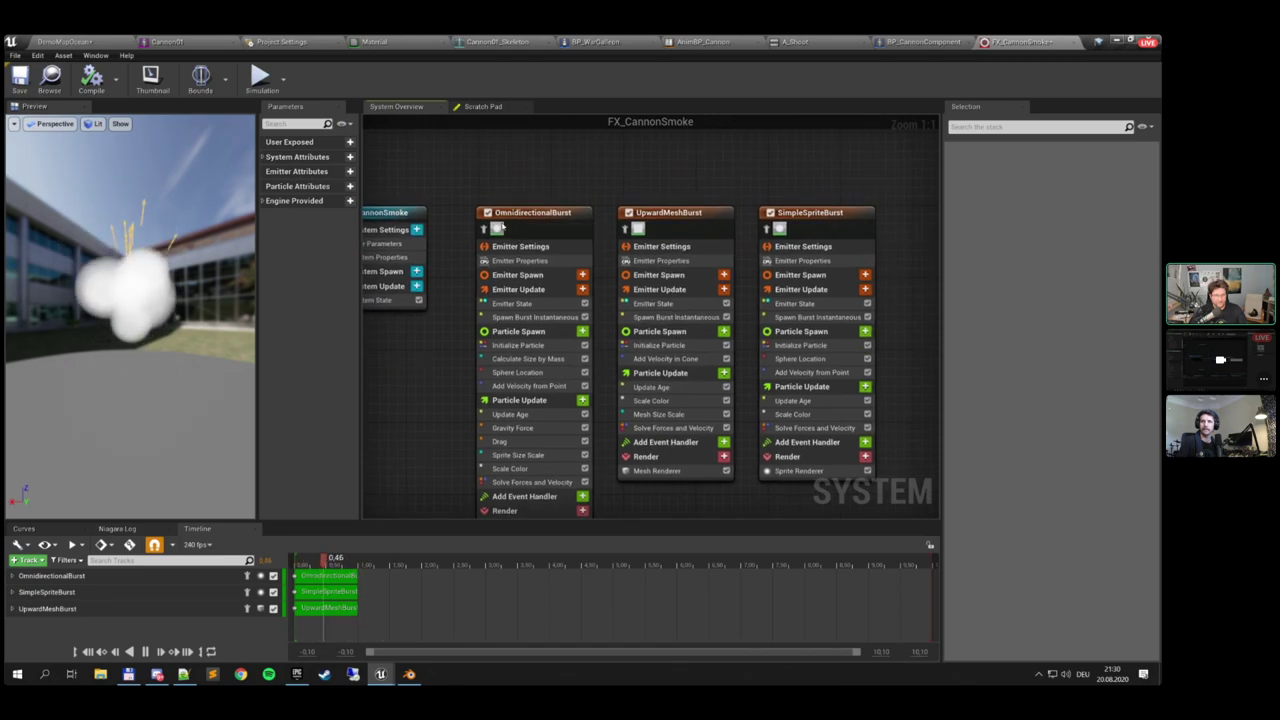
right_click_drag(471, 360, 480, 326)
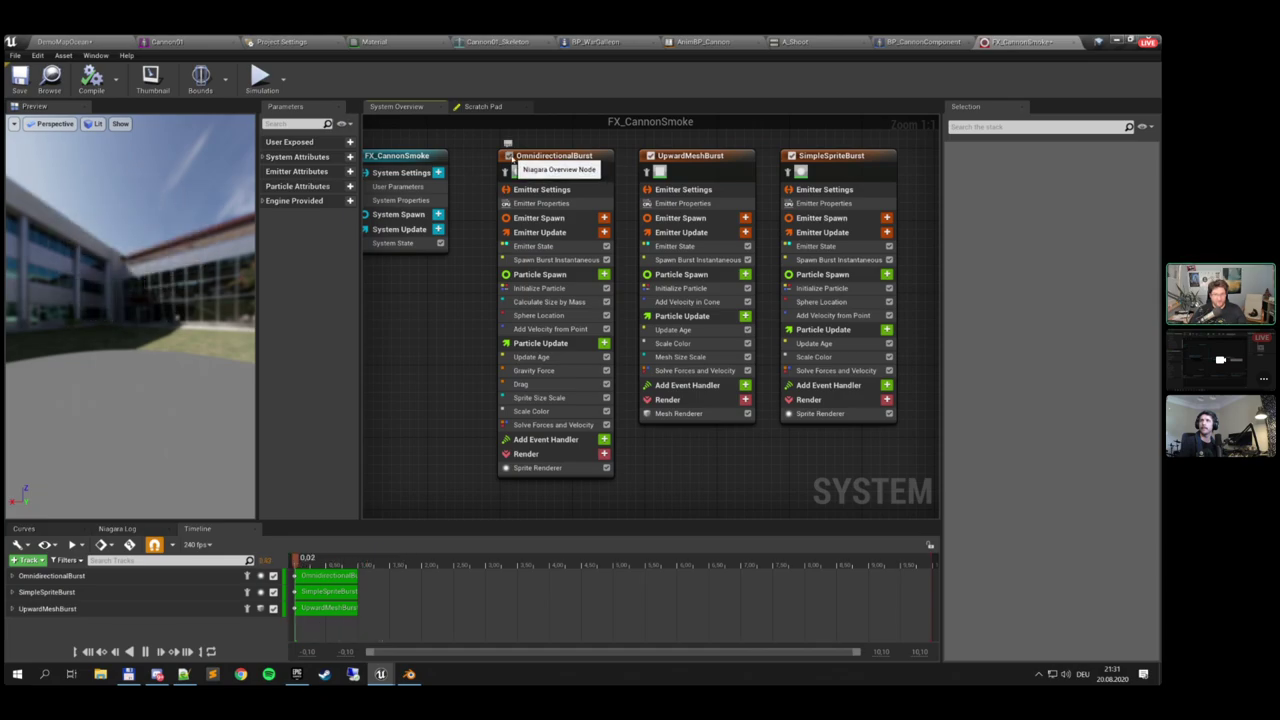
Disable and delete the OmnidirectionalBurst and UpwardMeshBurst emitters from the system
left_click(509, 156)
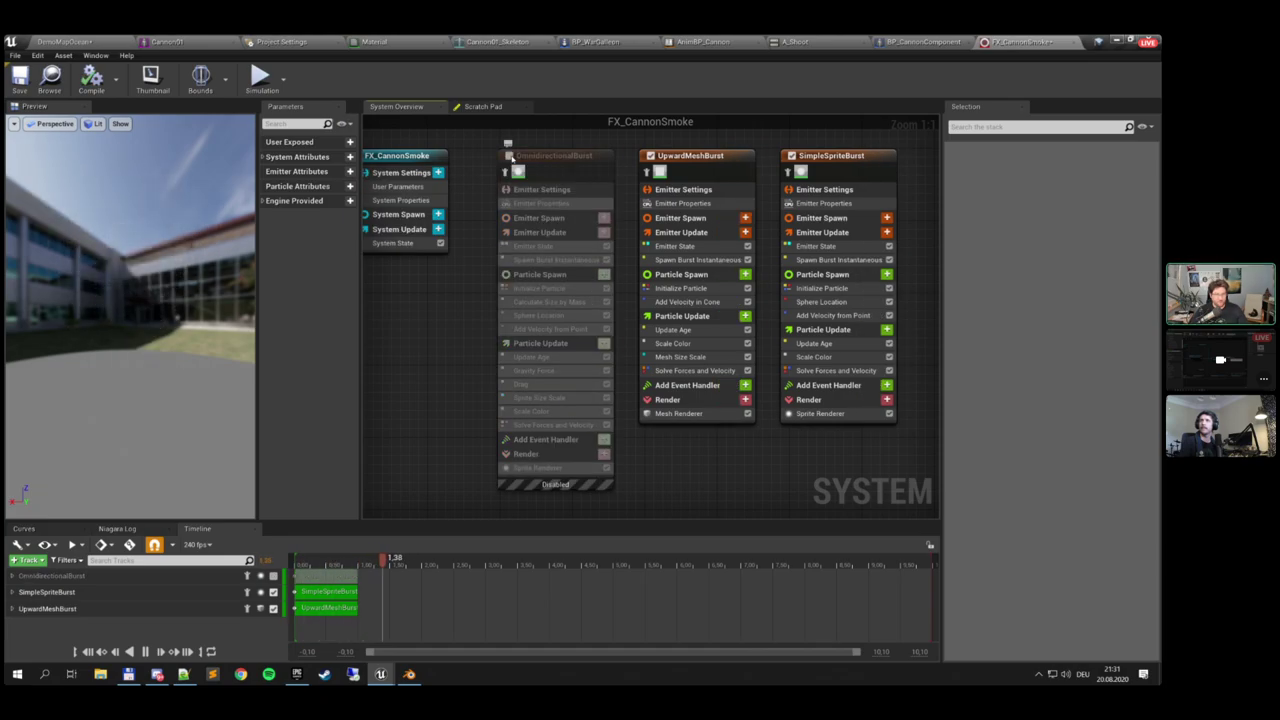
left_click(546, 172)
key("Delete")
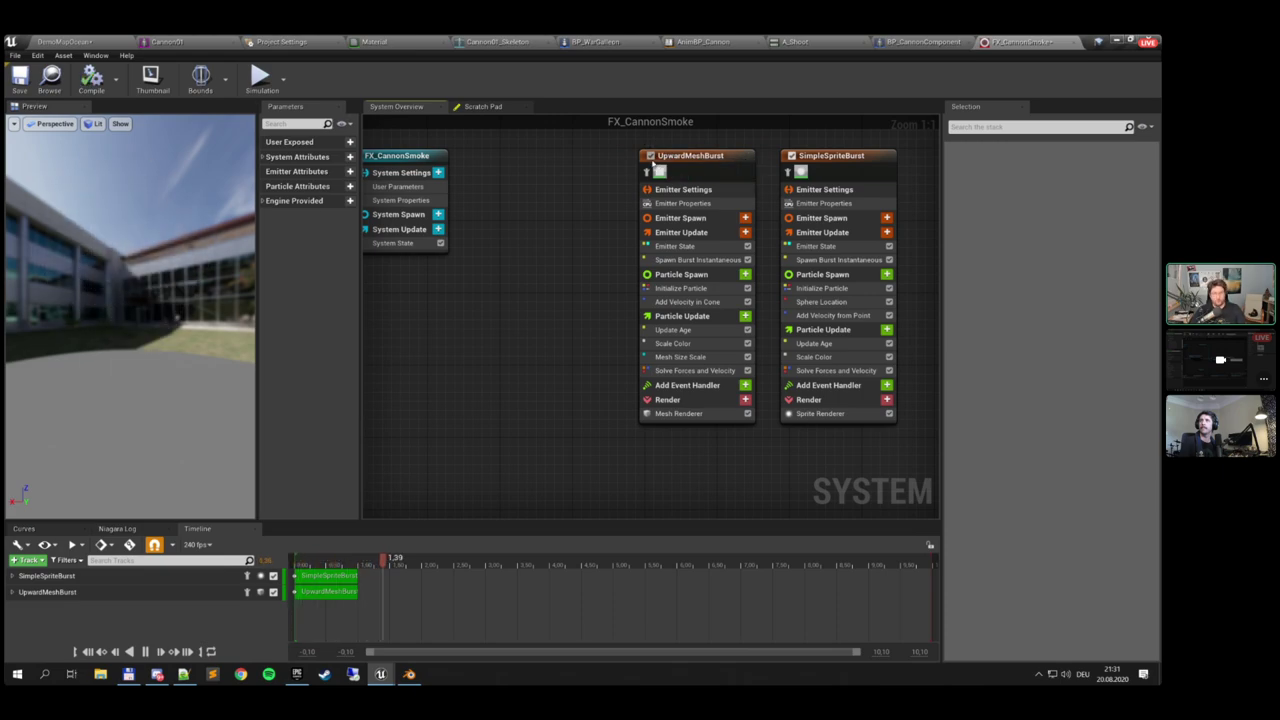
left_click(651, 156)
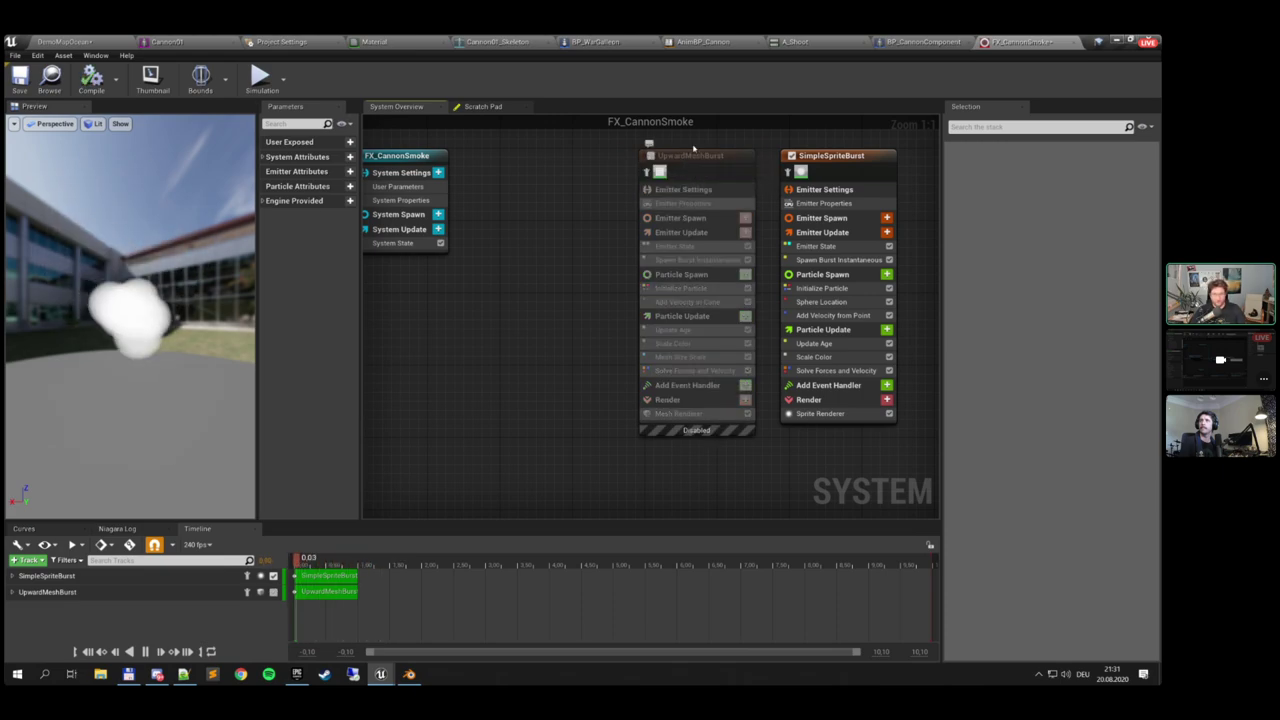
left_click(701, 175)
key("Delete")
Move the SimpleSpriteBurst emitter next to the FX_CannonSmoke system node and save the system
left_click_drag(820, 156, 515, 156)
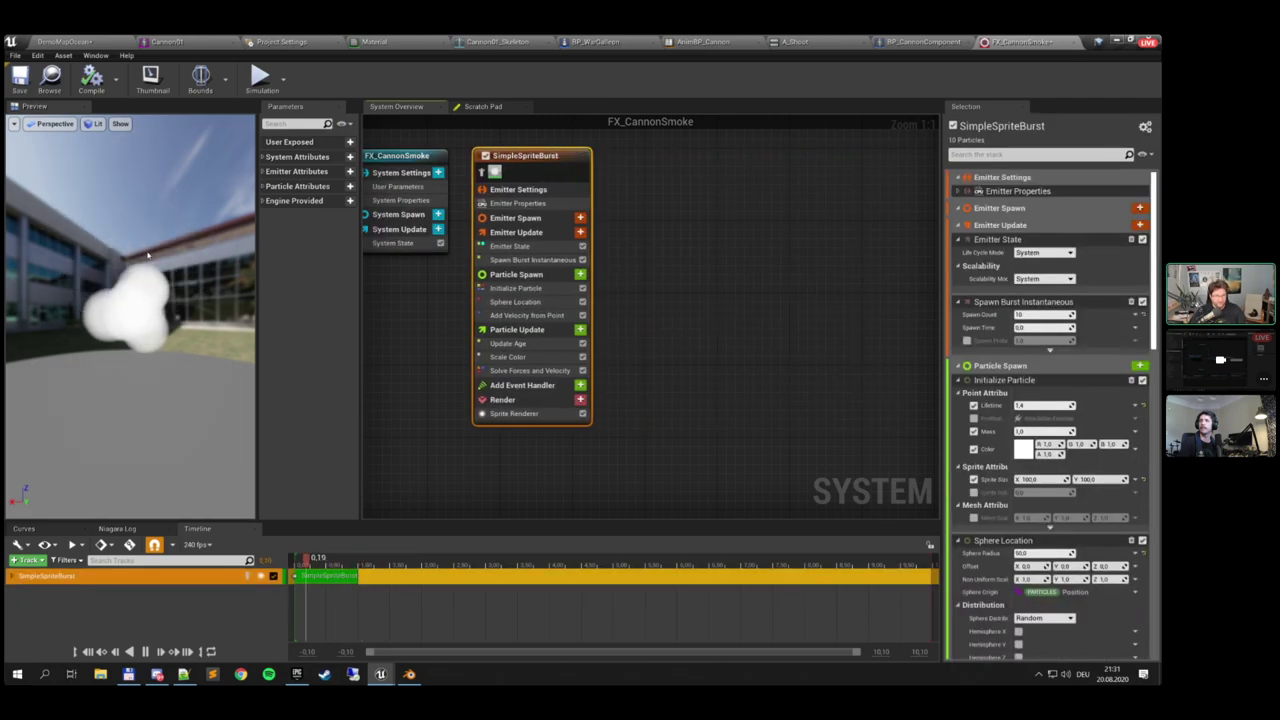
left_click(20, 79)
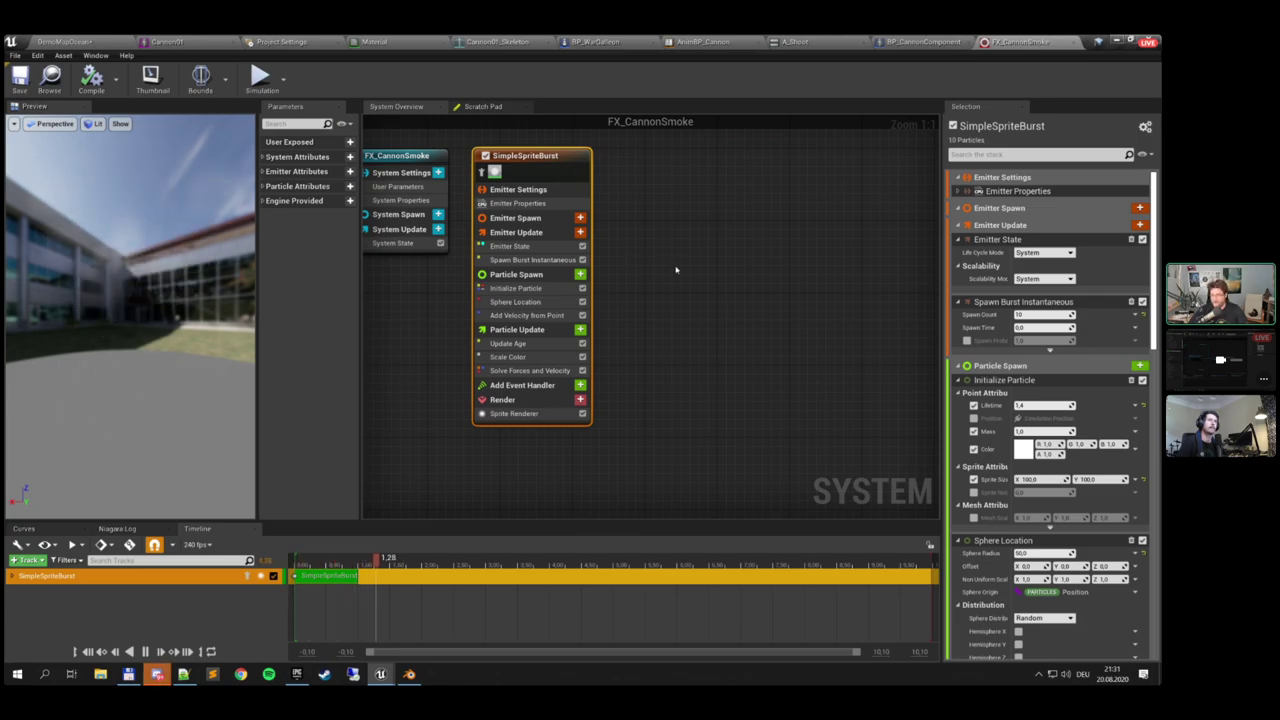
left_click(623, 219)
Set the Lifetime in SimpleSpriteBurst's Initialize Particle module to 3.0
left_click(538, 157)
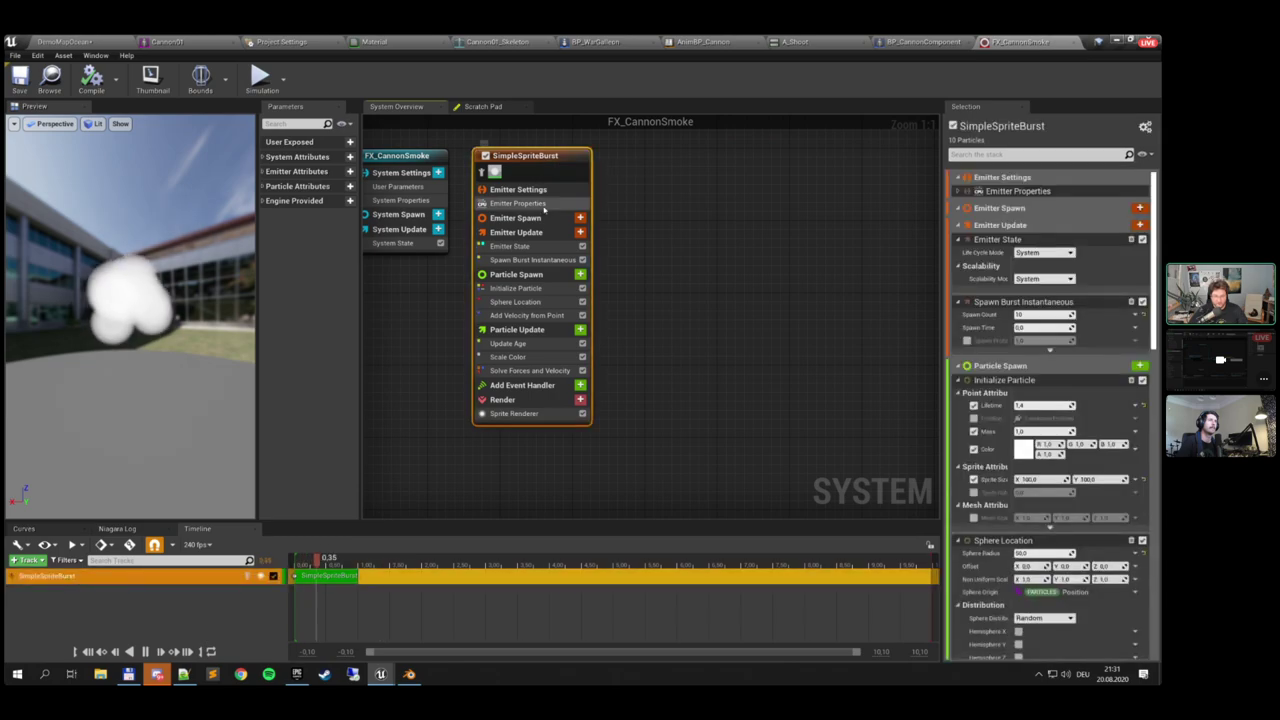
left_click(528, 232)
left_click(514, 274)
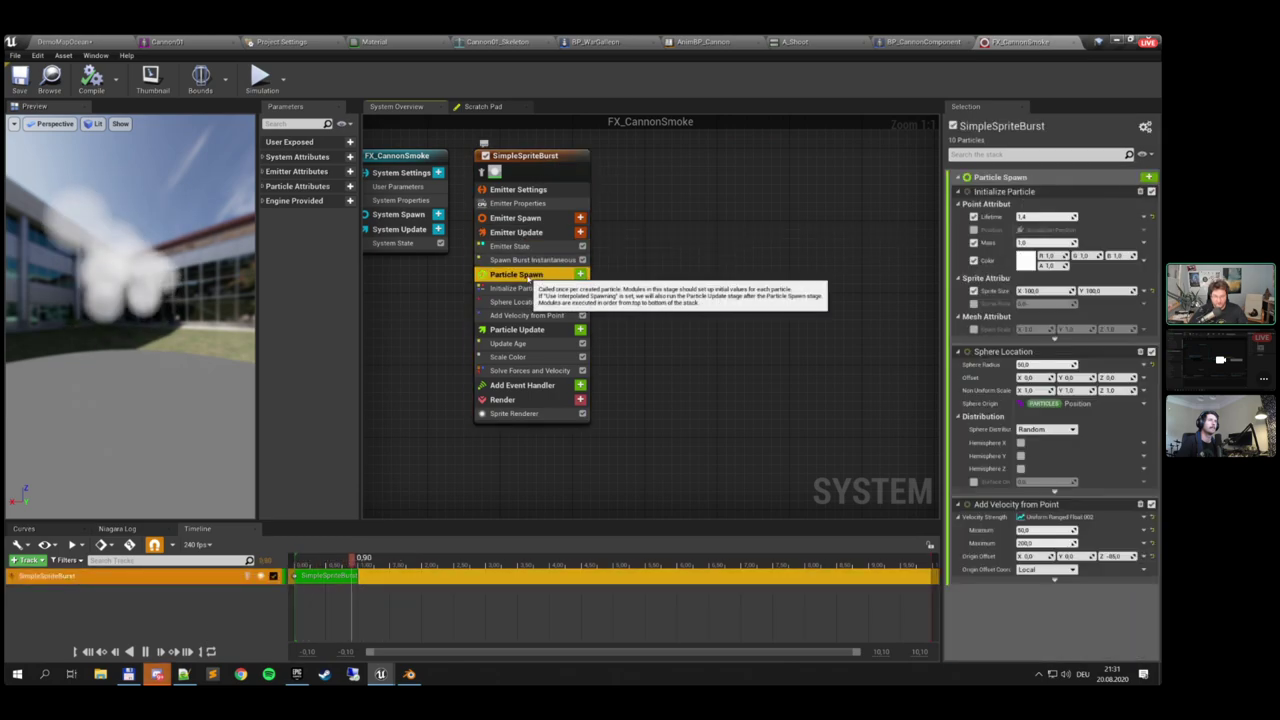
left_click(532, 330)
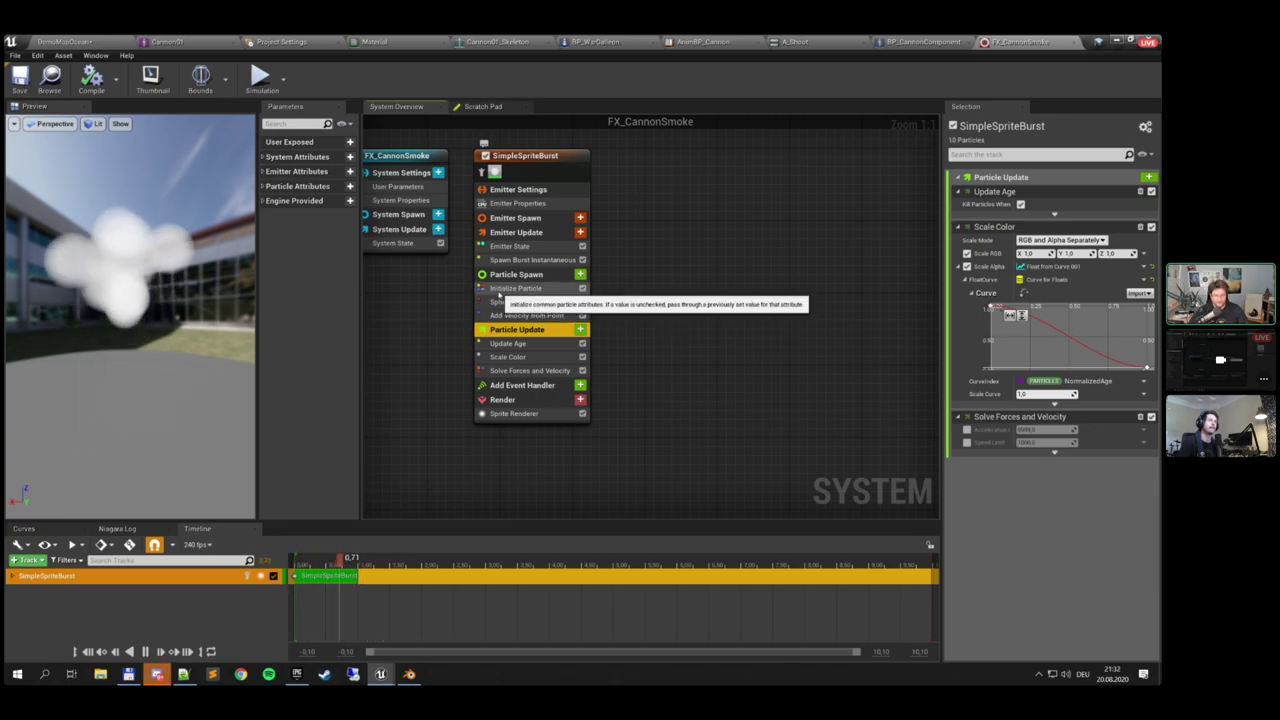
left_click(519, 289)
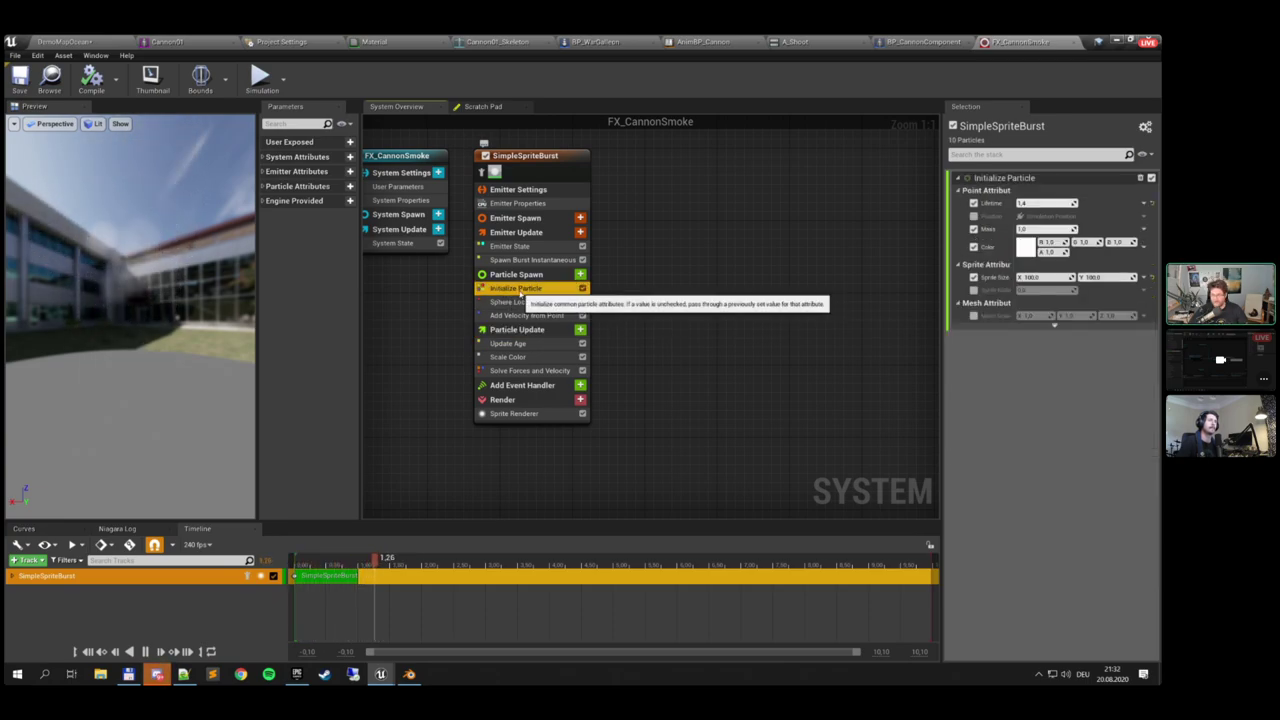
left_click(1034, 203)
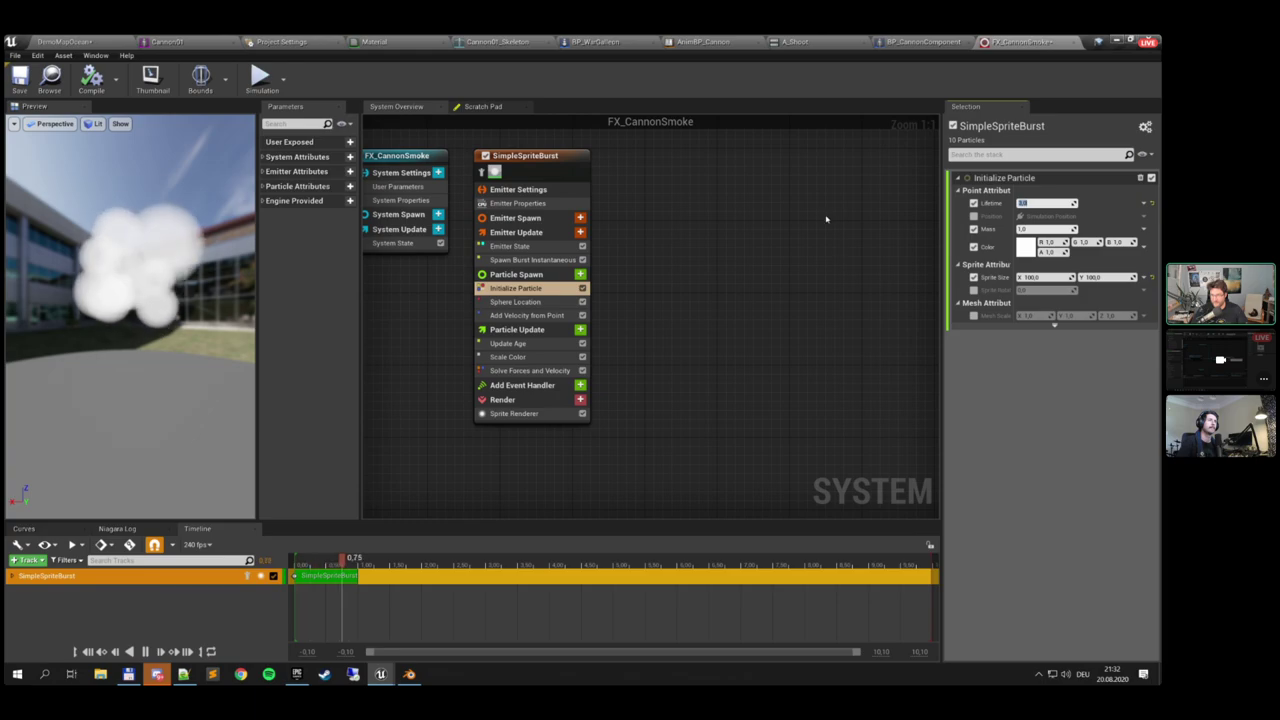
Try black as the particle Color in Initialize Particle and set it back to white
left_click(1025, 247)
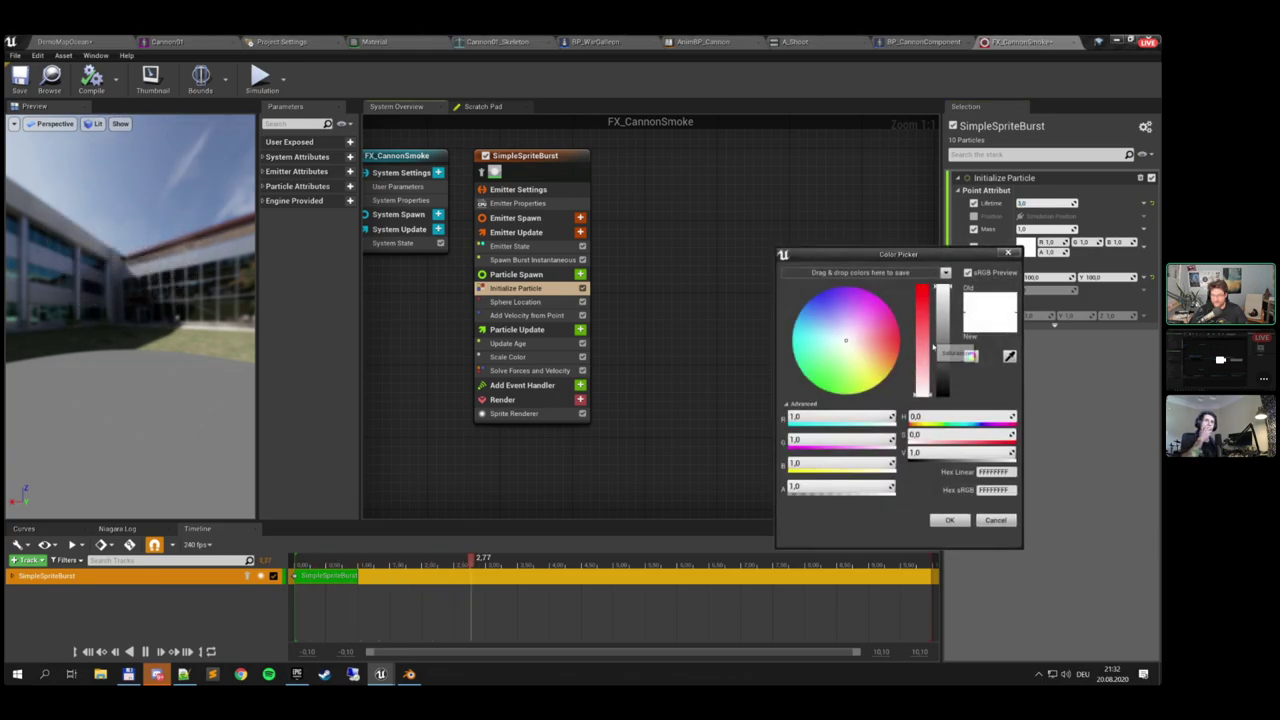
left_click_drag(941, 346, 941, 421)
left_click(952, 520)
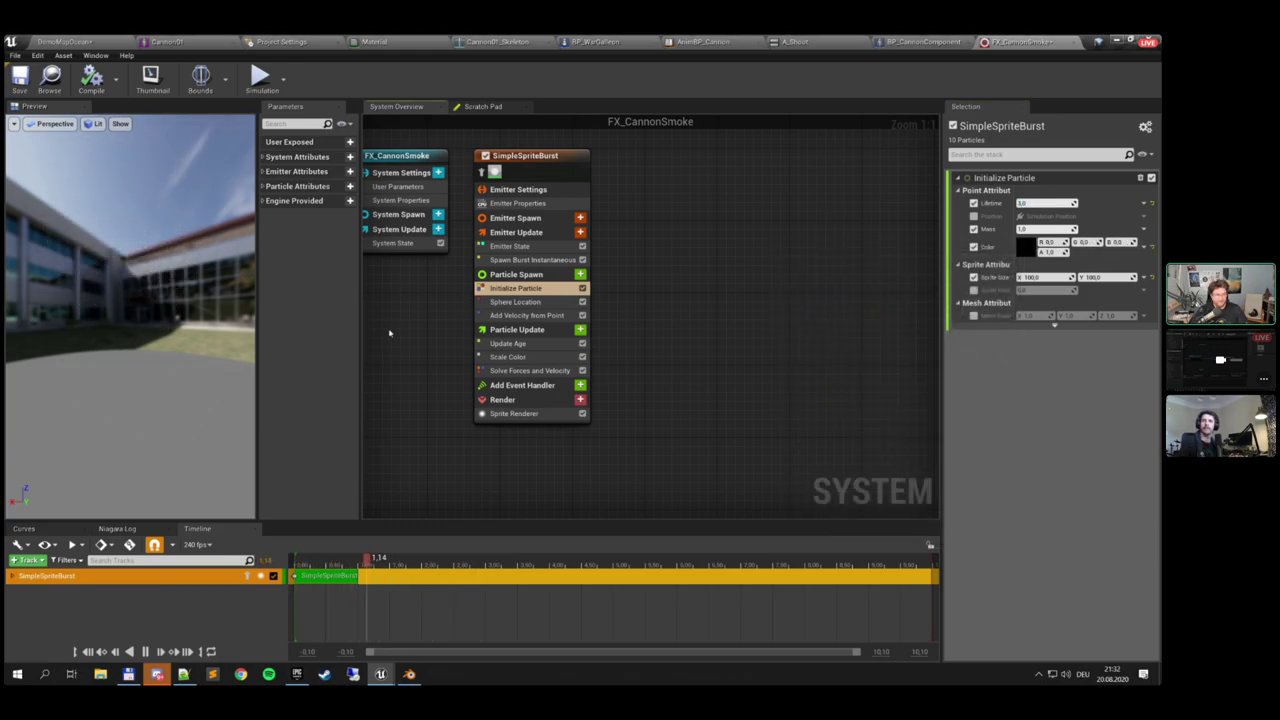
left_click(1026, 247)
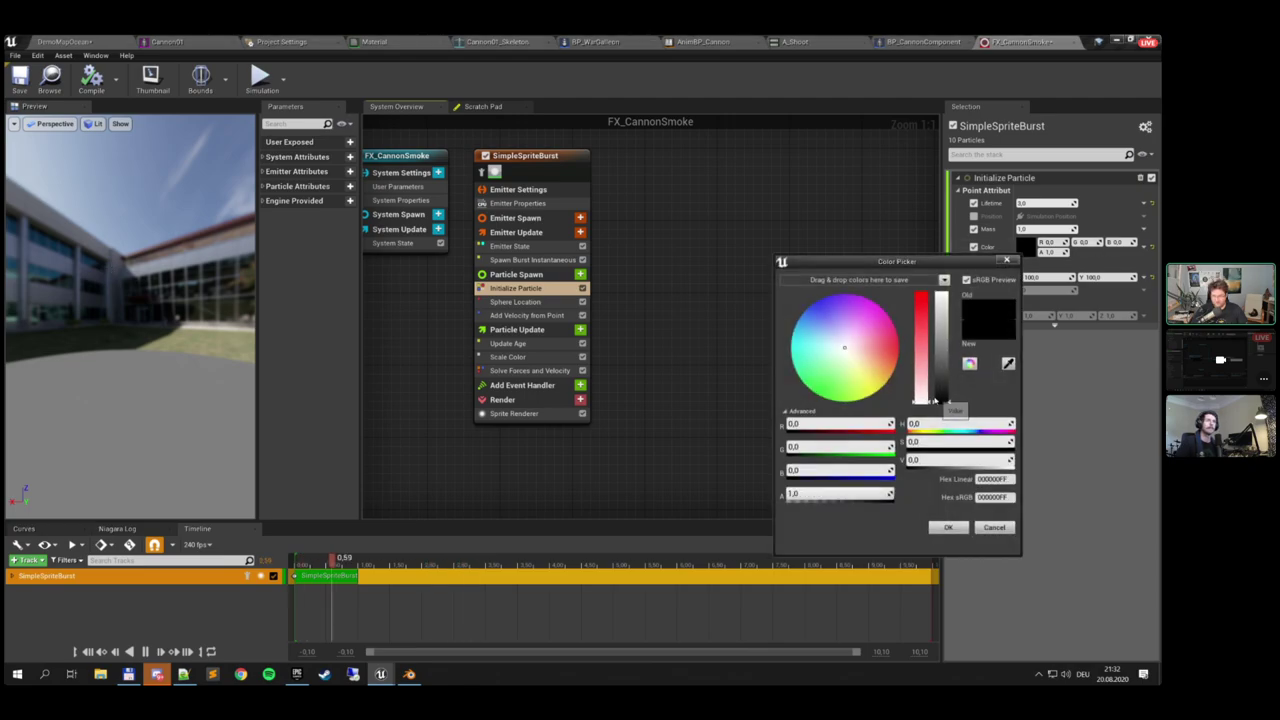
left_click_drag(942, 401, 942, 290)
left_click(948, 527)
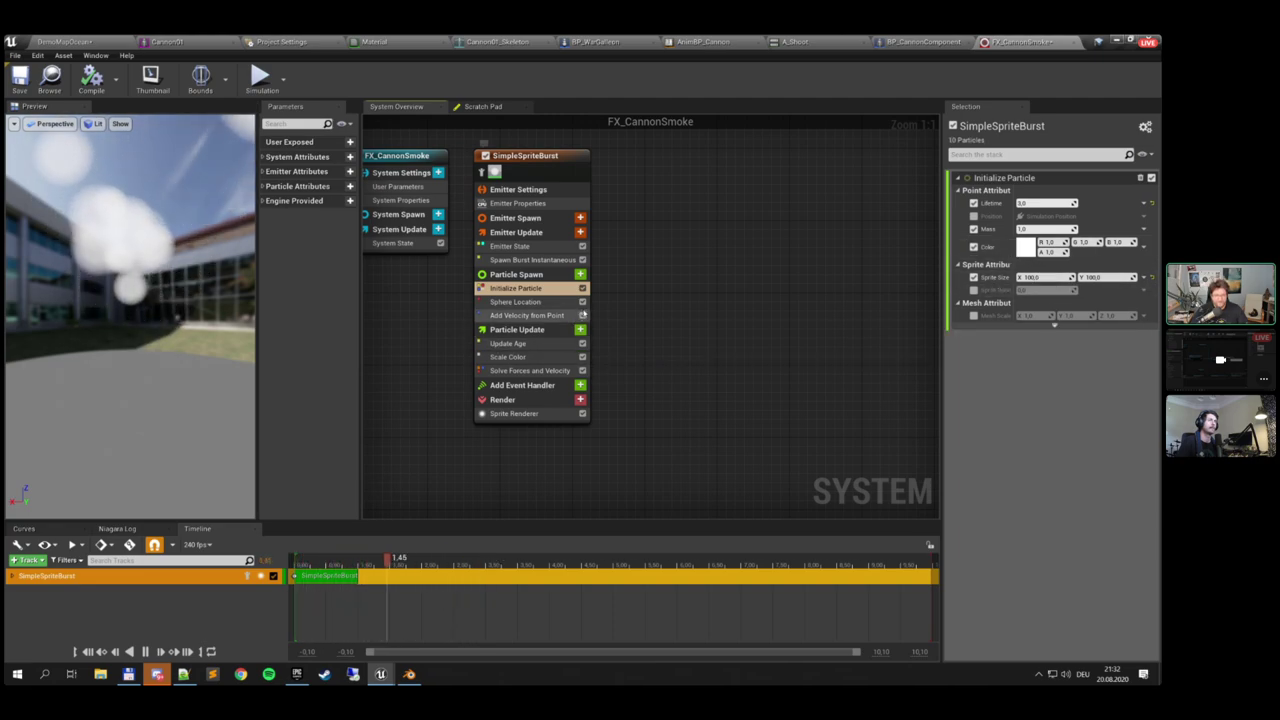
Add a Scale Sprite Size module to Particle Update, placed above Solve Forces and Velocity
left_click(530, 331)
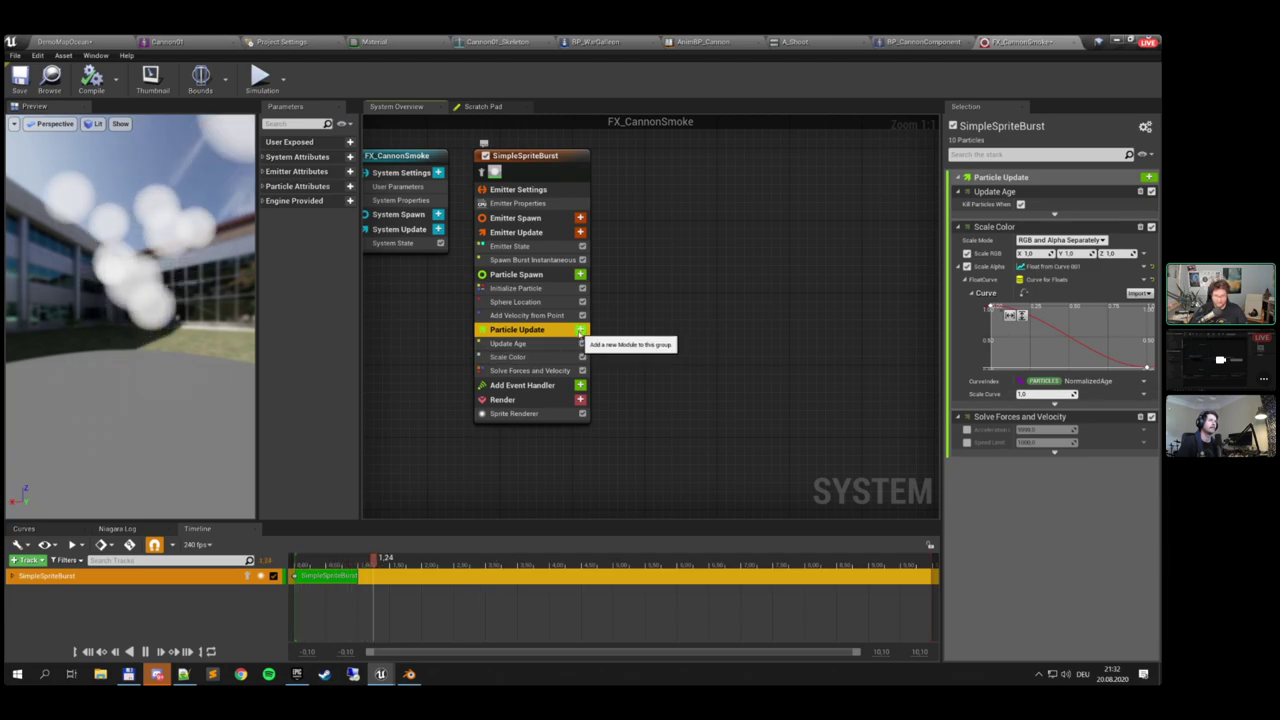
left_click(580, 330)
type("s")
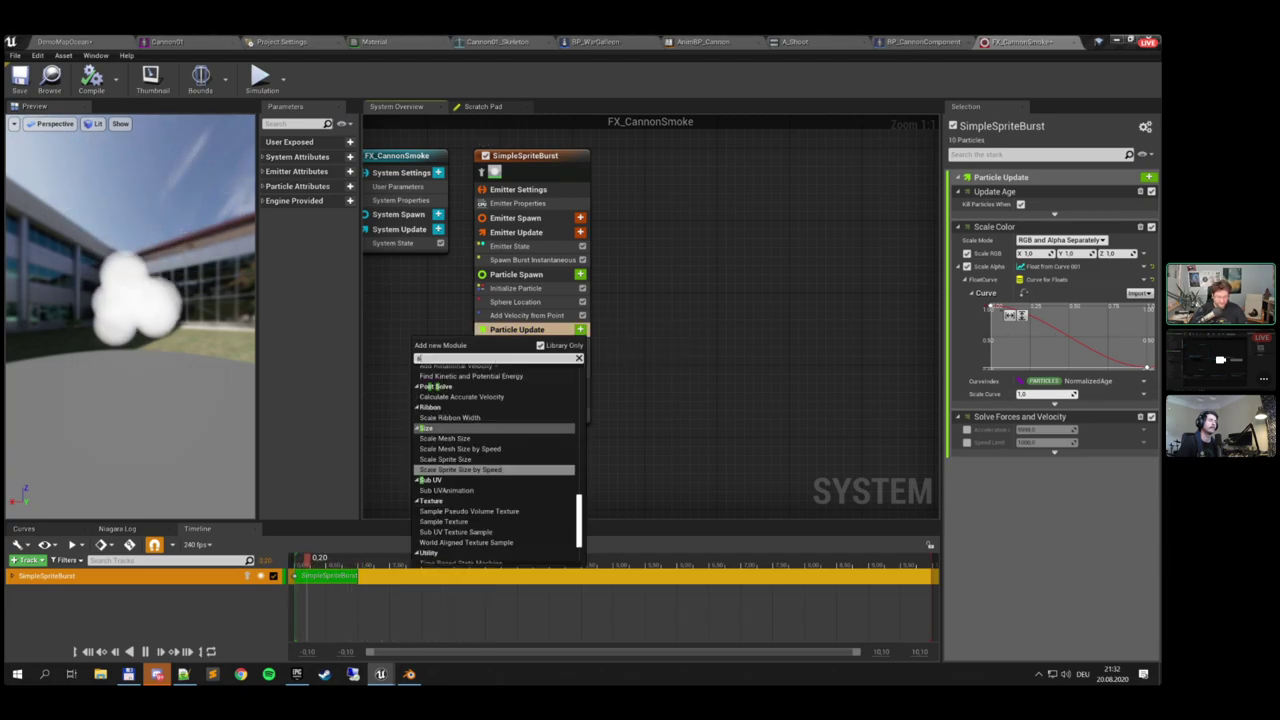
type("cale")
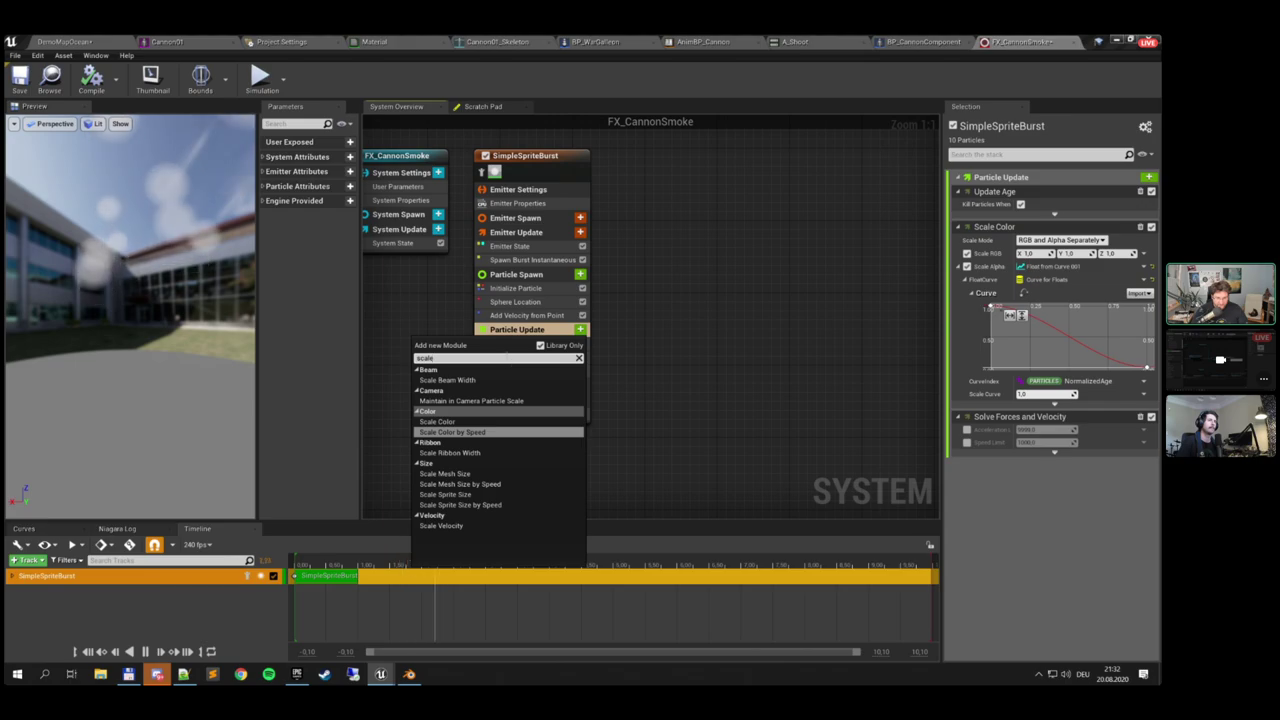
left_click(463, 495)
left_click_drag(520, 392, 520, 370)
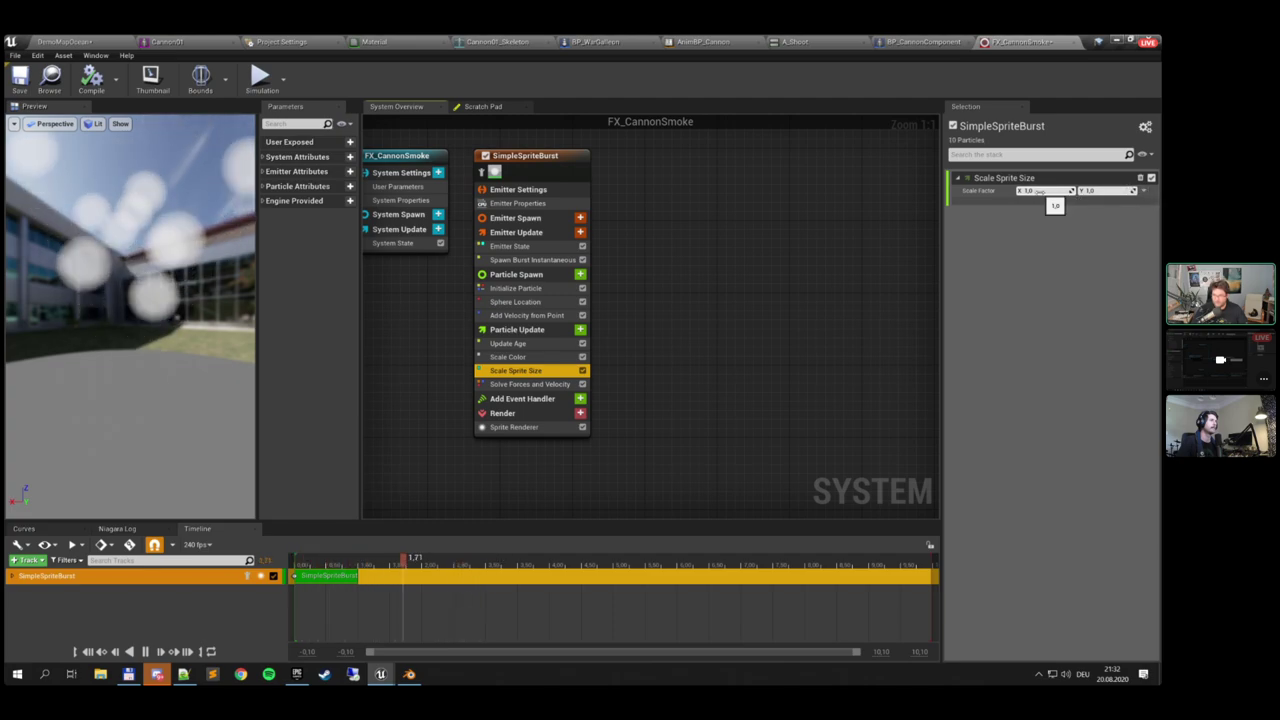
Drive the Scale Sprite Size Scale Factor with Vector 2D From Float and its Value with Float from Curve
left_click(1143, 191)
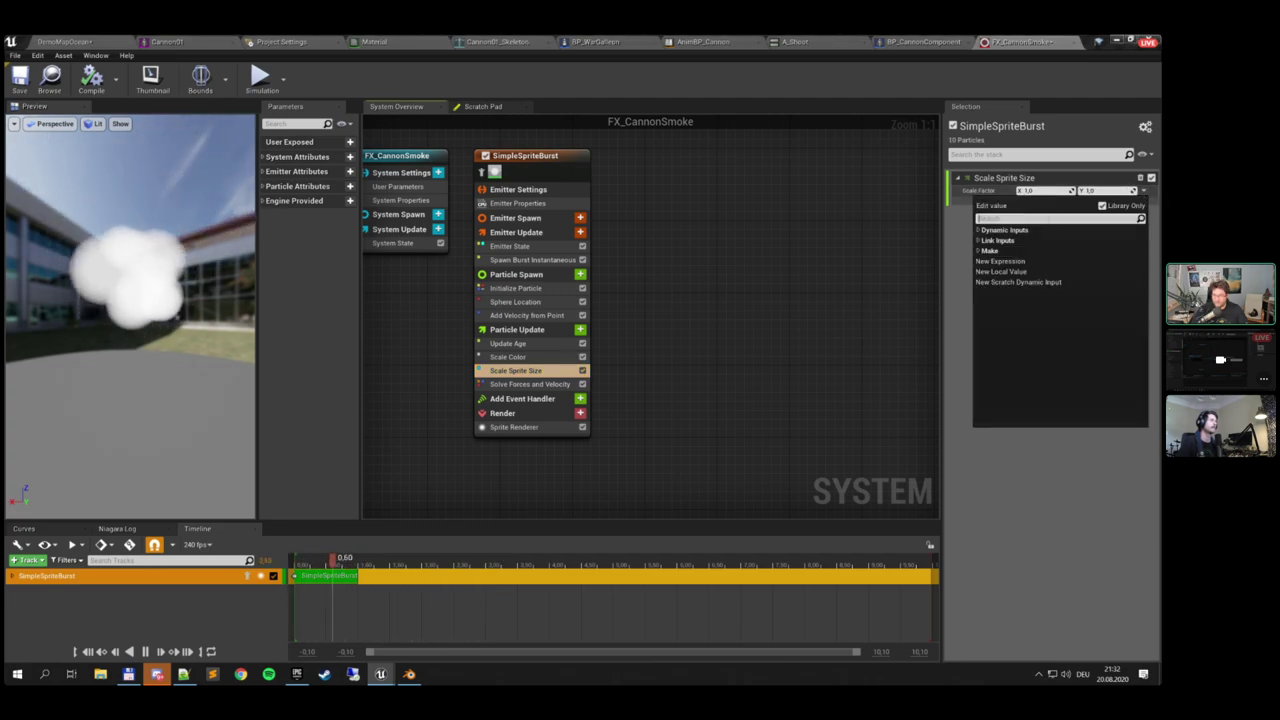
type("flo")
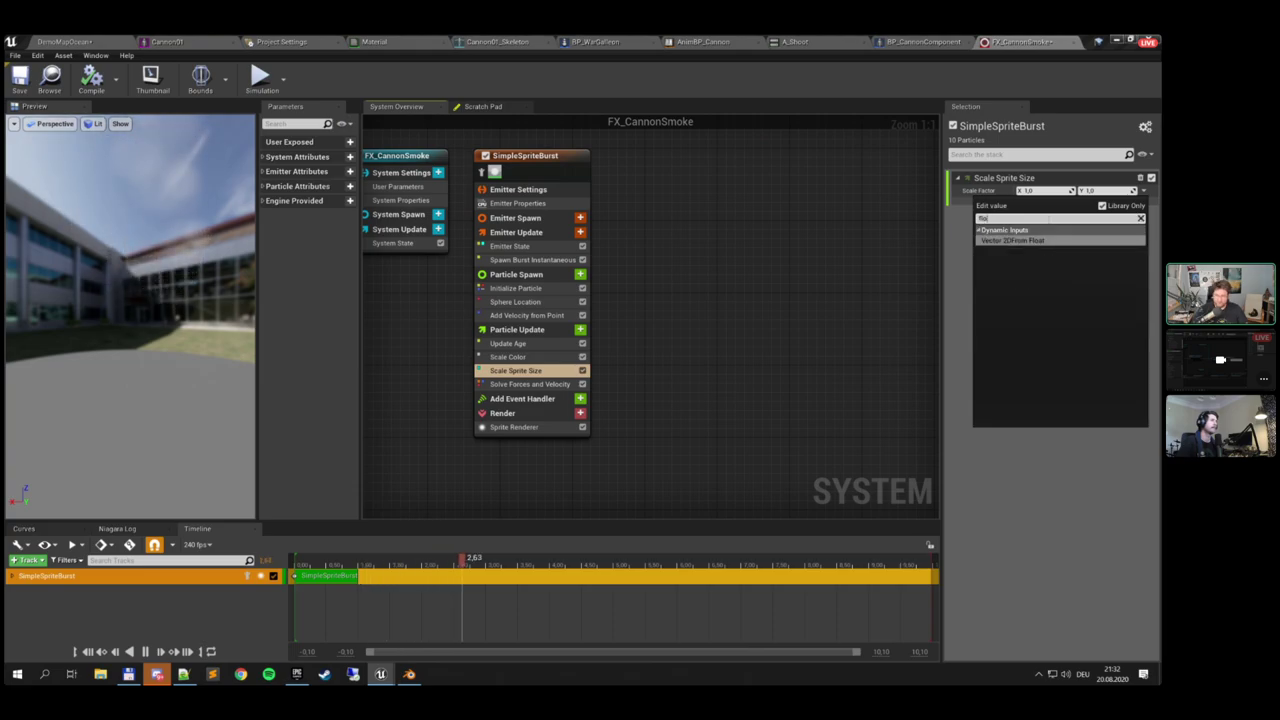
type("at")
left_click(1030, 241)
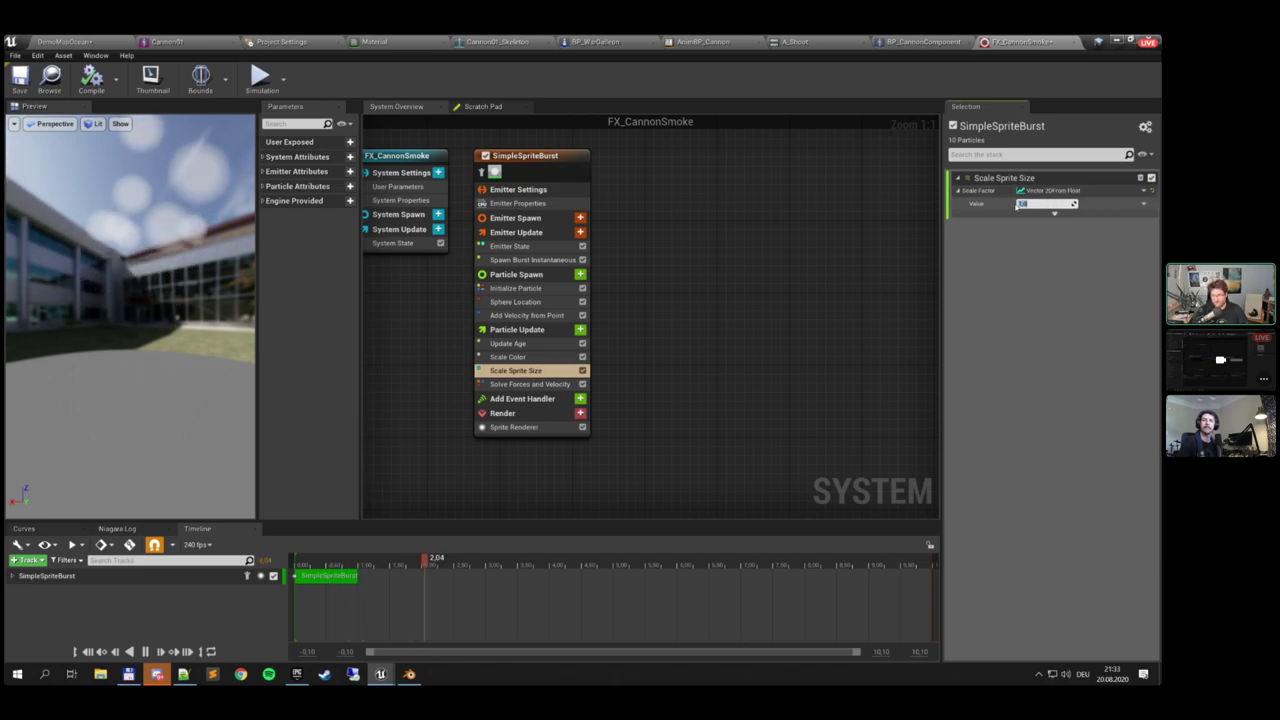
left_click(1084, 208)
left_click(1145, 204)
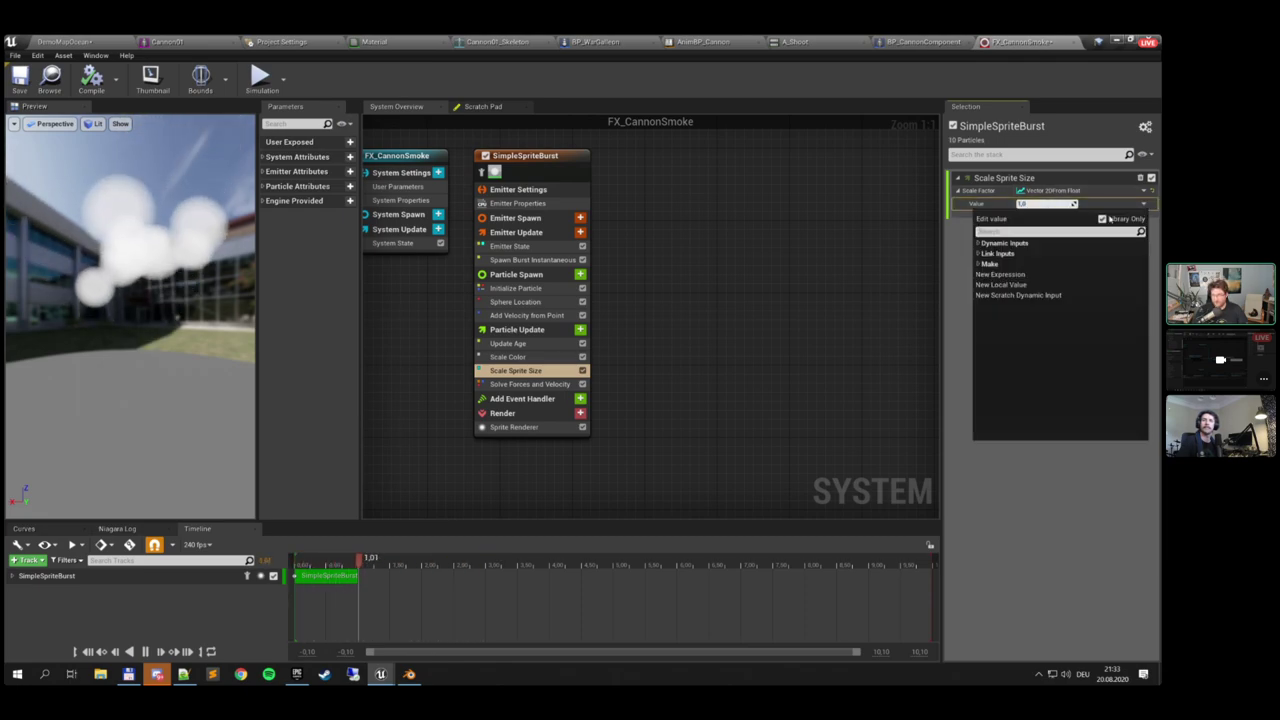
type("curve")
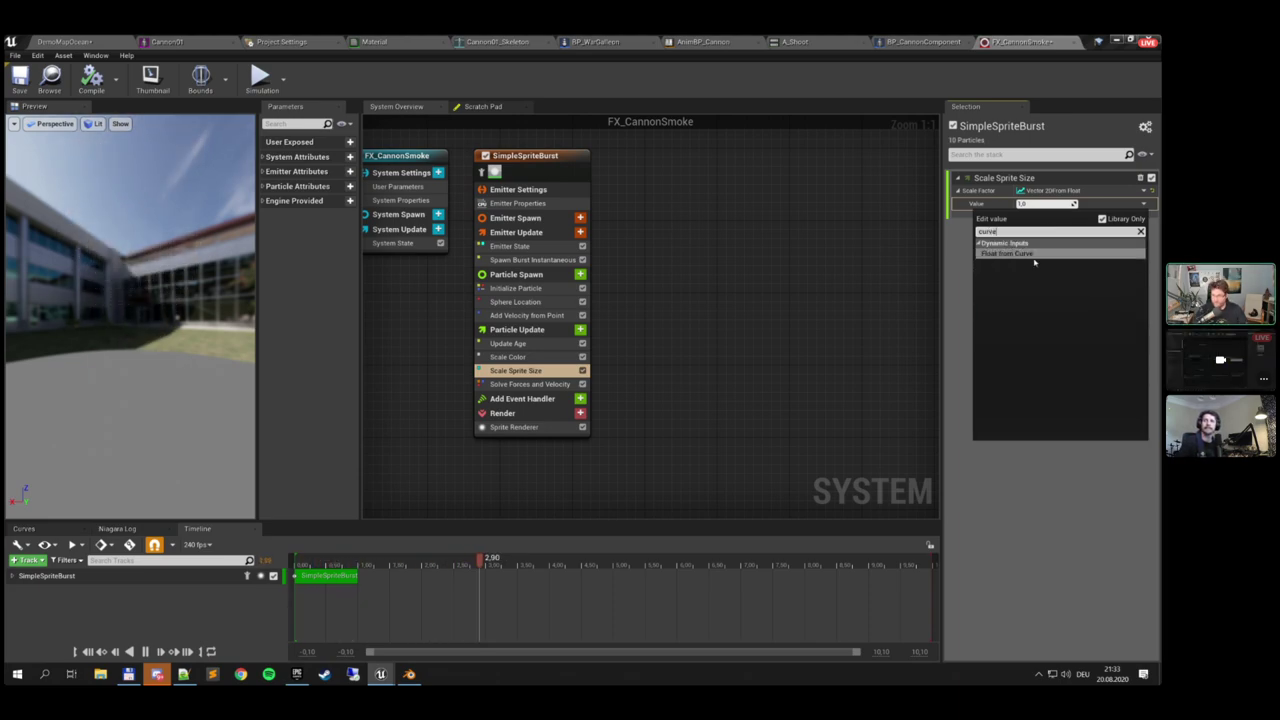
left_click(1035, 262)
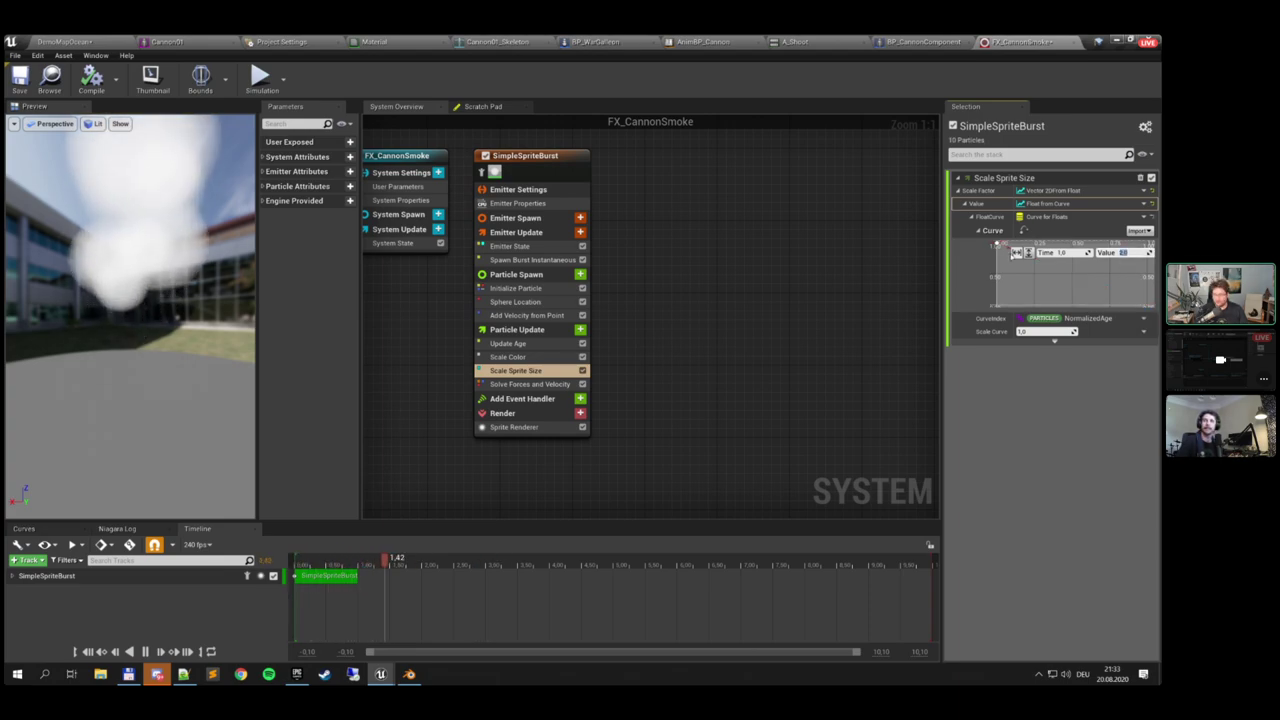
Set the size curve's end key to 2.0 and add a middle key at about time 0.80, value 1.54
left_click(1028, 254)
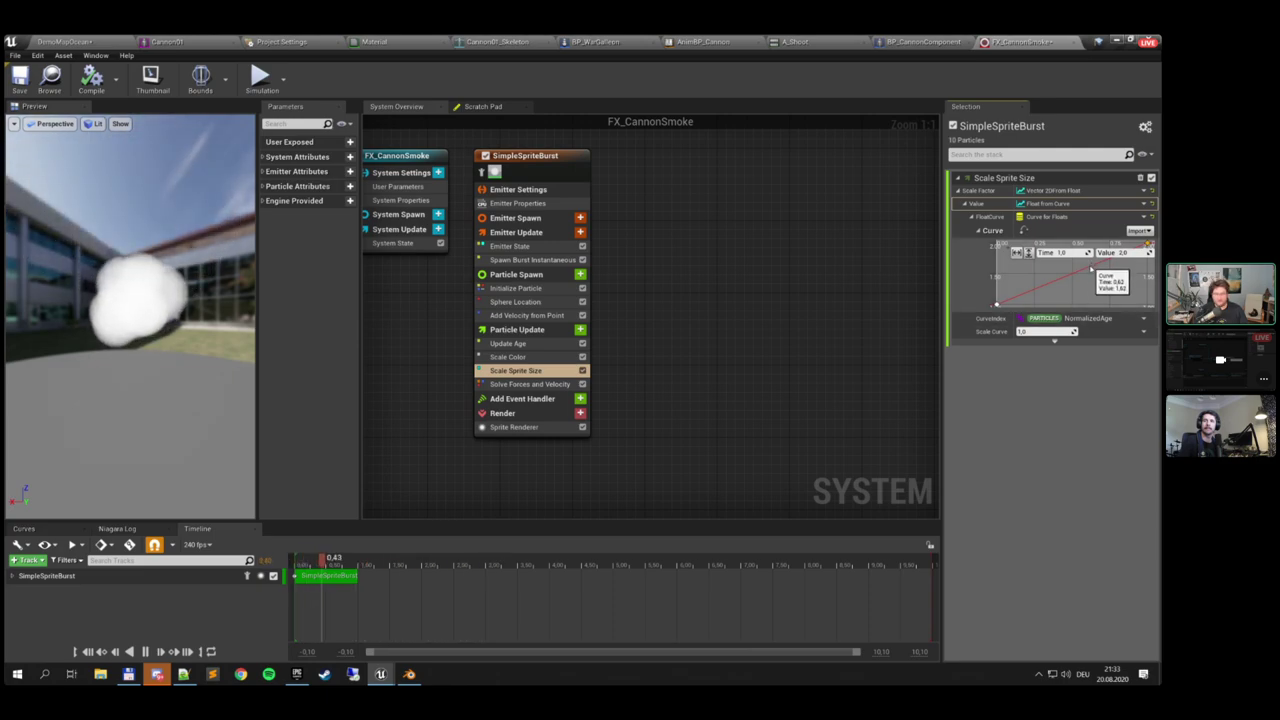
left_click(1091, 268)
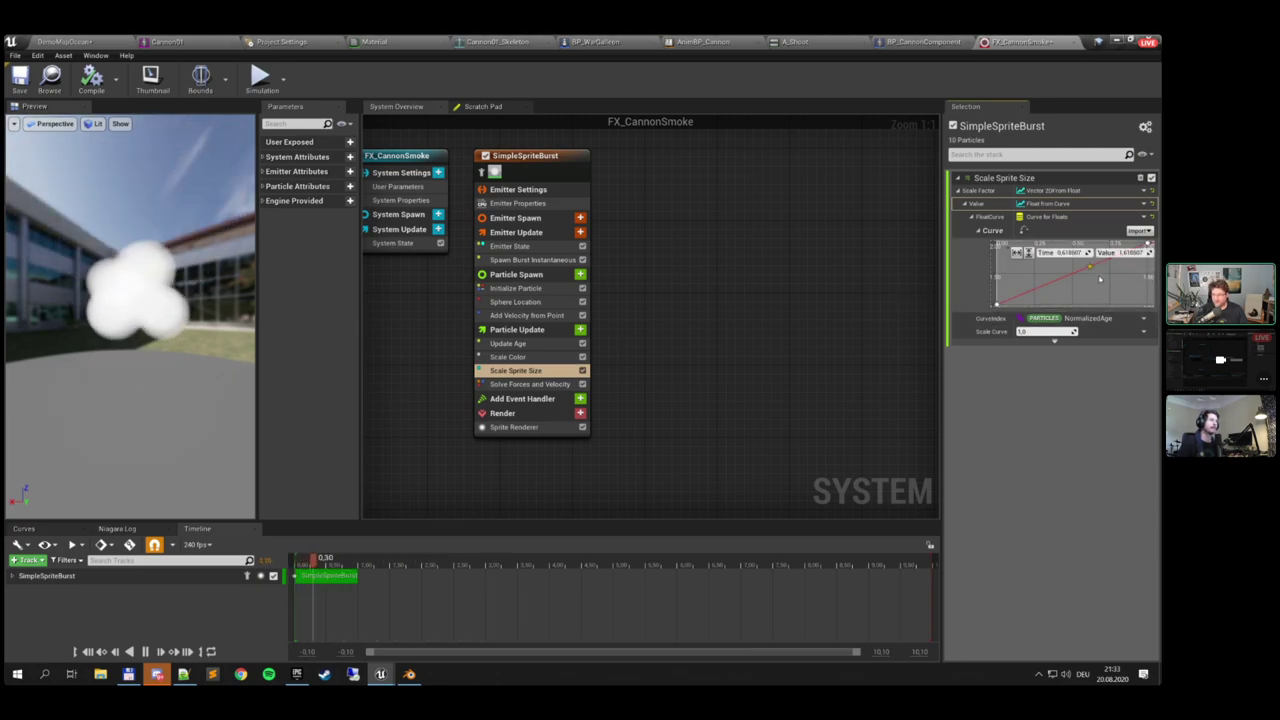
left_click_drag(1091, 267, 1115, 275)
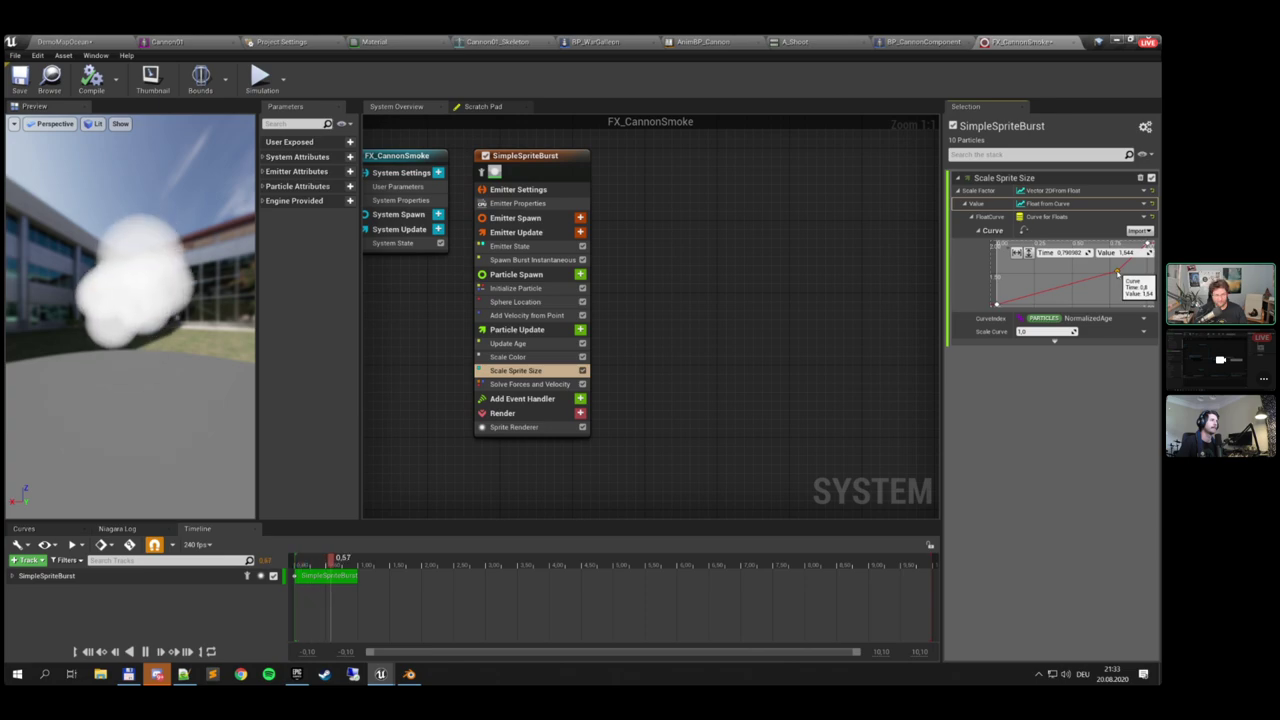
Set the size curve's middle key to User interpolation and its first key to Break interpolation
right_click(1118, 271)
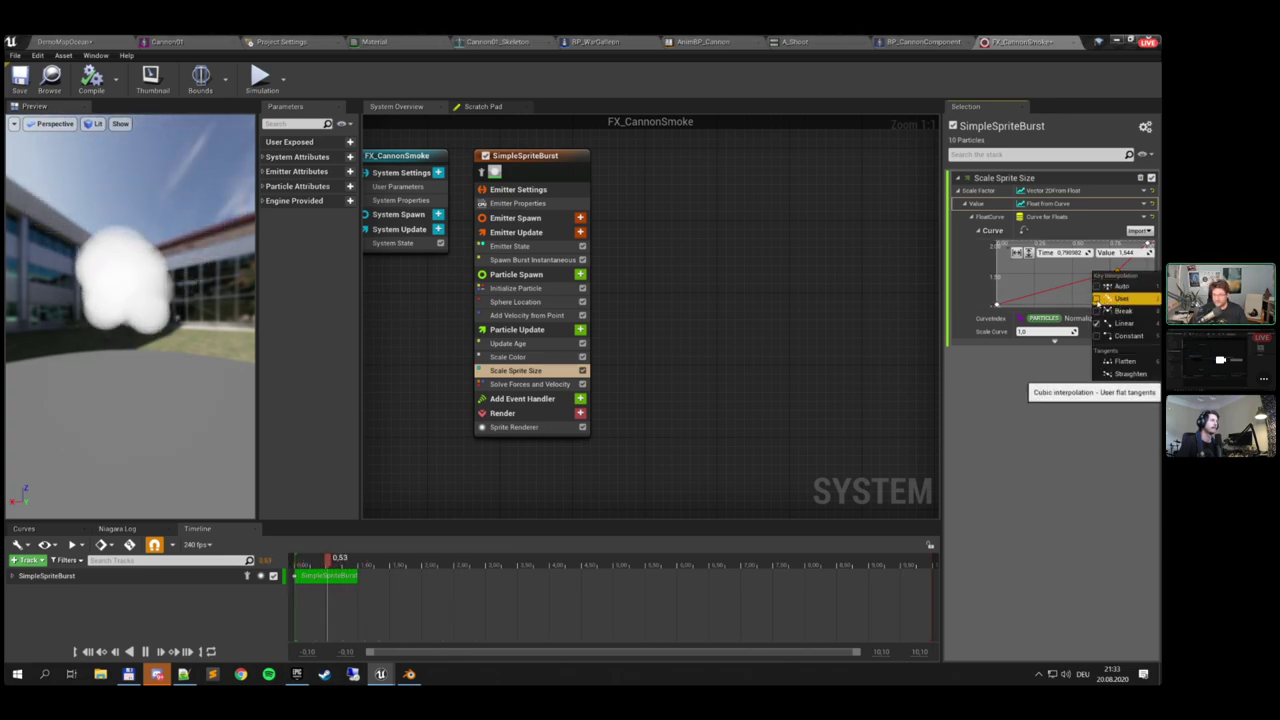
left_click(1122, 298)
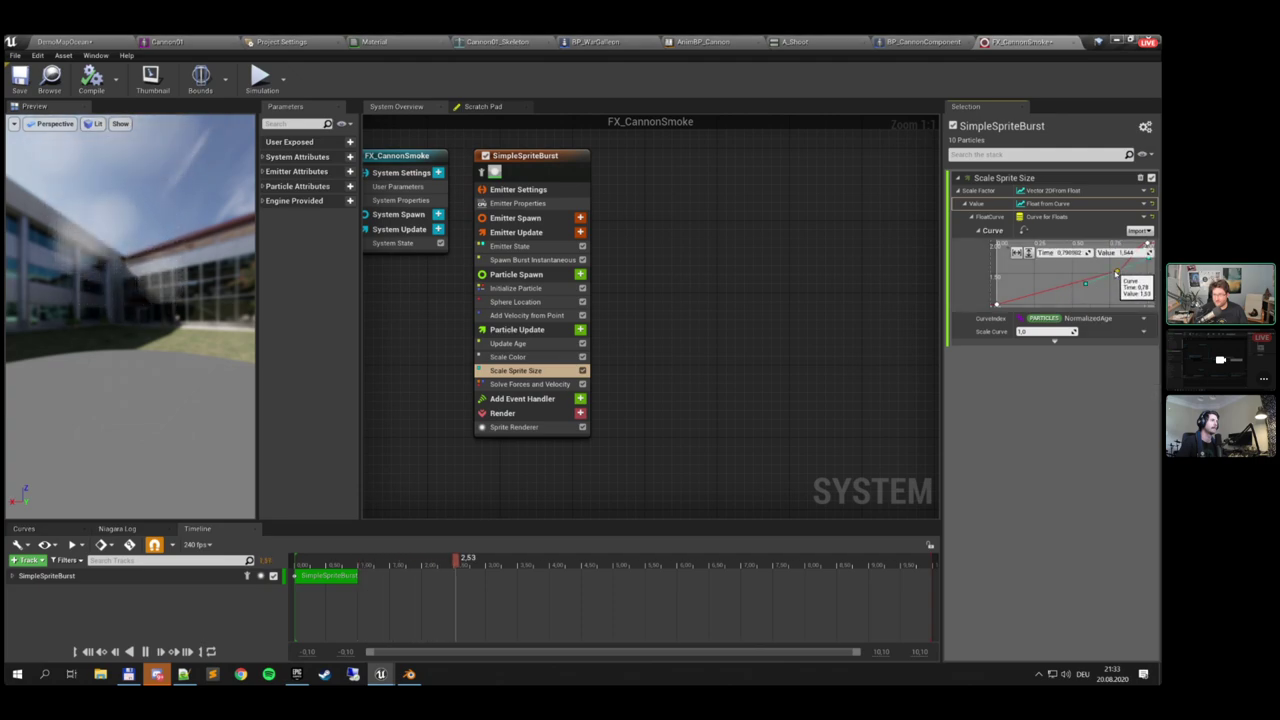
right_click(1000, 307)
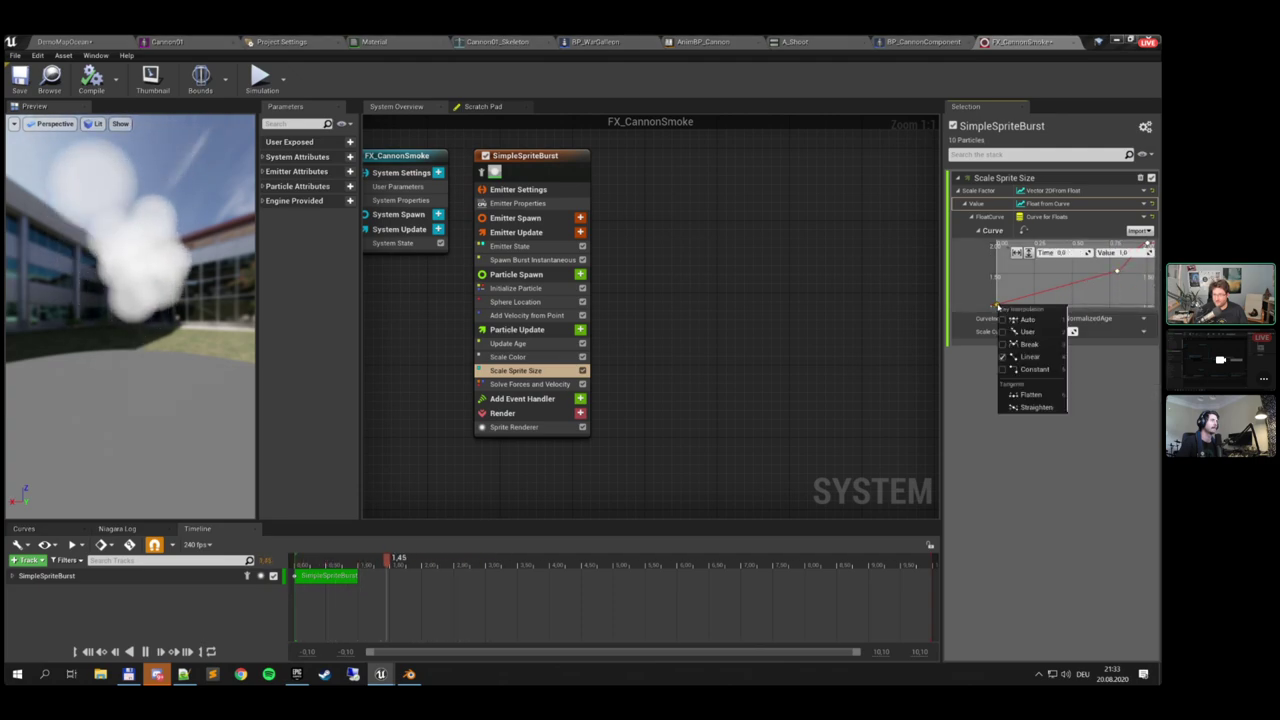
left_click(1030, 343)
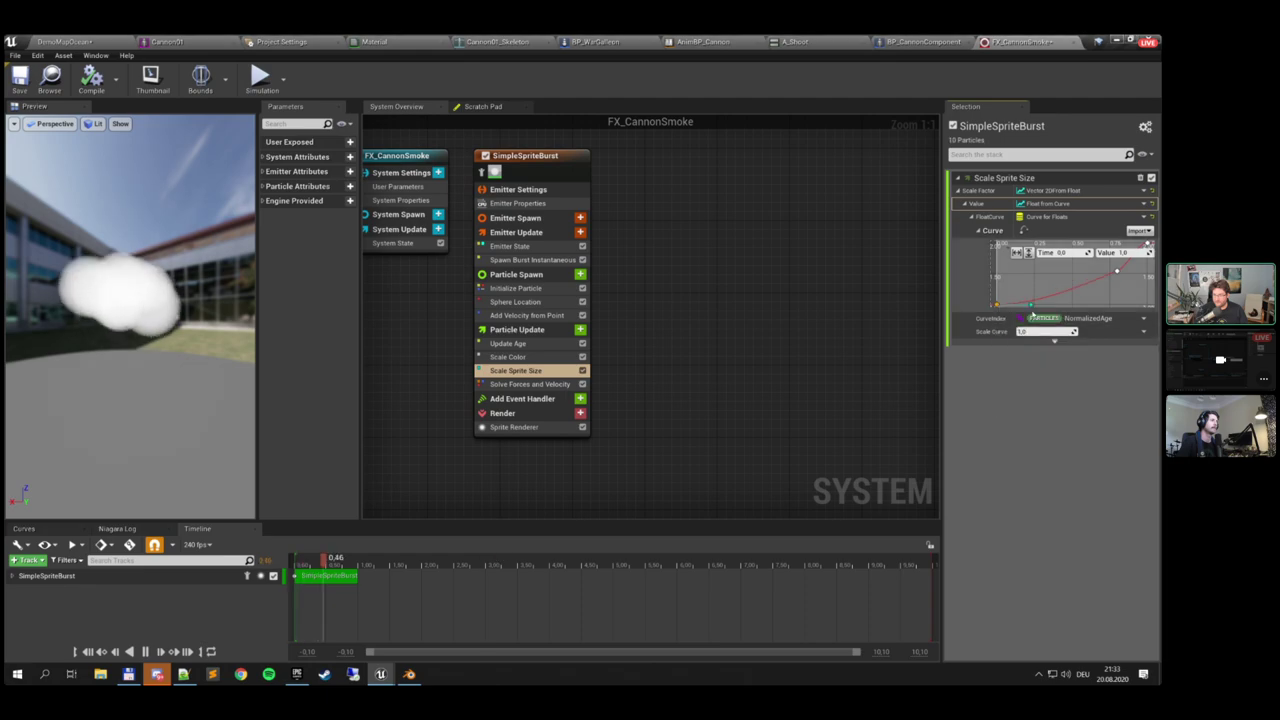
Raise the outgoing tangent of the size curve's first key slightly and set the end key to Break interpolation
left_click_drag(1033, 306, 1032, 303)
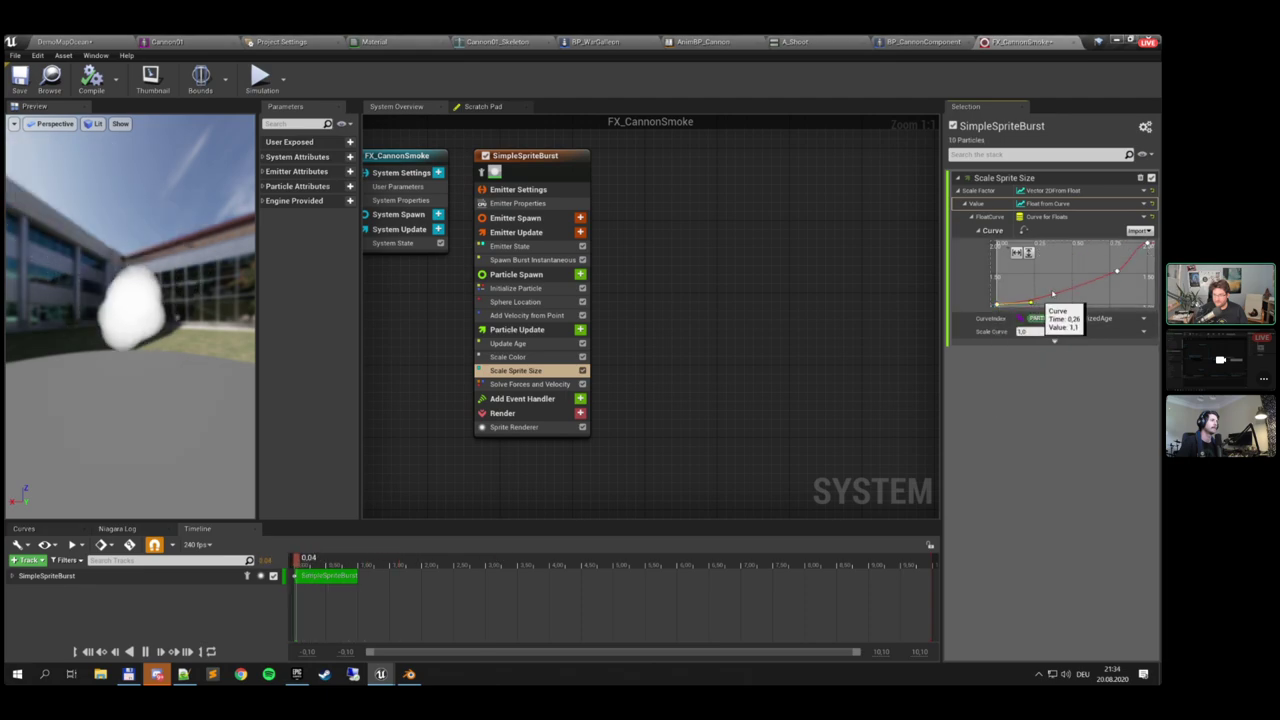
left_click(1148, 244)
right_click(1149, 244)
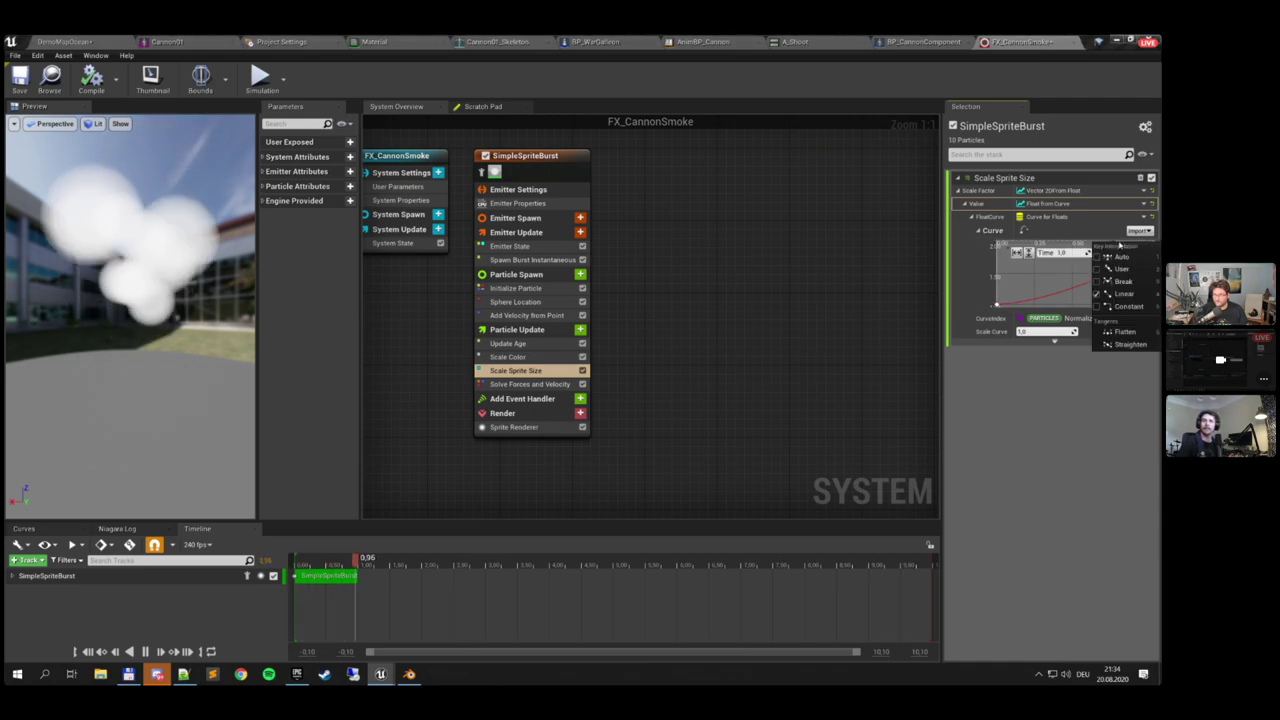
left_click(1123, 281)
left_click(1115, 244)
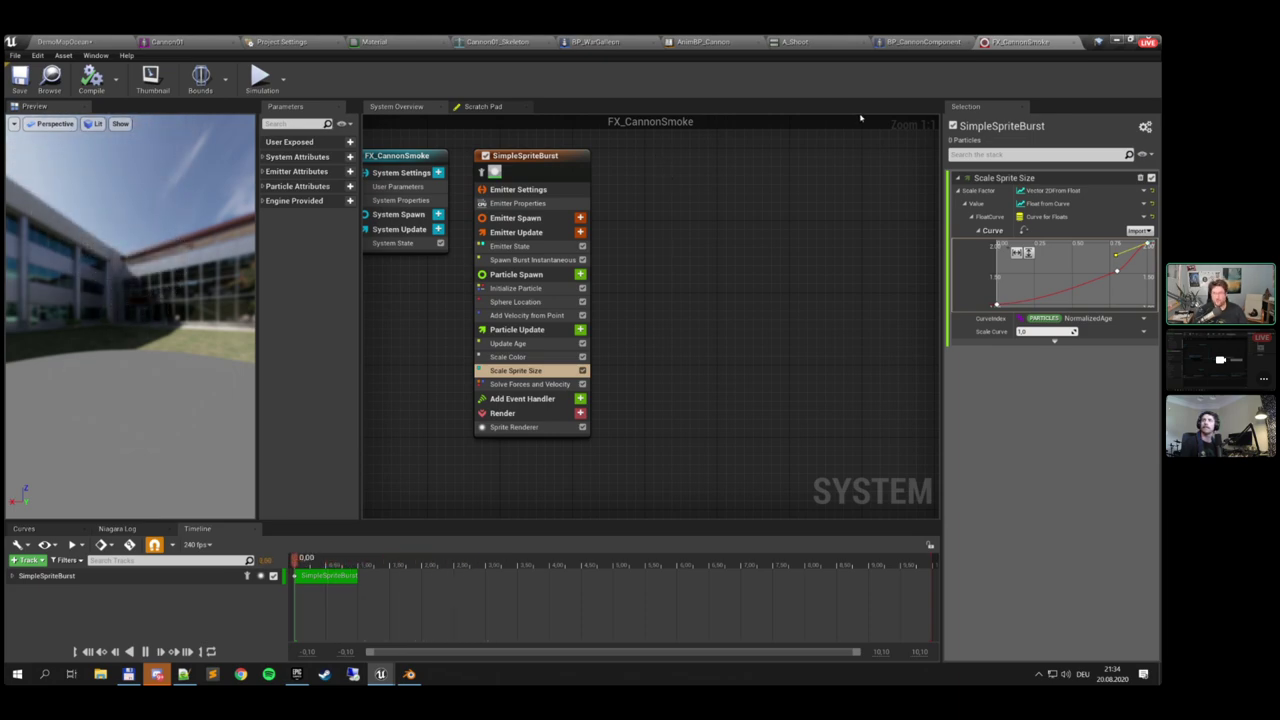
In the BP_CannonComponent event graph, pull a new execution connection from the output of the Fire event's Cannon State SET node
left_click(908, 41)
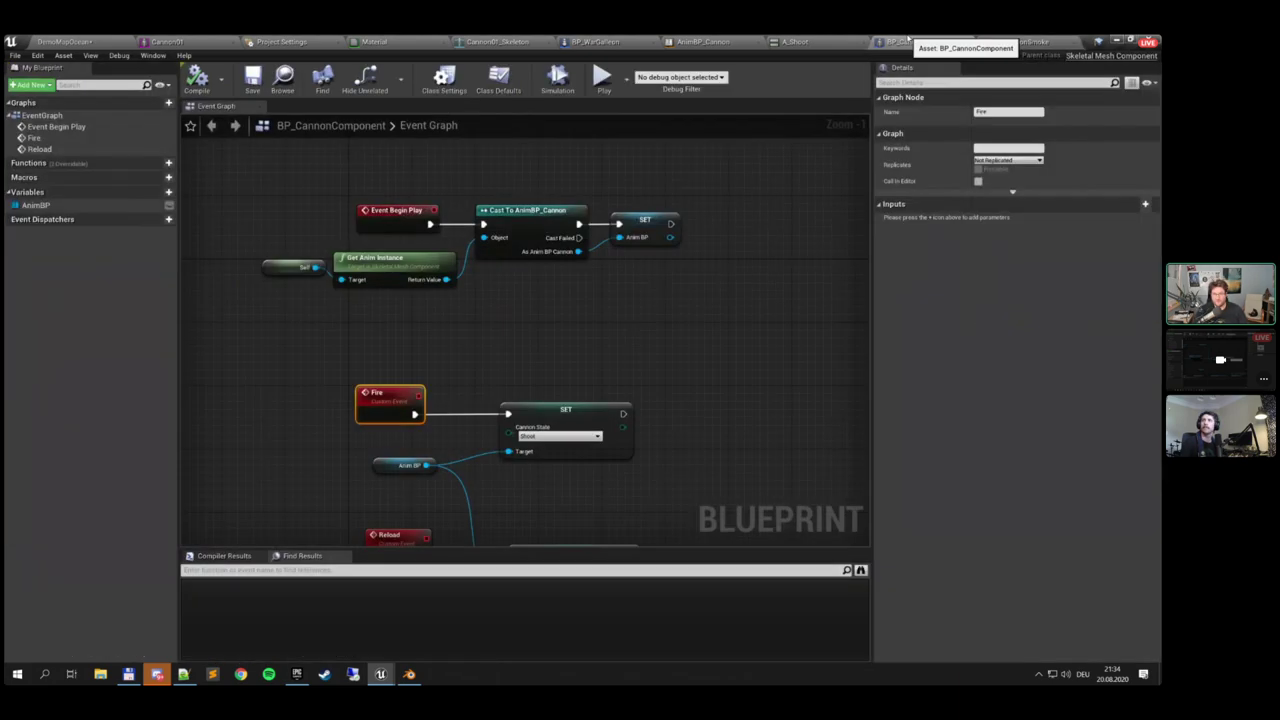
right_click_drag(498, 351, 545, 270)
left_click_drag(660, 341, 705, 326)
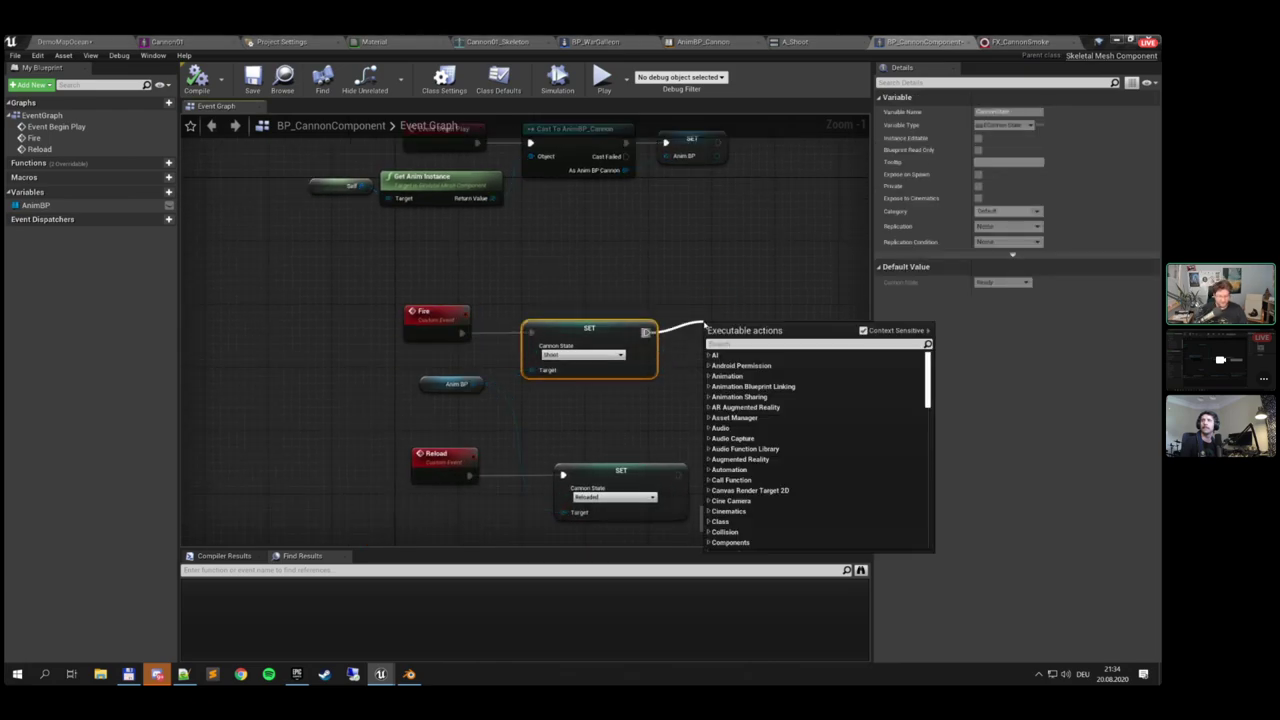
type("start")
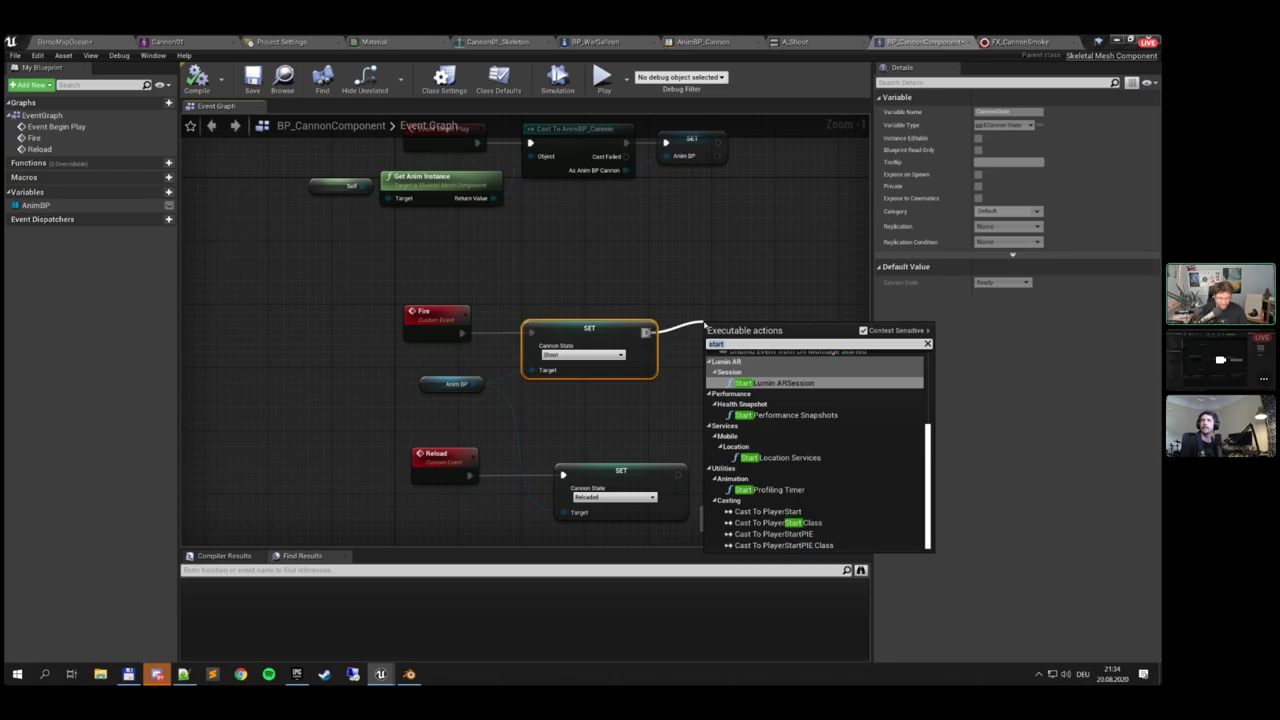
key("BackSpace")
key("BackSpace")
key("BackSpace")
key("BackSpace")
key("BackSpace")
type("niagra")
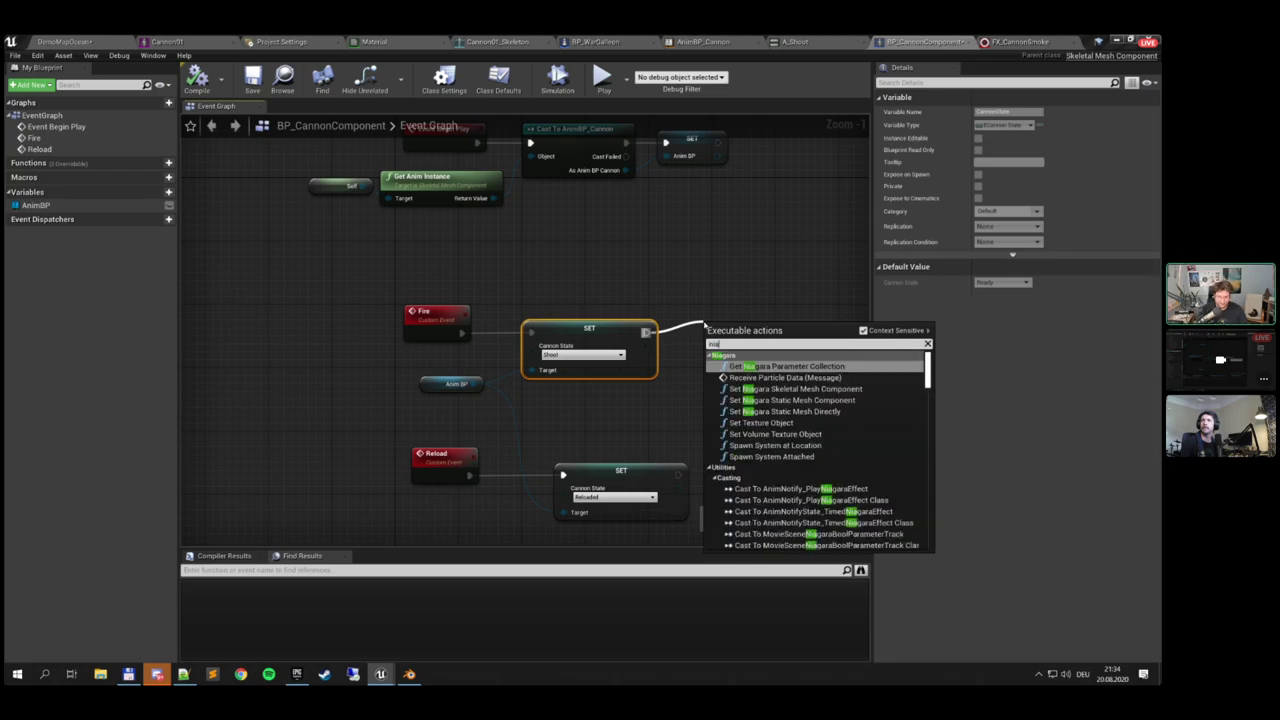
key("BackSpace")
key("BackSpace")
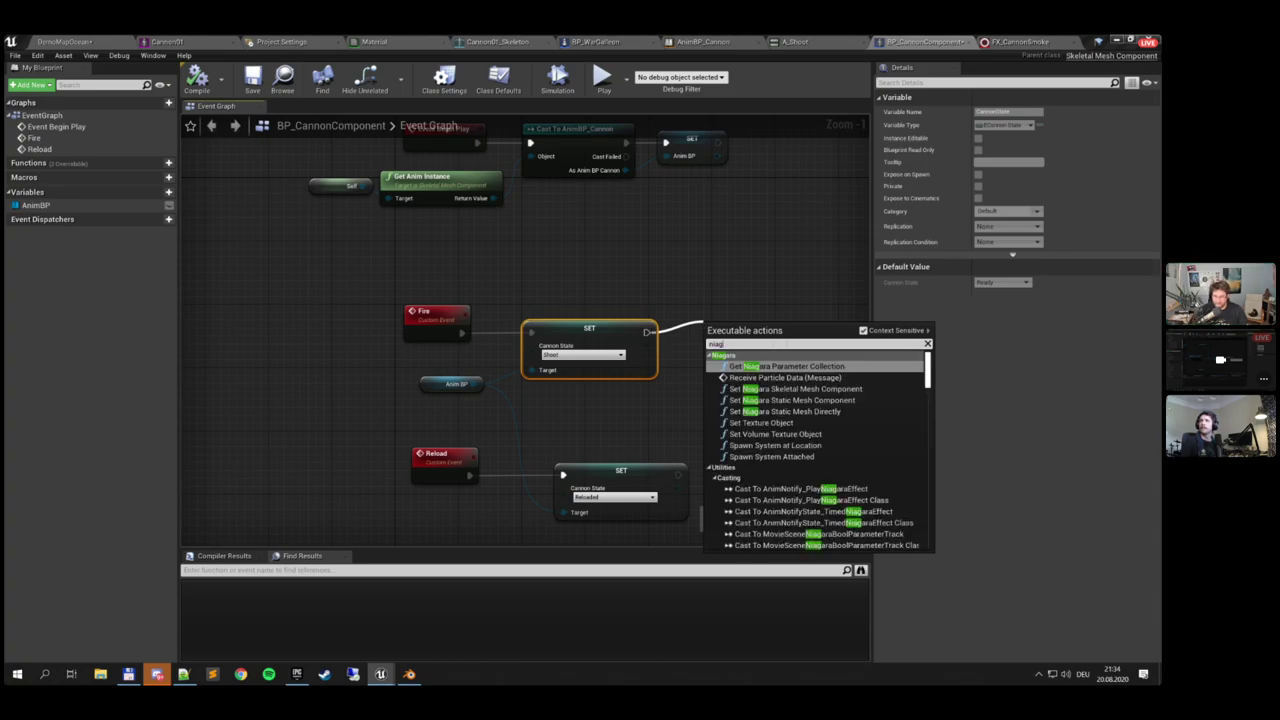
key("BackSpace")
key("BackSpace")
key("BackSpace")
key("BackSpace")
Find "spawn sys" among the executable actions and add a Spawn System at Location node after Fire's SET node
type("sp")
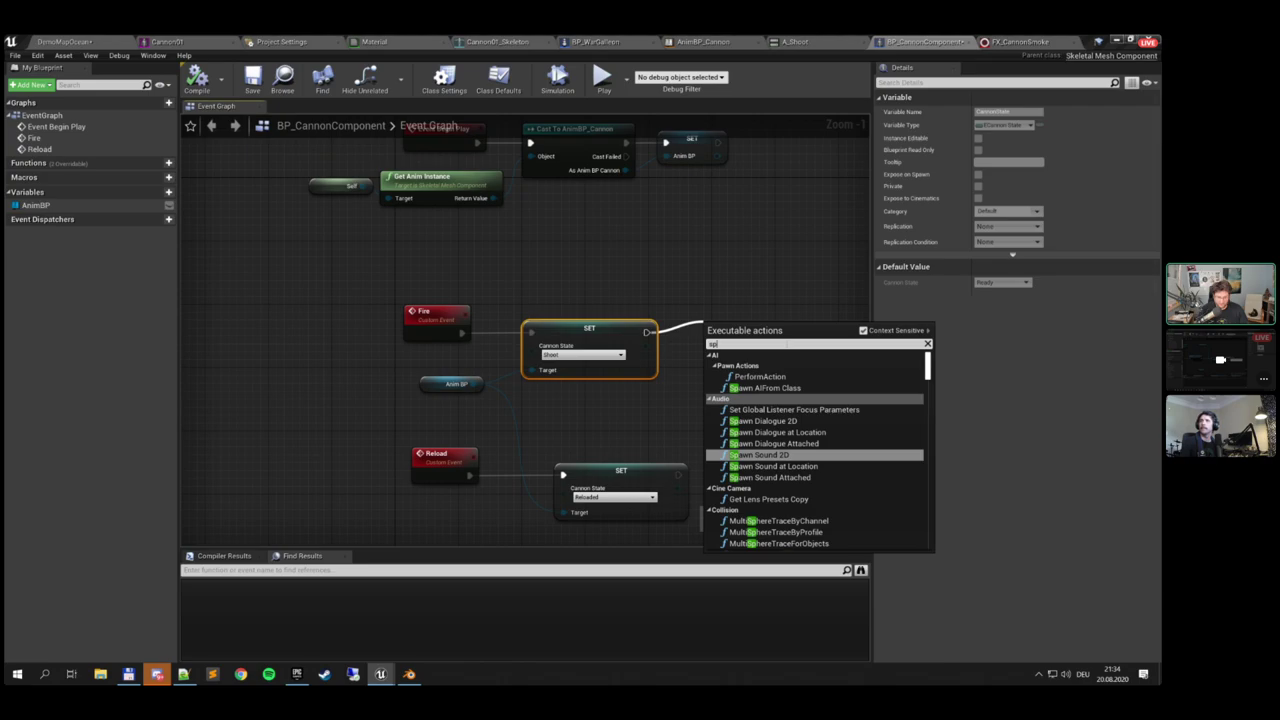
type("awn sys")
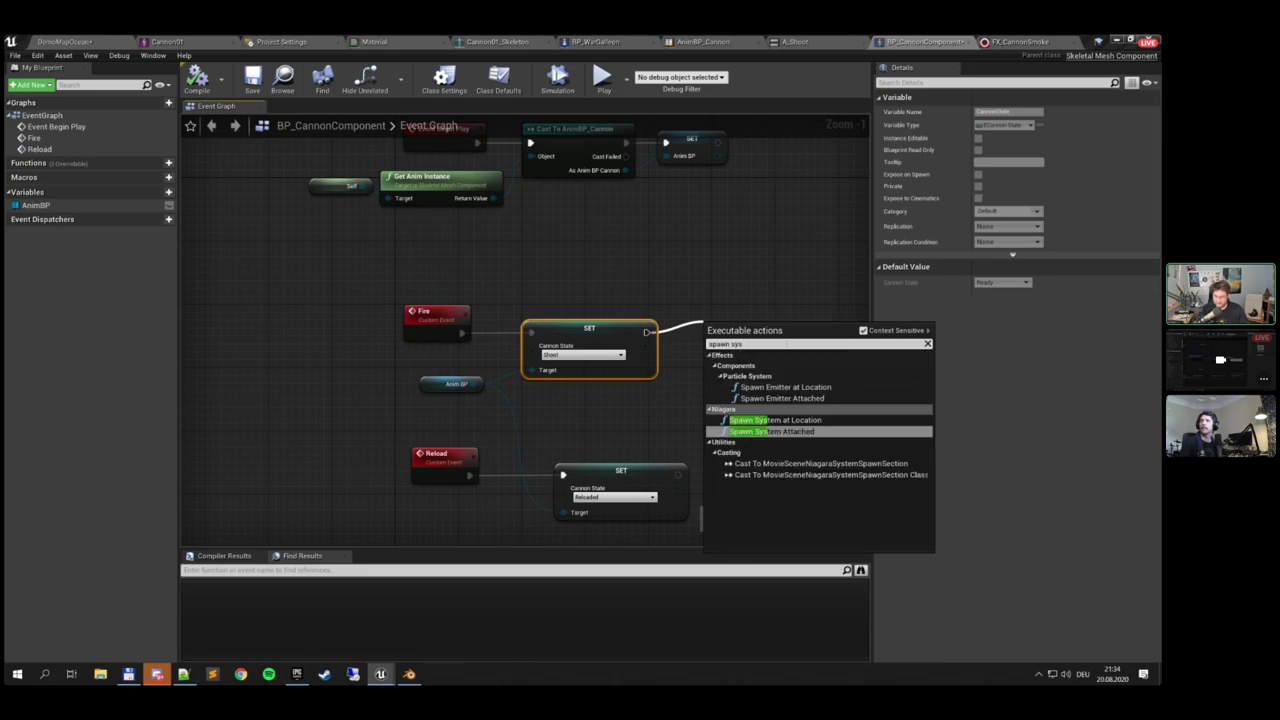
left_click(775, 420)
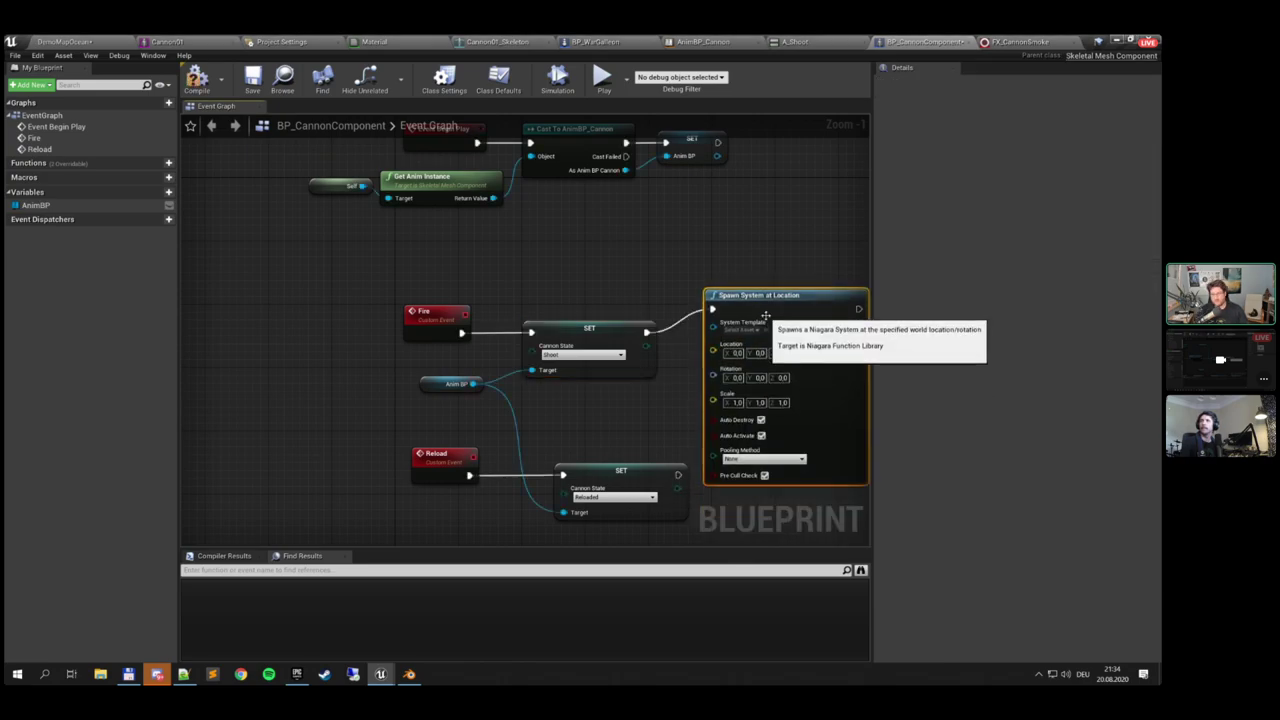
Delete the Spawn System at Location node that follows the Fire event and compile the blueprint
key("Delete")
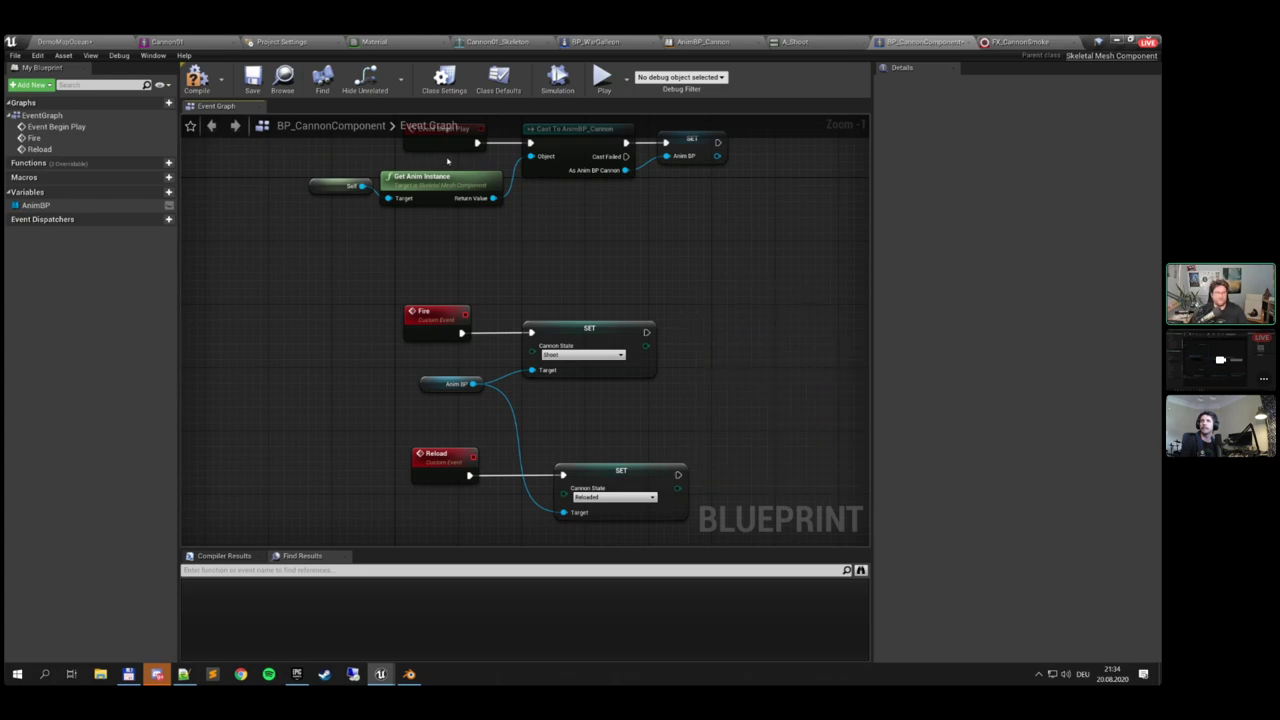
left_click(196, 80)
Add a Play Niagara Particle Effect notify at about 0.03 s in the A_Shoot animation's notify track
left_click(793, 41)
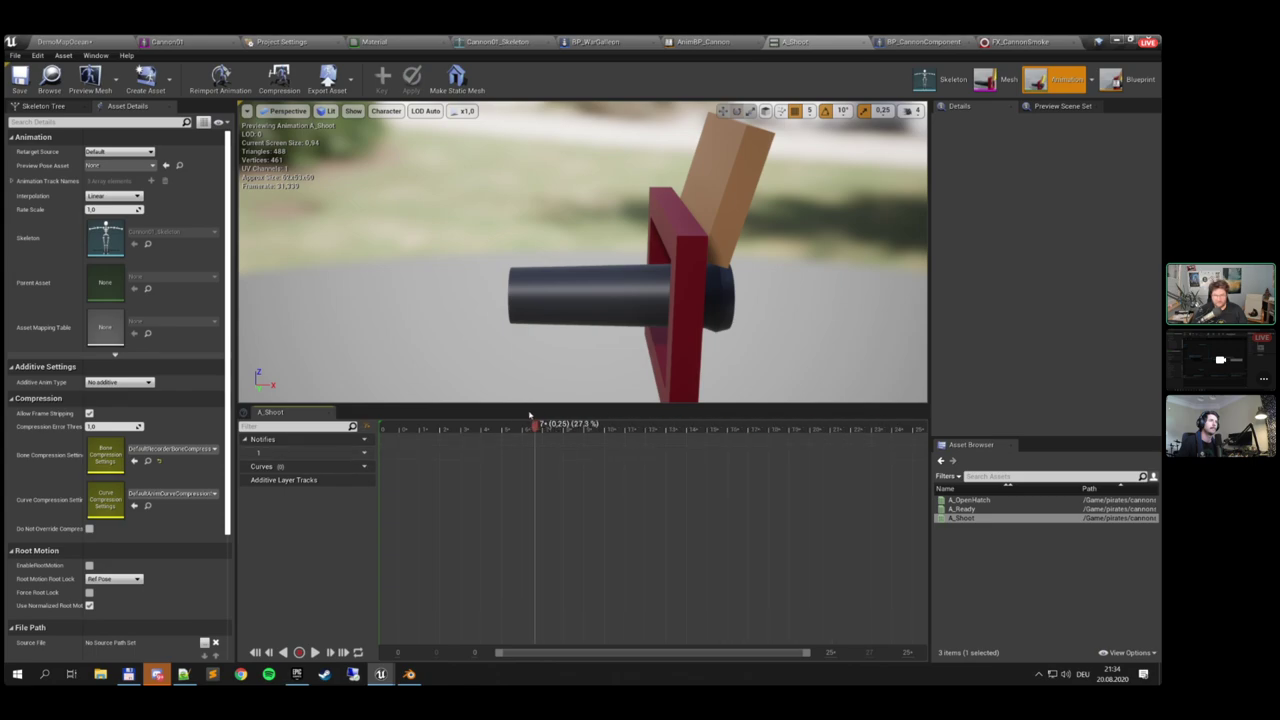
left_click_drag(531, 416, 399, 424)
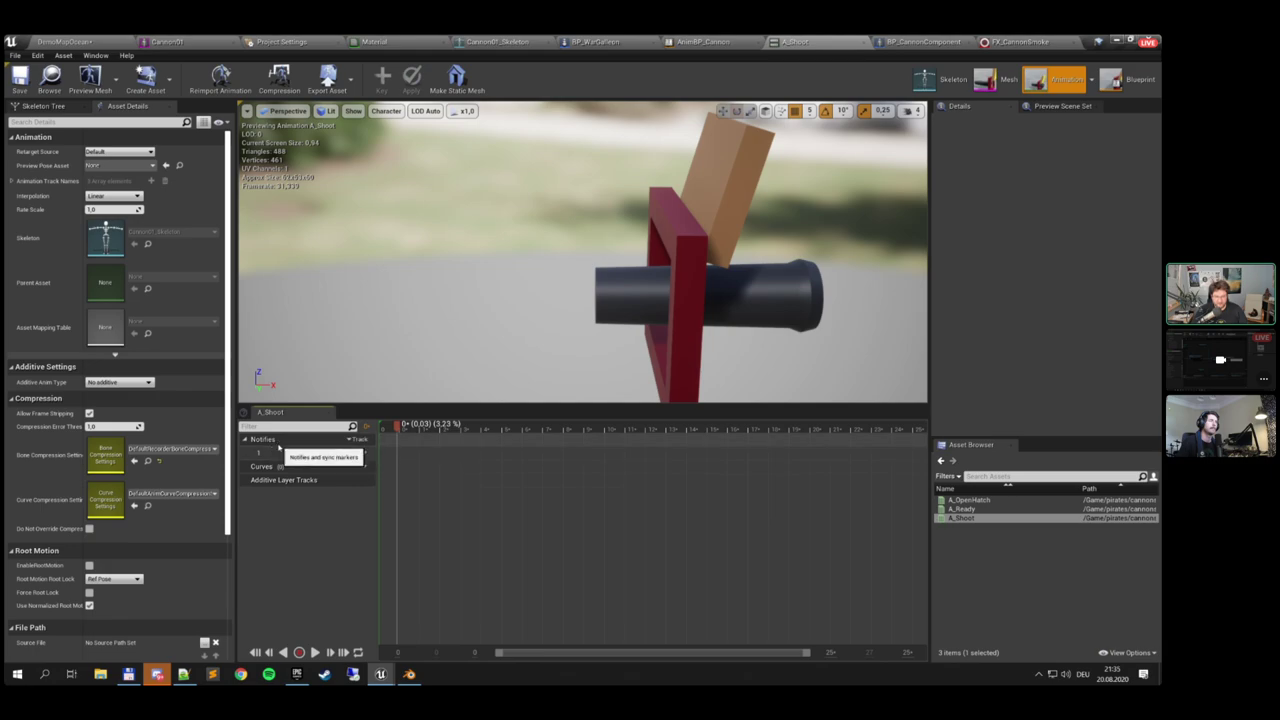
right_click(403, 457)
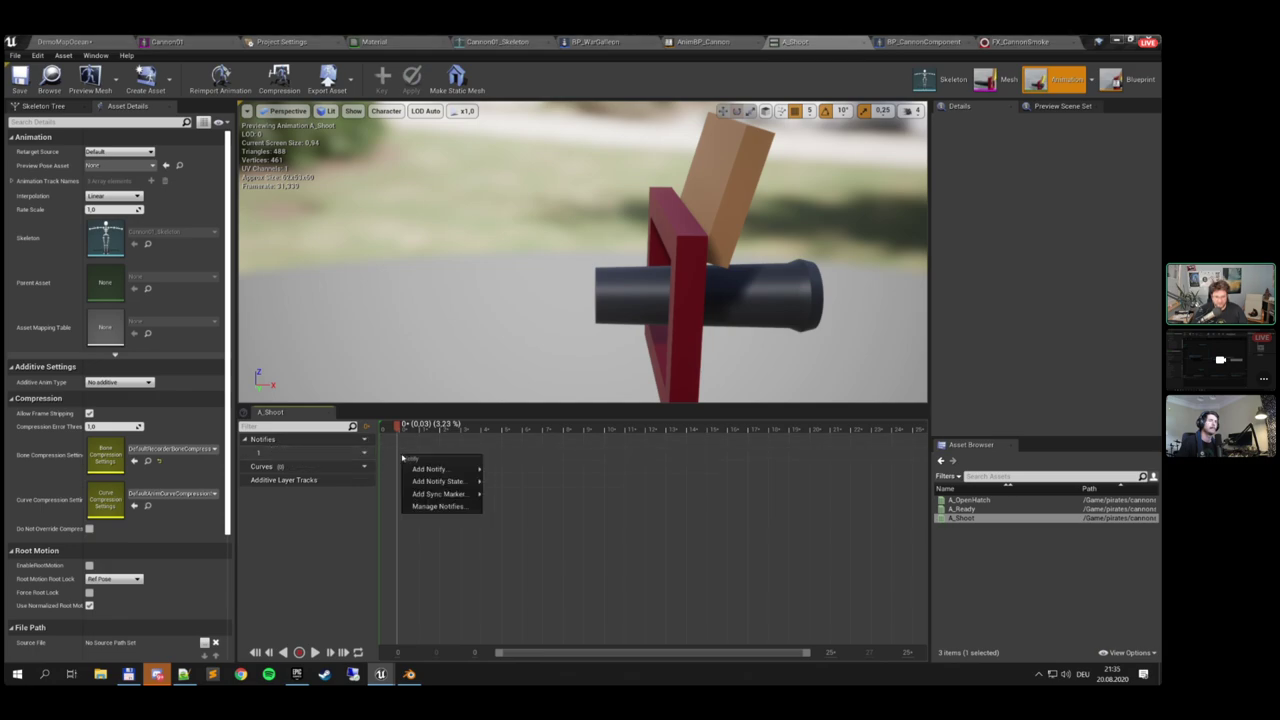
mouse_move(423, 473)
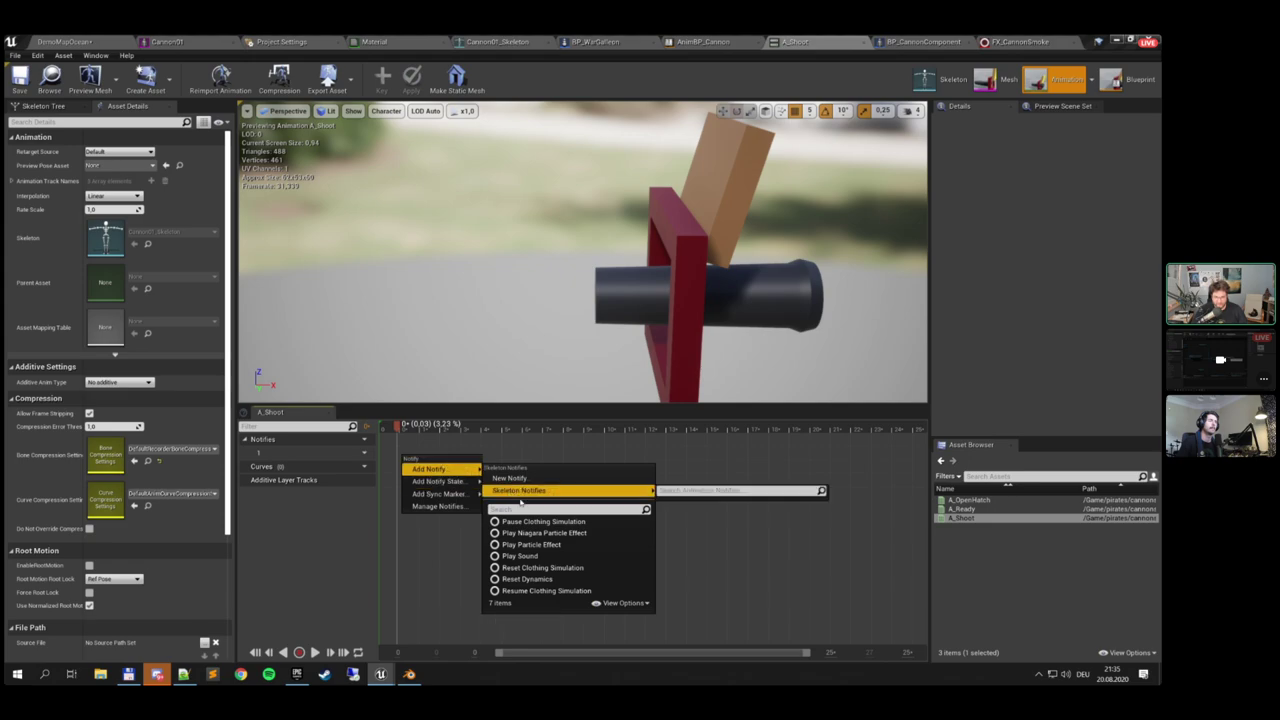
left_click(558, 533)
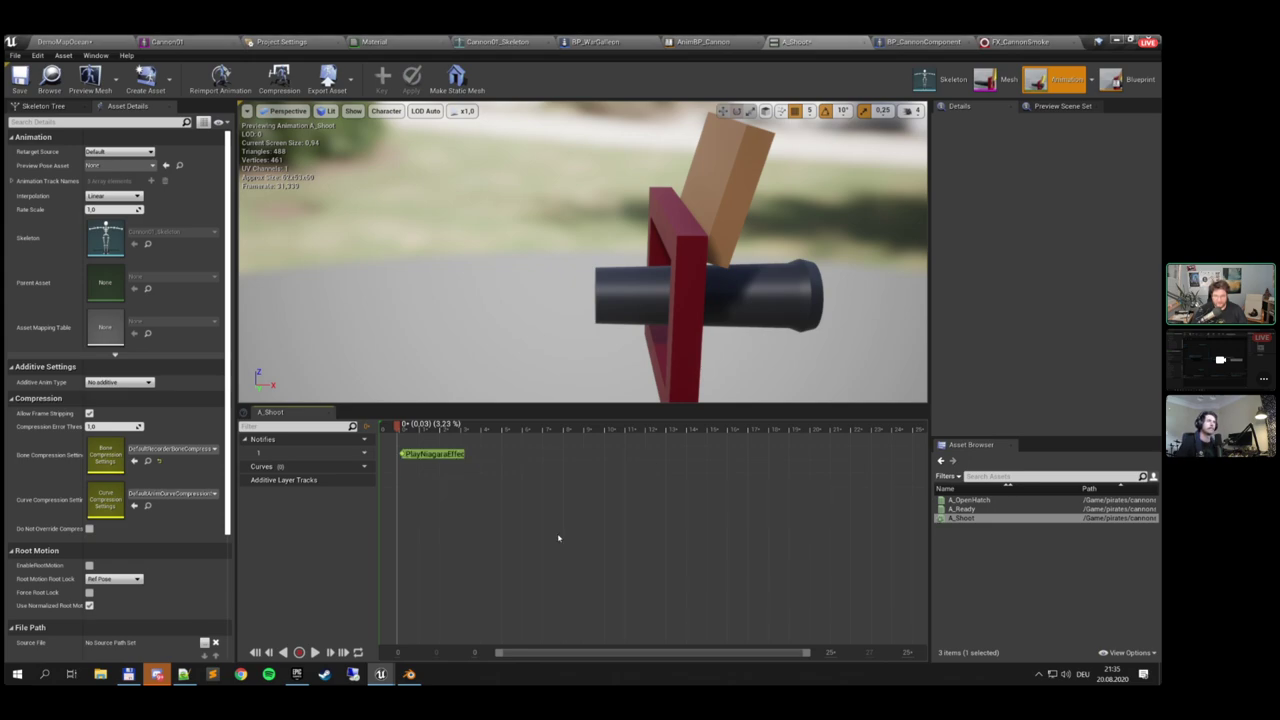
Set the notify's Niagara system to FX_CannonSmoke with a location offset of X 40, and scrub the animation to preview it
left_click(432, 454)
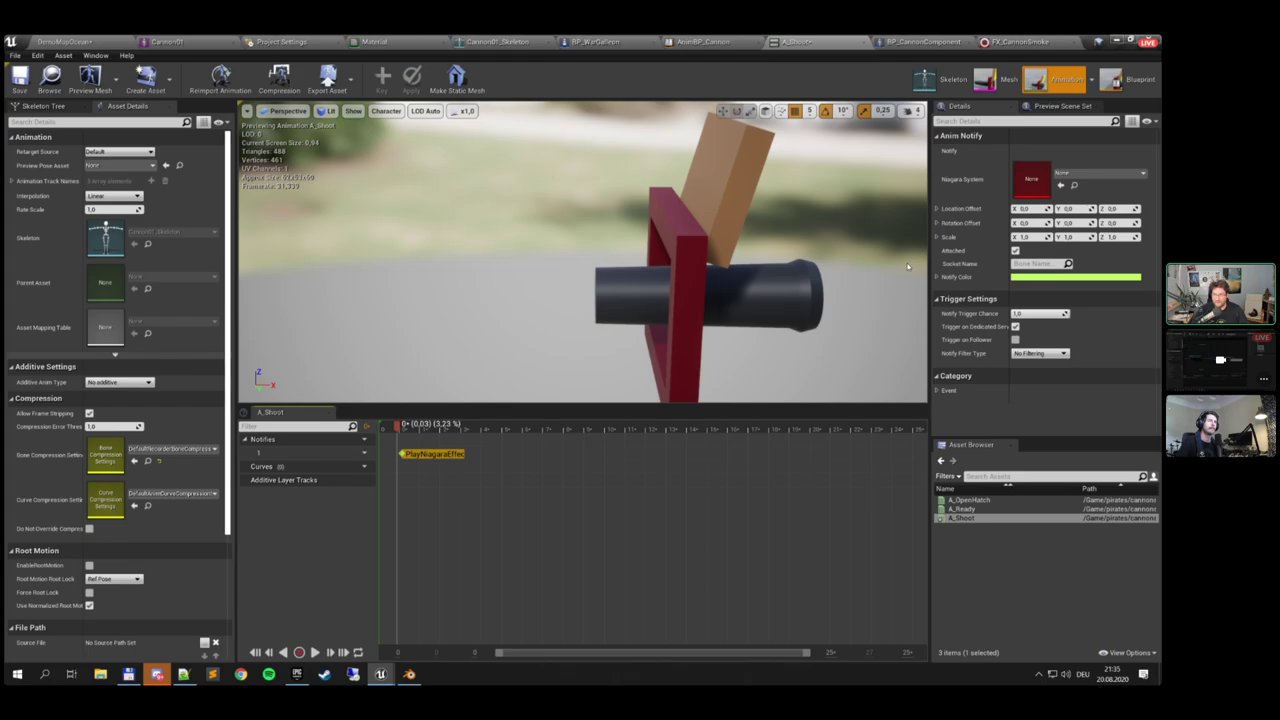
left_click(1100, 173)
left_click(1043, 286)
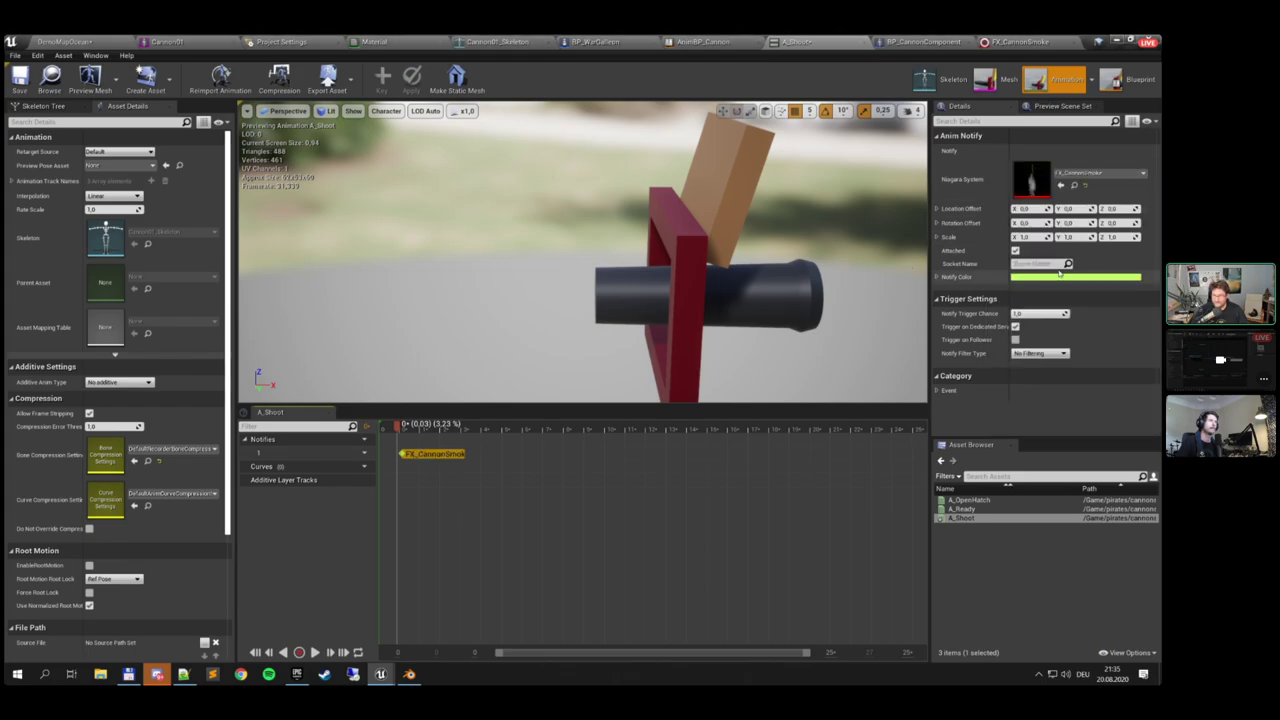
left_click(1032, 209)
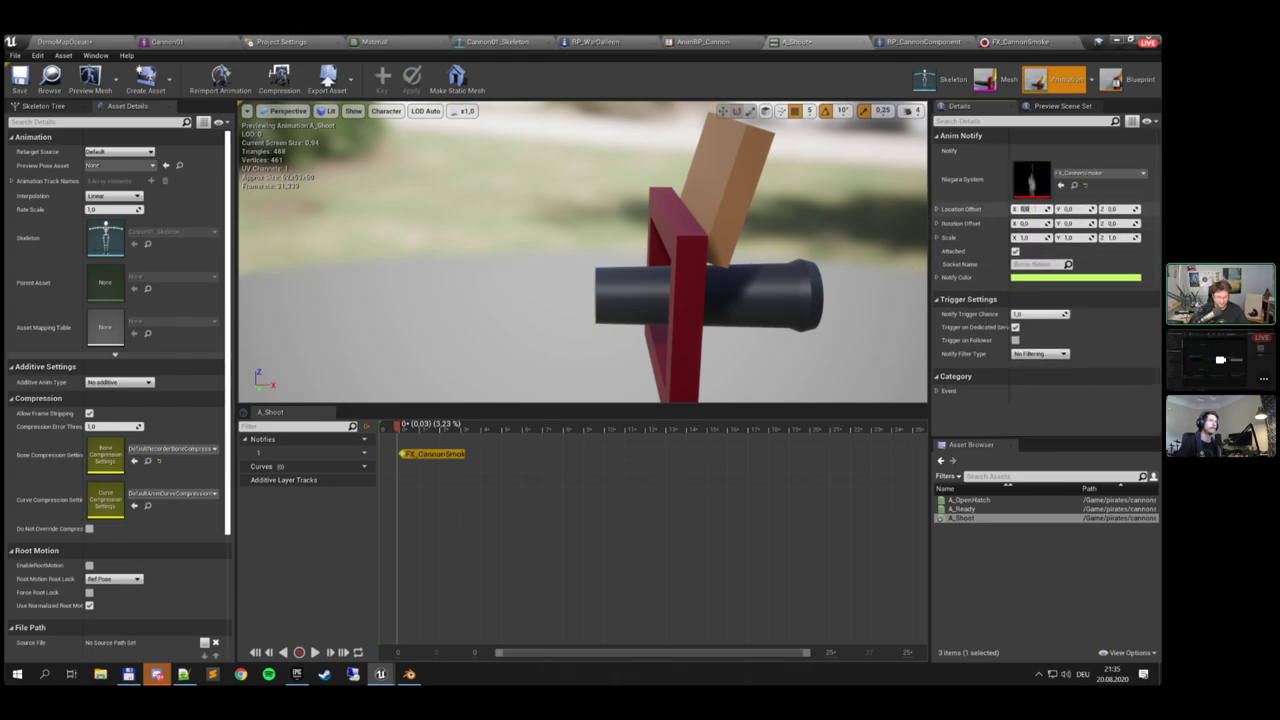
type("40")
key("Return")
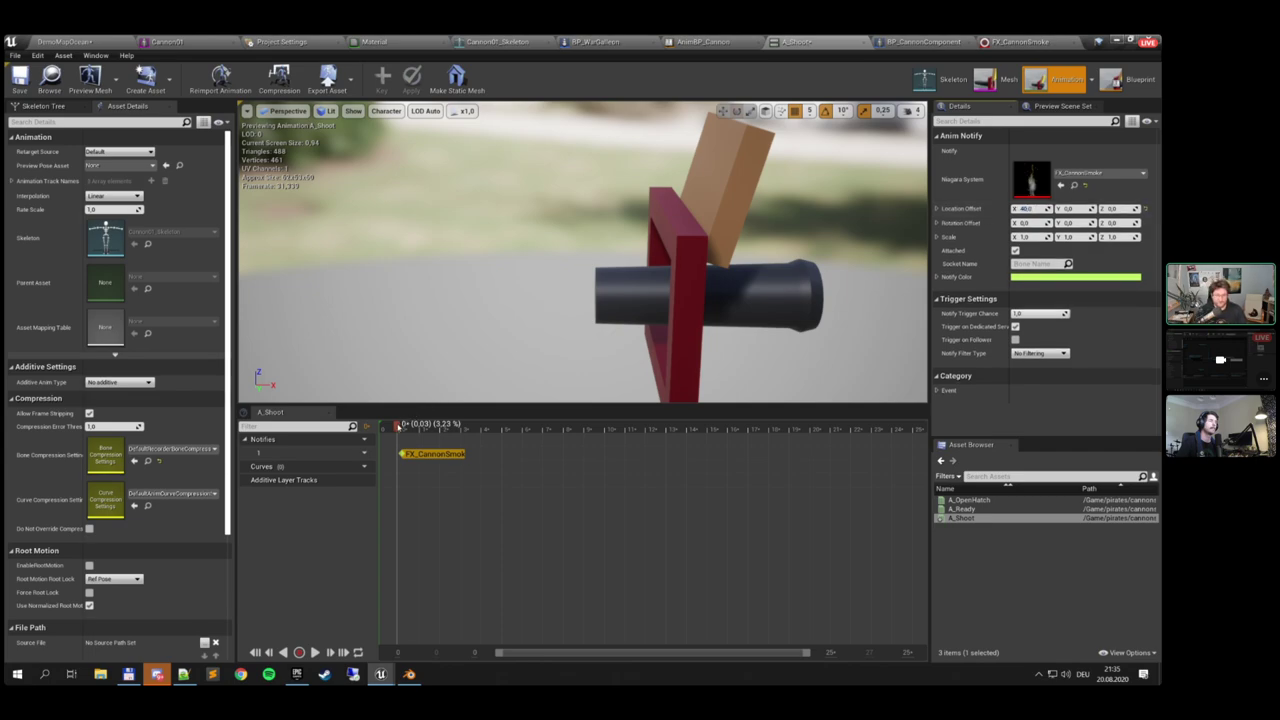
left_click_drag(424, 425, 402, 425)
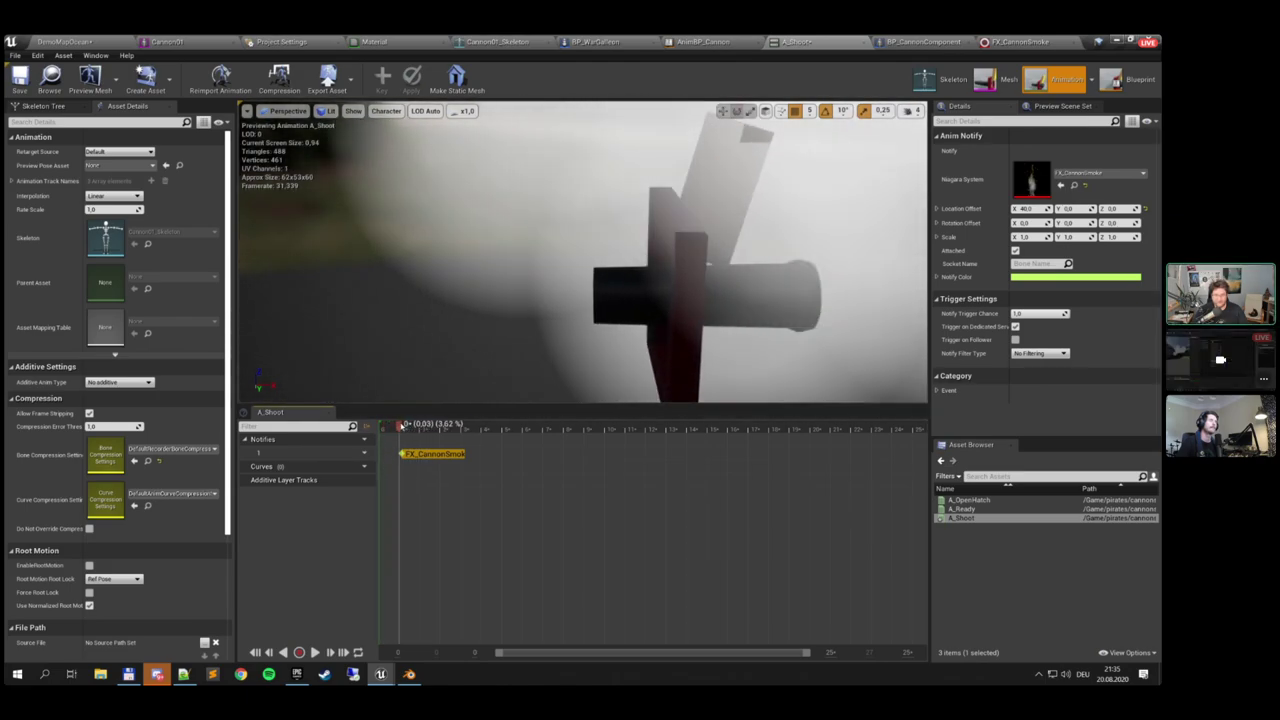
Run a brief play test of the ocean demo level and stop it
left_click(65, 42)
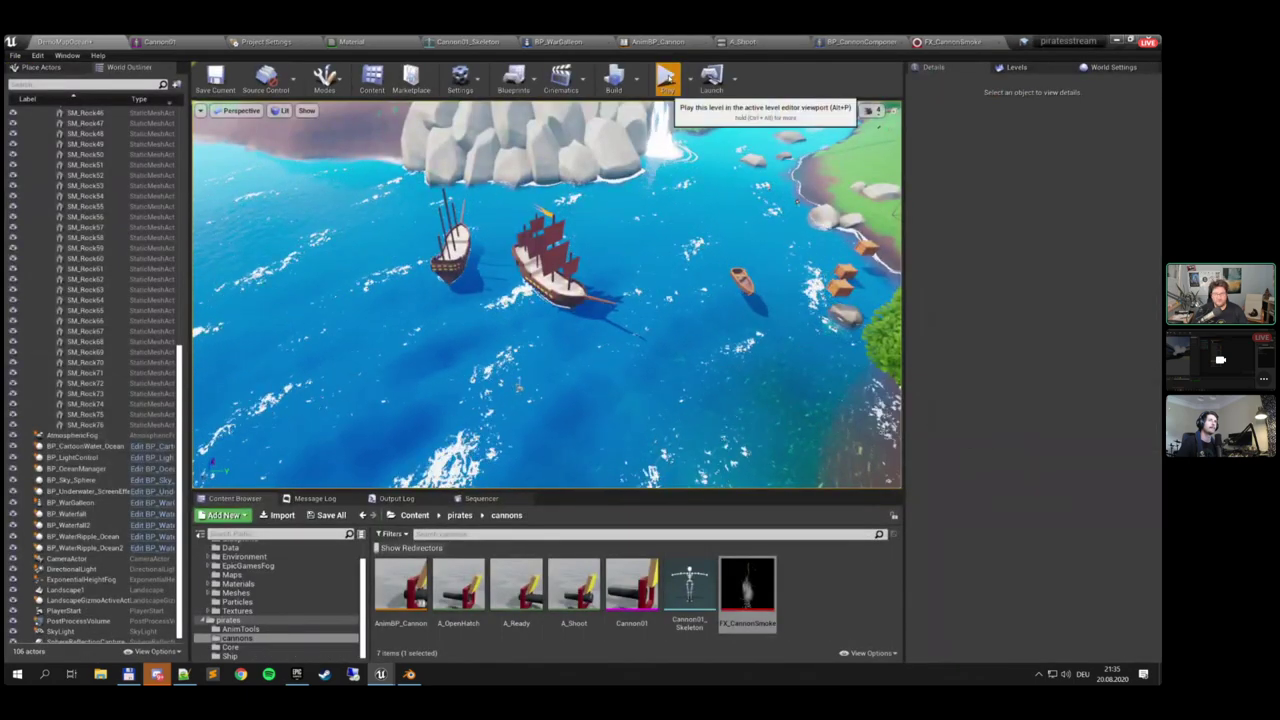
left_click(665, 80)
key("Escape")
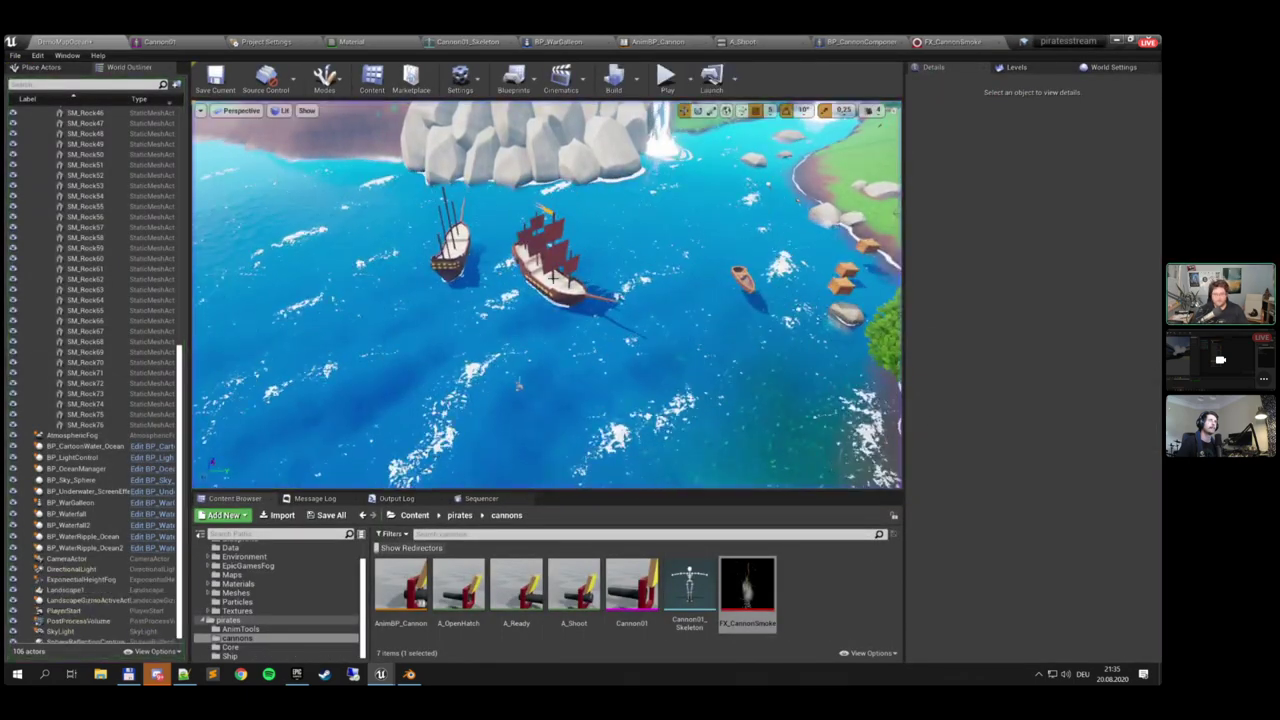
Examine the settings of the SpringArm component on the BP_WarGalleon ship, then deselect the ship
left_click(545, 255)
left_click(952, 162)
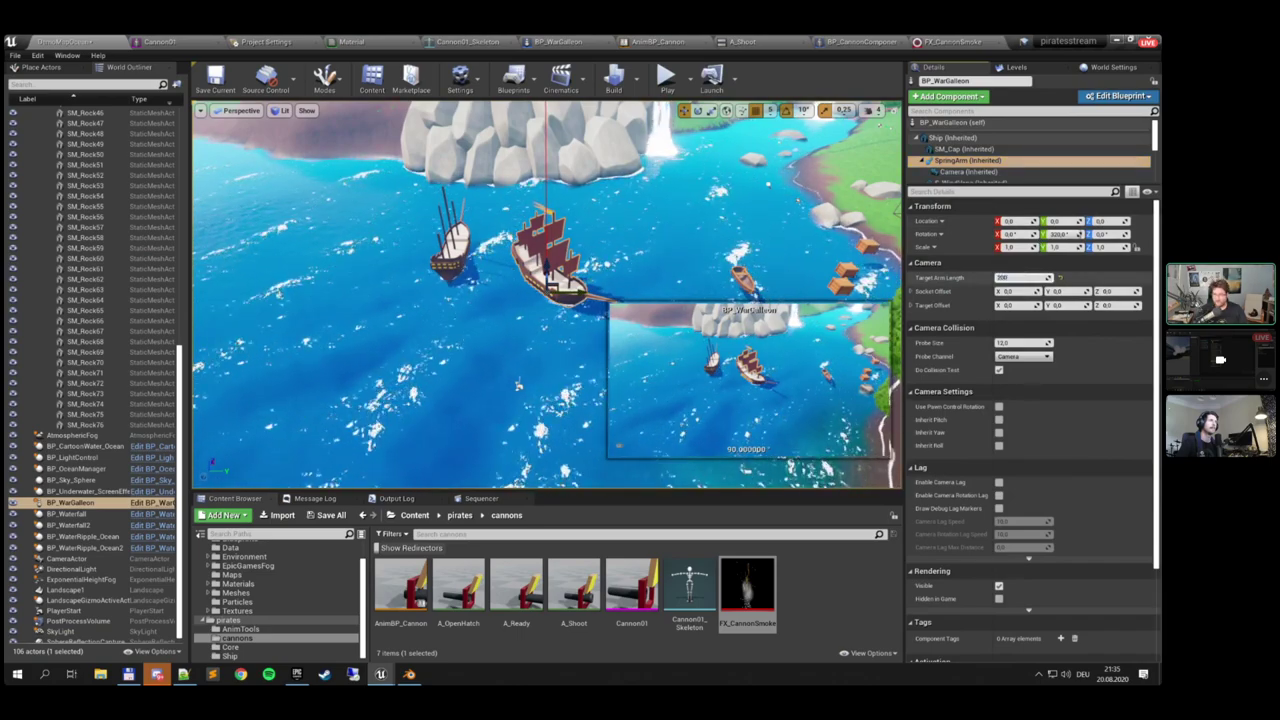
left_click(688, 190)
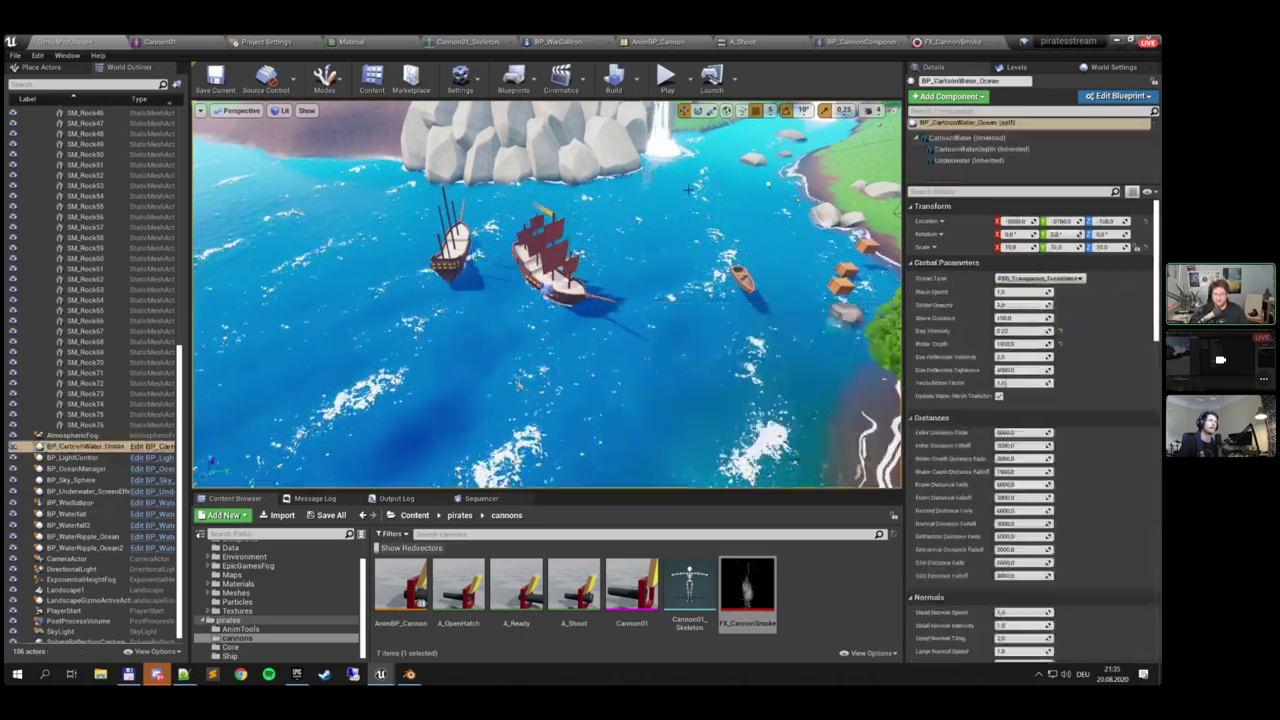
Play the level in full screen to check the cannon smoke, then return to the editor
left_click(667, 80)
key("F11")
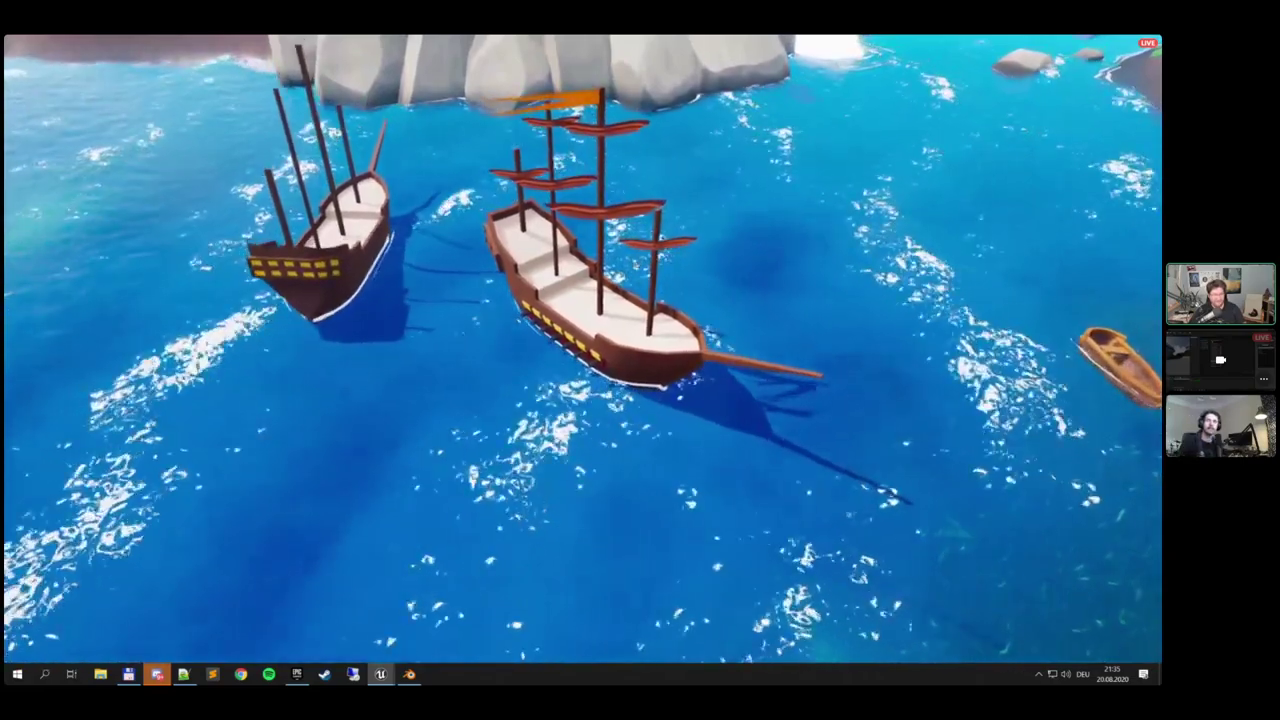
key("Escape")
key("F11")
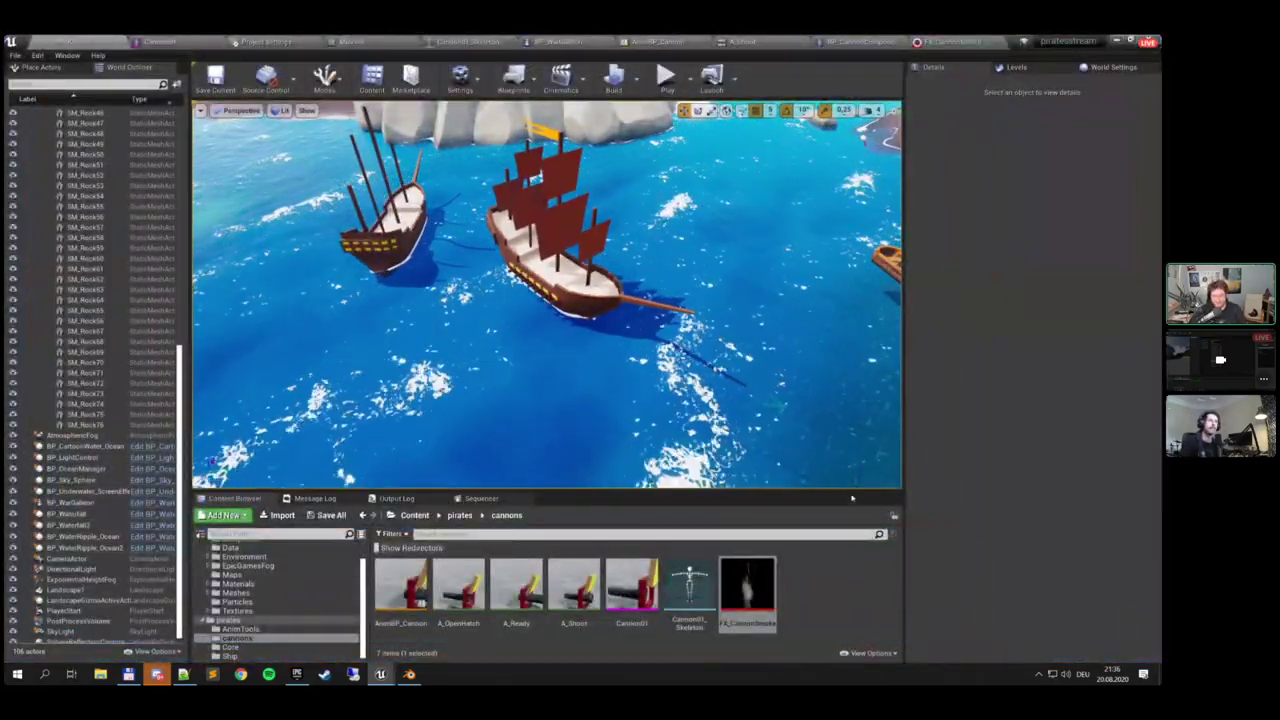
Set the Spawn Burst Instantaneous spawn count in FX_CannonSmoke to 5 and compile the system
double_click(755, 617)
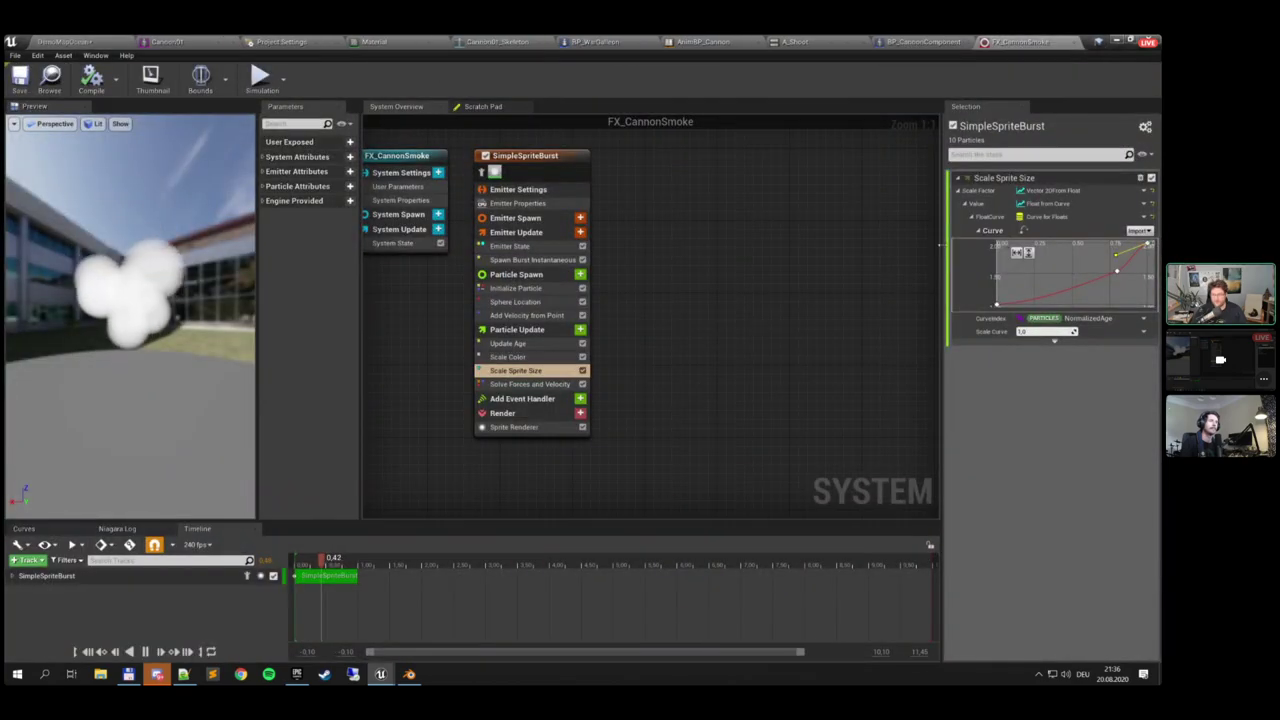
left_click(524, 288)
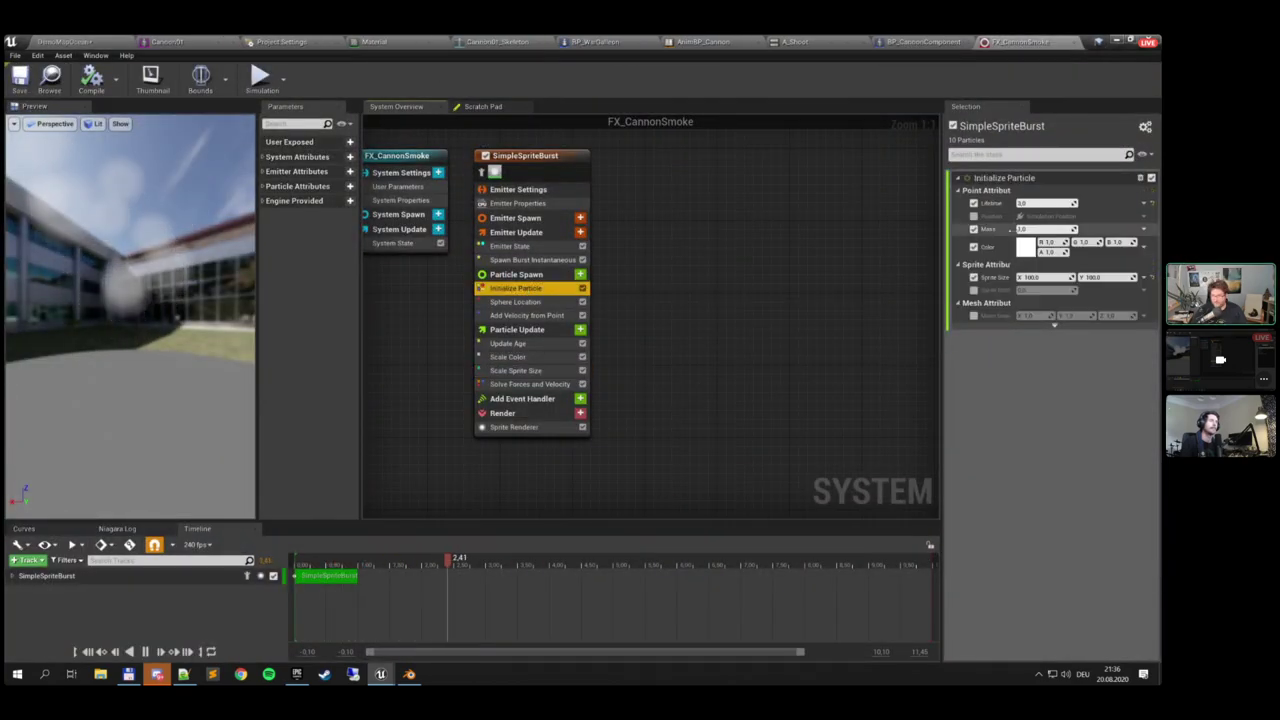
left_click(530, 259)
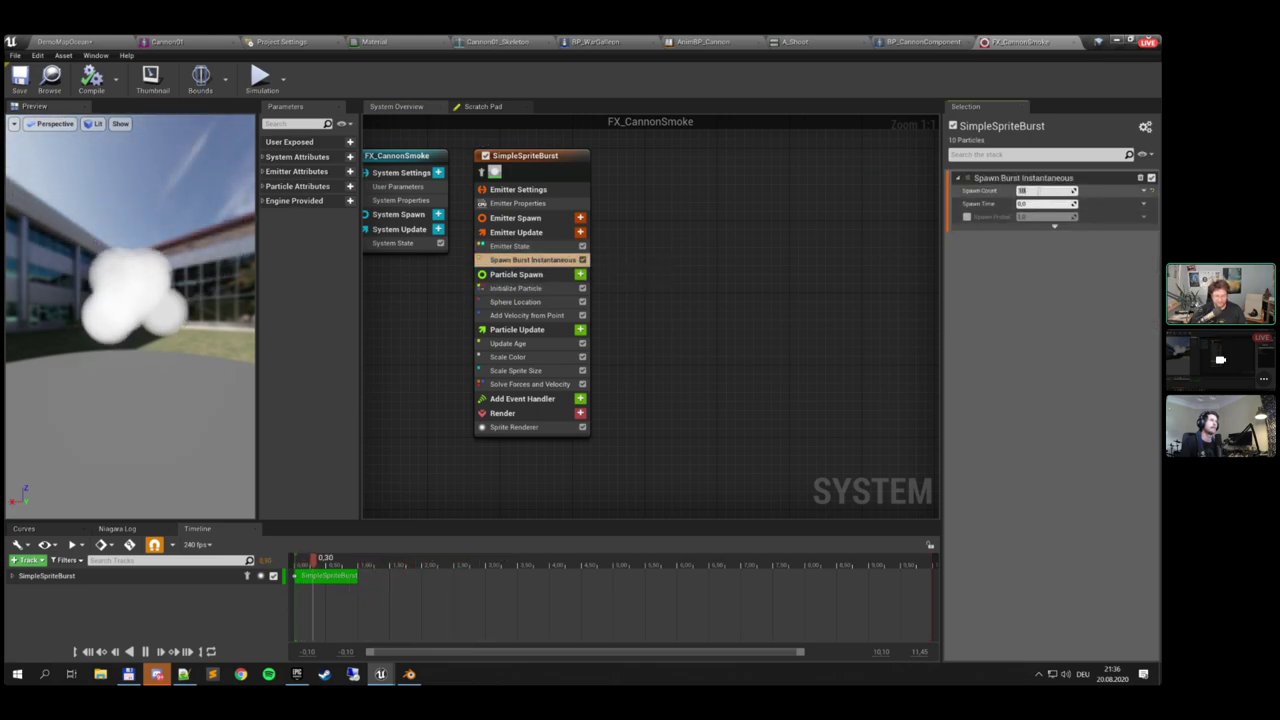
left_click(89, 80)
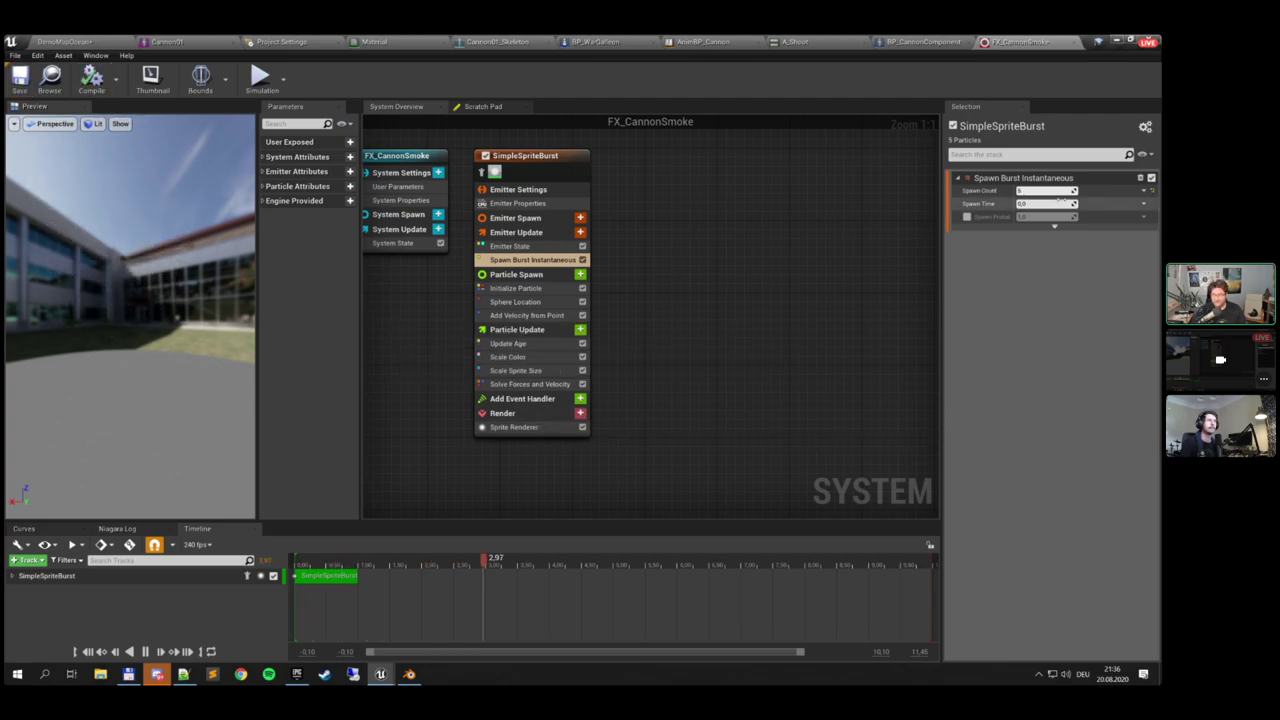
Locate the Sprite Renderer's DefaultSpriteMaterial in the content browser and copy it into the pirates/cannons folder
left_click(520, 427)
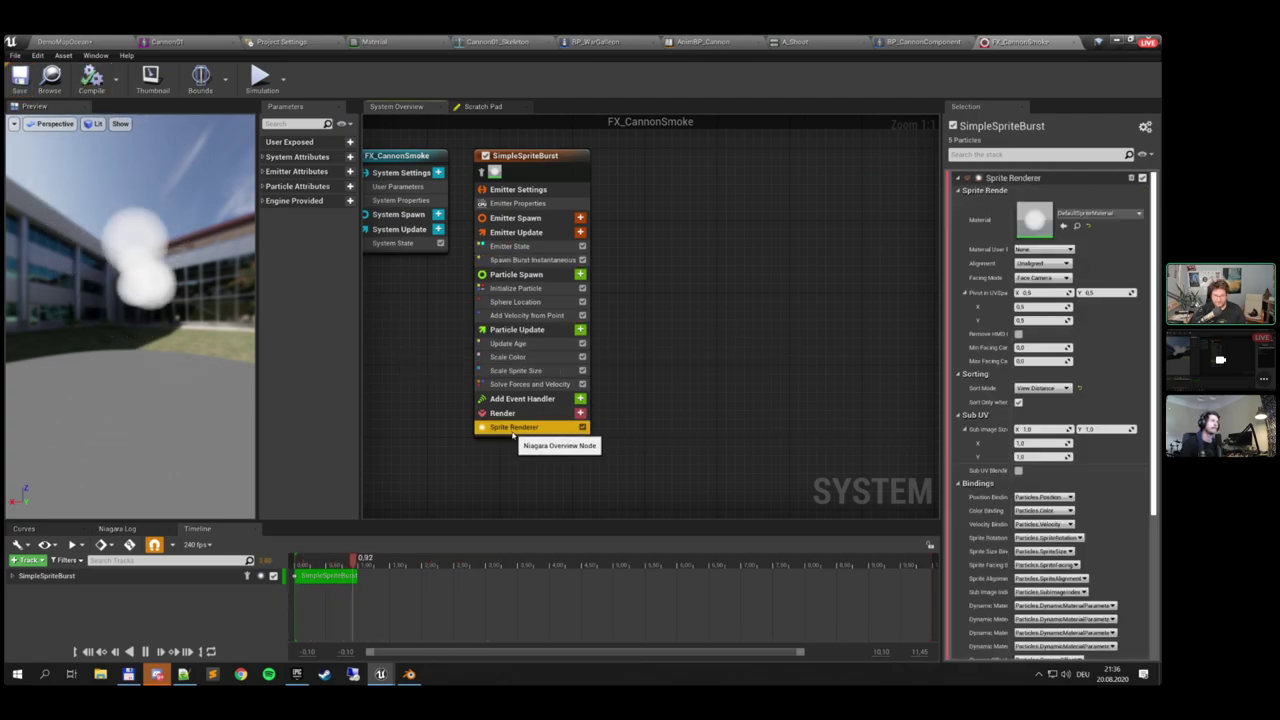
left_click(1076, 225)
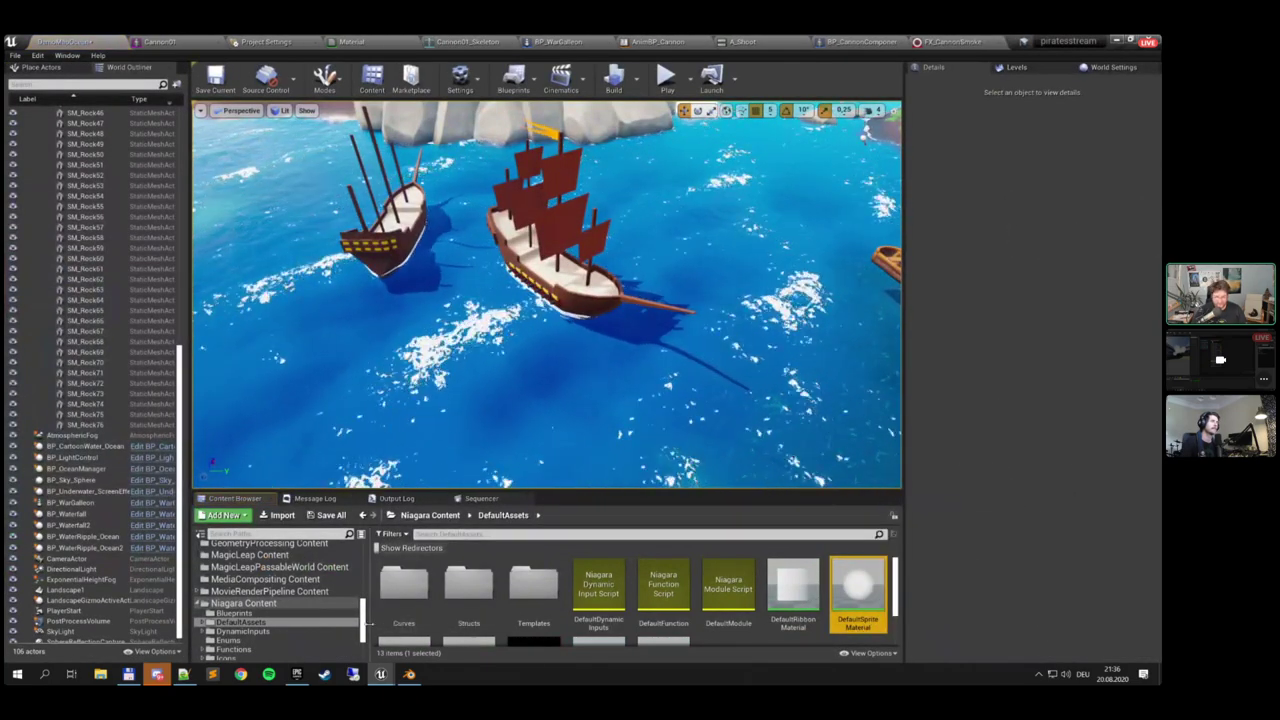
left_click_drag(363, 612, 366, 562)
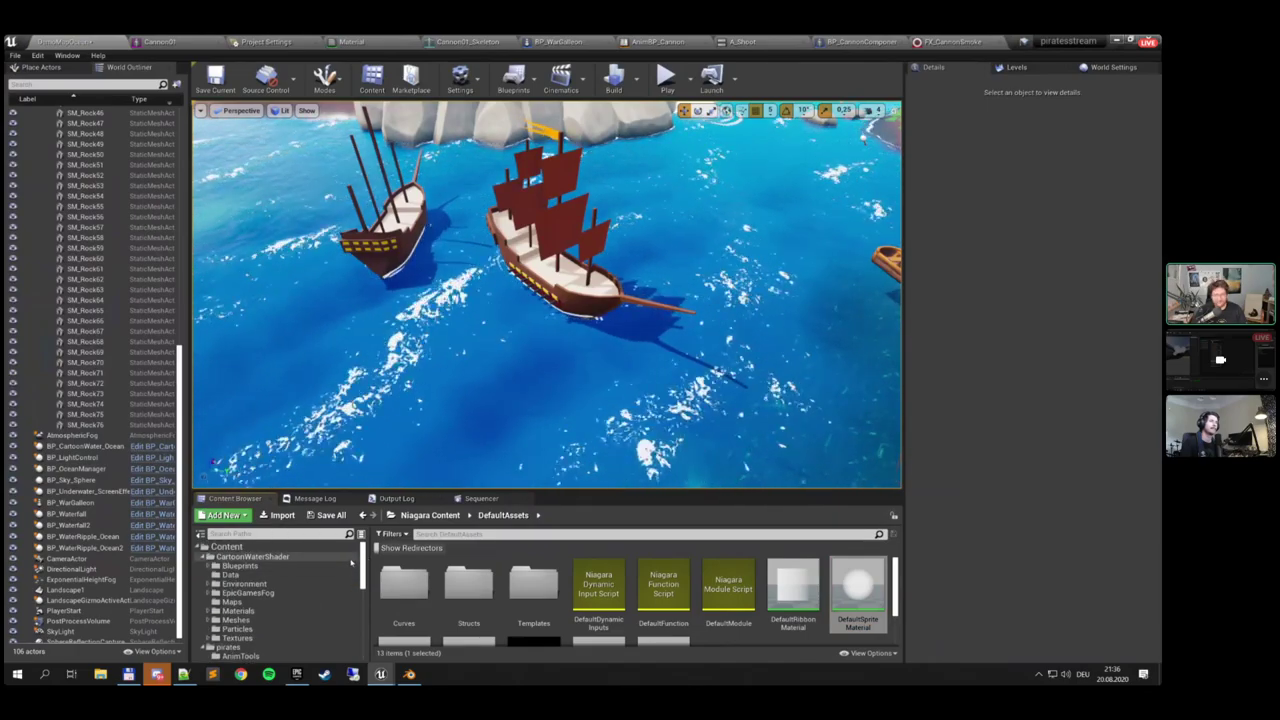
mouse_move(872, 585)
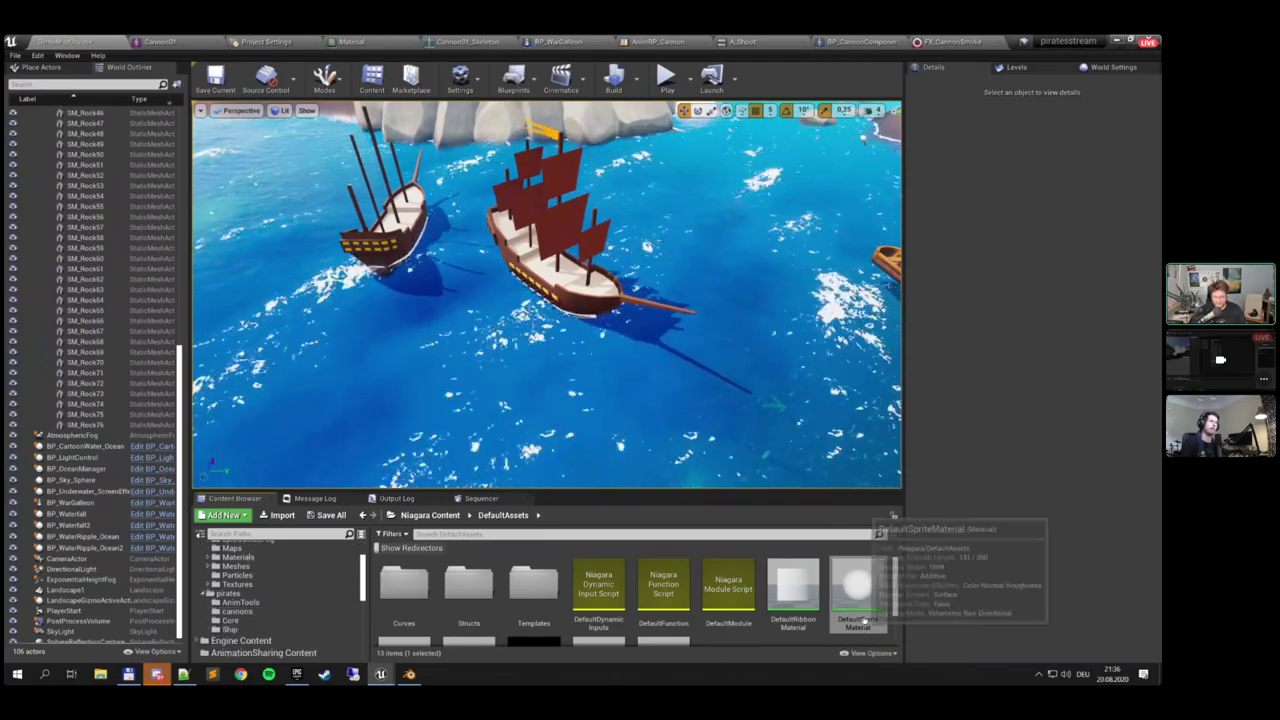
left_click_drag(858, 590, 251, 617)
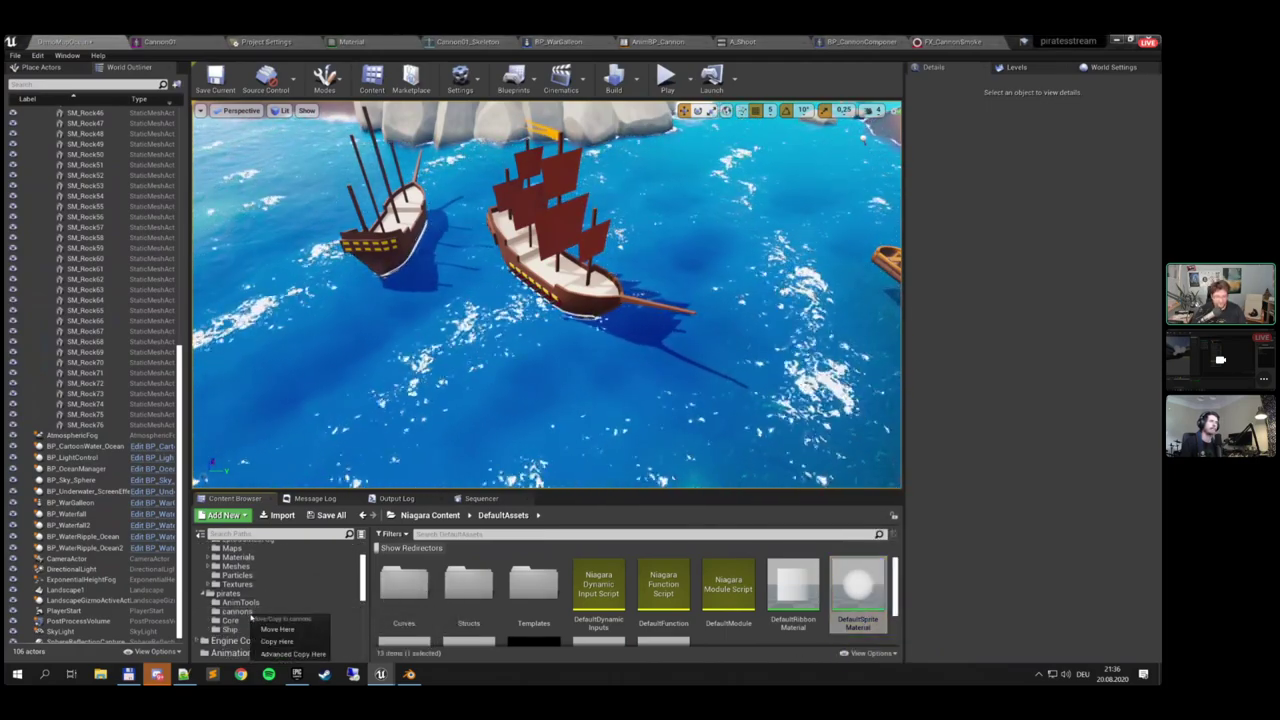
left_click(290, 641)
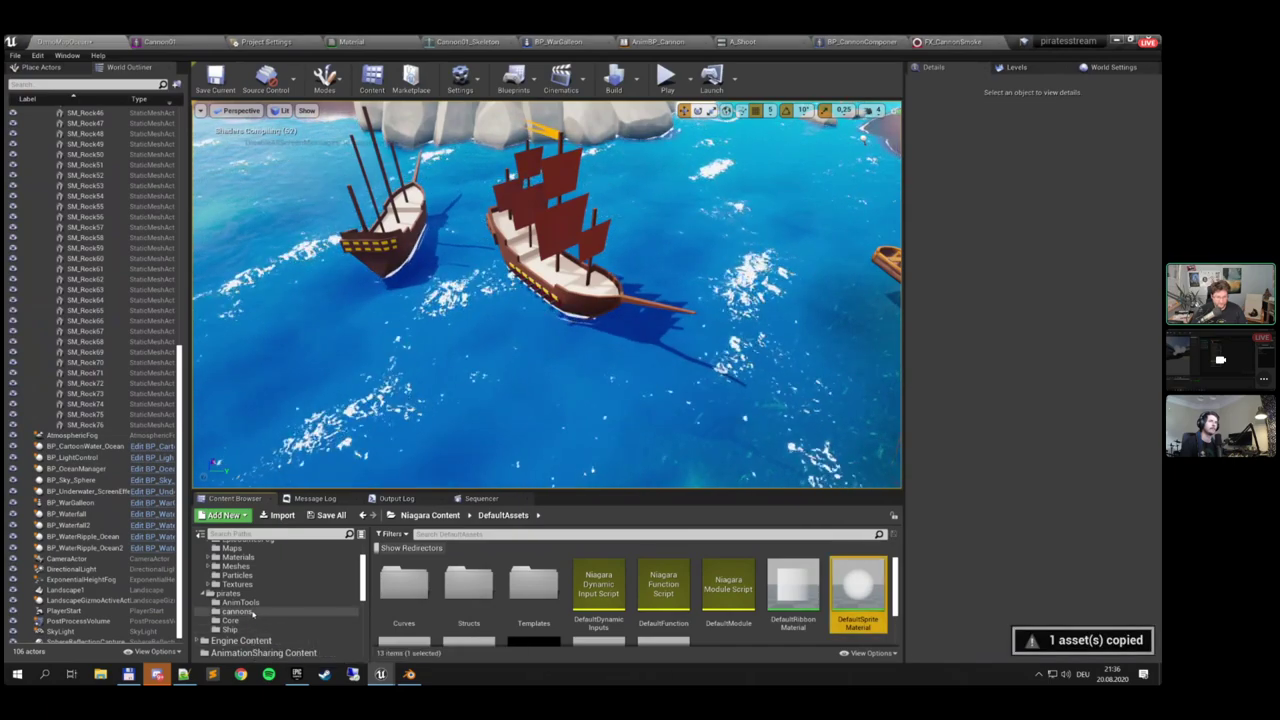
Rename the copied sprite material in the cannons folder as M_CannonSmoke
left_click(237, 611)
left_click(748, 598)
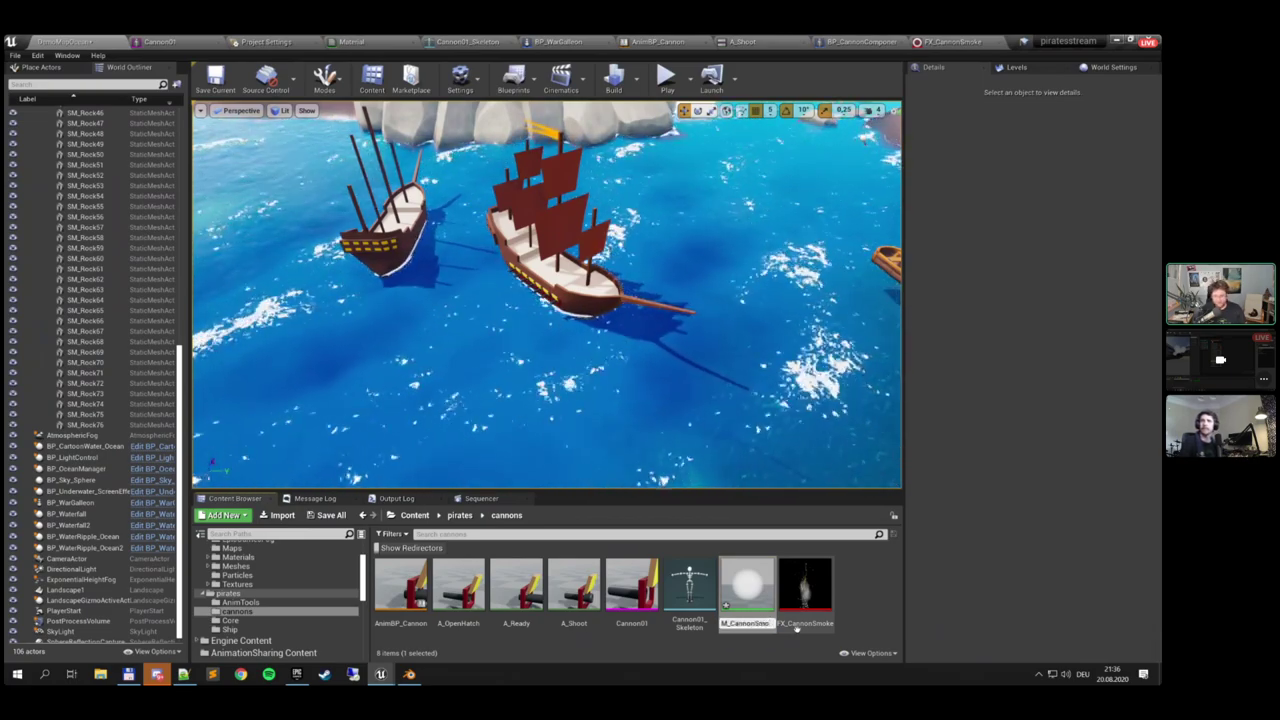
type("ke")
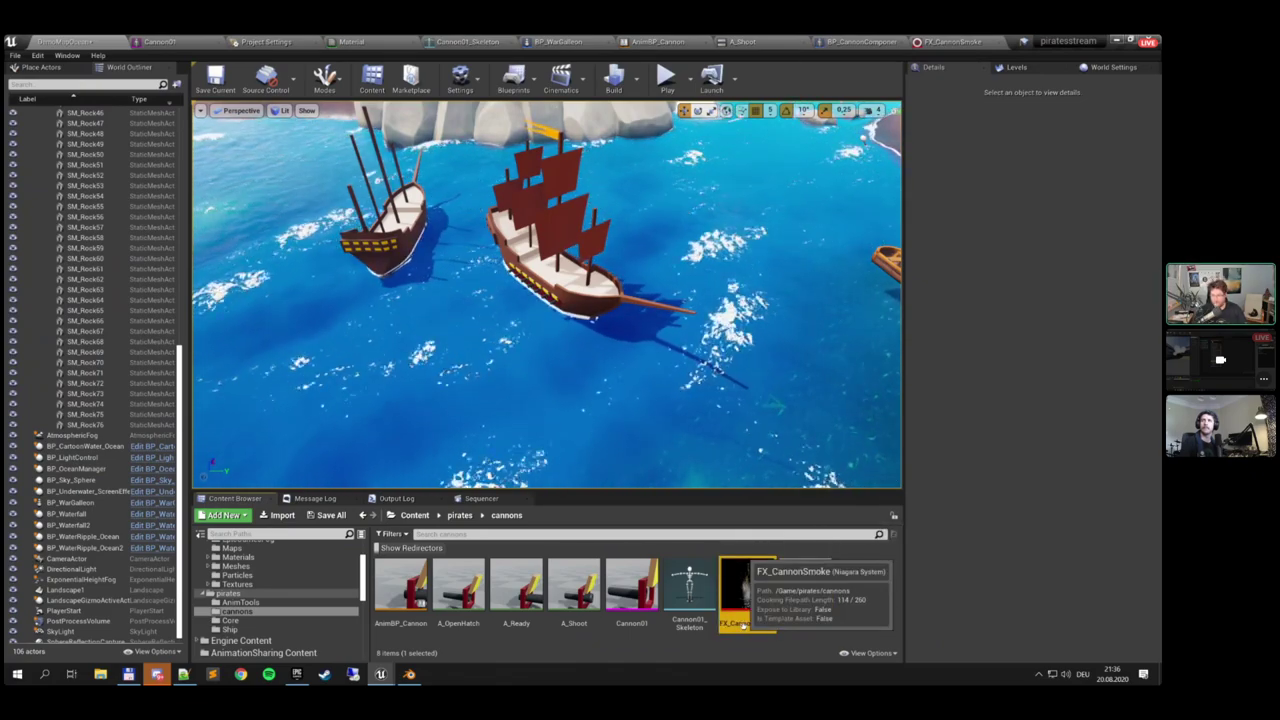
Assign M_CannonSmoke as the material of the Sprite Renderer in FX_CannonSmoke
double_click(743, 600)
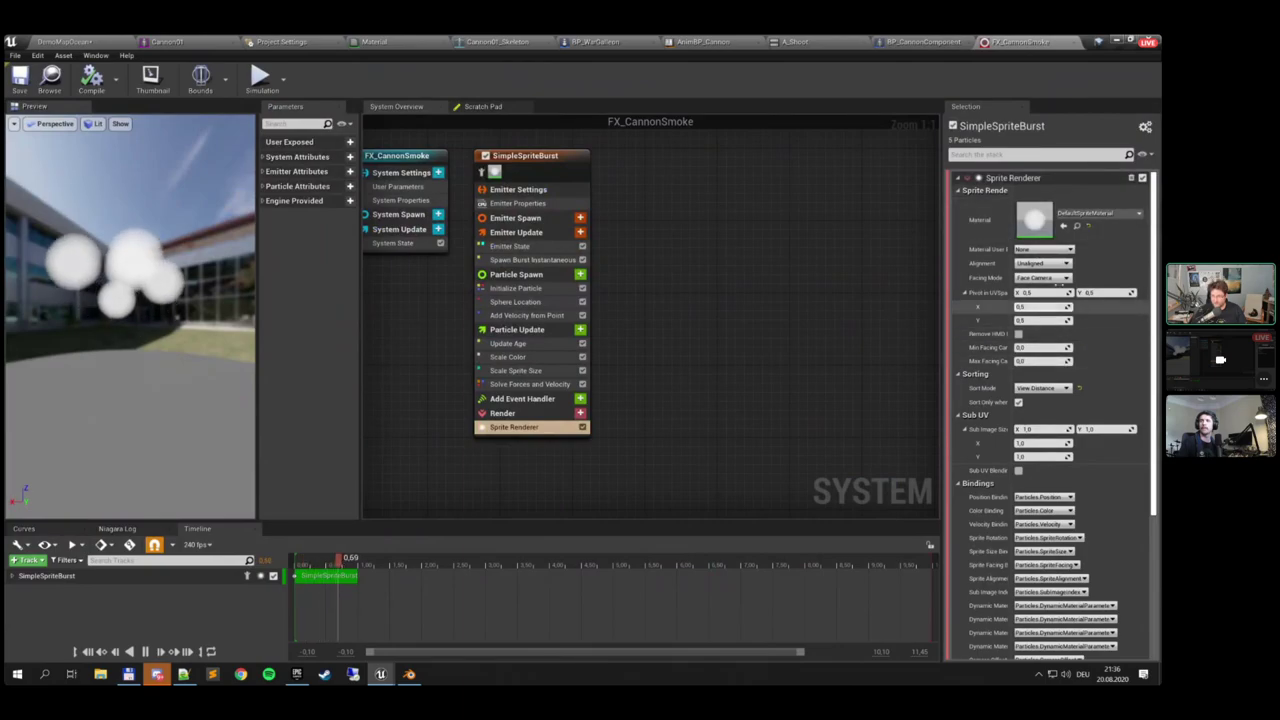
left_click(1098, 213)
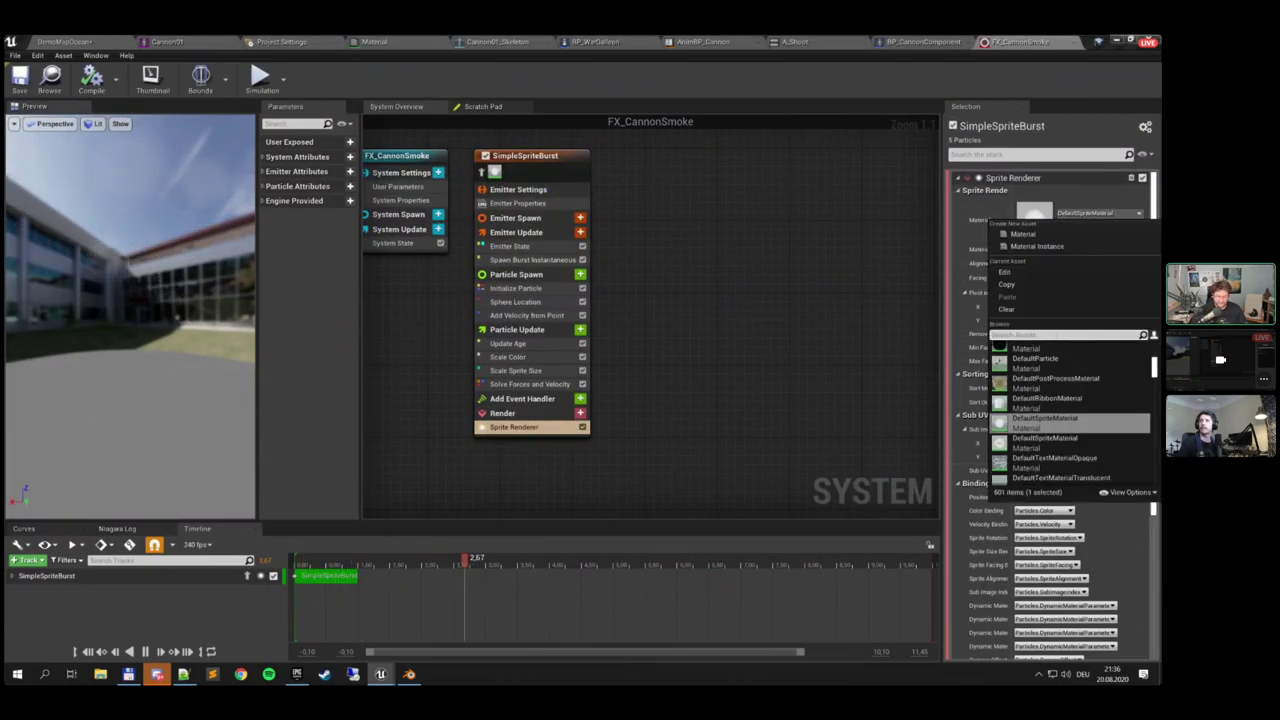
type("m_s")
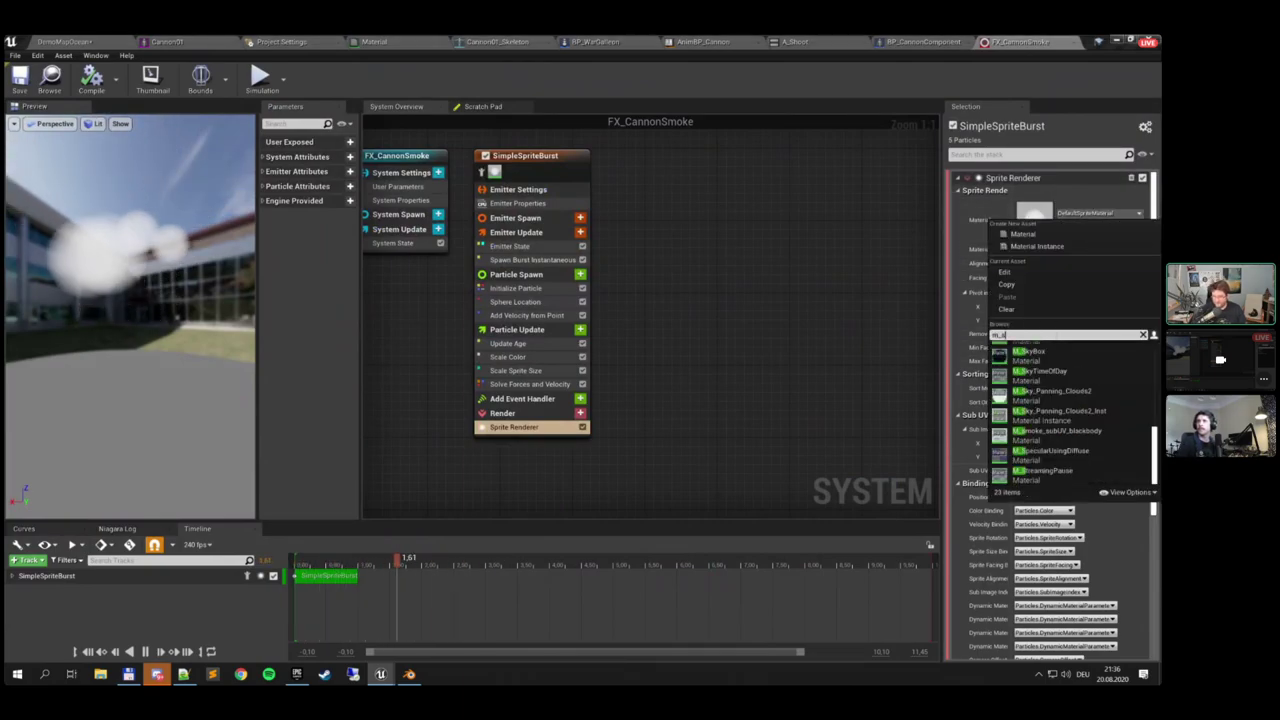
type("m")
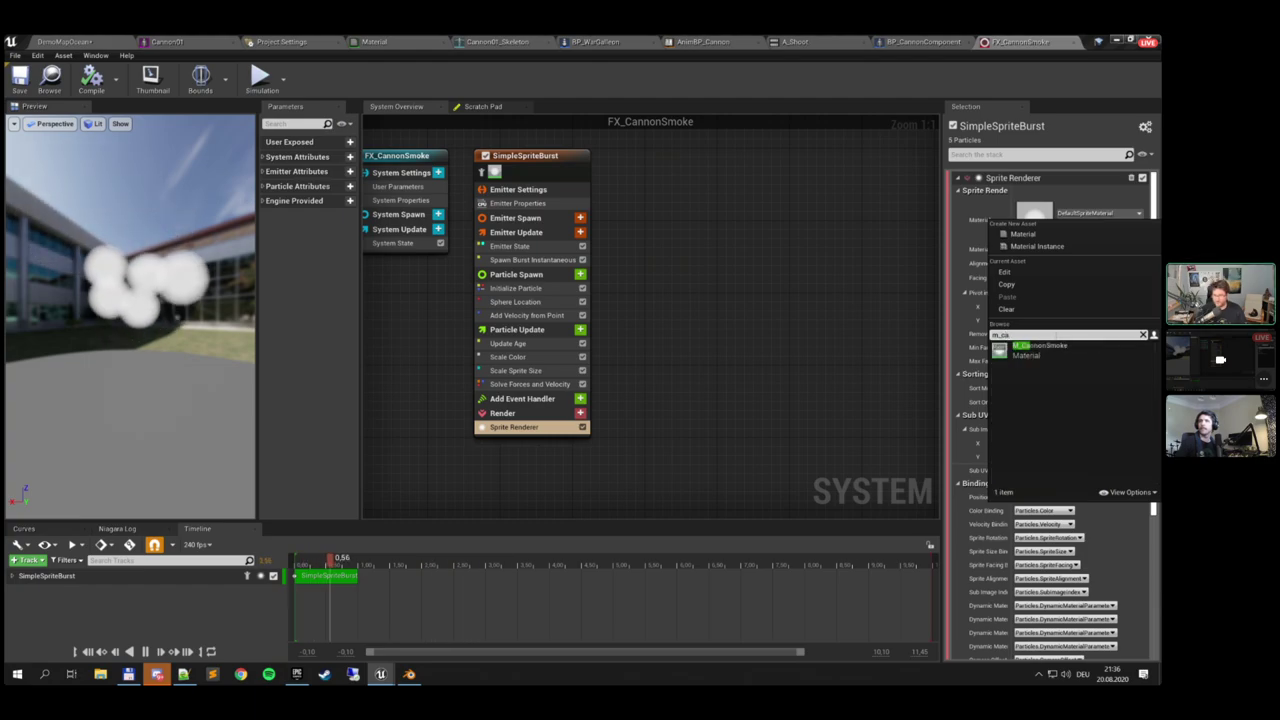
left_click(1055, 346)
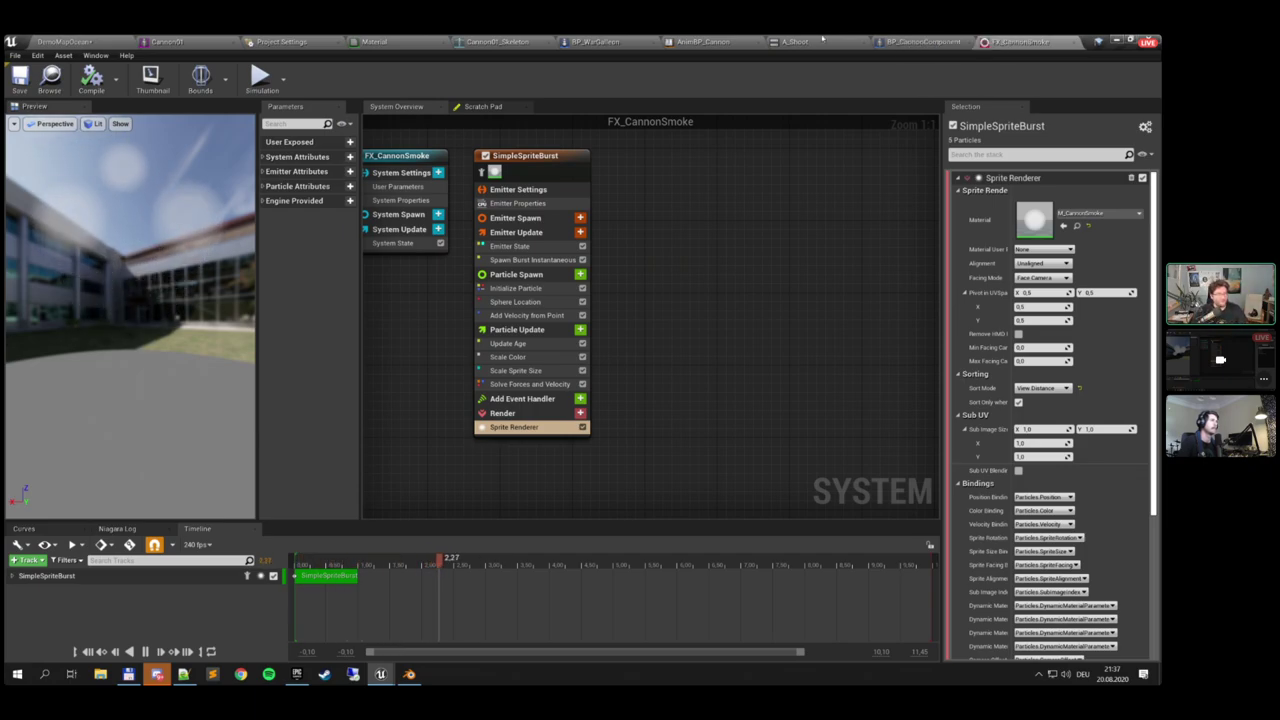
Locate the smoke emitter's M_CannonSmoke material in the cannons folder and open it for editing
left_click(922, 41)
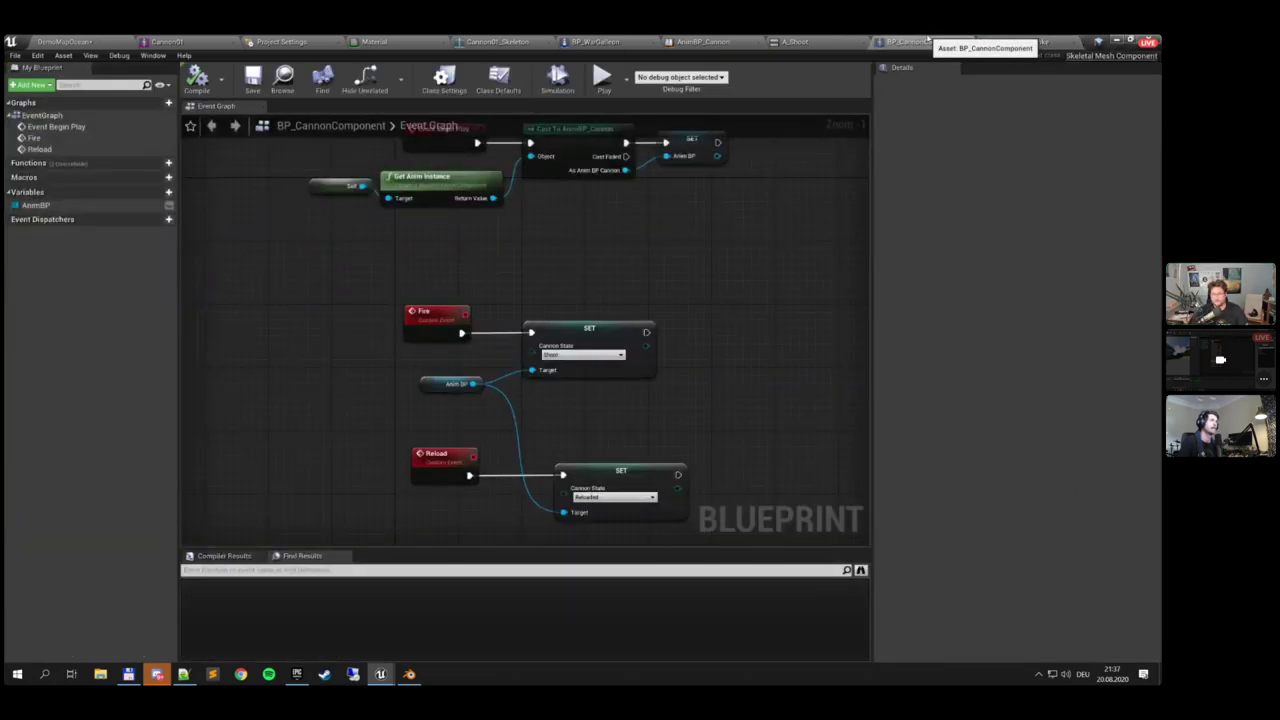
left_click(1018, 42)
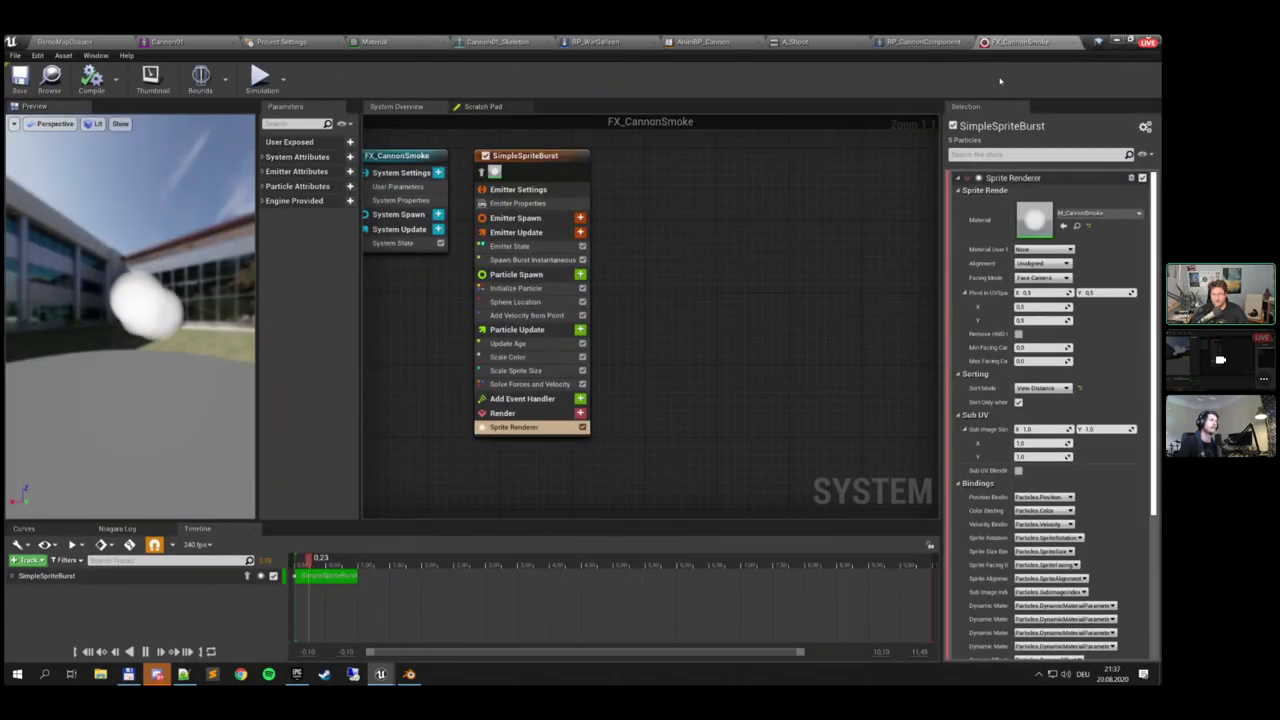
left_click(1083, 226)
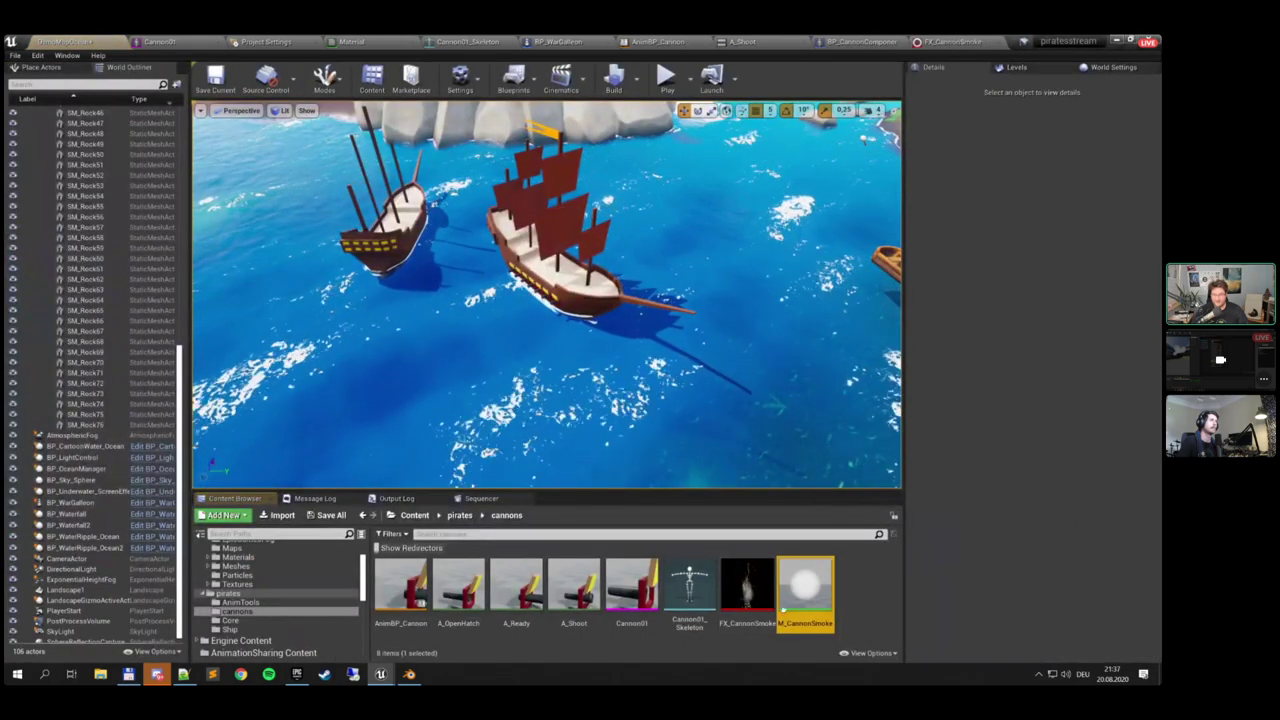
double_click(790, 568)
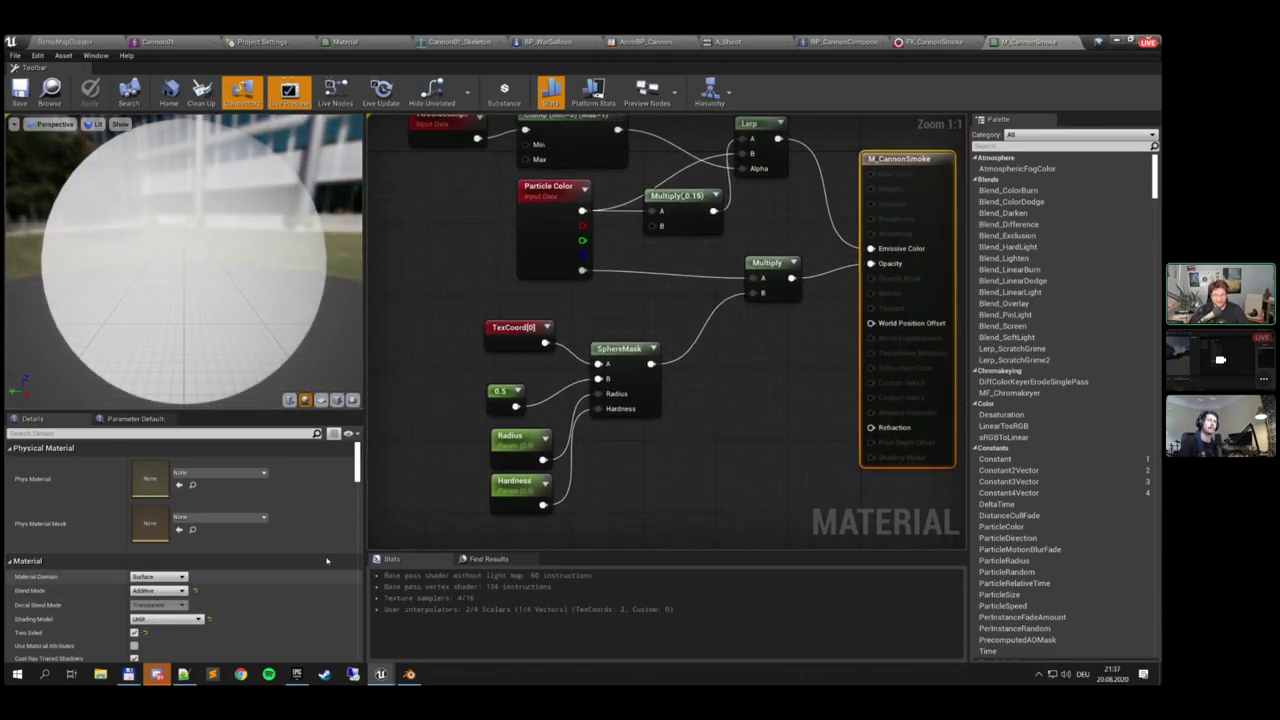
Delete the TwoSidedSign, Clamp, Lerp and Multiply(,0.15) nodes feeding Emissive Color in the M_CannonSmoke graph
right_click_drag(718, 348, 659, 458)
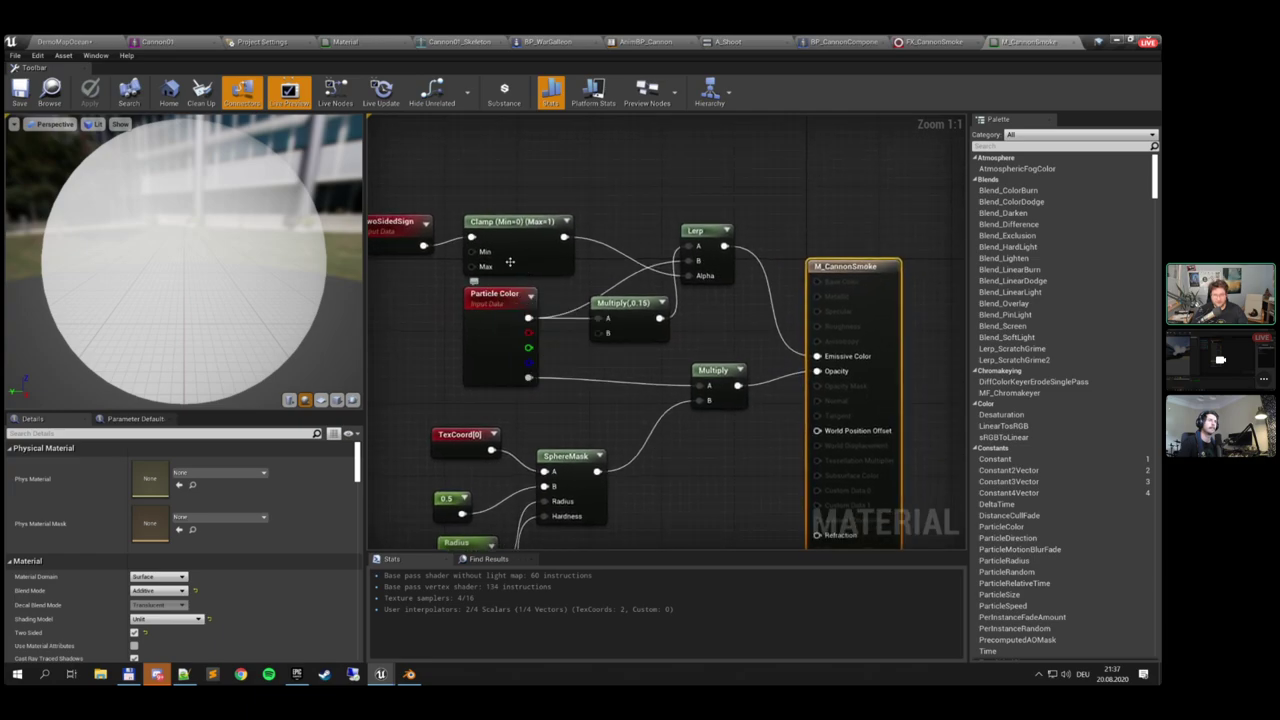
right_click_drag(607, 307, 725, 338)
left_click_drag(609, 263, 611, 262)
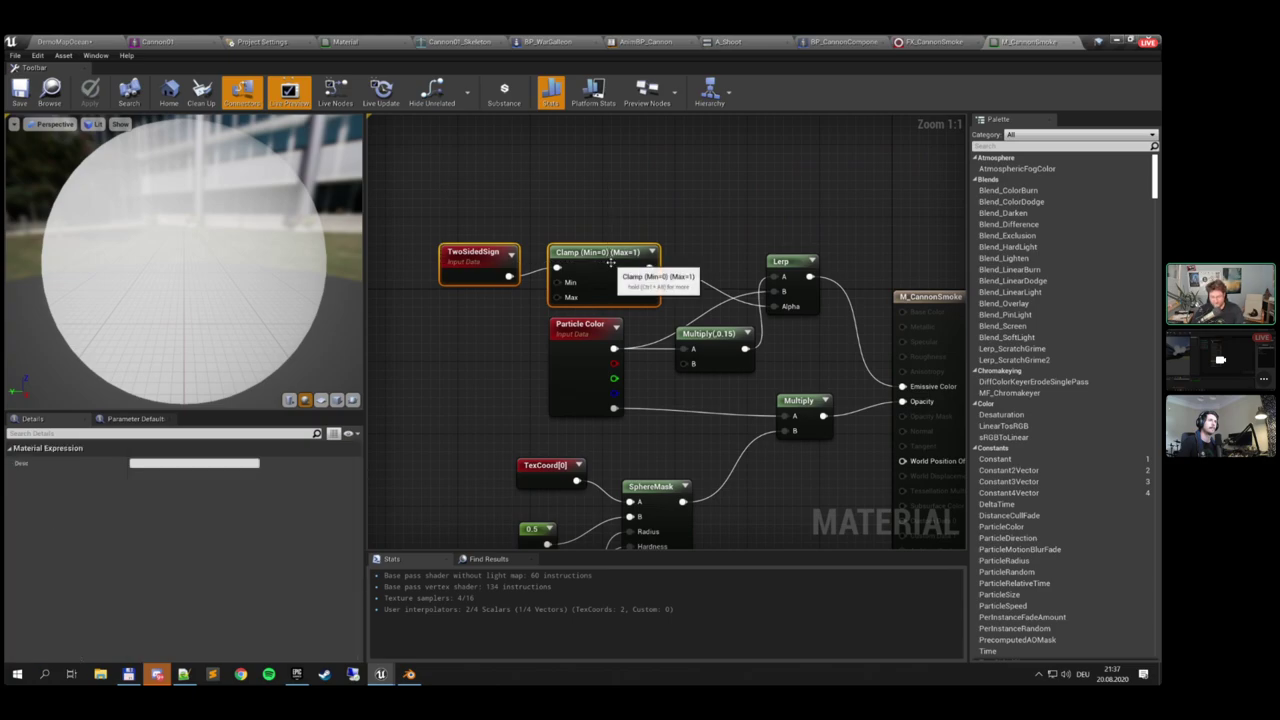
key("Delete")
left_click_drag(706, 217, 806, 364)
key("Delete")
right_click_drag(797, 346, 687, 288)
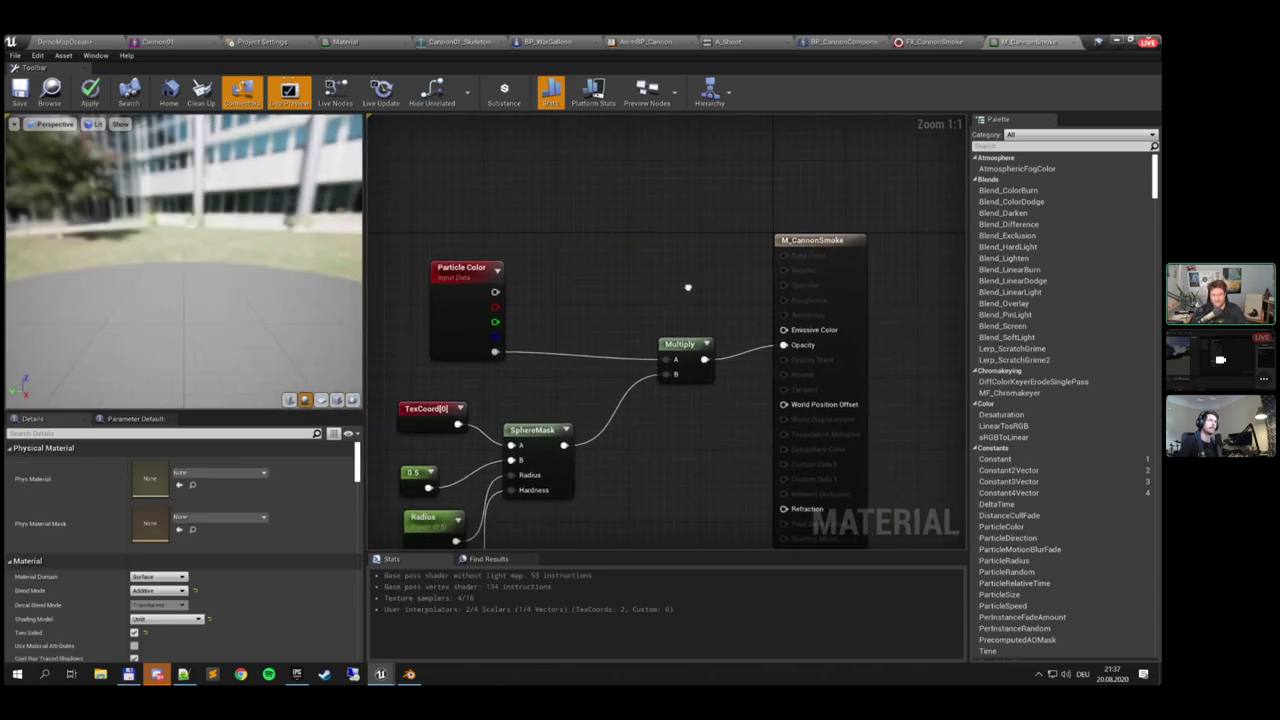
Set M_CannonSmoke's blend mode to Translucent and its shading model to Default Lit
left_click(820, 251)
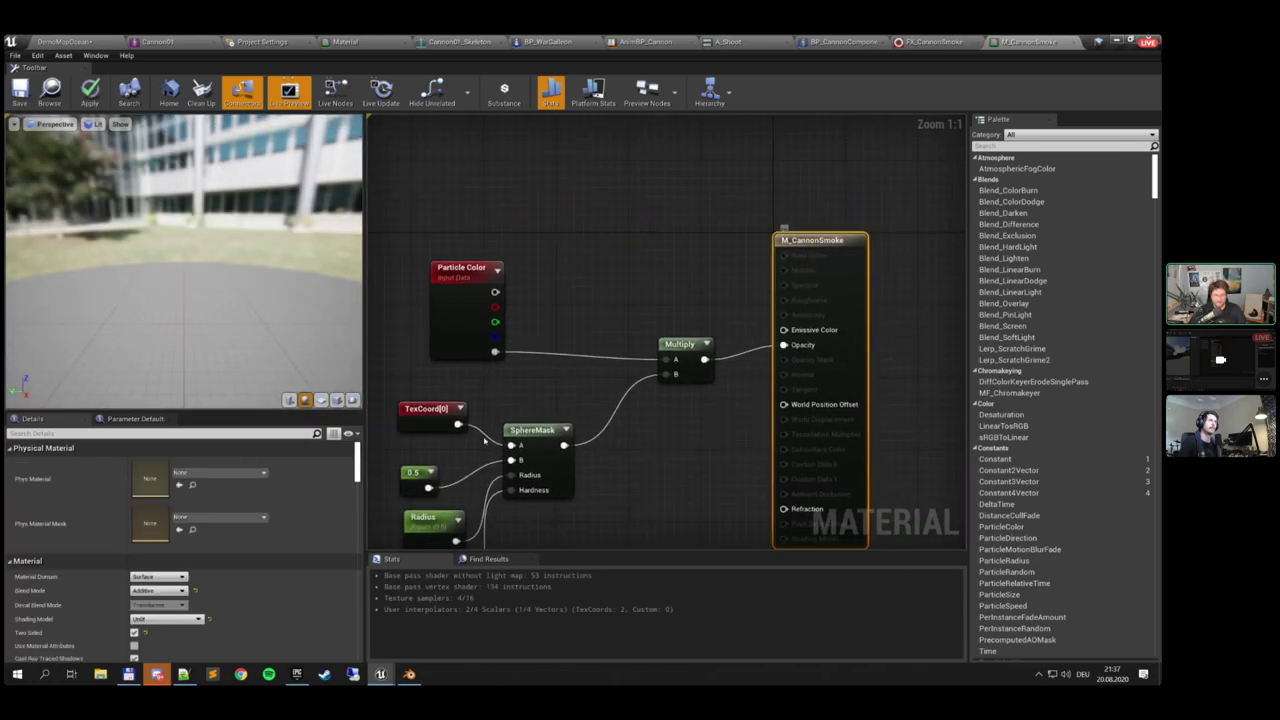
left_click(165, 578)
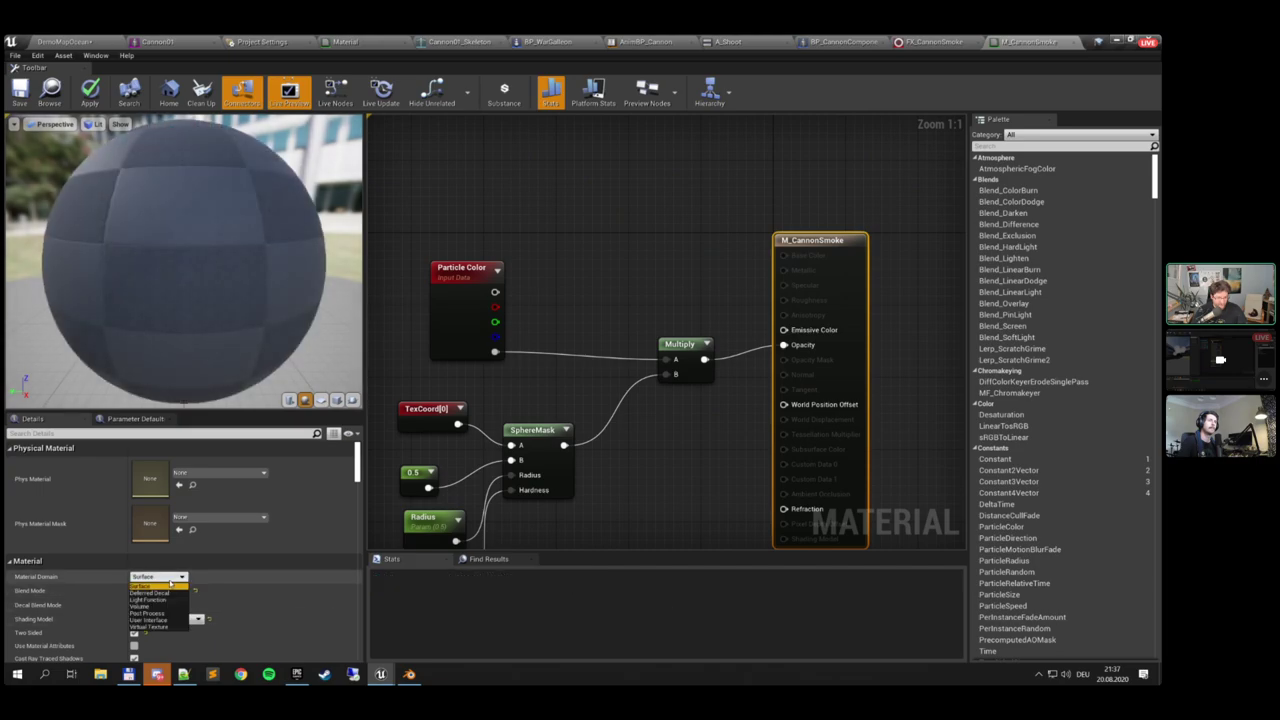
left_click(170, 584)
left_click(158, 591)
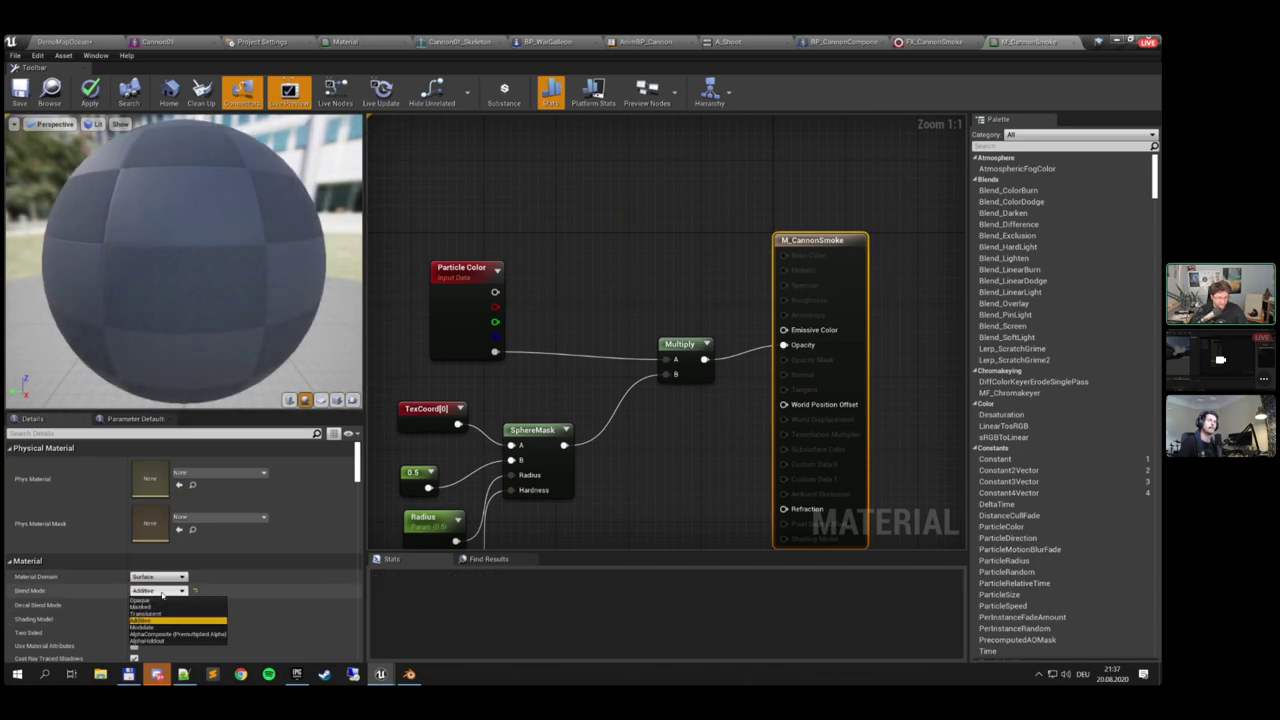
left_click(155, 600)
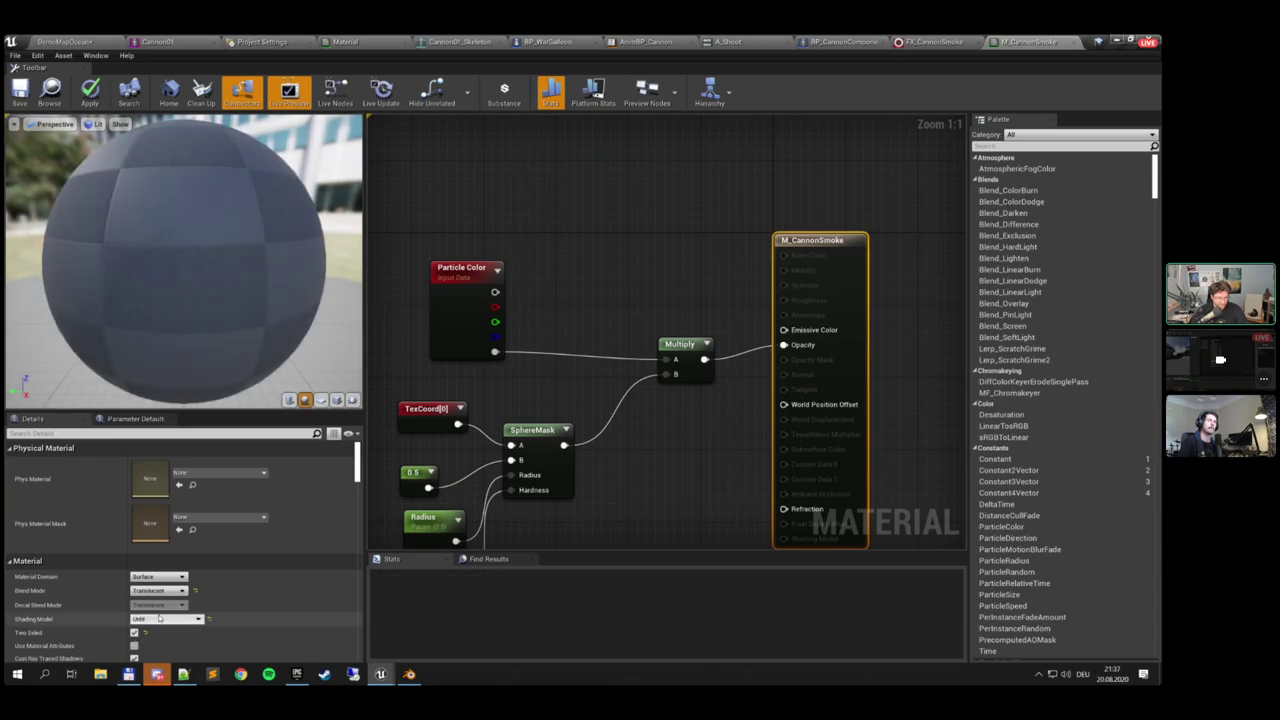
left_click(160, 619)
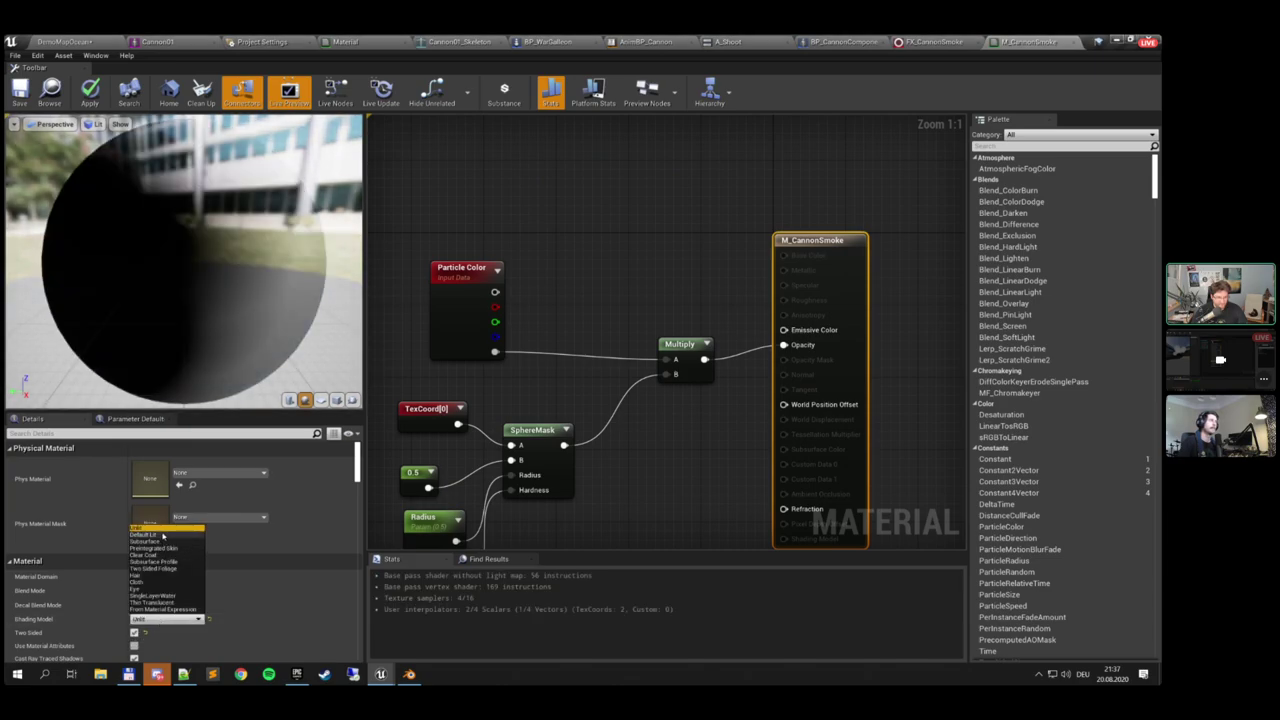
left_click(162, 536)
Connect the Particle Color output to the material's Base Color and save M_CannonSmoke
right_click_drag(569, 384, 623, 354)
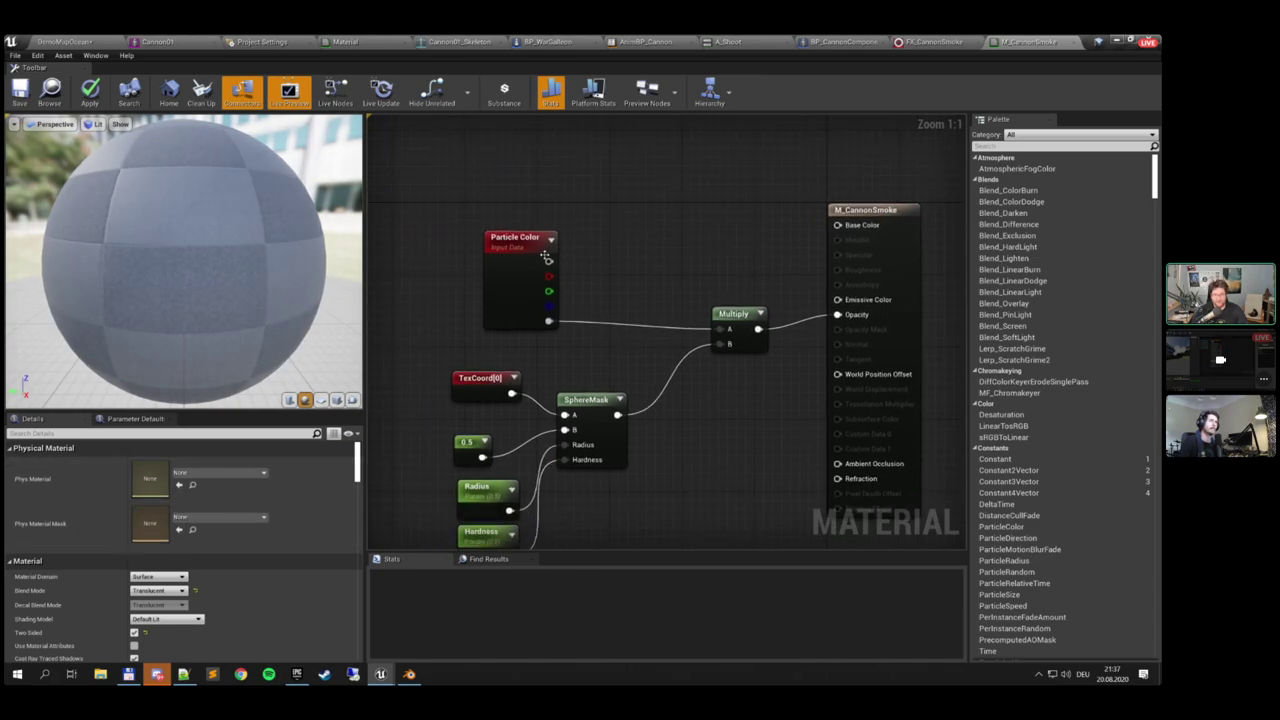
left_click_drag(546, 258, 838, 225)
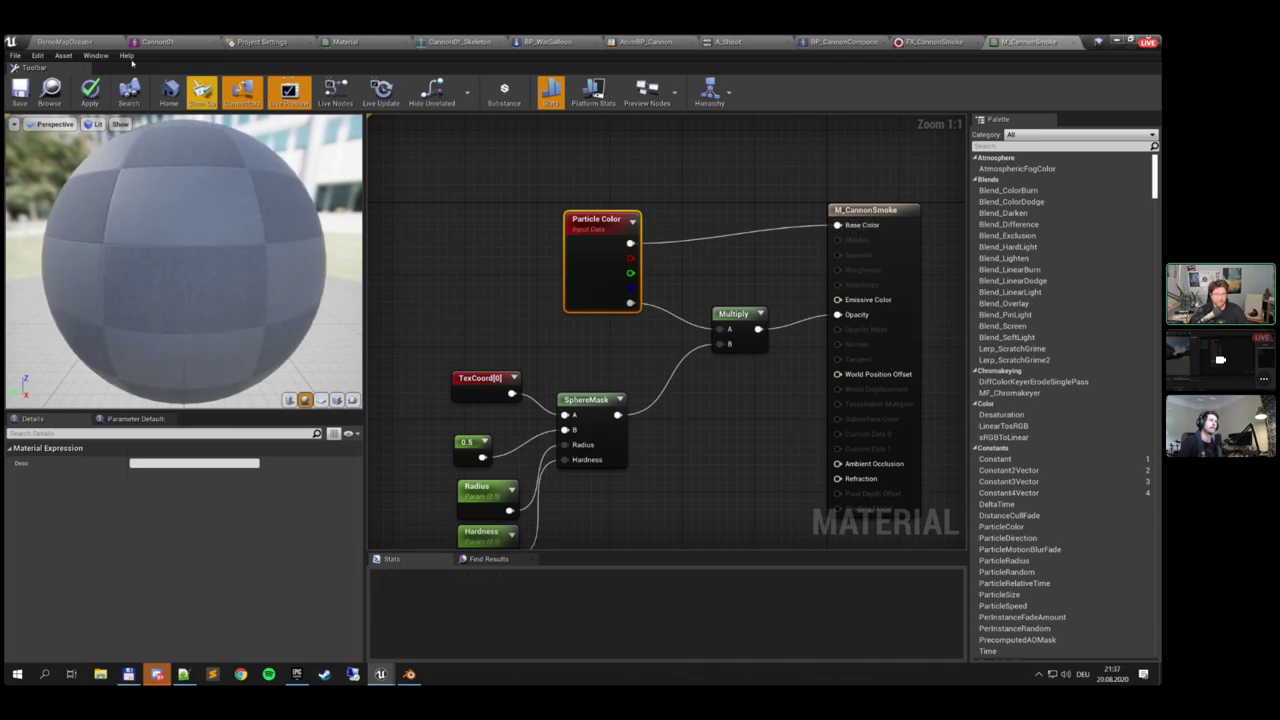
left_click(20, 92)
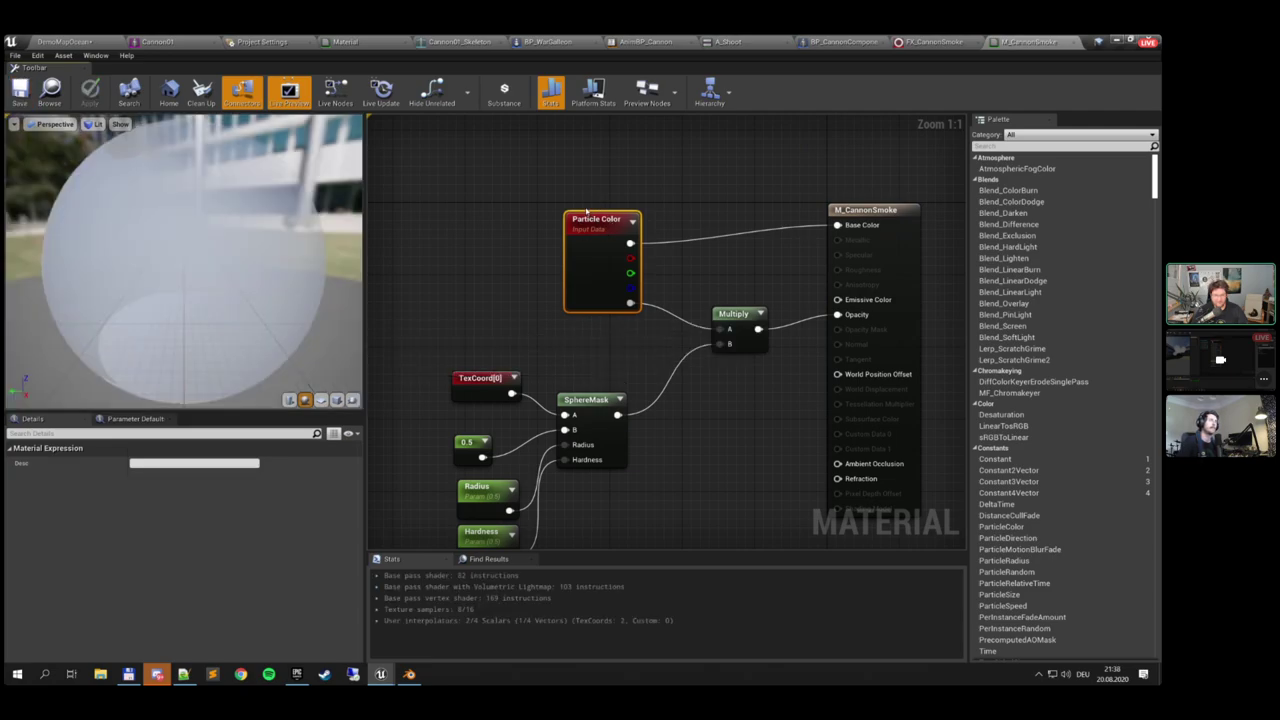
Set the Initialize Particle color in FX_CannonSmoke to a dark grey of about 0.1, then save and compile the system
left_click(922, 42)
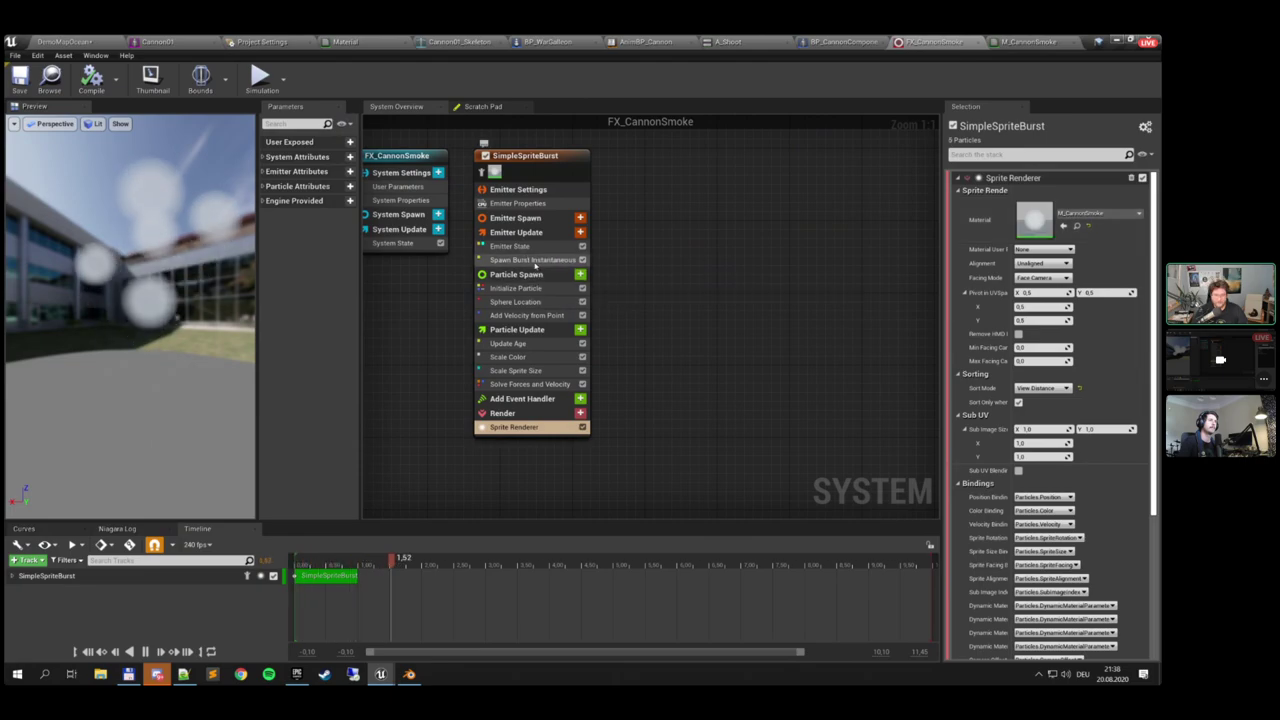
left_click(528, 288)
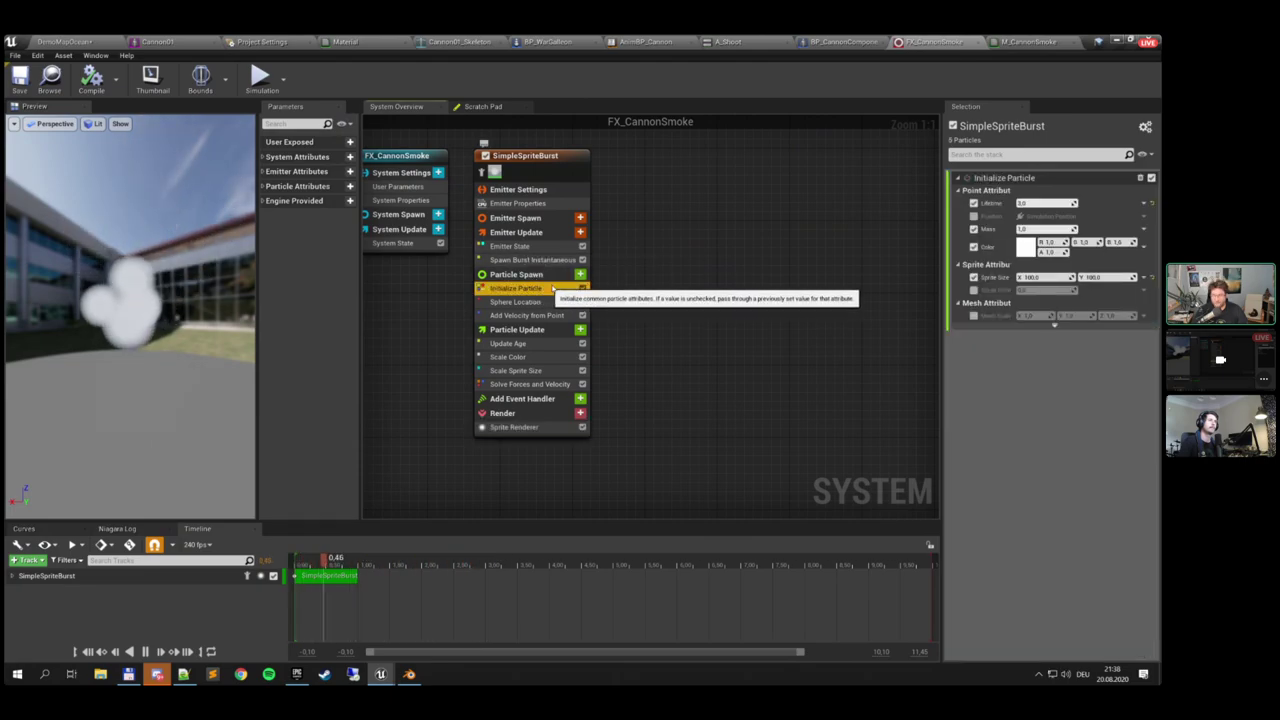
left_click(1022, 243)
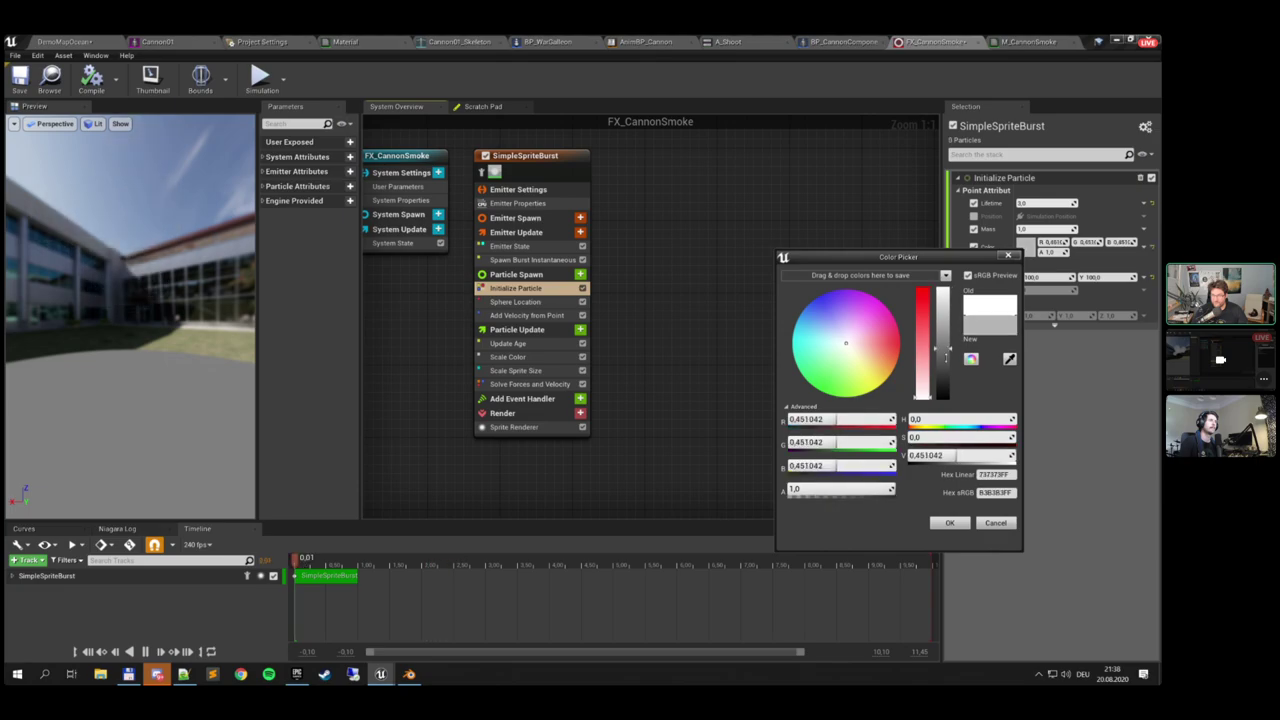
left_click_drag(942, 300, 963, 402)
left_click(961, 522)
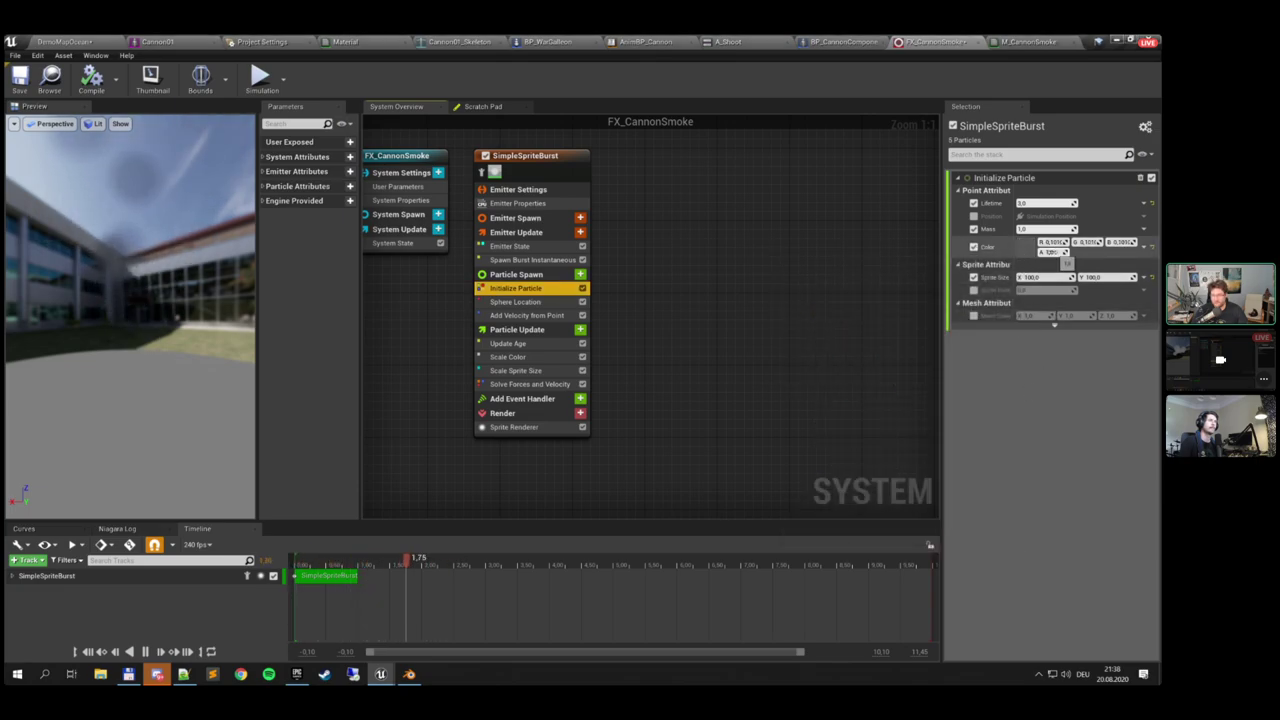
left_click(1054, 252)
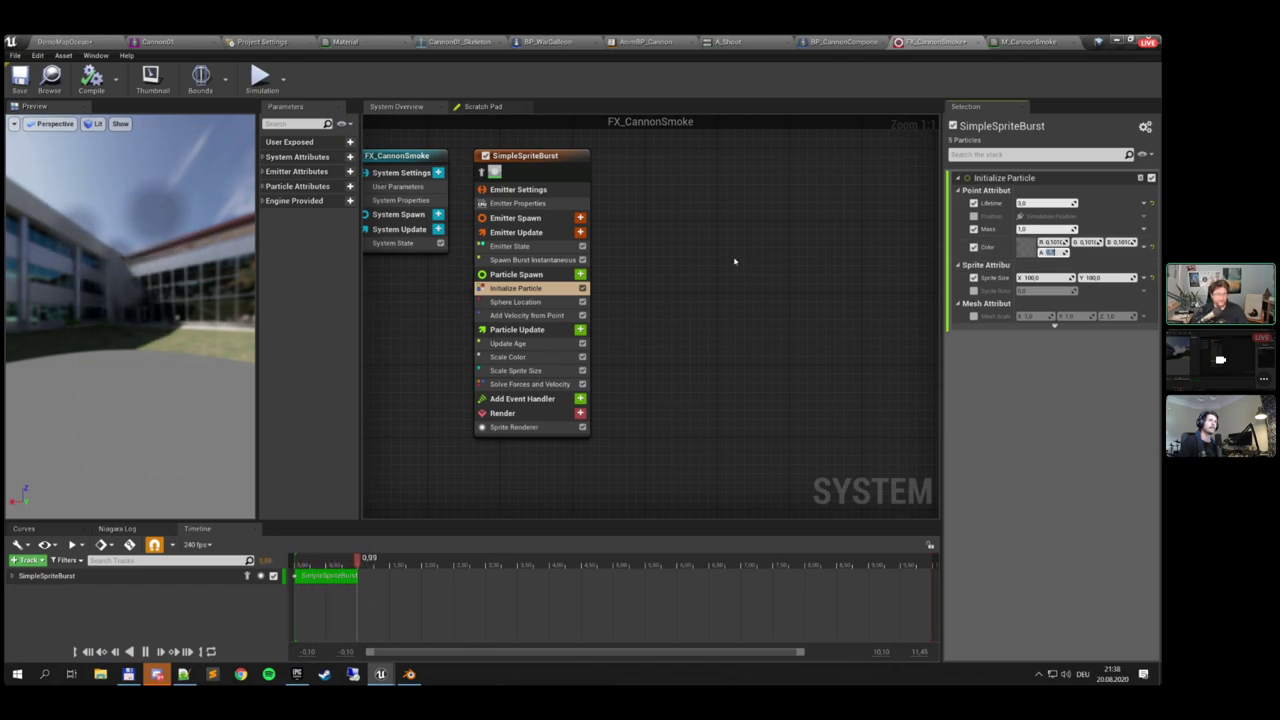
left_click(20, 80)
left_click(92, 80)
Play the DemoMapOcean level to check the cannon smoke, then leave the full-screen view
left_click(66, 42)
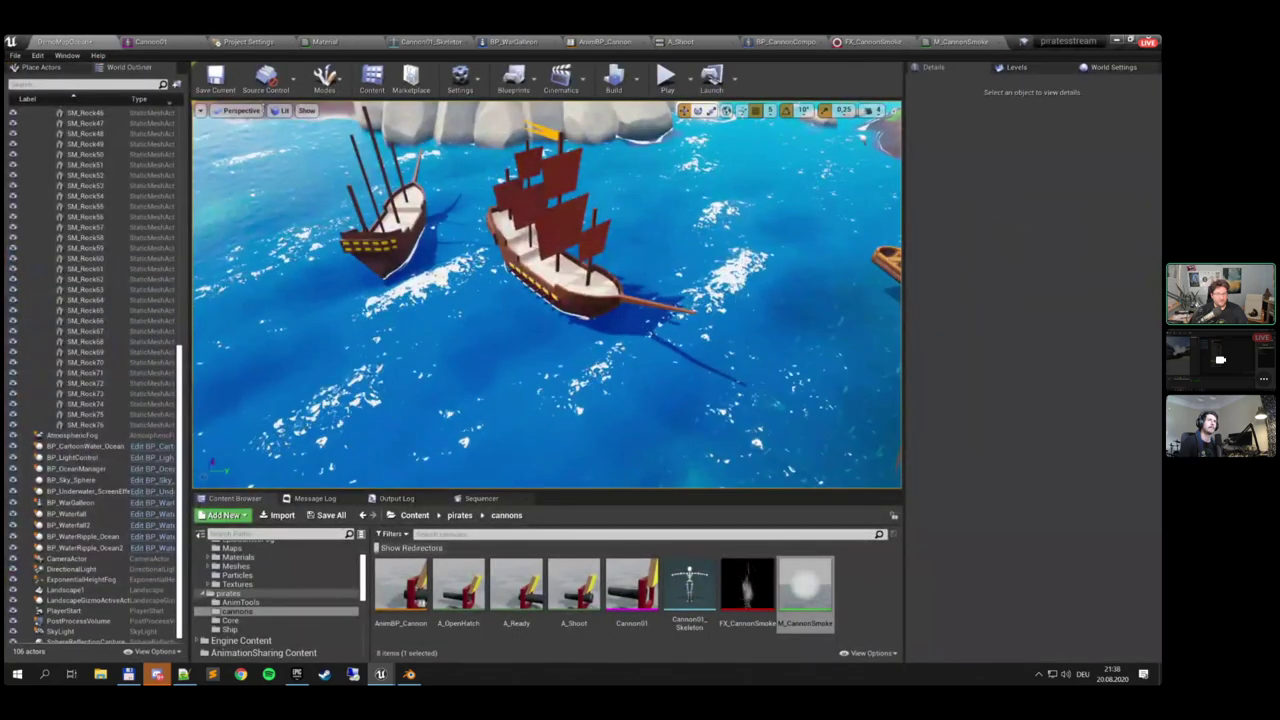
left_click(667, 80)
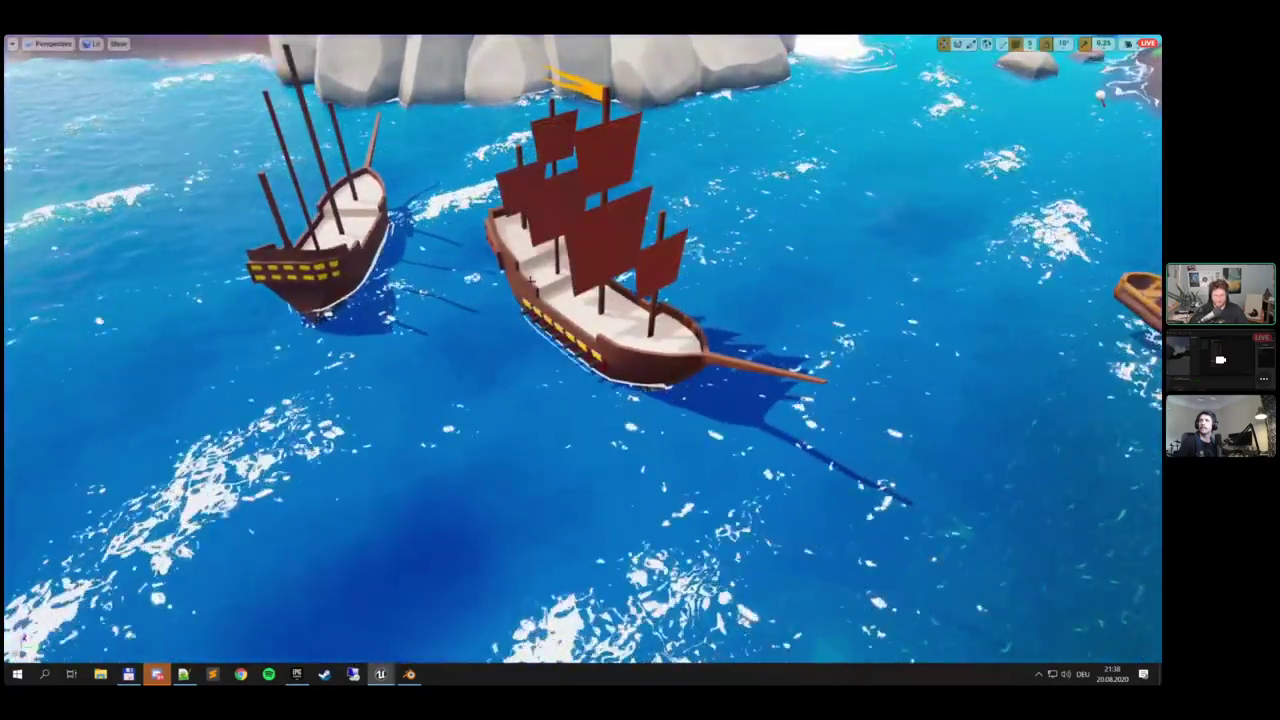
key("F11")
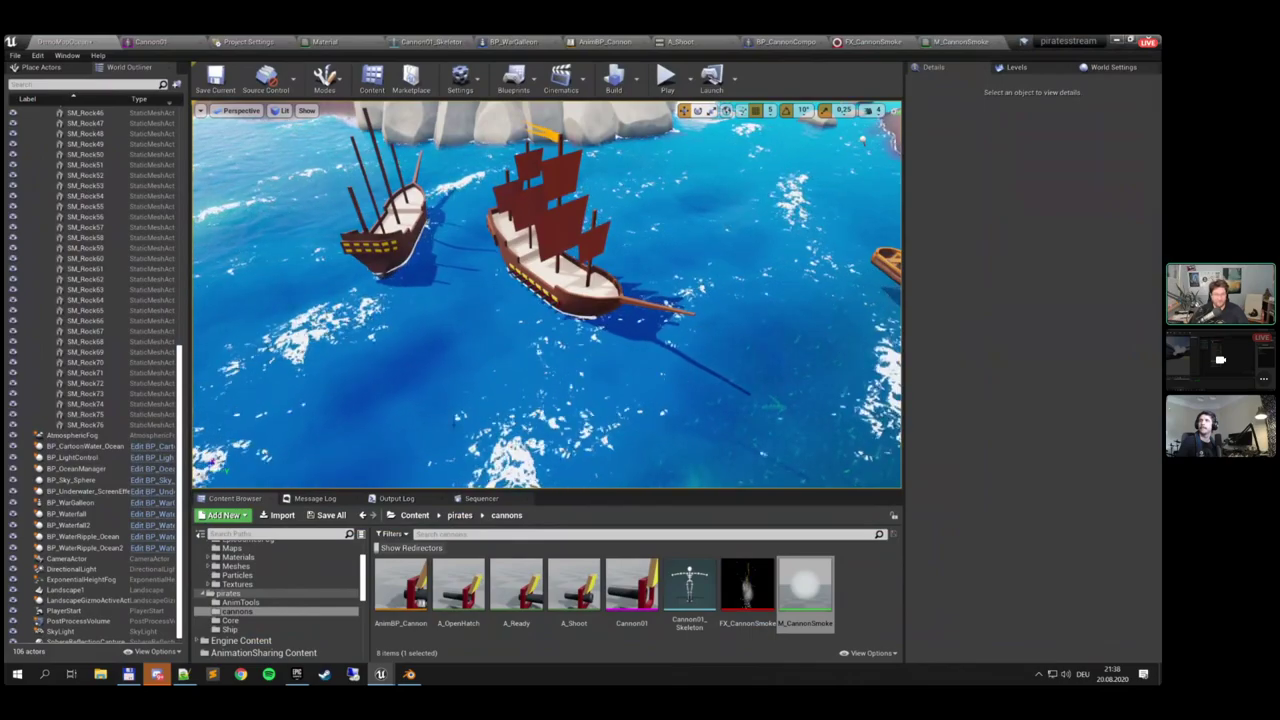
Enlarge the content browser below the level viewport and clear the asset selection
left_click_drag(560, 490, 545, 417)
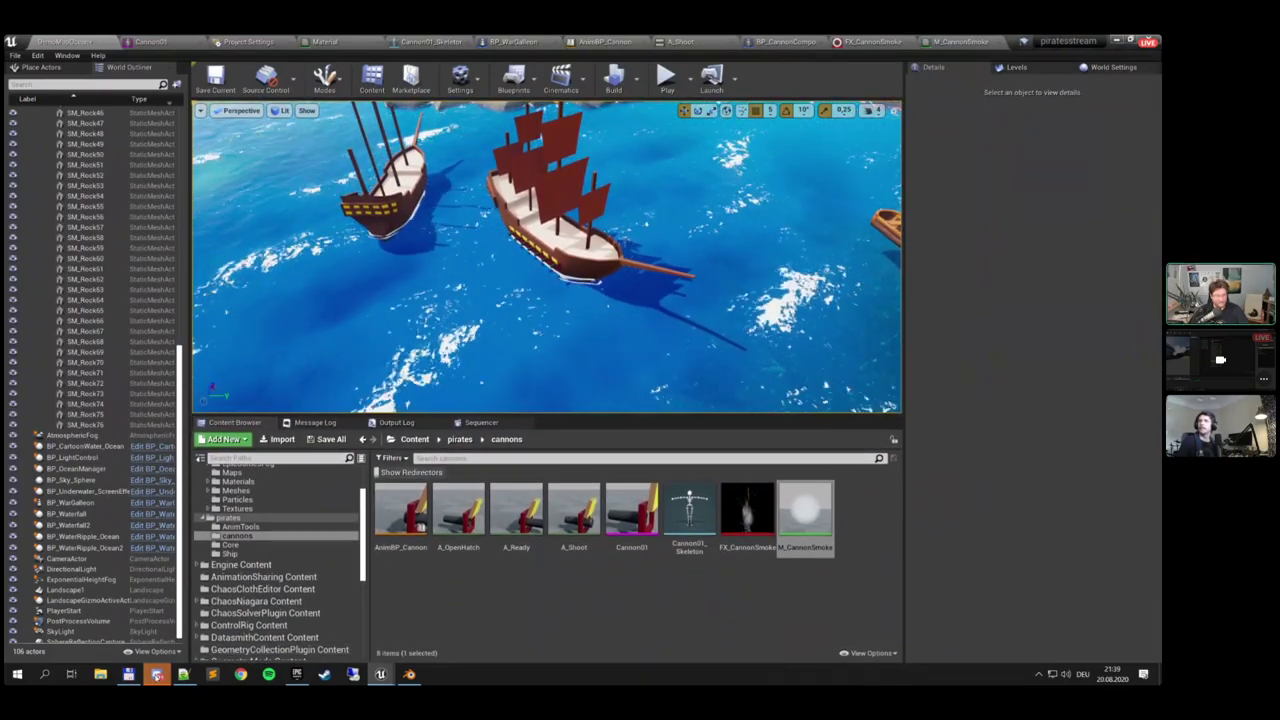
mouse_move(157, 674)
left_click(518, 626)
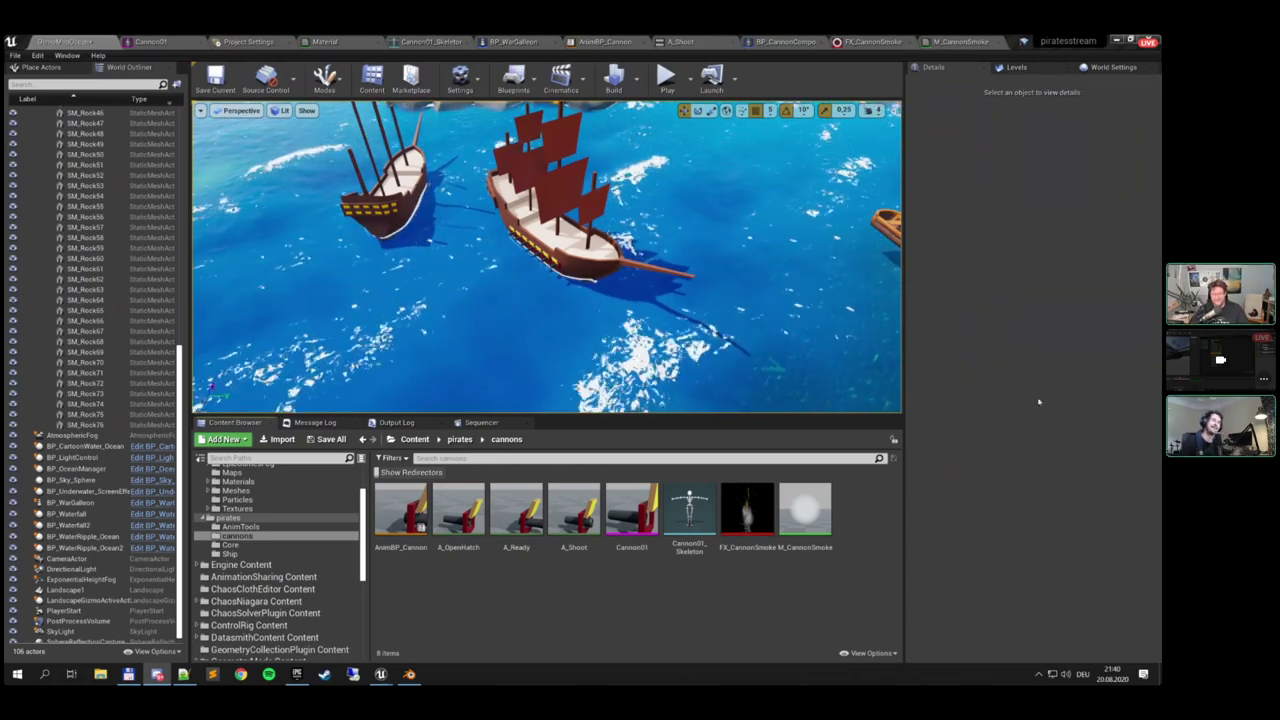
Switch to the pirates_v2 editor and start migrating Weapons_CannonsShot_01 through 04 without saving the pending content
key("alt+Tab")
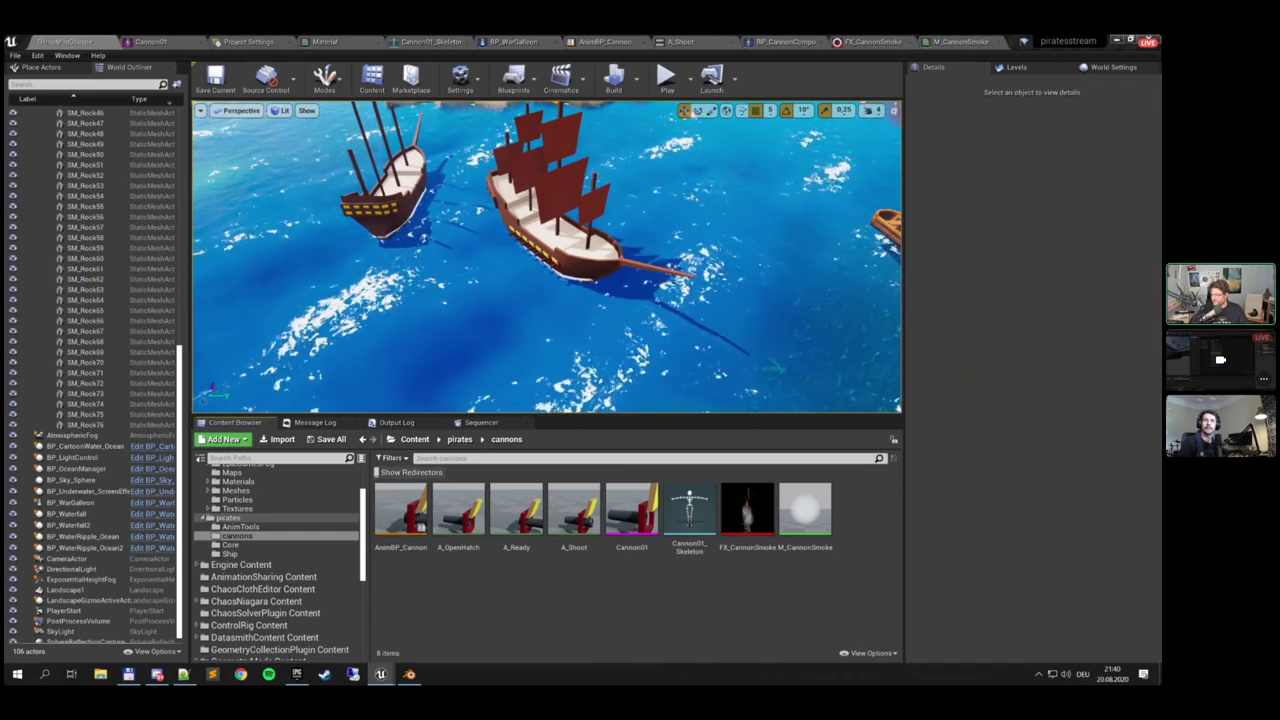
left_click_drag(1158, 134, 730, 126)
right_click(656, 487)
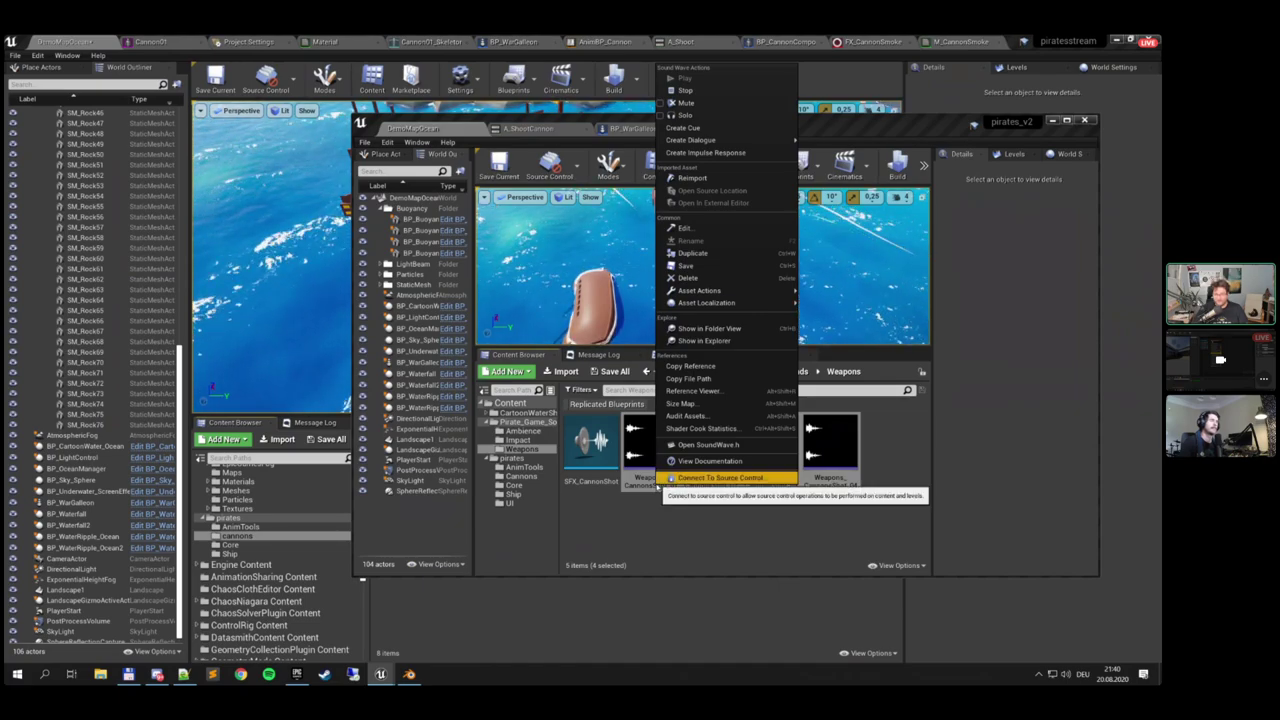
mouse_move(713, 296)
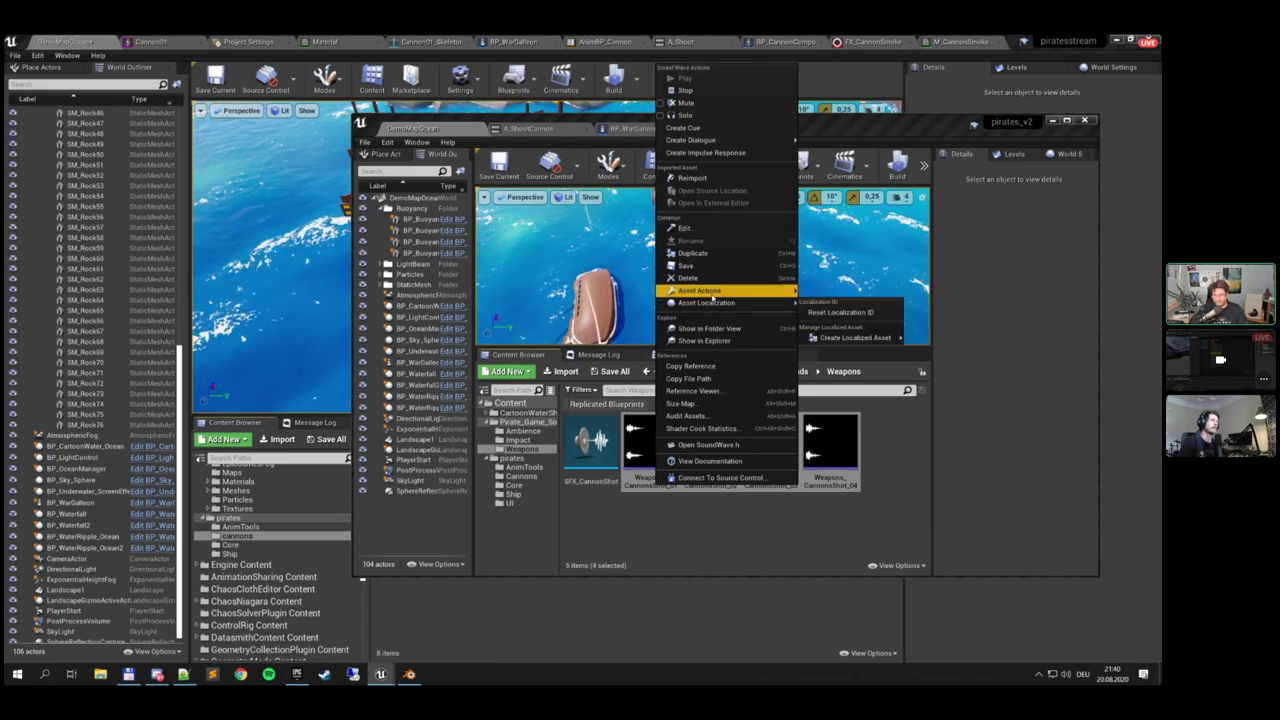
left_click(836, 366)
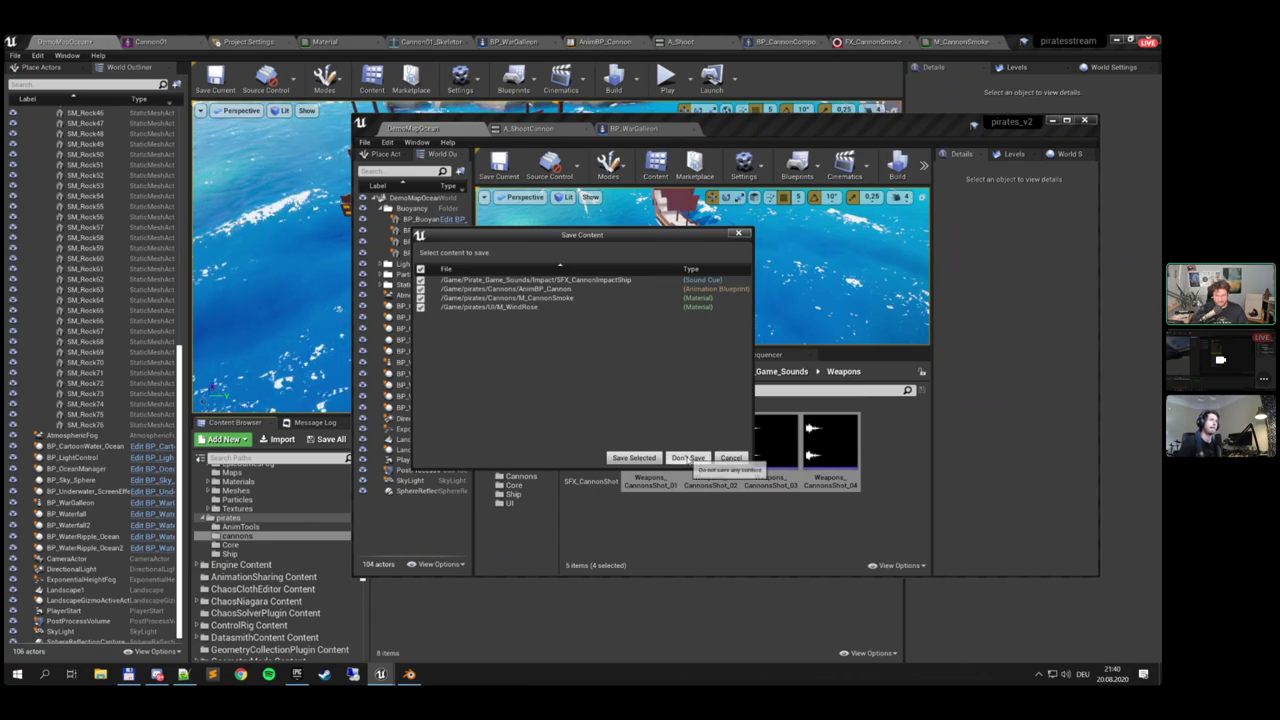
left_click(688, 457)
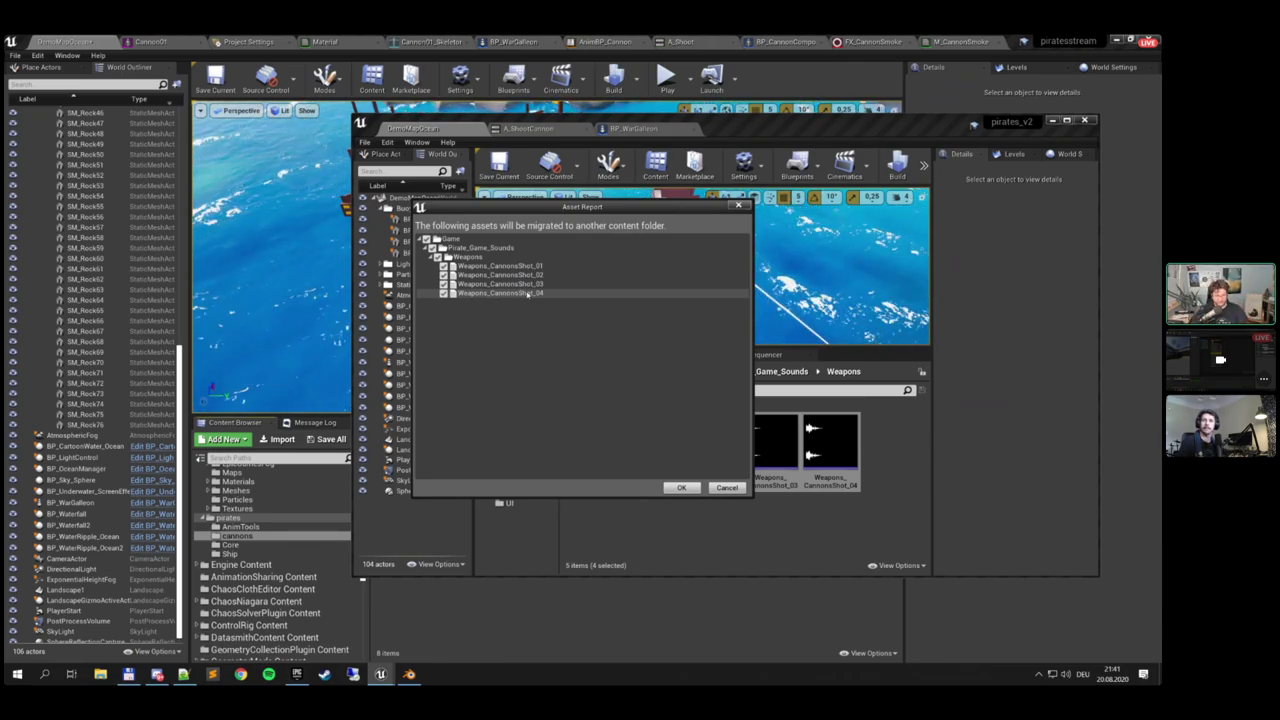
left_click(678, 487)
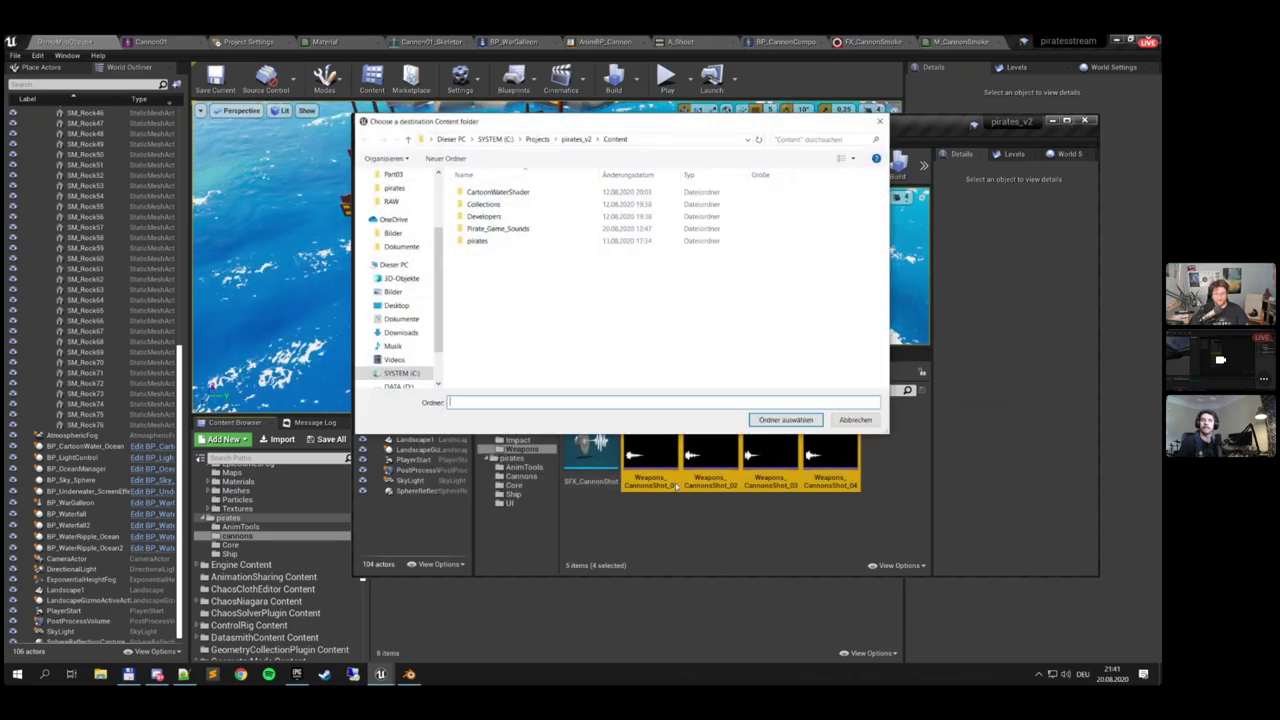
Choose the Content folder of the piratesstream project as the migration destination for the cannon shot sounds
left_click(537, 139)
scroll(540, 330, "down", 5)
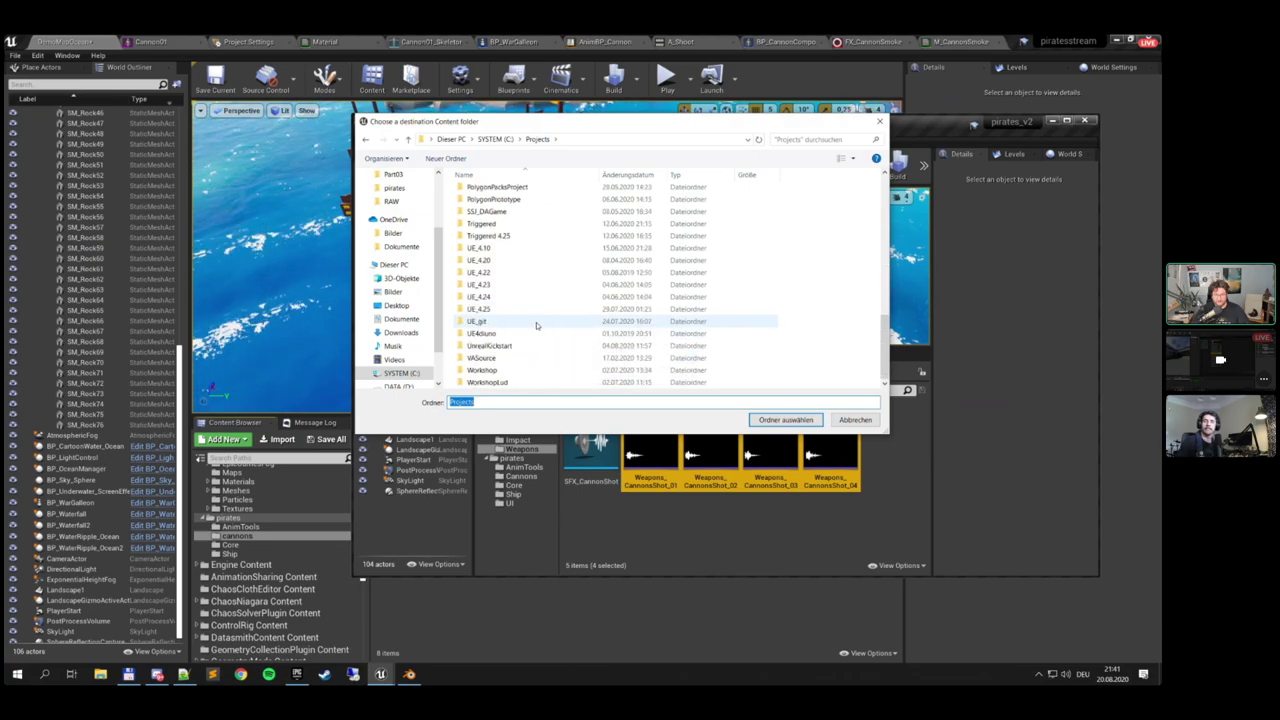
scroll(536, 325, "up", 4)
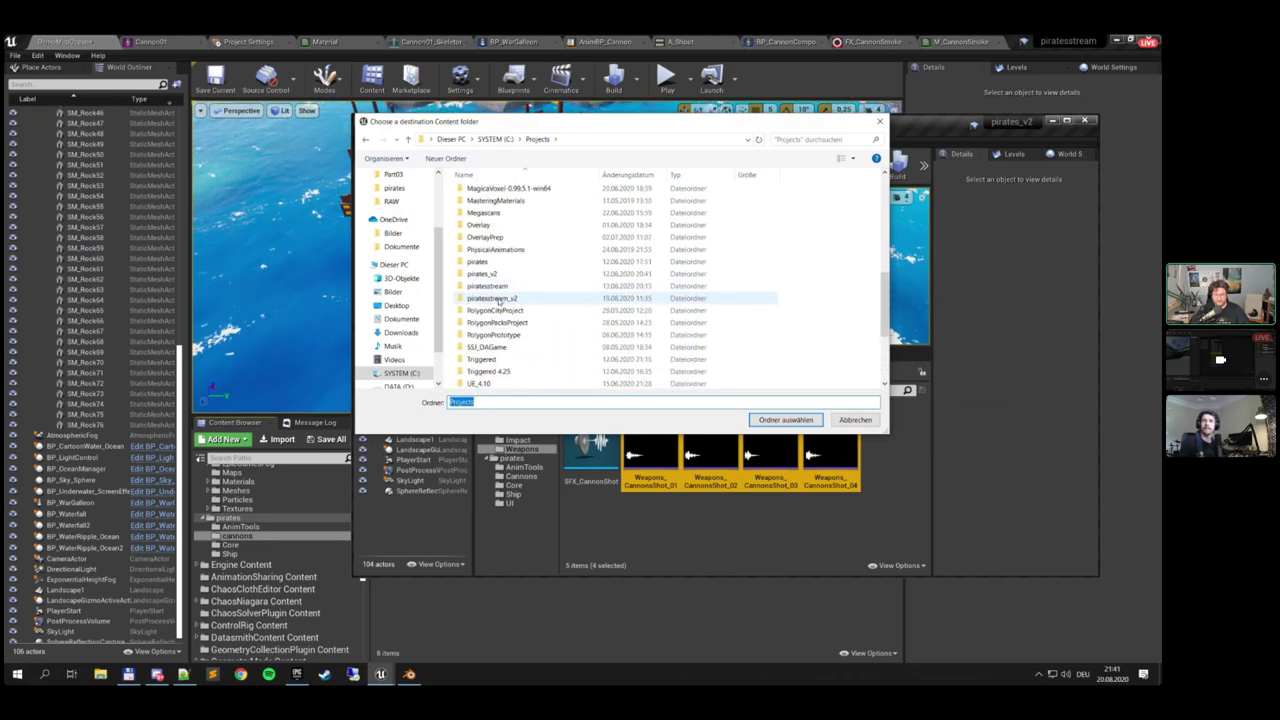
double_click(488, 286)
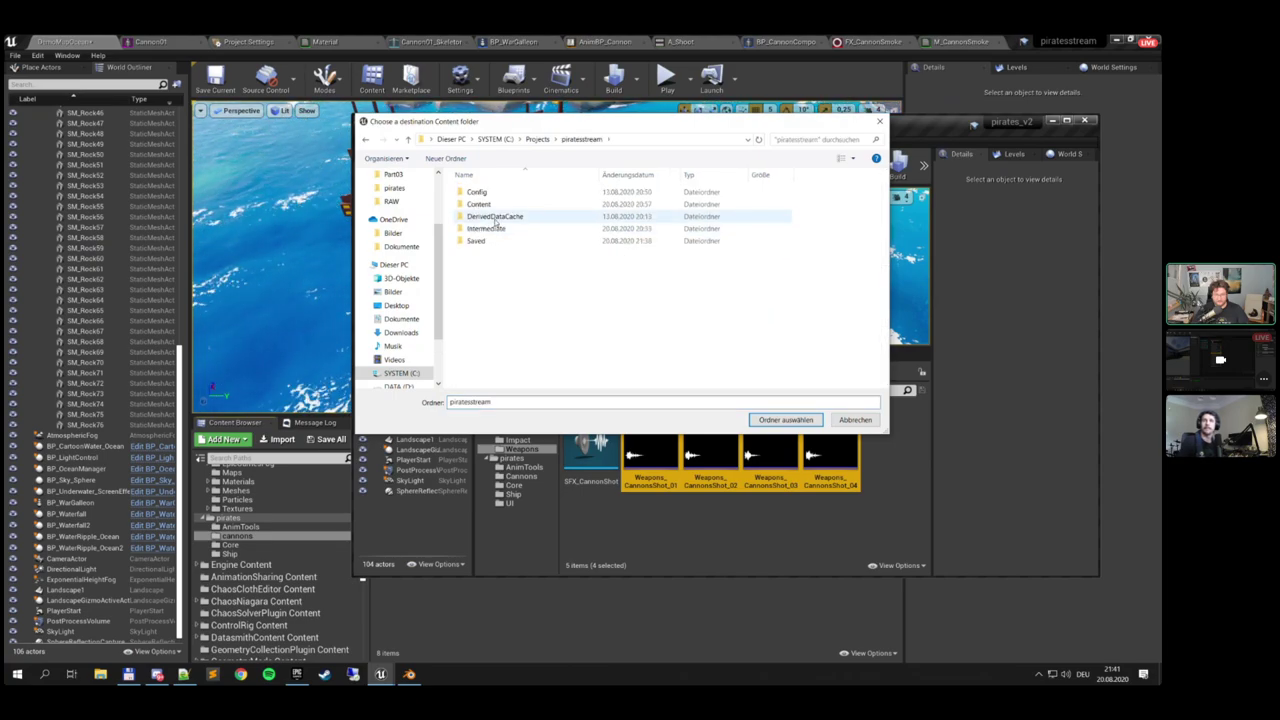
double_click(489, 205)
left_click(785, 419)
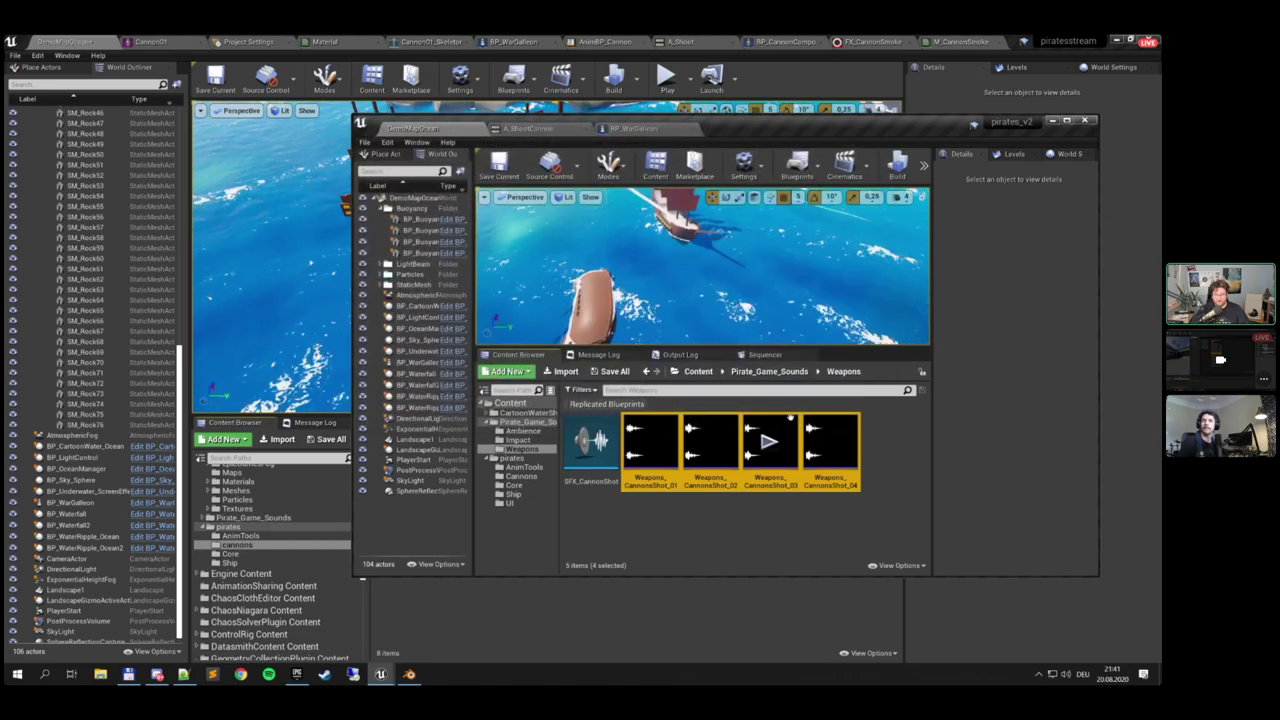
Move the pirates_v2 window off the piratesstream editor and hide engine content in the latter's content browser
left_click_drag(878, 123, 1160, 112)
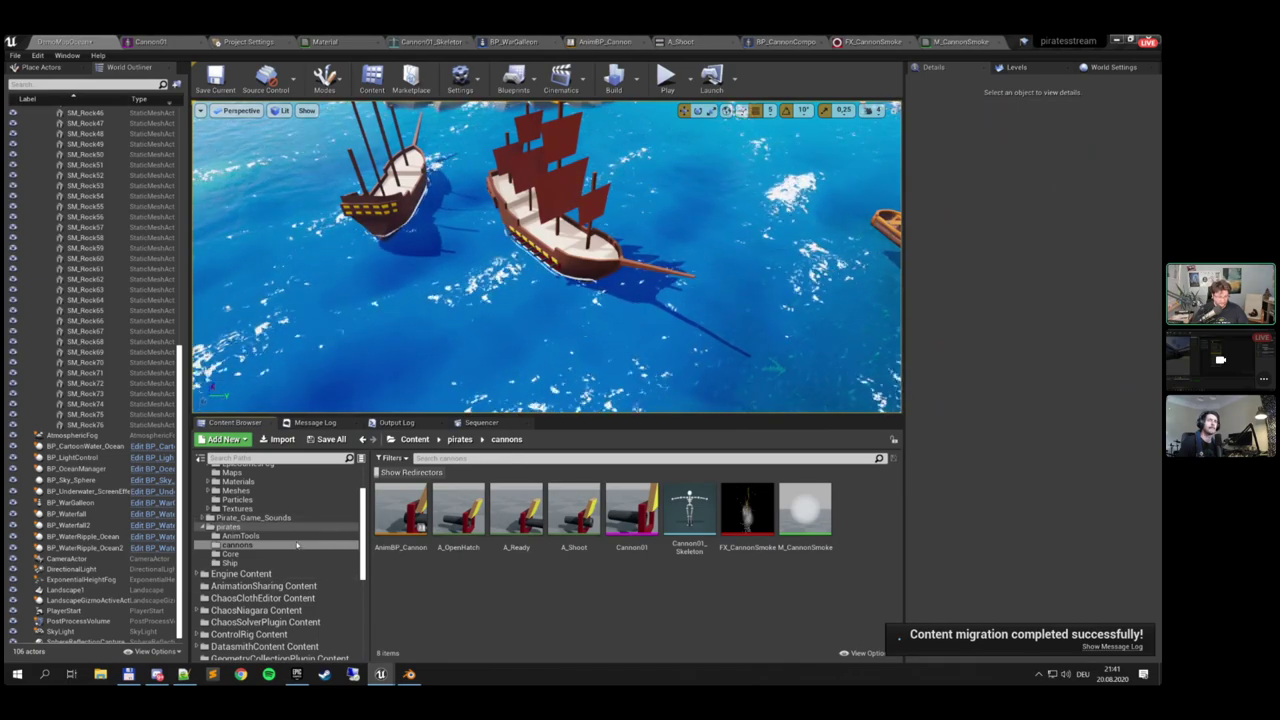
left_click(860, 652)
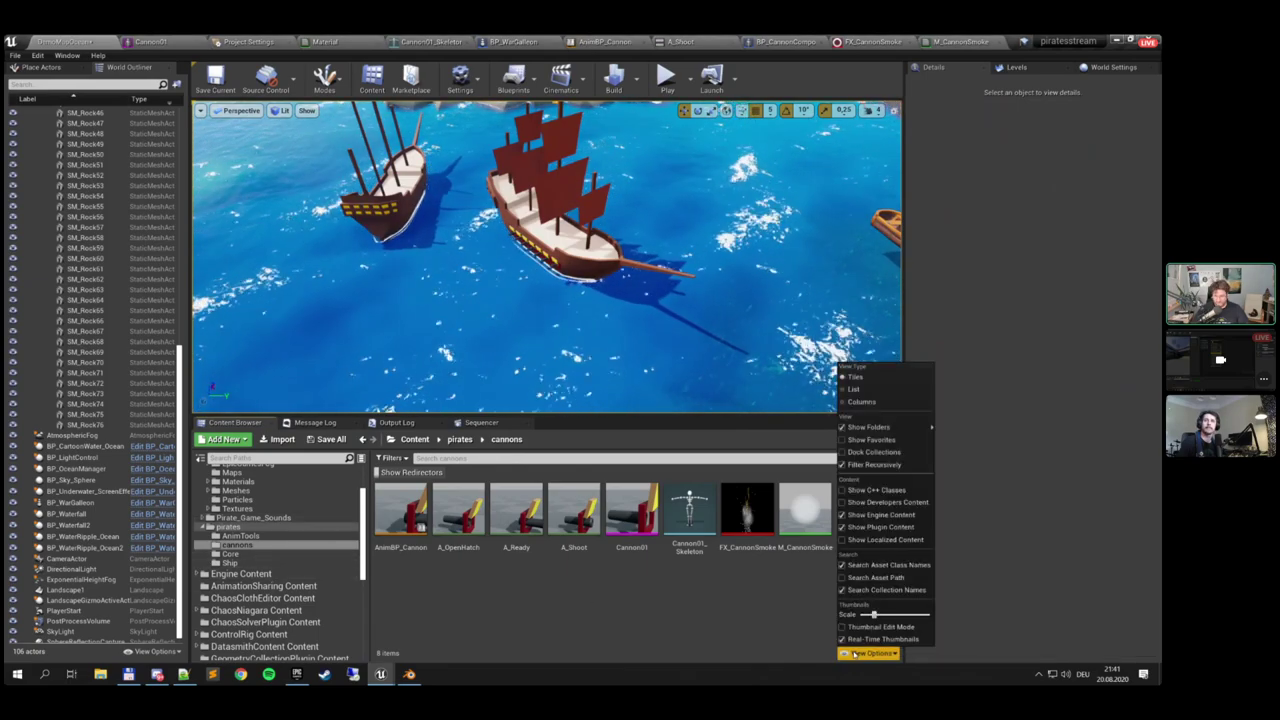
left_click(840, 515)
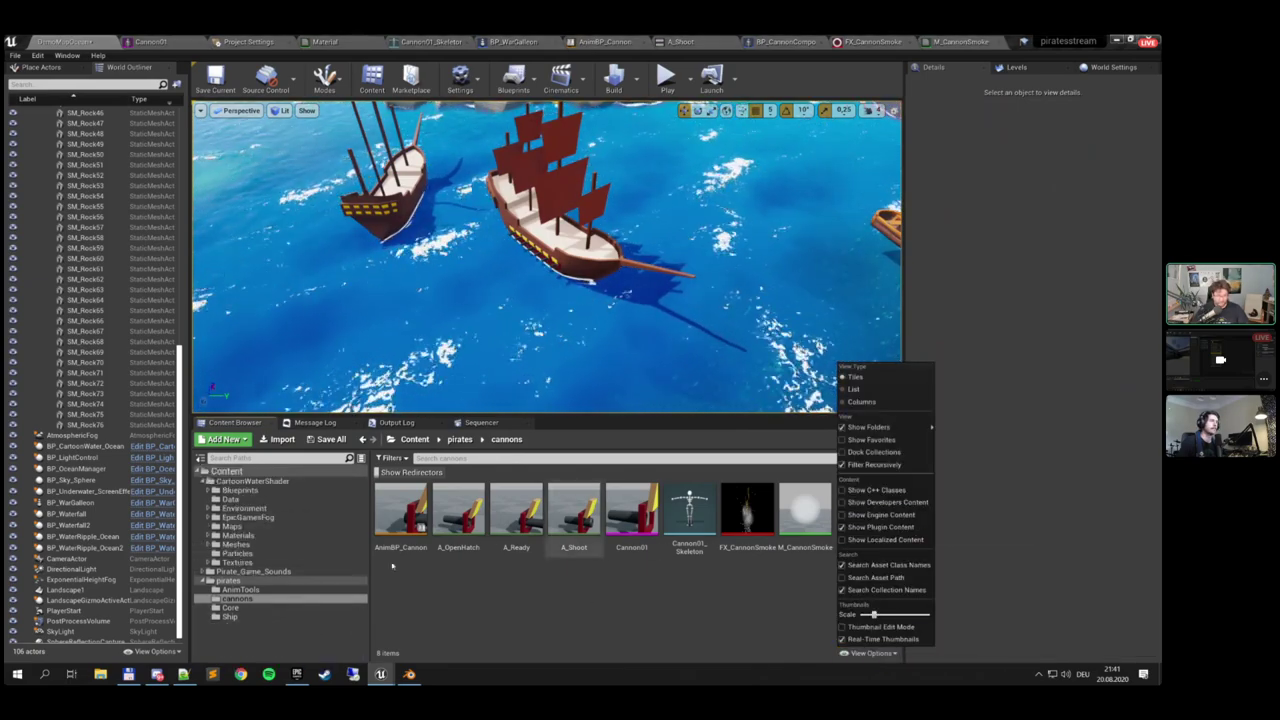
Open the Weapons folder of Pirate_Game_Sounds and preview the sounds Weapons_CannonsShot_01 through 04
left_click(262, 572)
double_click(400, 508)
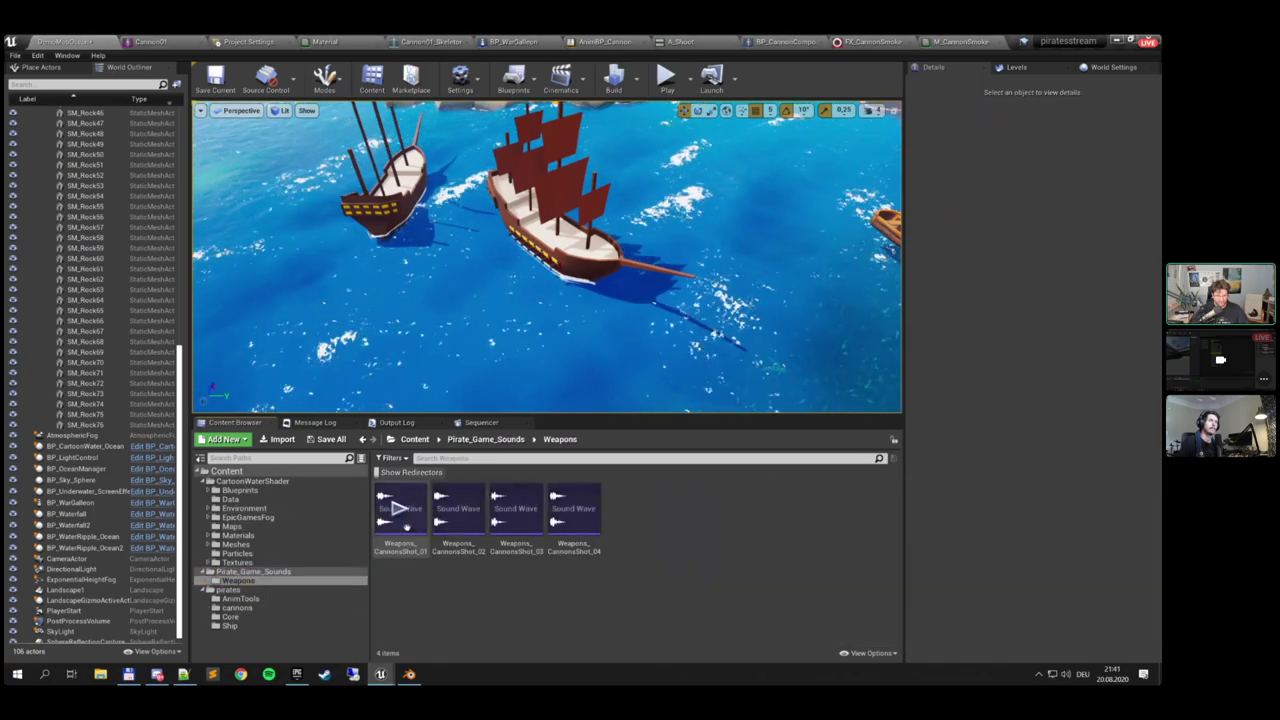
left_click(399, 509)
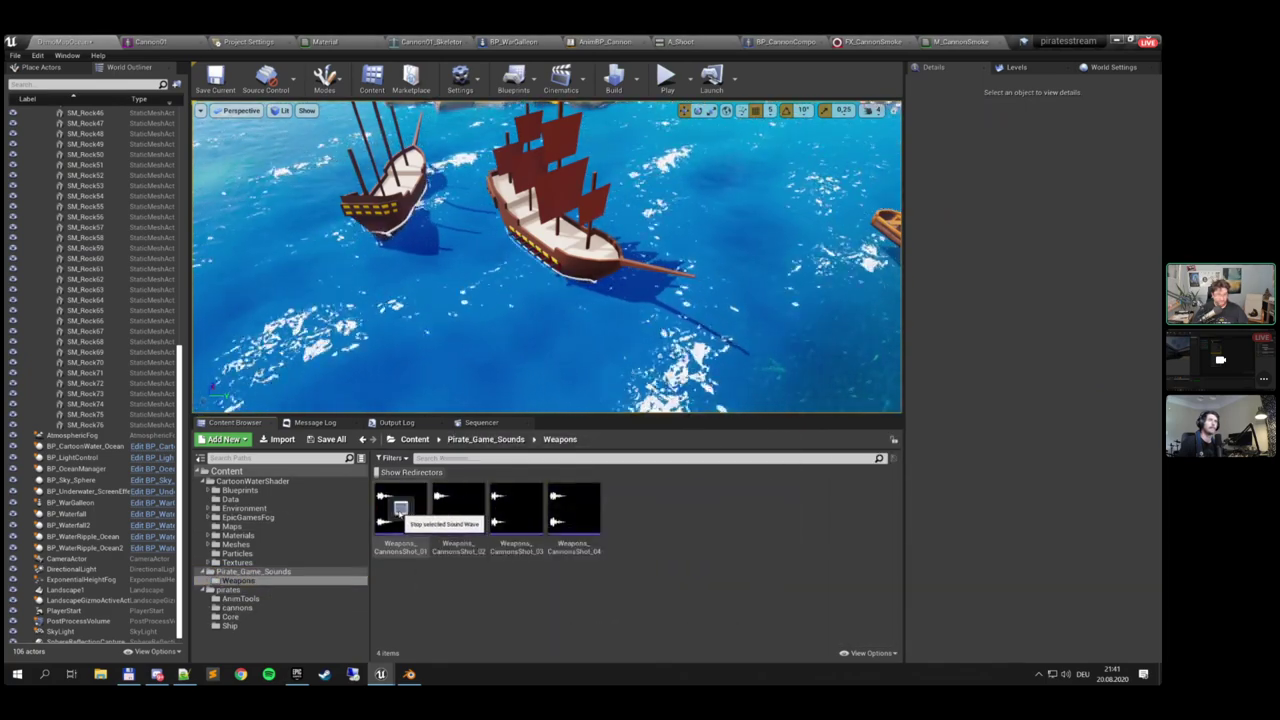
left_click(459, 509)
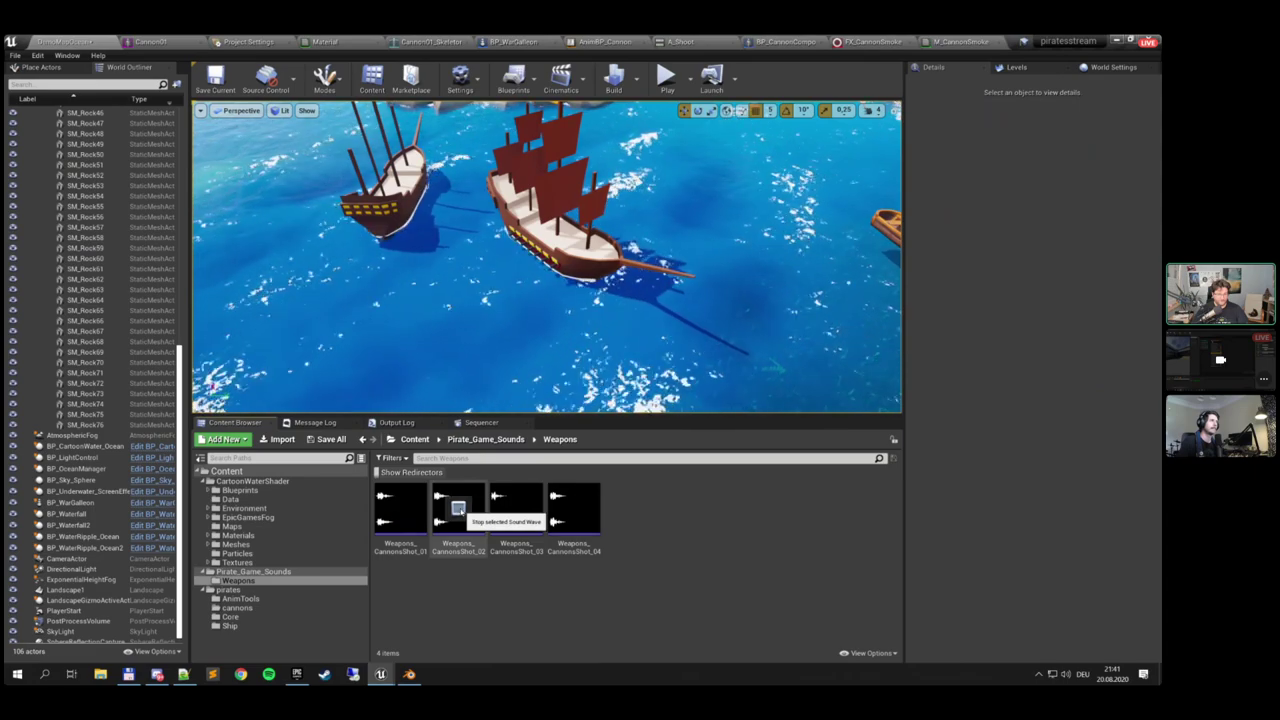
left_click(516, 509)
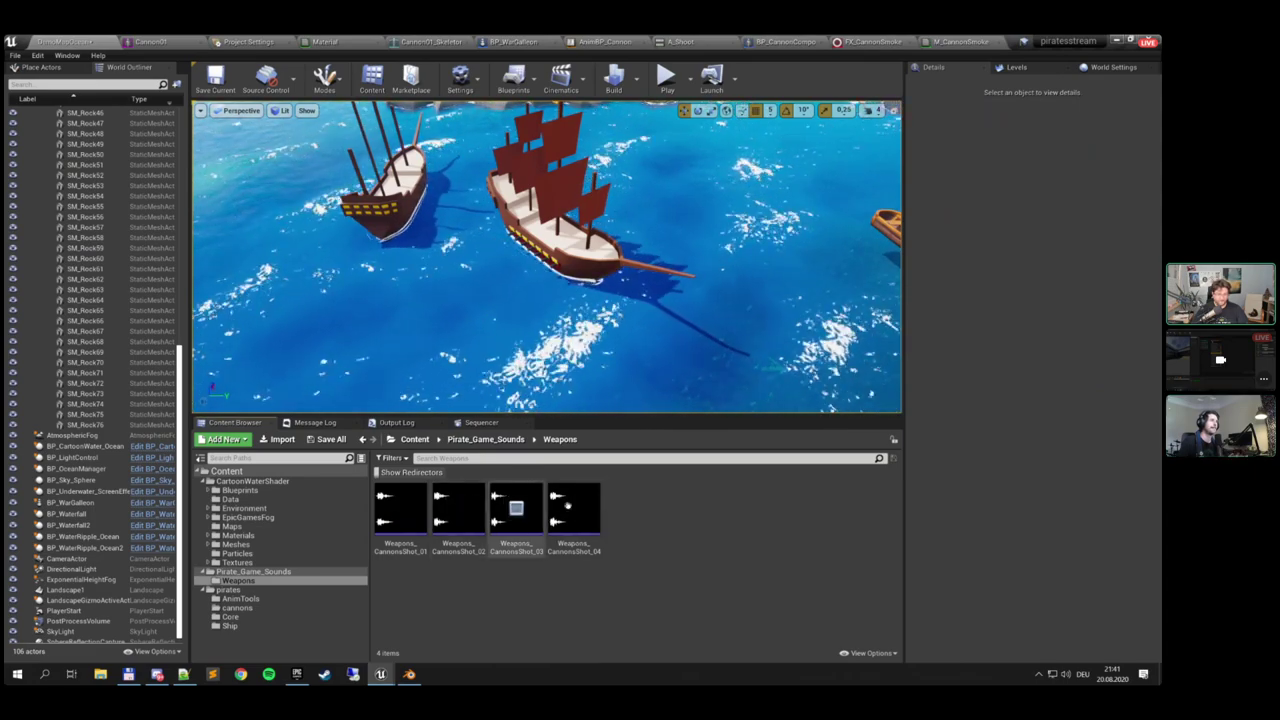
left_click(571, 509)
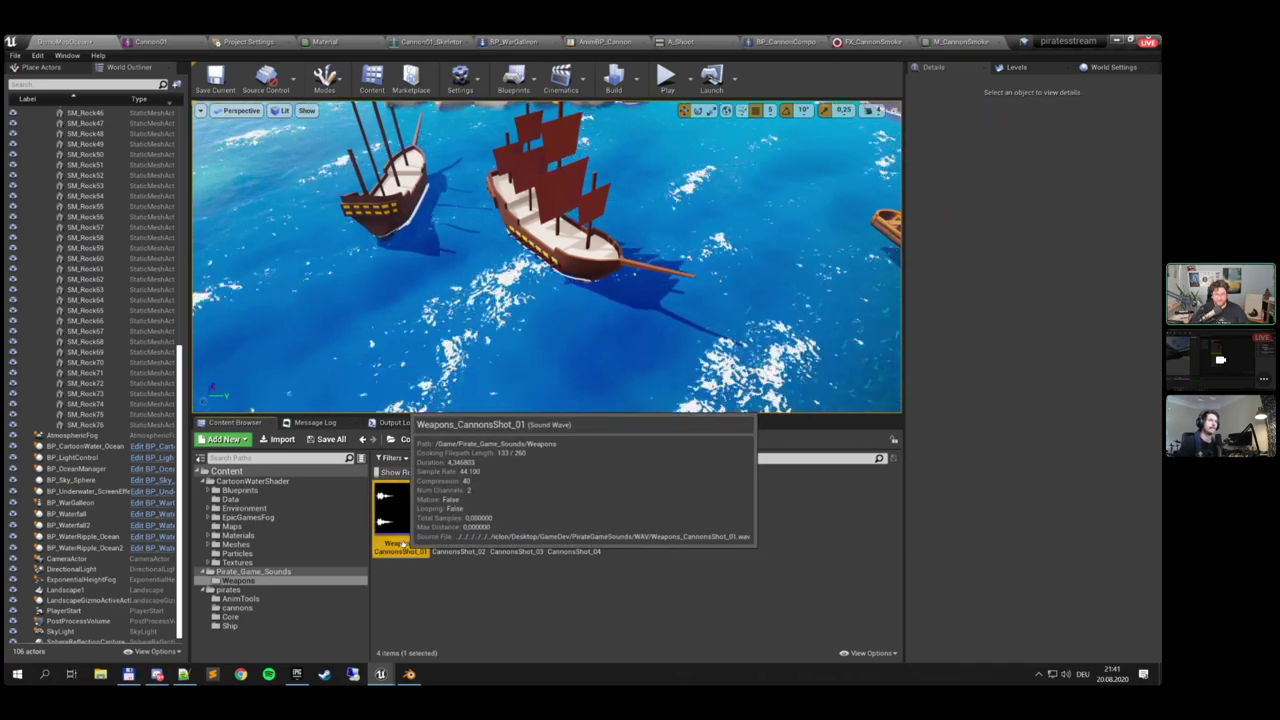
Create a sound cue from Weapons_CannonsShot_01, name it SFX_CannonFire and open it for editing
right_click(403, 510)
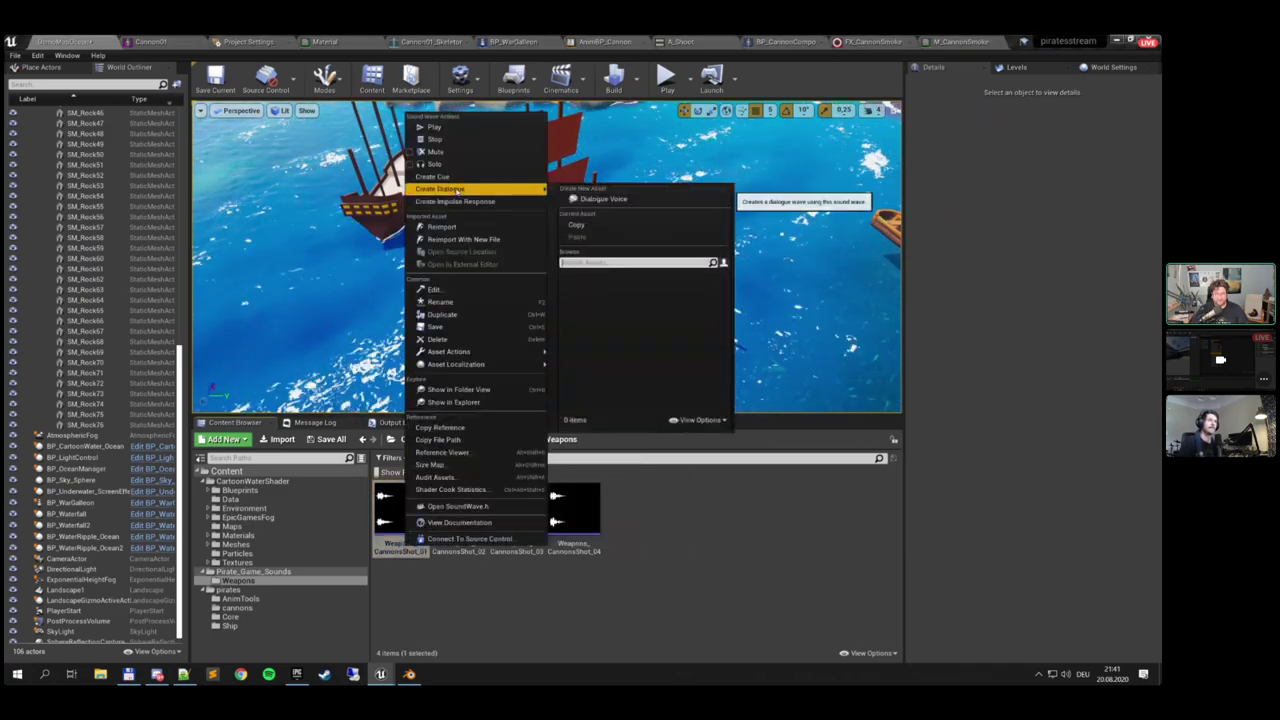
left_click(455, 180)
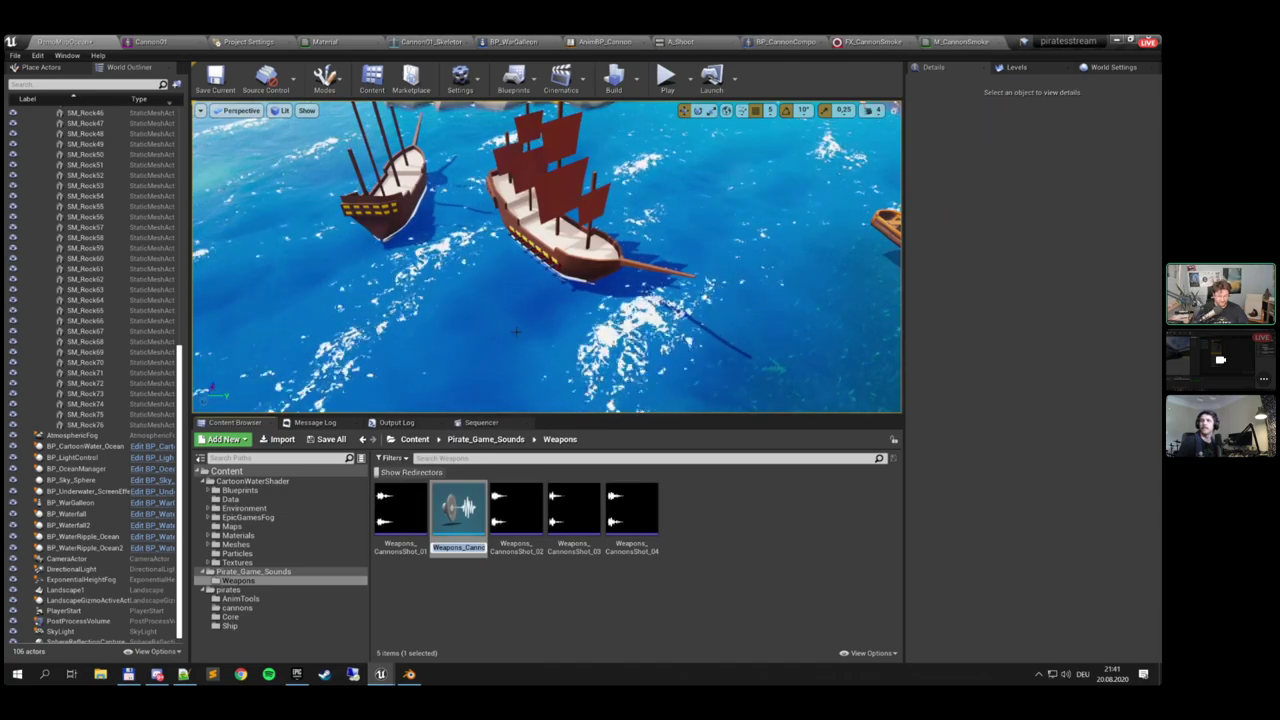
type("SFX_")
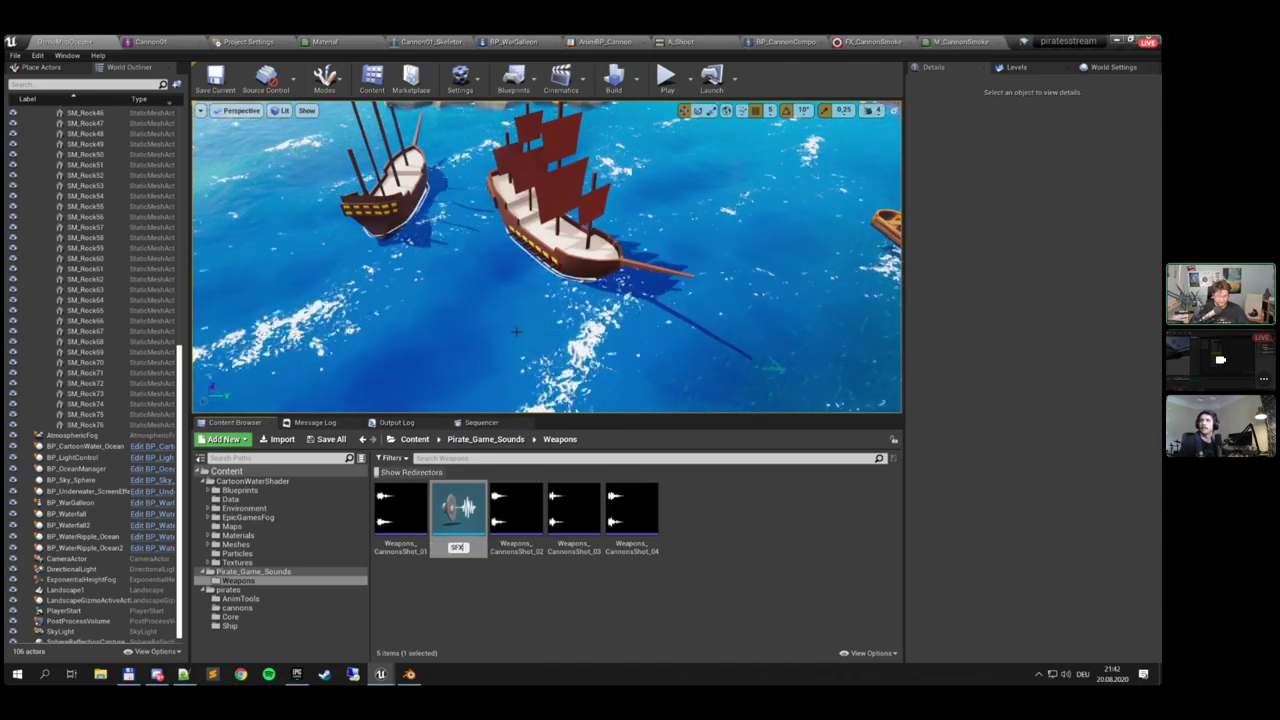
type("SFX_CannonFire")
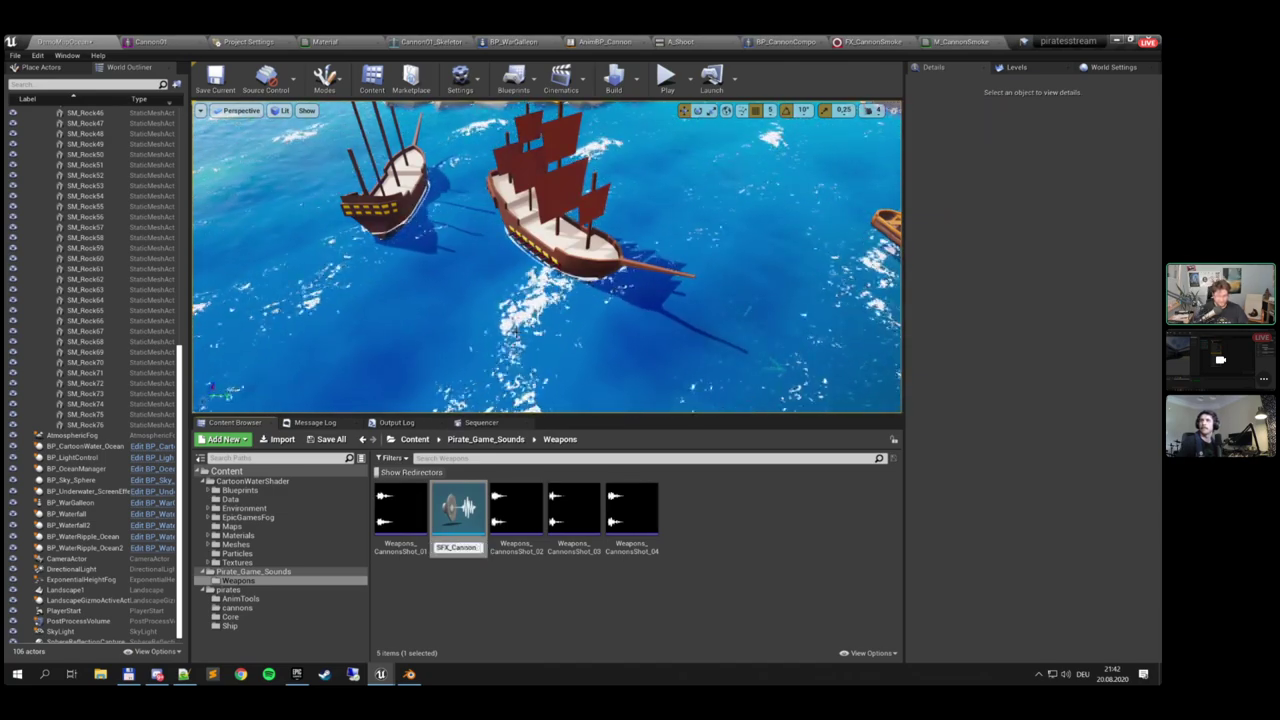
key("Return")
key("Return")
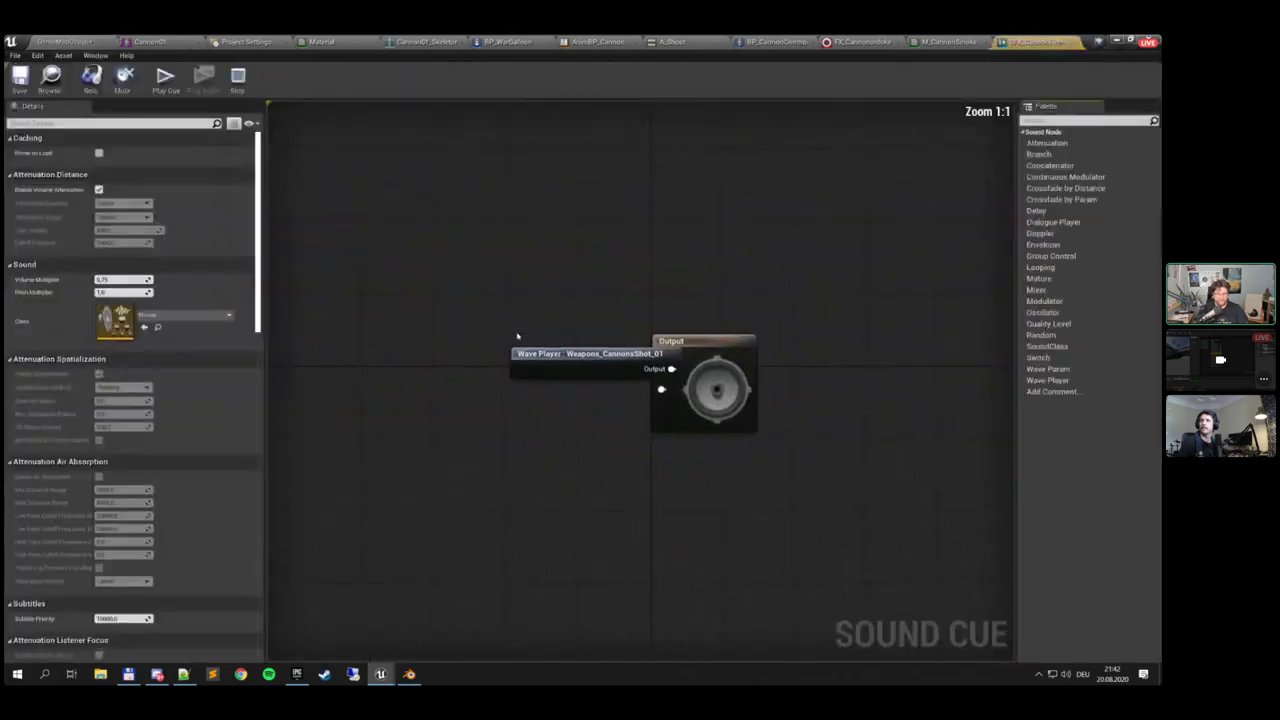
Move the Weapons_CannonsShot_01 wave player clear of the Output node in the sound cue graph
right_click_drag(517, 335, 574, 377)
left_click_drag(648, 408, 444, 343)
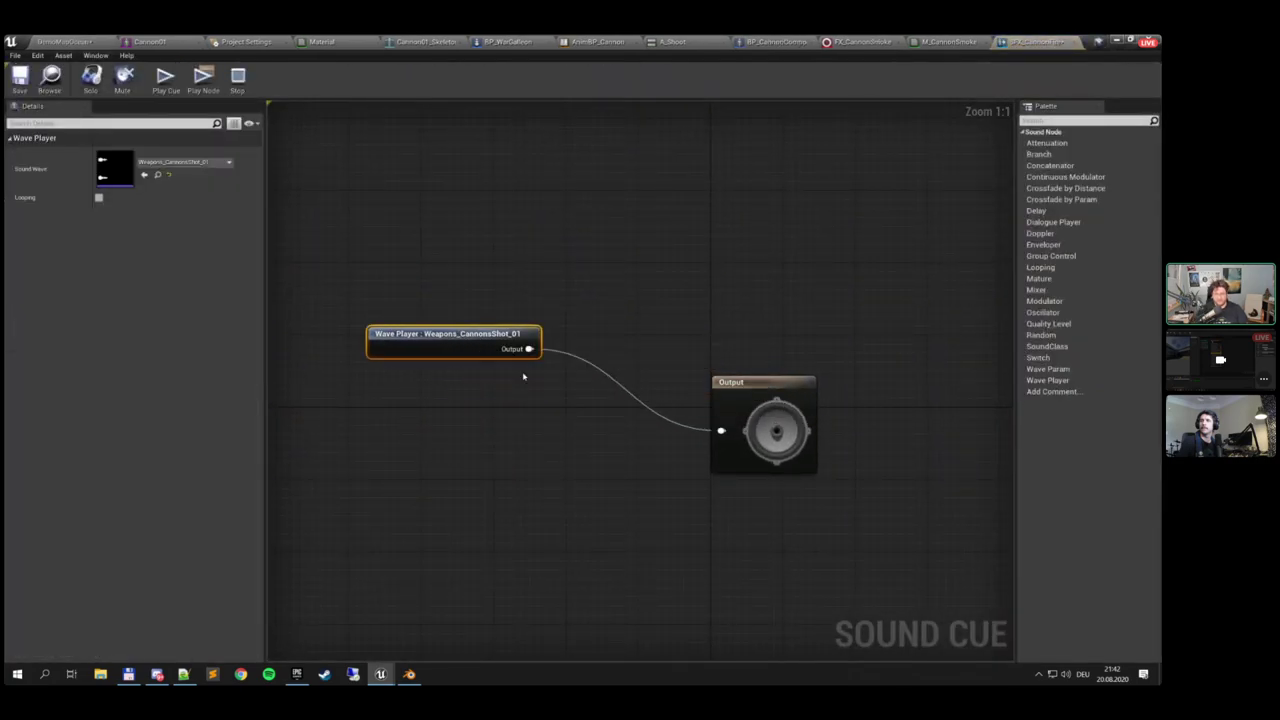
right_click_drag(523, 374, 511, 268)
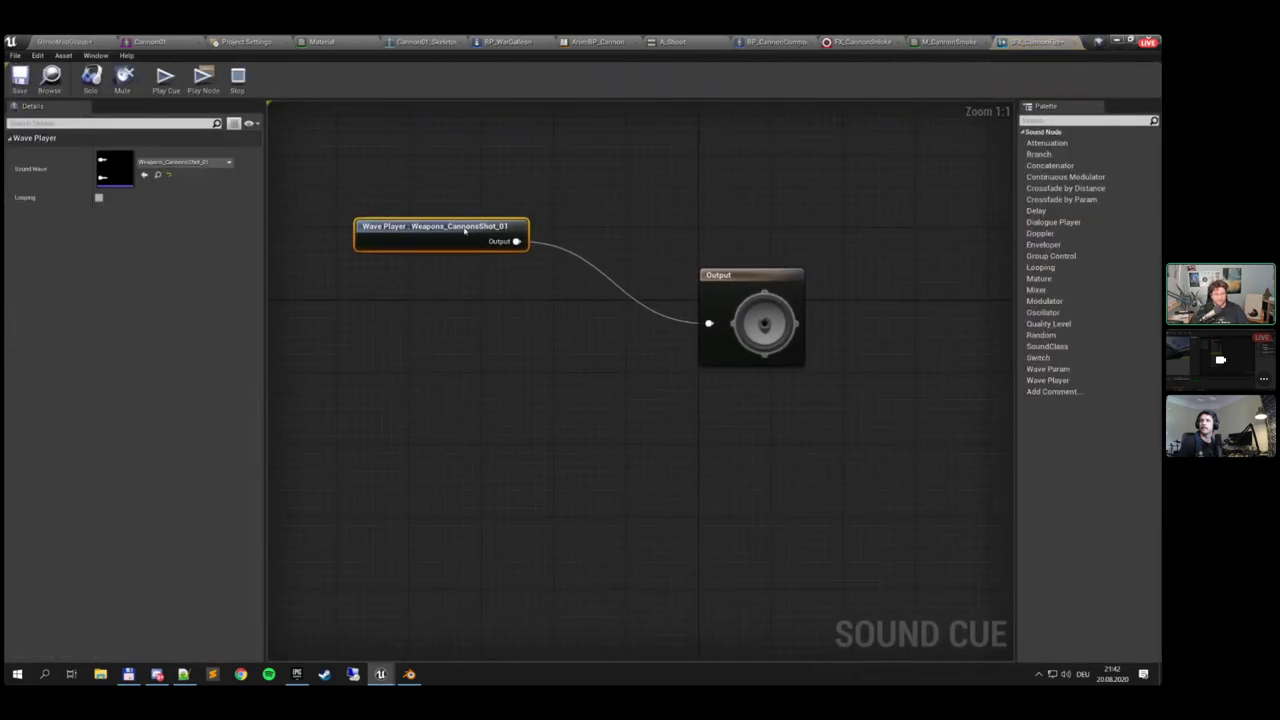
Examine the Output node's sound, spatialization, reverb and attenuation settings
left_click(866, 291)
left_click(780, 290)
scroll(130, 473, "down", 5)
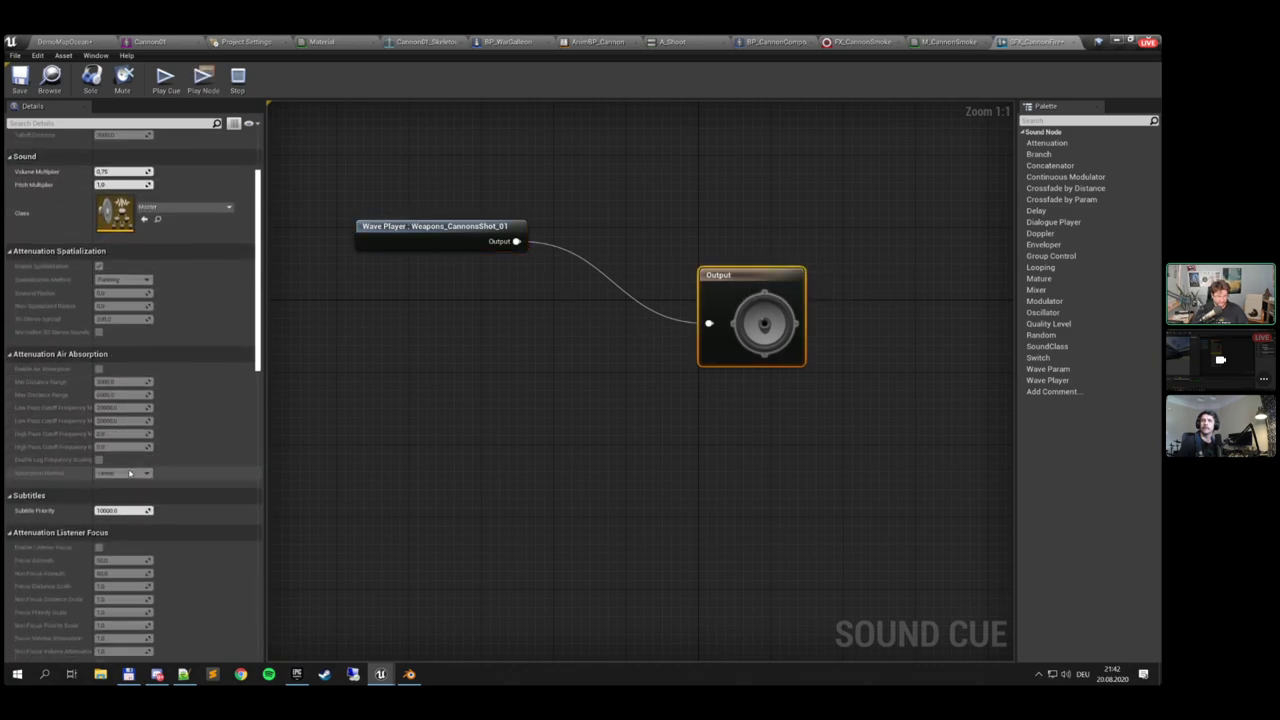
scroll(130, 473, "down", 10)
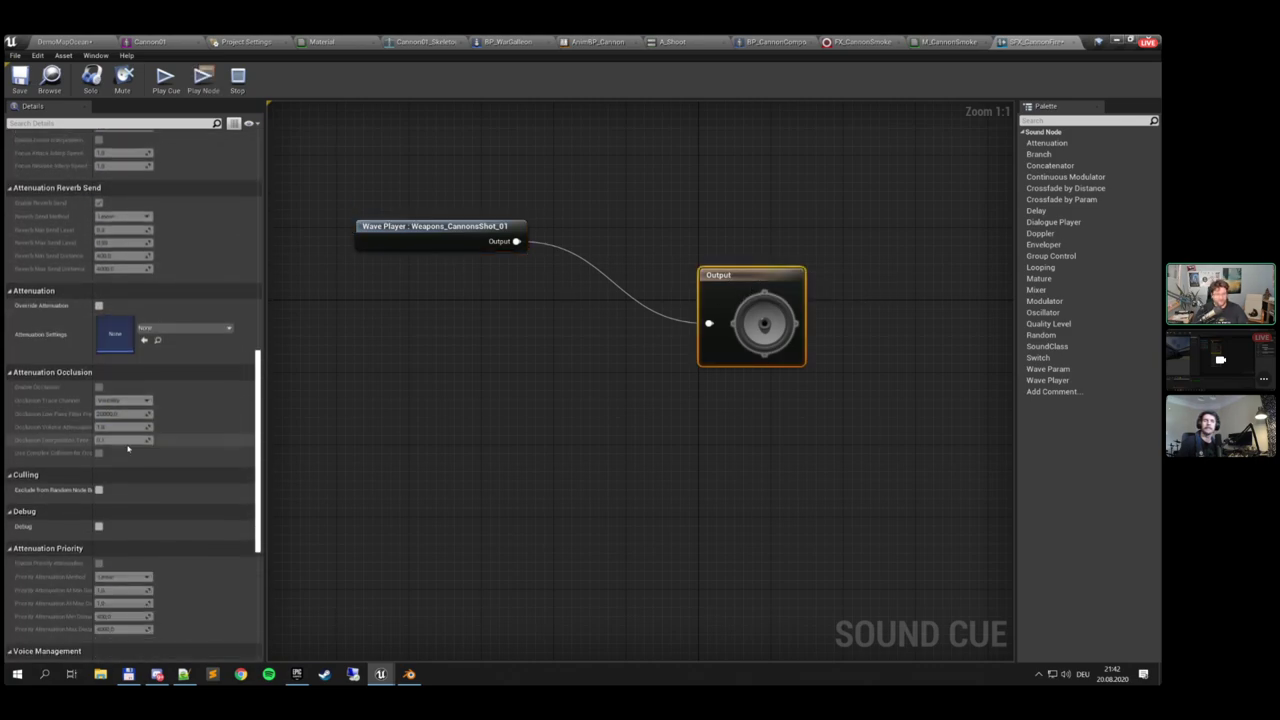
scroll(128, 449, "down", 4)
scroll(121, 423, "up", 5)
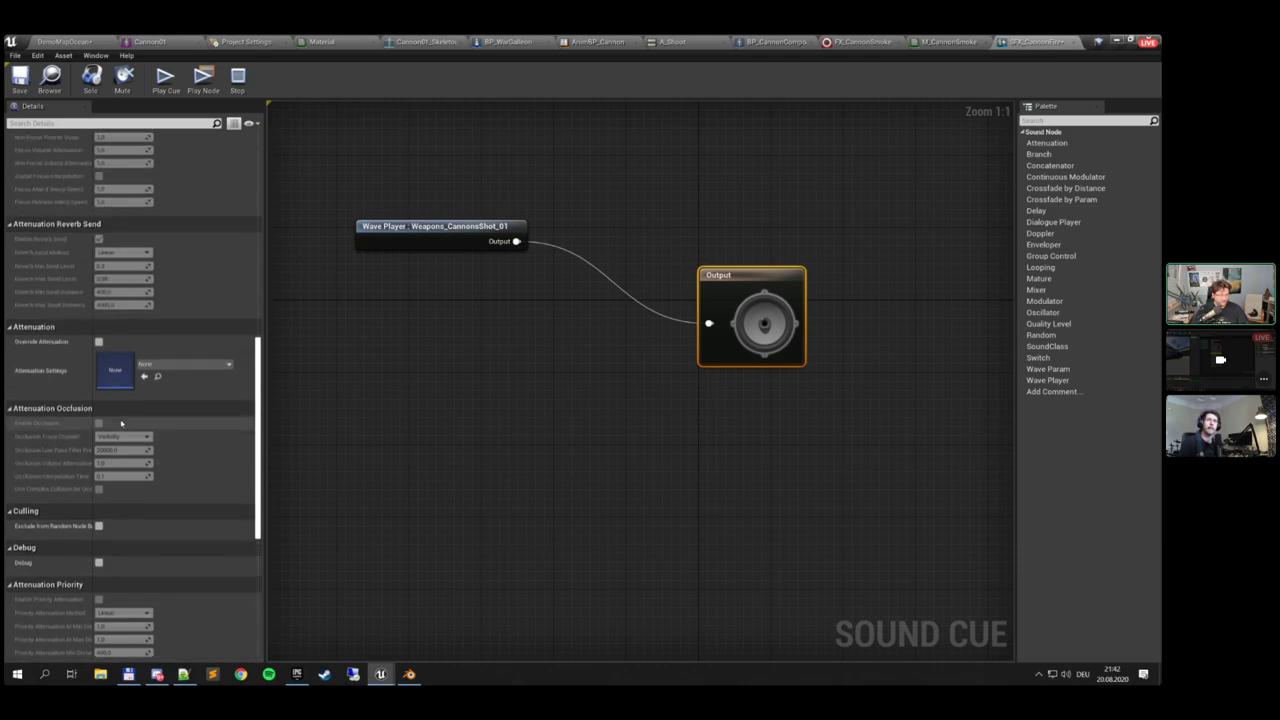
scroll(121, 423, "up", 3)
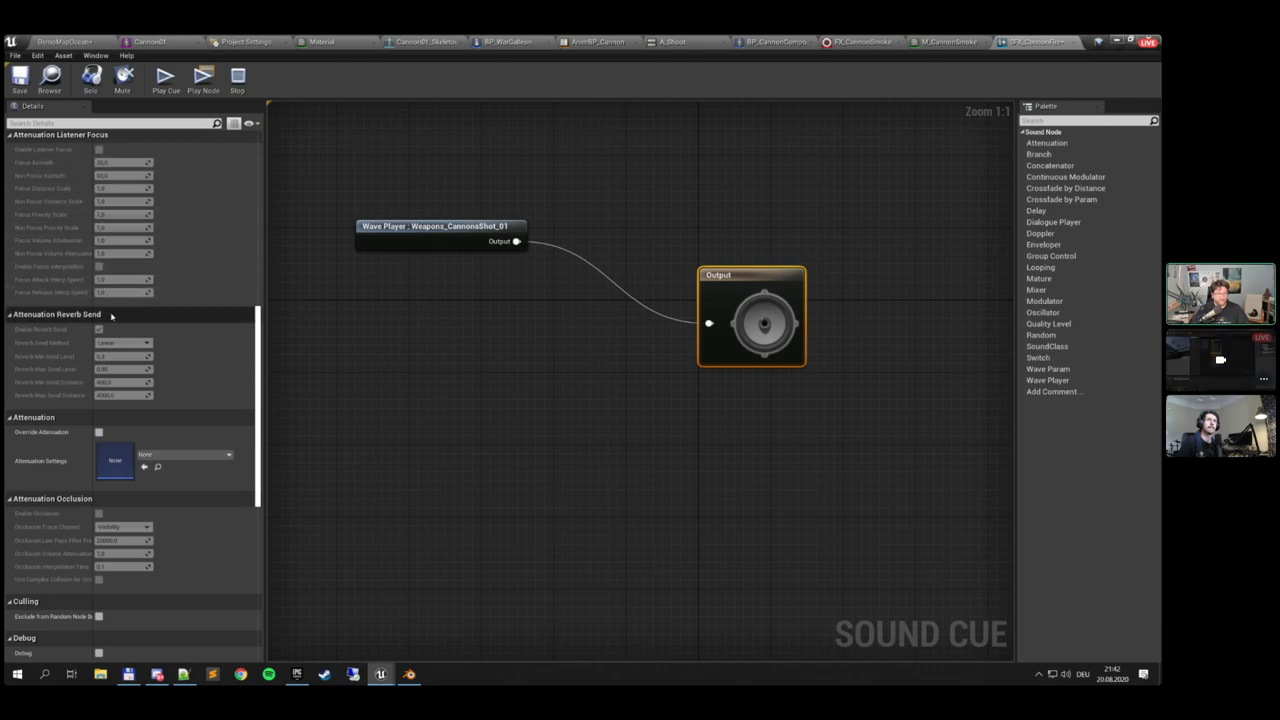
scroll(105, 320, "up", 3)
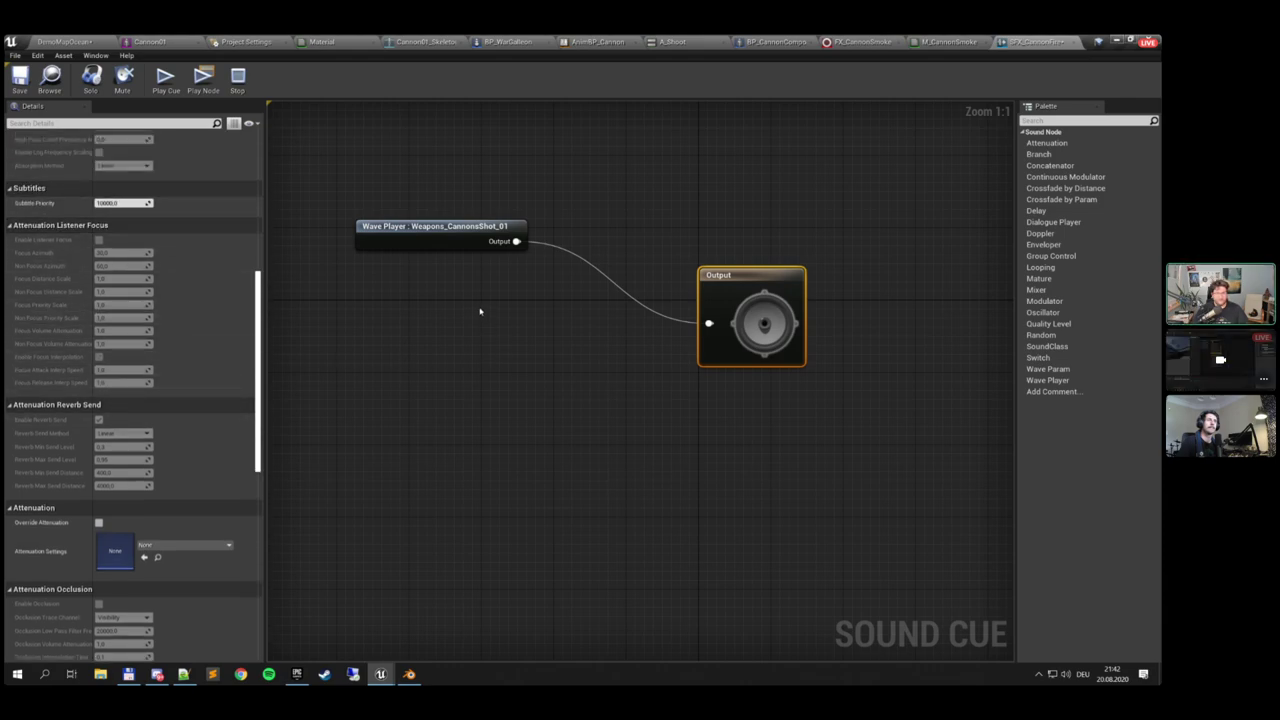
Place the Output node farther from the wave player and review the properties of both nodes
left_click_drag(722, 290, 793, 286)
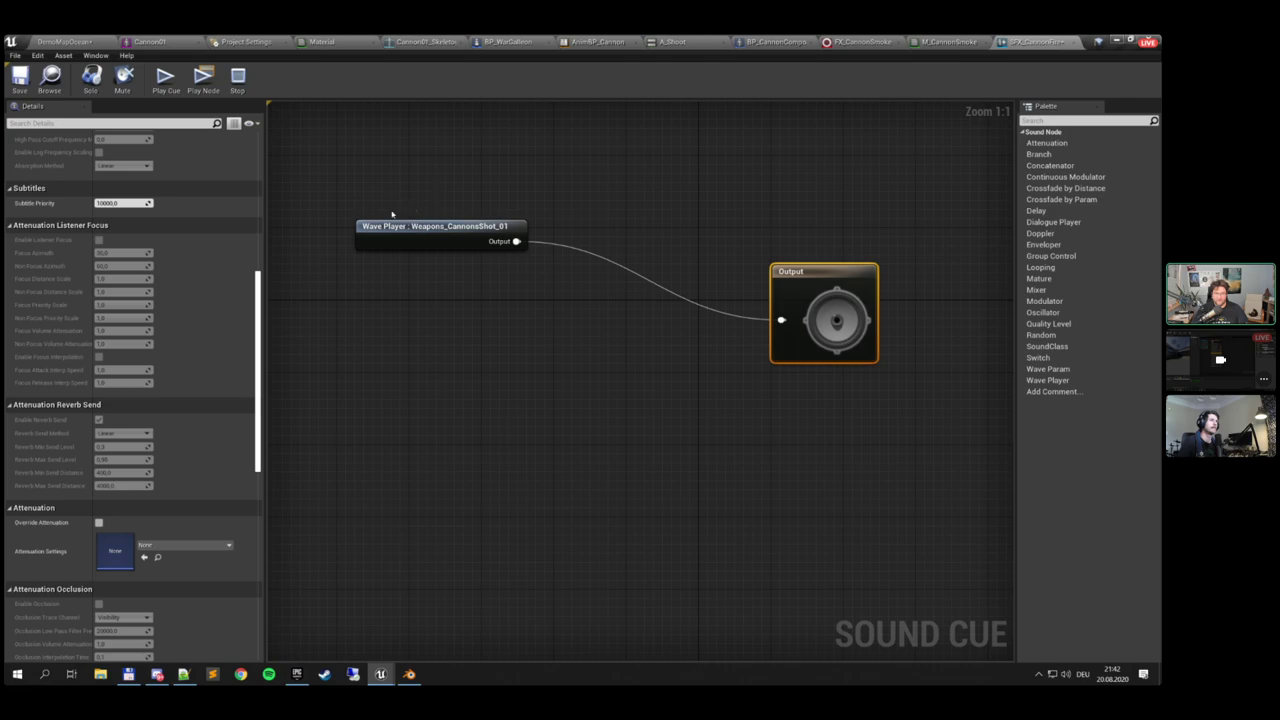
left_click(440, 244)
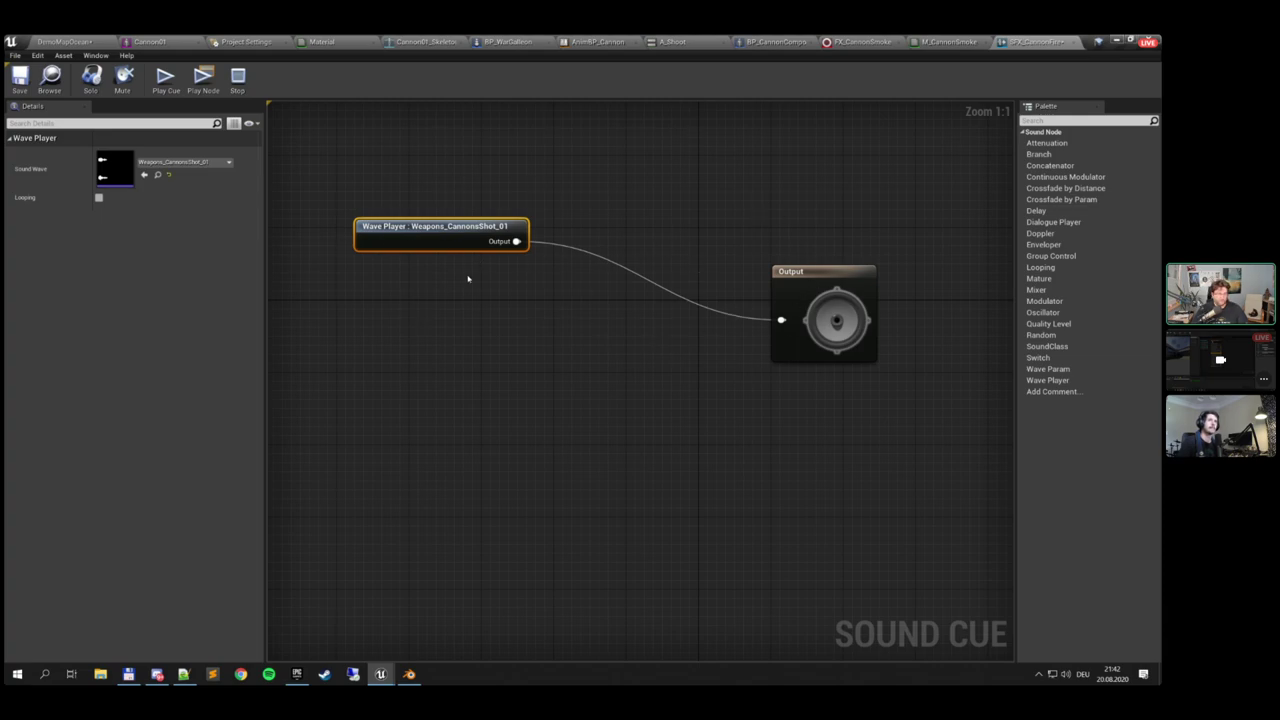
left_click(815, 292)
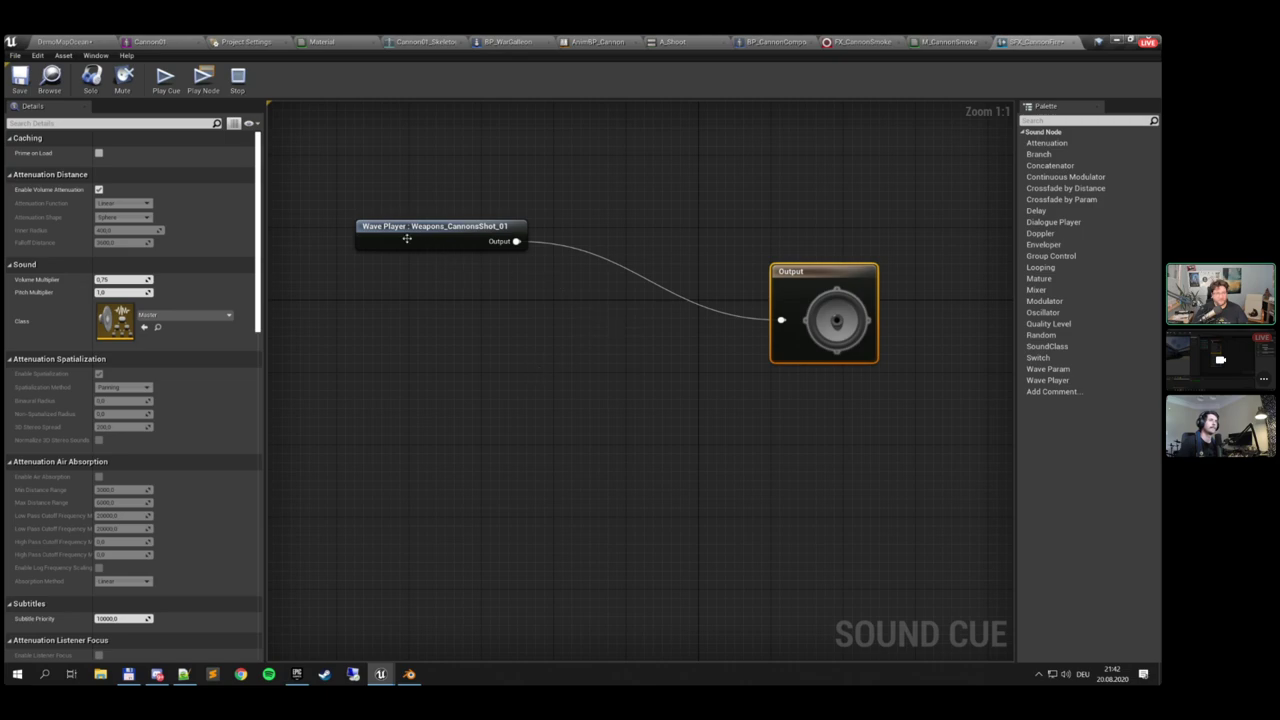
scroll(111, 408, "down", 5)
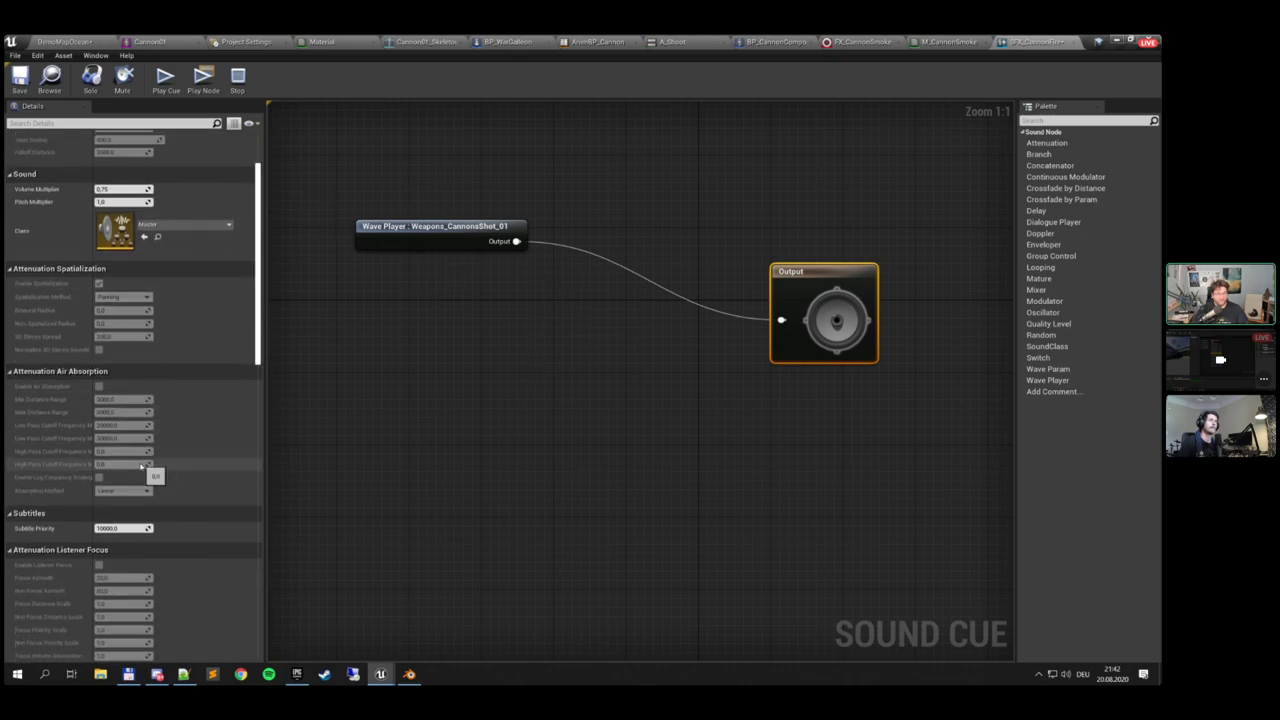
scroll(111, 408, "down", 12)
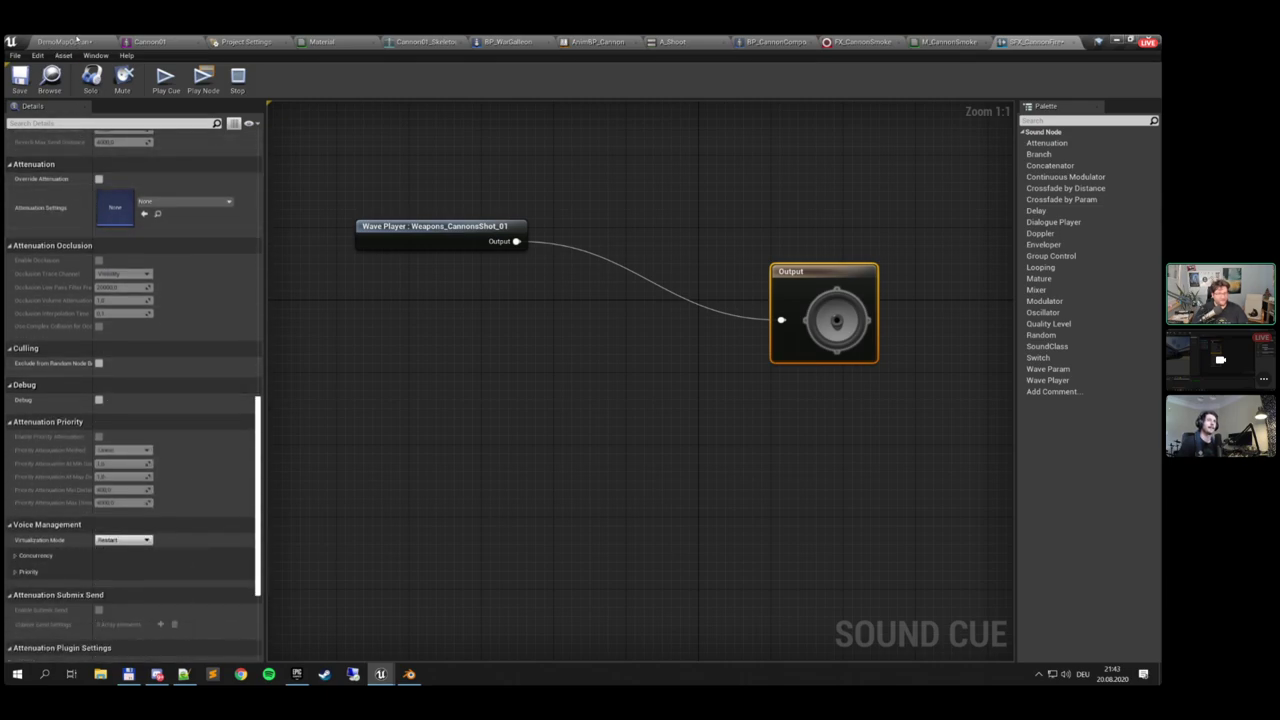
Add Weapons_CannonsShot_02, 03 and 04 to the sound cue as wave players stacked below the first one
left_click(66, 41)
left_click(515, 515)
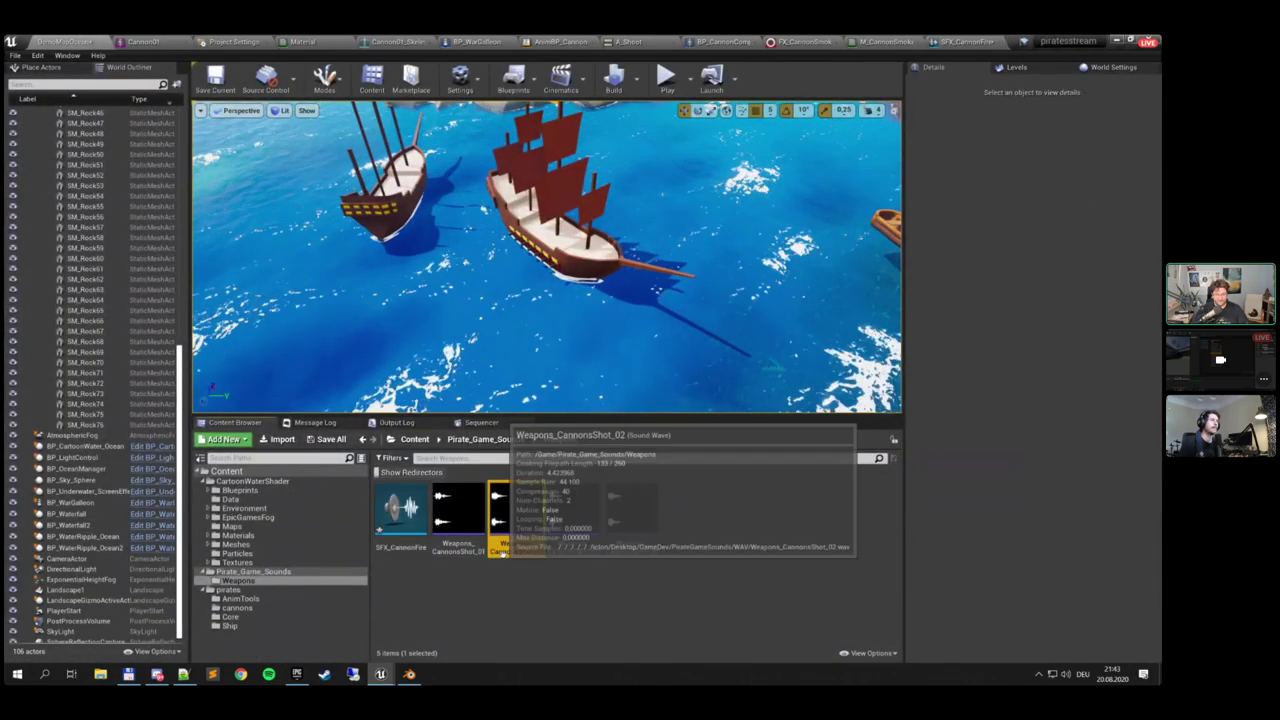
left_click(634, 543, "shift")
left_click_drag(634, 543, 464, 283)
left_click_drag(302, 330, 412, 318)
left_click_drag(335, 360, 446, 343)
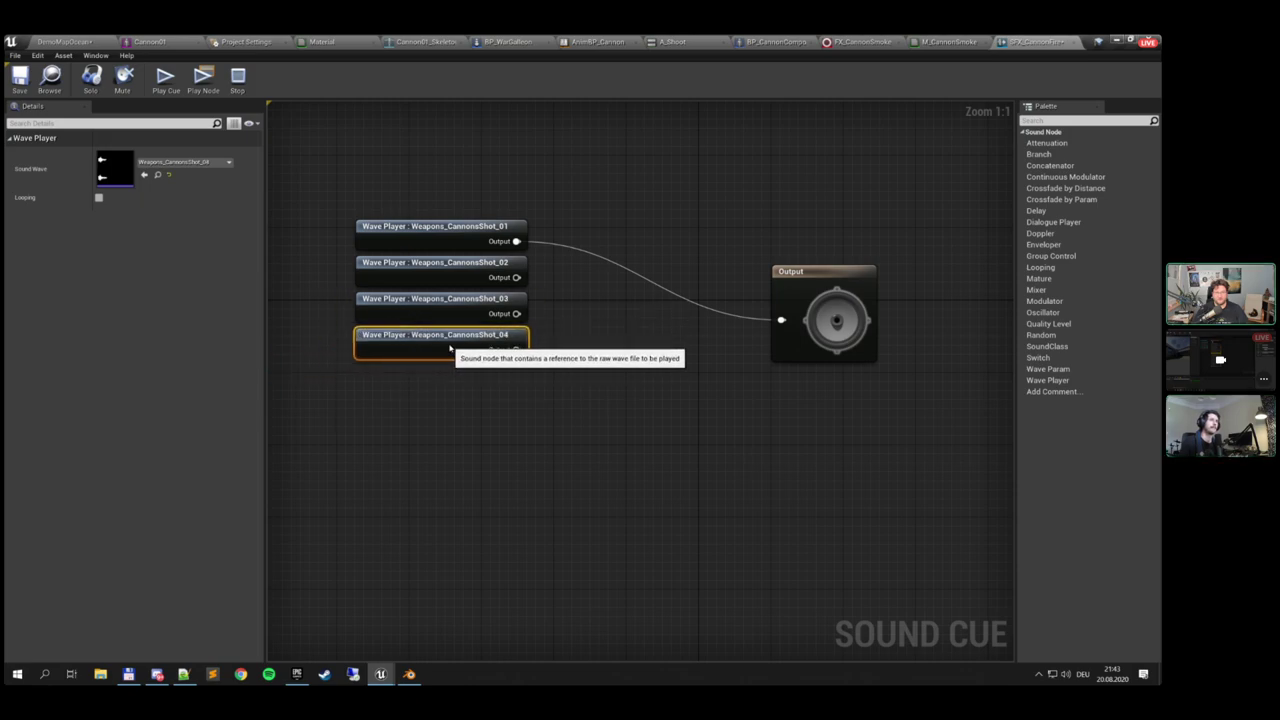
Disconnect Weapons_CannonsShot_01 from the Output node and feed all four wave players into a new Random node
left_click(516, 241, "alt")
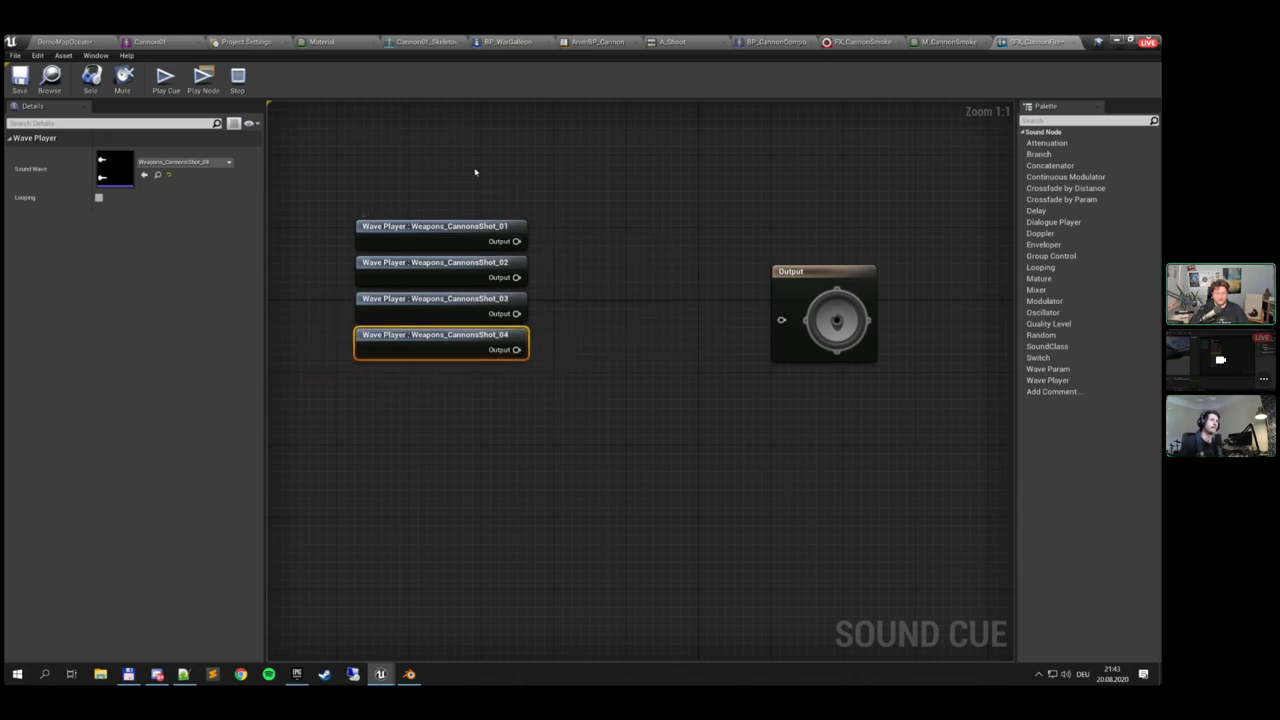
left_click_drag(473, 168, 463, 426)
left_click(465, 422)
left_click_drag(468, 185, 449, 403)
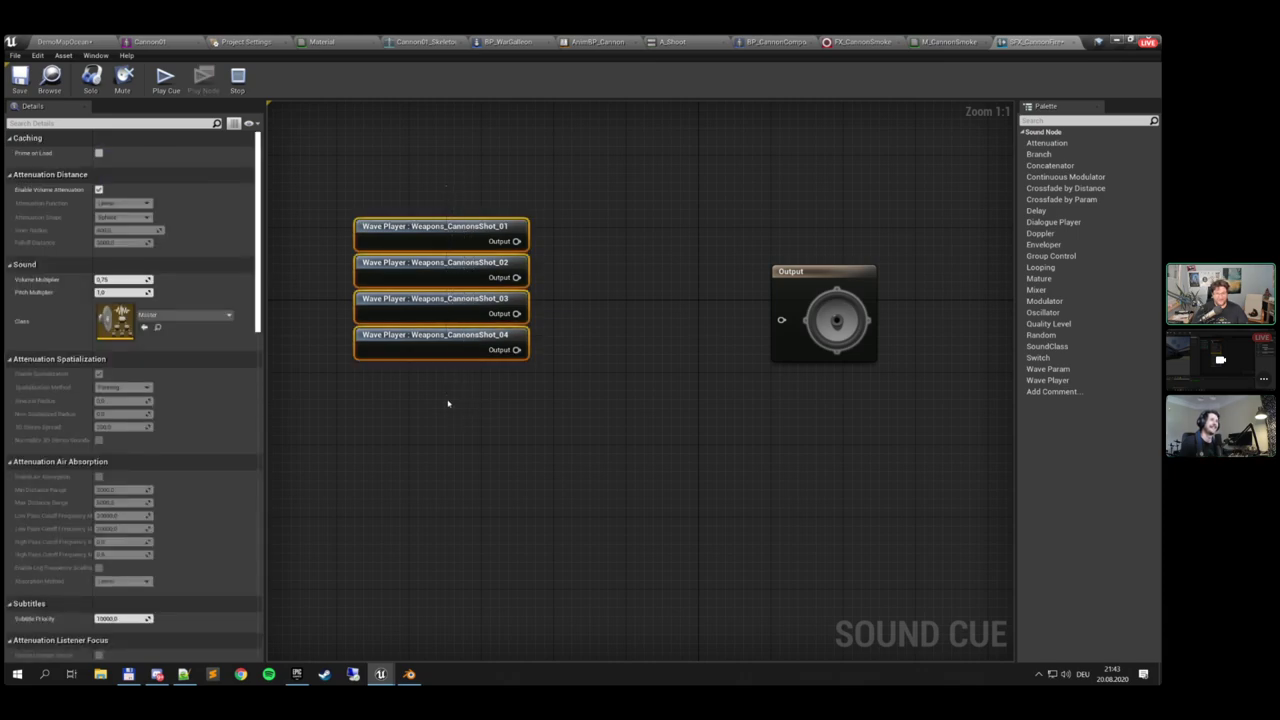
right_click(553, 277)
type("rand")
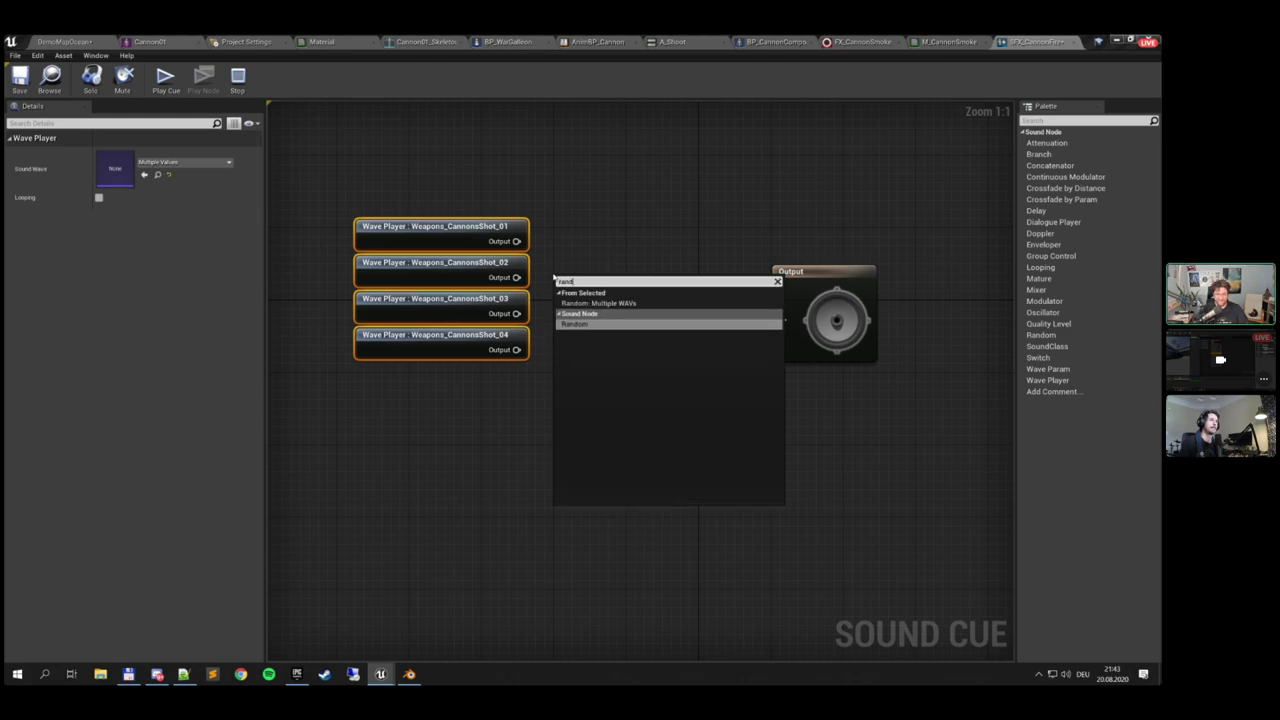
key("Return")
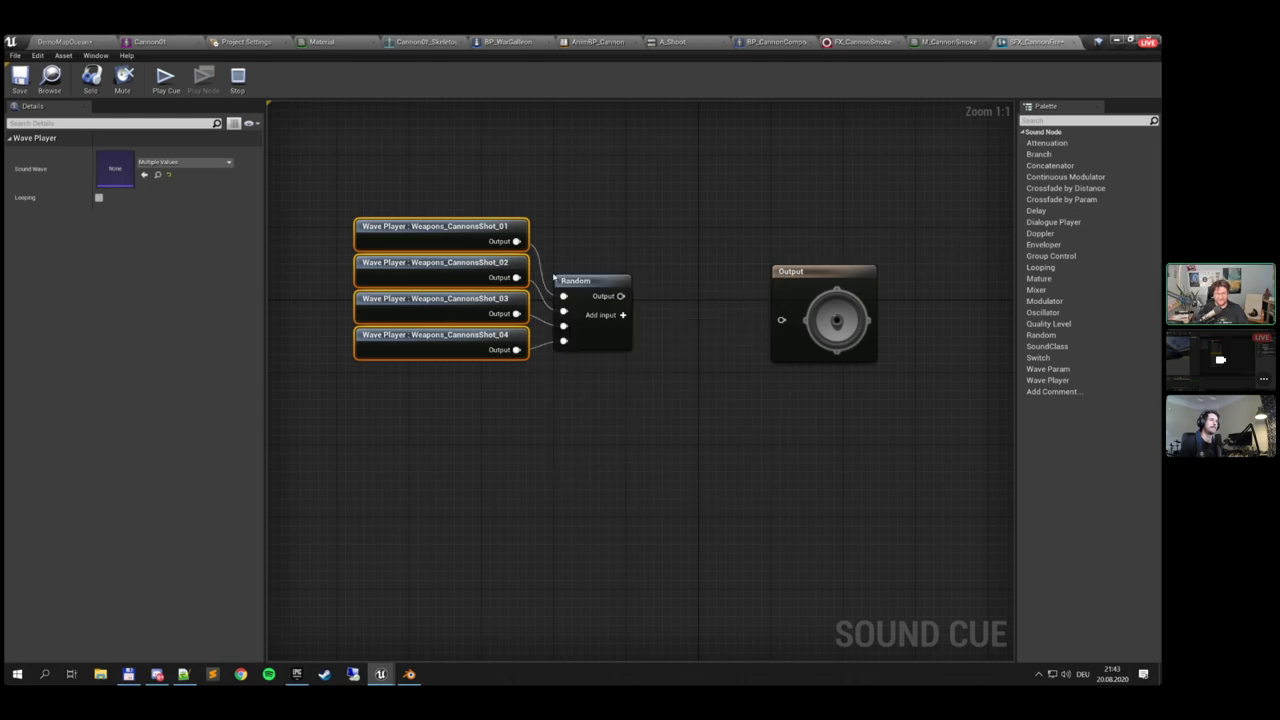
Connect the Random node to the Output node, align the two nodes and play the cue
left_click_drag(595, 292, 595, 265)
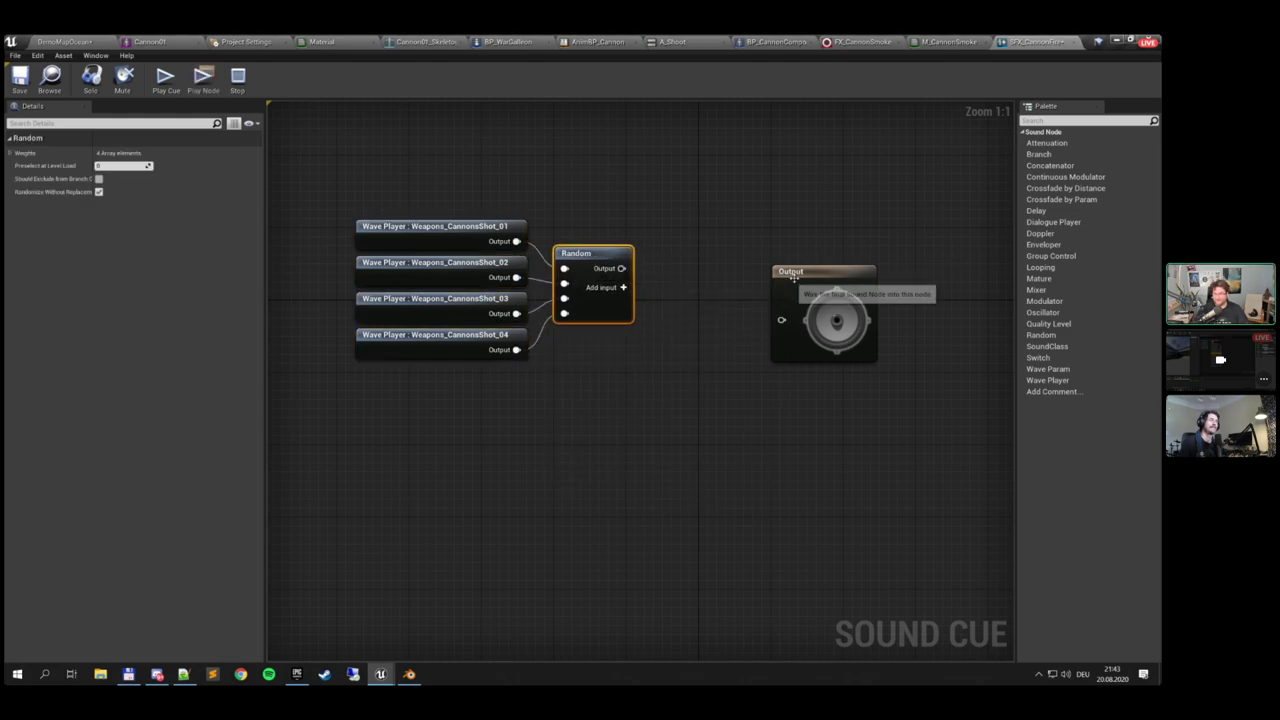
left_click_drag(816, 271, 806, 216)
left_click_drag(621, 268, 772, 265)
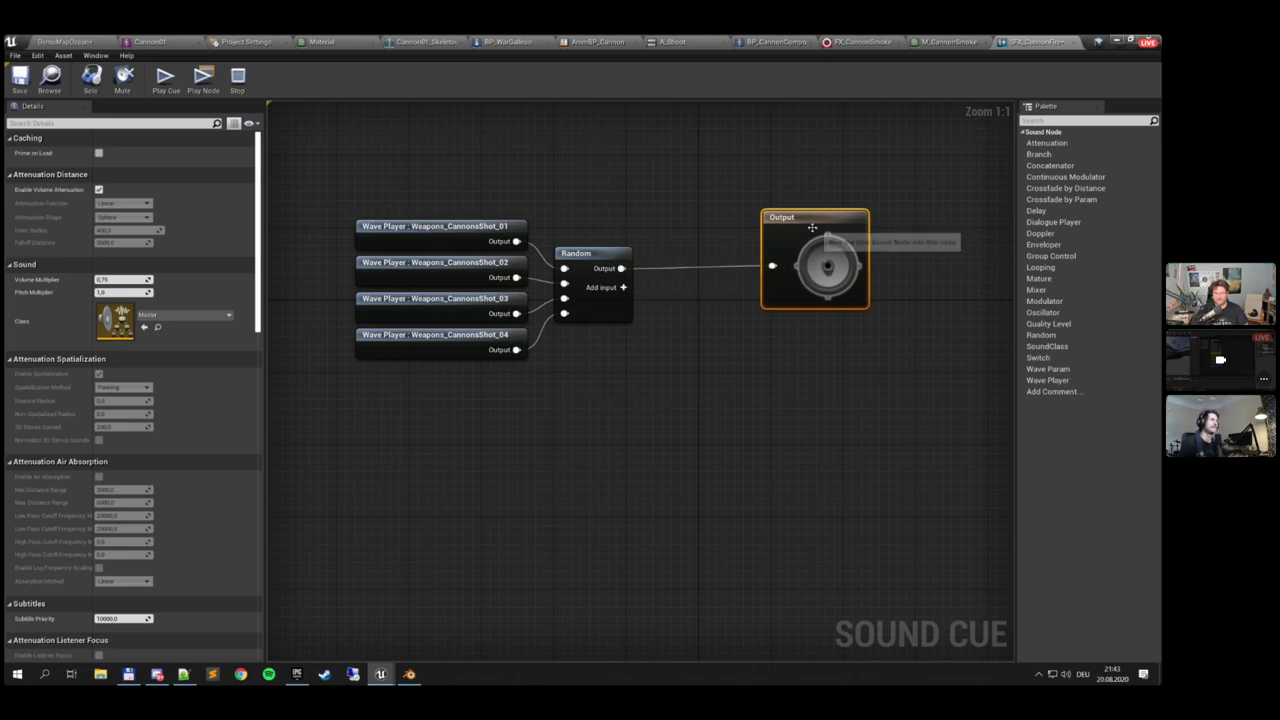
left_click_drag(815, 227, 778, 227)
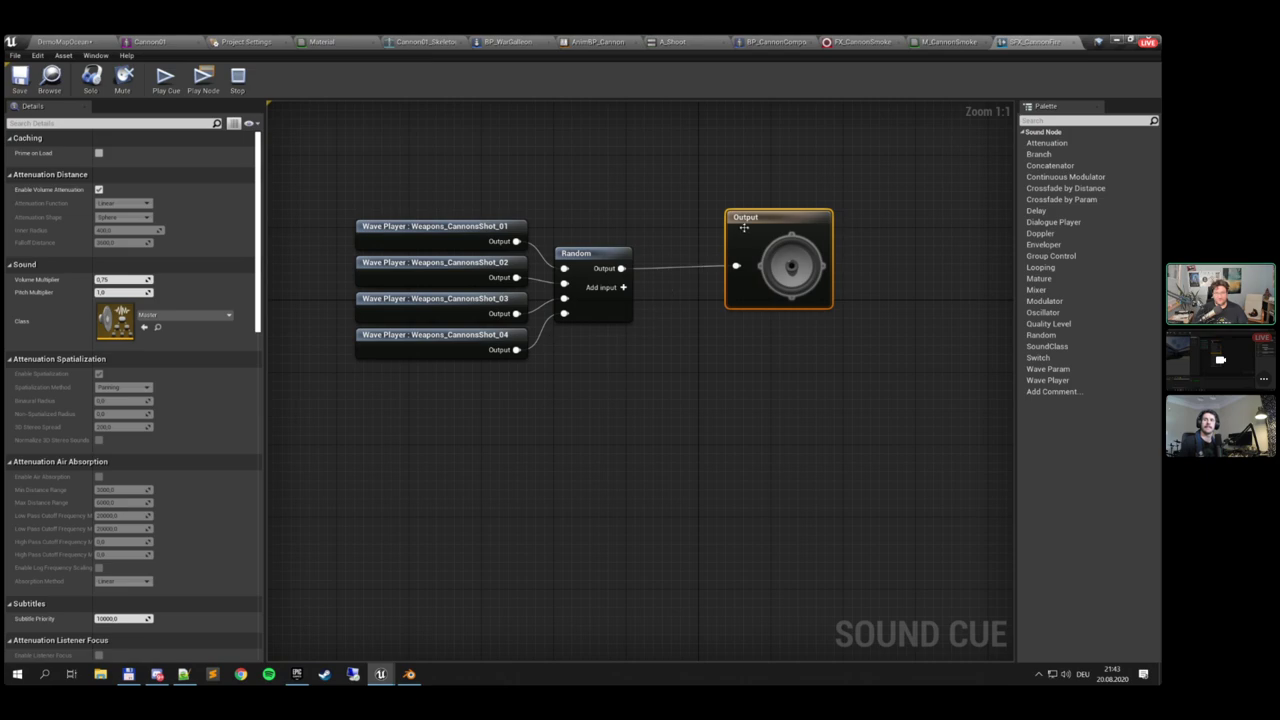
left_click(165, 77)
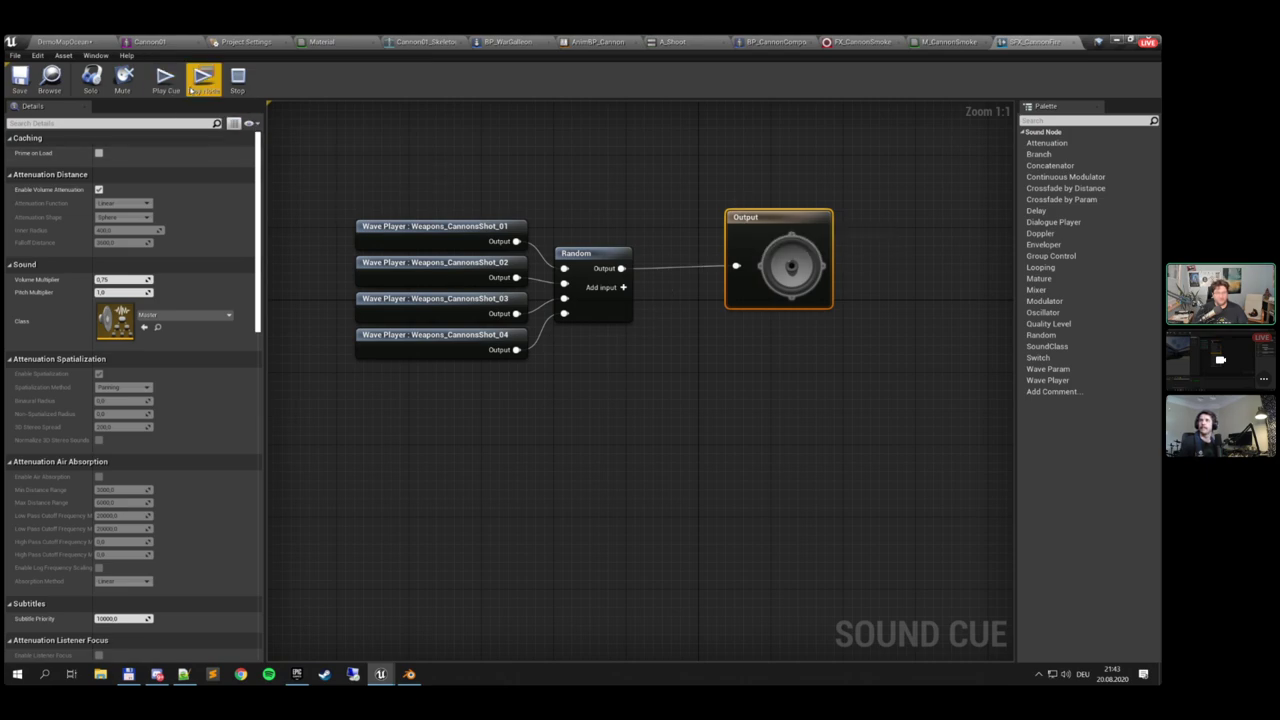
Play the sound cue and move the Output node slightly farther from the Random node
left_click(165, 80)
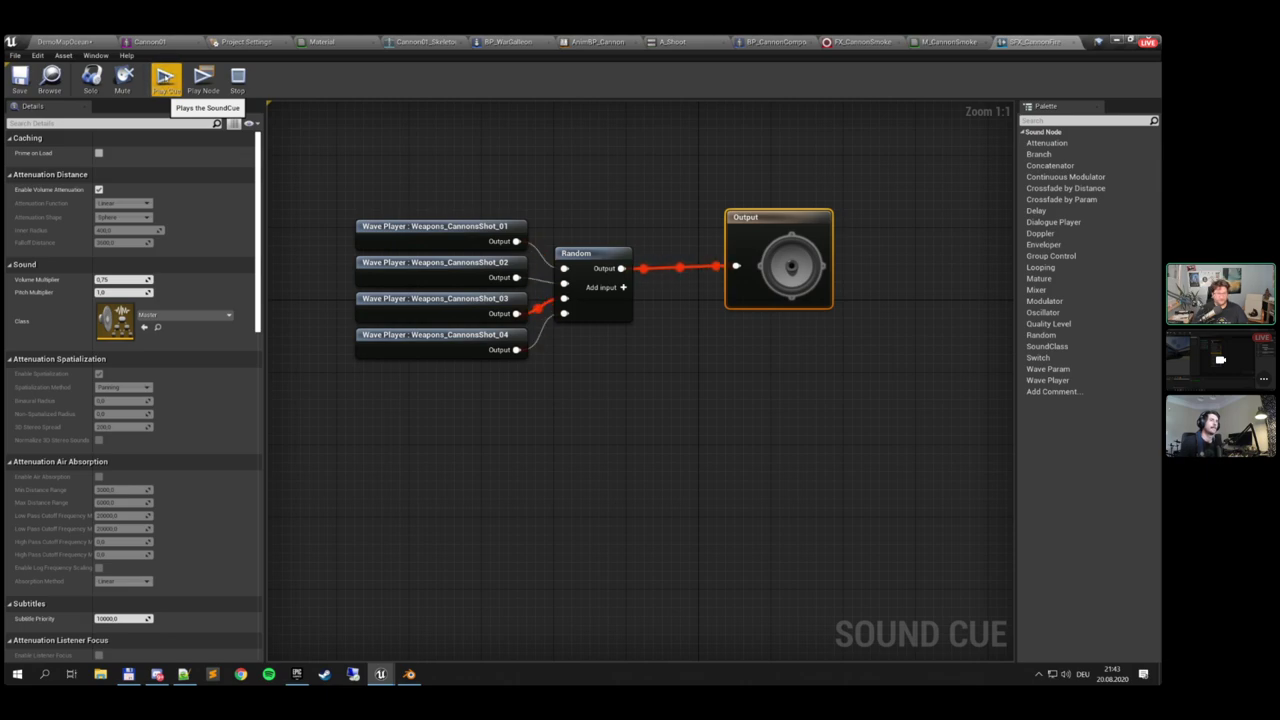
right_click_drag(654, 288, 575, 296)
left_click_drag(669, 223, 705, 223)
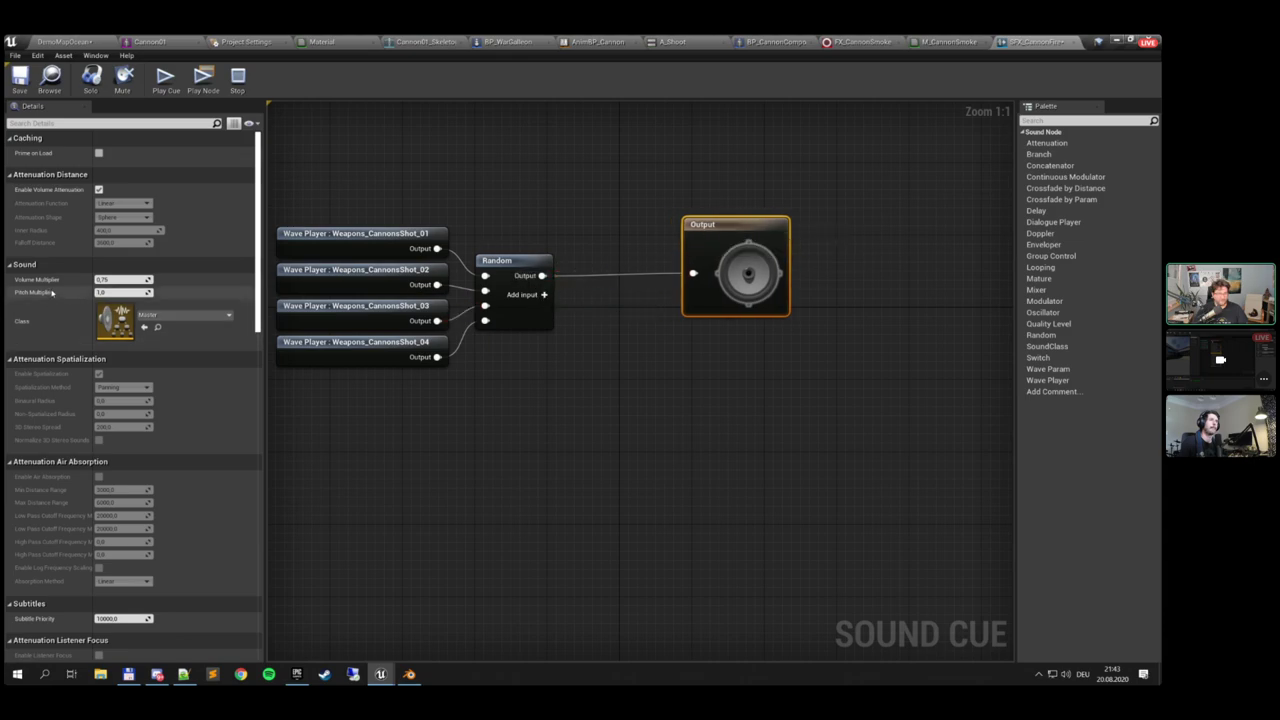
right_click_drag(526, 409, 674, 328)
Review the Output node's attenuation, reverb, culling and voice management properties
scroll(229, 443, "down", 10)
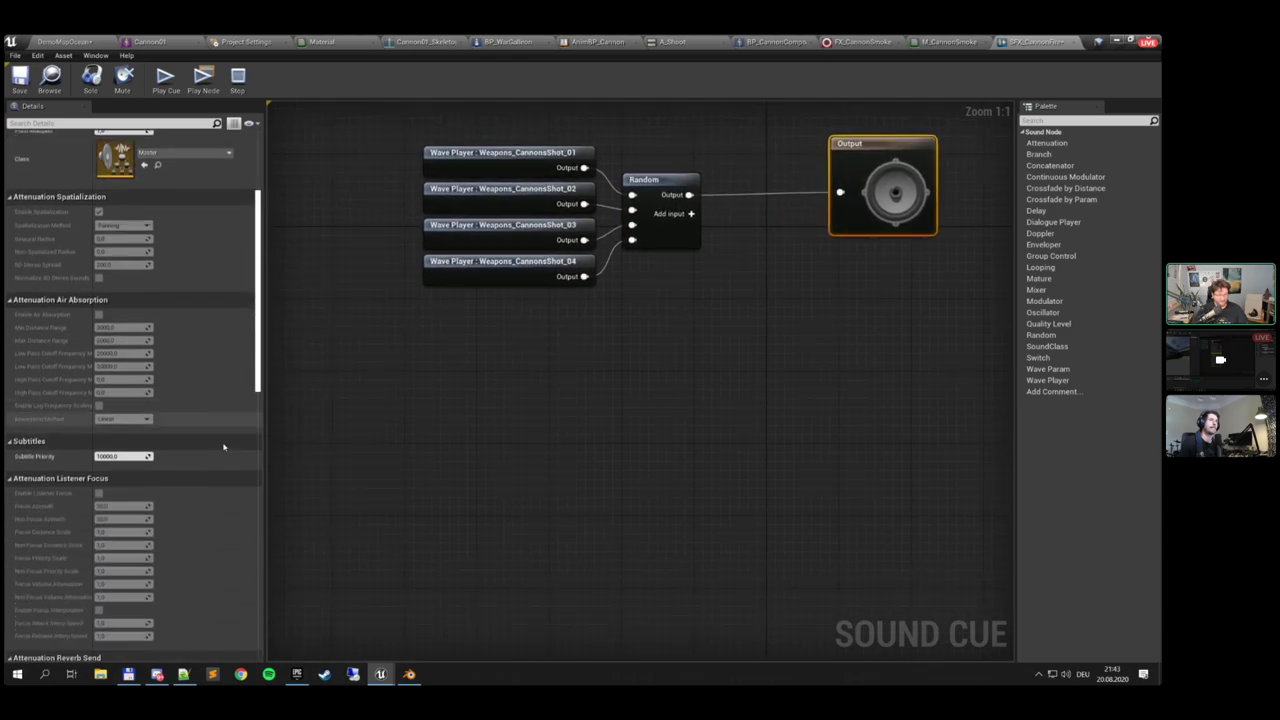
scroll(225, 445, "down", 10)
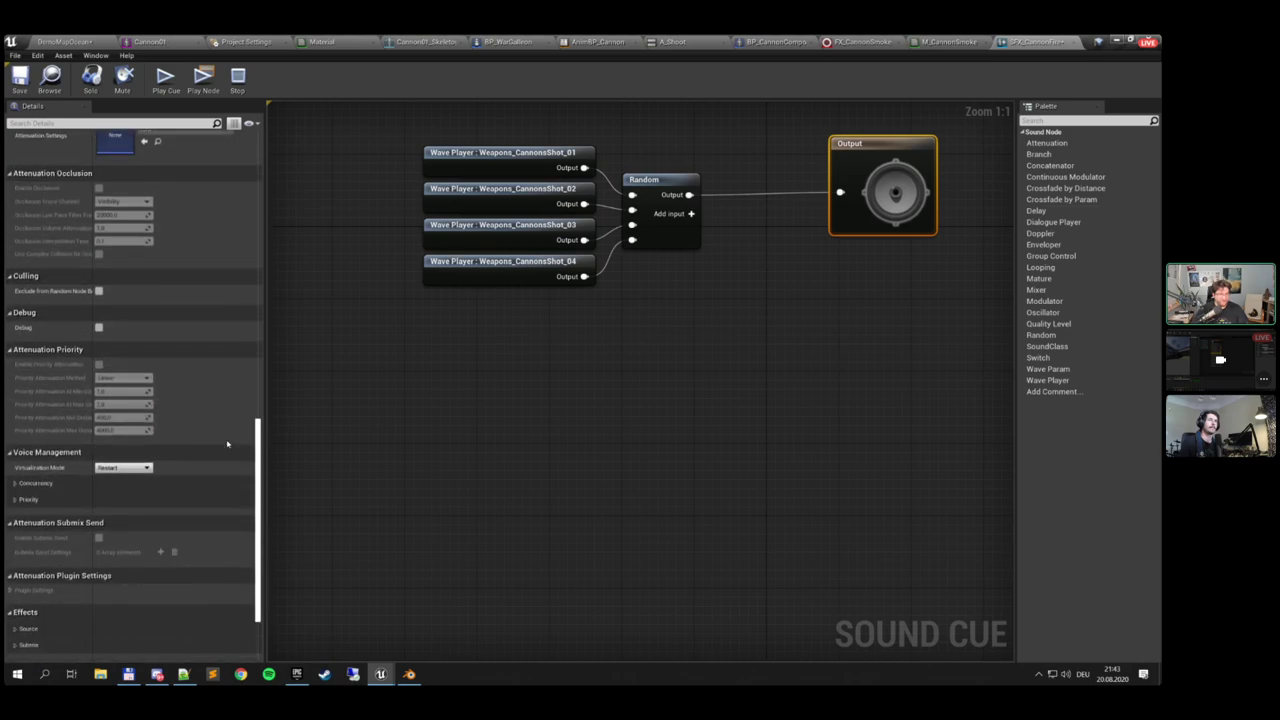
scroll(227, 444, "down", 1)
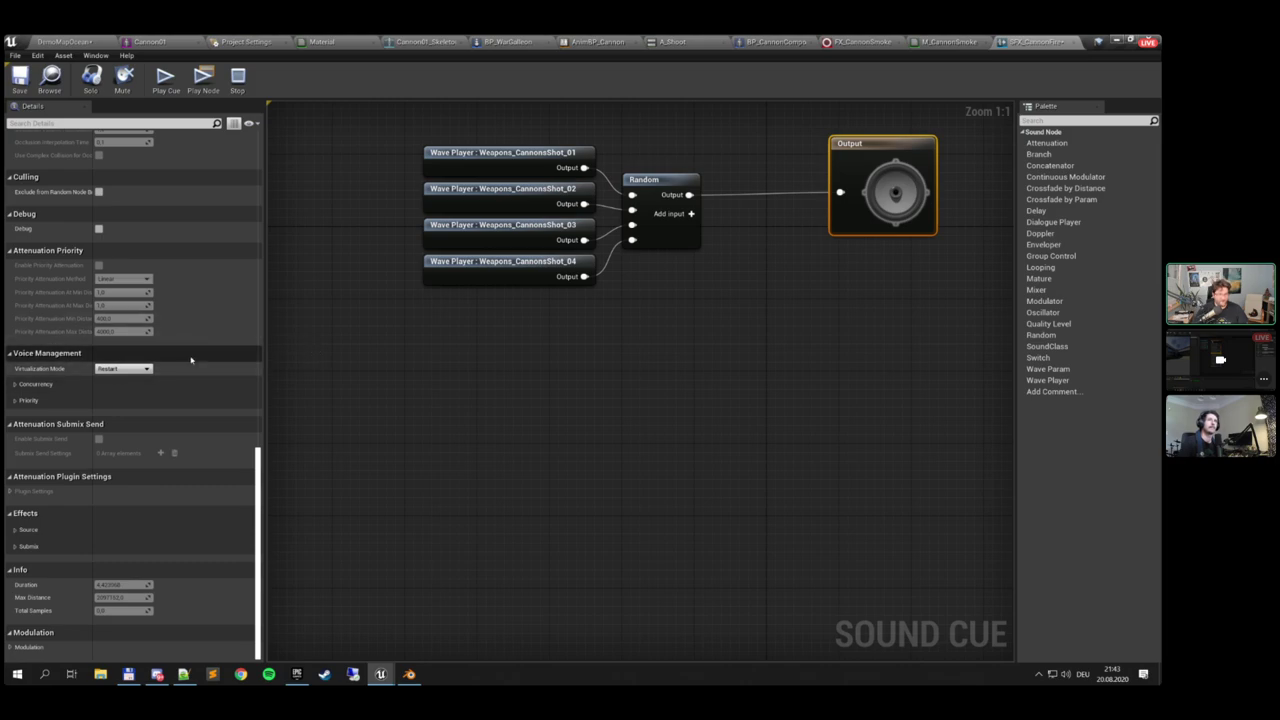
scroll(166, 338, "up", 5)
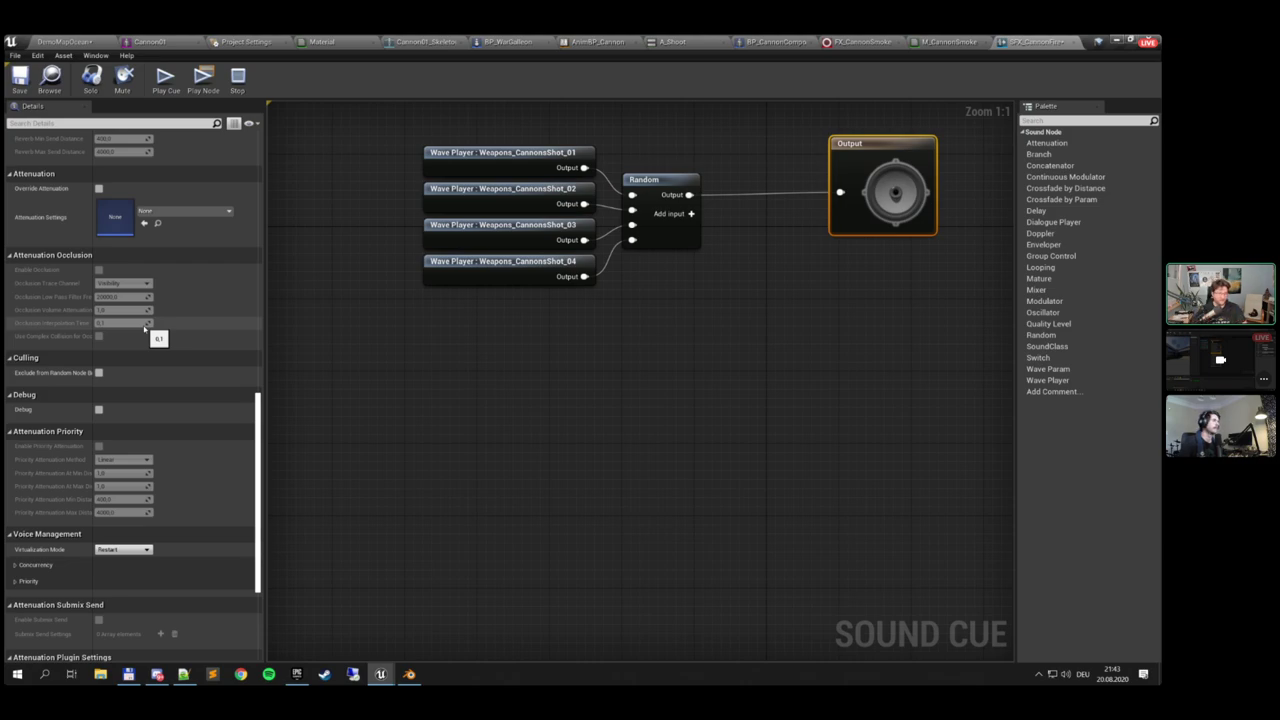
scroll(128, 404, "down", 1)
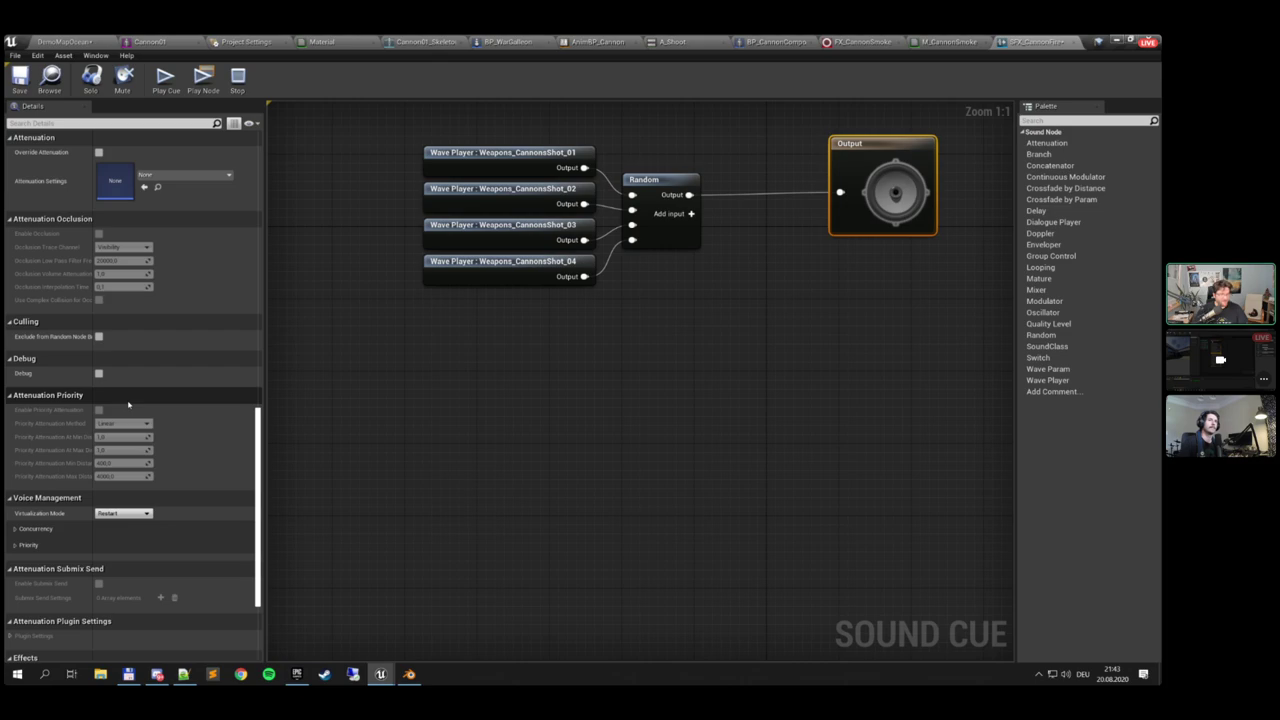
scroll(128, 404, "down", 4)
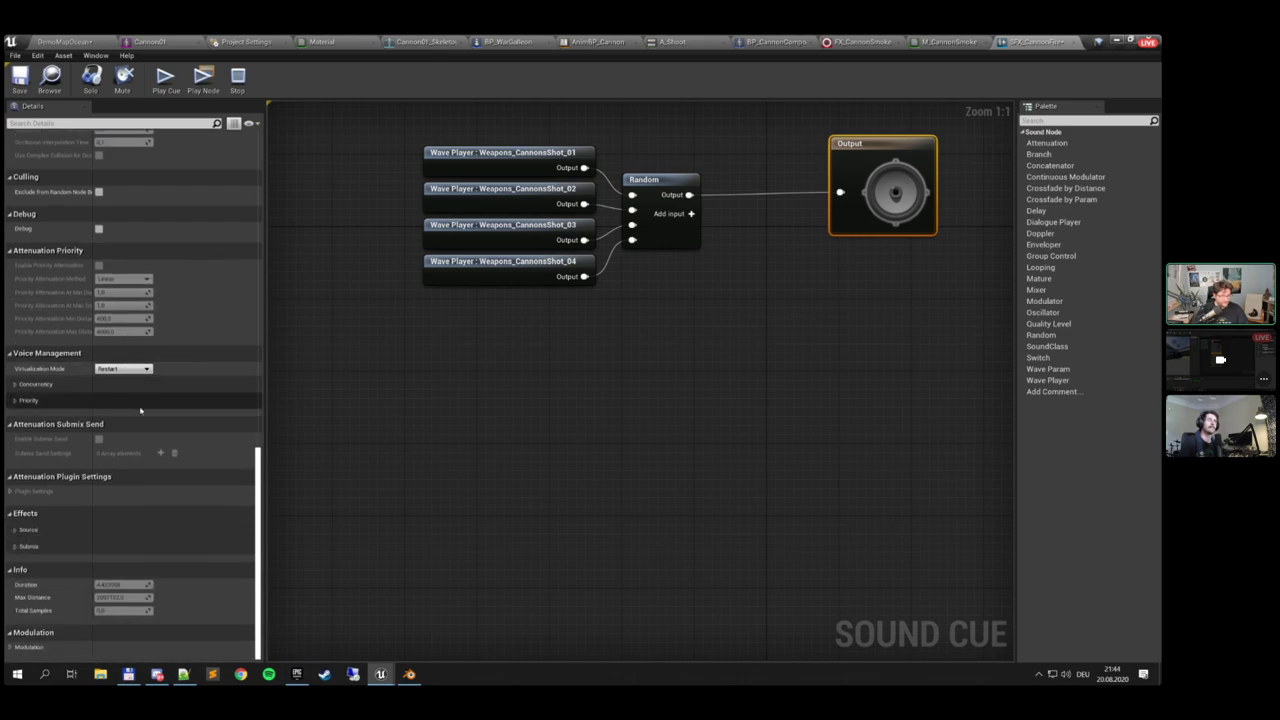
scroll(105, 514, "up", 5)
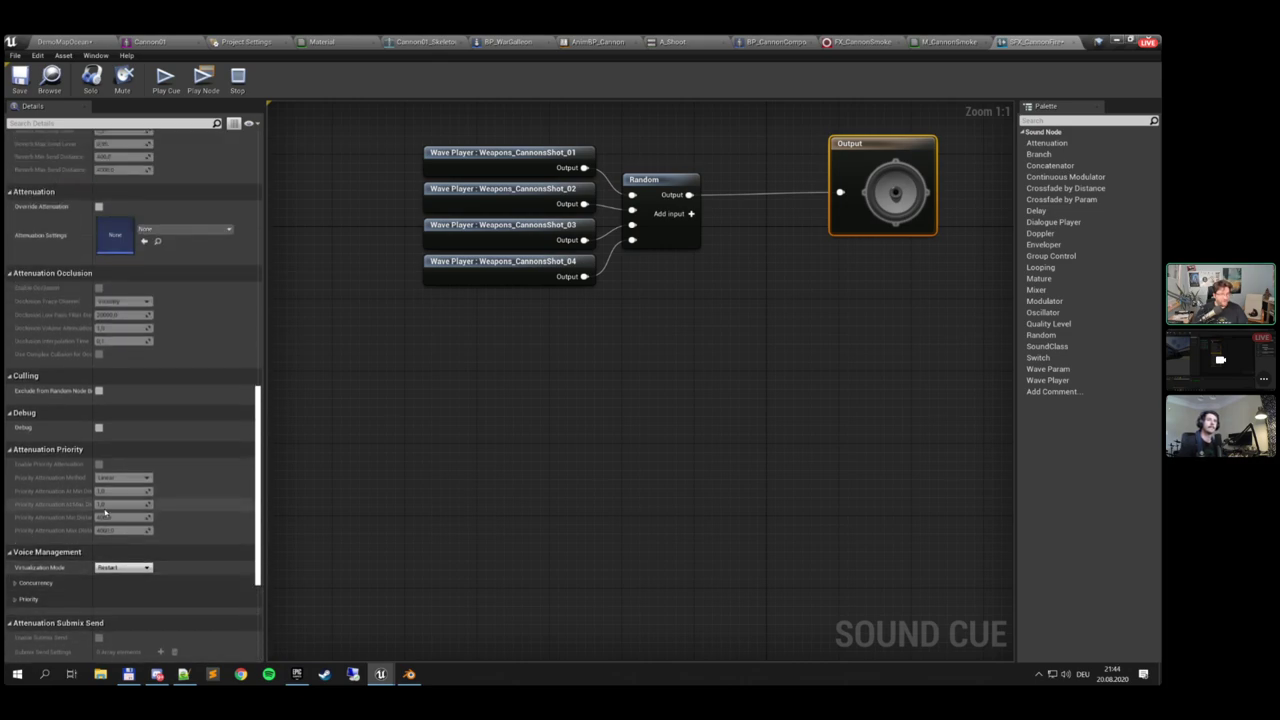
scroll(105, 514, "up", 5)
scroll(105, 512, "up", 4)
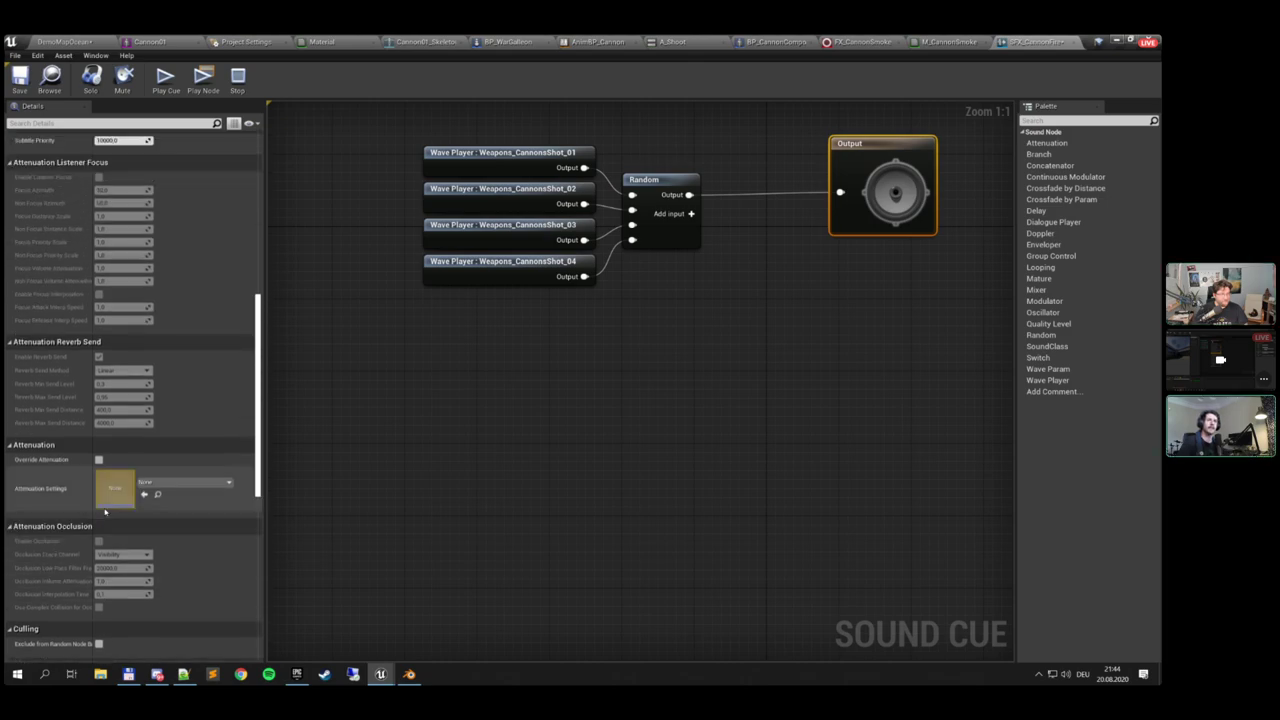
scroll(105, 512, "down", 7)
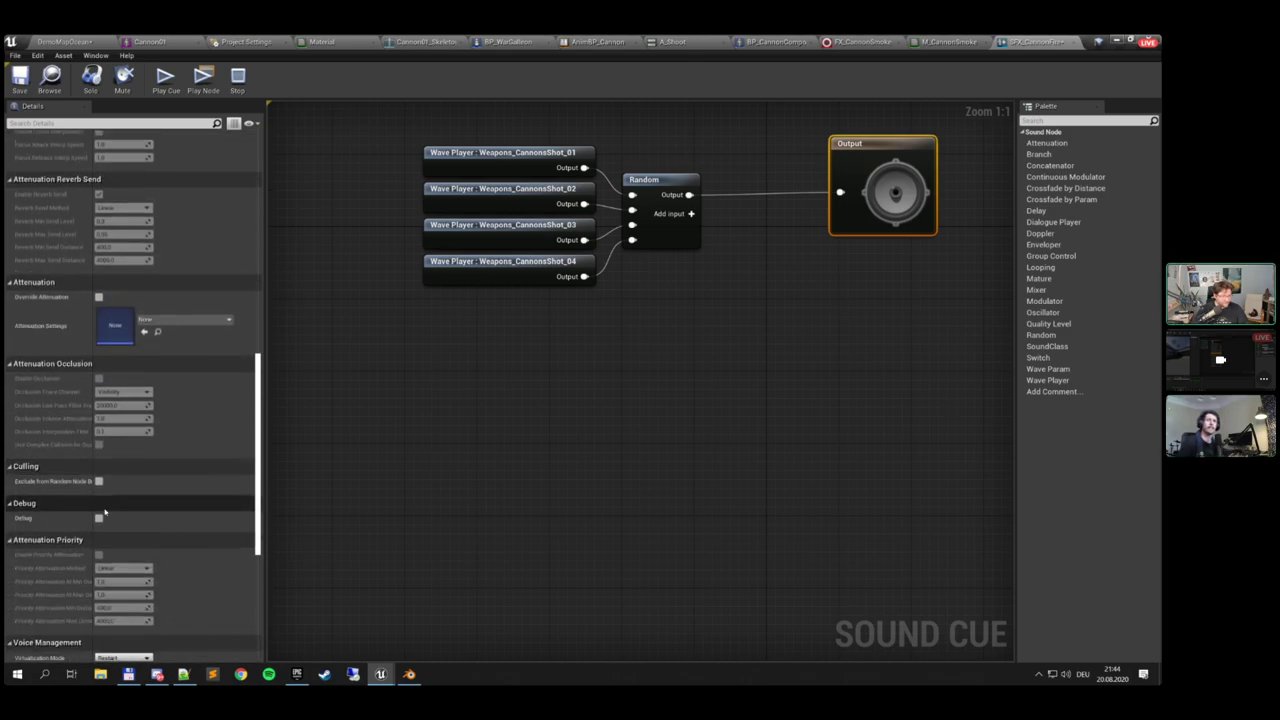
scroll(105, 512, "down", 5)
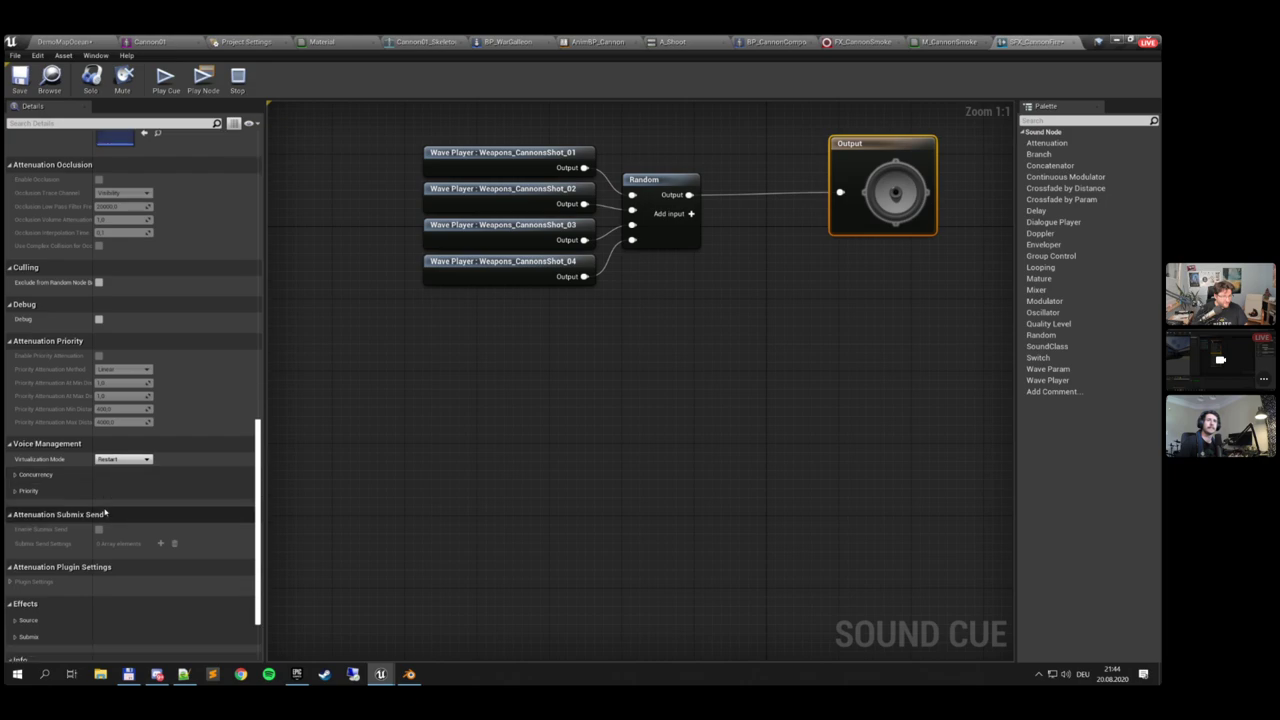
Enable Override Concurrency for the cue, lower Max Count in its Concurrency Overrides and save the cue
left_click(35, 474)
scroll(35, 474, "down", 2)
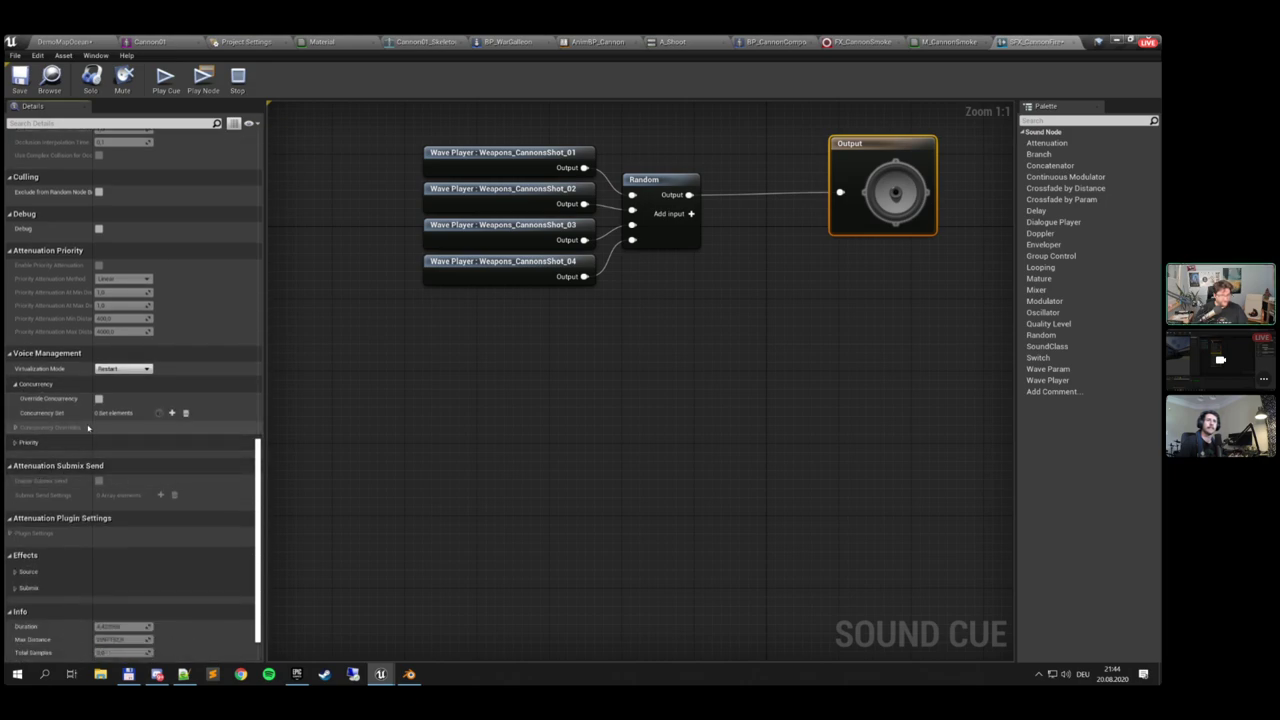
left_click(99, 399)
scroll(60, 405, "down", 1)
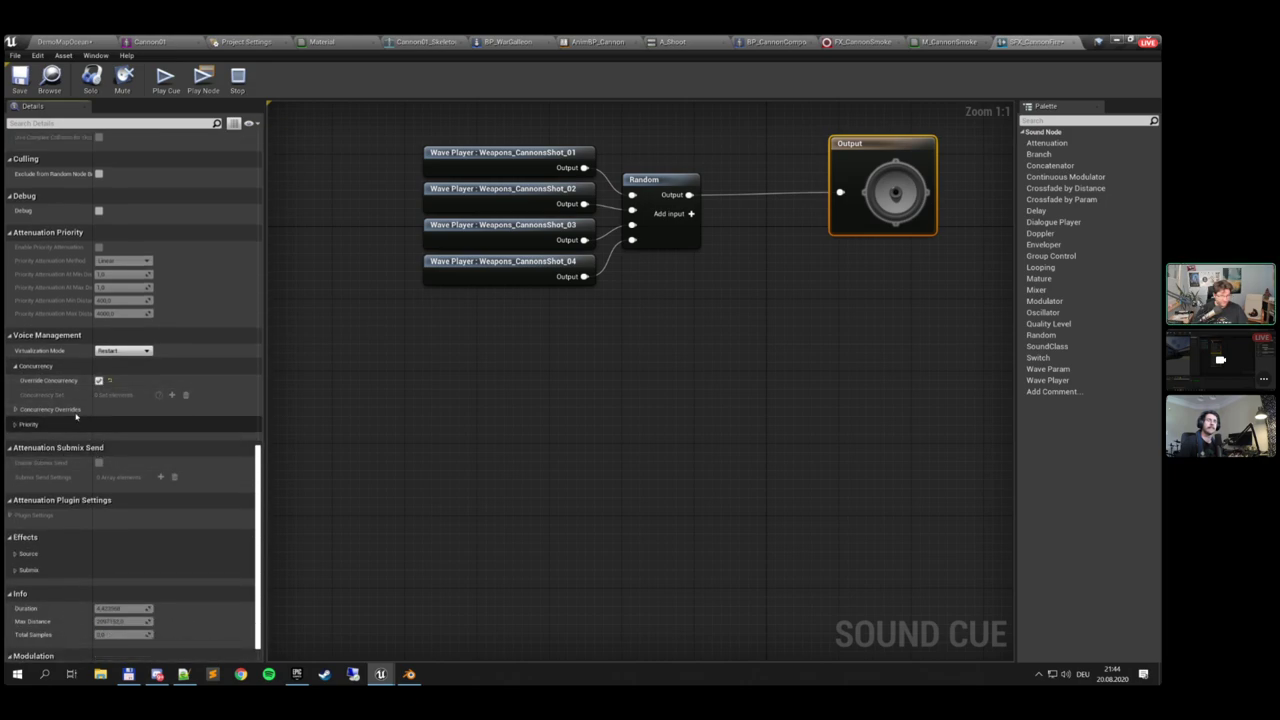
left_click(17, 410)
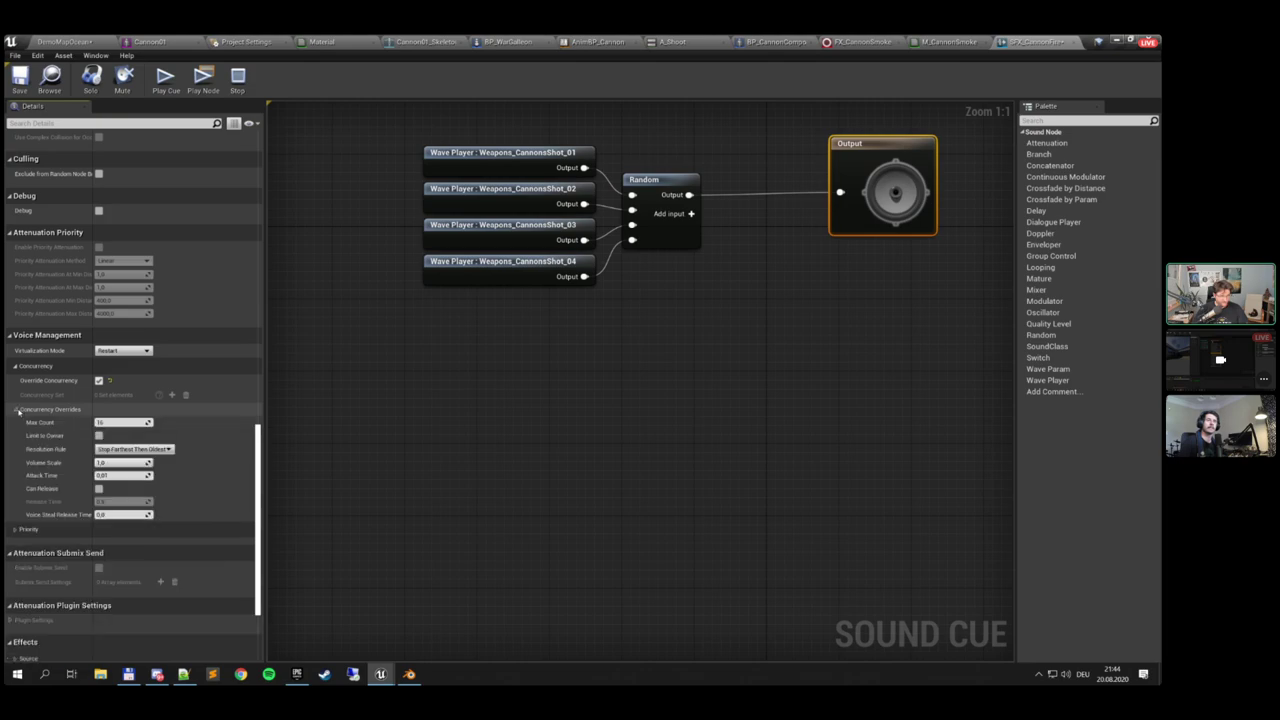
scroll(18, 412, "down", 1)
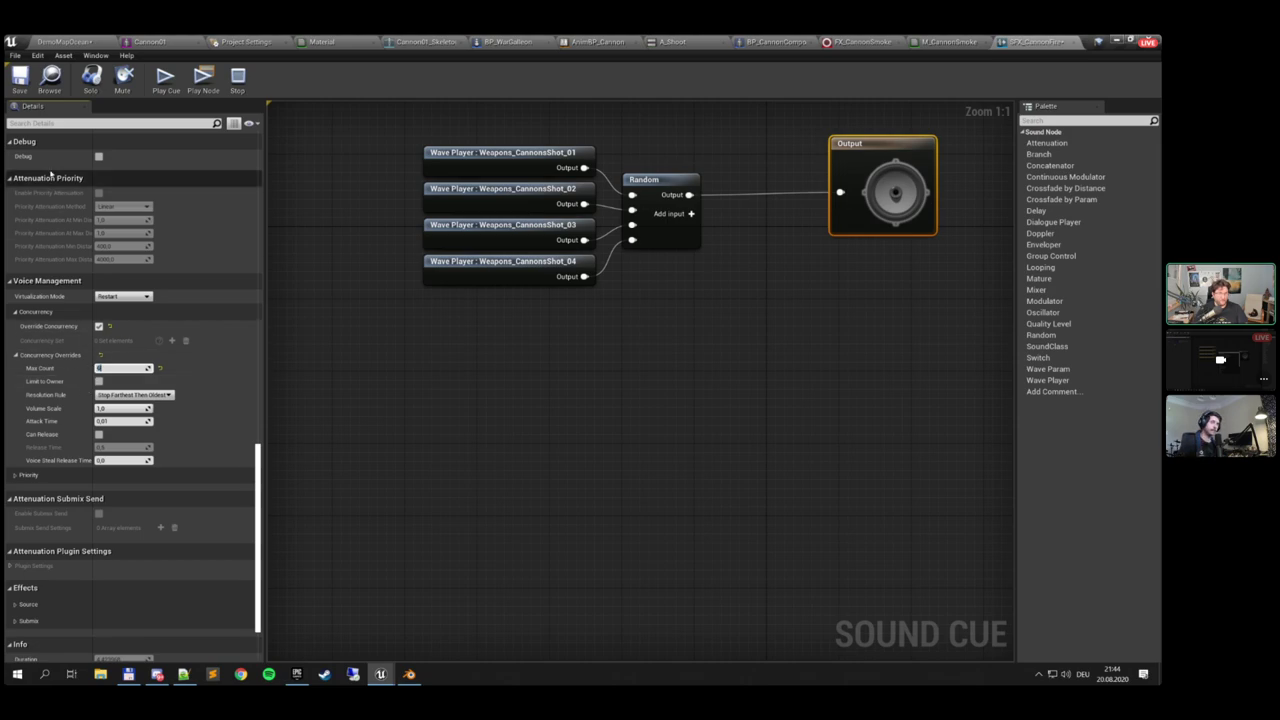
key("ctrl+s")
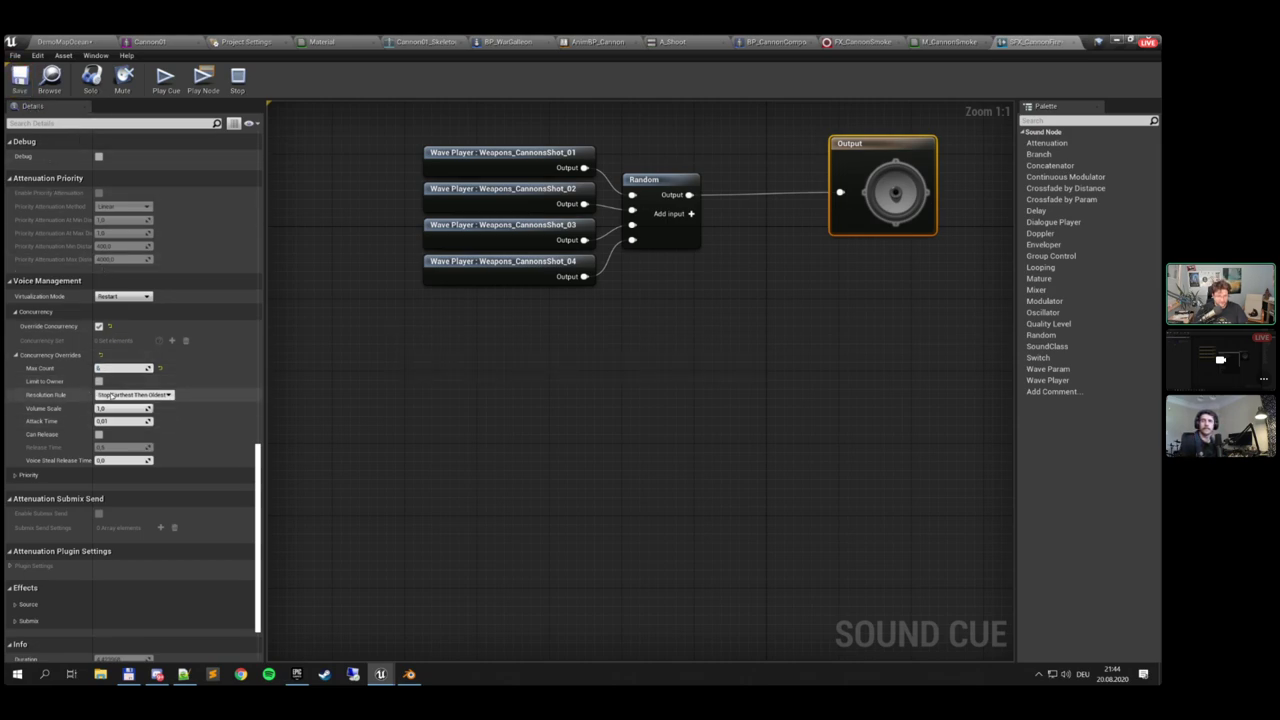
Return to the A_Shoot animation and add a second notify track below the one holding the smoke effect
left_click(62, 42)
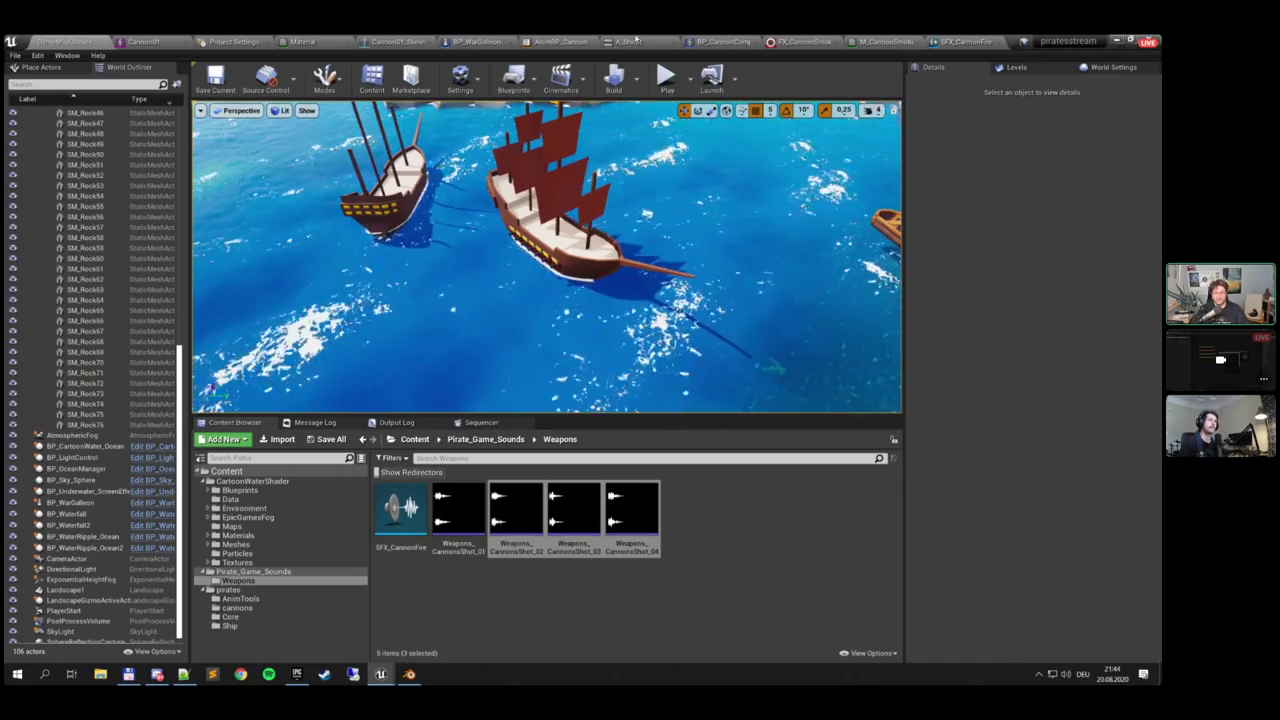
left_click(630, 41)
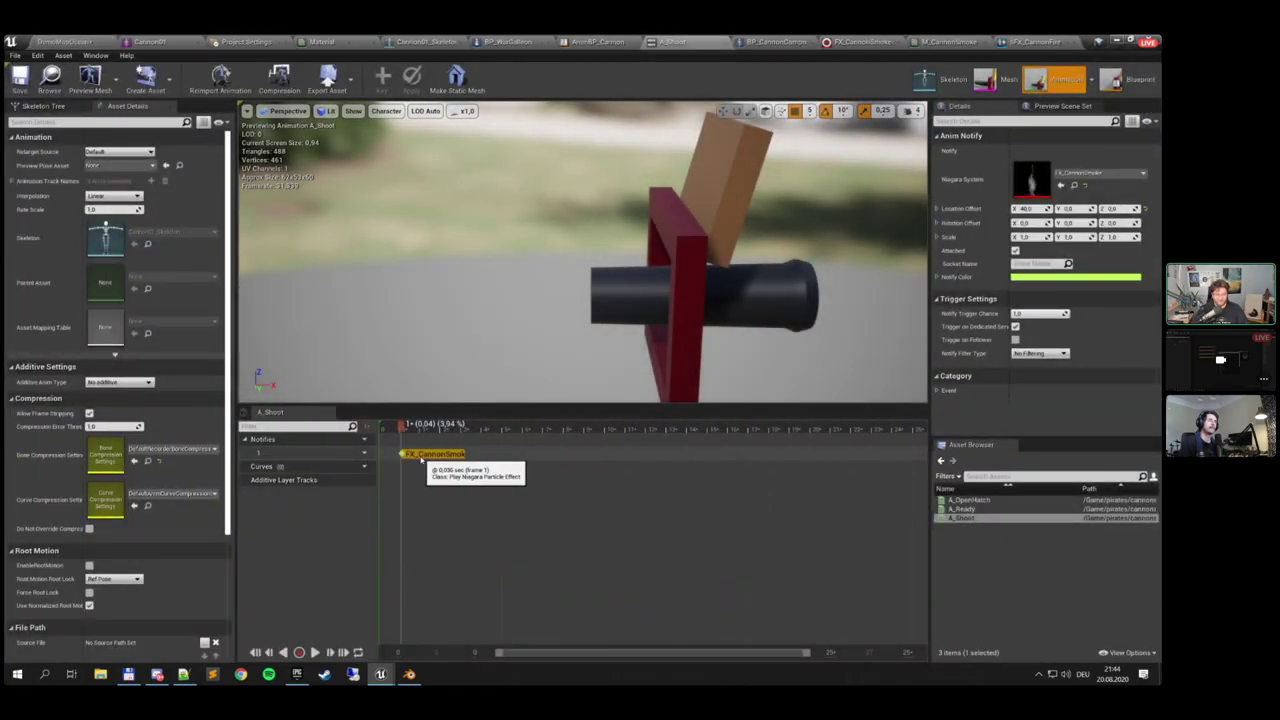
left_click(362, 439)
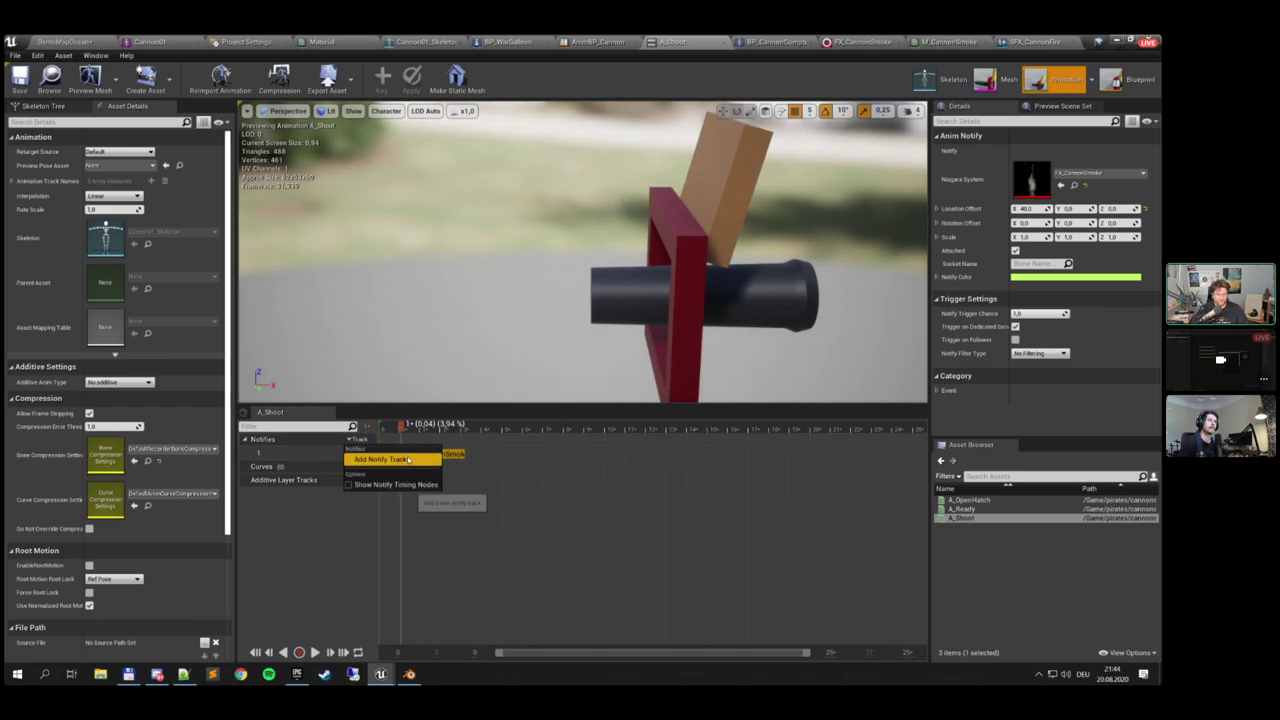
left_click(408, 459)
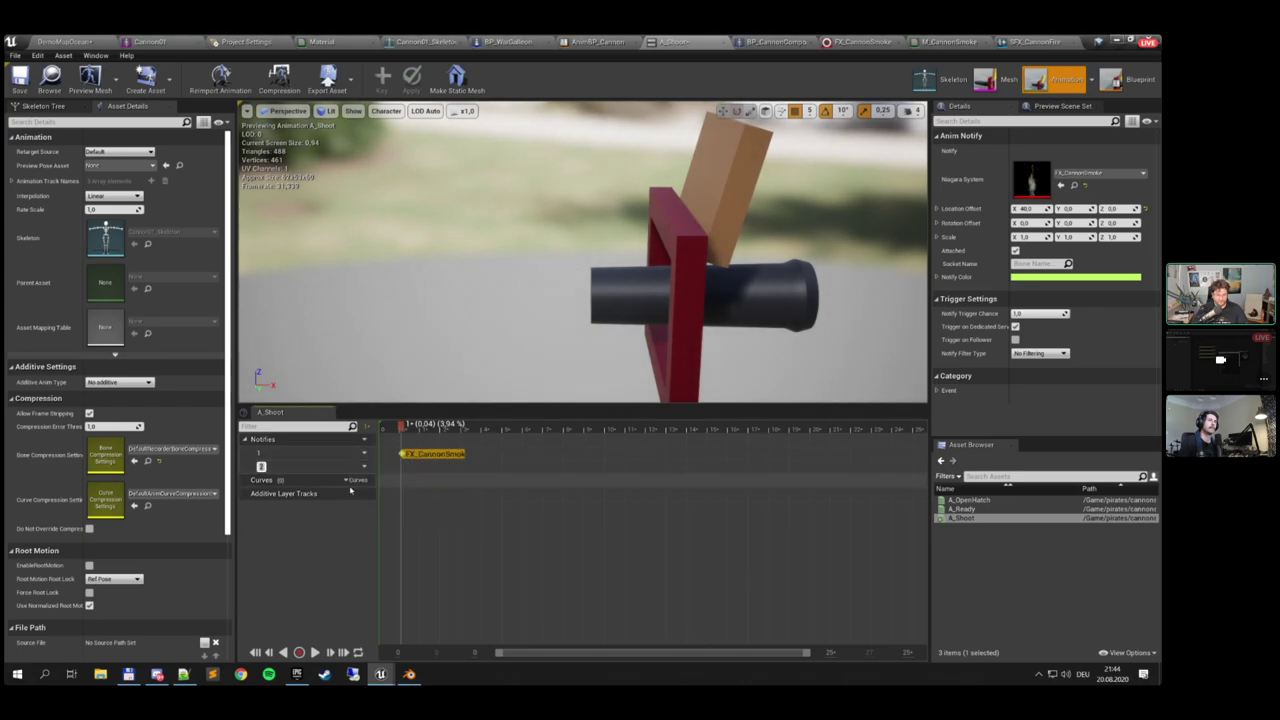
Add a Play Sound notify on track 2 at the smoke notify's frame and assign SFX_CannonFire as its sound
right_click(402, 468)
mouse_move(413, 482)
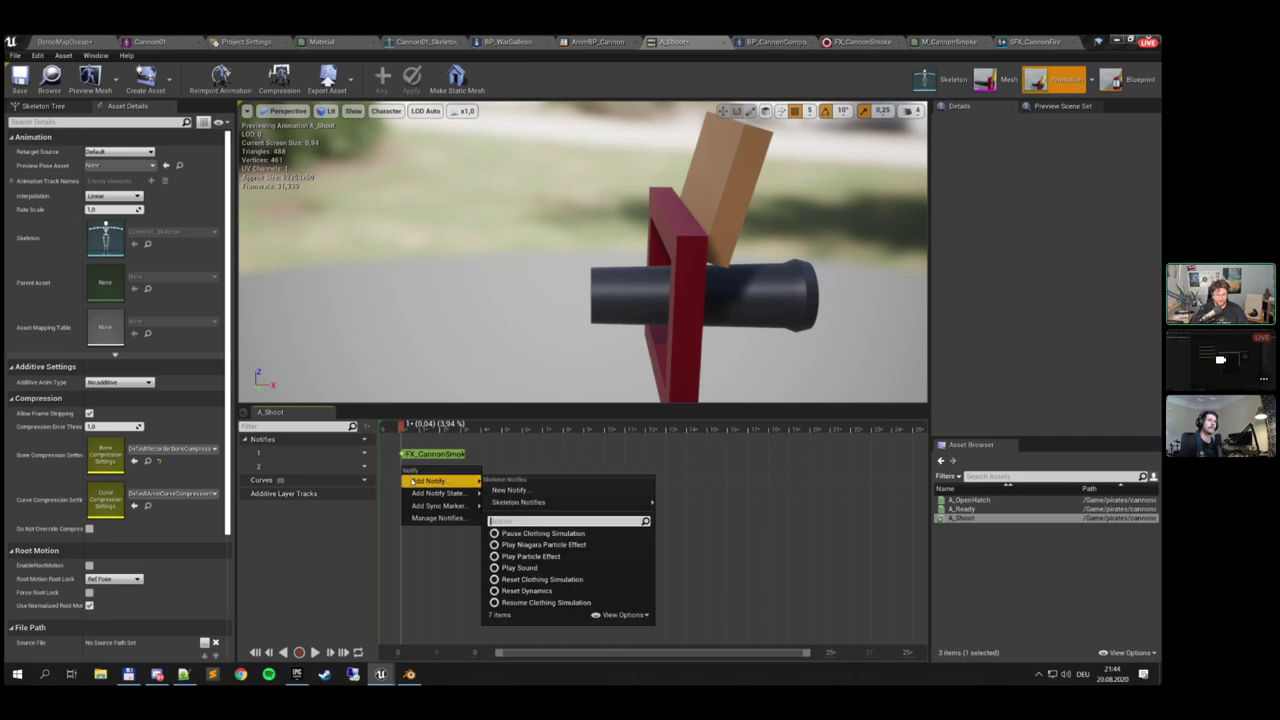
left_click(566, 565)
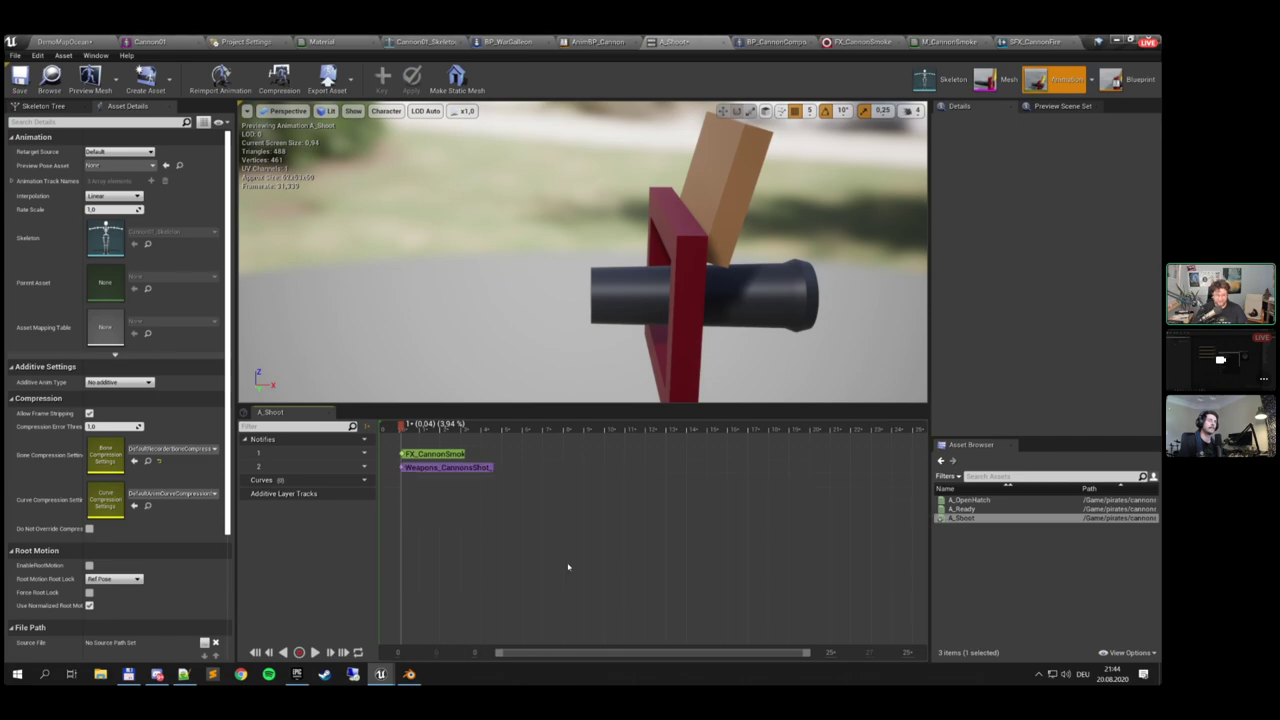
left_click(450, 468)
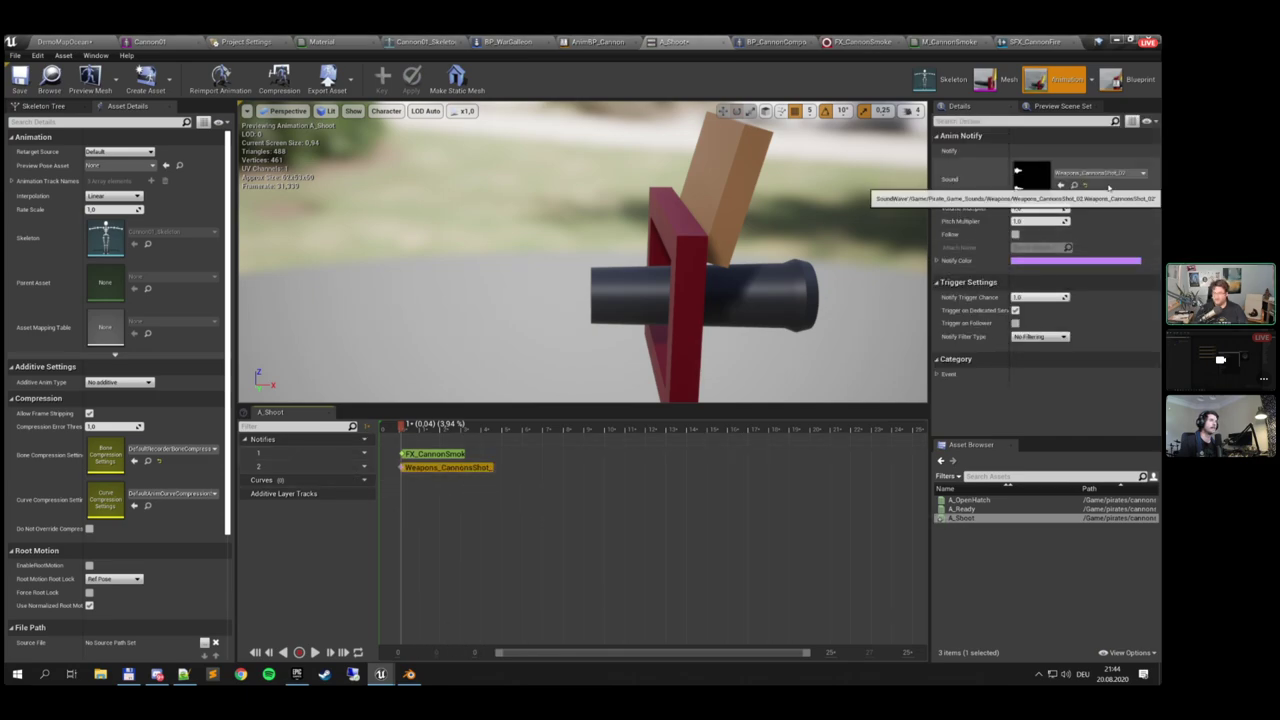
left_click(1105, 175)
left_click(1082, 305)
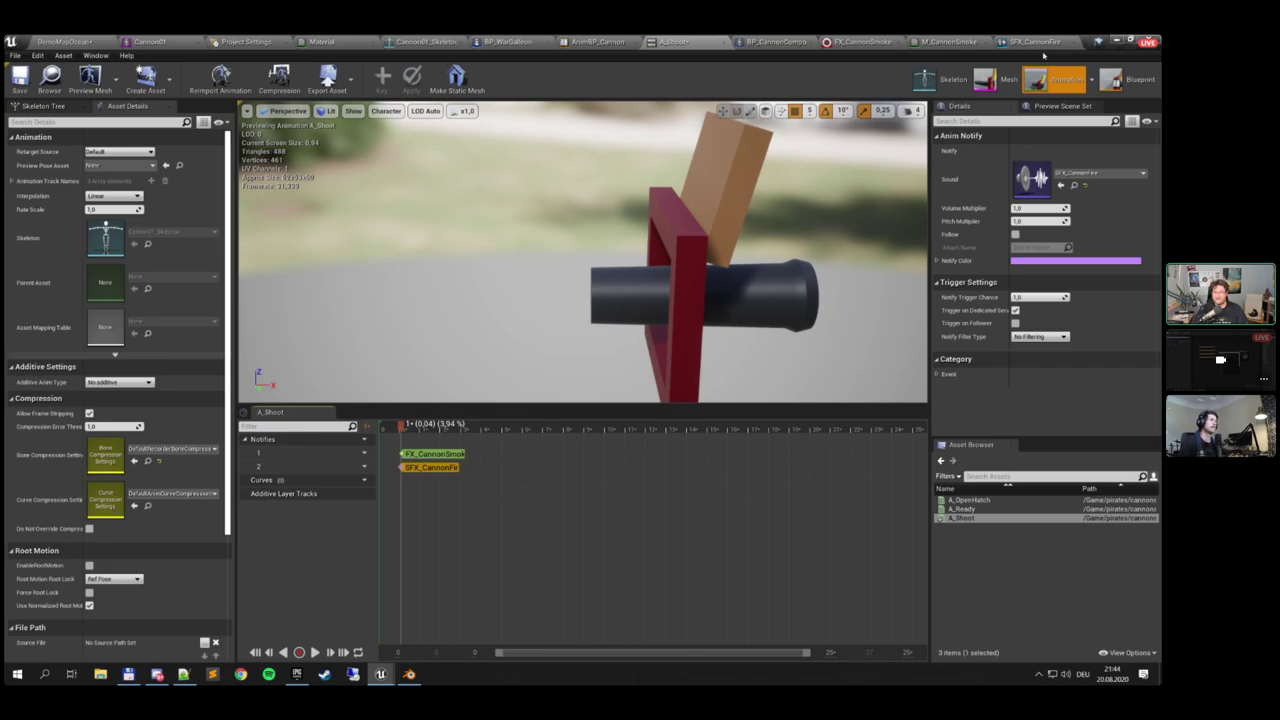
Reopen the SFX_CannonFire cue, search the Output node's properties for "loop" and clear the search
left_click(1048, 42)
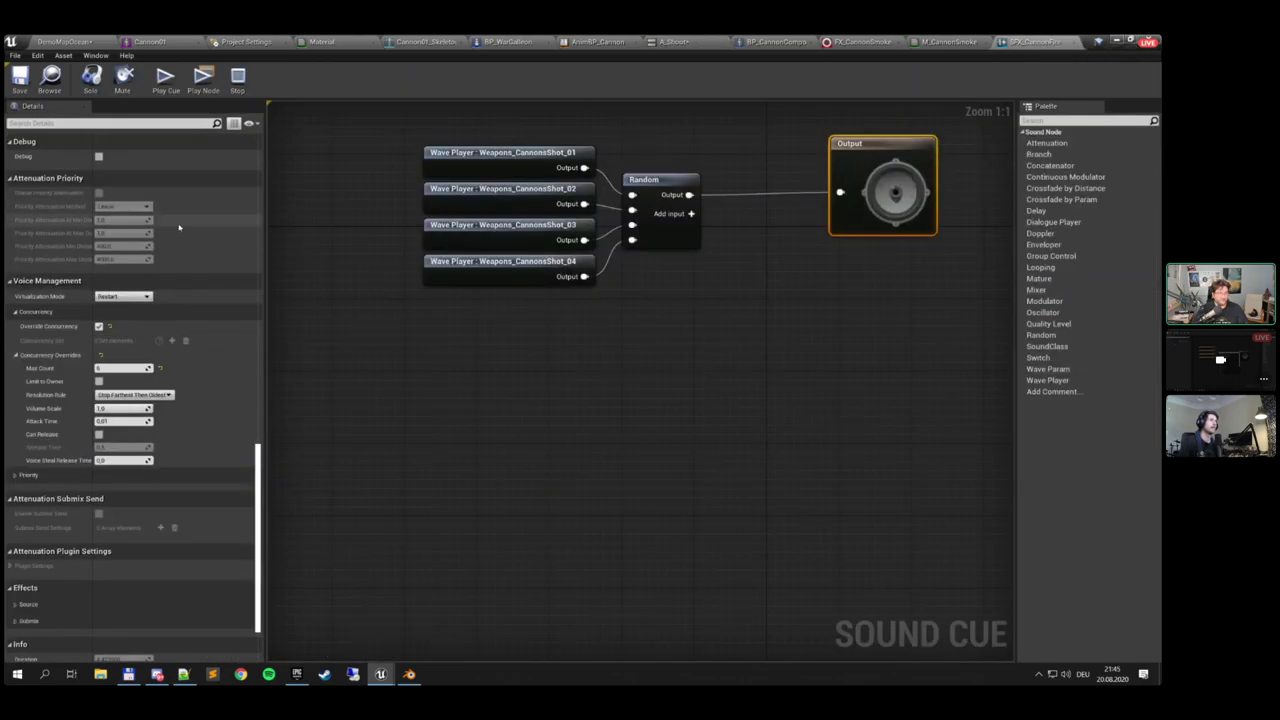
scroll(262, 383, "up", 5)
scroll(262, 383, "up", 5)
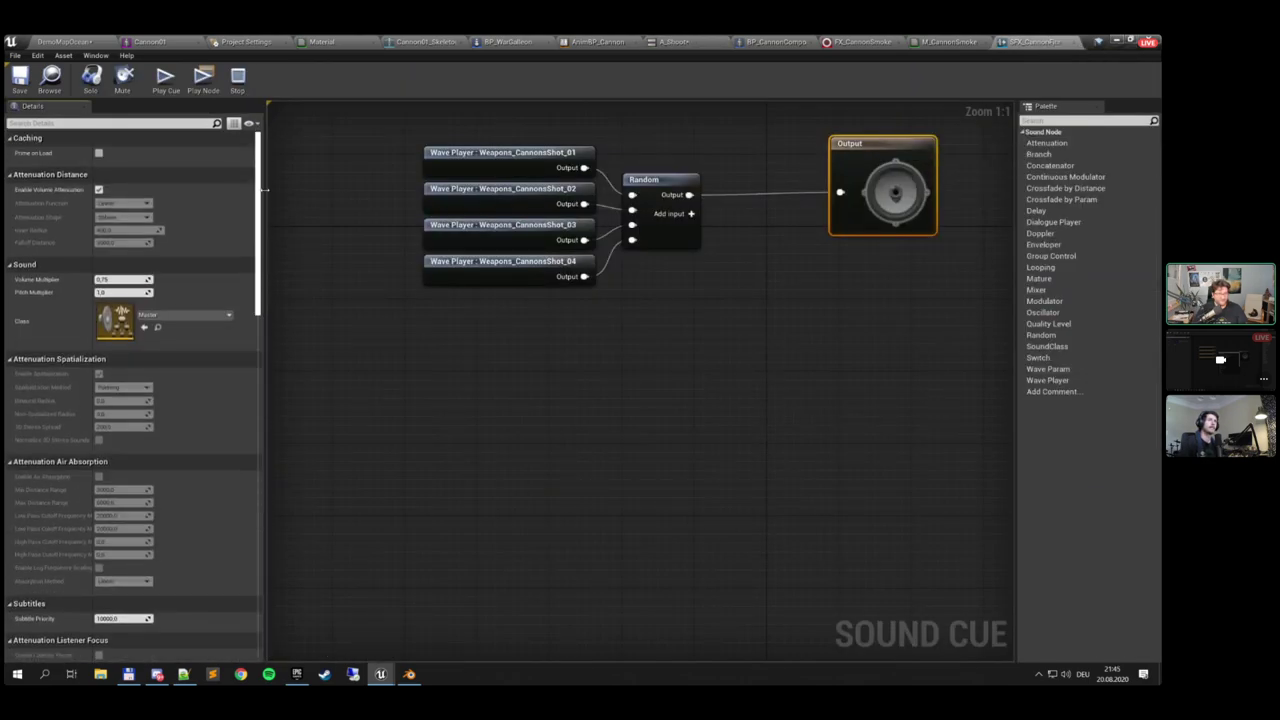
left_click(112, 122)
type("lo")
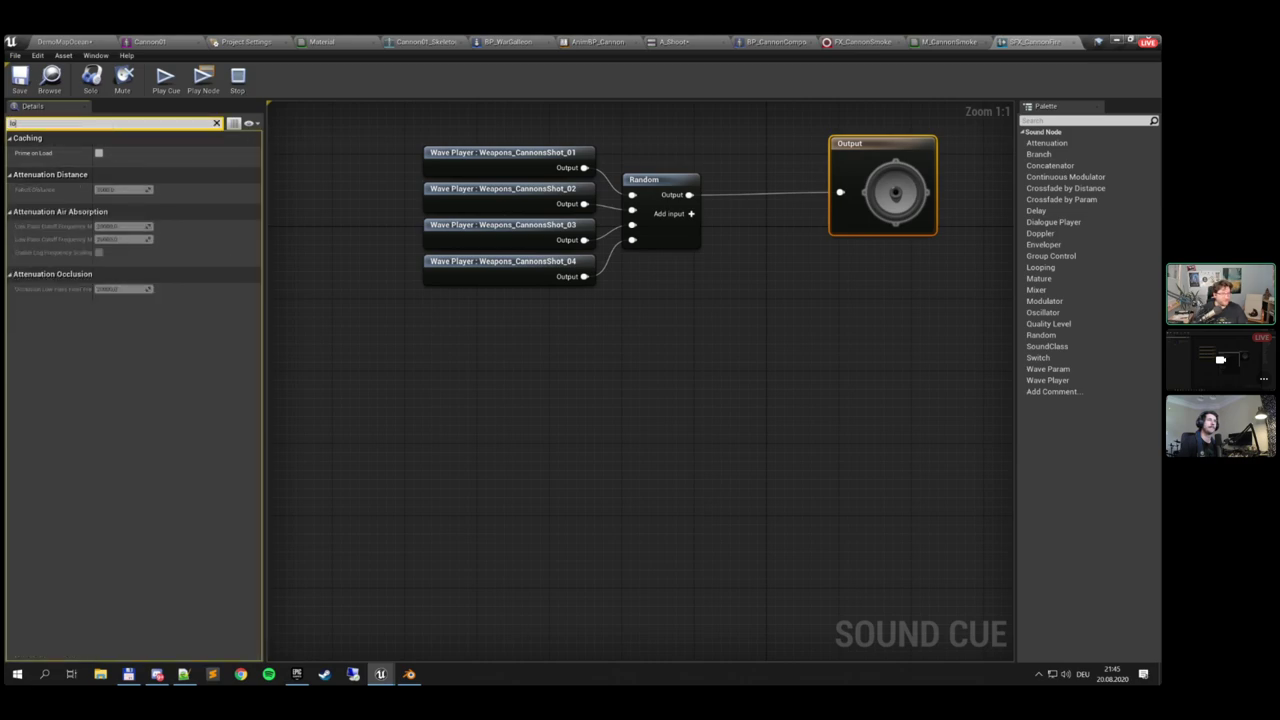
type("op")
key("BackSpace")
key("BackSpace")
key("BackSpace")
key("BackSpace")
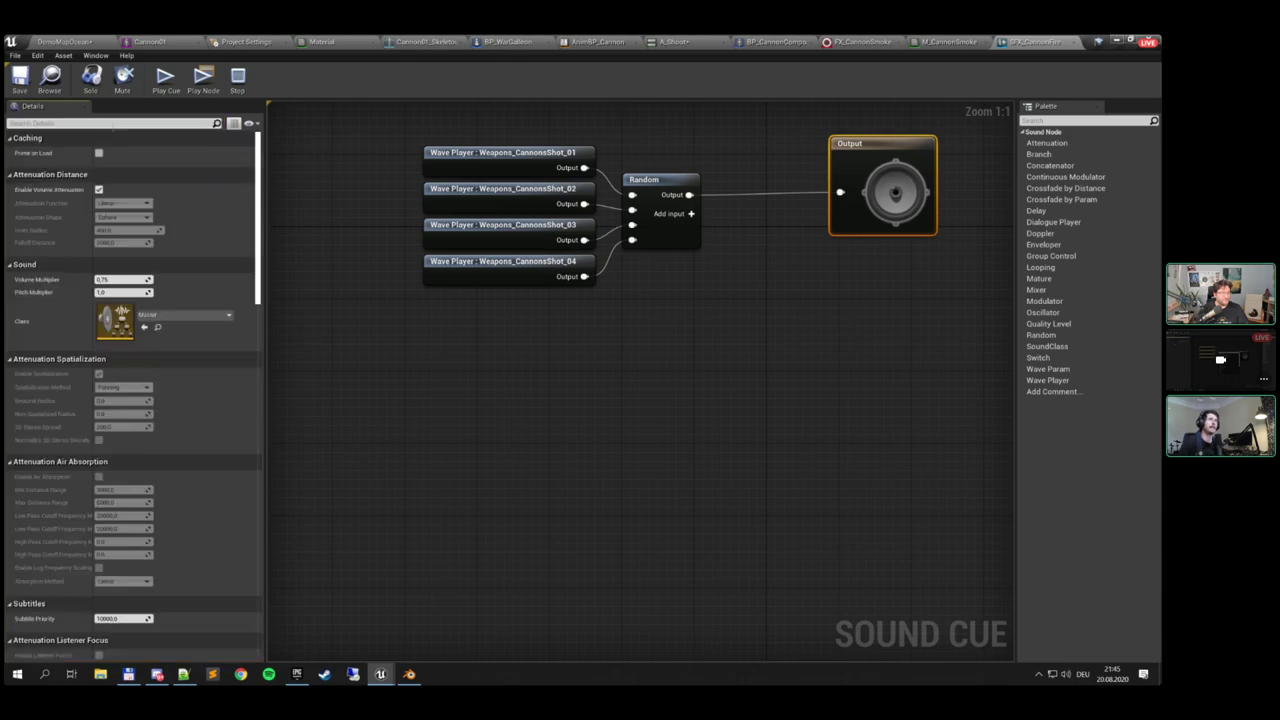
Save the sound cue and inspect the properties of the Weapons_CannonsShot_01 wave player
left_click(20, 82)
right_click_drag(296, 153, 268, 191)
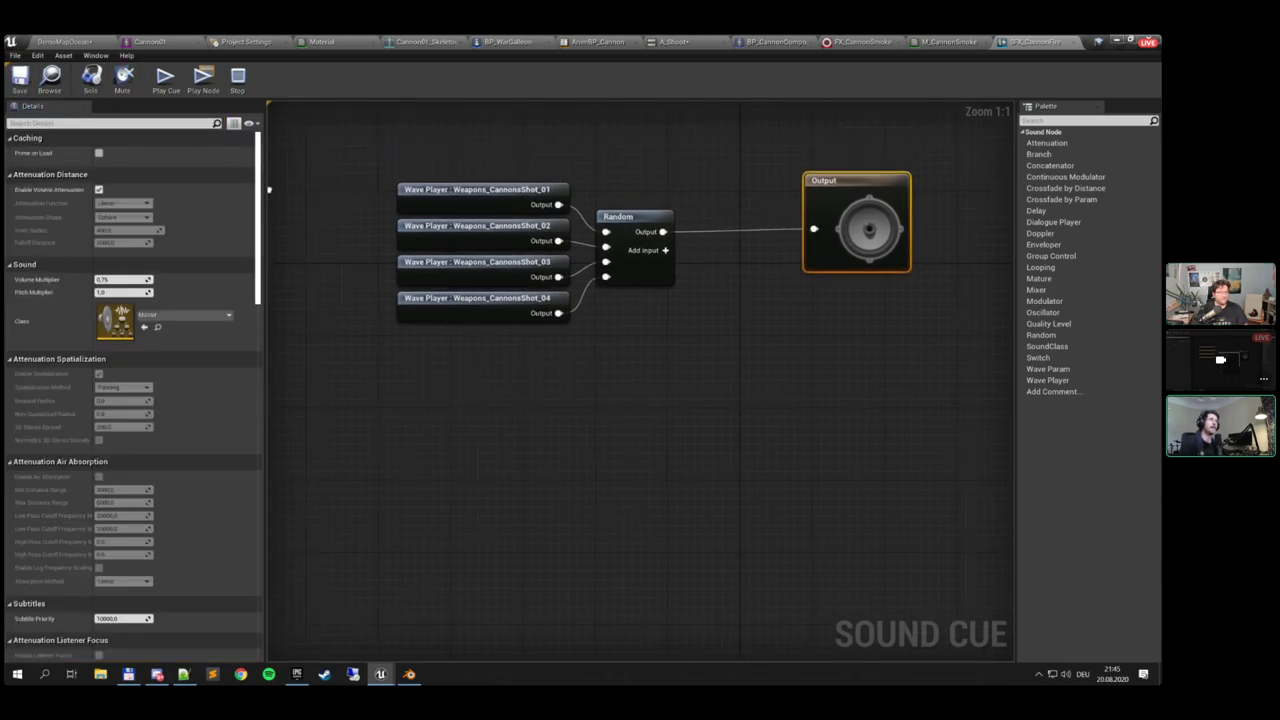
right_click_drag(398, 165, 478, 168)
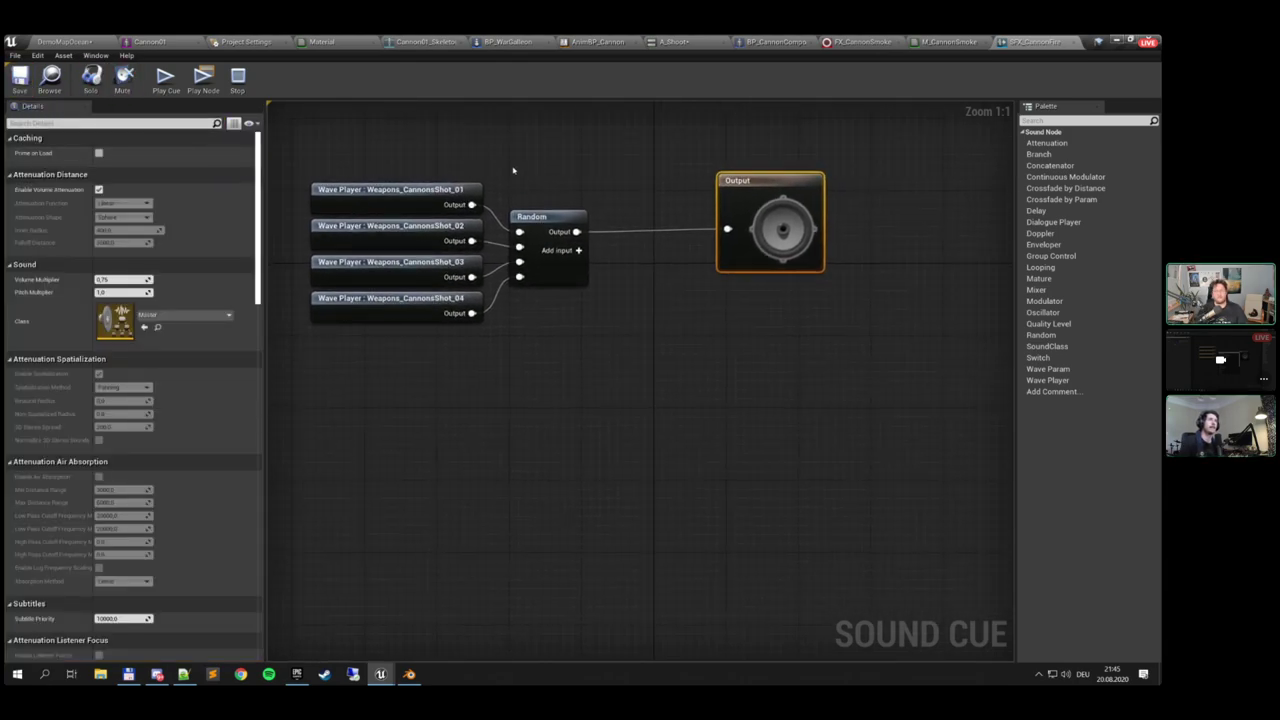
left_click(513, 170)
left_click(420, 189)
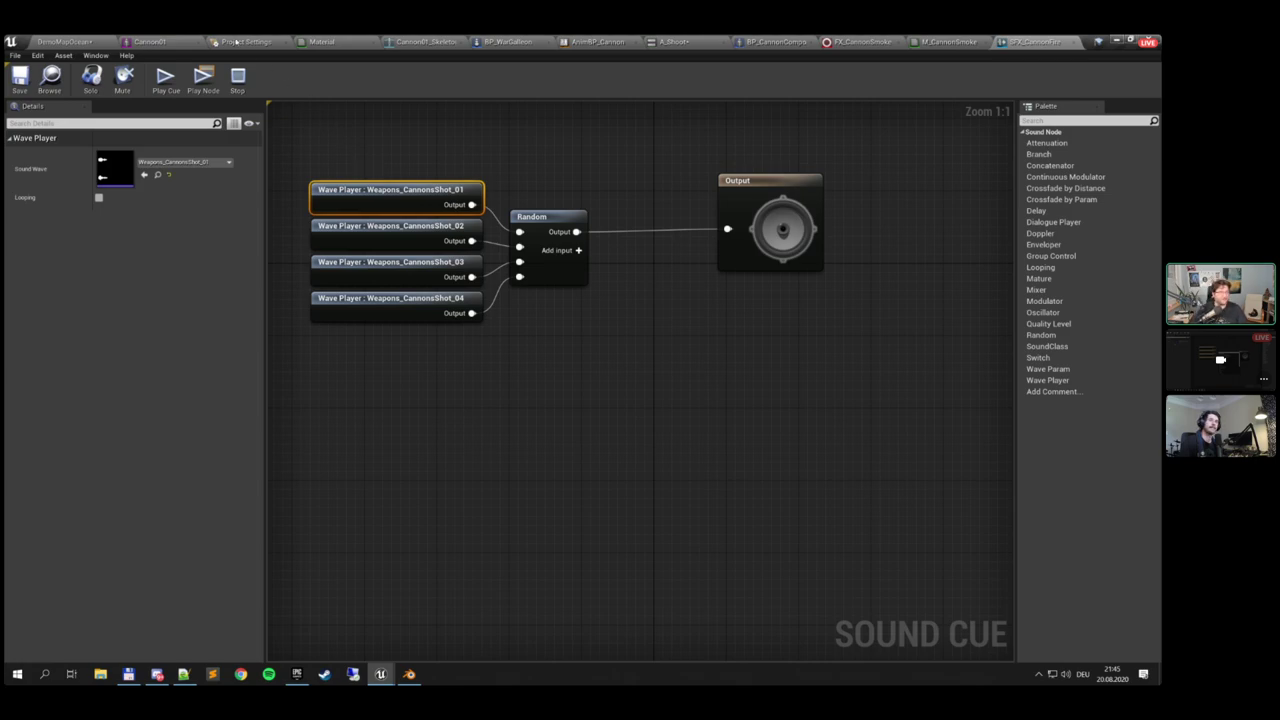
Return to the ocean level and play it in full screen to test the cannon fire
left_click(76, 41)
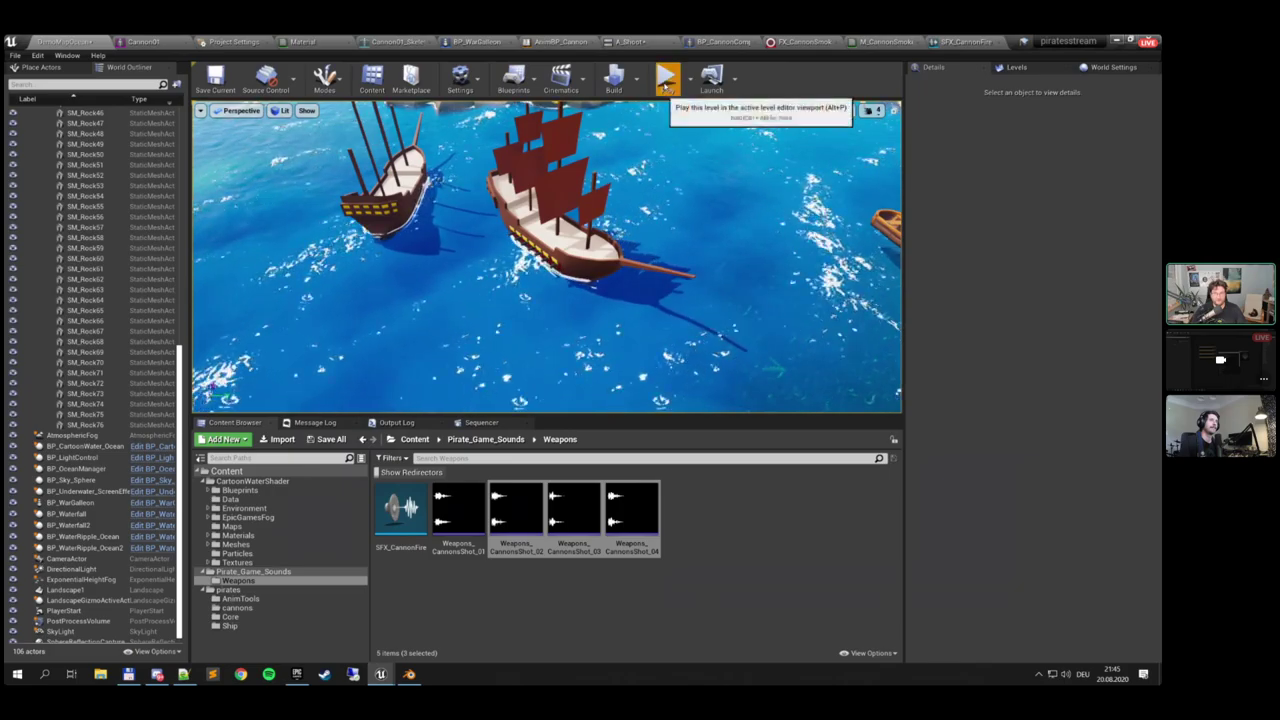
left_click(667, 80)
key("F11")
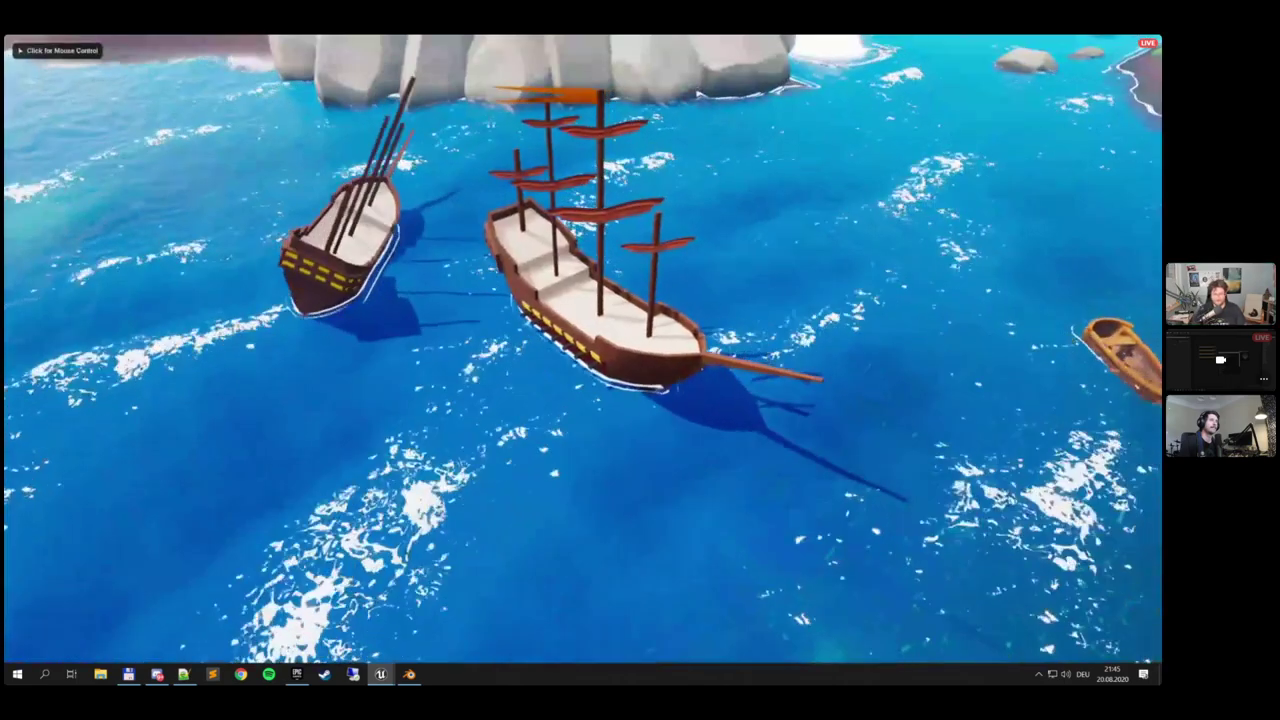
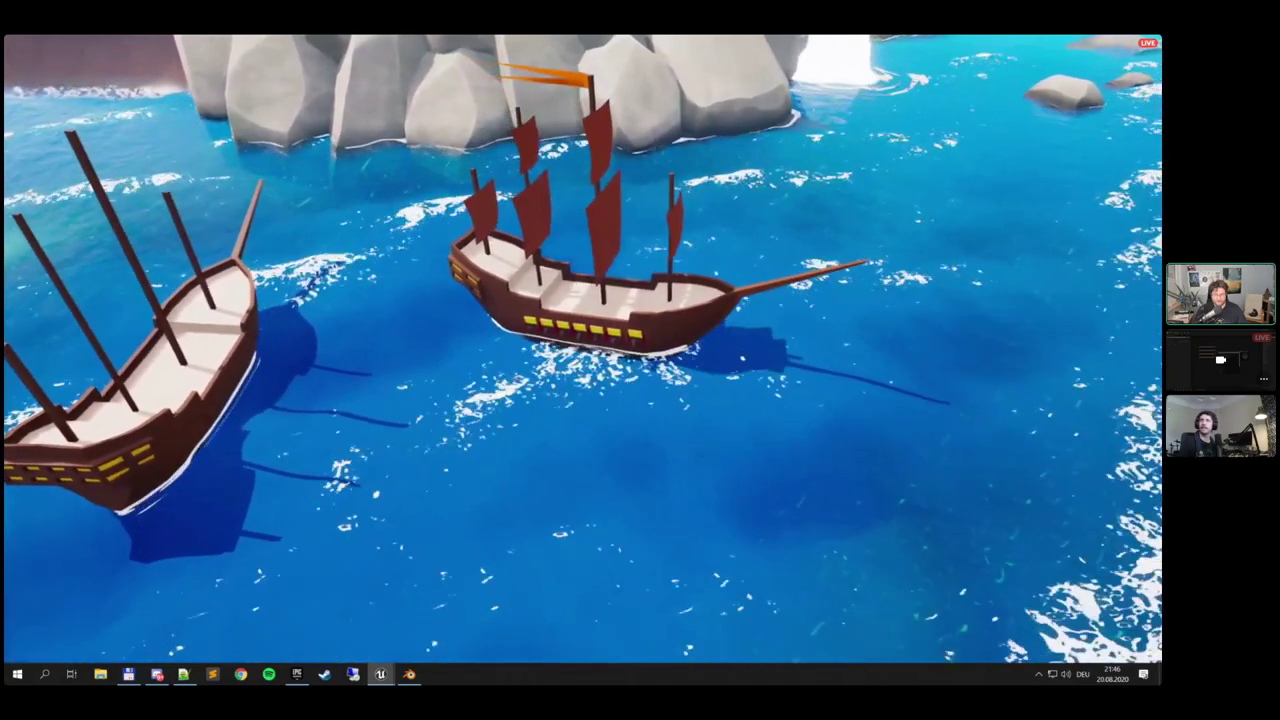
Stop the play session and restore the level viewport from full screen
key("Escape")
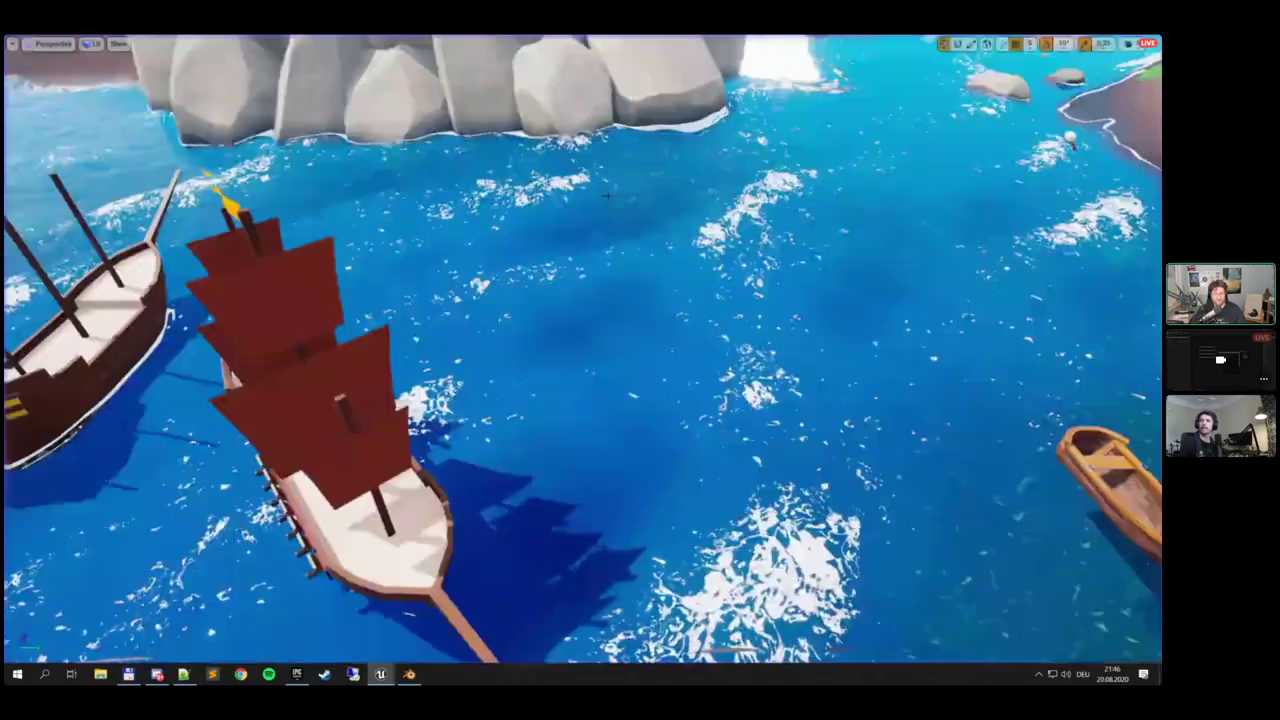
key("F11")
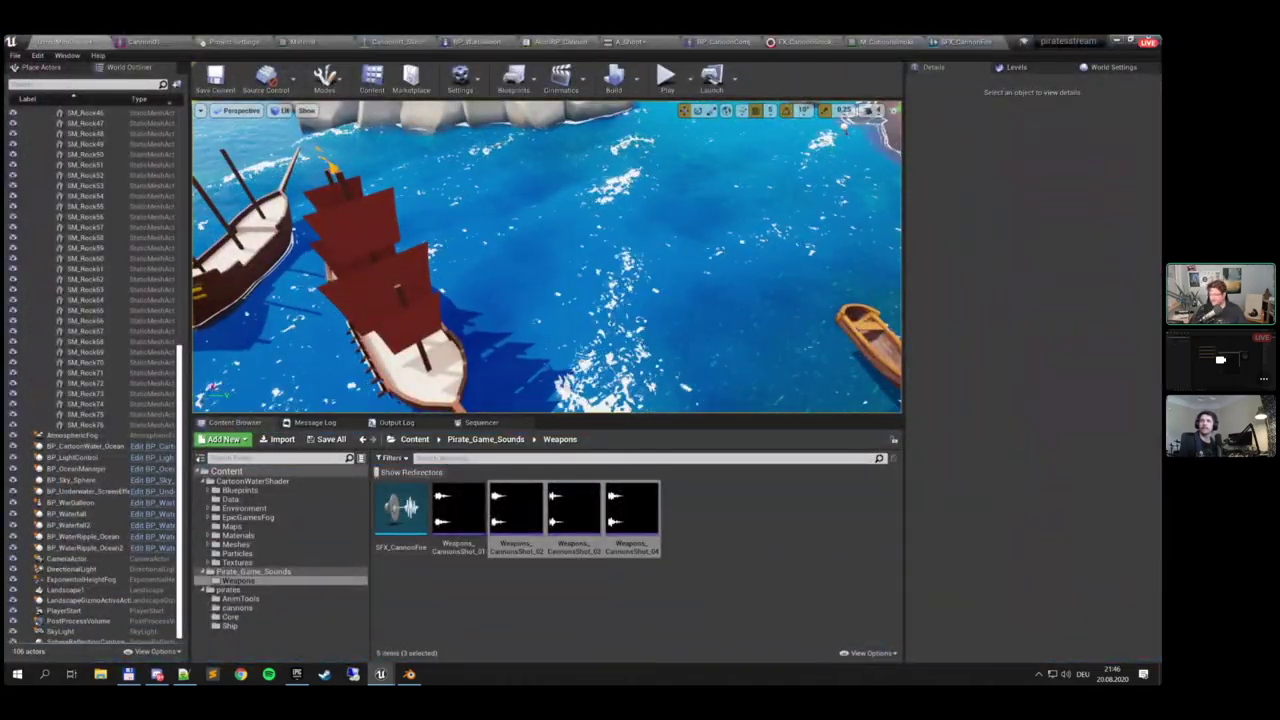
key("alt+Tab")
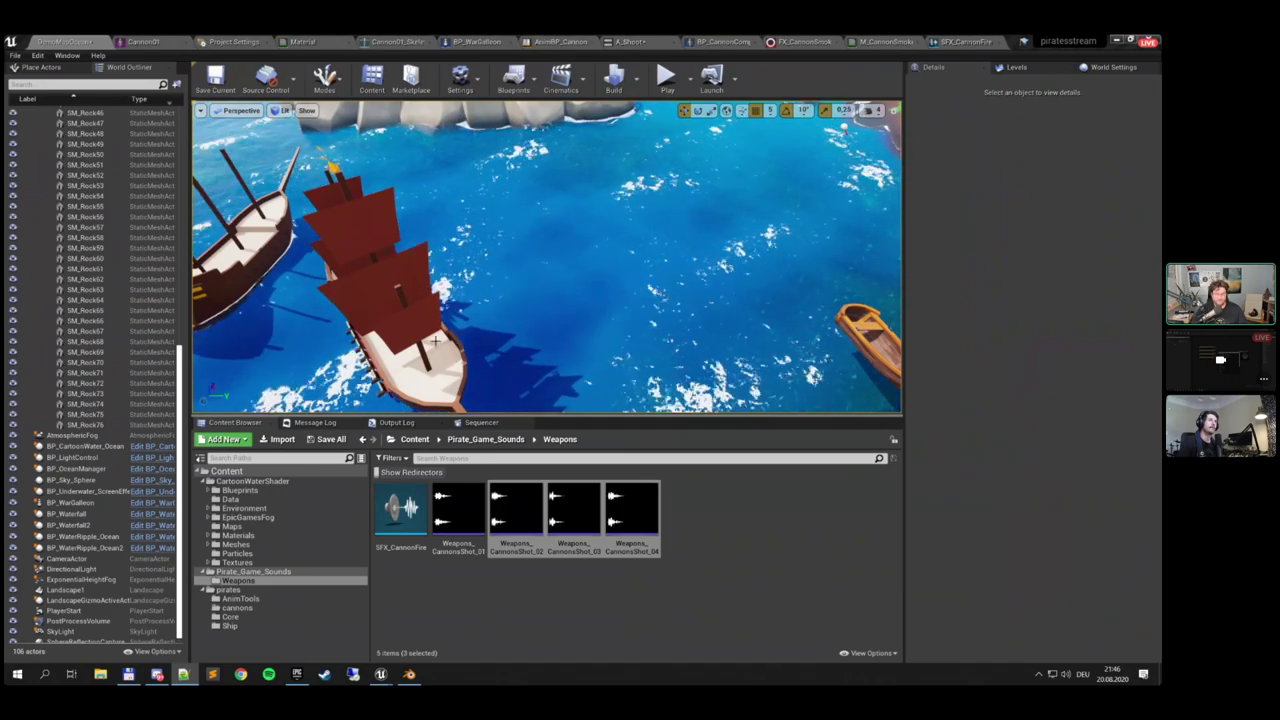
In the viewport of BP_WarGalleon, duplicate the Cannons_r component together with all its cannon components
left_click(485, 41)
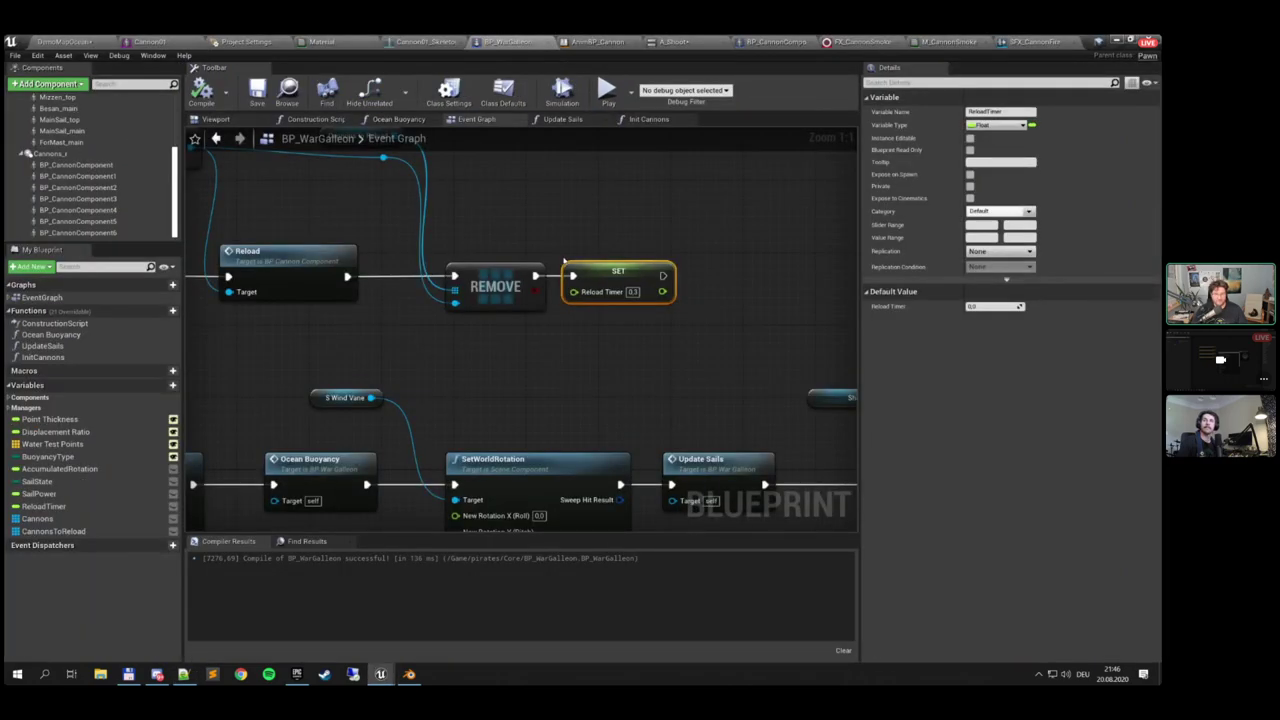
scroll(523, 244, "down", 1)
left_click(217, 119)
right_click_drag(500, 241, 620, 250)
left_click(45, 153)
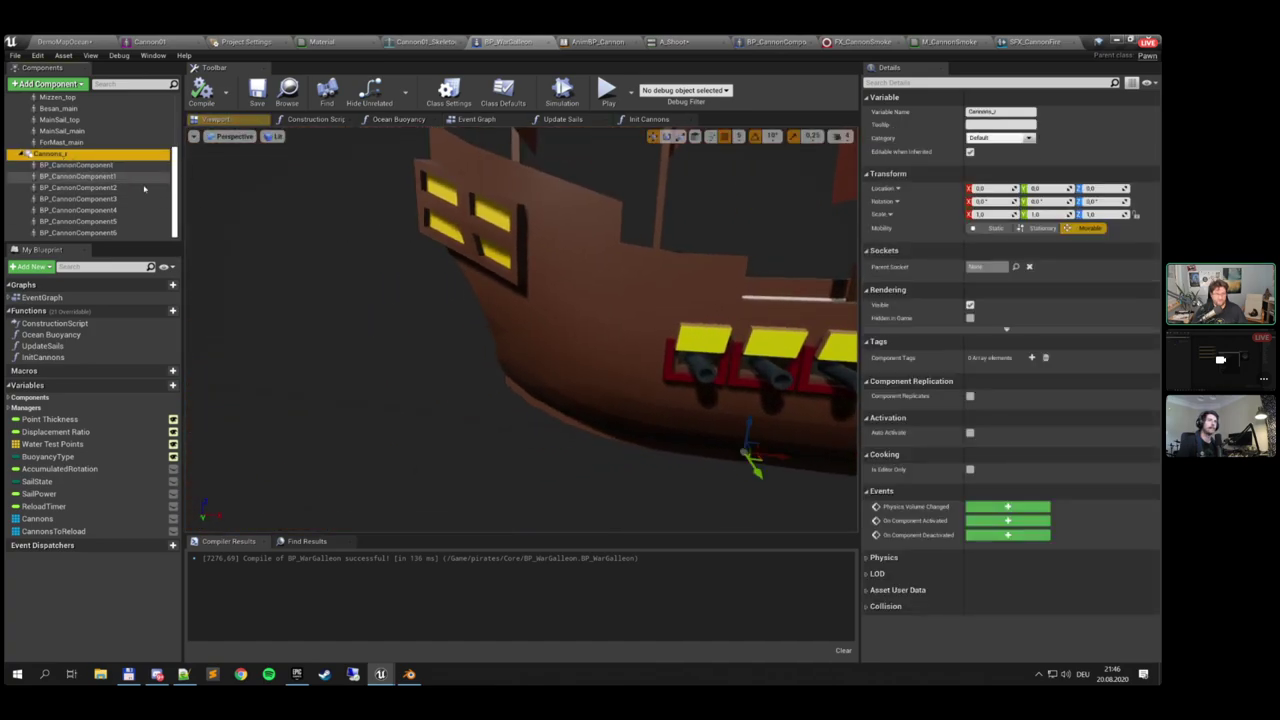
left_click(95, 233, "shift")
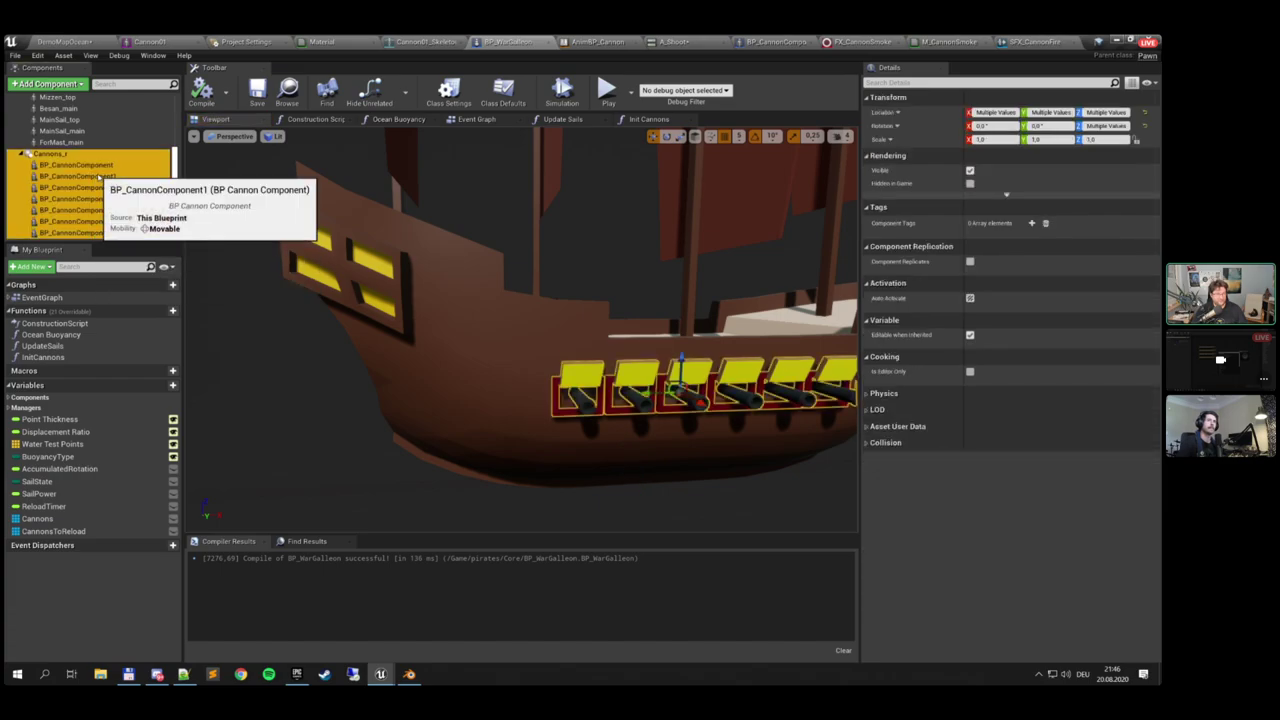
key("ctrl+w")
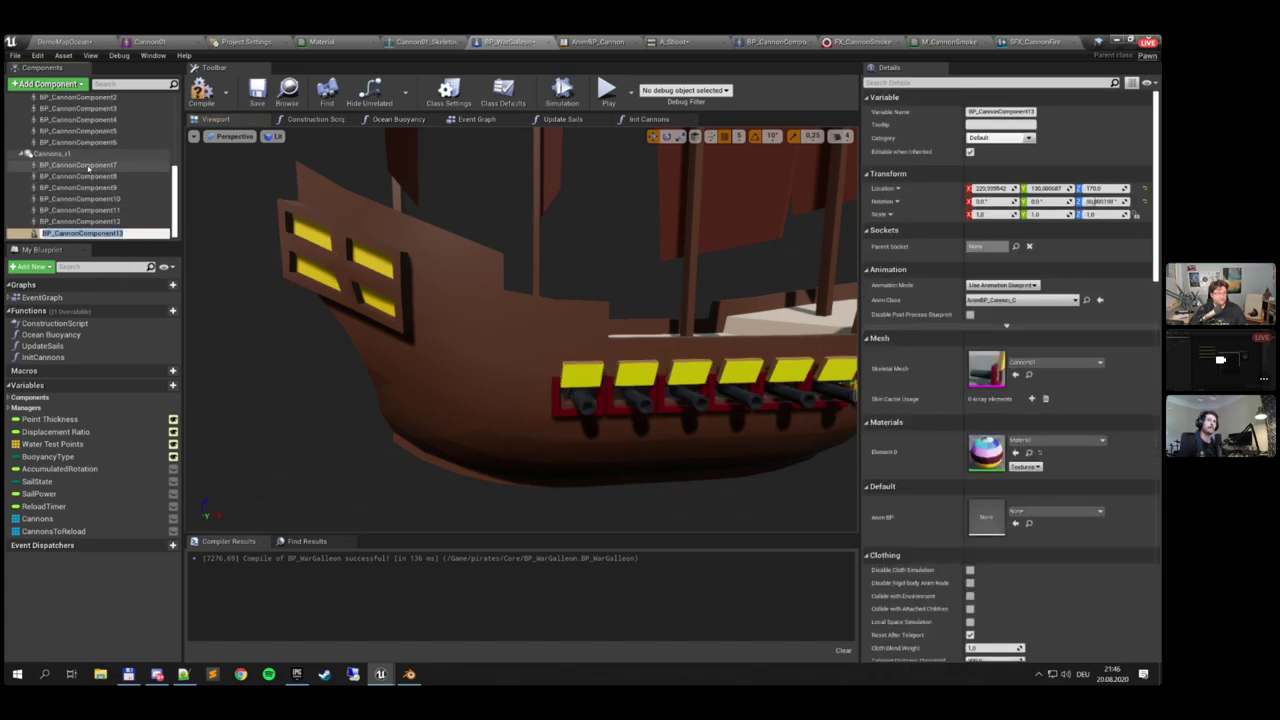
Rename the duplicated cannon group as Cannons_l
left_click(90, 154)
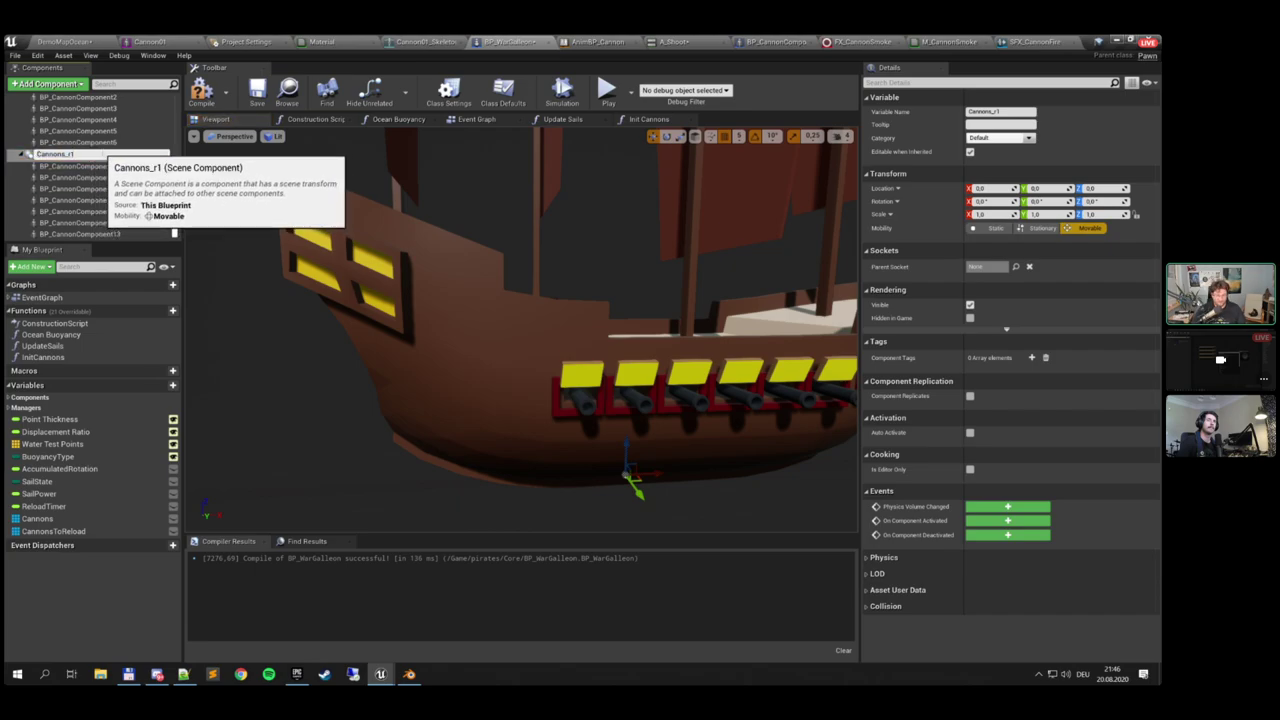
key("Return")
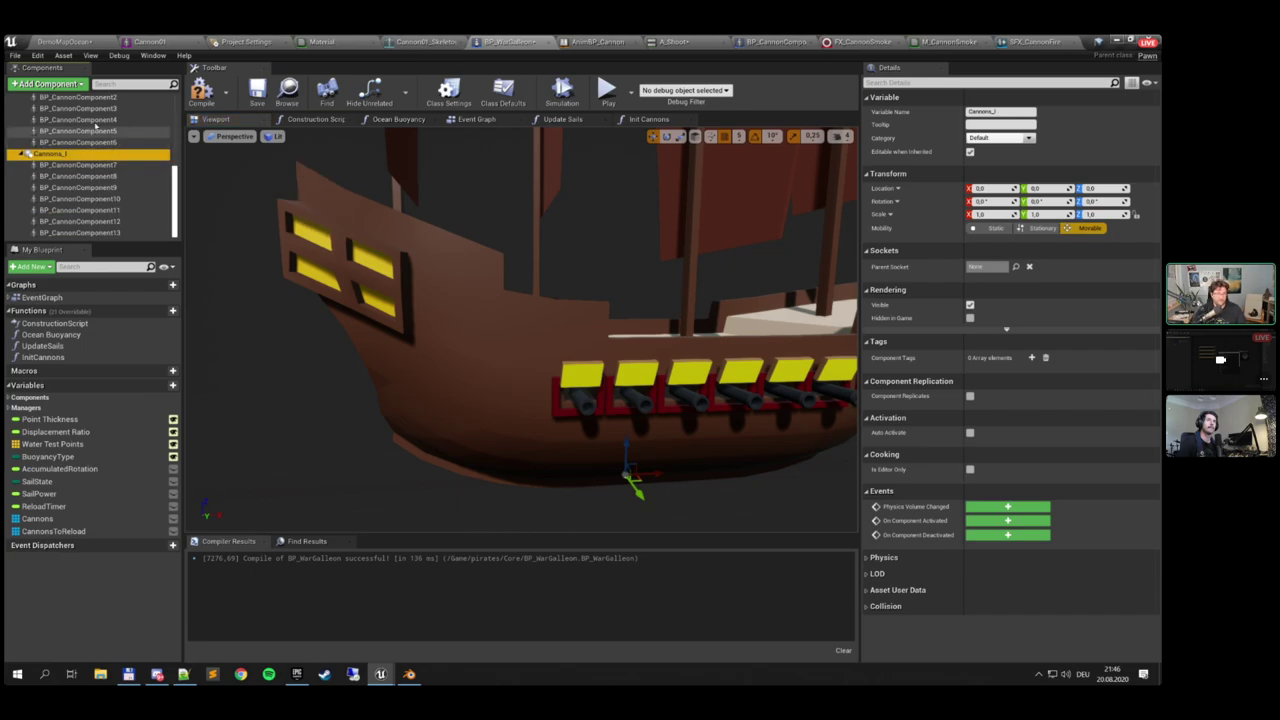
scroll(89, 159, "up", 3)
scroll(89, 159, "down", 2)
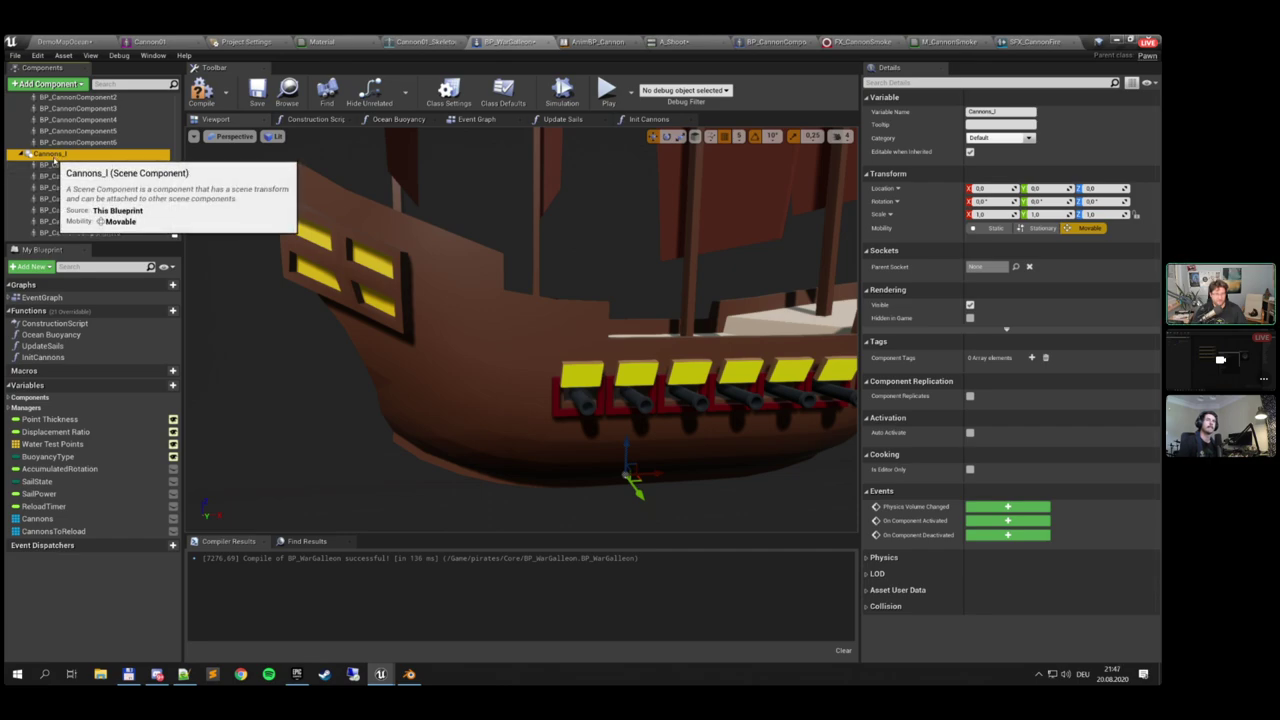
Try to mirror the Cannons_l group with a Z scale of -1, and reset the Z scale to 1
left_click(55, 154)
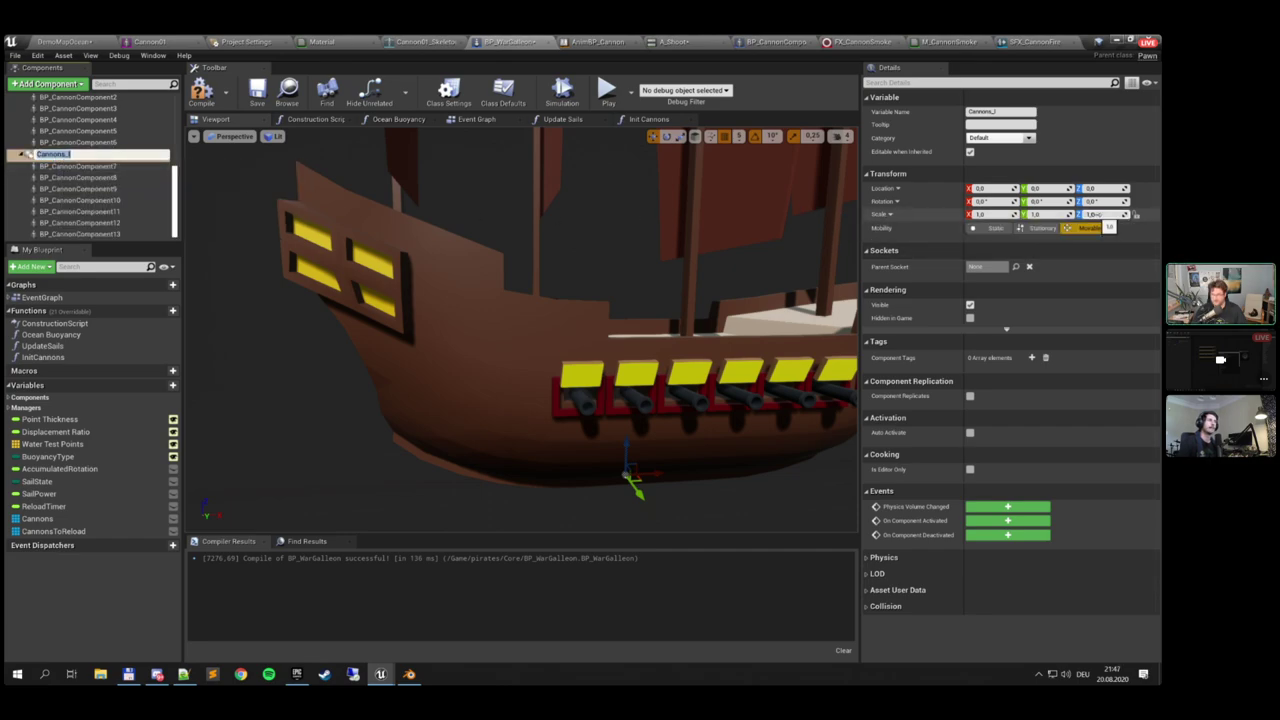
left_click(1097, 214)
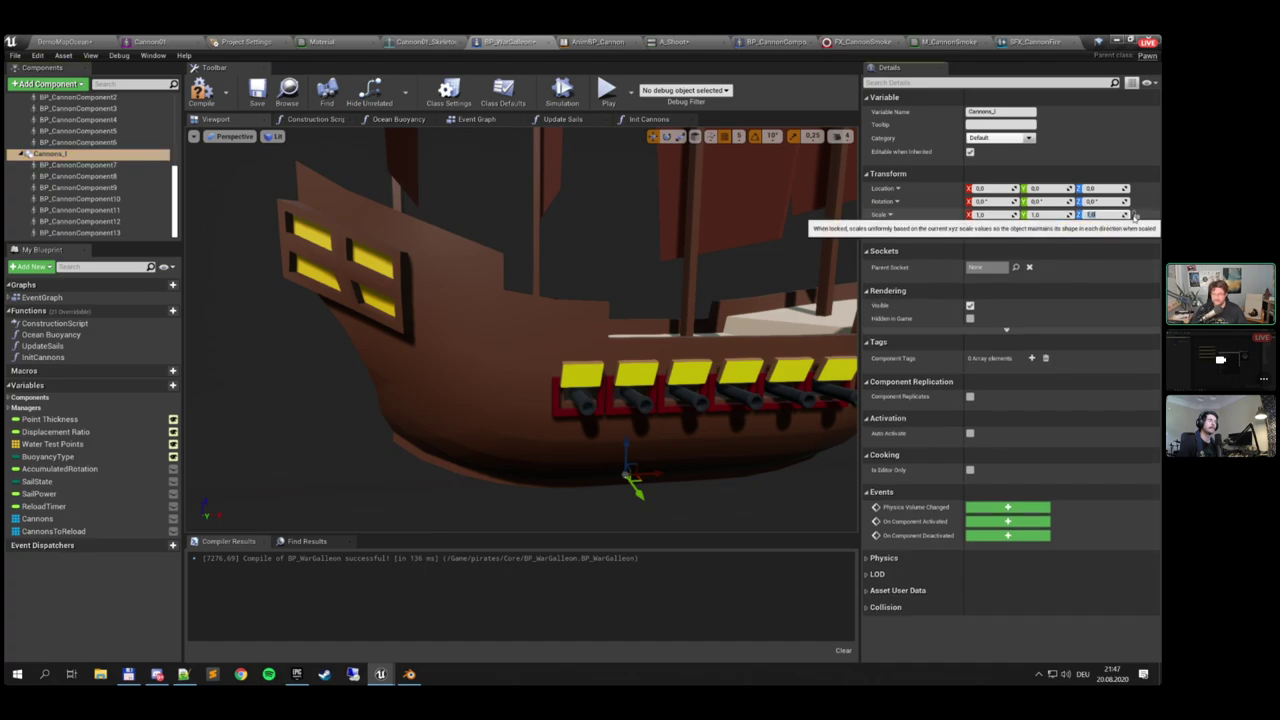
type("-1")
key("Return")
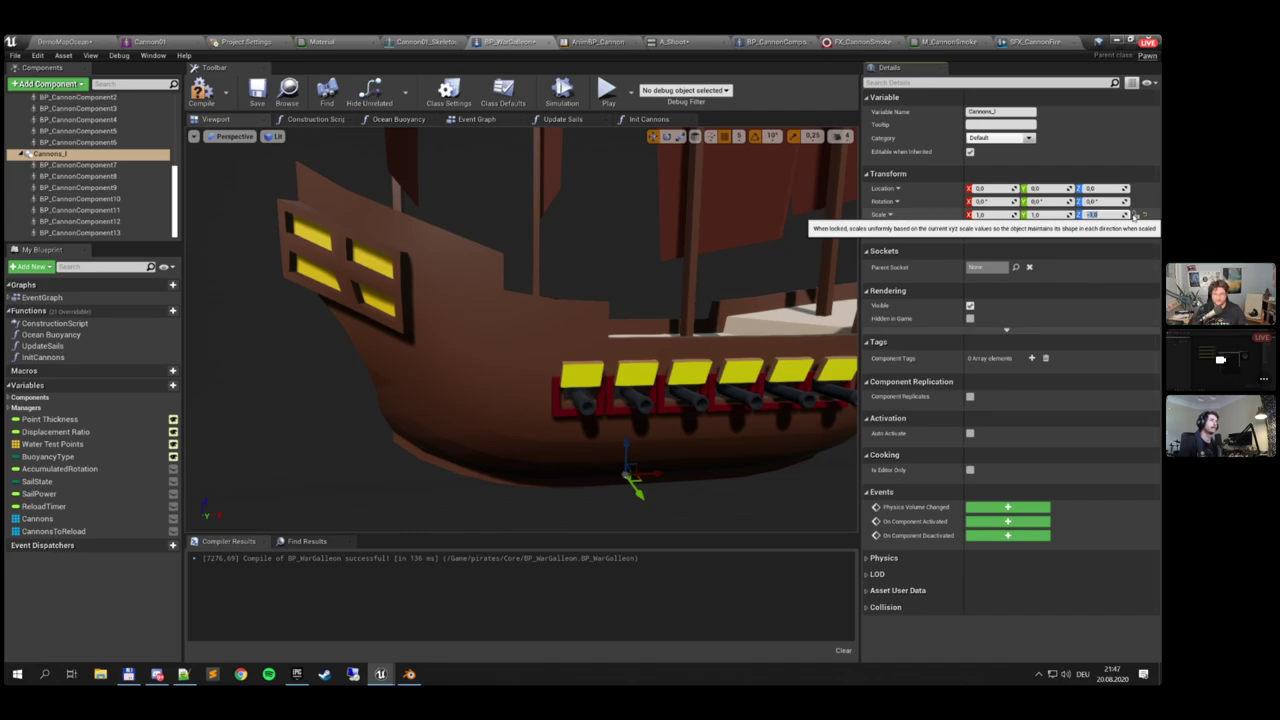
right_click_drag(700, 330, 190, 357)
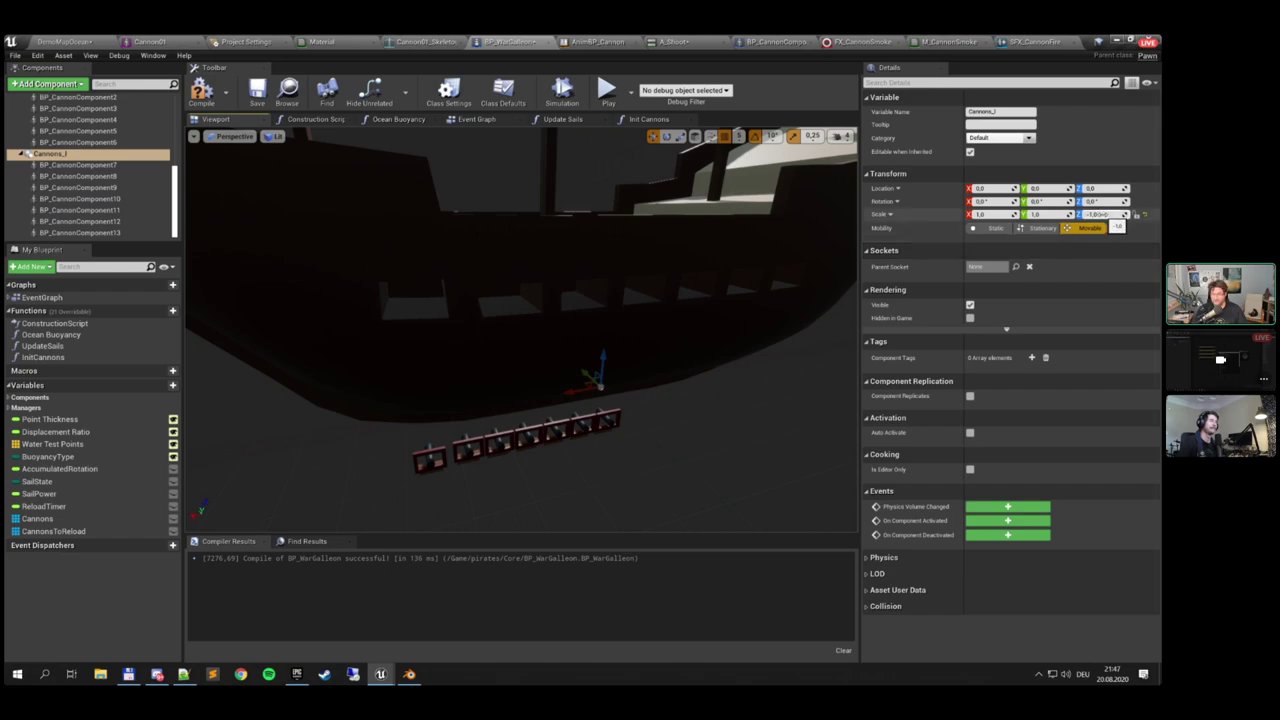
left_click(1101, 215)
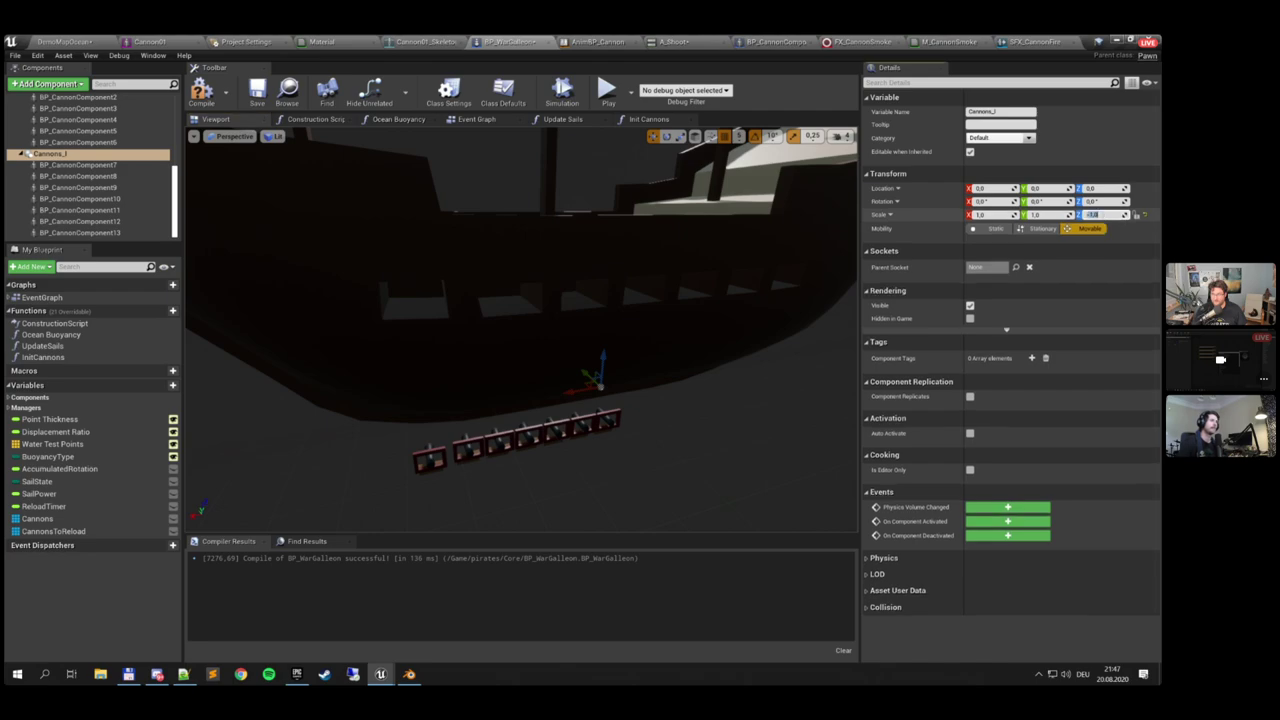
type("1")
key("Return")
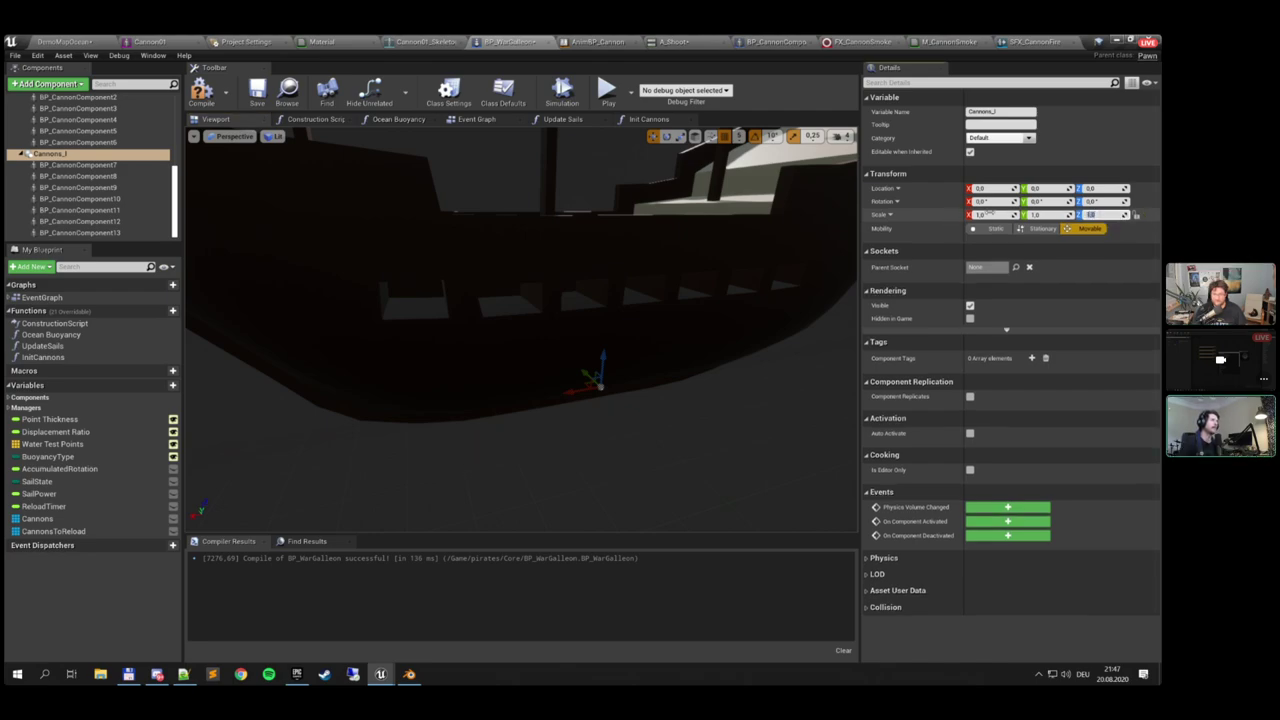
Mirror the Cannons_l group across the ship with a Y scale of -1, and compile and save the blueprint
left_click(1048, 215)
left_click(1050, 215)
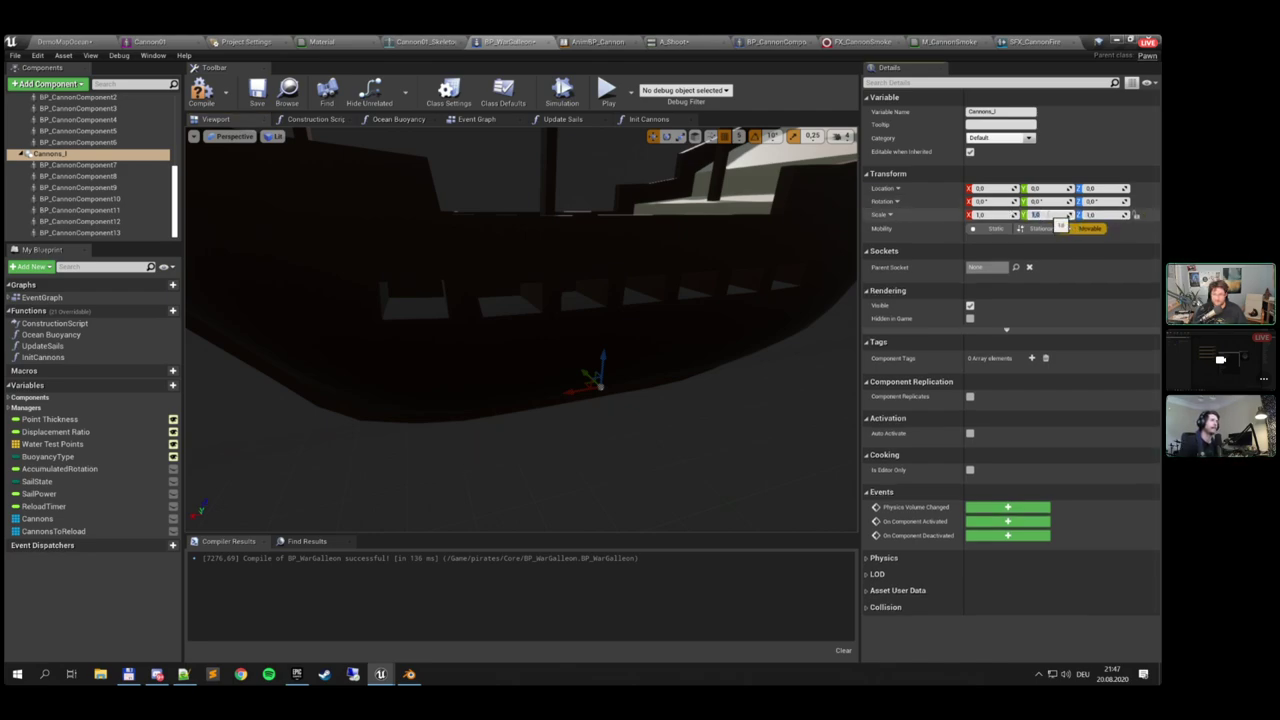
key("Return")
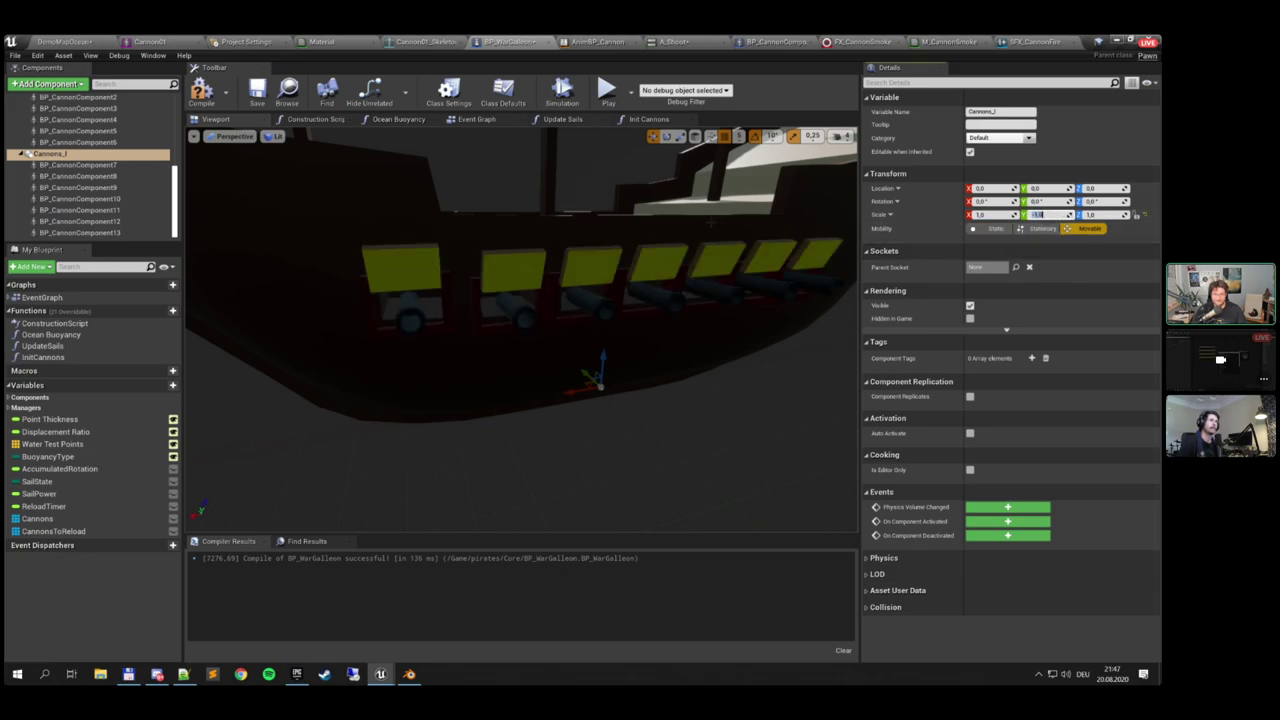
right_click_drag(640, 300, 740, 310)
right_click_drag(740, 250, 691, 214)
left_click(204, 96)
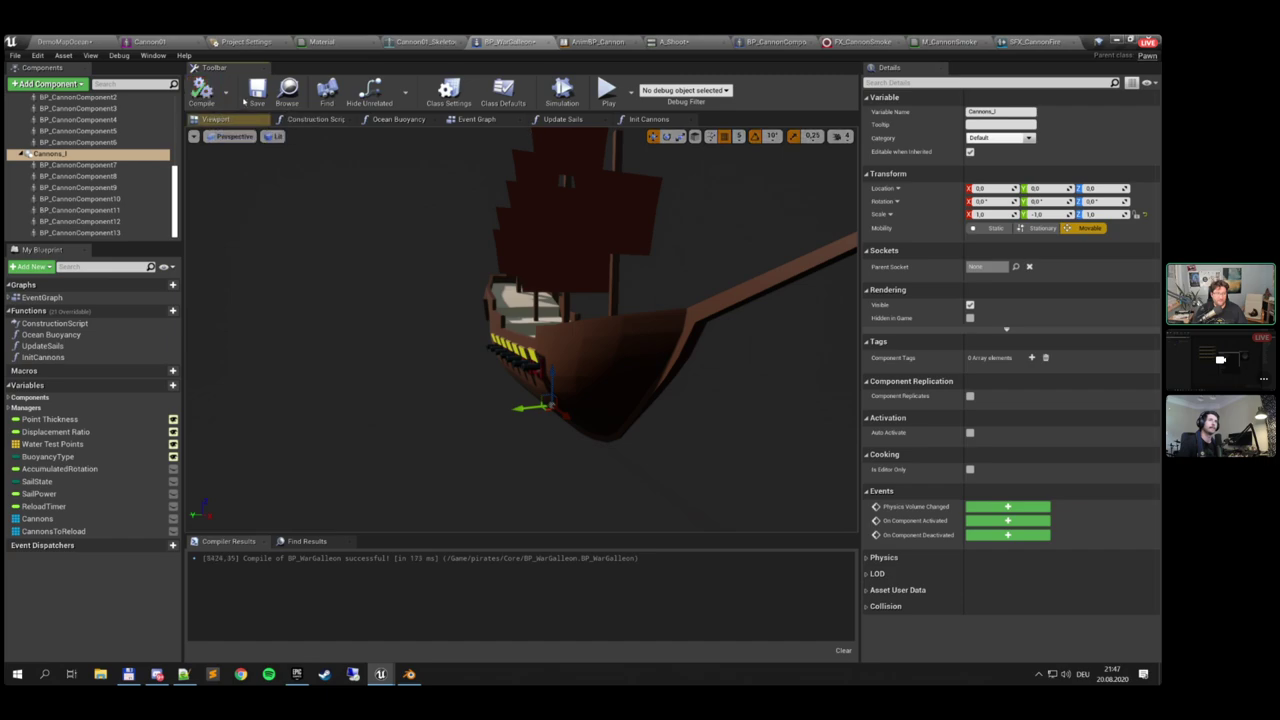
left_click(259, 98)
left_click(257, 92)
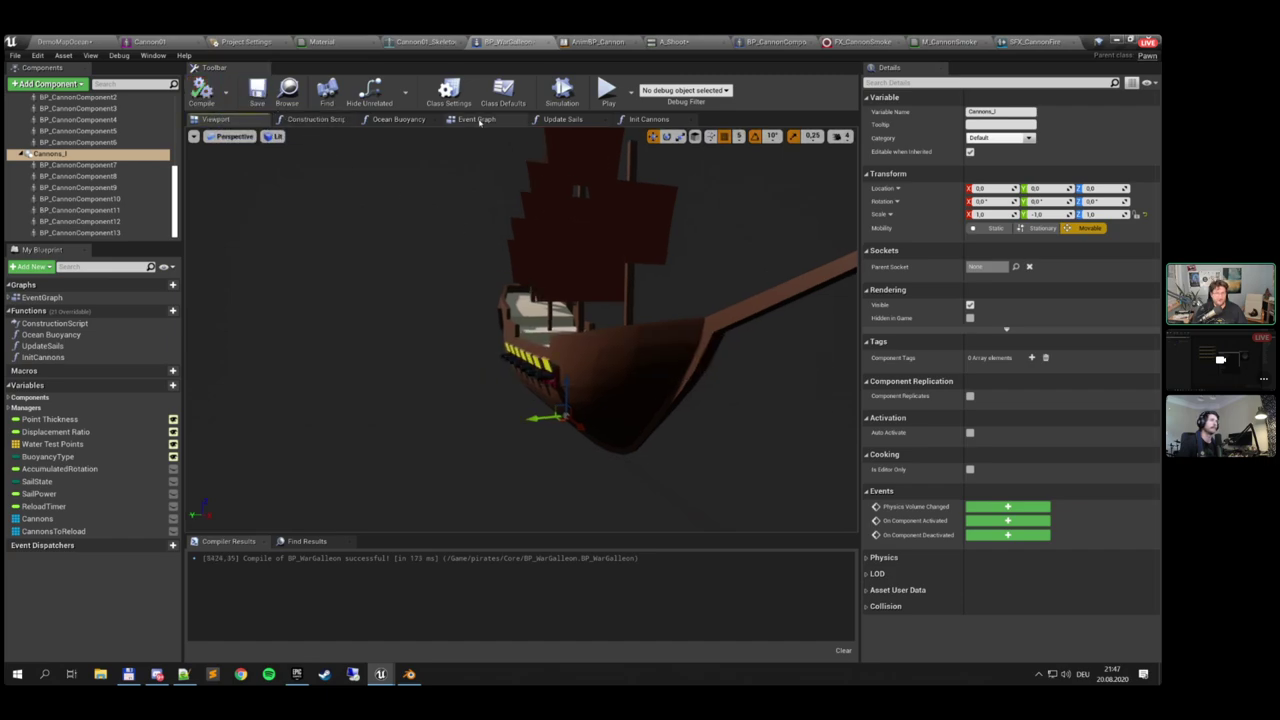
Open the Init Cannons function and move its entry node farther away from the For Each Loop
left_click(477, 119)
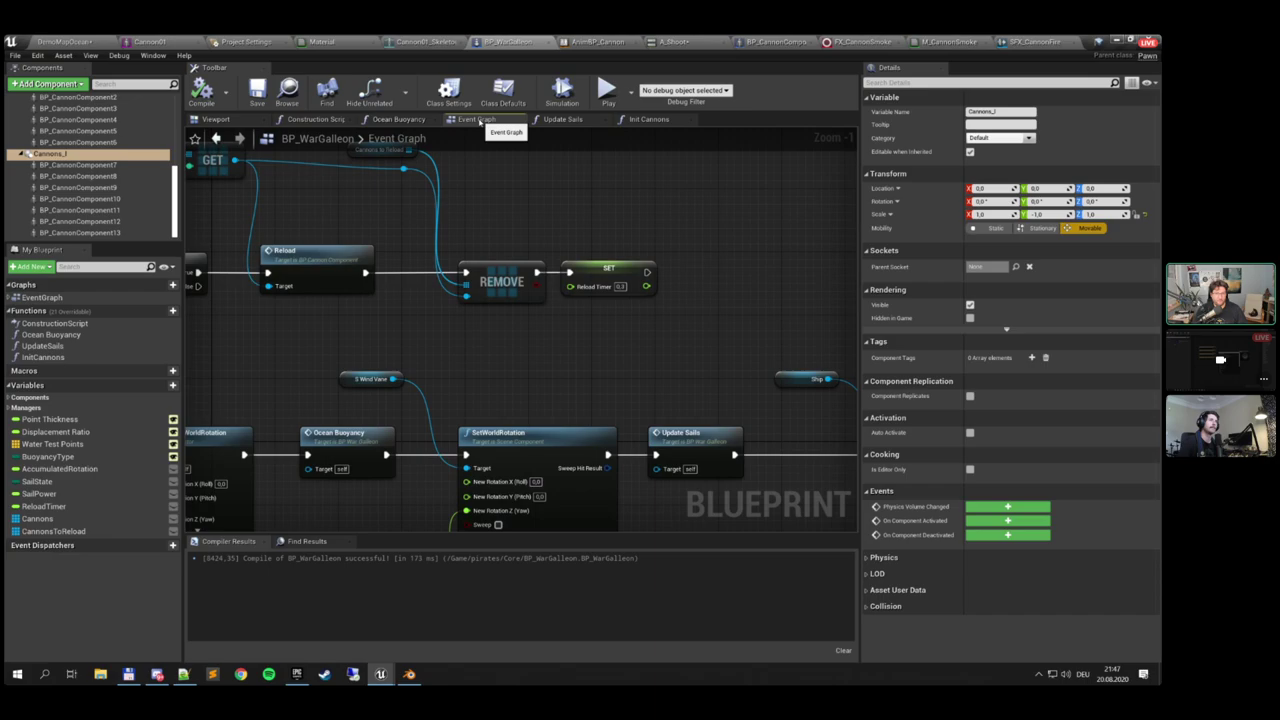
left_click(649, 119)
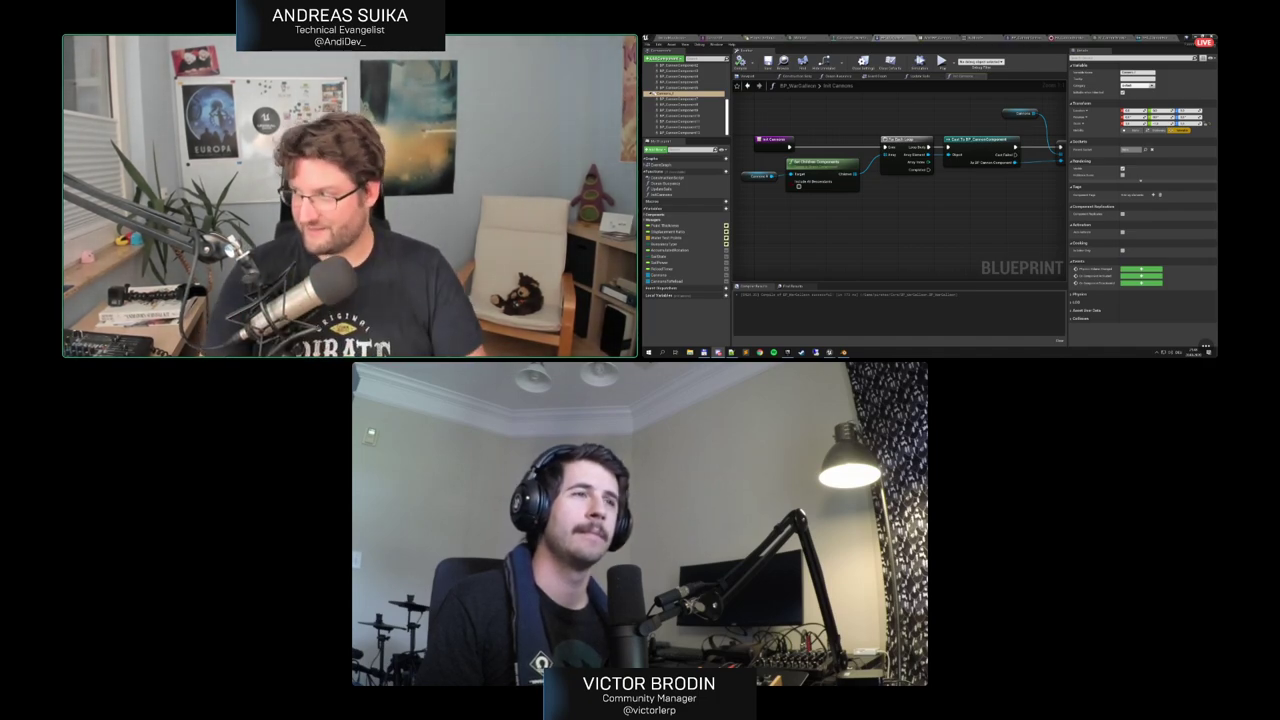
right_click_drag(939, 132, 817, 131)
scroll(817, 131, "down", 1)
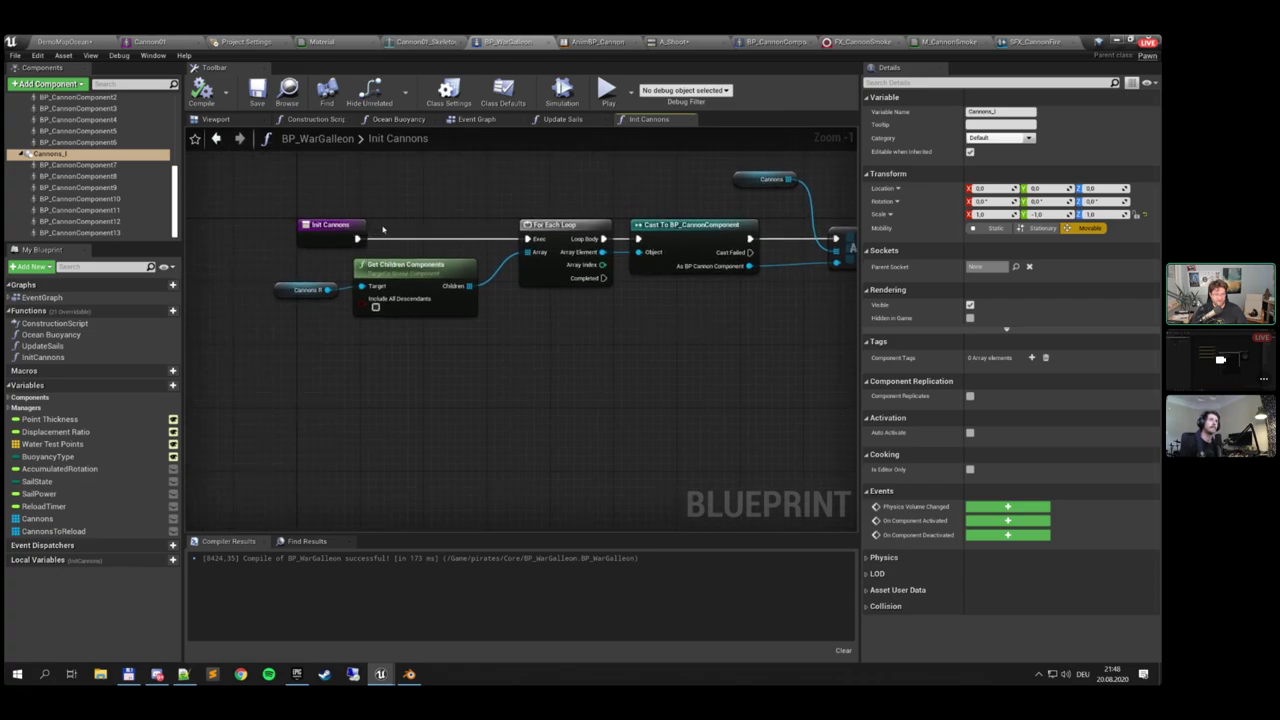
left_click_drag(341, 234, 243, 234)
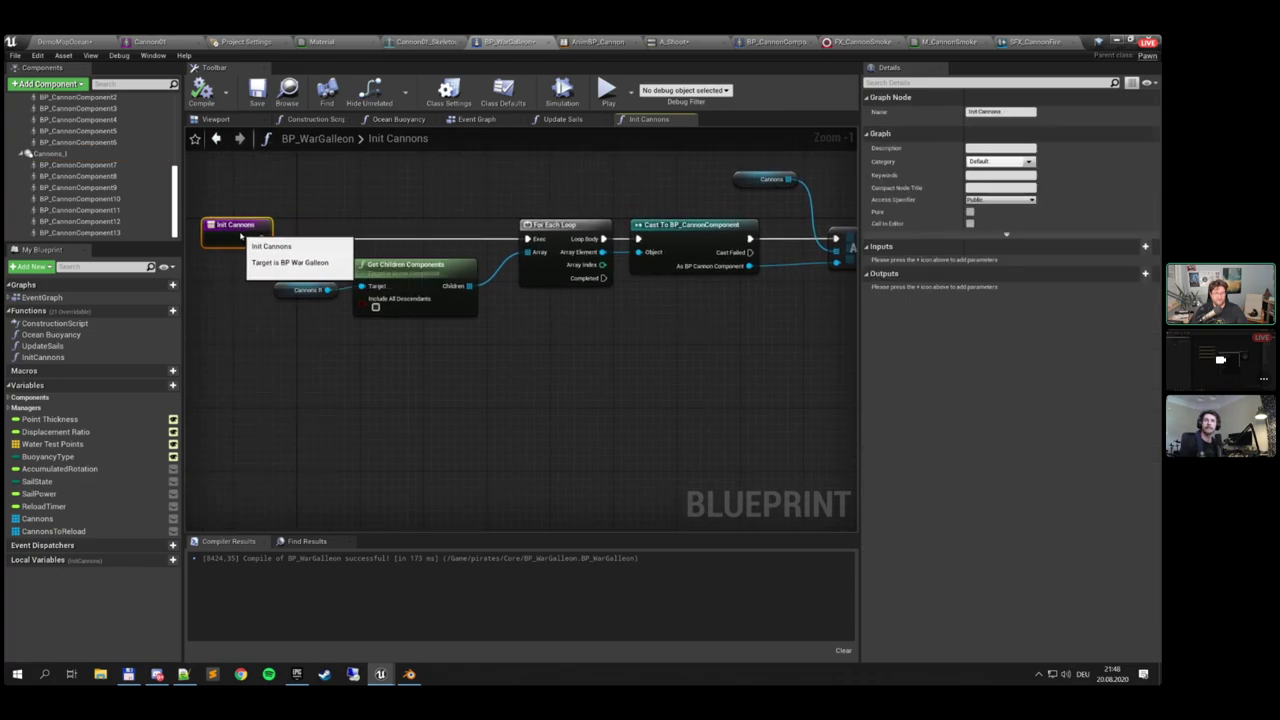
right_click_drag(759, 207, 567, 229)
right_click_drag(349, 353, 817, 353)
Delete the Cannons R node and feed the Get Children Components target from a new input on the Init Cannons entry node
left_click_drag(539, 299, 604, 330)
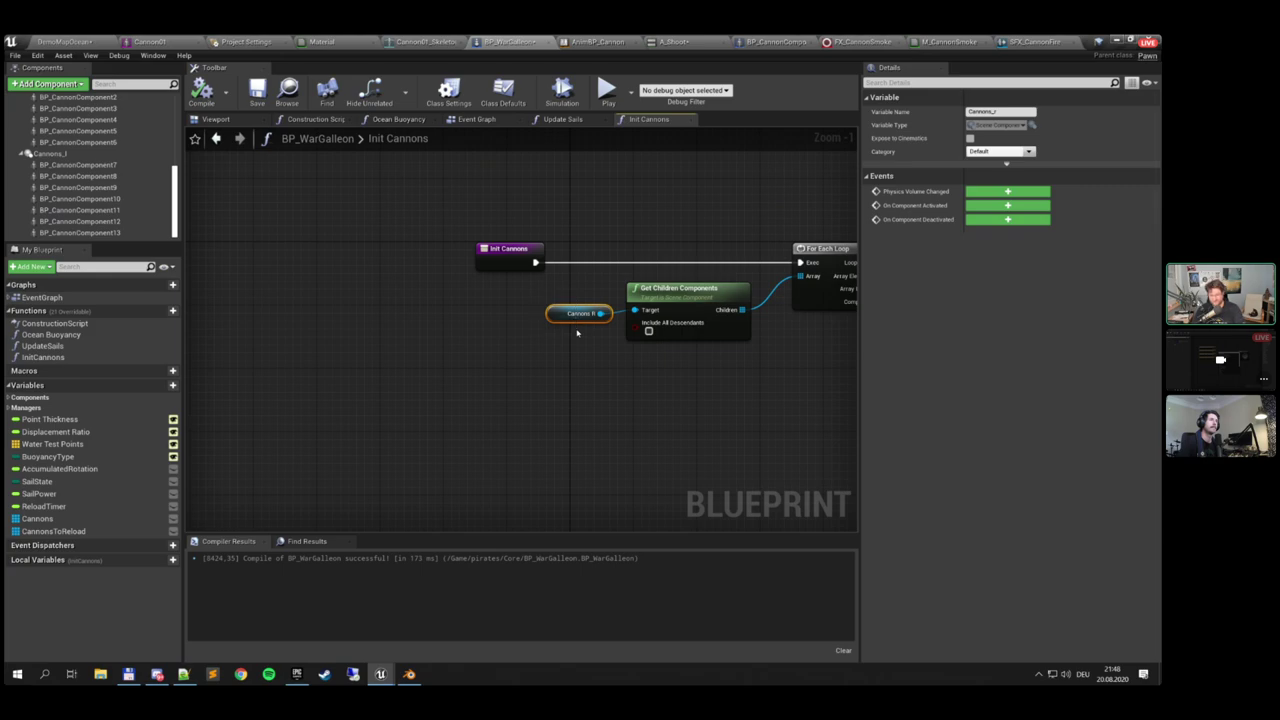
key("Delete")
right_click_drag(577, 331, 551, 320)
left_click_drag(584, 307, 462, 262)
Rename the new Init Cannons function input as Array and compile the blueprint
left_click(436, 249)
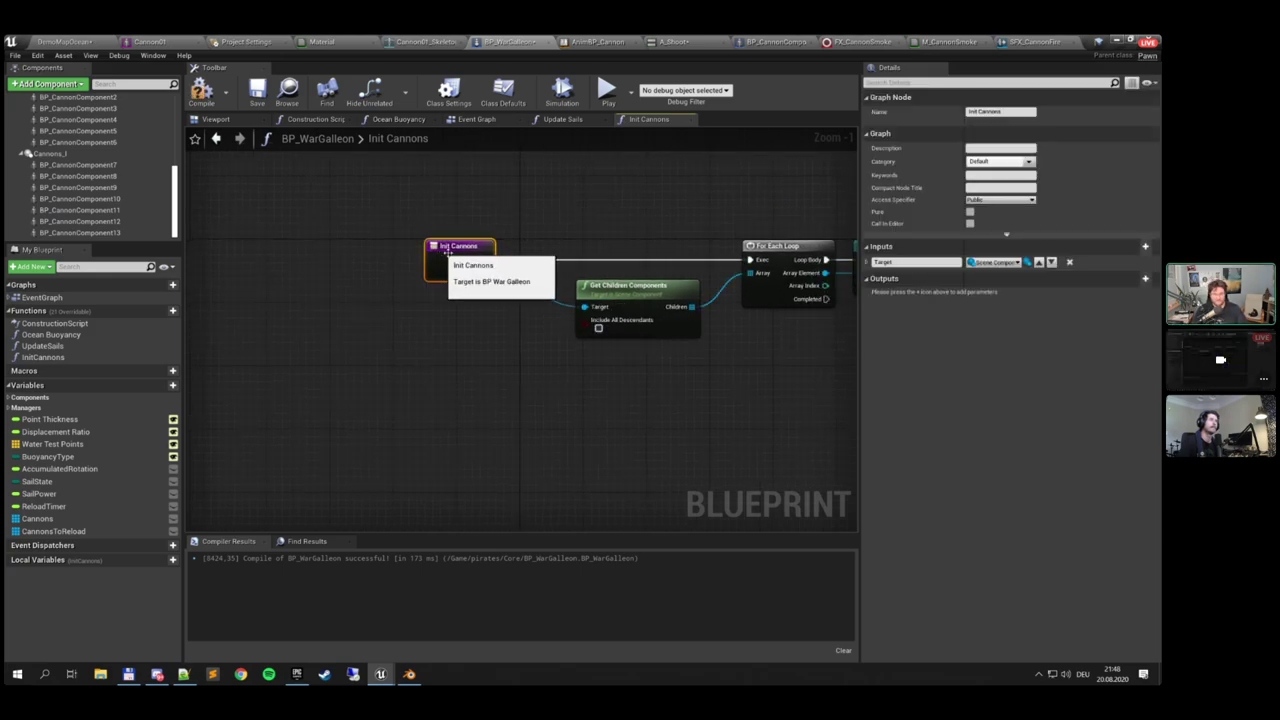
double_click(907, 263)
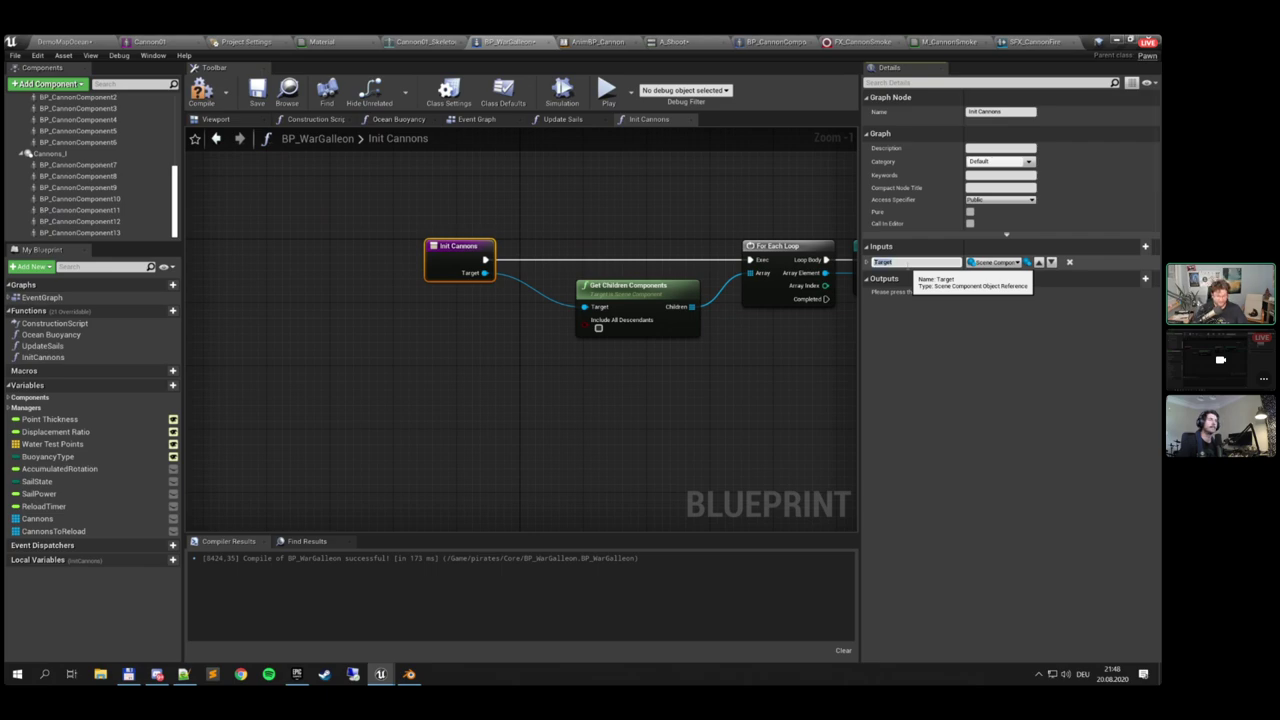
type("S")
key("BackSpace")
type("Arr")
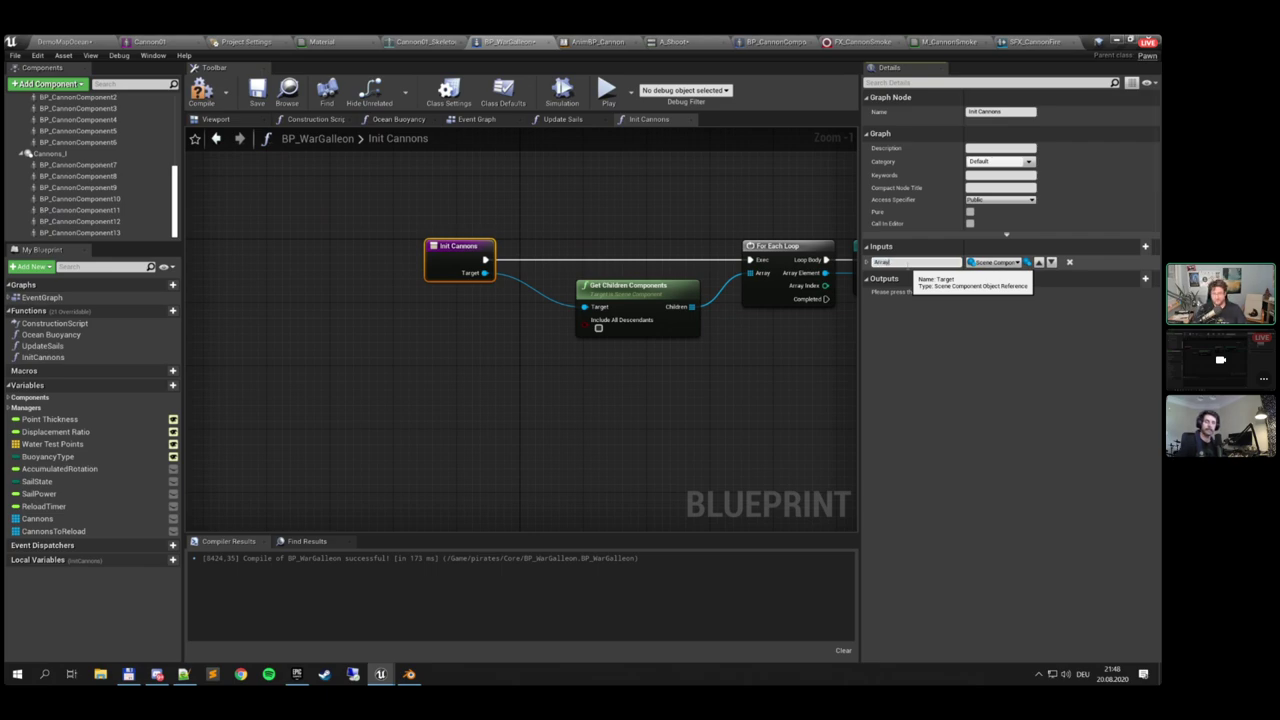
type("ay")
key("Return")
left_click(200, 95)
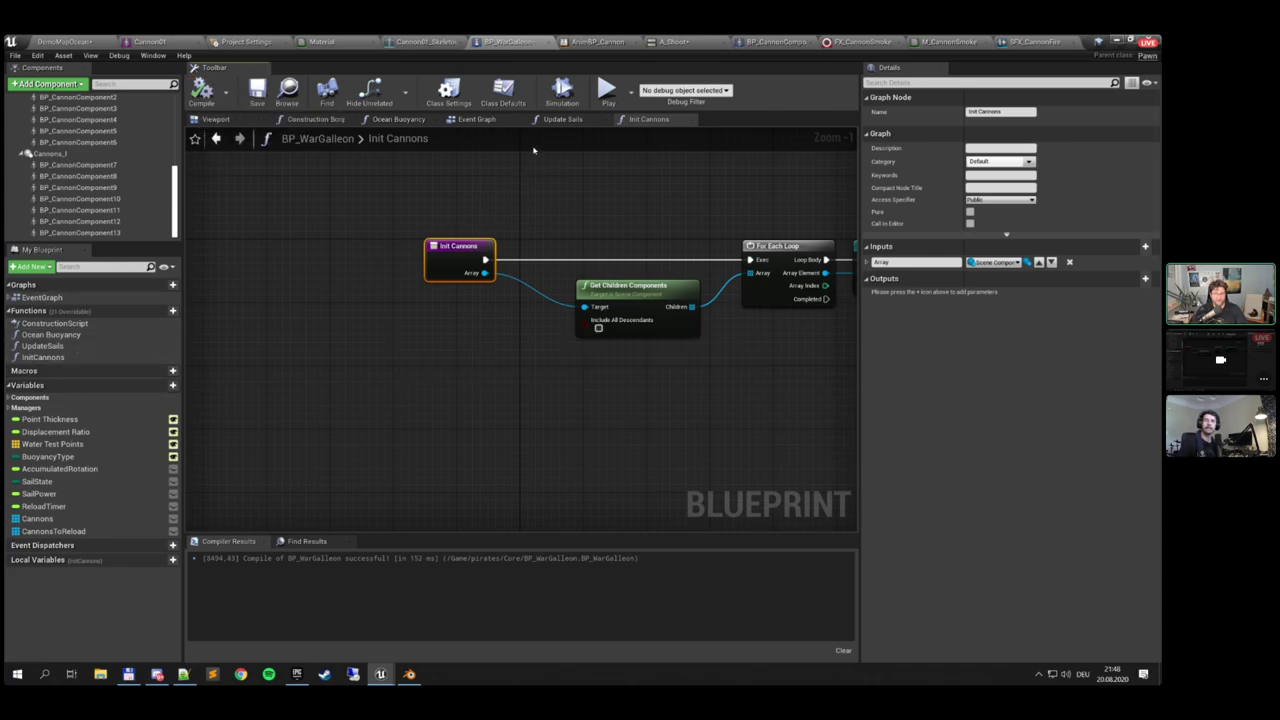
In the Event Graph, connect the Cannons_r component to the Array input of the Init Cannons call after Event BeginPlay
left_click(476, 119)
scroll(647, 425, "up", 3)
scroll(648, 425, "down", 5)
right_click_drag(536, 338, 669, 428)
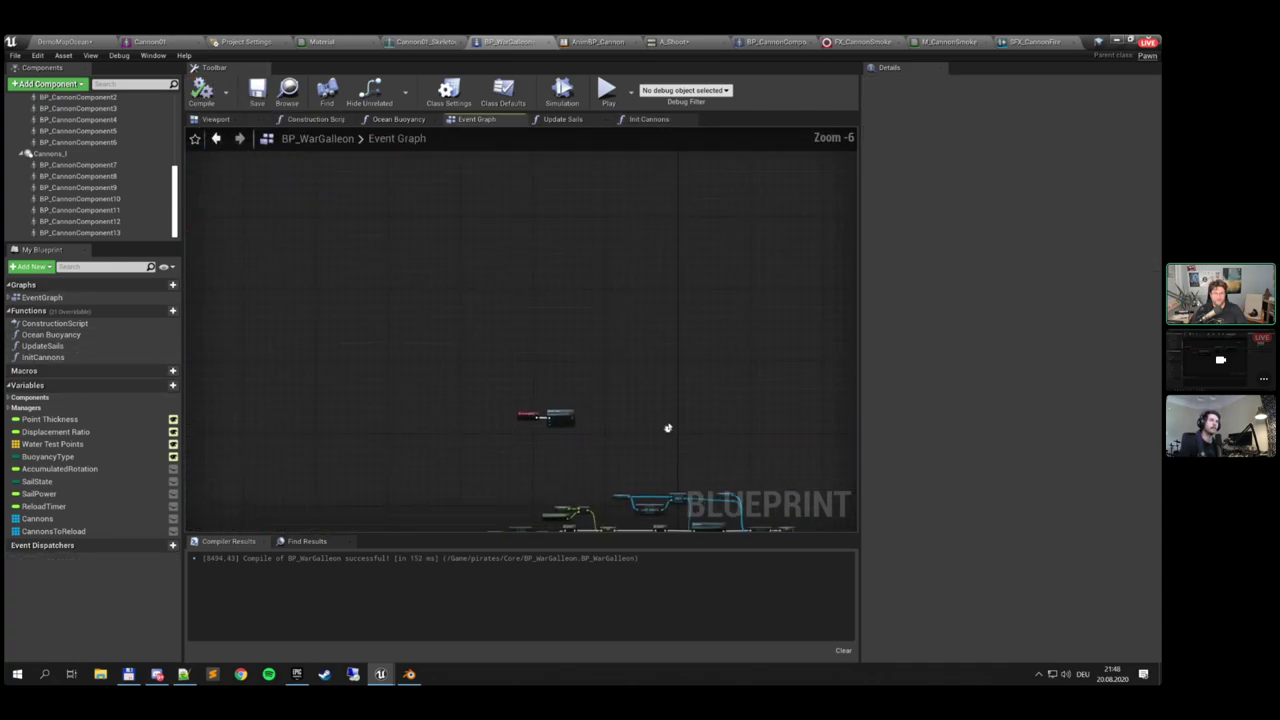
scroll(545, 416, "up", 6)
right_click_drag(557, 451, 535, 345)
scroll(82, 170, "up", 3)
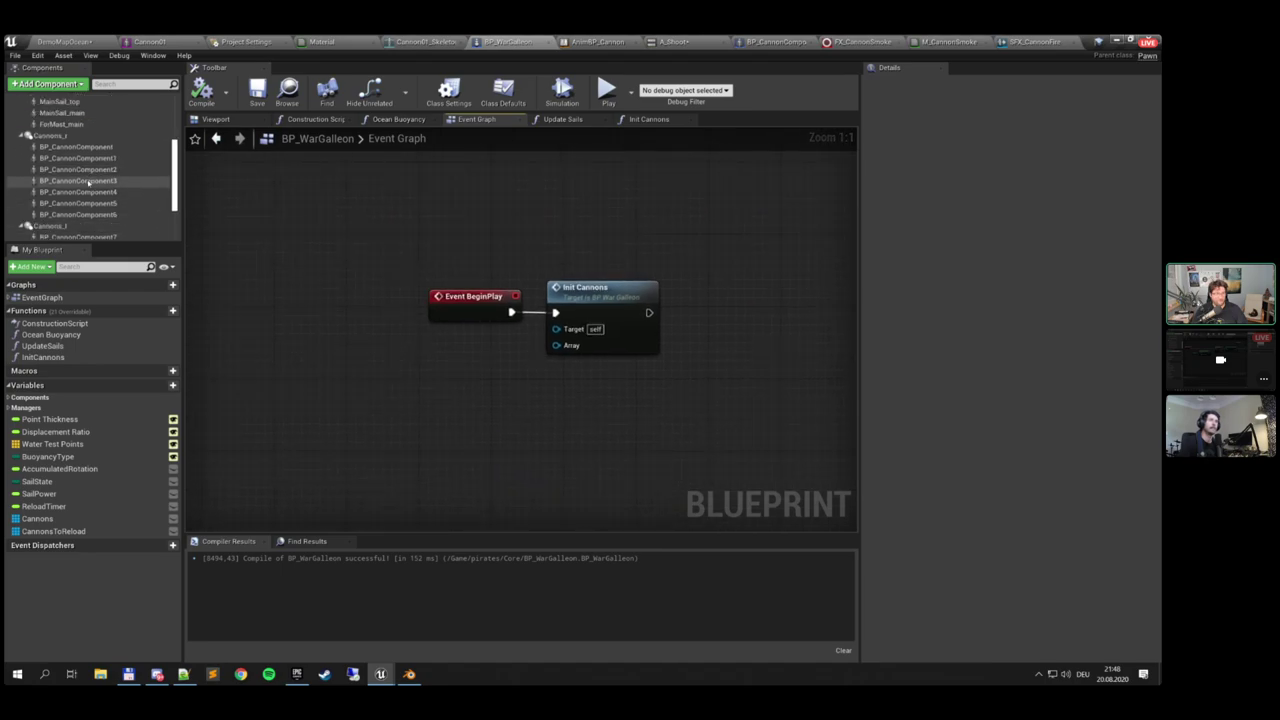
left_click_drag(82, 171, 556, 346)
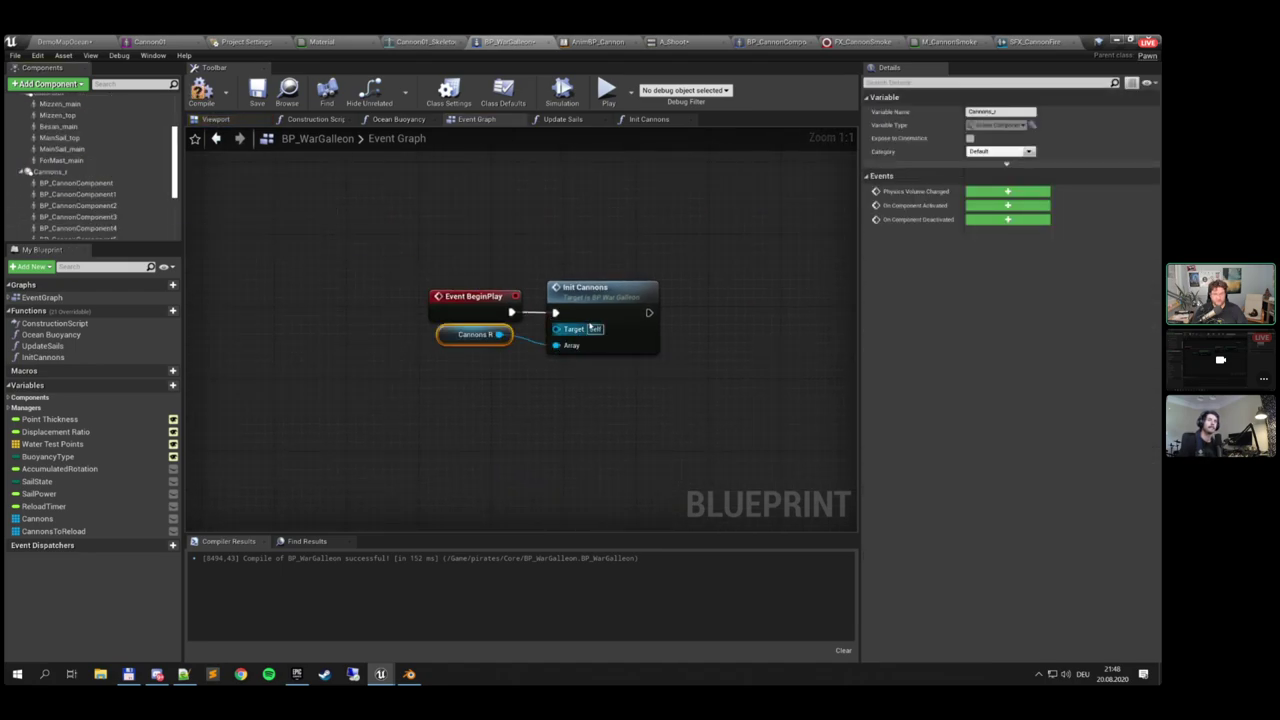
Duplicate the Init Cannons call and connect the copy's execution after the first call
left_click(625, 300)
right_click_drag(743, 283, 643, 276)
key("ctrl+w")
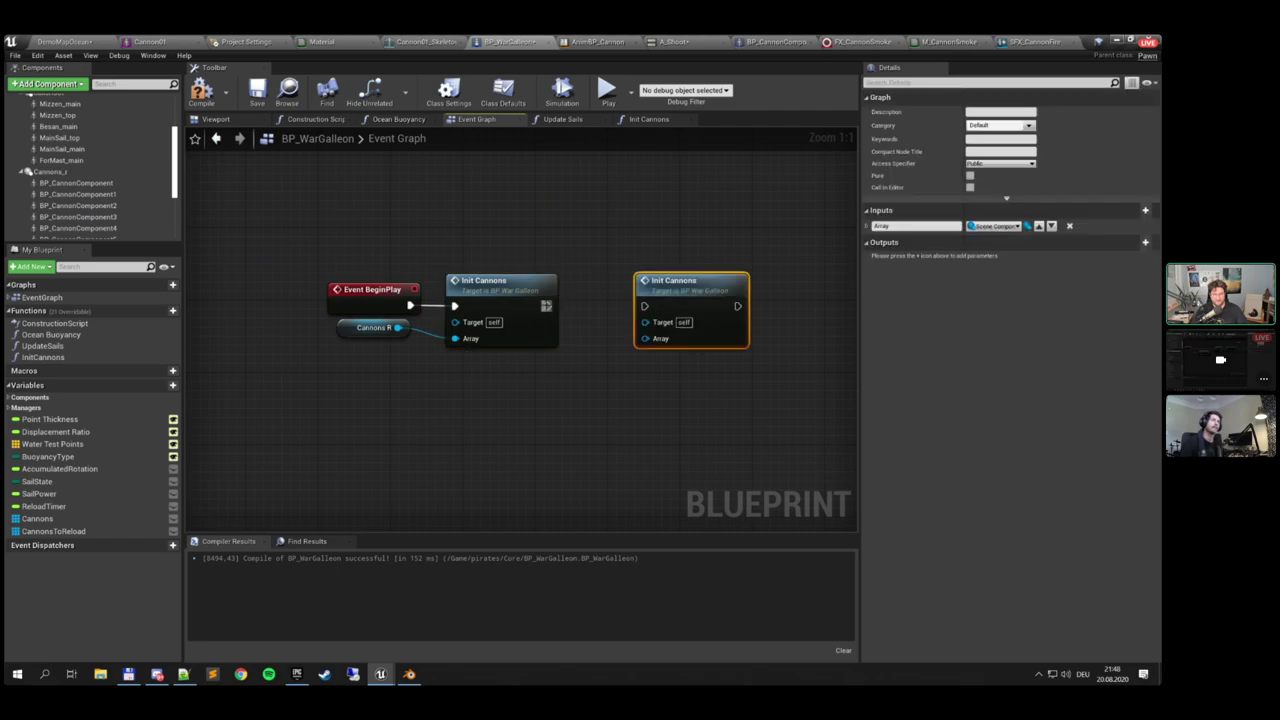
left_click_drag(548, 306, 644, 306)
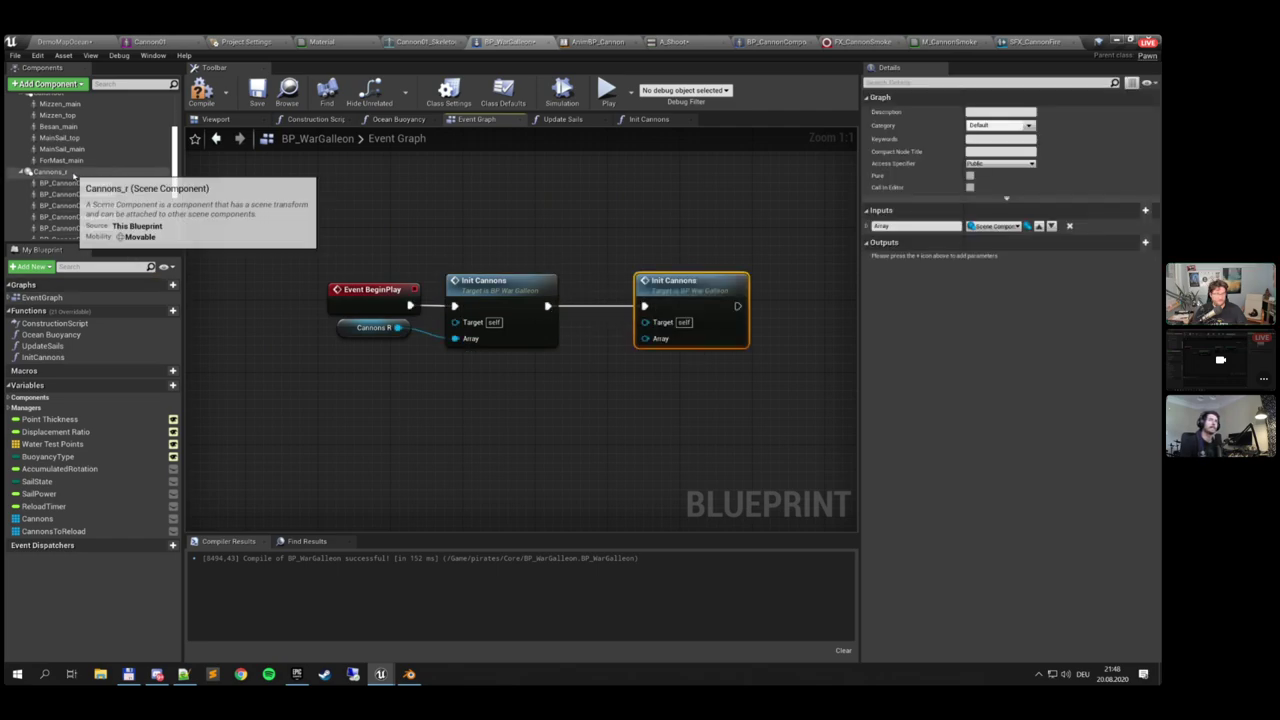
Connect the Cannons_l component to the Array input of the second Init Cannons call and place its node below the wire
scroll(74, 183, "up", 1)
scroll(72, 184, "down", 4)
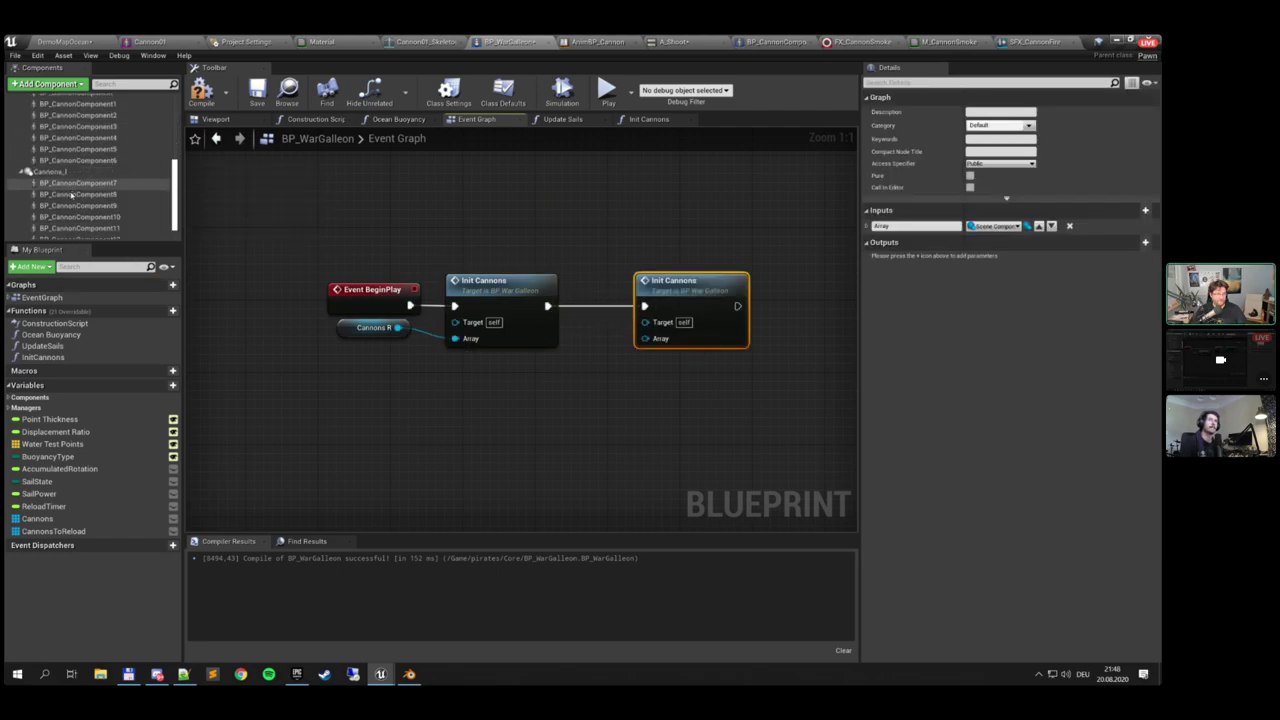
left_click_drag(50, 154, 645, 339)
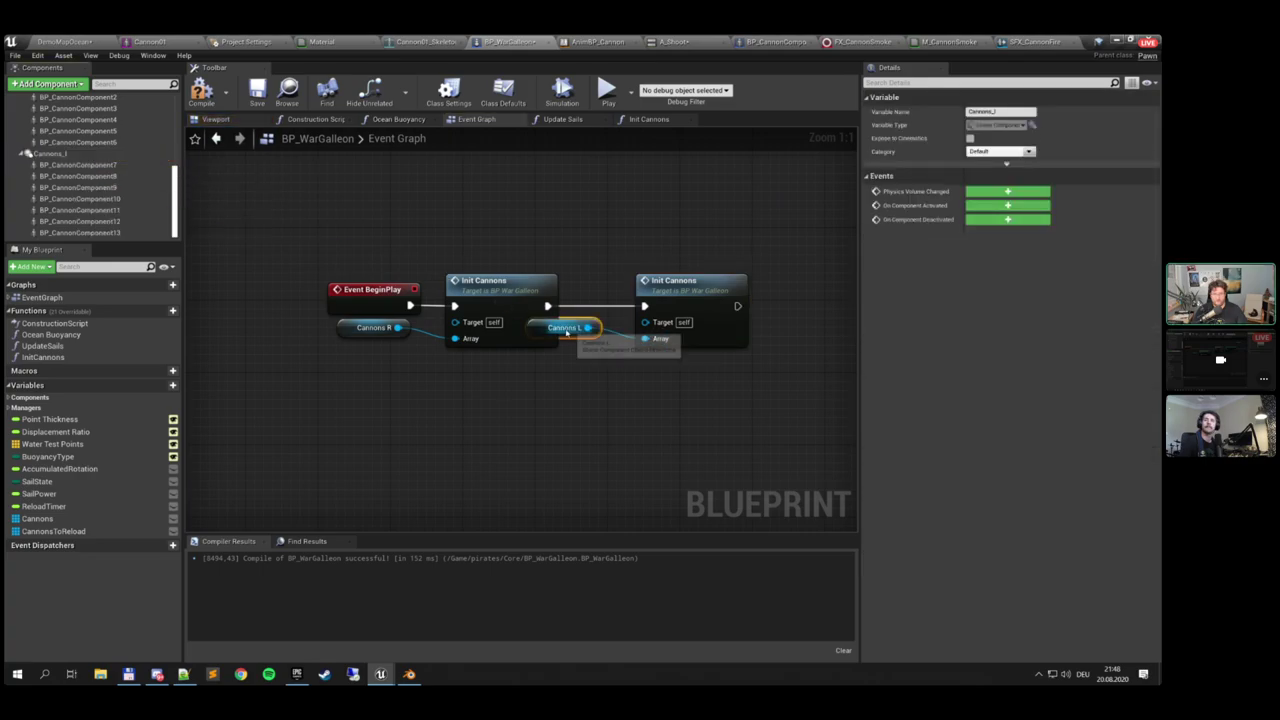
left_click_drag(572, 320, 570, 356)
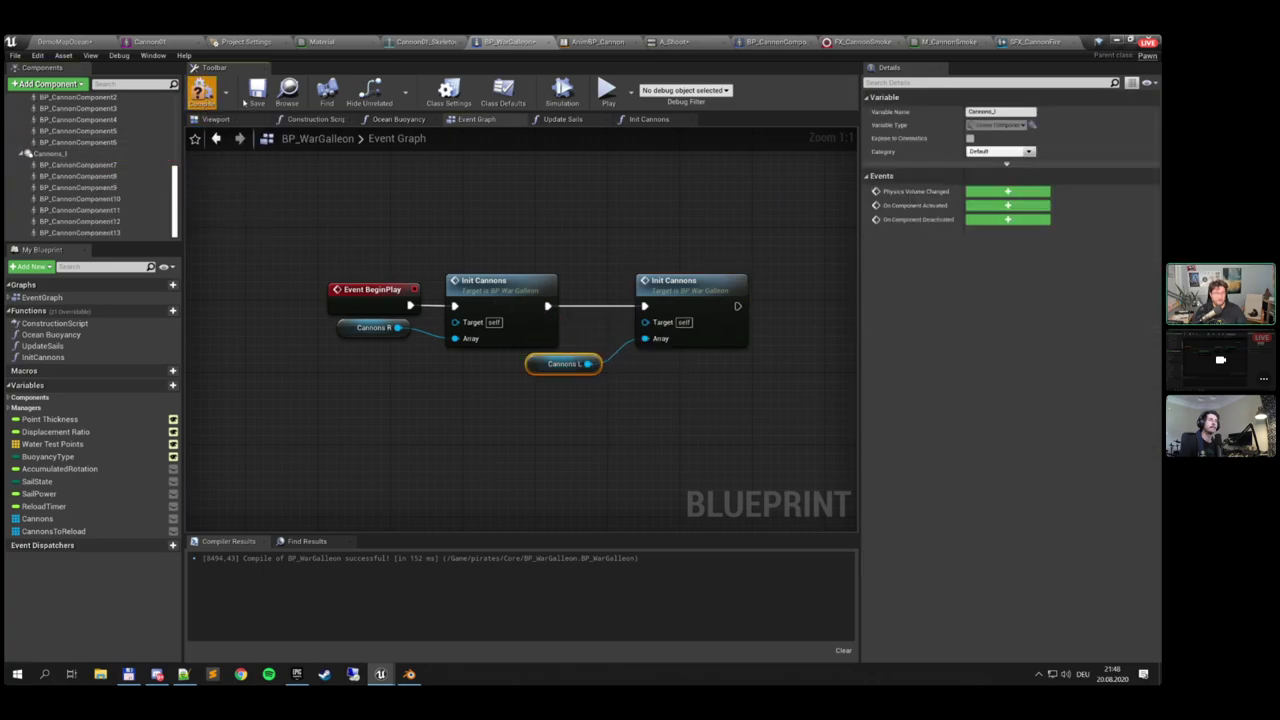
Playtest the level in full screen to check the cannon fire on both sides of the ship, and end the session
left_click(65, 41)
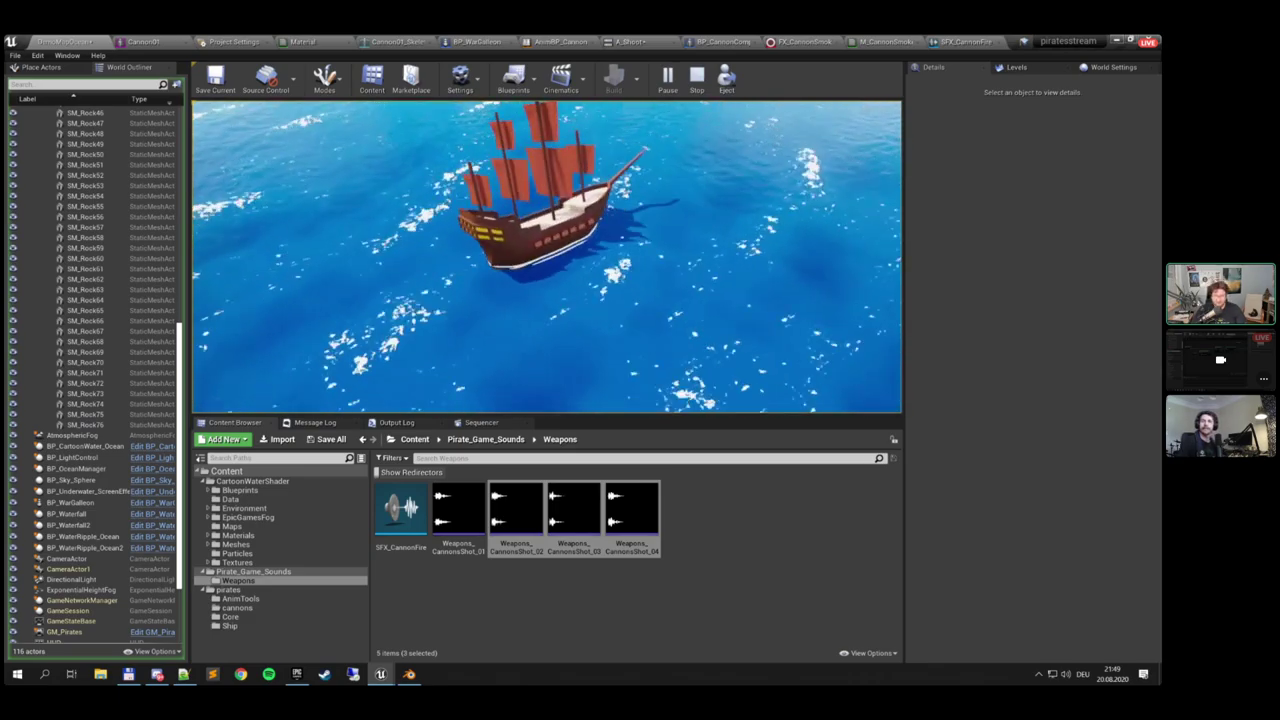
key("F11")
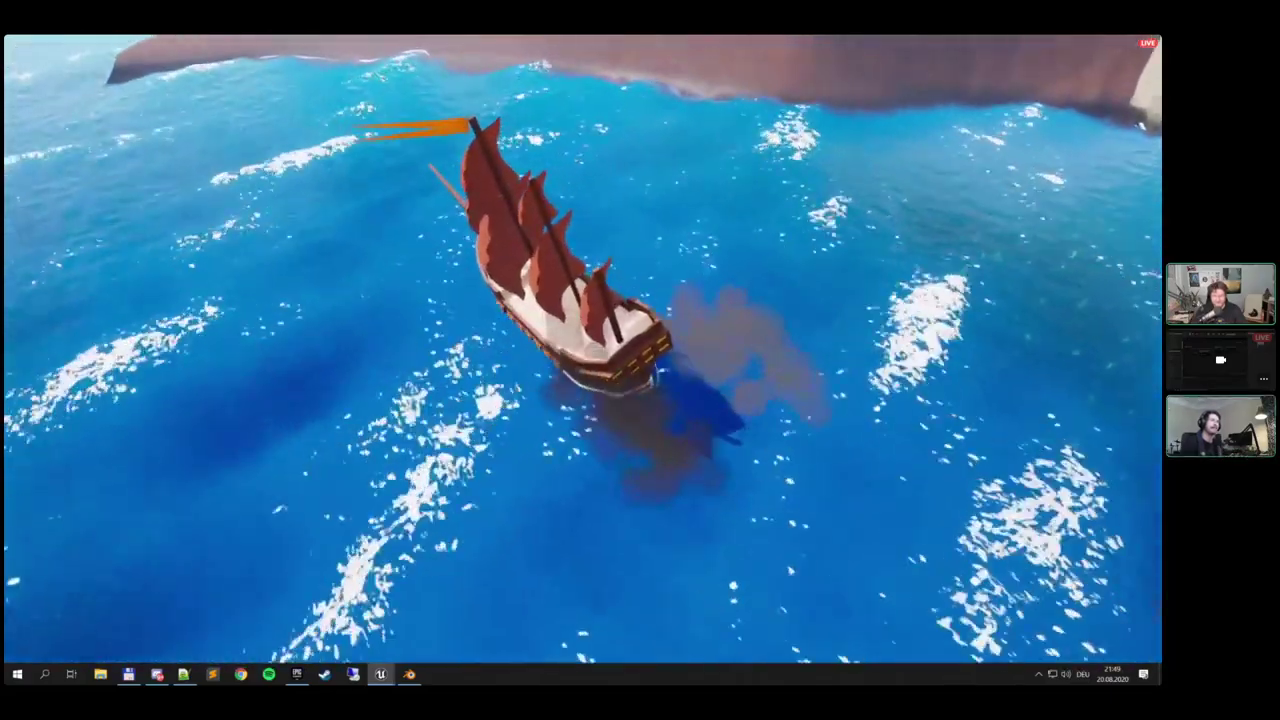
key("Escape")
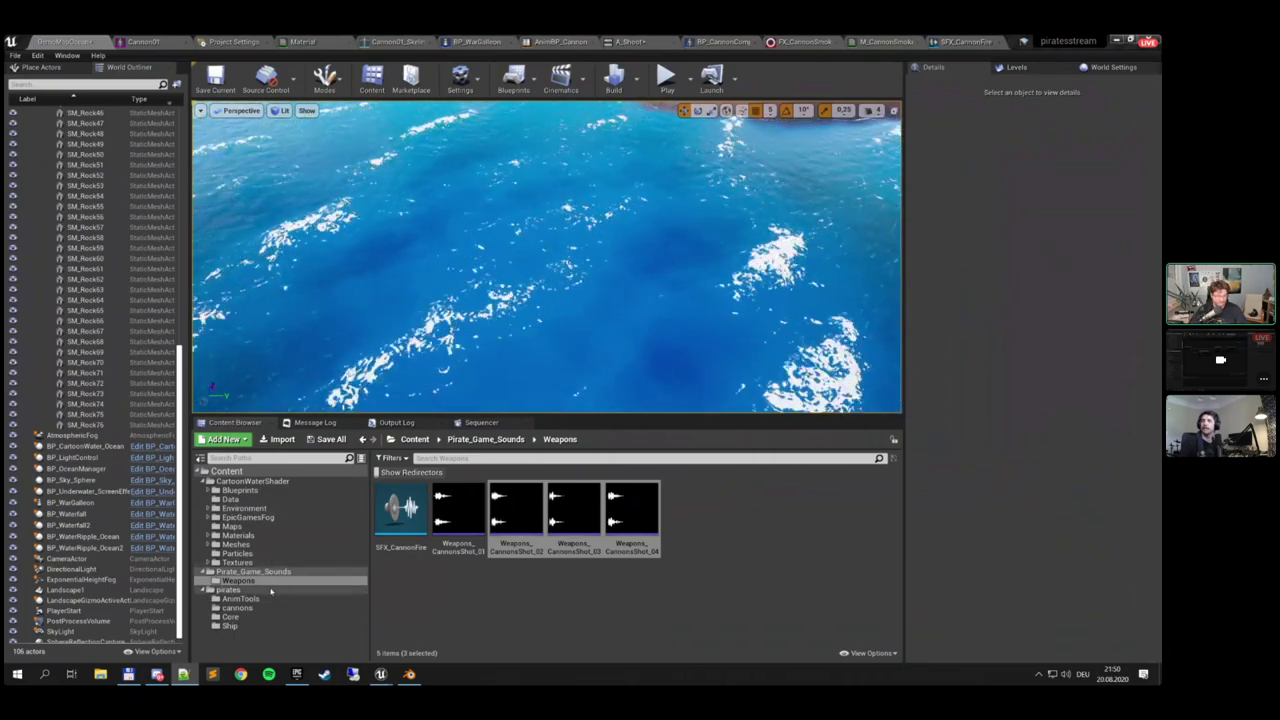
Create an Actor blueprint named BP_CannonBall in the pirates/Core folder
left_click(238, 608)
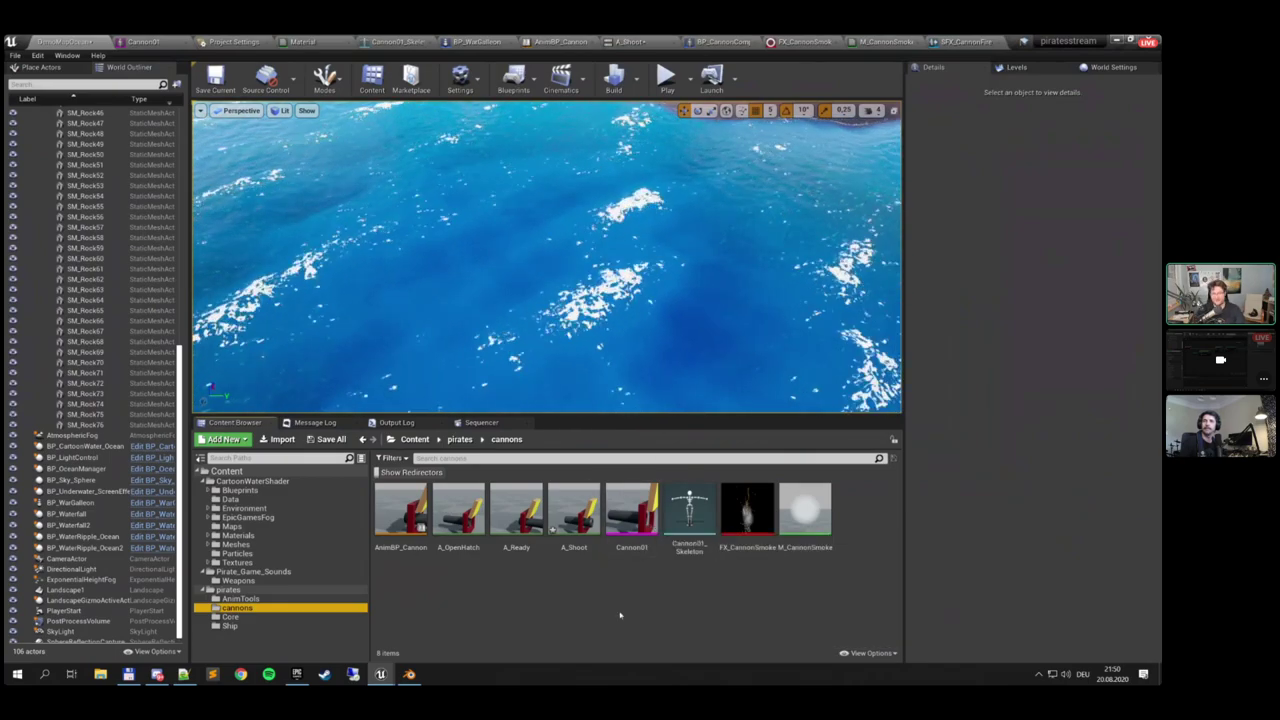
left_click(230, 617)
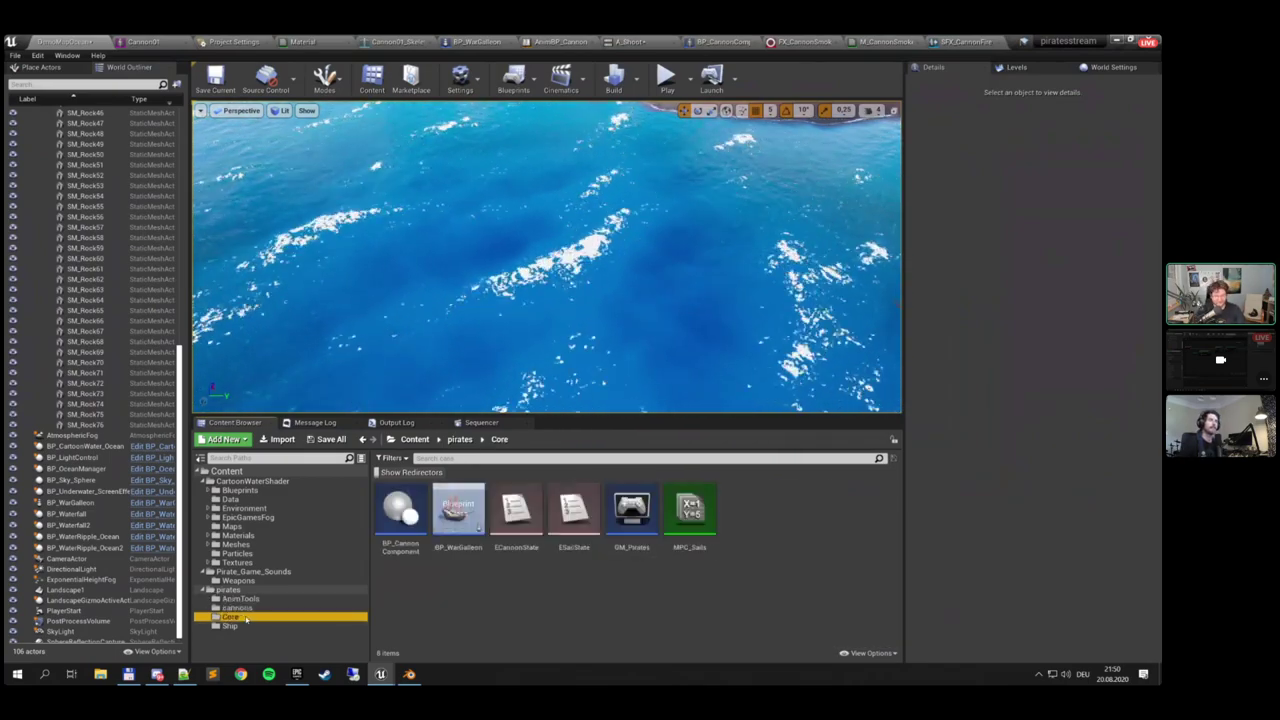
right_click(779, 506)
left_click(829, 206)
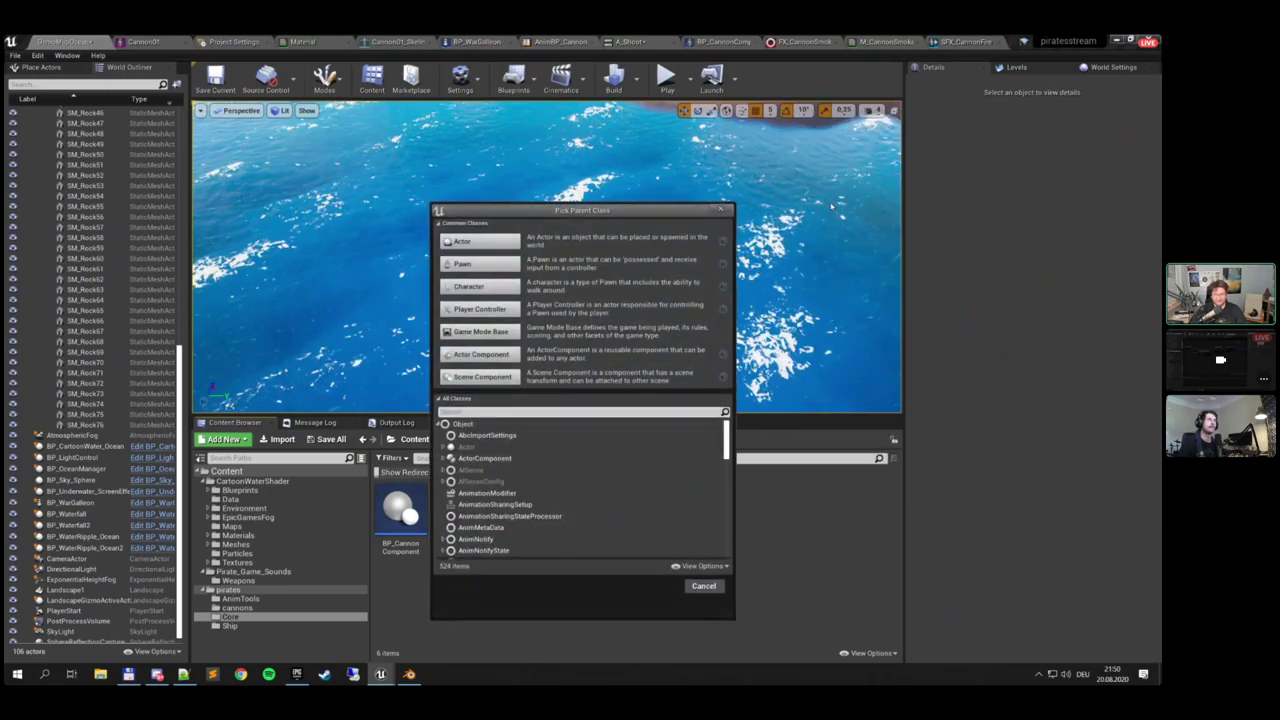
left_click(480, 241)
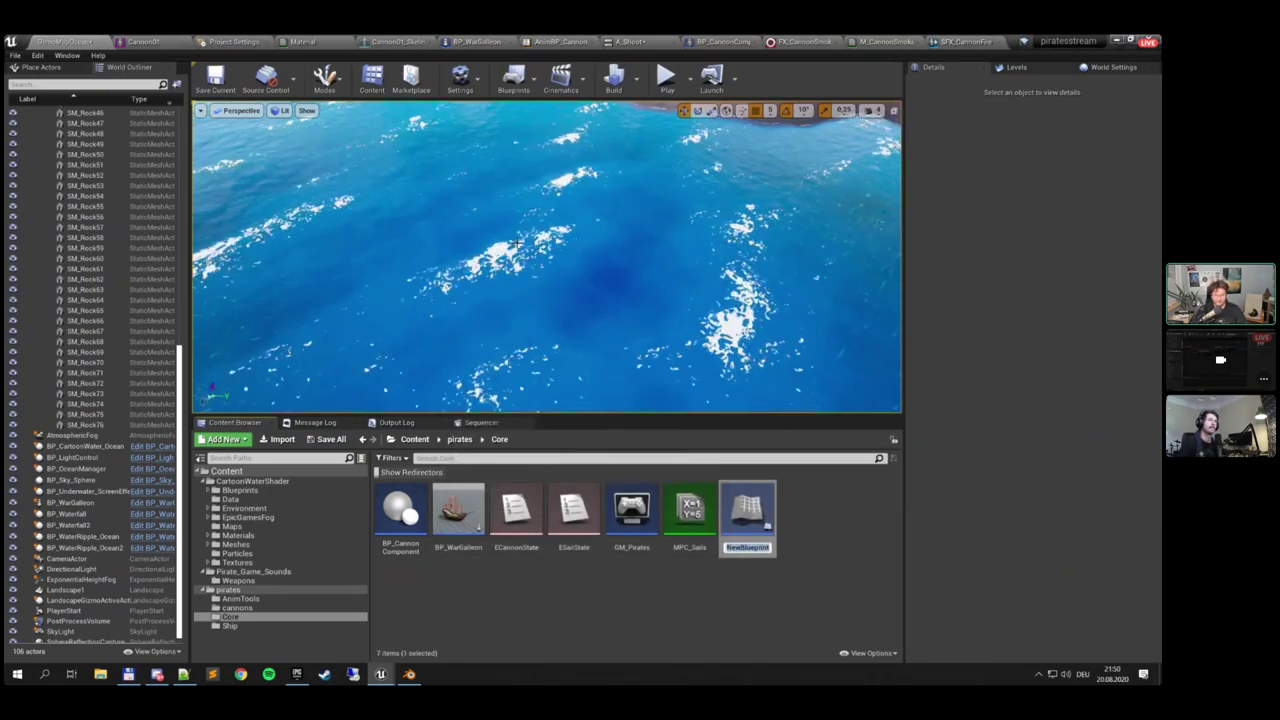
type("BP_Cannon")
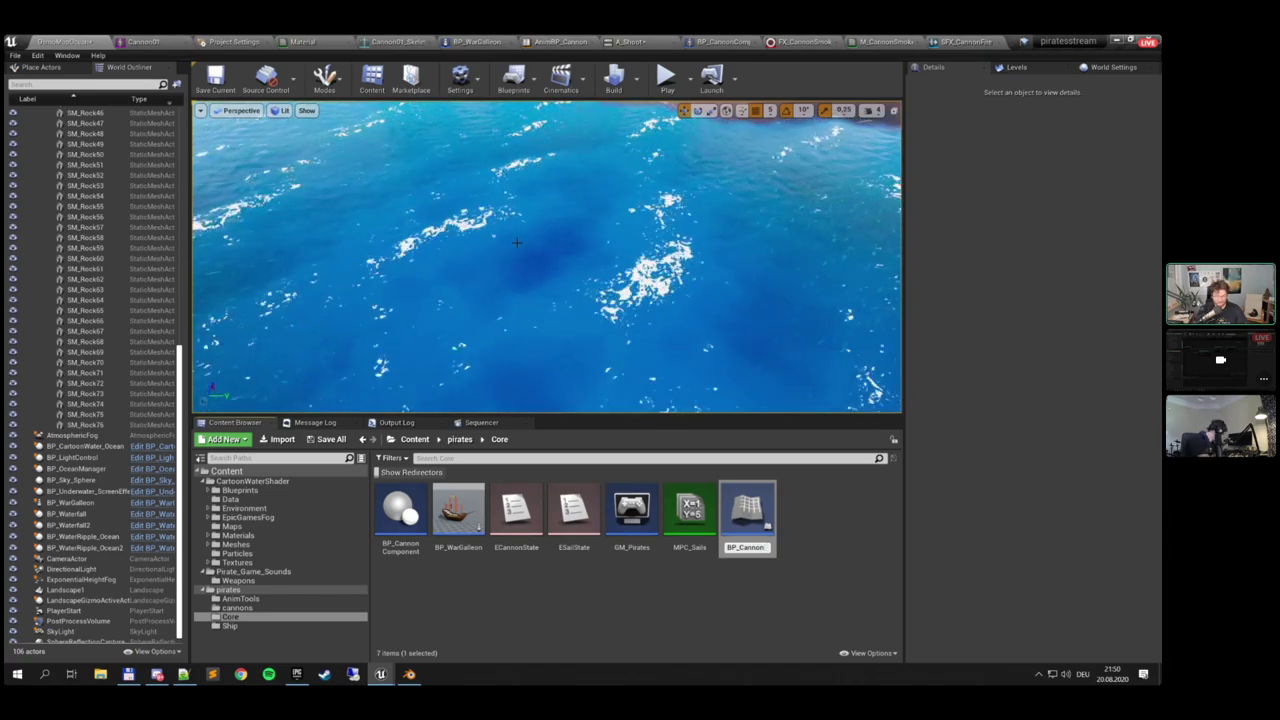
type("Ball")
key("Return")
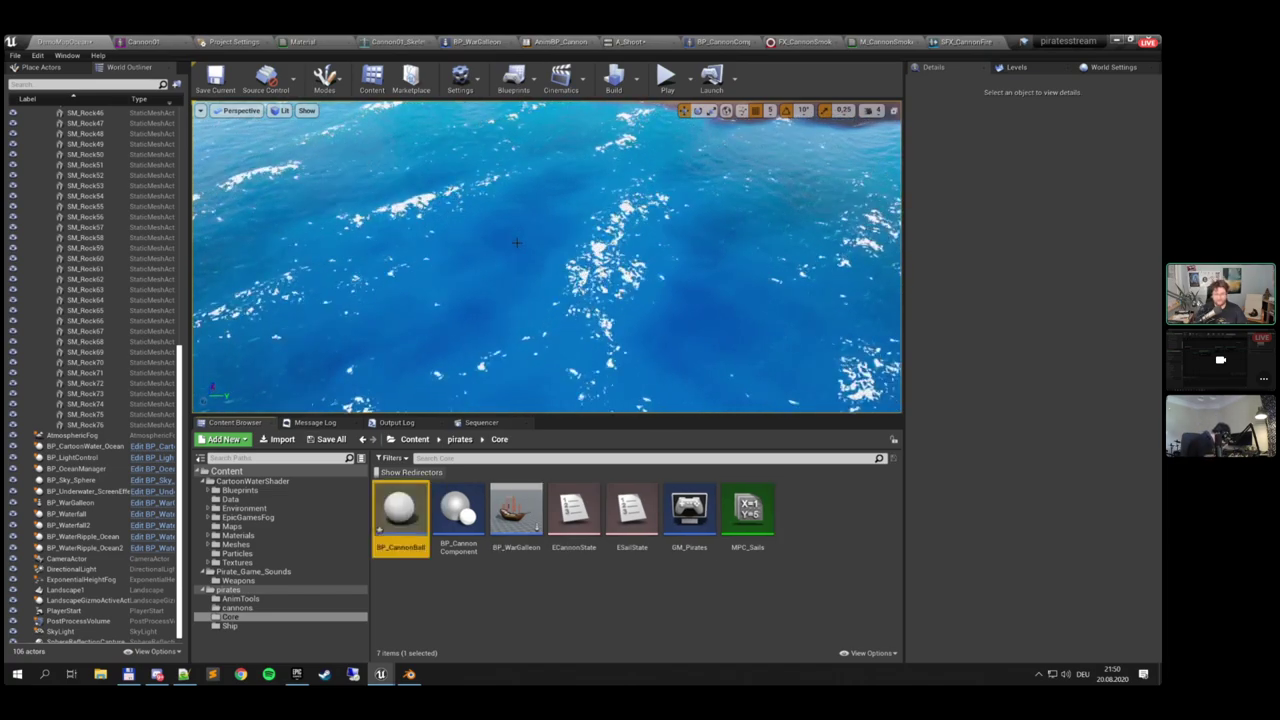
Open BP_CannonBall and add a Sphere component as its root in place of DefaultSceneRoot
double_click(400, 510)
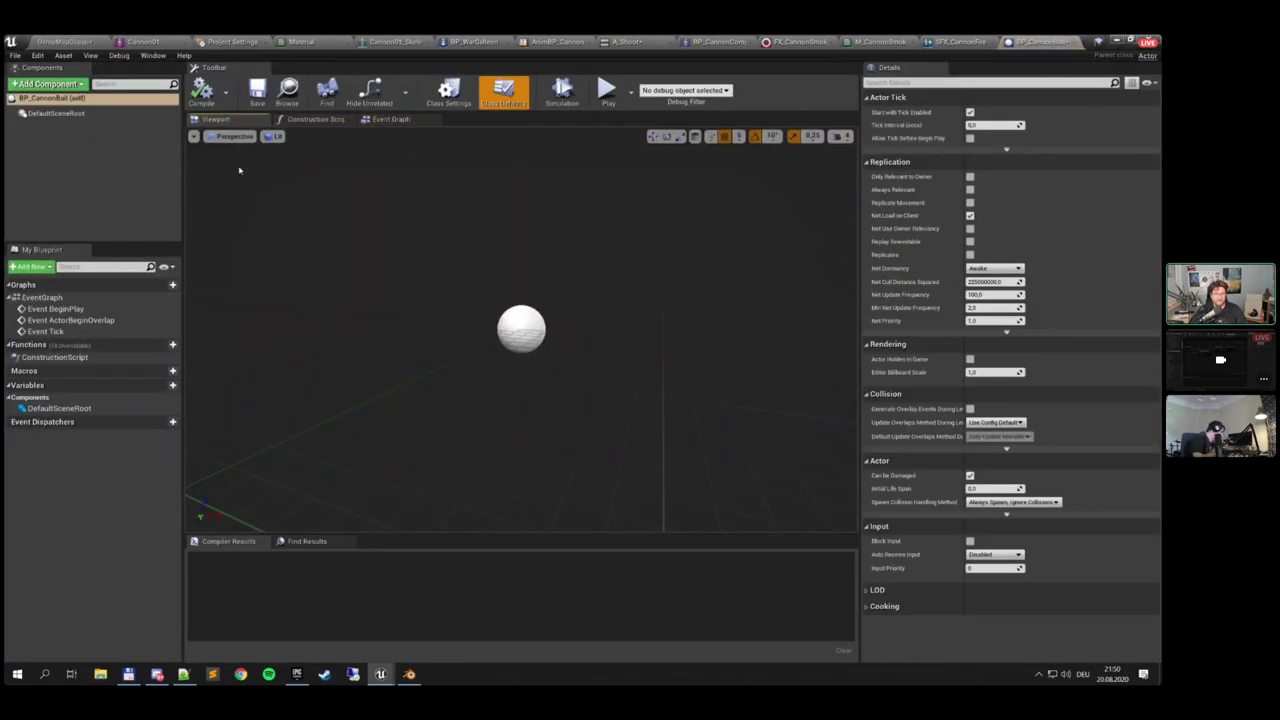
left_click(47, 84)
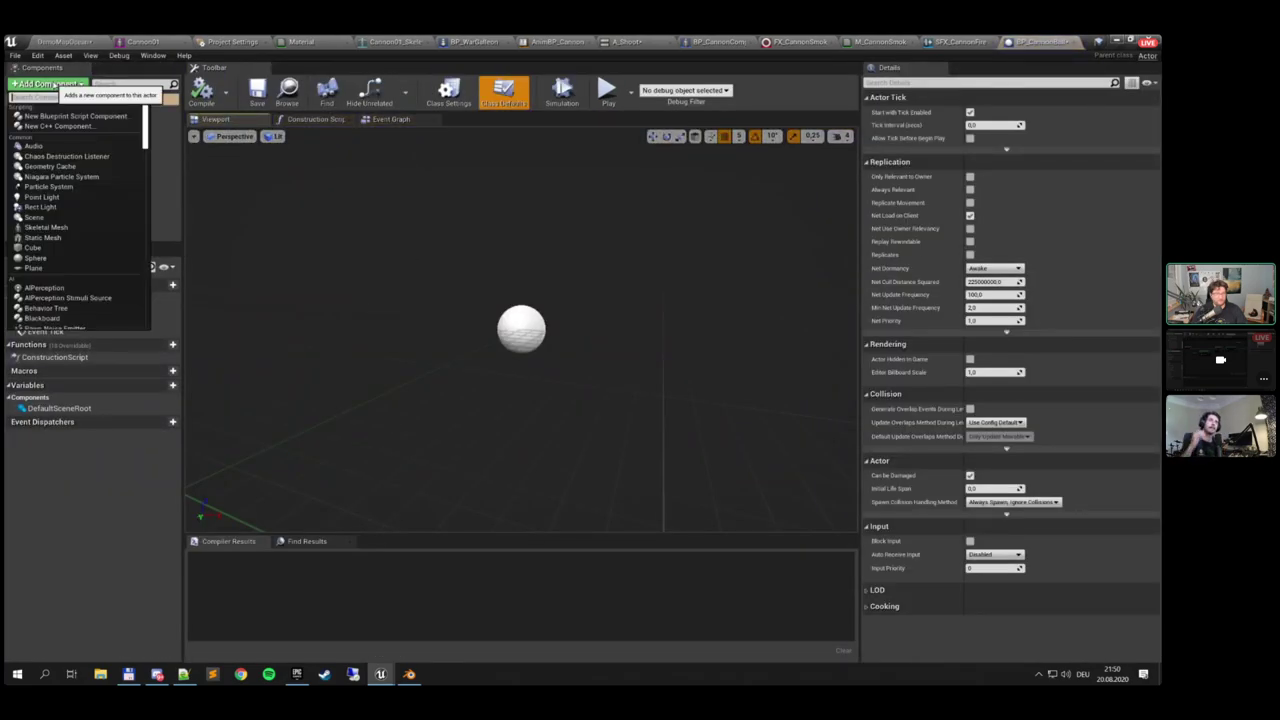
type("sphere")
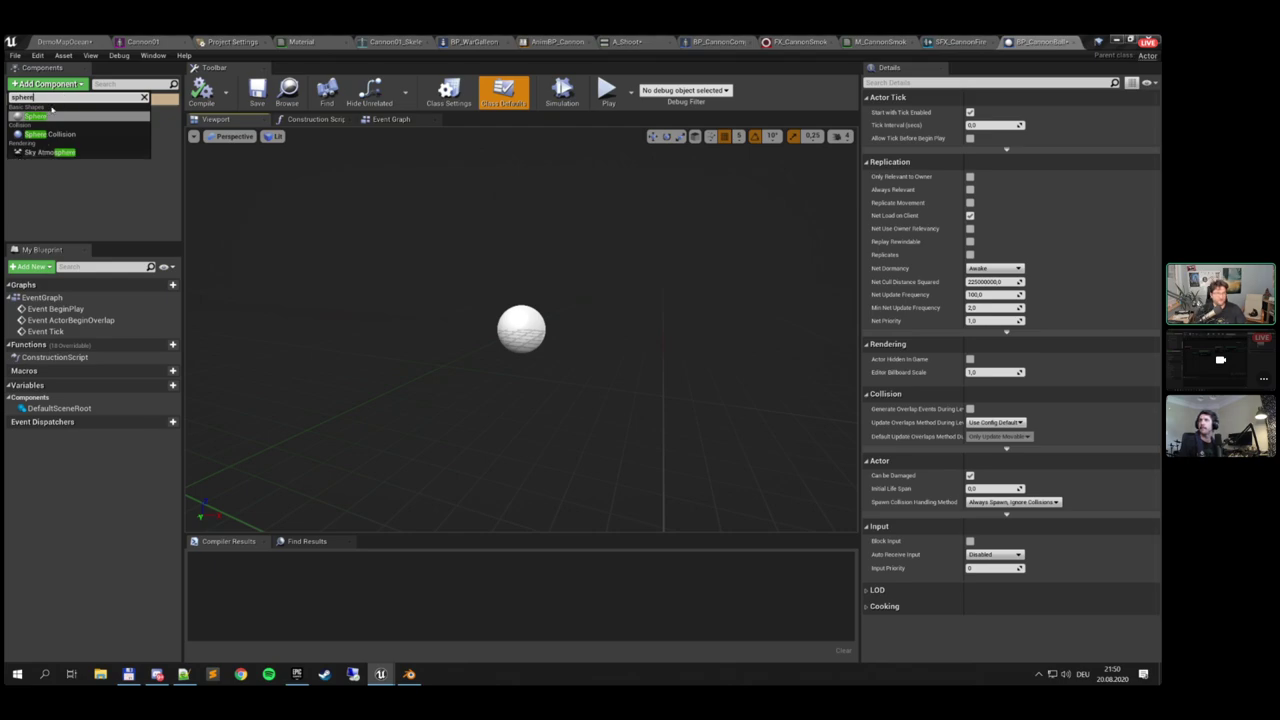
left_click(48, 115)
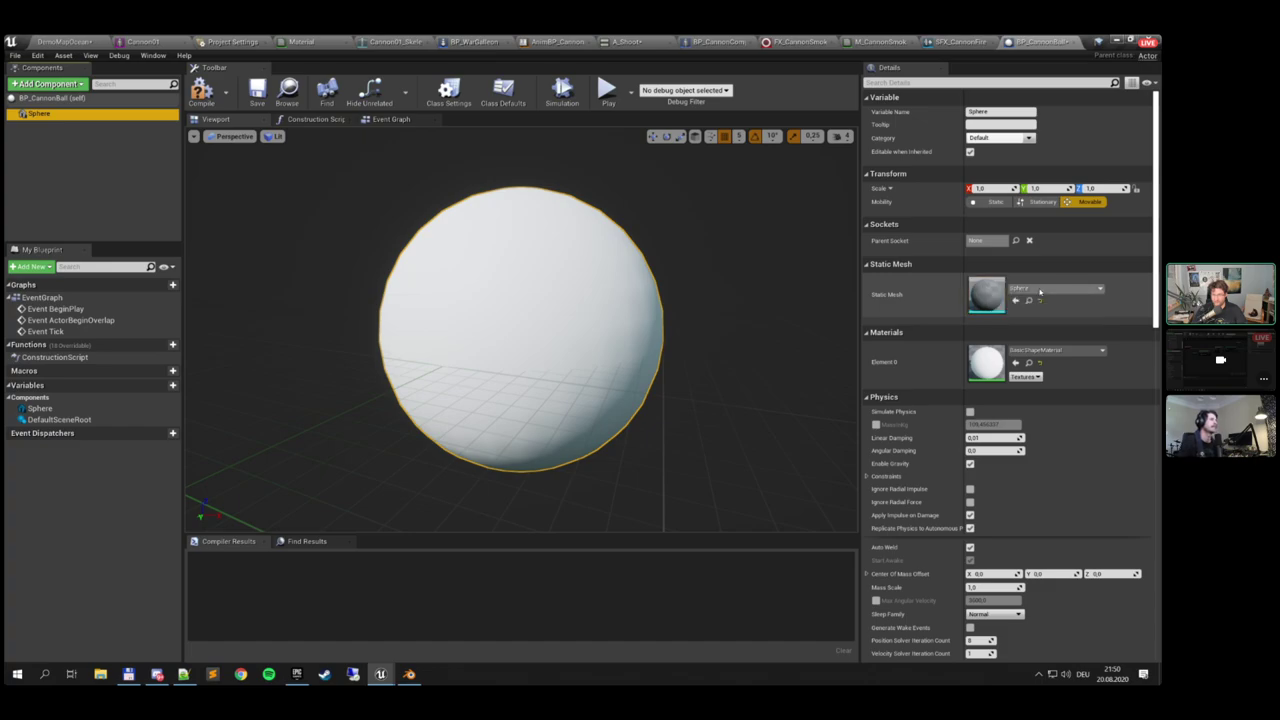
Create a material named M_Cannonball in the pirates/cannons folder and open it for editing
left_click(70, 41)
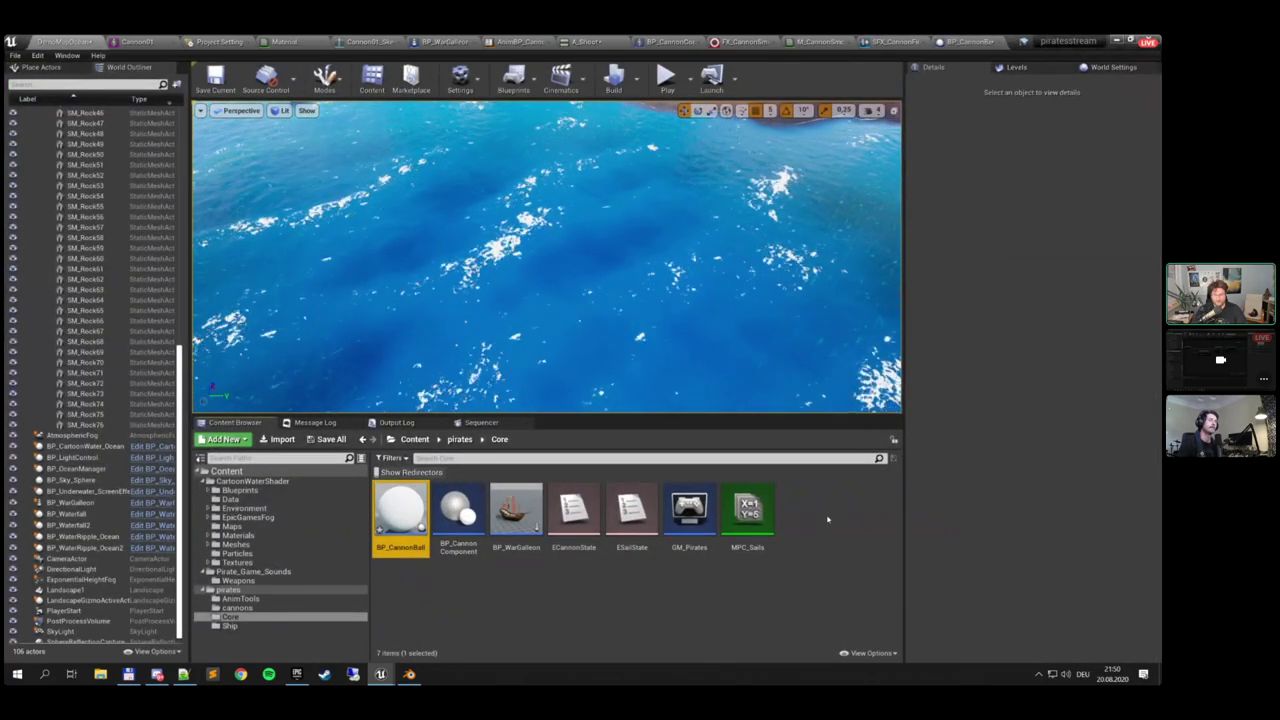
left_click(239, 608)
left_click(622, 580)
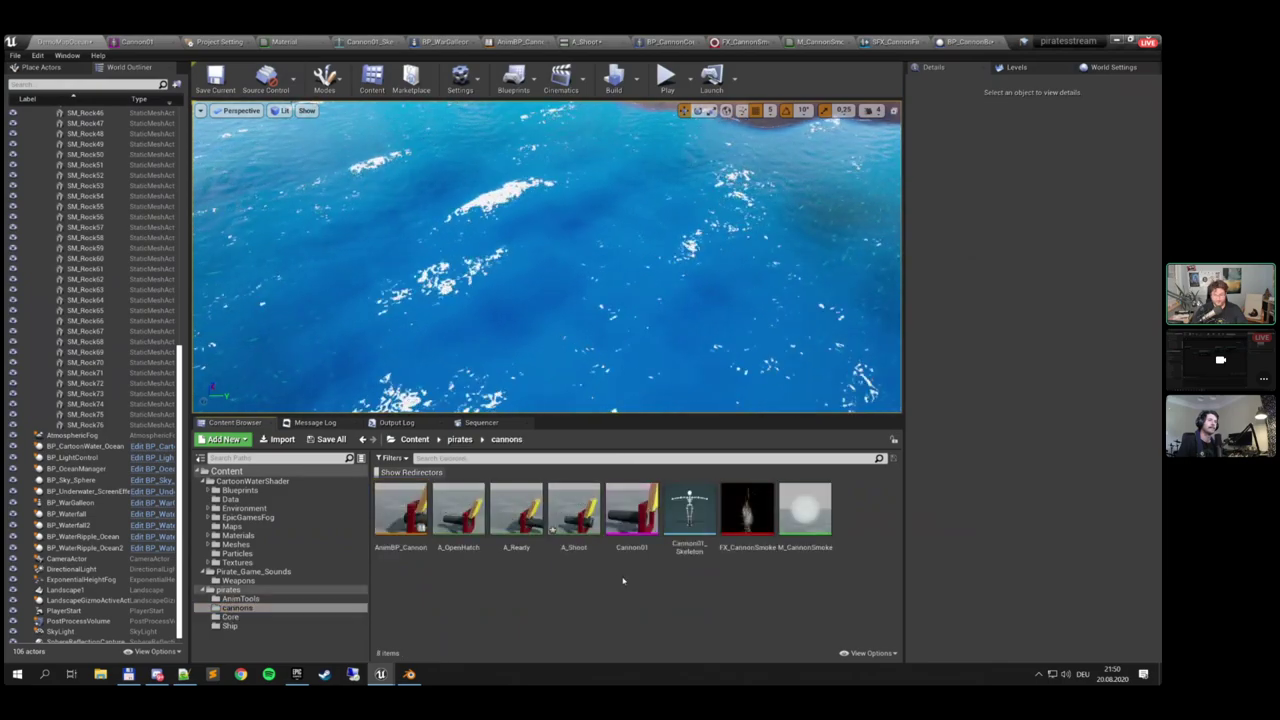
right_click(622, 580)
left_click(663, 330)
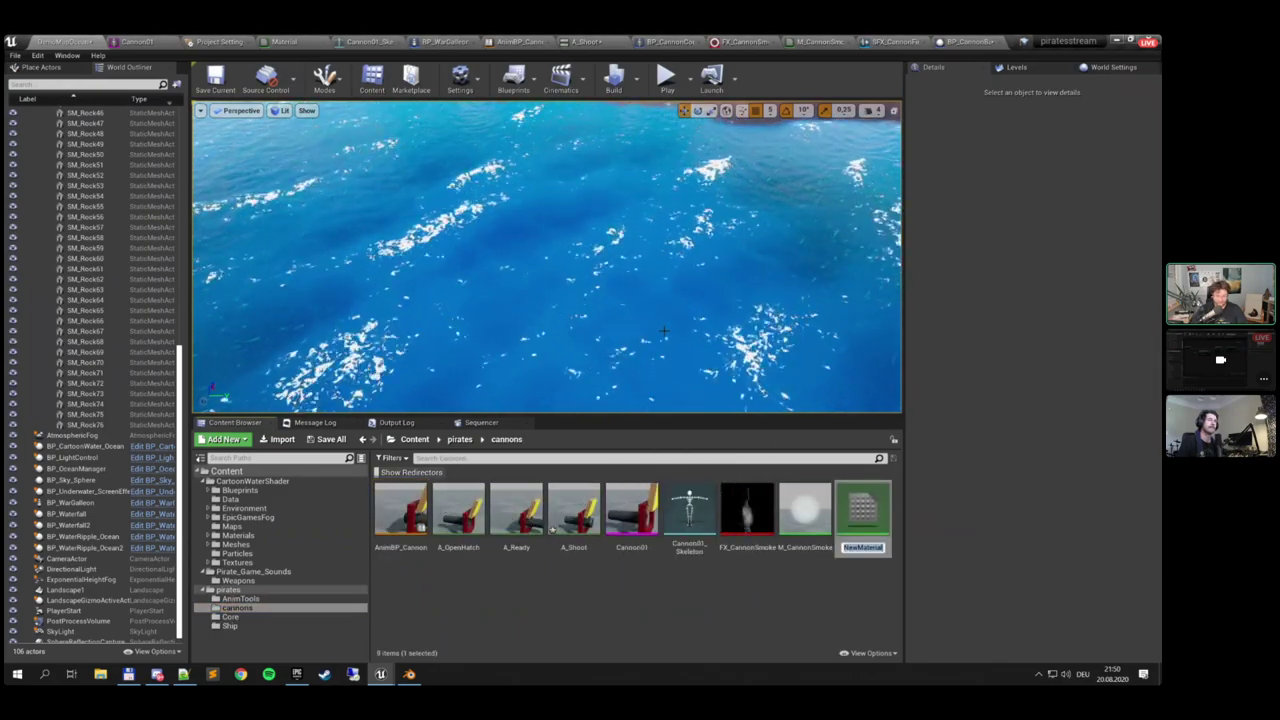
type("M_C")
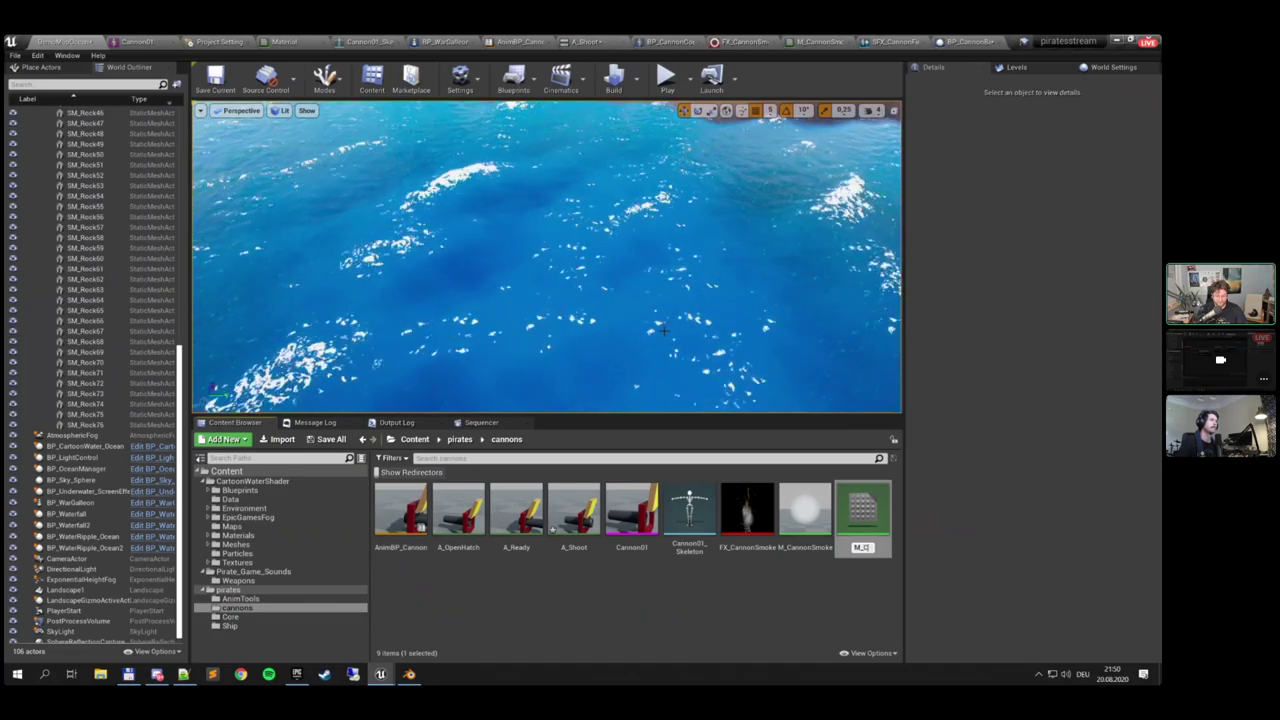
type("annonball")
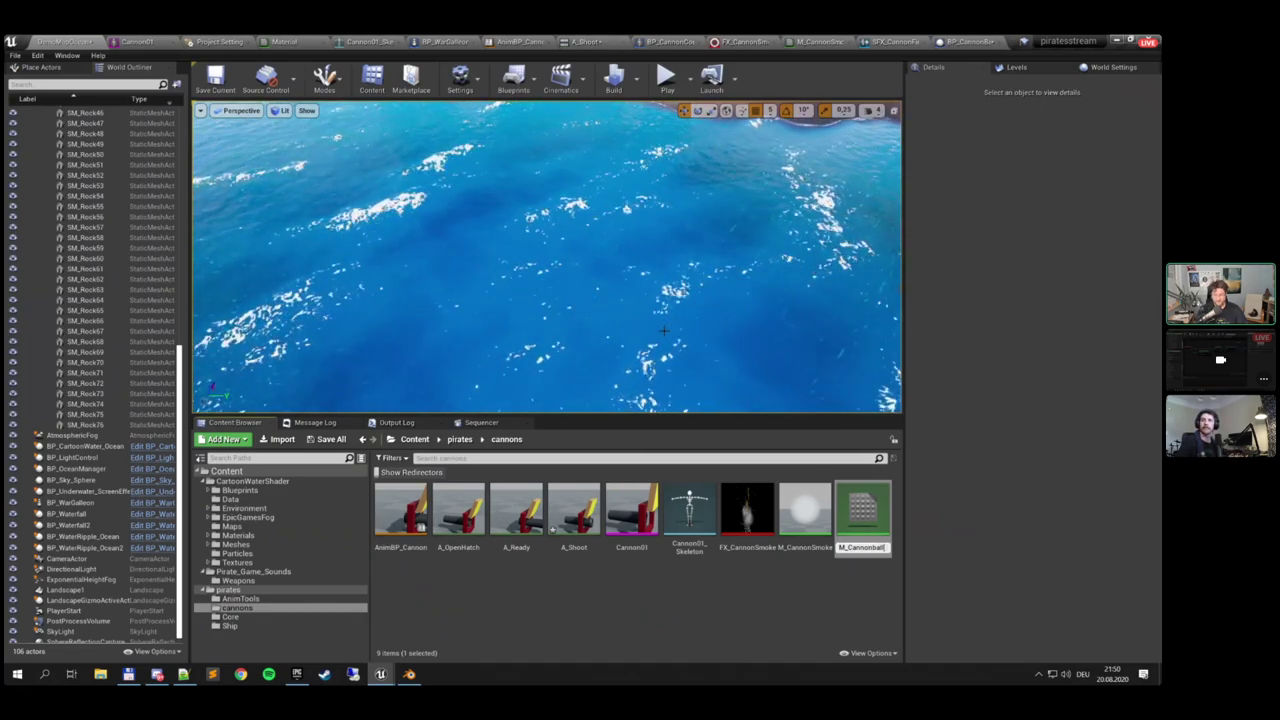
key("Return")
key("Return")
Add a black (0,0,0) Constant3Vector node and connect it to the Base Color of M_Cannonball
right_click_drag(446, 230, 542, 256)
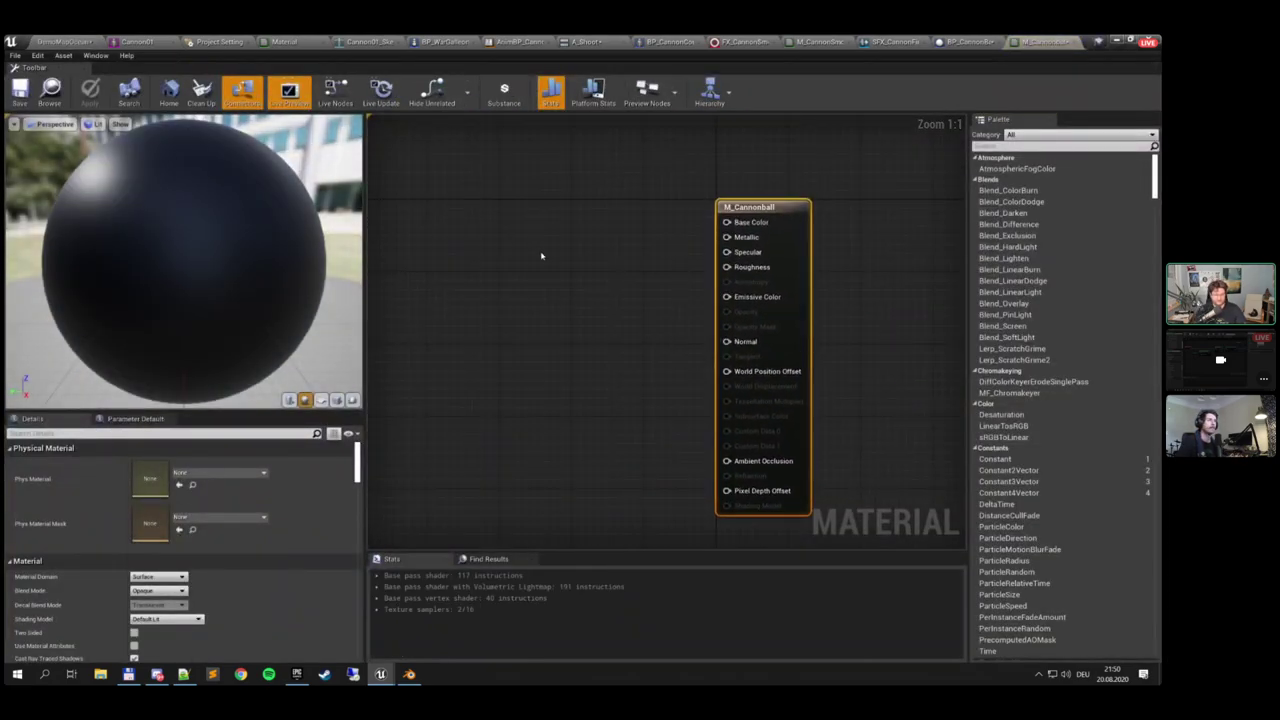
left_click(512, 212)
left_click_drag(580, 233, 557, 216)
right_click_drag(547, 339, 551, 364)
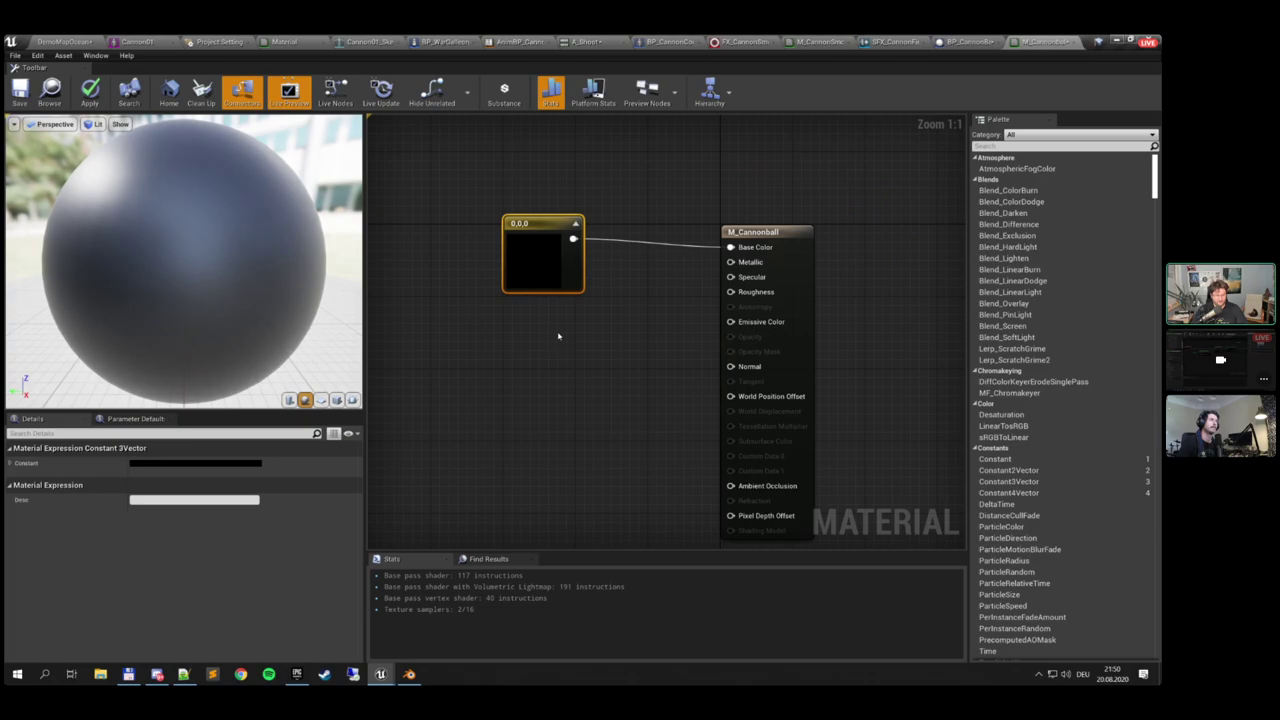
Connect a Constant node with value 0.3 to the Roughness of M_Cannonball and save the material
left_click(558, 336)
left_click_drag(580, 354, 731, 292)
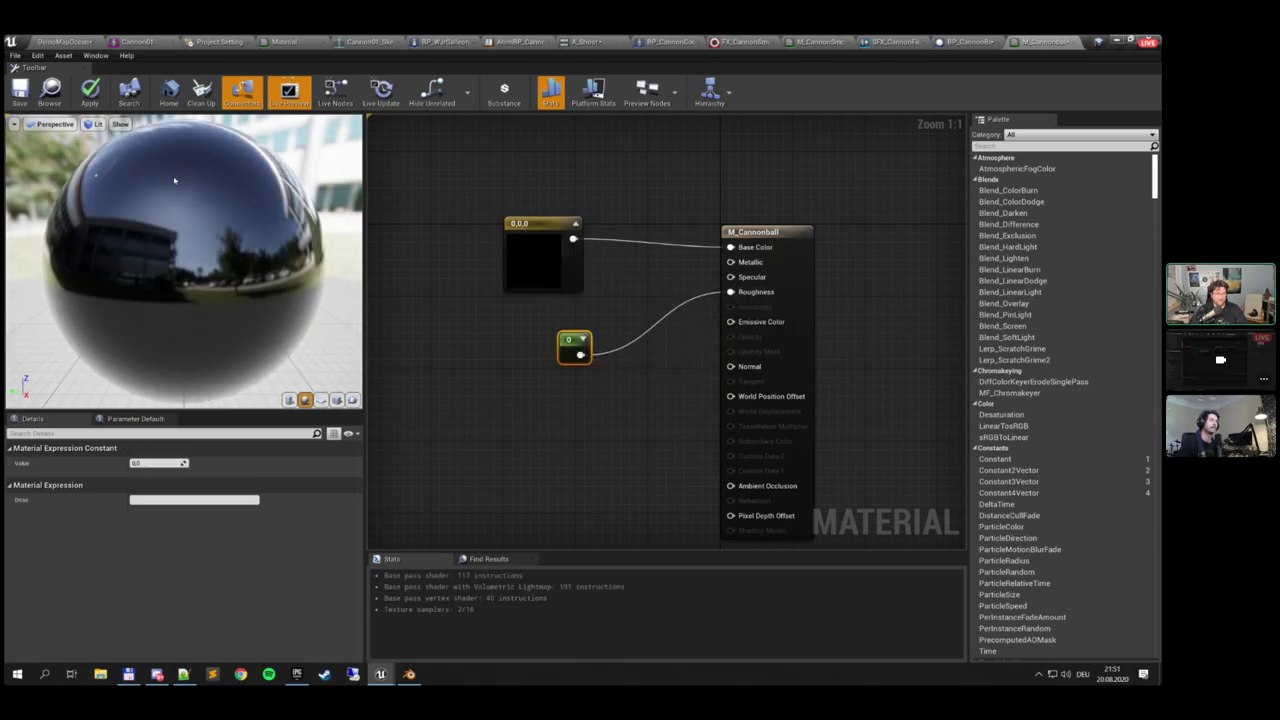
left_click(20, 92)
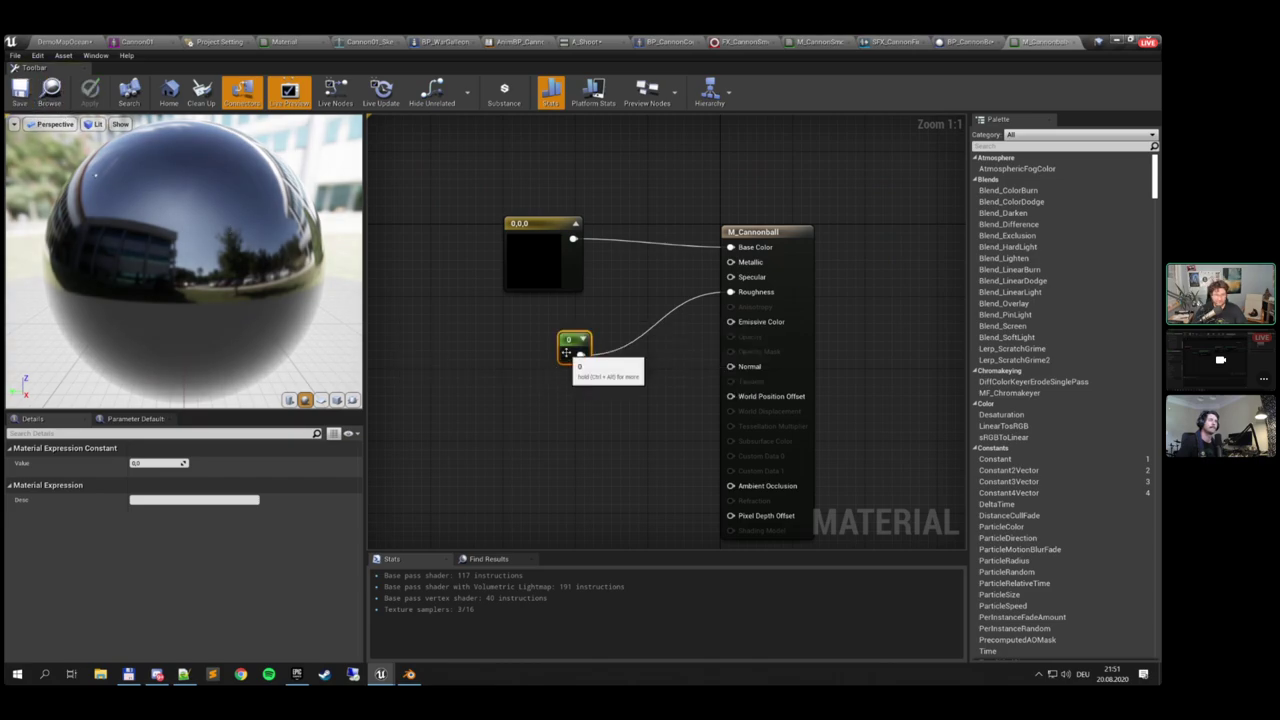
left_click(155, 463)
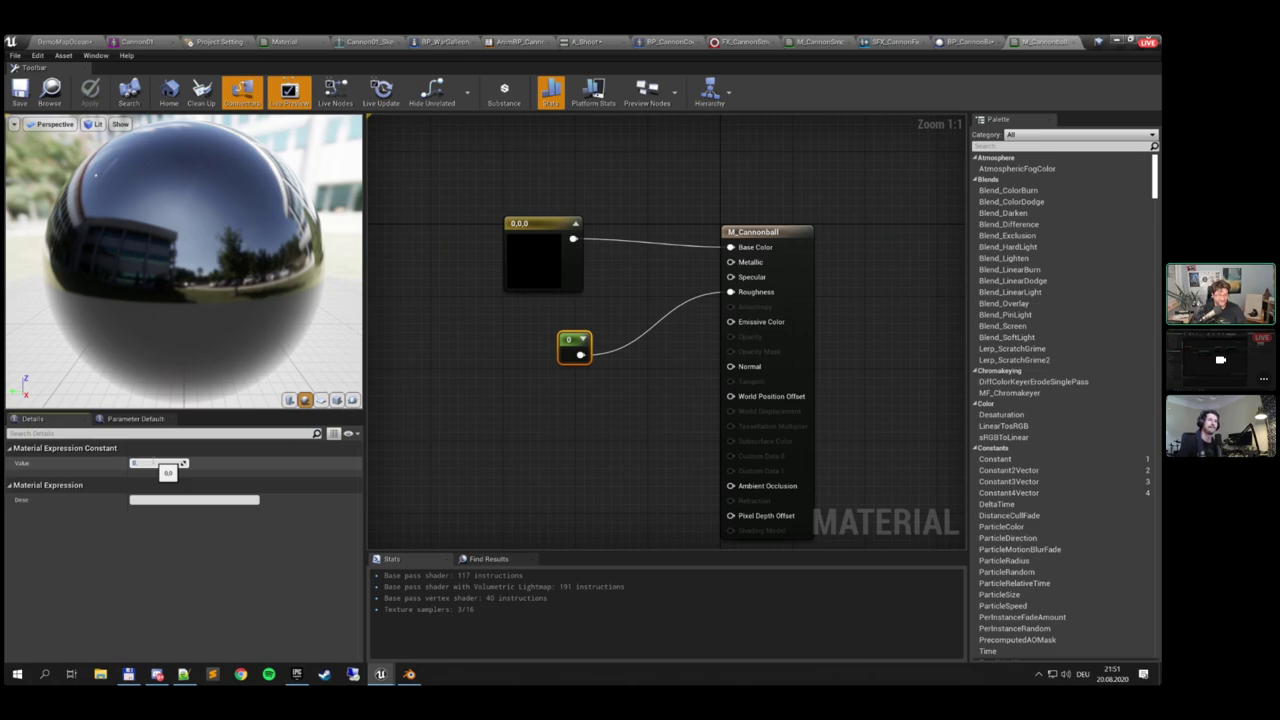
type("0.3")
key("Return")
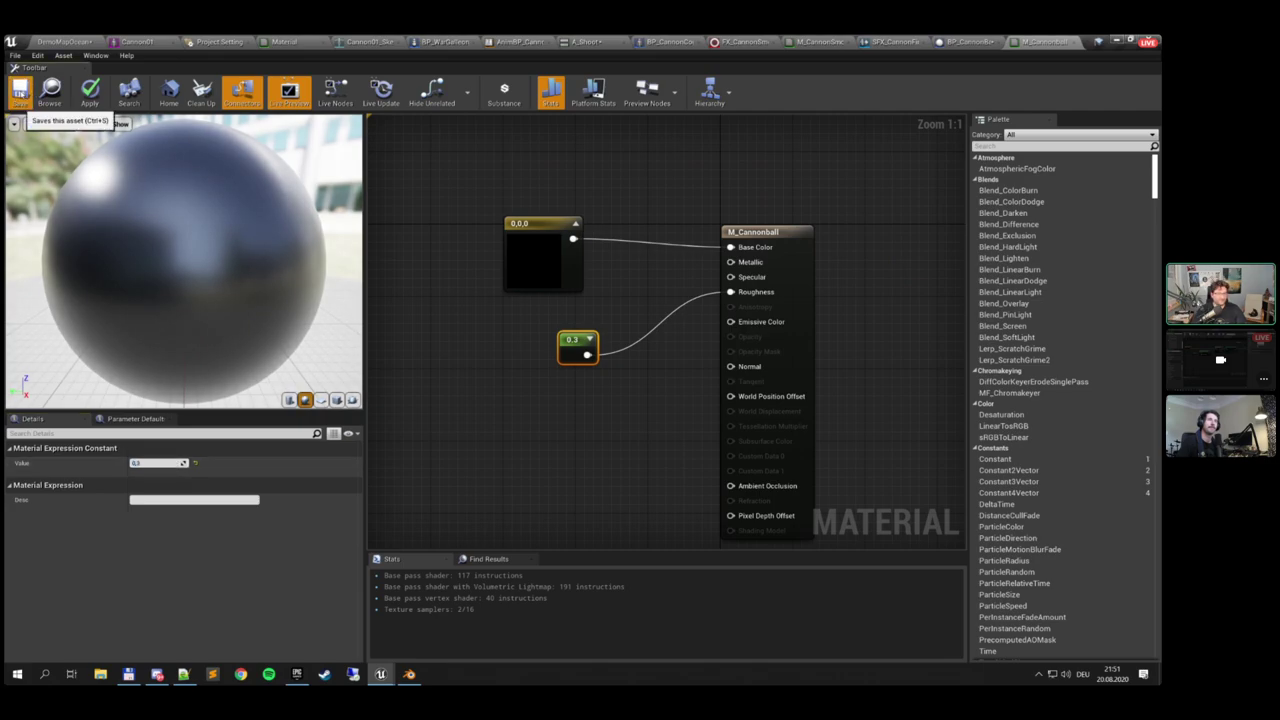
left_click(20, 92)
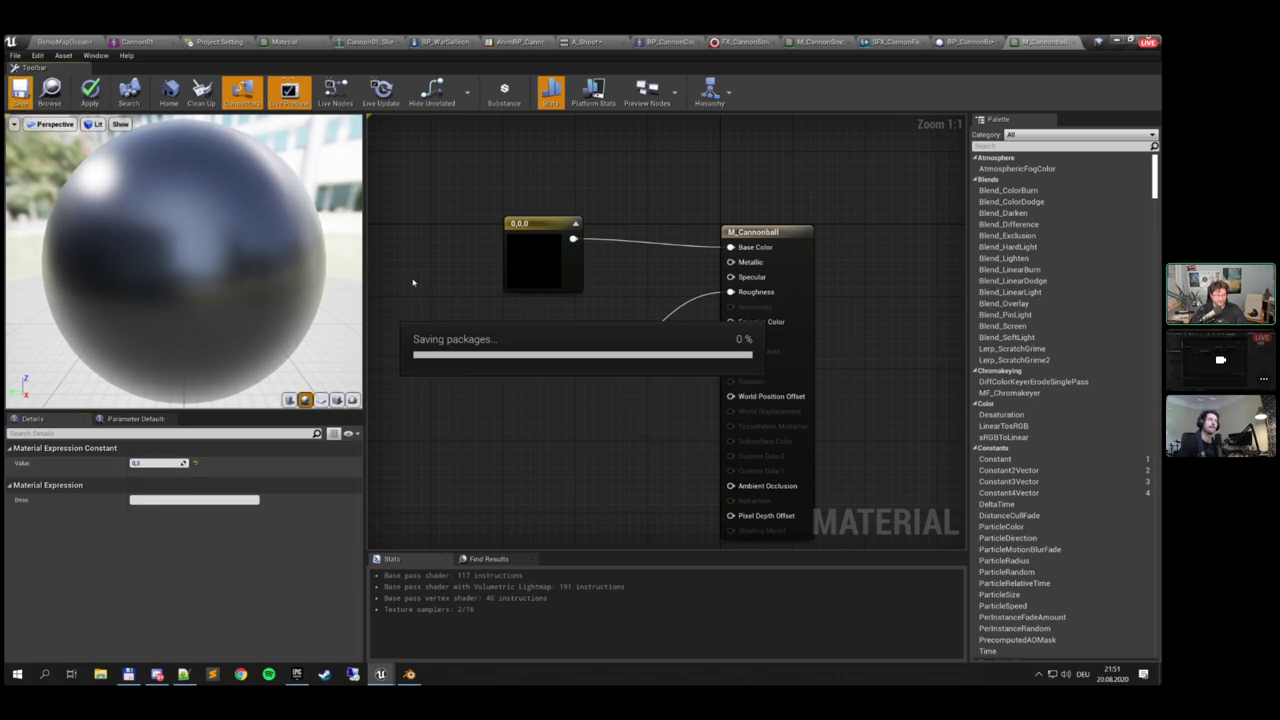
Assign M_Cannonball as the material of the Sphere in BP_CannonBall and compile the blueprint
left_click(988, 42)
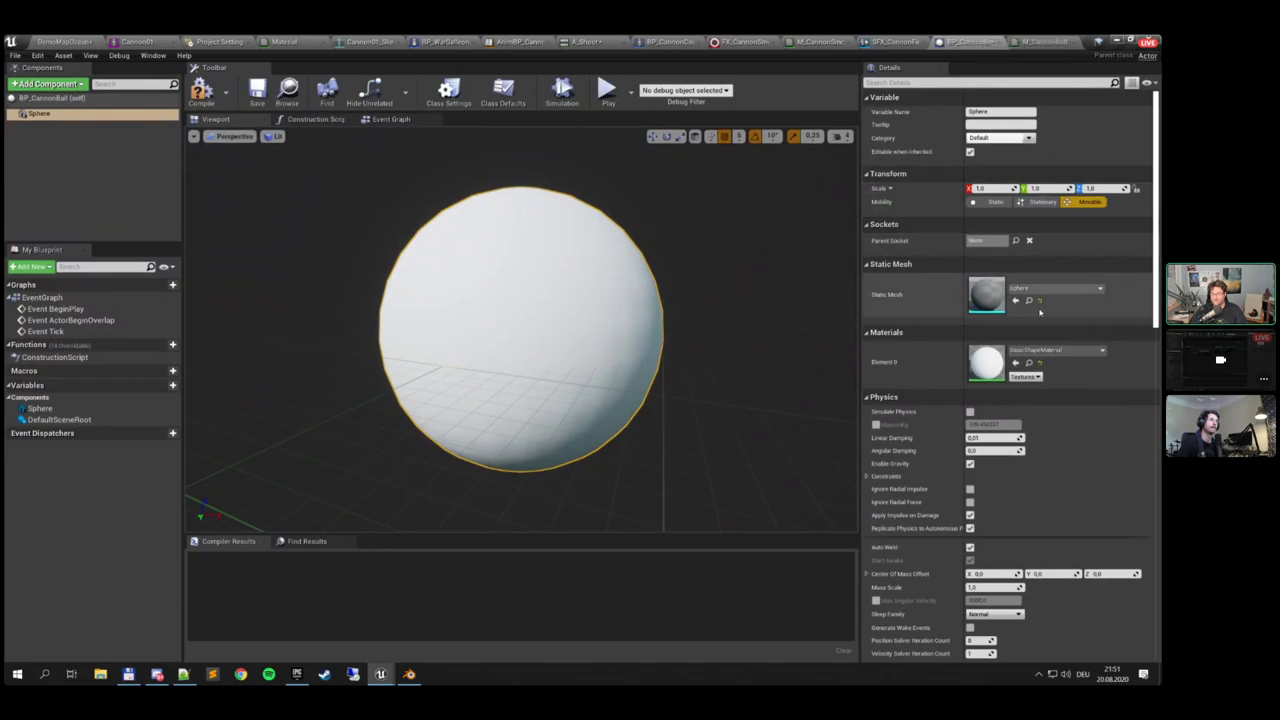
left_click(1016, 363)
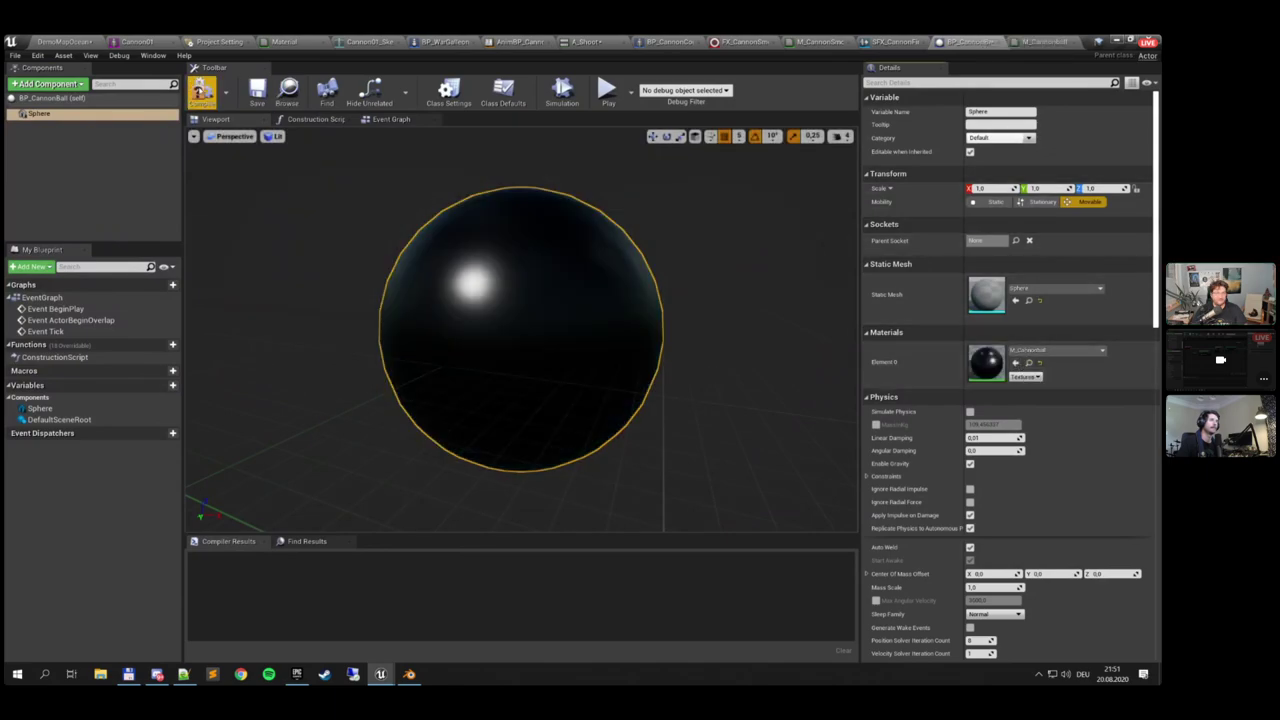
left_click(201, 91)
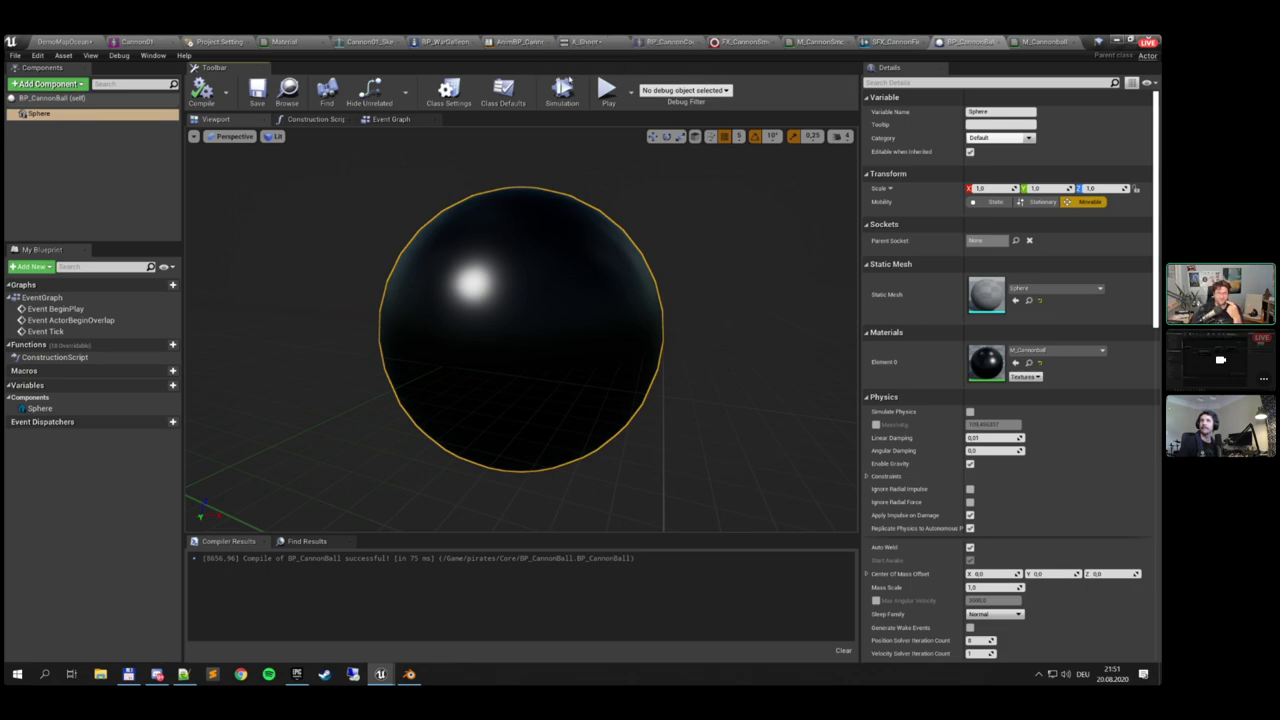
Add a third notify track to A_Shoot and place a new notify named CannonBallShoot at frame 1
left_click(585, 41)
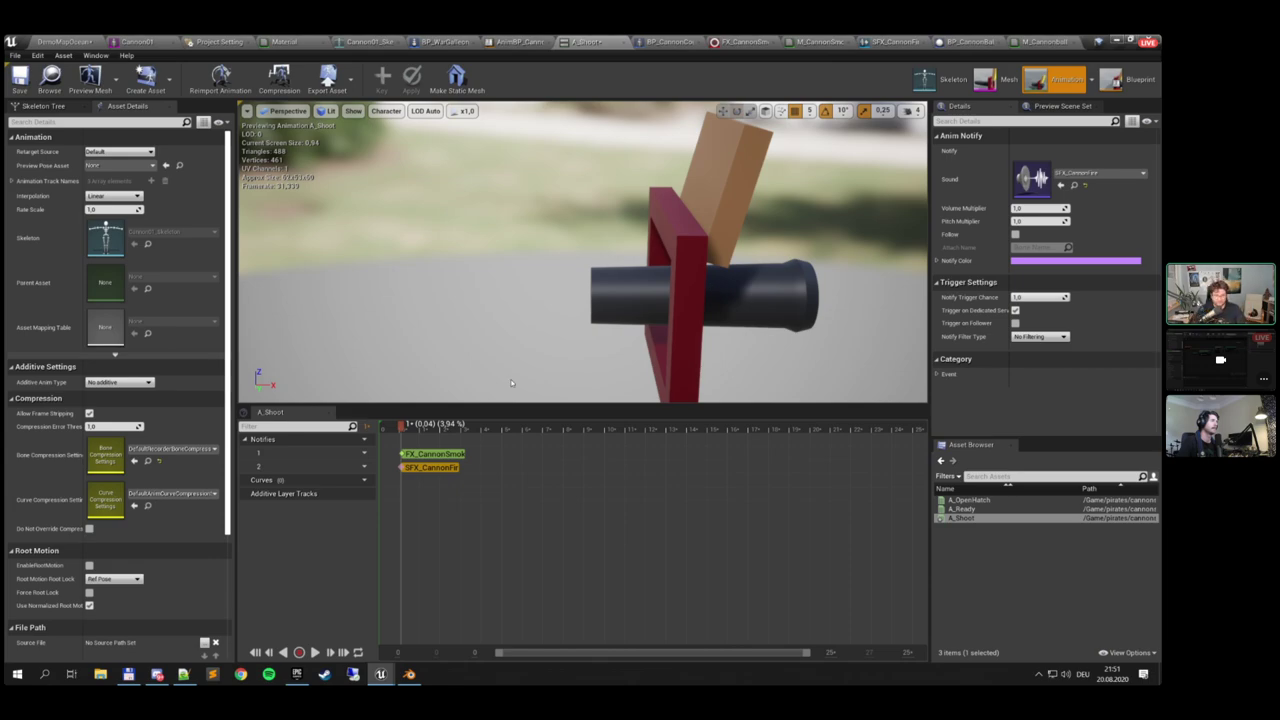
left_click(361, 440)
left_click(385, 458)
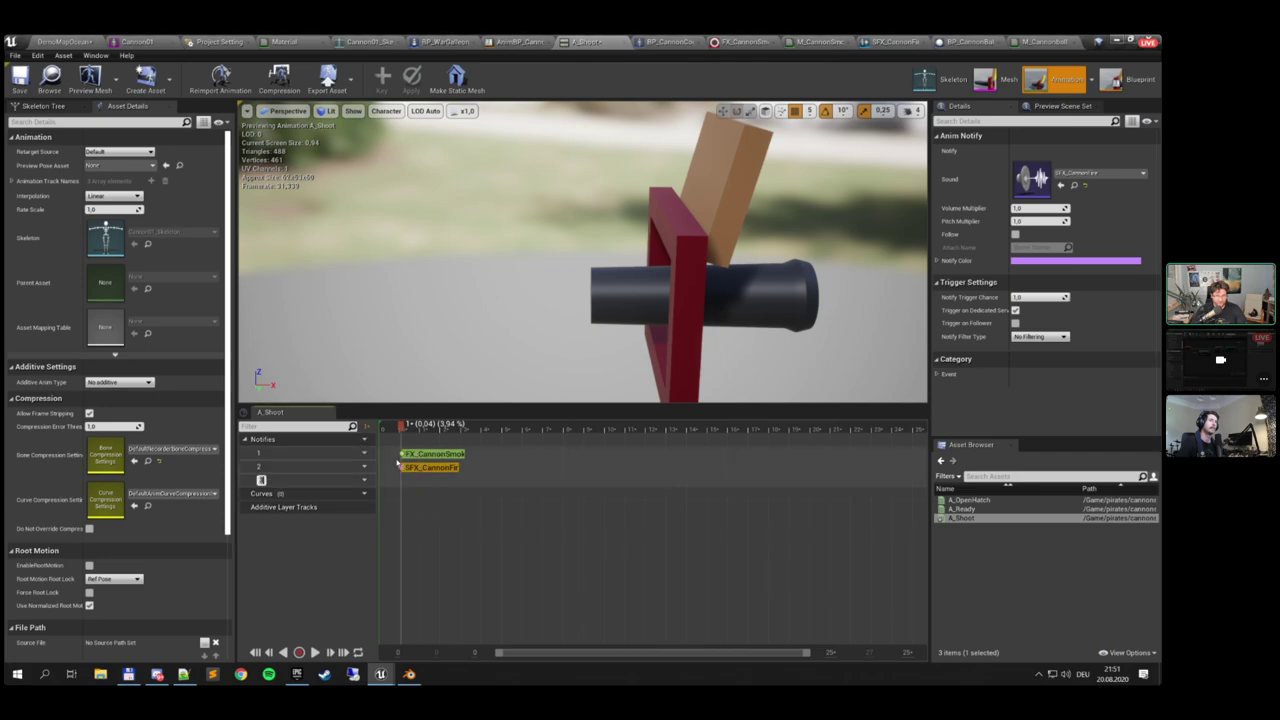
right_click(404, 482)
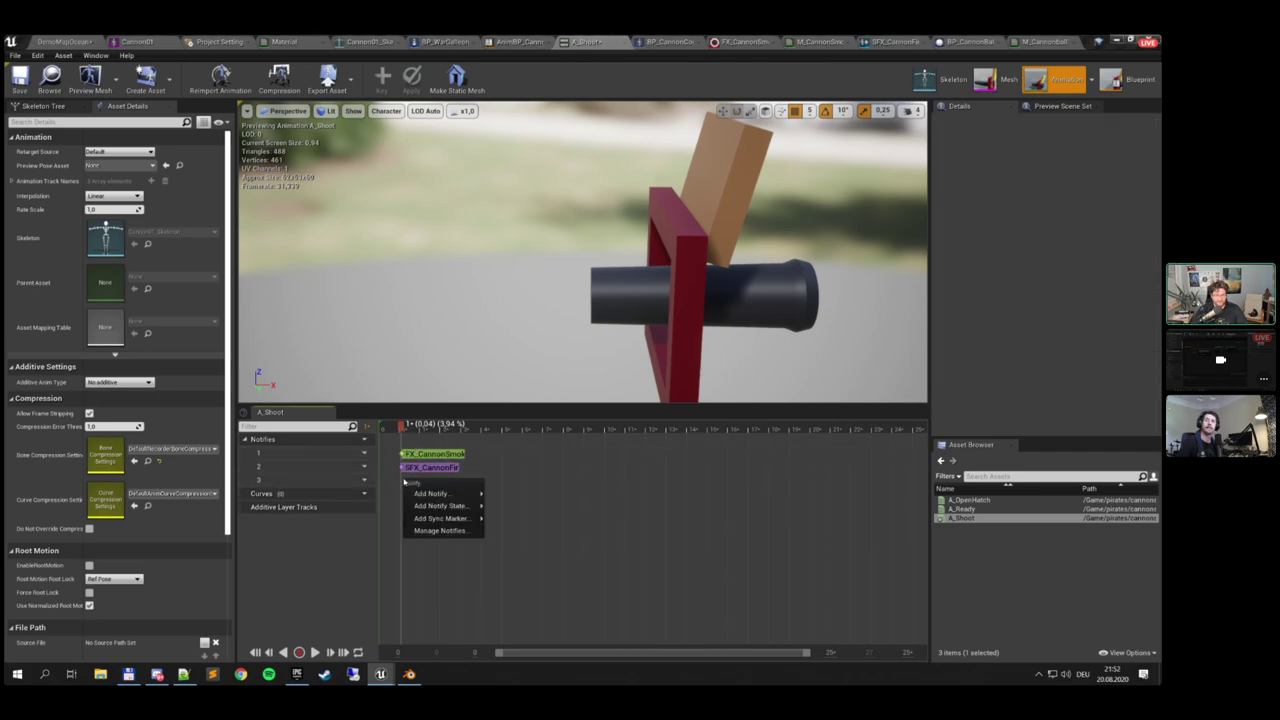
mouse_move(432, 493)
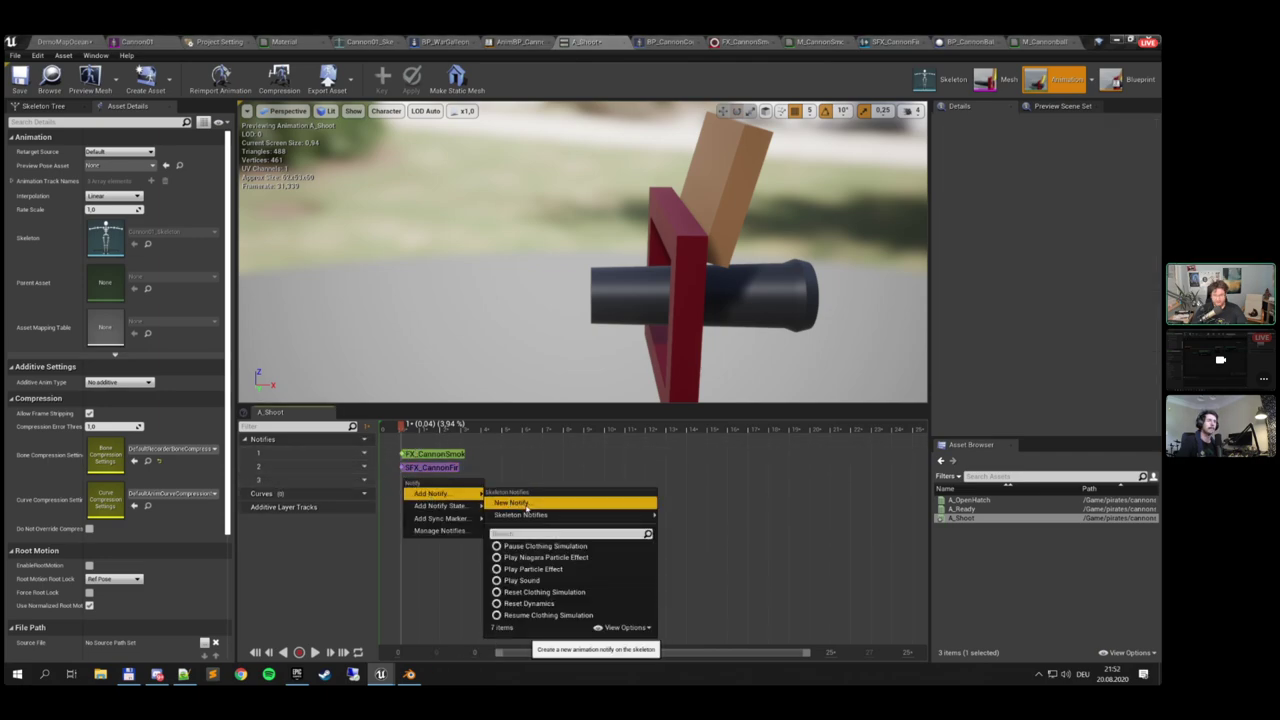
left_click(527, 503)
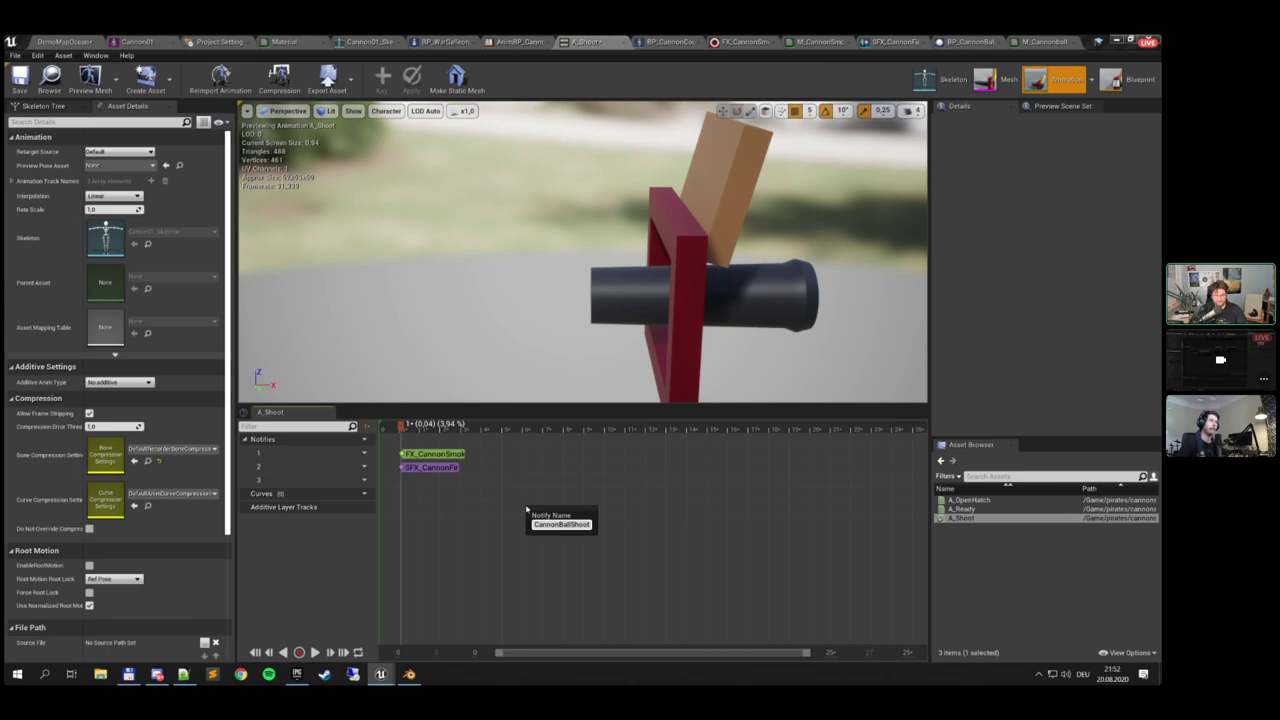
key("Return")
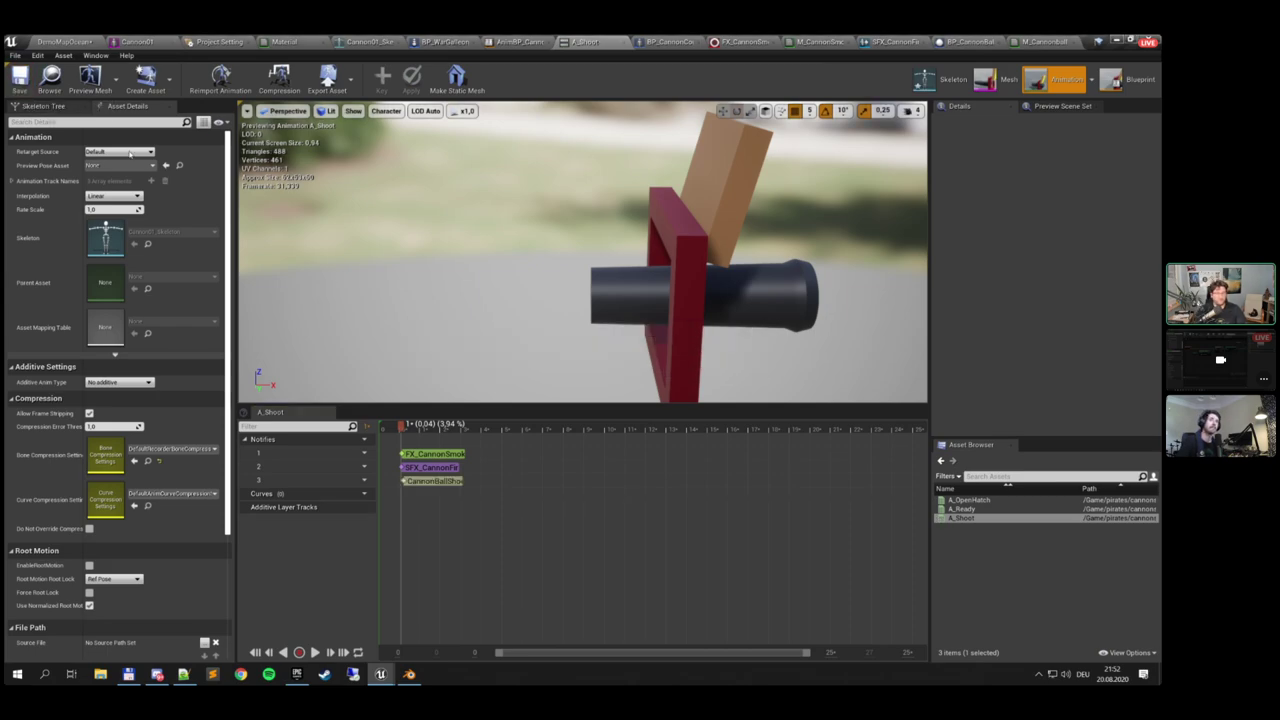
left_click(420, 481)
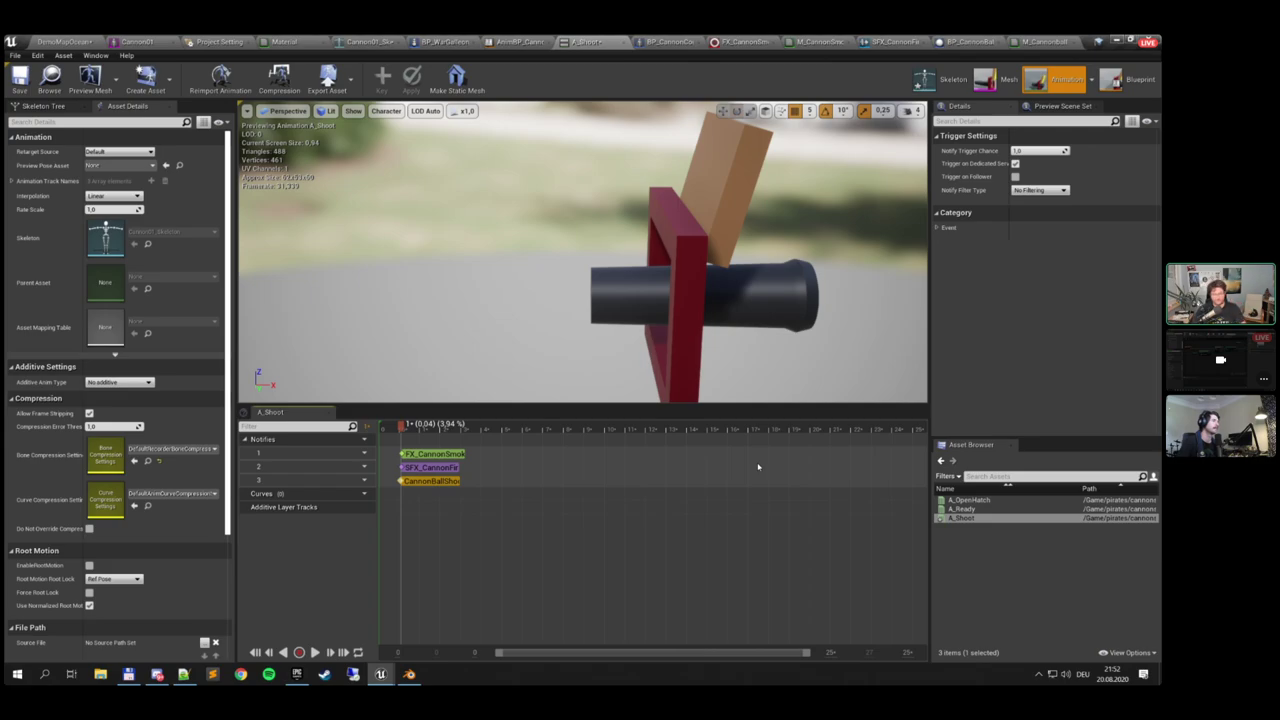
Add the AnimNotify_CannonBallShoot event to the event graph of AnimBP_Cannon
left_click(1130, 79)
left_click(462, 107)
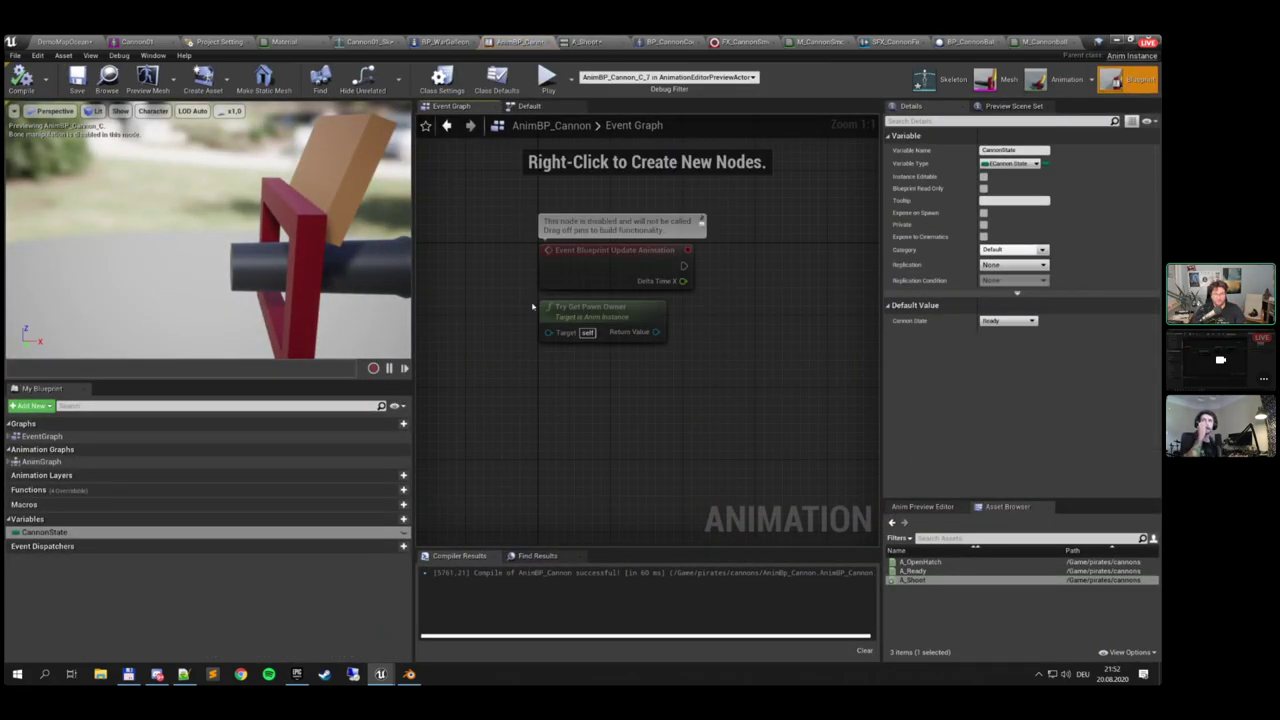
right_click(580, 376)
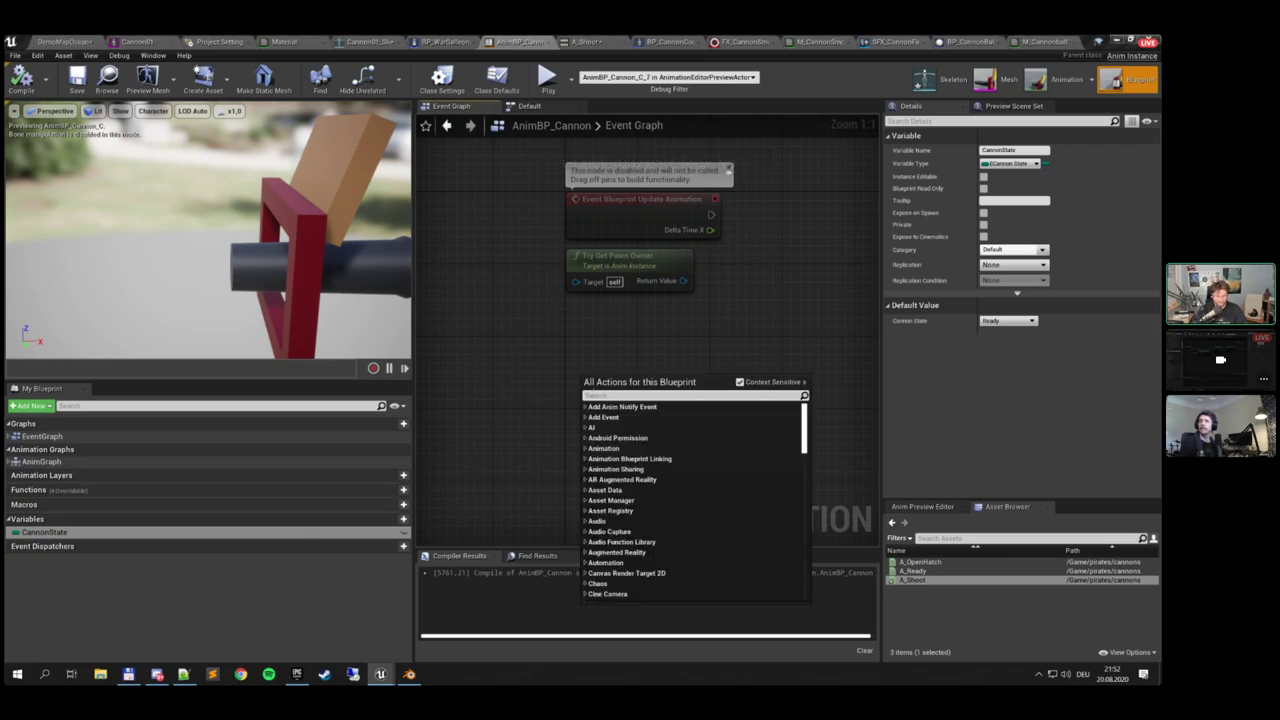
type("cannonba")
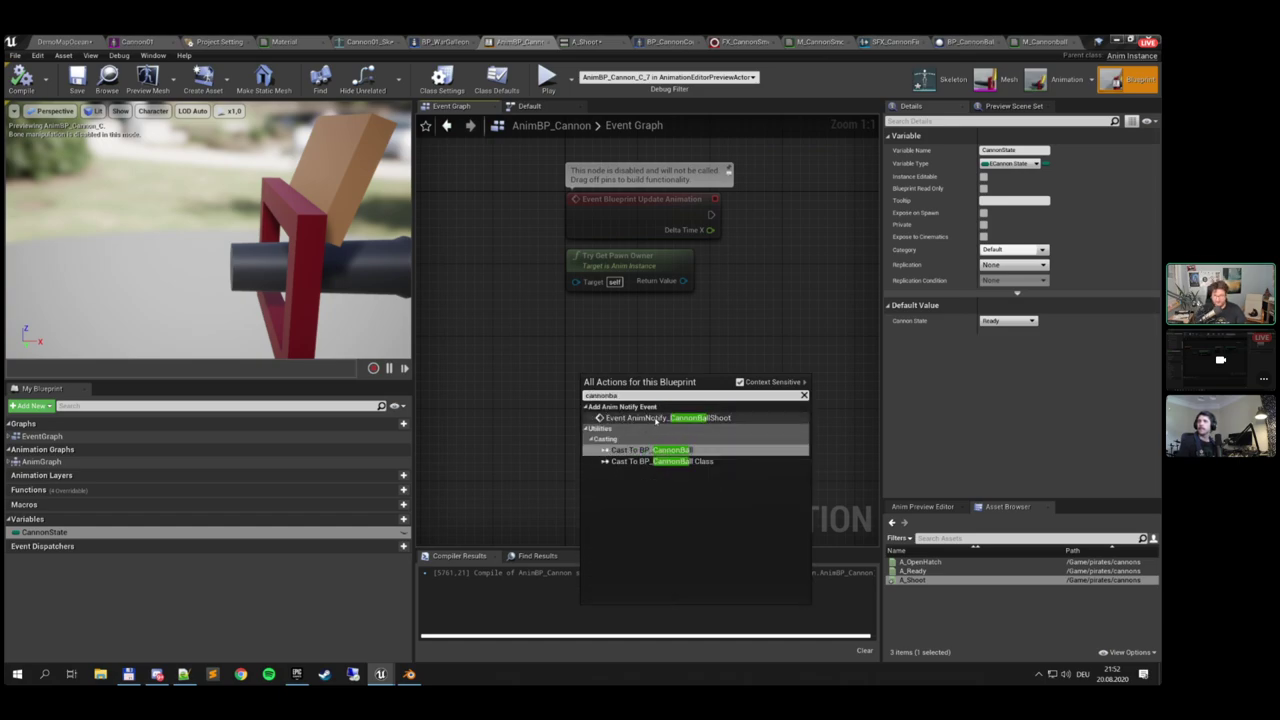
left_click(668, 417)
Connect a Print String node to the AnimNotify_CannonBallShoot event, then compile and save the animation blueprint
left_click_drag(632, 395, 665, 398)
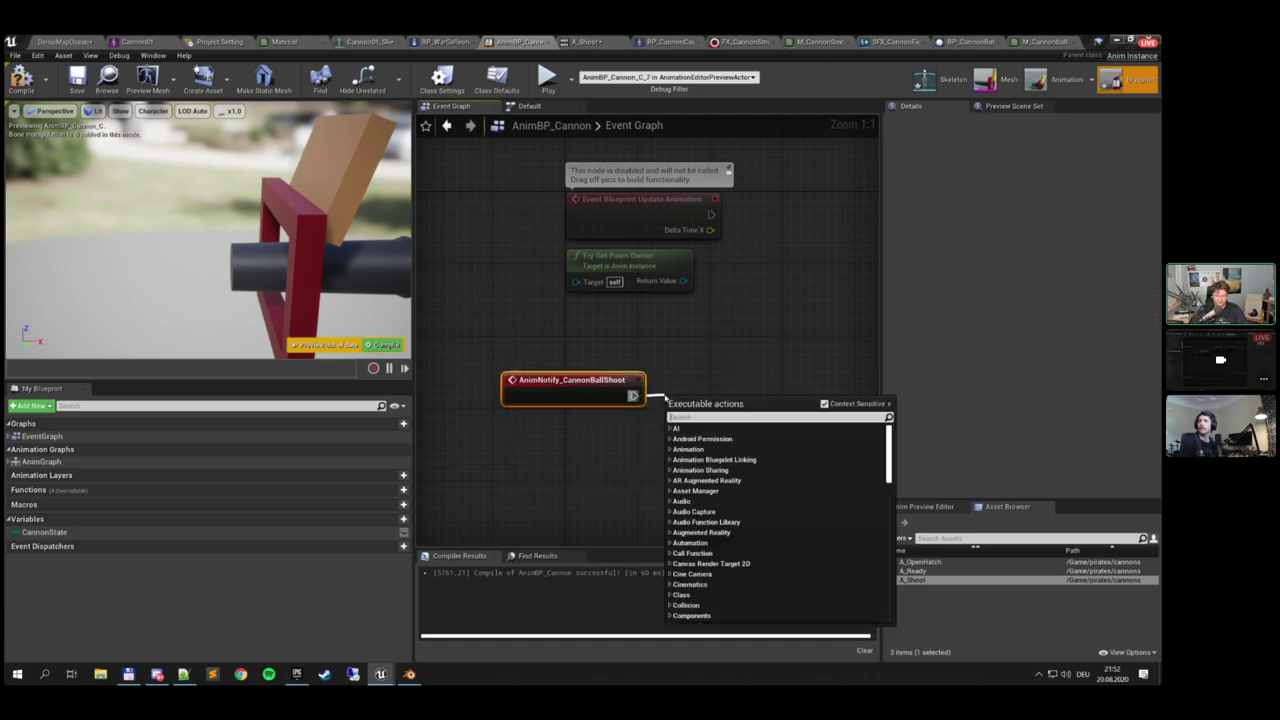
type("proint")
key("BackSpace")
key("BackSpace")
key("BackSpace")
key("BackSpace")
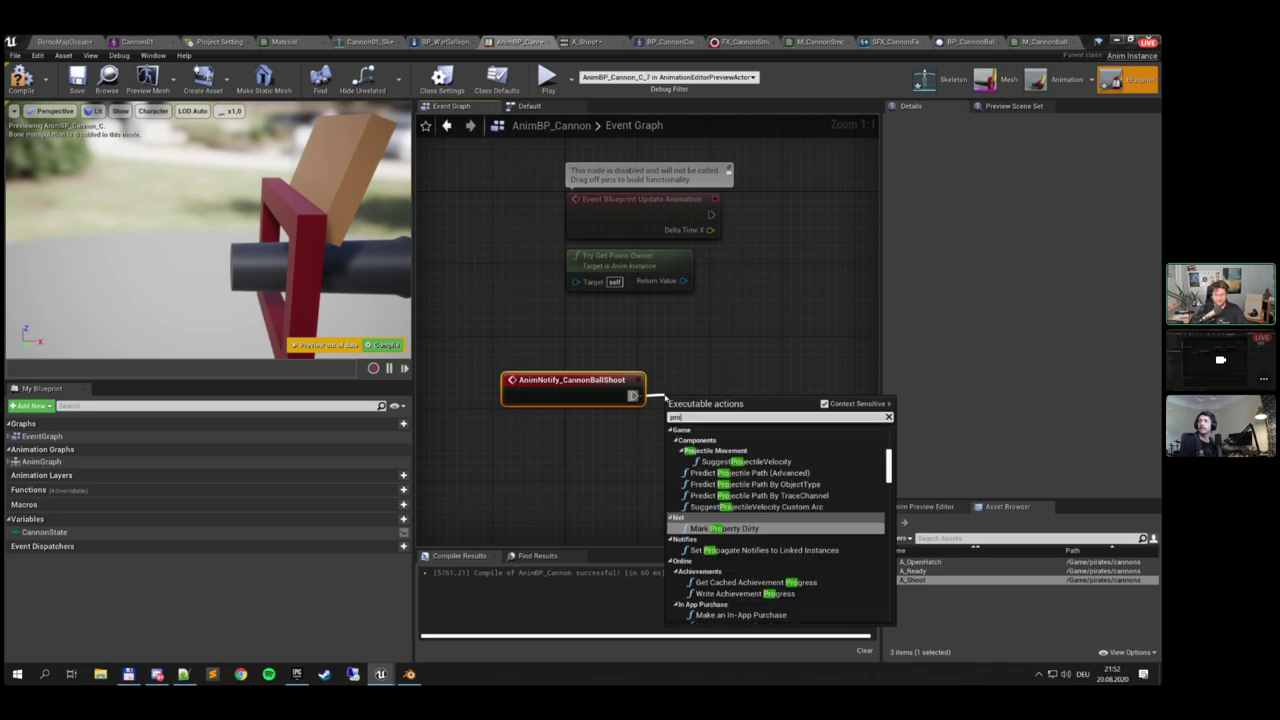
type("int")
key("Return")
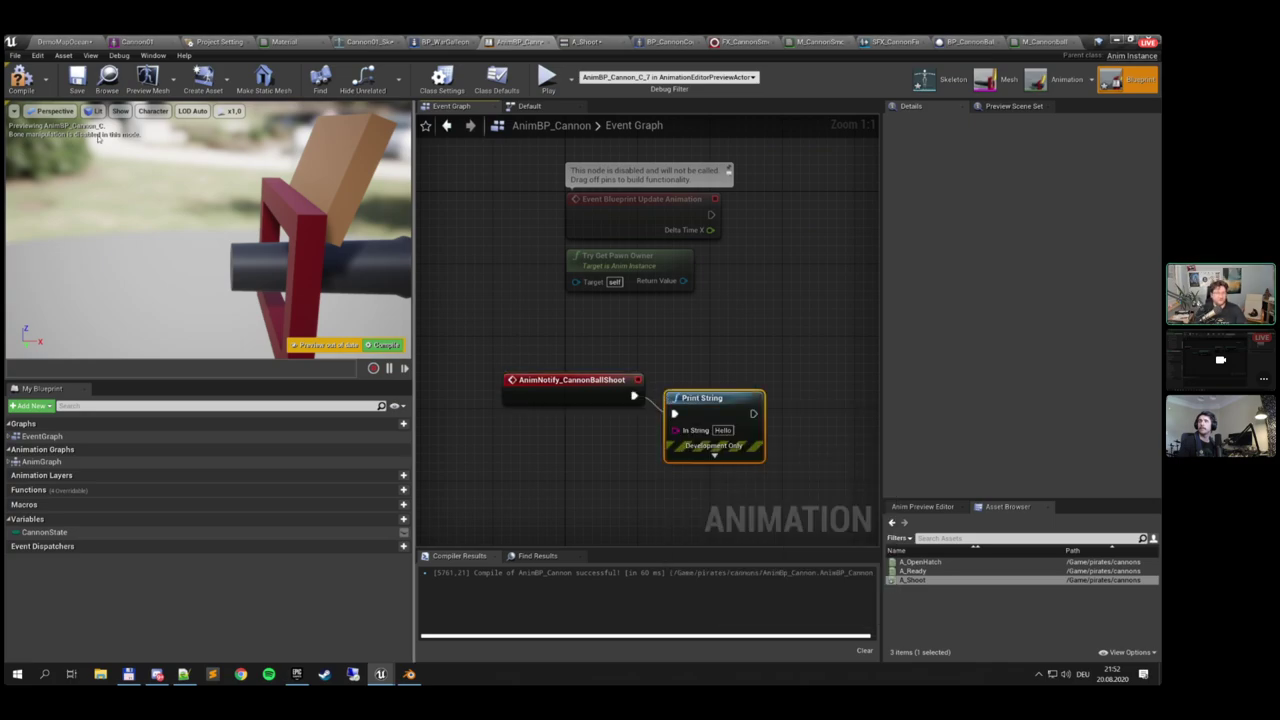
left_click(21, 80)
left_click(77, 80)
Play the level to test whether the cannonball notify fires, then stop the session
left_click(66, 42)
left_click(666, 80)
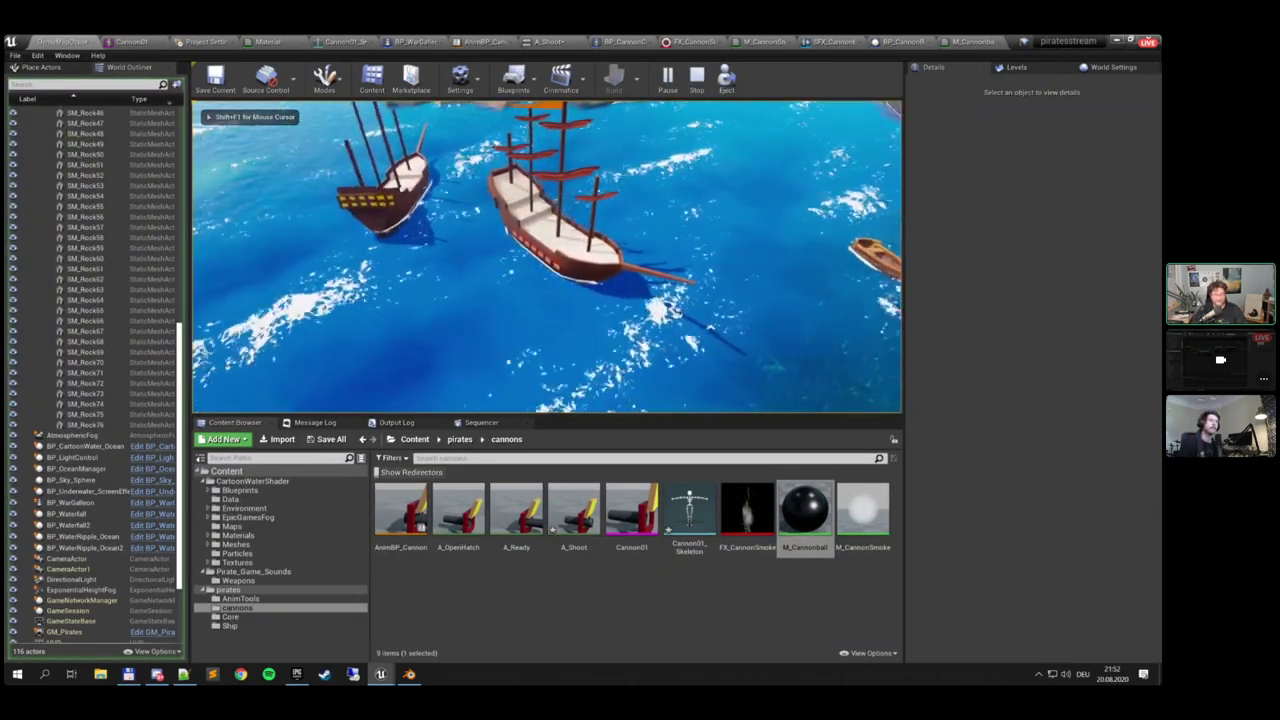
key("Escape")
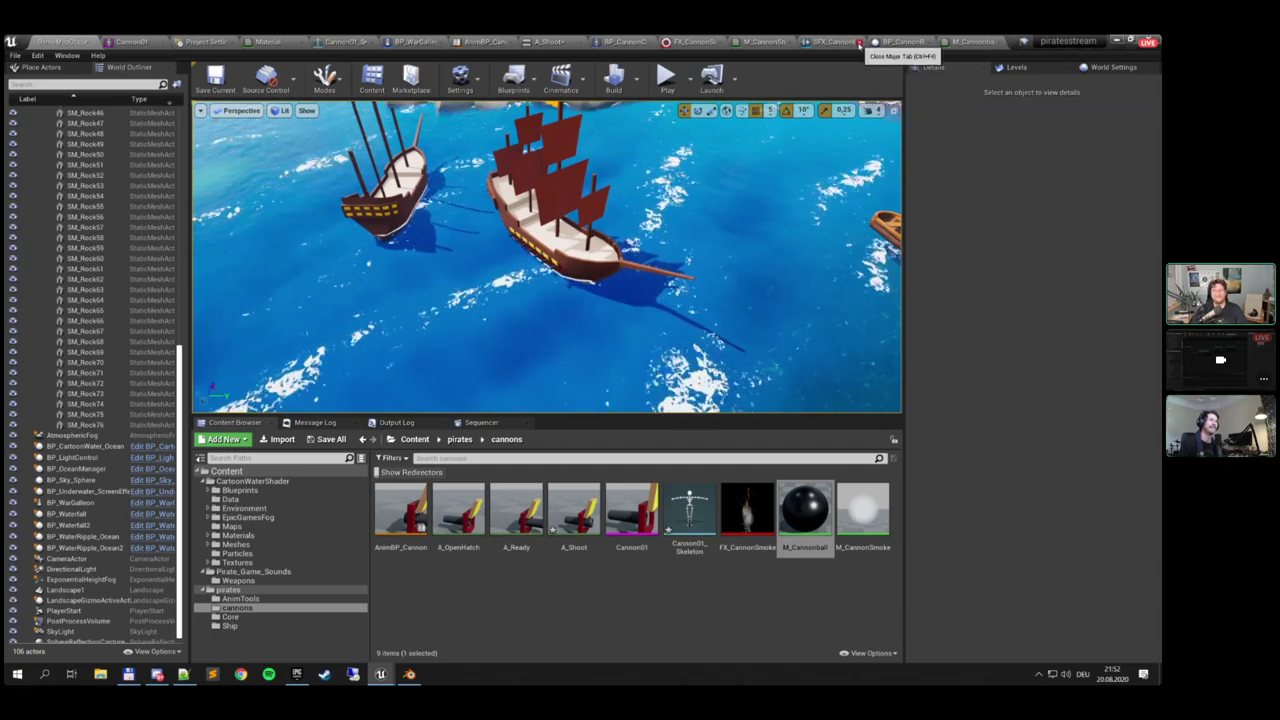
Set the Print String text to Arrr in AnimBP_Cannon, compile it and play-test the level again
left_click(488, 42)
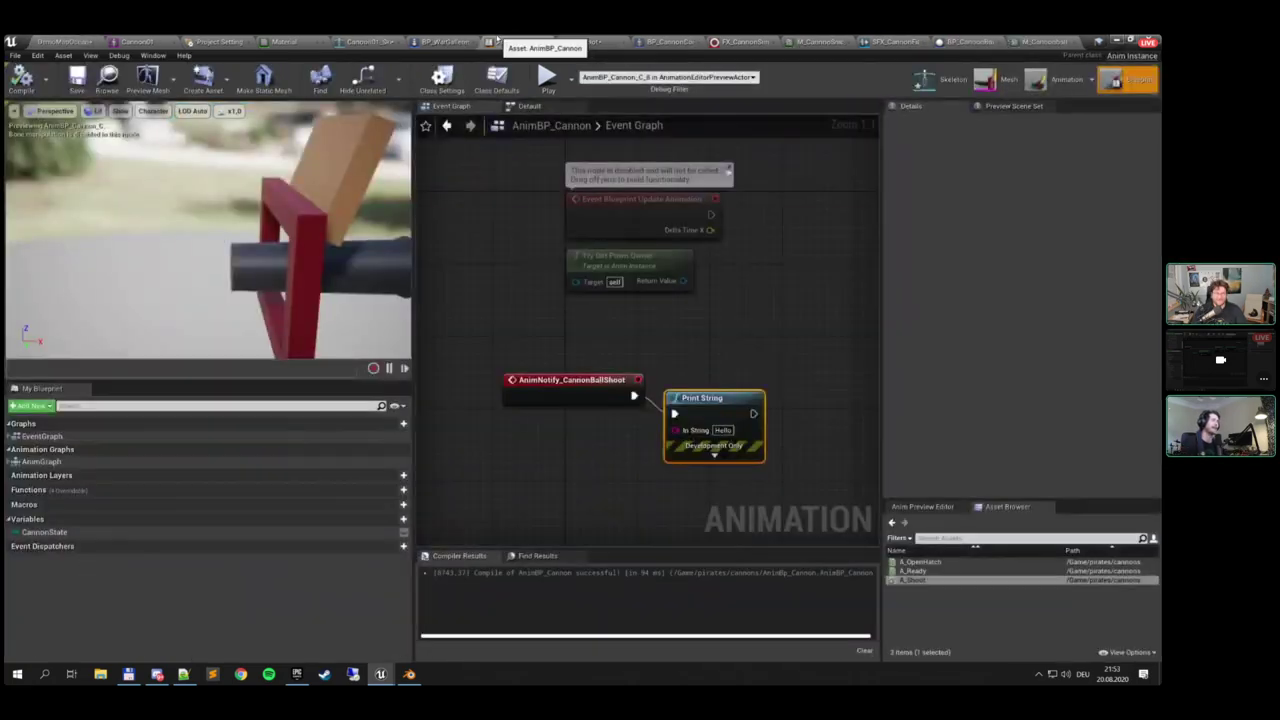
type("Arrr")
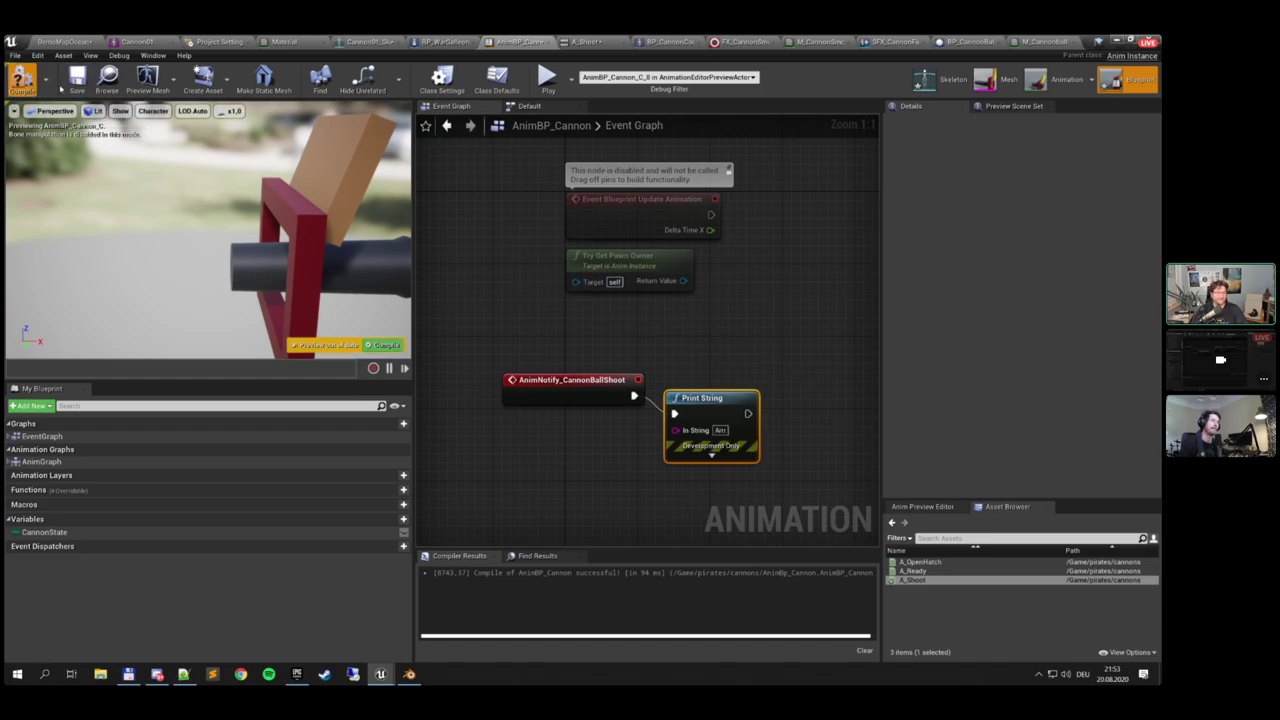
left_click(76, 43)
left_click(667, 78)
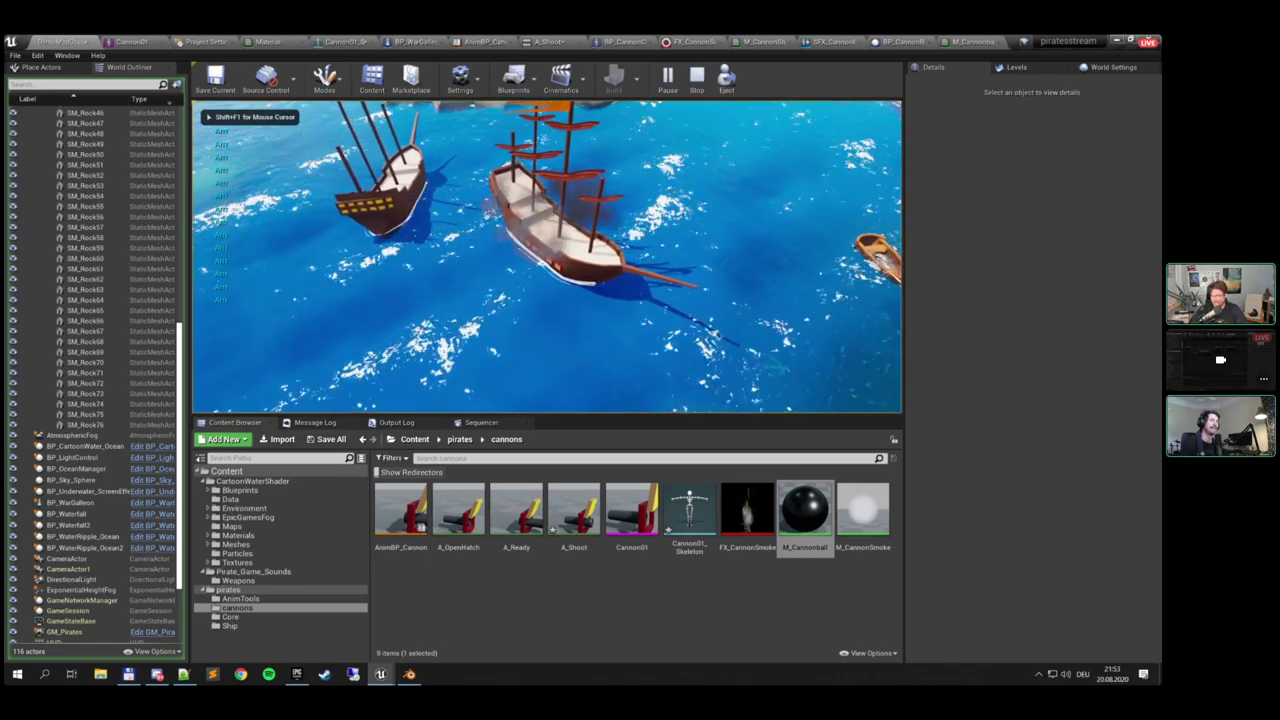
key("Escape")
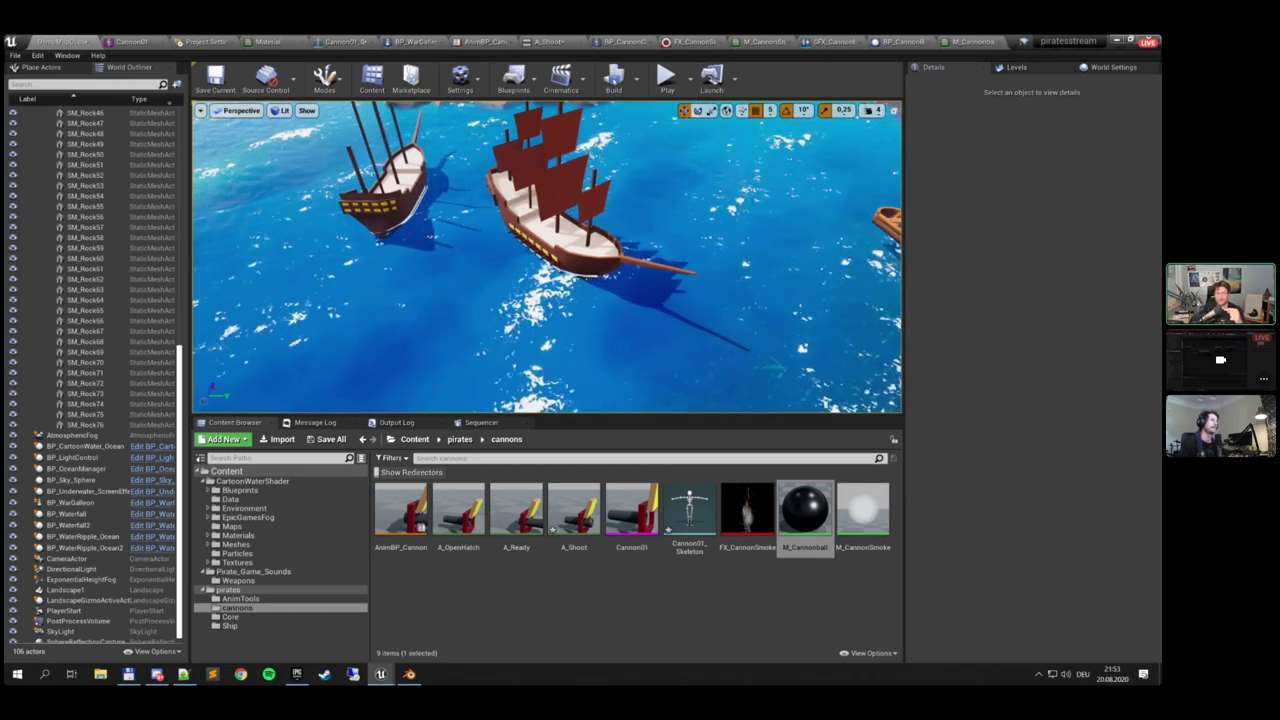
Delete the test Print String node from AnimBP_Cannon and compile the blueprint
left_click(486, 42)
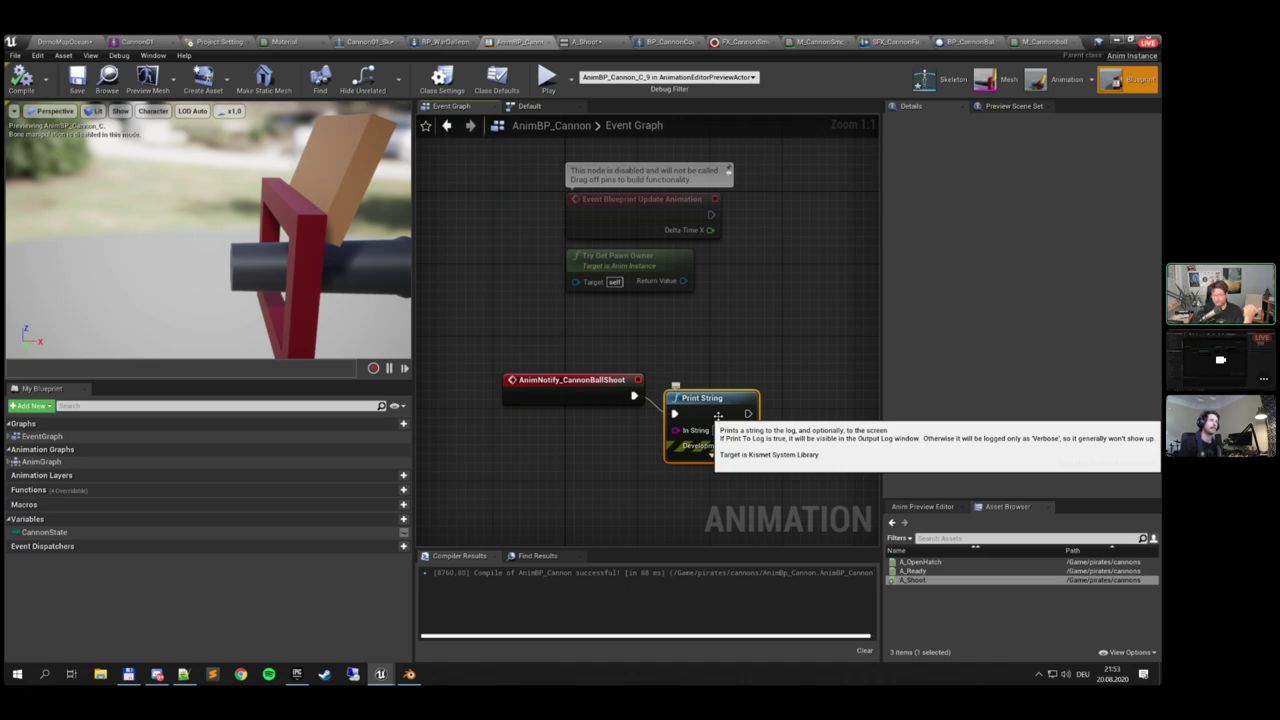
key("Delete")
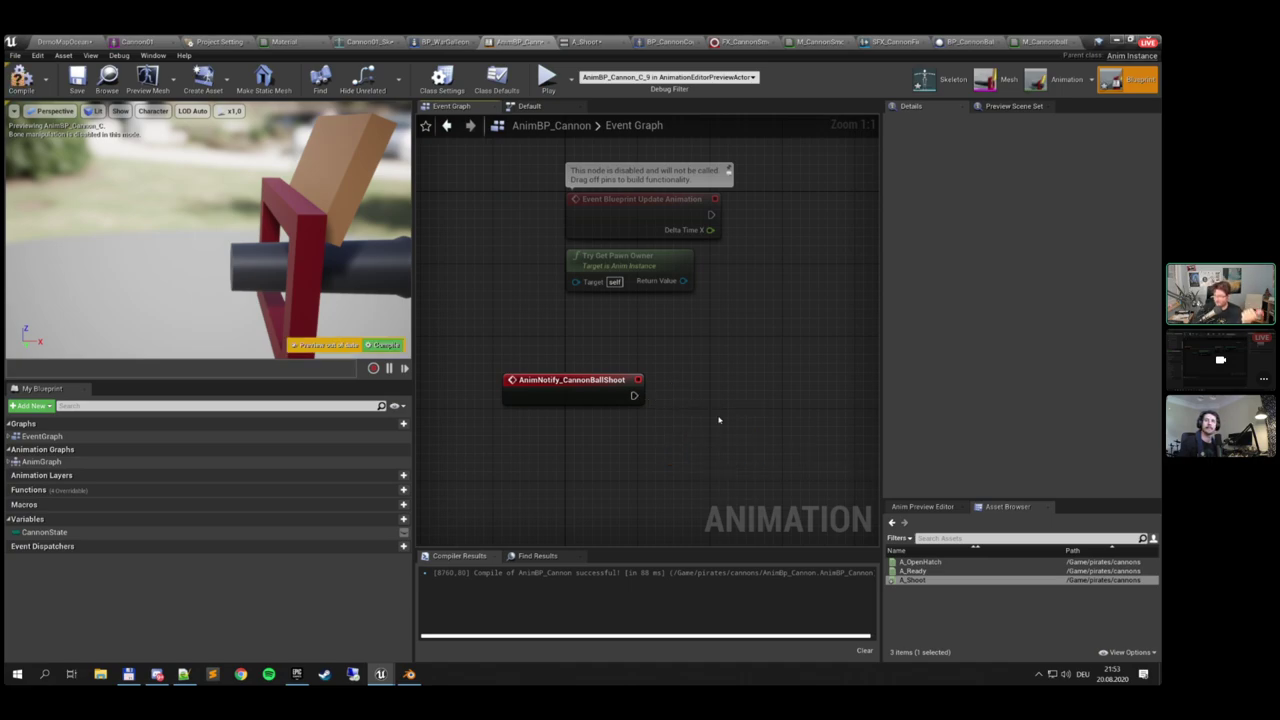
key("F7")
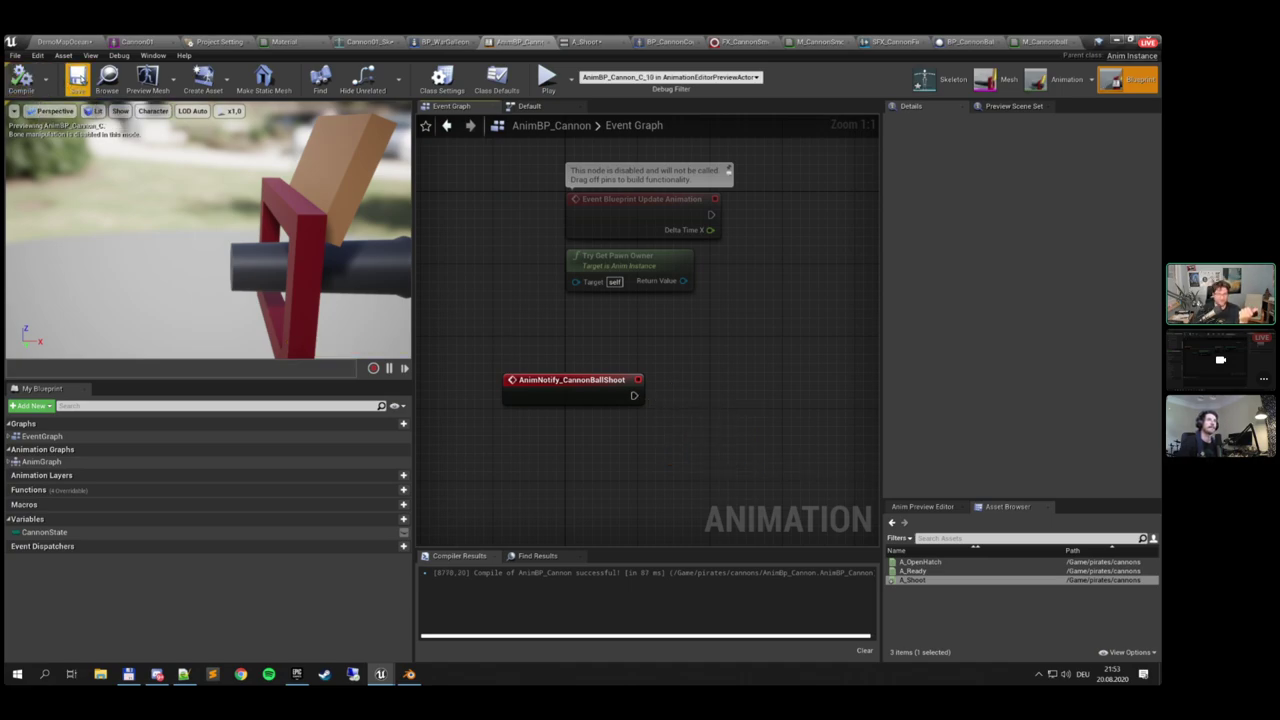
Create an event dispatcher named OnCannonShot in AnimBP_Cannon
right_click_drag(590, 316, 555, 268)
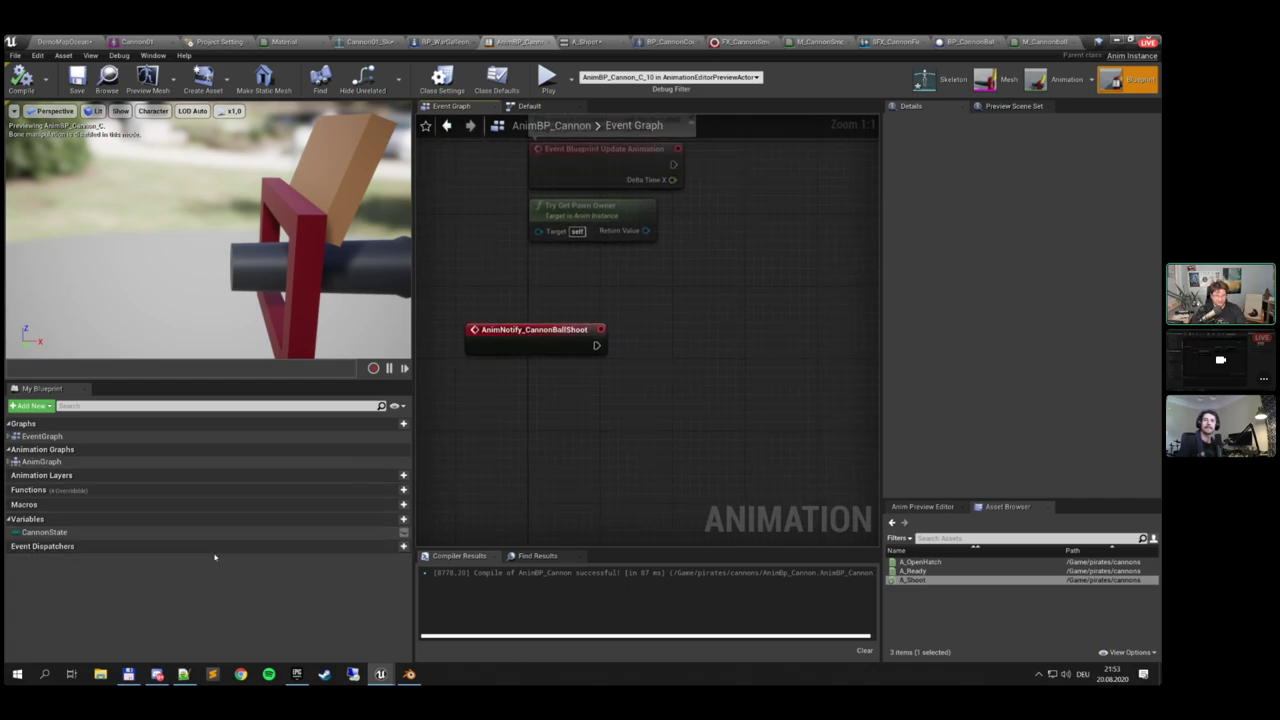
left_click(378, 547)
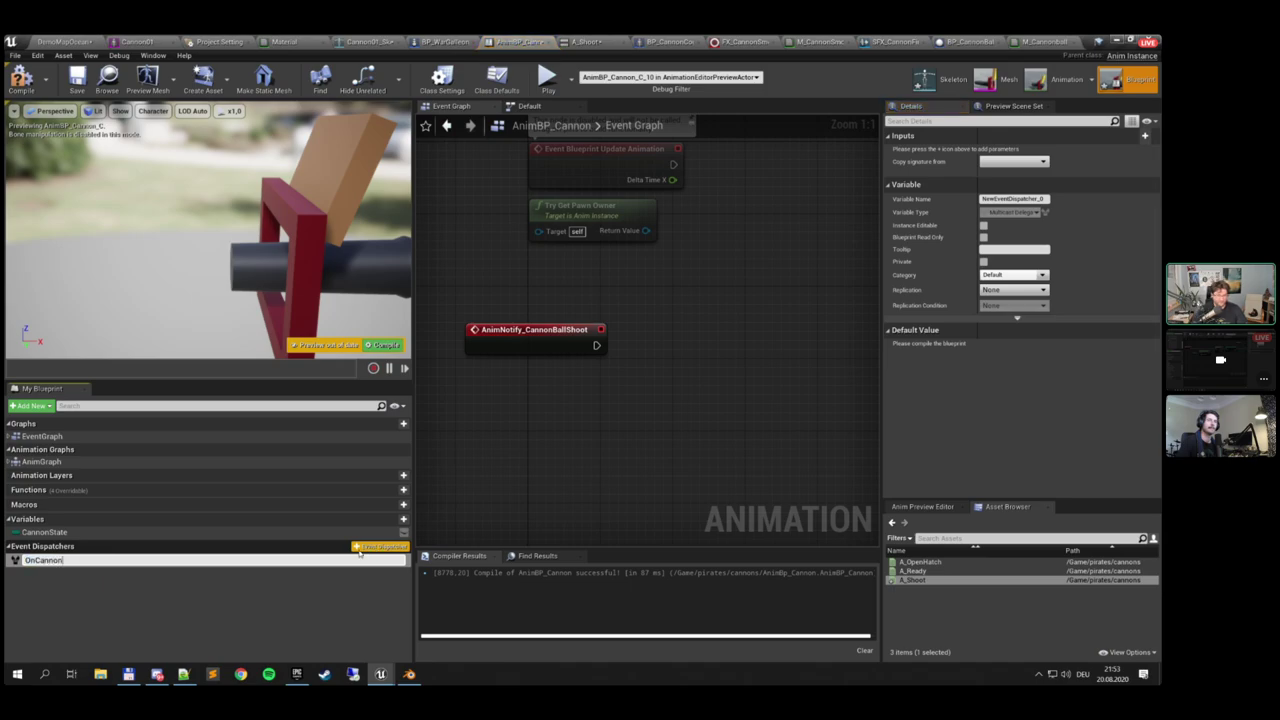
type("OnCannonShot")
key("Return")
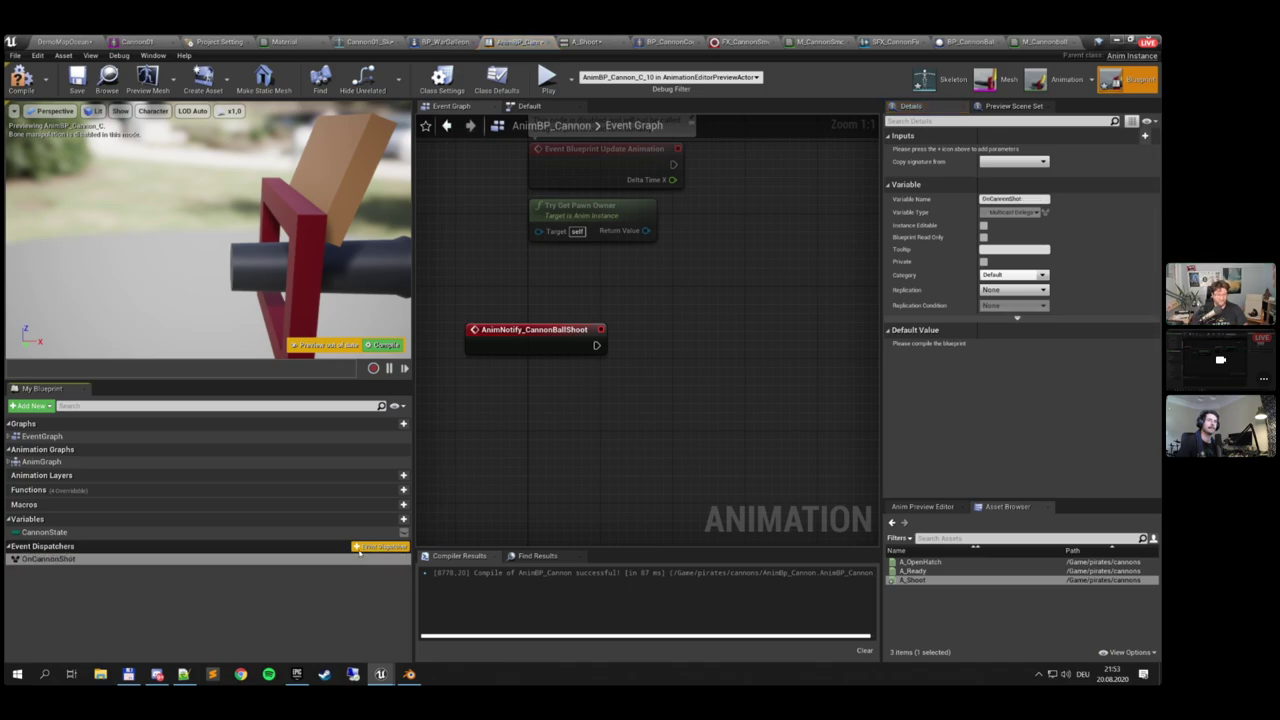
Call OnCannonShot from the AnimNotify_CannonBallShoot event and compile the blueprint
left_click_drag(290, 560, 697, 323)
left_click(725, 333)
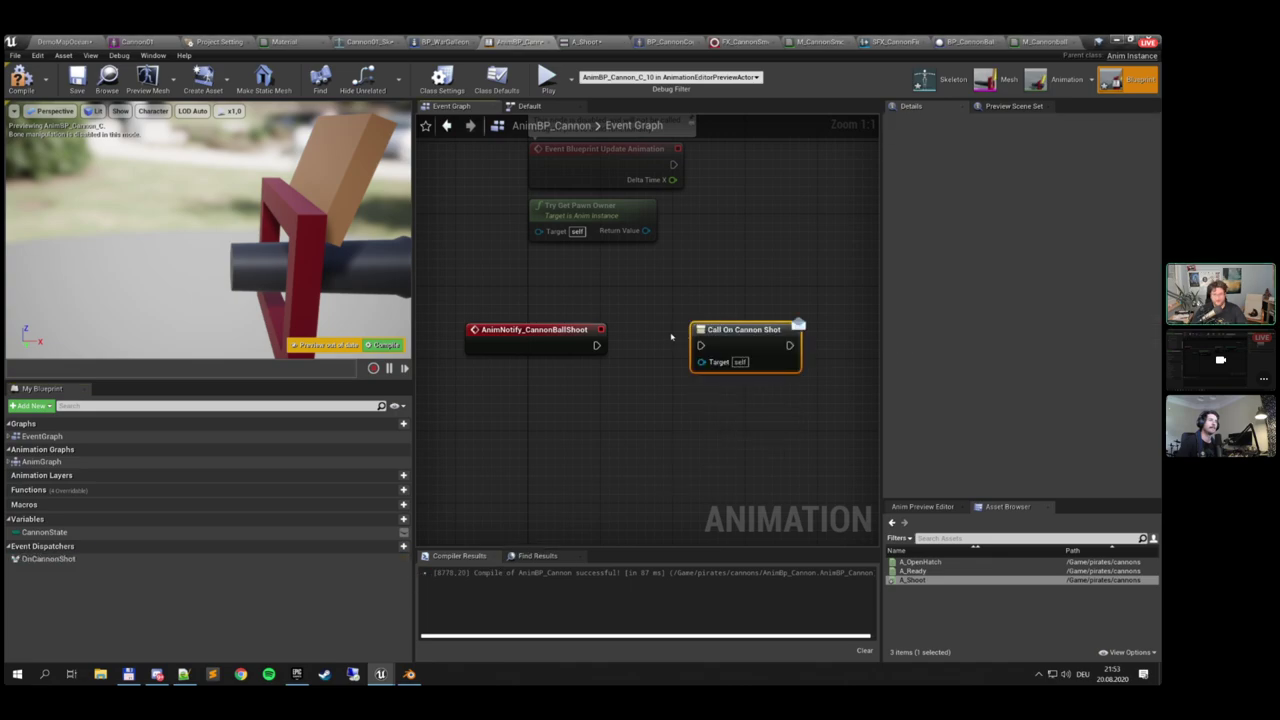
left_click_drag(595, 346, 640, 350)
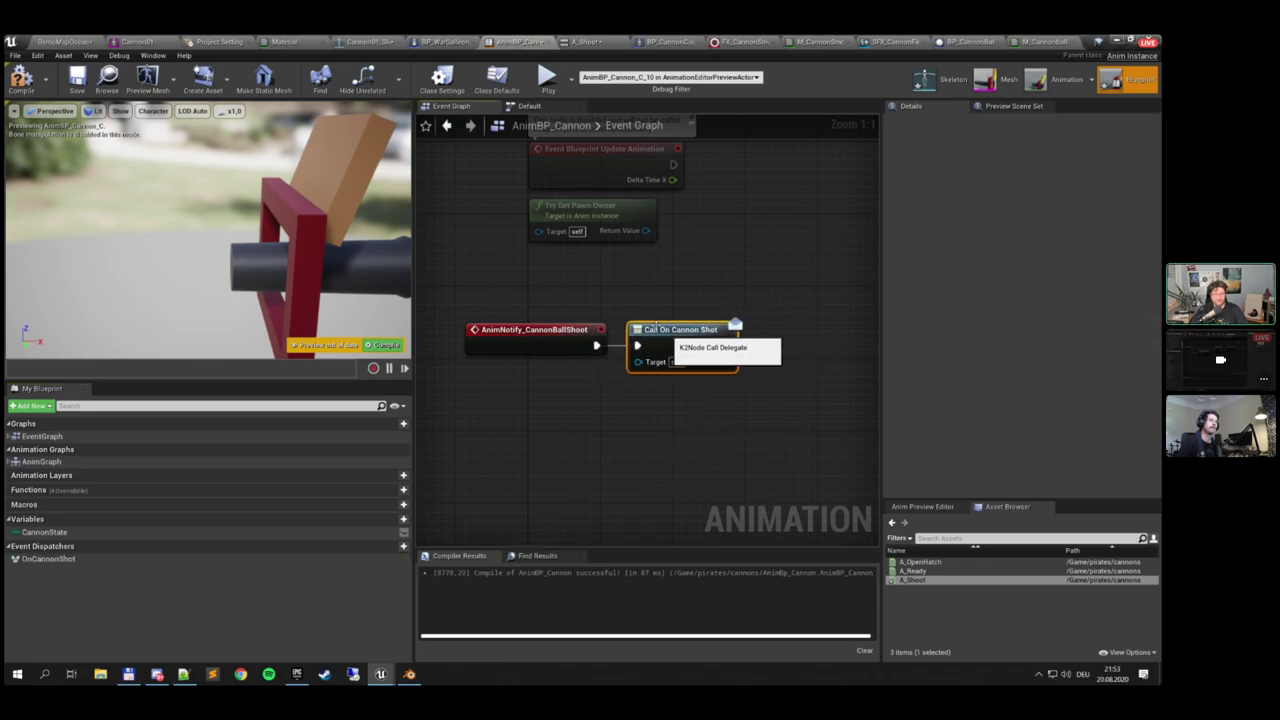
left_click(26, 84)
right_click_drag(522, 237, 542, 278)
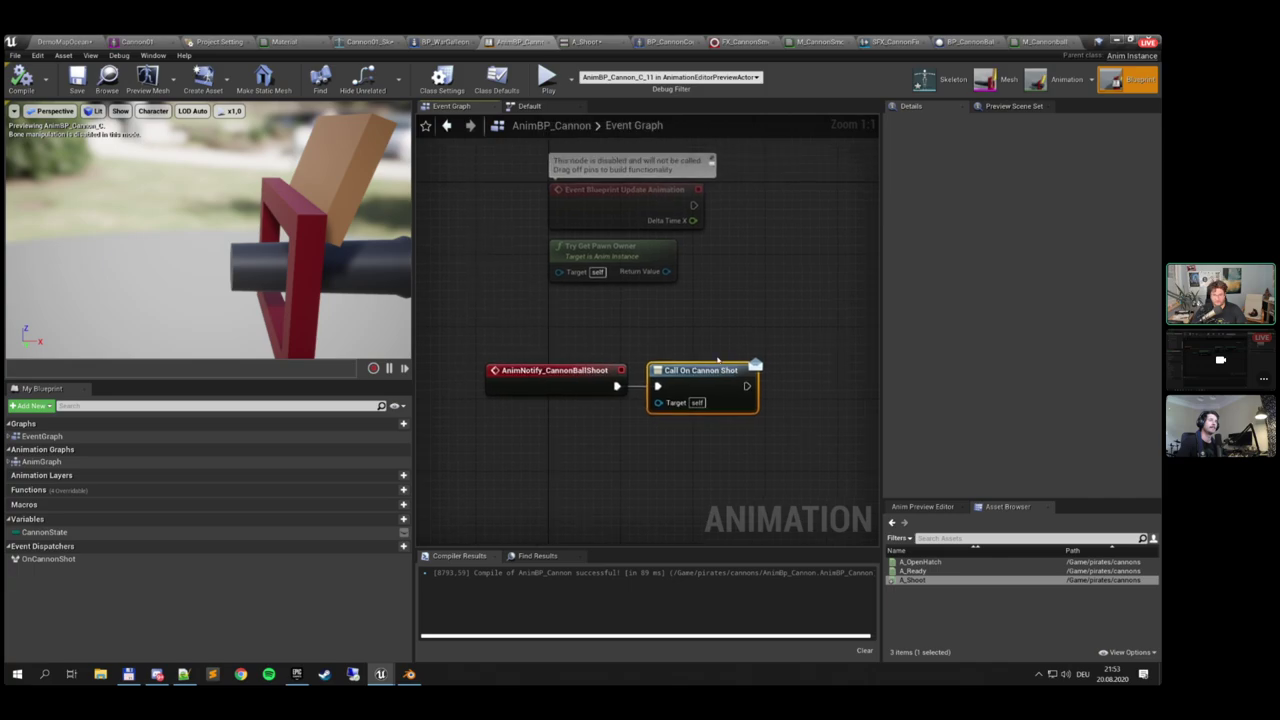
scroll(715, 361, "down", 1)
scroll(676, 362, "up", 1)
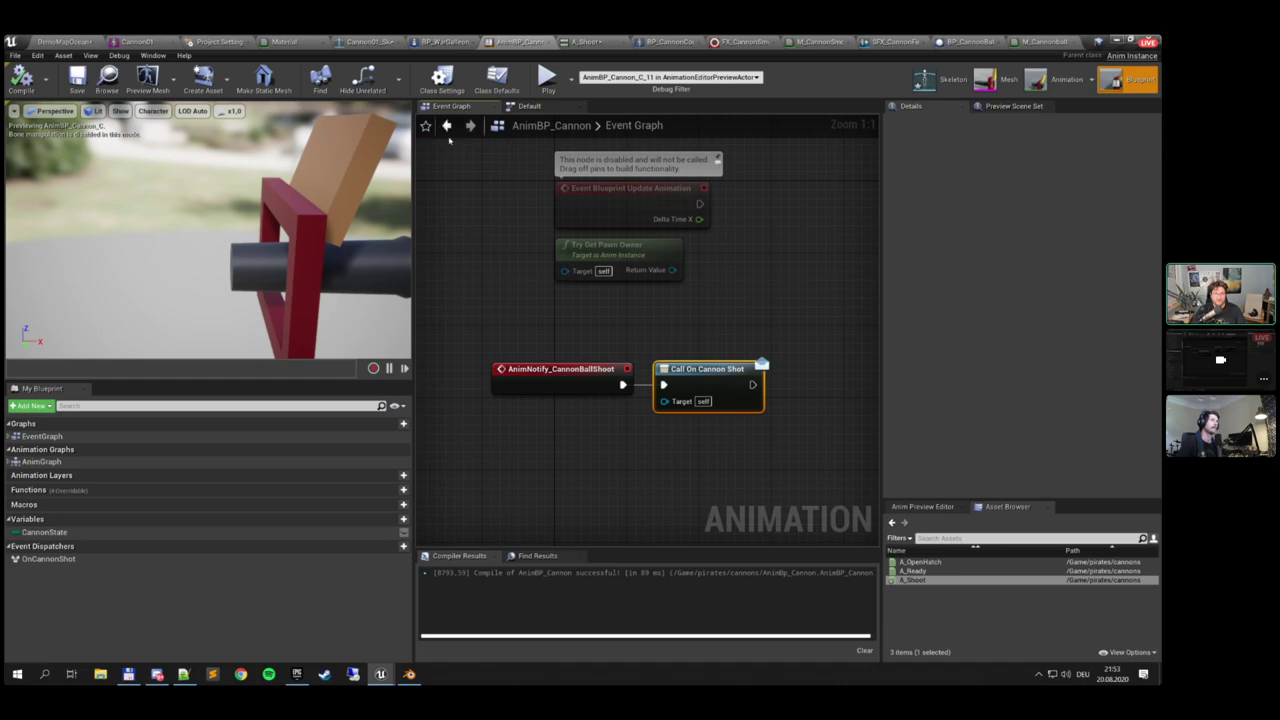
In BP_CannonComponent, bind a custom event OnCannonShot_Event to the Anim BP's On Cannon Shot dispatcher after the Anim BP SET node
left_click(662, 41)
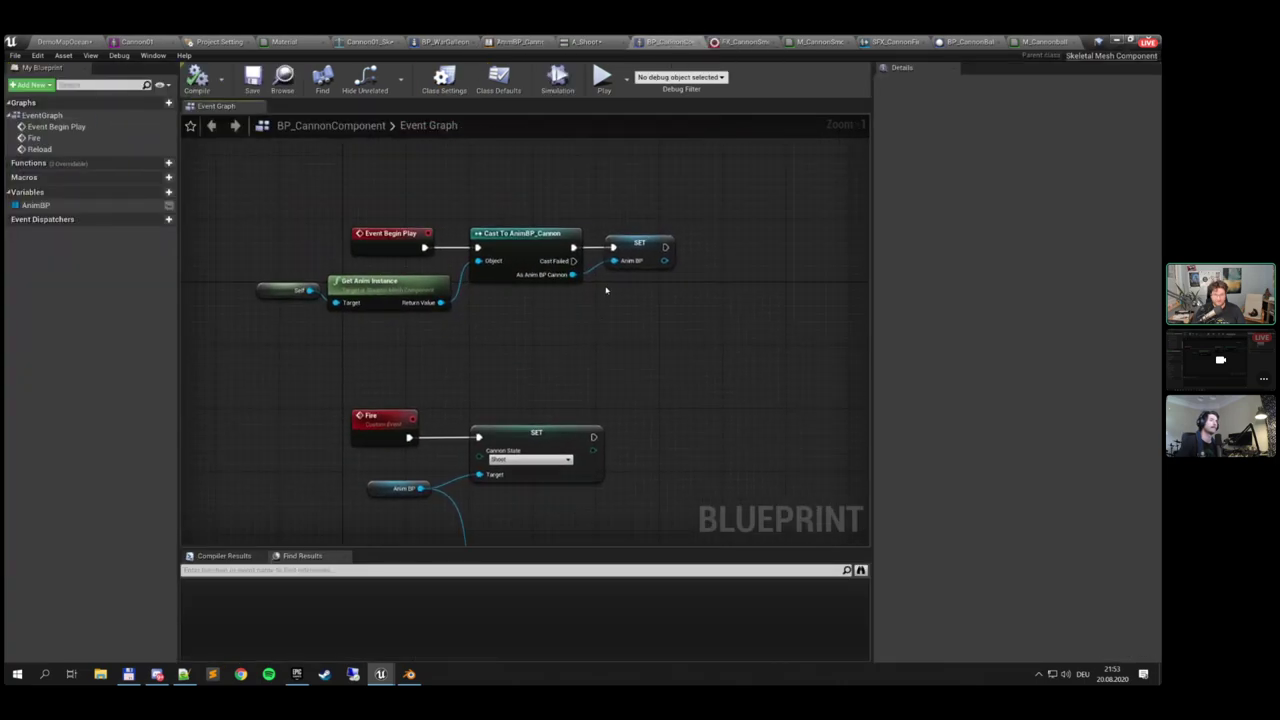
scroll(628, 283, "up", 1)
right_click_drag(682, 270, 586, 286)
left_click_drag(569, 274, 610, 330)
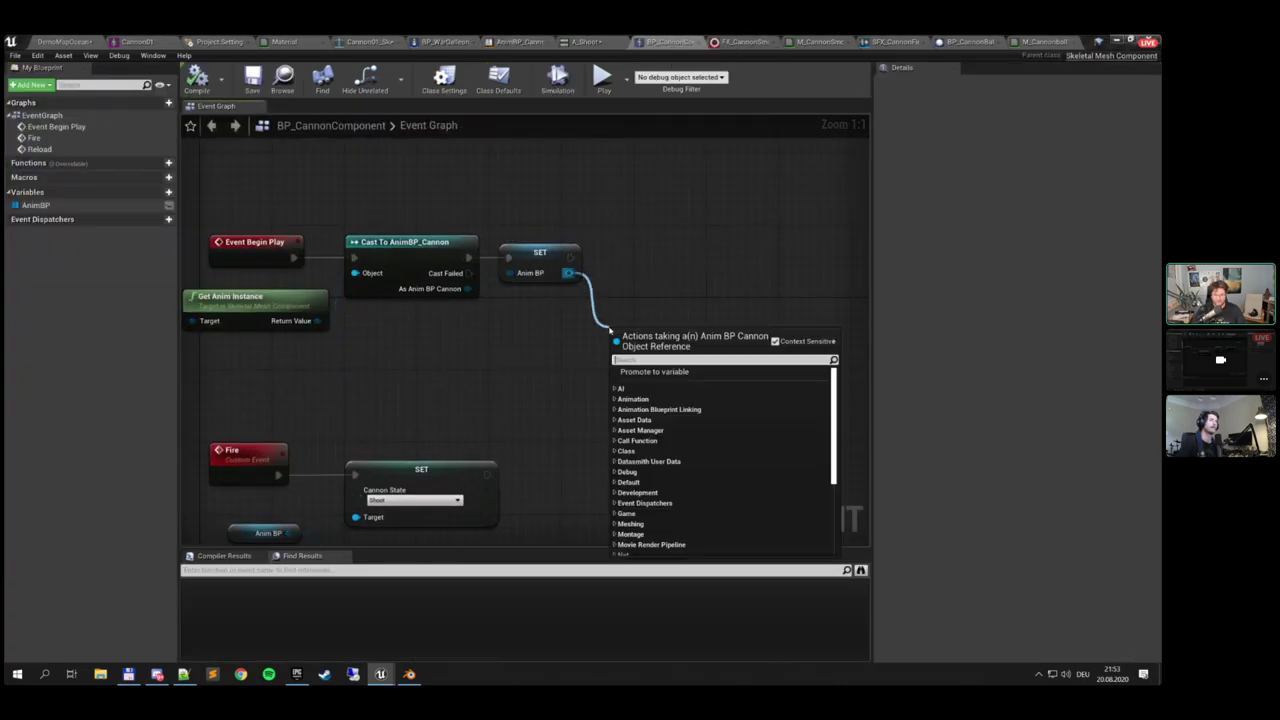
type("assign")
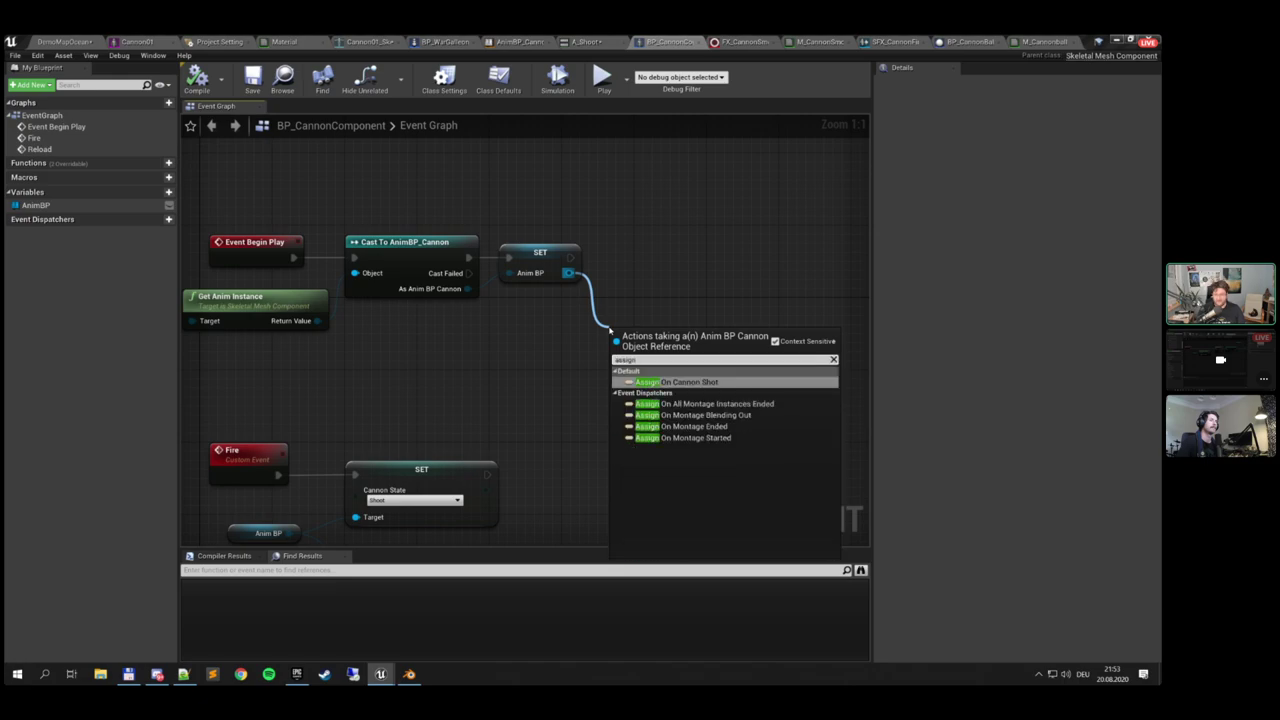
key("Return")
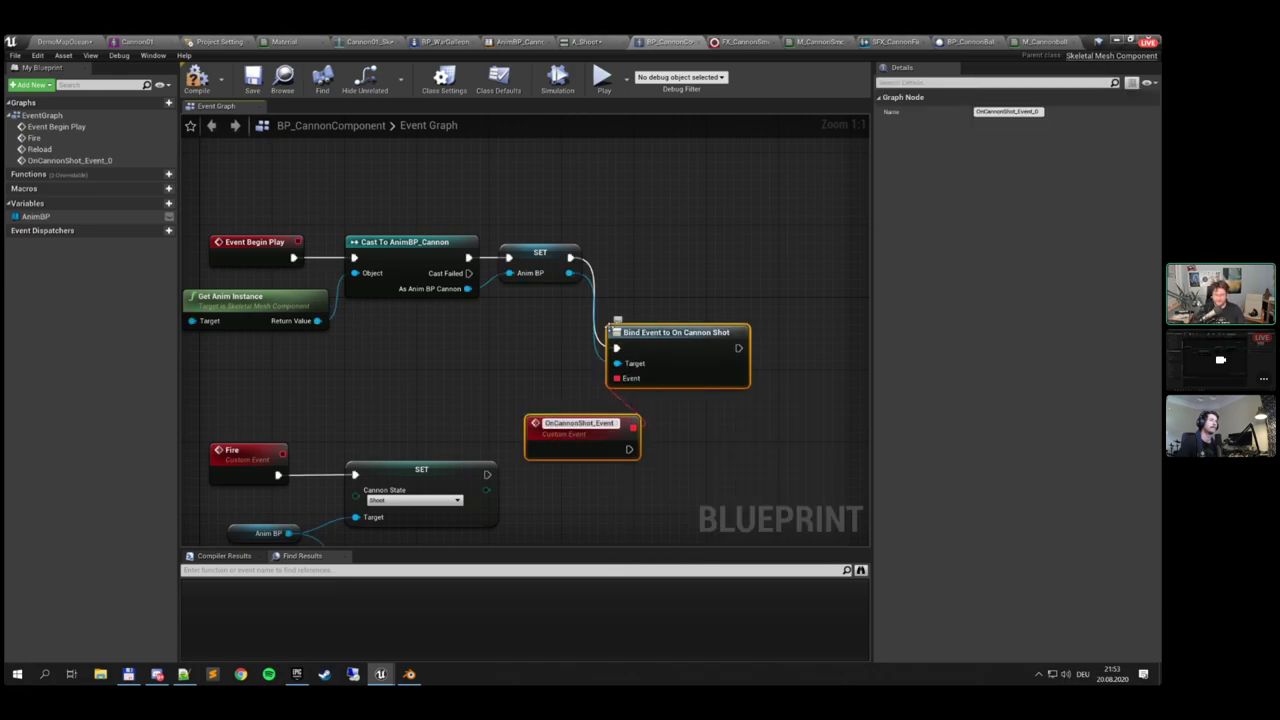
key("Return")
left_click_drag(659, 343, 668, 253)
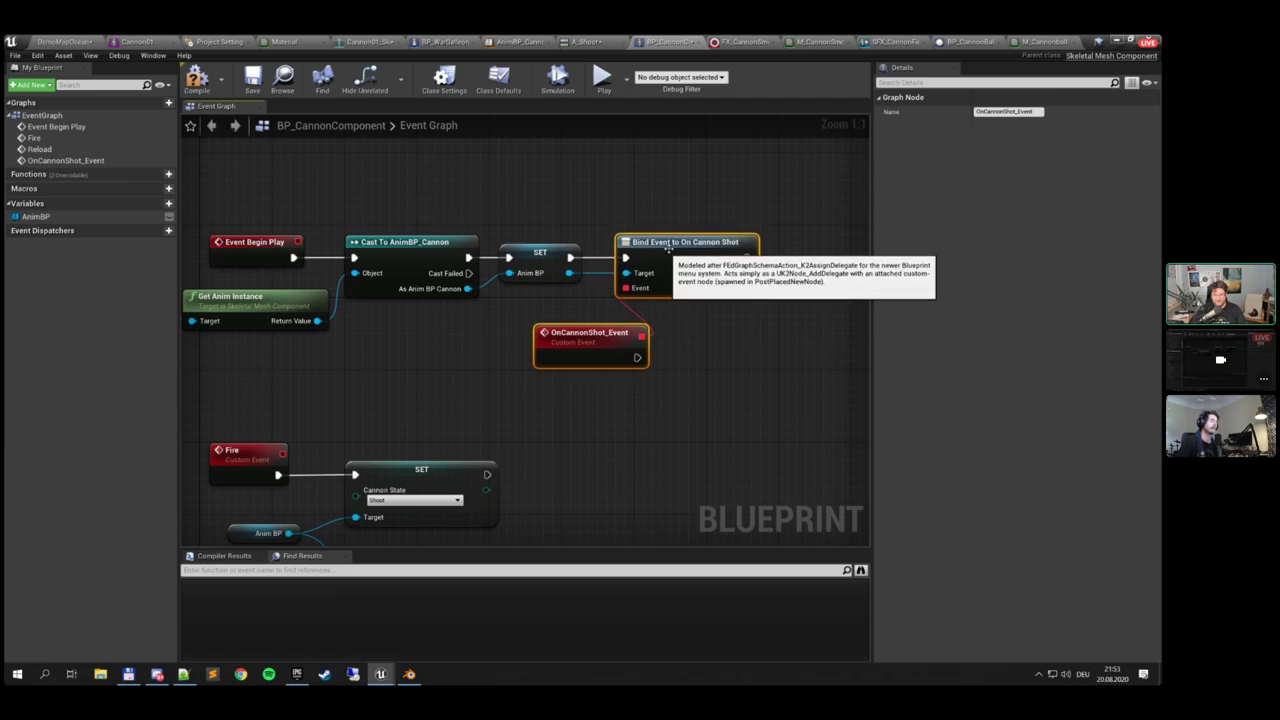
left_click(600, 248)
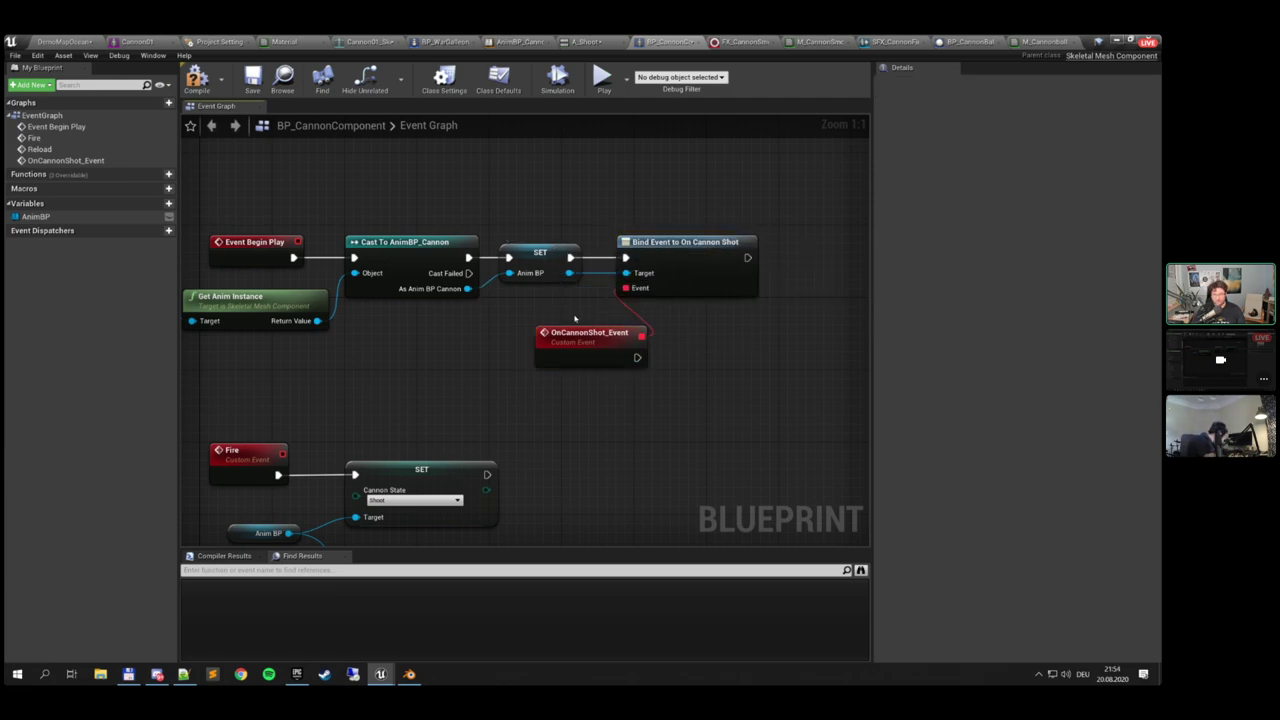
Reposition the OnCannonShot_Event node and shift the Fire and Reload node groups lower in the graph, and compile the blueprint
left_click_drag(601, 346, 555, 355)
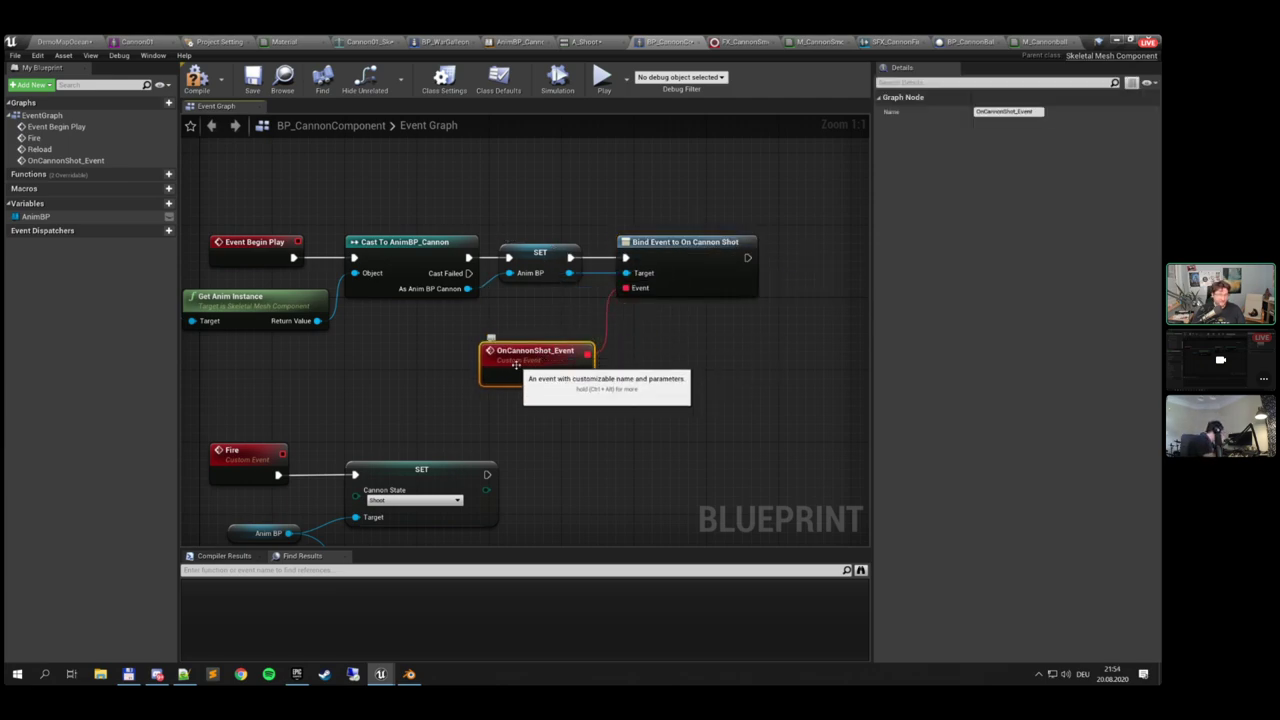
scroll(545, 338, "down", 3)
scroll(543, 333, "up", 3)
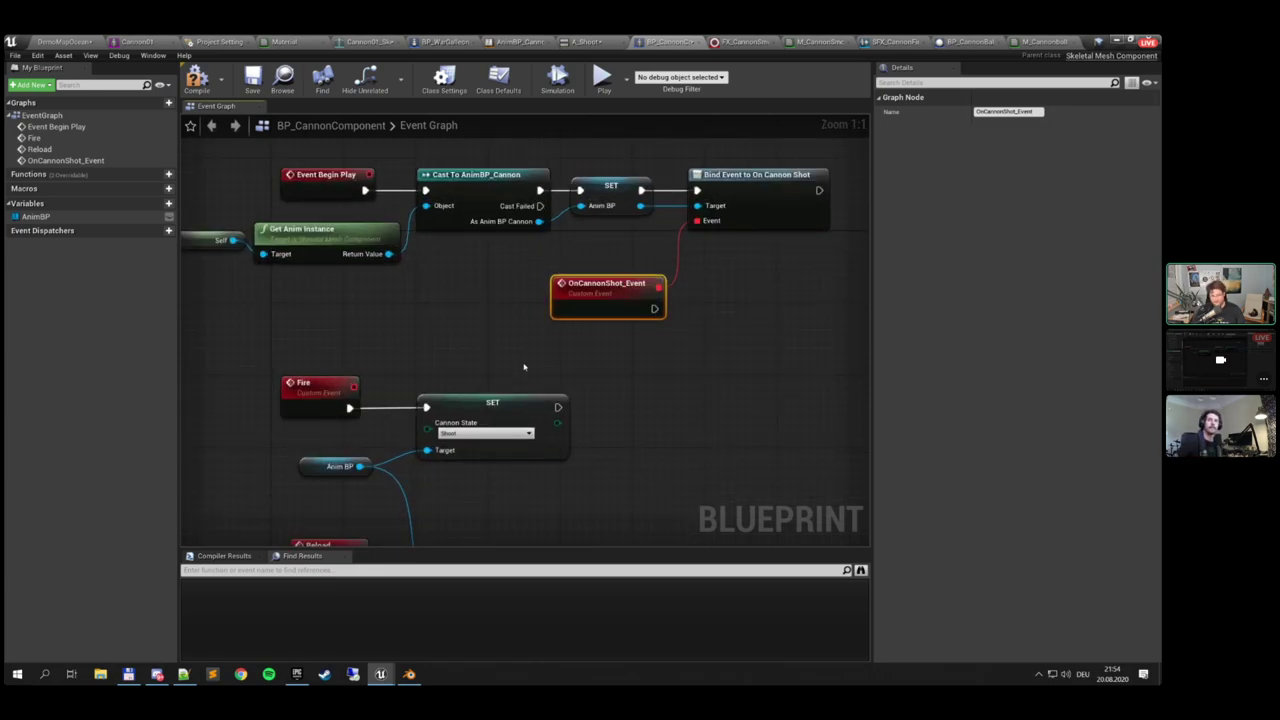
scroll(516, 374, "down", 3)
right_click_drag(508, 383, 533, 310)
left_click_drag(371, 286, 575, 466)
left_click_drag(522, 425, 510, 493)
right_click_drag(450, 270, 405, 317)
left_click(205, 88)
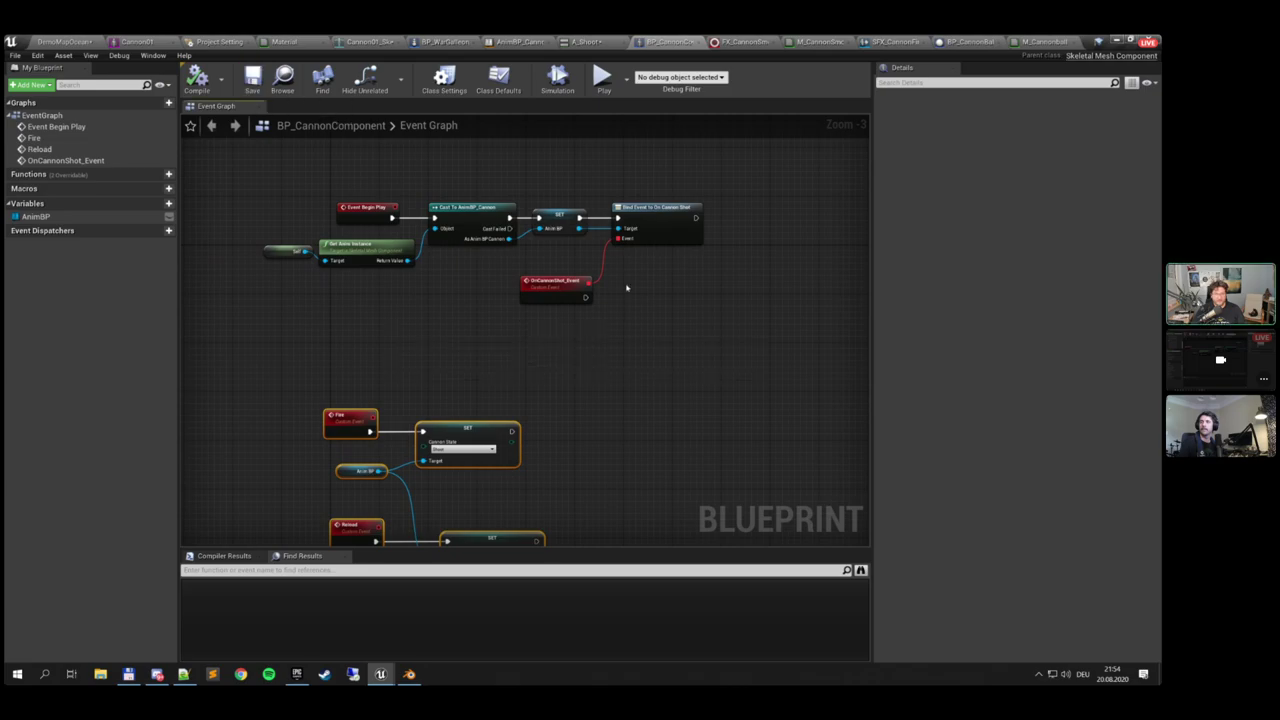
Add a Print String node connected to the execution output of OnCannonShot_Event and align it with the event
scroll(626, 288, "up", 3)
left_click(560, 303)
left_click_drag(573, 311, 638, 313)
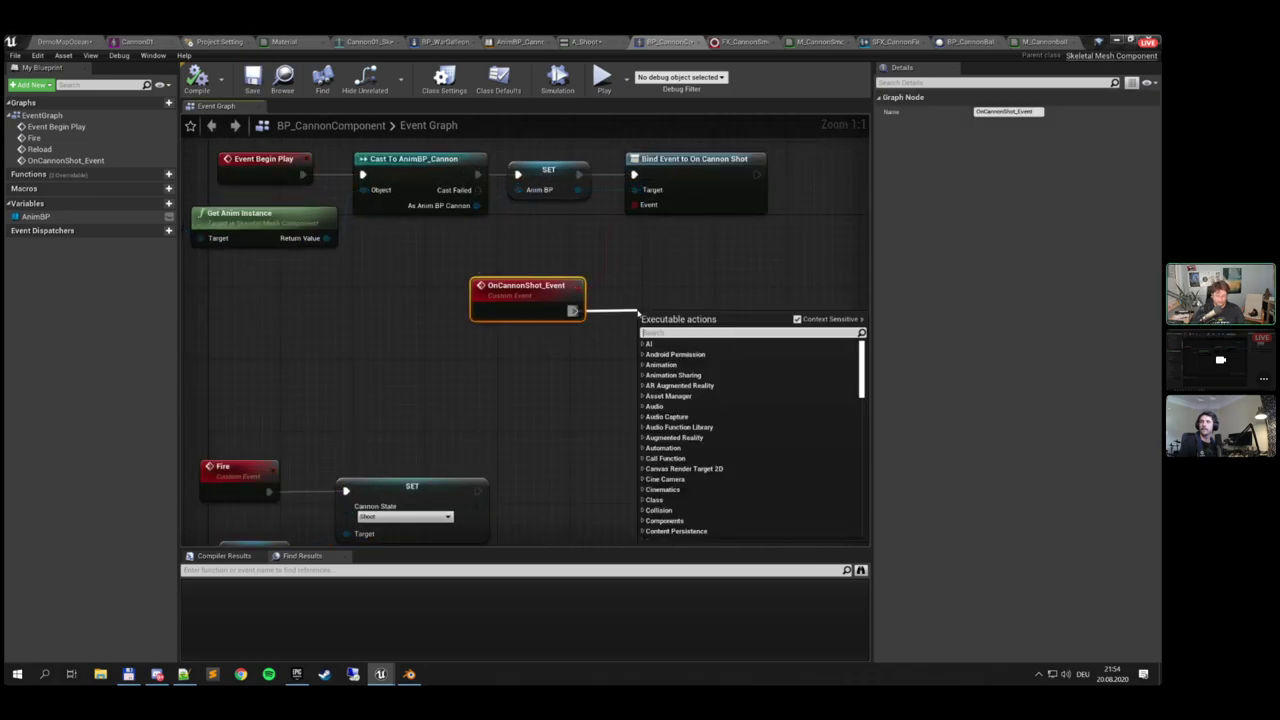
type("print")
key("Return")
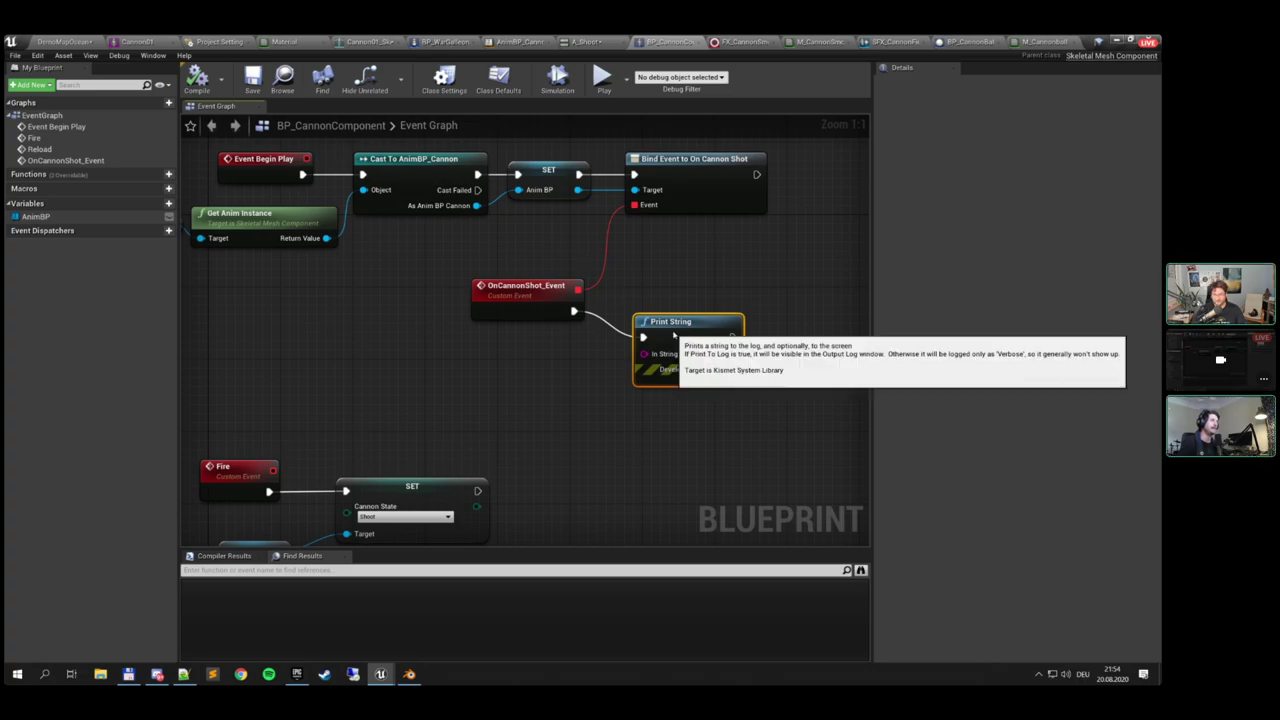
left_click_drag(675, 334, 666, 307)
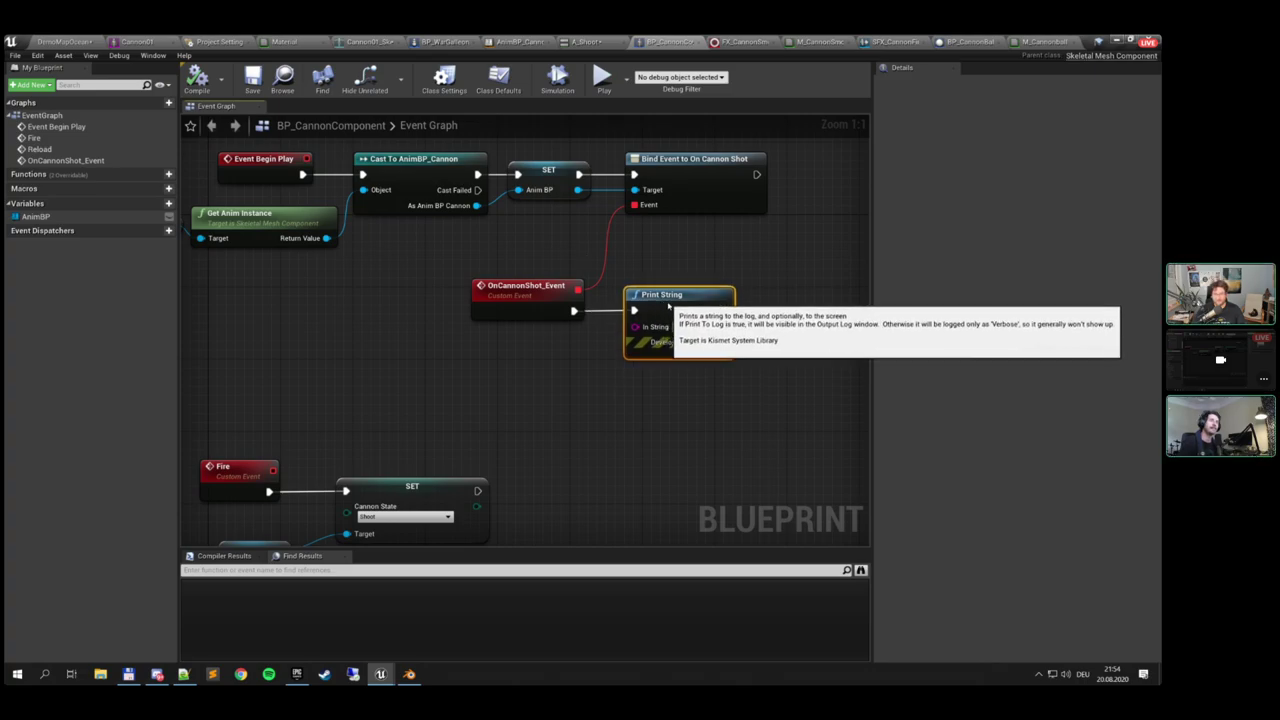
Test the cannon shot in the running demo map, and remove the Print String node from BP_CannonComponent
left_click(90, 40)
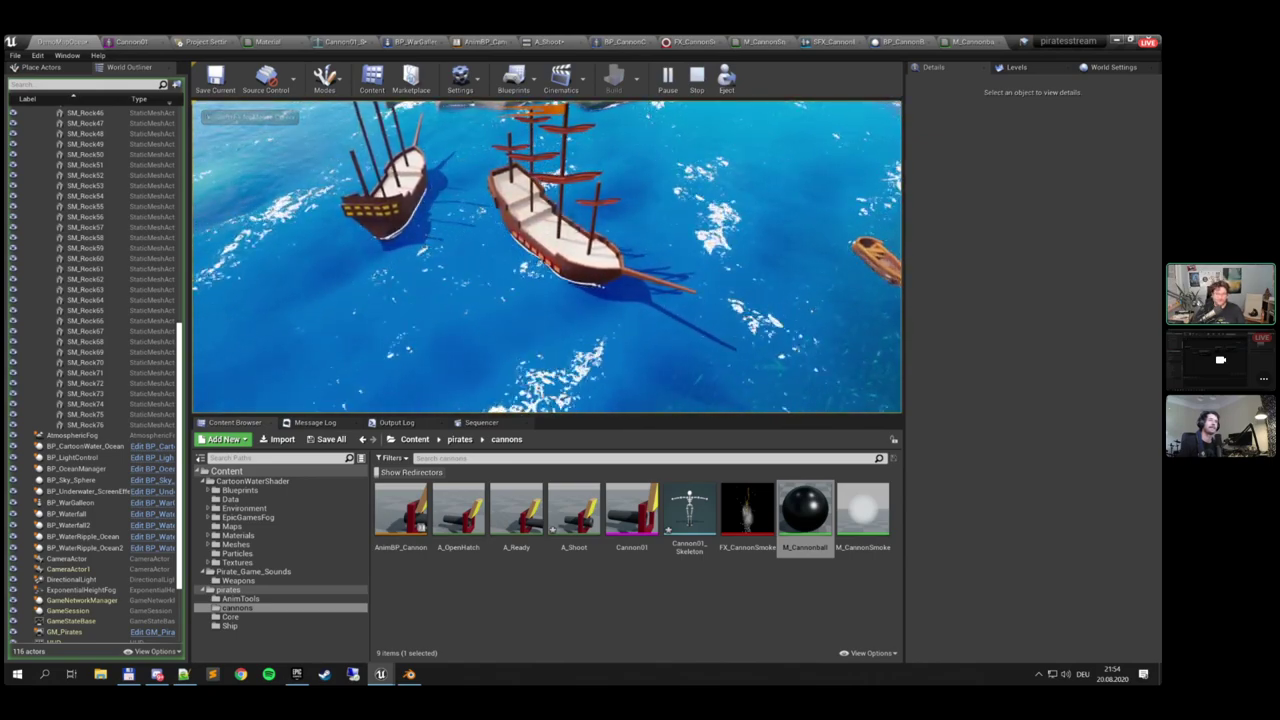
left_click(830, 41)
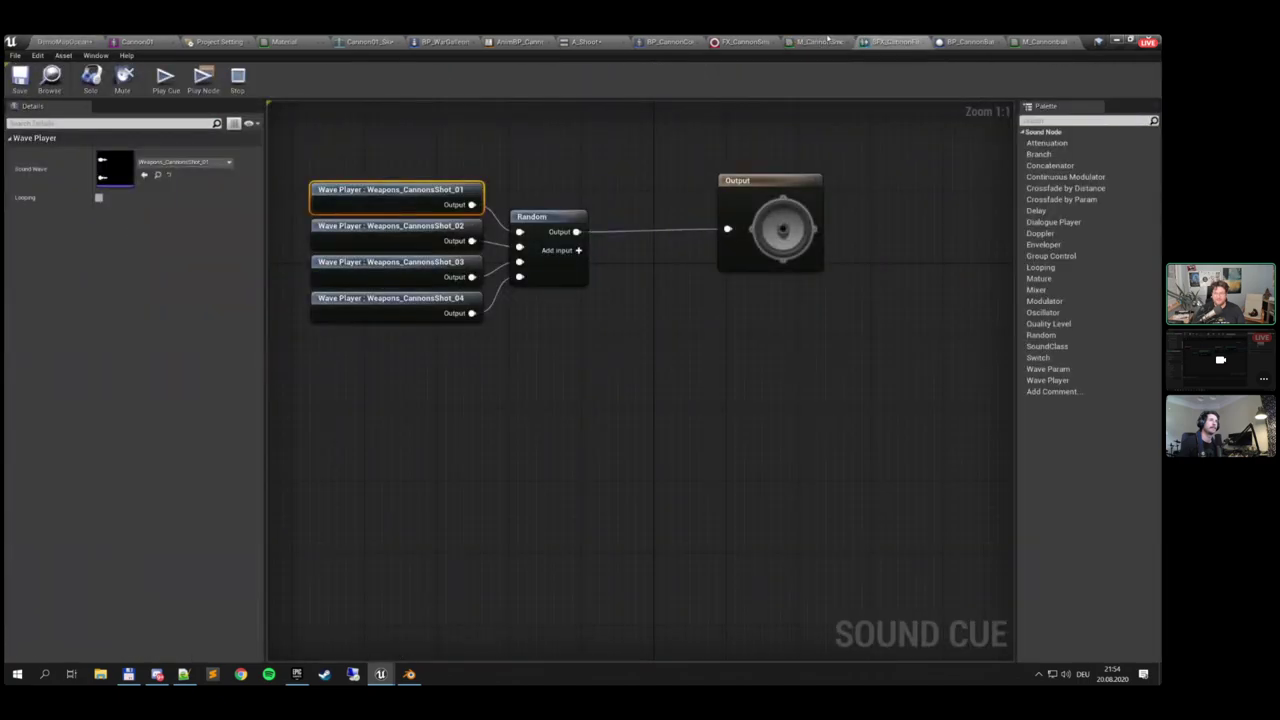
left_click(666, 41)
Add a Spawn Actor from Class node after OnCannonShot_Event and set its class to BP_CannonBall
right_click_drag(640, 285, 572, 310)
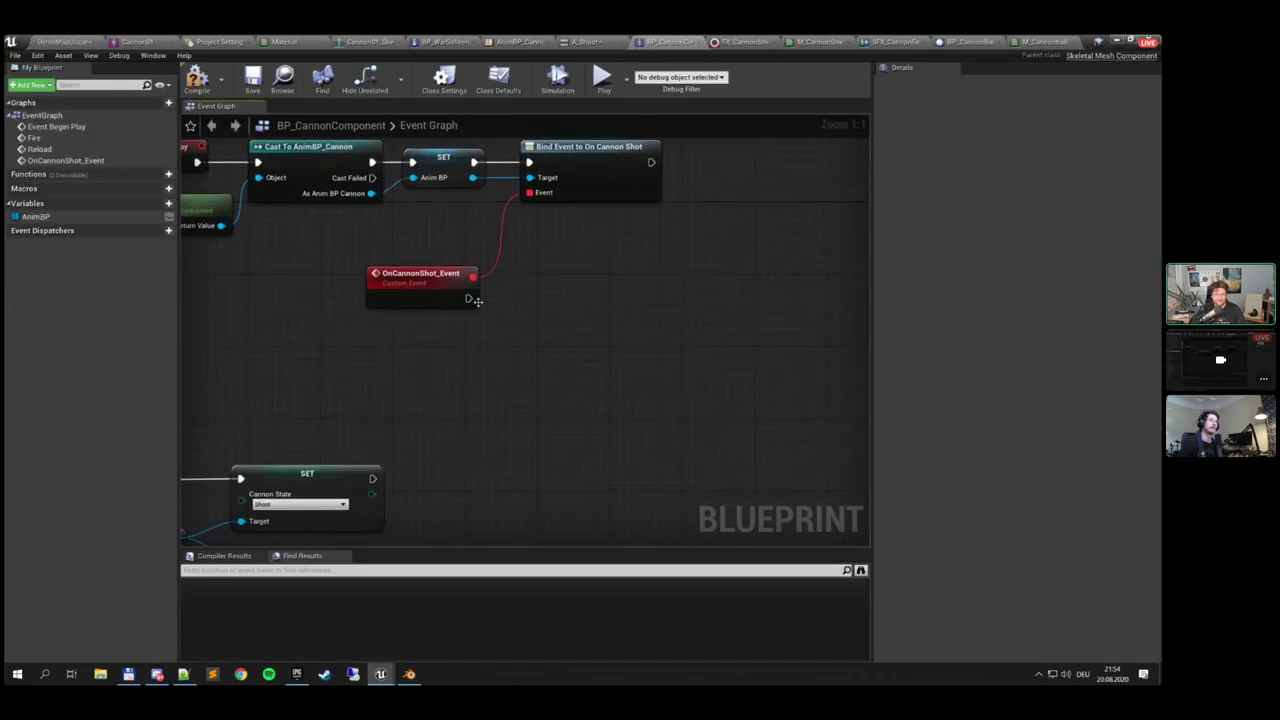
left_click_drag(468, 298, 522, 298)
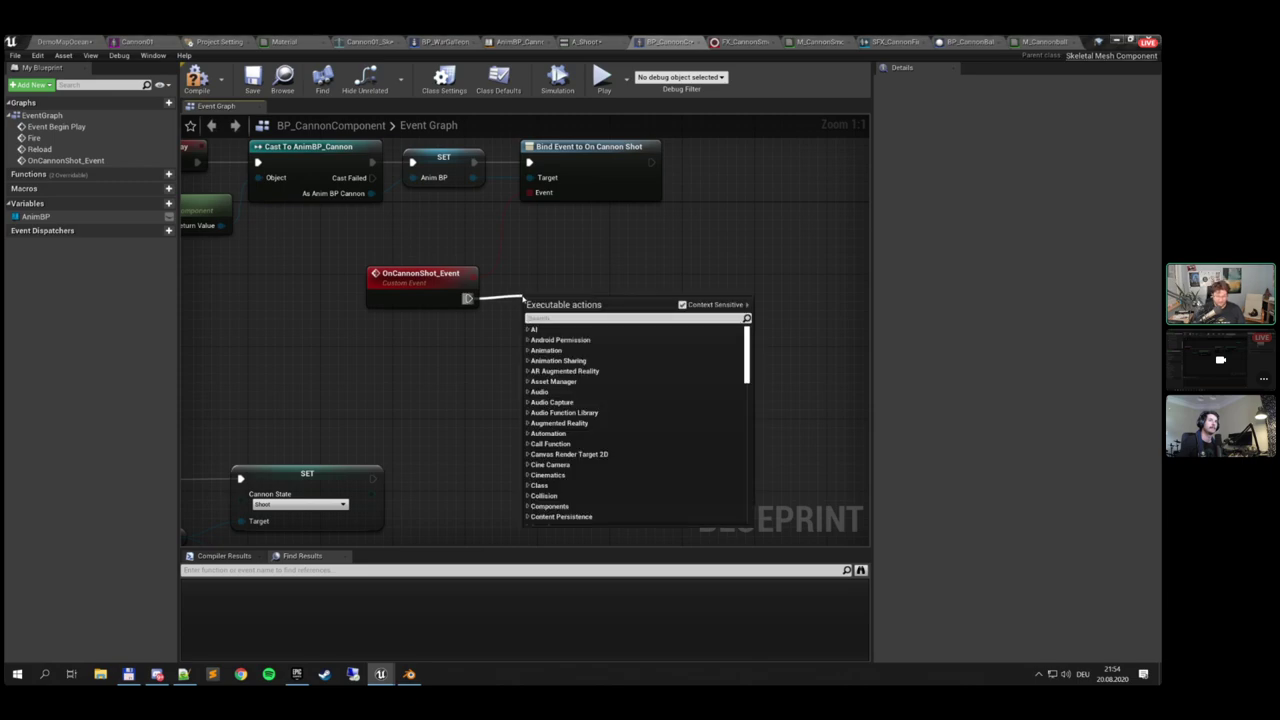
type("spawn")
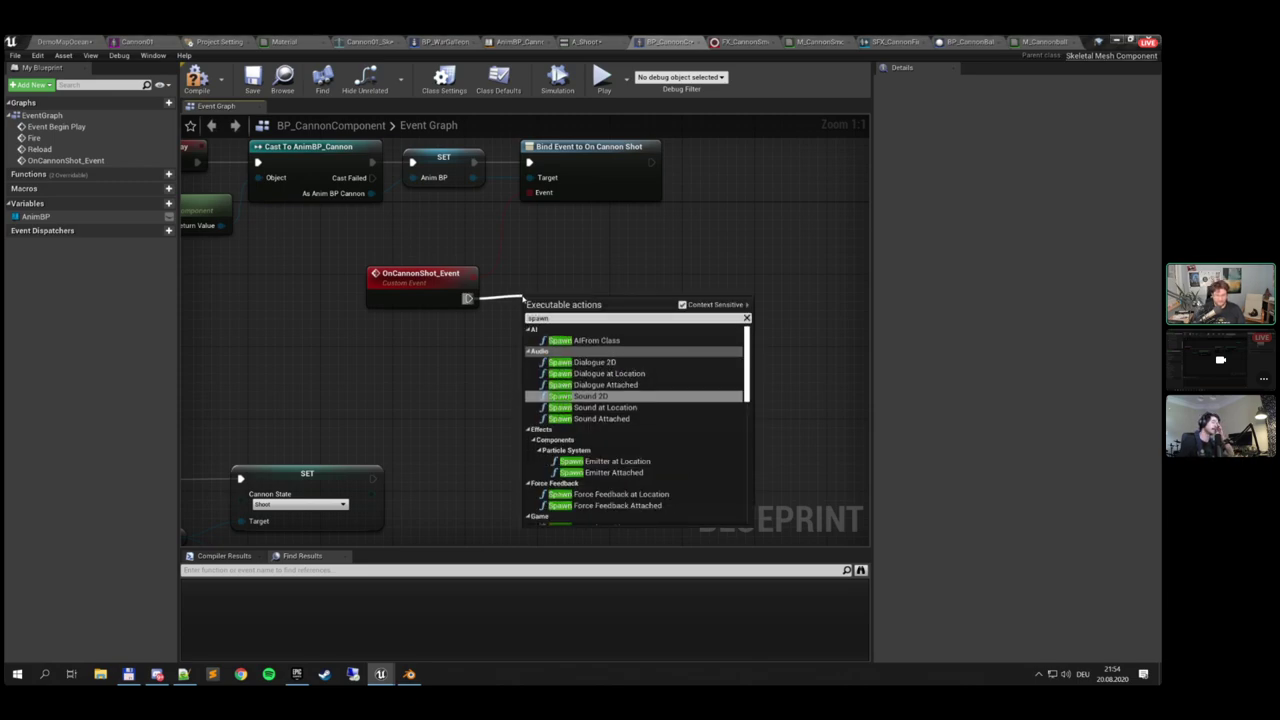
type(" acti")
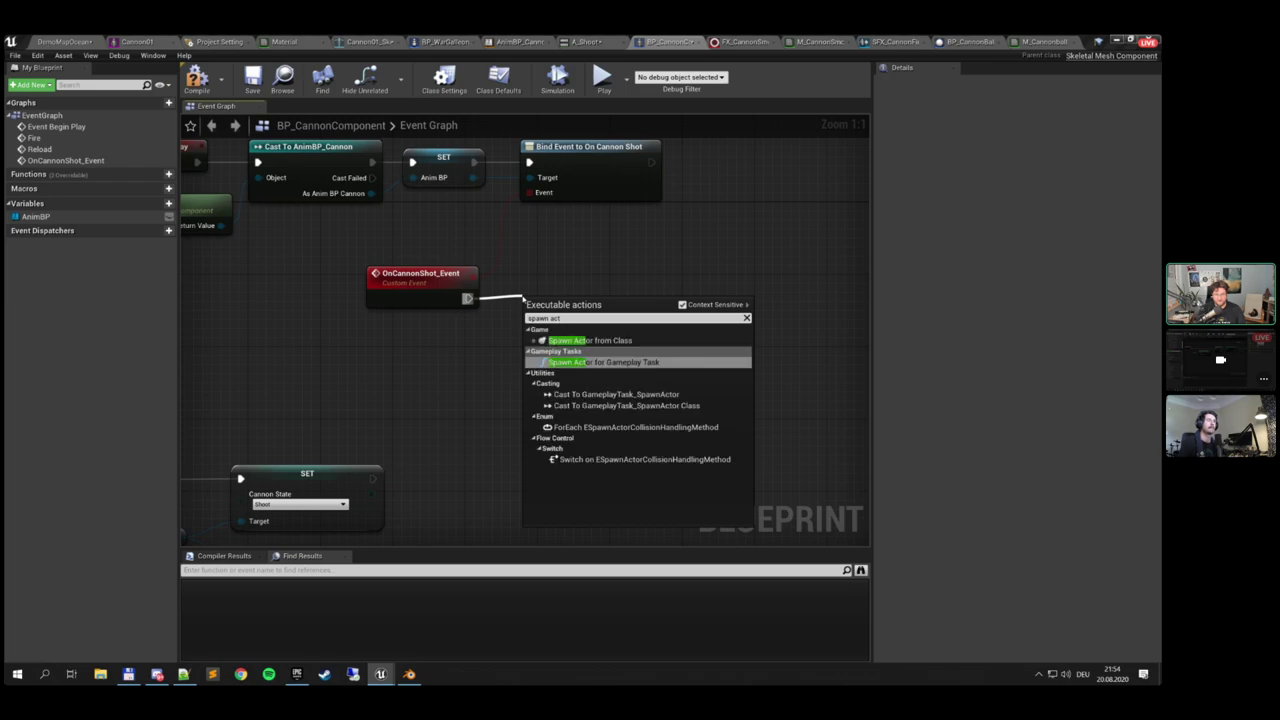
left_click(590, 344)
left_click(584, 331)
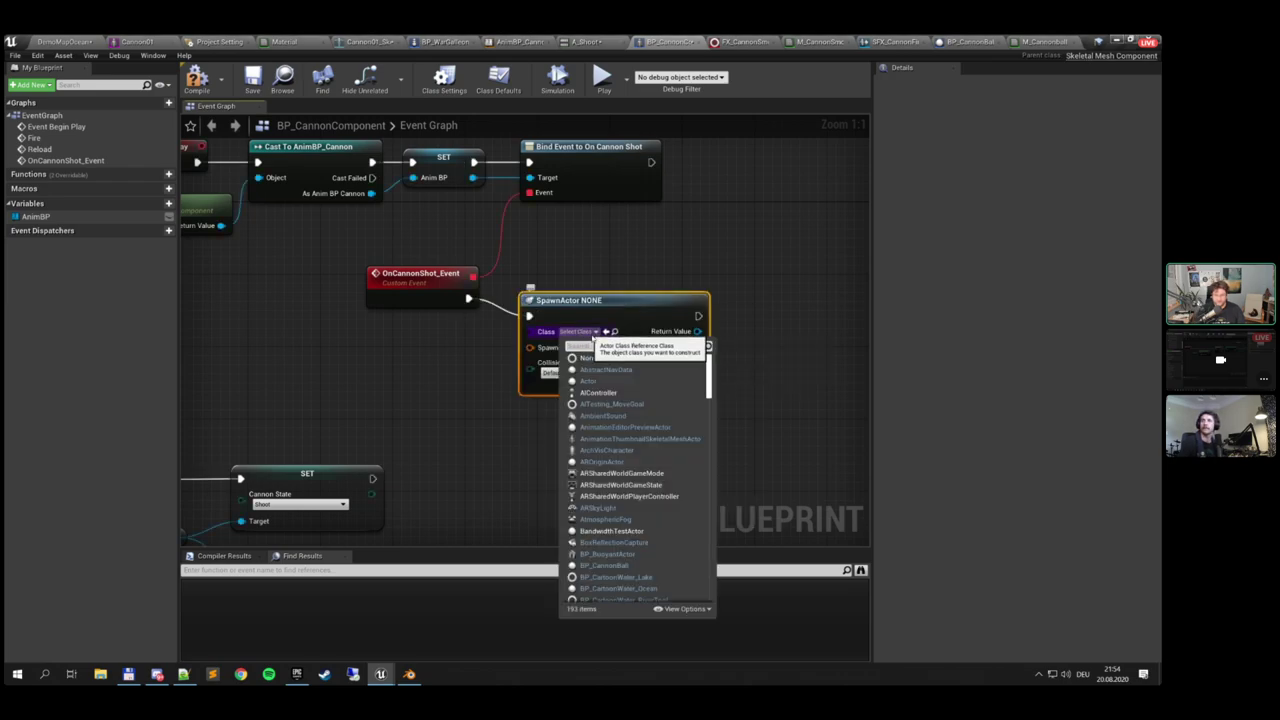
type("bp_c")
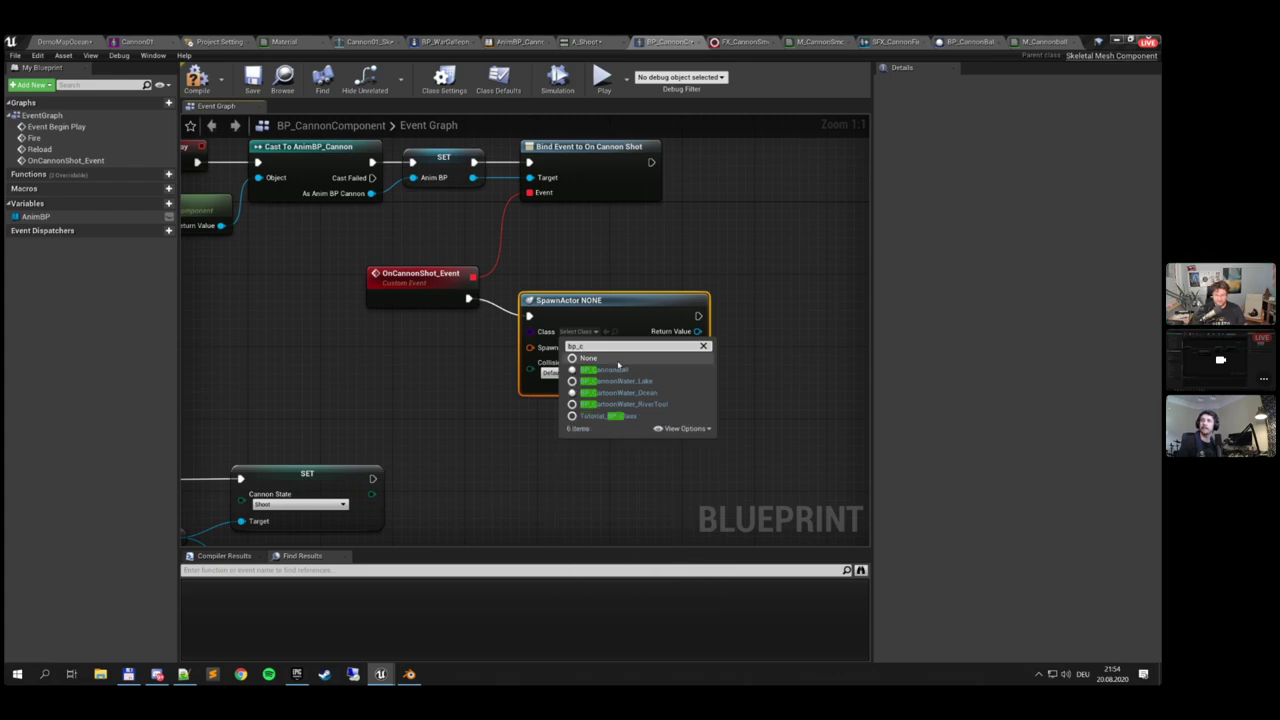
left_click(604, 370)
right_click_drag(628, 295, 656, 260)
Split the Spawn Transform pin of the SpawnActor BP Cannon Ball node into location, rotation and scale
right_click(560, 304)
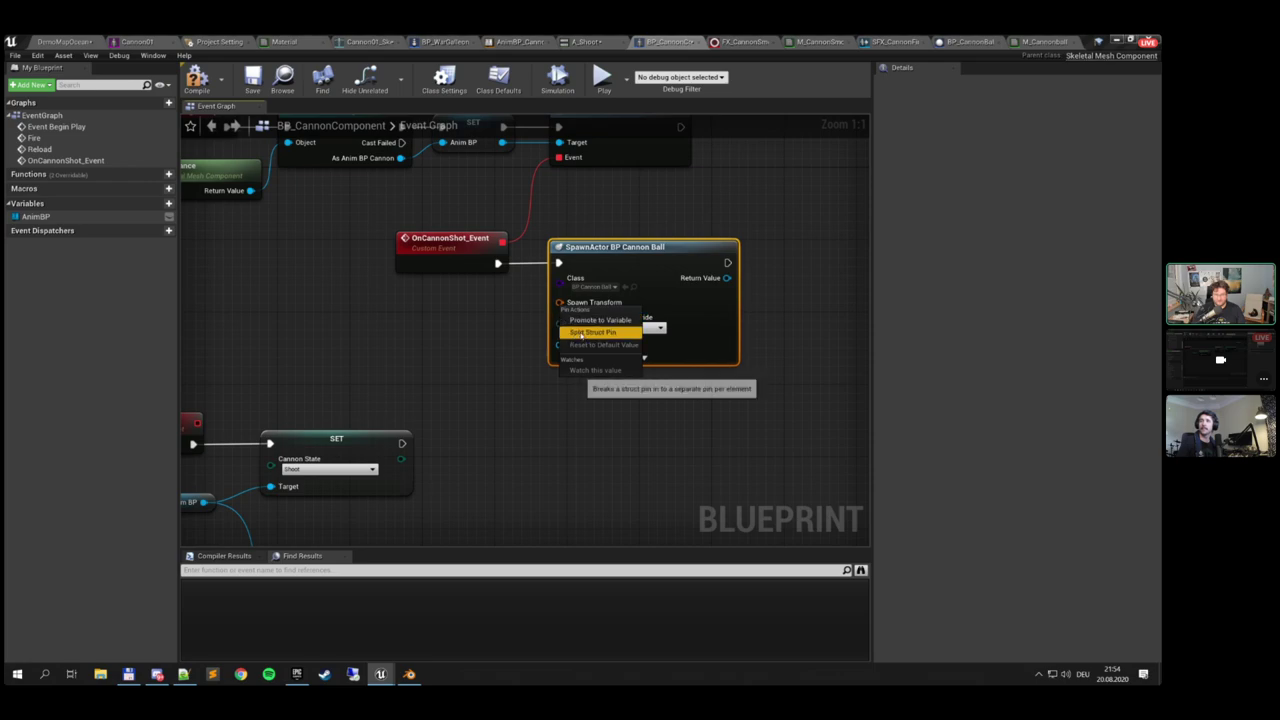
left_click(592, 331)
left_click_drag(560, 310, 455, 331)
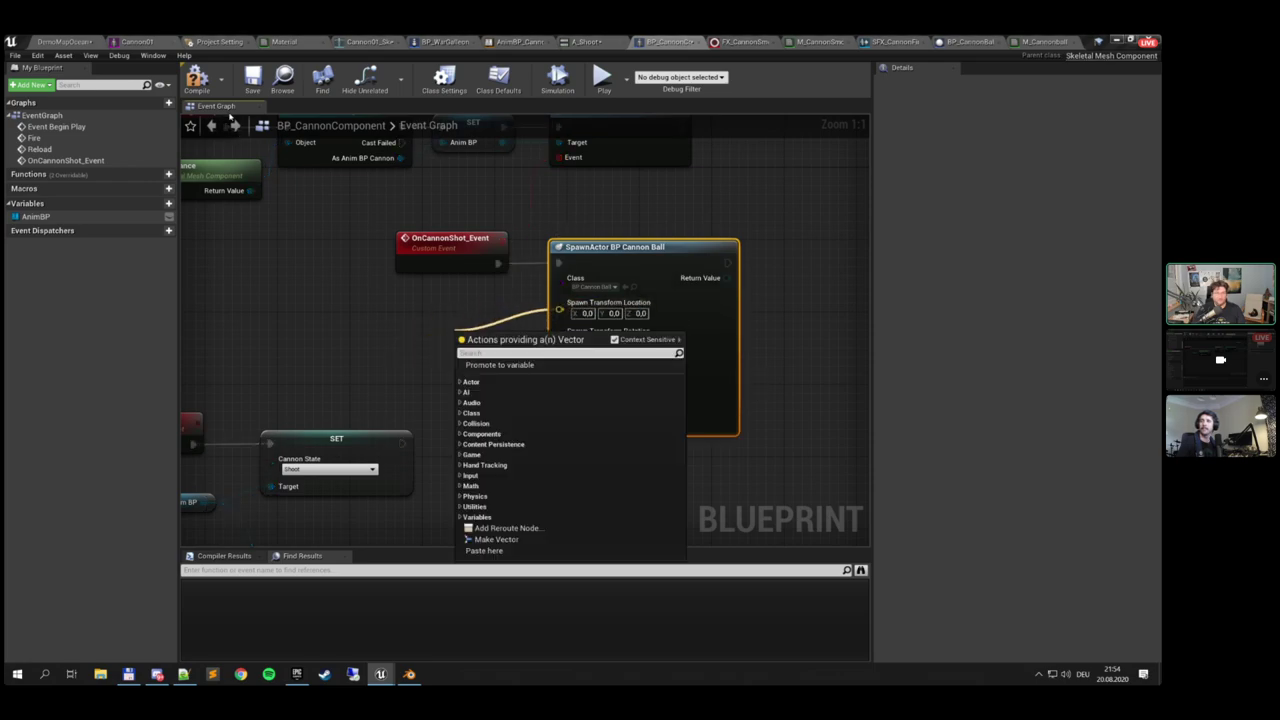
left_click(201, 82)
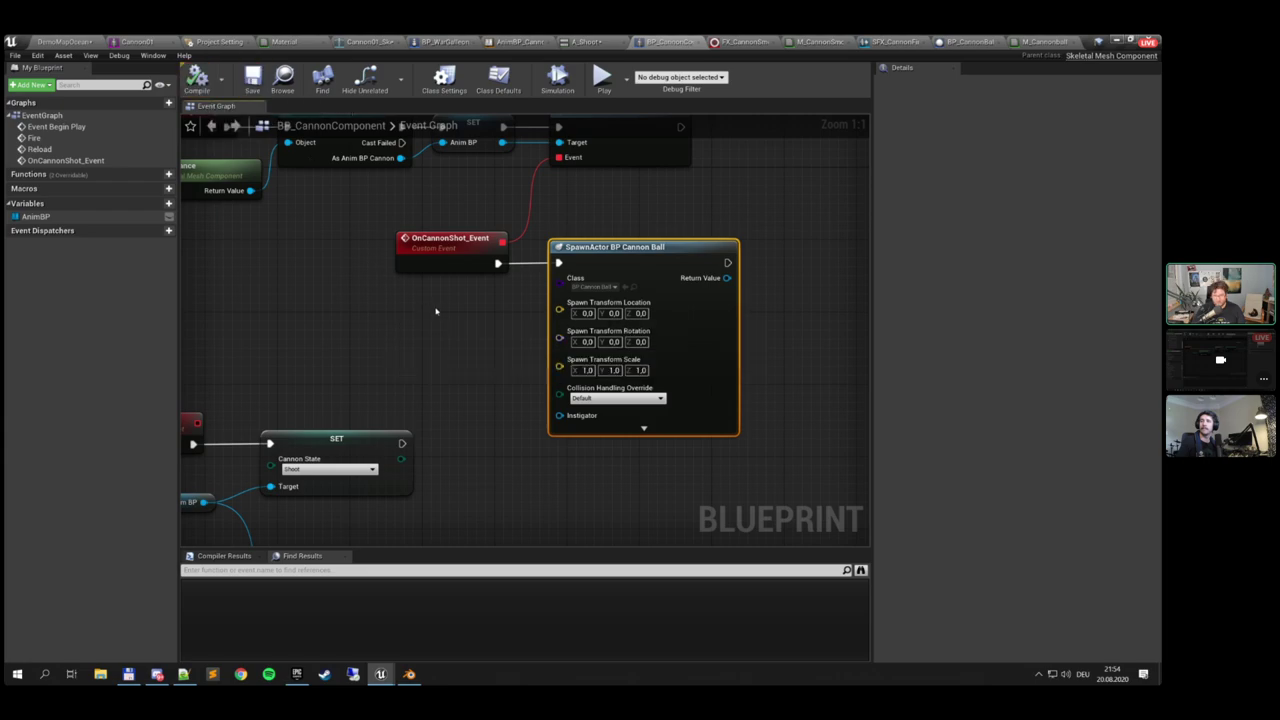
Open the Cannon01 skeleton and add a socket to the cannon bone
right_click_drag(484, 302, 647, 295)
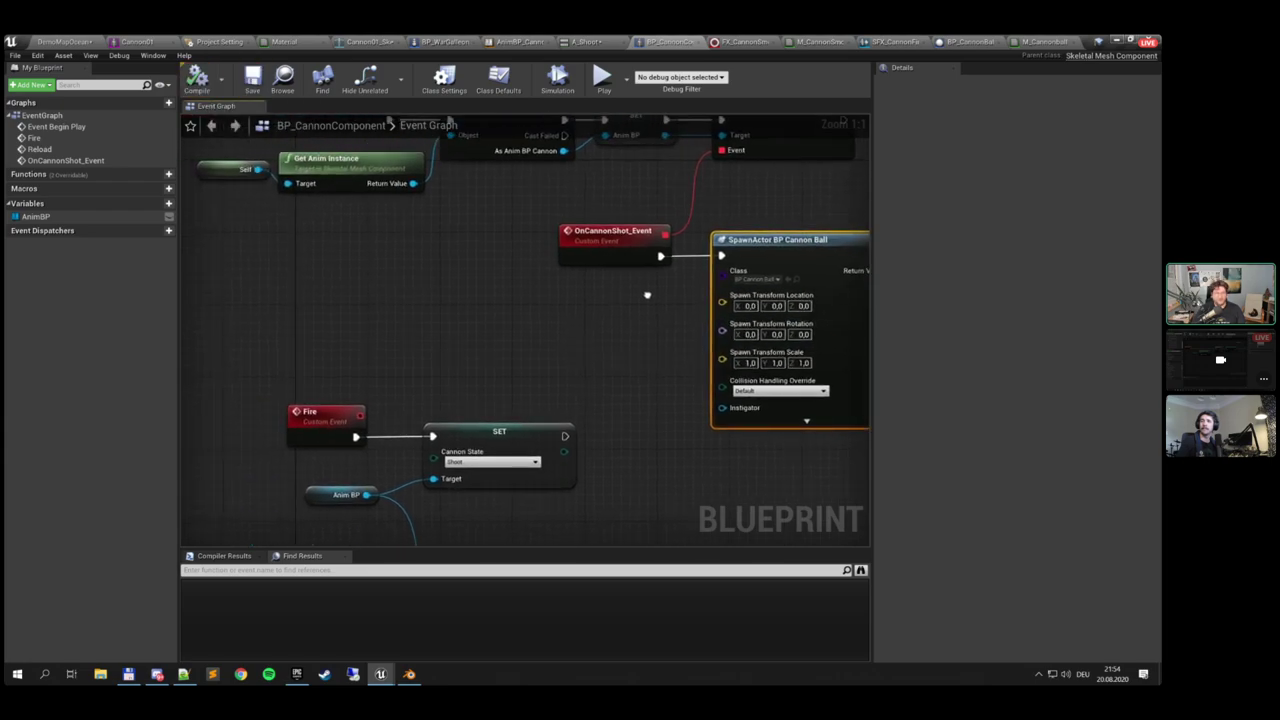
scroll(647, 295, "down", 2)
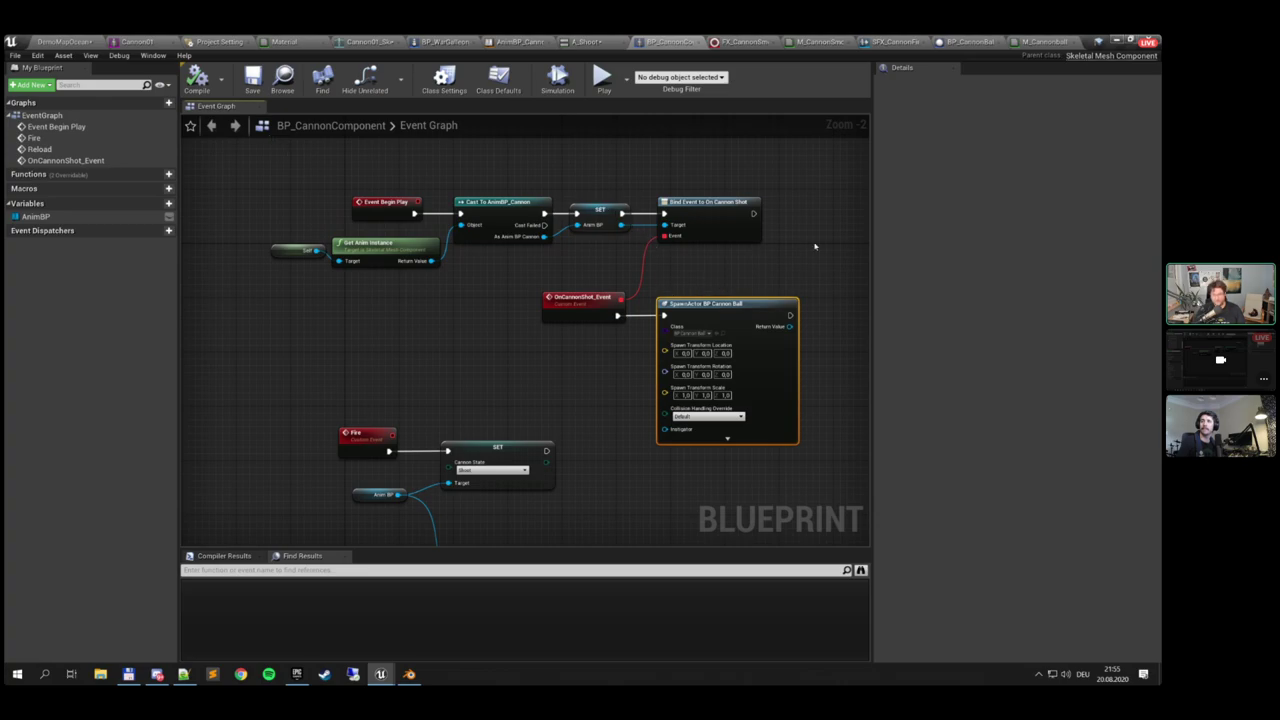
right_click_drag(815, 246, 724, 237)
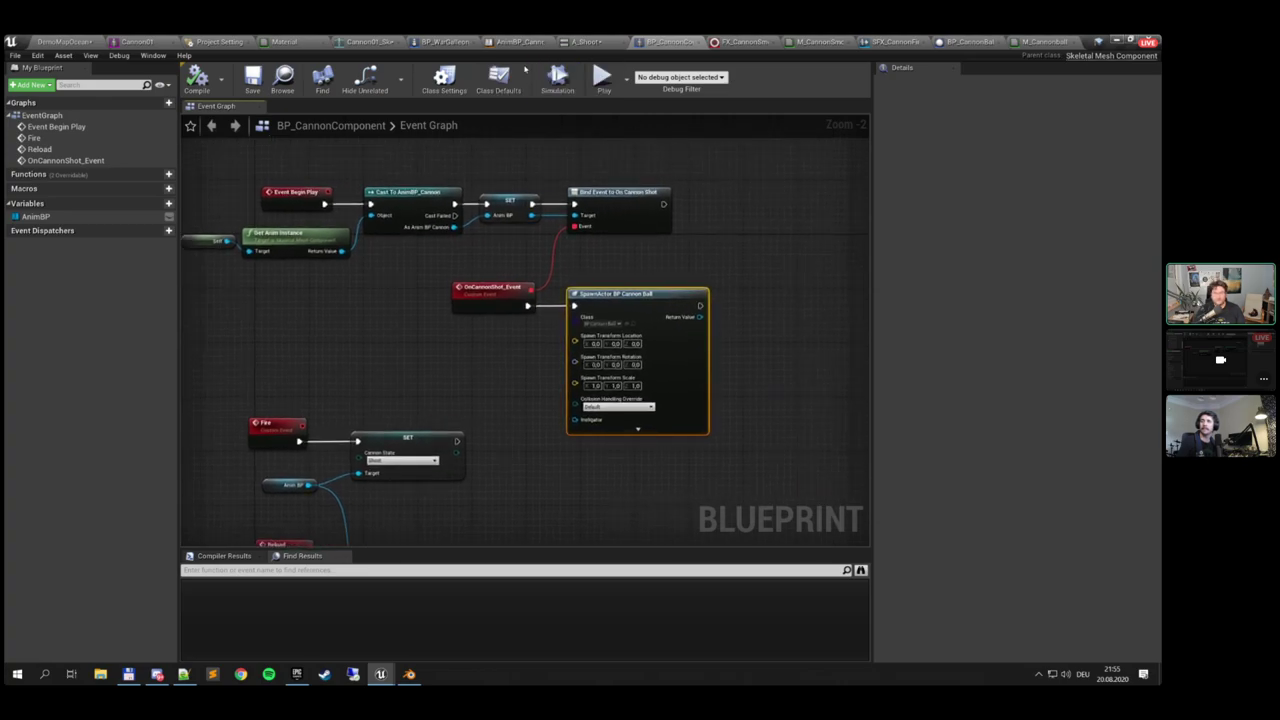
left_click(590, 42)
left_click(950, 82)
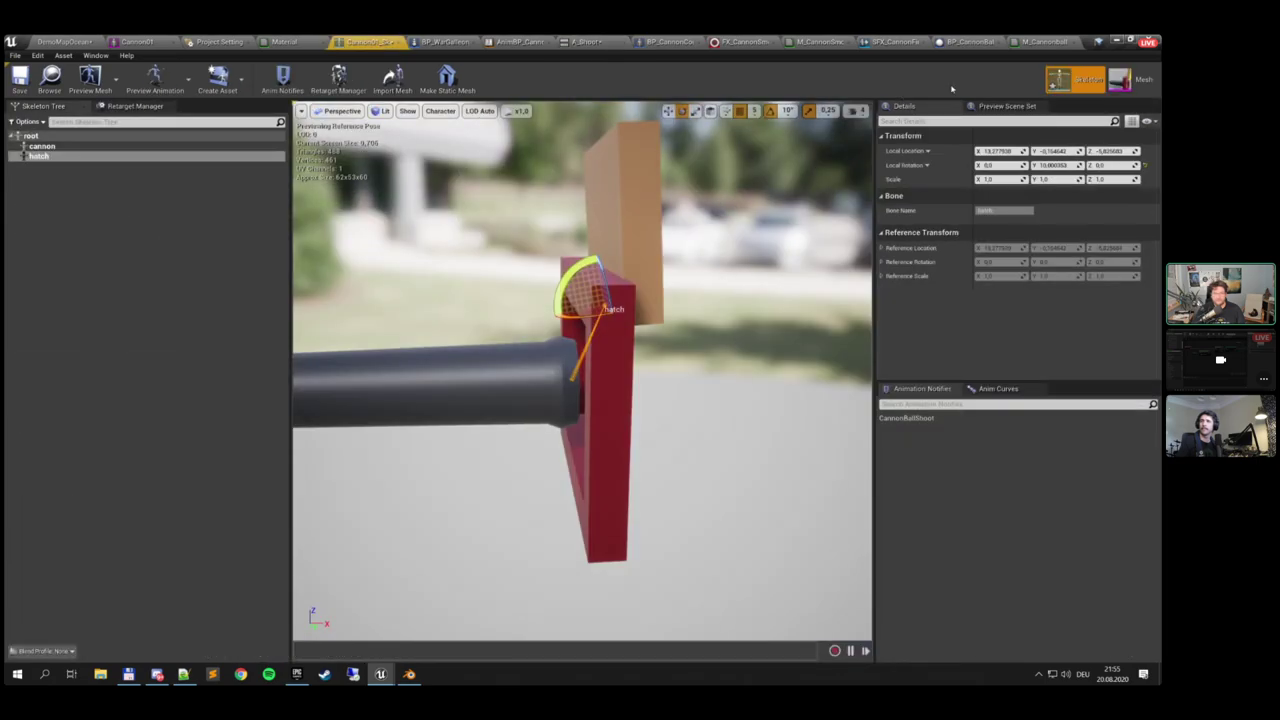
left_click(44, 147)
right_click(50, 150)
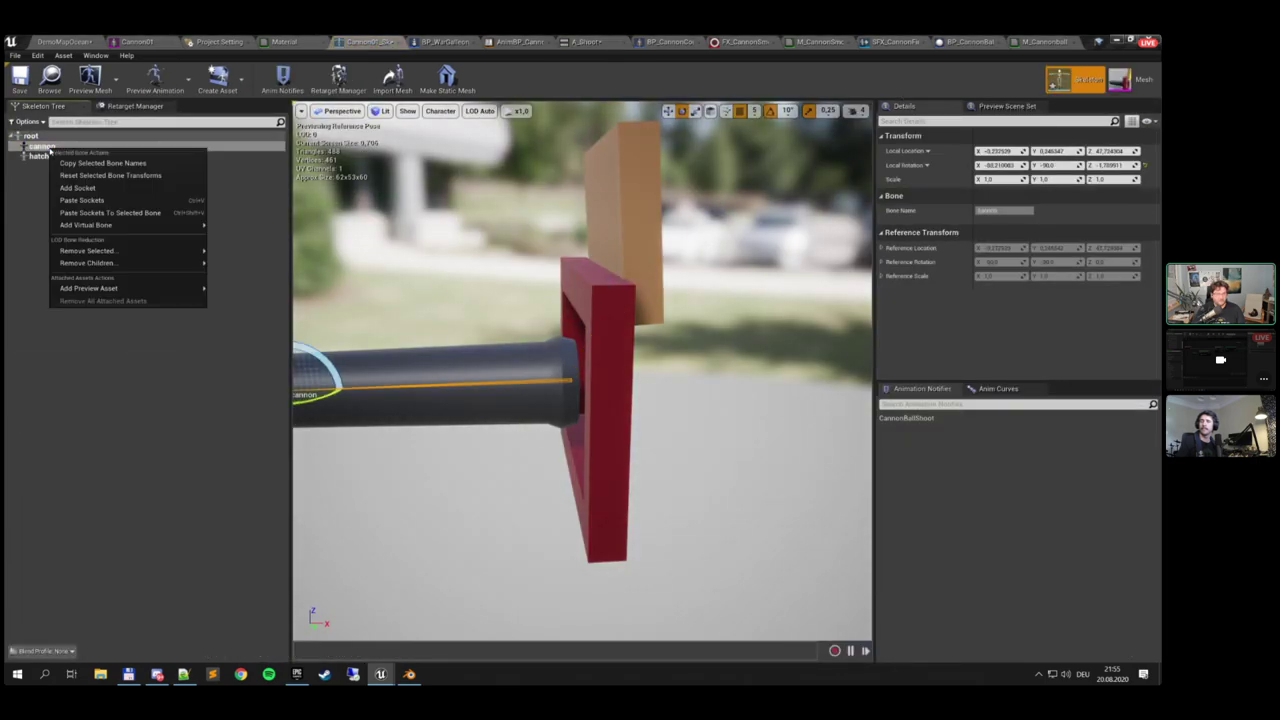
left_click(93, 189)
key("Return")
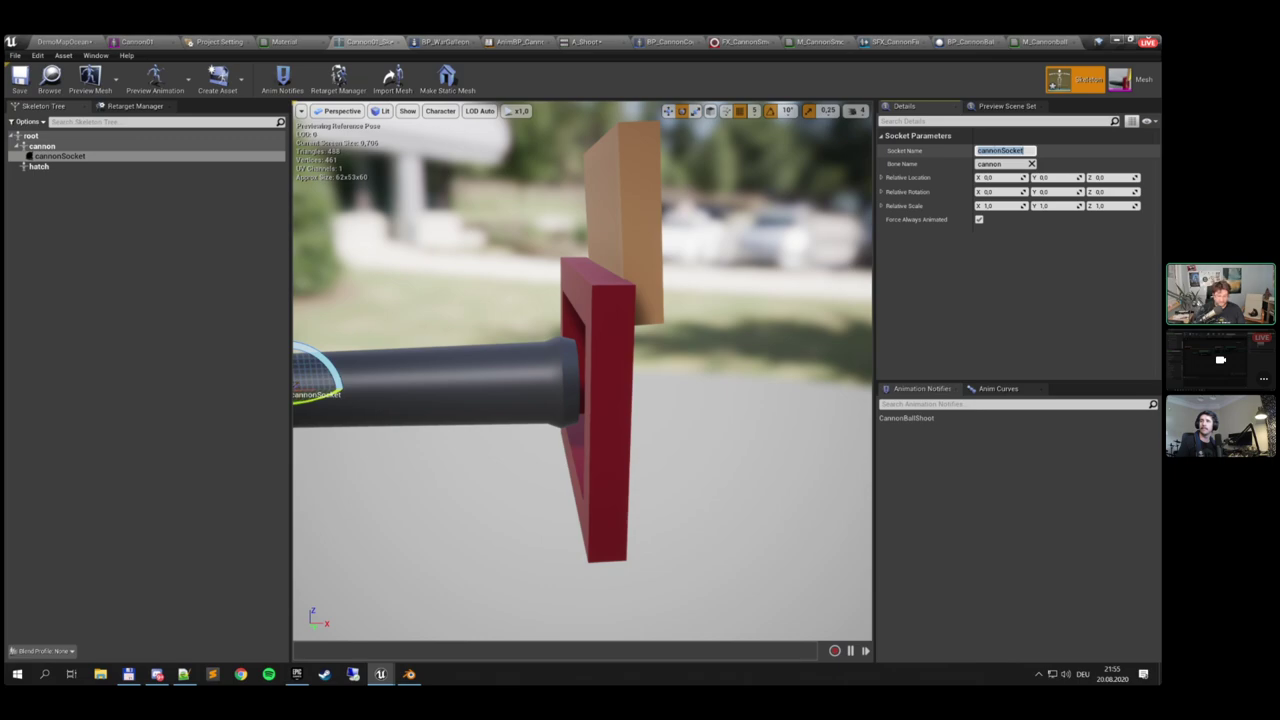
Name the new cannon socket CannonBallSpawnLoc and copy its name
type("C")
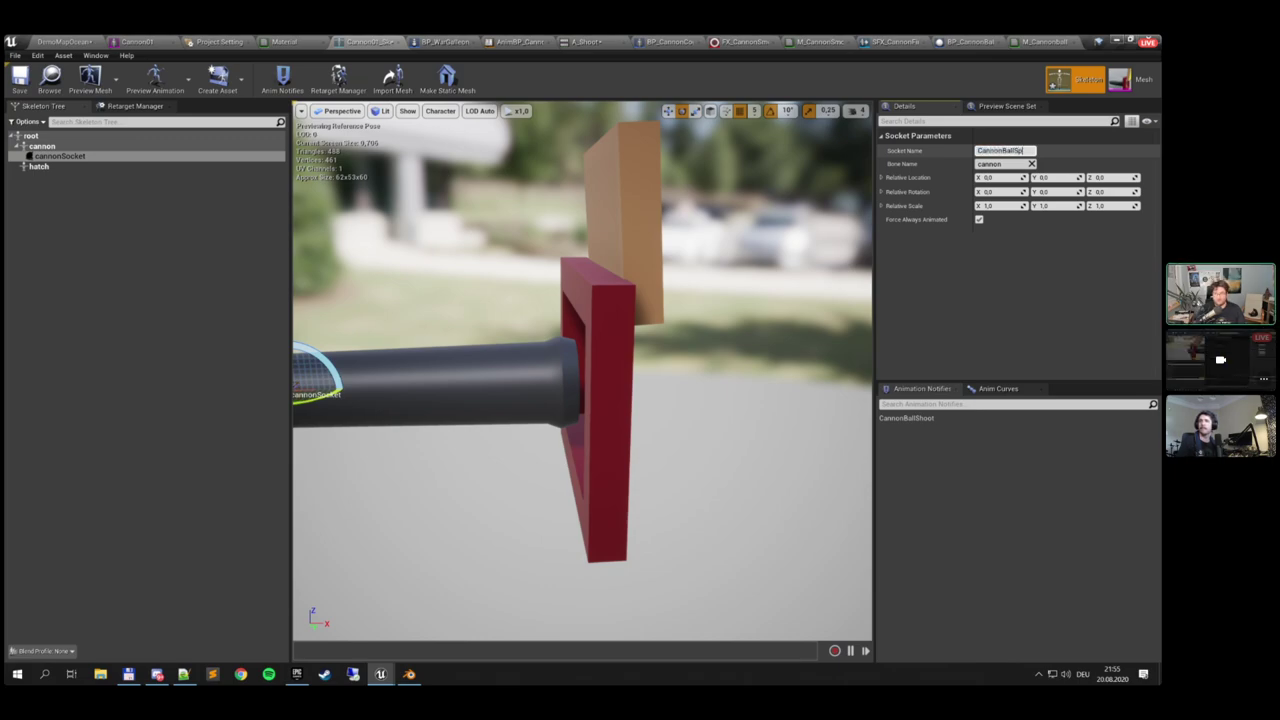
type("annonBallSpawnLoc")
key("Return")
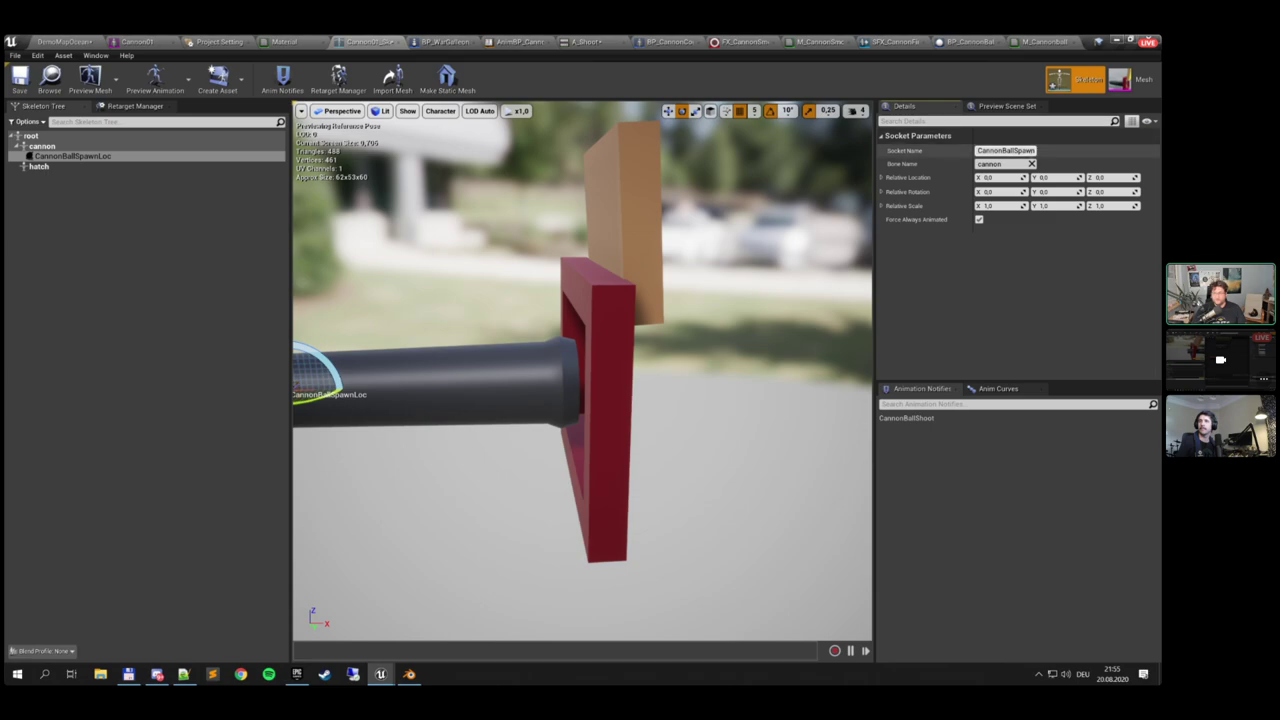
left_click(1018, 149)
key("ctrl+c")
Move the CannonBallSpawnLoc socket along its X axis to the cannon's muzzle and save the skeleton
right_click_drag(508, 284, 471, 311)
left_click_drag(457, 315, 724, 337)
right_click_drag(724, 337, 640, 320)
mouse_move(622, 385)
right_mouse_down()
mouse_move(640, 392)
mouse_move(622, 385)
right_mouse_up()
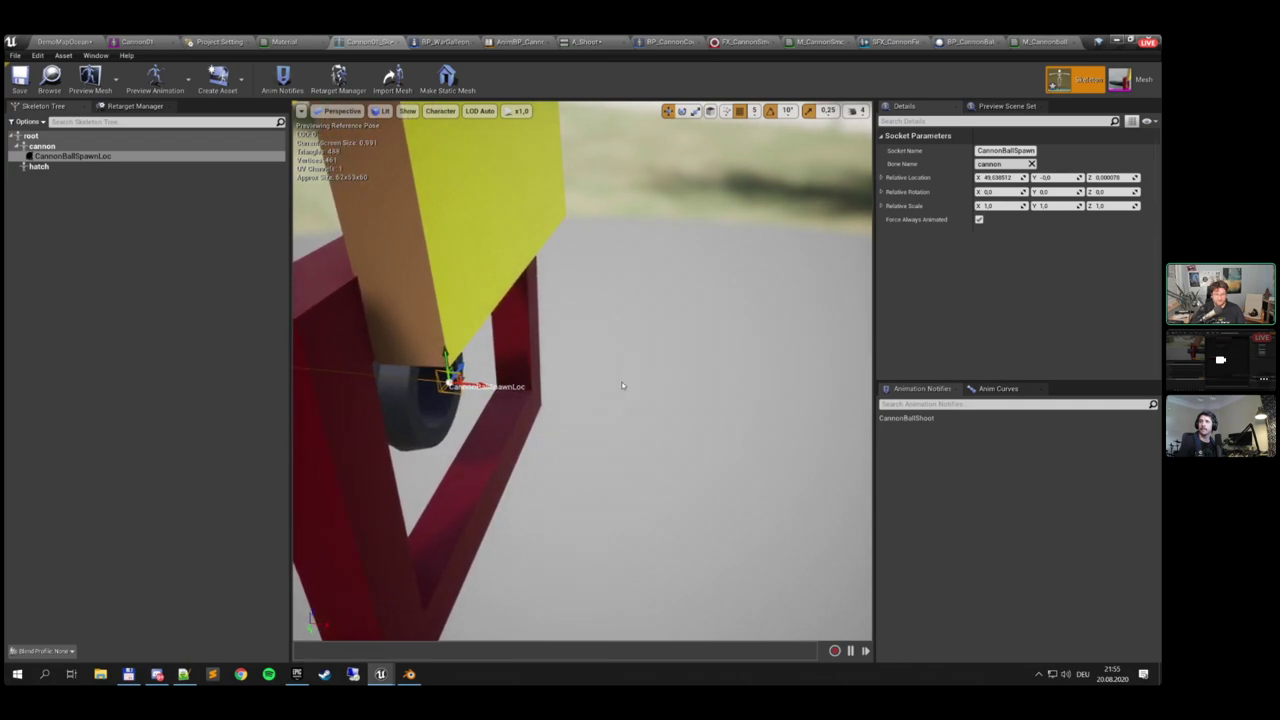
left_click_drag(485, 385, 489, 386)
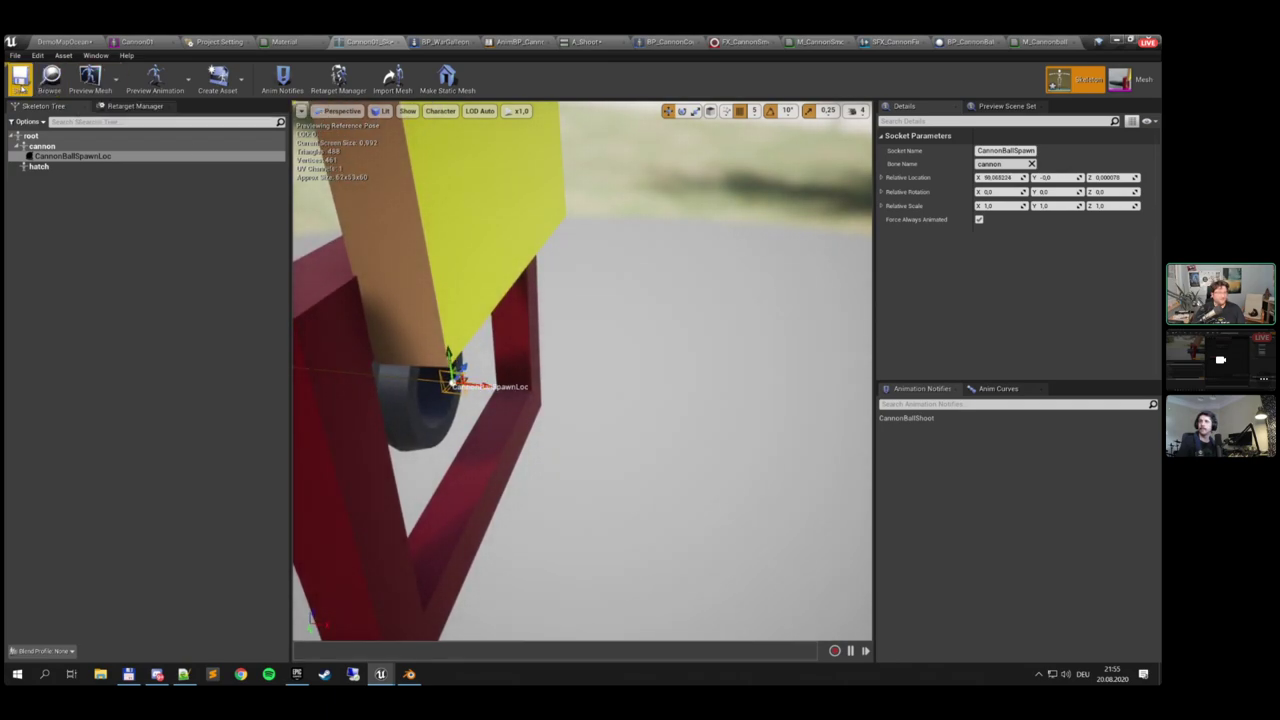
left_click(20, 80)
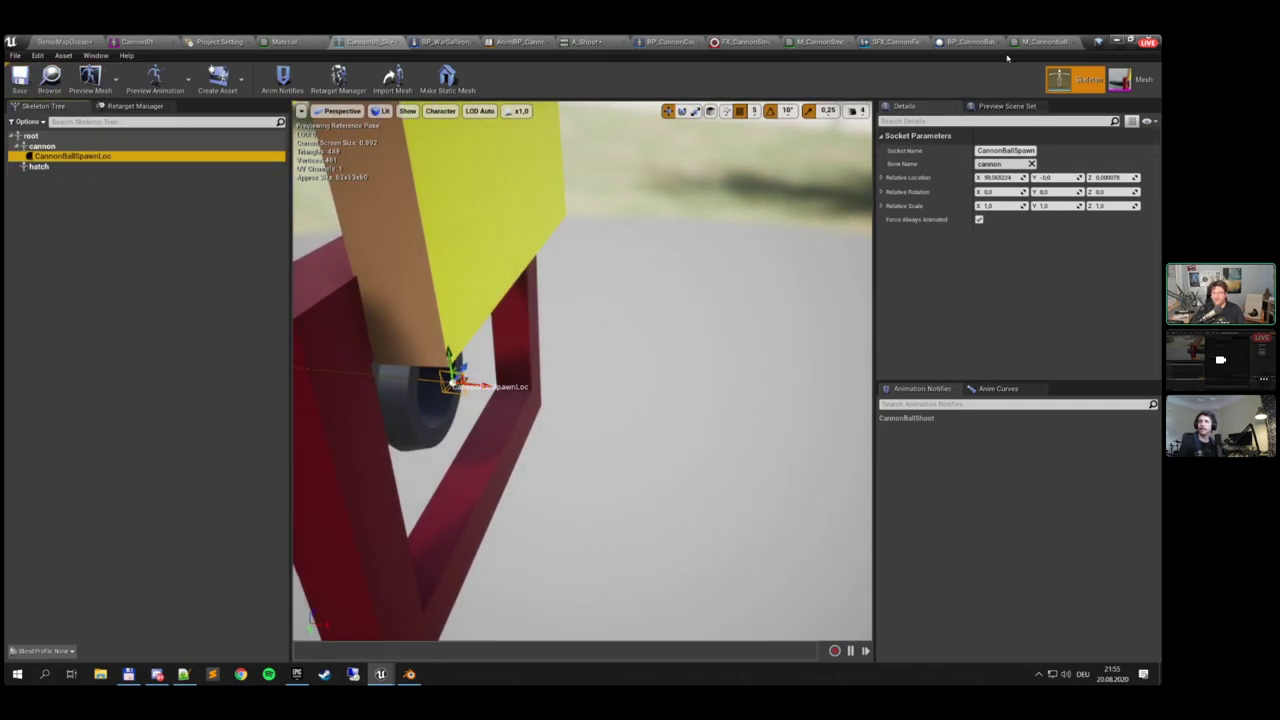
In BP_CannonComponent, add a Get Socket Location node with In Socket Name set to CannonBallSpawnLoc
left_click(668, 40)
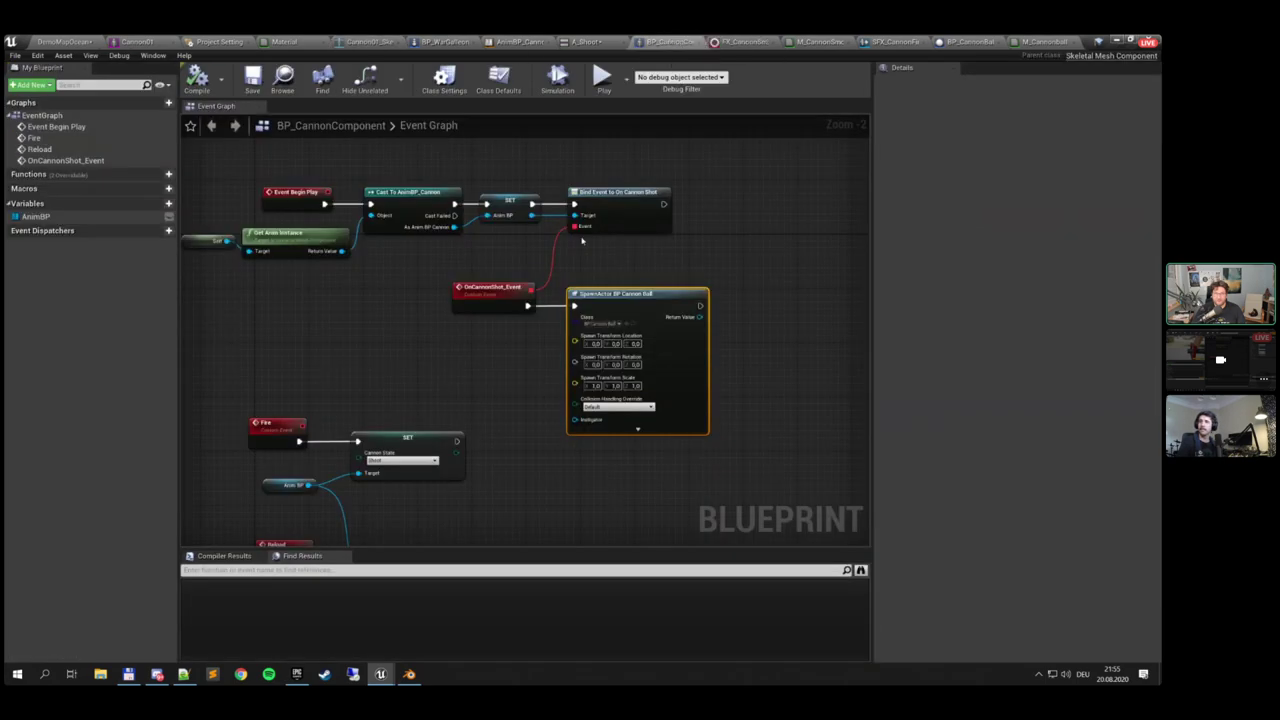
right_click_drag(193, 257, 264, 243)
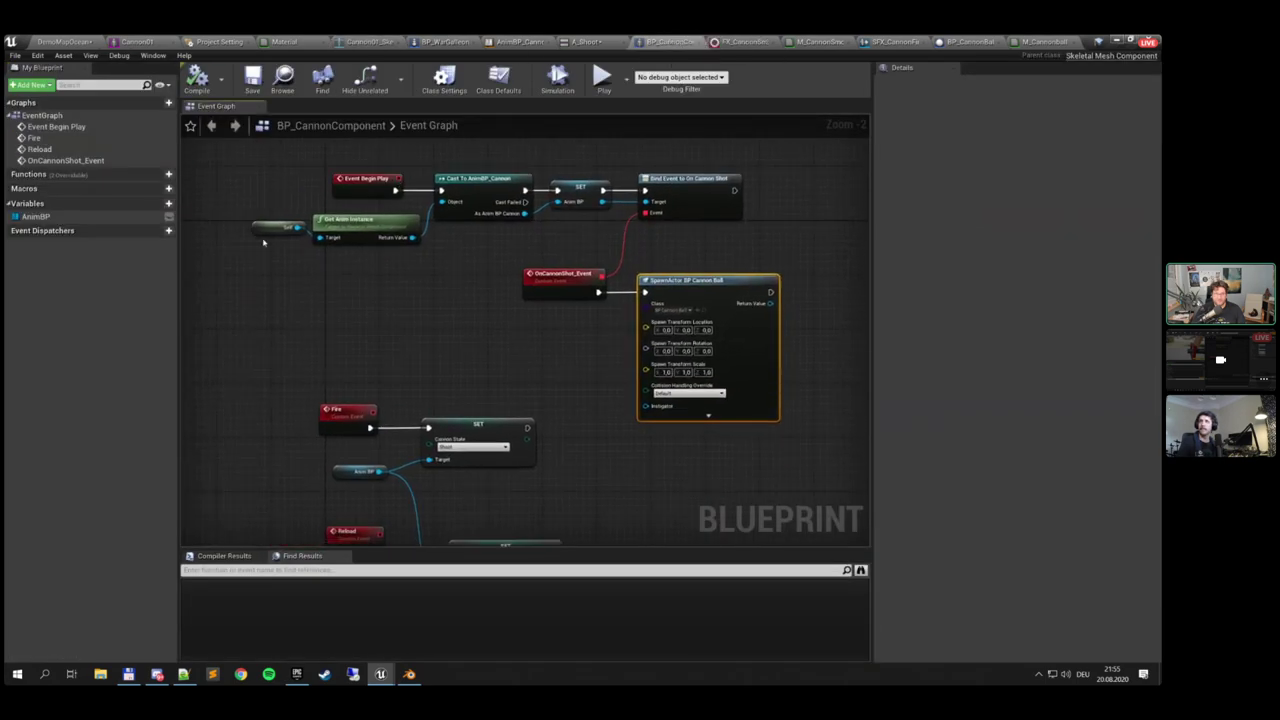
right_click(378, 313)
type("get socke")
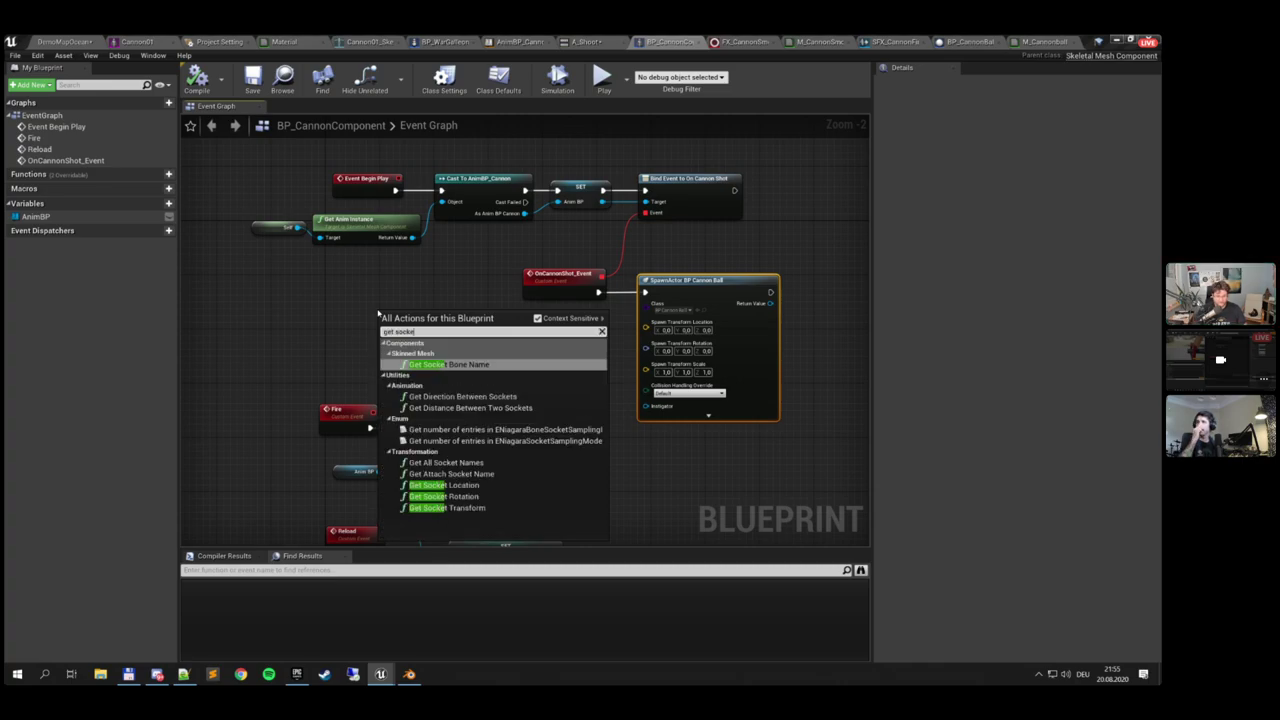
left_click(443, 485)
scroll(470, 335, "up", 2)
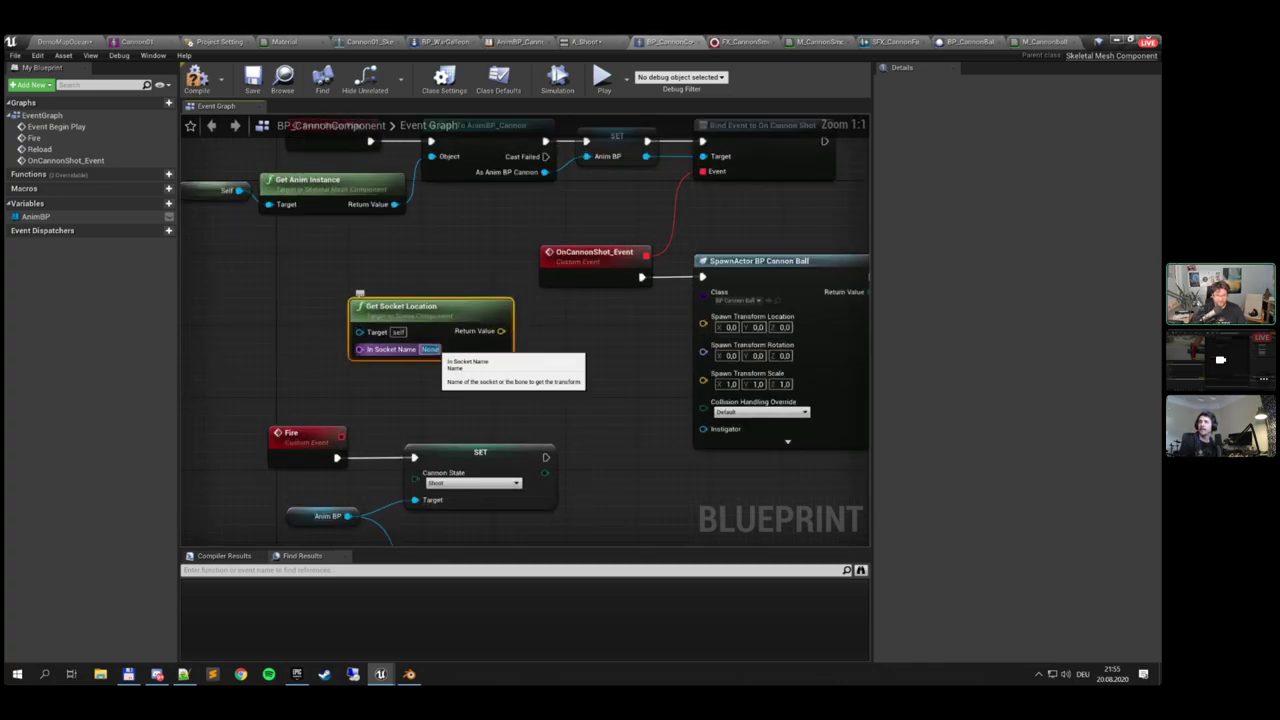
key("ctrl+v")
left_click(489, 387)
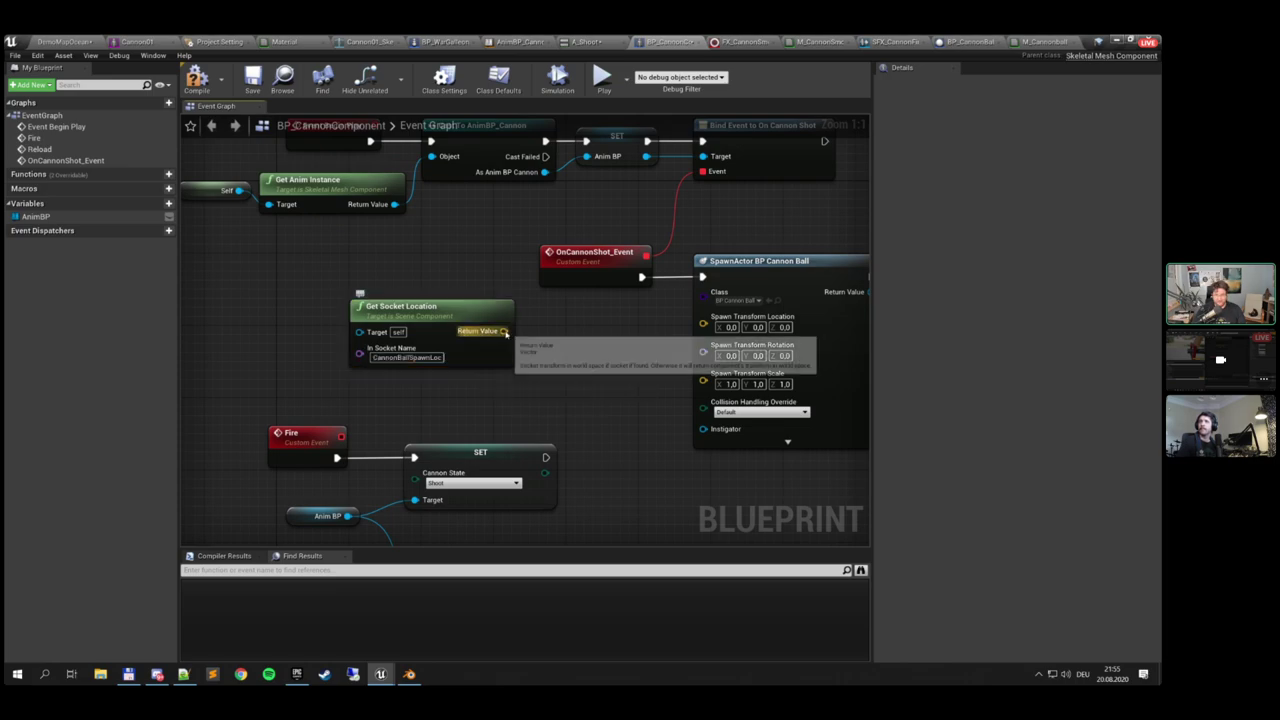
Connect the socket location to the Spawn Transform Location of the SpawnActor BP Cannon Ball node and compile the blueprint
left_click_drag(503, 331, 703, 318)
left_click_drag(497, 306, 595, 315)
right_click_drag(601, 304, 470, 303)
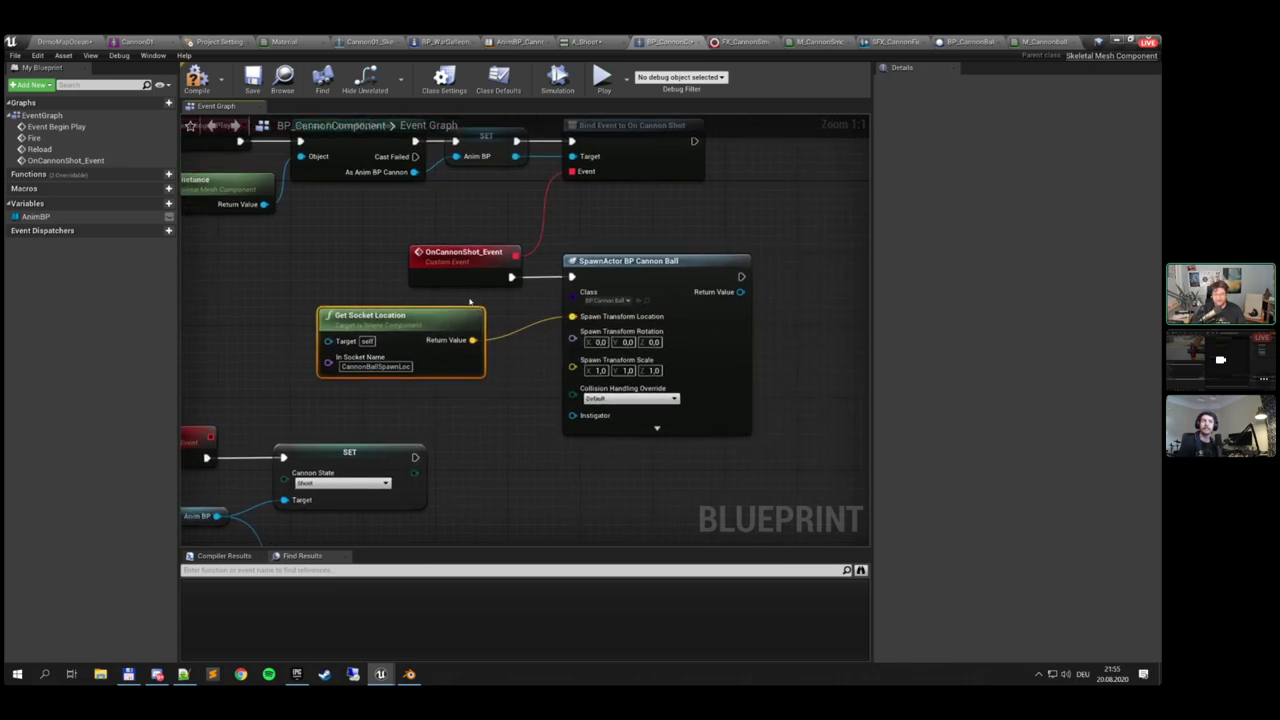
left_click(197, 80)
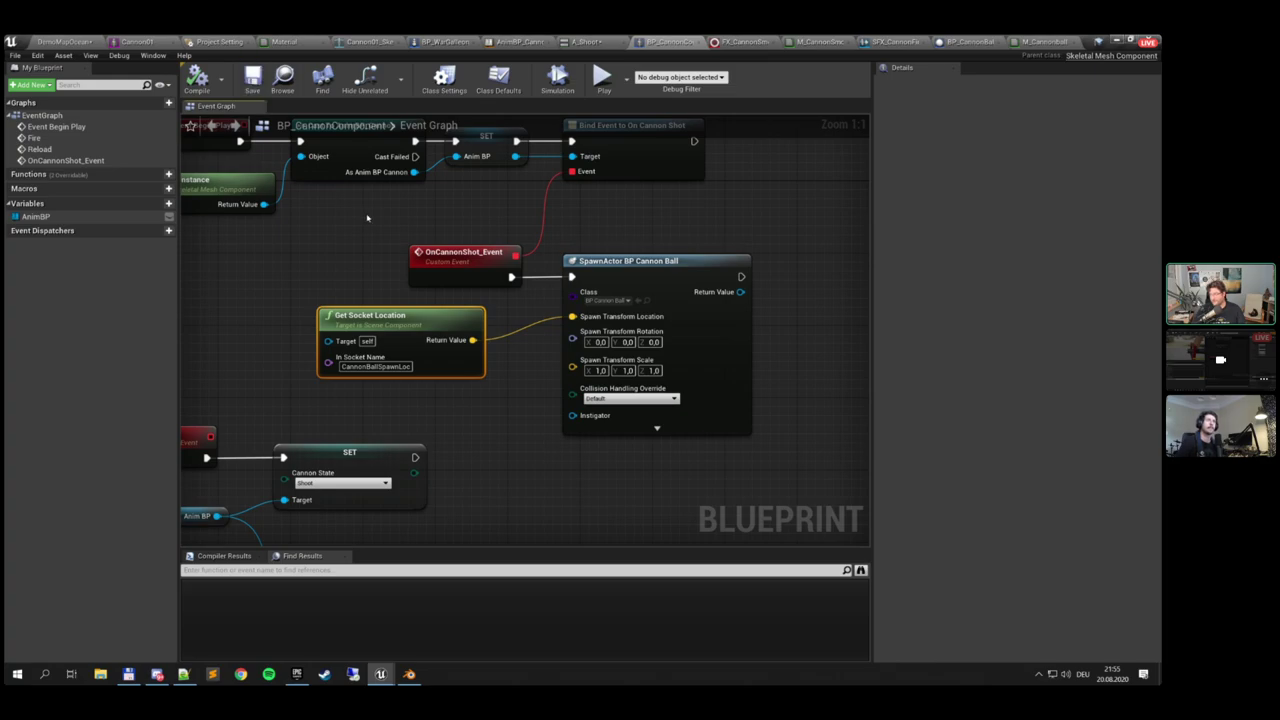
Disable Do Collision Test on the SpringArm component of BP_WarGalleon and compile the blueprint
left_click(64, 42)
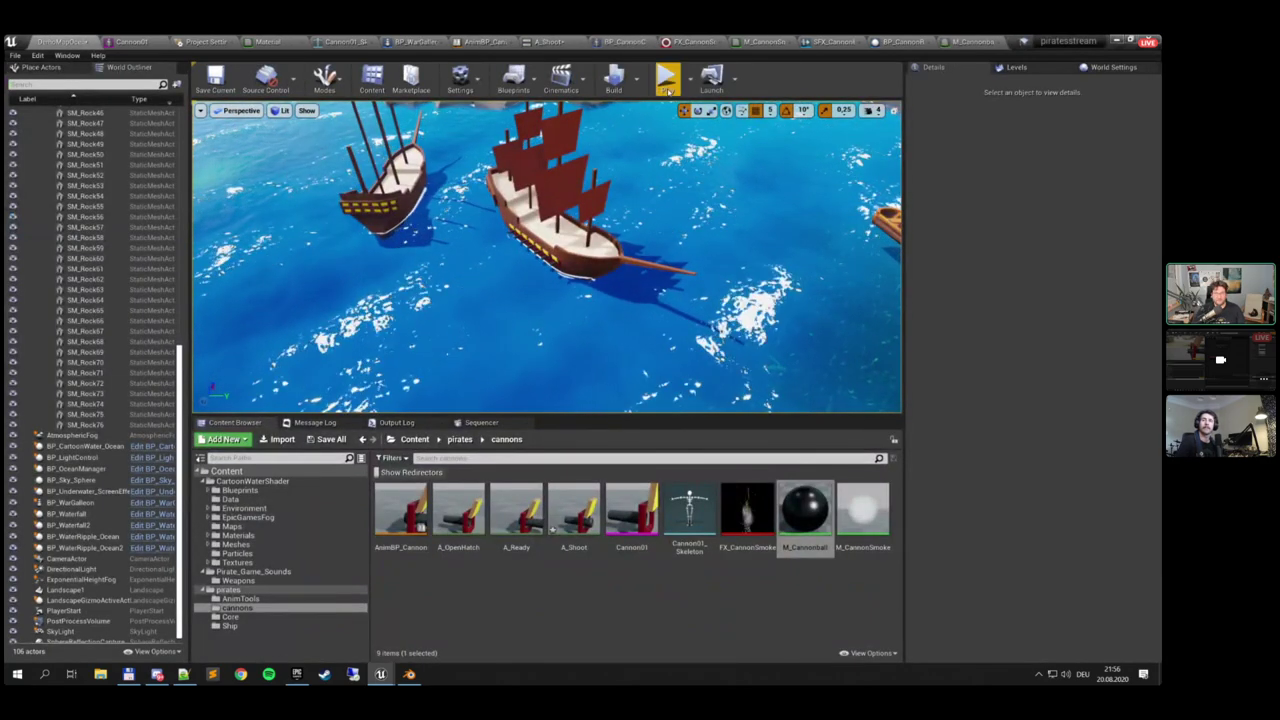
left_click(440, 41)
scroll(83, 147, "up", 10)
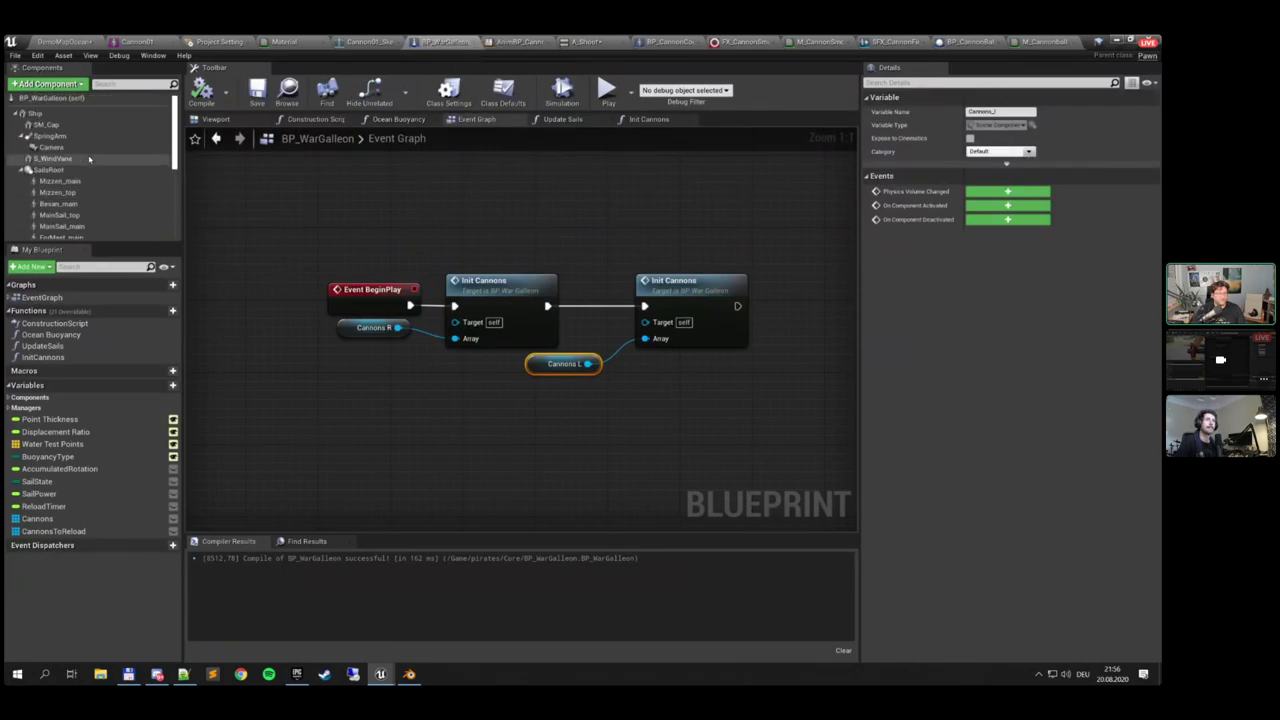
left_click(50, 136)
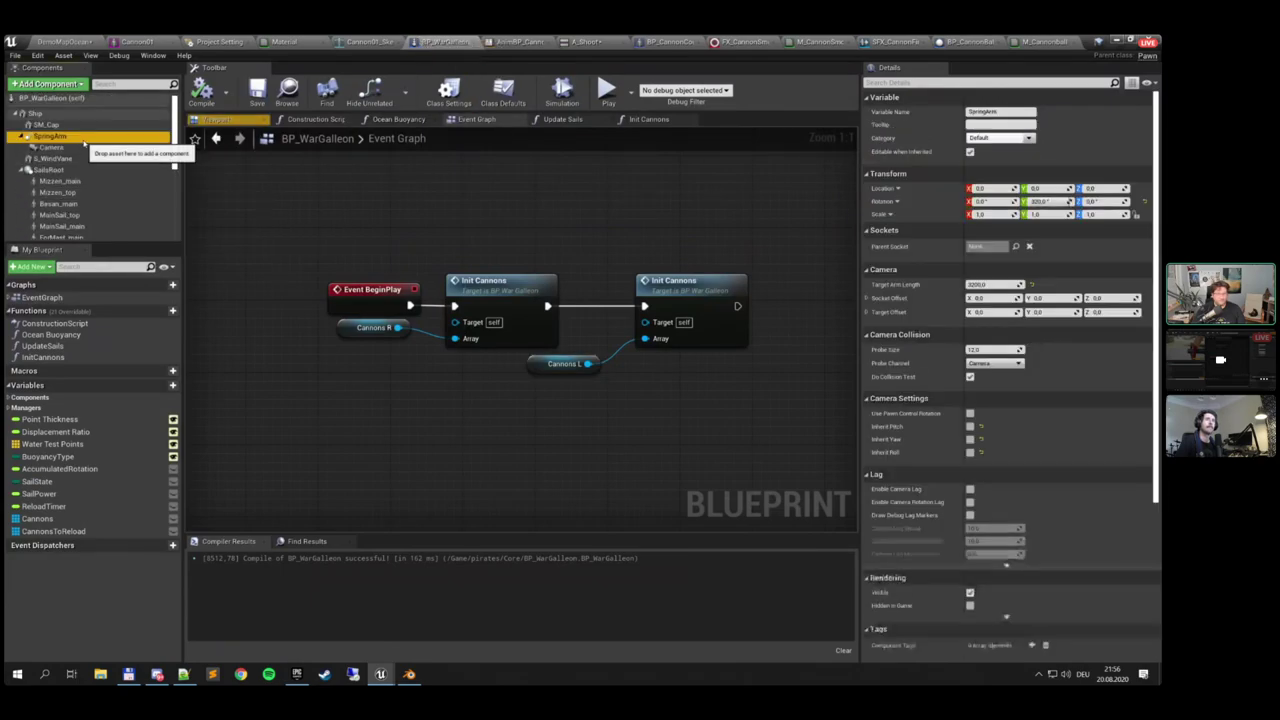
left_click(969, 377)
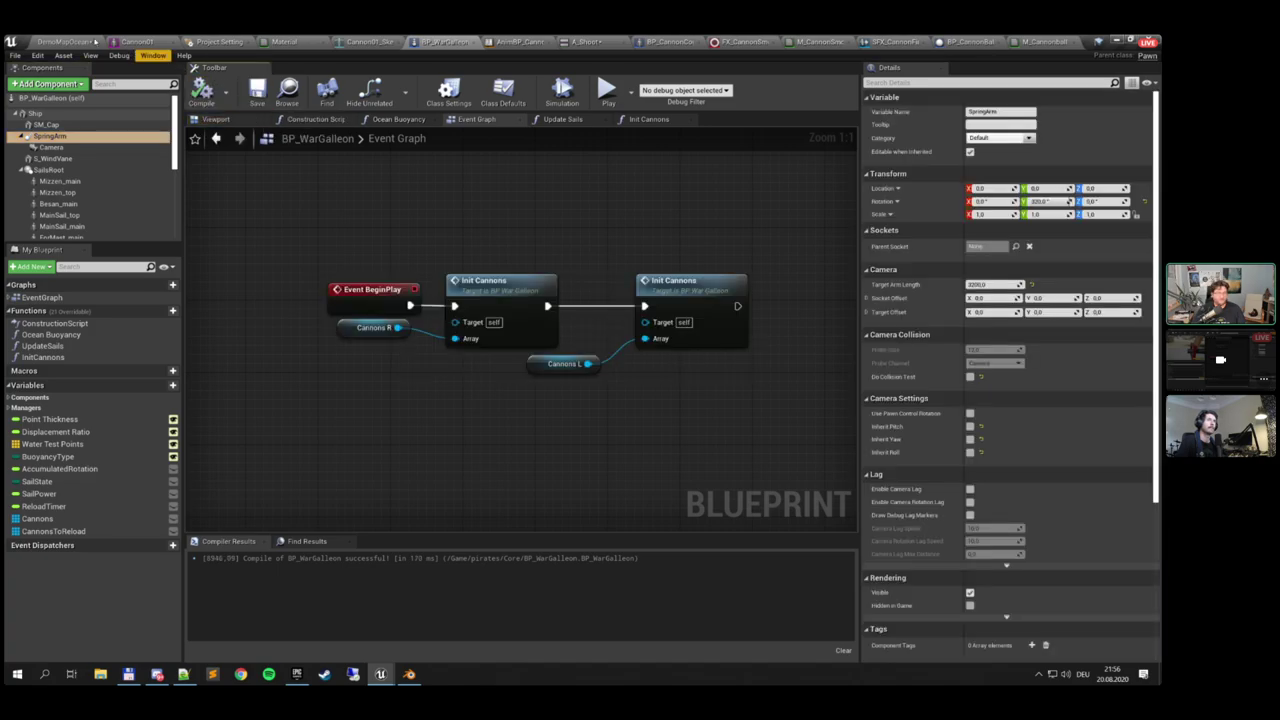
Play-test the DemoMapOcean level in immersive view to check the spawned cannonballs, and end the session
left_click(93, 42)
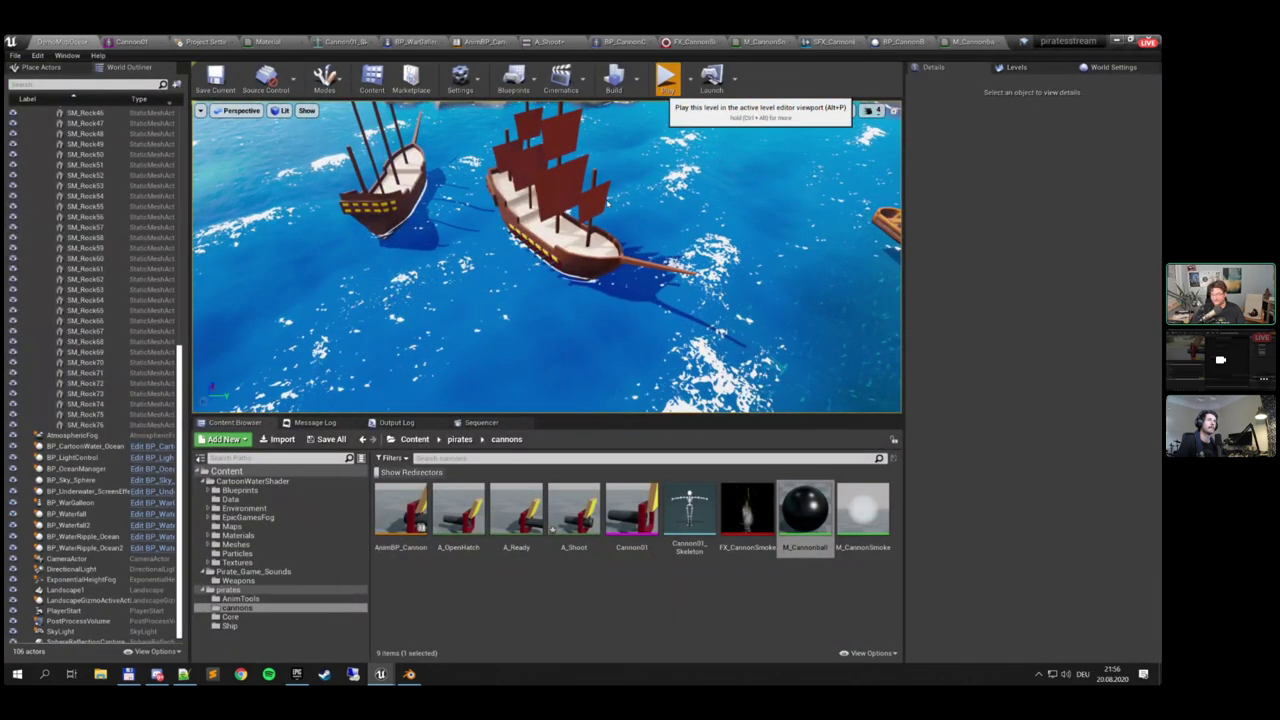
left_click(666, 80)
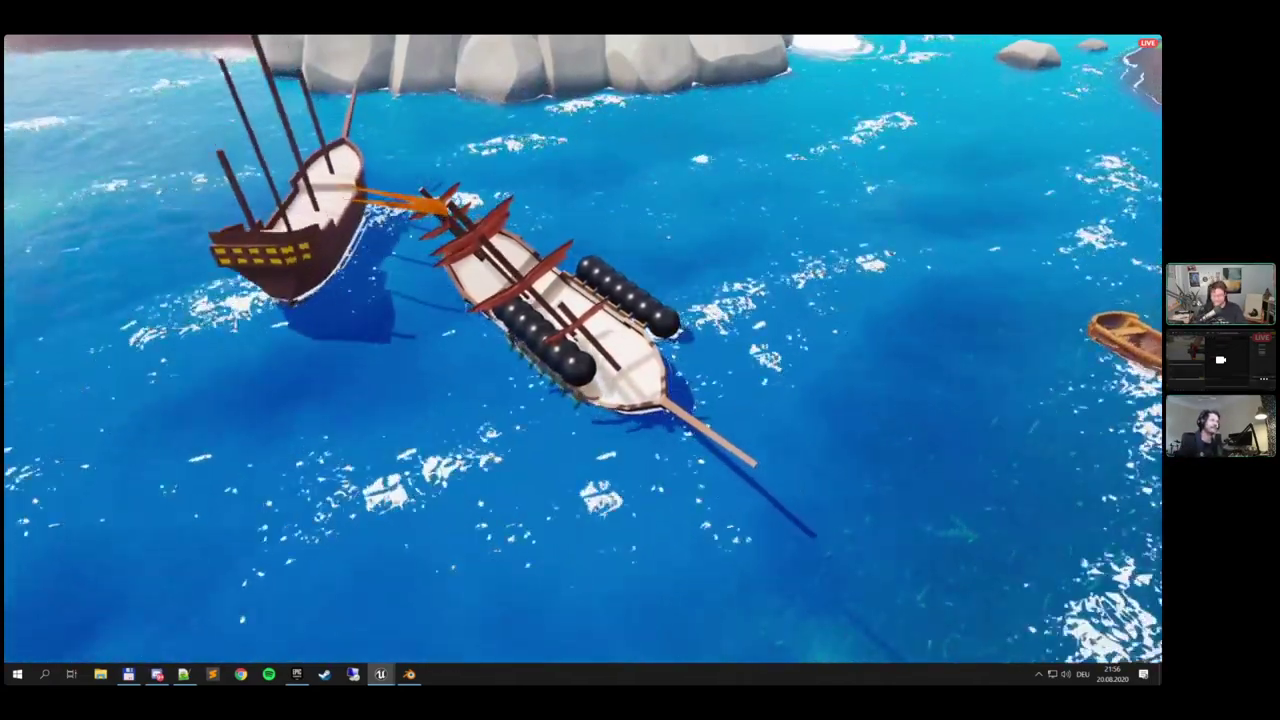
key("F11")
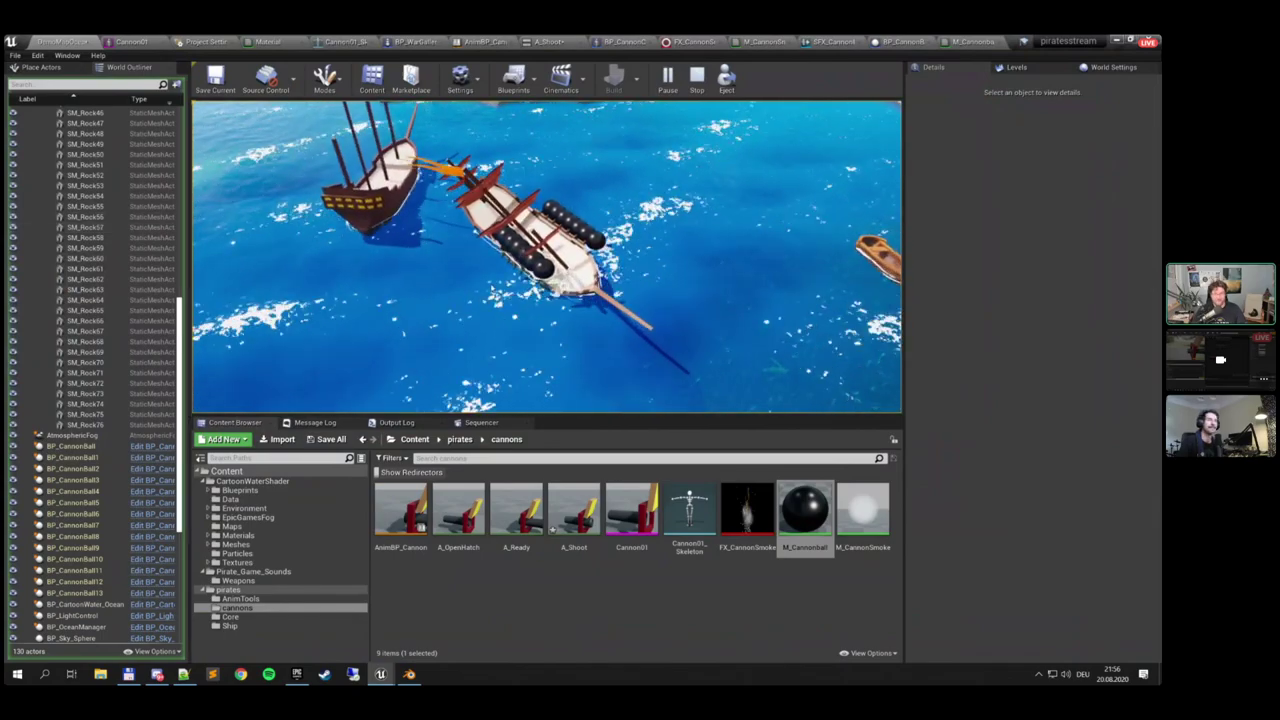
key("Escape")
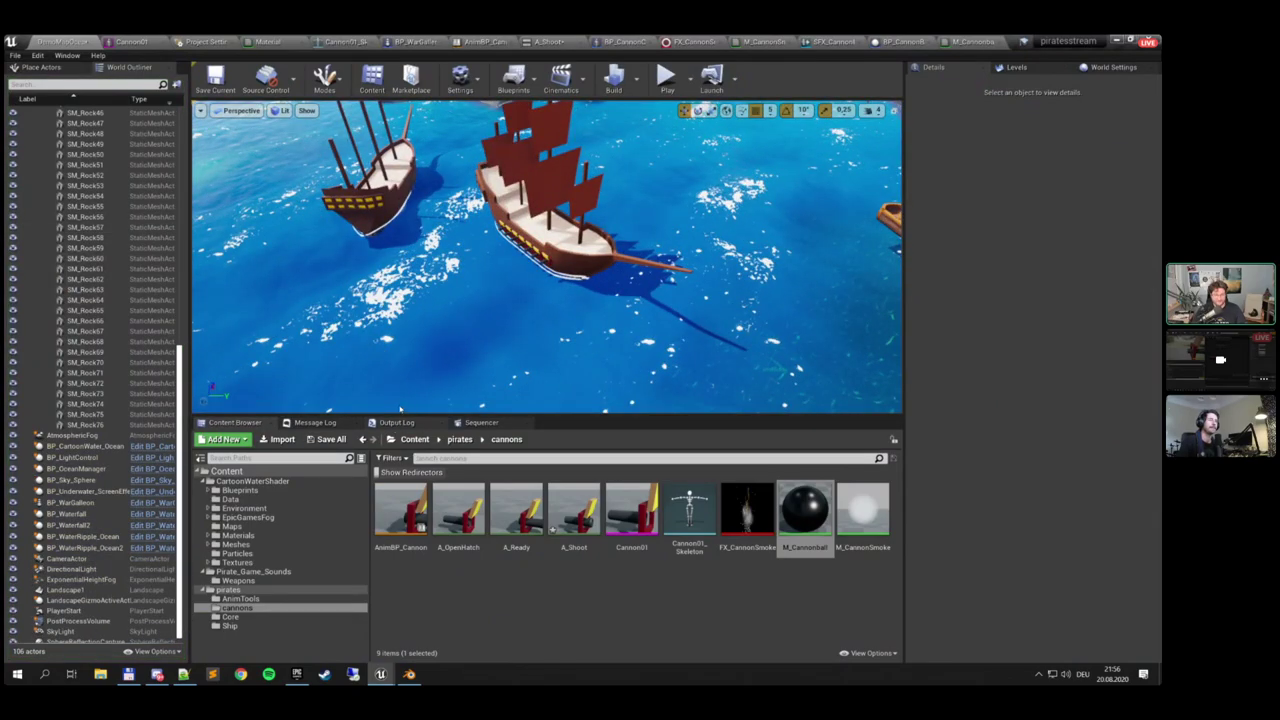
Check the Message Log and Output Log entries of the last play session
left_click(396, 422)
left_click(315, 422)
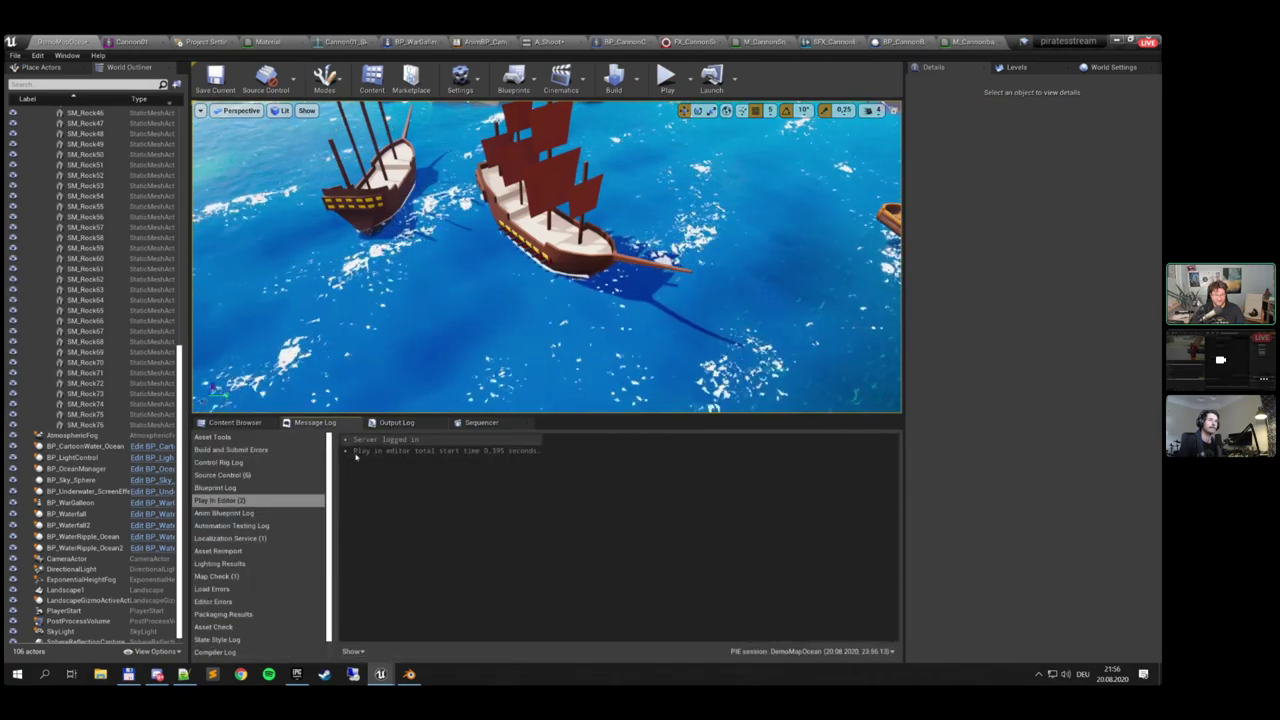
left_click(396, 422)
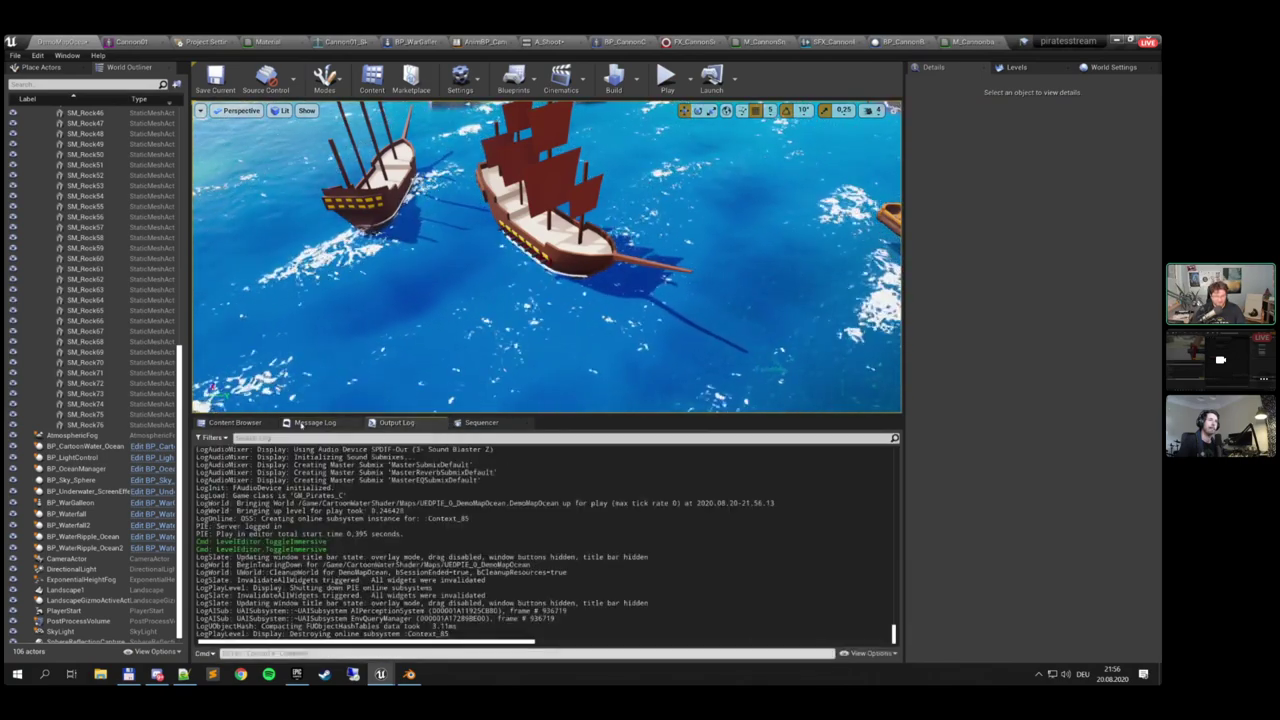
key("ctrl+space")
left_click(350, 423)
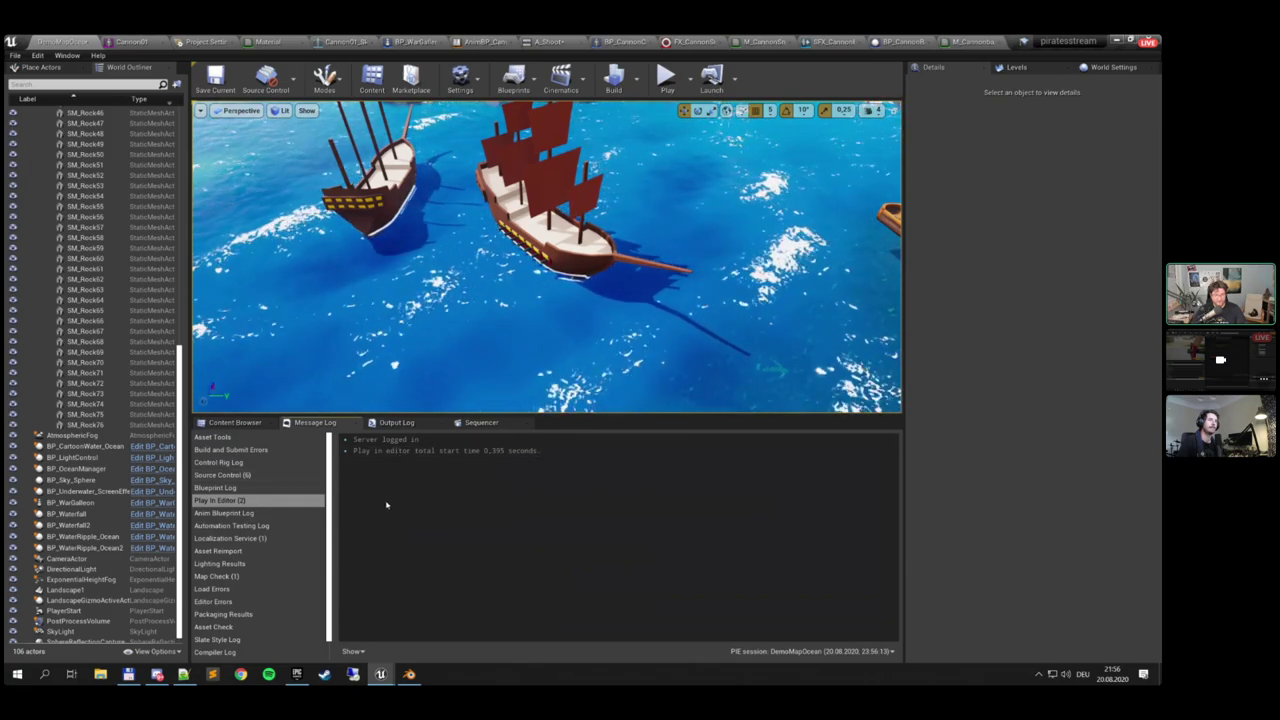
In BP_CannonBall, enable Simulate Physics on the Sphere, override its mass in kg and compile the blueprint
left_click(904, 42)
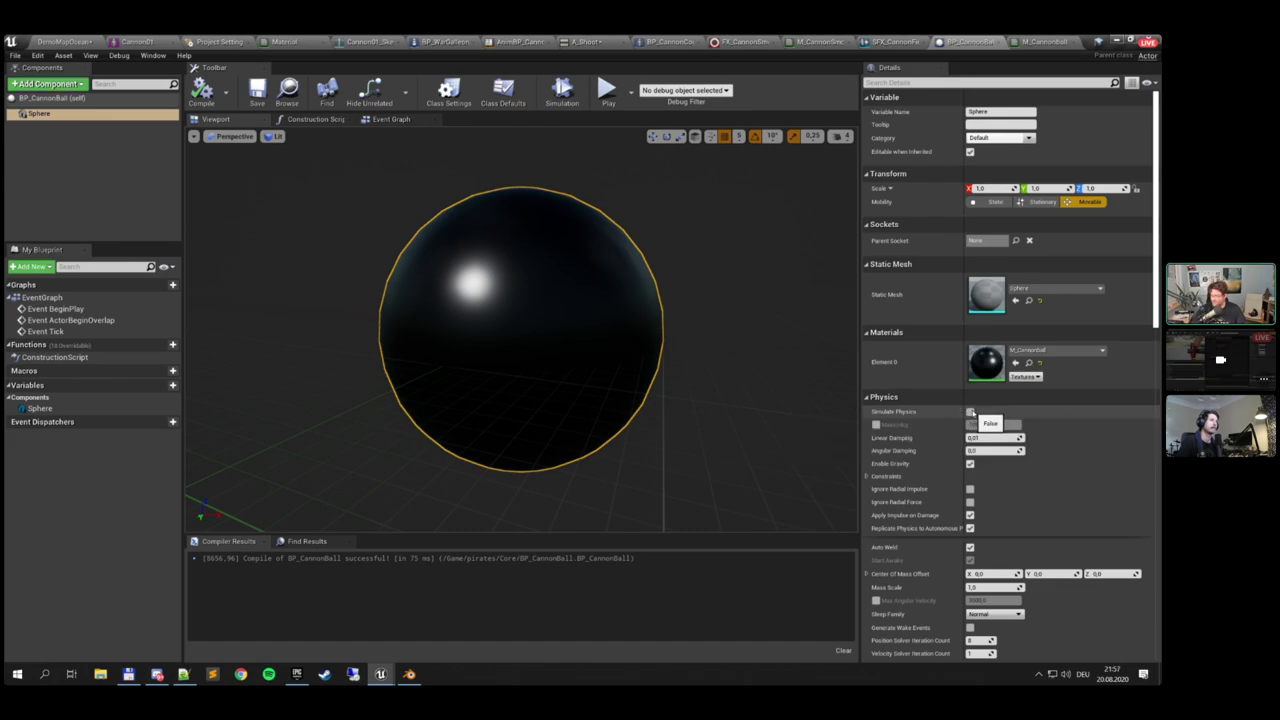
left_click(970, 412)
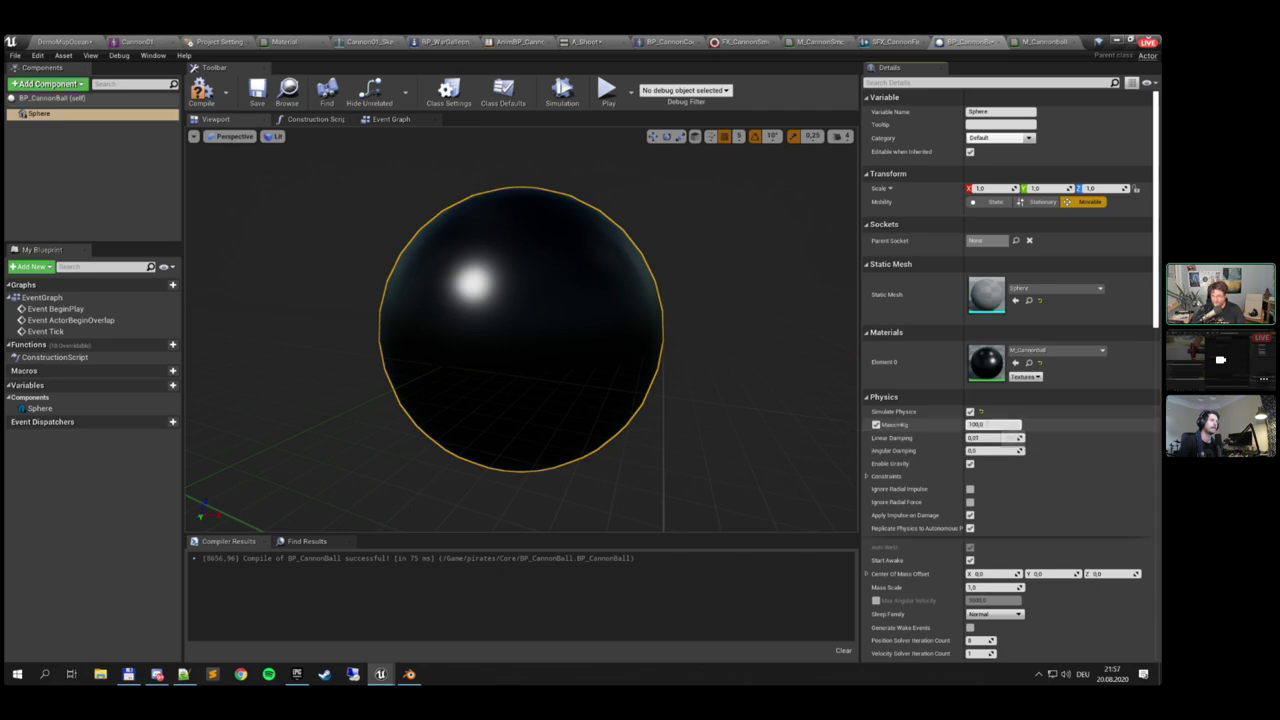
left_click(992, 425)
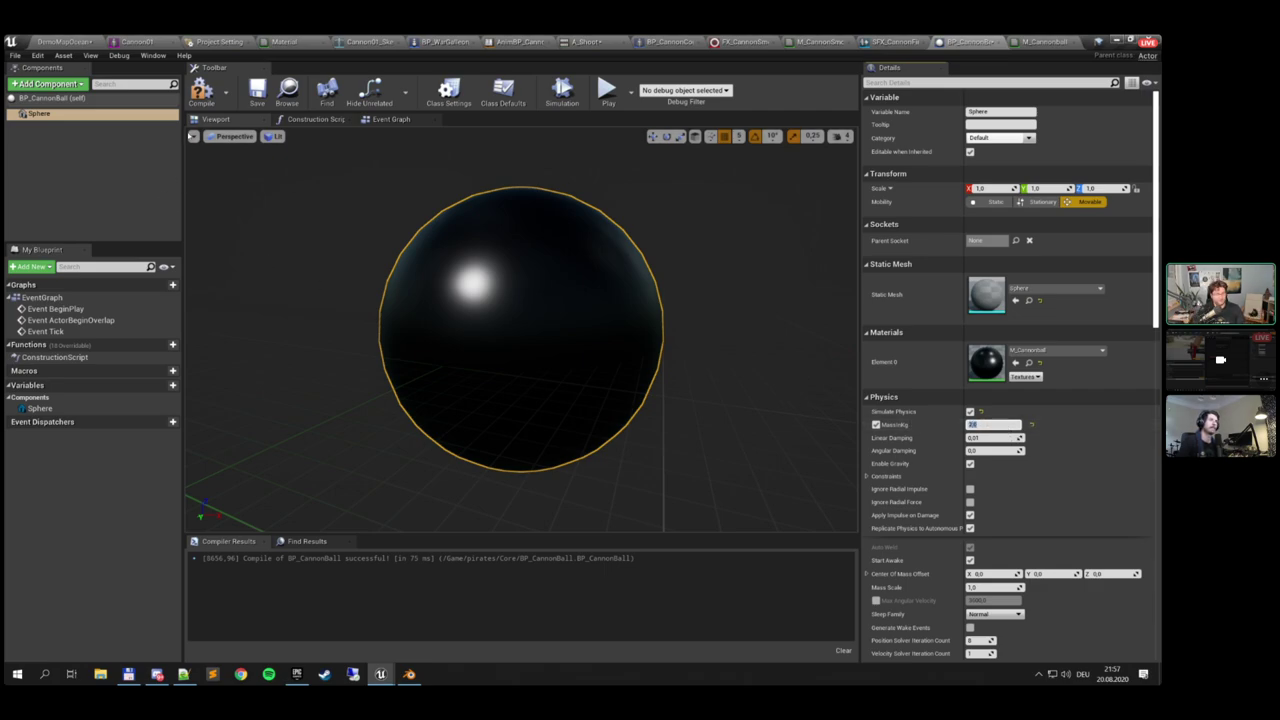
left_click(201, 90)
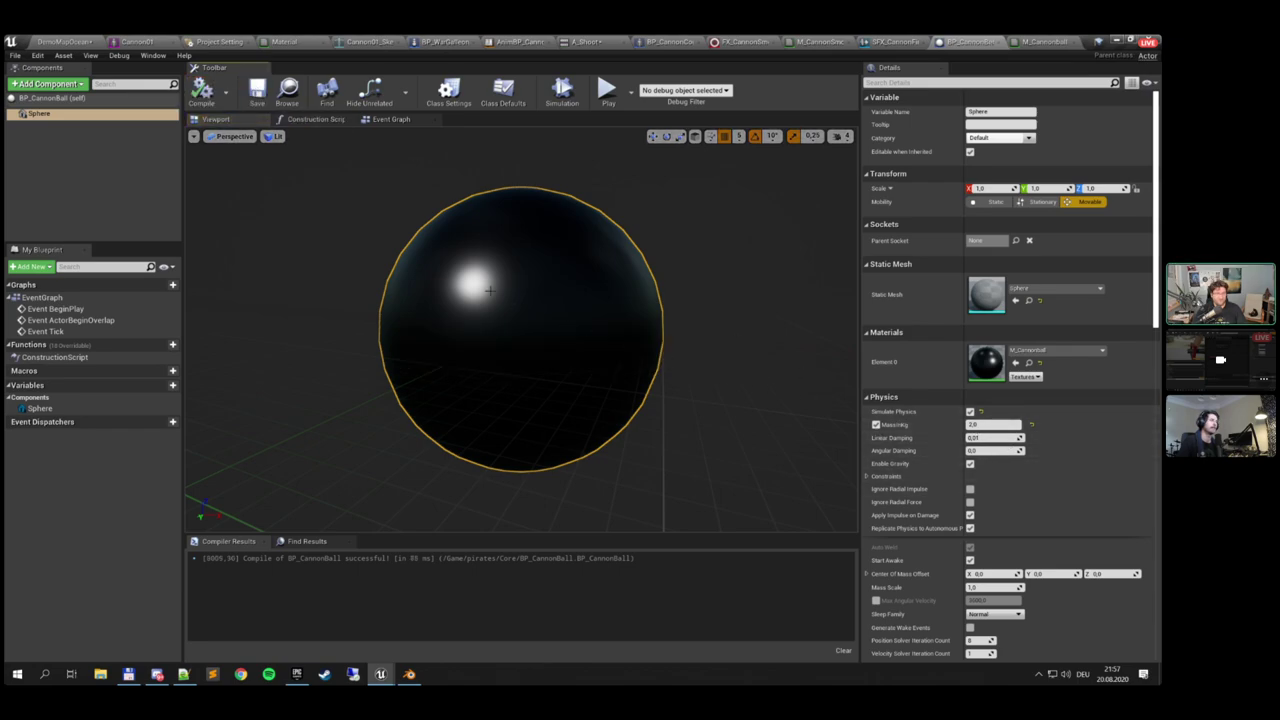
In BP_CannonComponent, set the SpawnActor node's Spawn Transform Scale to 0.3 on X, Y and Z, and compile
left_click(668, 41)
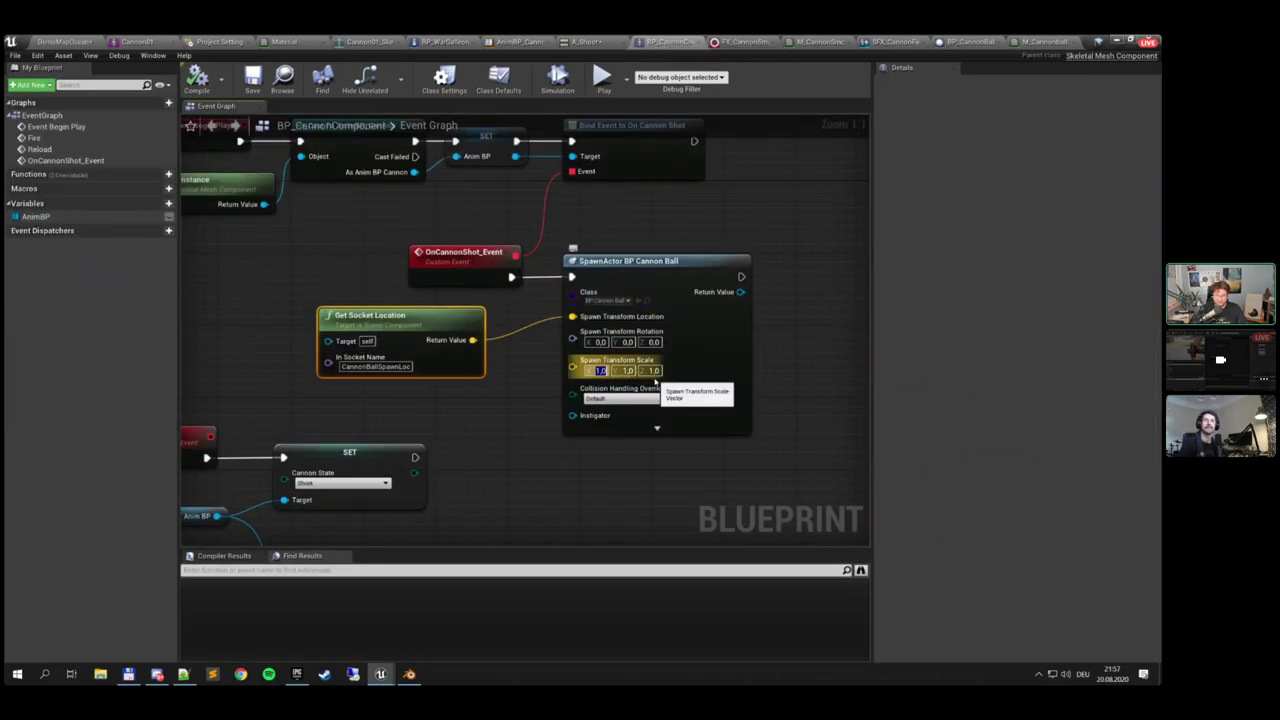
type("0,")
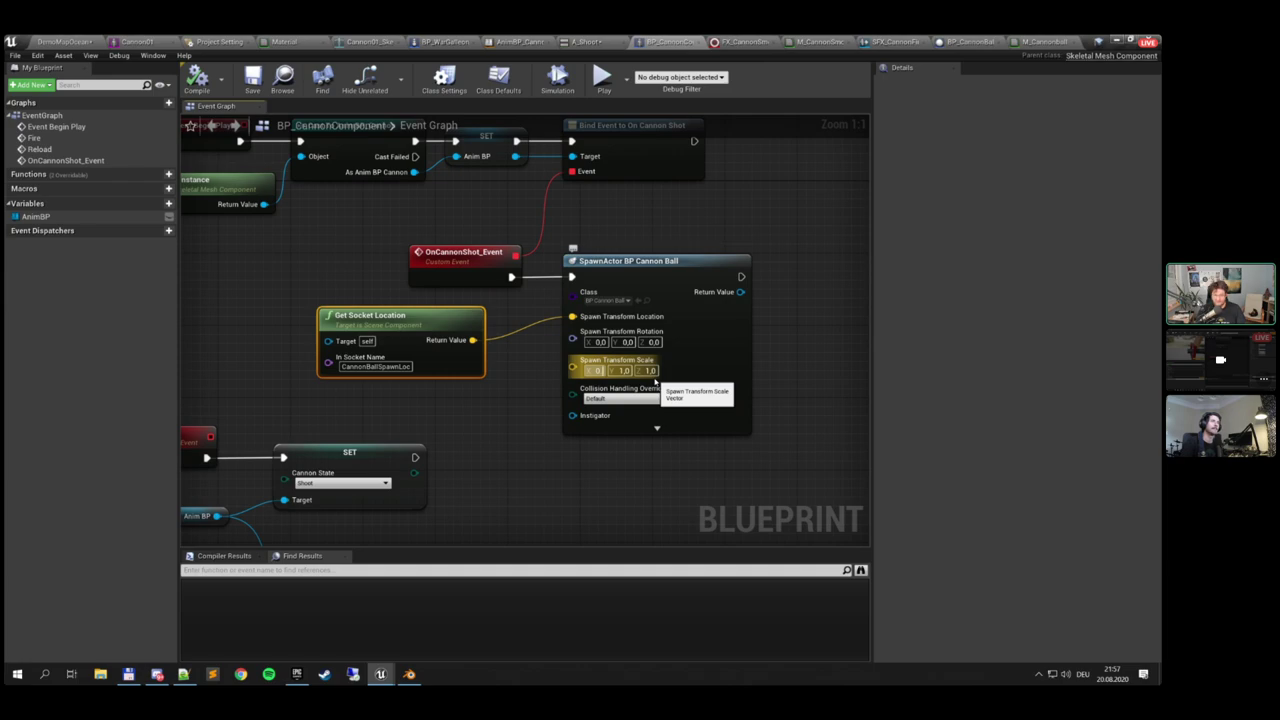
type(".30")
key("Tab")
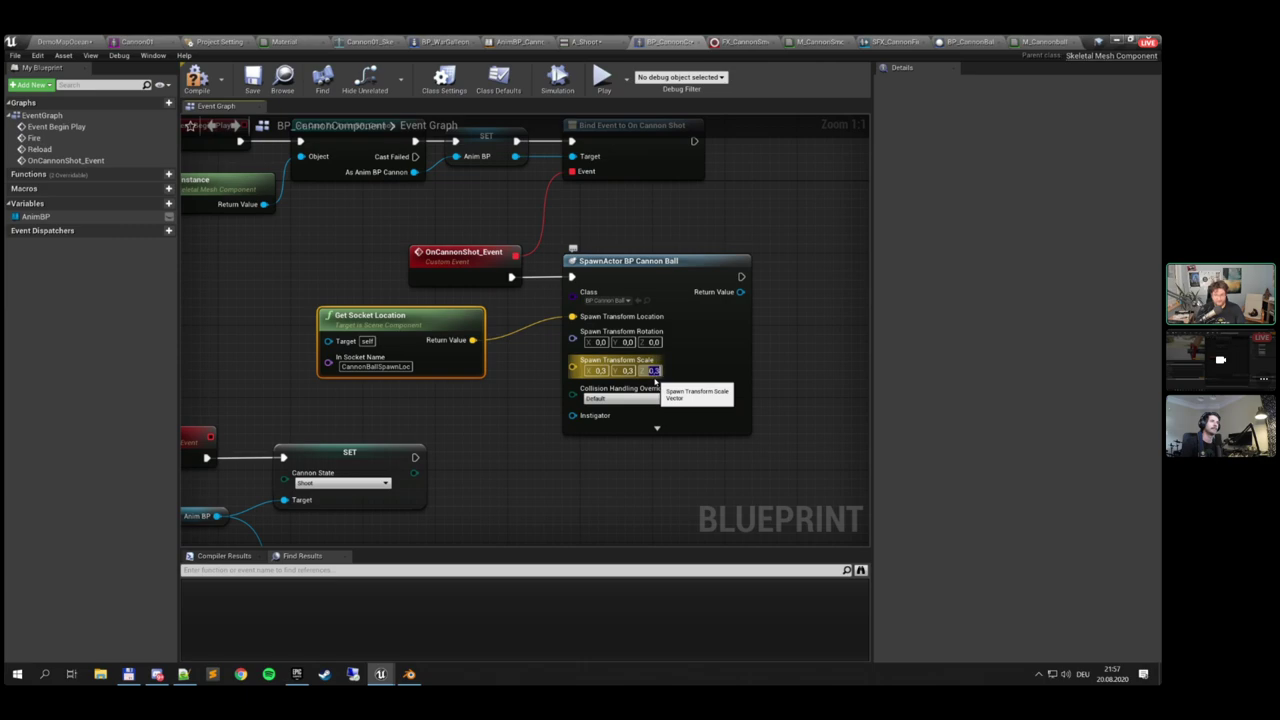
left_click(200, 84)
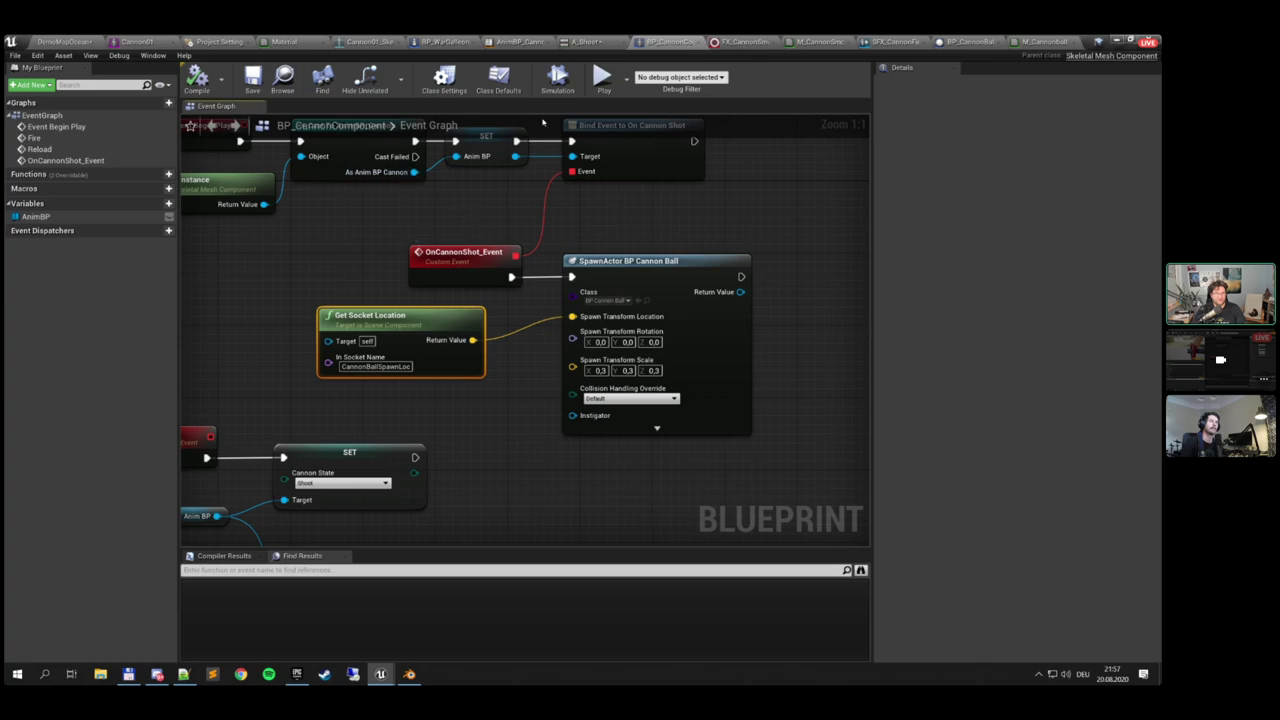
Play-test the cannon shots, eject from the ship to inspect the cannonballs on the seabed, and stop the session
left_click(603, 82)
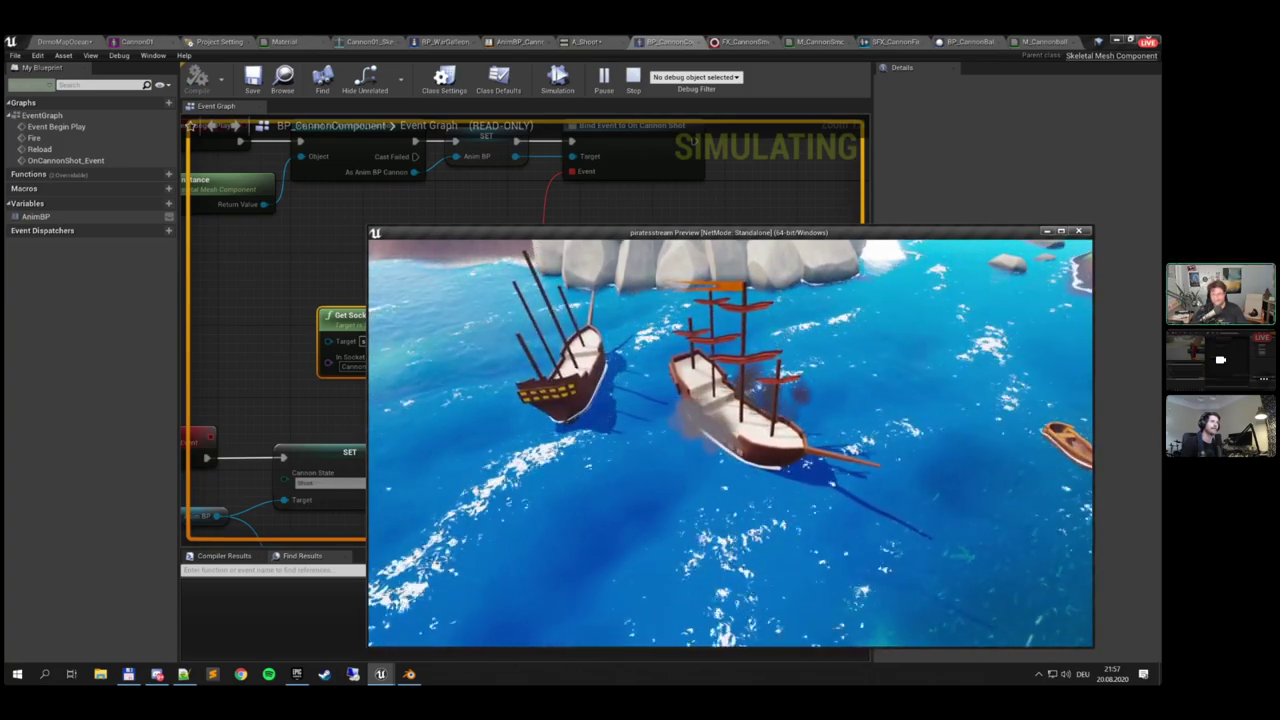
key("Escape")
left_click(65, 41)
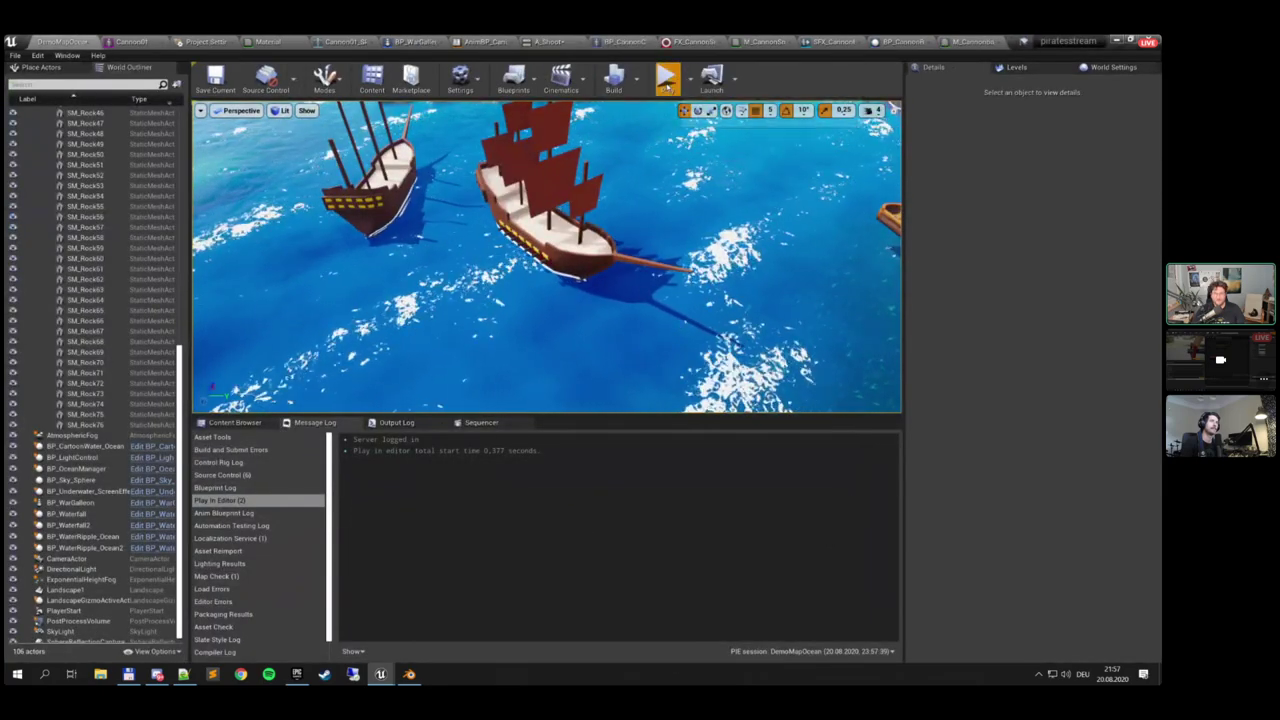
left_click(663, 75)
left_click(661, 184)
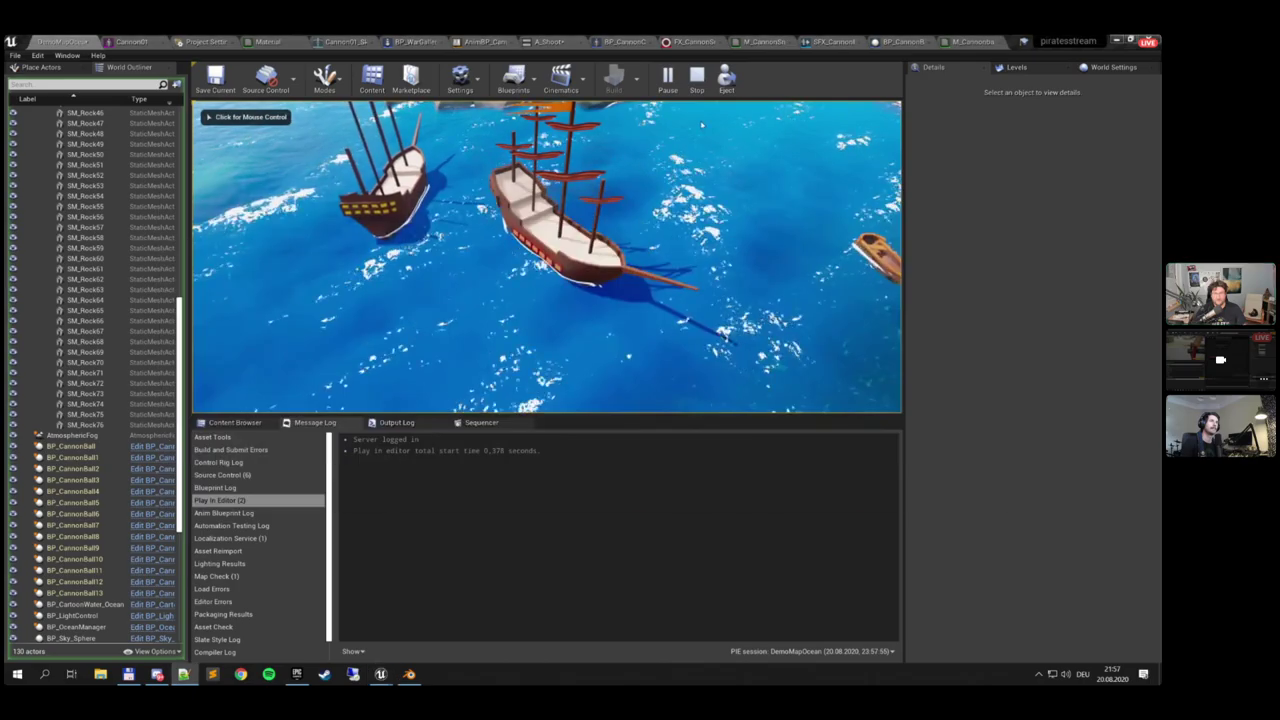
key("F8")
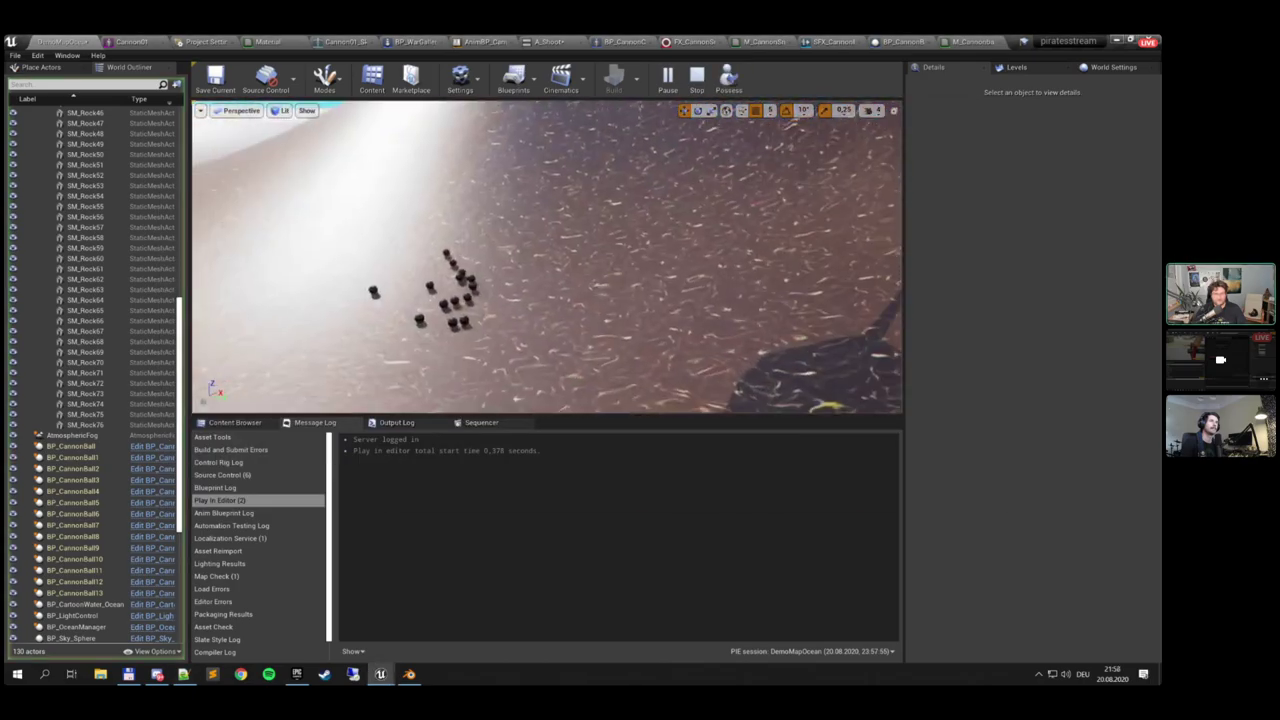
right_click_drag(547, 256, 592, 206)
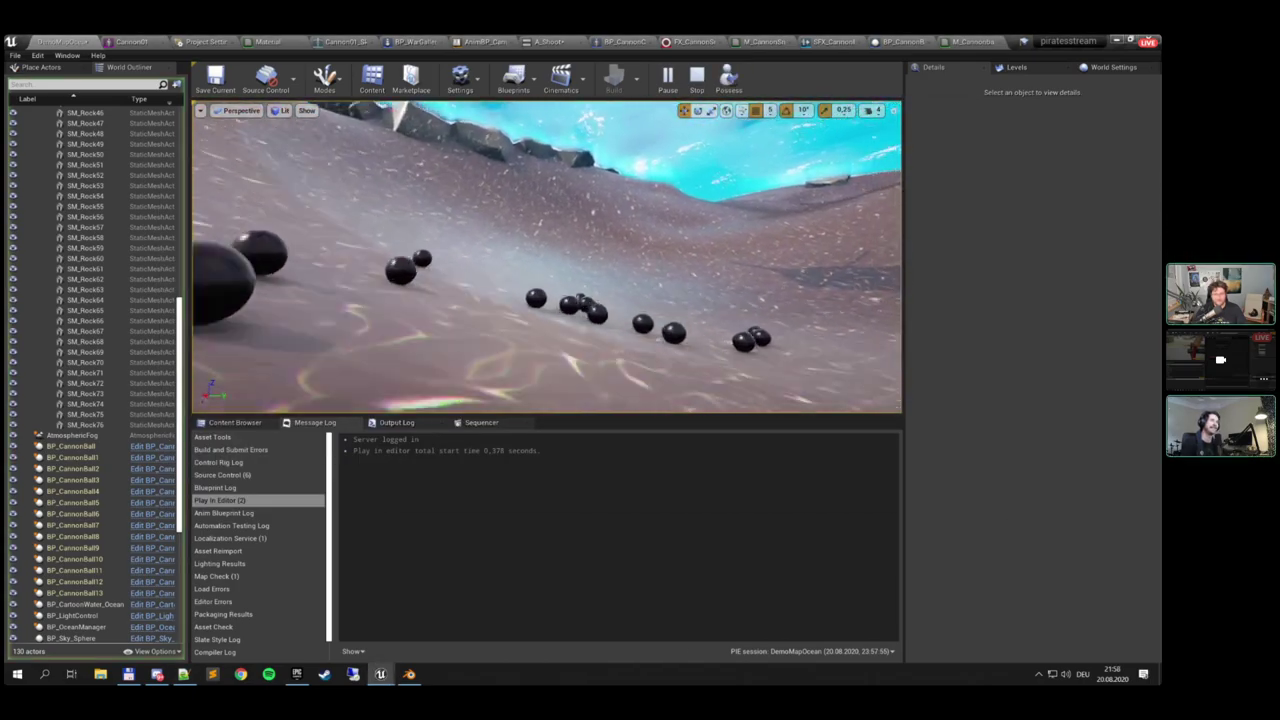
right_click_drag(547, 256, 700, 270)
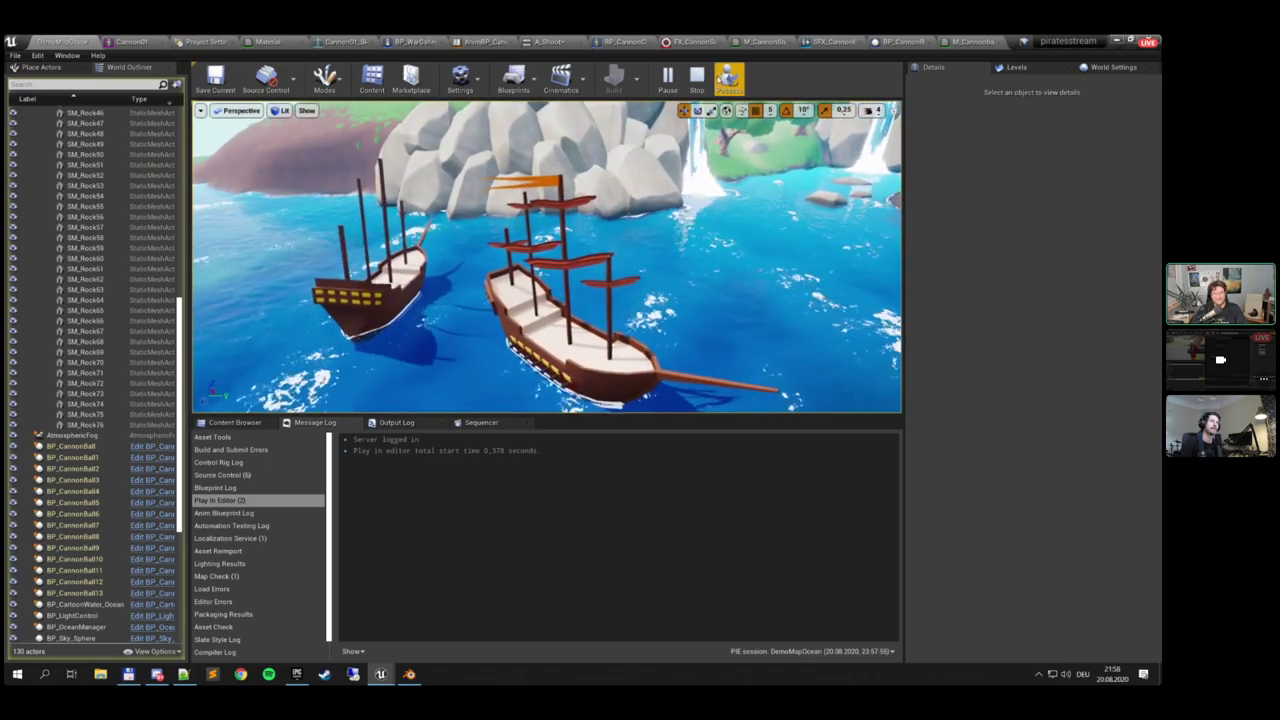
left_click(697, 77)
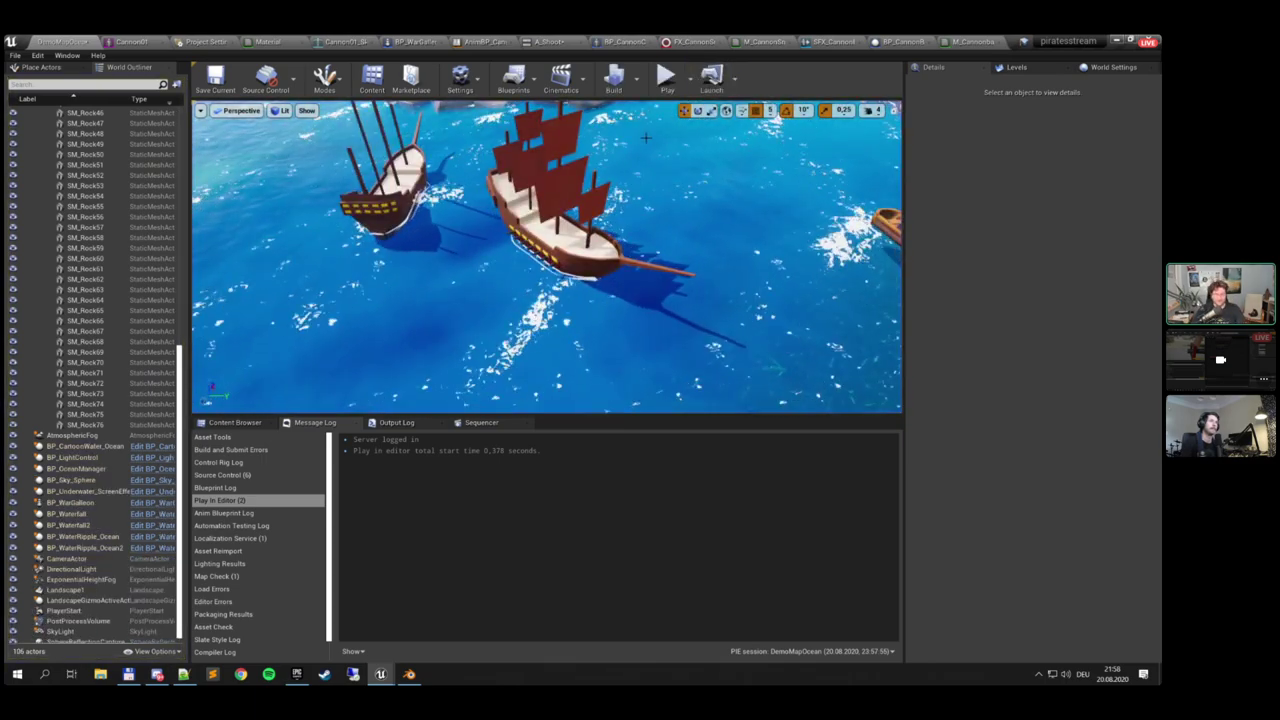
In BP_CannonComponent, add an Add Force (Sphere) node from the SpawnActor Return Value and connect its execution to the SpawnActor node
left_click(901, 41)
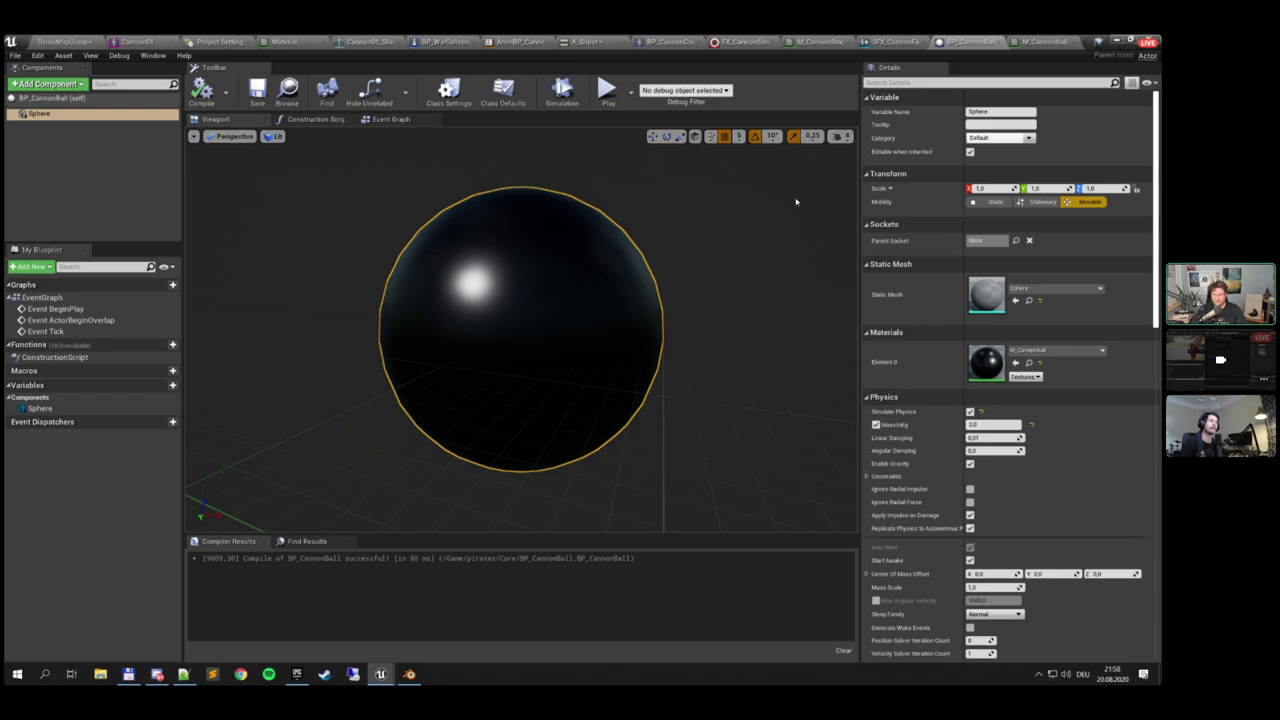
left_click(682, 43)
right_click_drag(719, 285, 570, 281)
left_click_drag(586, 288, 633, 297)
type("add forc")
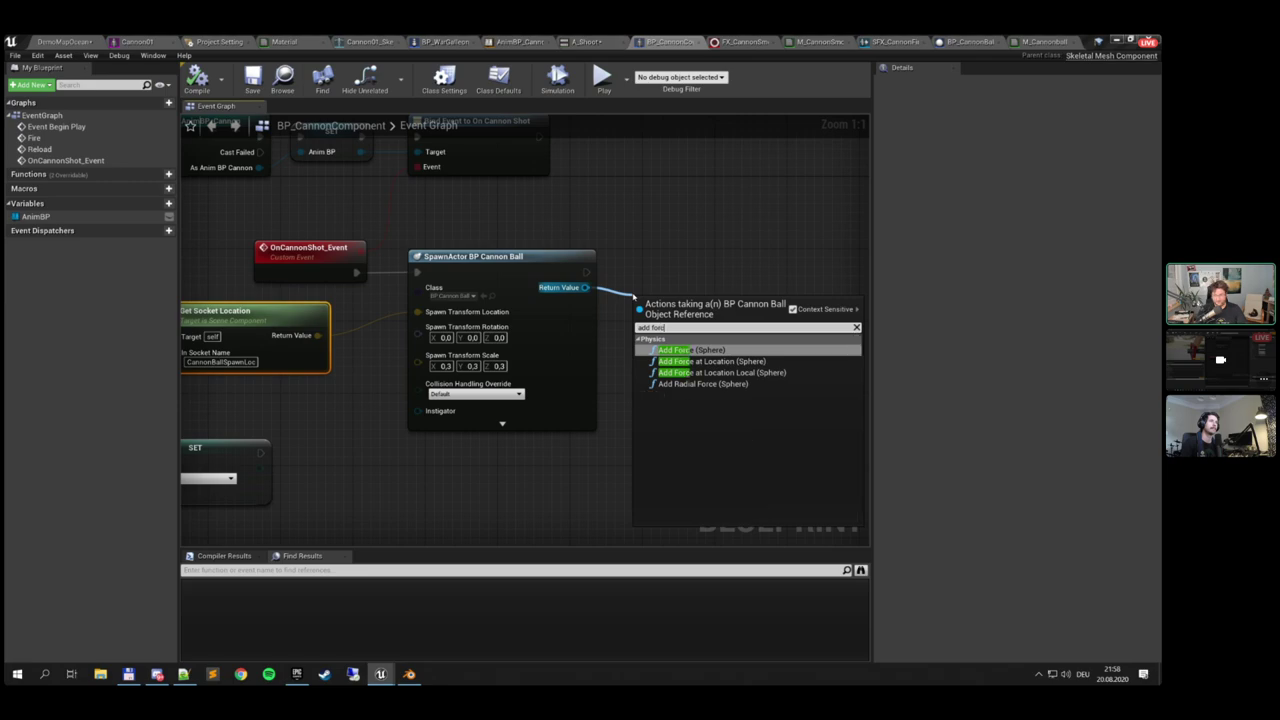
key("Return")
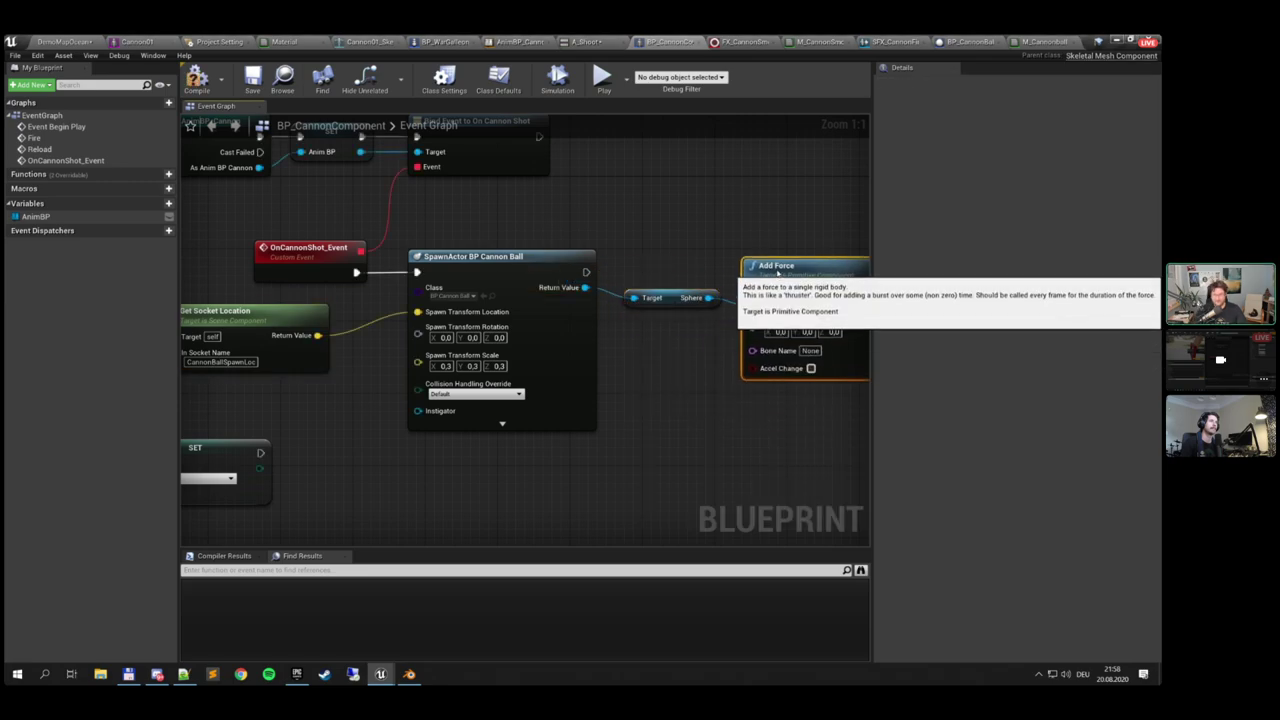
left_click_drag(790, 311, 773, 248)
left_click_drag(586, 272, 742, 272)
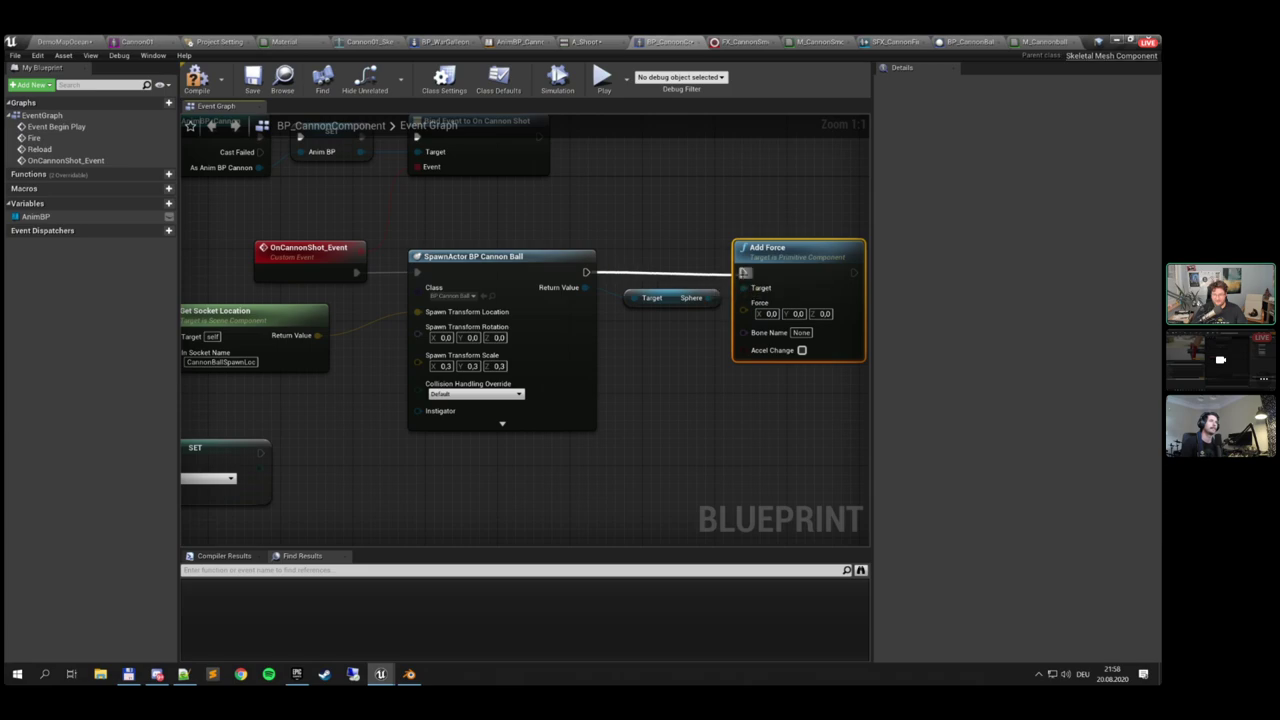
Rearrange the Sphere and Add Force nodes with more space after the SpawnActor node
left_click_drag(676, 299, 668, 288)
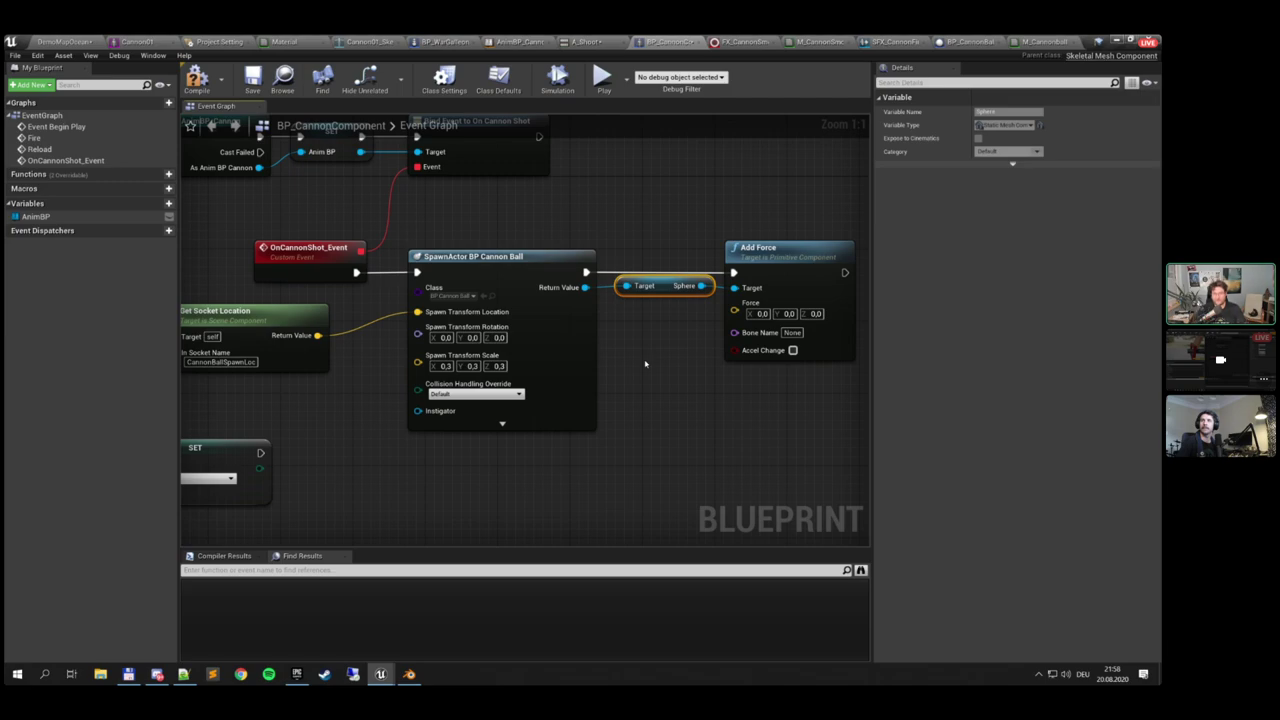
right_click_drag(718, 365, 583, 360)
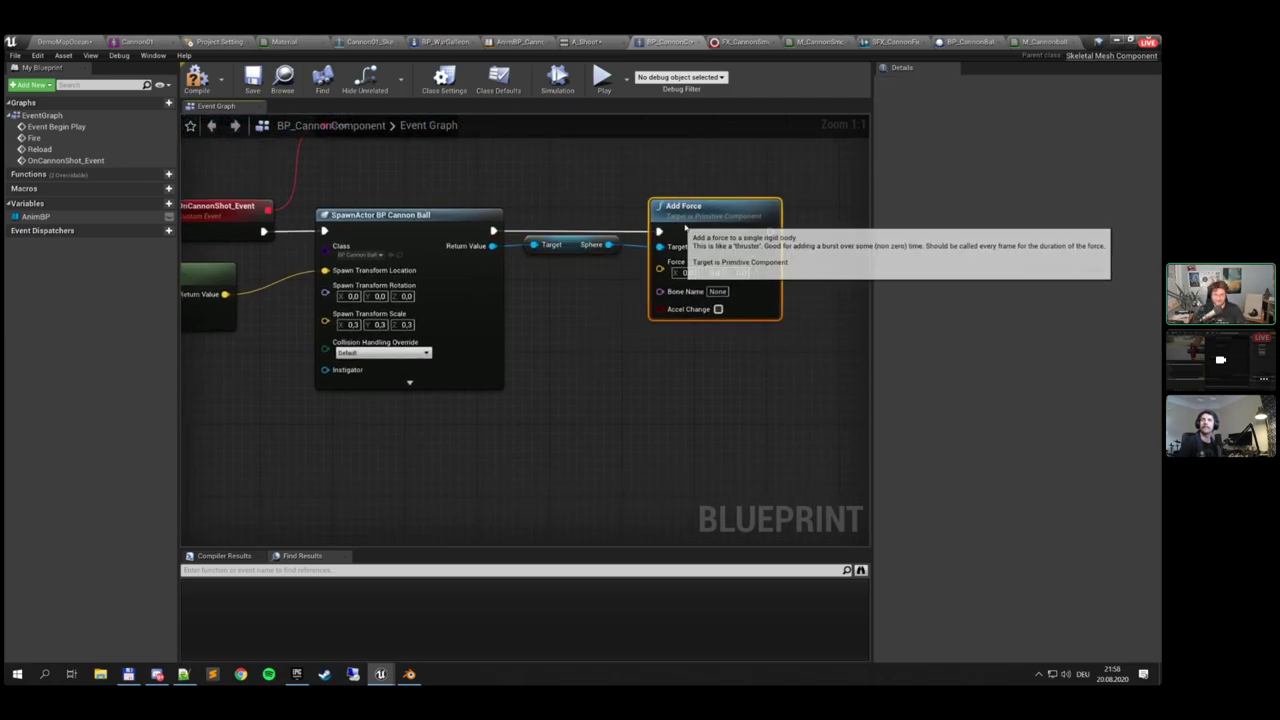
left_click_drag(665, 208, 711, 208)
left_click_drag(567, 245, 587, 253)
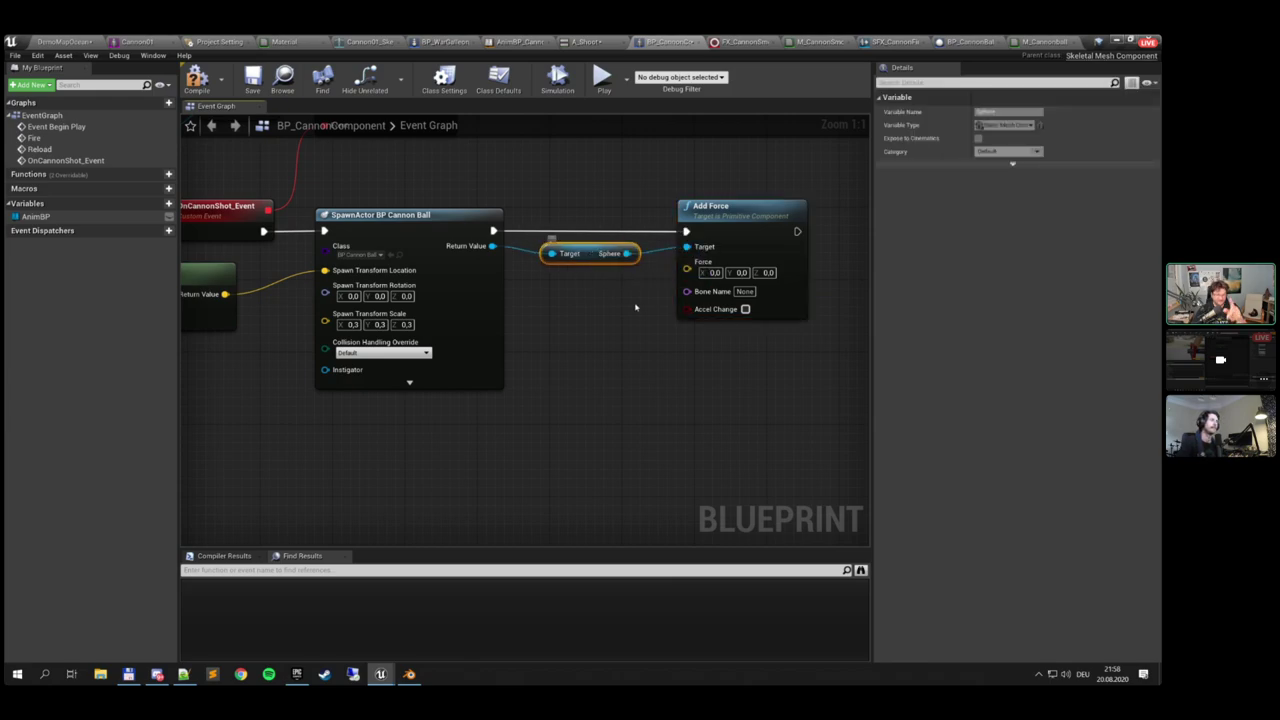
right_click_drag(694, 262, 689, 232)
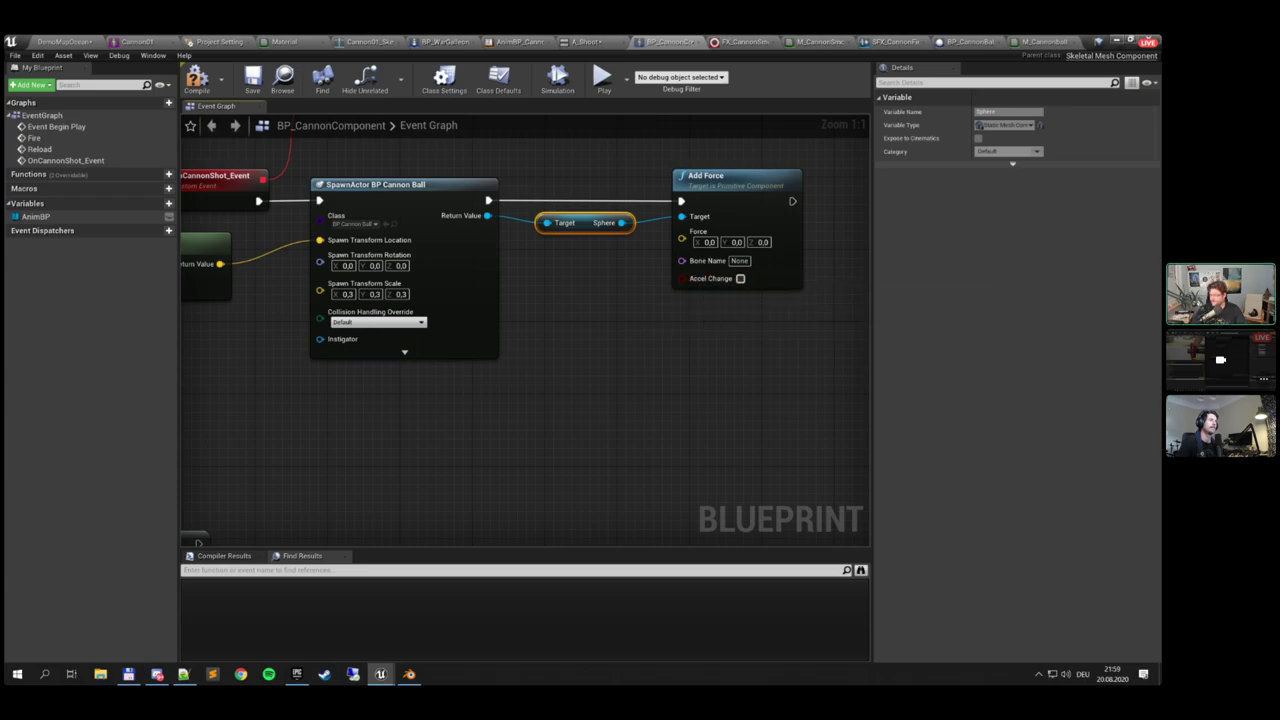
key("super+d")
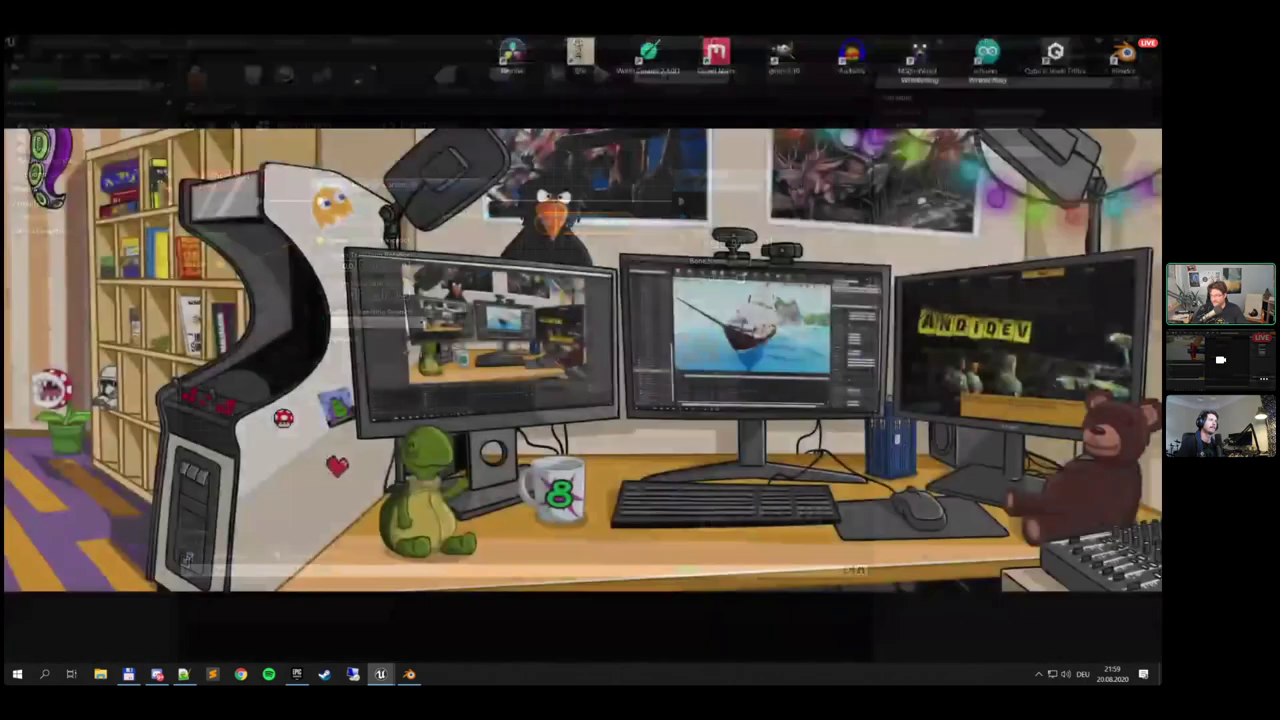
key("super+d")
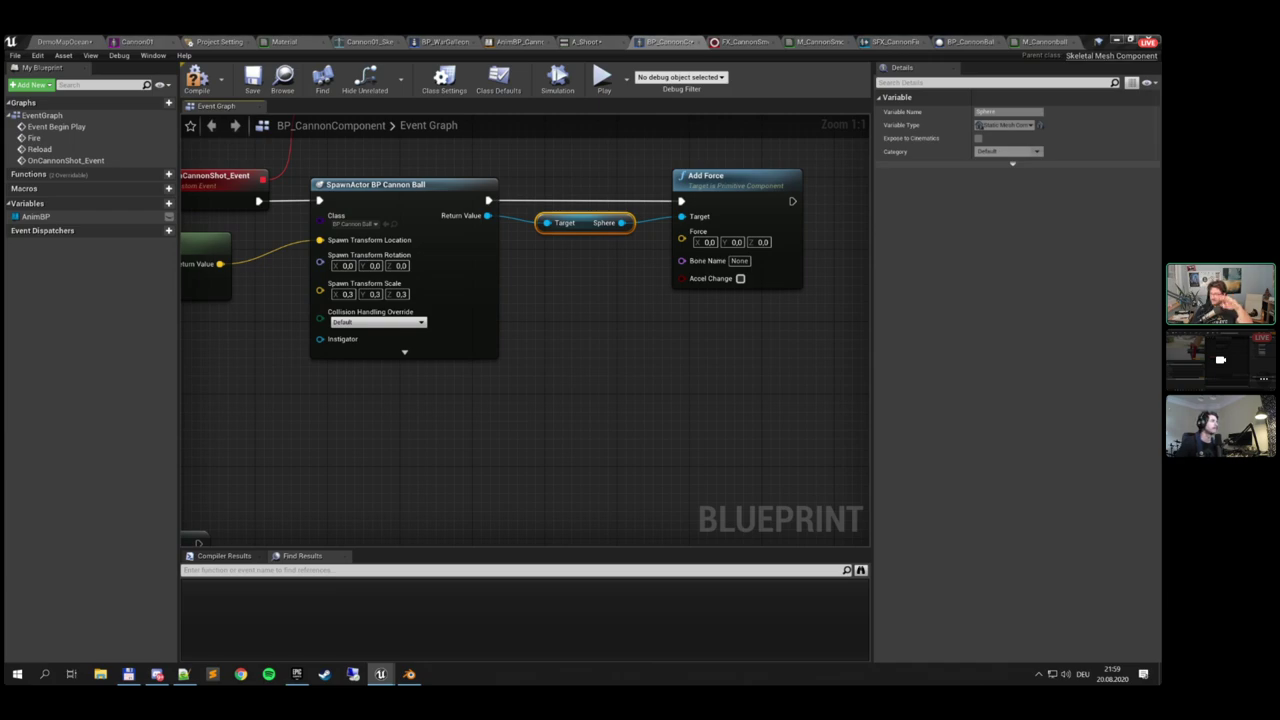
Add a Get Forward Vector (Scene Component) node below the SpawnActor node in BP_CannonComponent
right_click(553, 378)
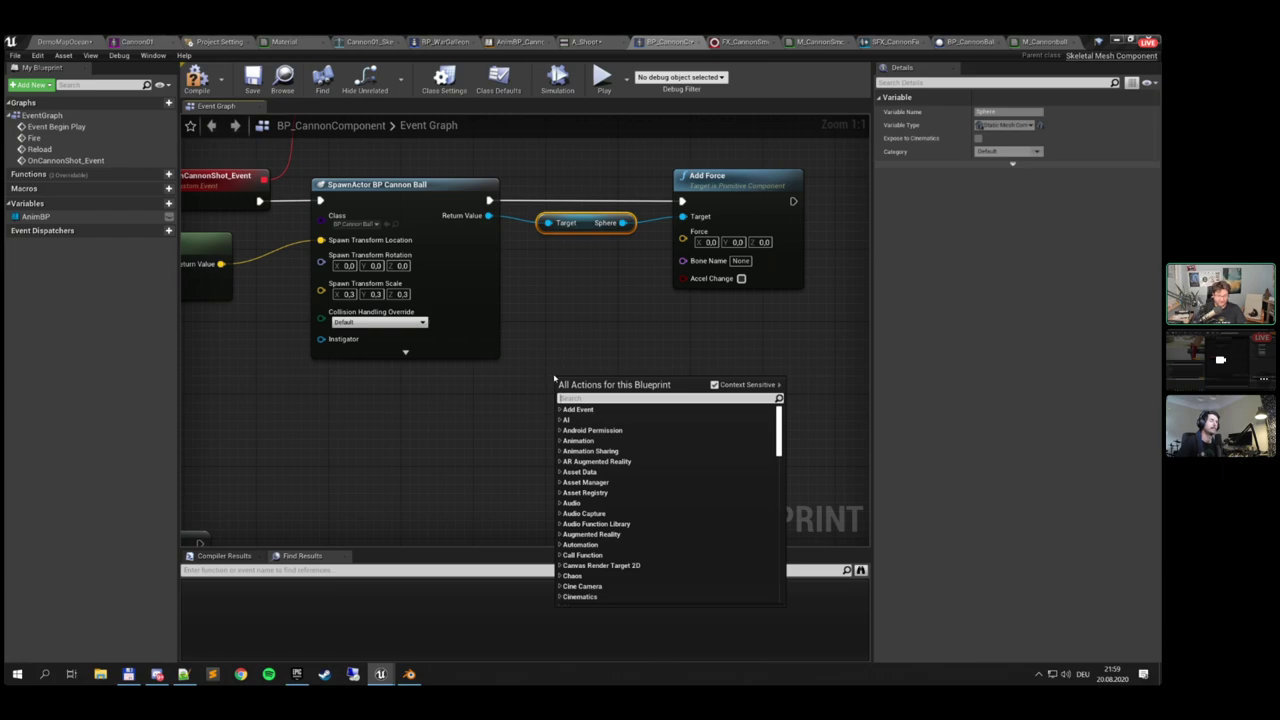
type("get forwa")
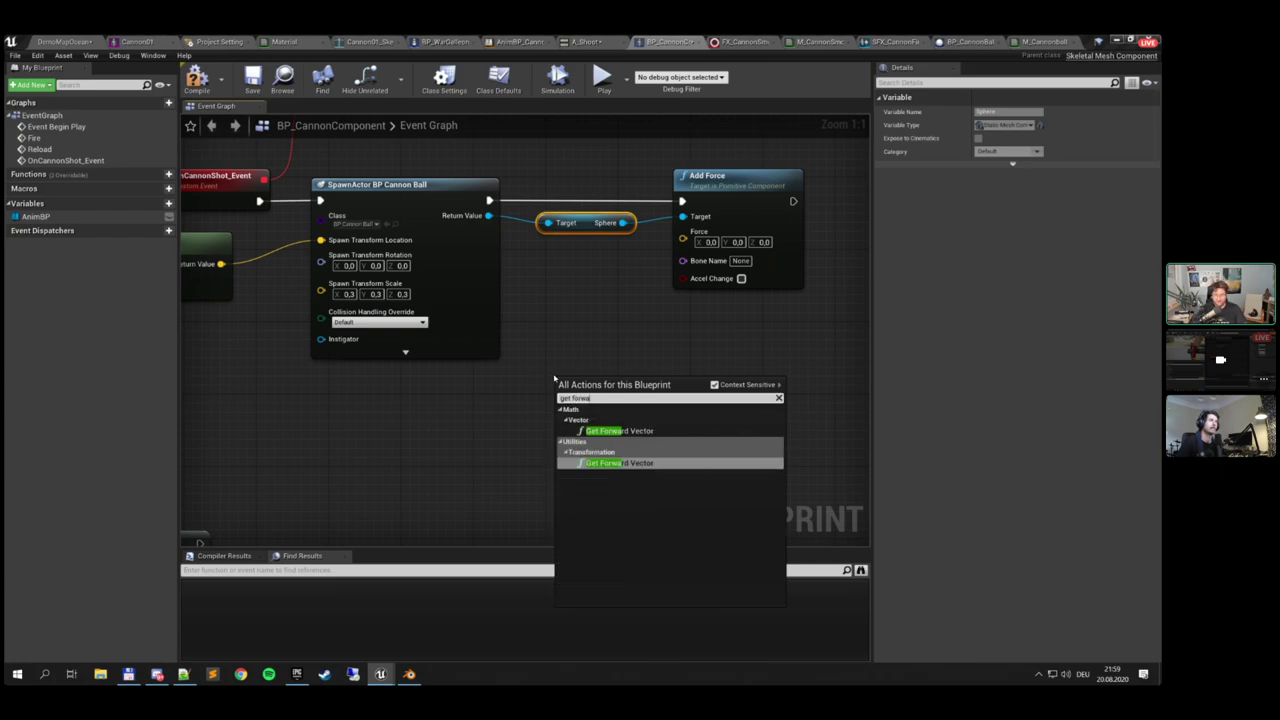
key("Return")
left_click_drag(675, 393, 536, 386)
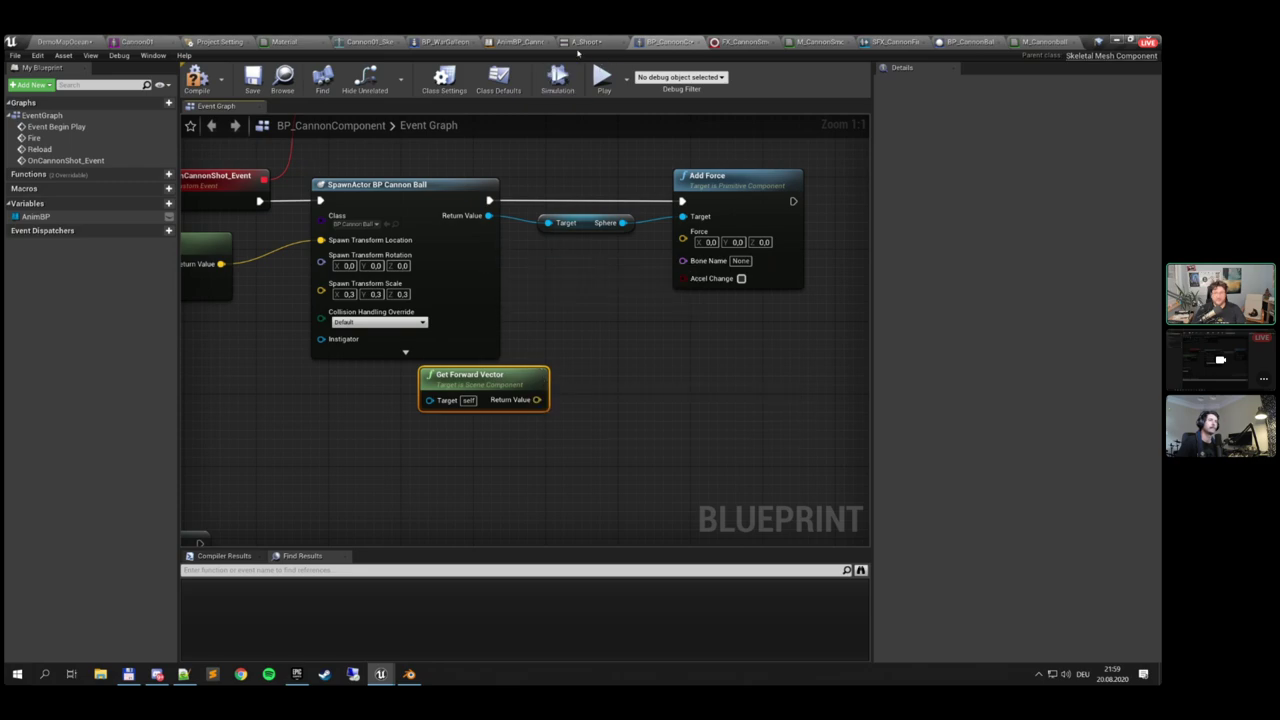
Examine the cannon's orientation in the AnimBP_Cannon preview and return to the BP_CannonComponent graph
left_click(520, 41)
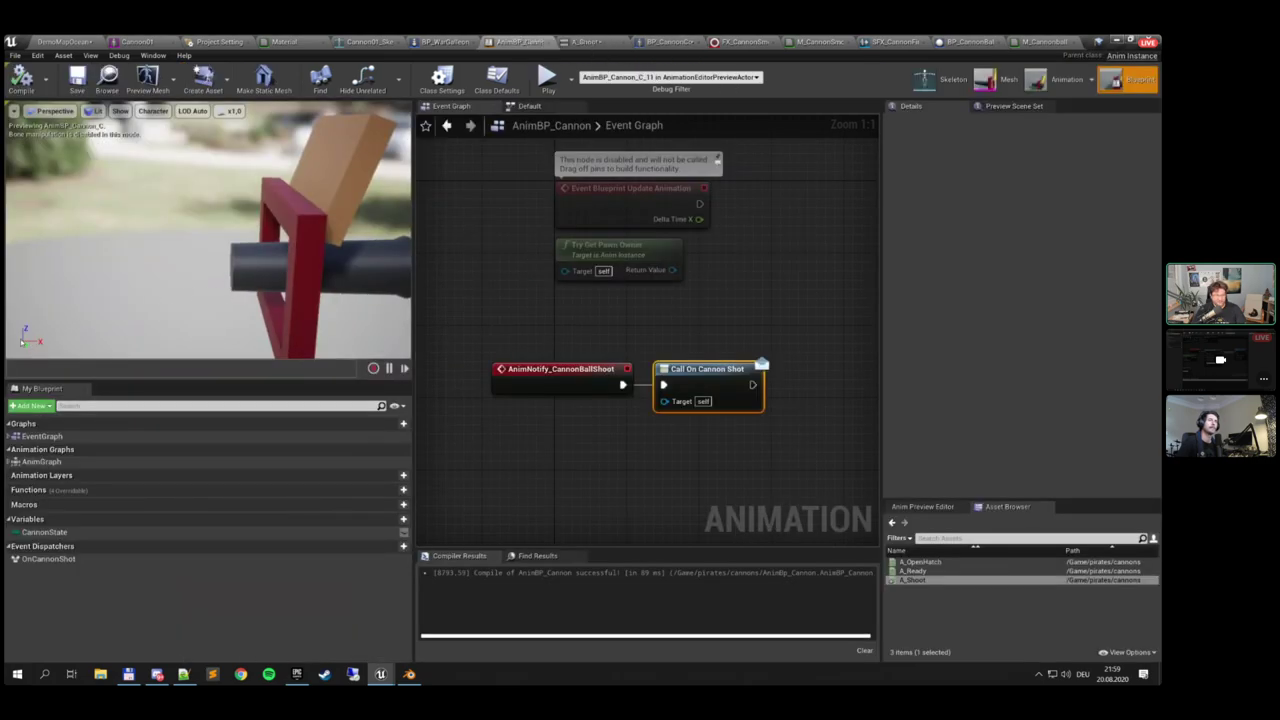
right_click_drag(372, 248, 402, 251)
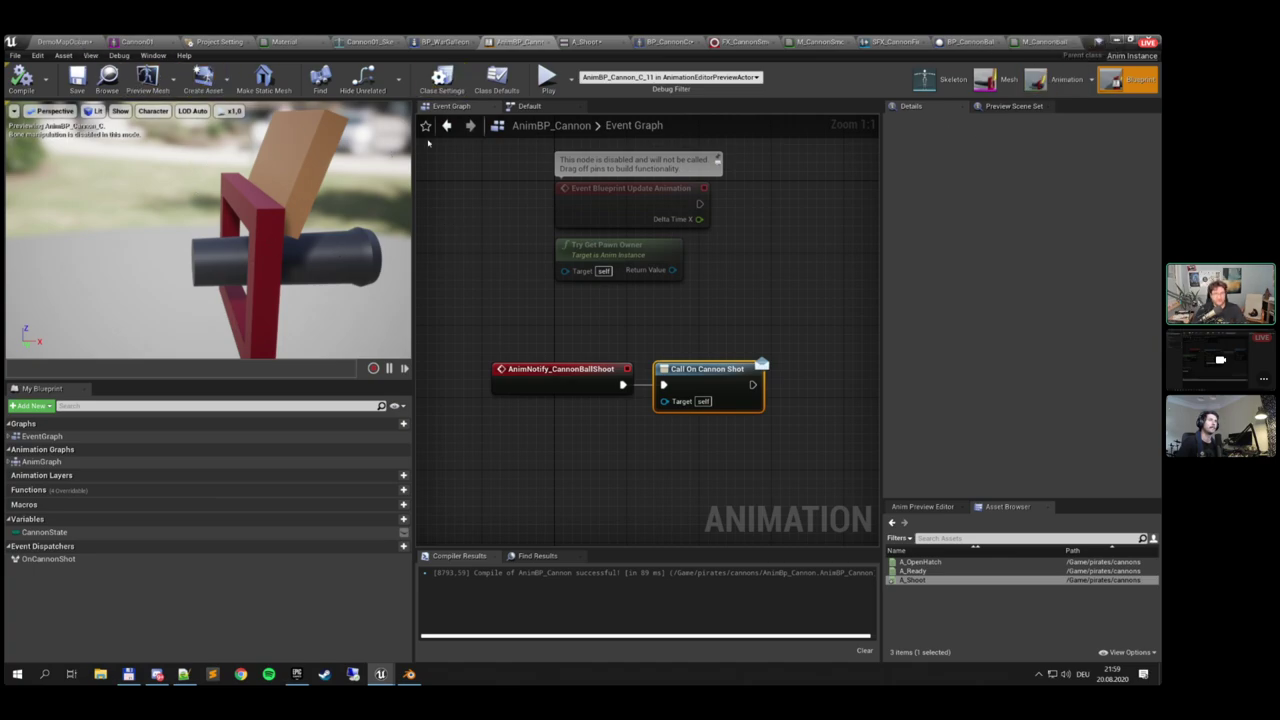
left_click(650, 41)
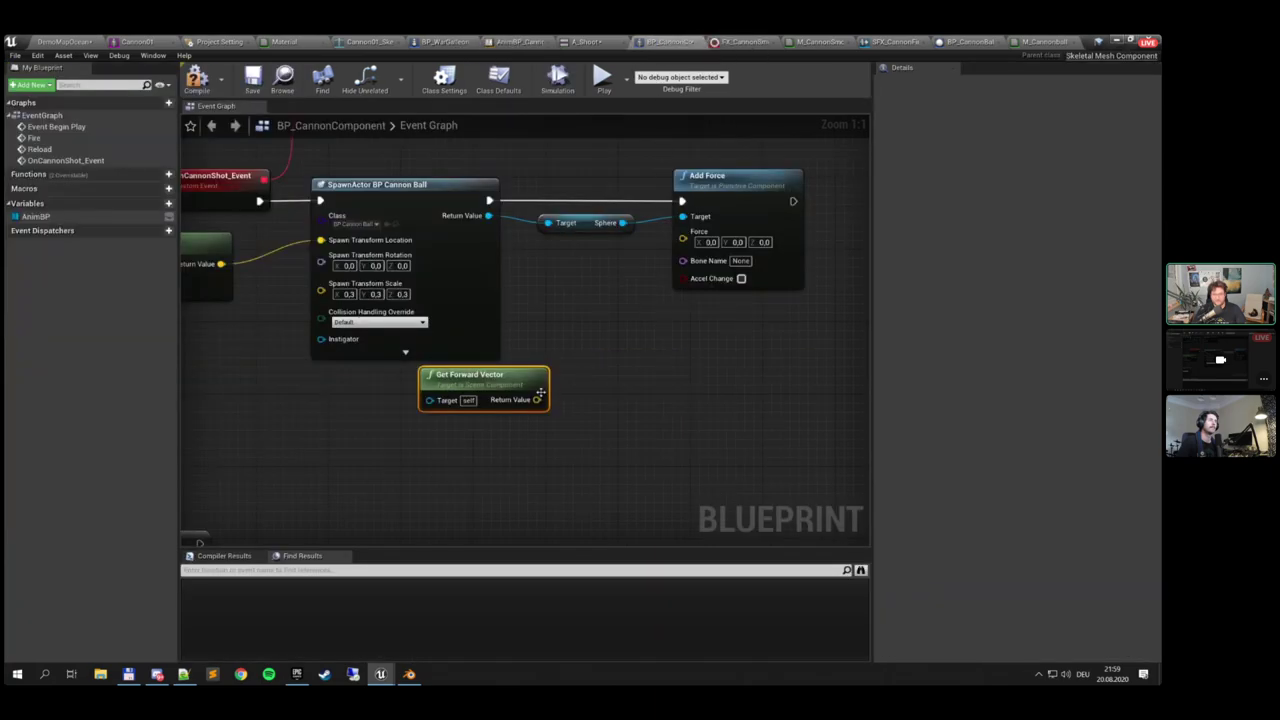
Multiply the Get Forward Vector output by a float of 10000 using a vector * float node
left_click_drag(470, 375, 425, 375)
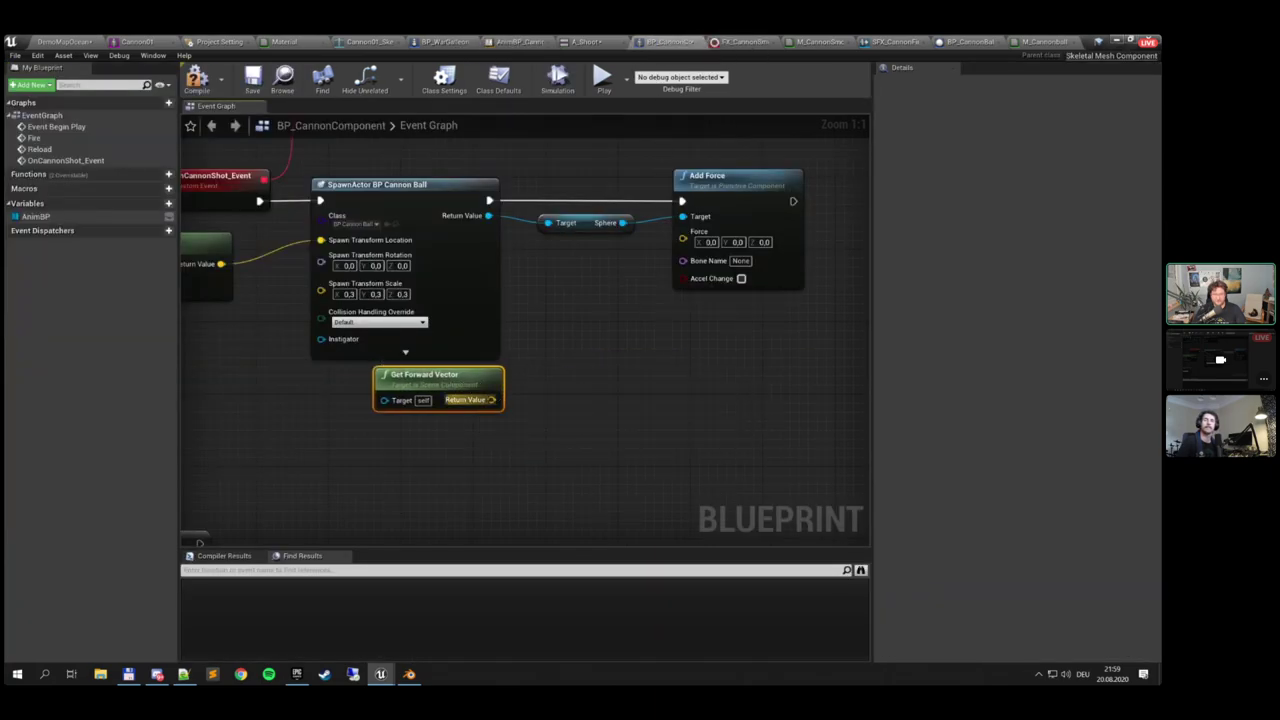
left_click_drag(491, 399, 546, 369)
type("*")
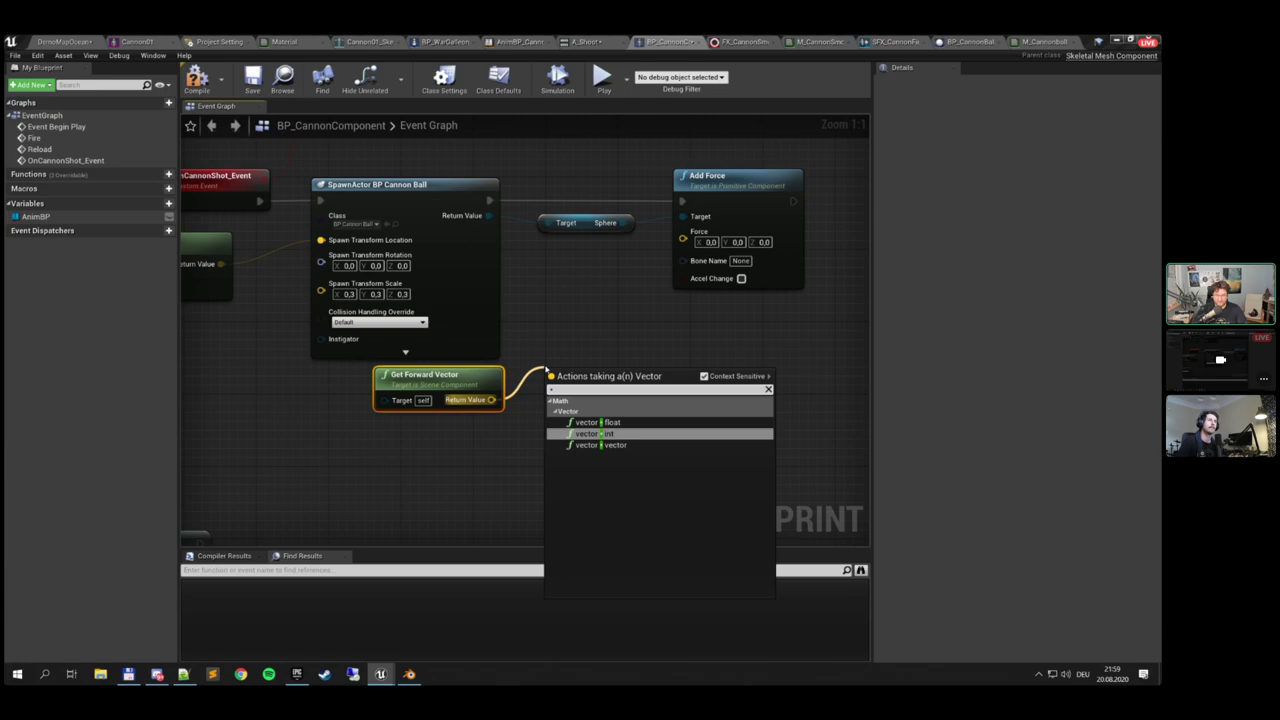
left_click(628, 423)
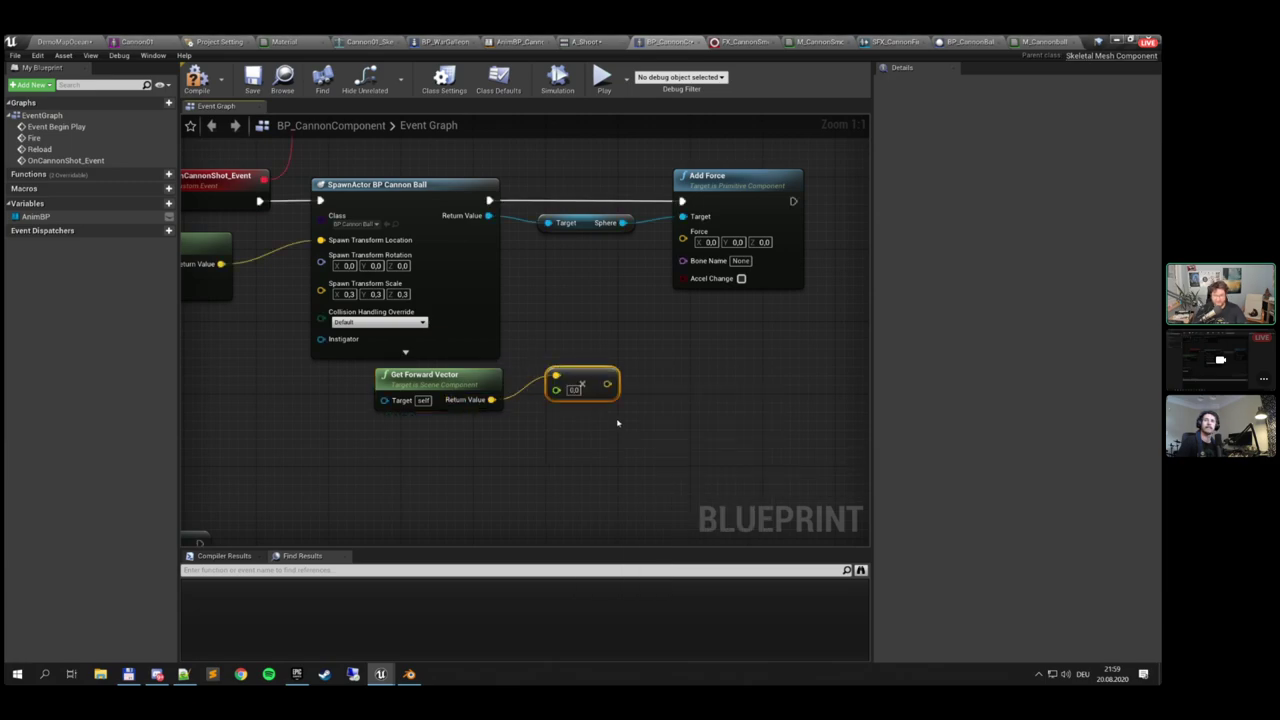
left_click(577, 391)
type("10000")
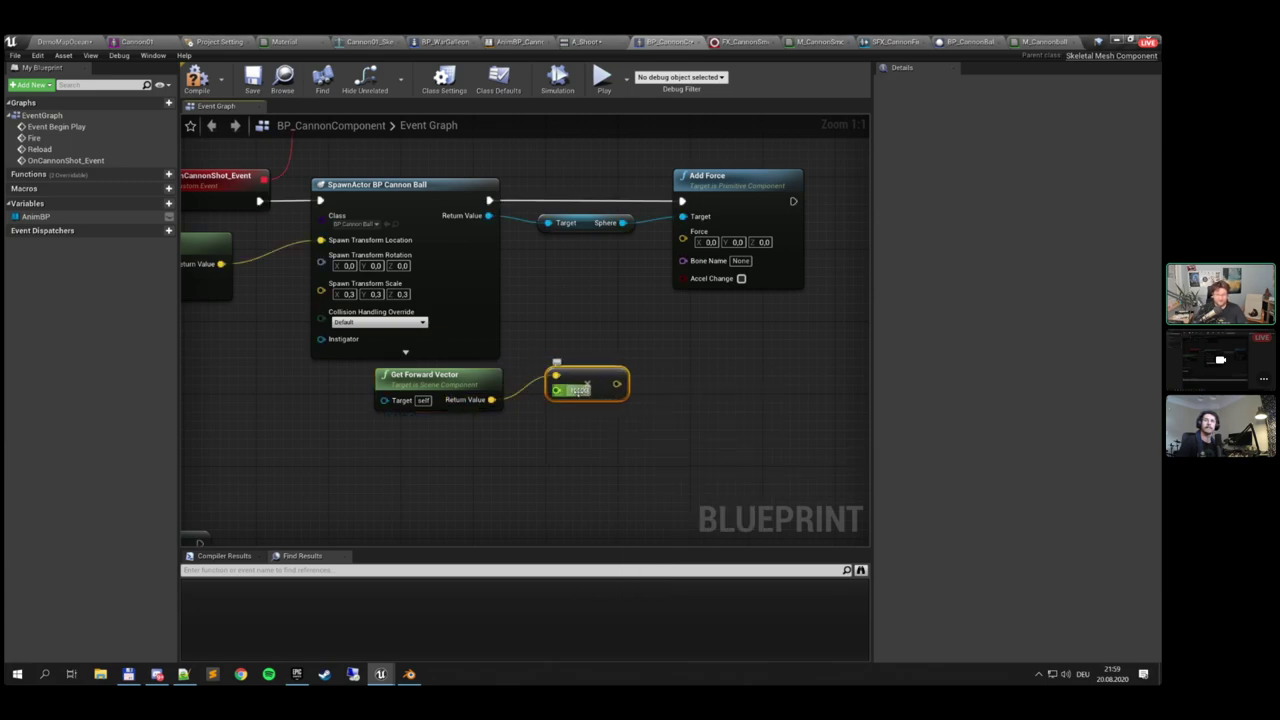
key("Return")
Connect the multiplied vector to Add Force's Force input, enable Accel Change, and save the blueprint
left_click_drag(622, 384, 683, 238)
left_click(741, 265)
left_click_drag(589, 377, 563, 385)
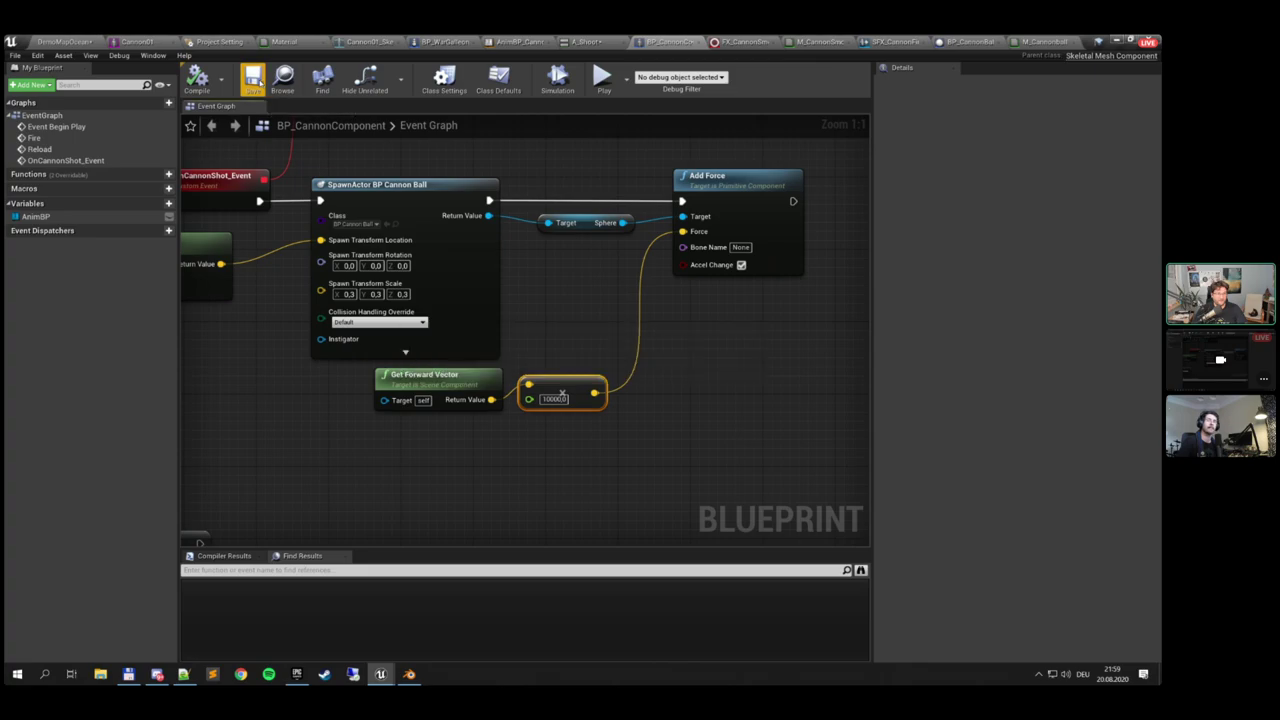
left_click(253, 80)
Play-test the cannon shots in the DemoMapOcean level and stop the session
left_click(65, 41)
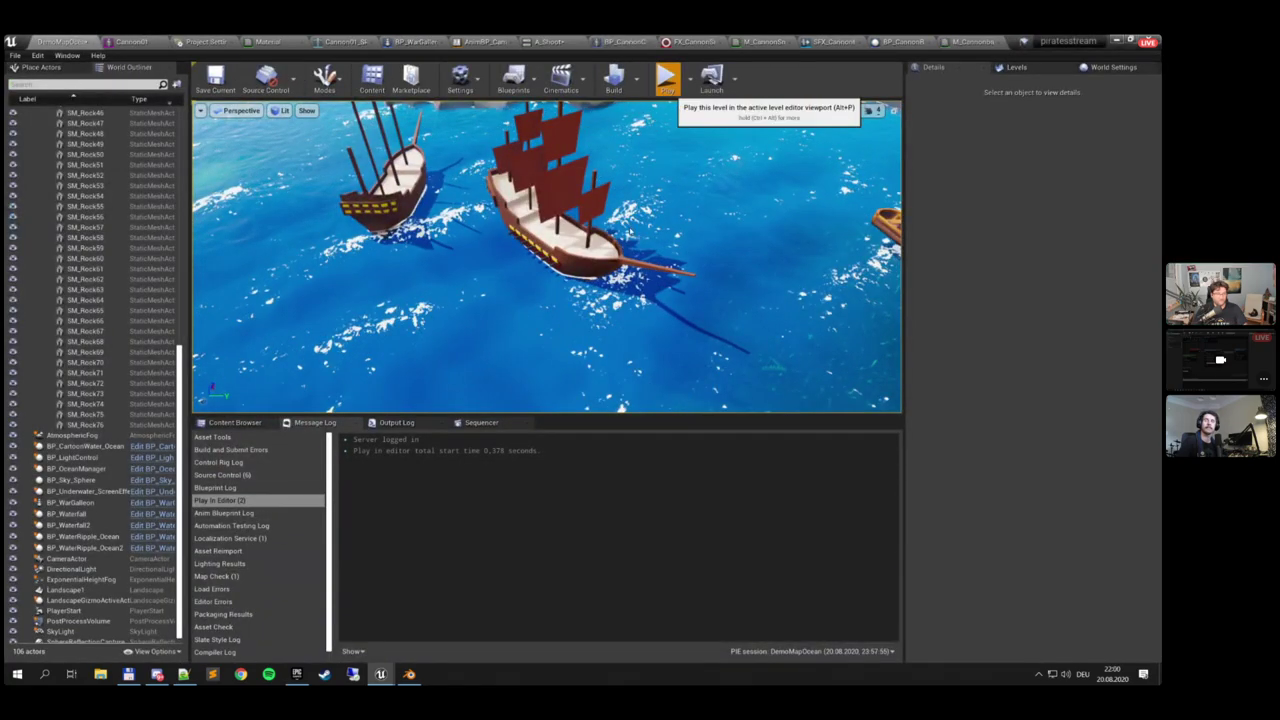
left_click(667, 80)
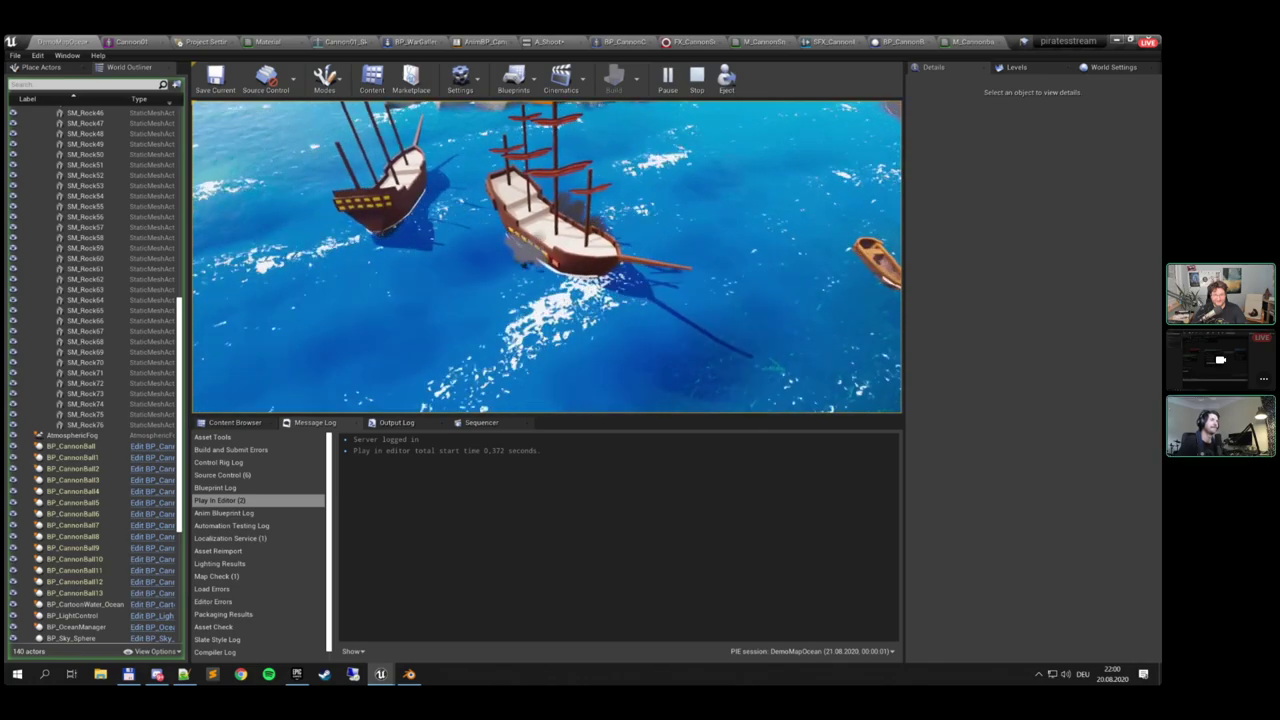
key("Escape")
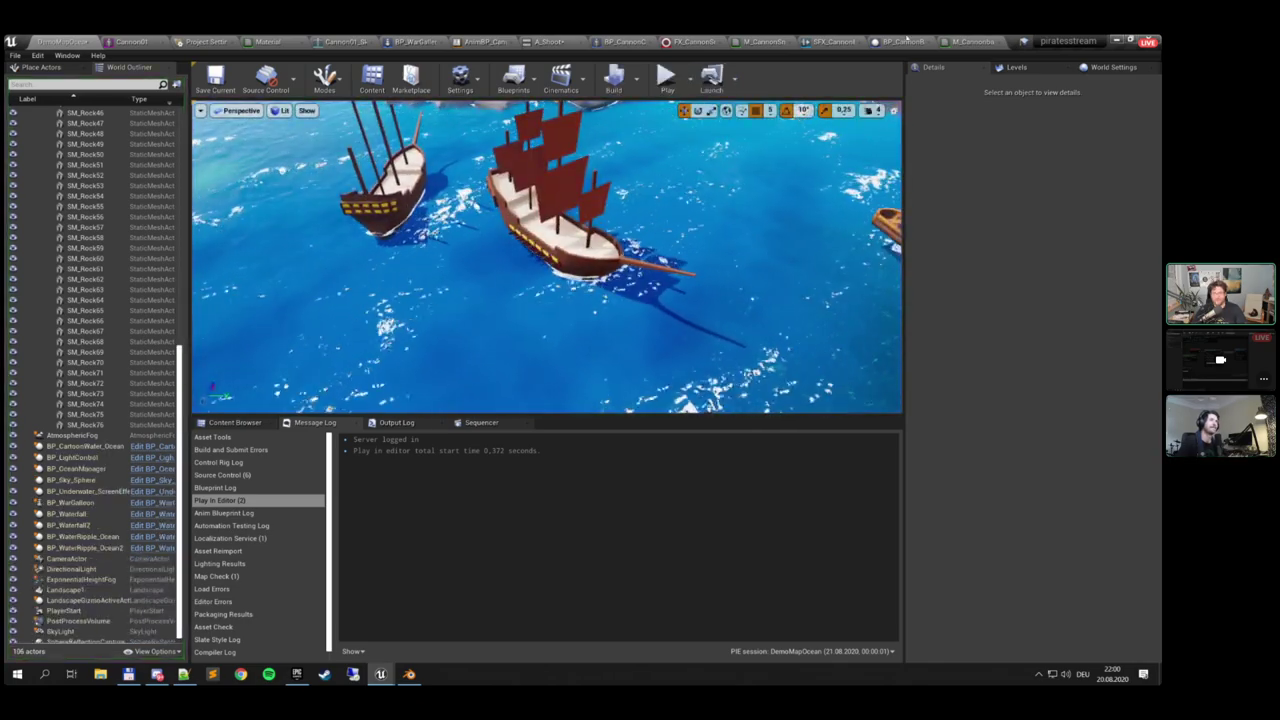
Set the BP_CannonBall Sphere's mass to 1.0 kg, then compile and save the blueprint
left_click(905, 41)
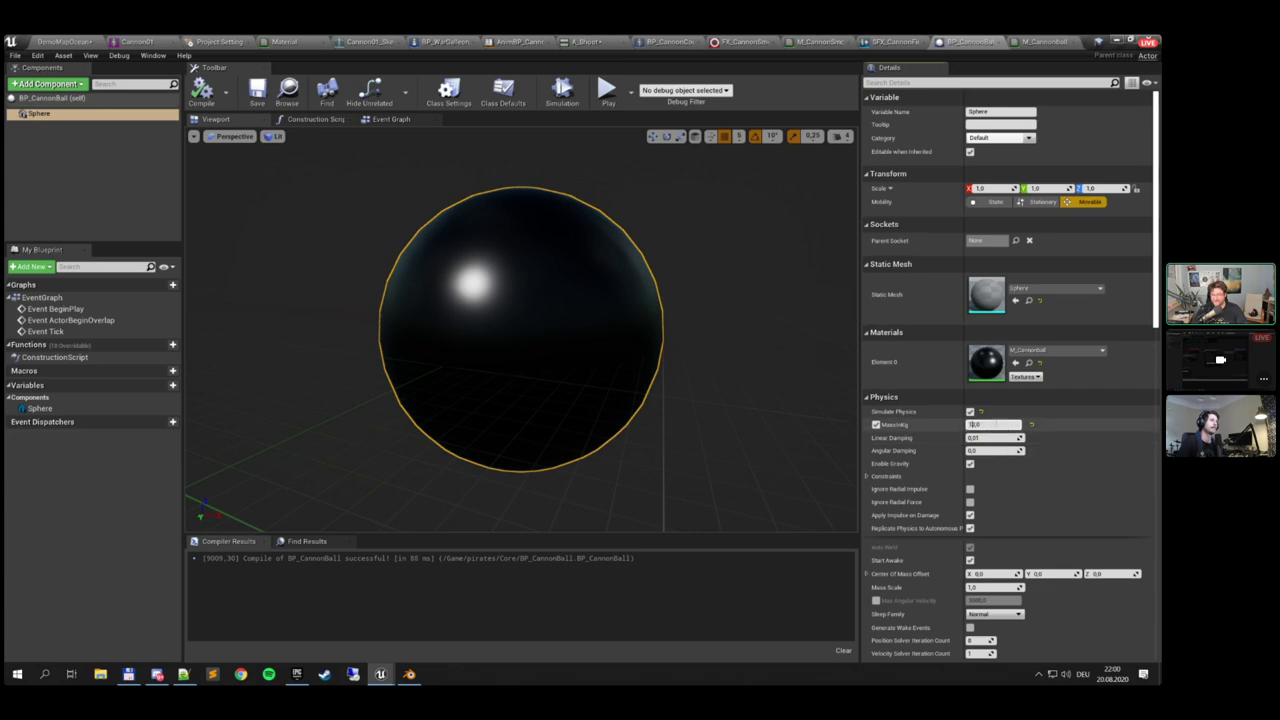
key("Delete")
key("Tab")
left_click(204, 92)
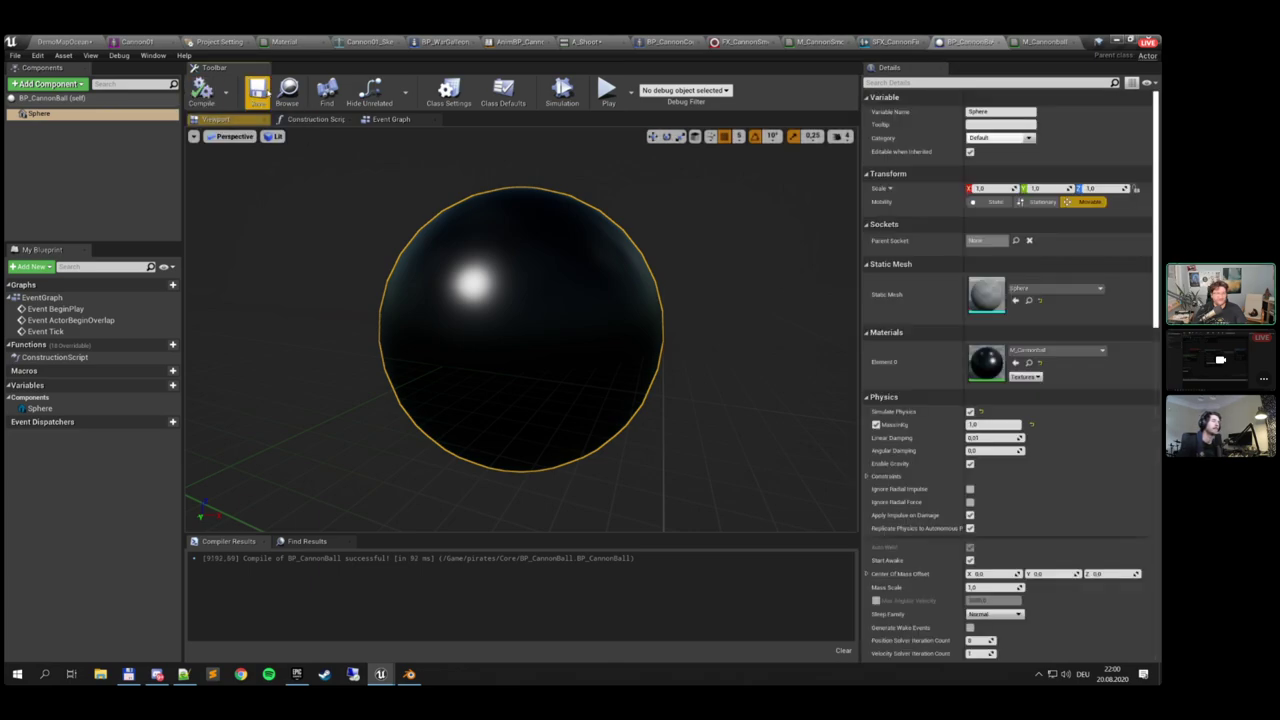
left_click(258, 92)
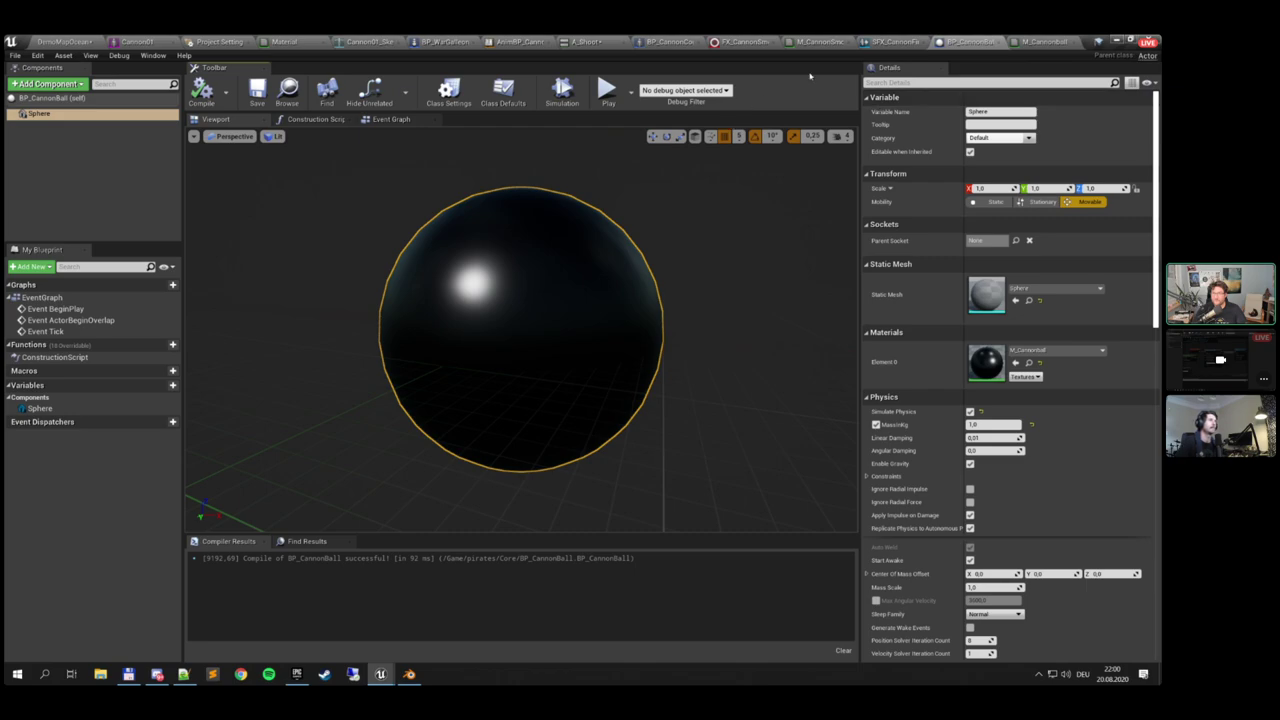
In BP_CannonComponent, set the SpawnActor node's Spawn Transform Scale to 0.2 on X, Y and Z
left_click(668, 42)
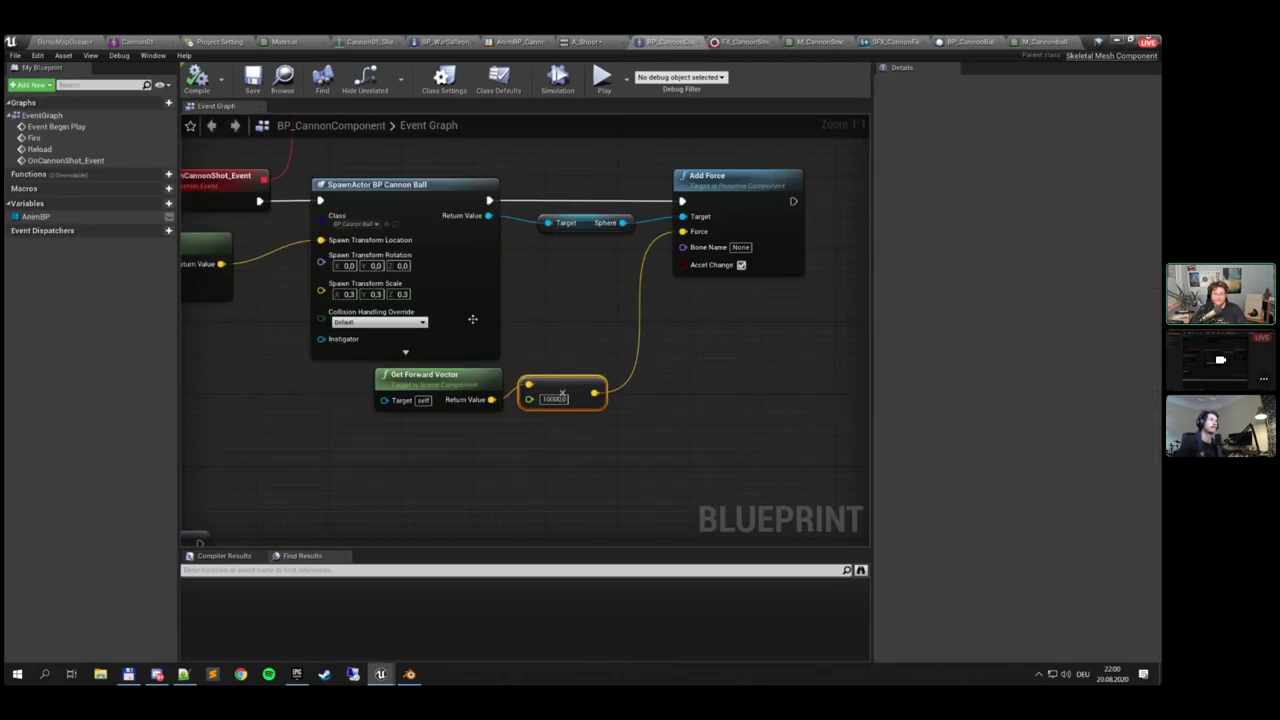
type("0,2")
key("Tab")
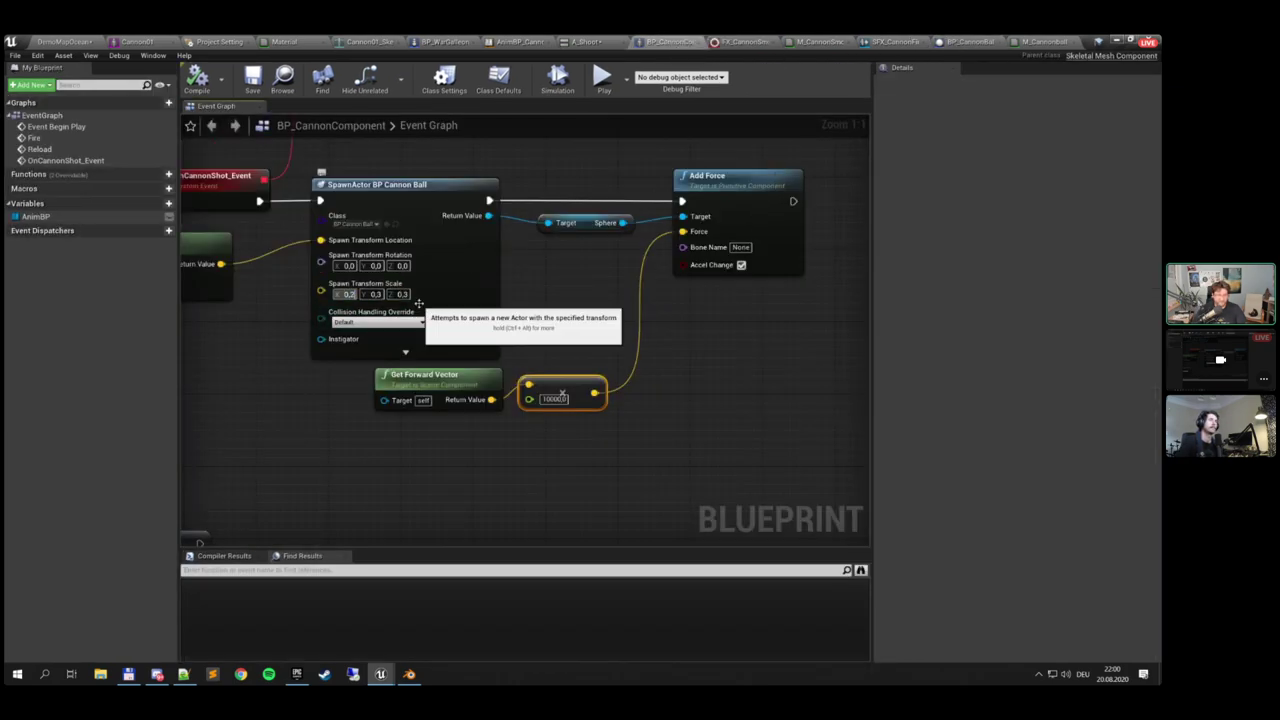
type("0,2")
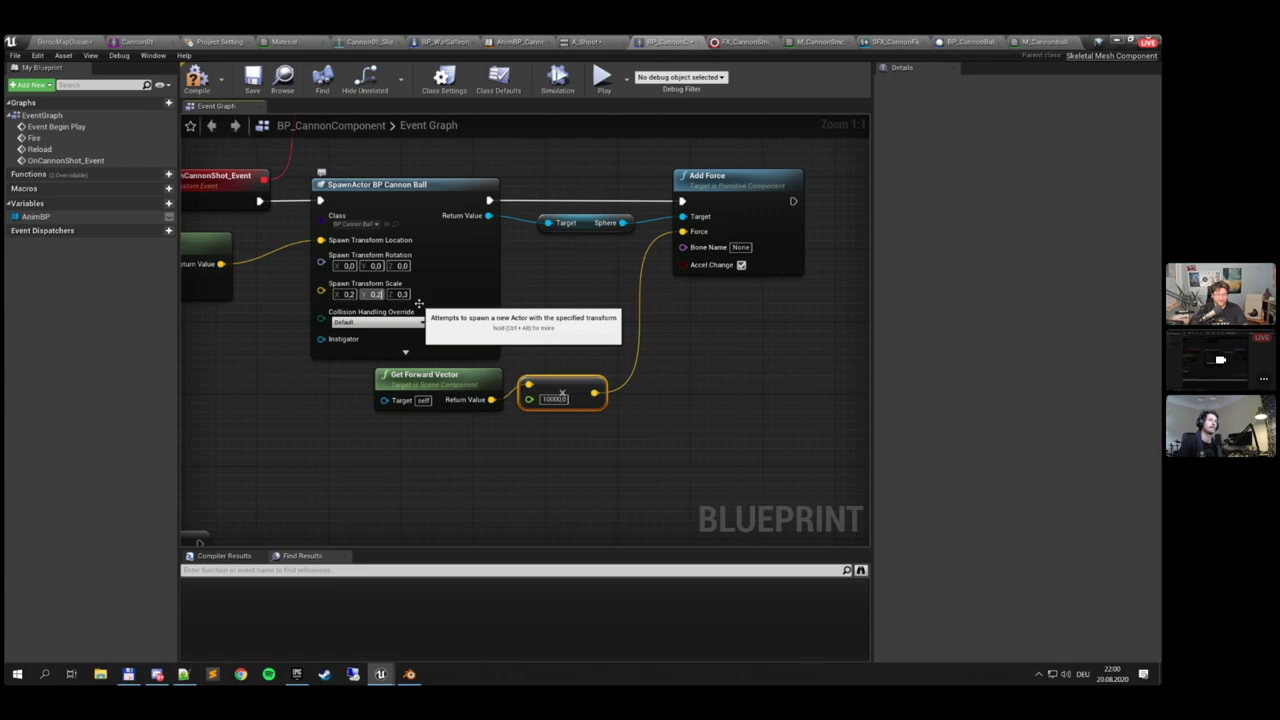
key("Tab")
type("0,2")
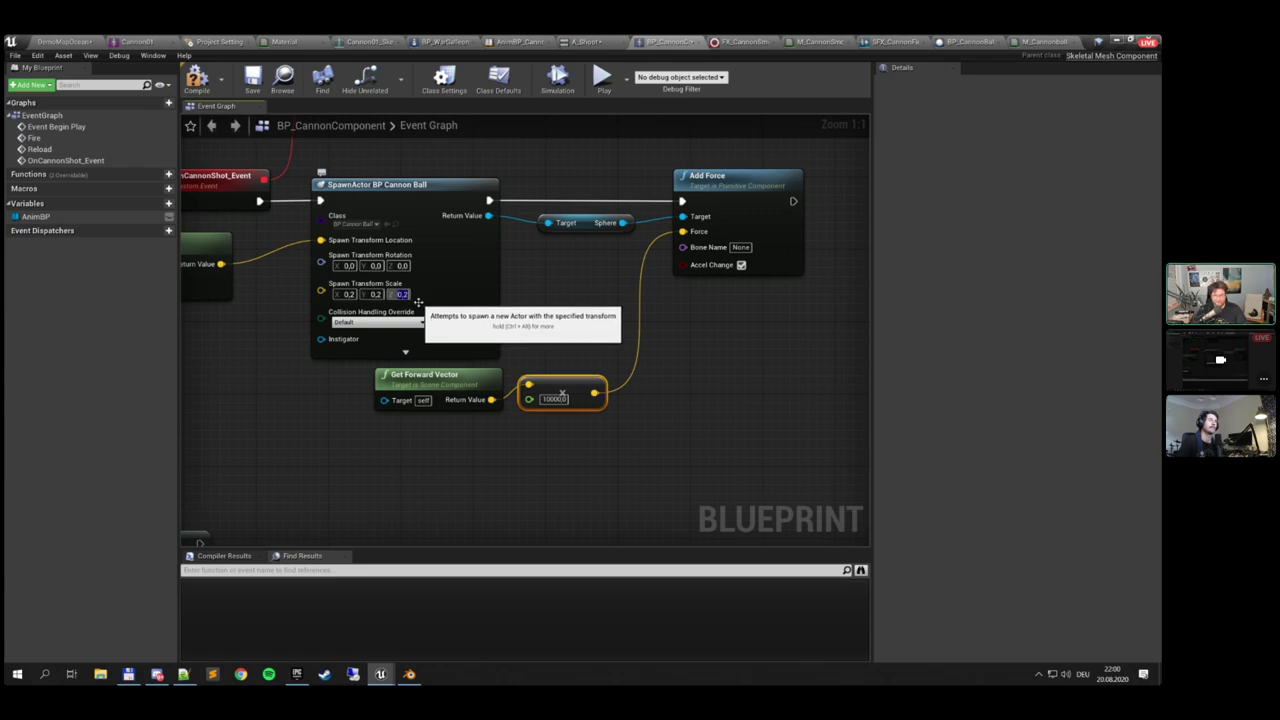
right_click_drag(420, 304, 479, 284)
Raise the forward vector's float multiplier to 100000, save, and play-test the cannon shots
left_click(614, 379)
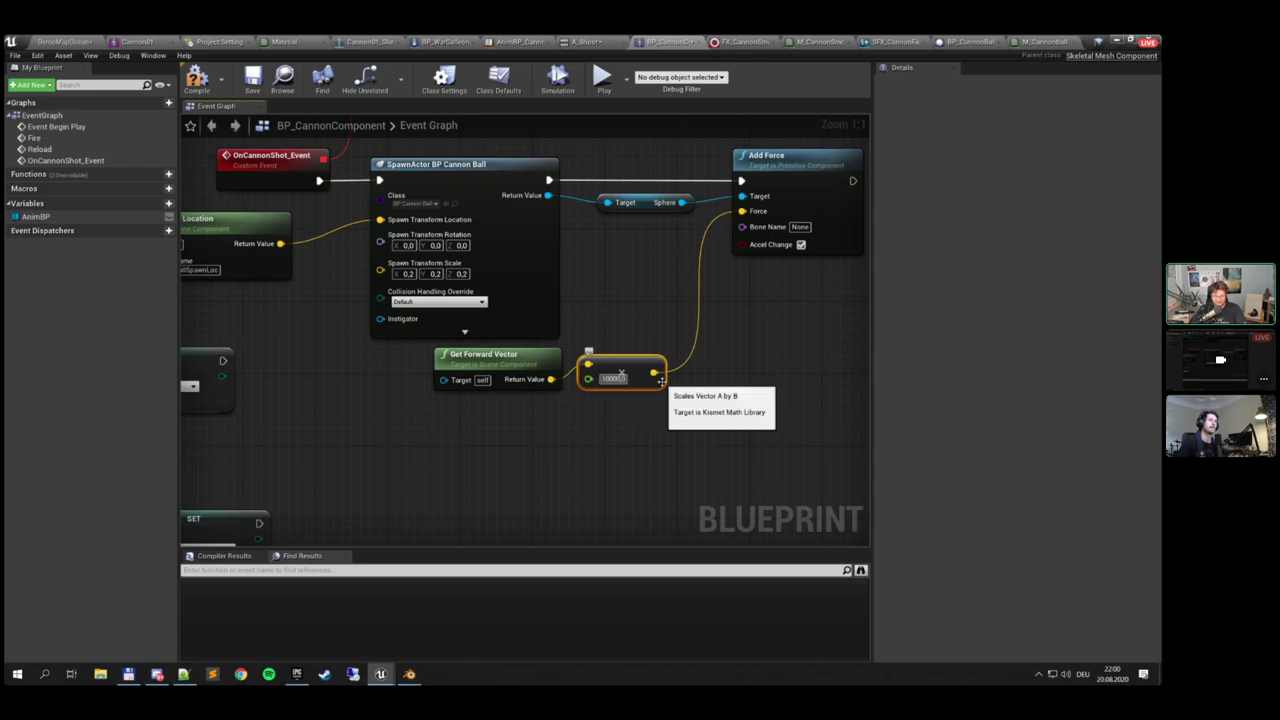
type("0")
left_click(249, 91)
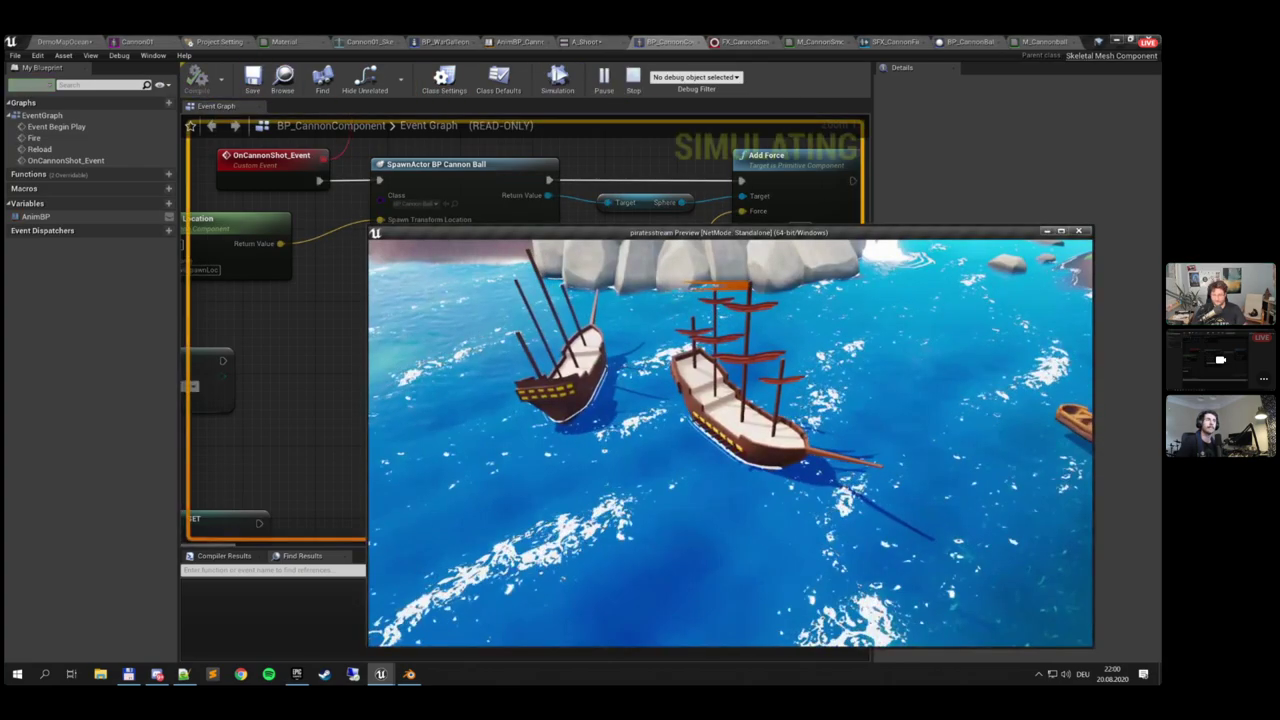
left_click(626, 327)
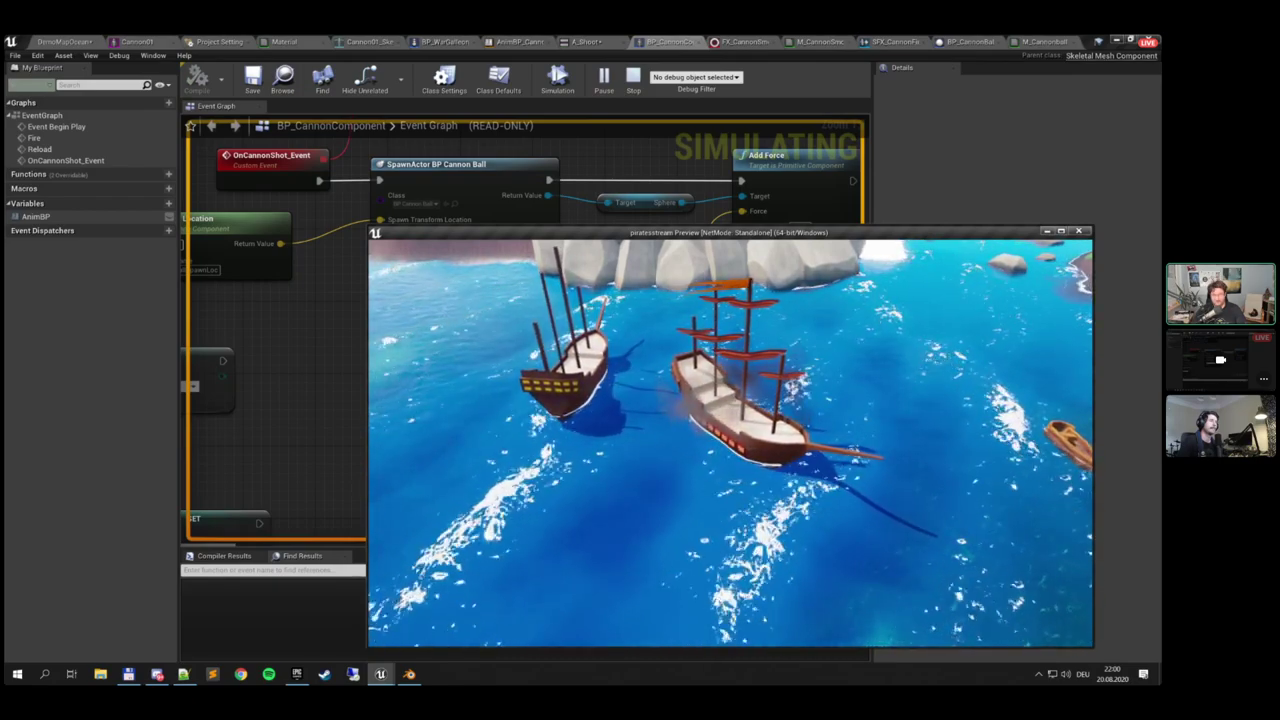
key("Escape")
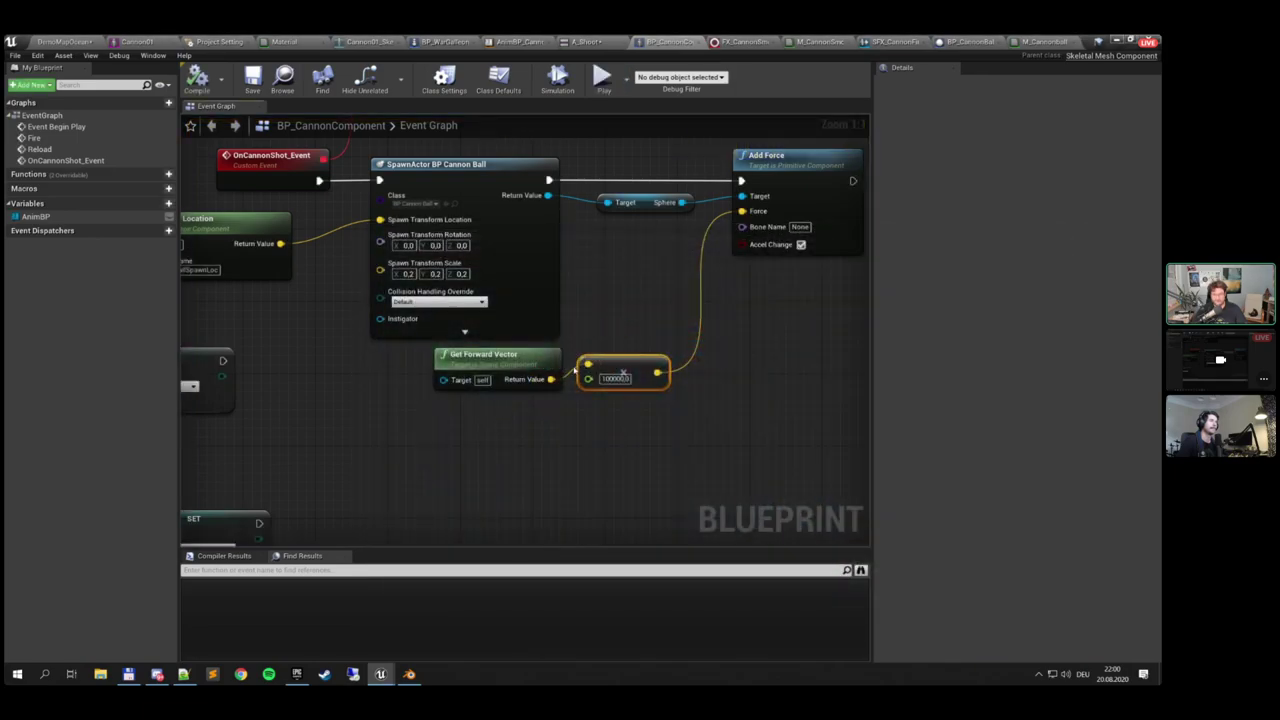
Add a vector * vector node with X 1, Y 1, Z 0 after Get Forward Vector and unlink the 100000 multiplier's vector input
right_click_drag(505, 365, 595, 337)
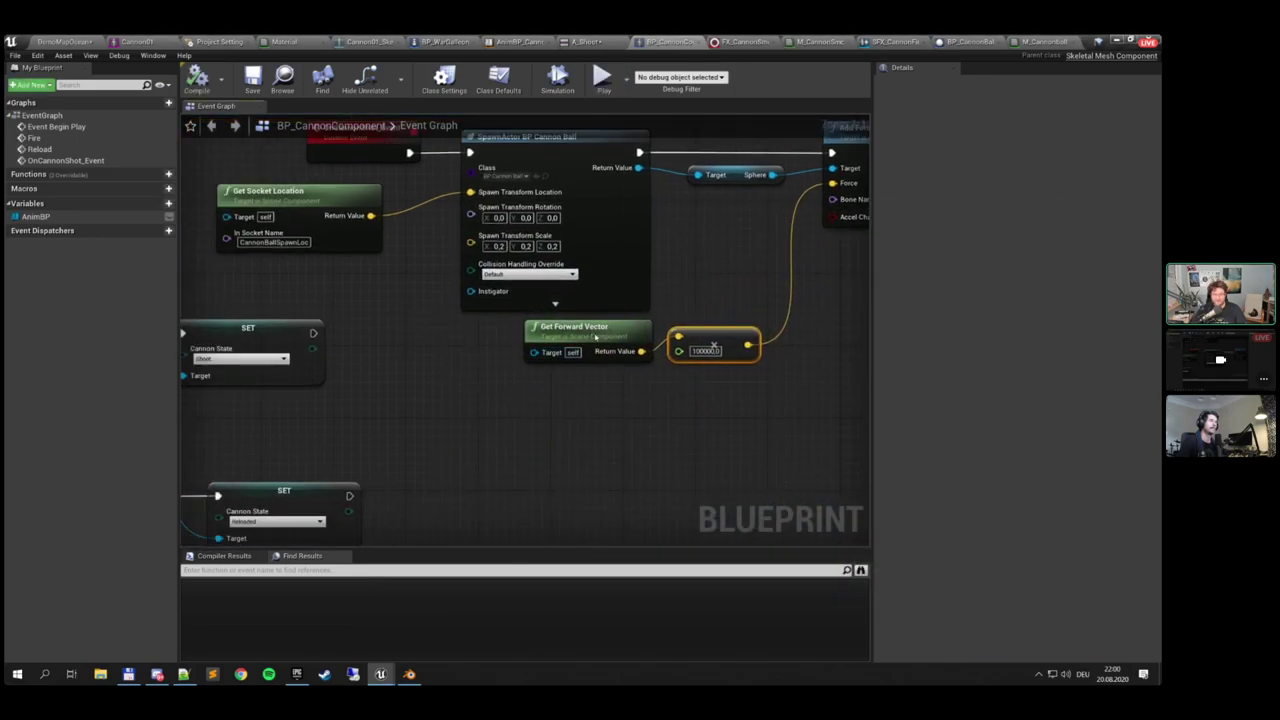
left_click_drag(595, 337, 538, 357)
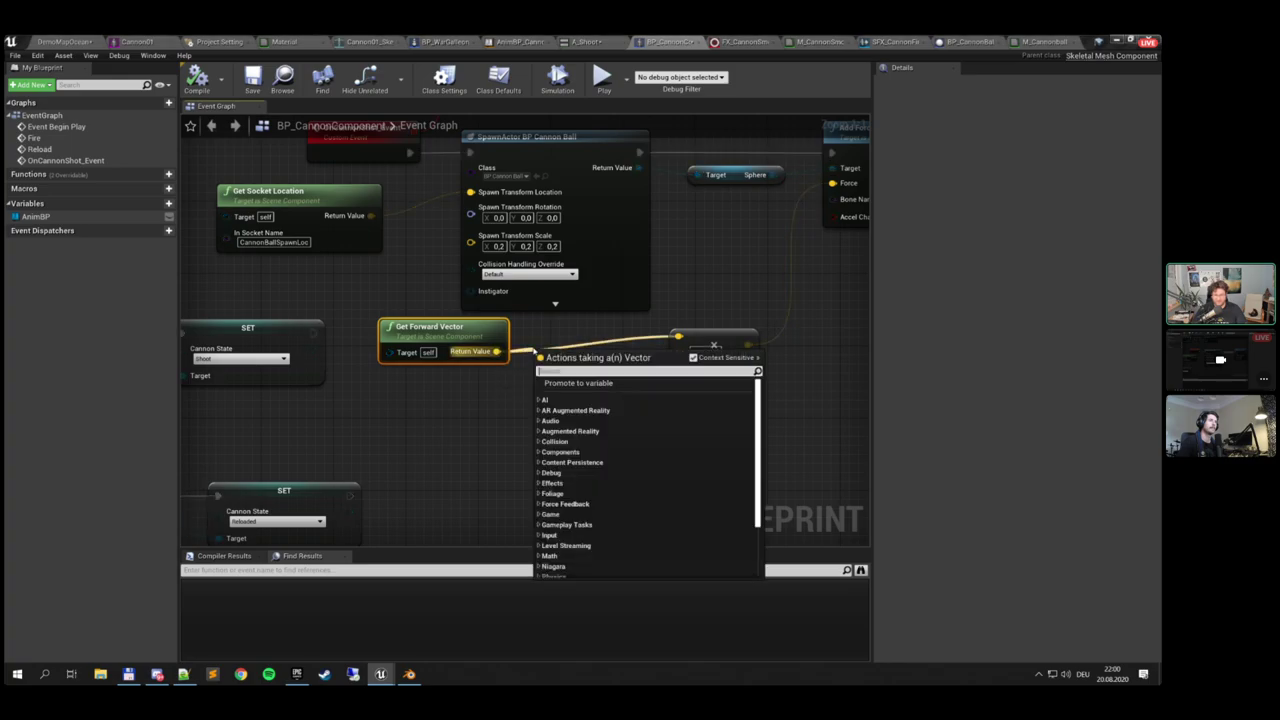
type("*")
left_click(618, 425)
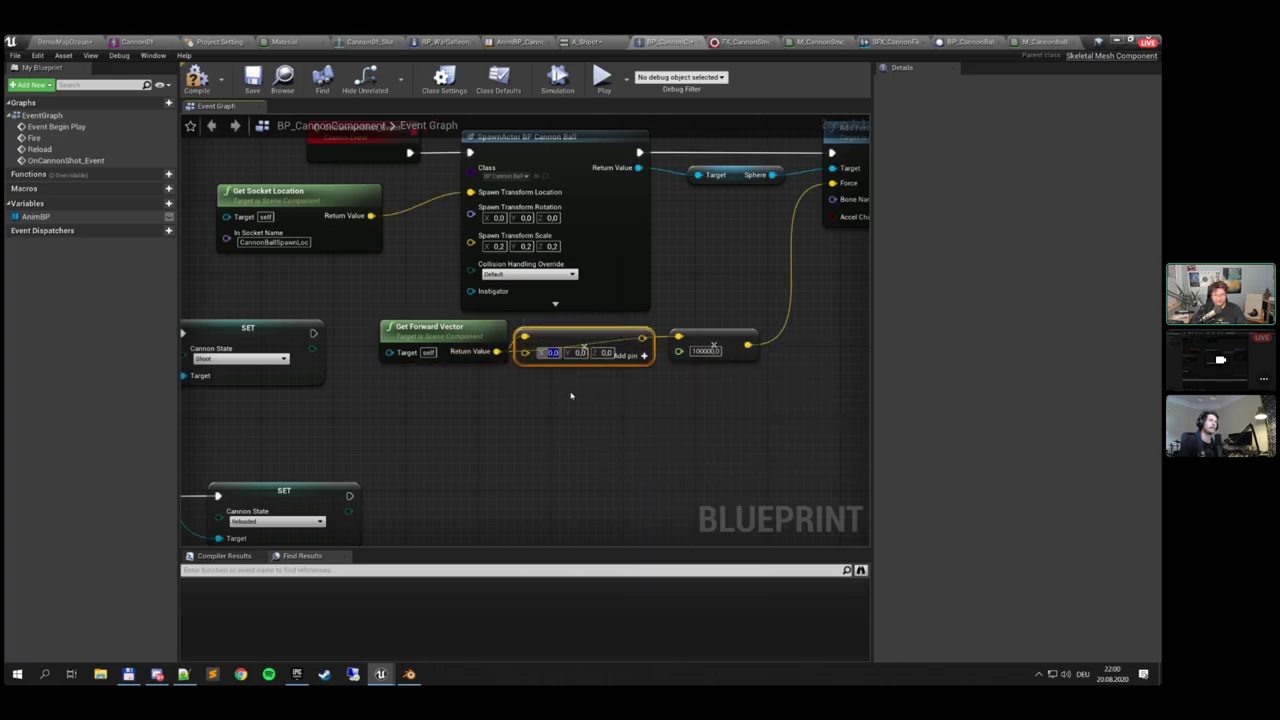
left_click(677, 341, "alt")
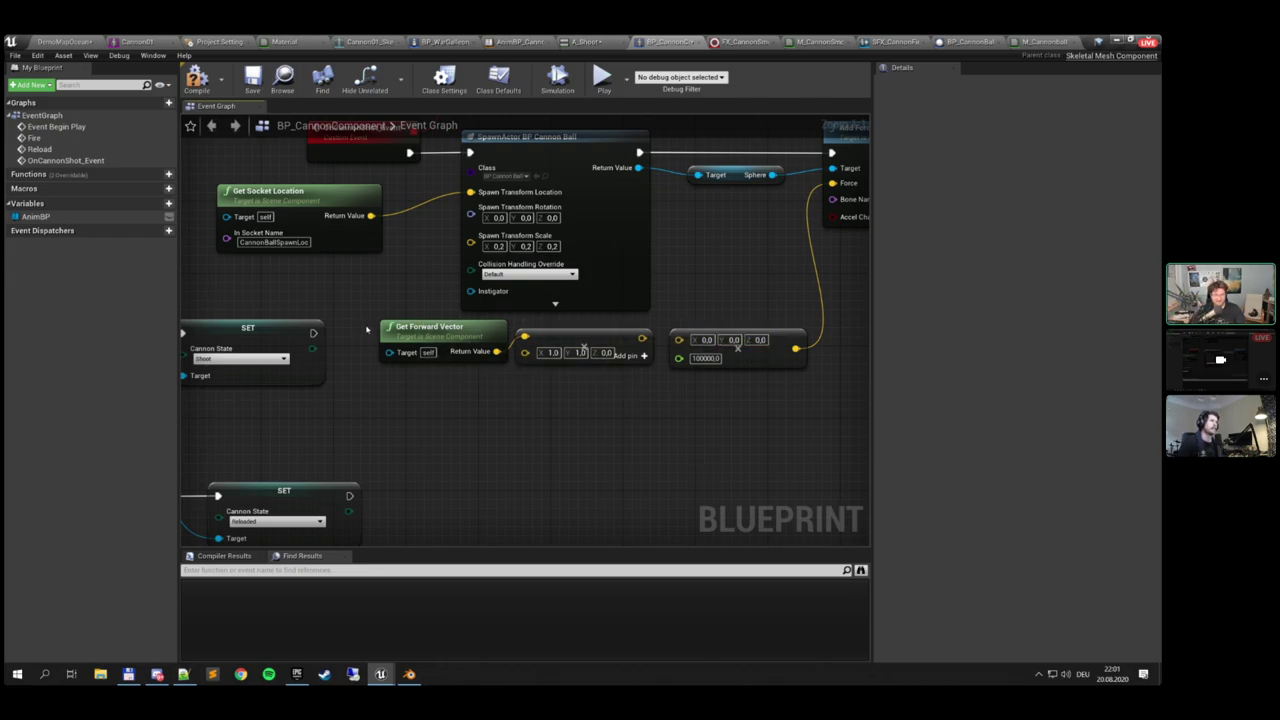
Move the Cannon State nodes clear of the shot logic and select the Get Forward Vector and vector multiply nodes for repositioning
right_click_drag(367, 330, 601, 303)
scroll(468, 334, "down", 3)
left_click_drag(373, 285, 598, 439)
left_click_drag(580, 440, 477, 514)
right_click_drag(757, 376, 559, 391)
left_click_drag(562, 386, 450, 320)
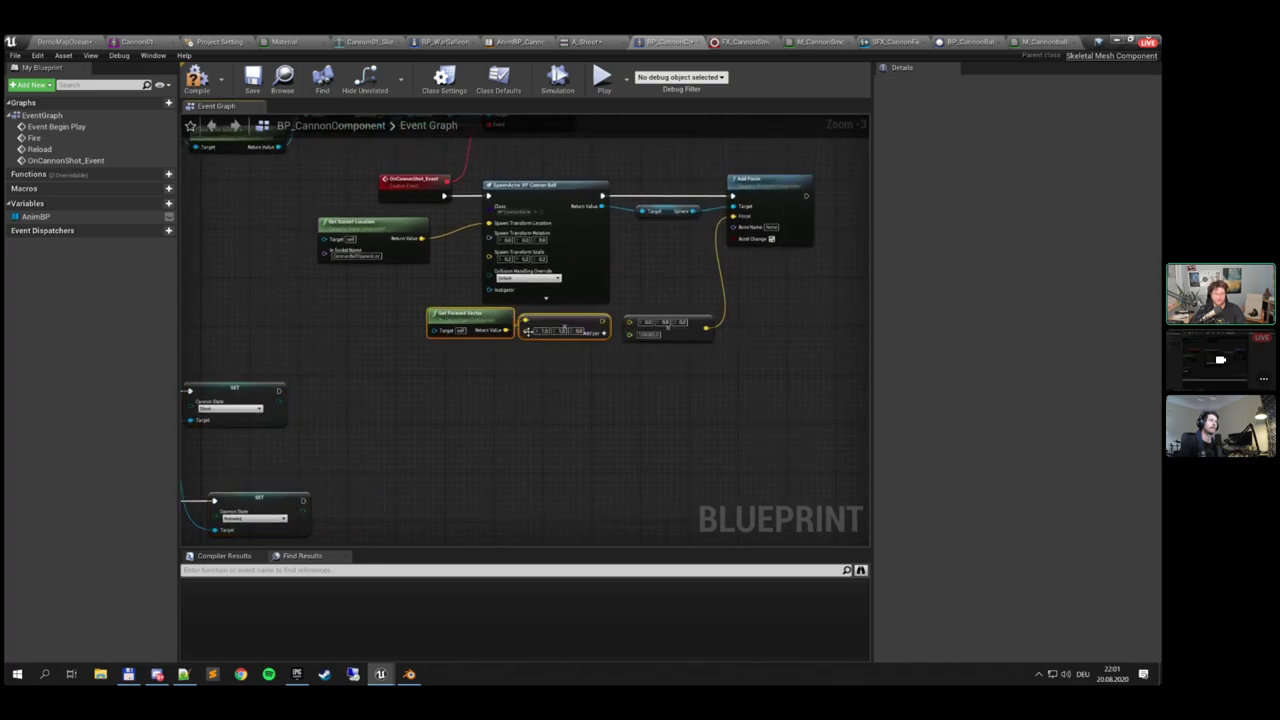
Chain a vector + vector node off the vector multiply node's output and place it before the 100000 multiplier
left_click_drag(563, 329, 561, 357)
scroll(540, 360, "up", 2)
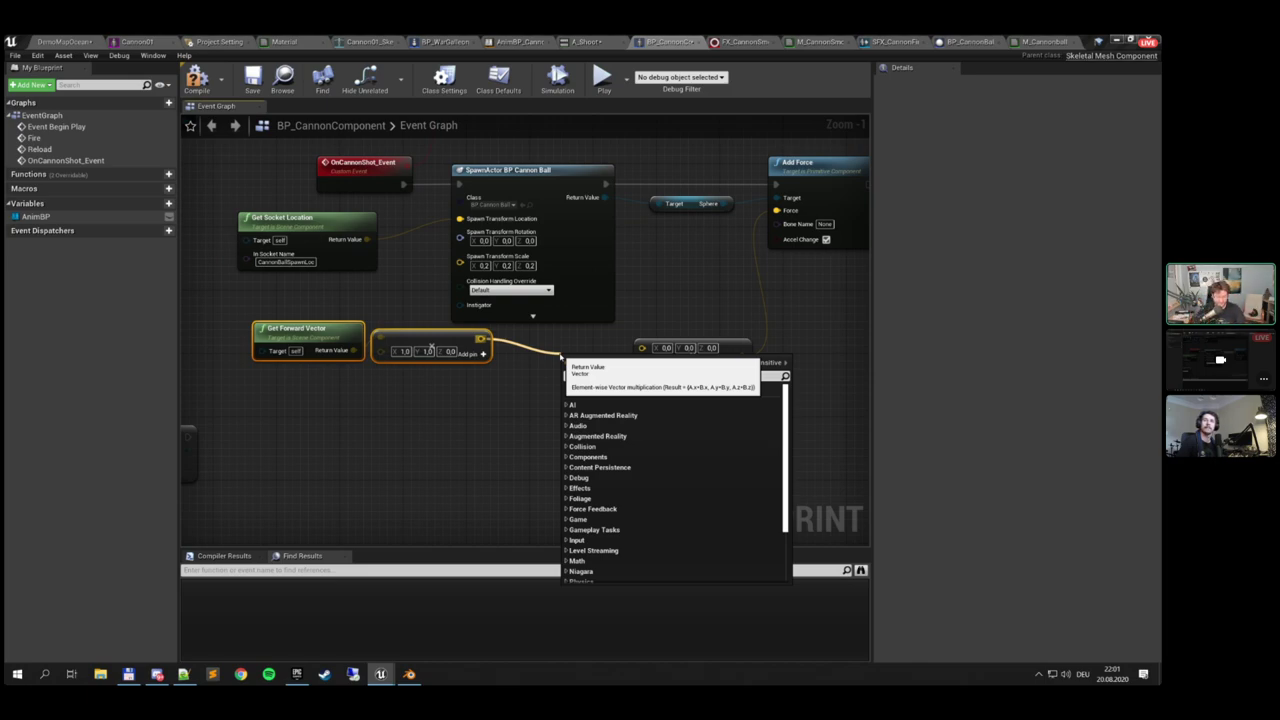
type("+")
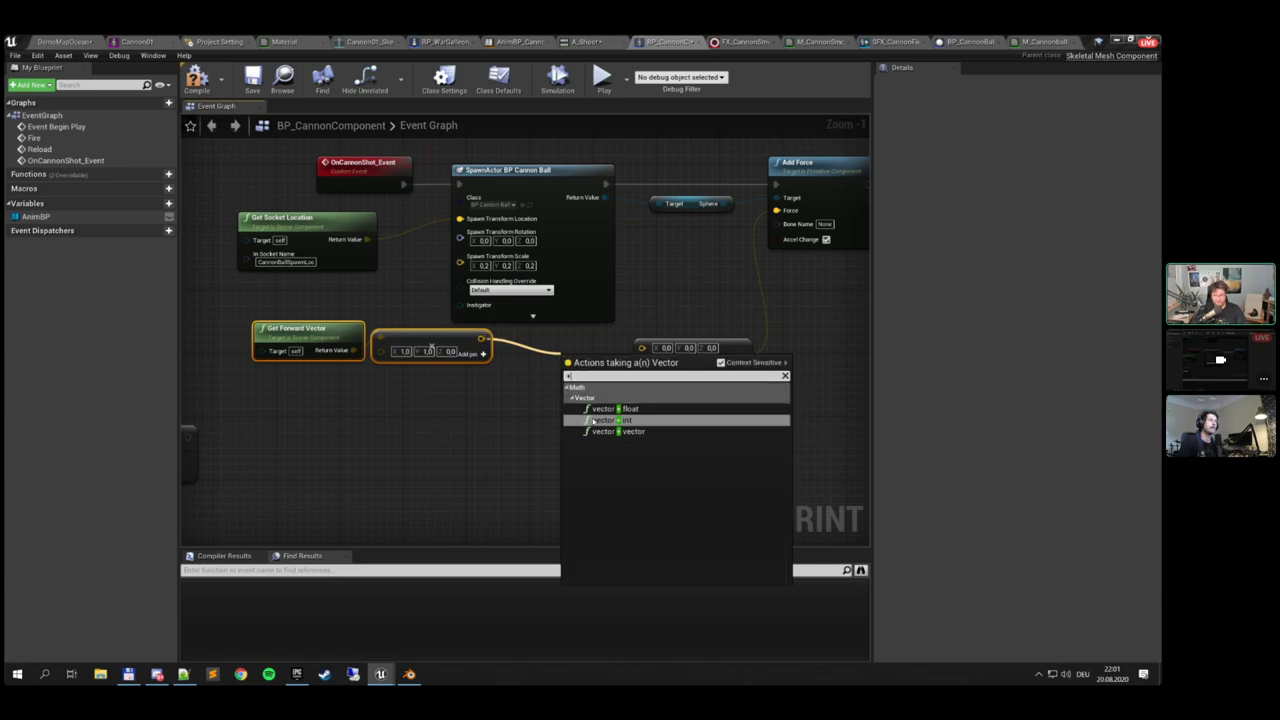
left_click(611, 431)
left_click_drag(610, 352, 560, 342)
Split the add node's second vector input, set its Z to 0.3, and feed the sum into the 100000 multiplier
right_click(525, 358)
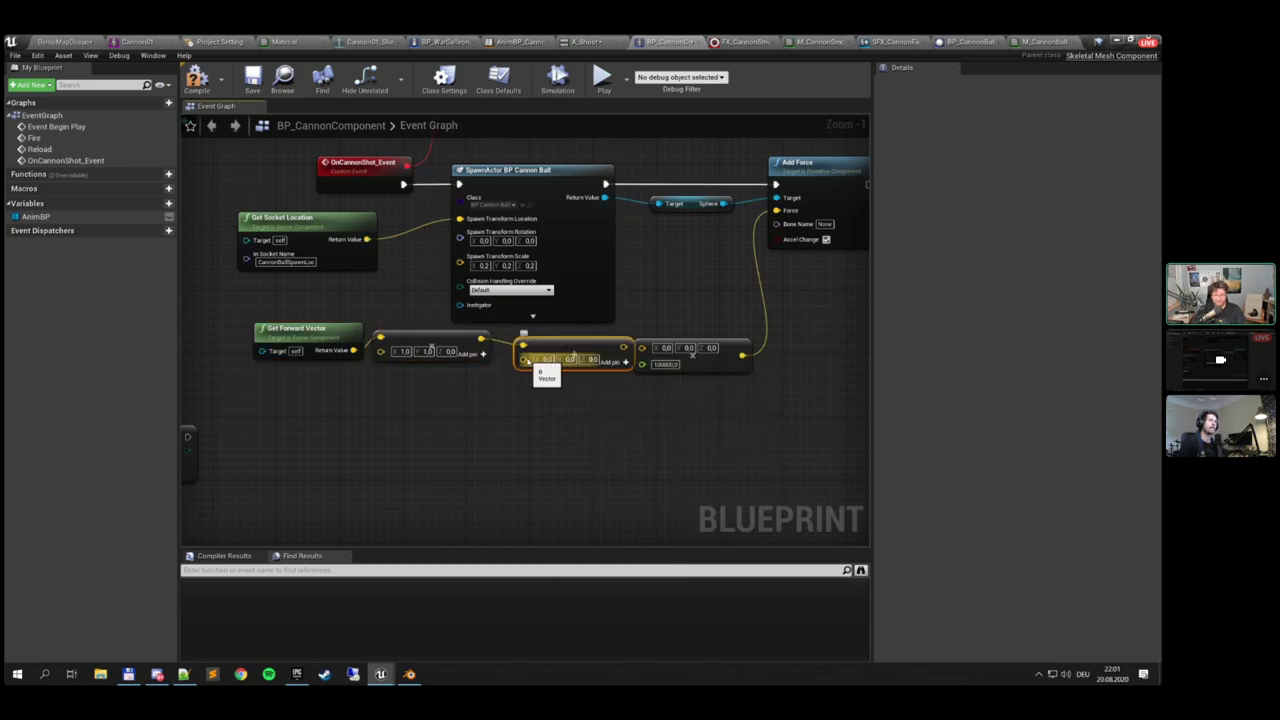
left_click(551, 386)
left_click(541, 387)
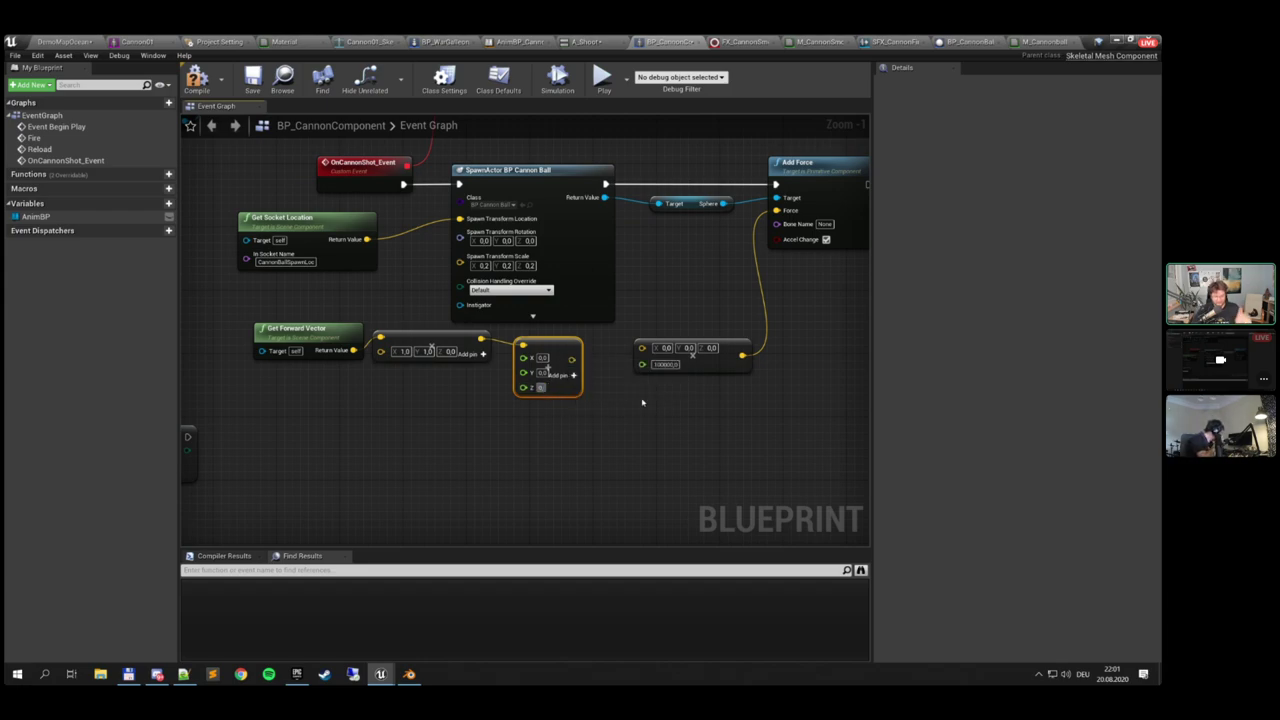
type("0,3")
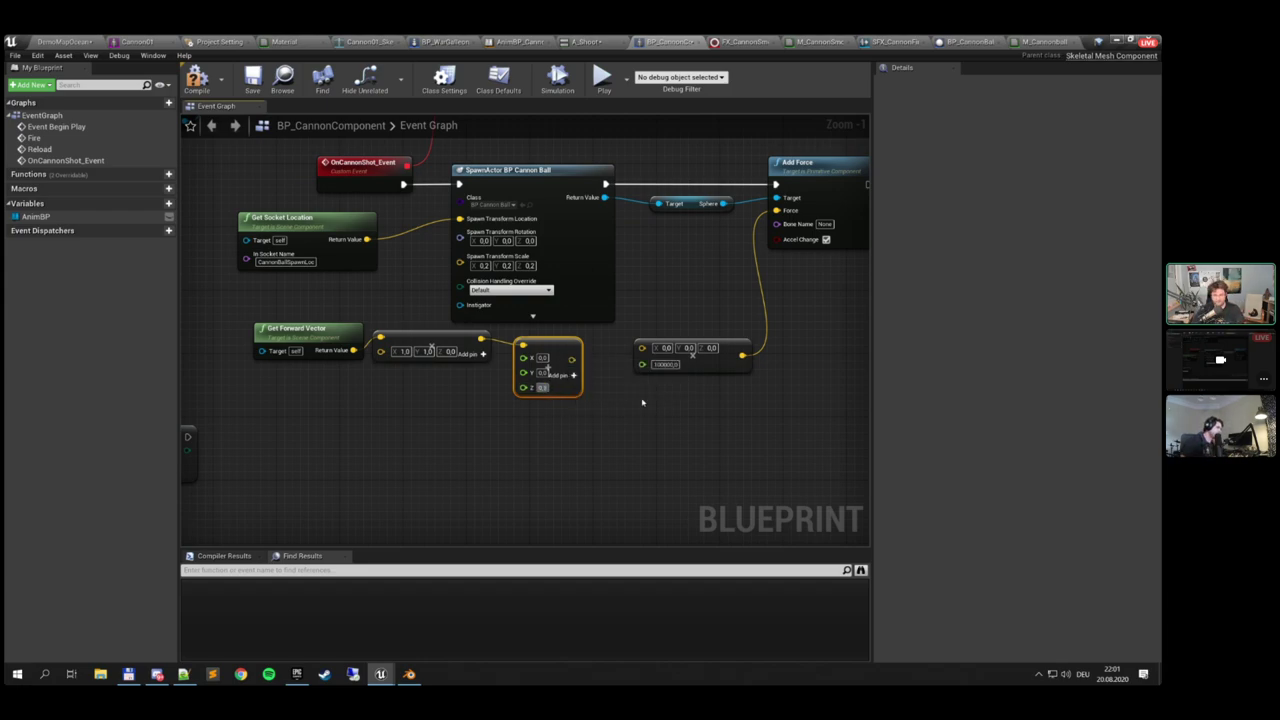
type("0,3")
right_click_drag(598, 385, 612, 373)
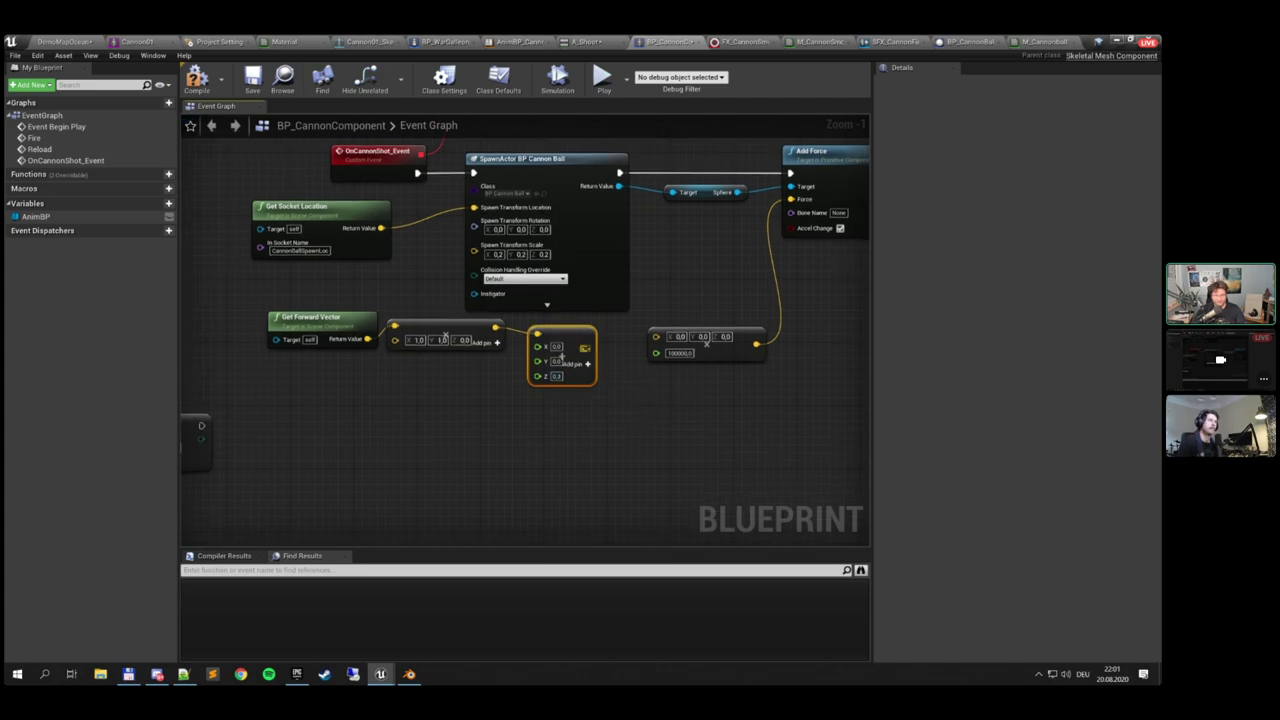
left_click_drag(585, 349, 657, 338)
left_click_drag(570, 380, 594, 388)
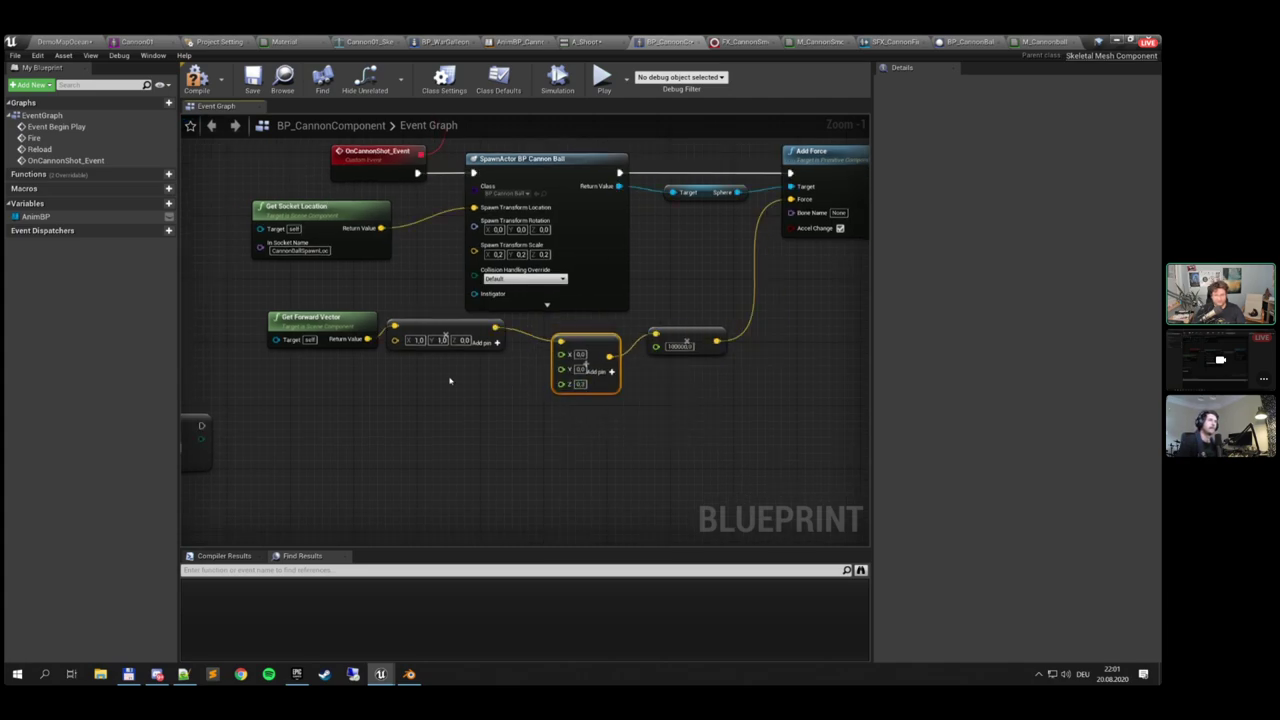
Add a Random Float in Range node below the vector multiply node
right_click(449, 380)
type("randoim")
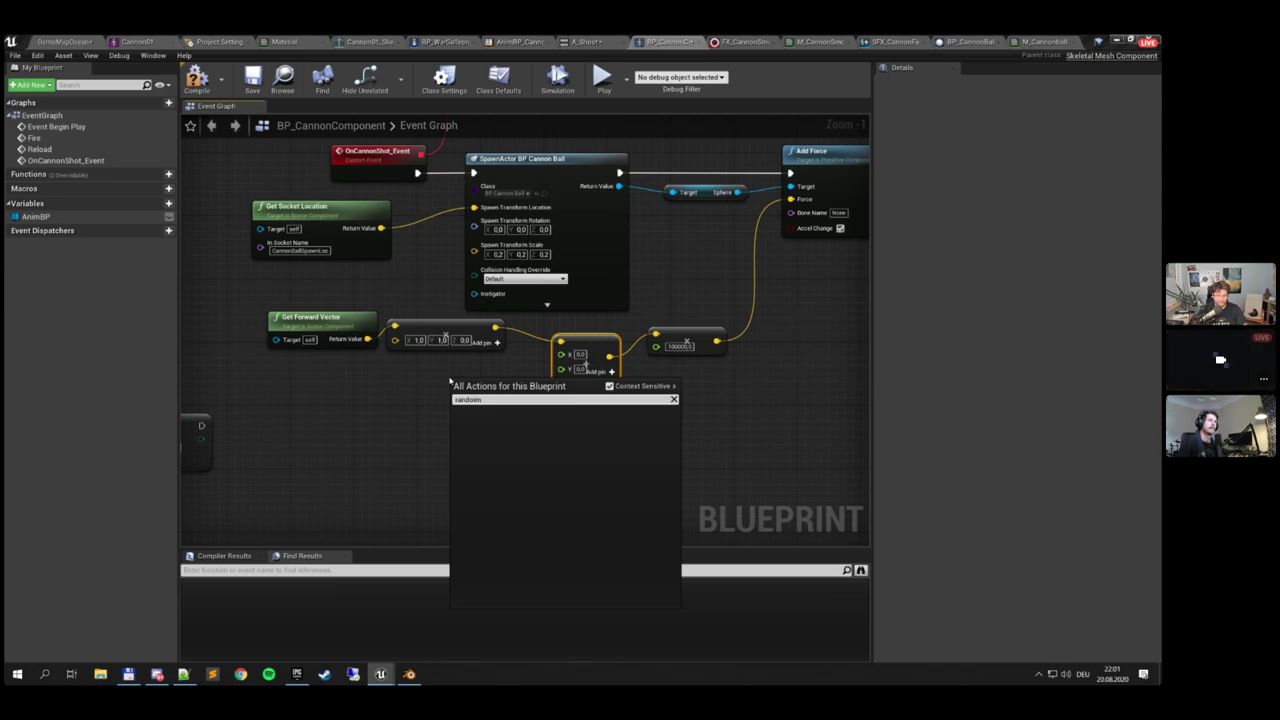
key("BackSpace")
key("BackSpace")
type("m floa")
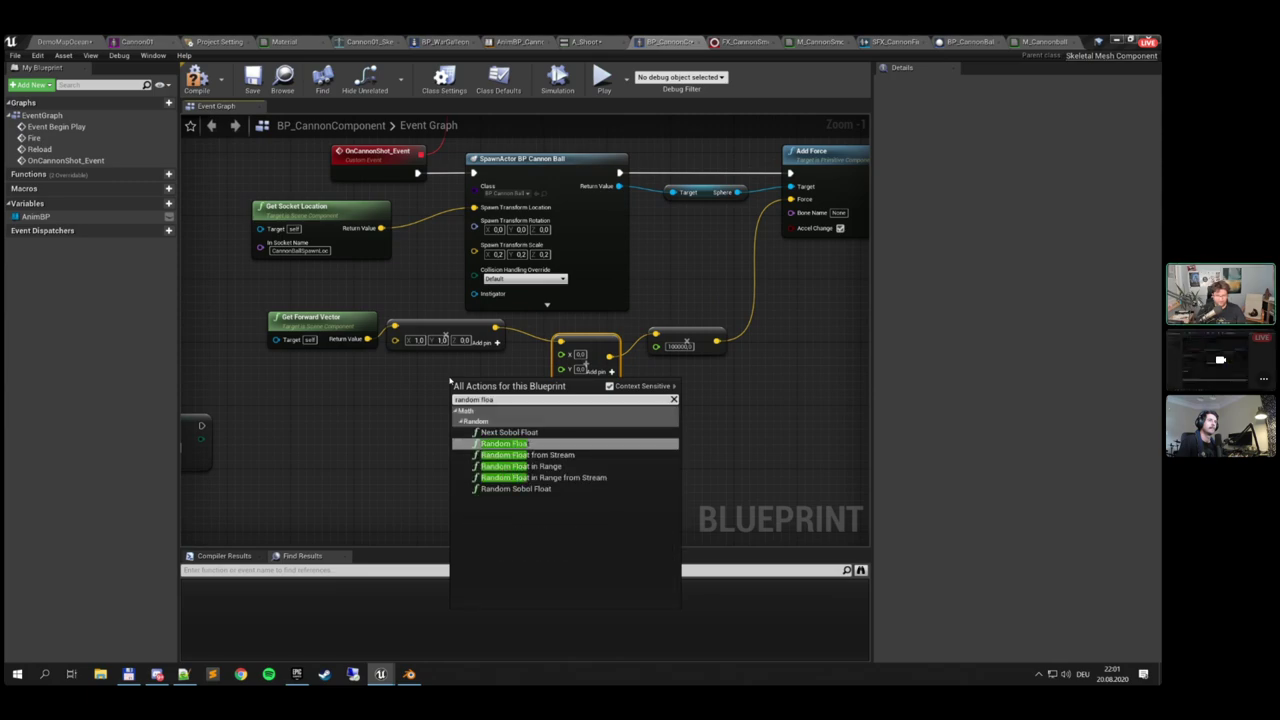
key("Down")
key("Down")
key("Return")
scroll(449, 381, "up", 1)
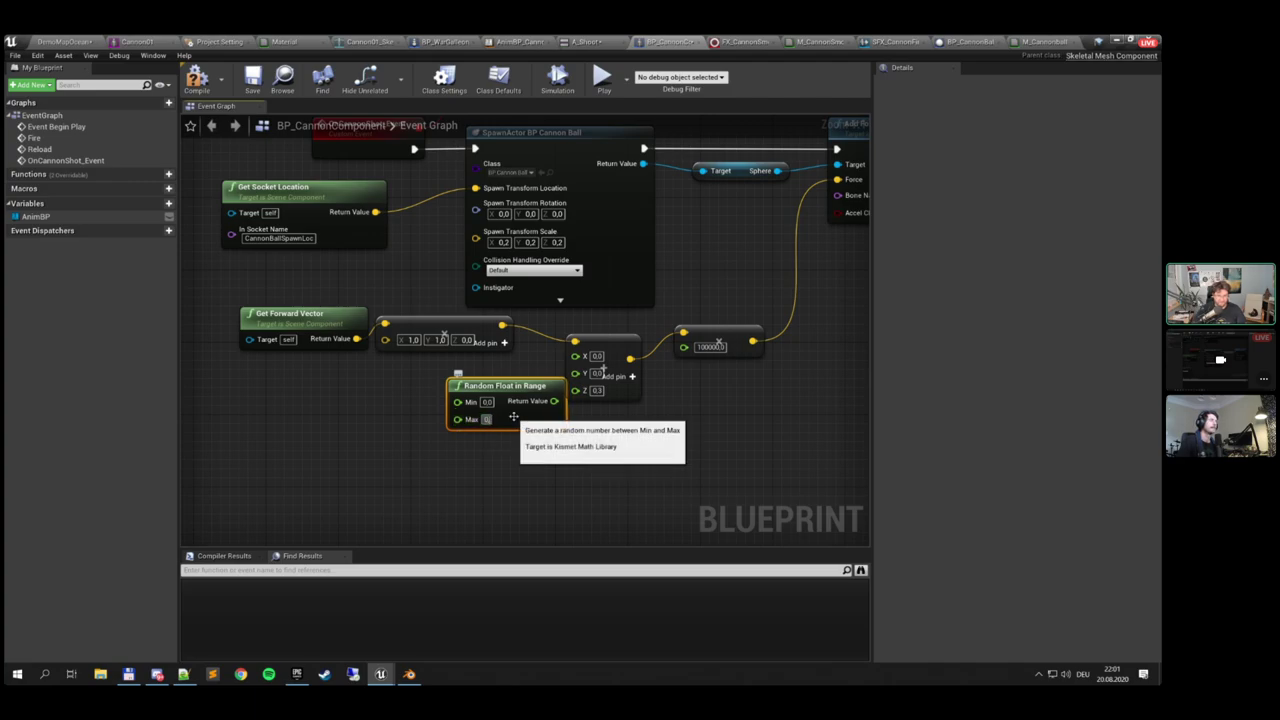
Set the Random Float in Range node's Max to 0.5 and link its return value to the add node's X and Y inputs
left_click(487, 419)
type("0,1")
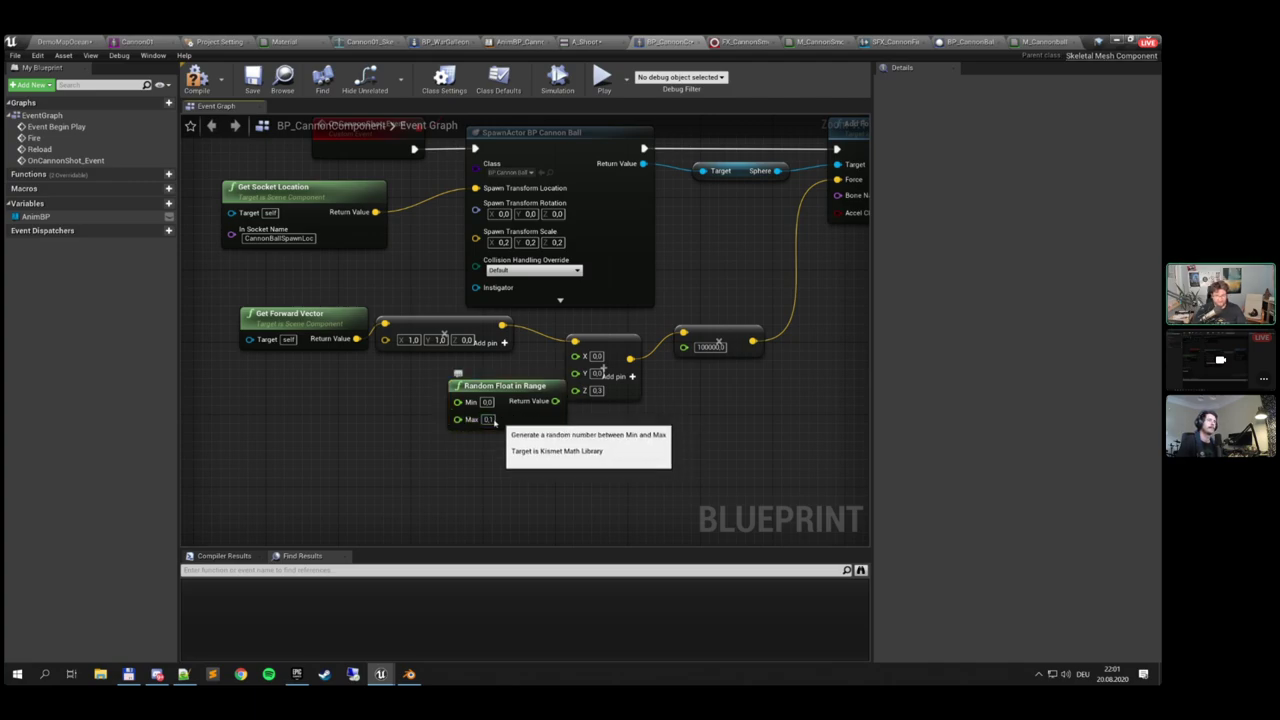
left_click(489, 419)
type("0,5")
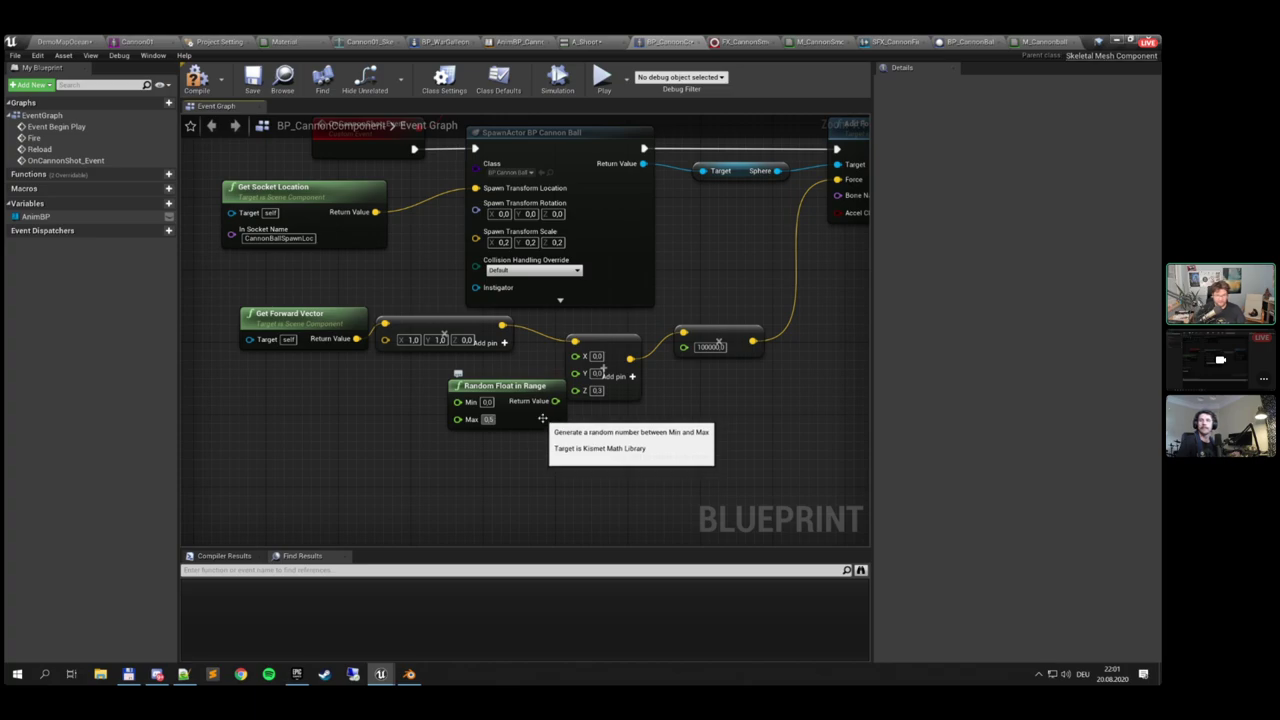
left_click_drag(555, 401, 470, 378)
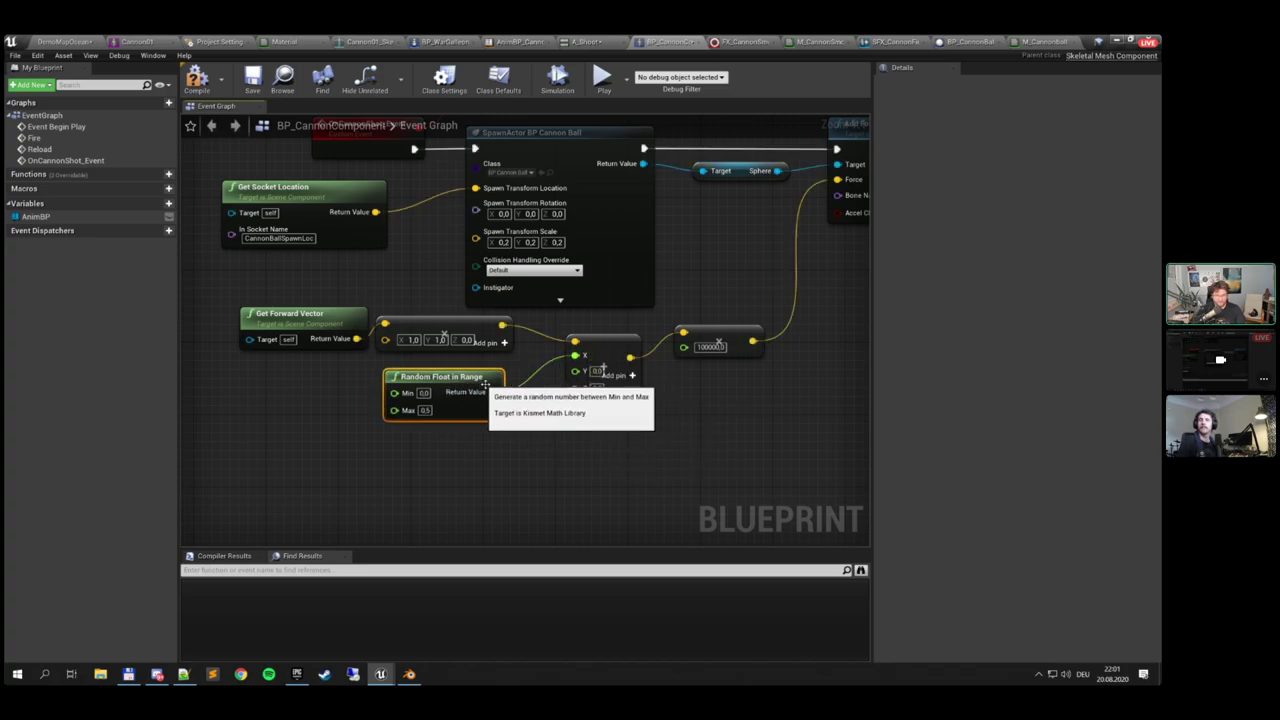
Move the Fire event away from its SET Cannon State node and insert a Delay node between them
scroll(547, 446, "down", 3)
right_click_drag(547, 446, 868, 361)
left_click_drag(635, 299, 516, 301)
scroll(556, 297, "up", 3)
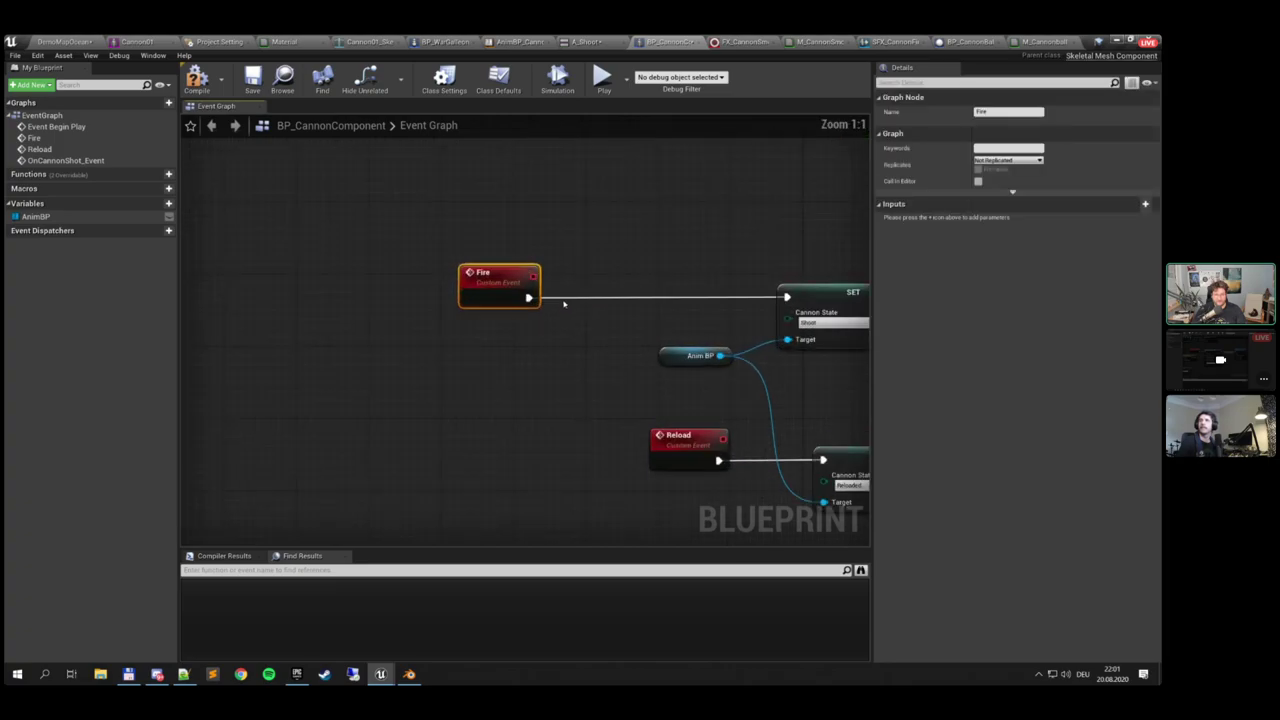
right_click_drag(556, 300, 514, 328)
left_click_drag(480, 330, 541, 310)
type("delay")
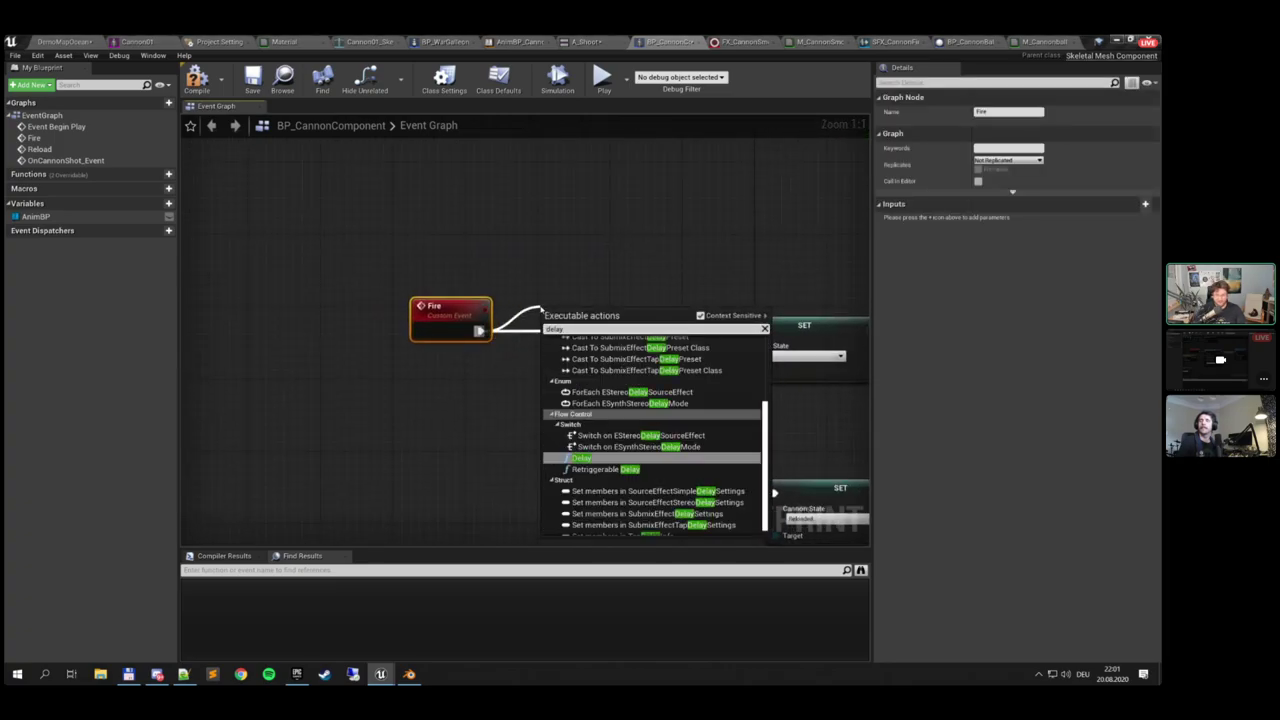
key("Return")
right_click_drag(538, 341, 608, 328)
Drive the Delay's Duration with a Random Float in Range node of Max 0.4, compile, save, and reposition it with the Fire event
left_click_drag(618, 333, 544, 366)
type("random")
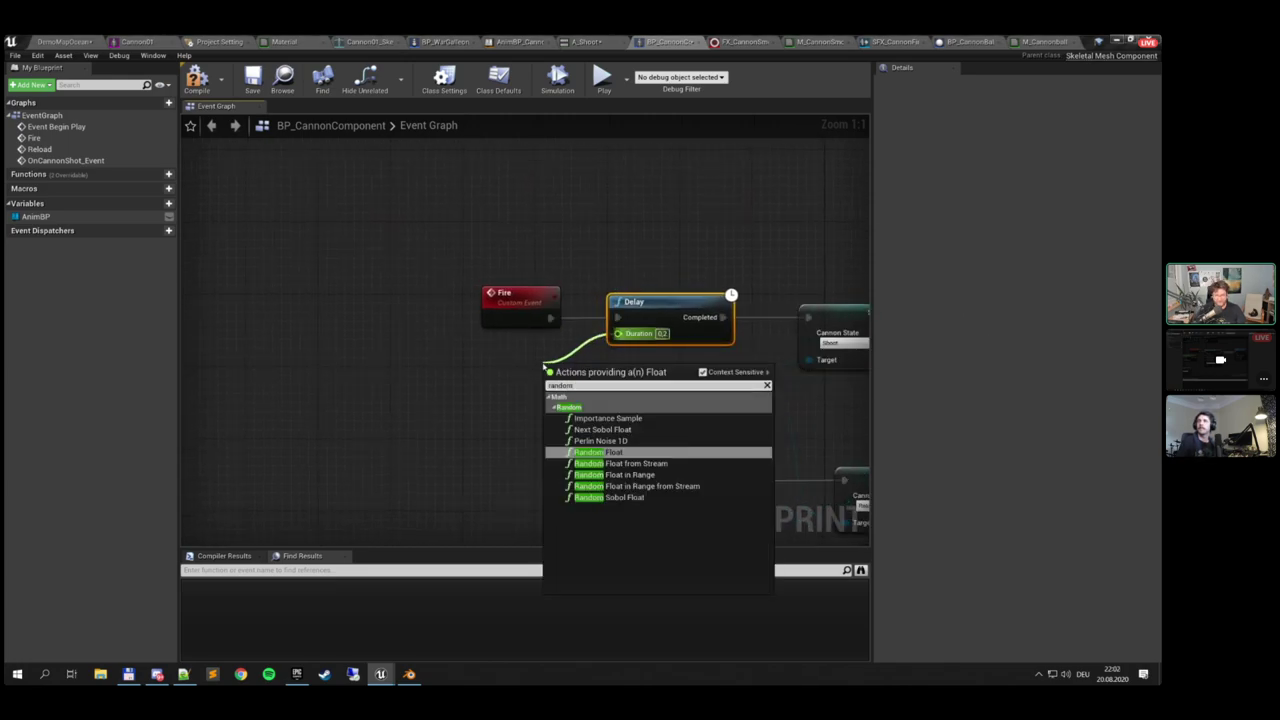
left_click(648, 475)
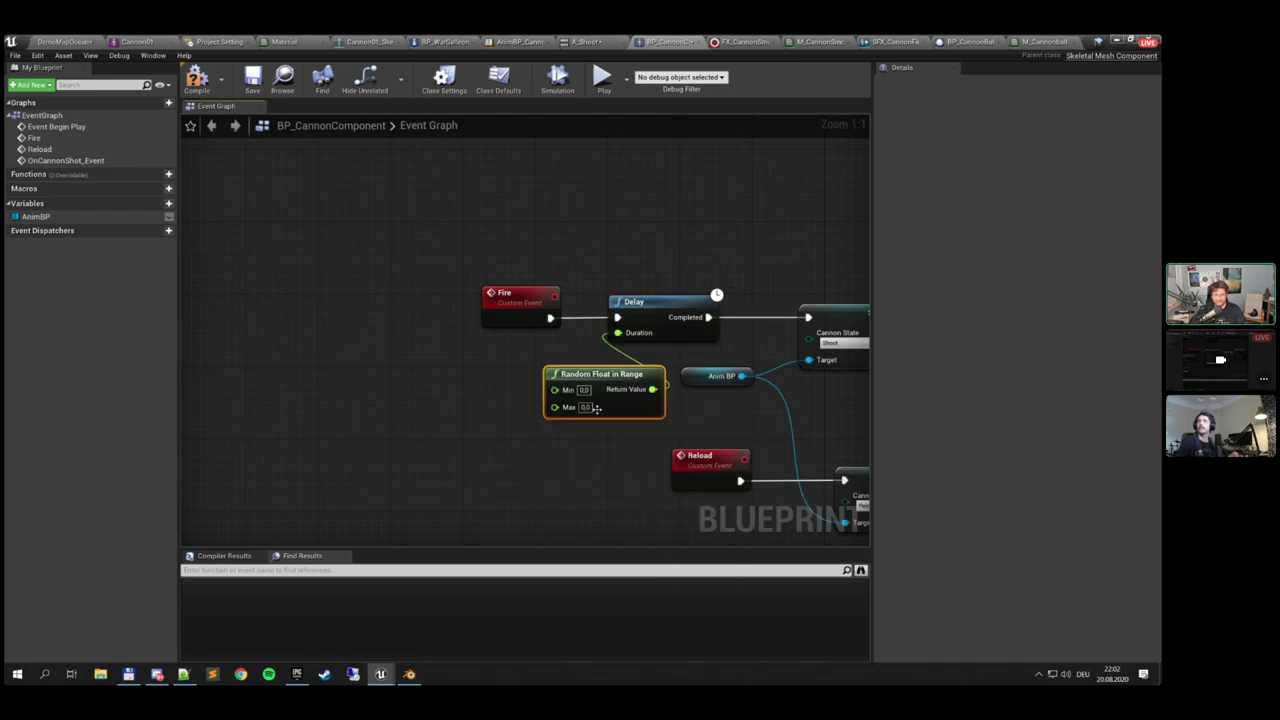
left_click_drag(600, 376, 500, 340)
left_click(485, 371)
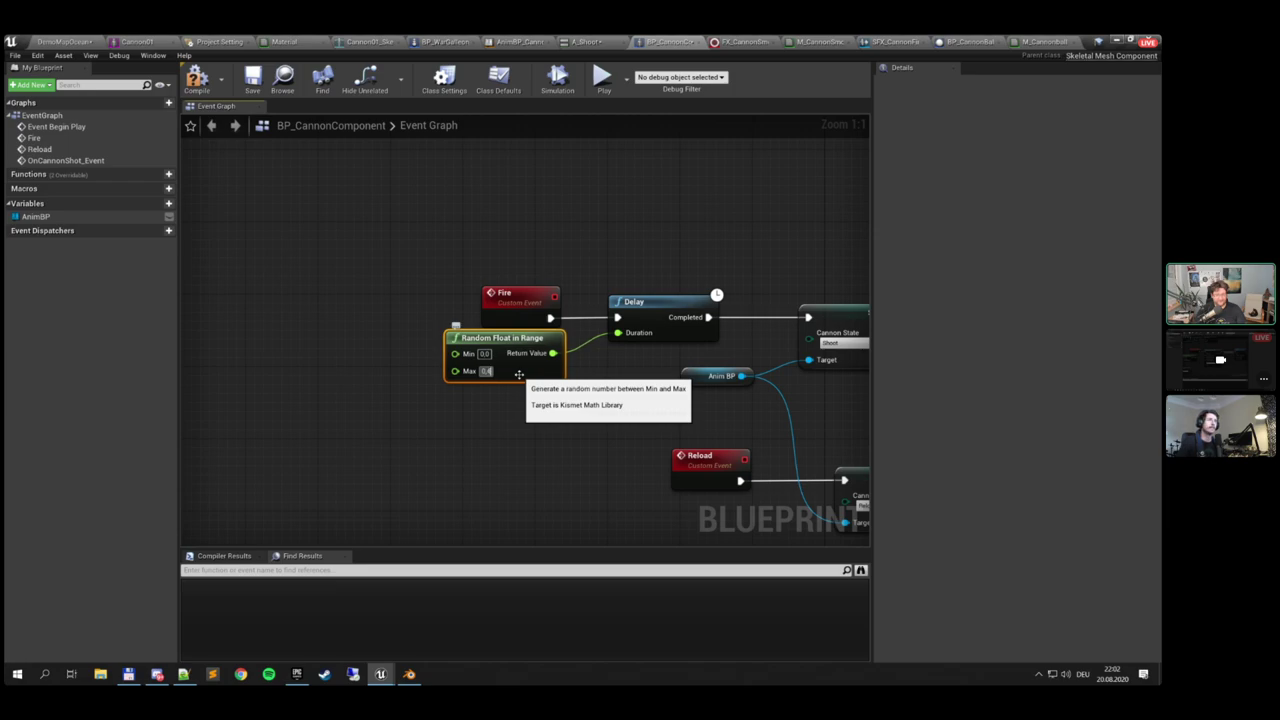
left_click(196, 87)
left_click(250, 88)
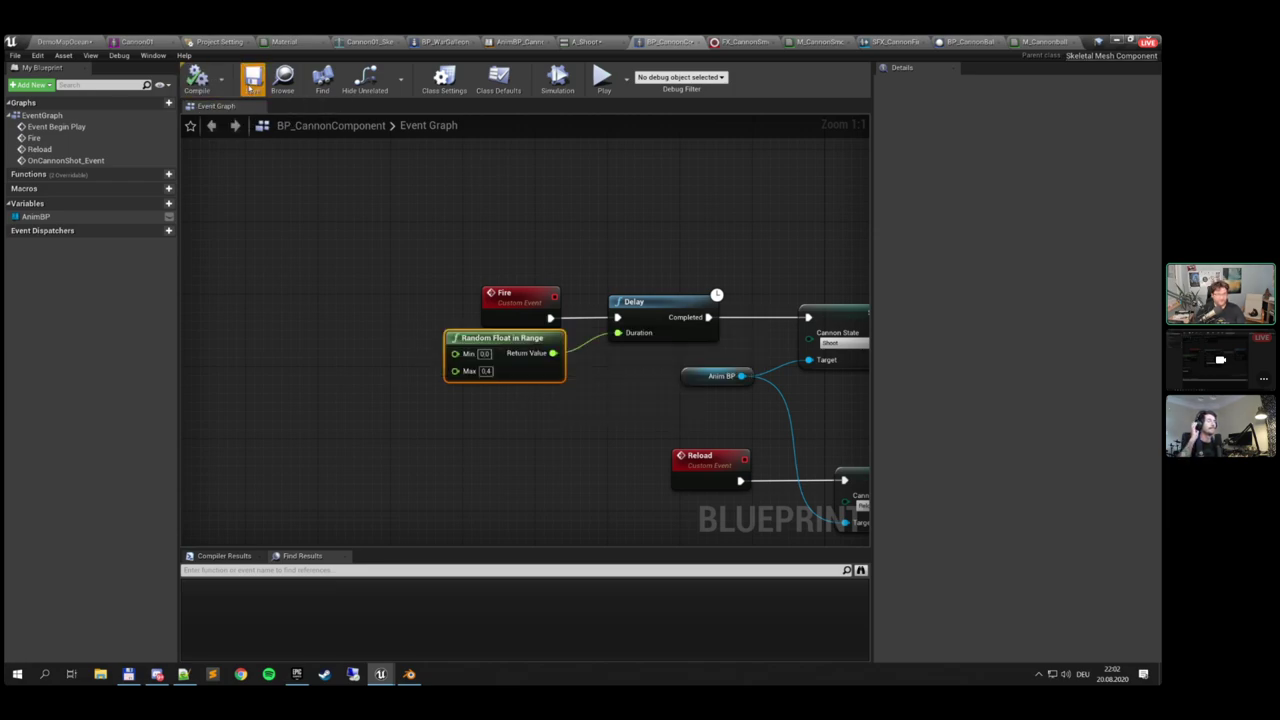
left_click_drag(474, 293, 531, 347)
right_click_drag(724, 351, 602, 335)
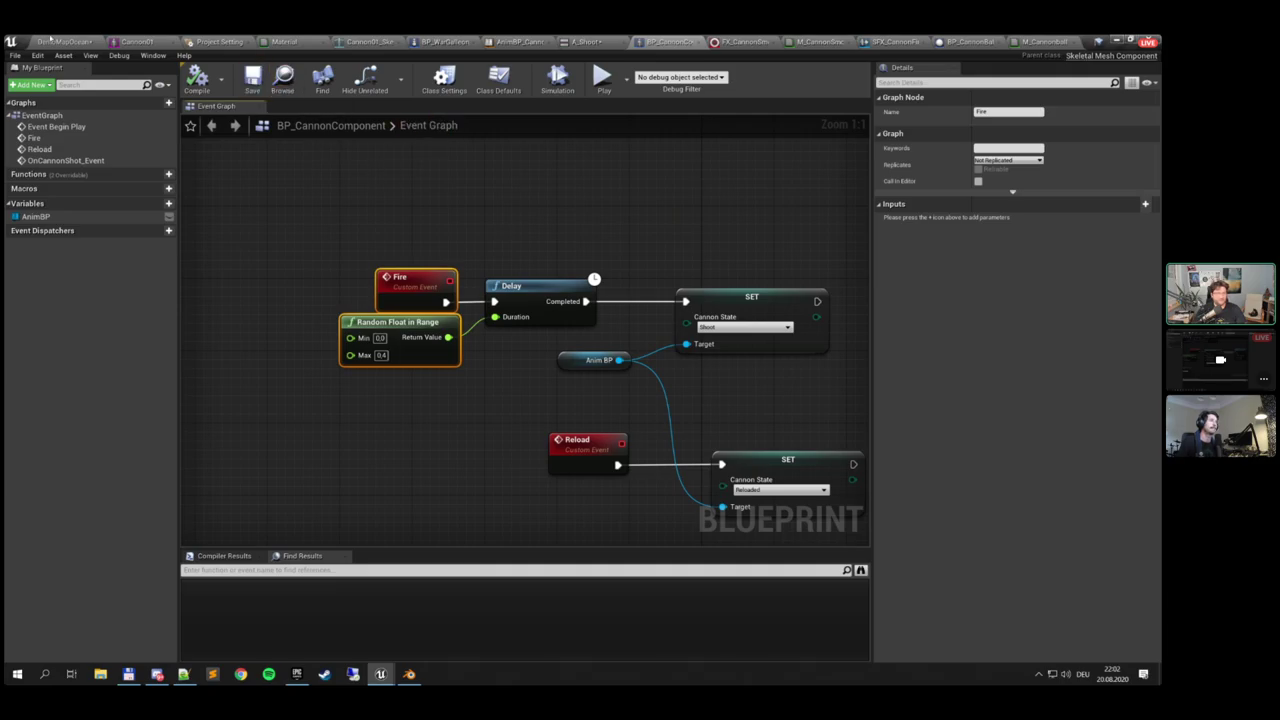
Play-test the randomized cannon volley full screen in the DemoMapOcean level
left_click(51, 40)
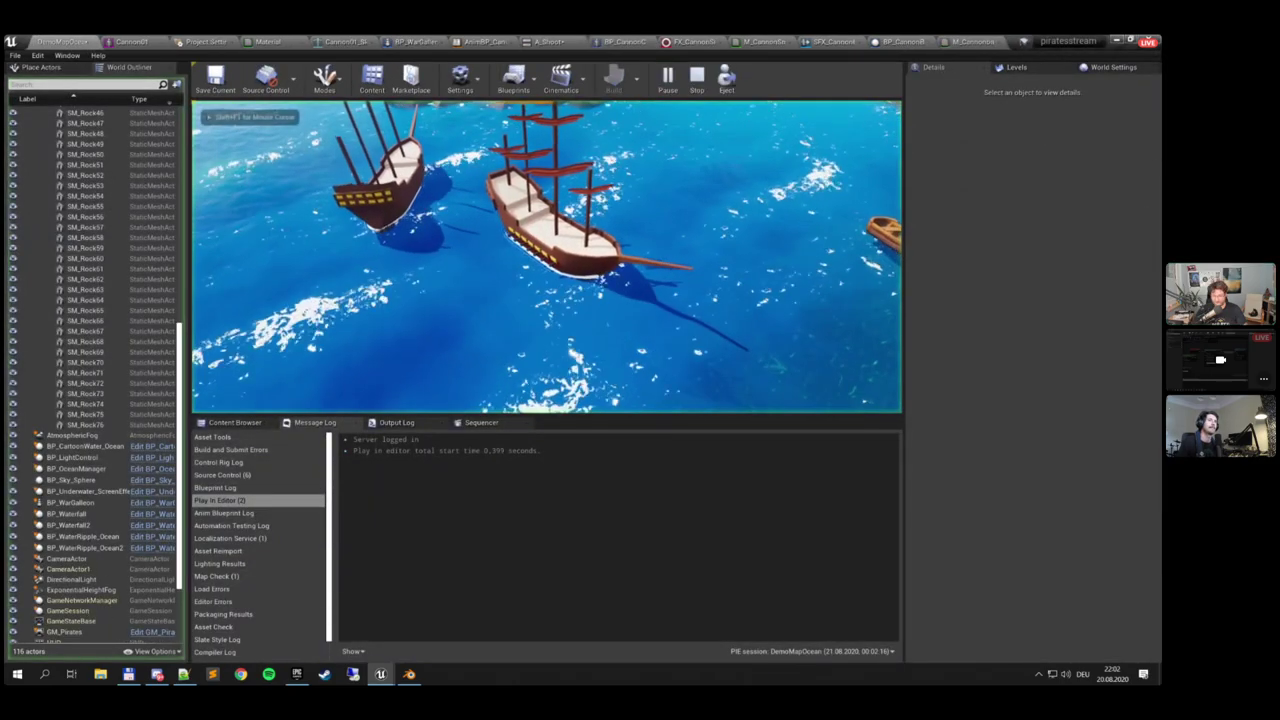
key("F11")
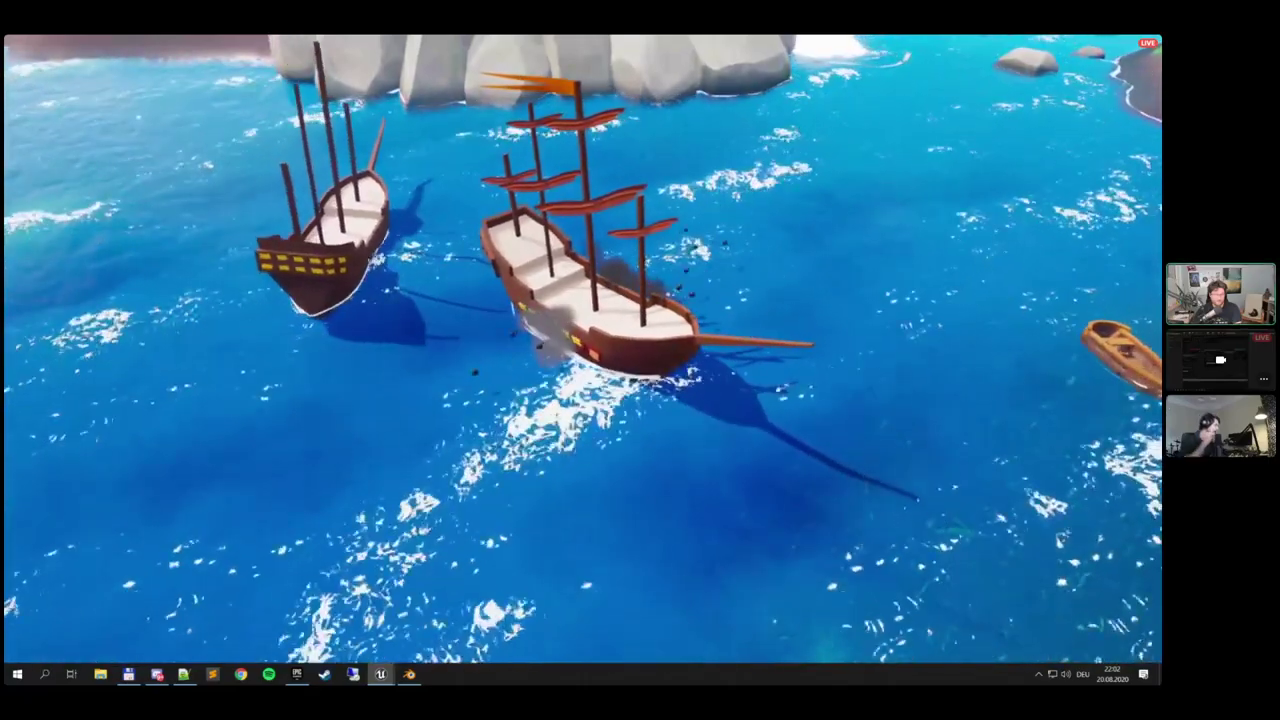
key("Escape")
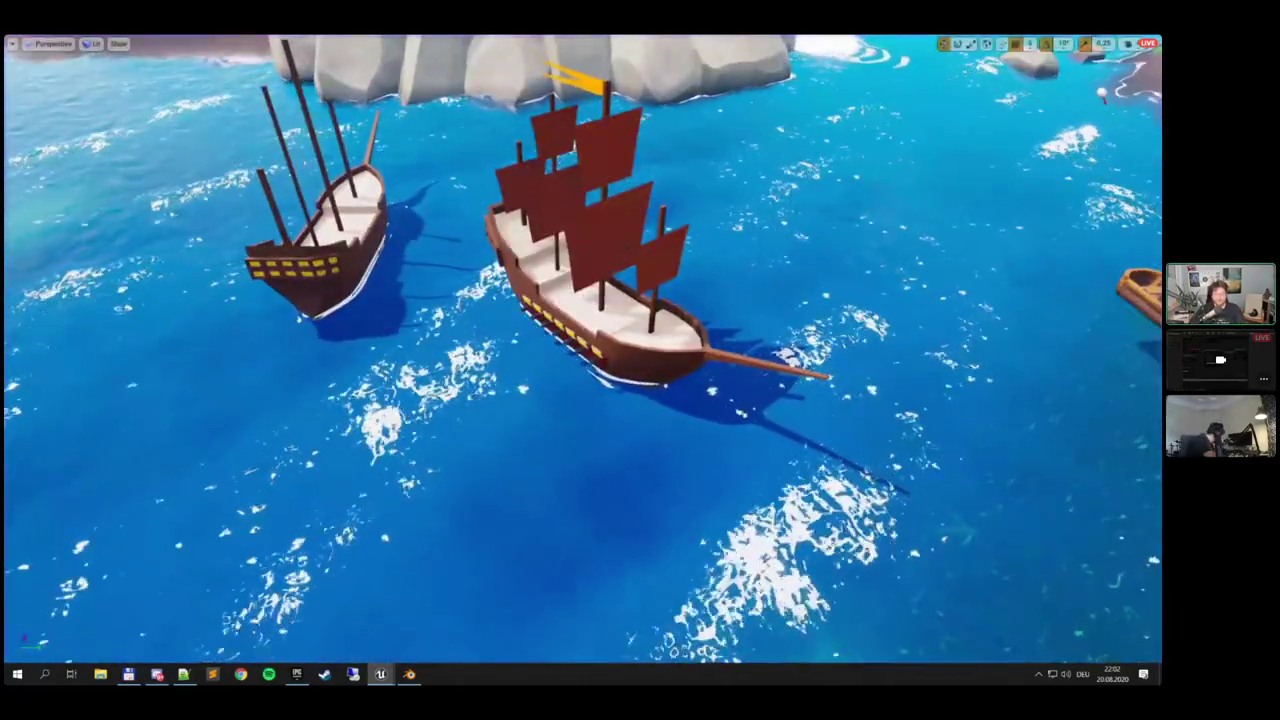
key("F11")
In BP_CannonComponent, raise the force vector's float multiplier to 200000, compile, save, and play-test the cannon shots
left_click(962, 42)
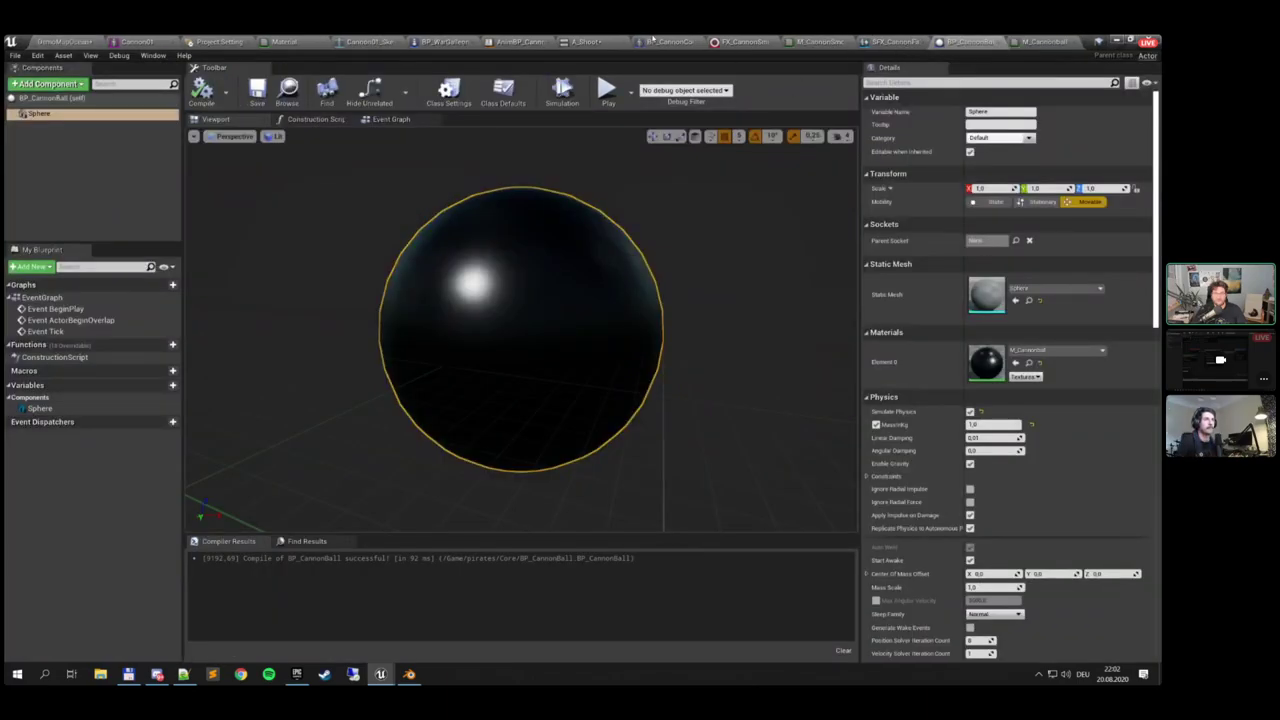
left_click(652, 39)
right_click_drag(832, 160, 340, 349)
right_click_drag(778, 337, 400, 329)
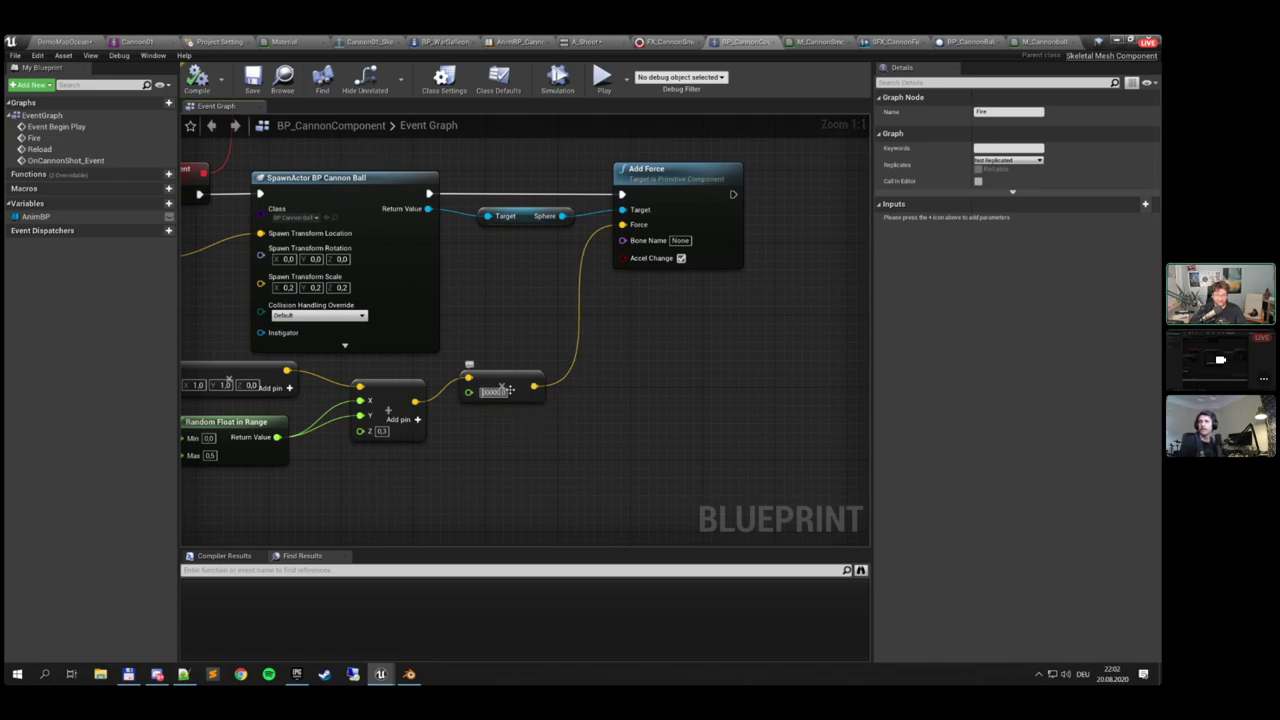
left_click(194, 78)
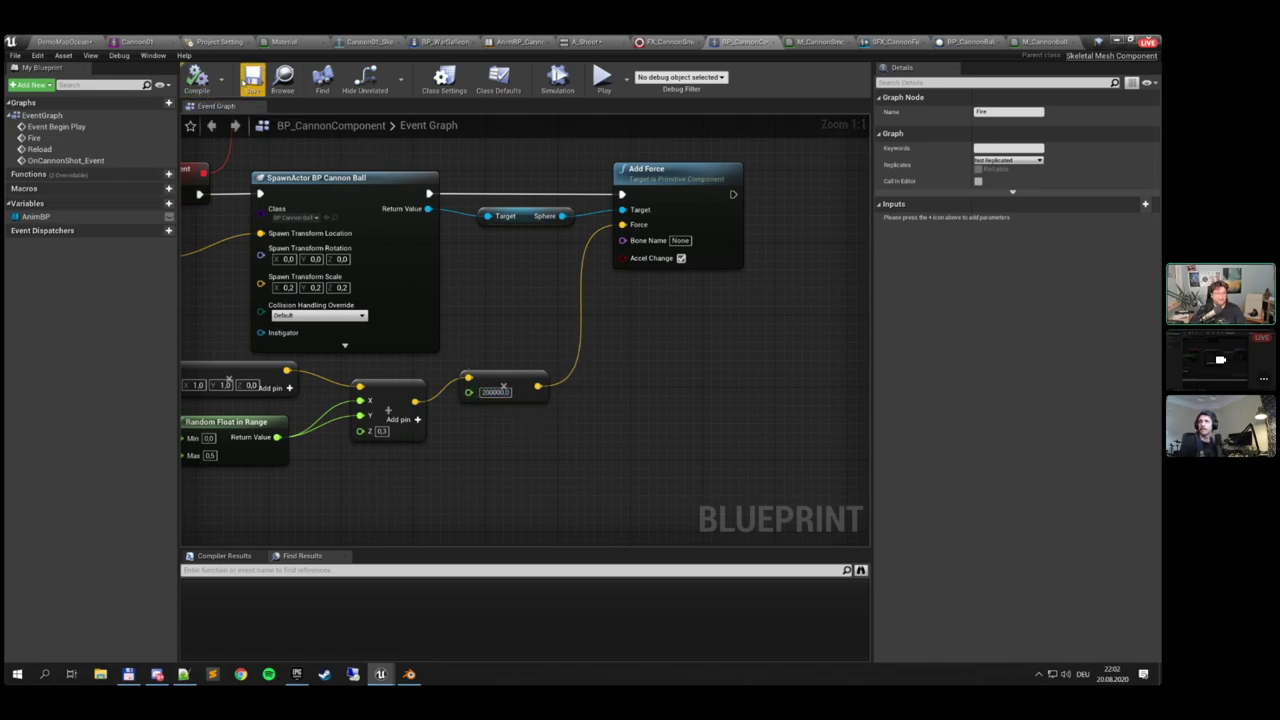
left_click(603, 80)
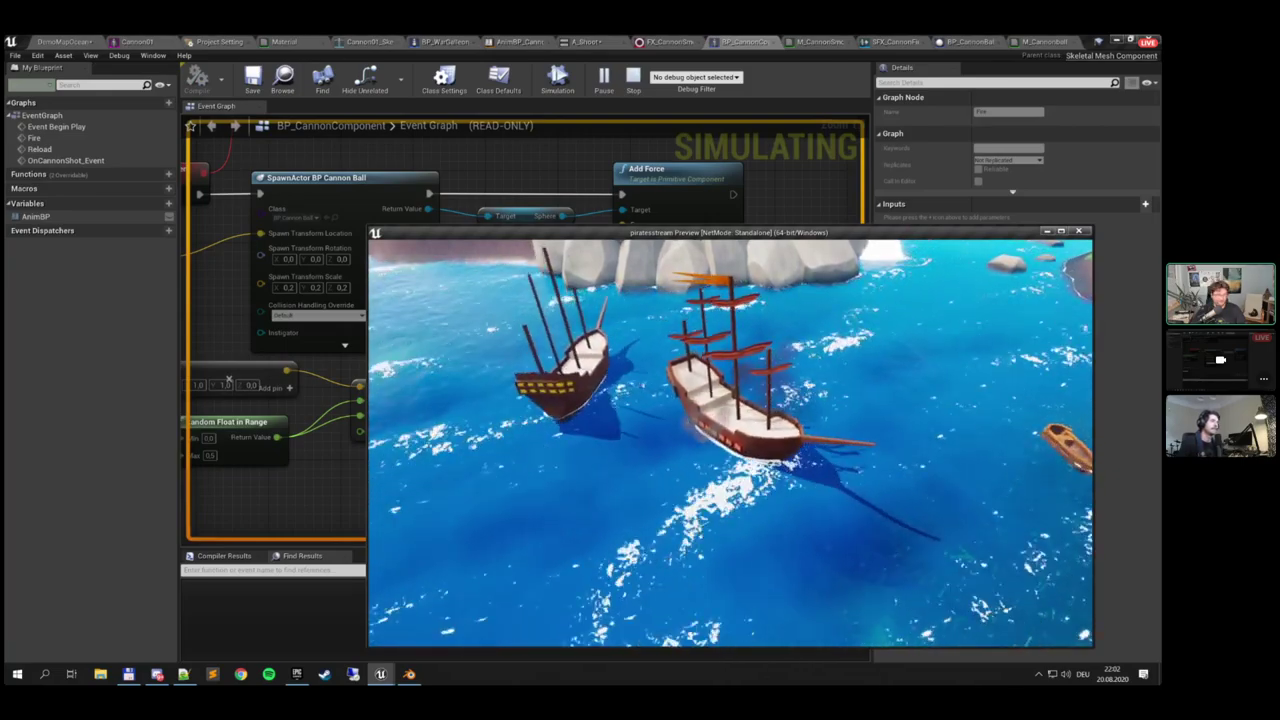
key("Escape")
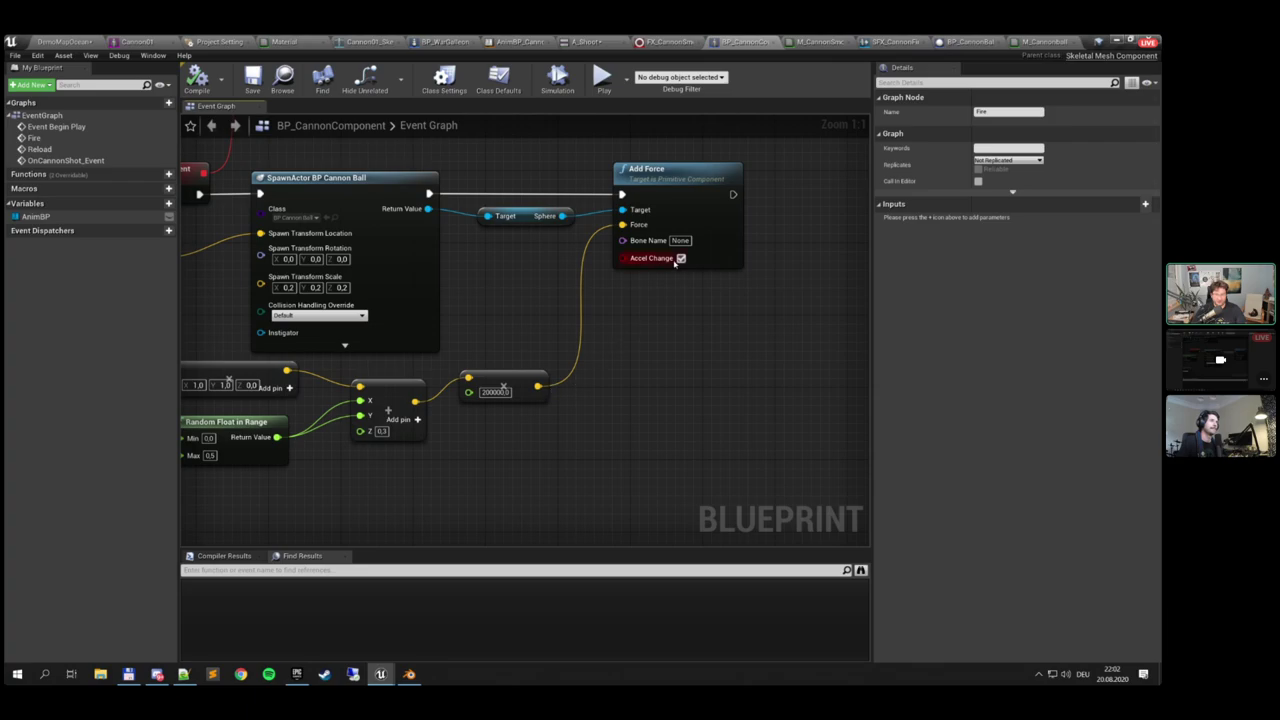
Set the force vector's float multiplier to 150000 and compile the Blueprint
right_click_drag(583, 372, 701, 320)
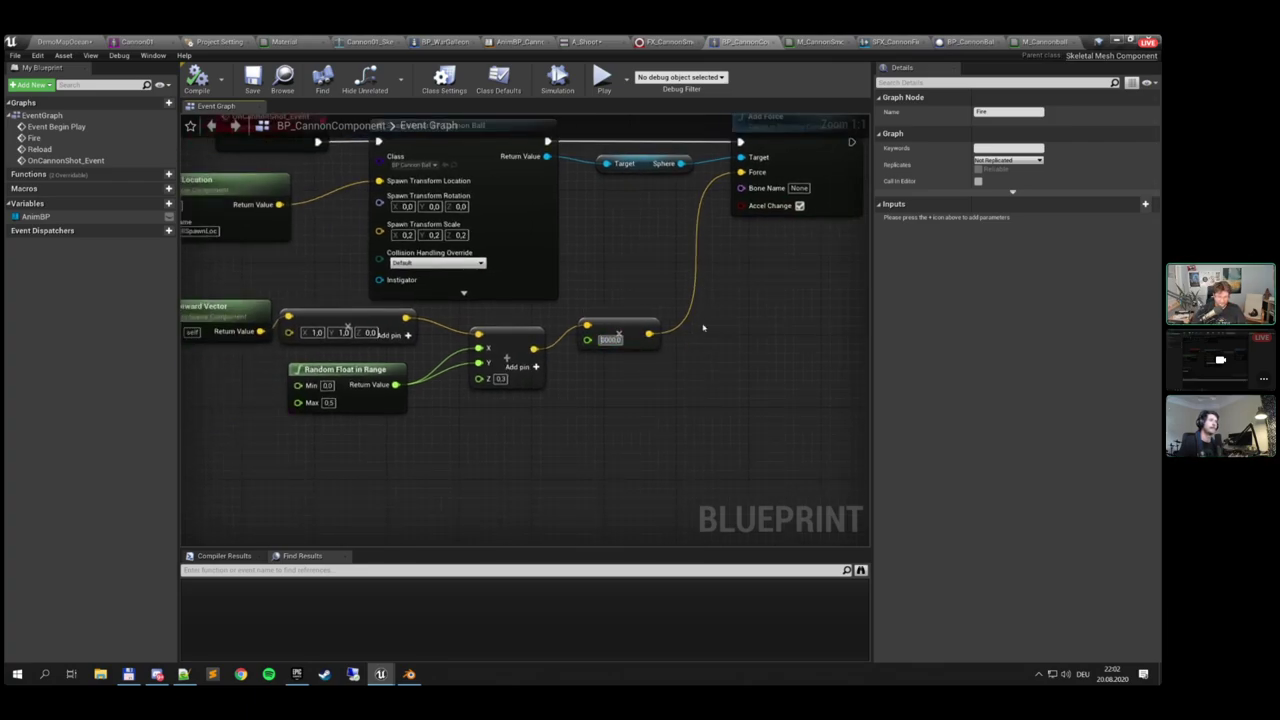
left_click(200, 88)
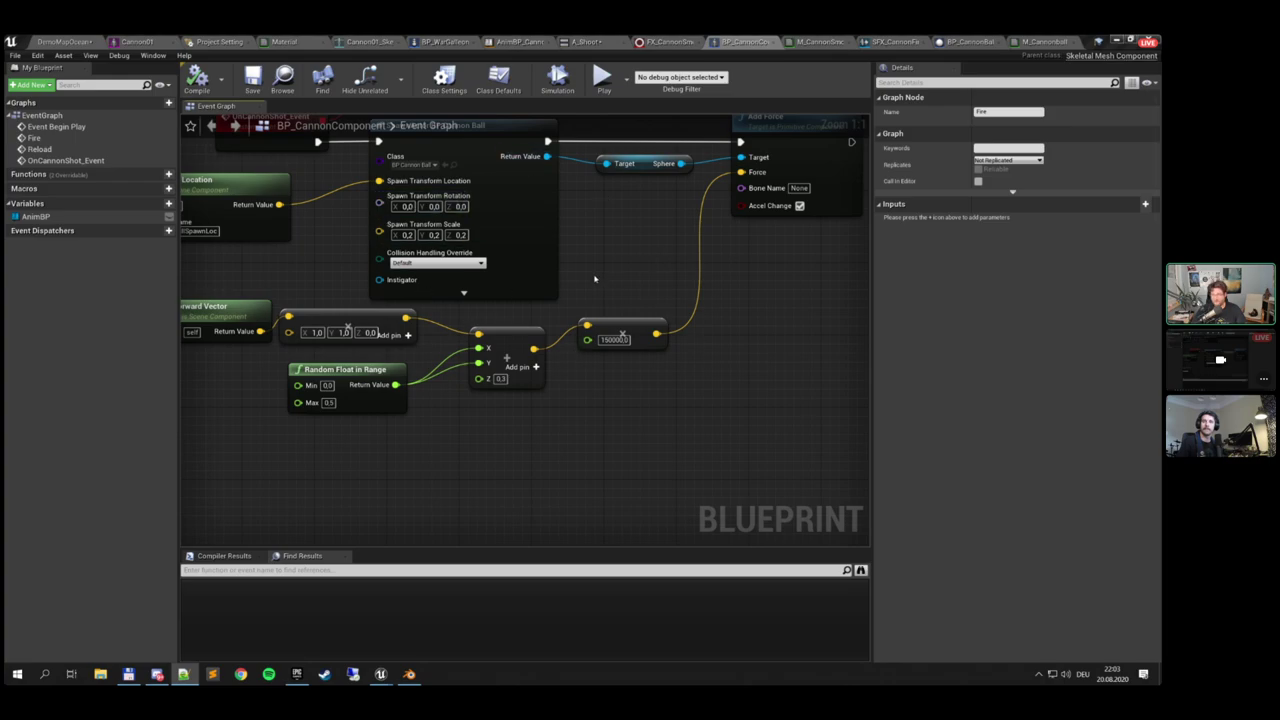
In the DemoMapOcean level's content, create an empty Niagara system in the pirates/cannons folder
left_click(64, 42)
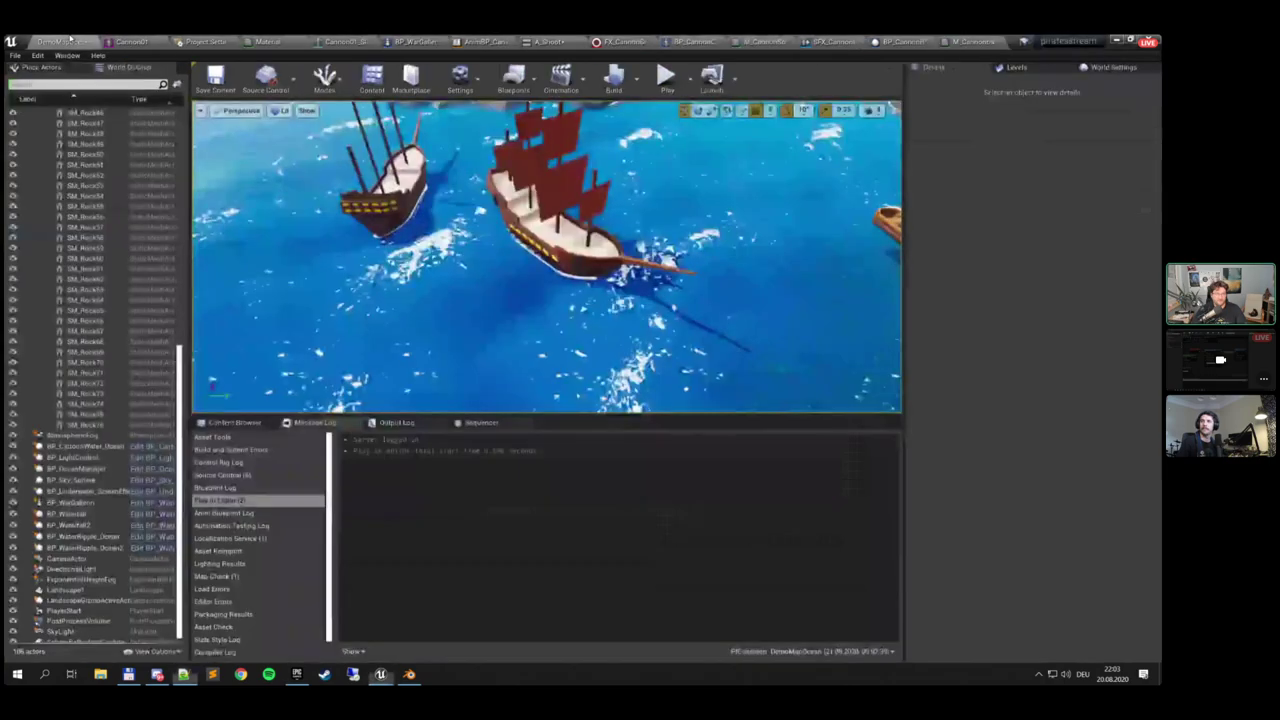
left_click(235, 423)
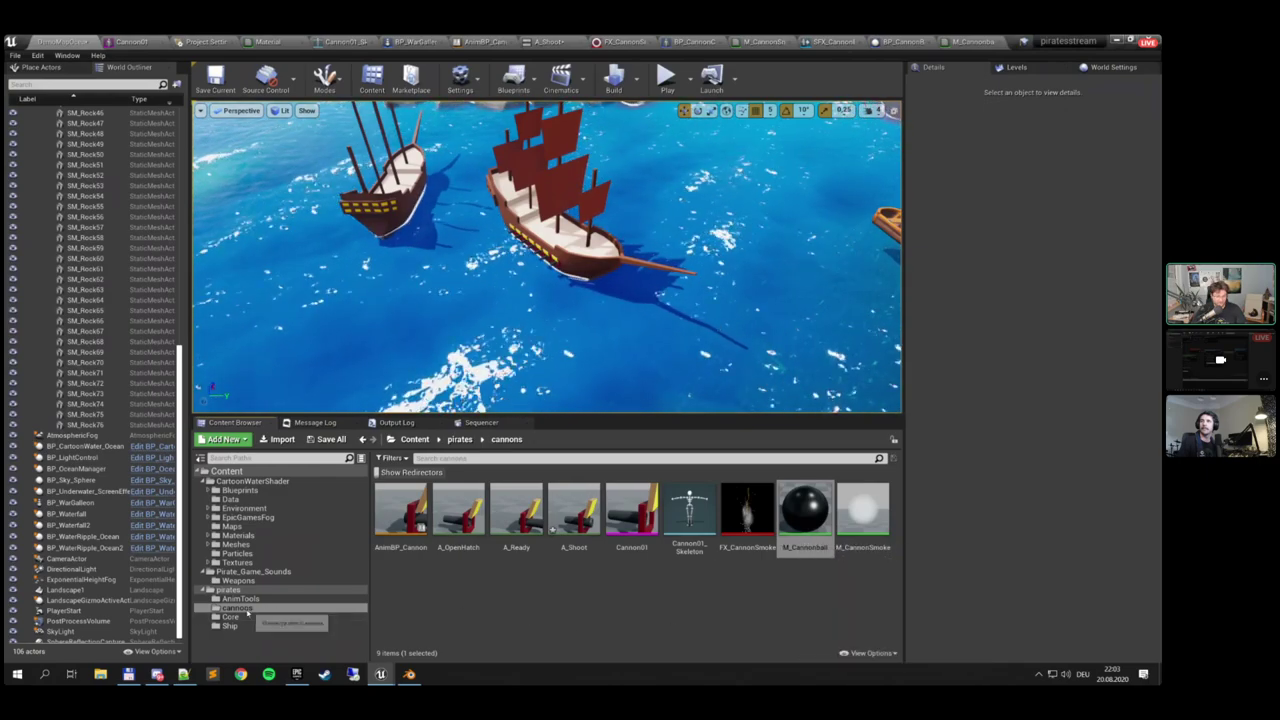
right_click(500, 597)
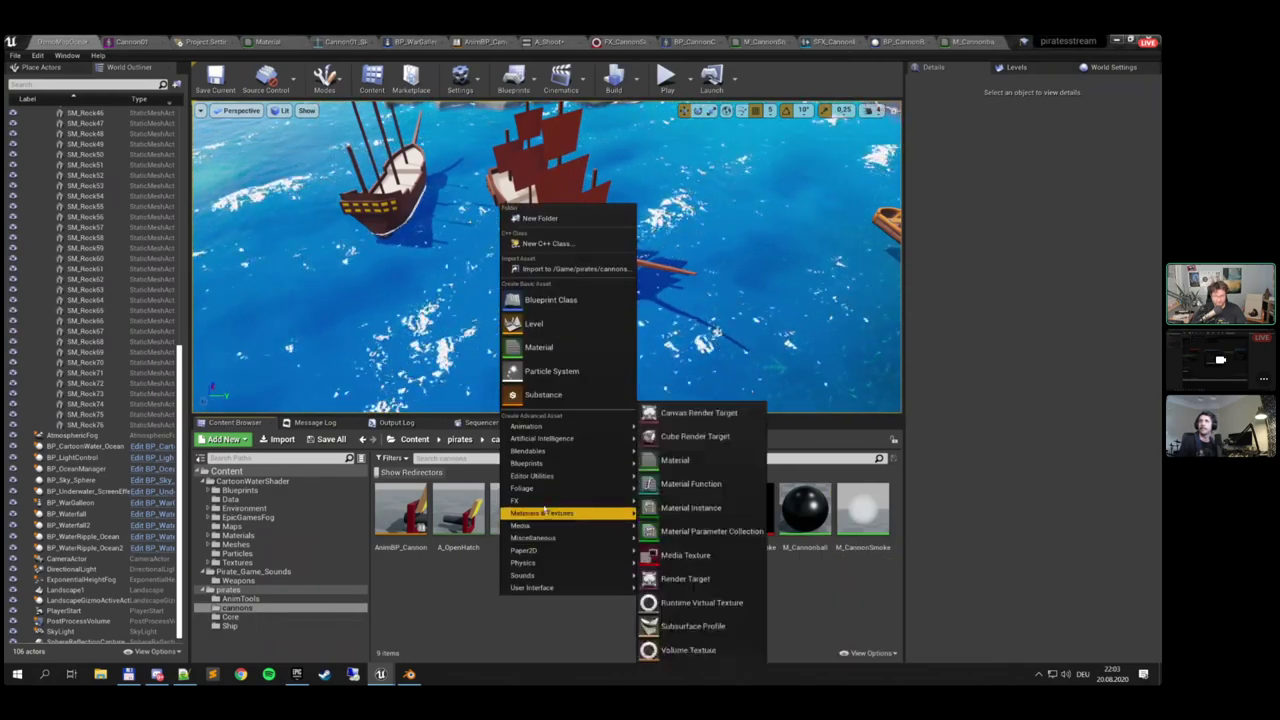
mouse_move(565, 500)
left_click(676, 650)
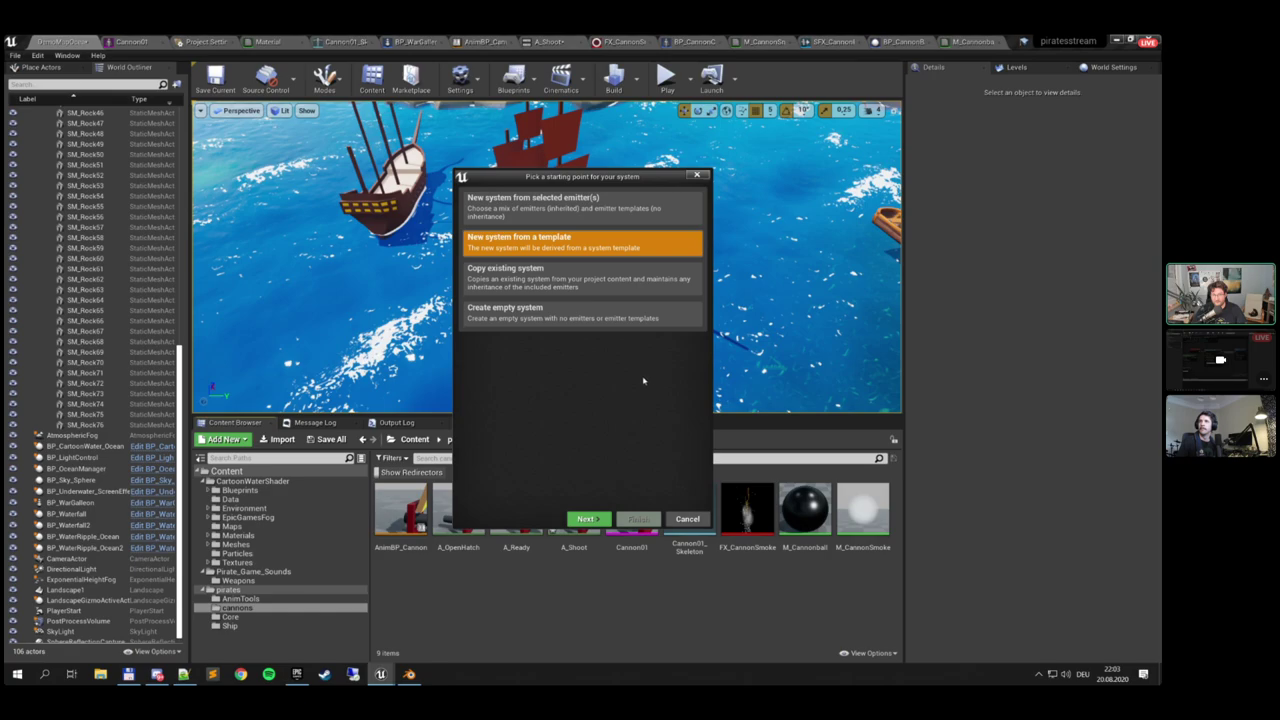
left_click(589, 519)
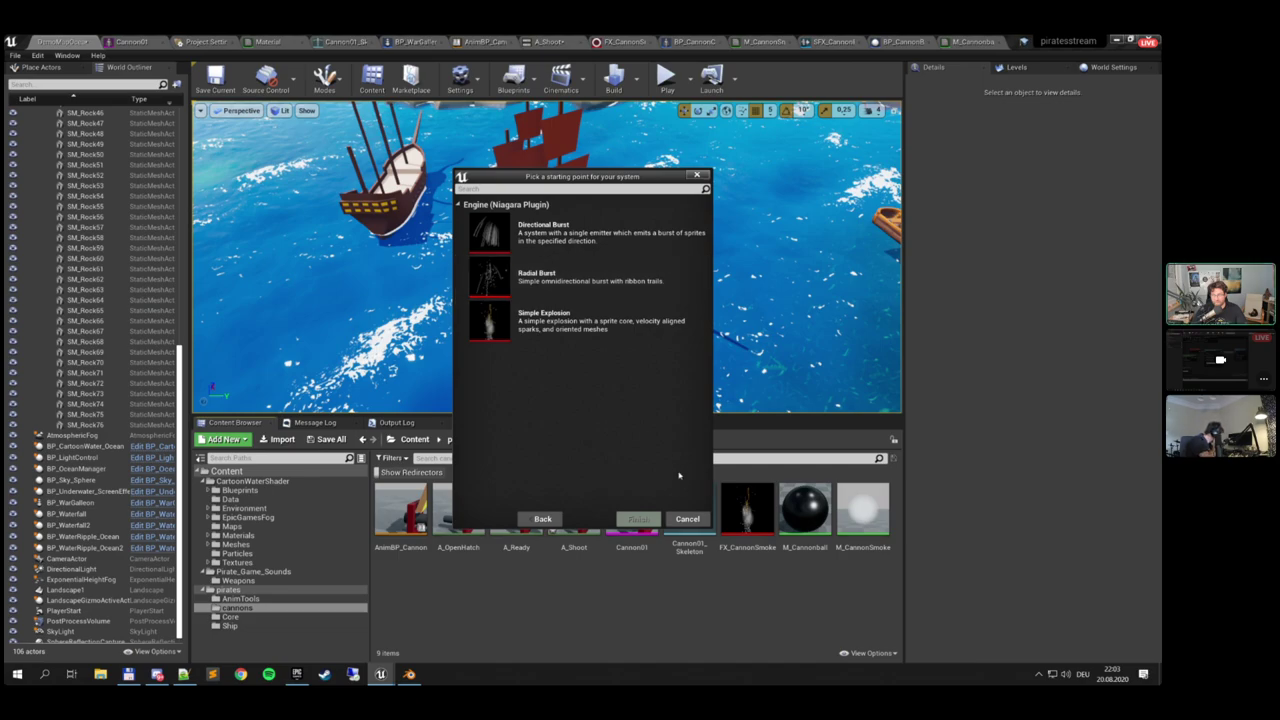
left_click(542, 519)
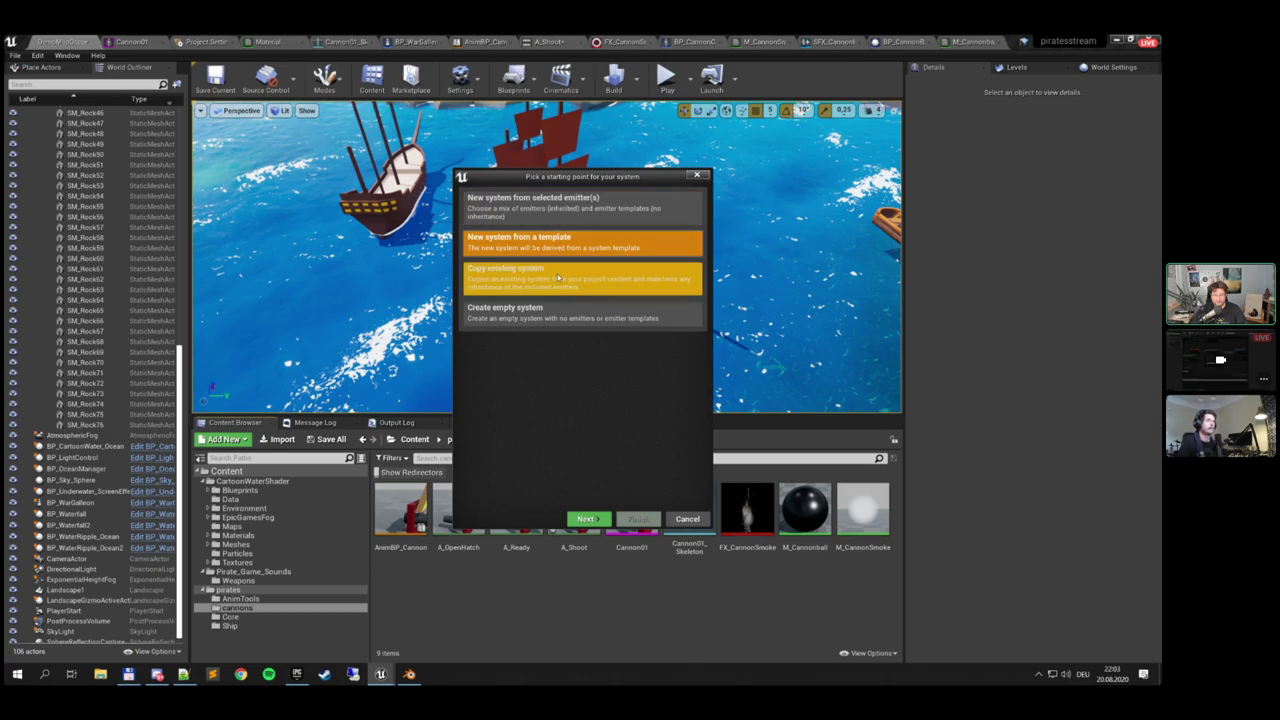
left_click(558, 310)
left_click(638, 519)
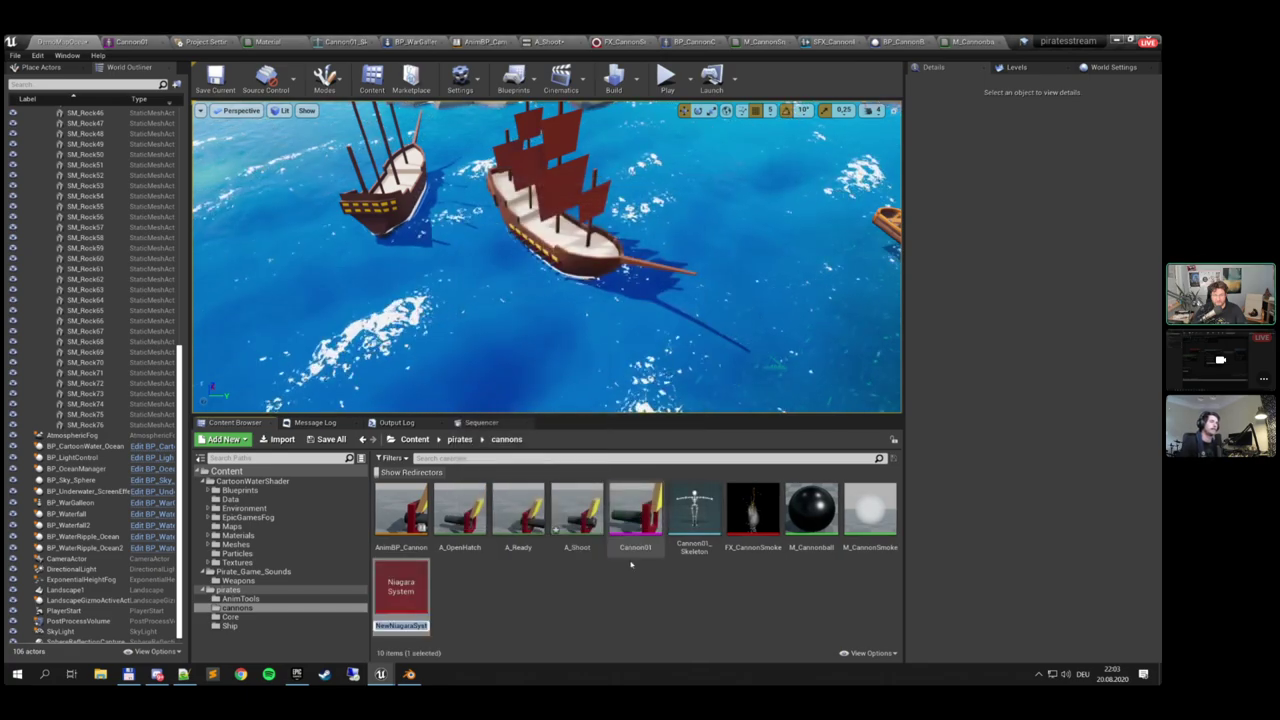
Name the new Niagara system FX_CannonTrail
type("FX_")
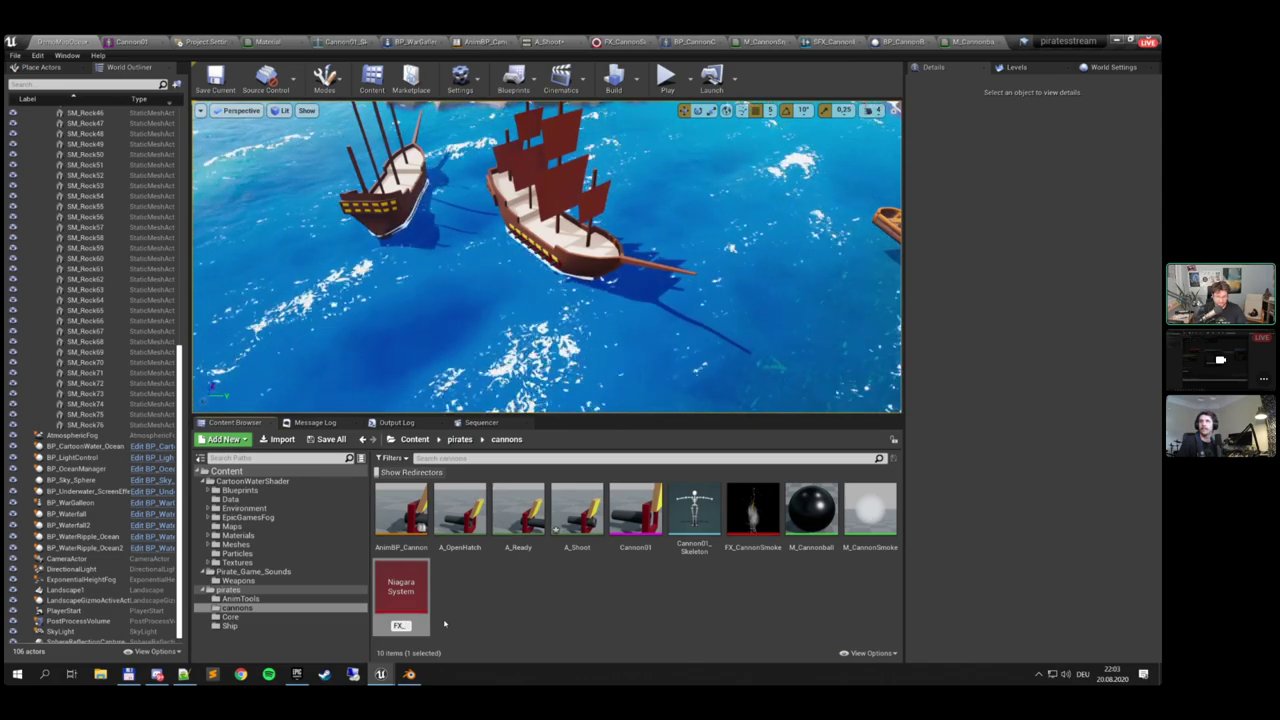
type("Cannon")
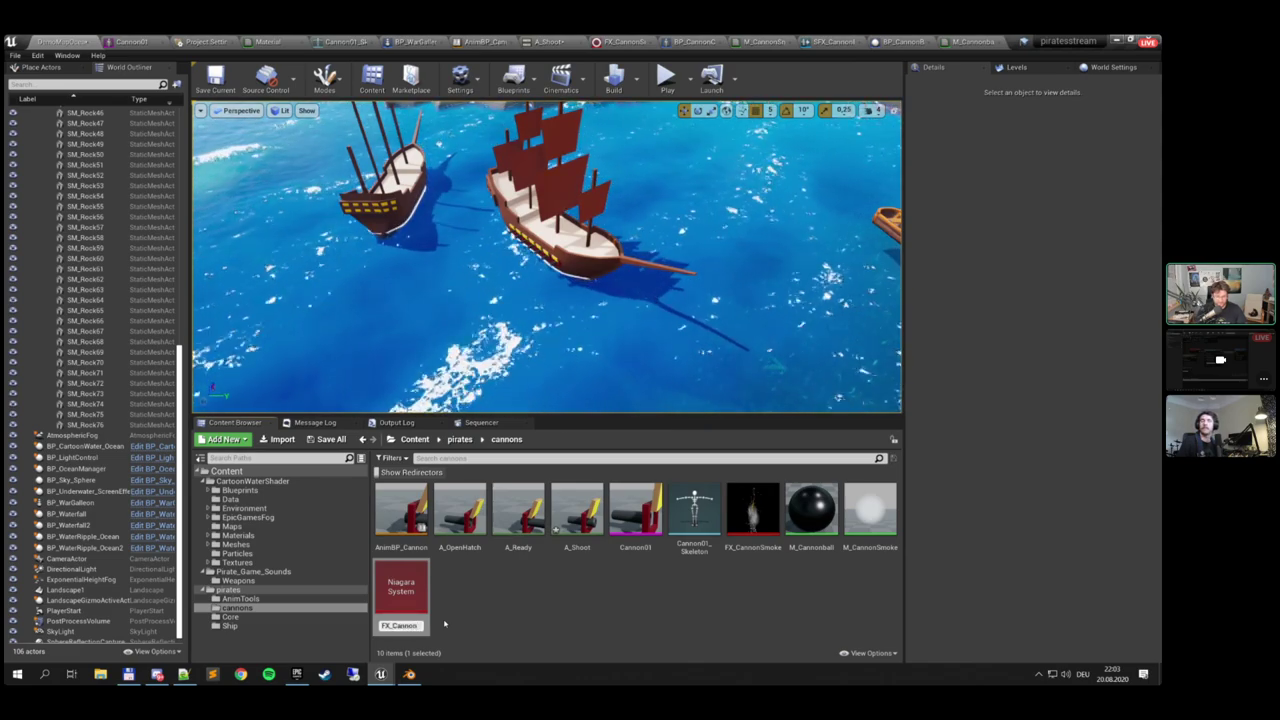
type("Trail")
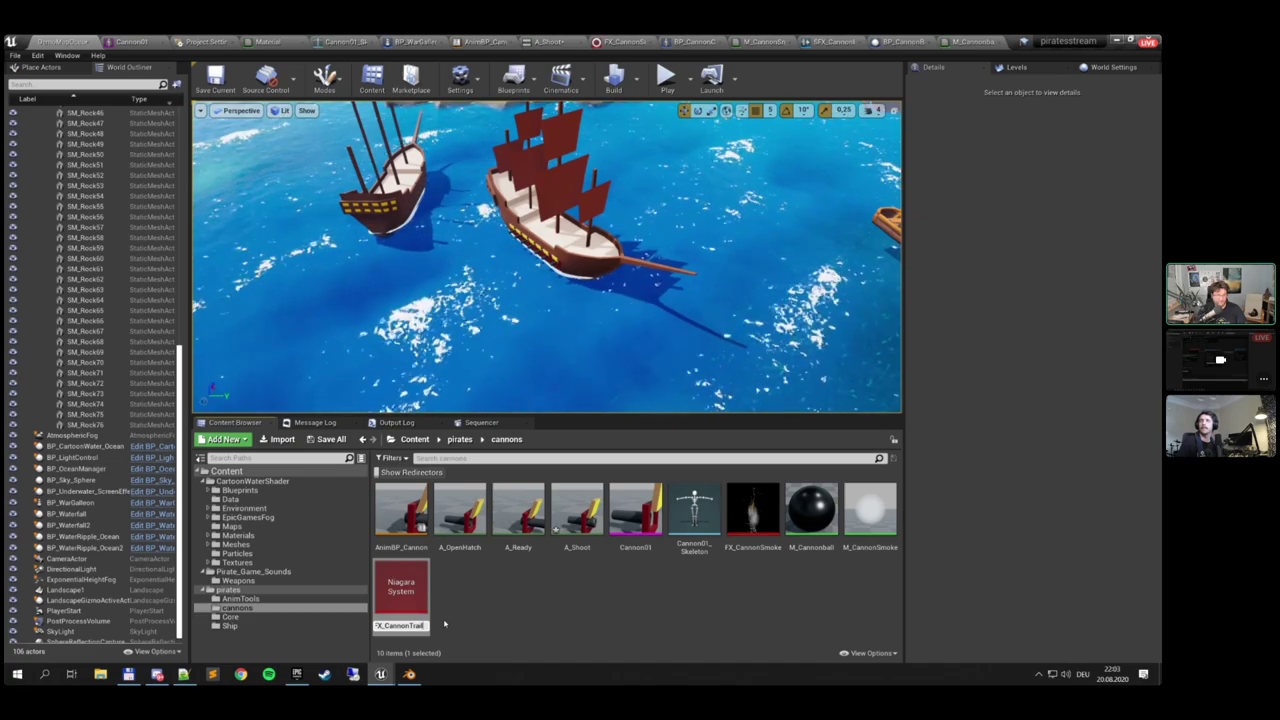
key("Return")
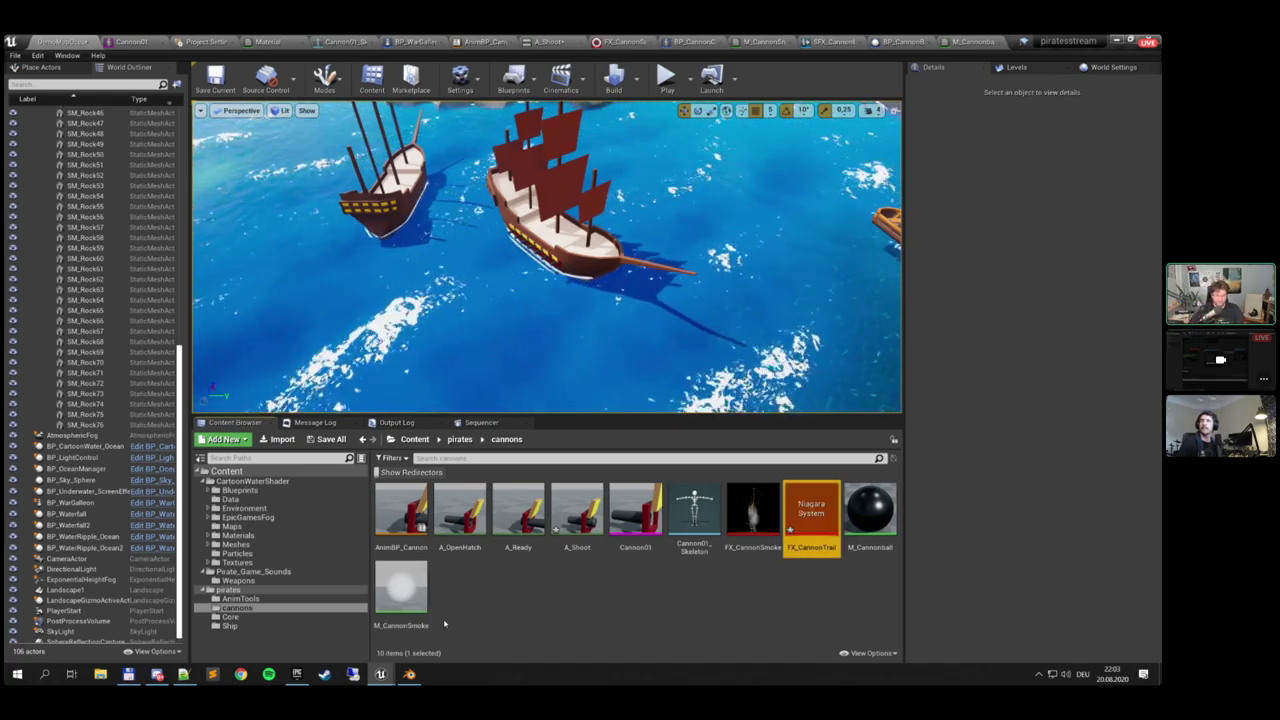
Open FX_CannonTrail and add a Fountain emitter to it, enabling engine content in the emitter list
double_click(811, 515)
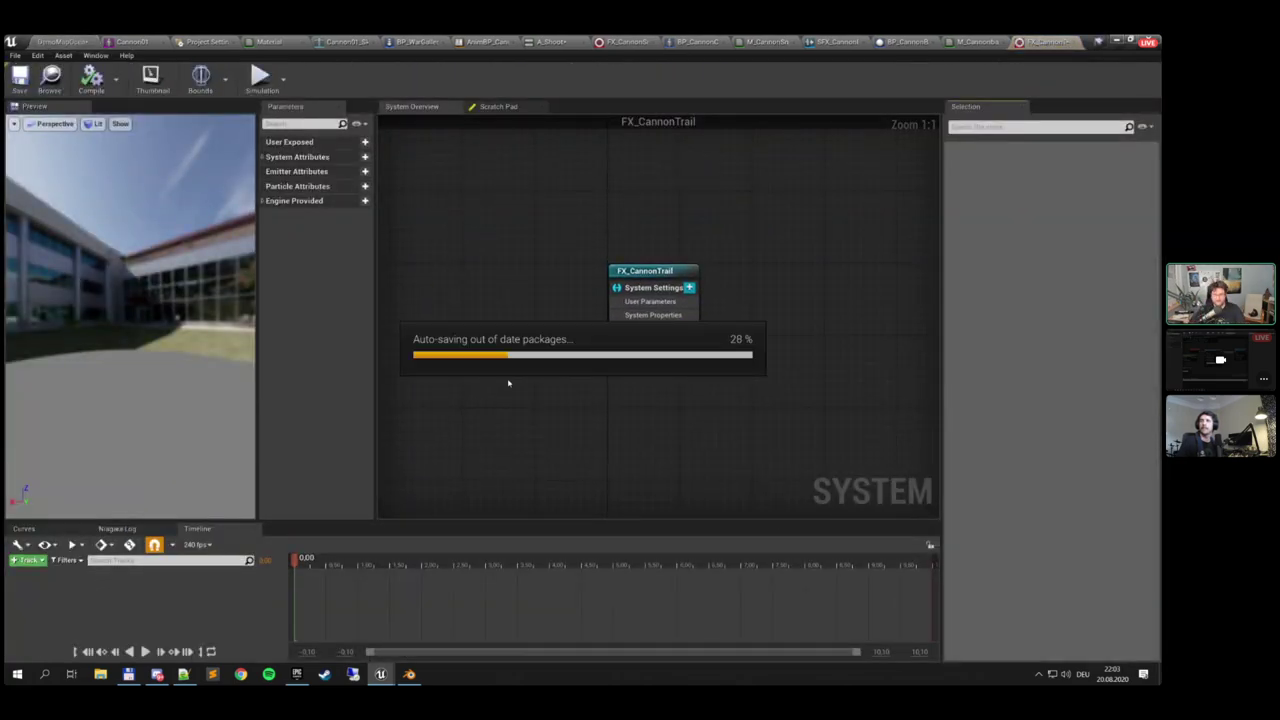
right_click_drag(740, 250, 574, 223)
right_click(578, 244)
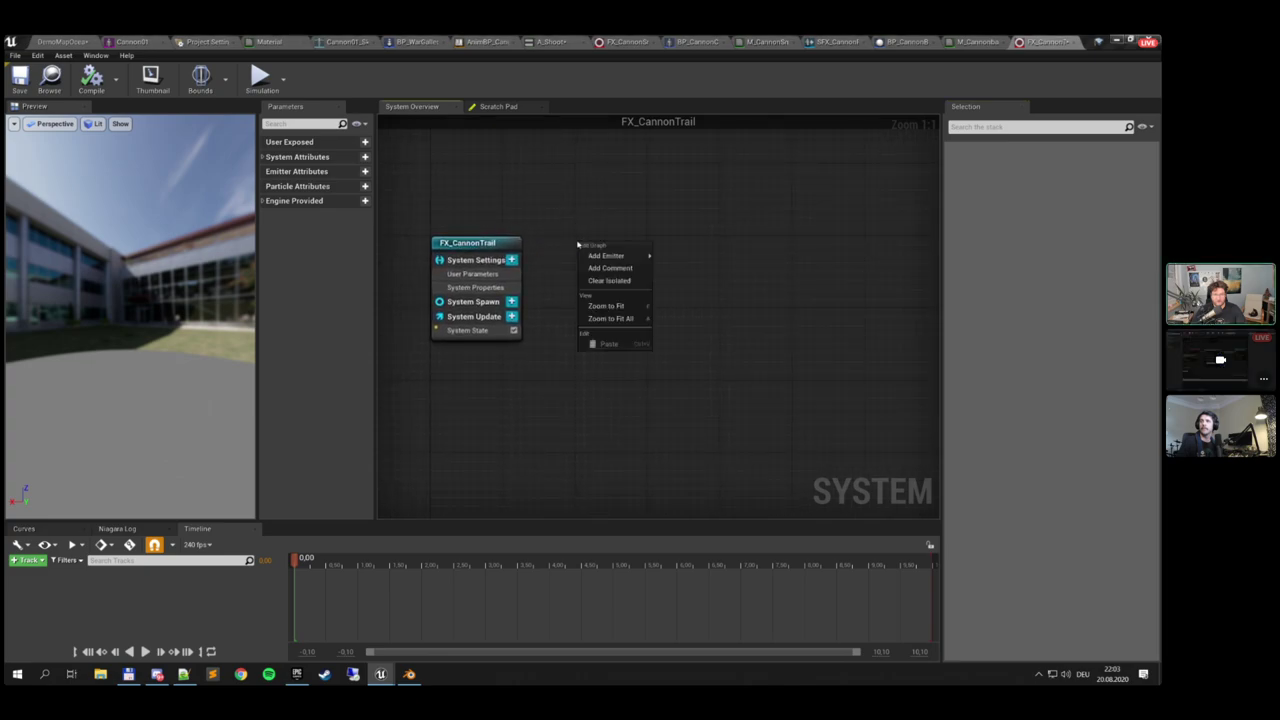
mouse_move(594, 256)
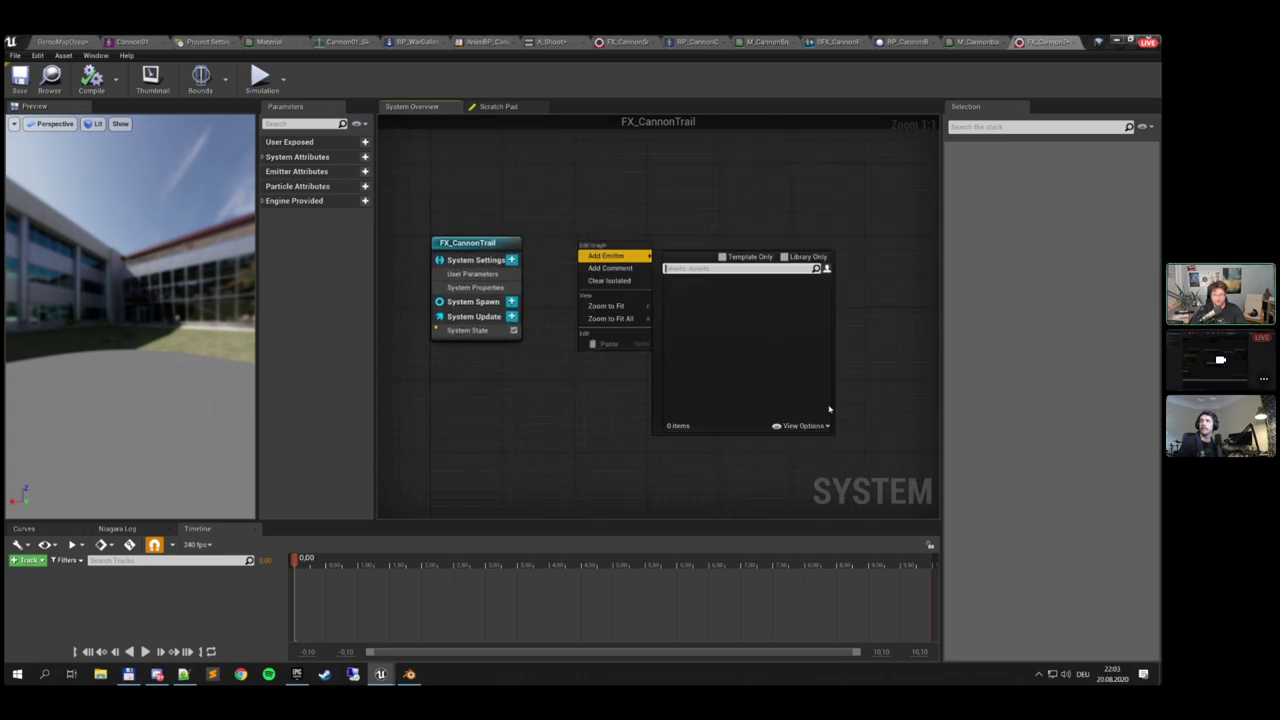
left_click(803, 426)
left_click(790, 287)
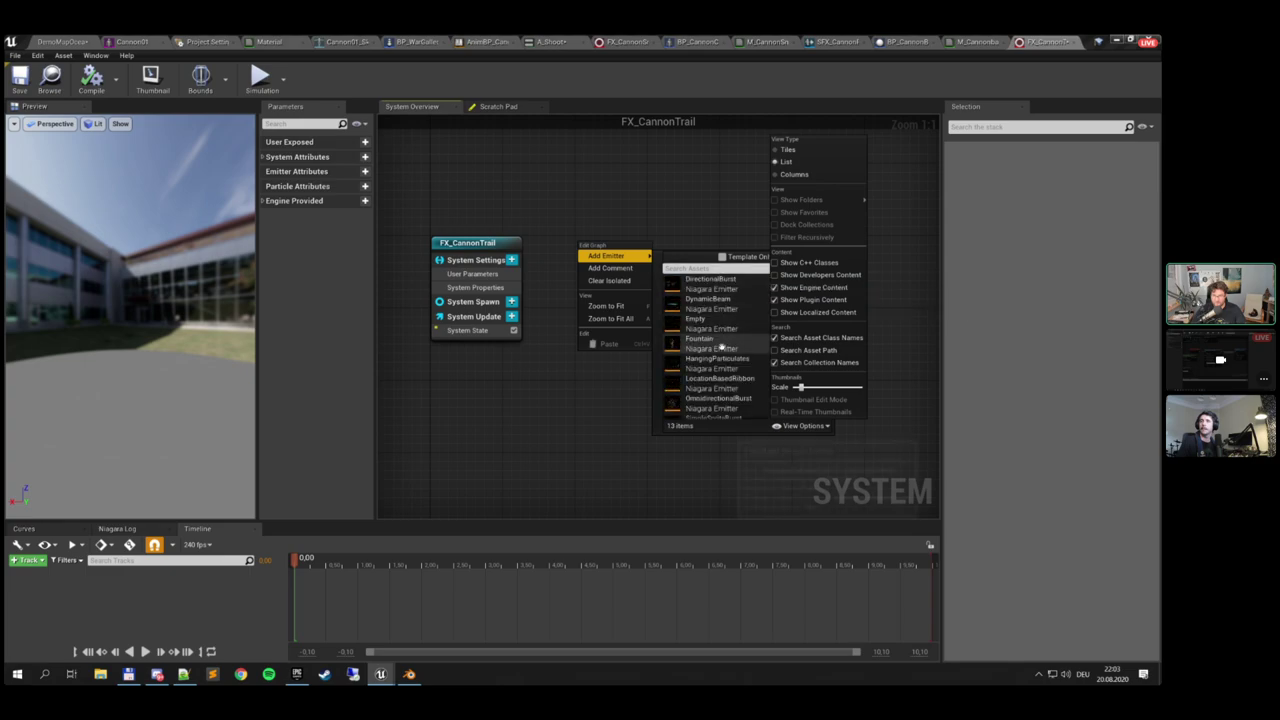
left_click(699, 340)
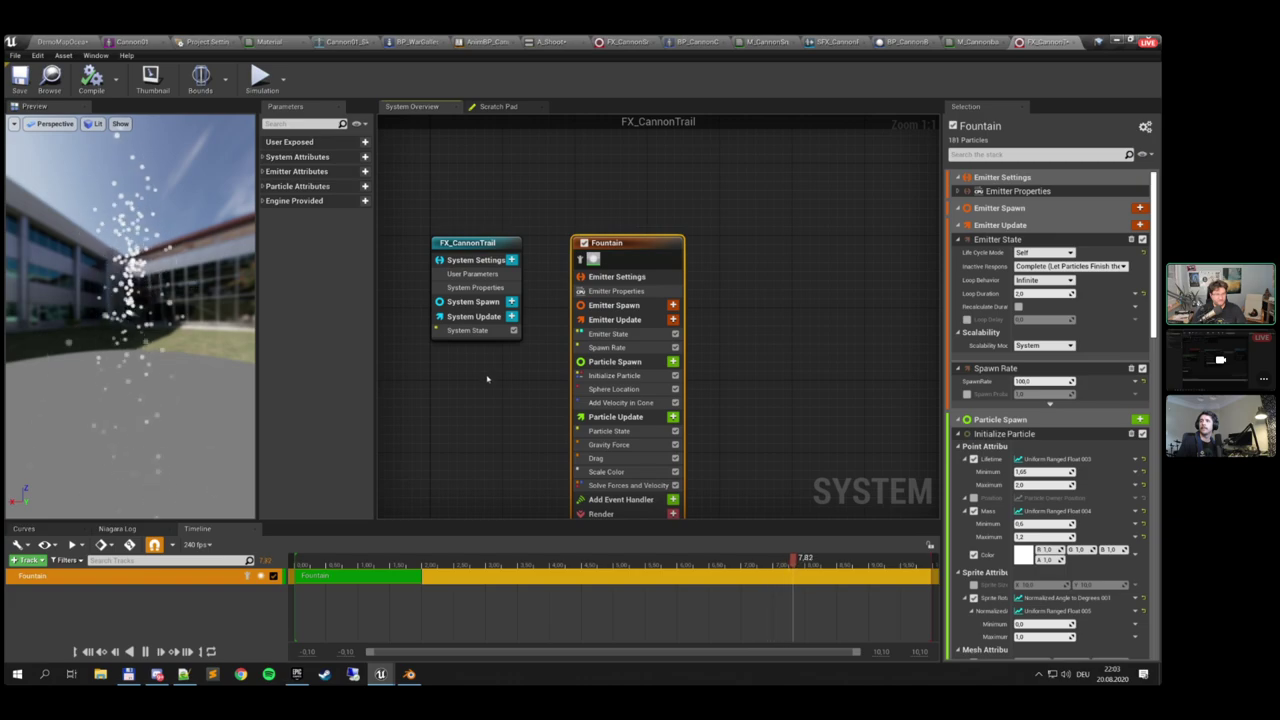
Add a Ribbon Renderer to the Fountain emitter's Render group
right_click_drag(485, 379, 471, 351)
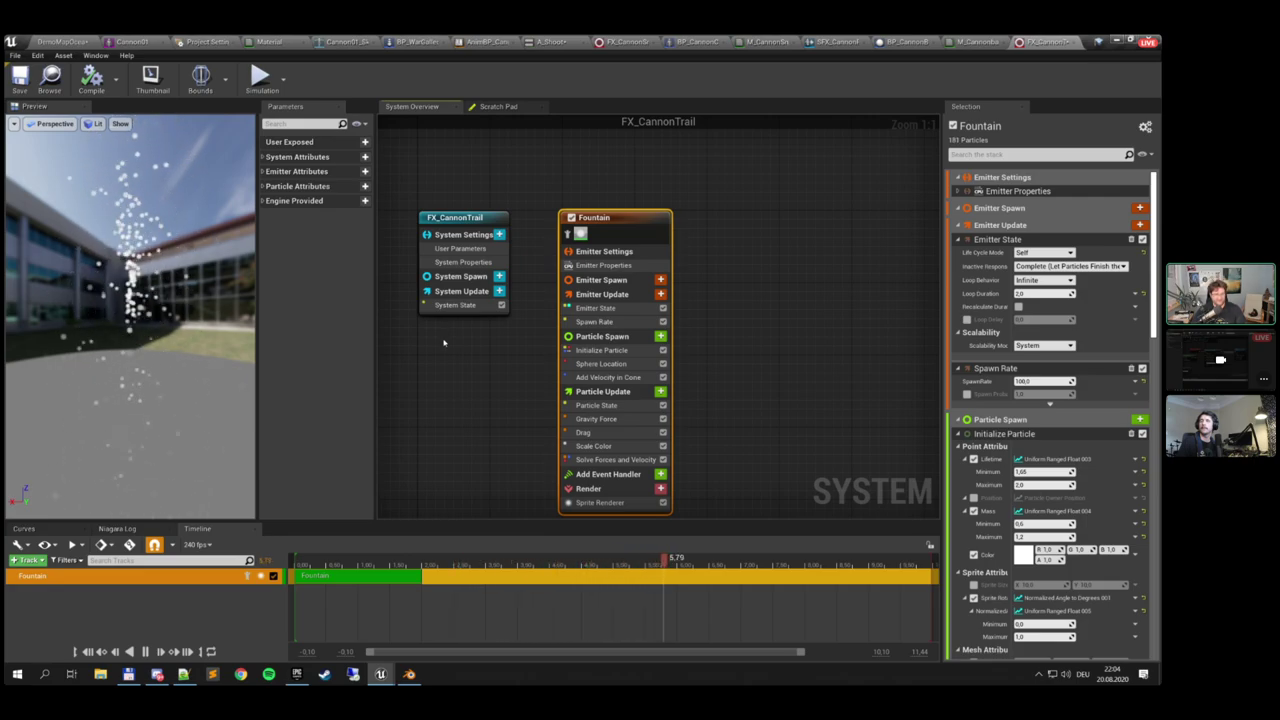
right_click_drag(457, 443, 458, 385)
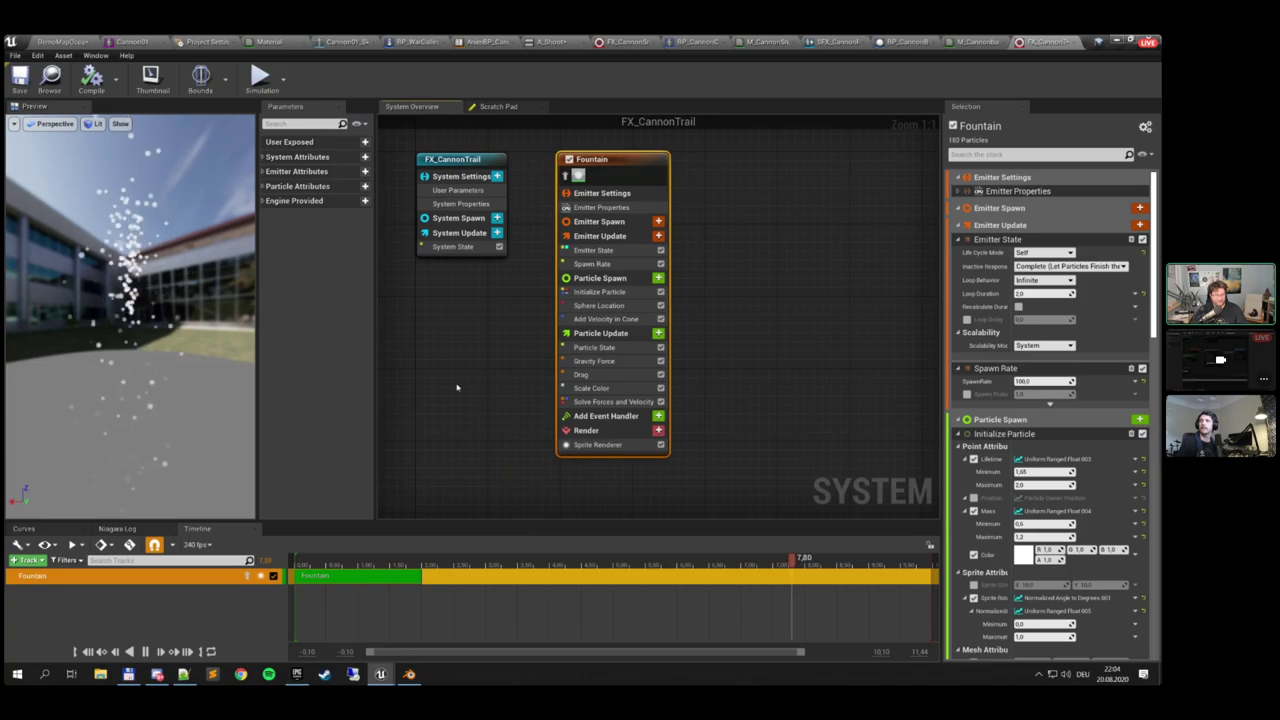
left_click(658, 430)
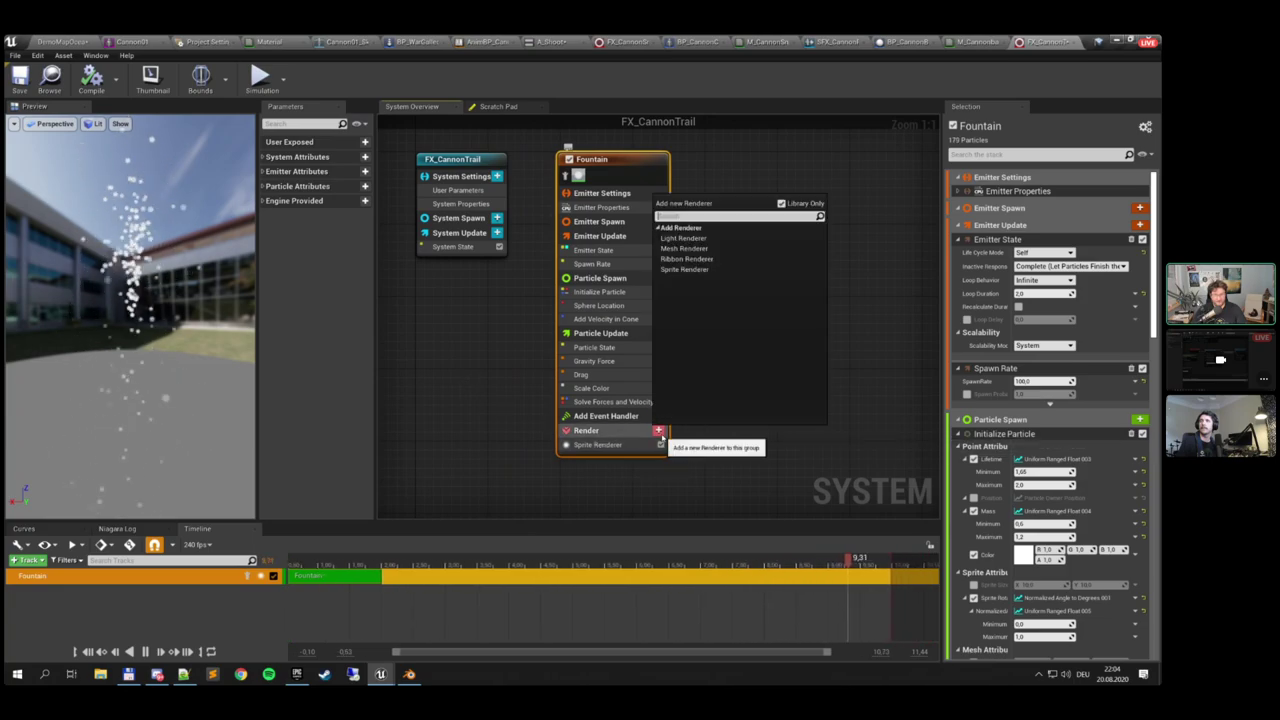
left_click(697, 261)
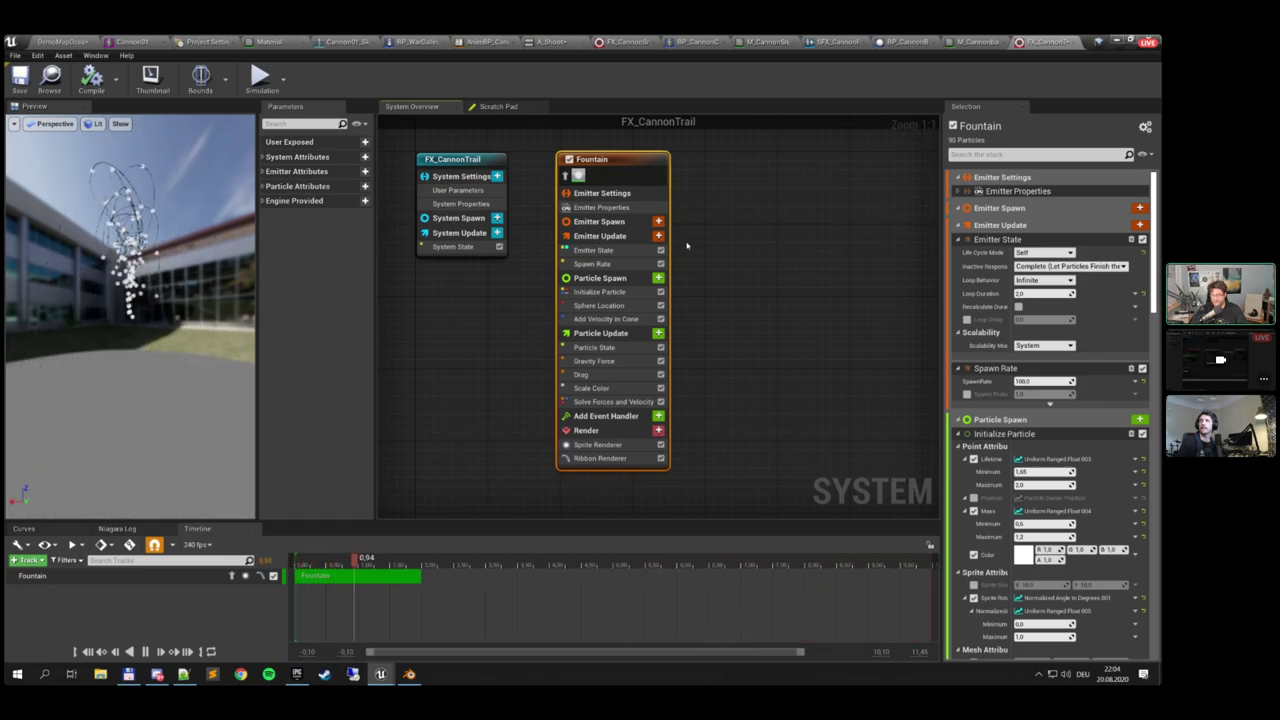
Add the Initialize Ribbon module to the Fountain emitter's Particle Spawn group
left_click(610, 292)
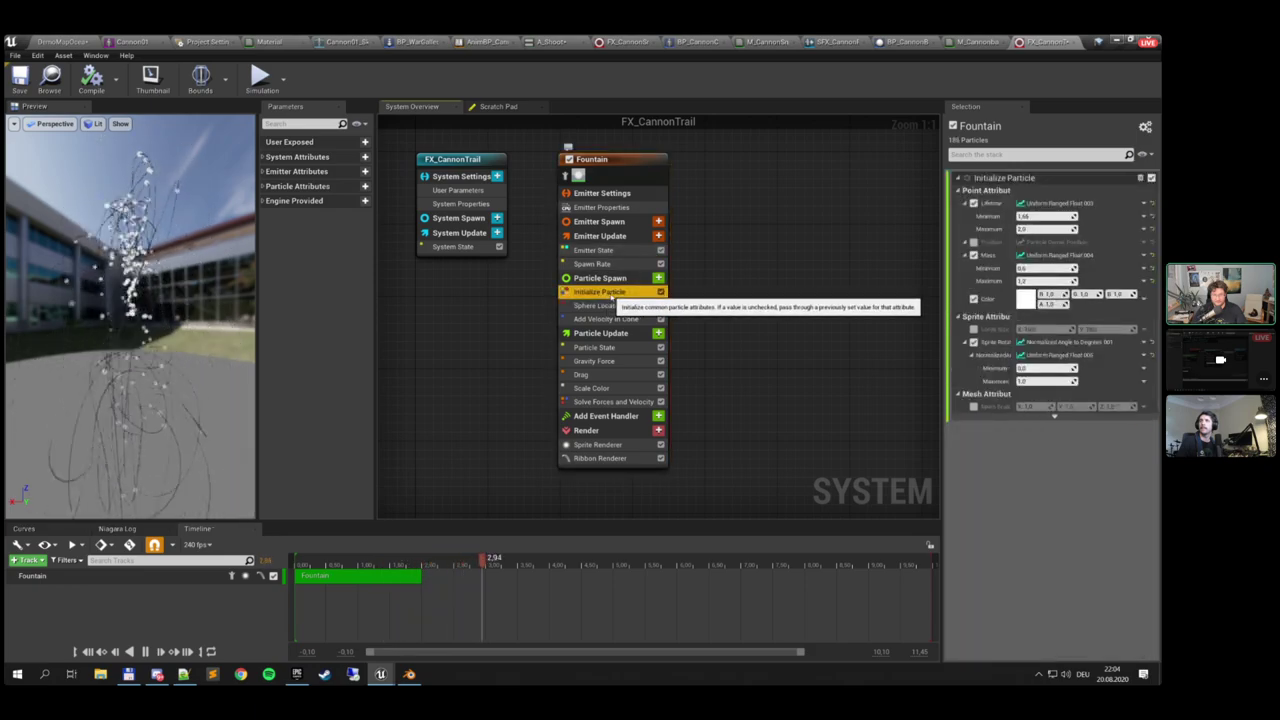
left_click(658, 277)
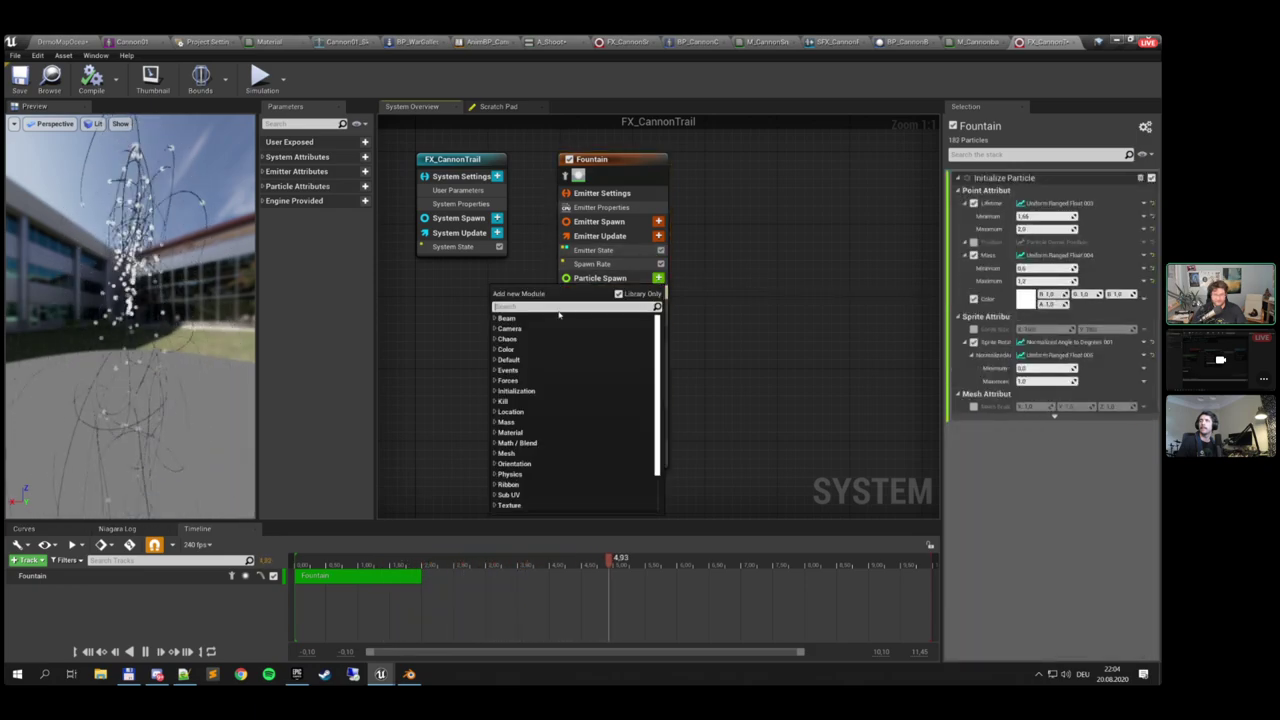
type("ini")
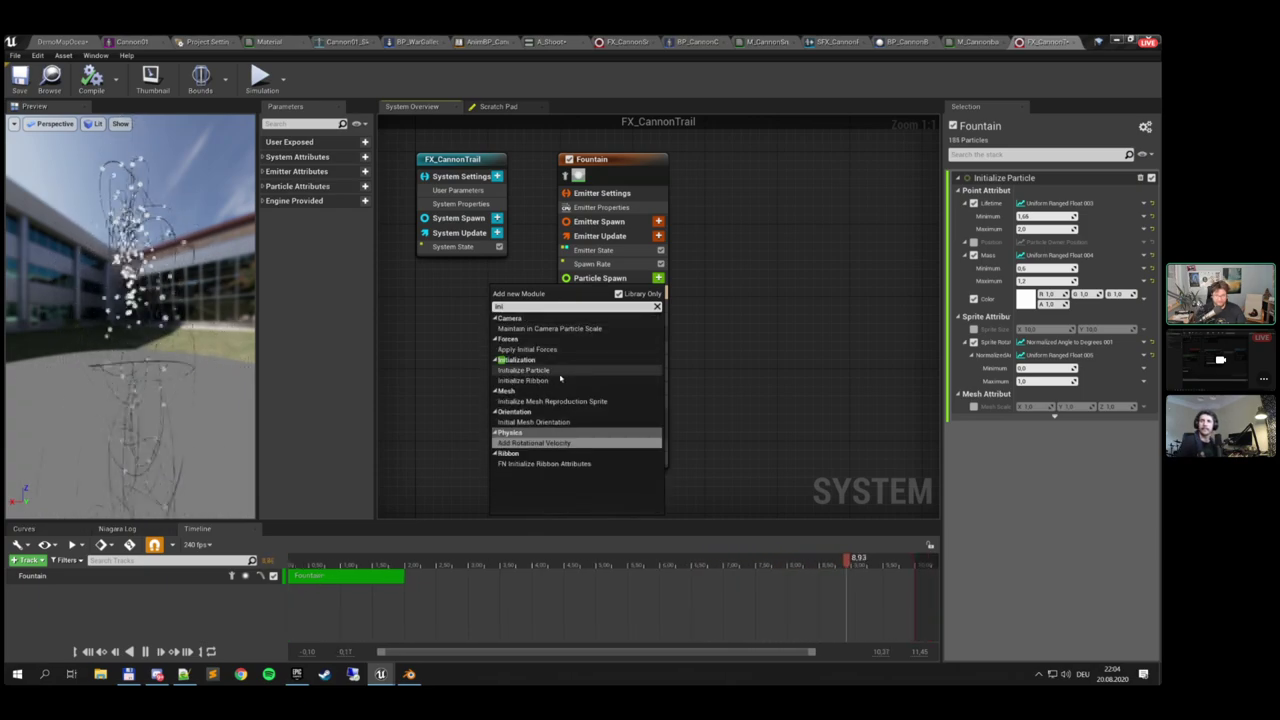
left_click(558, 380)
left_click_drag(612, 333, 612, 312)
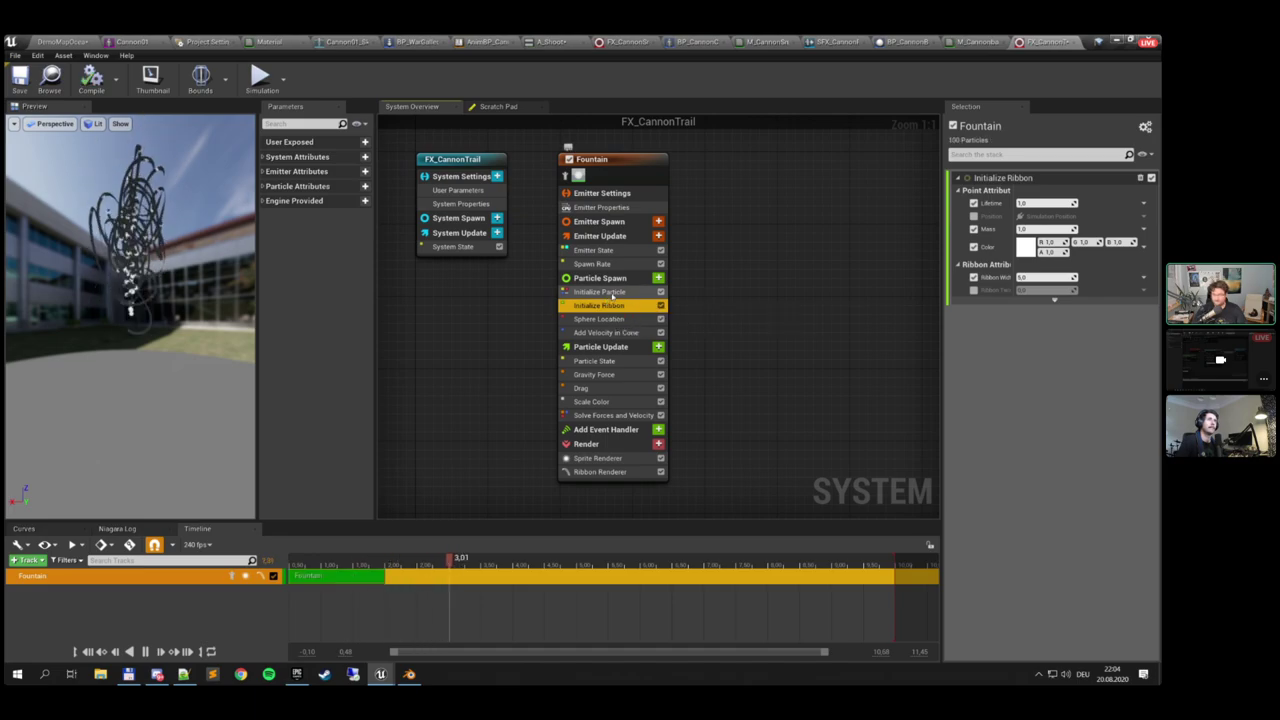
Disable the Fountain emitter's Initialize Particle, Sprite Renderer, Add Velocity in Cone and Gravity Force entries
left_click(613, 293)
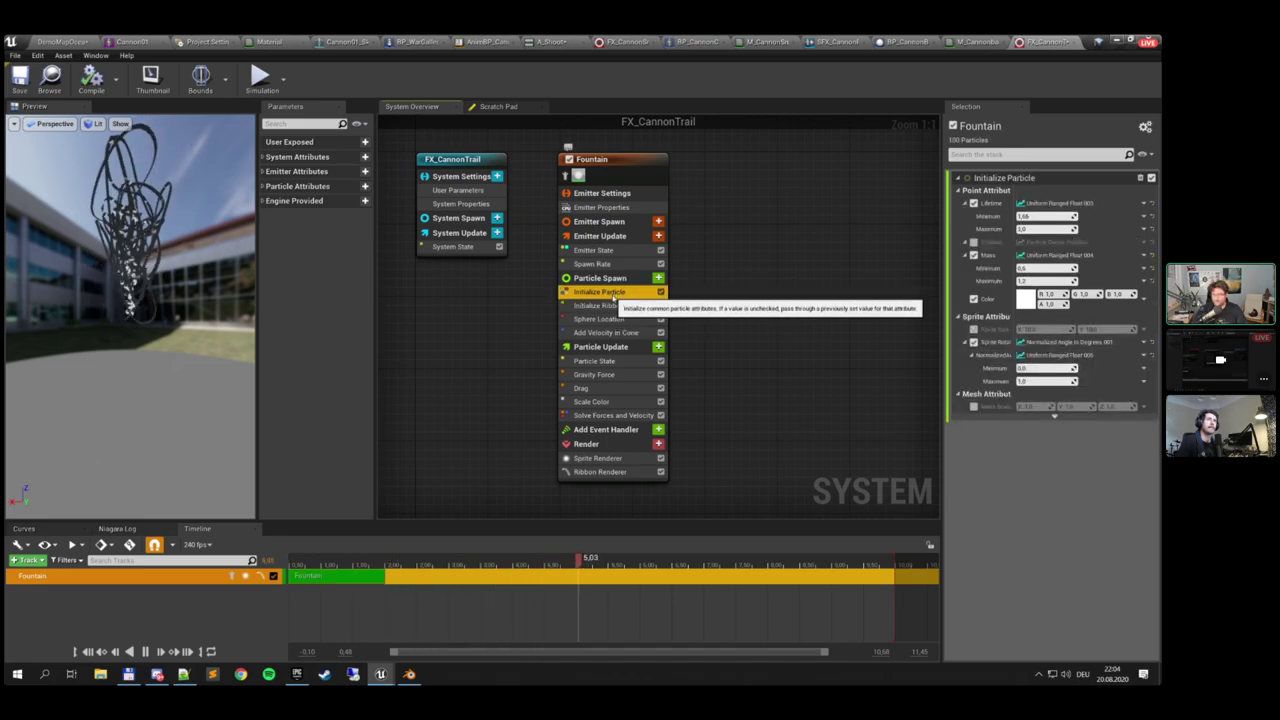
left_click(612, 305)
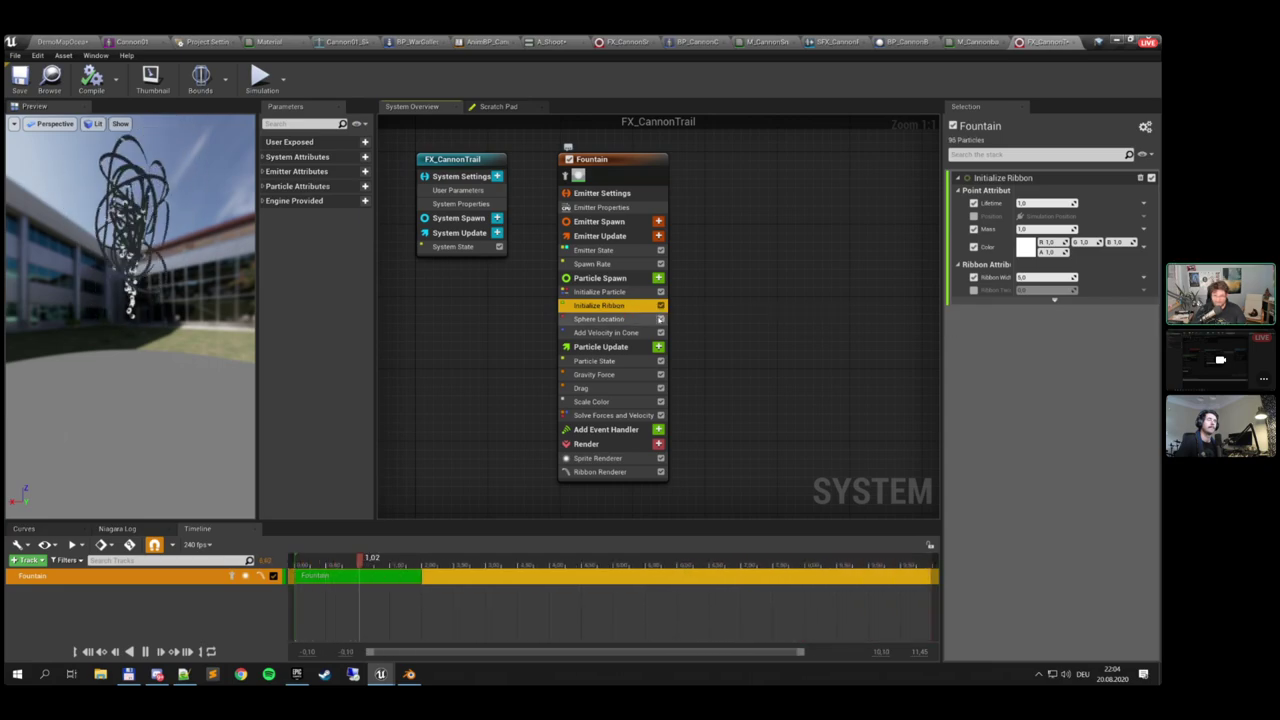
left_click(660, 292)
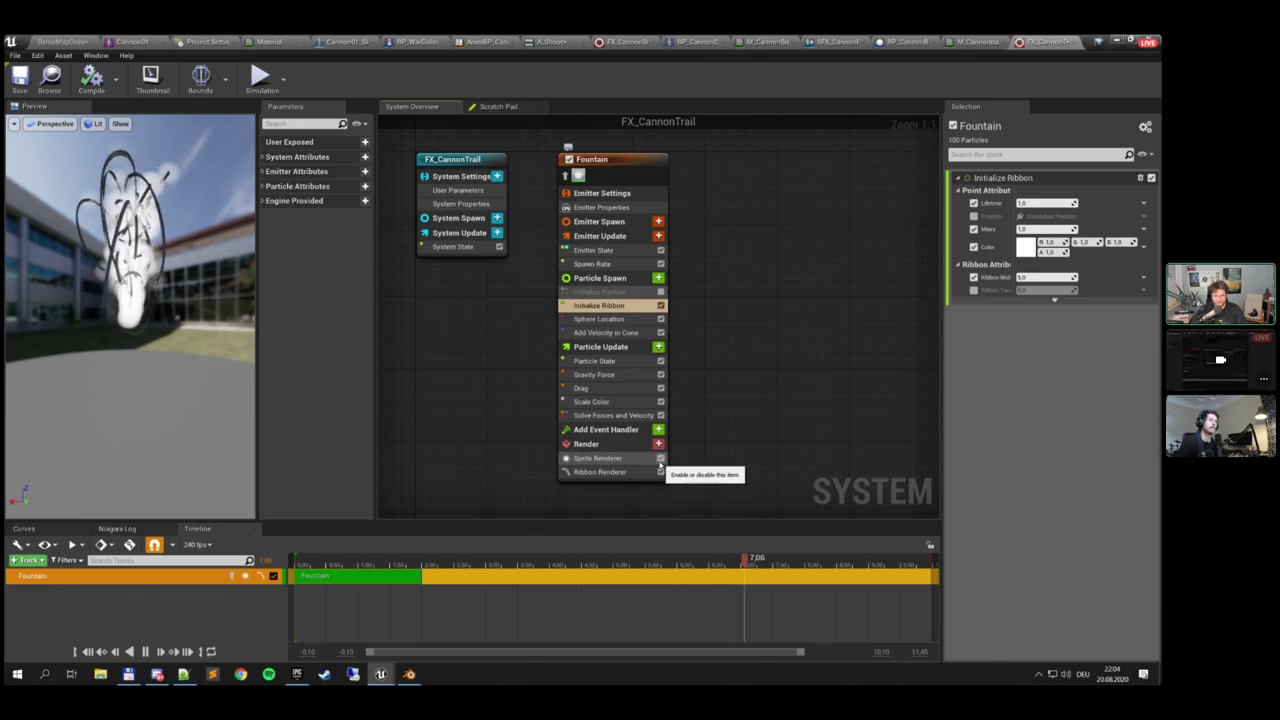
left_click(660, 459)
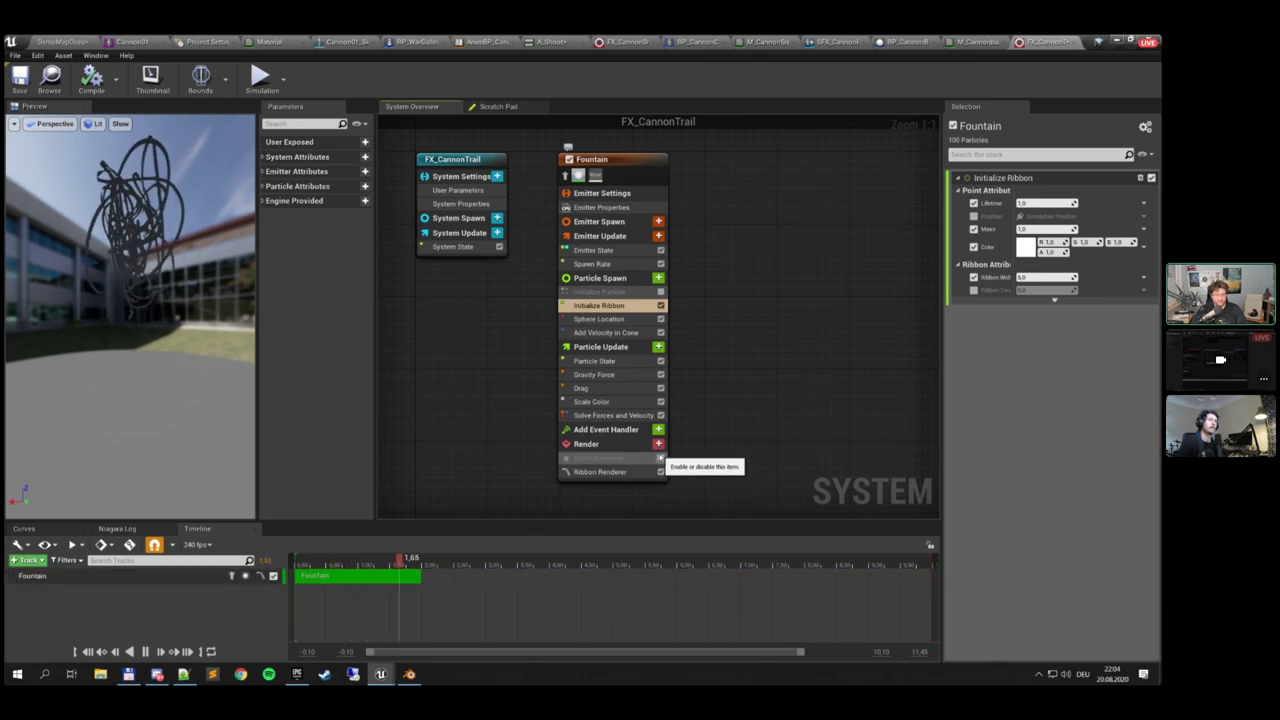
left_click(660, 332)
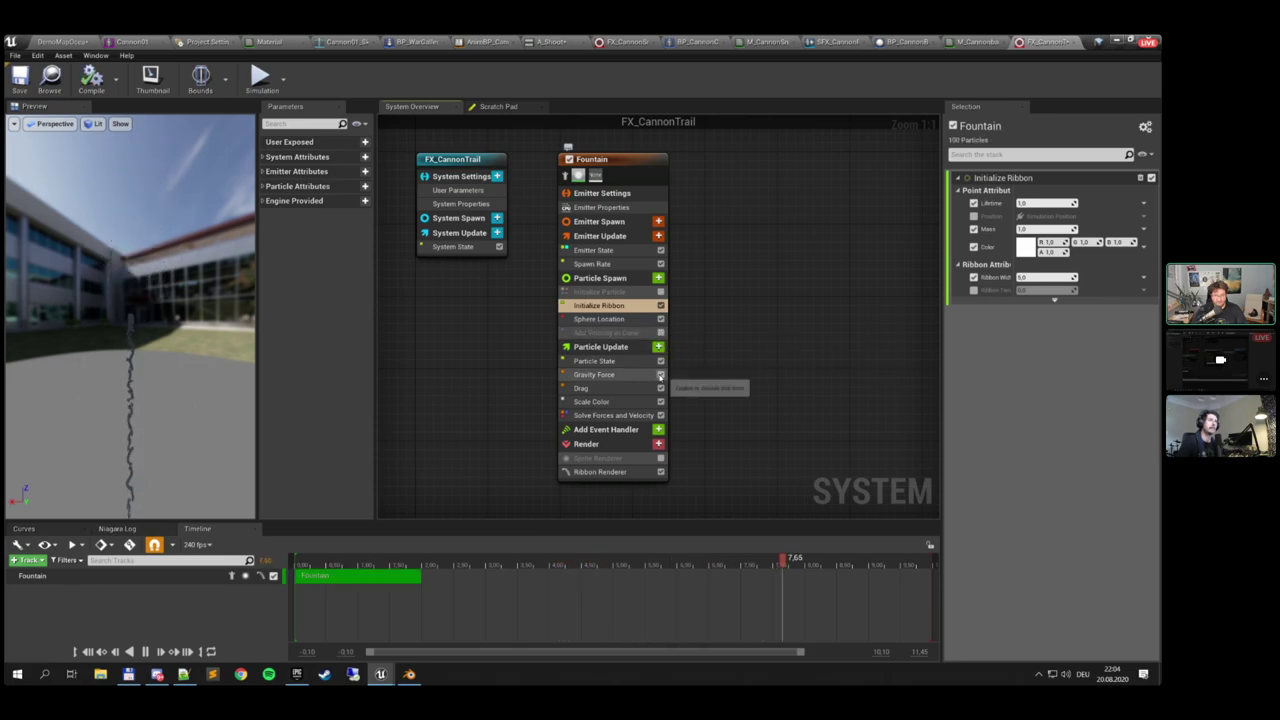
left_click(660, 374)
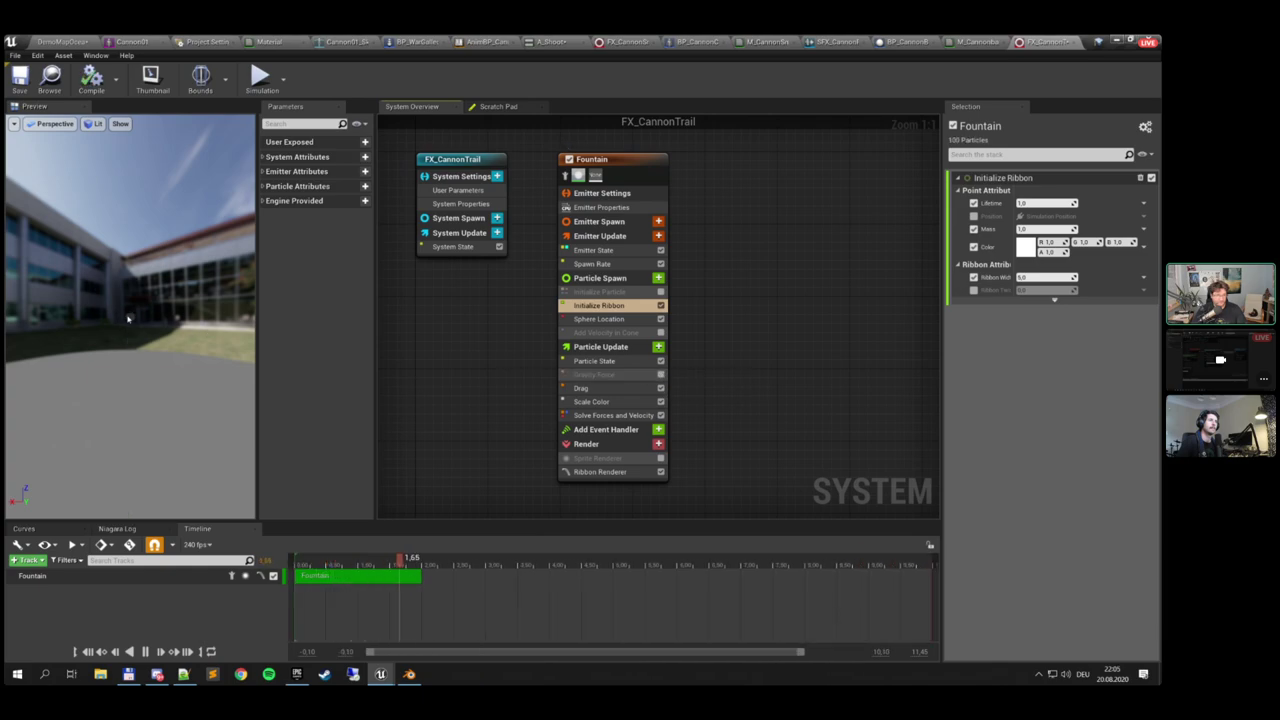
Assign DefaultRibbonMaterial as the material of the Ribbon Renderer
left_click(602, 472)
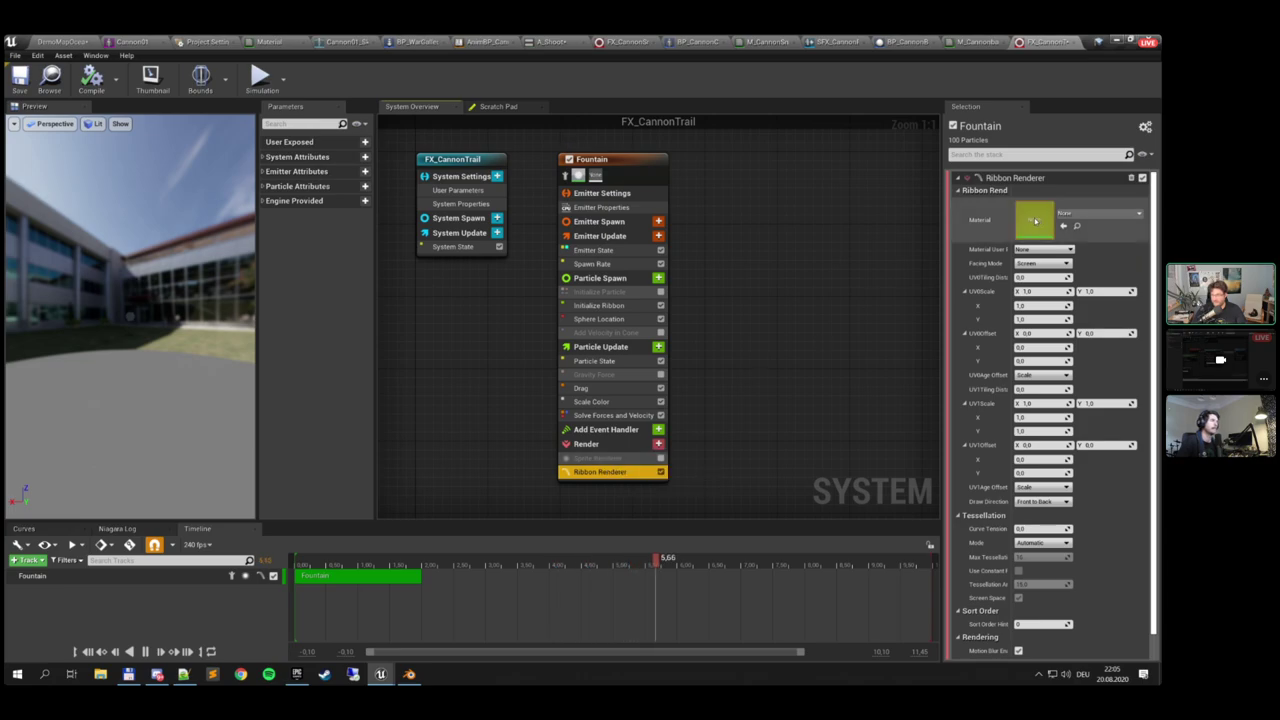
left_click(1089, 214)
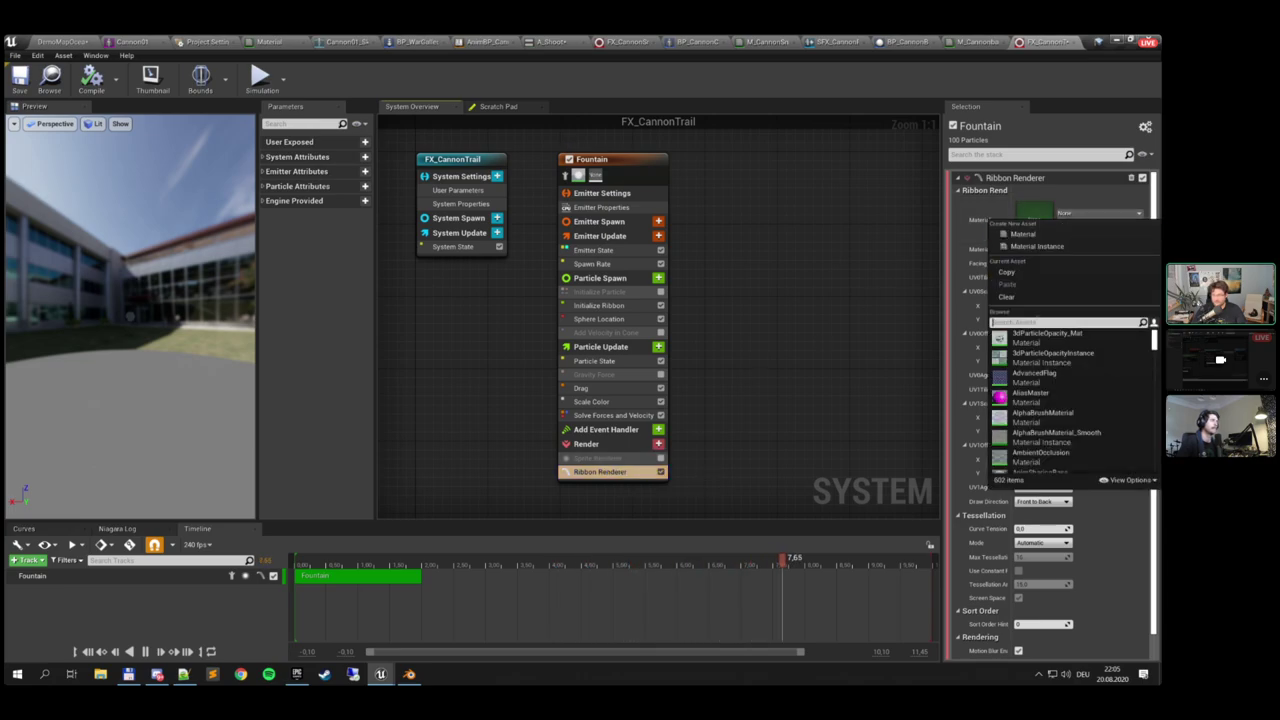
type("ribbon")
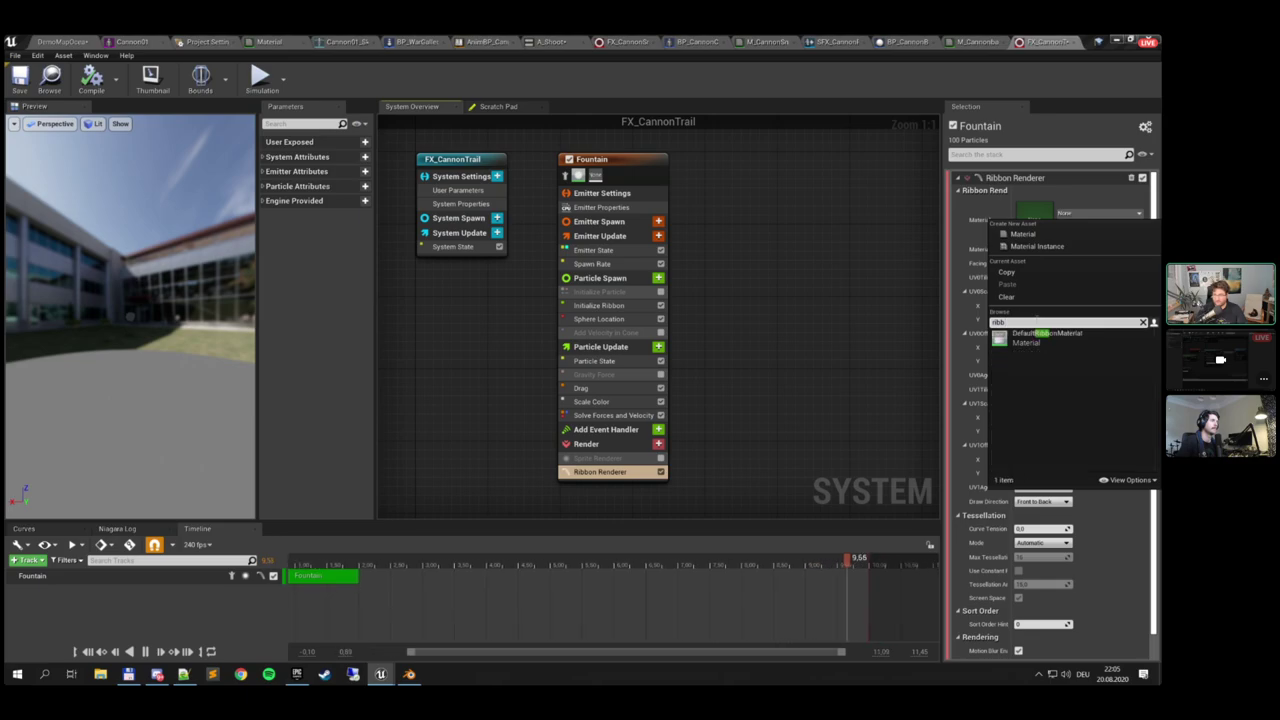
left_click(1038, 341)
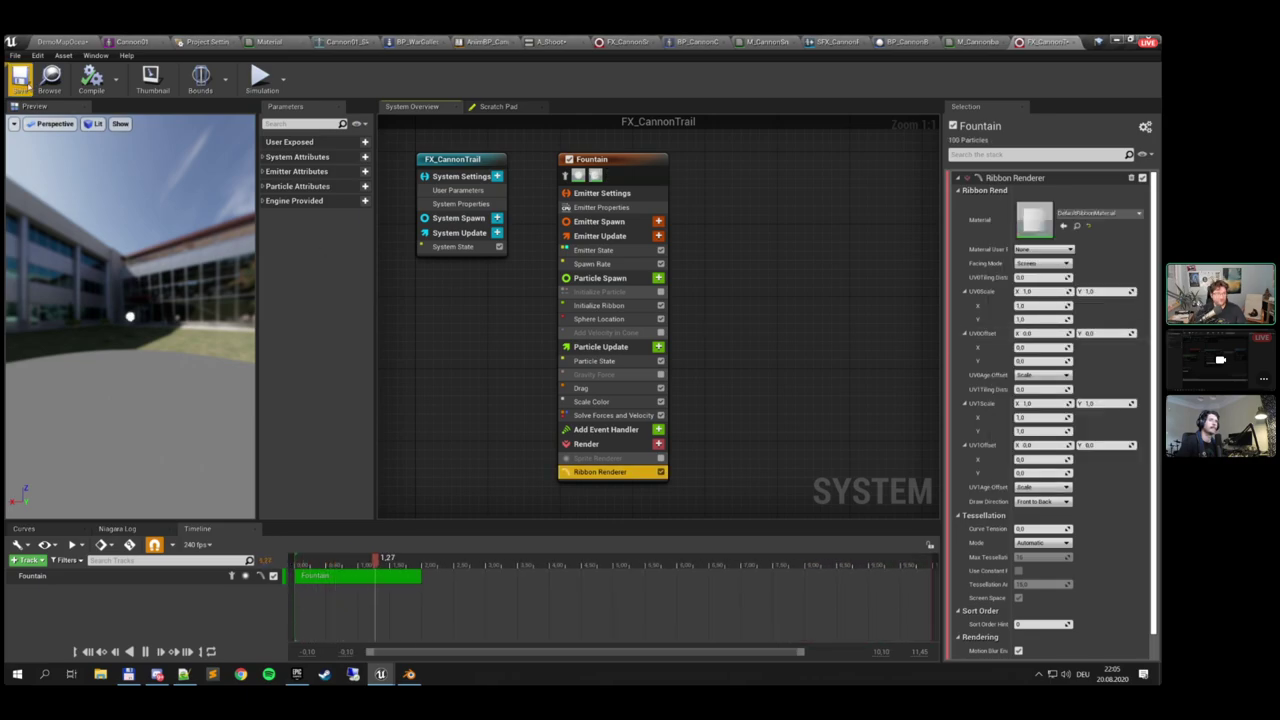
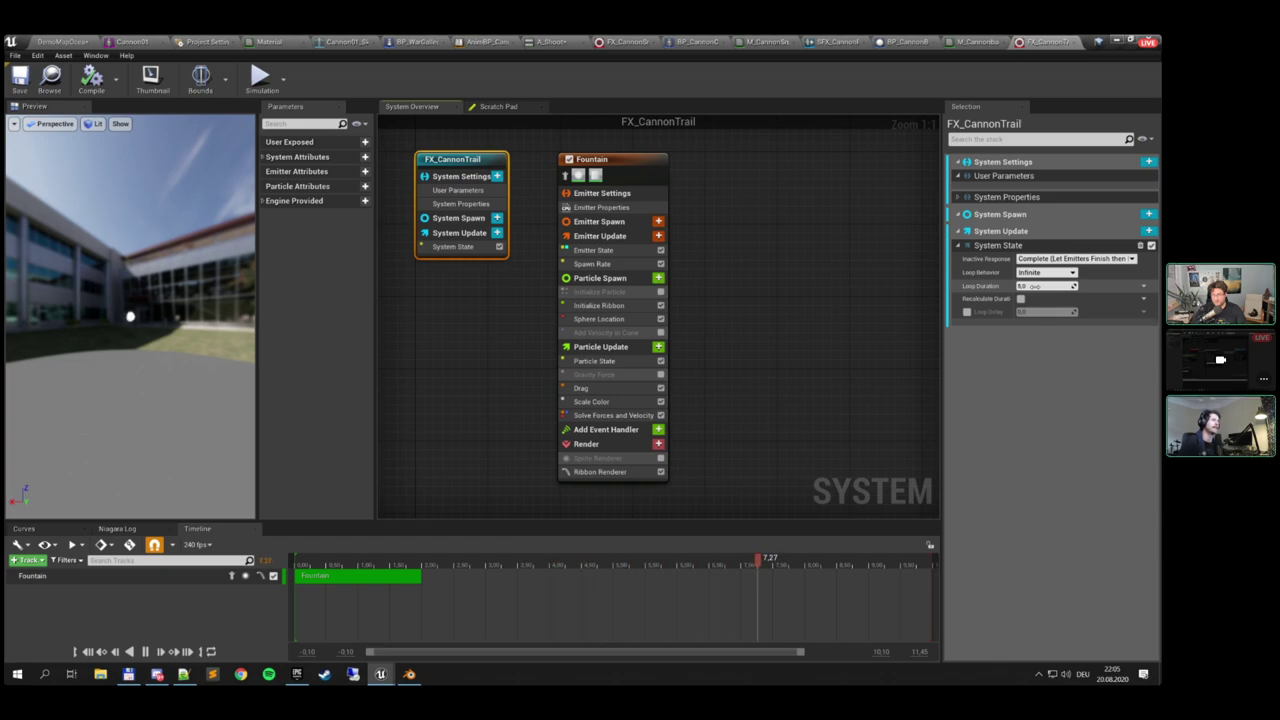
Set the Fountain emitter's spawn rate to 10, and save and compile the Niagara system
left_click(612, 263)
left_click(1031, 190)
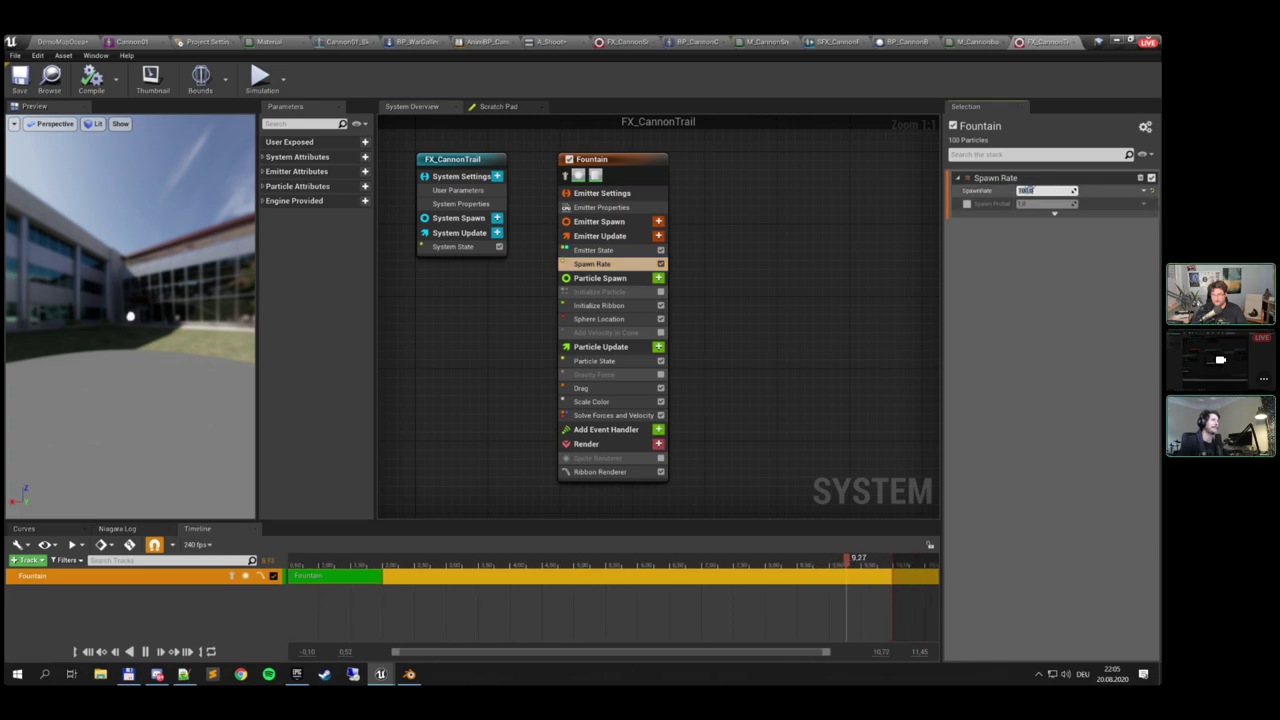
type("10")
key("Return")
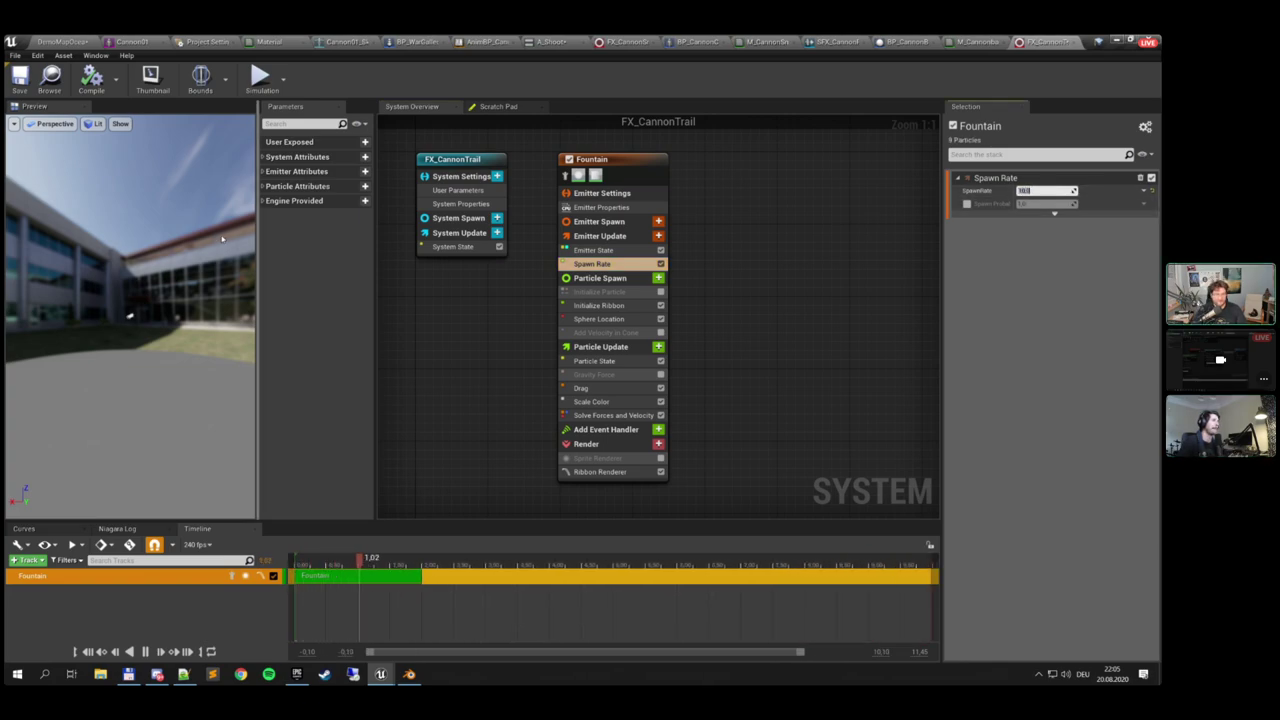
left_click(20, 80)
left_click(92, 80)
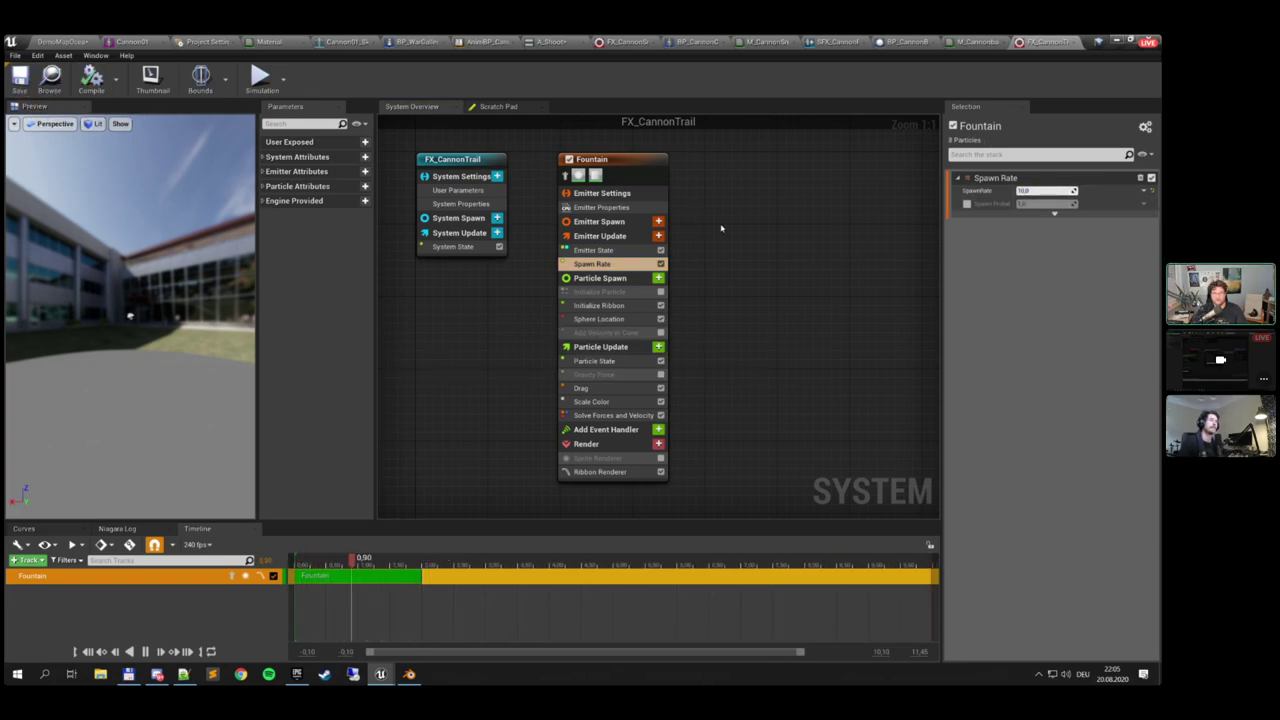
Add a Niagara Particle System component under the Sphere in the BP_CannonBall blueprint
left_click(905, 41)
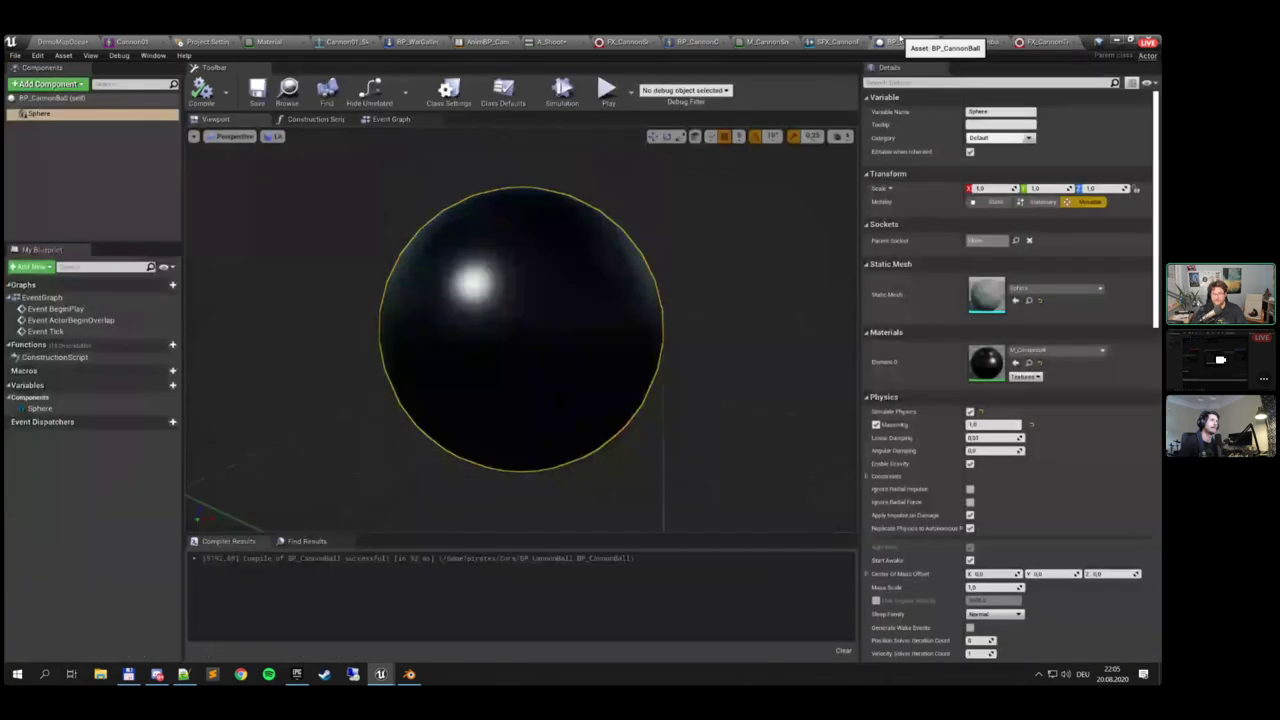
left_click(77, 116)
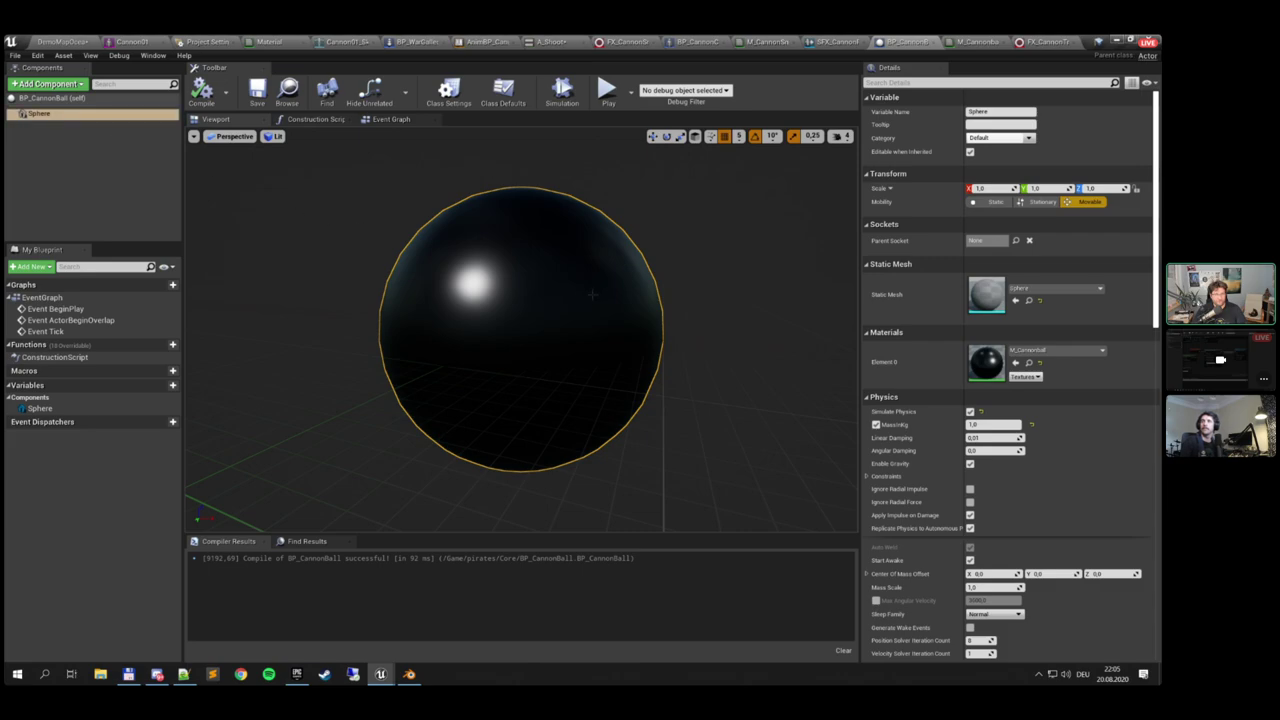
left_click(47, 84)
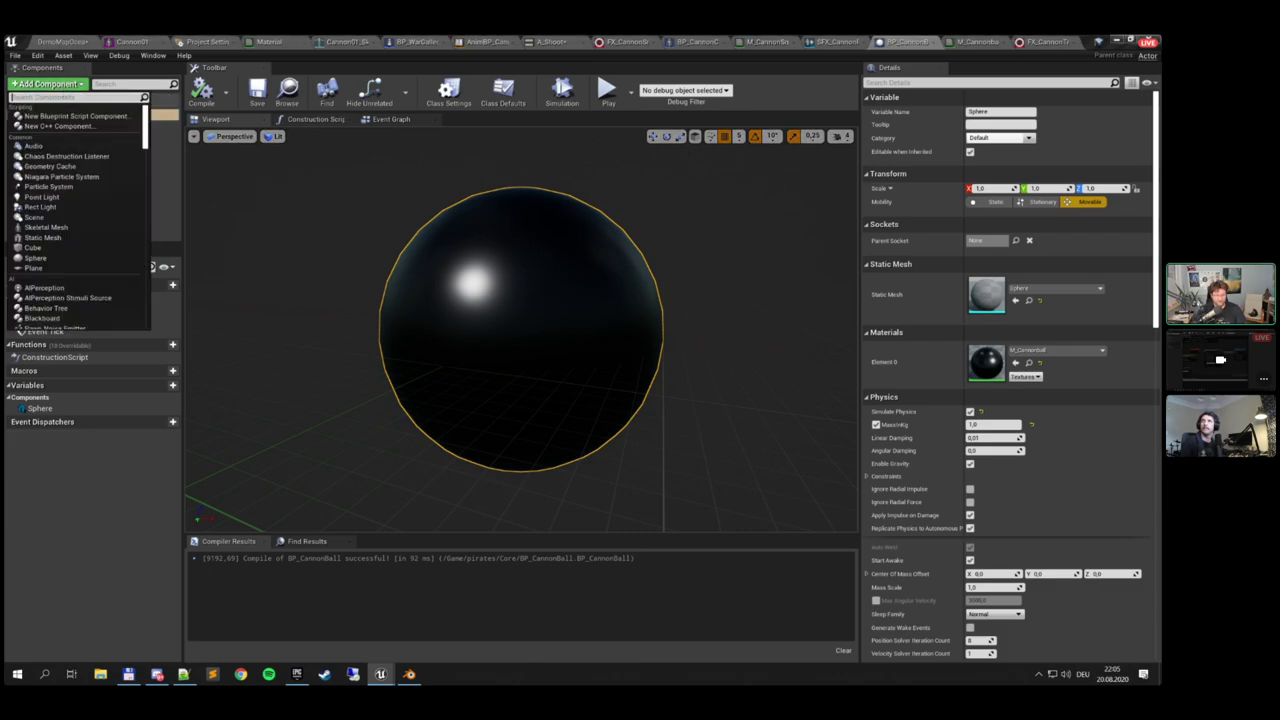
type("ni")
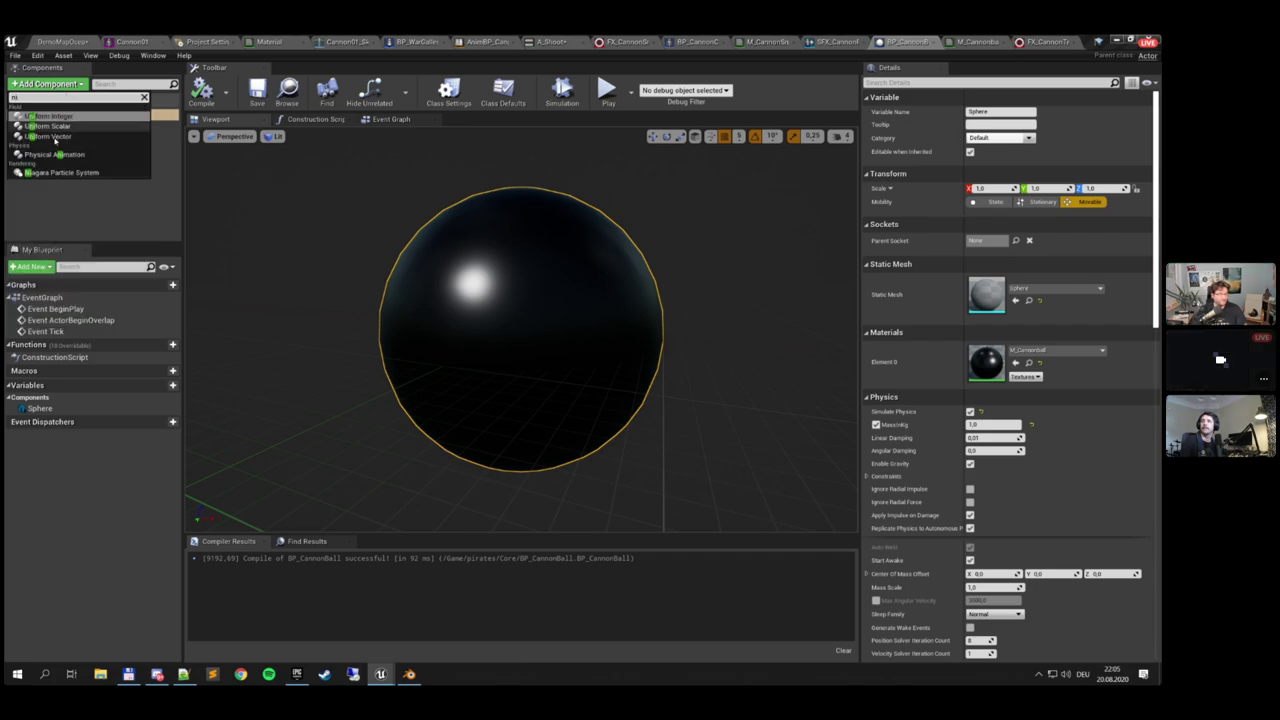
left_click(62, 173)
left_click(63, 175)
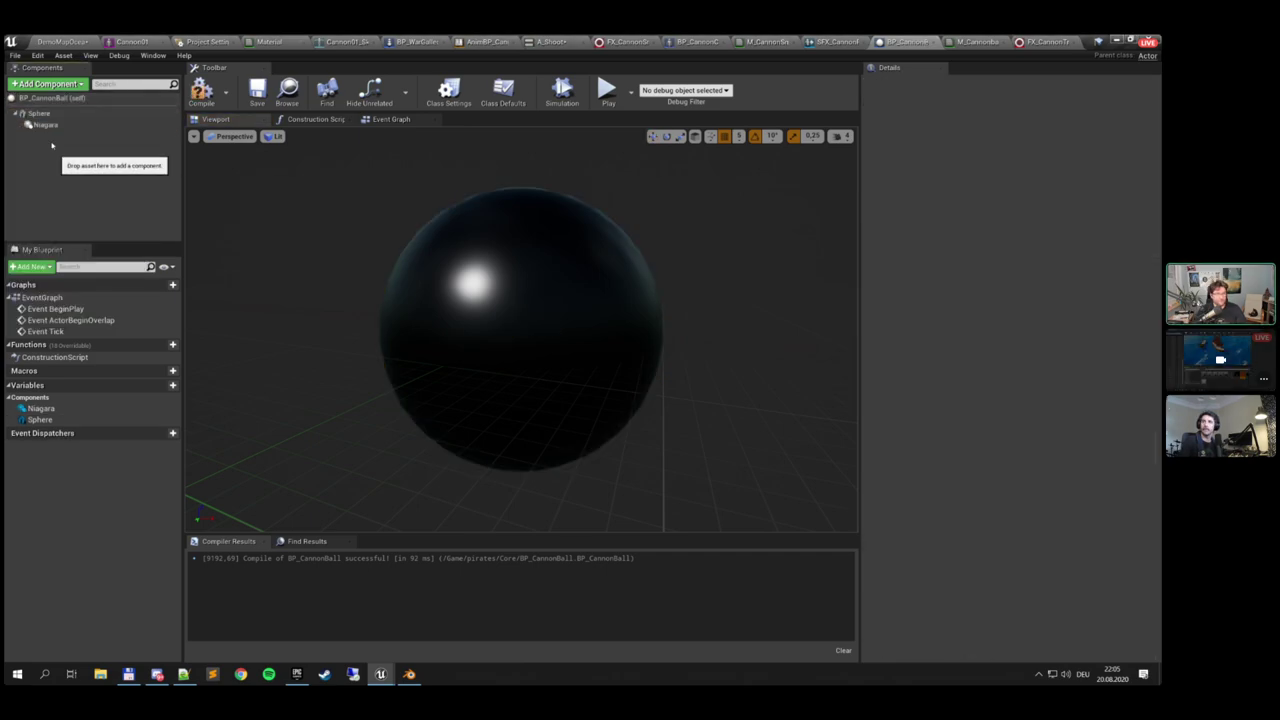
Rename the new Niagara component to Trail and assign FX_CannonTrail as its Niagara system asset
left_click(50, 125)
key("F2")
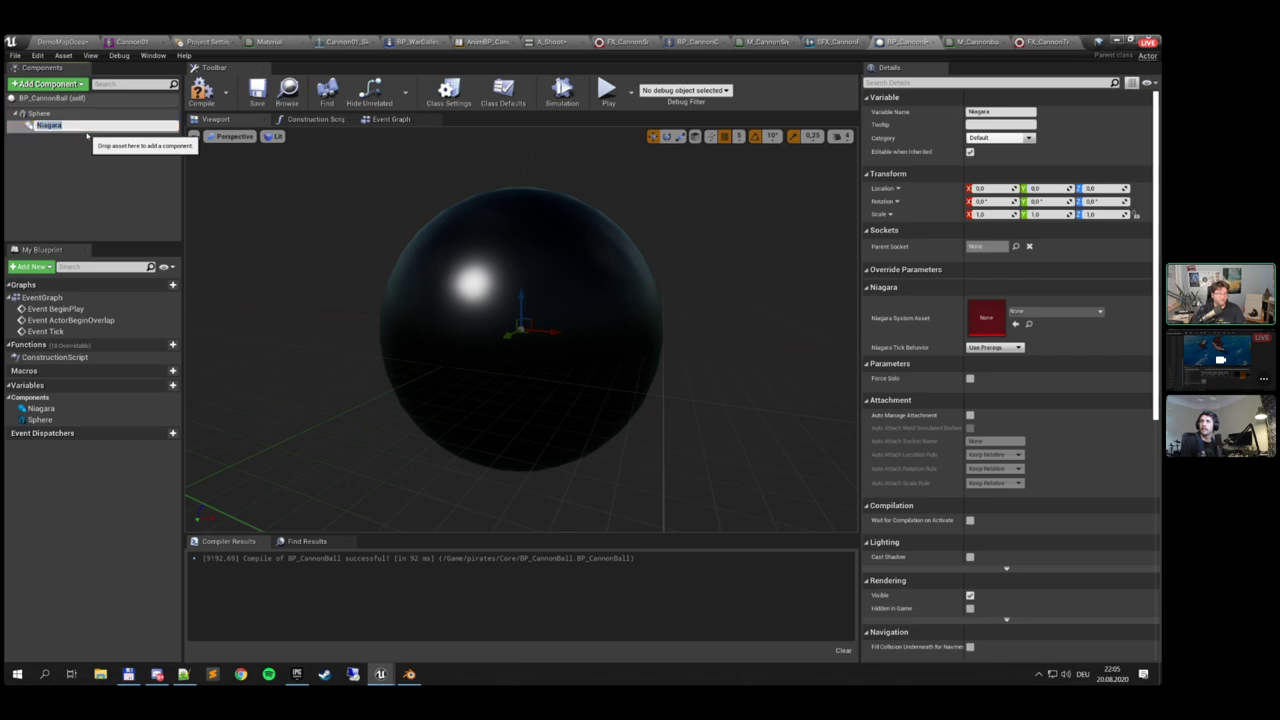
type("Trail")
key("Return")
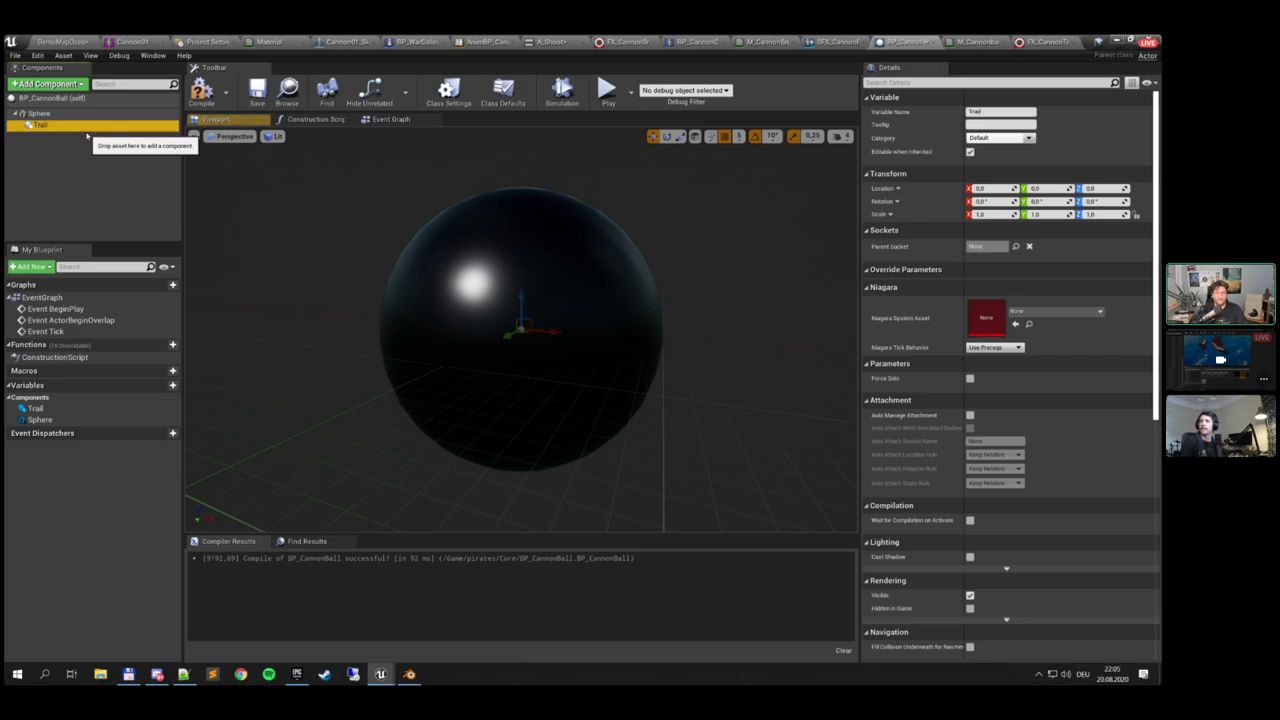
left_click(1060, 311)
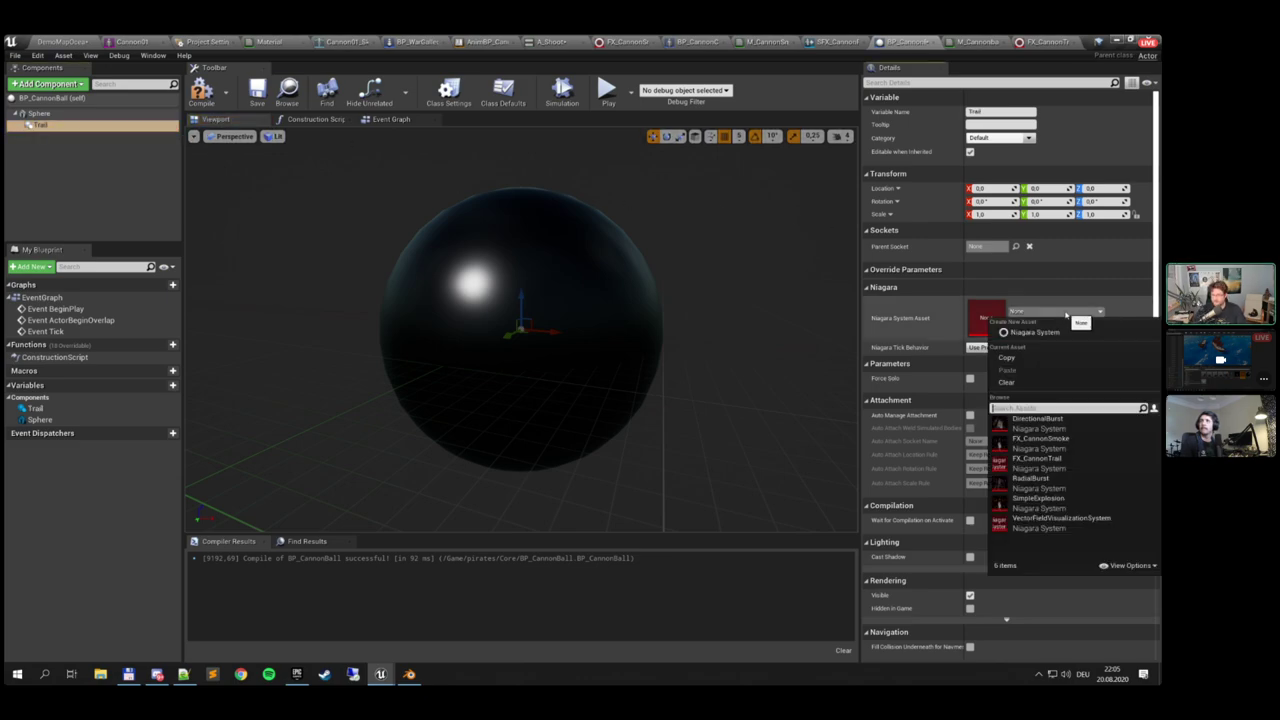
left_click(1076, 470)
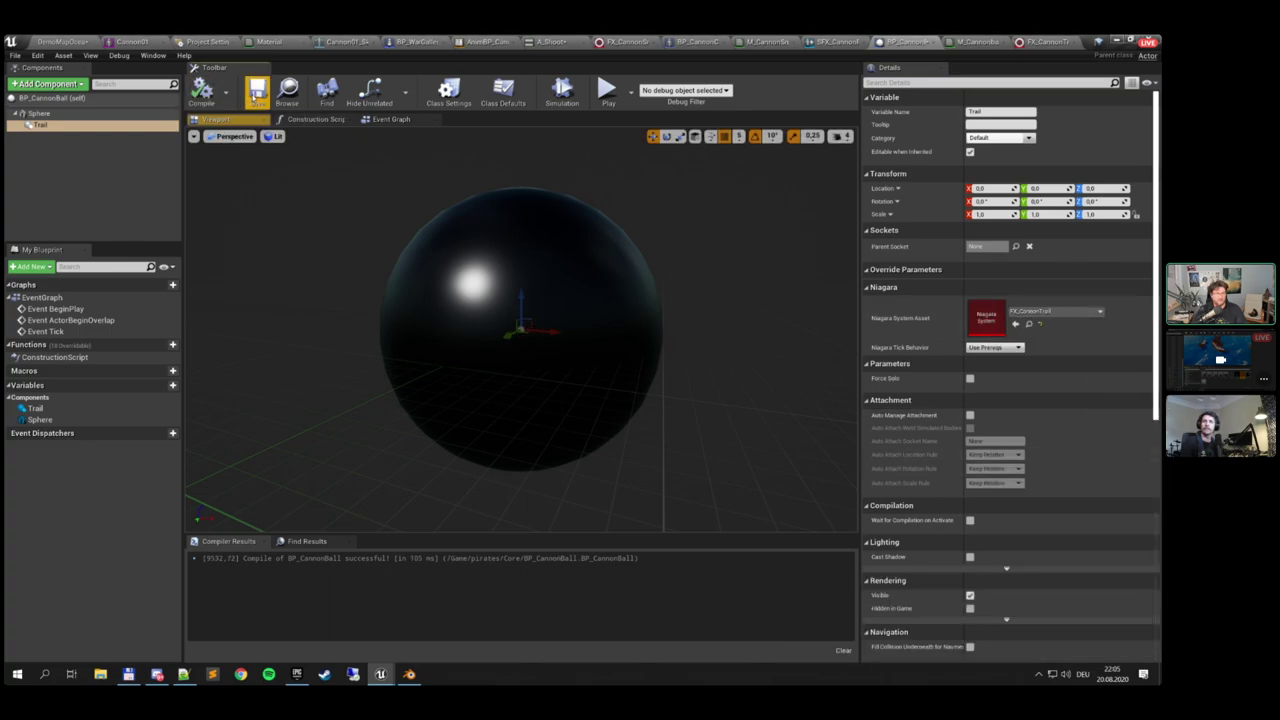
Play the ocean level in full screen to check the cannonball trail, and end the play session
left_click(52, 40)
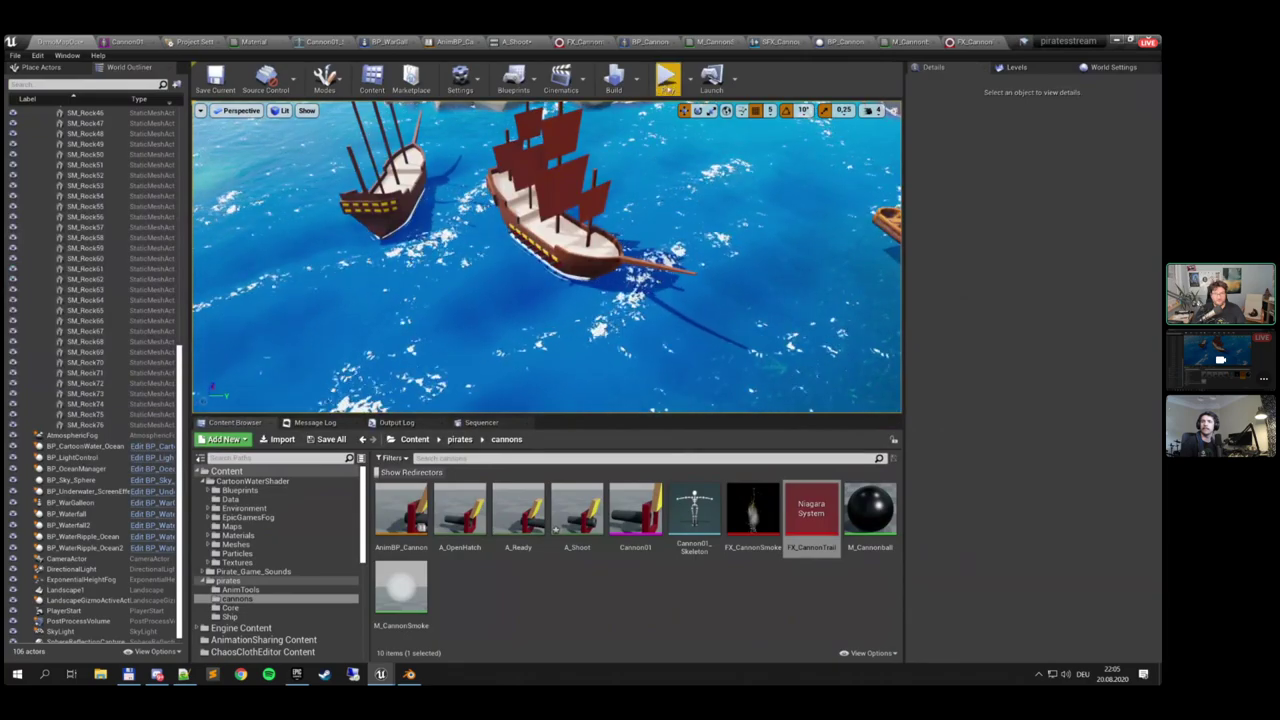
left_click(666, 73)
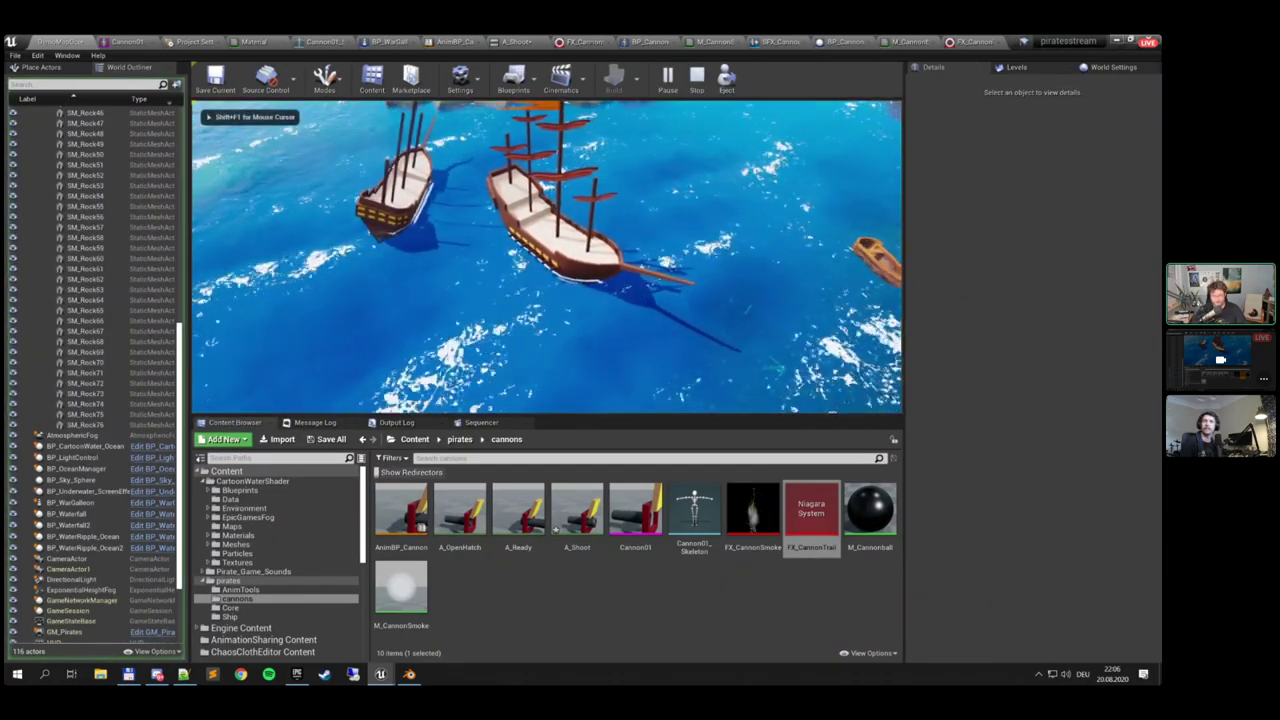
key("F11")
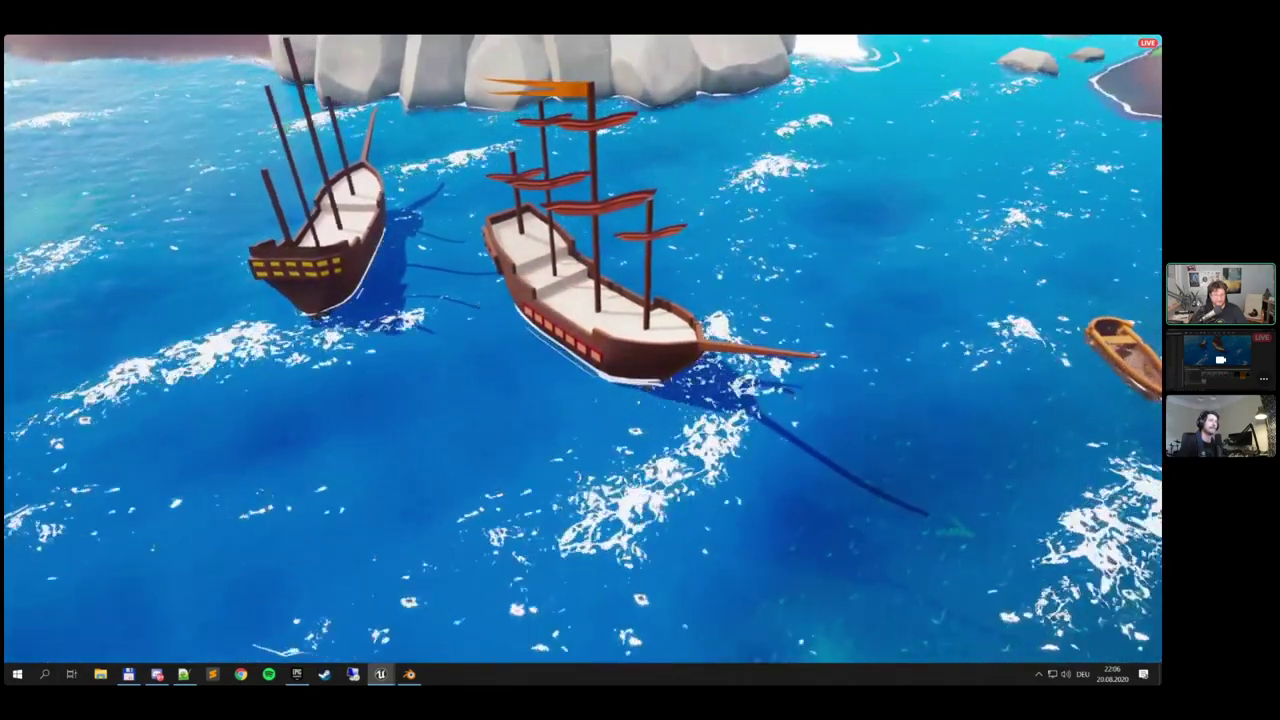
key("Escape")
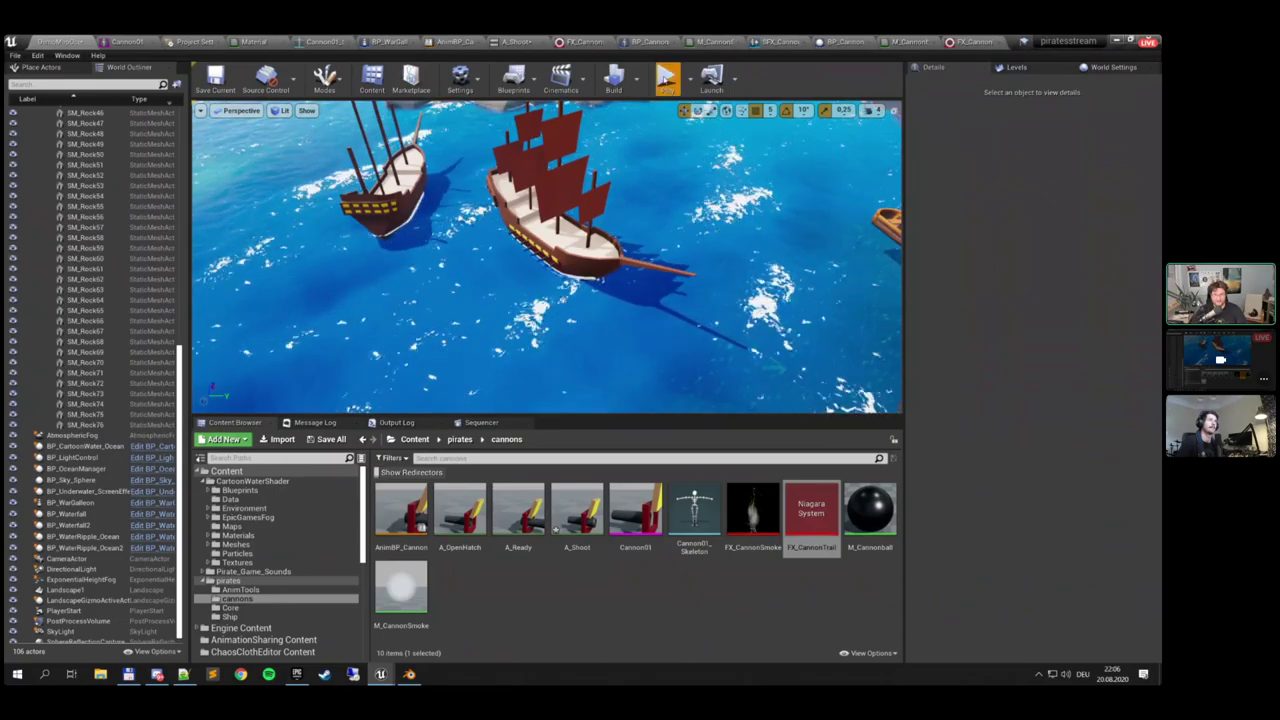
Play the ocean level, fire the cannons, inspect the ships from a detached camera, and stop the session
left_click(666, 80)
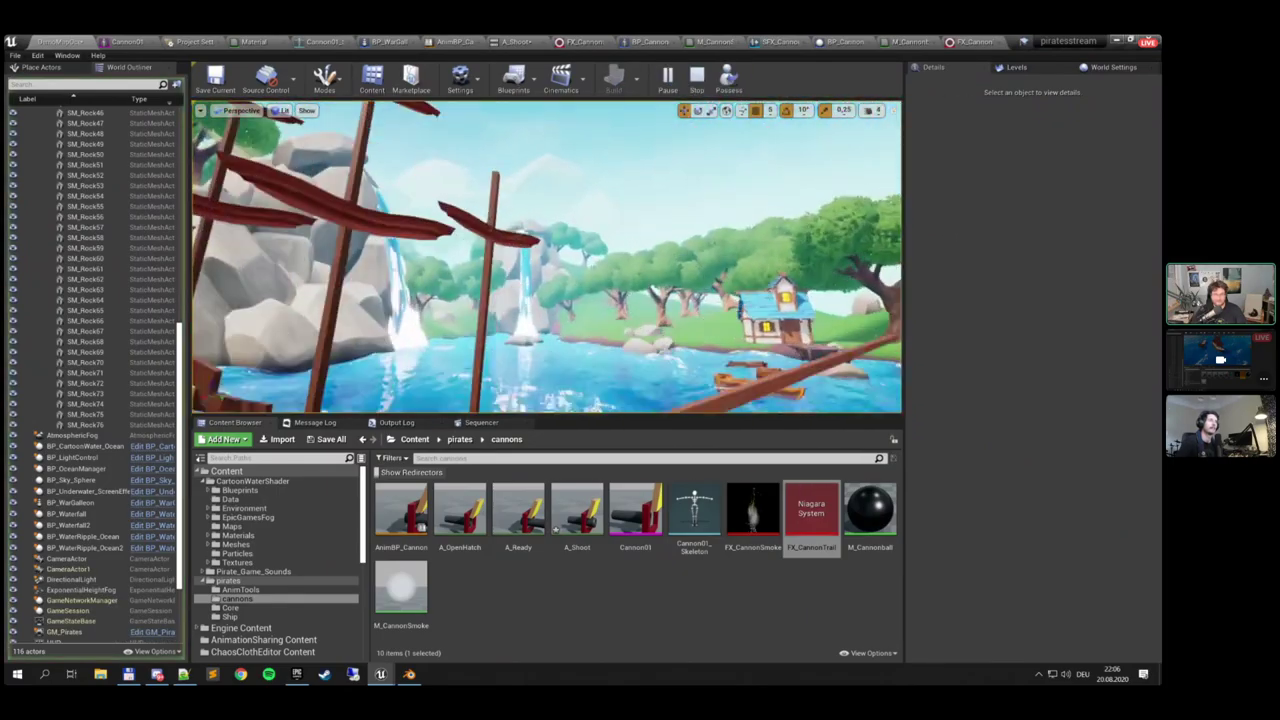
left_click(729, 80)
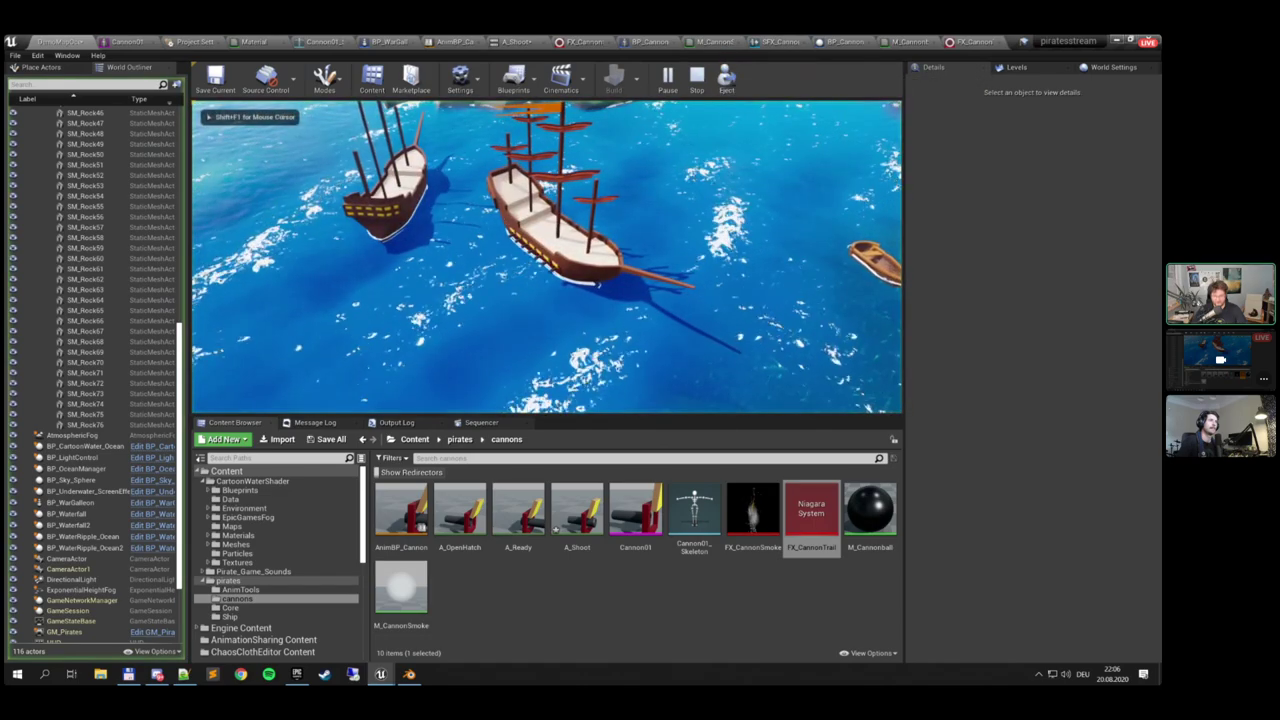
key("space")
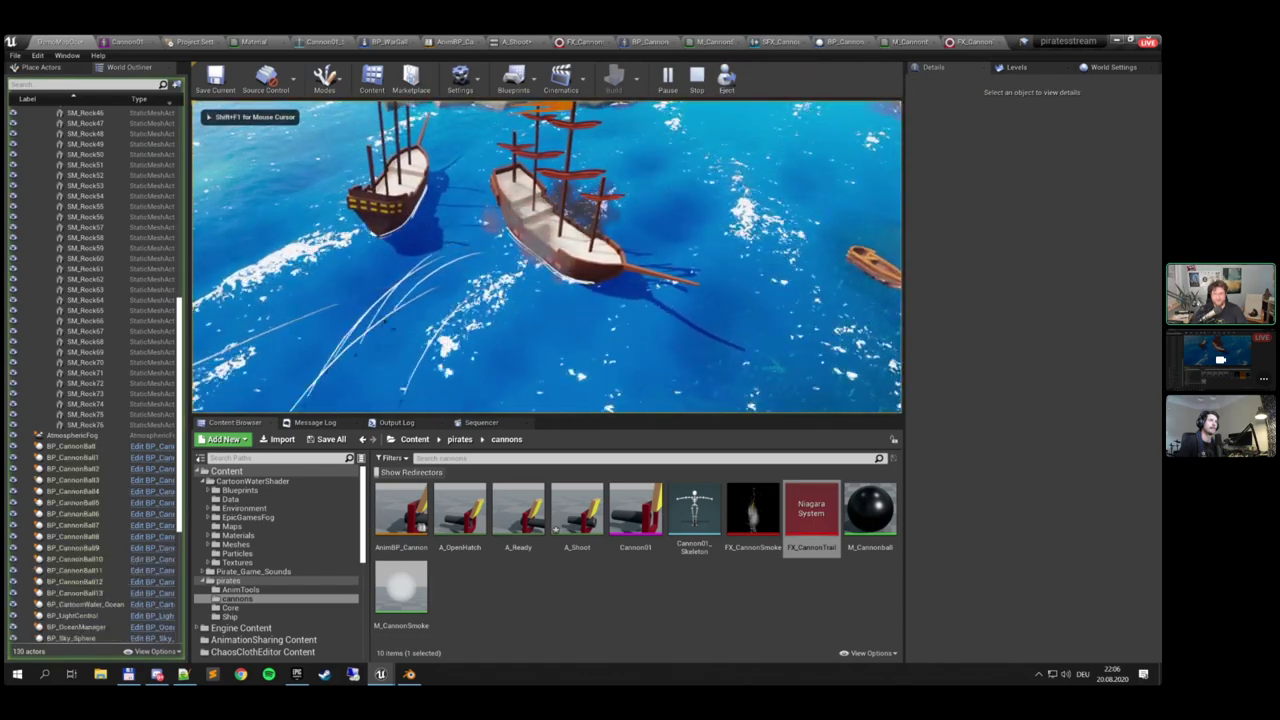
key("F8")
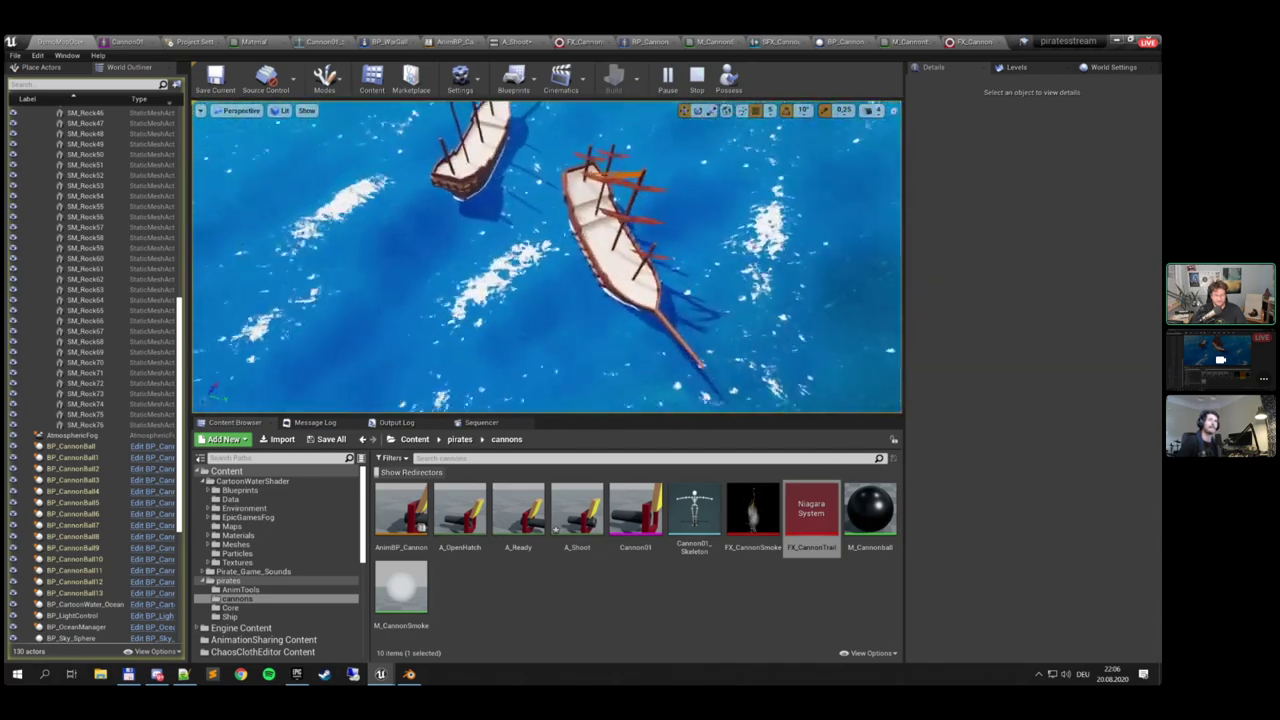
left_click(697, 75)
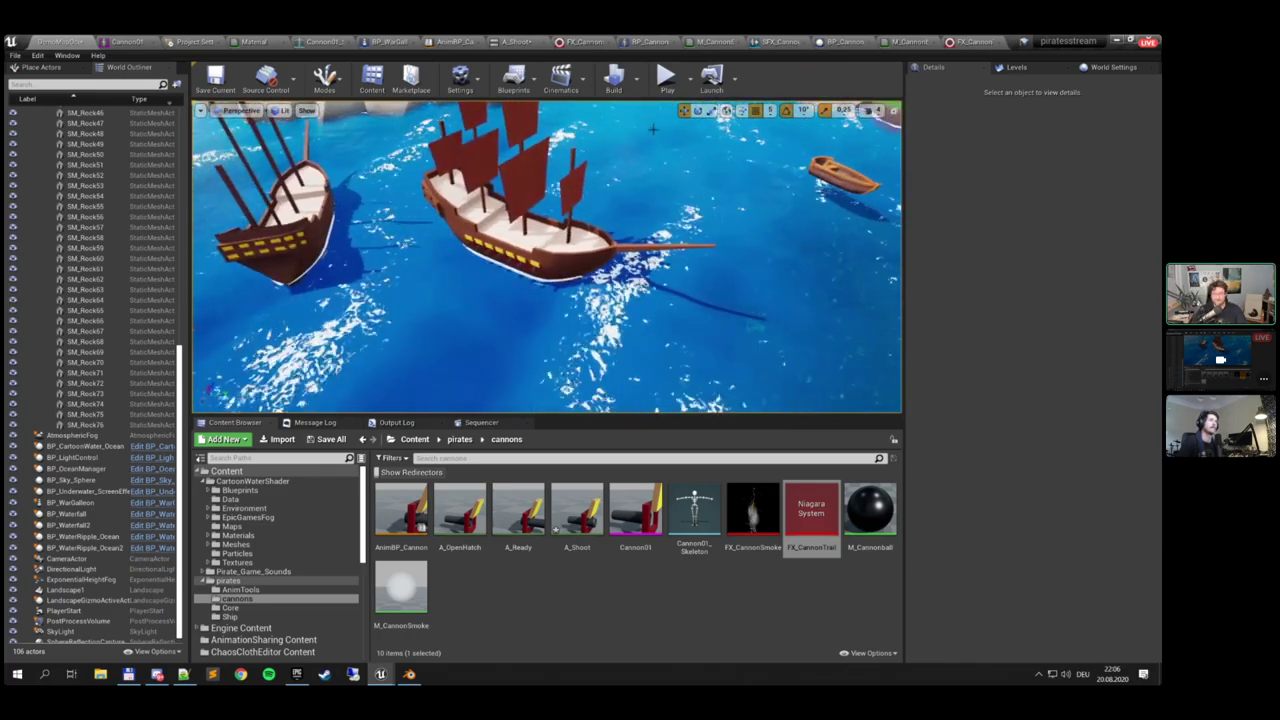
Run the ocean level again, fire the cannons to check the cannonball trails, and end the play session
left_click(666, 80)
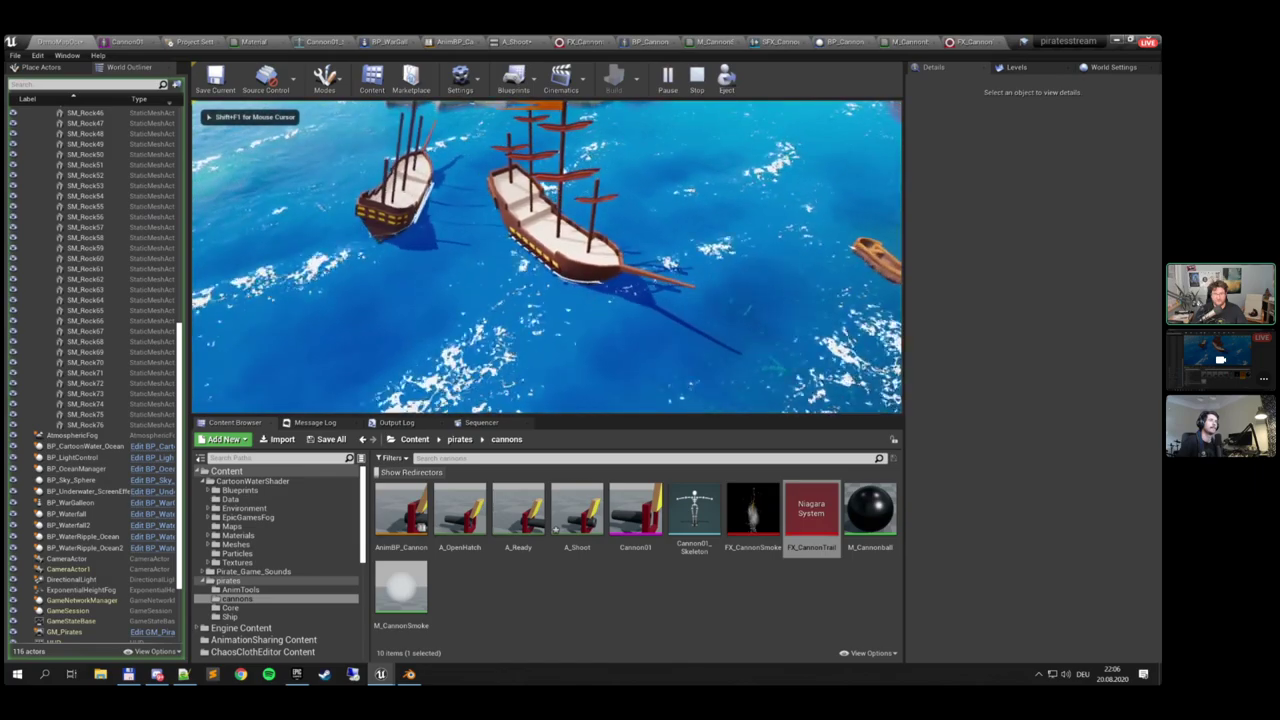
key("space")
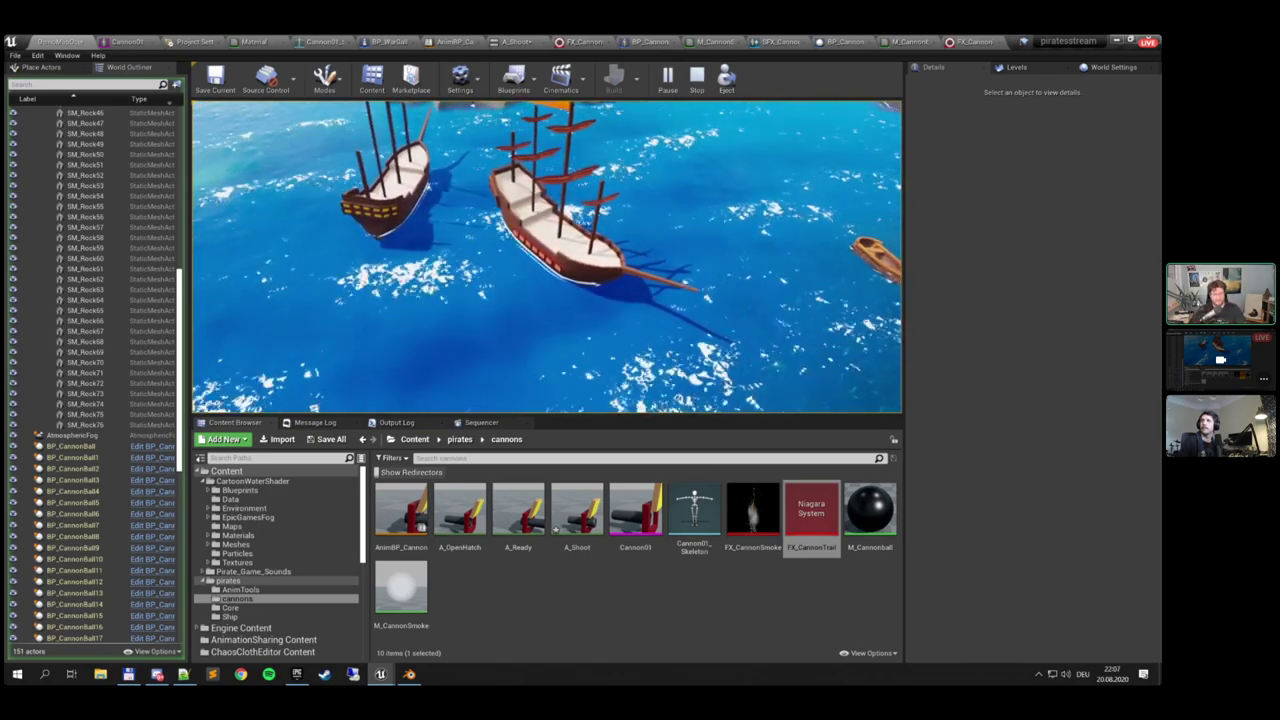
key("Escape")
Open the event graph of the BP_CannonBall blueprint and inspect its default event nodes
left_click(845, 41)
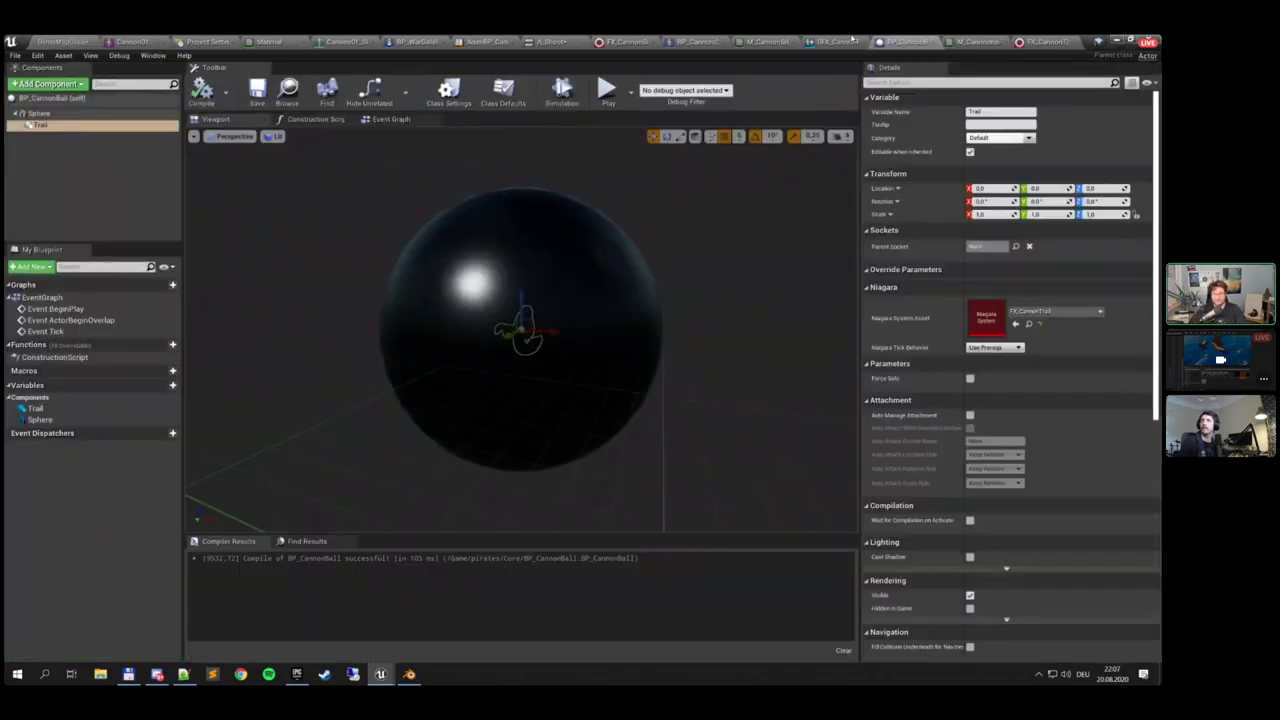
left_click(391, 120)
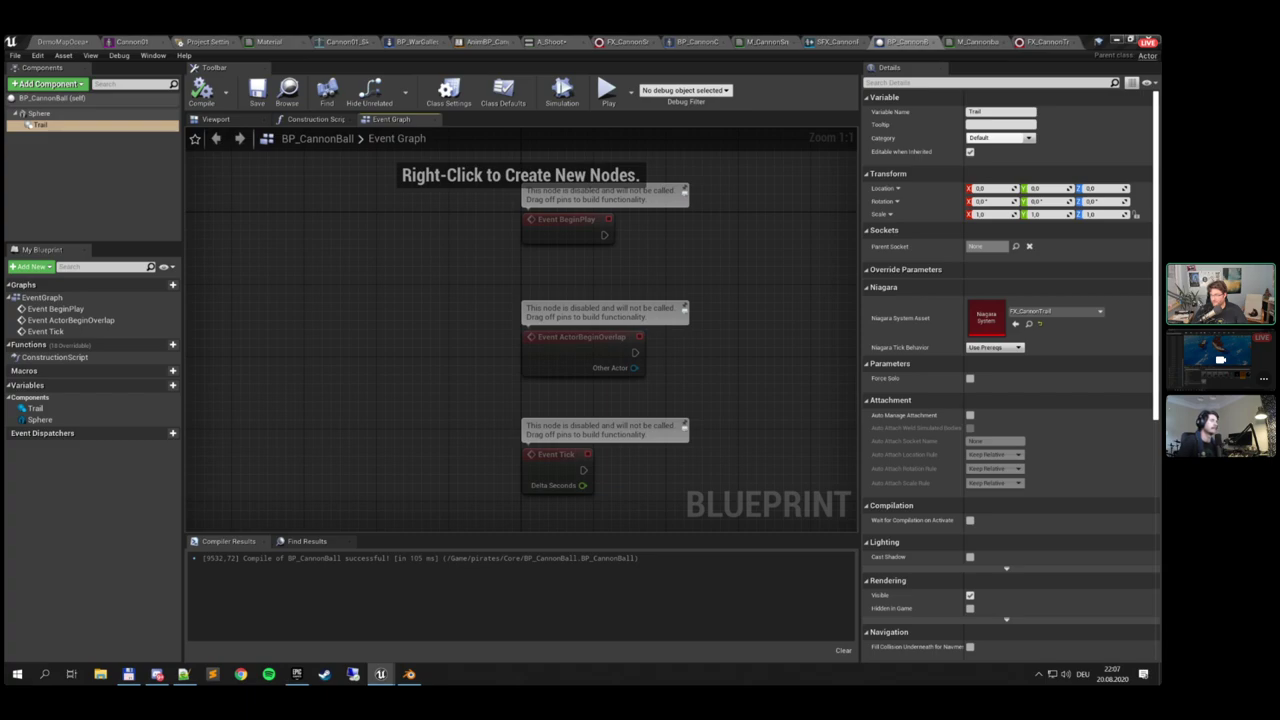
right_click_drag(701, 283, 508, 350)
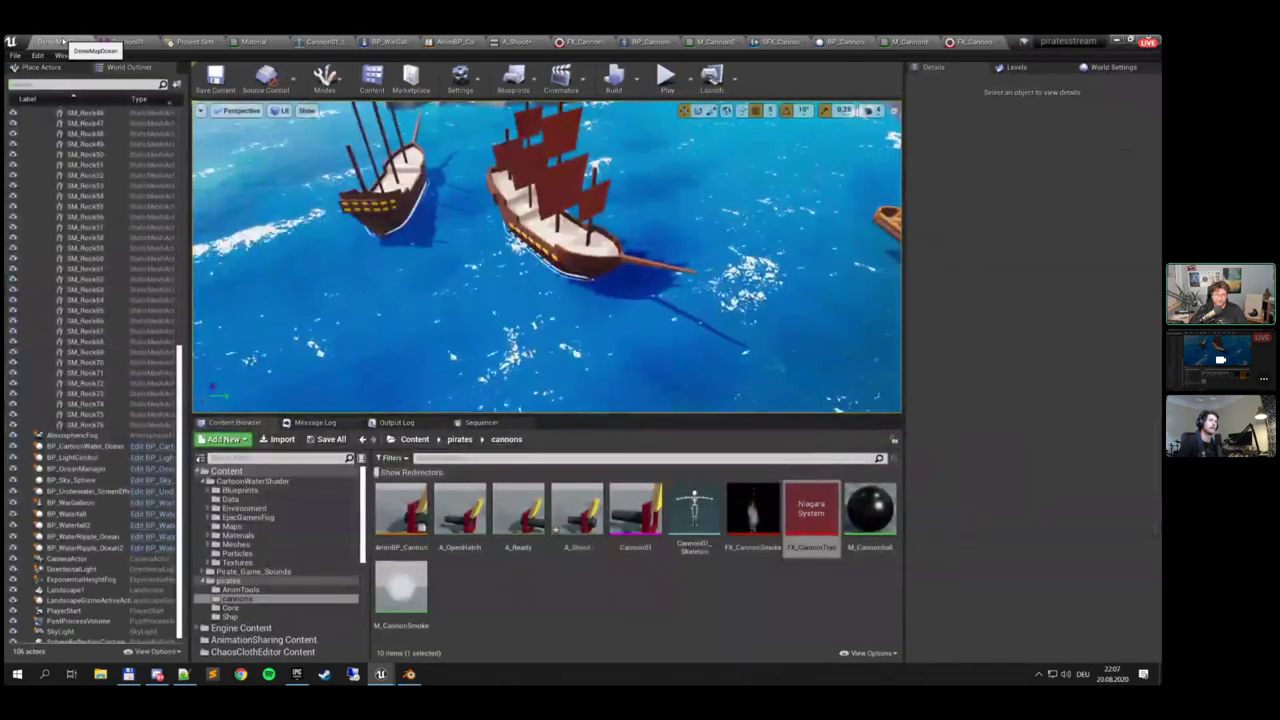
Examine the ships and the water surface around them in the DemoMapOcean level
left_click(60, 41)
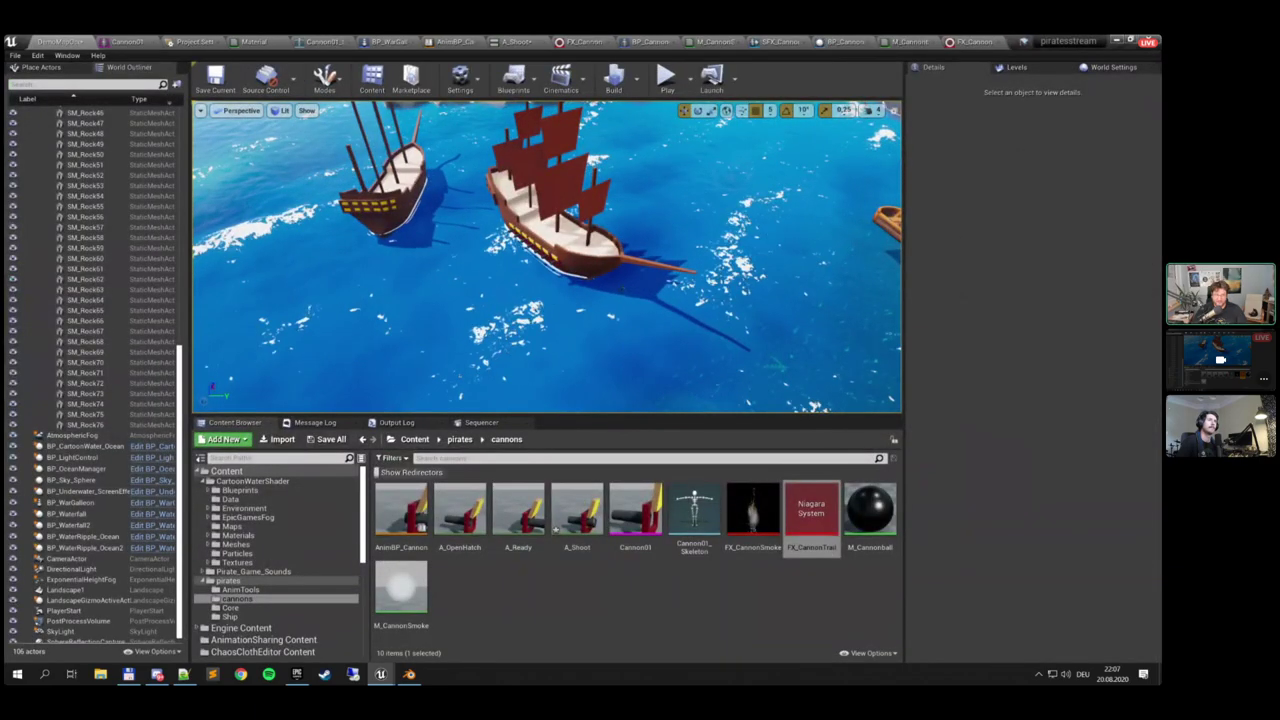
key("a")
right_click_drag(622, 289, 775, 242)
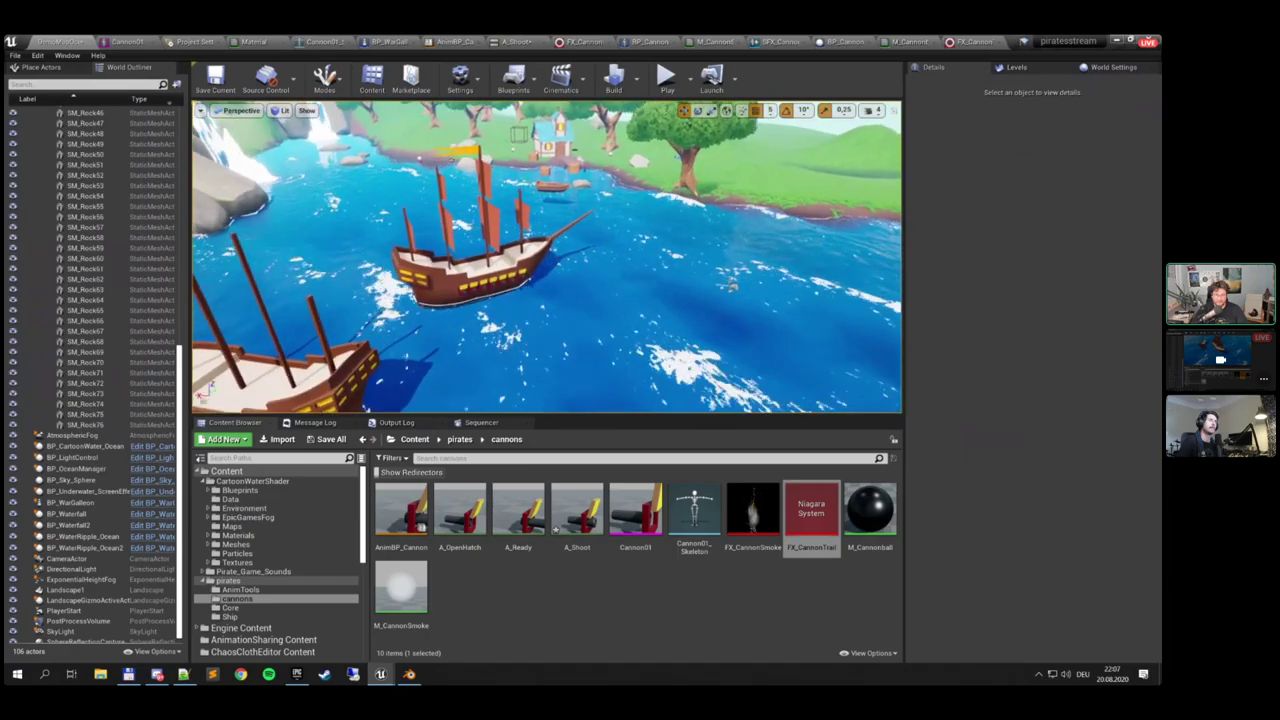
right_click_drag(546, 256, 546, 256)
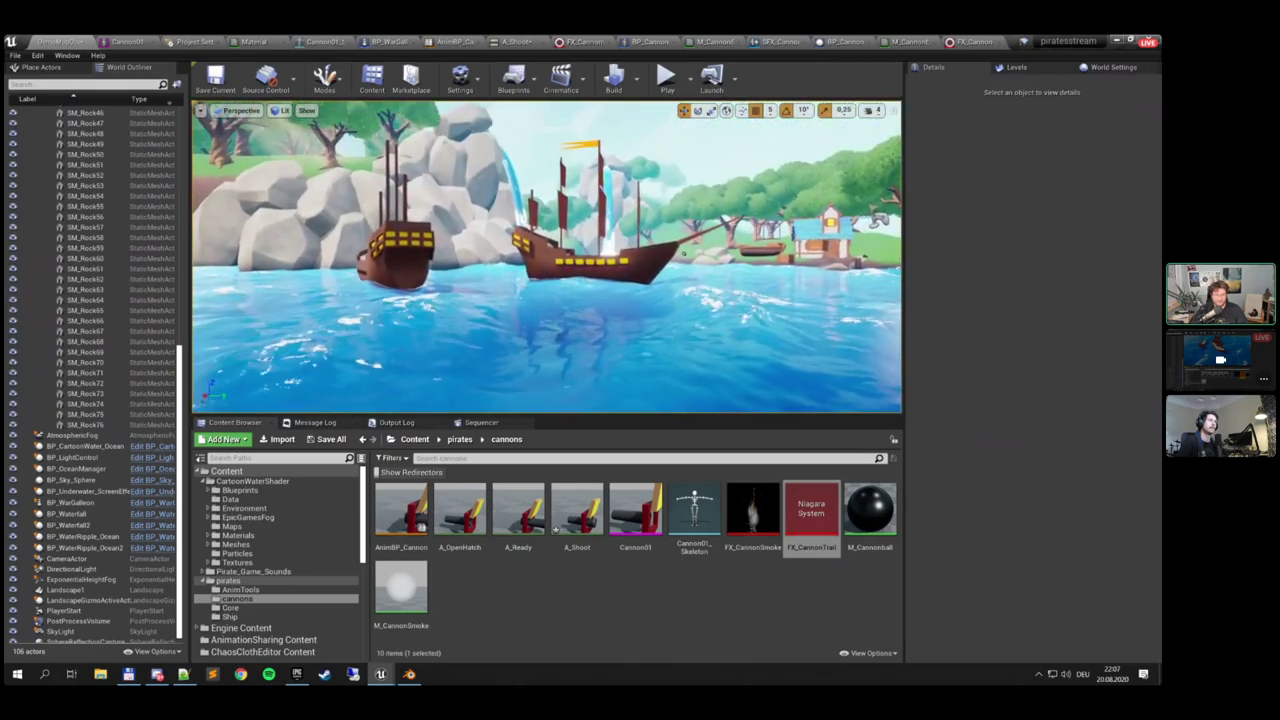
right_click_drag(551, 363, 551, 363)
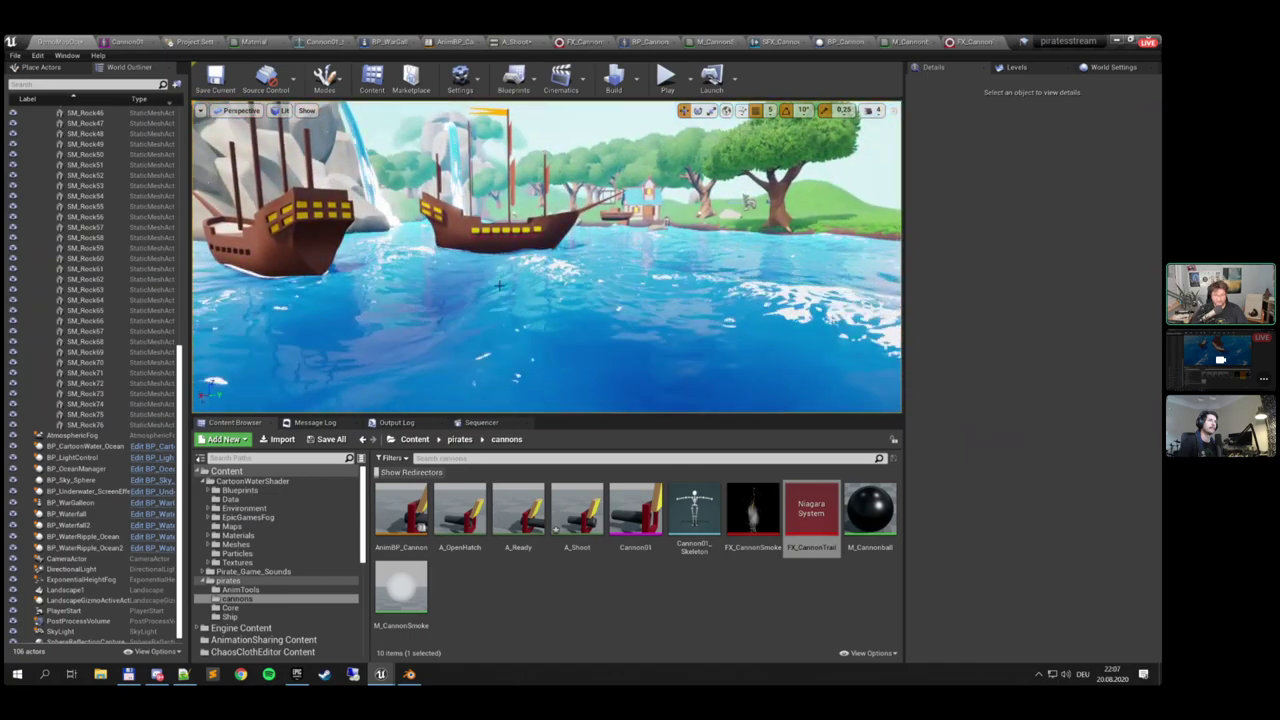
right_click_drag(555, 301, 555, 301)
right_click_drag(587, 248, 587, 248)
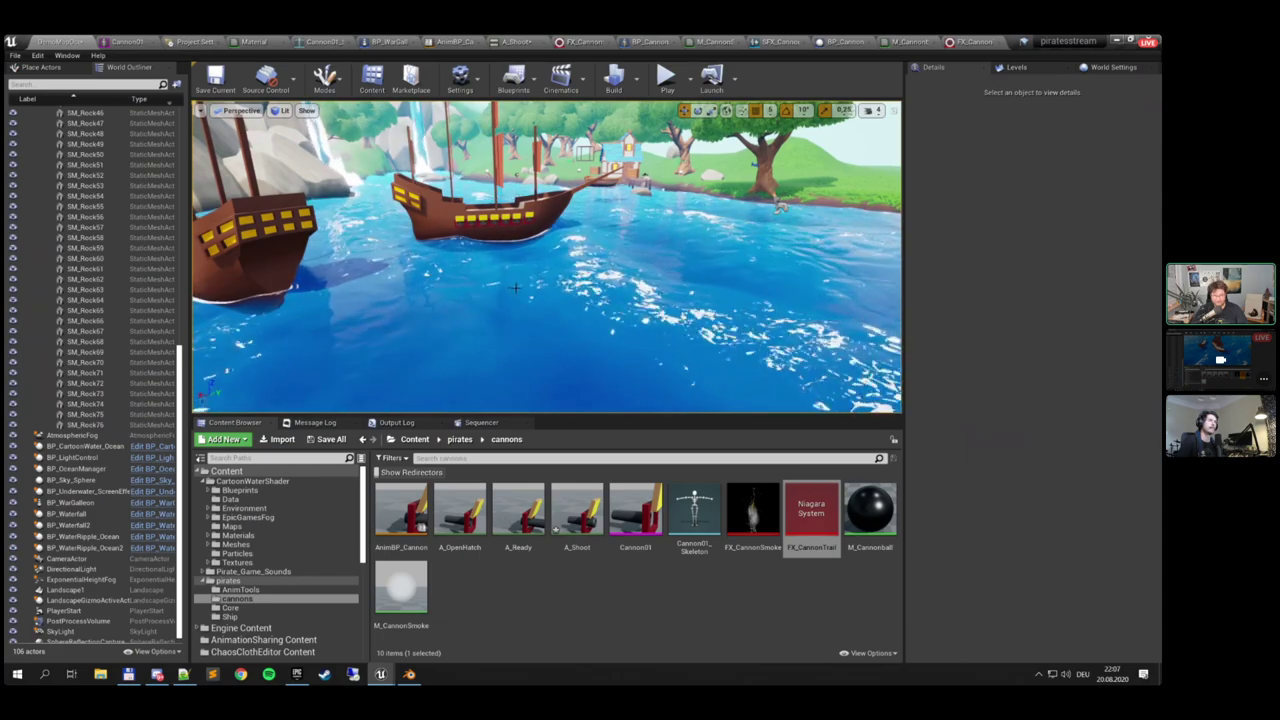
right_click_drag(515, 288, 484, 272)
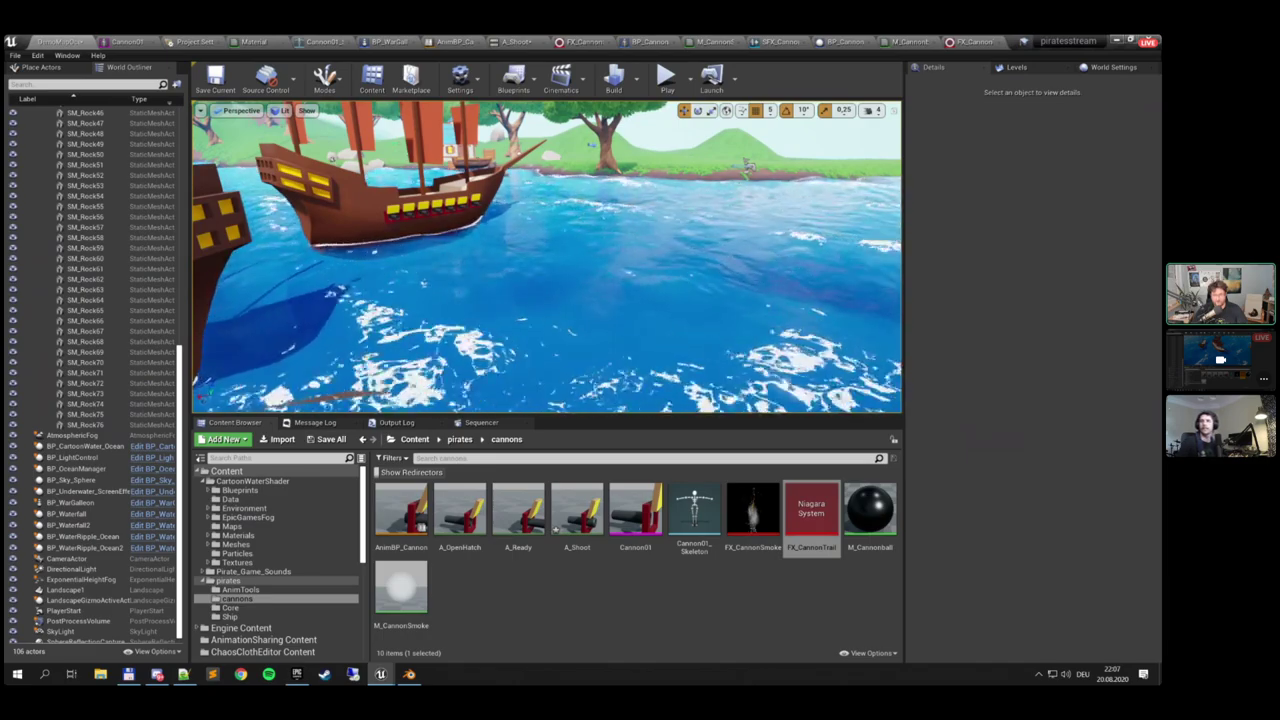
right_click_drag(626, 272, 562, 266)
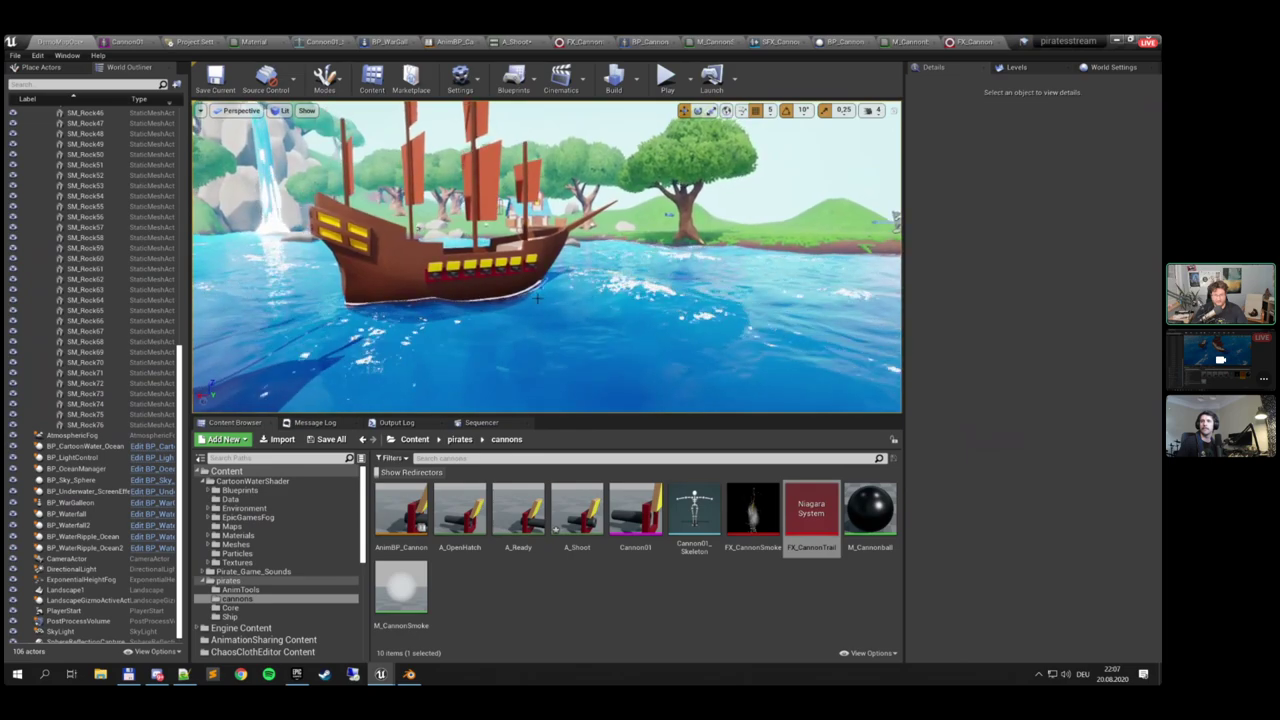
In the BP_CannonBall event graph, add a Get All Actors Of Class node after Event BeginPlay with BP_OceanManager as its actor class
left_click(845, 41)
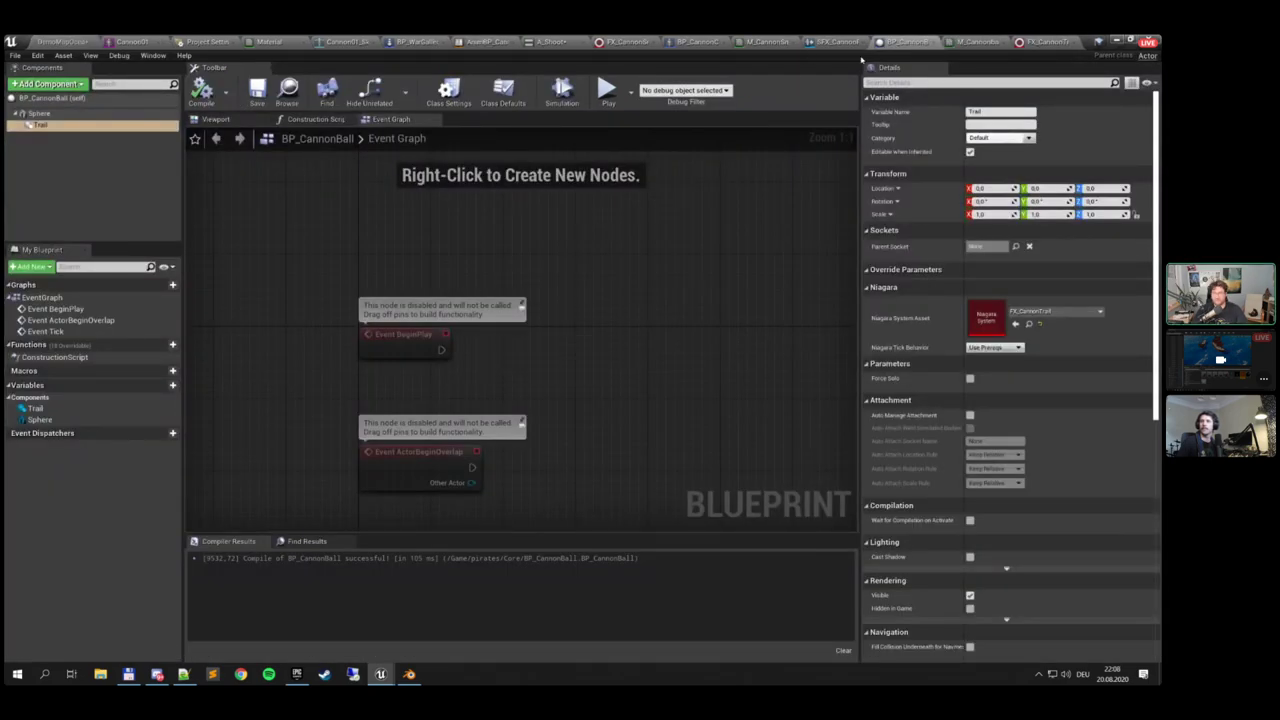
left_click(425, 258)
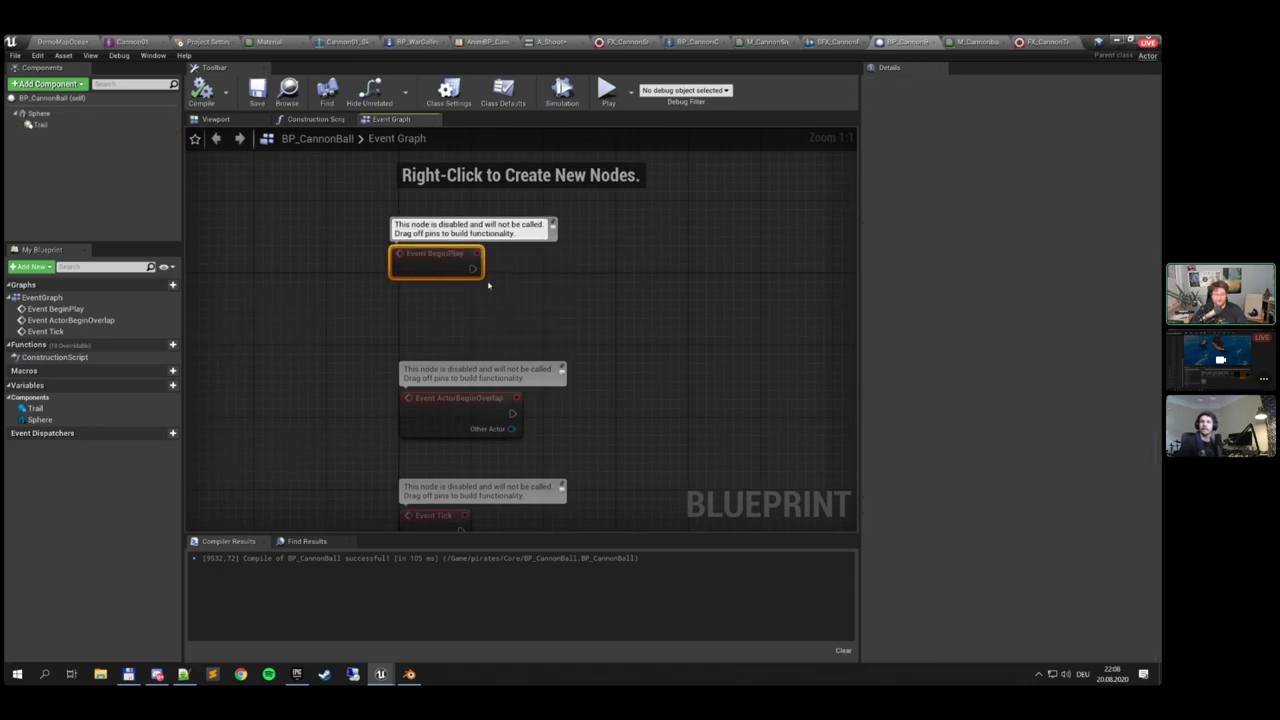
left_click_drag(473, 268, 531, 262)
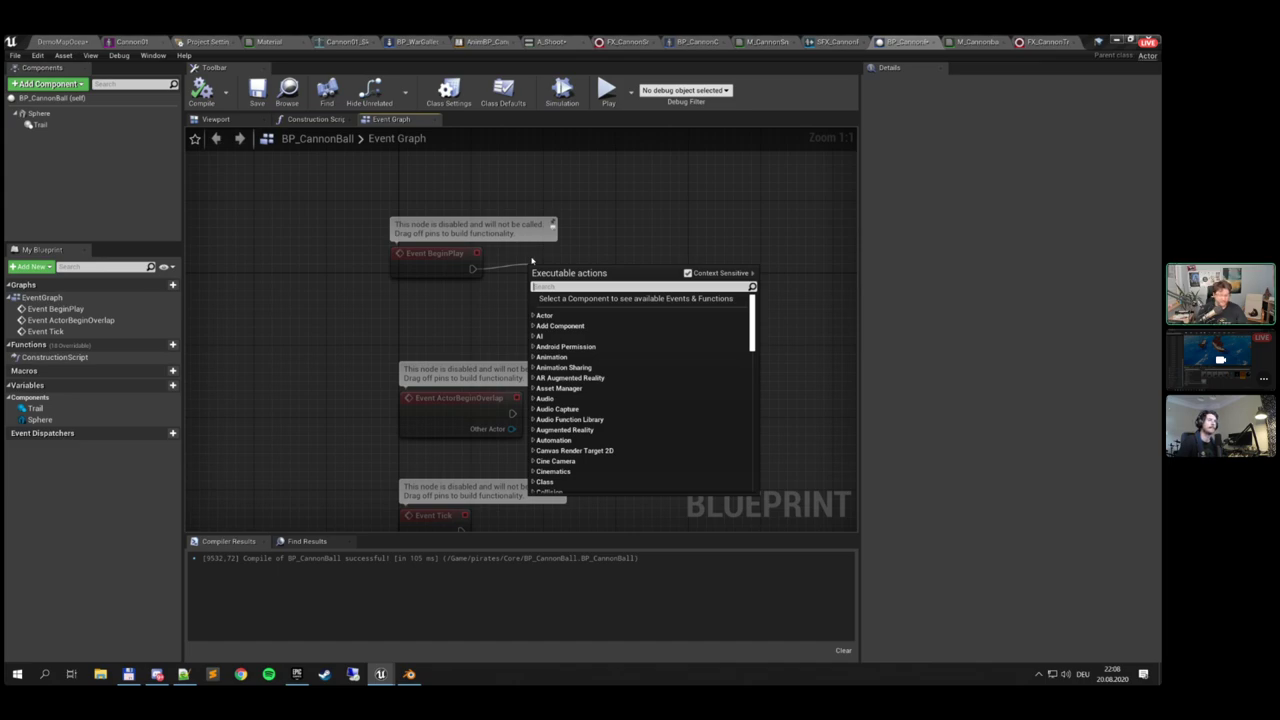
type("get actors")
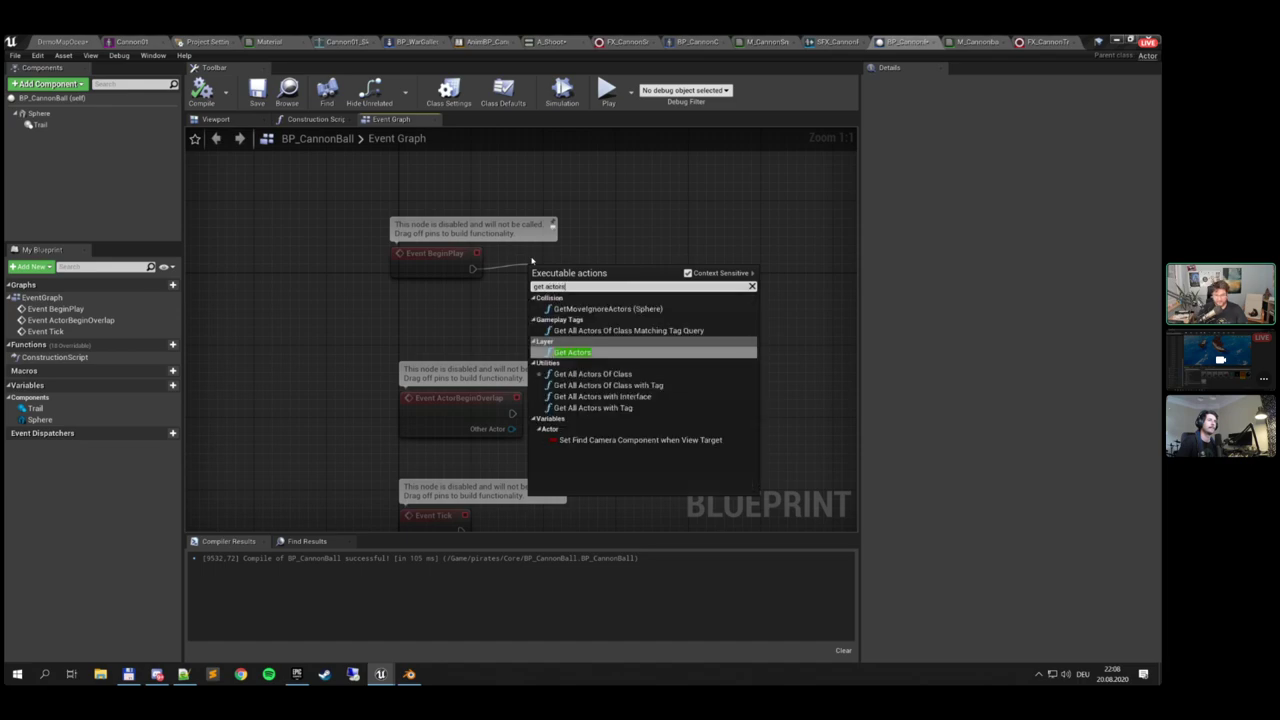
key("Down")
key("Return")
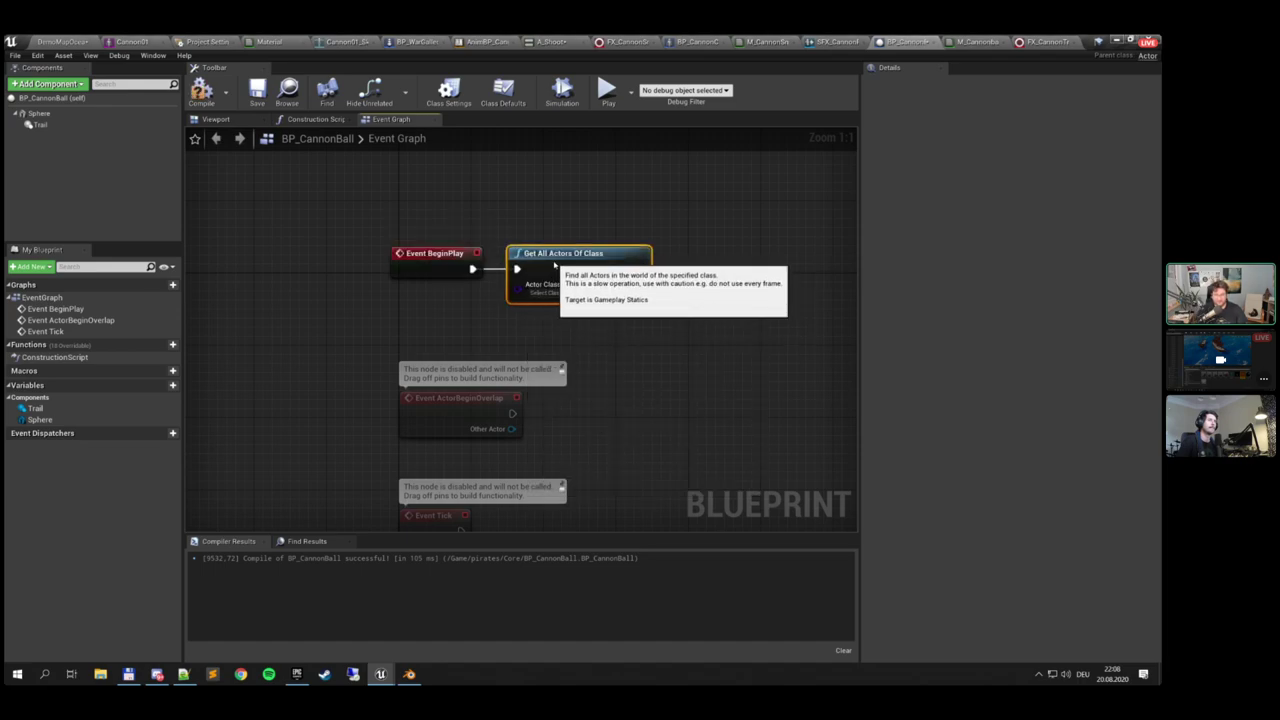
left_click(548, 292)
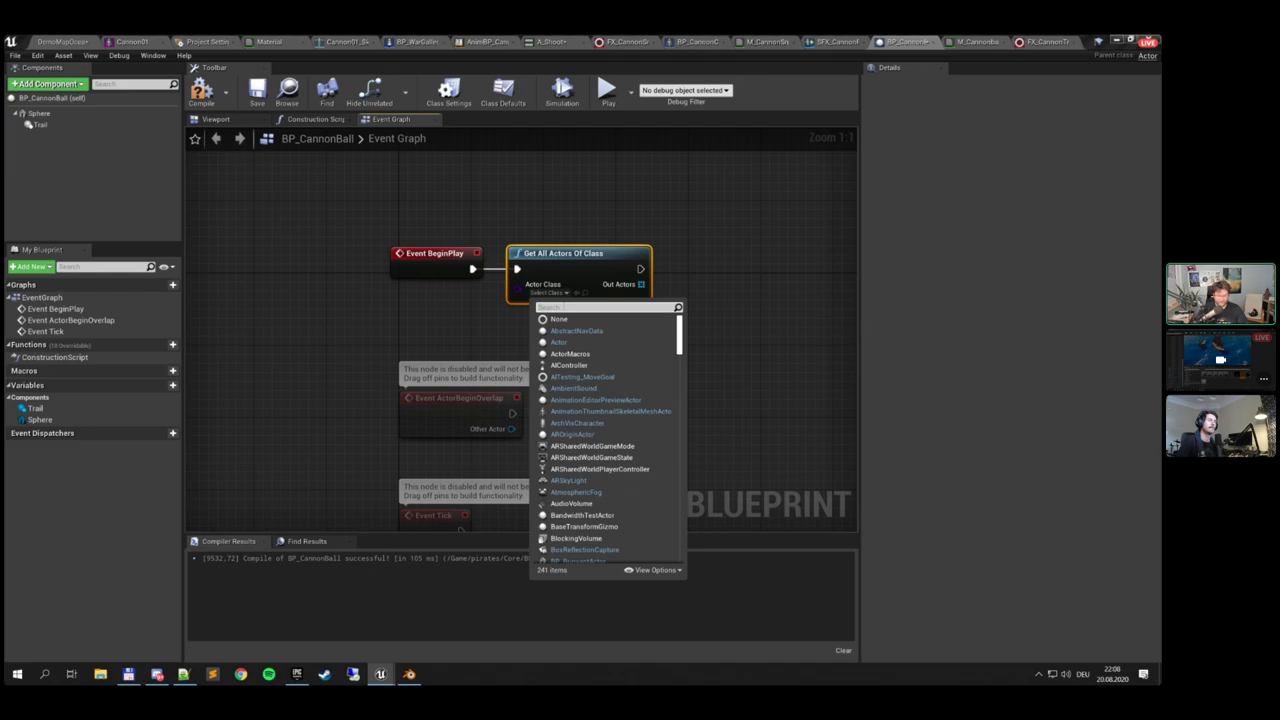
type("ocean")
left_click(597, 346)
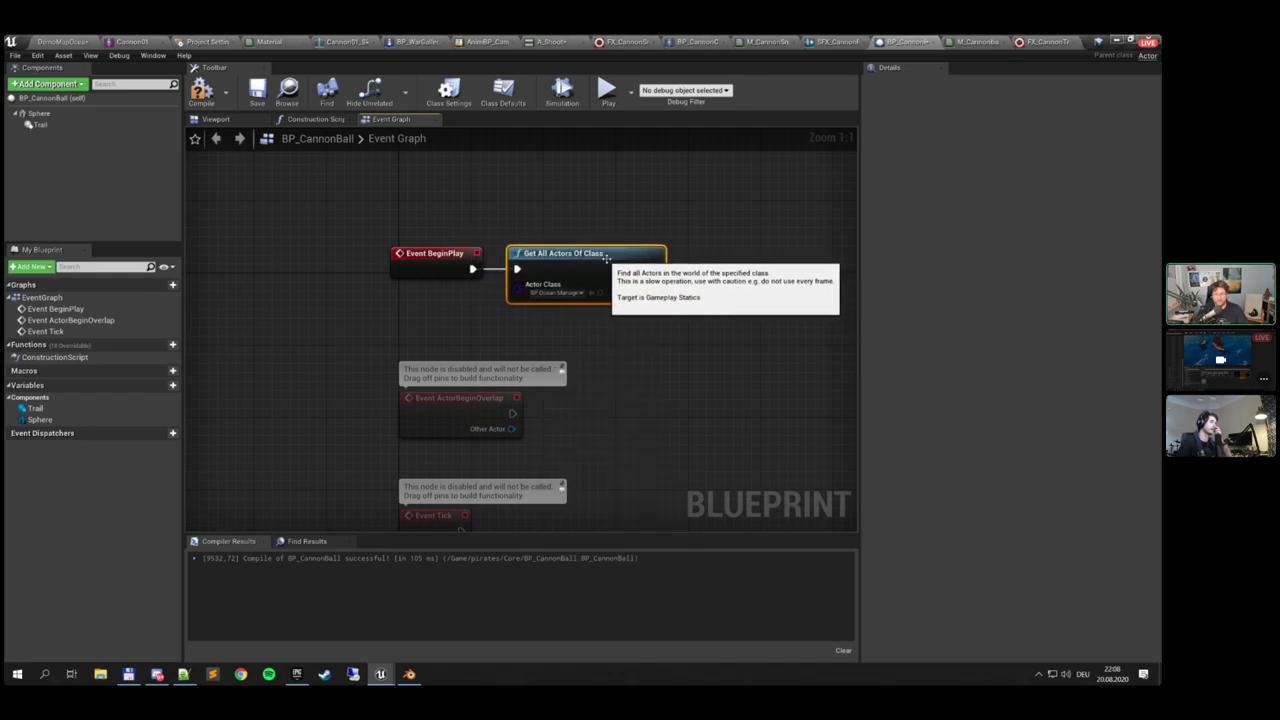
Add a Get (a copy) node fed by the Out Actors array and place it beside the Get All Actors Of Class node
right_click_drag(606, 258, 468, 256)
left_click_drag(517, 282, 560, 287)
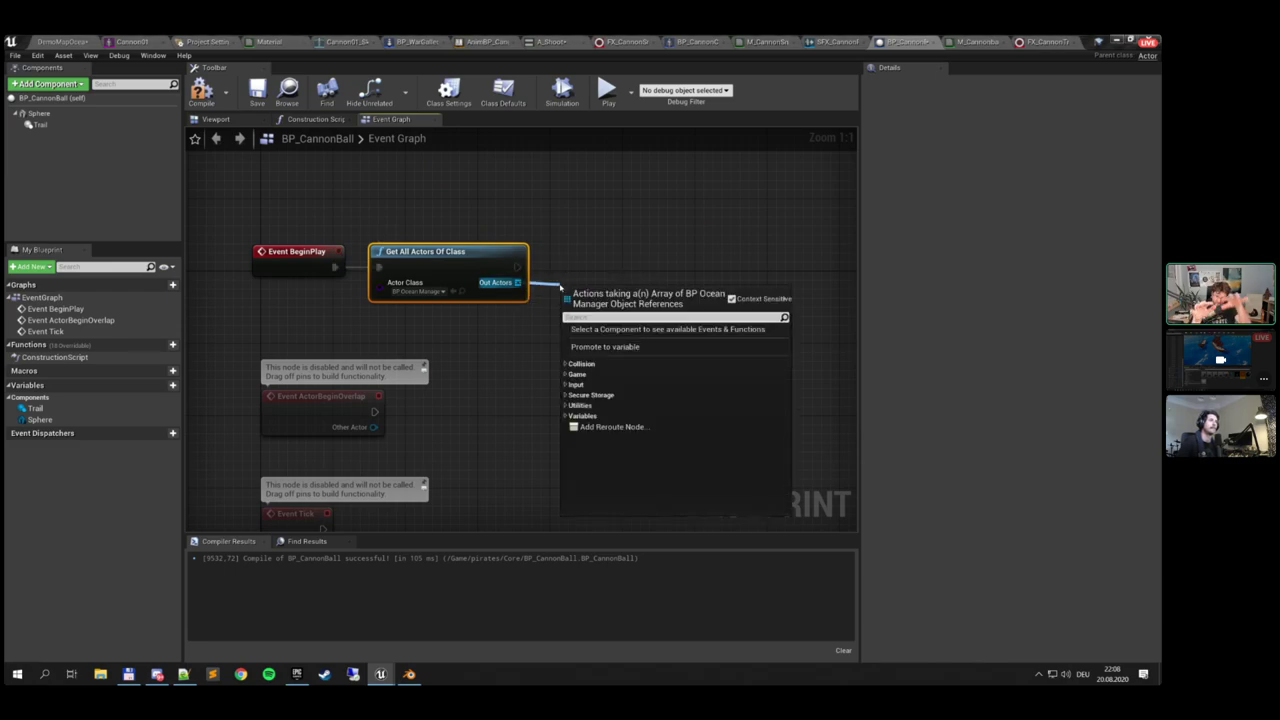
type("get")
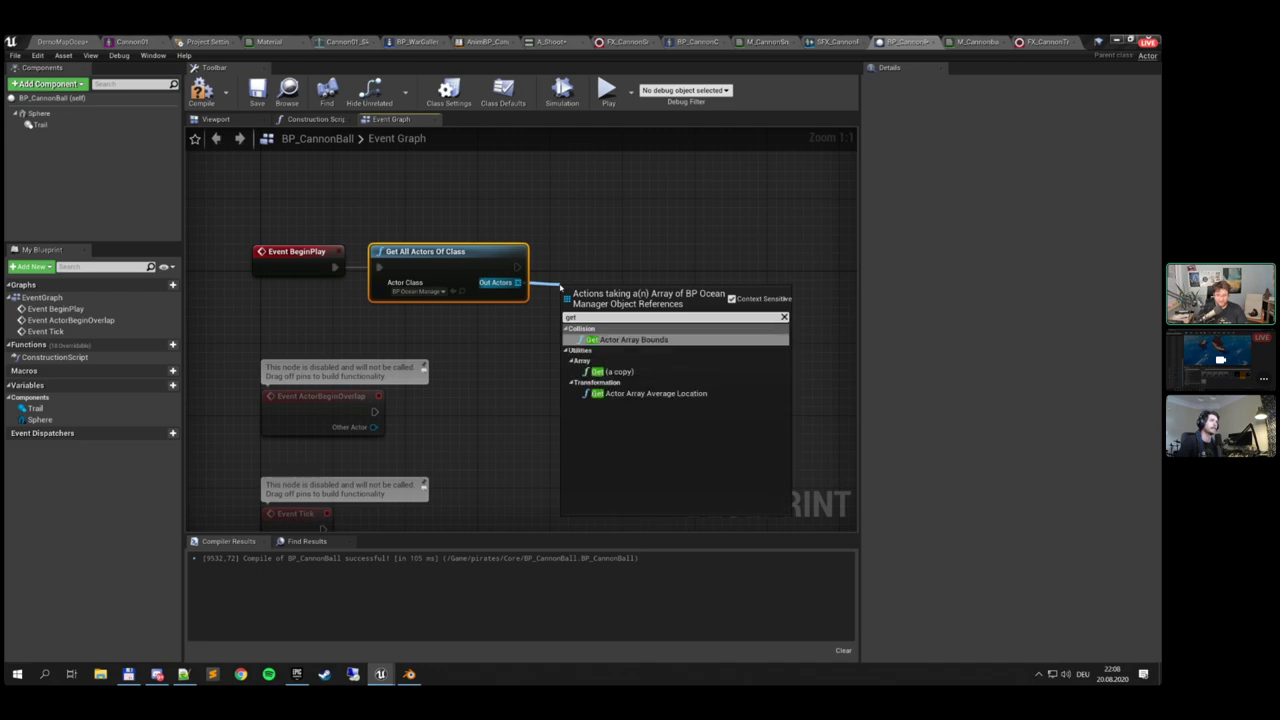
left_click(615, 371)
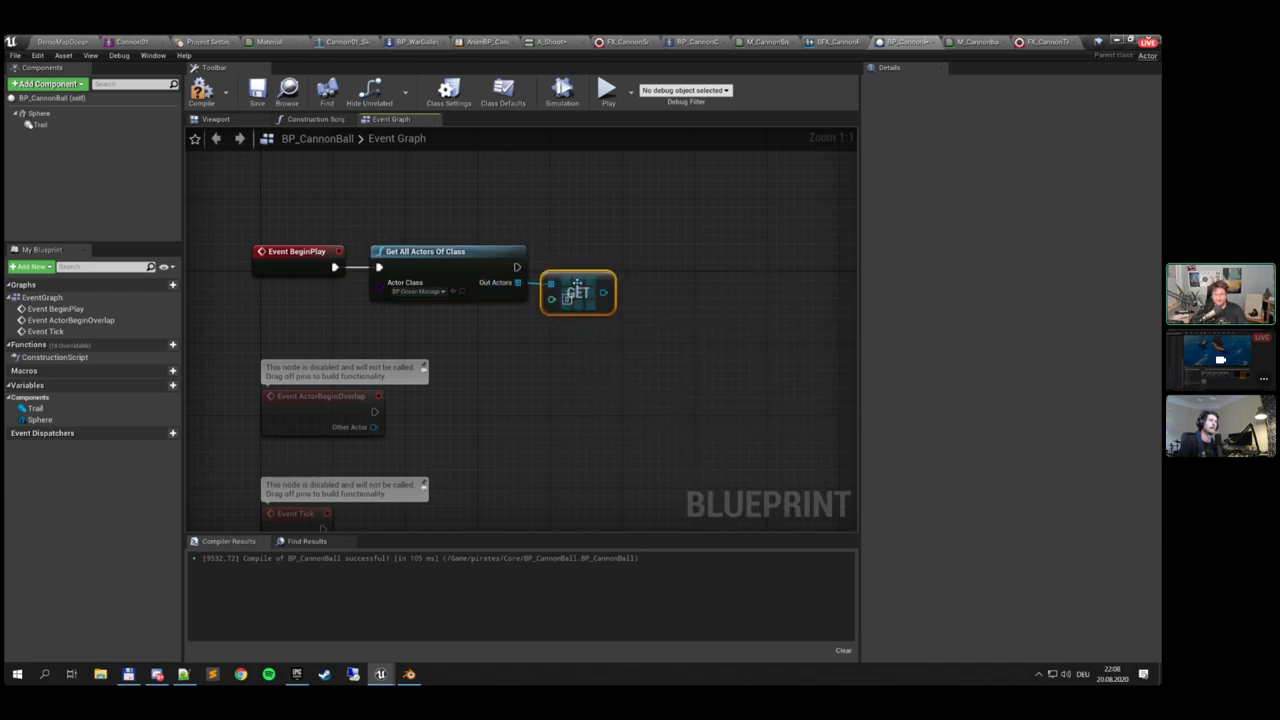
left_click_drag(577, 285, 577, 295)
Promote the Get node's output to a variable named OcenManager and run its SET node after Get All Actors Of Class
right_click_drag(544, 288, 497, 291)
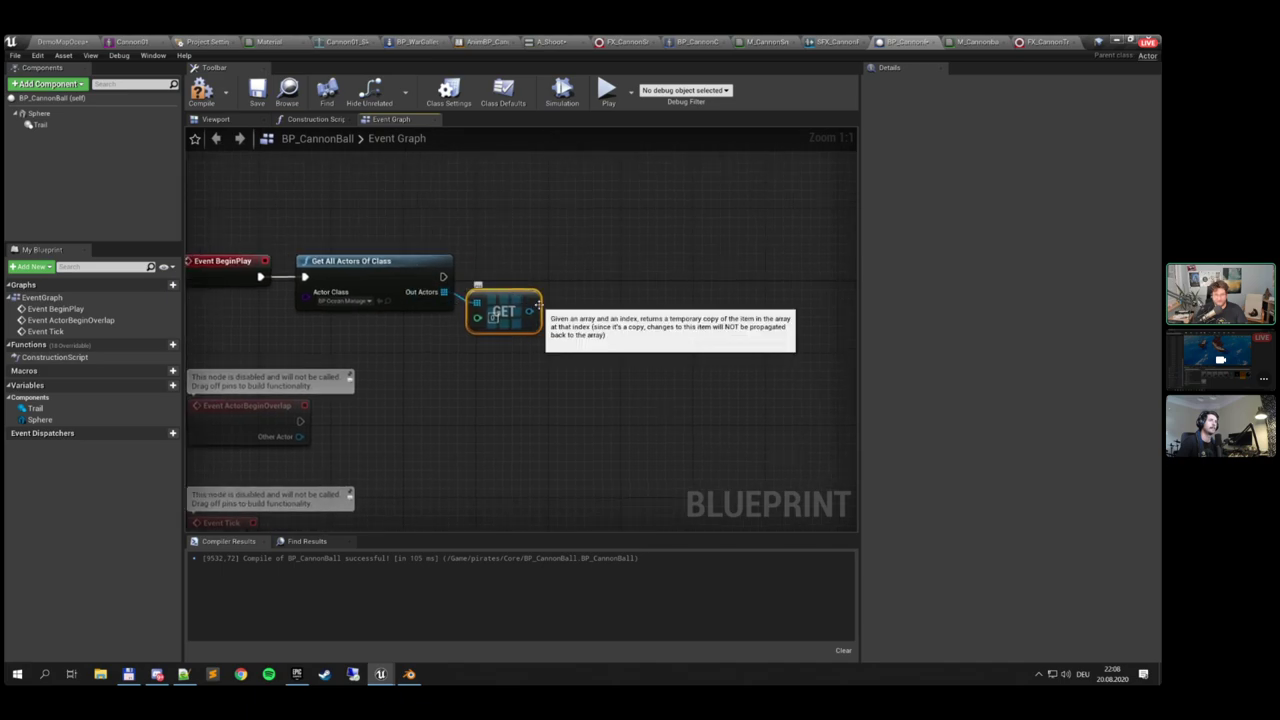
left_click_drag(527, 309, 576, 268)
left_click(619, 330)
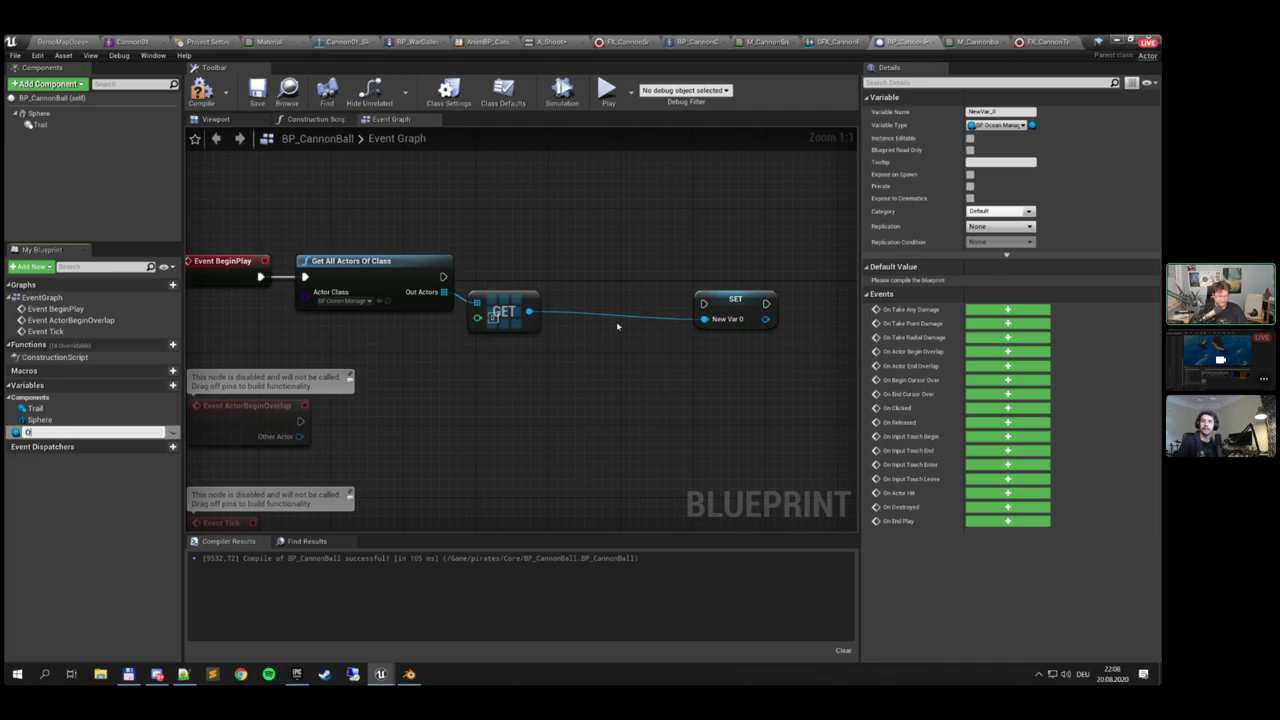
type("OcenManager")
key("Return")
left_click_drag(443, 276, 594, 284)
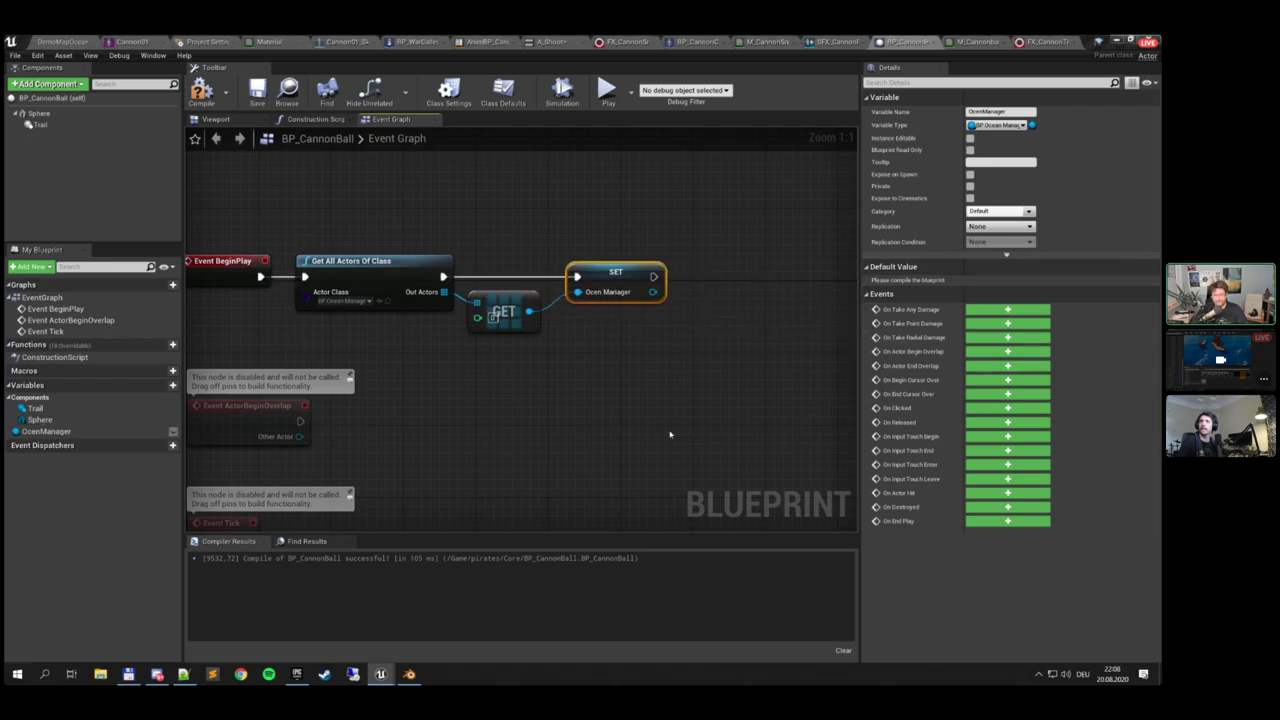
Delete the disabled Event ActorBeginOverlap node from the cannonball's event graph
right_click_drag(491, 459, 575, 284)
left_click_drag(260, 213, 398, 275)
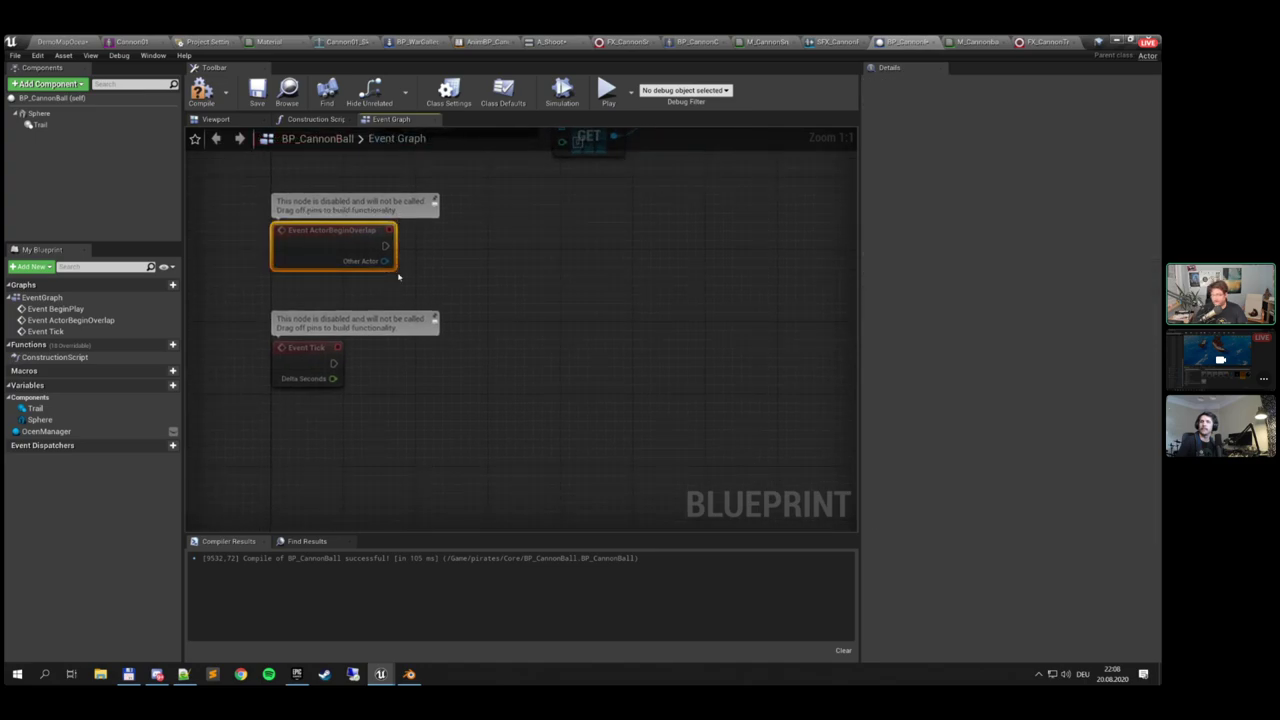
key("Delete")
Place a getter for the OcenManager variable just above the Event Tick node
mouse_move(429, 347)
right_mouse_down()
mouse_move(357, 344)
mouse_move(429, 327)
right_mouse_up()
left_click_drag(58, 420, 509, 316)
left_click(359, 268)
key("Escape")
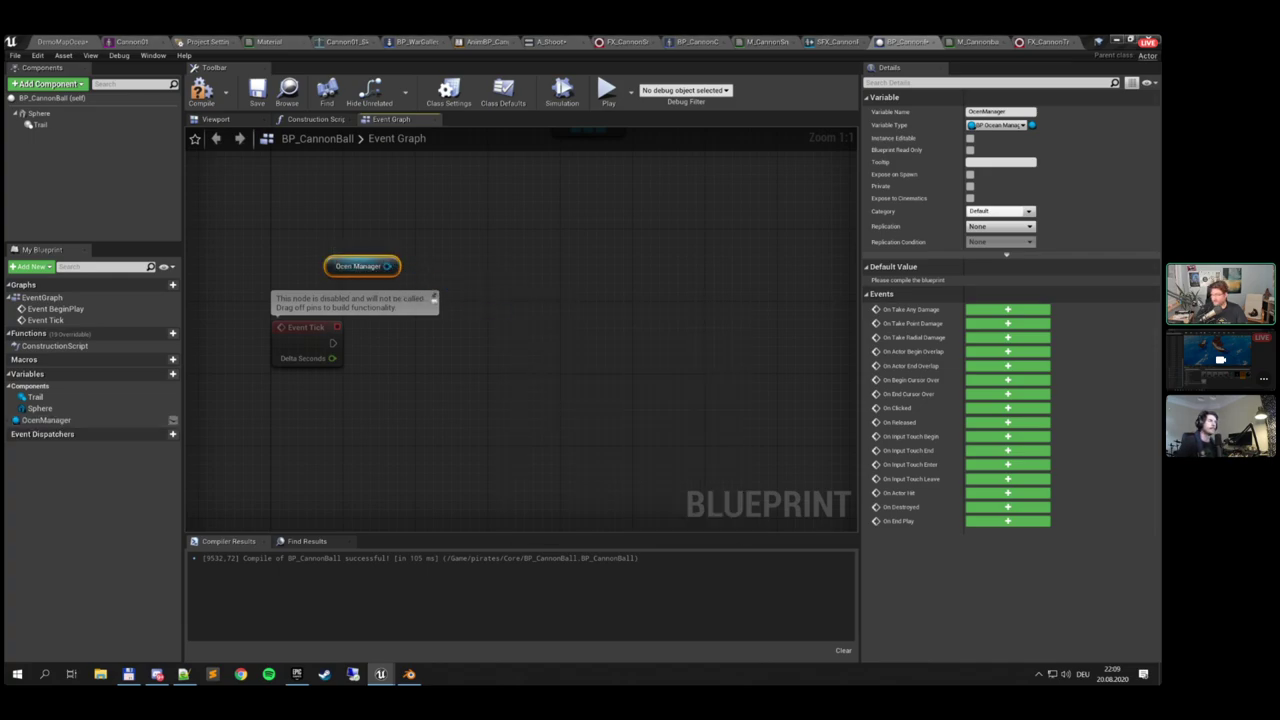
Add an Evaluate Wave Height node targeting the OcenManager getter and position it beside Event Tick with space between them
left_click_drag(388, 266, 440, 296)
type("eval")
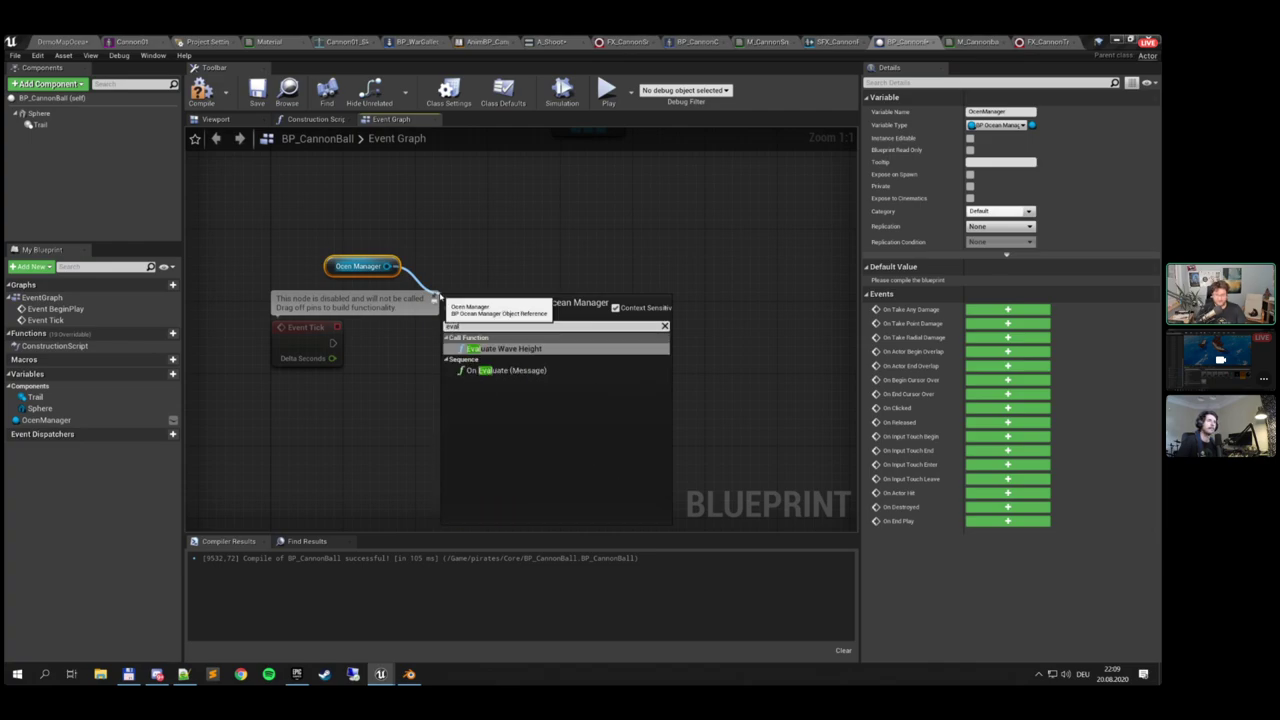
key("Return")
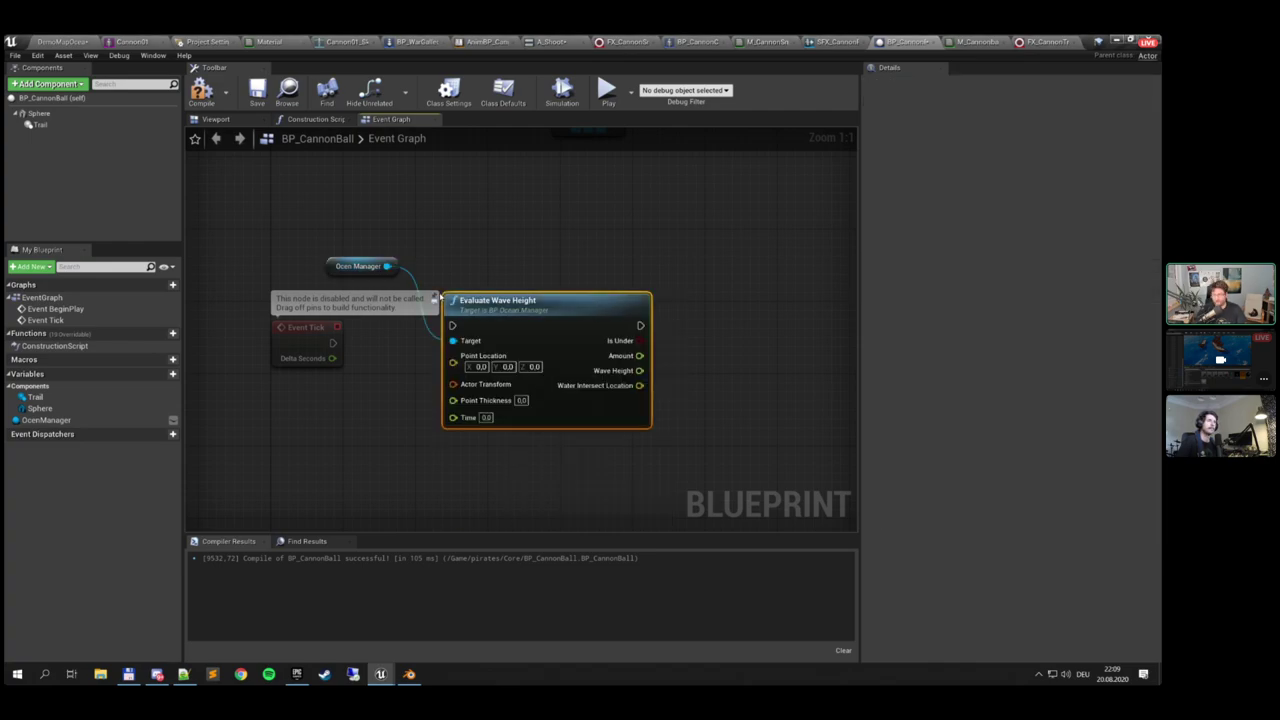
right_click_drag(521, 326, 532, 311)
left_click_drag(546, 307, 635, 308)
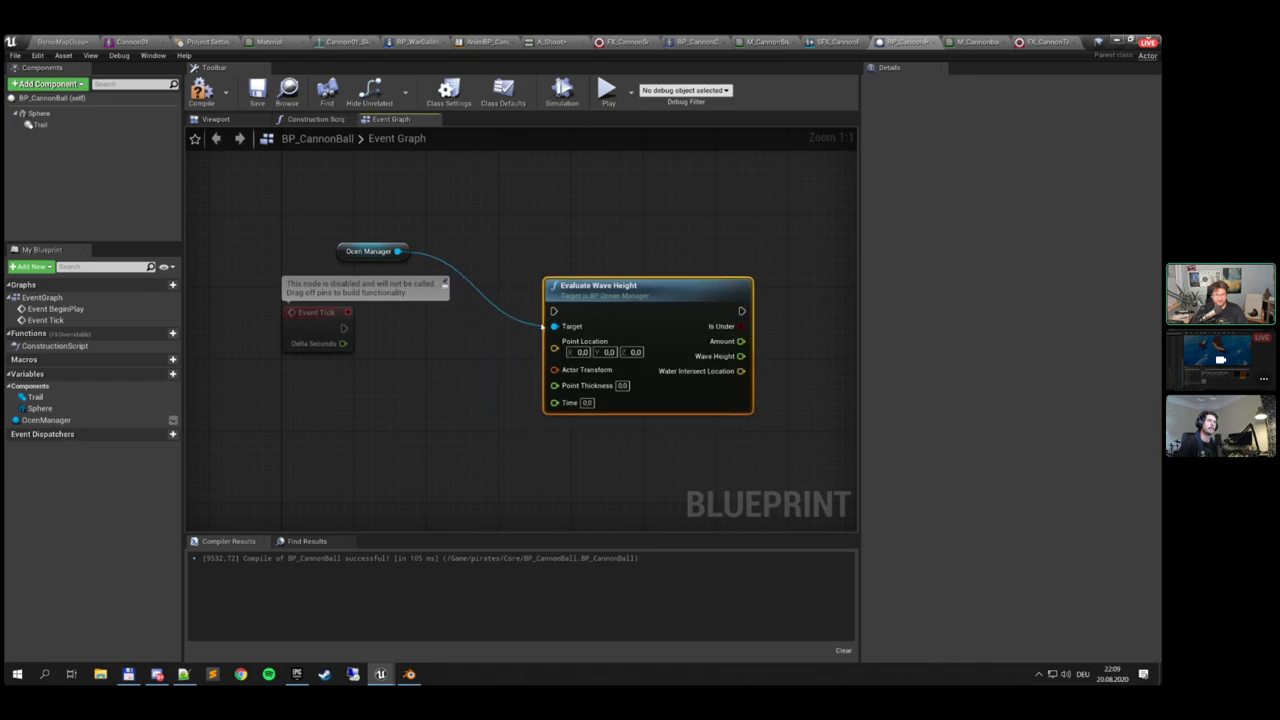
Feed Evaluate Wave Height's Point Location from a new GetActorLocation node placed below Event Tick
right_click_drag(530, 342, 579, 318)
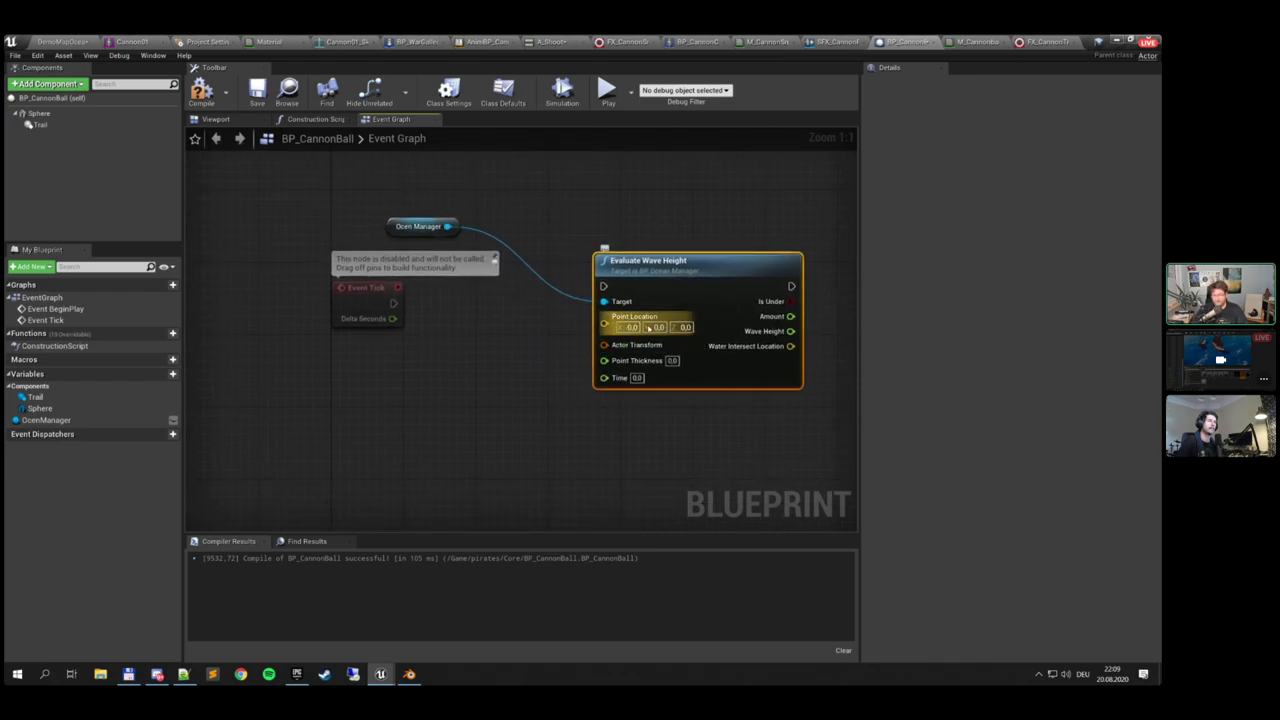
left_click_drag(610, 331, 514, 349)
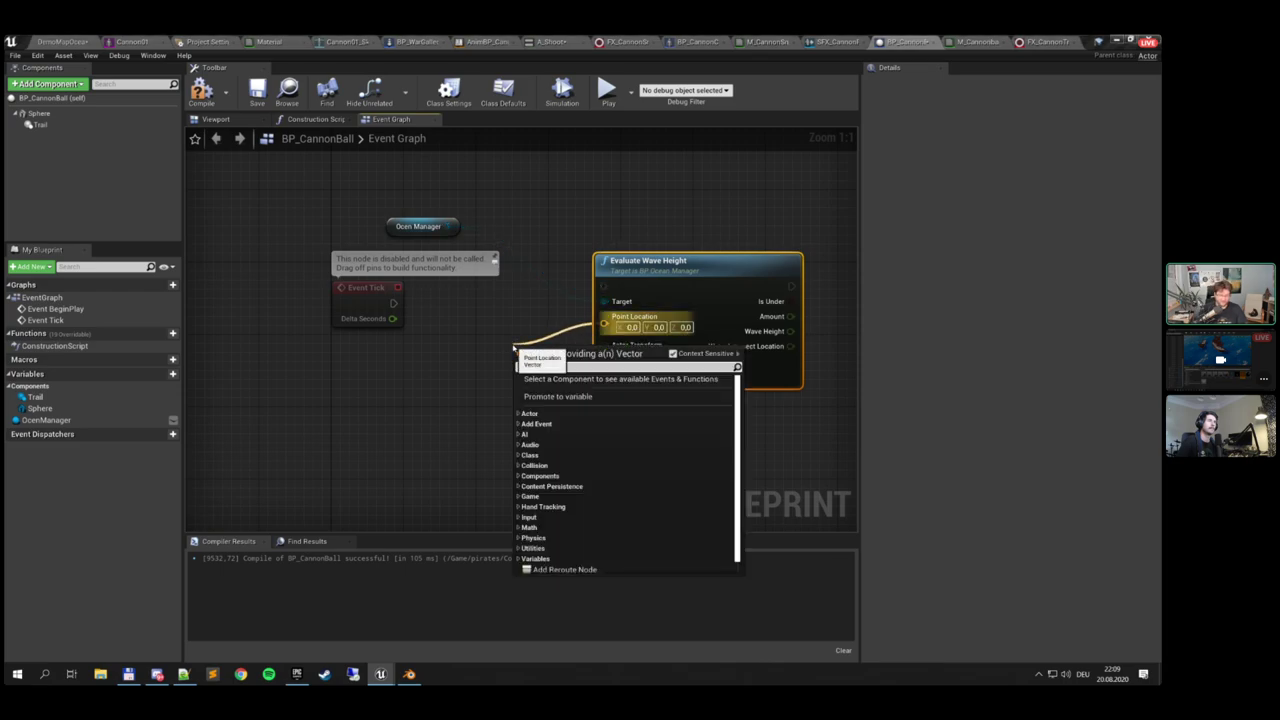
type("get actor location")
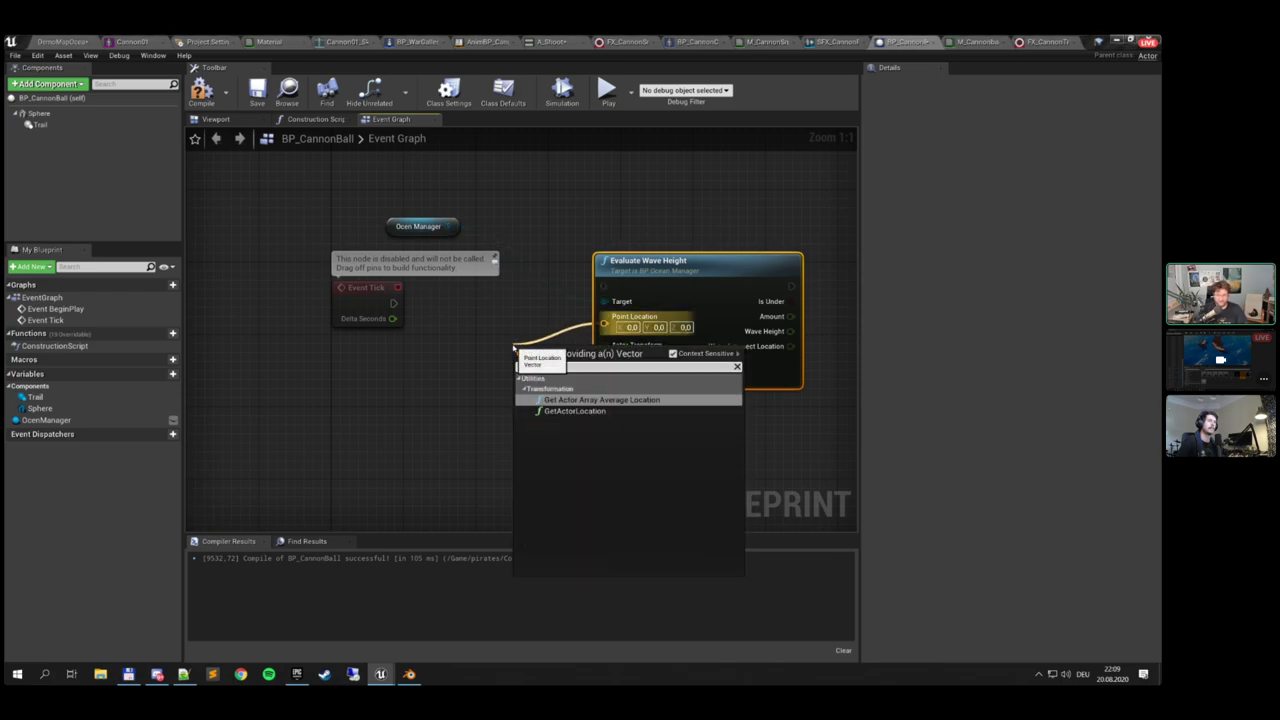
key("Down")
key("Return")
left_click_drag(597, 362, 515, 380)
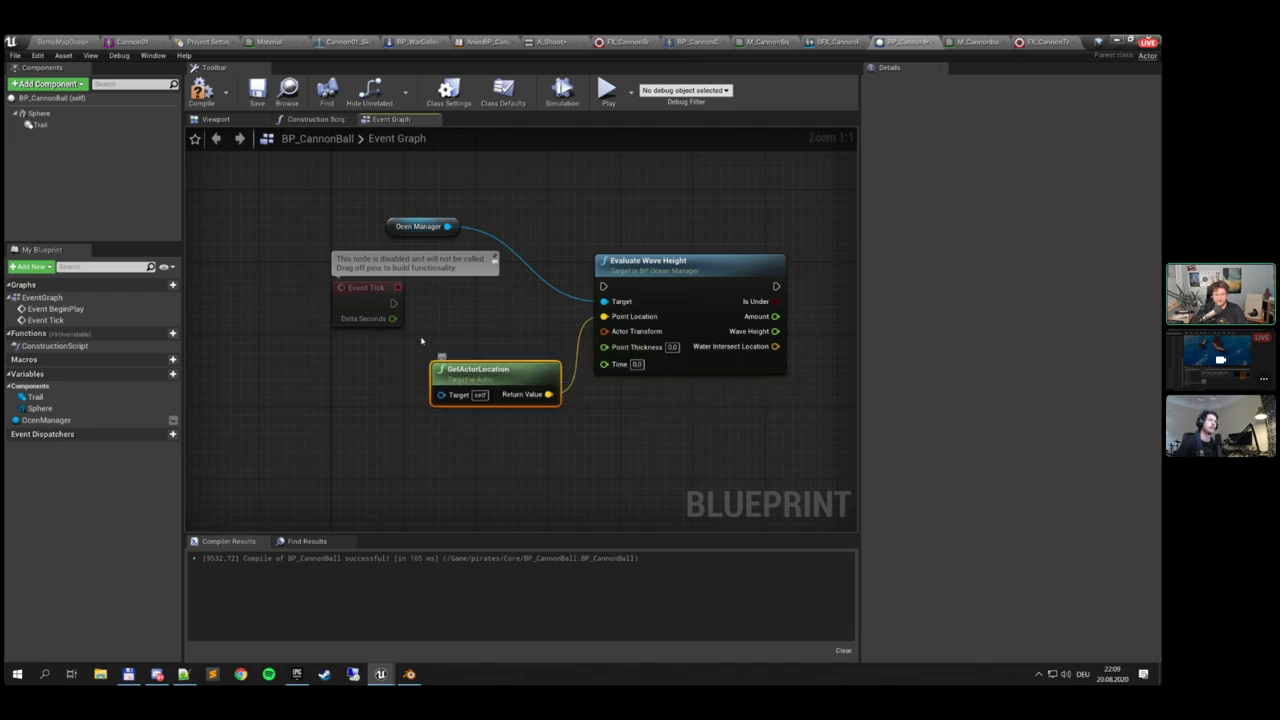
Run Evaluate Wave Height from Event Tick, and straighten the layout with the OcenManager getter and GetActorLocation stacked beneath the execution wire
left_click_drag(391, 302, 603, 286)
left_click_drag(388, 303, 388, 285)
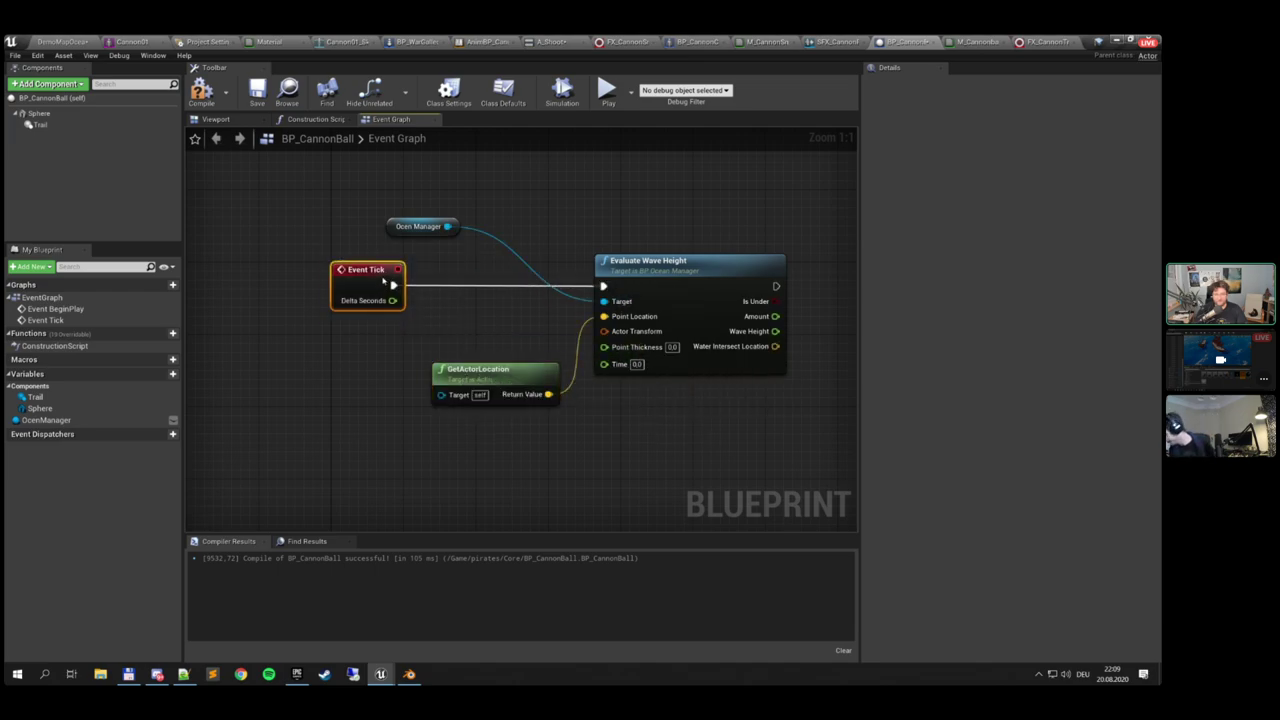
left_click_drag(418, 226, 509, 298)
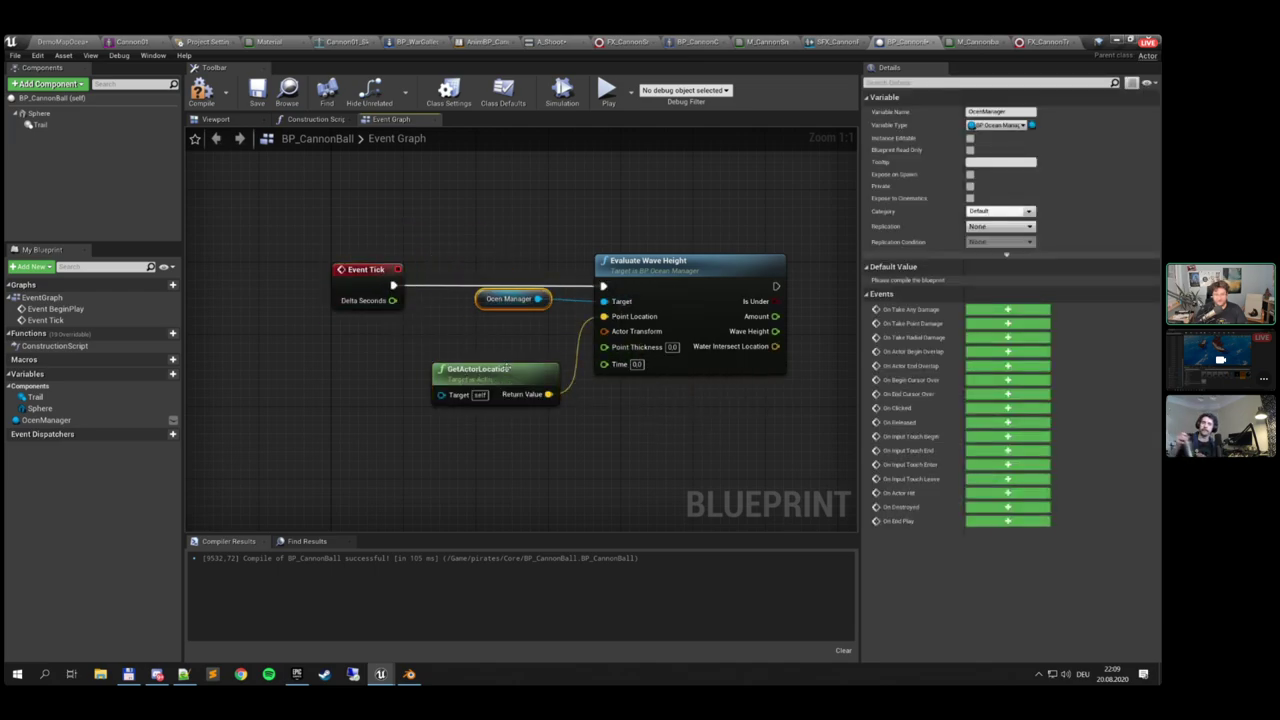
left_click_drag(507, 371, 505, 325)
right_click_drag(493, 345, 470, 326)
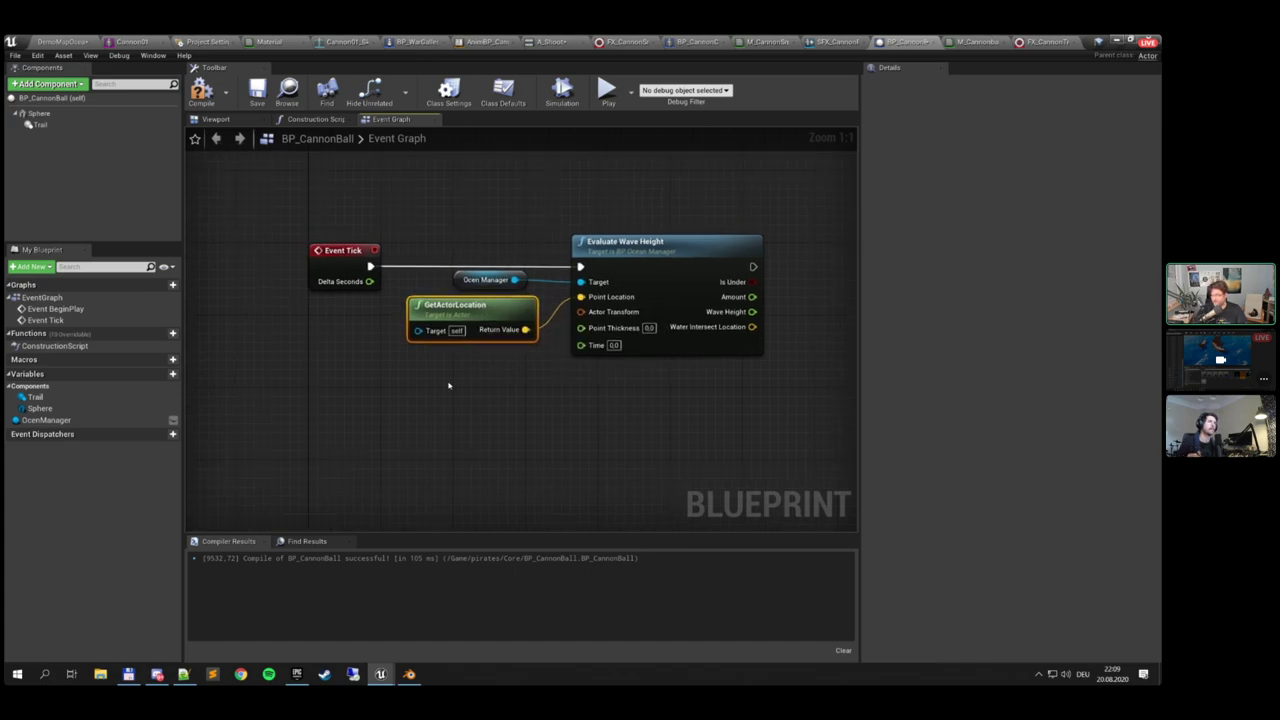
Feed Actor Transform from a new GetActorTransform node placed below GetActorLocation, and set Point Thickness to 5
right_click_drag(449, 386, 461, 350)
right_click(463, 346)
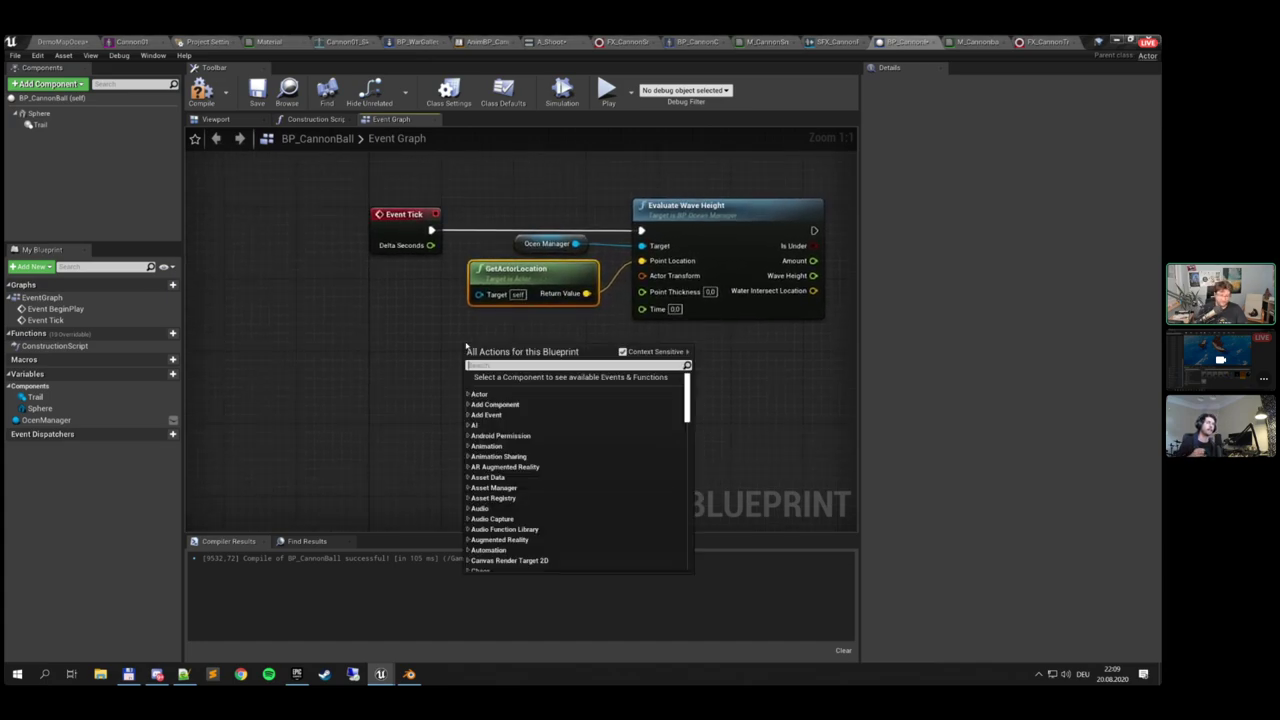
type("get actor fr")
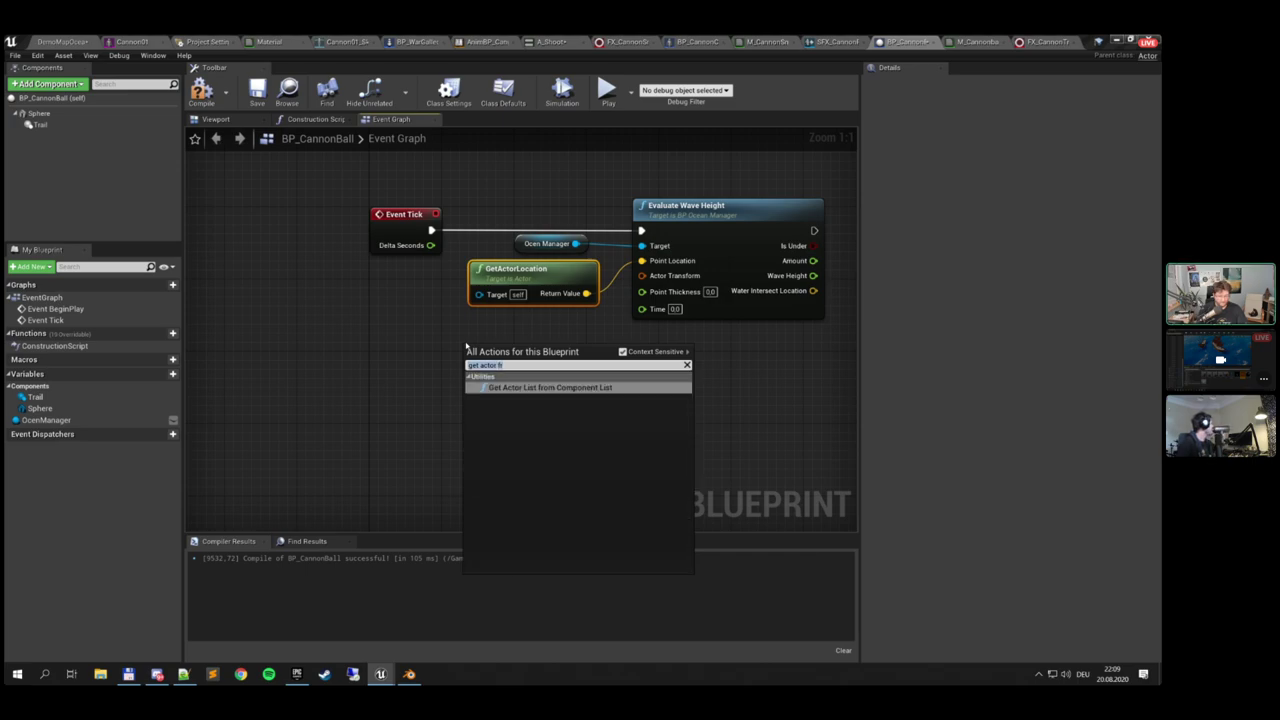
key("ctrl+a")
type("tranf")
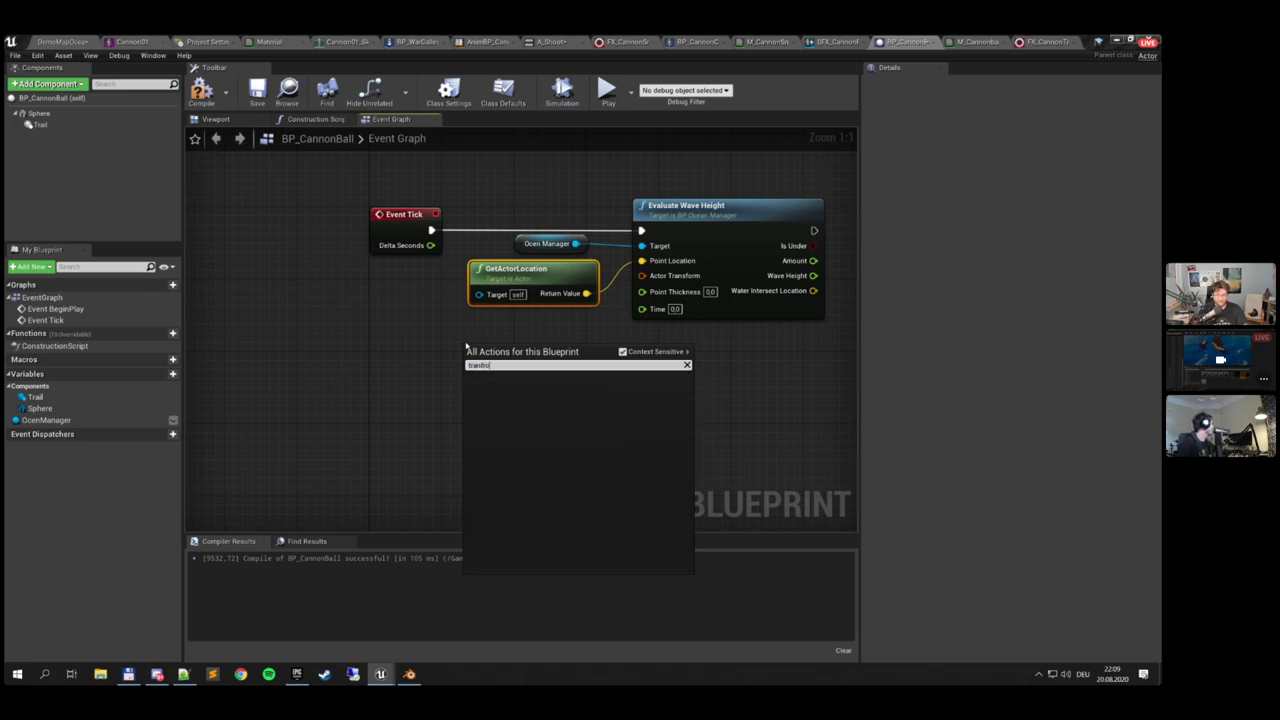
key("BackSpace")
key("BackSpace")
type("sform")
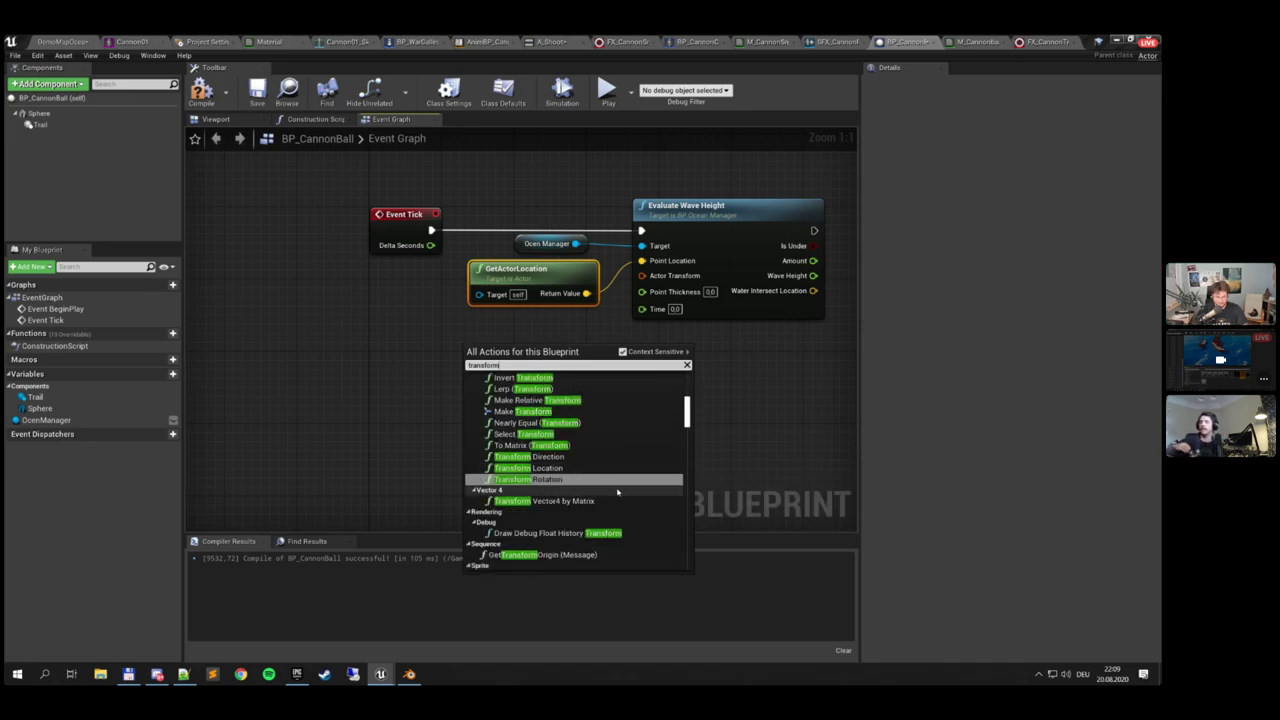
scroll(609, 514, "up", 5)
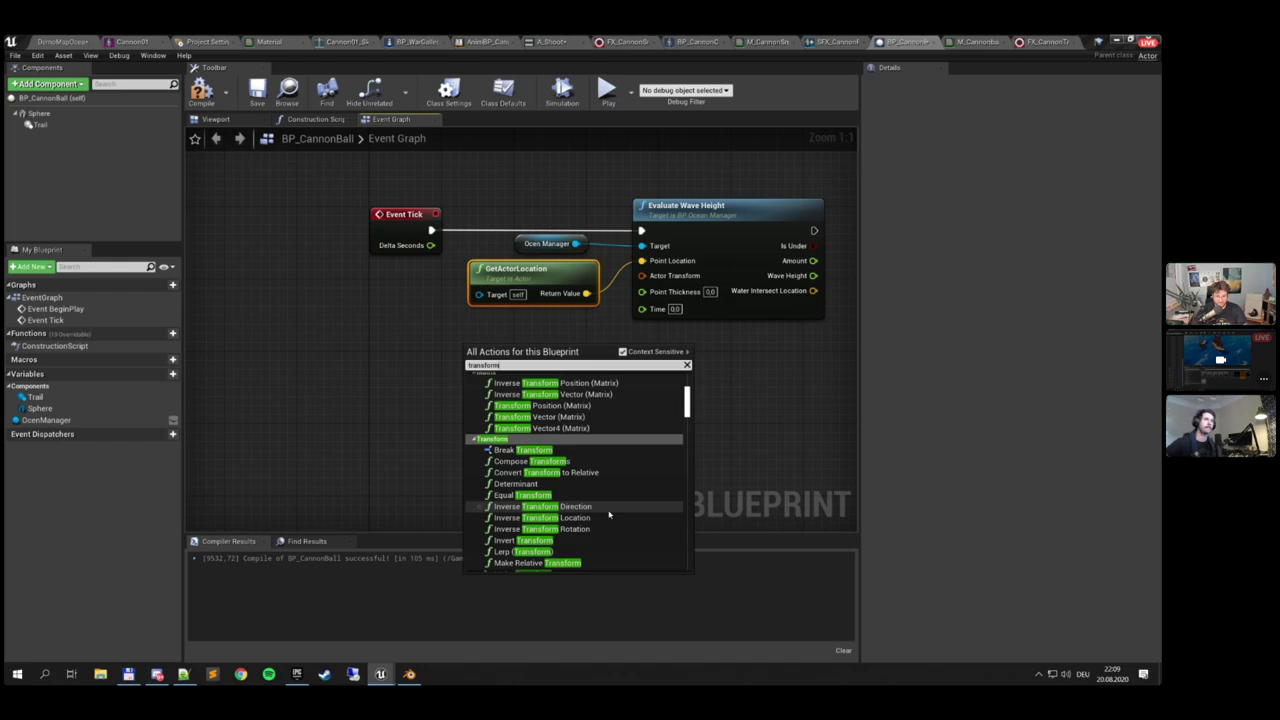
scroll(609, 512, "up", 5)
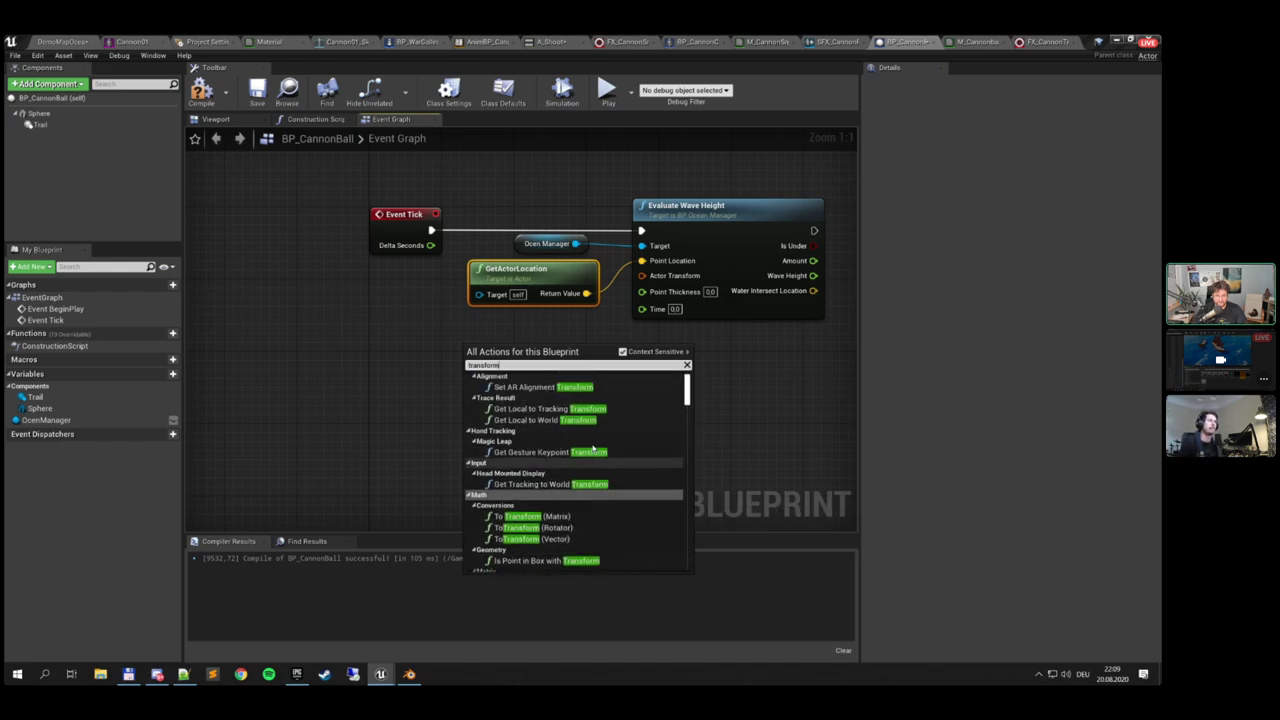
key("Home")
type("actor")
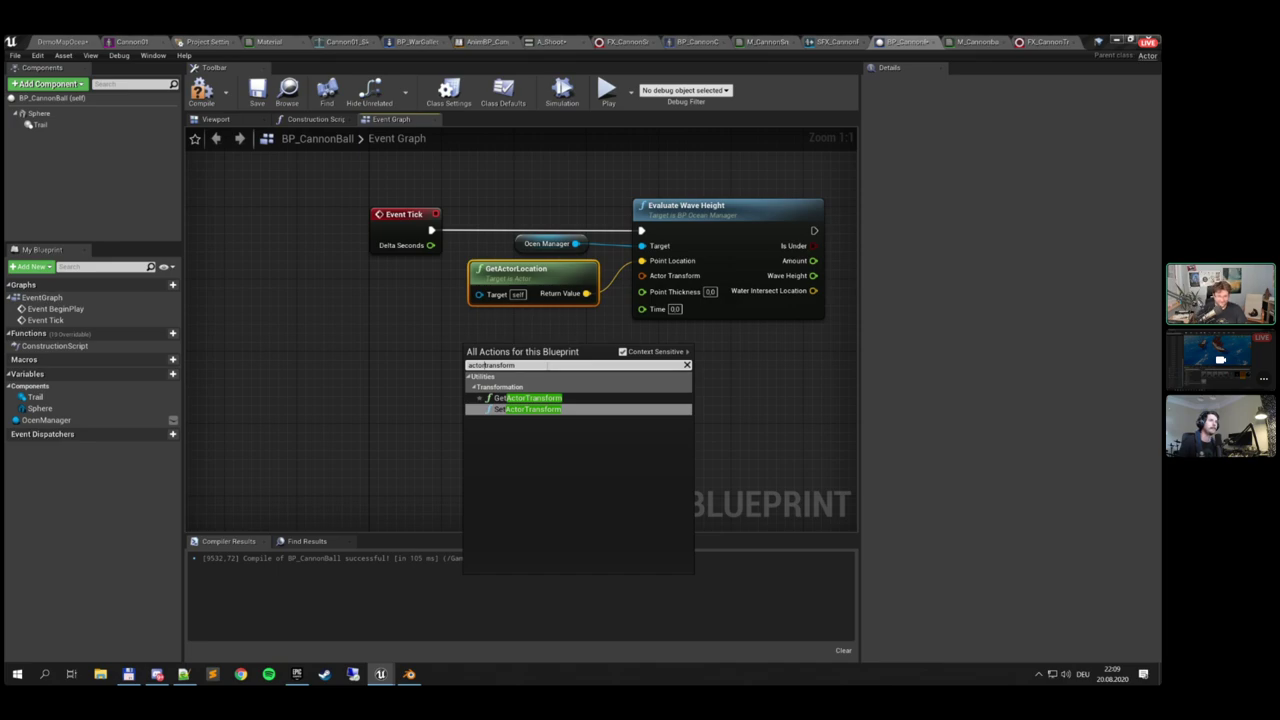
left_click(528, 398)
left_click_drag(578, 374, 650, 276)
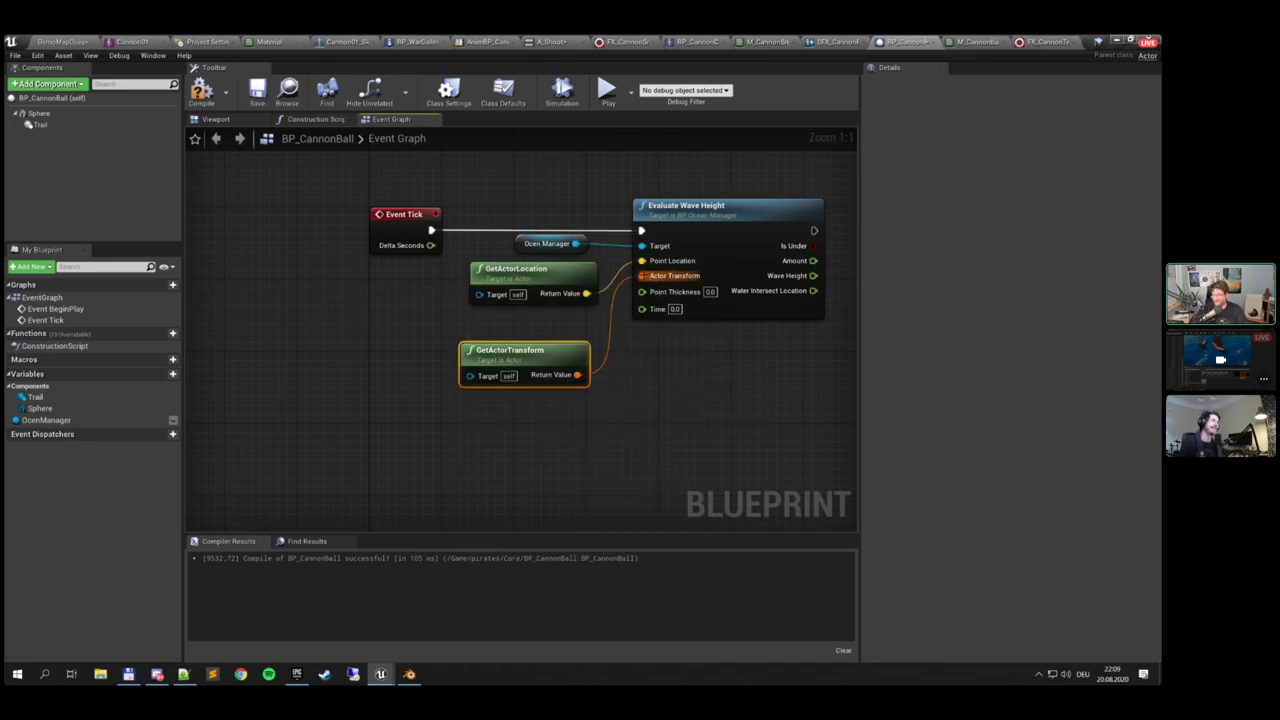
left_click_drag(536, 371, 536, 344)
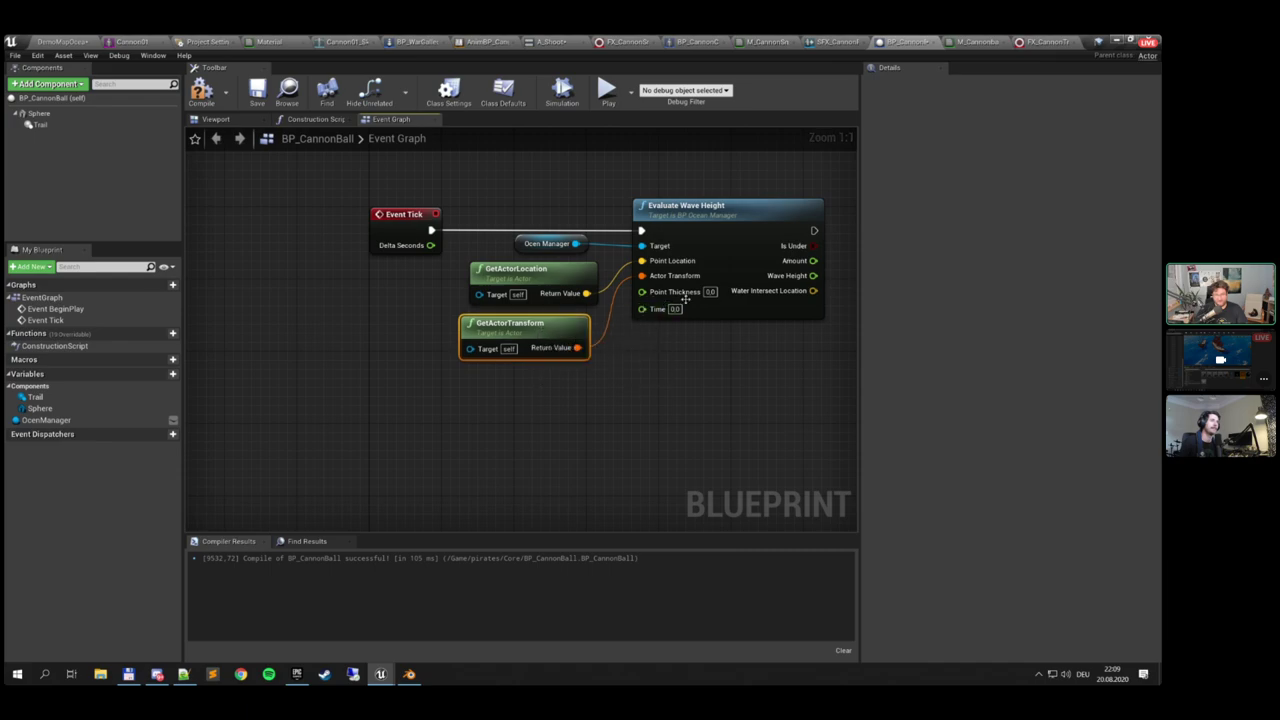
type("5")
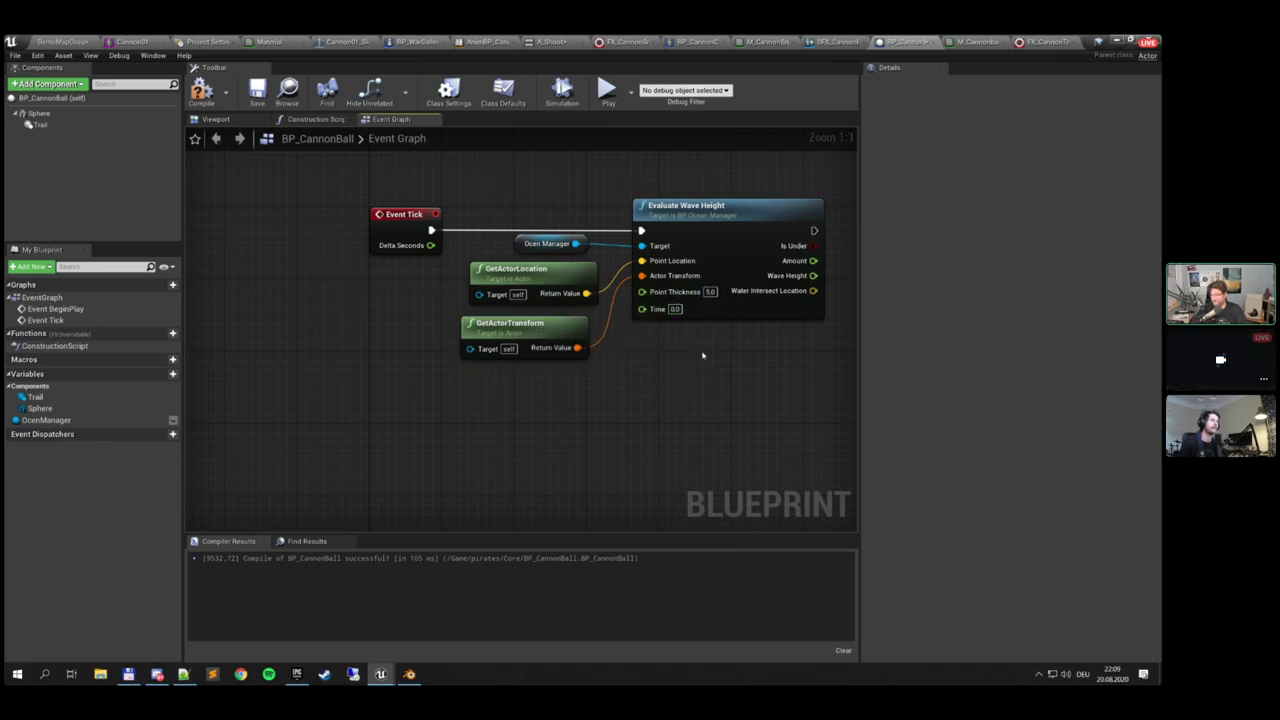
Add a Get Real Time Seconds node below GetActorTransform and connect it to Evaluate Wave Height's Time input
right_click_drag(713, 339, 703, 341)
right_click(562, 371)
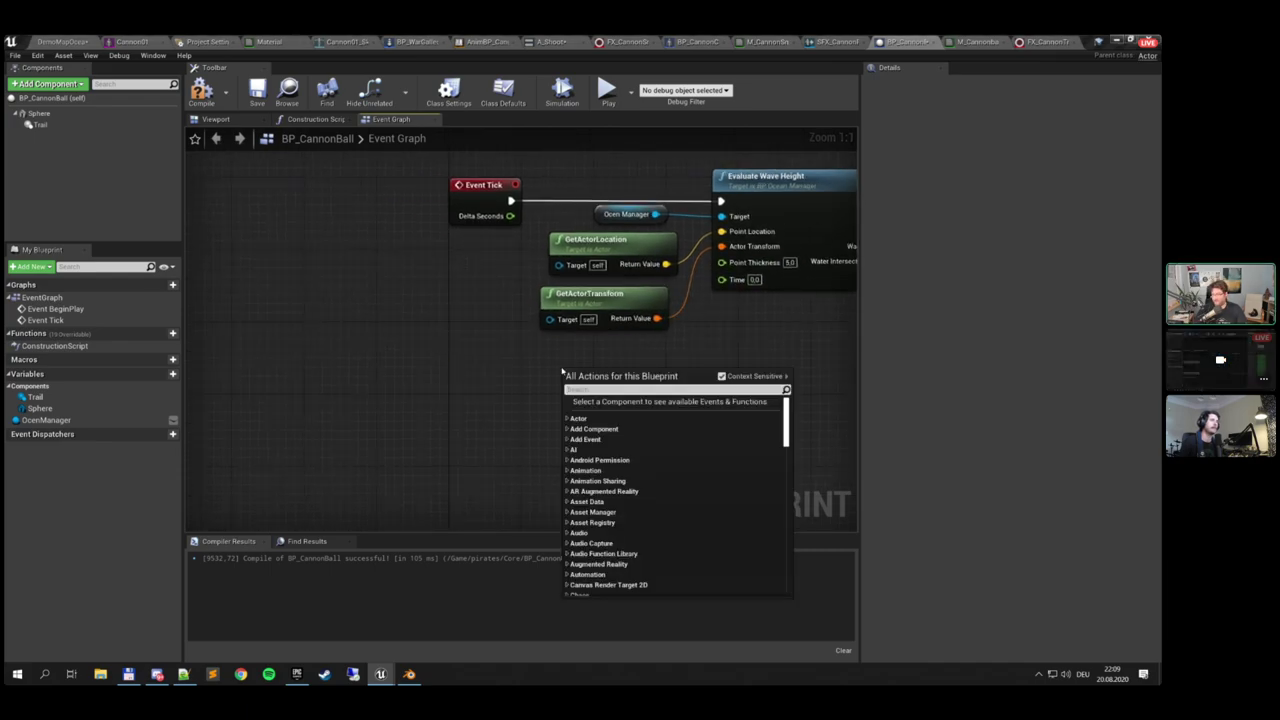
type("get real")
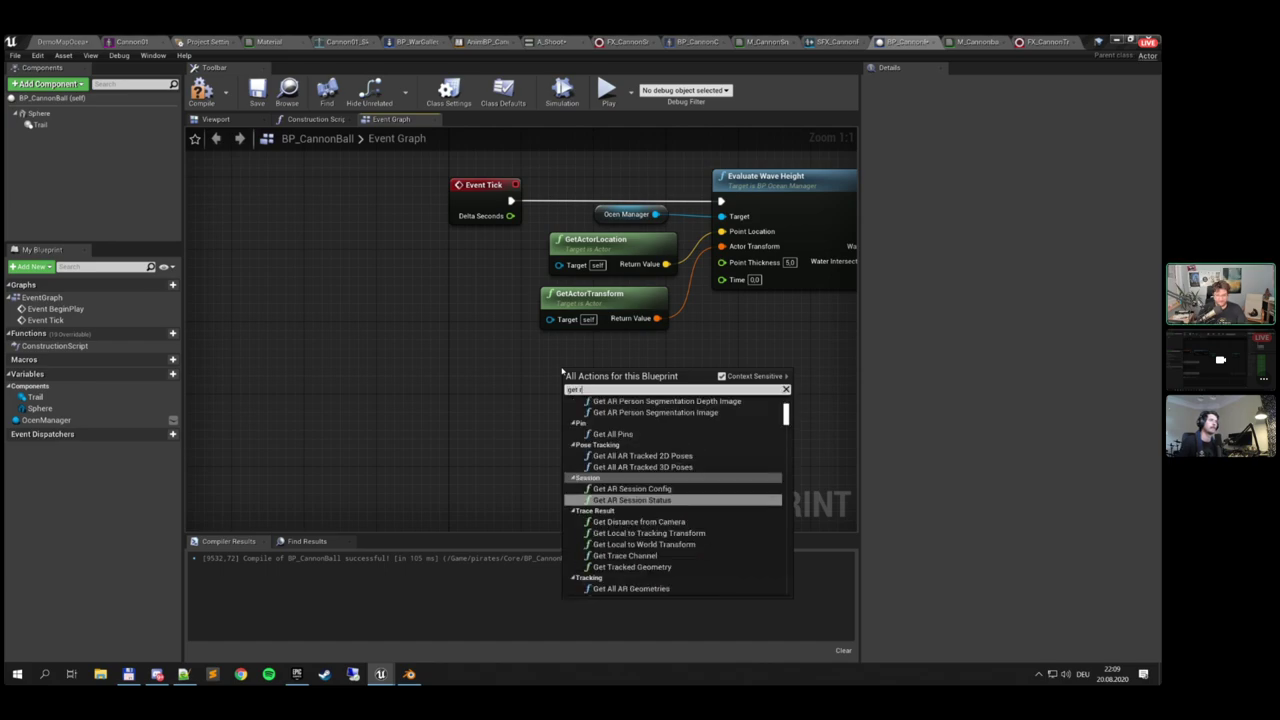
key("BackSpace")
key("BackSpace")
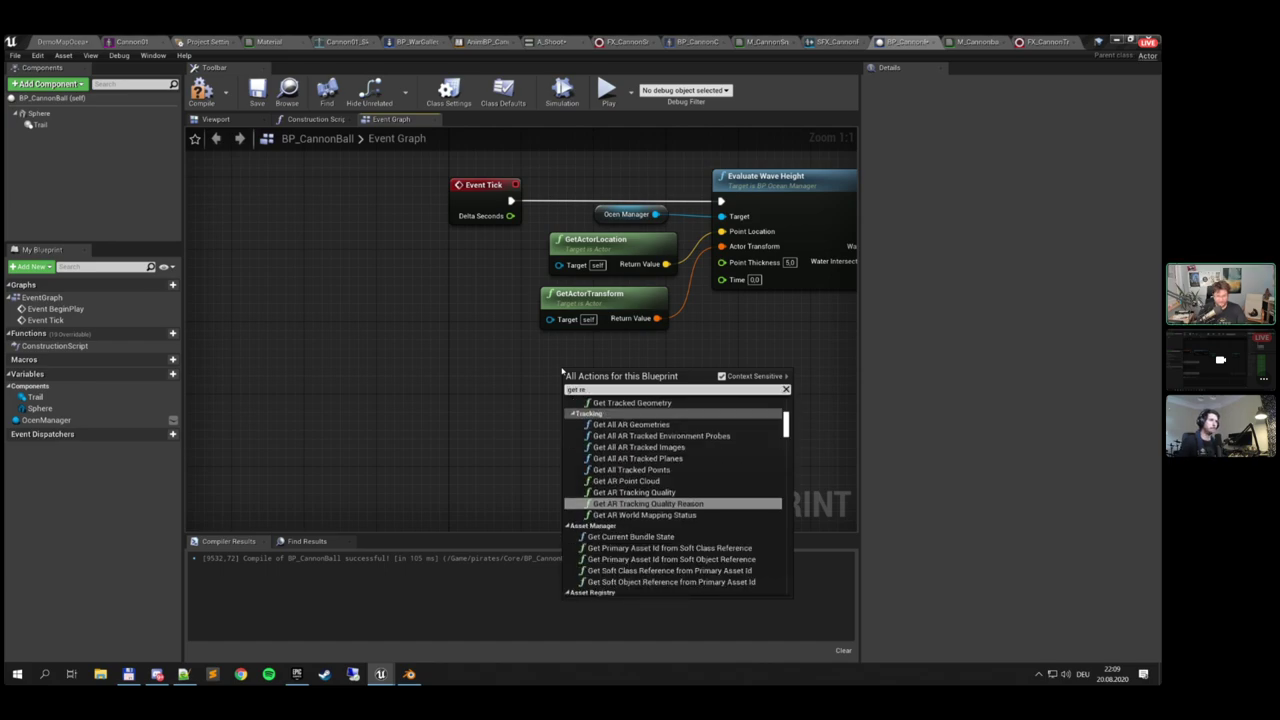
key("BackSpace")
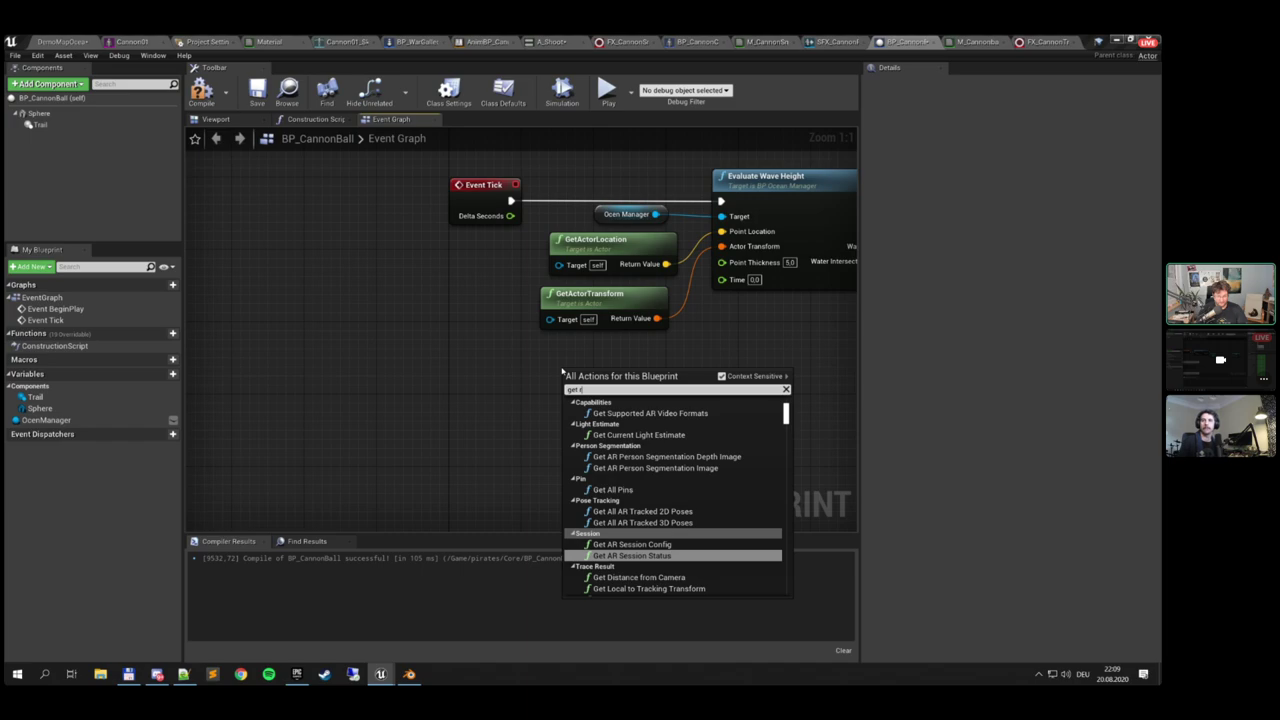
type("eal")
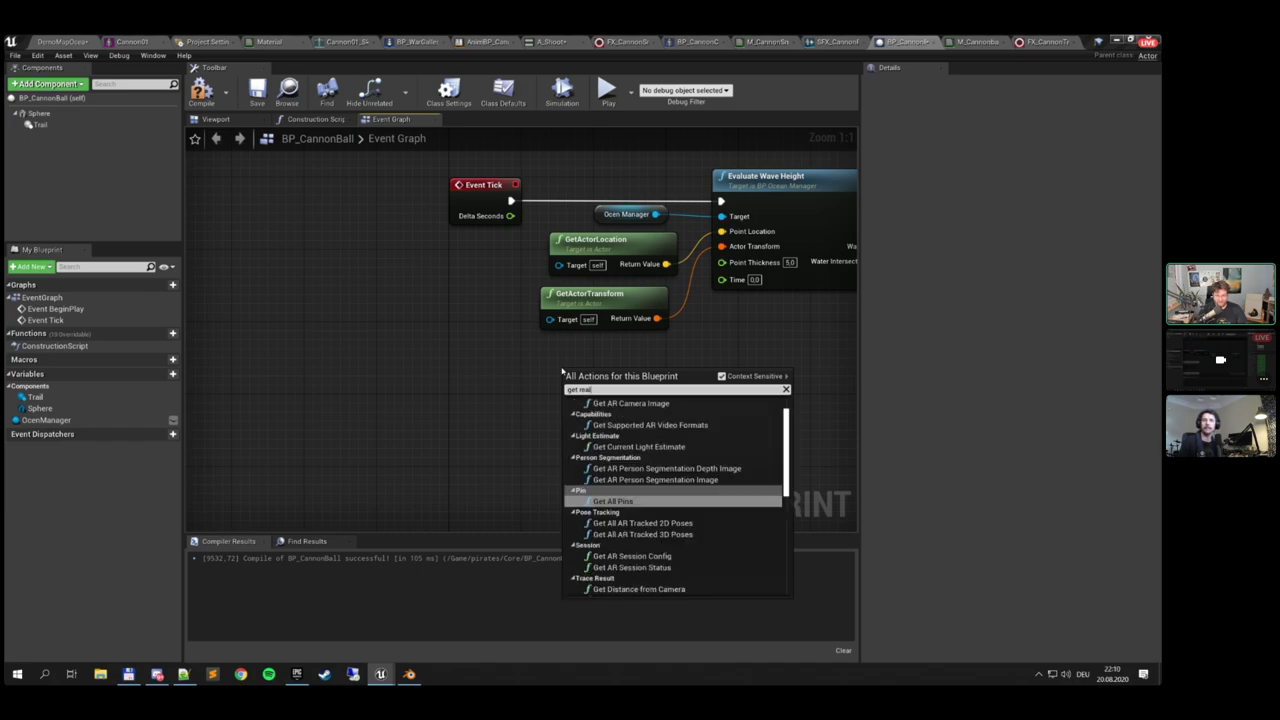
type(" time")
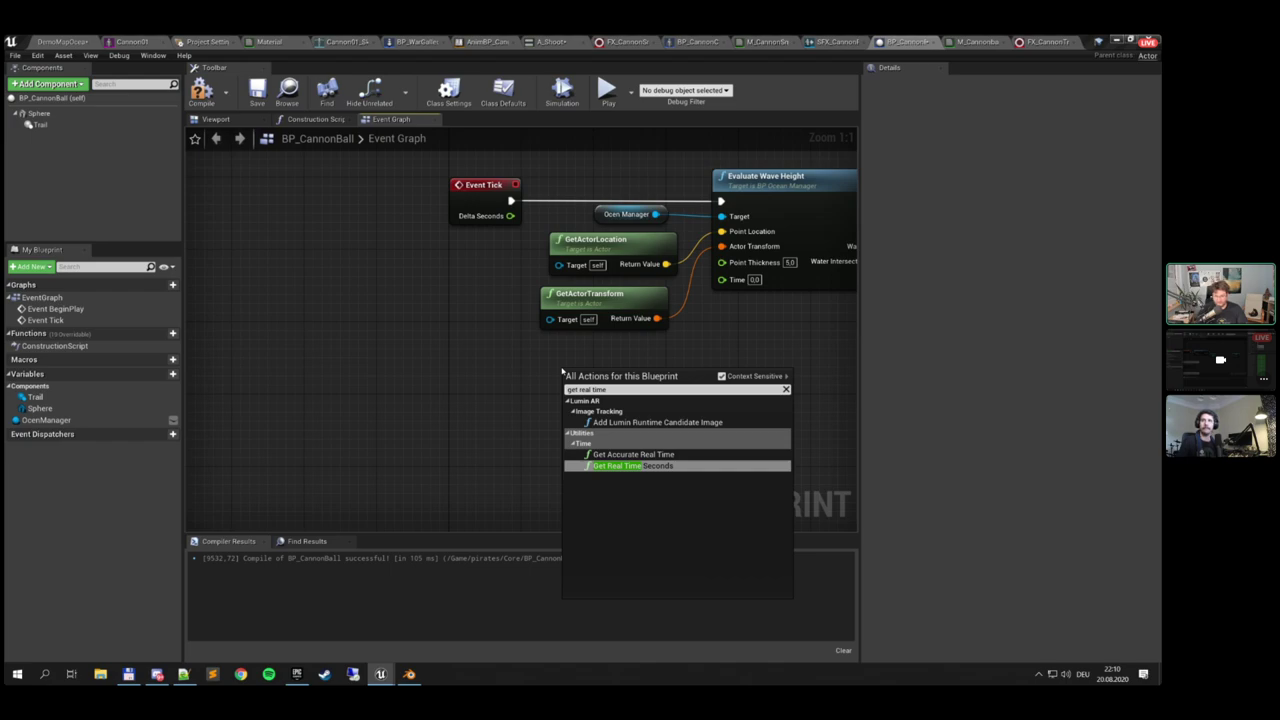
key("Return")
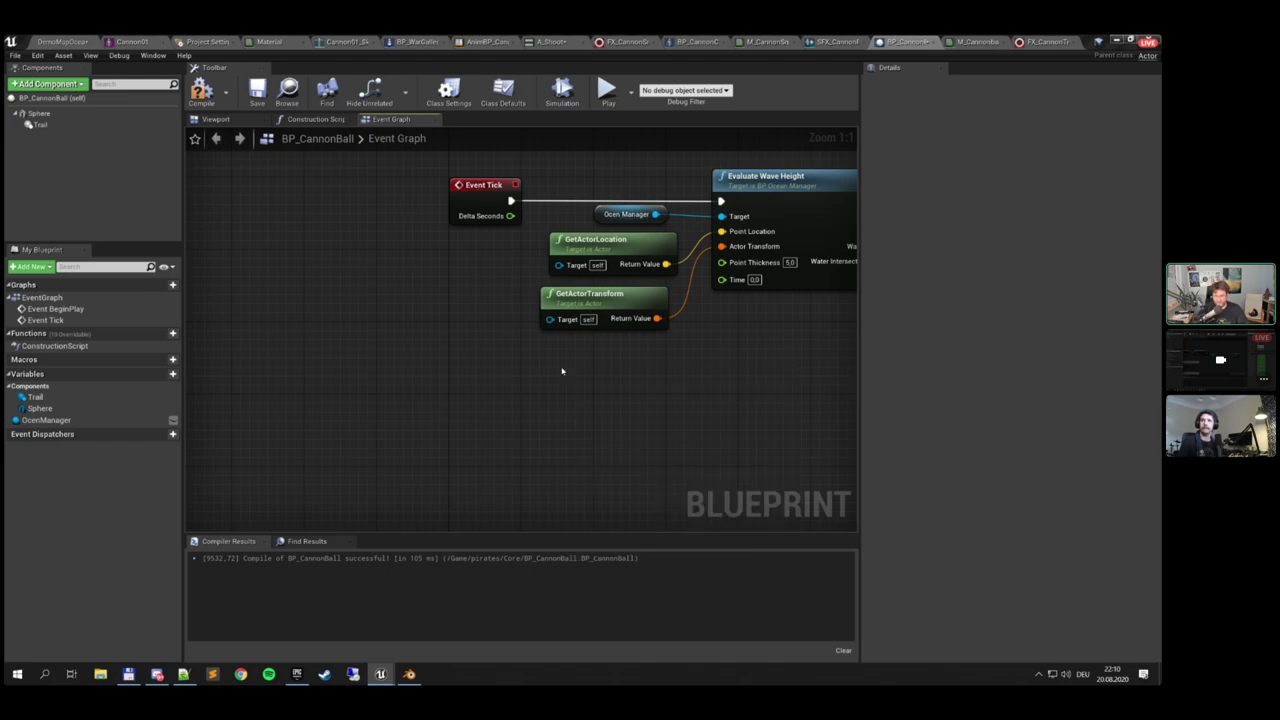
left_click_drag(663, 390, 652, 348)
Add a Branch after Evaluate Wave Height that uses the Is Under output as its condition
right_click_drag(711, 335, 480, 333)
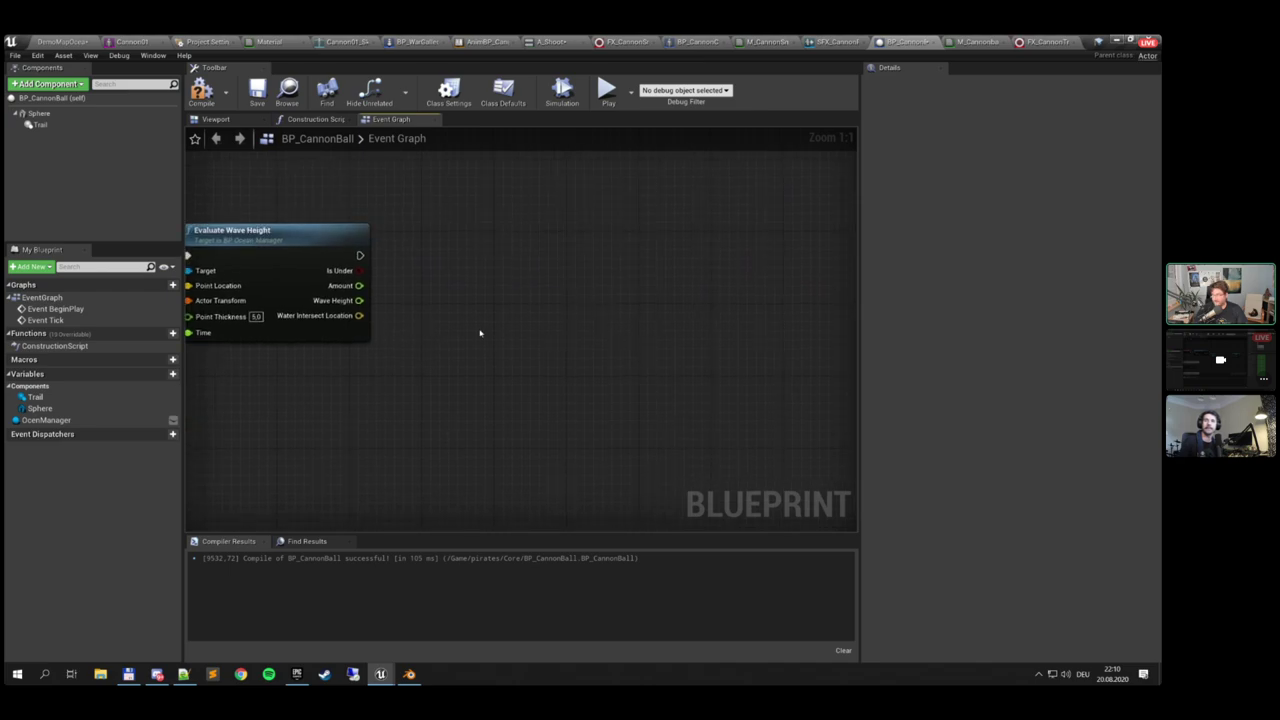
right_click_drag(376, 268, 467, 276)
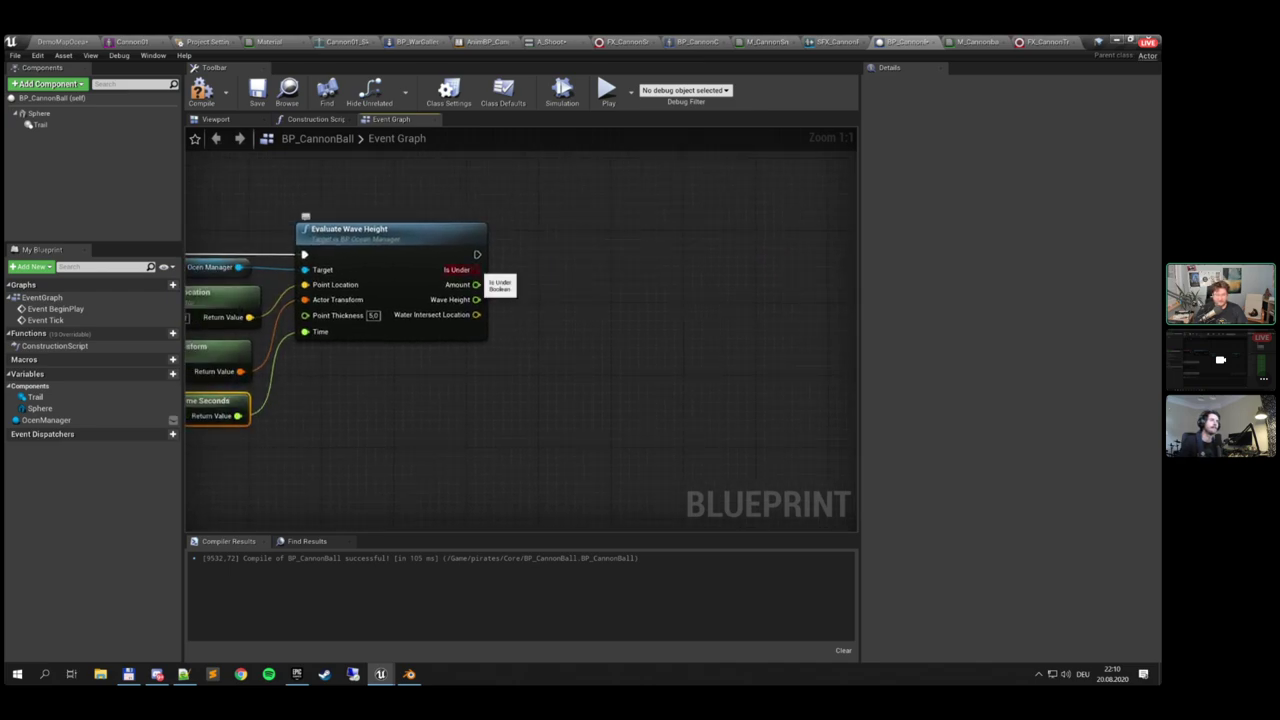
left_click_drag(476, 270, 535, 270)
type("if")
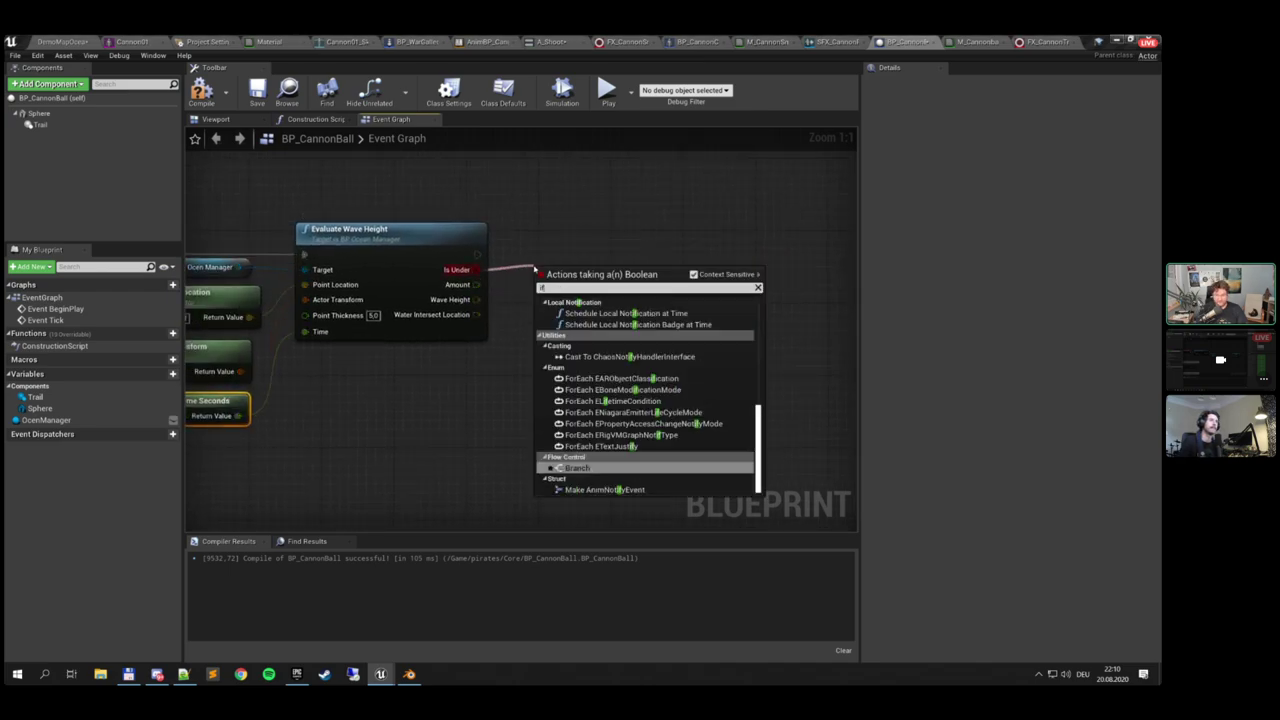
key("Return")
left_click_drag(580, 290, 557, 254)
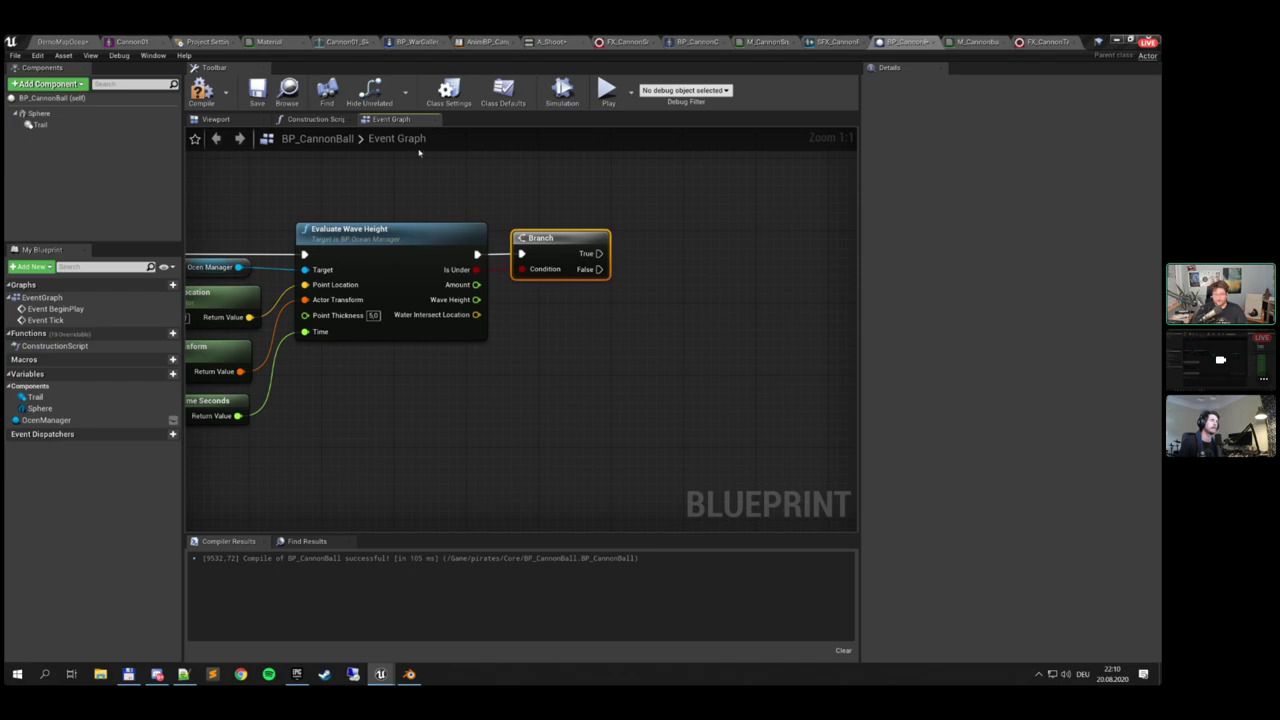
Run Set Linear Damping on the Sphere component from the Branch's True output with In Damping 10, and compile the blueprint
left_click_drag(39, 113, 674, 240)
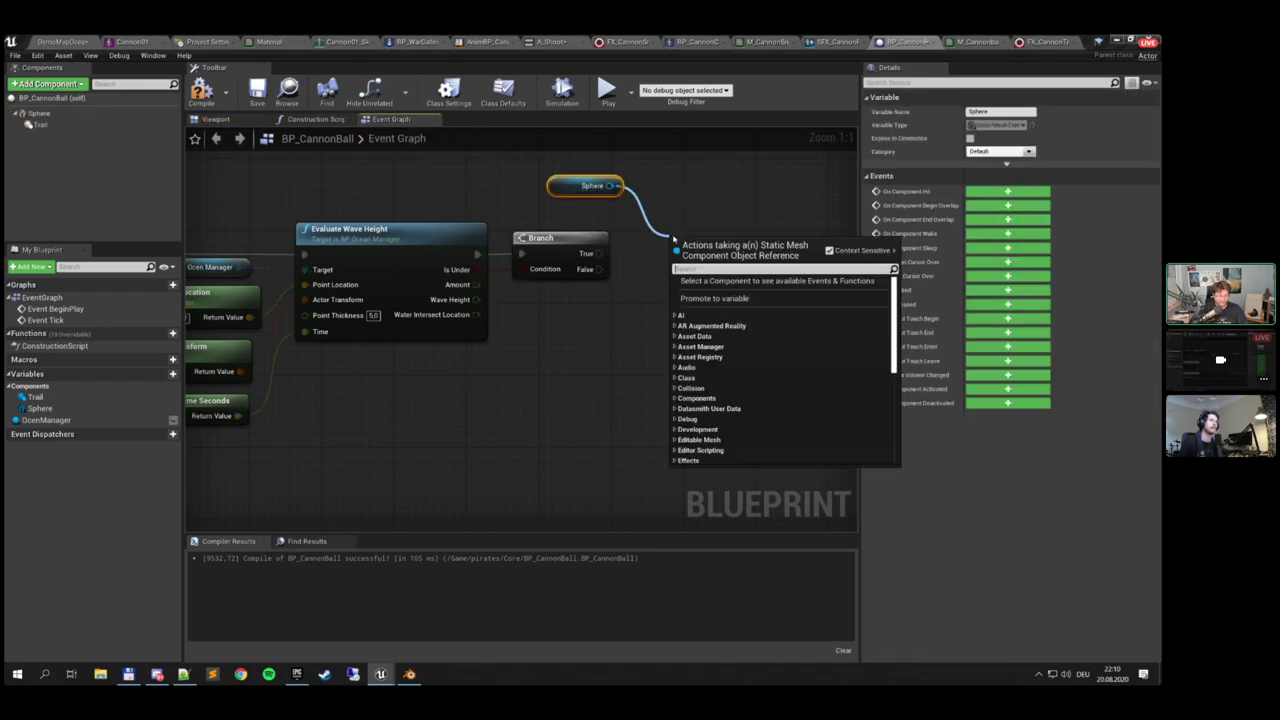
type("set linear")
key("Return")
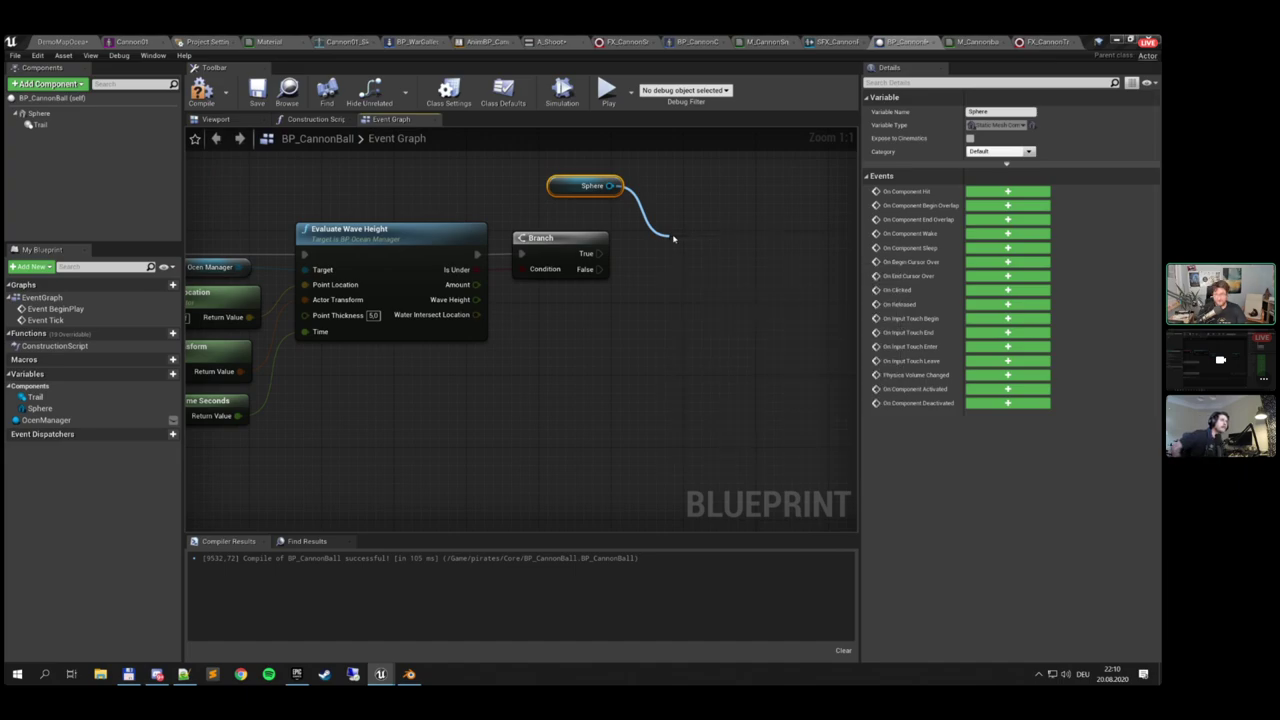
left_click_drag(600, 254, 677, 272)
left_click_drag(725, 263, 704, 246)
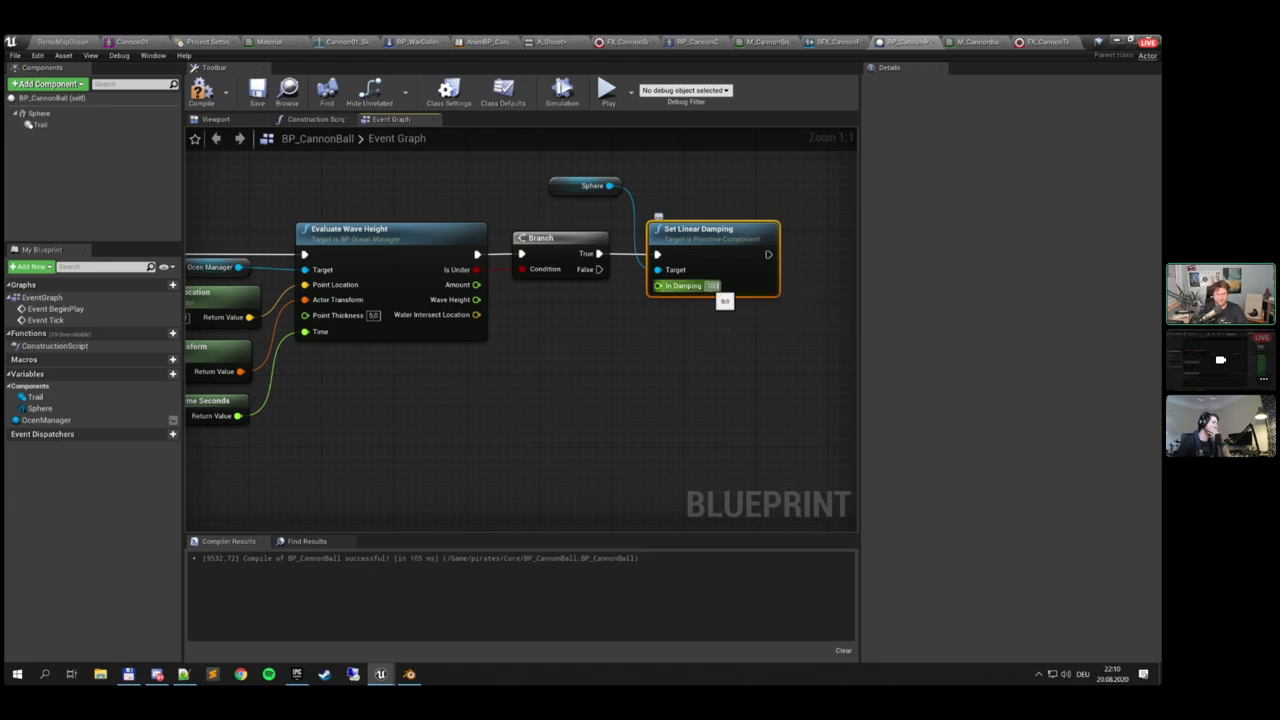
left_click(694, 363)
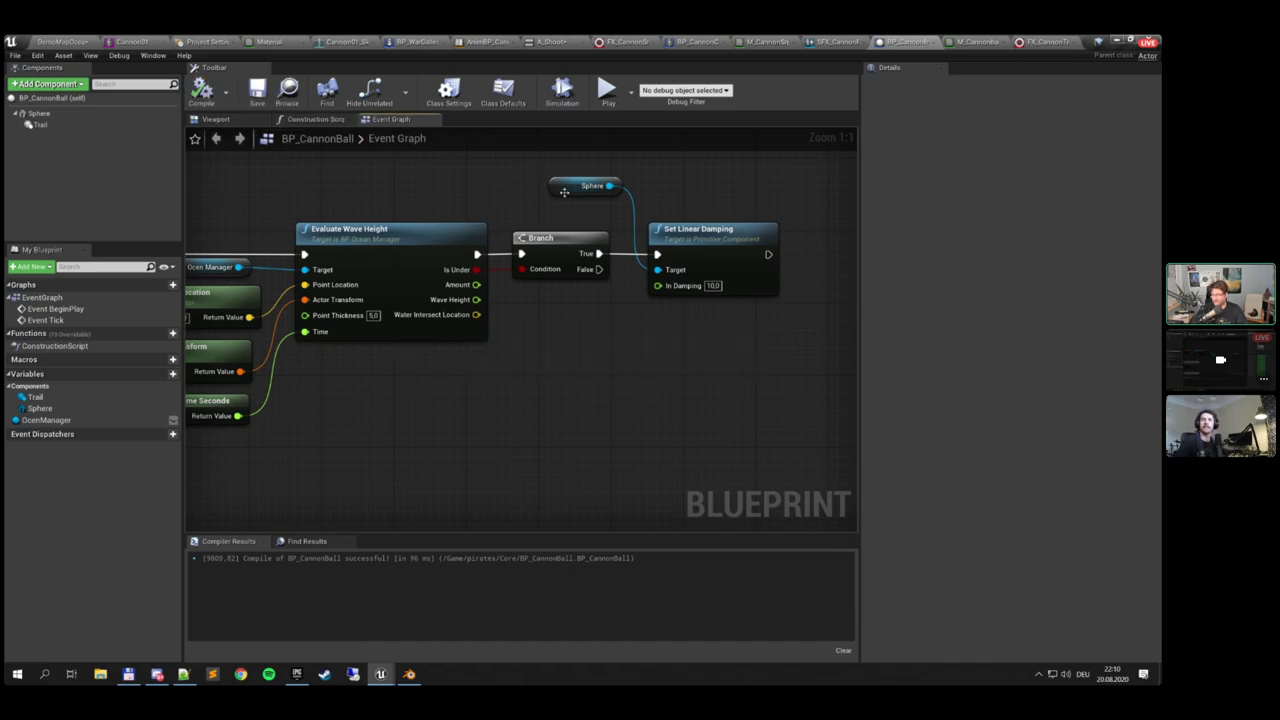
Add a Set Active node targeting the Trail component and run it after Set Linear Damping
right_click_drag(564, 192, 381, 213)
left_click_drag(40, 124, 656, 251)
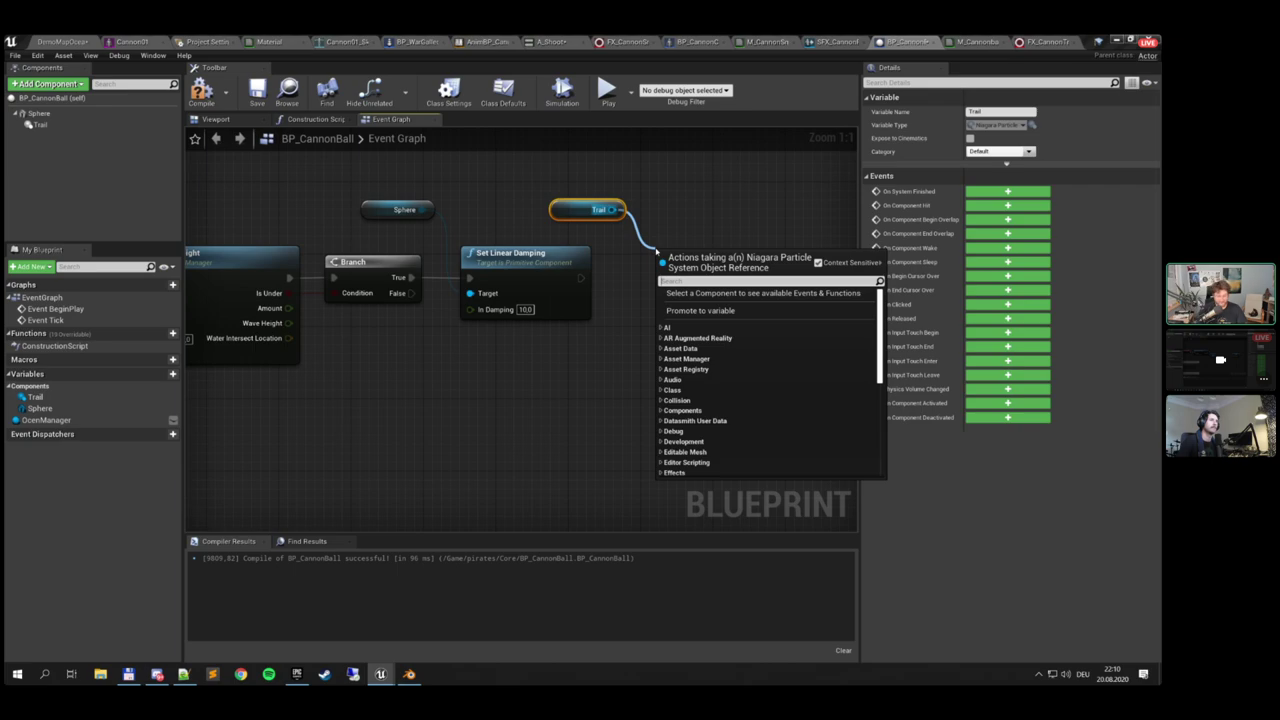
type("set ac")
key("Return")
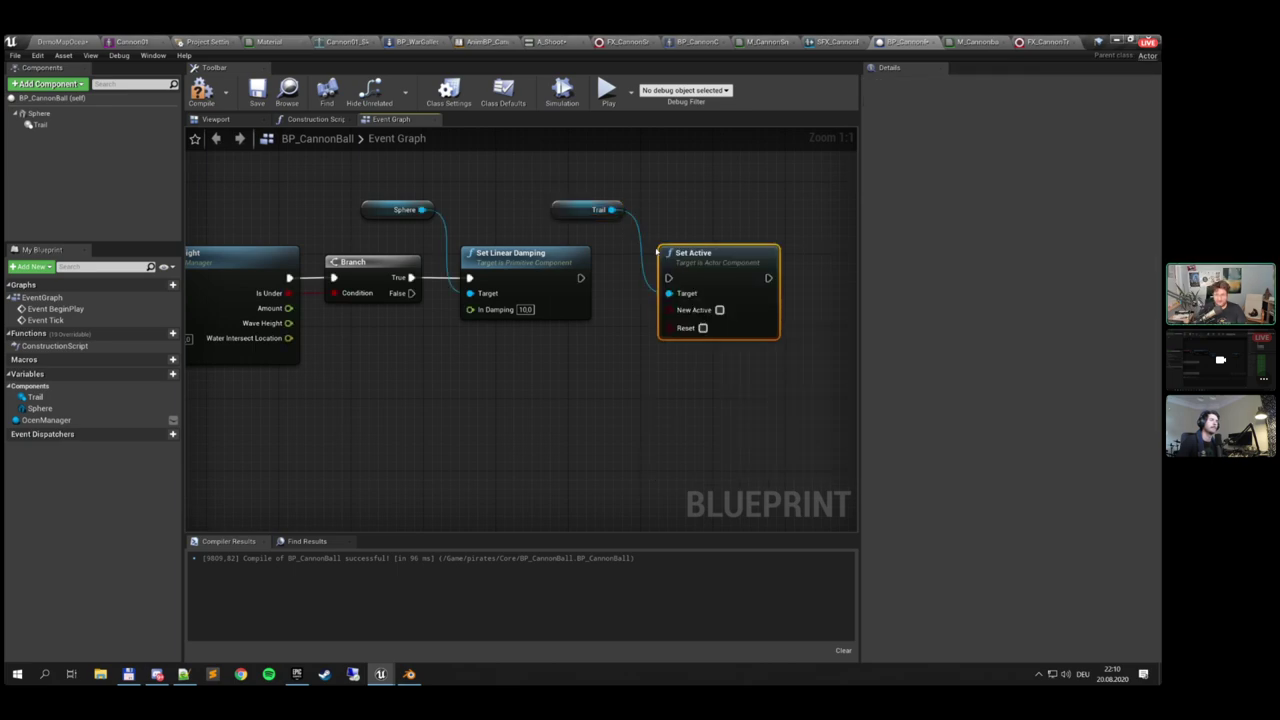
left_click_drag(581, 279, 668, 278)
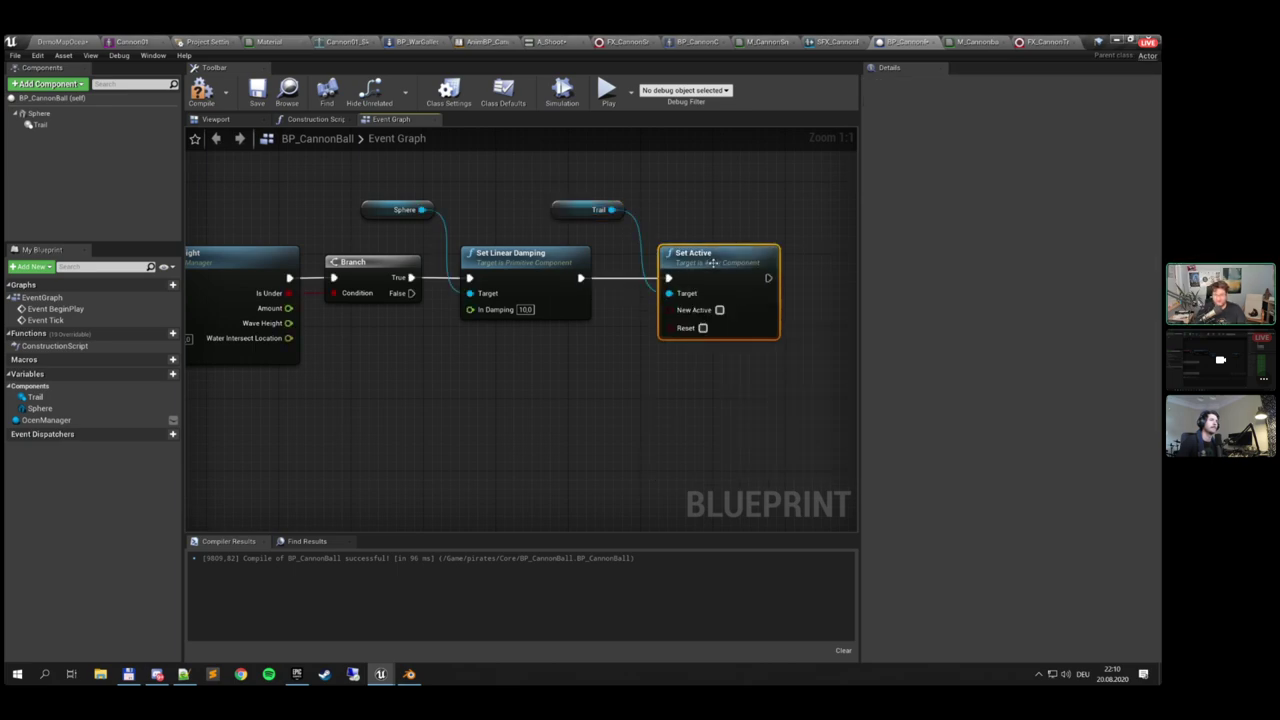
Compile BP_CannonBall and play-test the level full screen to watch the cannonballs and their trails enter the water
right_click_drag(798, 233, 561, 222)
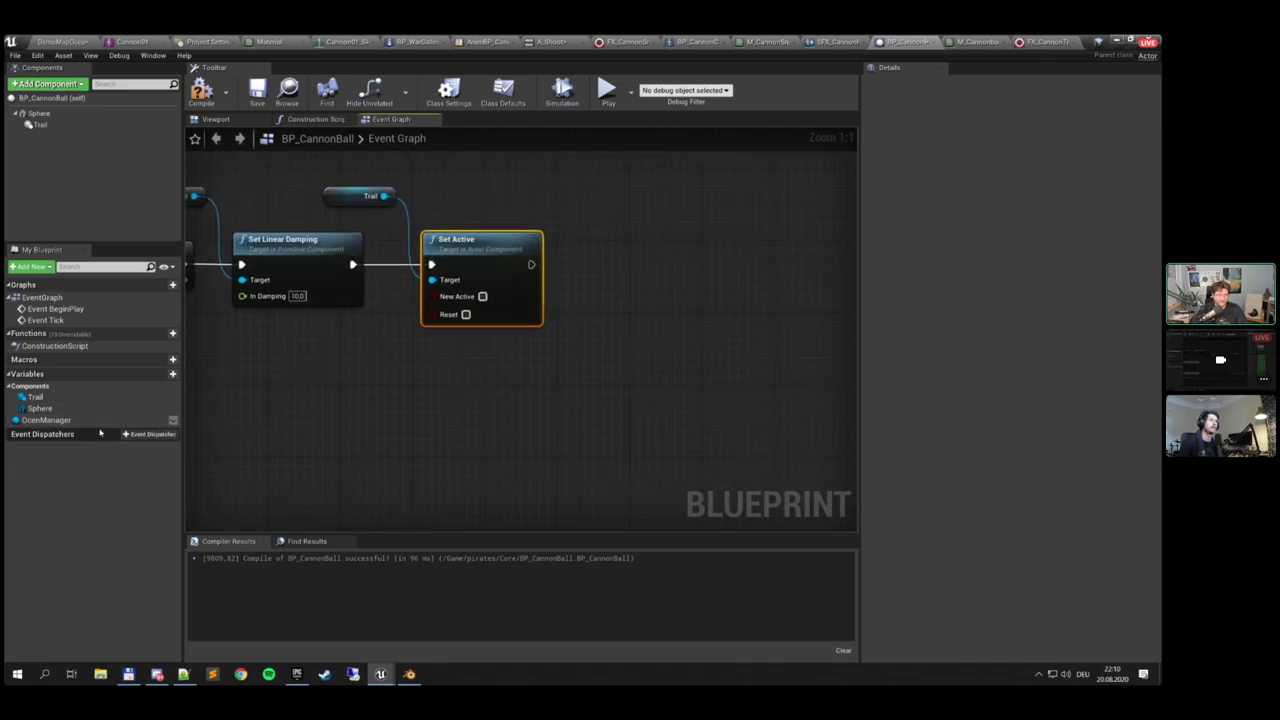
right_click_drag(406, 362, 578, 363)
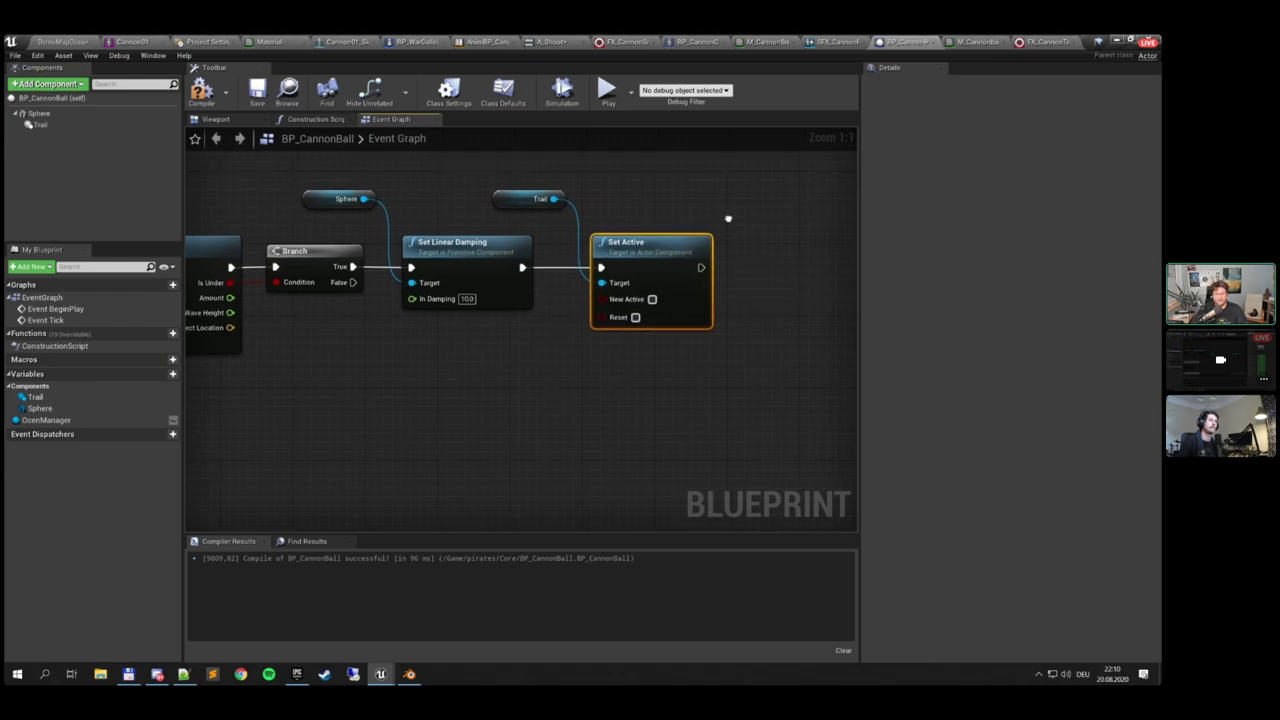
right_click_drag(729, 217, 570, 206)
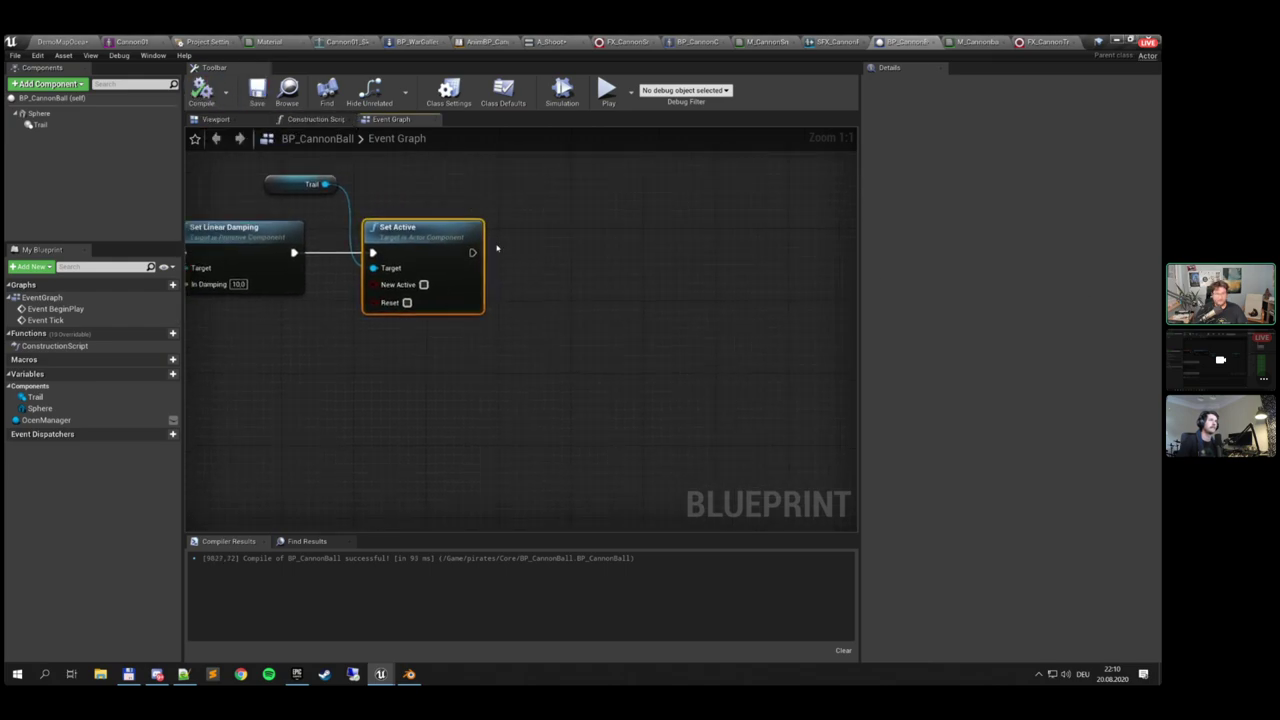
left_click(77, 40)
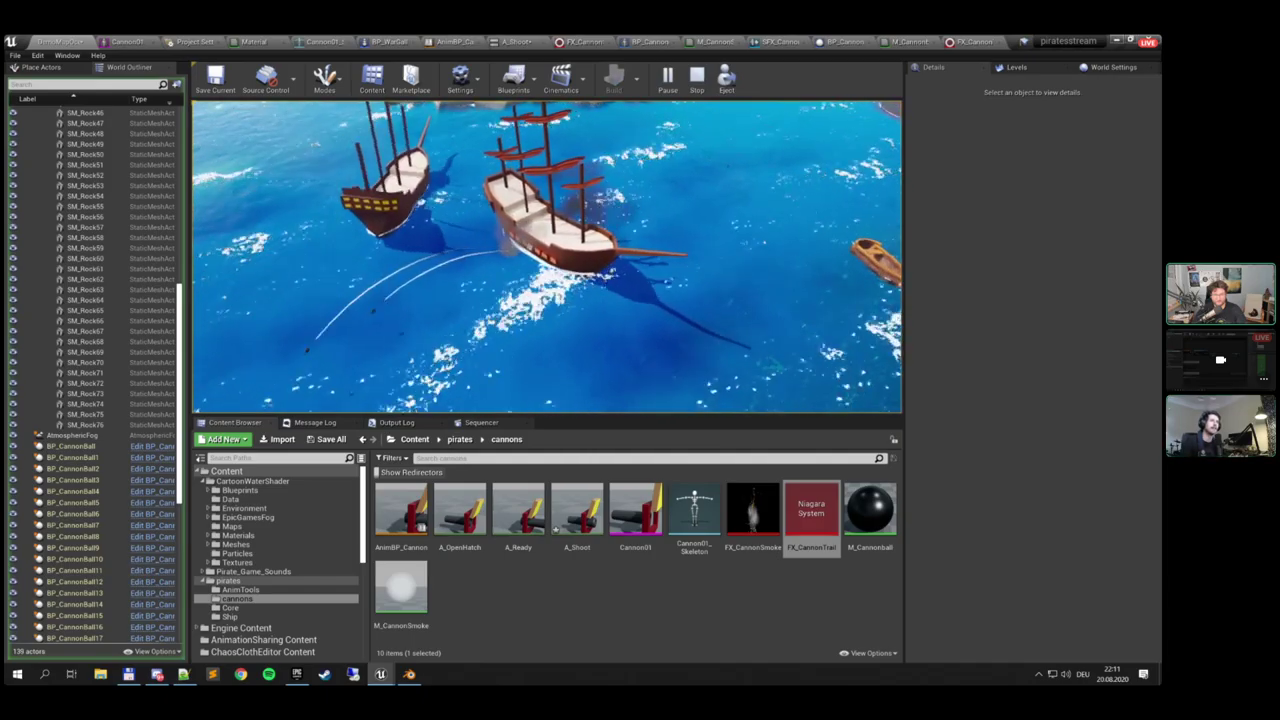
key("F11")
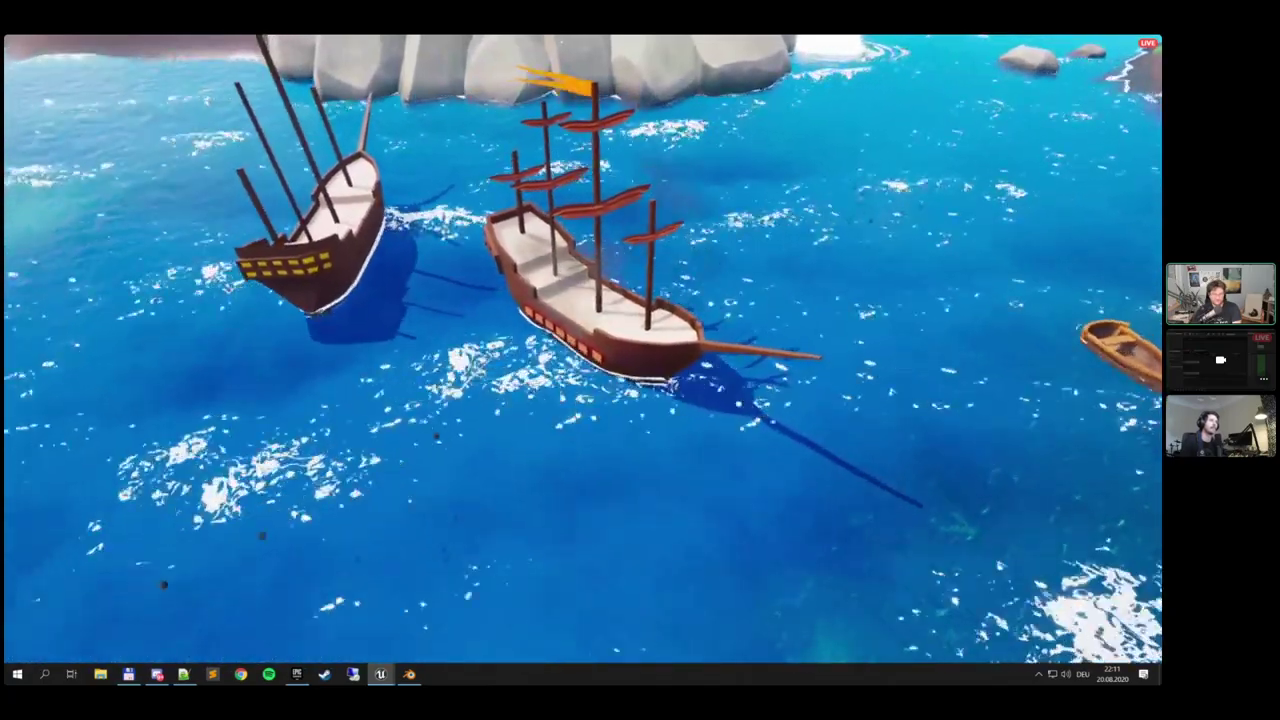
key("Escape")
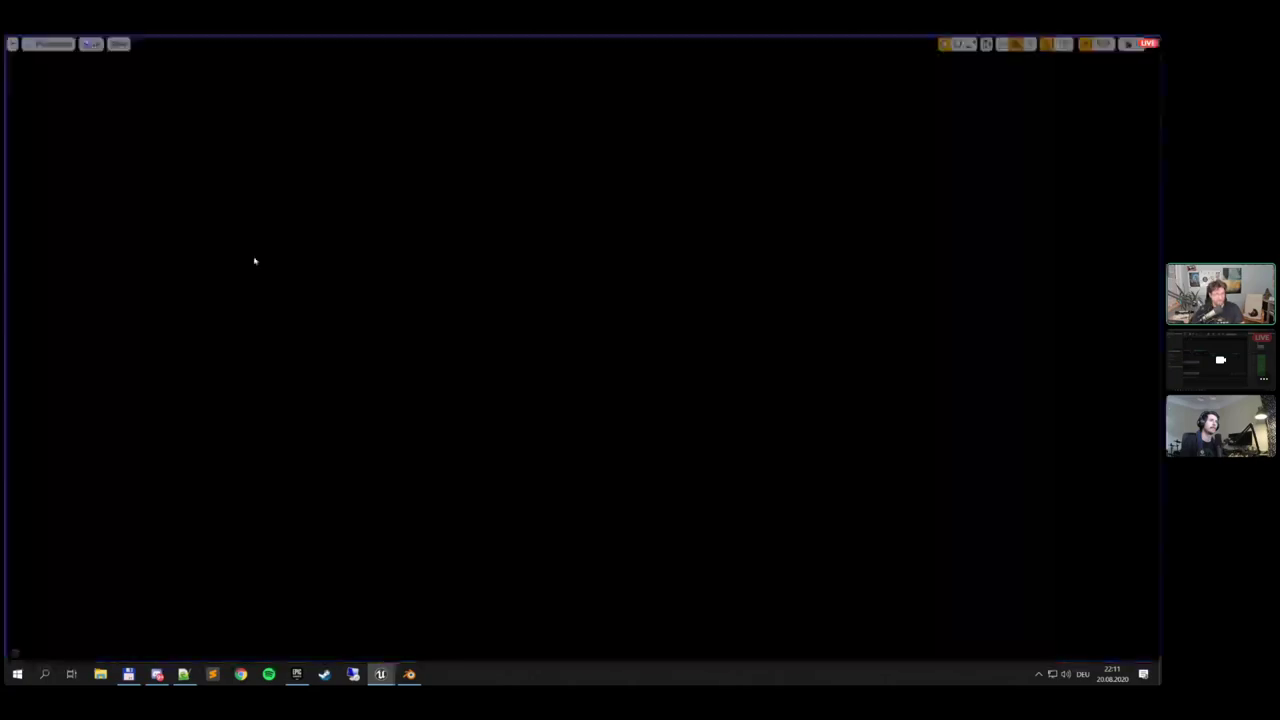
key("F11")
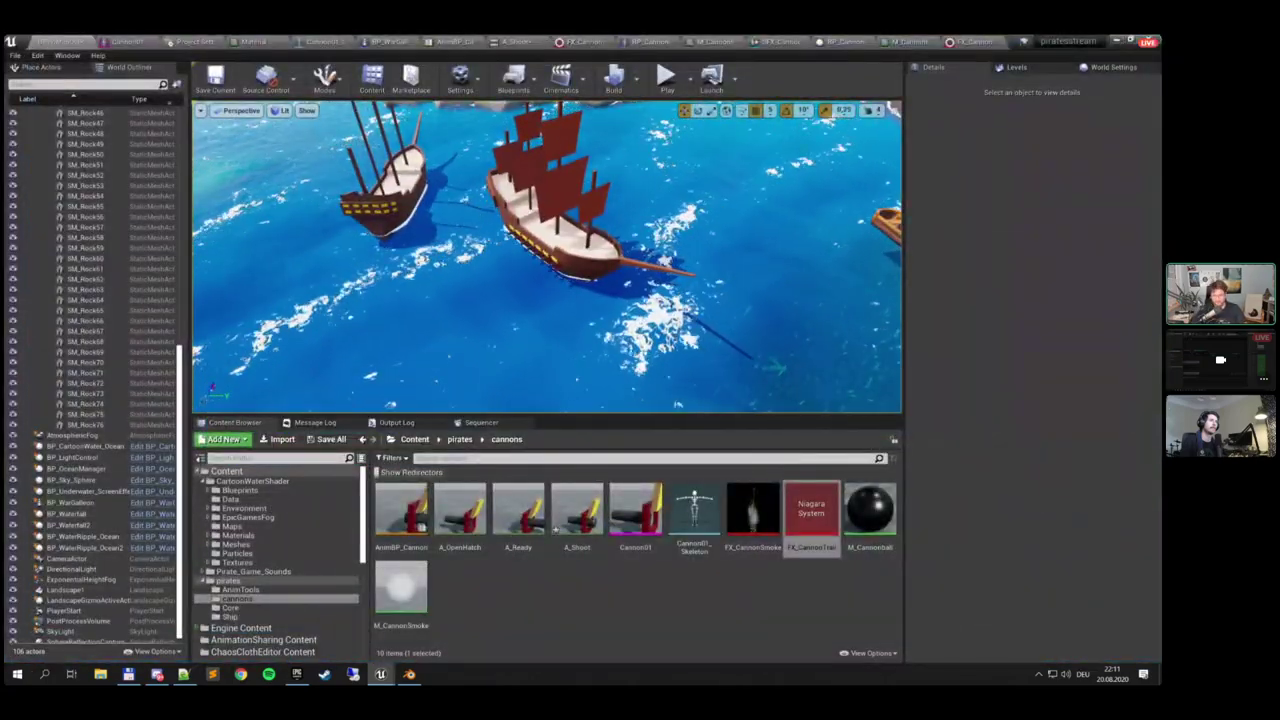
Create a new Niagara system in the cannons folder based on the Radial Burst template
right_click(668, 600)
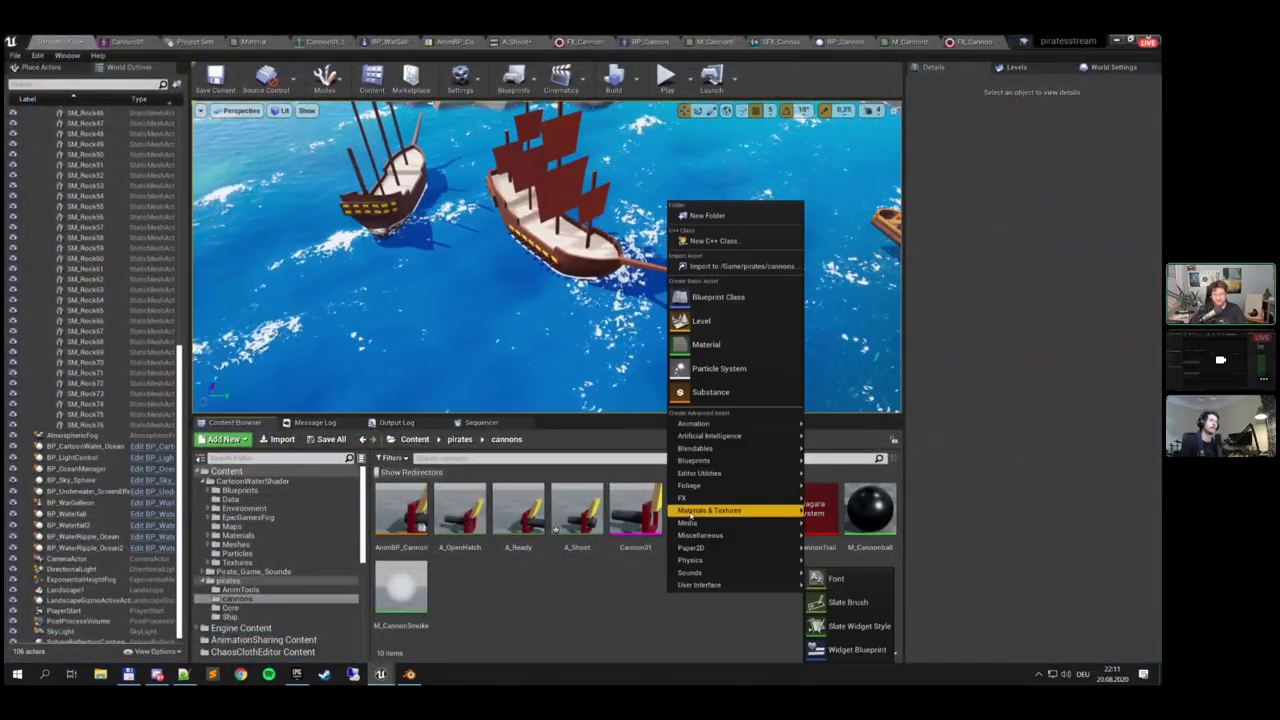
mouse_move(705, 500)
left_click(880, 648)
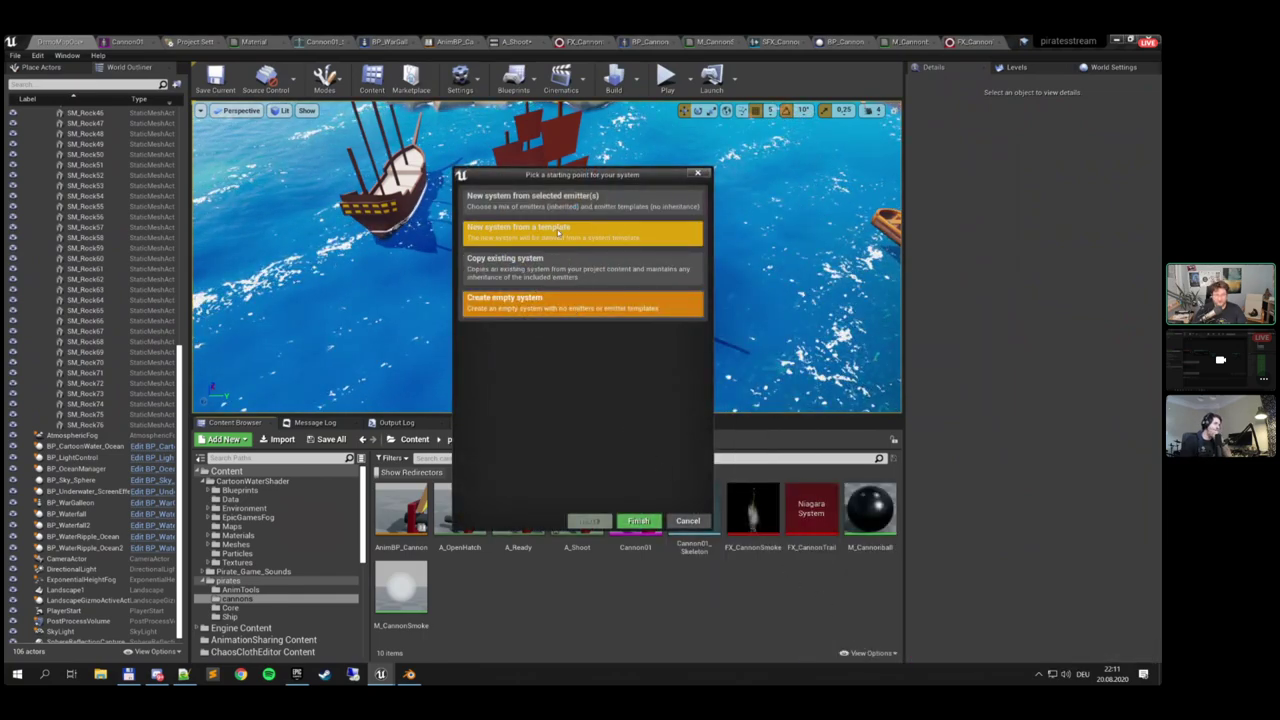
left_click(558, 231)
left_click(596, 521)
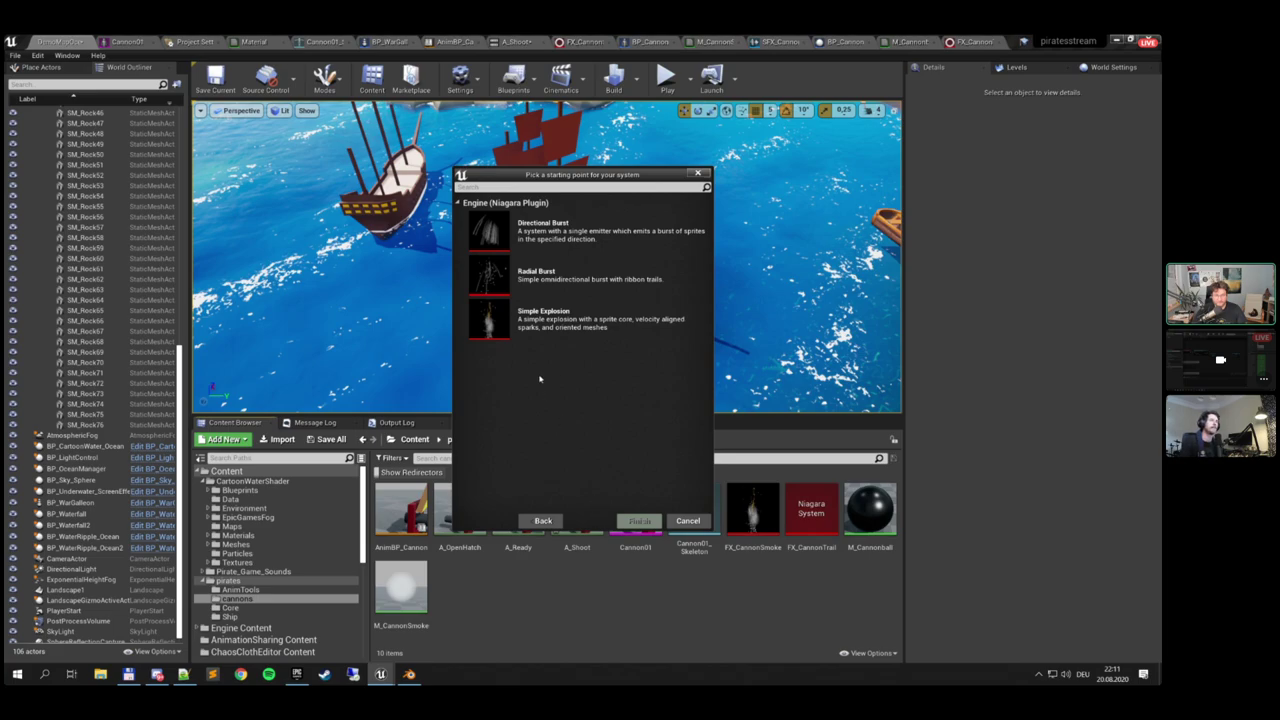
left_click(545, 275)
left_click(640, 521)
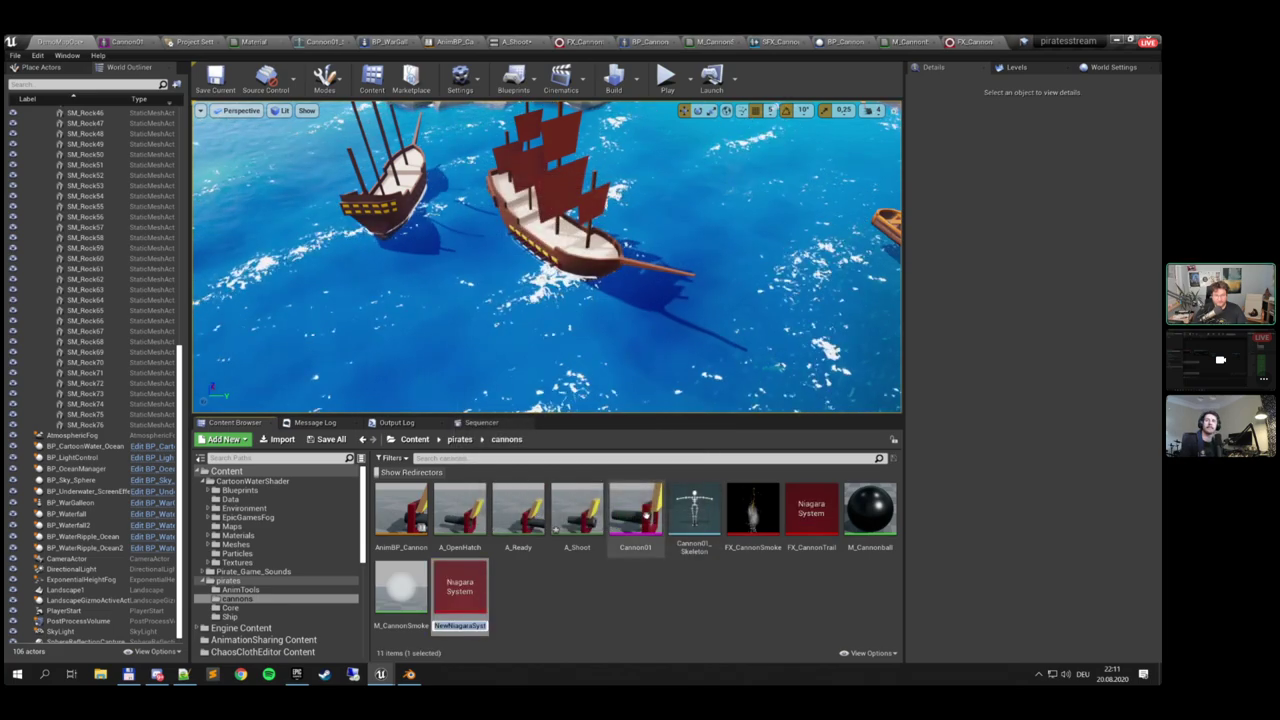
Name the new Niagara system FX_WaterSplash and open it for editing
type("FX")
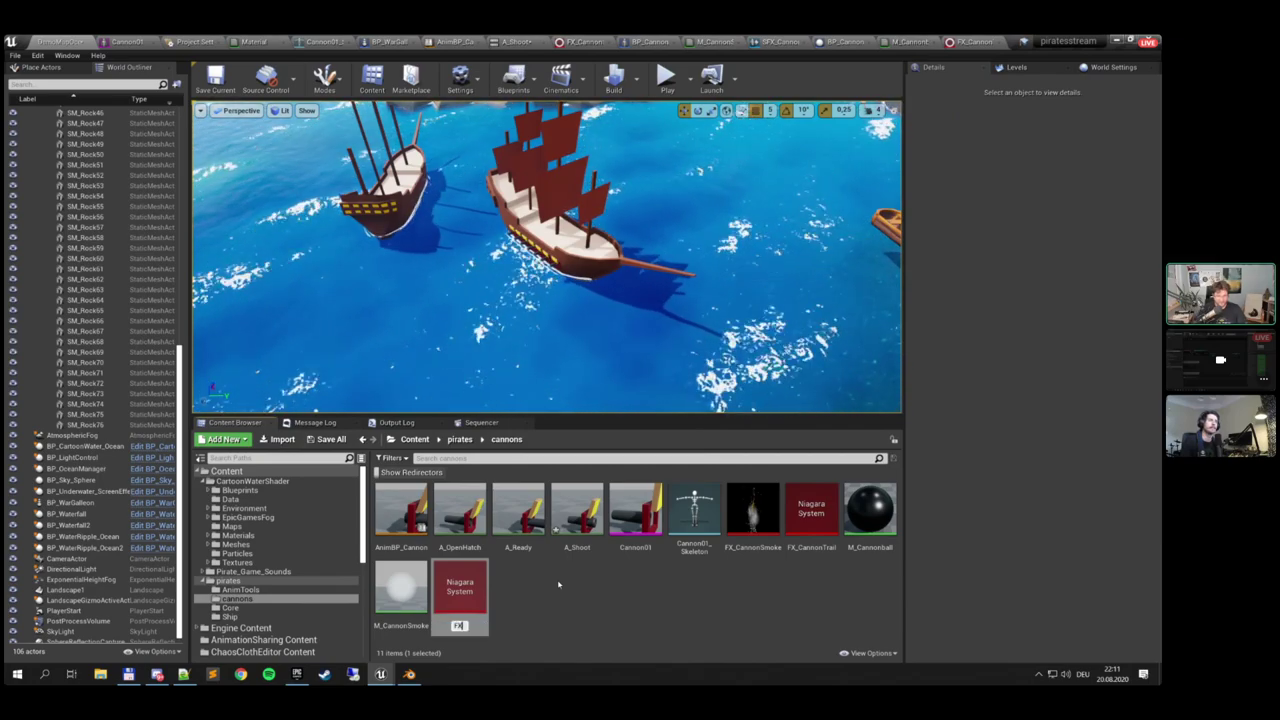
type("_WaterS")
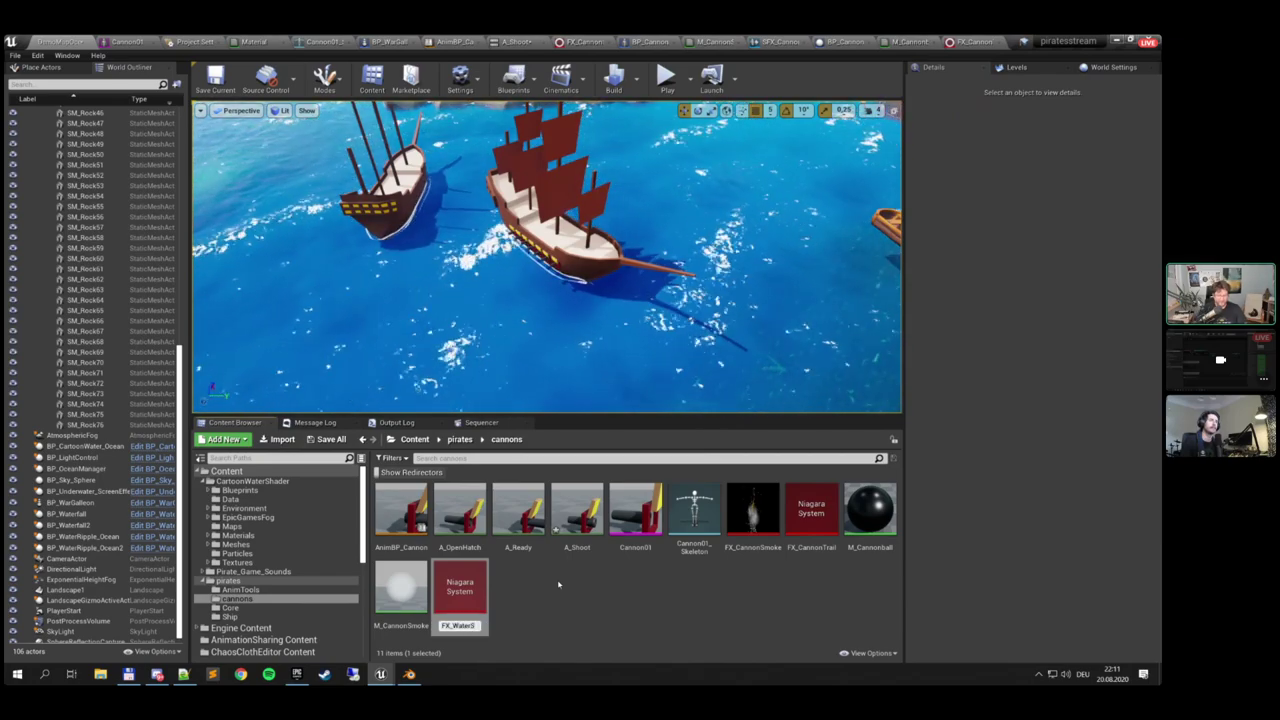
type("plash")
key("Return")
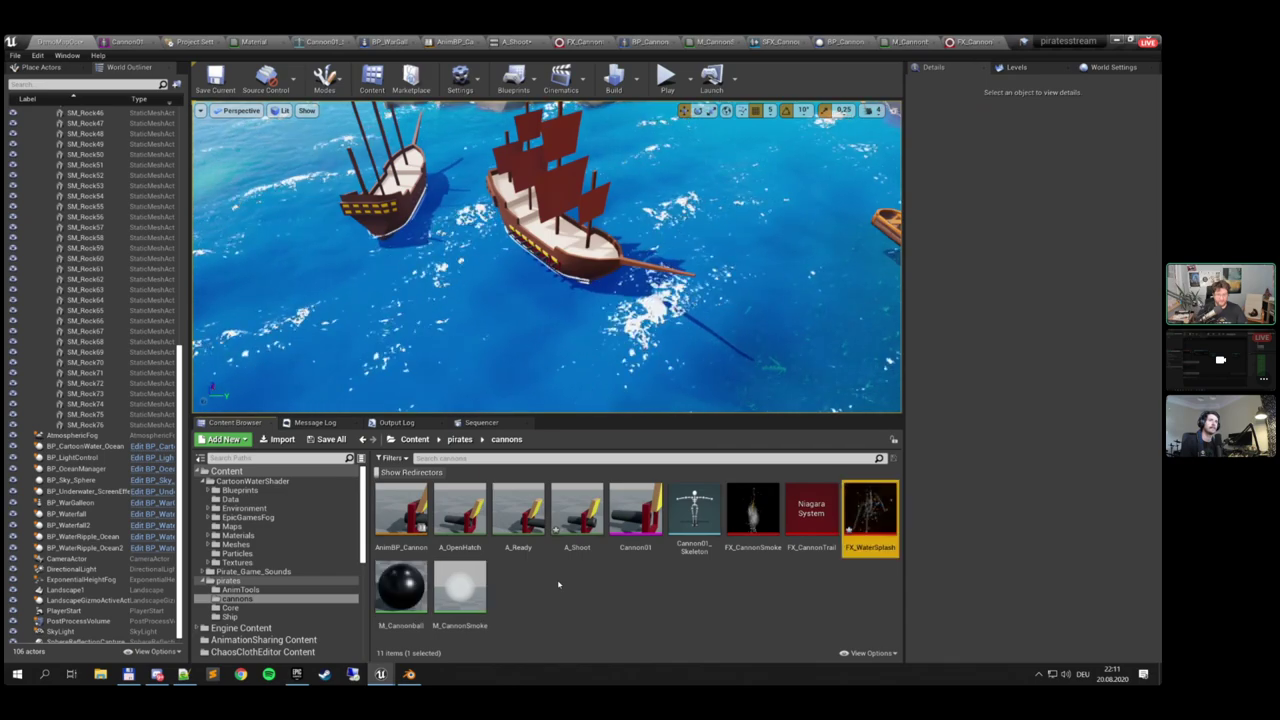
double_click(868, 525)
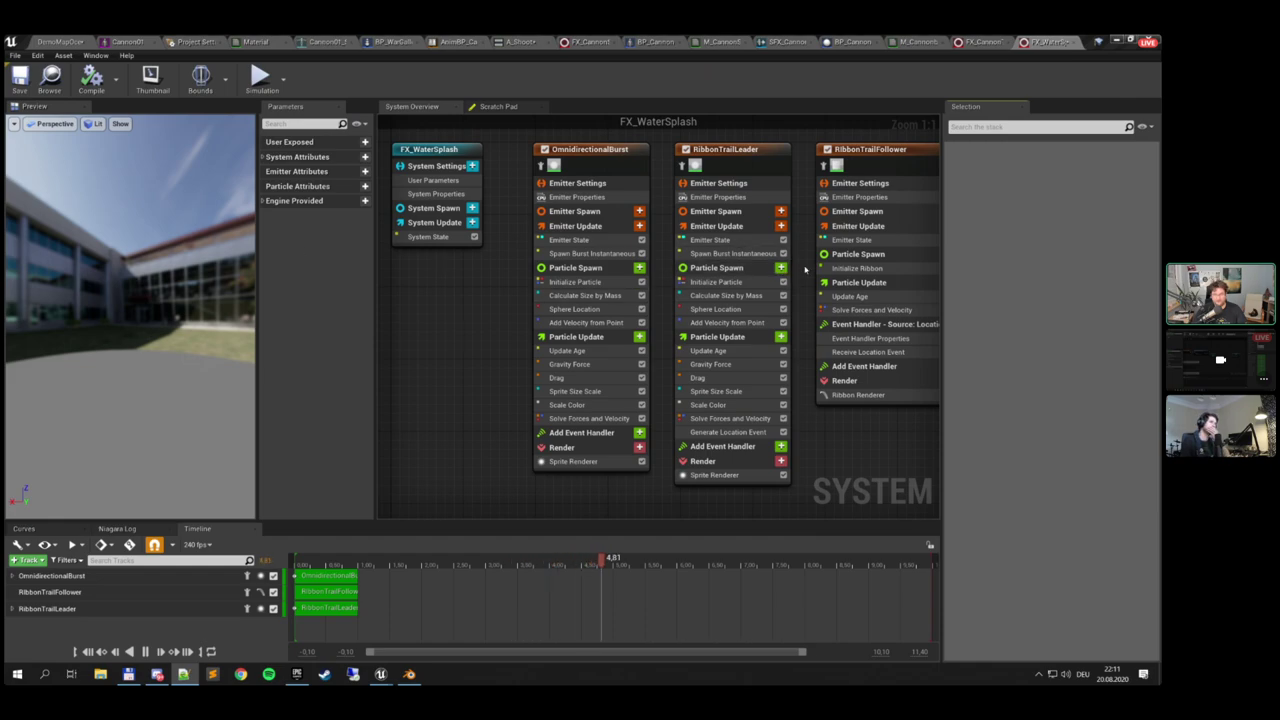
Add an Add Velocity in Cone module to the Particle Spawn stage of the OmnidirectionalBurst emitter
right_click_drag(661, 278, 603, 284)
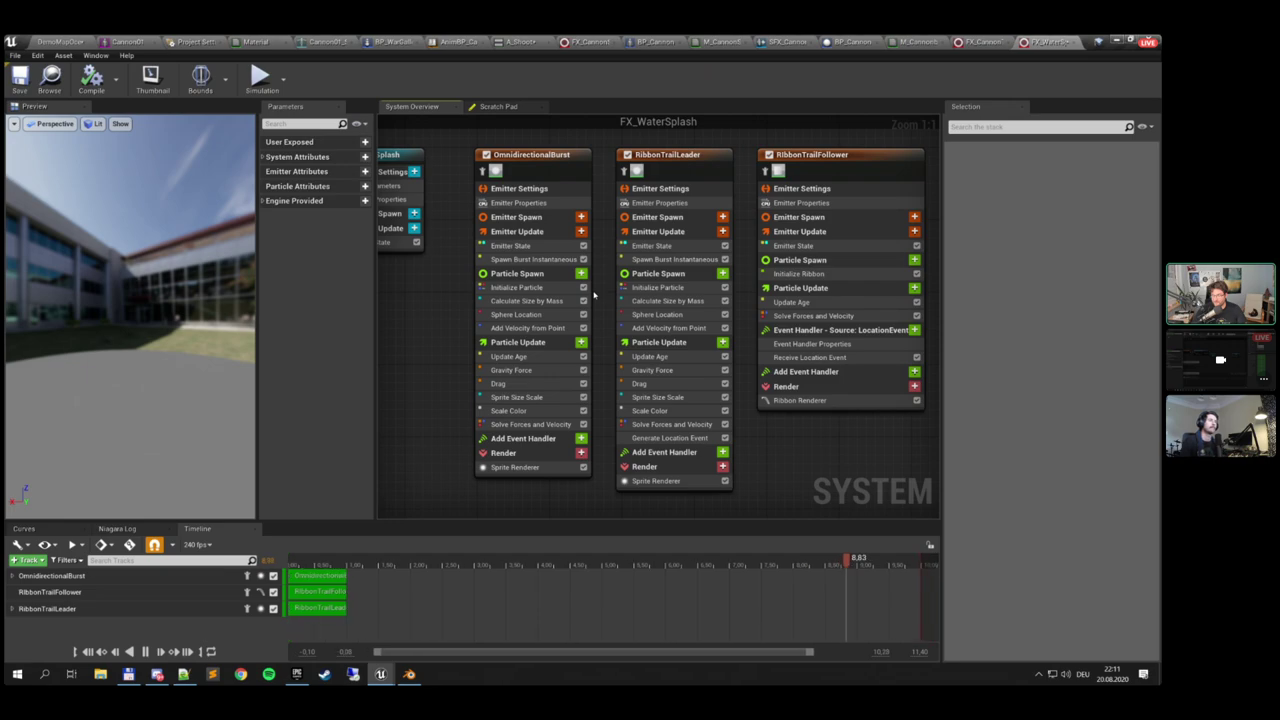
left_click(515, 329)
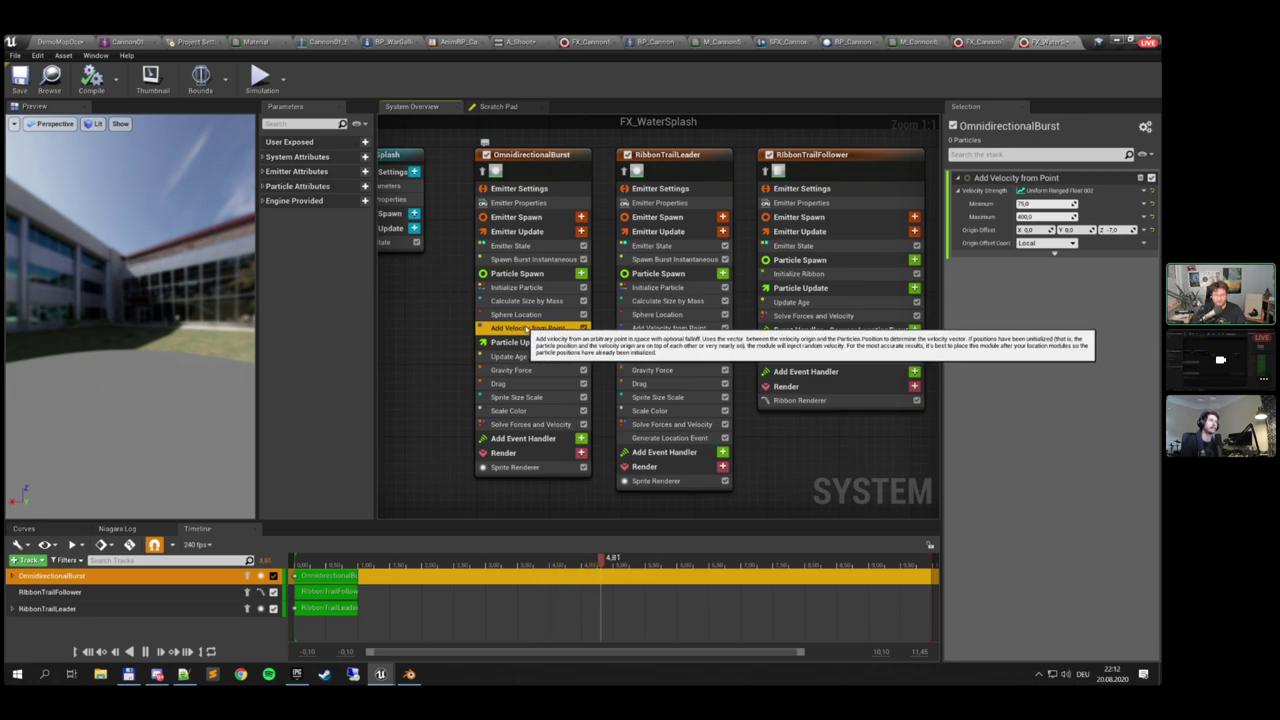
left_click(580, 273)
type("a")
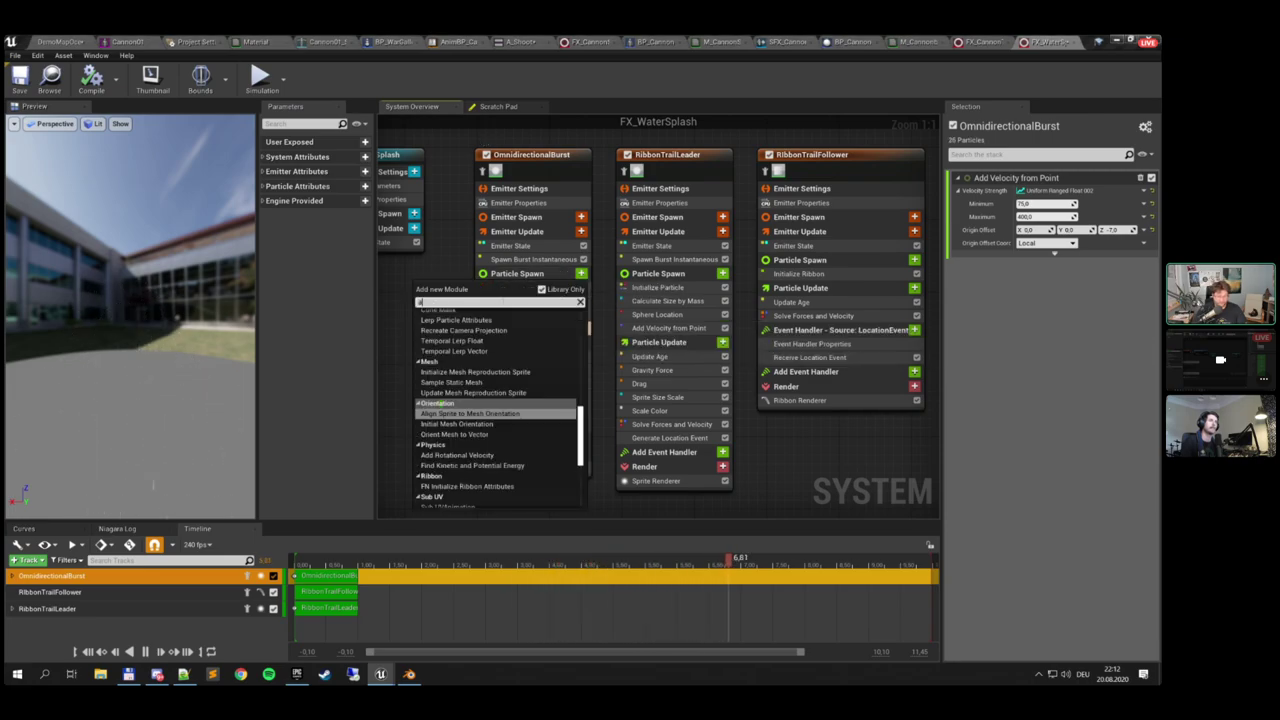
type("dd velo")
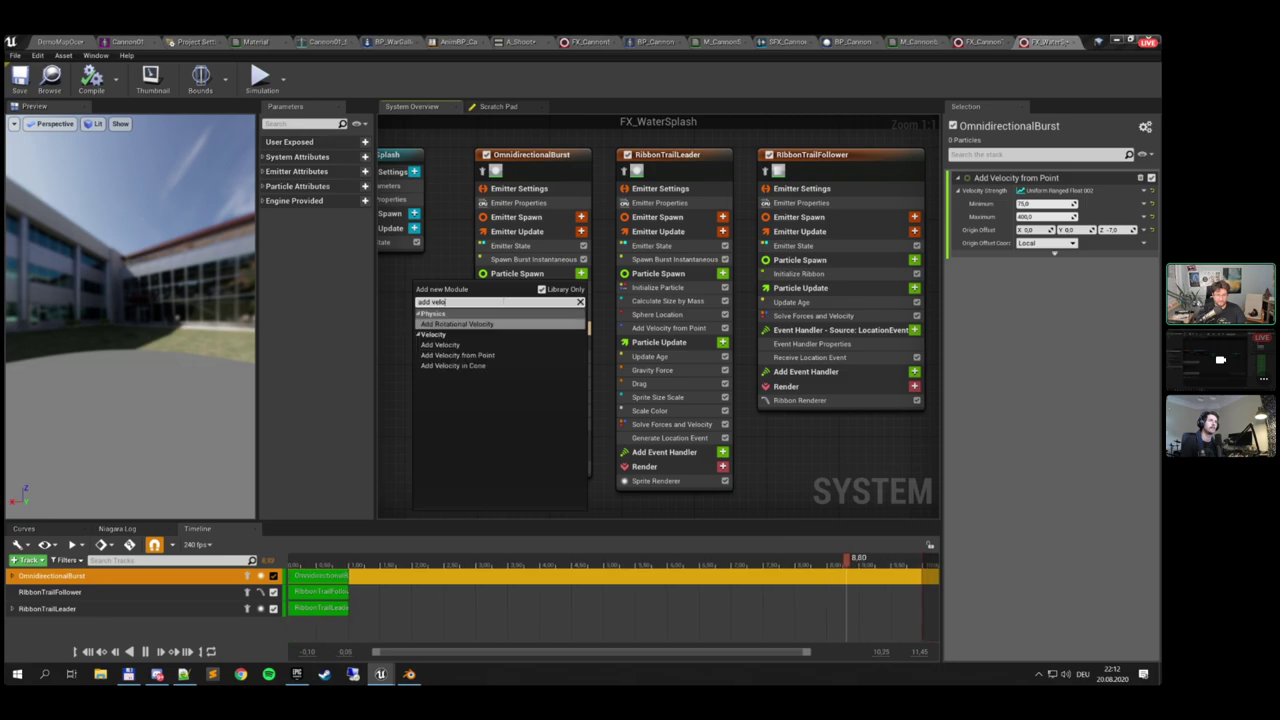
left_click(455, 365)
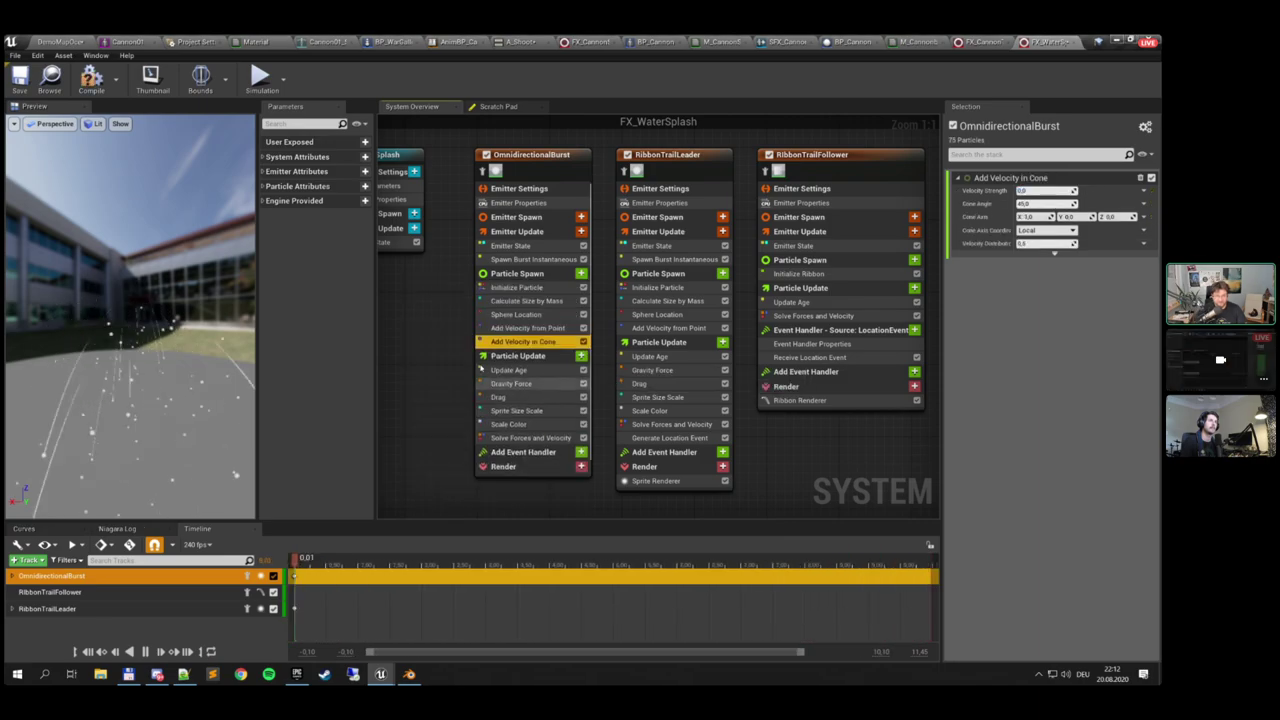
Examine the node graph of the Add Velocity in Cone module script and close it
double_click(560, 341)
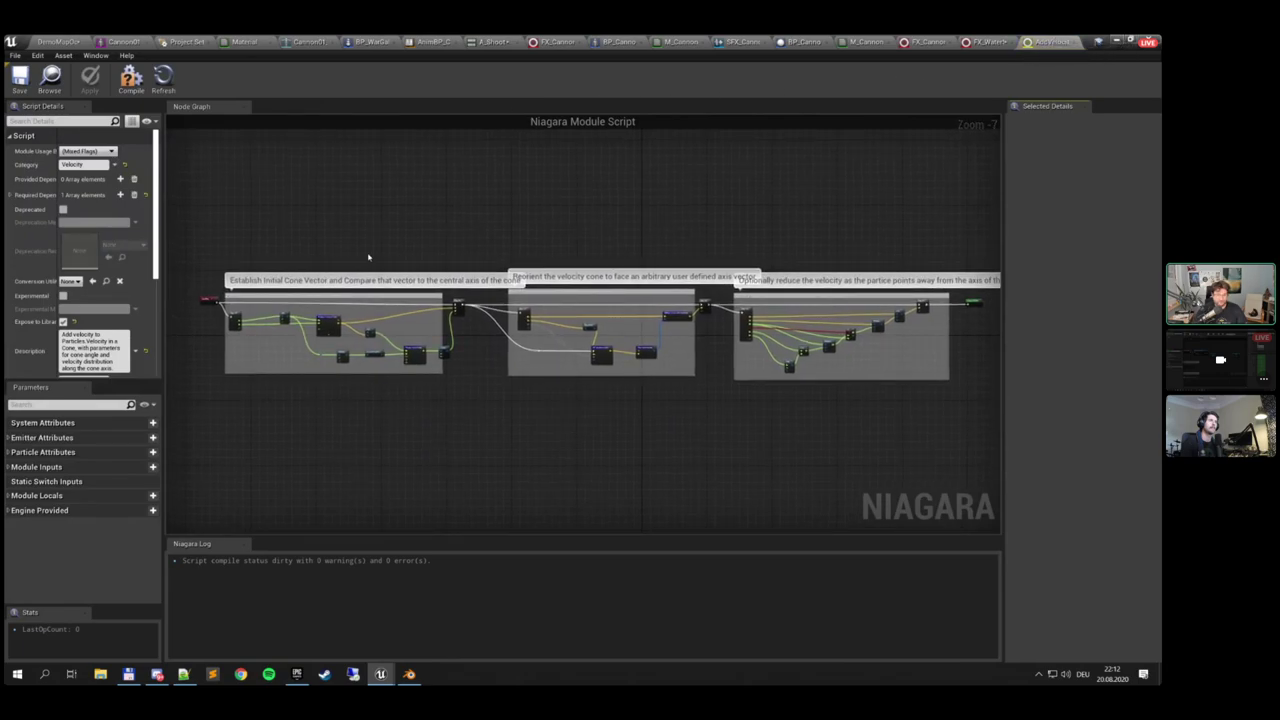
scroll(300, 315, "up", 4)
right_click_drag(626, 279, 451, 257)
scroll(472, 256, "down", 4)
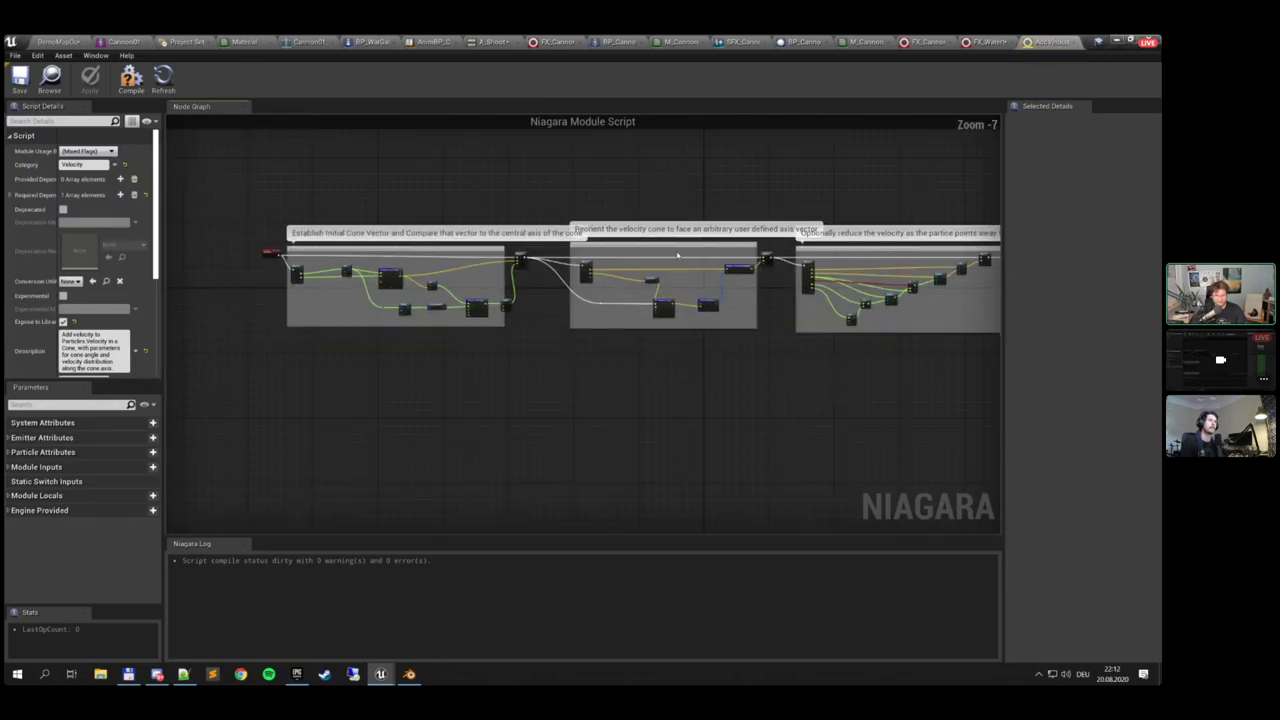
right_click_drag(677, 257, 415, 257)
scroll(621, 272, "up", 3)
right_click_drag(410, 324, 963, 330)
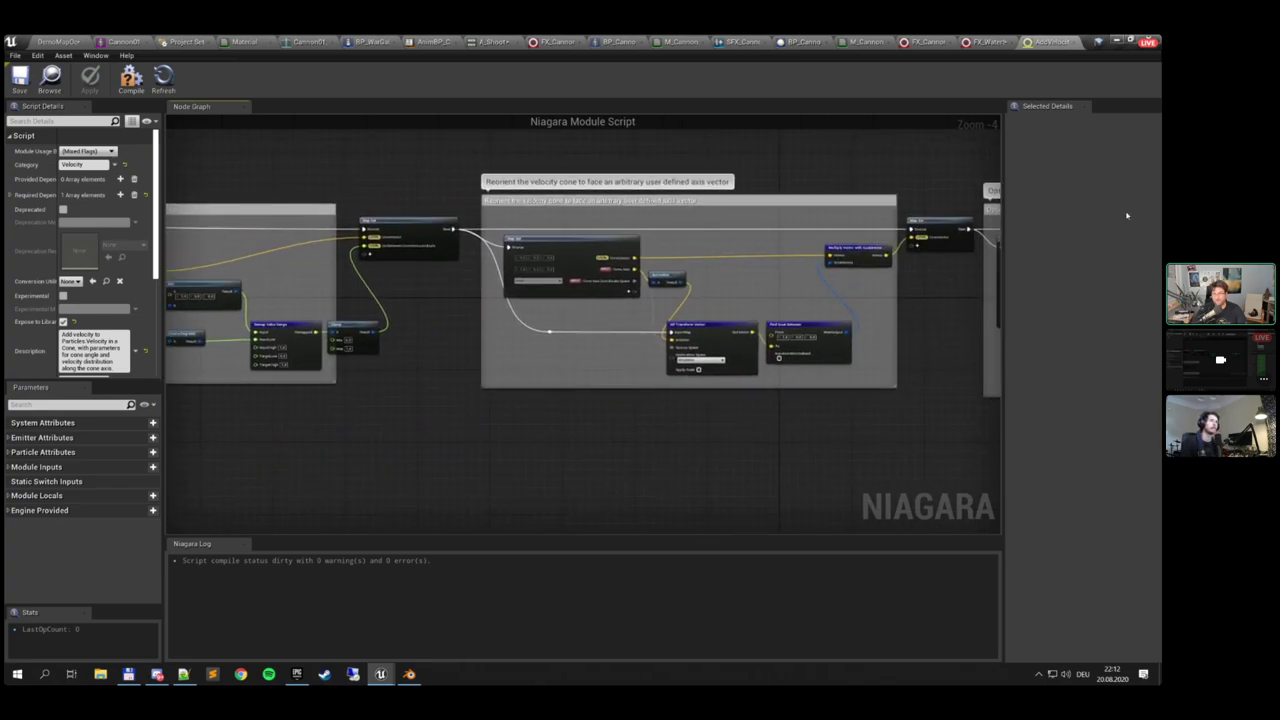
left_click(1078, 44)
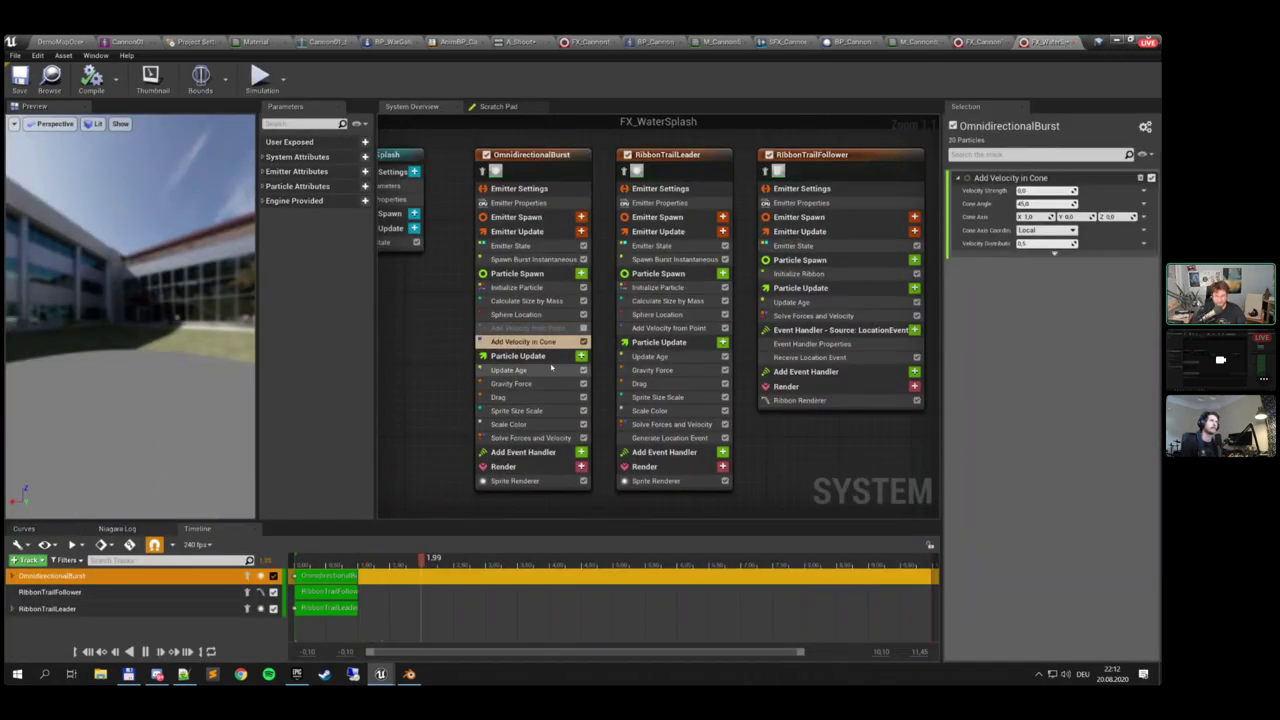
Disable OmnidirectionalBurst's Add Velocity from Point module and set Add Velocity in Cone's Cone Axis to X 0, Y 0, Z 1
left_click(587, 342)
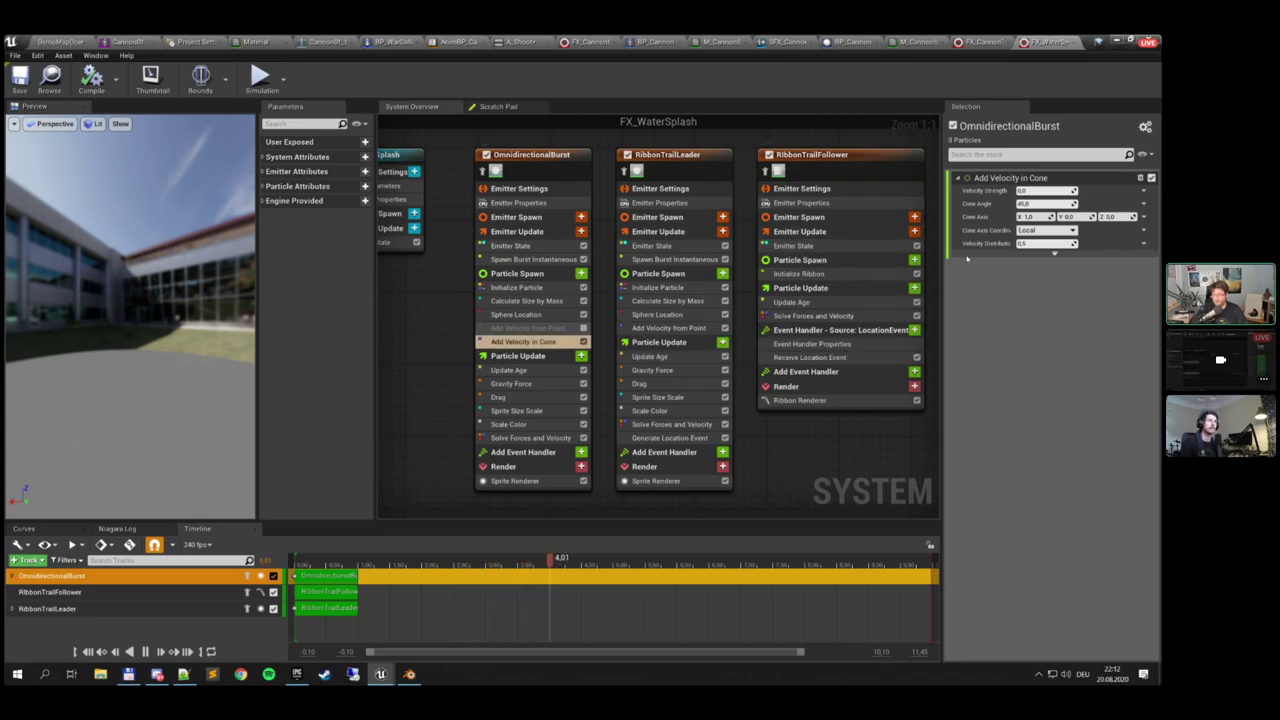
left_click(1028, 216)
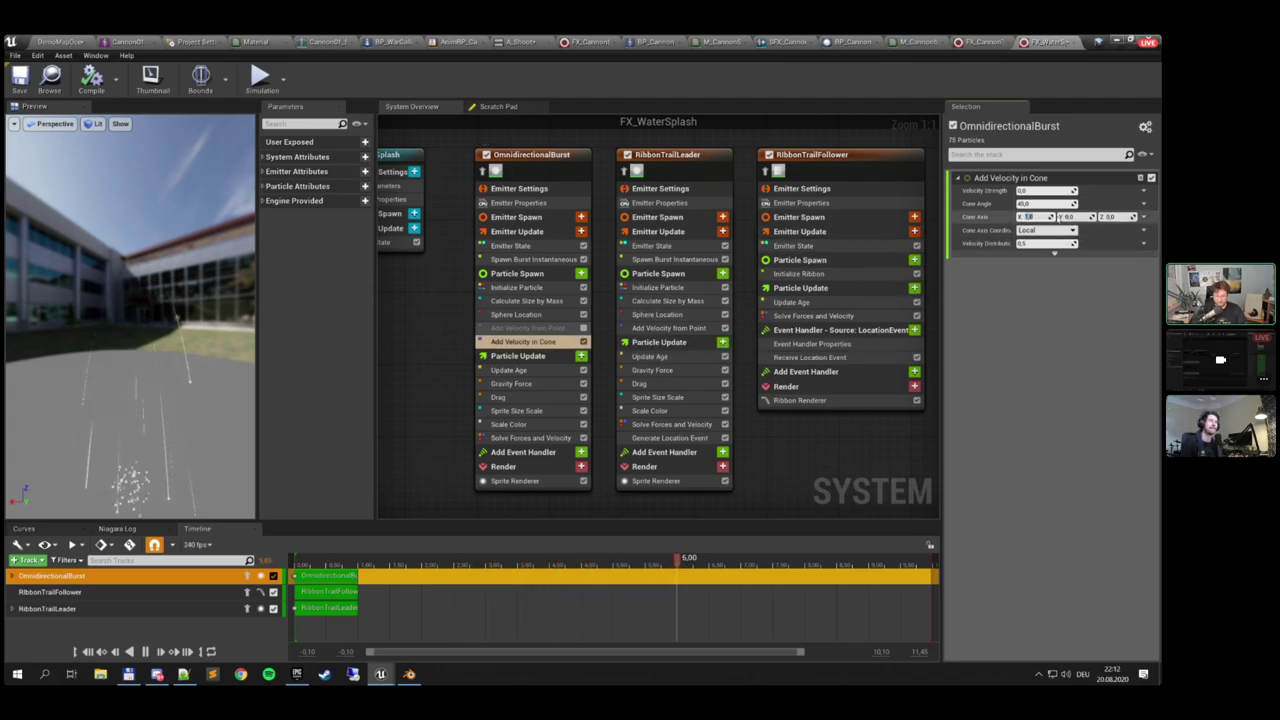
type("0")
key("Tab")
key("Tab")
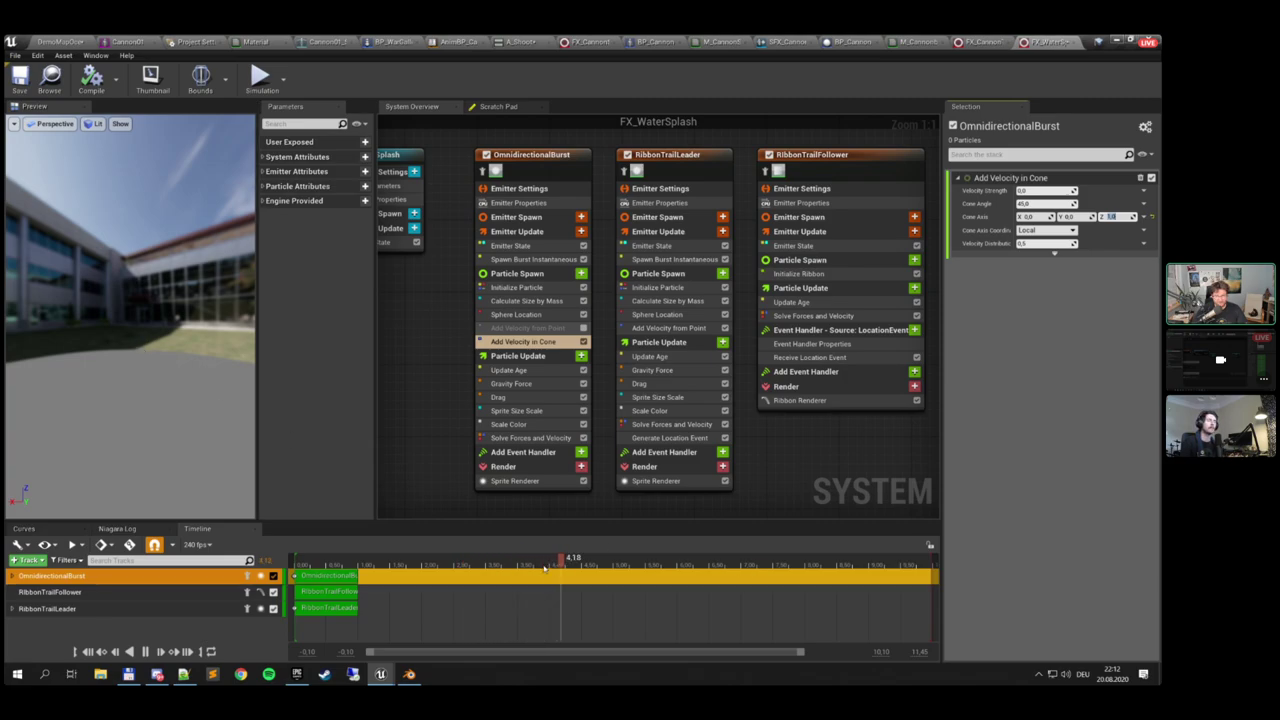
Replay the effect preview and set the minimum Lifetime in OmnidirectionalBurst's Initialize Particle module to 0.8
left_click_drag(590, 560, 325, 548)
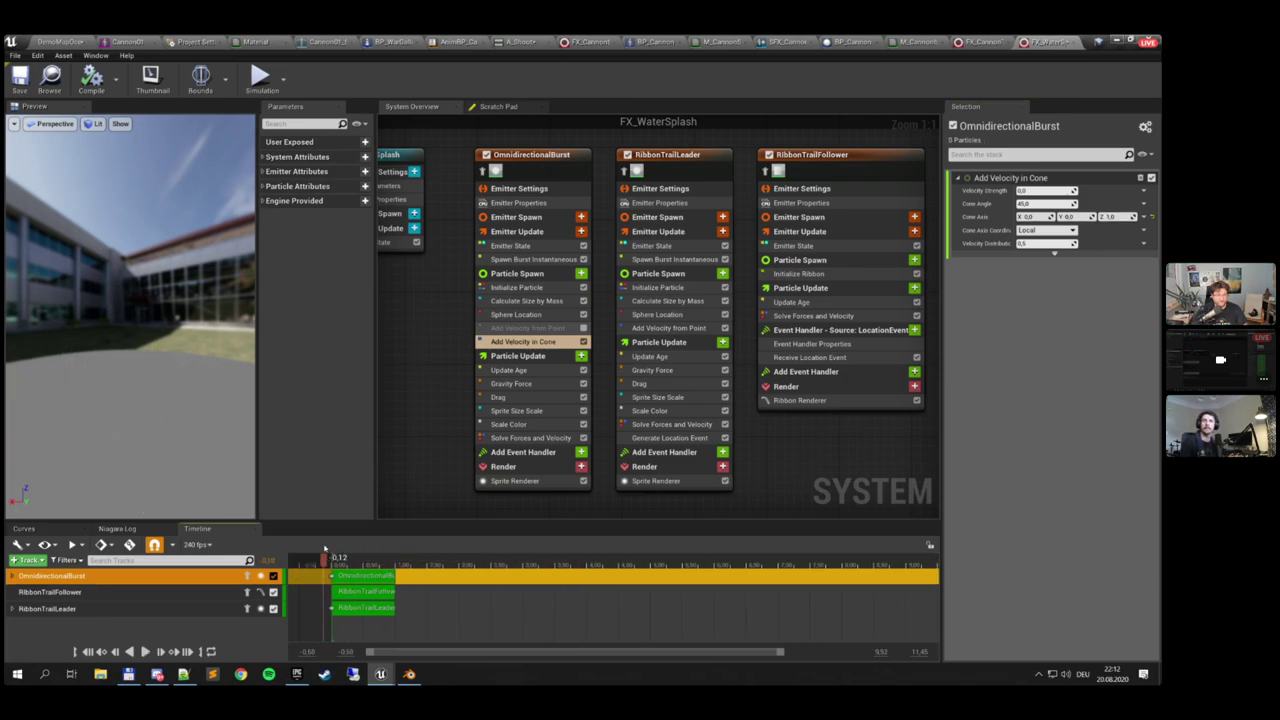
left_click(145, 651)
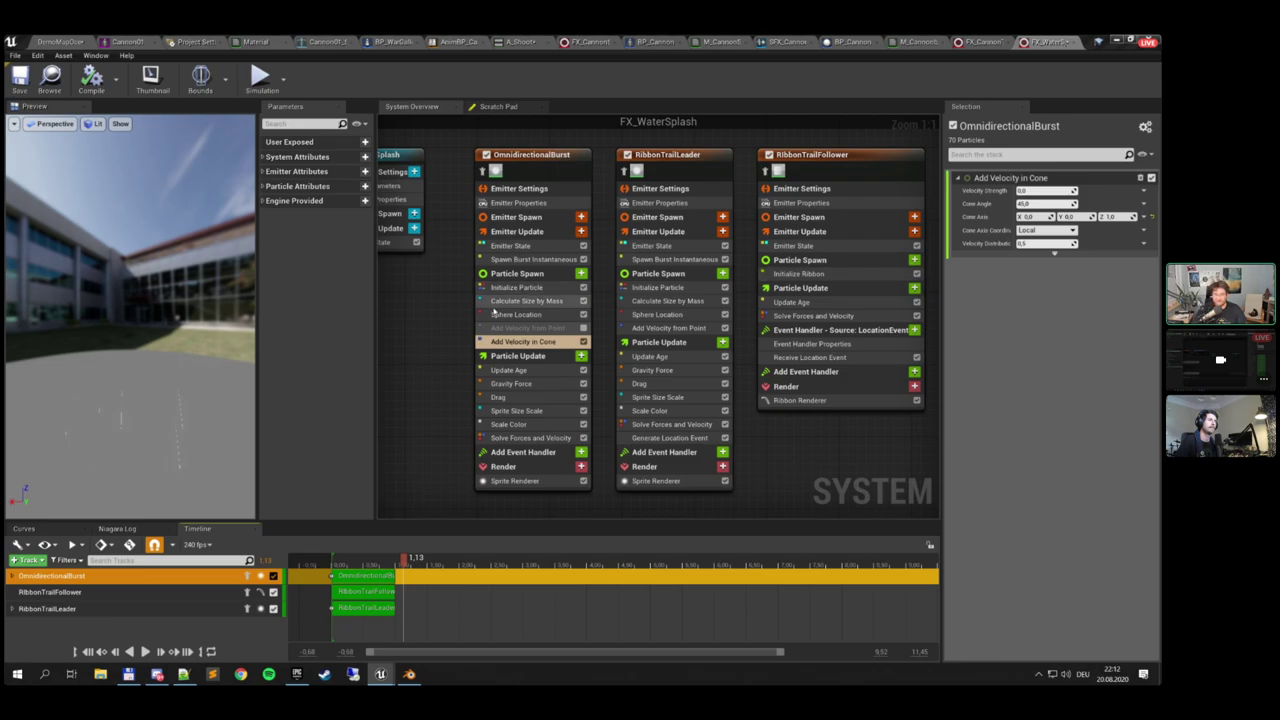
left_click(517, 287)
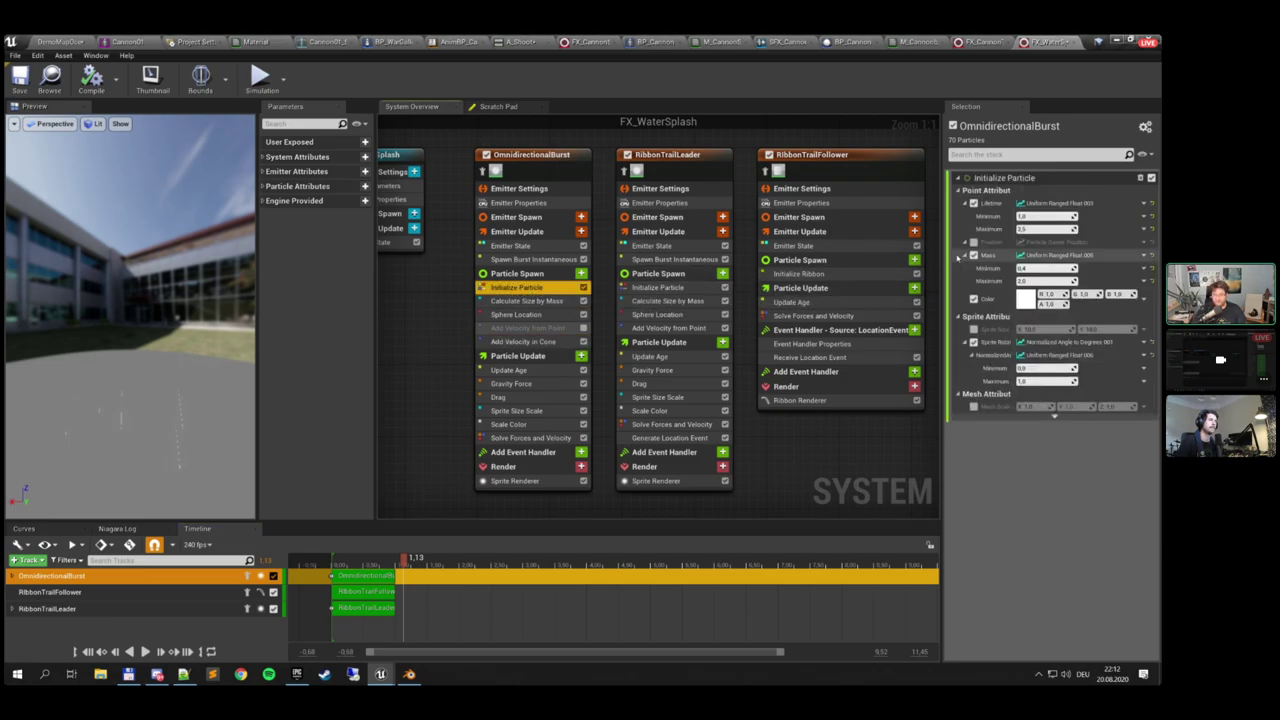
left_click(1046, 216)
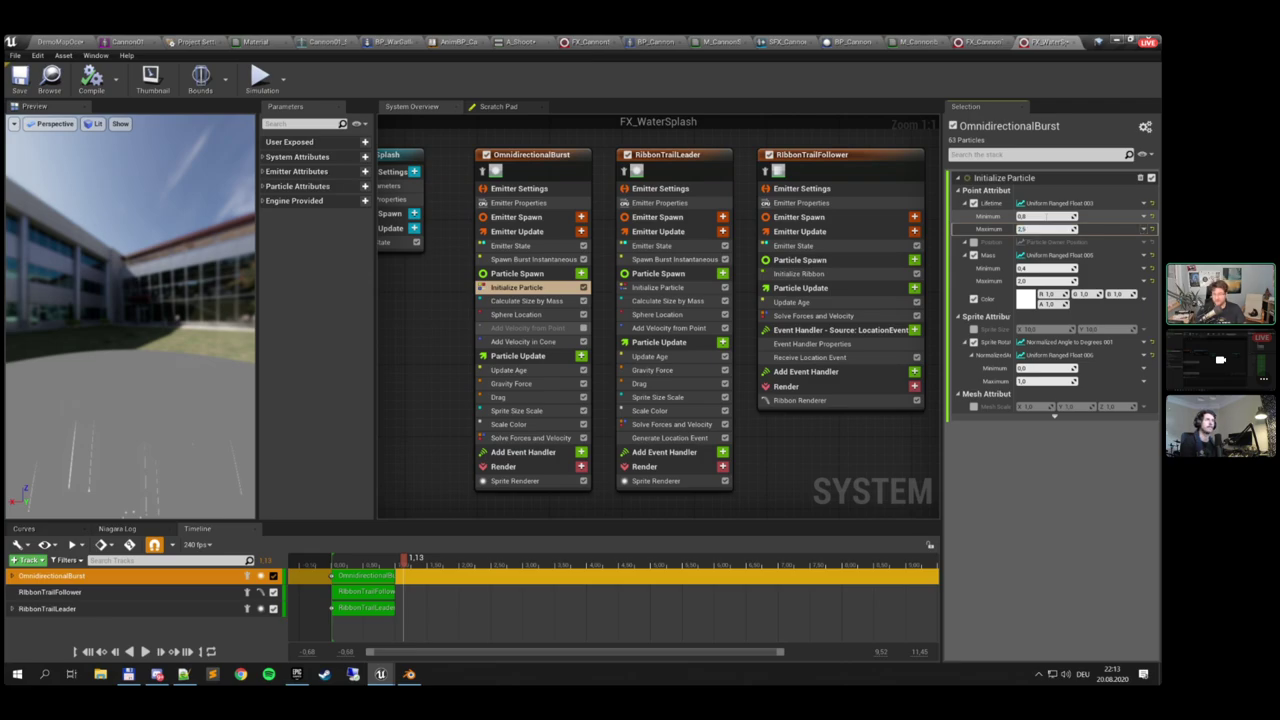
Select Add Velocity in Cone, play back the effect preview, and shorten the timeline's playback range from its end
left_click(524, 342)
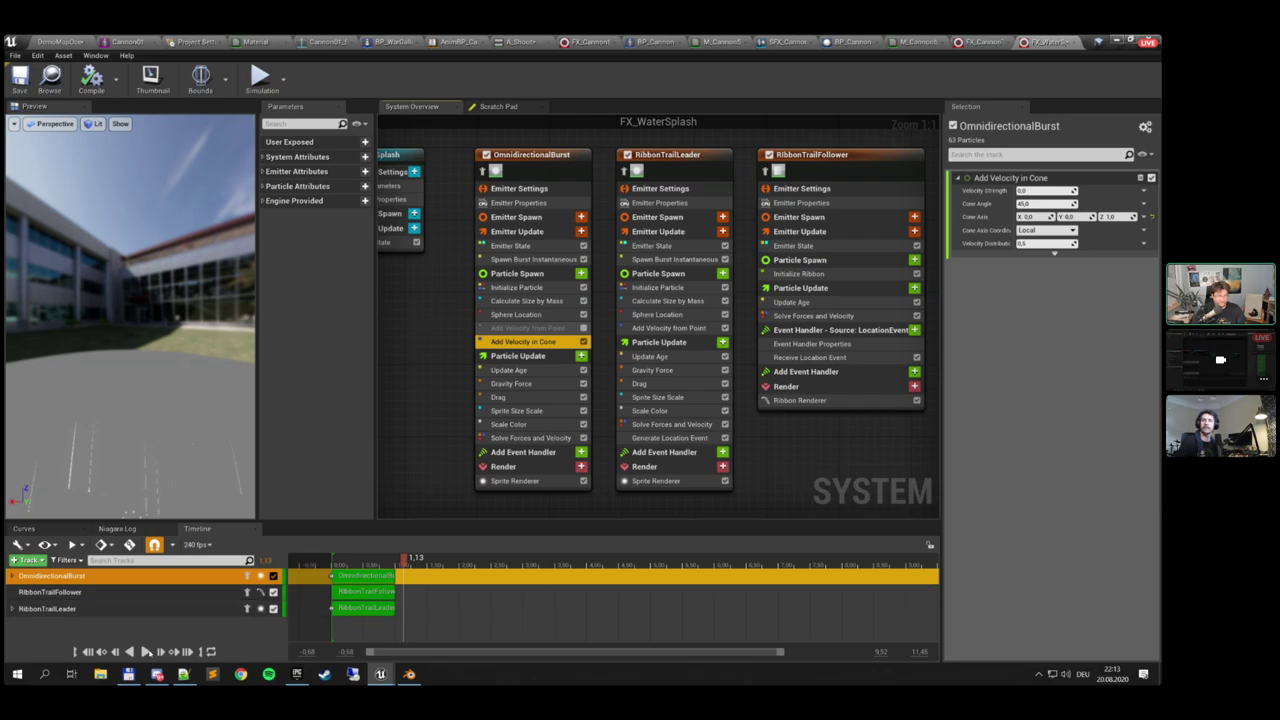
left_click(146, 651)
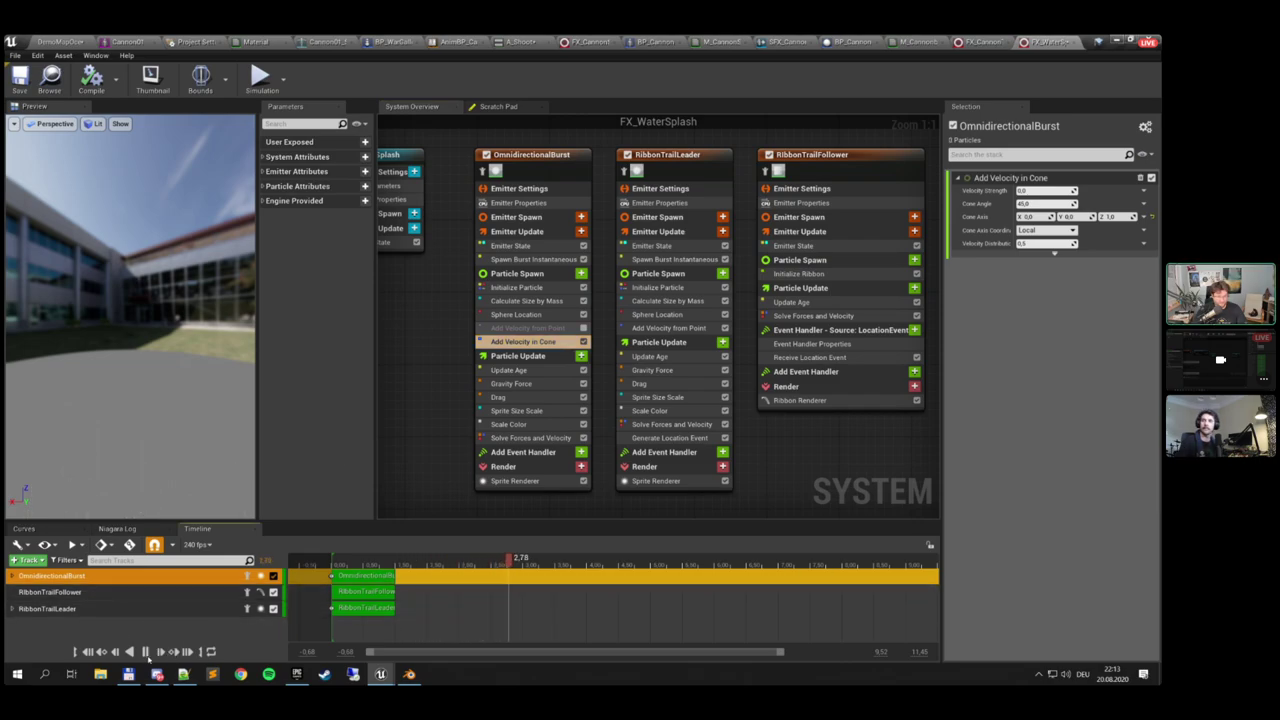
left_click(146, 652)
left_click_drag(500, 653, 597, 655)
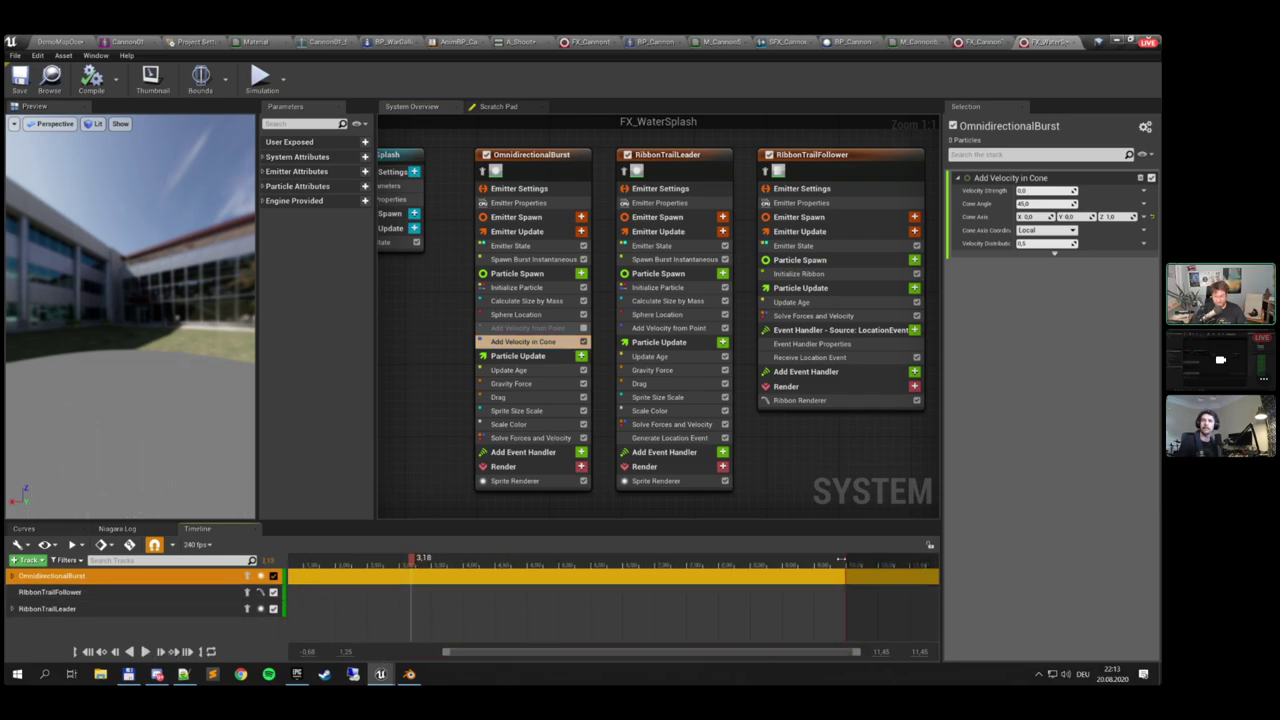
left_click_drag(847, 563, 307, 561)
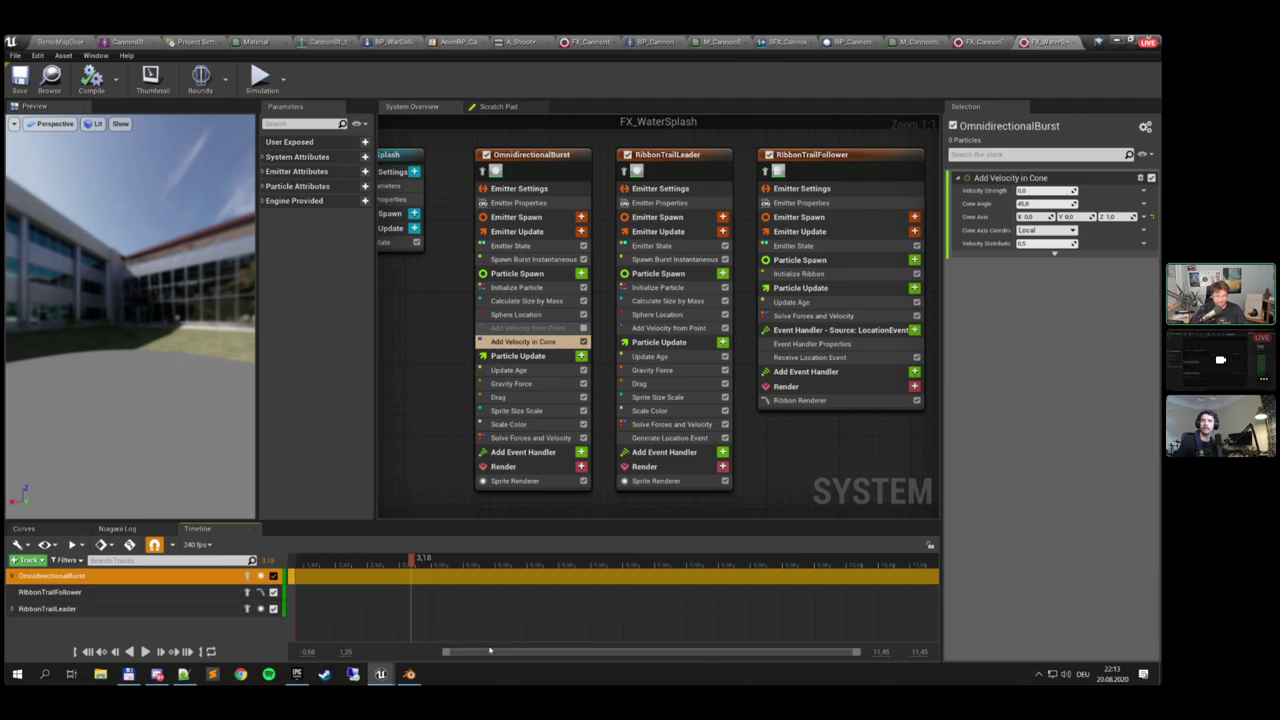
Rewind and play the effect preview, and set OmnidirectionalBurst's Add Velocity in Cone Velocity Strength to 400
left_click_drag(409, 562, 251, 567)
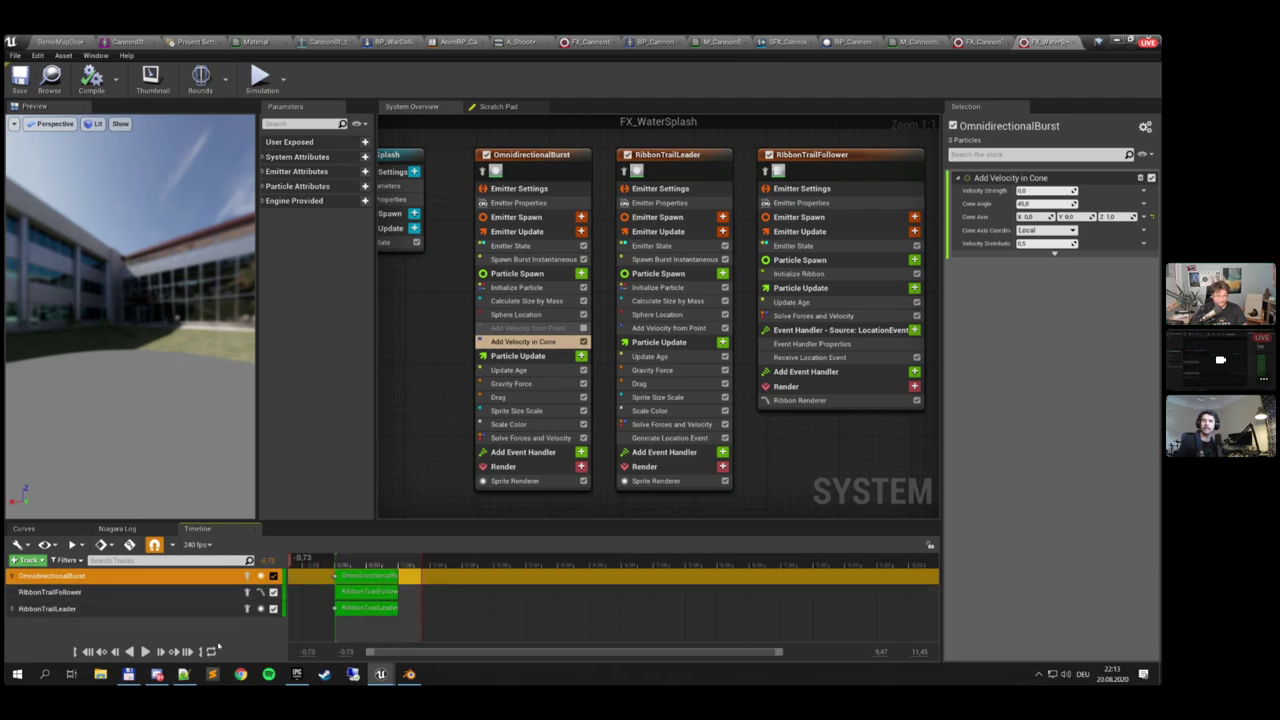
left_click(143, 651)
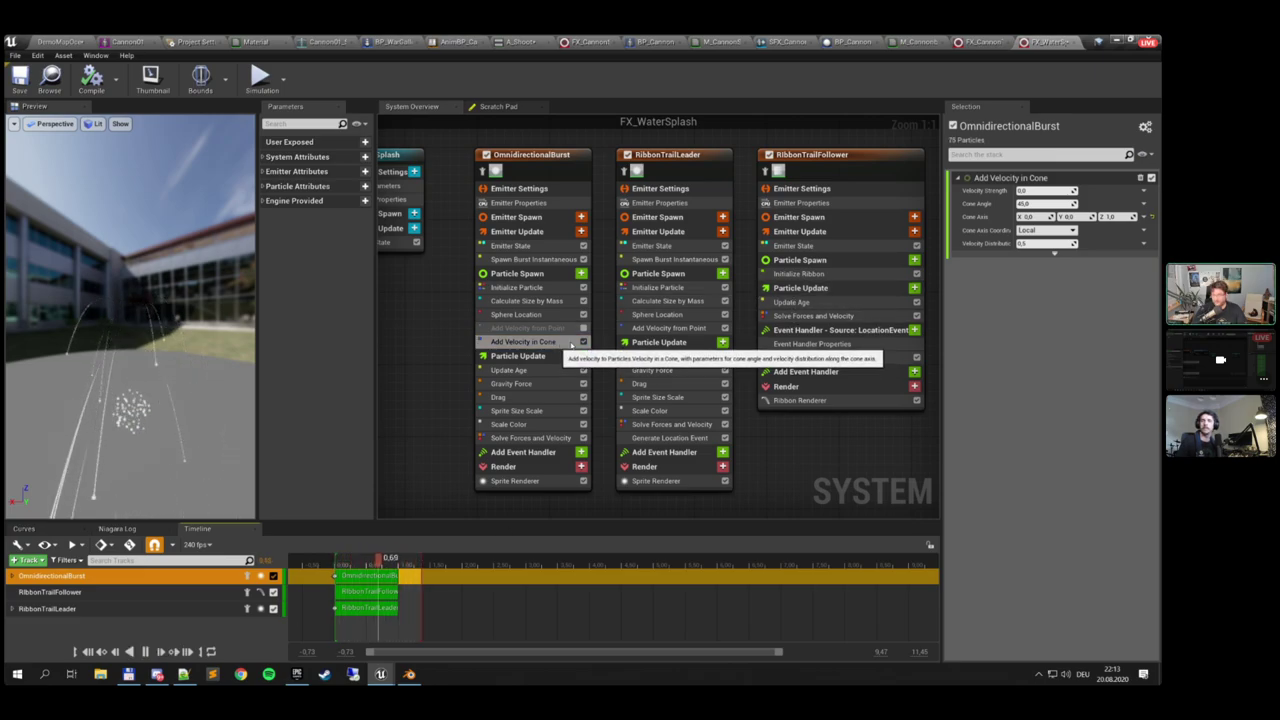
left_click(1030, 190)
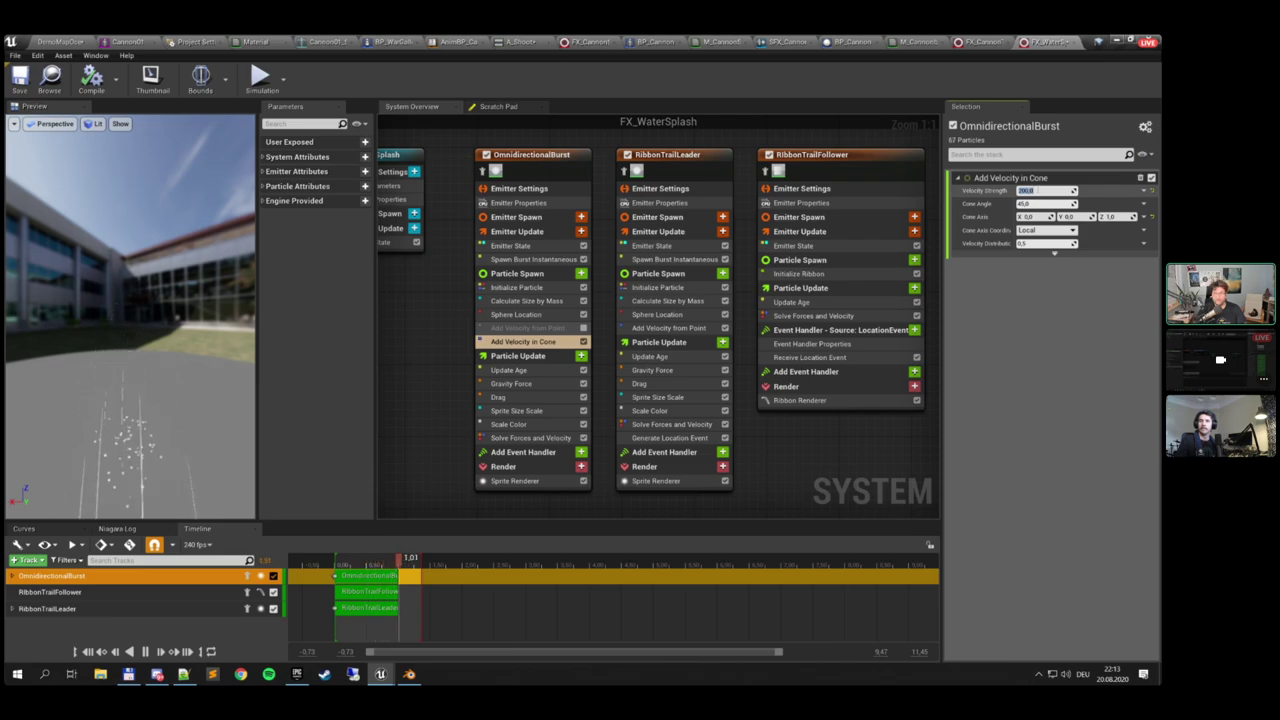
type("00")
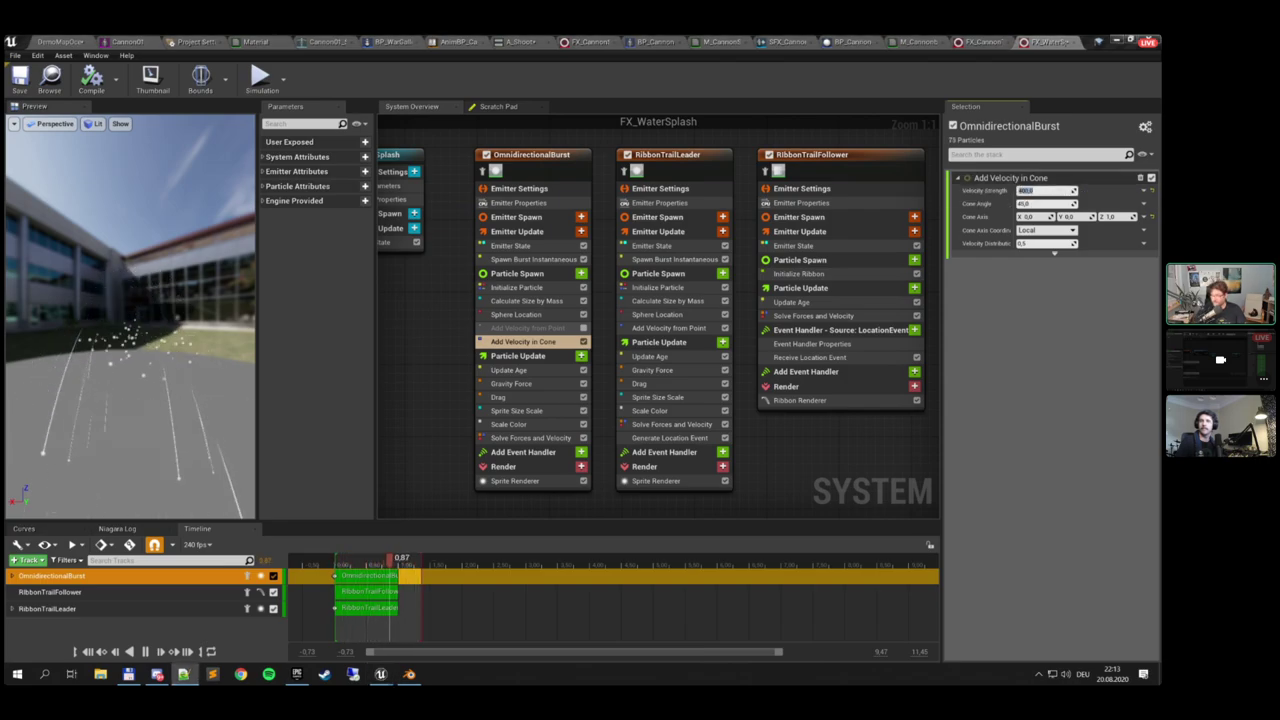
Copy OmnidirectionalBurst's Add Velocity in Cone module into RibbonTrailLeader's Particle Spawn and disable RibbonTrailLeader's Add Velocity from Point
left_click(536, 289)
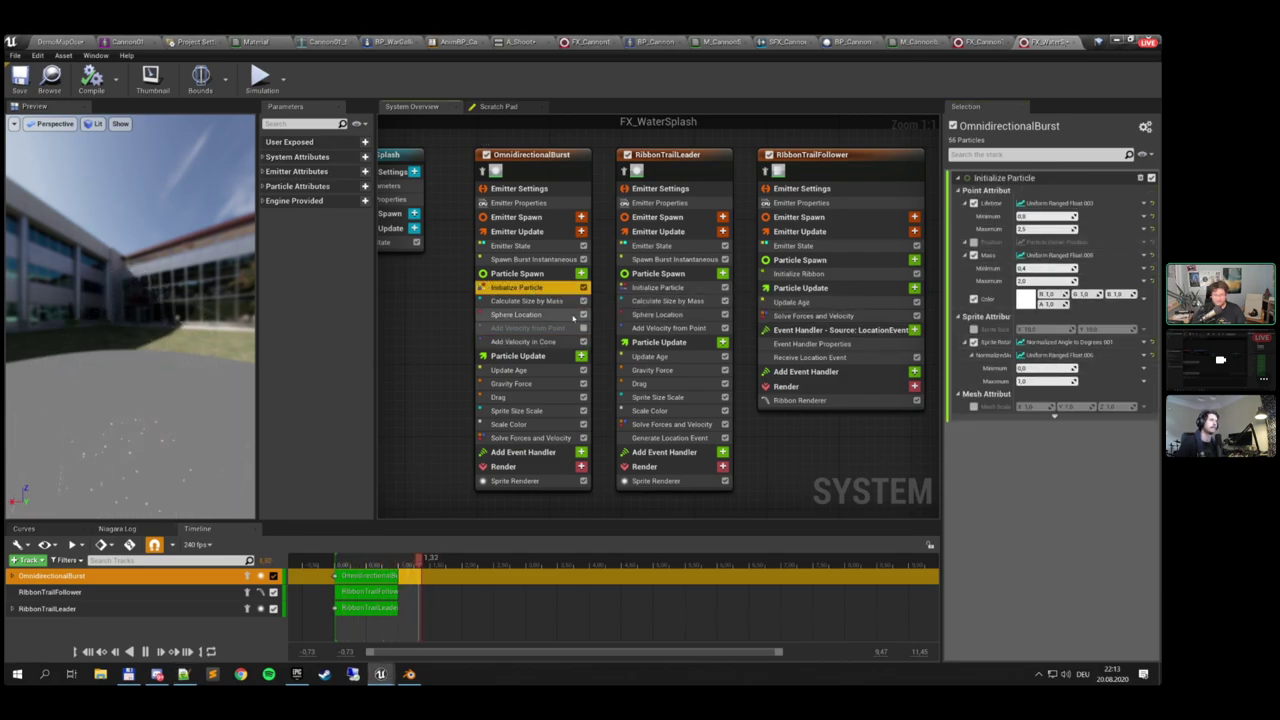
left_click(537, 316)
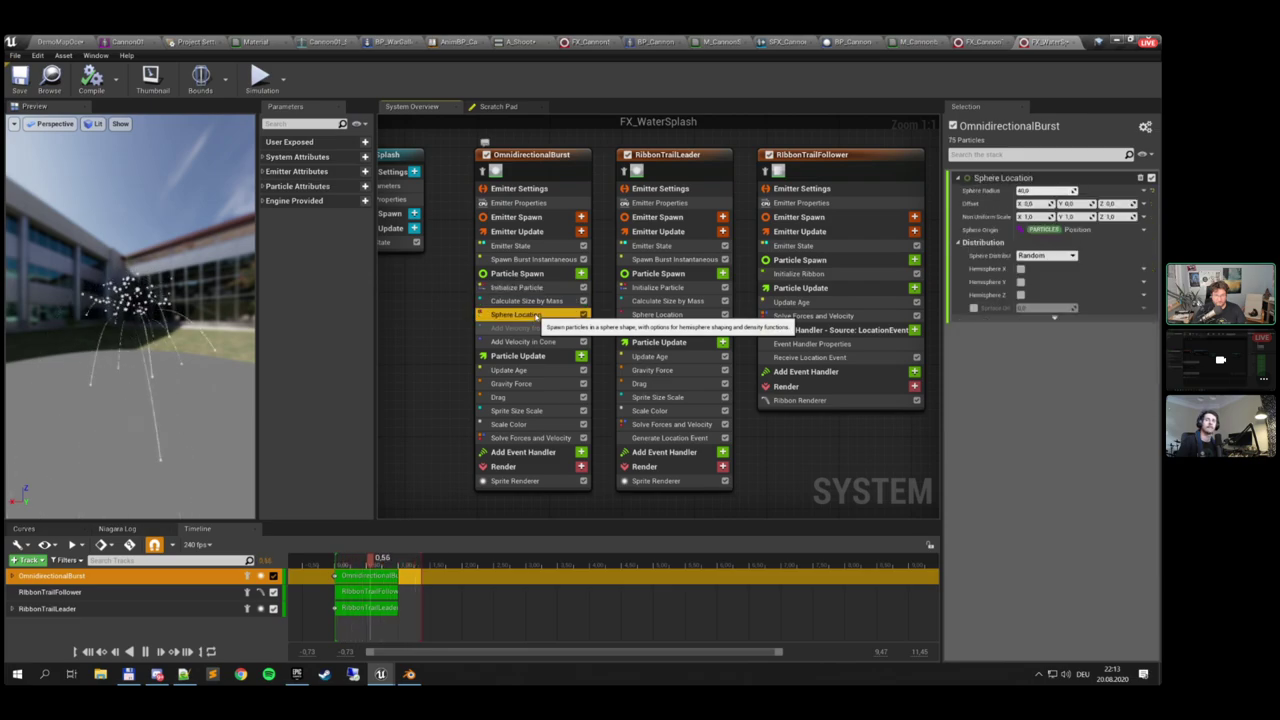
left_click(537, 342)
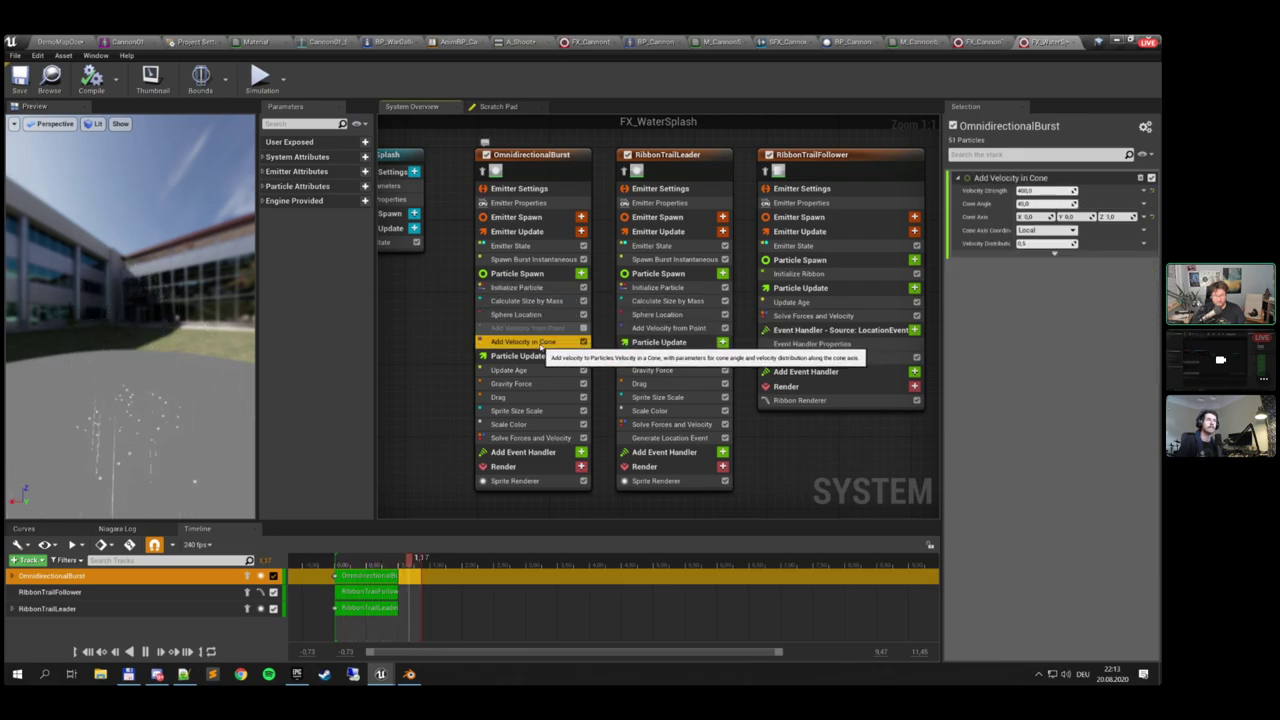
key("ctrl+c")
left_click(660, 273)
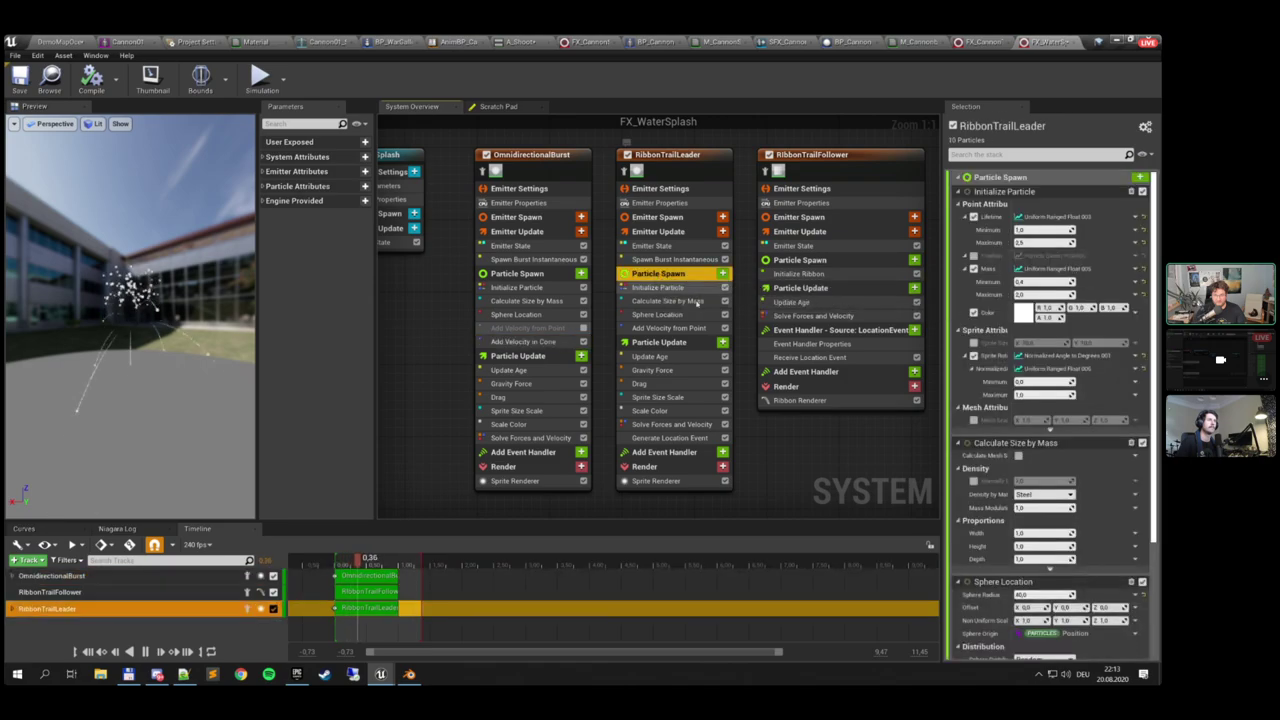
key("ctrl+v")
left_click(725, 329)
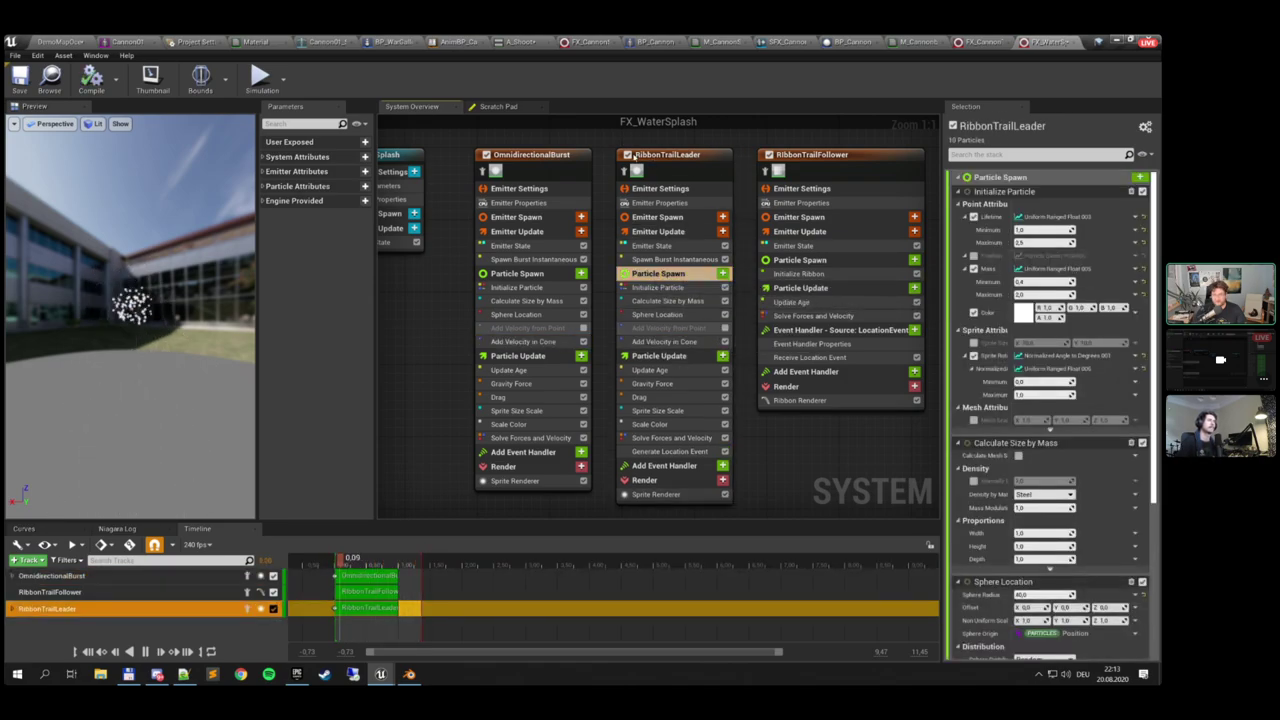
Set the FX_WaterSplash System State to Loop Behavior Once with a Loop Duration of 1
left_click(677, 160)
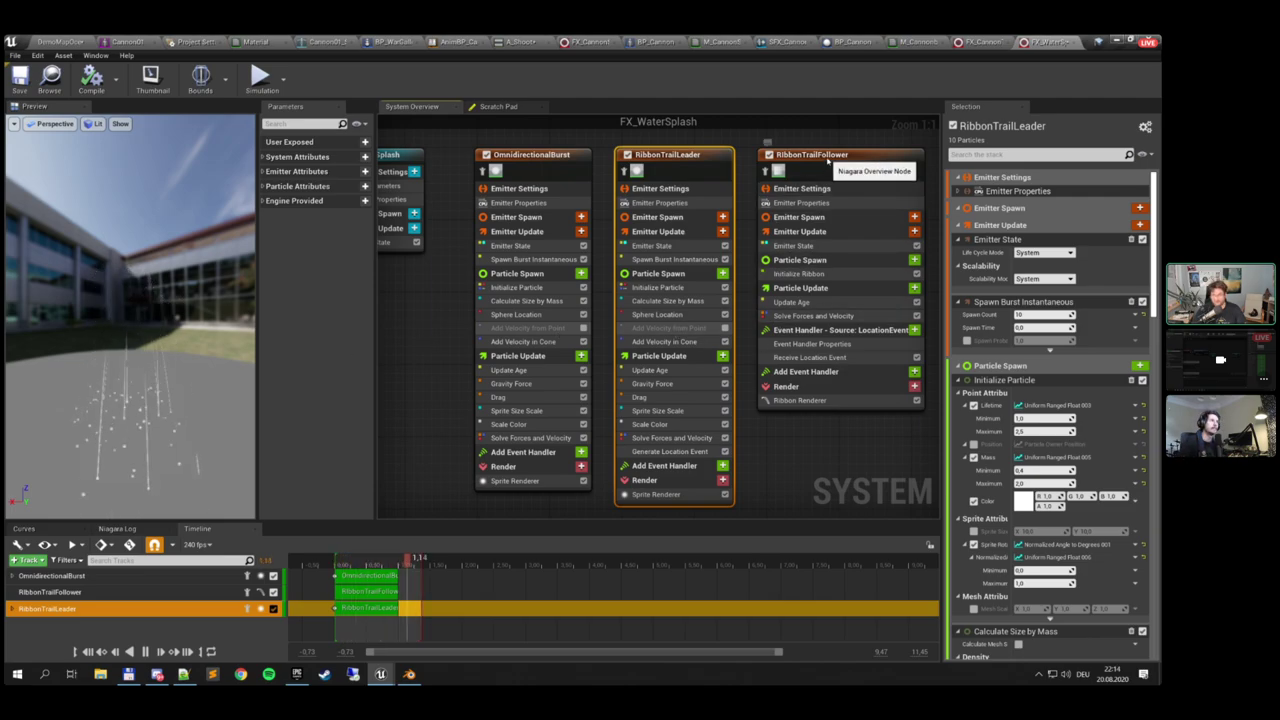
left_click(810, 158)
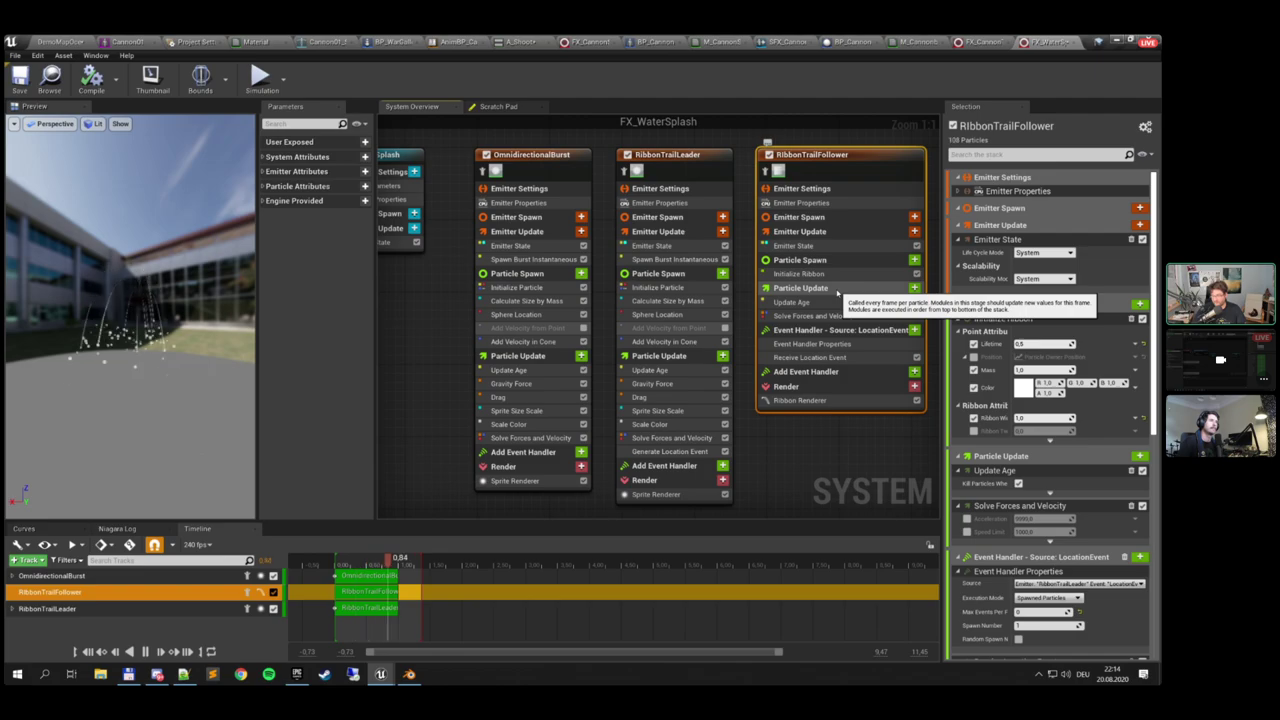
left_click(400, 156)
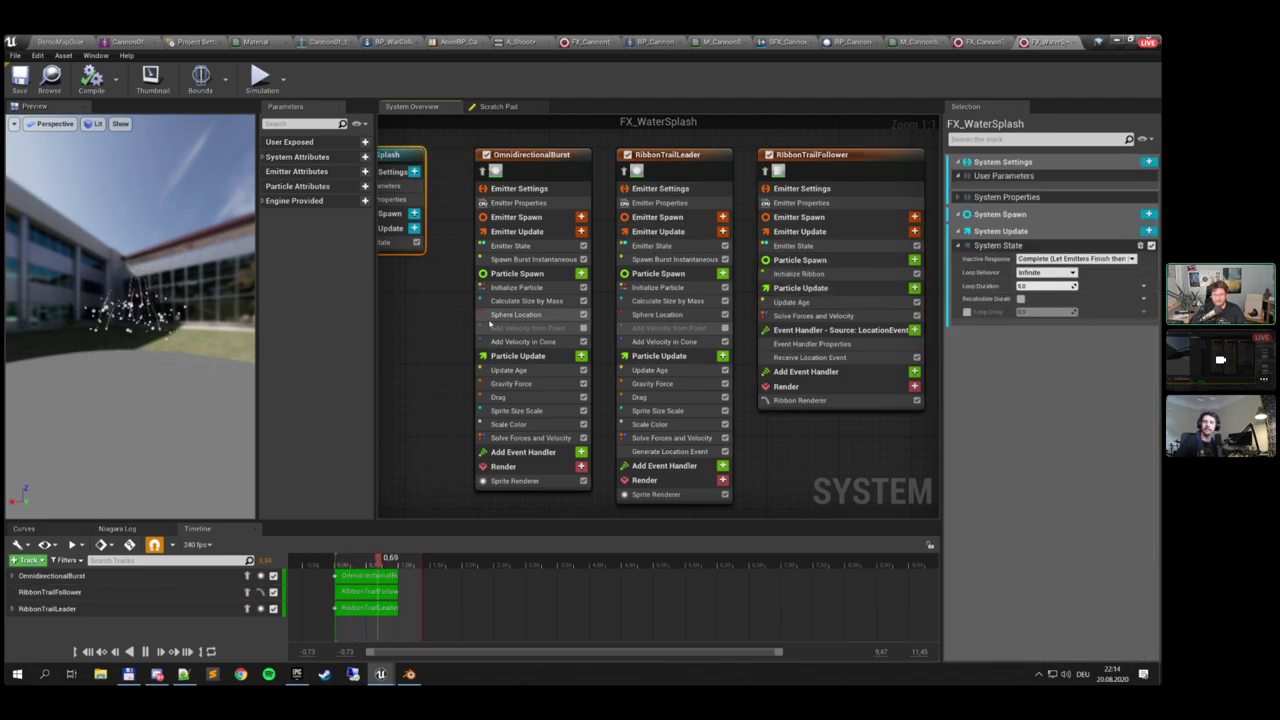
right_click_drag(510, 316, 588, 314)
left_click(1045, 272)
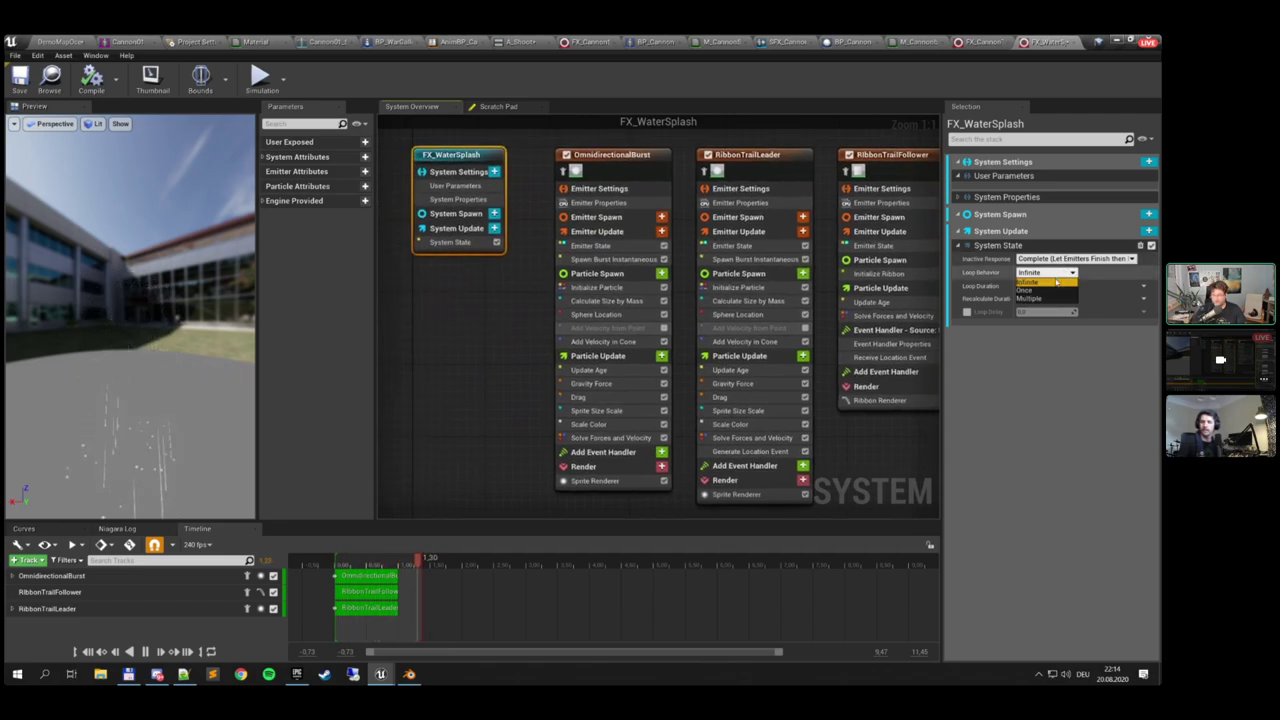
left_click(1043, 285)
left_click(1043, 285)
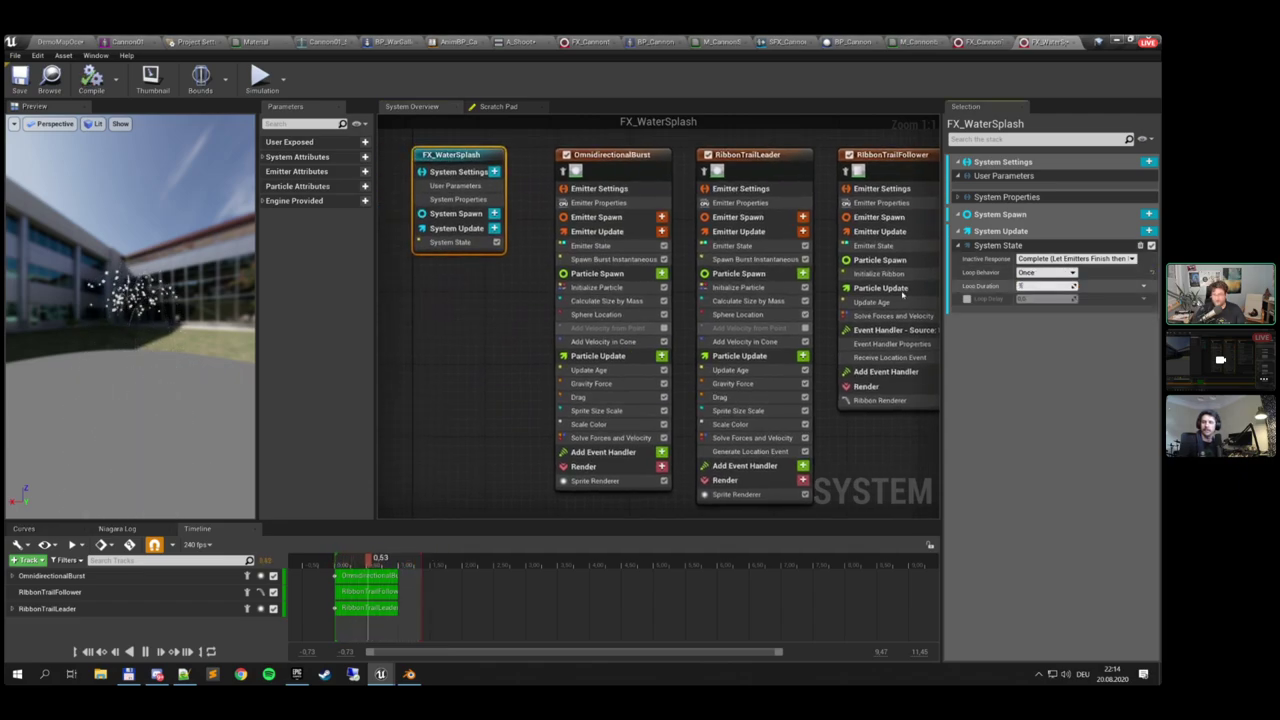
left_click(530, 328)
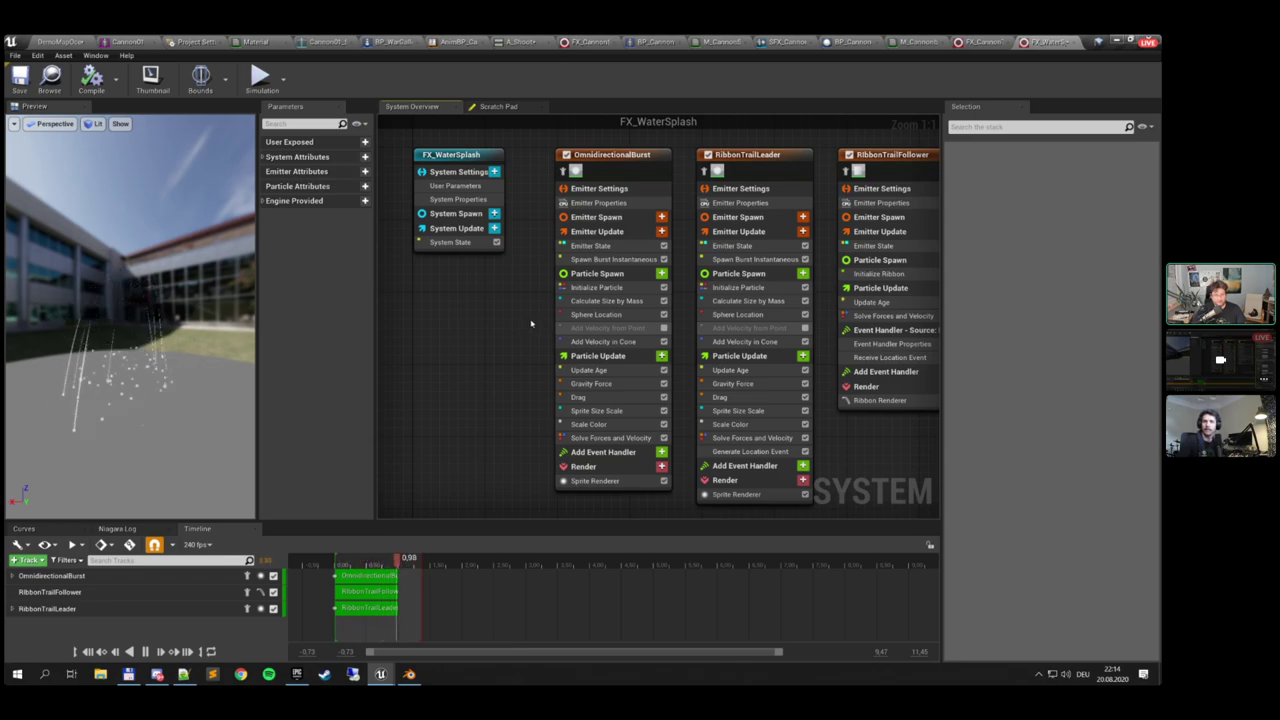
Raise the value of the first key on OmnidirectionalBurst's Sprite Size Scale curve
left_click(636, 162)
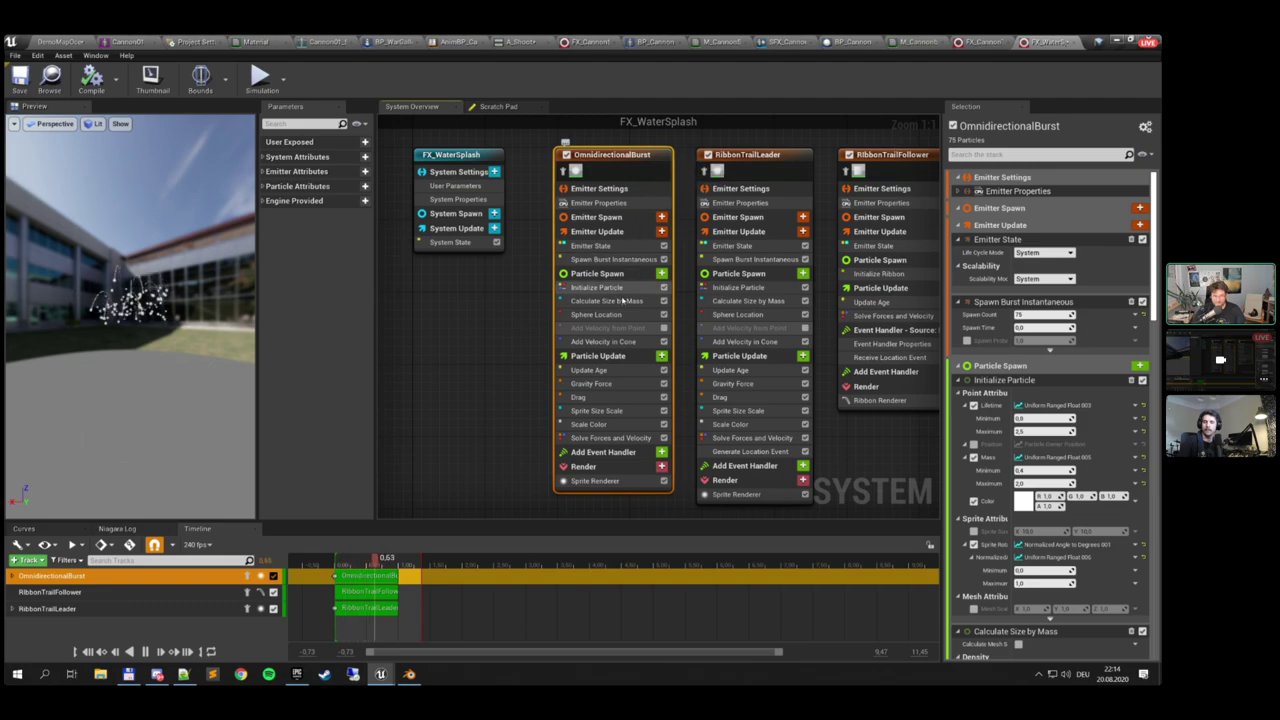
left_click(610, 411)
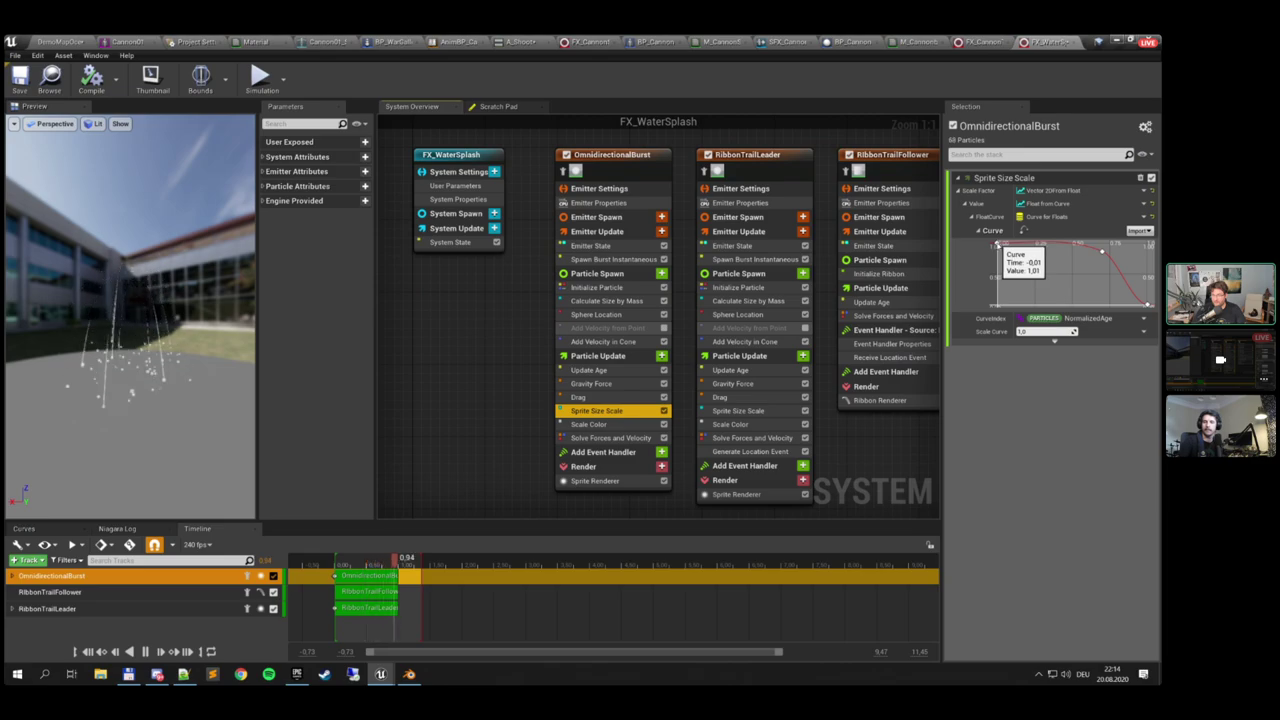
left_click(1016, 249)
left_click(1139, 253)
type("1")
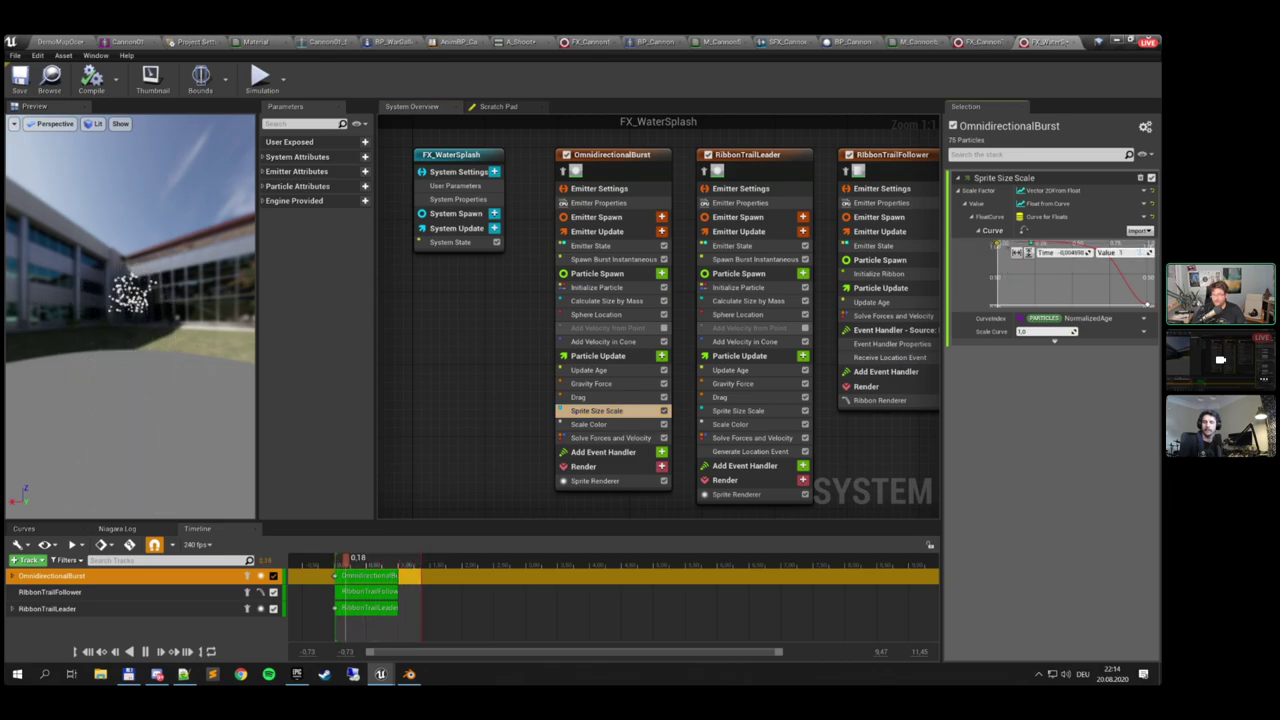
key("Return")
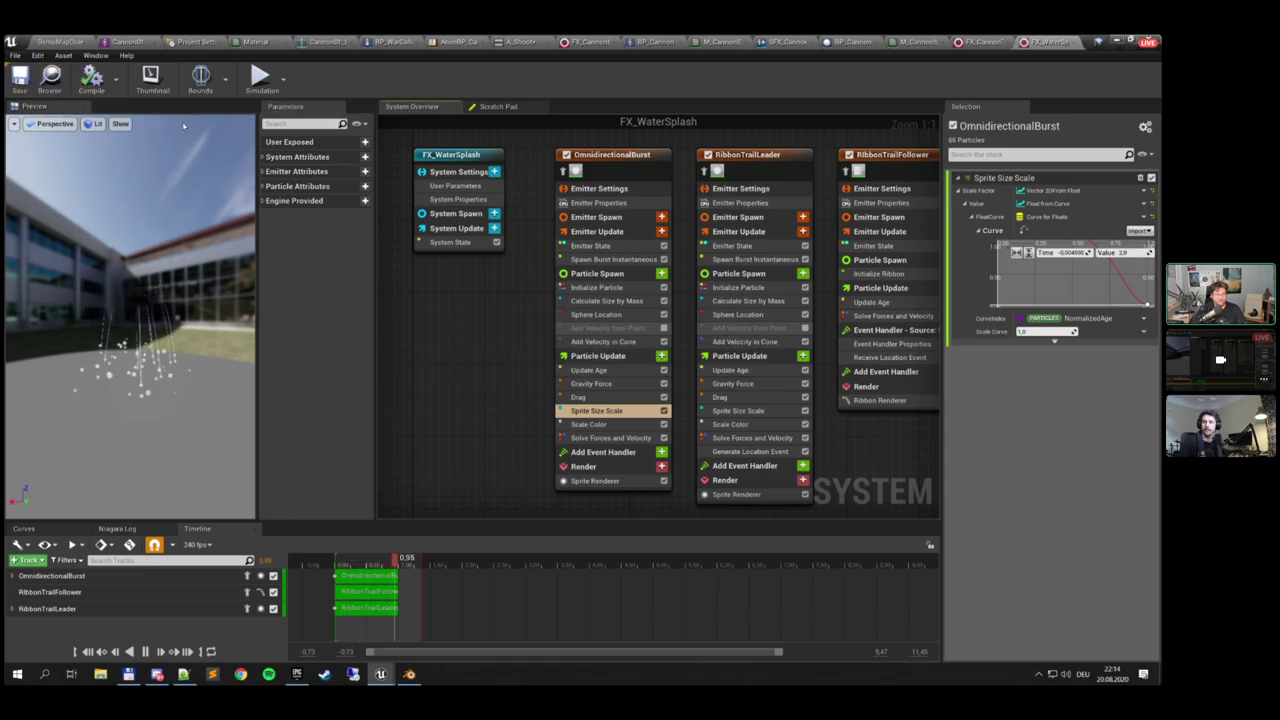
In BP_CannonBall's event graph, add a Spawn System at Location node after Set Active with FX_WaterSplash as its System Template
left_click(850, 41)
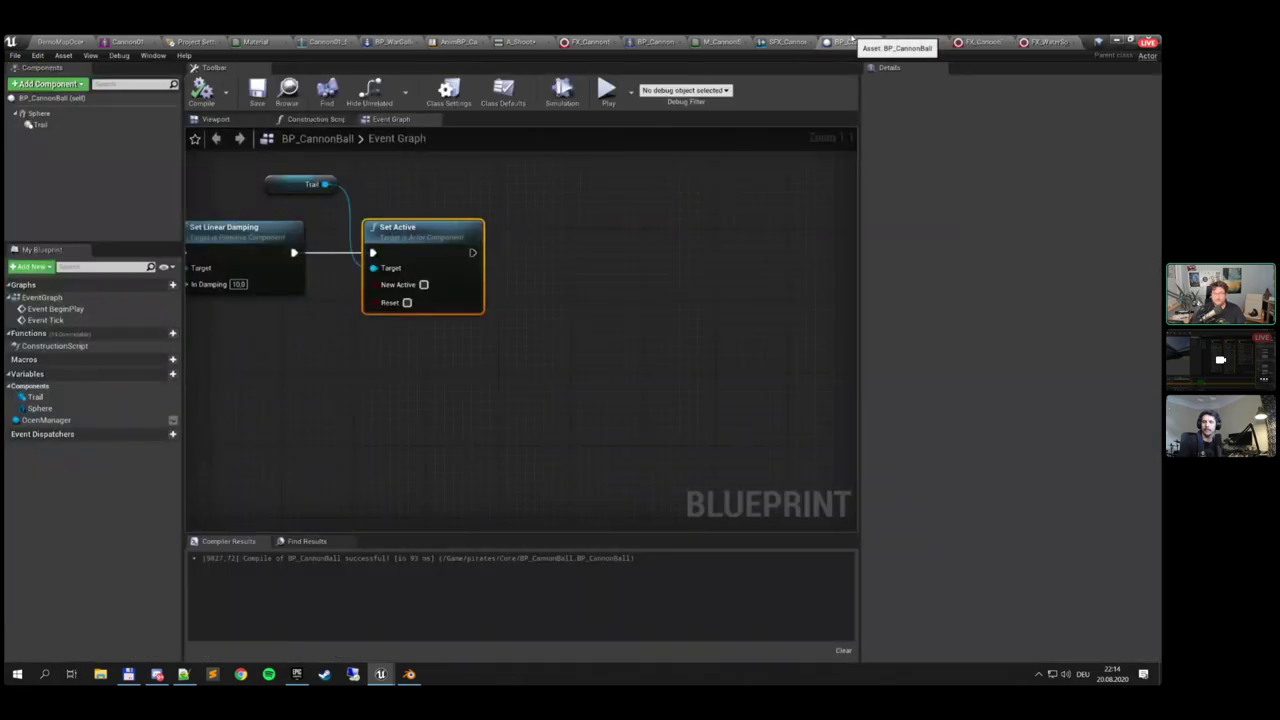
right_click_drag(523, 269, 574, 286)
left_click_drag(522, 270, 592, 269)
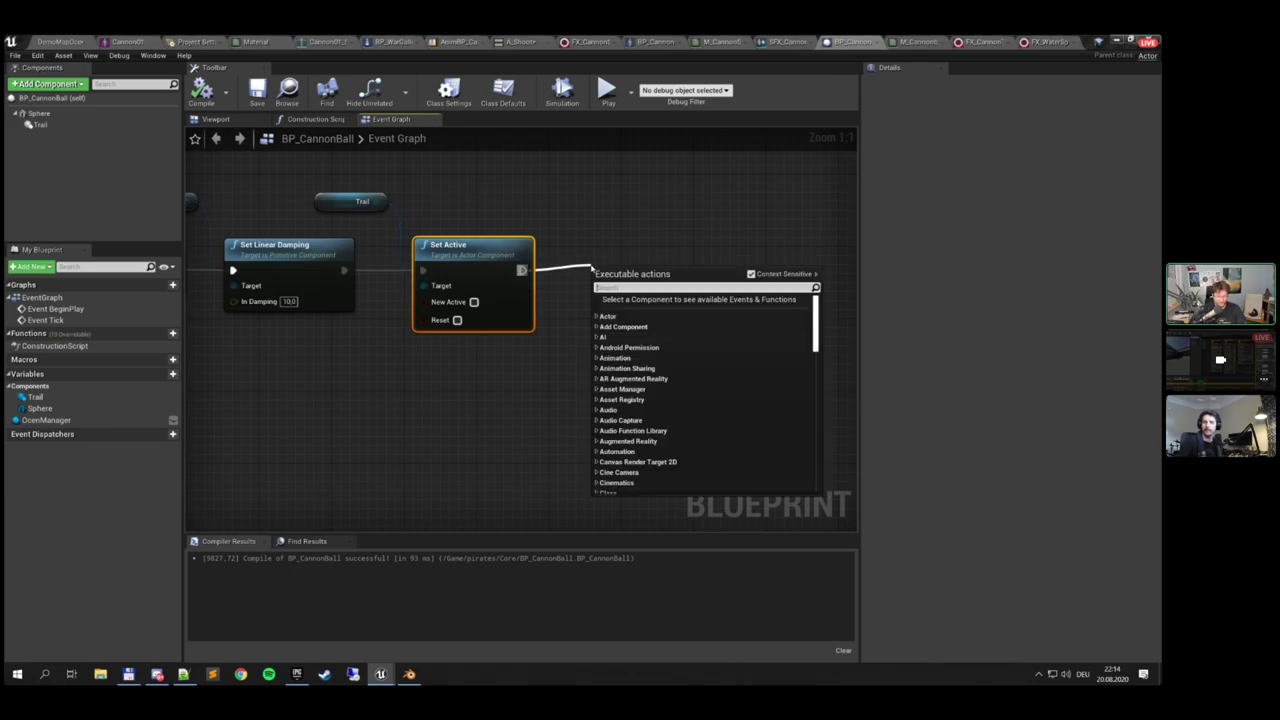
type("spawn sys")
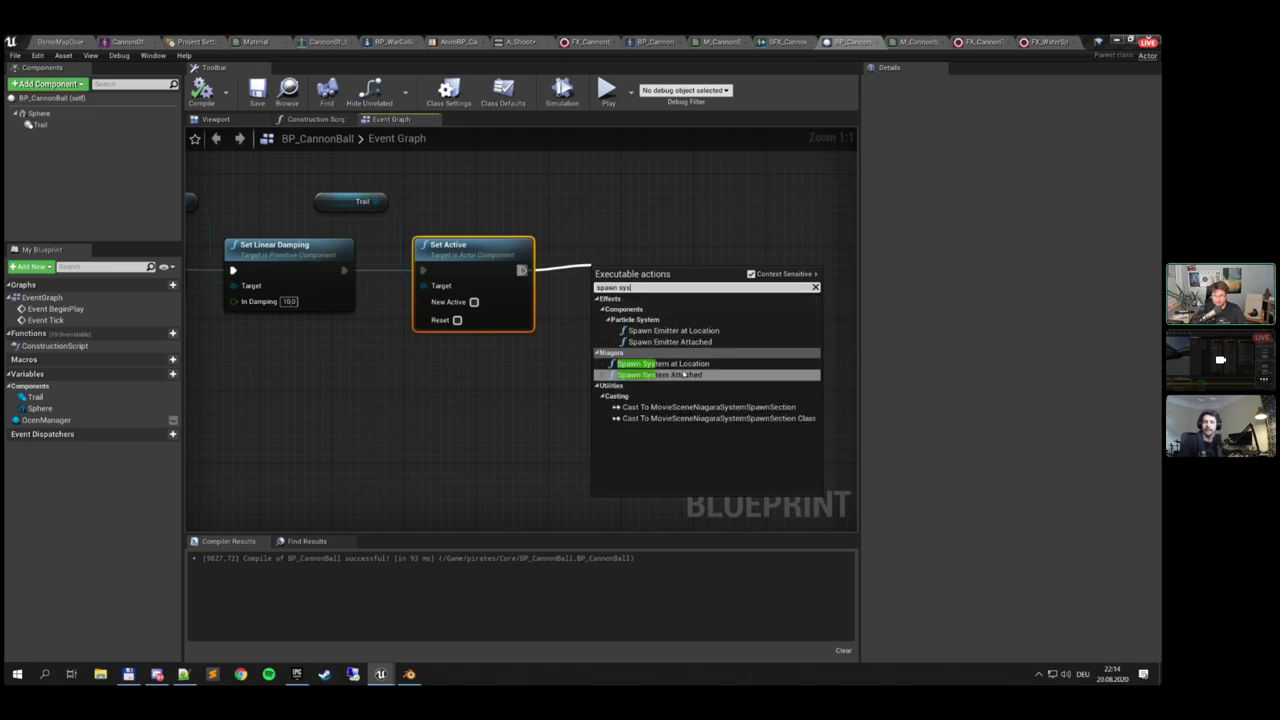
left_click(704, 364)
left_click_drag(700, 292, 726, 274)
left_click(668, 293)
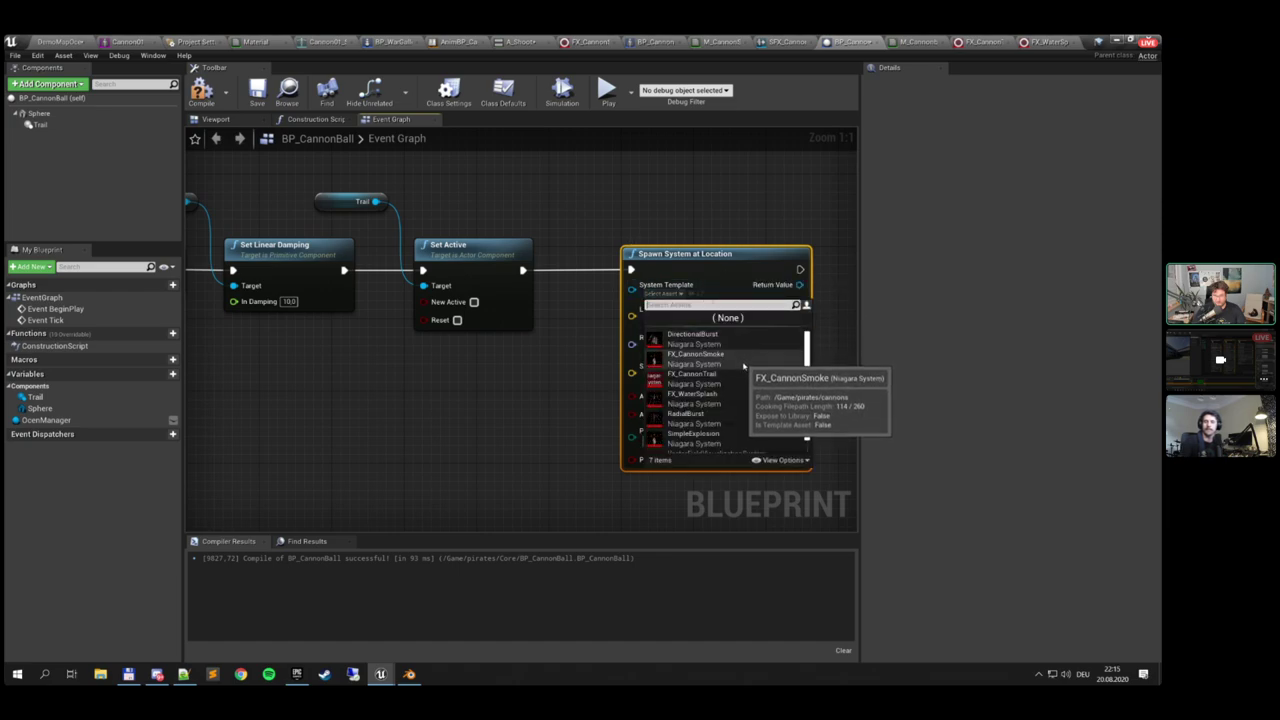
left_click(741, 397)
right_click_drag(549, 377, 680, 338)
right_click_drag(572, 341, 376, 365)
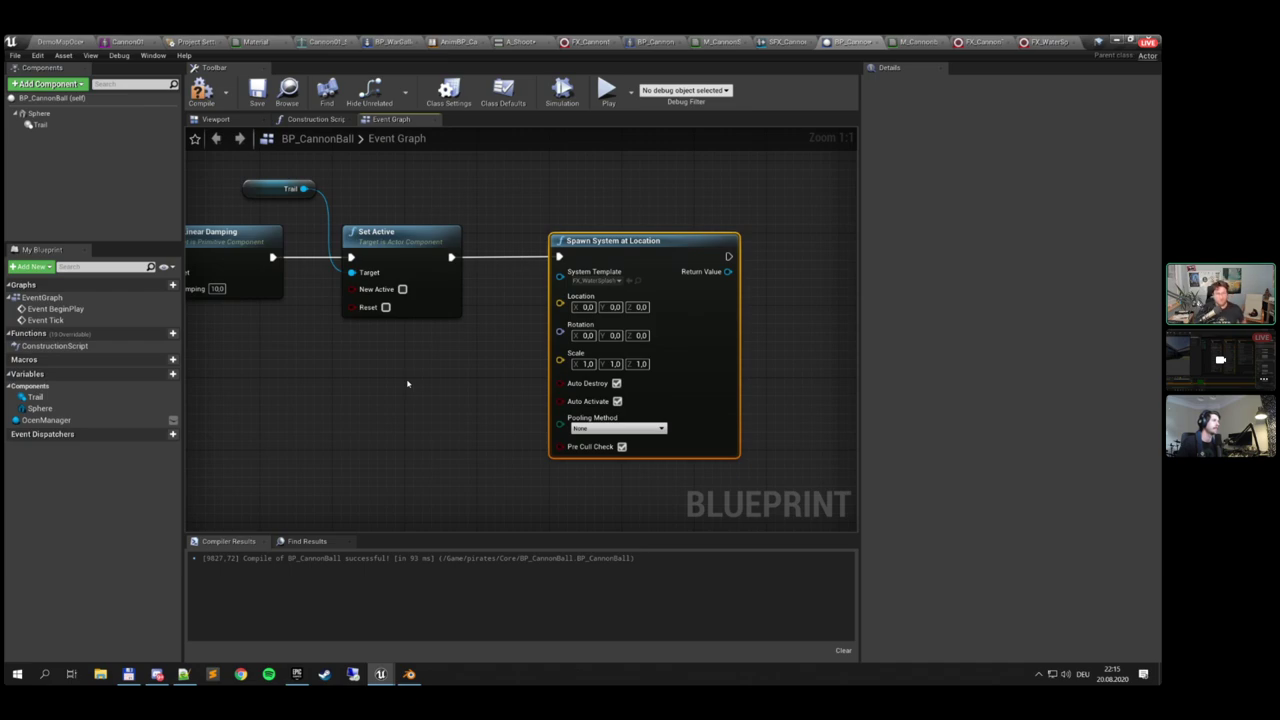
right_click_drag(378, 372, 417, 349)
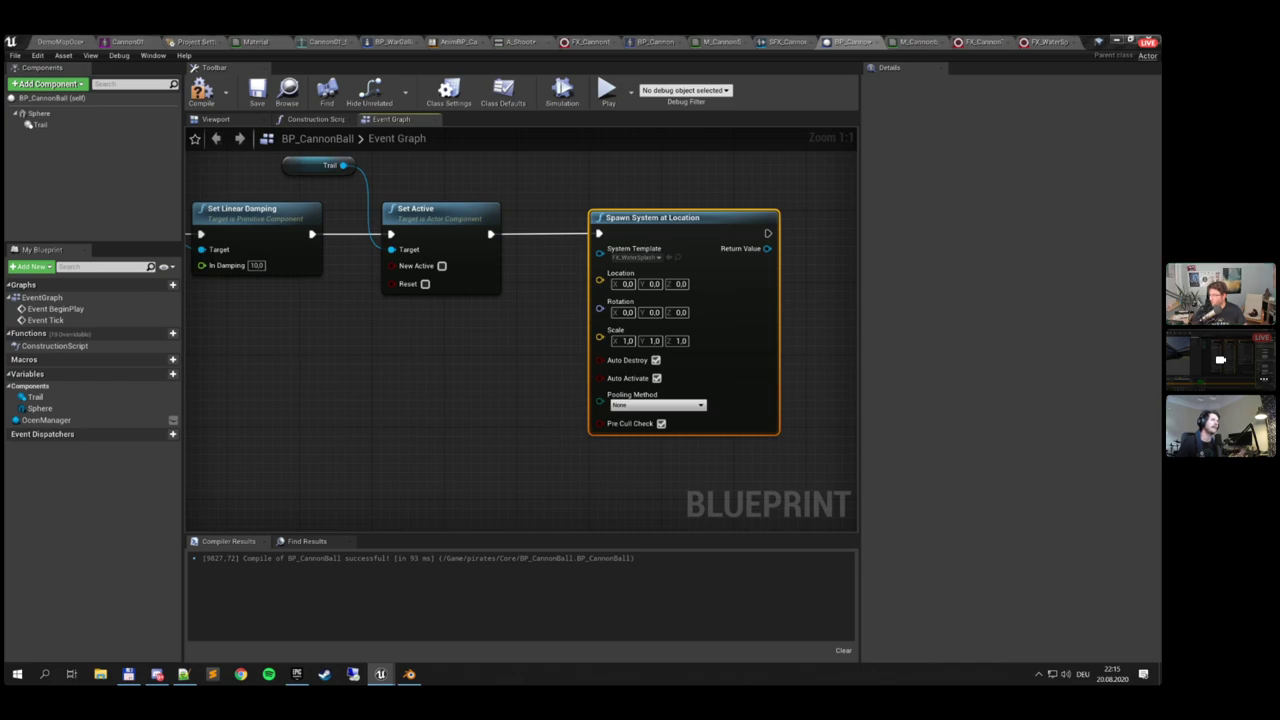
Feed a GetActorLocation node into Spawn System at Location's Location input, then compile and save the blueprint
right_click_drag(469, 414, 512, 384)
left_click_drag(643, 250, 456, 353)
type("g")
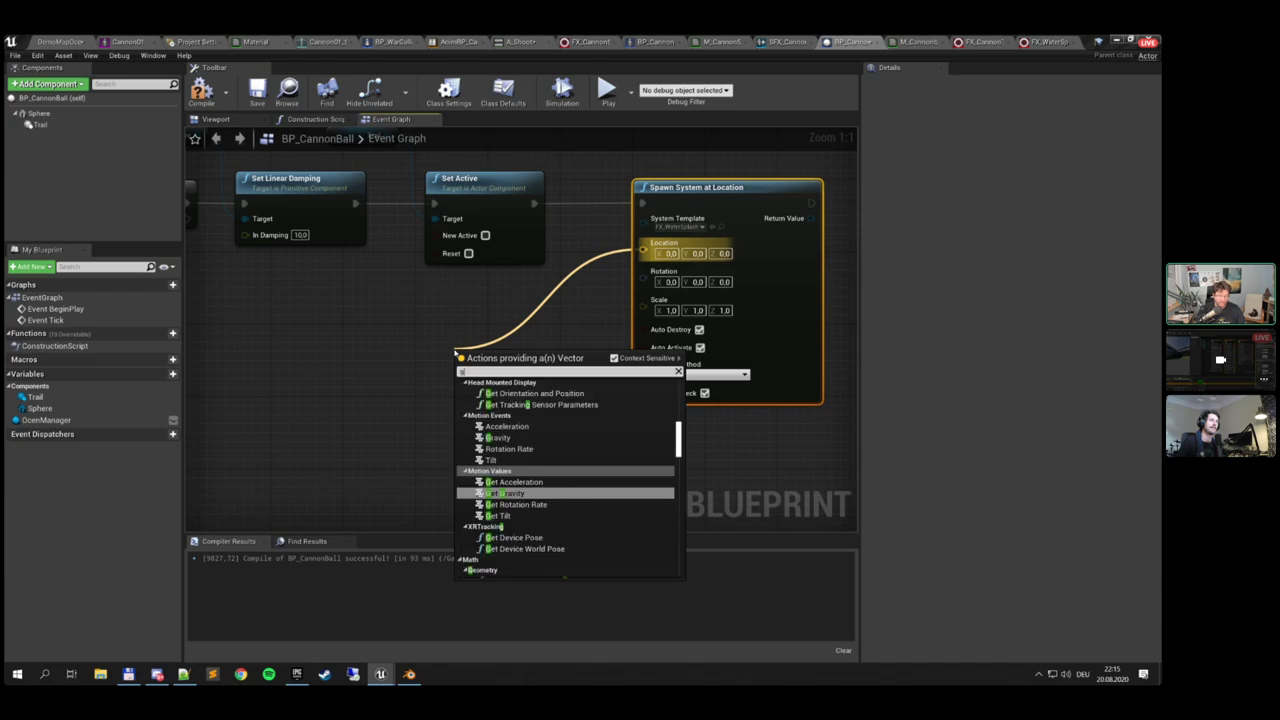
type("et actor")
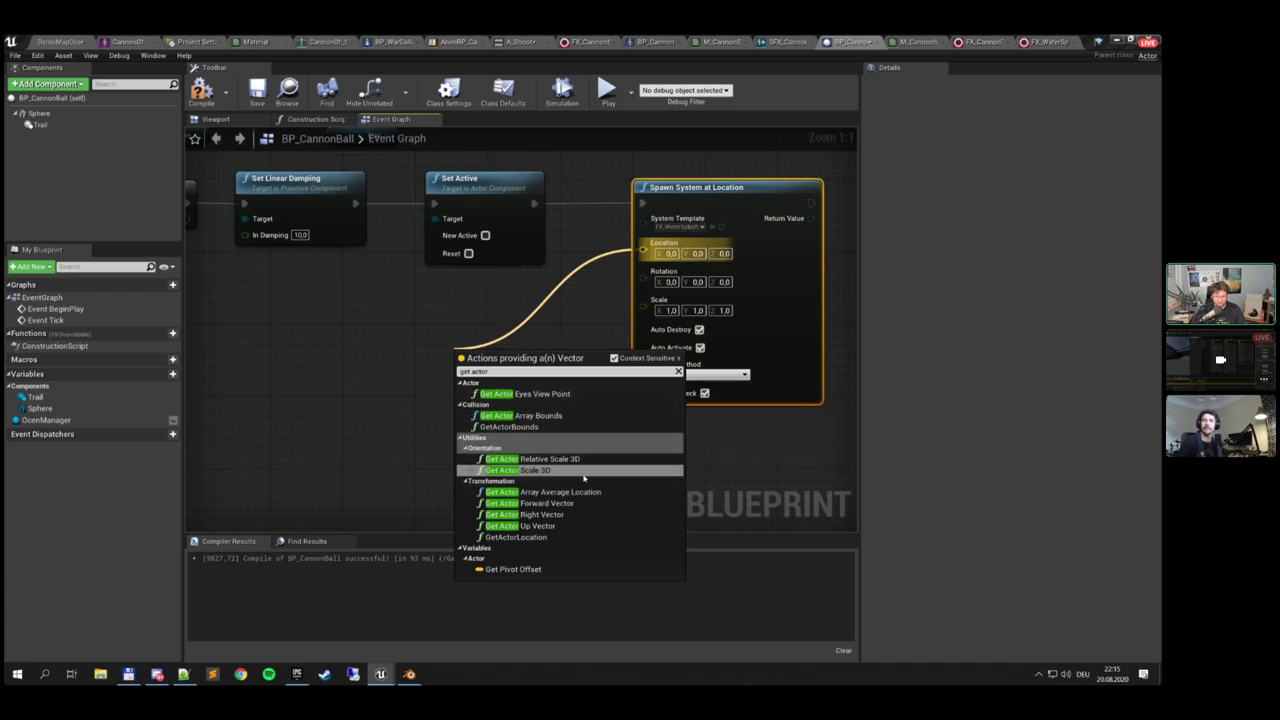
left_click(516, 537)
left_click_drag(576, 362, 558, 290)
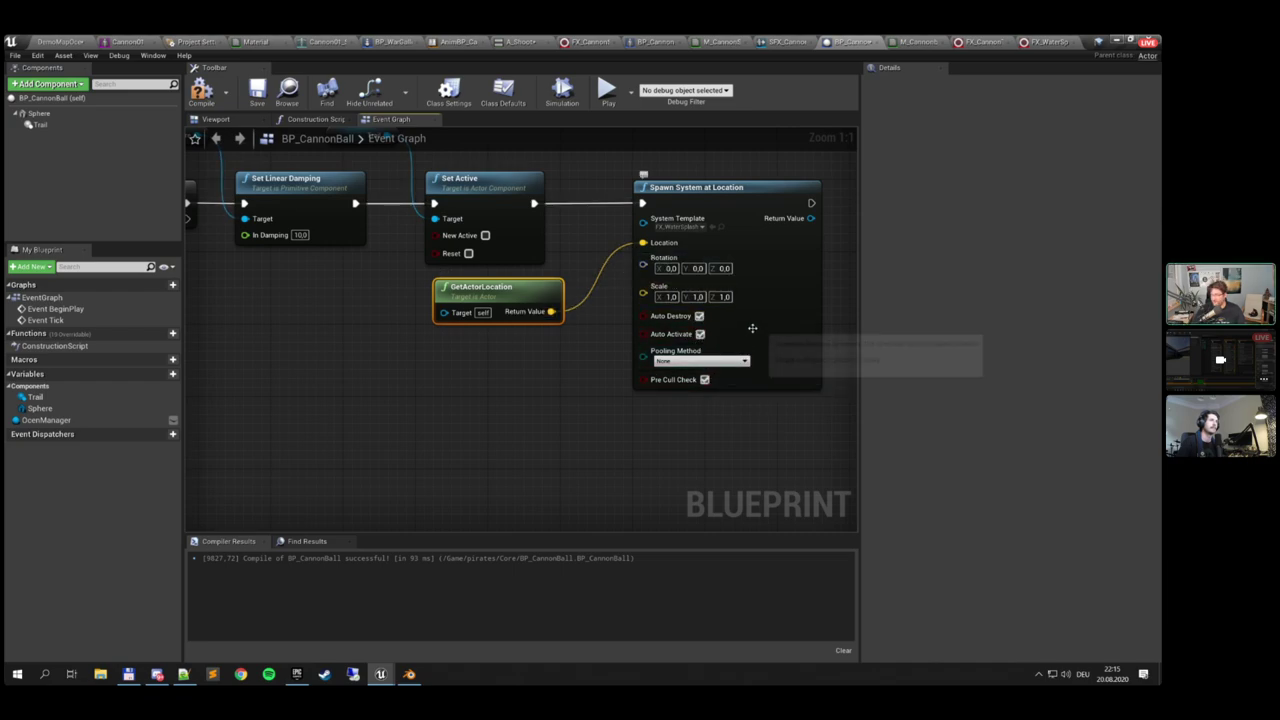
left_click(201, 90)
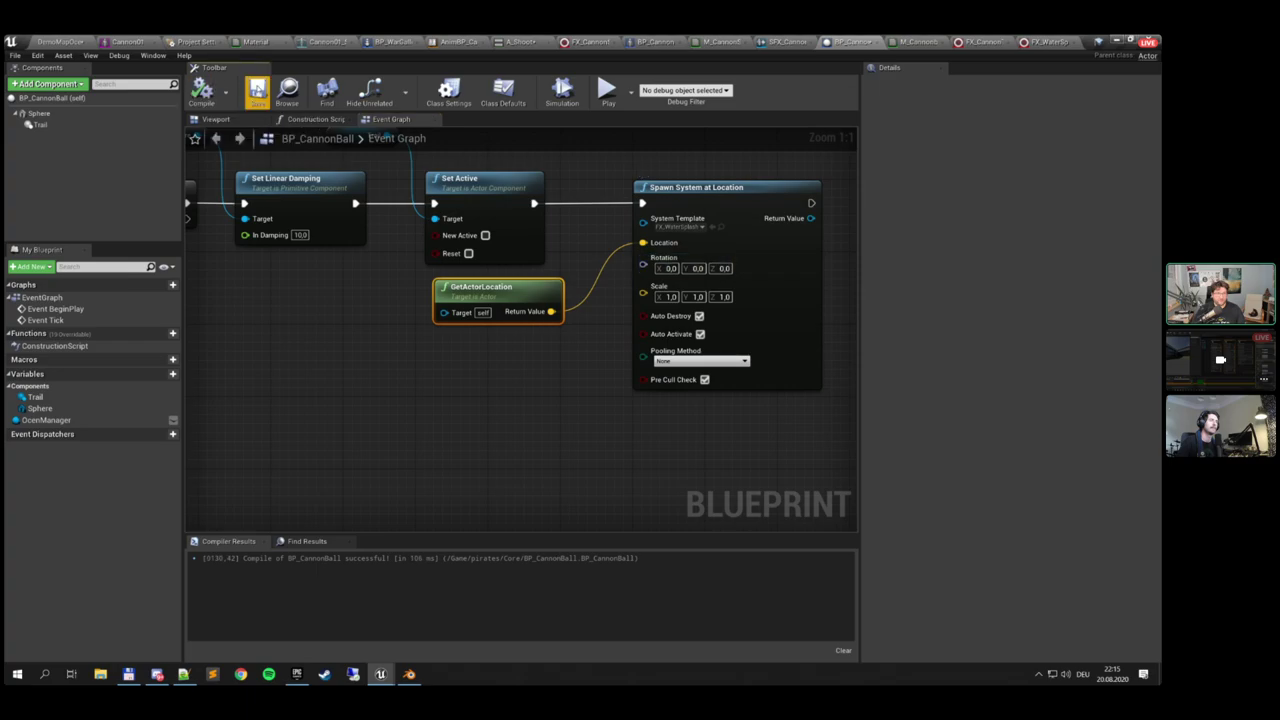
Play the pirate ship level in fullscreen to check the cannonball water splashes, then end the play session
left_click(55, 41)
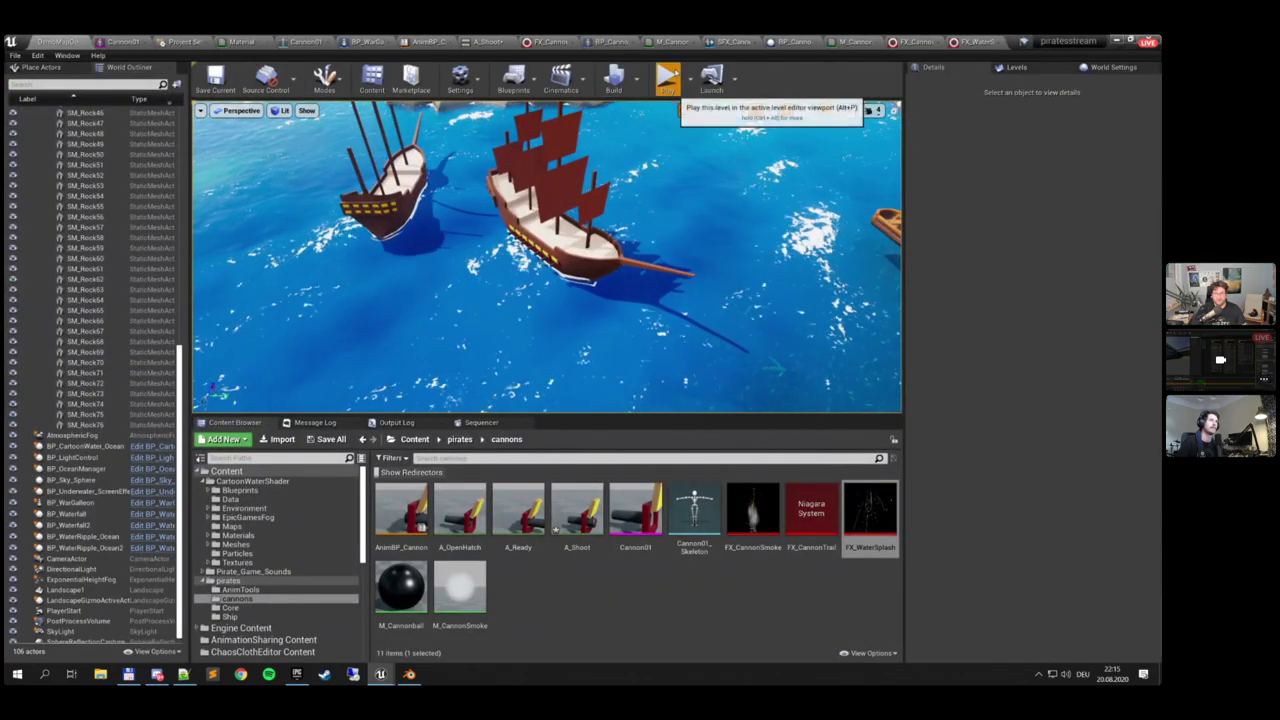
key("F11")
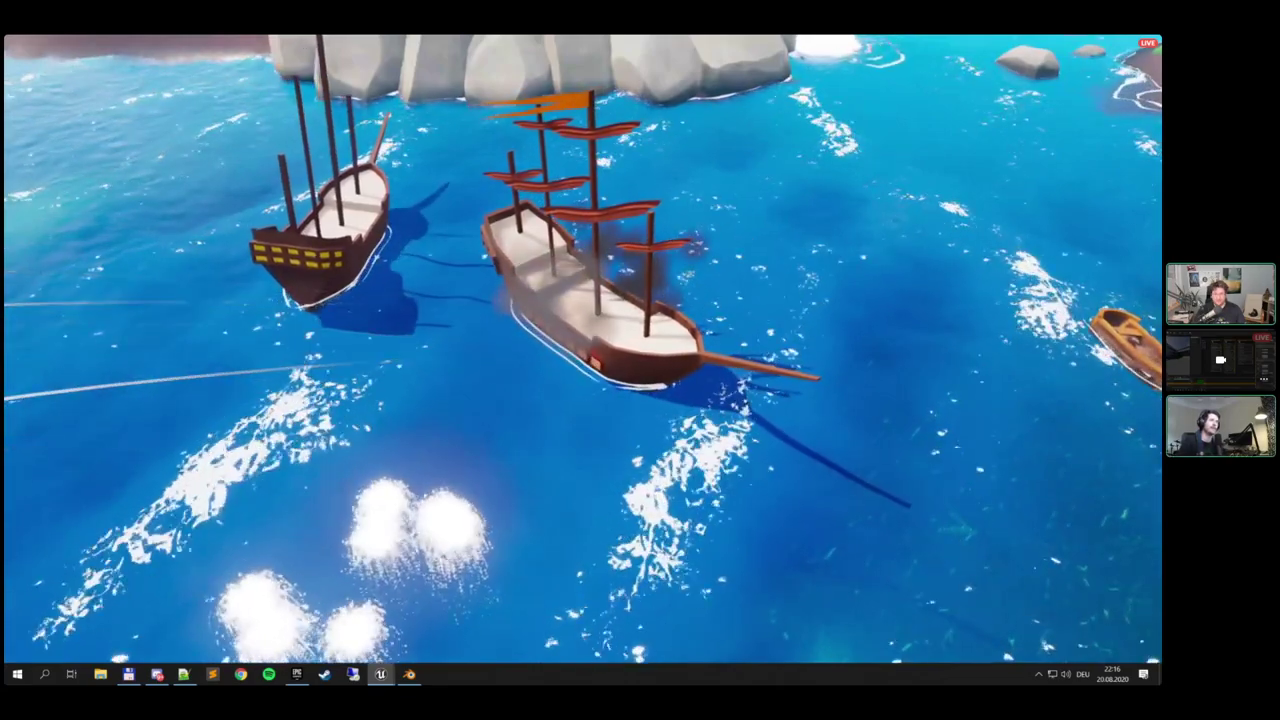
key("Escape")
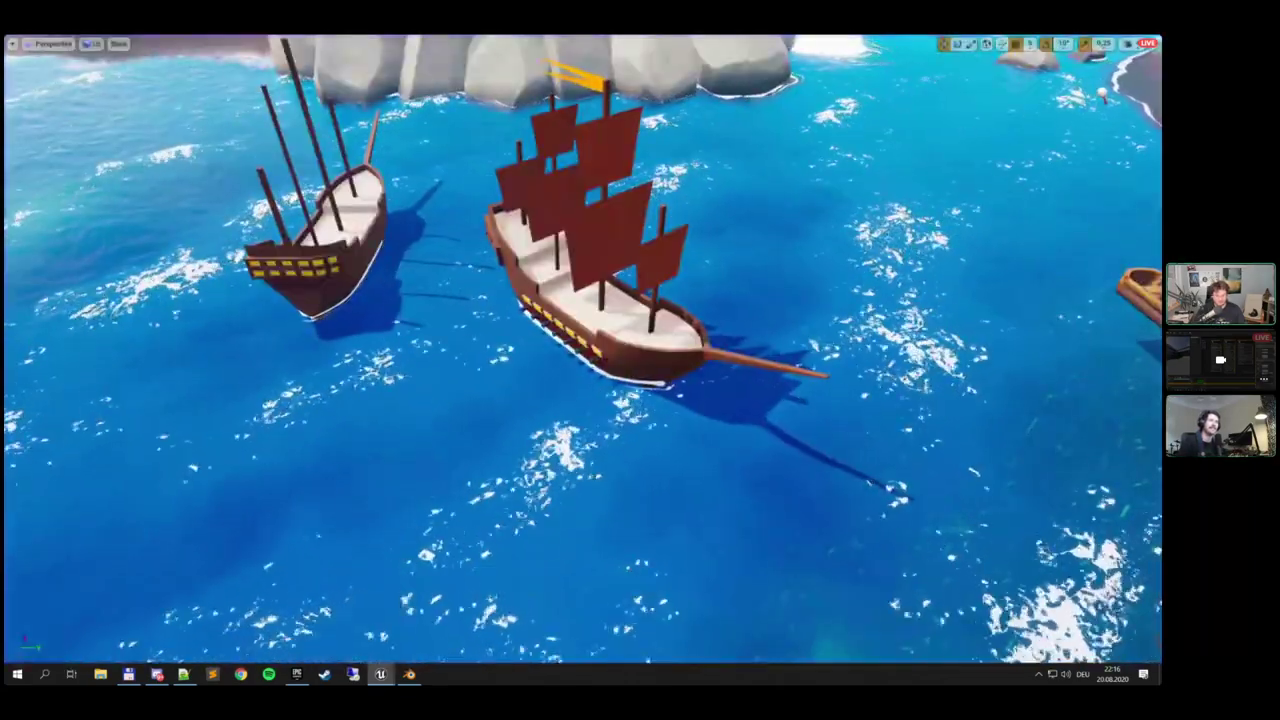
key("F11")
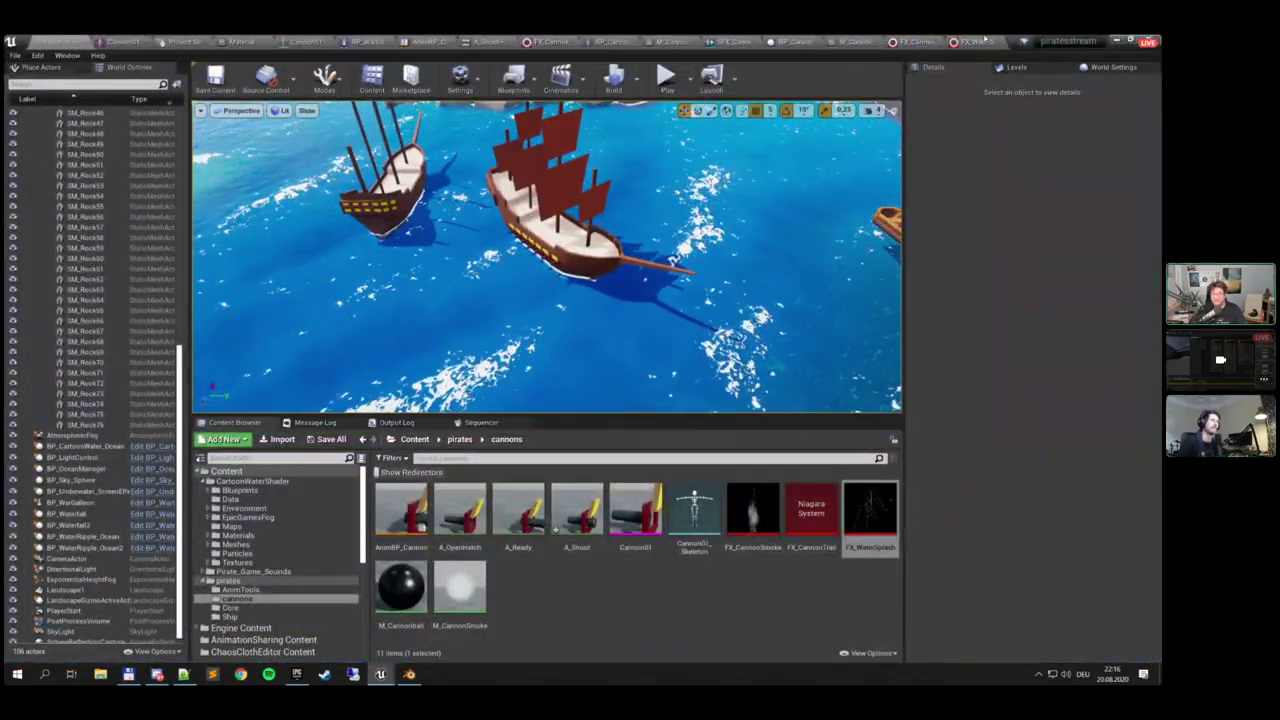
Inspect FX_WaterSplash's System State and the settings of its OmnidirectionalBurst and RibbonTrailLeader emitters
left_click(979, 40)
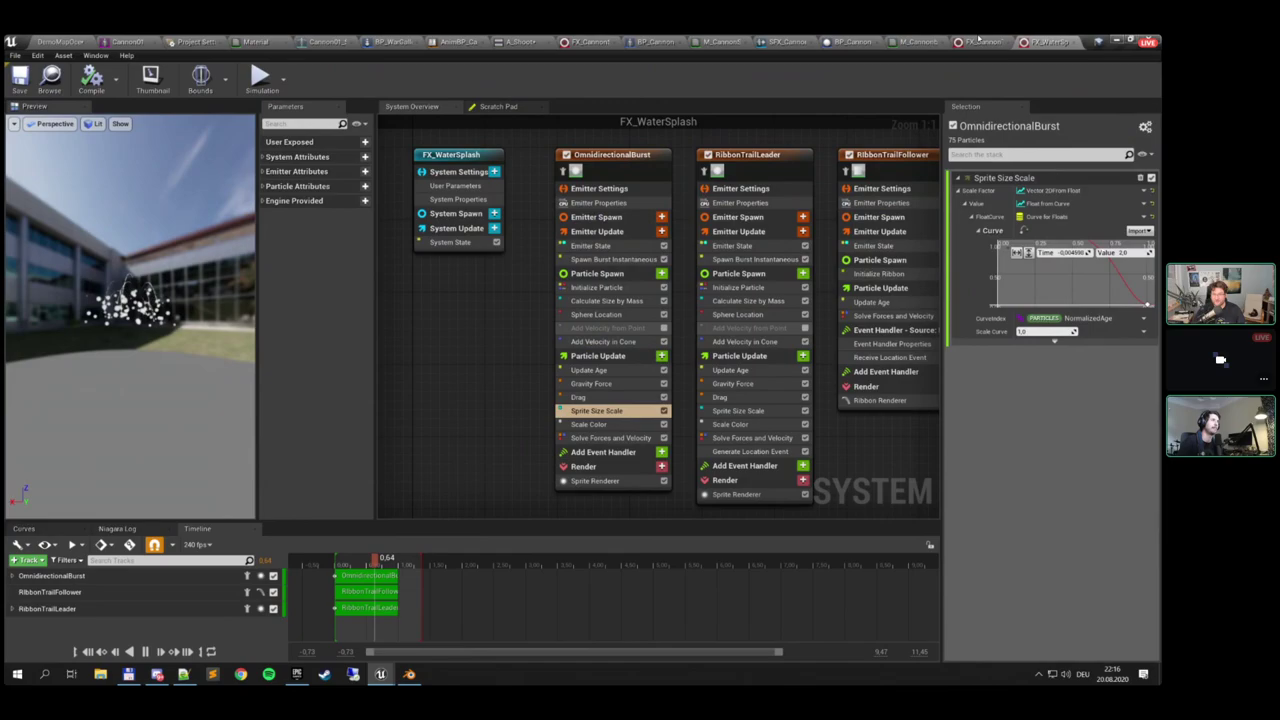
left_click(598, 203)
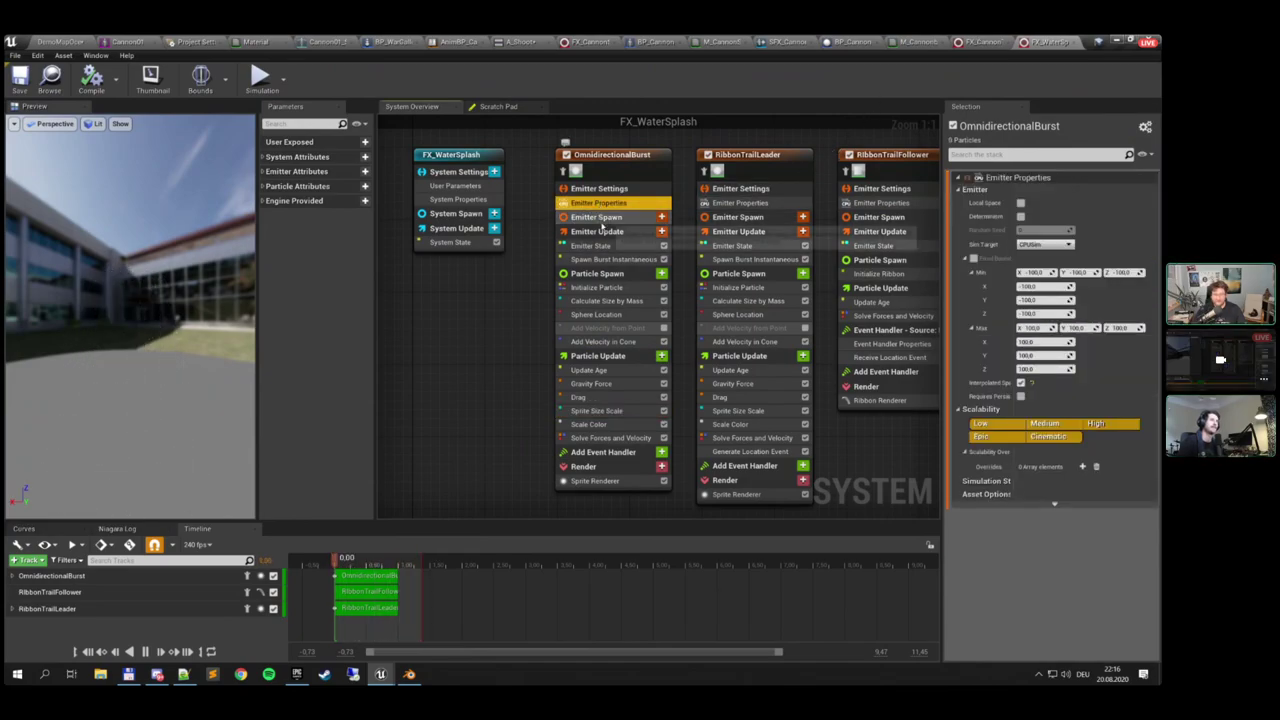
left_click(601, 245)
left_click(452, 242)
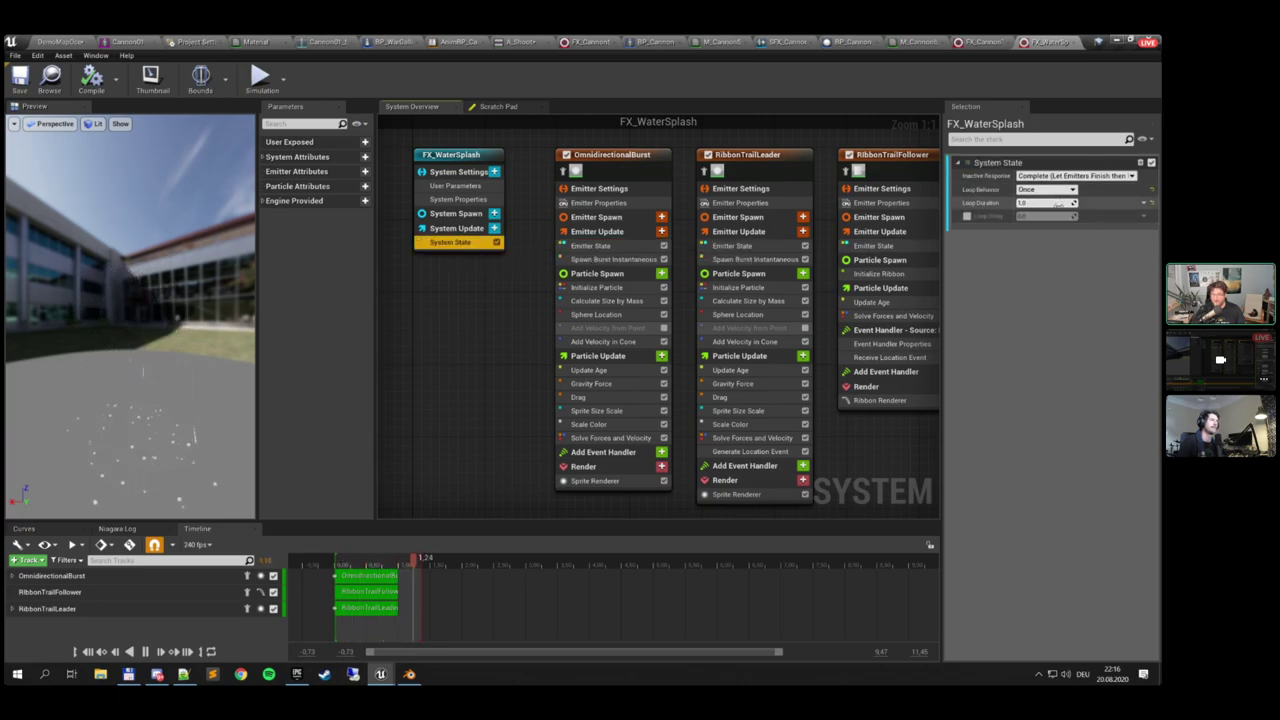
left_click(777, 157)
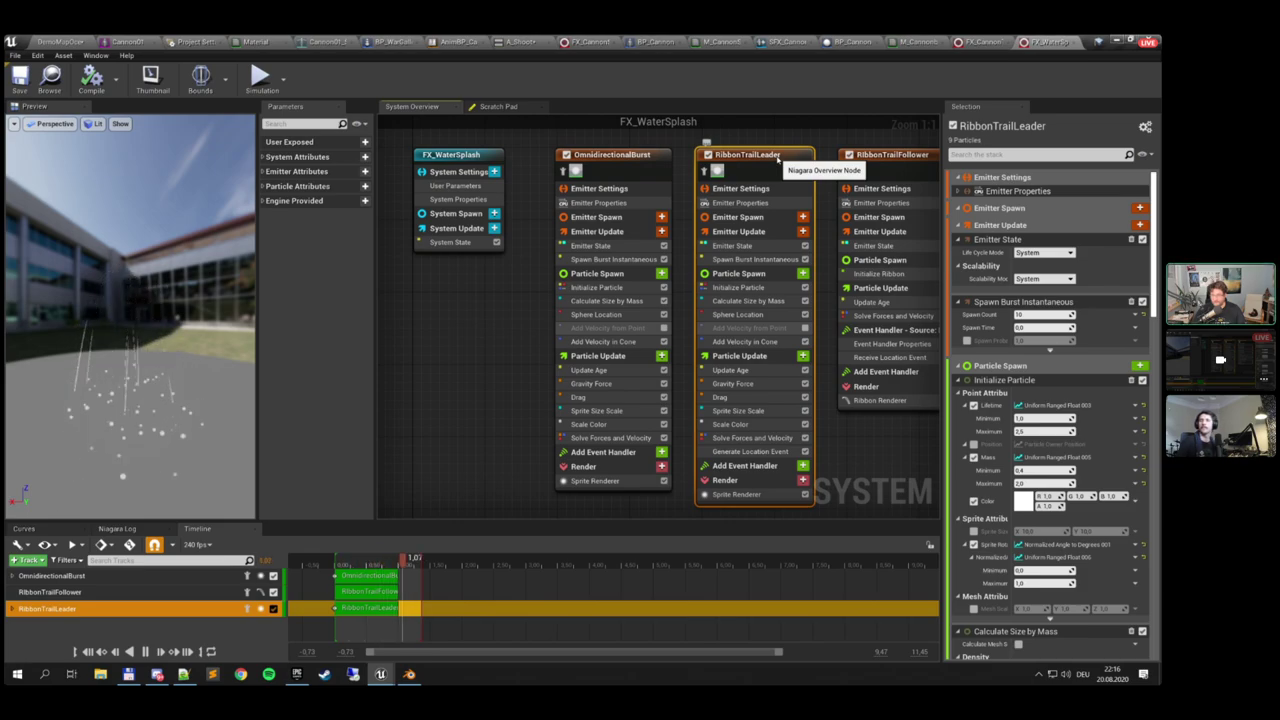
left_click(612, 155)
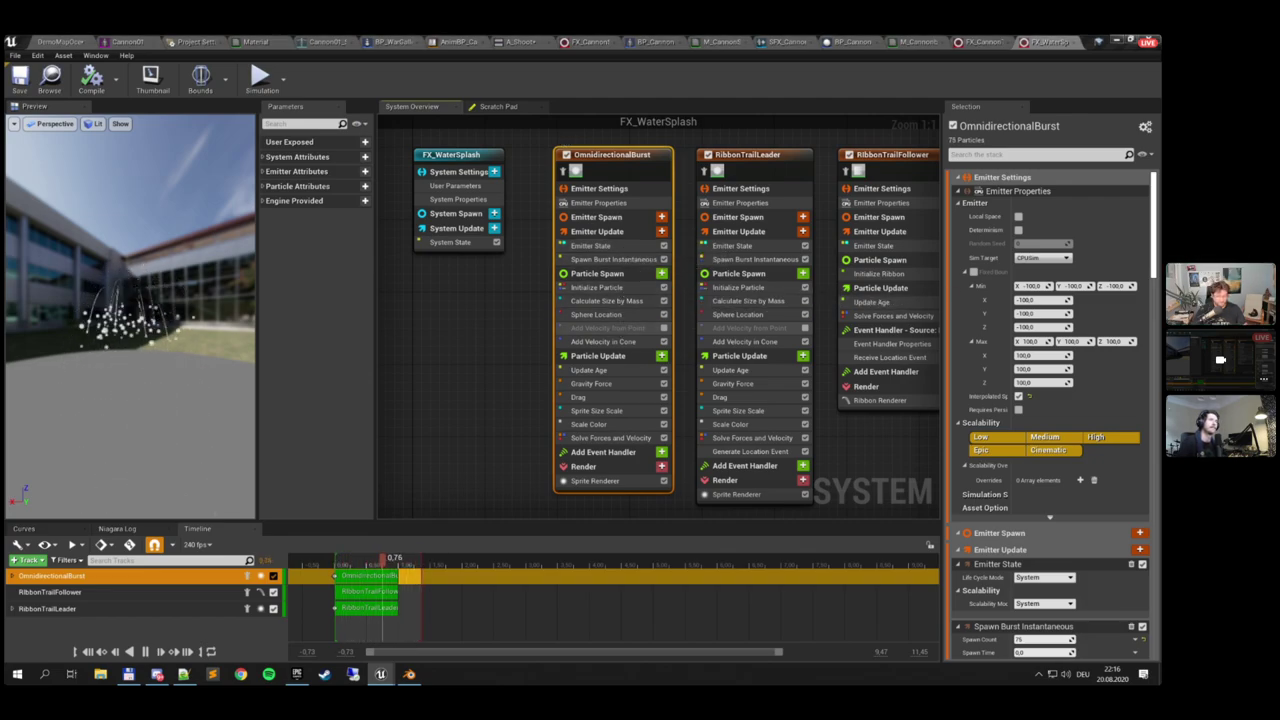
Remove all three emitters from the FX_WaterSplash system
left_click(457, 335)
scroll(457, 345, "down", 4)
left_click_drag(498, 193, 754, 463)
key("Delete")
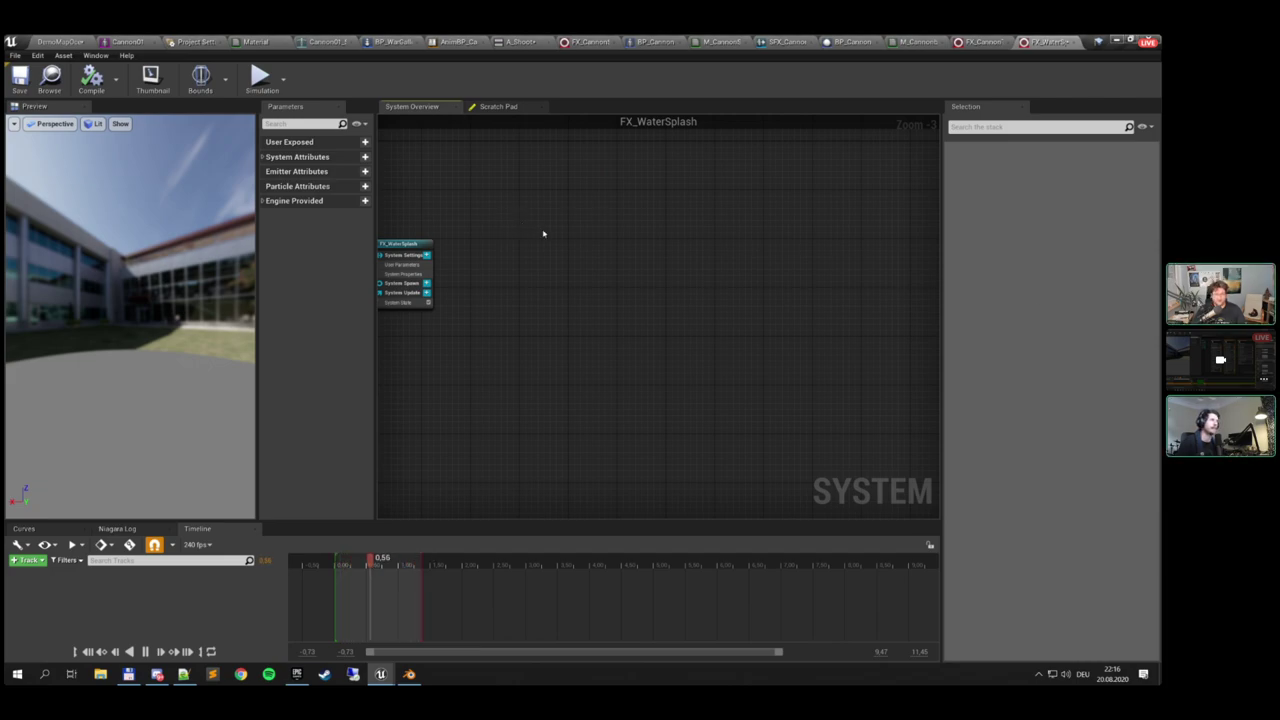
Paste the three removed emitters back beside the FX_WaterSplash system node
right_click_drag(543, 233, 606, 255)
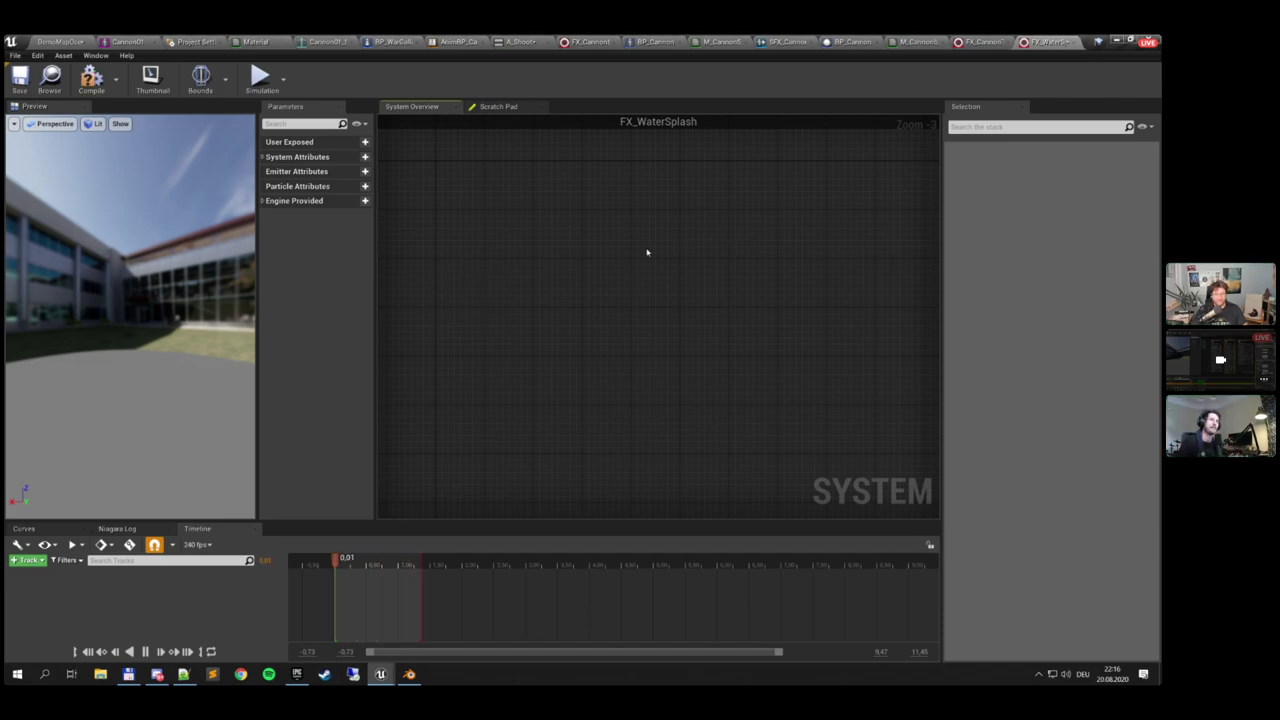
right_click_drag(643, 271, 636, 302)
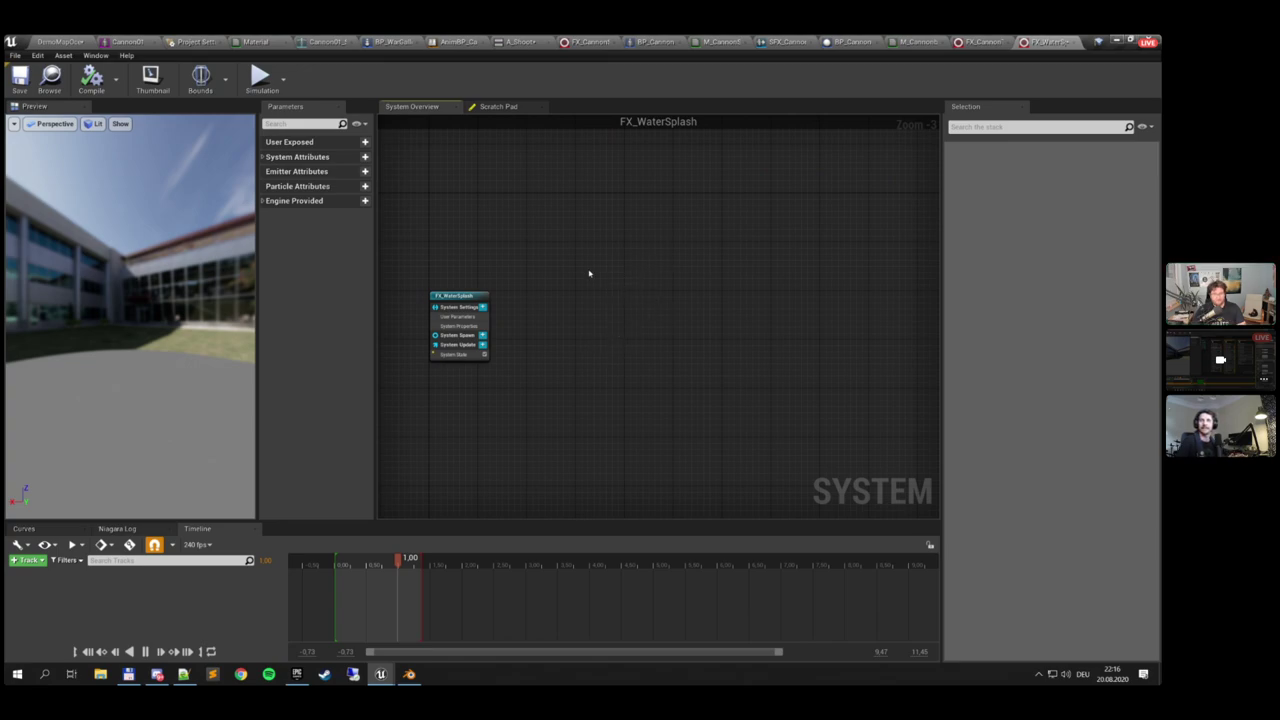
right_click_drag(600, 306, 627, 255)
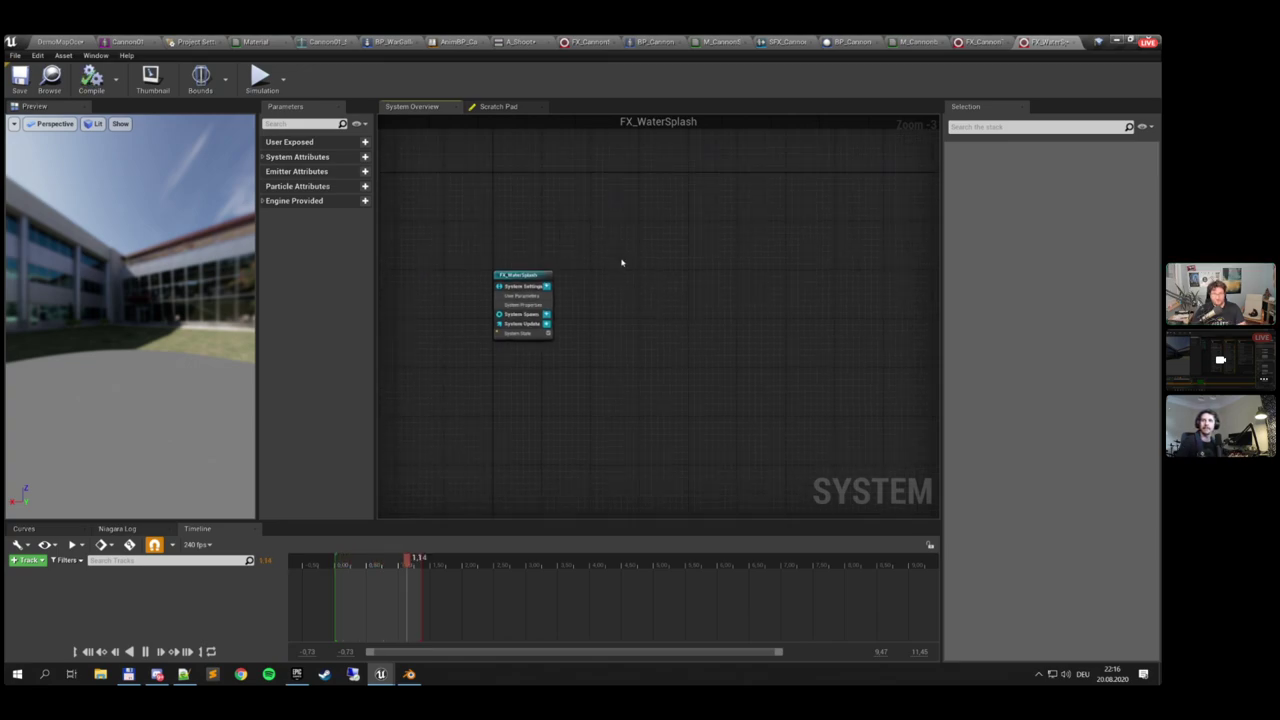
right_click(590, 261)
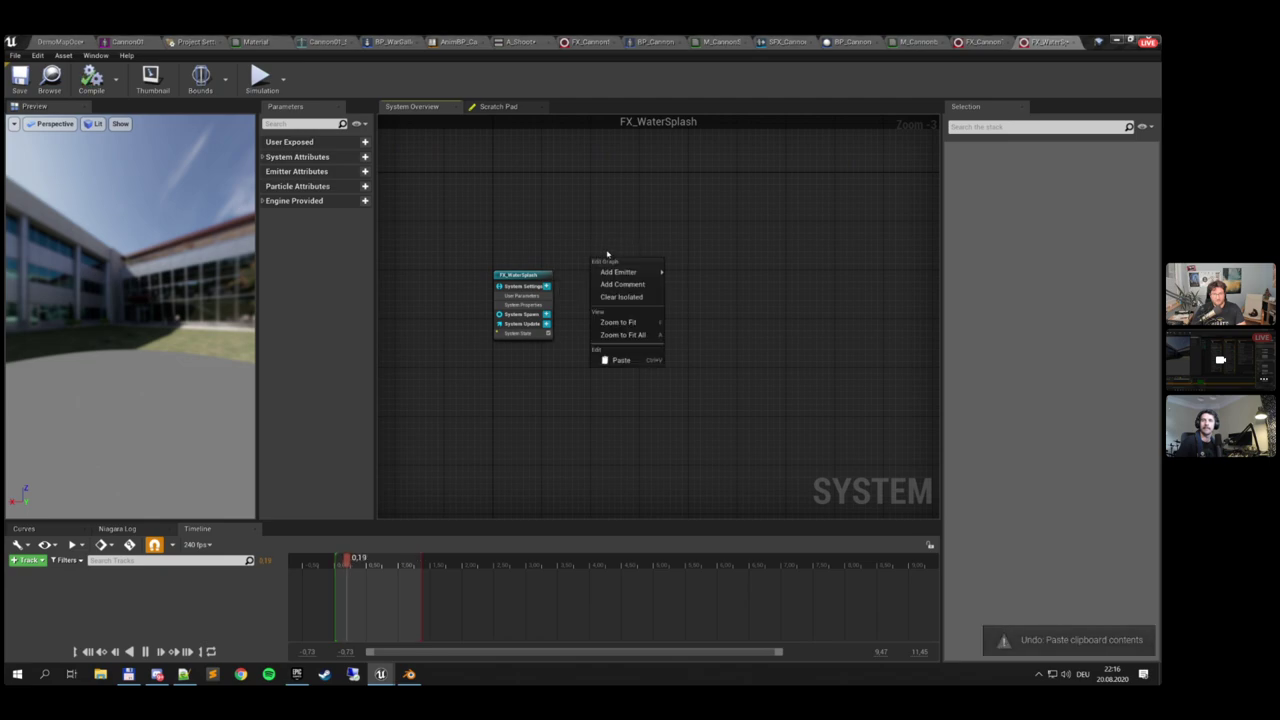
left_click(651, 224)
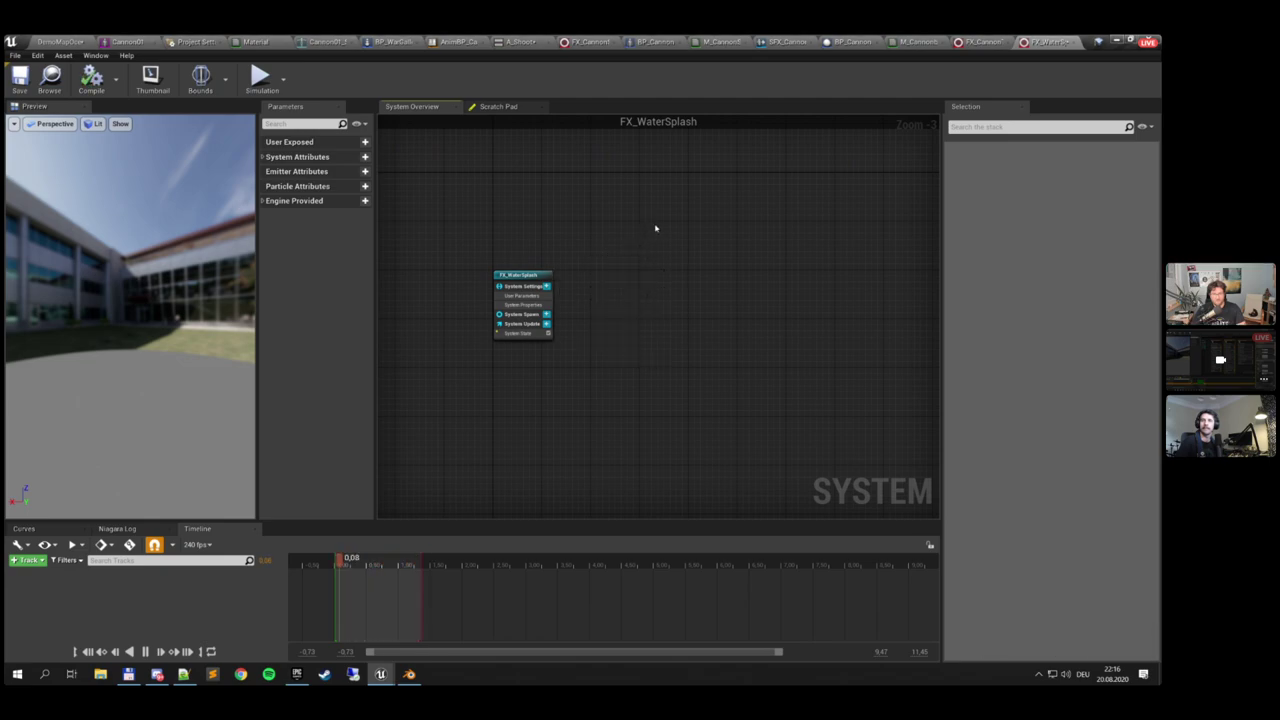
key("ctrl+z")
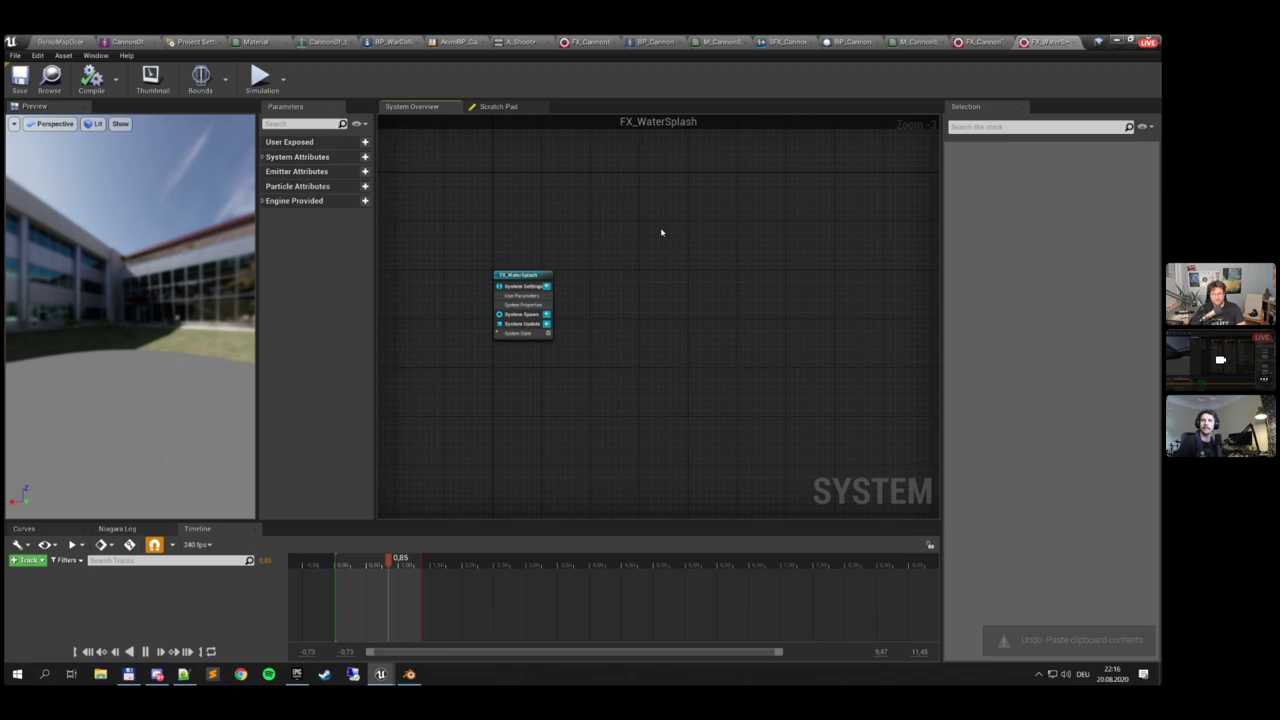
key("ctrl+v")
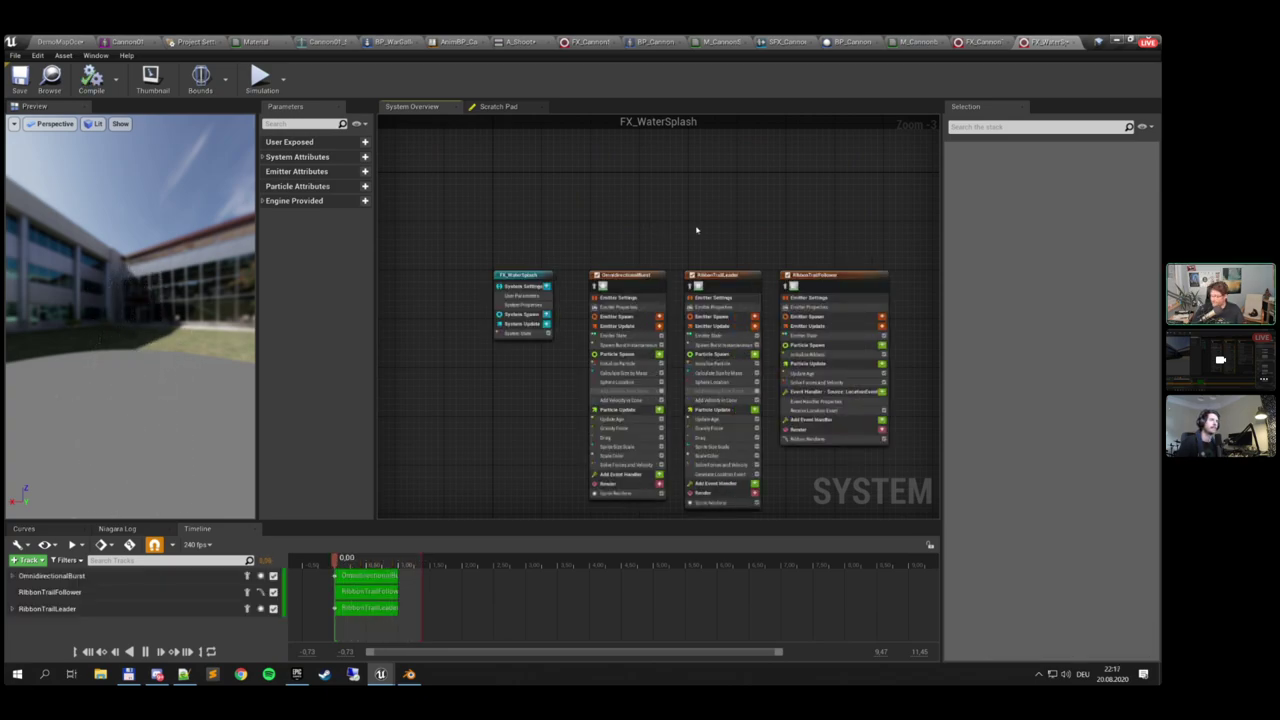
Examine OmnidirectionalBurst's Emitter State and Spawn Burst Instantaneous settings
right_click_drag(630, 271, 601, 249)
left_click(598, 262)
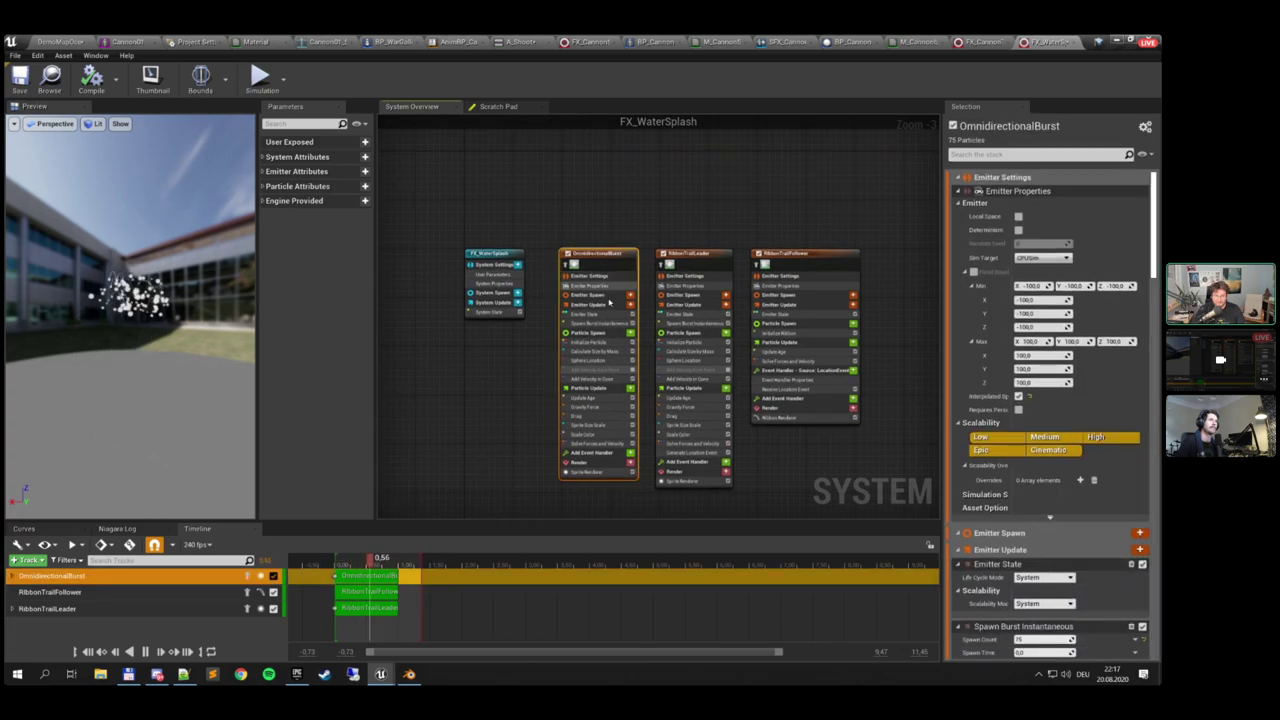
left_click(590, 314)
left_click(612, 324)
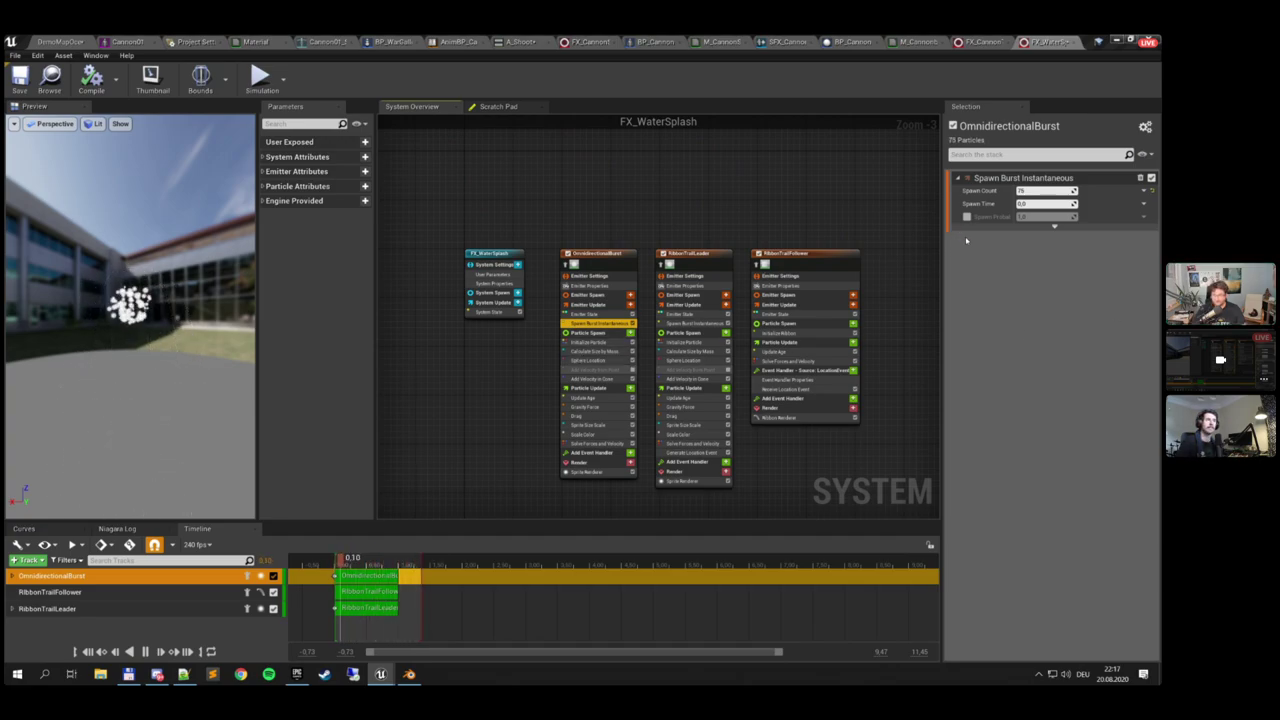
right_click_drag(667, 212, 634, 185)
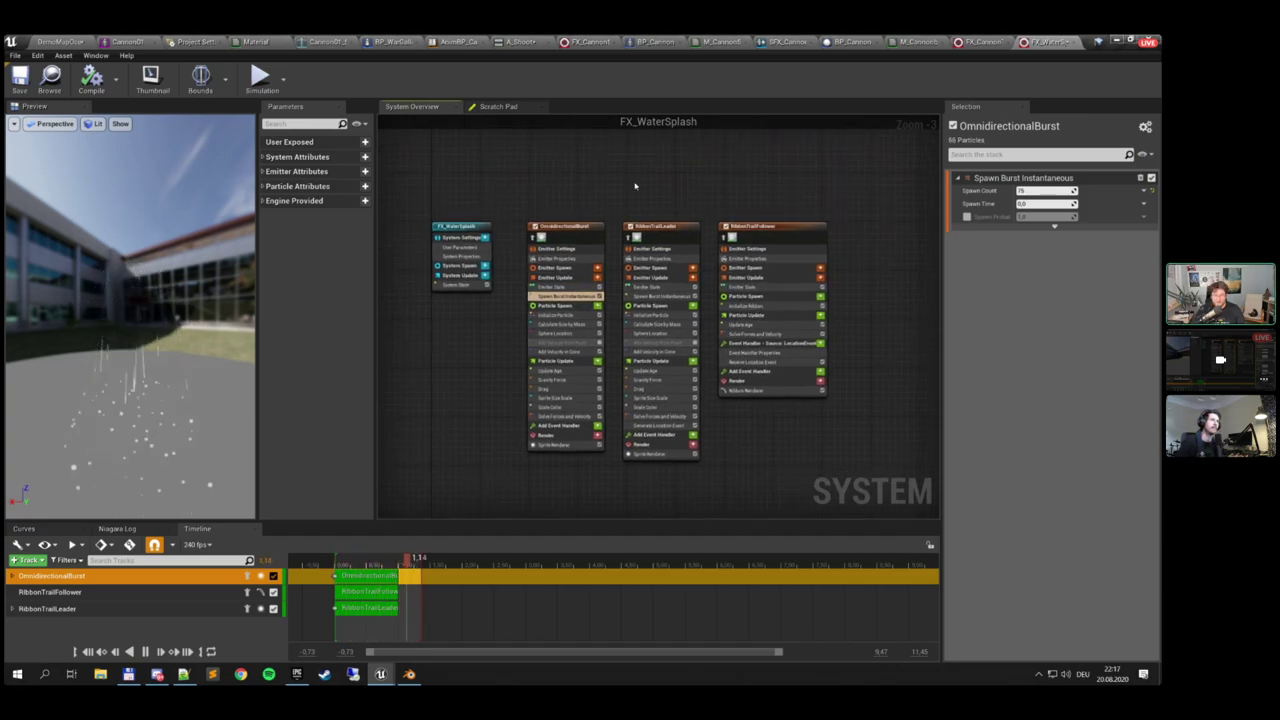
Check the Spawn System at Location node in BP_CannonBall's event graph and return to FX_WaterSplash
left_click(852, 42)
right_click_drag(549, 381, 522, 391)
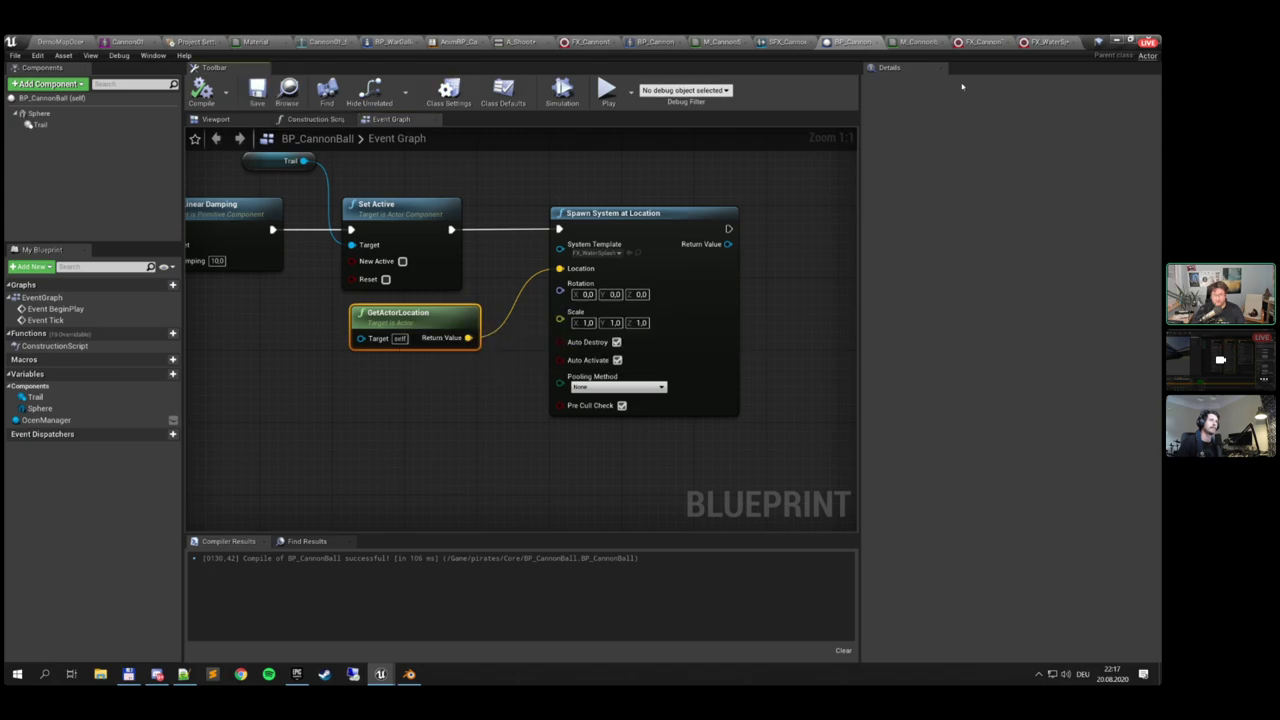
left_click(1020, 42)
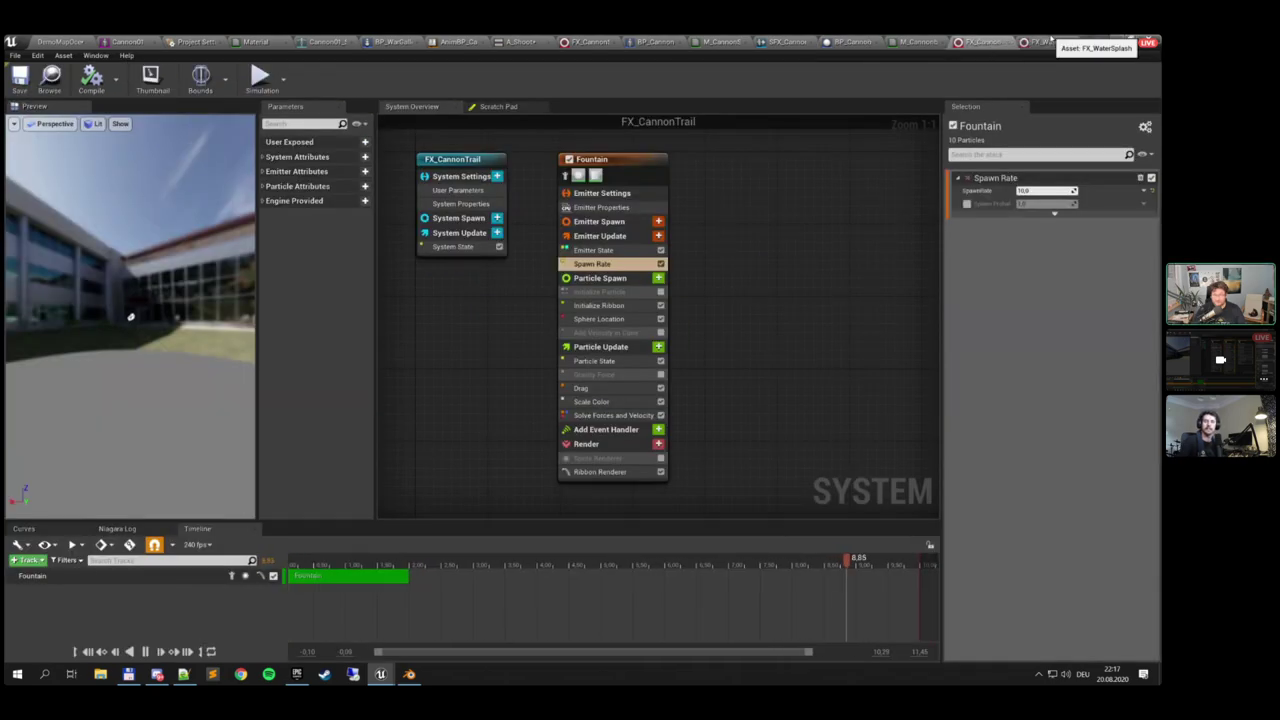
left_click(1050, 41)
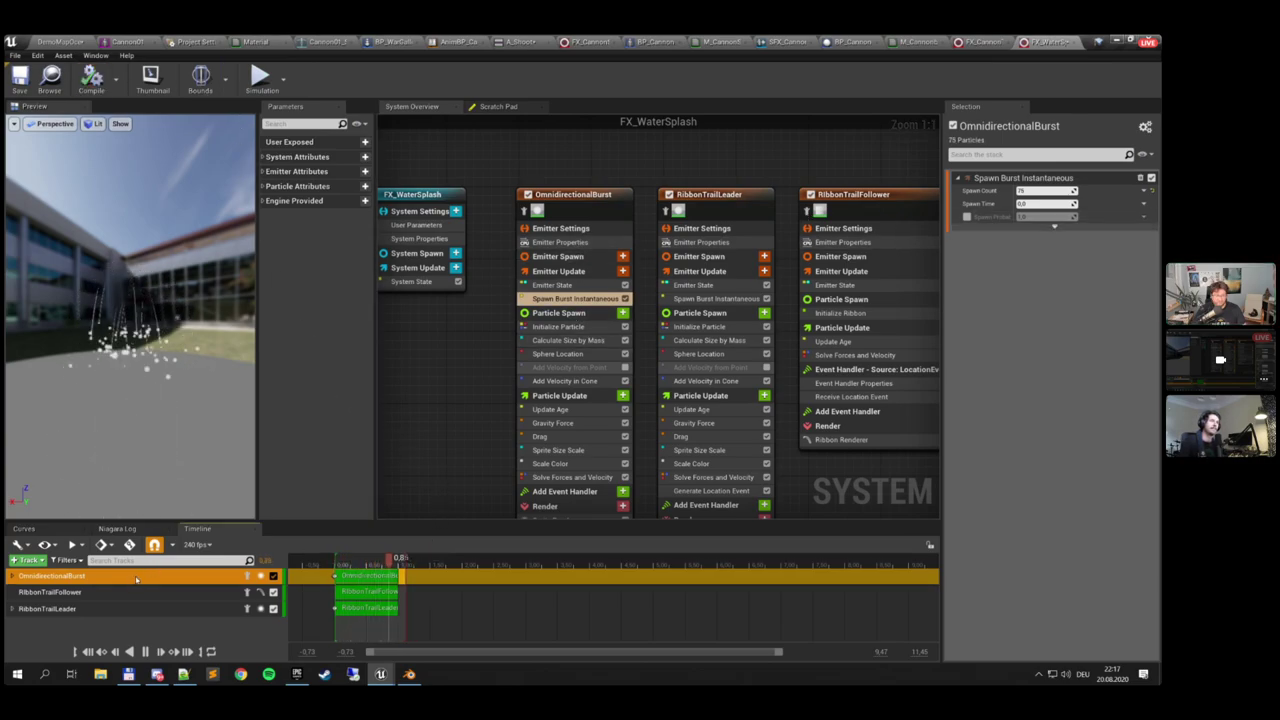
Compare the Emitter State settings across the three FX_WaterSplash emitters and review OmnidirectionalBurst's spawn and initialization modules
left_click(580, 200)
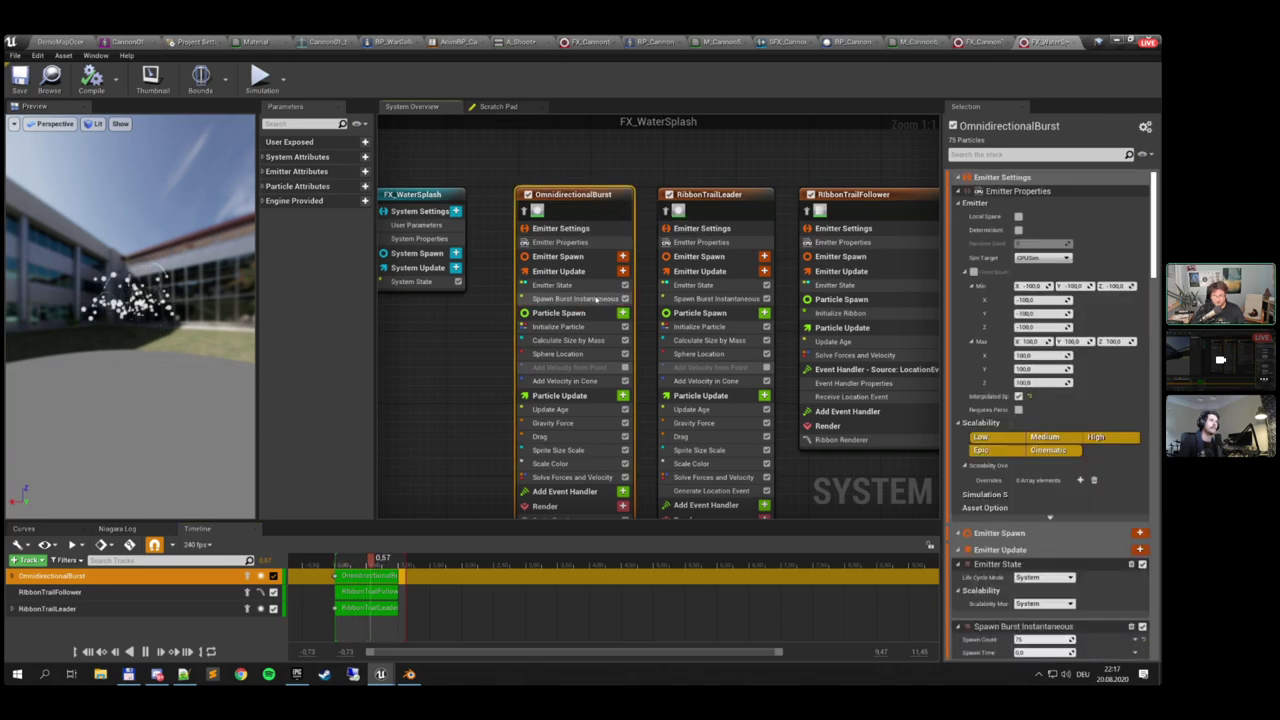
left_click(558, 285)
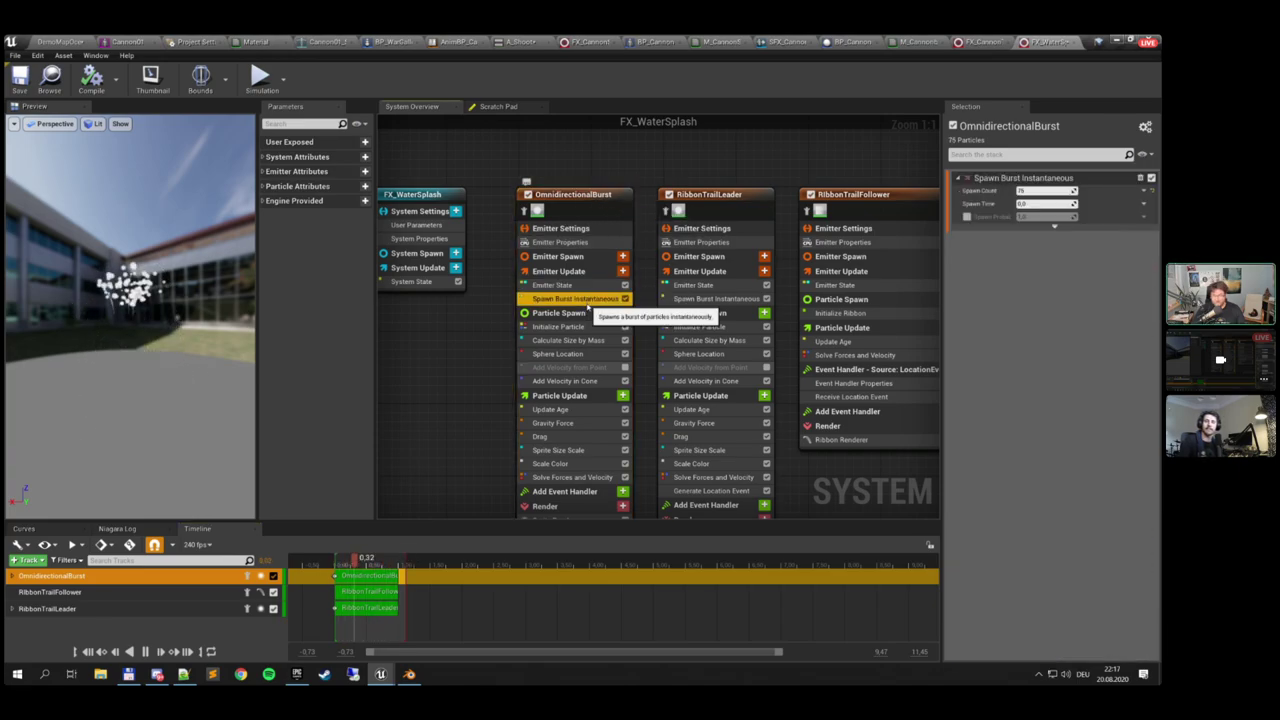
left_click(582, 327)
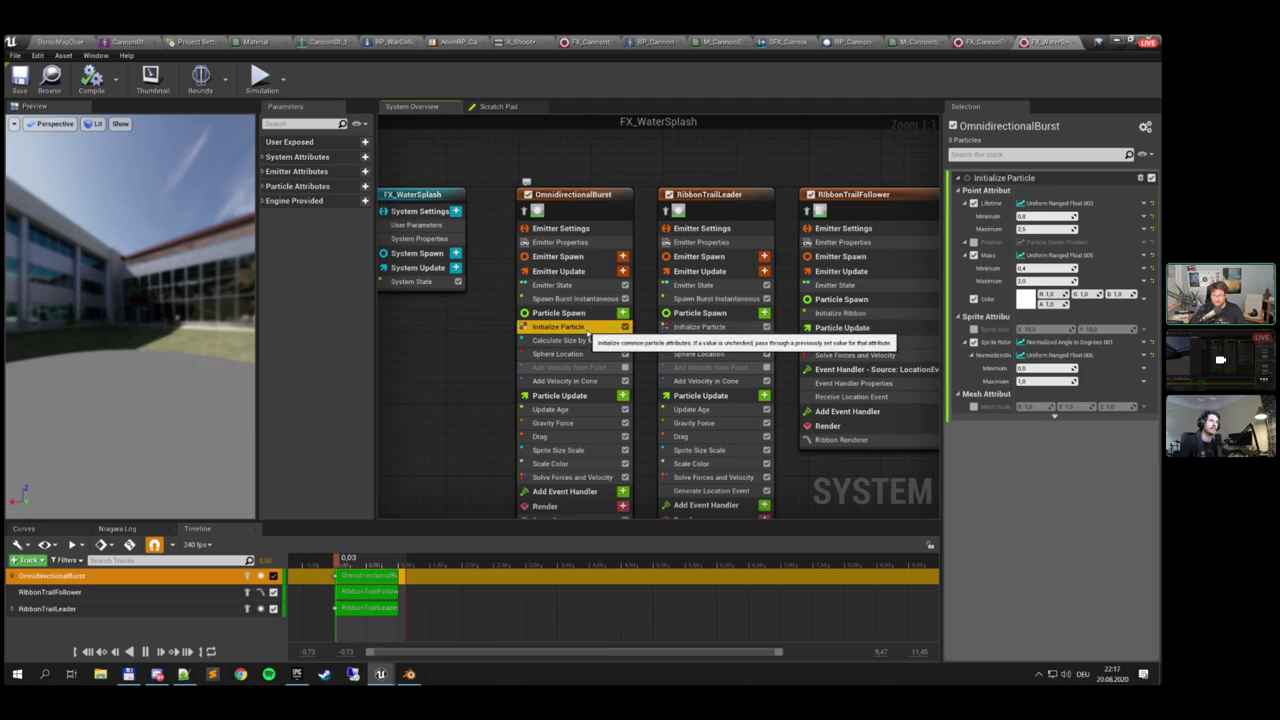
left_click(692, 285)
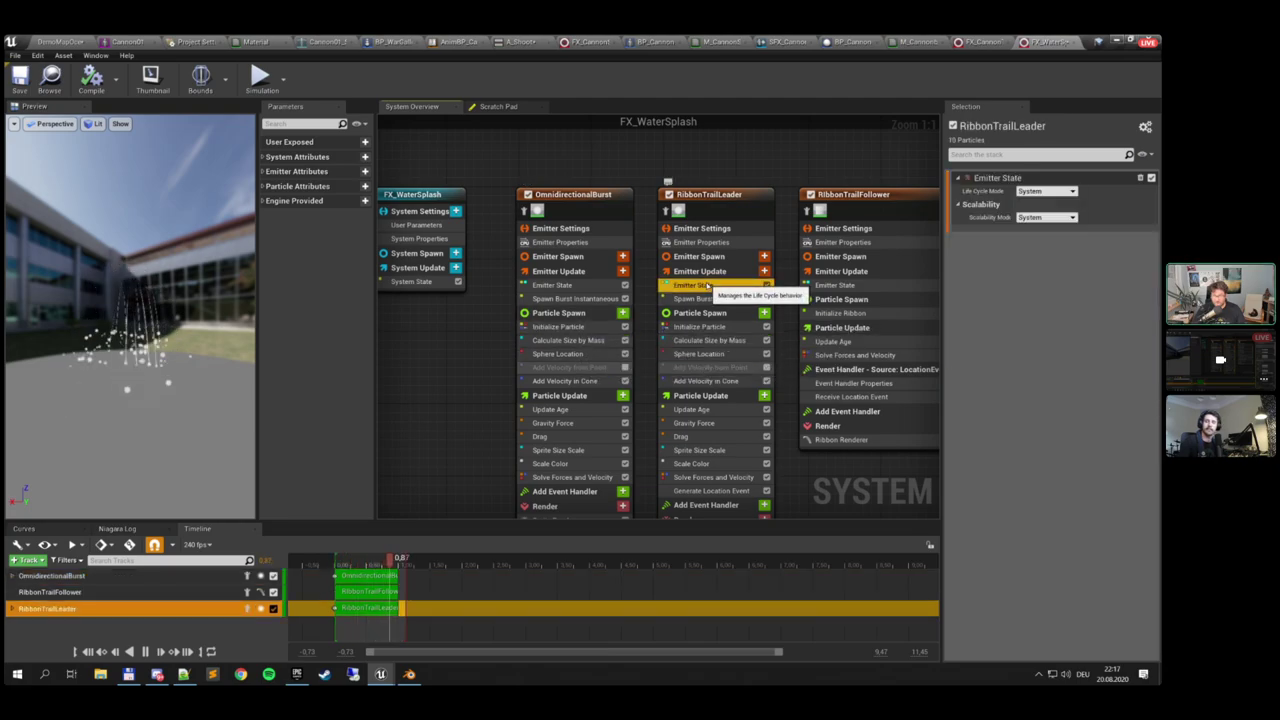
left_click(834, 286)
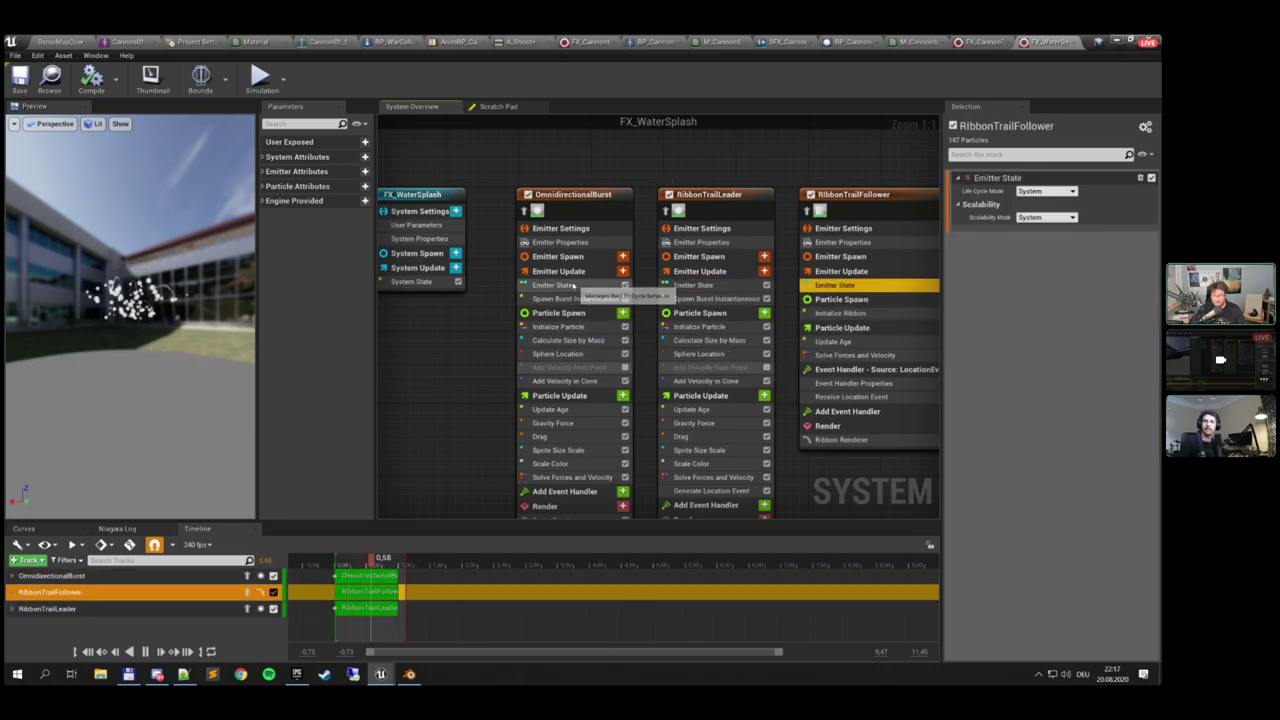
left_click(576, 299)
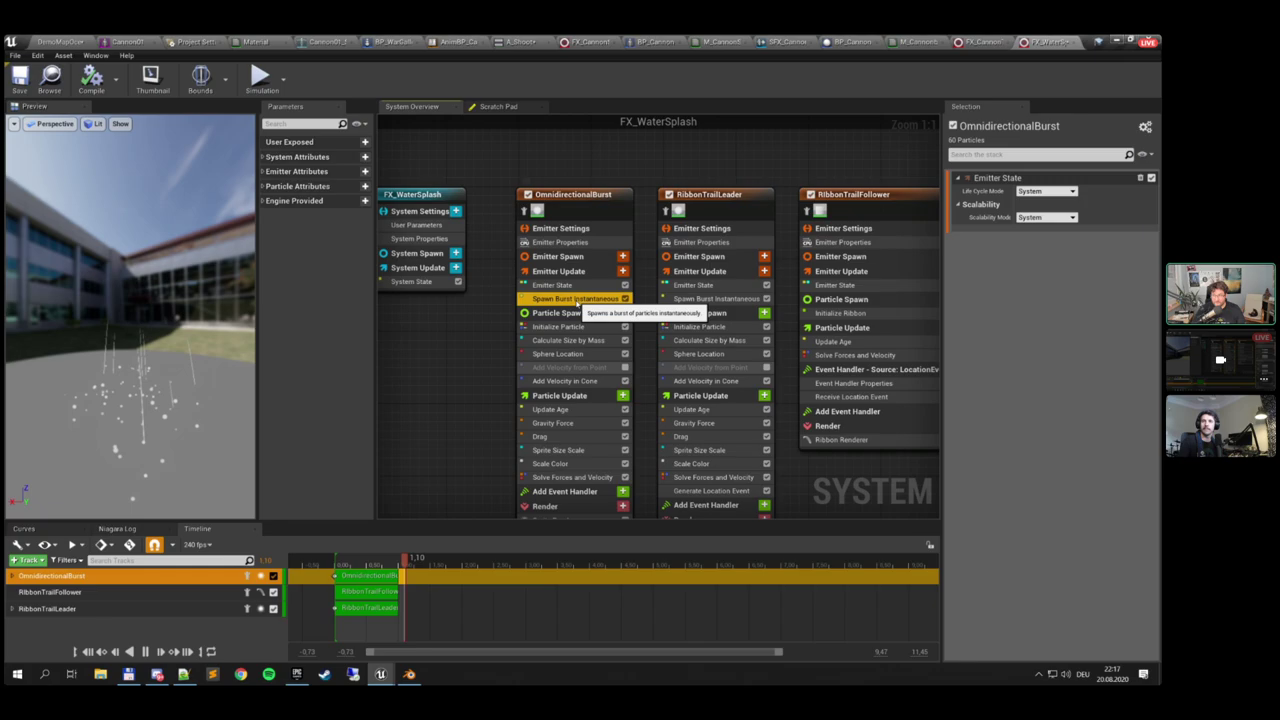
Review the Loop Behavior options in FX_WaterSplash's System State, keeping Once
left_click(412, 281)
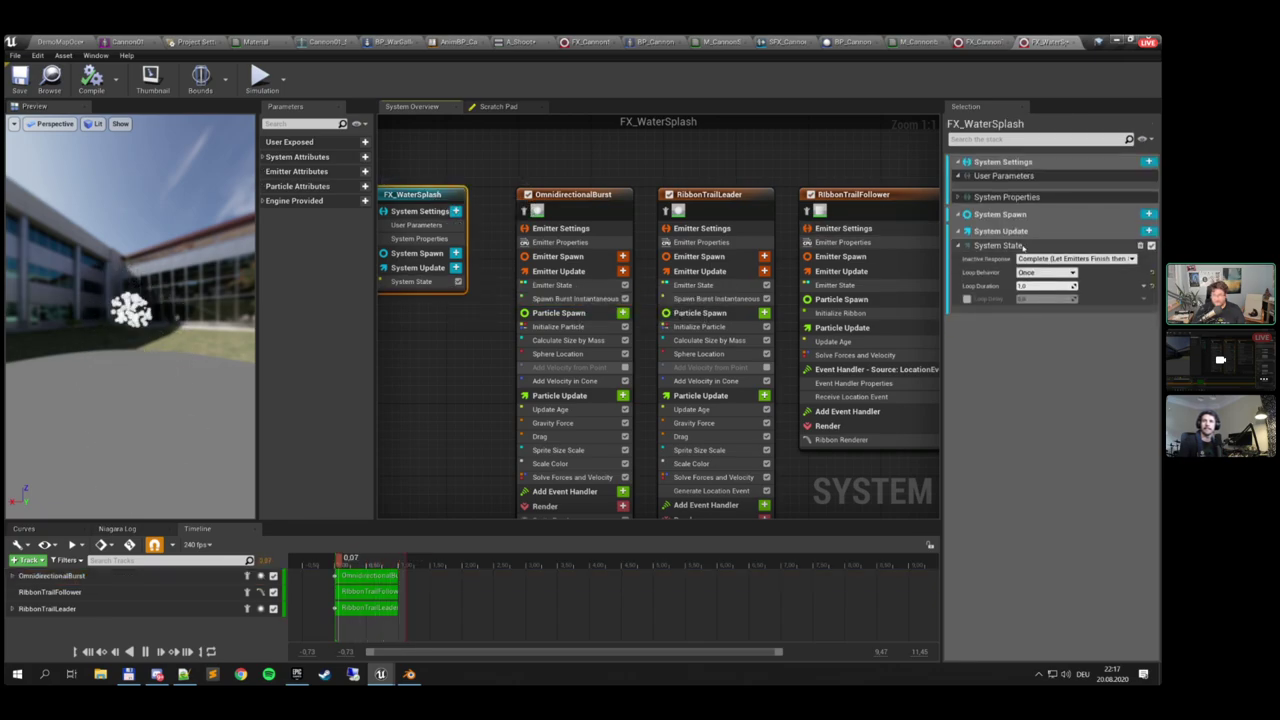
left_click(1058, 273)
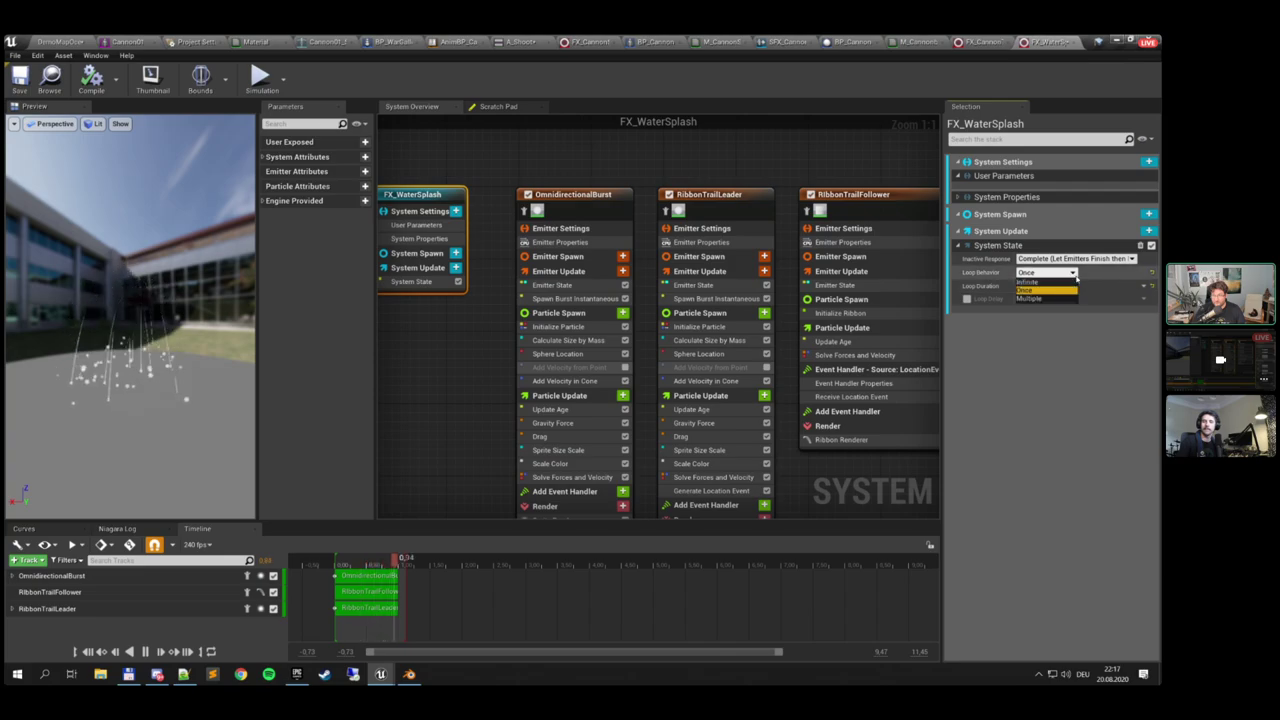
left_click(1058, 273)
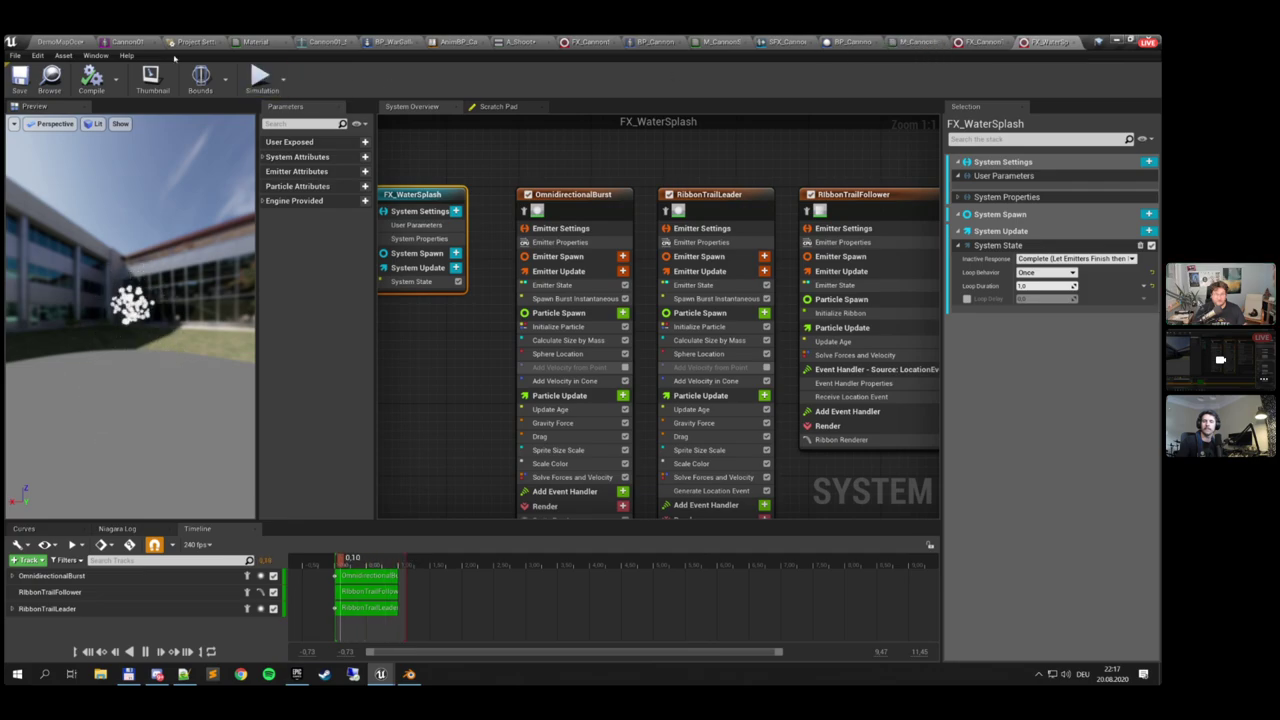
Play the pirate ship level, eject from the player to inspect the splashes up close, and end the play session
left_click(62, 43)
left_click(667, 79)
left_click(667, 80)
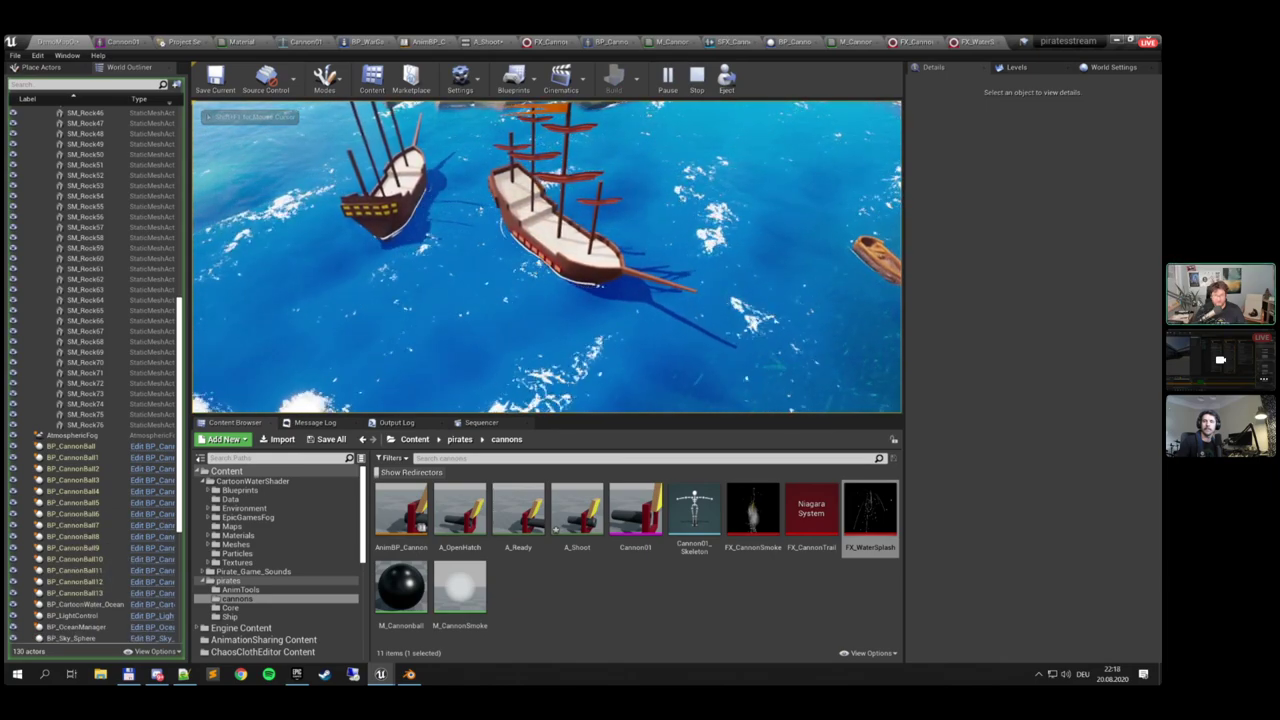
key("alt+Tab")
left_click(727, 79)
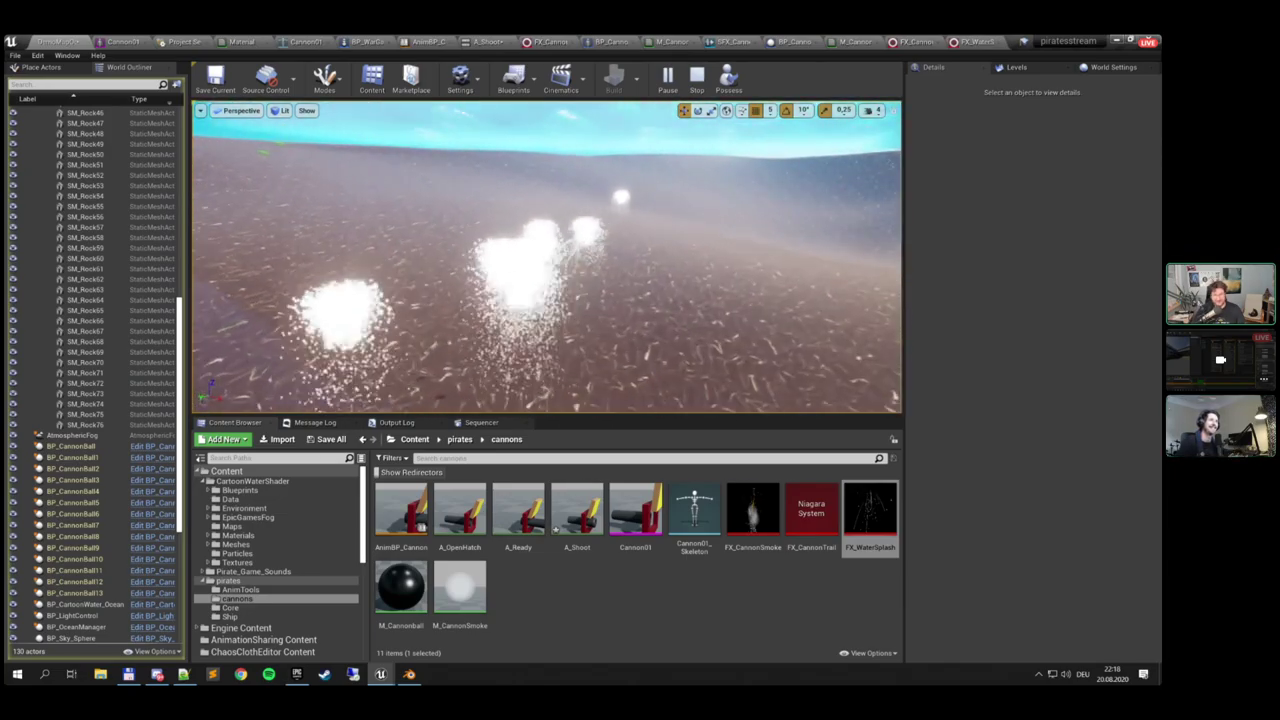
key("Escape")
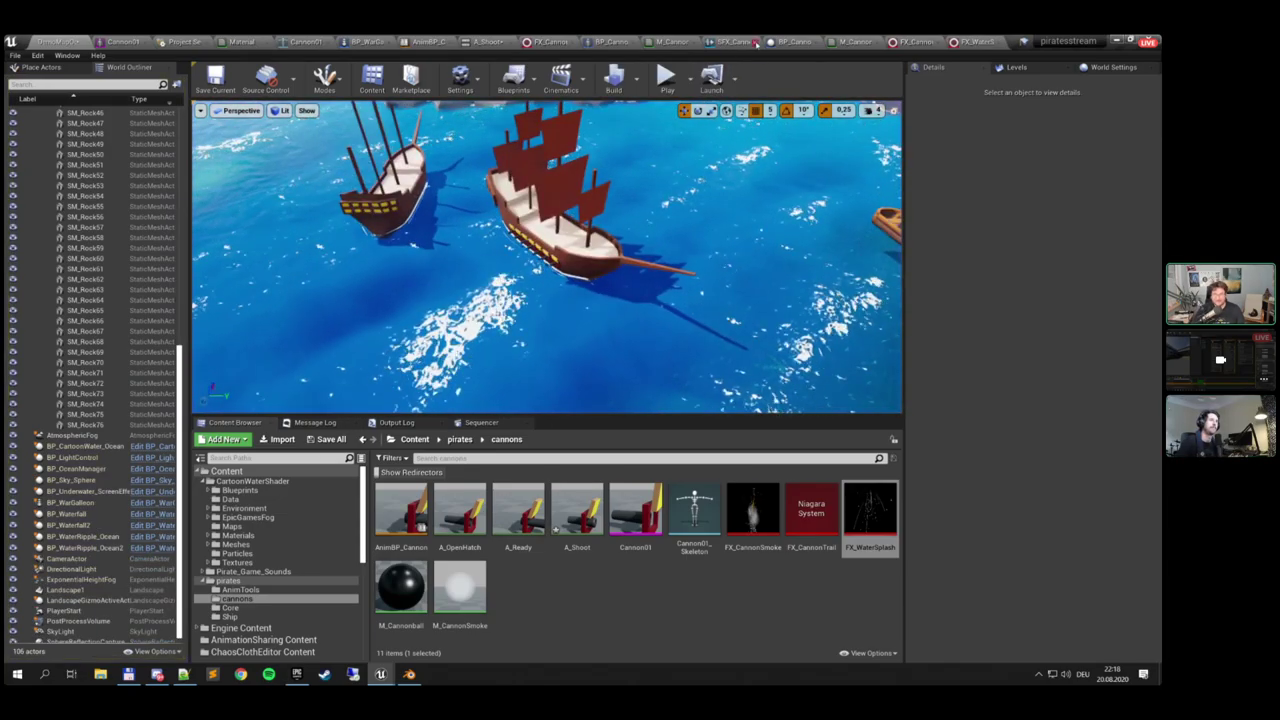
Trace BP_CannonBall's Event Tick chain from Evaluate Wave Height through the Branch to Spawn System at Location
left_click(793, 41)
right_click_drag(192, 267, 609, 286)
right_click_drag(296, 320, 795, 332)
left_click_drag(509, 301, 520, 305)
right_click_drag(565, 309, 456, 316)
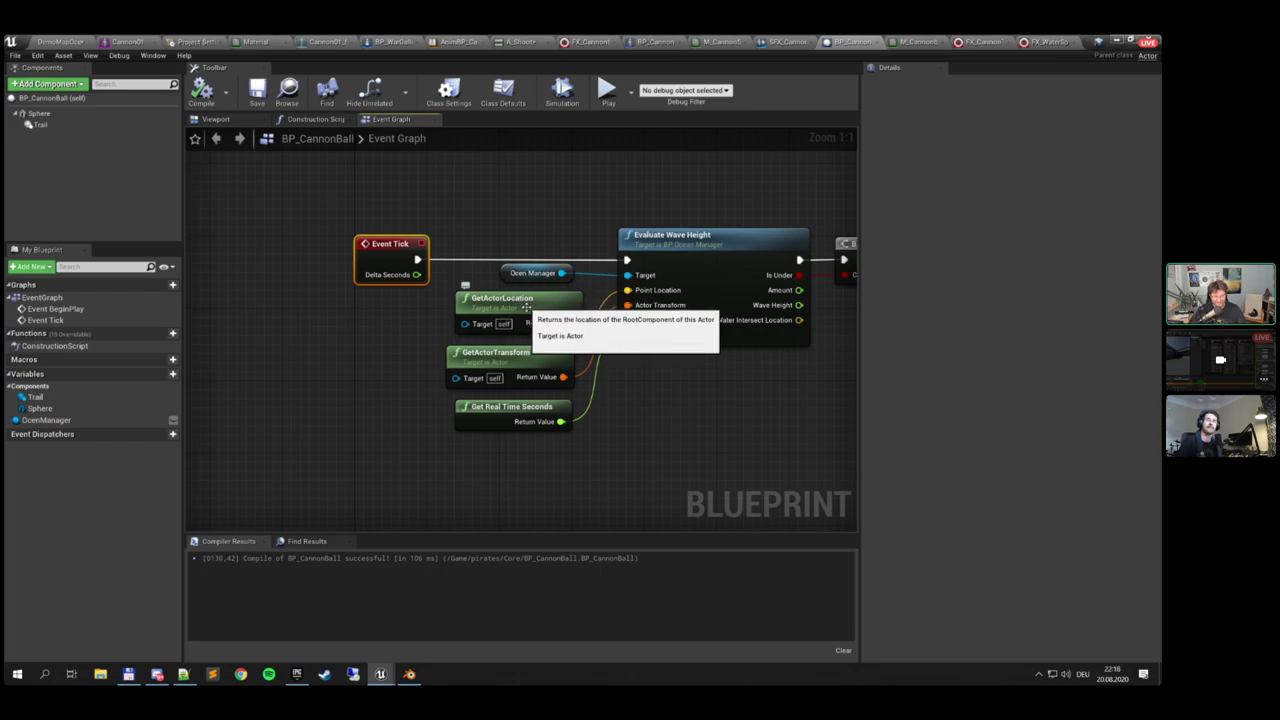
right_click_drag(633, 385, 558, 382)
left_click_drag(420, 165, 742, 450)
right_click_drag(742, 307, 611, 300)
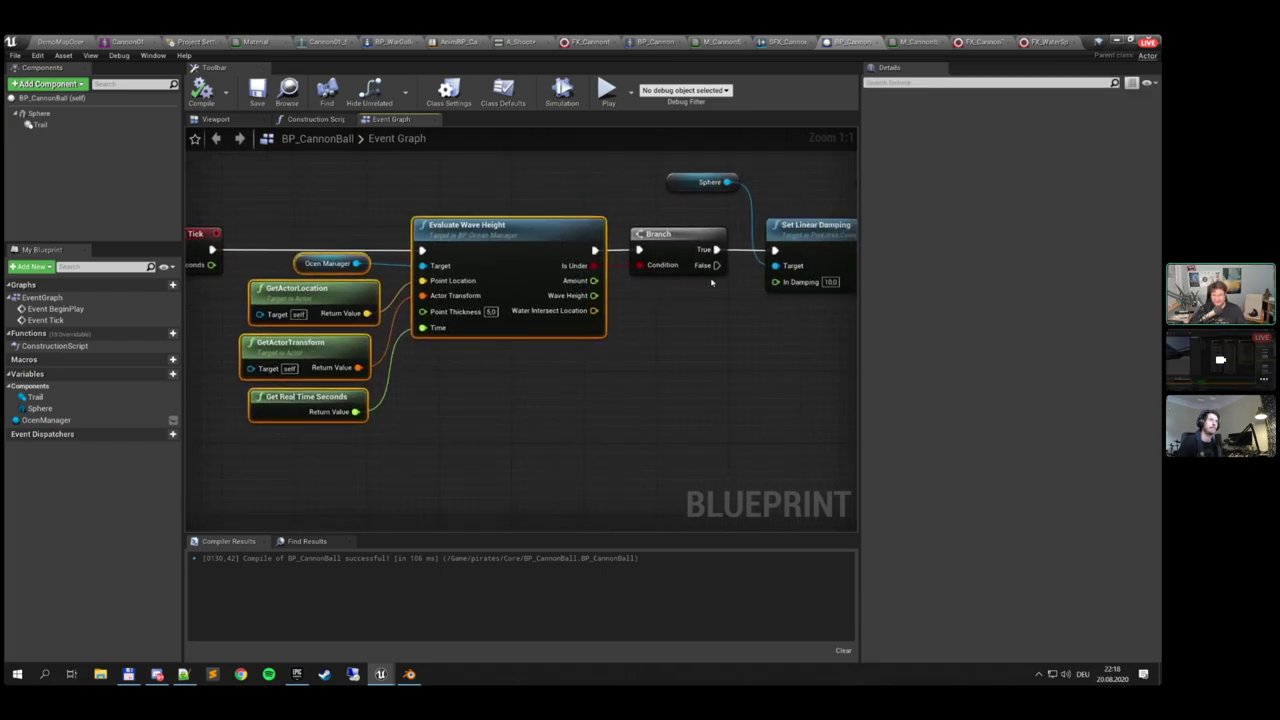
right_click_drag(711, 283, 373, 288)
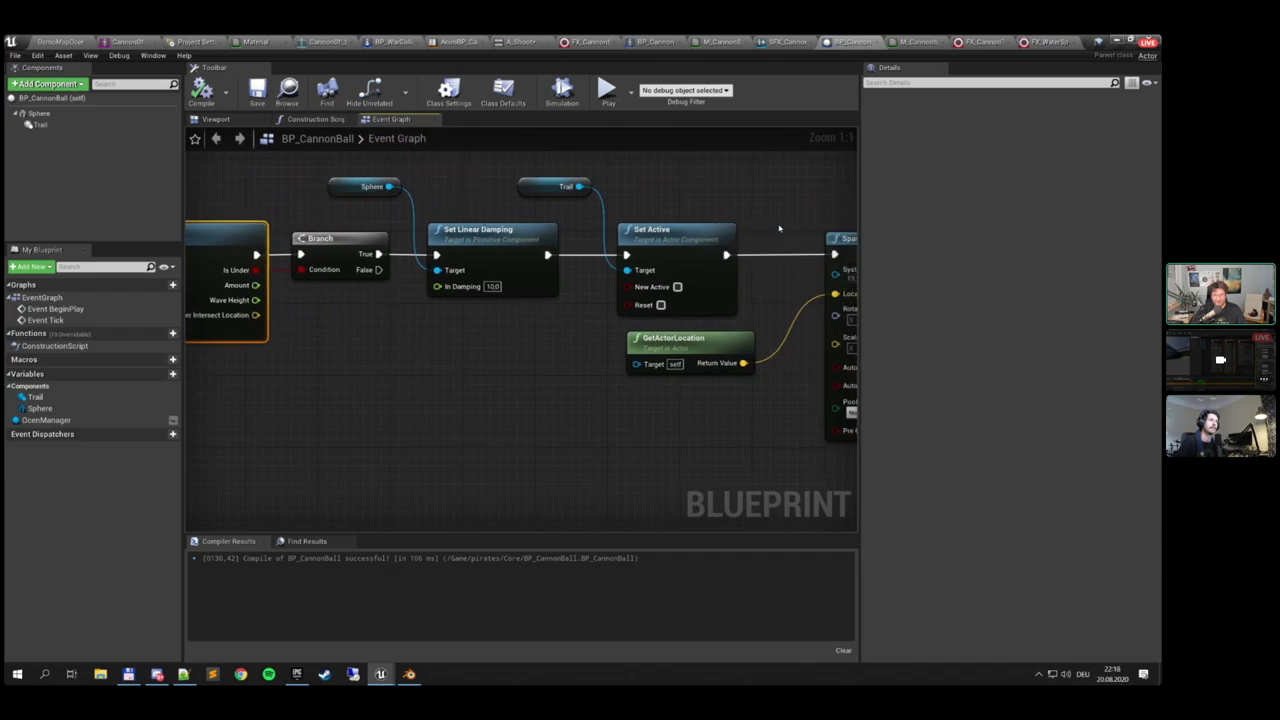
right_click_drag(779, 228, 454, 236)
left_click(540, 244)
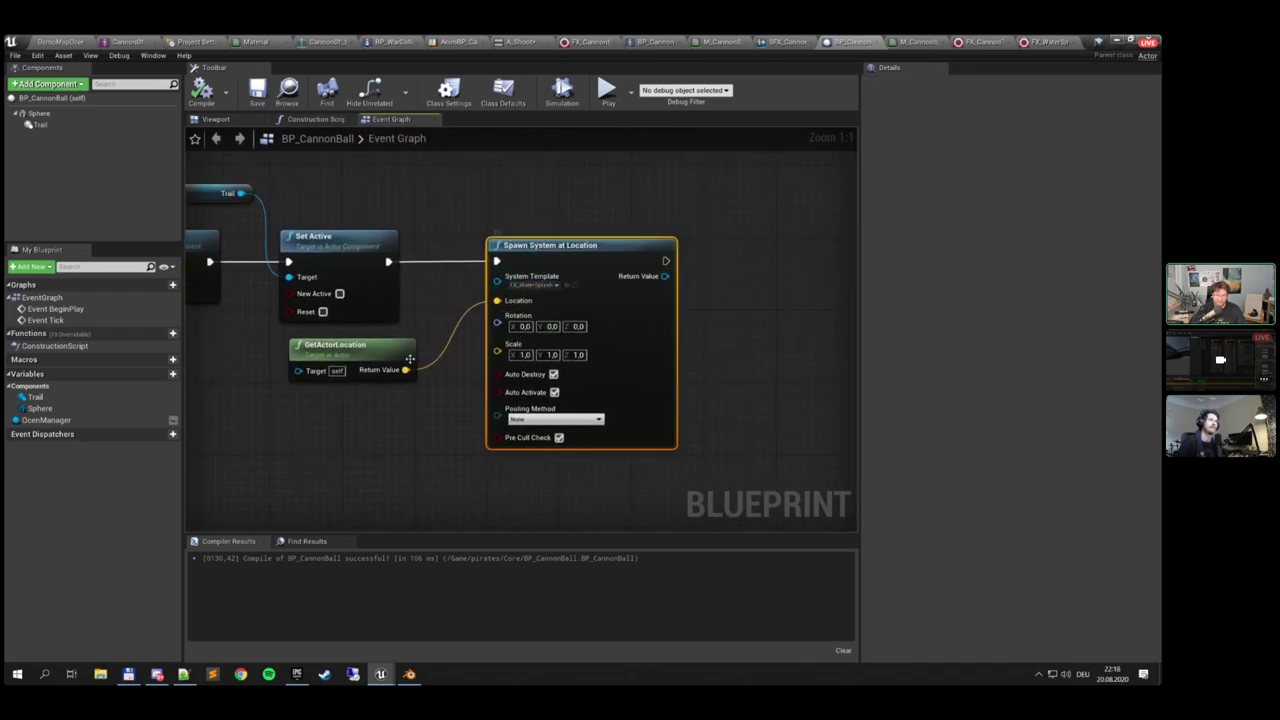
Add a Boolean variable named CannonBallActive to BP_CannonBall, set its default value to true, and compile
left_click(163, 375)
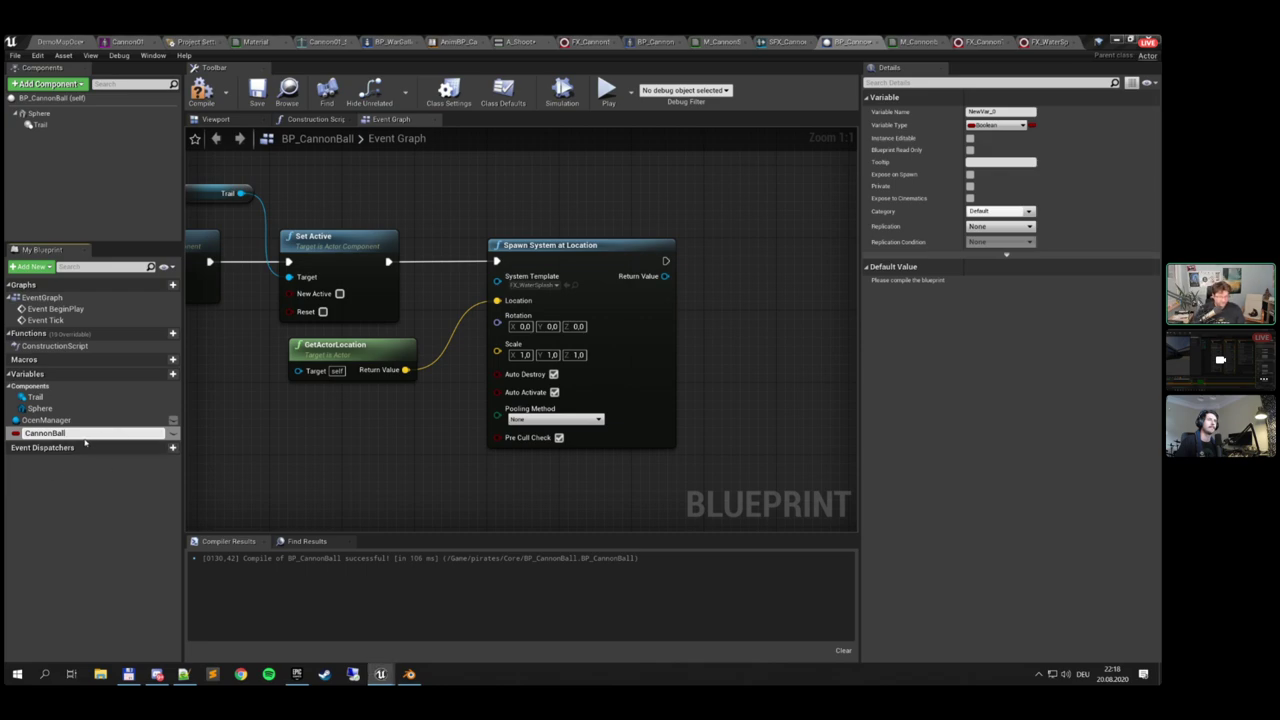
key("Return")
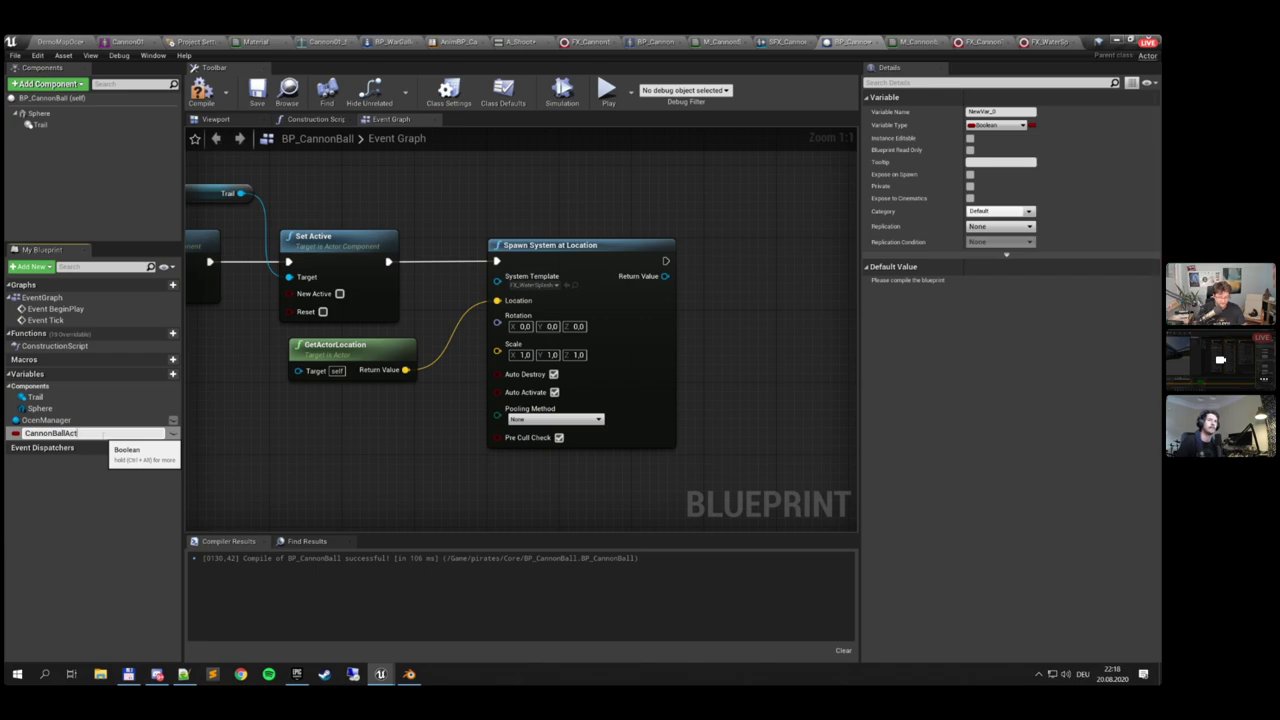
type("ive")
key("Return")
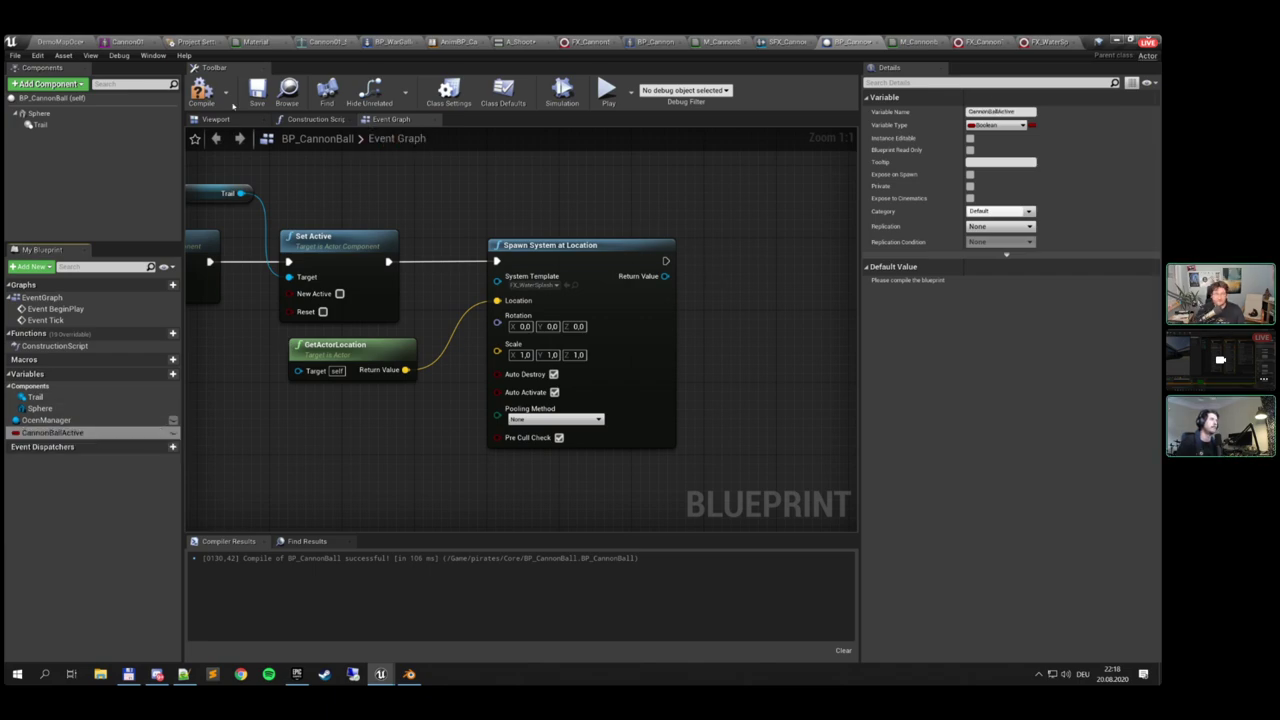
left_click(203, 92)
left_click(969, 282)
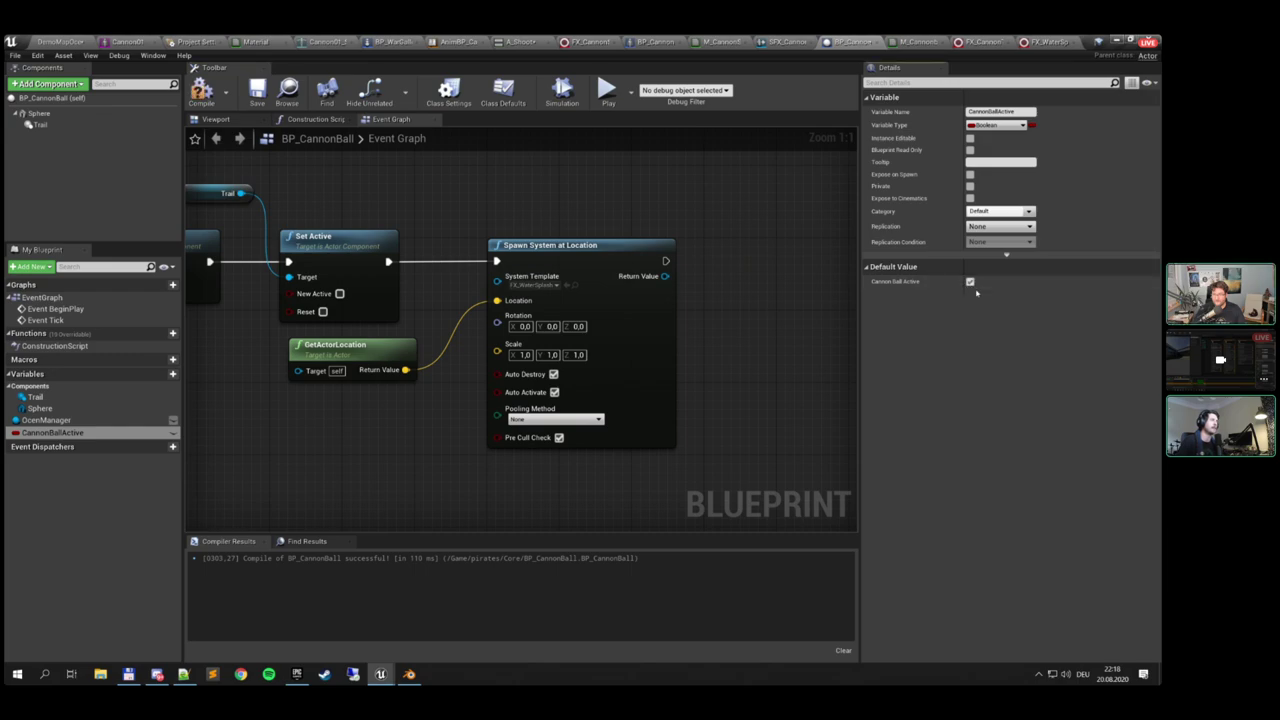
left_click(203, 92)
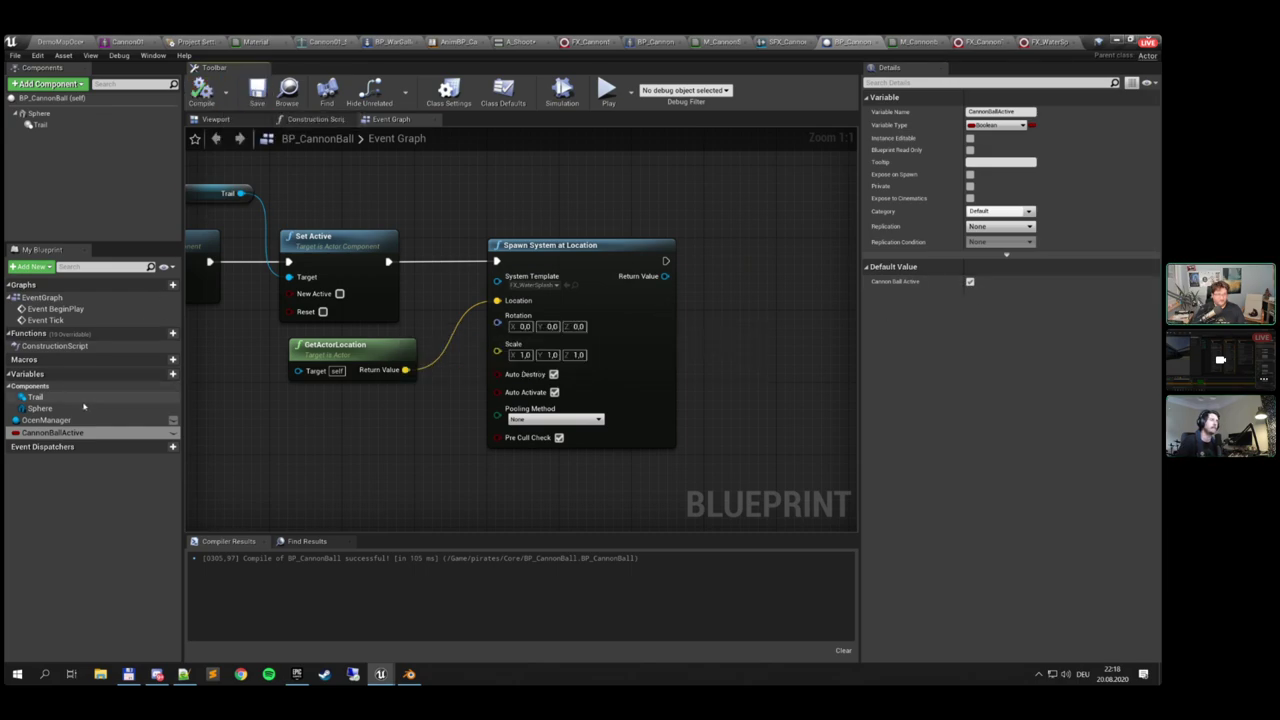
Add a Set CannonBallActive node with the value false after Spawn System at Location
left_click_drag(50, 432, 725, 261, "alt")
left_click(702, 244)
left_click(777, 255)
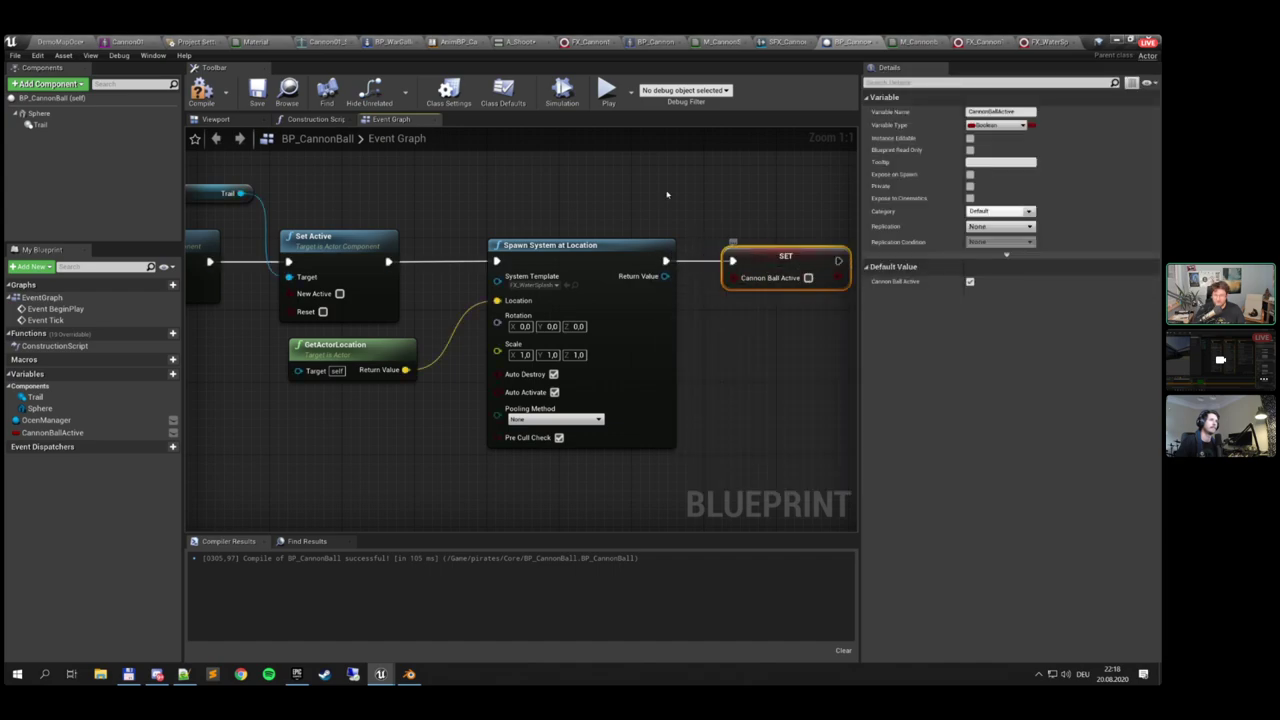
Insert a Branch conditioned on CannonBallActive after Event Tick, with its True output running into Evaluate Wave Height
scroll(777, 255, "down", 4)
right_click_drag(549, 255, 696, 265)
left_click_drag(555, 250, 432, 252)
left_click(52, 432)
left_click_drag(52, 432, 498, 243, "ctrl")
type("branch")
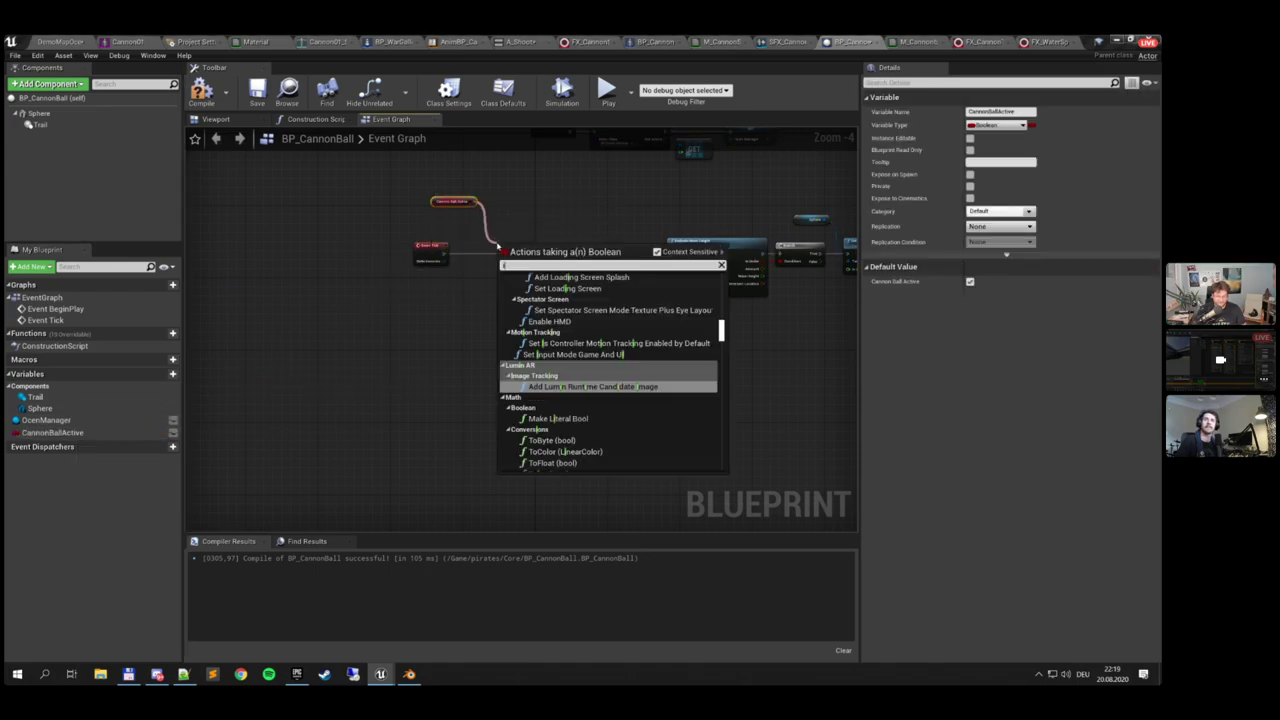
key("Return")
scroll(502, 243, "up", 2)
scroll(503, 243, "up", 1)
left_click_drag(403, 262, 800, 263)
right_click_drag(749, 240, 621, 223)
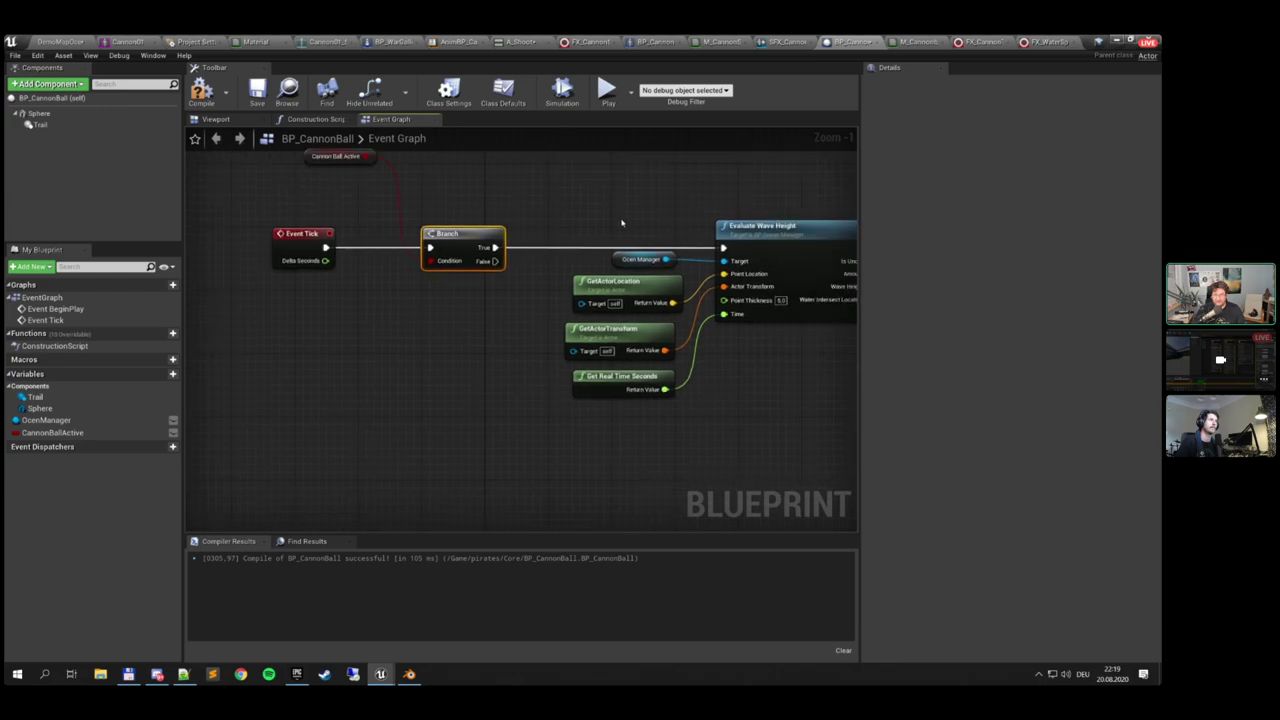
Move the input nodes of Evaluate Wave Height closer to it, then compile and save BP_CannonBall
left_click_drag(621, 223, 644, 387)
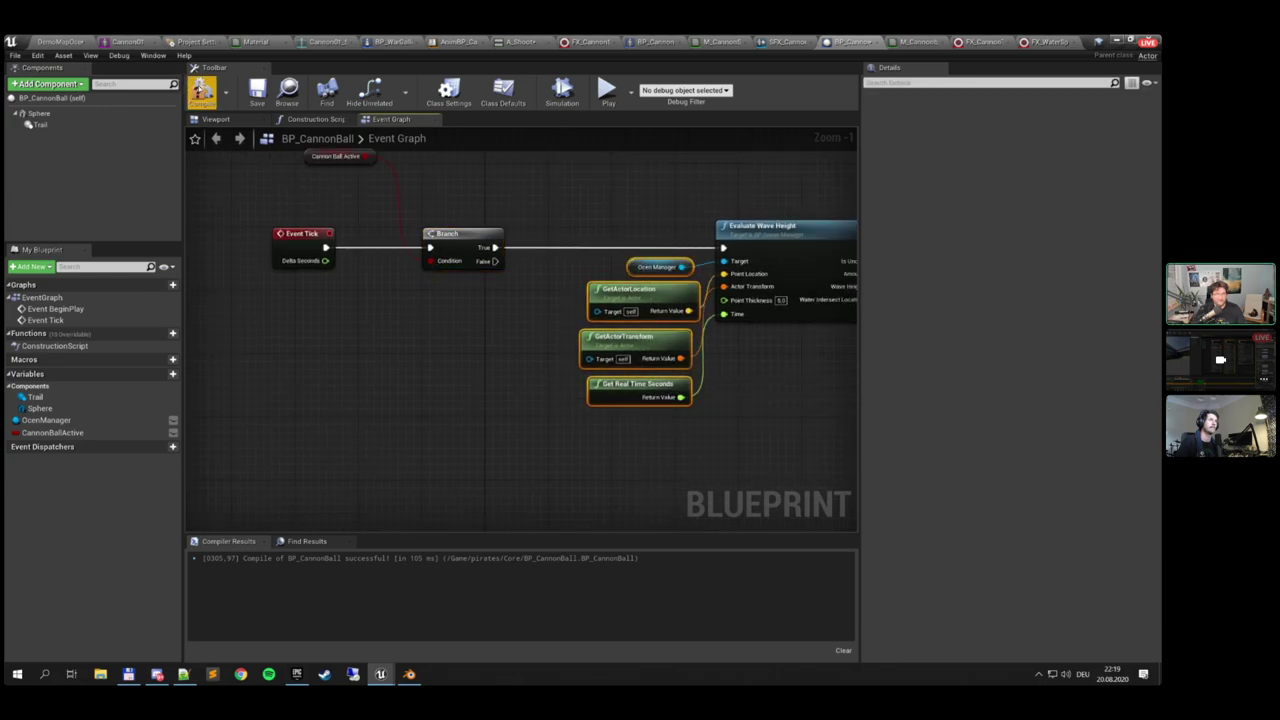
left_click(202, 91)
left_click(257, 91)
right_click_drag(635, 208, 386, 217)
scroll(386, 217, "down", 3)
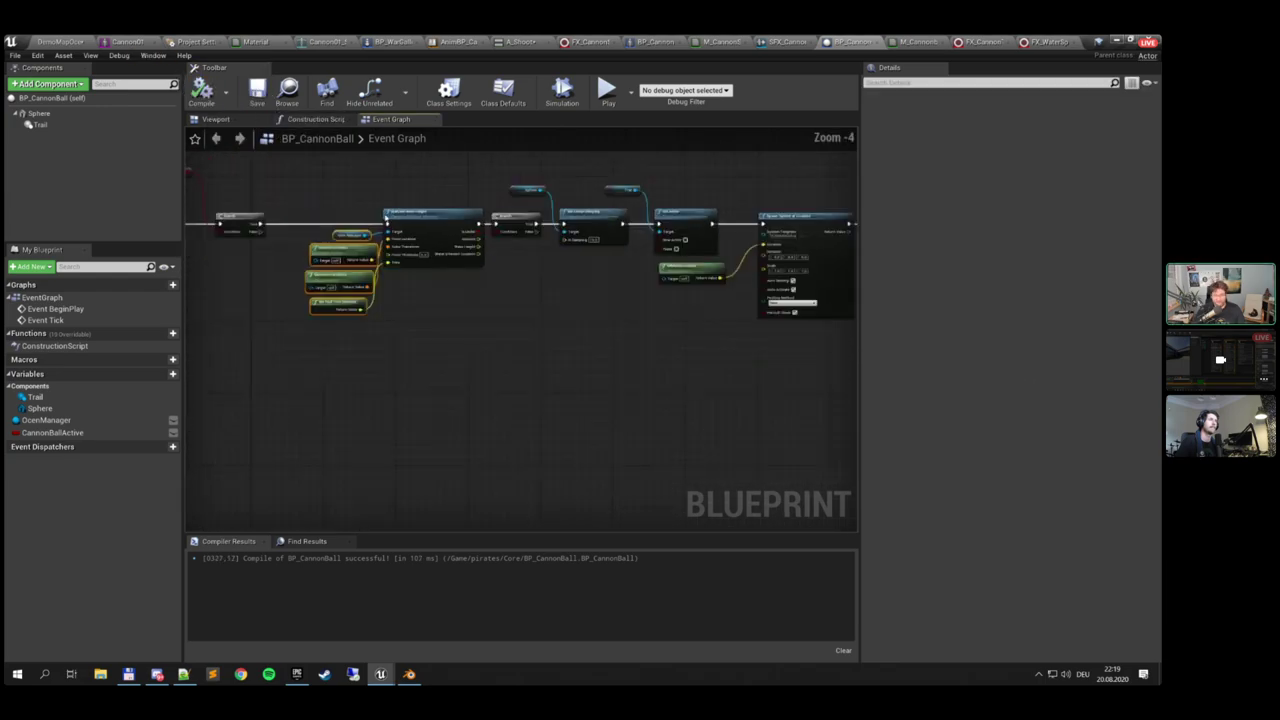
scroll(620, 195, "up", 3)
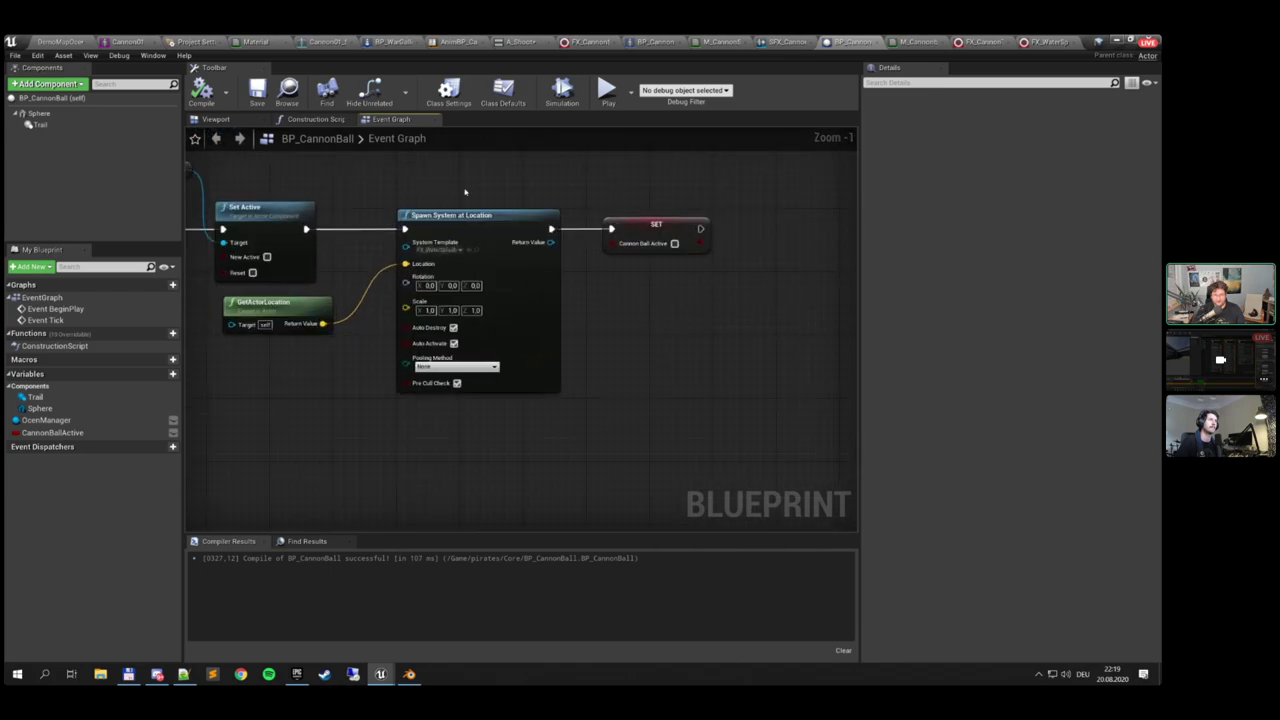
right_click_drag(247, 364, 649, 377)
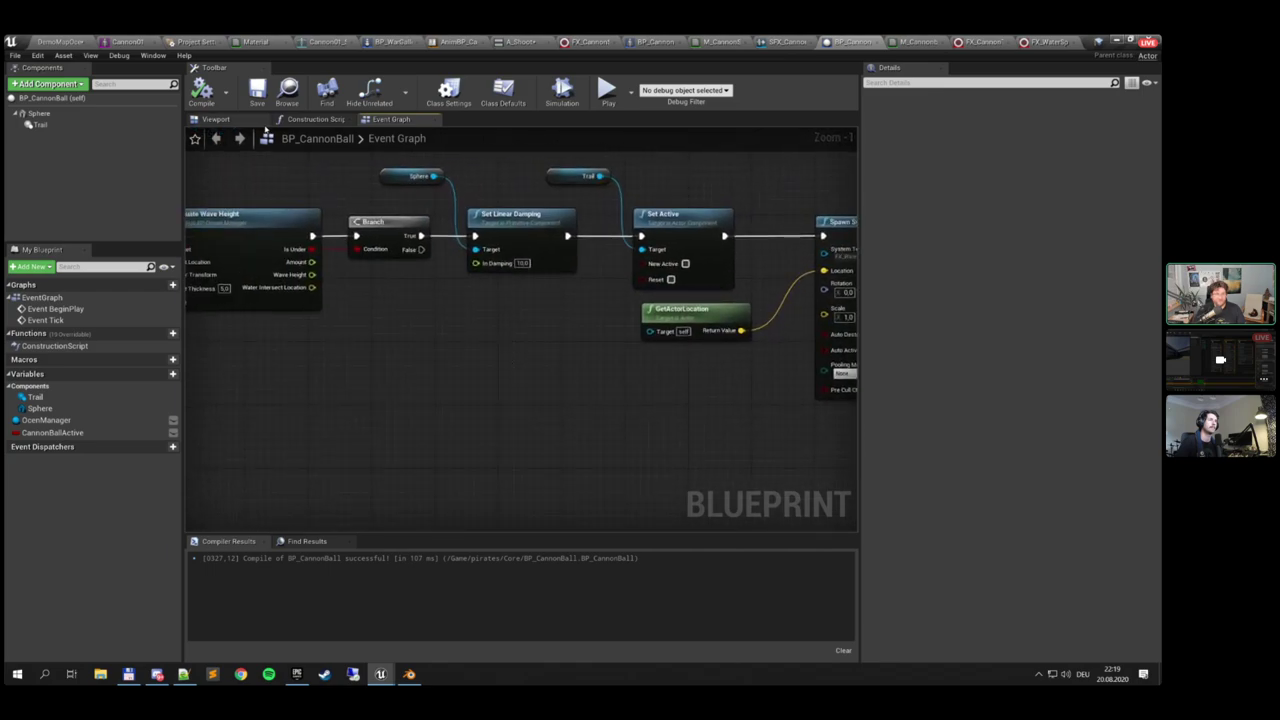
left_click(257, 90)
Play the pirate ship level to test the splashes, and end the play session
left_click(58, 41)
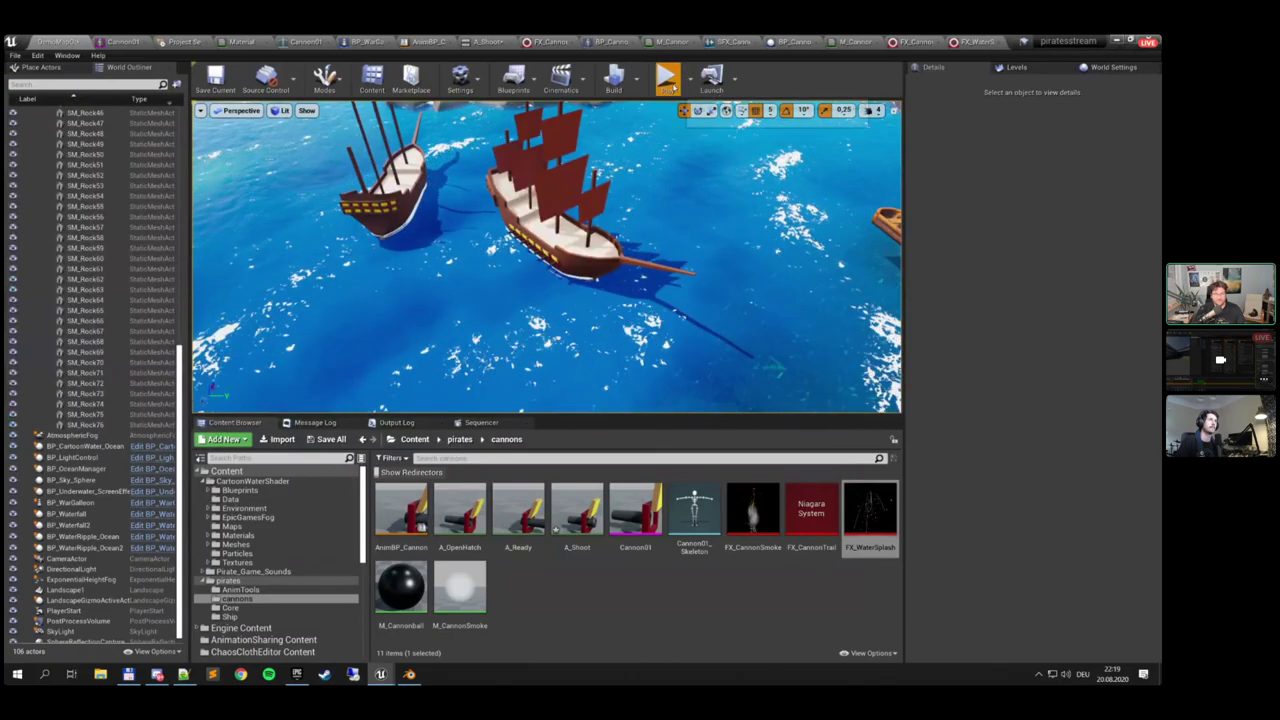
left_click(674, 87)
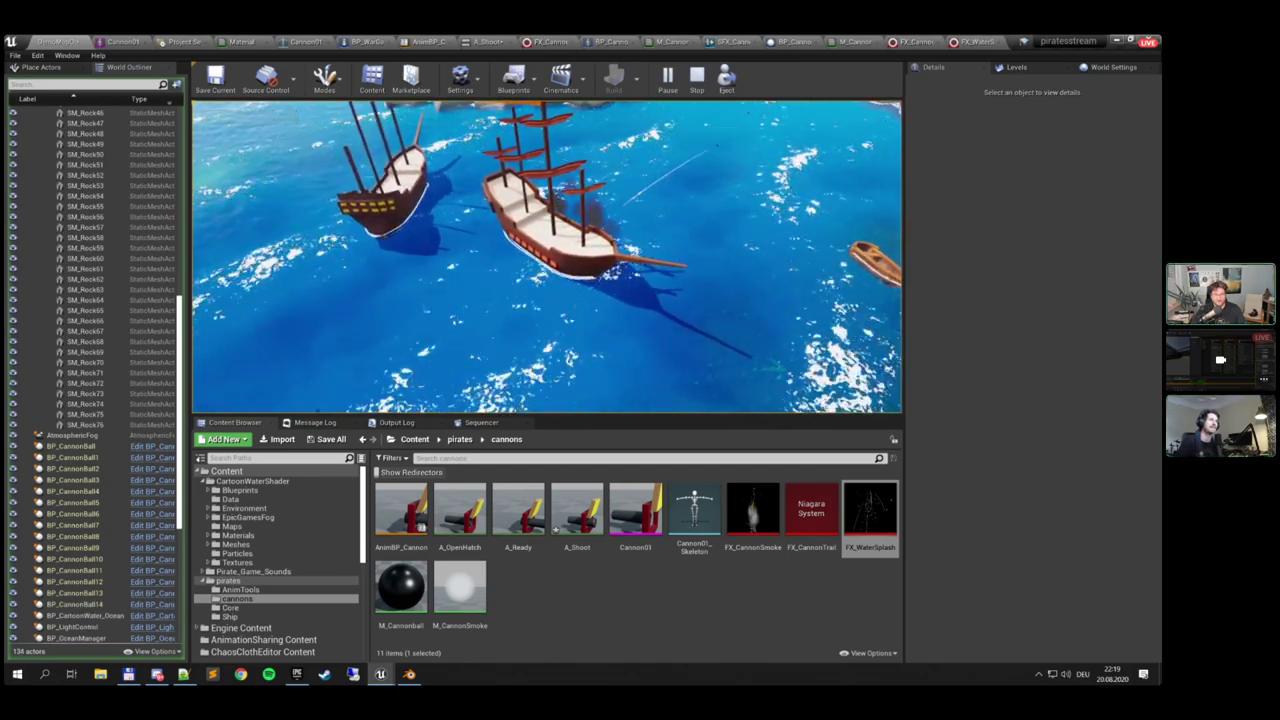
key("Escape")
Set the force multiplier feeding Add Force in BP_CannonComponent to 10000.0
left_click(792, 42)
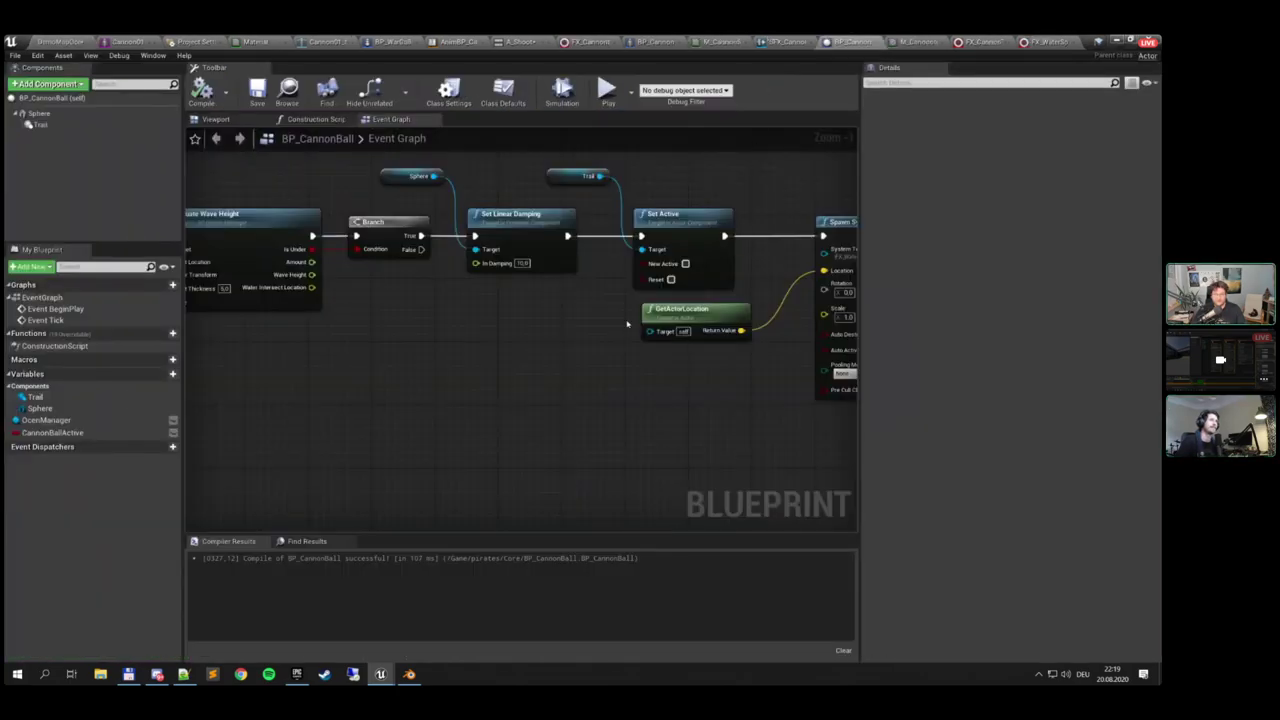
scroll(595, 327, "up", 1)
scroll(563, 331, "down", 6)
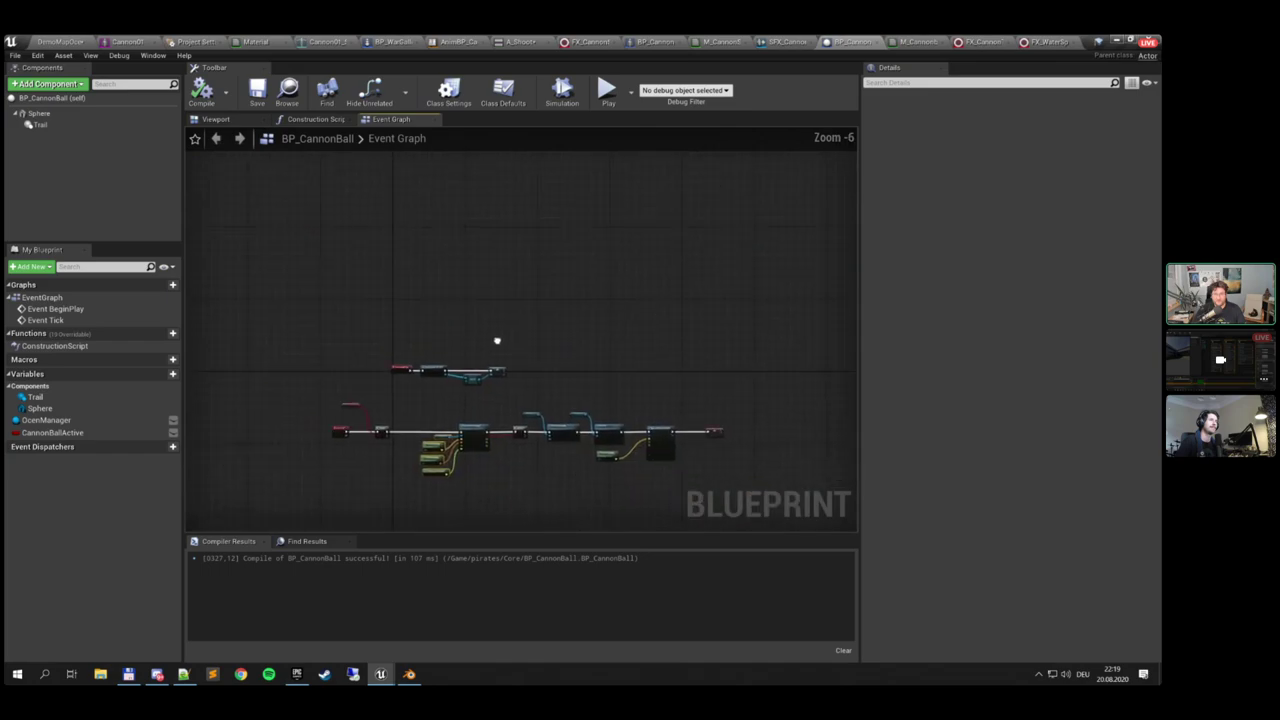
right_click_drag(497, 341, 479, 262)
left_click(787, 42)
left_click(657, 42)
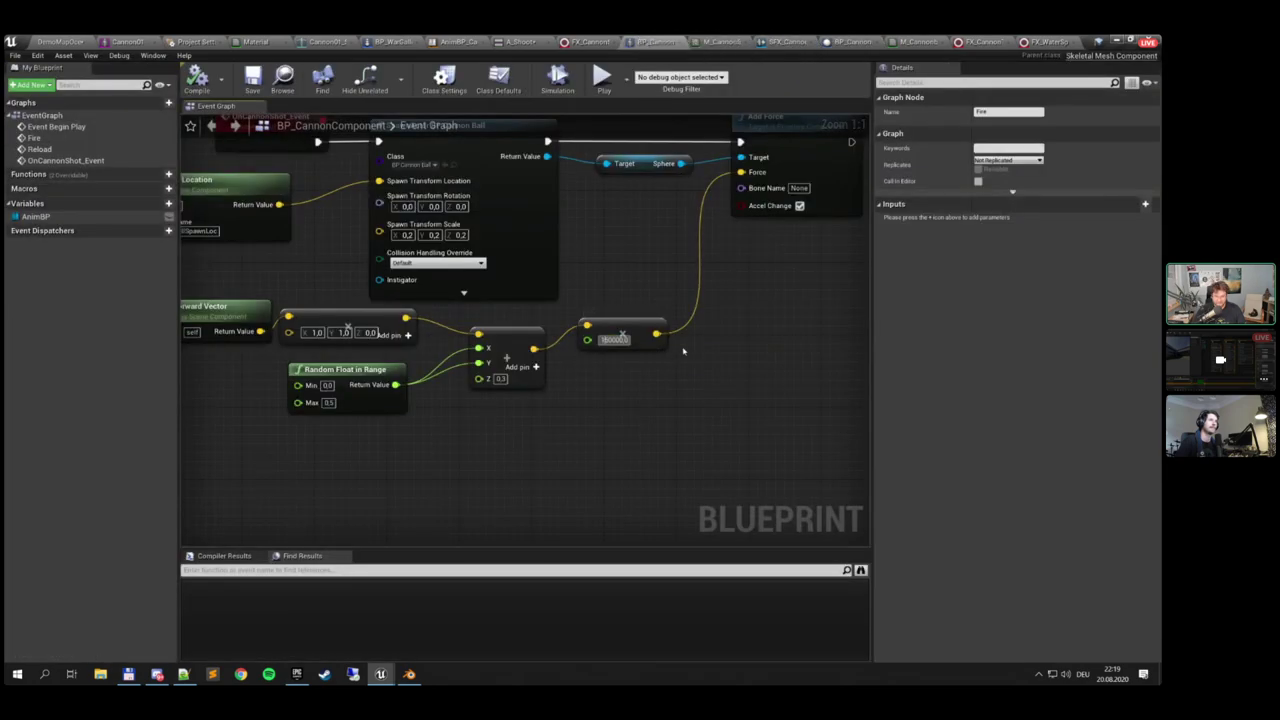
key("Delete")
key("Return")
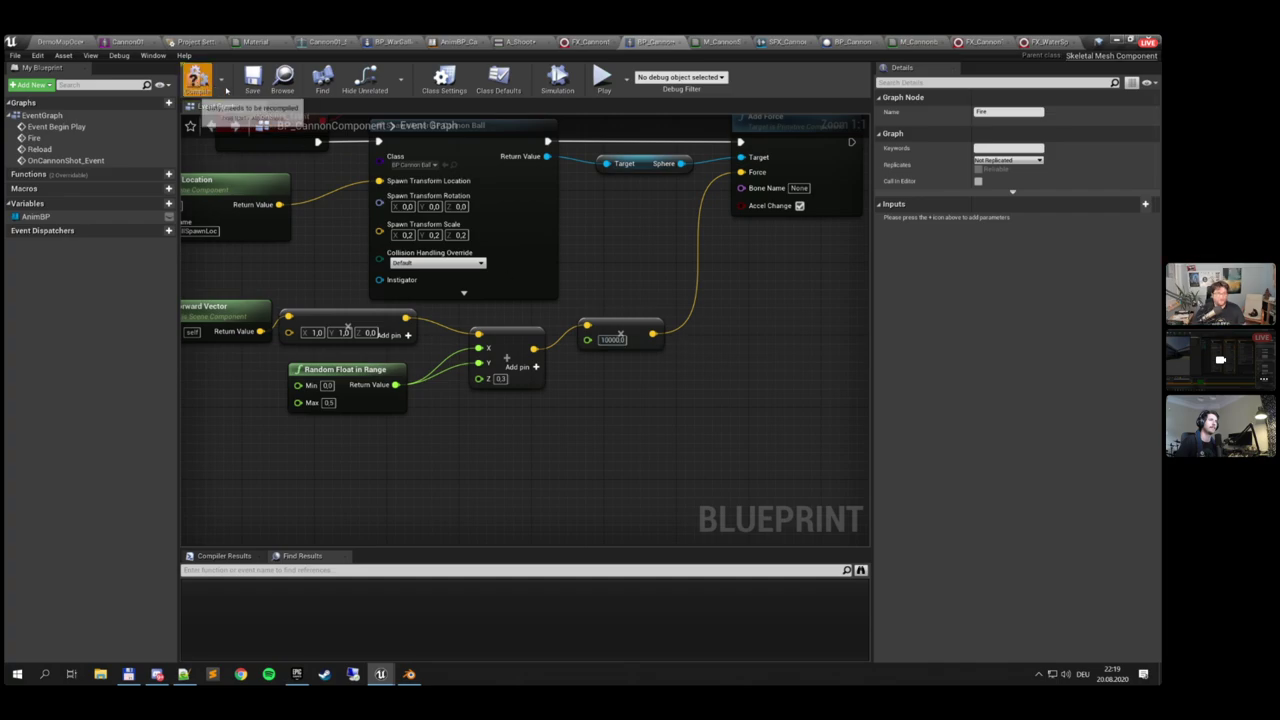
Play the level in full screen to check the weaker cannon shots, then stop and restore the editor layout
left_click(74, 42)
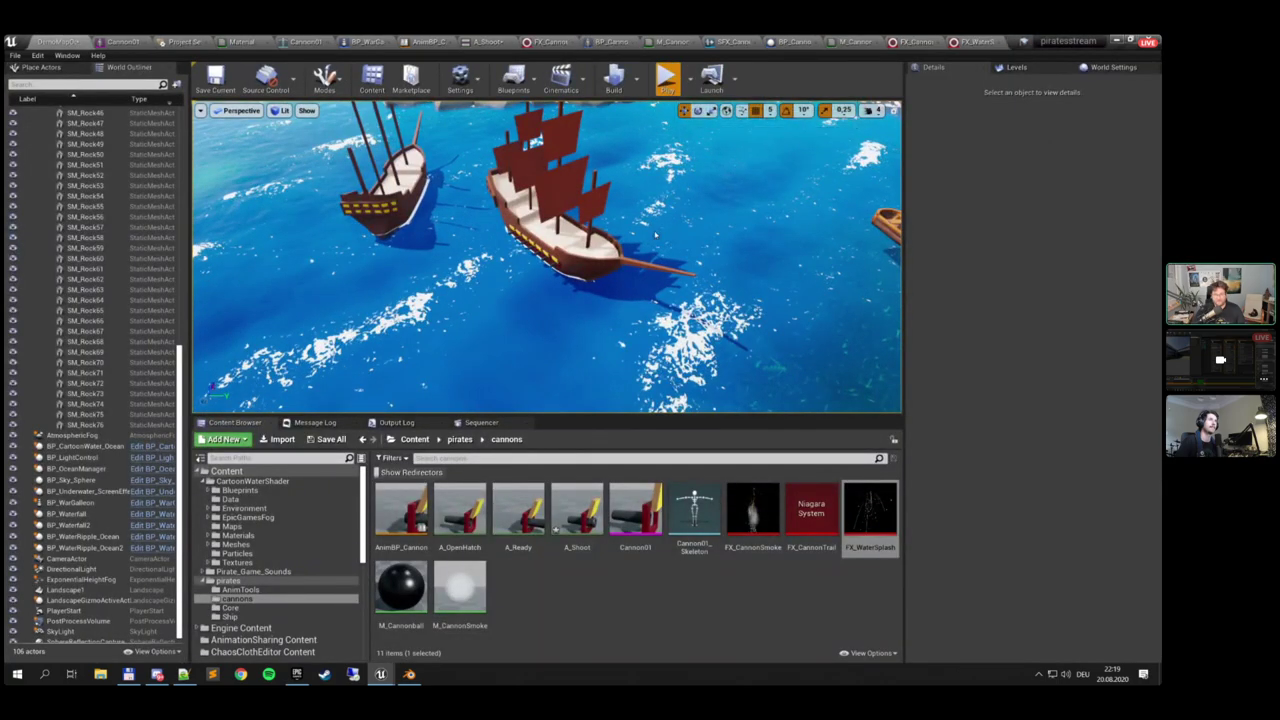
key("alt+p")
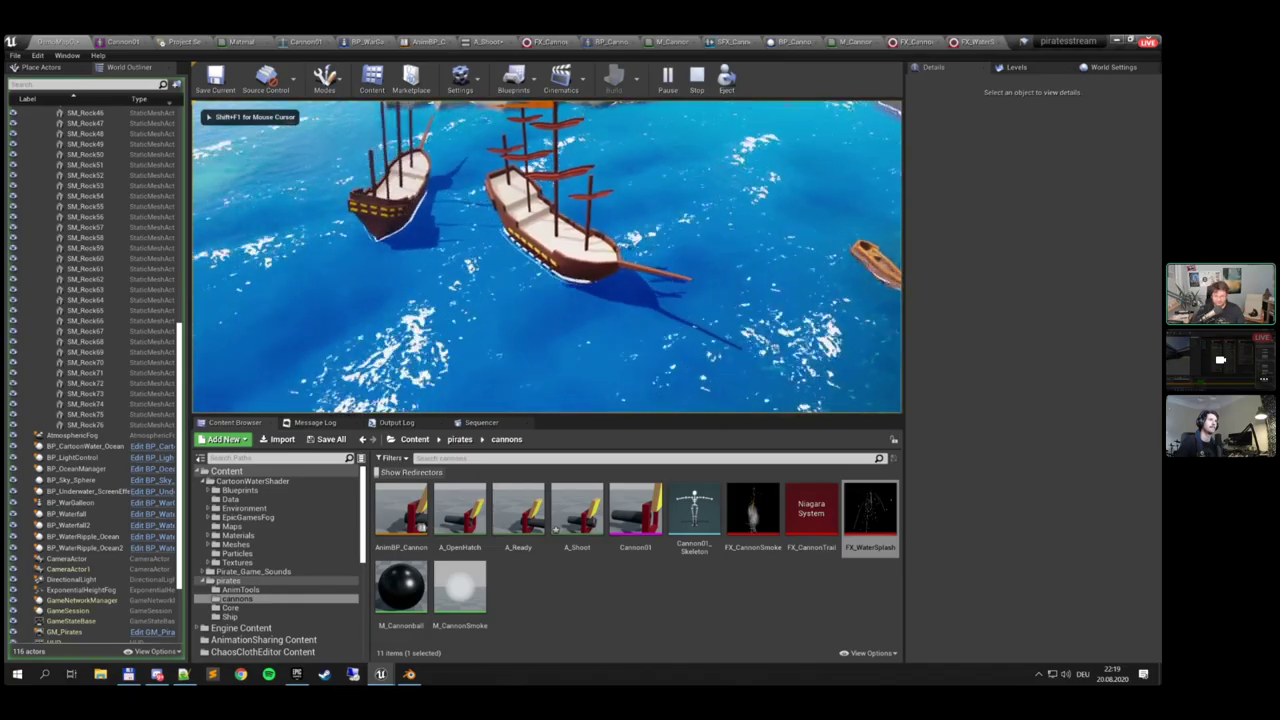
key("F11")
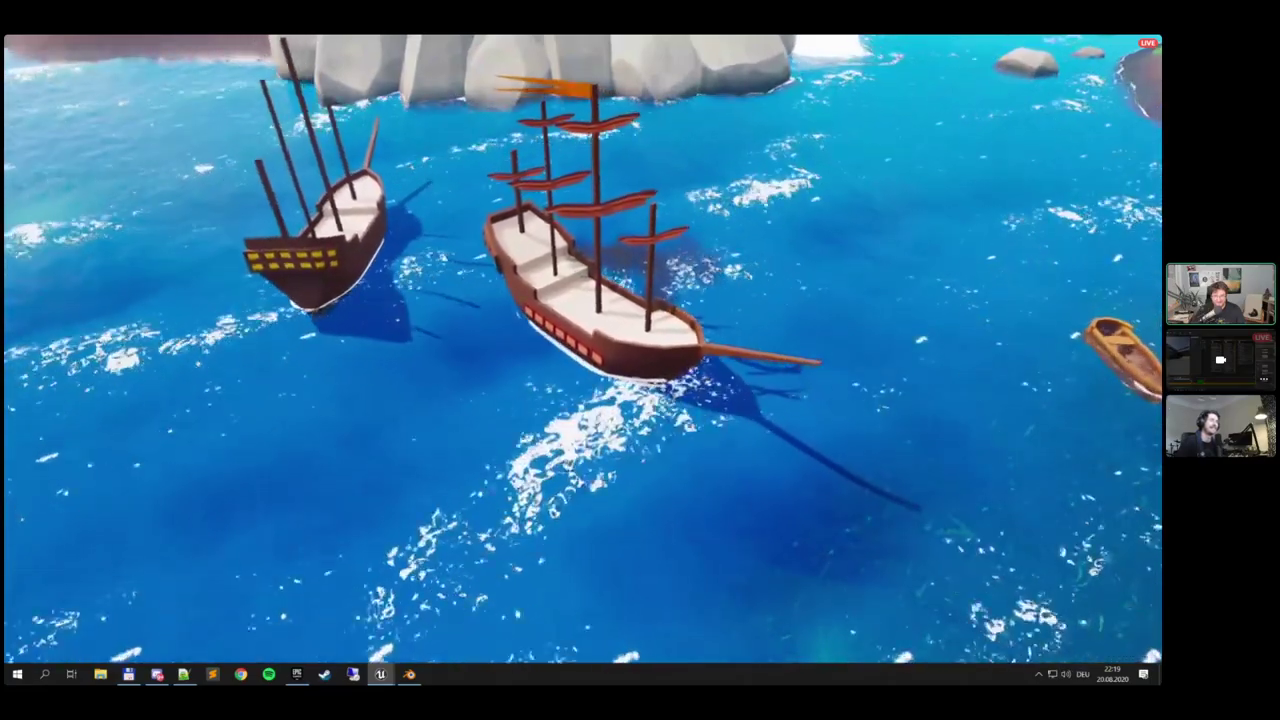
key("Escape")
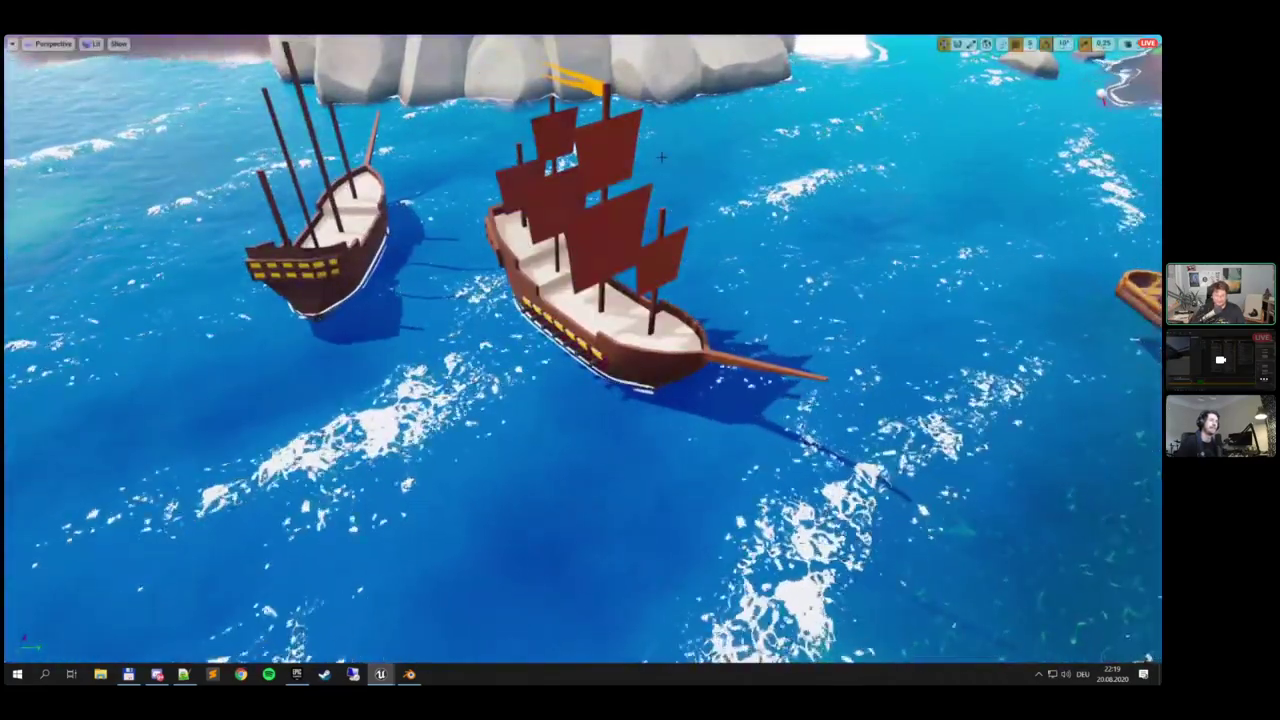
key("F11")
Raise the force multiplier feeding Add Force in BP_CannonComponent to 100000.0
left_click(797, 41)
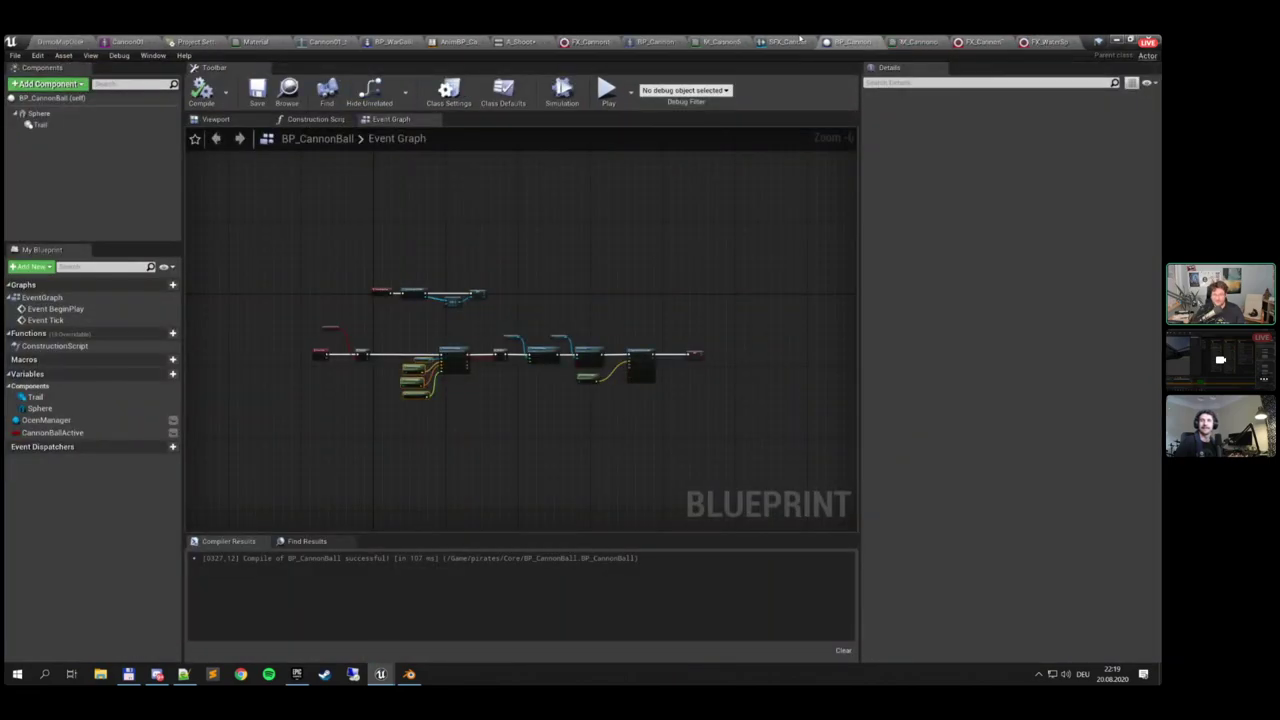
left_click(650, 41)
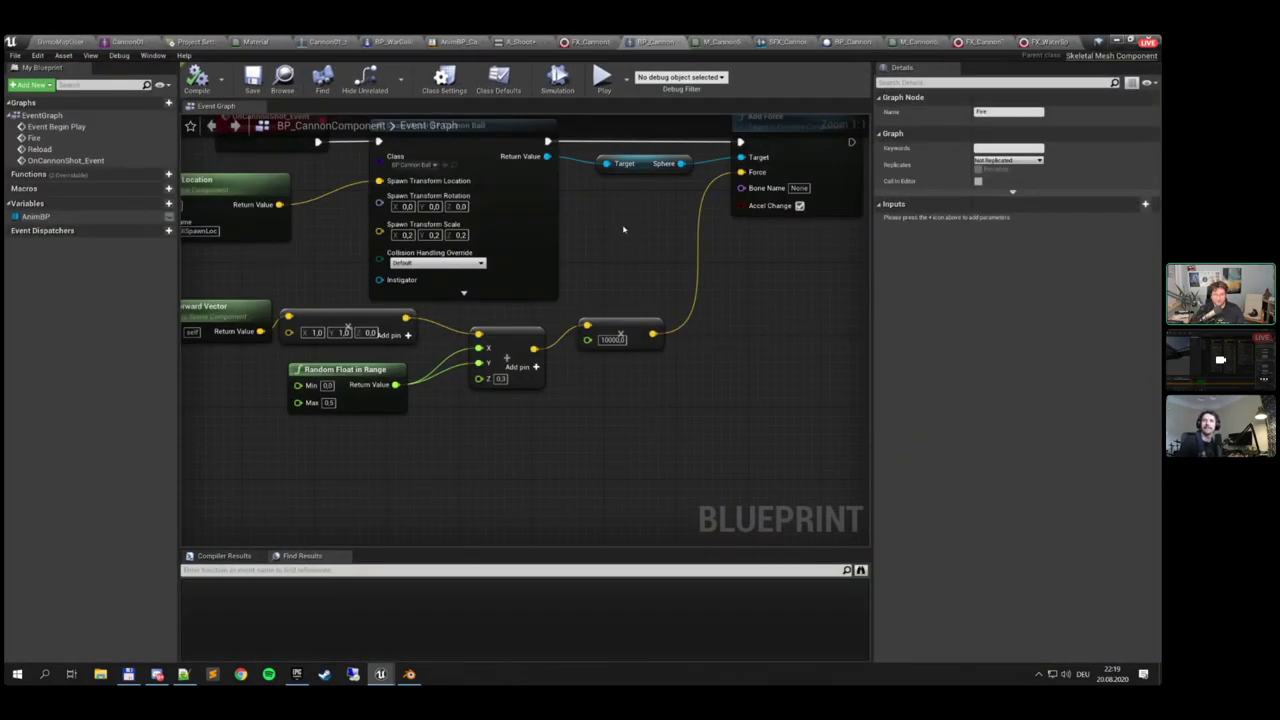
left_click(613, 341)
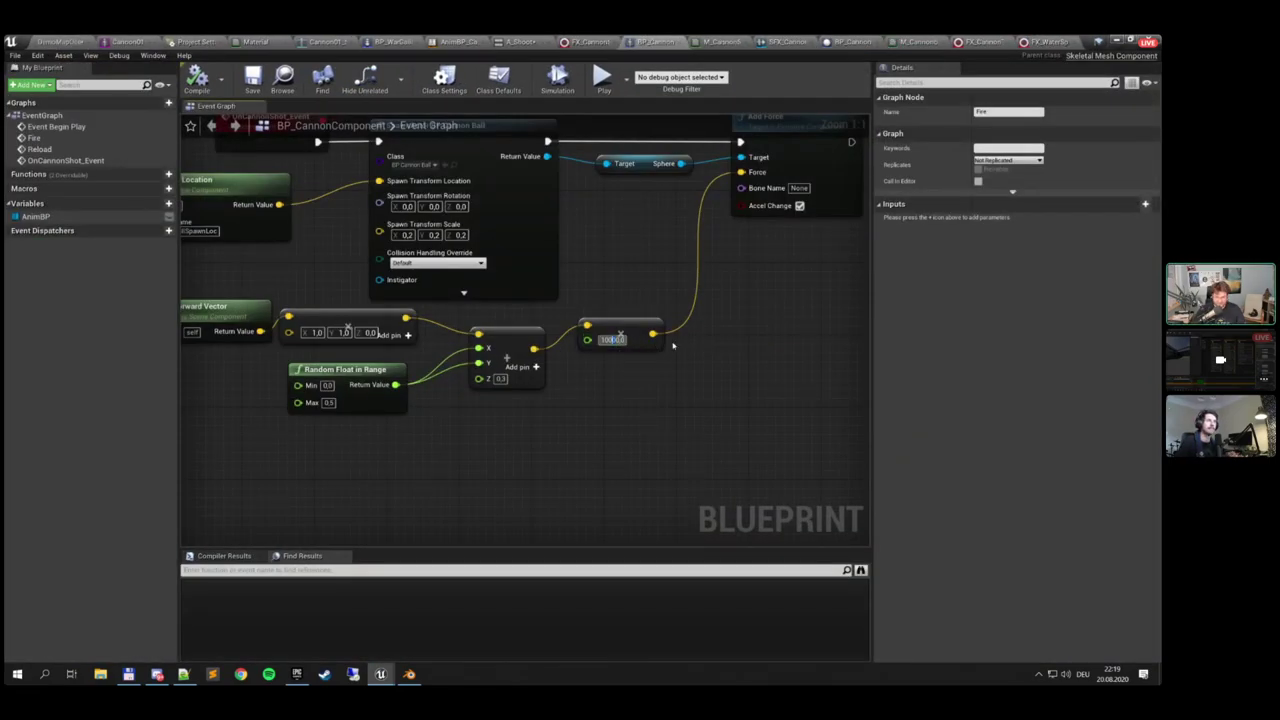
type("00")
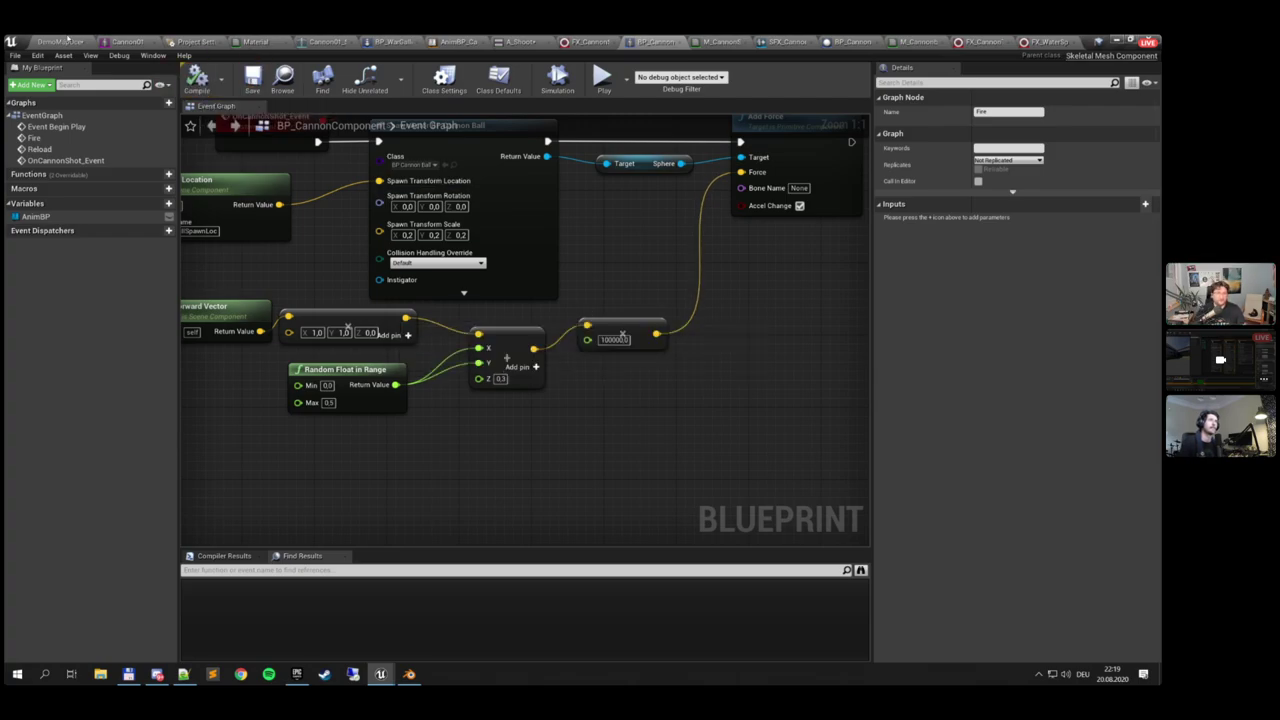
Play the level to check the cannonball range and water splashes with the stronger force, and end the session
left_click(67, 38)
left_click(667, 80)
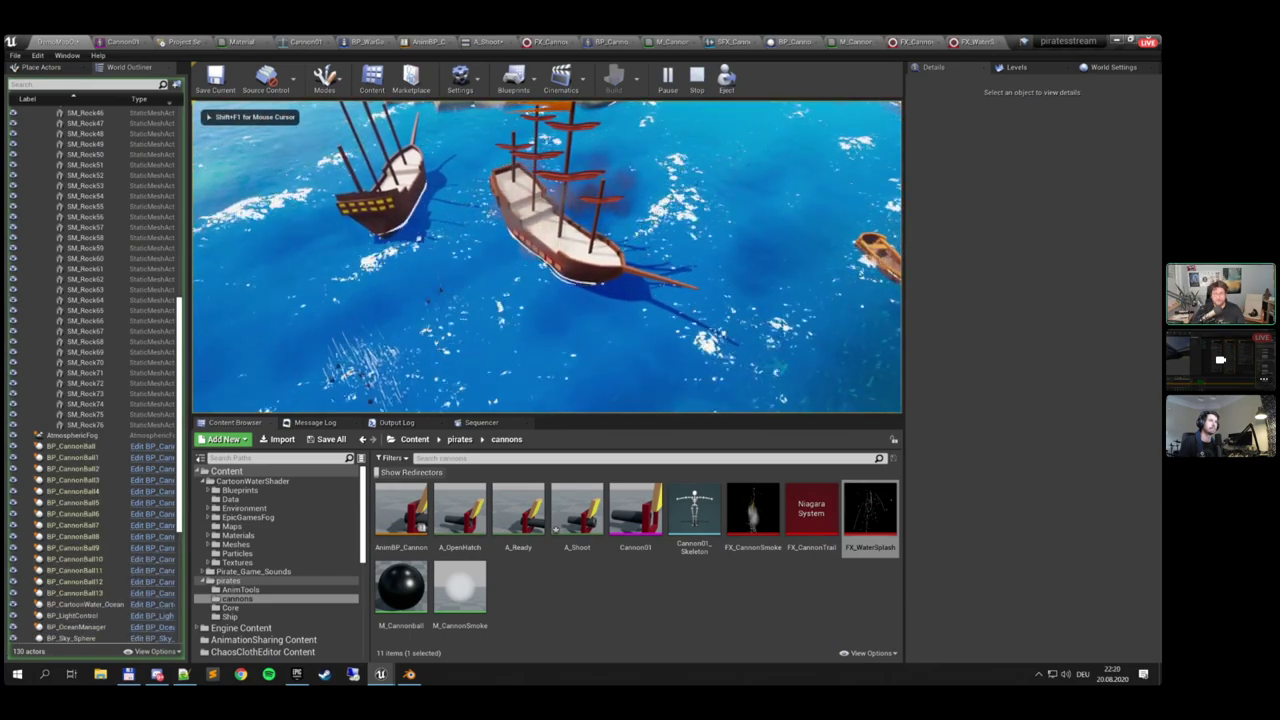
key("Escape")
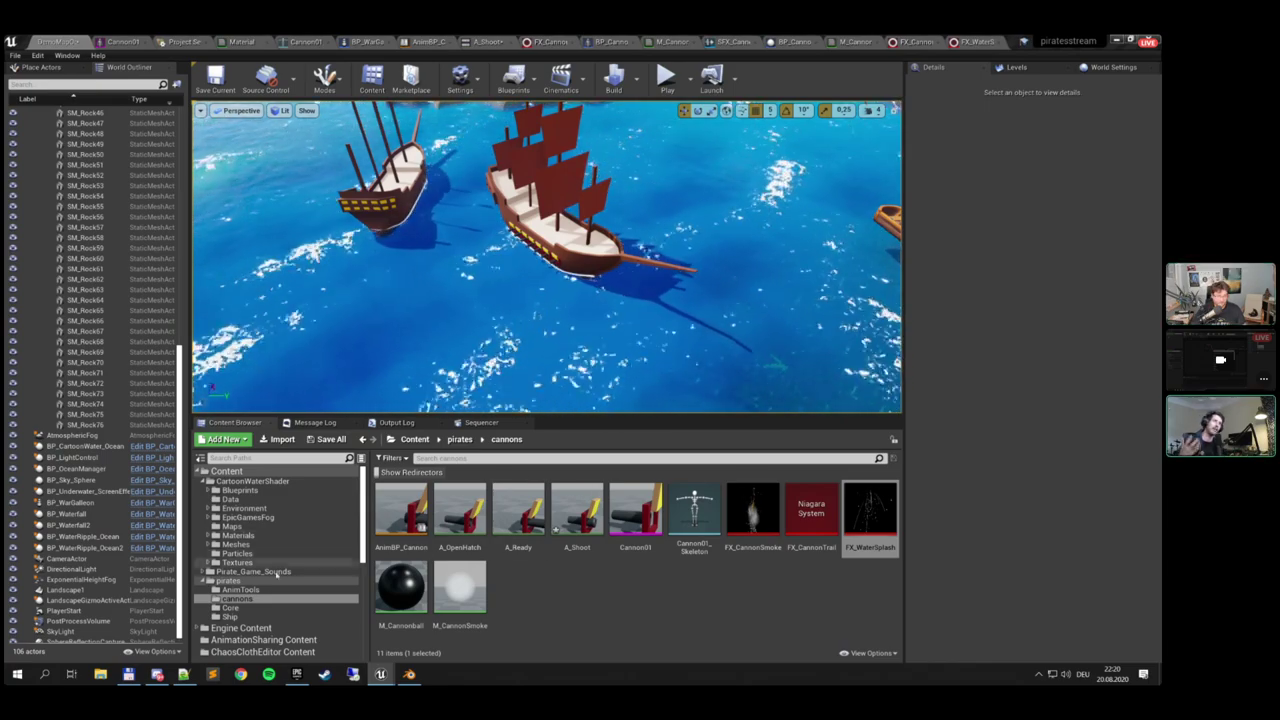
Find the Impact folder in Pirate_Game_Sounds and preview its cannon-on-water and ship impact sounds
left_click(266, 591)
left_click(250, 607)
left_click(255, 571)
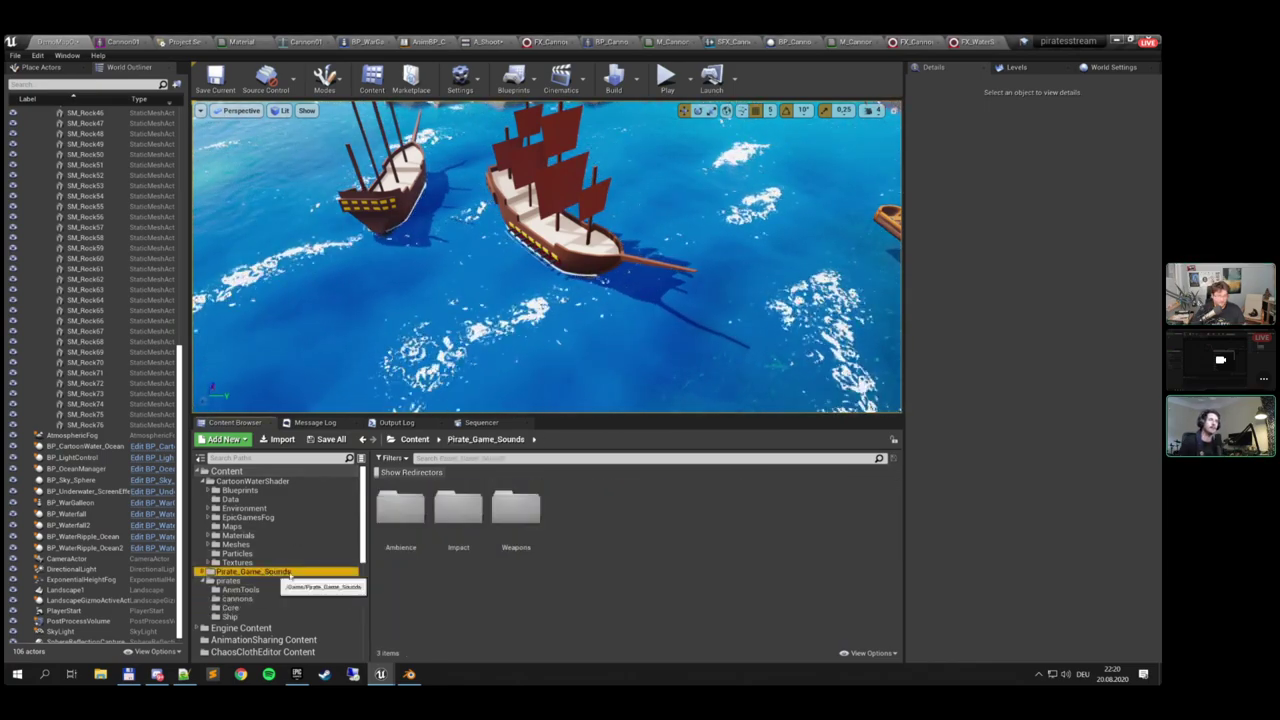
double_click(530, 548)
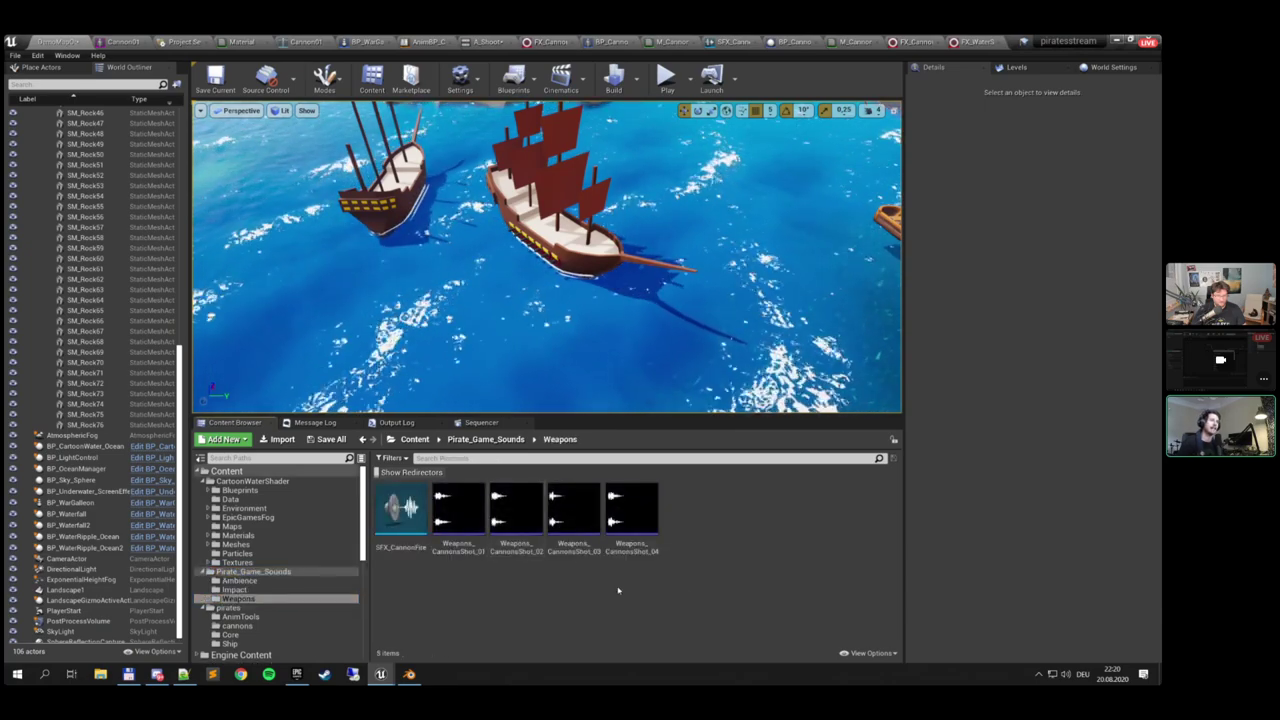
left_click(234, 589)
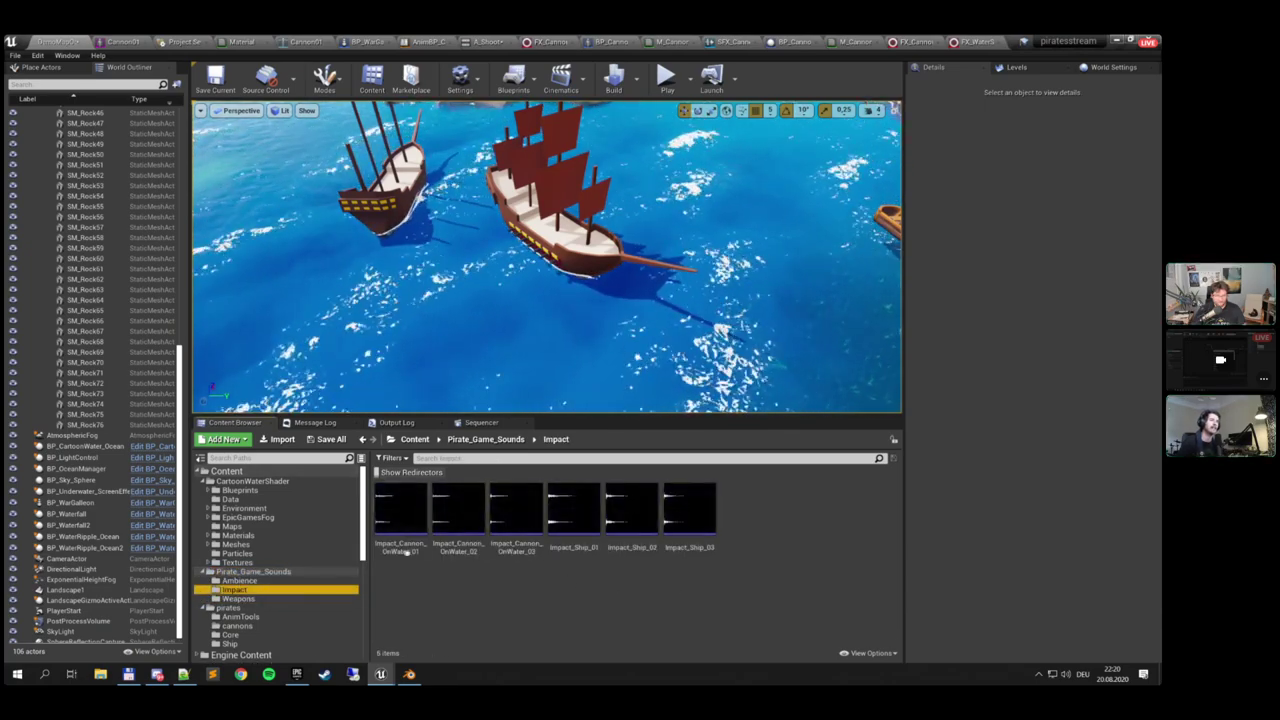
left_click(403, 516)
left_click(456, 510)
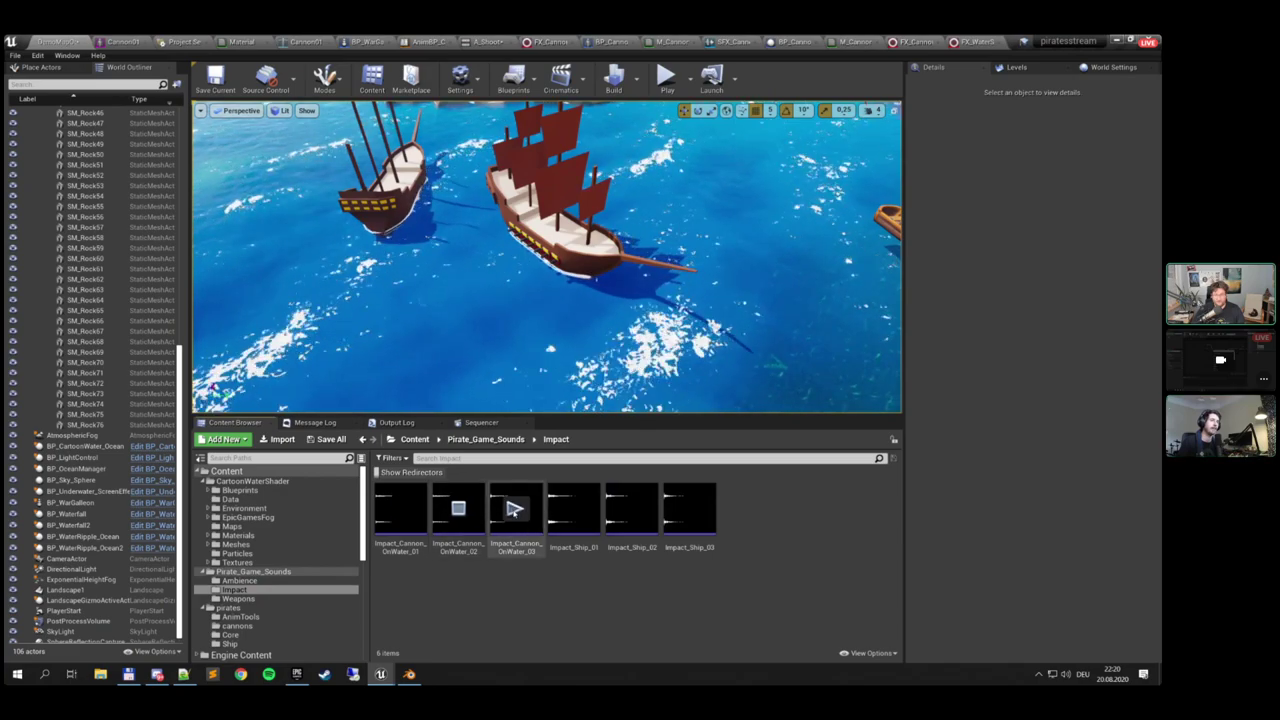
left_click(513, 508)
left_click(571, 509)
left_click(631, 509)
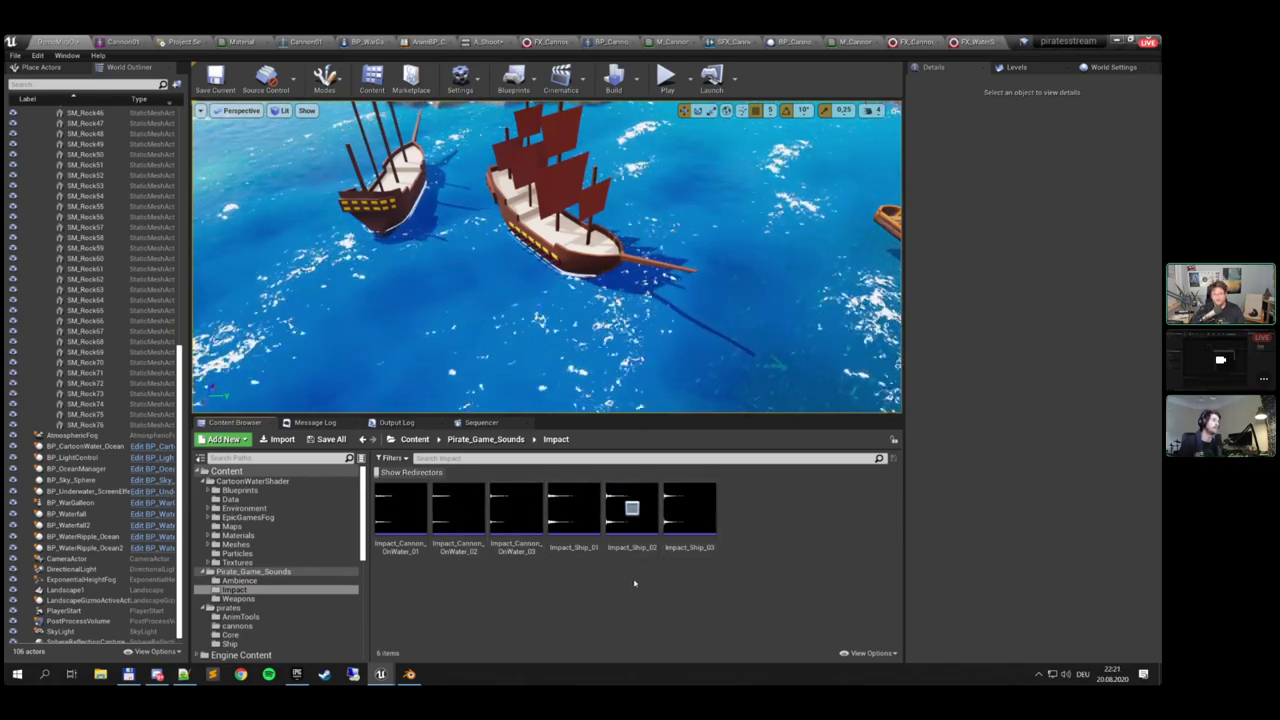
Create a sound cue from the Impact_Cannon_OnWater_01 sound wave and name it SFX_CannonWater
left_click(513, 549)
left_click(400, 510, "shift")
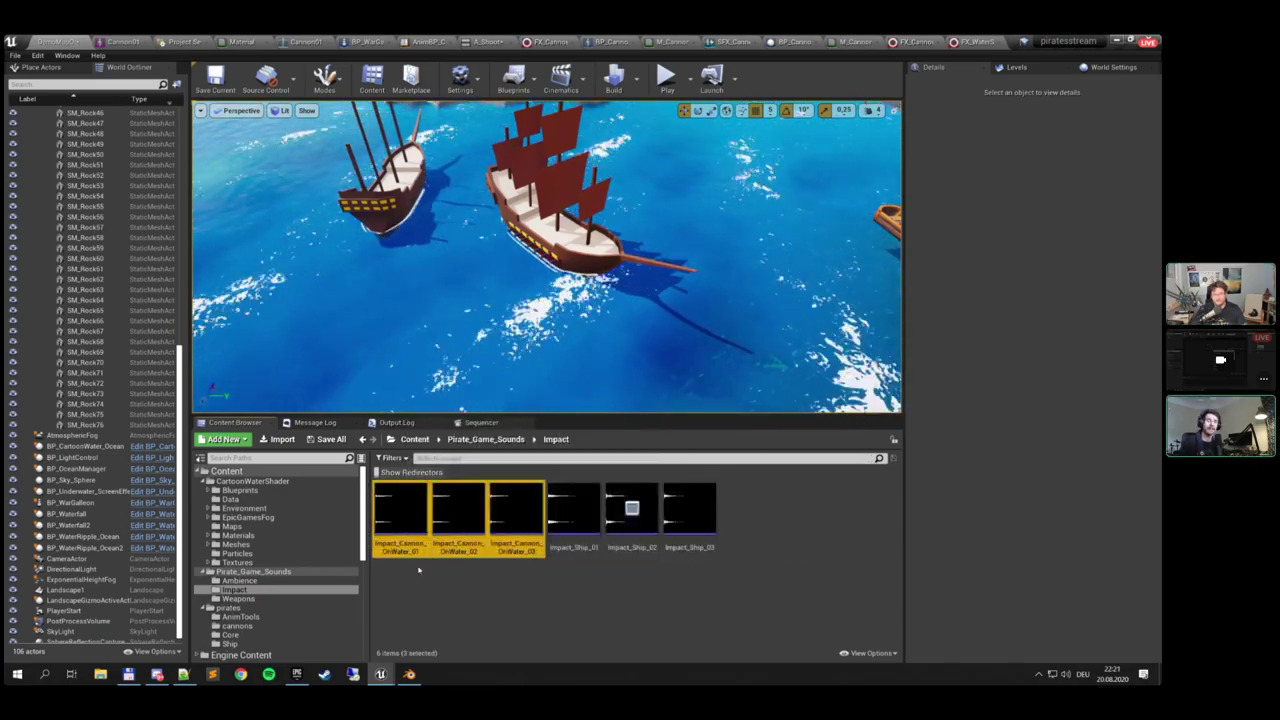
right_click(400, 515)
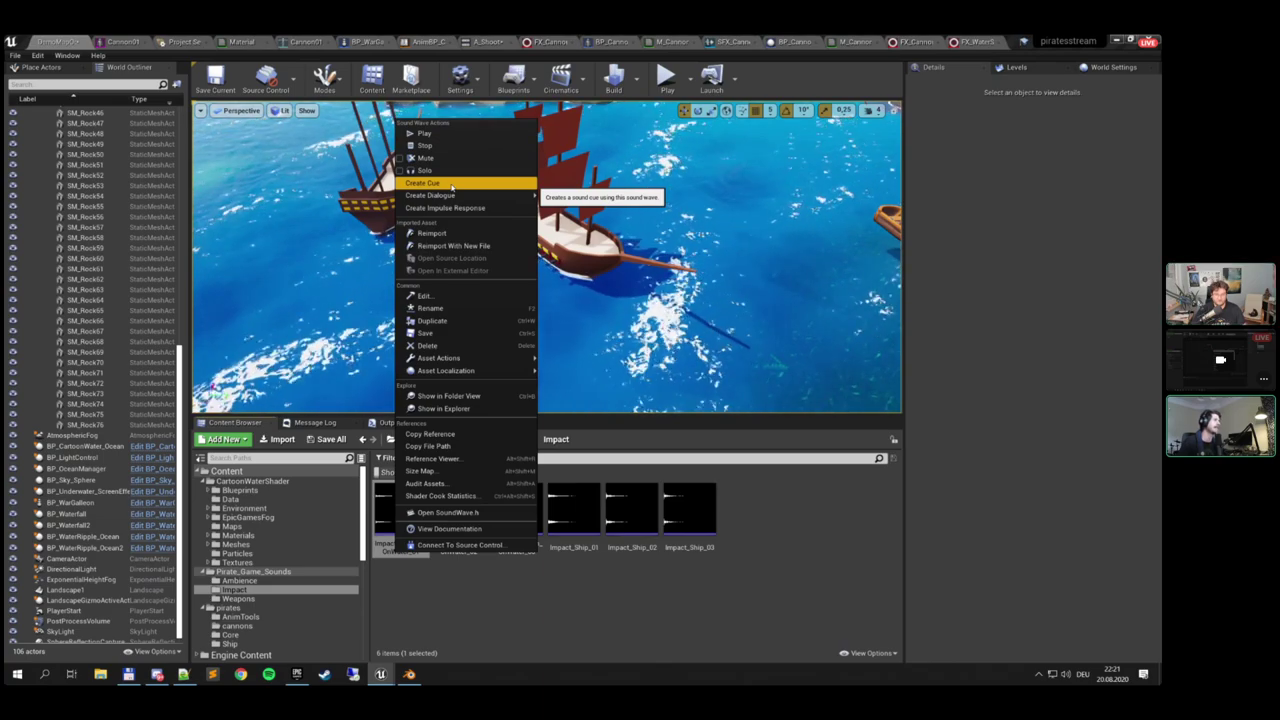
left_click(452, 184)
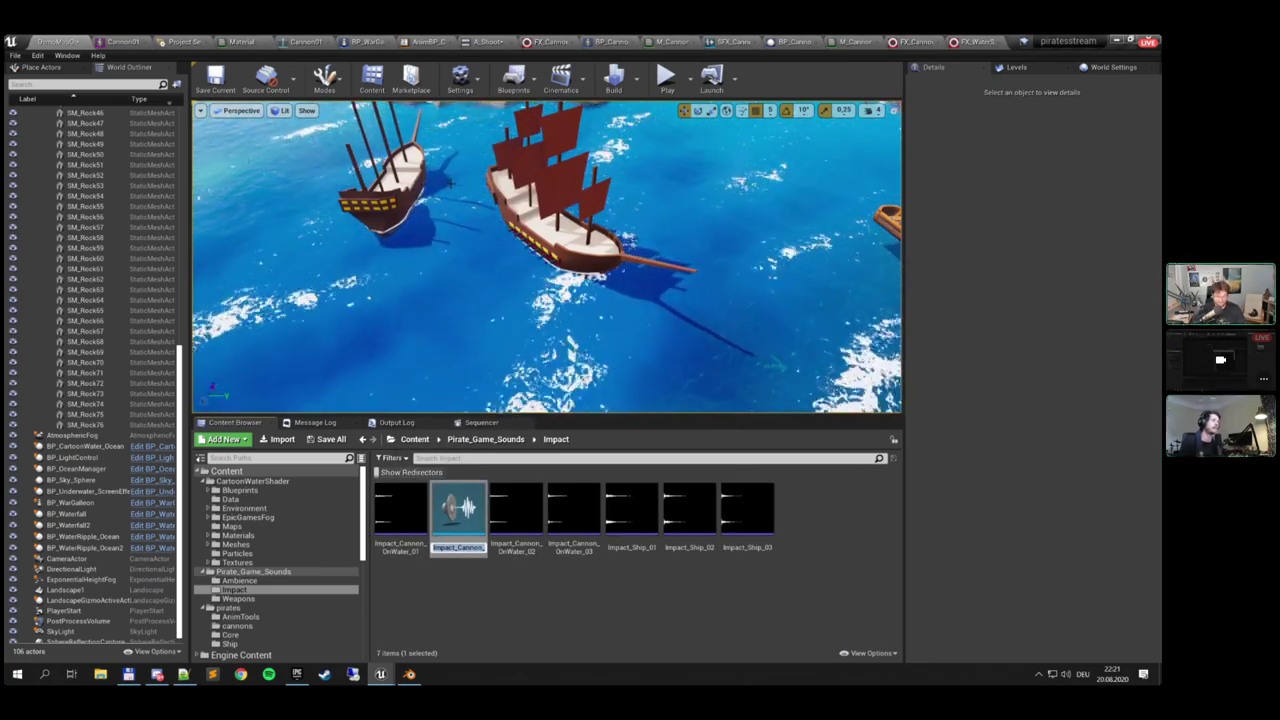
type("SFX_")
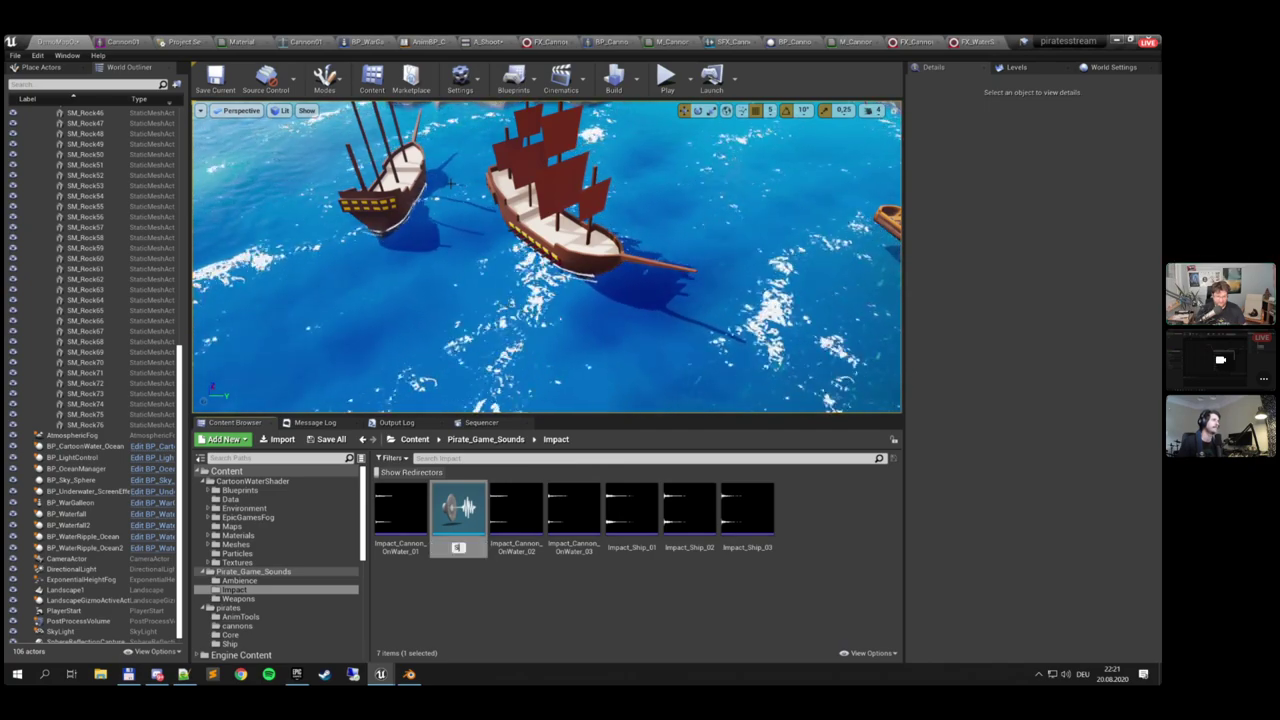
type("Cannon")
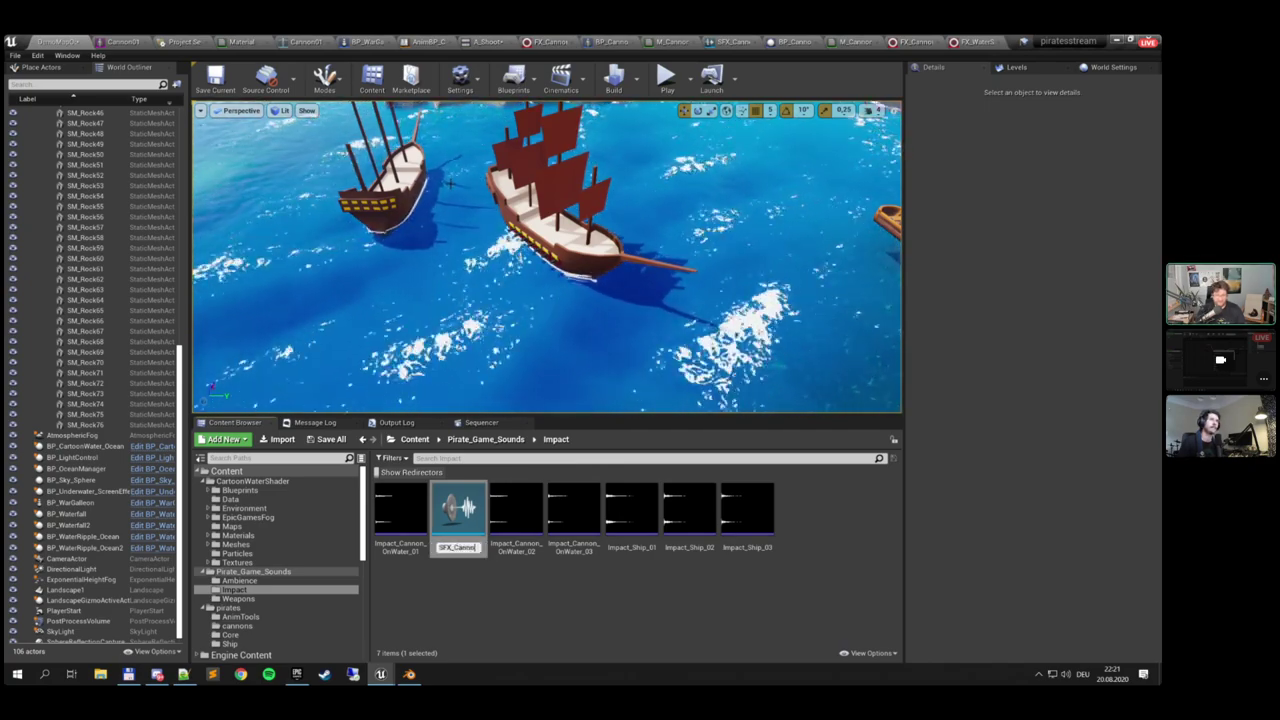
type("Water")
key("Return")
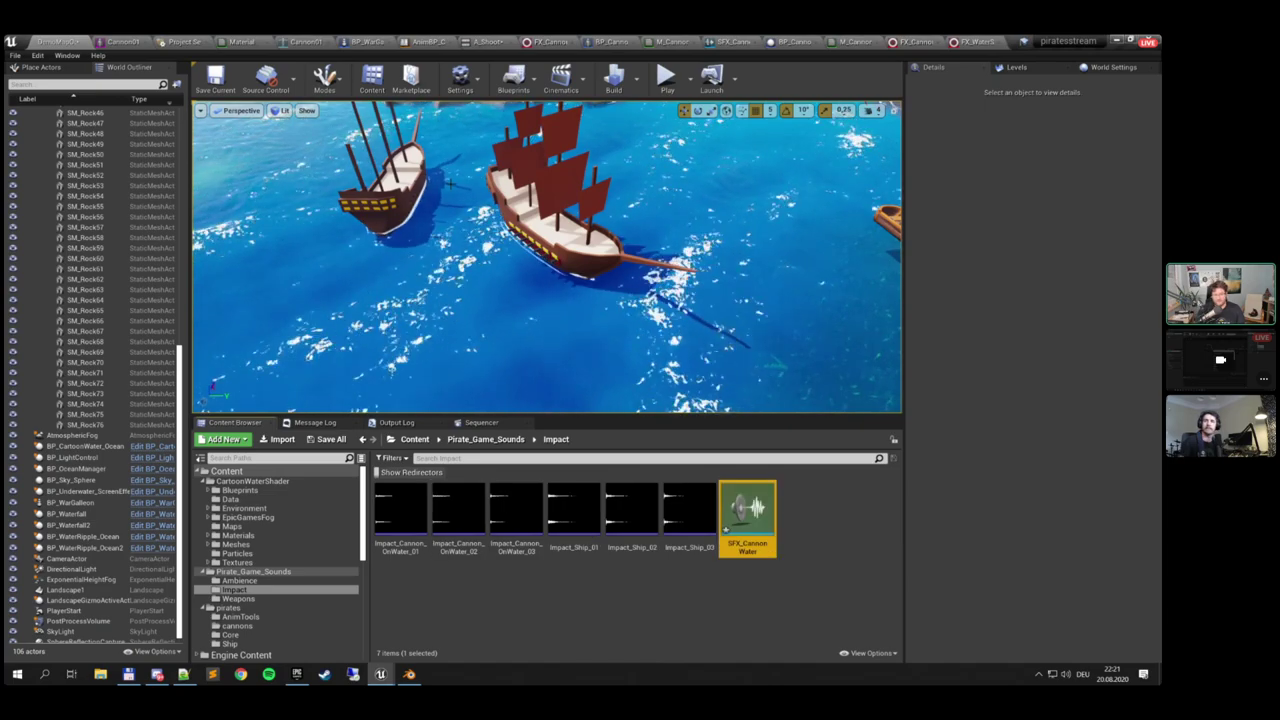
Open the SFX_CannonWater cue and add wave players for Impact_Cannon_OnWater_02 and 03 below the existing one, clear of the Output node
double_click(731, 540)
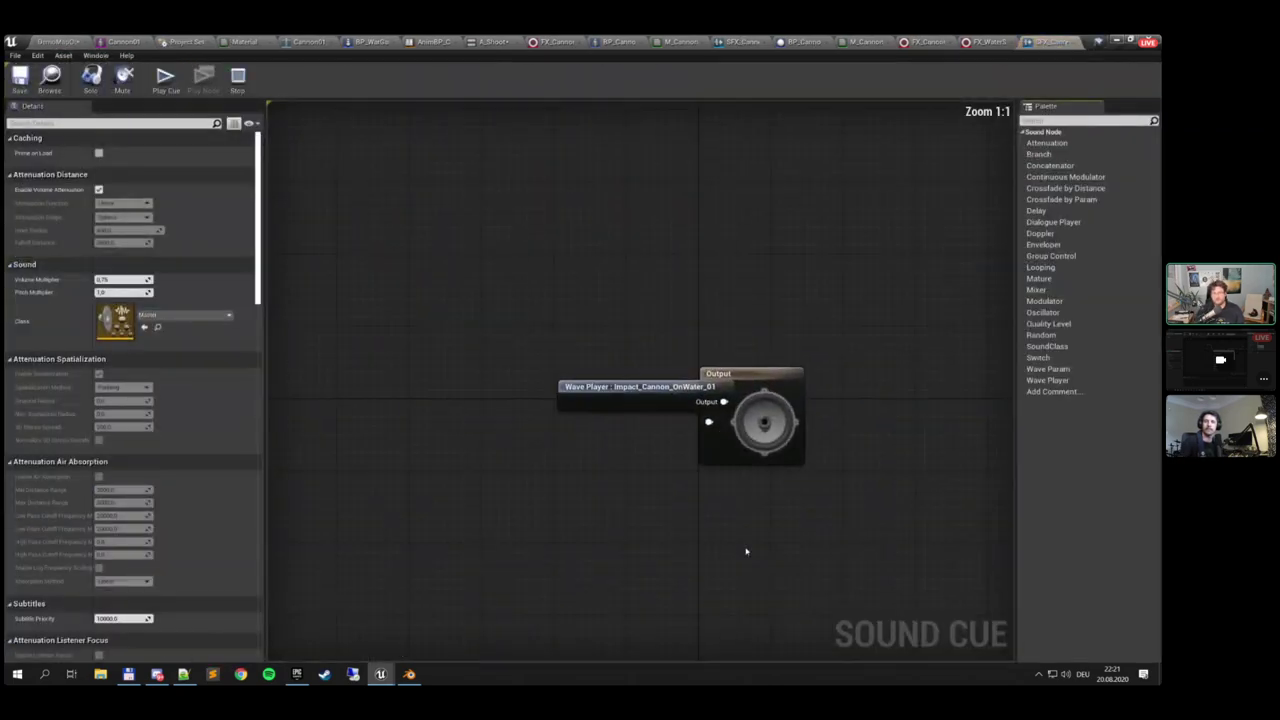
left_click_drag(654, 398, 433, 307)
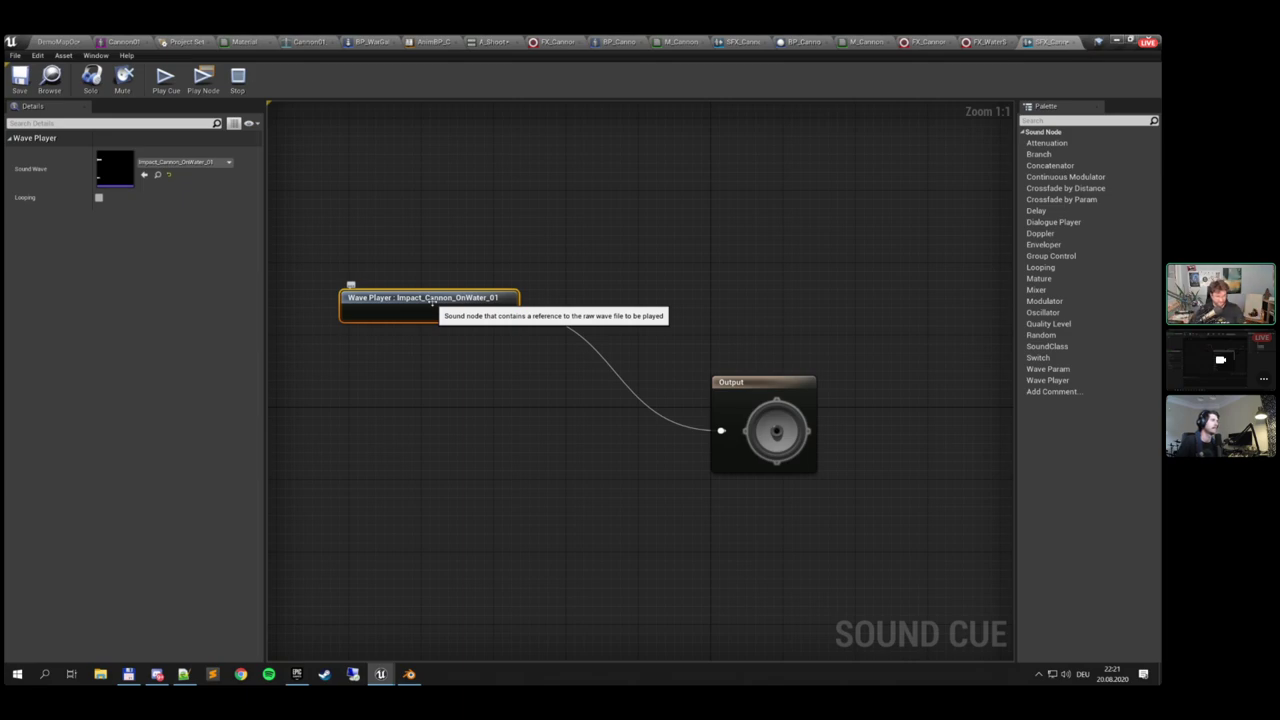
left_click(52, 41)
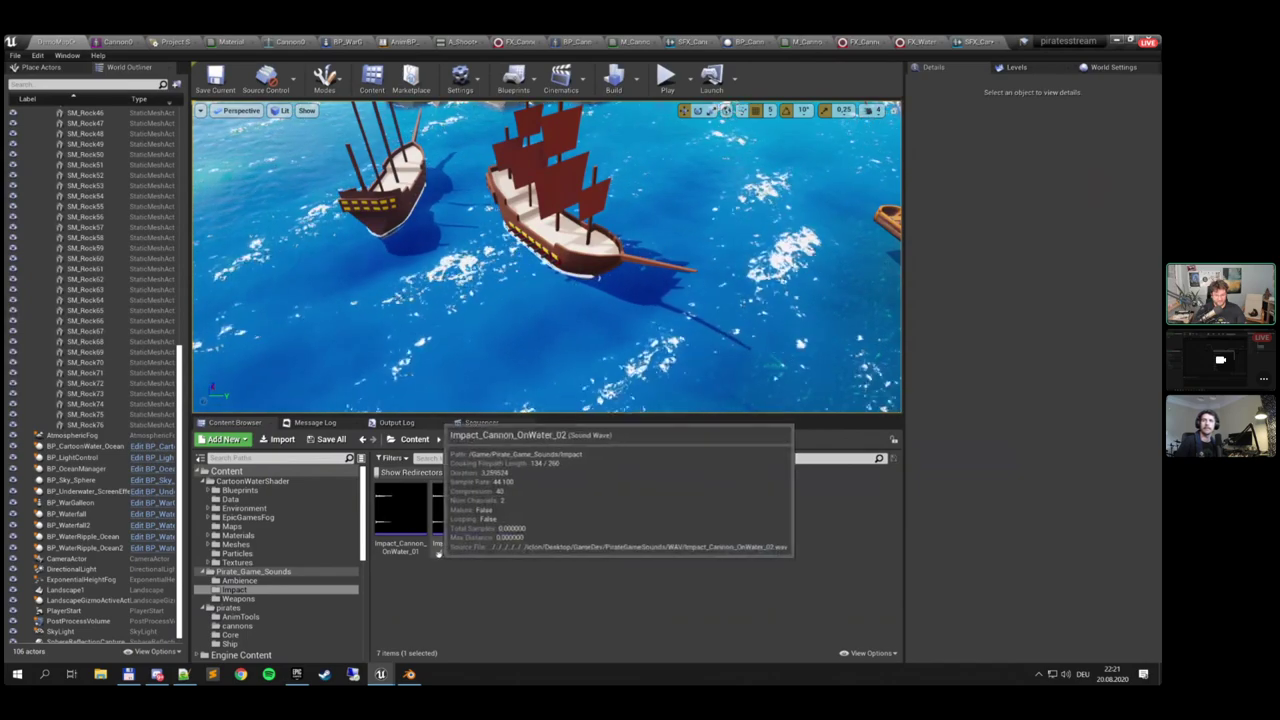
left_click(456, 515)
left_click(516, 515, "shift")
left_click_drag(516, 515, 400, 367)
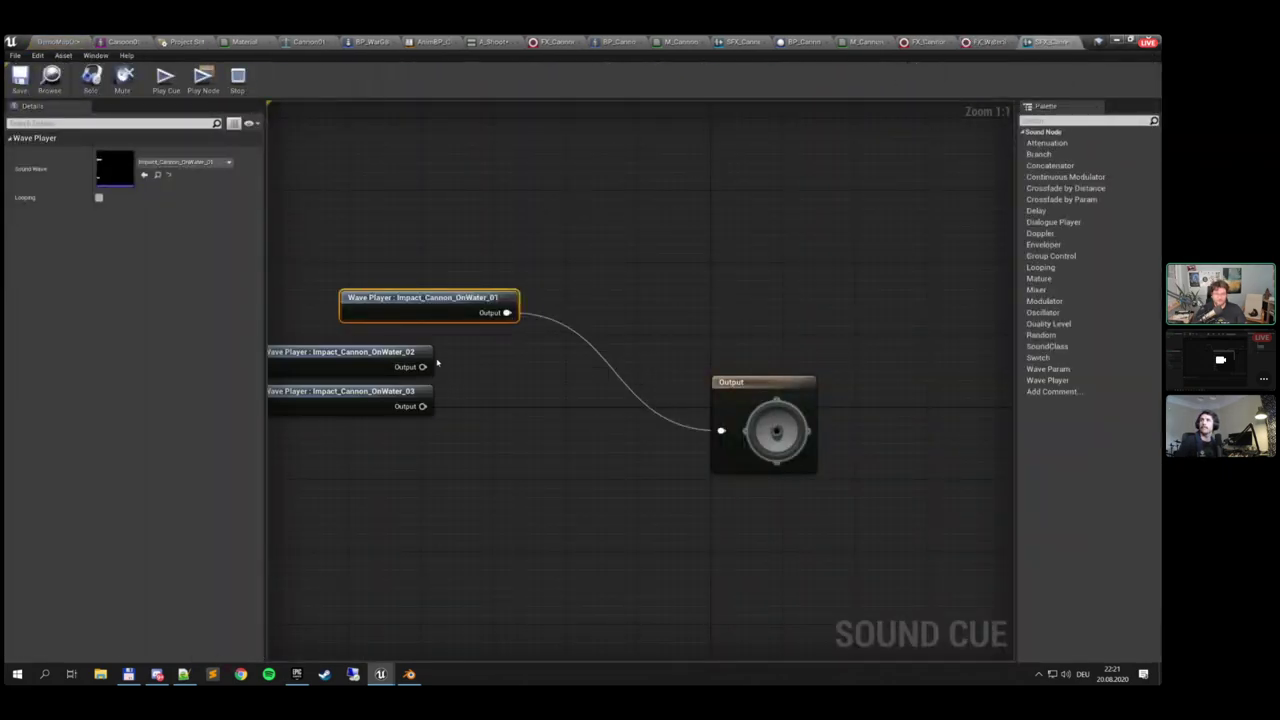
left_click_drag(440, 298, 409, 304)
left_click_drag(397, 260, 451, 426)
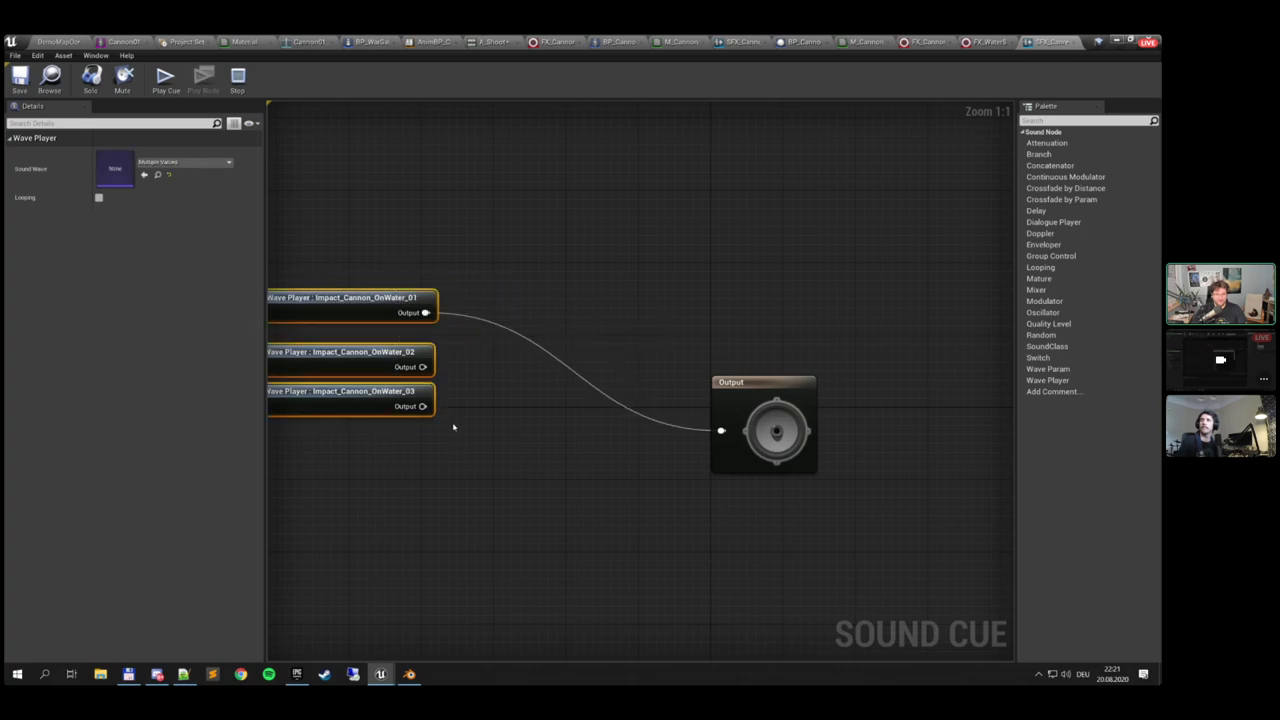
left_click_drag(425, 313, 482, 380)
type("random")
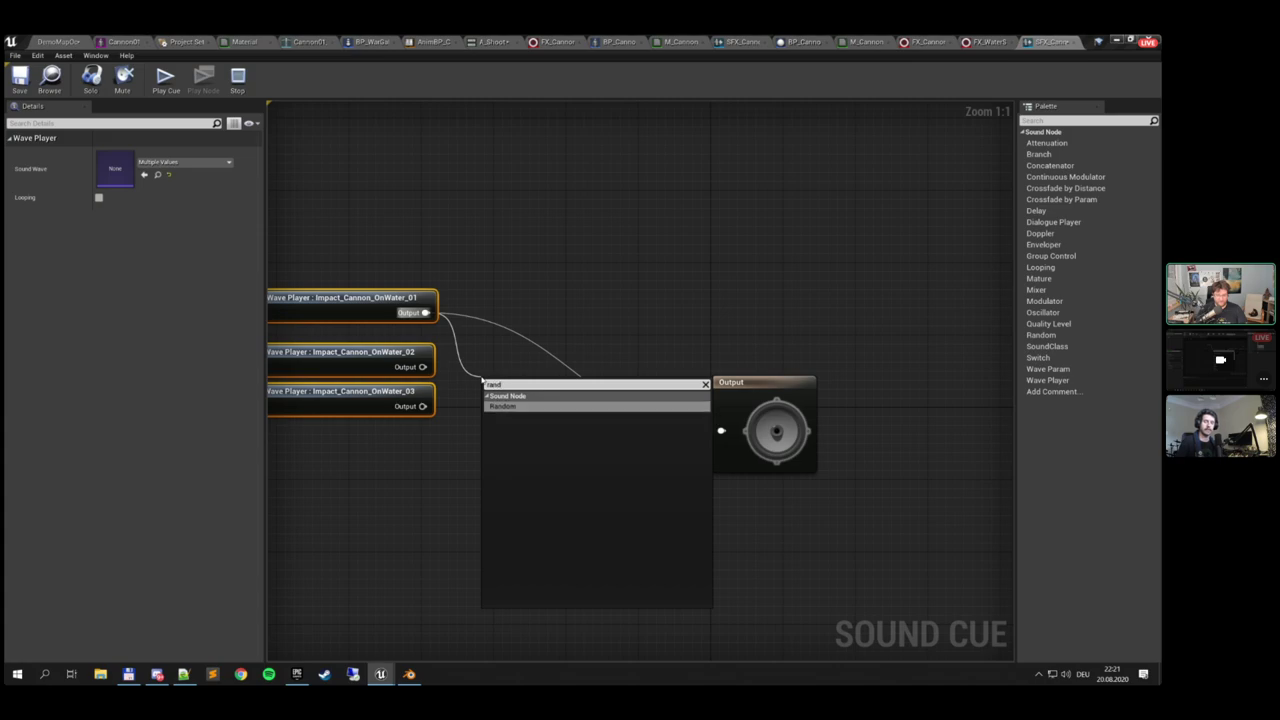
key("Return")
left_click(488, 385)
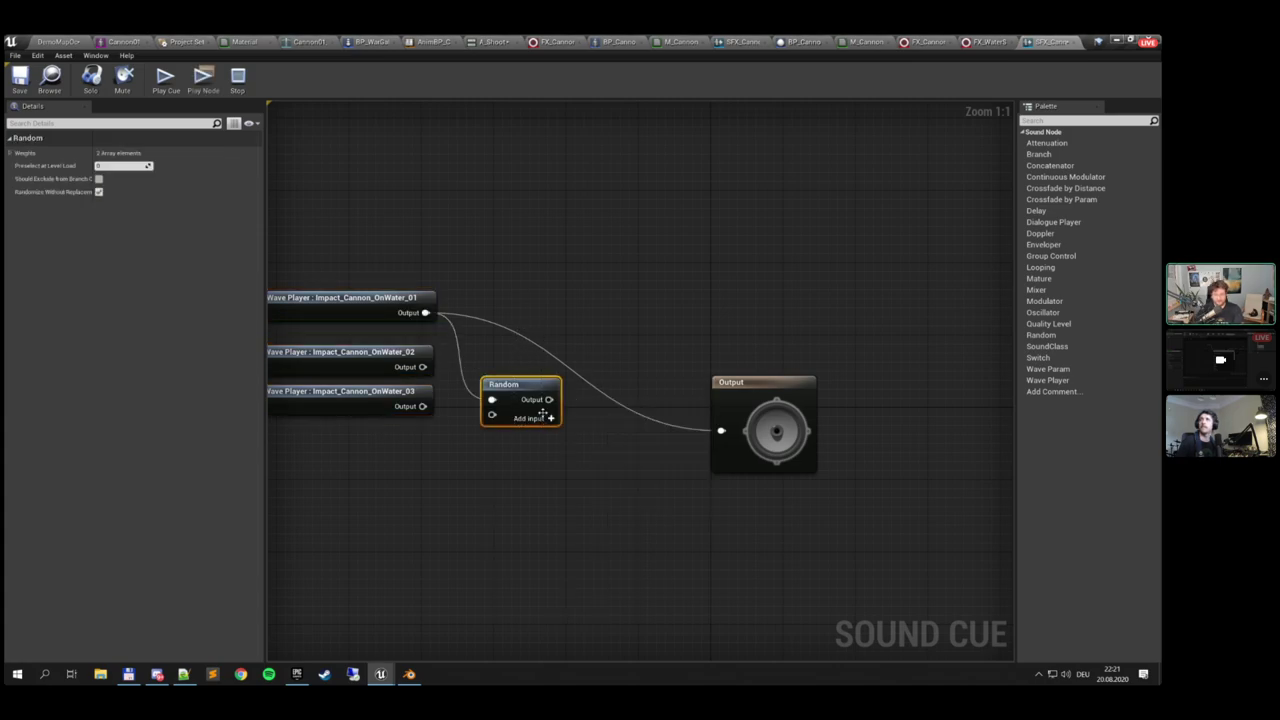
key("Delete")
Disconnect the first wave player from Output, feed all three wave players into one Random node, and connect that node to Output
left_click(425, 313, "alt")
left_click_drag(400, 274, 395, 482)
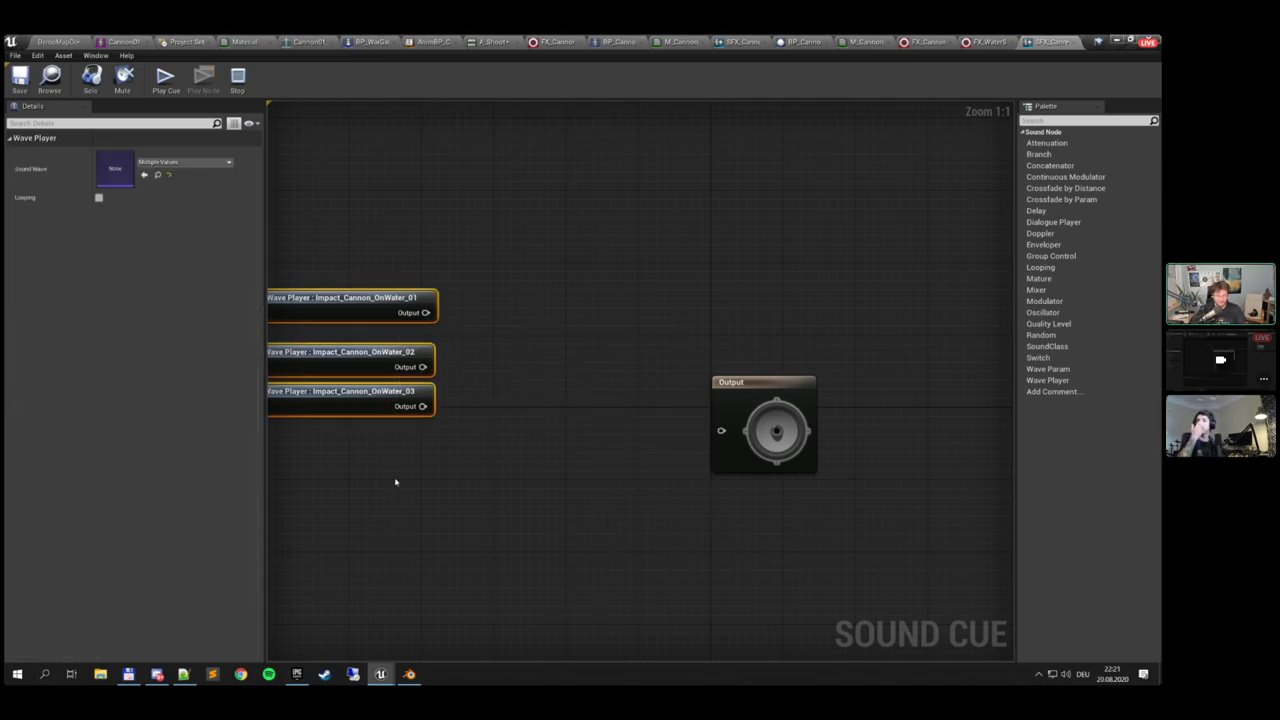
right_click(528, 422)
type("random")
key("Return")
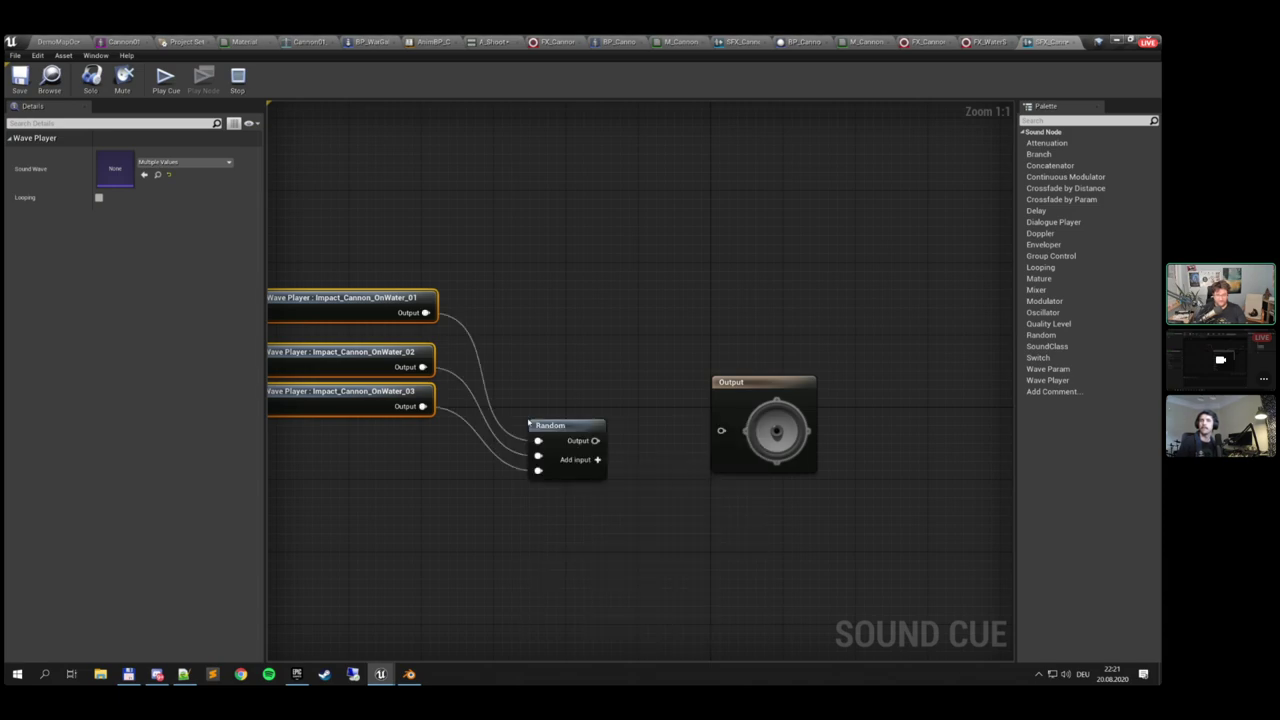
left_click_drag(595, 440, 720, 431)
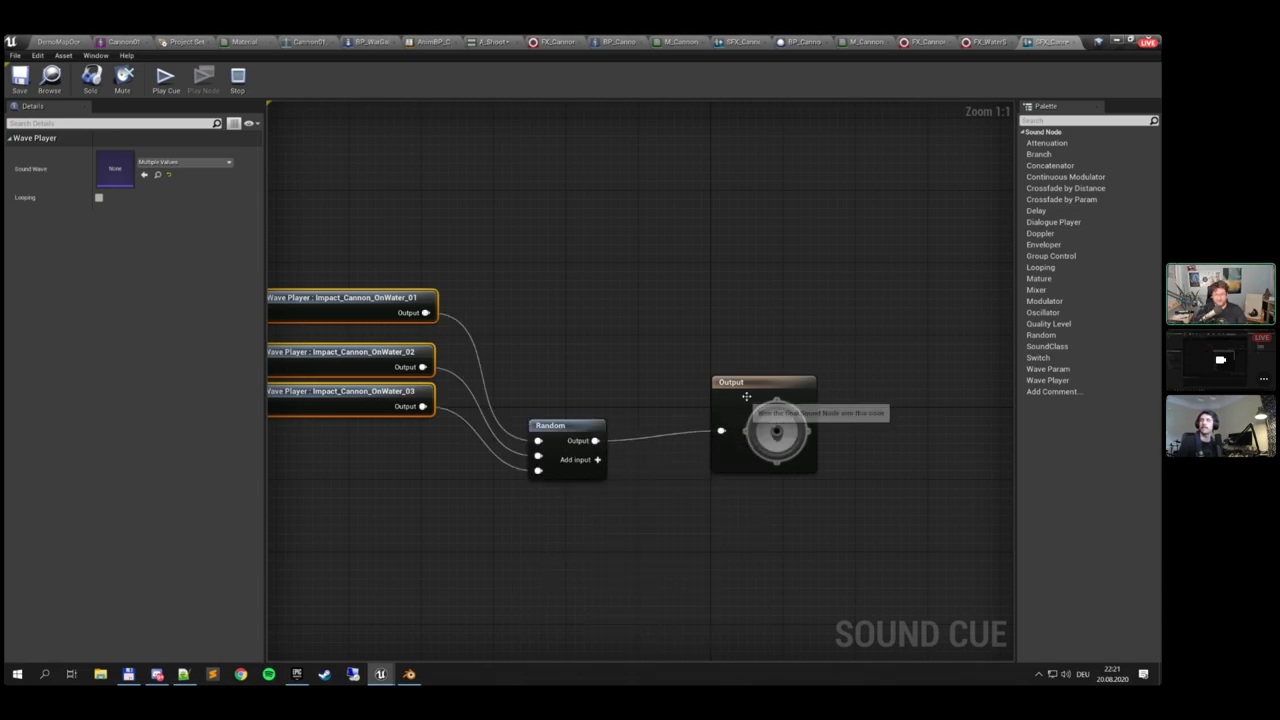
Enable Override Concurrency for the SFX_CannonWater cue and set its Max Count to 7
left_click(770, 415)
scroll(133, 430, "down", 5)
scroll(134, 458, "down", 15)
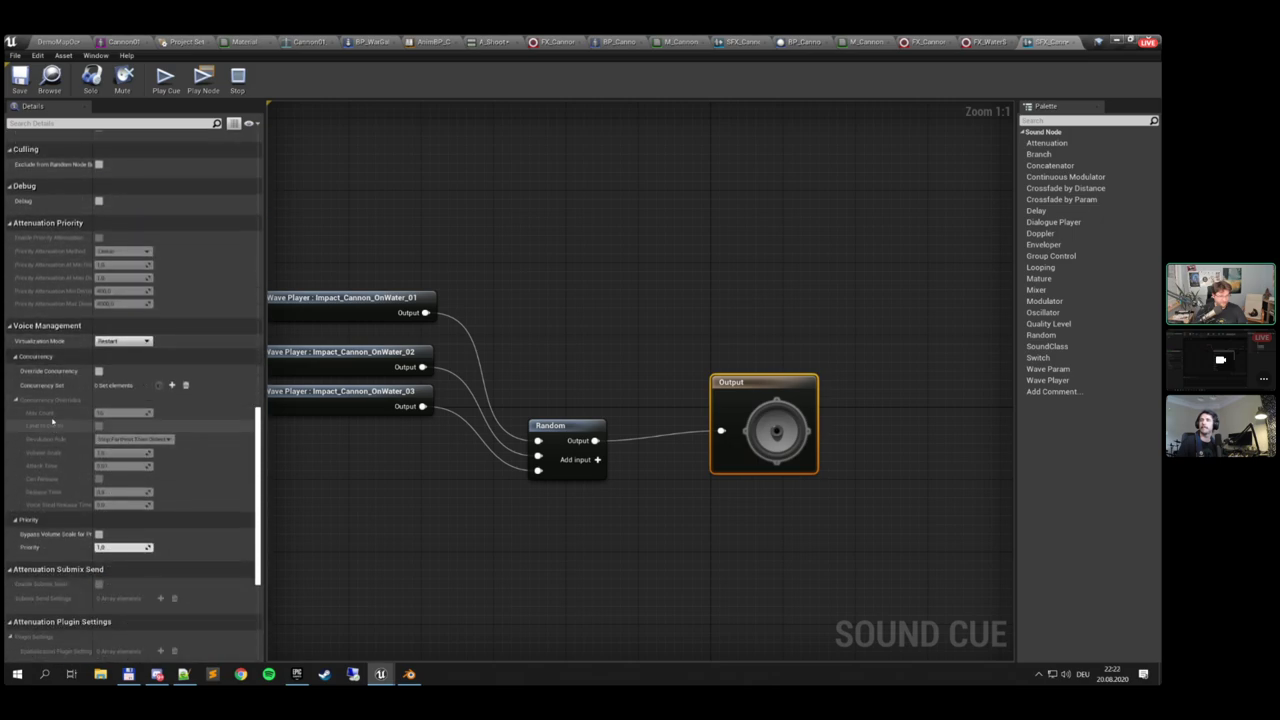
left_click(98, 371)
left_click(102, 412)
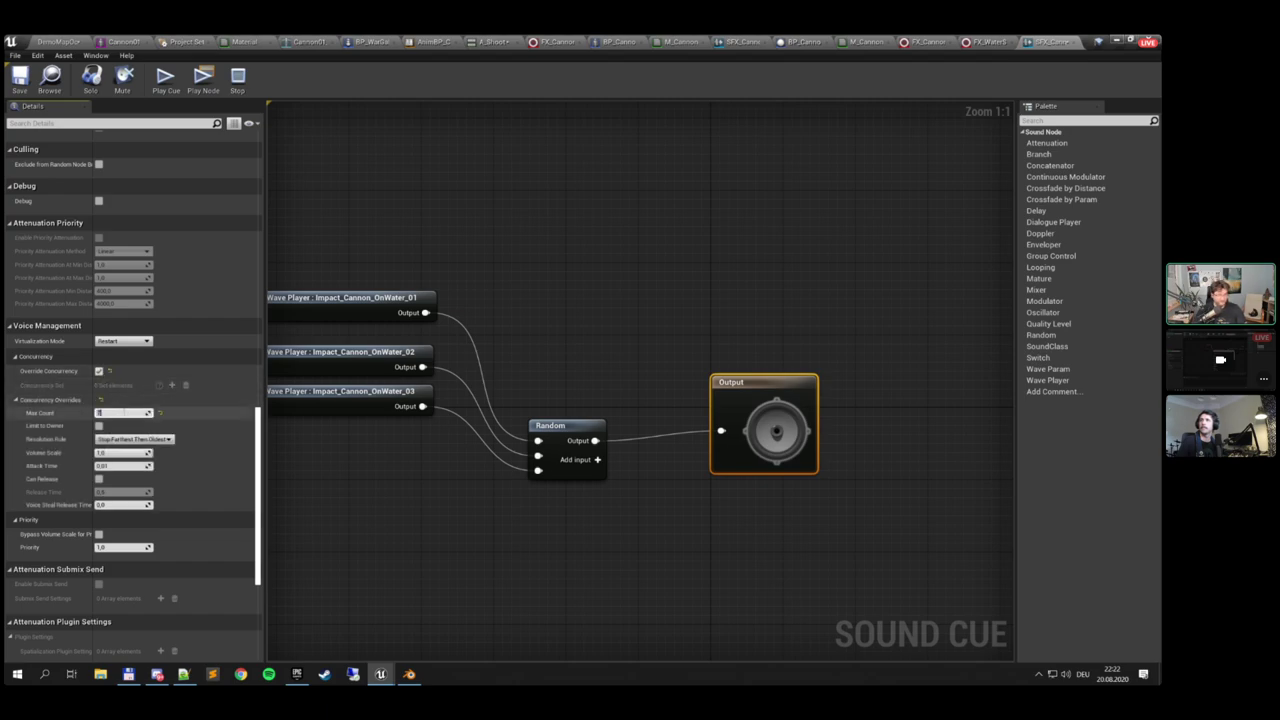
type("7")
key("Return")
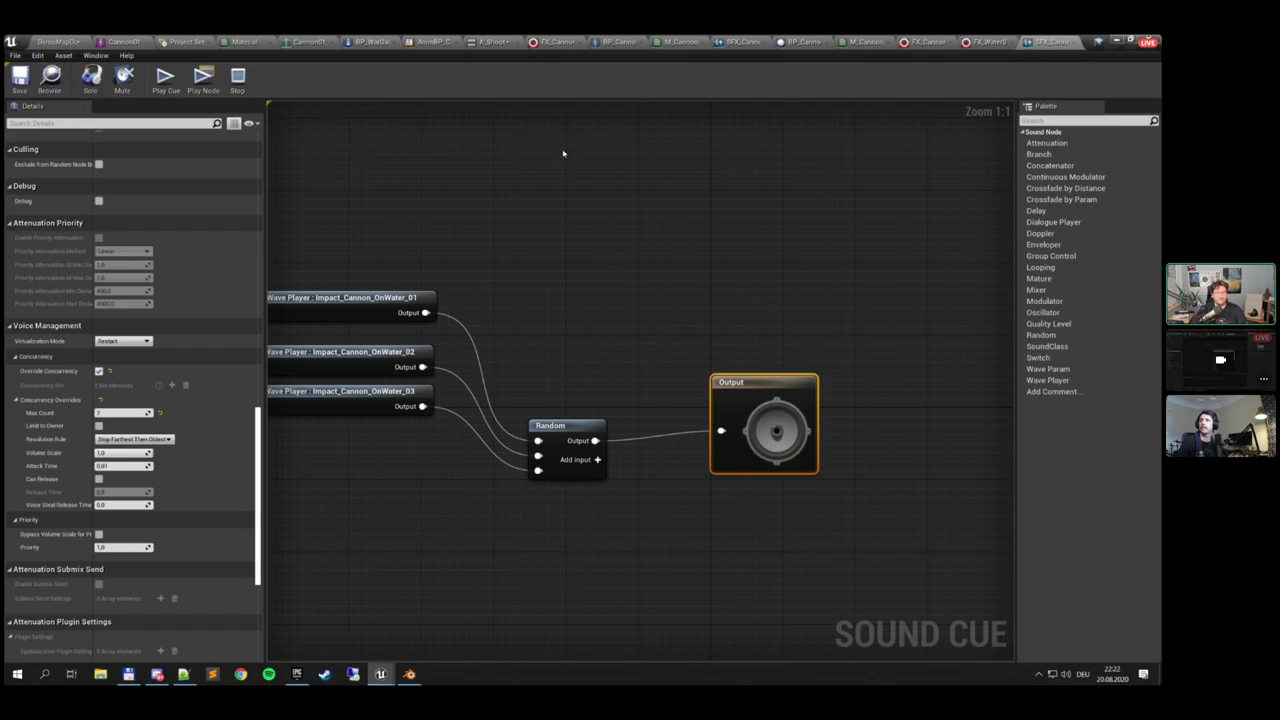
In BP_CannonBall, insert Play Sound at Location between Spawn System at Location and the CannonBallActive SET node, using the actor's location
left_click(805, 42)
scroll(711, 343, "up", 6)
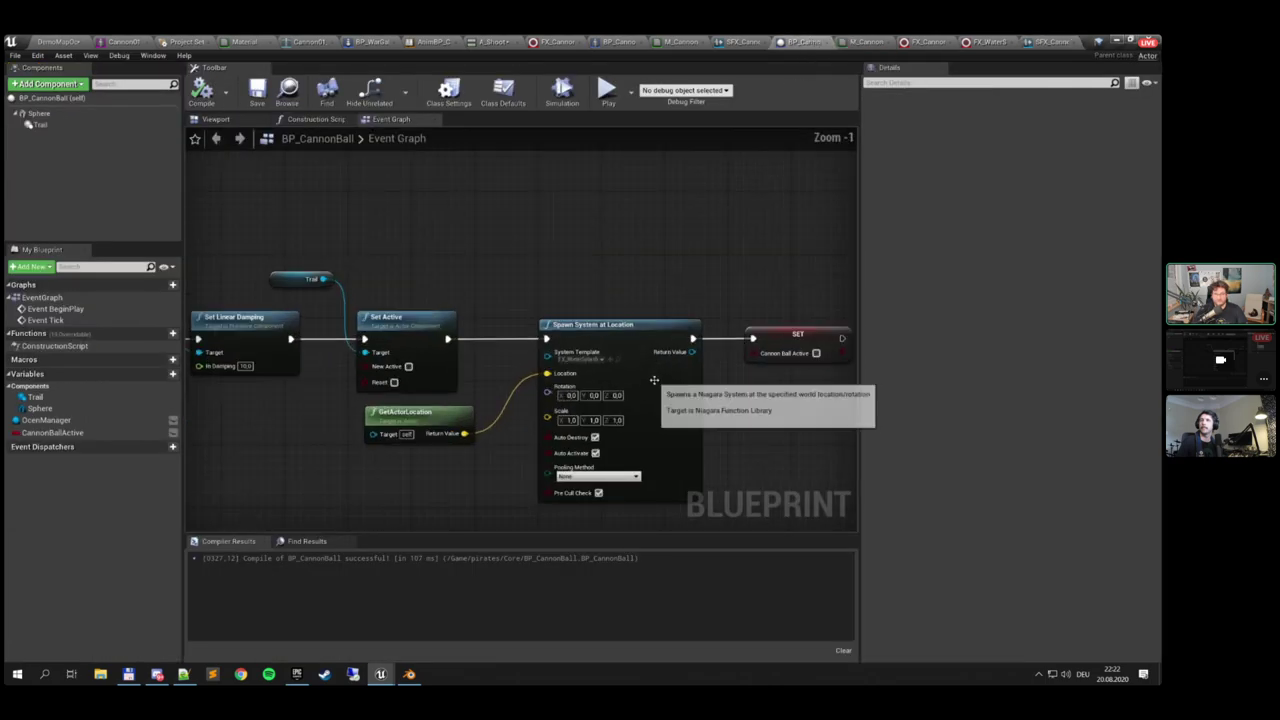
right_click_drag(668, 373, 423, 303)
left_click_drag(585, 275, 838, 280)
right_click_drag(437, 264, 508, 258)
left_click_drag(476, 264, 567, 263)
type("sound")
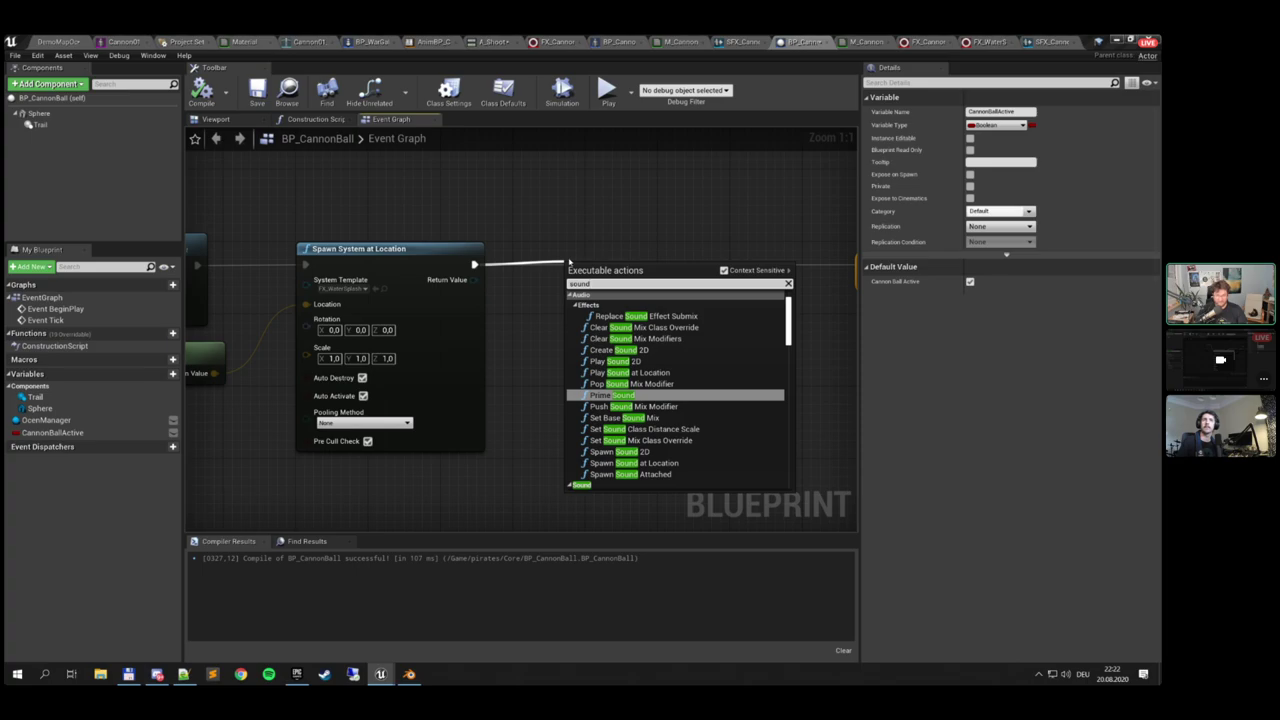
type("play sound")
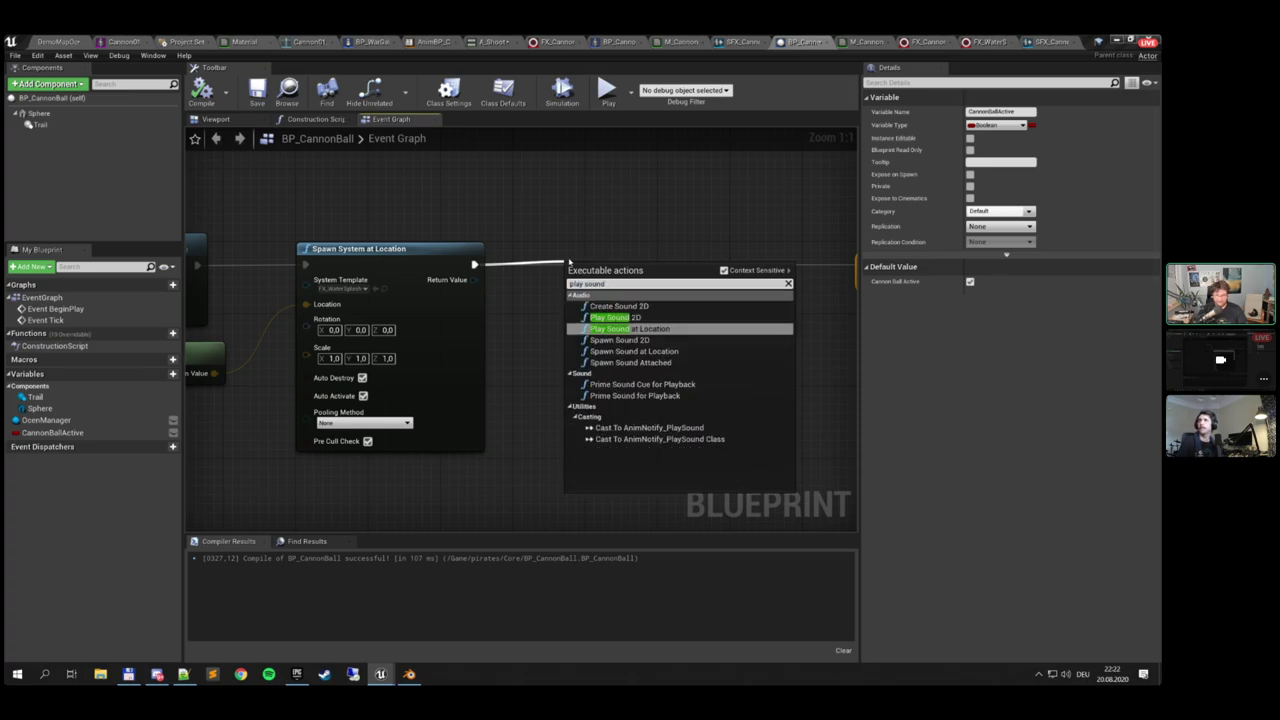
key("Return")
left_click_drag(625, 262, 643, 244)
left_click_drag(214, 373, 596, 303)
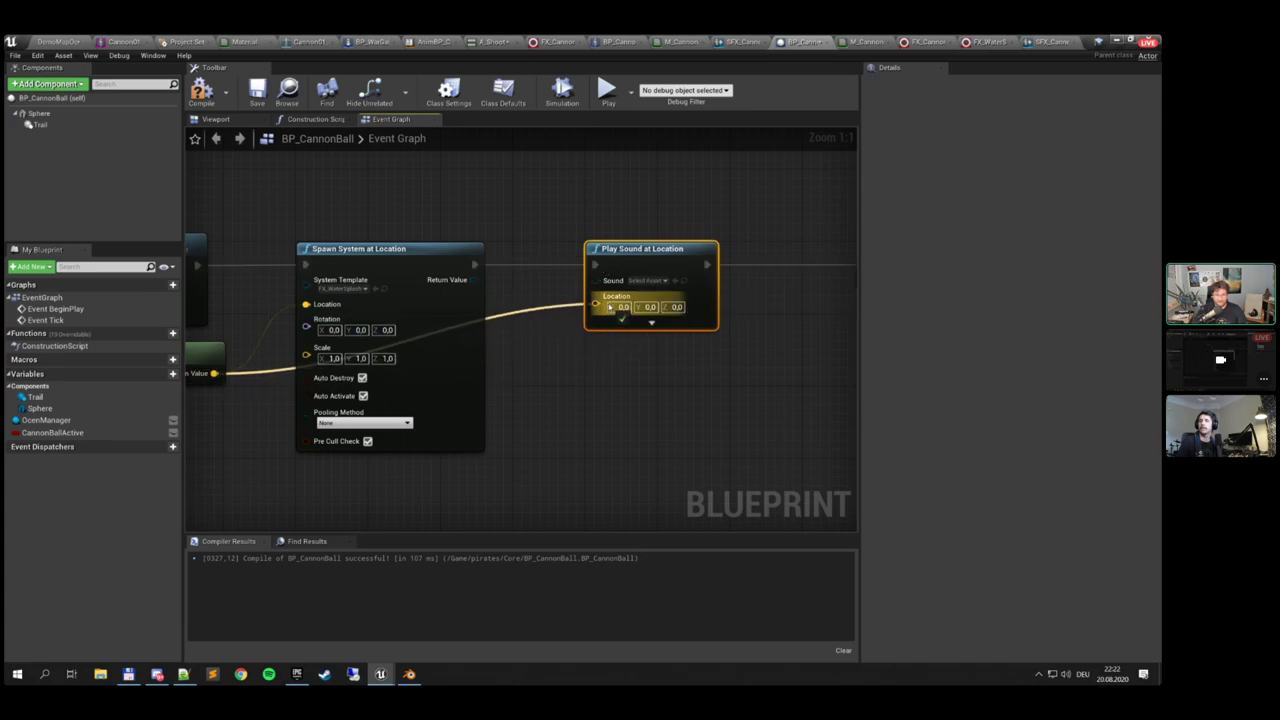
Hide engine content in the asset picker, assign SFX_CannonWater as the Play Sound at Location sound, and save the blueprint
left_click(648, 280)
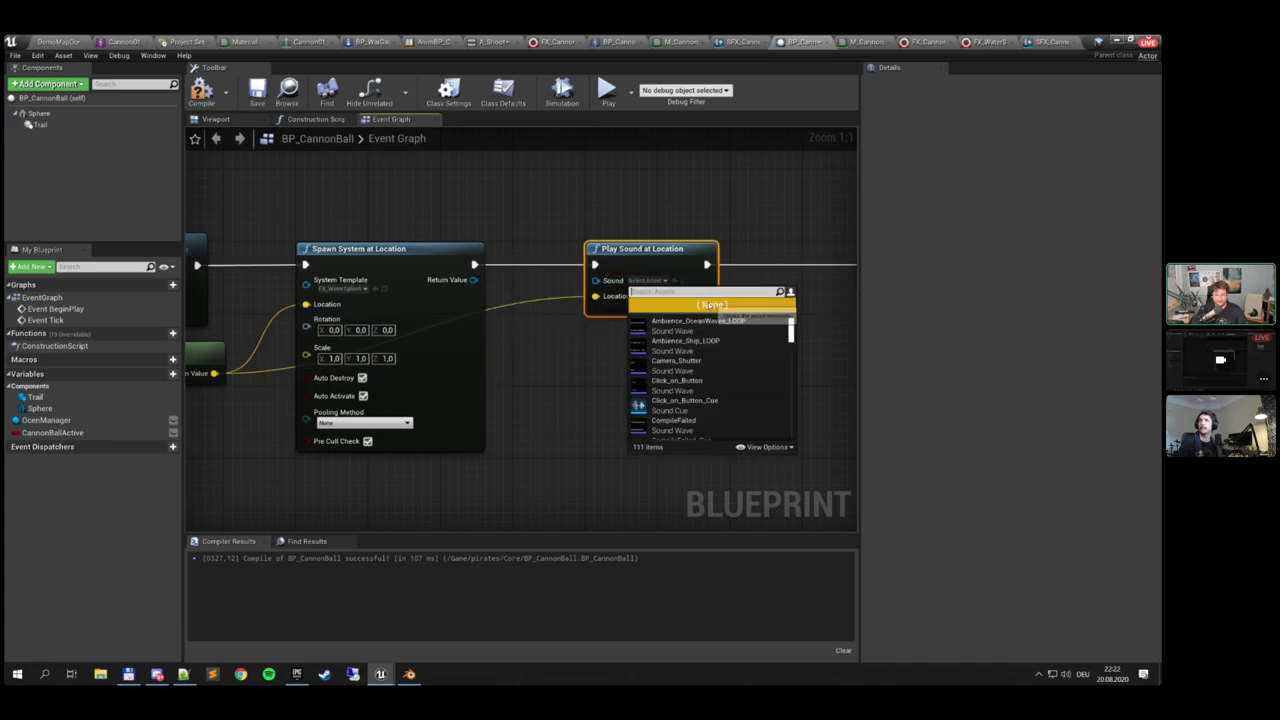
scroll(722, 412, "down", 2)
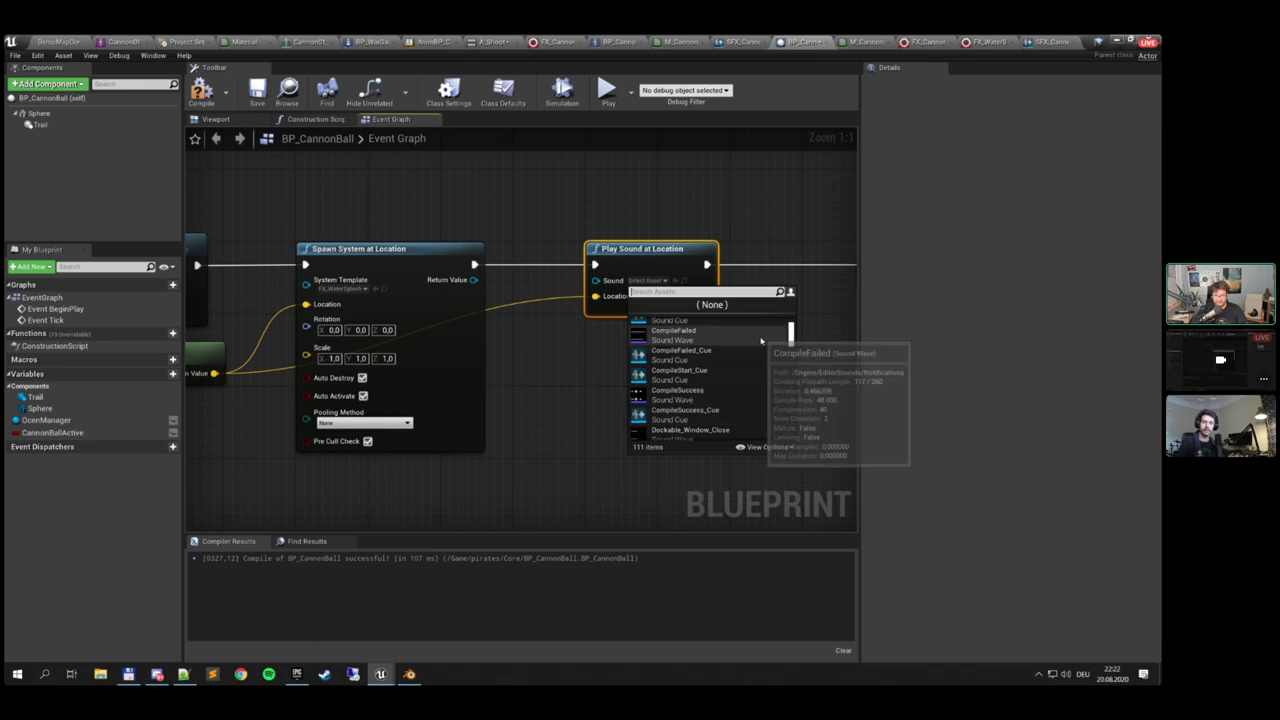
left_click(767, 447)
left_click(742, 309)
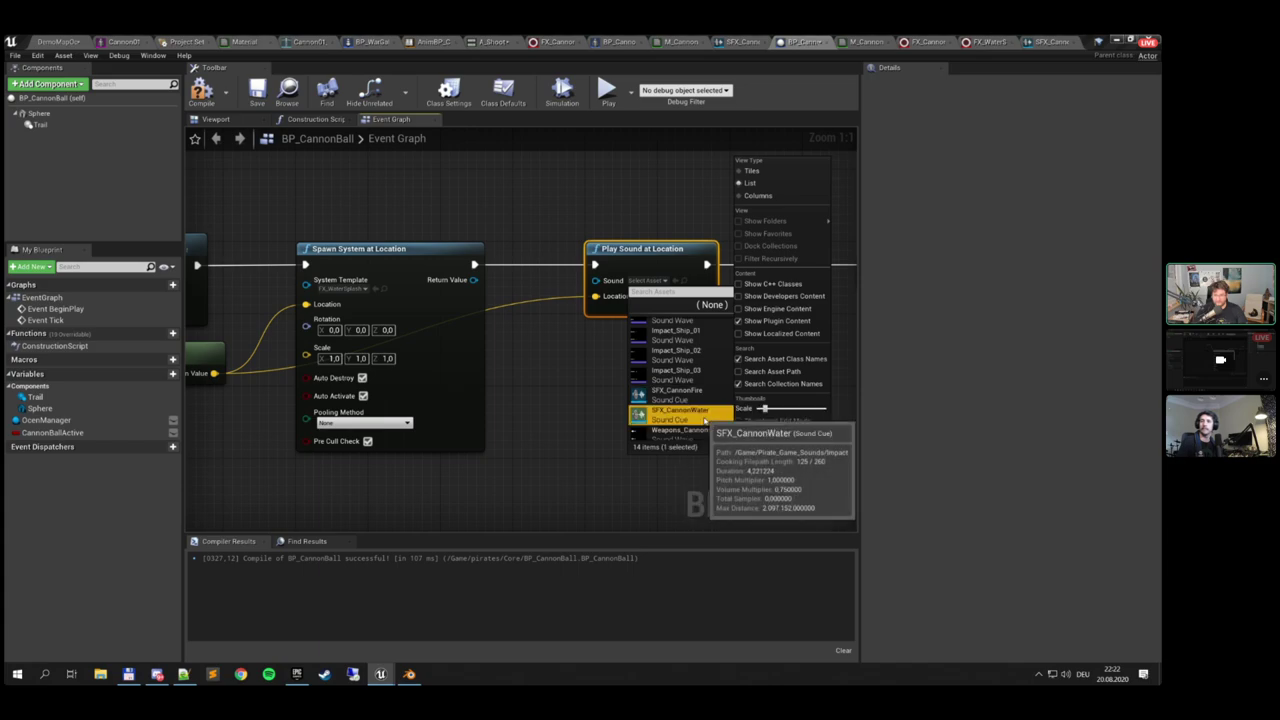
left_click(704, 423)
left_click(257, 93)
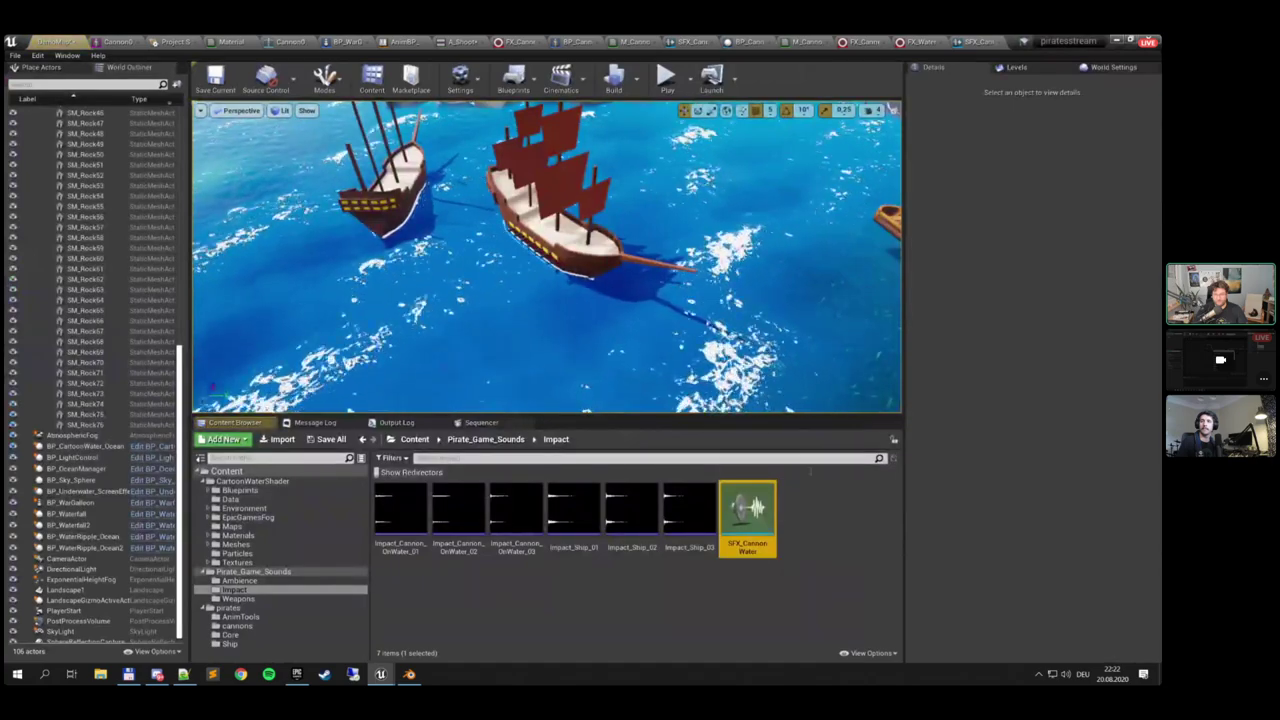
Reopen the SFX_CannonWater cue and lower its Volume Multiplier
double_click(747, 515)
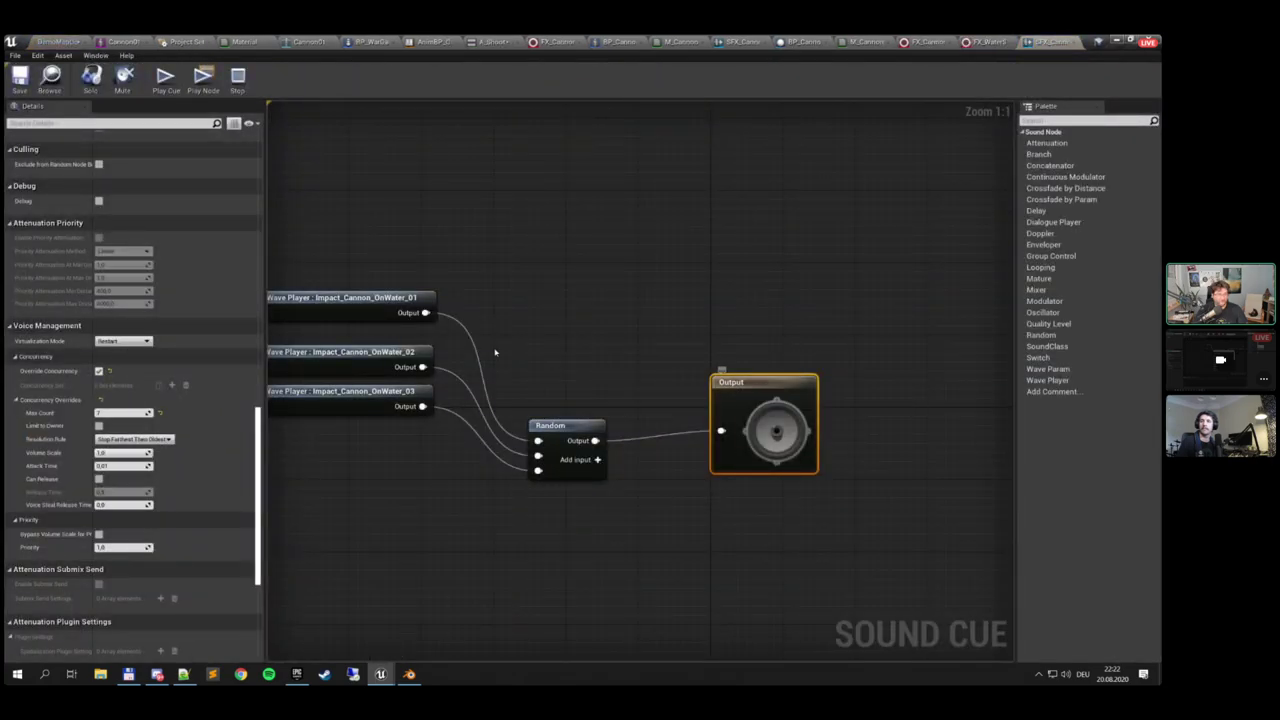
scroll(157, 273, "up", 10)
scroll(157, 273, "up", 10)
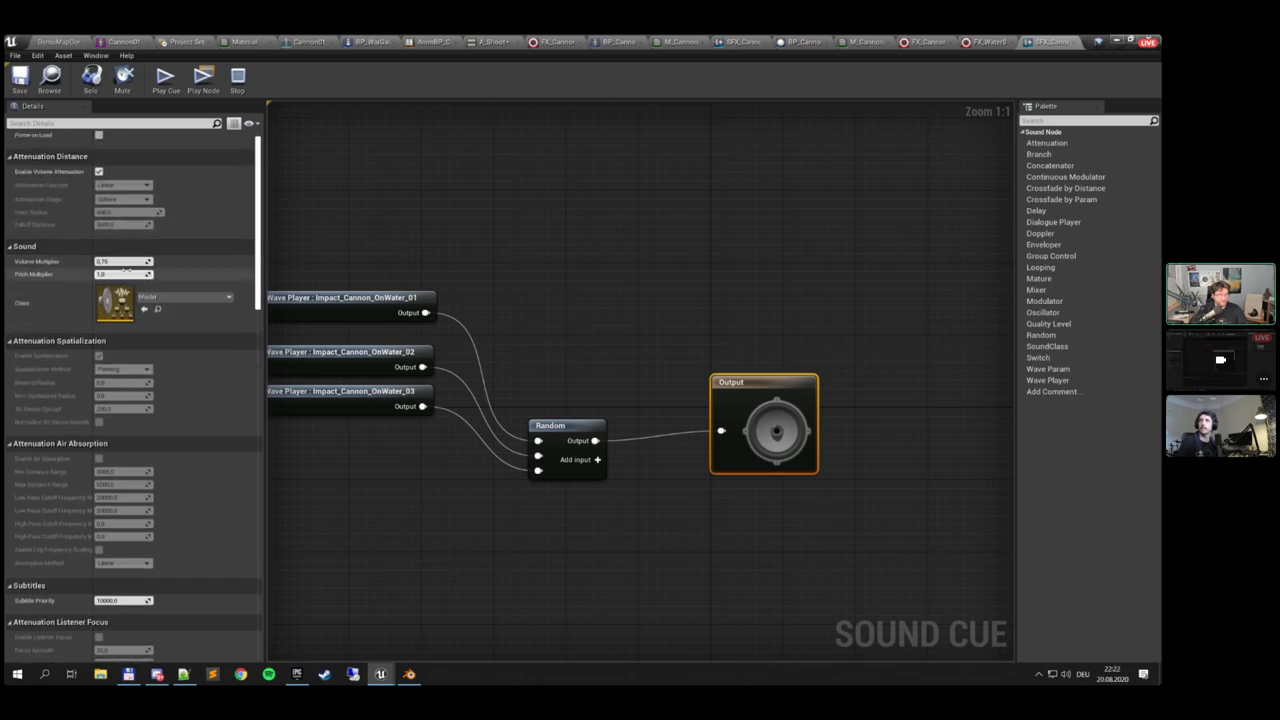
left_click(120, 261)
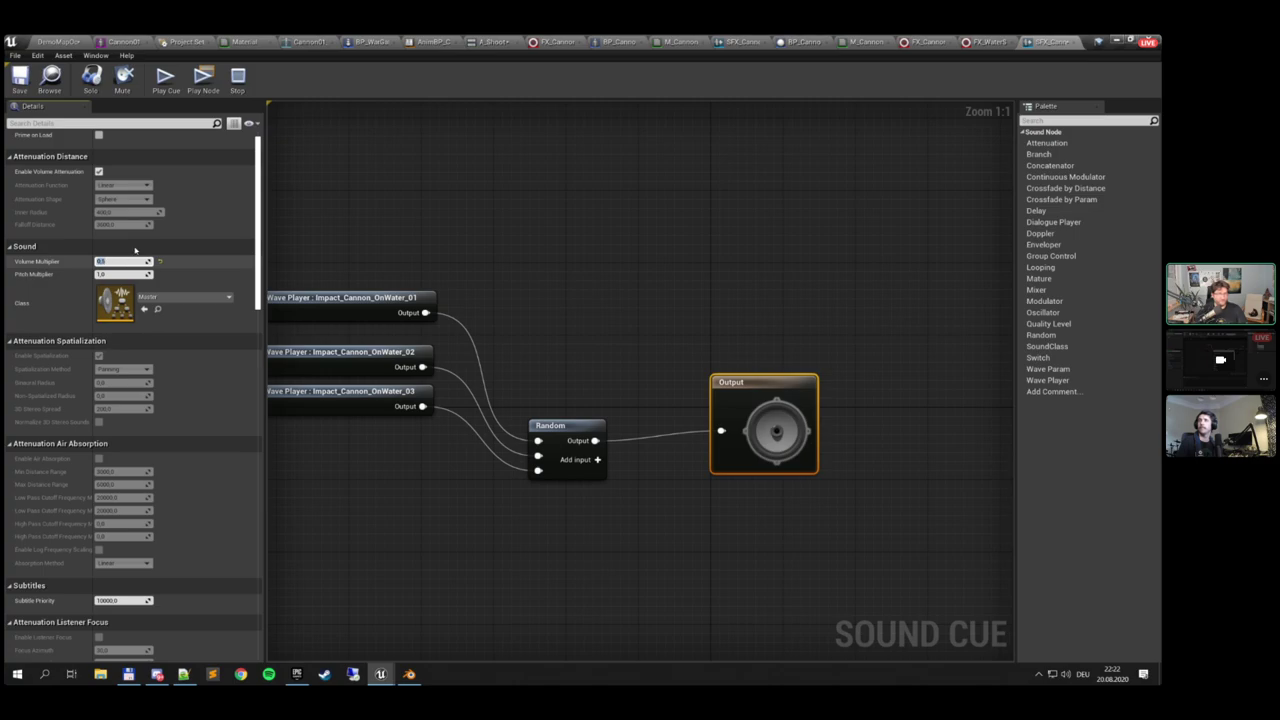
Play-test the demo map in fullscreen, turn the camera around the ship to check the cannonball water impacts, and stop the play session
left_click(57, 41)
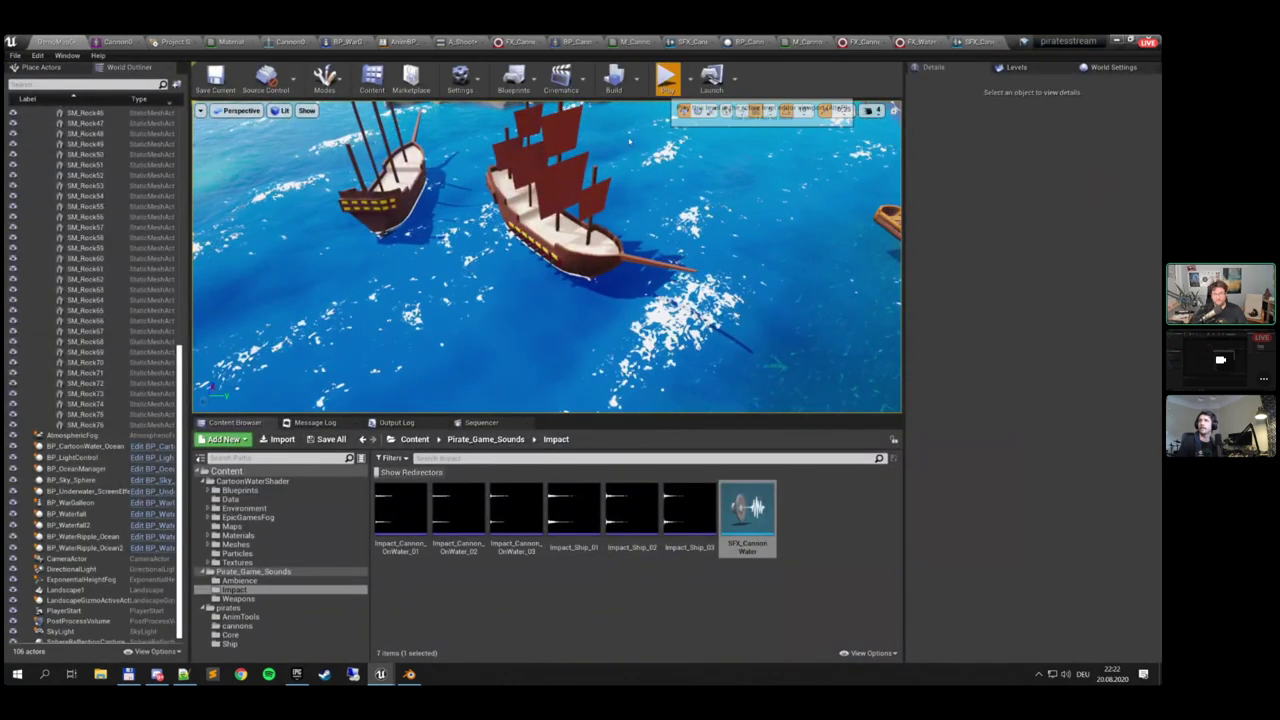
left_click(666, 80)
key("shift+F1")
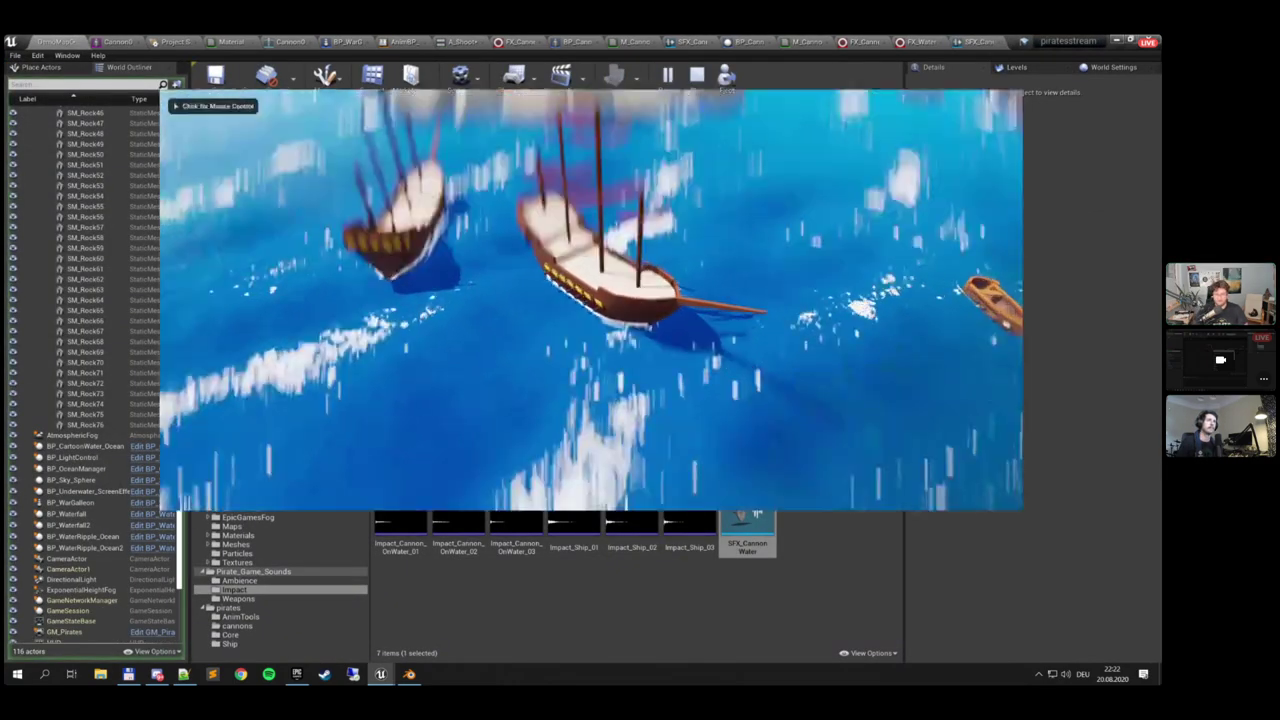
key("F11")
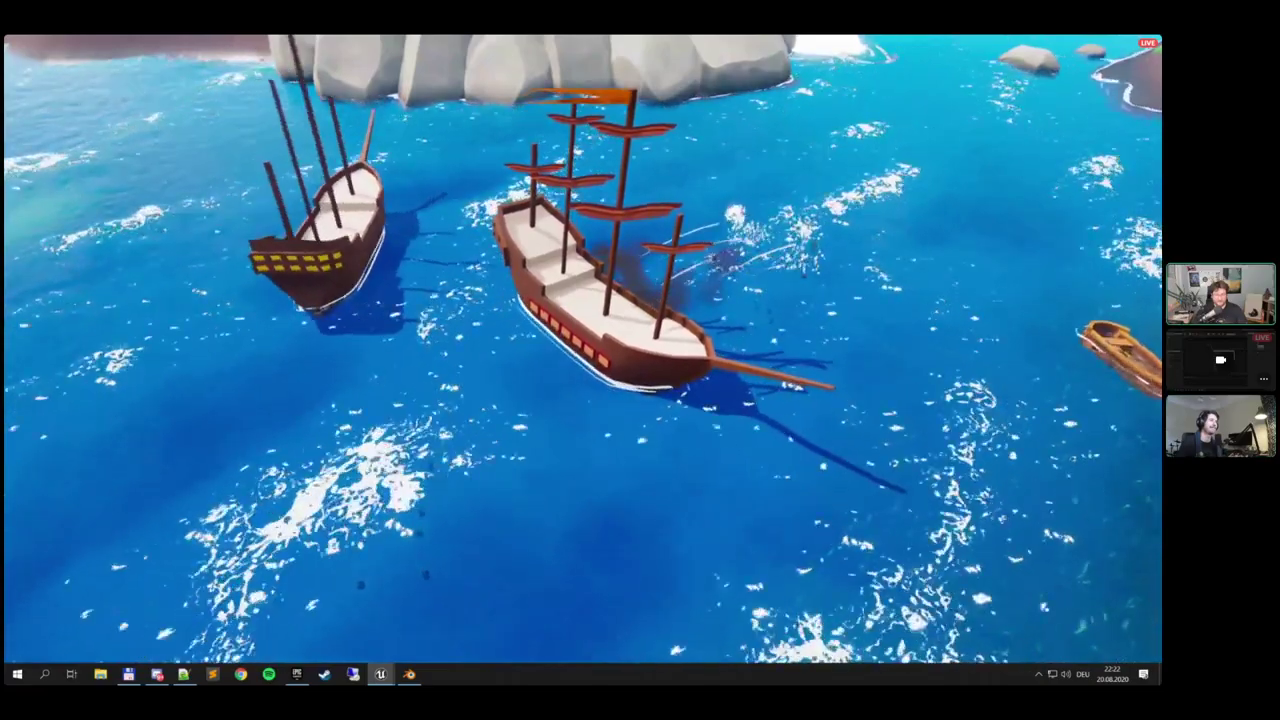
key("w")
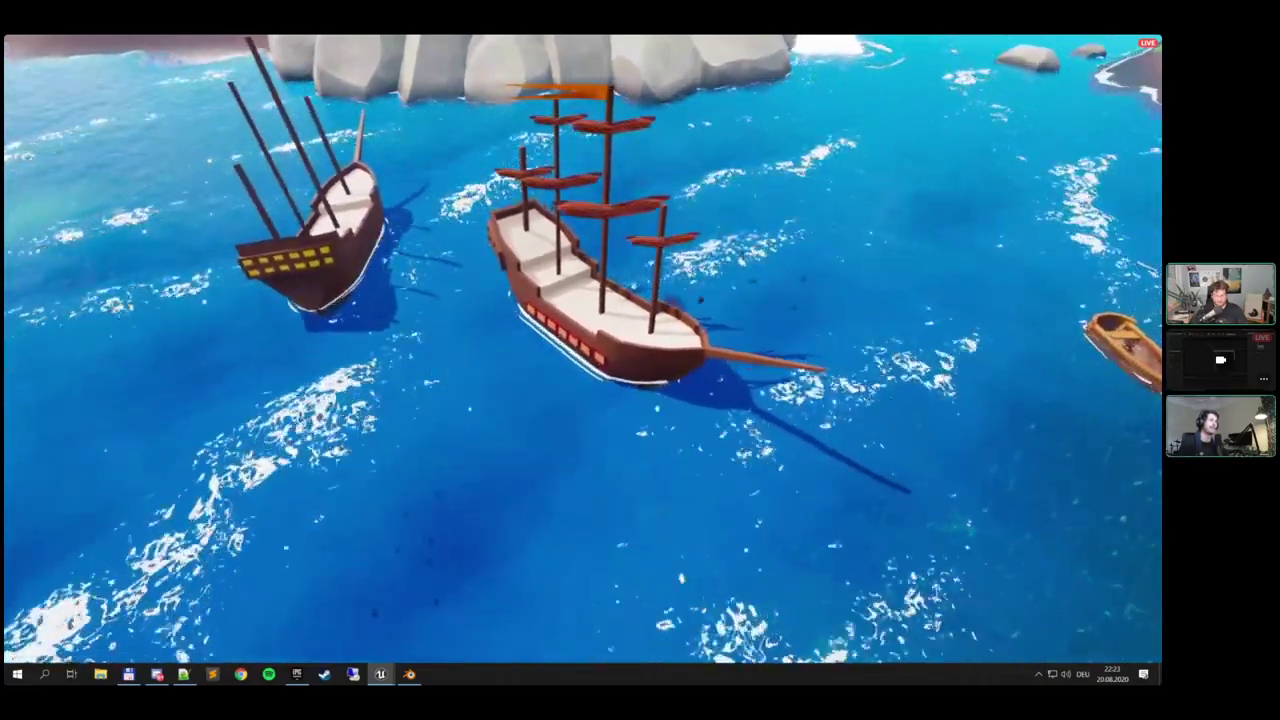
key("d")
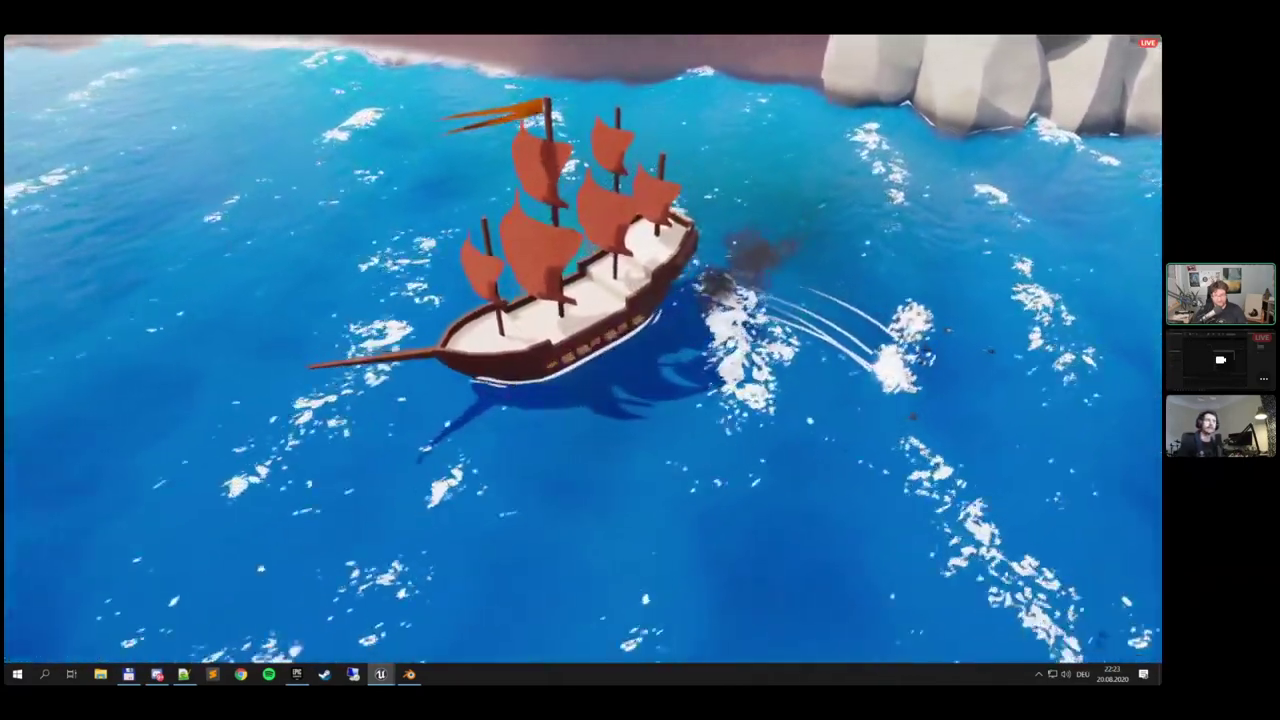
key("Escape")
key("F11")
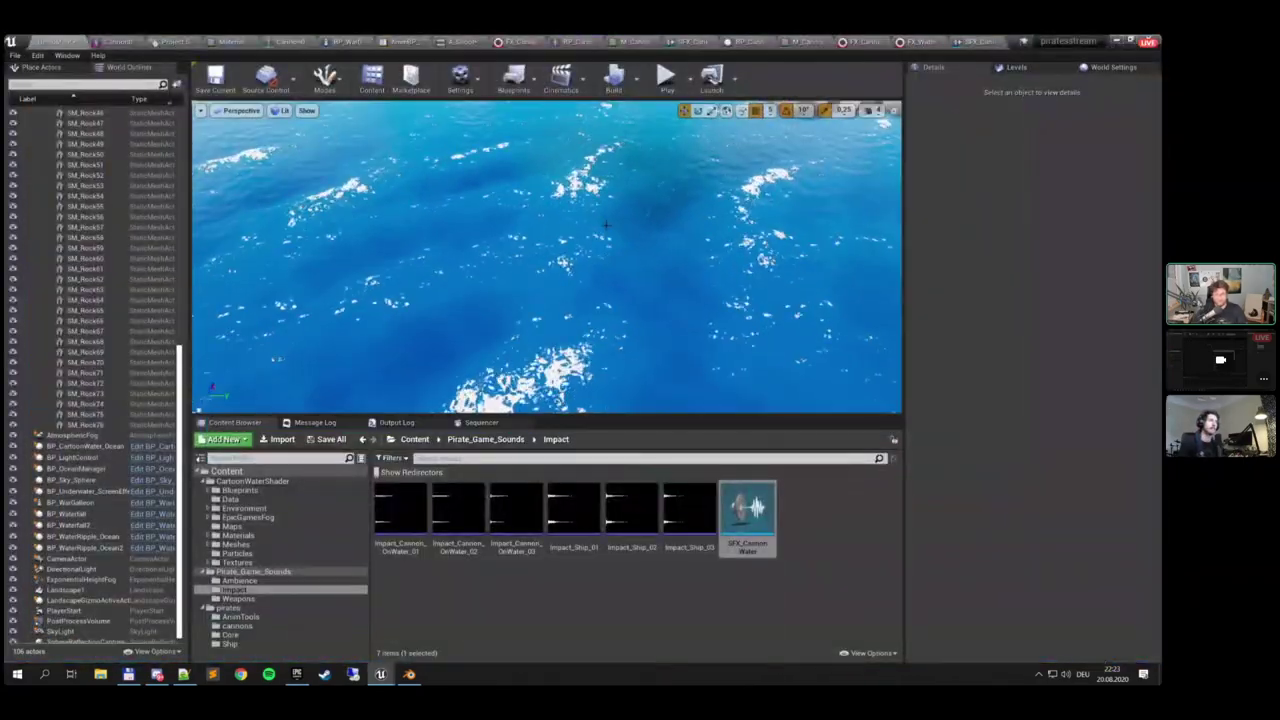
Return to the BP_CannonBall event graph and review the start of its Event Tick chain
left_click(752, 41)
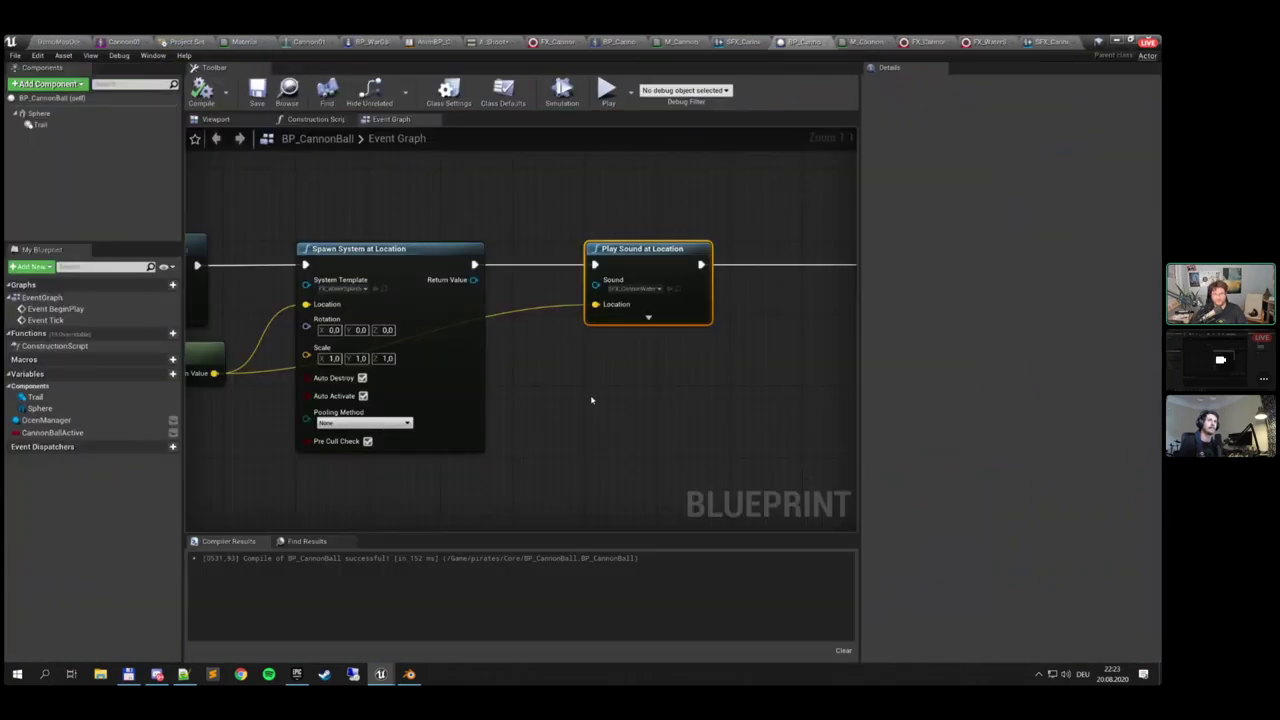
scroll(591, 400, "down", 6)
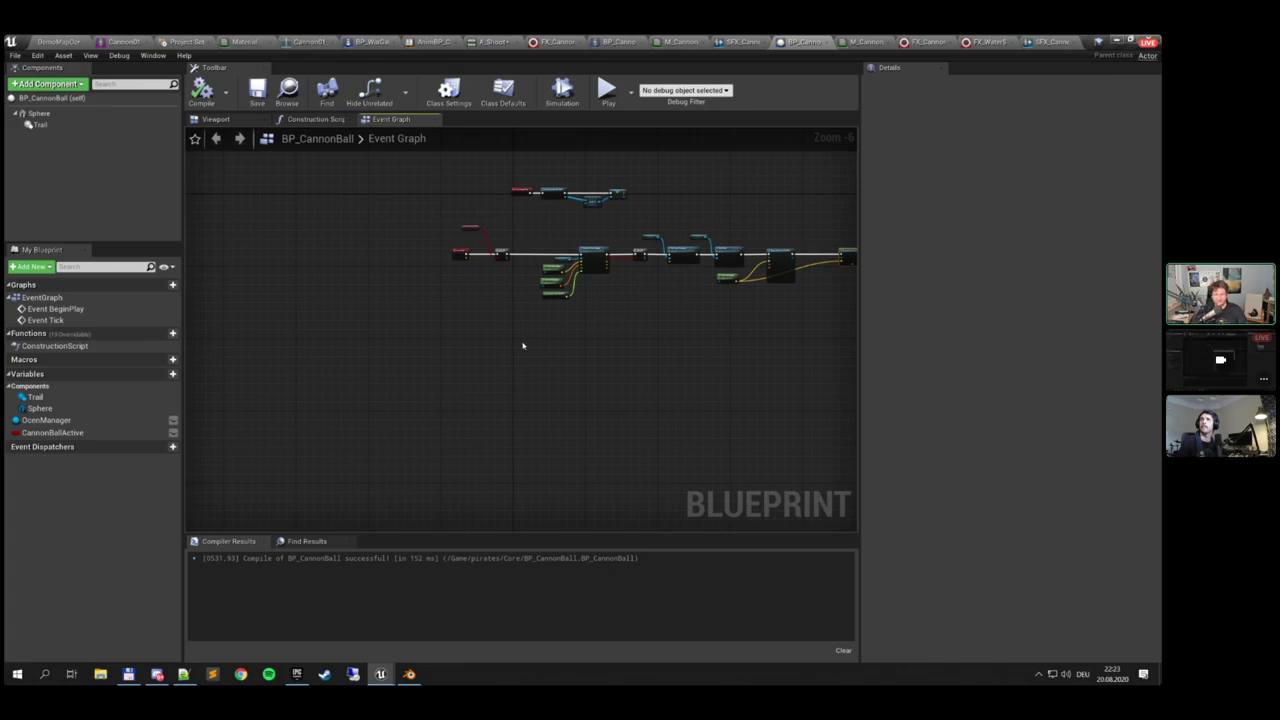
right_click_drag(469, 325, 513, 344)
scroll(449, 304, "up", 3)
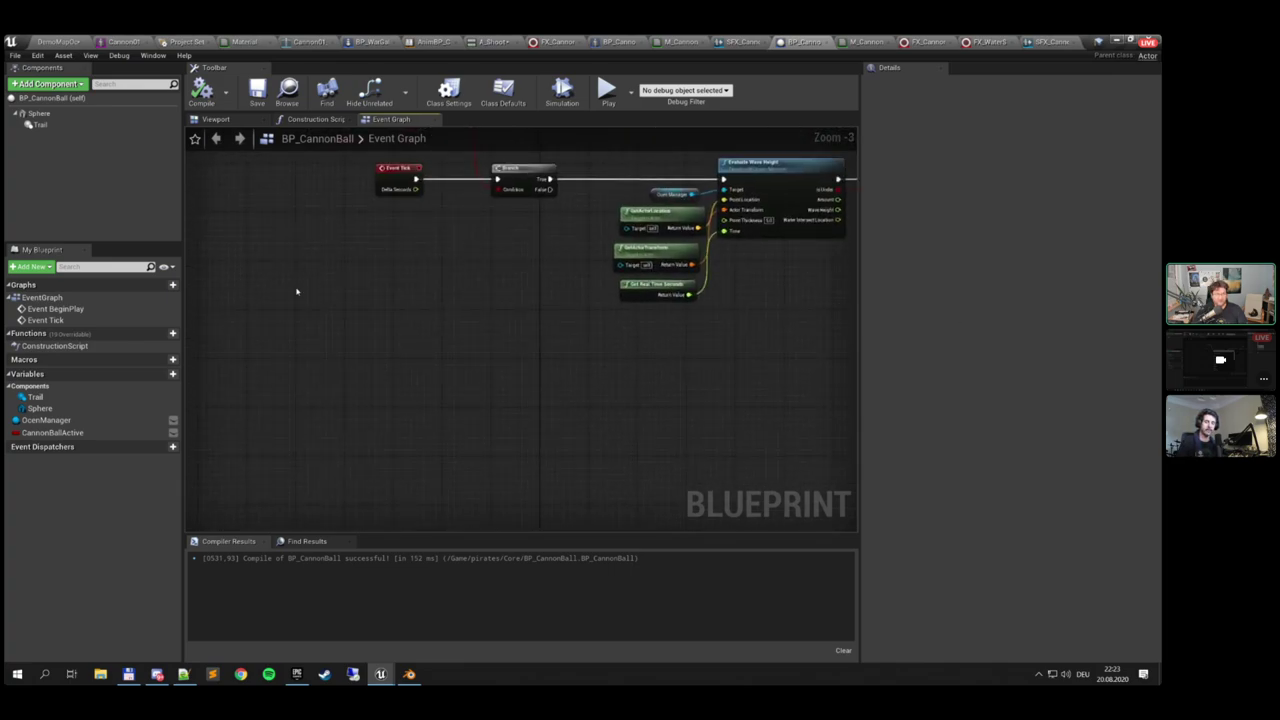
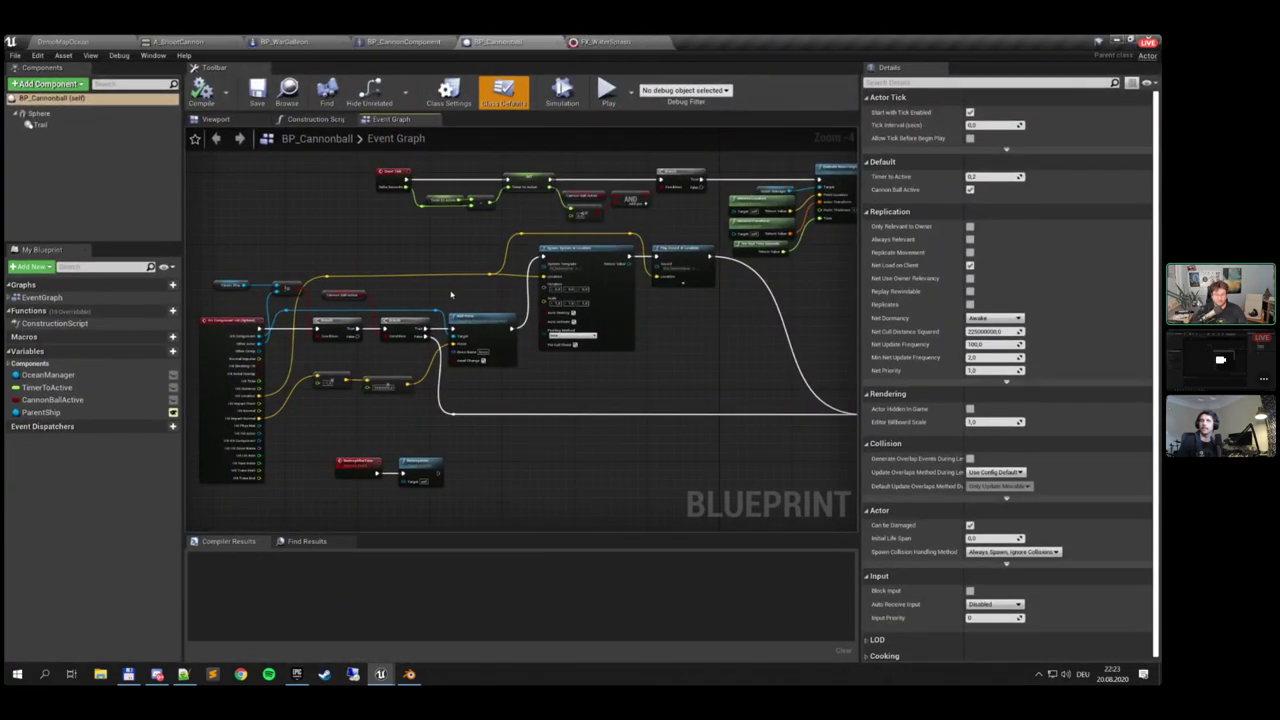
Survey the reference BP_Cannonball event graph, following the Event Tick wave-height chain through to Spawn System at Location
right_click_drag(436, 260, 449, 369)
scroll(457, 374, "down", 4)
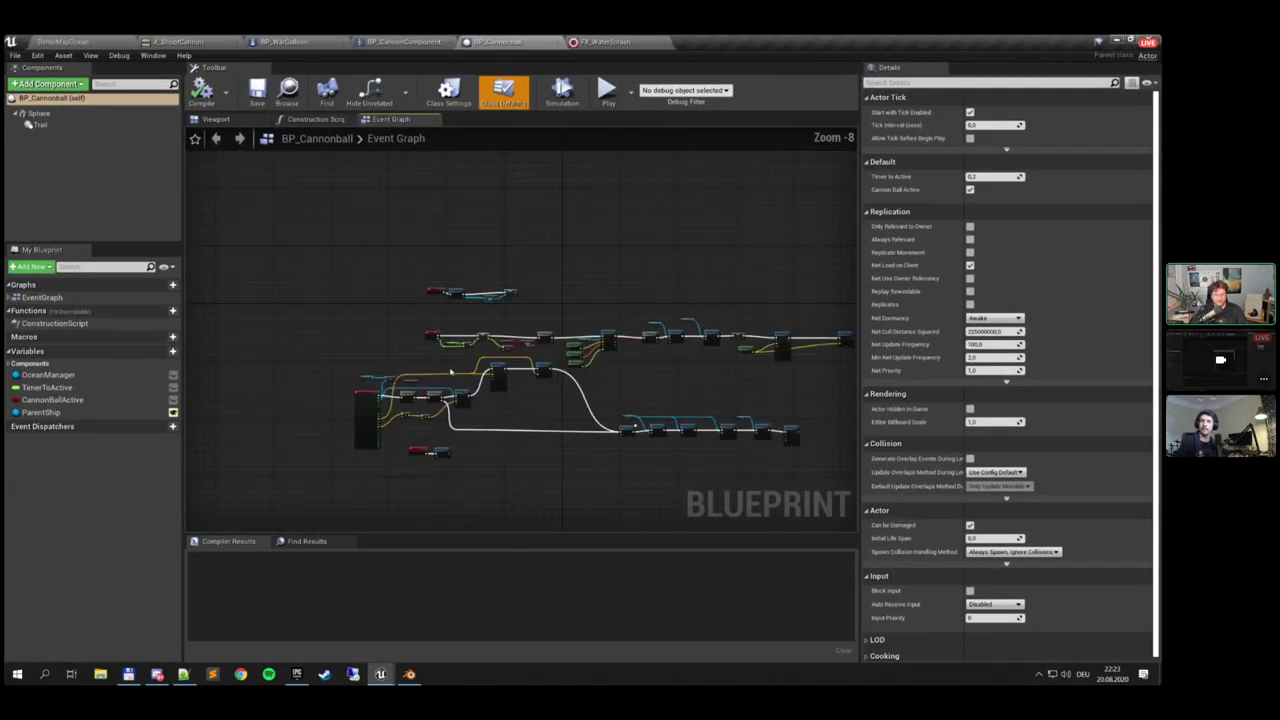
scroll(475, 382, "up", 4)
right_click_drag(850, 340, 465, 316)
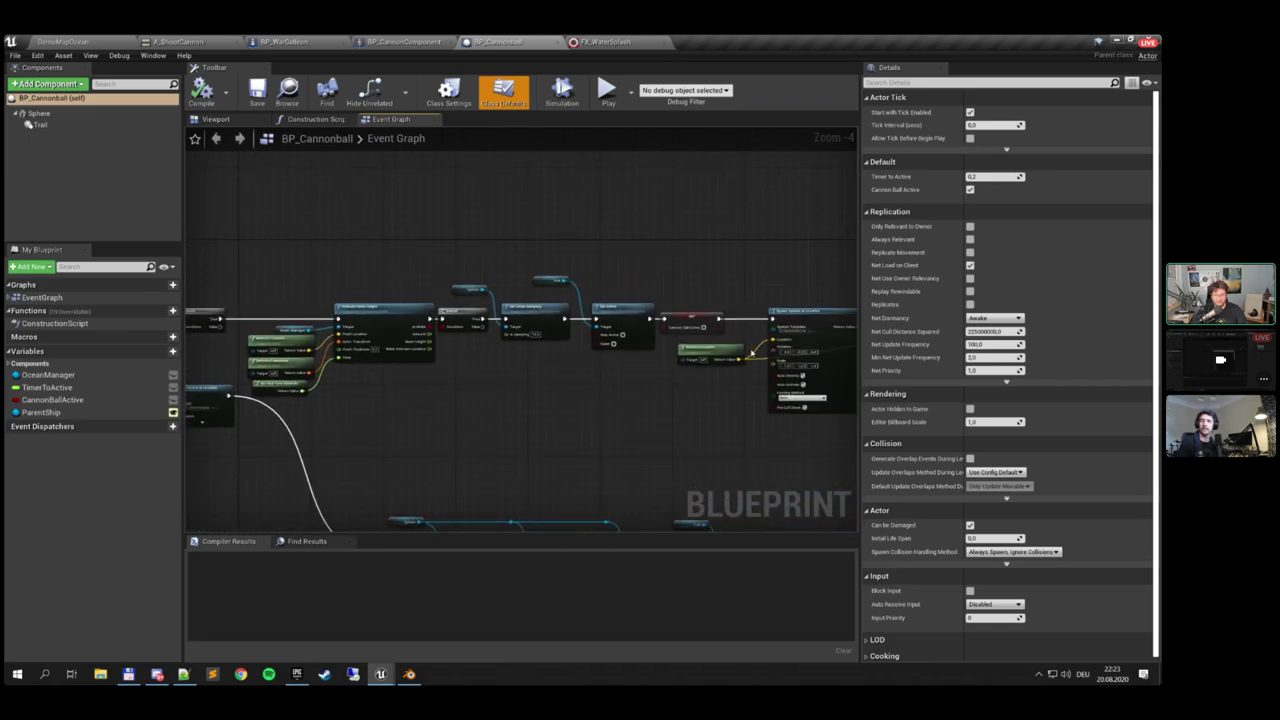
right_click_drag(788, 350, 572, 328)
scroll(575, 327, "up", 3)
right_click_drag(498, 418, 811, 209)
right_click_drag(580, 245, 856, 301)
scroll(523, 329, "down", 3)
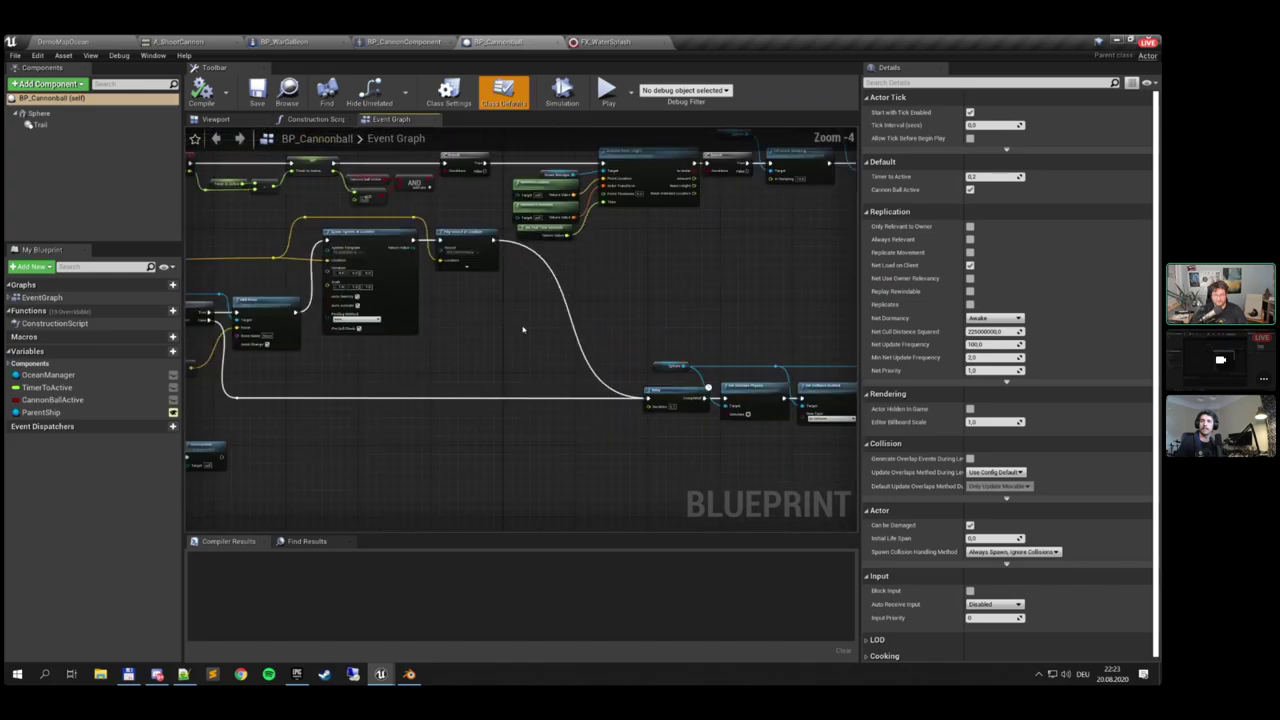
Examine the On Component Hit (Sphere) event with its parent ship check, Cannon Ball Active branch and Add Force node
scroll(522, 329, "up", 4)
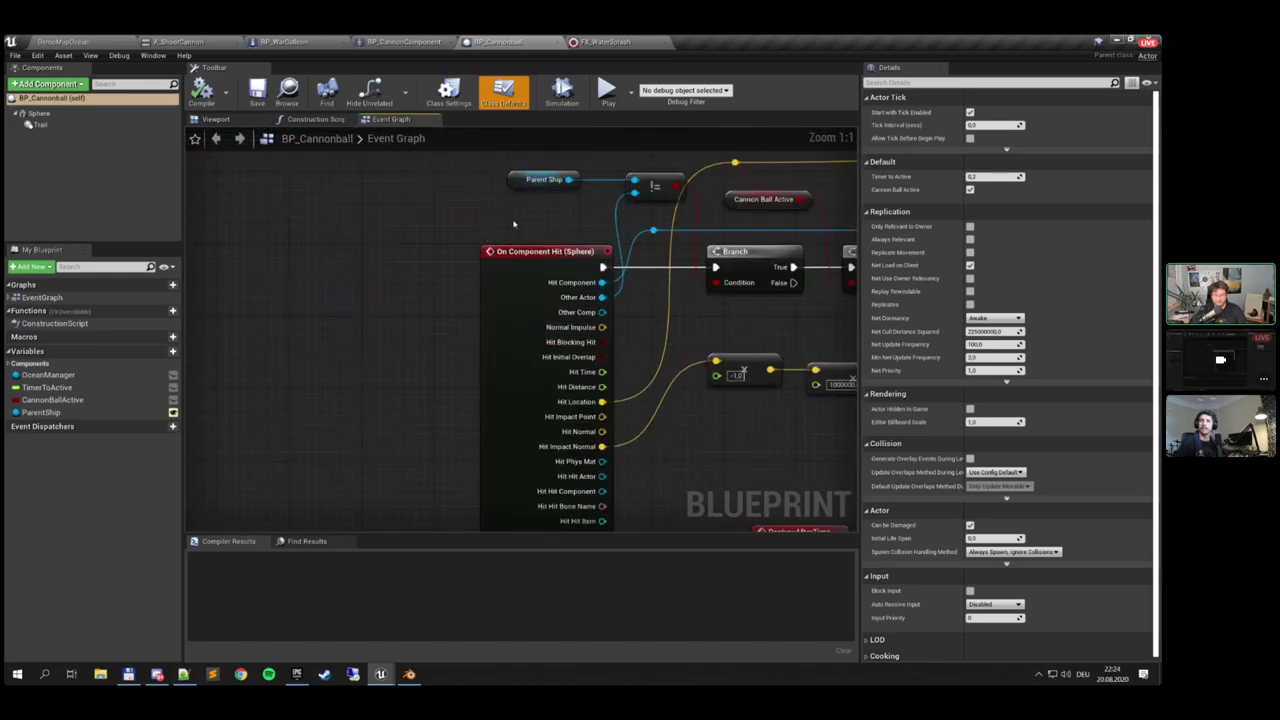
left_click(514, 265)
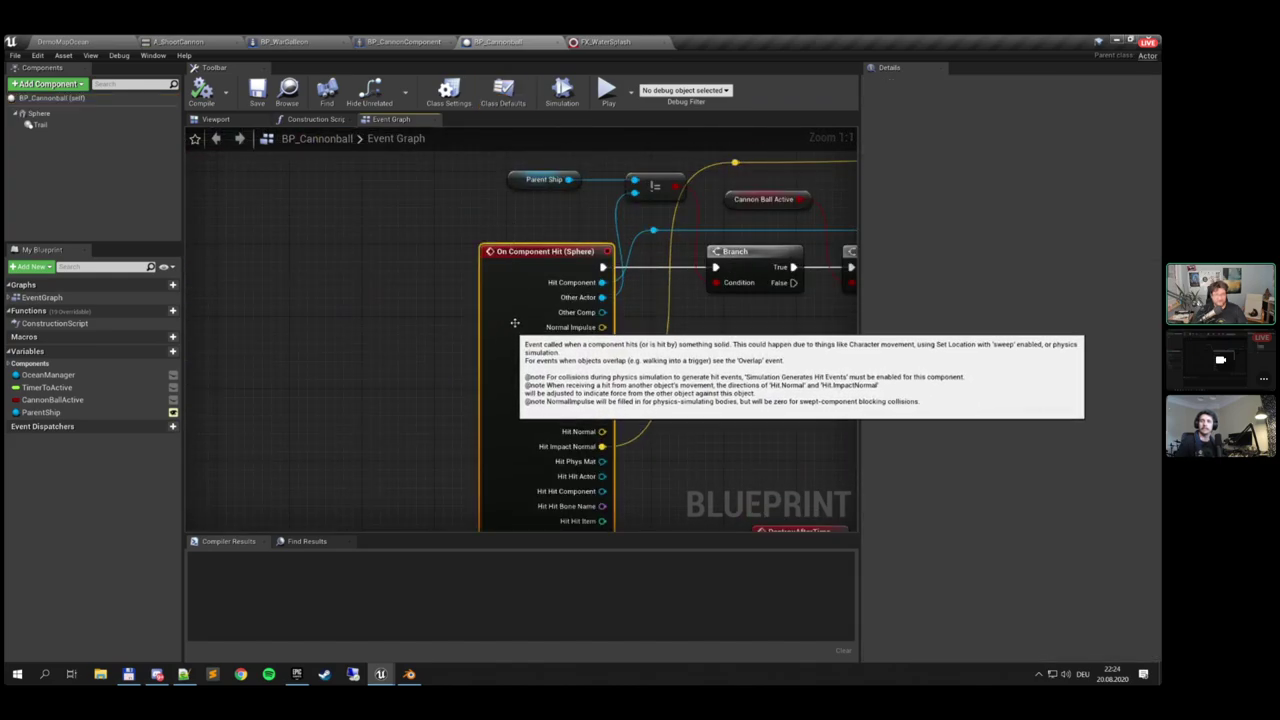
right_click_drag(759, 333, 545, 375)
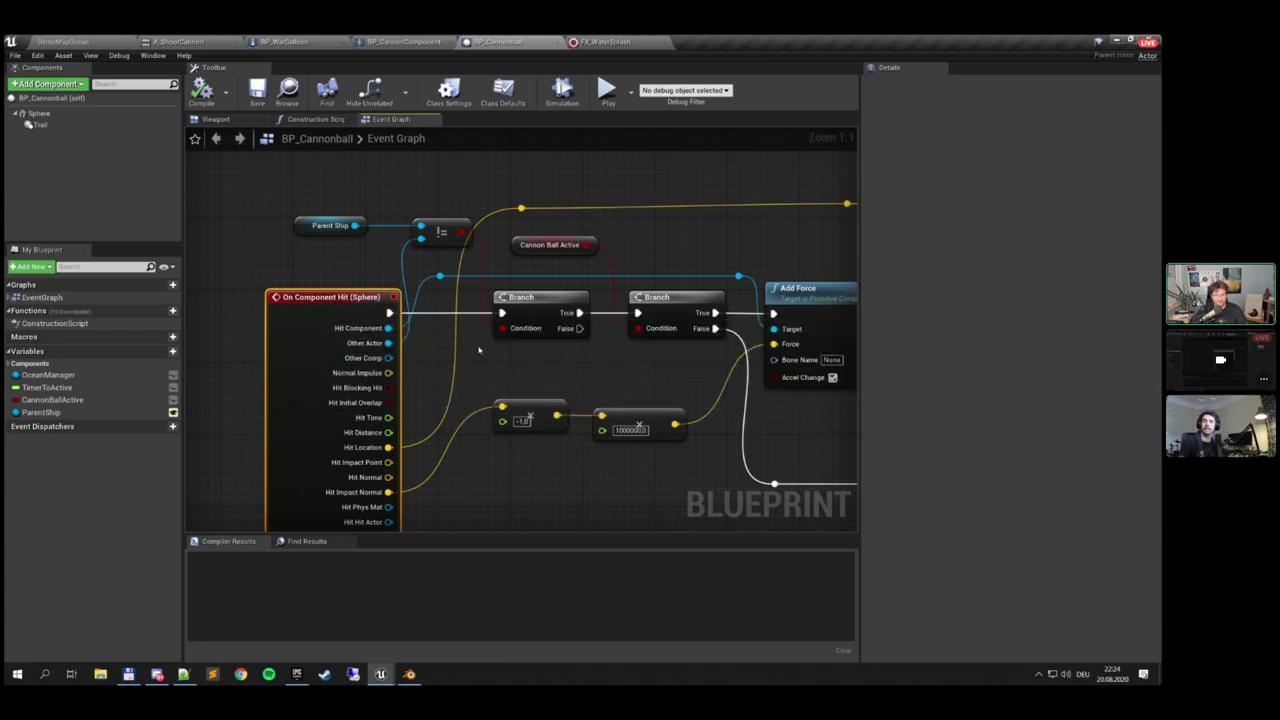
right_click_drag(587, 358, 497, 352)
left_click_drag(410, 222, 568, 287)
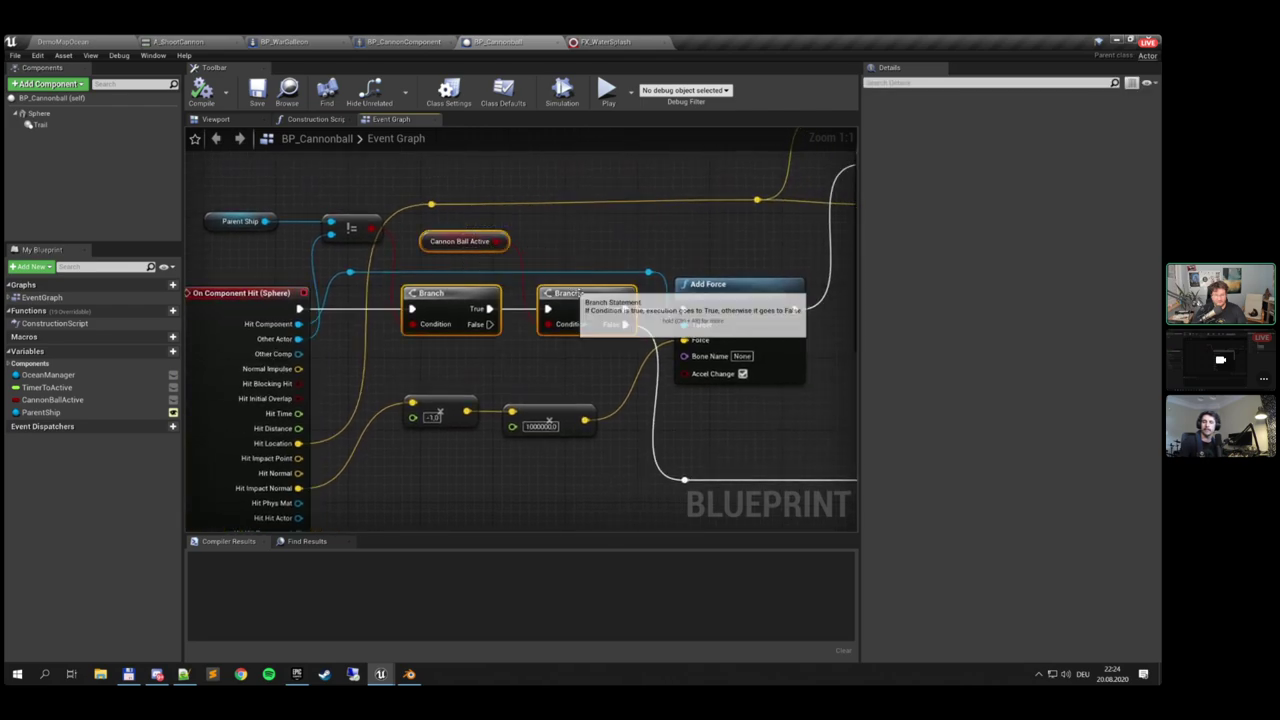
right_click_drag(670, 297, 513, 268)
left_click(572, 260)
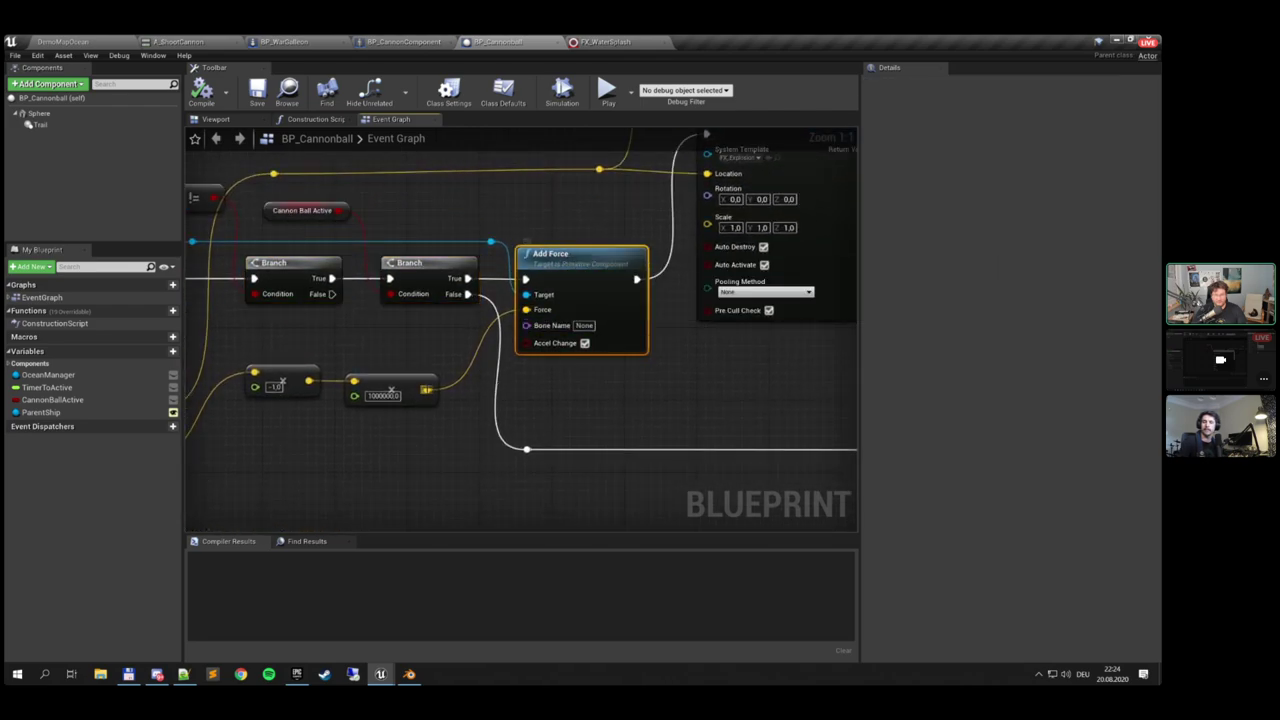
right_click_drag(386, 396, 297, 437)
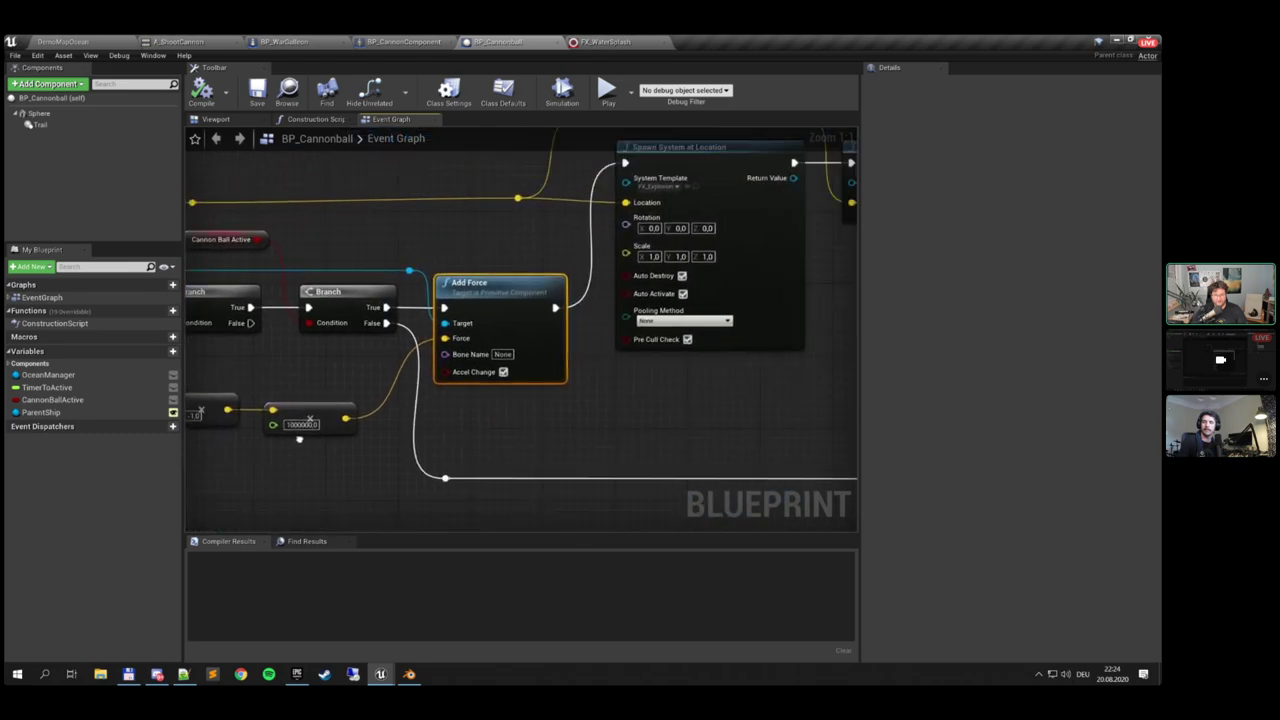
Examine the FX_Explosion Spawn System at Location node and the Play Sound at Location node that follow Add Force
right_click_drag(594, 398, 377, 486)
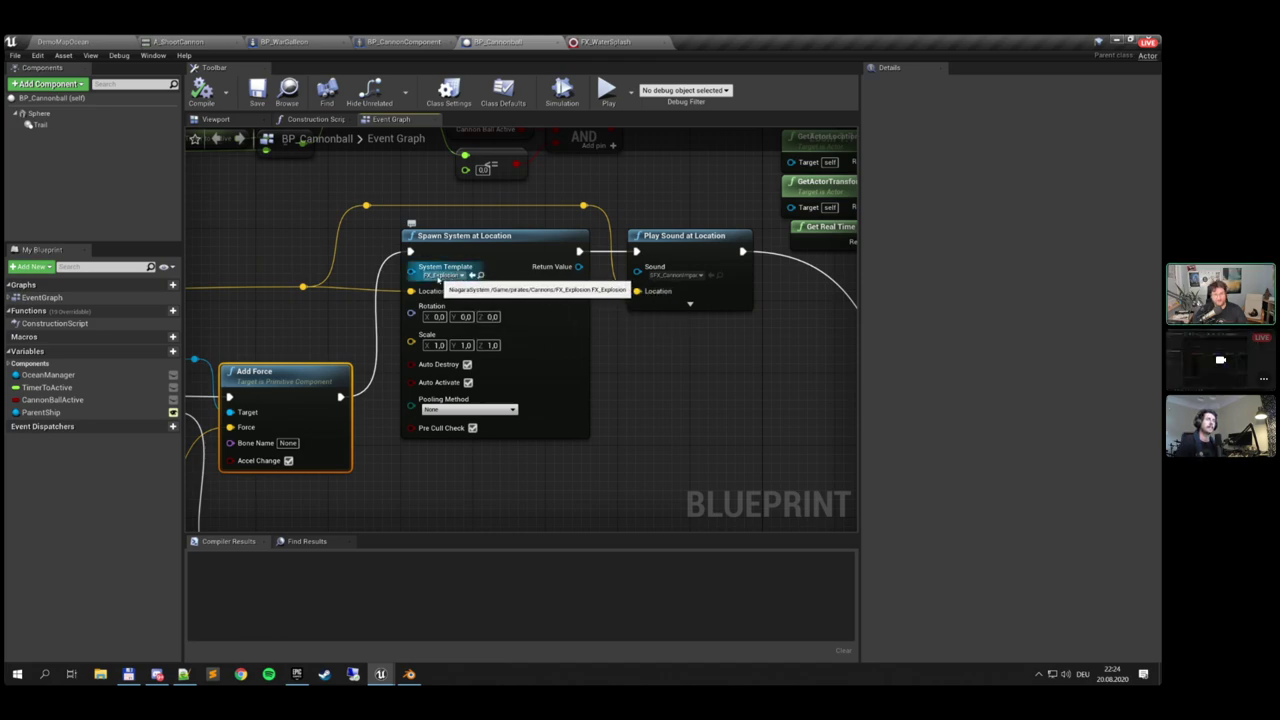
right_click_drag(697, 331, 623, 327)
left_click_drag(612, 205, 614, 285)
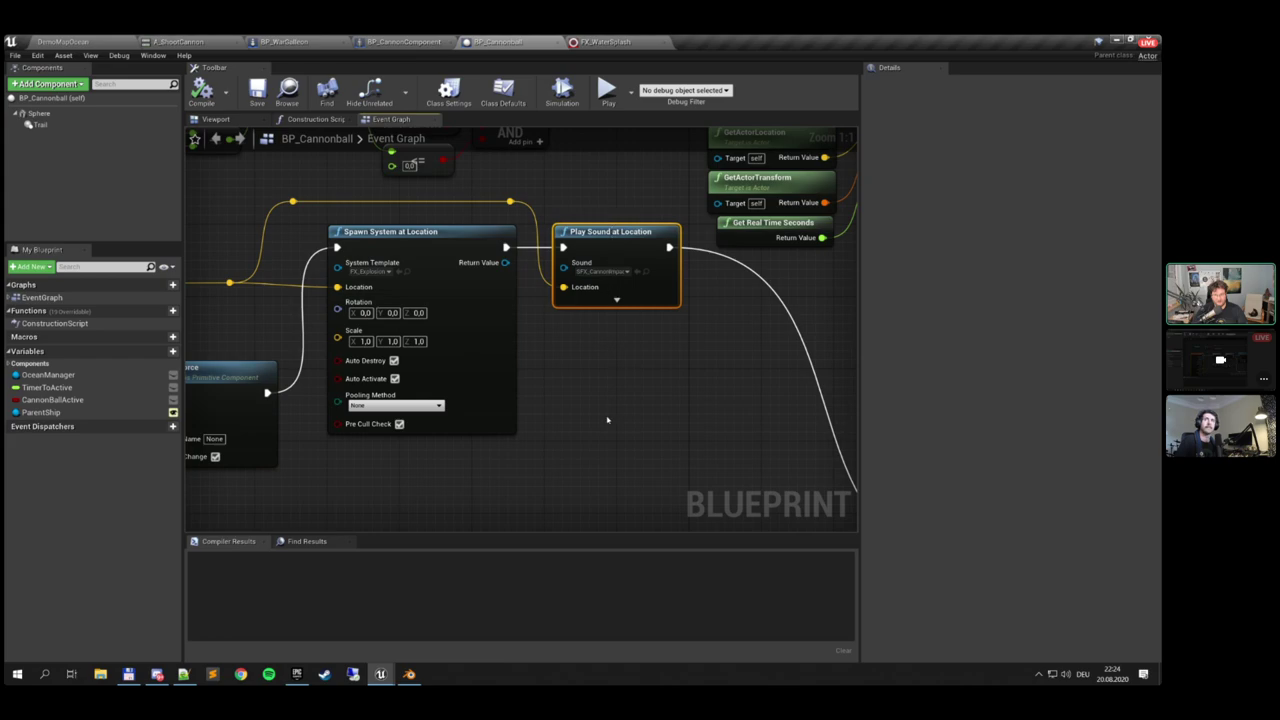
Examine the nodes after the impact sound: Delay, Set Simulate Physics, Set Collision Enabled and Set Visibility on the Sphere
scroll(600, 415, "down", 2)
scroll(480, 350, "down", 3)
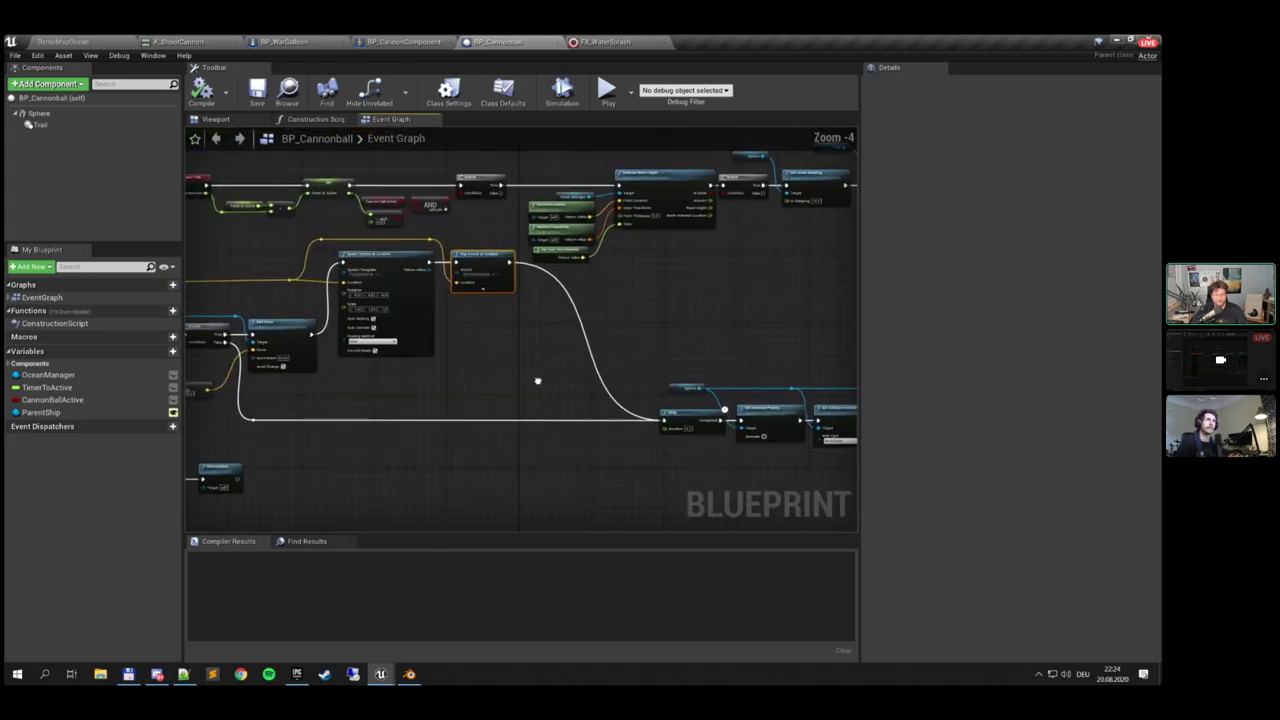
right_click_drag(538, 381, 452, 313)
scroll(454, 315, "up", 2)
right_click_drag(577, 348, 346, 328)
scroll(346, 328, "up", 2)
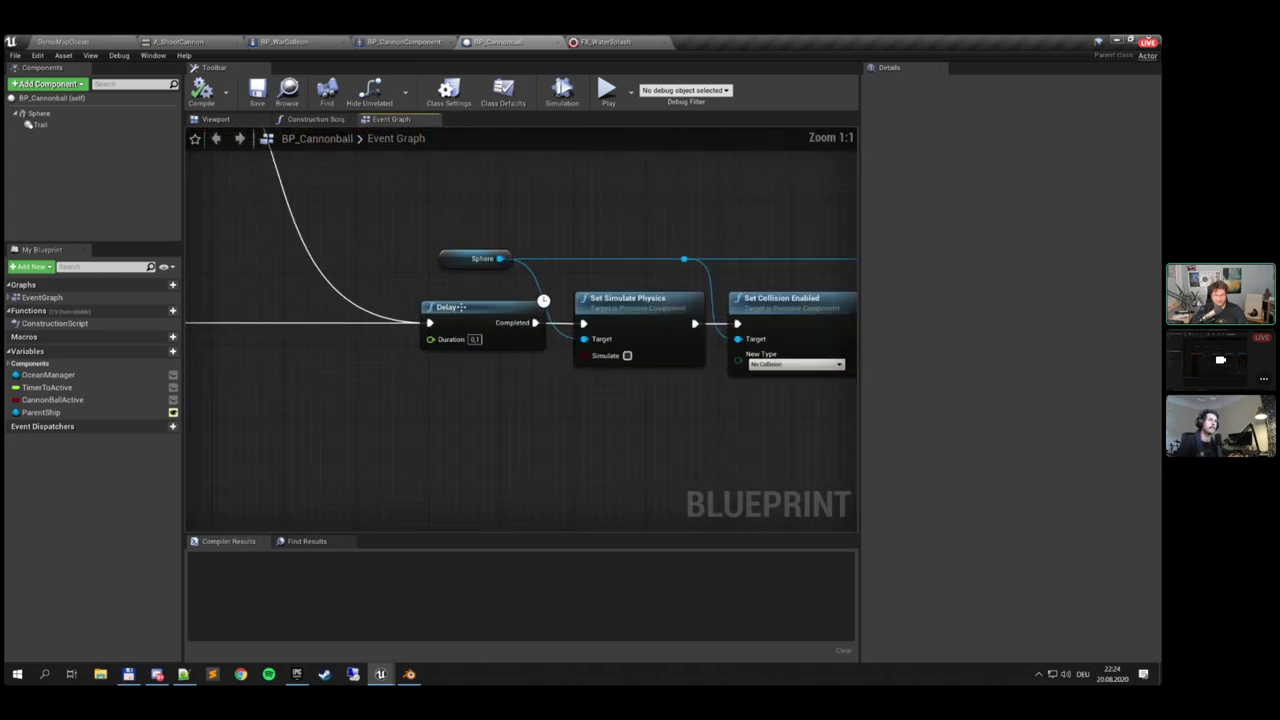
left_click(461, 307)
right_click_drag(602, 370, 498, 360)
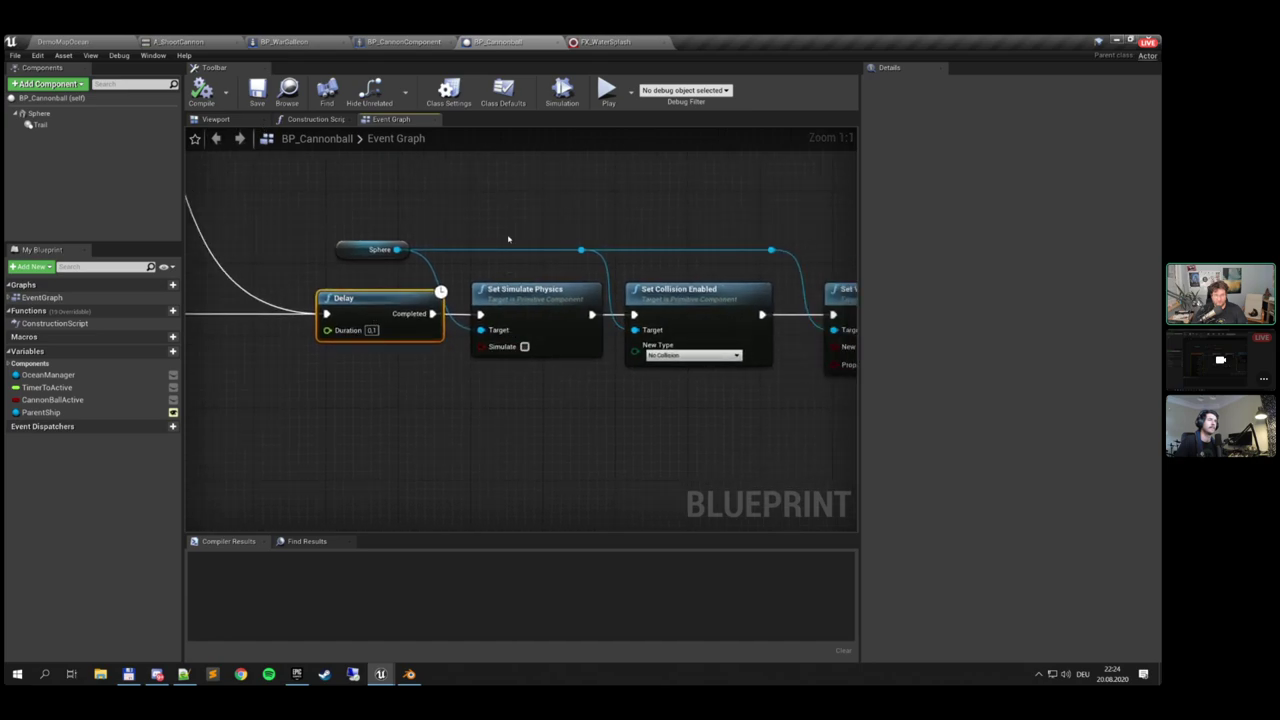
left_click(535, 300)
right_click_drag(628, 369, 495, 378)
left_click(560, 335)
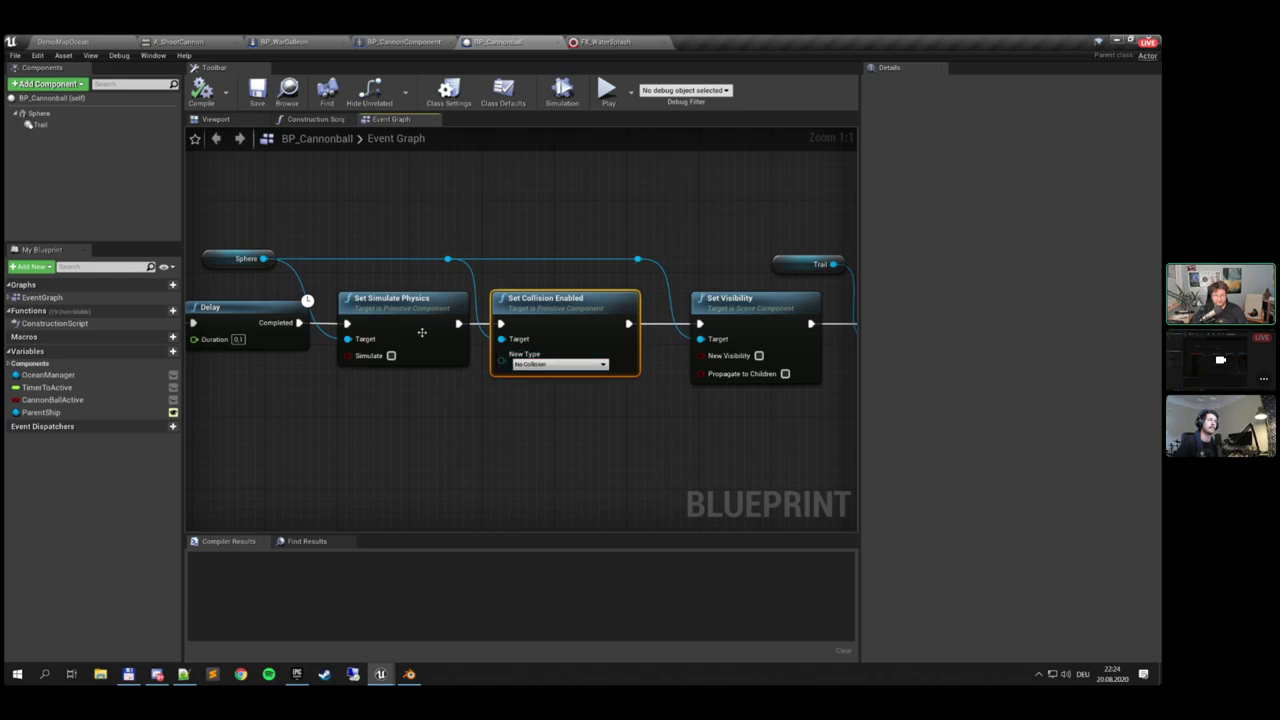
right_click_drag(606, 336, 459, 328)
left_click_drag(564, 239, 569, 257)
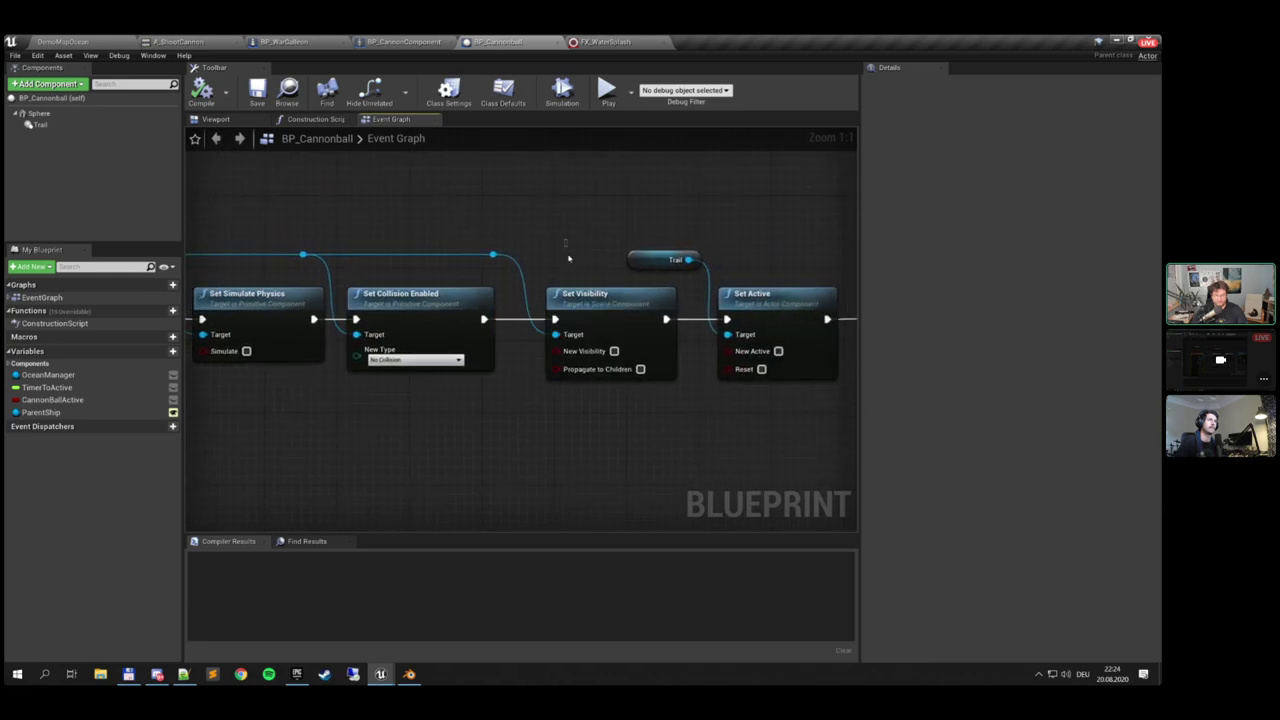
right_click_drag(576, 313, 814, 322)
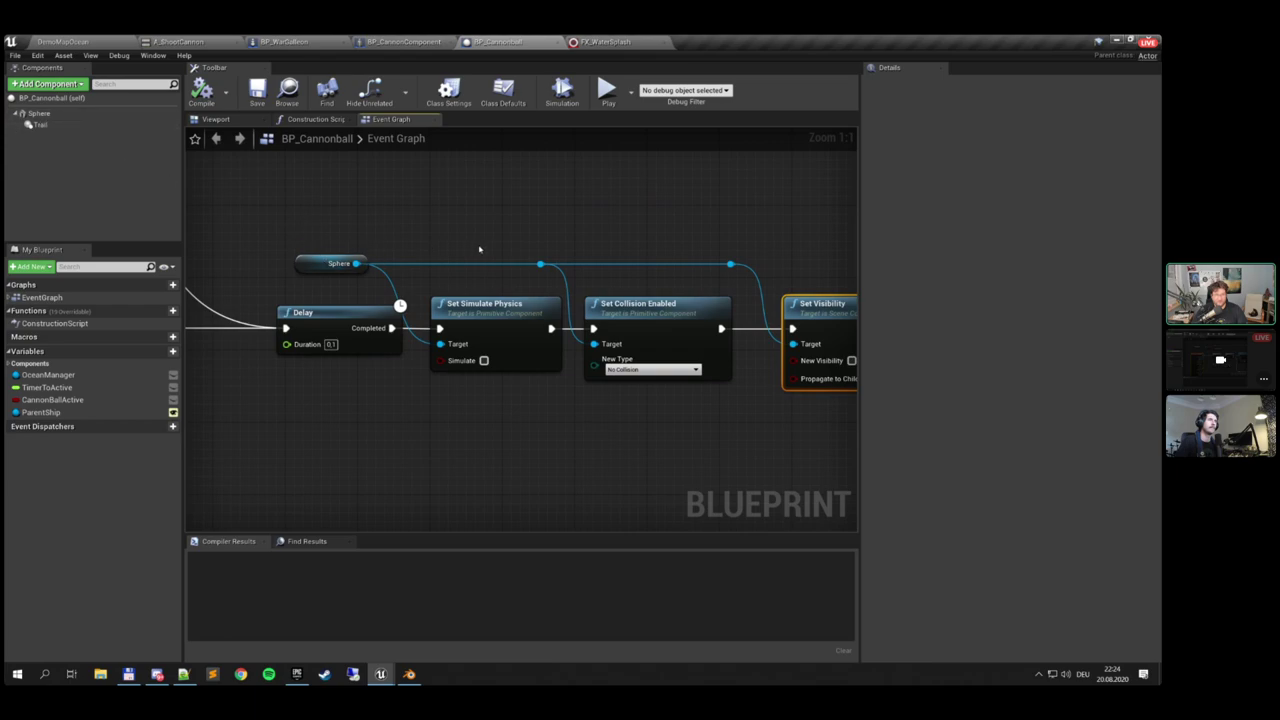
Examine how the Set Active node is applied to the Trail after the Set Visibility node
right_click_drag(479, 249, 137, 237)
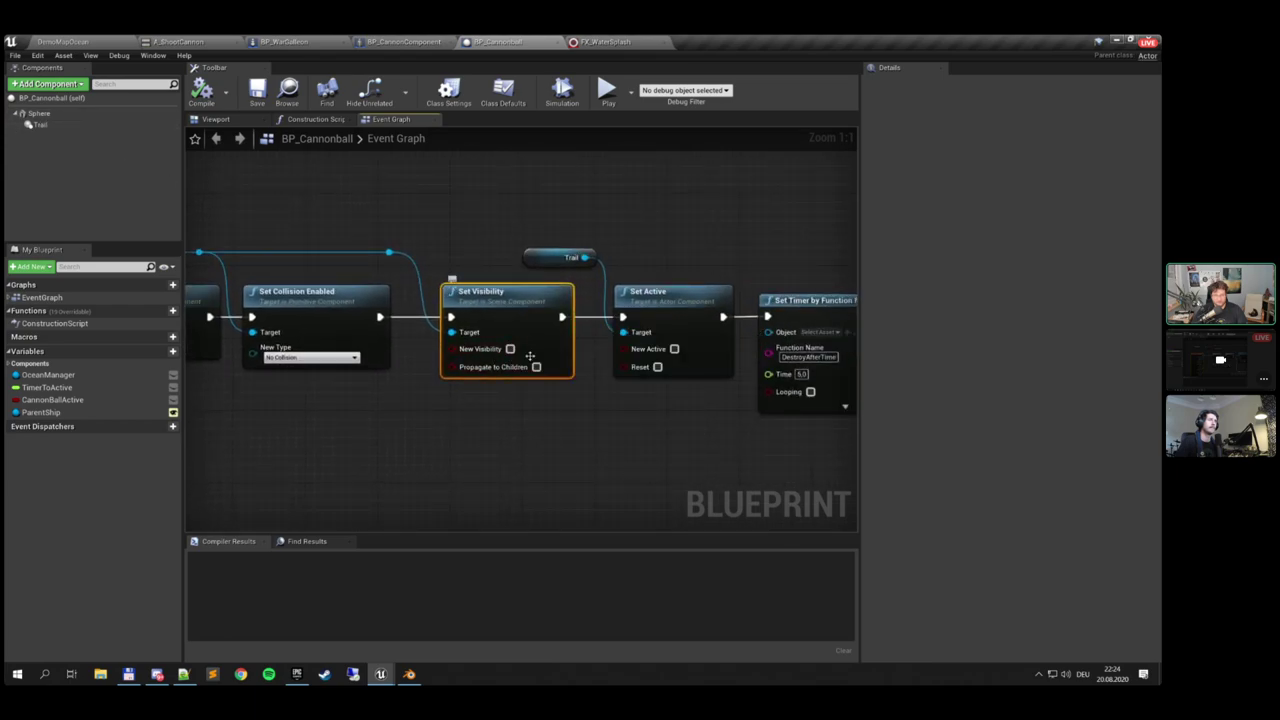
right_click_drag(507, 358, 385, 321)
left_click_drag(422, 233, 462, 285)
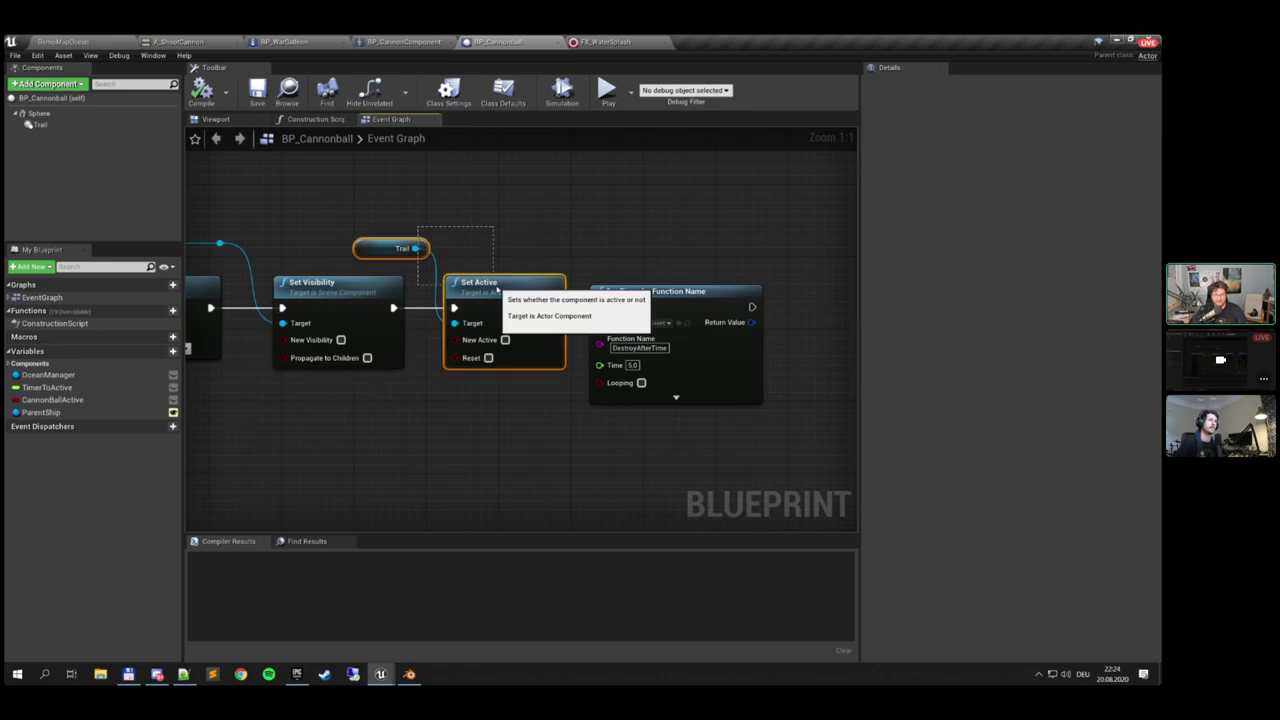
scroll(461, 332, "down", 2)
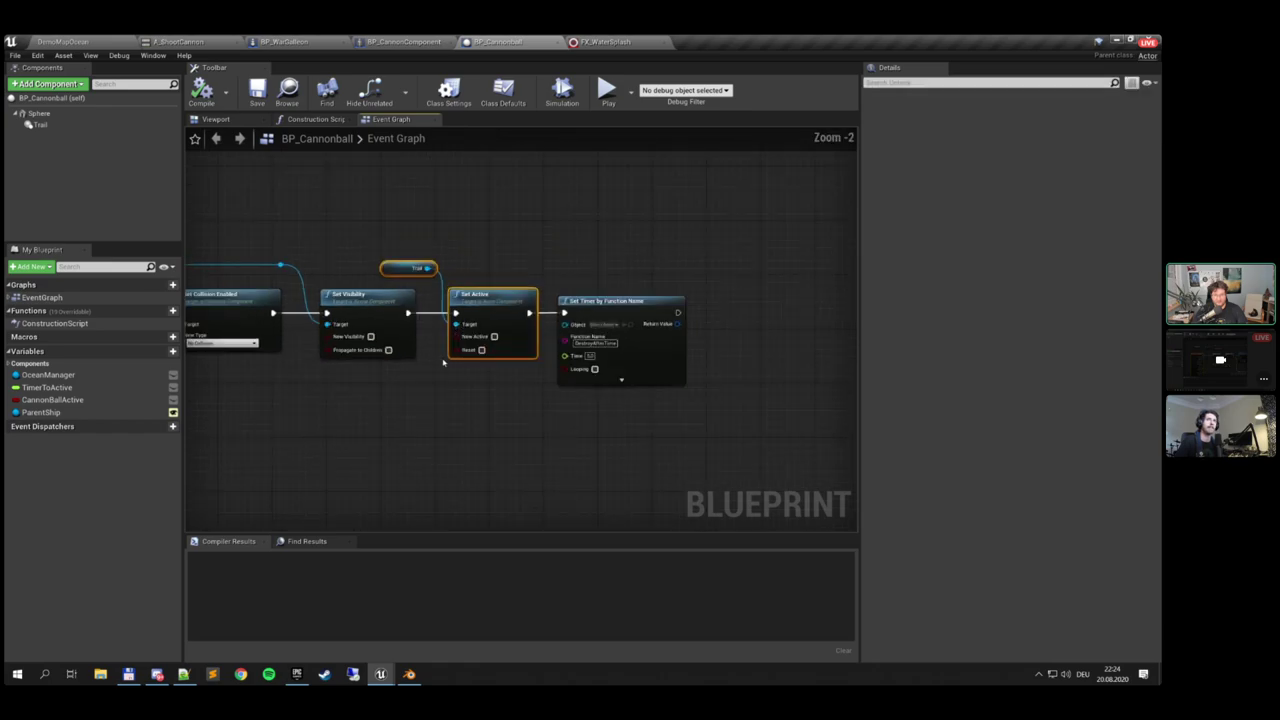
scroll(446, 363, "up", 2)
Review the whole cleanup sequence from Delay to Set Active and inspect the Set Timer by Function Name node for DestroyAfterTime
right_click_drag(453, 358, 771, 349)
scroll(266, 281, "down", 3)
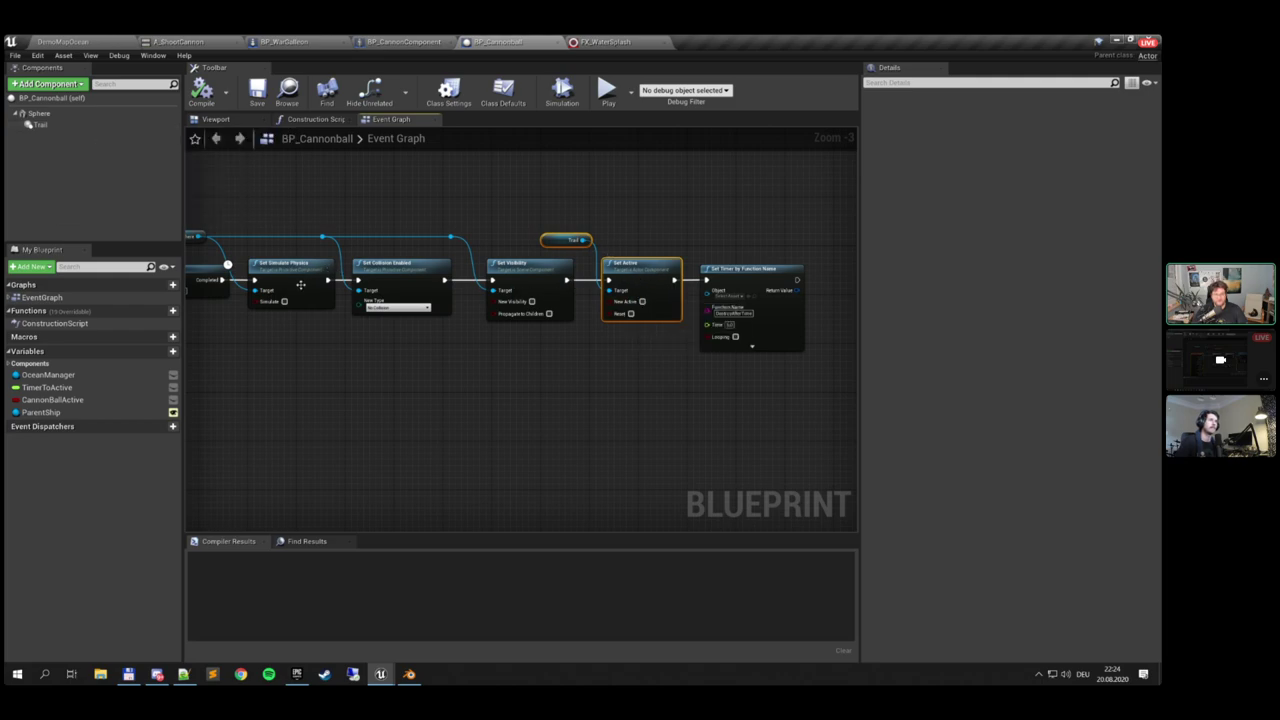
right_click_drag(300, 285, 445, 302)
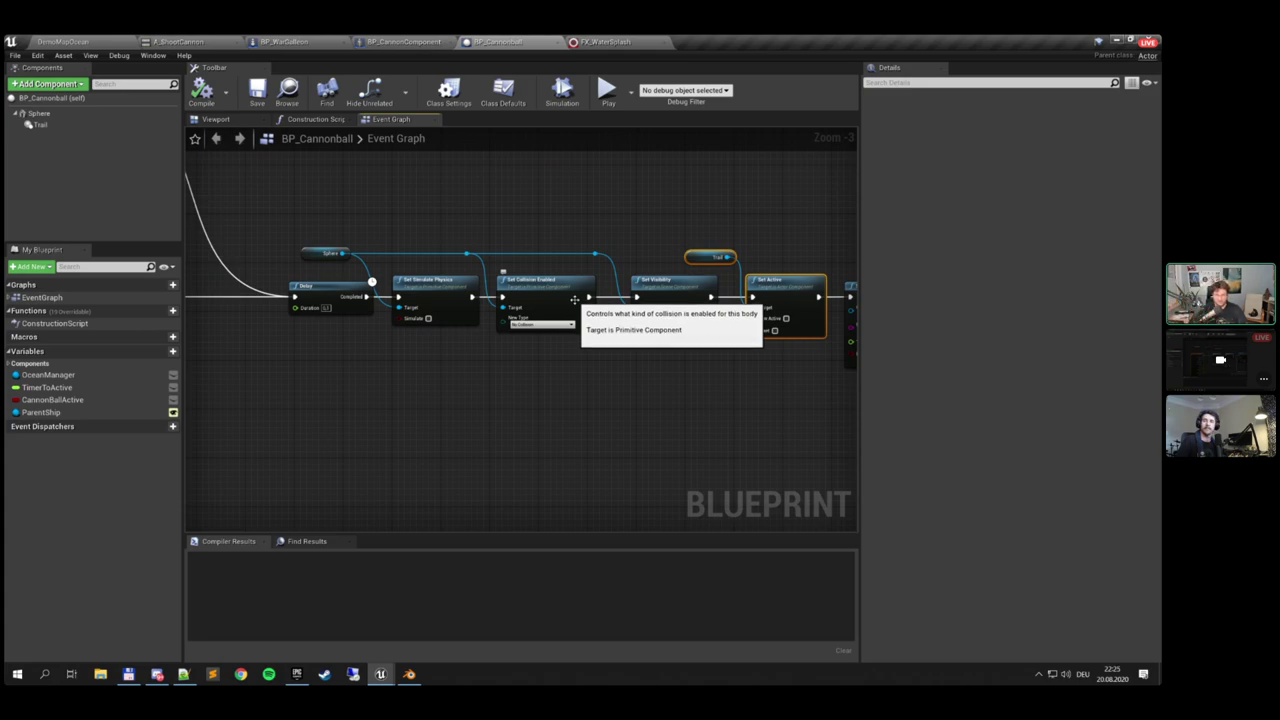
left_click_drag(319, 200, 774, 349)
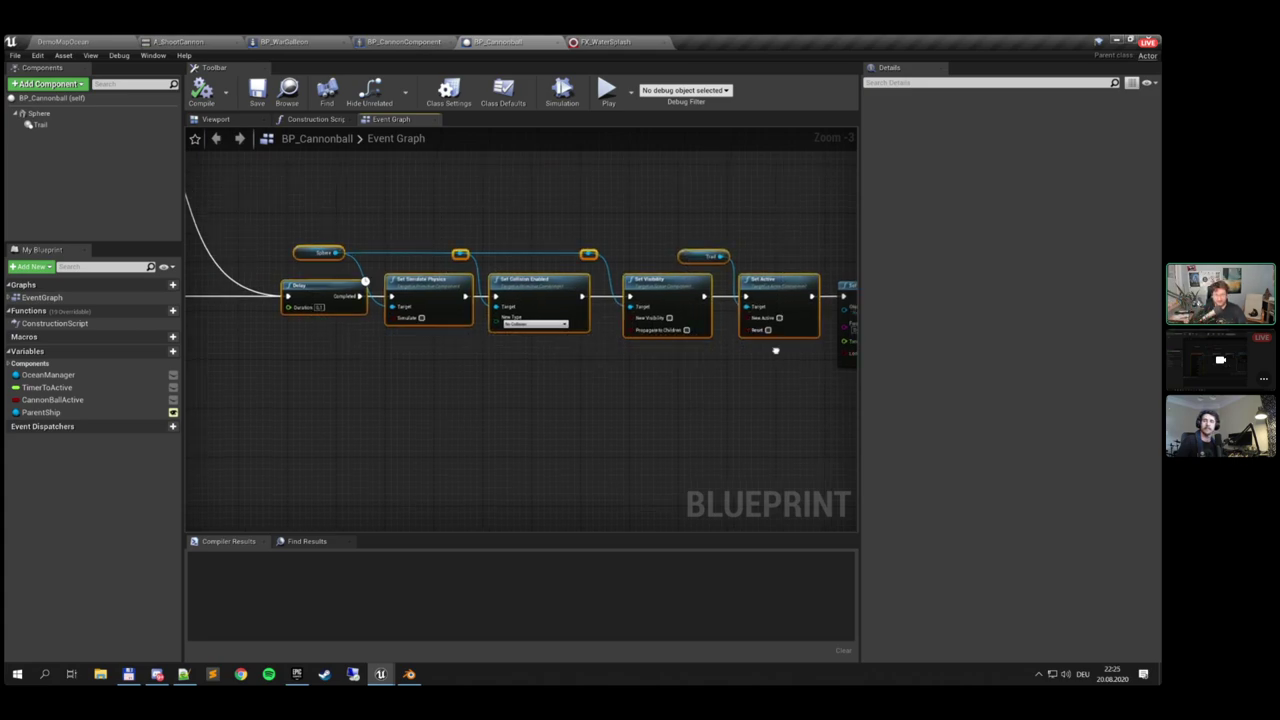
right_click_drag(626, 227, 538, 233)
scroll(700, 273, "up", 3)
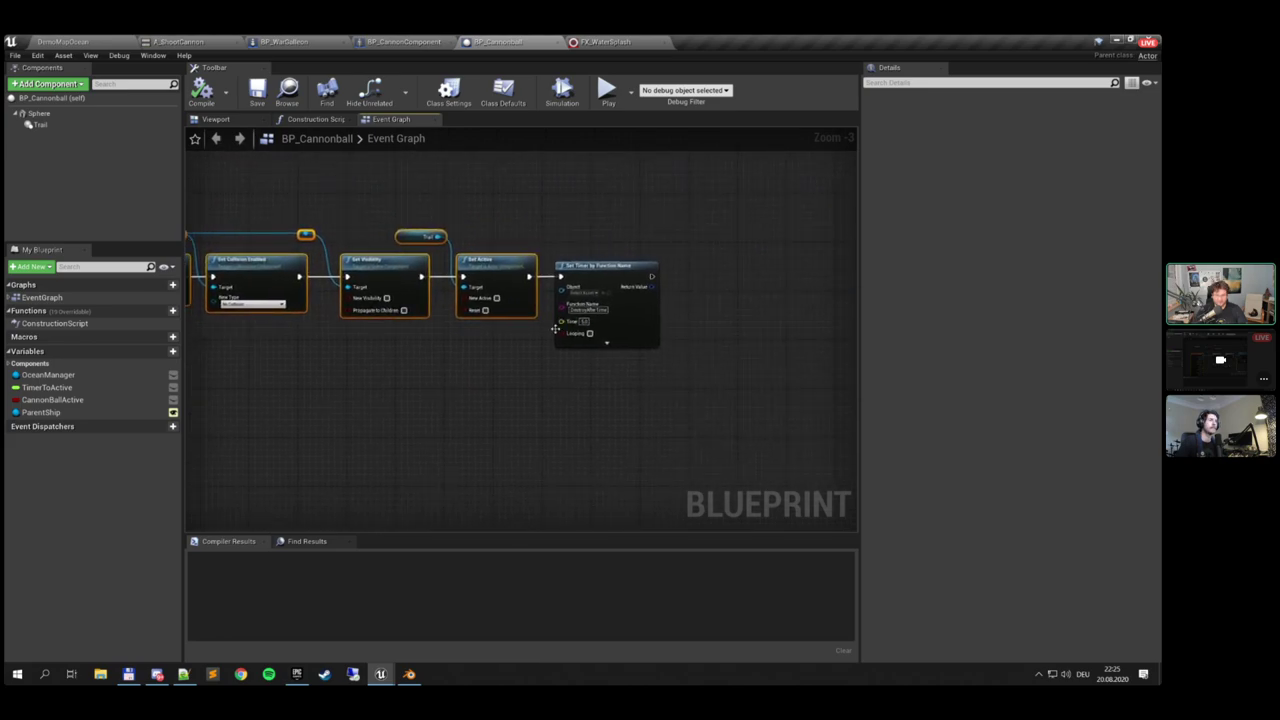
left_click(613, 307)
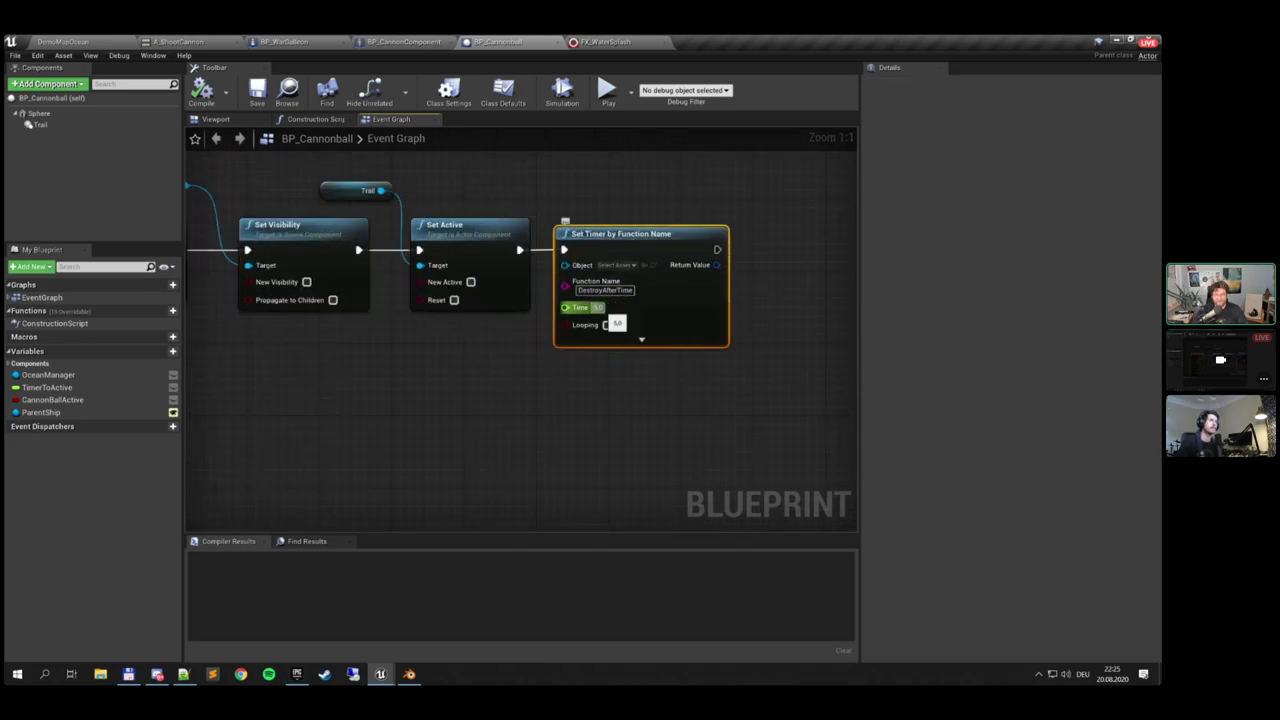
Trace the timer's DestroyAfterTime function name to its custom event and the connected DestroyActor node
left_click(604, 291)
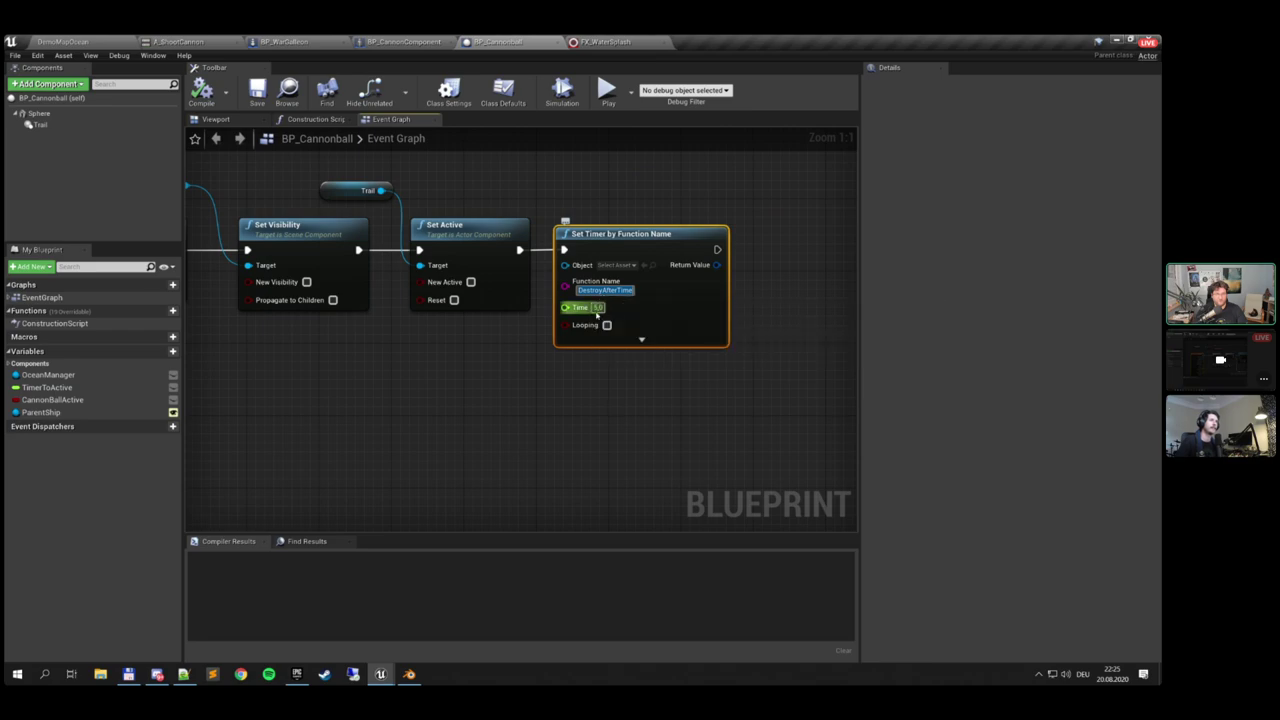
scroll(517, 410, "down", 5)
right_click_drag(246, 443, 857, 370)
scroll(574, 349, "up", 5)
left_click_drag(360, 185, 556, 336)
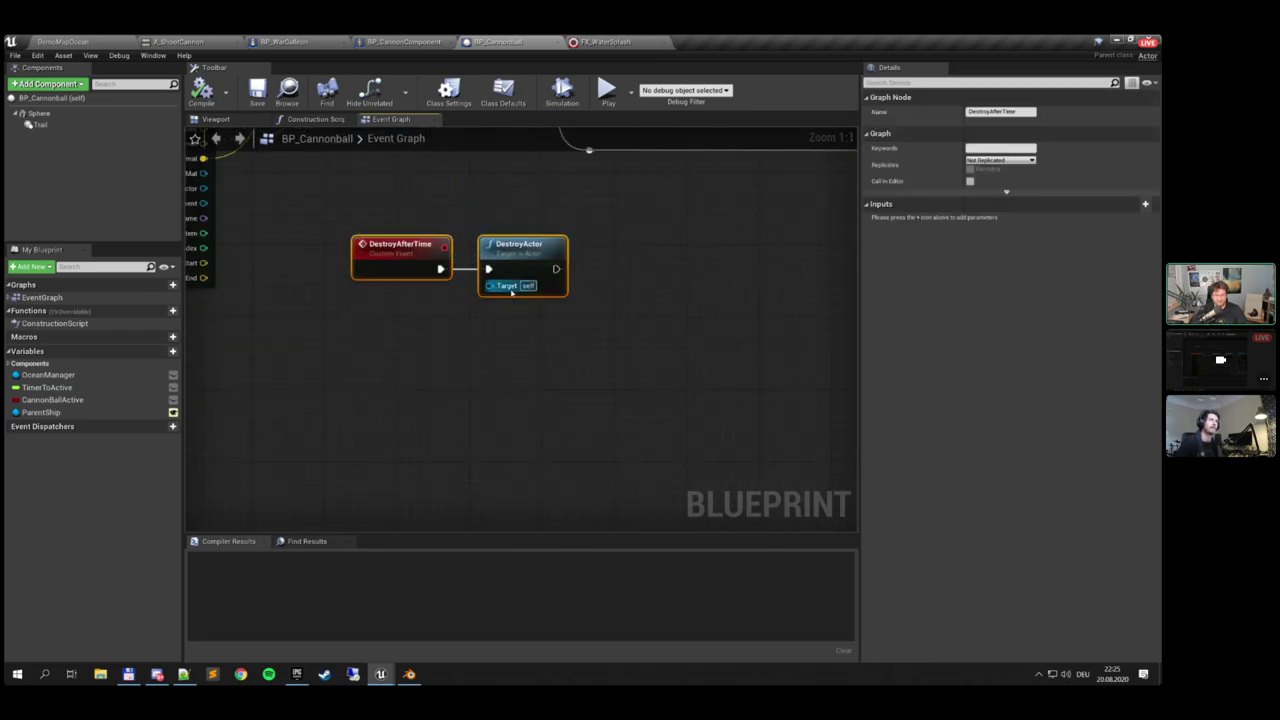
scroll(490, 222, "down", 3)
right_click_drag(476, 208, 506, 254)
left_click(72, 43)
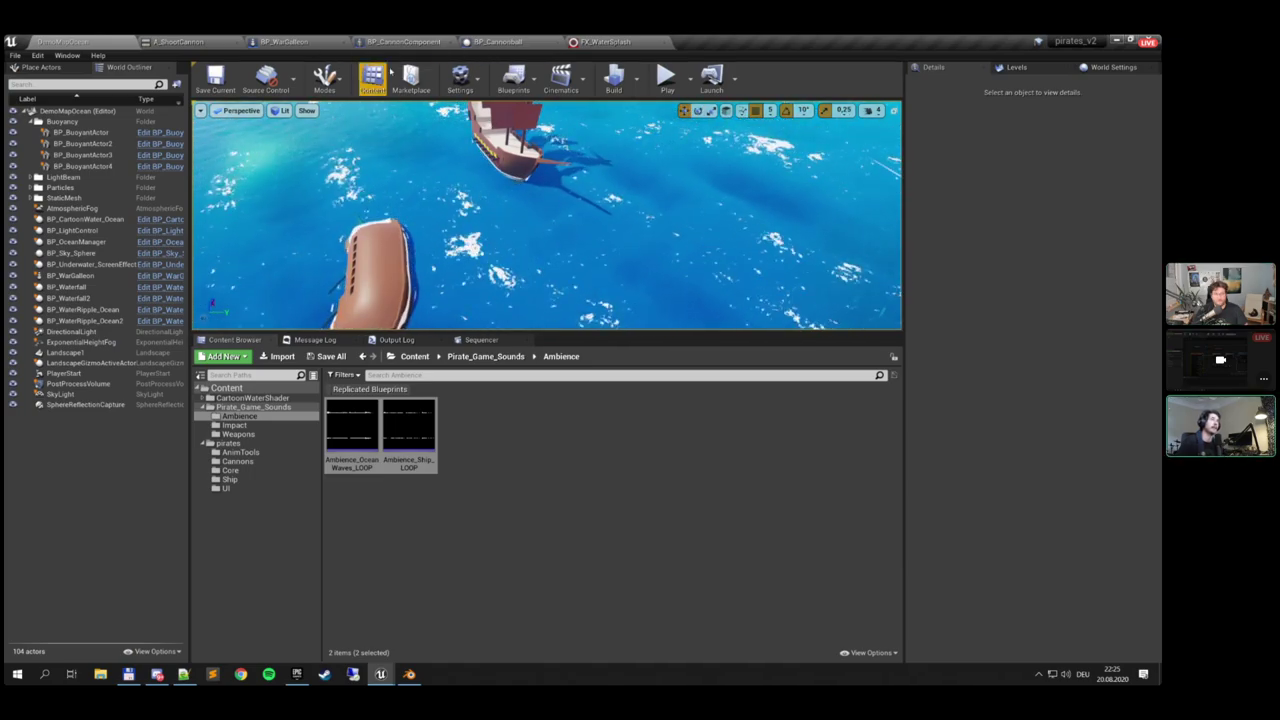
left_click(498, 42)
Try a Set Life Span node below the cleanup sequence as an alternative to the timer, and delete it
right_click_drag(600, 283, 277, 311)
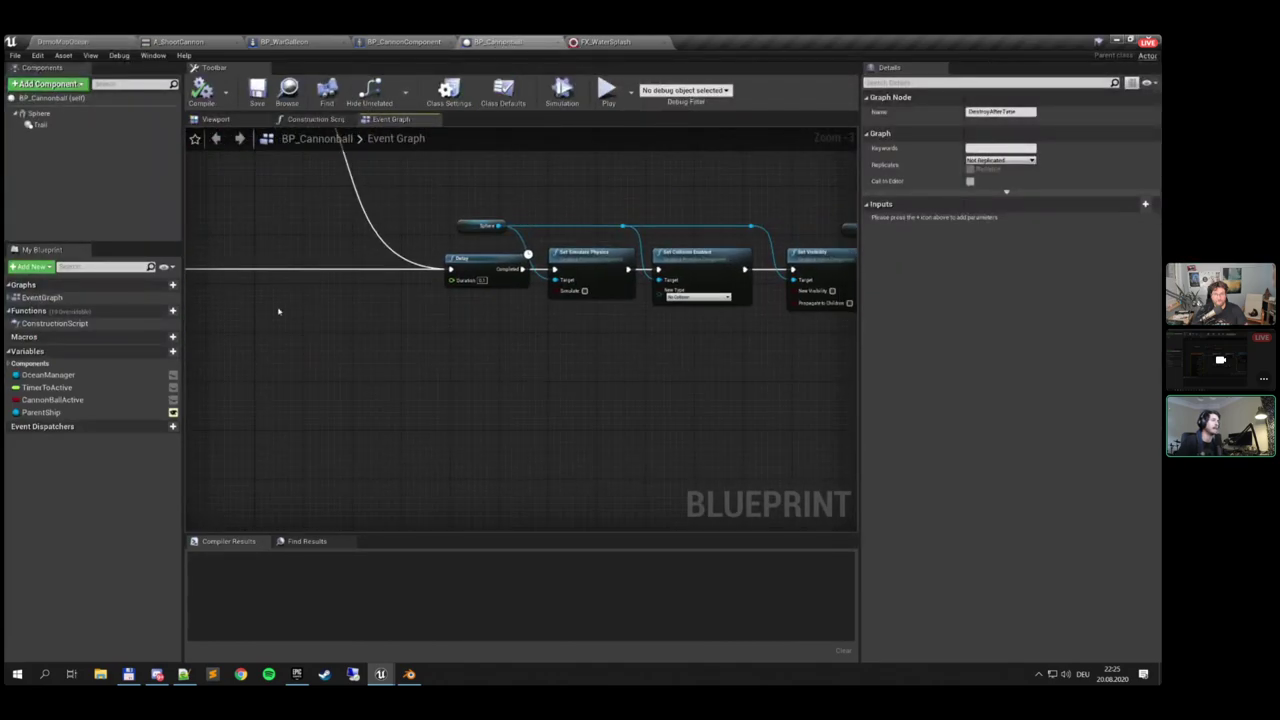
right_click_drag(572, 309, 263, 323)
right_click_drag(565, 351, 504, 353)
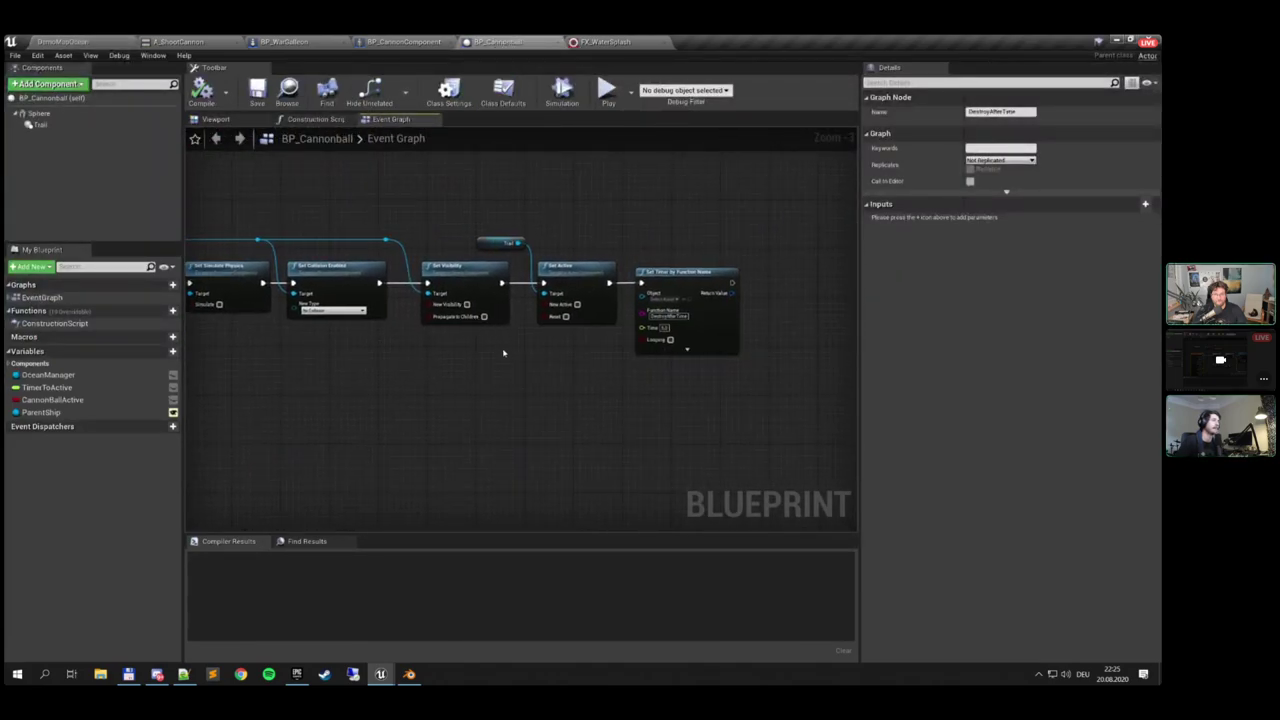
right_click(499, 401)
type("lifespa")
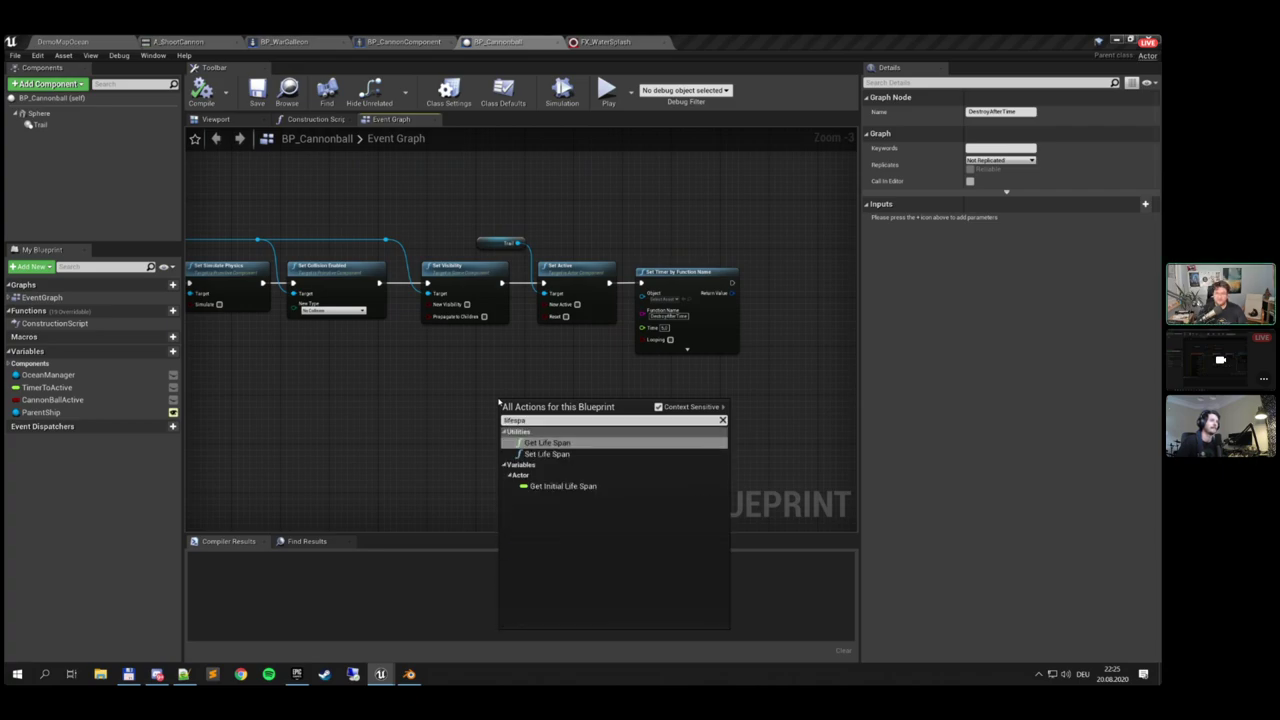
key("Return")
scroll(558, 405, "up", 3)
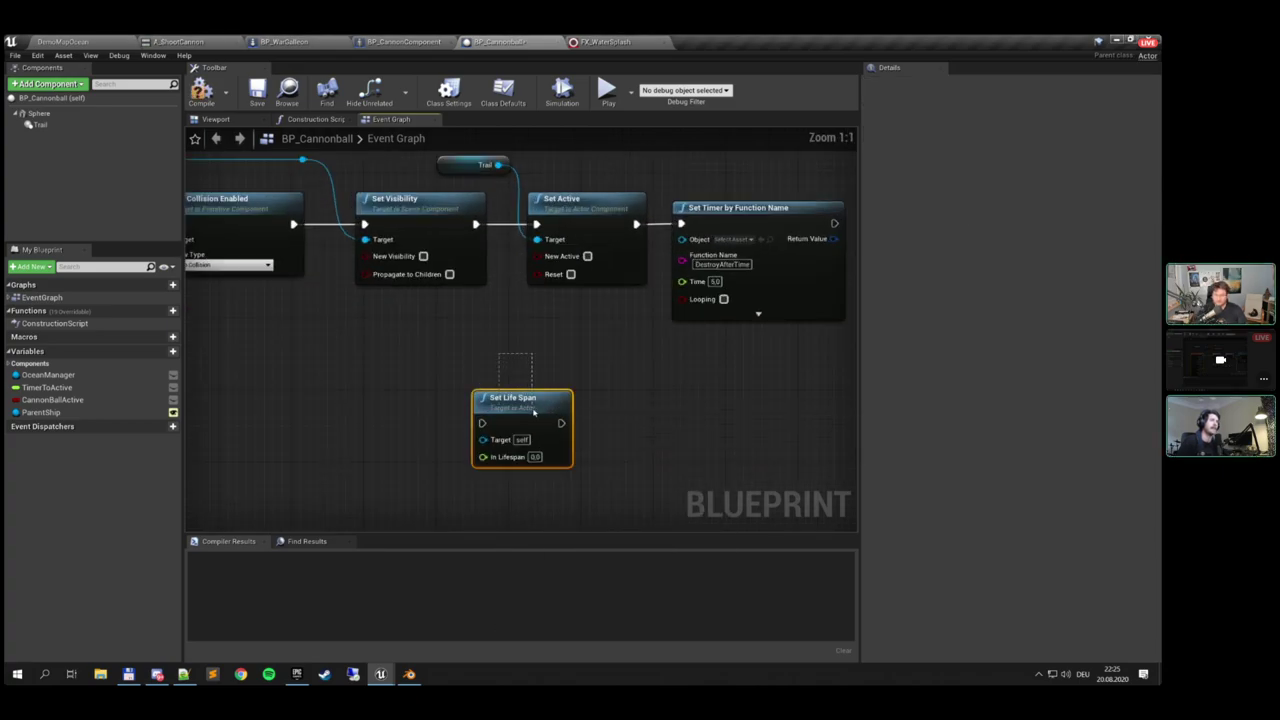
left_click_drag(558, 405, 630, 368)
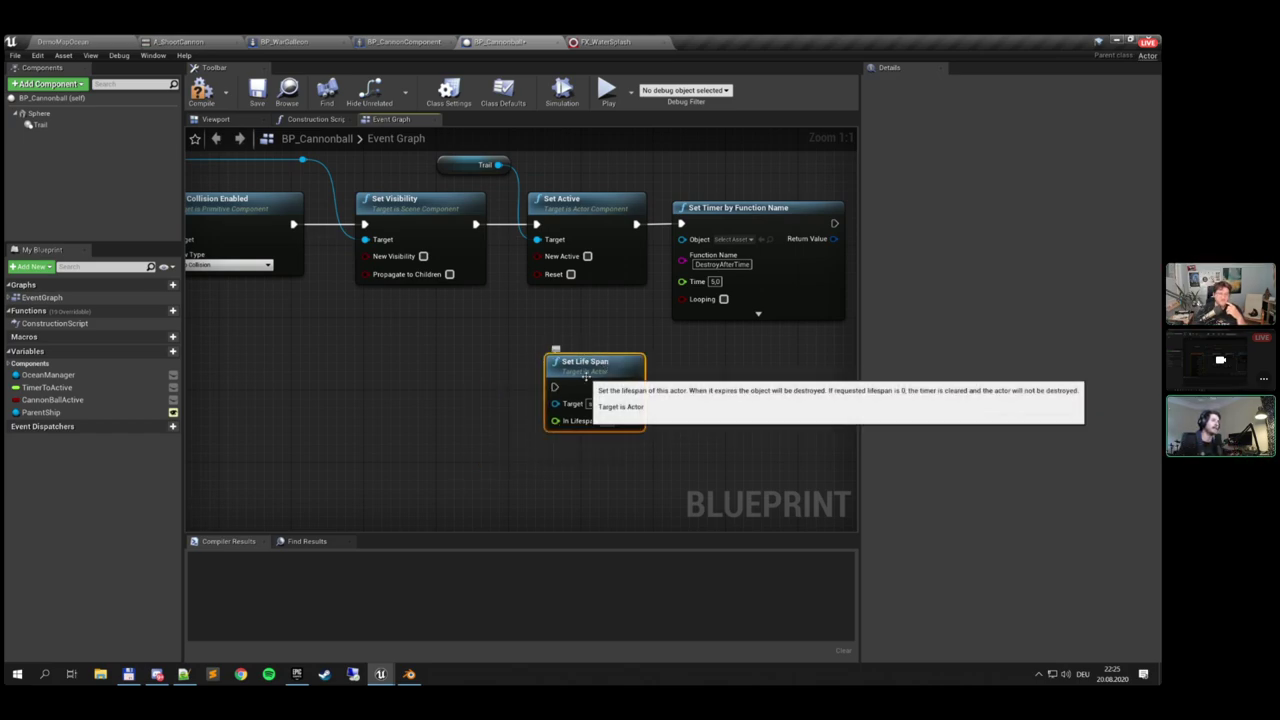
key("Delete")
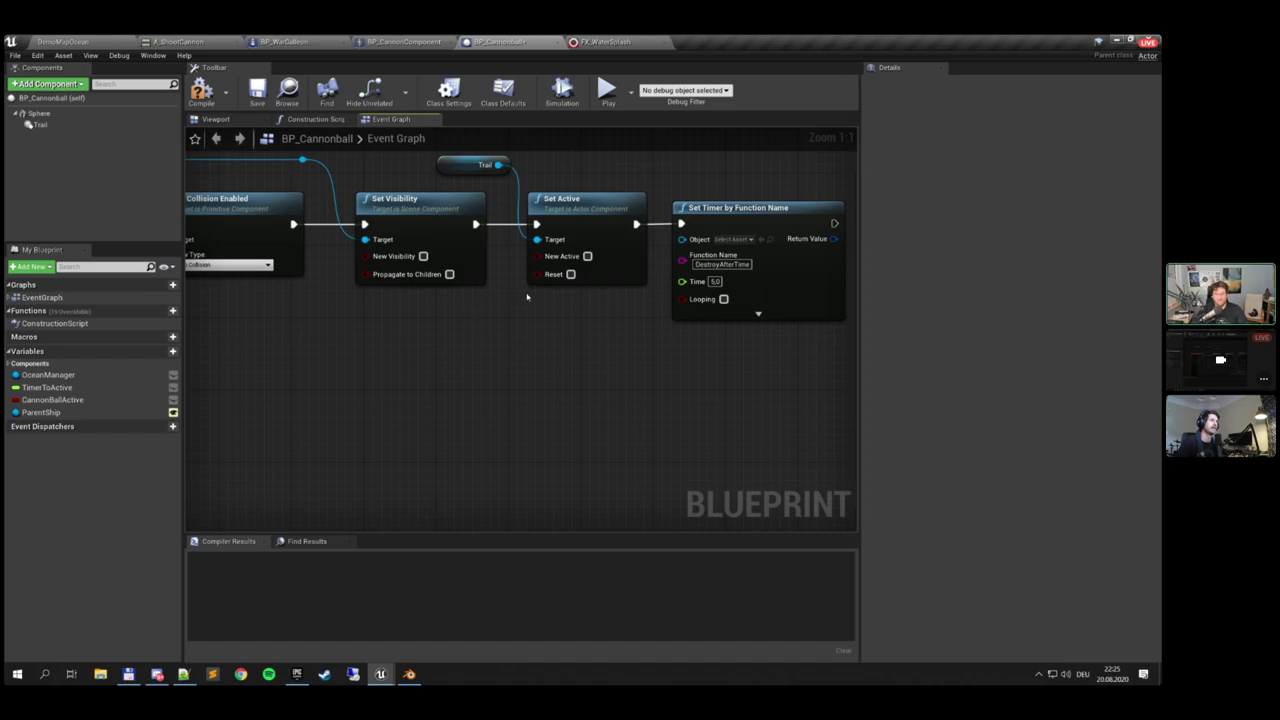
Compile and save the BP_Cannonball blueprint
scroll(527, 297, "down", 5)
left_click(203, 92)
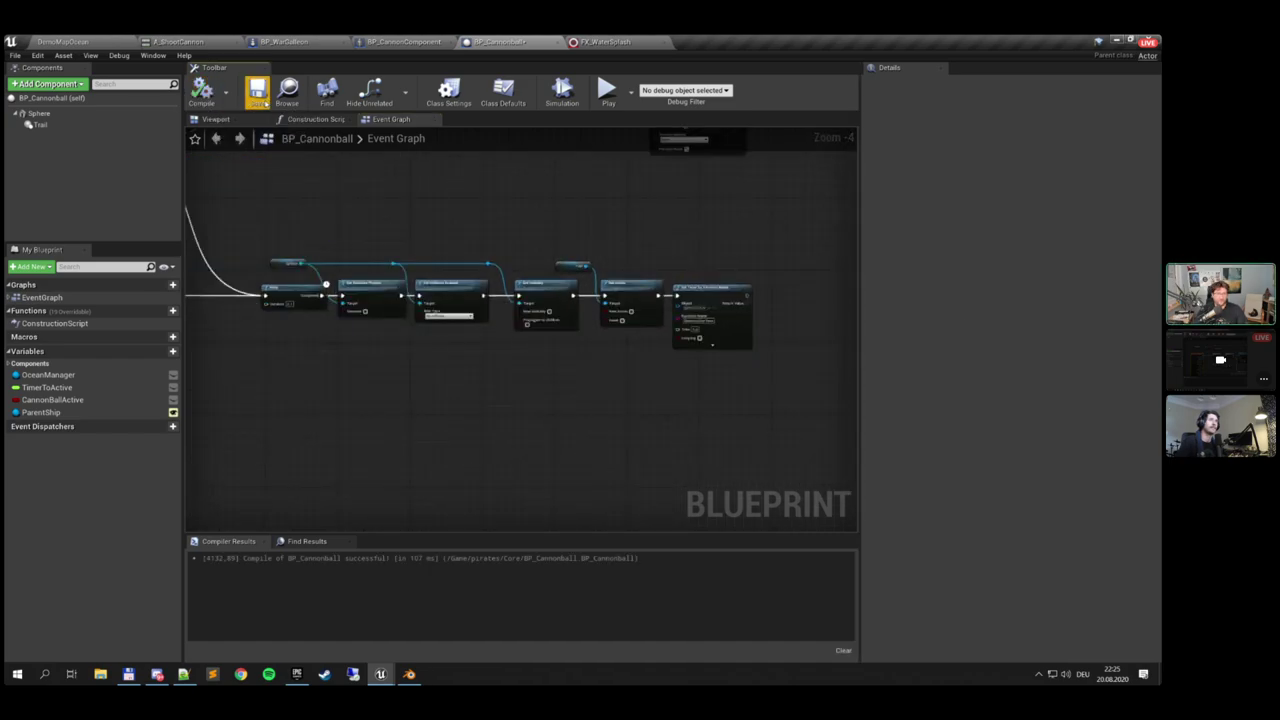
left_click(265, 103)
right_click_drag(304, 188, 477, 178)
right_click_drag(310, 160, 584, 247)
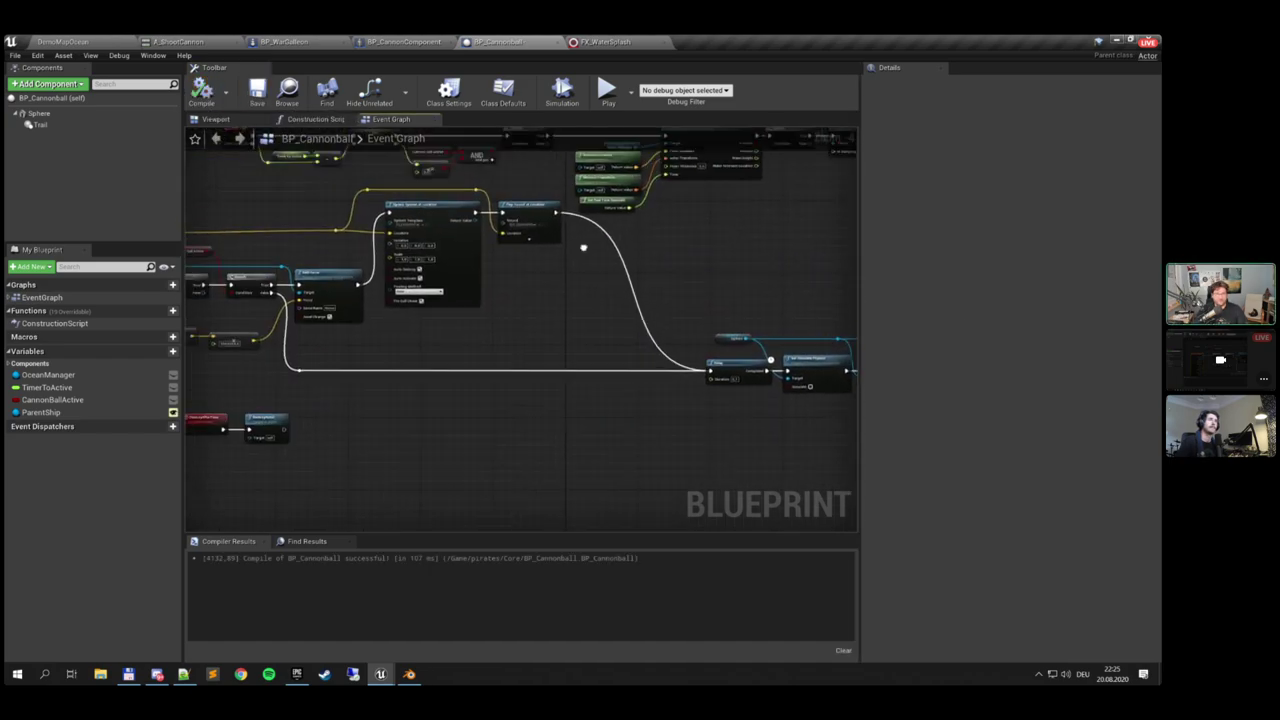
scroll(583, 247, "up", 4)
Play-test the DemoMapOcean level in fullscreen, steer the ship, and end the session
left_click(85, 40)
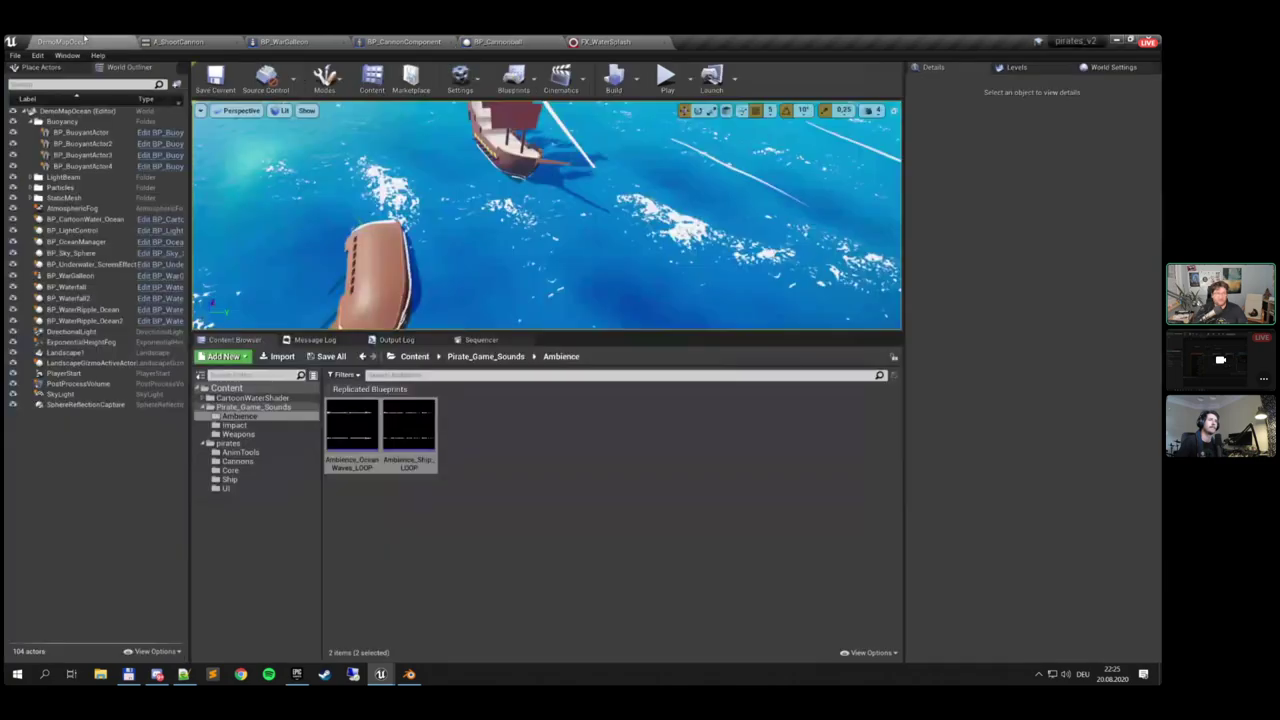
left_click(665, 78)
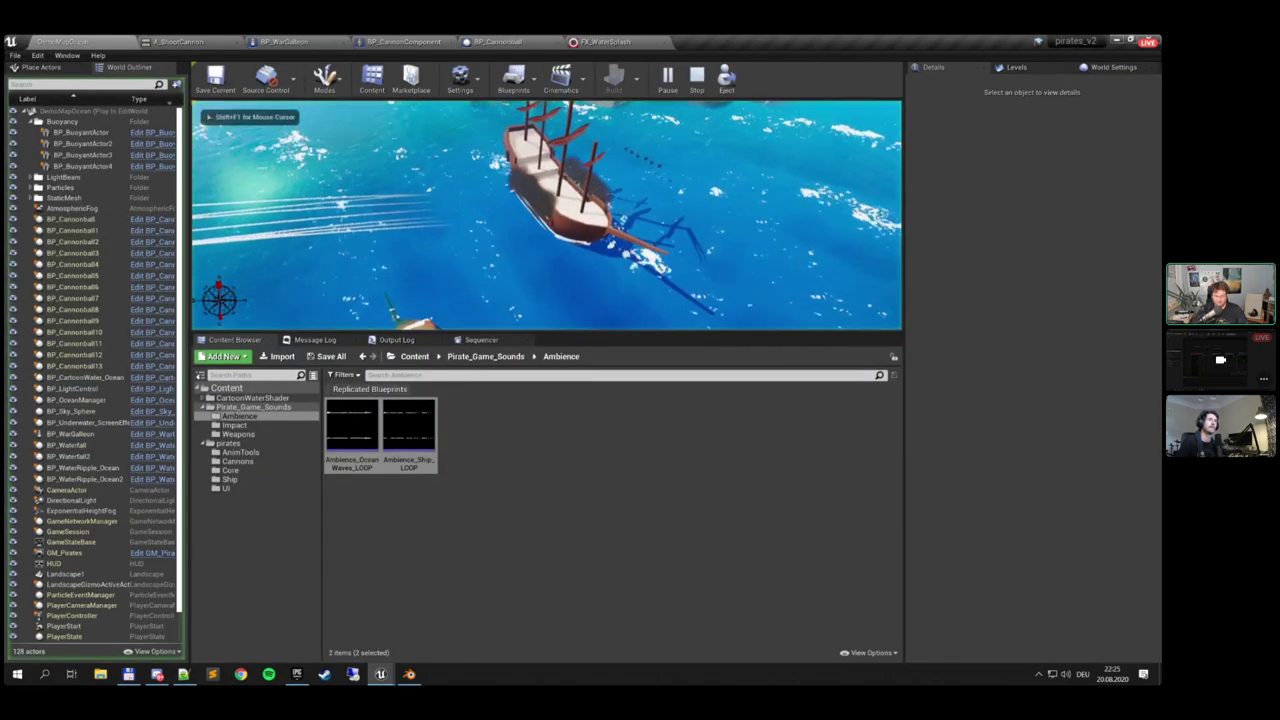
key("F11")
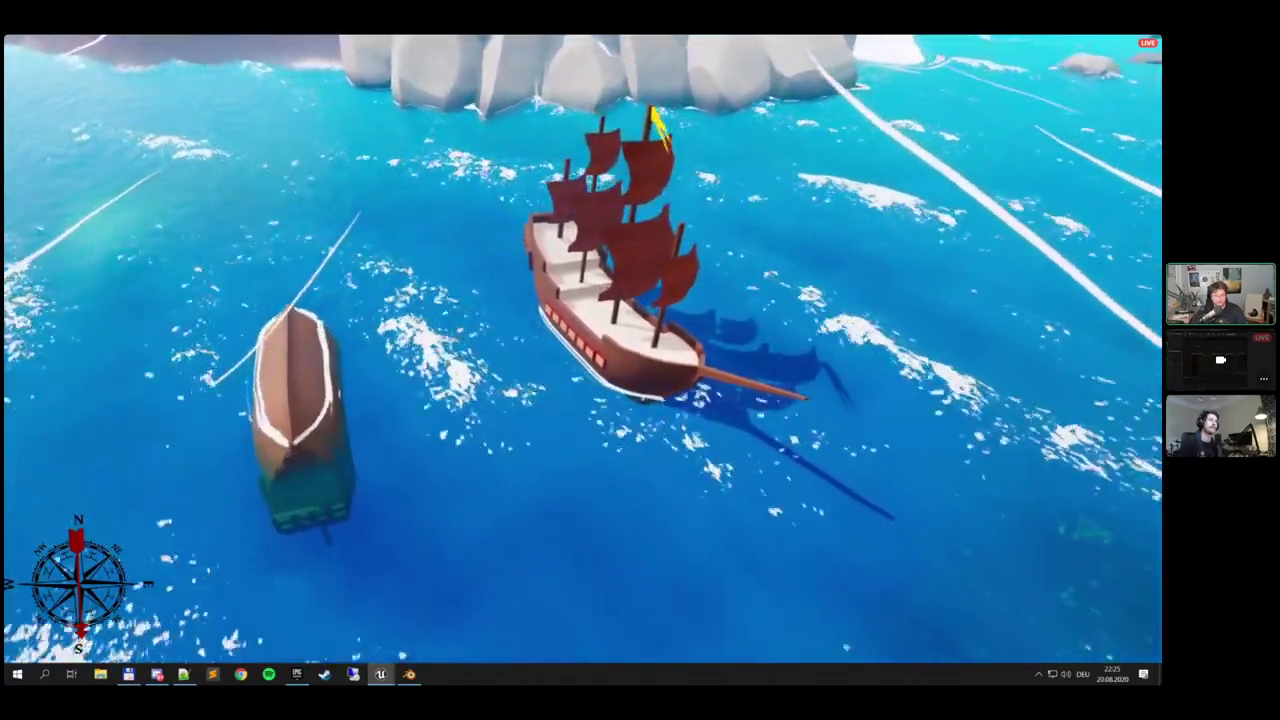
key("d")
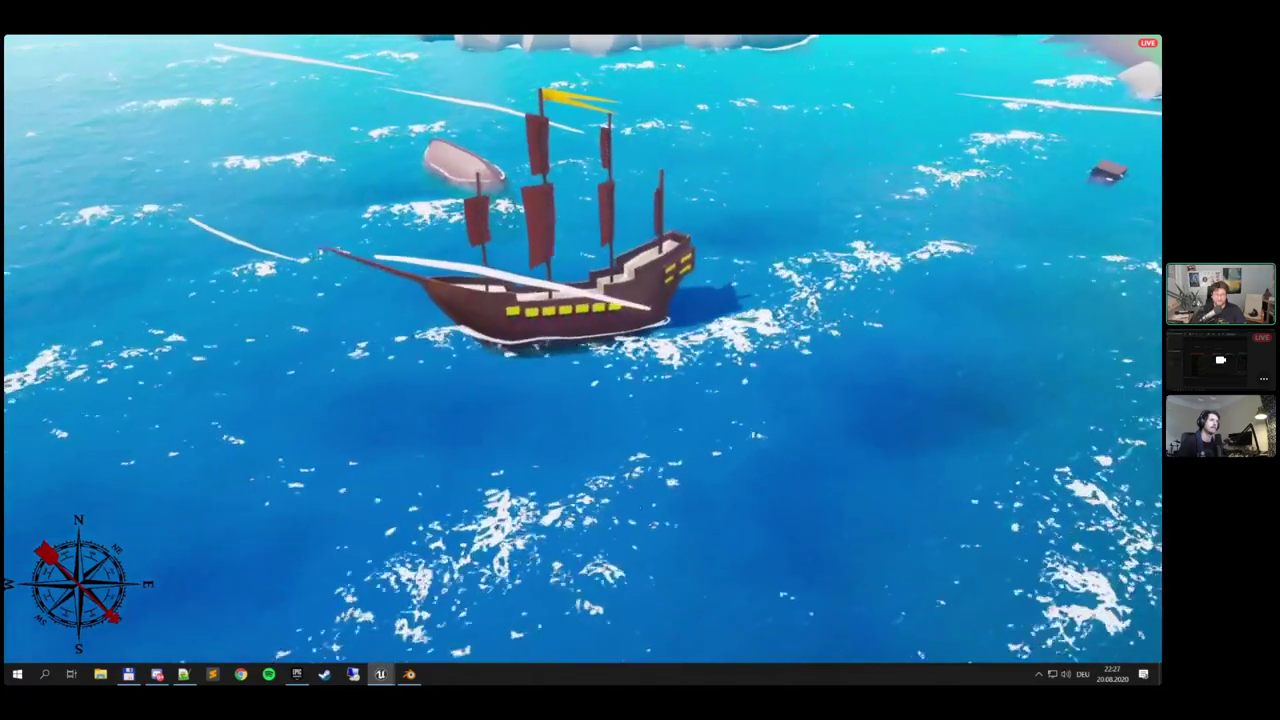
key("Escape")
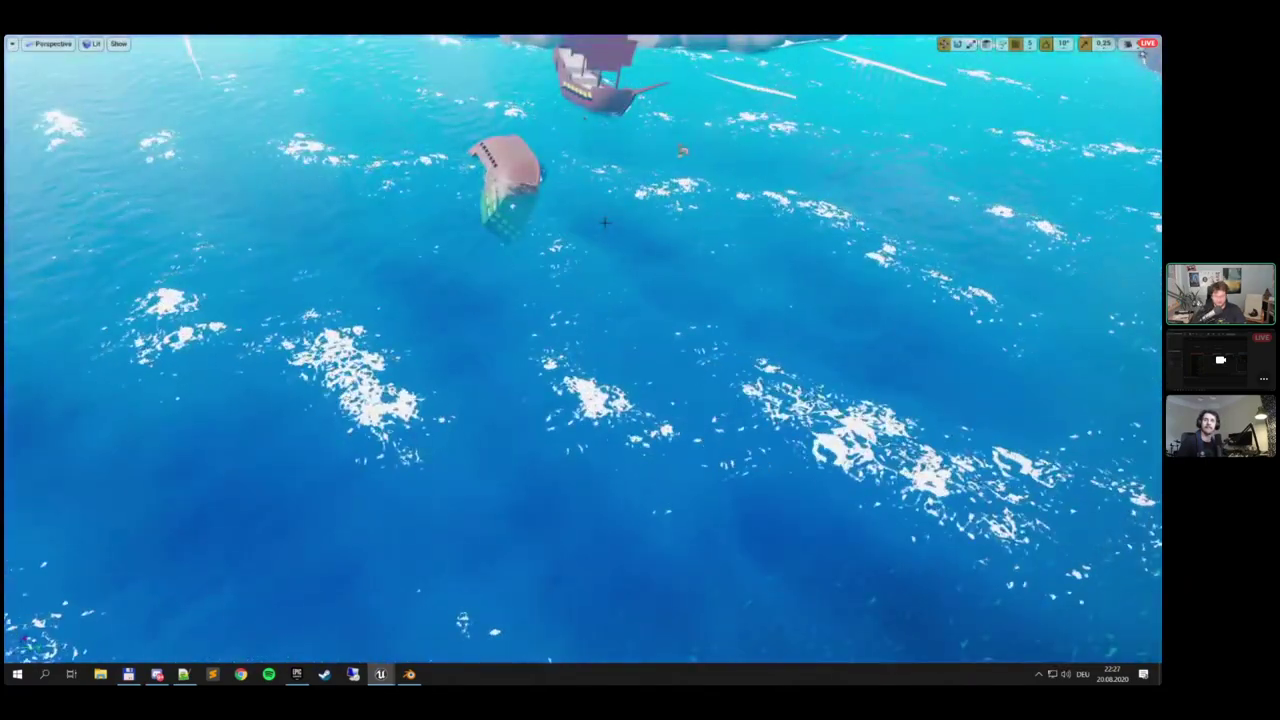
key("F11")
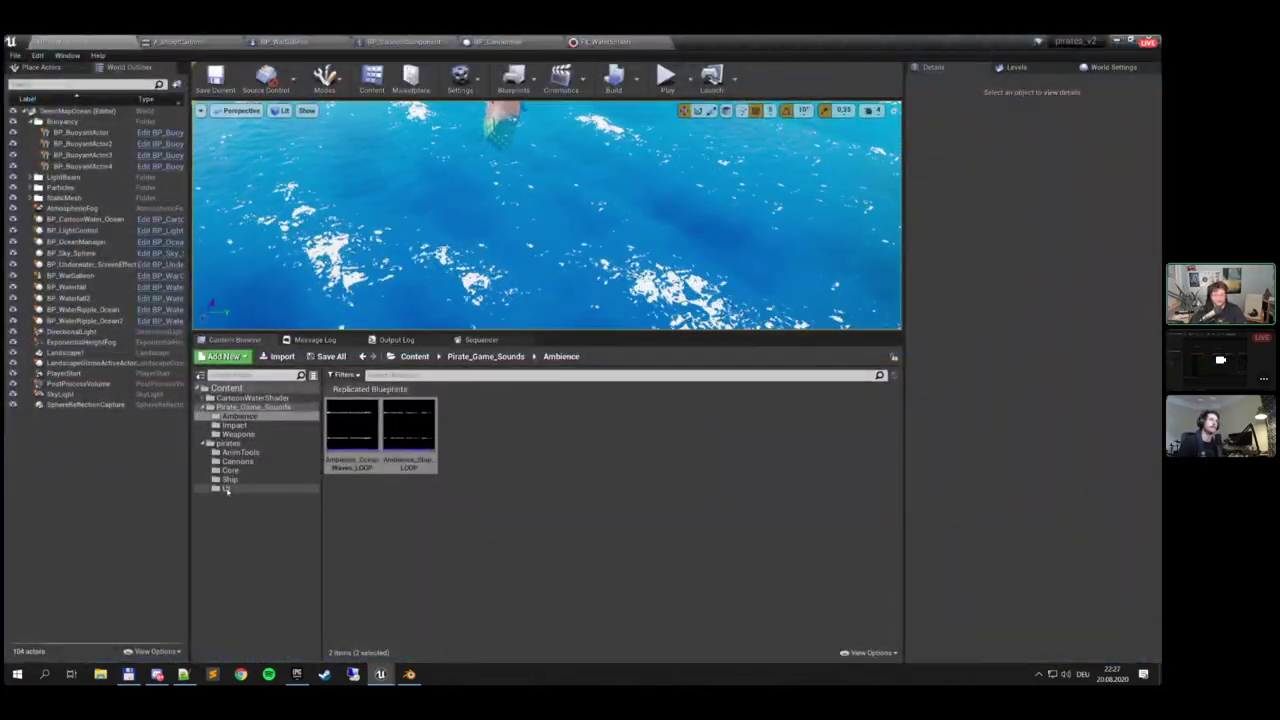
Open the HUD_Pirates widget from the UI folder and examine how its event graph binds to On Wind Change
left_click(226, 488)
left_click(357, 458)
double_click(358, 458)
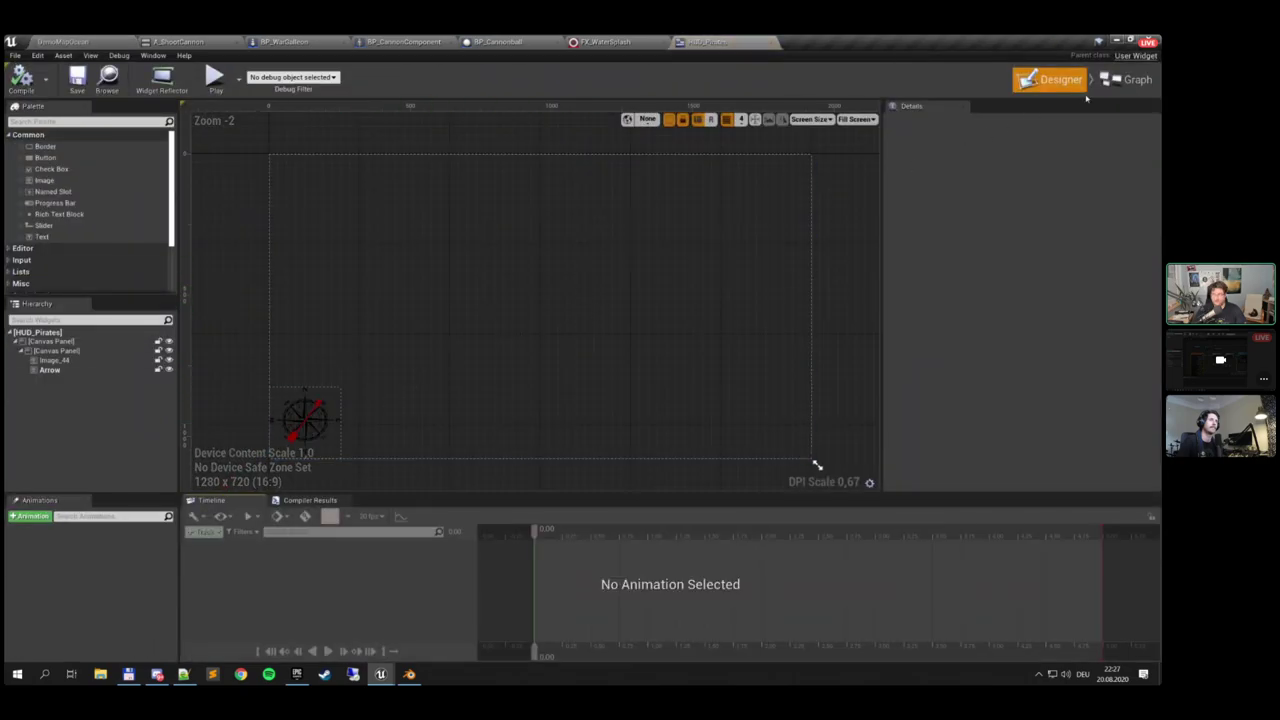
left_click(1125, 81)
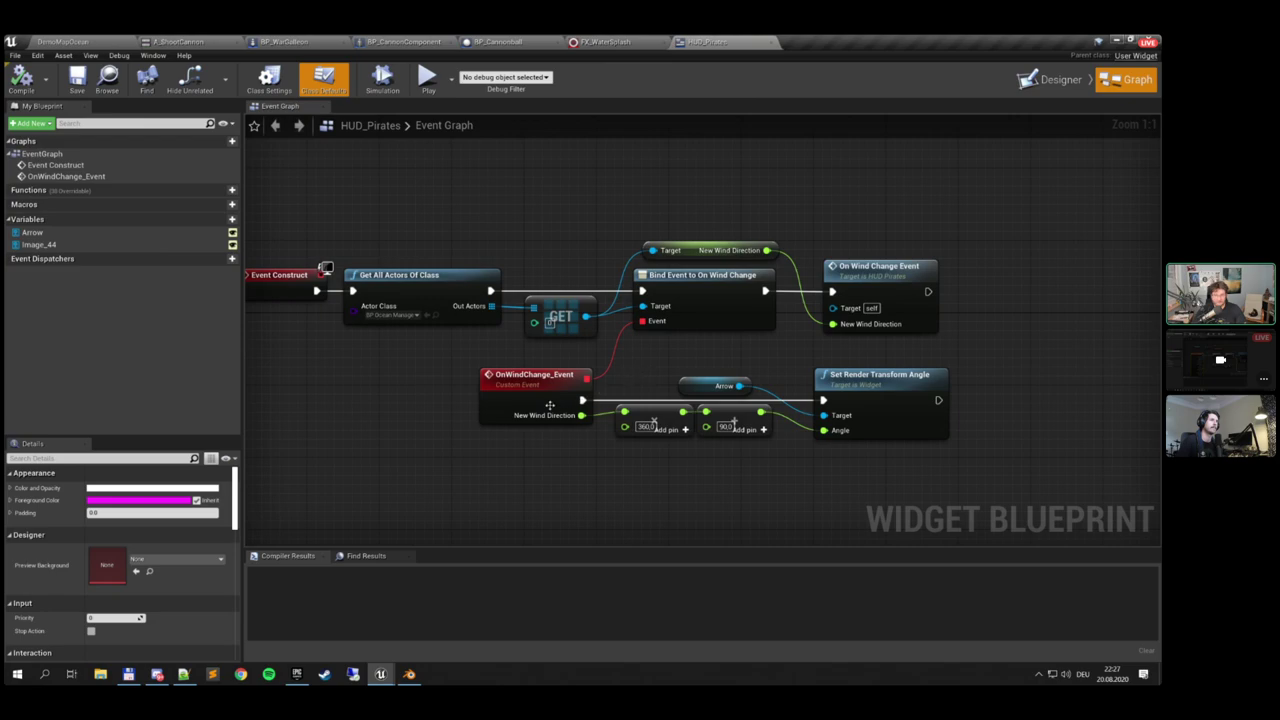
right_click_drag(440, 389, 530, 388)
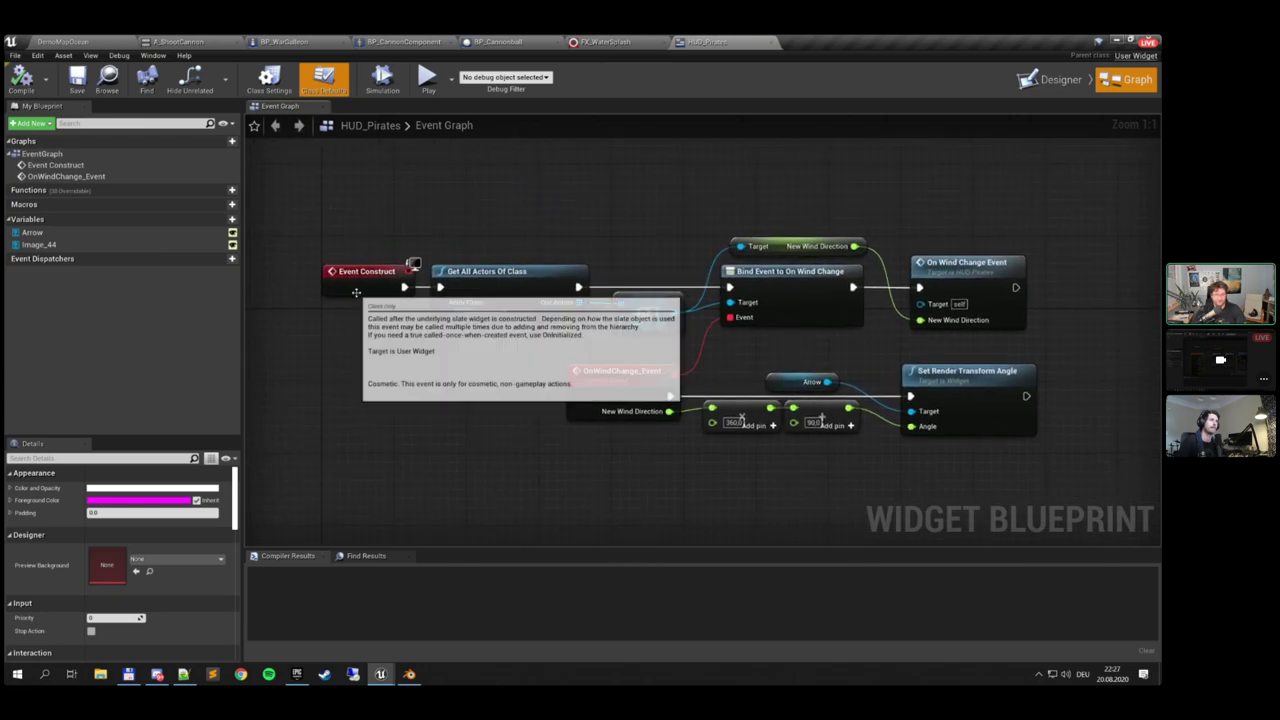
Inspect the wind rose image and the red Arrow image in the HUD_Pirates layout
left_click(1050, 79)
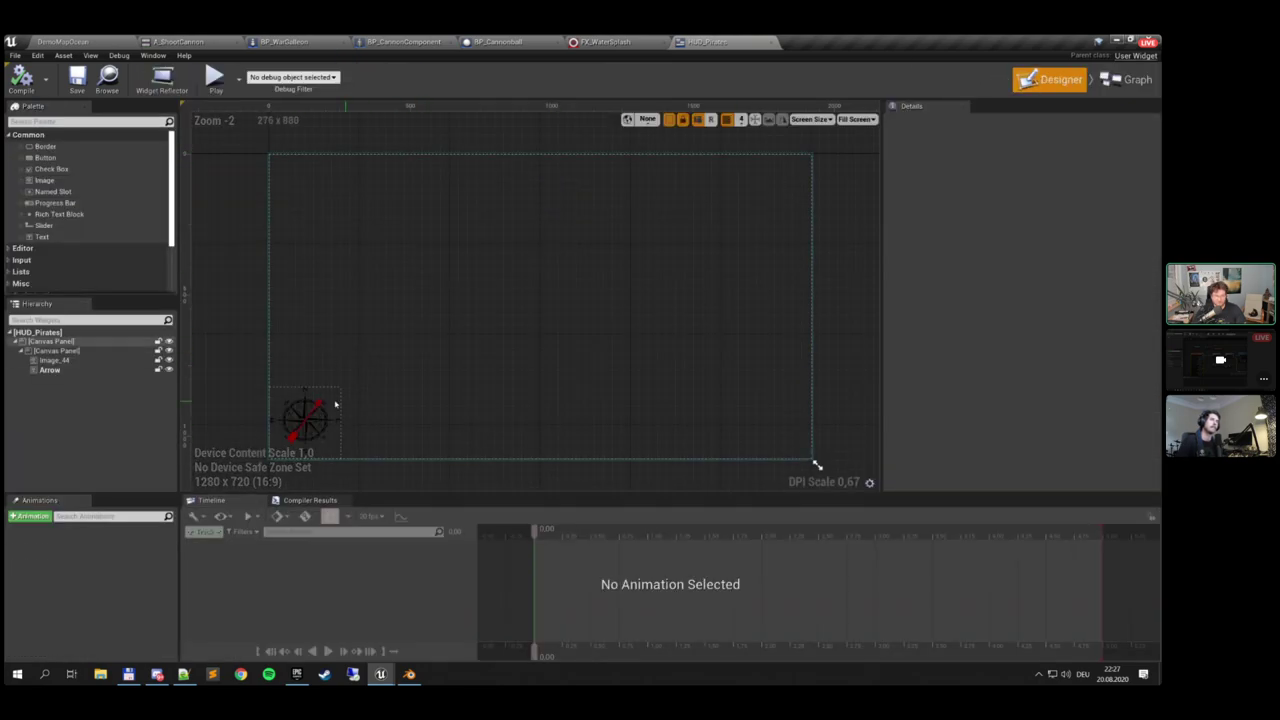
left_click(312, 426)
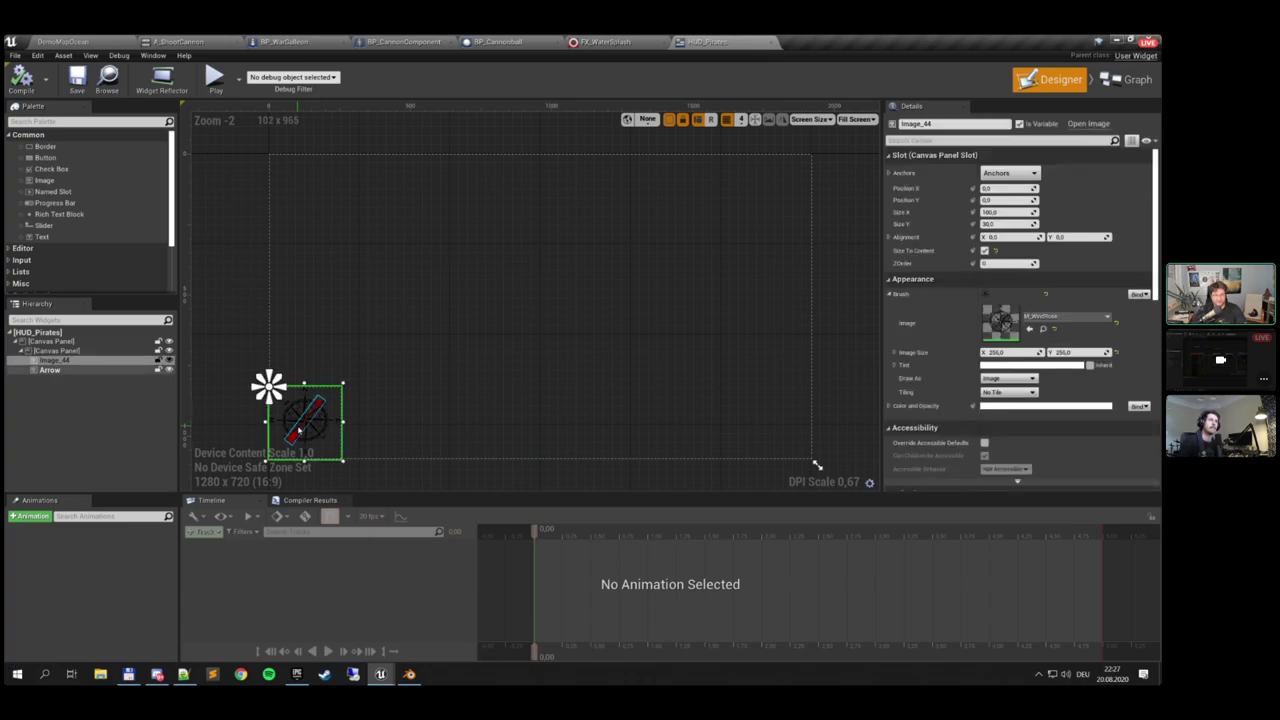
left_click(306, 425)
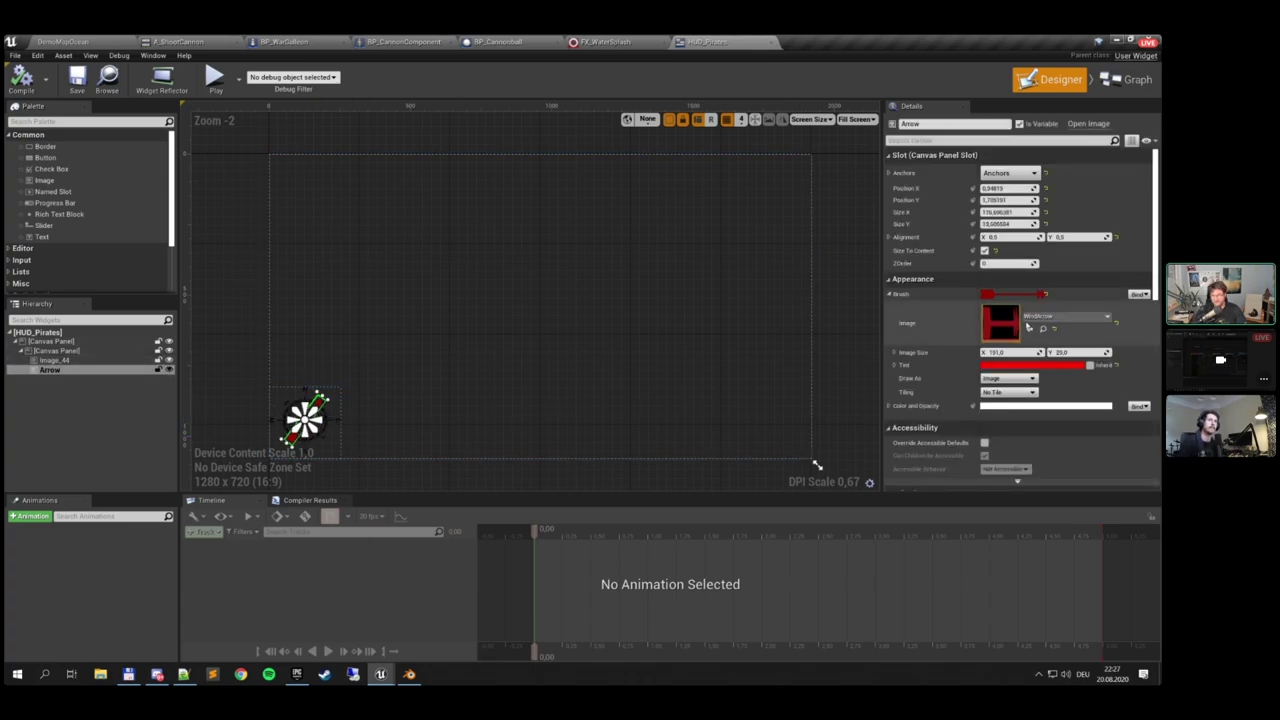
Examine the OnWindChange_Event nodes that convert New Wind Direction into the Arrow's render transform angle
left_click(1122, 84)
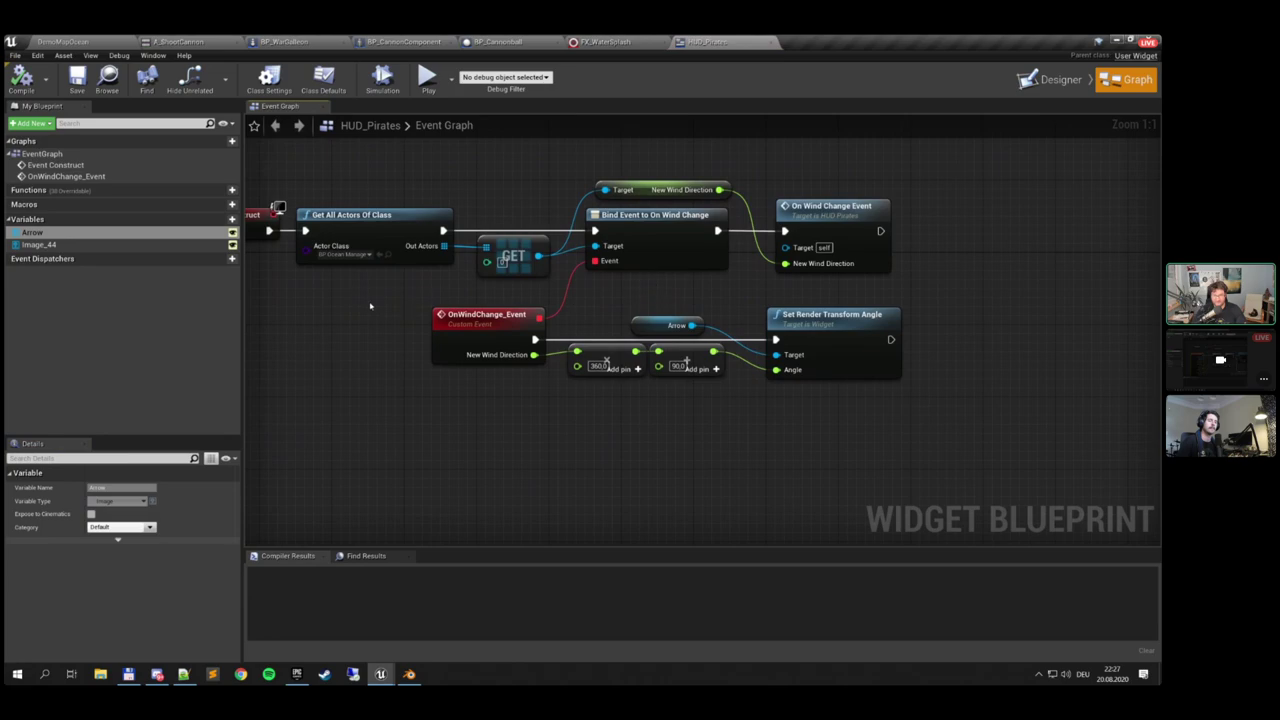
left_click_drag(370, 306, 868, 402)
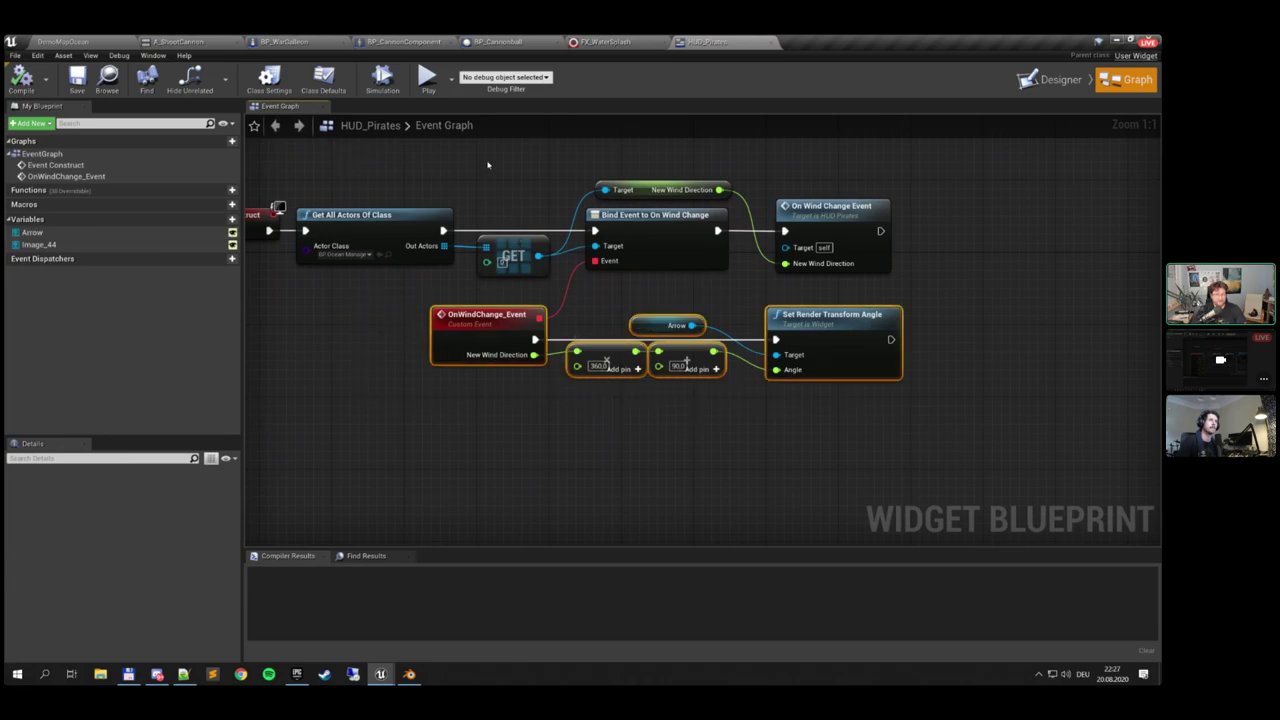
right_click_drag(488, 165, 597, 154)
Locate the level ship's BP_WarGalleon asset in the Core folder, open its event graph, and return to the level
left_click(39, 40)
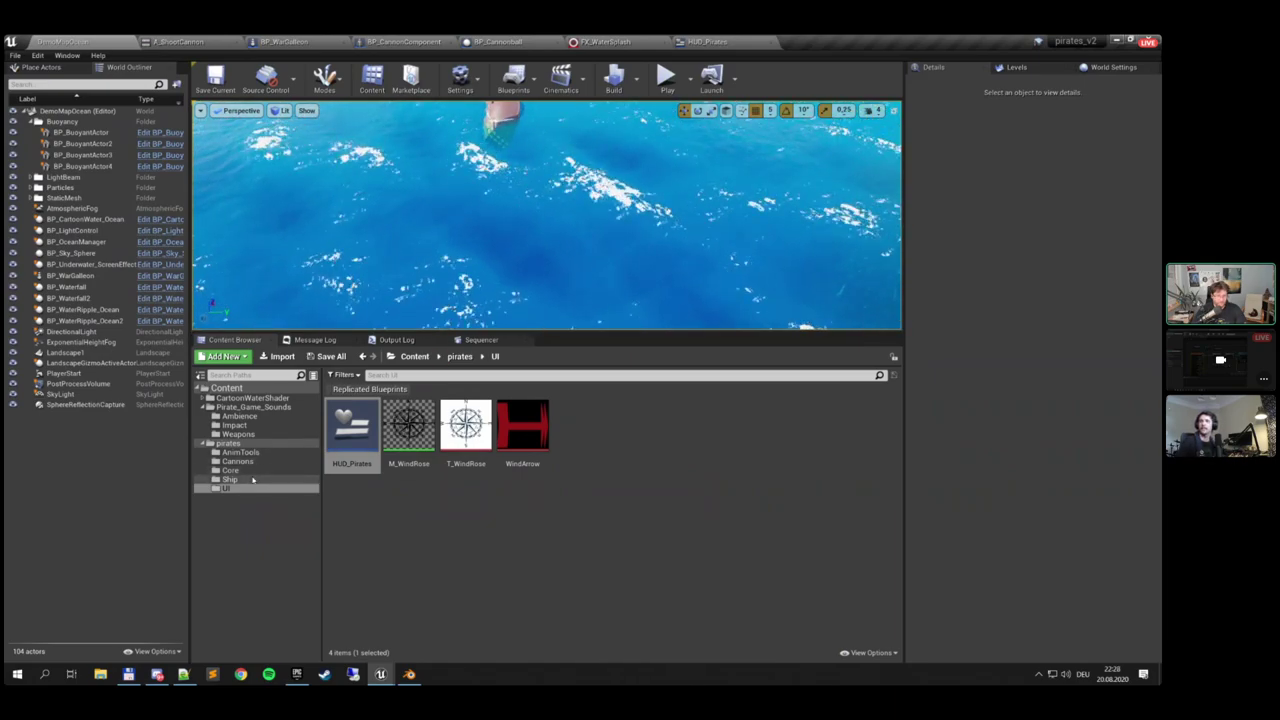
left_click(250, 480)
left_click(254, 470)
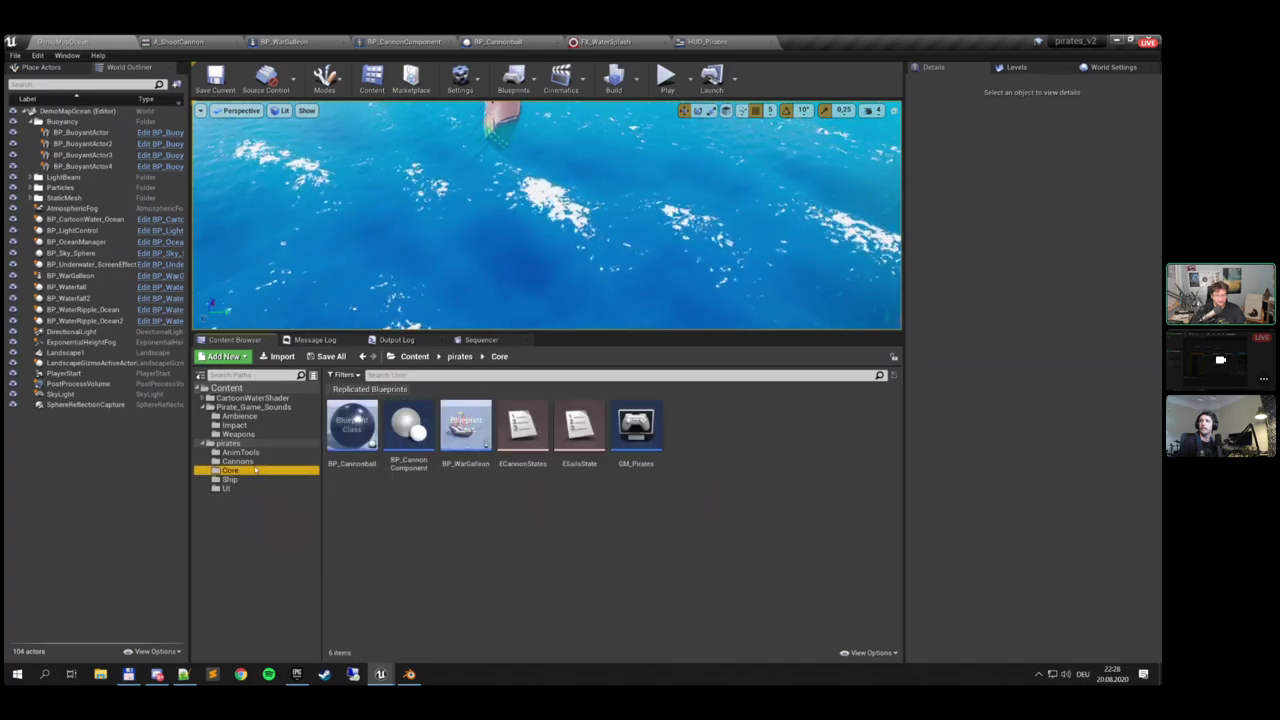
left_click(250, 480)
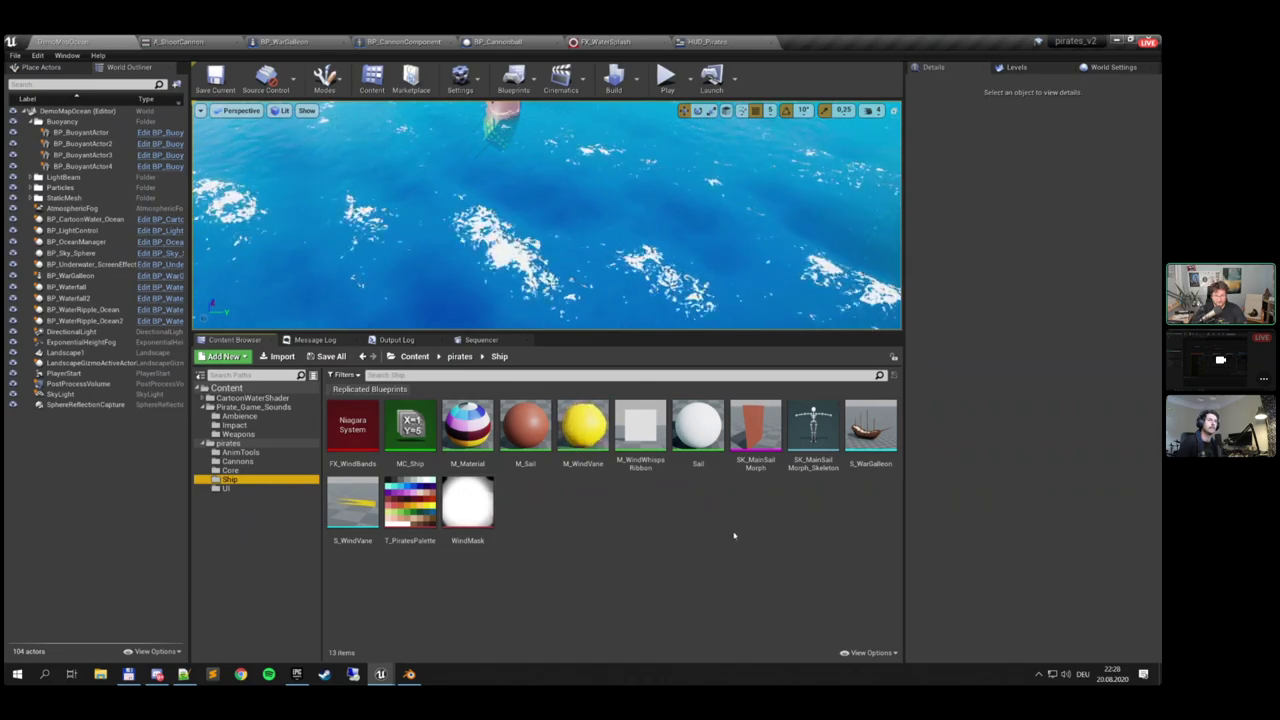
right_click_drag(535, 250, 540, 180)
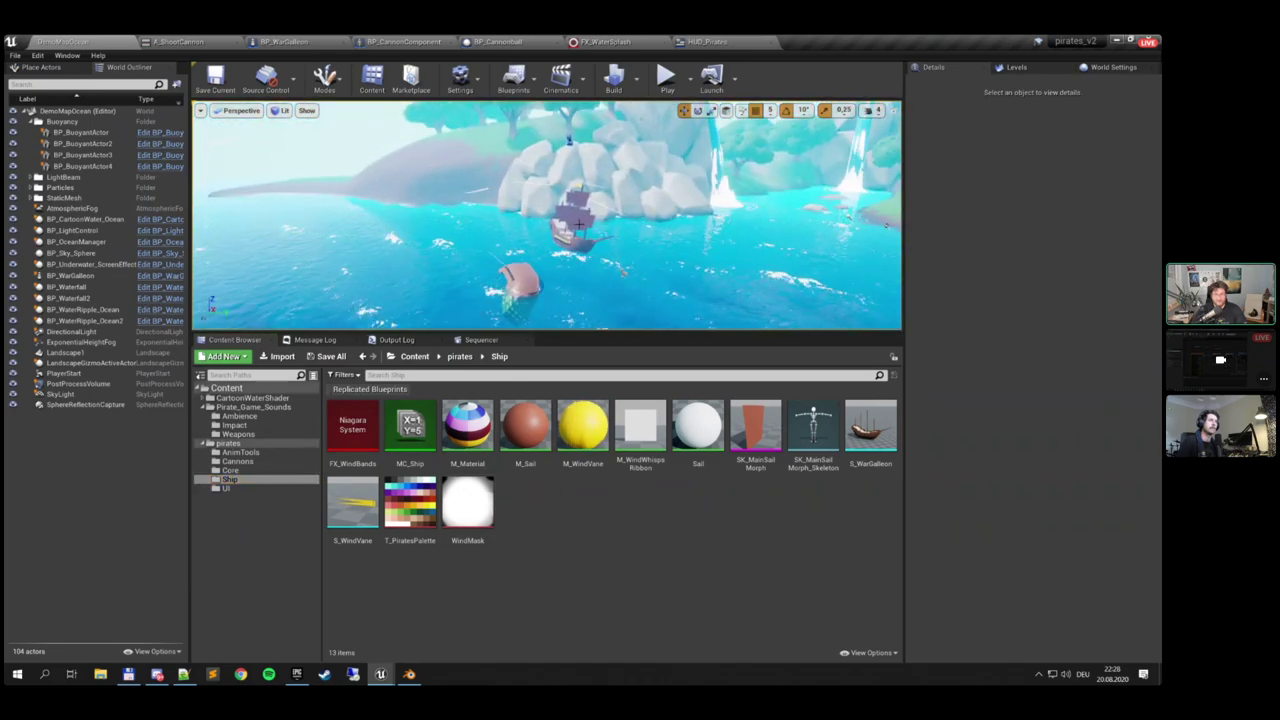
left_click(574, 230)
key("ctrl+b")
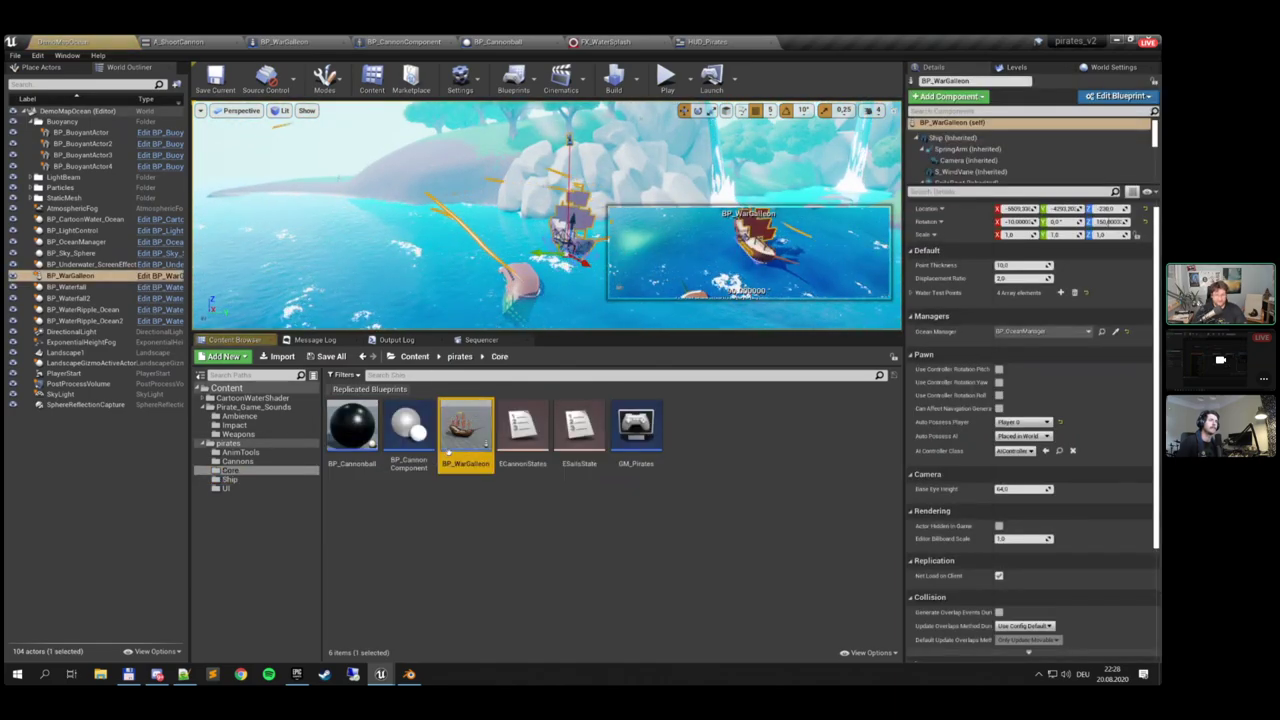
double_click(466, 466)
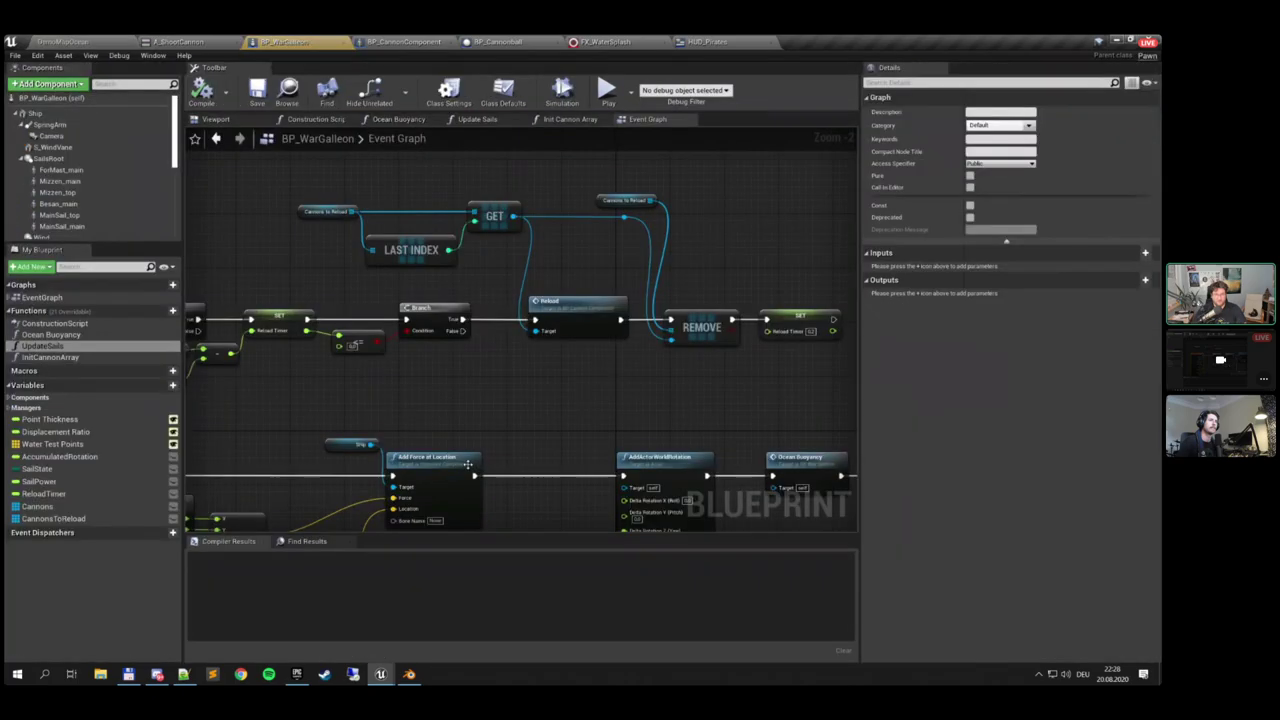
left_click(98, 40)
left_click(667, 80)
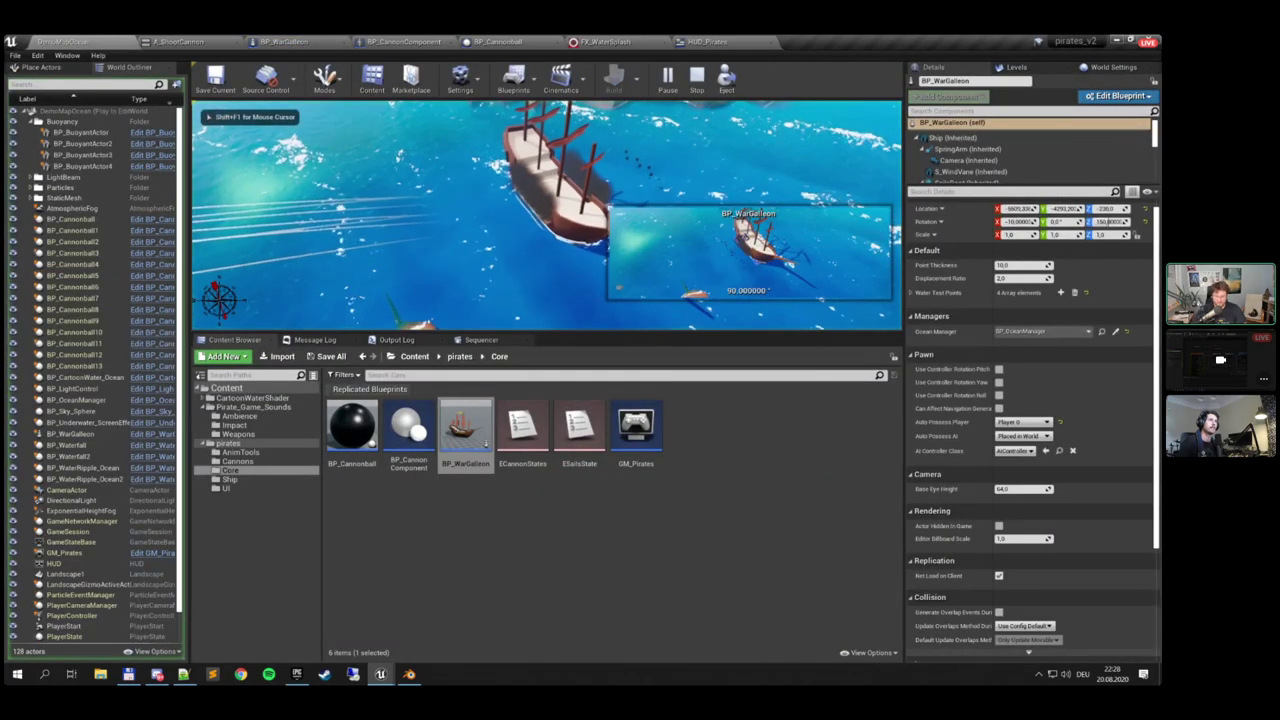
key("F11")
key("Escape")
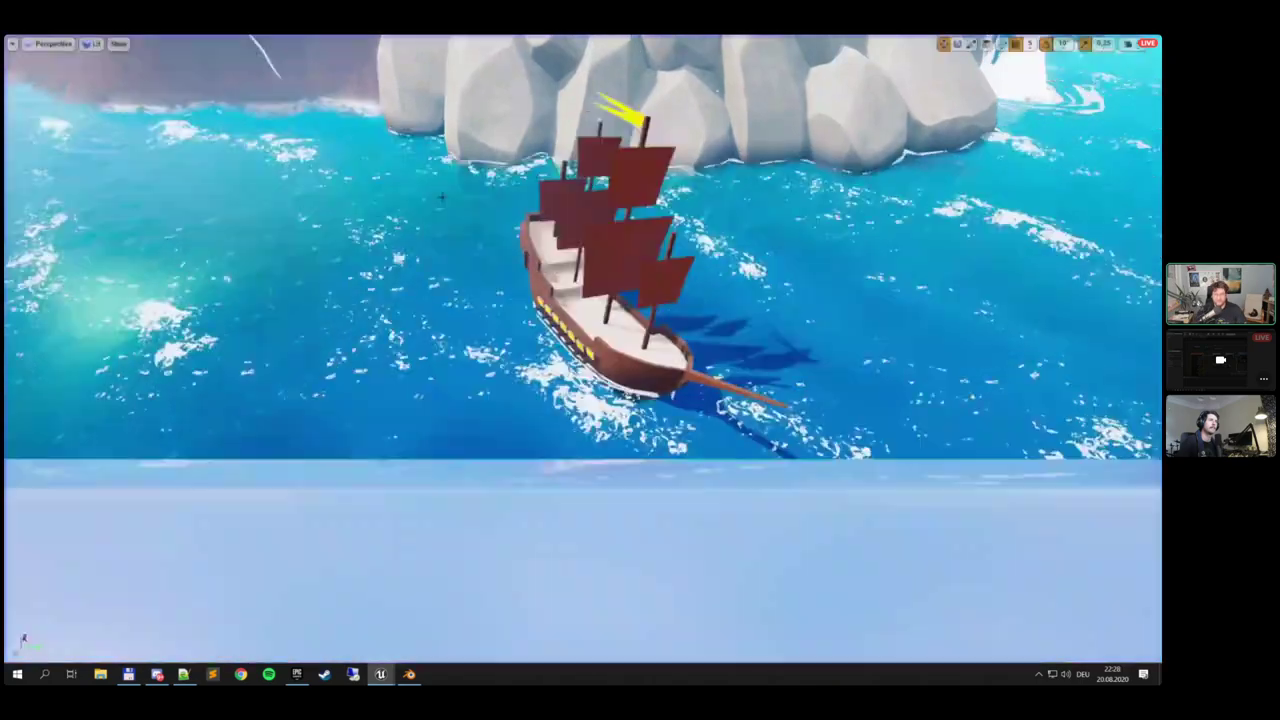
key("Escape")
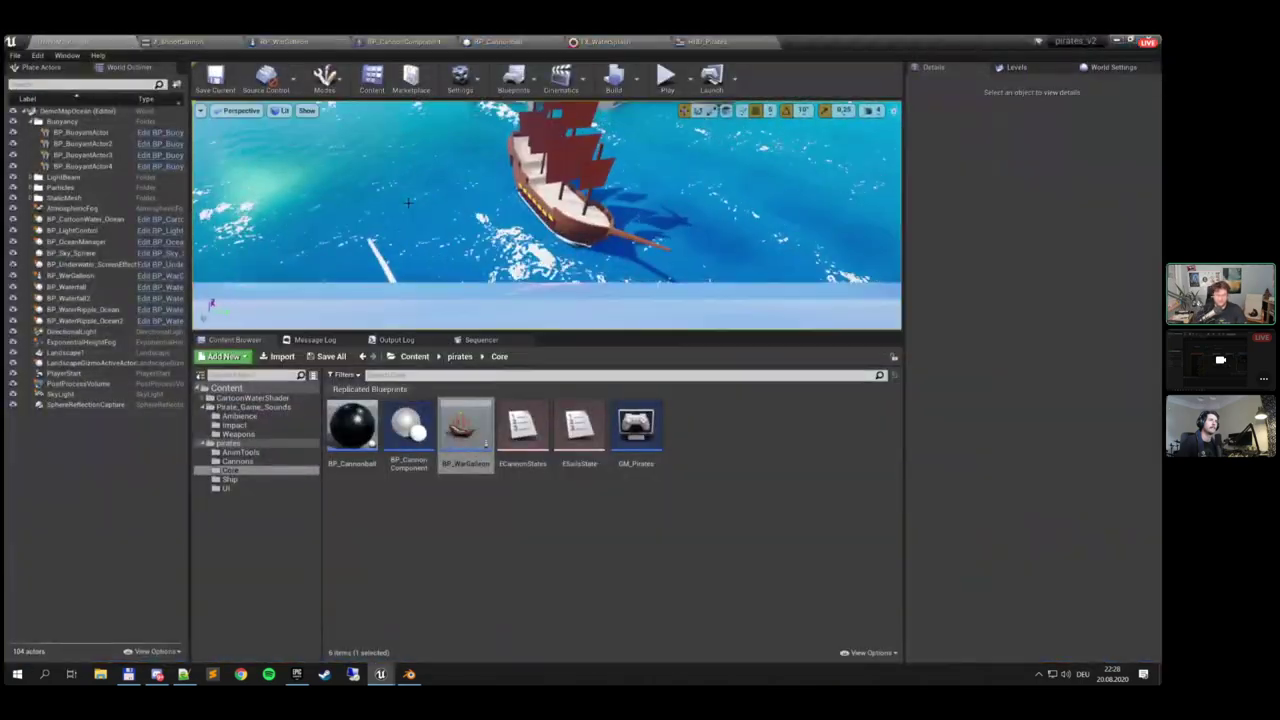
Start a fullscreen play session of the DemoMapOcean level
key("F11")
key("alt+p")
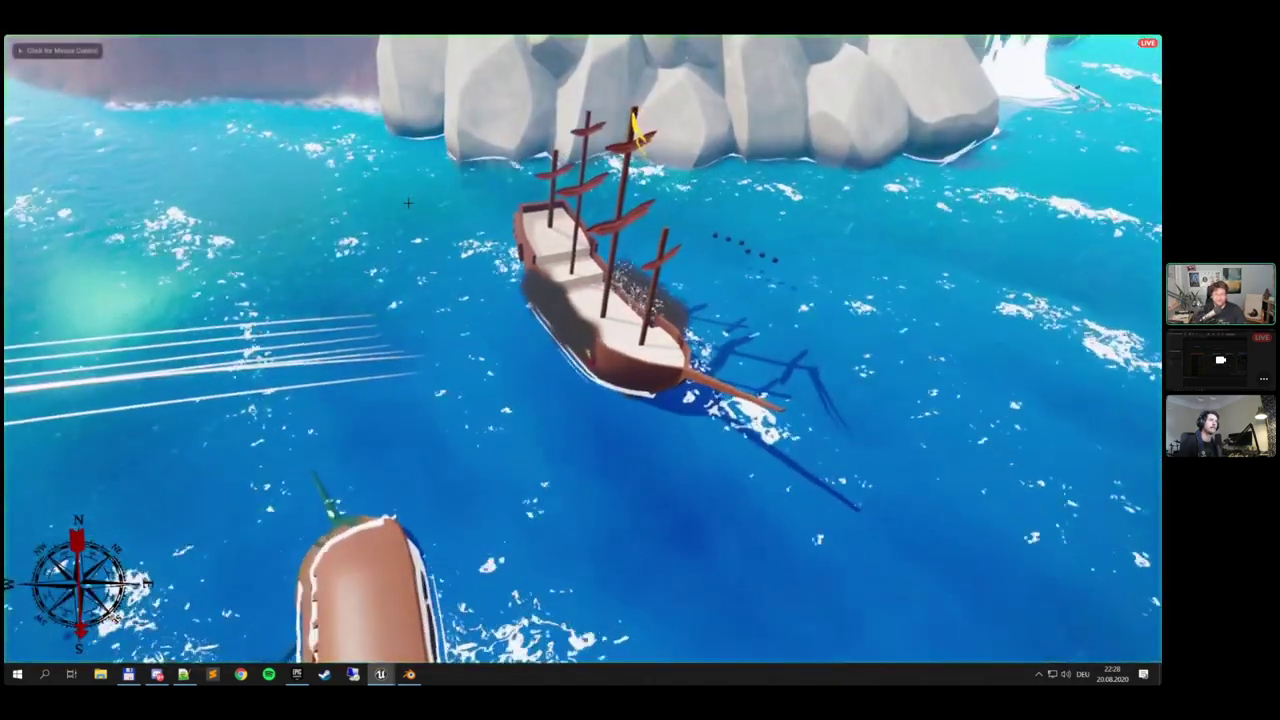
End the fullscreen play session and survey the galleons and wind streaks around the DemoMapOcean level
left_click(408, 203)
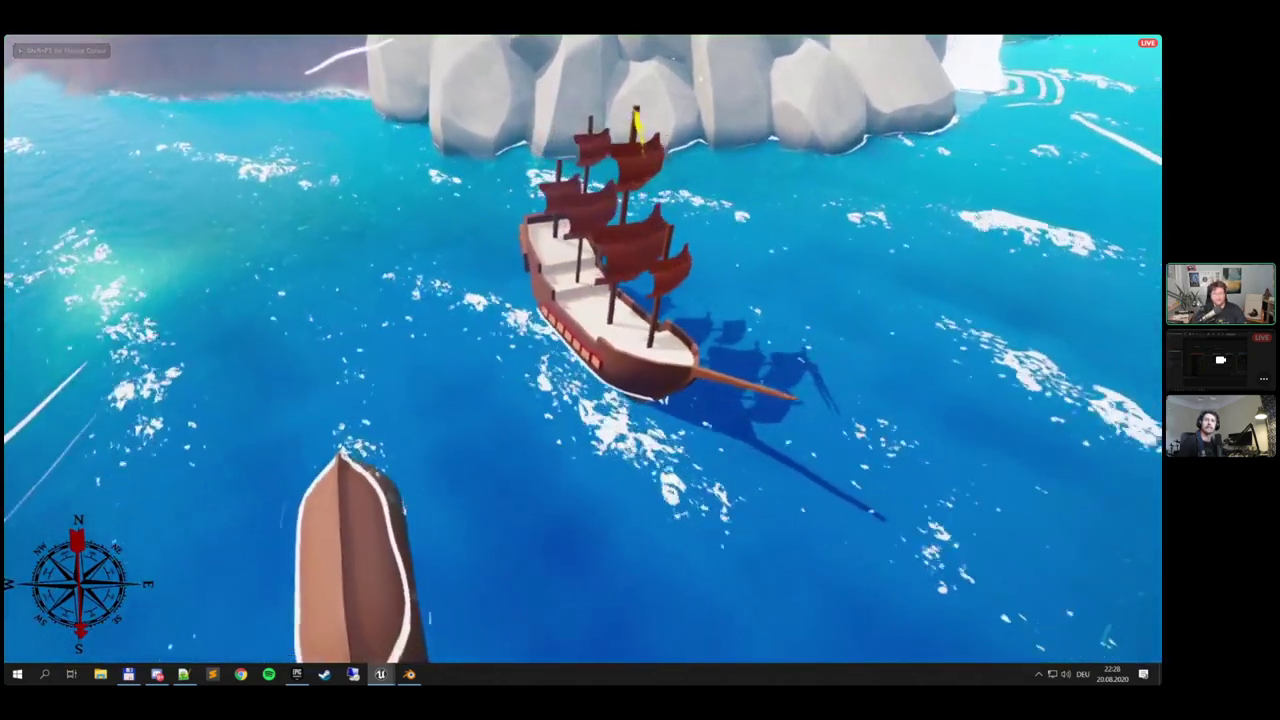
key("Escape")
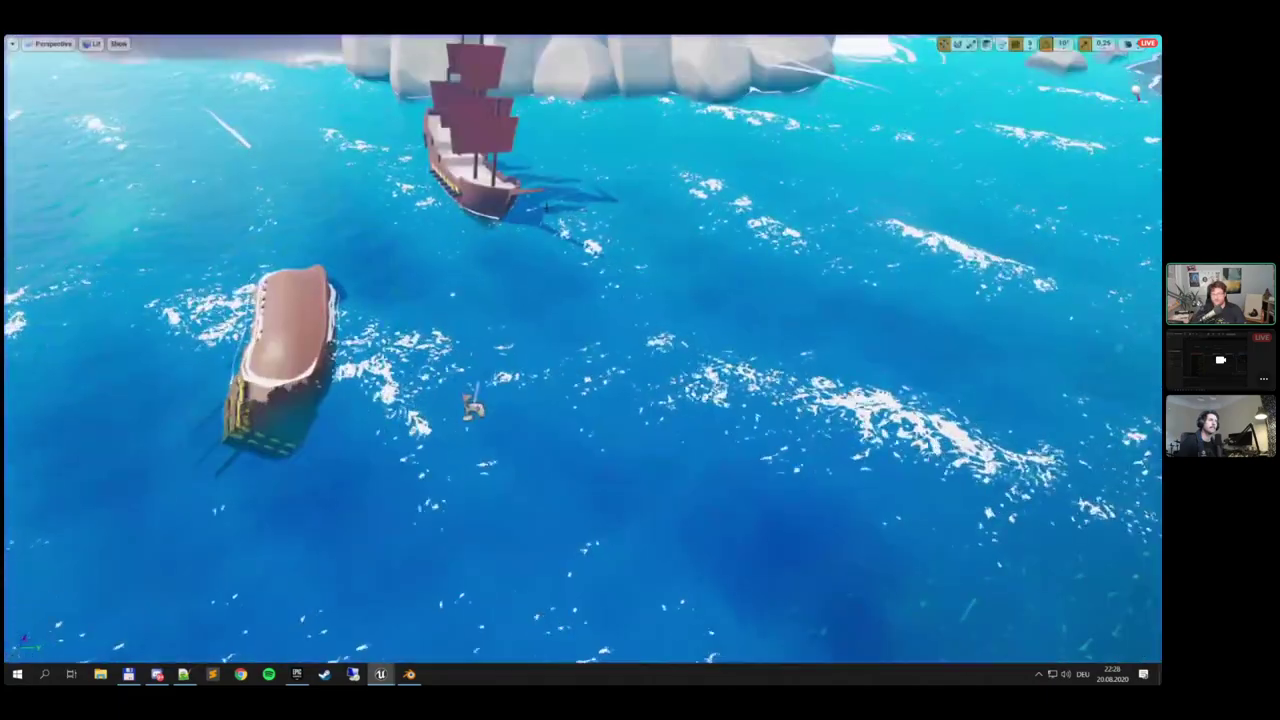
right_click_drag(583, 349, 700, 342)
key("w")
key("s")
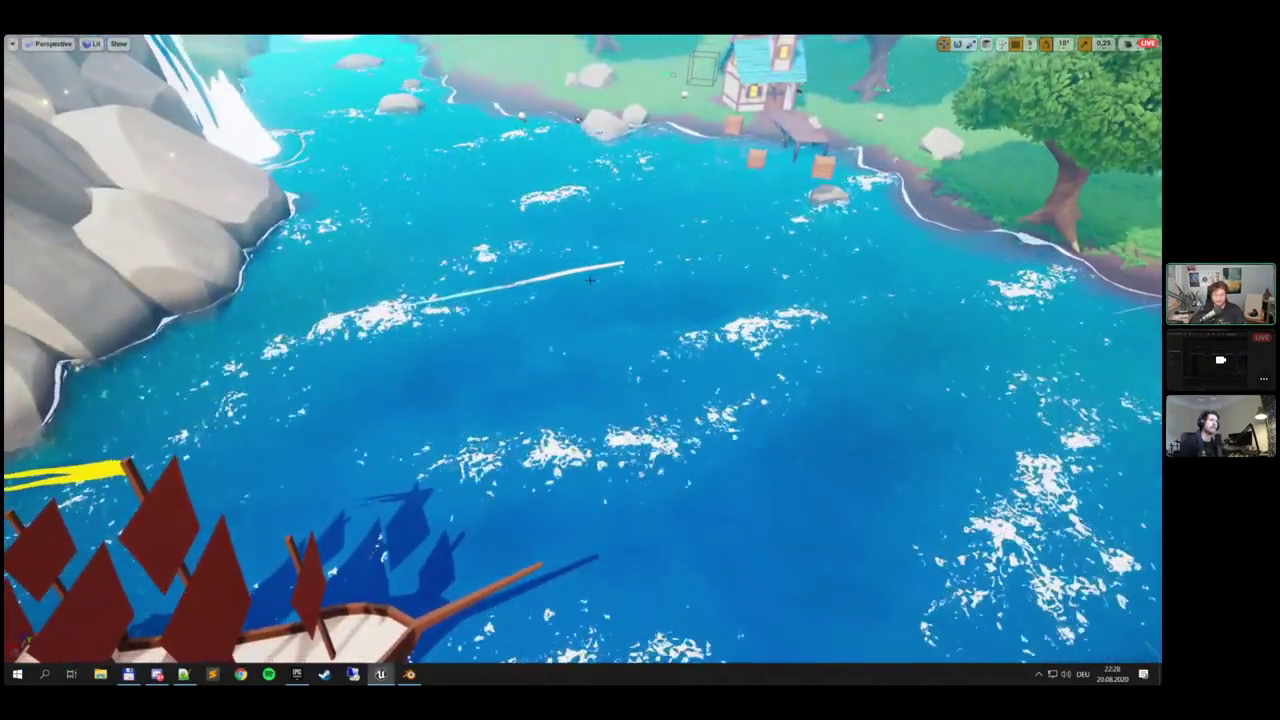
key("s")
right_click_drag(590, 281, 525, 300)
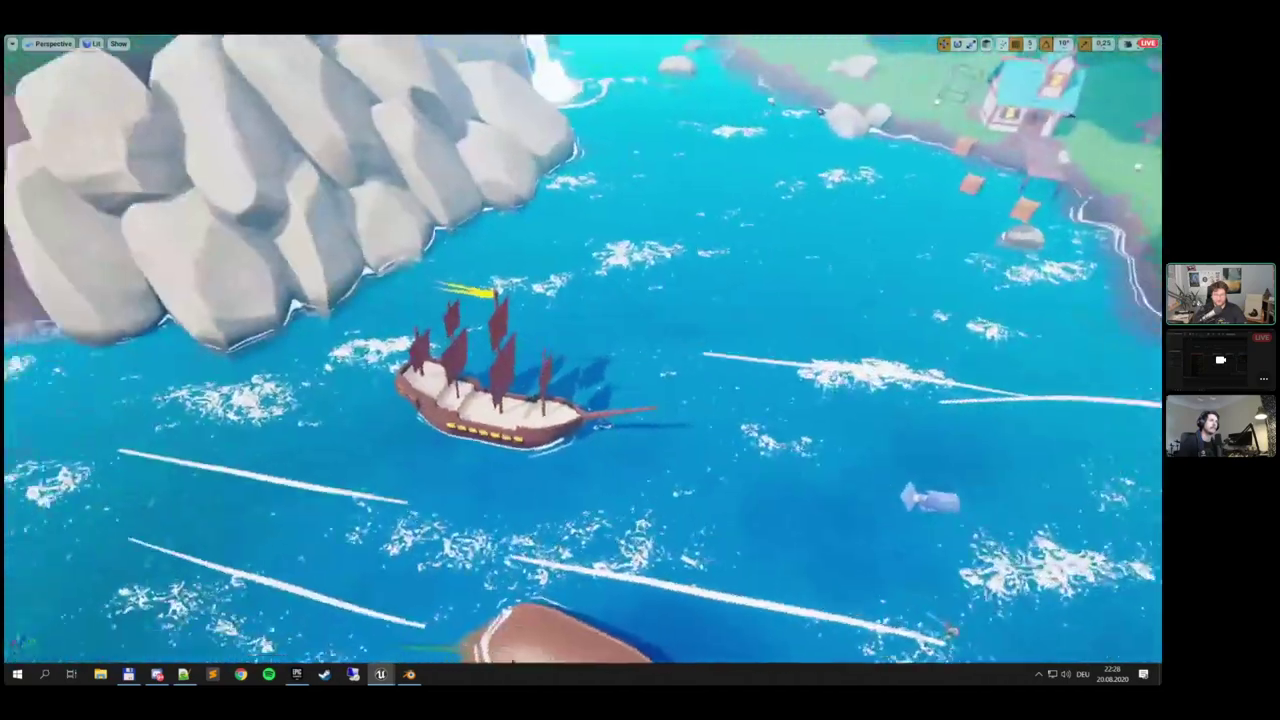
right_click_drag(660, 345, 646, 347)
key("s")
key("F11")
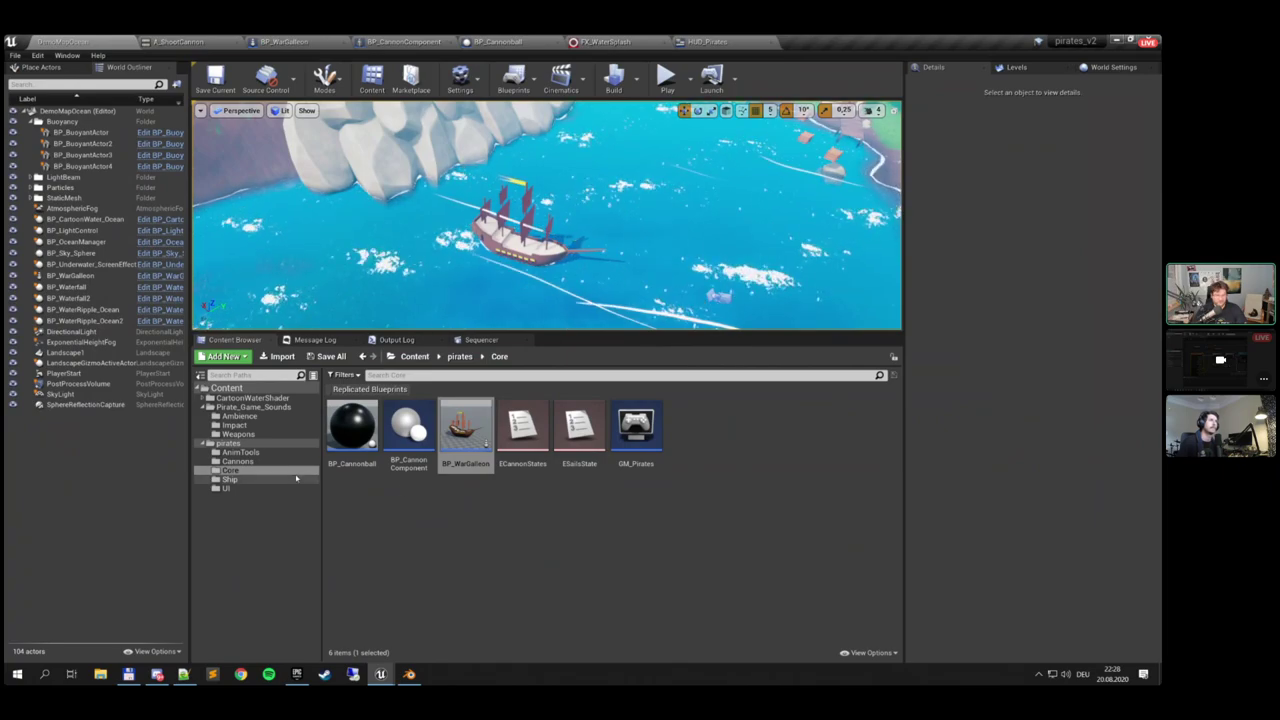
Open the FX_WindBands Niagara system from the Ship folder and bring its emitters into view
left_click(238, 479)
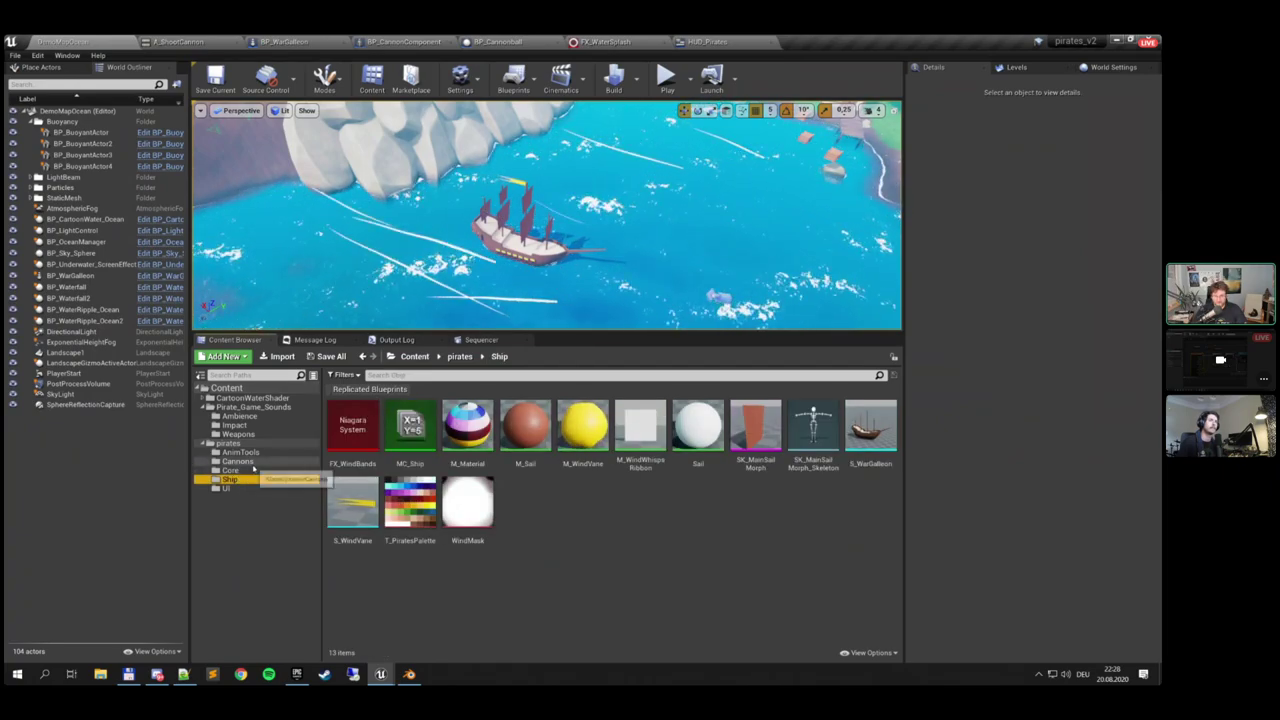
double_click(364, 463)
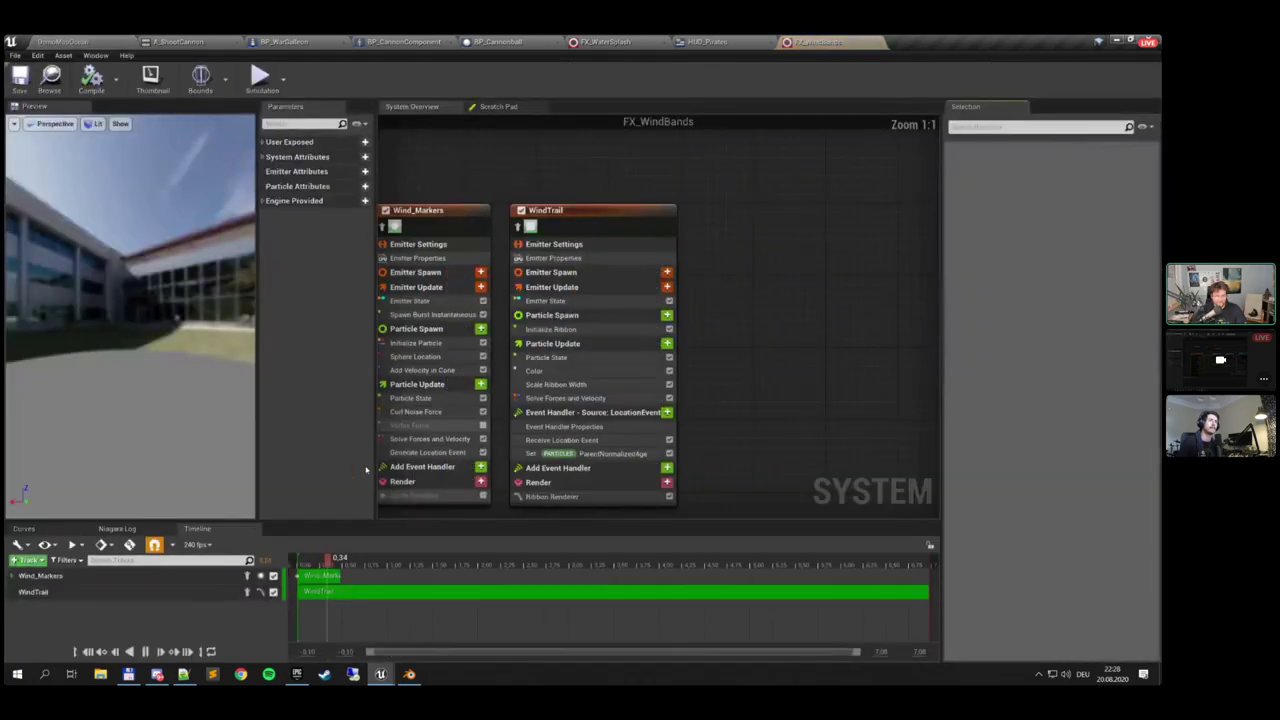
right_click_drag(716, 178, 622, 206)
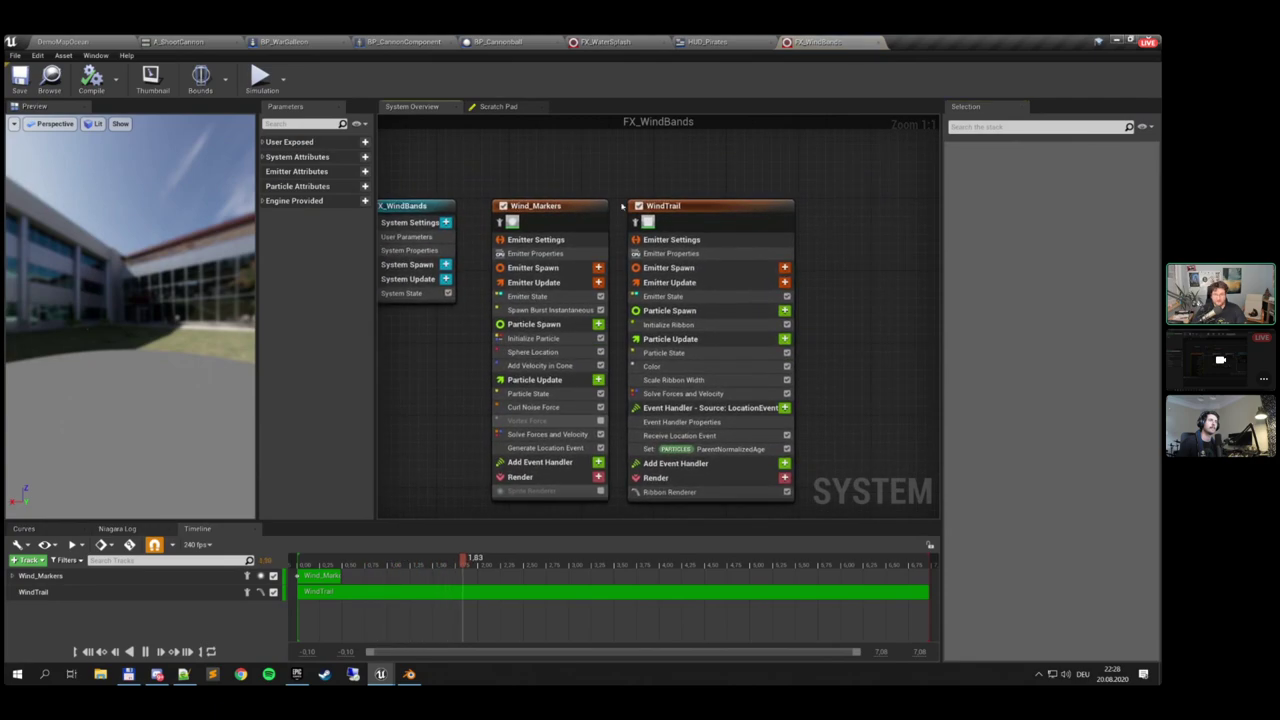
Examine the Wind_Markers emitter with its Curl Noise Force module, and the WindTrail emitter with its ribbon in the preview
left_click(552, 209)
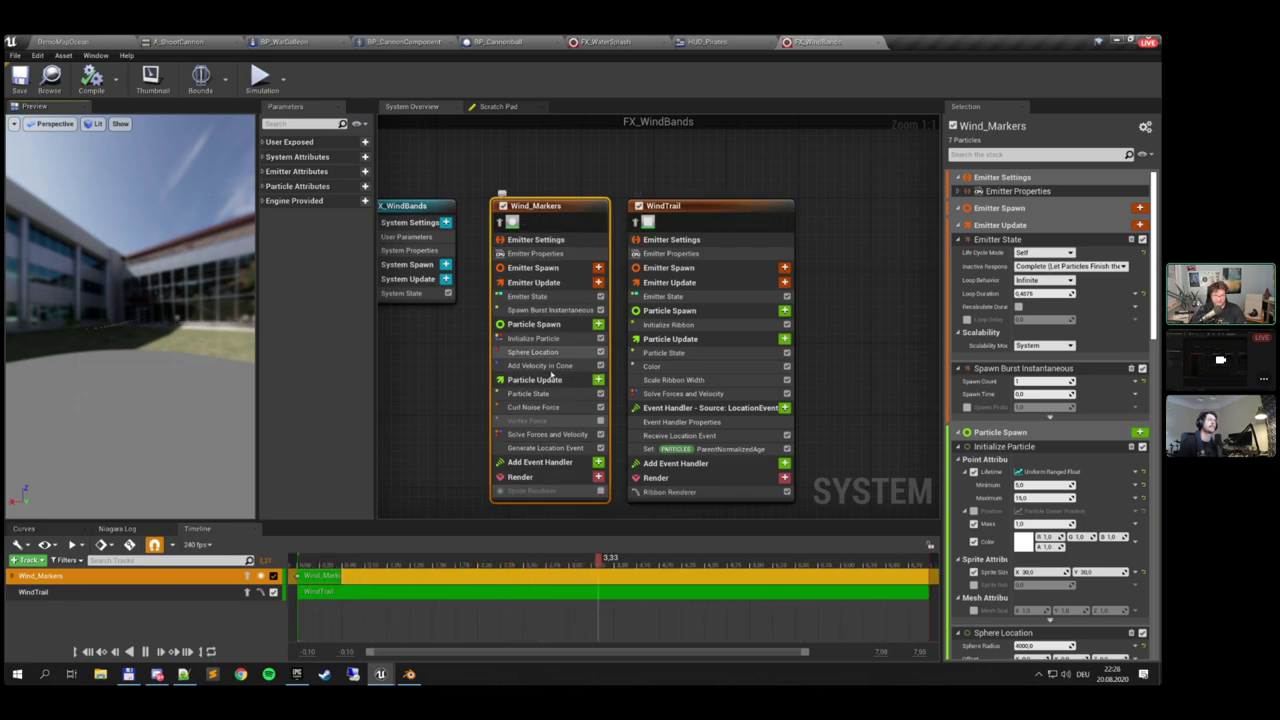
left_click(540, 407)
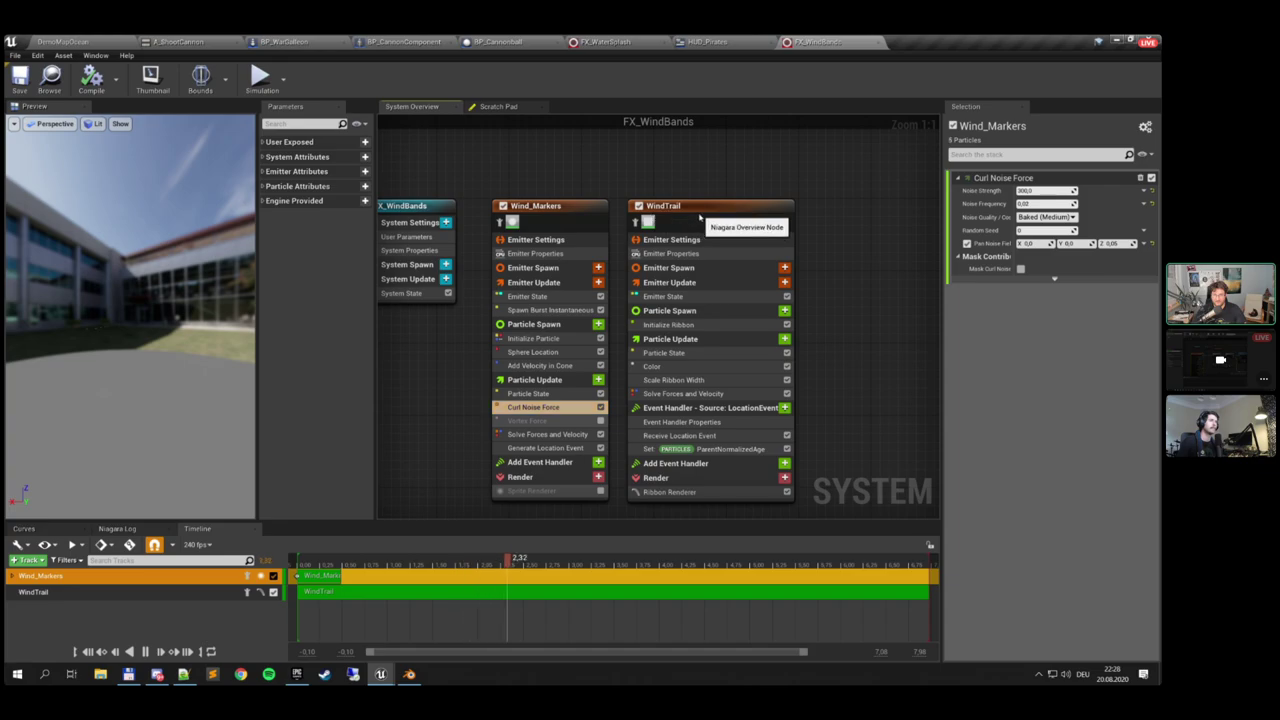
left_click(697, 212)
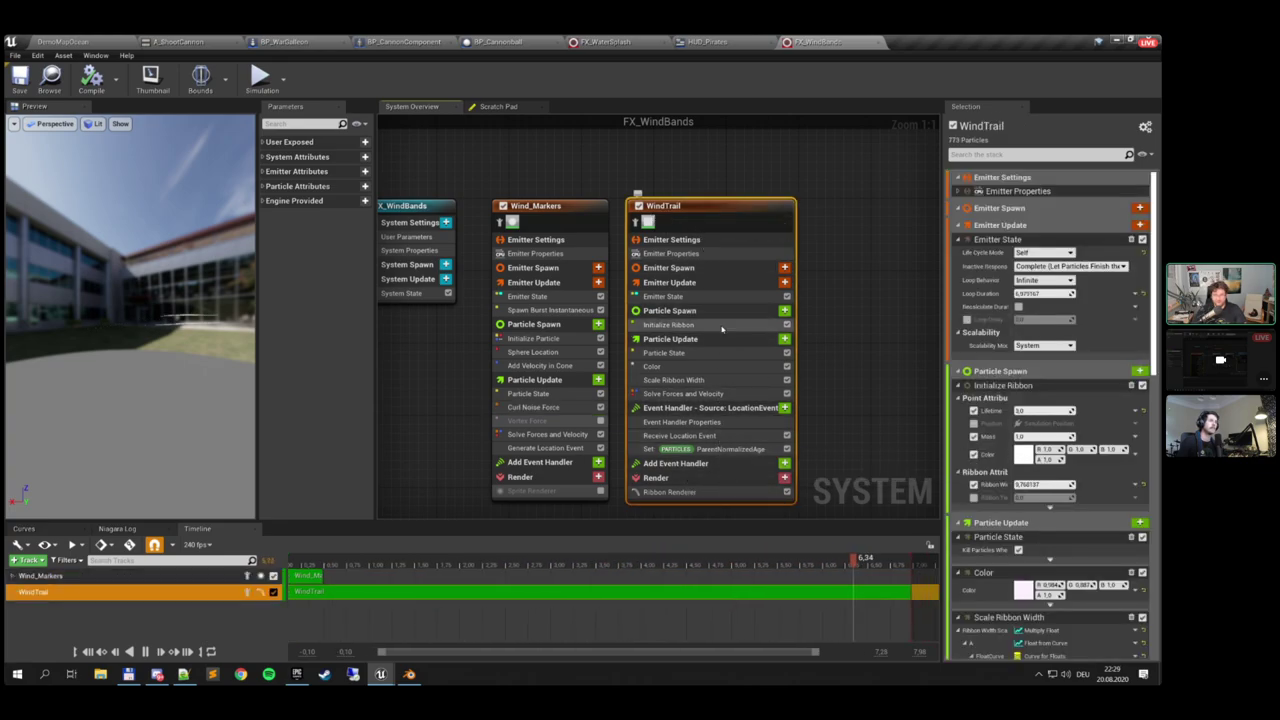
left_click_drag(145, 296, 122, 286)
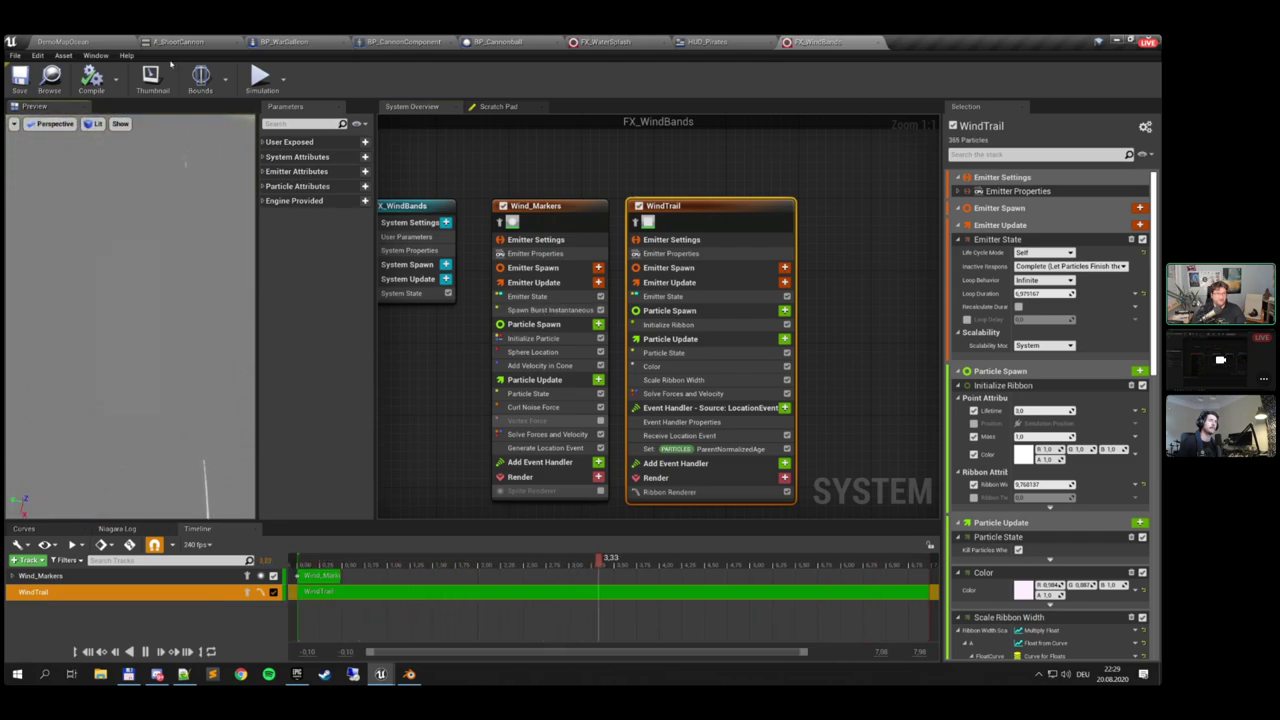
Play-test the DemoMapOcean level to watch the wind effects and cannon fire, and end the session
left_click(85, 41)
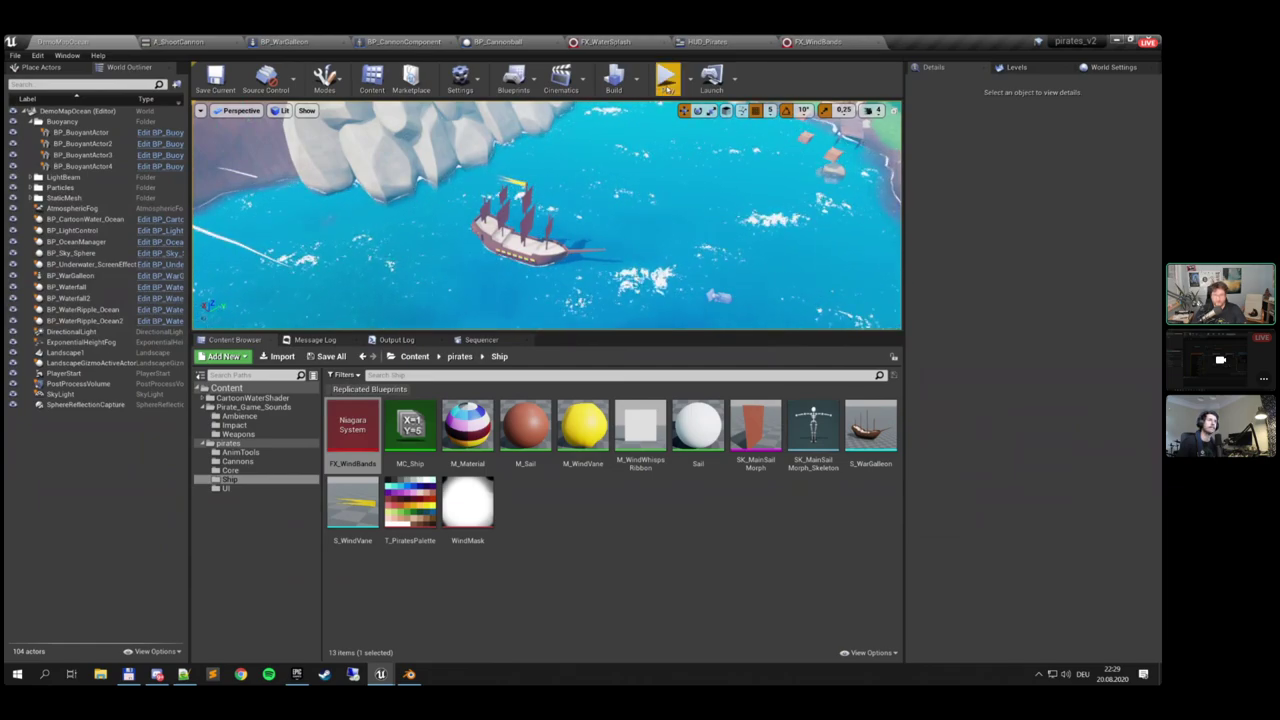
left_click(667, 78)
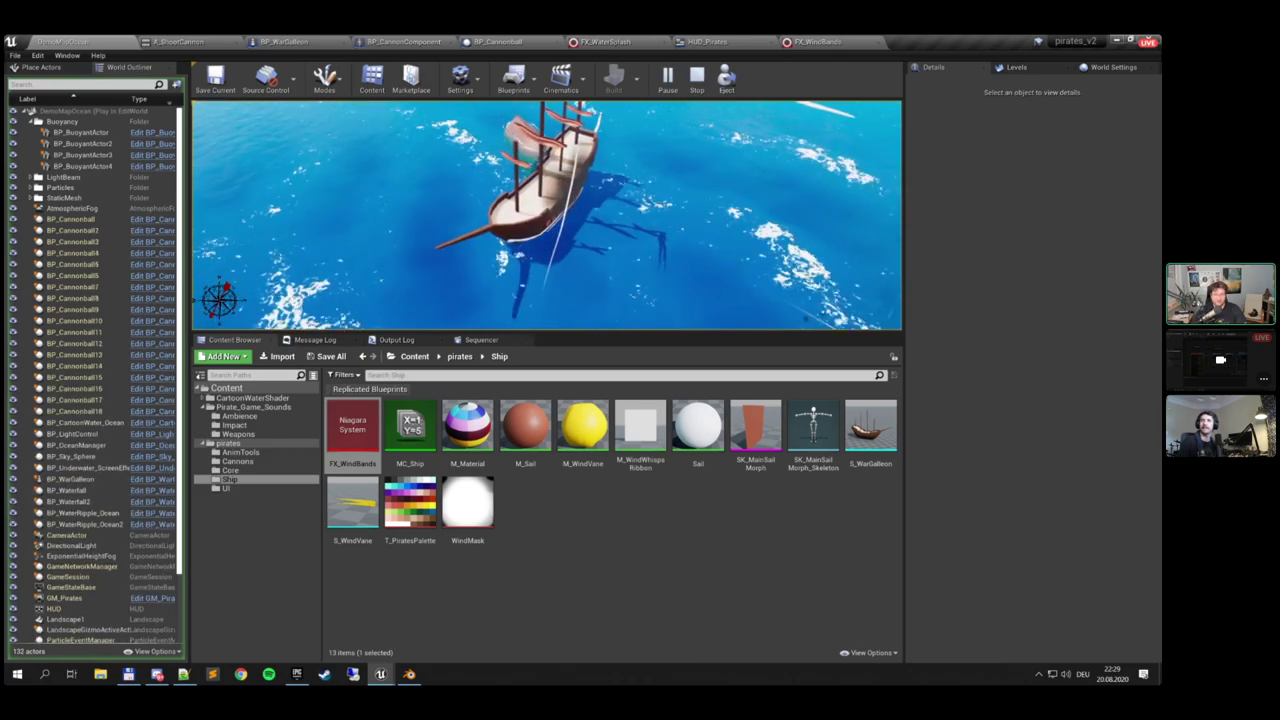
key("Escape")
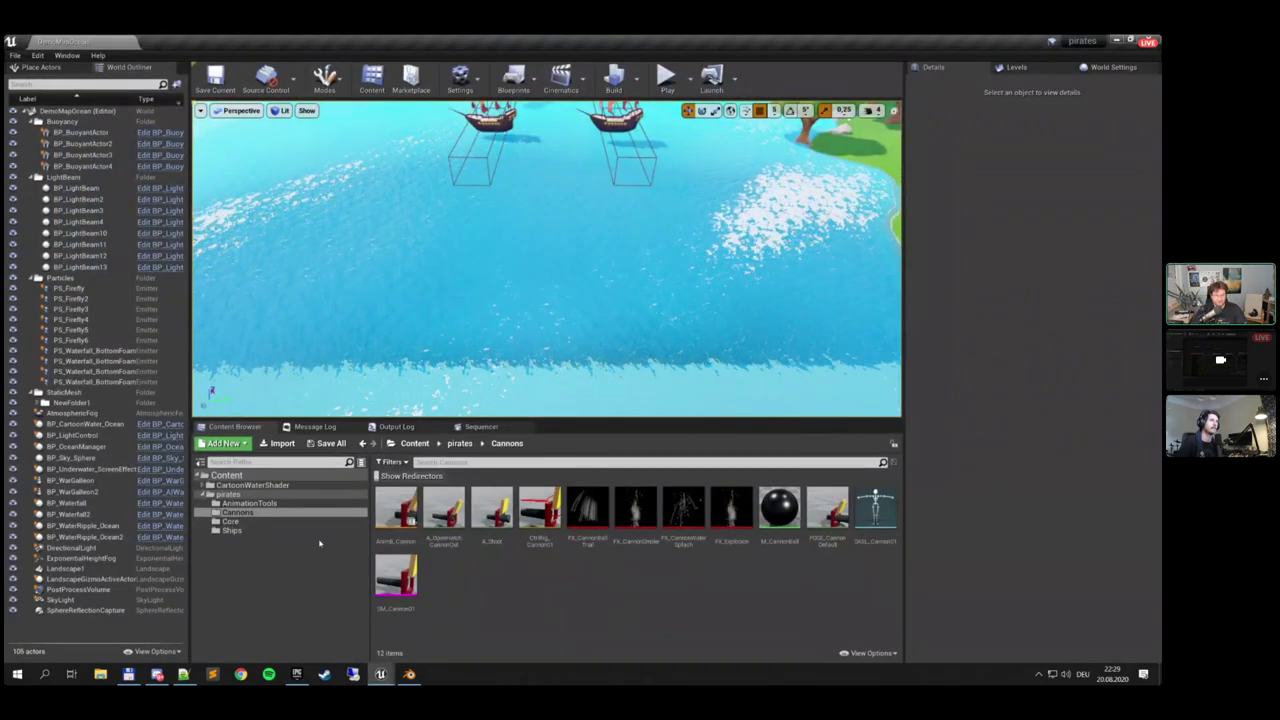
In the pirates project, open BP_WarGalleon from the Core folder and examine its Steer, SailsHoist and SailsReef input events
left_click(251, 520)
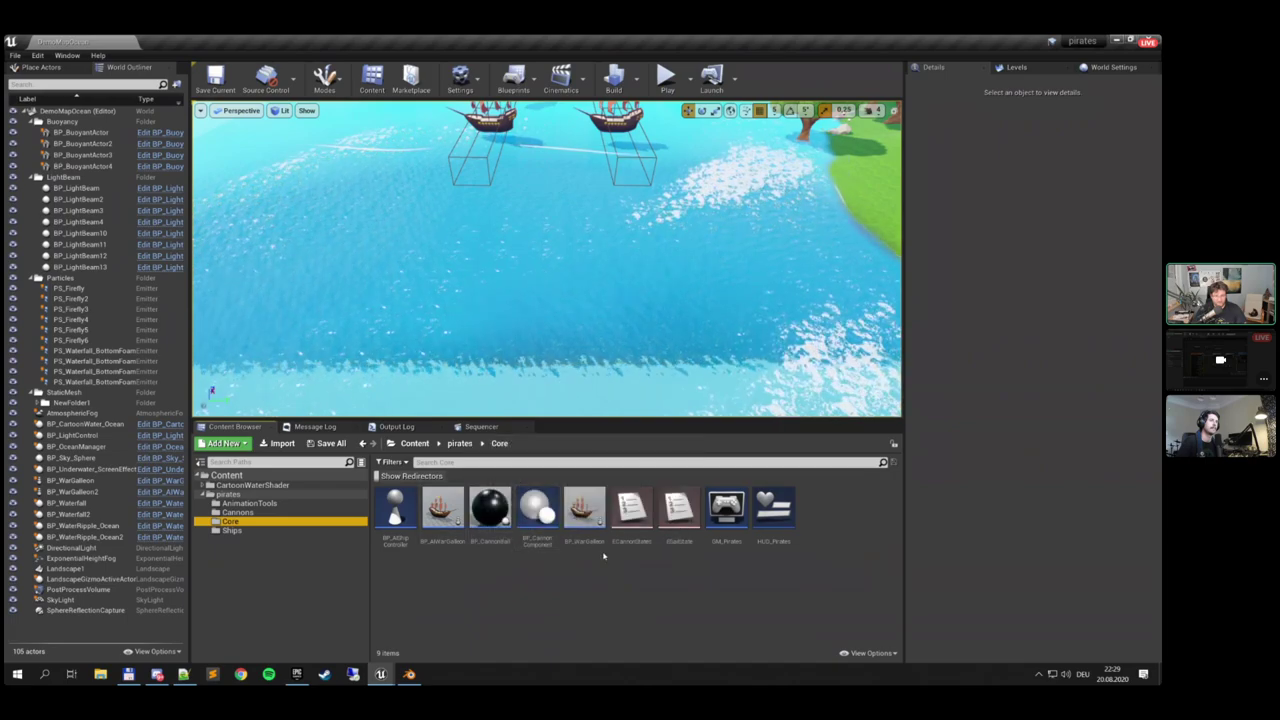
double_click(584, 512)
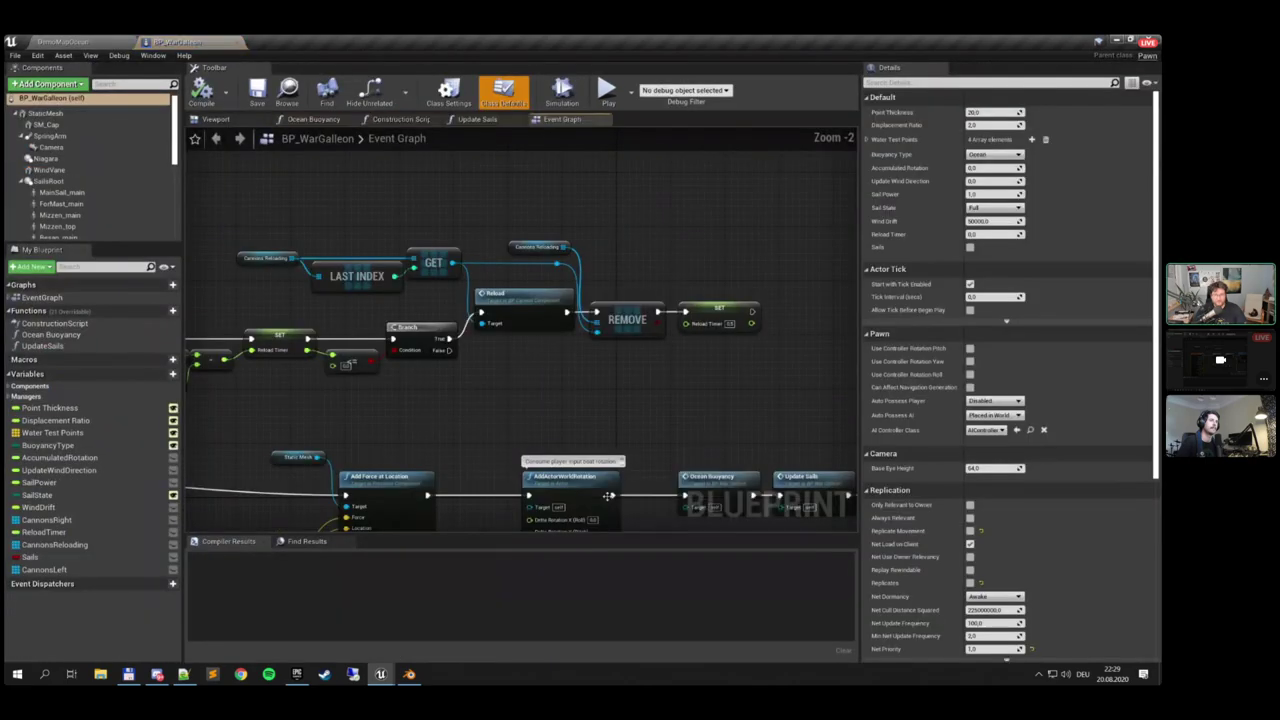
right_click_drag(506, 356, 606, 186)
scroll(566, 263, "down", 5)
scroll(483, 419, "up", 5)
right_click_drag(483, 419, 598, 246)
scroll(598, 246, "up", 1)
right_click_drag(404, 200, 623, 214)
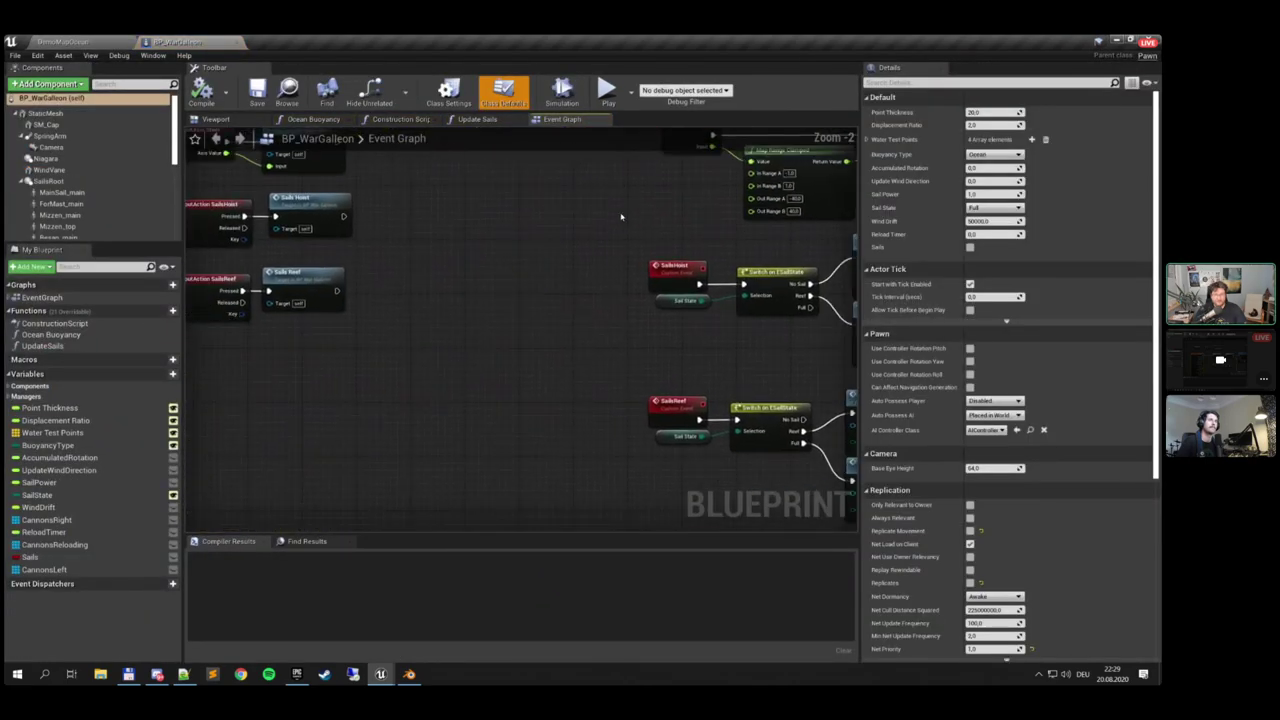
right_click_drag(388, 265, 711, 340)
scroll(646, 326, "up", 2)
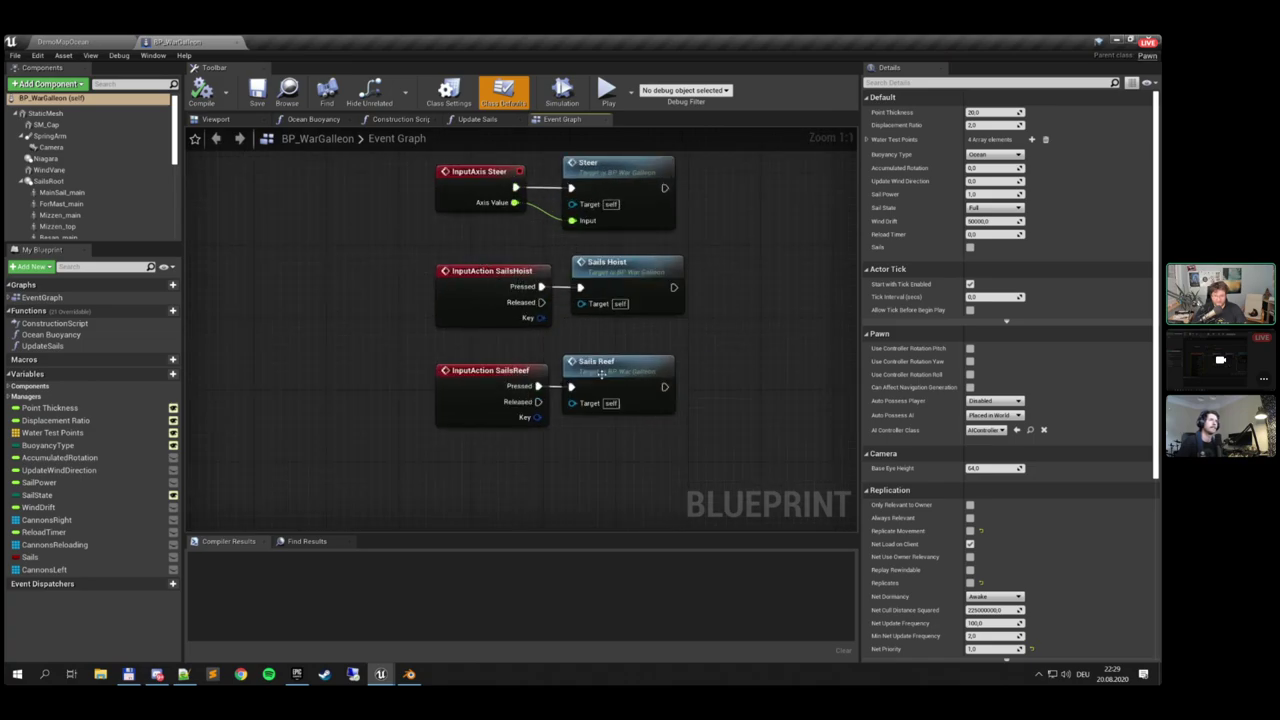
Inspect the custom events for steering, hoisting and reefing in the BP_WarGalleon graph, selecting the Steer event
right_click_drag(732, 356, 460, 346)
scroll(460, 346, "down", 5)
right_click_drag(588, 346, 410, 321)
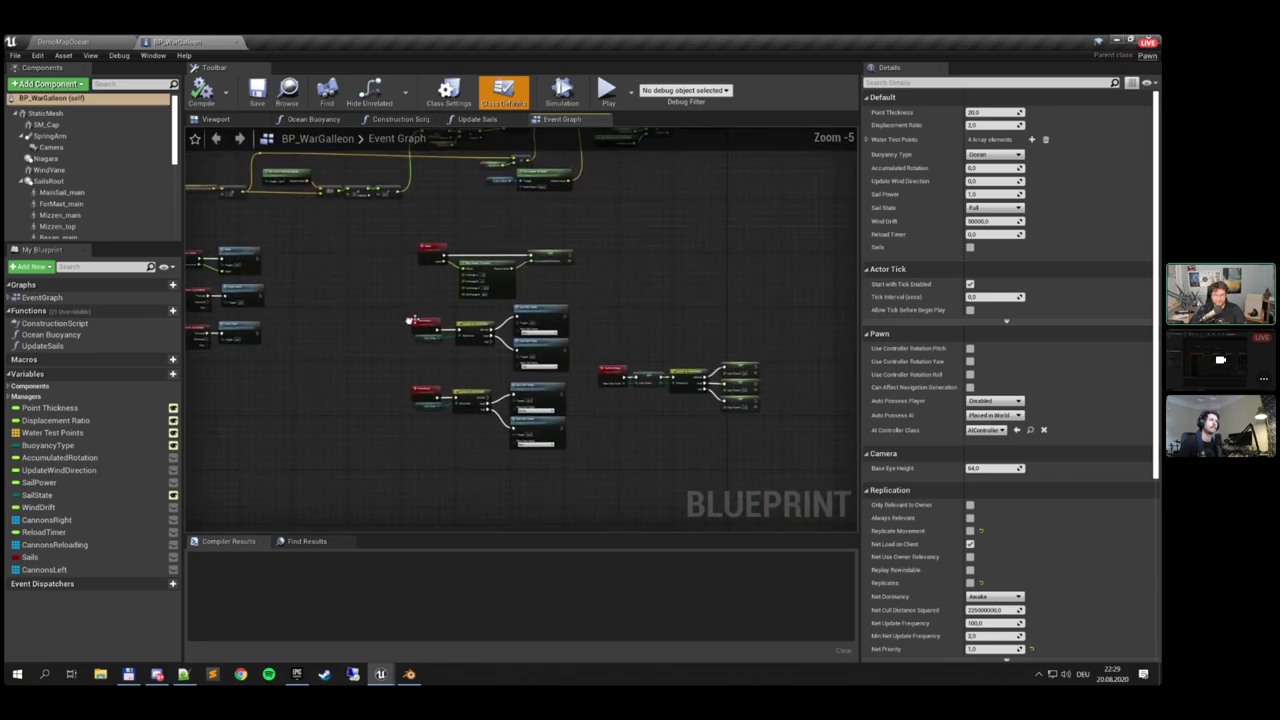
scroll(409, 320, "up", 3)
left_click(400, 181)
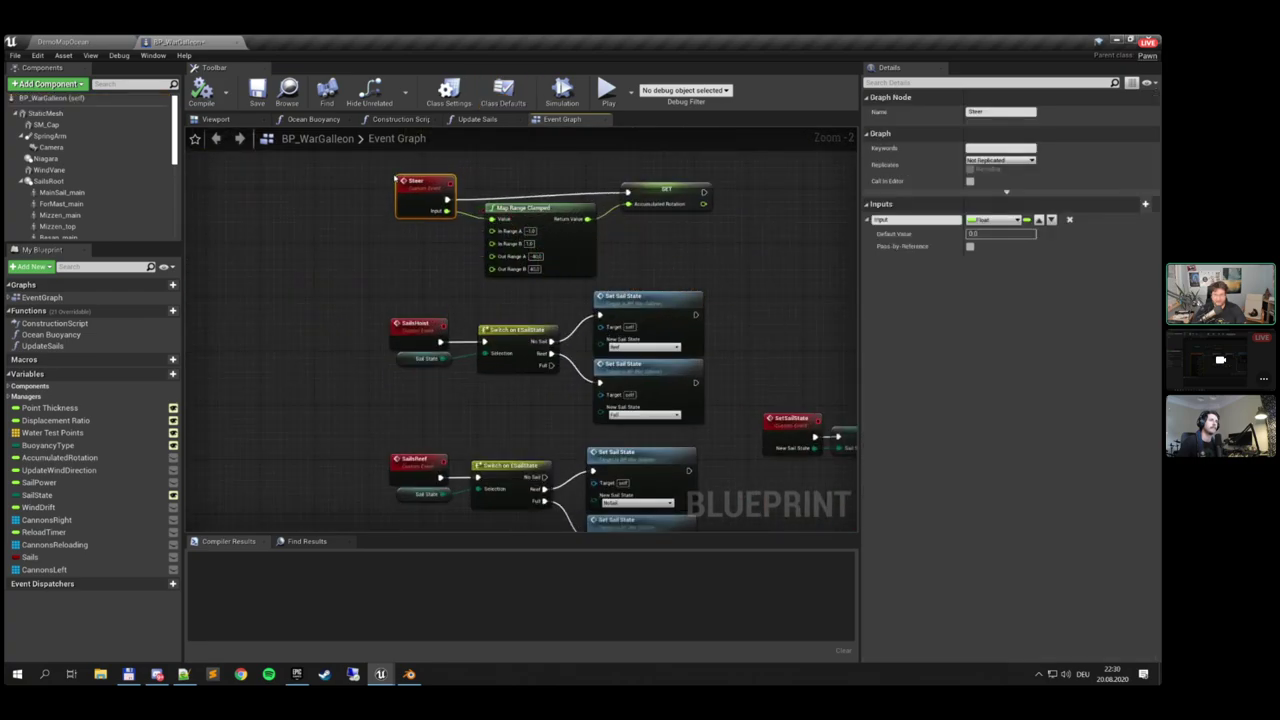
Open BP_AIShipController from the Core folder and examine how its event graph calls Set Sail State and Steer on the controlled ship
left_click(64, 42)
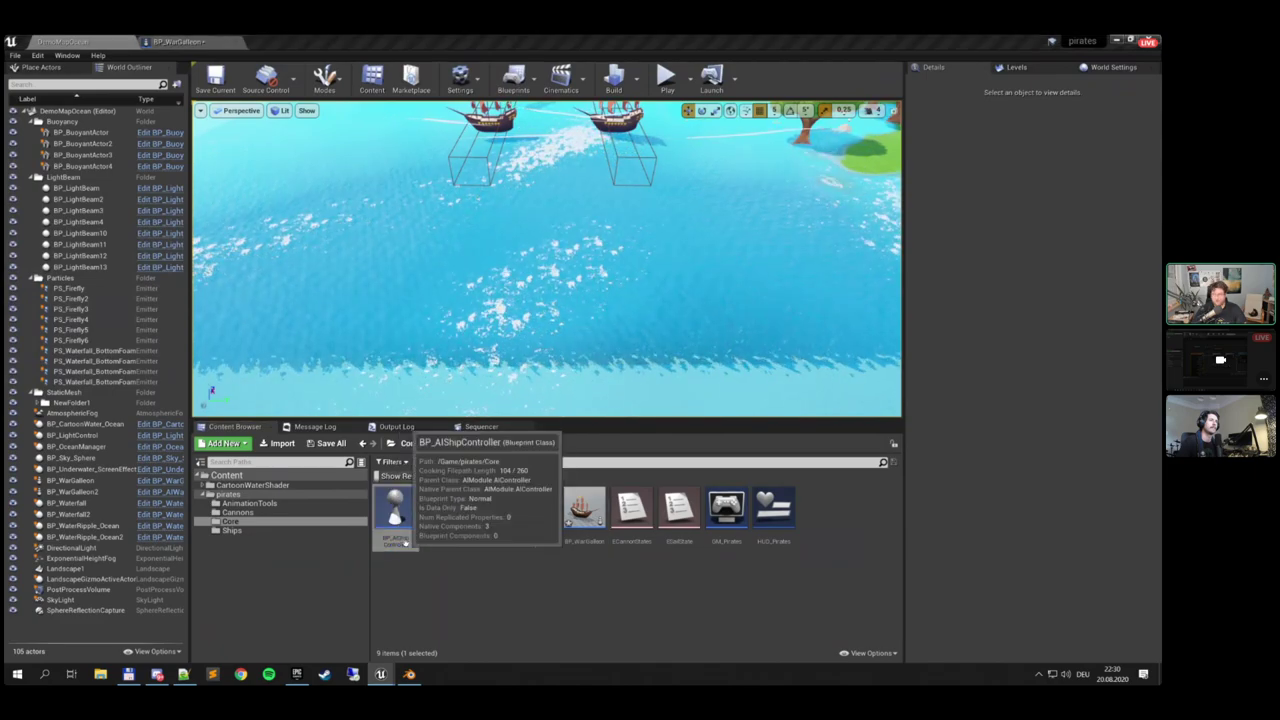
double_click(405, 540)
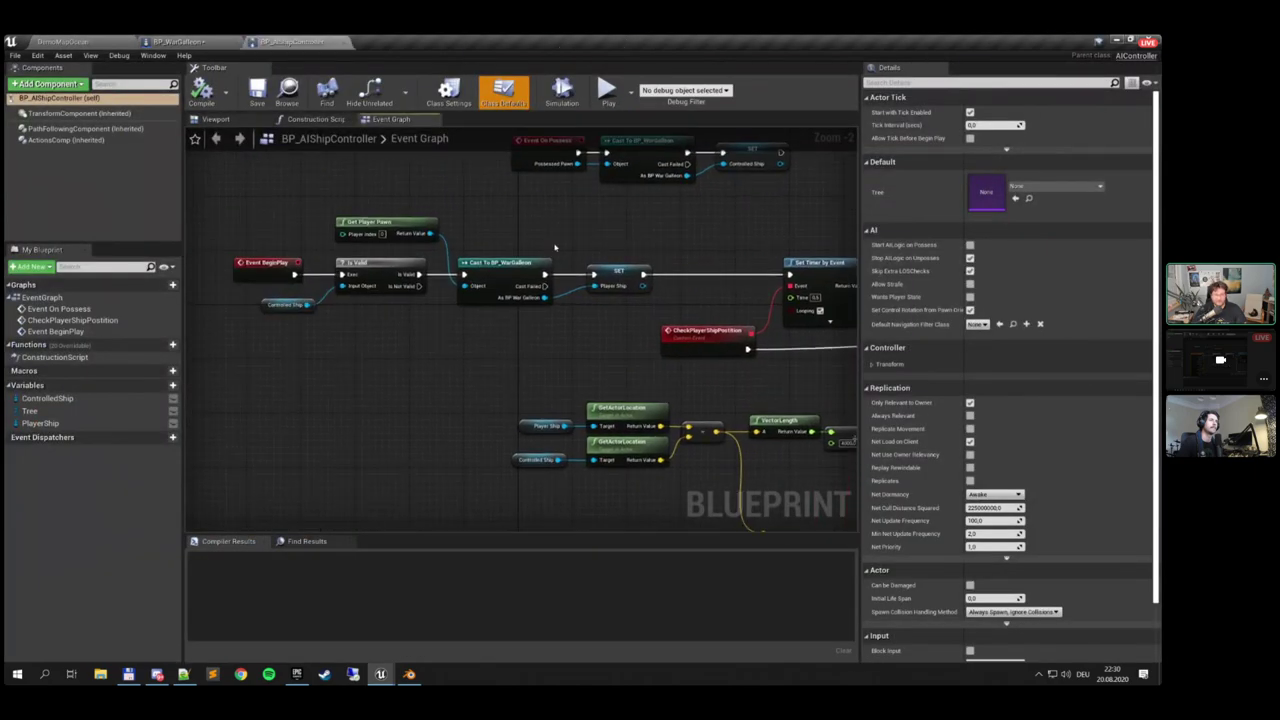
scroll(555, 247, "down", 2)
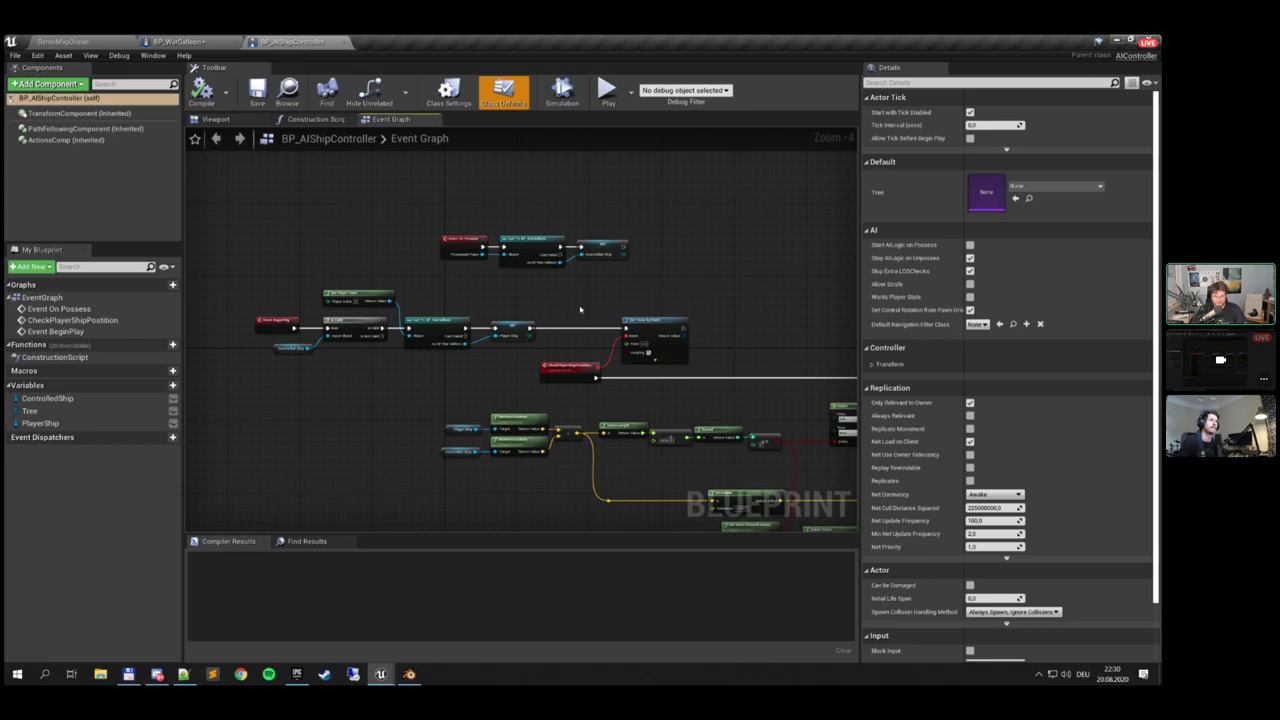
right_click_drag(580, 310, 304, 226)
right_click_drag(687, 254, 567, 253)
scroll(567, 252, "up", 4)
left_click(684, 252)
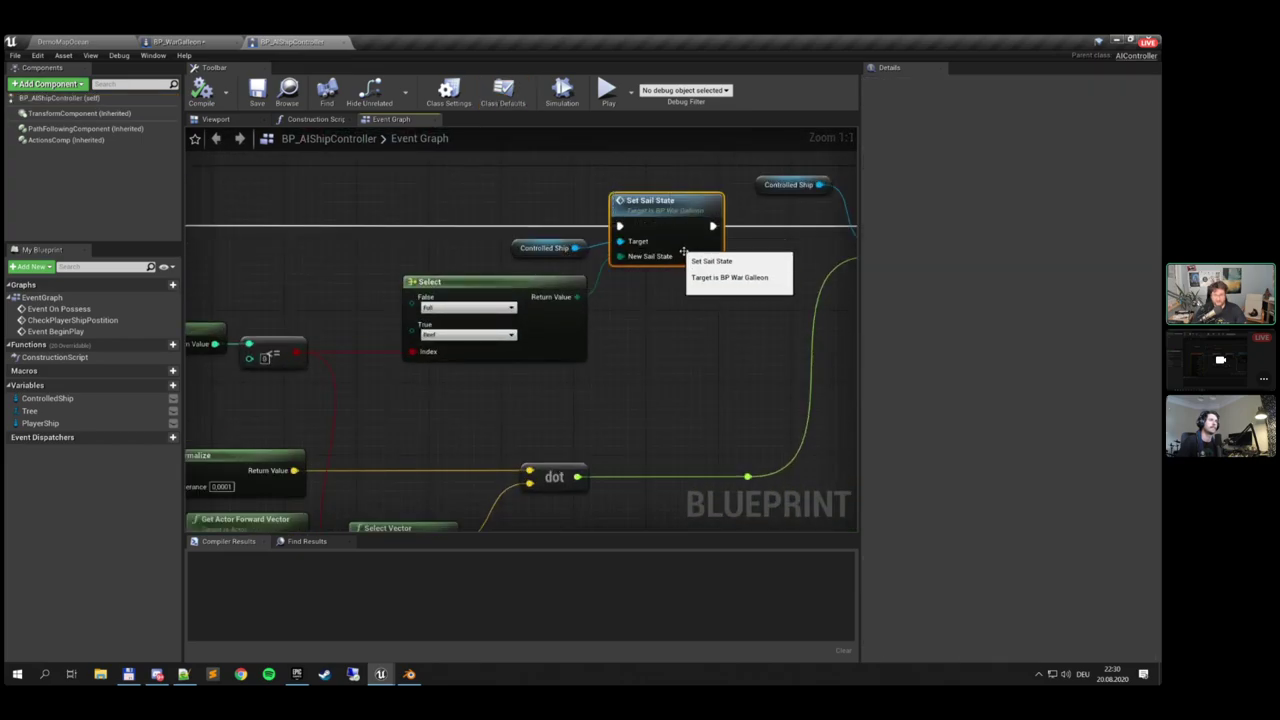
right_click_drag(683, 250, 520, 296)
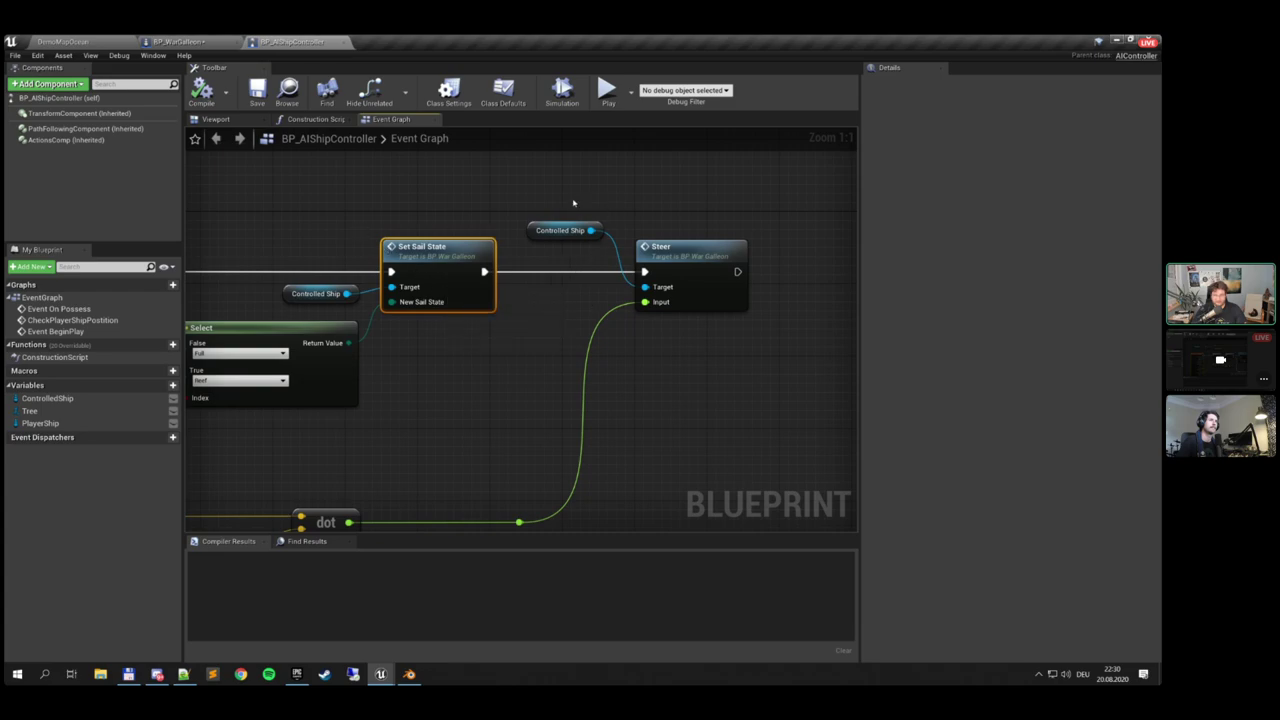
Play-test the level in a maximized preview window, steering the player's galleon alongside the AI-controlled ship and adjusting its sails
left_click(607, 92)
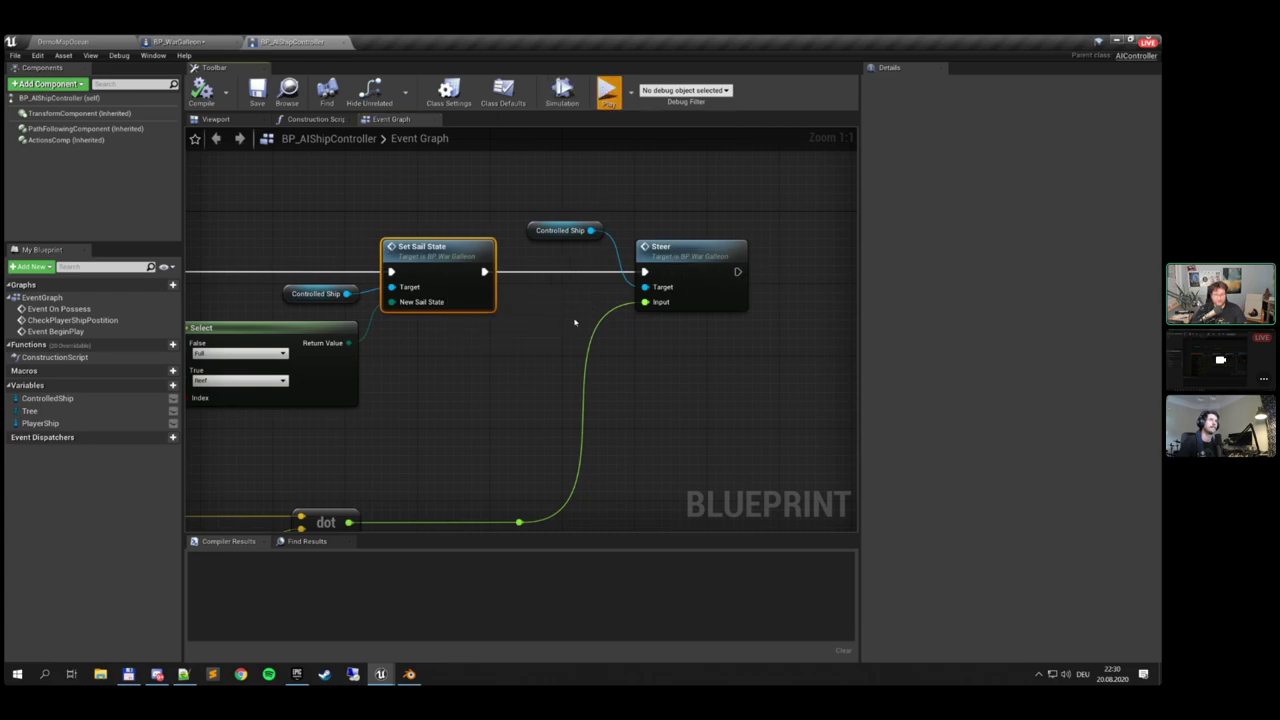
double_click(686, 232)
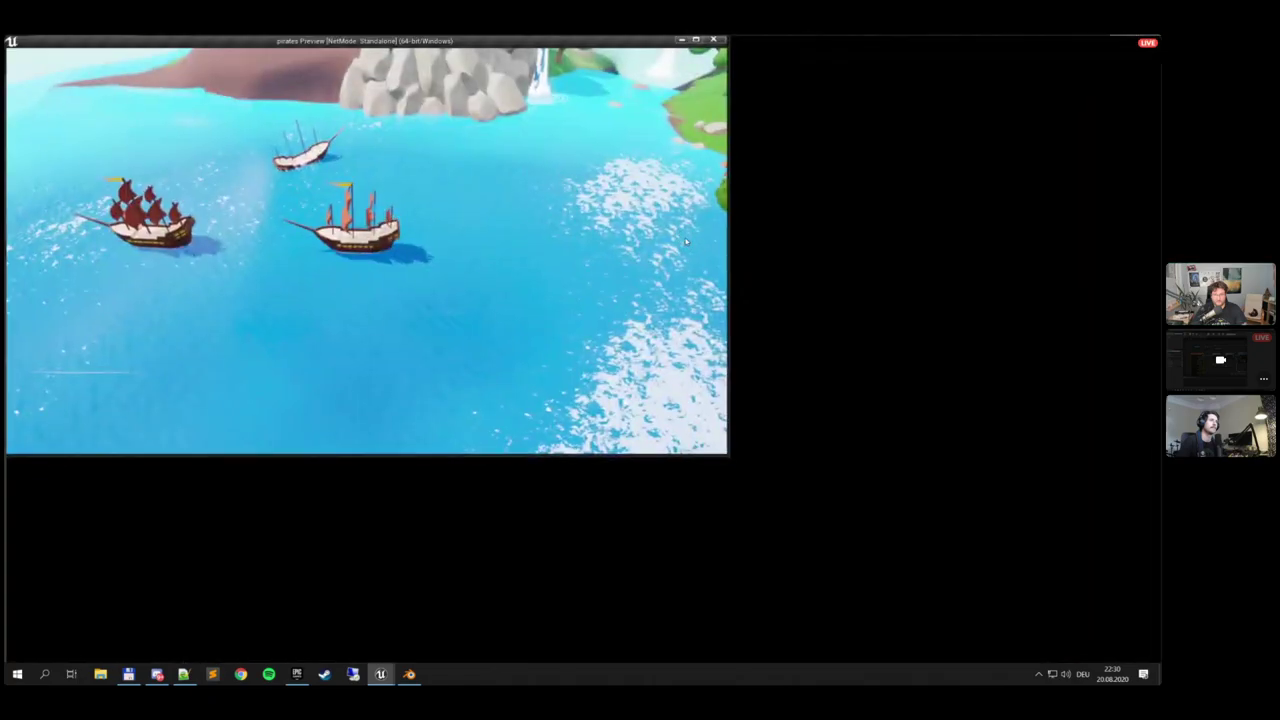
key("a")
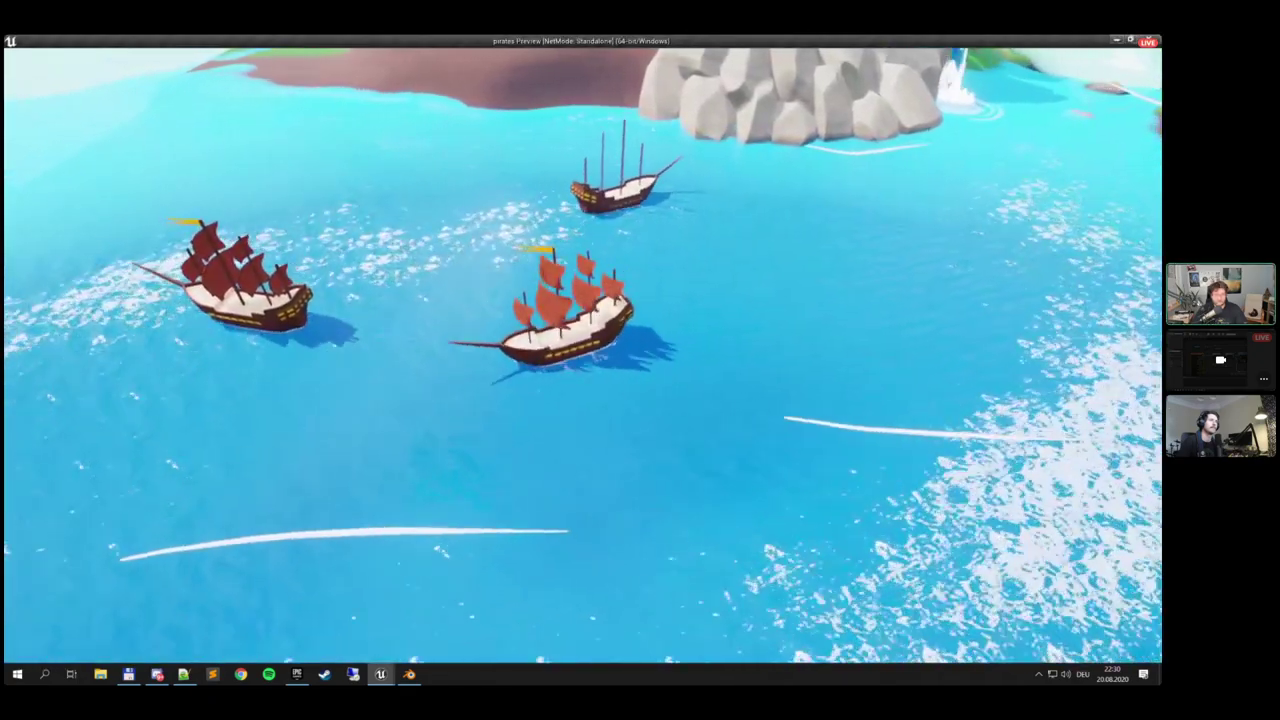
key("d")
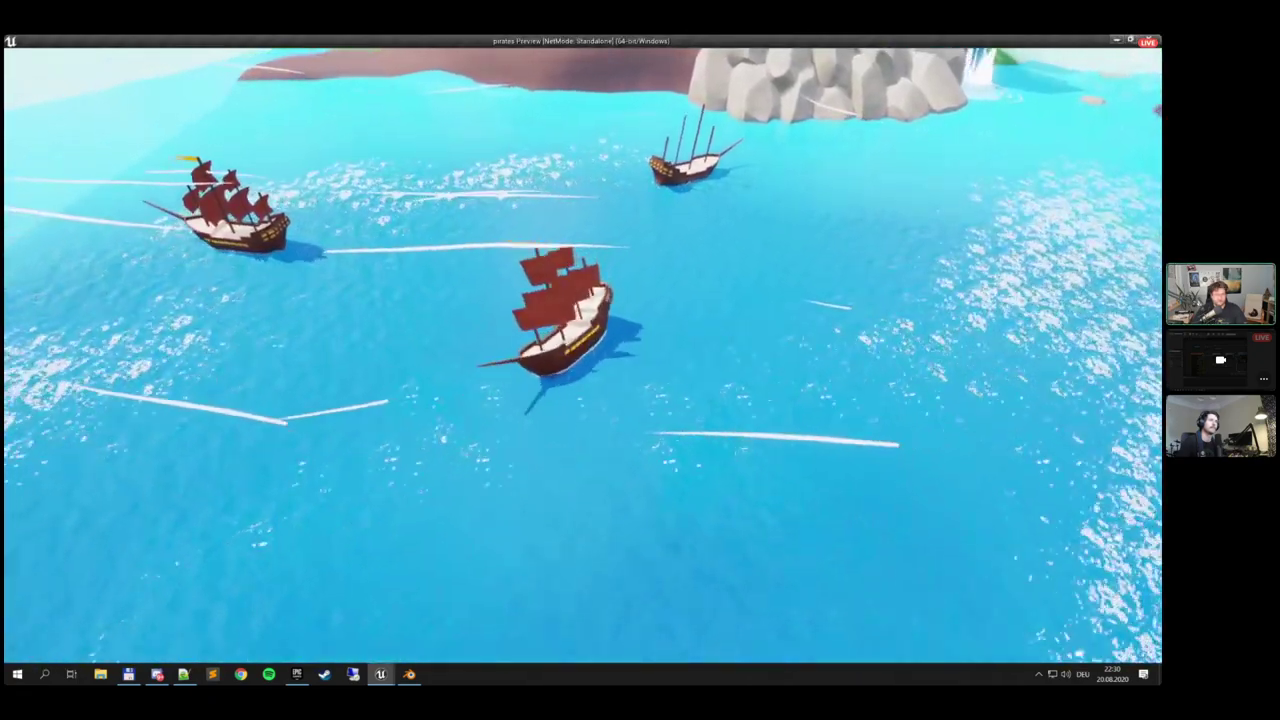
key("a")
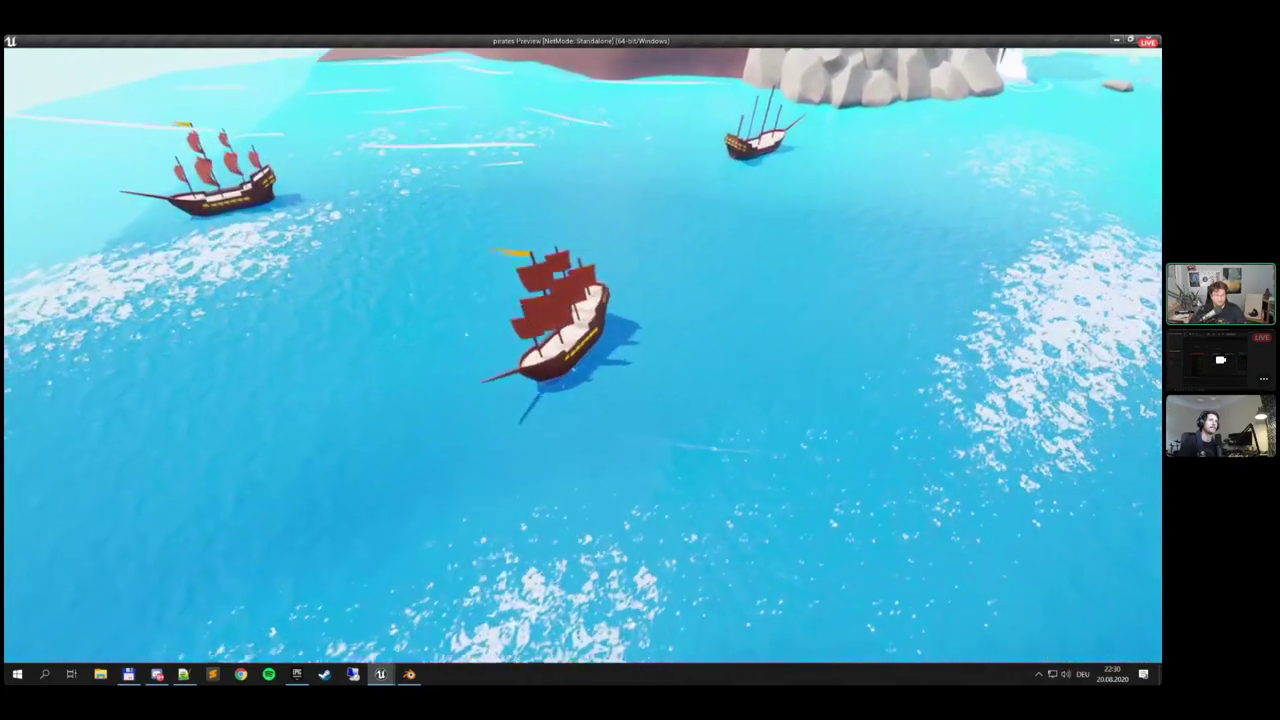
key("d")
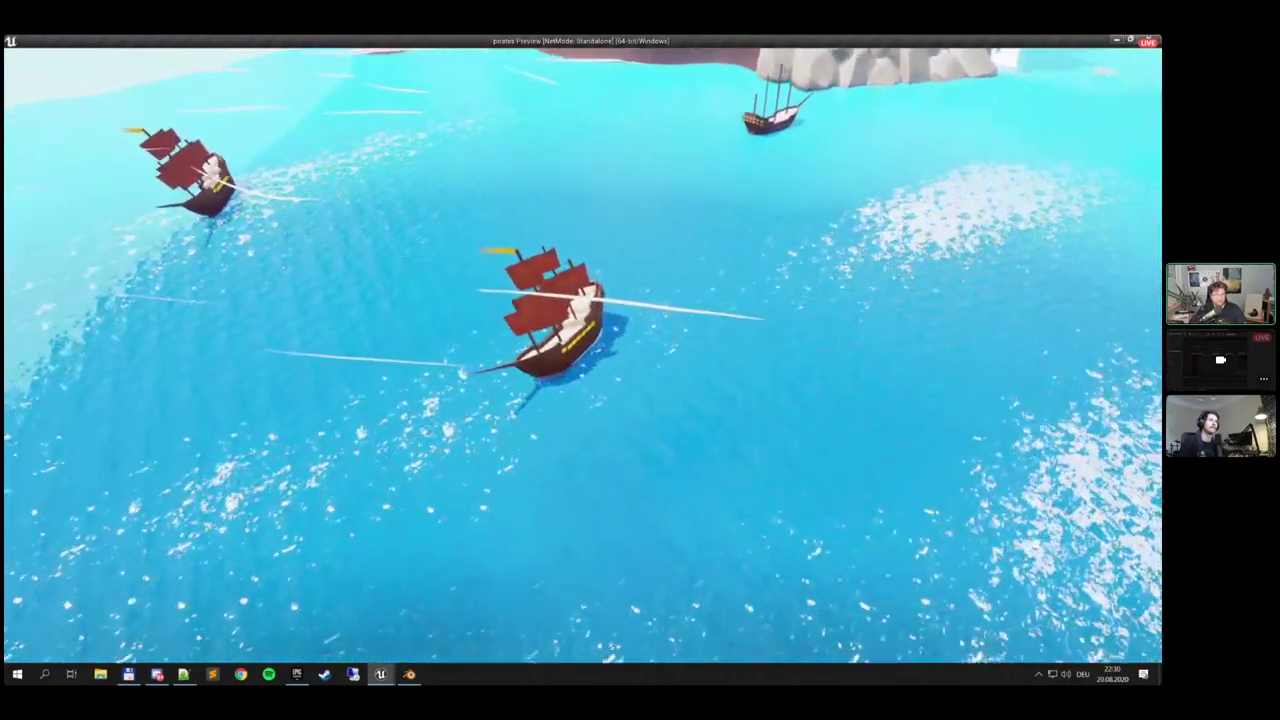
key("s")
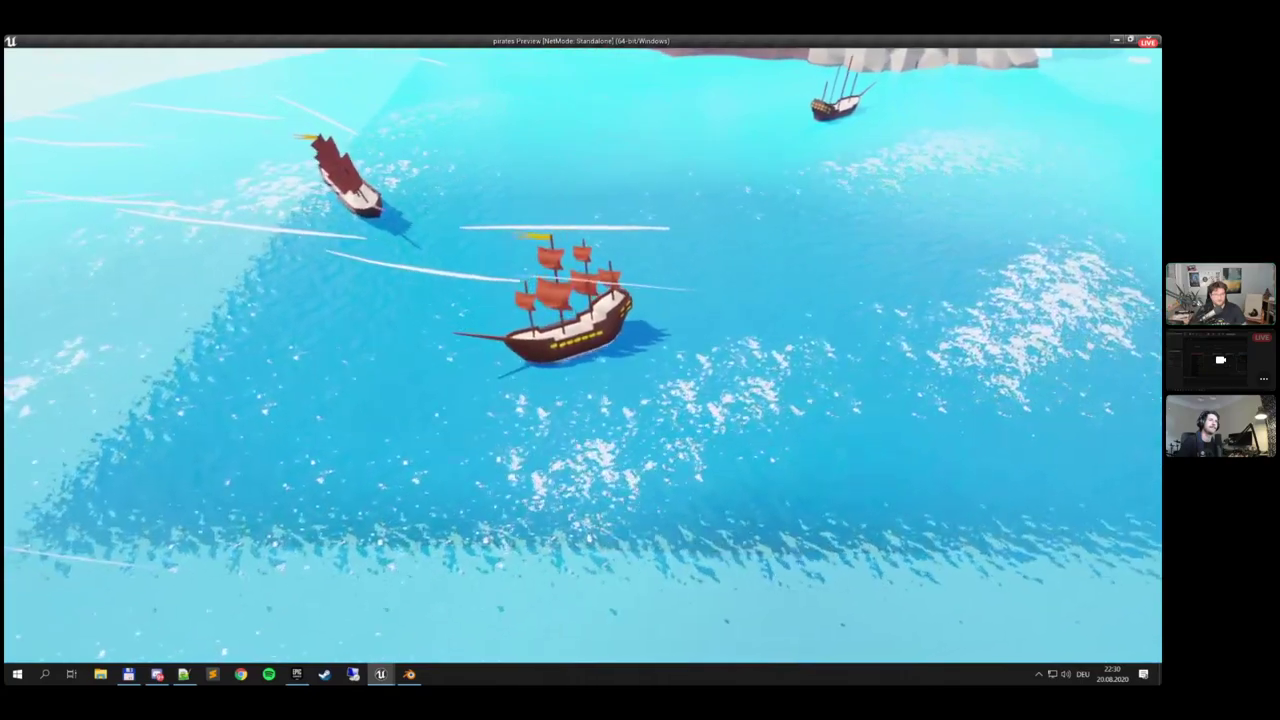
key("a")
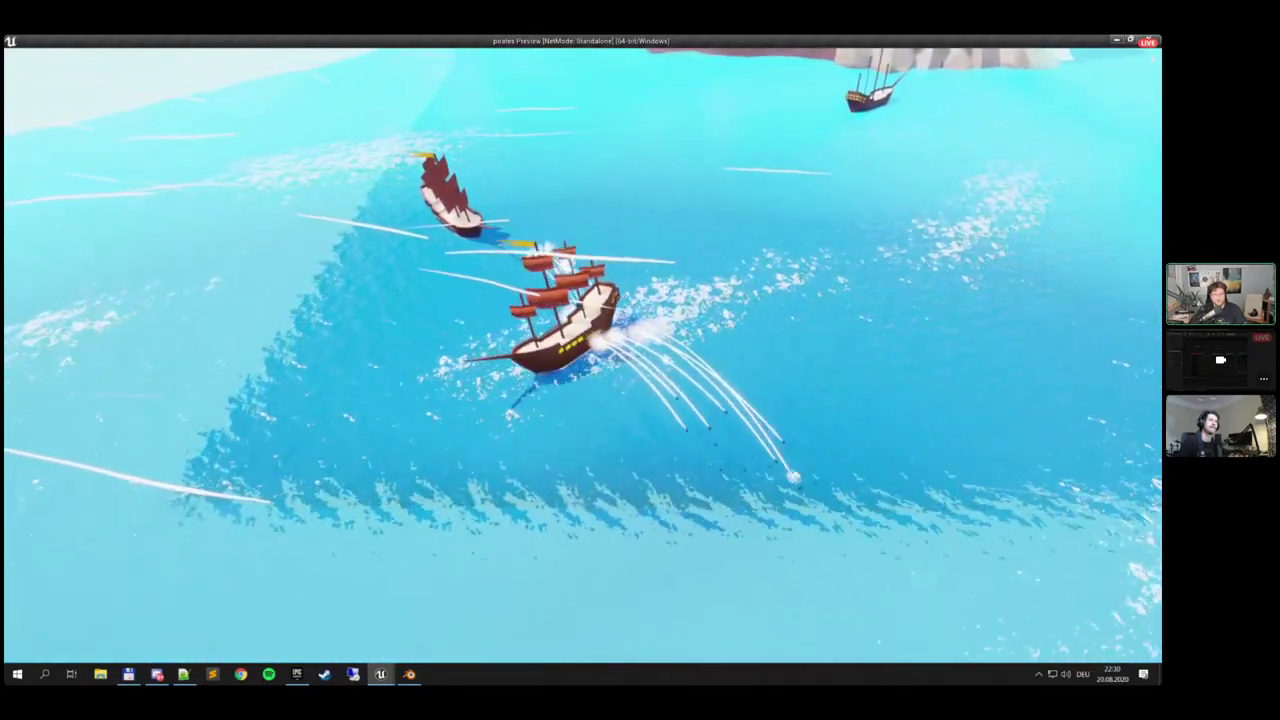
key("a")
key("w")
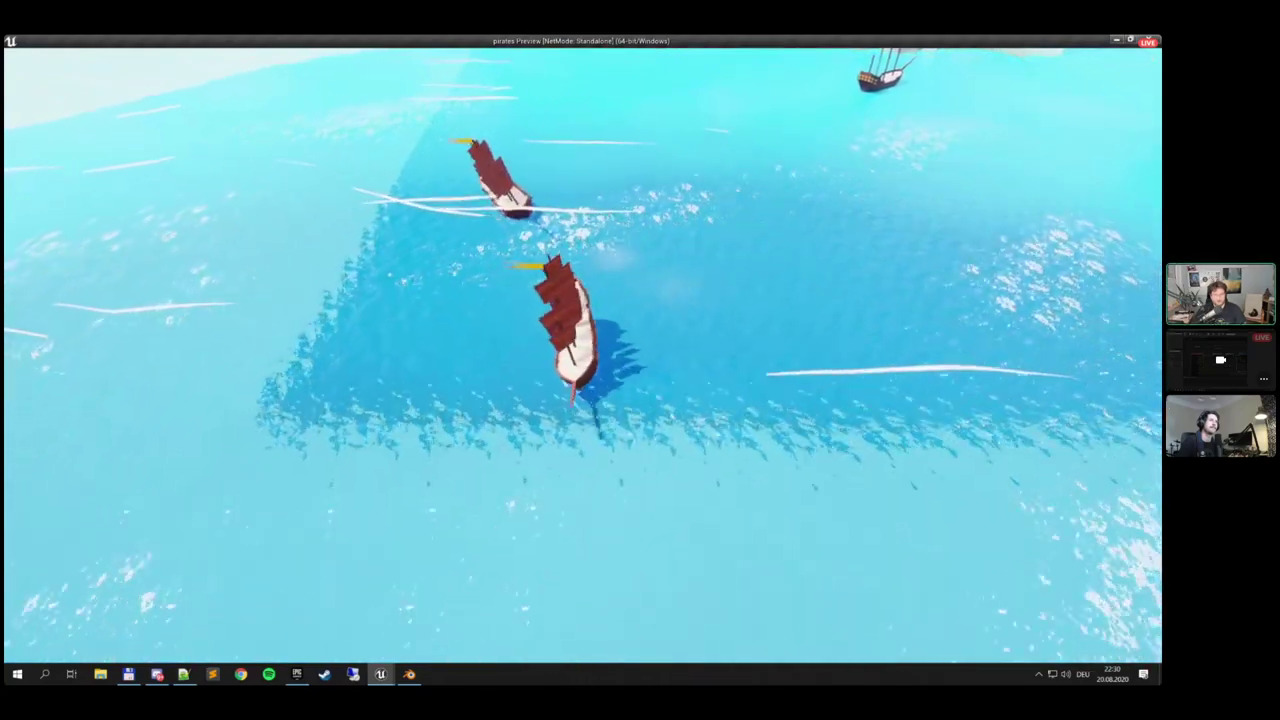
Turn the galleon around the AI ship with changing sail settings to observe its pursuit and cannon fire, and end the play-test
key("a")
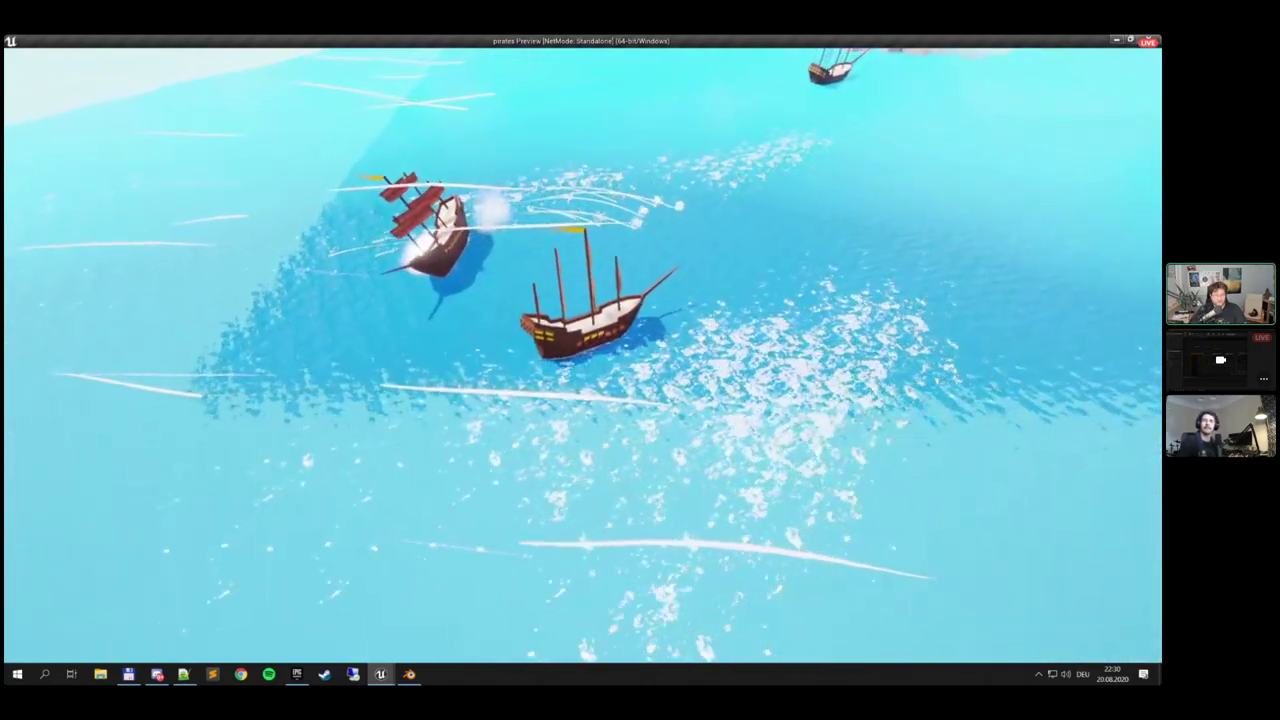
key("d")
key("w")
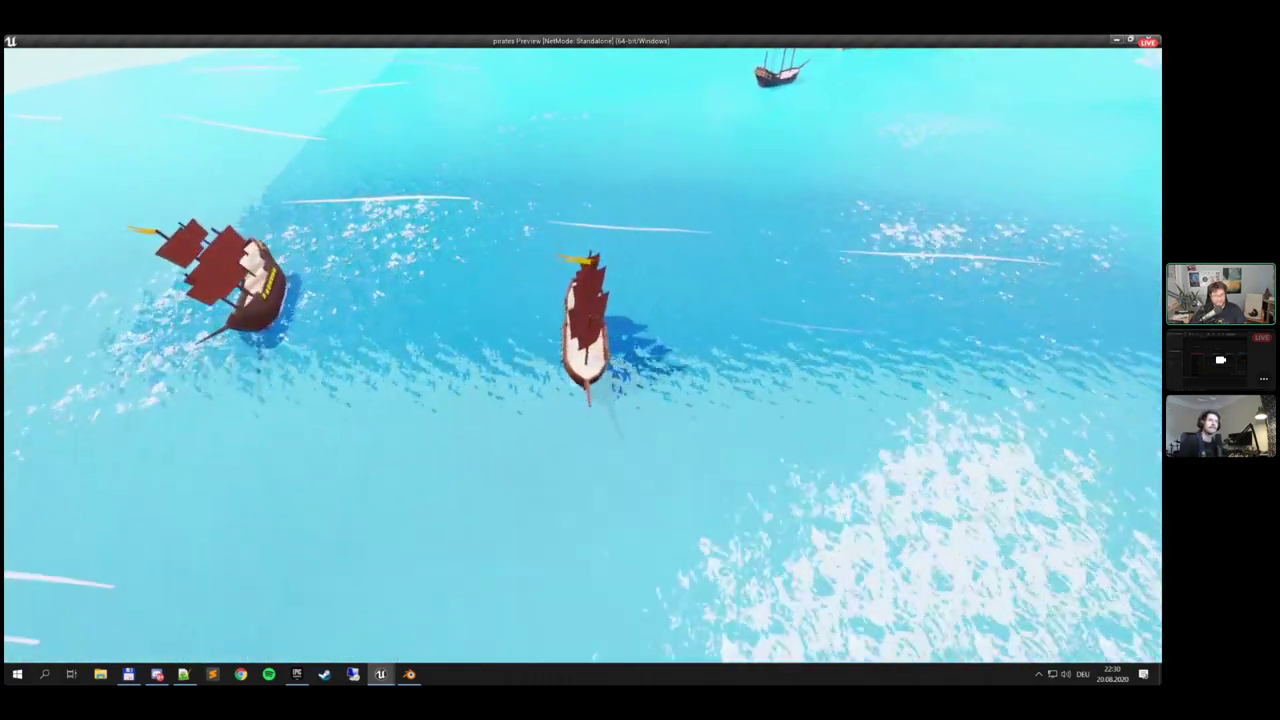
key("a")
key("a")
key("s")
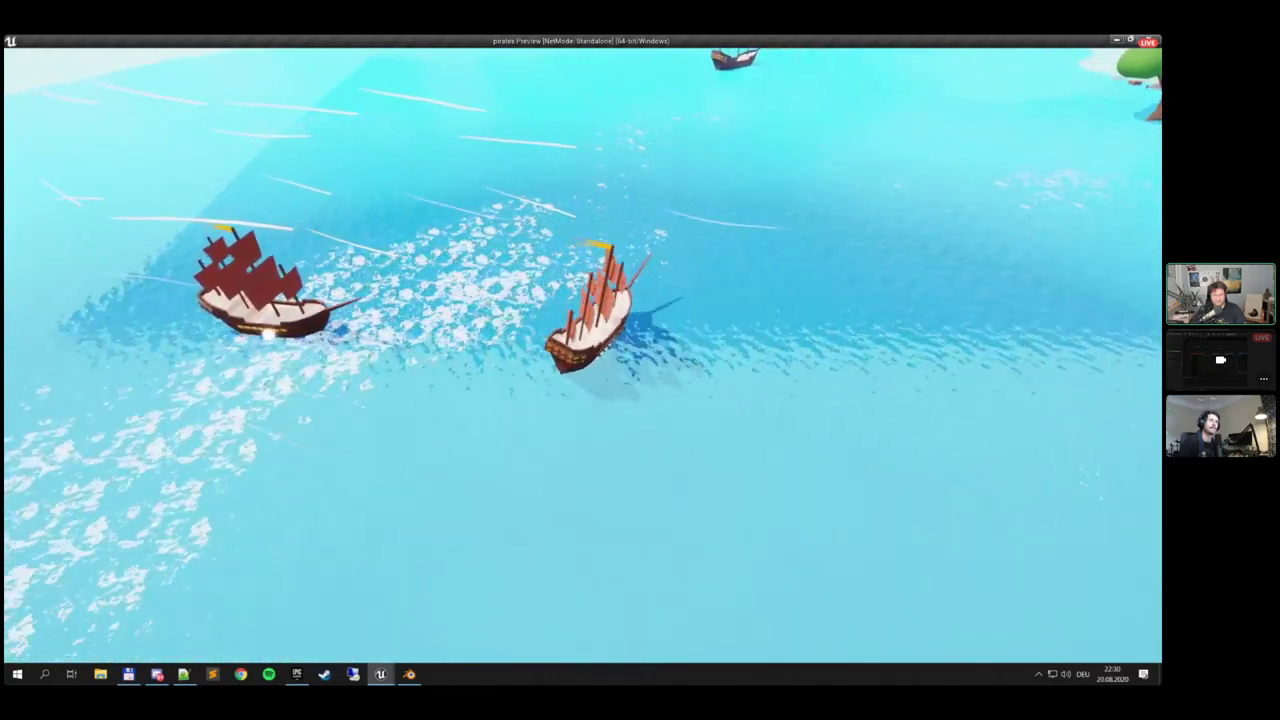
key("a")
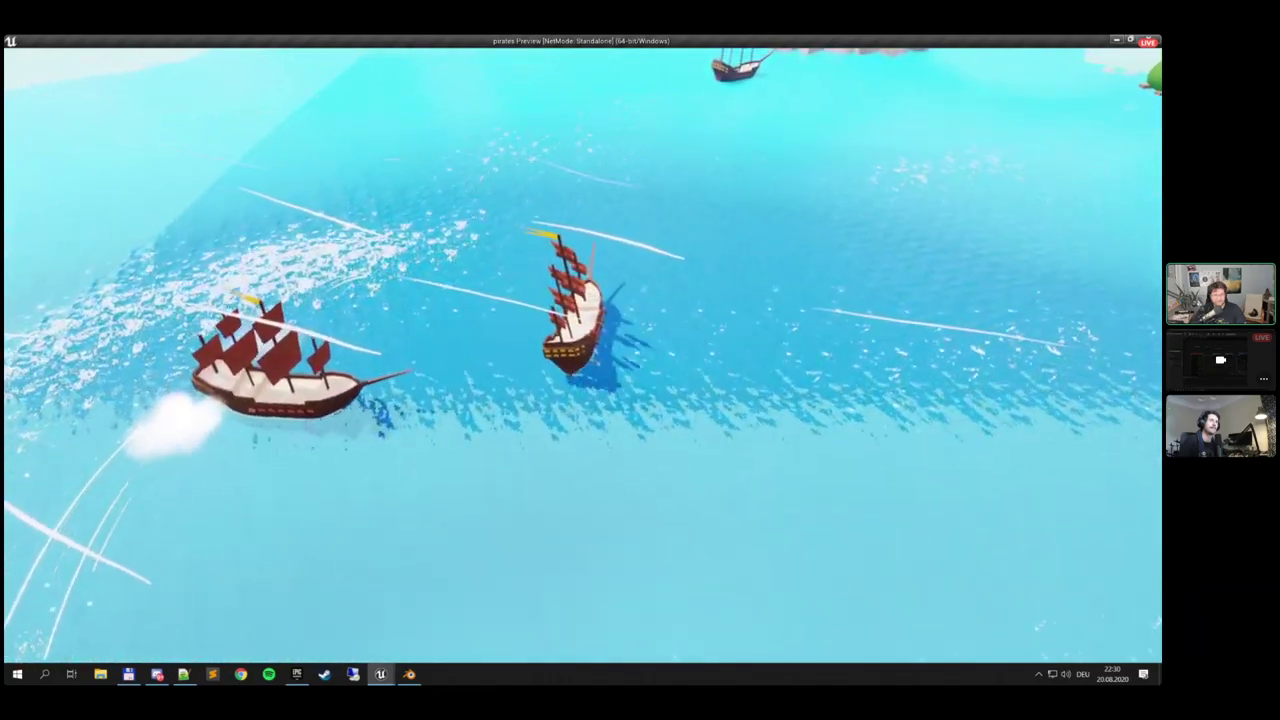
key("s")
key("d")
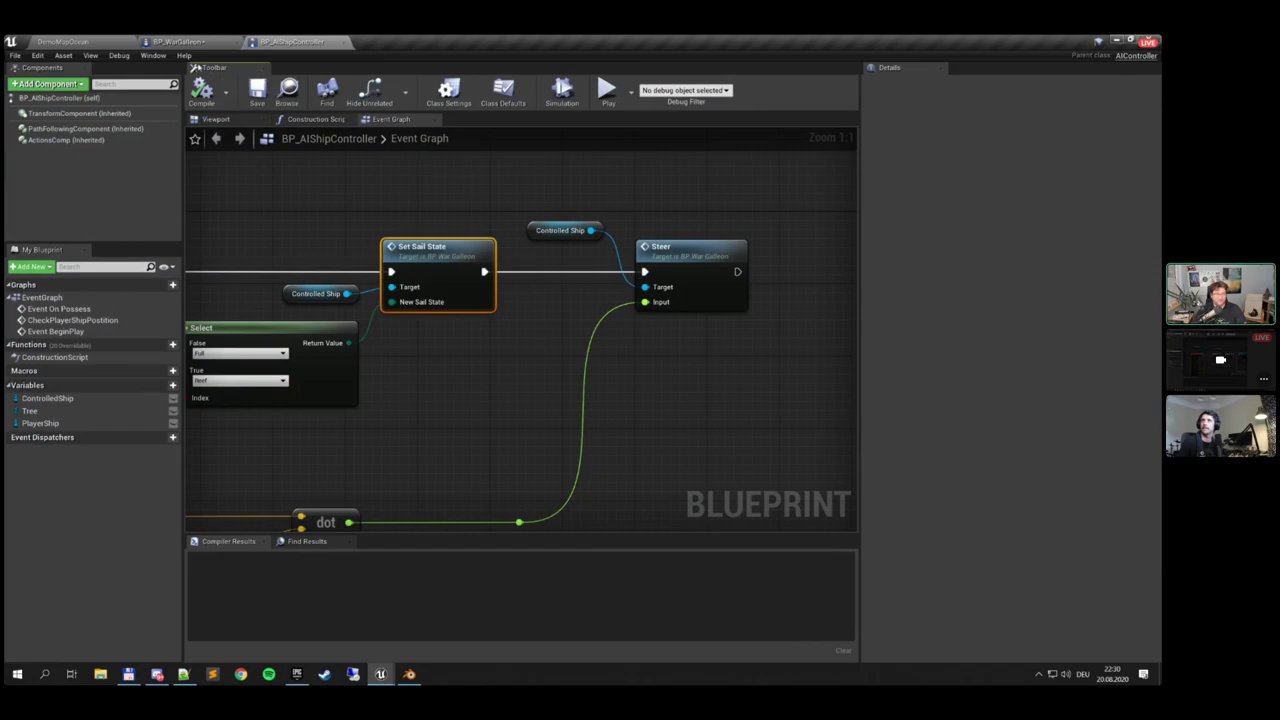
Switch to the pirates_v2 project, play-test DemoMapOcean in a full-screen viewport, and hoist the galleon's sails
left_click(100, 40)
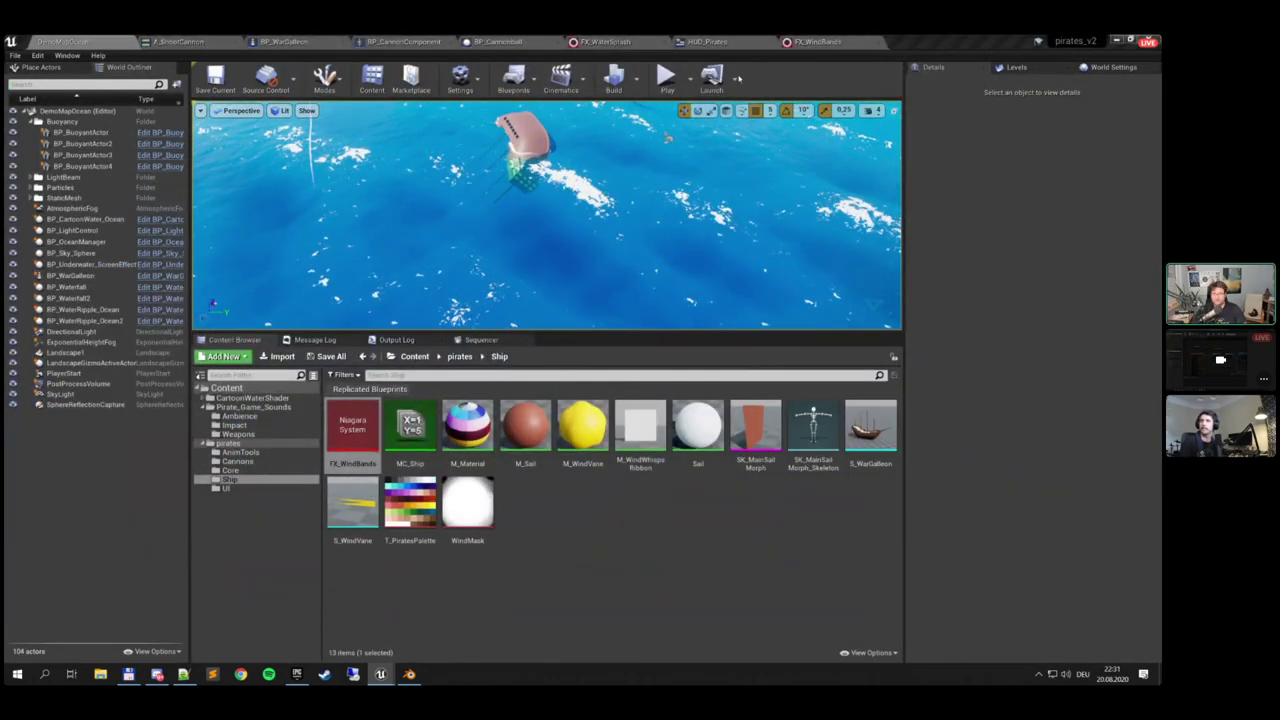
left_click(666, 76)
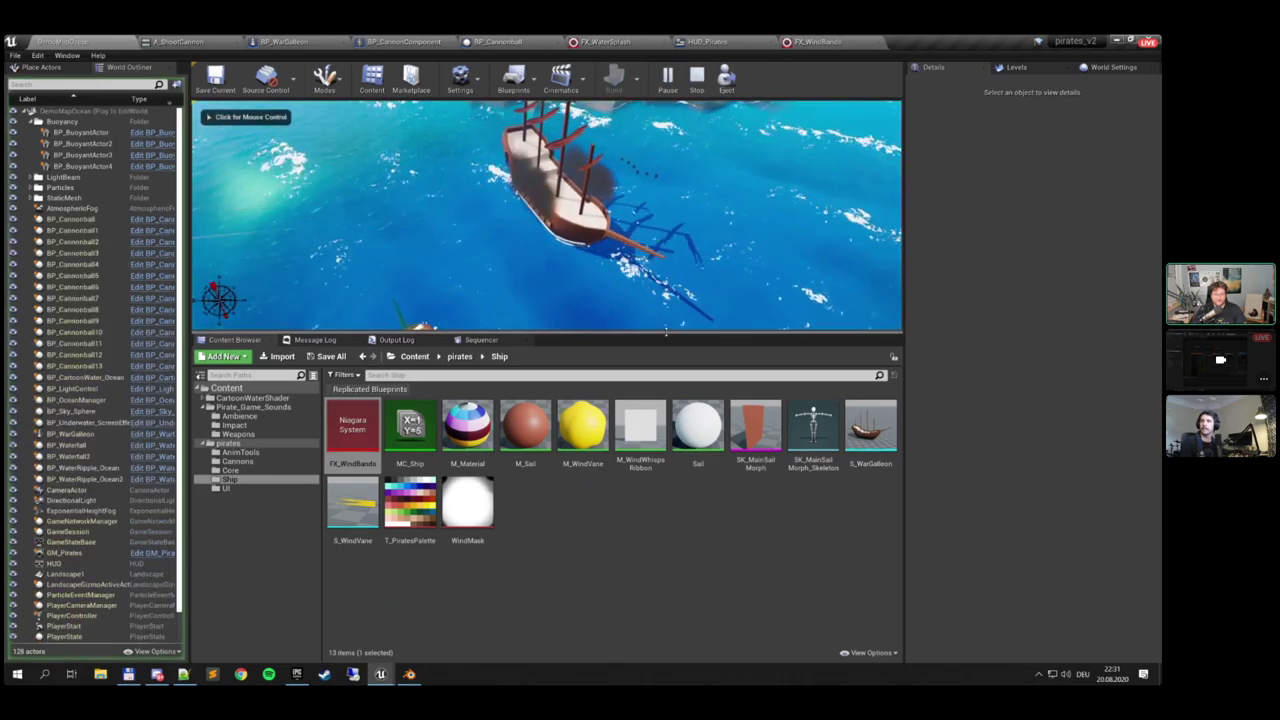
left_click_drag(666, 333, 668, 505)
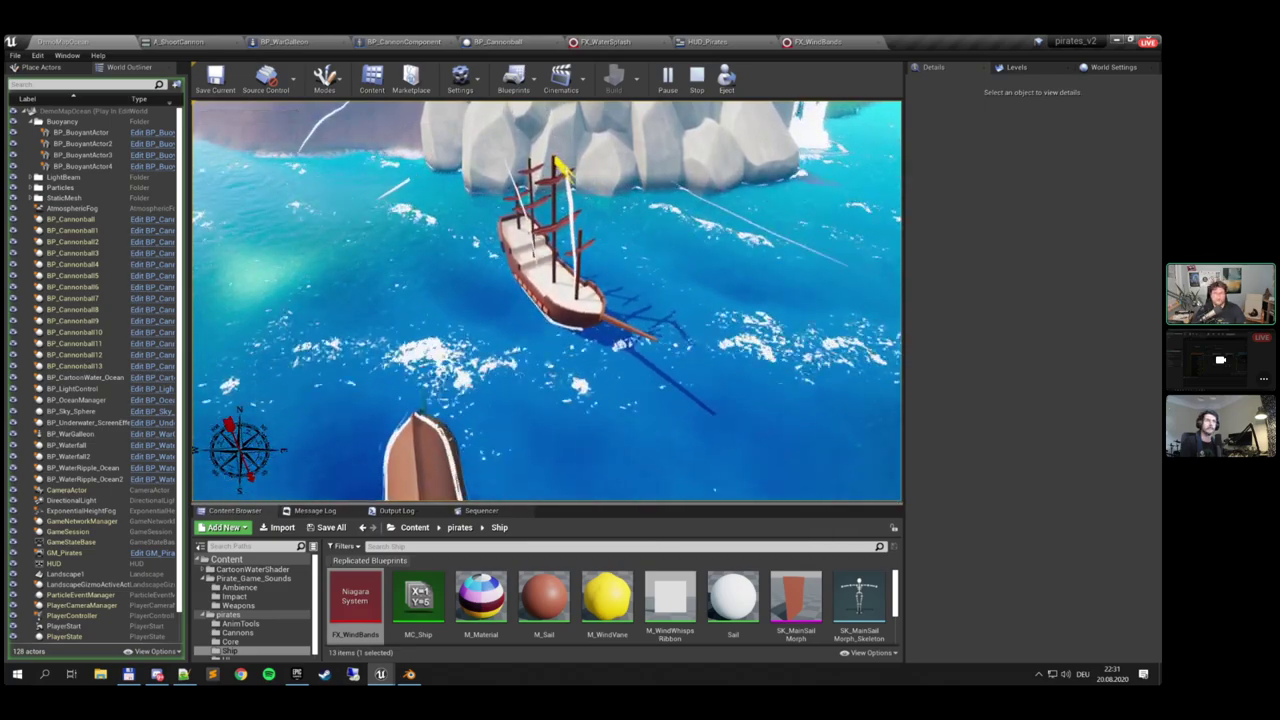
key("F11")
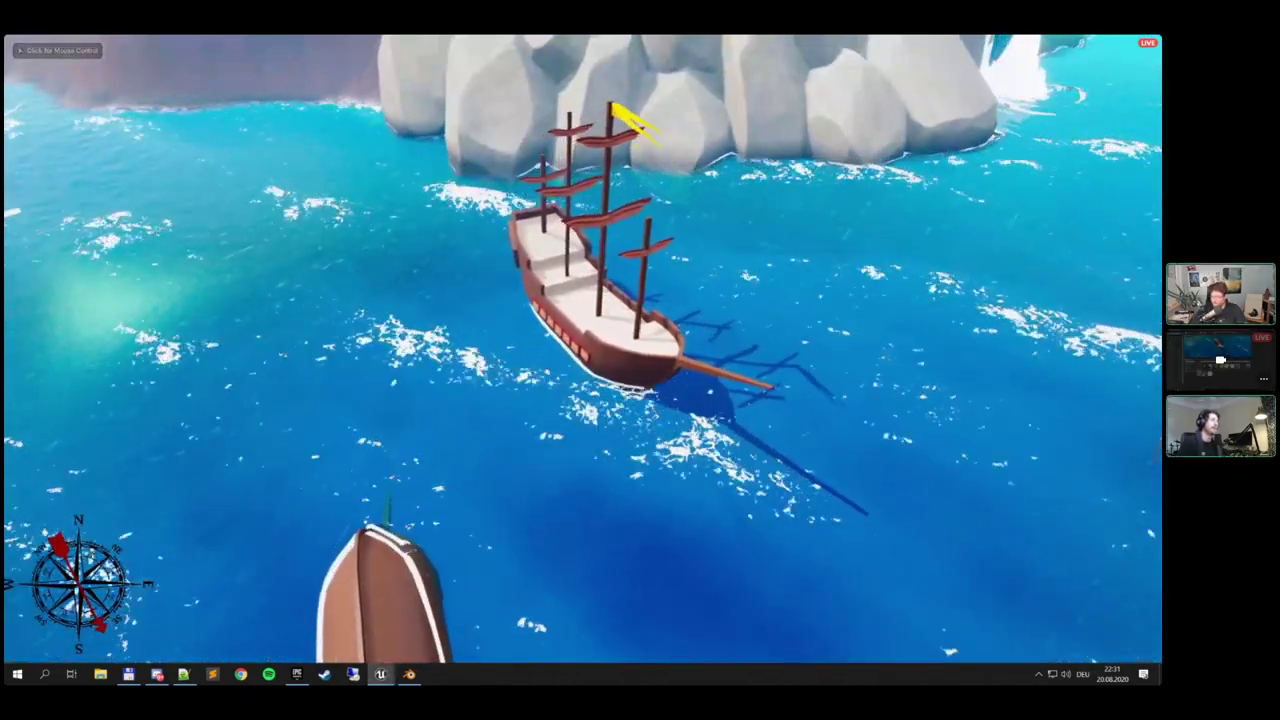
left_click(583, 348)
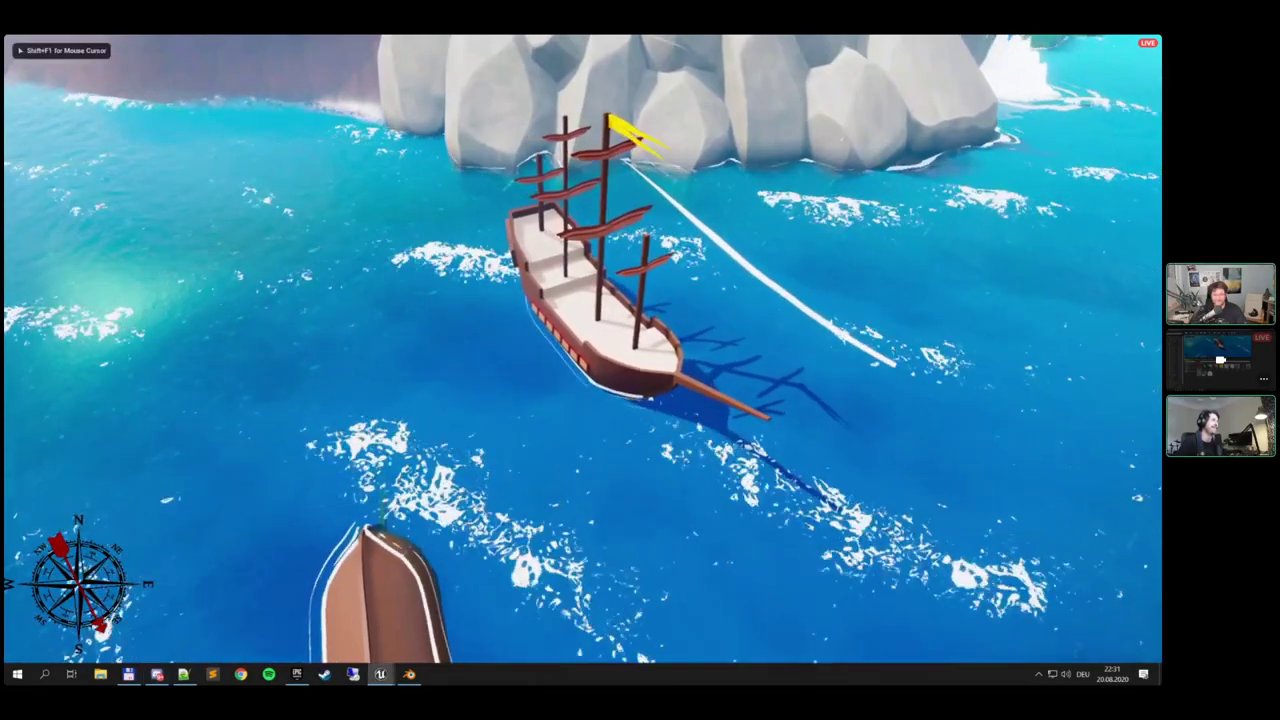
key("w")
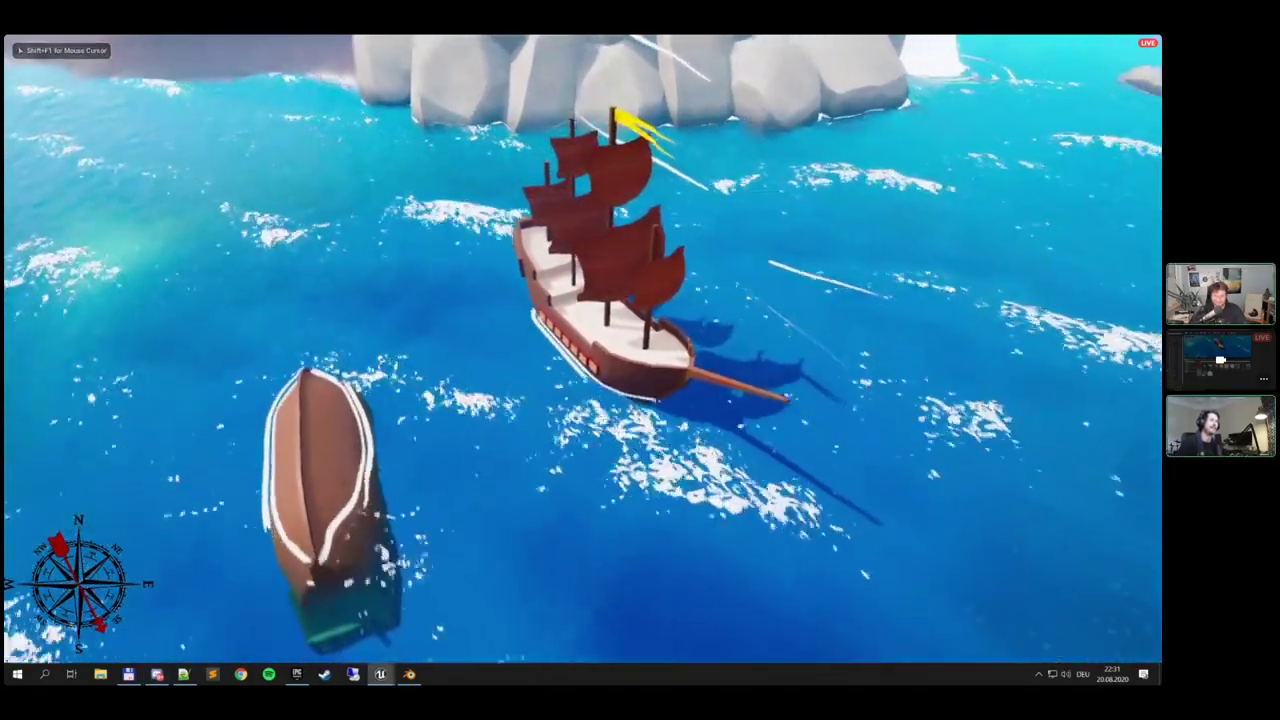